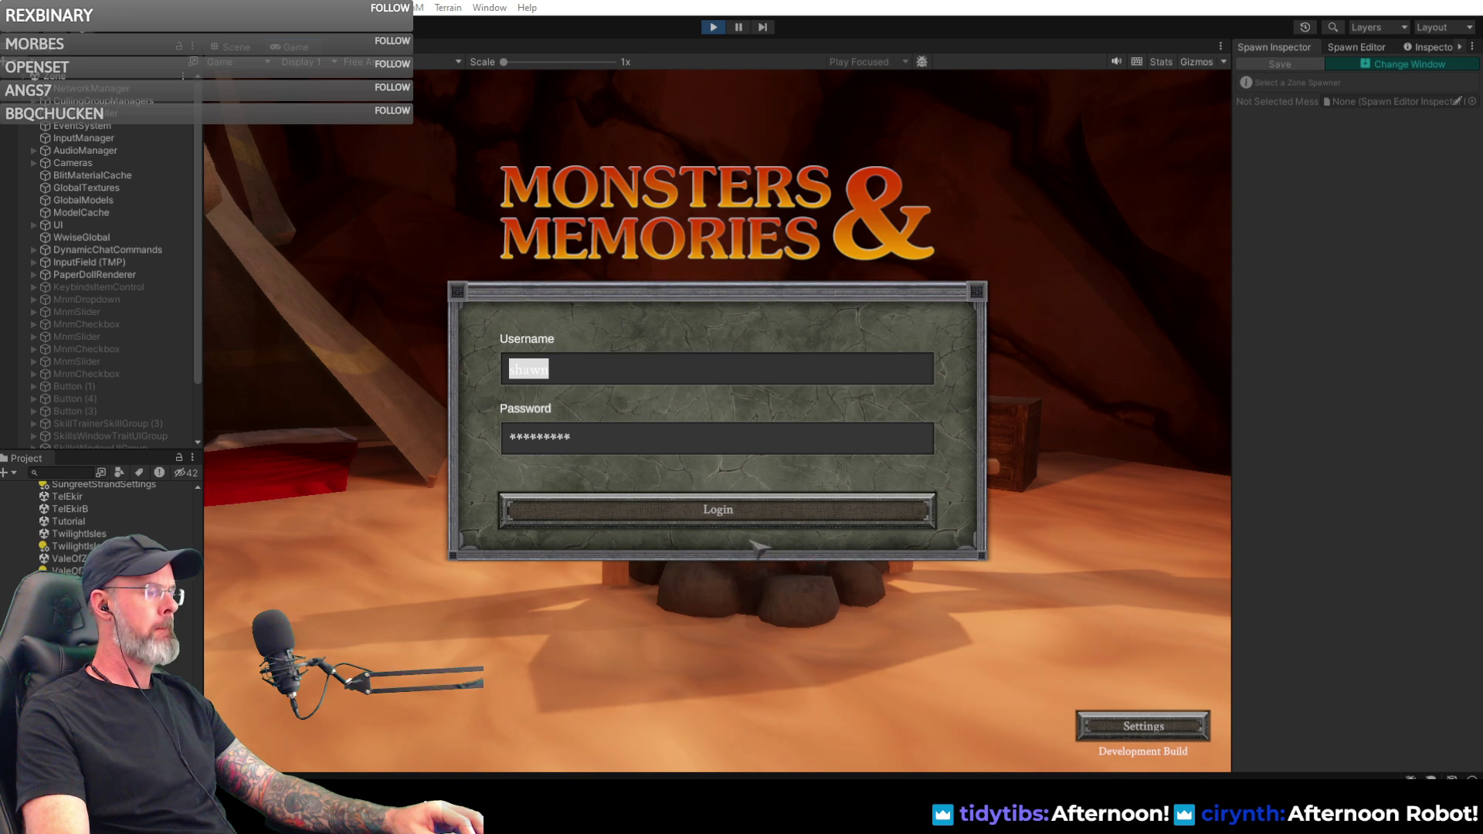
- Log in, enter the Development Server, and load into the world with the level 20 Gnome Enchanter
click(749, 513)
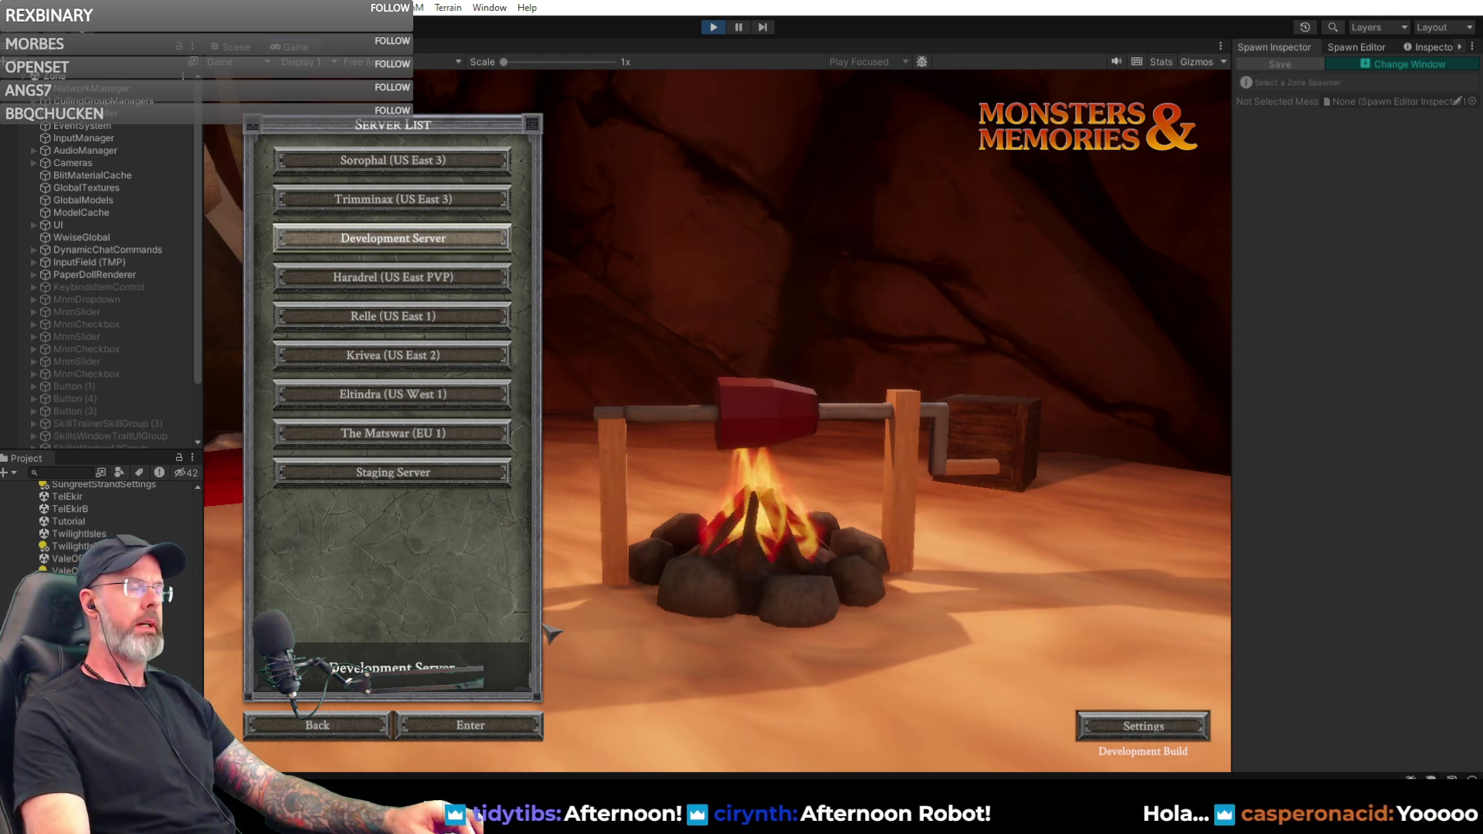
click(464, 726)
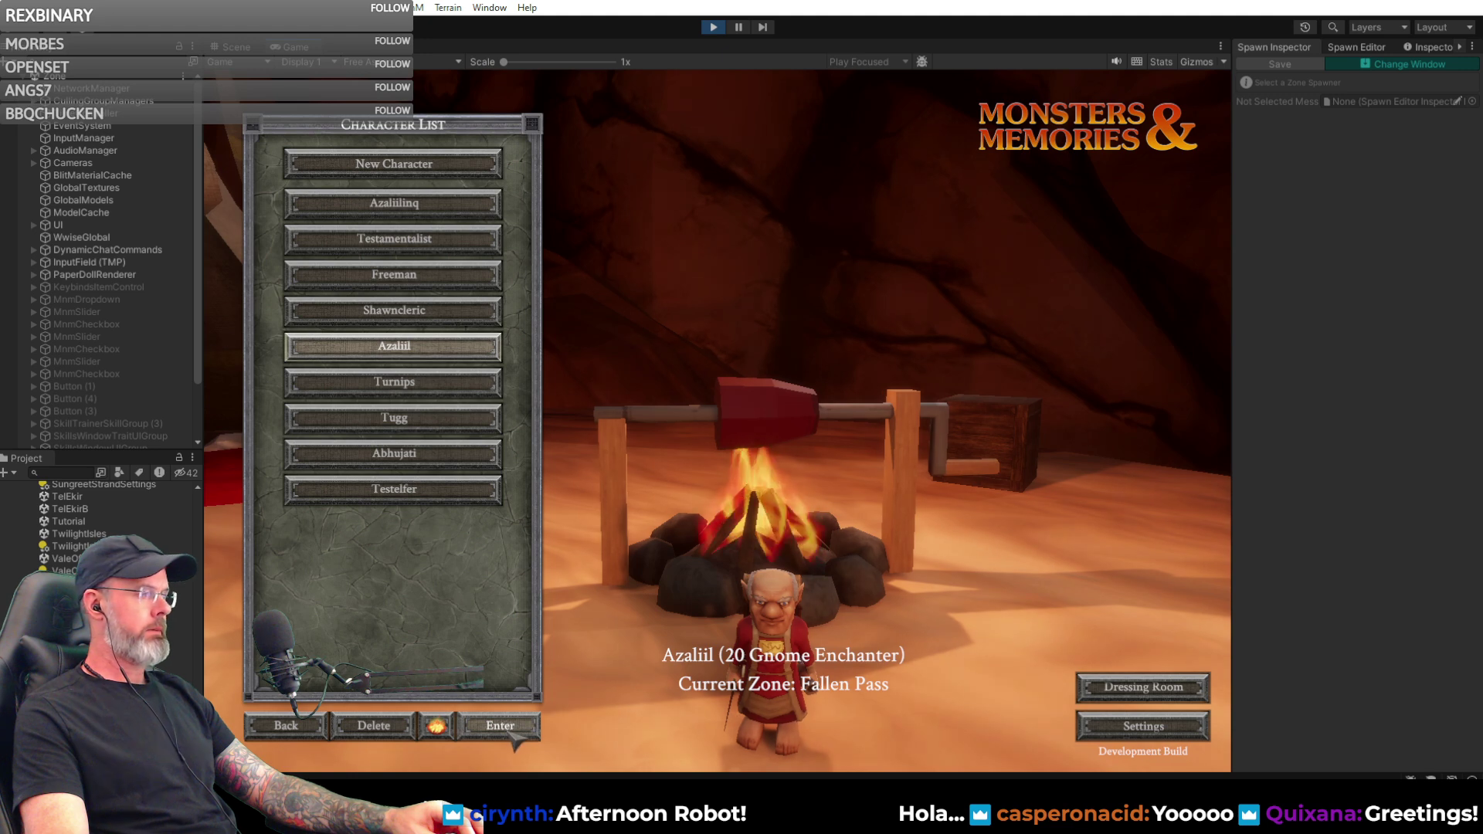
click(513, 736)
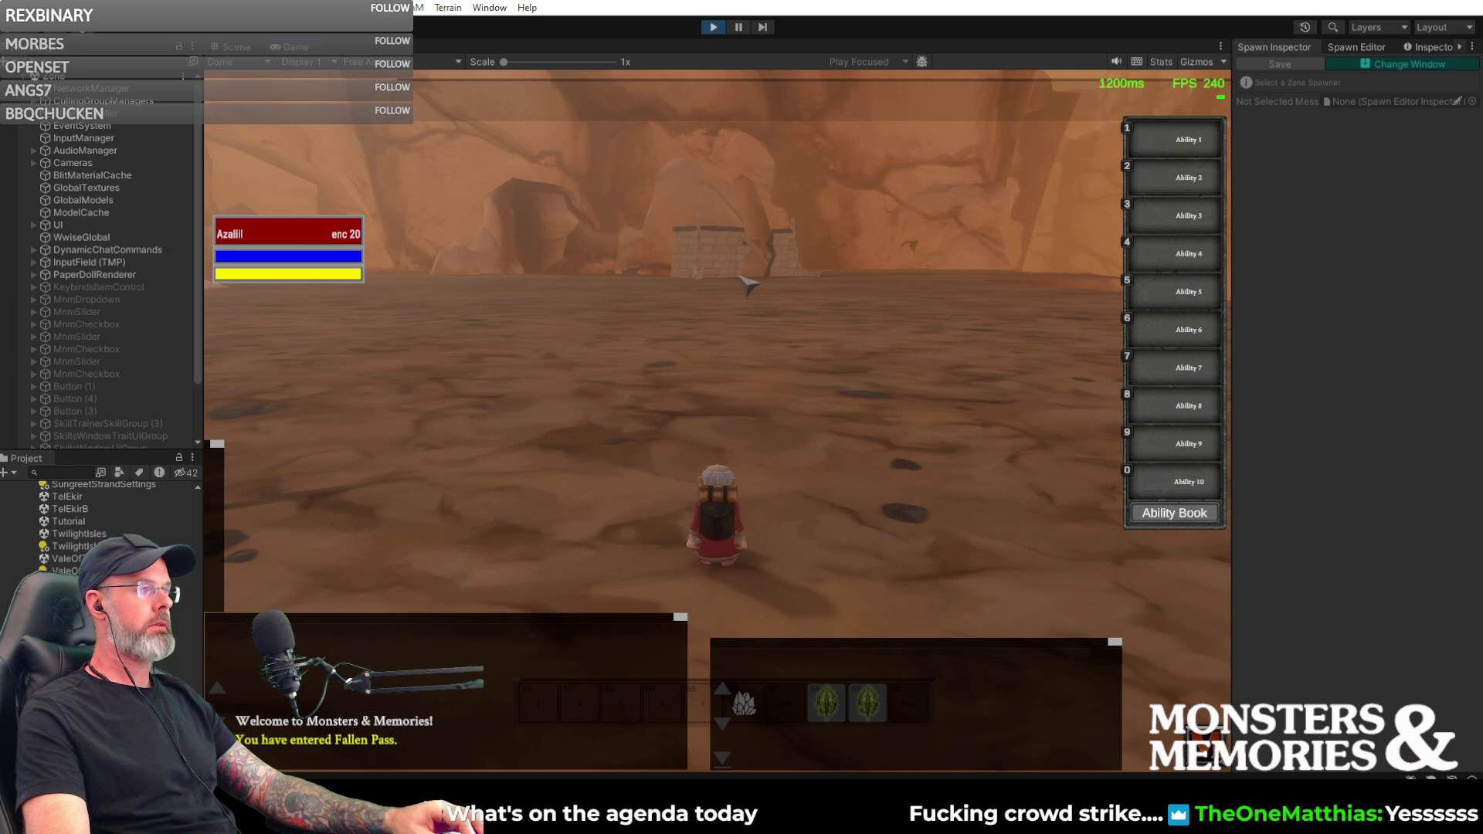
- Run the character across the Fallen Pass floor past the skeletons and plague rats and up the rocky slope
right_drag(755, 282, 568, 263)
key(w)
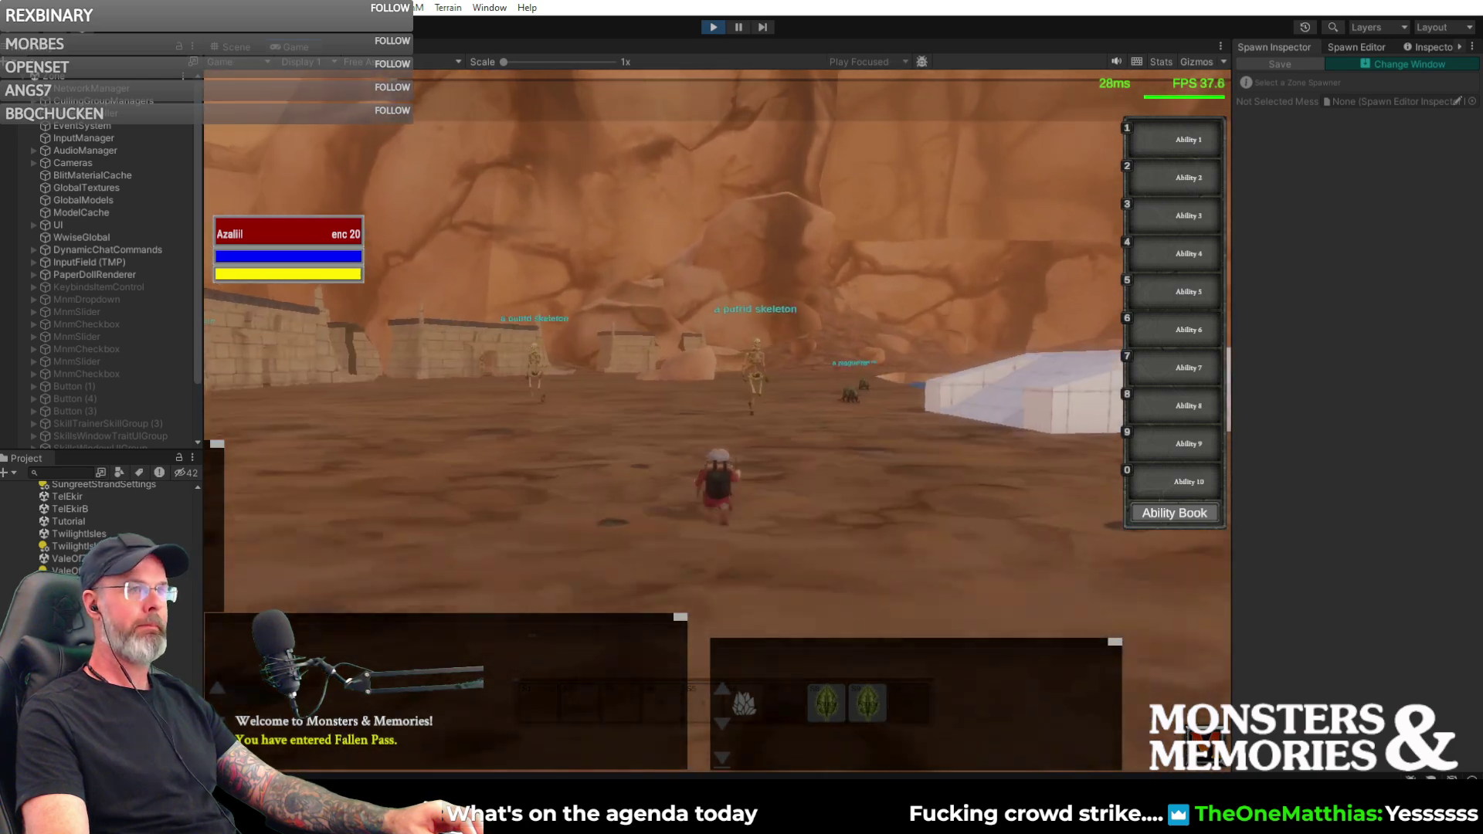
mouse_move(568, 262)
right_down()
mouse_move(633, 263)
mouse_move(541, 262)
mouse_move(583, 262)
right_up()
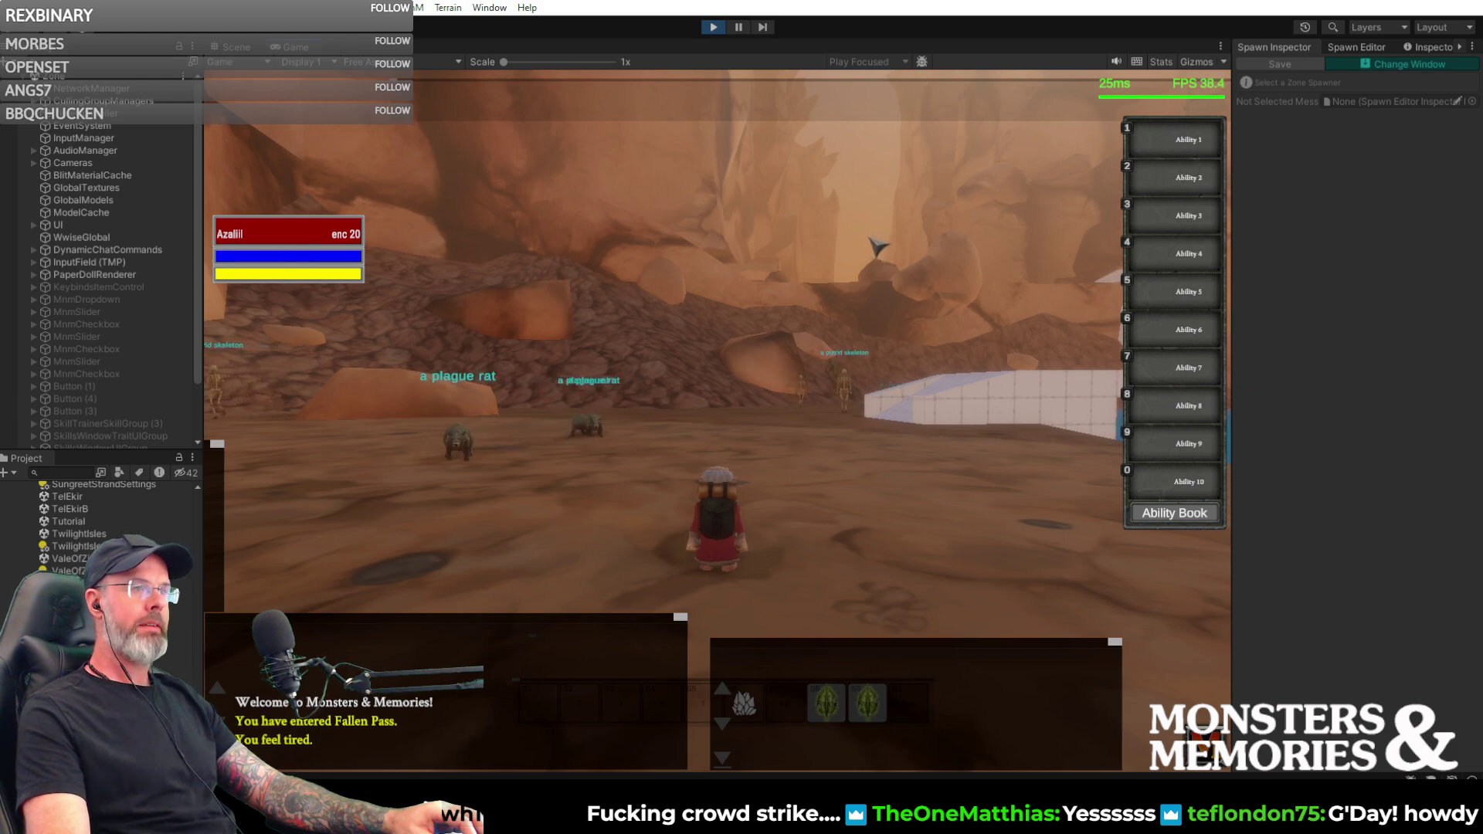
right_drag(709, 279, 649, 279)
key(w)
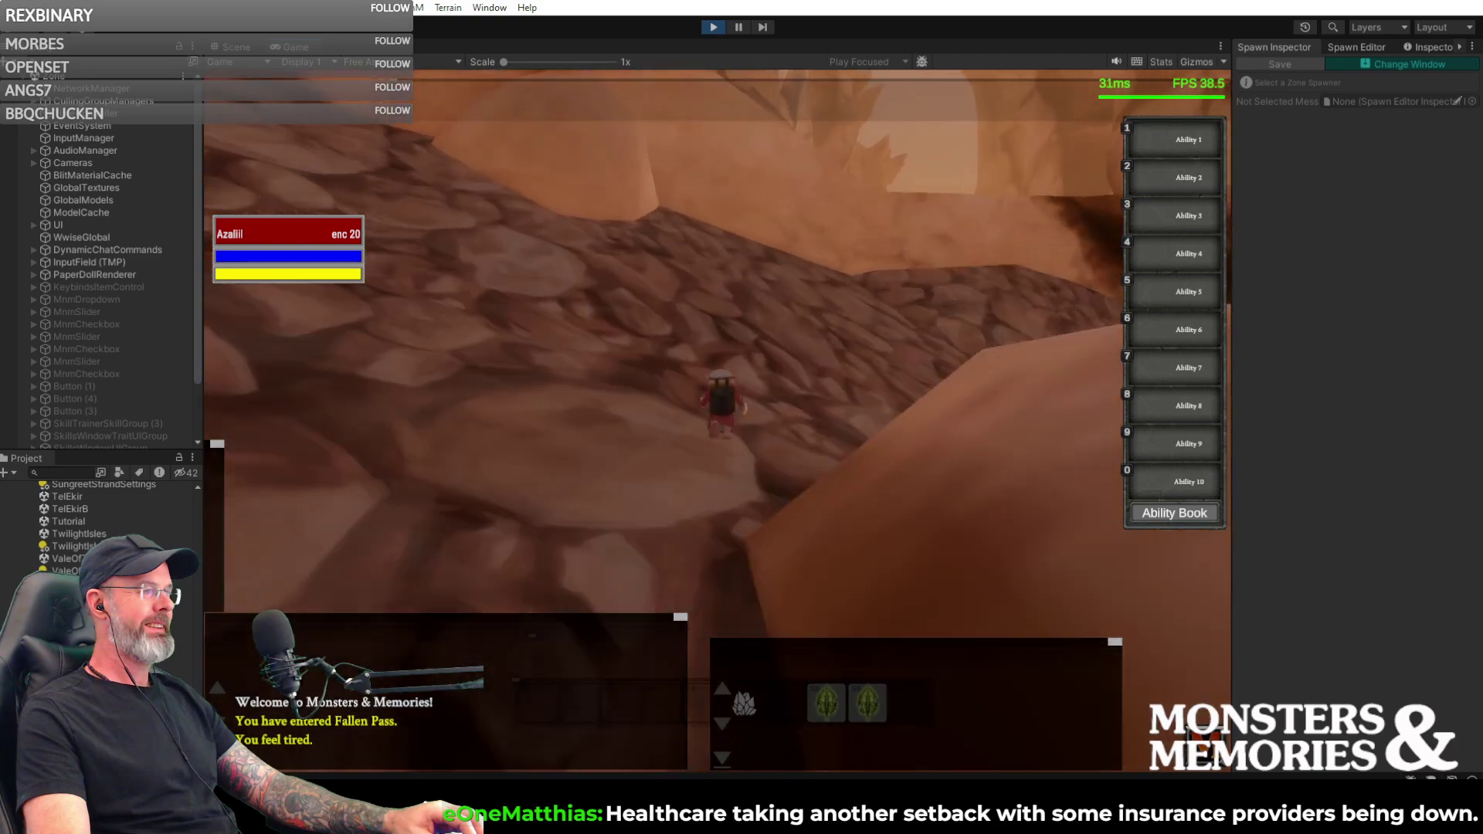
key(w)
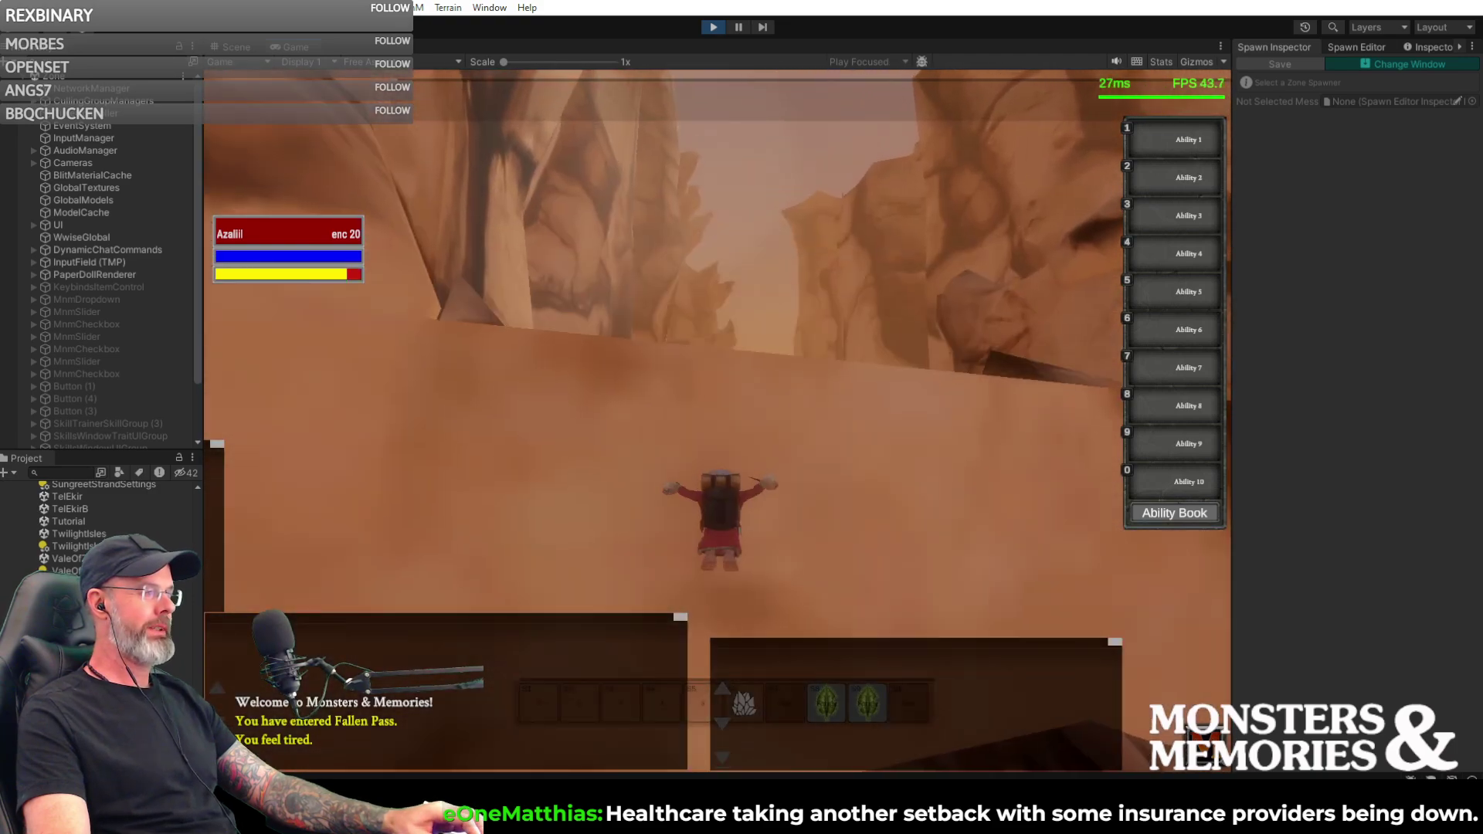
- Enable GM fly mode, fly up to the ground above the rock face, and disable fly mode there
key(f)
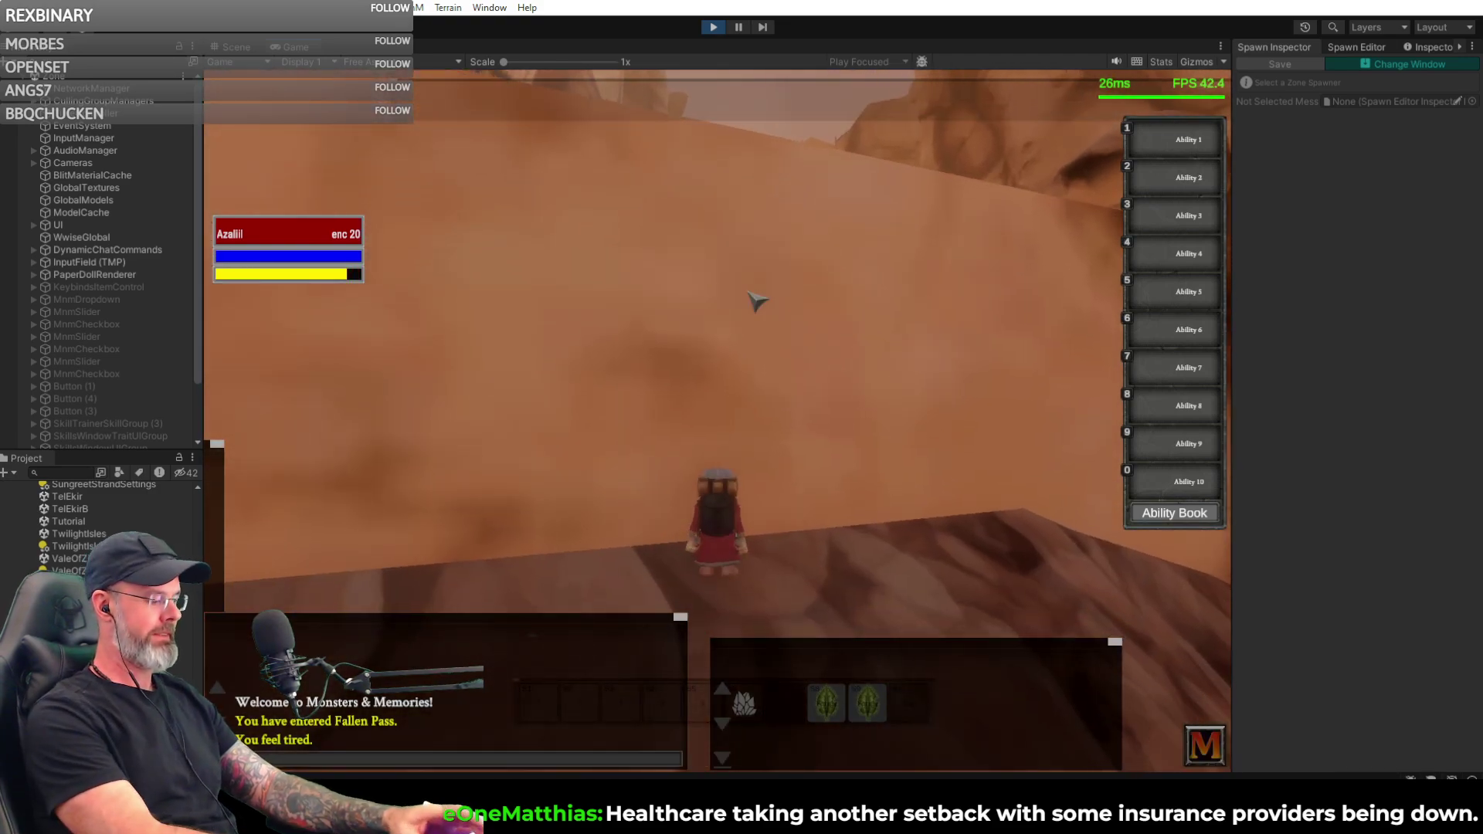
key(w)
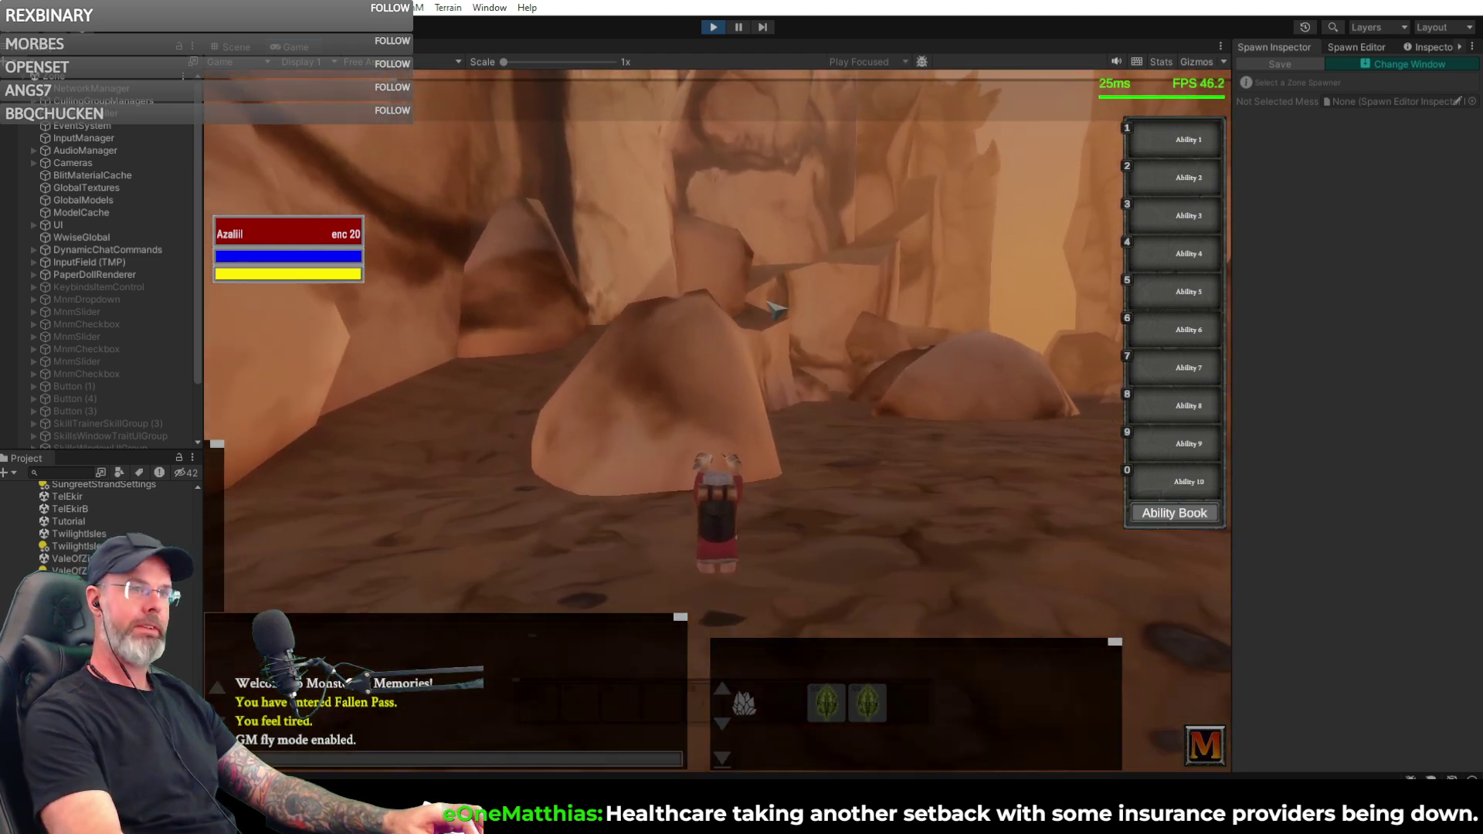
key(f)
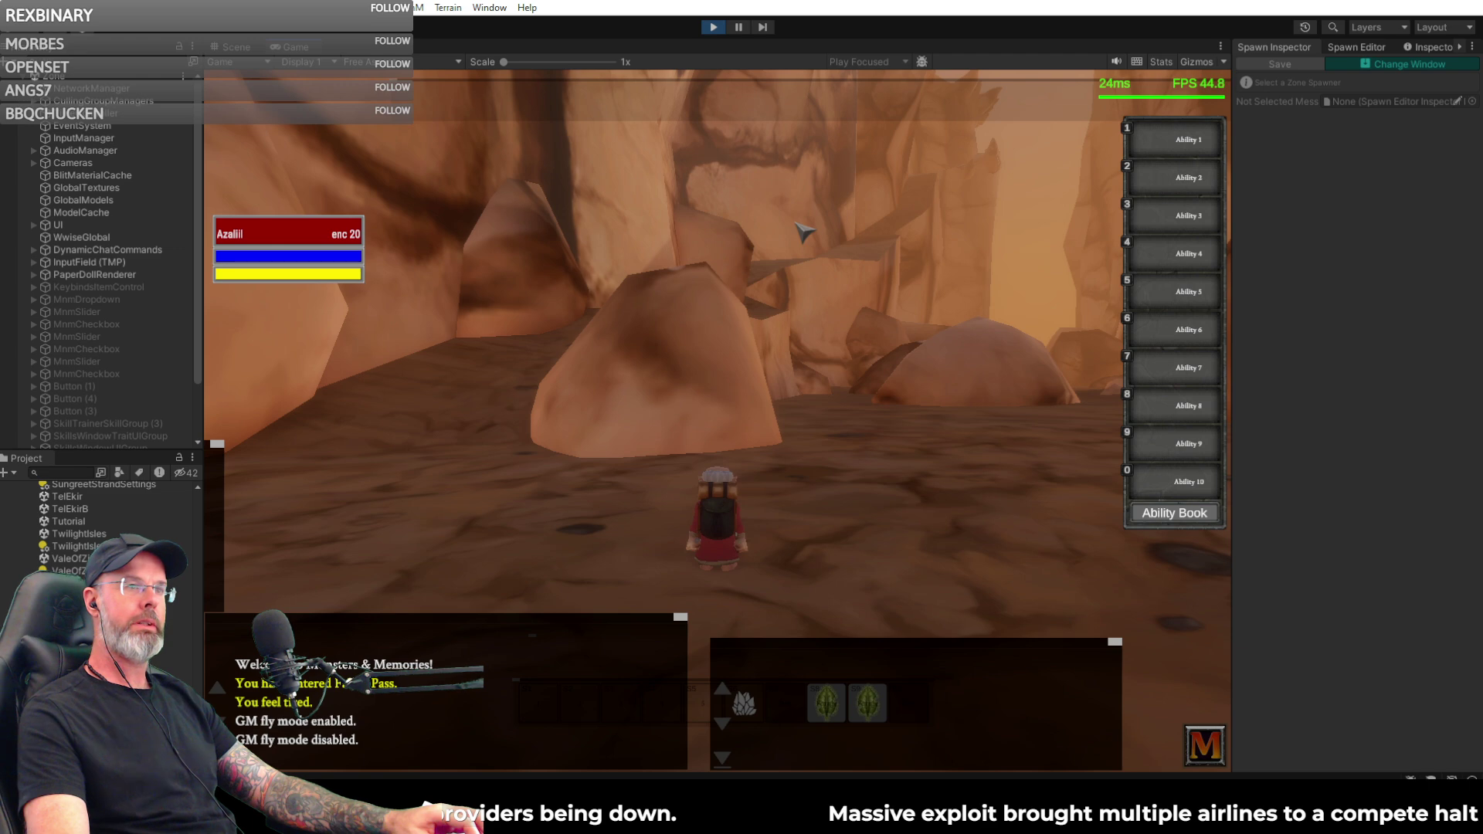
- Survey the surrounding boulders and run the character onto the dirt path beside the canyon wall
right_drag(828, 213, 951, 214)
right_drag(828, 213, 707, 209)
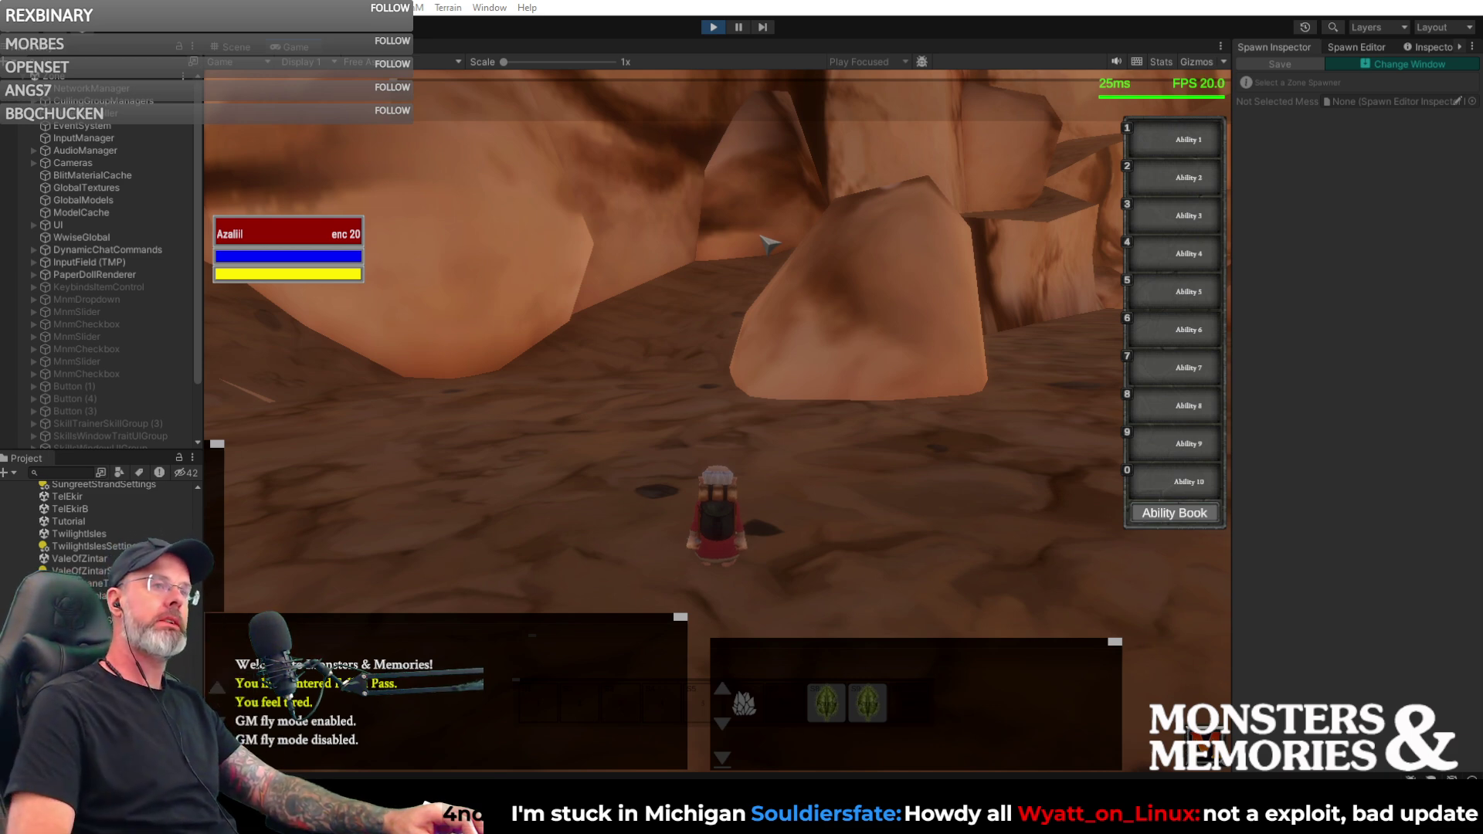
key(w)
right_drag(860, 224, 842, 255)
right_drag(863, 246, 864, 245)
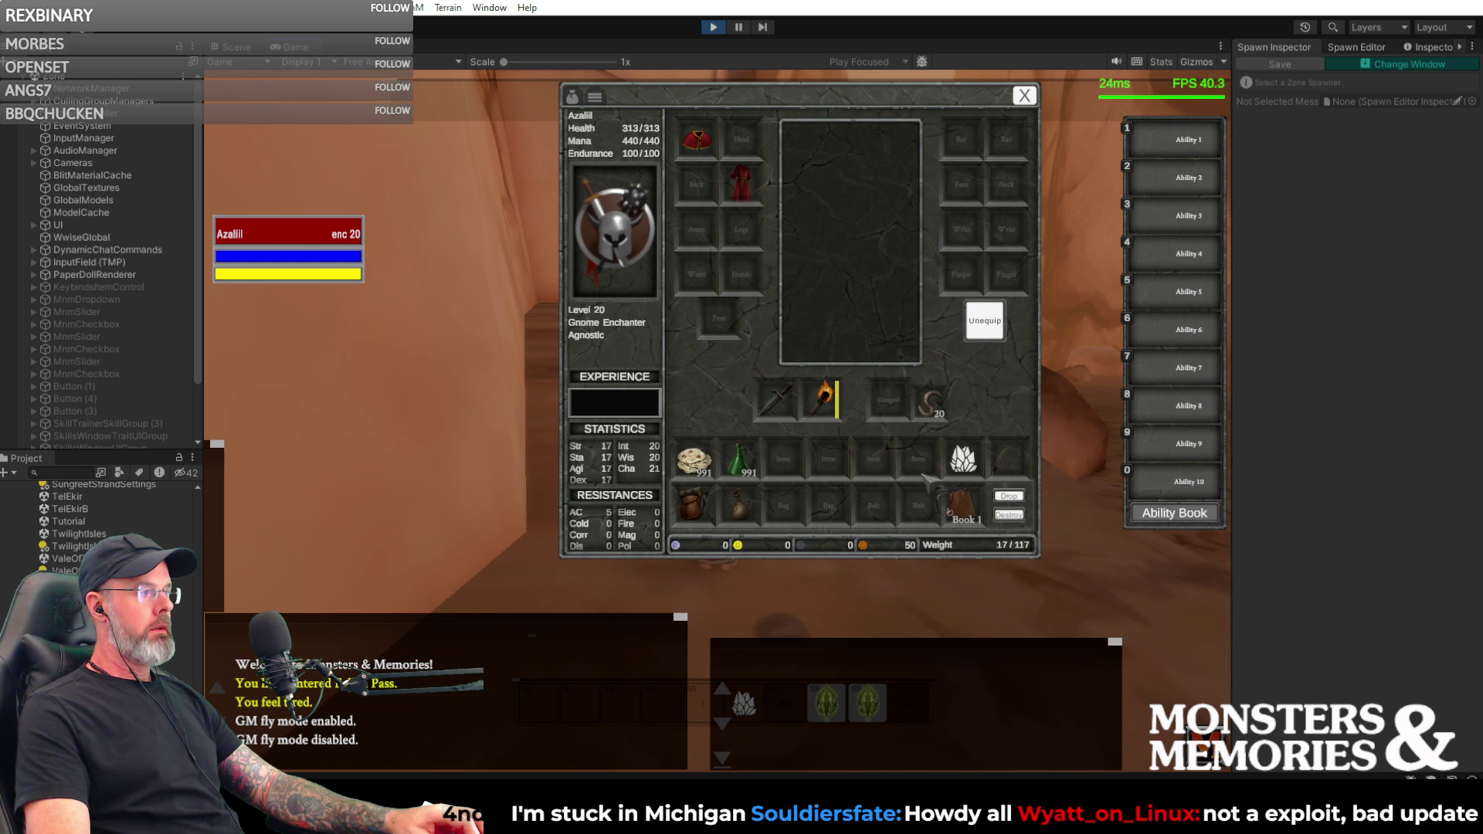
key(w)
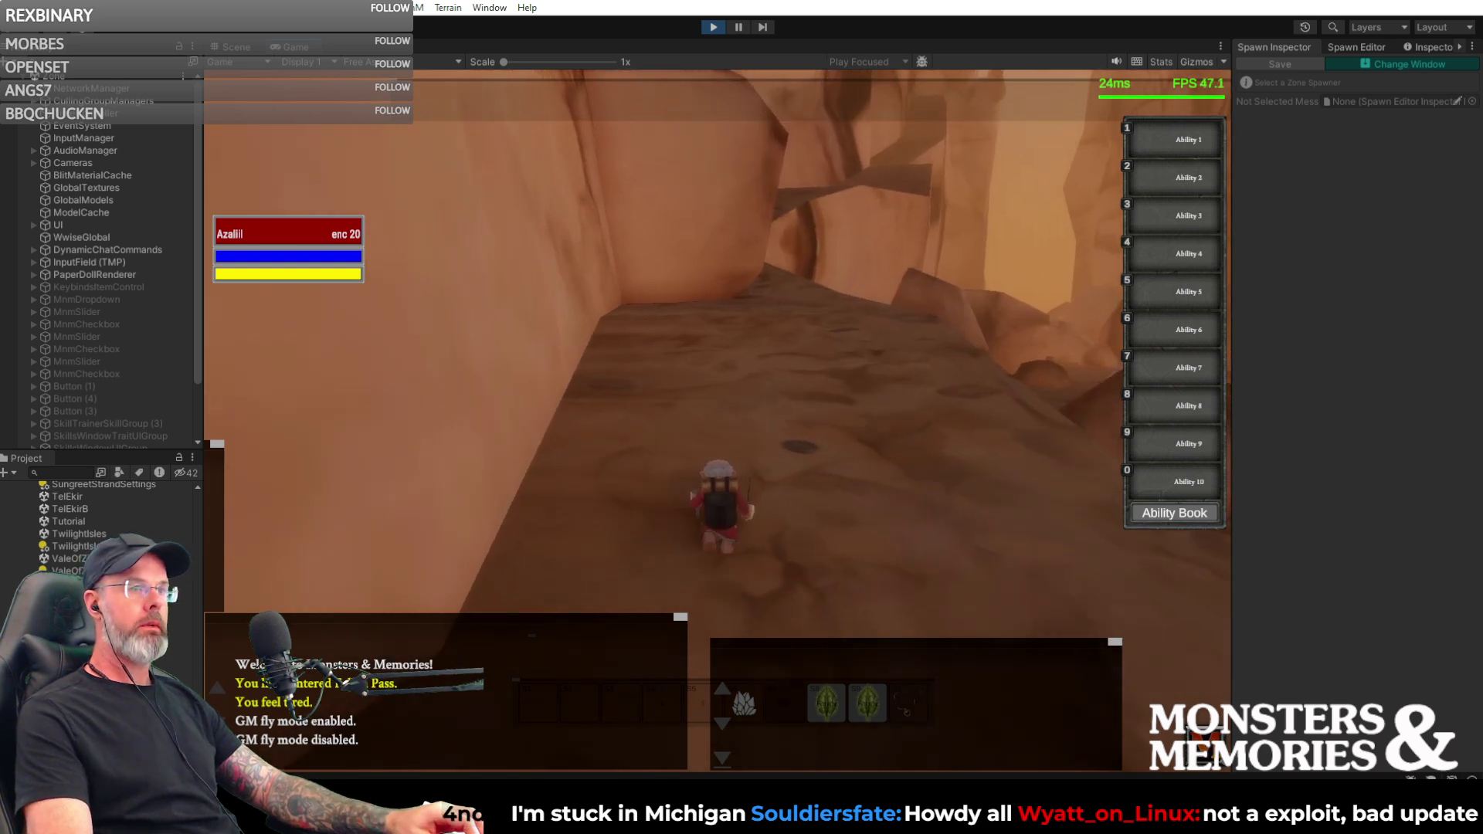
key(w)
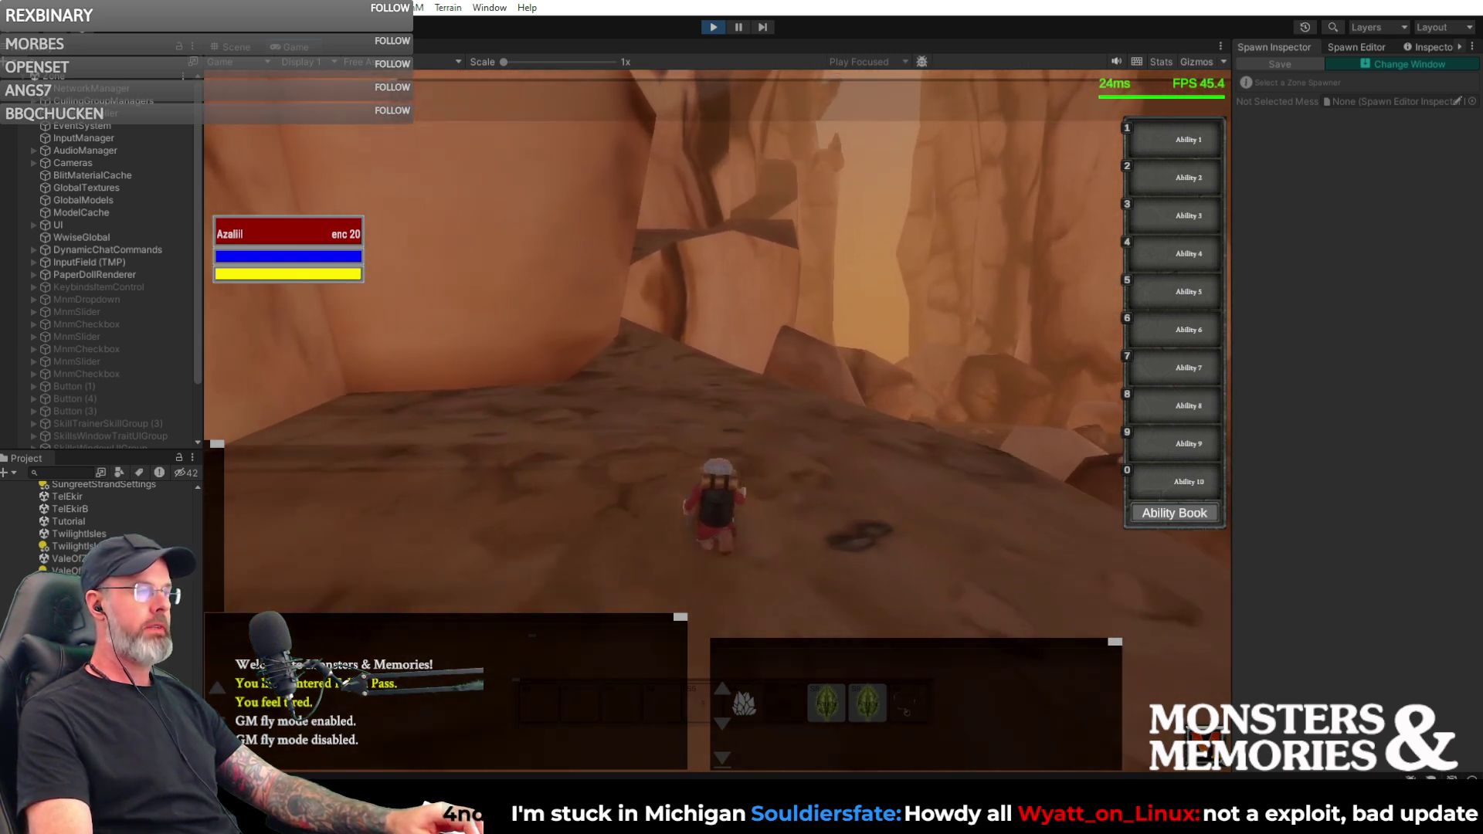
- Follow the narrow cliffside path around its bend and up the widening ramp to inspect the route
key(w)
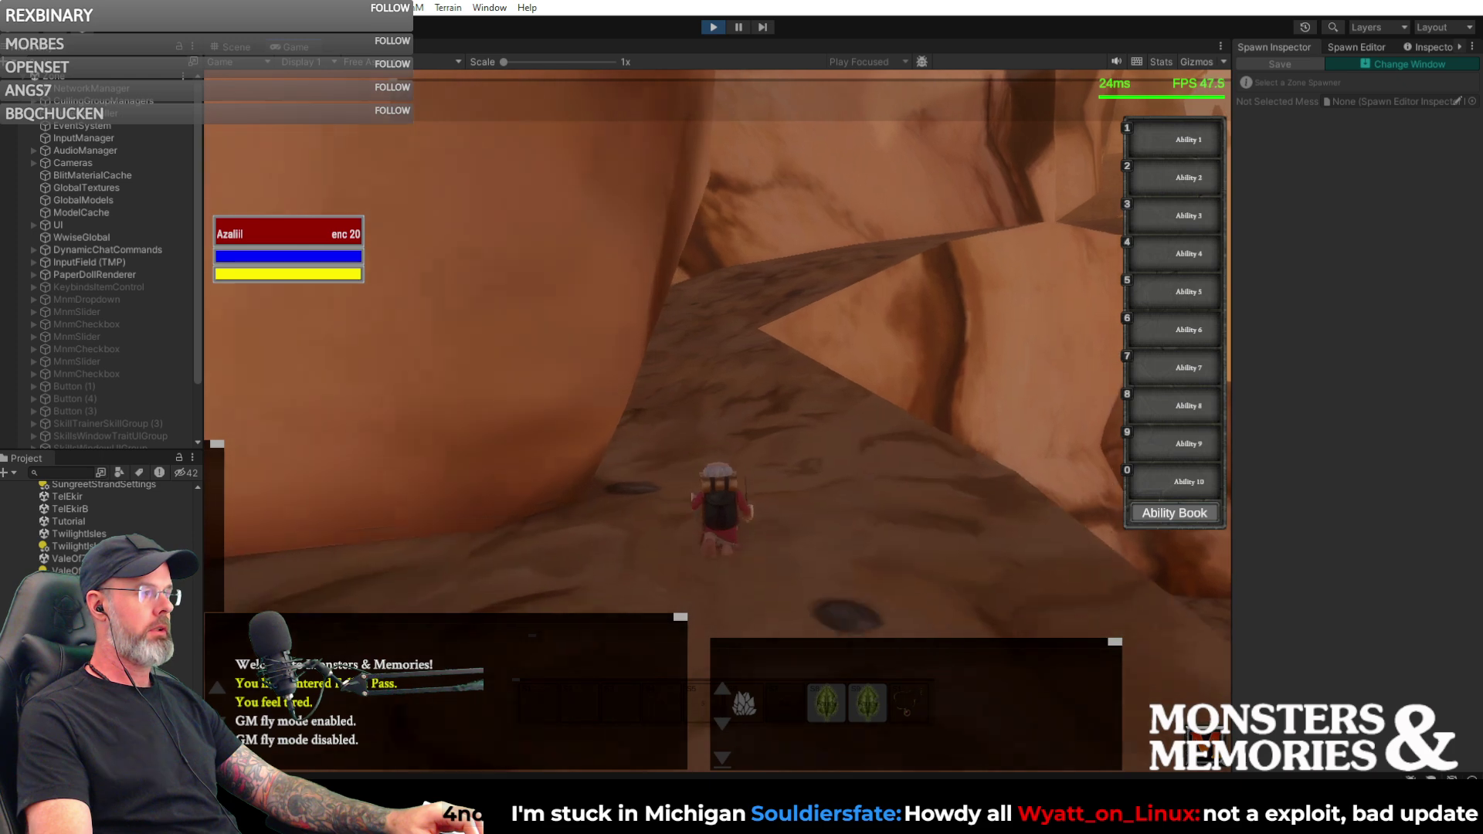
key(w)
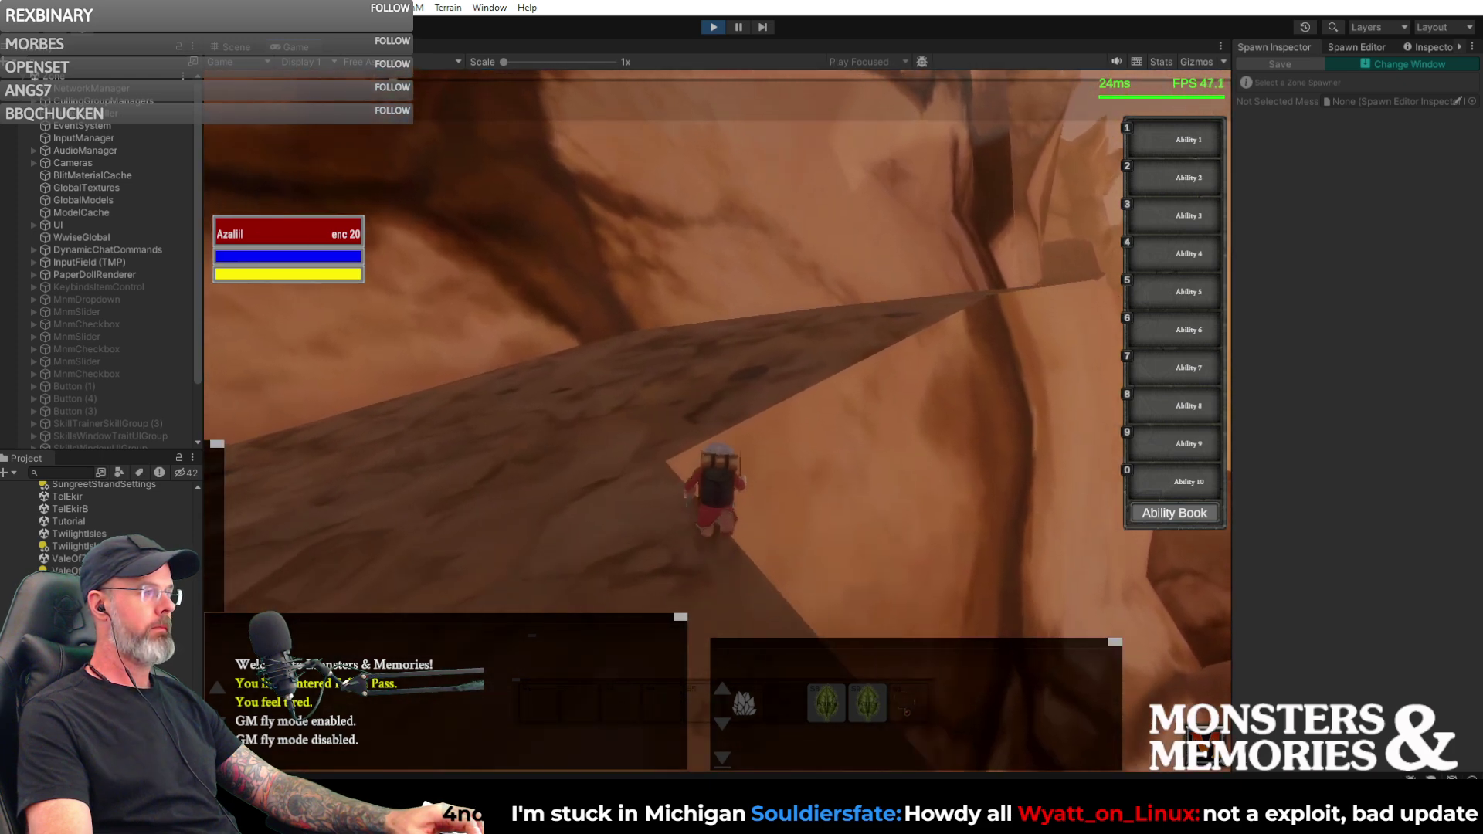
key(w)
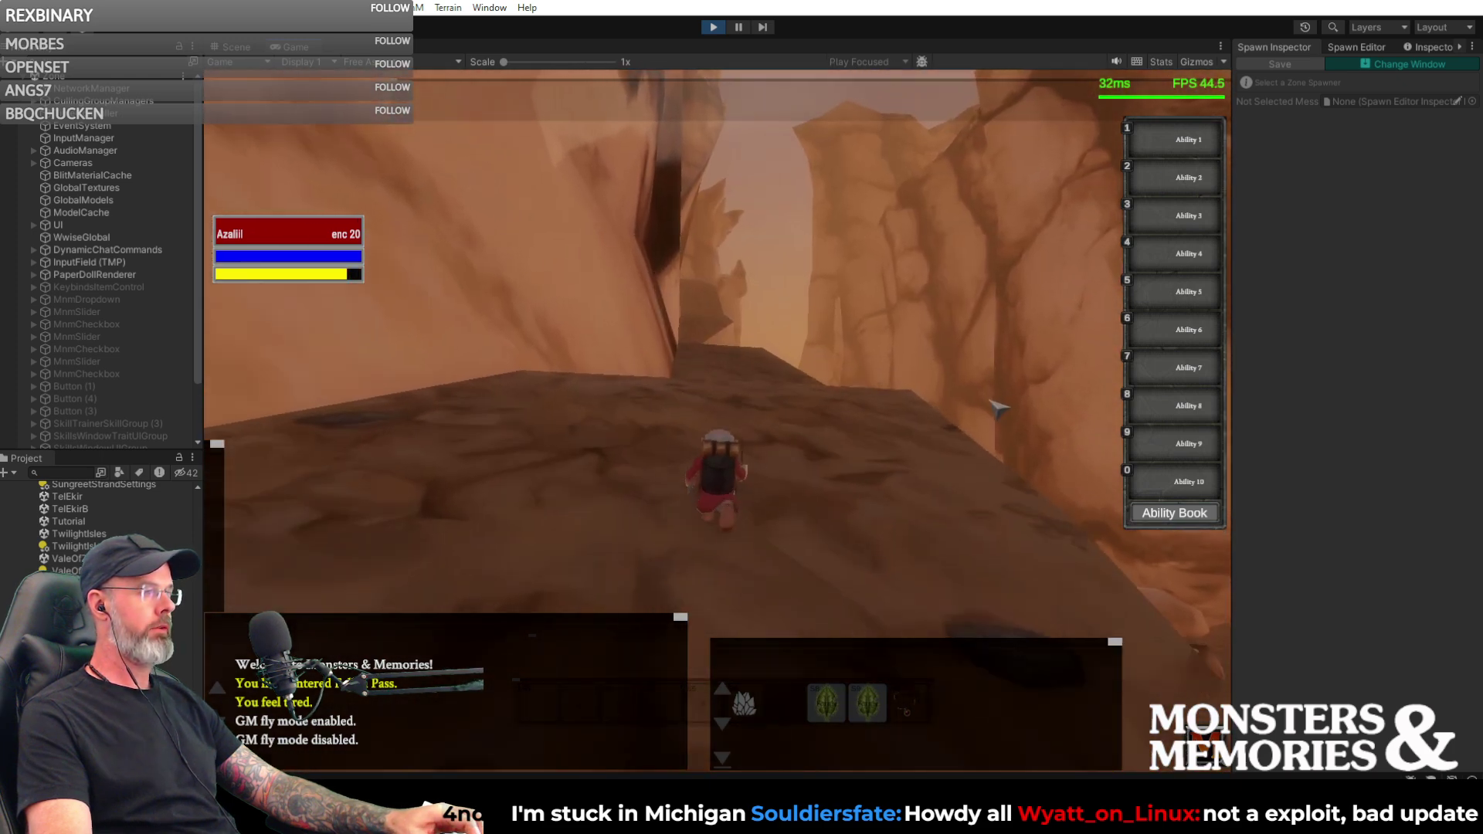
key(w)
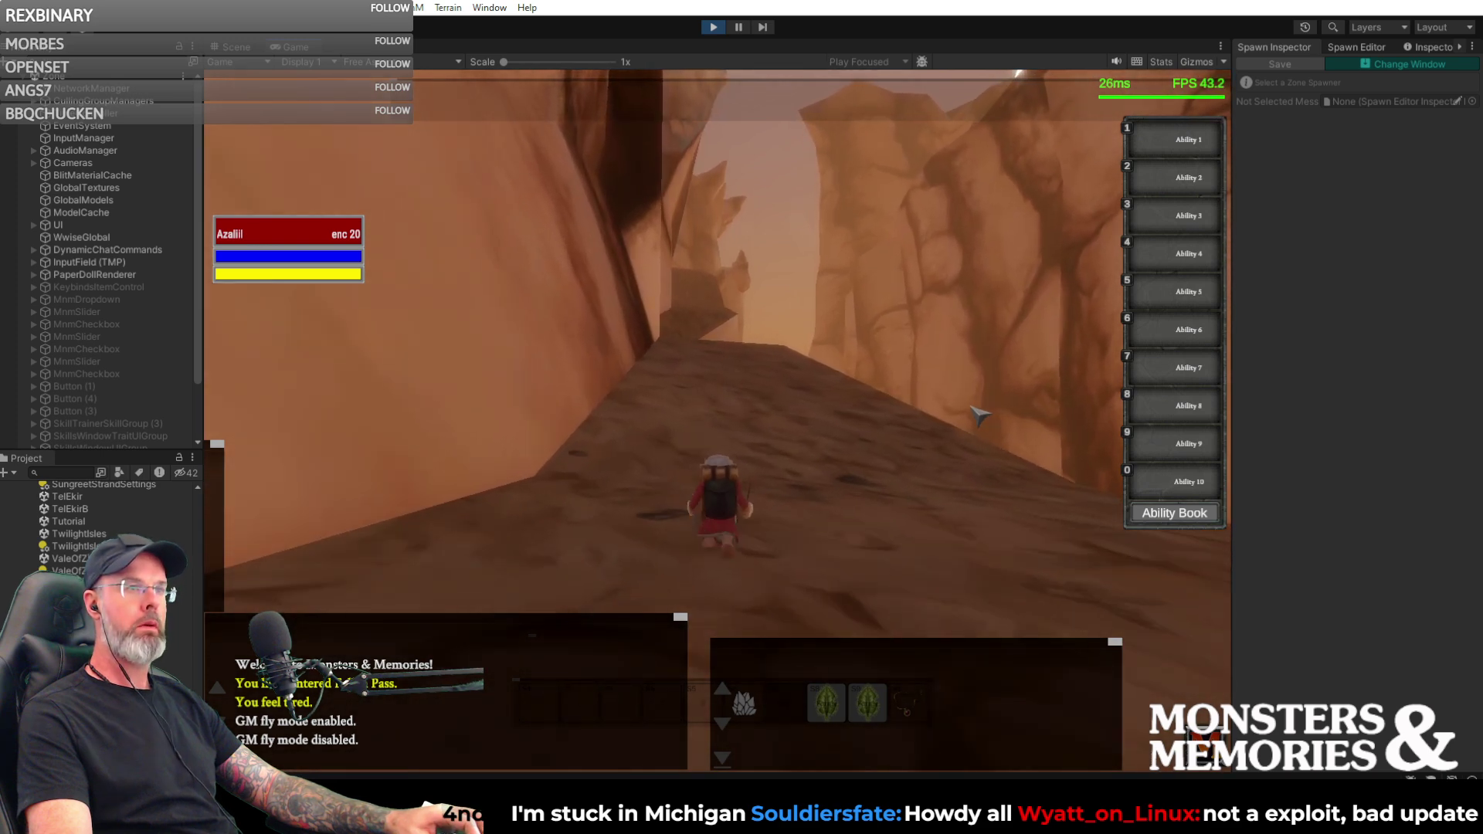
key(w)
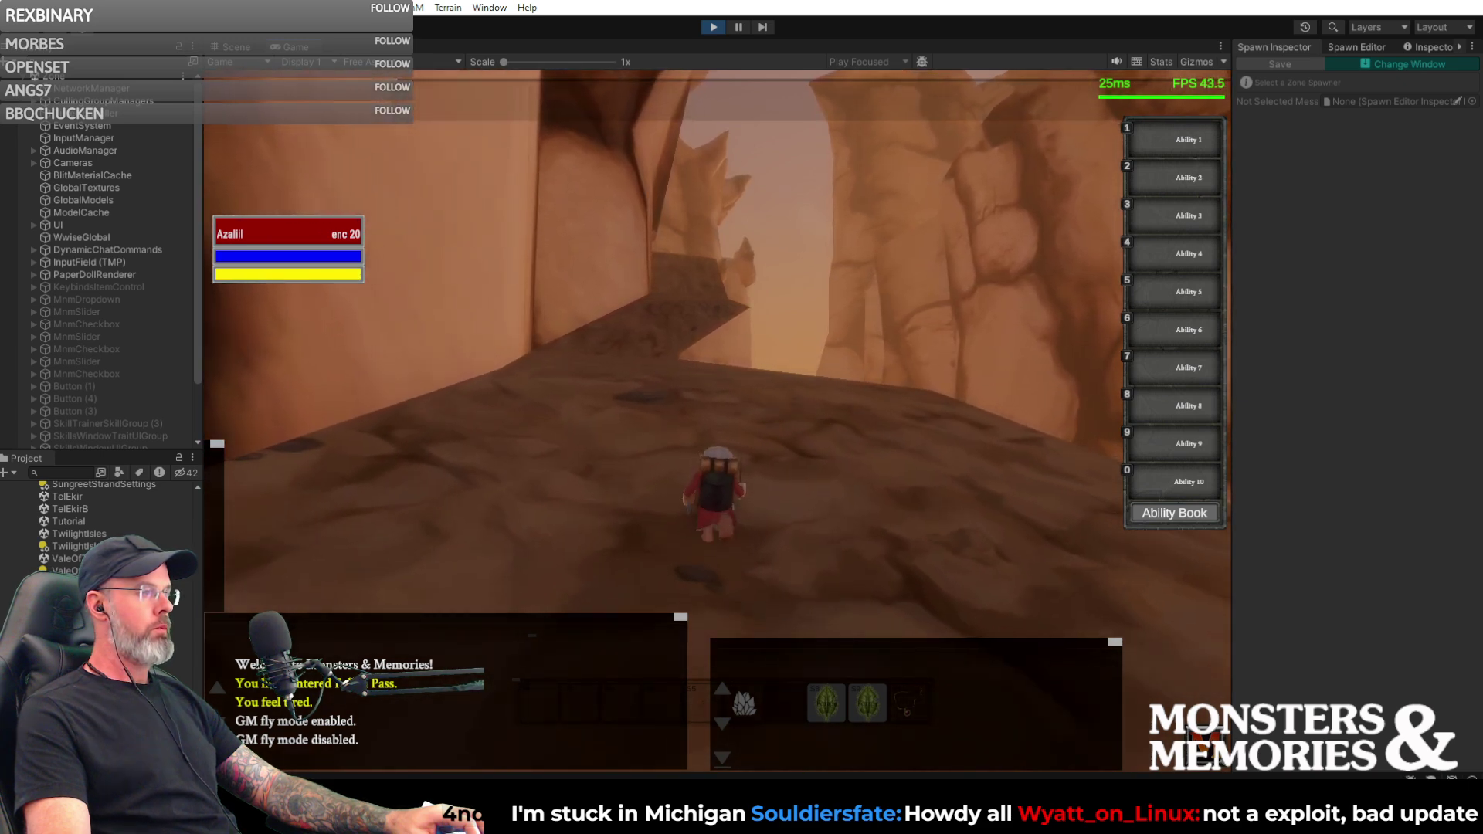
key(w)
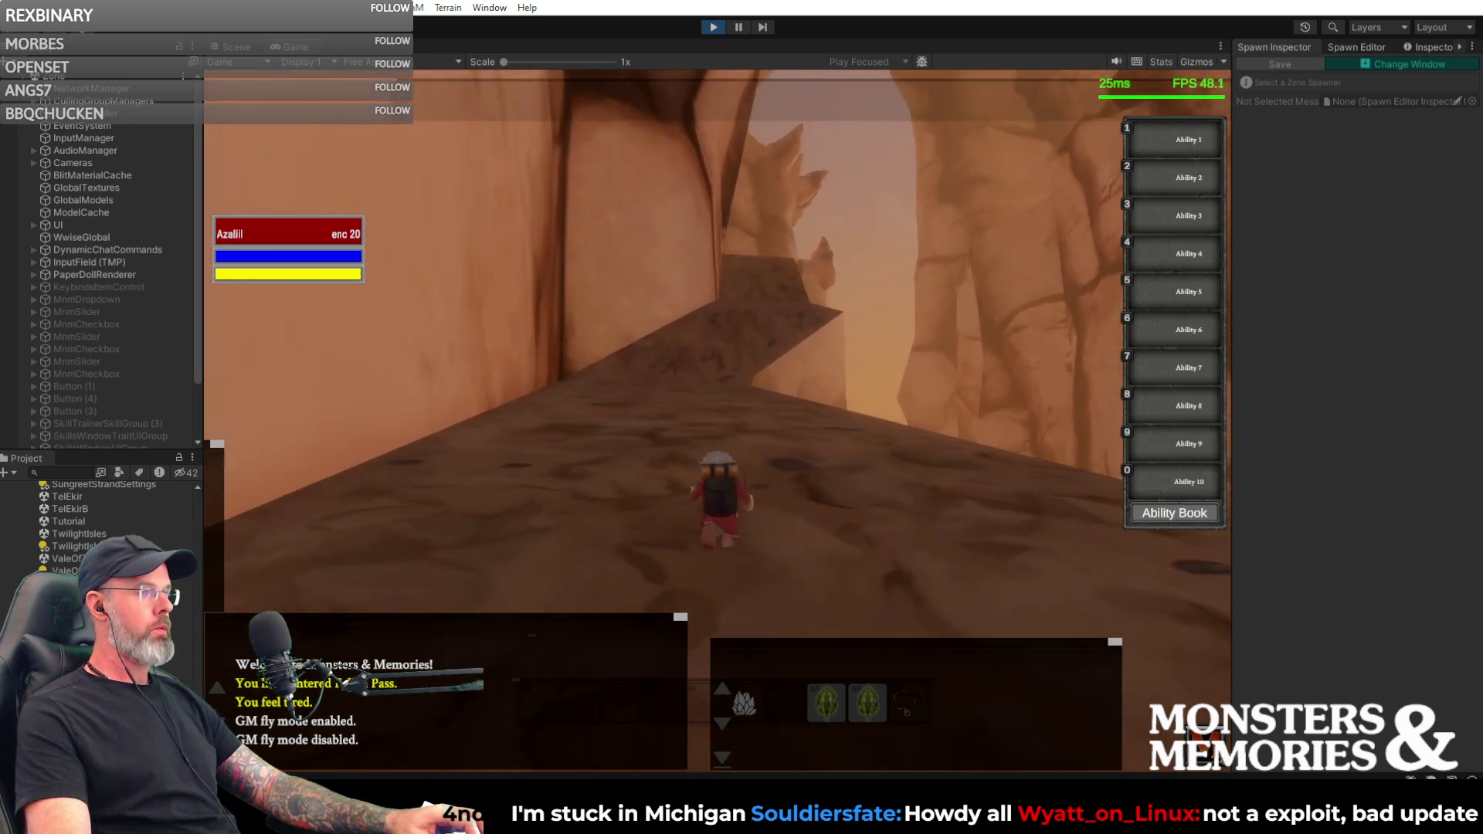
- Turn the character to check the cliff walls beside the ramp and continue up the ledge
key(s)
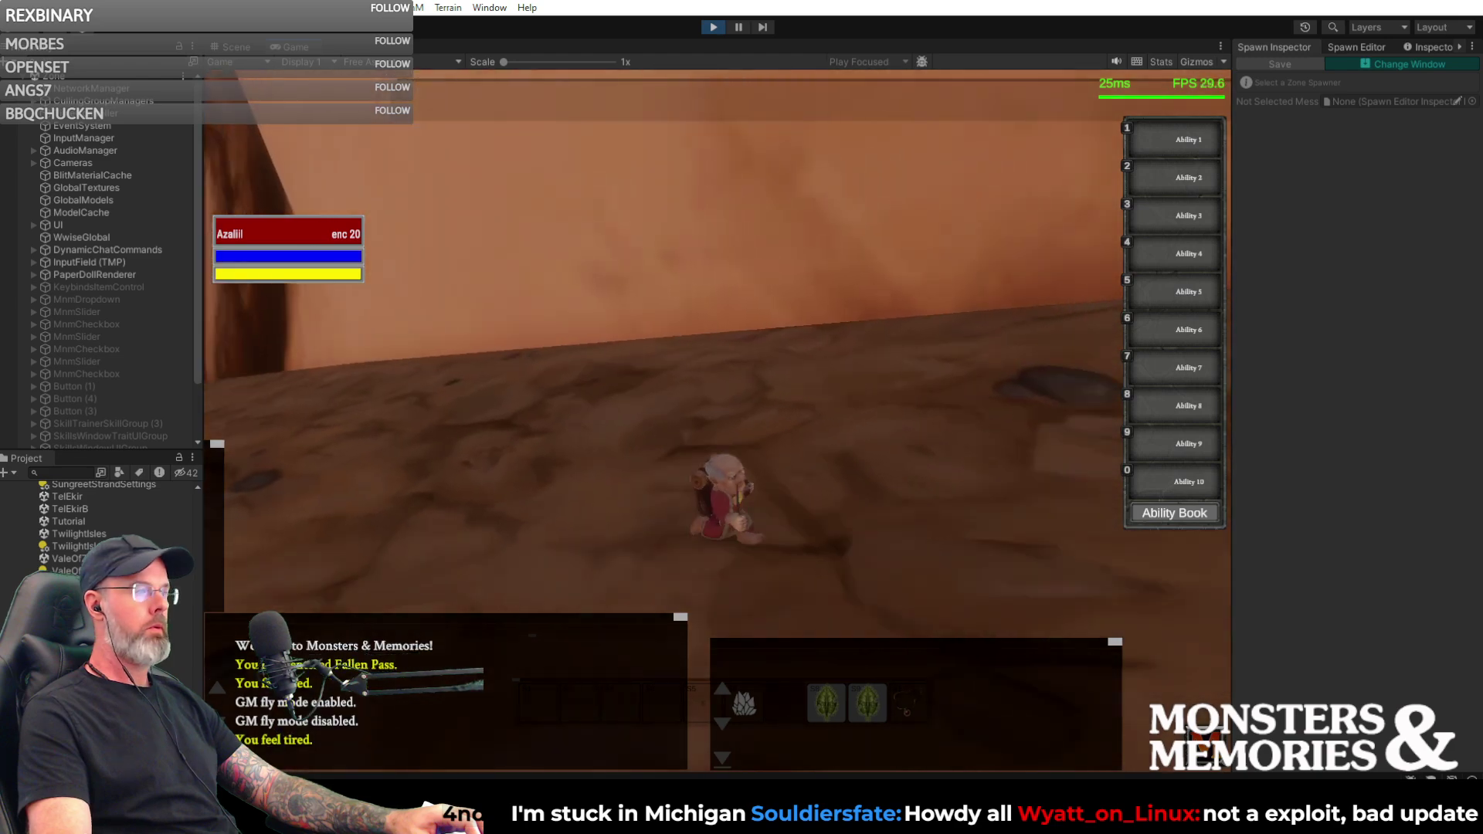
key(d)
key(w)
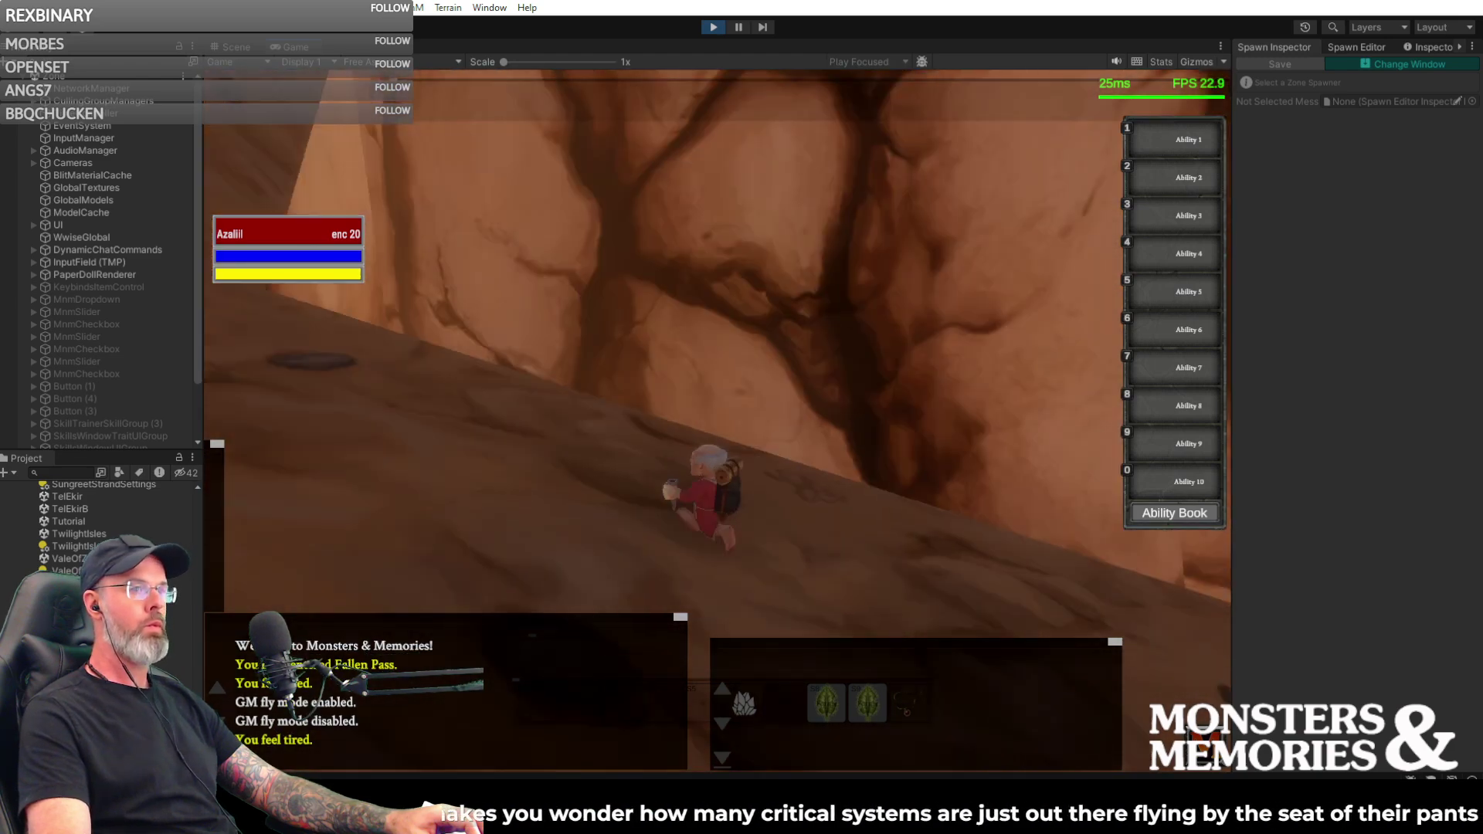
key(w)
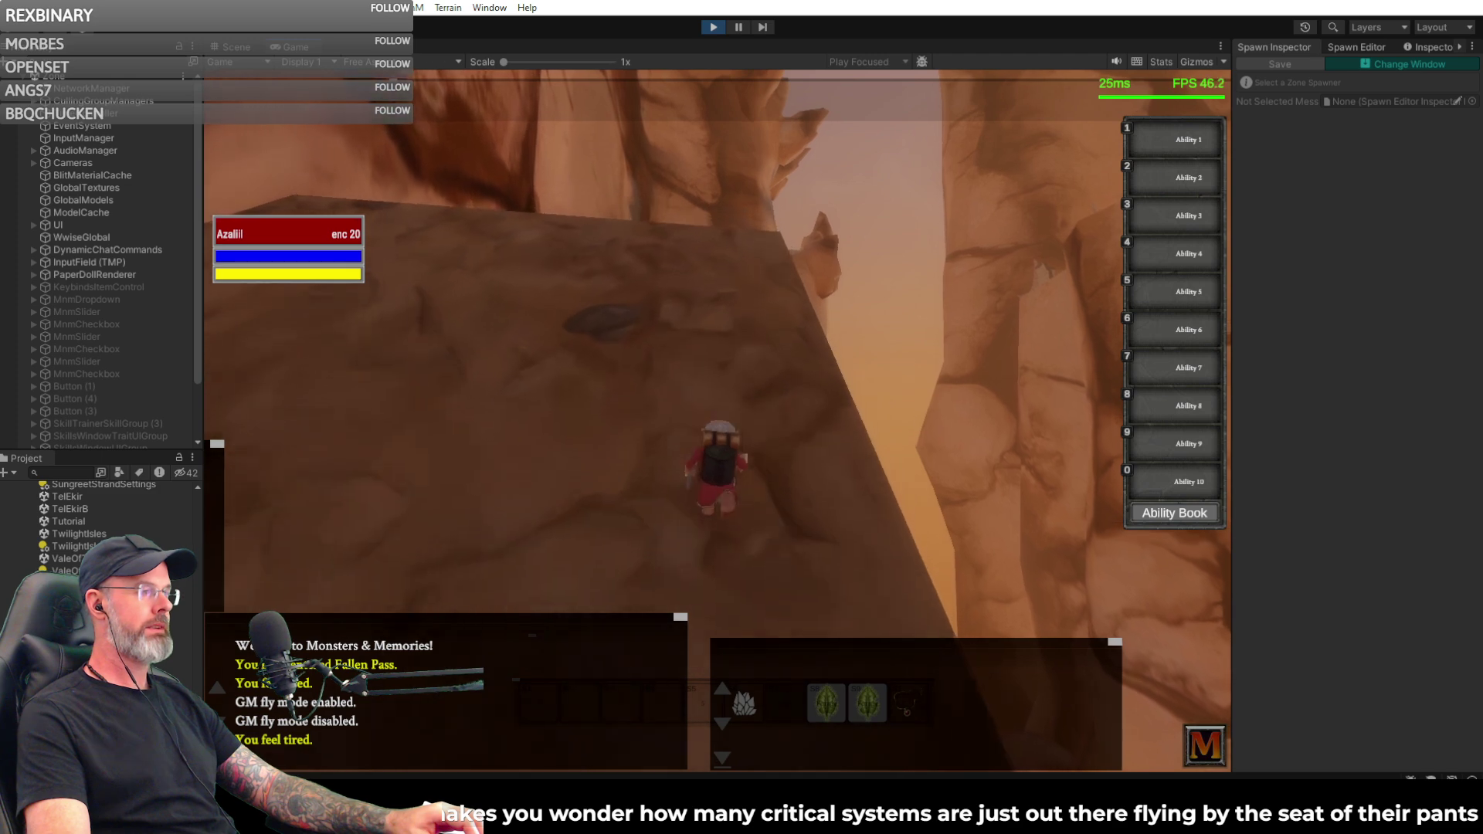
key(w)
key(w)
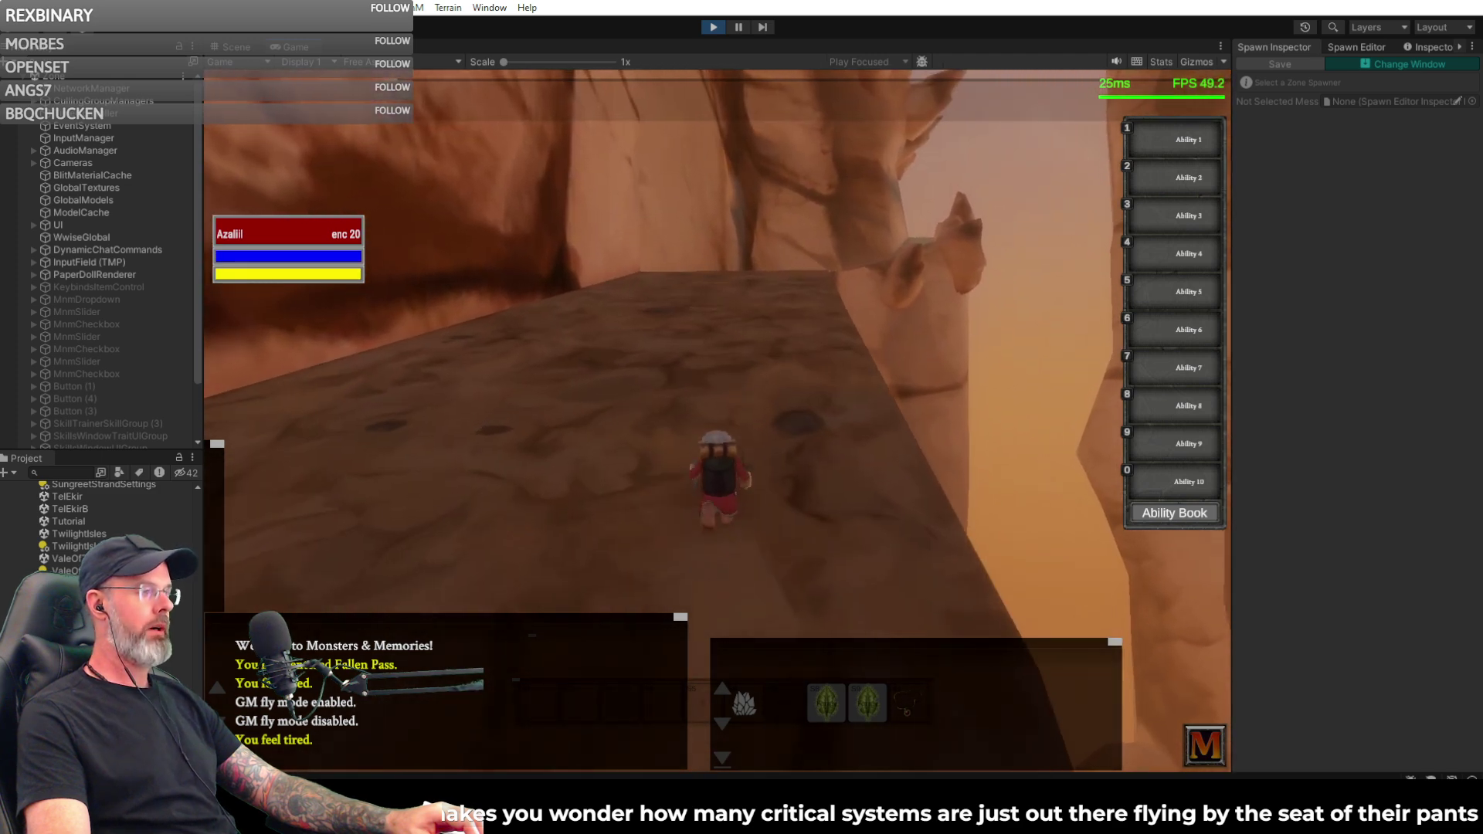
- Examine the rock wall at the ledge's edge and the valley below it from several directions
key(w)
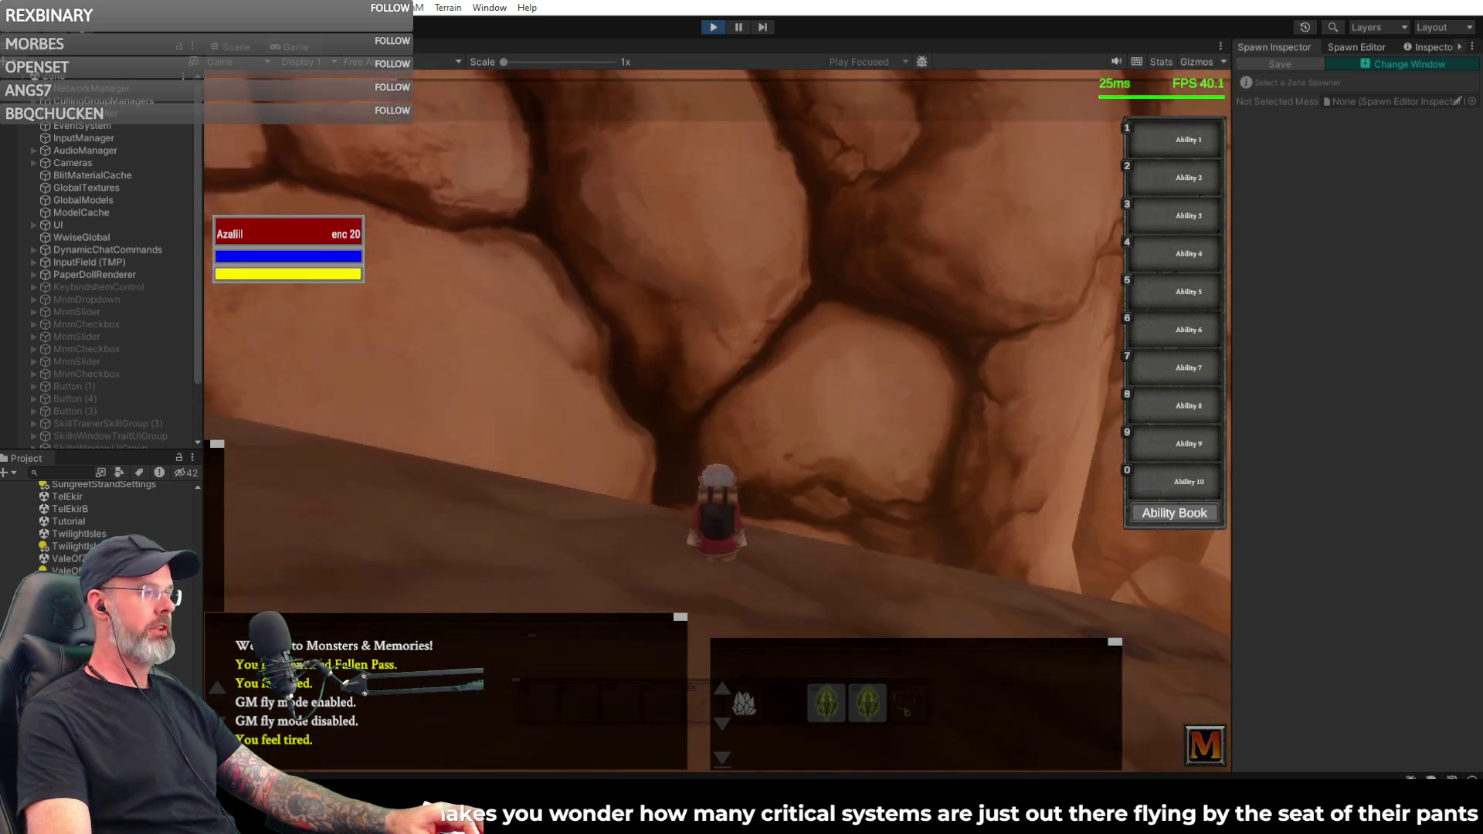
key(a)
key(w)
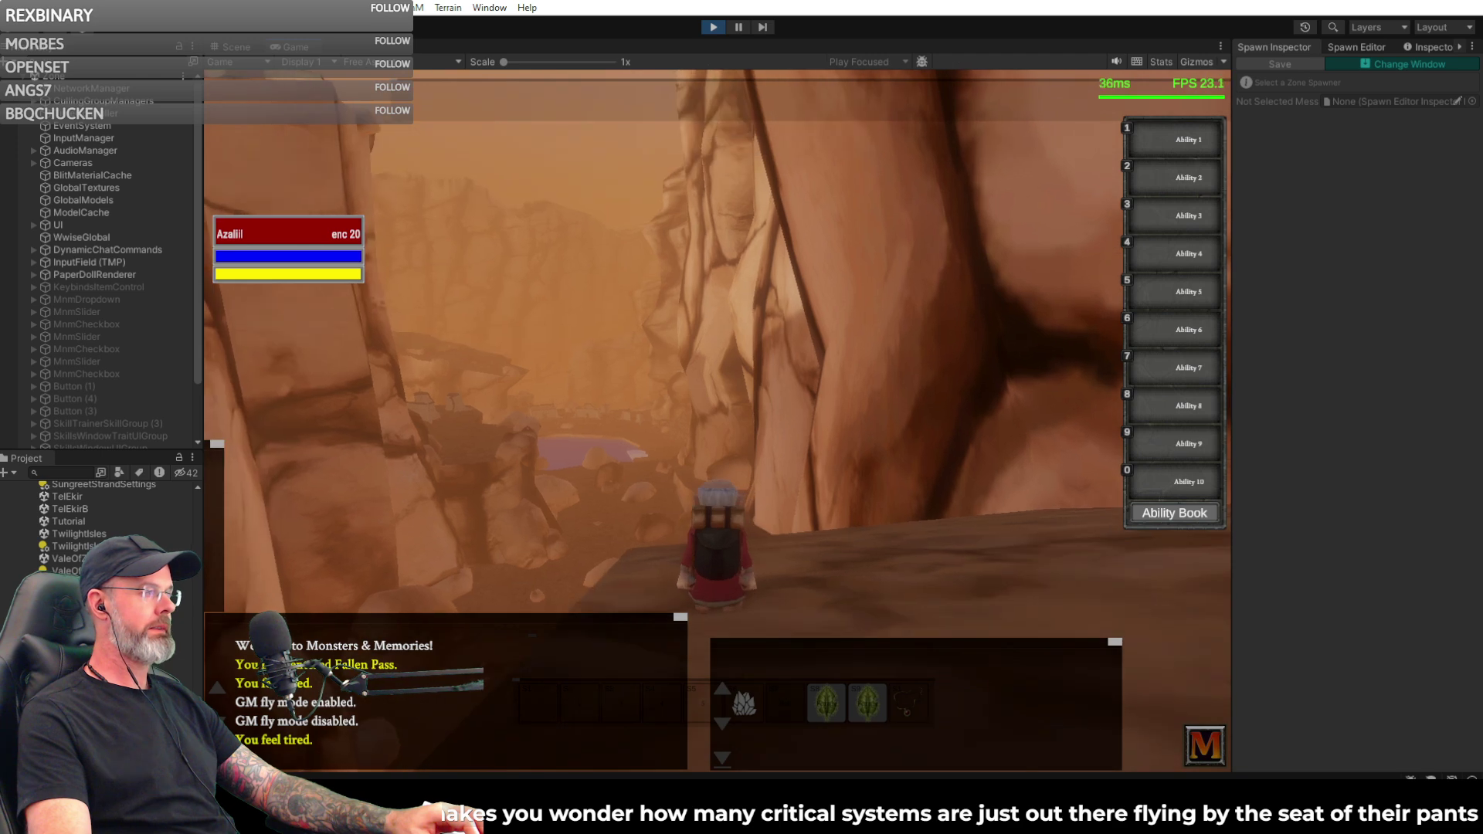
key(d)
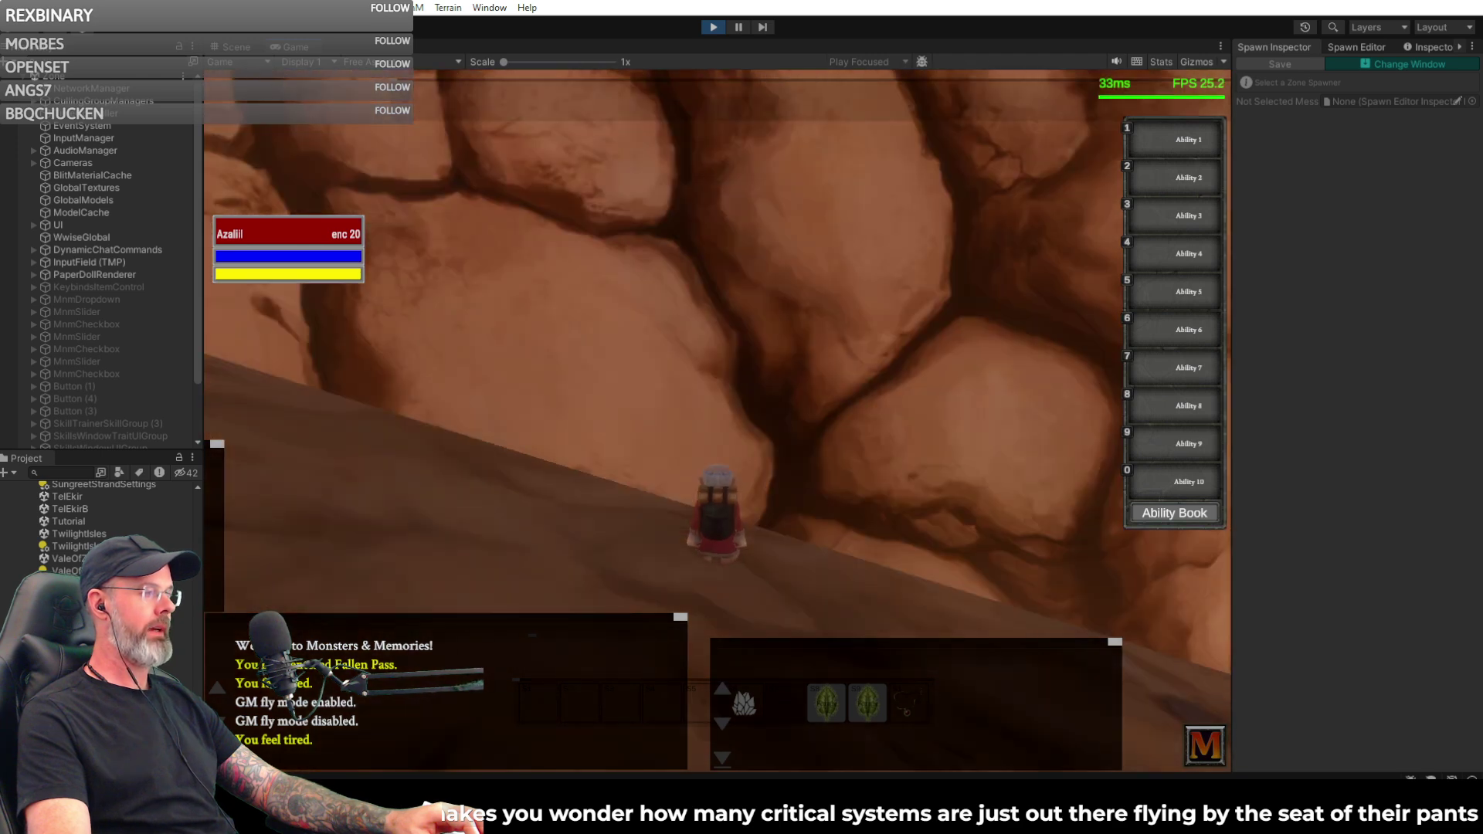
key(w)
key(a)
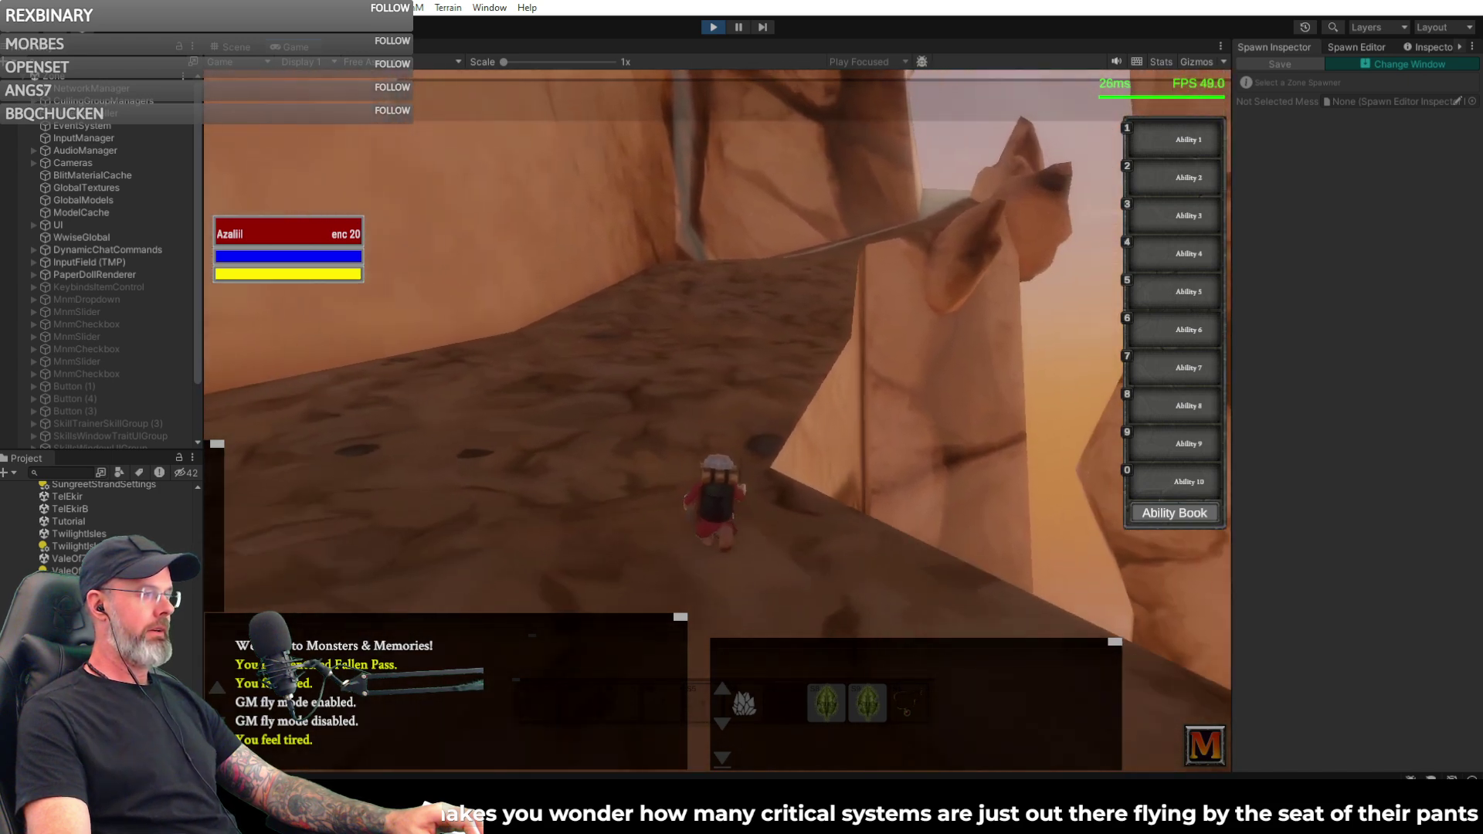
- Climb the upper stretch of the path and look out over the fortress and the canyon with the pool
key(w)
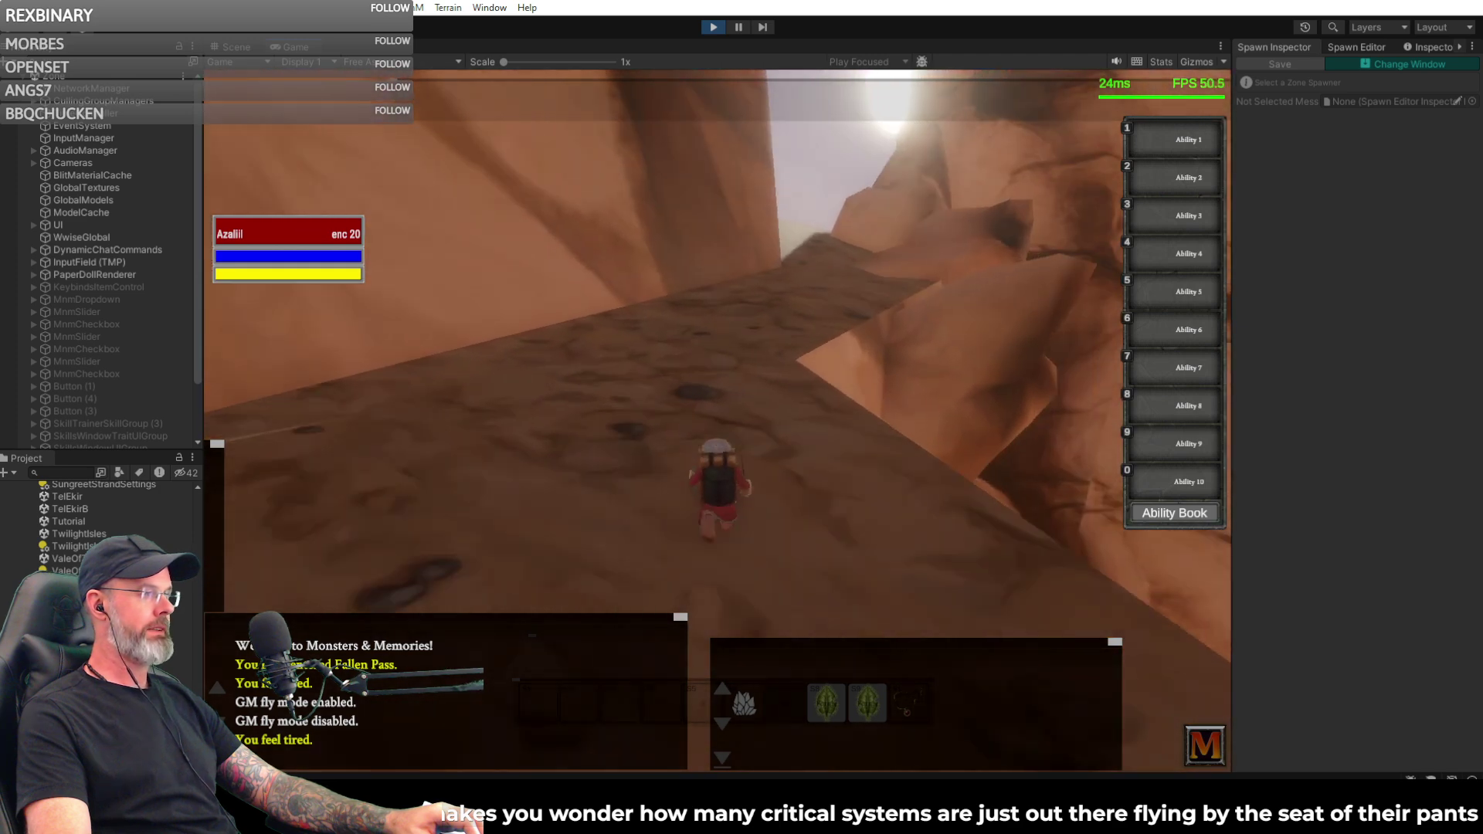
key(w)
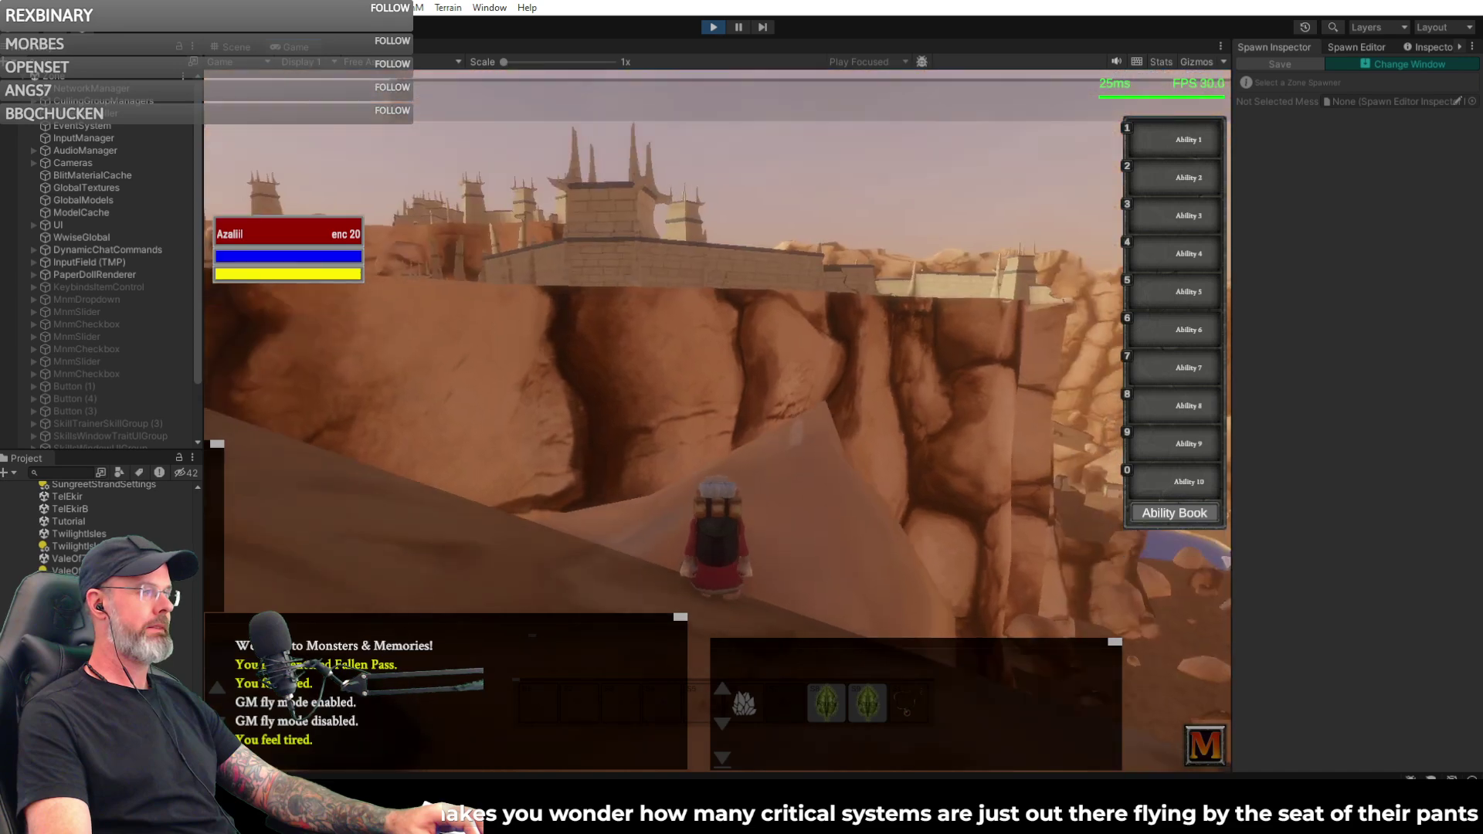
key(w)
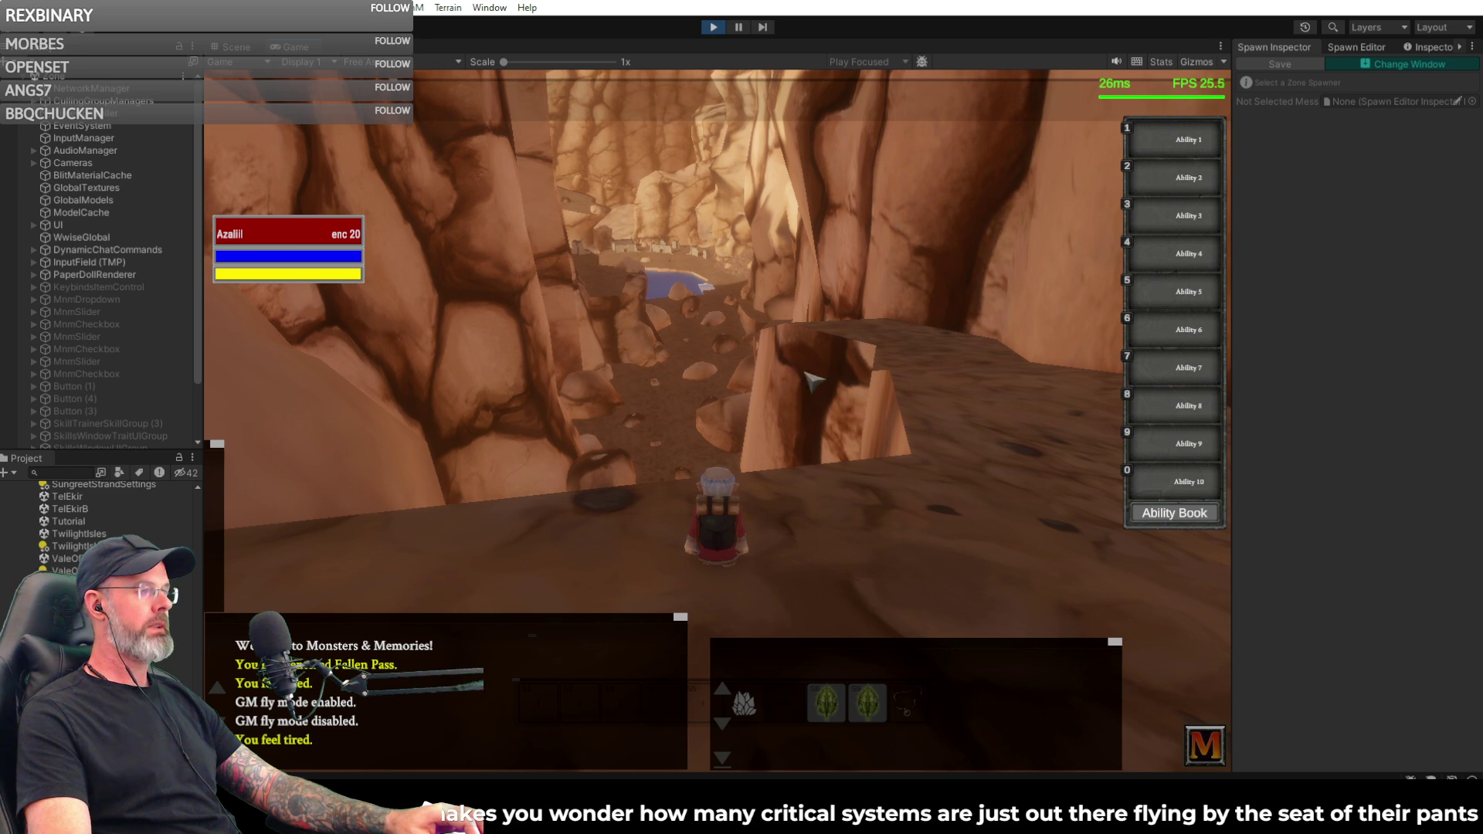
key(w)
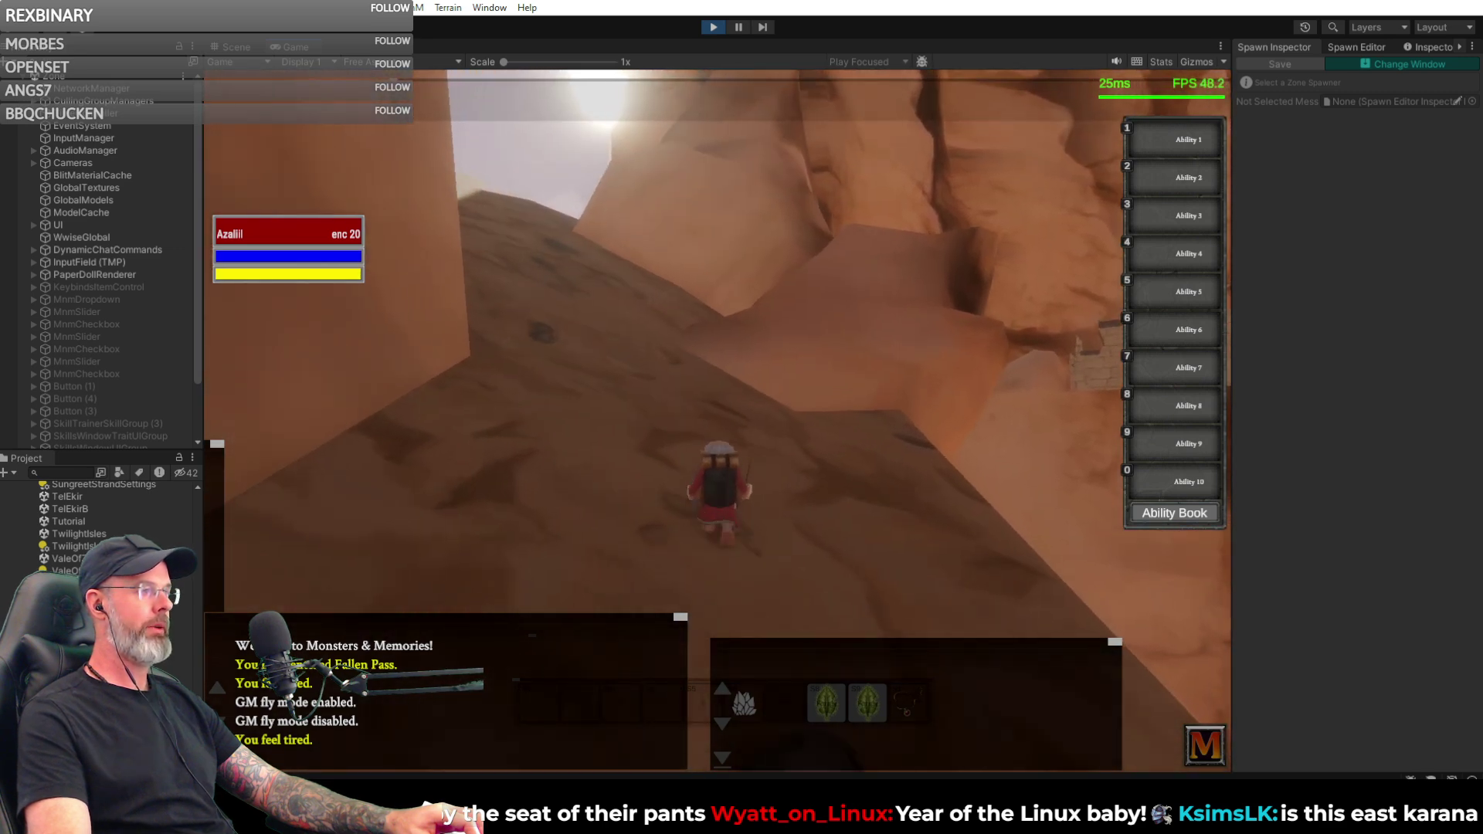
- Run up the passage between the rock walls toward its crest, and head back down facing the valley
key(w)
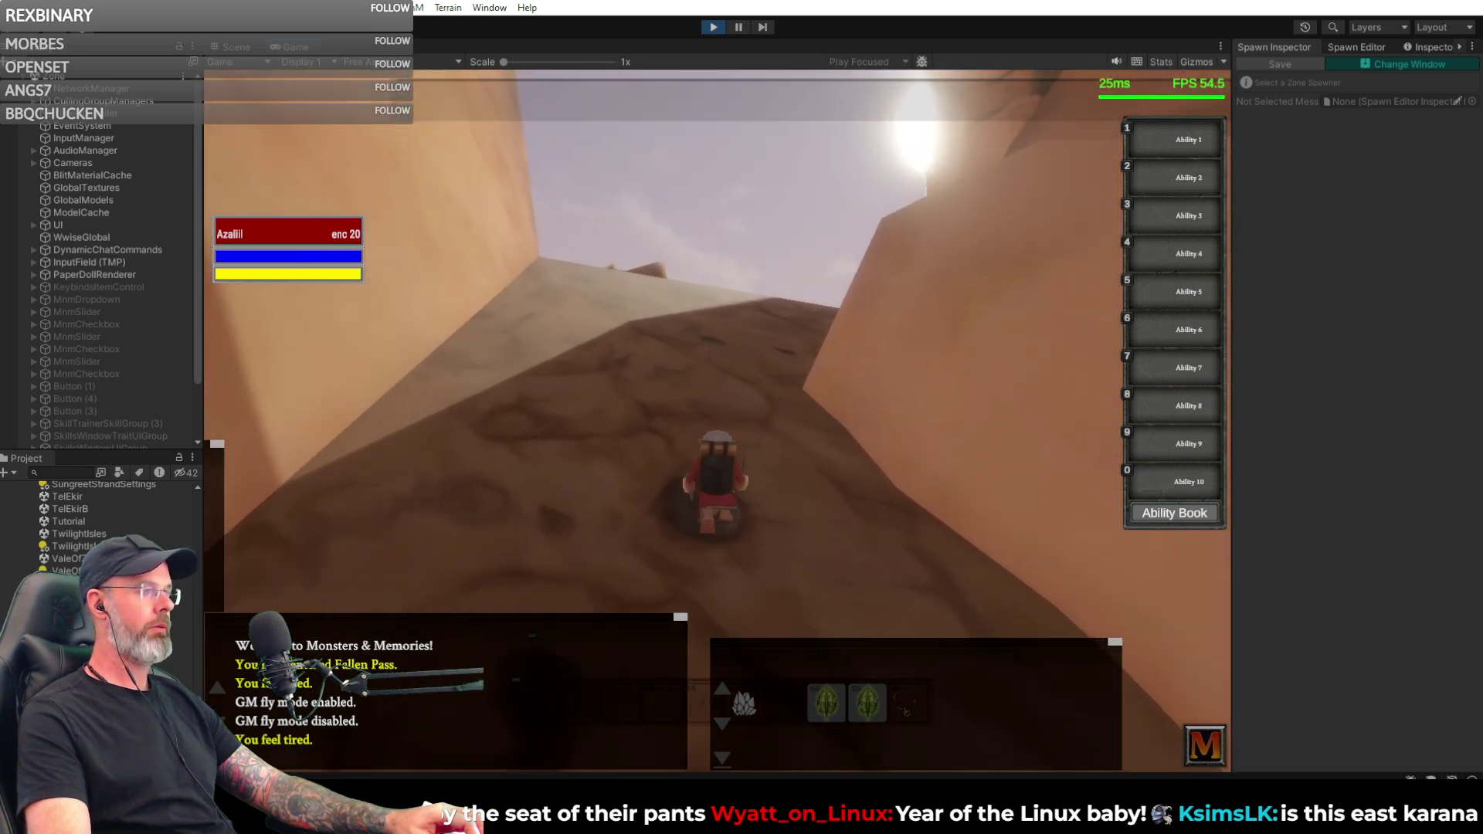
key(w)
key(w)
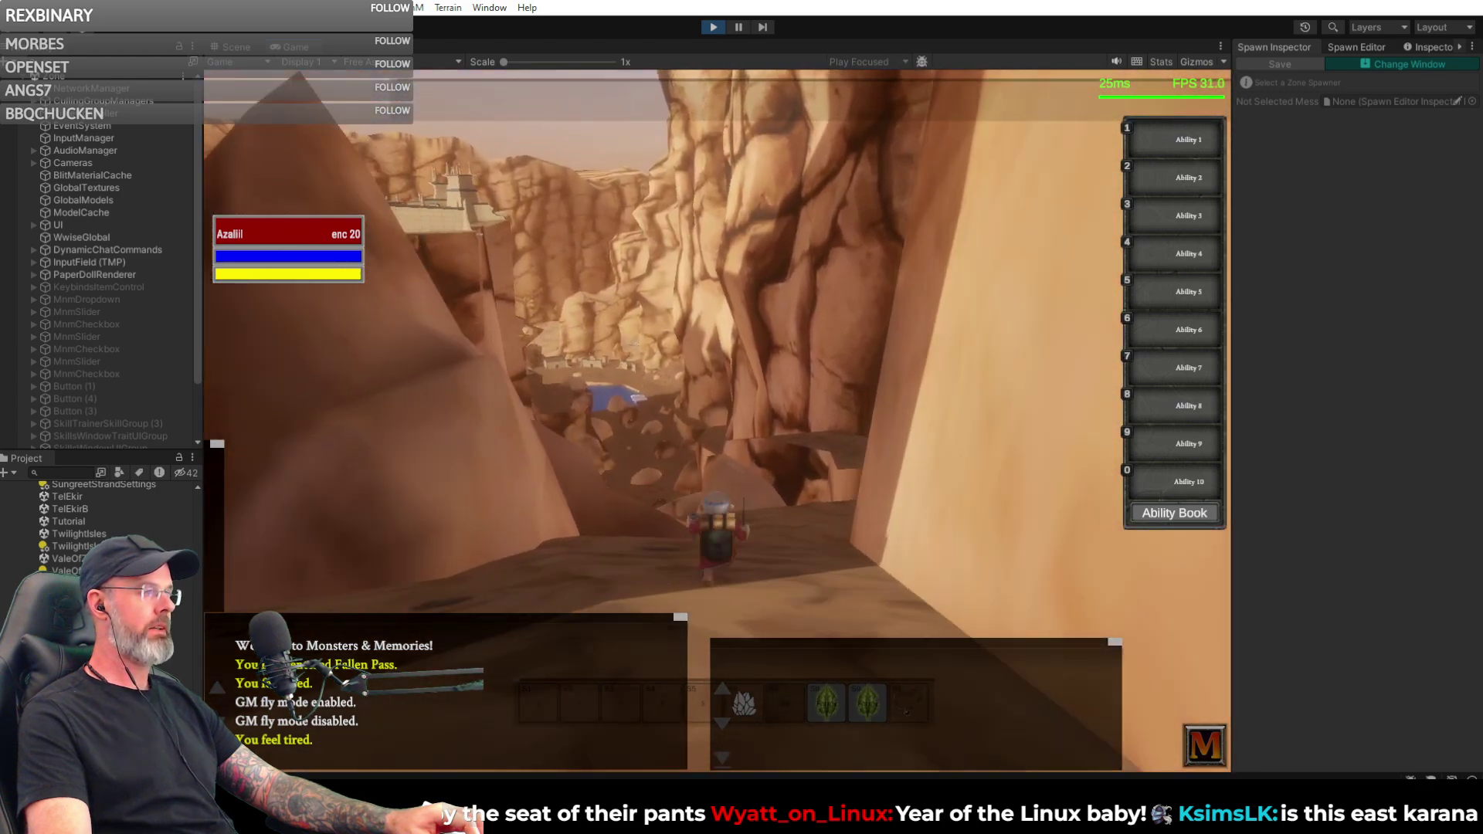
key(w)
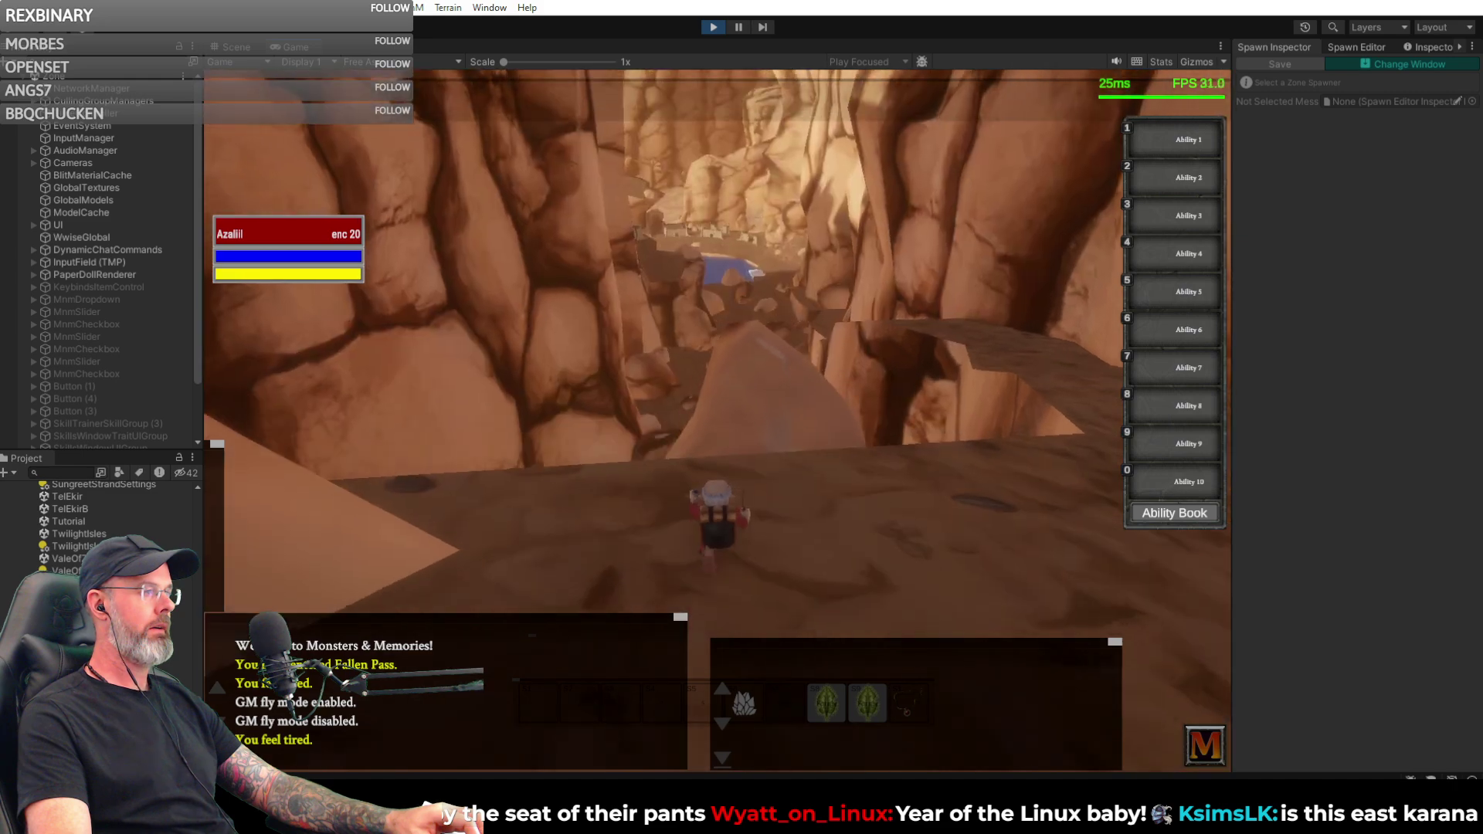
- Run along the dirt ledge past the fortress overlook and onto the slope beside the tall rock wall
key(w)
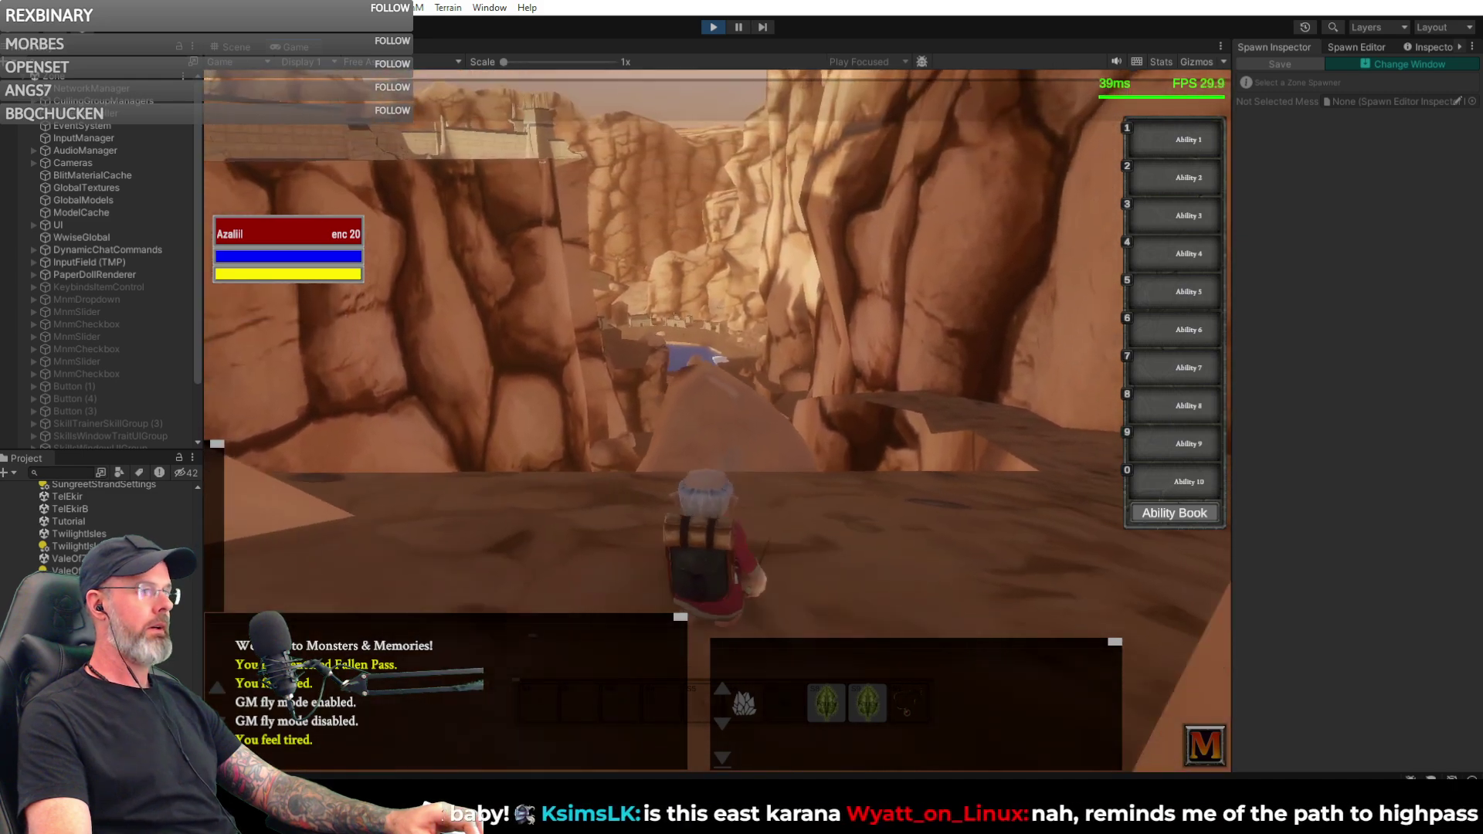
key(w)
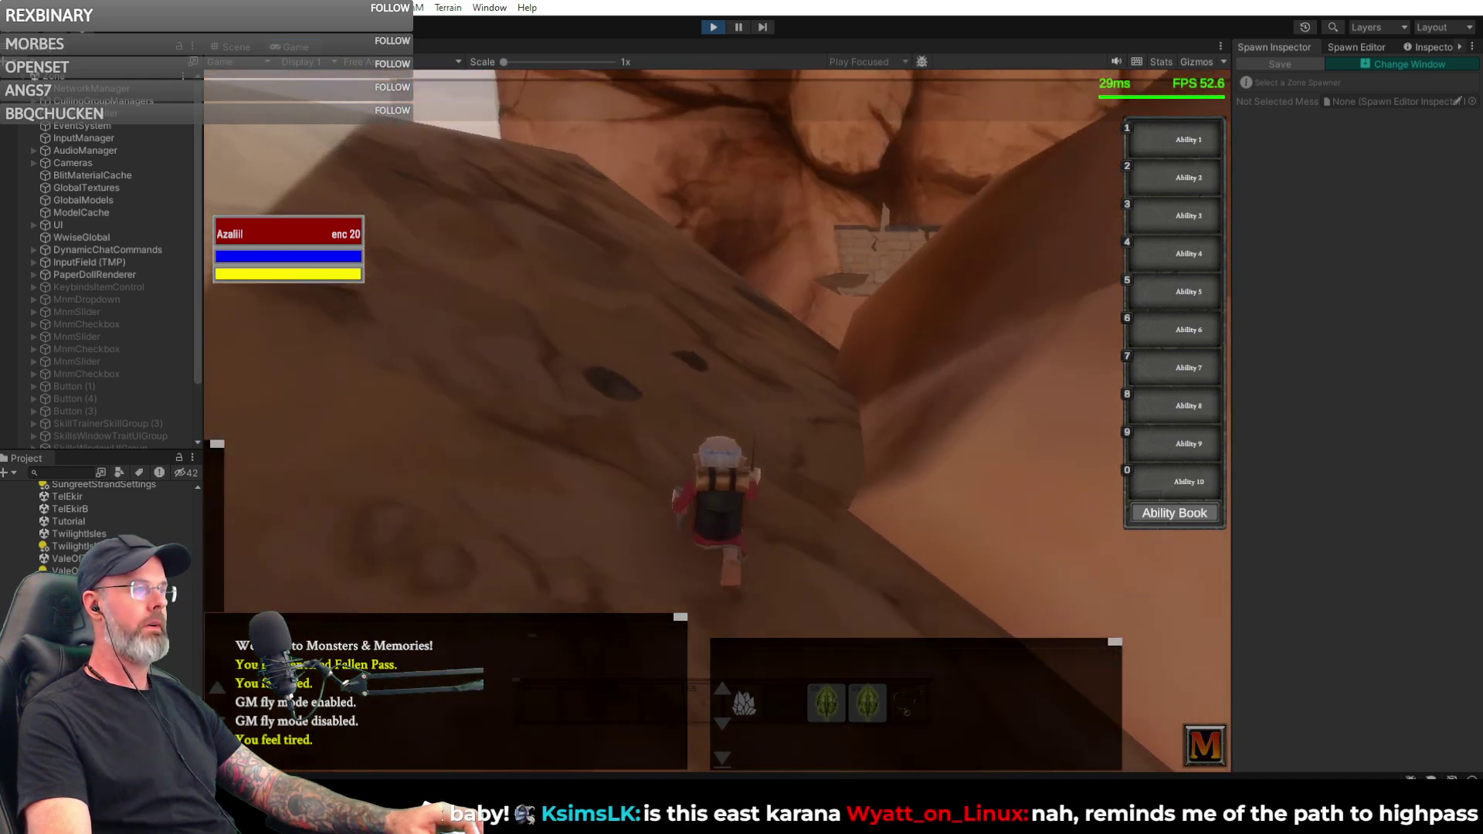
key(w)
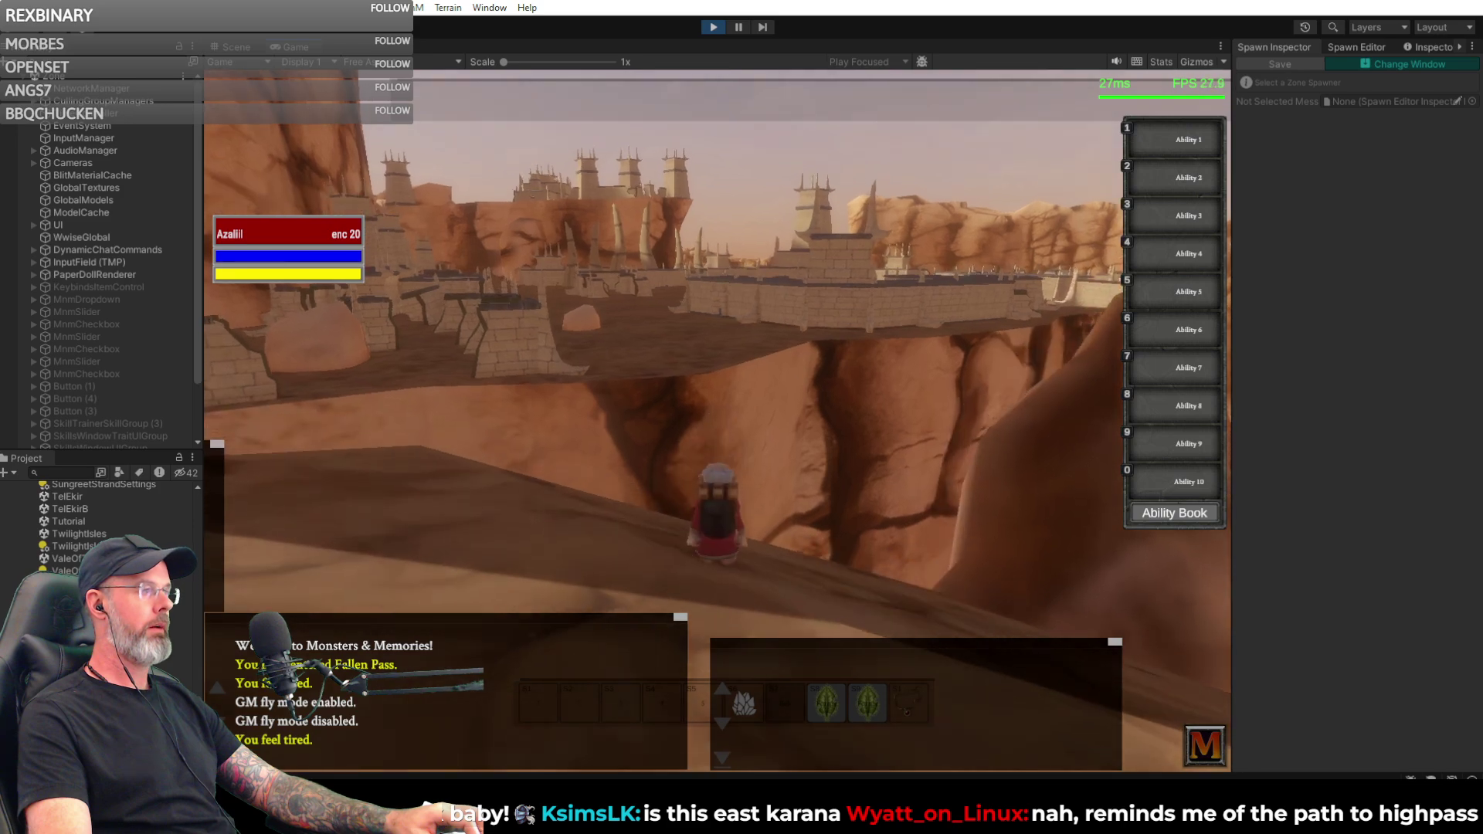
key(w)
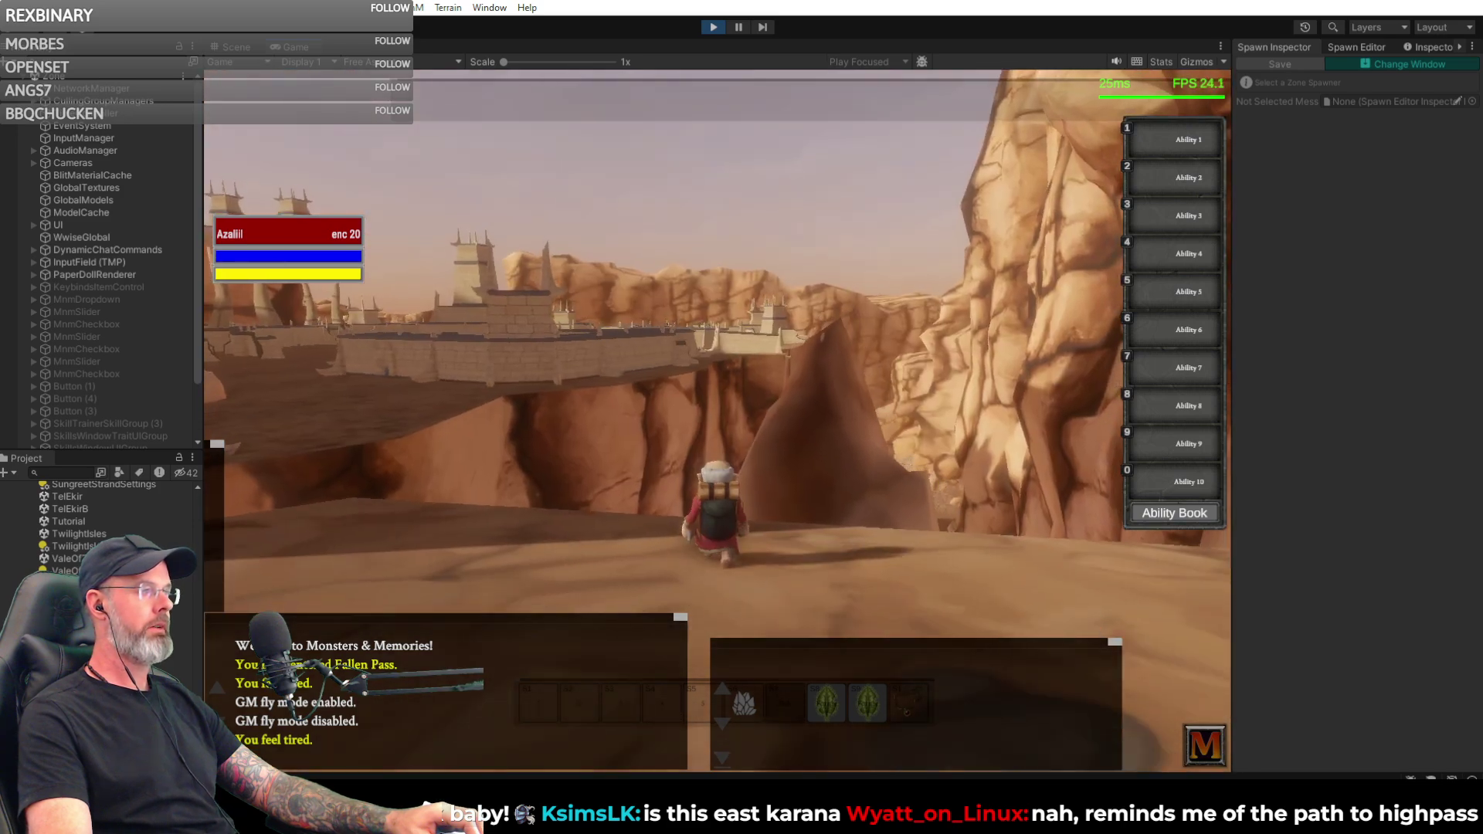
key(w)
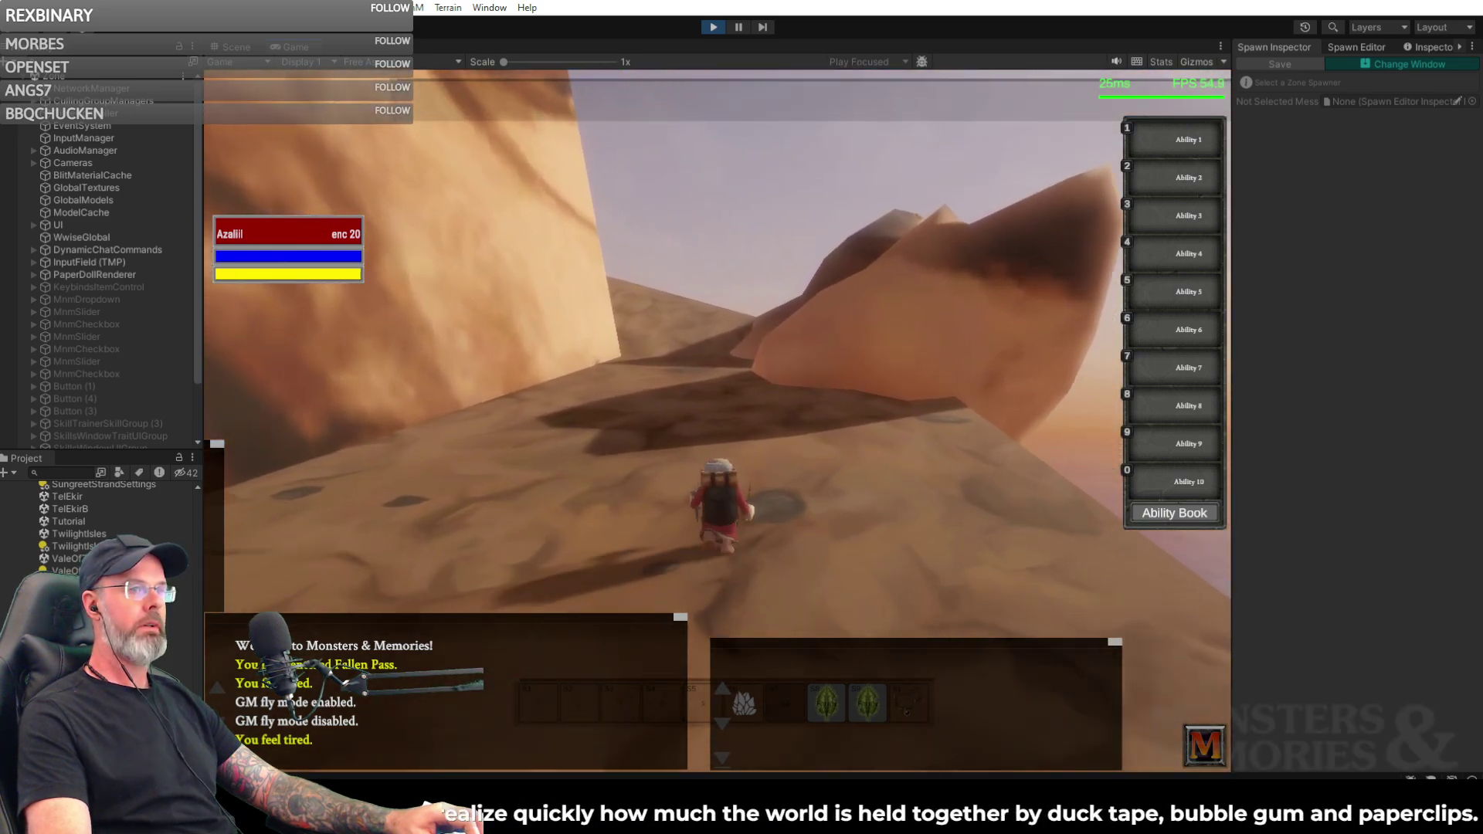
- Climb the narrow sloping path between the cliff faces toward the top of the pass
key(w)
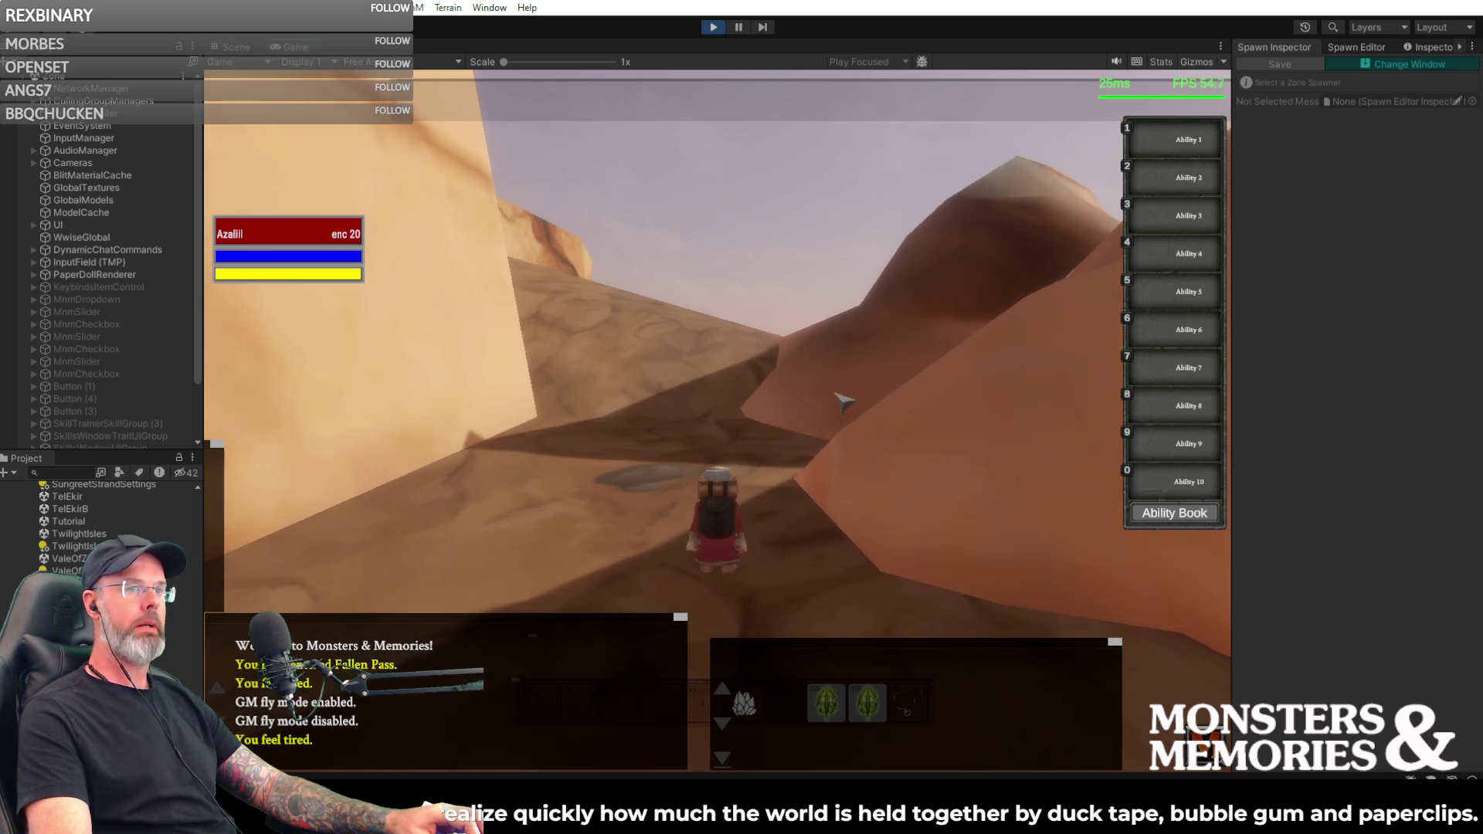
key(w)
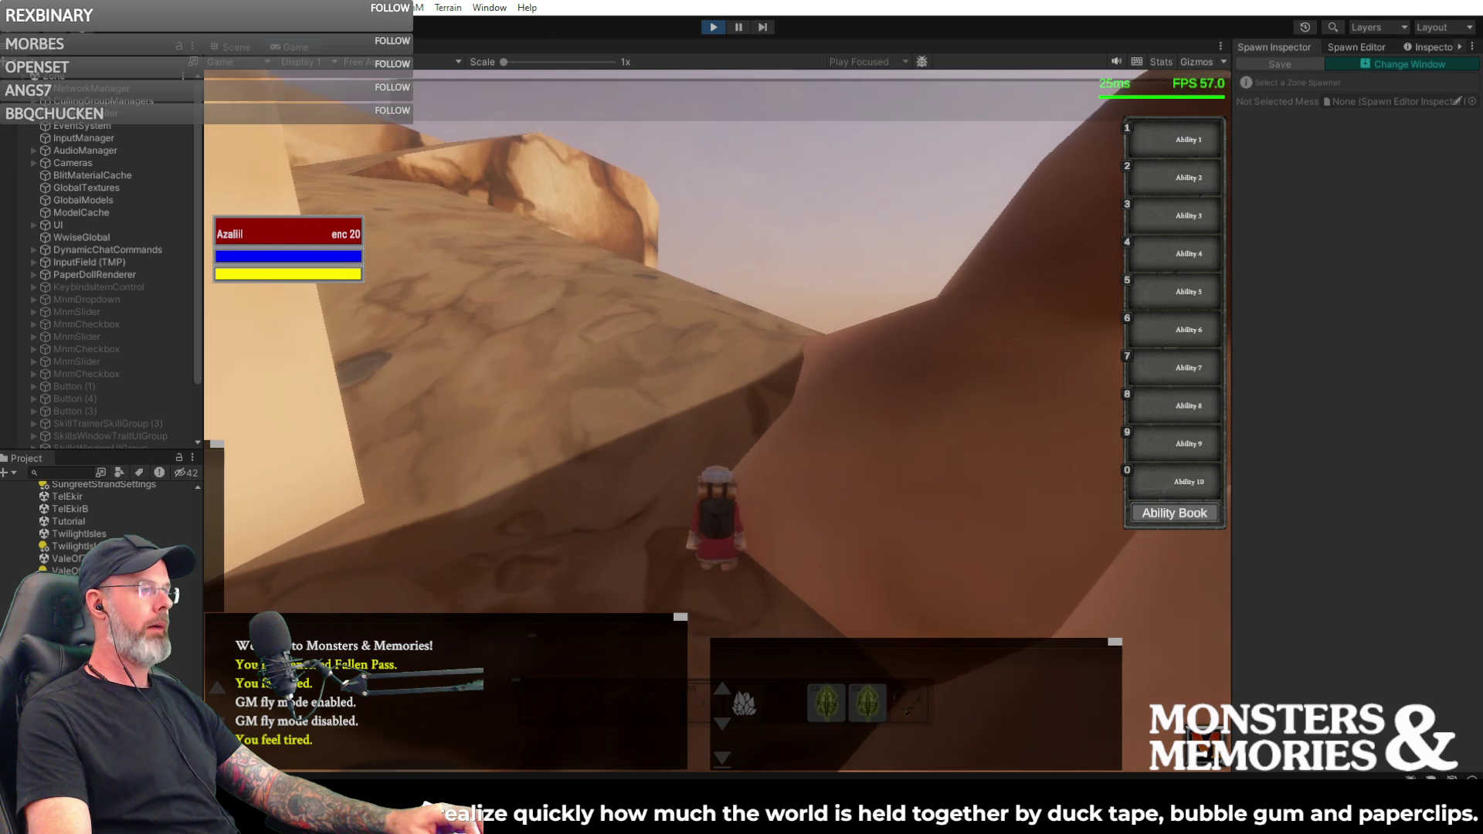
key(w)
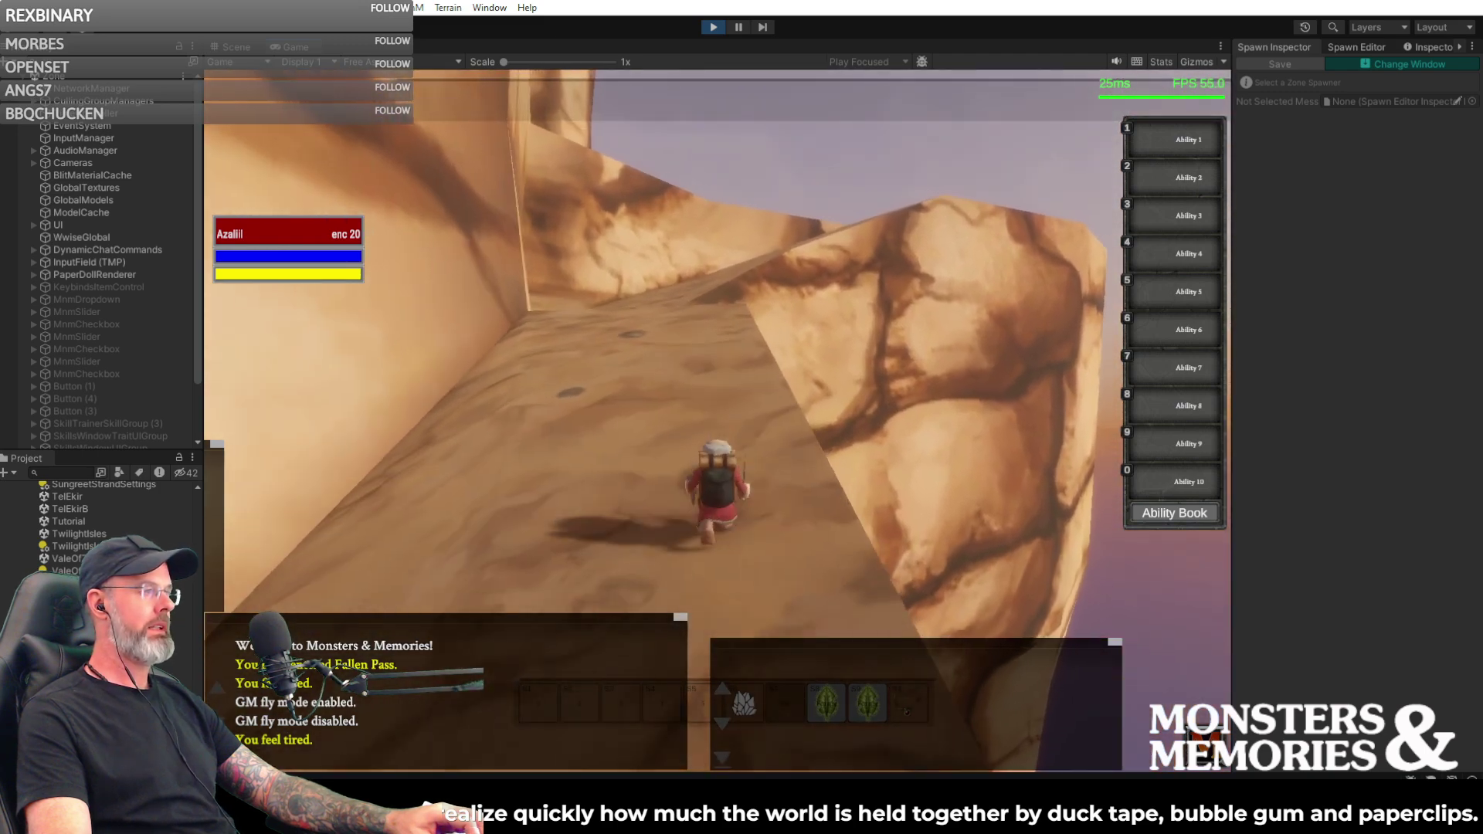
key(w)
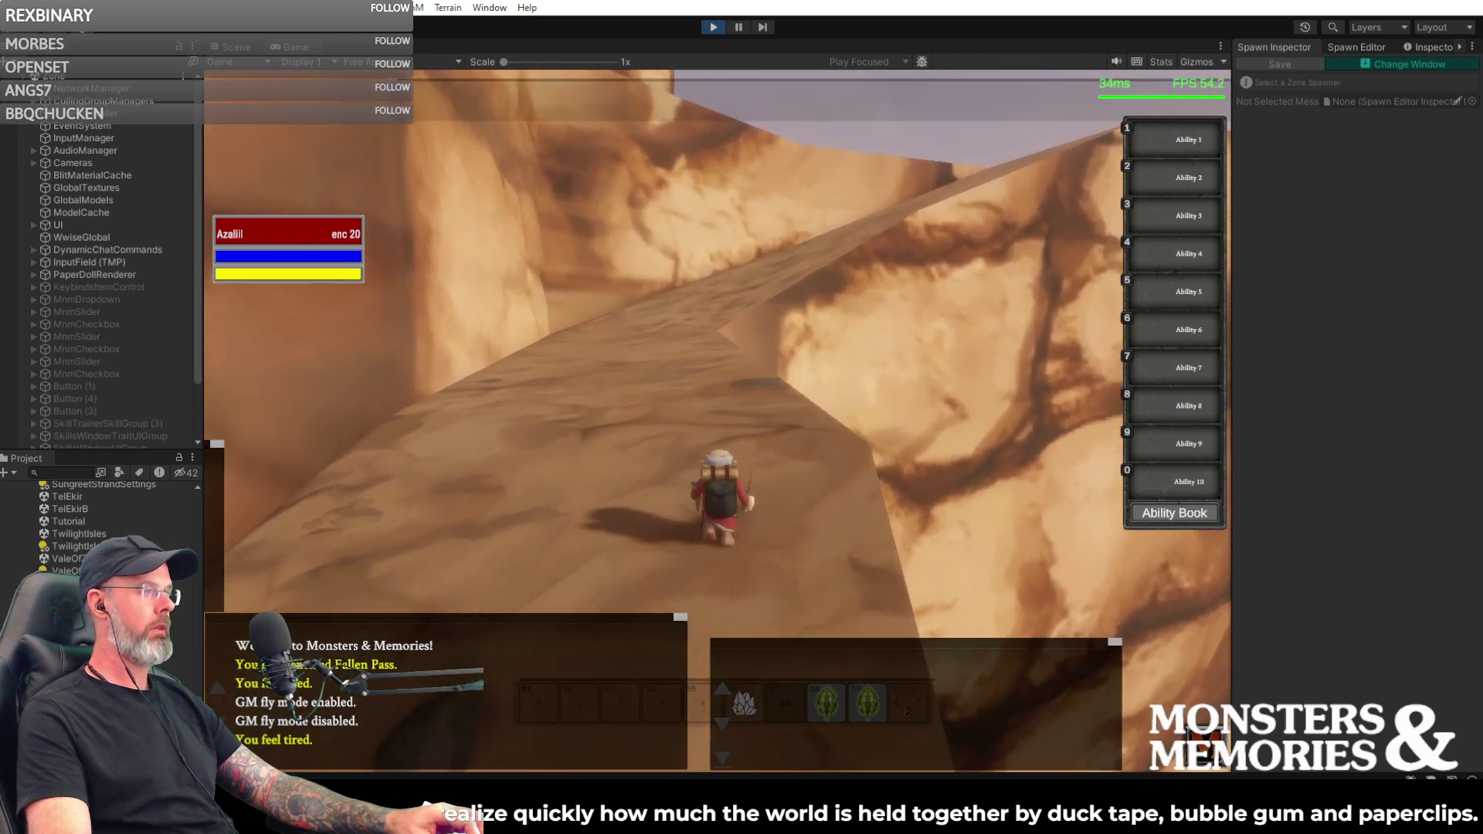
key(w)
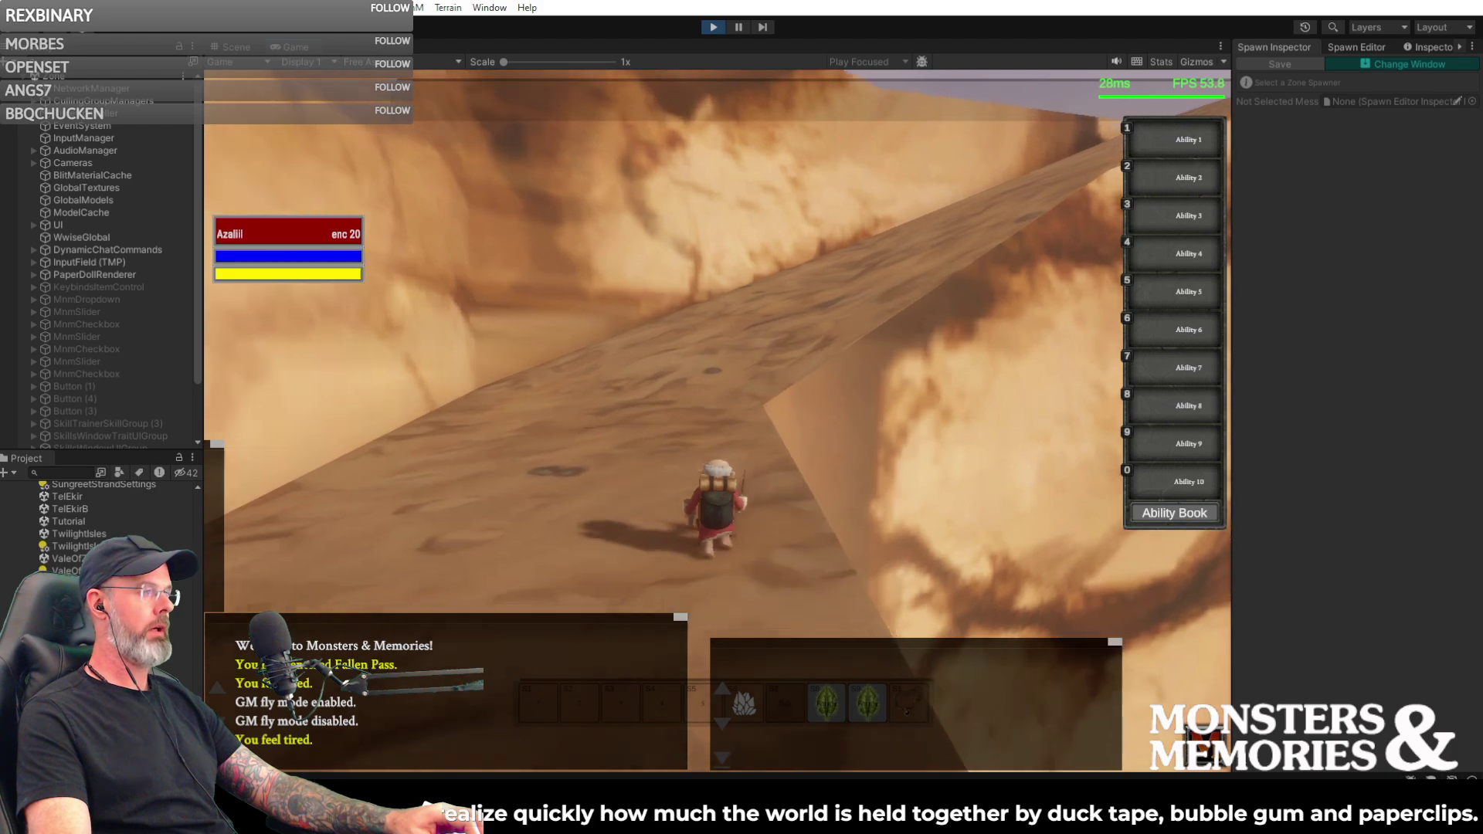
key(w)
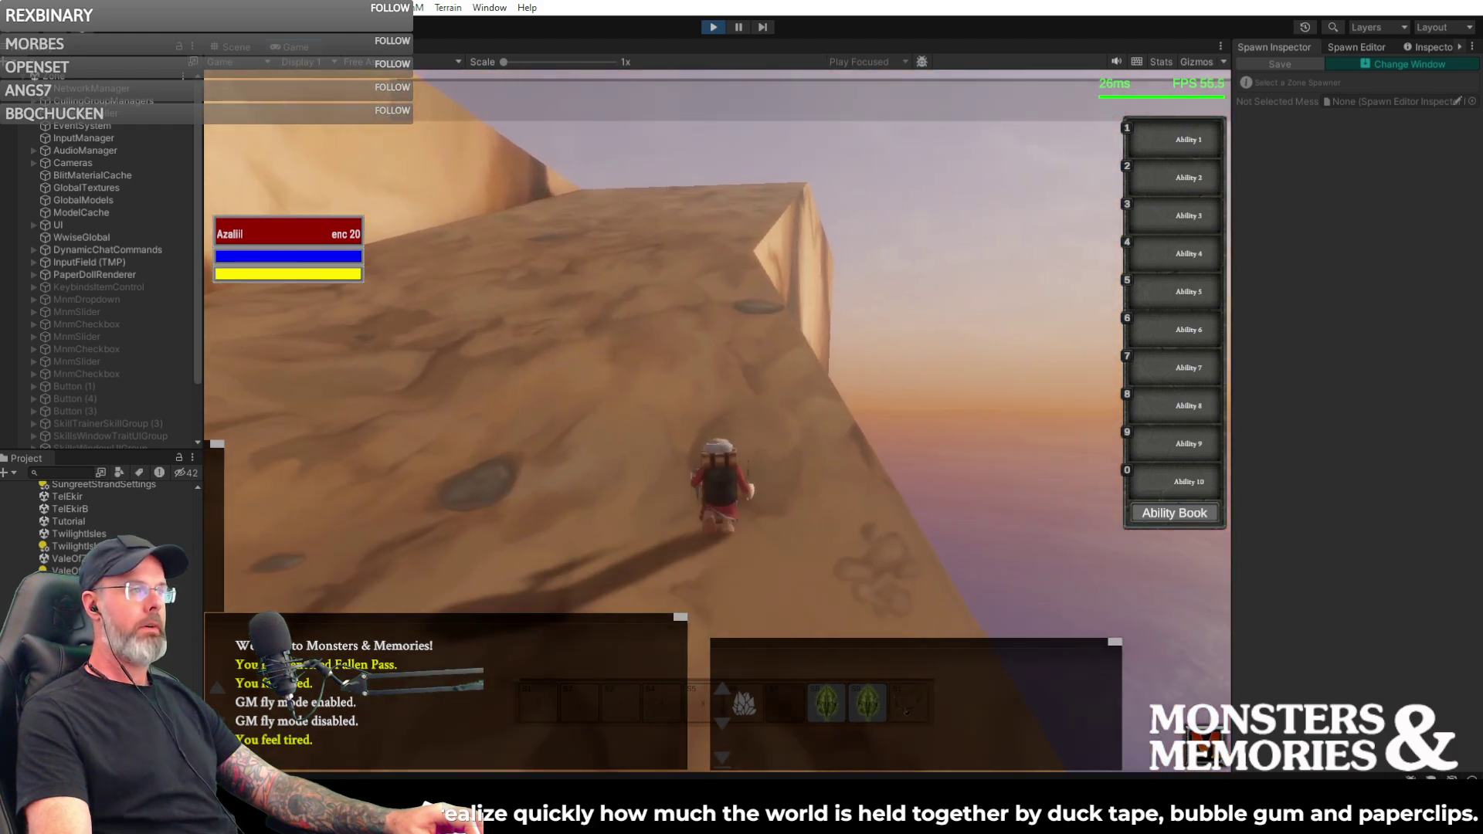
- Run out onto the open sandy plateau and turn toward the canyon rim and the red boulder
key(w)
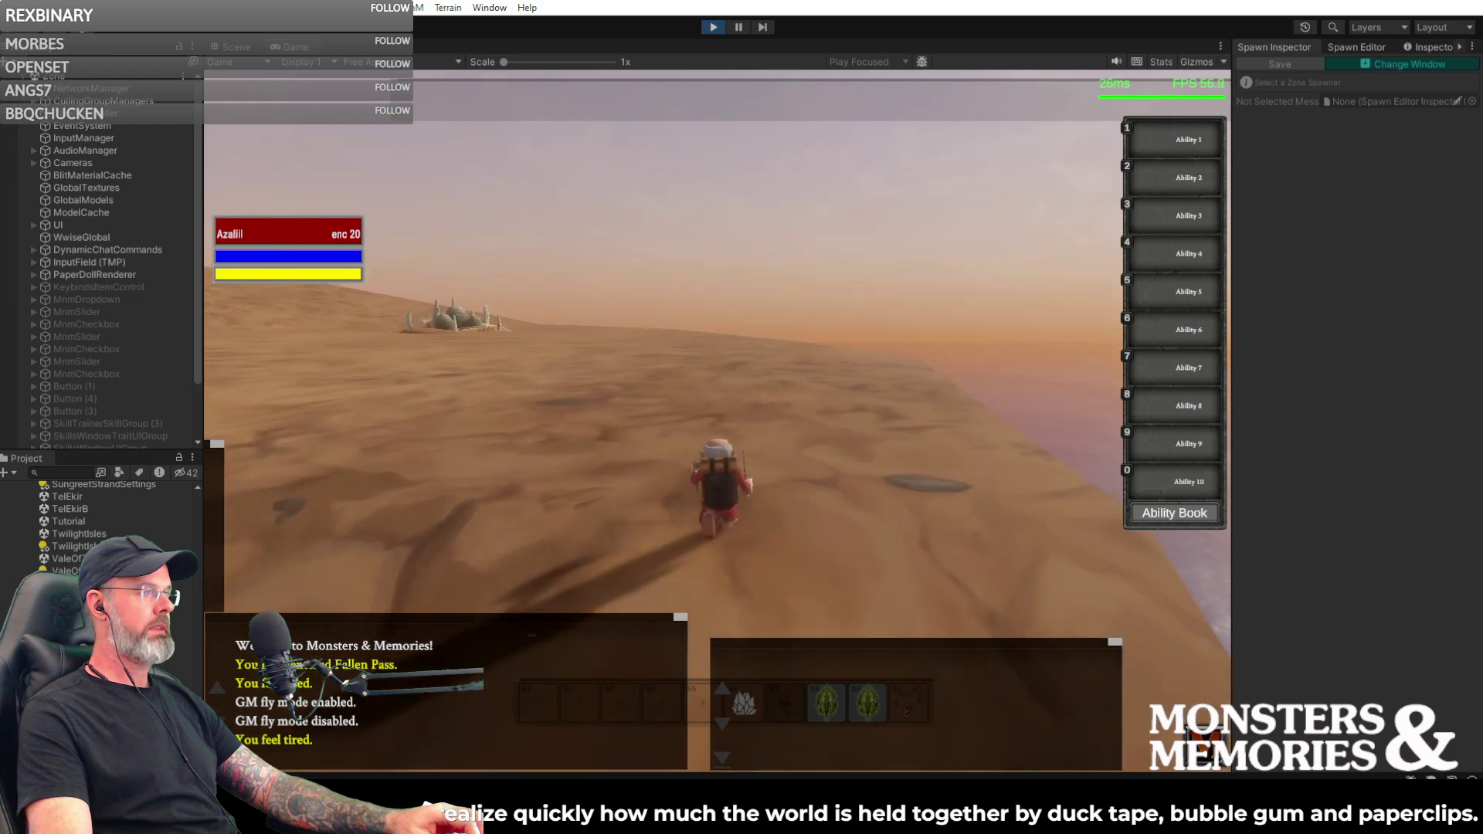
key(w)
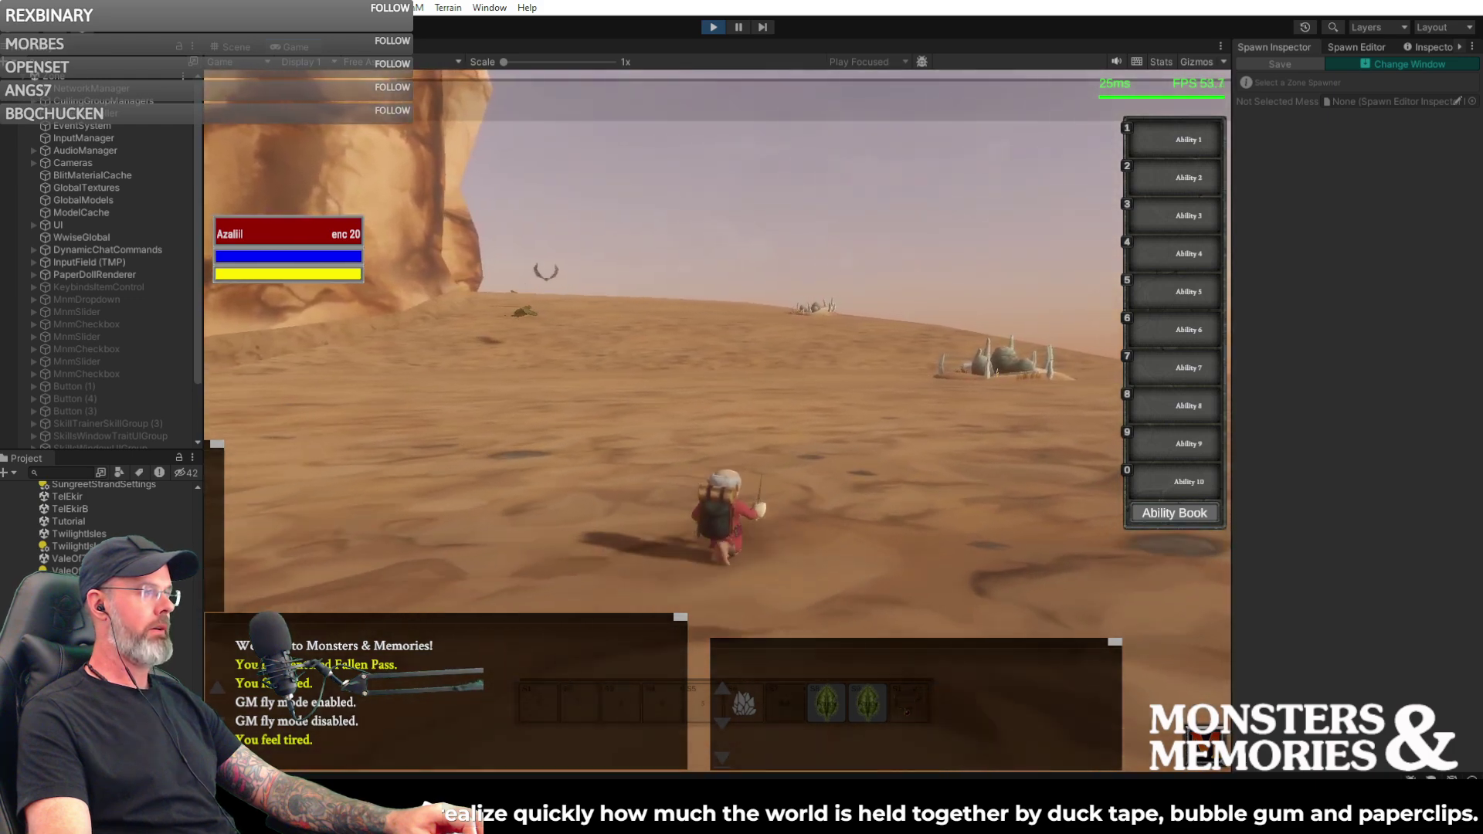
key(w)
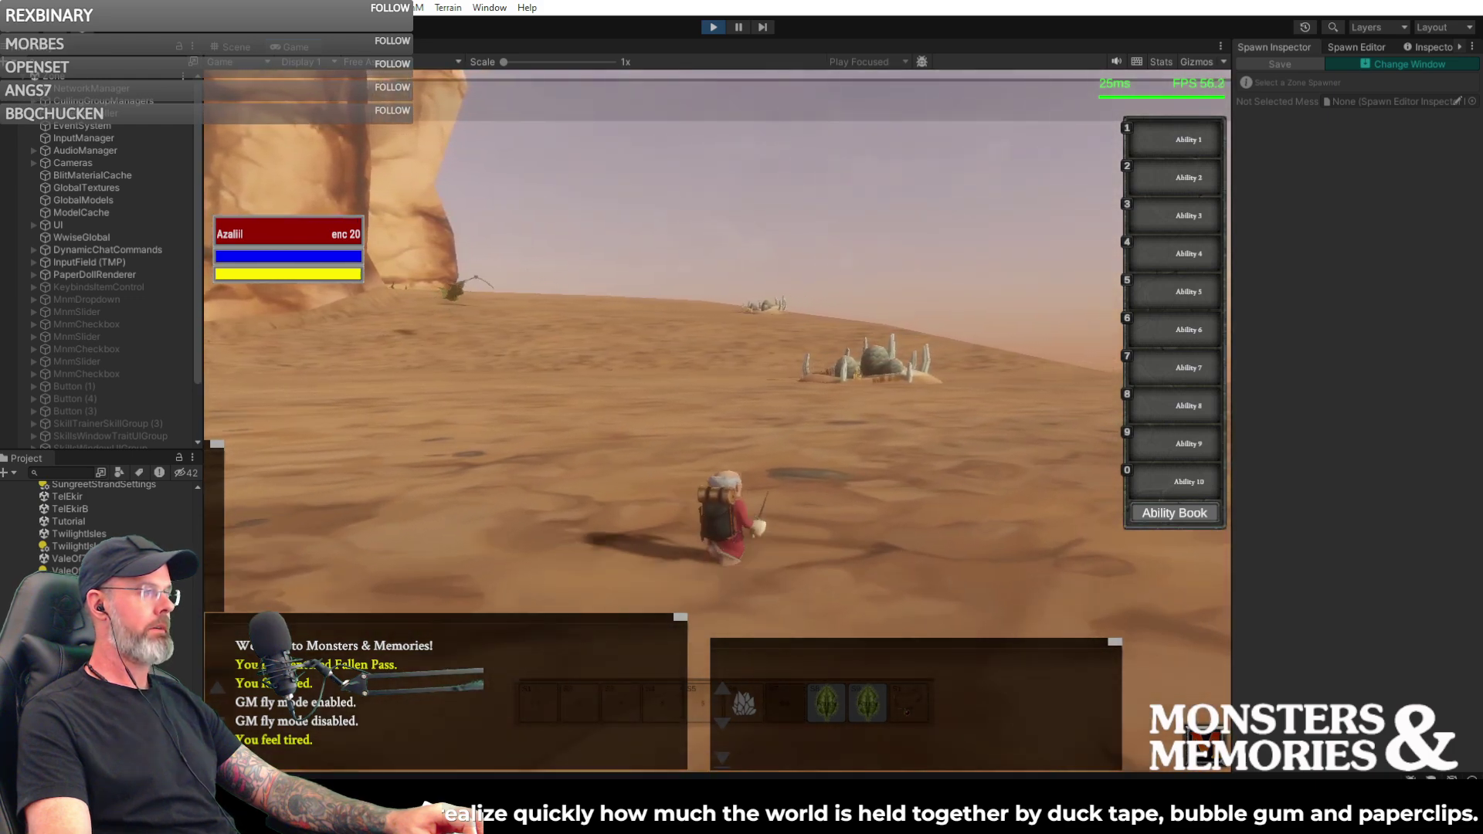
key(a)
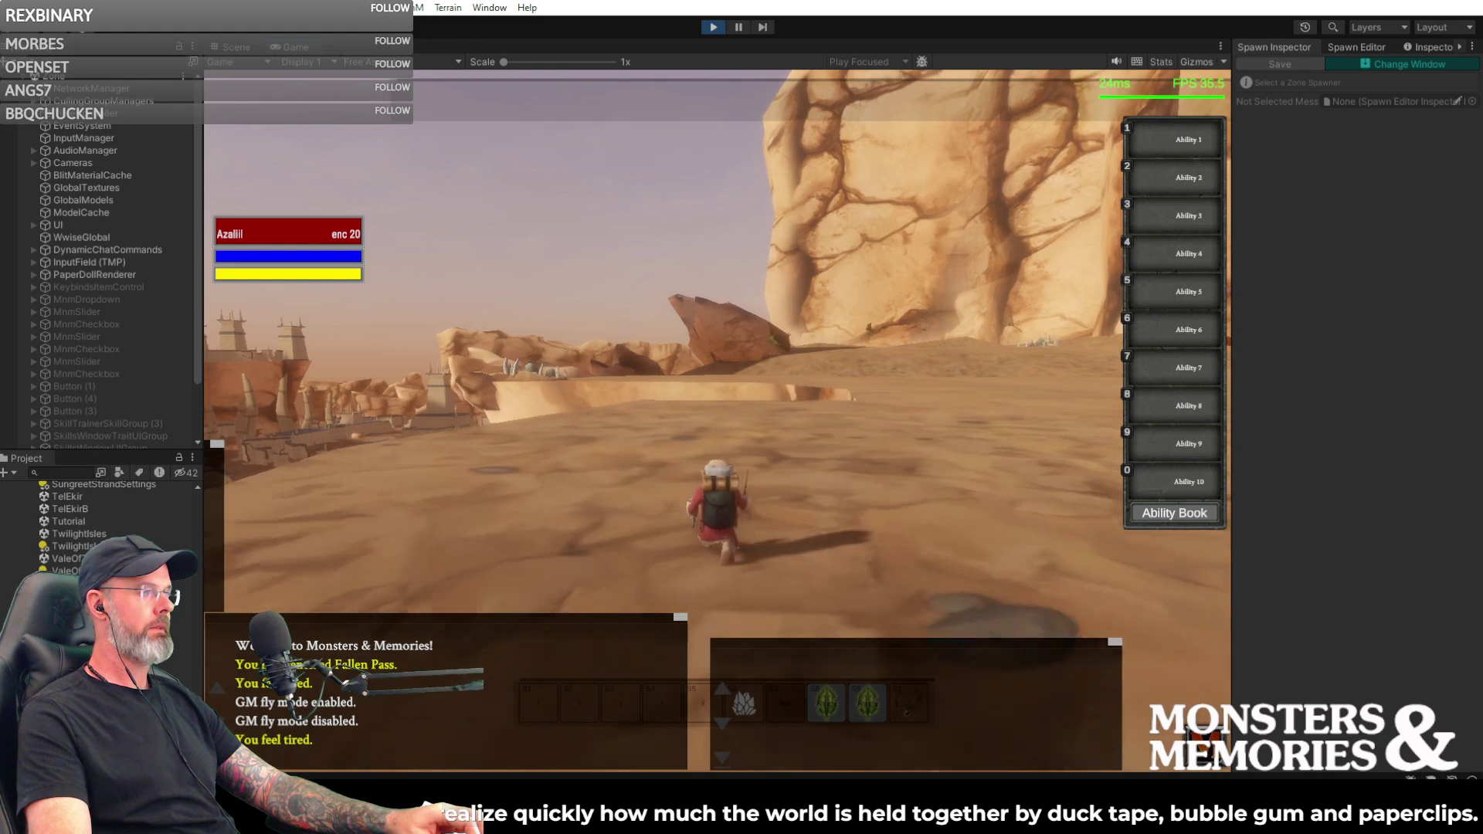
key(w)
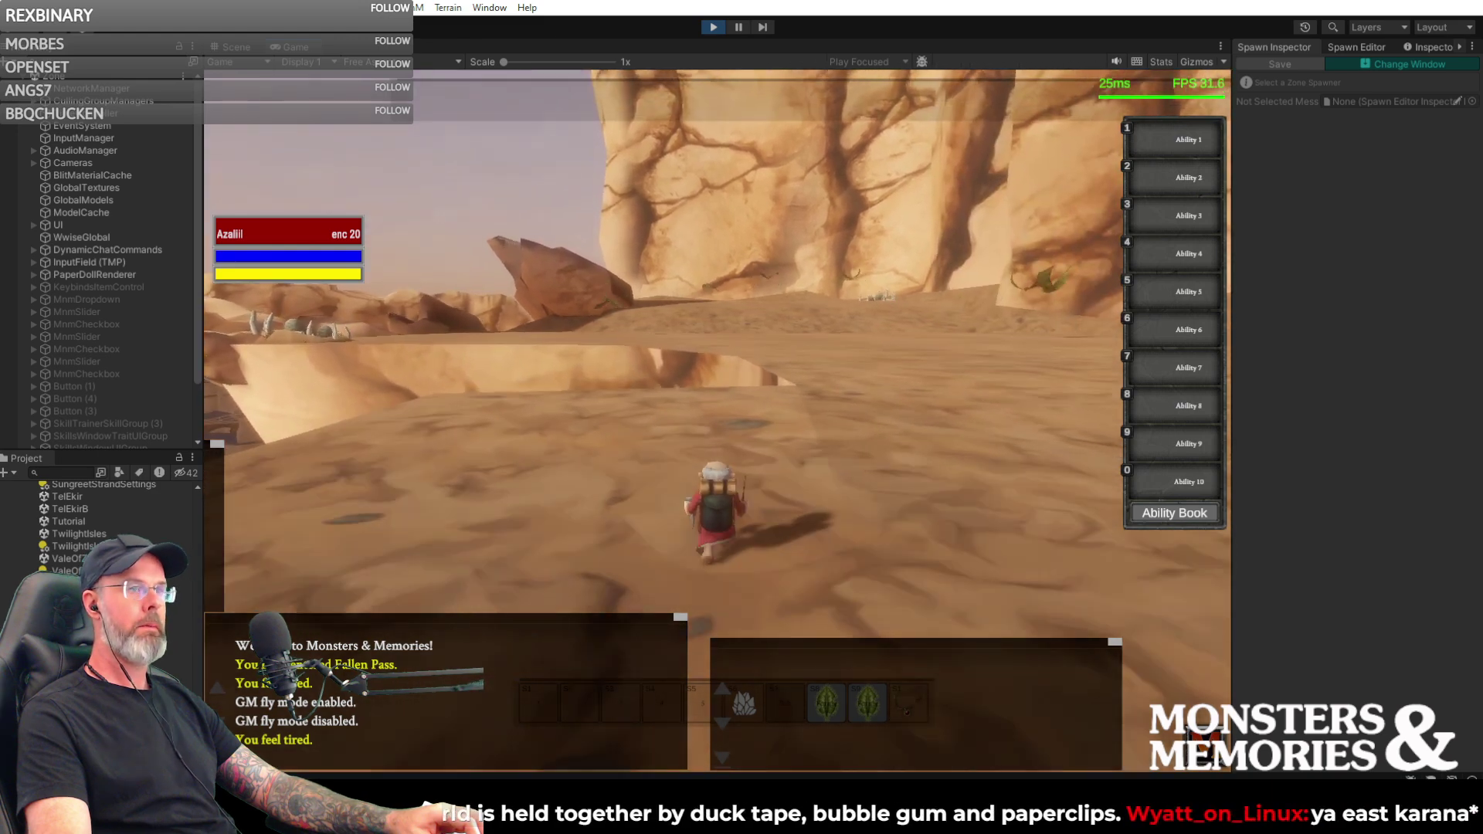
- Follow the rim of the canyon across the plateau, turning to check the cliff edges and the ruins below
key(a)
key(a)
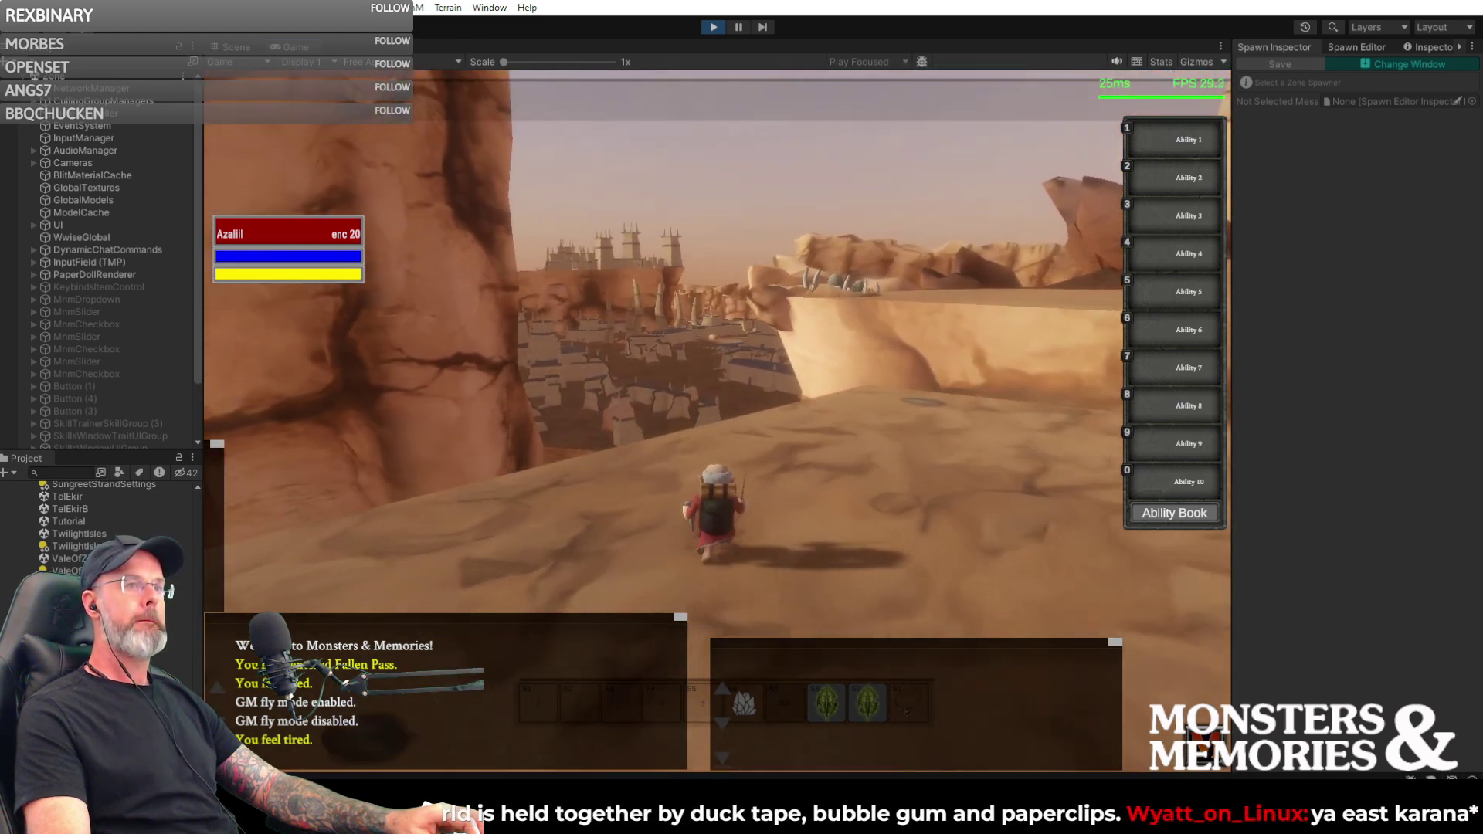
key(w)
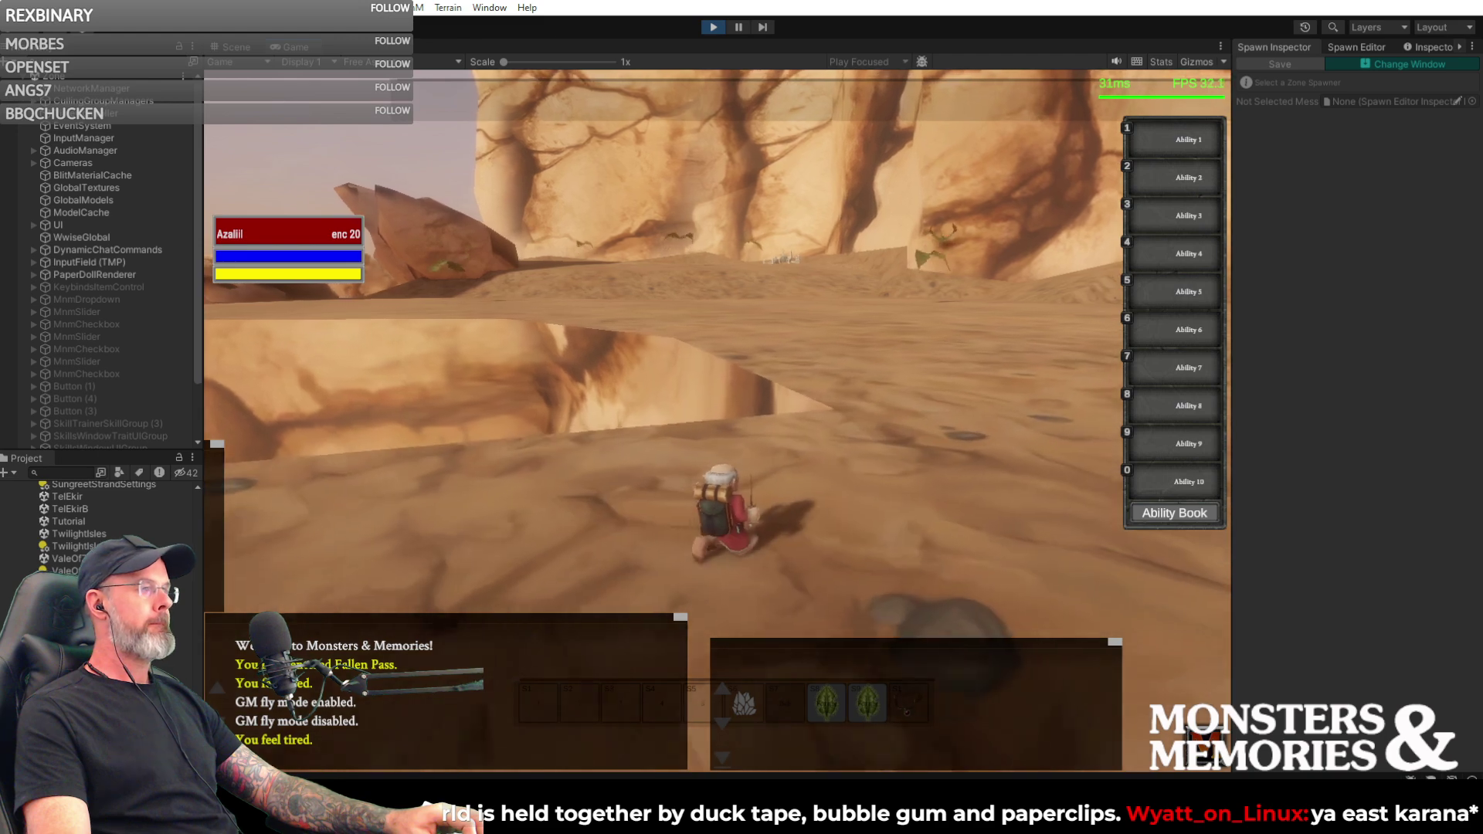
key(a)
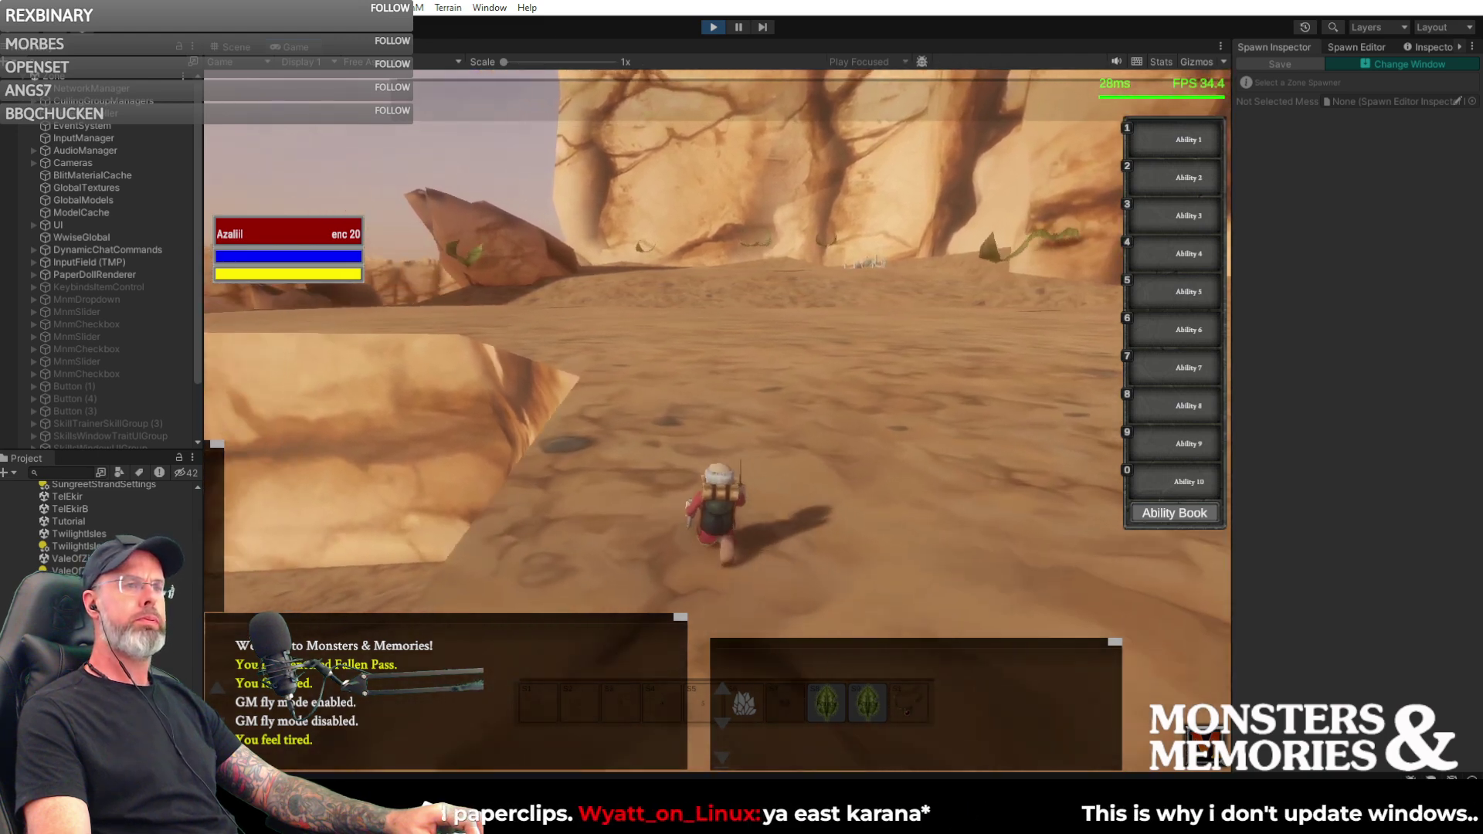
key(a)
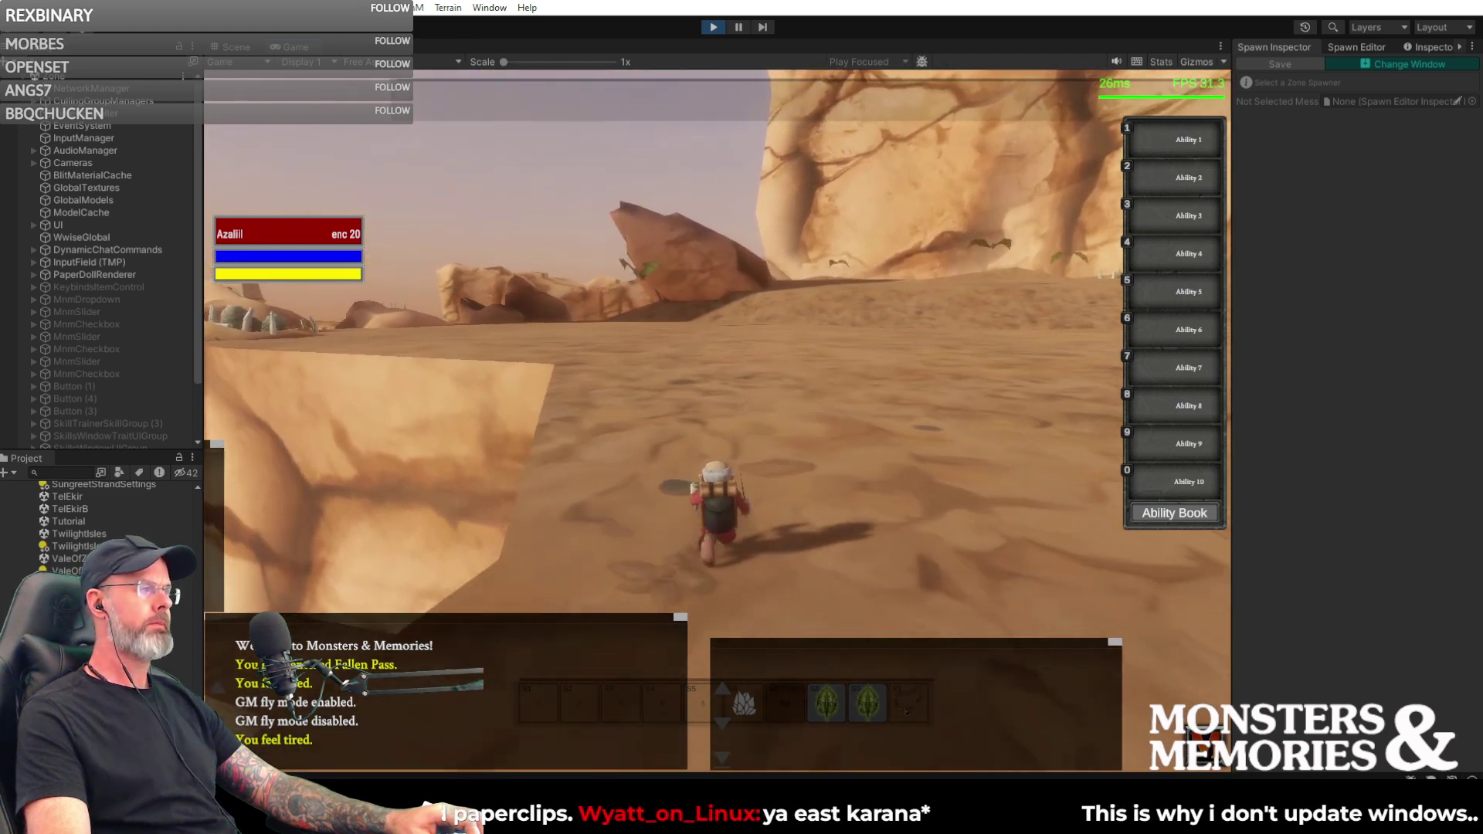
key(a)
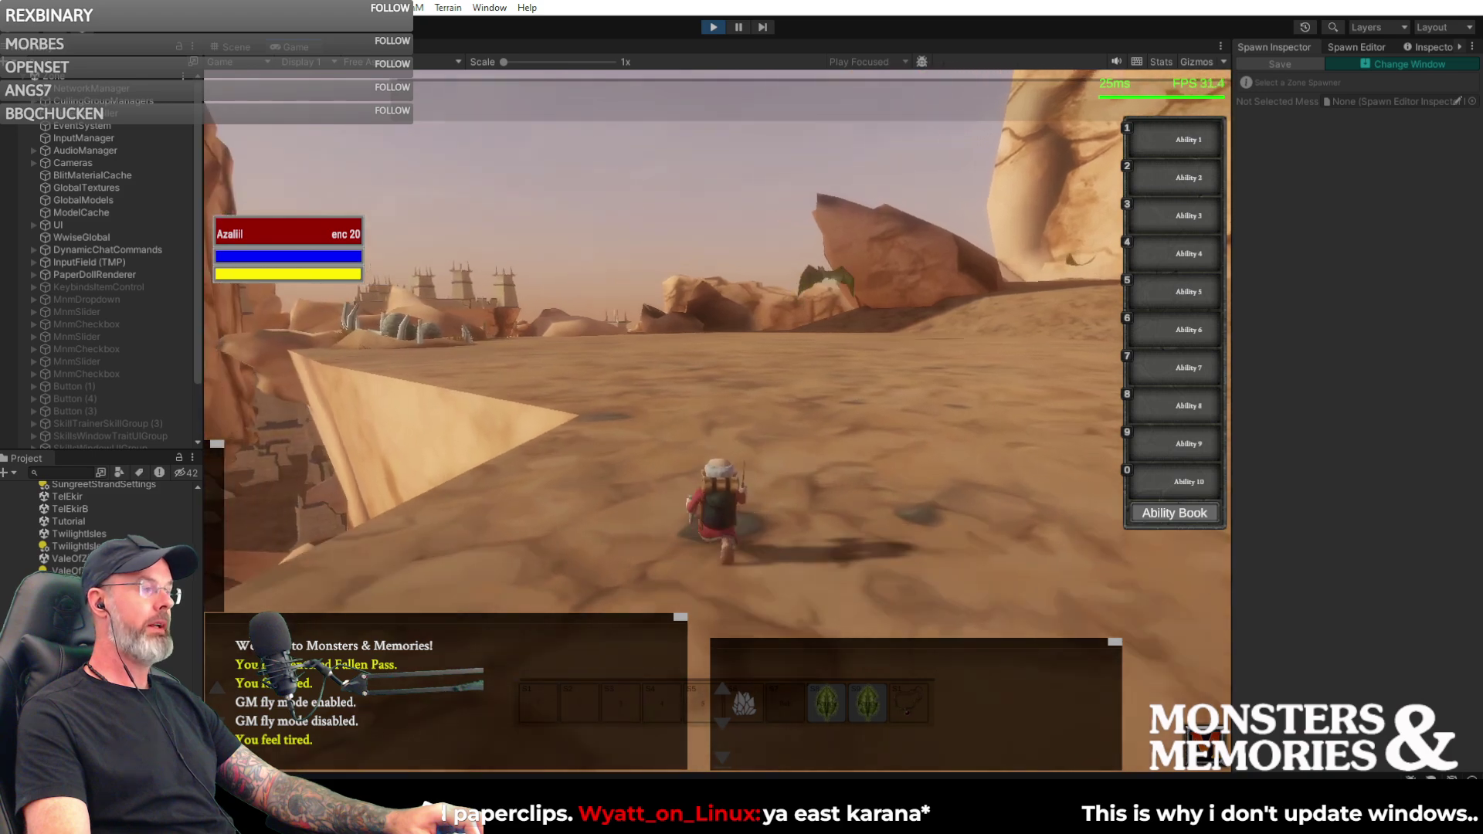
- Advance across the plateau toward the red boulder and turn to face the bone spikes and distant towers
key(d)
key(w)
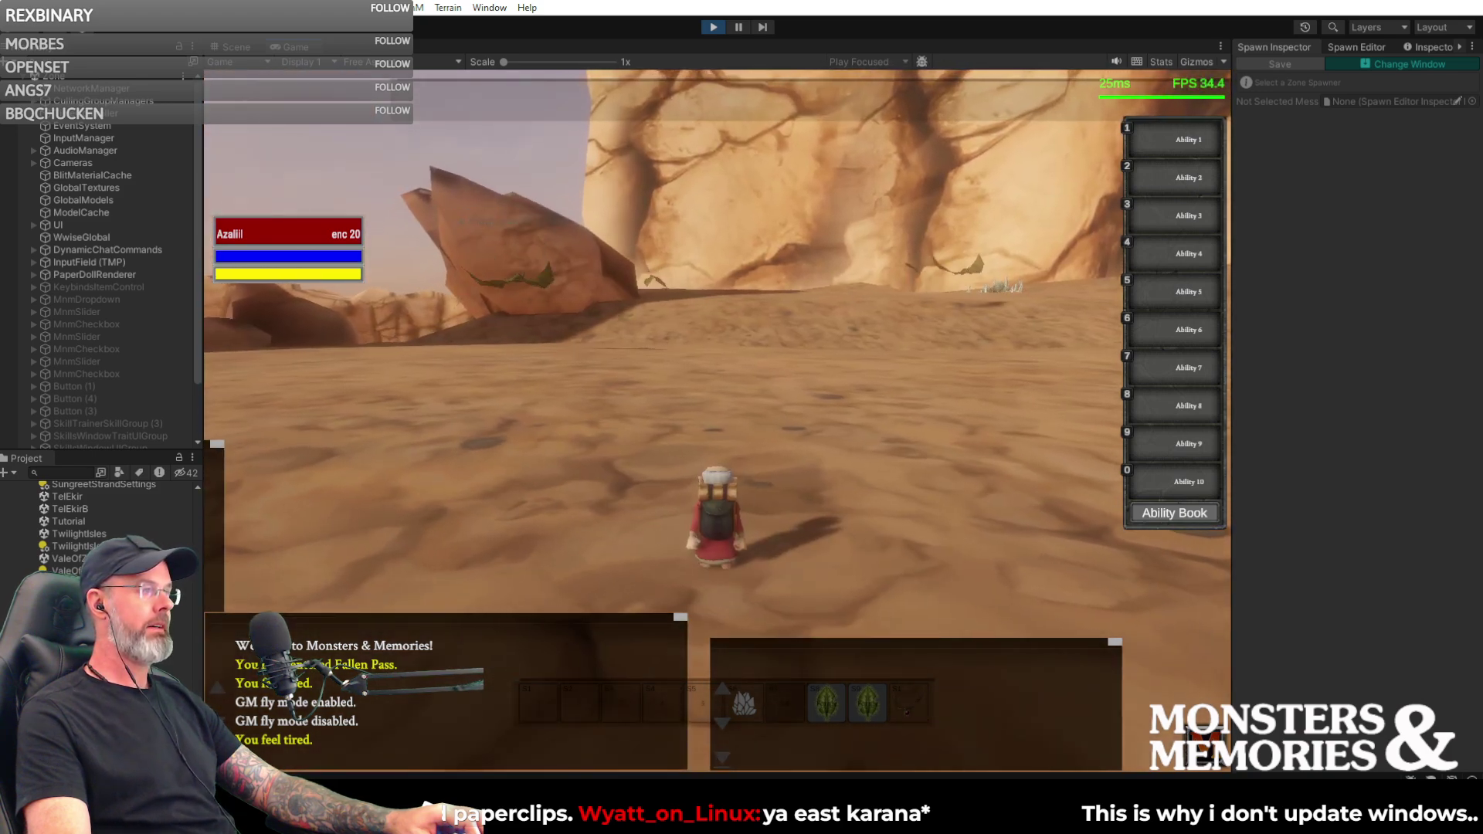
key(a)
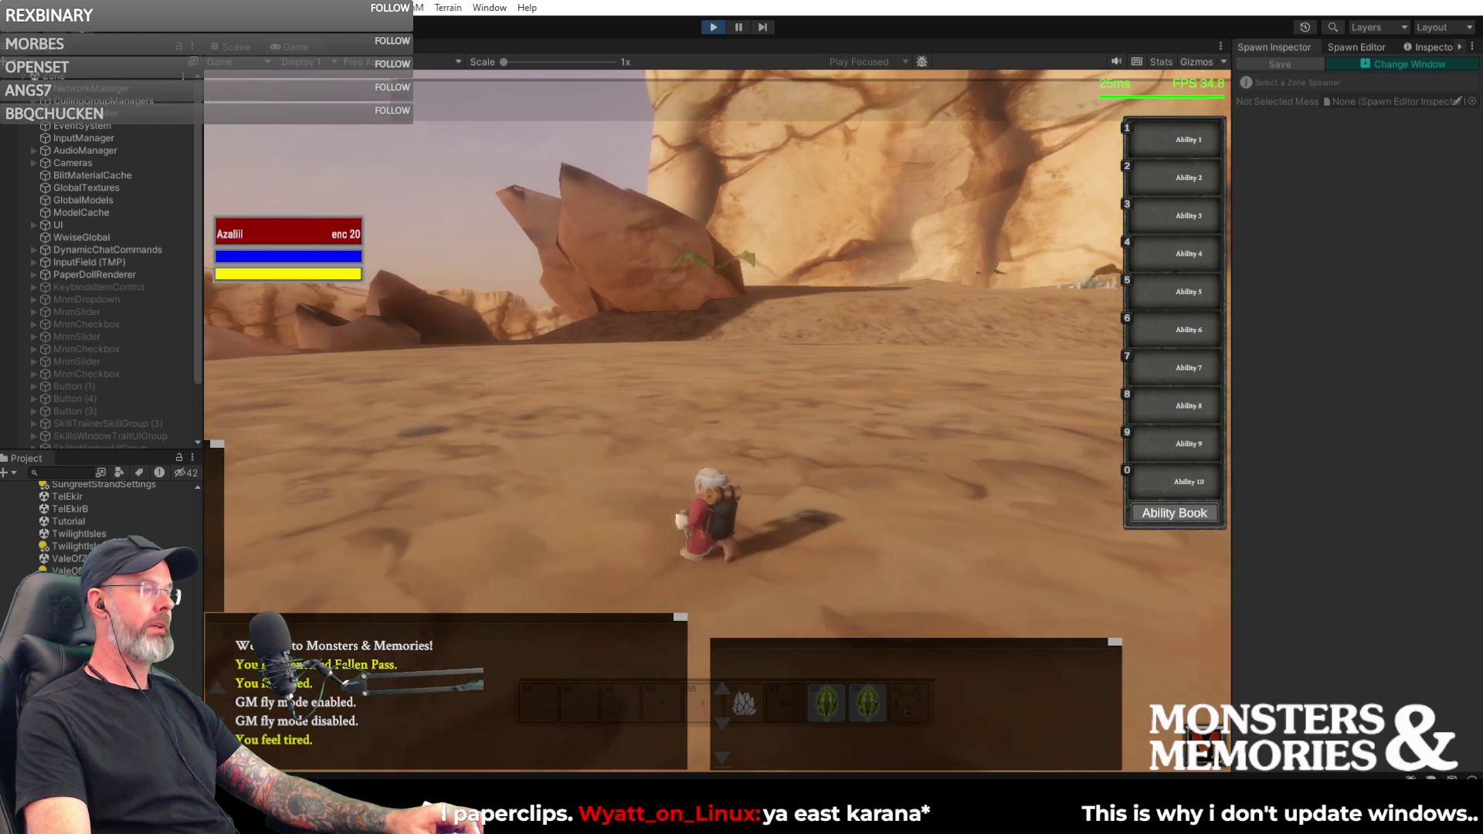
key(a)
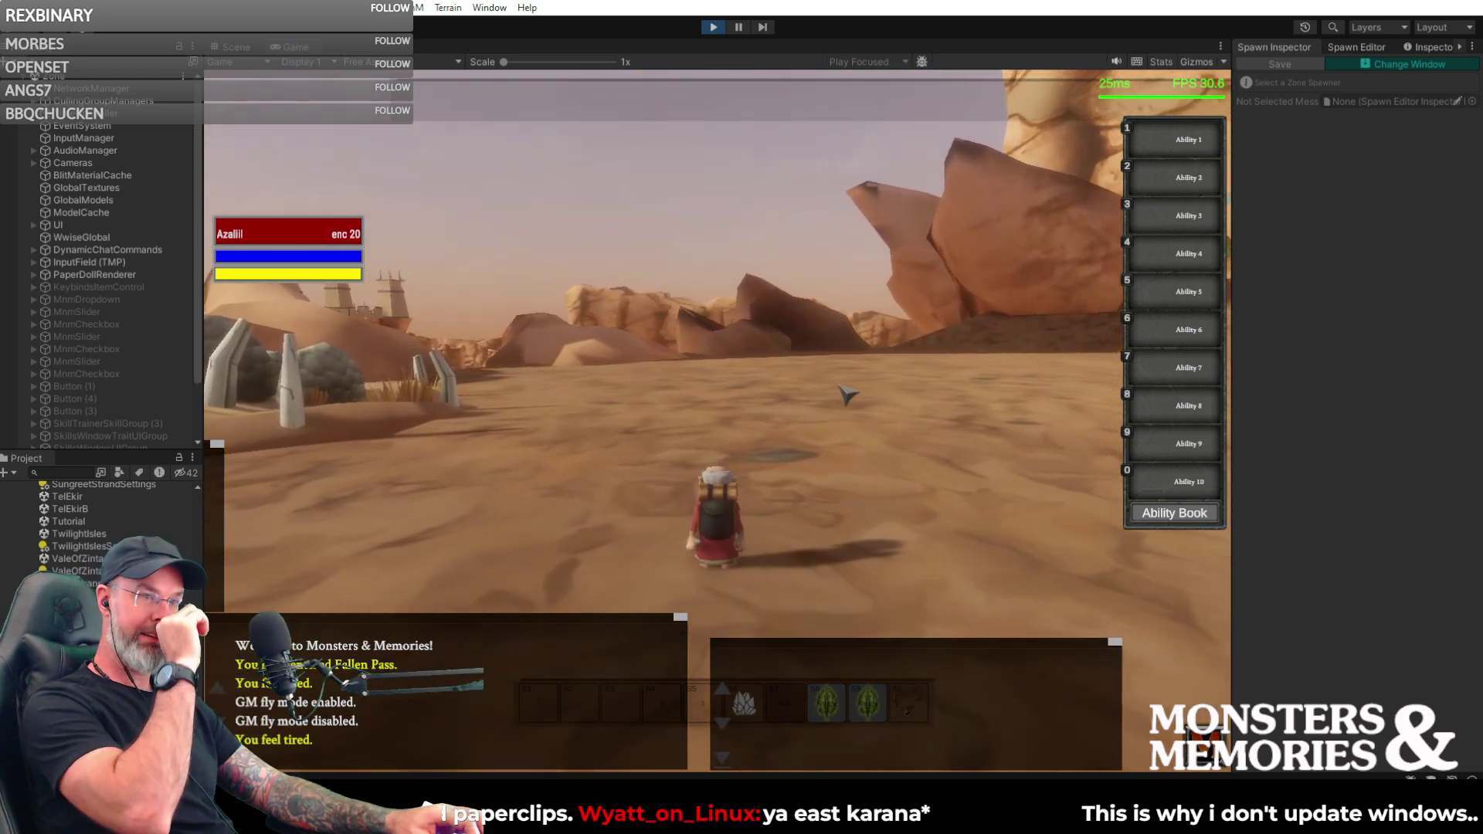
key(a)
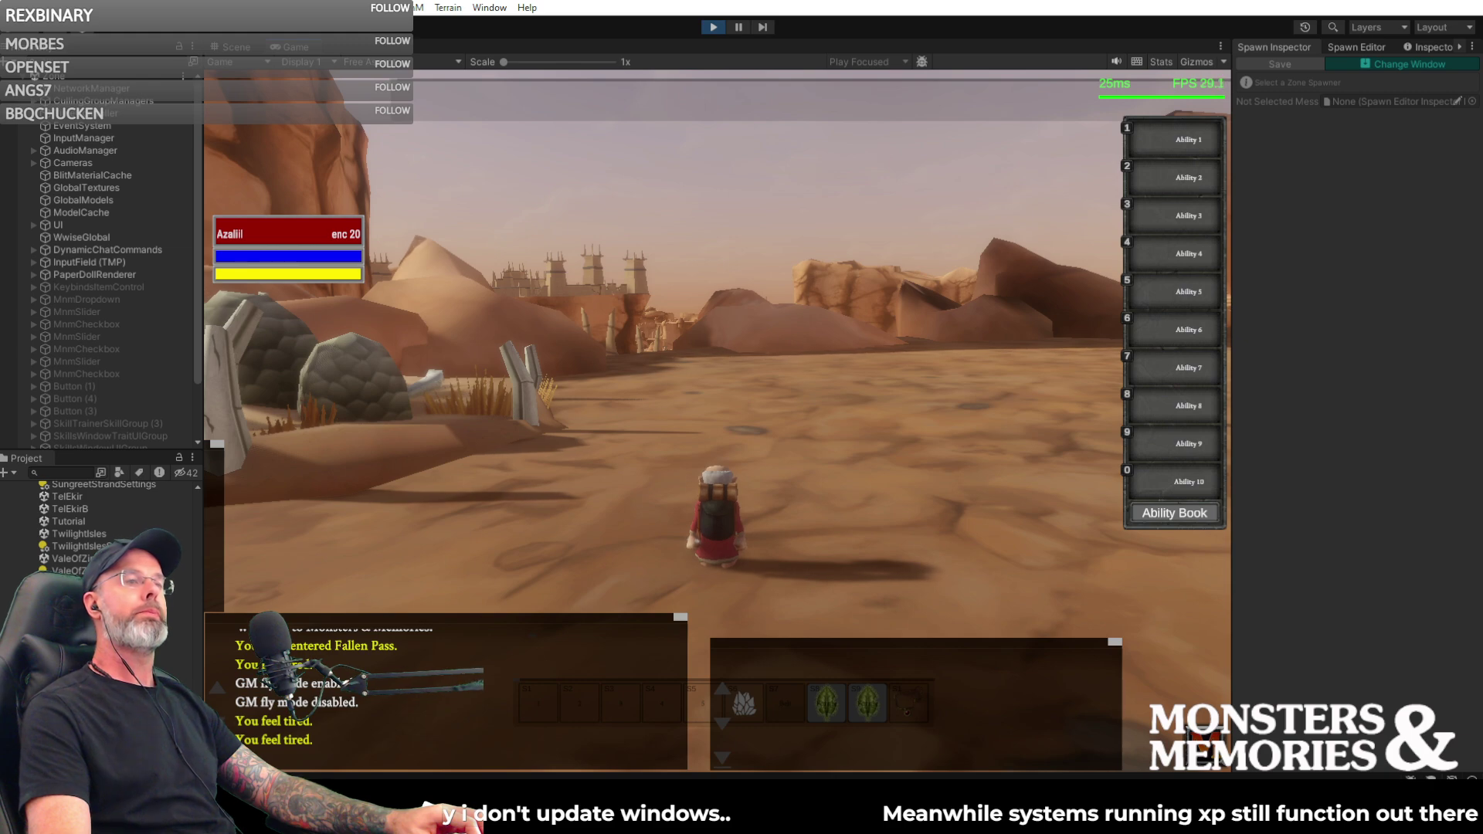
- Run past the bone spikes and turn the view to watch the Plagueborn drake by the tall cliff
key(w)
right_drag(794, 265, 556, 268)
key(d)
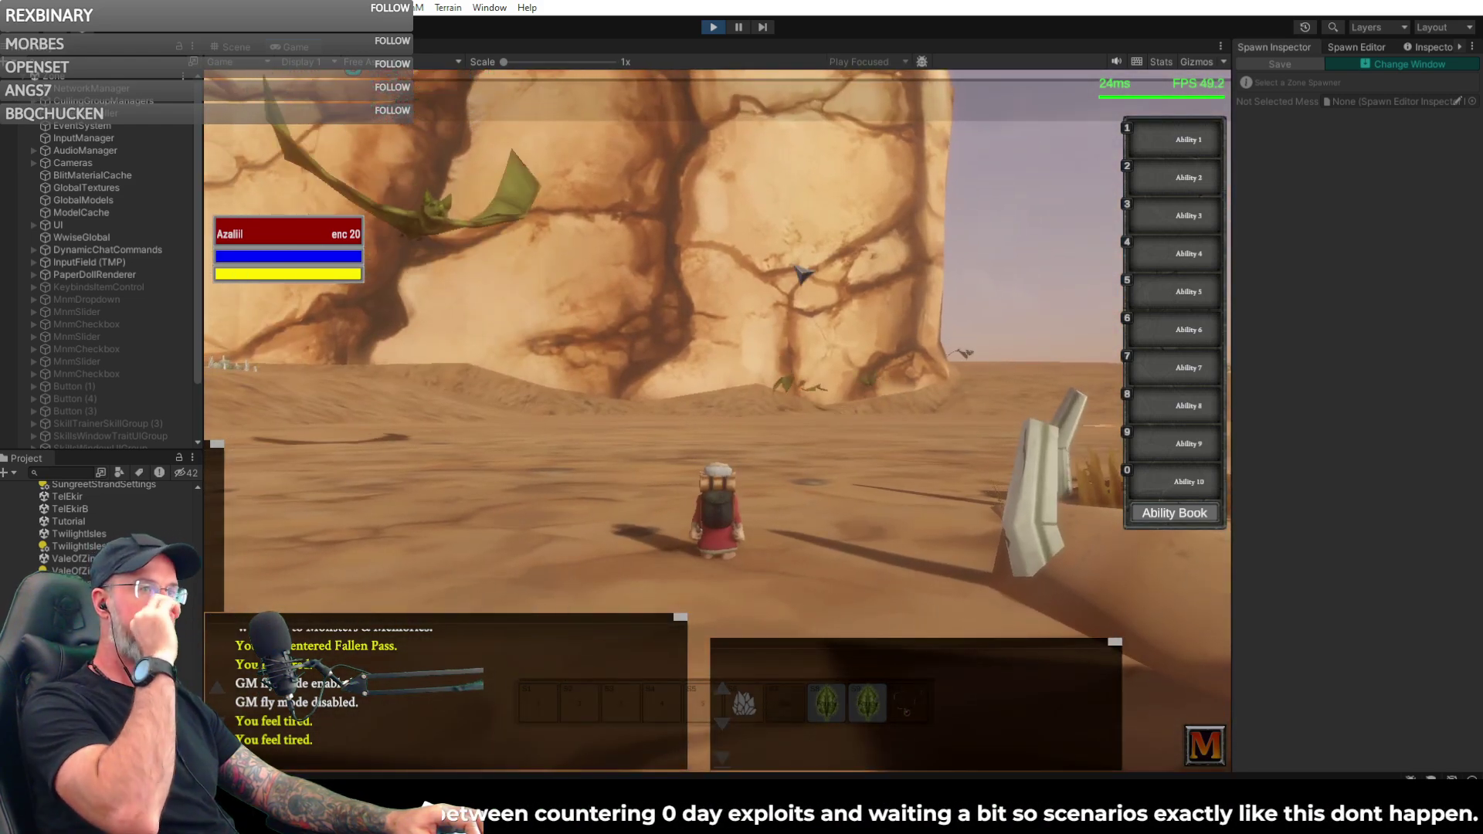
right_drag(556, 269, 464, 266)
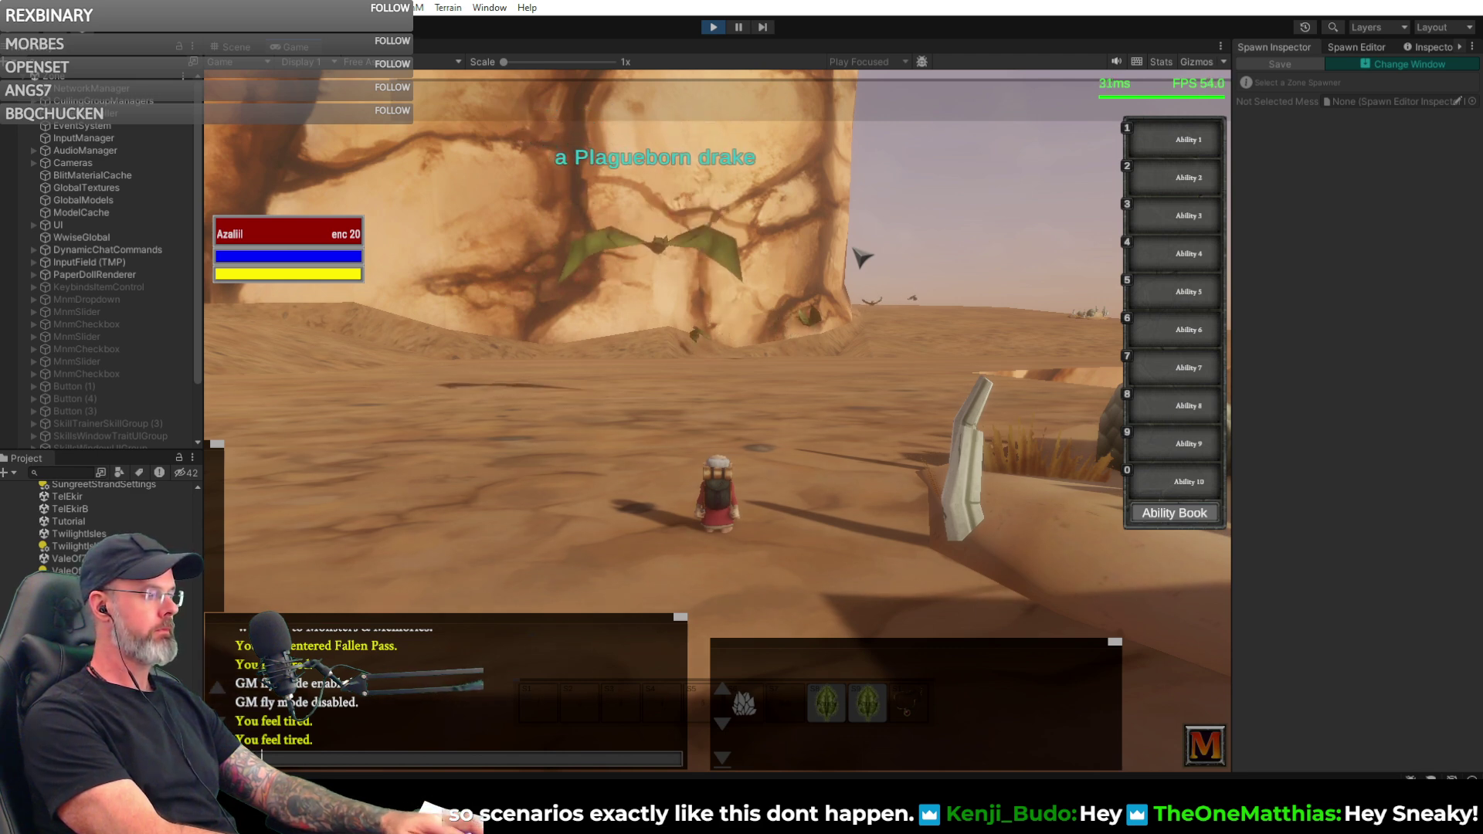
- Turn the character into a human with the human_illusion chat command and run up to the Plagueborn drake
text(human_illu)
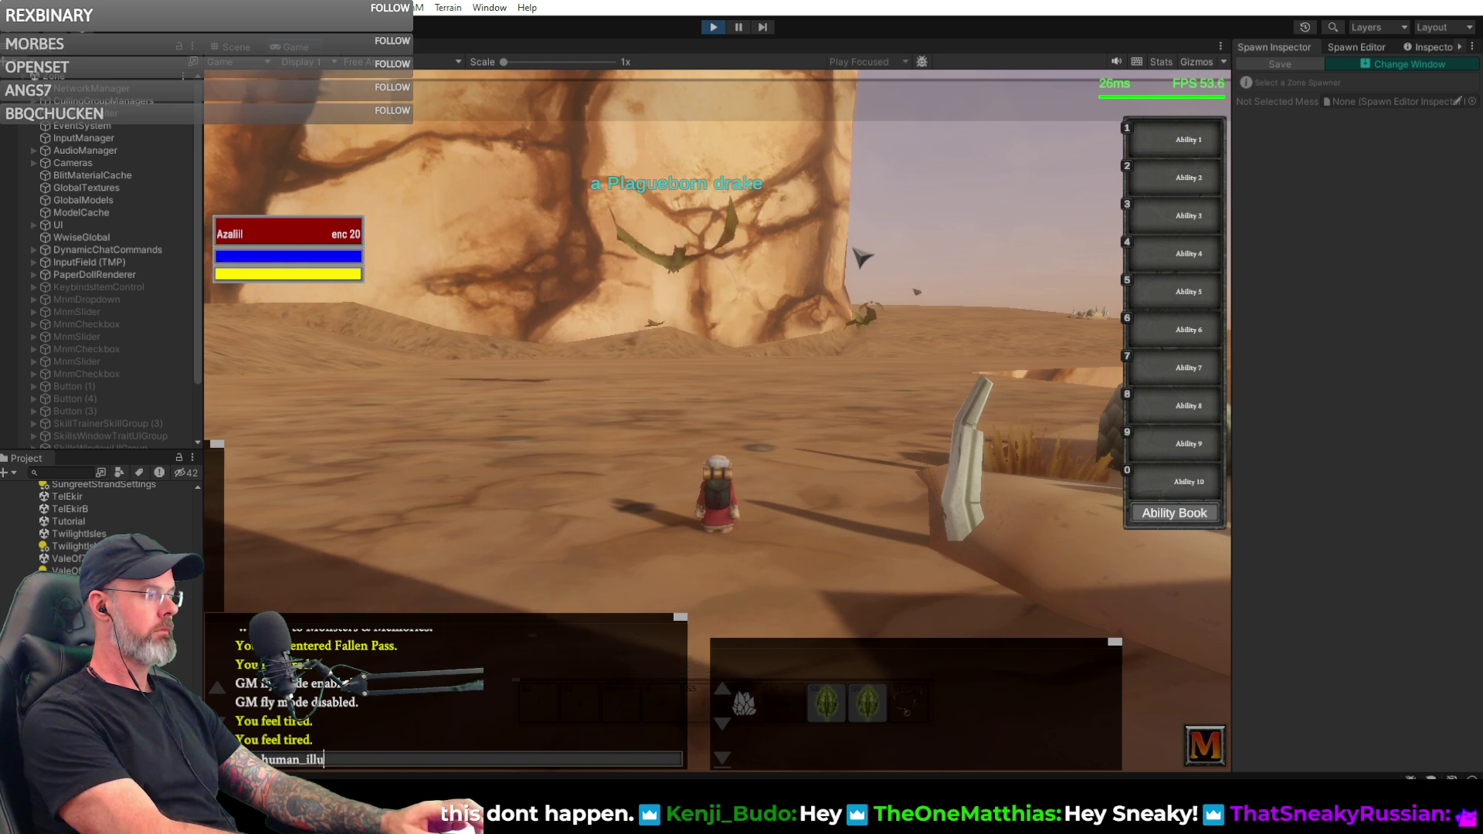
key(Return)
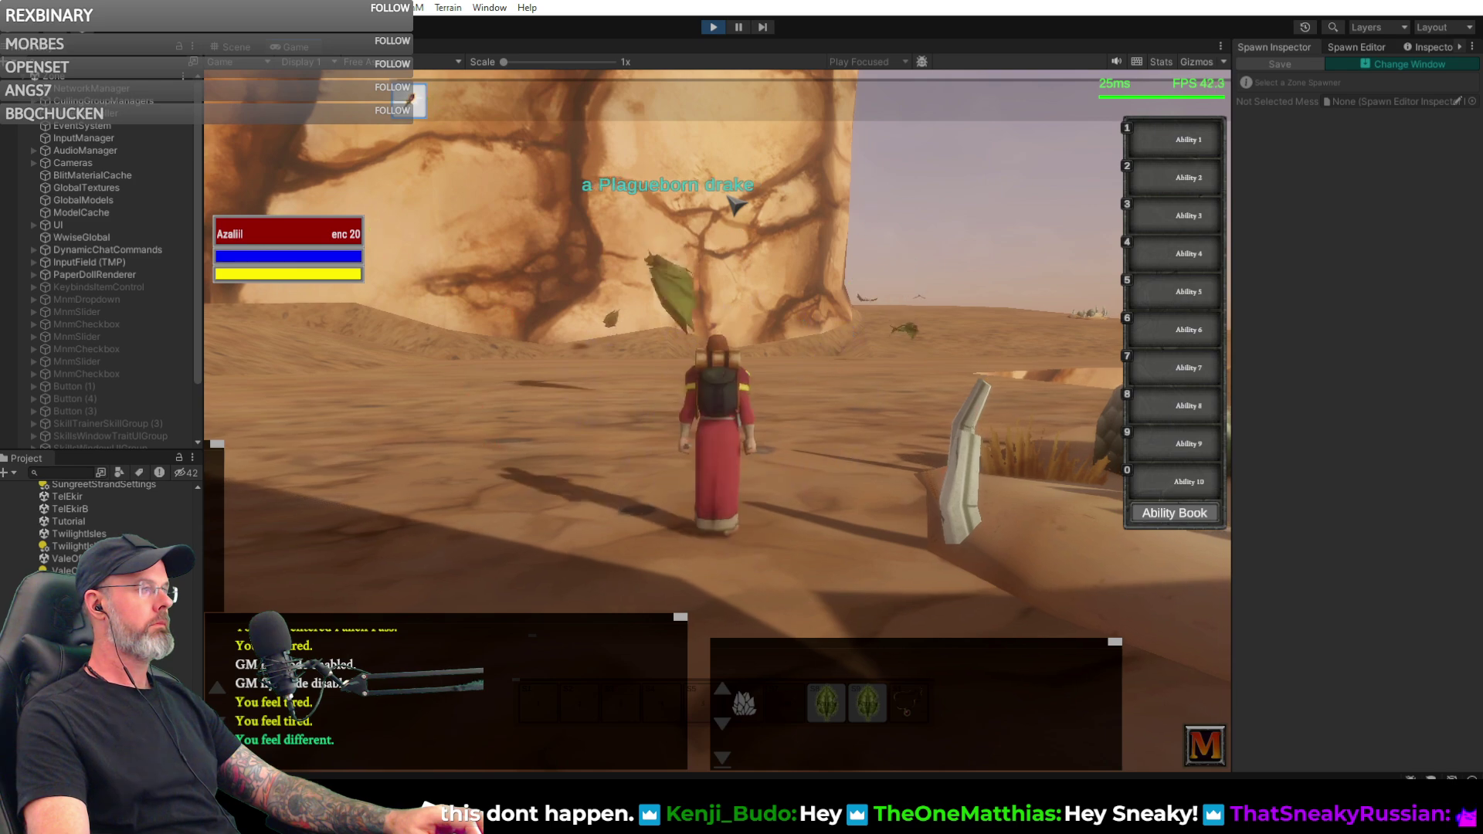
key(w)
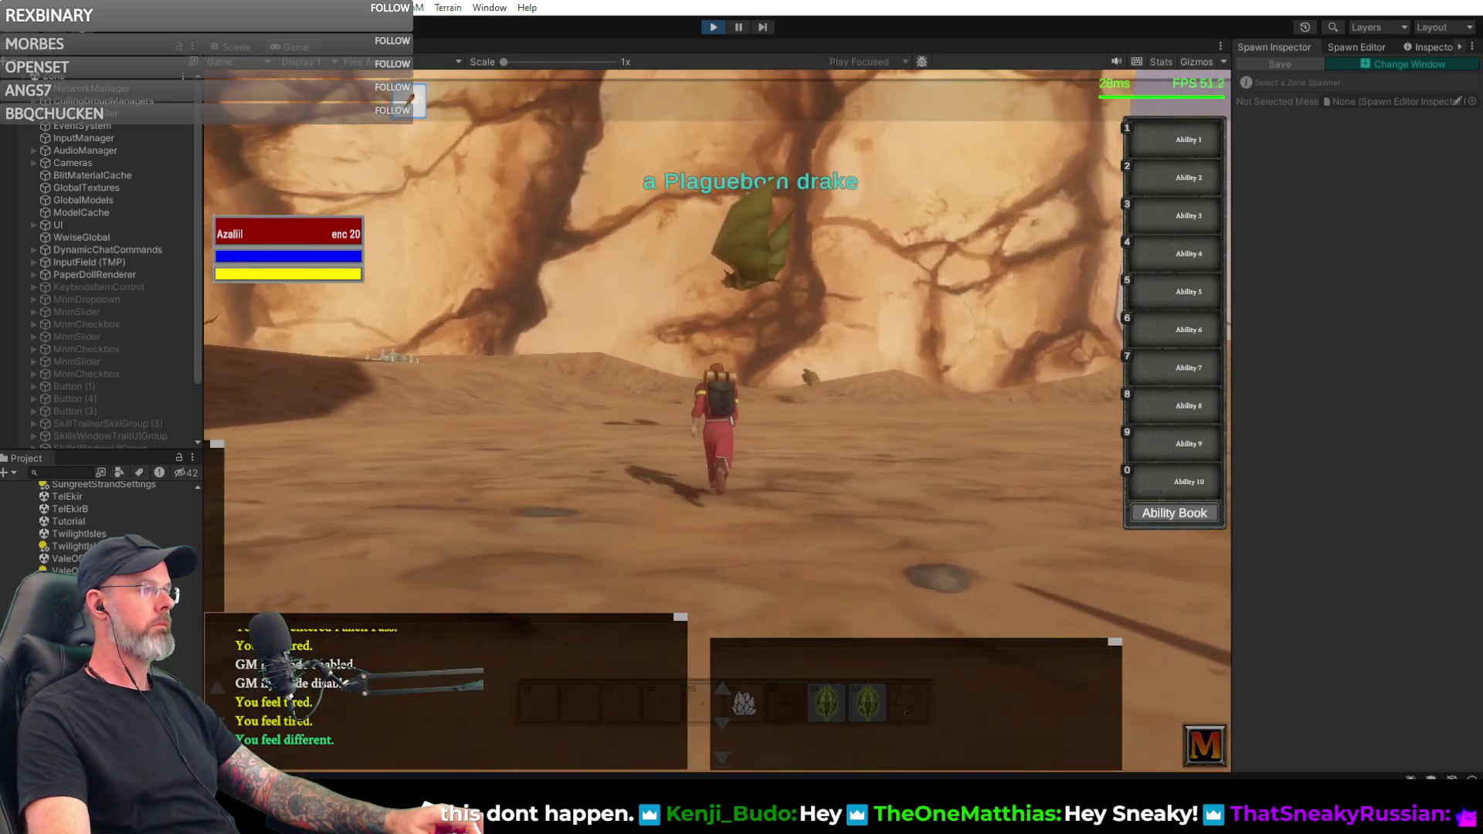
key(d)
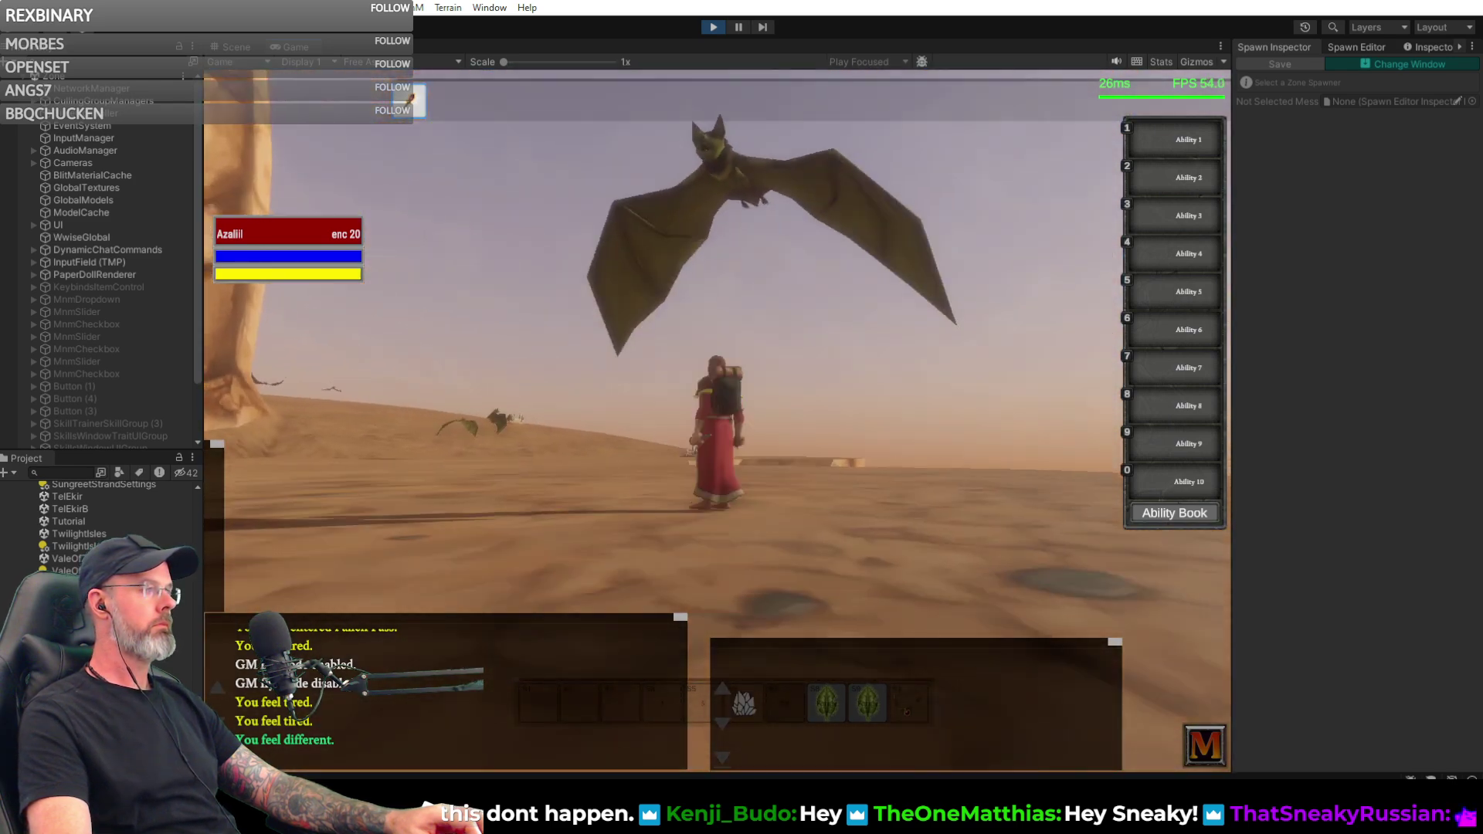
key(s)
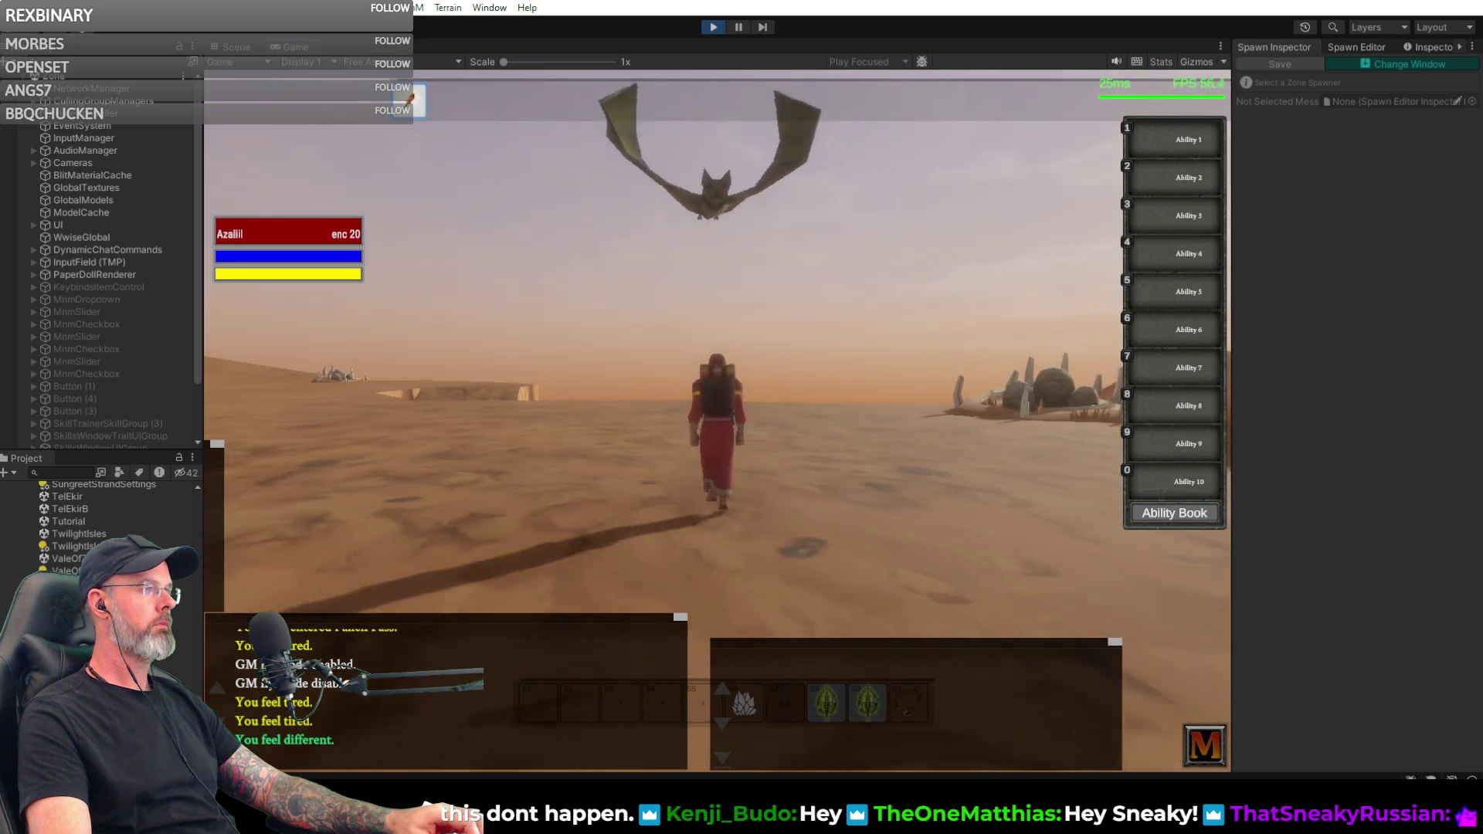
- Turn the character into an ogre by changing the previous chat command to ogre_illusion
key(Return)
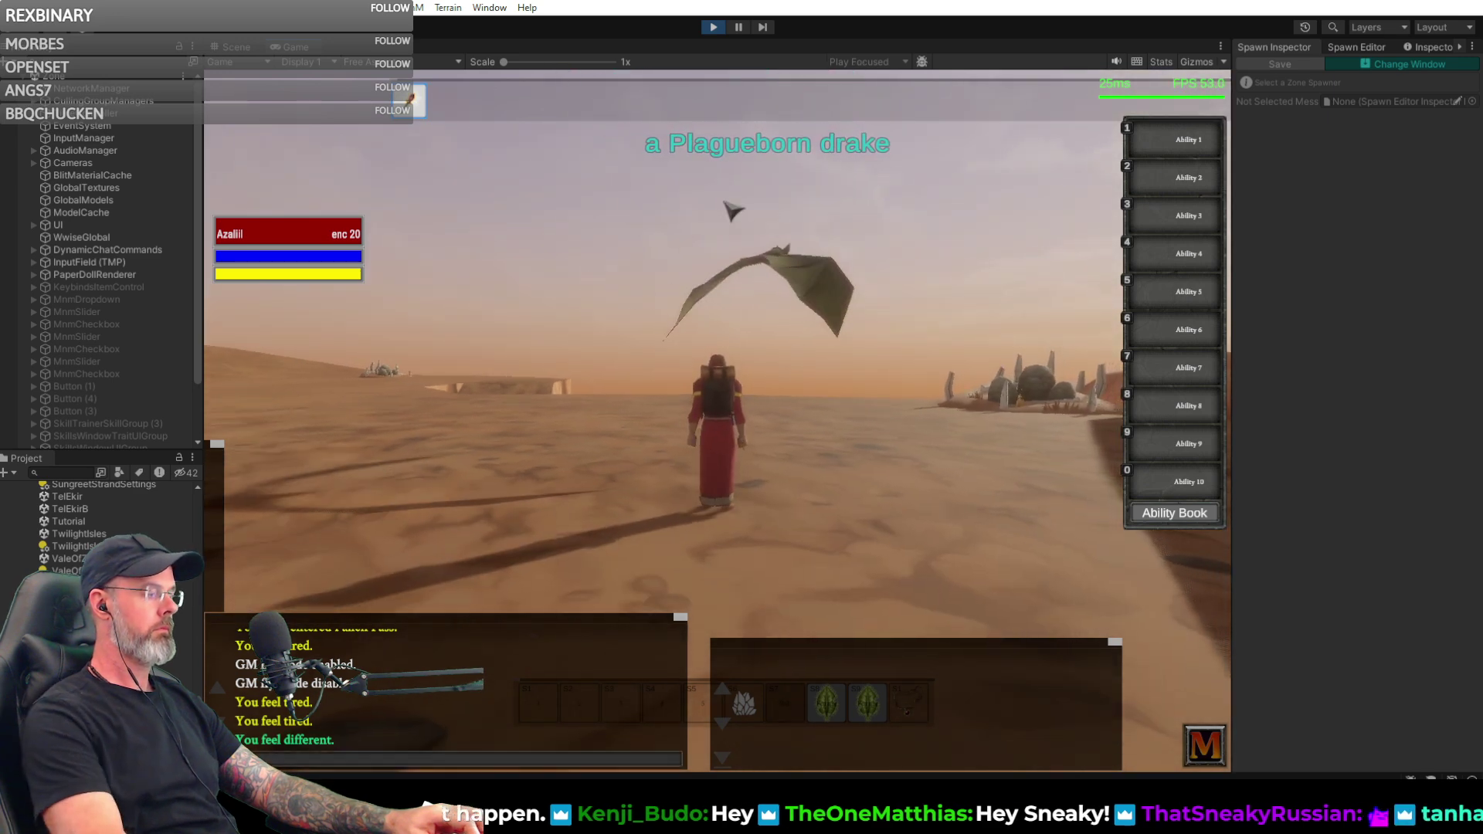
key(Up)
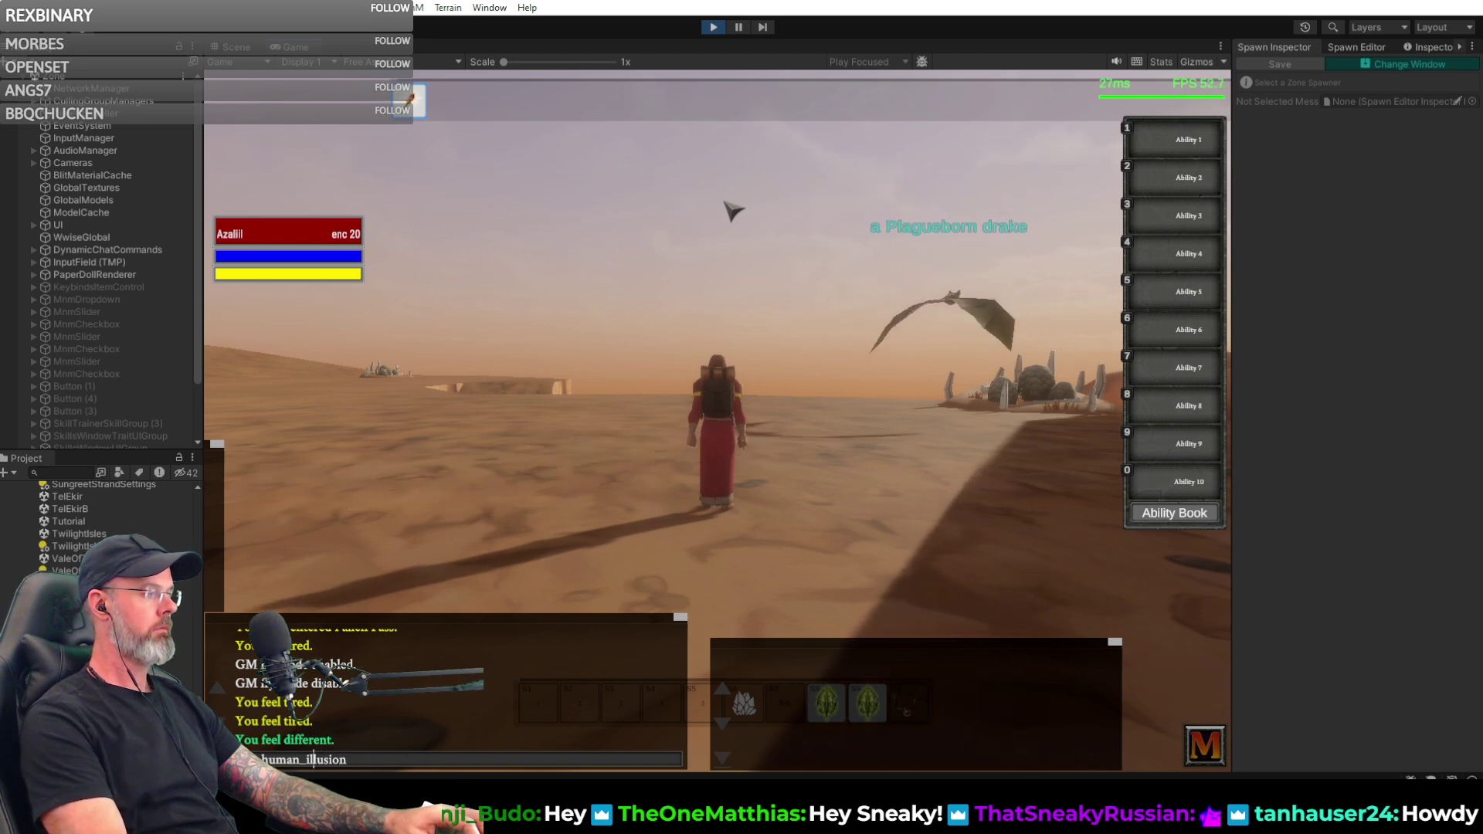
key(BackSpace)
key(BackSpace)
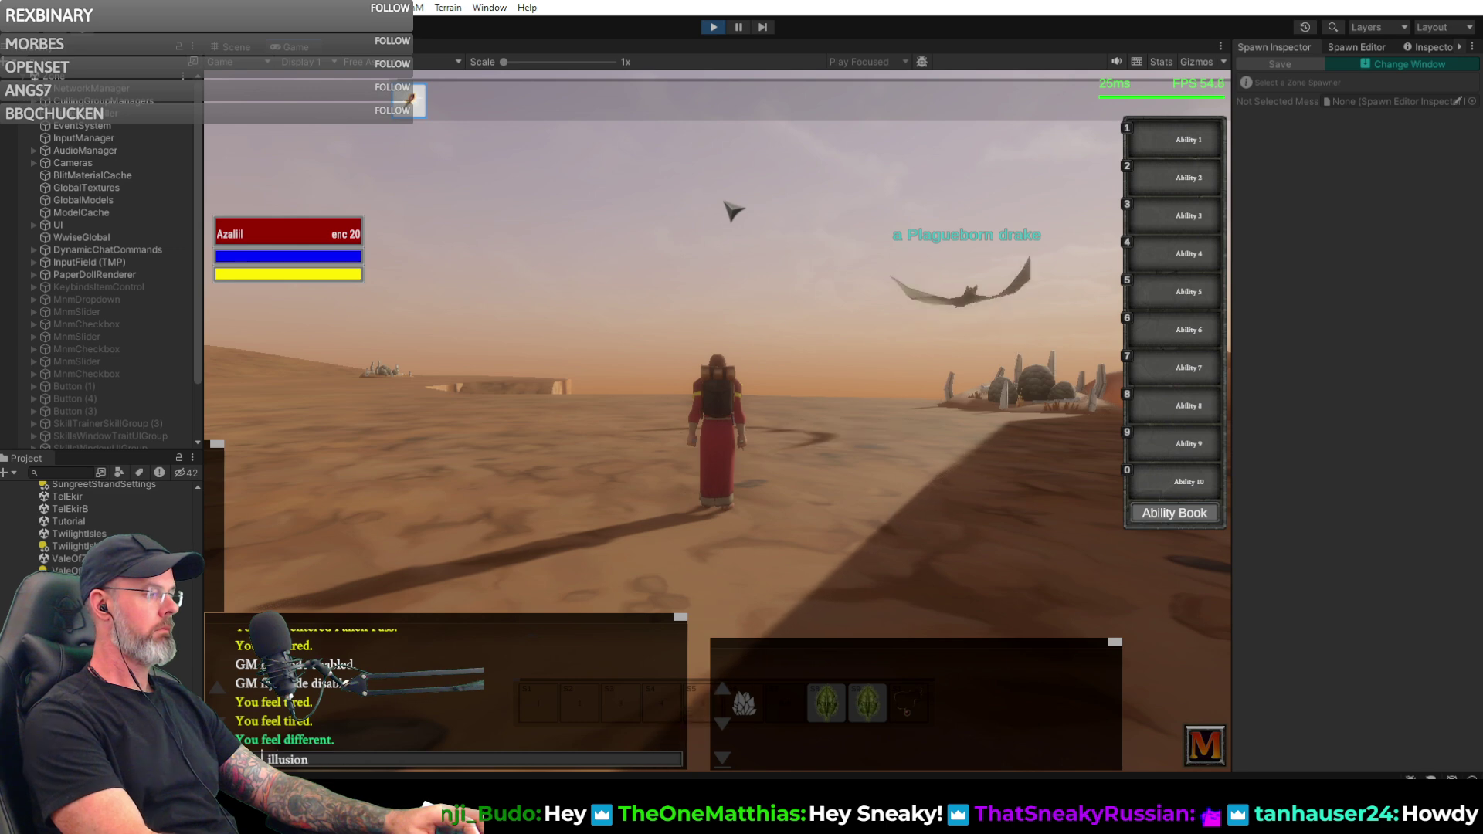
text(ogre)
key(Return)
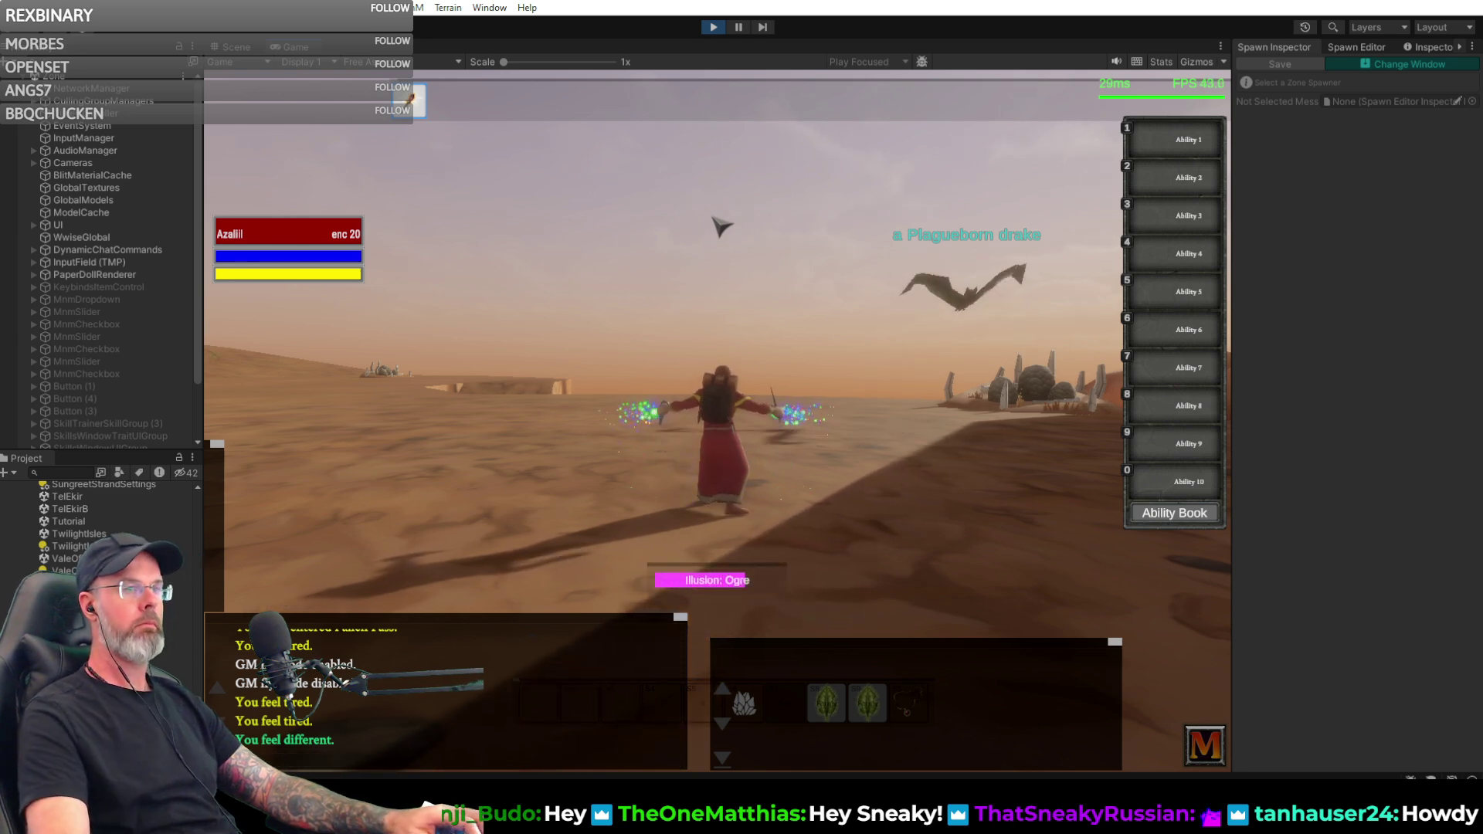
- Run the ogre up to the Plagueborn drake beside the bone spikes and turn the view to inspect it from several sides
right_drag(824, 205, 889, 205)
key(w)
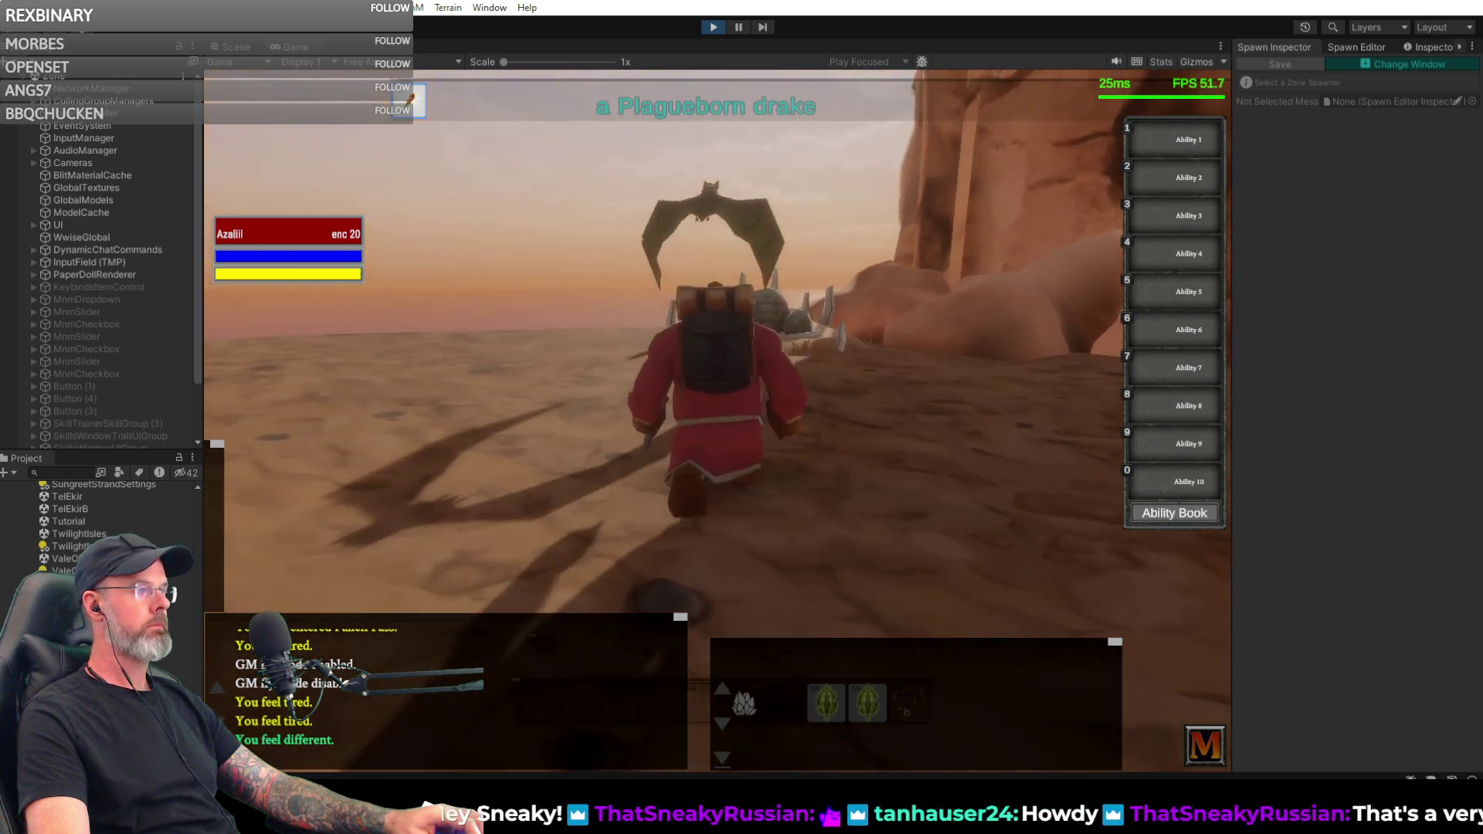
key(a)
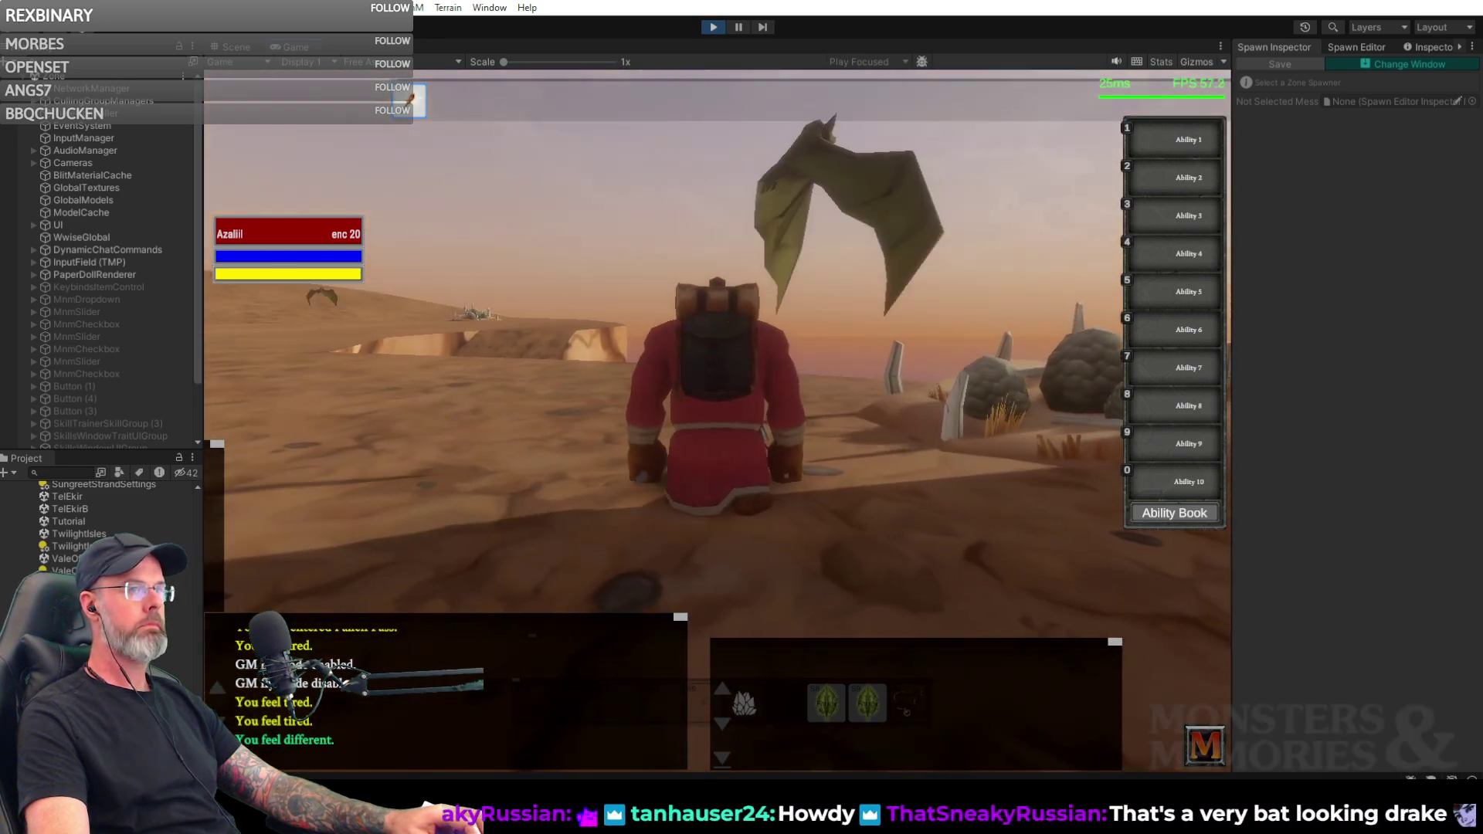
key(d)
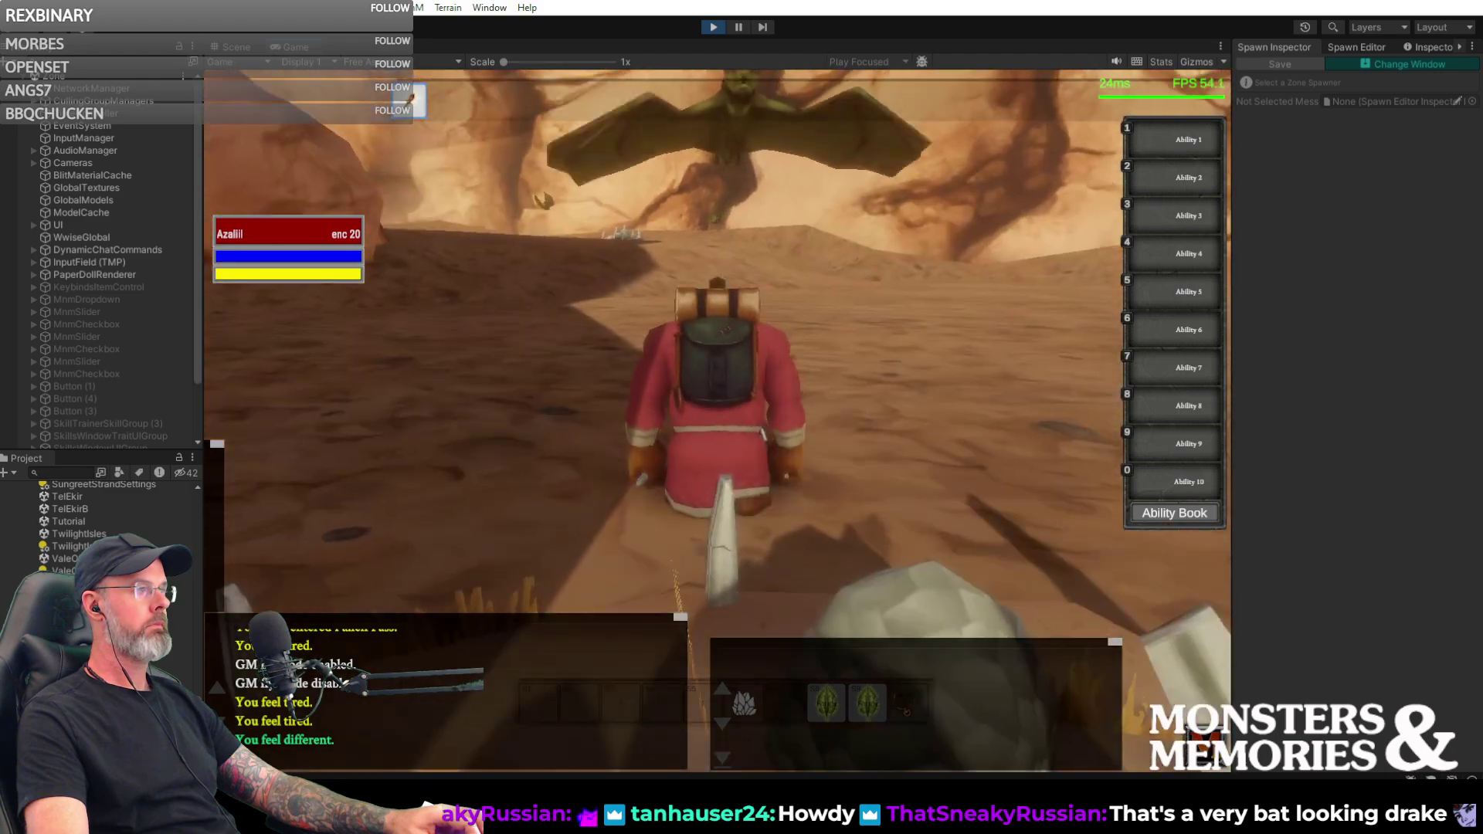
key(w)
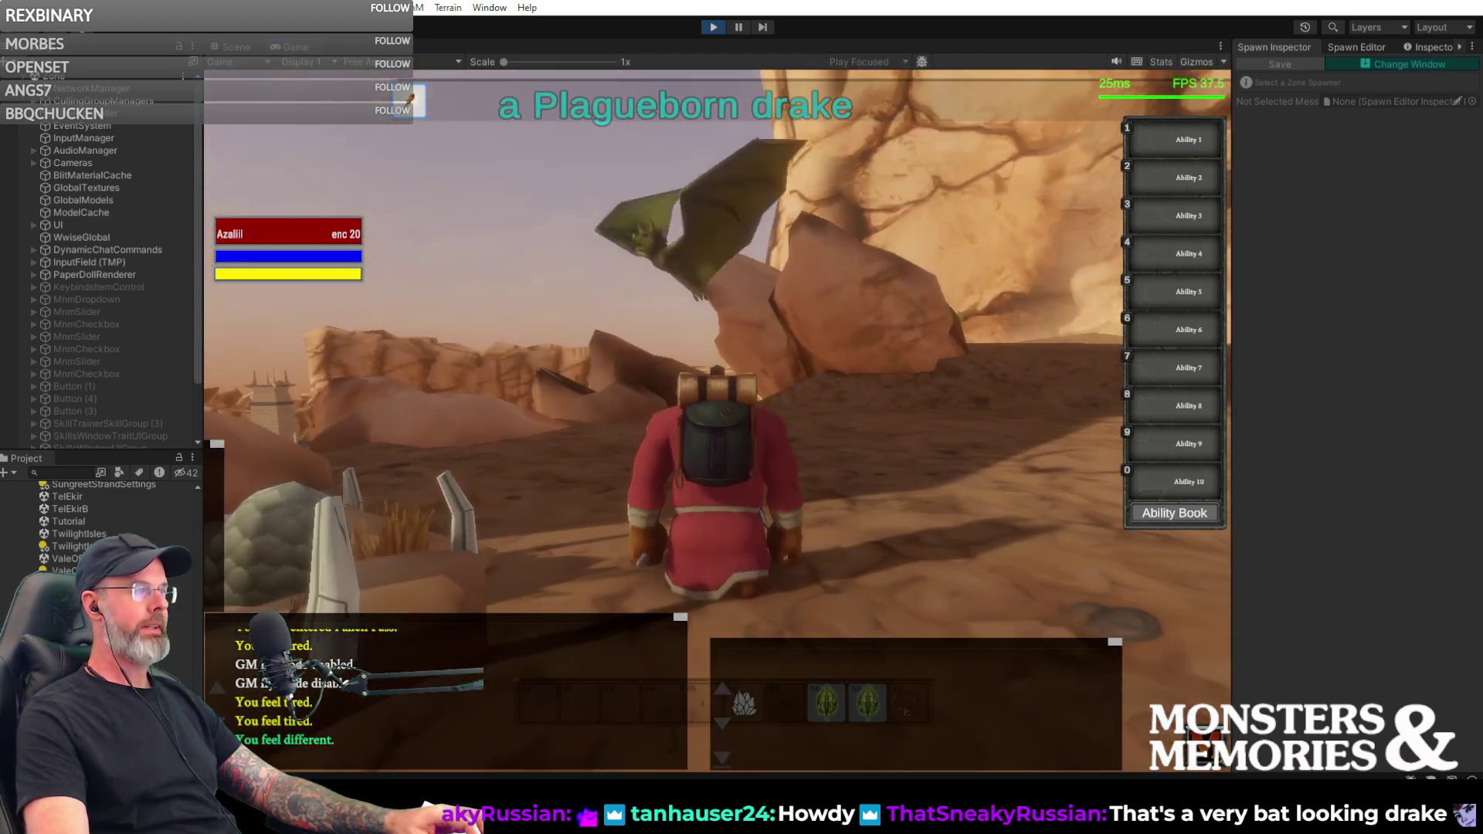
key(d)
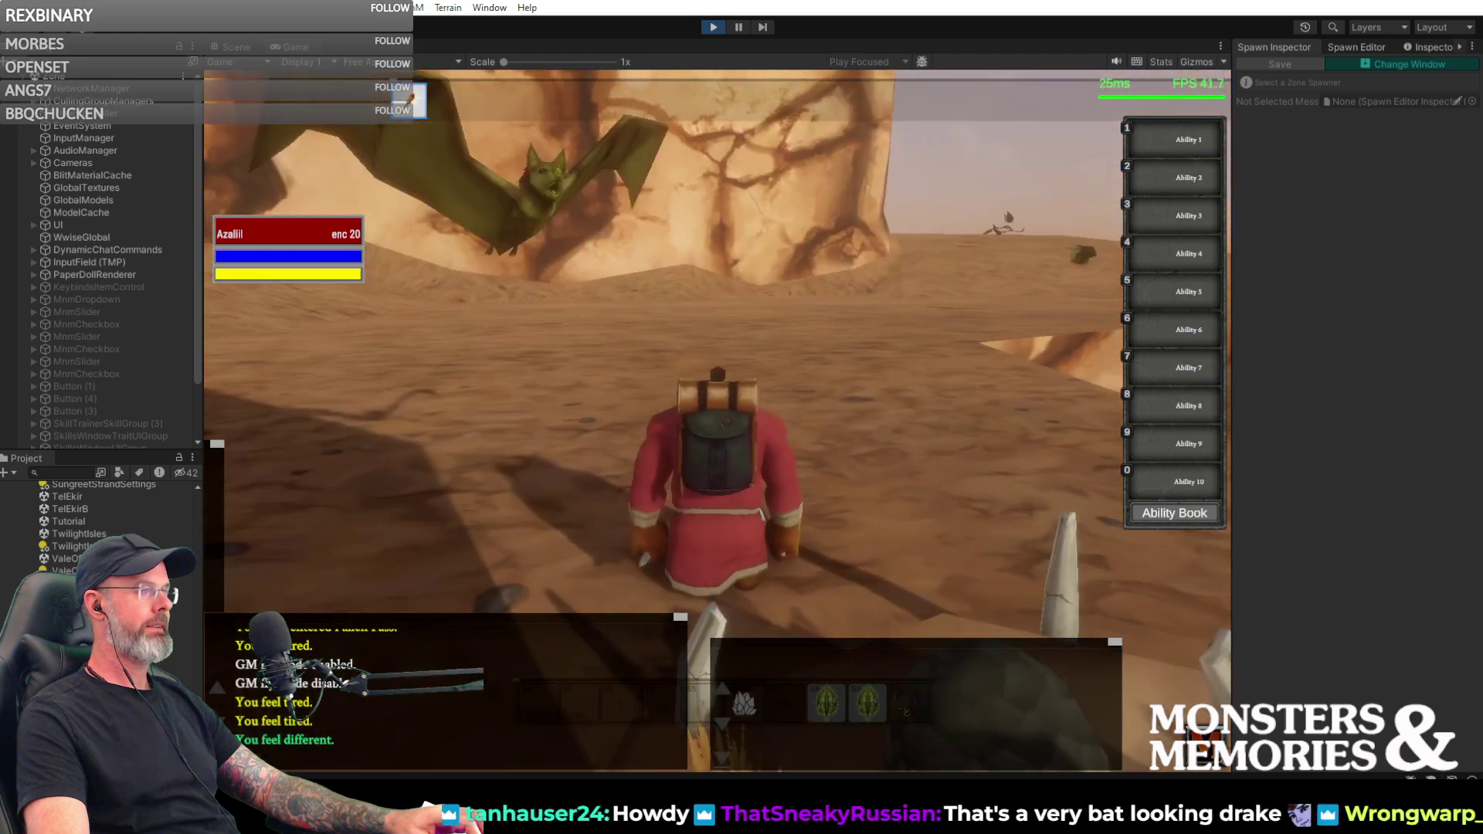
key(d)
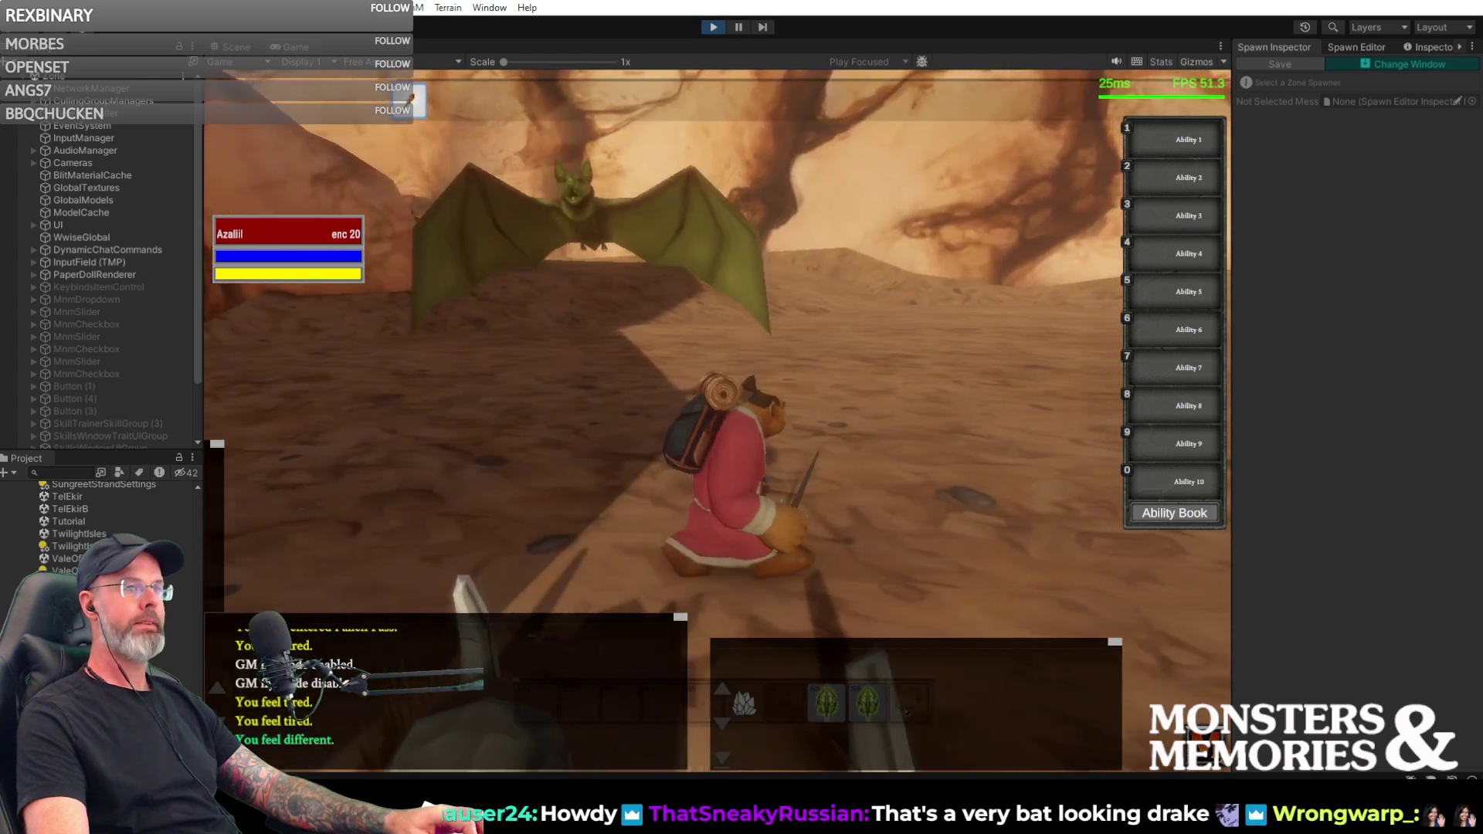
- Run along the canyon rim toward the distant drakes and turn back to face the ruined towers
key(a)
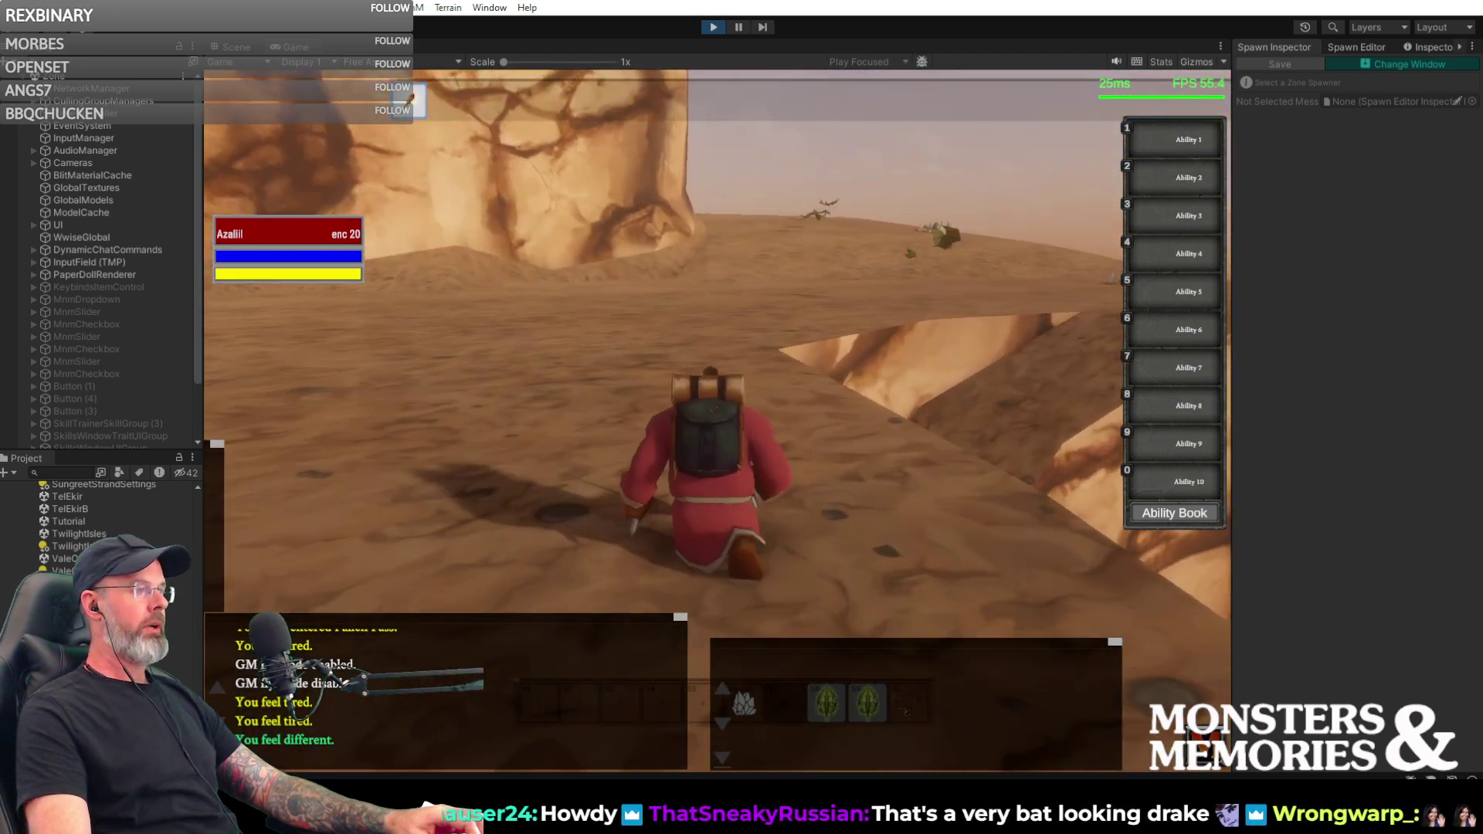
key(w)
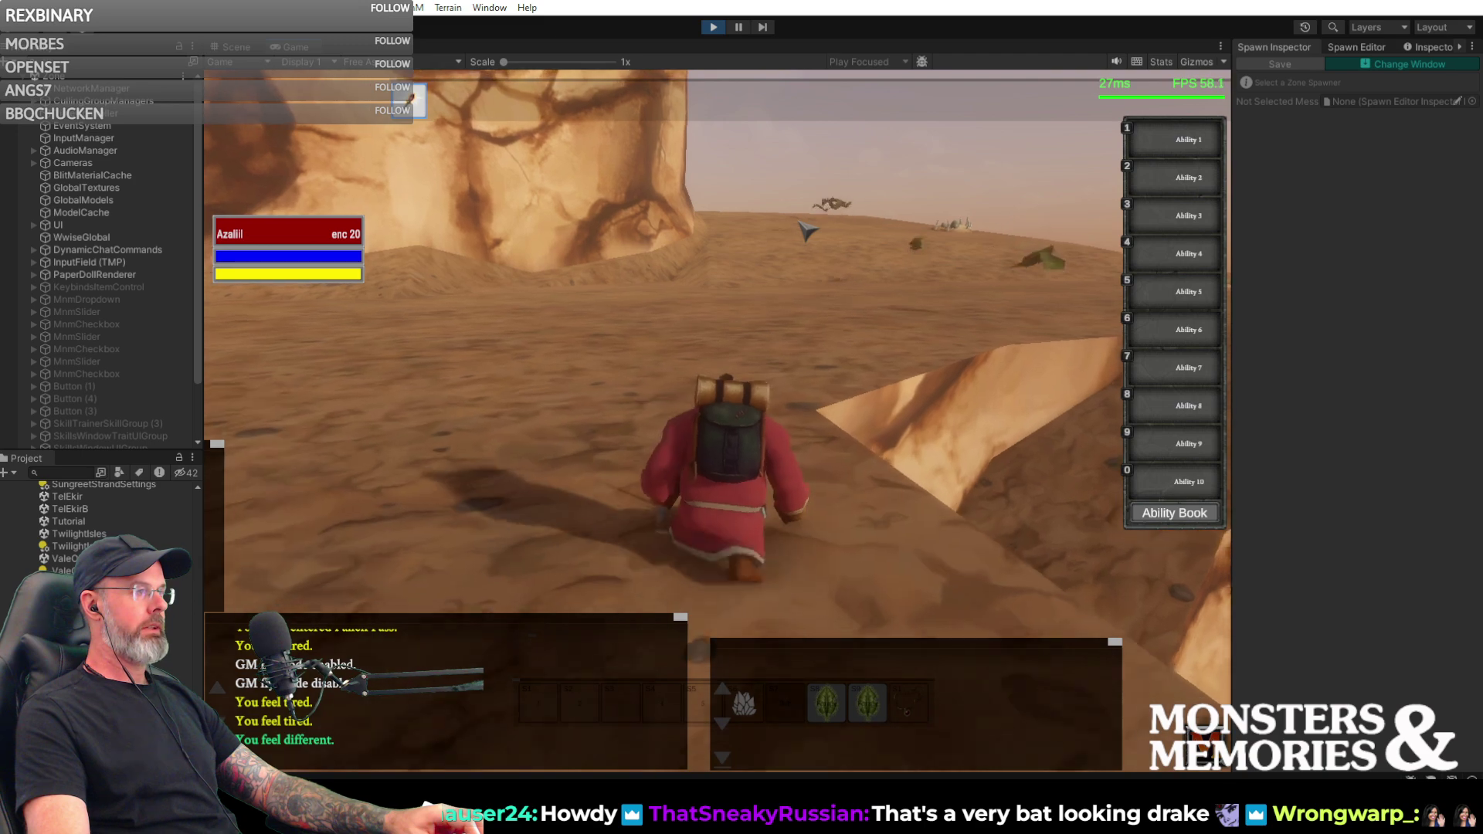
key(d)
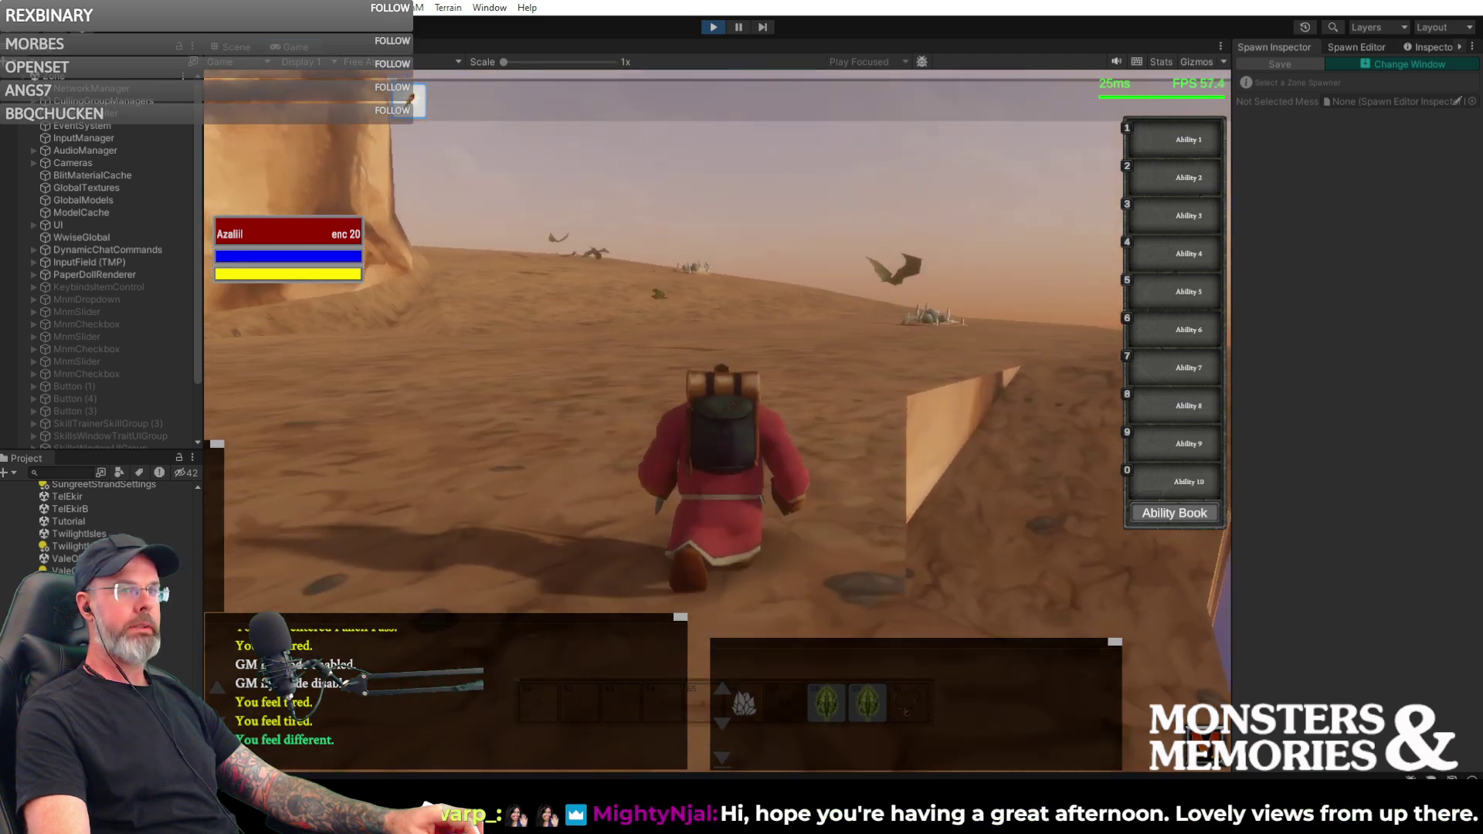
key(w)
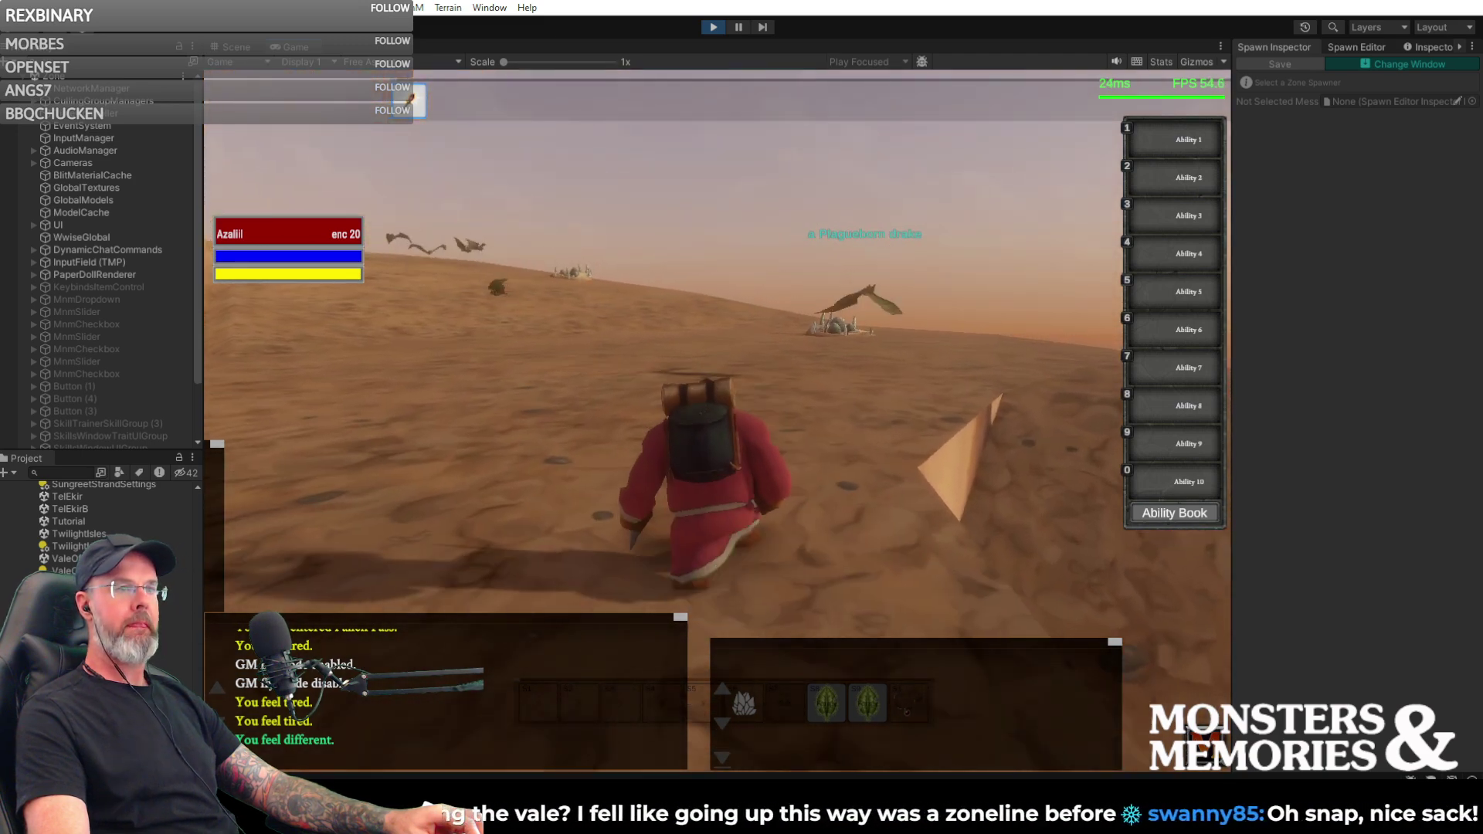
key(d)
key(a)
key(a)
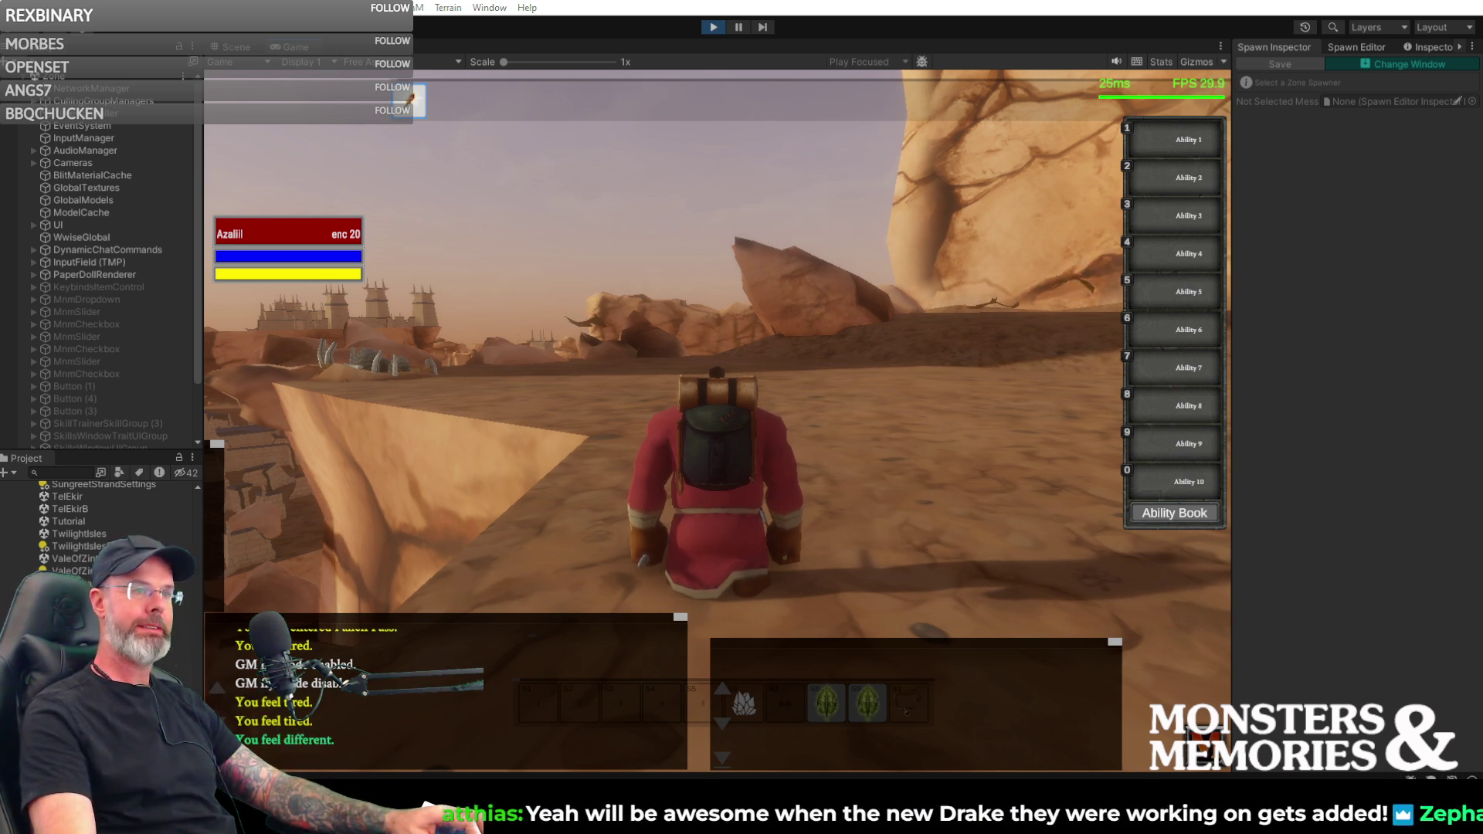
- Run past the Plagueborn drake to the plateau's outer edge and turn around toward the cliff wall
key(a)
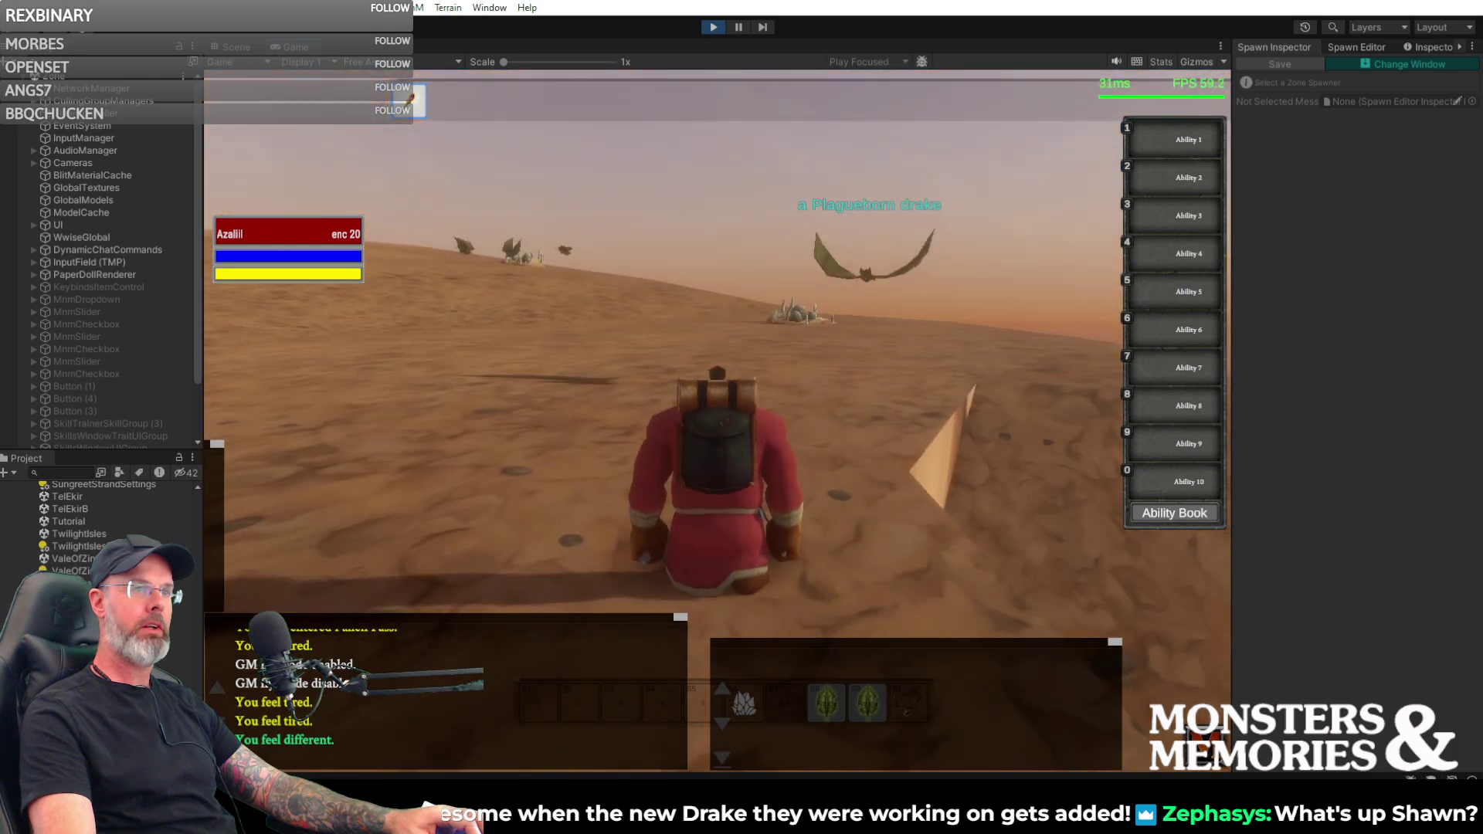
key(w)
key(d)
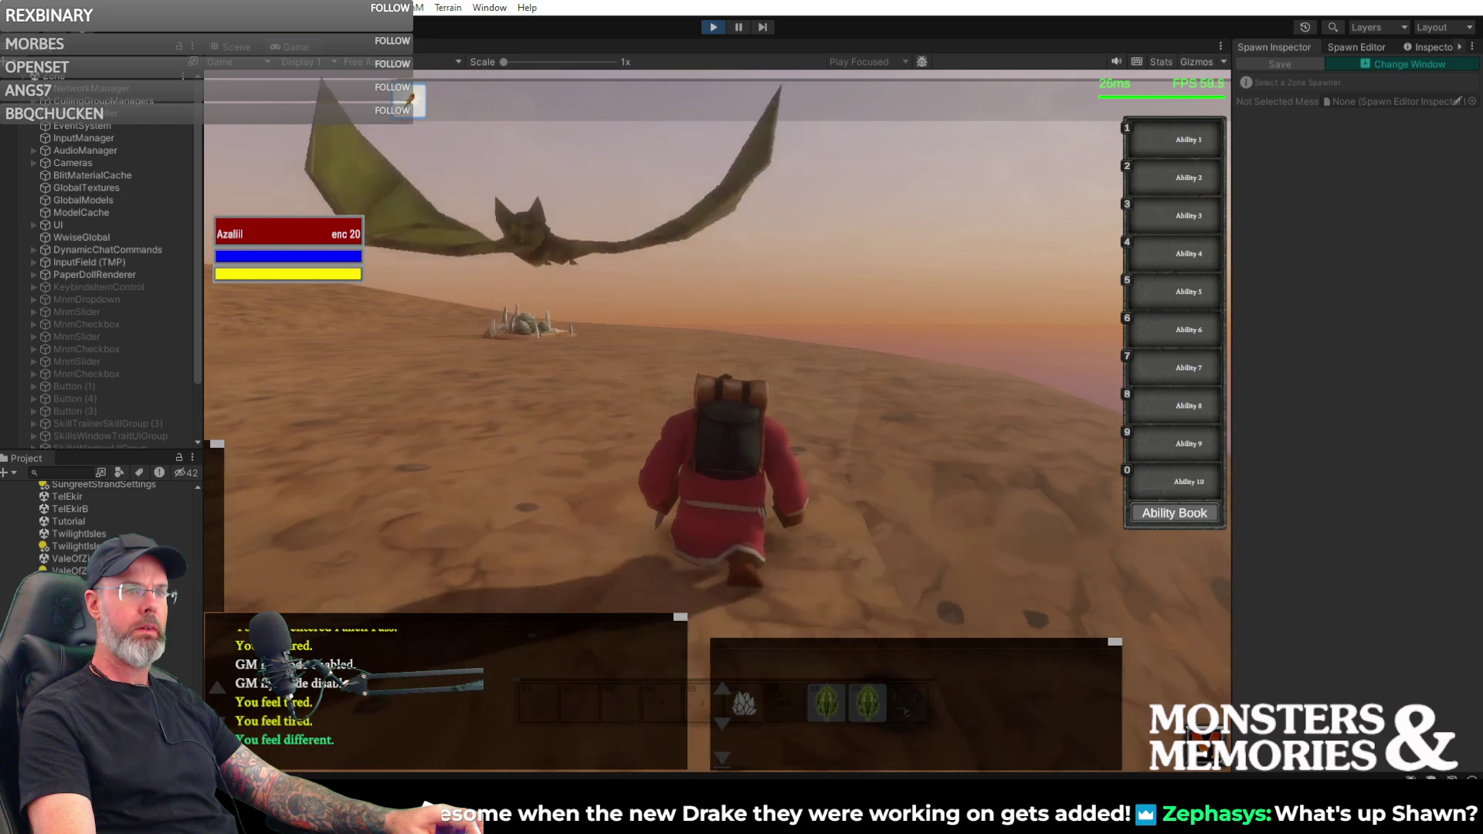
key(a)
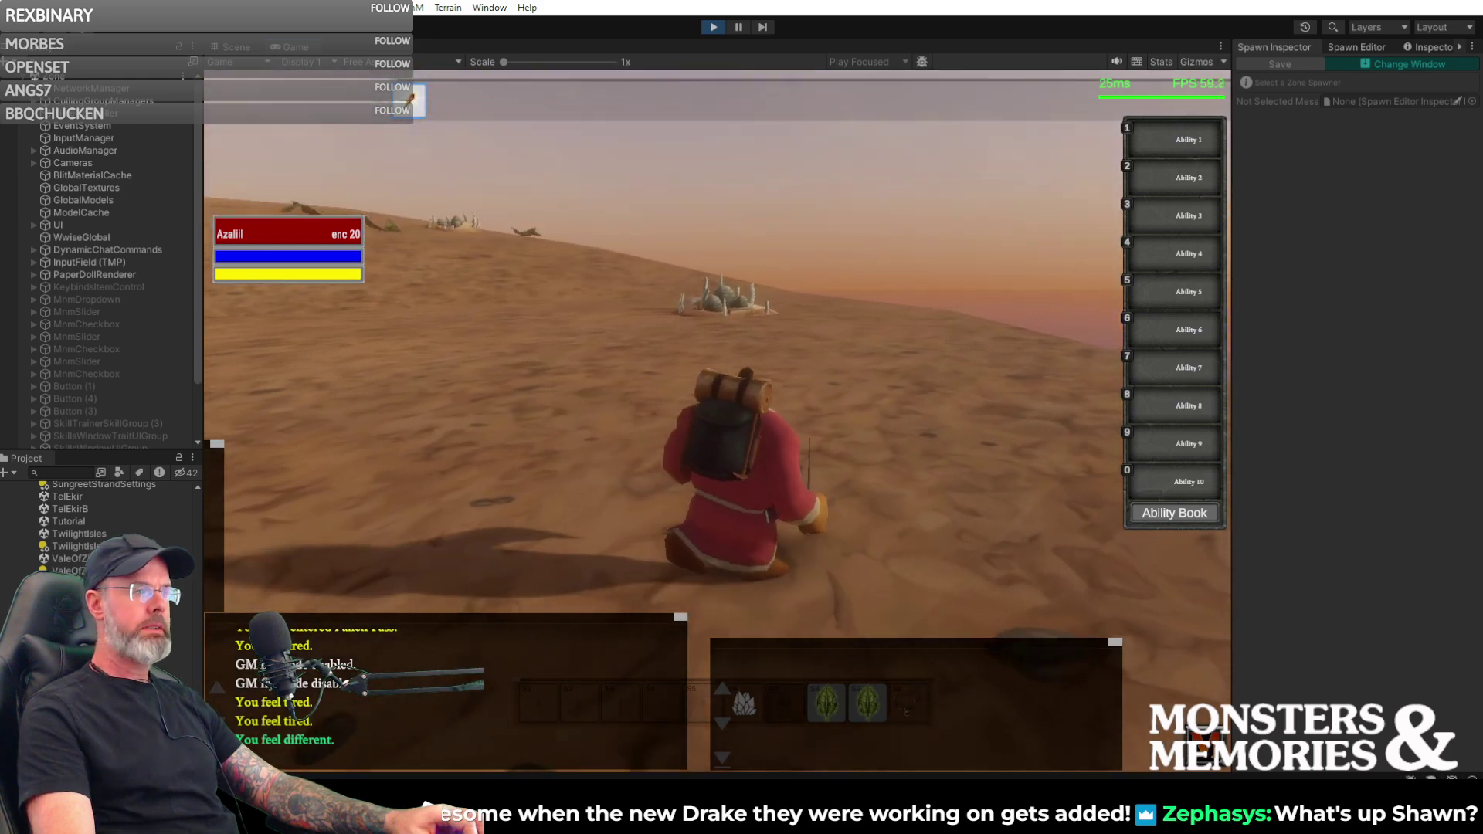
key(d)
key(a)
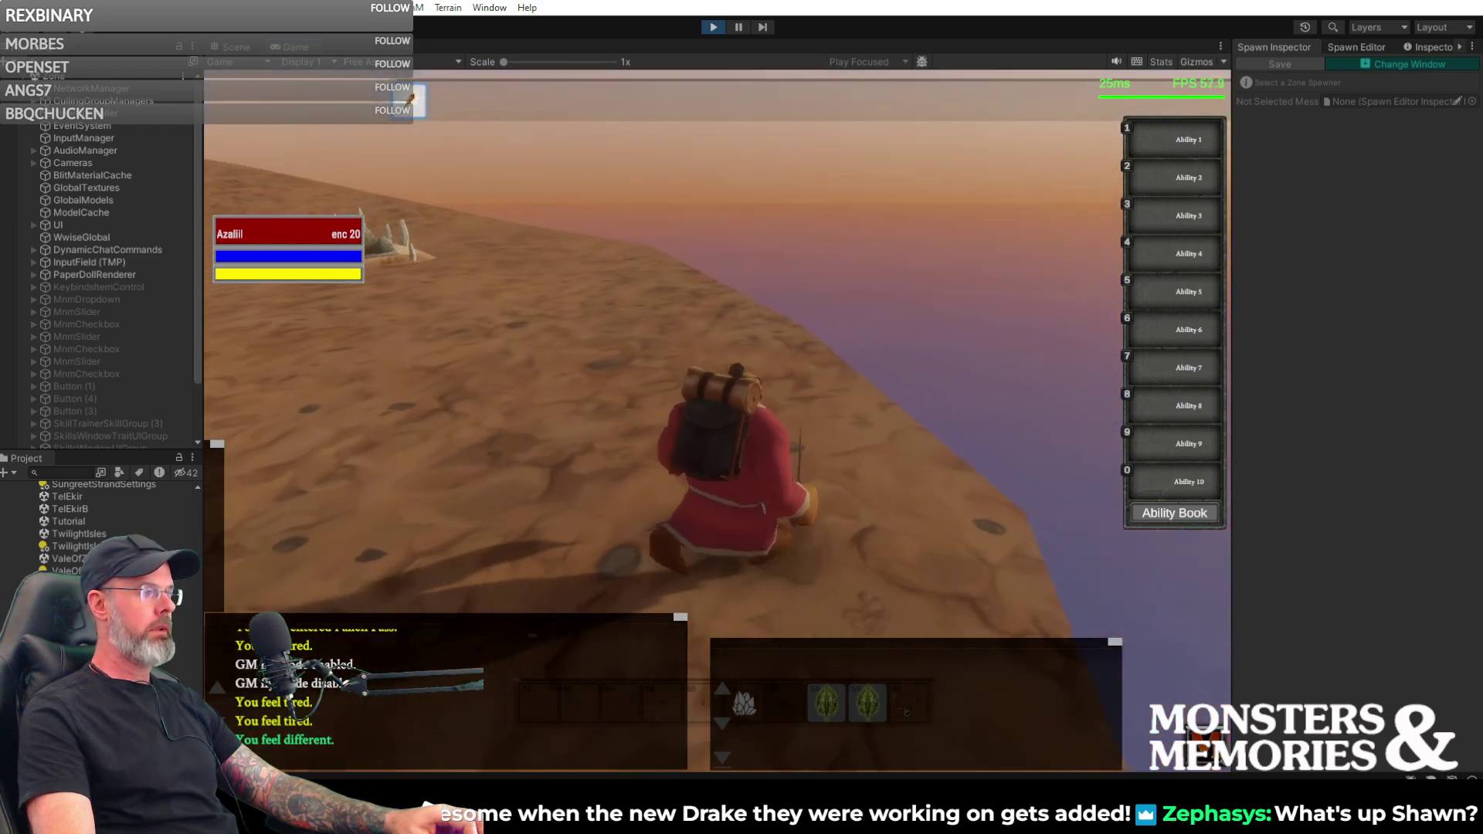
key(a)
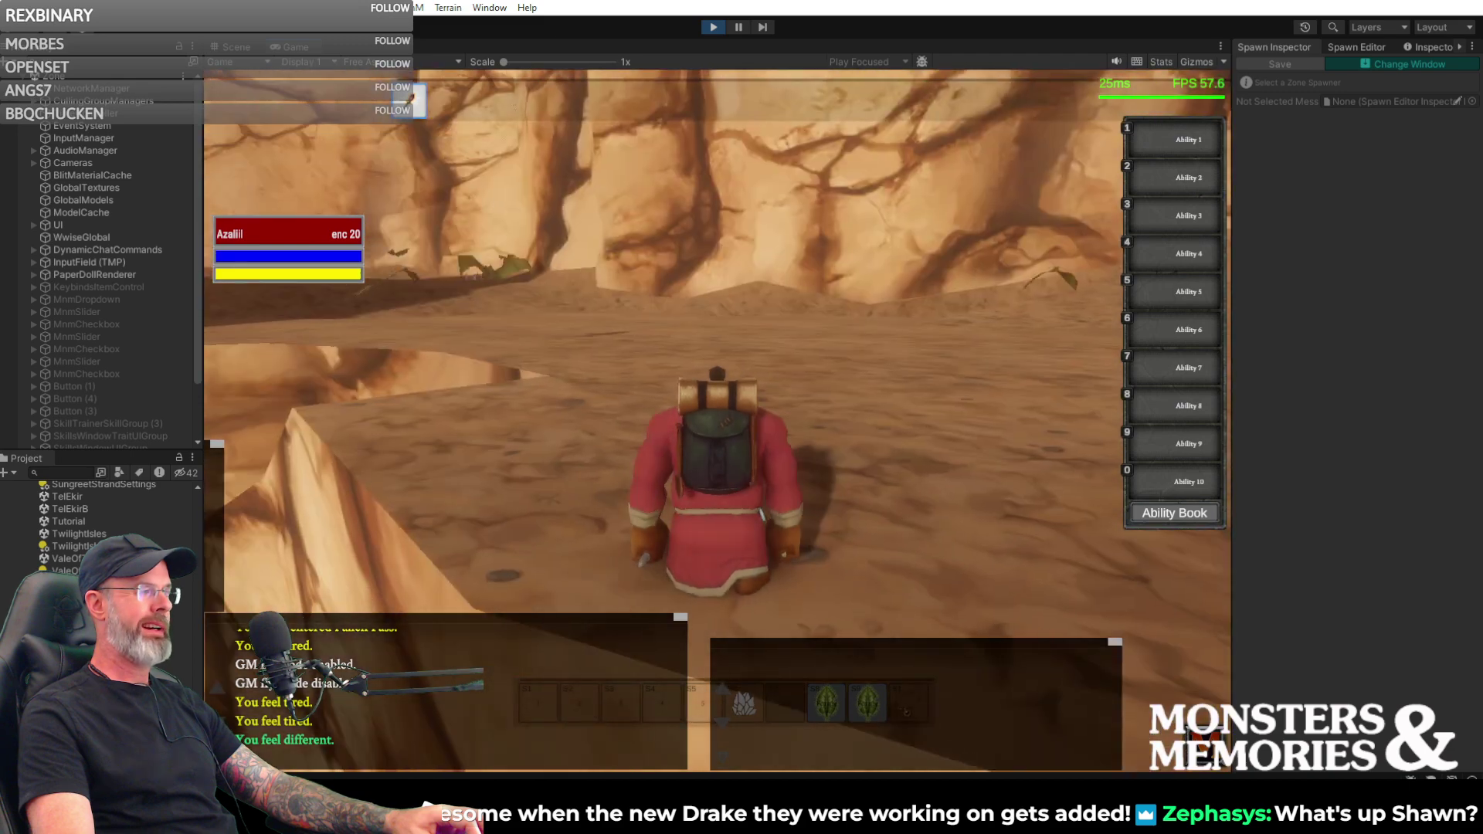
- Run along the plateau's outer edge toward the bone spikes below the overhanging cliff
key(d)
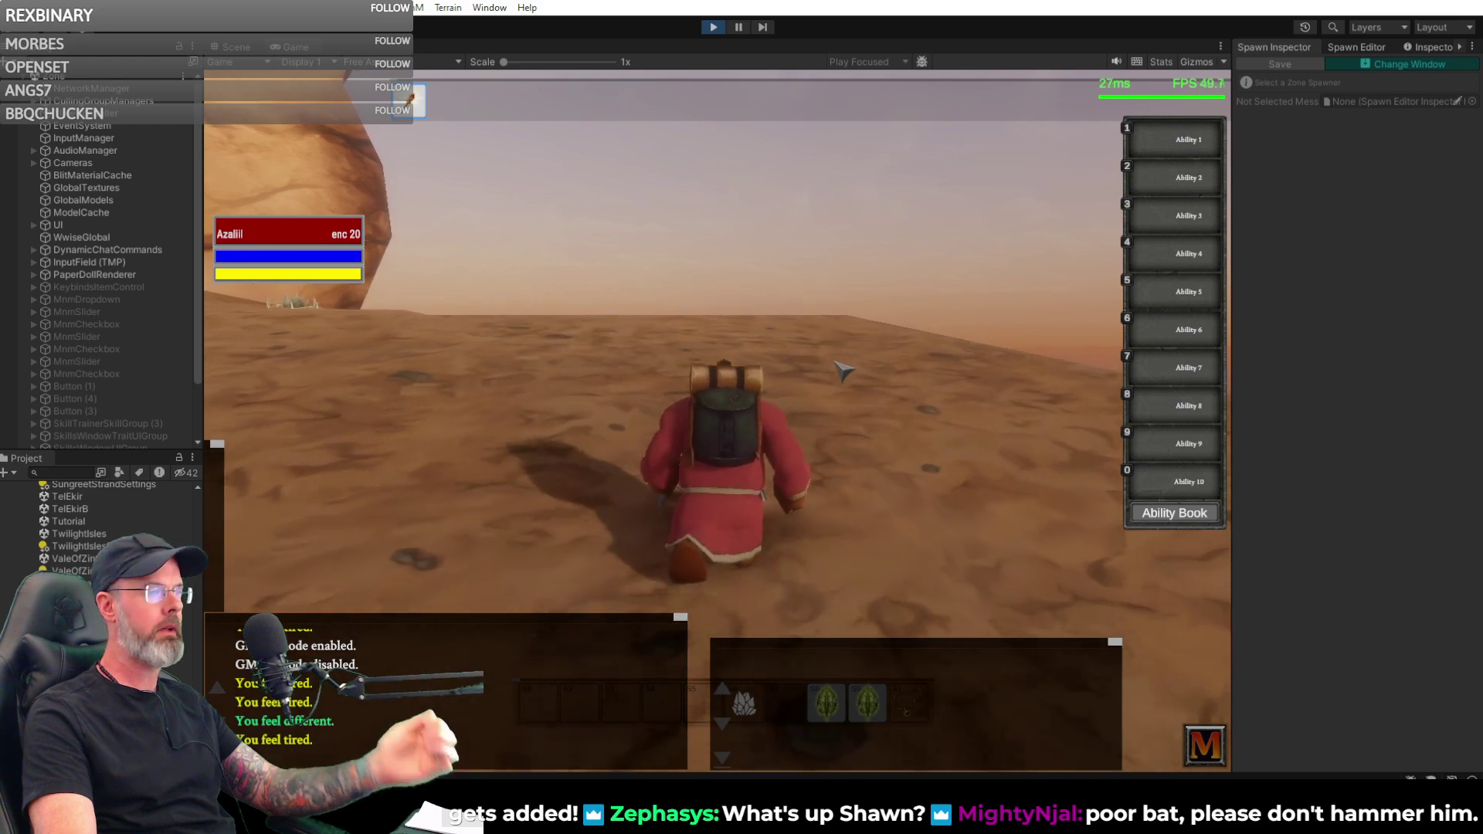
right_drag(834, 375, 753, 396)
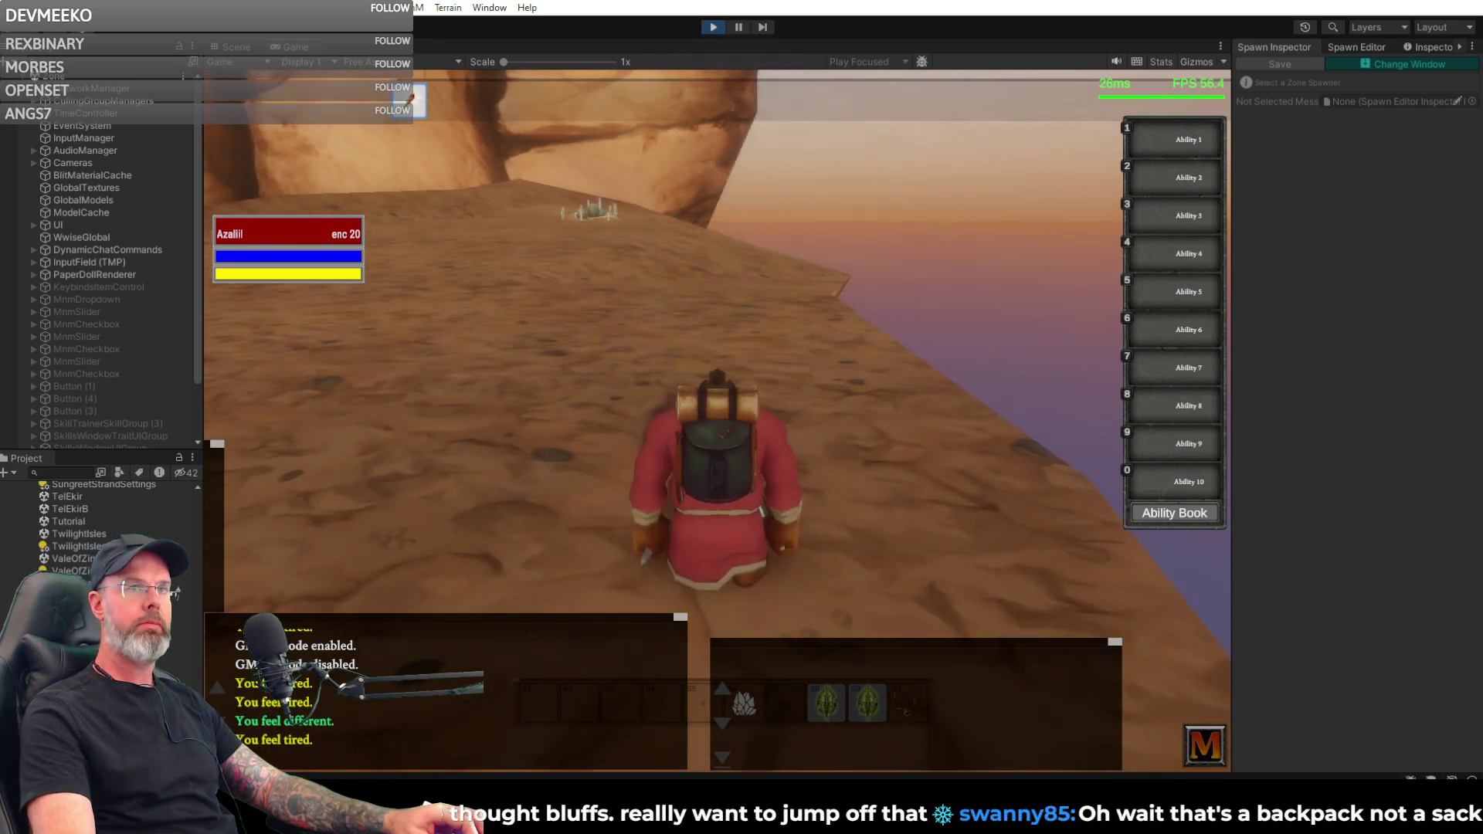
key(w)
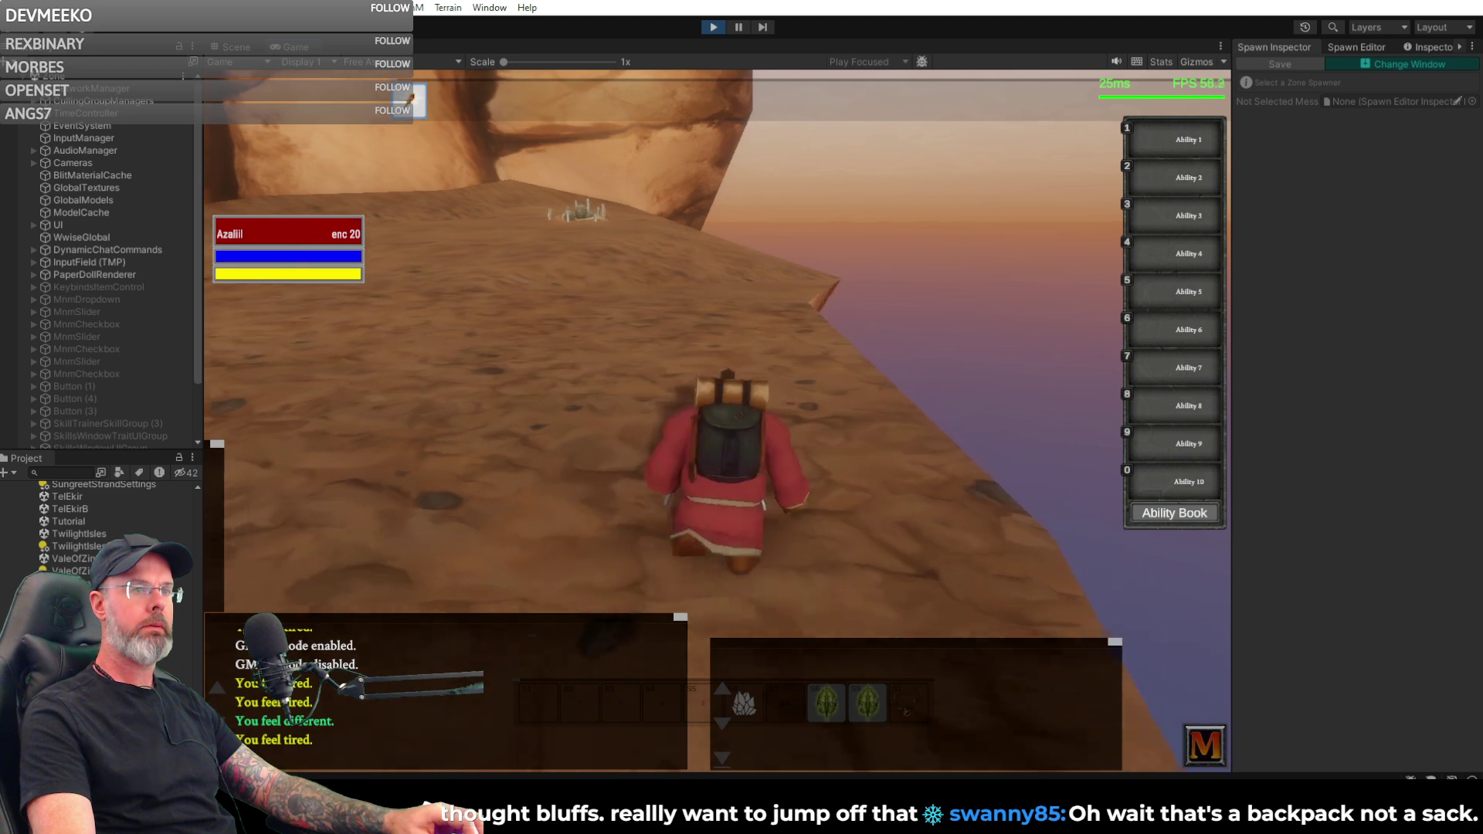
key(w)
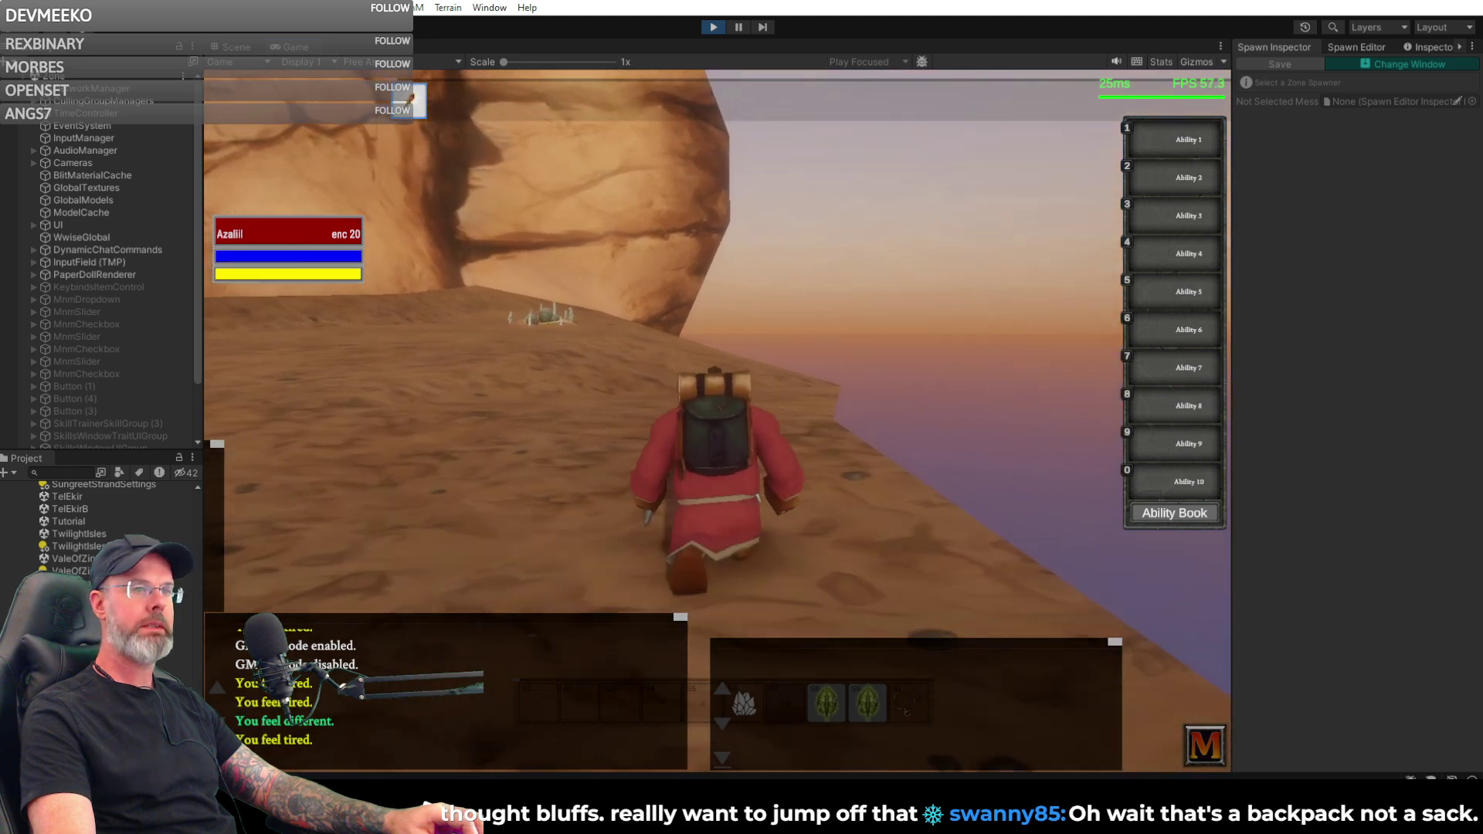
key(d)
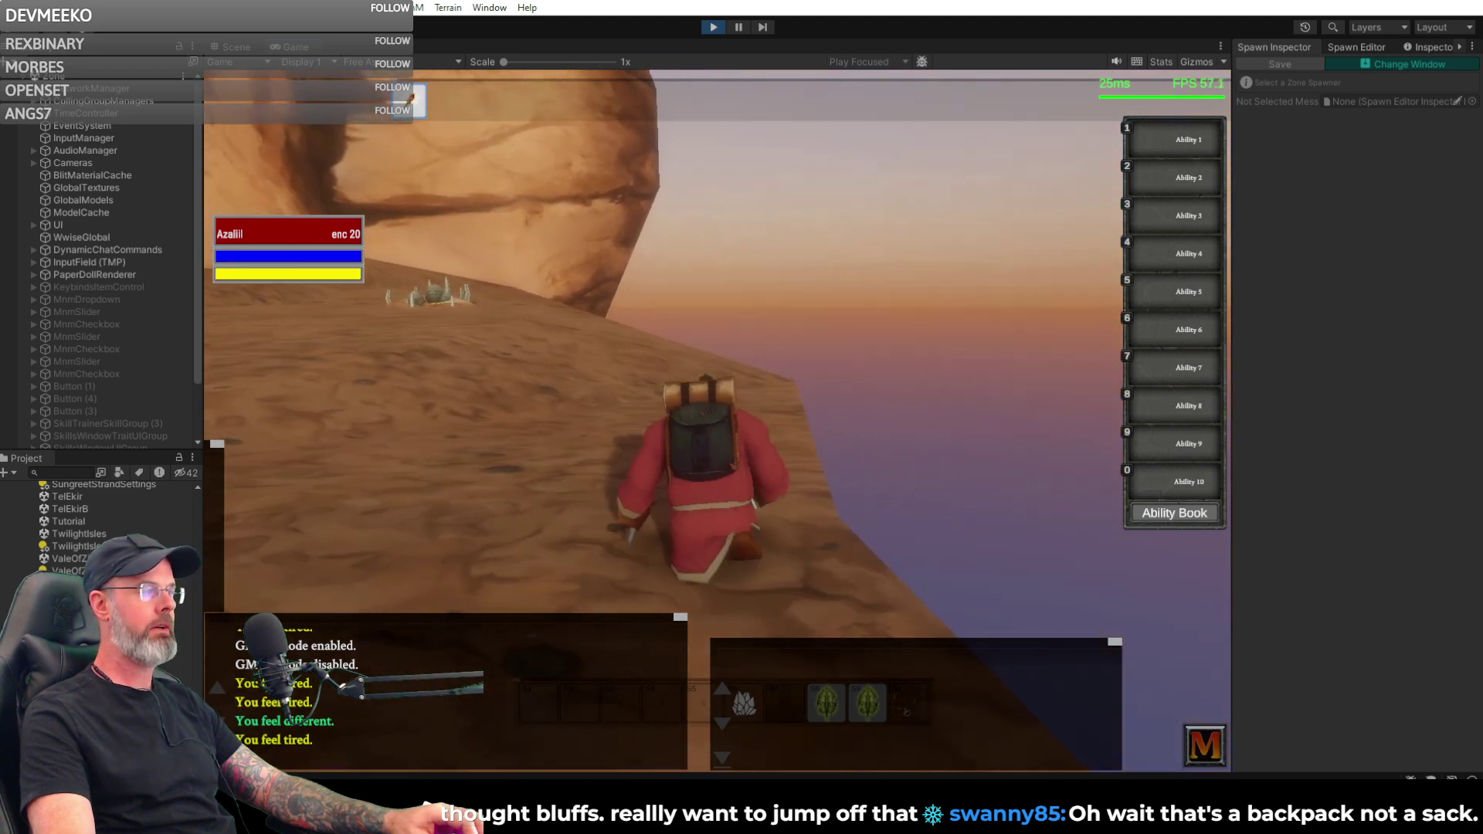
key(a)
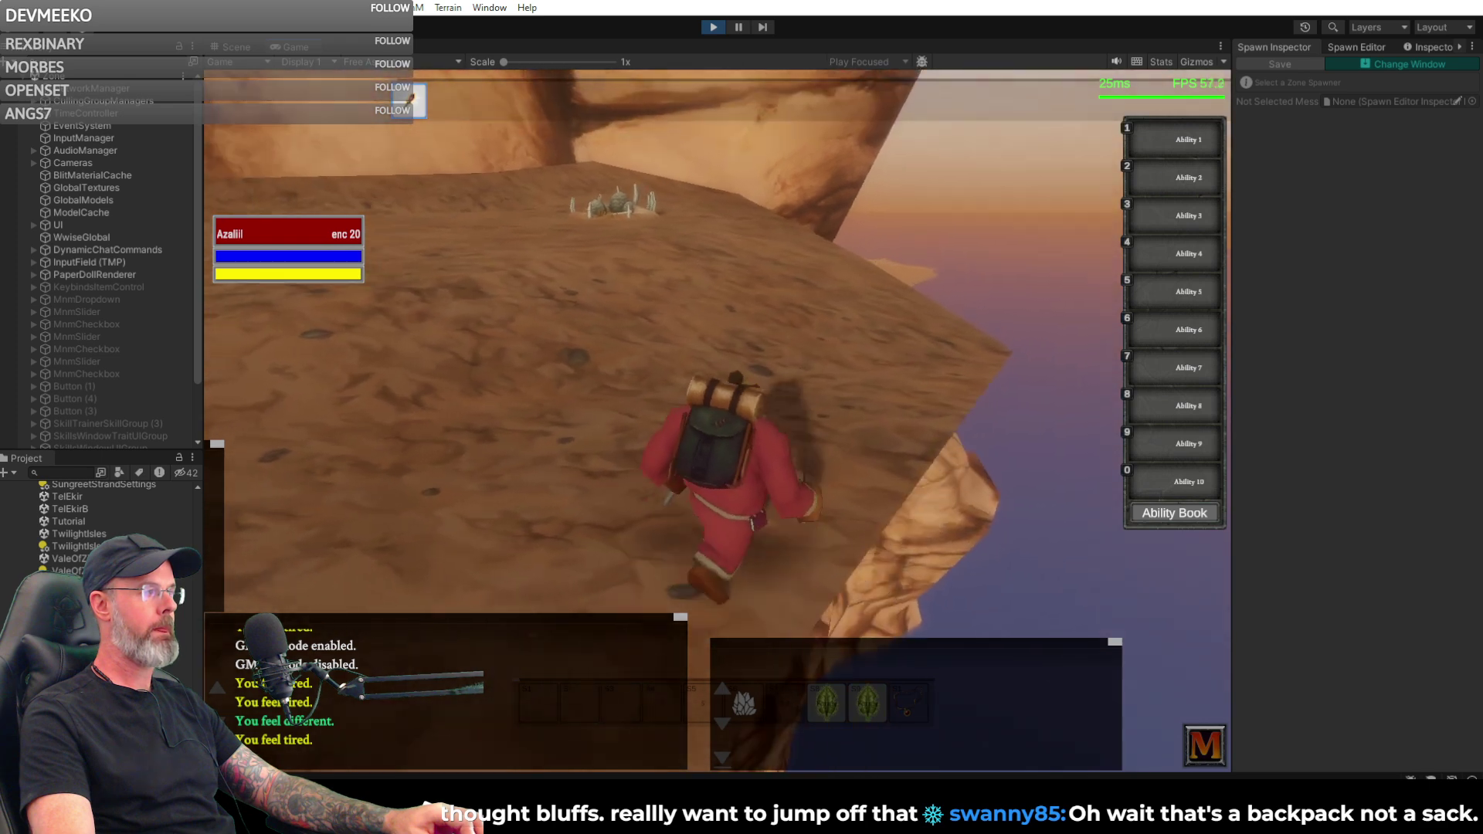
key(d)
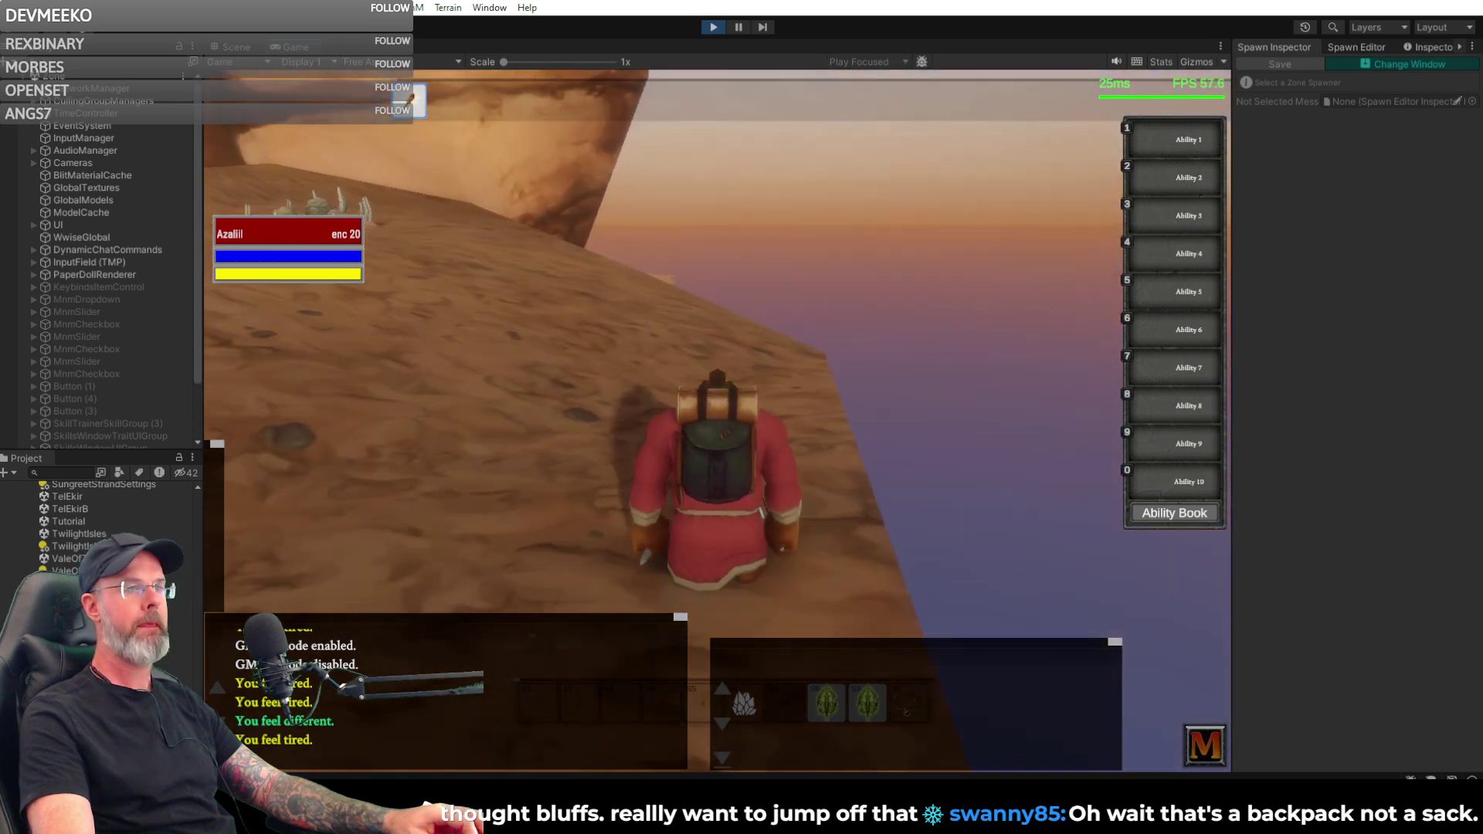
- Inspect the drop over the plateau's edge, looking down at the cliff face, the ground below and back to the bone spikes
key(a)
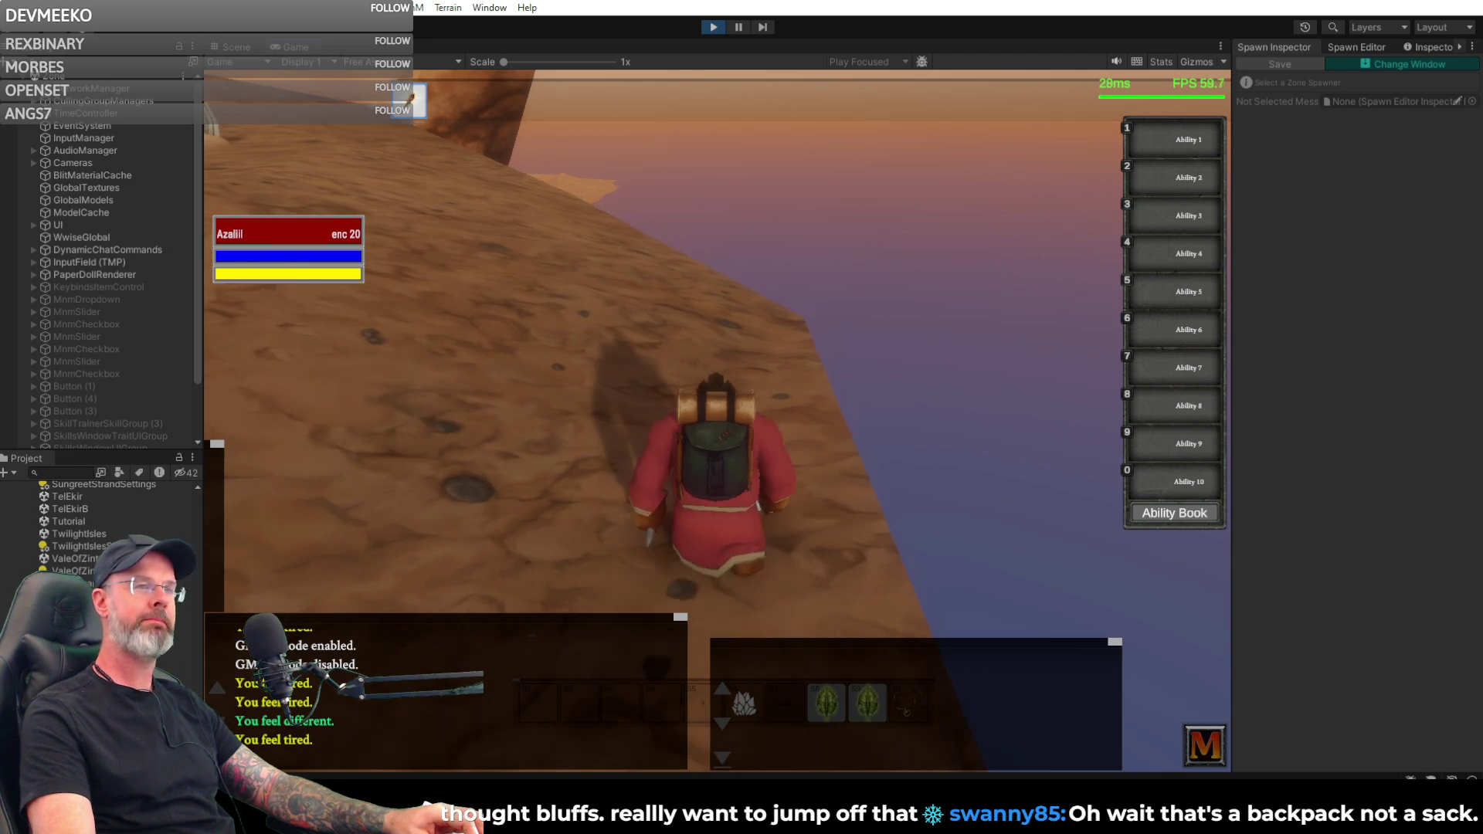
key(a)
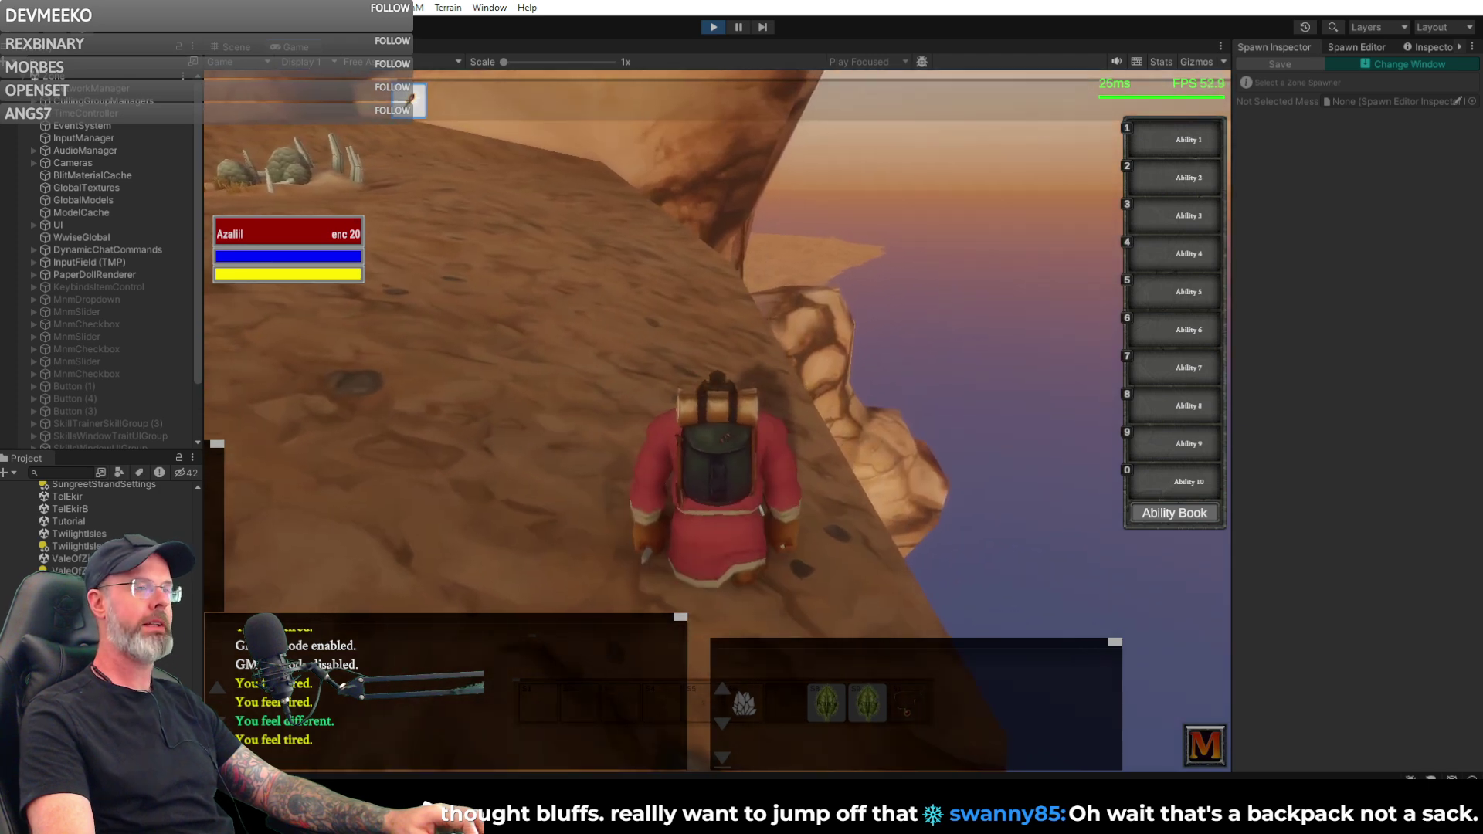
key(w)
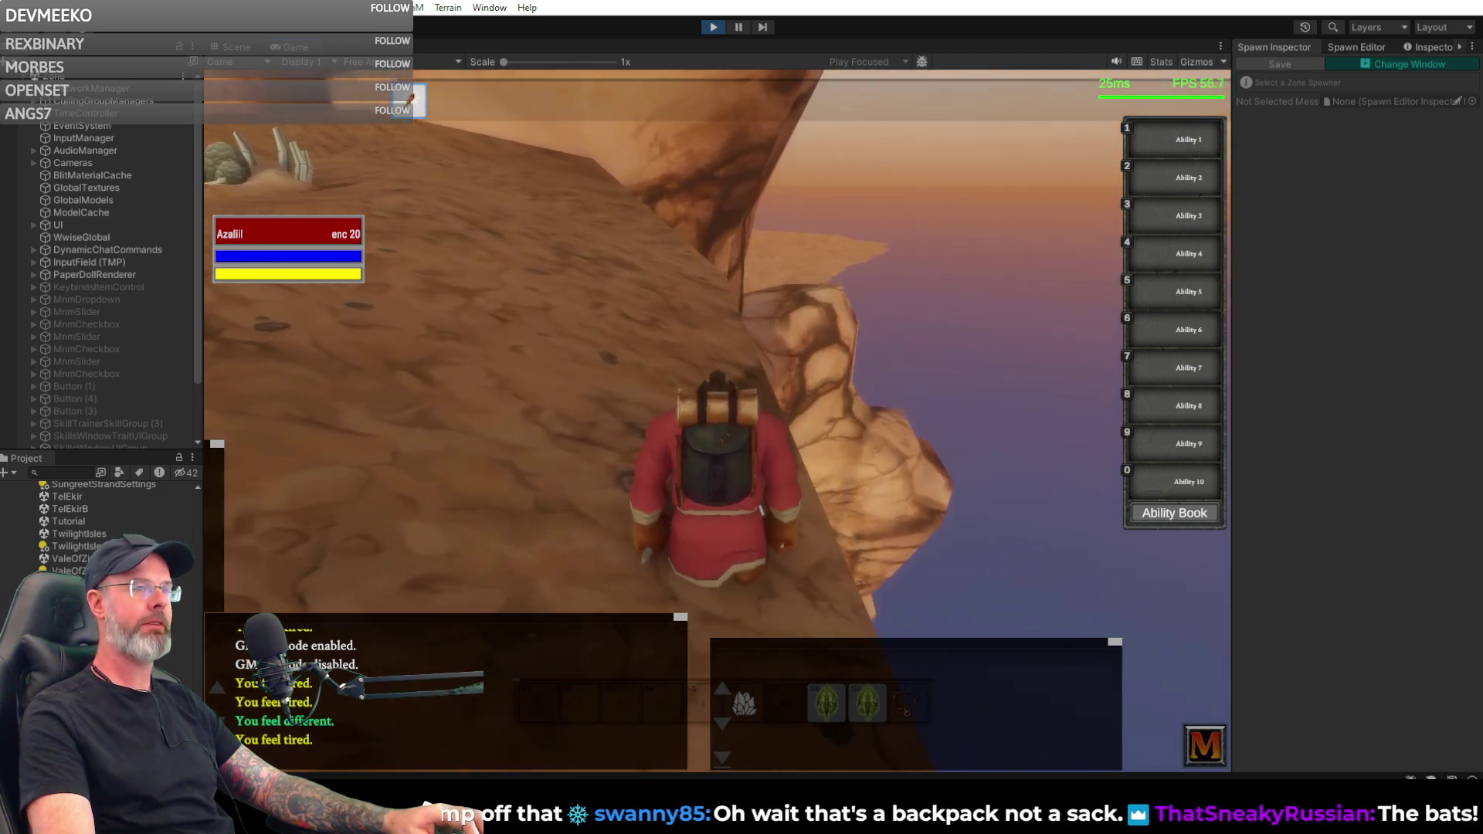
key(d)
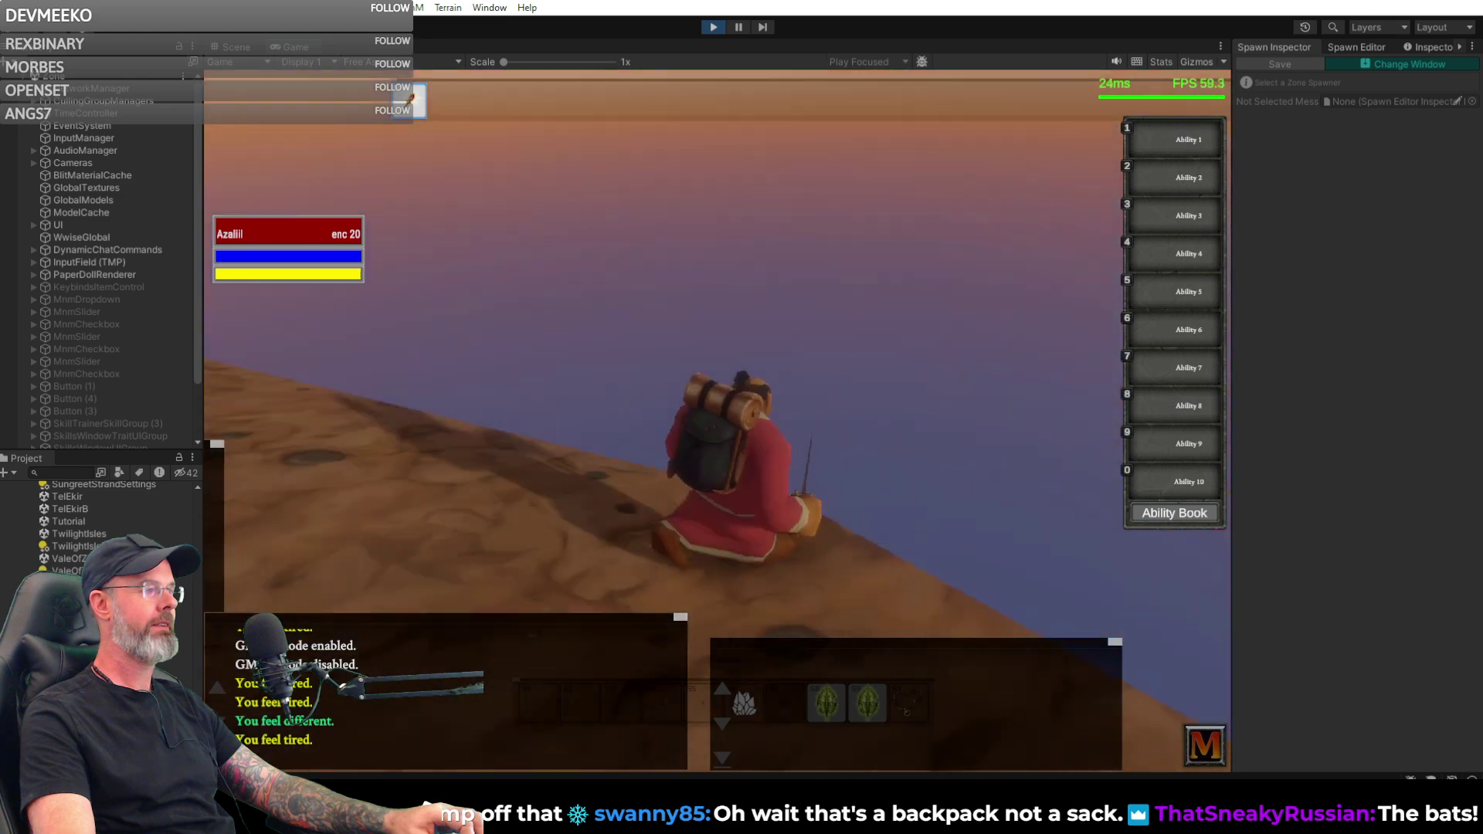
key(a)
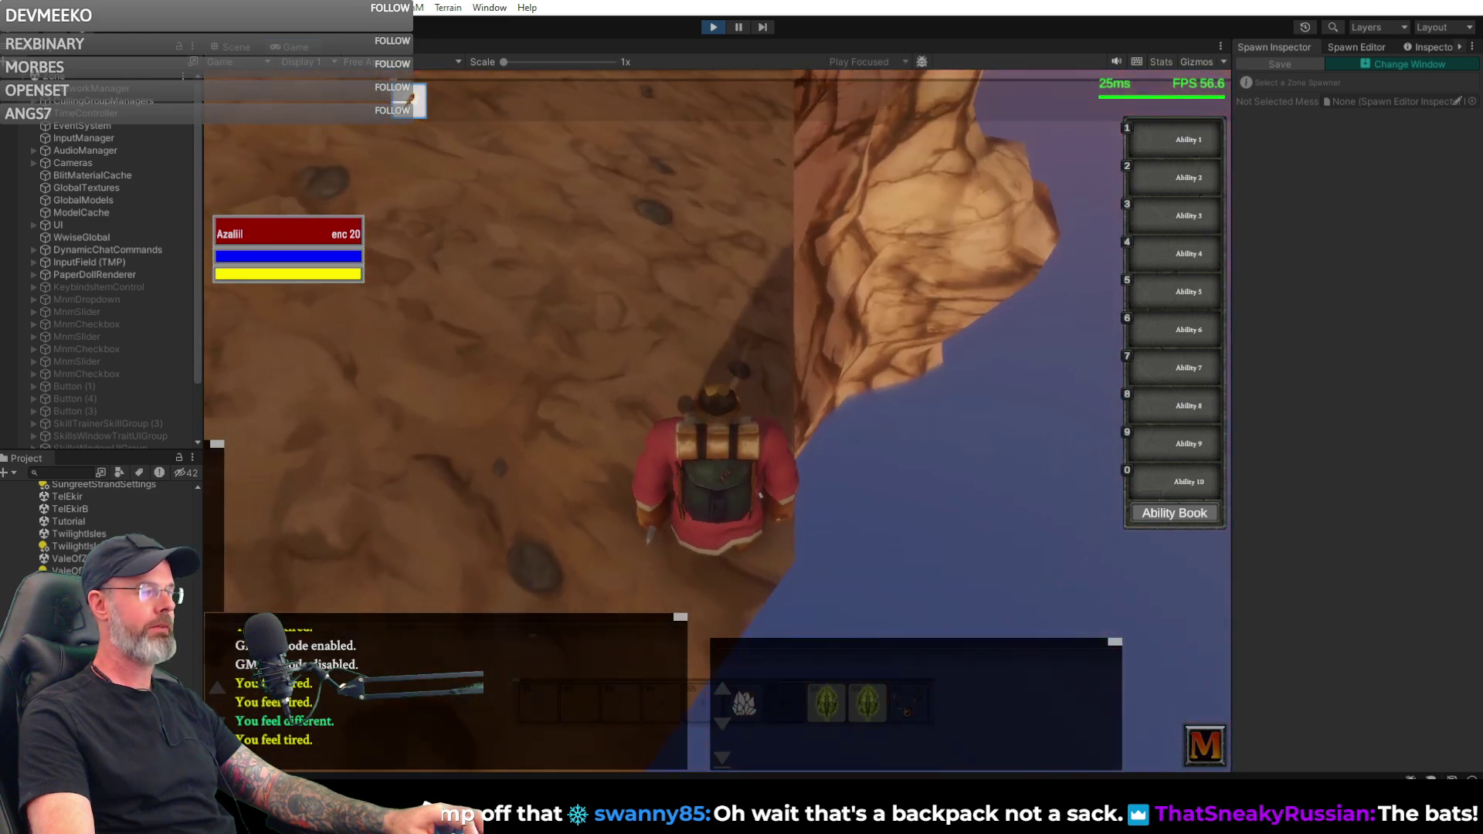
key(d)
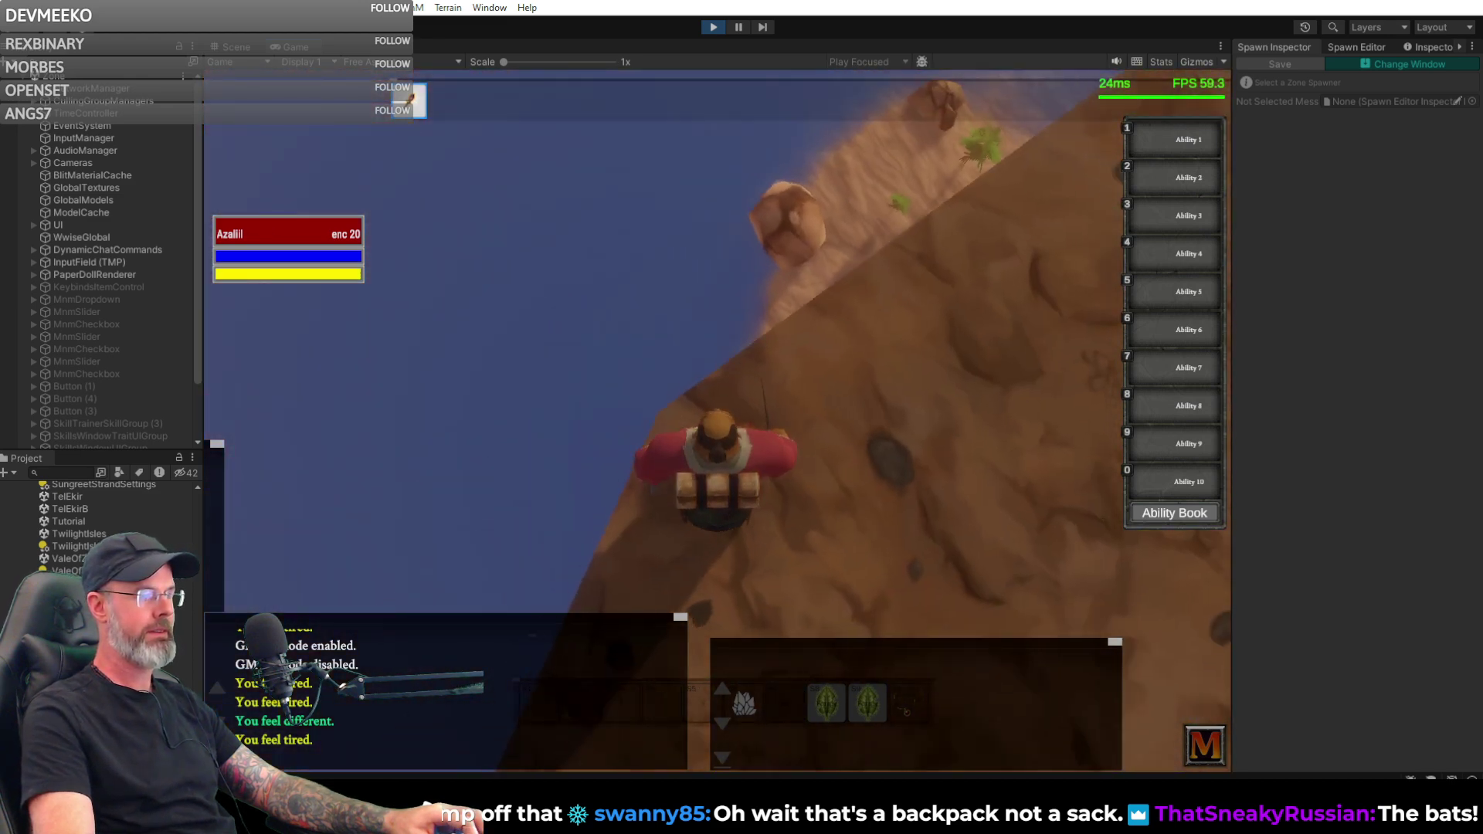
key(d)
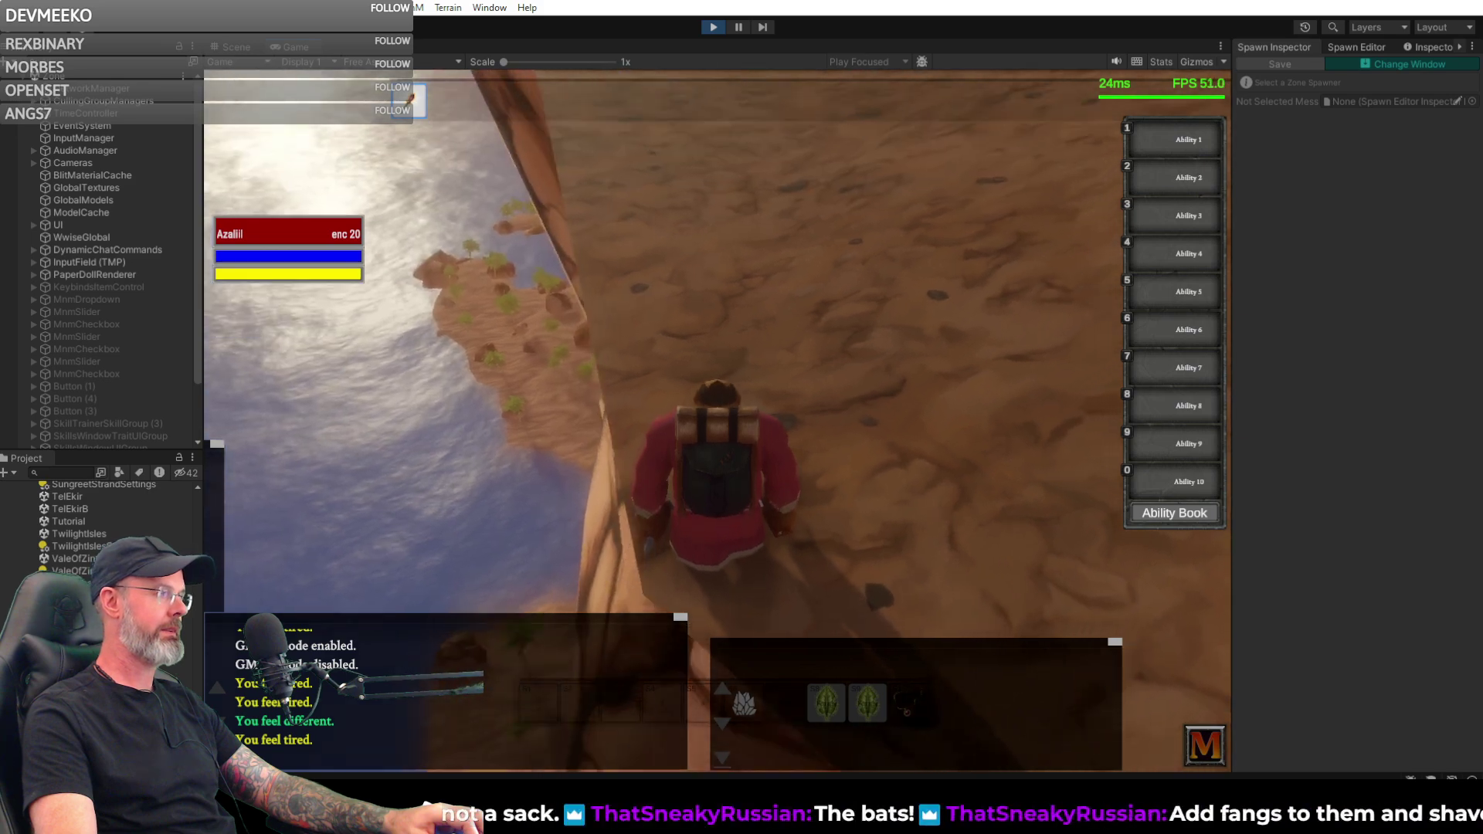
key(a)
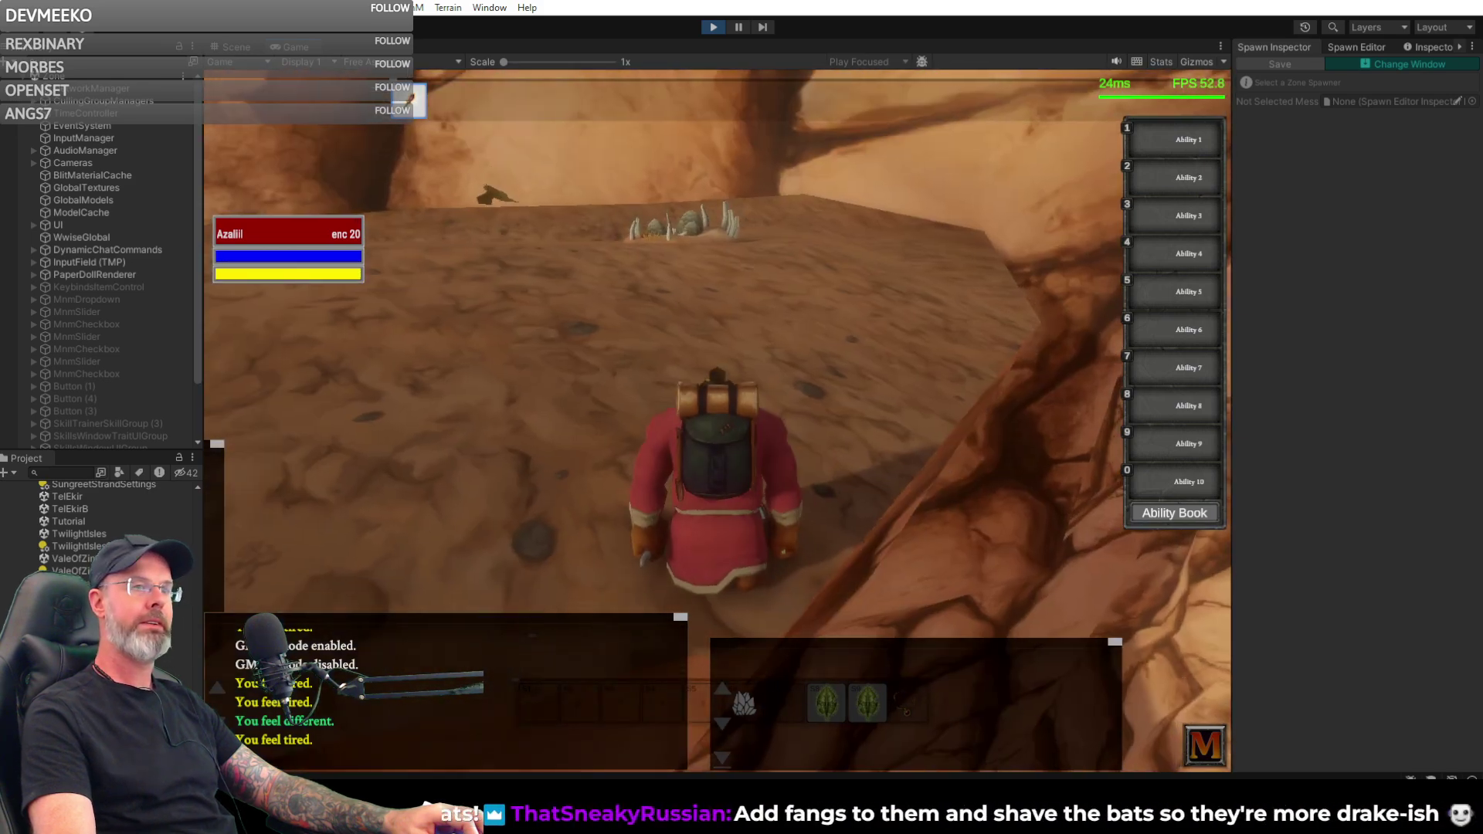
- Turn around at the plateau's rim and run along the cliff edge toward the sunlit rock formation above the sea
key(d)
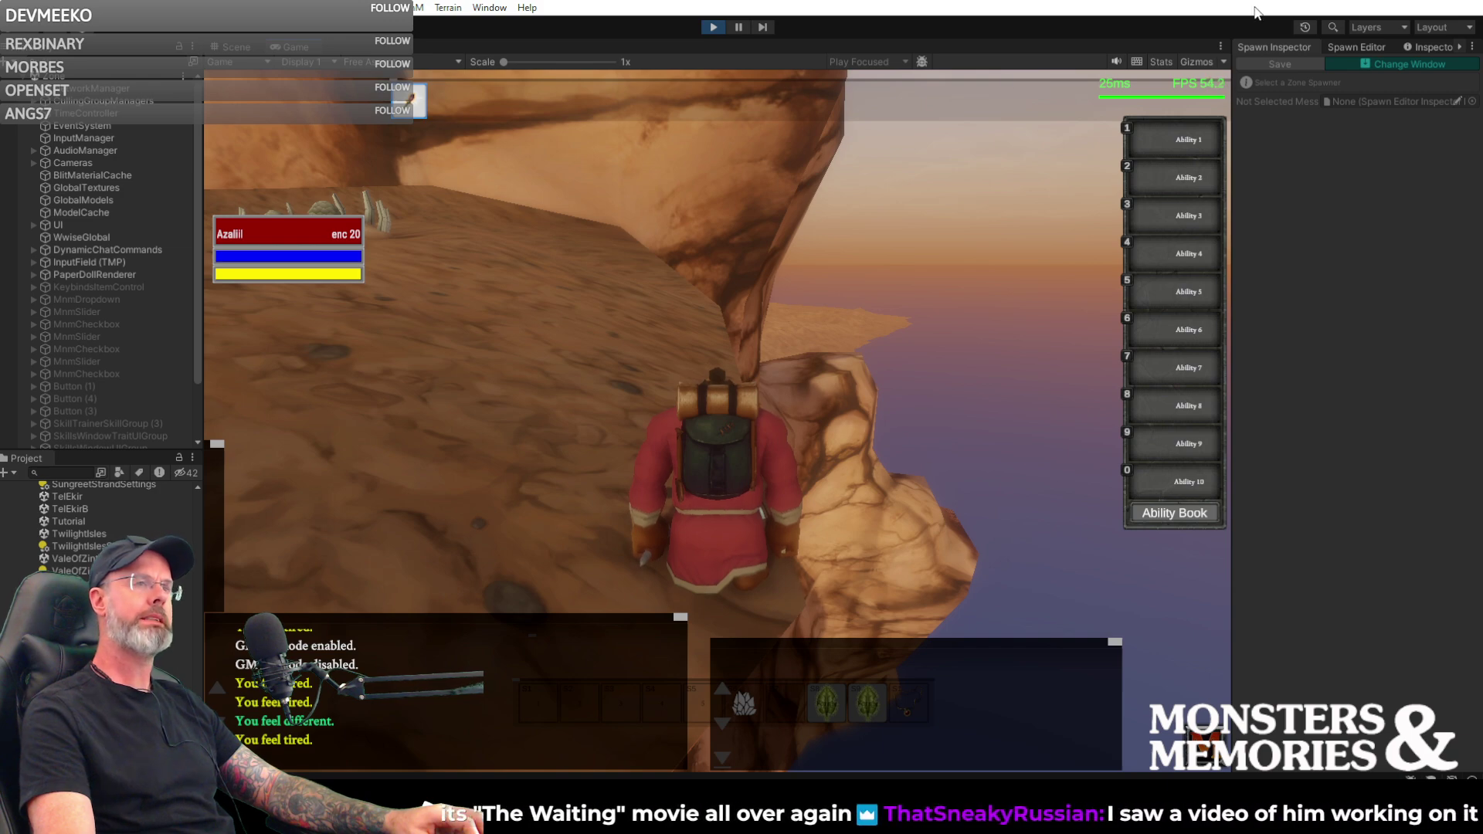
right_drag(821, 296, 771, 301)
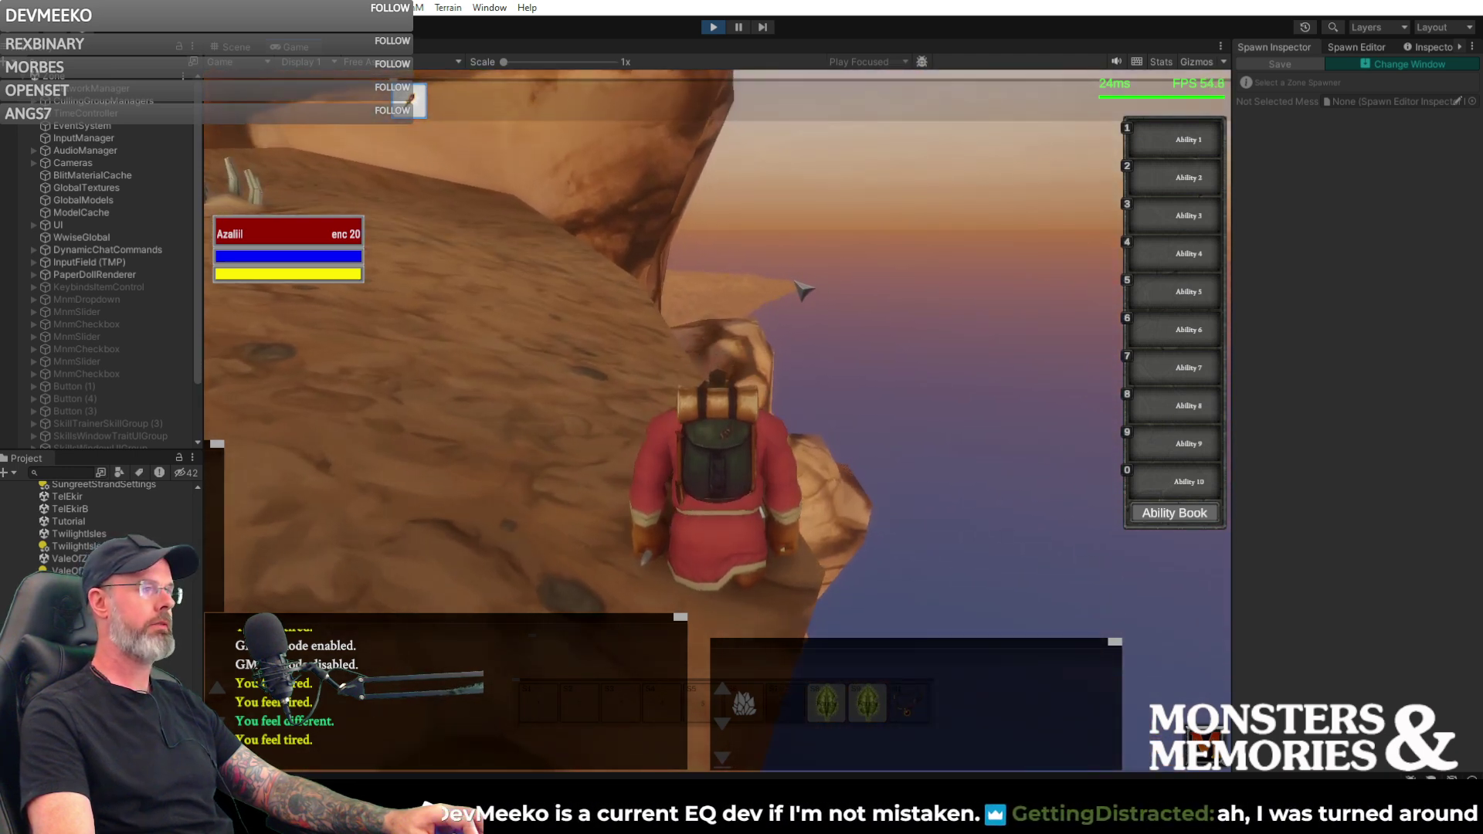
right_drag(800, 290, 800, 289)
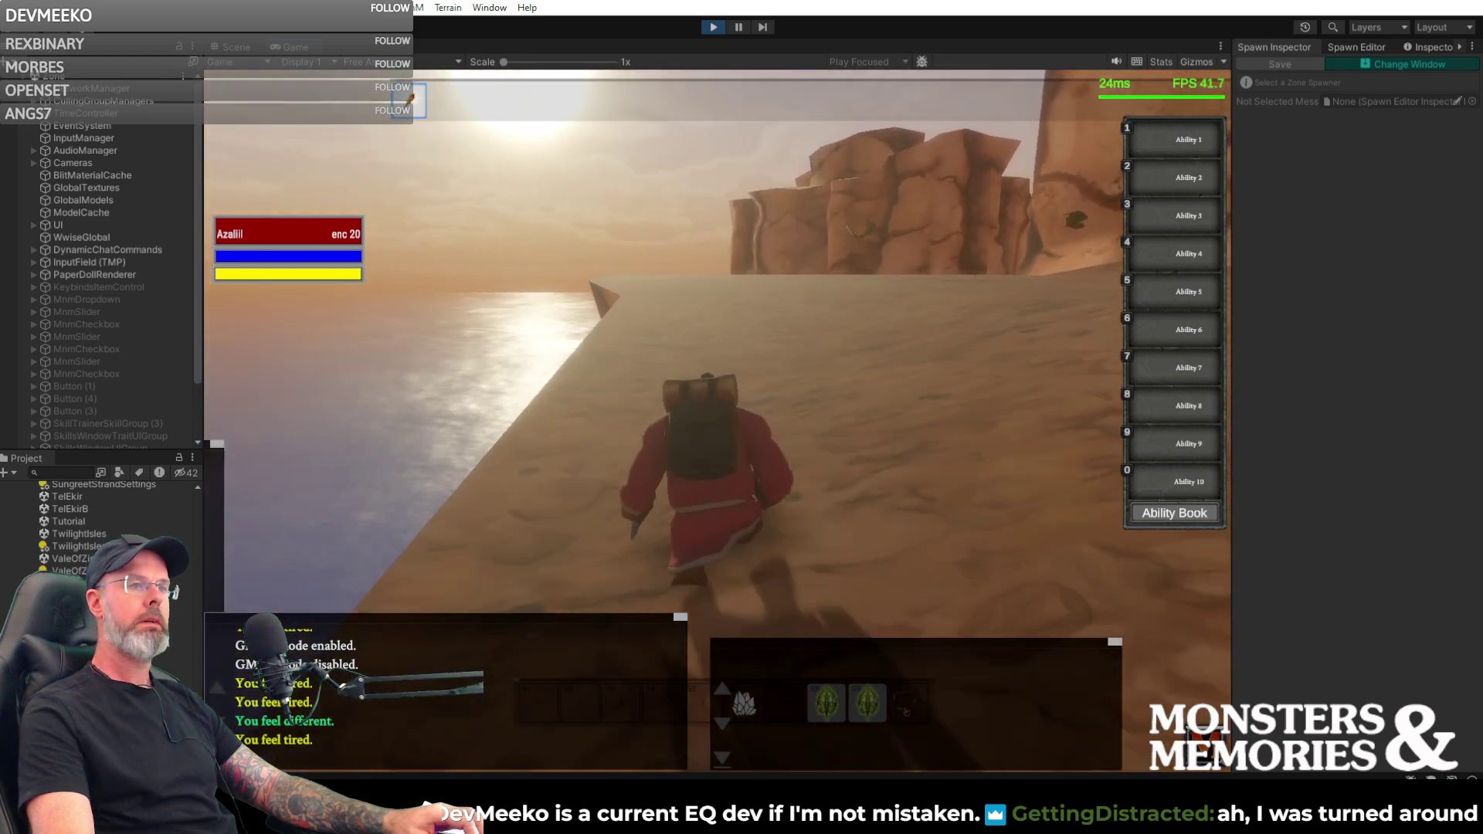
key(w)
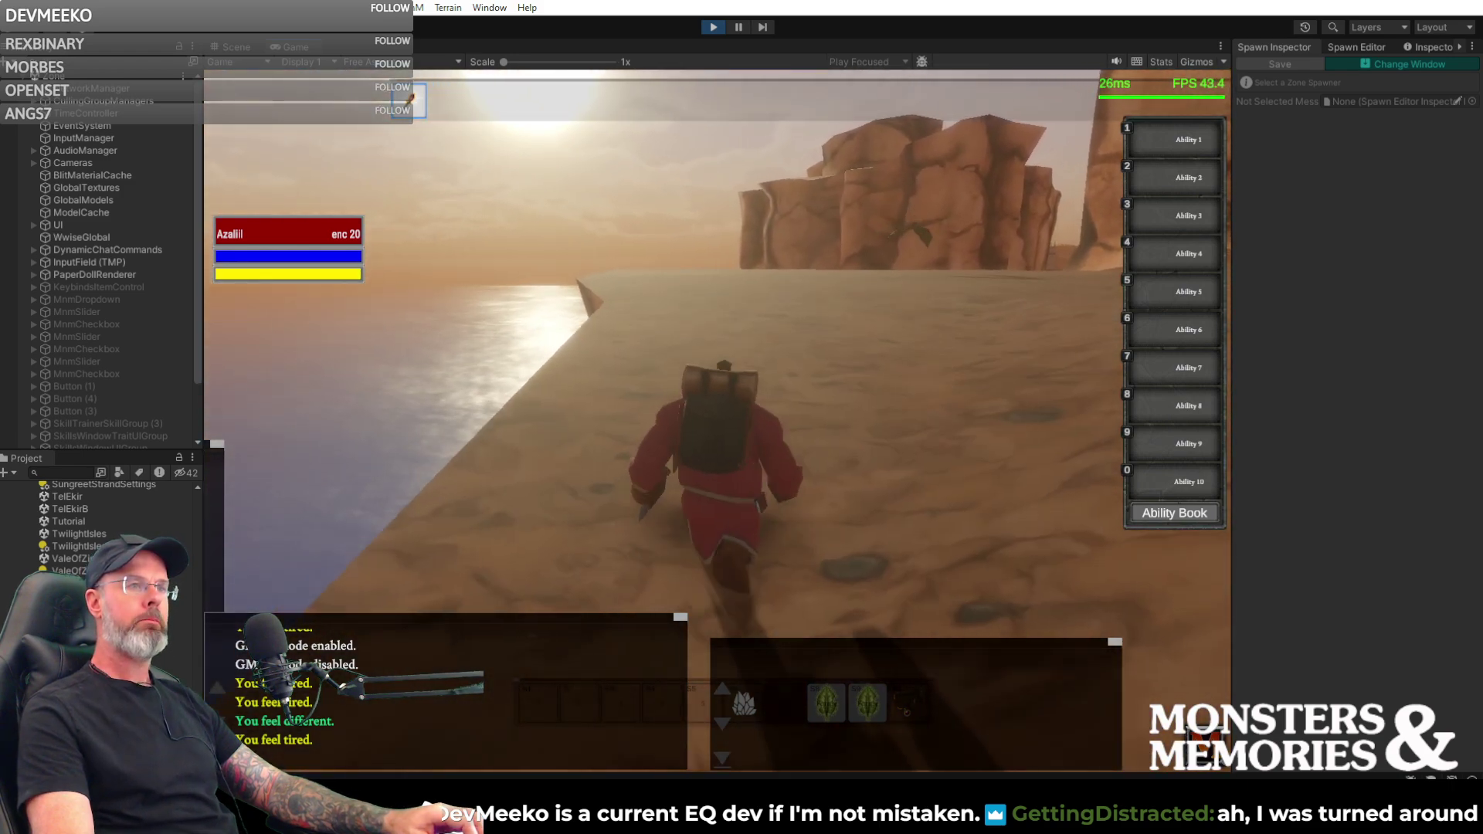
key(a)
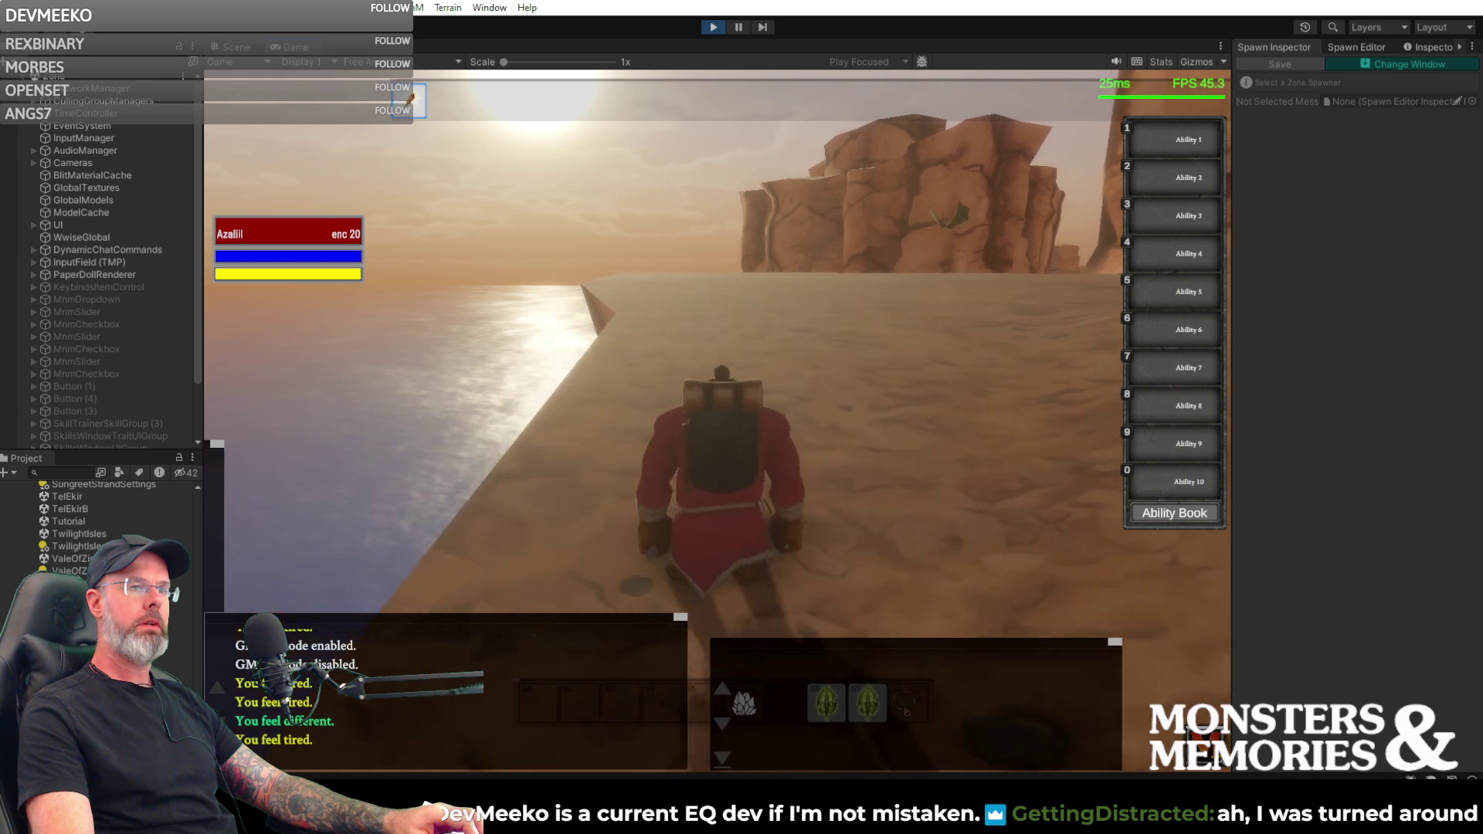
key(w)
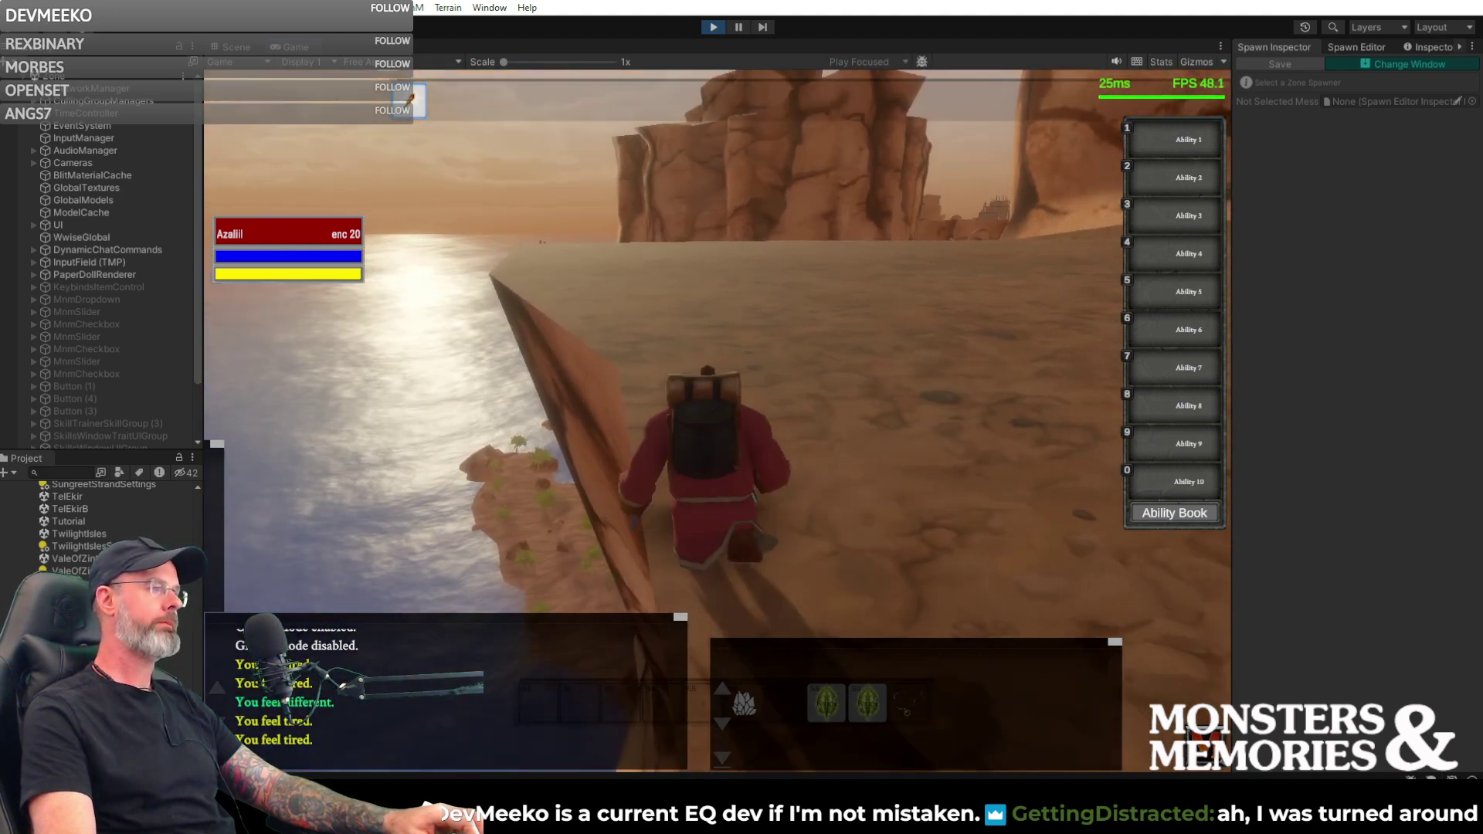
key(w)
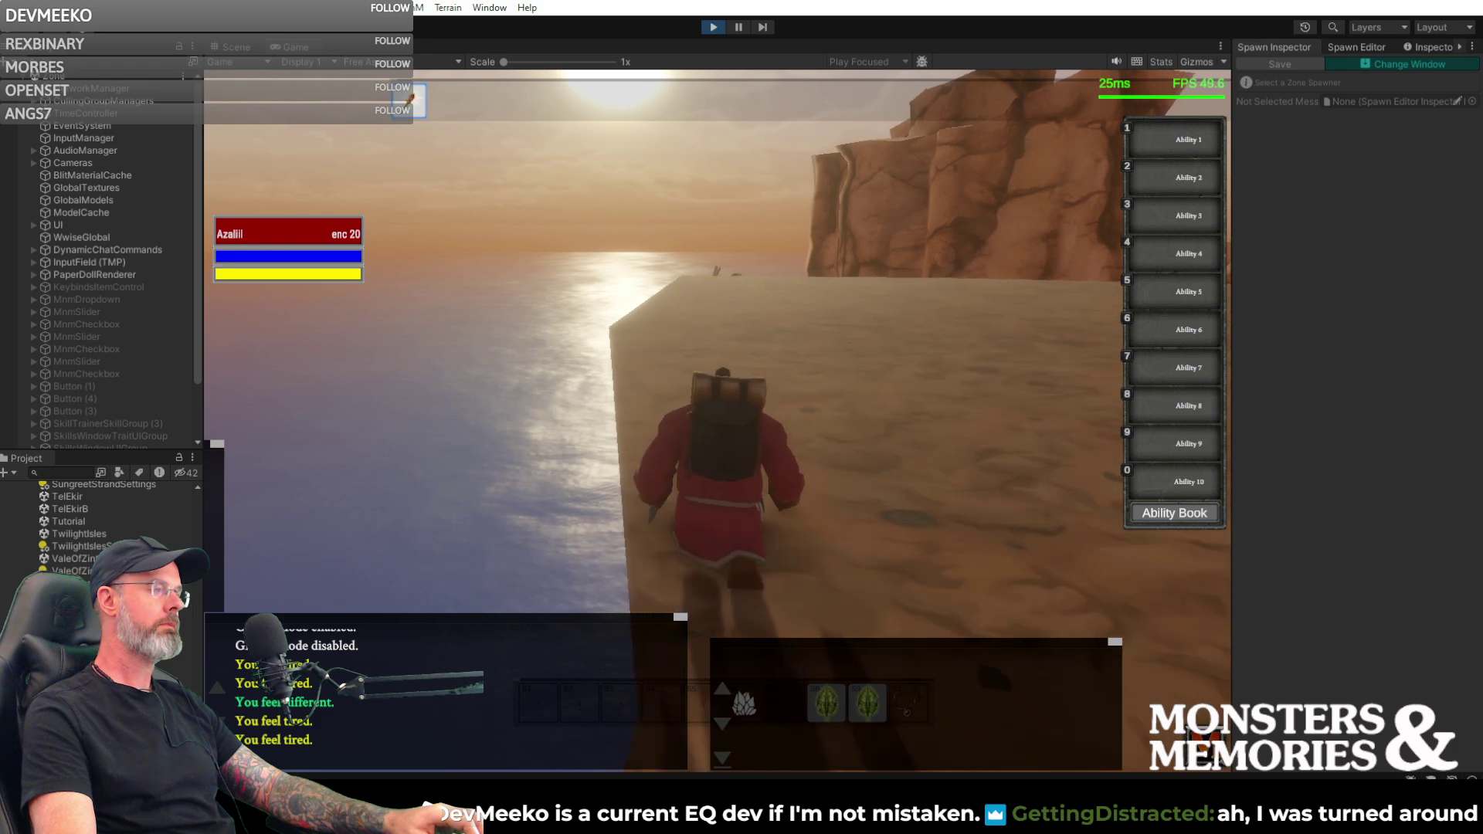
- Survey the ocean, the cliff wall, the plateau behind and the palm-covered islands below from the plateau's edge
drag(852, 269, 502, 309)
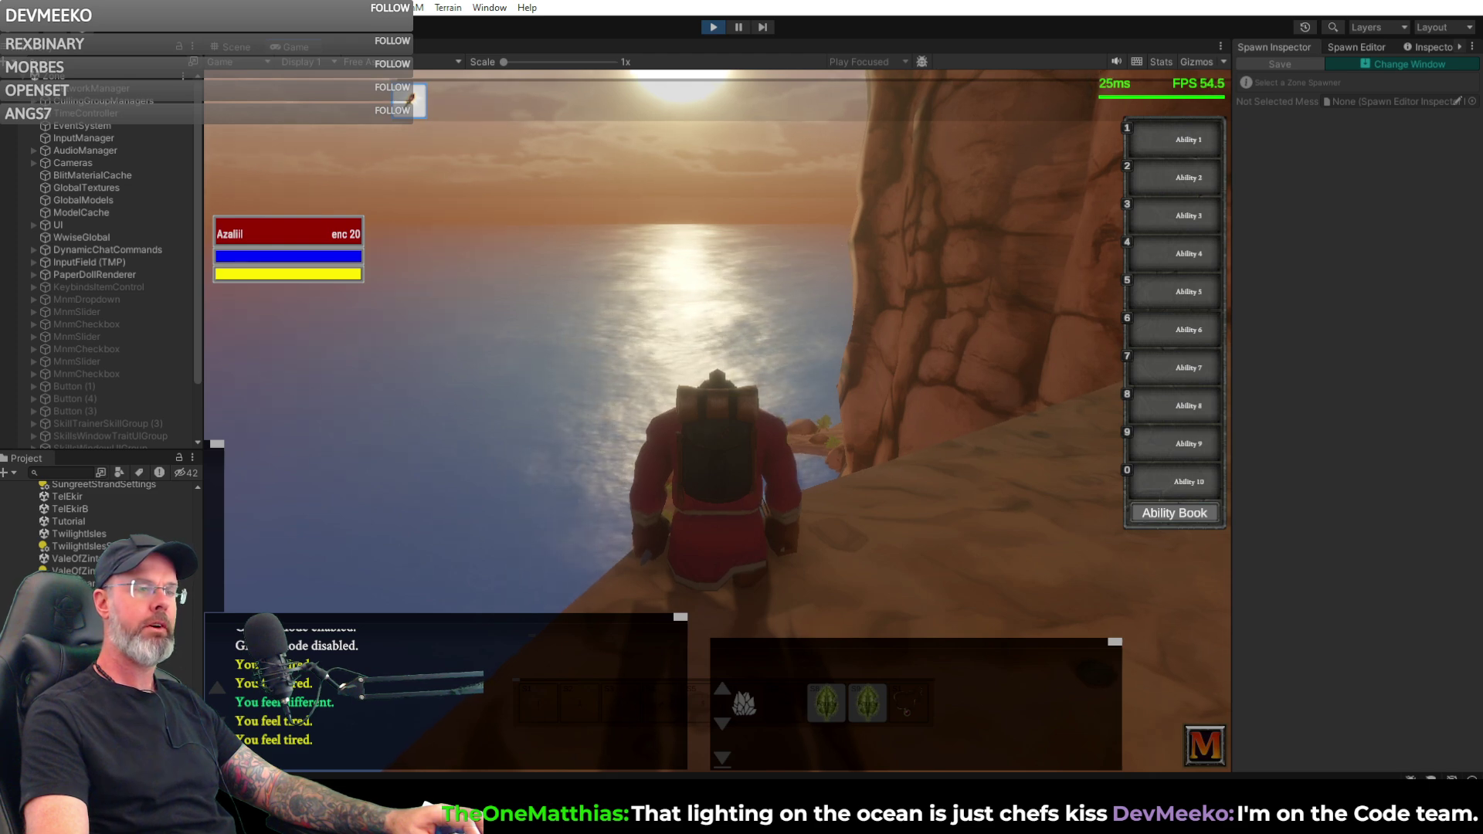
key(d)
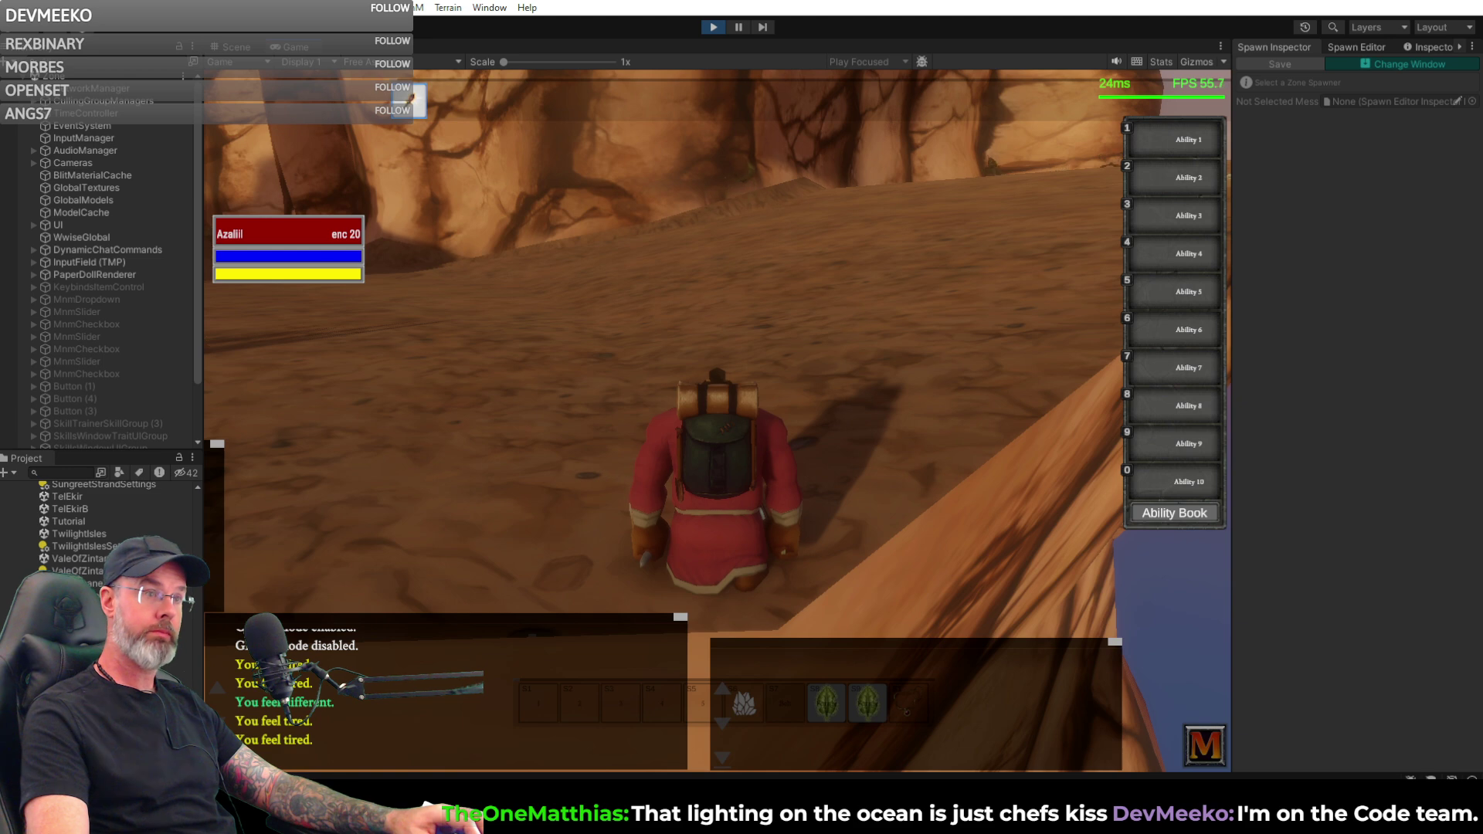
key(a)
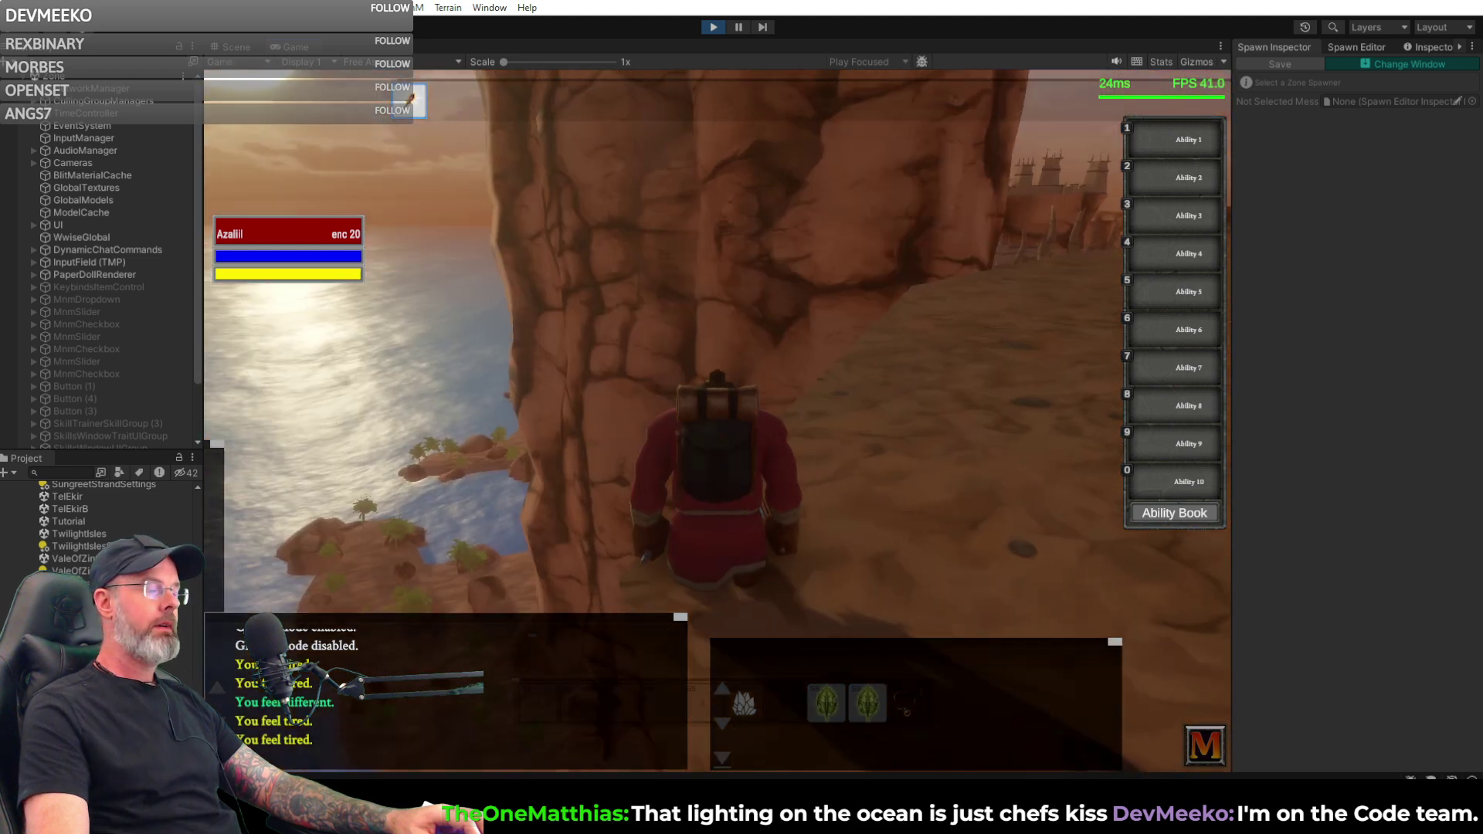
key(a)
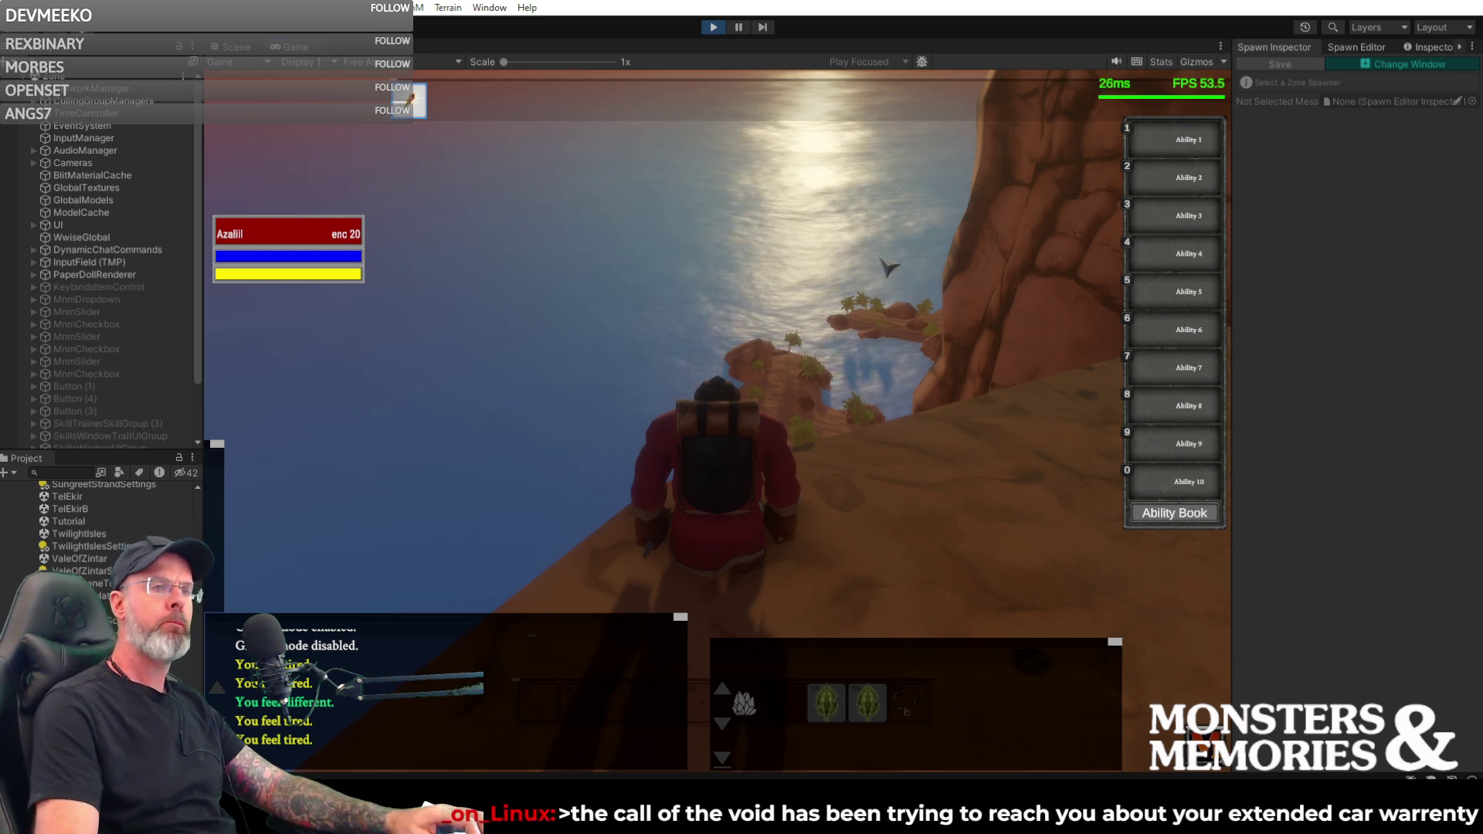
right_drag(718, 421, 897, 409)
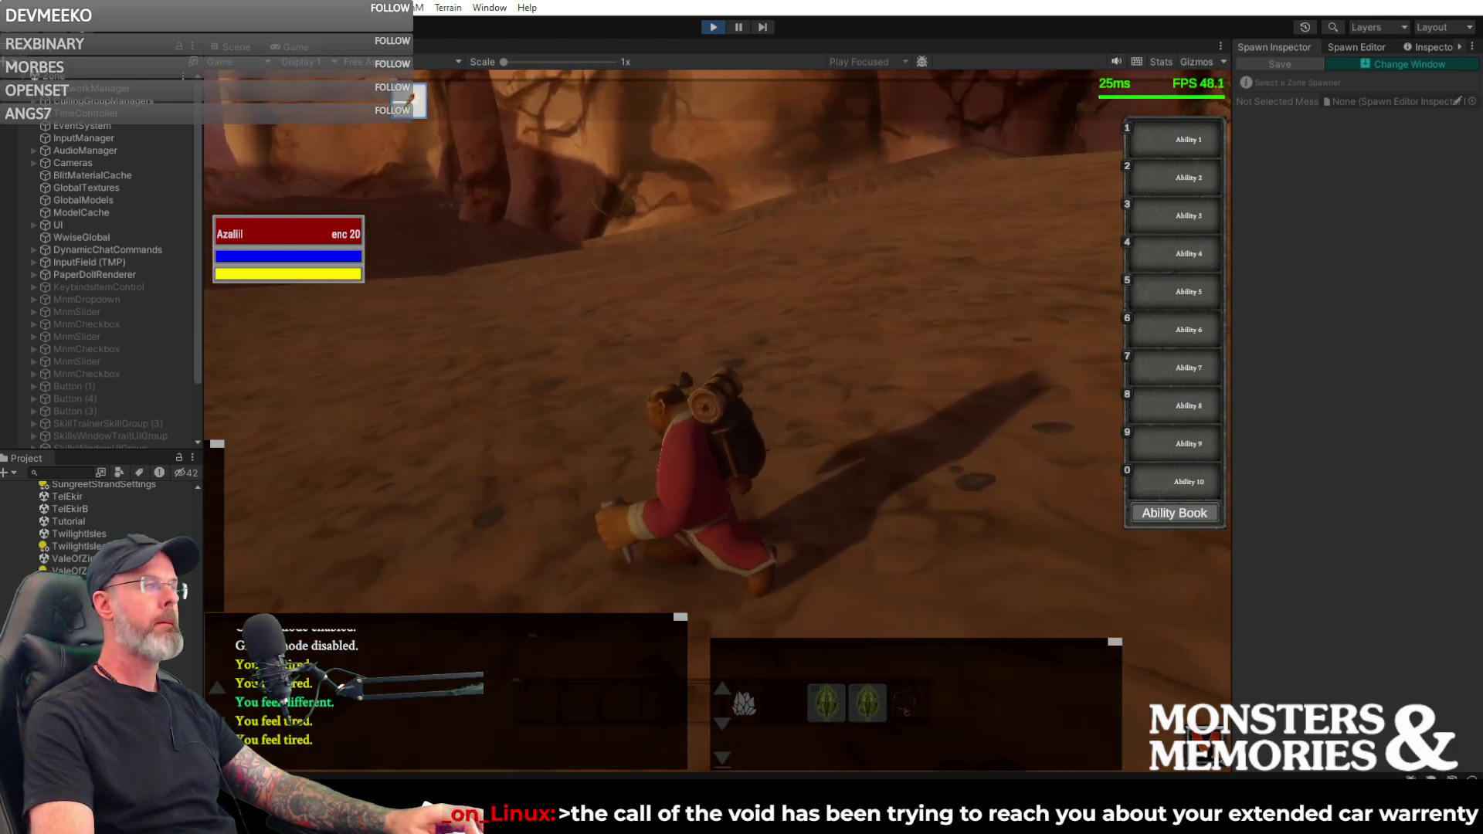
key(a)
right_drag(856, 334, 1081, 402)
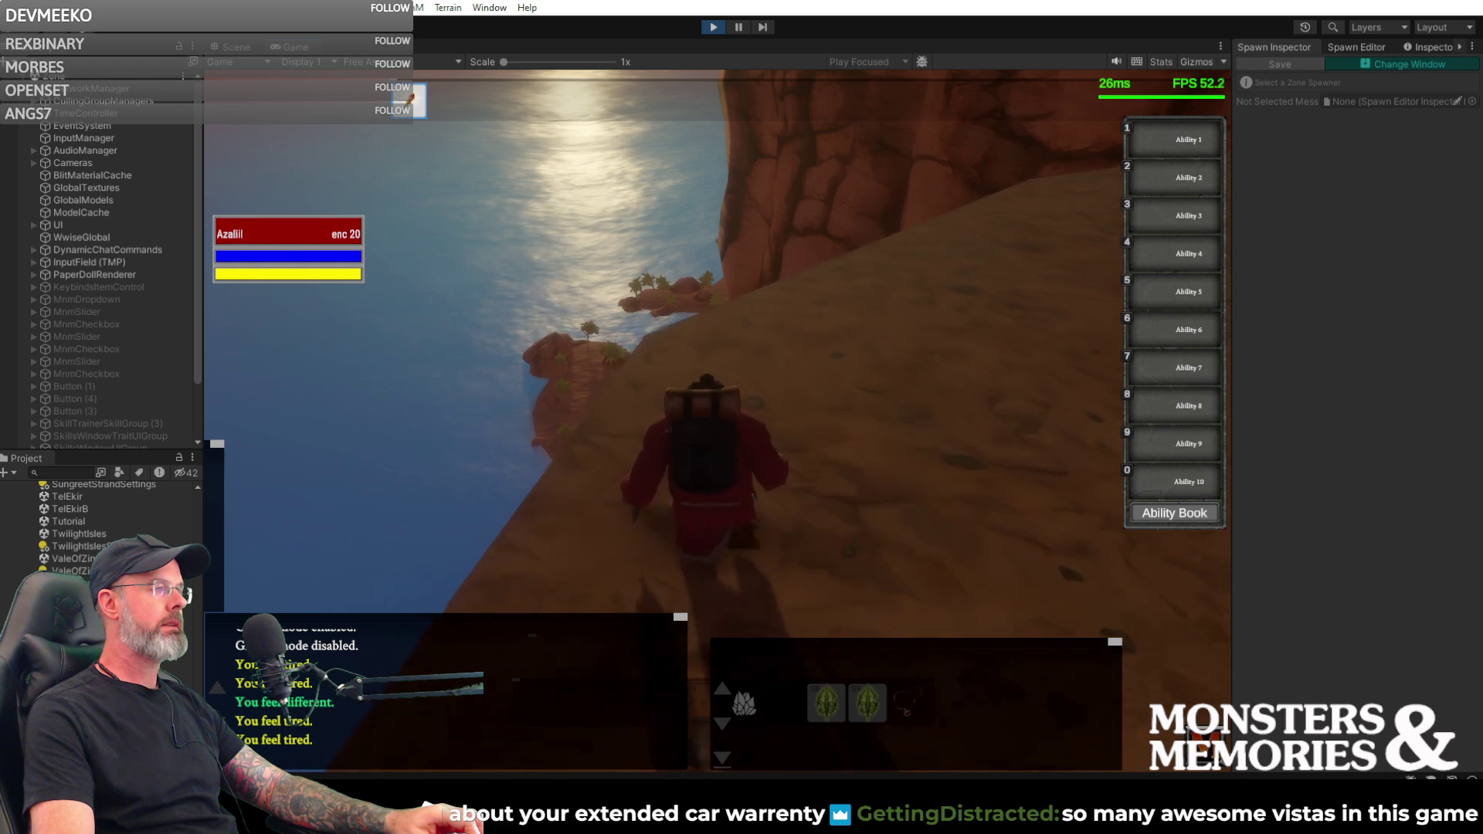
right_drag(1082, 401, 1035, 355)
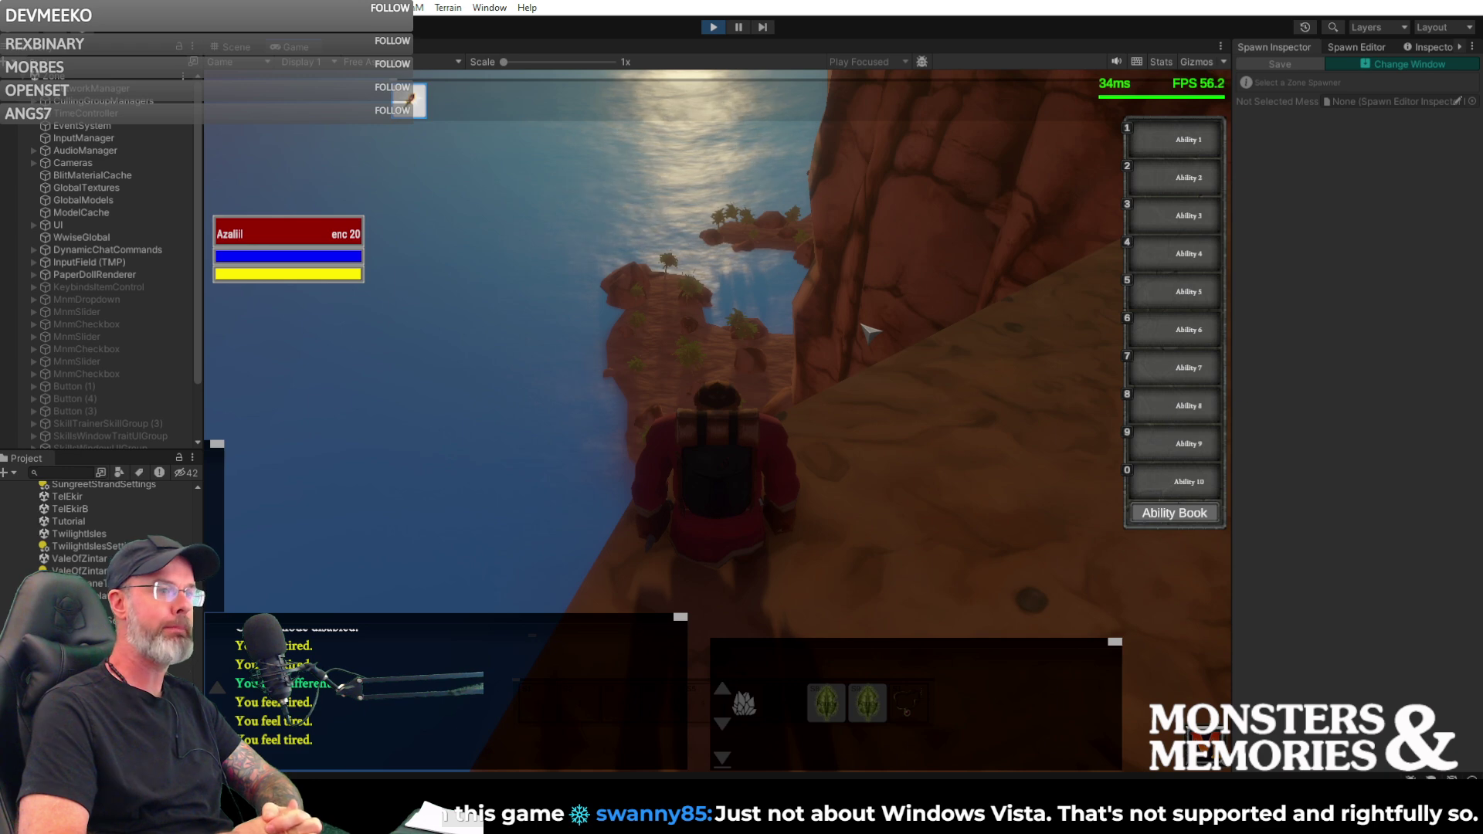
right_drag(911, 288, 938, 307)
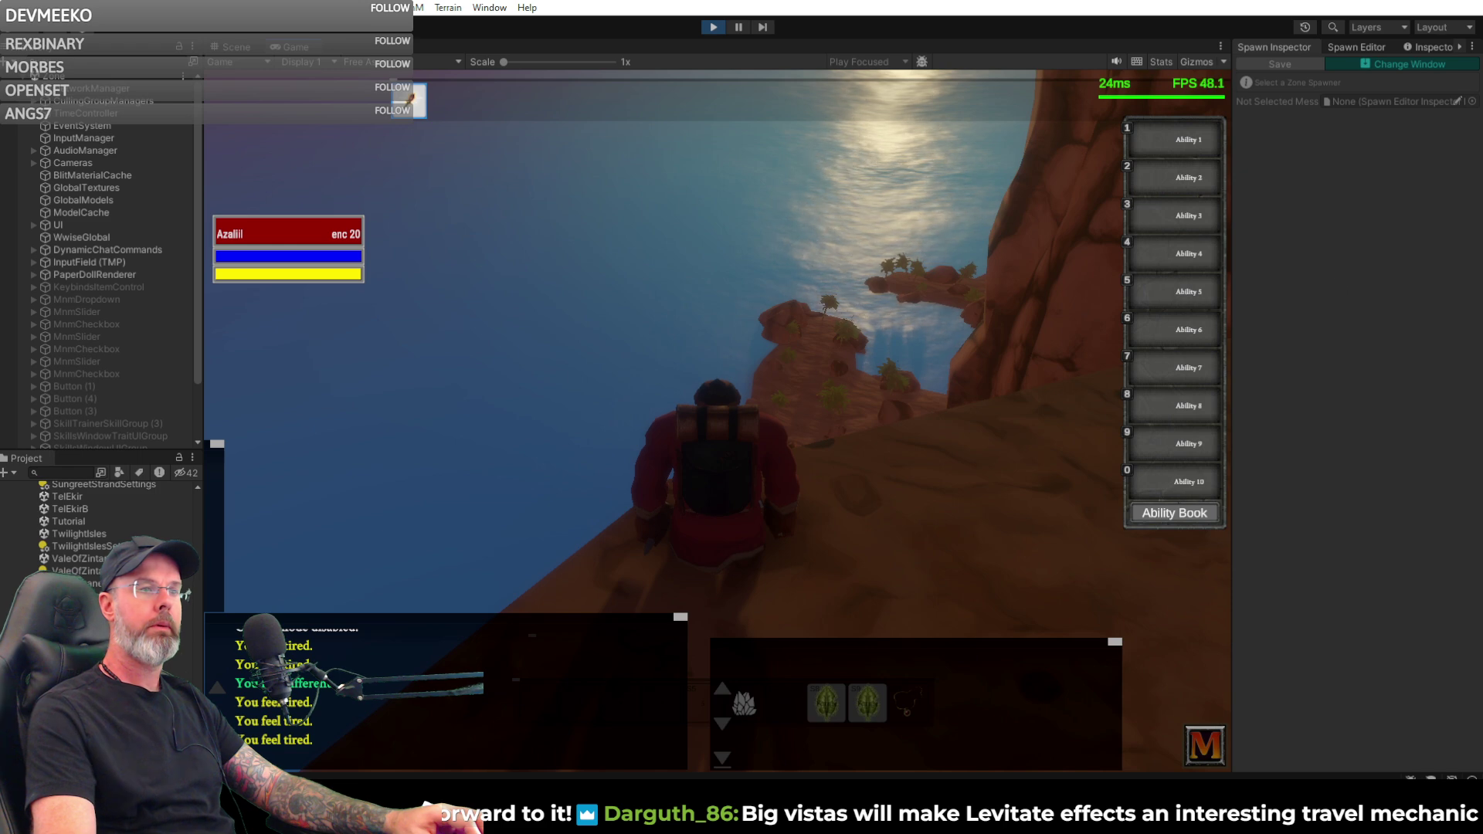
- Turn away from the sun and run along the plateau's edge to the bone-spiked nest and past it
mouse_move(745, 257)
right_down()
mouse_move(751, 302)
mouse_move(808, 324)
mouse_move(745, 288)
mouse_move(738, 263)
mouse_move(765, 316)
mouse_move(701, 286)
mouse_move(748, 248)
right_up()
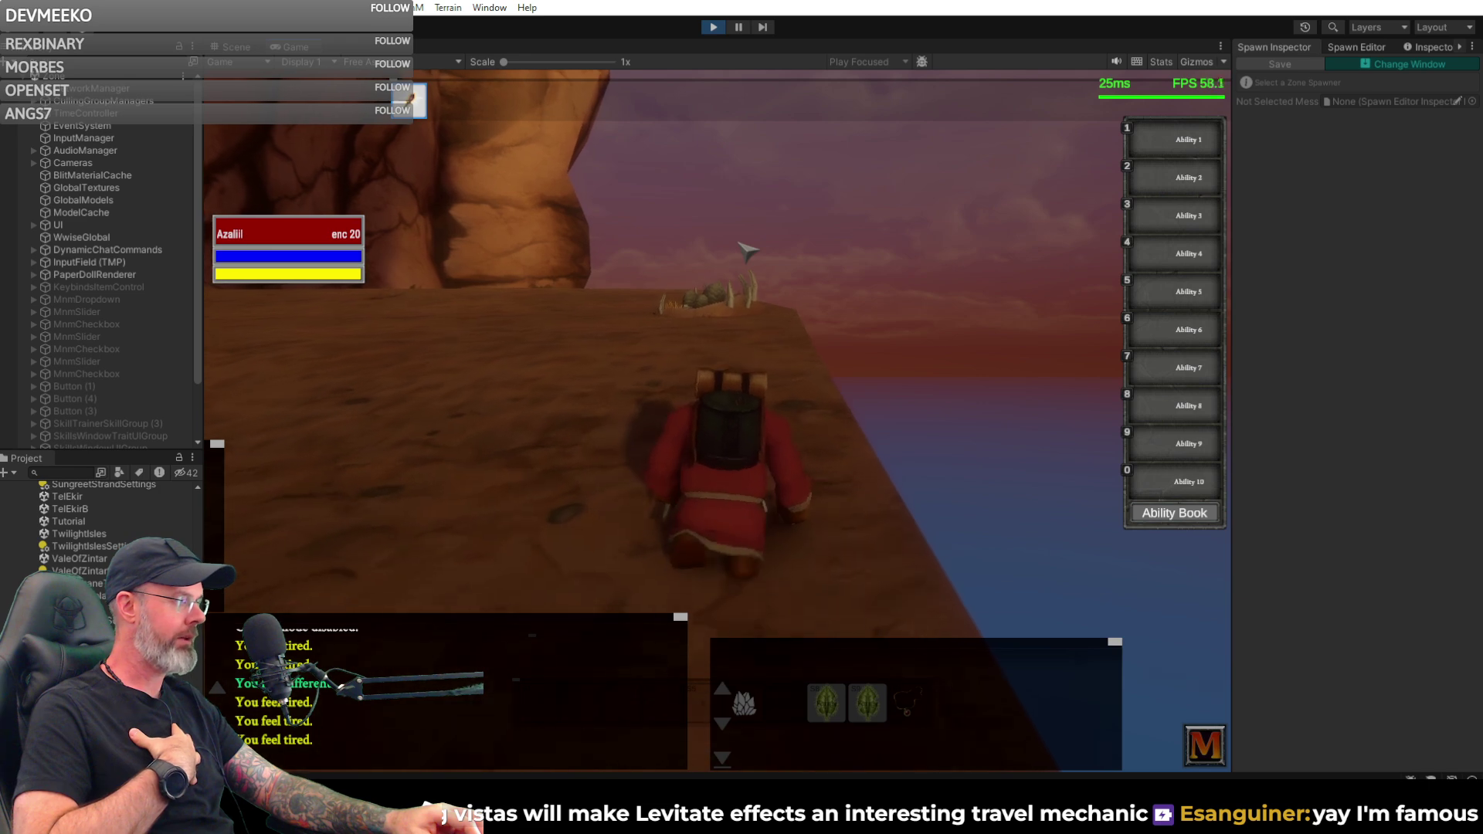
key(w)
key(w)
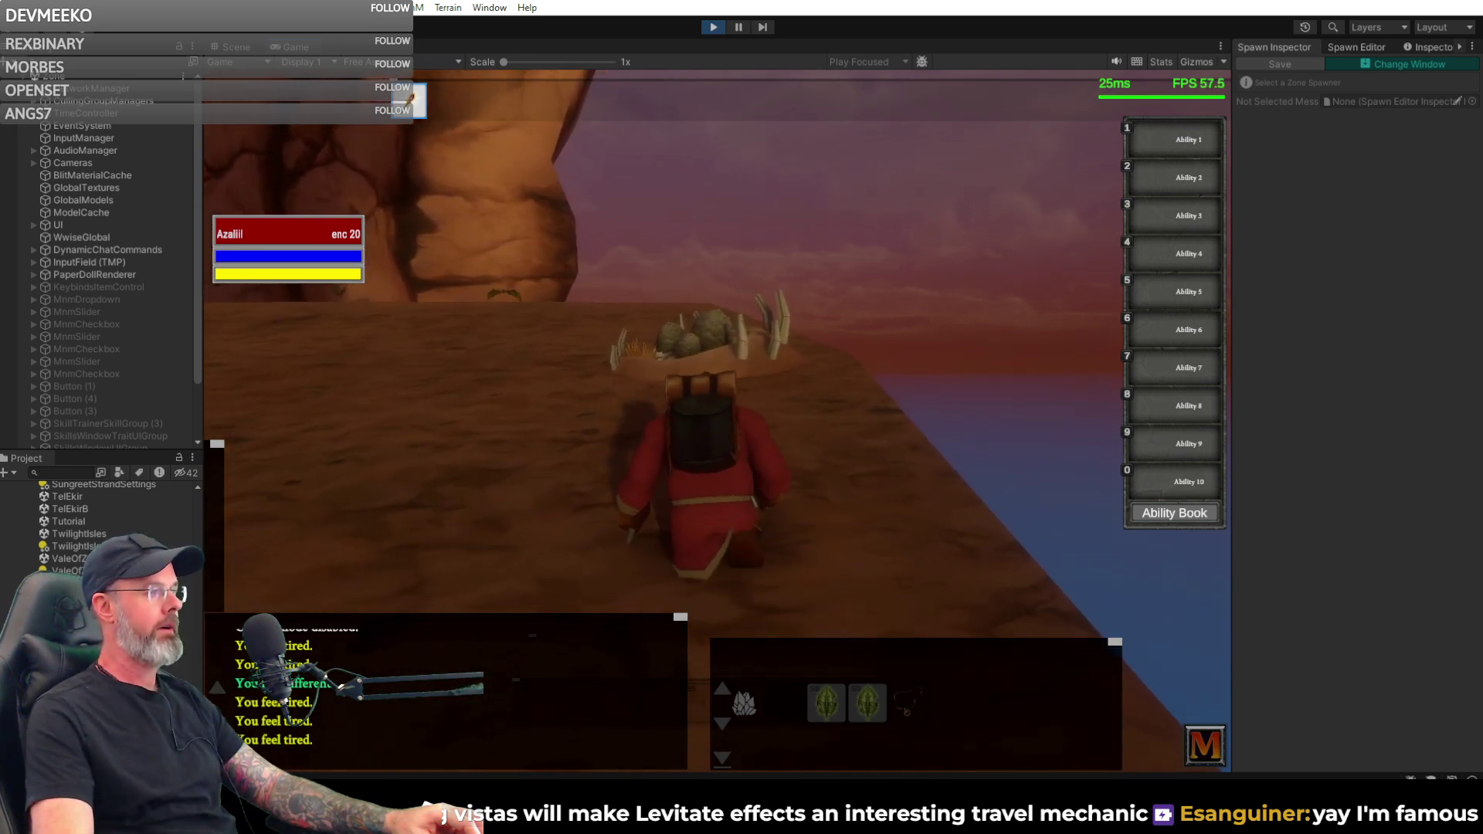
key(w)
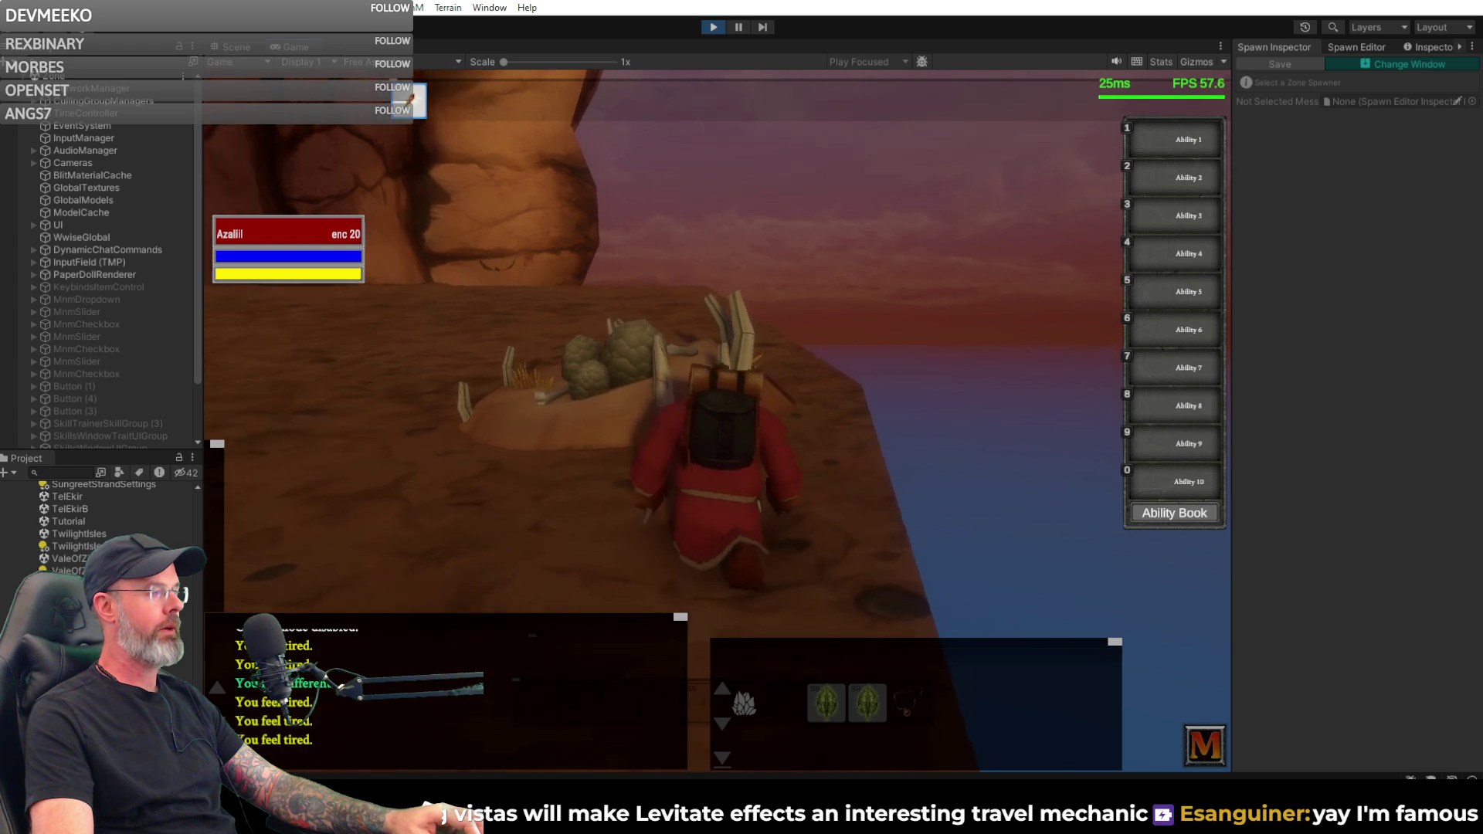
key(w)
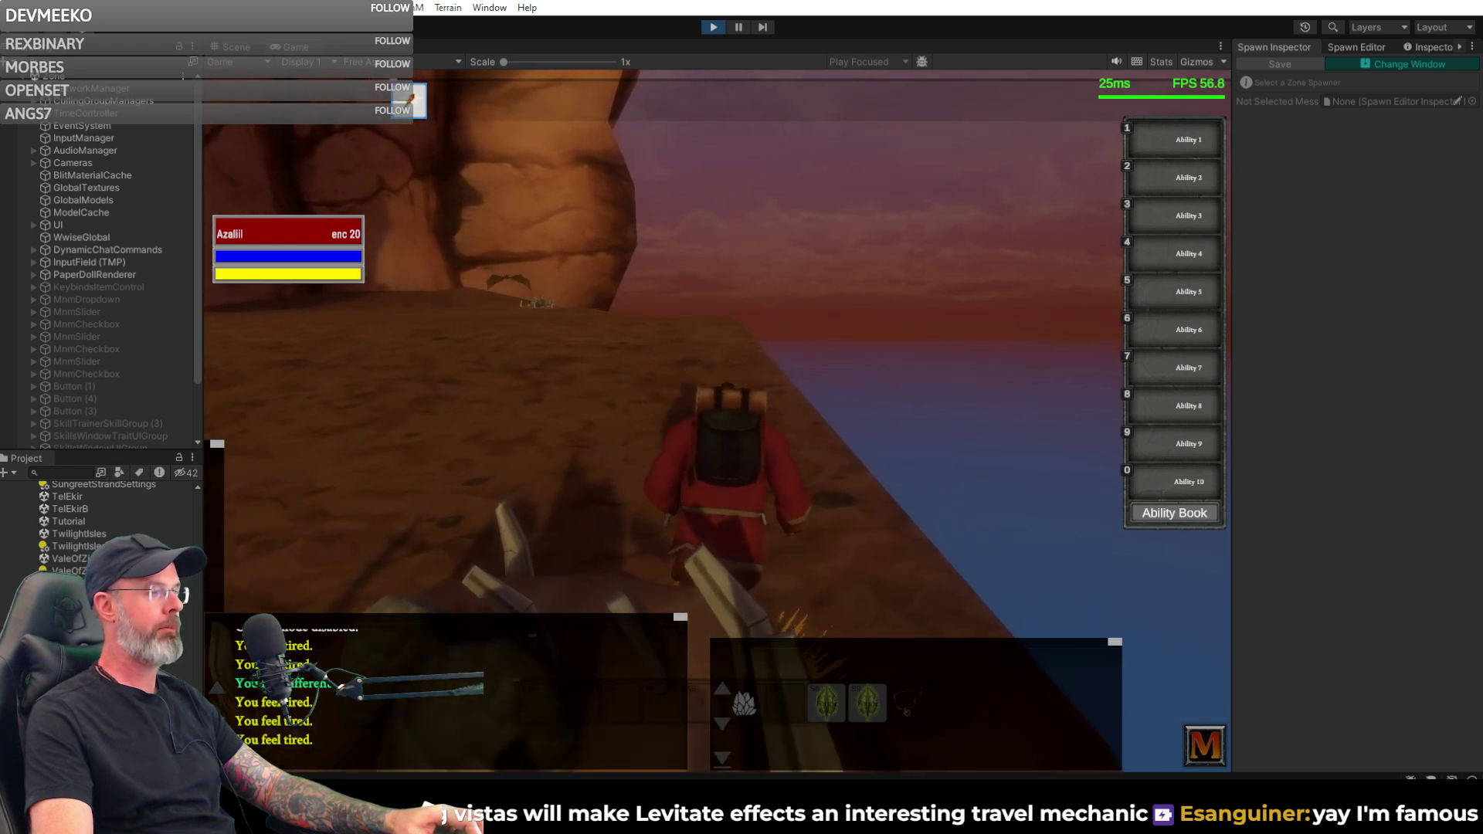
- Run on along the cliff edge toward the farther nest below the overhanging cliff
key(w)
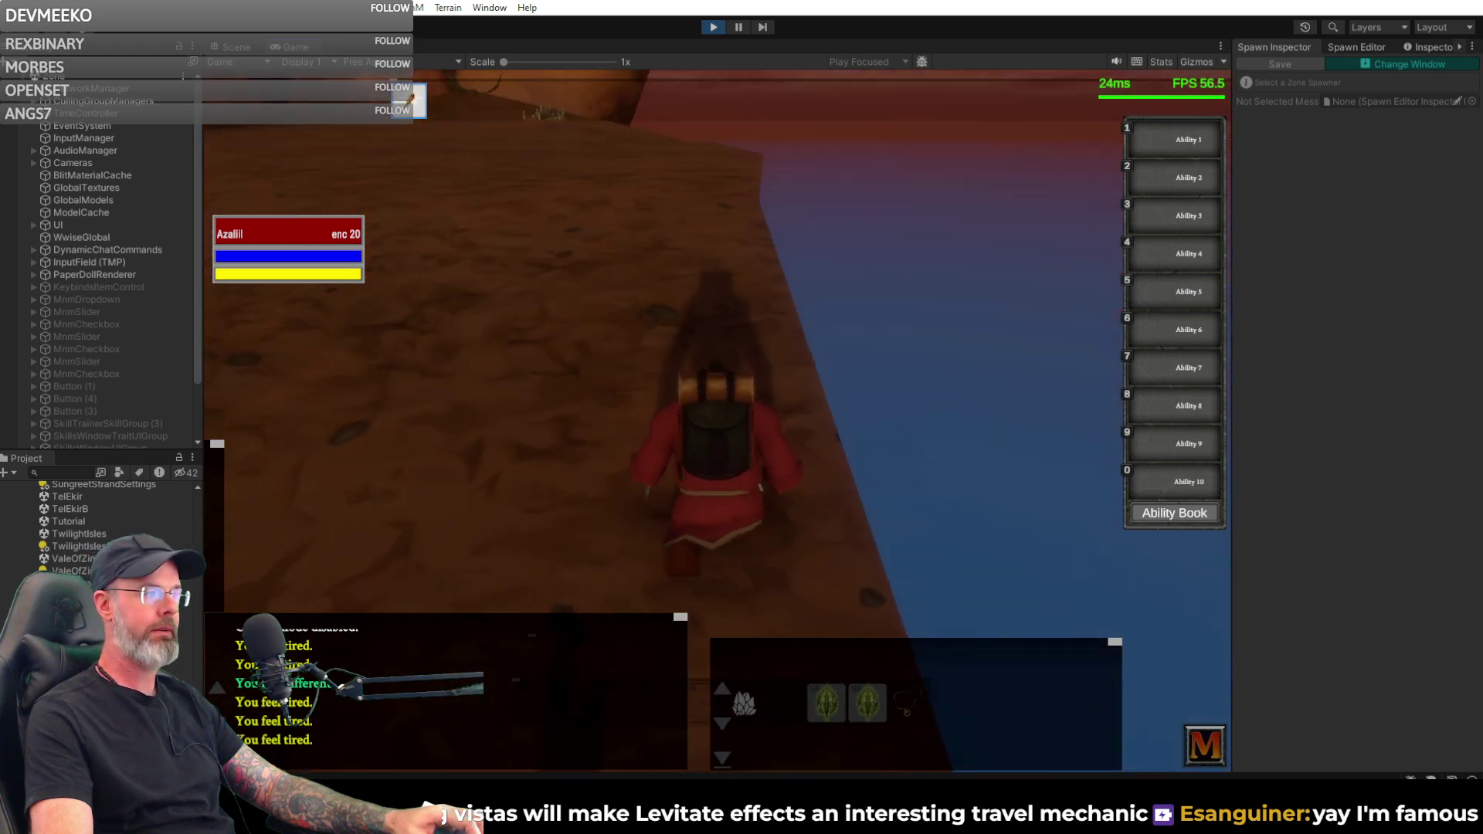
key(w)
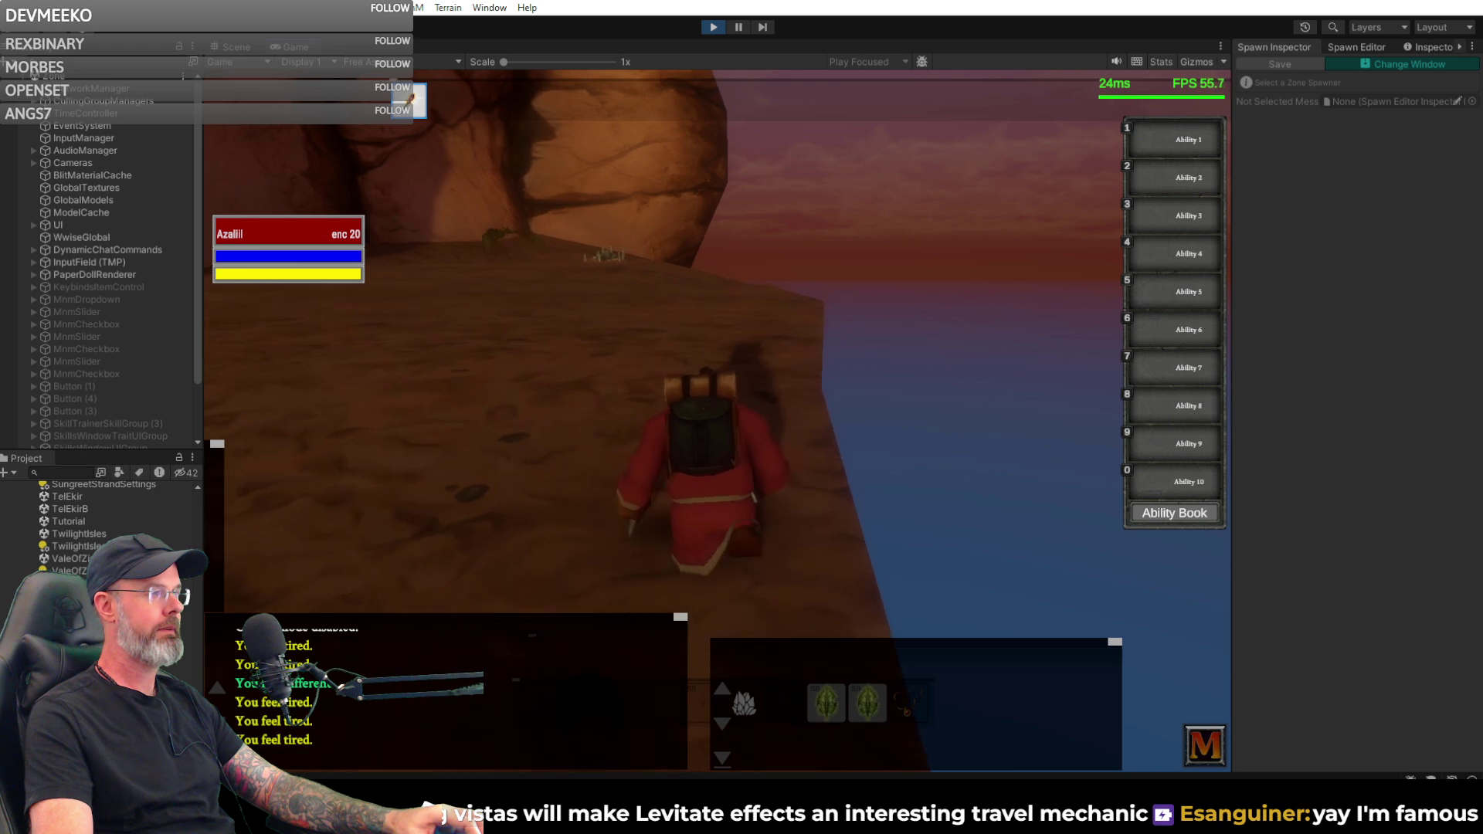
key(w)
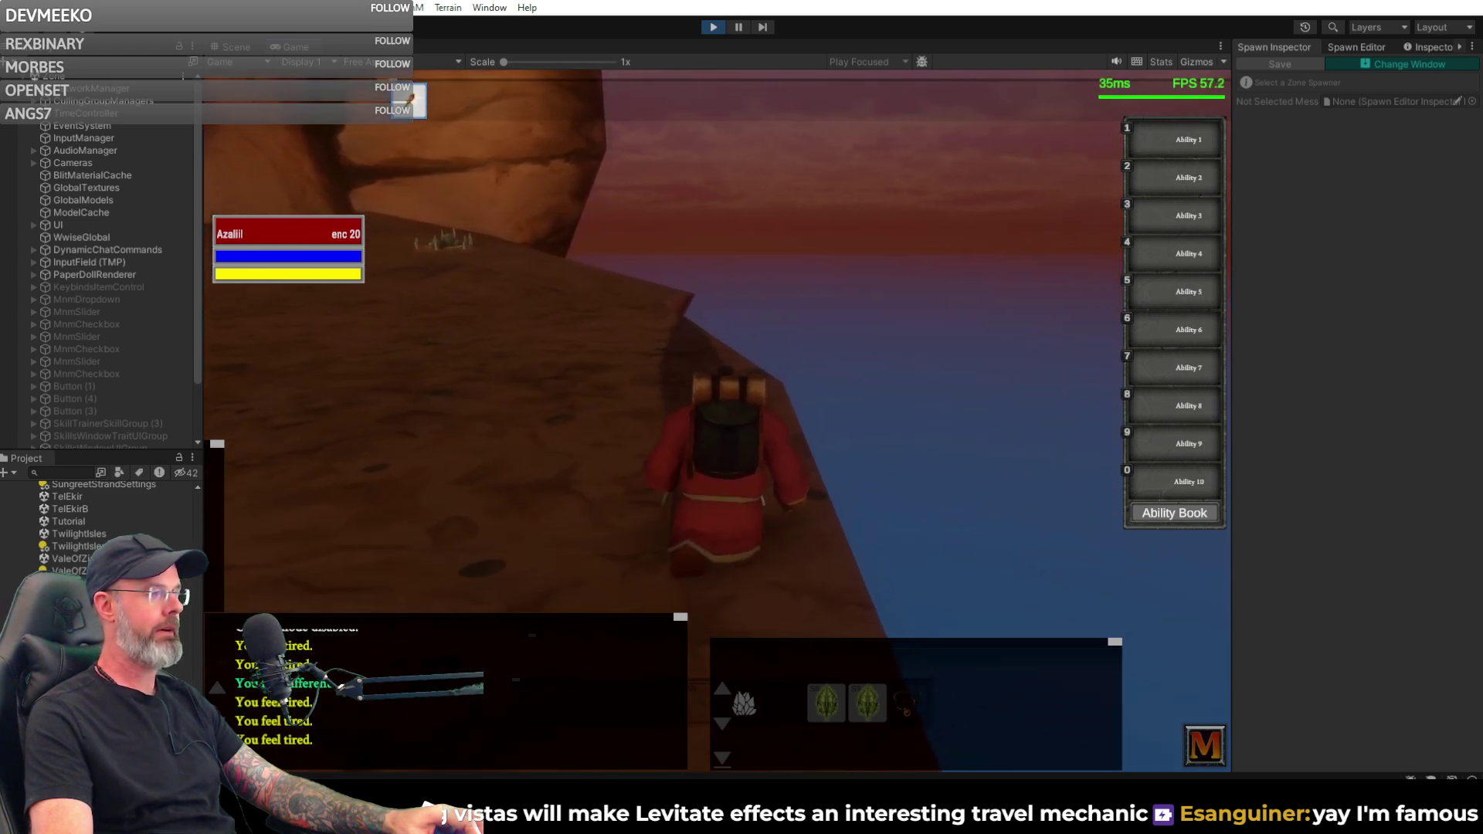
key(w)
key(w)
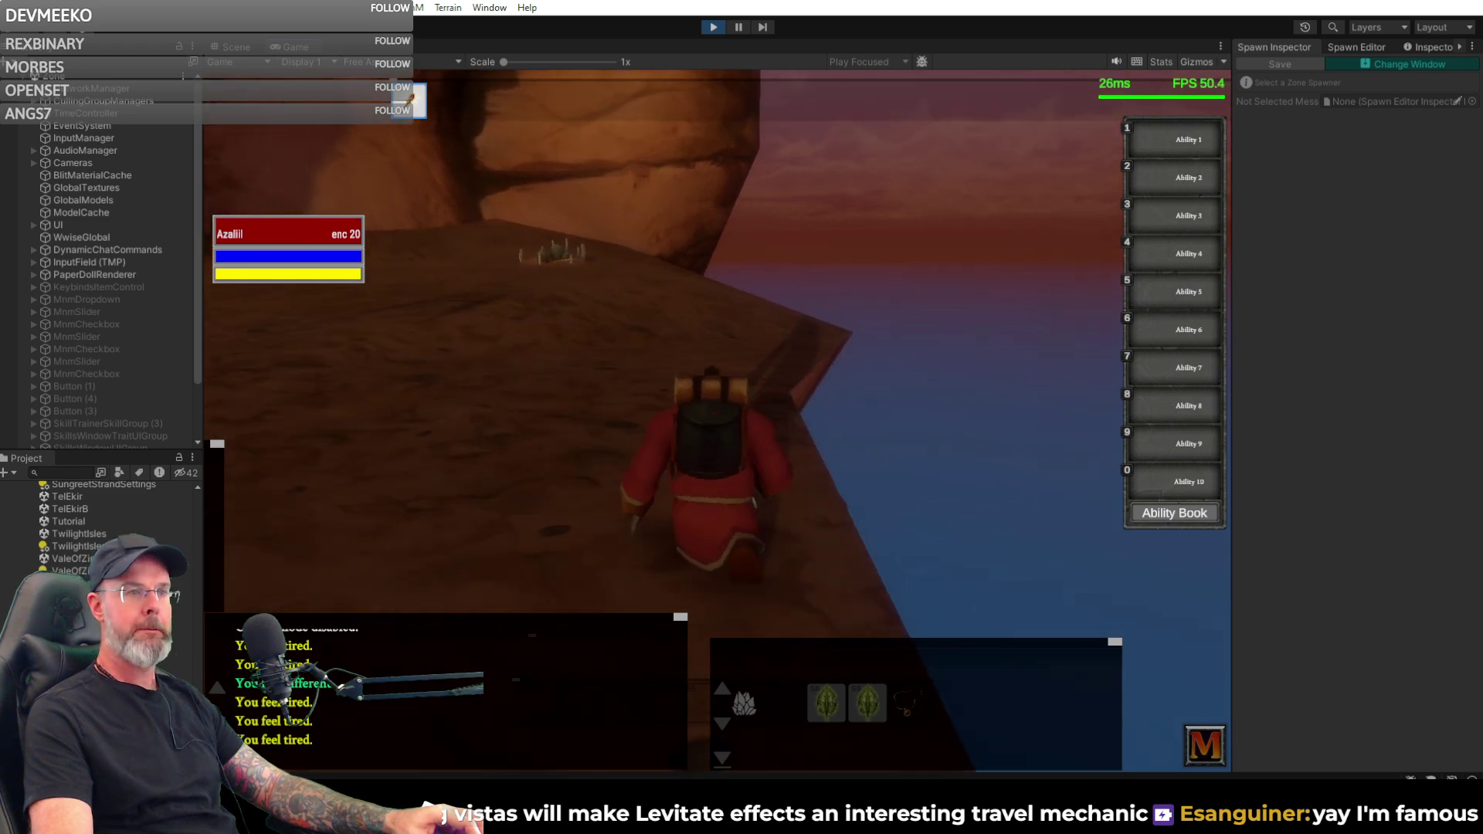
- Turn around to face the setting sun and run back along the cliff edge to the nearer bone-spiked nest
key(d)
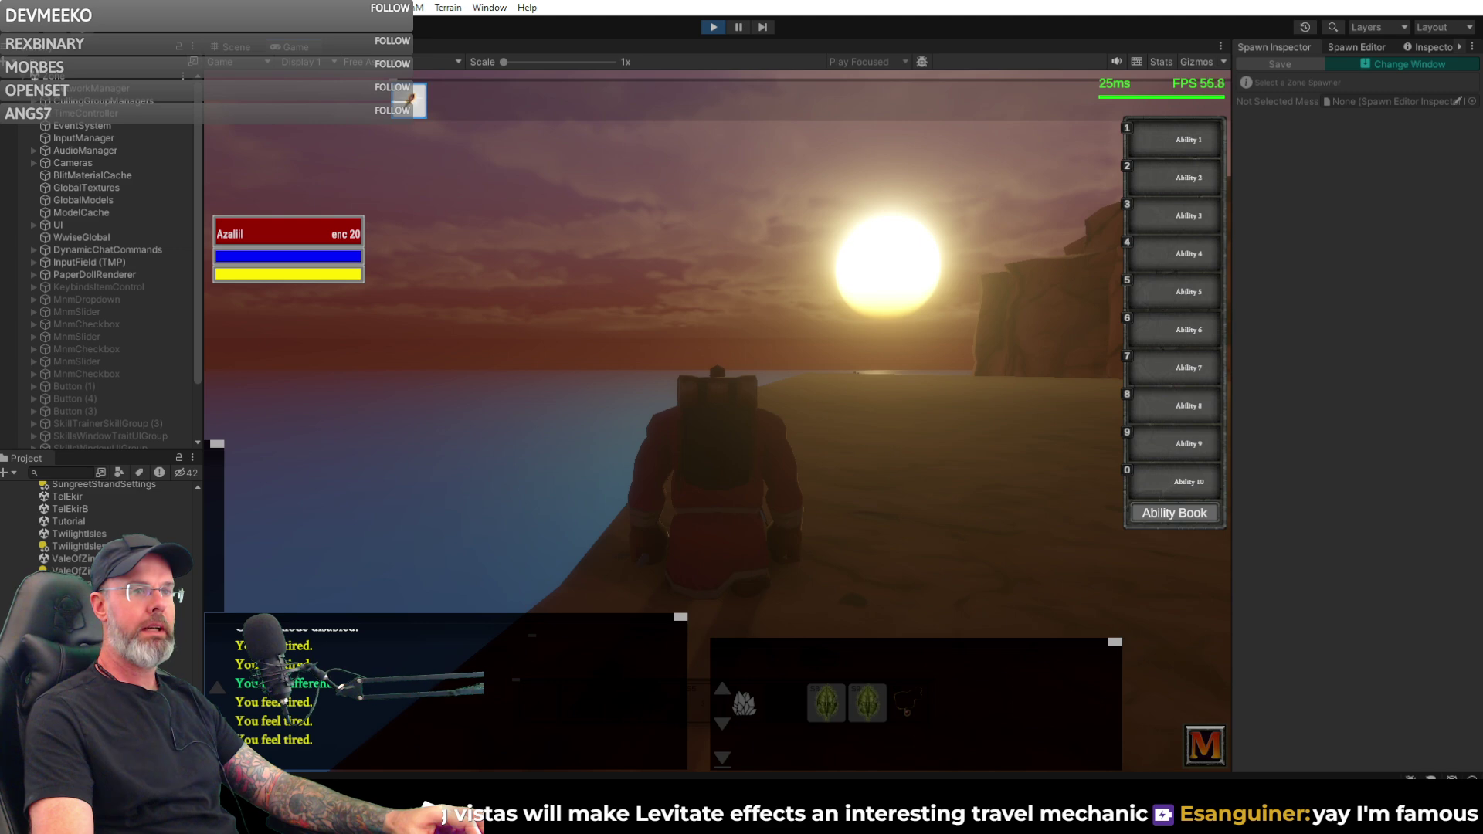
key(a)
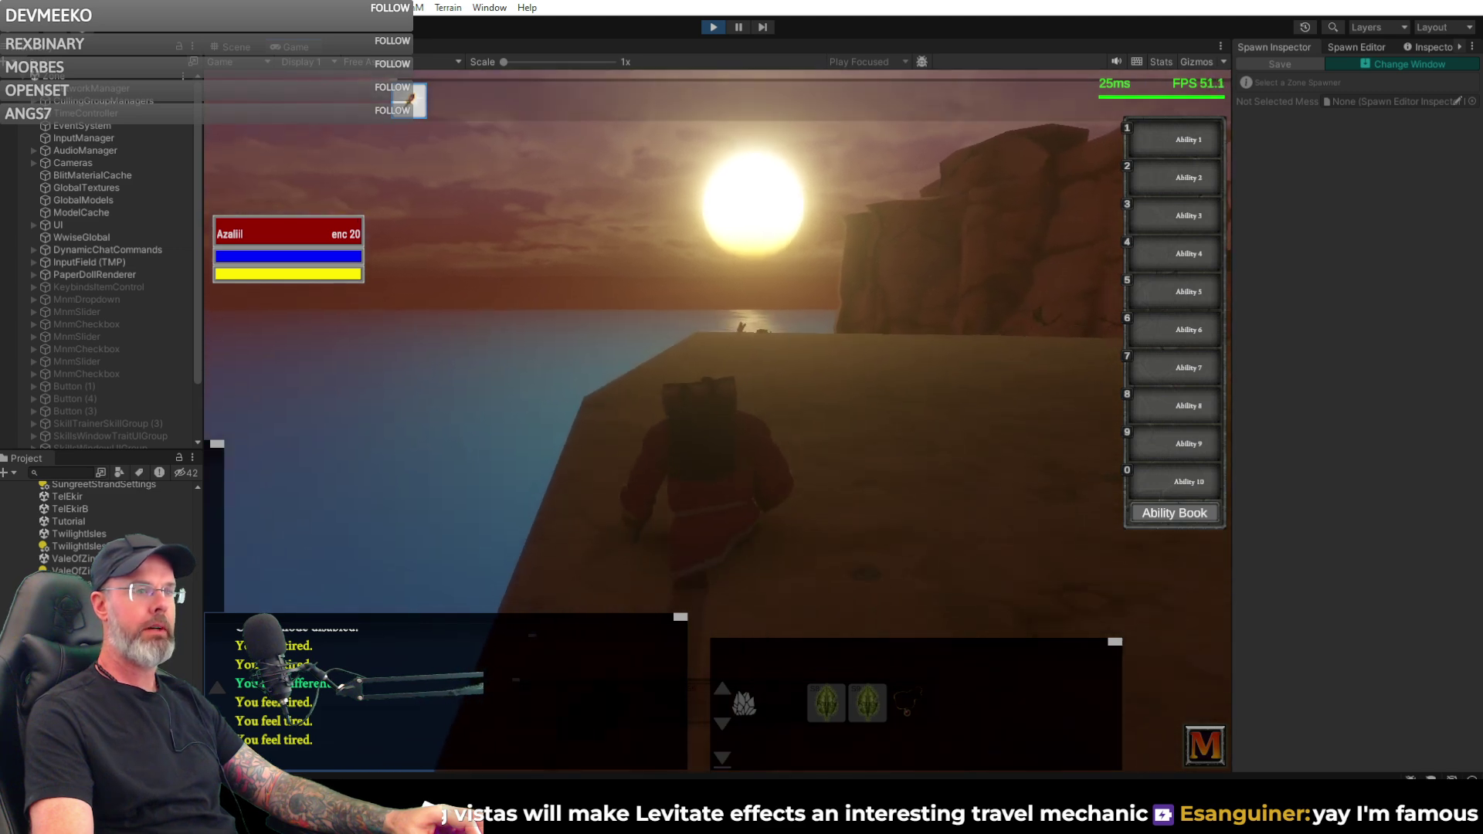
key(w)
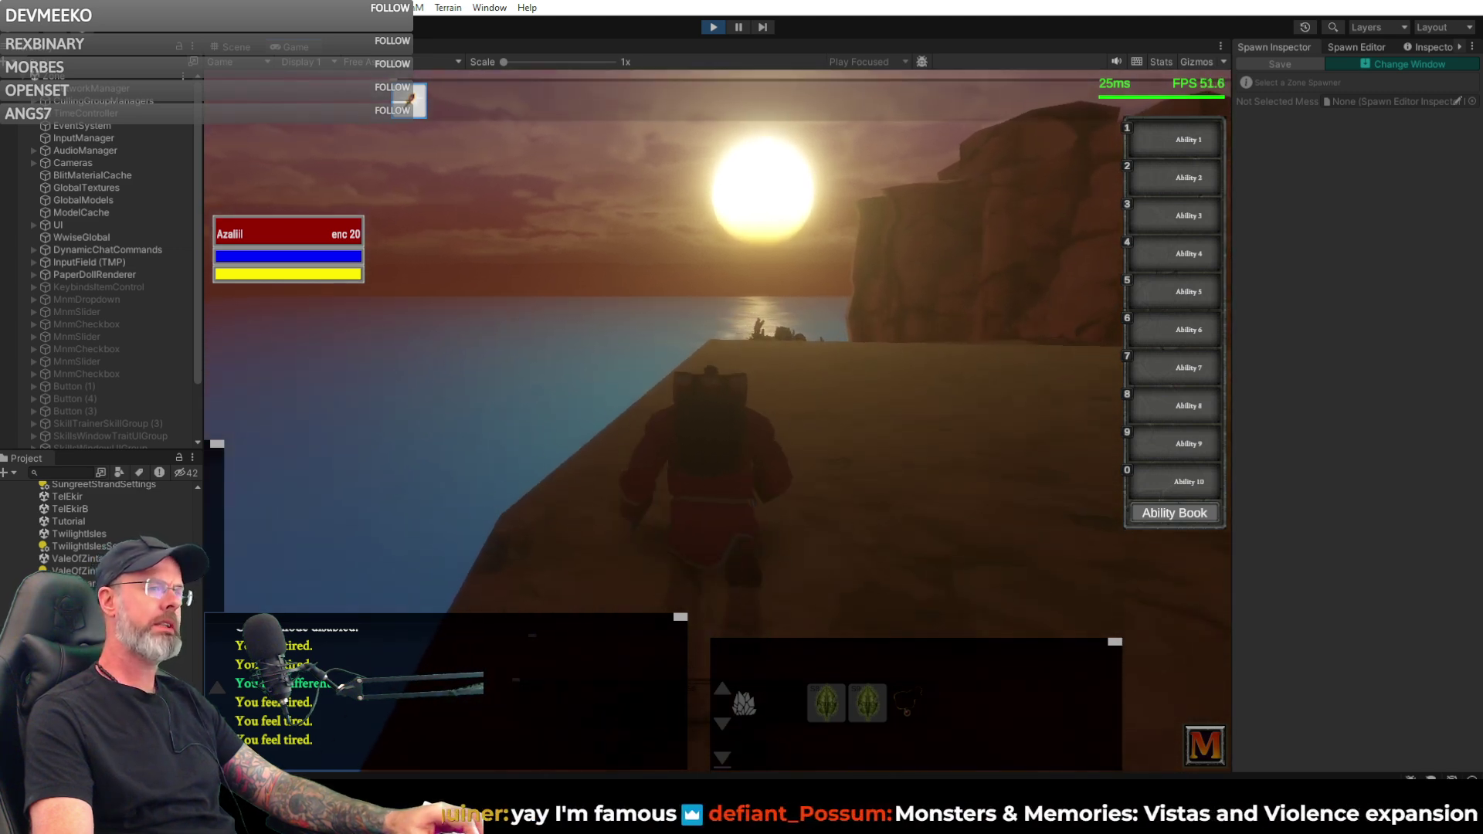
key(w)
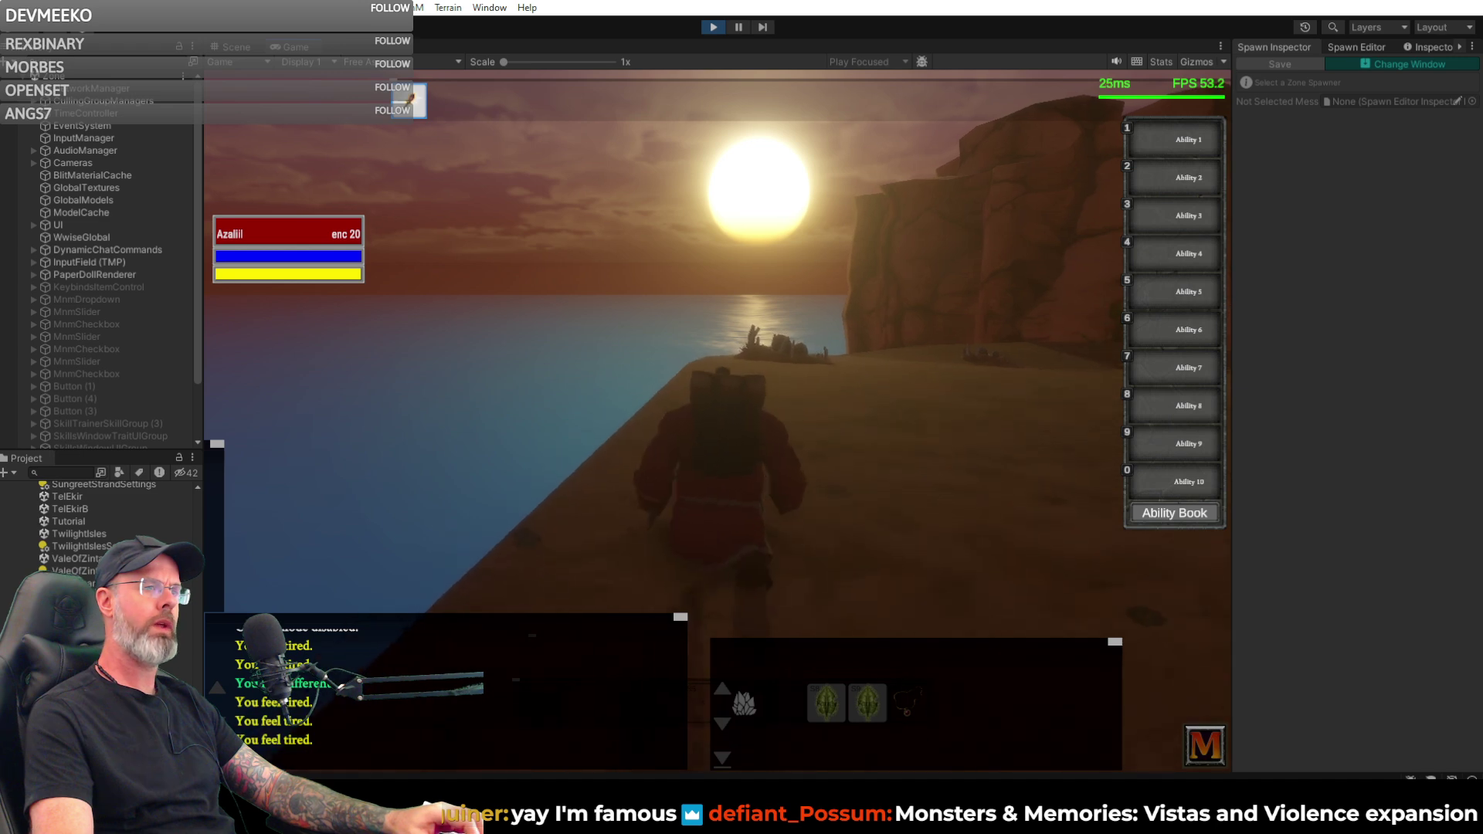
key(w)
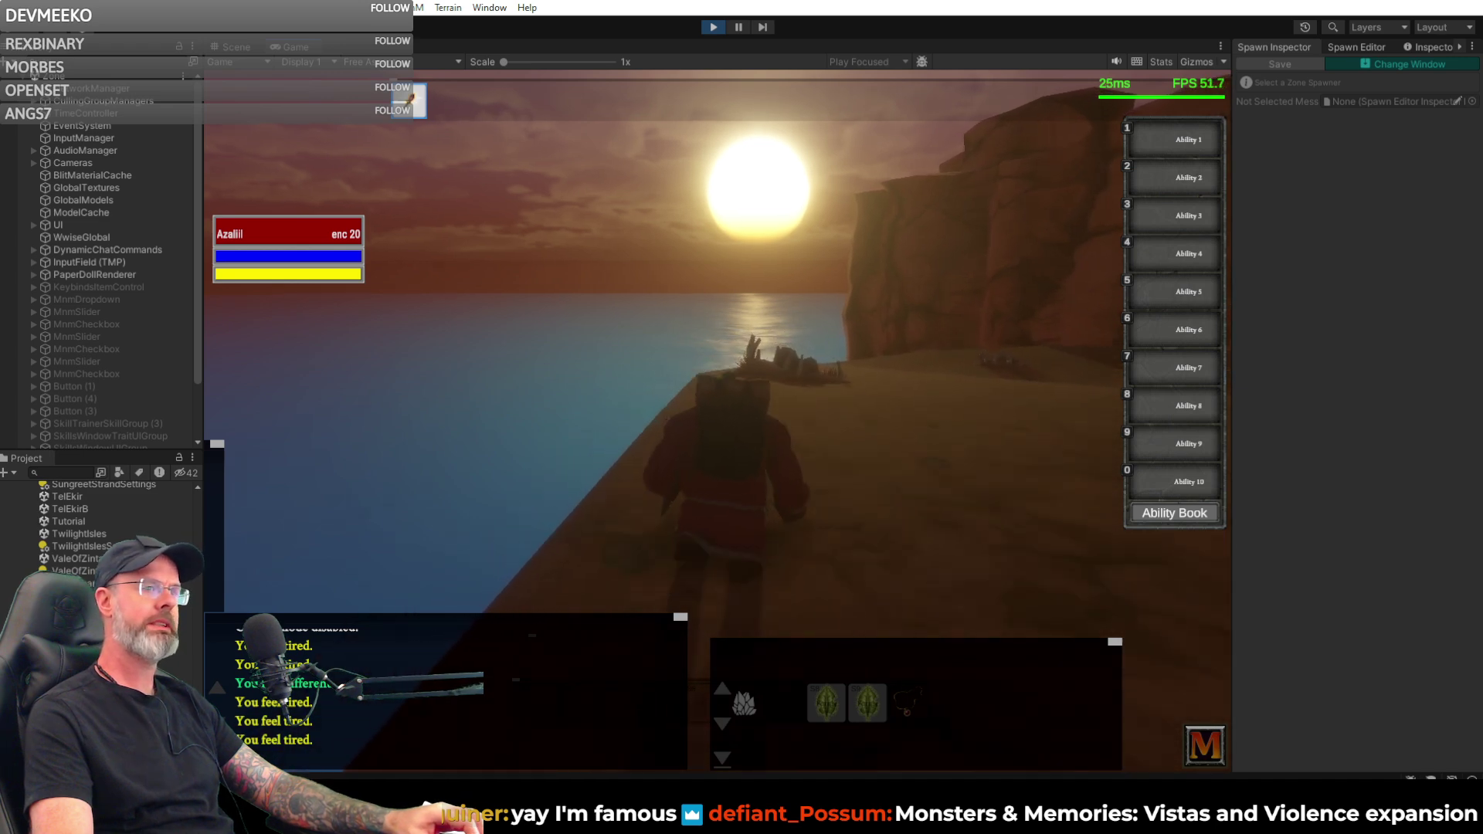
key(w)
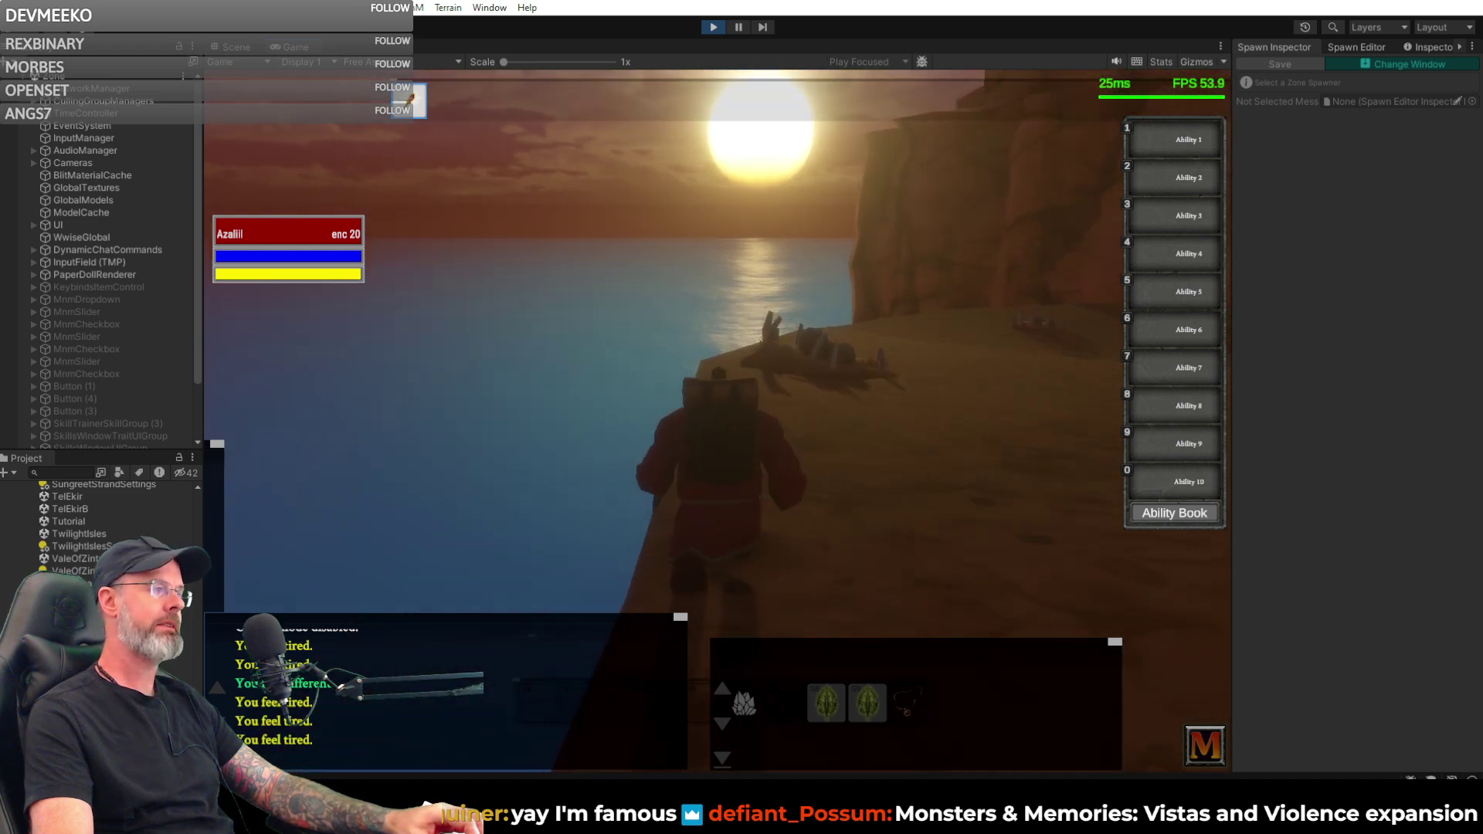
key(w)
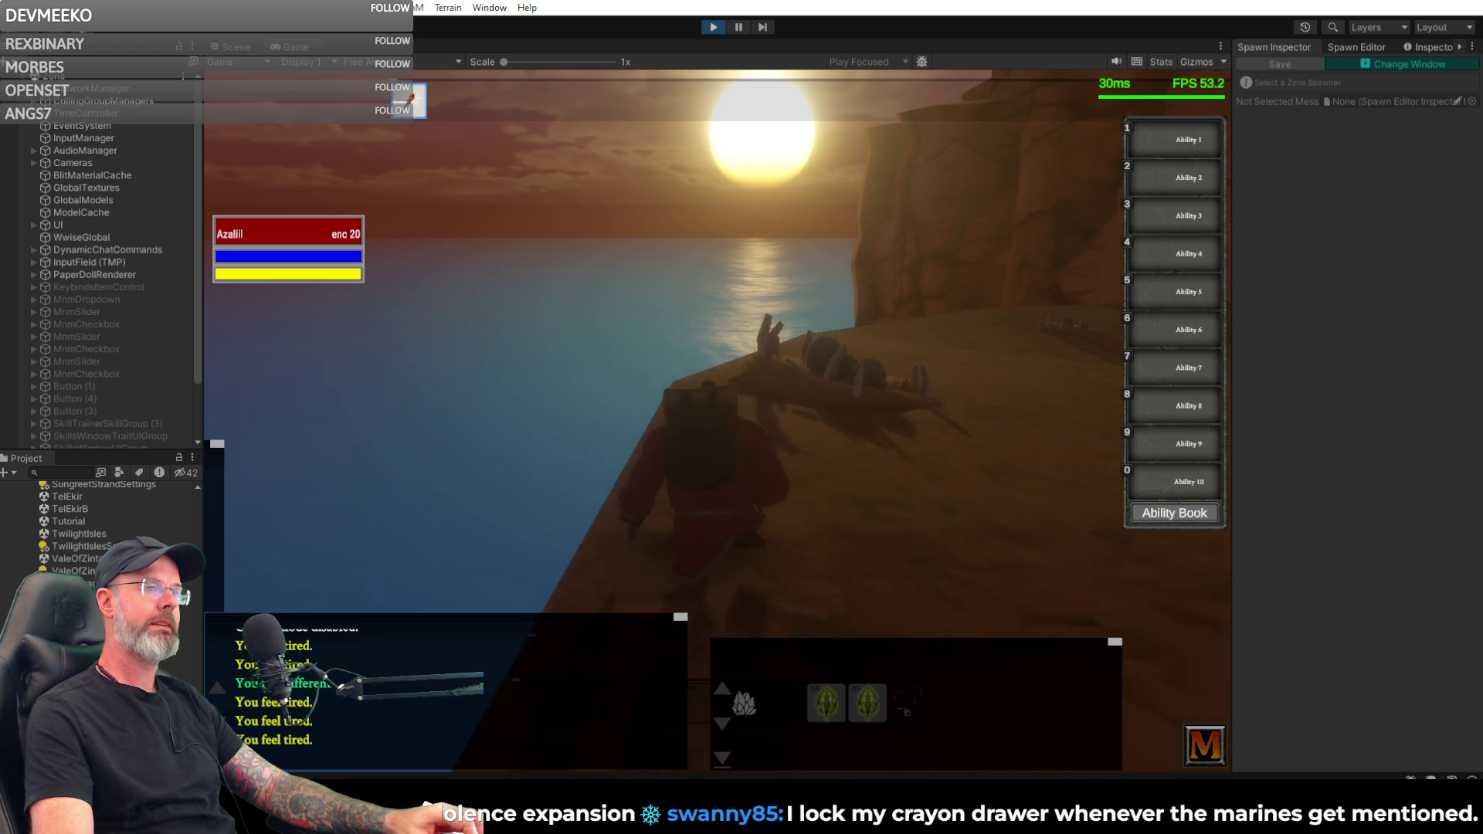
key(w)
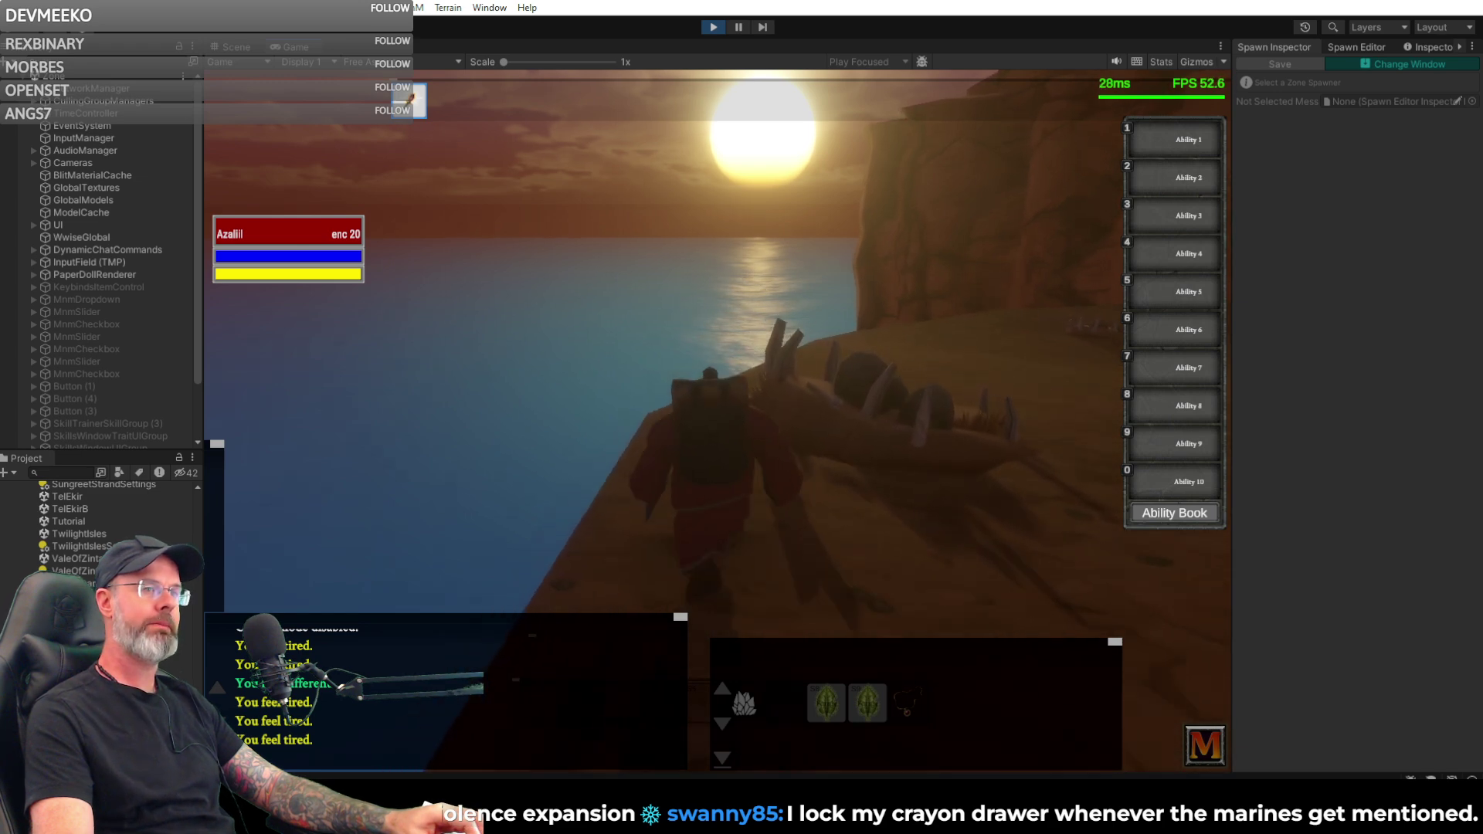
key(w)
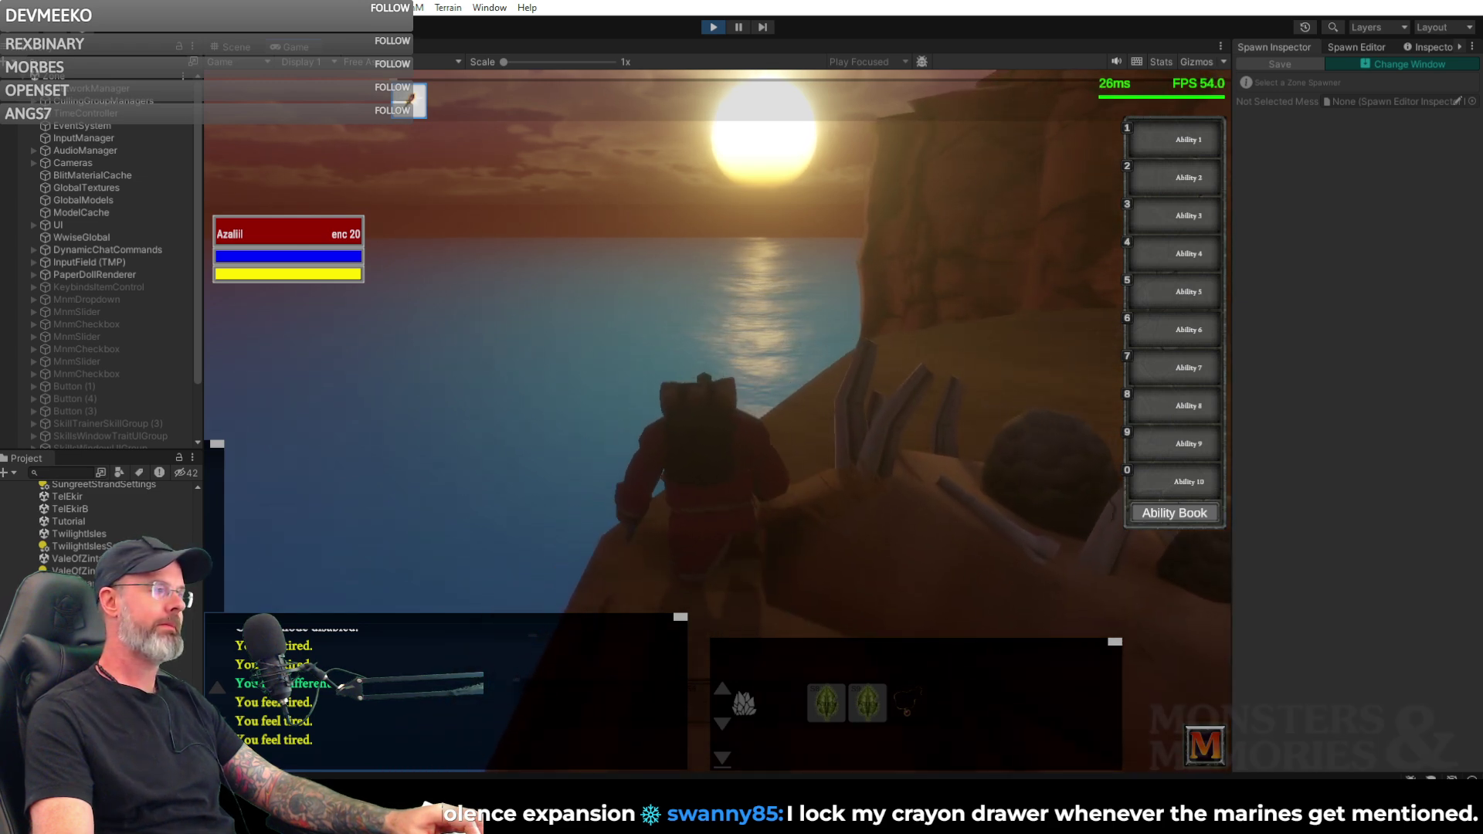
key(w)
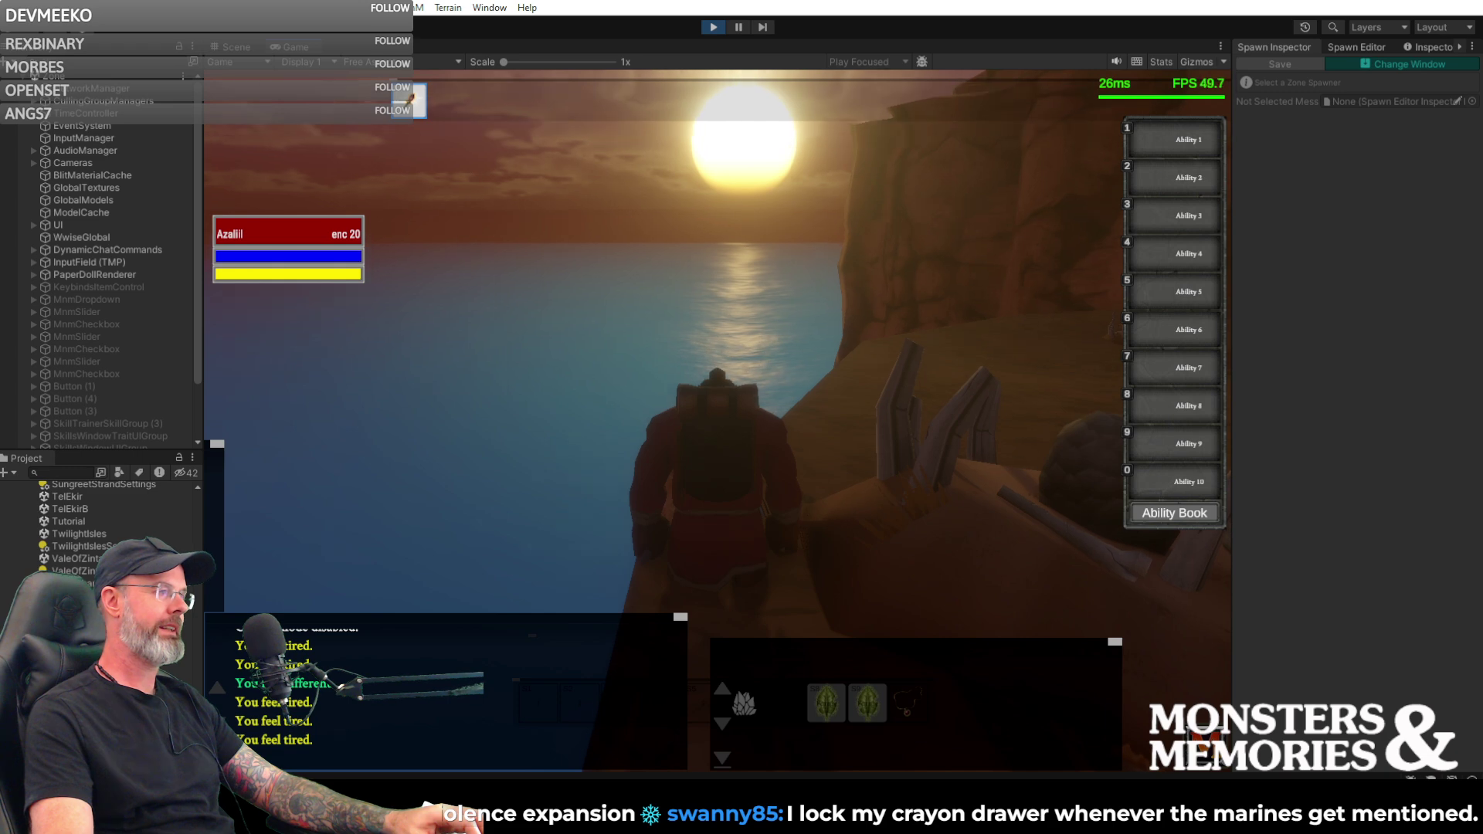
- Turn away from the sun at the nest, run along the cliff edge toward the overhanging cliff, and turn back there
right_drag(717, 421, 904, 437)
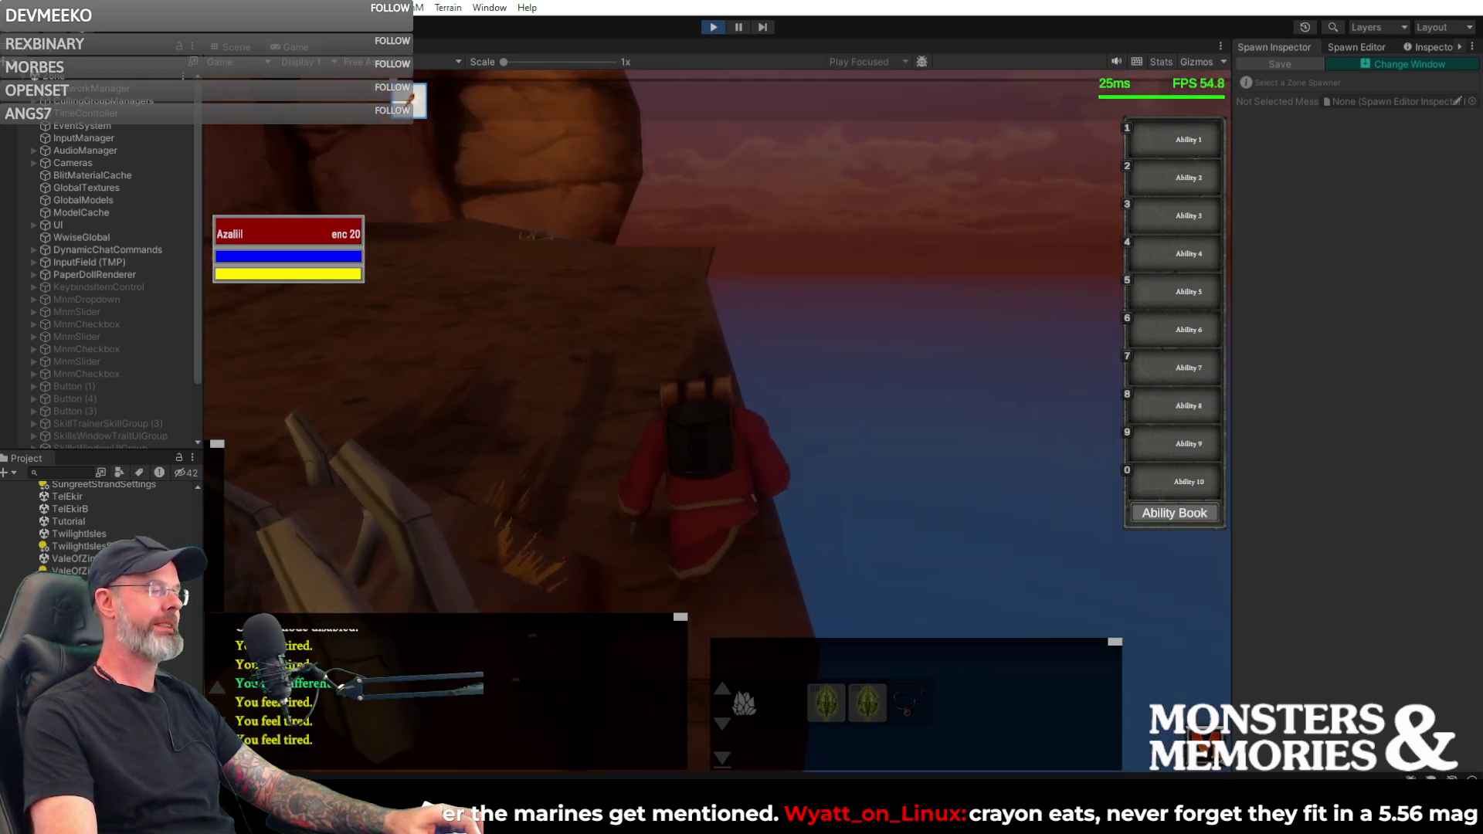
key(w)
key(w)
key(w)
key(w)
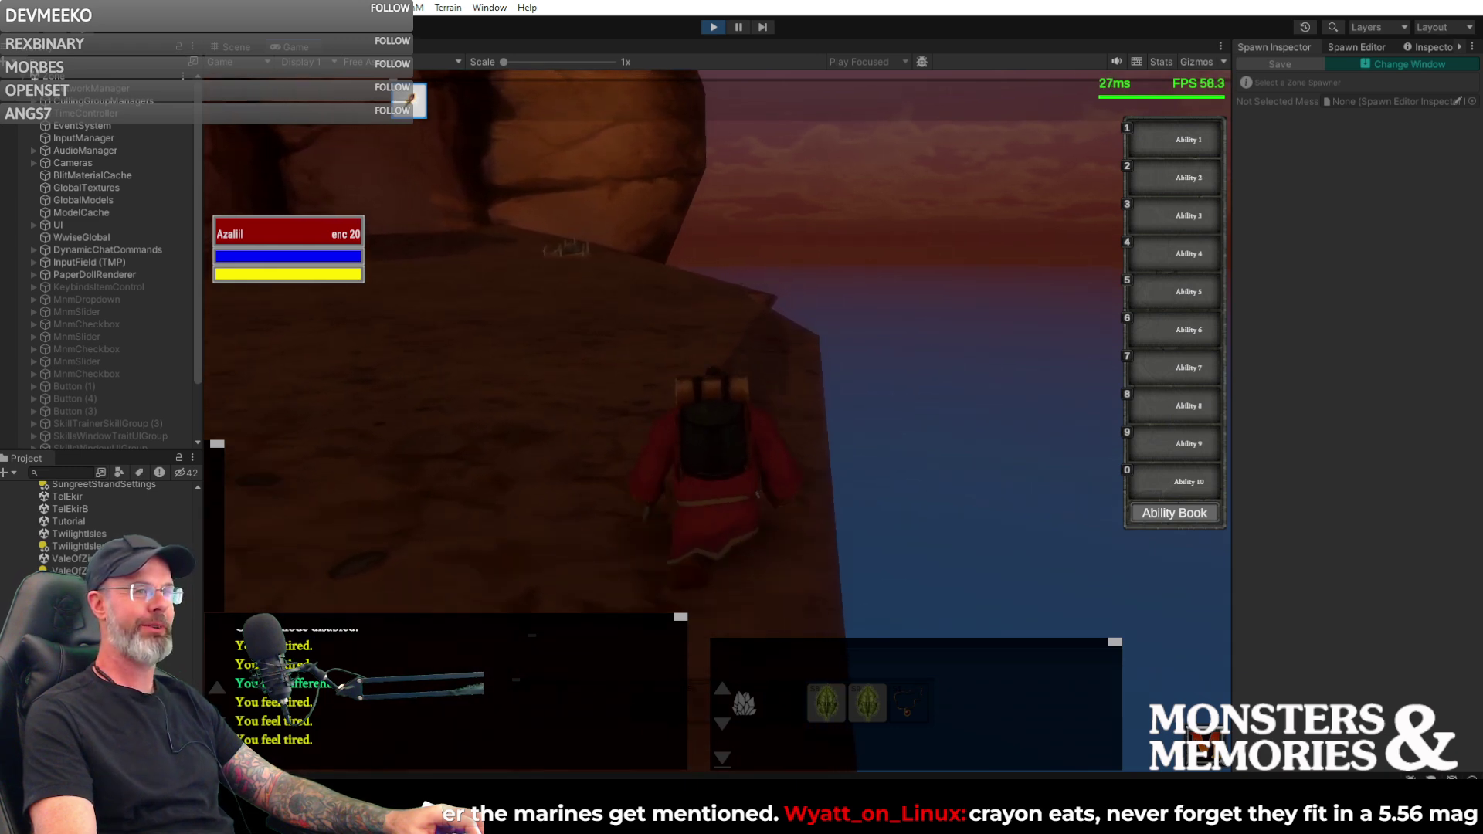
key(a)
key(w)
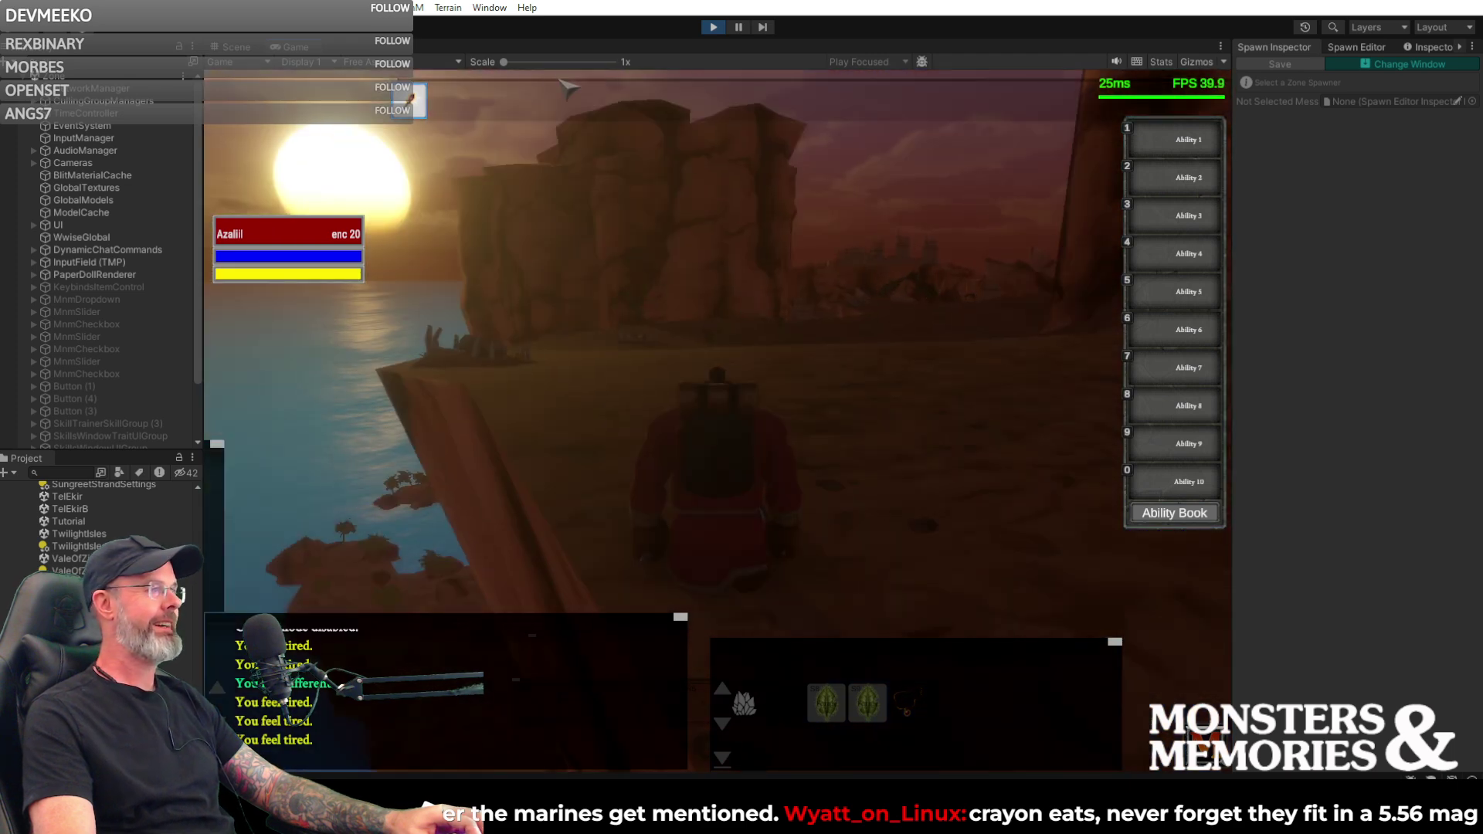
- Enable the Fallen Pass zone spawners in the Spawn Editor and inspect the spawn volumes over the plateau in the Scene view
click(230, 44)
right_drag(775, 219, 1147, 362)
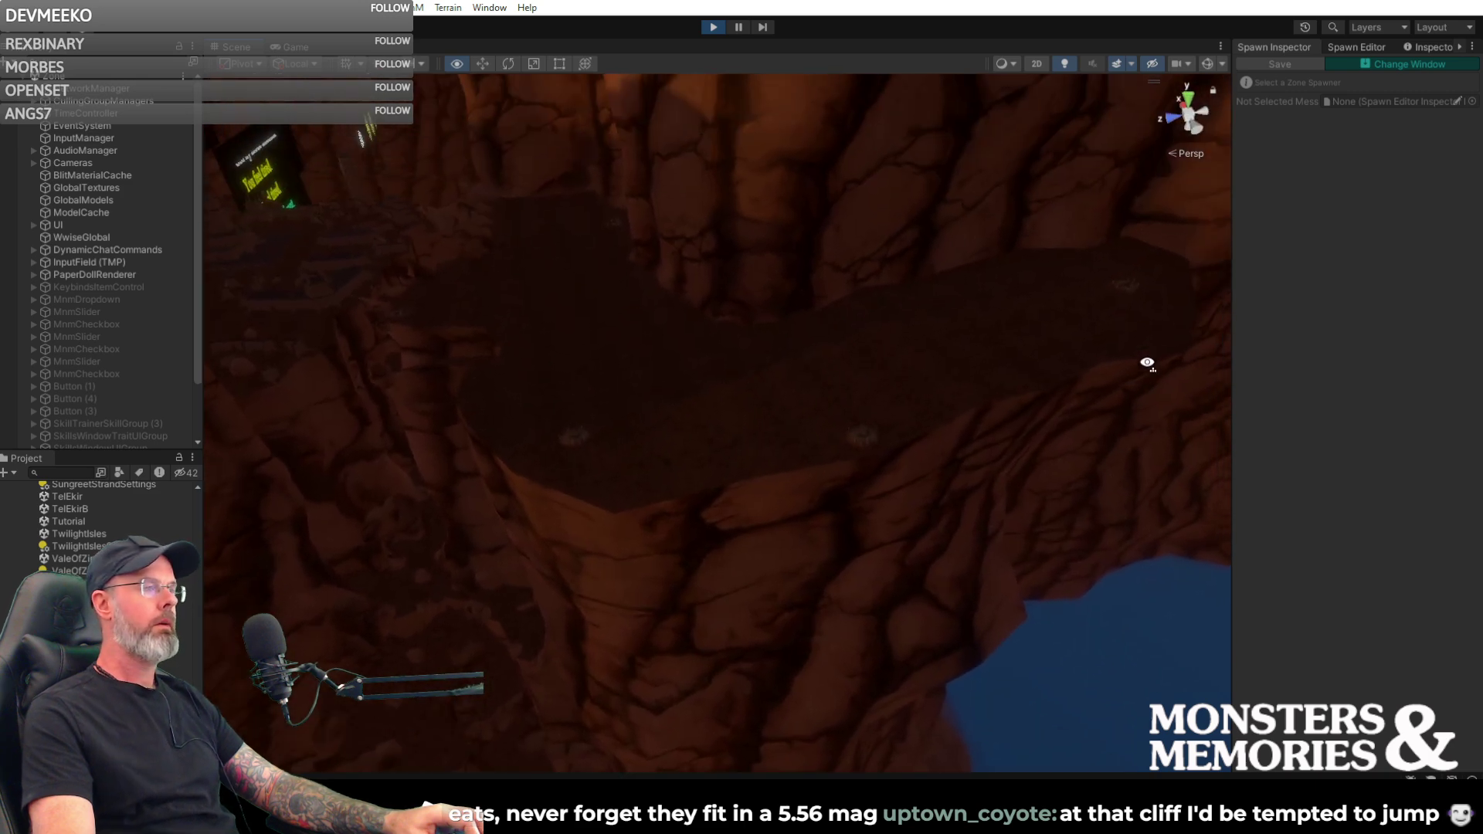
click(1358, 49)
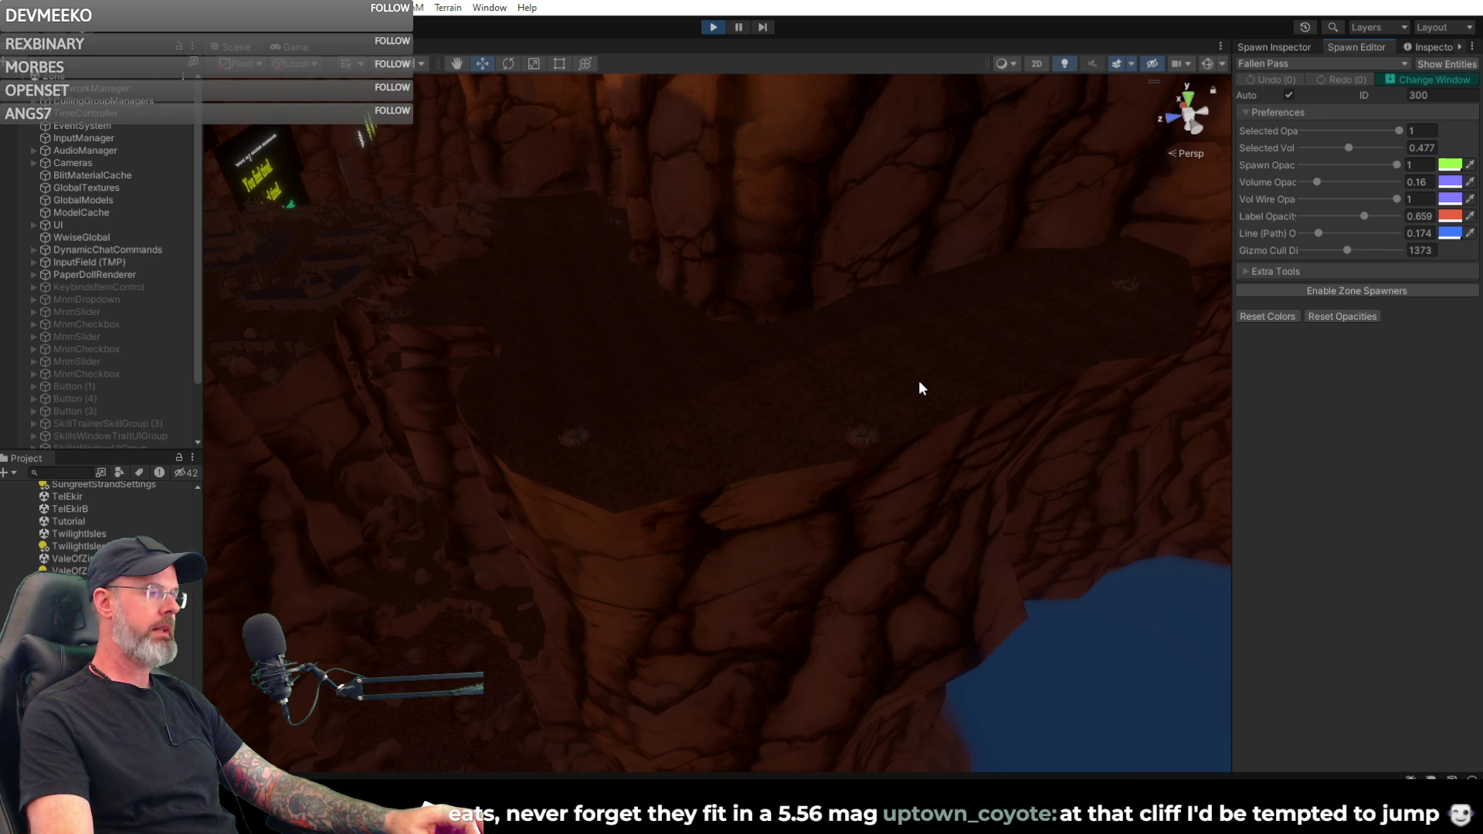
right_drag(919, 388, 961, 235)
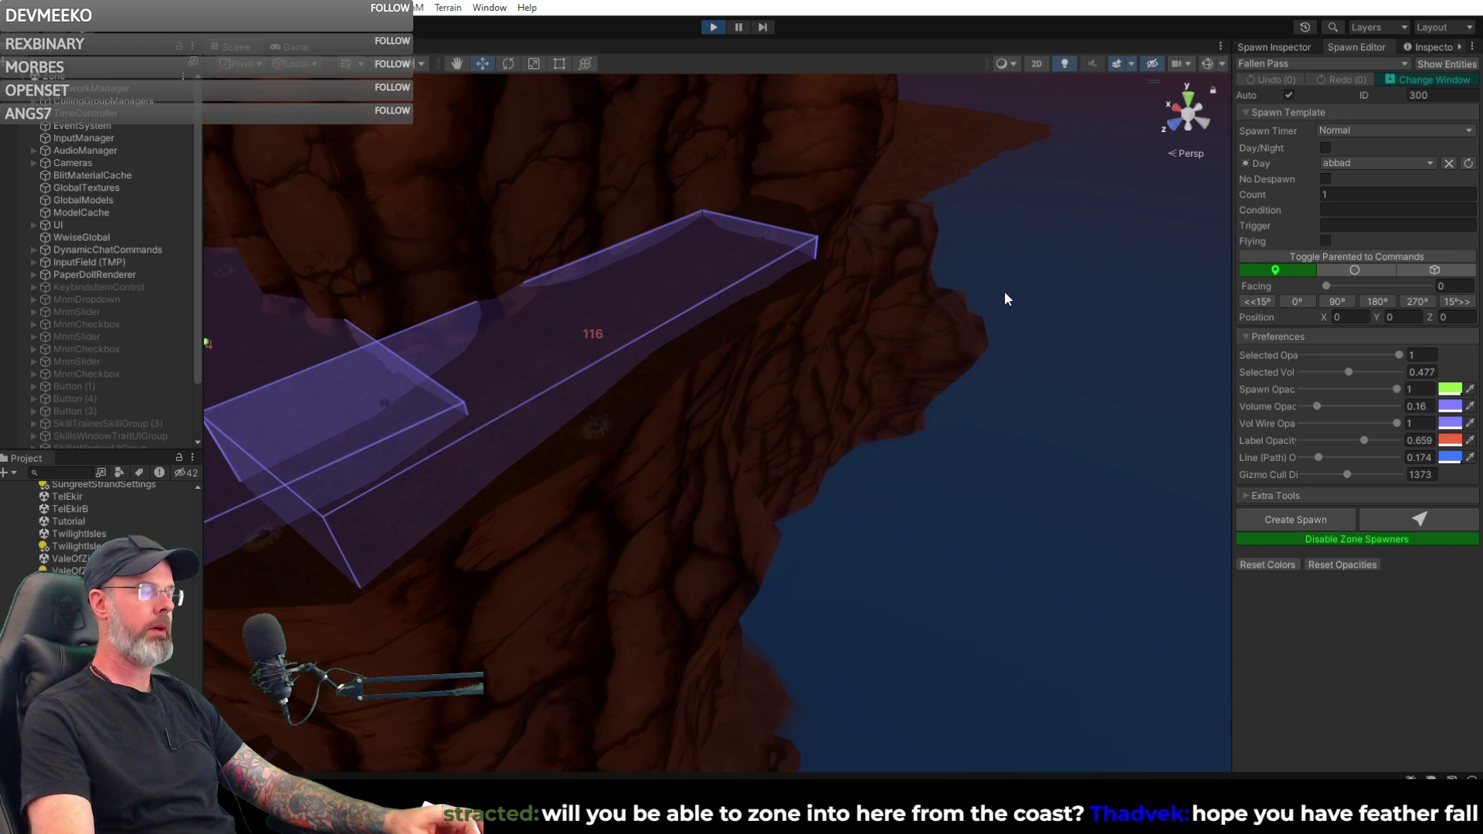
right_drag(965, 313, 938, 480)
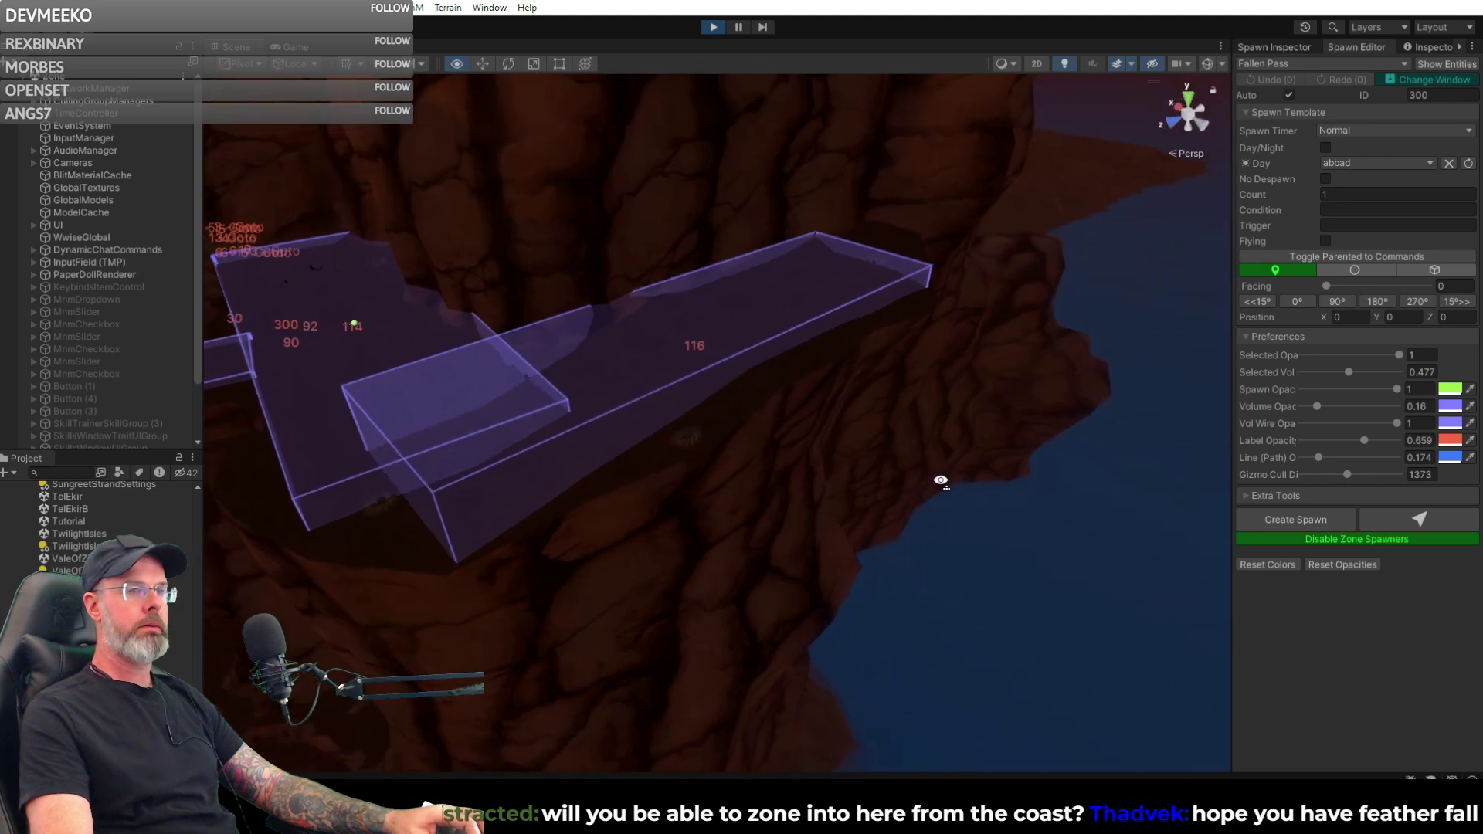
right_drag(941, 480, 608, 499)
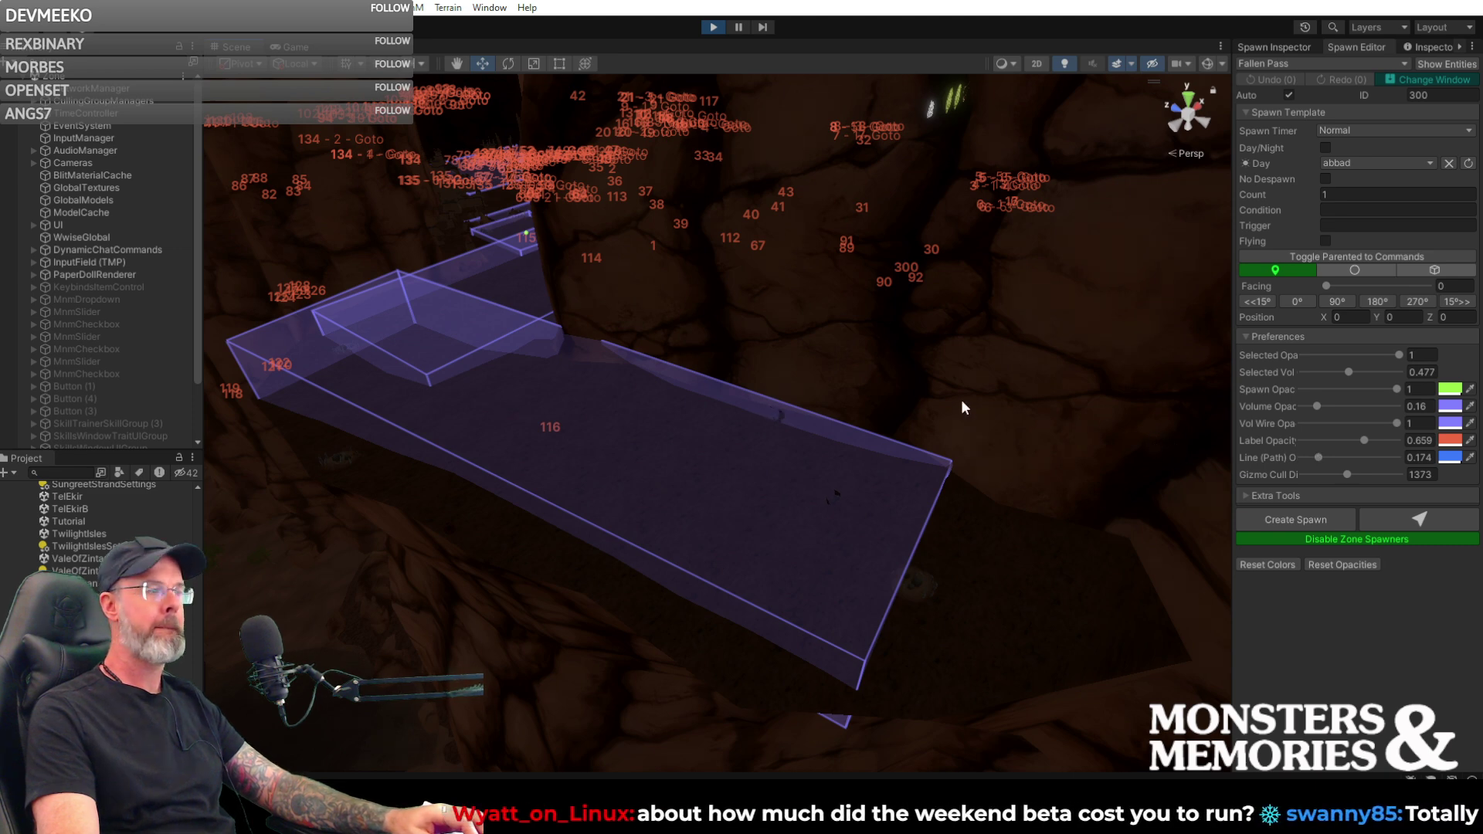
- Return to the Game view and set the world time with the chat command /time set 0
click(293, 47)
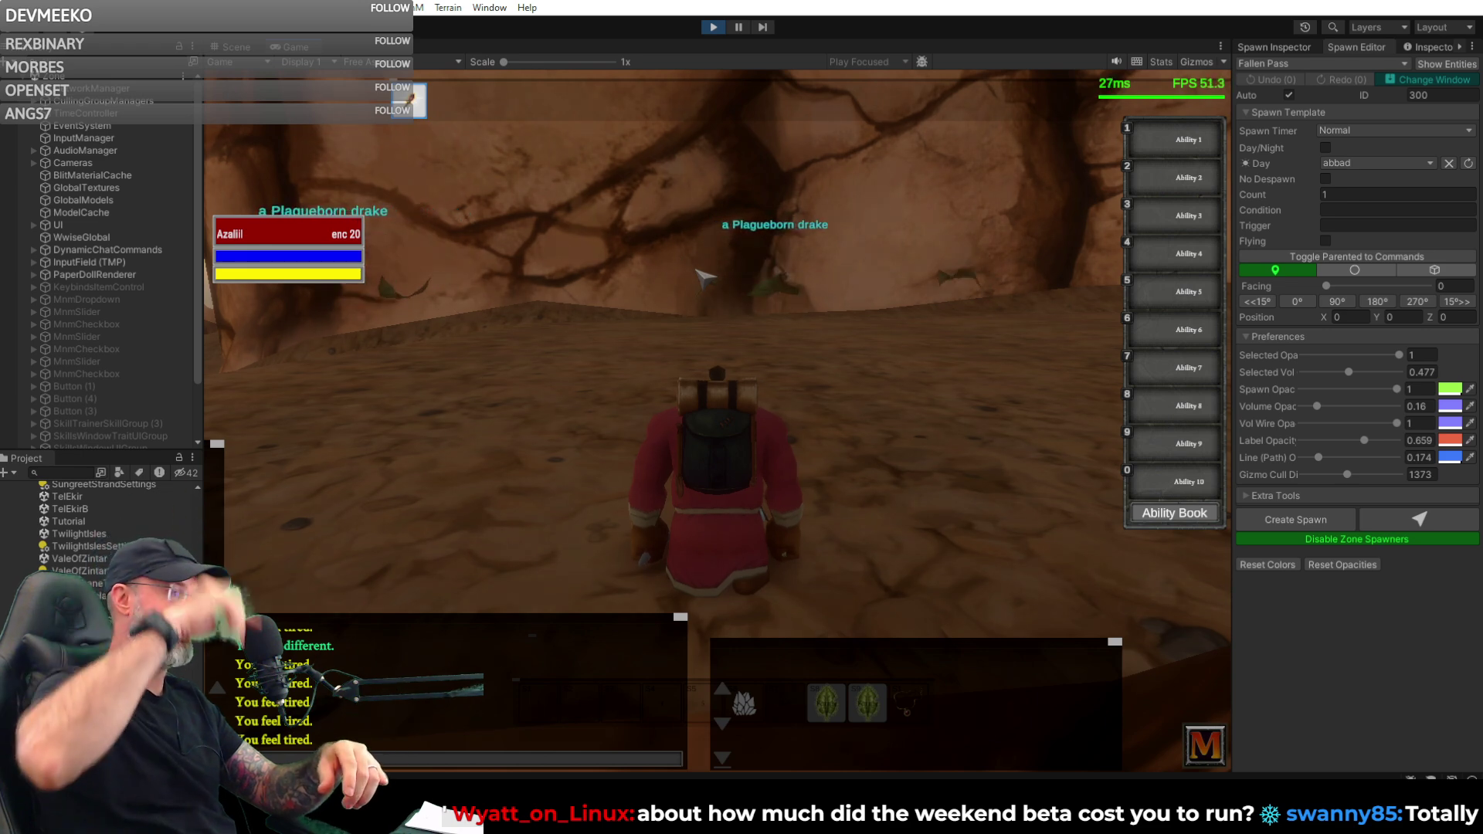
right_drag(705, 275, 587, 276)
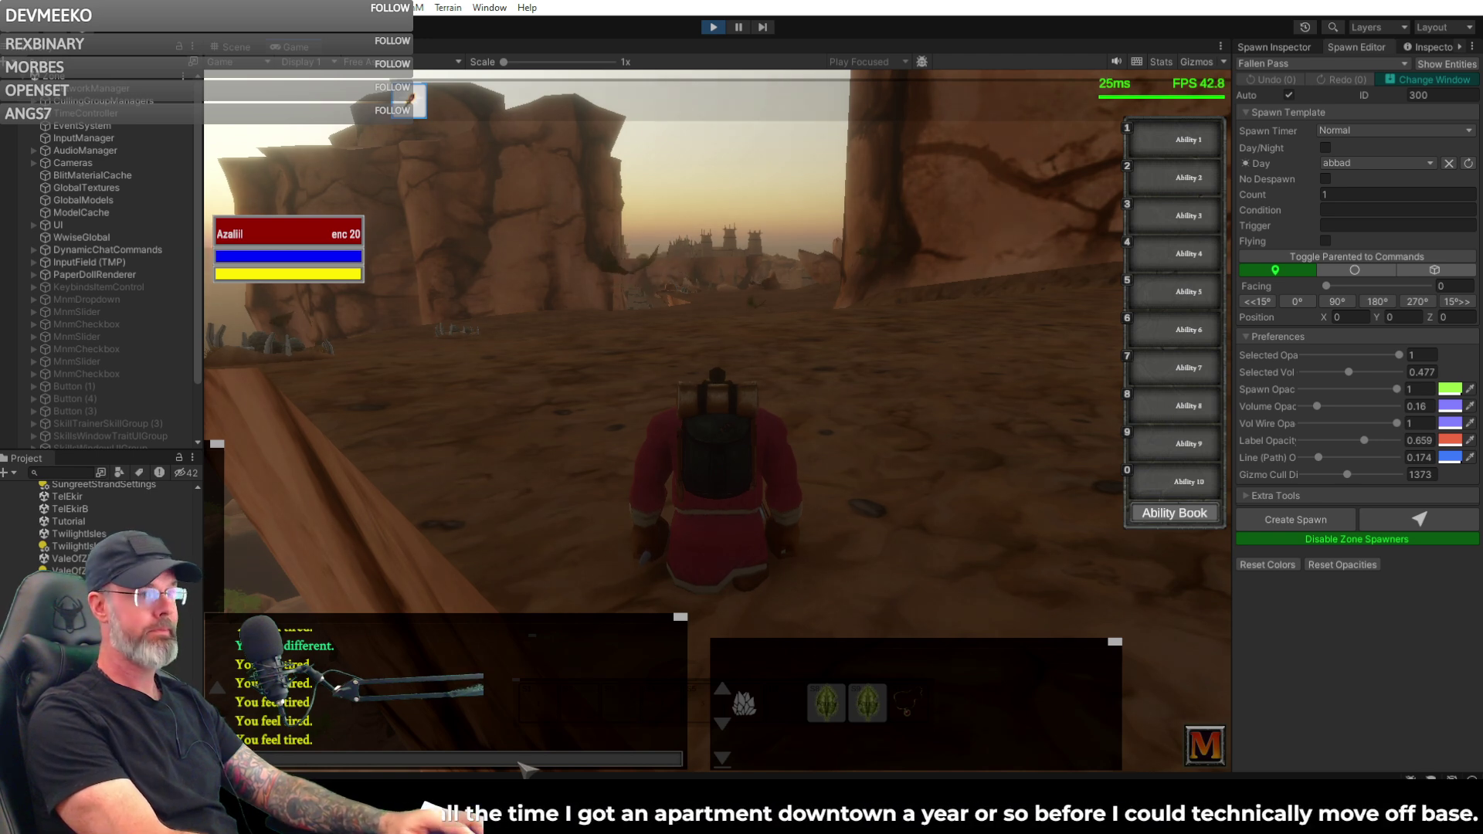
text(/time set )
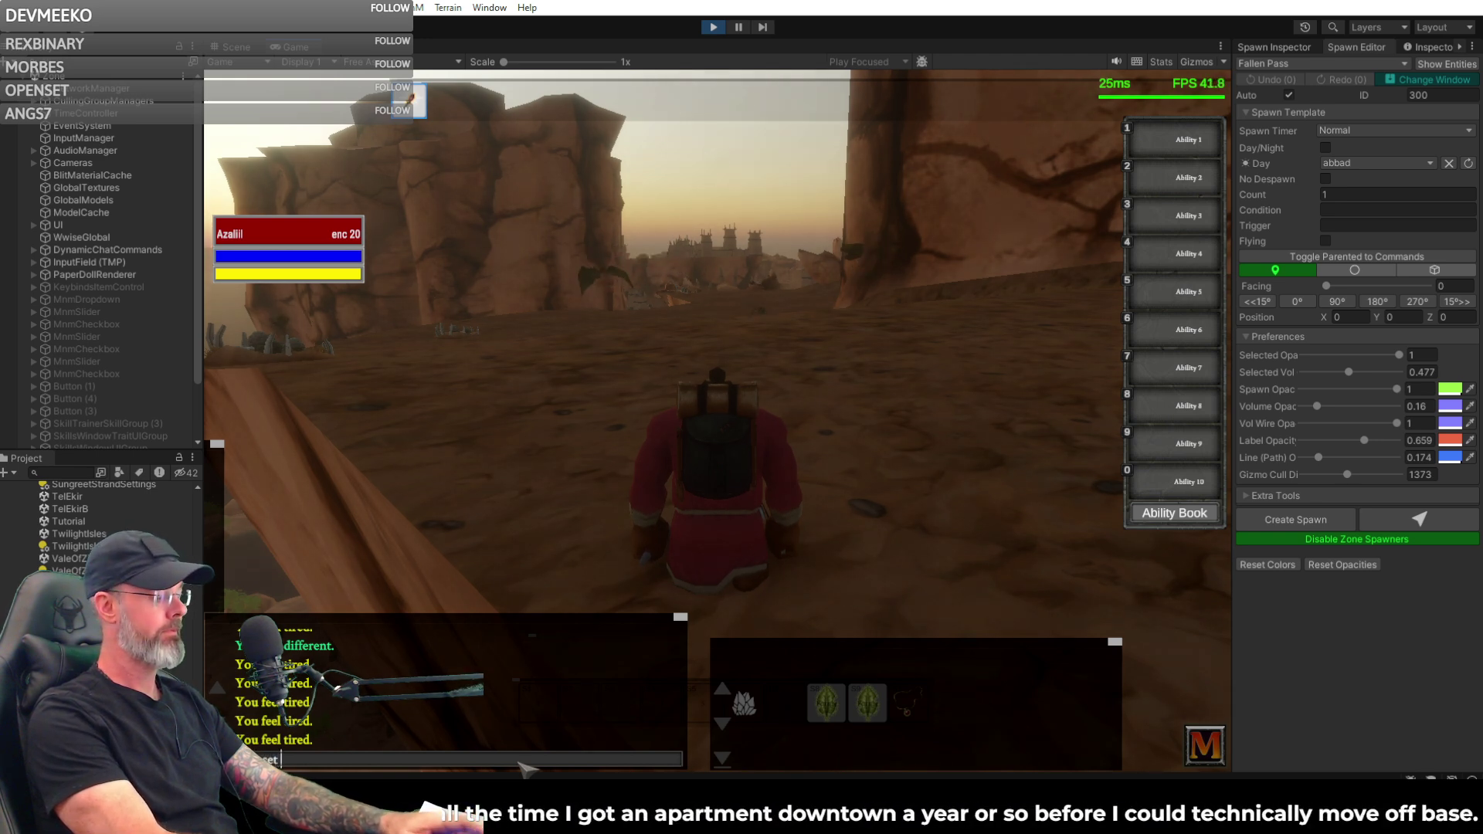
text(0)
key(Return)
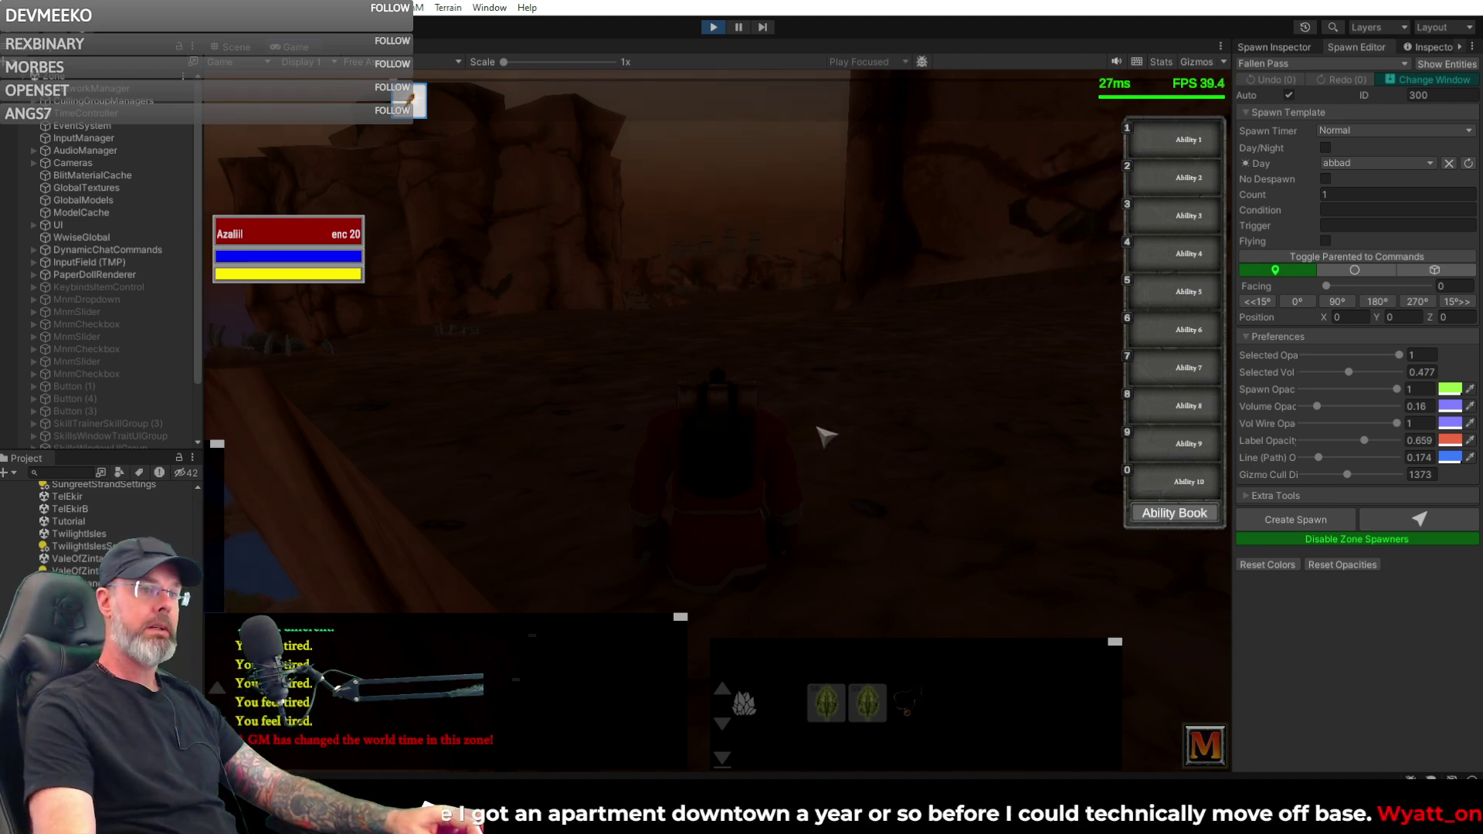
- Look along the plateau edge from the character, and inspect spawn volume 116 over the plateau in the Scene view
right_drag(805, 364, 765, 387)
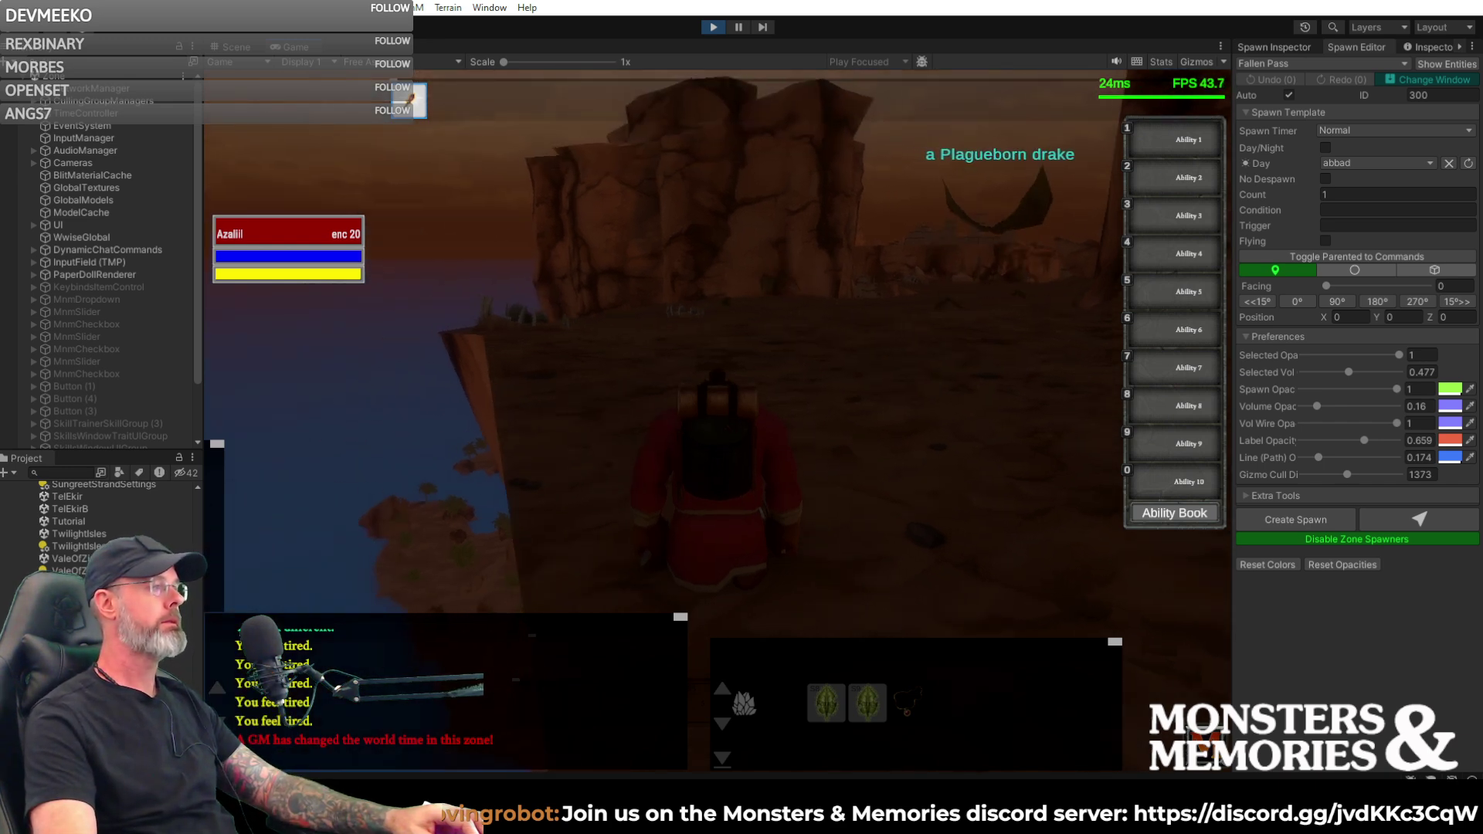
right_drag(795, 340, 794, 343)
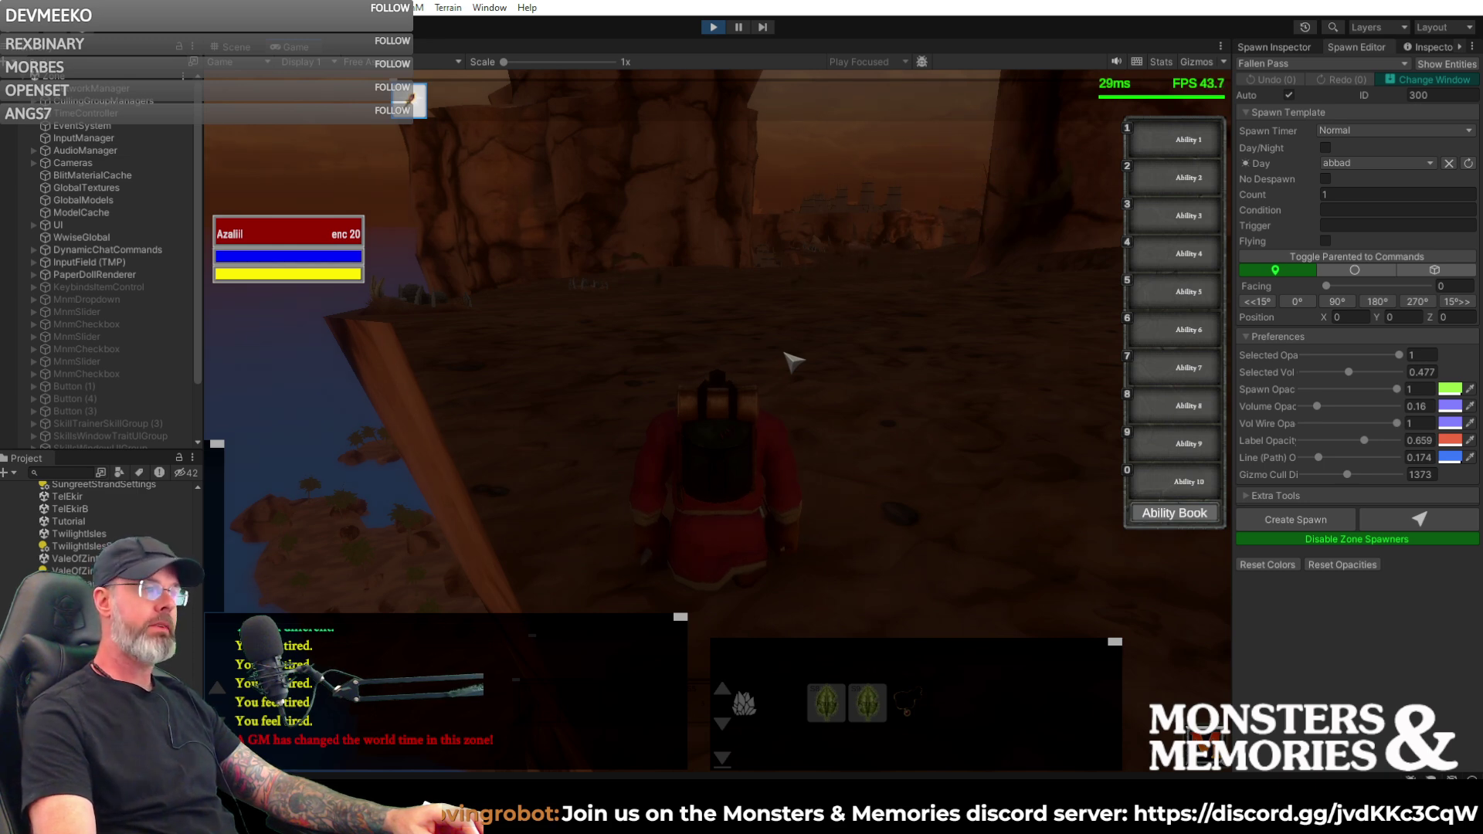
right_drag(796, 357, 748, 356)
click(230, 46)
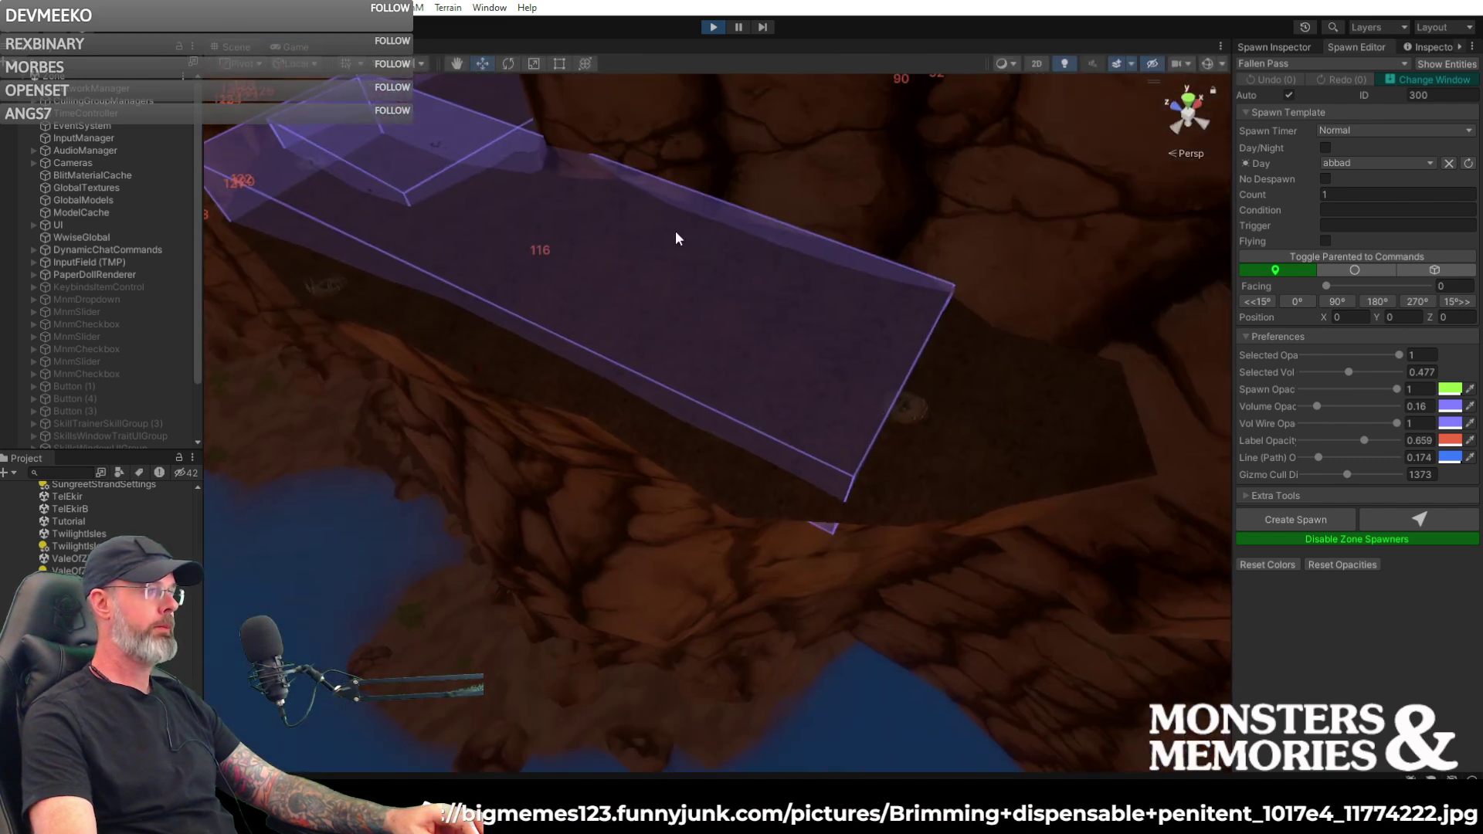
right_drag(855, 309, 1142, 345)
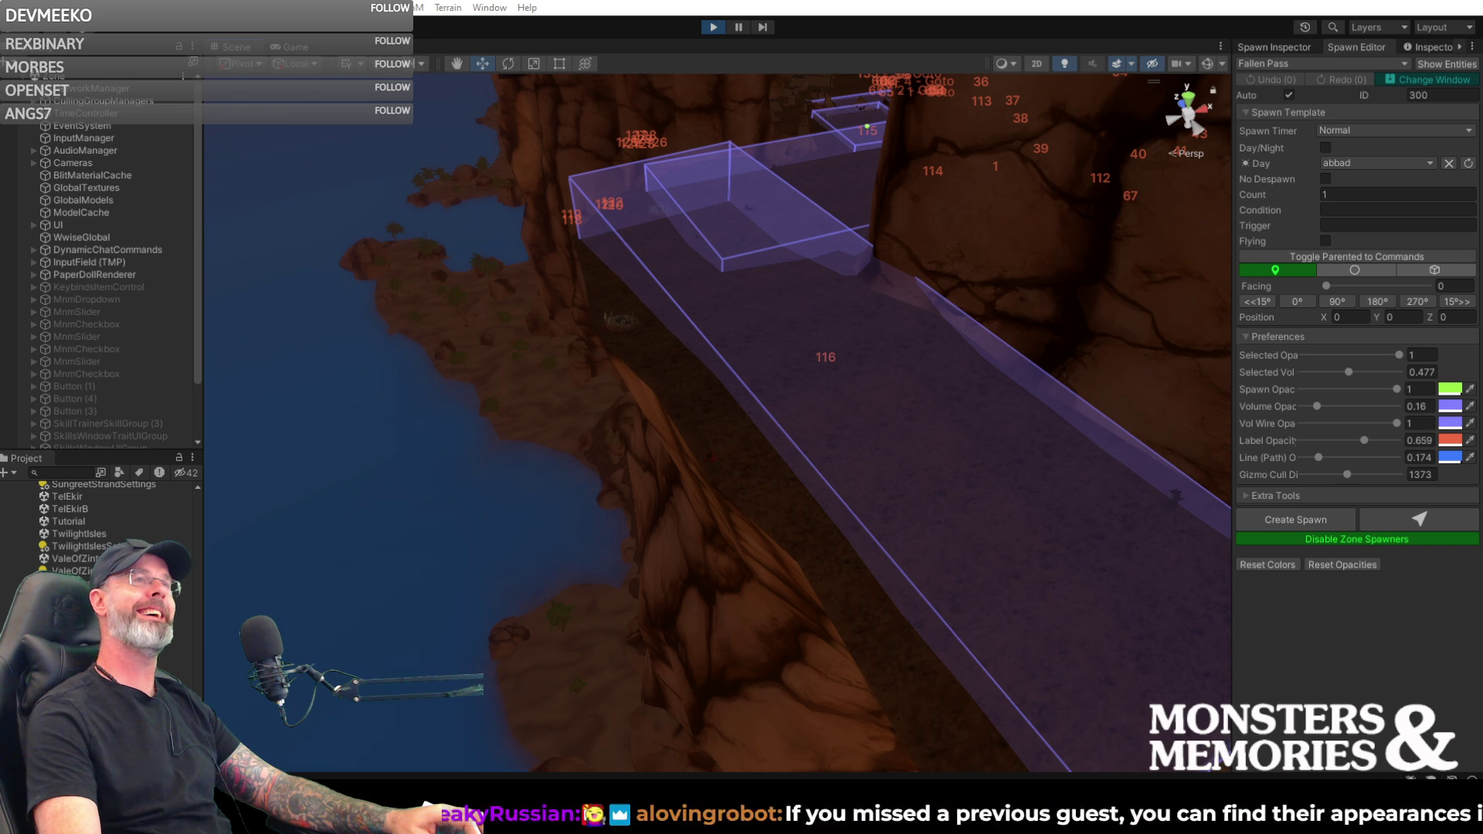
- Switch to the browser to view the CrowdStrike post image, and close the browser window
key(alt+Tab)
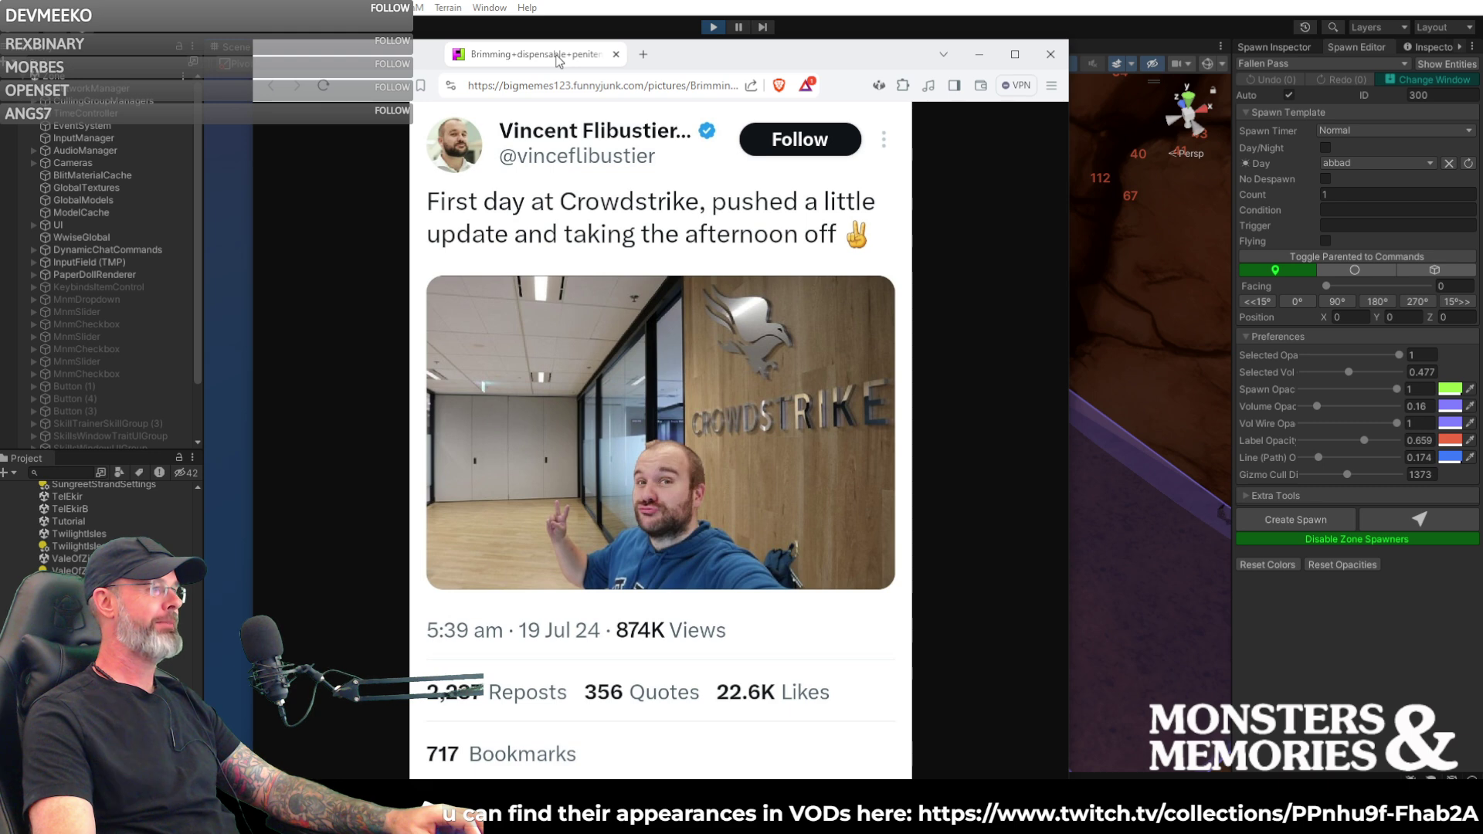
drag(558, 61, 581, 67)
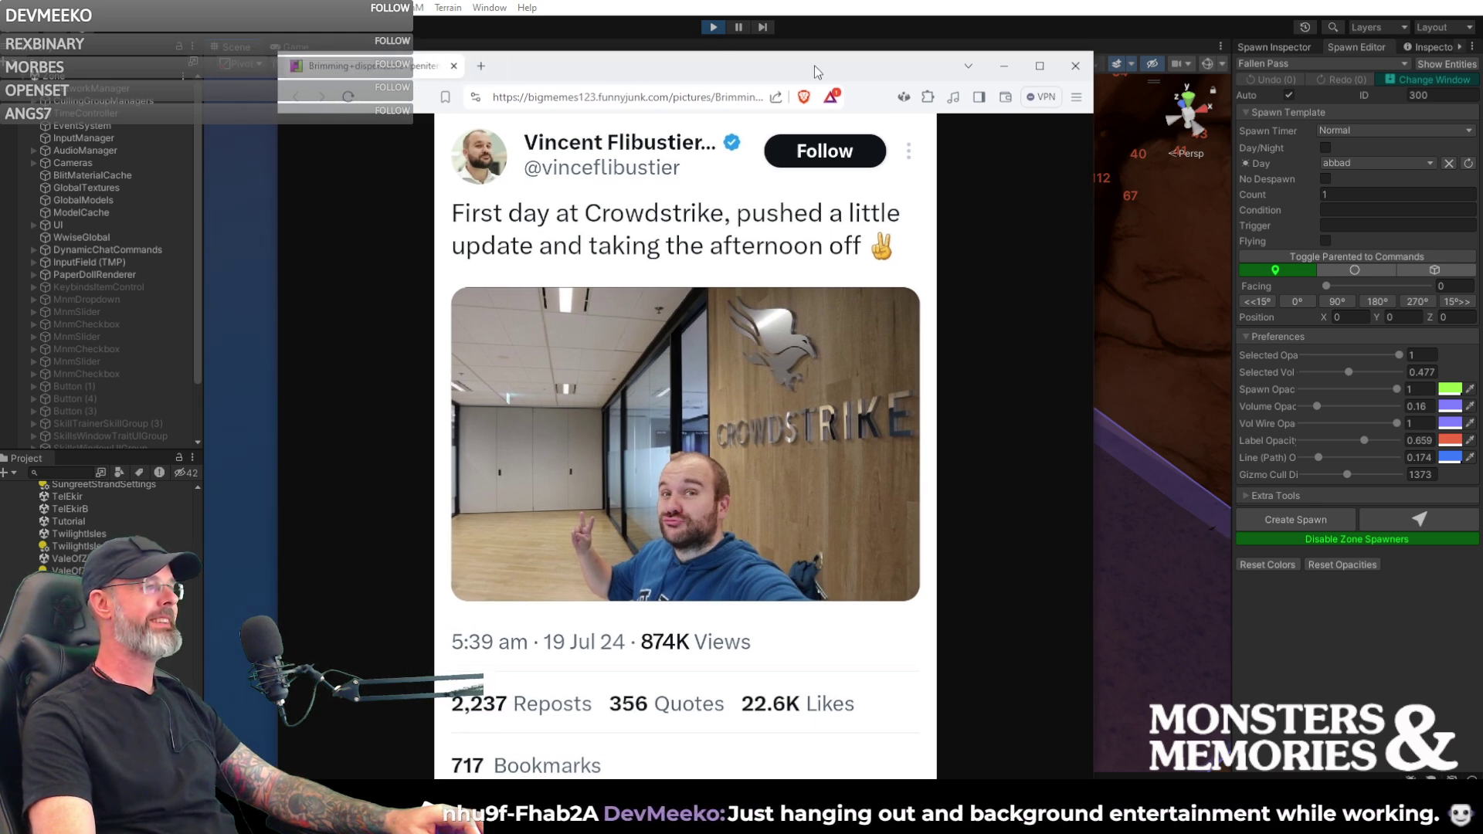
click(1085, 73)
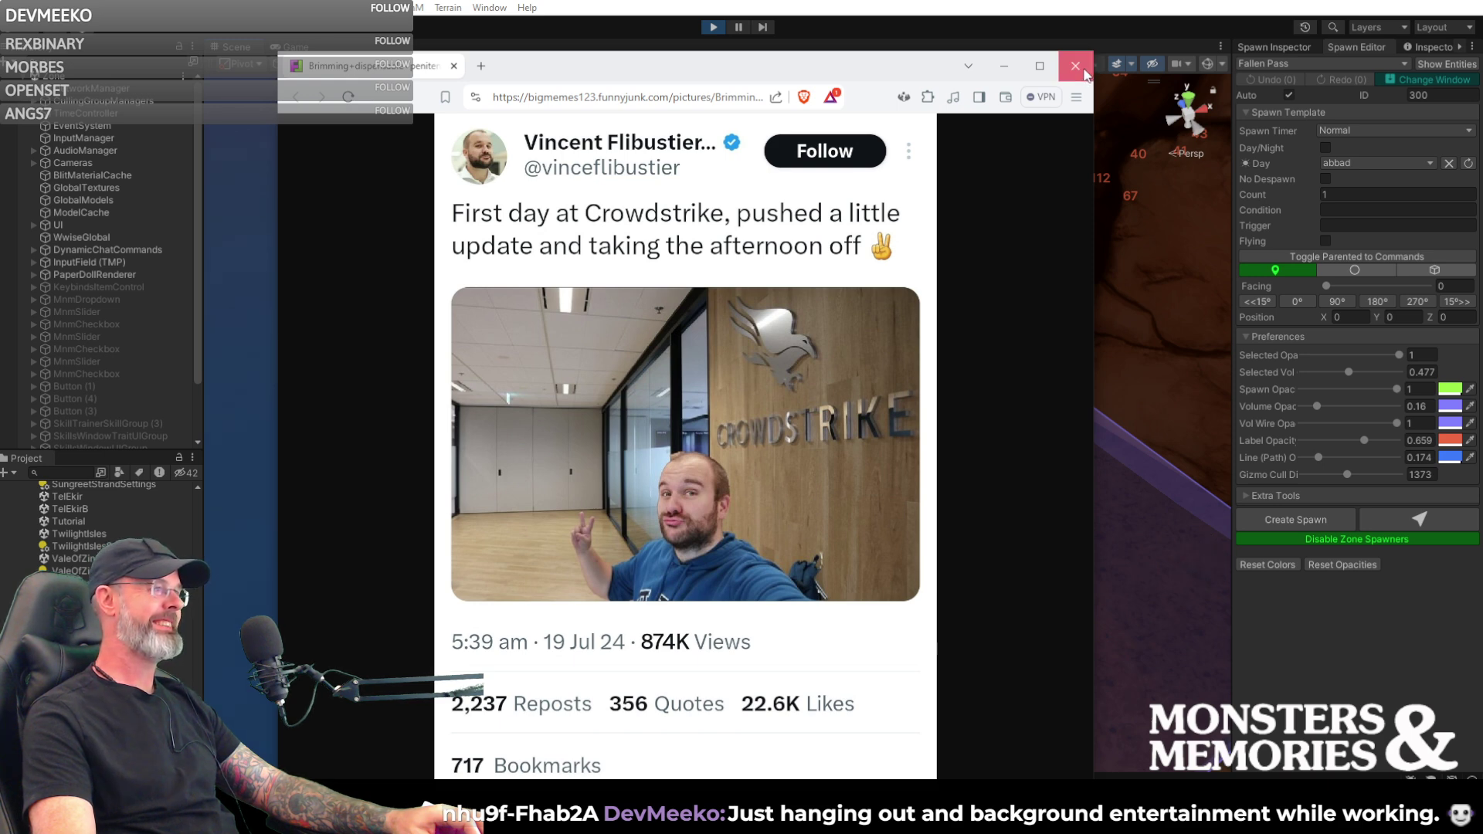
click(1083, 71)
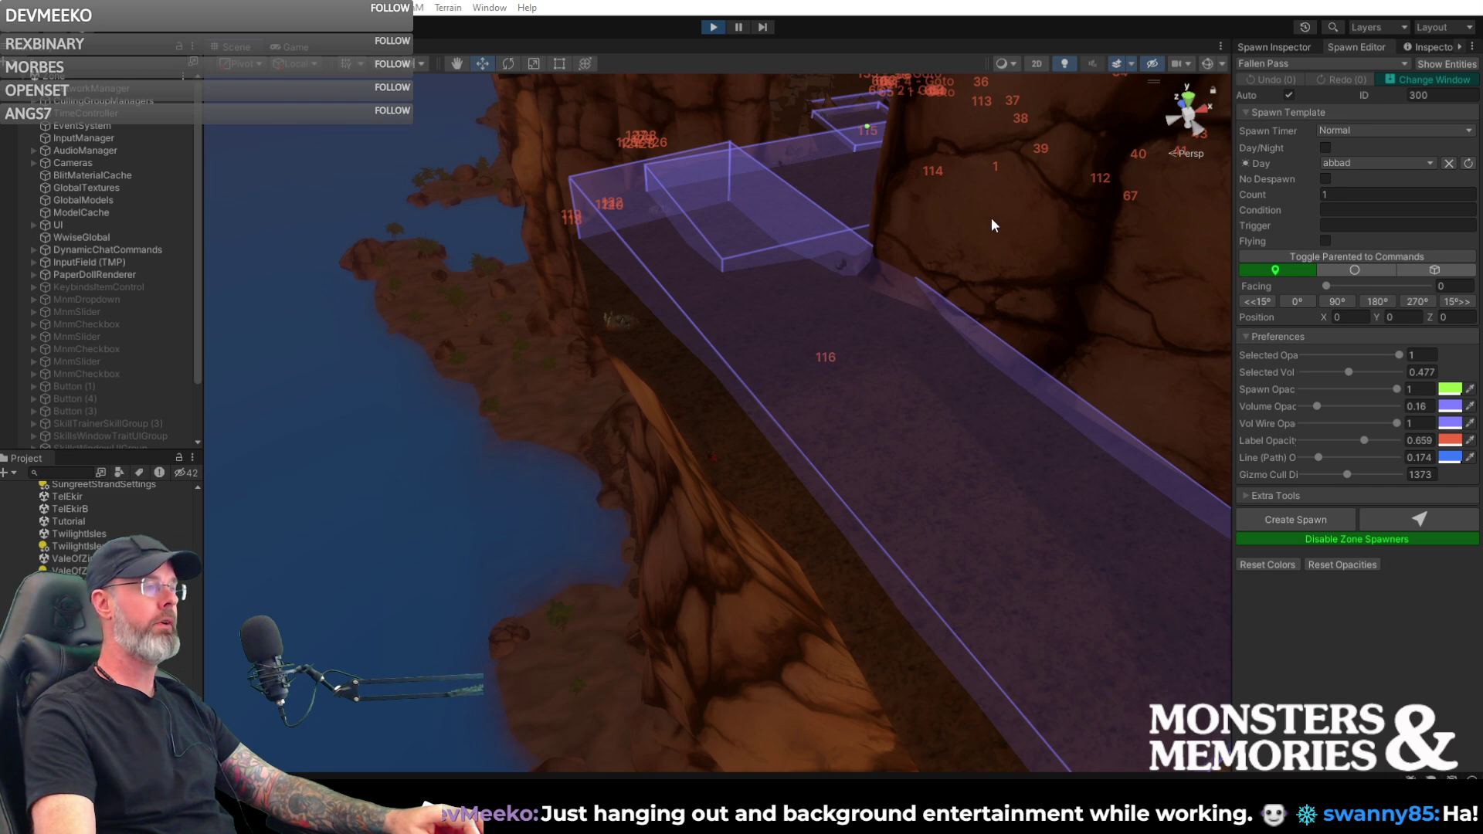
- Run a short way along the cliff edge in the Game view, and show the nest beside the spawn volume in the Scene view
click(296, 46)
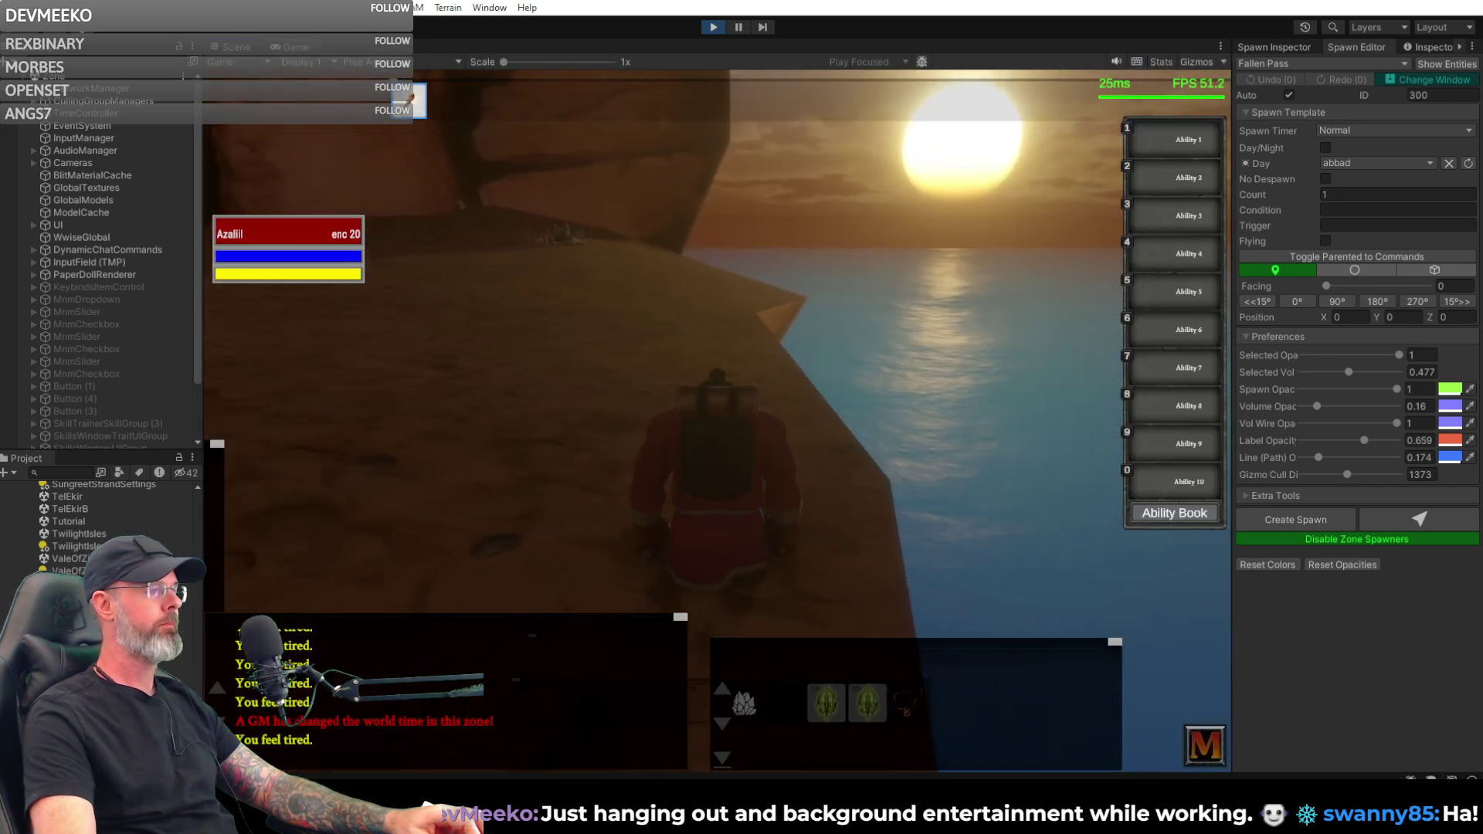
key(w)
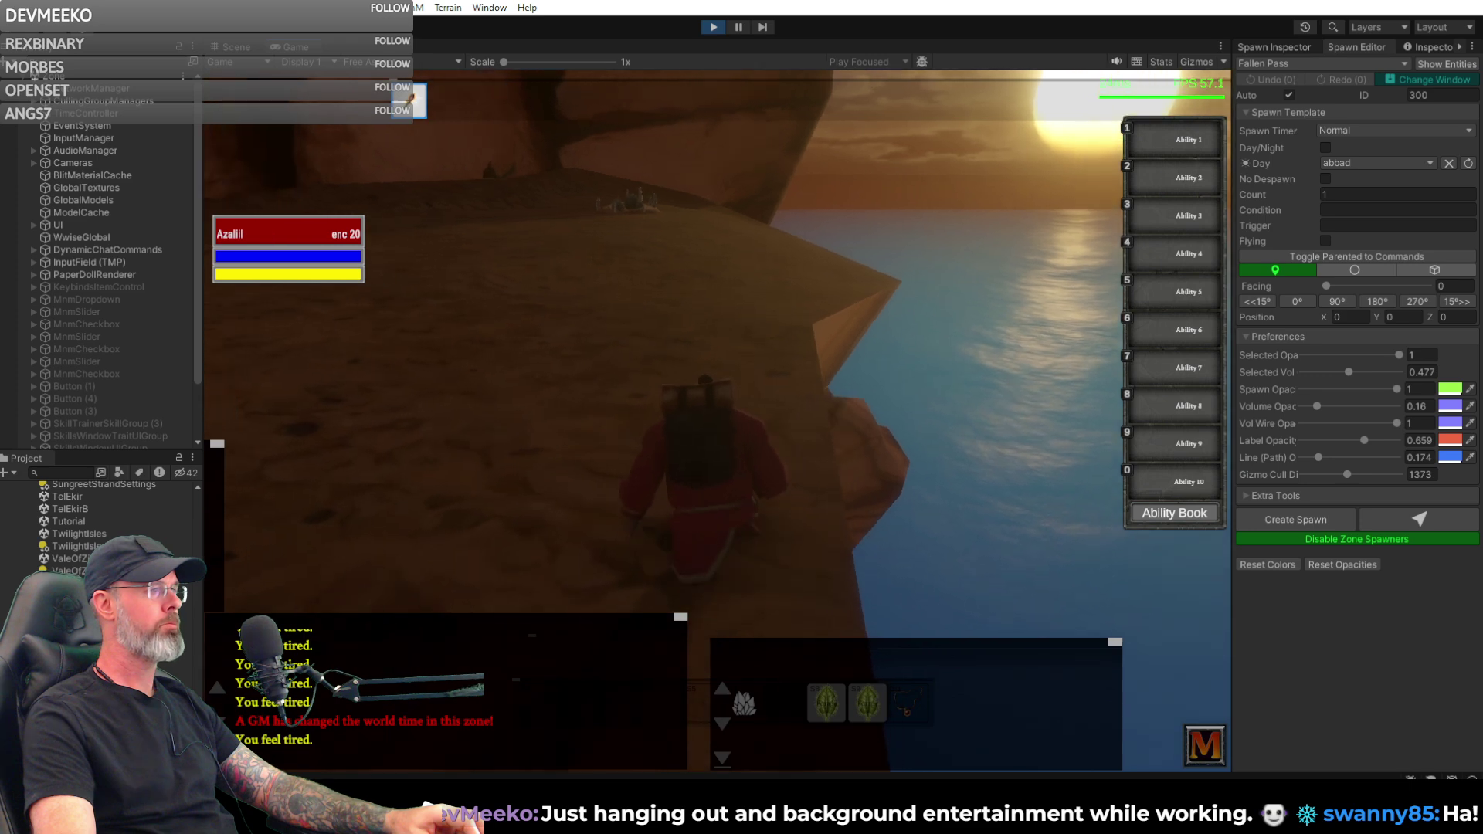
click(234, 47)
right_drag(629, 202, 834, 278)
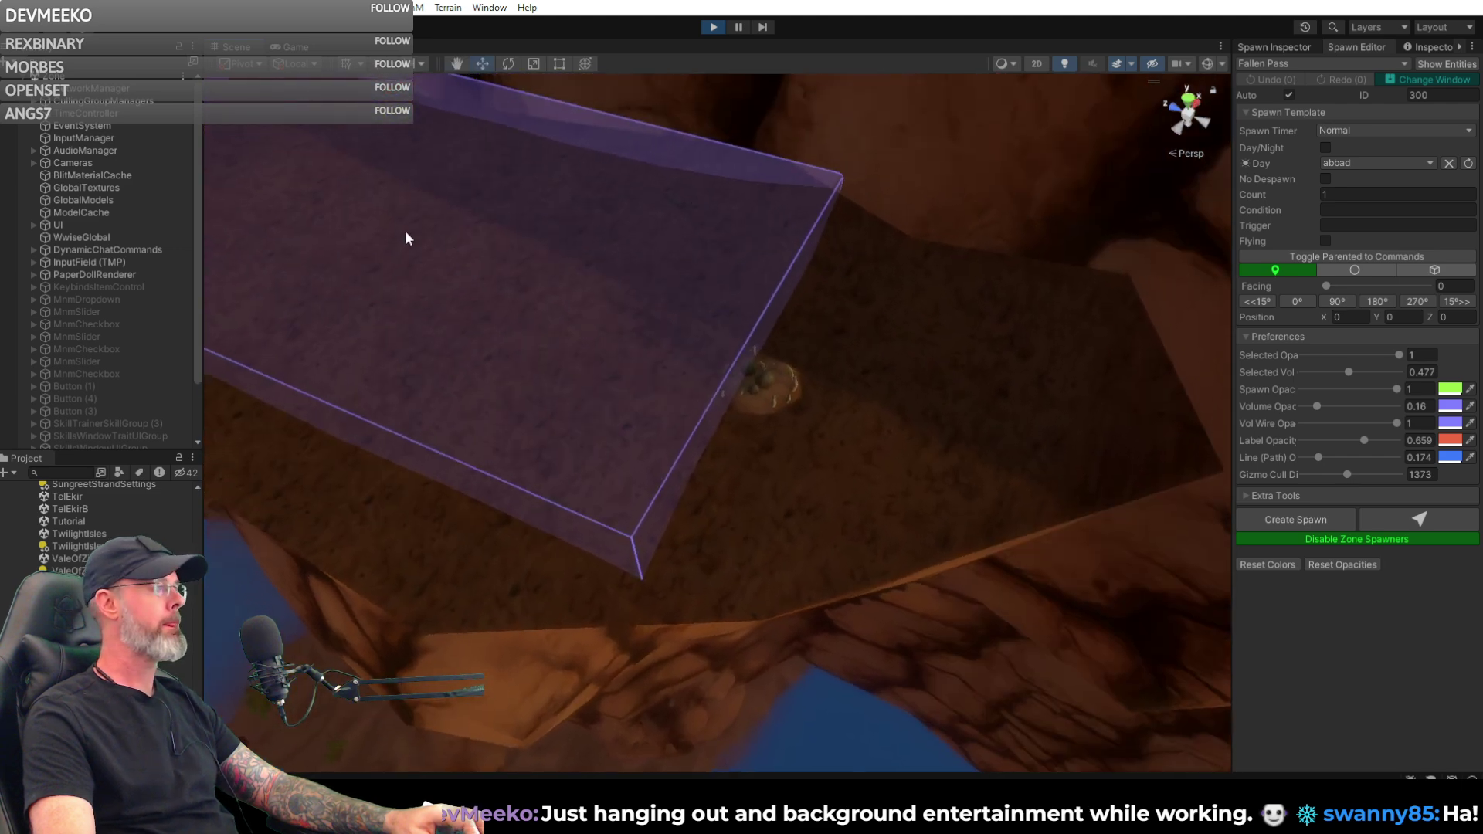
- Expand the FallenPass scene and its Spawners group in the scene hierarchy
scroll(193, 256, down, 3)
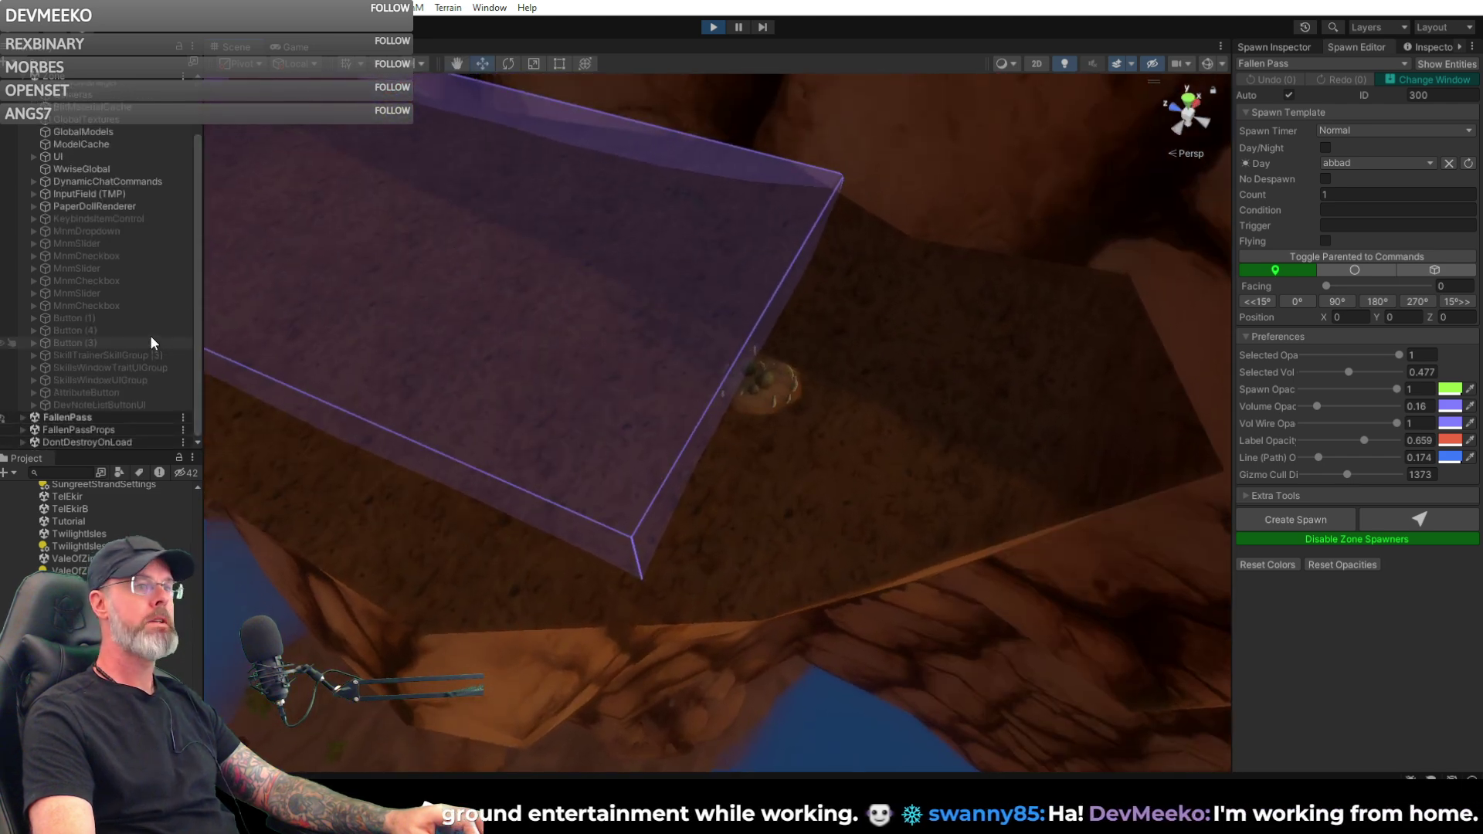
click(22, 418)
scroll(89, 399, down, 5)
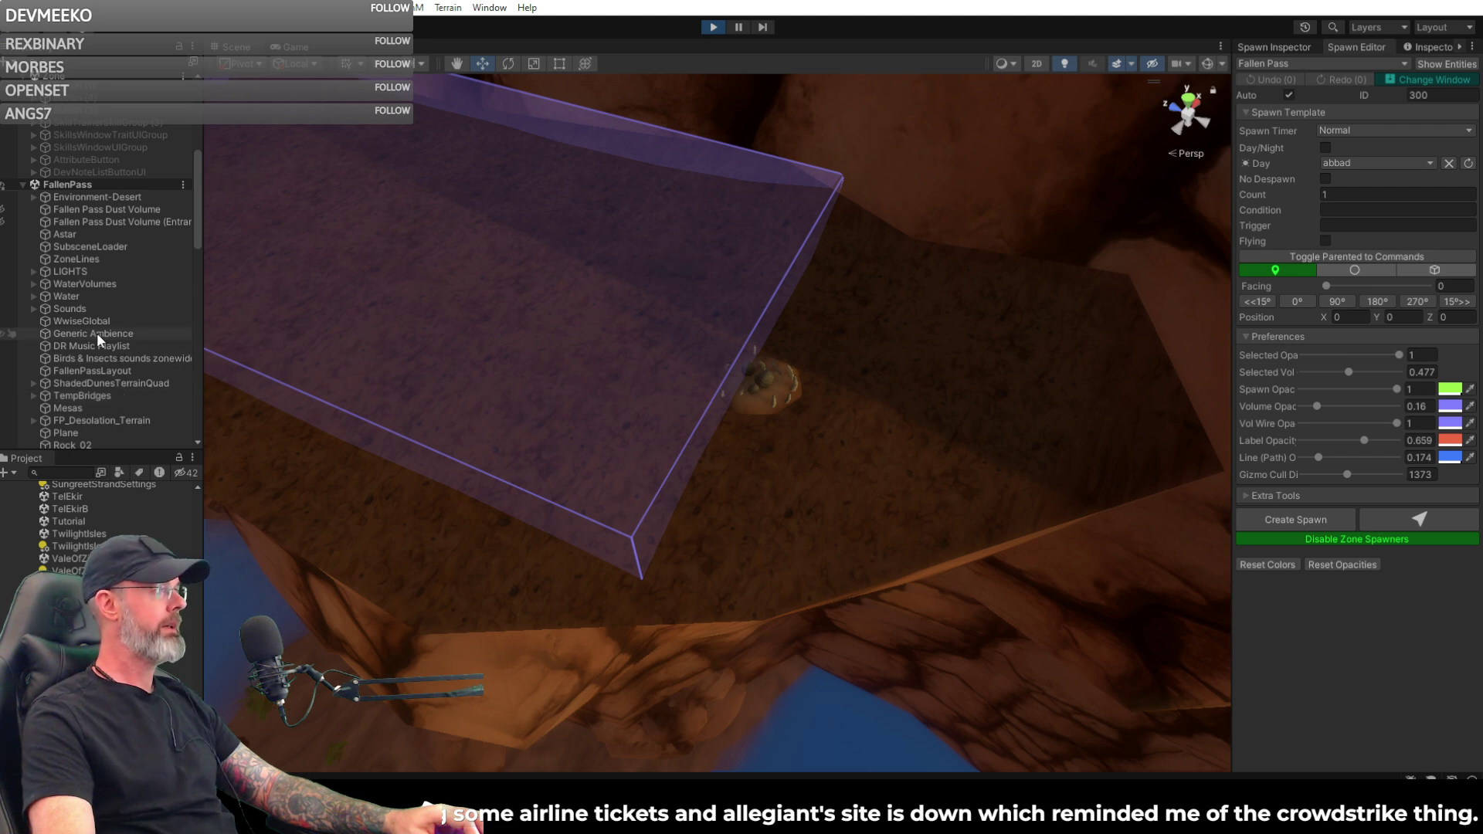
scroll(96, 334, down, 10)
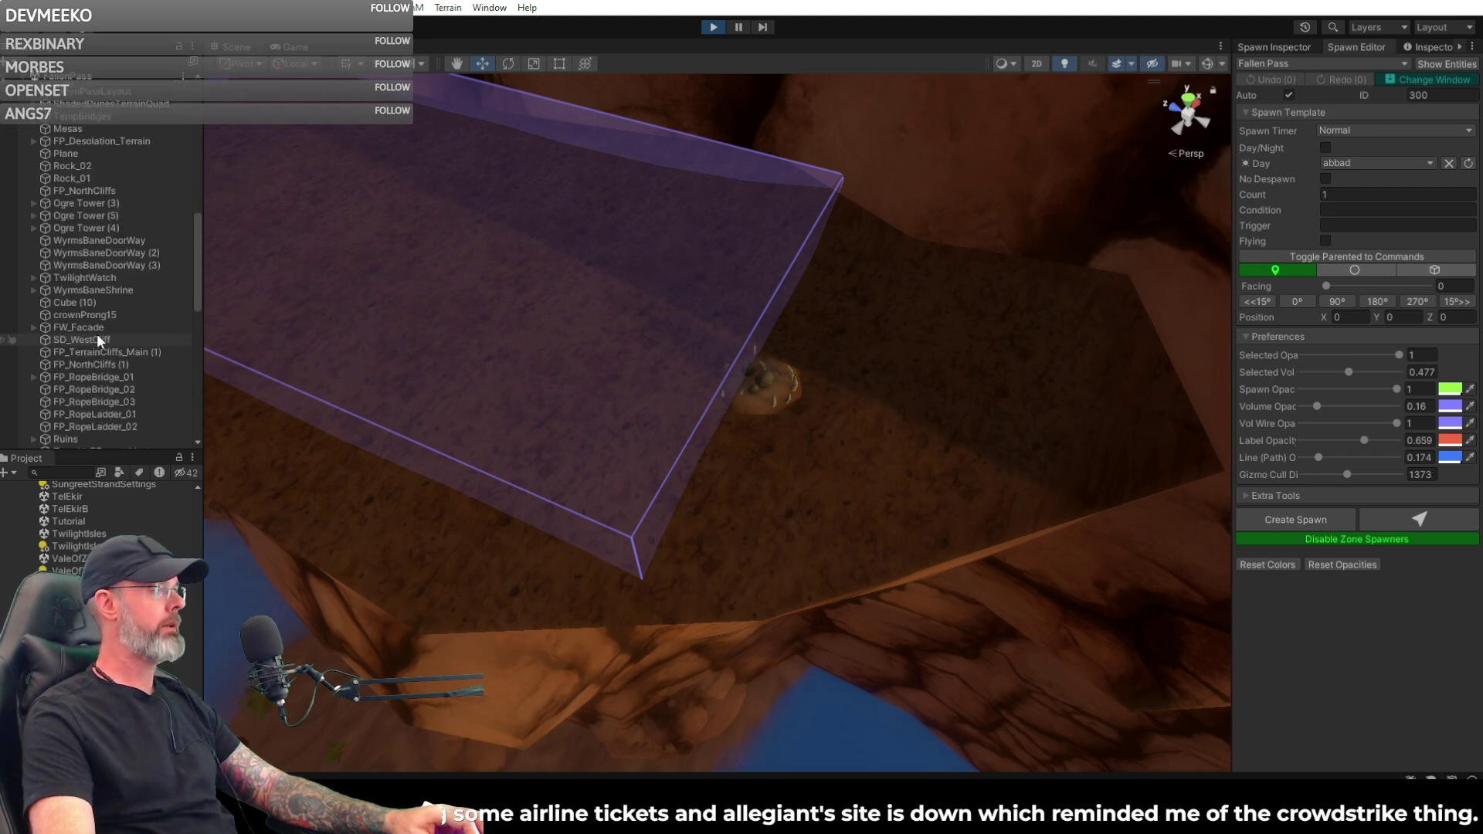
scroll(96, 334, down, 15)
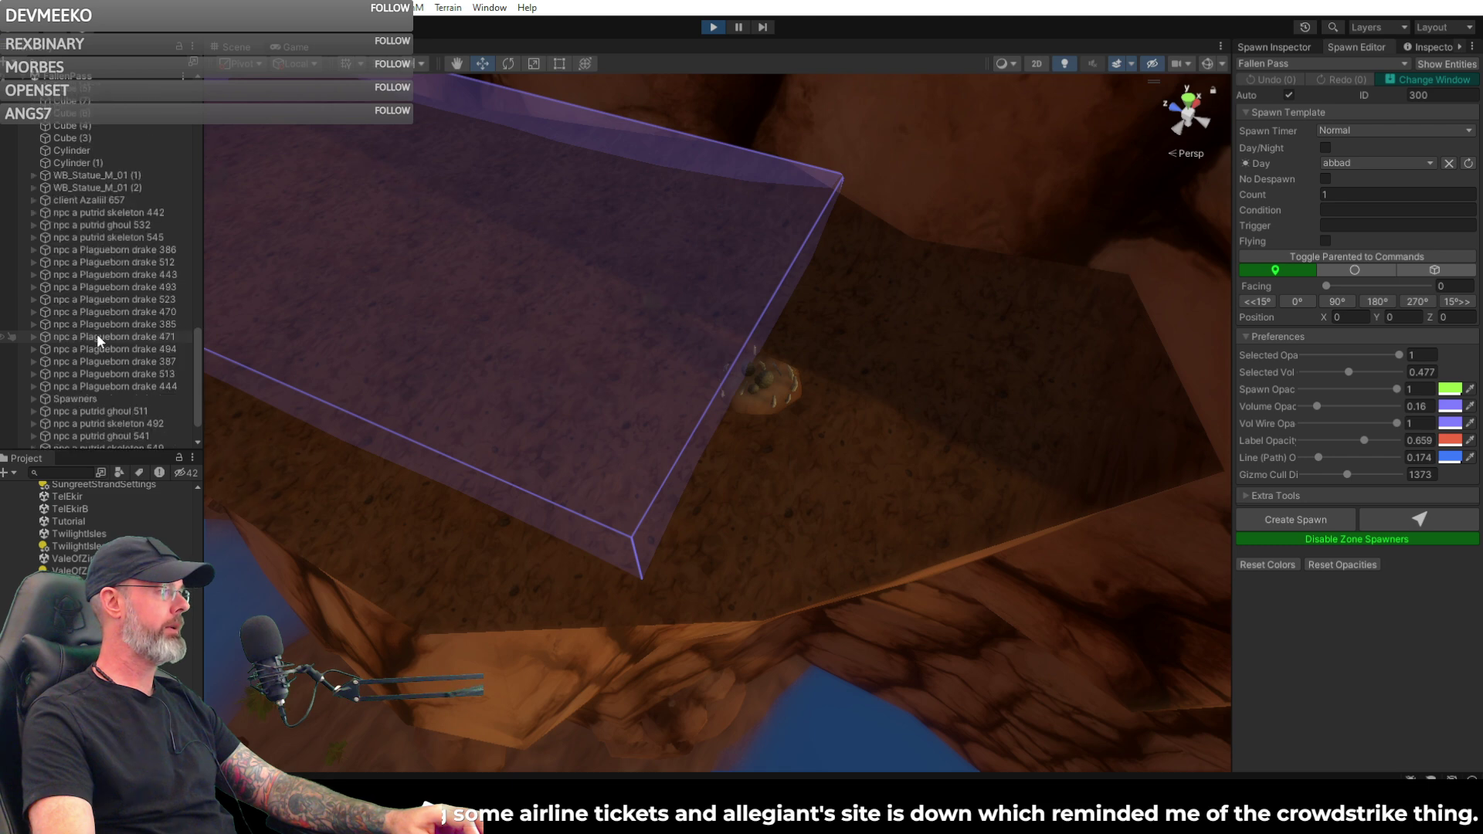
click(34, 354)
- Examine the numbered spawner entries under Spawners, from the fp_pyrmos_mercs entries through the undead drakes to 300 abbad
scroll(111, 353, down, 10)
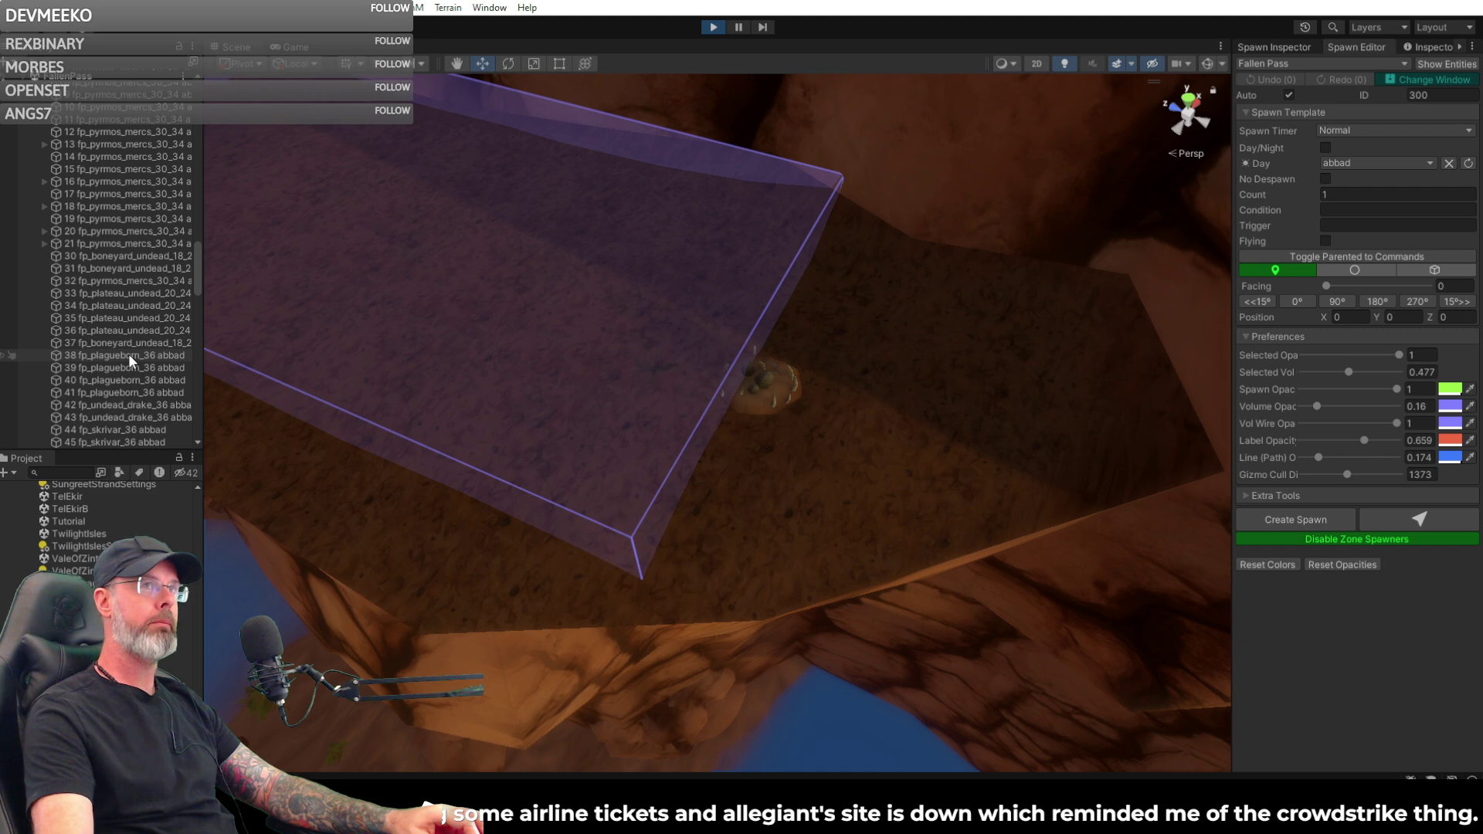
scroll(128, 366, down, 5)
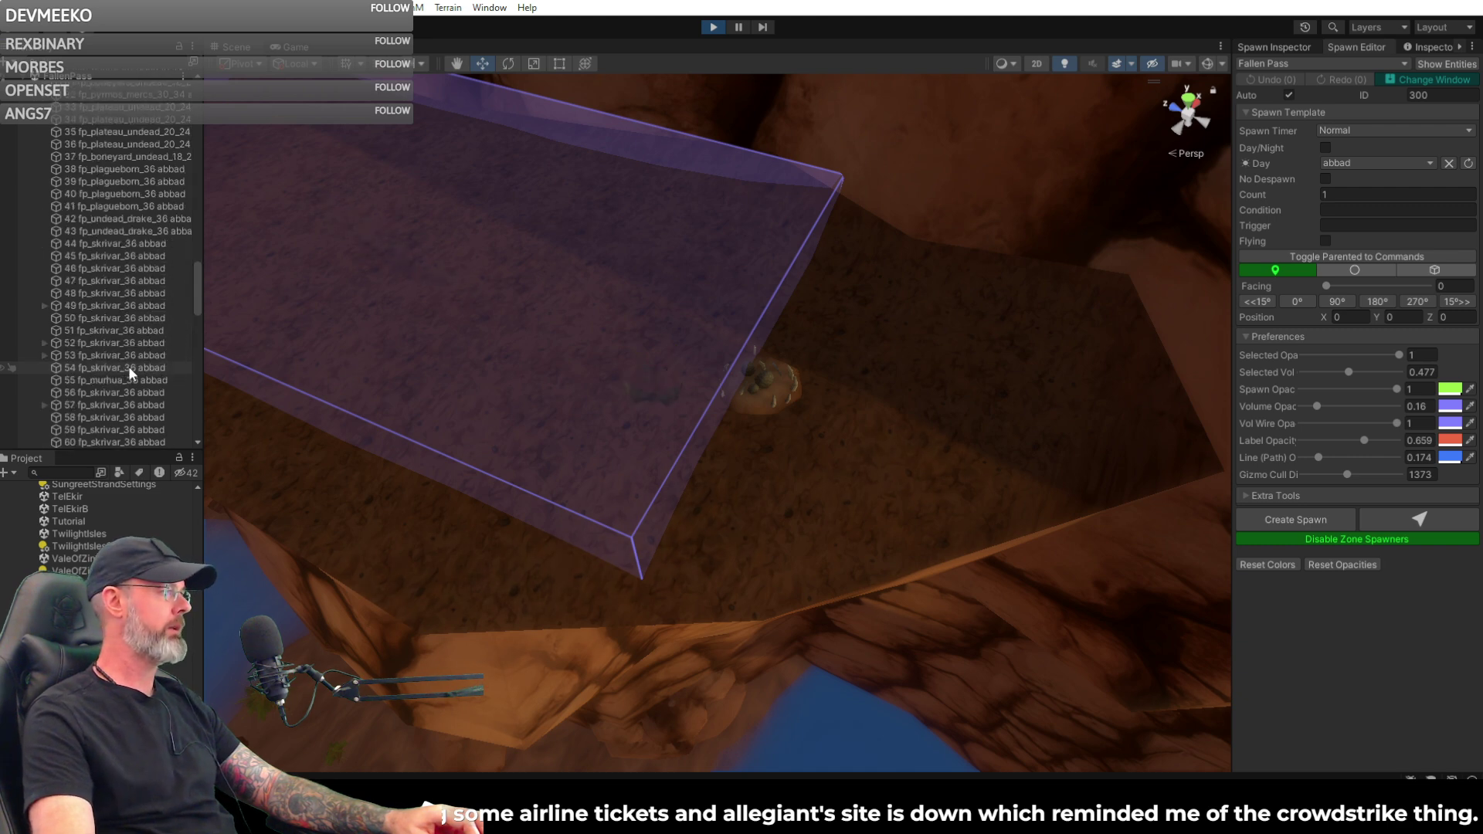
scroll(129, 366, down, 12)
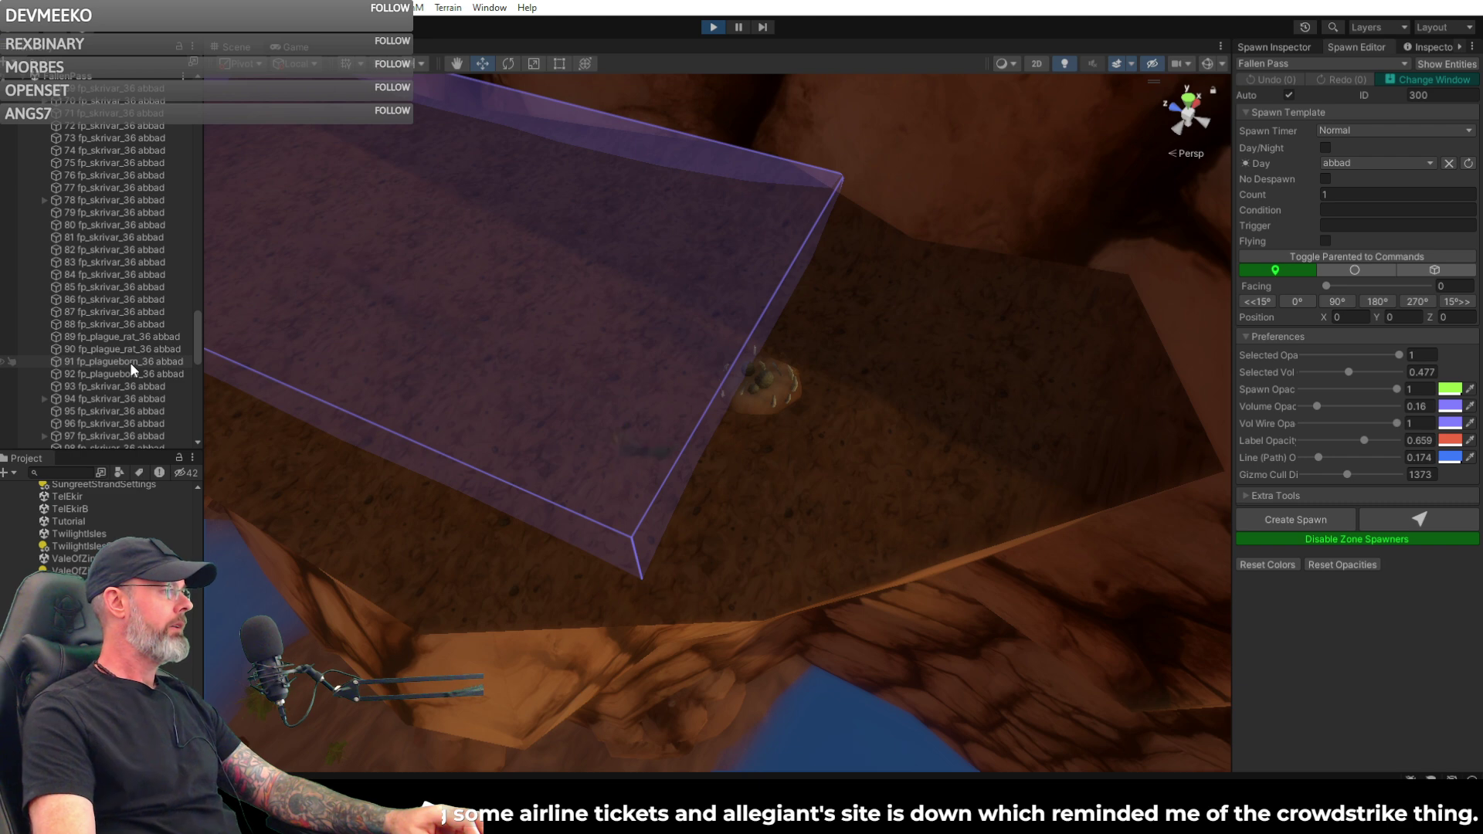
scroll(130, 363, down, 5)
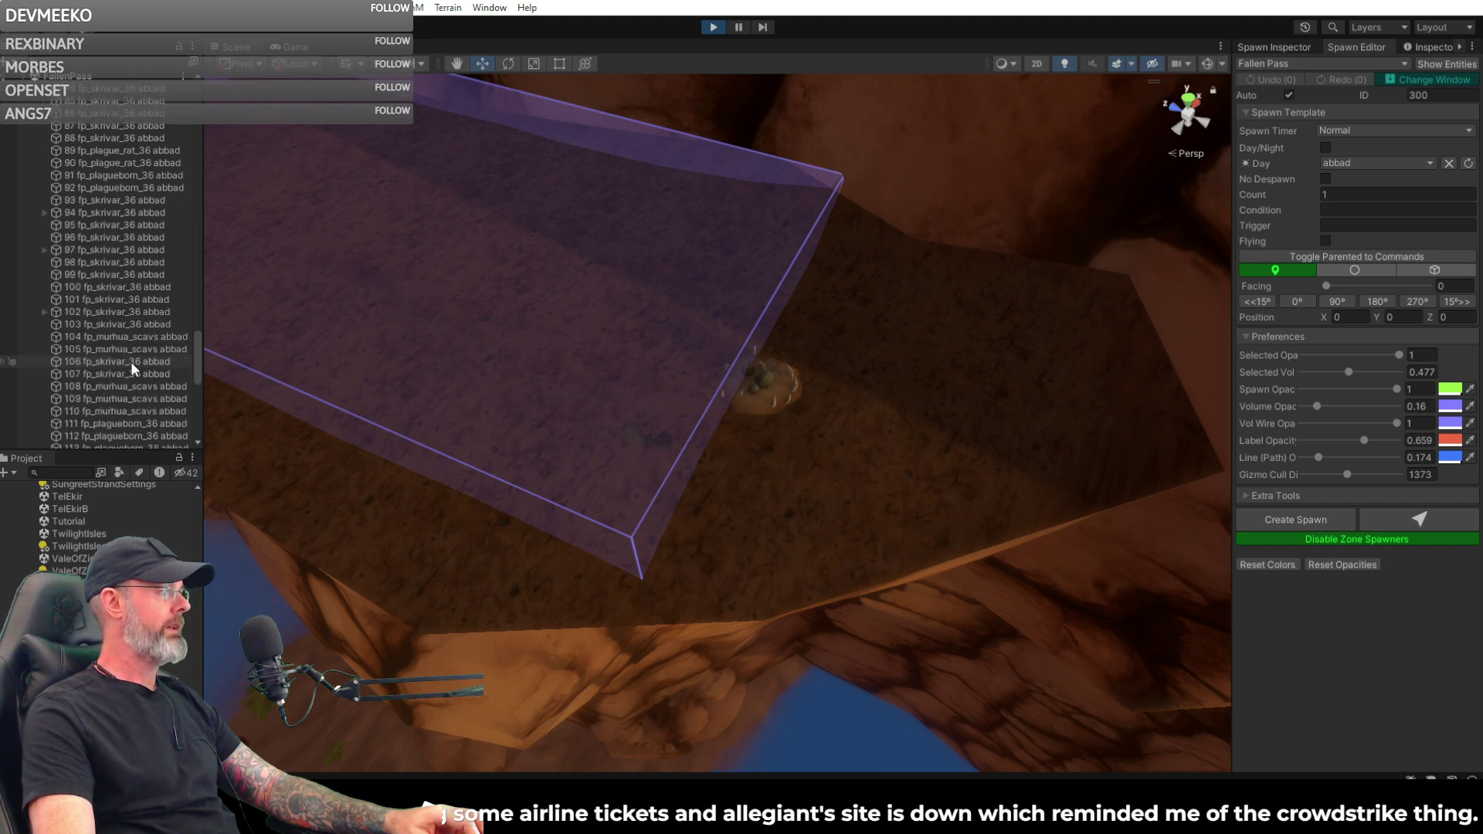
scroll(131, 362, down, 3)
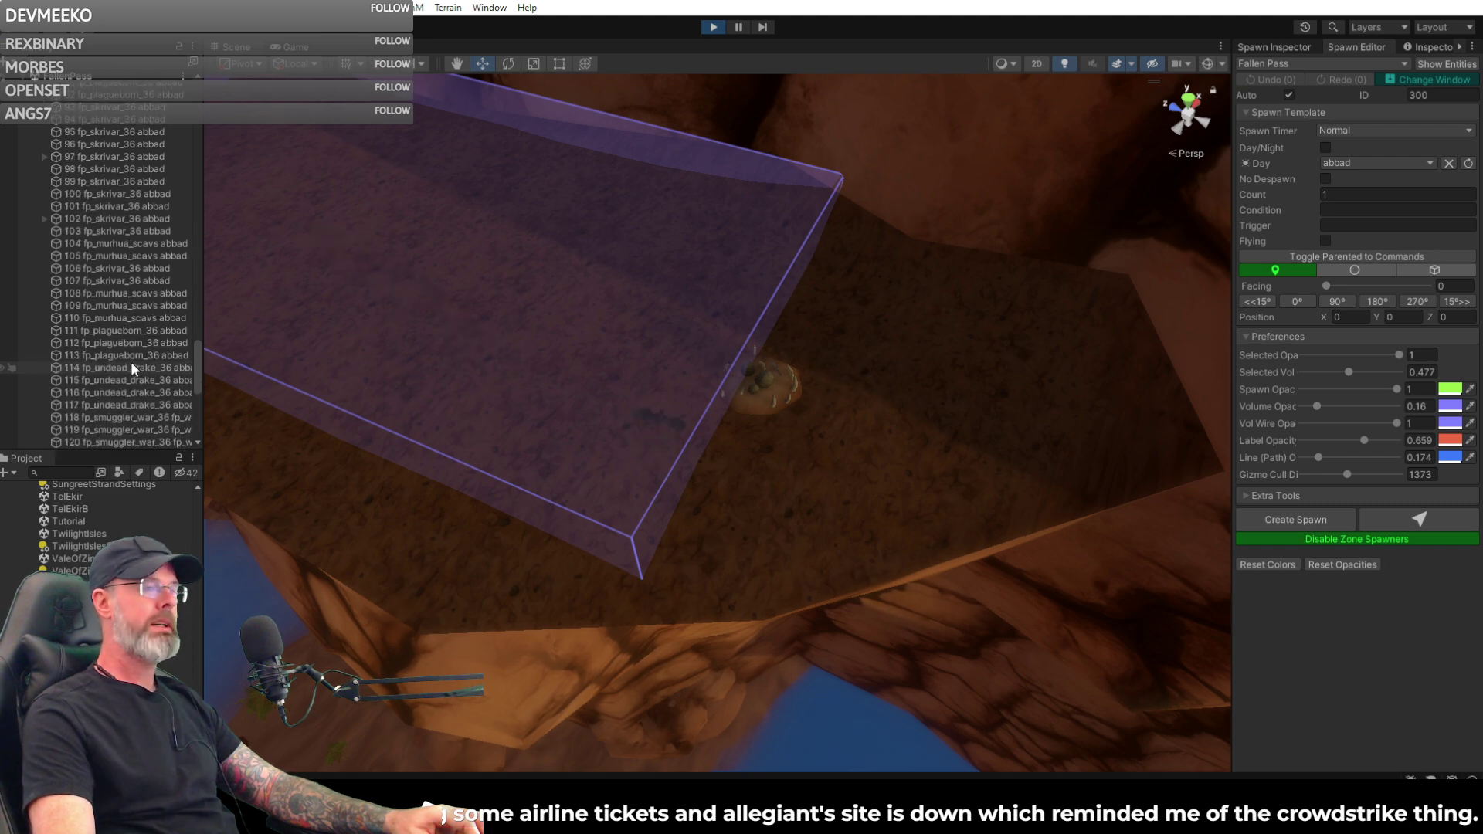
scroll(131, 360, down, 4)
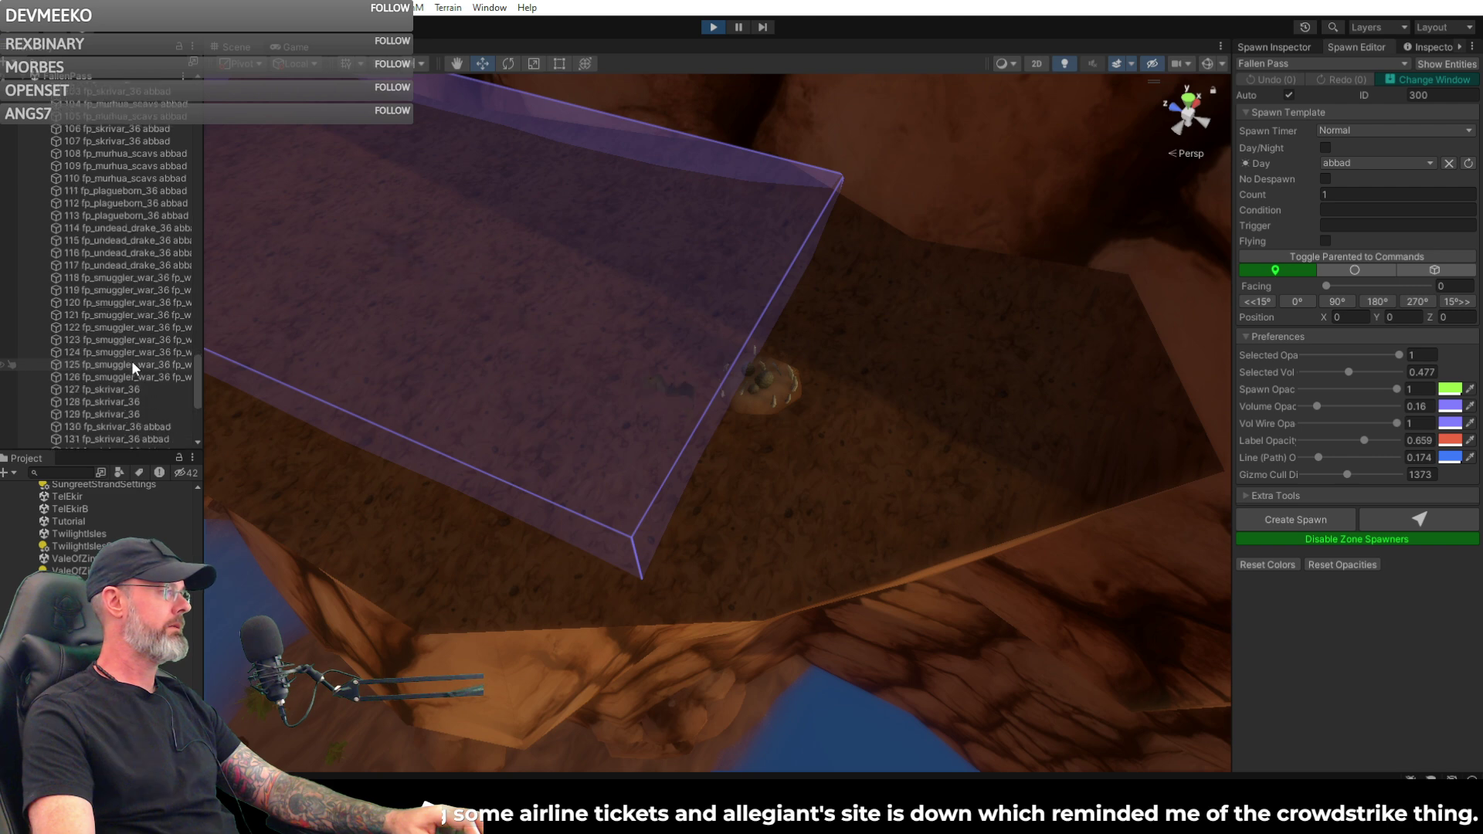
scroll(132, 361, down, 1)
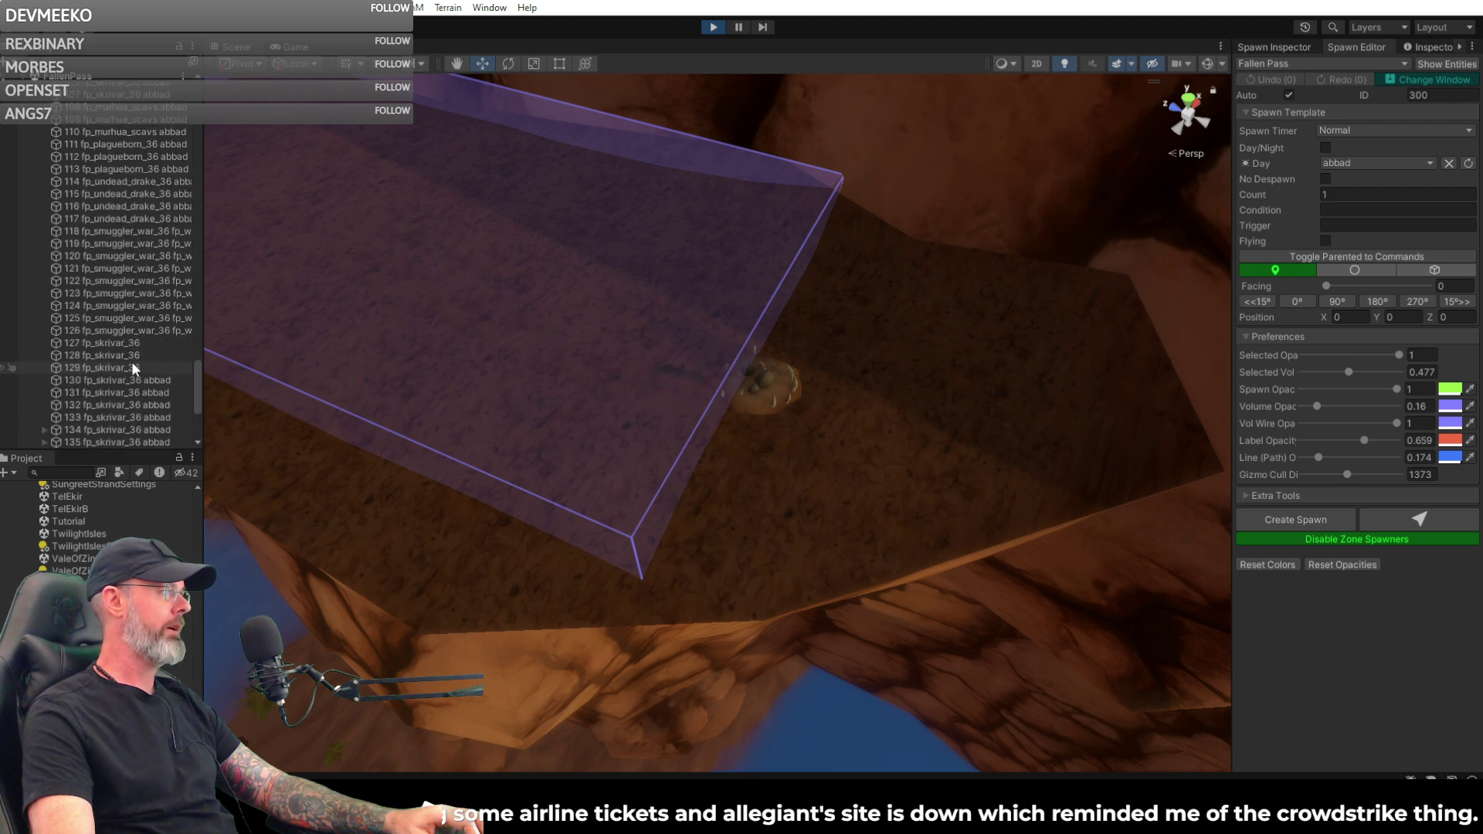
scroll(131, 361, down, 4)
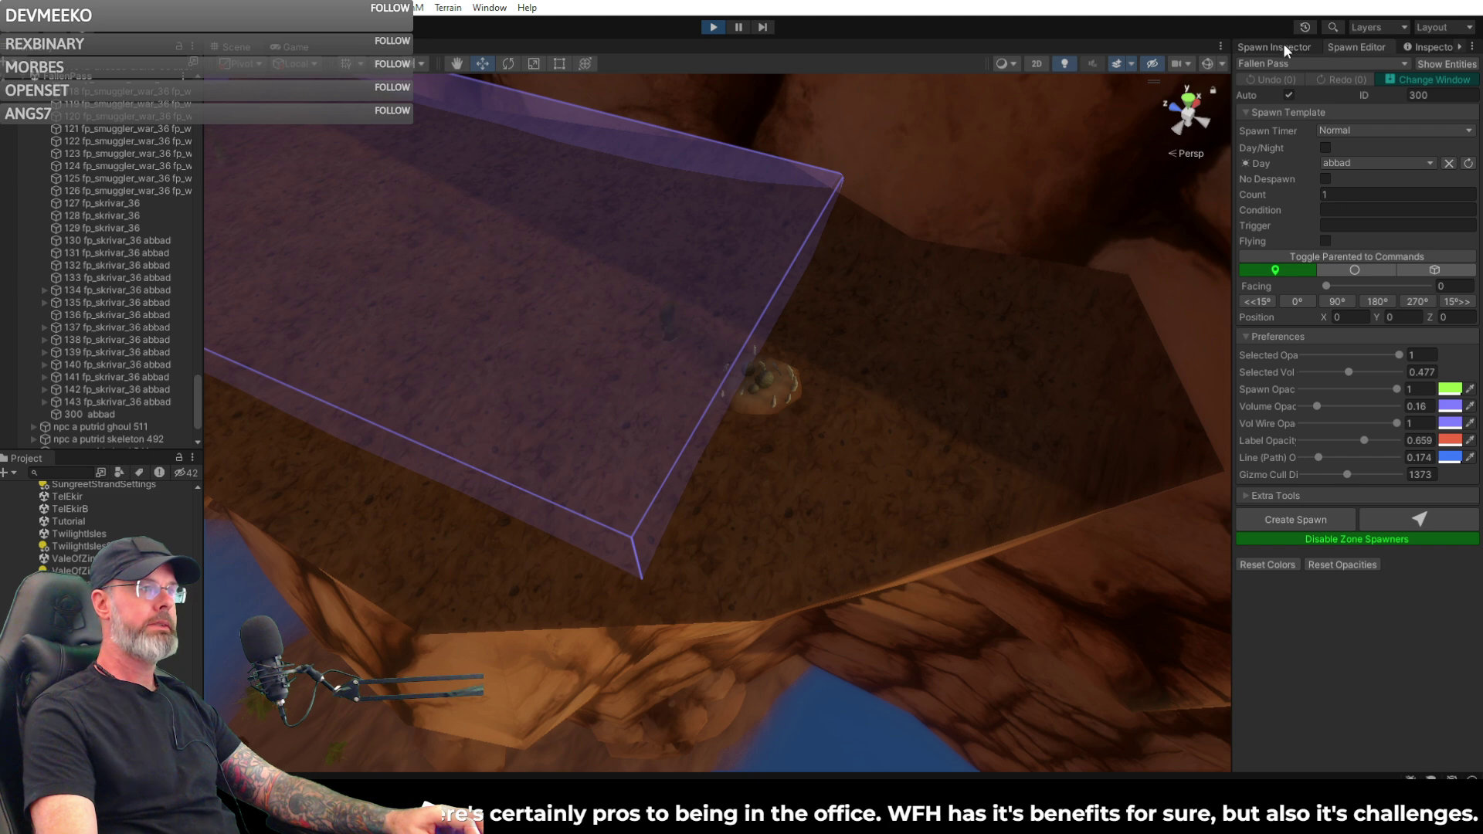
- Set the spawn template's ID to 200 and its Day spawn to fp_undead_drake_36
click(1430, 94)
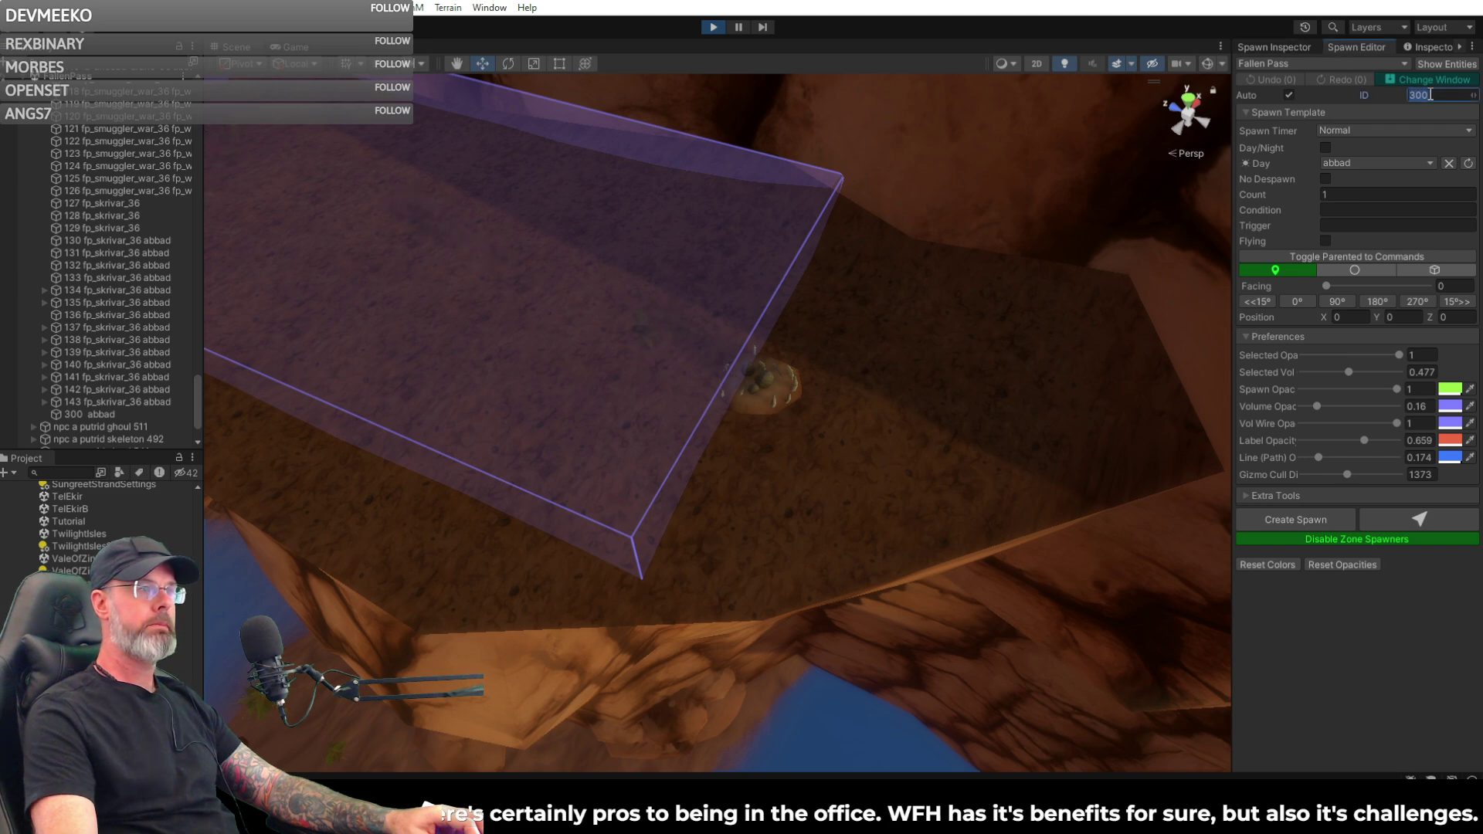
text(200)
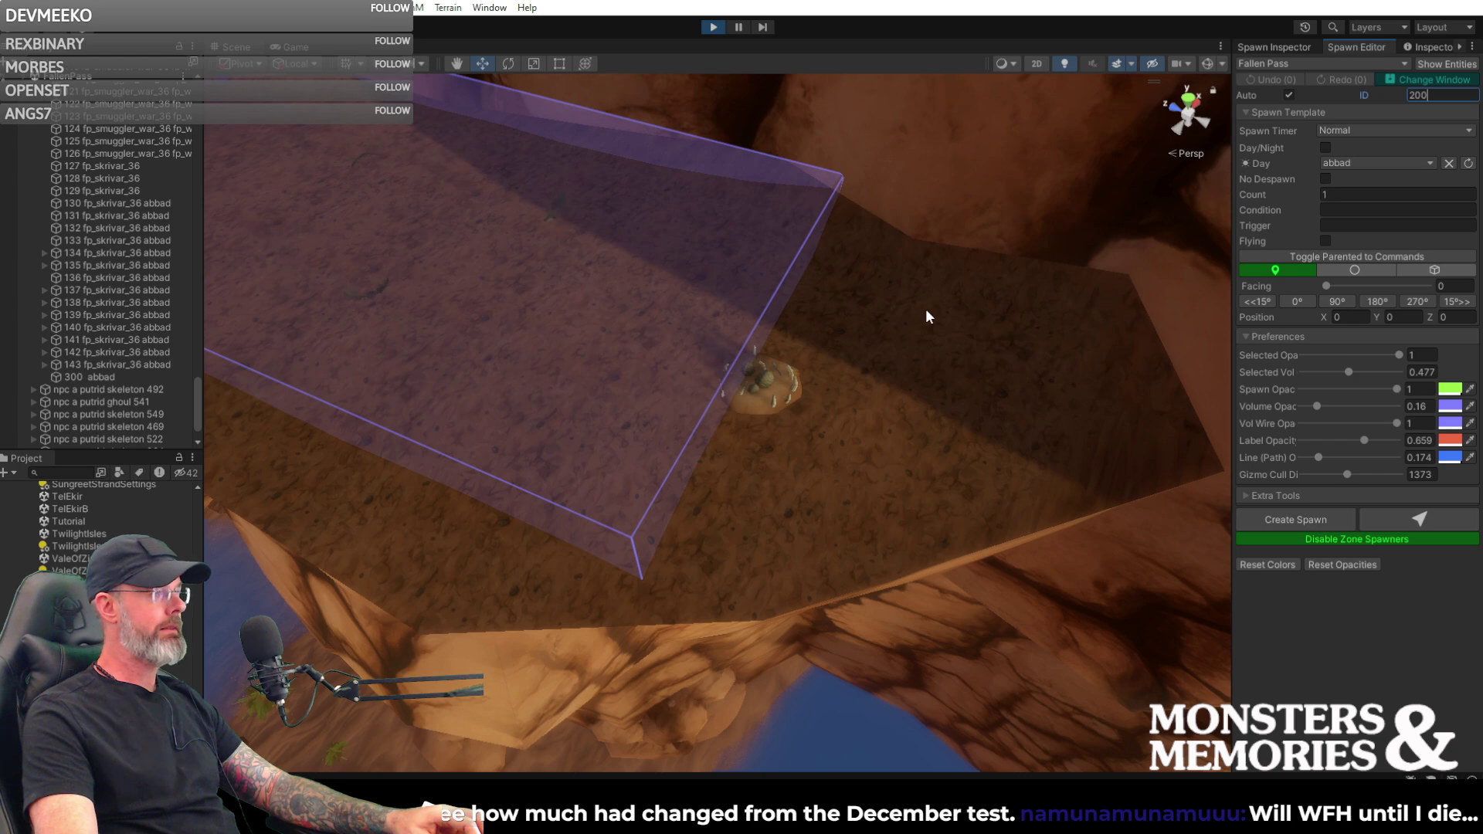
right_drag(943, 297, 852, 225)
right_drag(862, 203, 933, 277)
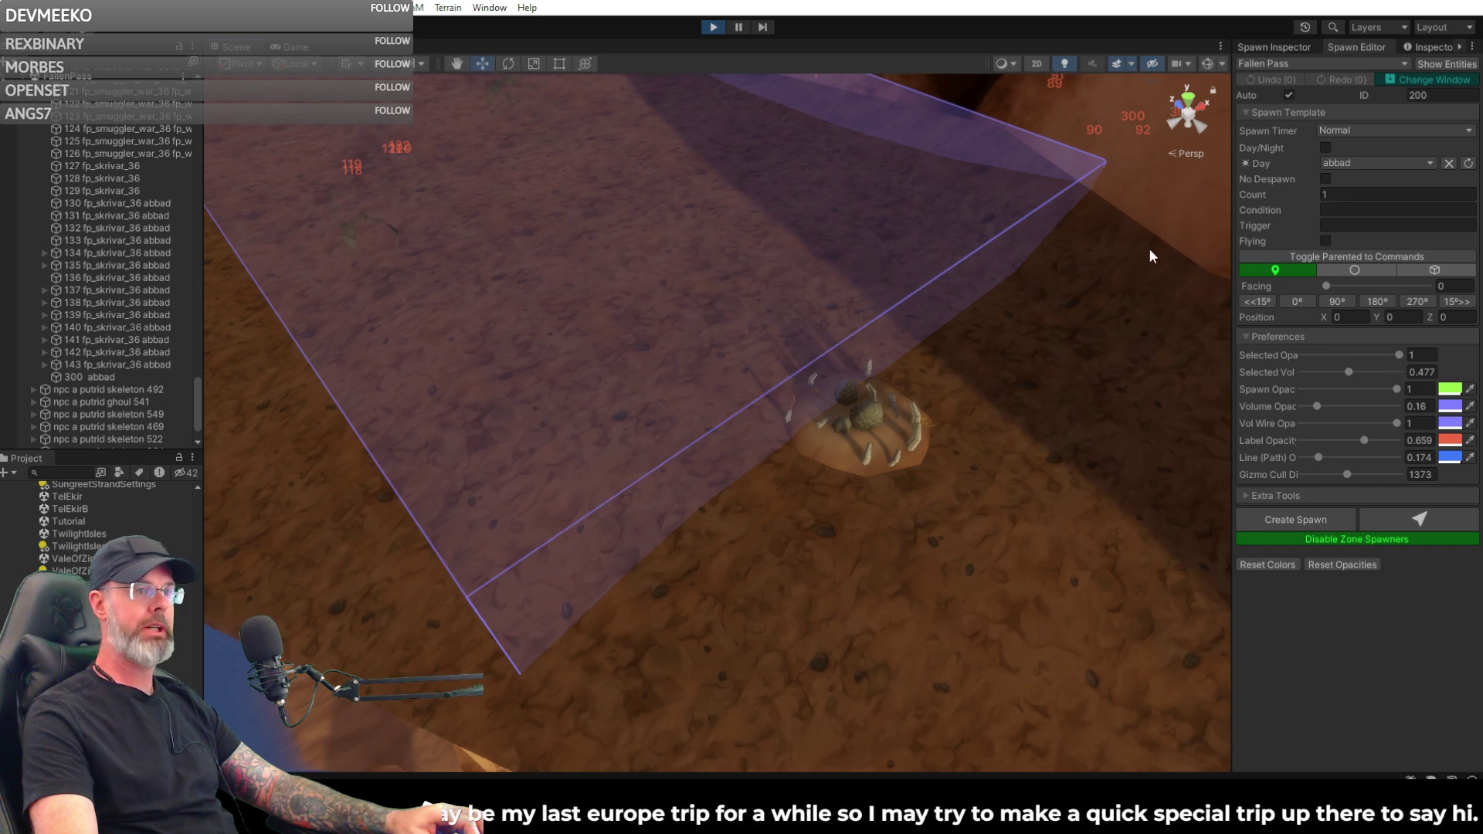
click(1384, 160)
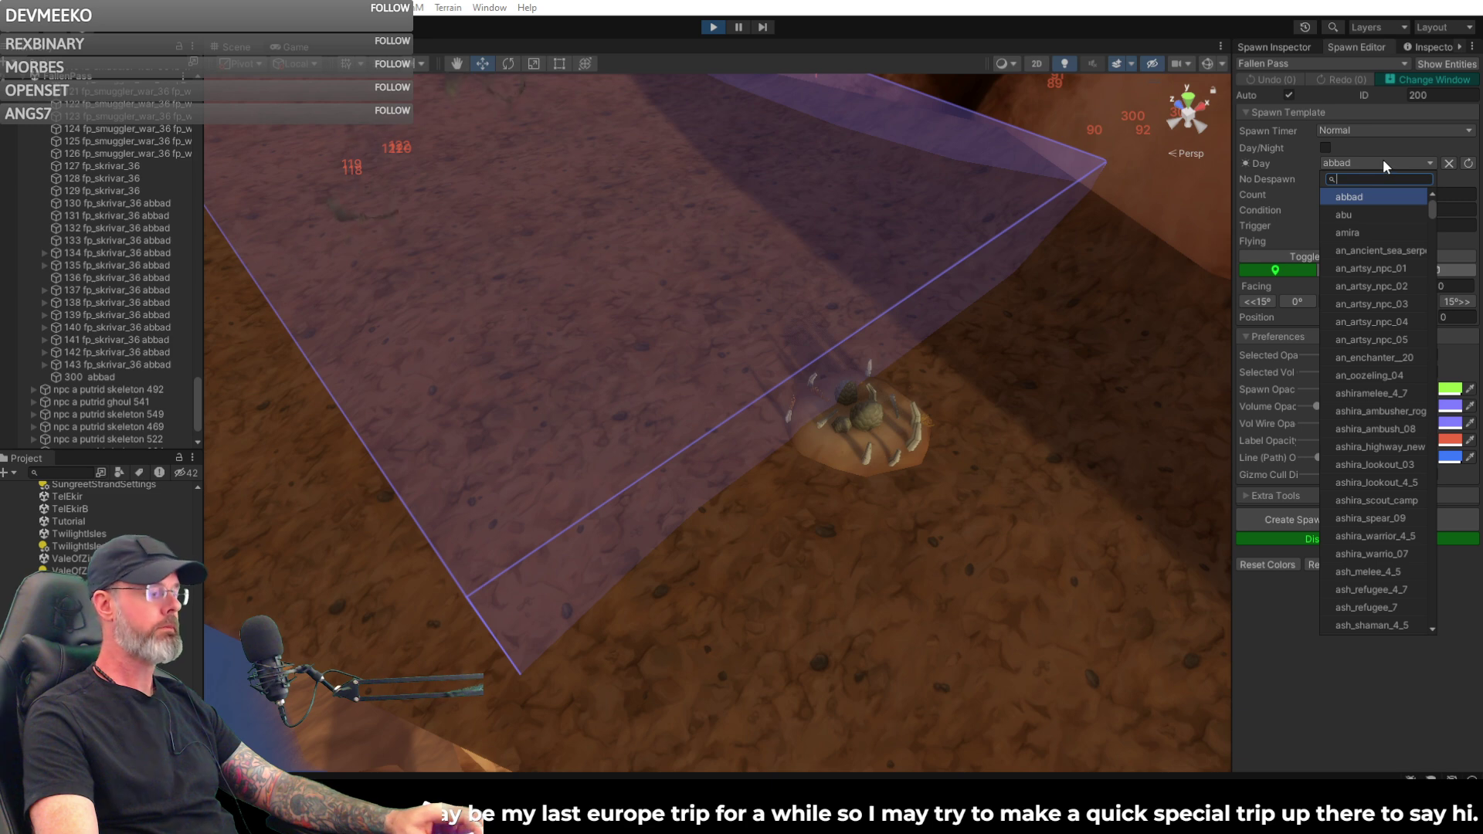
text(fp)
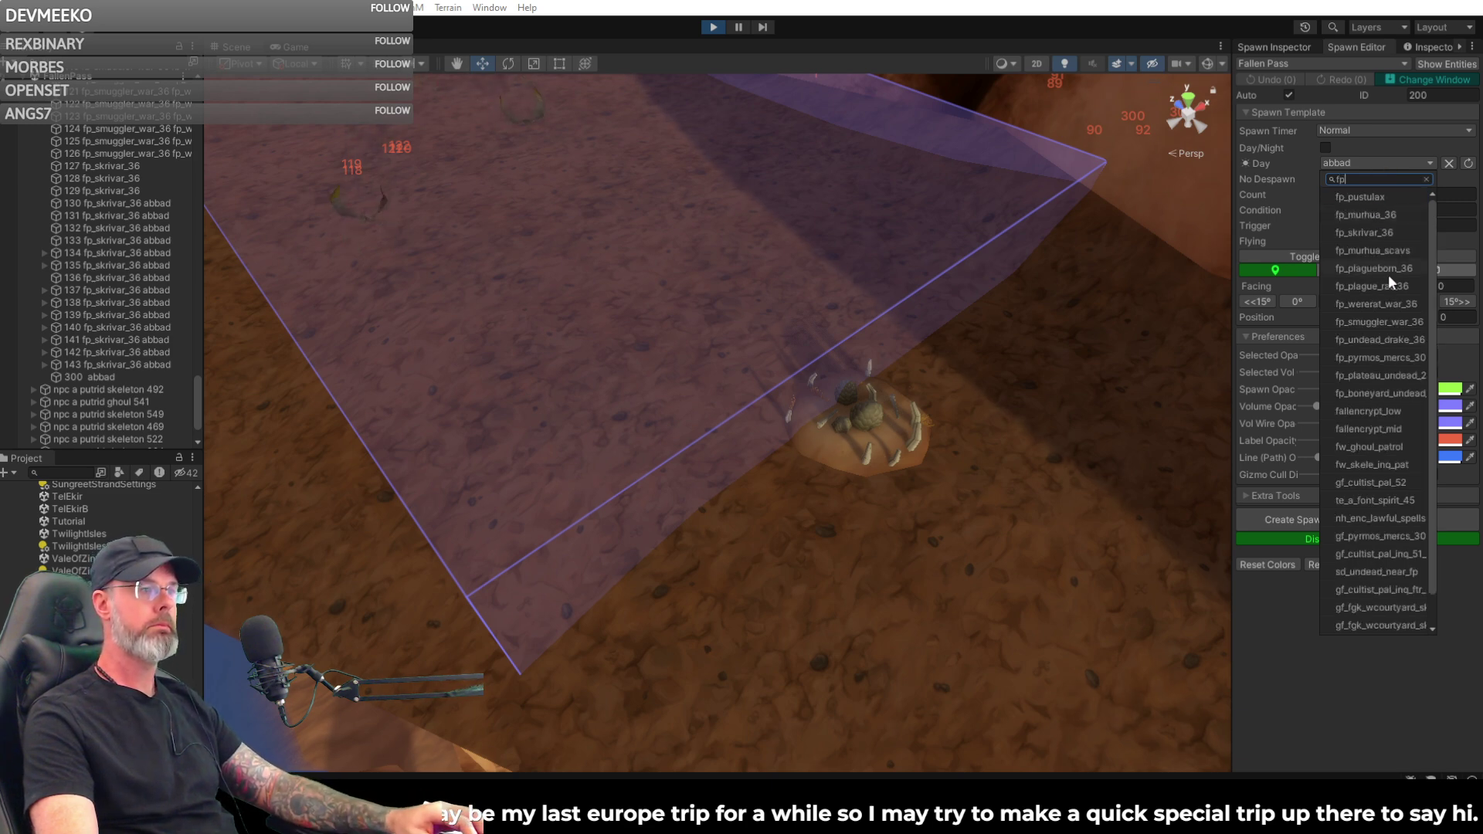
click(1388, 340)
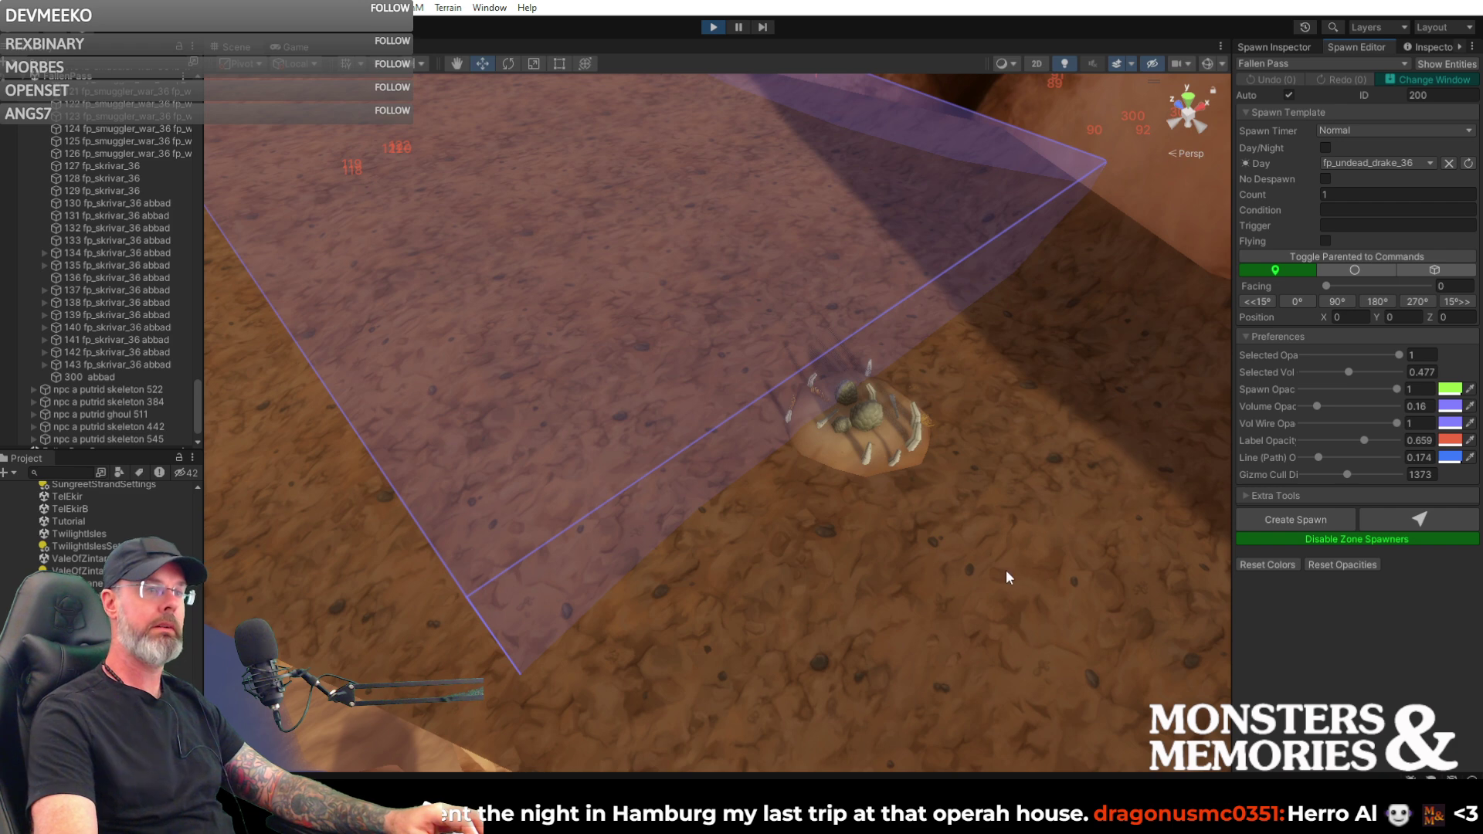
mouse_move(1009, 564)
right_down()
mouse_move(981, 492)
mouse_move(966, 513)
mouse_move(869, 516)
mouse_move(994, 564)
right_up()
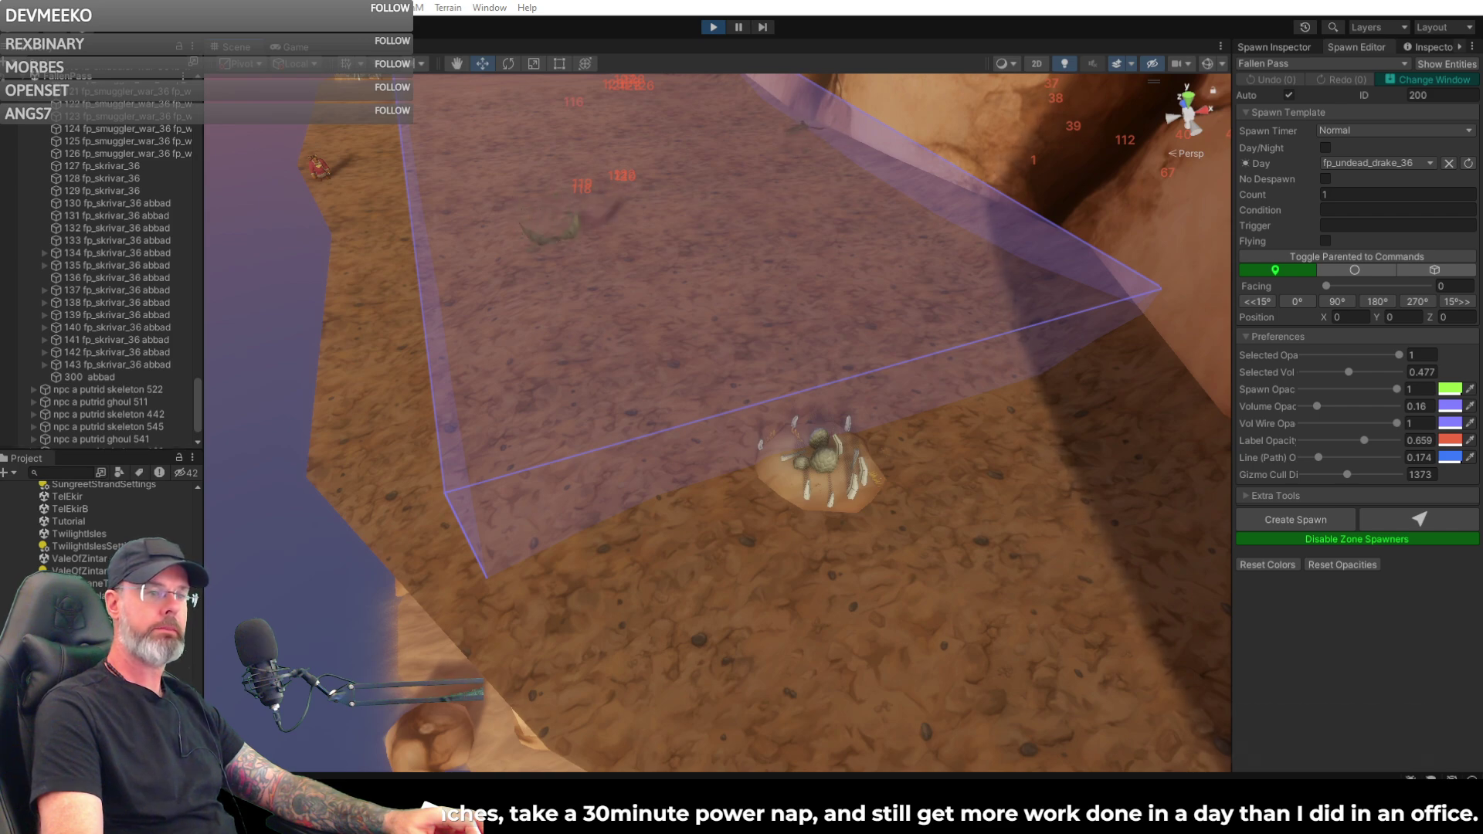
- Switch to the browser to browse the DuckDuckGo image results for westin hamburg, previewing room photos, and return to Unity
drag(1482, 417, 661, 144)
drag(973, 573, 1266, 736)
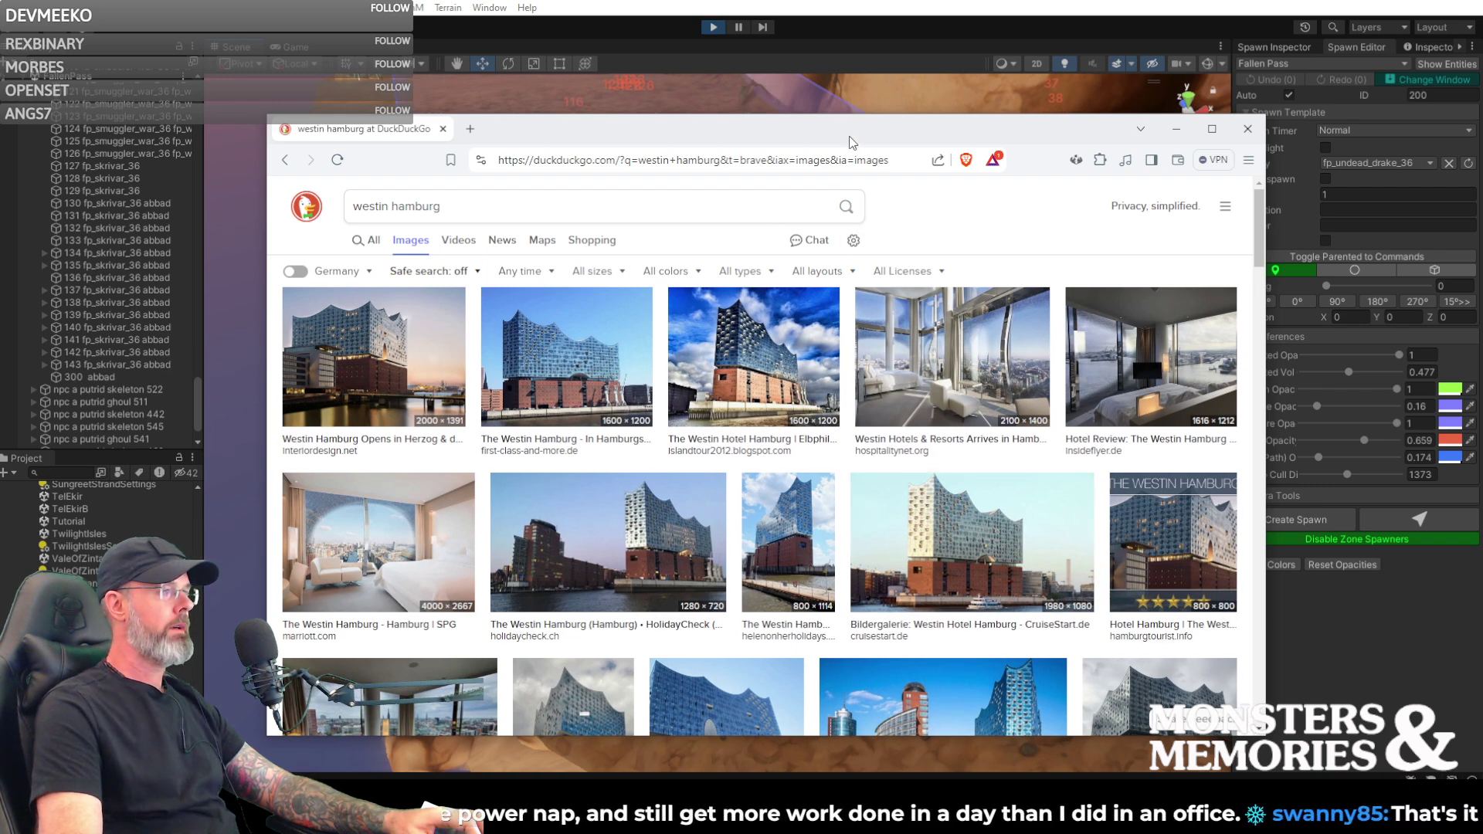
drag(857, 138, 739, 79)
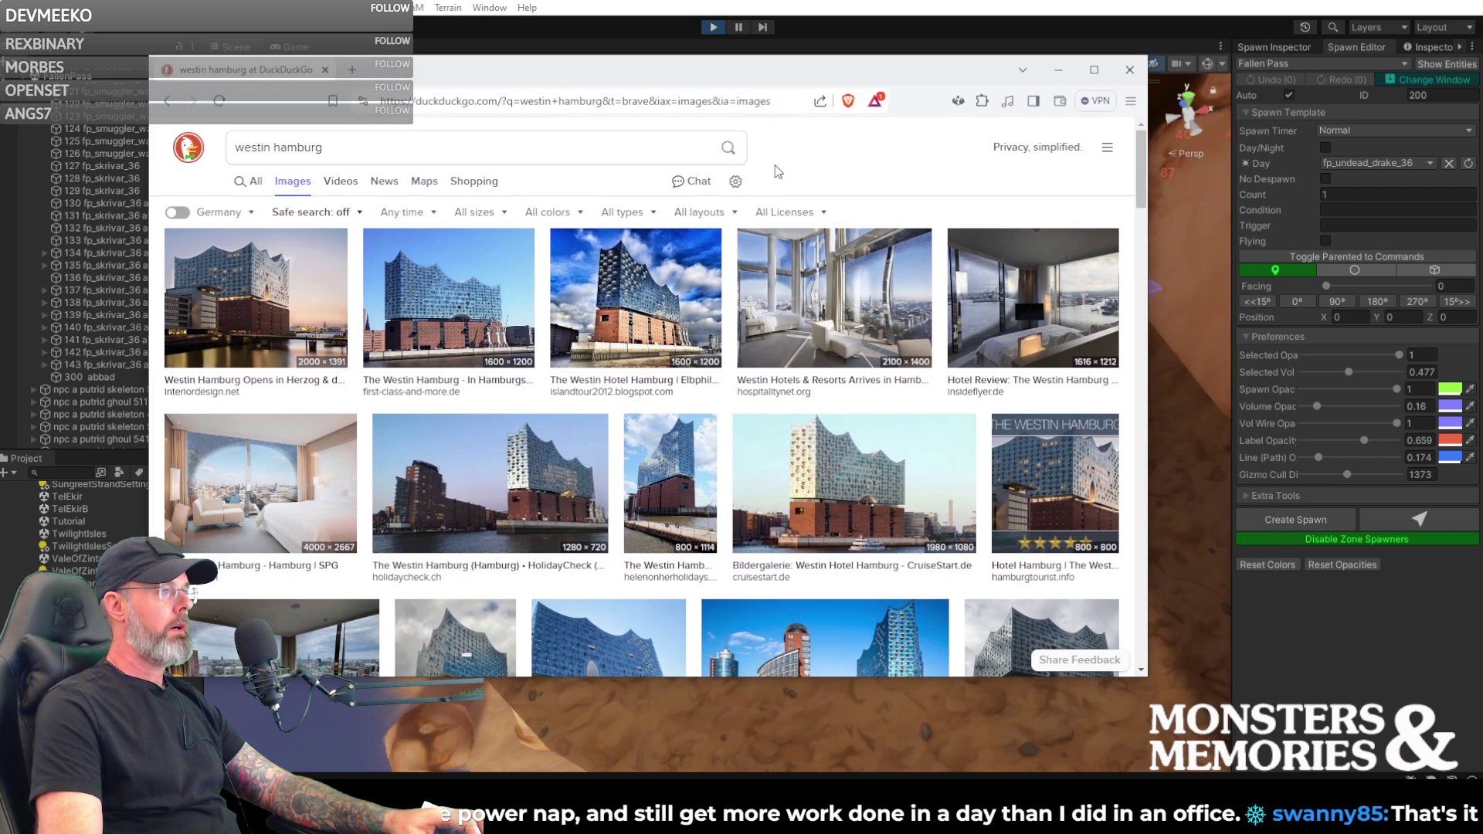
click(820, 310)
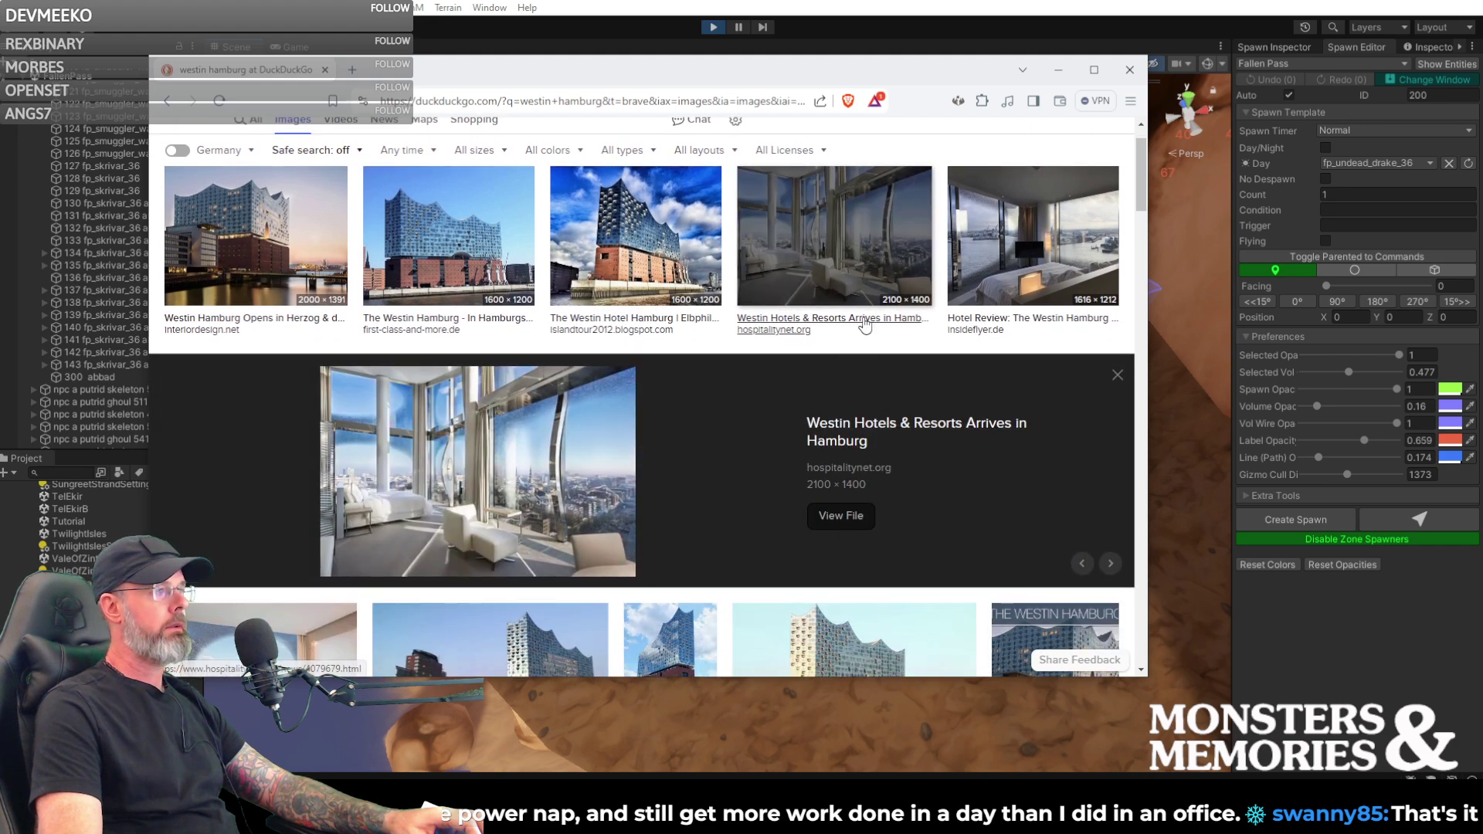
click(1006, 270)
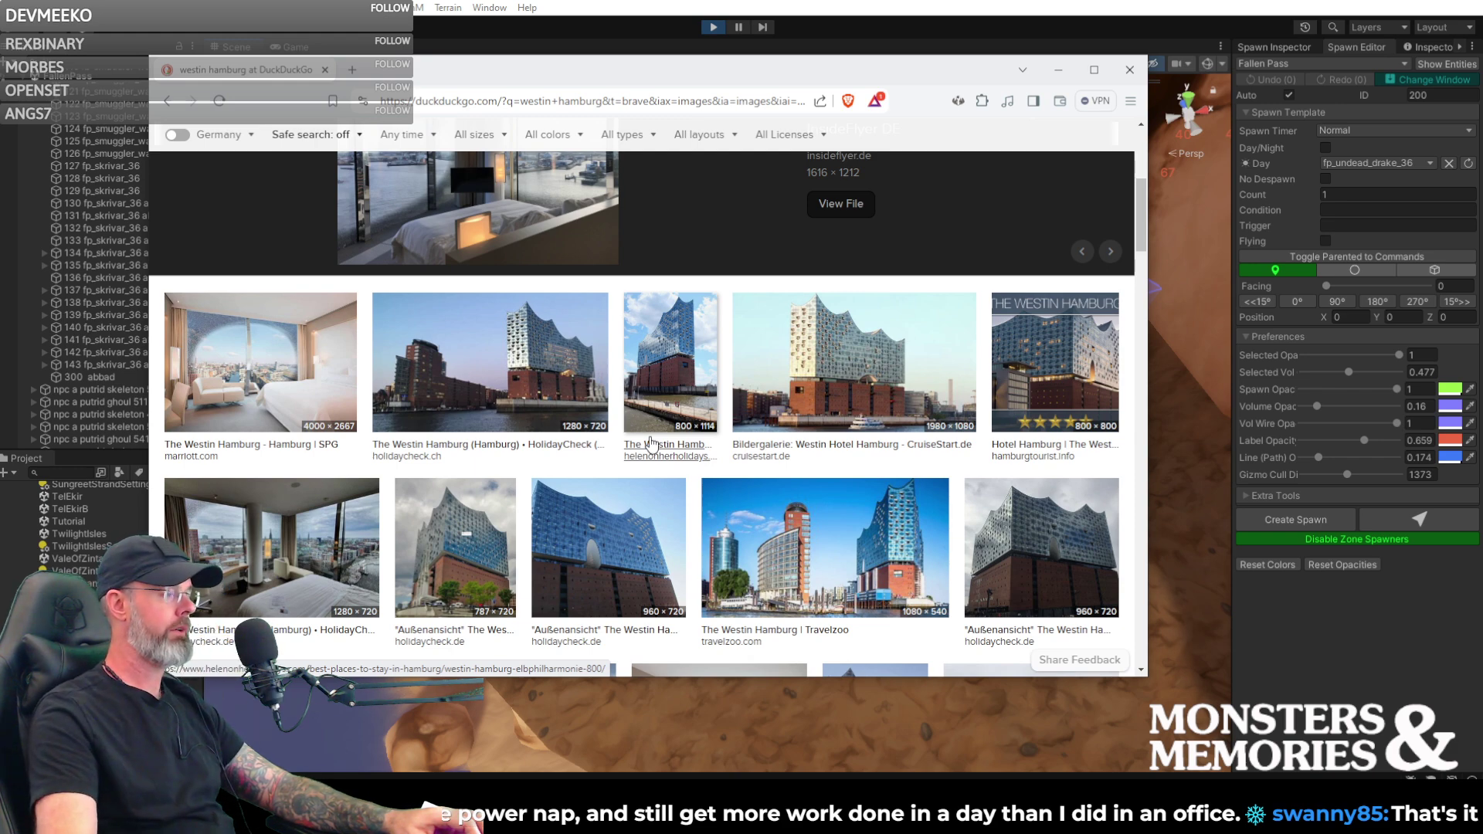
scroll(731, 368, down, 4)
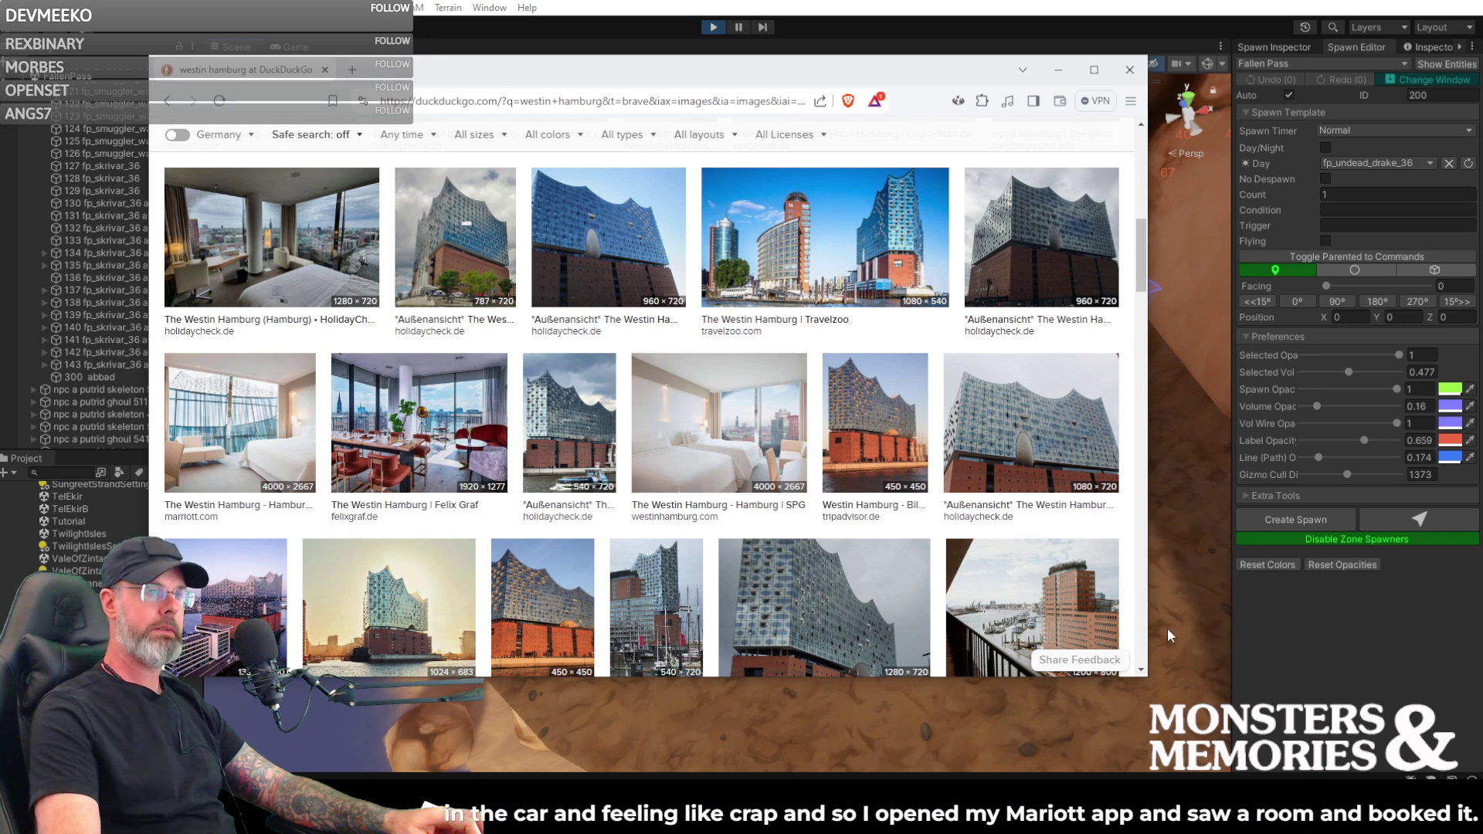
scroll(1025, 513, down, 4)
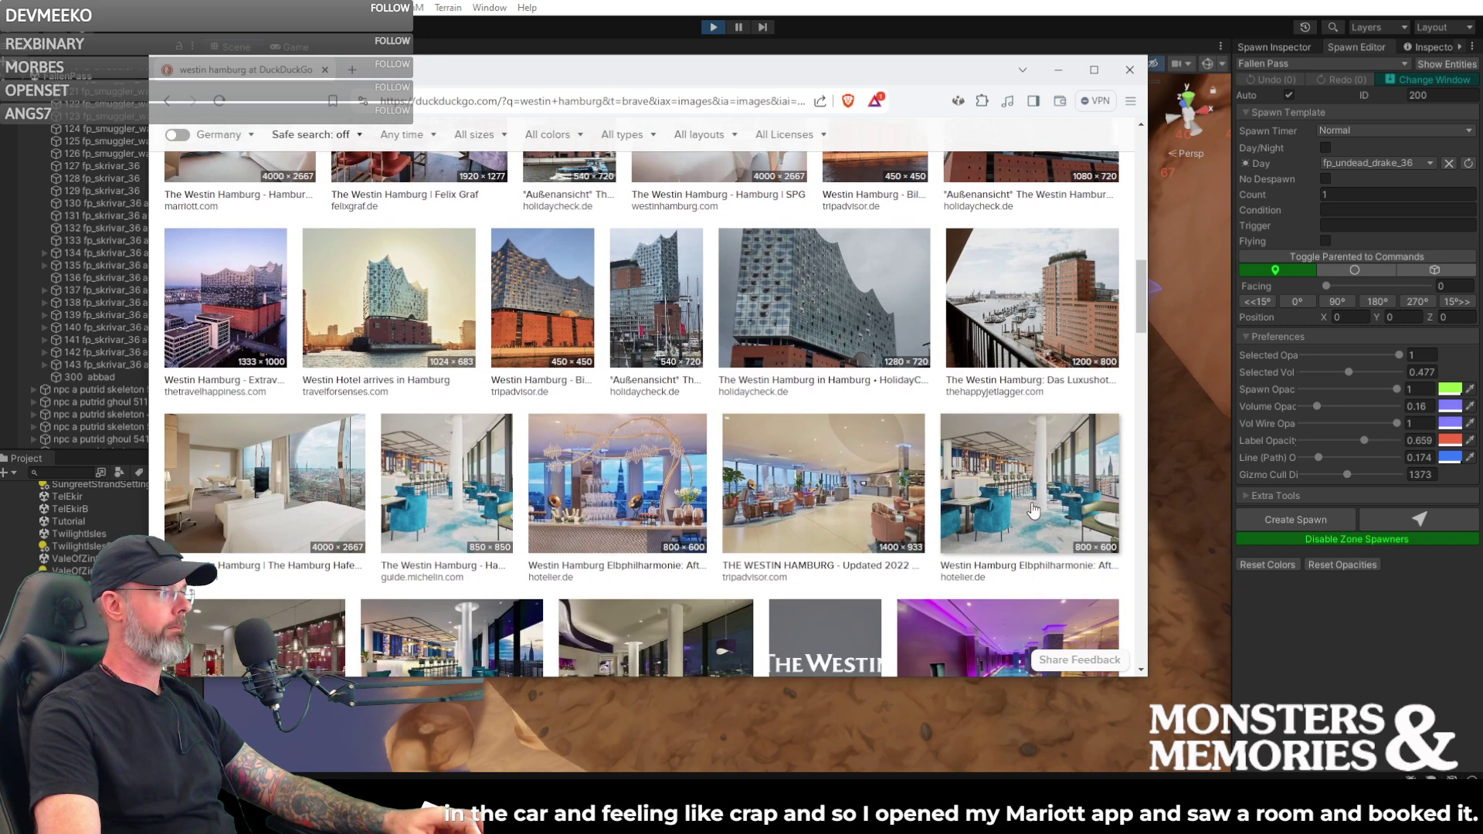
scroll(1033, 510, up, 5)
scroll(1033, 509, up, 2)
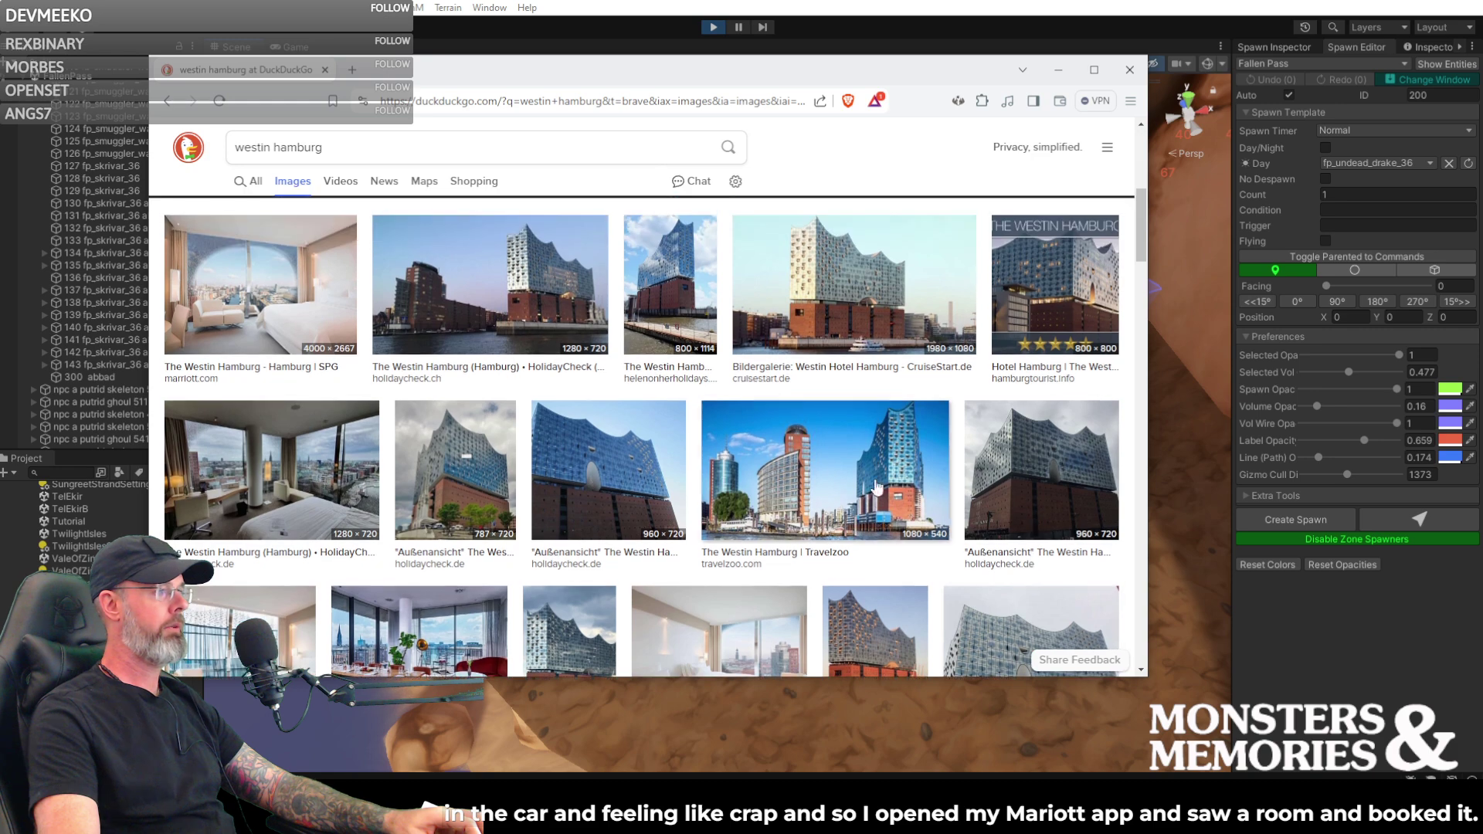
click(776, 492)
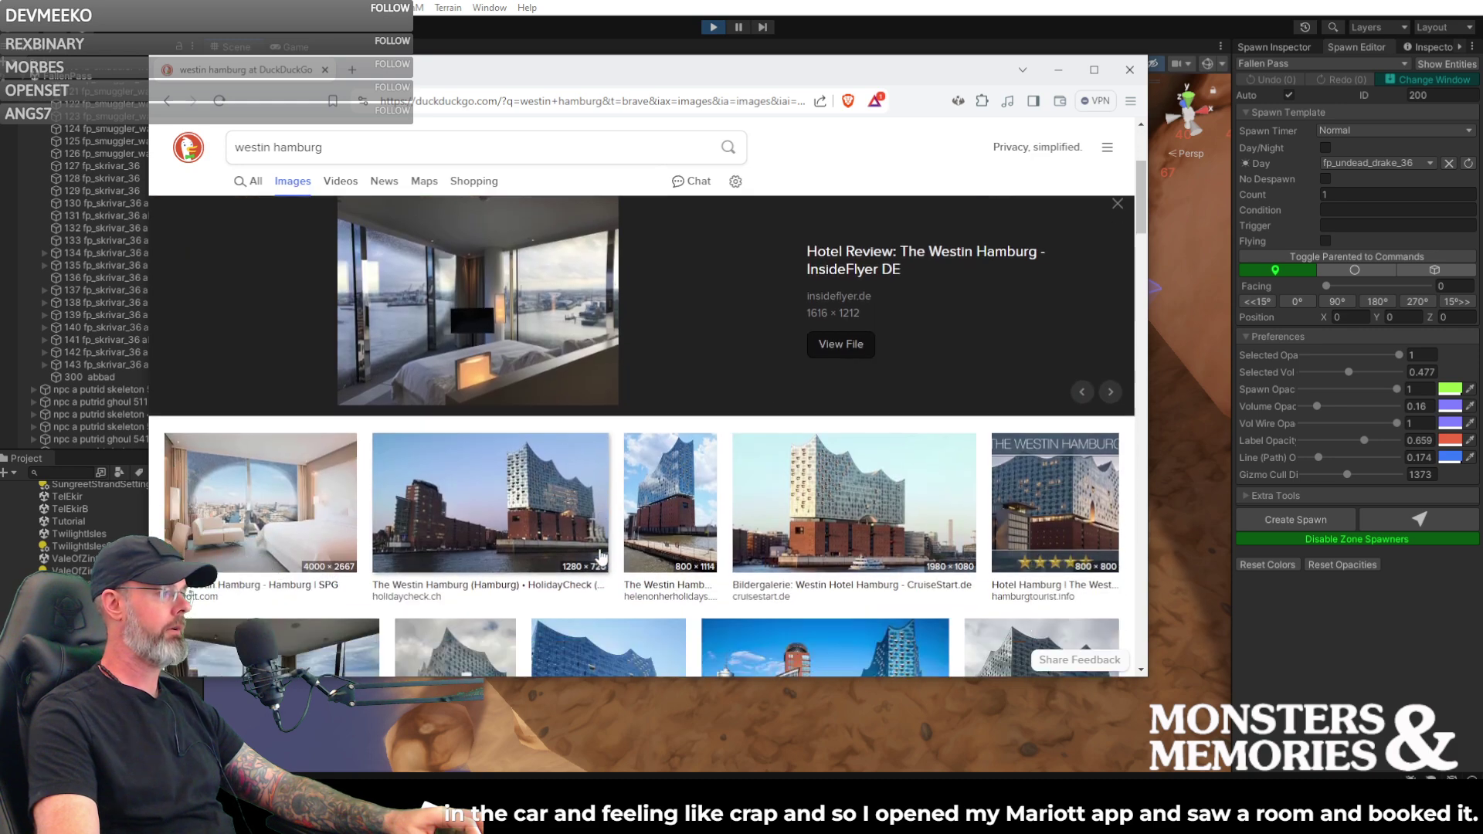
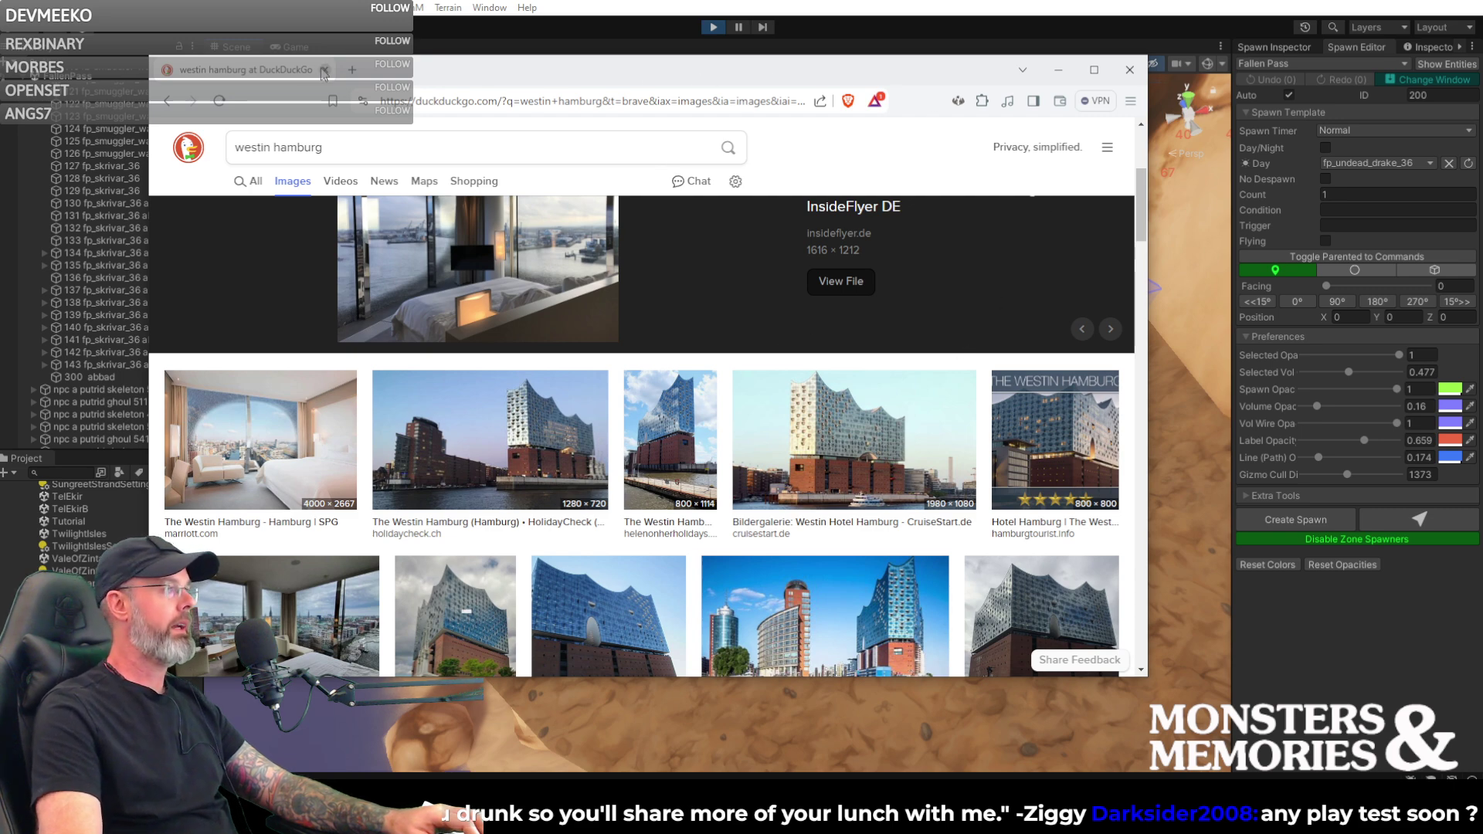
key(alt+Tab)
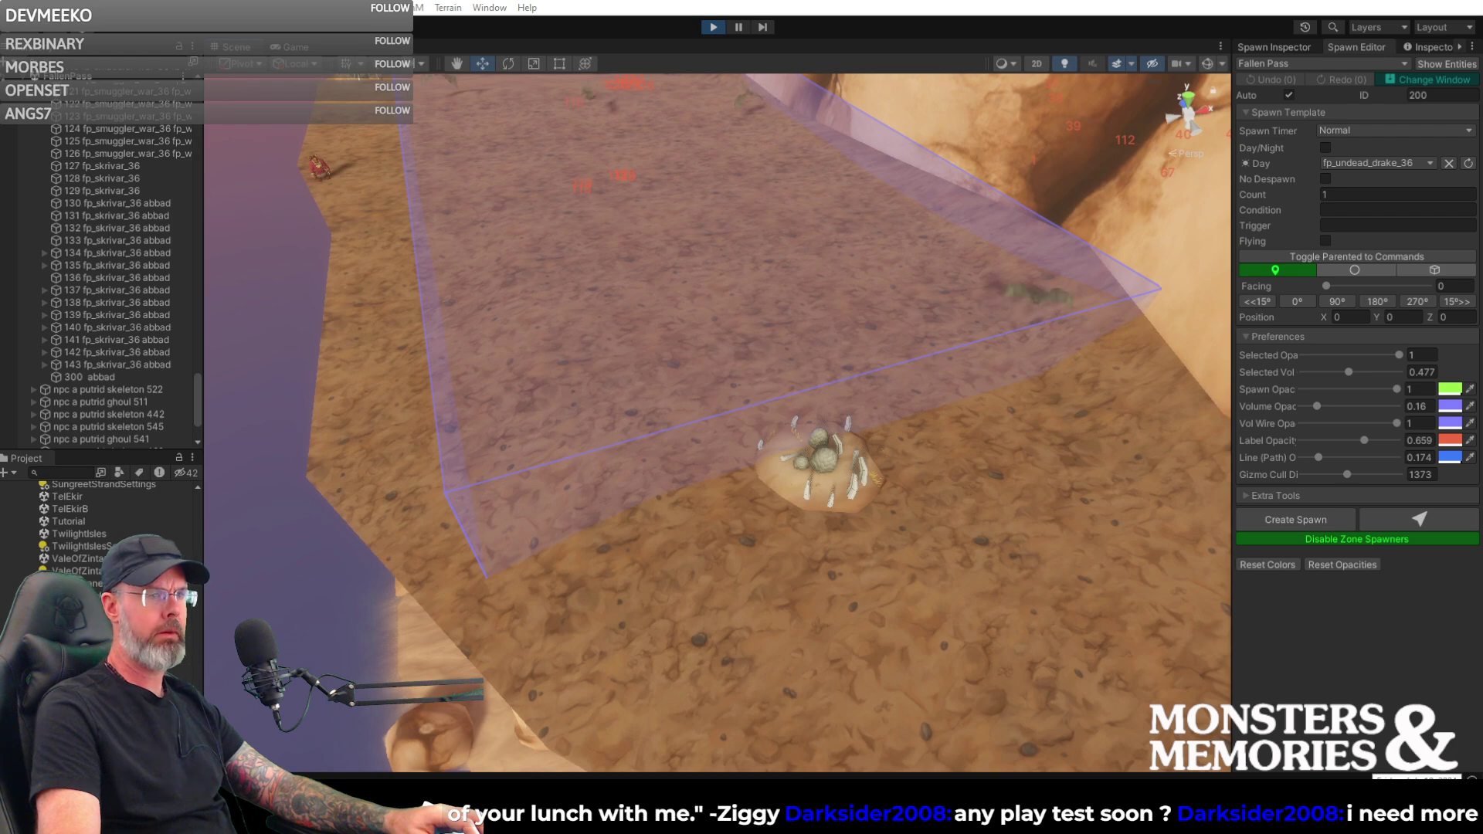
- Place the fp_undead_drake_36 point spawn on the ground beside the nest and adjust its position
right_drag(840, 400, 798, 373)
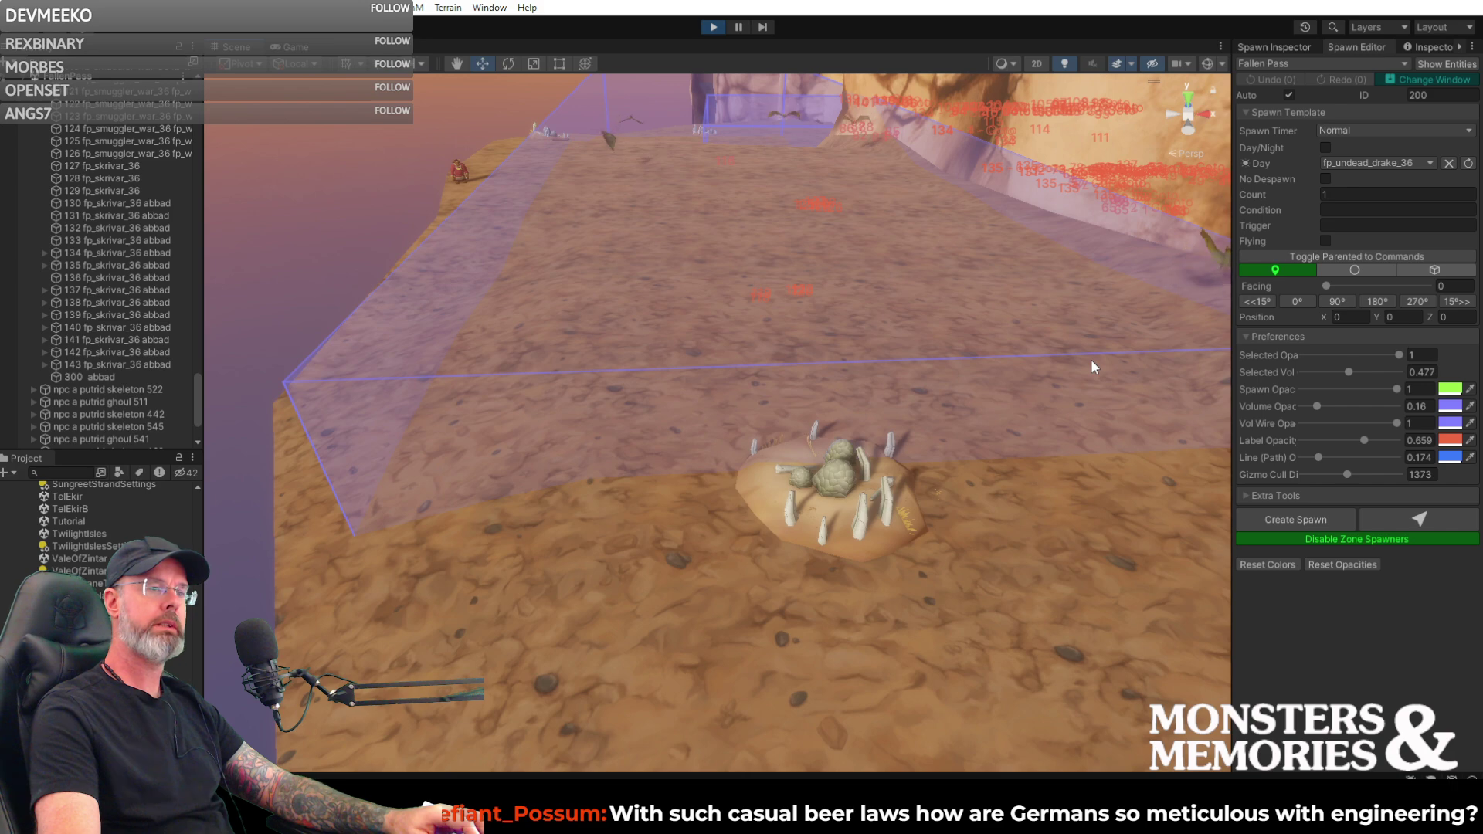
right_drag(1031, 370, 1251, 343)
click(1437, 516)
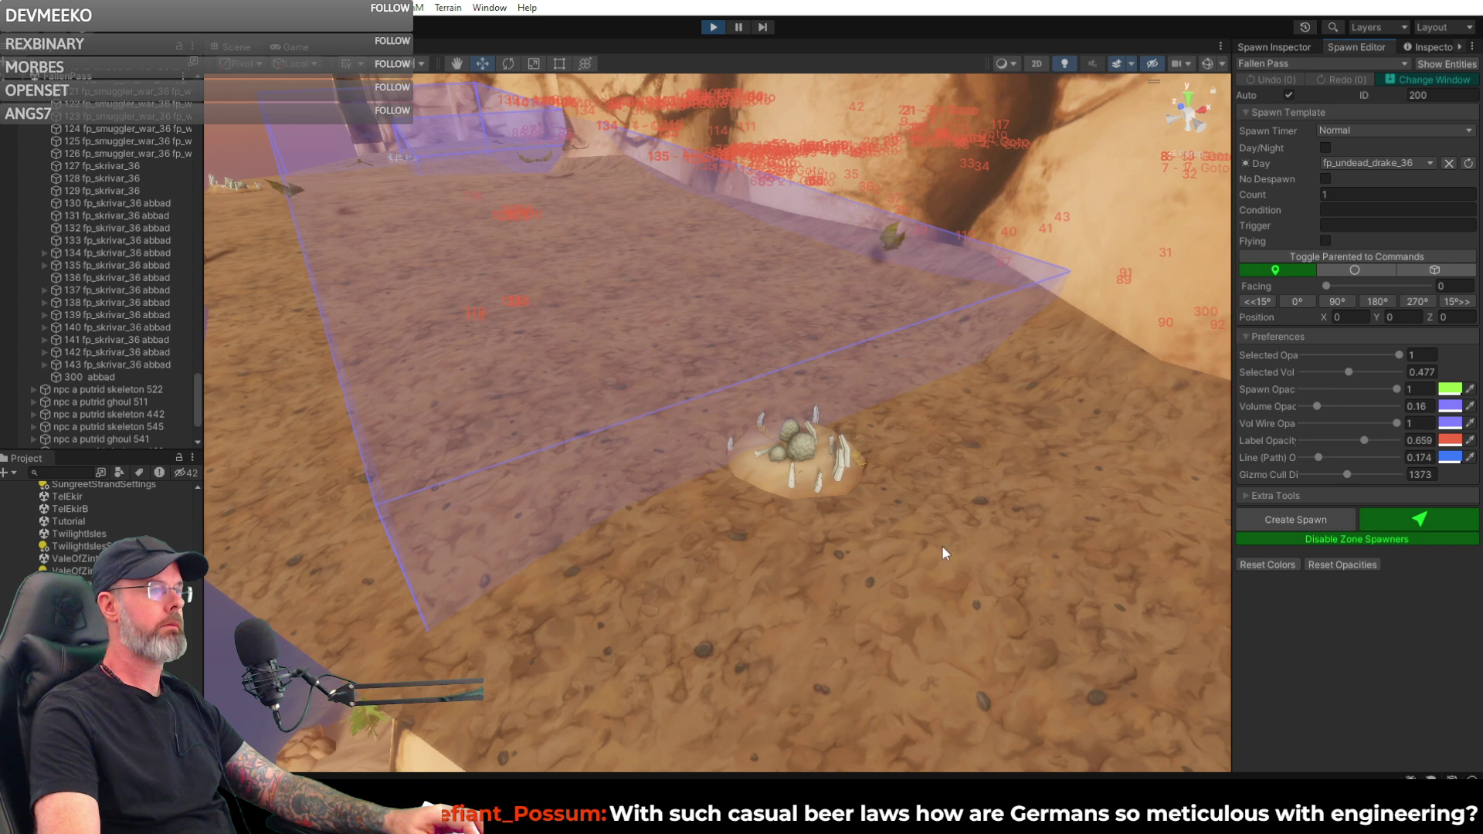
click(873, 527)
right_drag(974, 535, 785, 550)
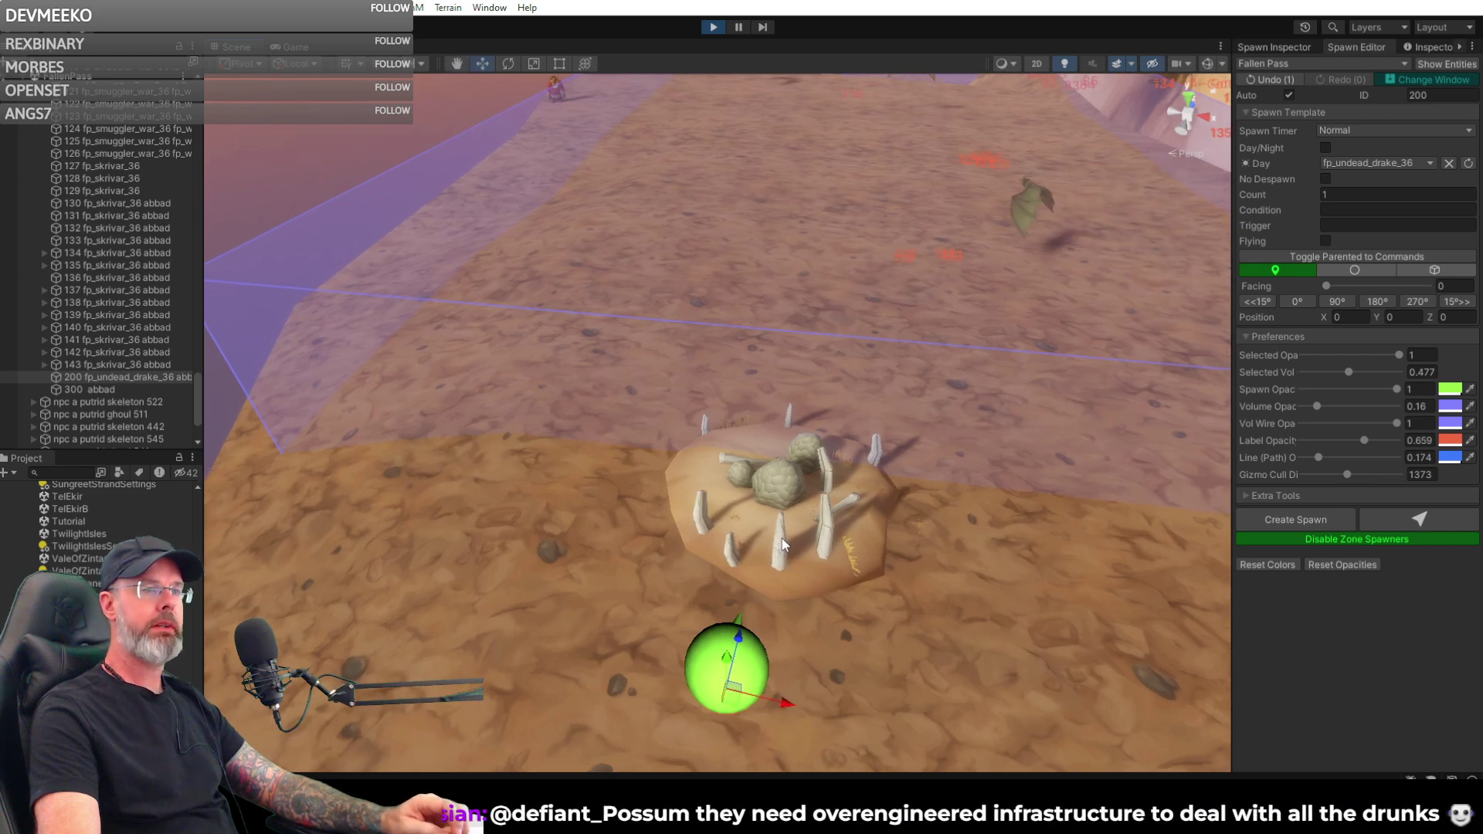
right_drag(818, 532, 883, 541)
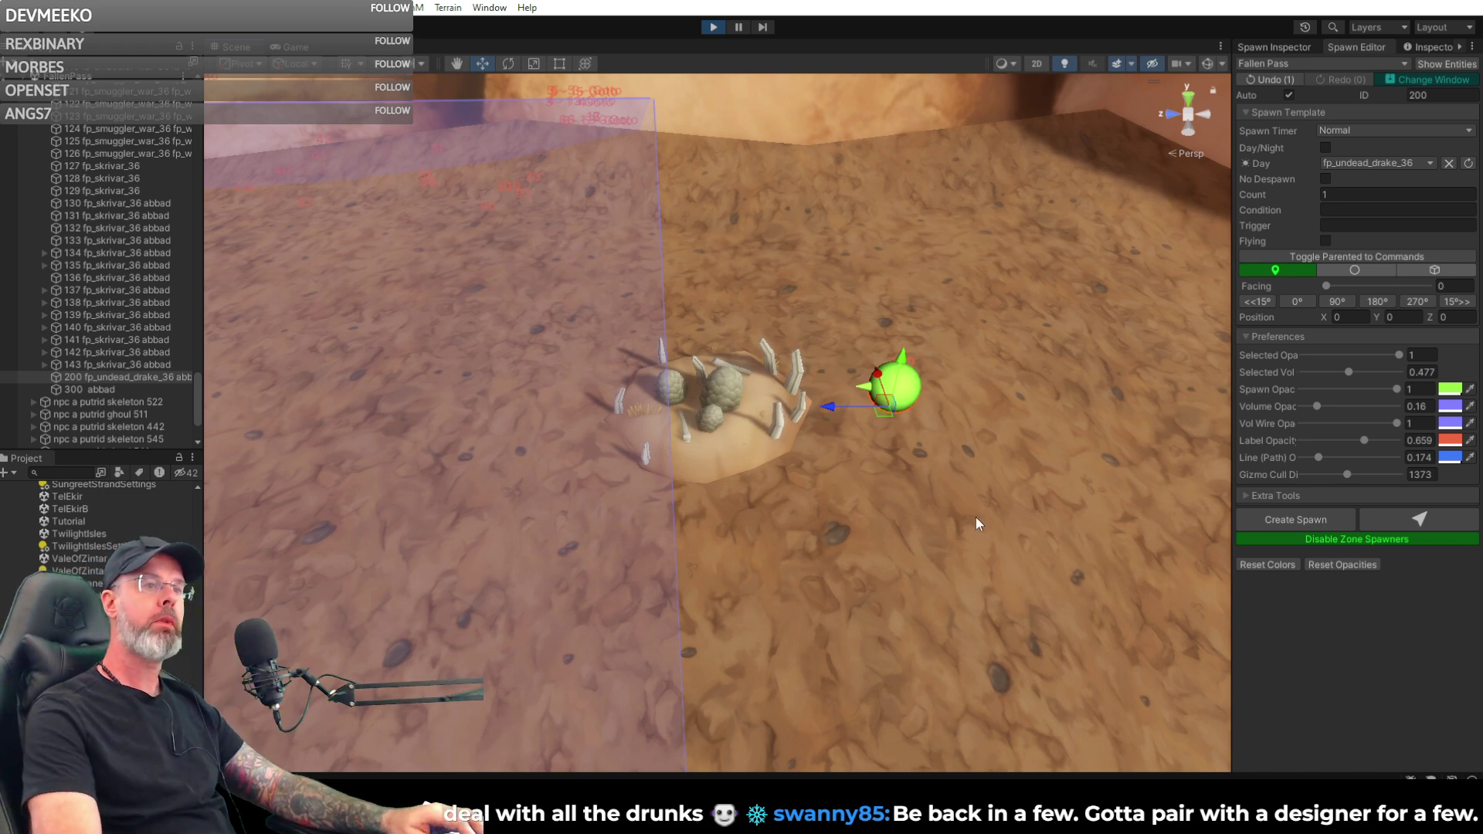
alt+drag(962, 509, 901, 474)
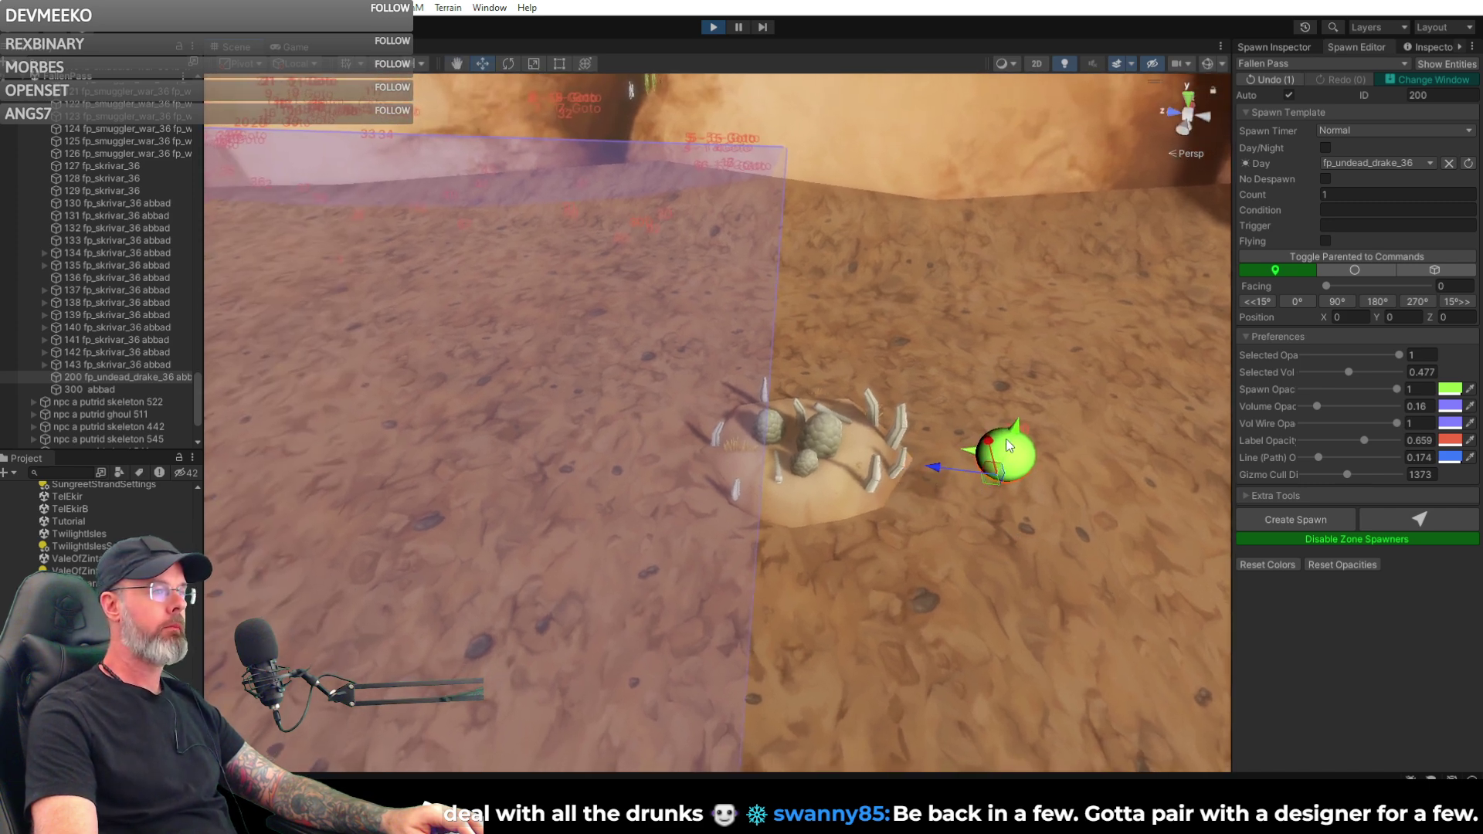
drag(1013, 429, 1005, 451)
right_drag(1012, 461, 1037, 412)
- Set the width of the 116 fp_undead_drake_36 volume to 180 and shift it along the plateau to cover the nest
right_drag(1016, 372, 962, 469)
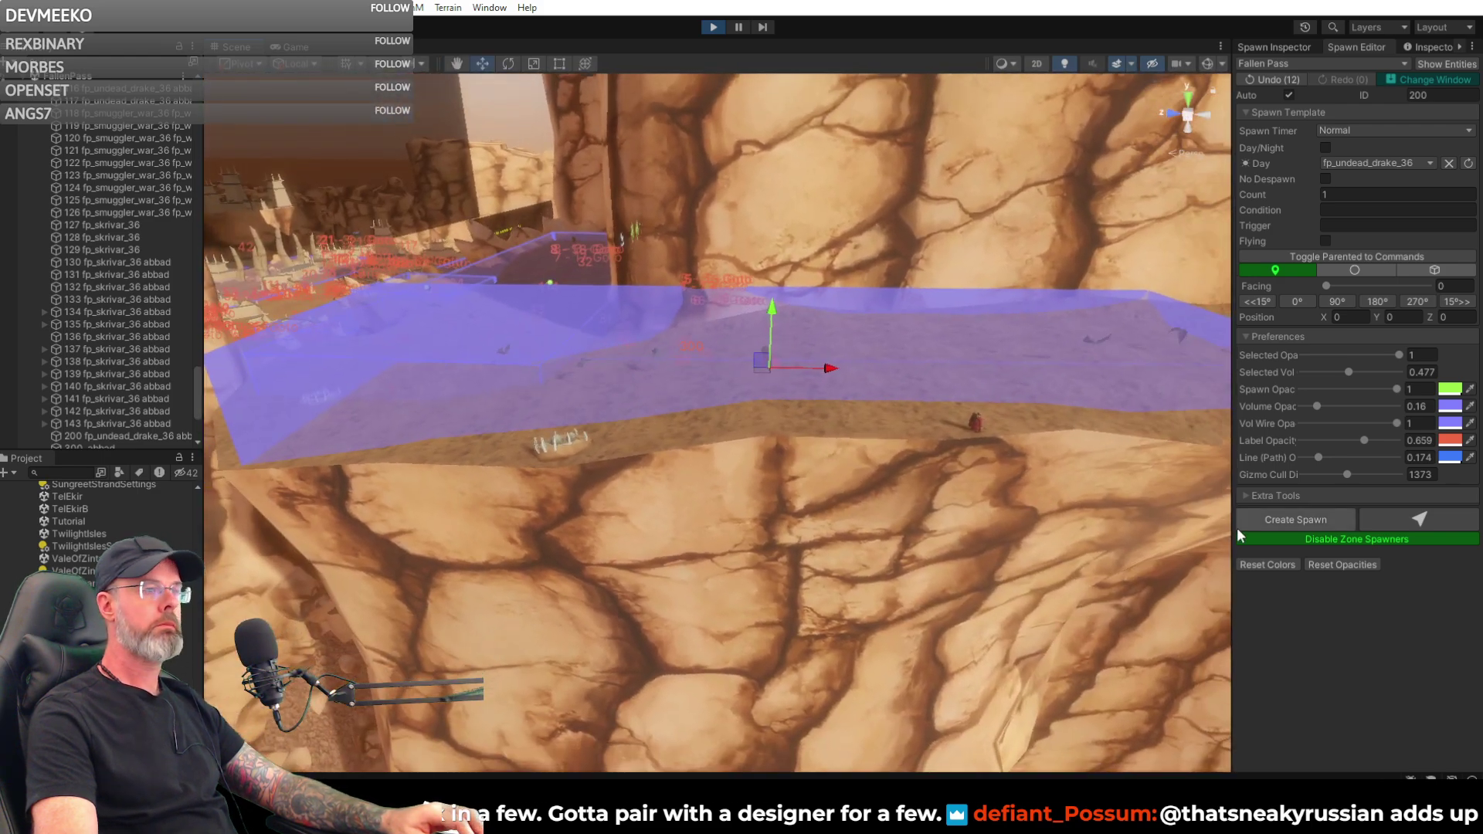
click(1280, 78)
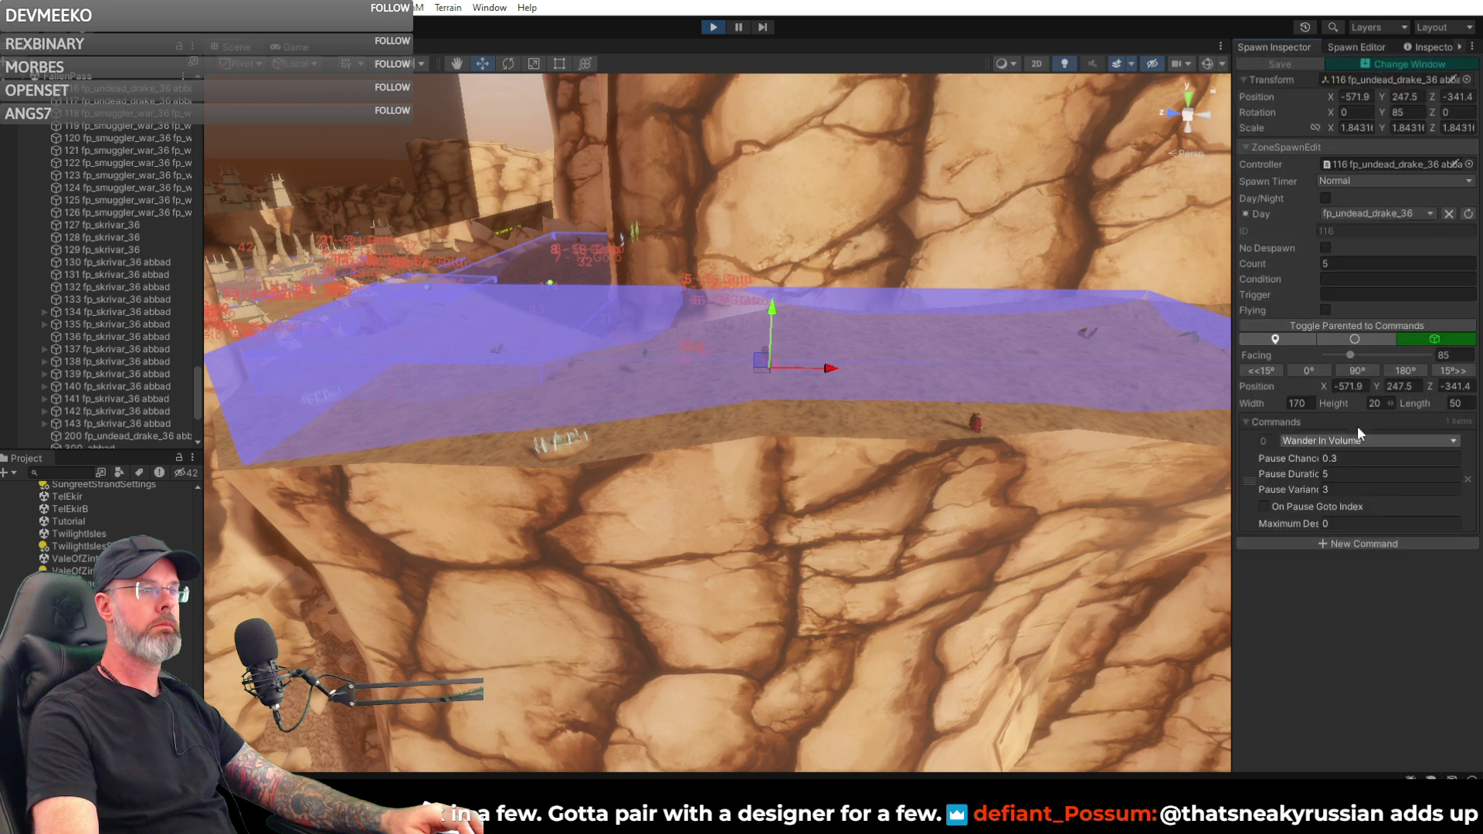
double_click(1314, 406)
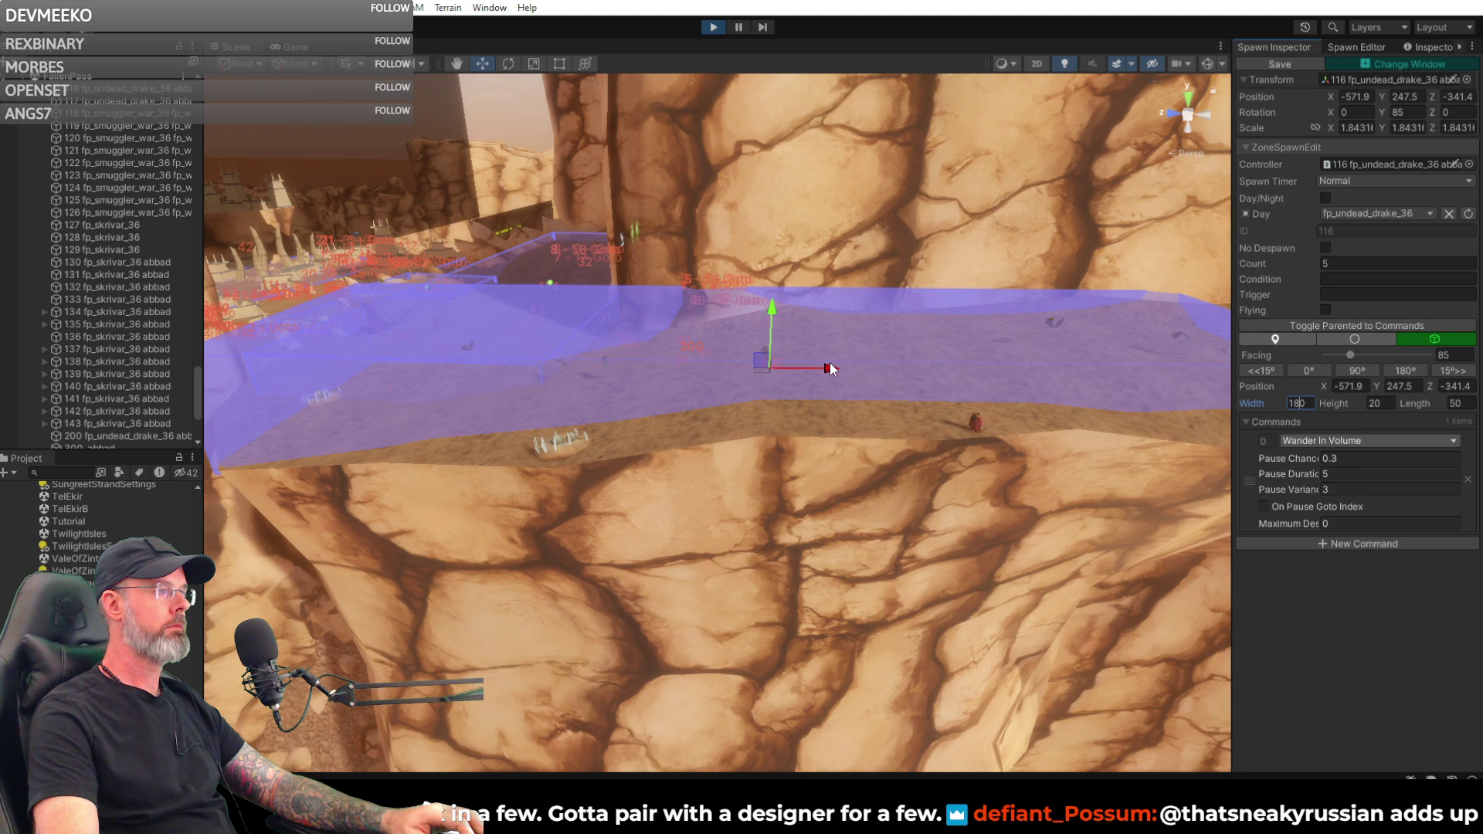
drag(838, 367, 850, 383)
right_drag(849, 383, 1038, 511)
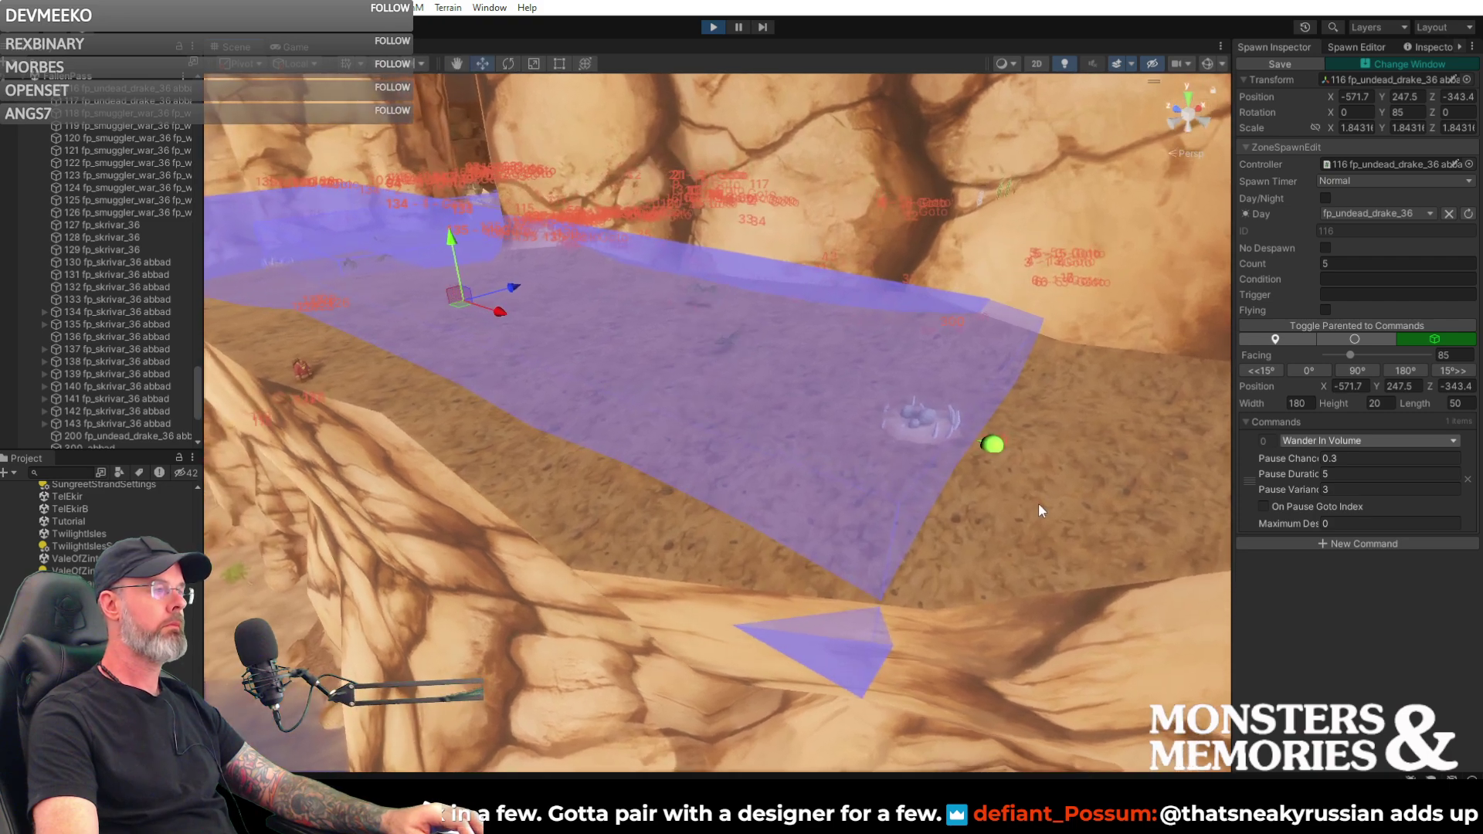
- Move the 200 fp_undead_drake_36 spawn to the opposite side of the nest, inside the large drake volume
click(994, 445)
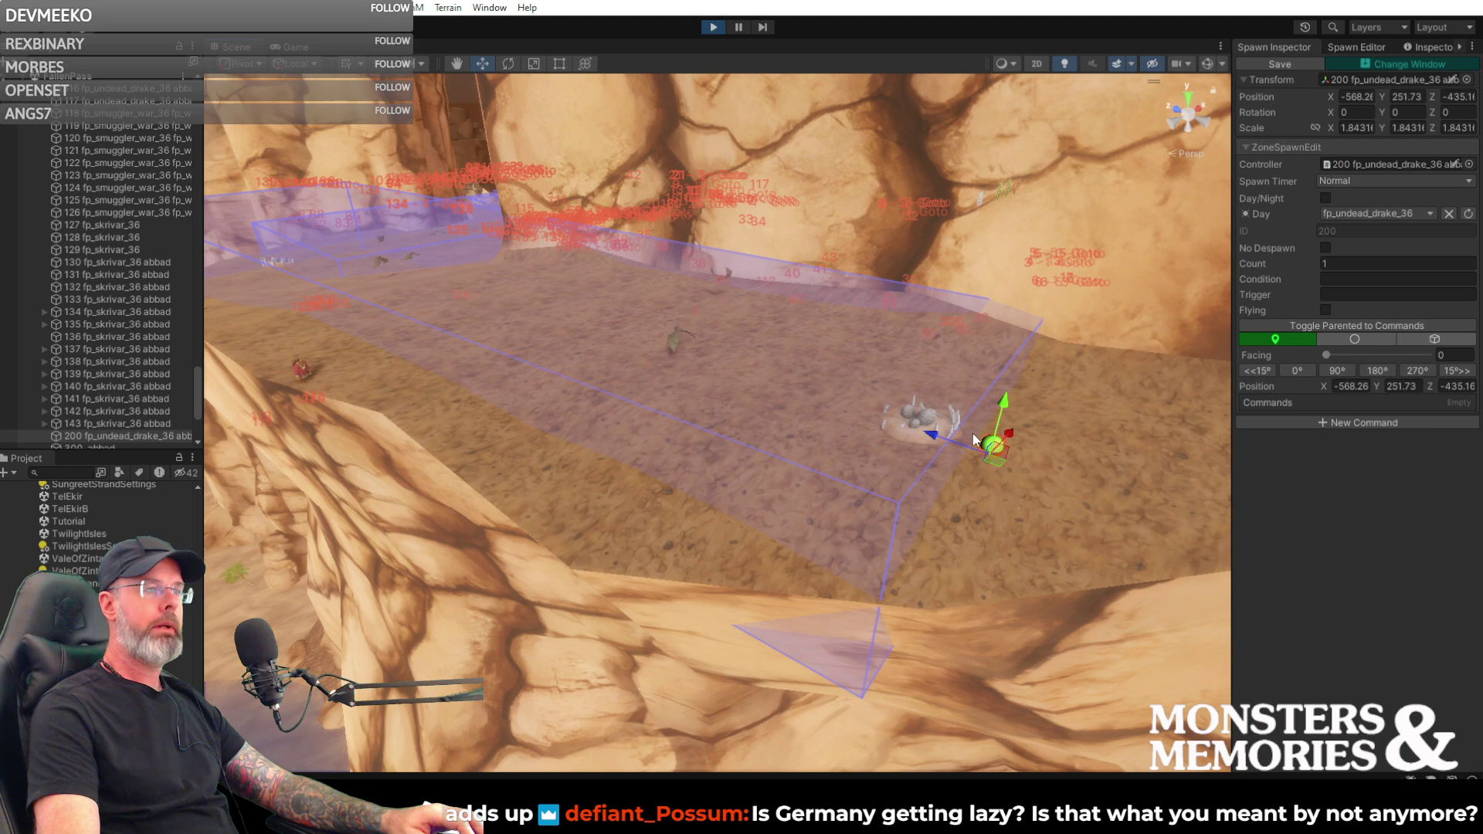
drag(934, 438, 805, 419)
mouse_move(805, 418)
right_down()
mouse_move(873, 474)
mouse_move(645, 488)
mouse_move(639, 526)
right_up()
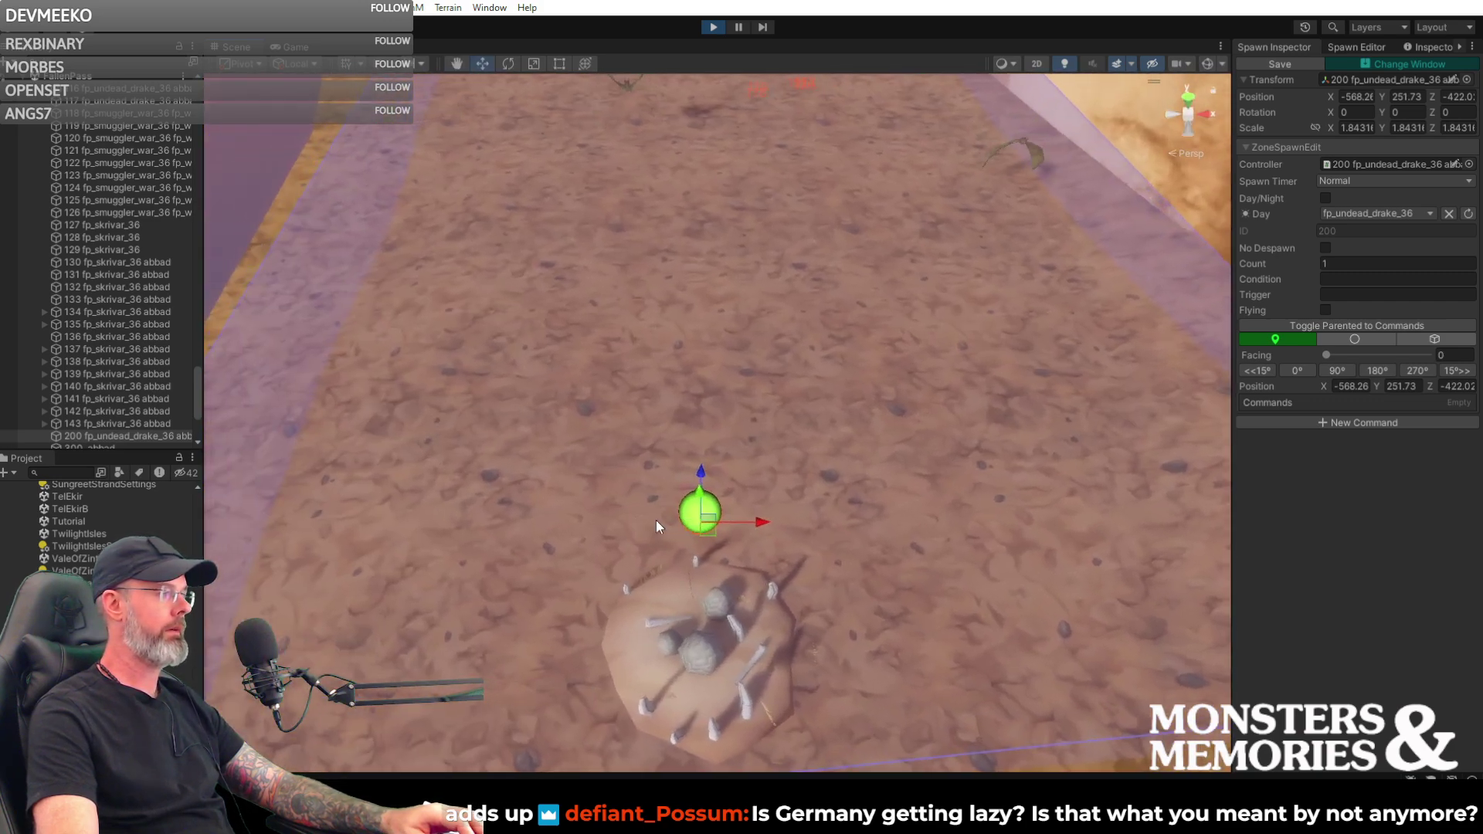
drag(756, 521, 763, 520)
right_drag(763, 520, 1212, 231)
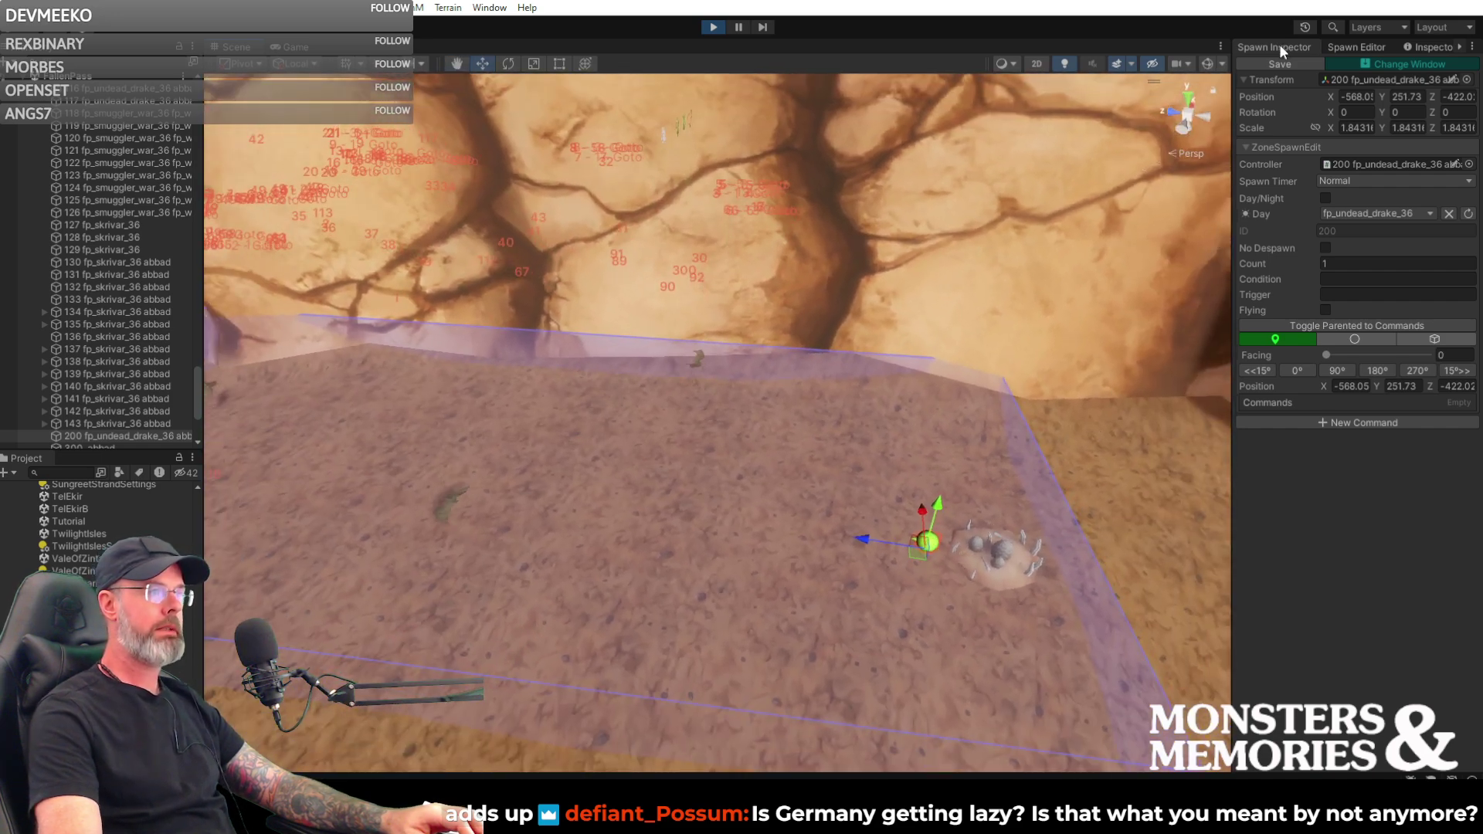
- Nudge the 200 fp_undead_drake_36 spawn slightly farther from the nest and save its changes
click(1359, 46)
right_drag(1005, 335, 1421, 391)
middle_drag(692, 386, 753, 398)
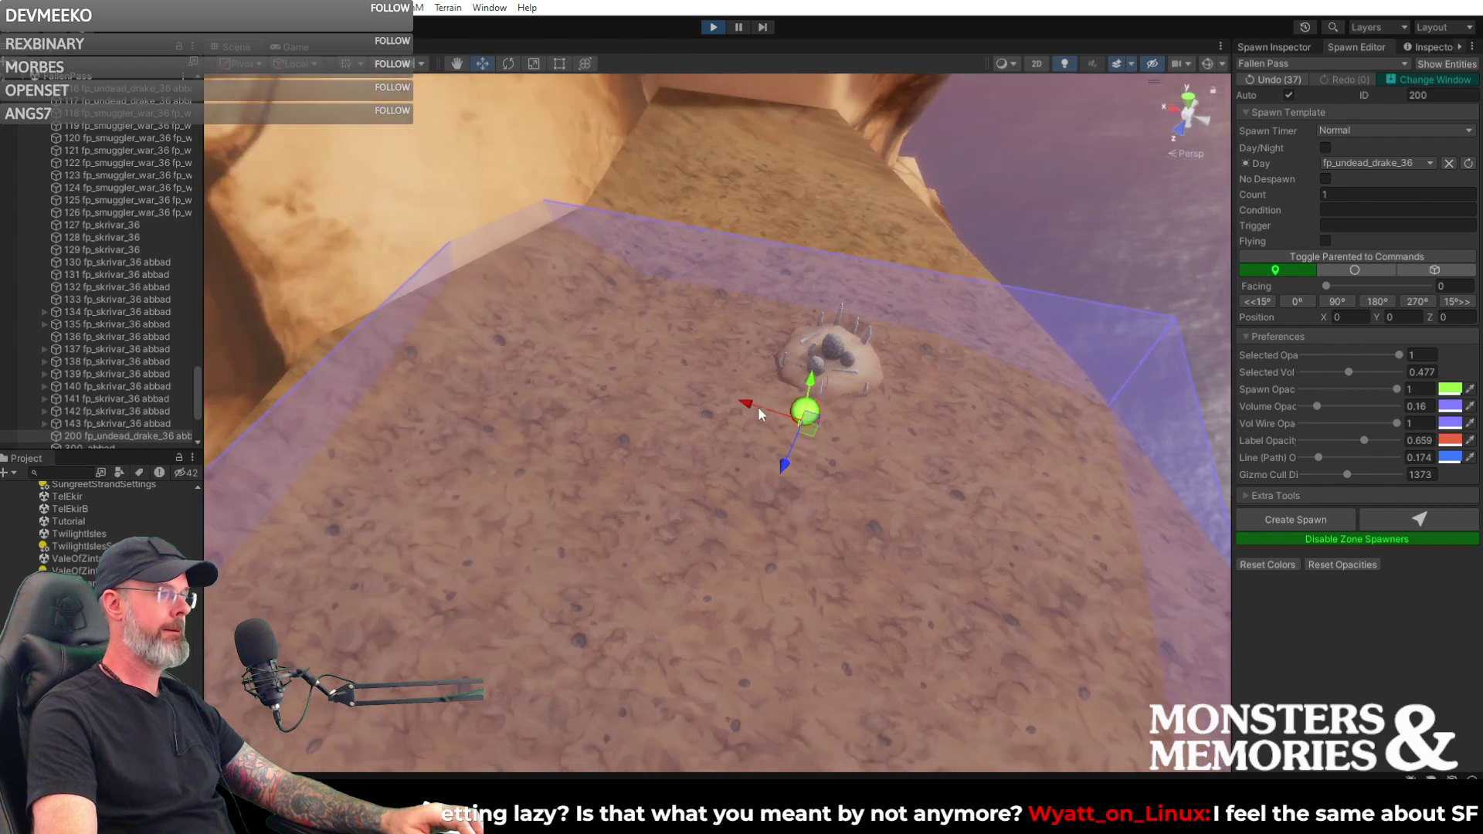
drag(785, 473, 787, 477)
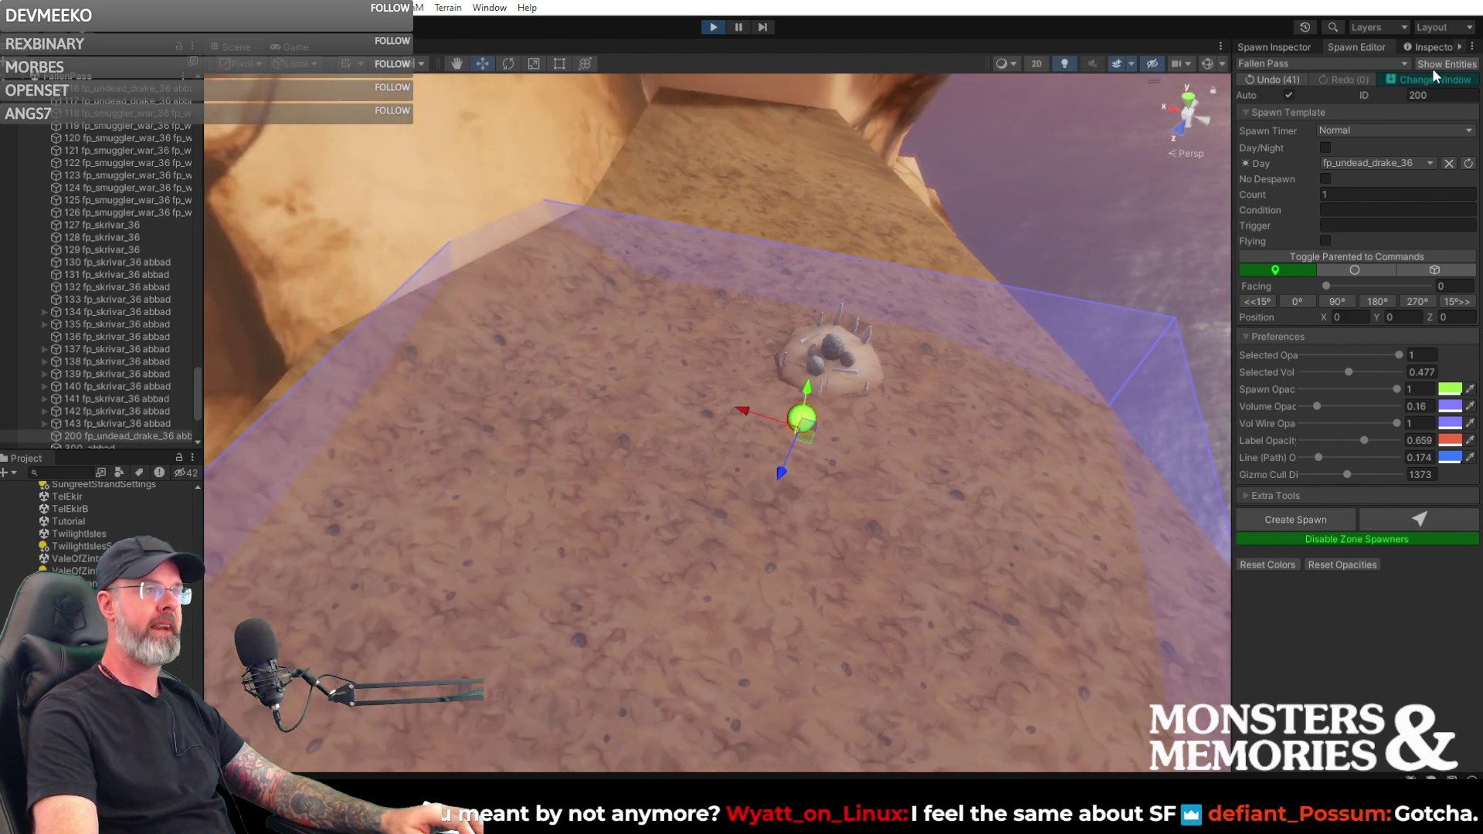
click(1279, 46)
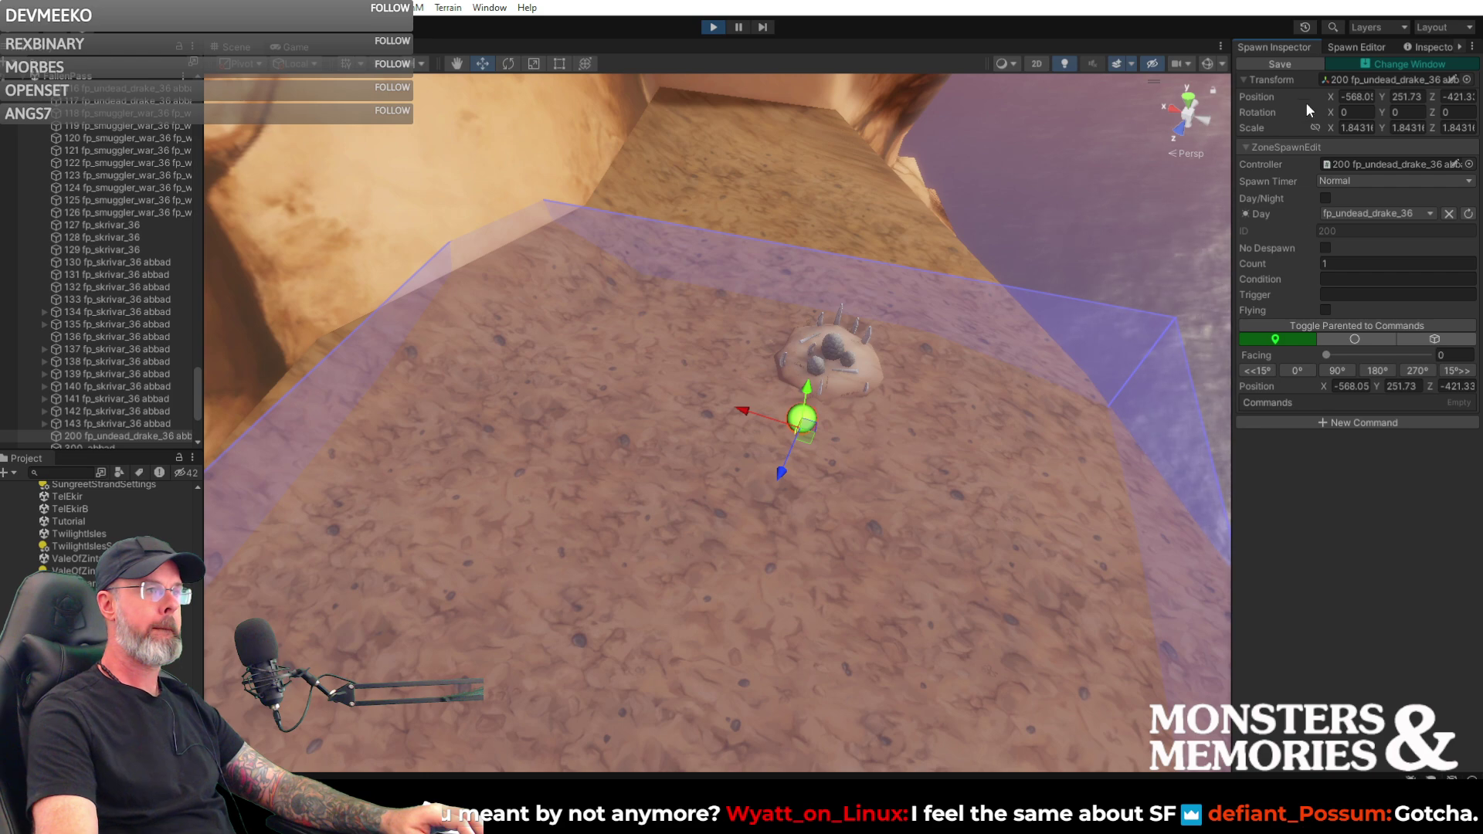
click(1288, 63)
- Place two more fp_undead_drake_36 point spawns on the ground on opposite sides of the nest
alt+drag(1071, 327, 1016, 297)
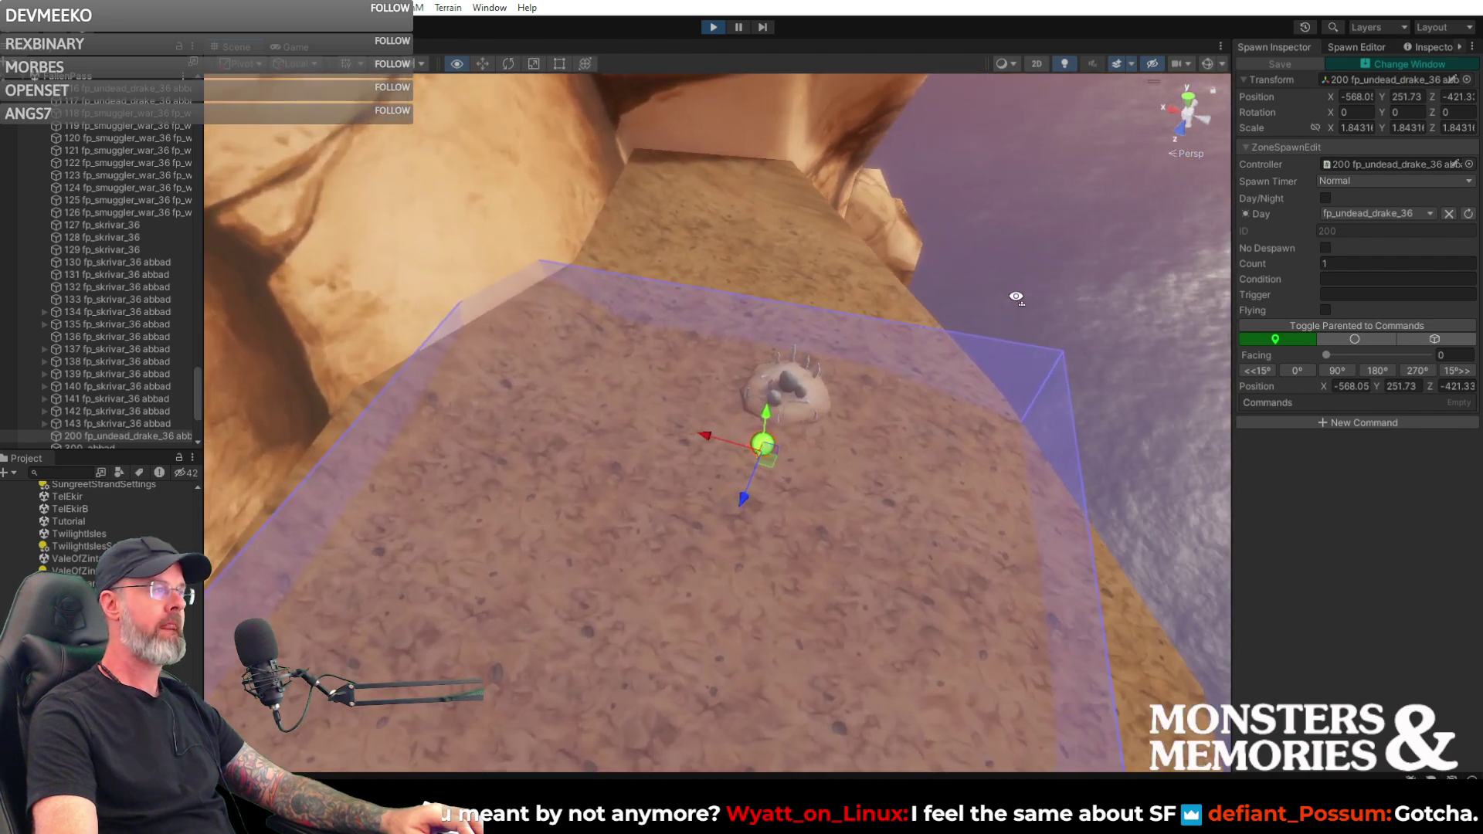
alt+drag(970, 349, 1021, 353)
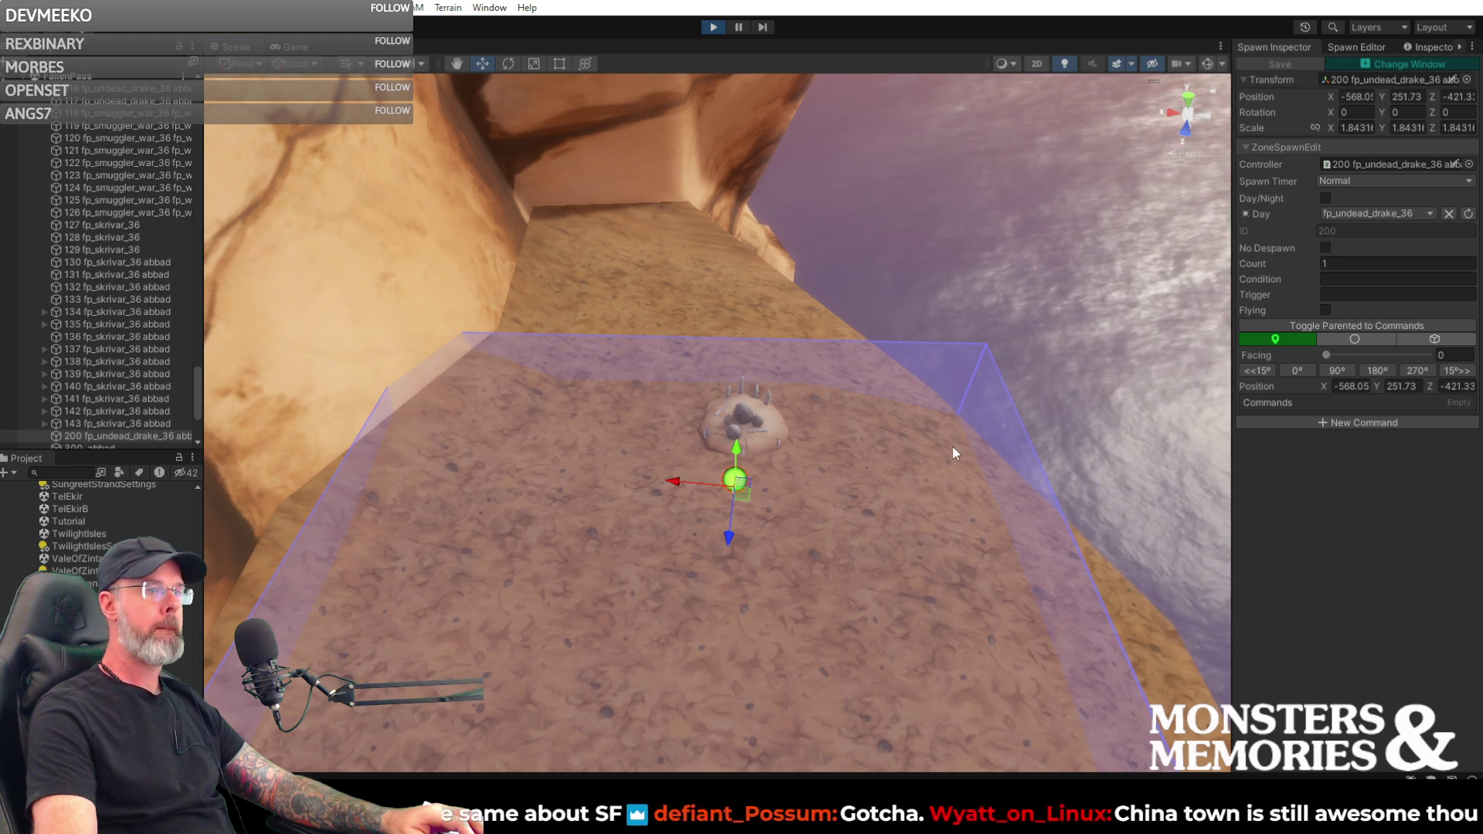
click(1344, 45)
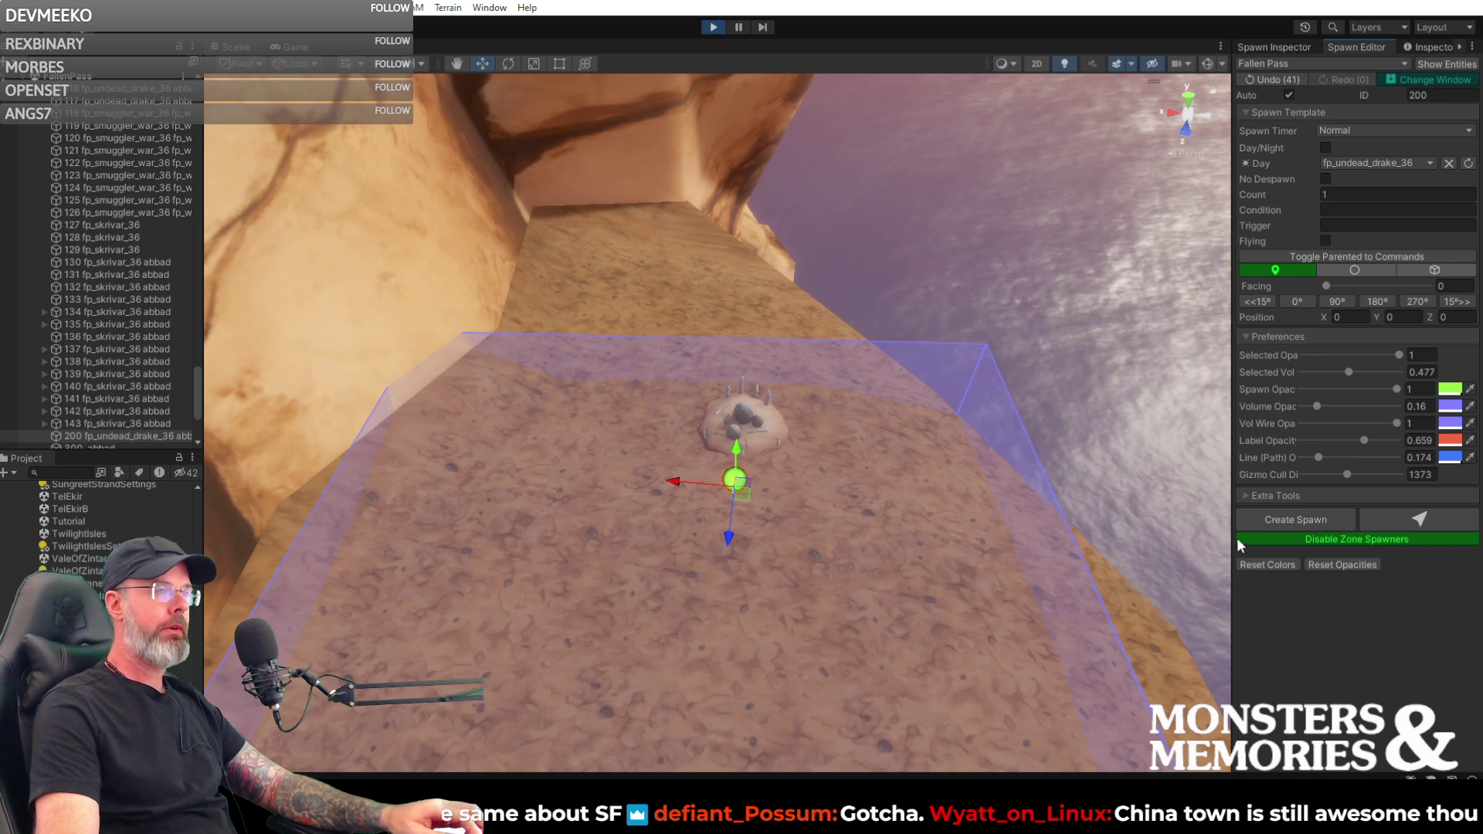
click(1276, 47)
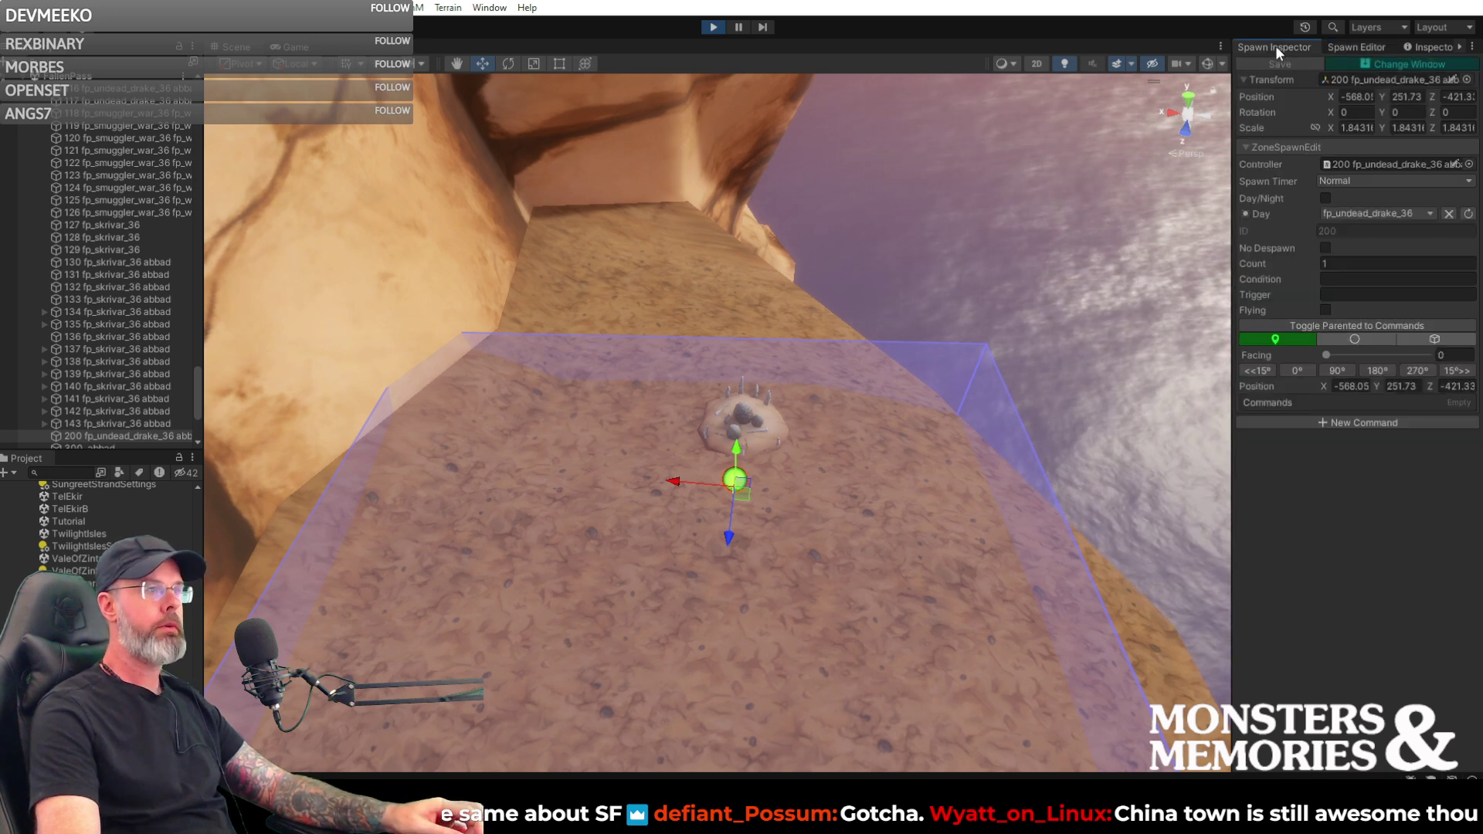
click(1348, 47)
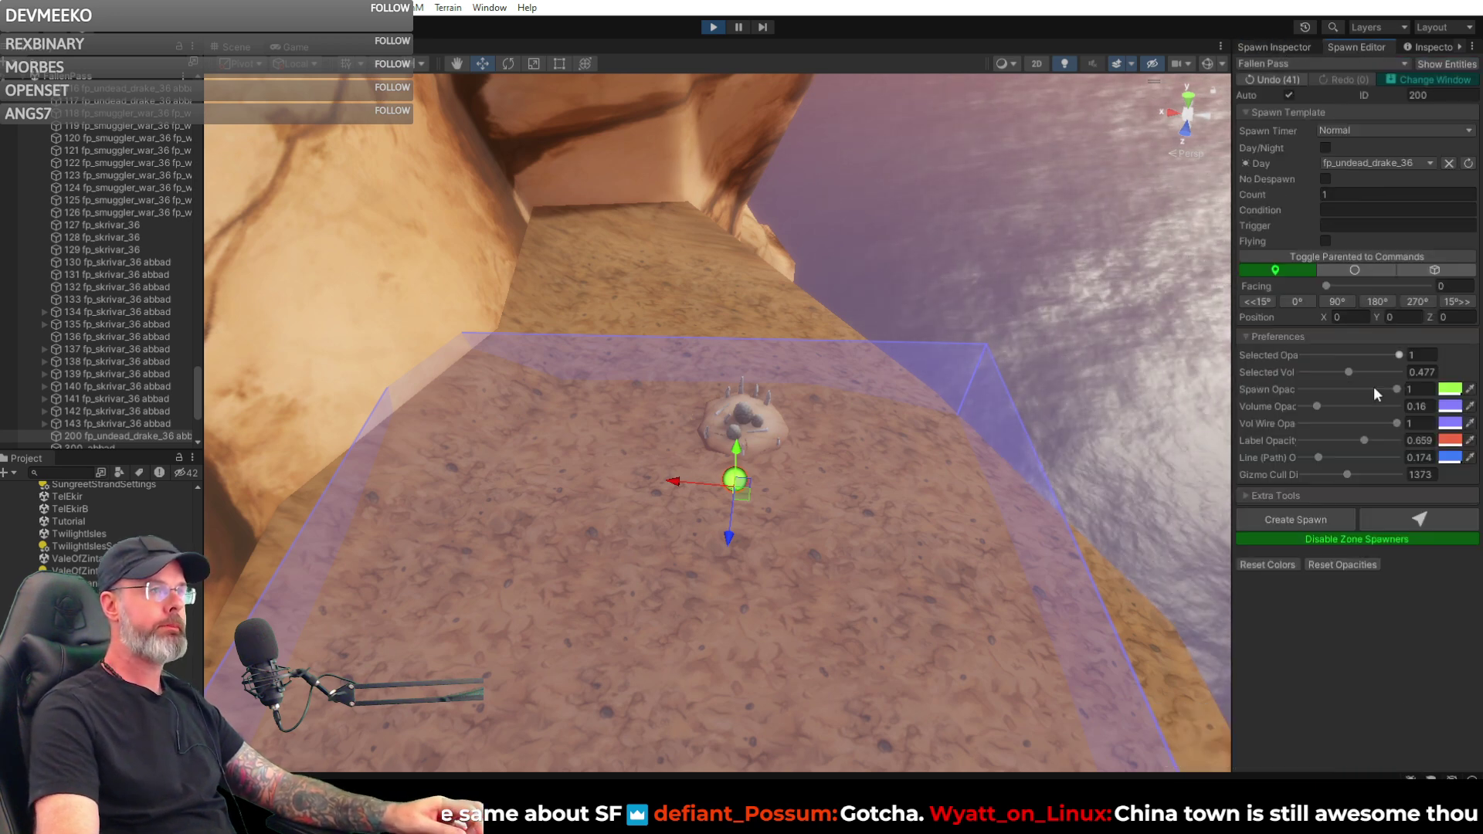
click(1429, 516)
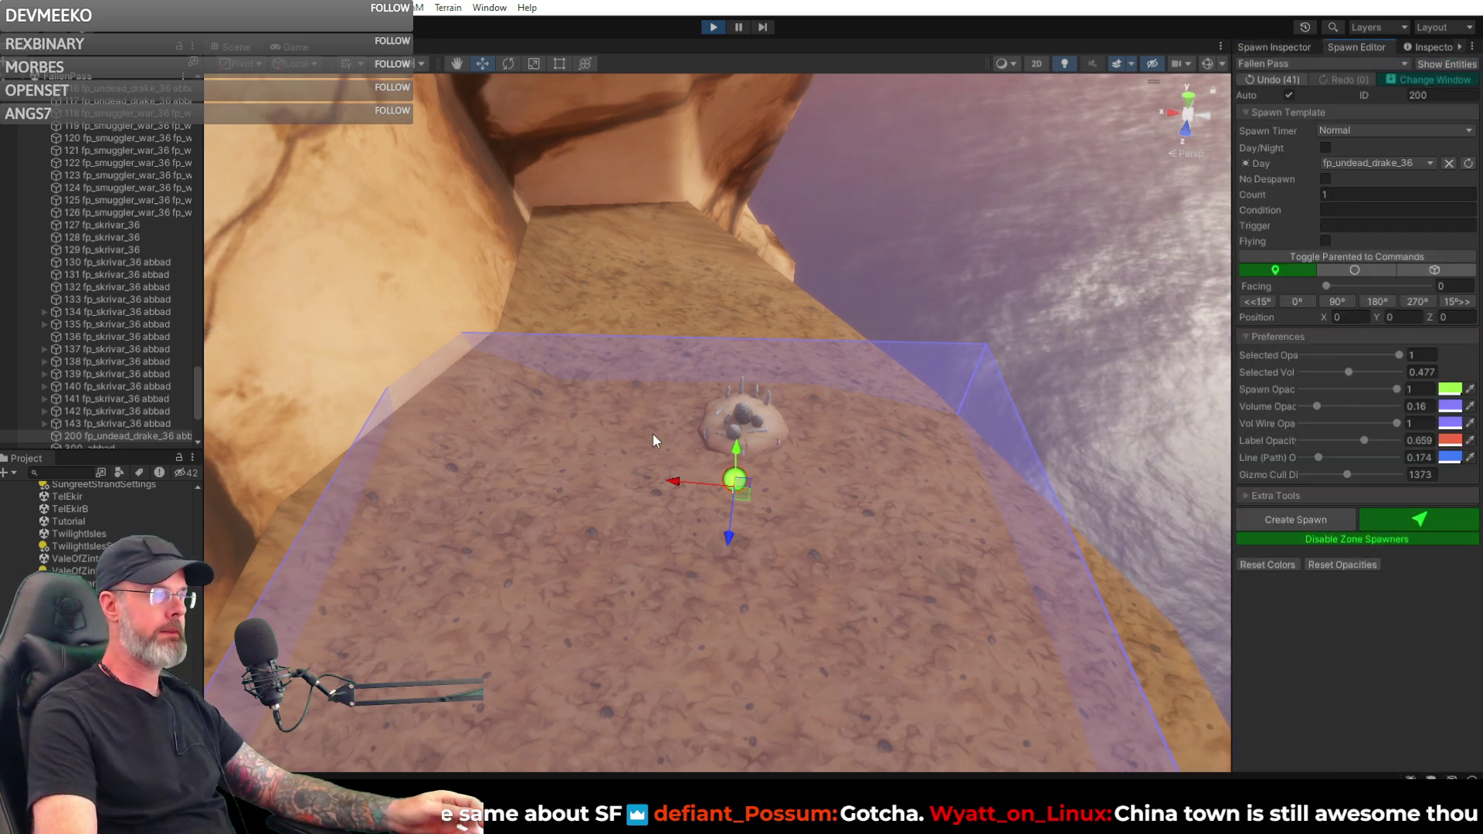
click(602, 428)
click(872, 430)
- Adjust the positions of the new 202 and 201 fp_undead_drake_36 spawns so they flank the nest on the ground
mouse_move(940, 487)
alt+mouse_down()
mouse_move(963, 509)
mouse_move(730, 420)
alt+mouse_up()
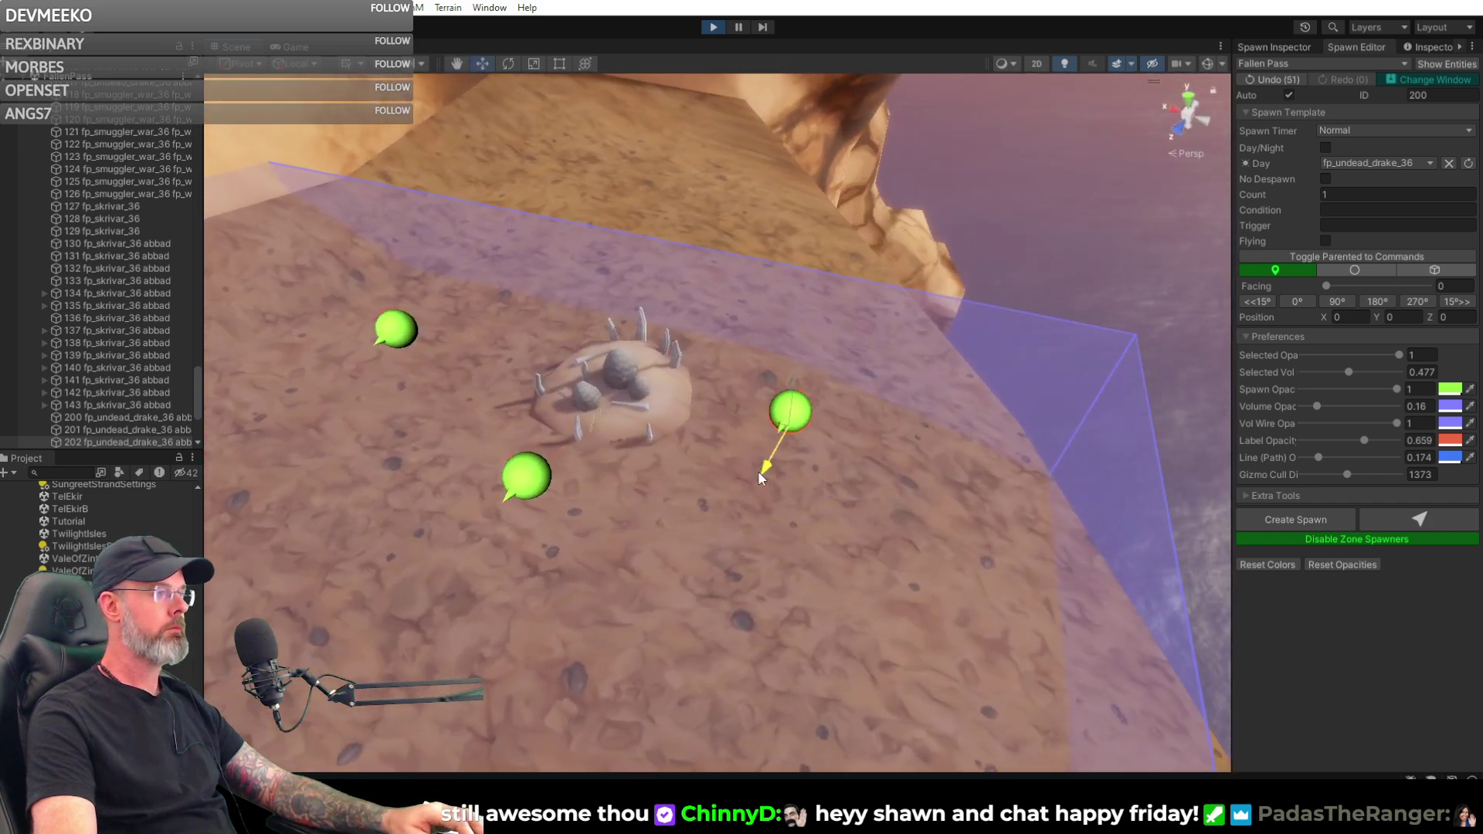
click(774, 433)
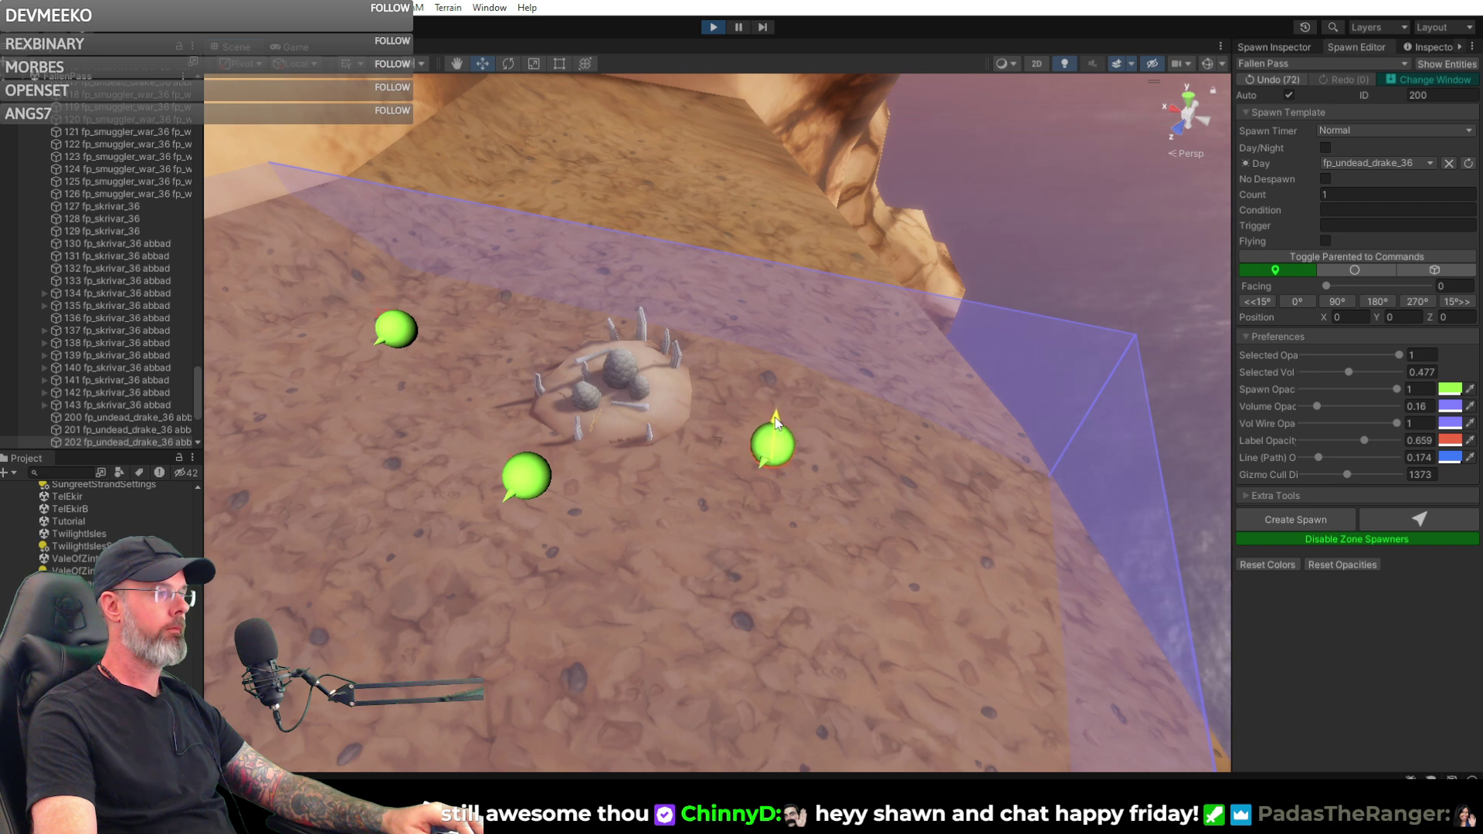
mouse_move(772, 417)
alt+mouse_down()
mouse_move(502, 375)
mouse_move(532, 378)
mouse_move(566, 425)
mouse_move(605, 414)
alt+mouse_up()
drag(610, 316, 608, 316)
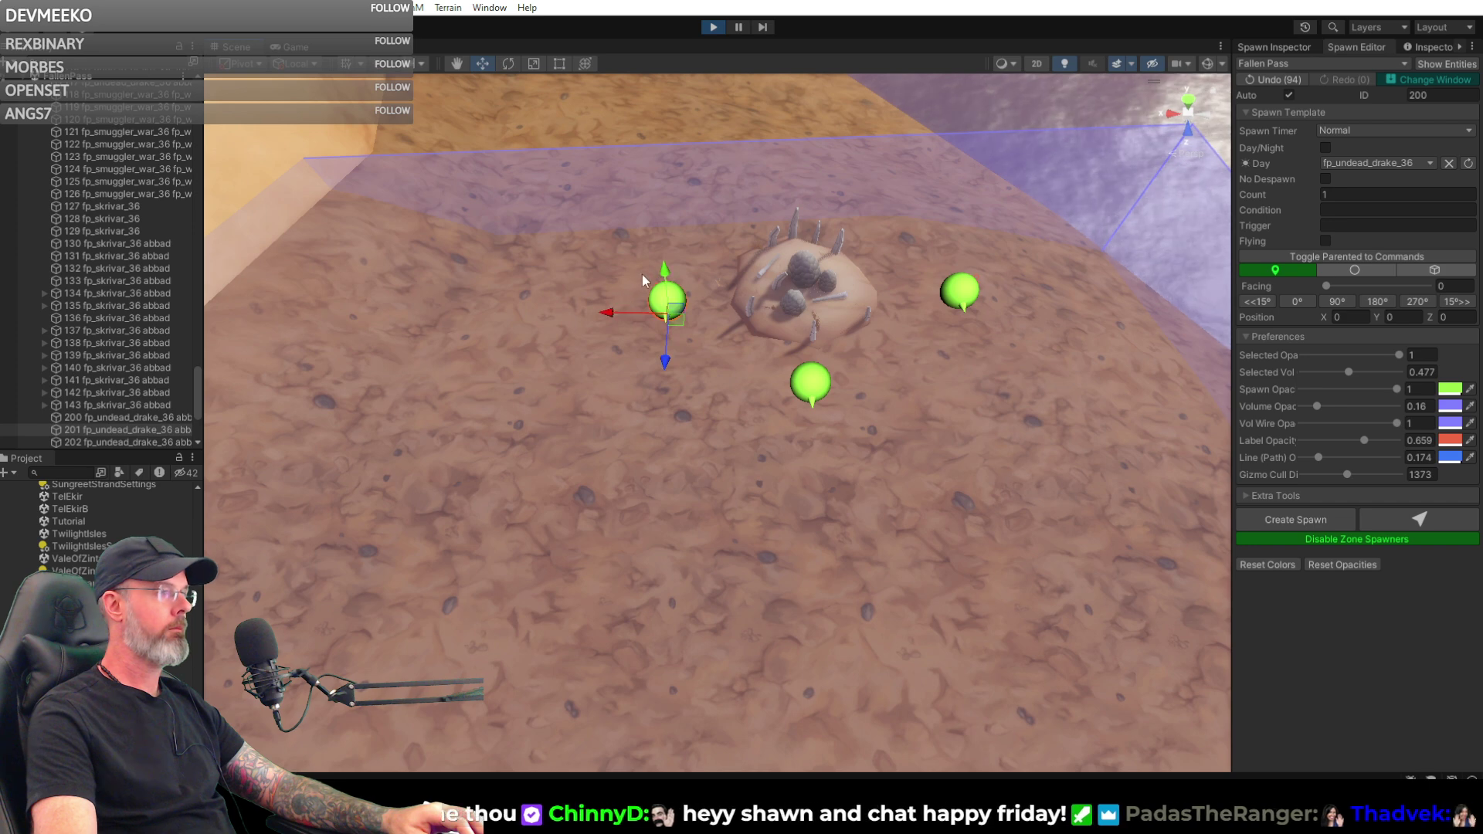
drag(602, 317, 655, 283)
drag(659, 380, 659, 363)
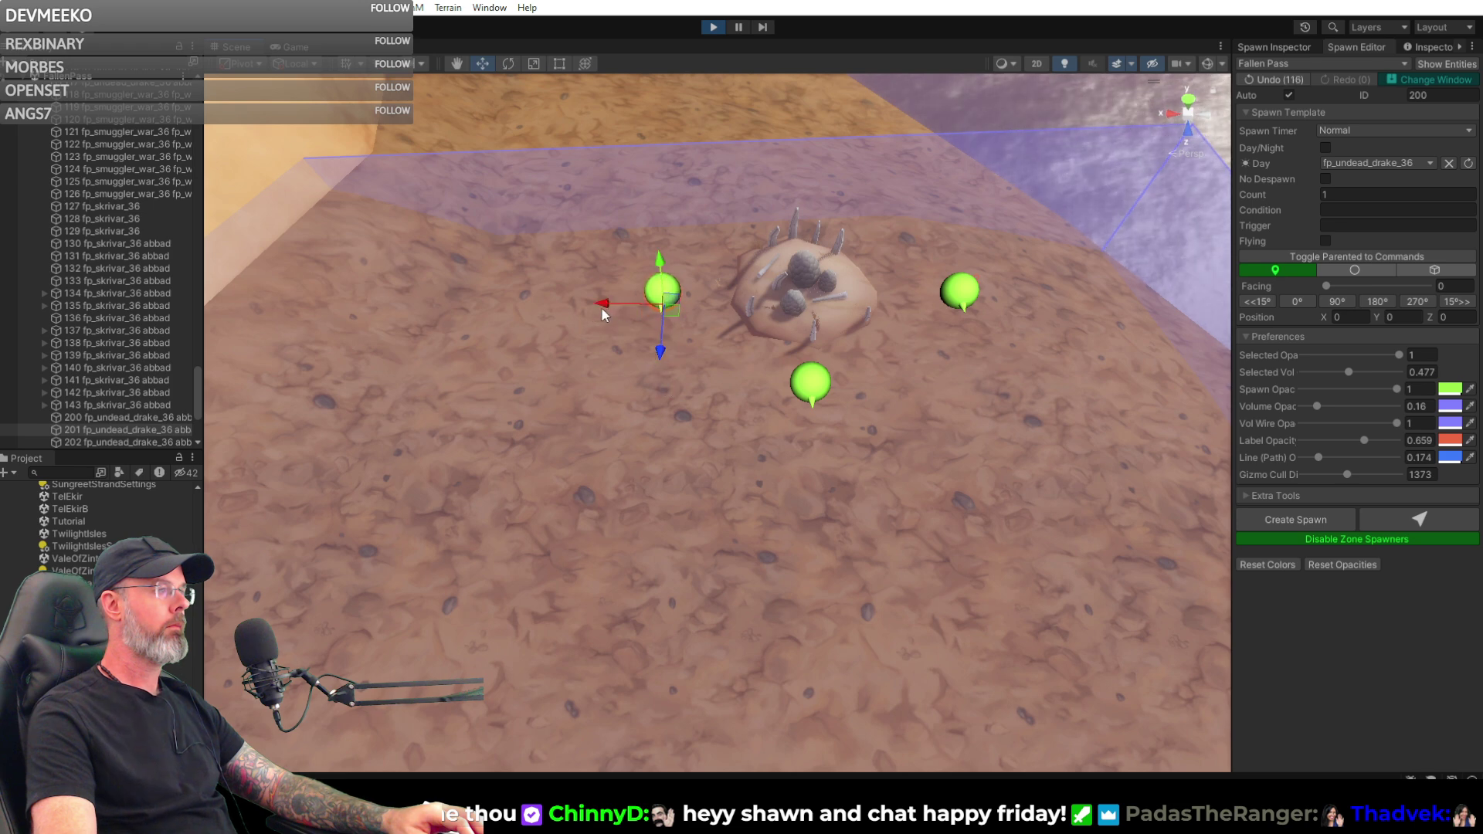
drag(591, 311, 590, 311)
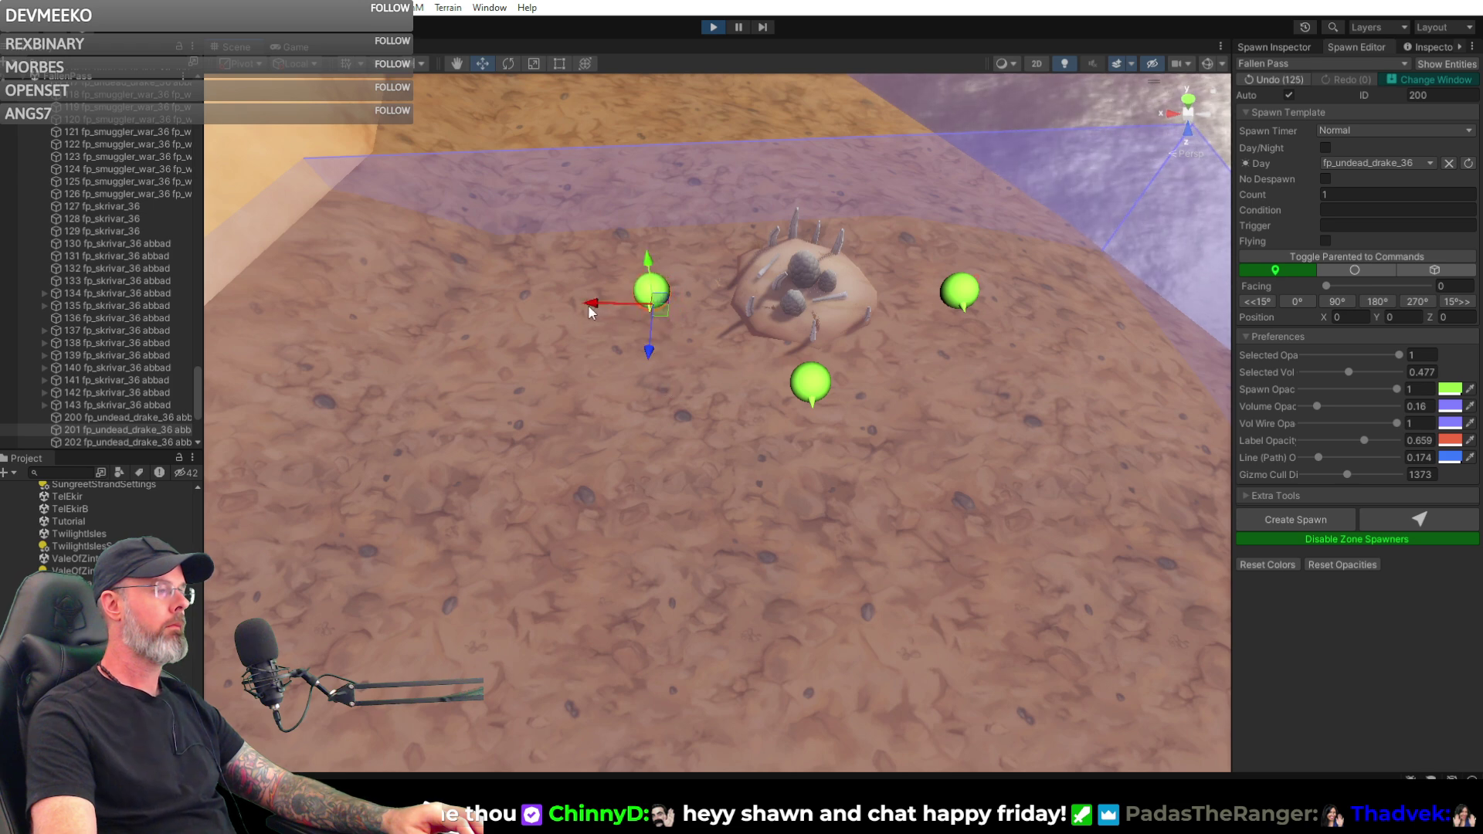
alt+drag(920, 432, 1295, 108)
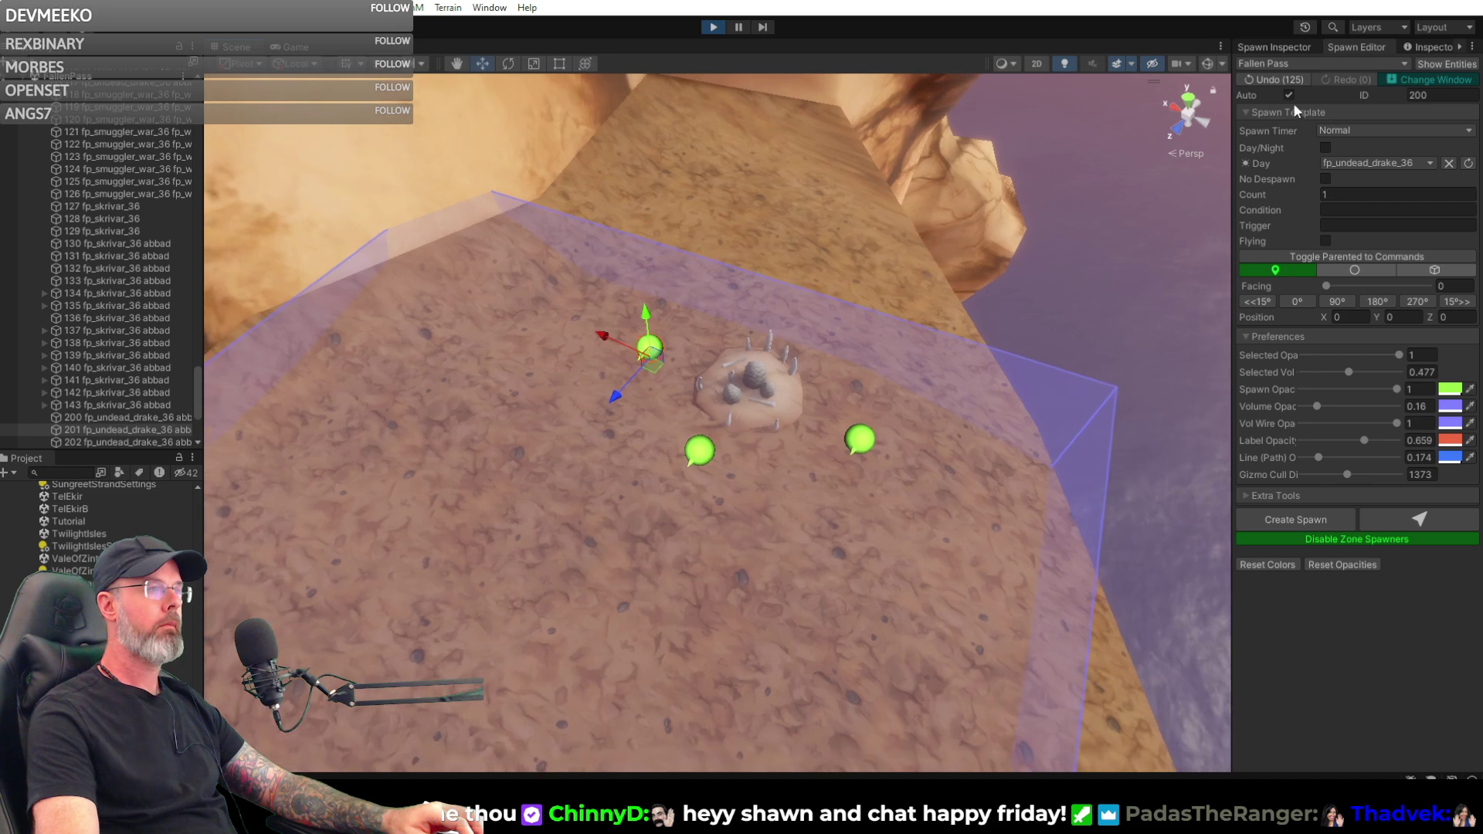
- Save the changes to the 201 and 202 fp_undead_drake_36 spawns
click(1273, 46)
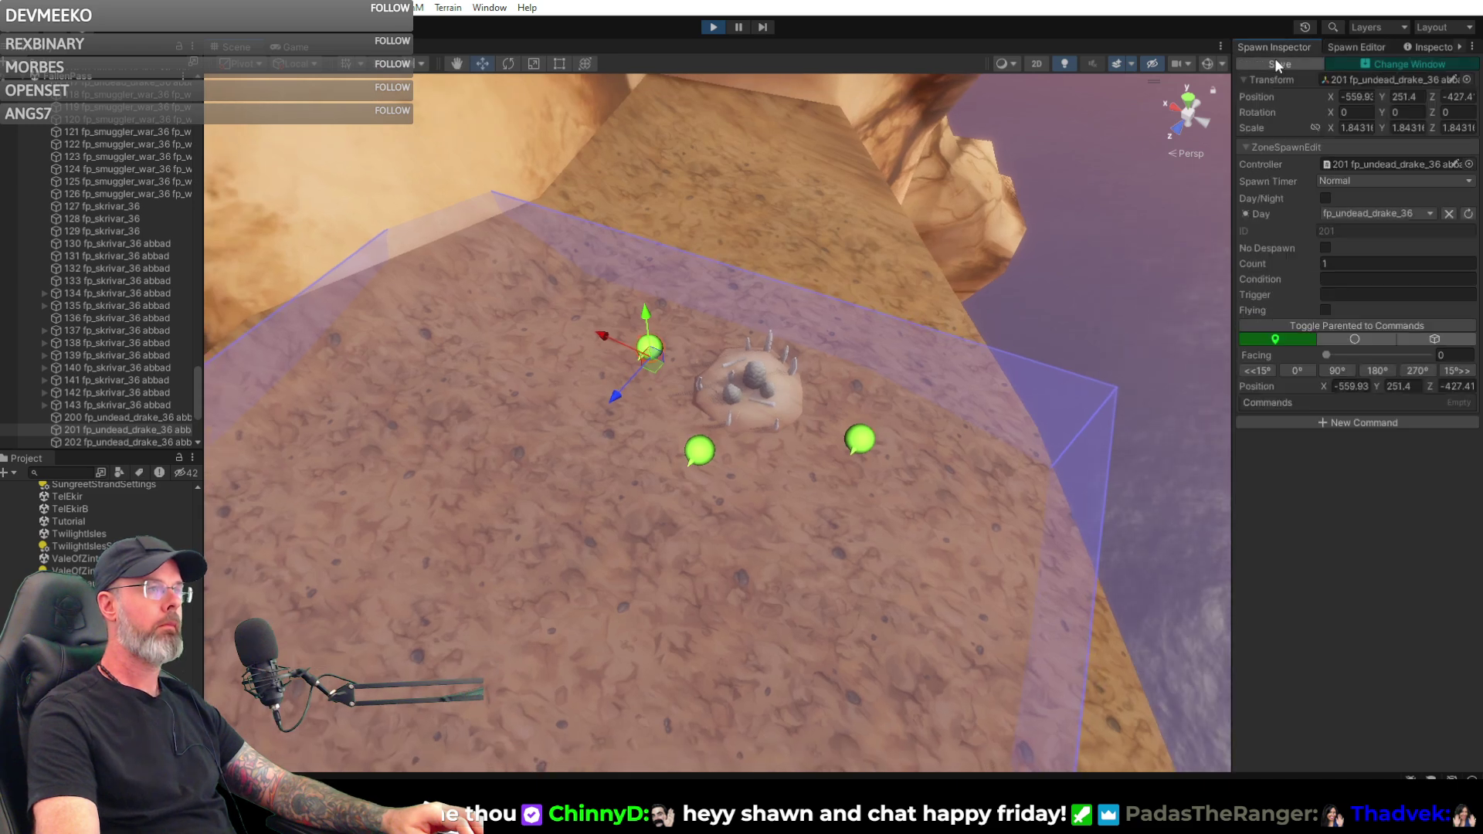
click(862, 441)
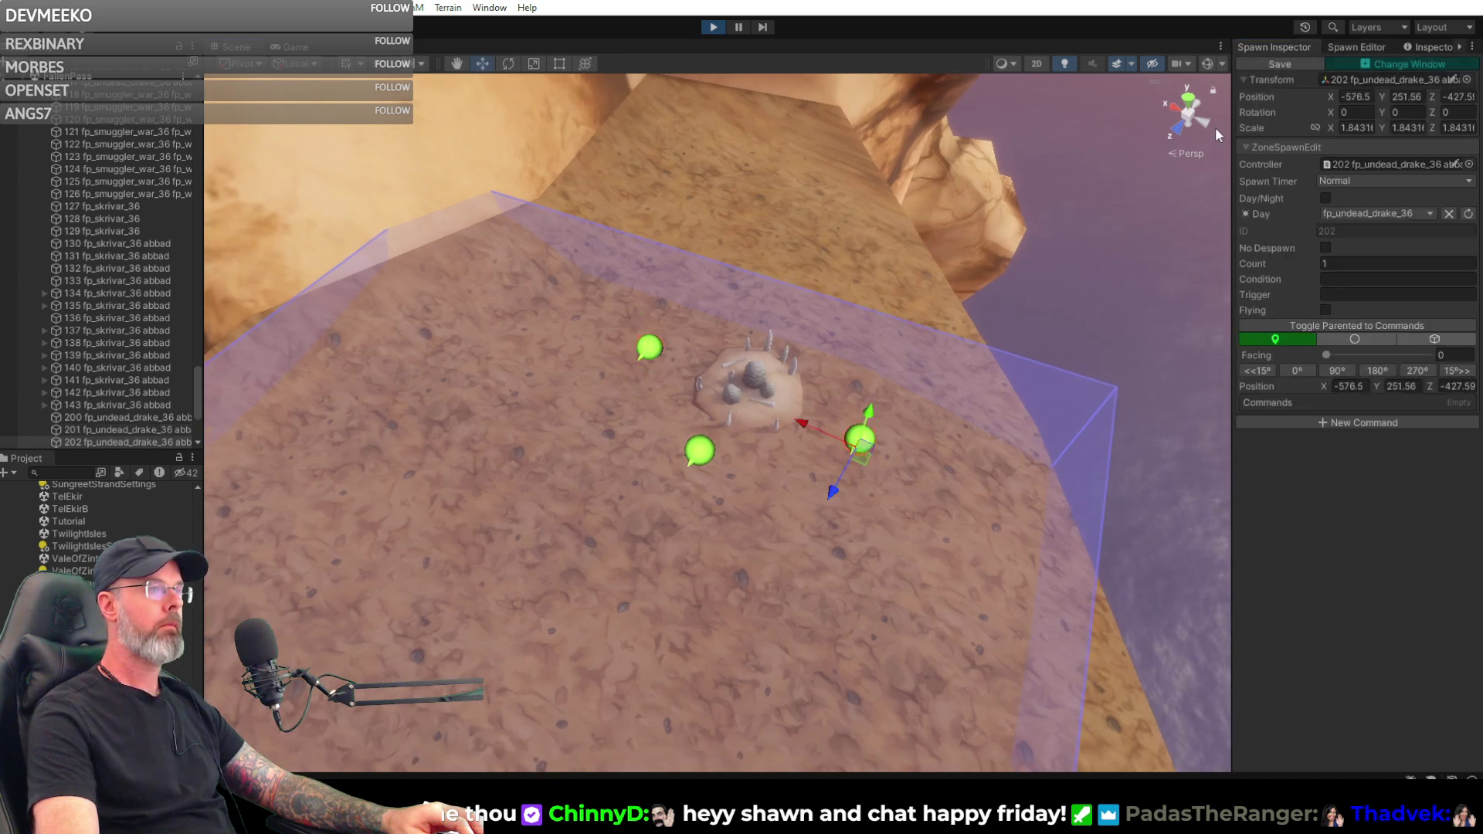
click(692, 453)
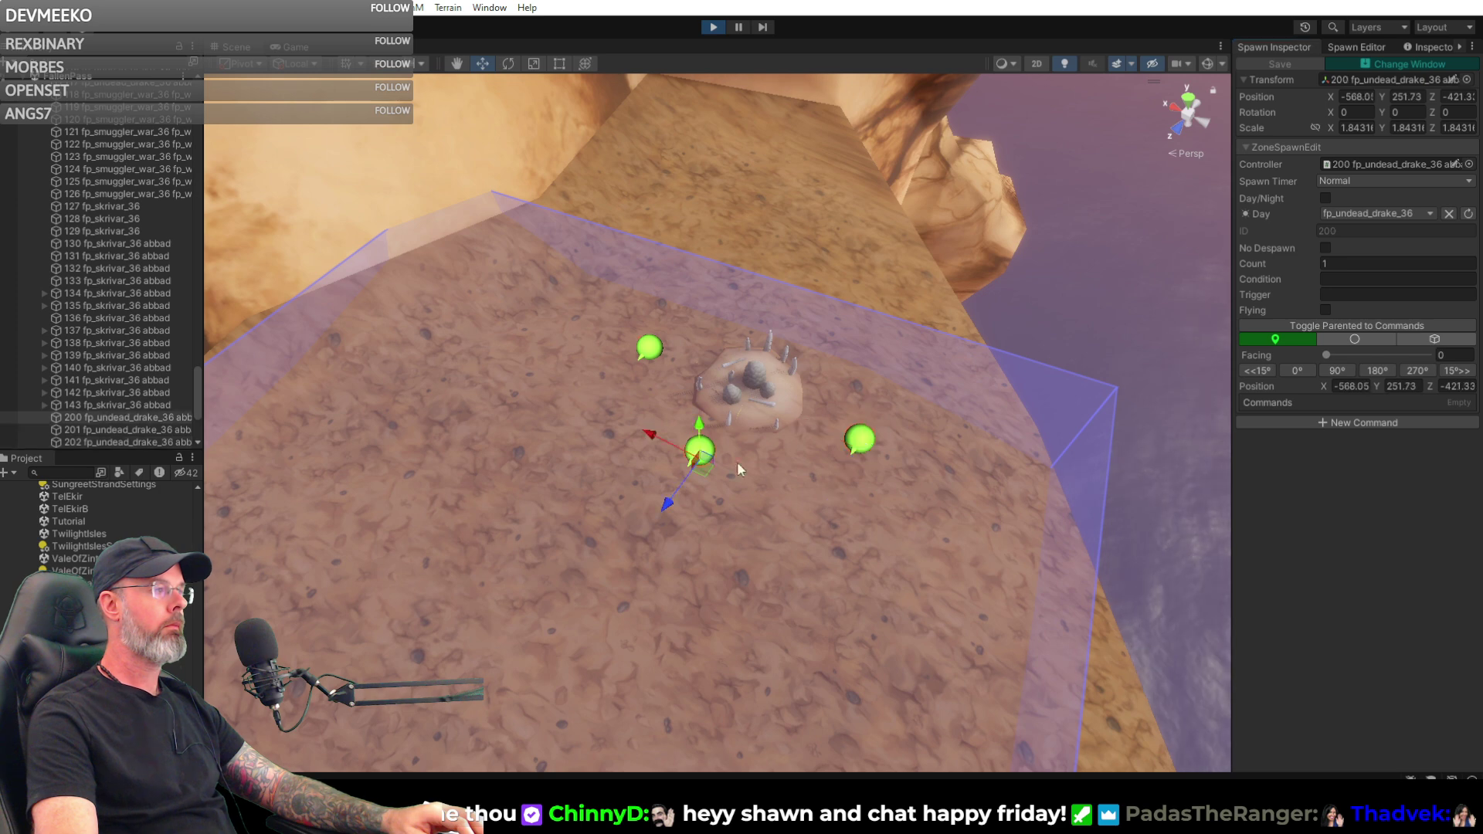
click(859, 442)
- Add a Goto command to the 202 fp_undead_drake_36 spawn and place its destination on open ground in front of the nest
mouse_move(899, 481)
alt+mouse_down()
mouse_move(910, 567)
mouse_move(556, 503)
mouse_move(381, 374)
mouse_move(777, 450)
mouse_move(927, 502)
alt+mouse_up()
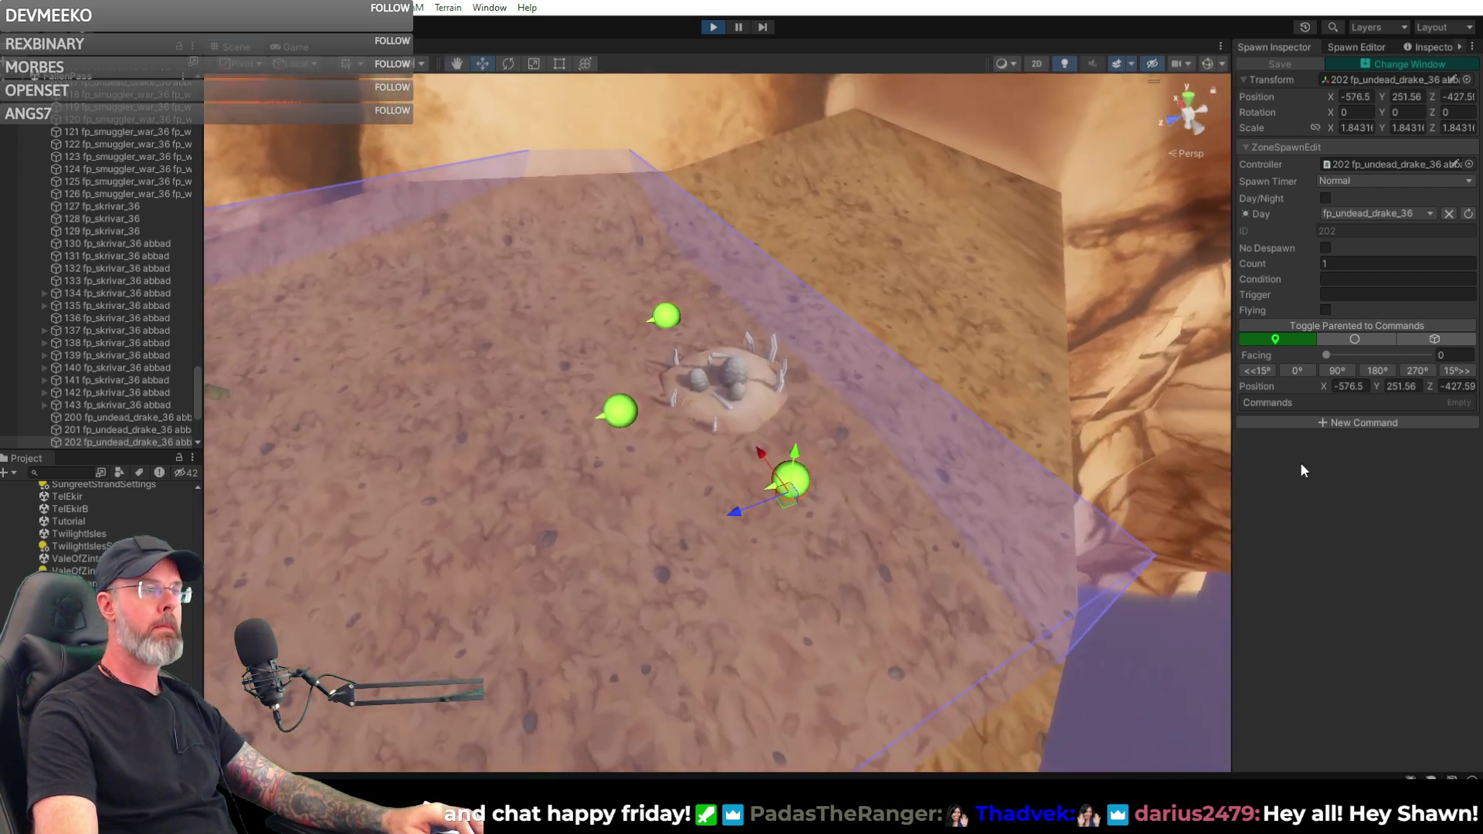
click(1372, 549)
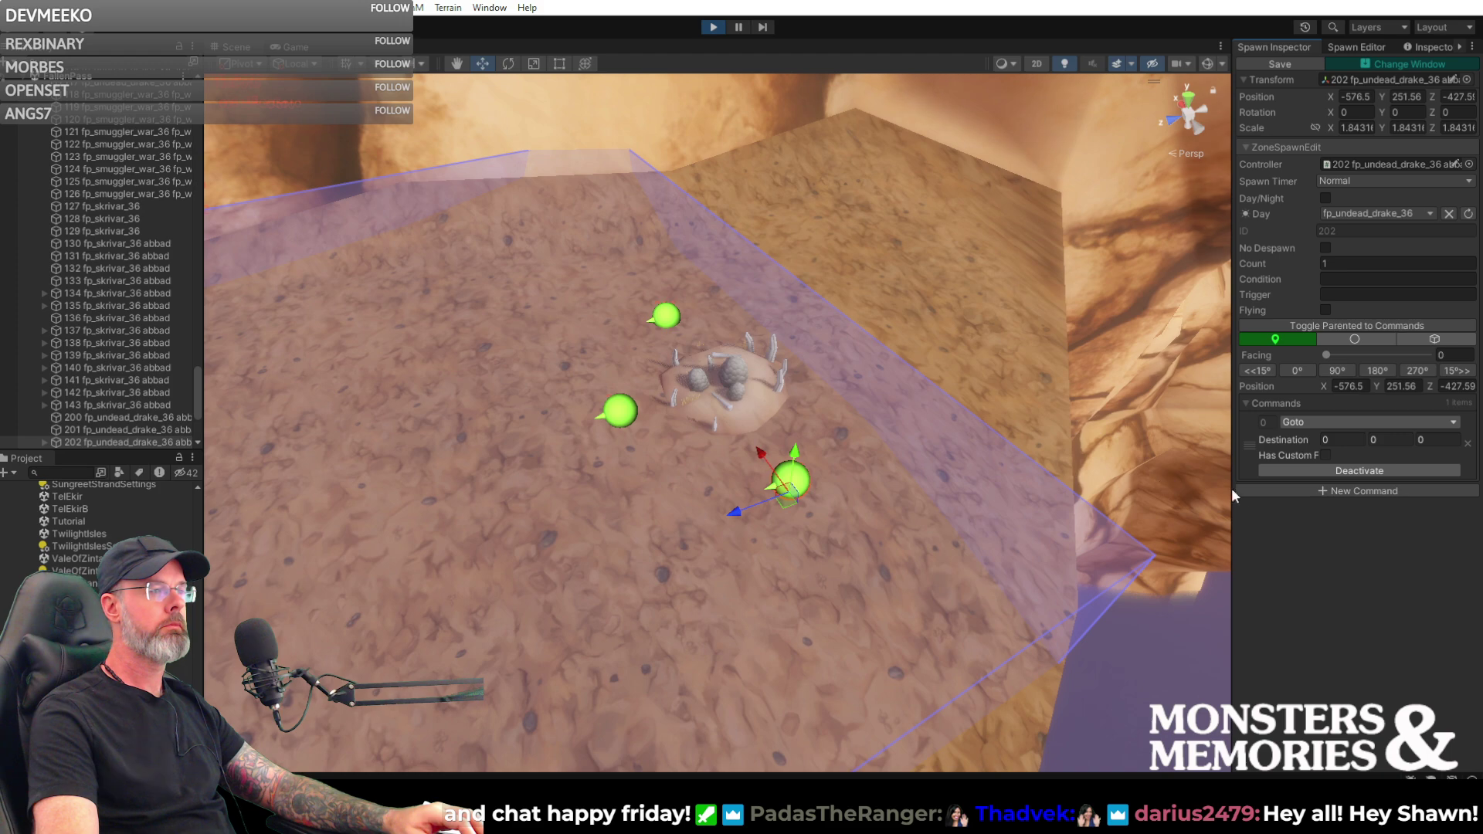
click(1360, 471)
right_drag(1205, 494, 1180, 498)
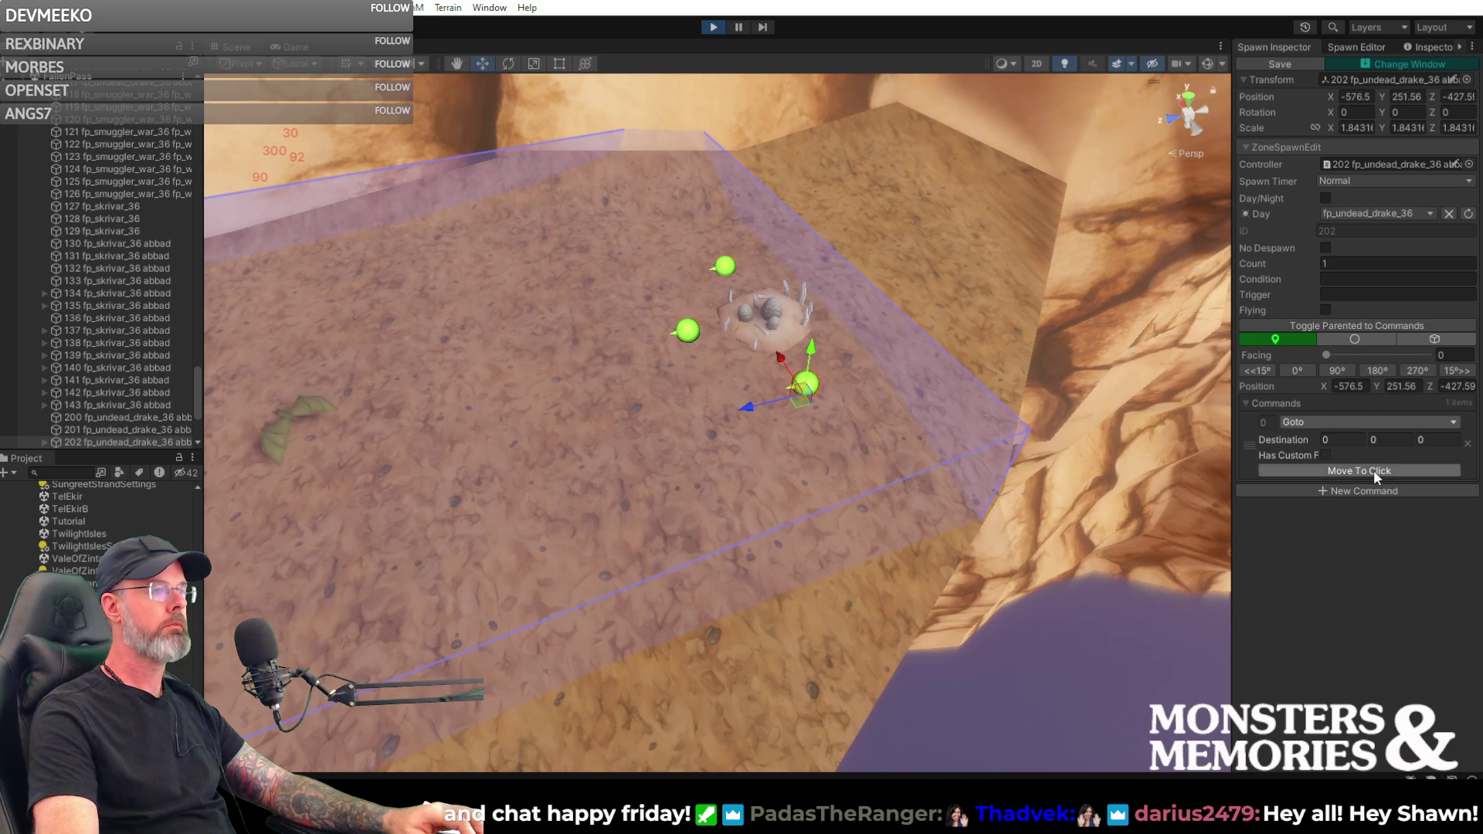
click(575, 411)
right_drag(678, 455, 826, 459)
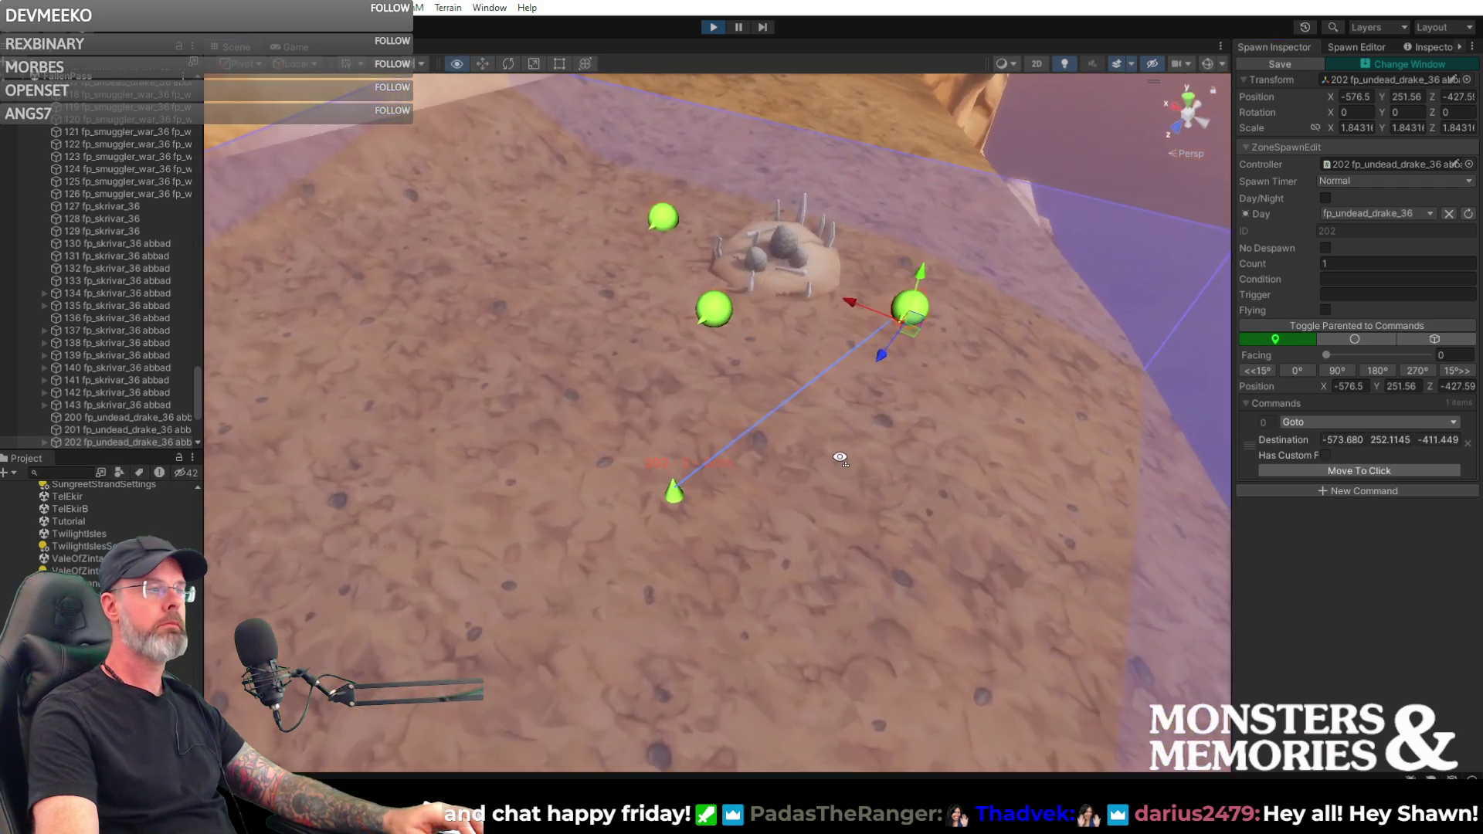
- Reposition the 202 spawn's first Goto waypoint in front of the nest, at about X -571.9, Z -415.1
click(674, 496)
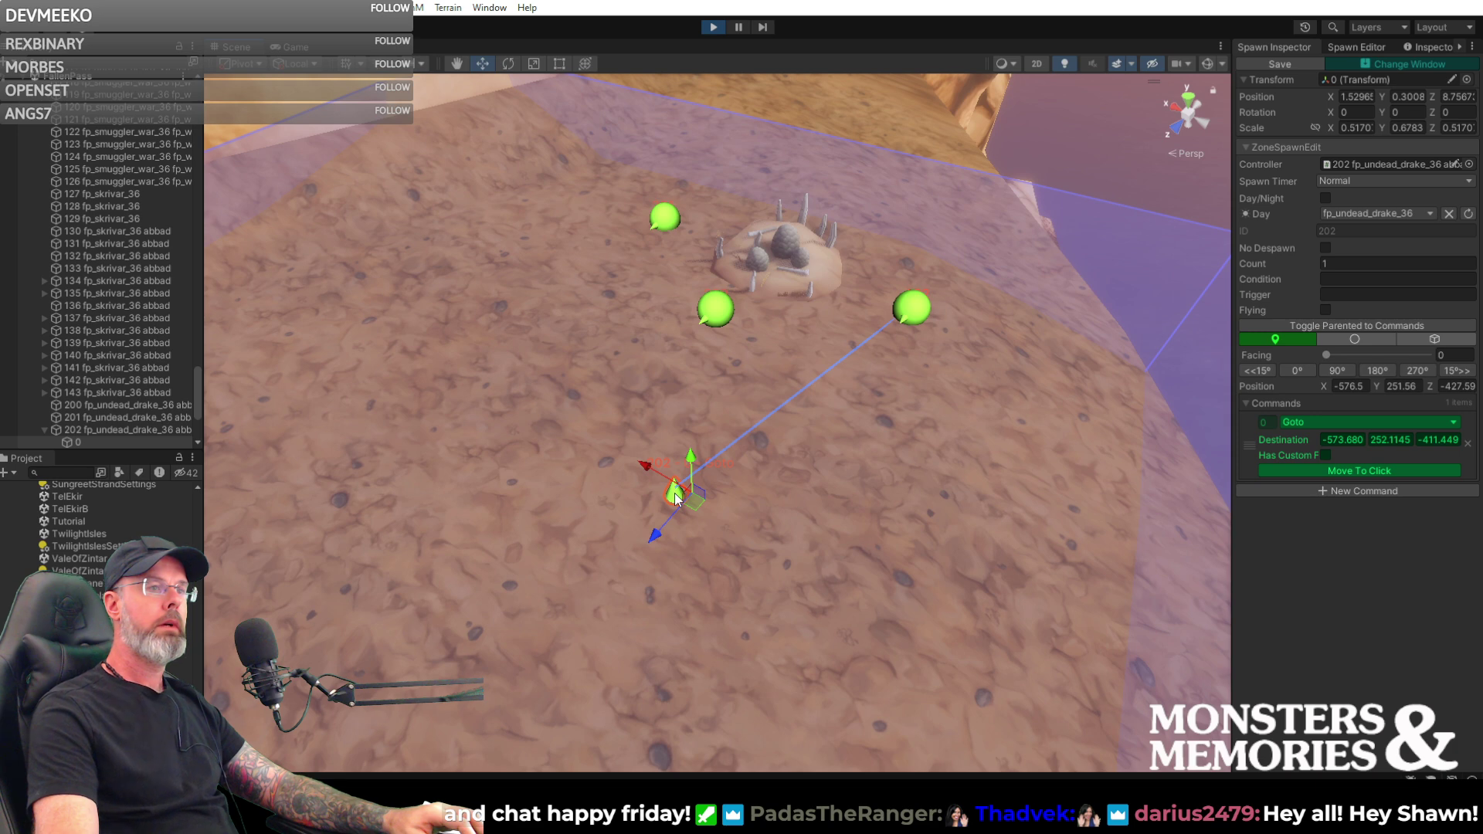
drag(698, 501, 739, 414)
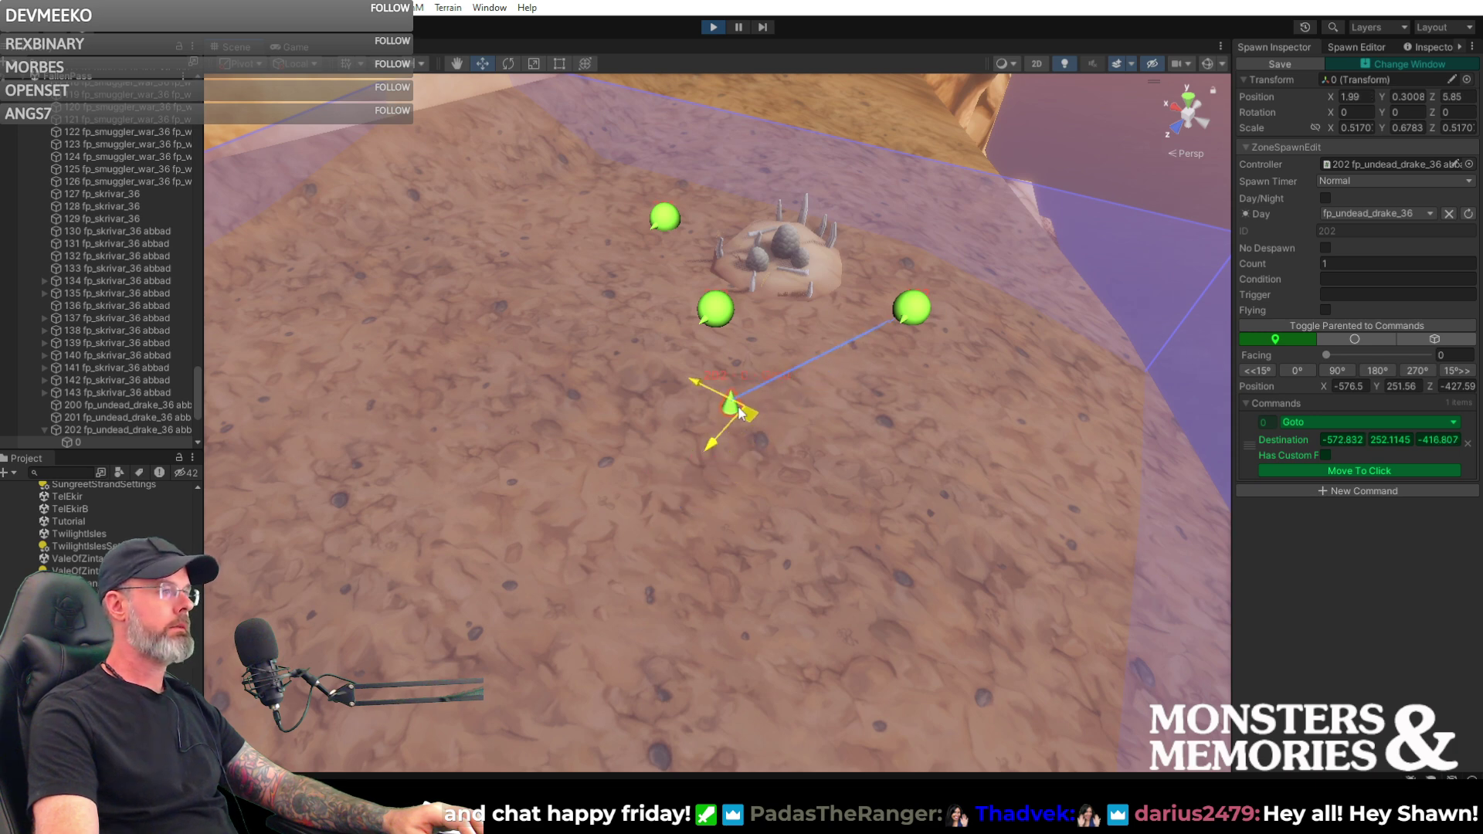
right_drag(798, 421, 703, 408)
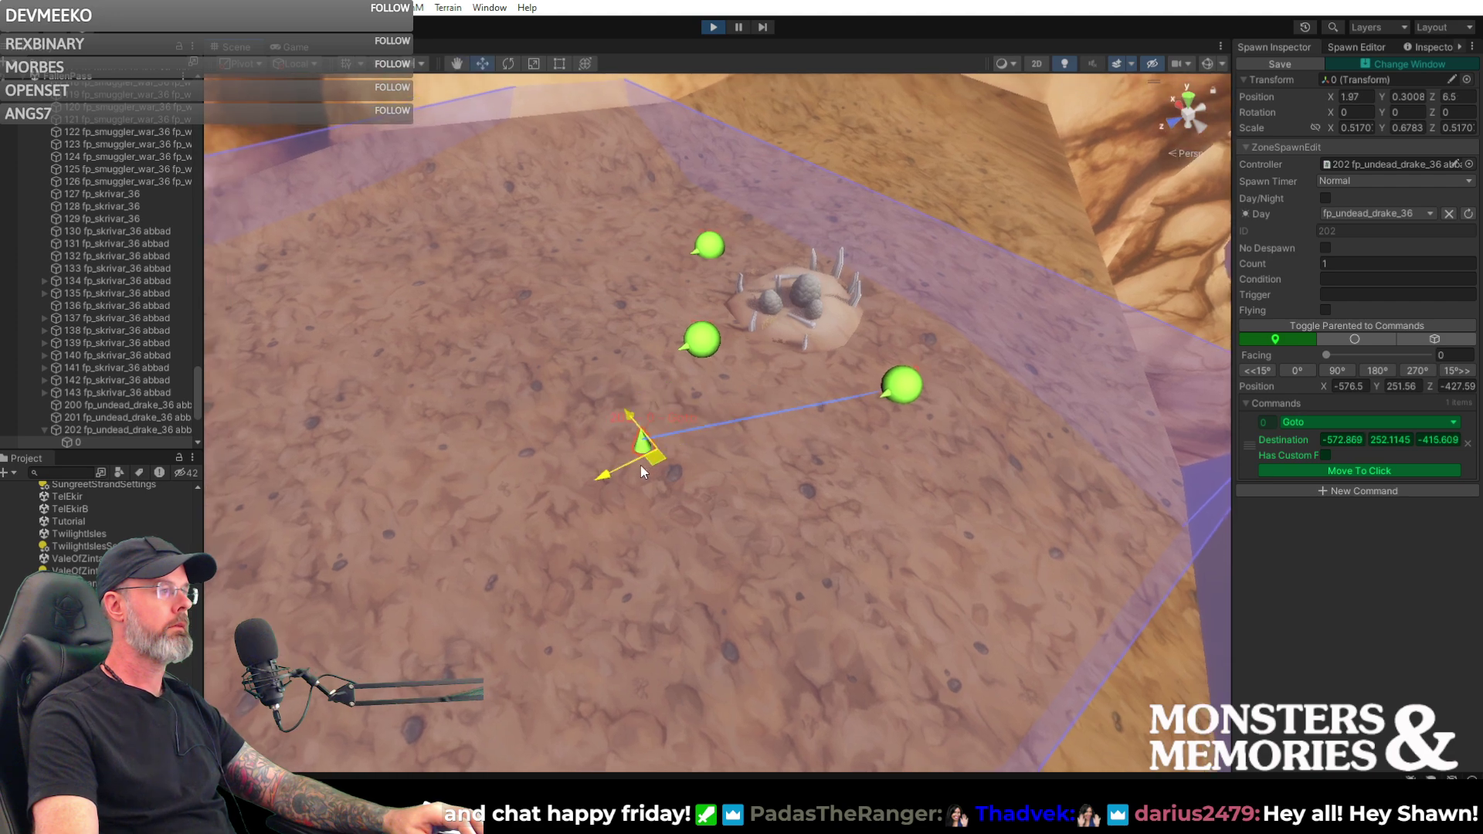
mouse_move(618, 479)
mouse_down()
mouse_move(559, 480)
mouse_move(579, 452)
mouse_up()
mouse_move(701, 499)
right_down()
mouse_move(953, 545)
mouse_move(925, 545)
right_up()
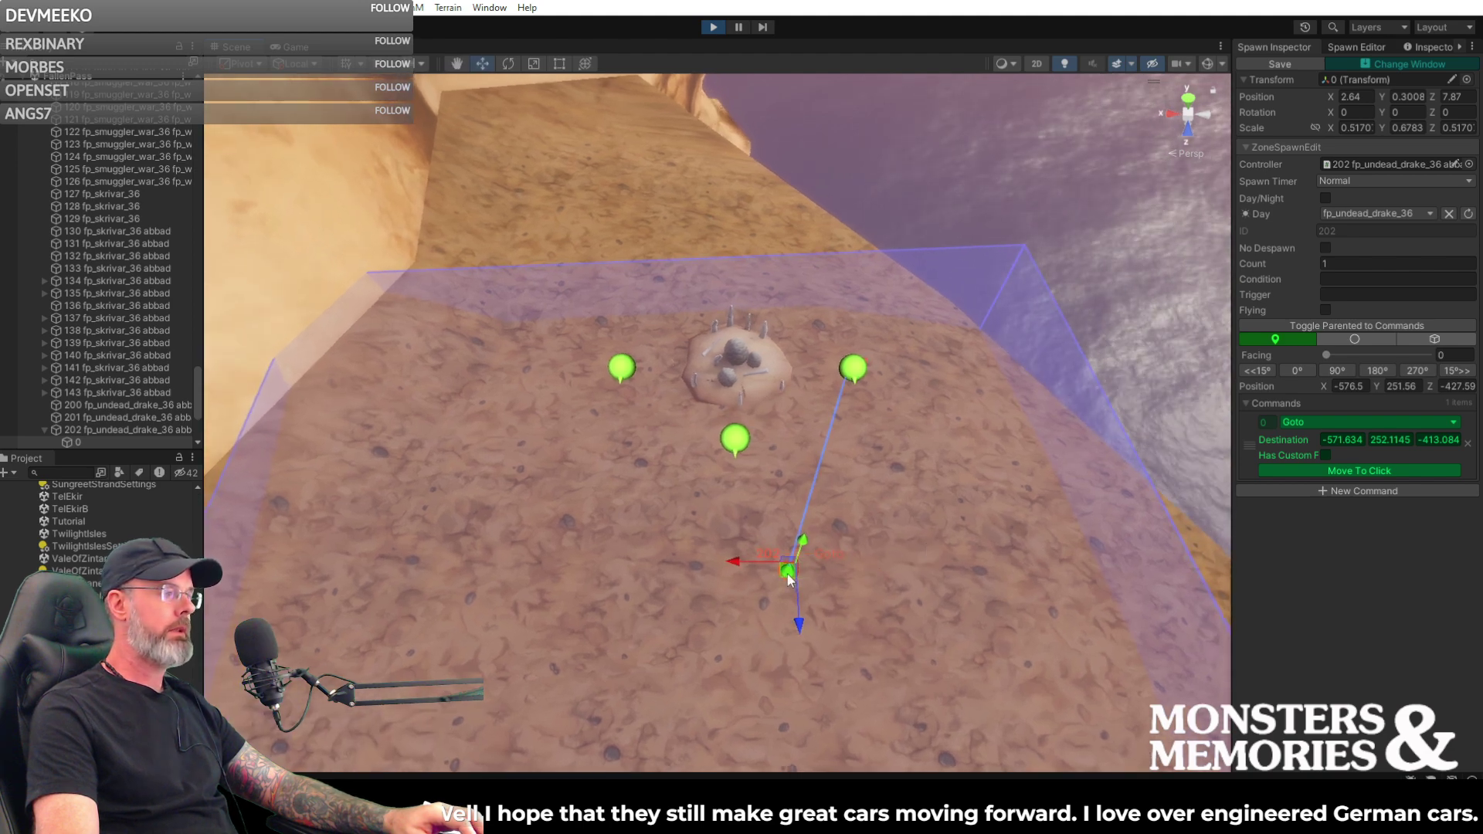
drag(789, 577, 795, 558)
mouse_move(795, 558)
right_down()
mouse_move(766, 627)
mouse_move(709, 478)
right_up()
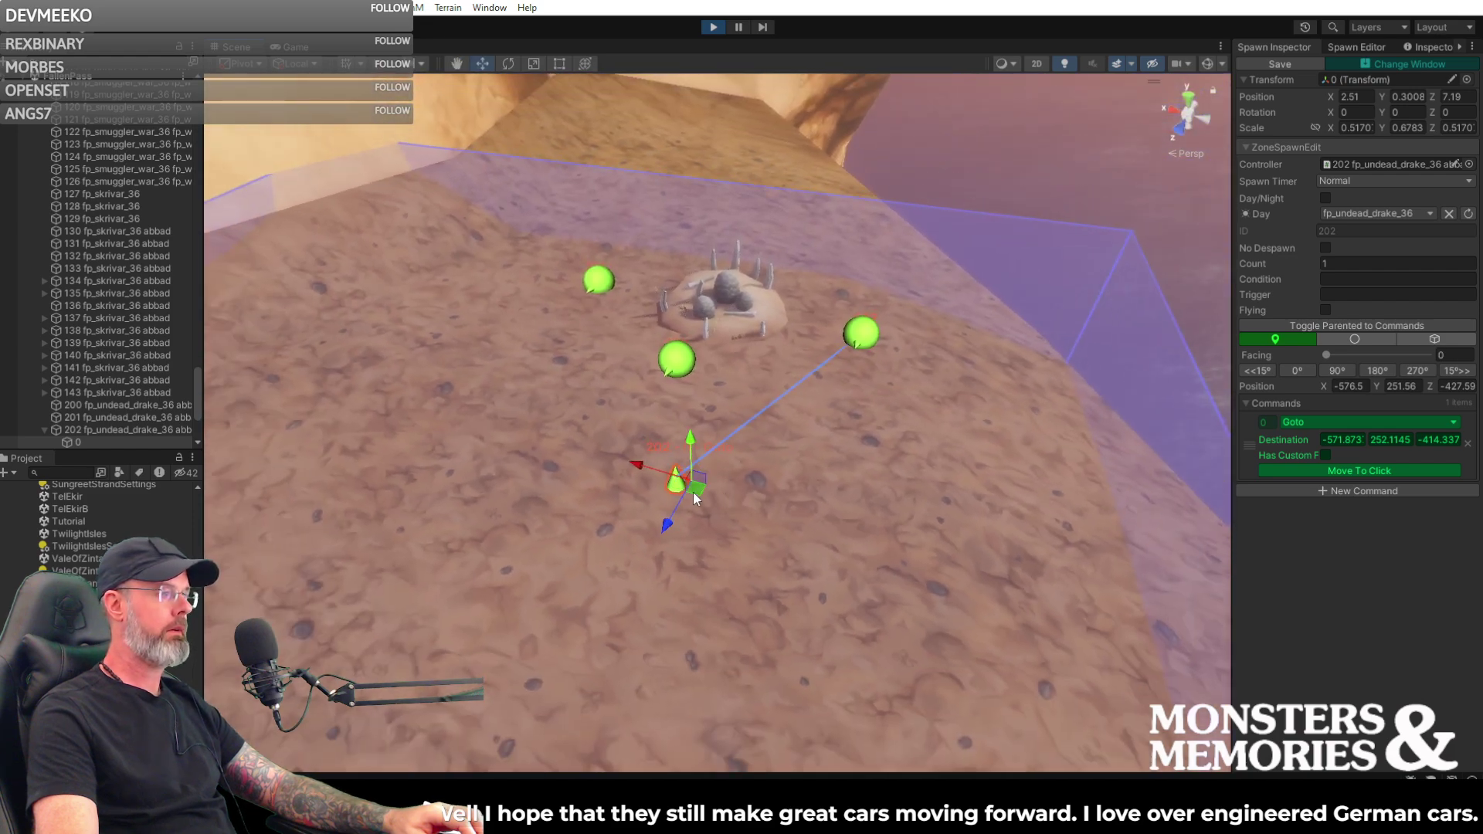
drag(702, 490, 696, 500)
mouse_move(697, 501)
right_down()
mouse_move(860, 541)
mouse_move(1227, 522)
right_up()
click(1353, 472)
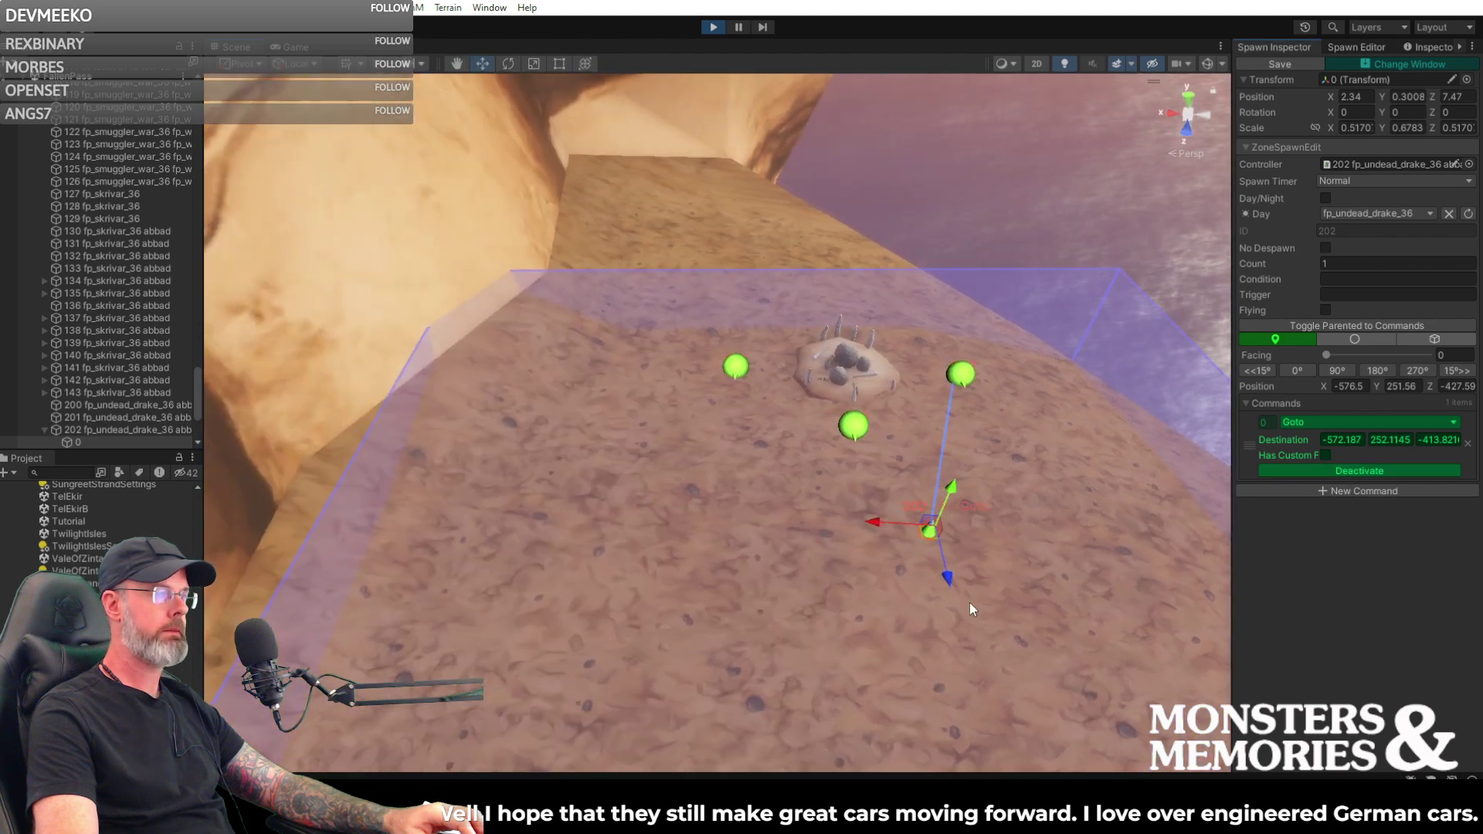
right_drag(1020, 578, 977, 568)
right_drag(975, 568, 971, 567)
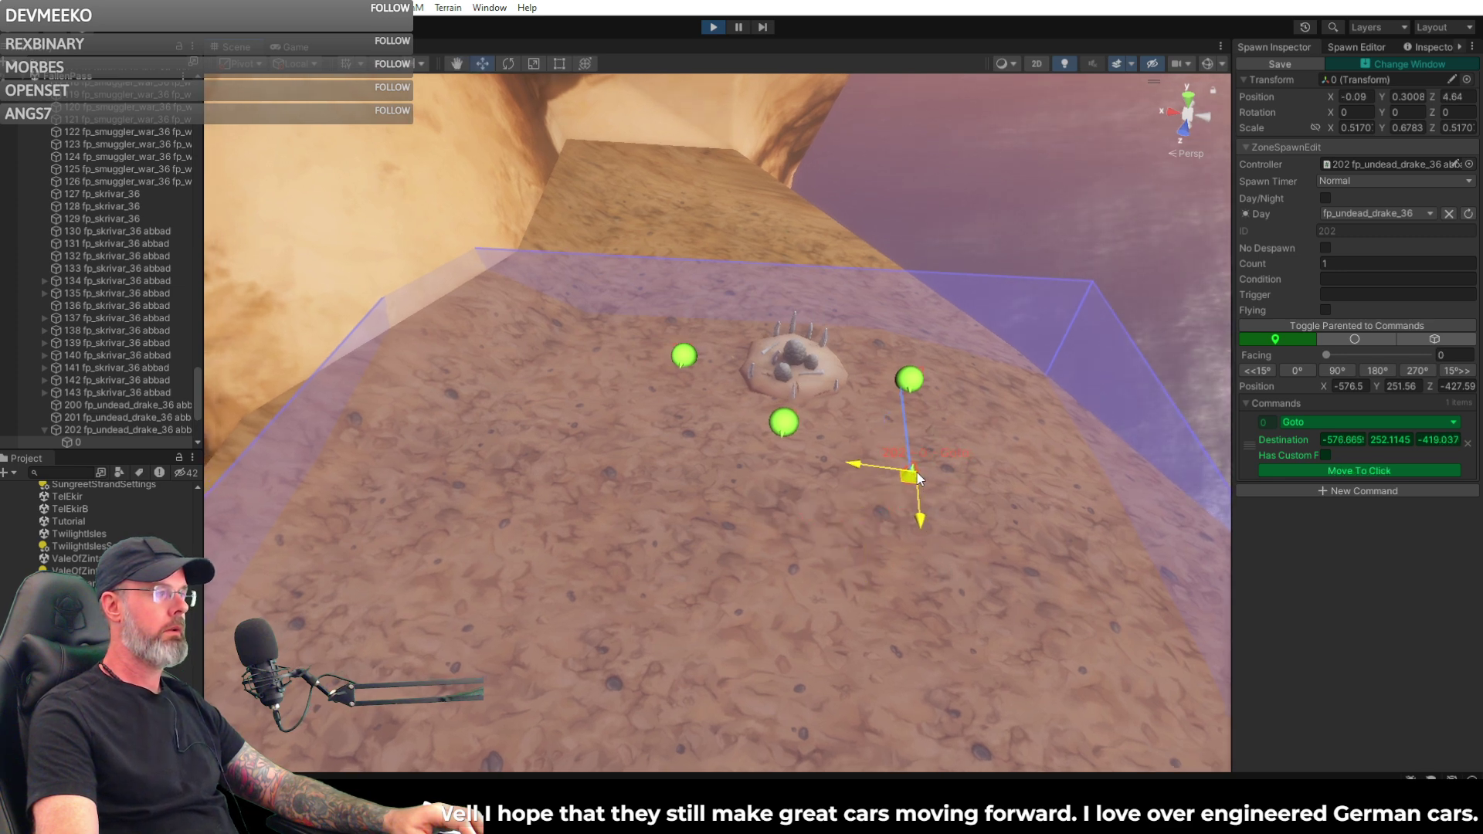
drag(985, 462, 837, 512)
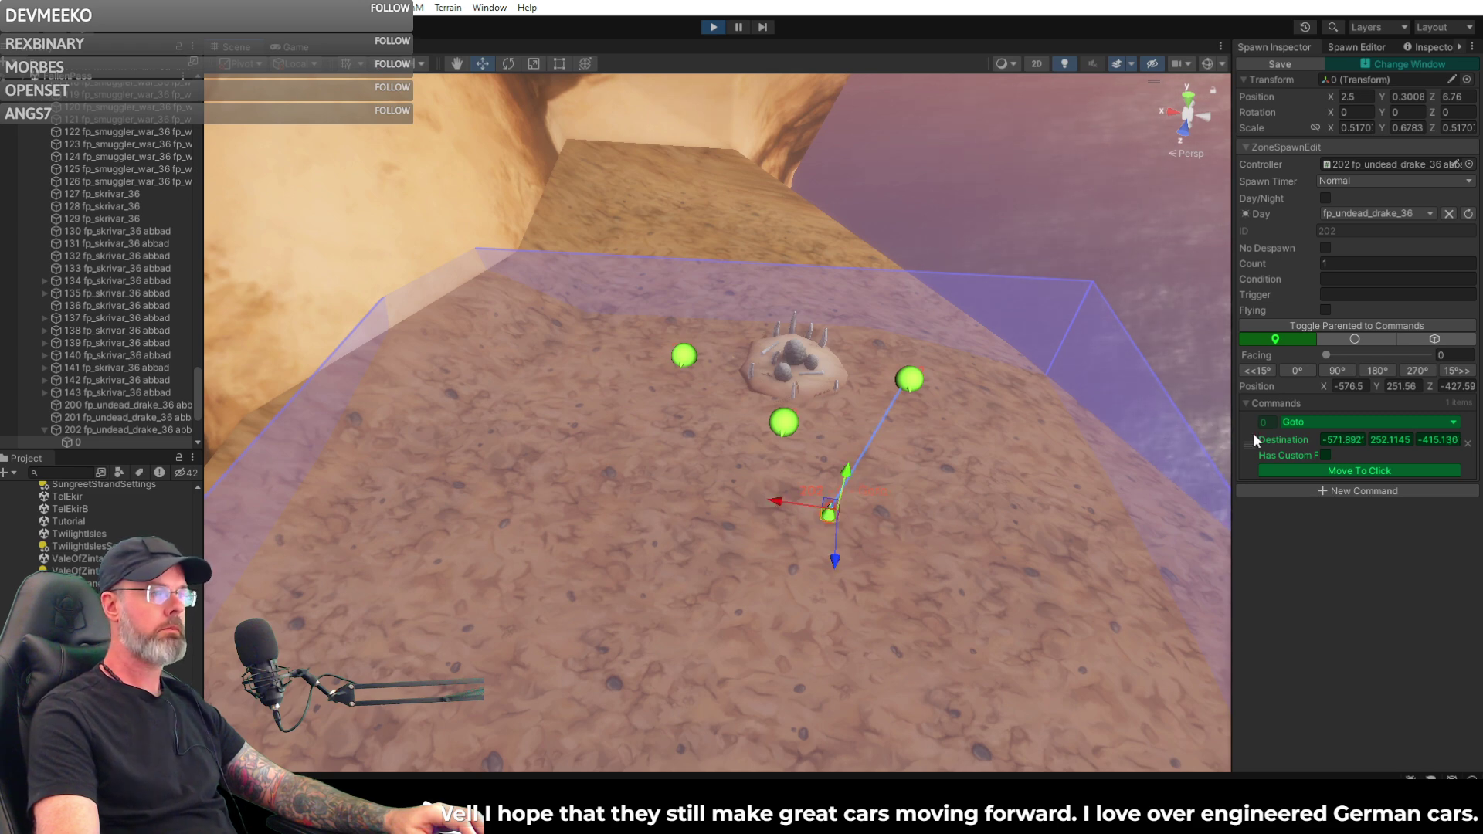
- Add a second Goto command to the 202 spawn with its destination beyond the 201 spawn, at about X -554.6, Z -420.5
alt+drag(1023, 501, 1298, 511)
click(1338, 492)
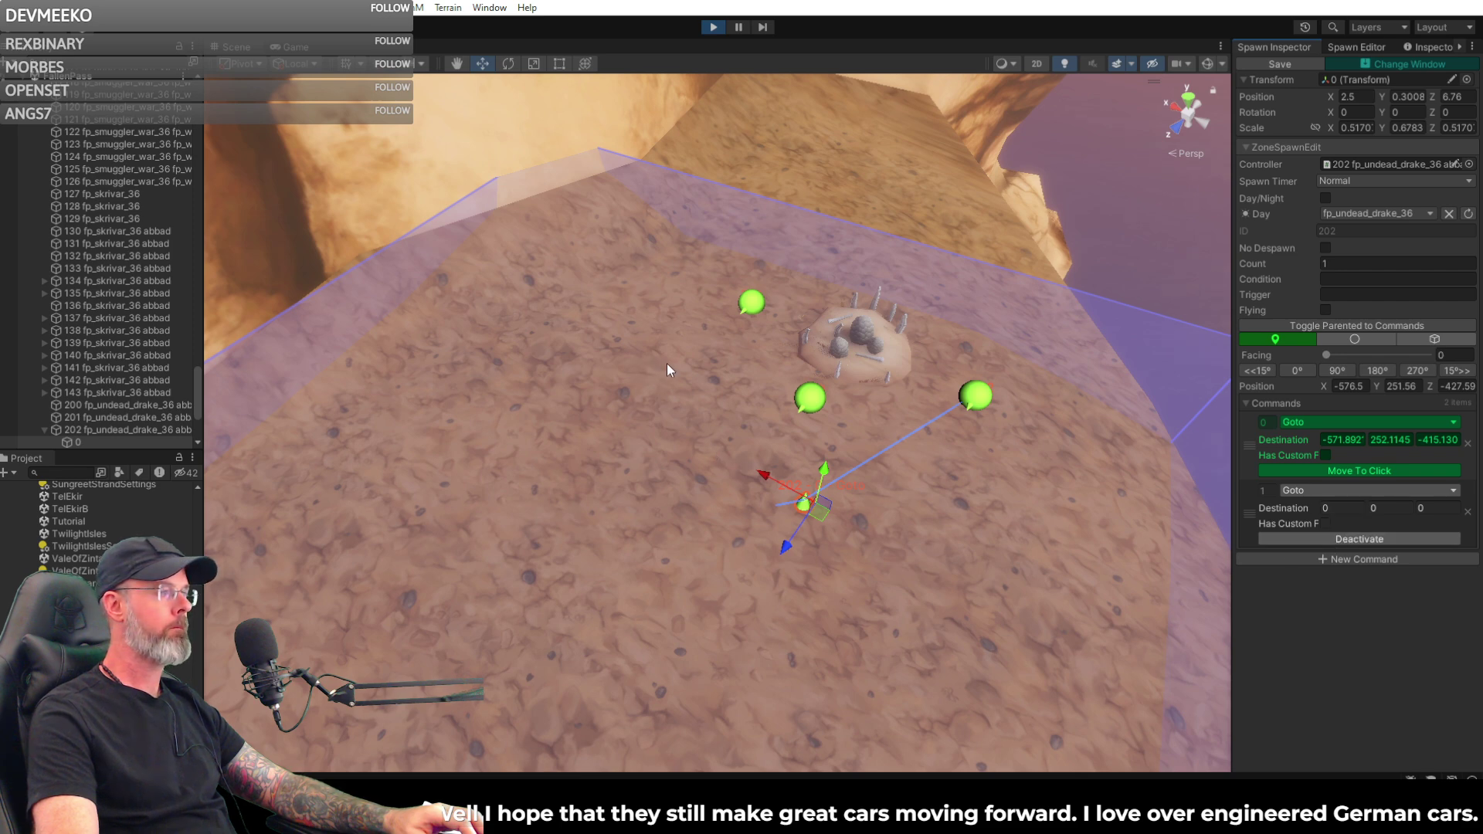
click(635, 332)
mouse_move(660, 366)
alt+mouse_down()
mouse_move(610, 433)
mouse_move(955, 512)
alt+mouse_up()
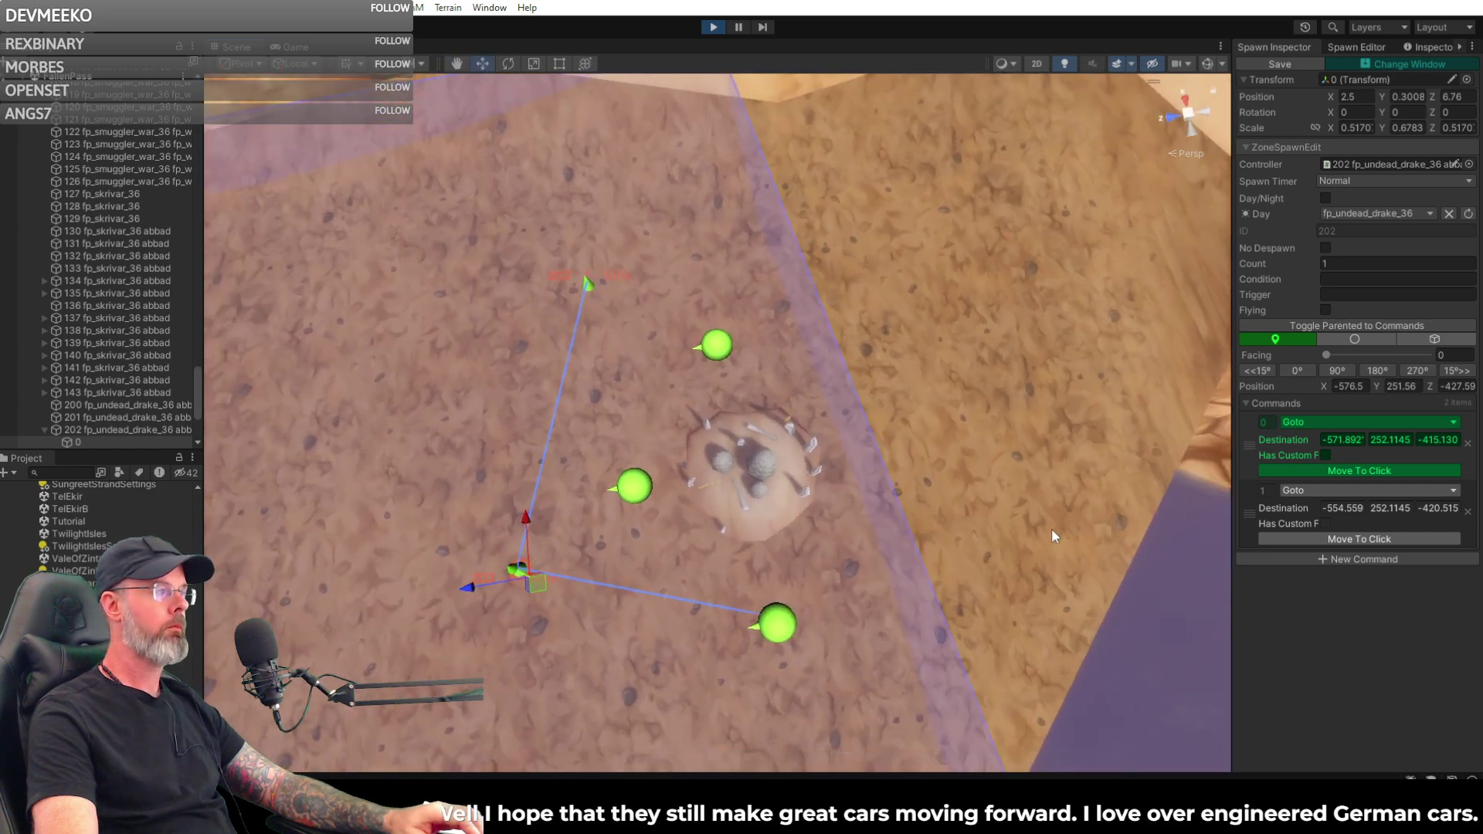
- Add a third Goto command to the 202 spawn with its destination behind the nest, at about X -561.4, Z -439.8
click(1343, 558)
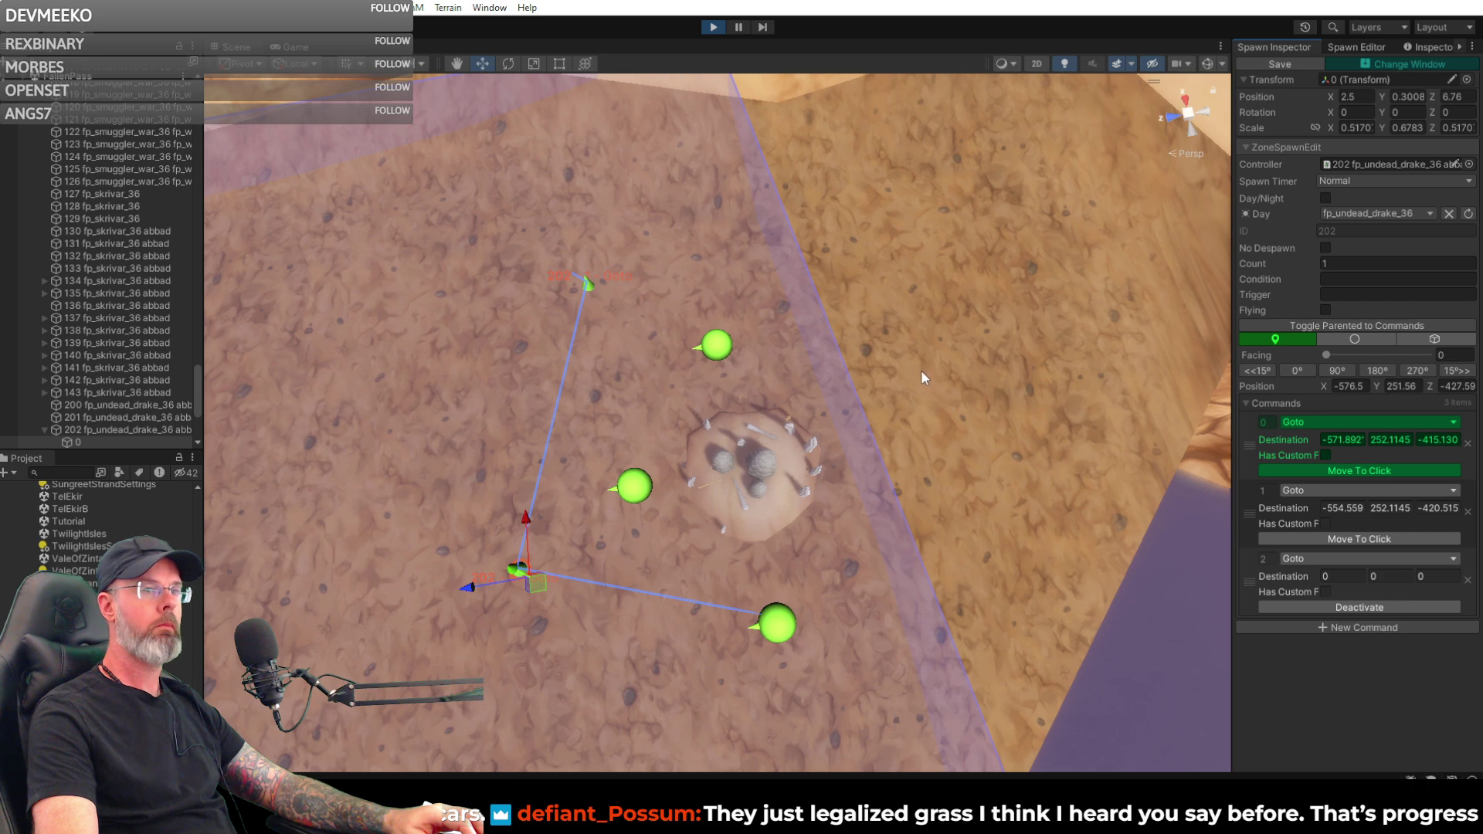
click(919, 330)
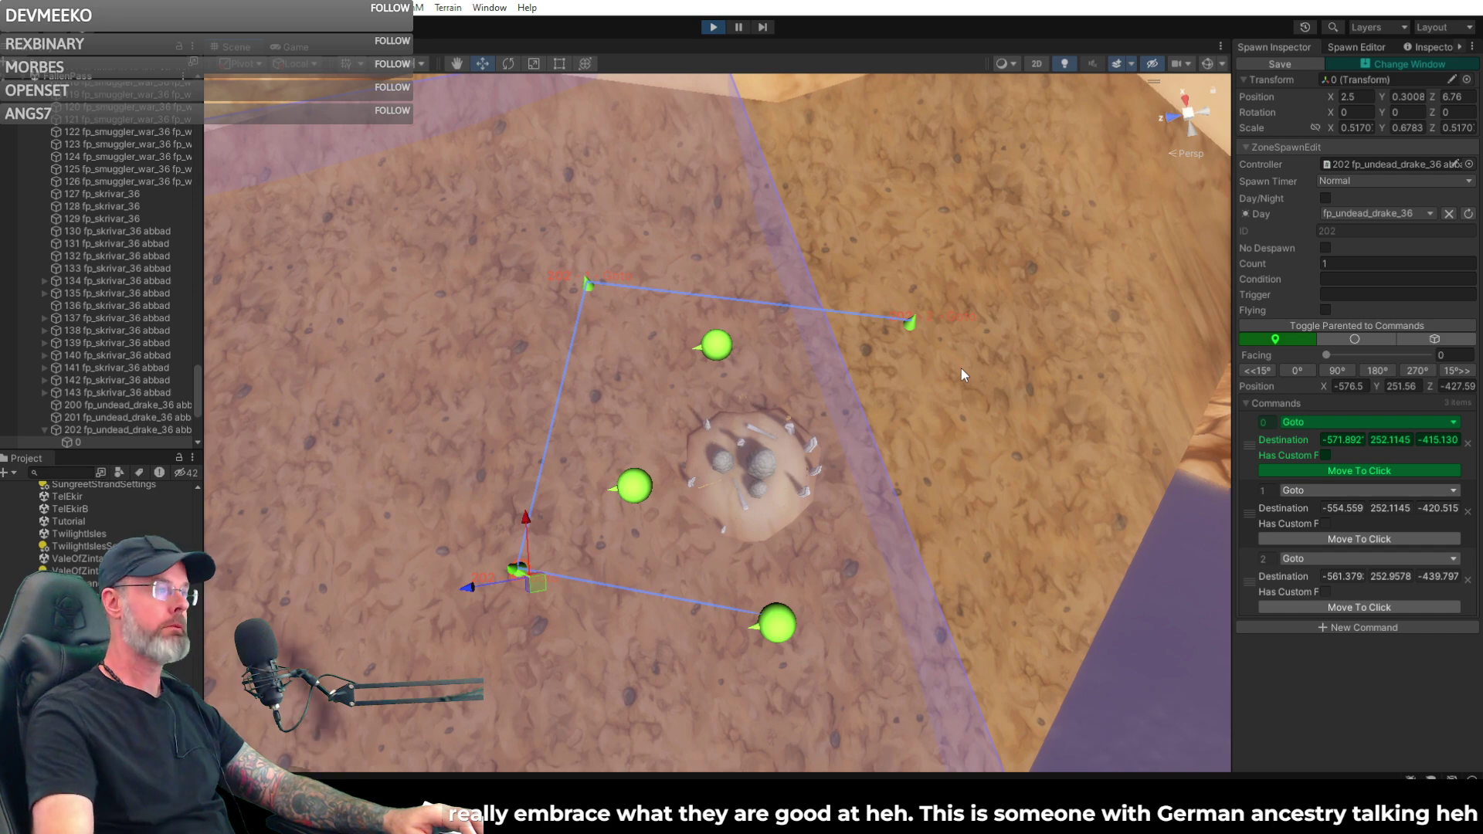
right_drag(952, 378, 374, 327)
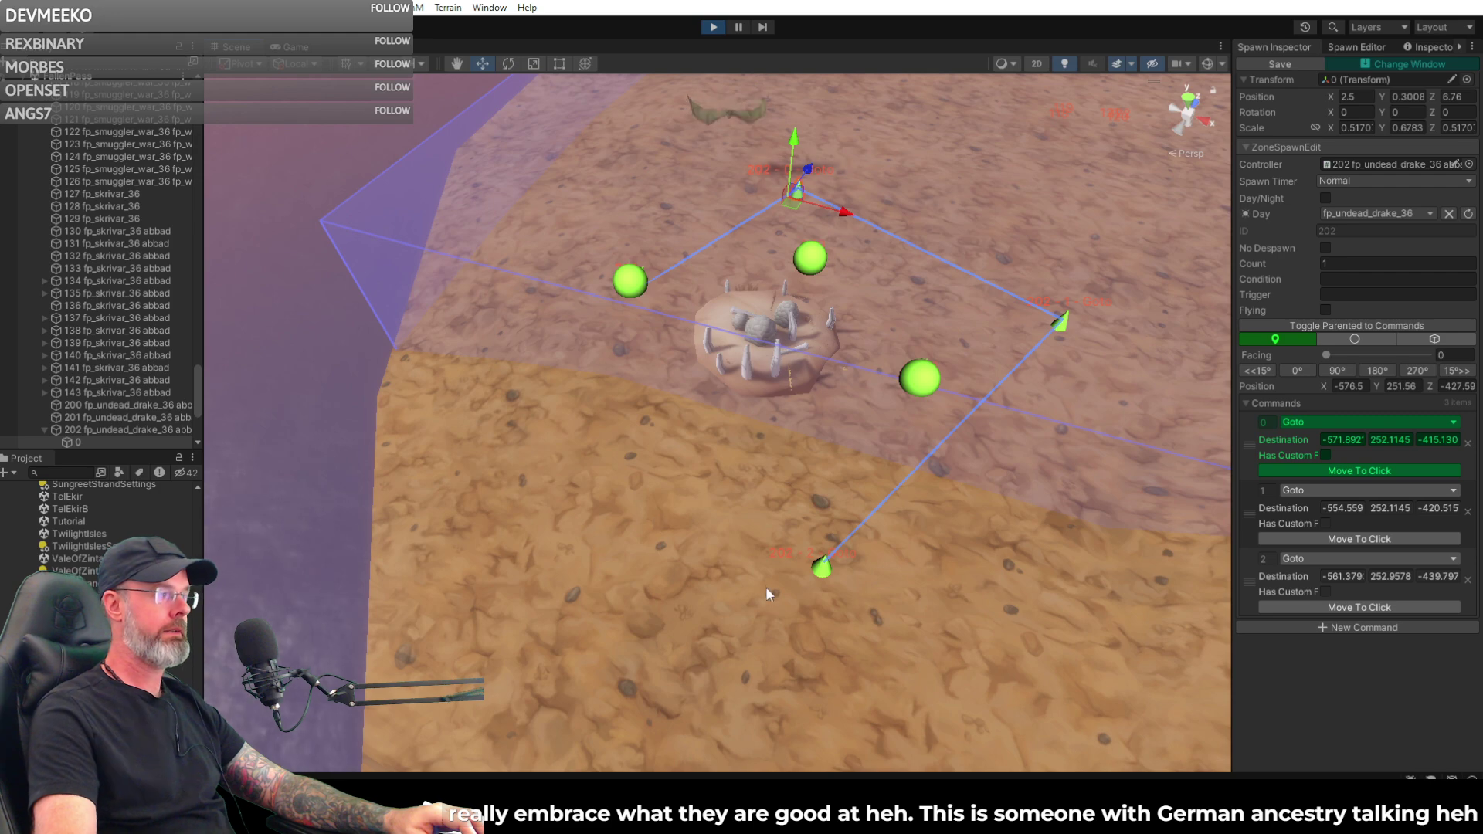
right_drag(765, 576, 892, 488)
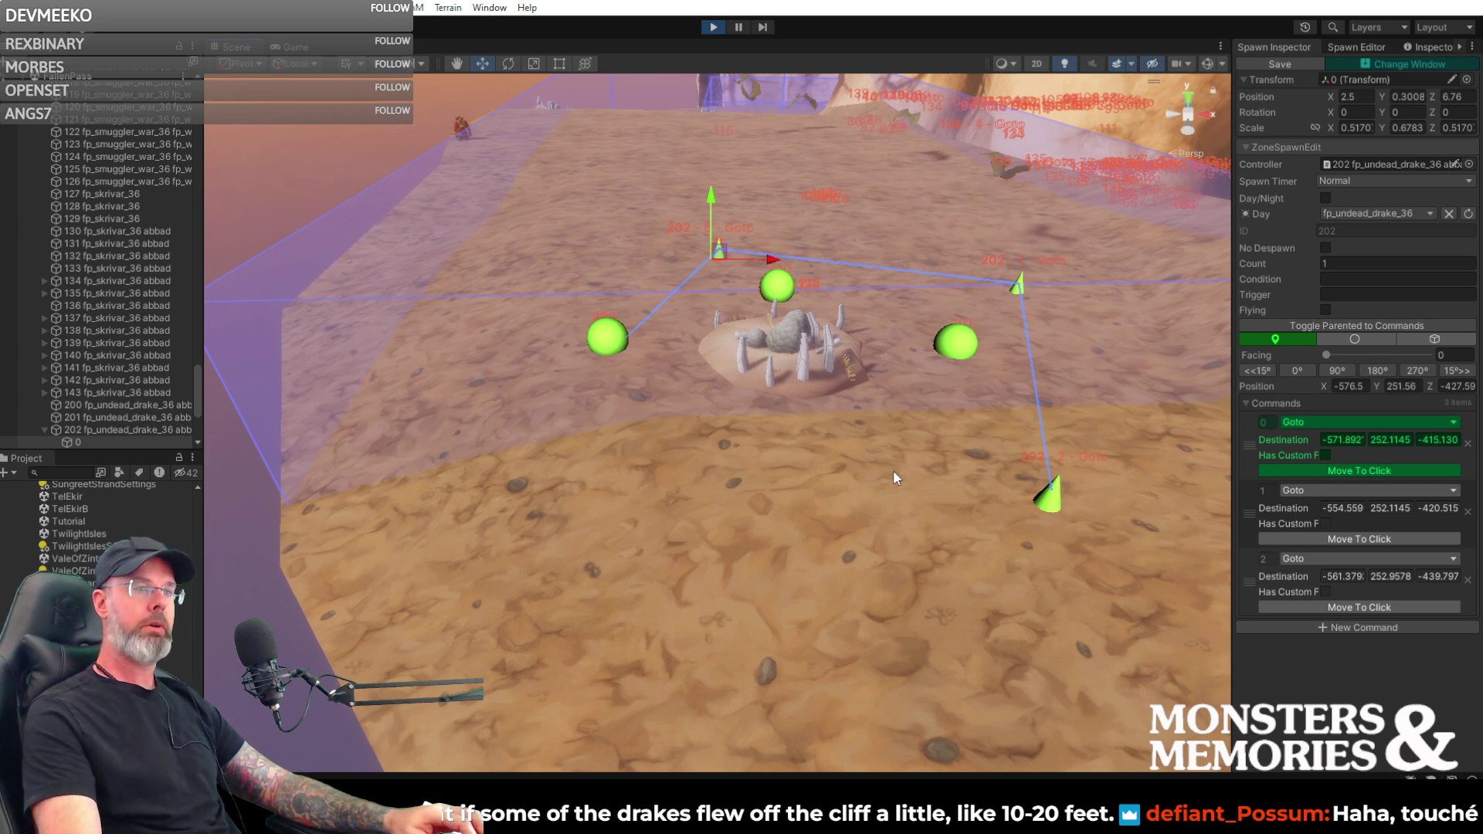
alt+drag(959, 408, 1006, 421)
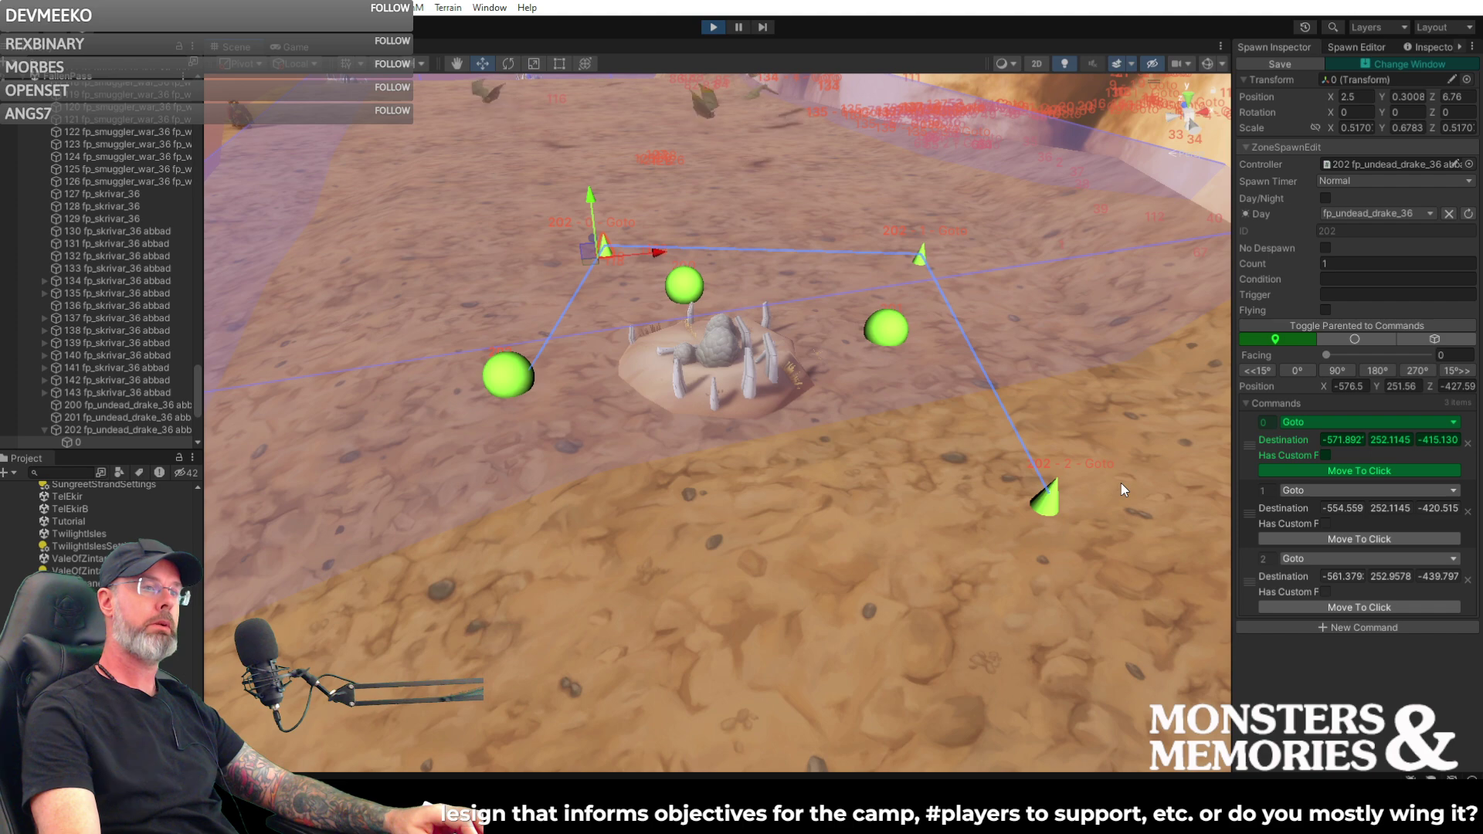
alt+drag(782, 440, 683, 475)
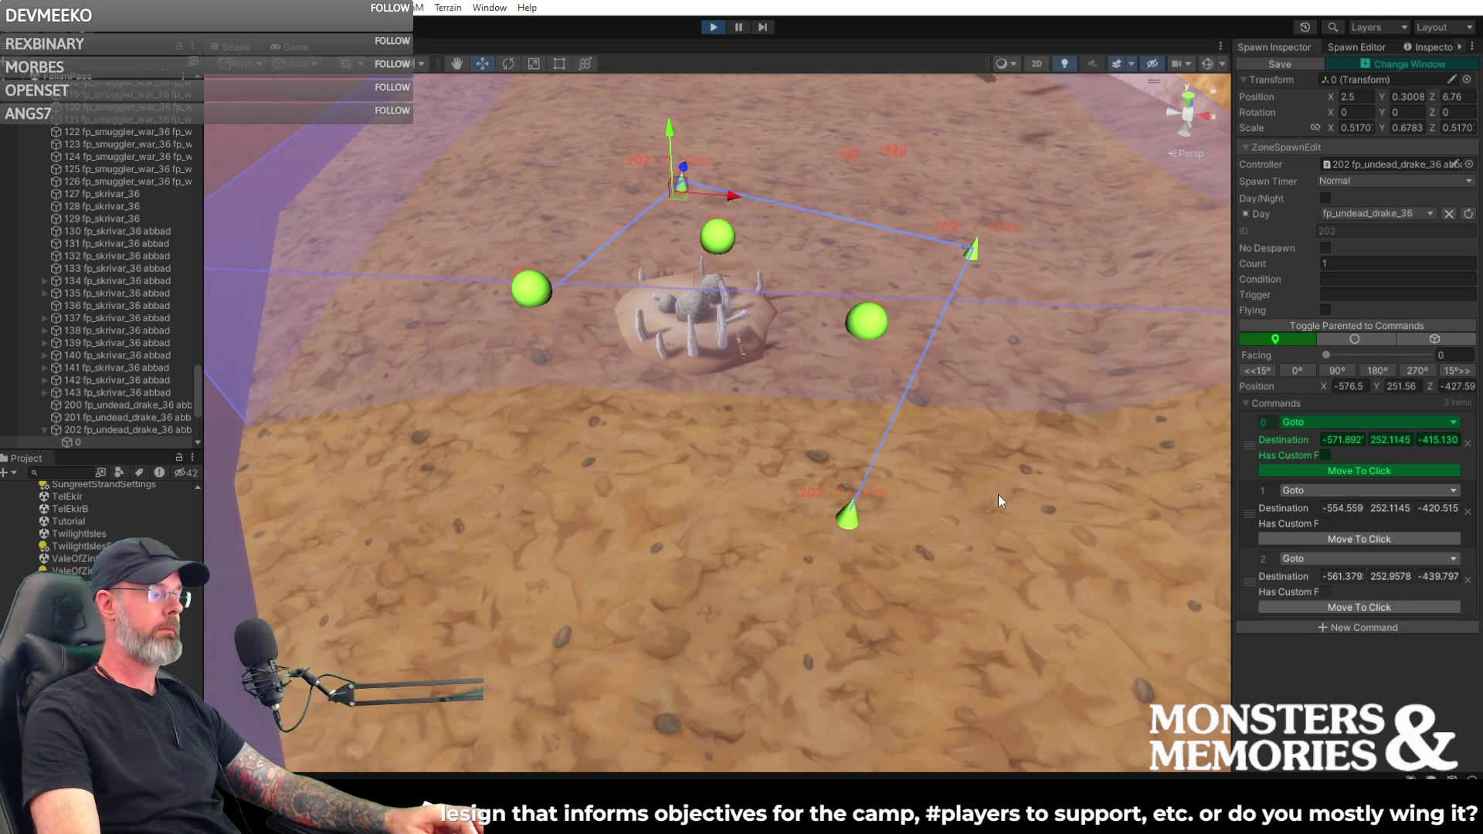
- Move the 202 spawn's third Goto waypoint closer to the nest, at about X -558.2, Y 252.5, Z -435.3, and save the spawn
click(849, 514)
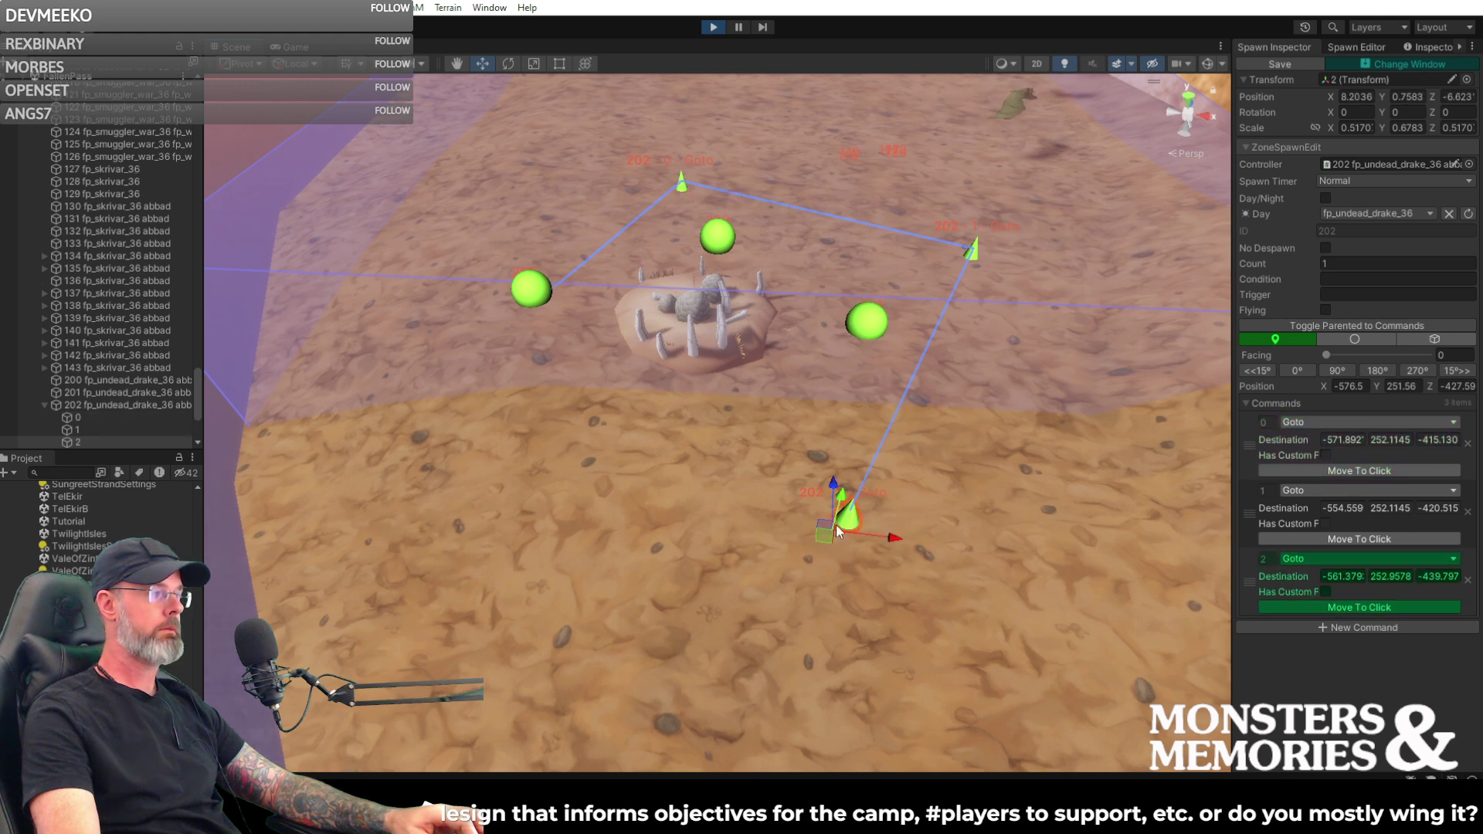
drag(828, 532, 912, 467)
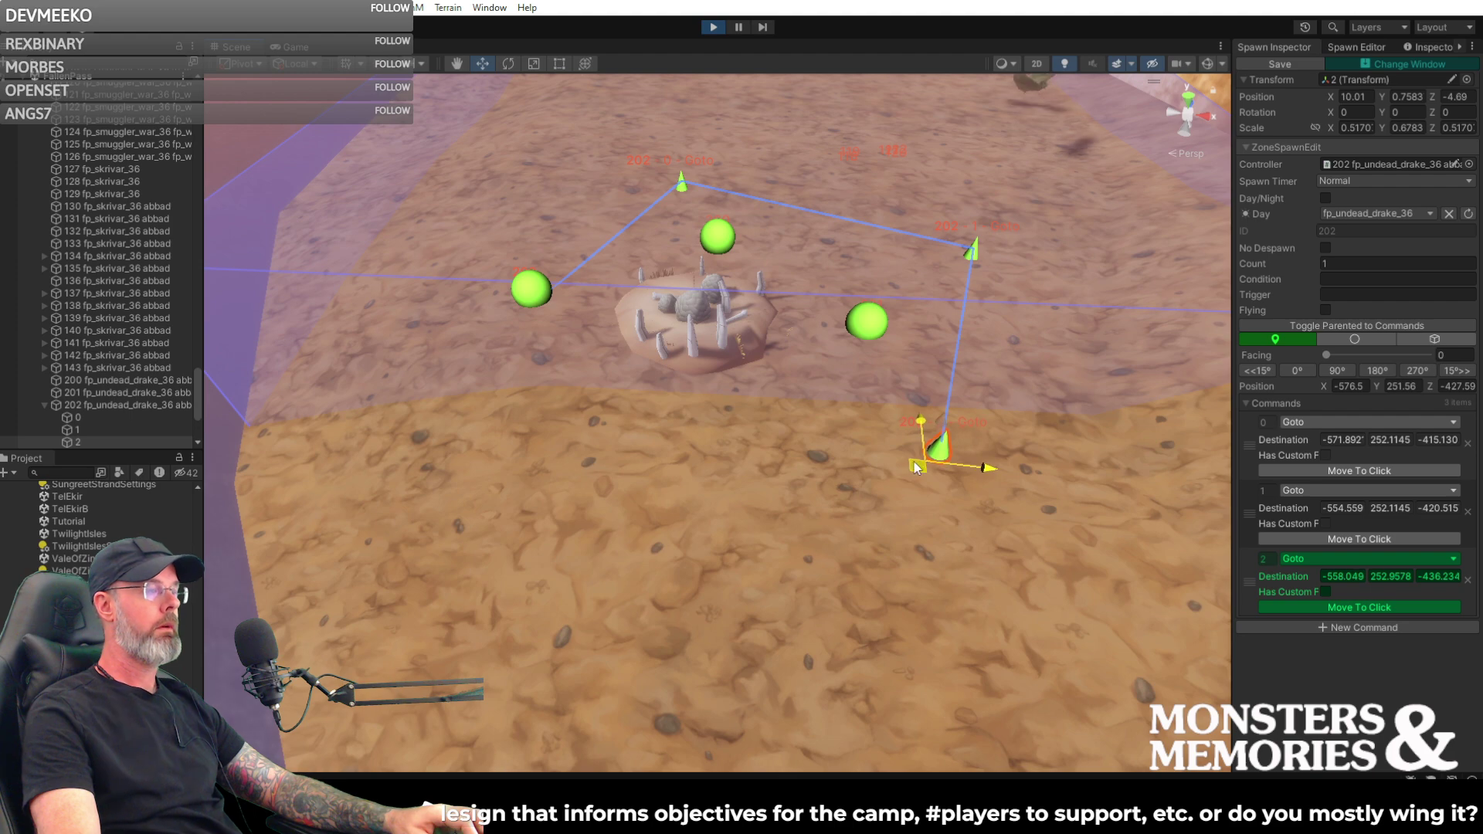
key(f)
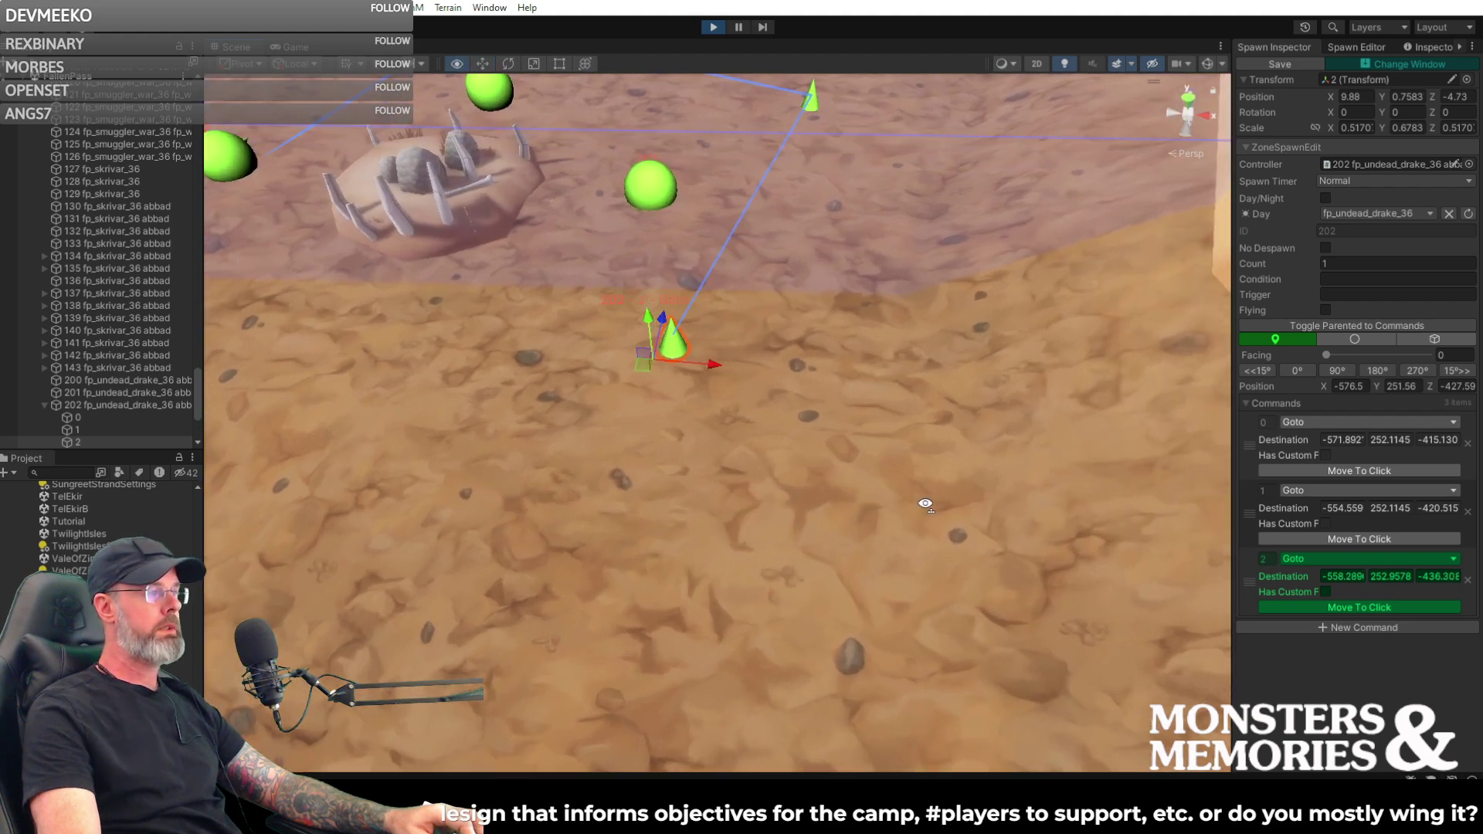
drag(759, 408, 797, 424)
drag(801, 373, 791, 349)
drag(802, 404, 806, 412)
right_drag(820, 470, 1024, 493)
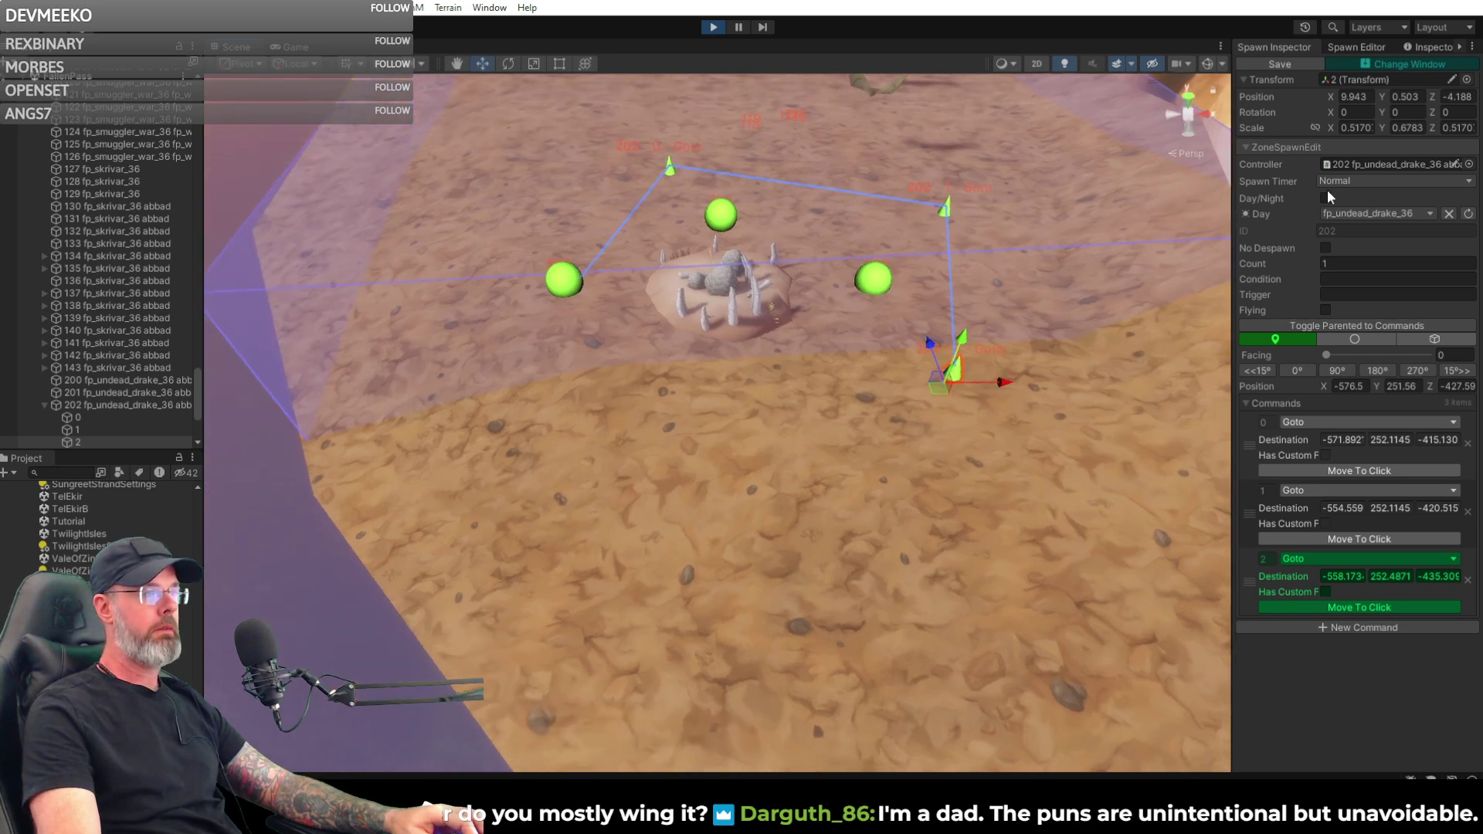
click(1286, 67)
- Add a fourth Goto command to the 202 spawn with its destination behind the nest, at about X -568.1, Z -439.7
mouse_move(1064, 392)
right_down()
mouse_move(1020, 389)
mouse_move(1043, 404)
right_up()
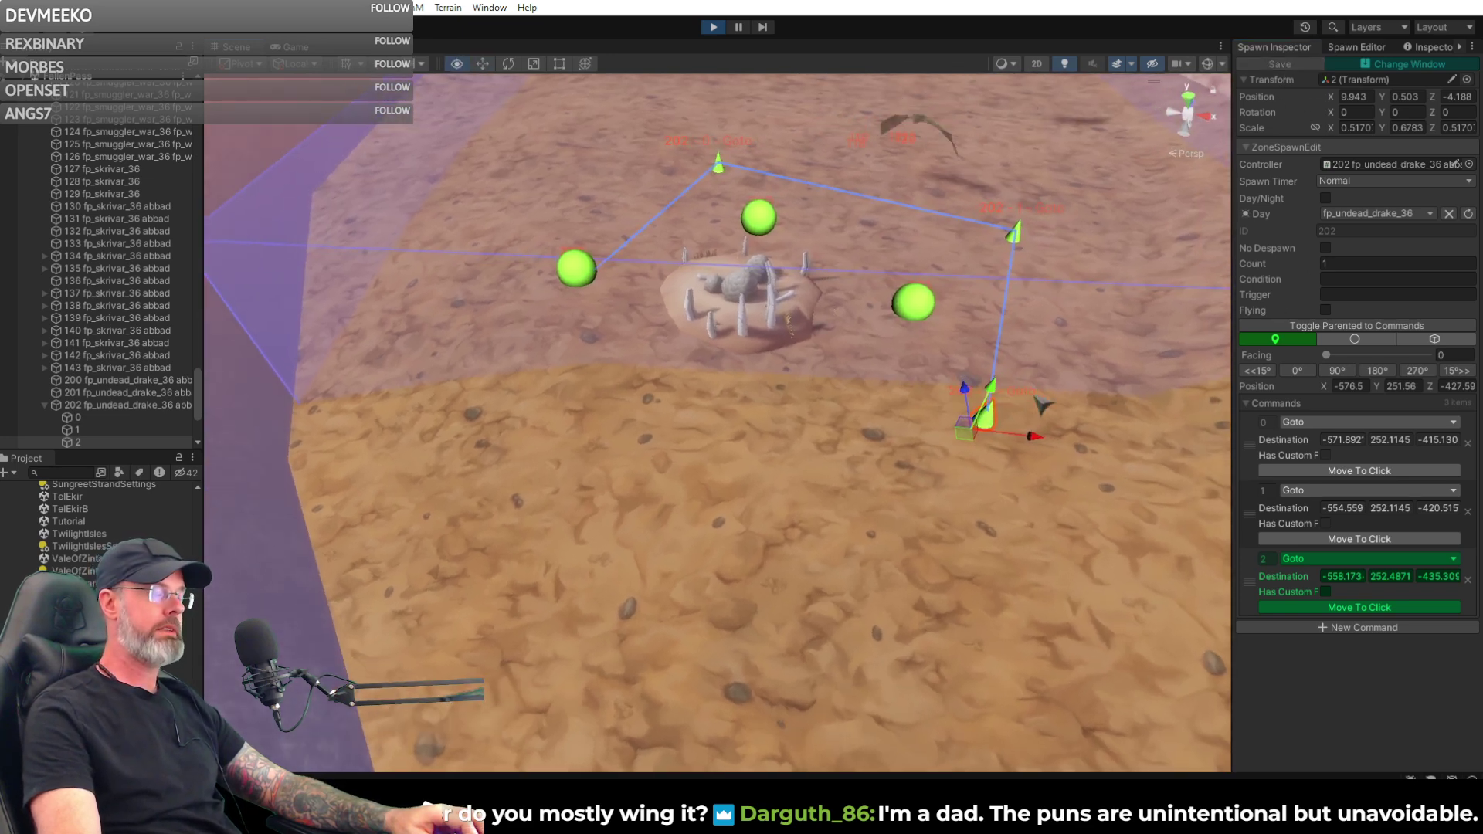
click(1343, 626)
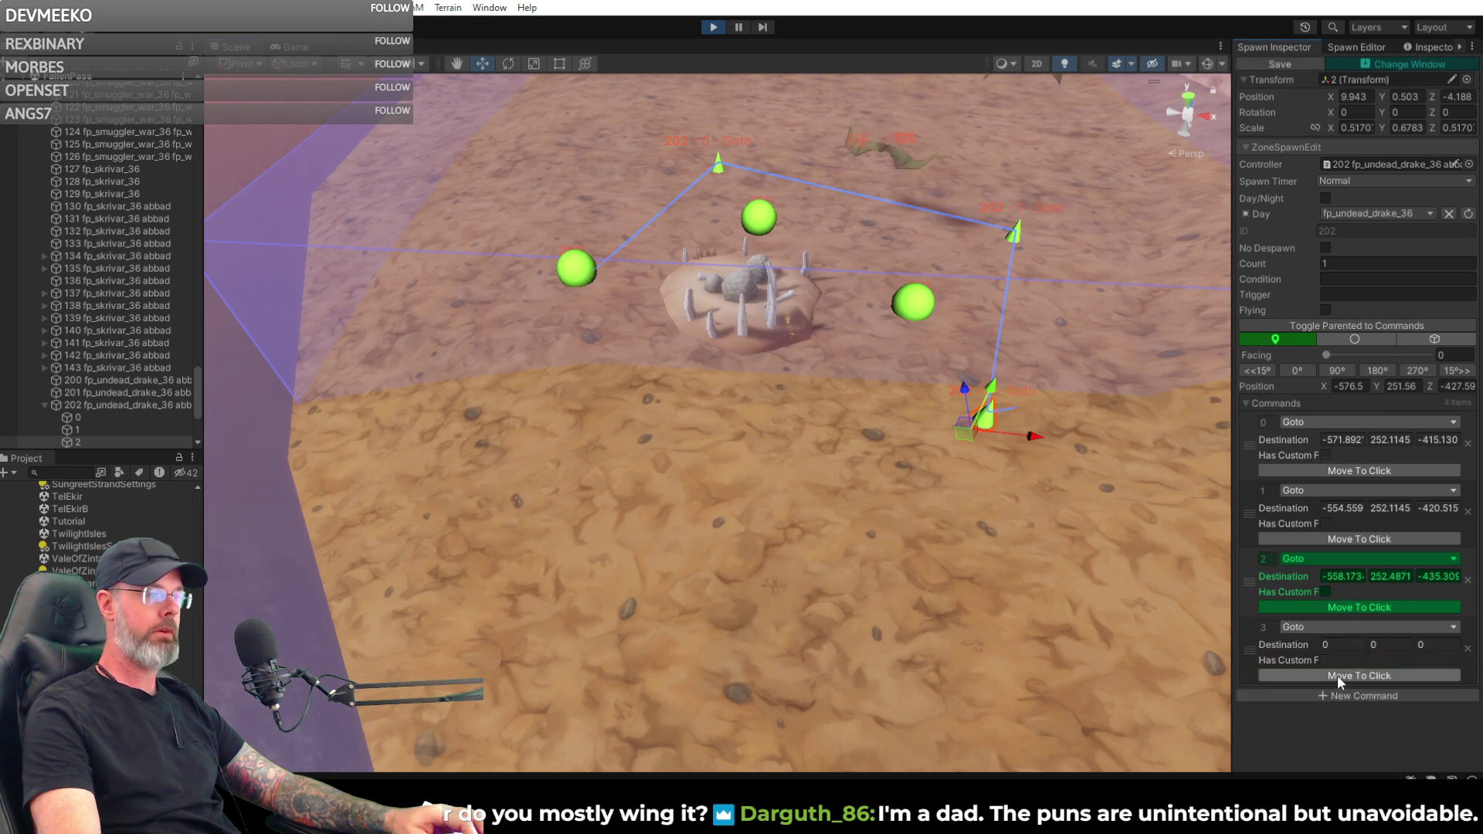
click(765, 474)
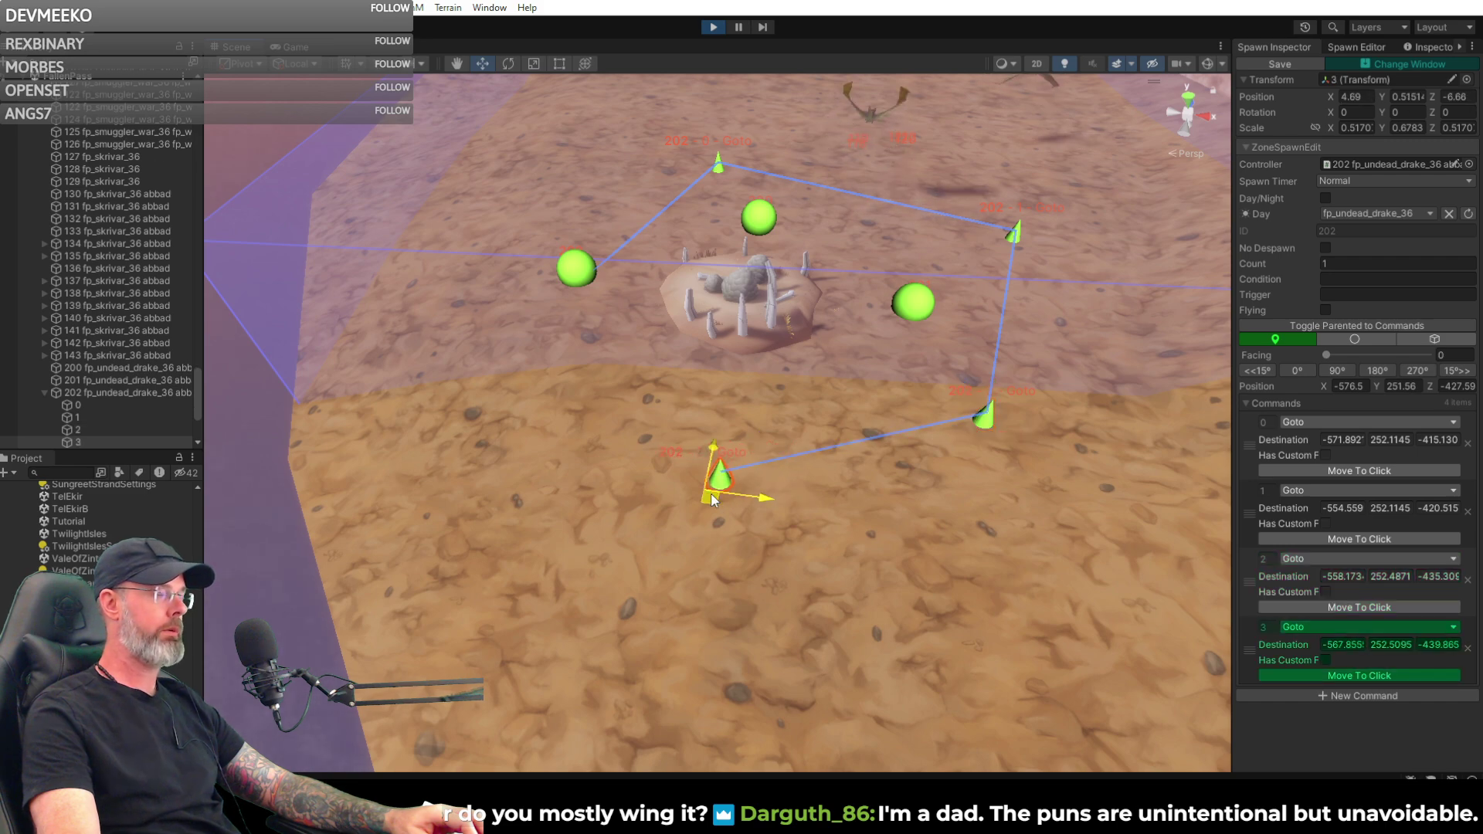
drag(711, 498, 707, 495)
alt+drag(867, 496, 1129, 512)
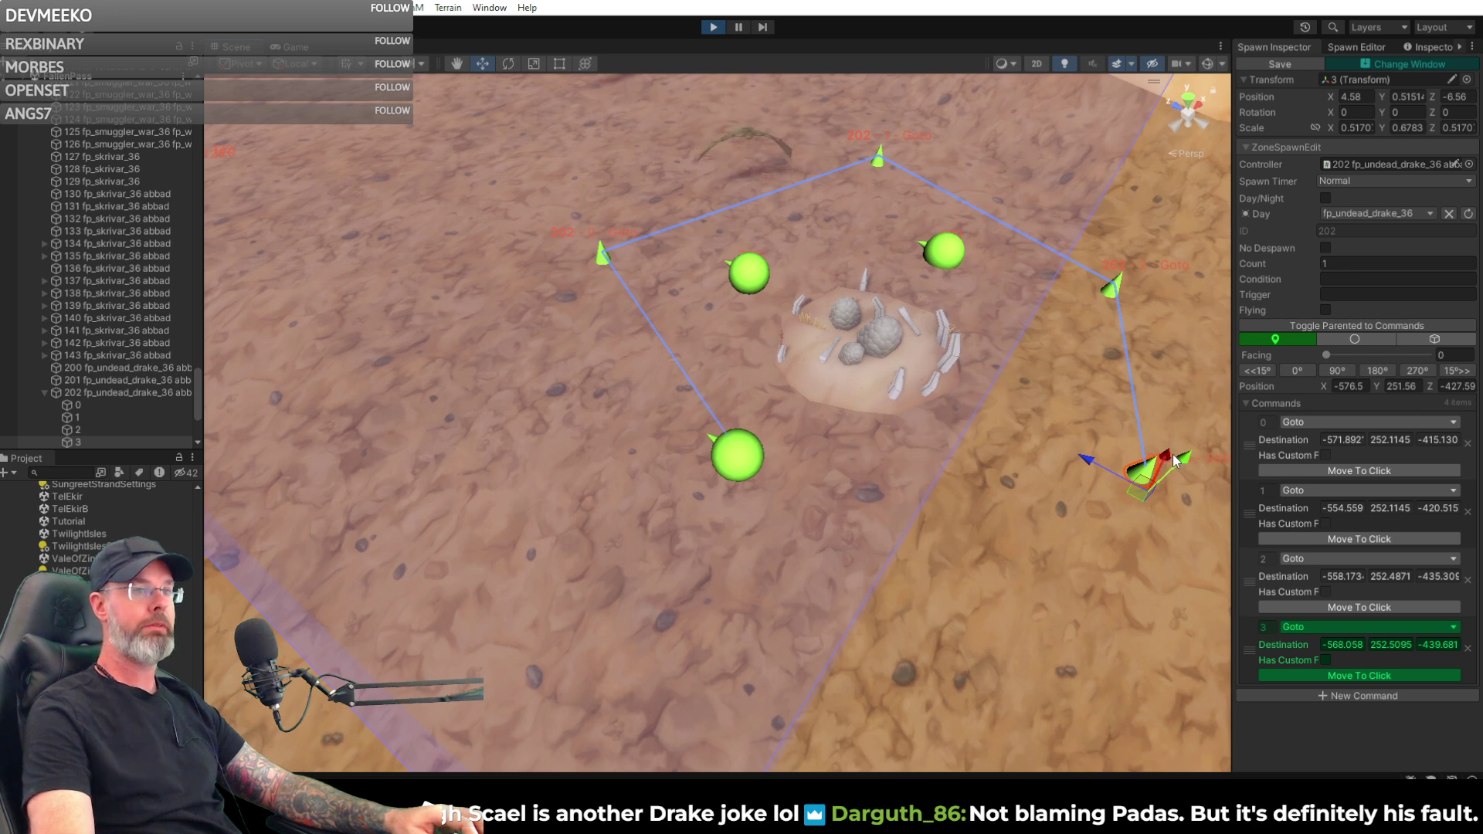
alt+drag(1088, 420, 1012, 433)
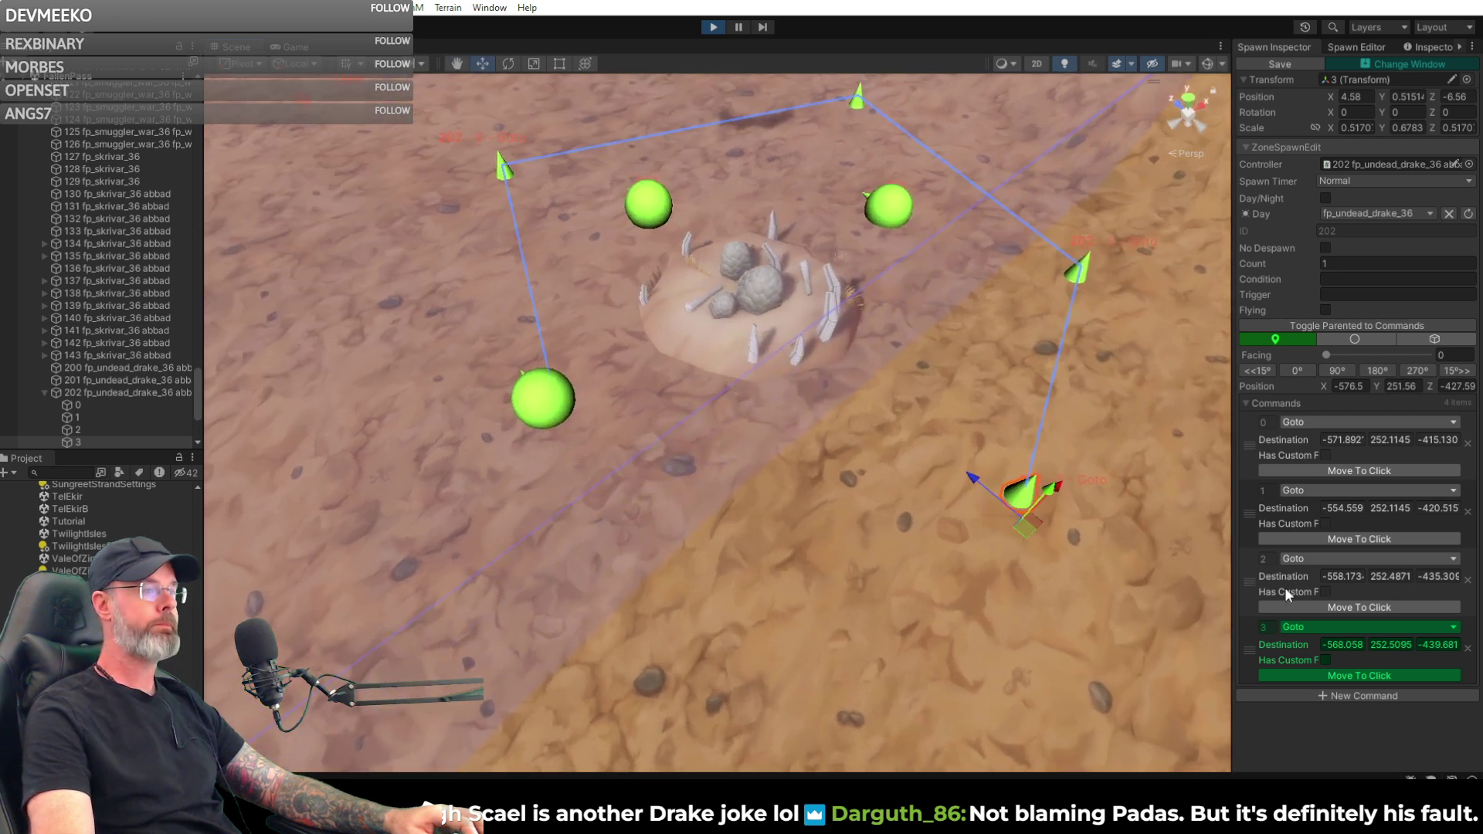
- Add a fifth Goto command to the 202 spawn and look over the other nests on the plateau
click(1357, 696)
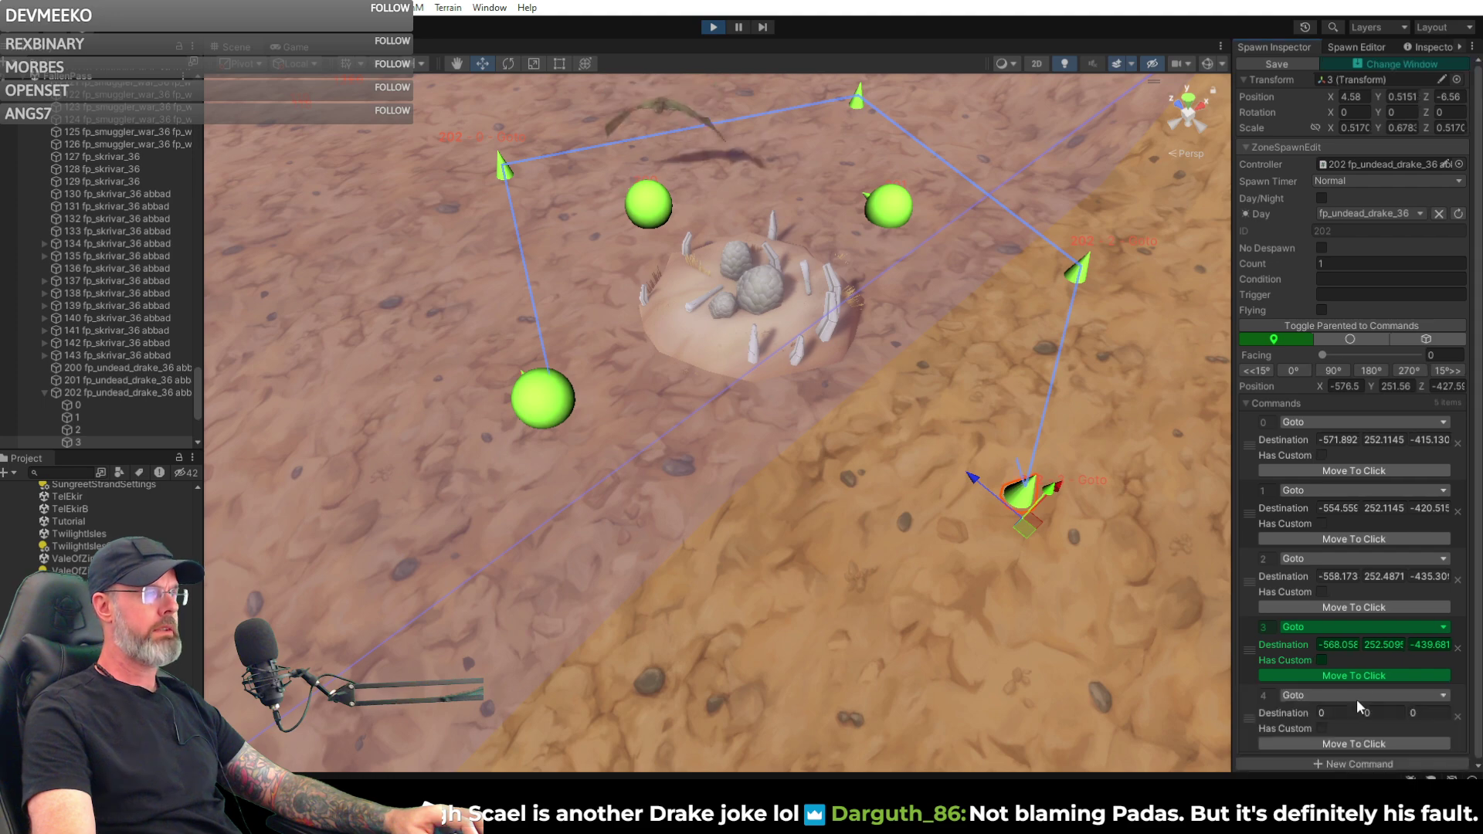
alt+drag(1102, 611, 962, 603)
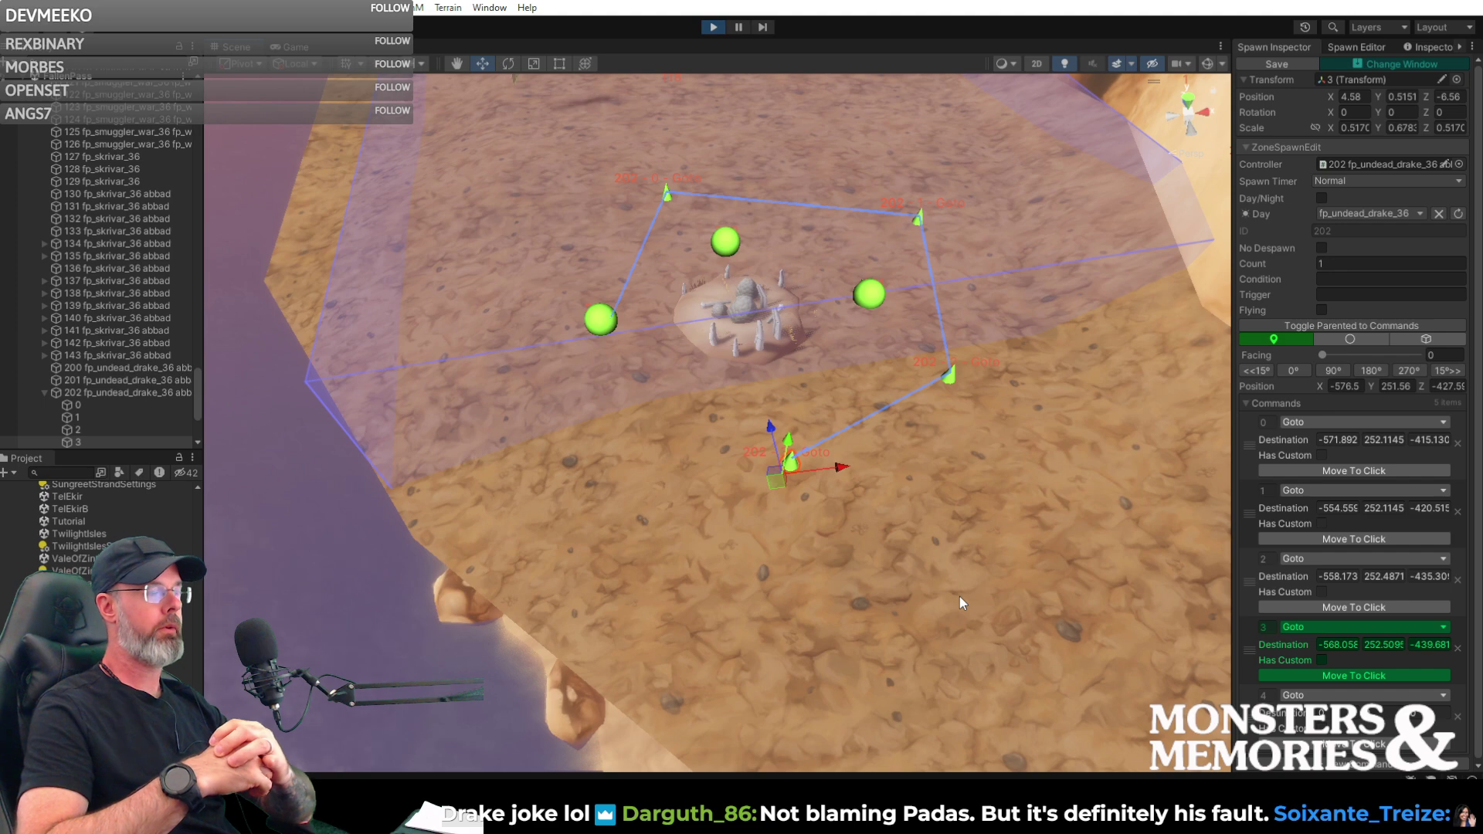
right_drag(866, 620, 847, 523)
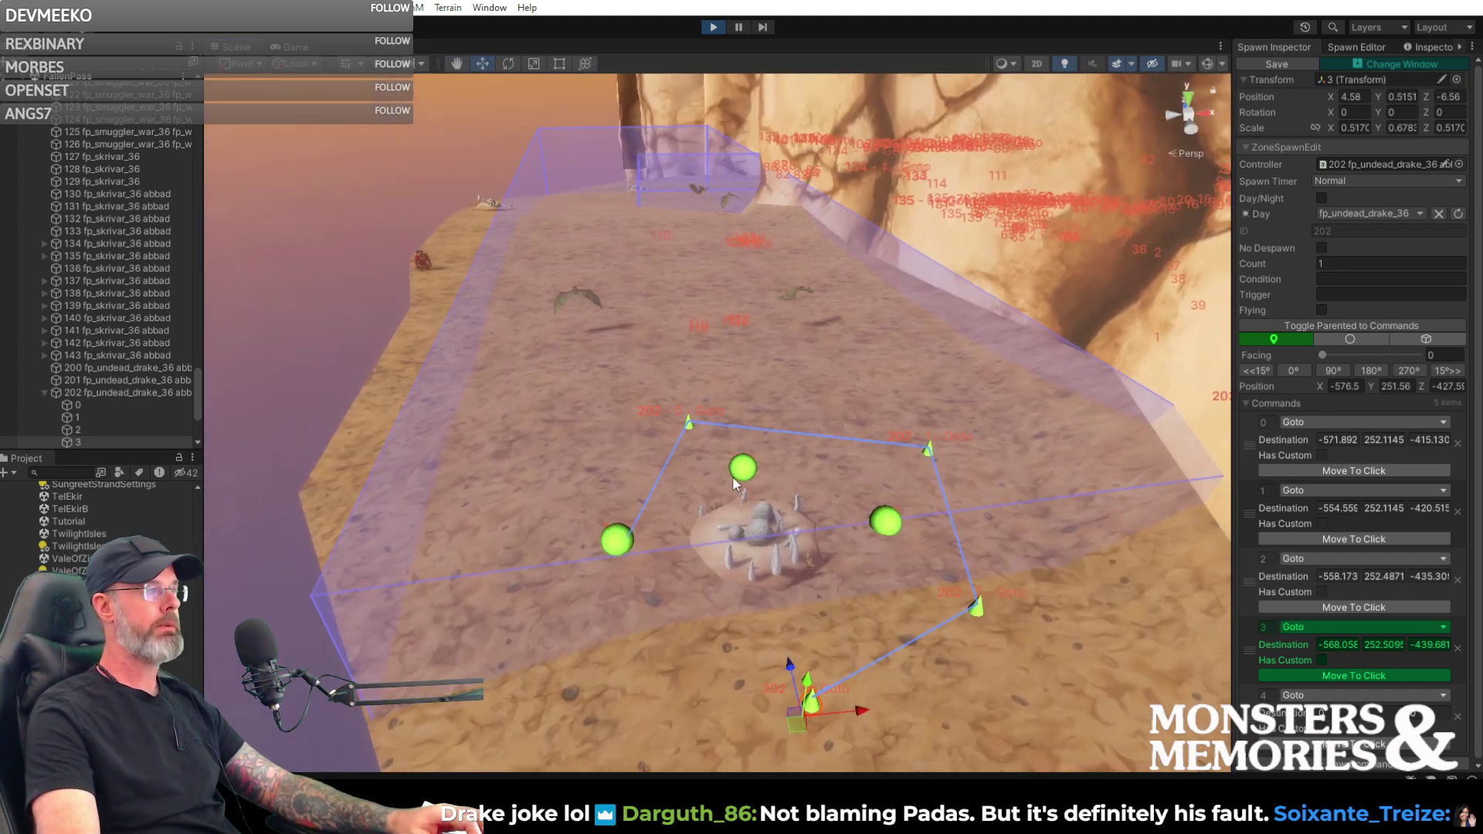
right_drag(718, 480, 1199, 484)
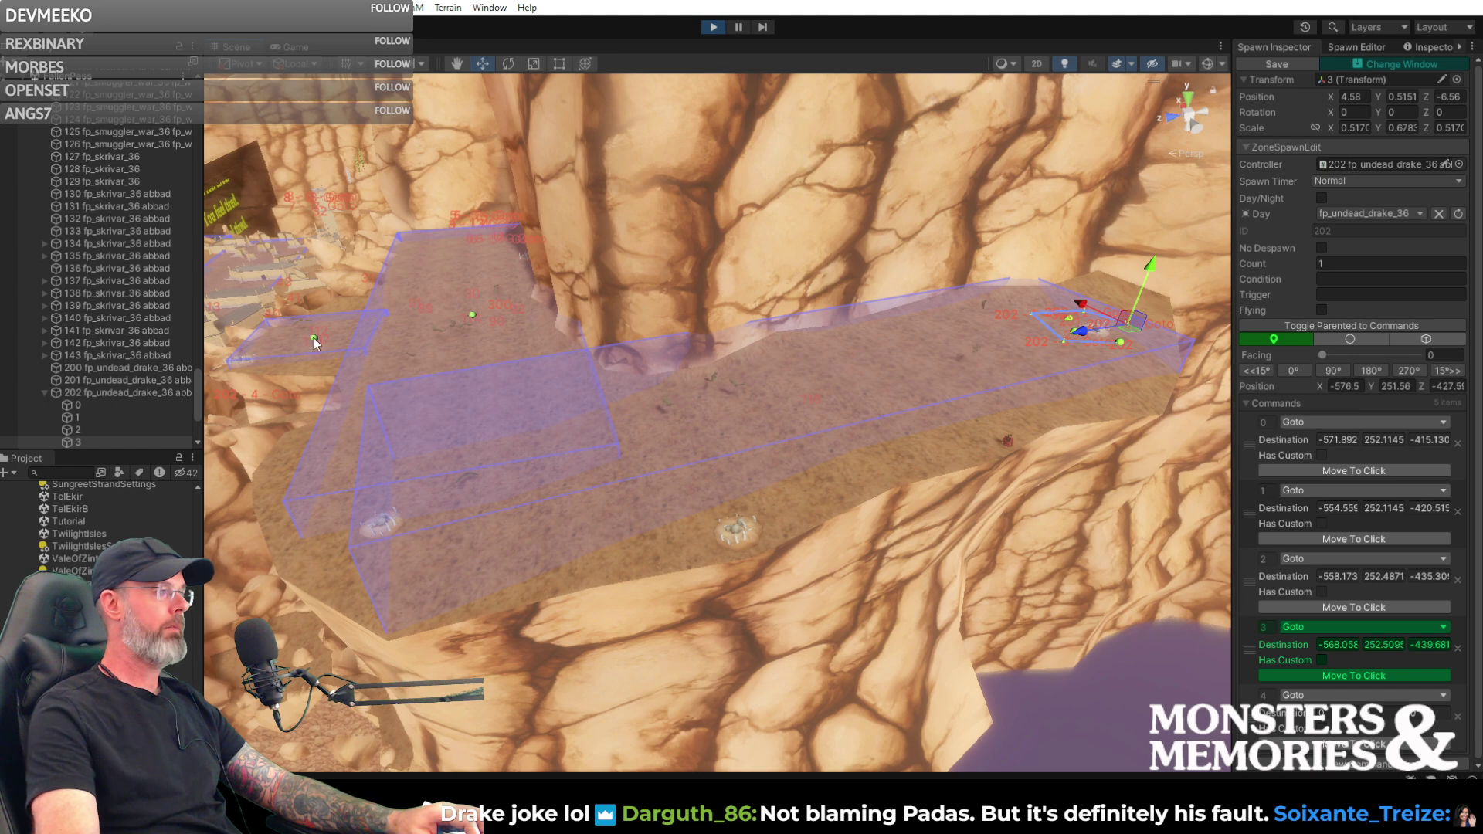
right_drag(301, 310, 583, 372)
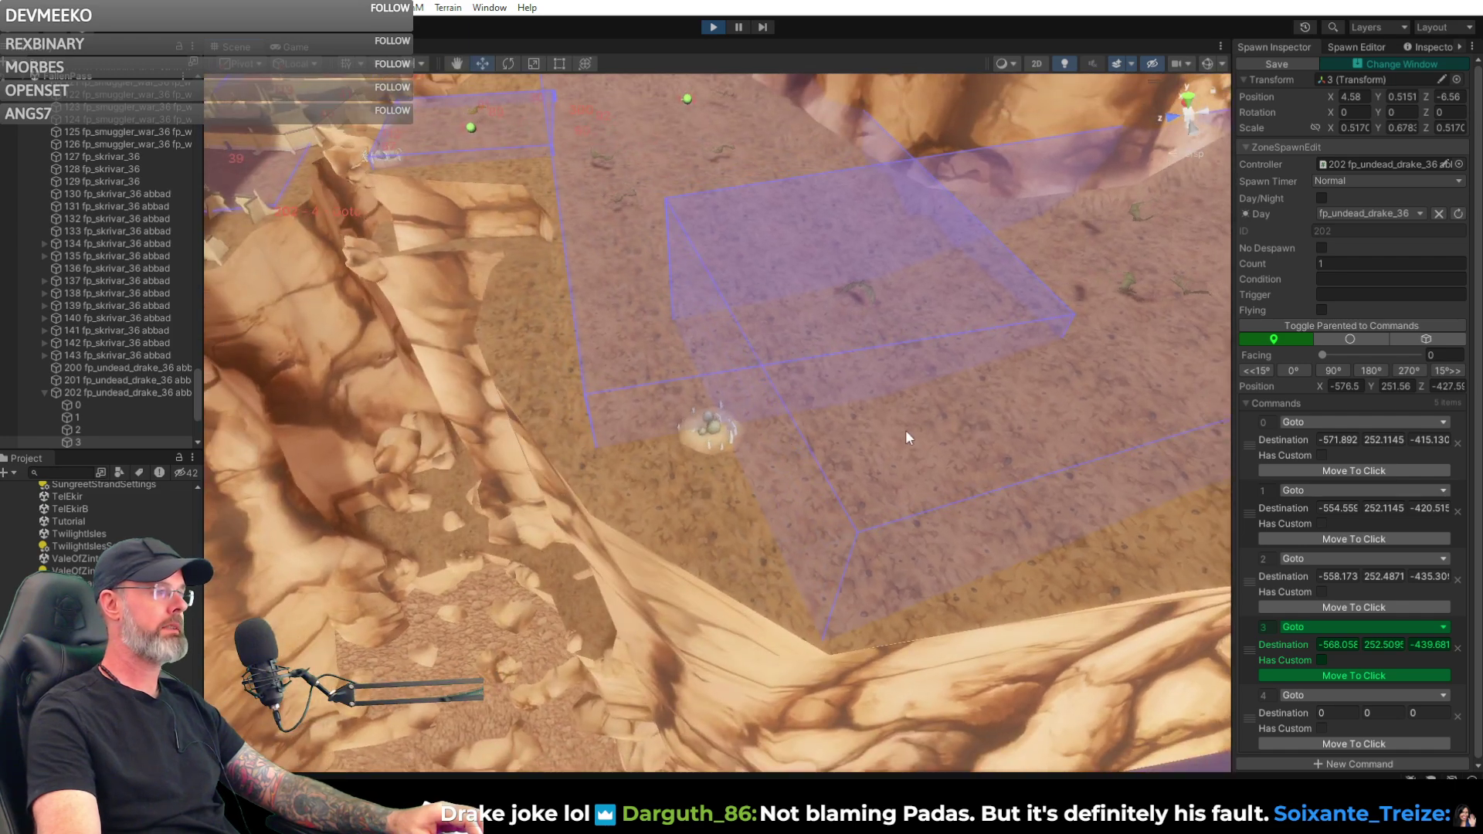
right_drag(886, 442, 479, 424)
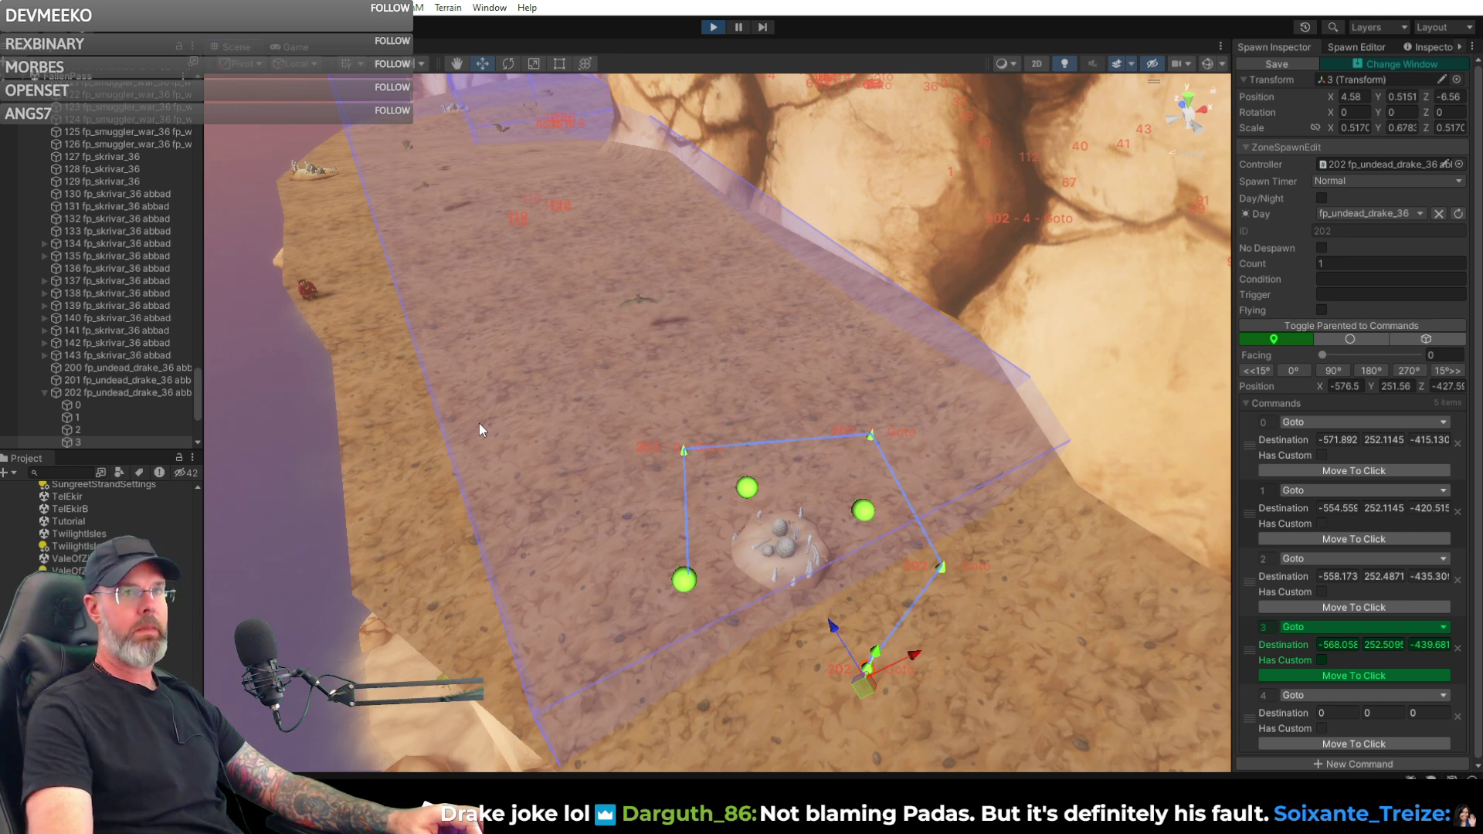
right_drag(570, 527, 699, 502)
- Append two more commands to the 202 spawn's list, setting the first of them to Go Home and choosing a type for the second
click(1307, 765)
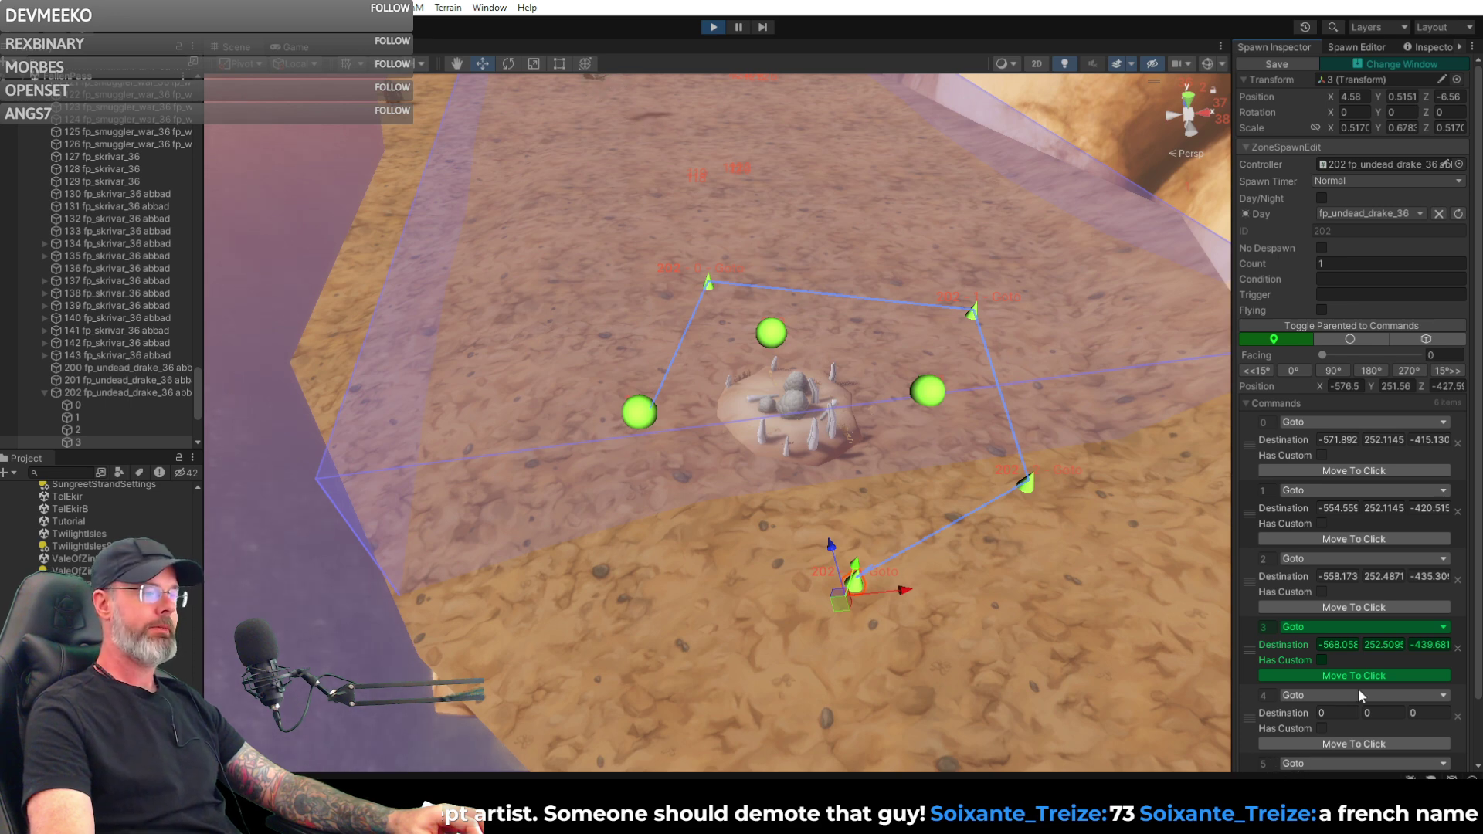
scroll(1393, 721, down, 3)
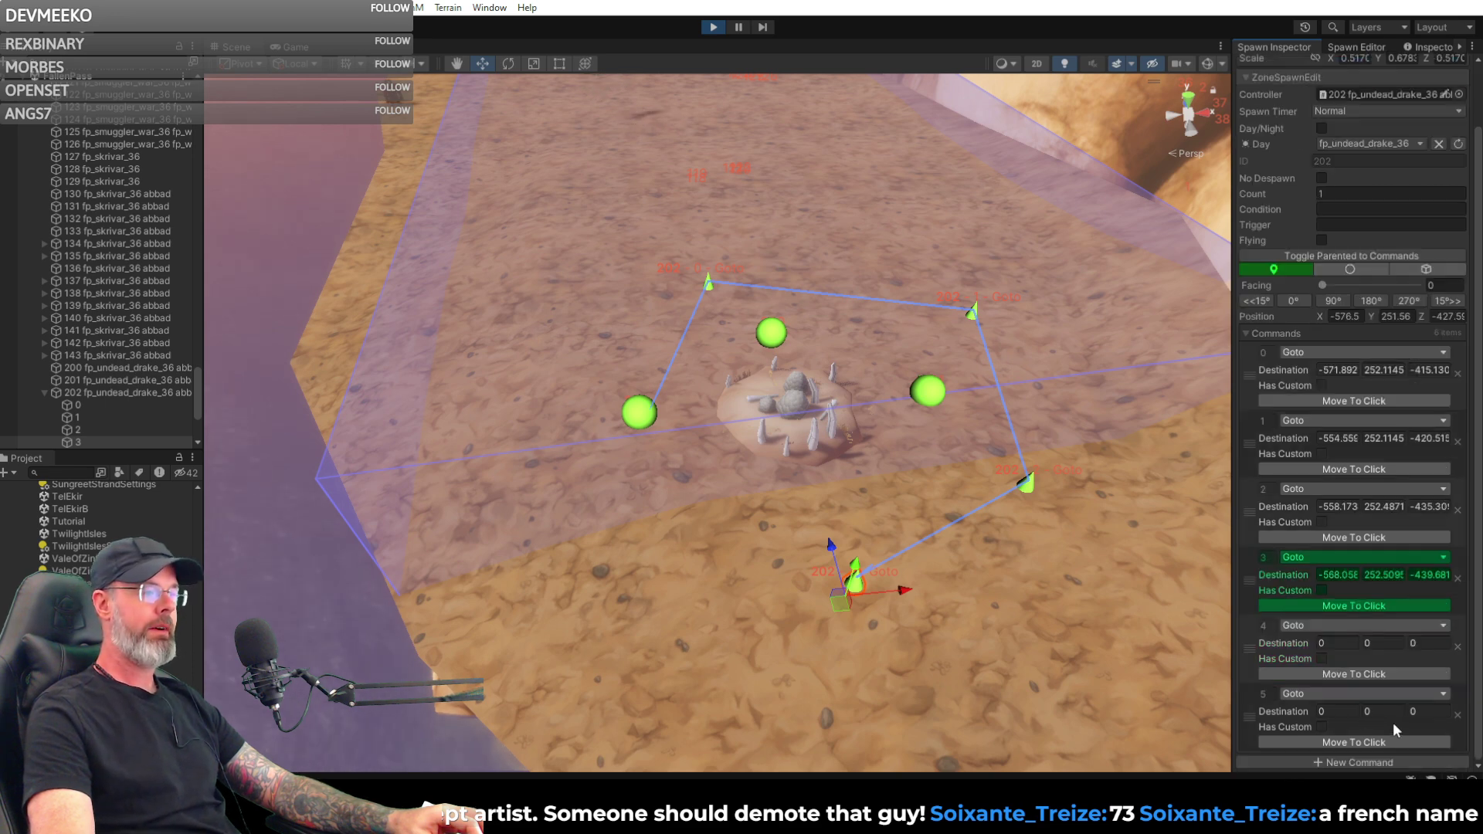
click(1328, 690)
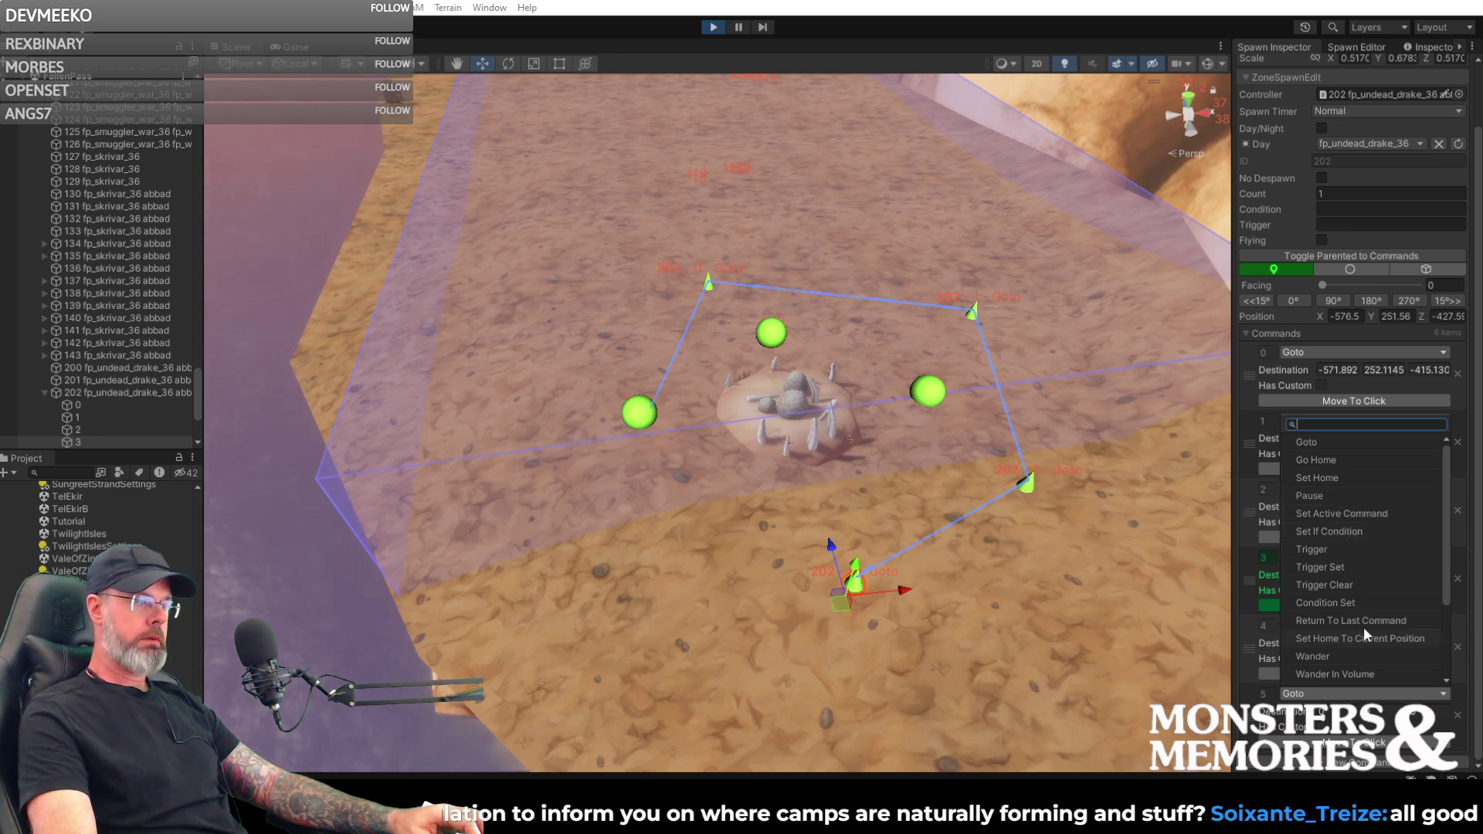
click(1336, 511)
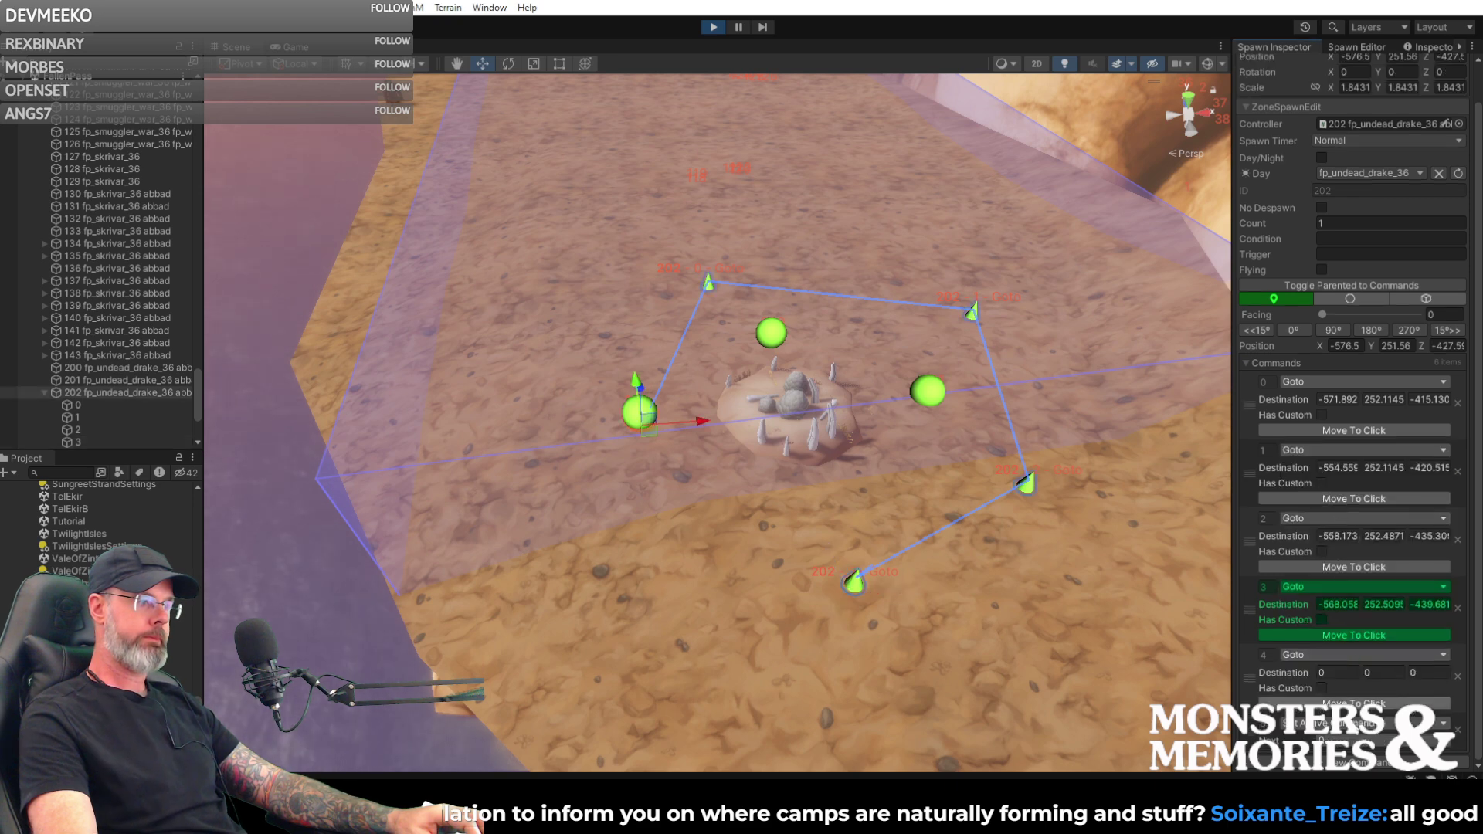
click(1298, 765)
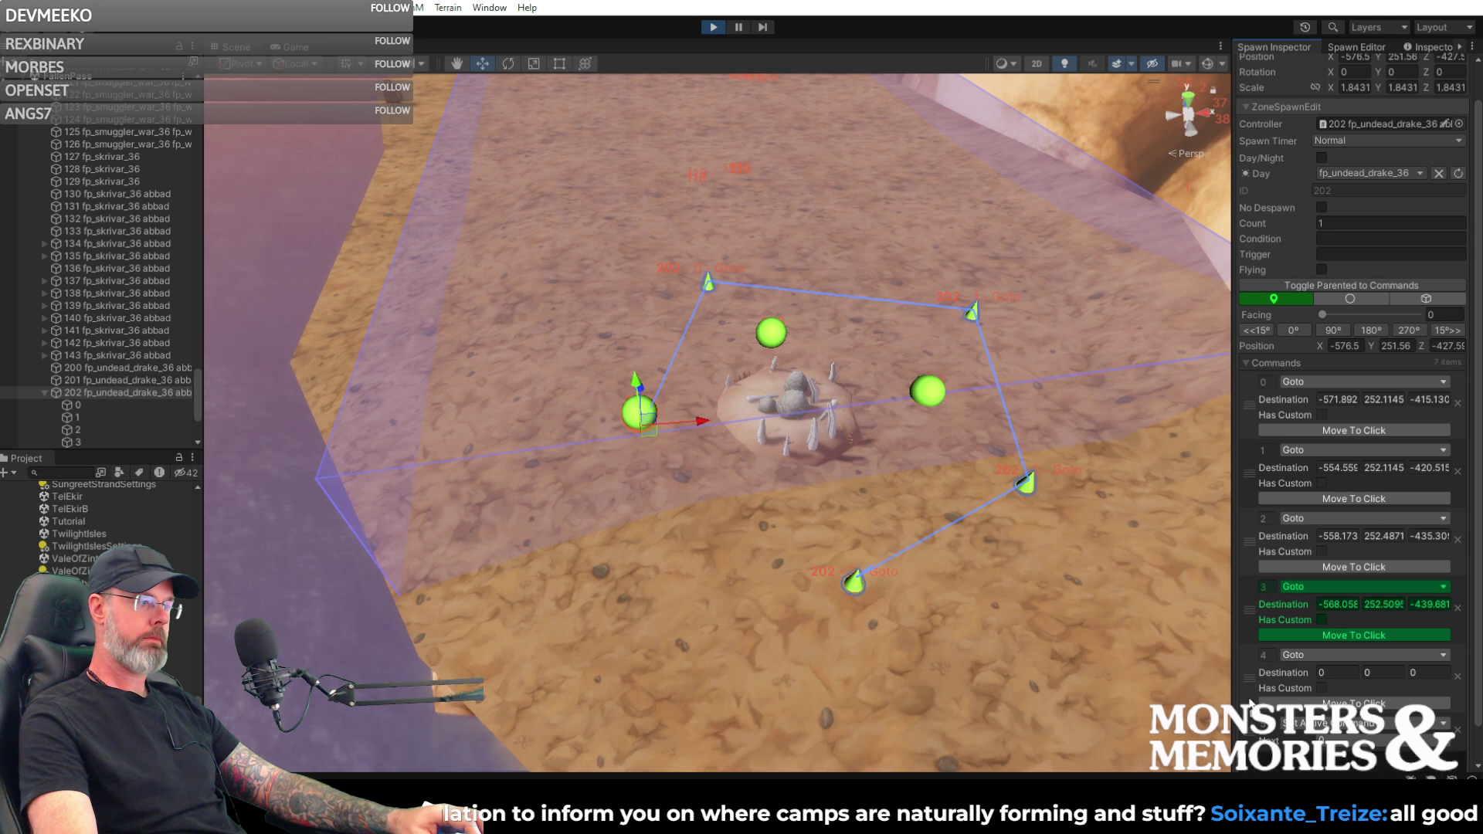
click(1352, 725)
click(1329, 487)
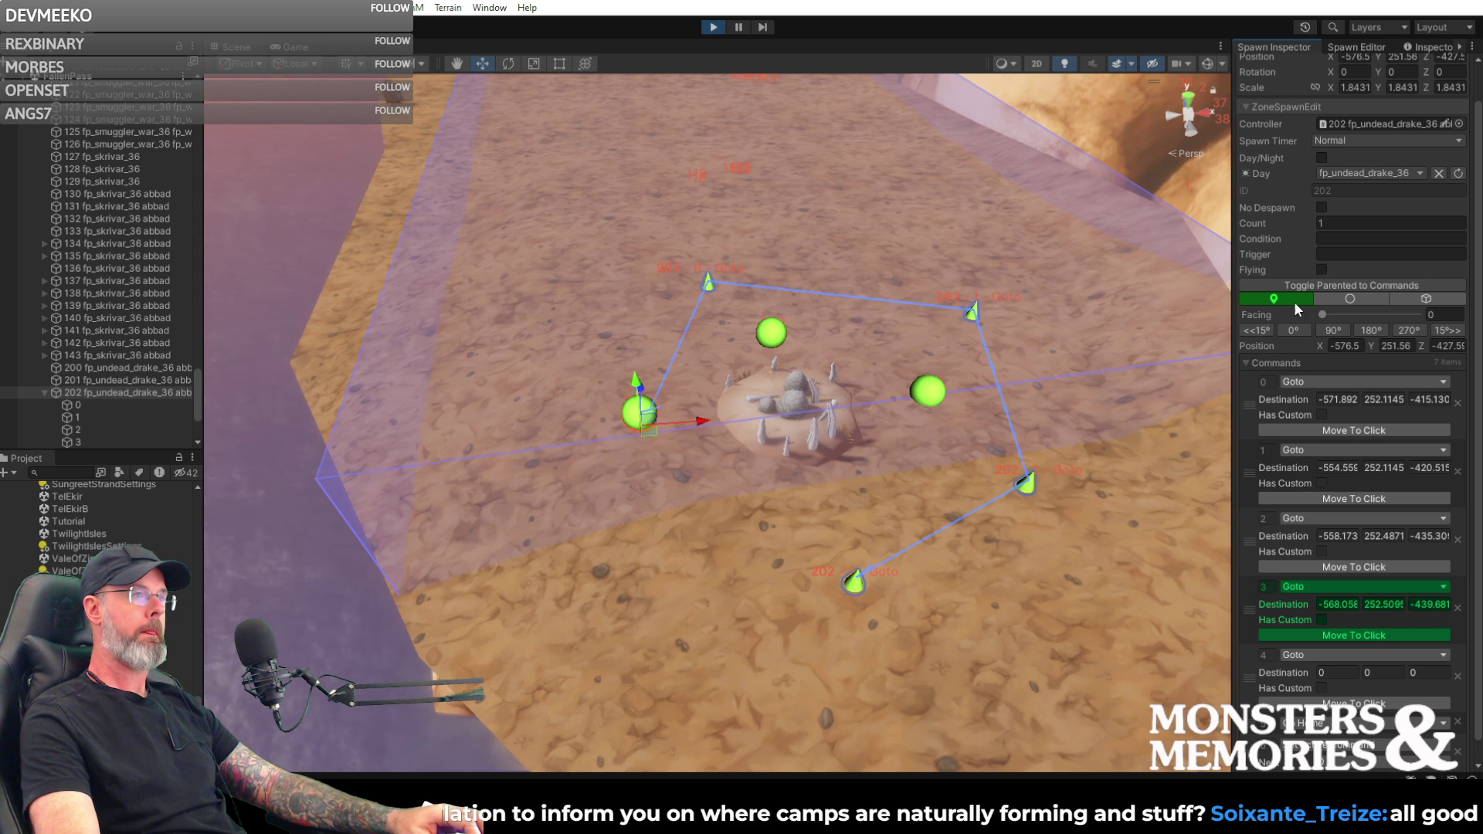
scroll(1297, 295, up, 2)
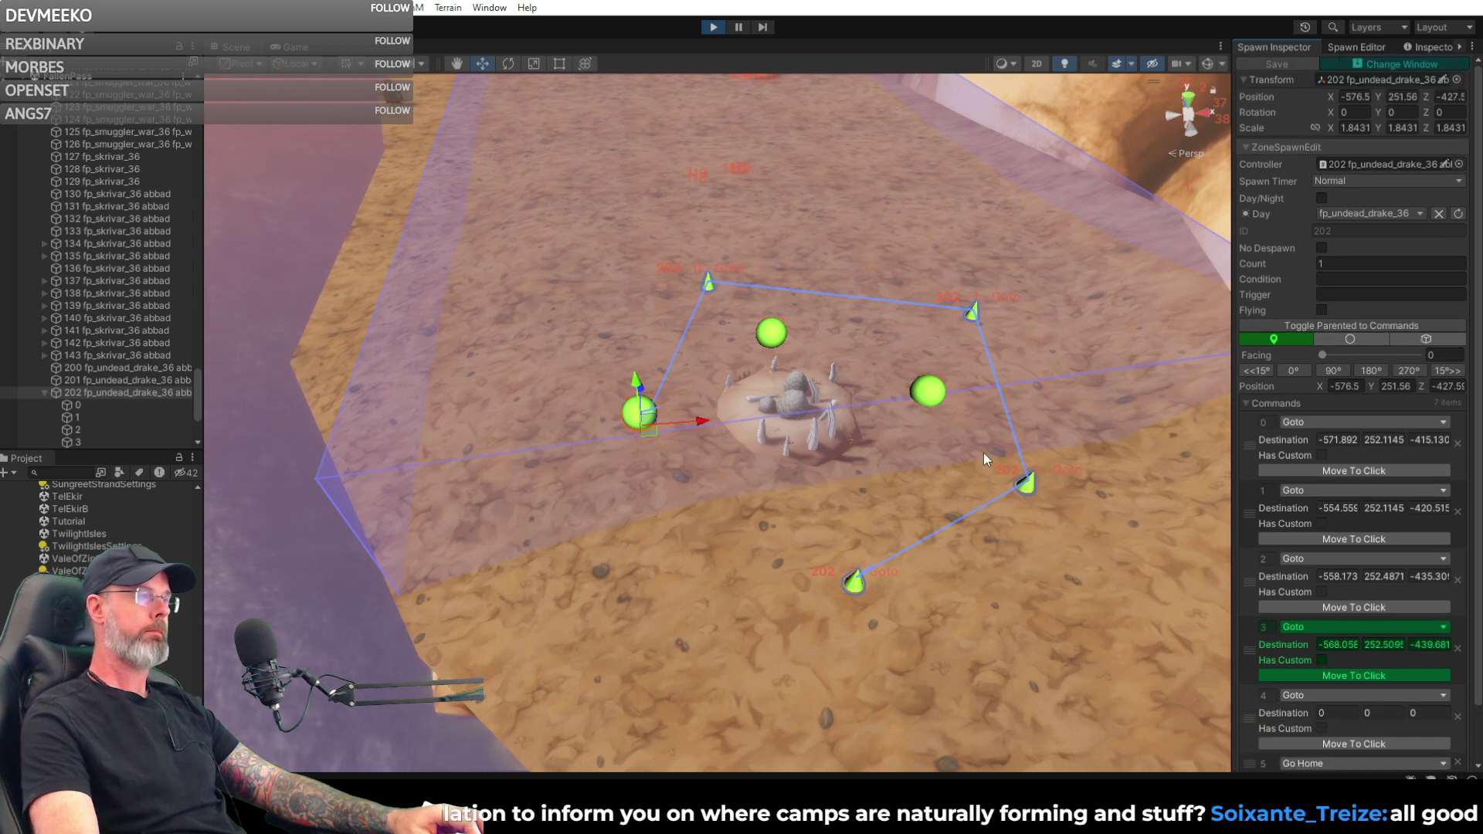
- Add a Goto command to the 201 fp_undead_drake_36 spawn with its destination just outside the 202 path, at about X -551.1, Z -420.2
right_drag(994, 459, 915, 438)
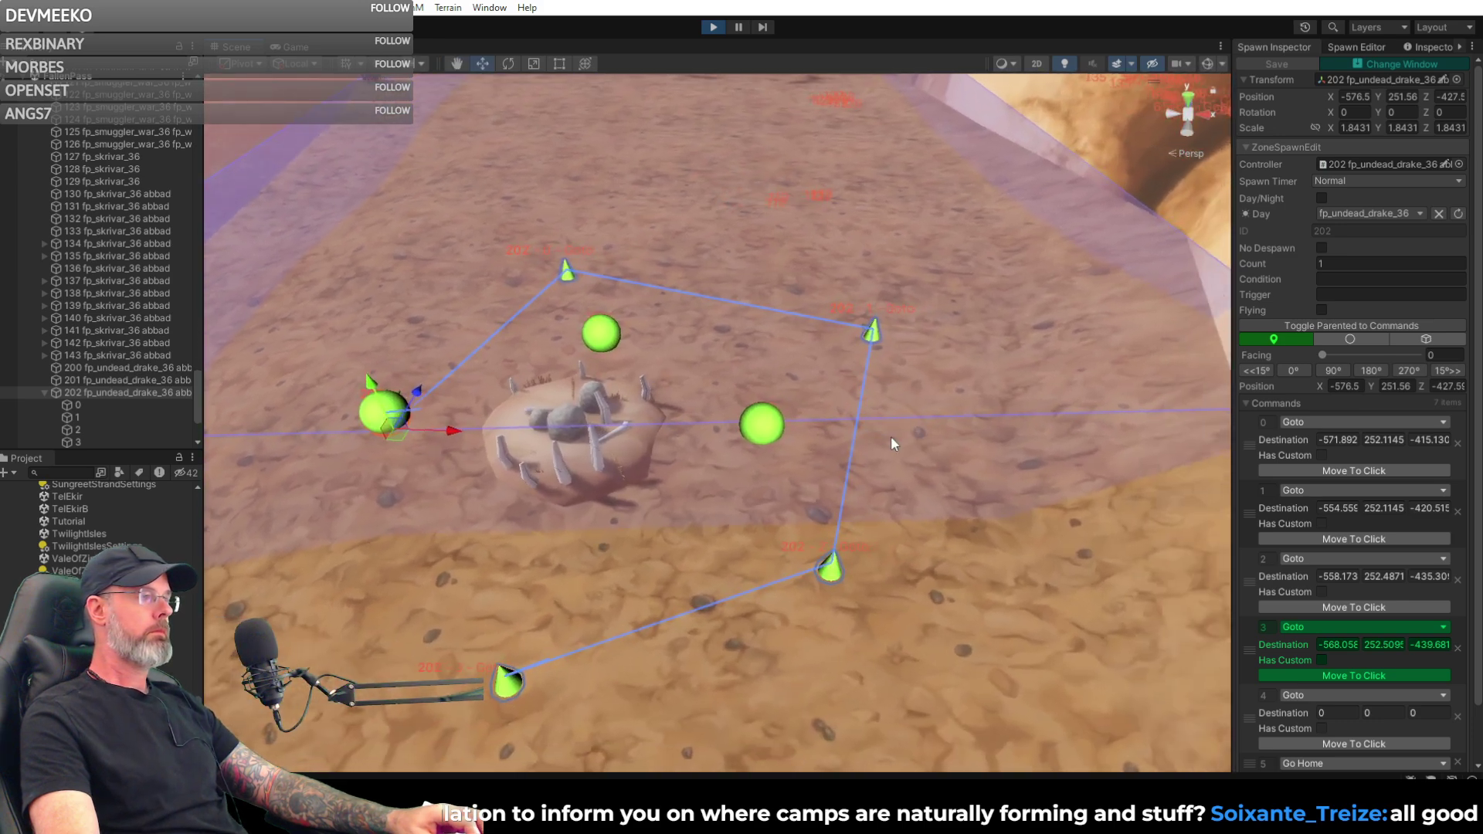
click(765, 426)
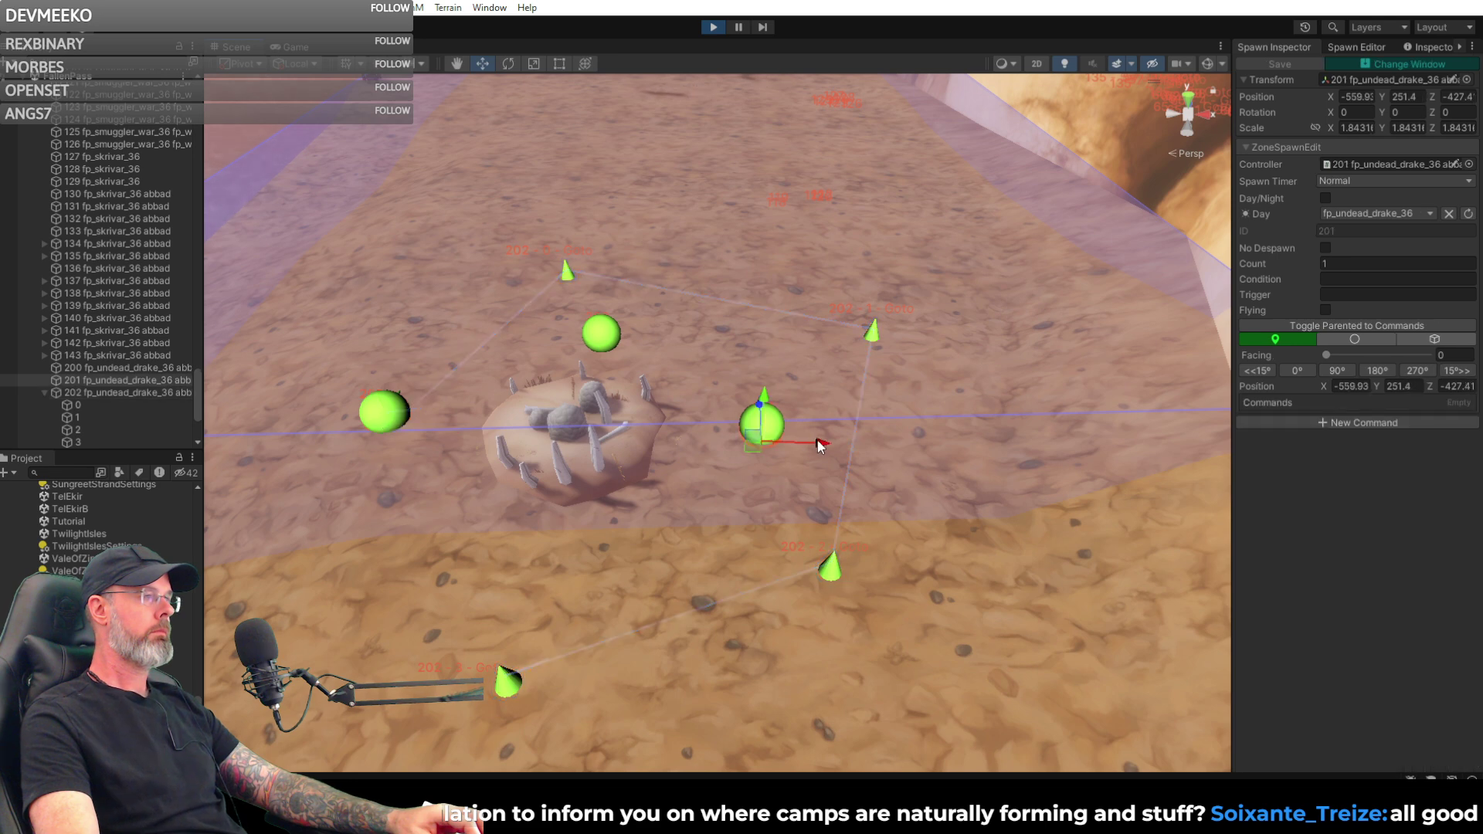
click(1313, 423)
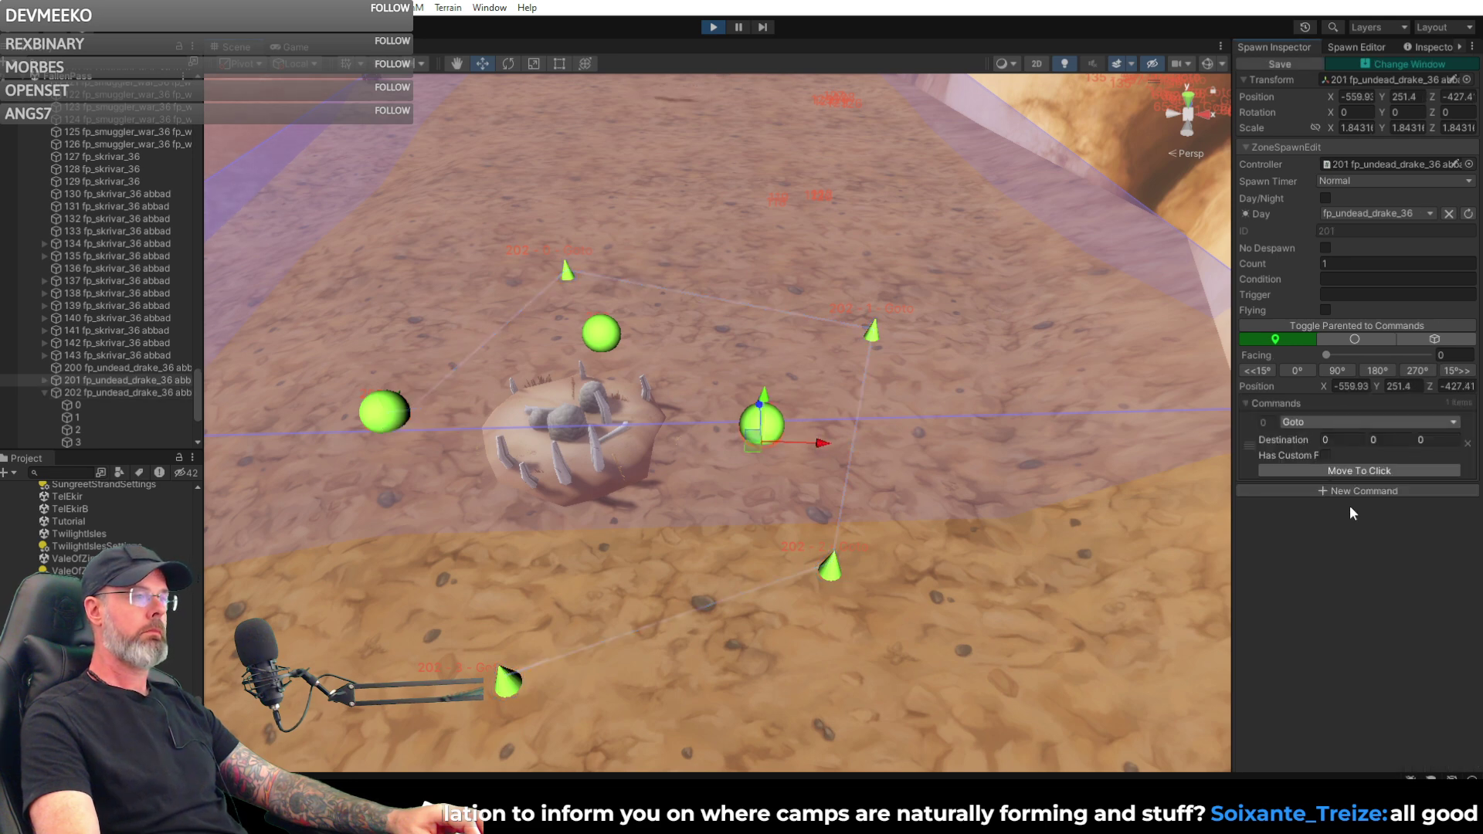
click(1359, 471)
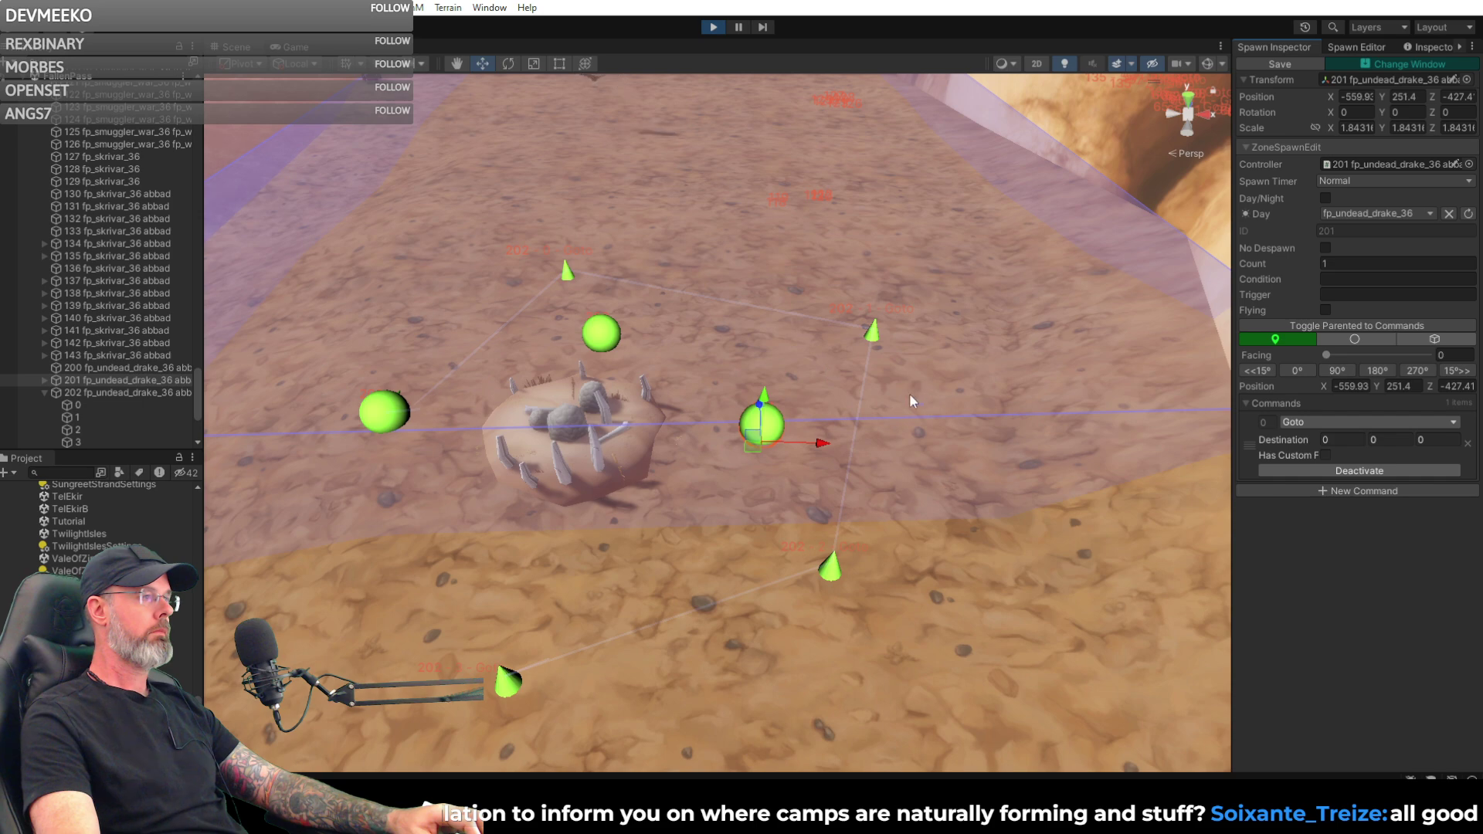
alt+drag(911, 390, 732, 434)
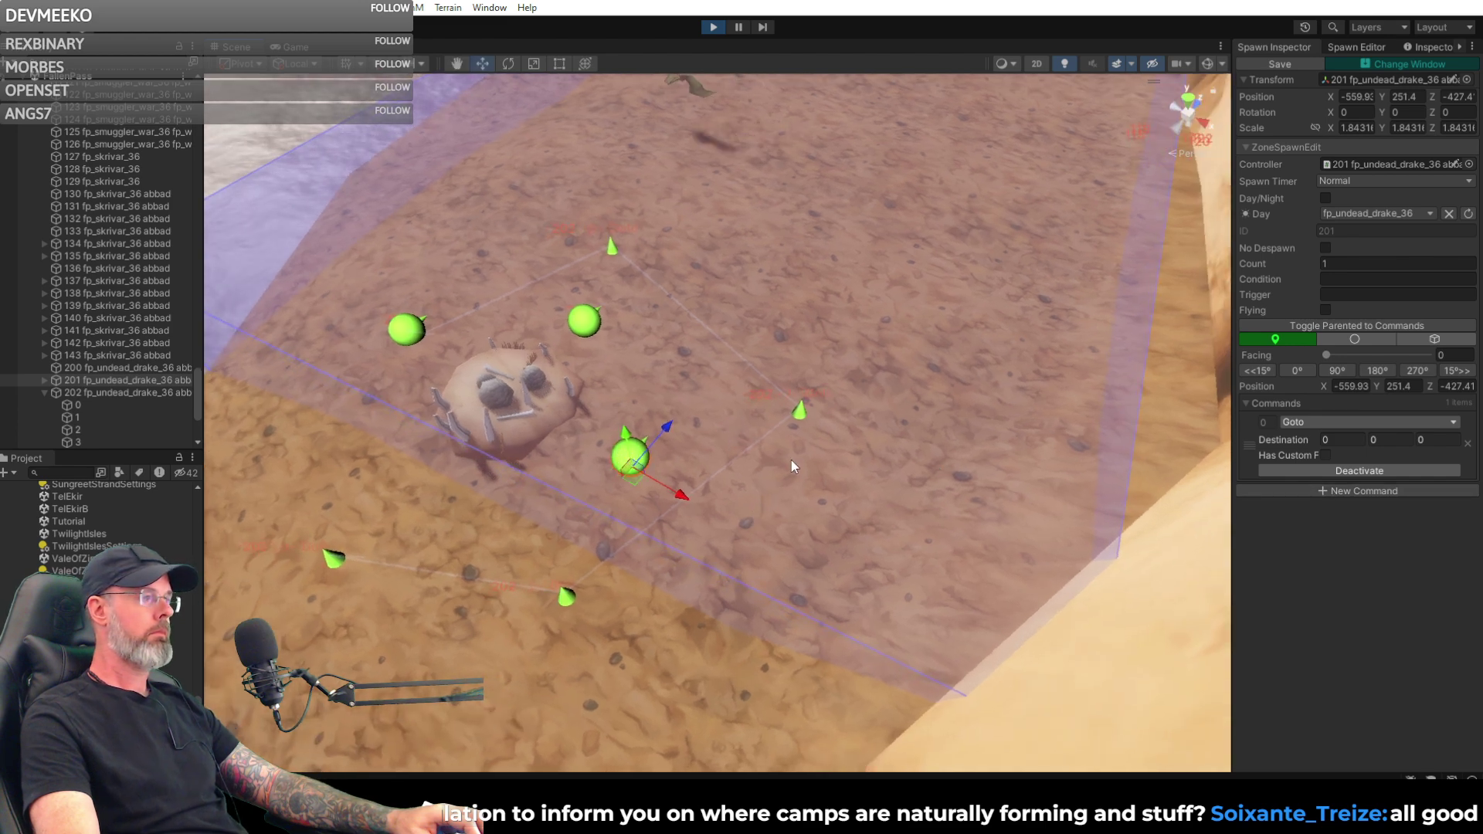
click(860, 438)
alt+drag(889, 469, 665, 514)
alt+drag(811, 549, 787, 568)
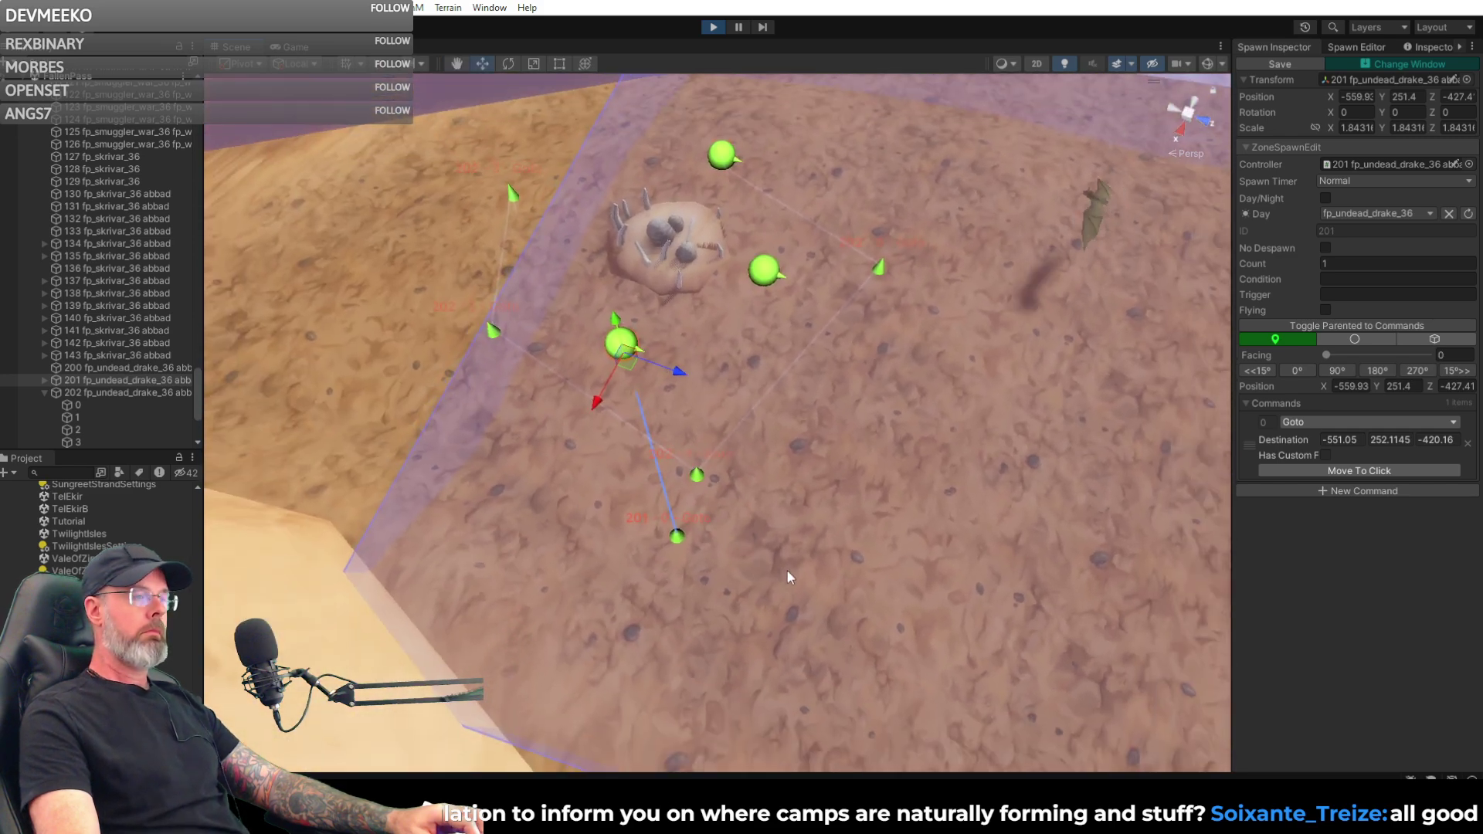
- Add a second Goto command to the 201 spawn with its destination on open ground in front of the nest, at about X -557.1, Z -407.9
click(1386, 490)
click(1383, 538)
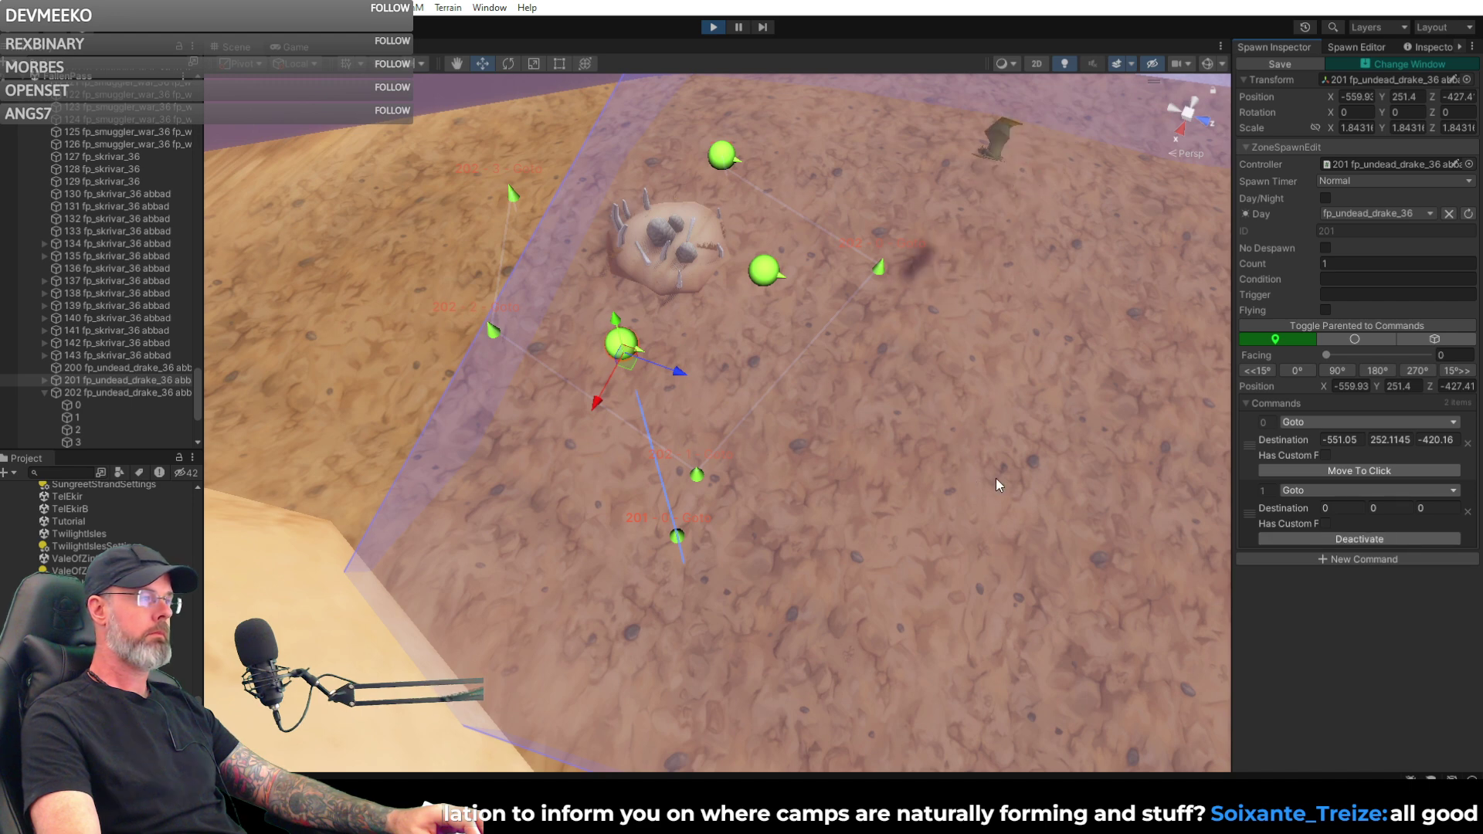
click(986, 512)
mouse_move(985, 512)
alt+mouse_down()
mouse_move(937, 493)
mouse_move(1005, 495)
alt+mouse_up()
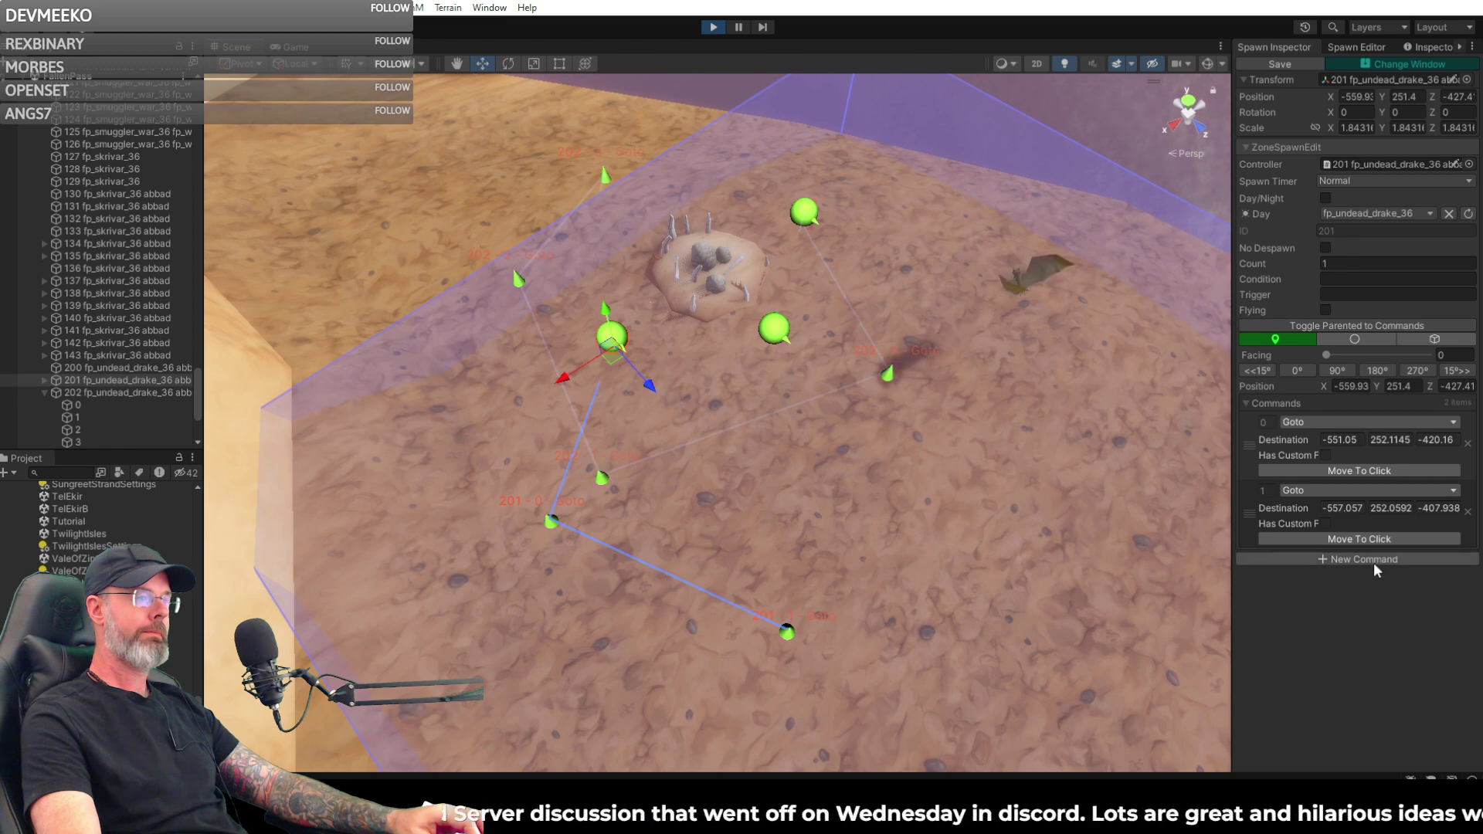
- Add a third Goto command to the 201 spawn with its destination farther along the nest's front, at about X -568.8, Z -405.9
click(1373, 560)
click(1348, 609)
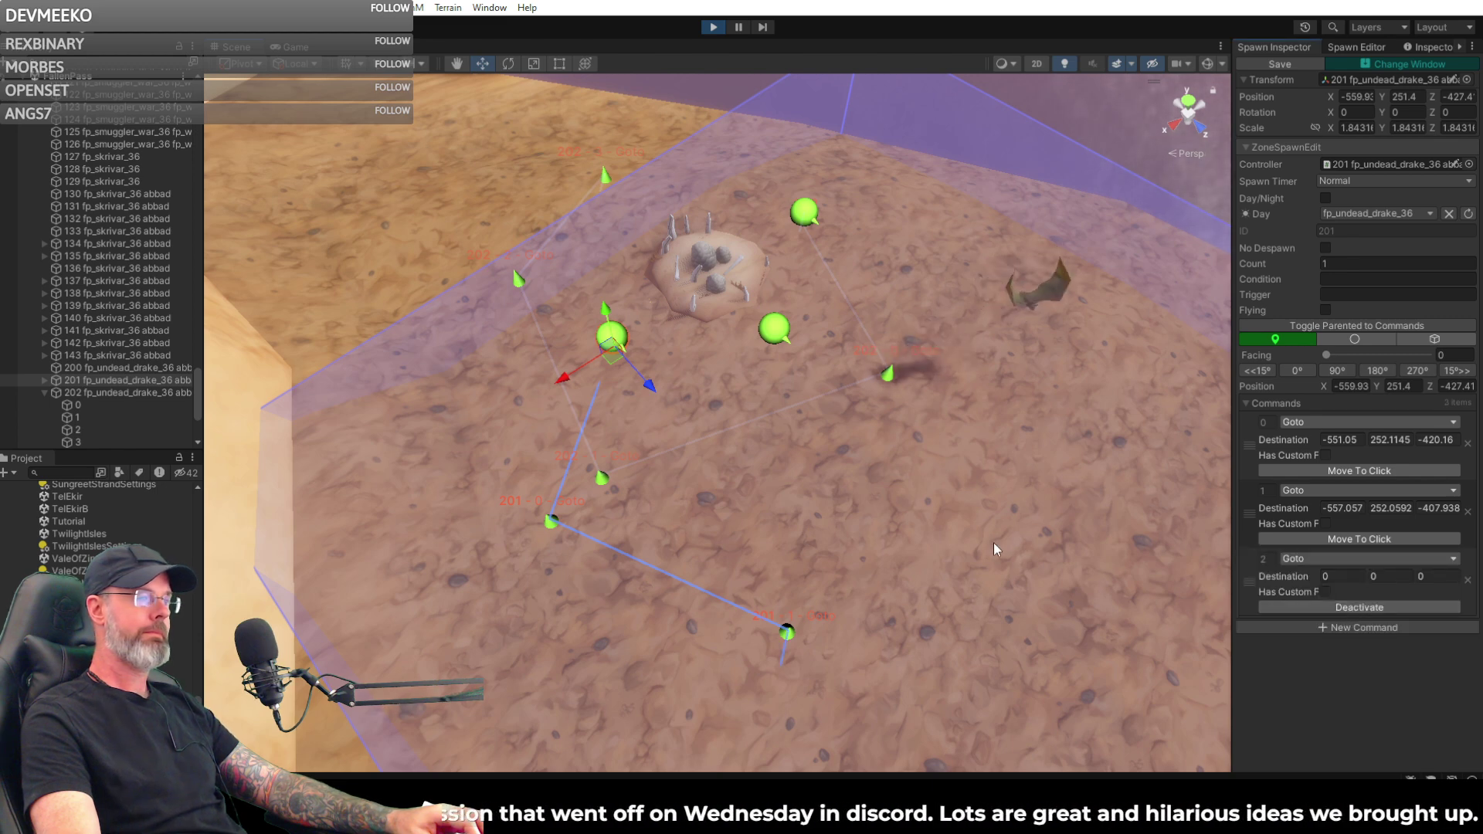
click(966, 512)
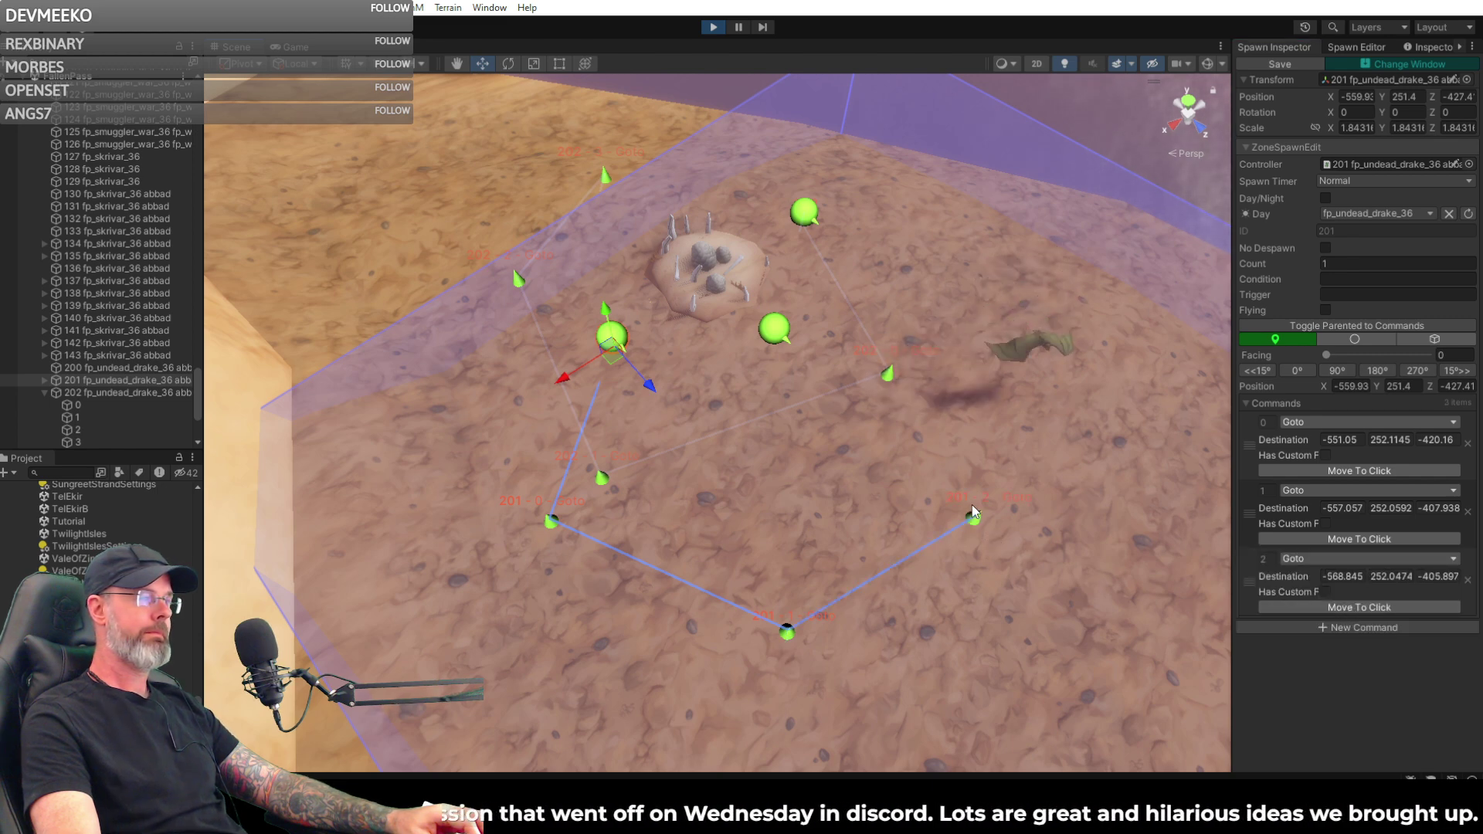
alt+drag(998, 500, 870, 462)
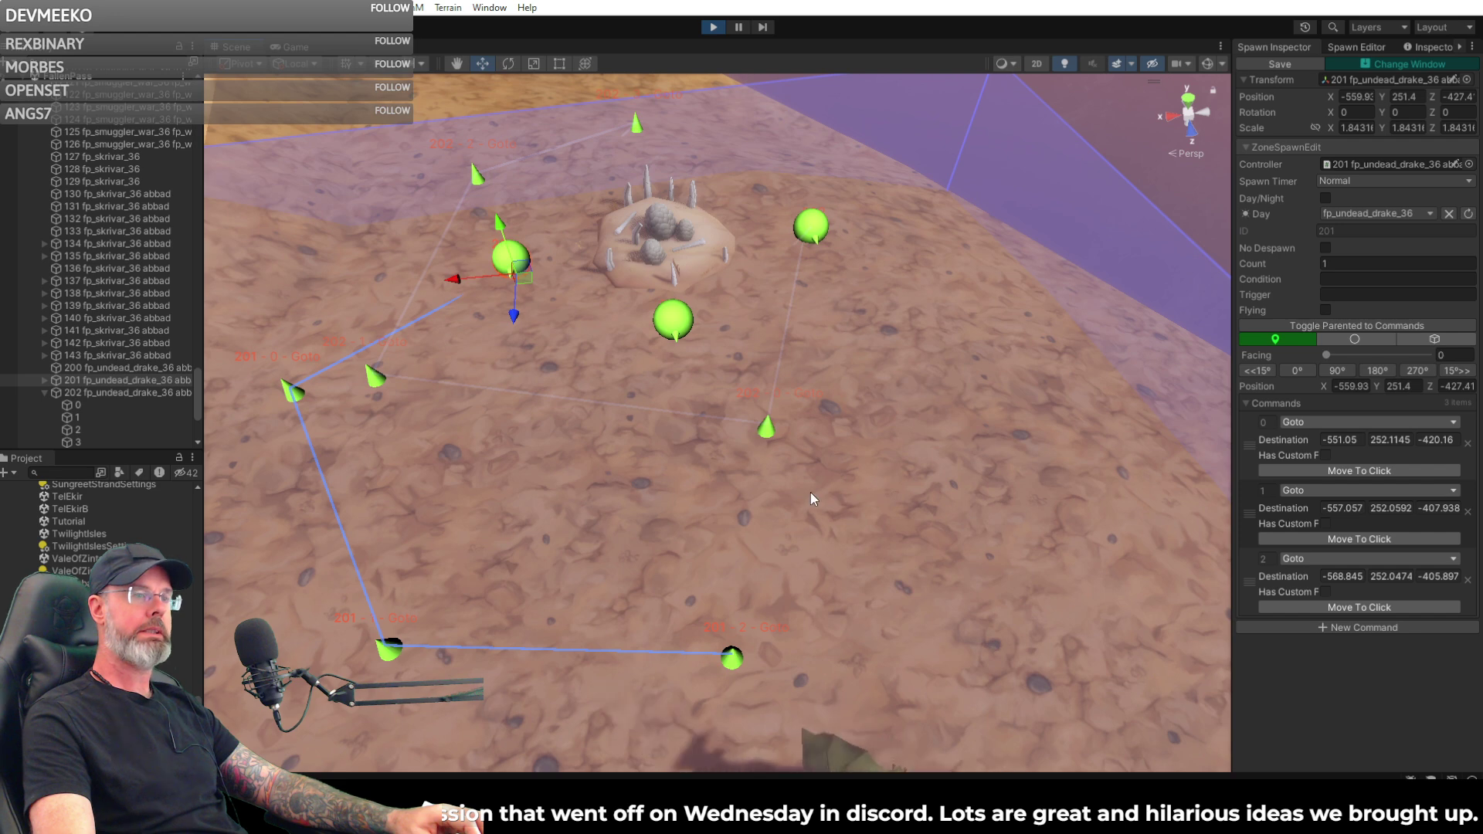
- Add a fourth Goto command to the 201 spawn with its destination at about X -579.3, Z -412.2
click(1372, 627)
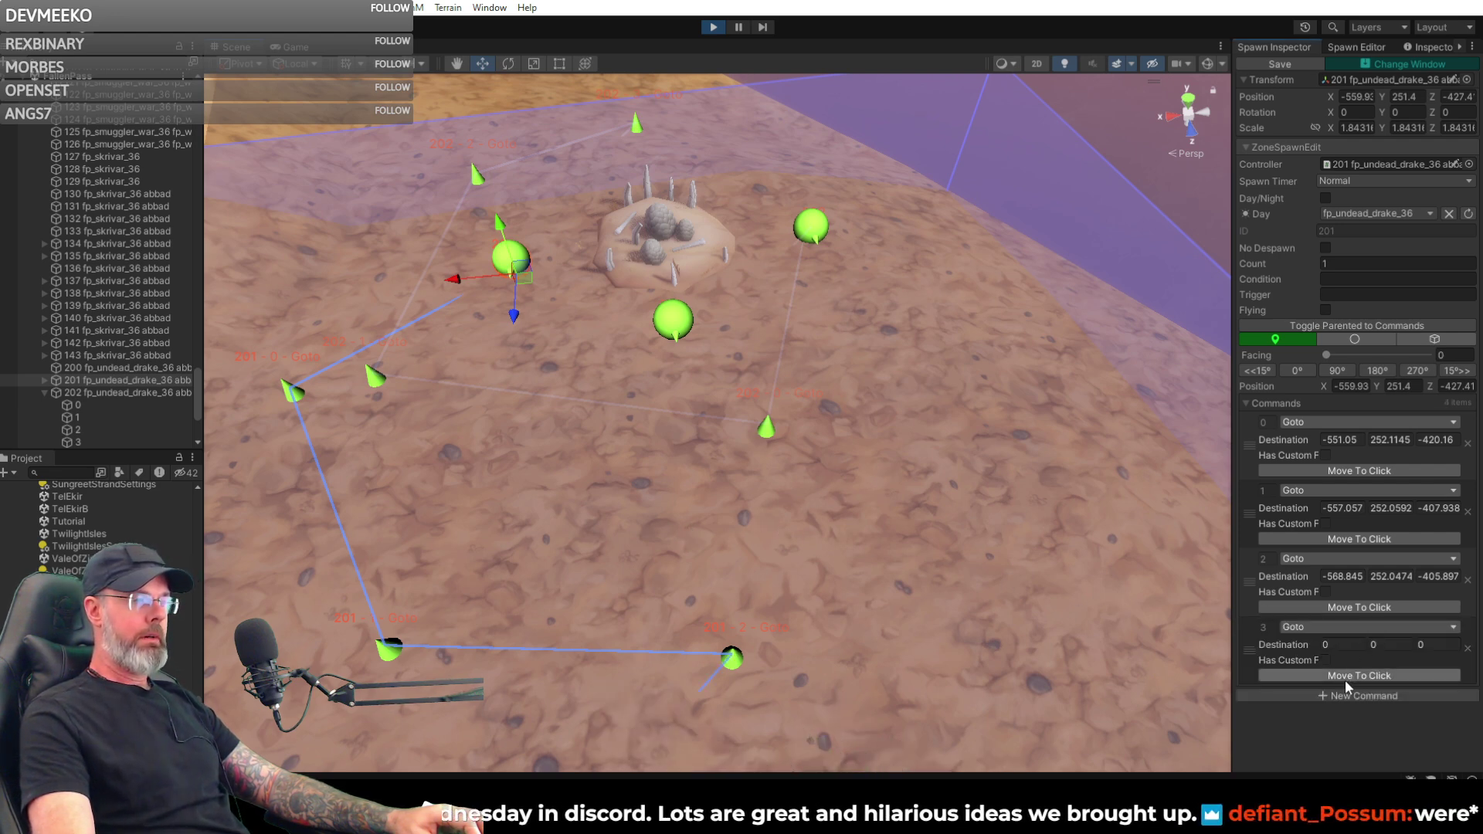
click(1350, 674)
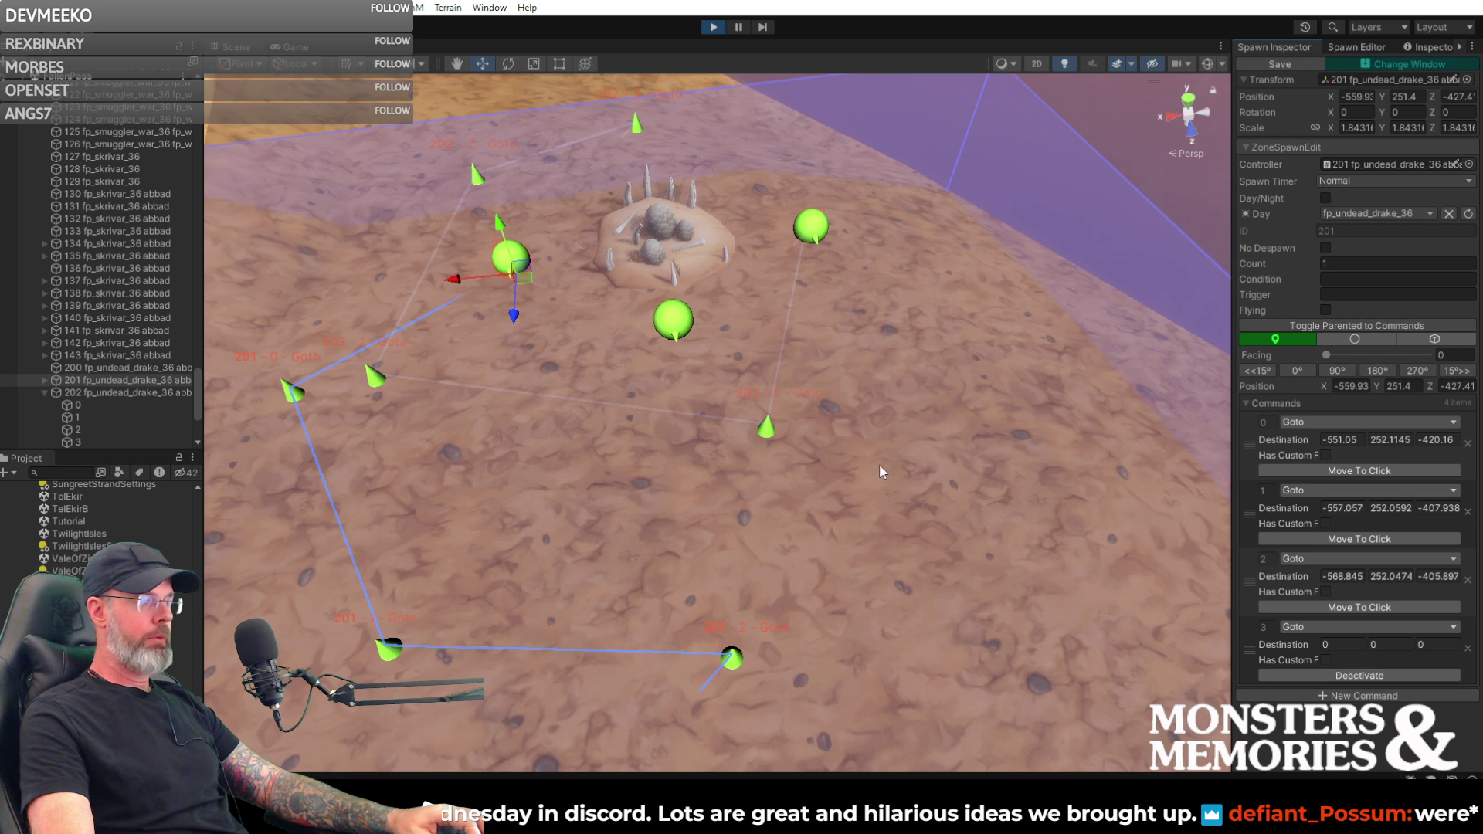
click(958, 456)
right_drag(999, 460, 896, 464)
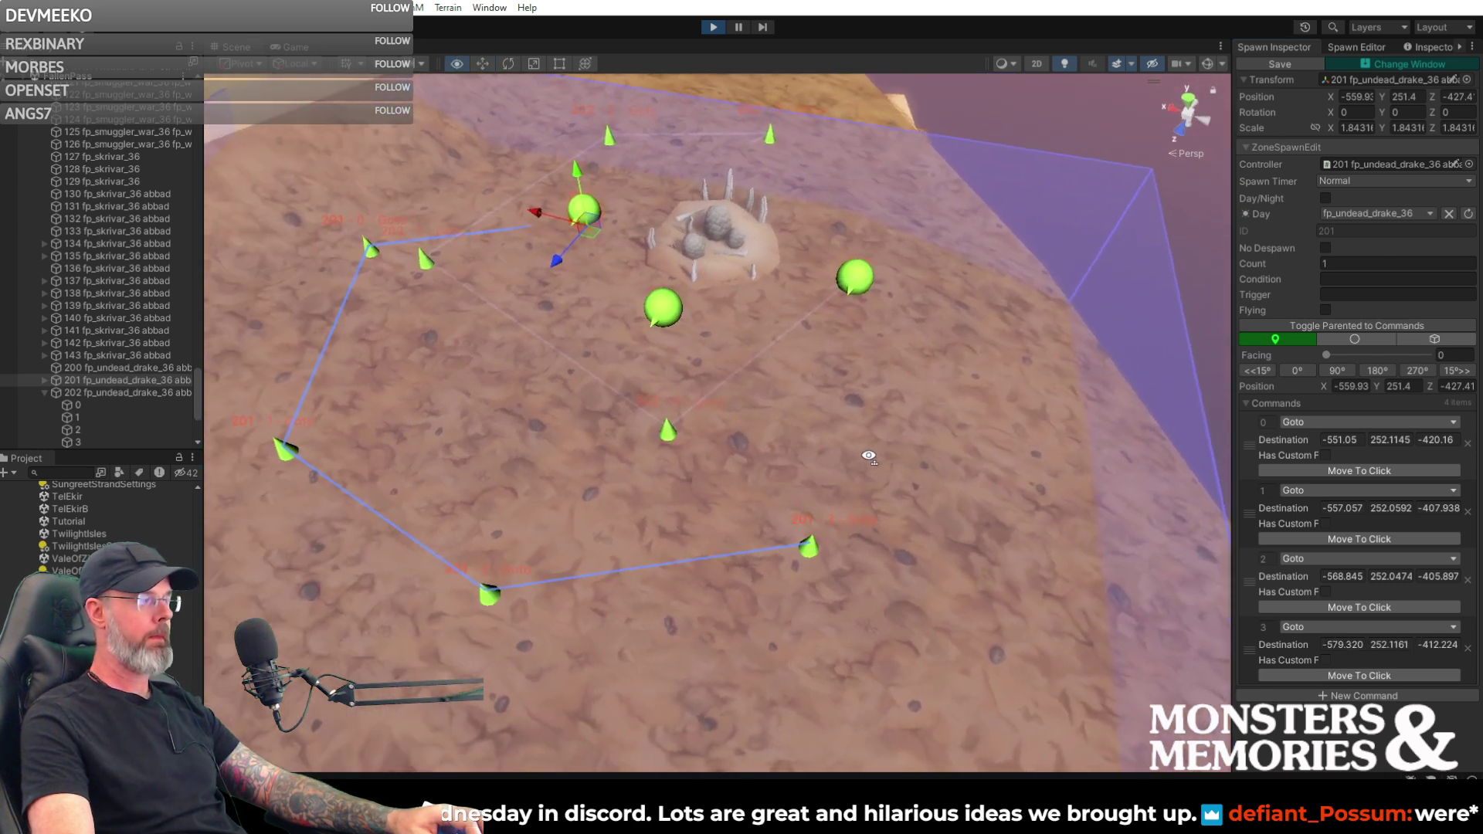
- Add a fifth Goto command to the 201 spawn and adjust its waypoint beside the nest to about X -576.3, Z -424.5
click(1345, 696)
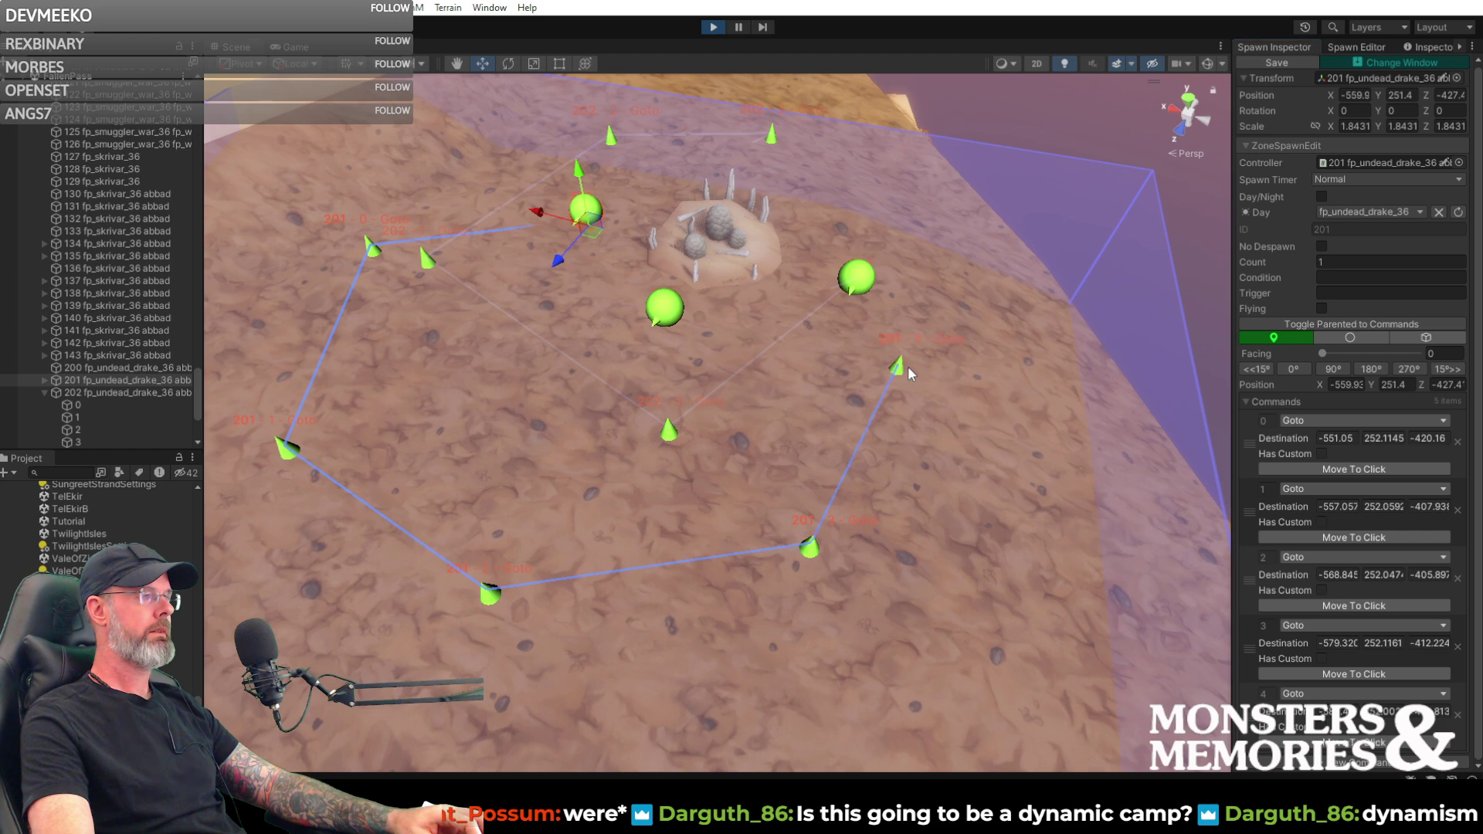
alt+drag(967, 418, 682, 398)
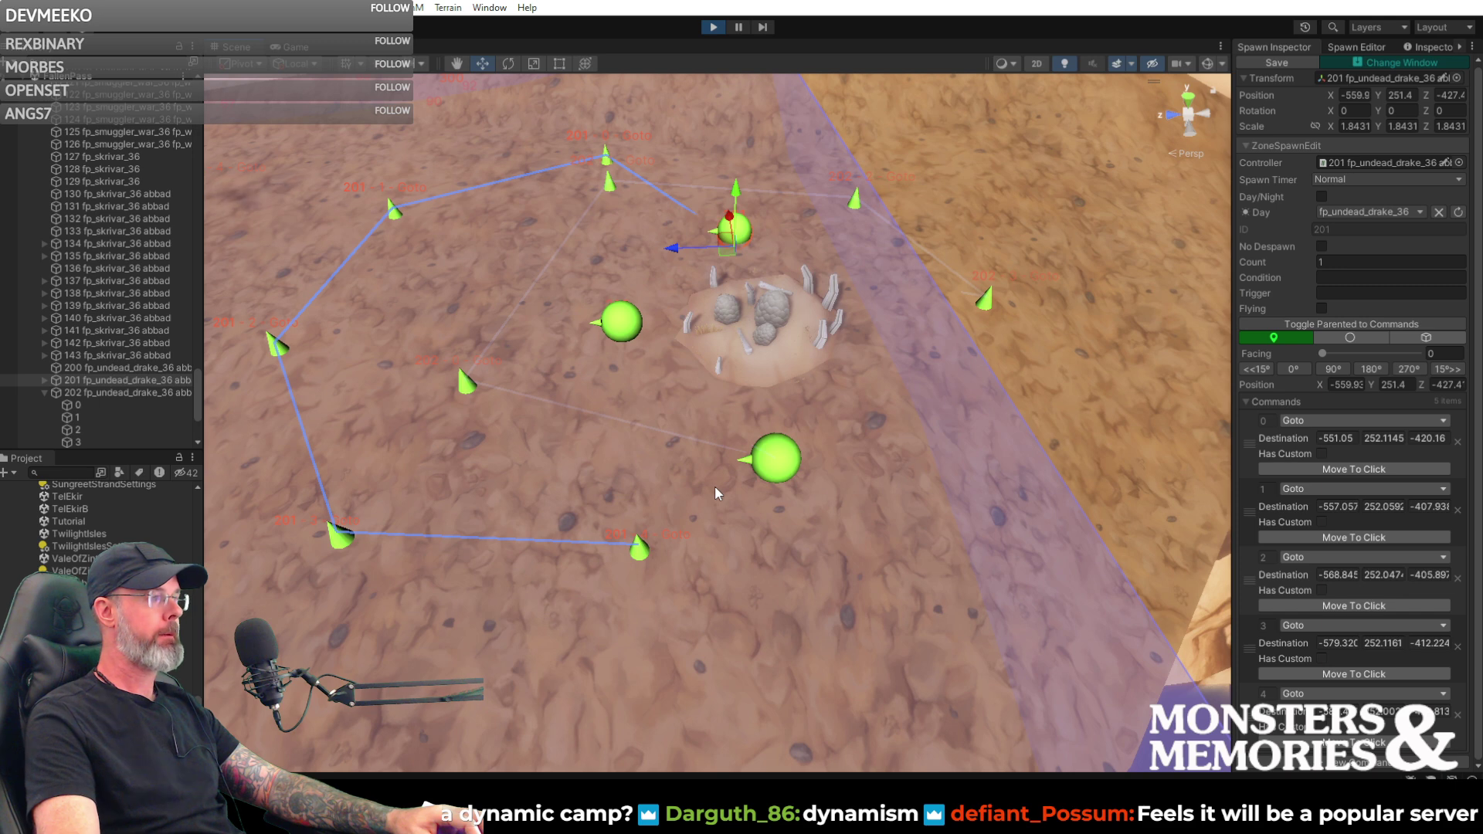
click(640, 552)
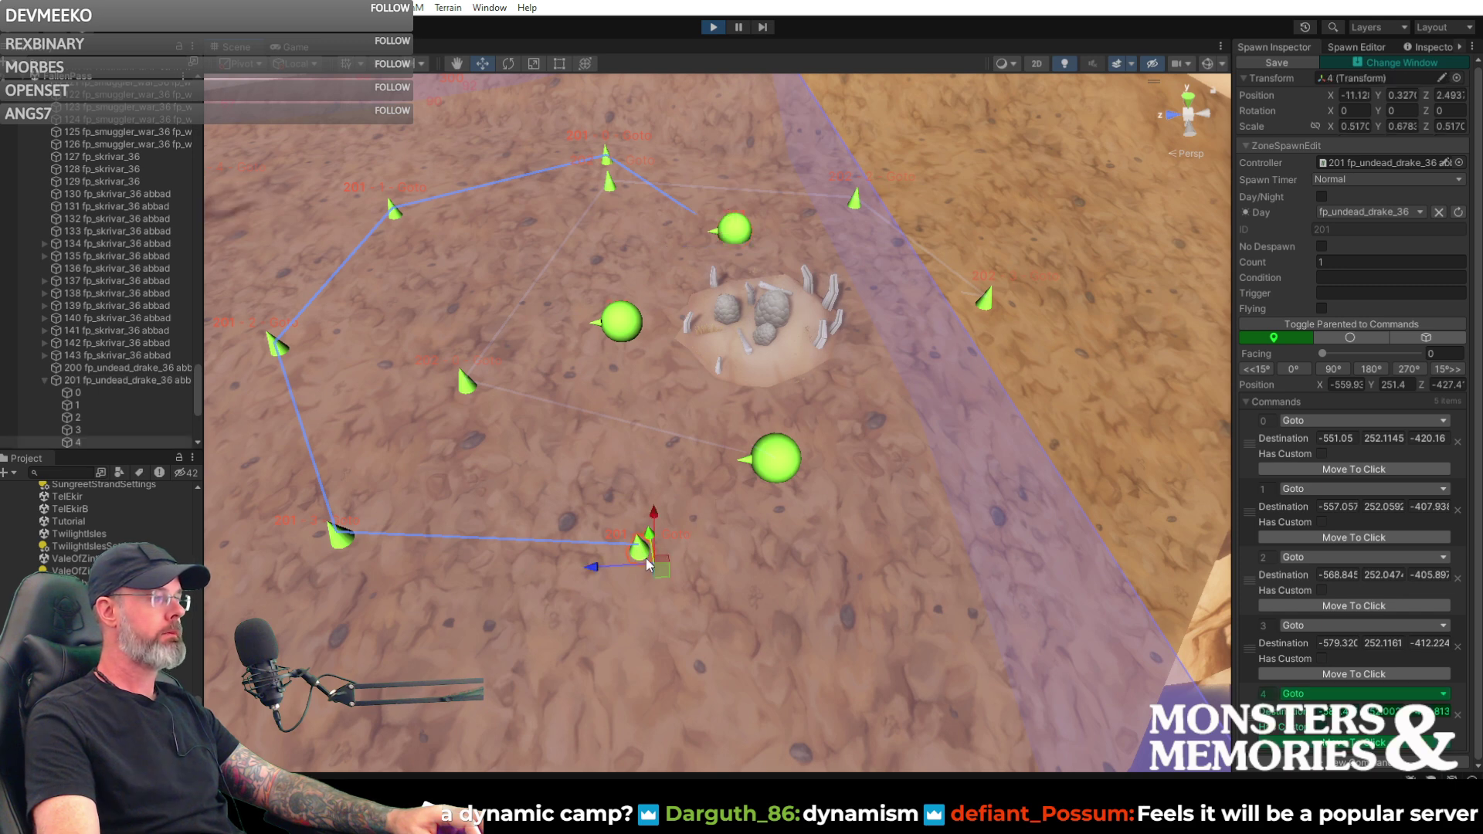
drag(665, 572, 689, 518)
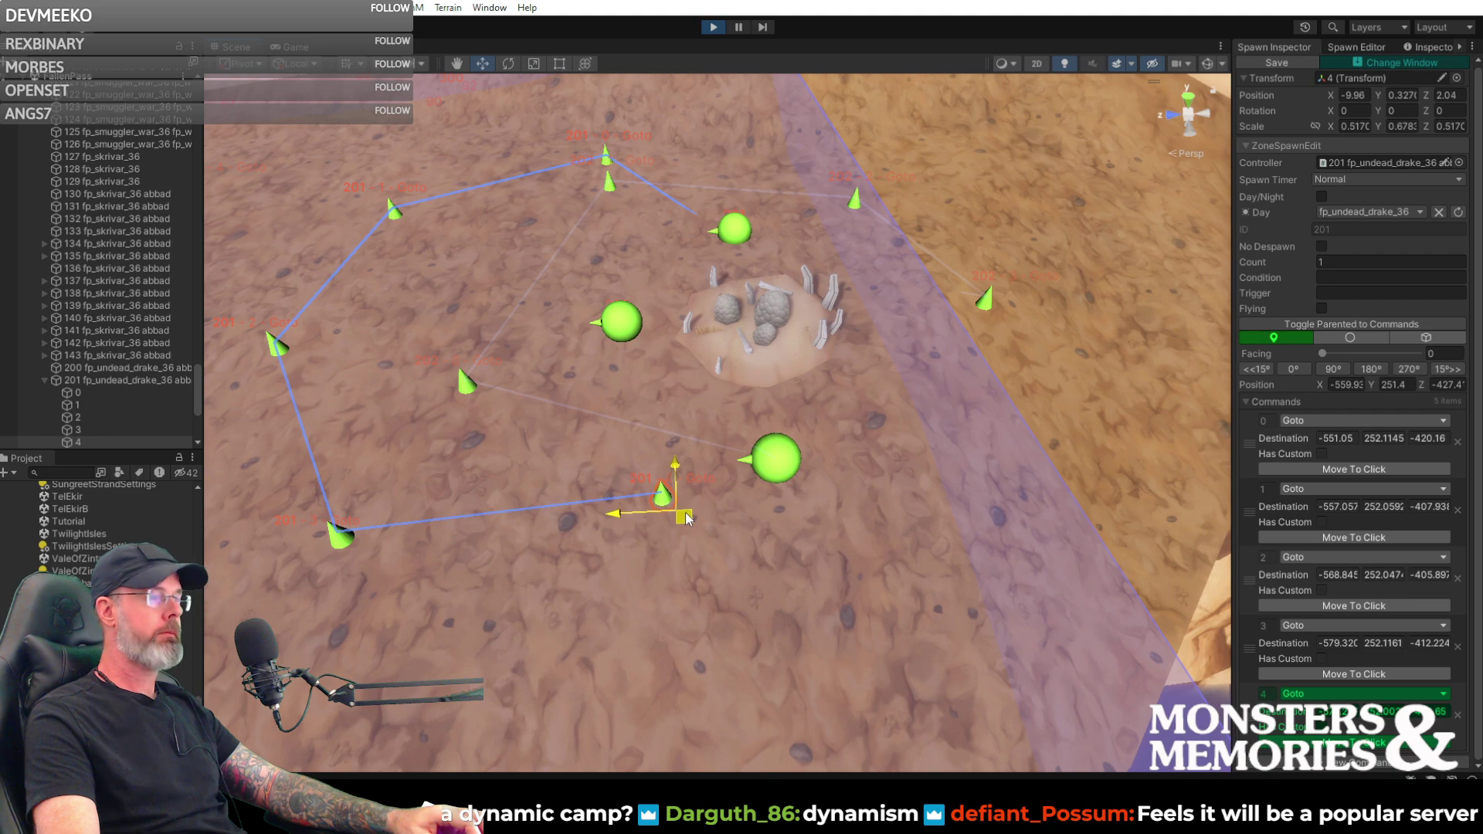
right_drag(761, 586, 828, 601)
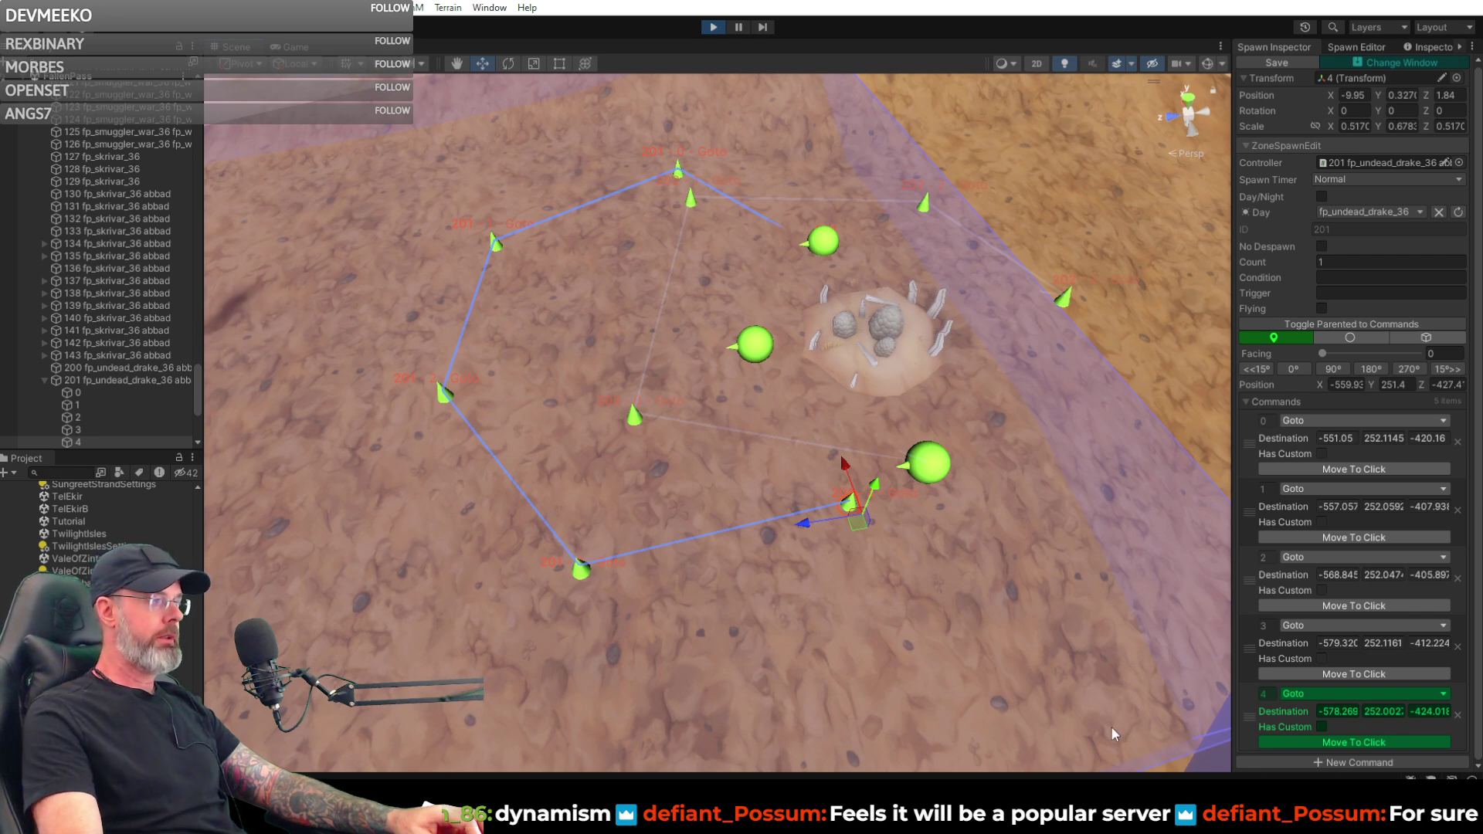
drag(859, 529, 860, 493)
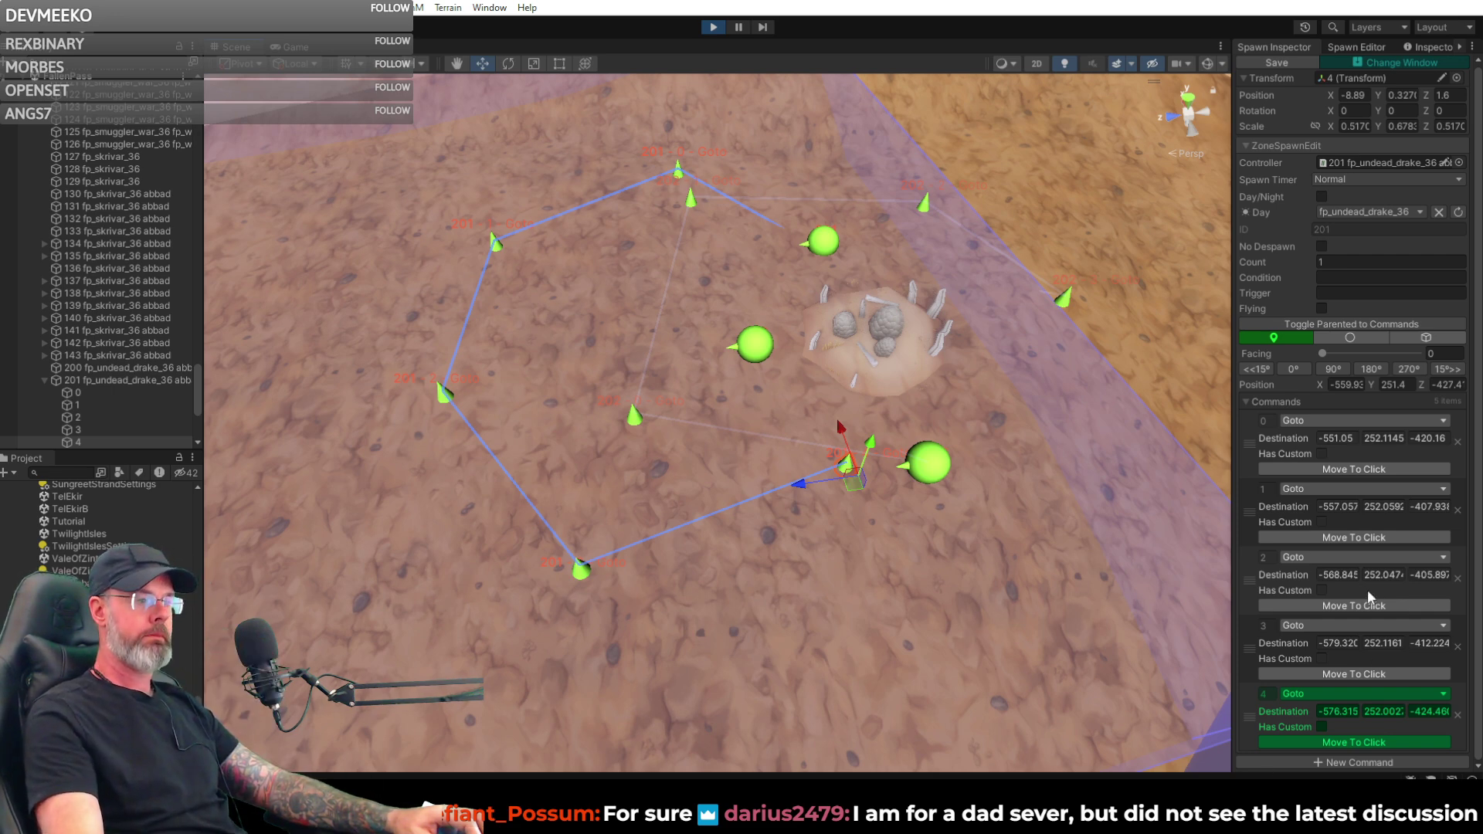
- Append a Go Home command and then a Set Active Command entry to the 201 spawn's command list
click(1344, 763)
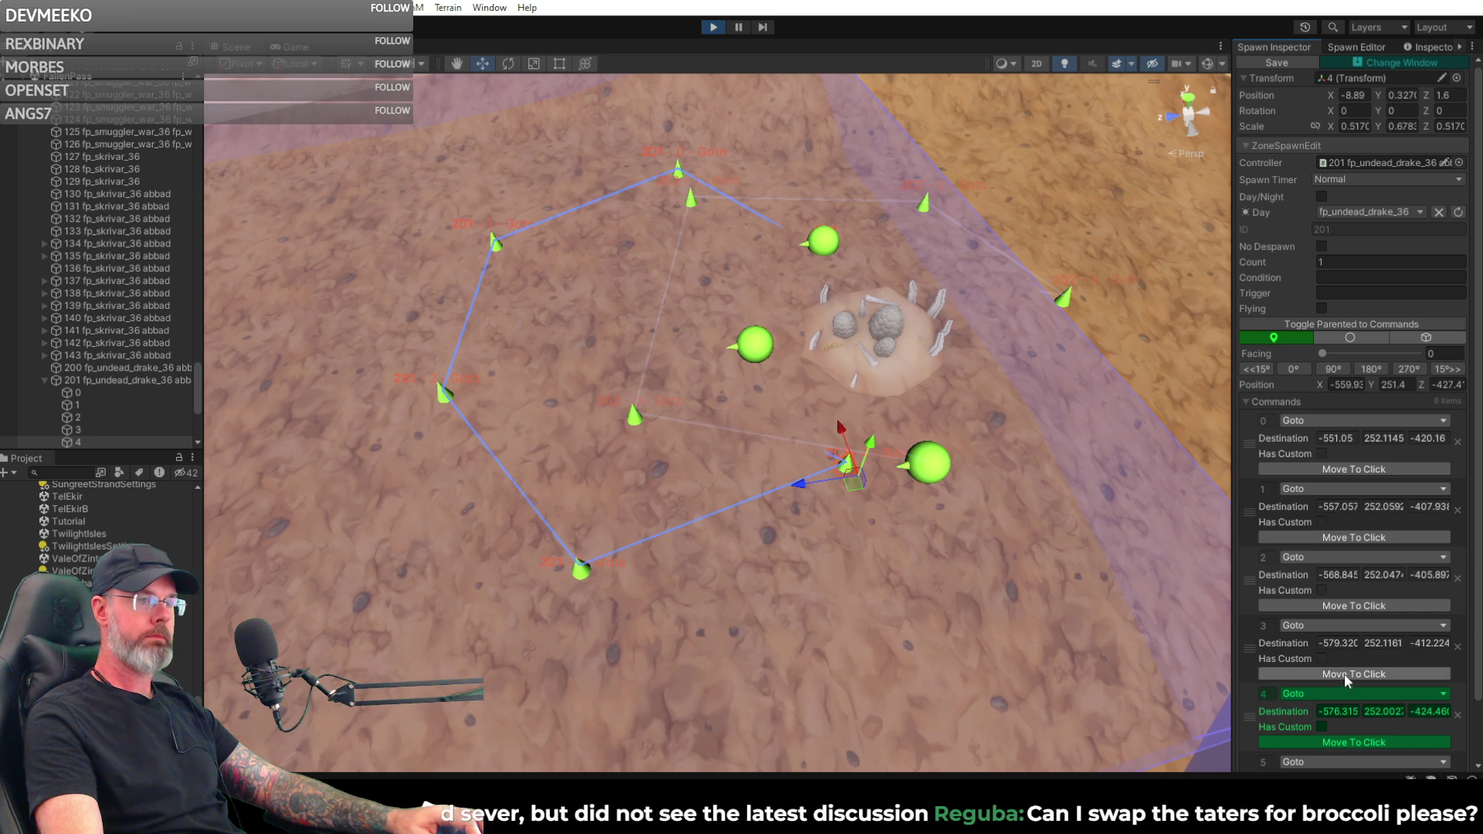
scroll(1345, 673, down, 2)
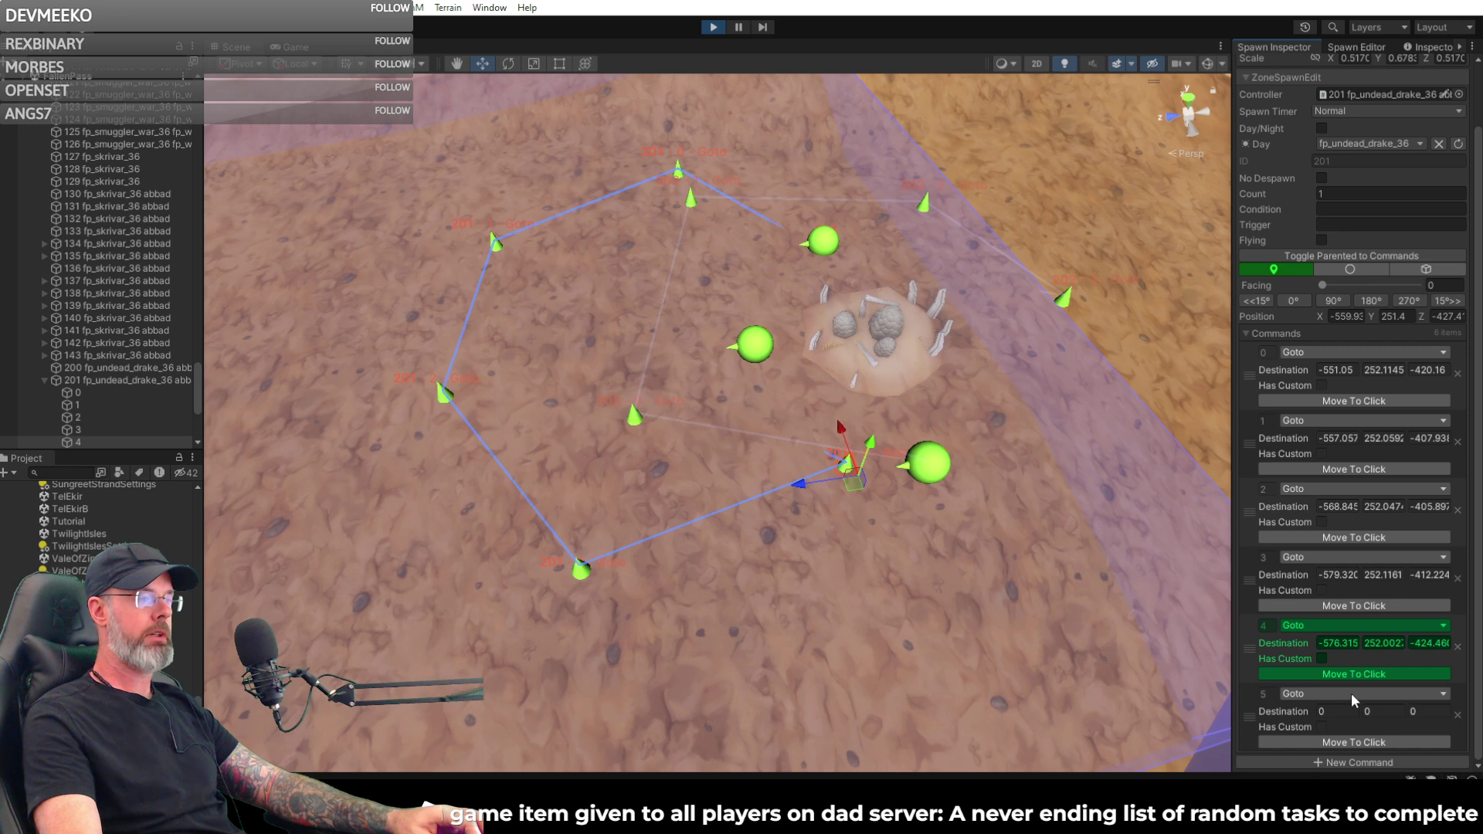
click(1351, 693)
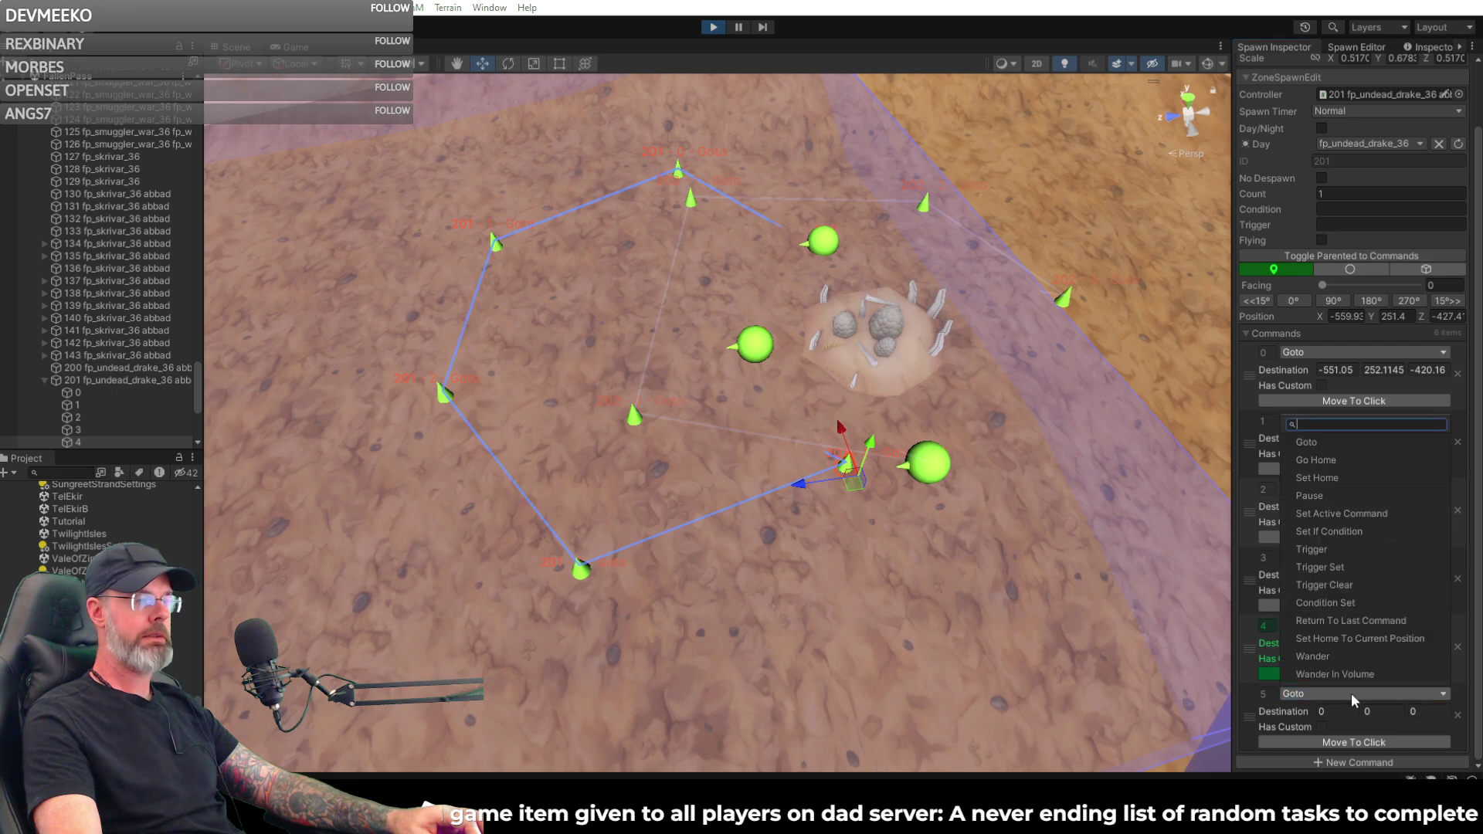
click(1365, 459)
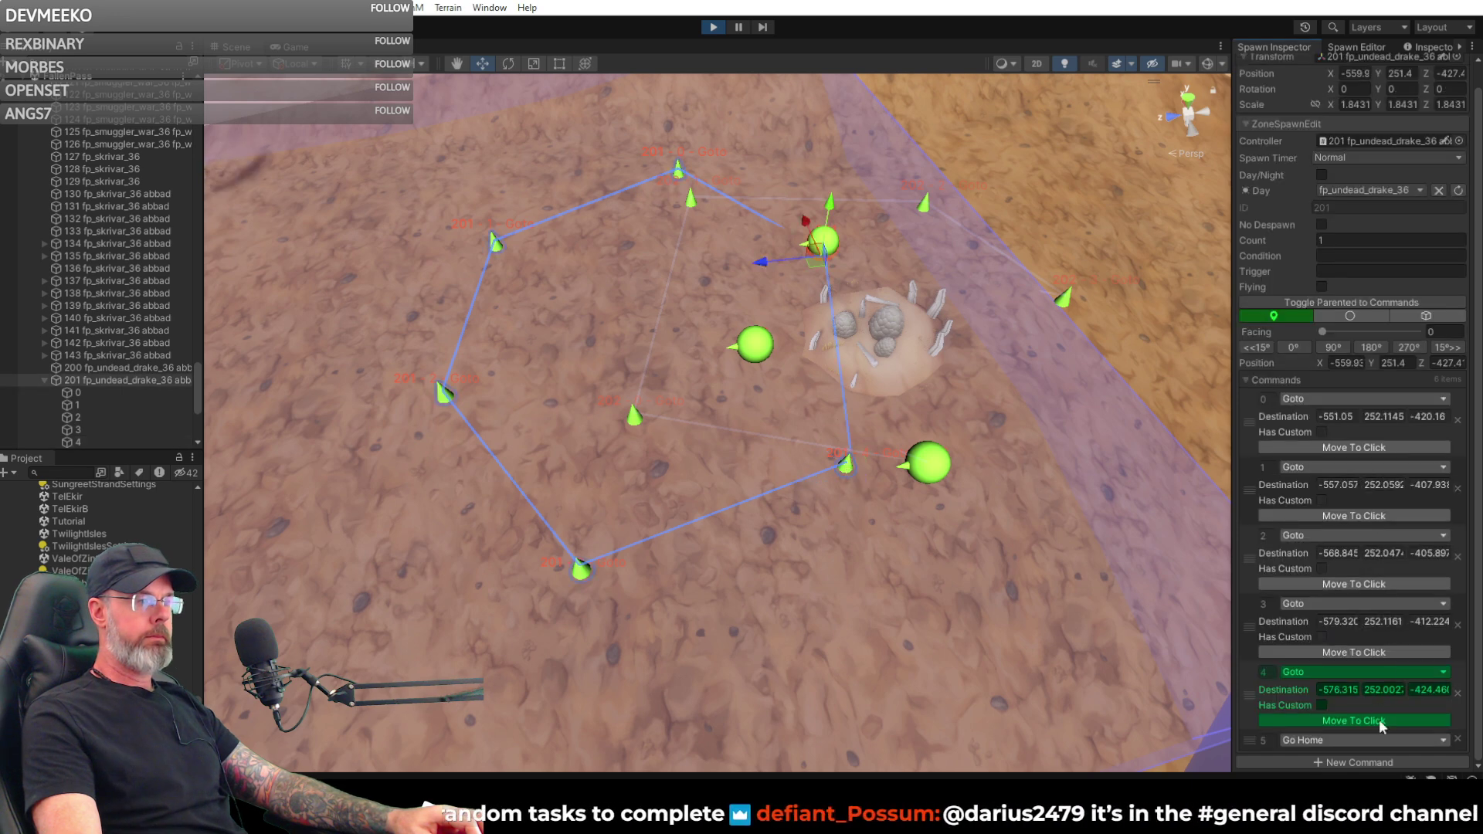
click(1352, 763)
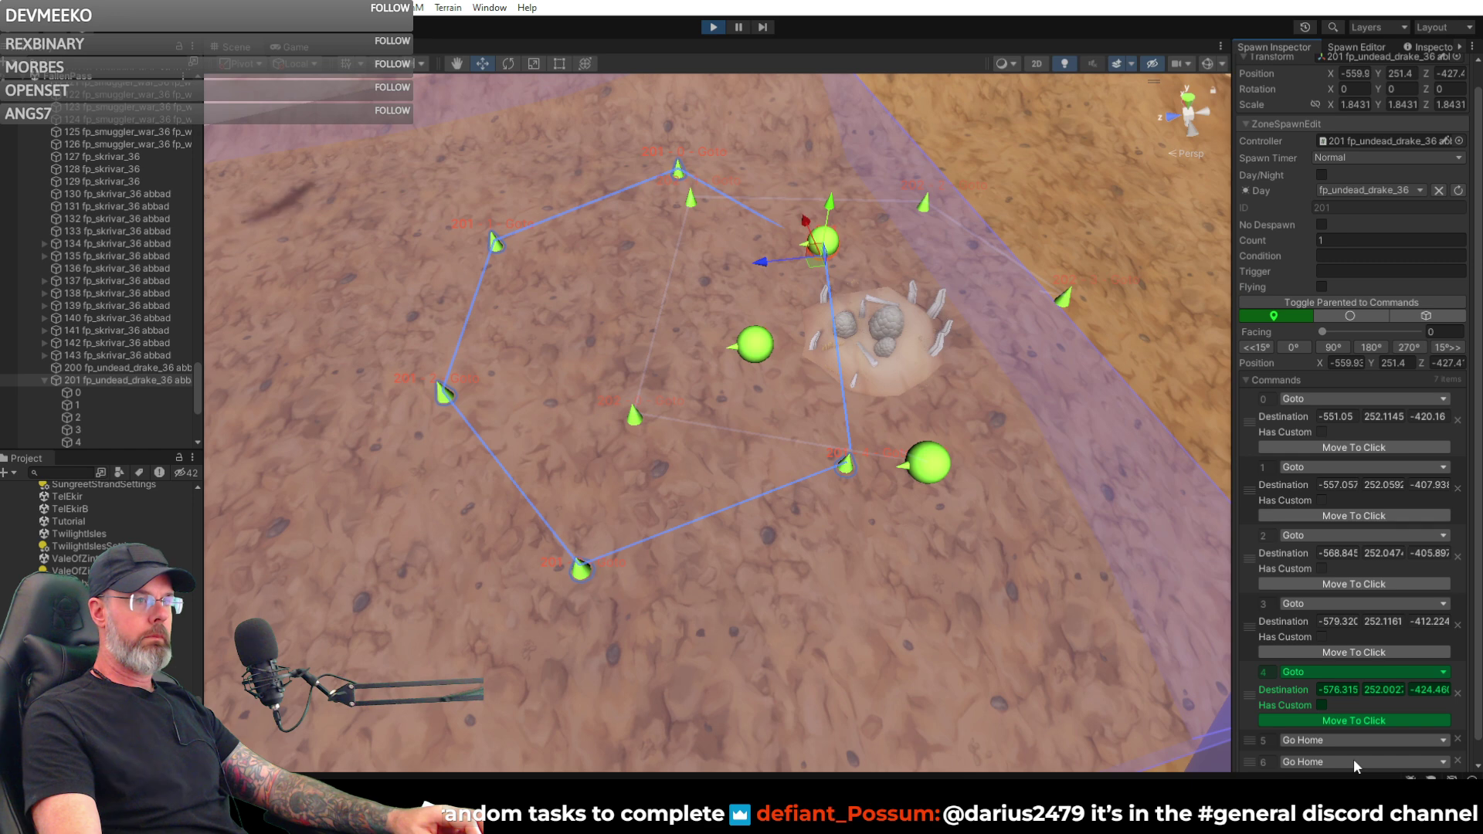
click(1354, 762)
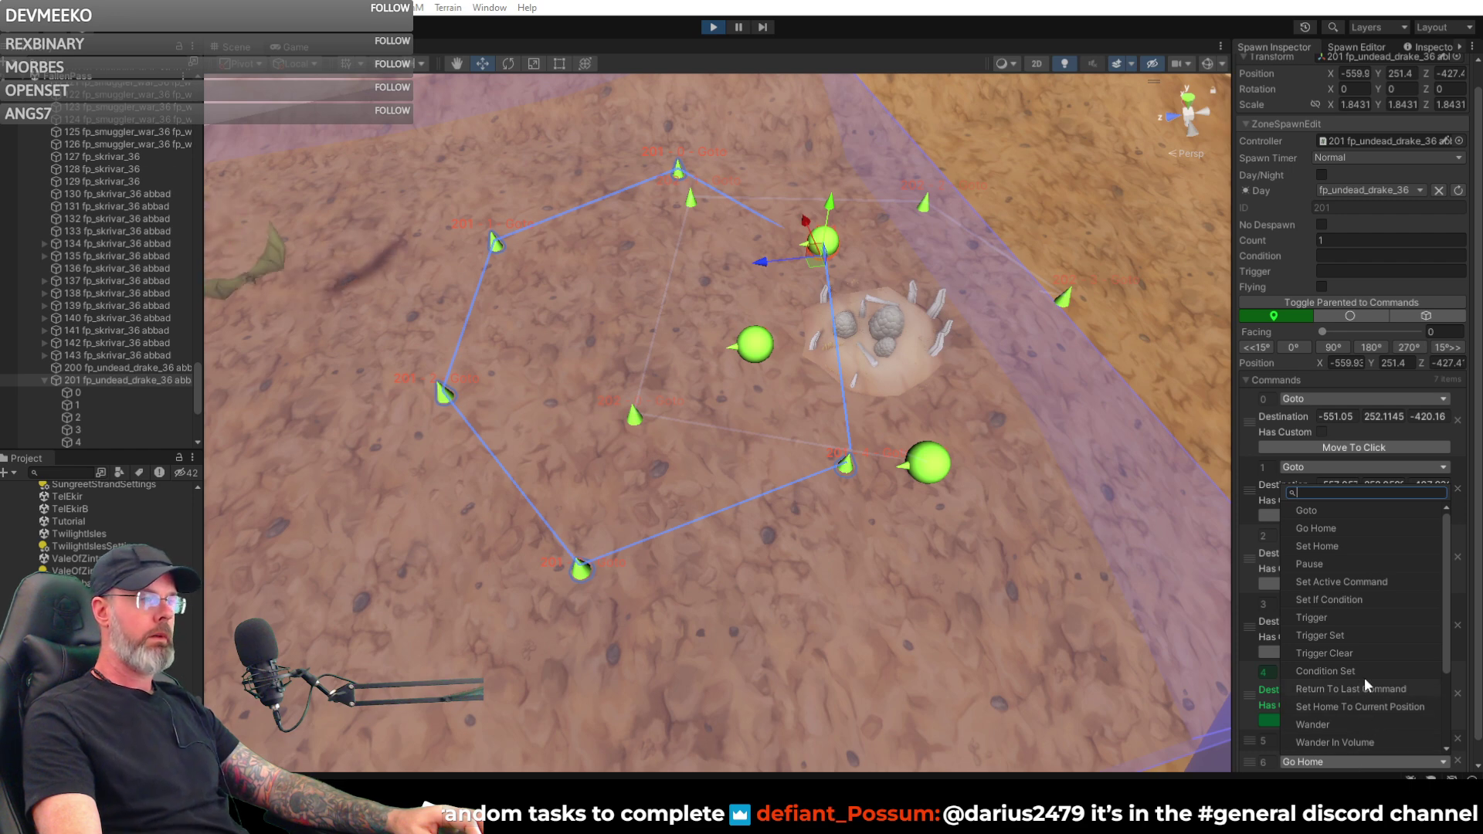
click(1355, 581)
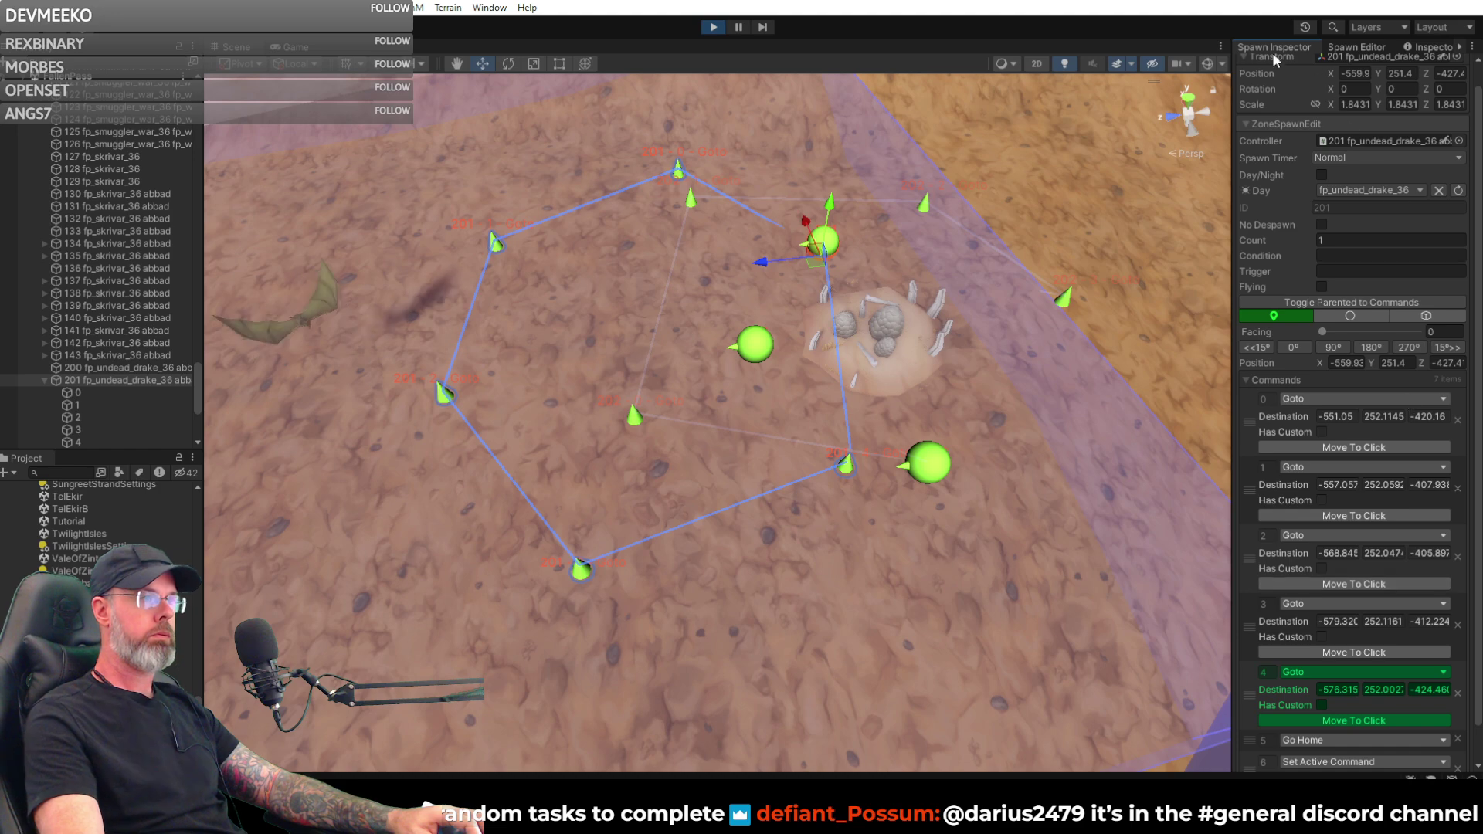
scroll(1328, 351, up, 1)
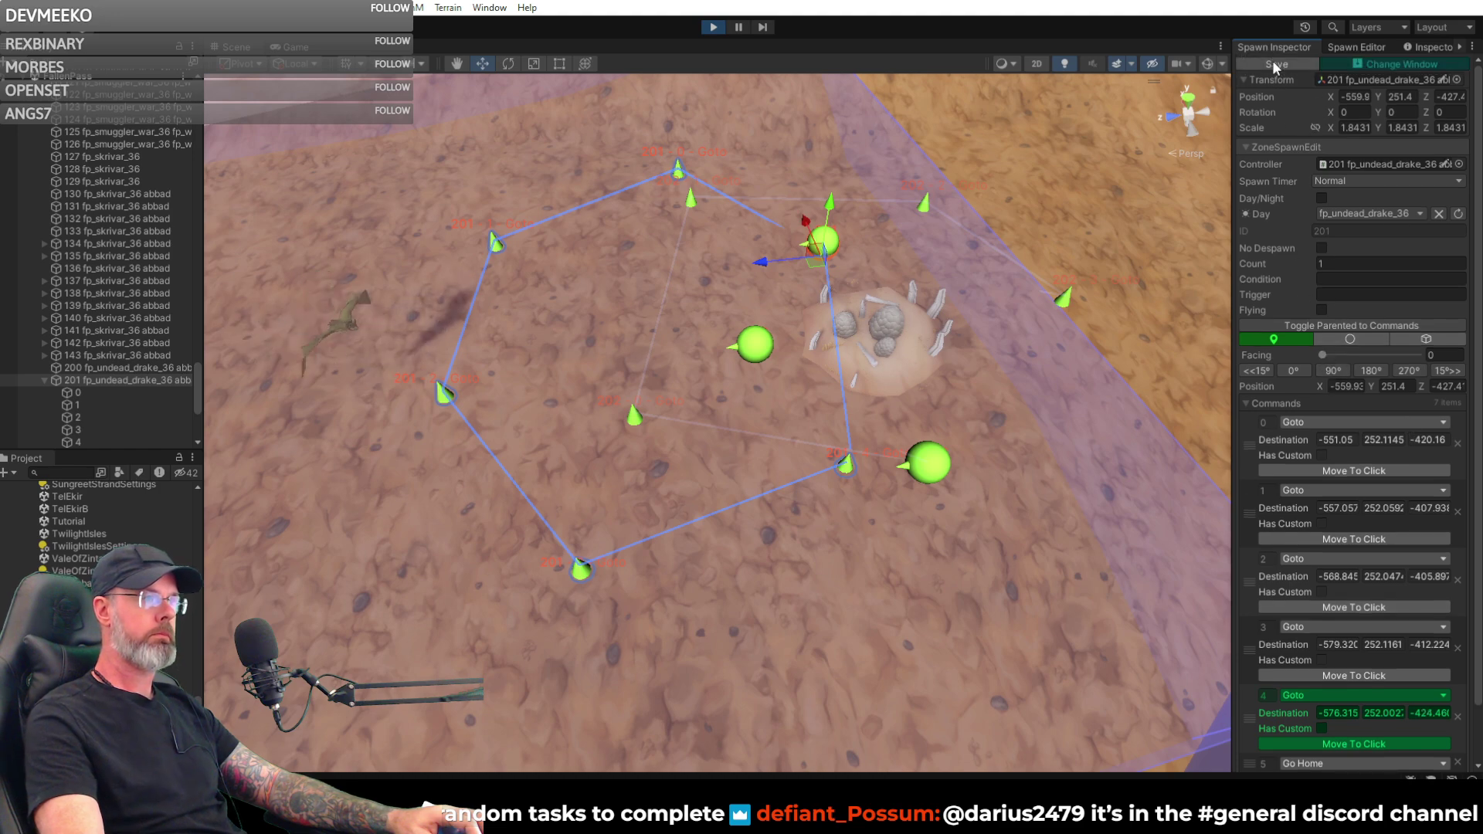
- Examine the empty nest at the cliff edge and the drakes around it, in the scene and by walking the character through the running game
right_drag(1002, 394, 821, 386)
key(s)
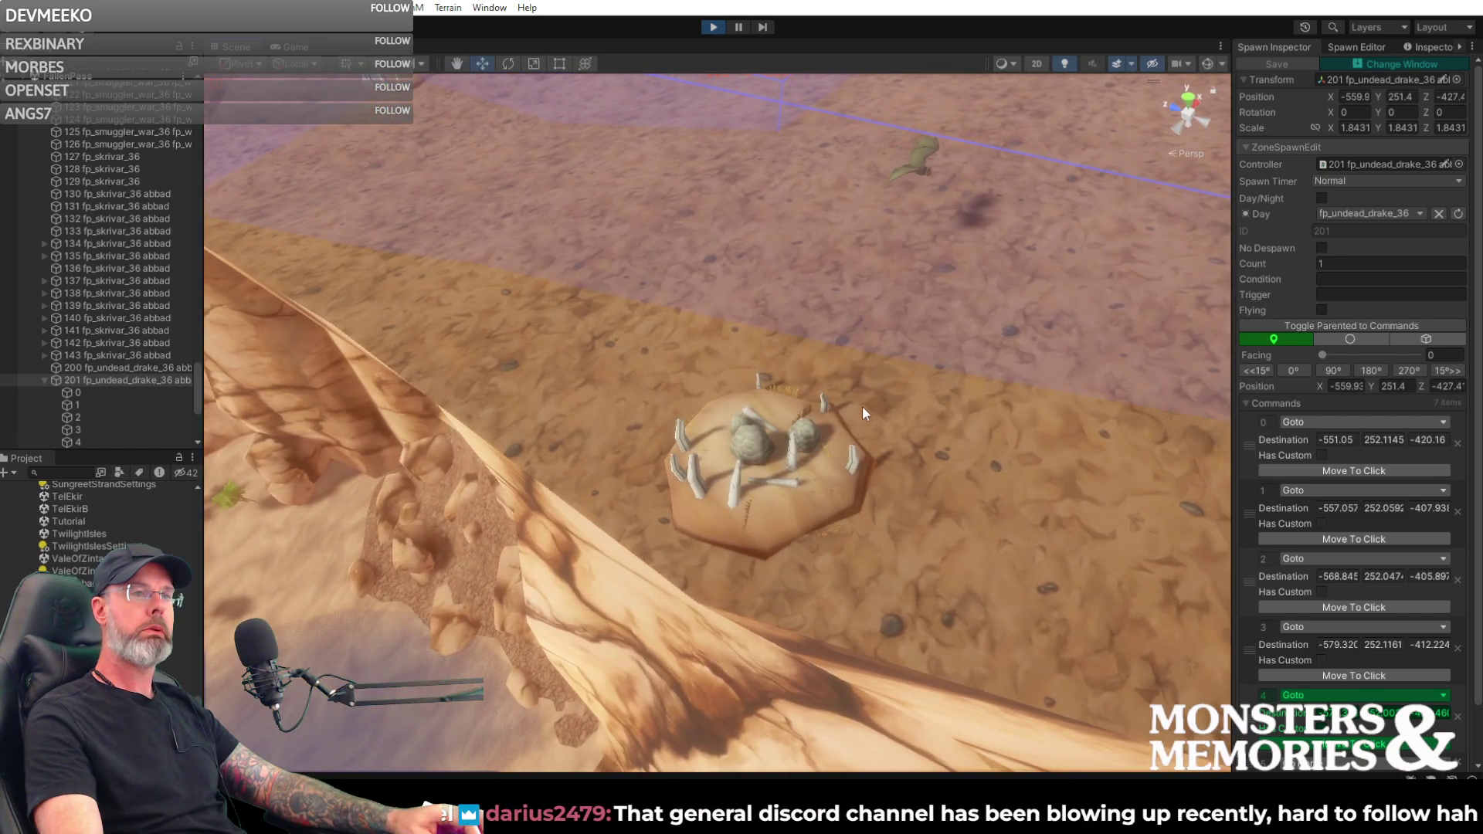
right_drag(868, 473, 875, 446)
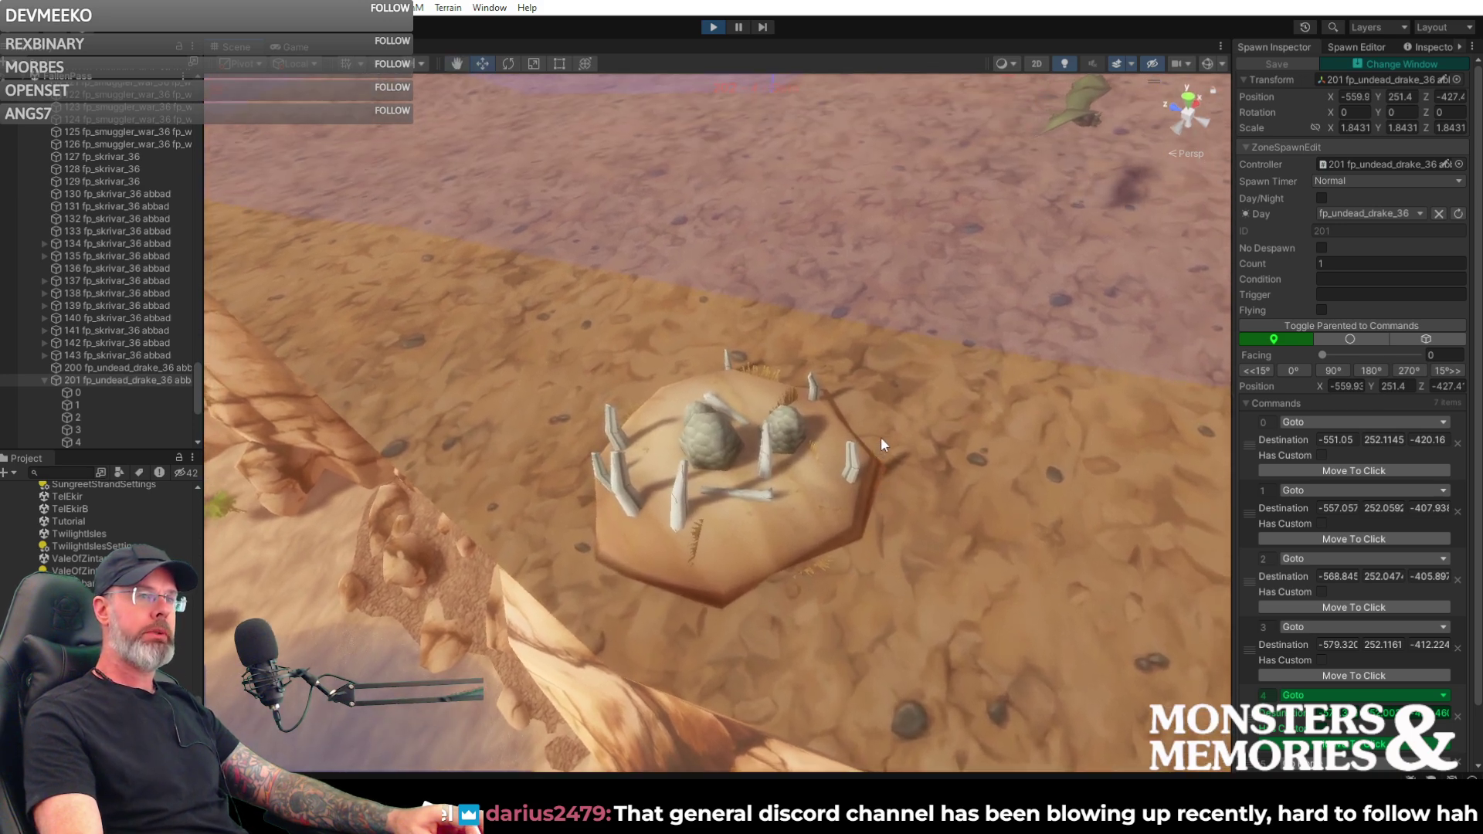
right_drag(883, 441, 848, 392)
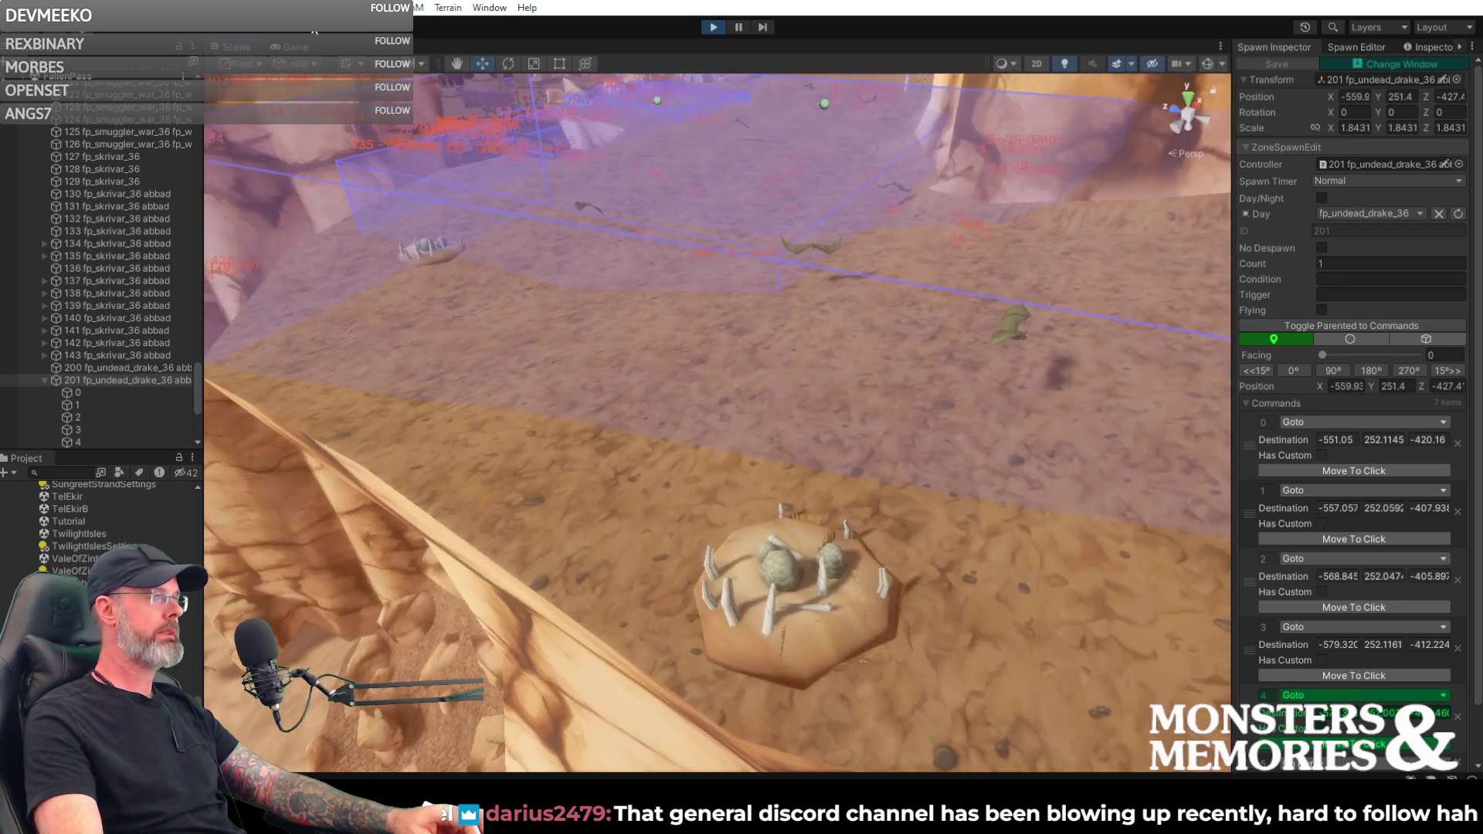
click(295, 45)
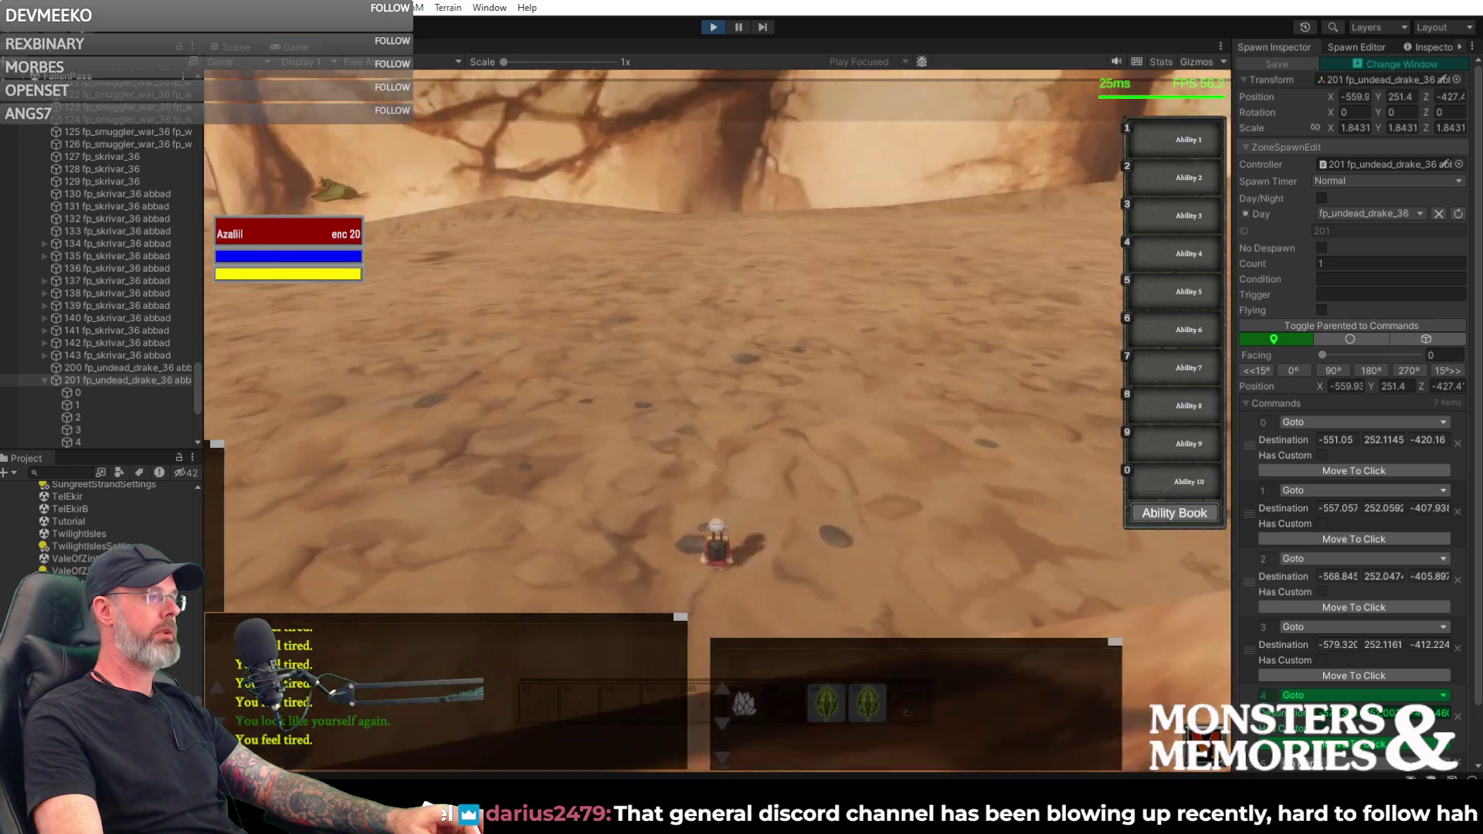
key(w)
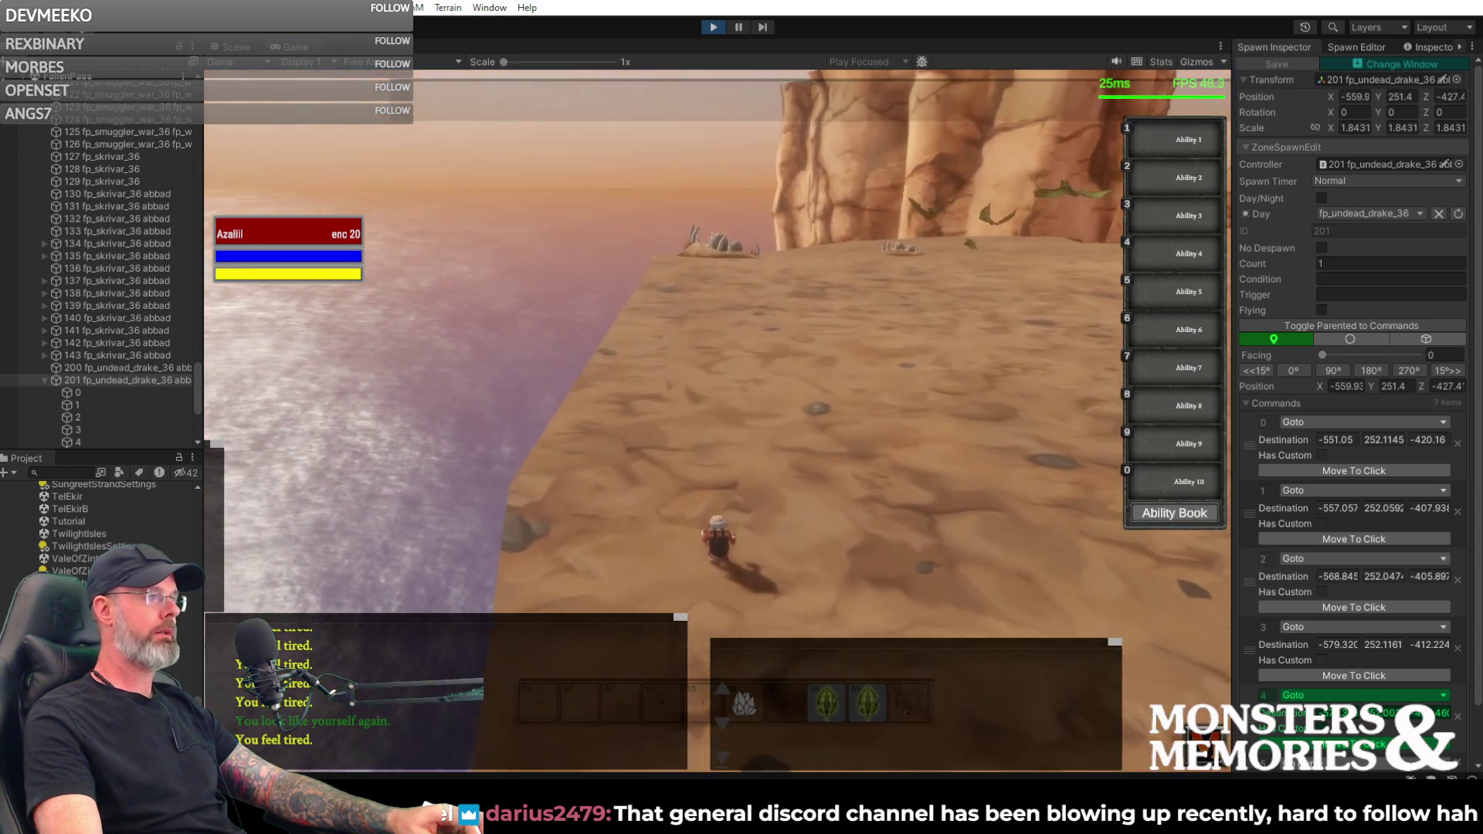
key(w)
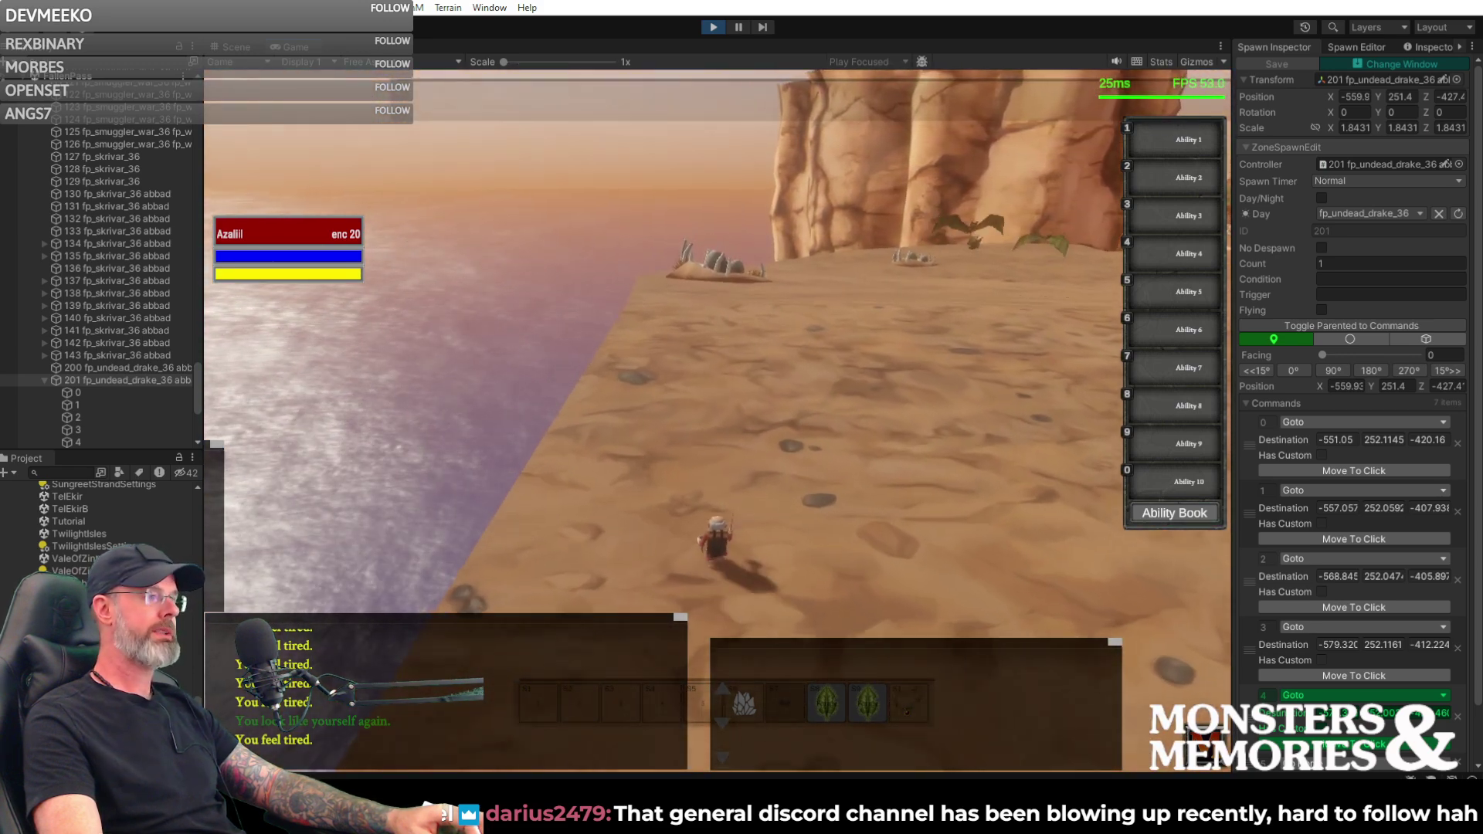
key(w)
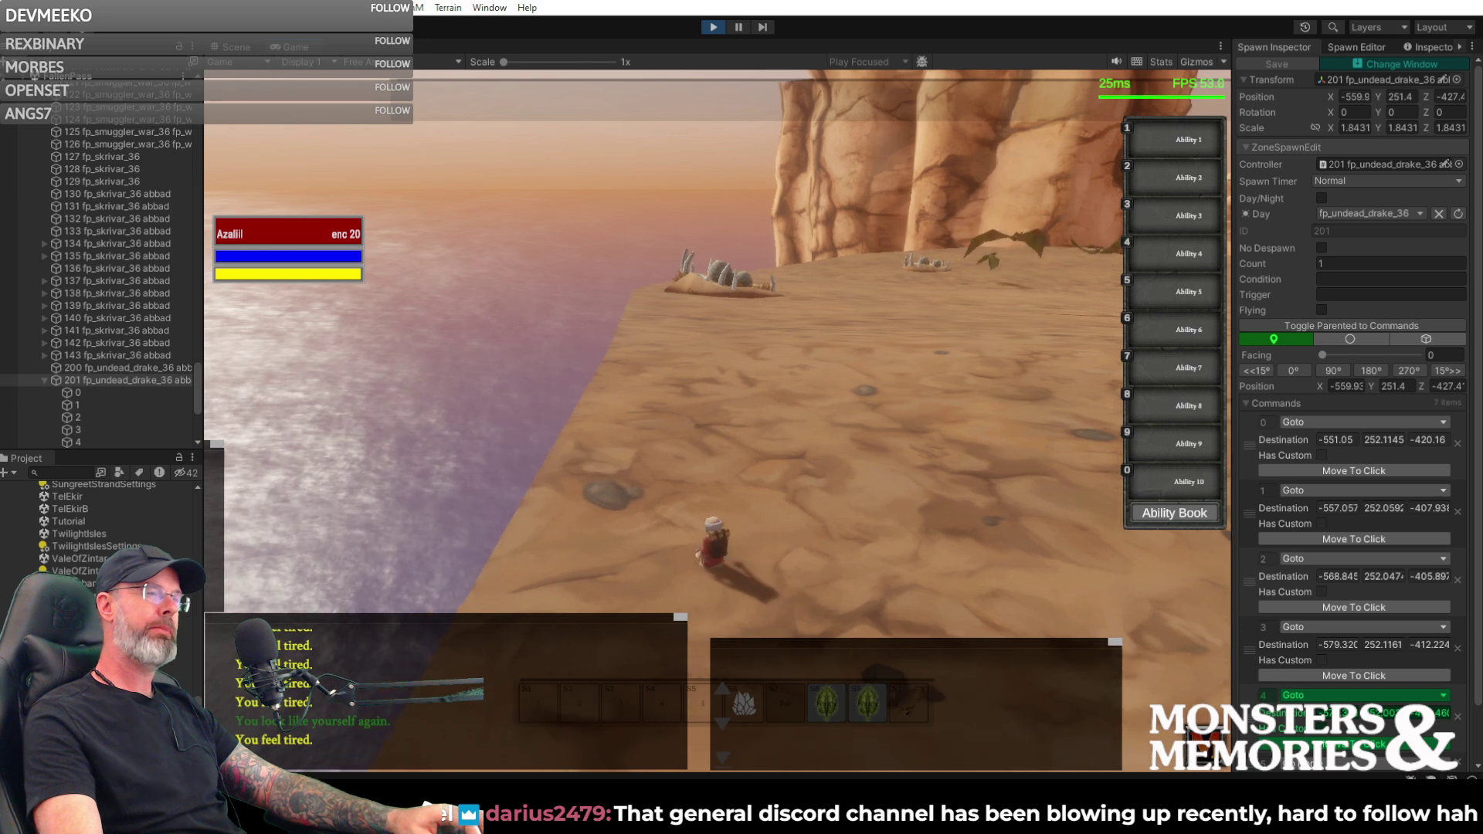
key(w)
key(d)
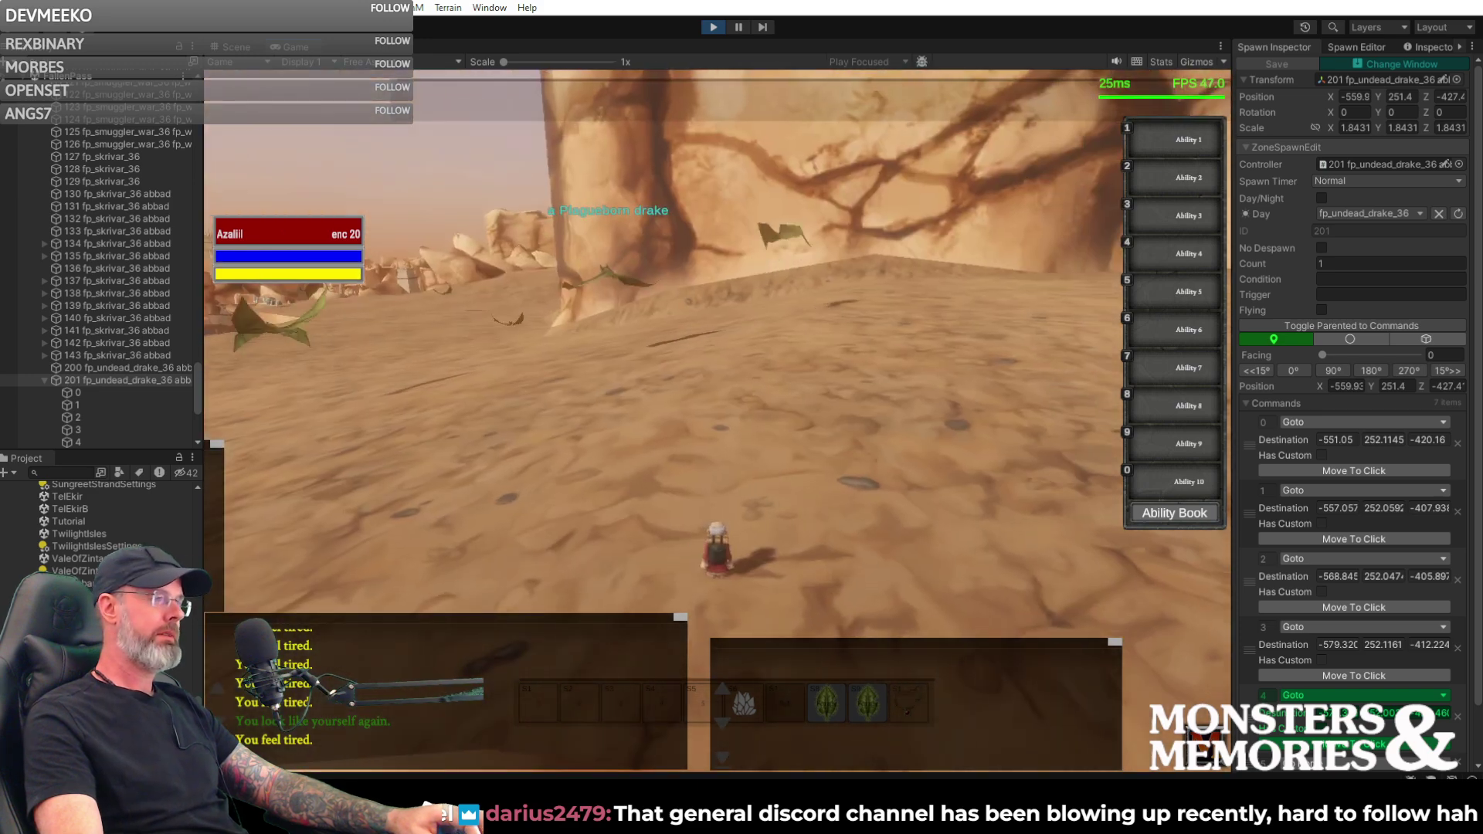
key(a)
key(a)
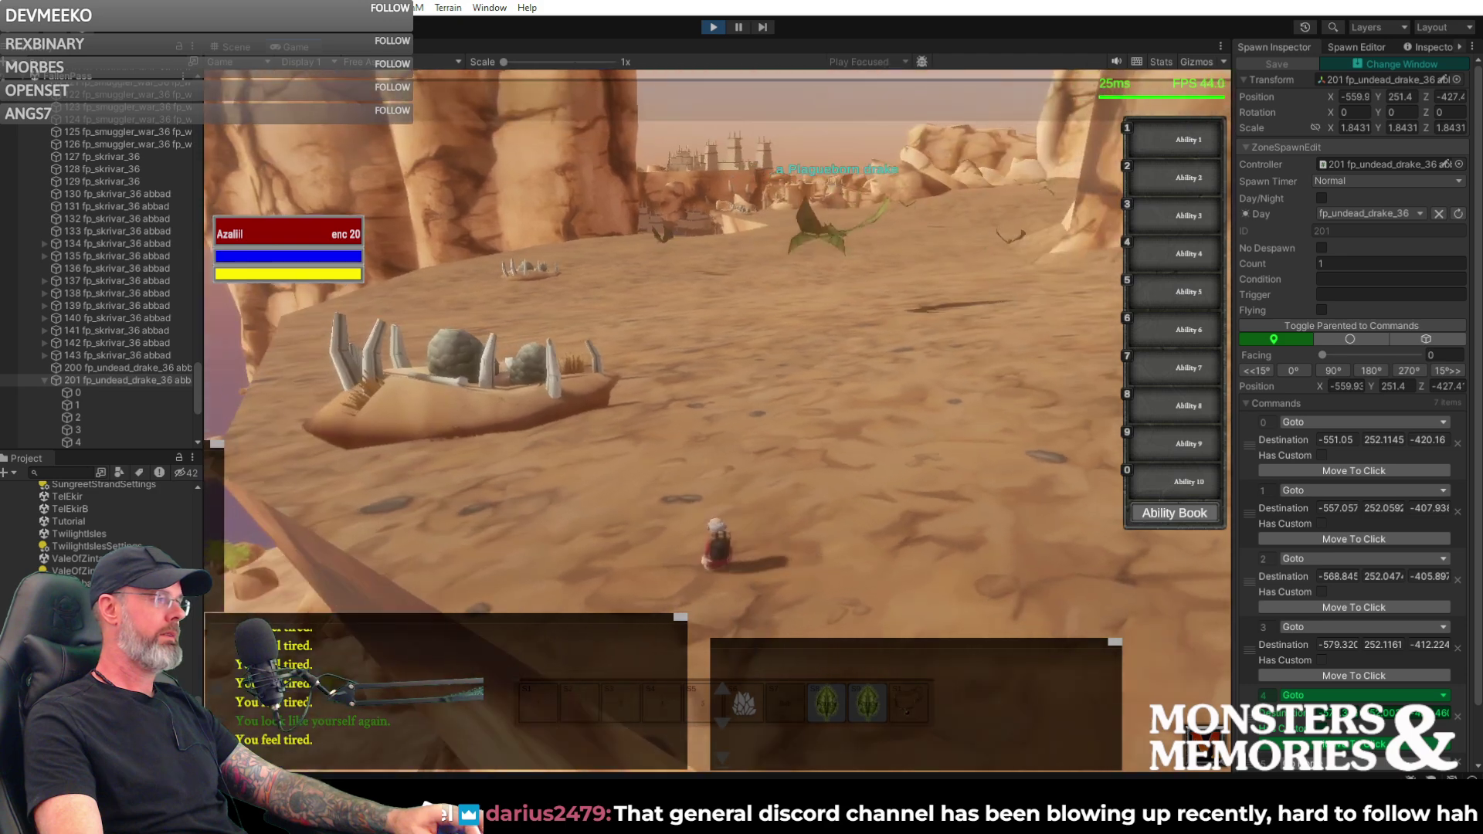
key(d)
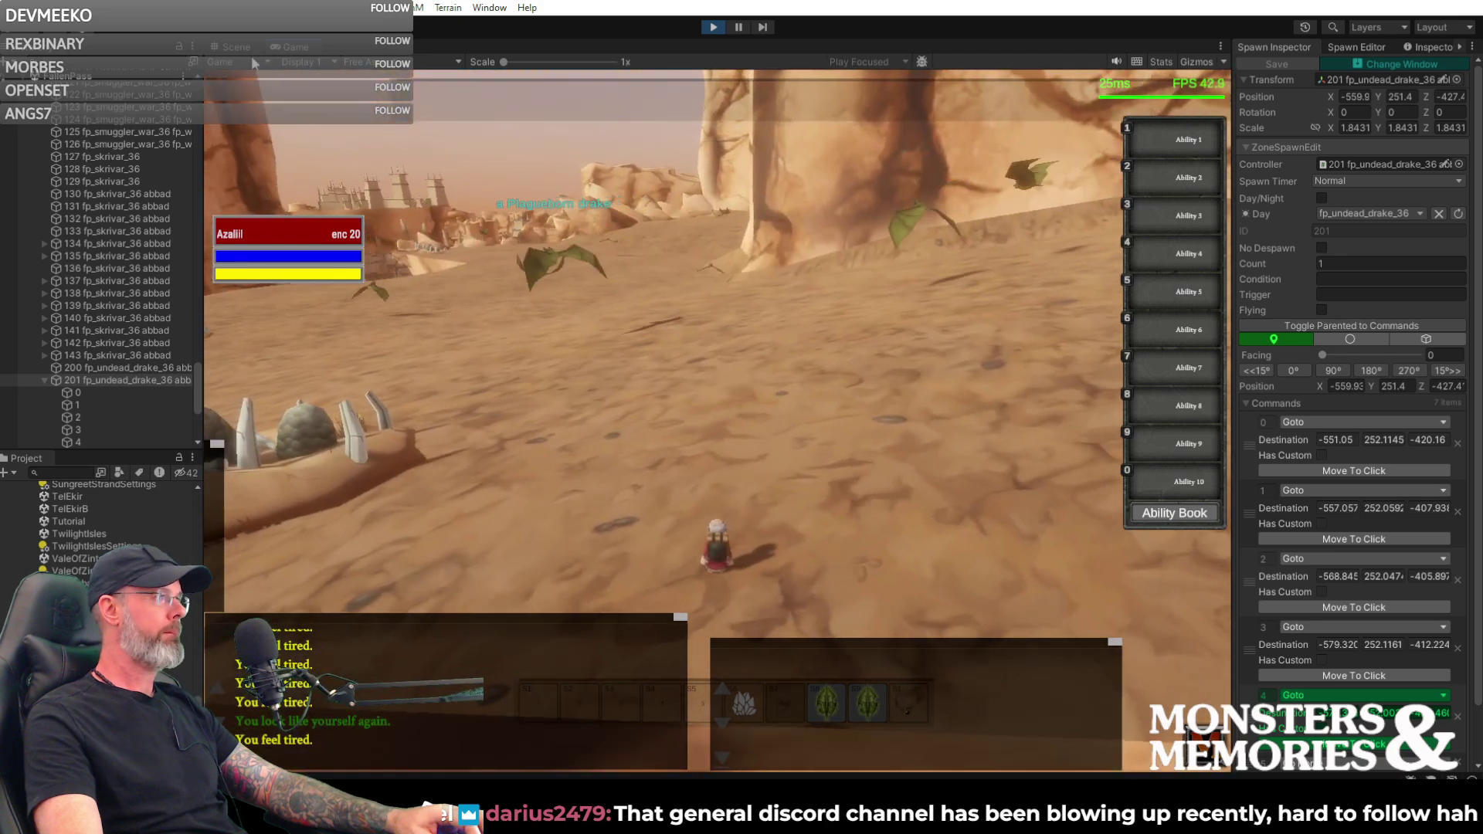
click(232, 46)
right_drag(774, 225, 853, 233)
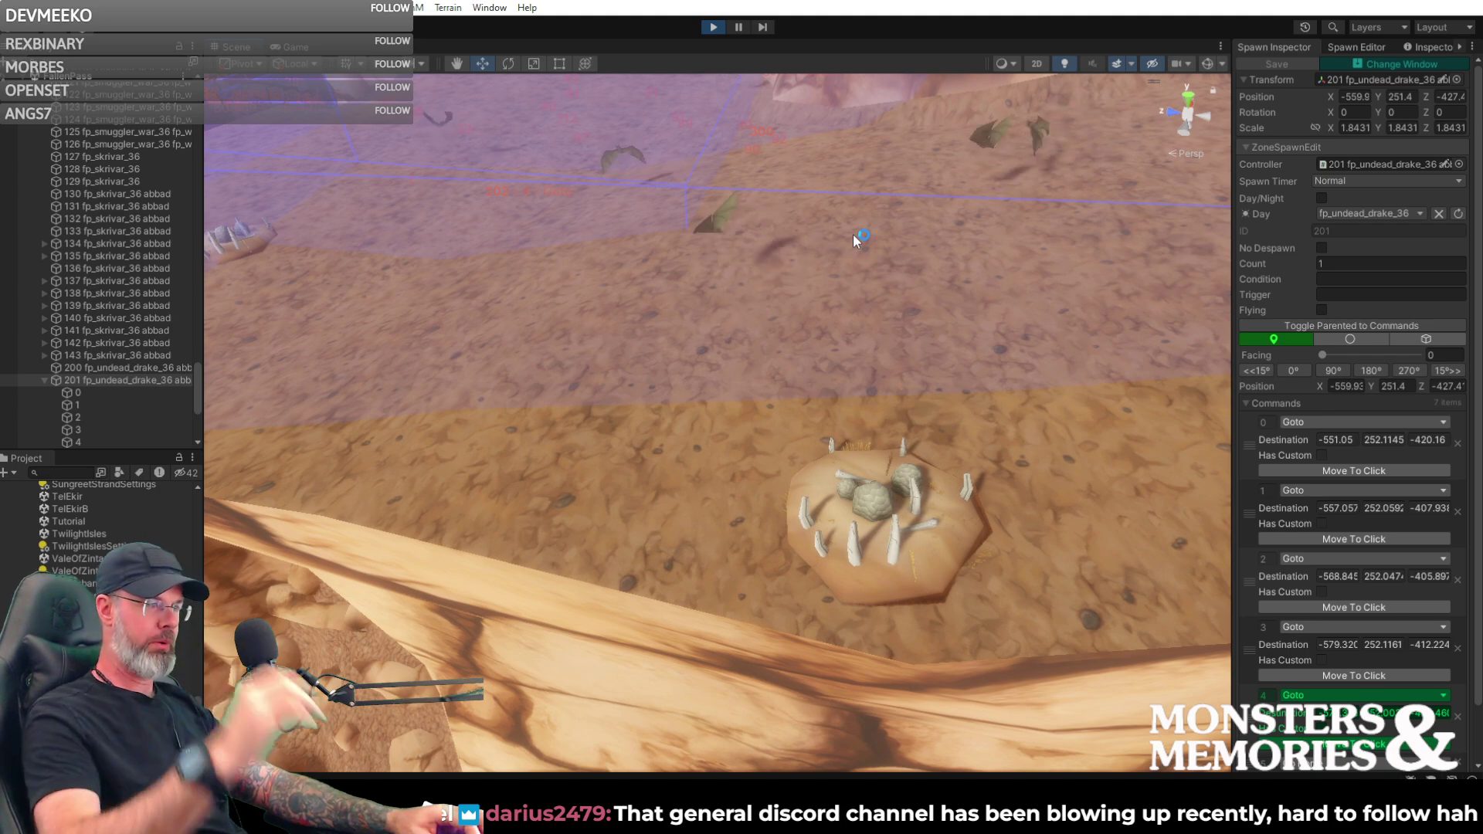
scroll(1359, 490, down, 2)
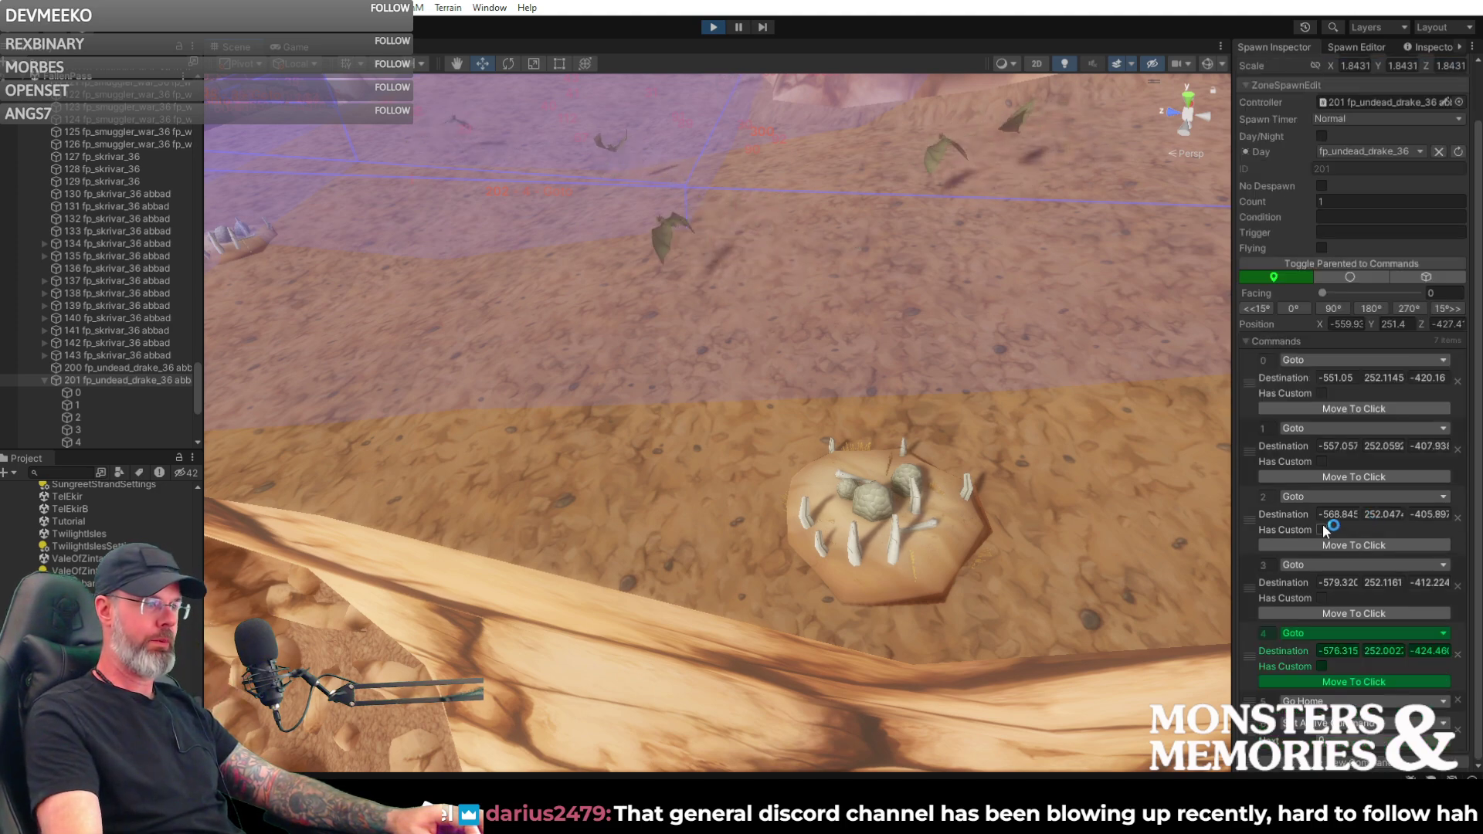
scroll(1333, 433, up, 2)
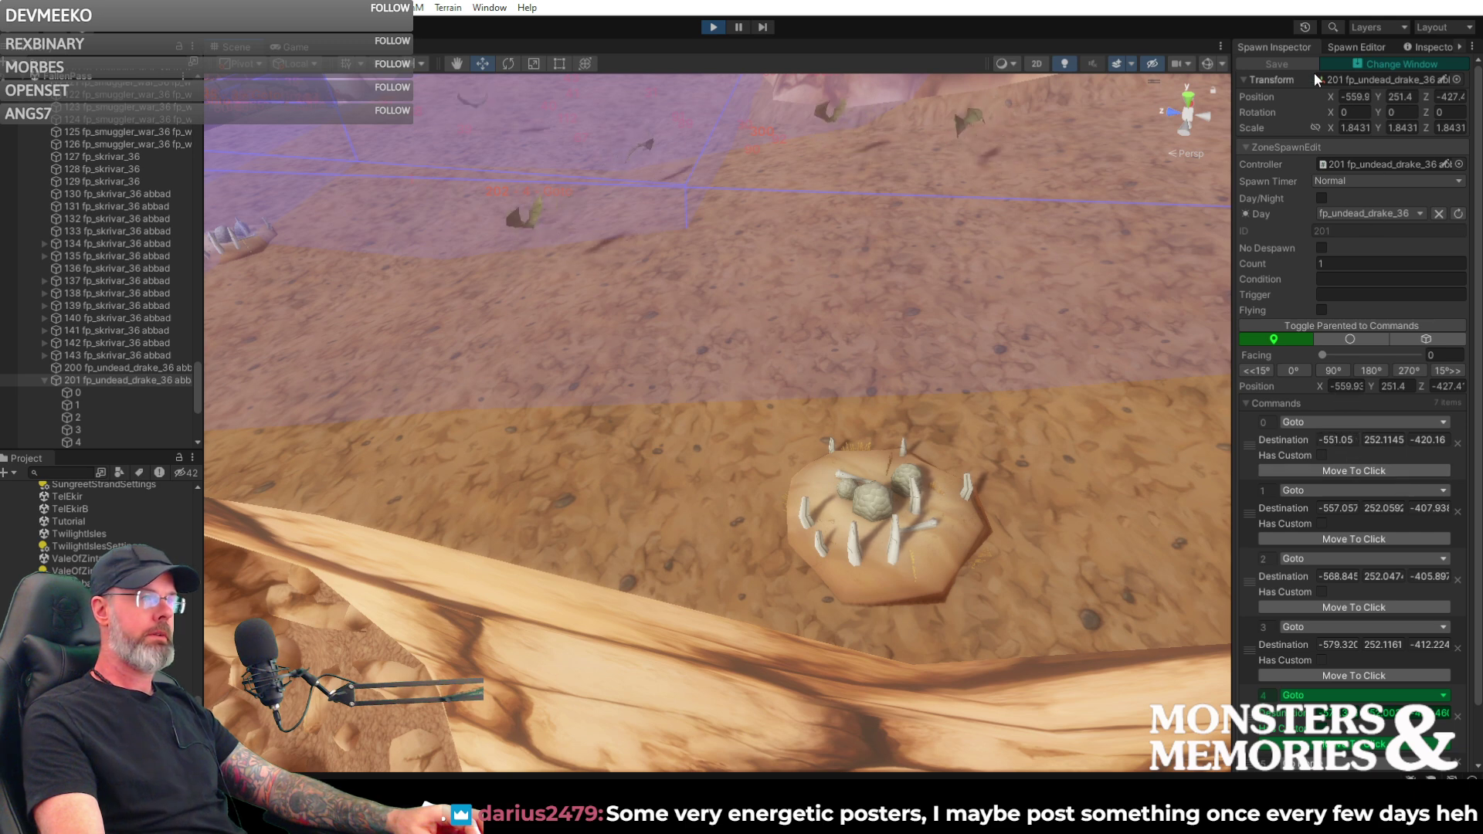
- Create another fp_undead_drake_36 spawn at the cliff-edge nest and move it close to the nest's rim on the plateau side
click(1361, 44)
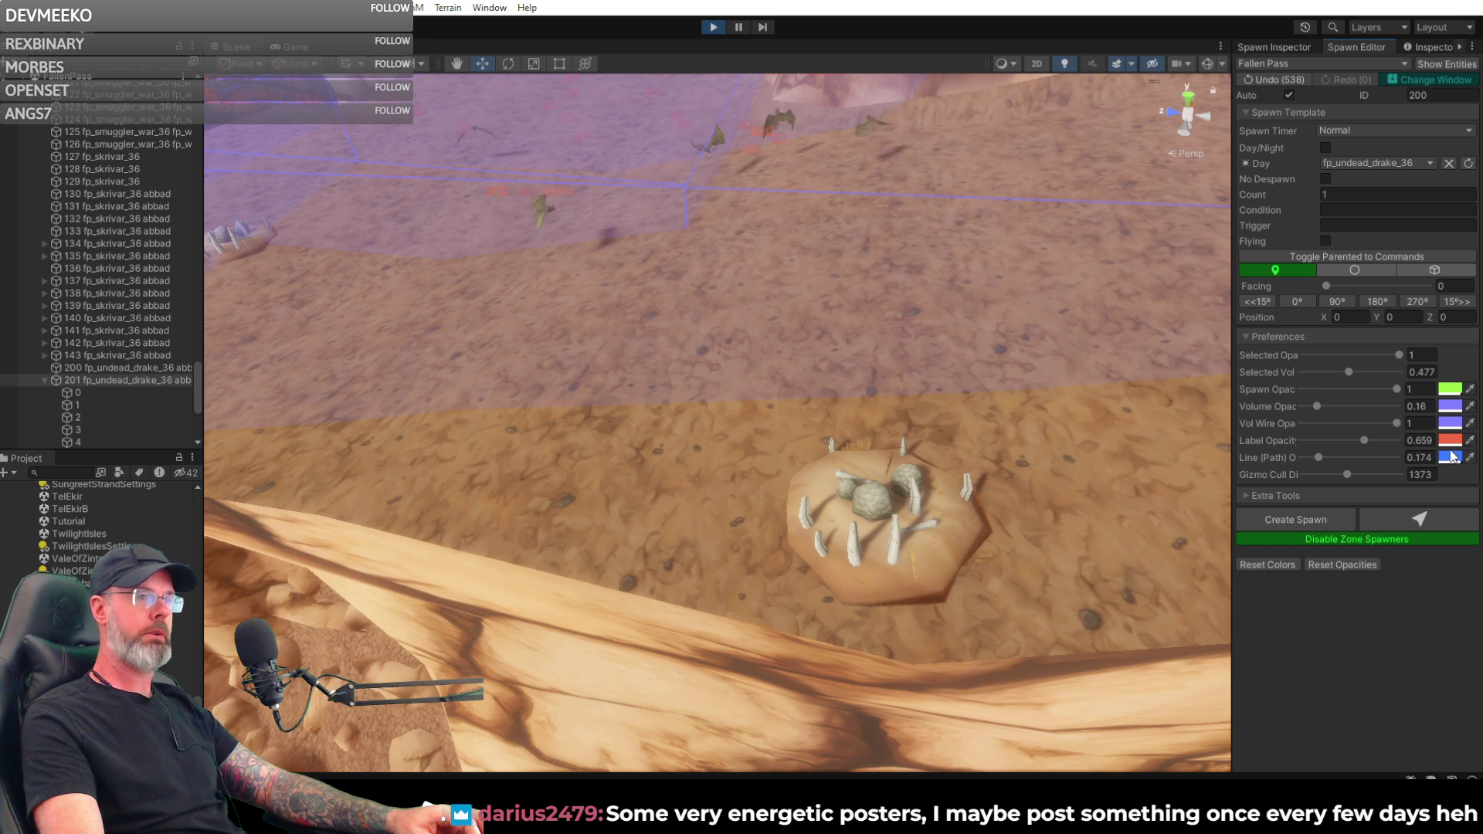
click(1426, 517)
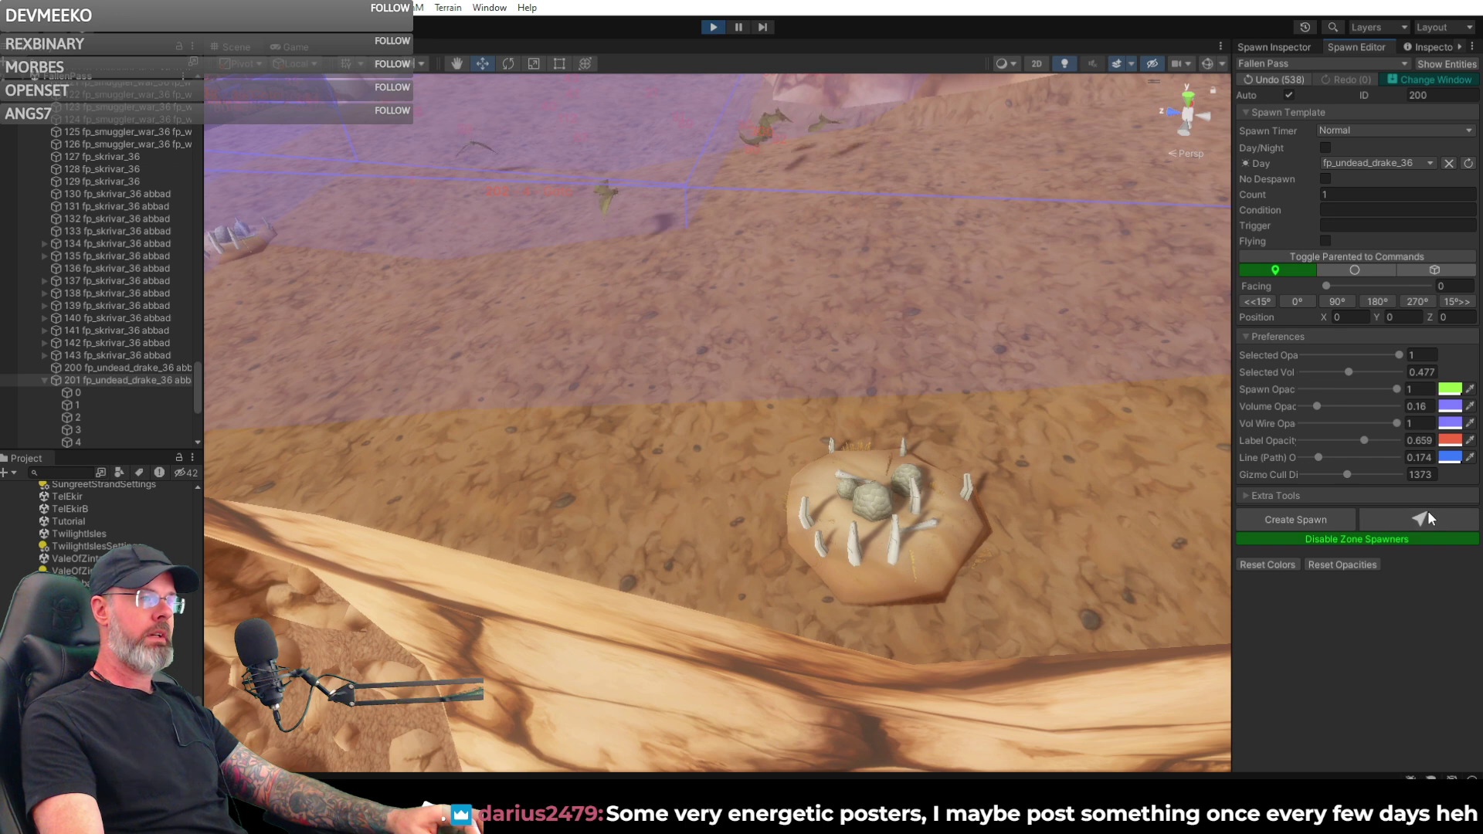
click(968, 448)
right_drag(988, 465, 1194, 469)
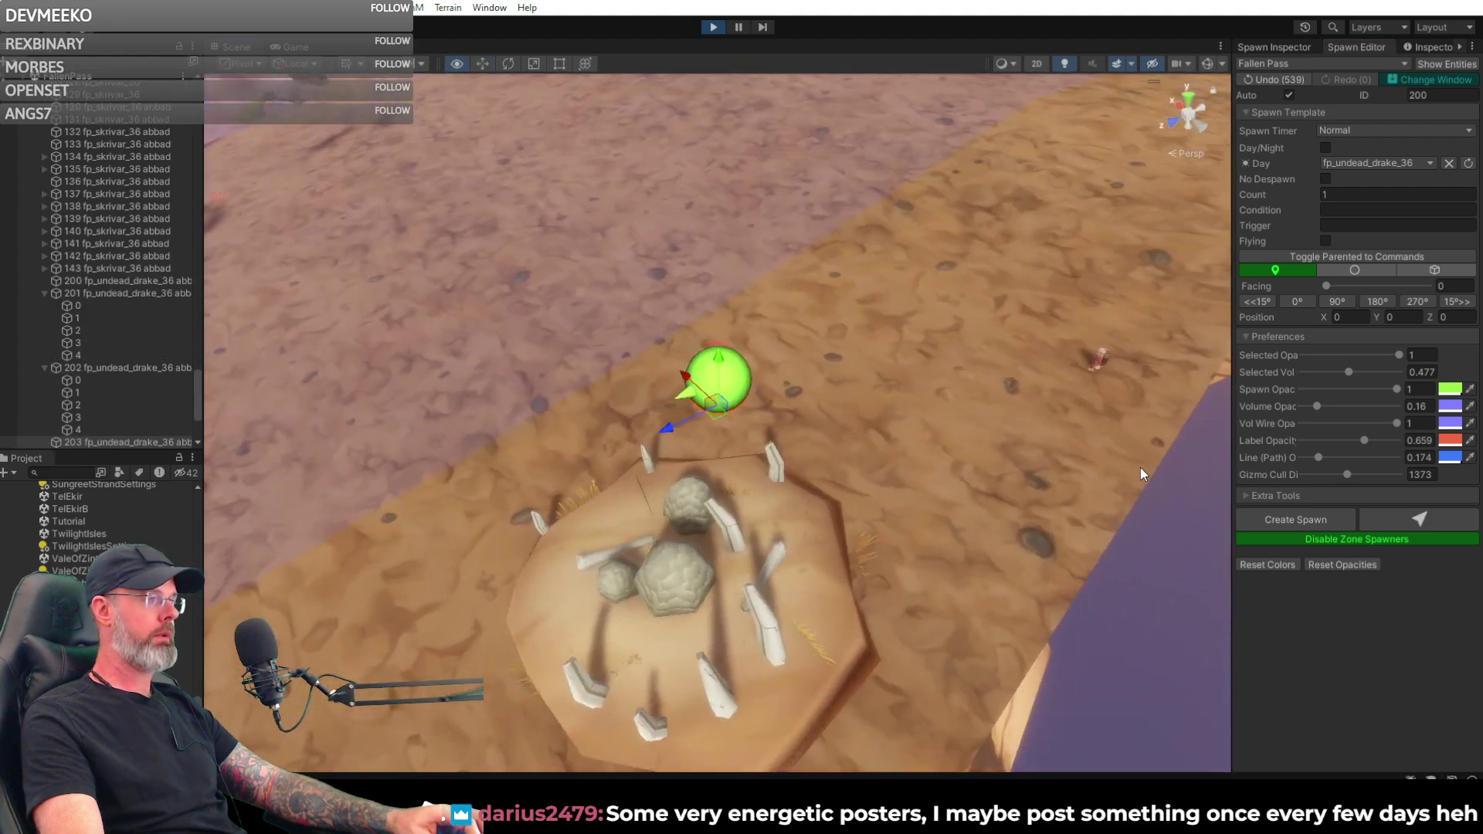
drag(726, 428, 745, 436)
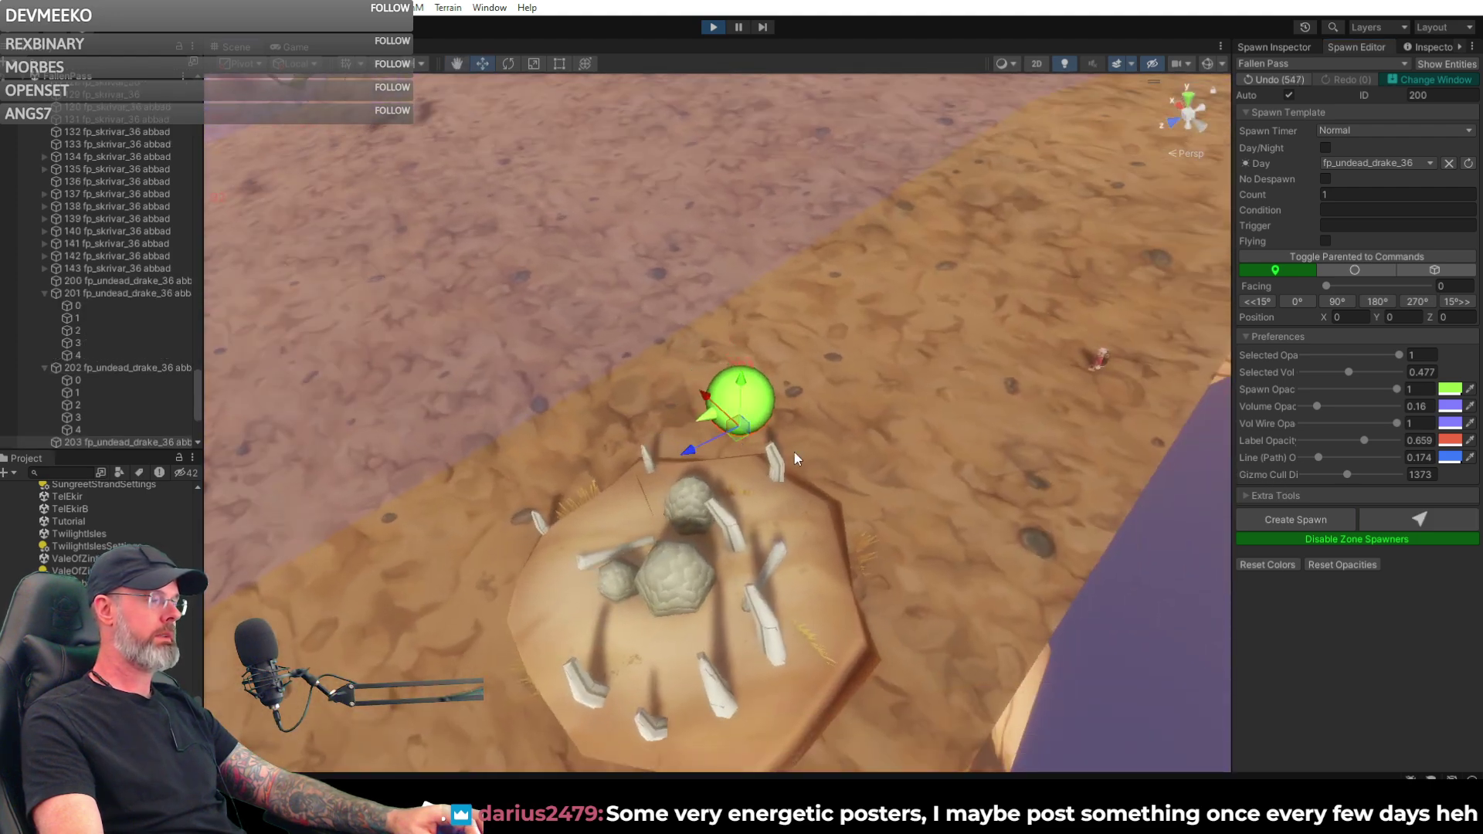
right_drag(813, 438, 776, 417)
drag(776, 417, 754, 434)
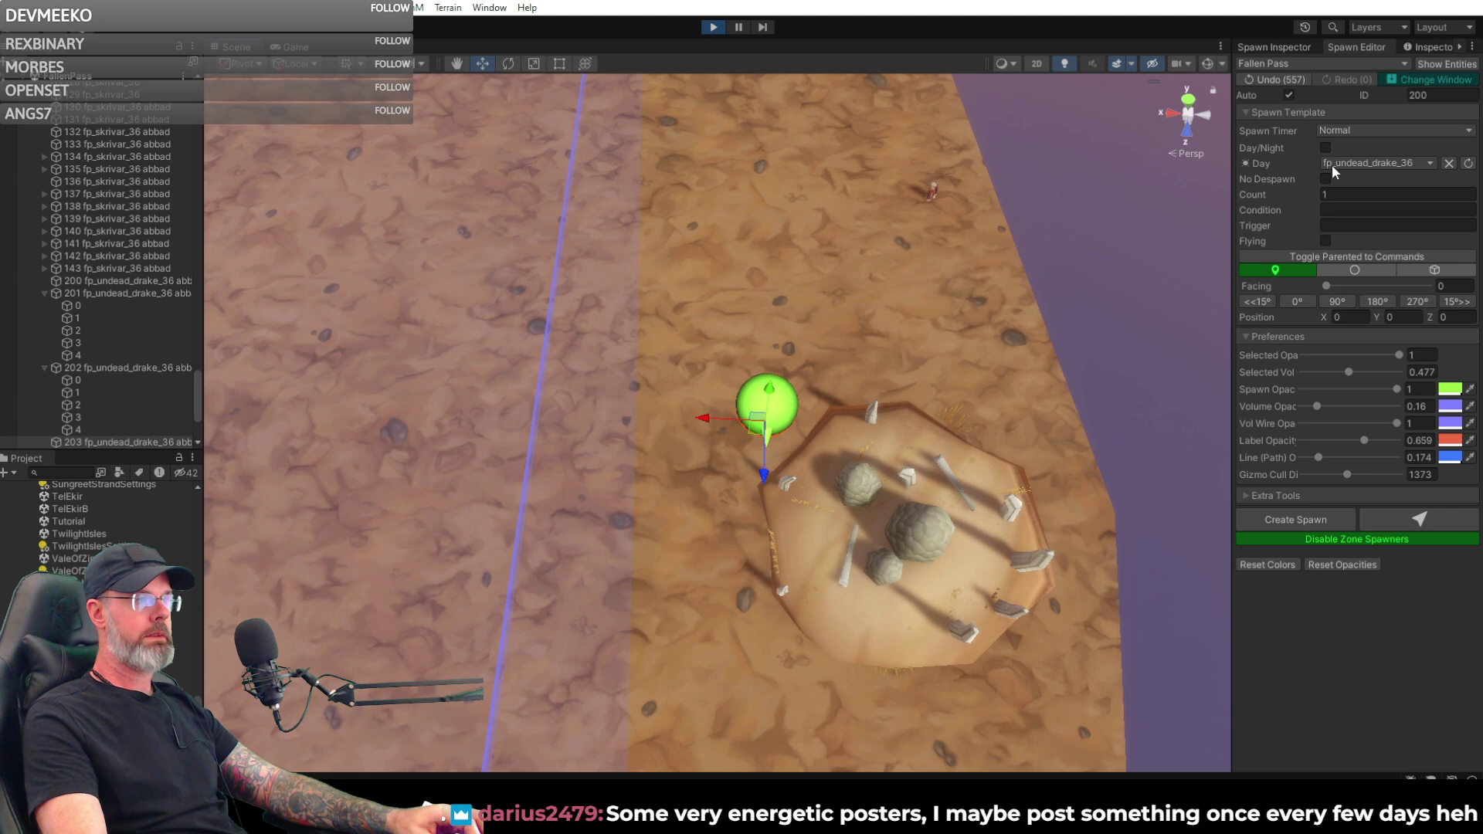
- Set the facing of the 203 undead drake spawn at the cliff-edge nest to 80 and save the spawn
click(1290, 47)
mouse_move(1327, 355)
mouse_down()
mouse_move(1369, 349)
mouse_move(1346, 355)
mouse_up()
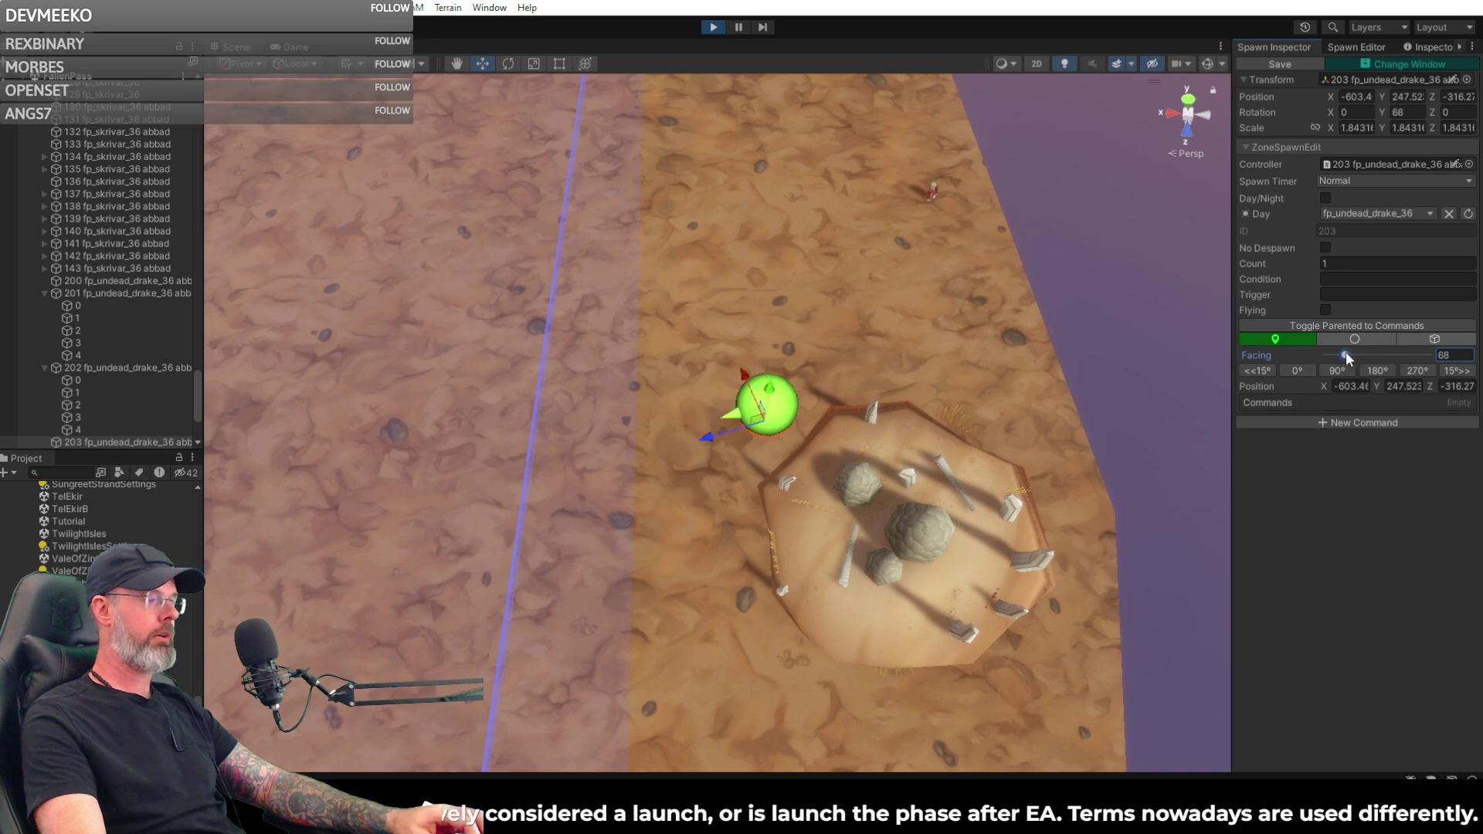
right_drag(964, 309, 376, 286)
key(w)
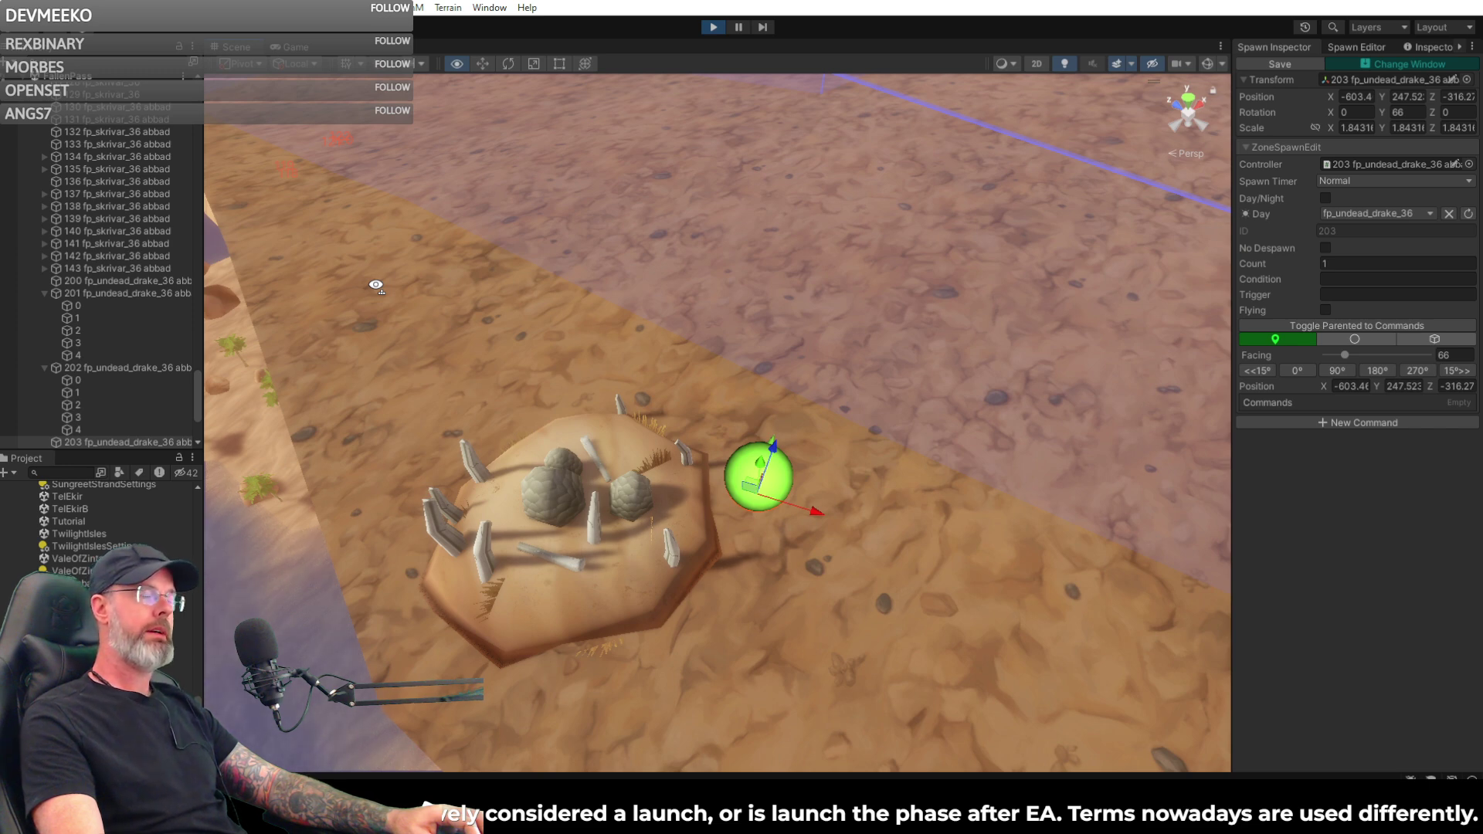
right_drag(869, 368, 786, 406)
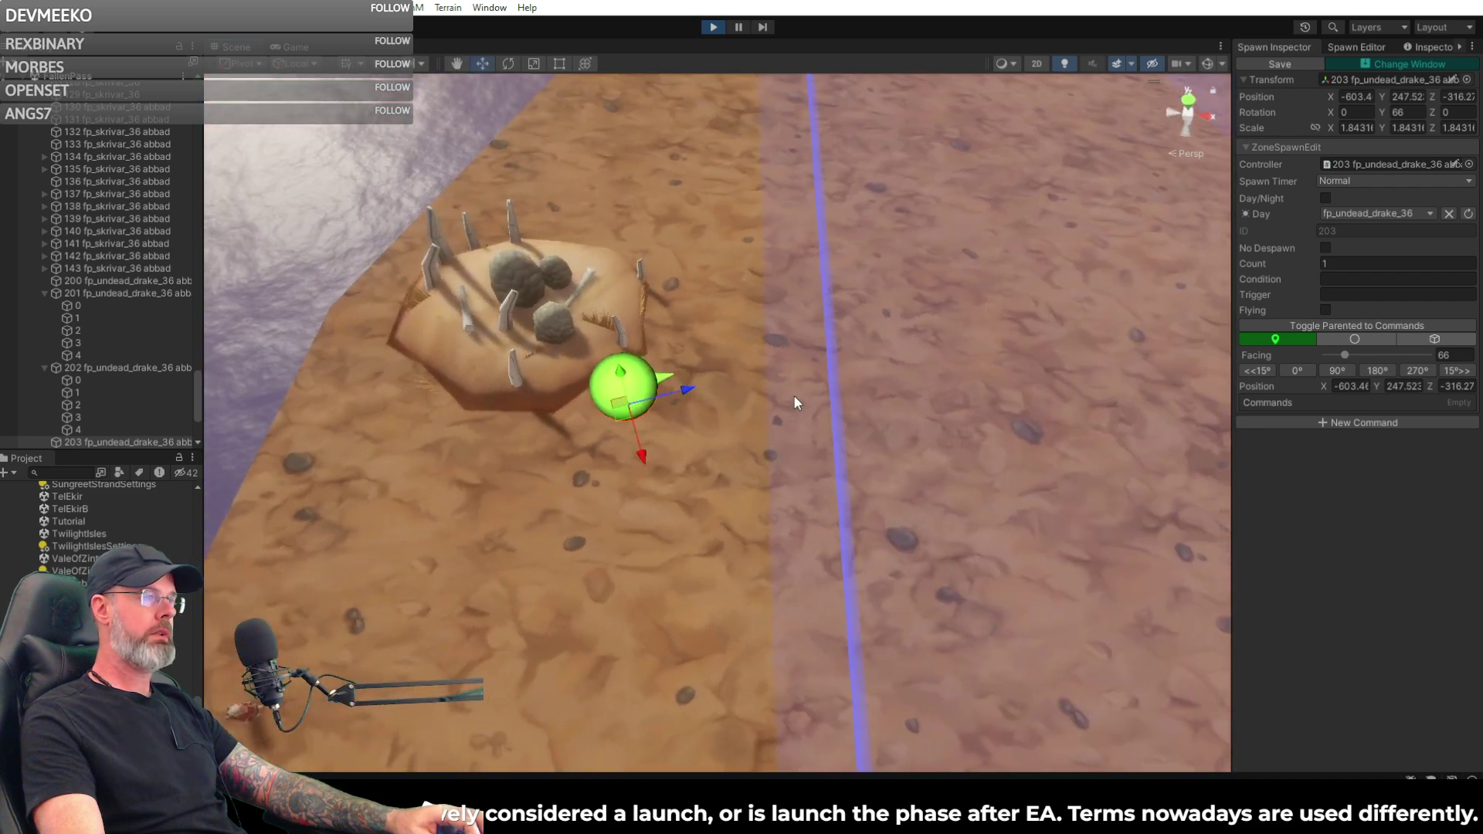
right_drag(789, 388, 416, 404)
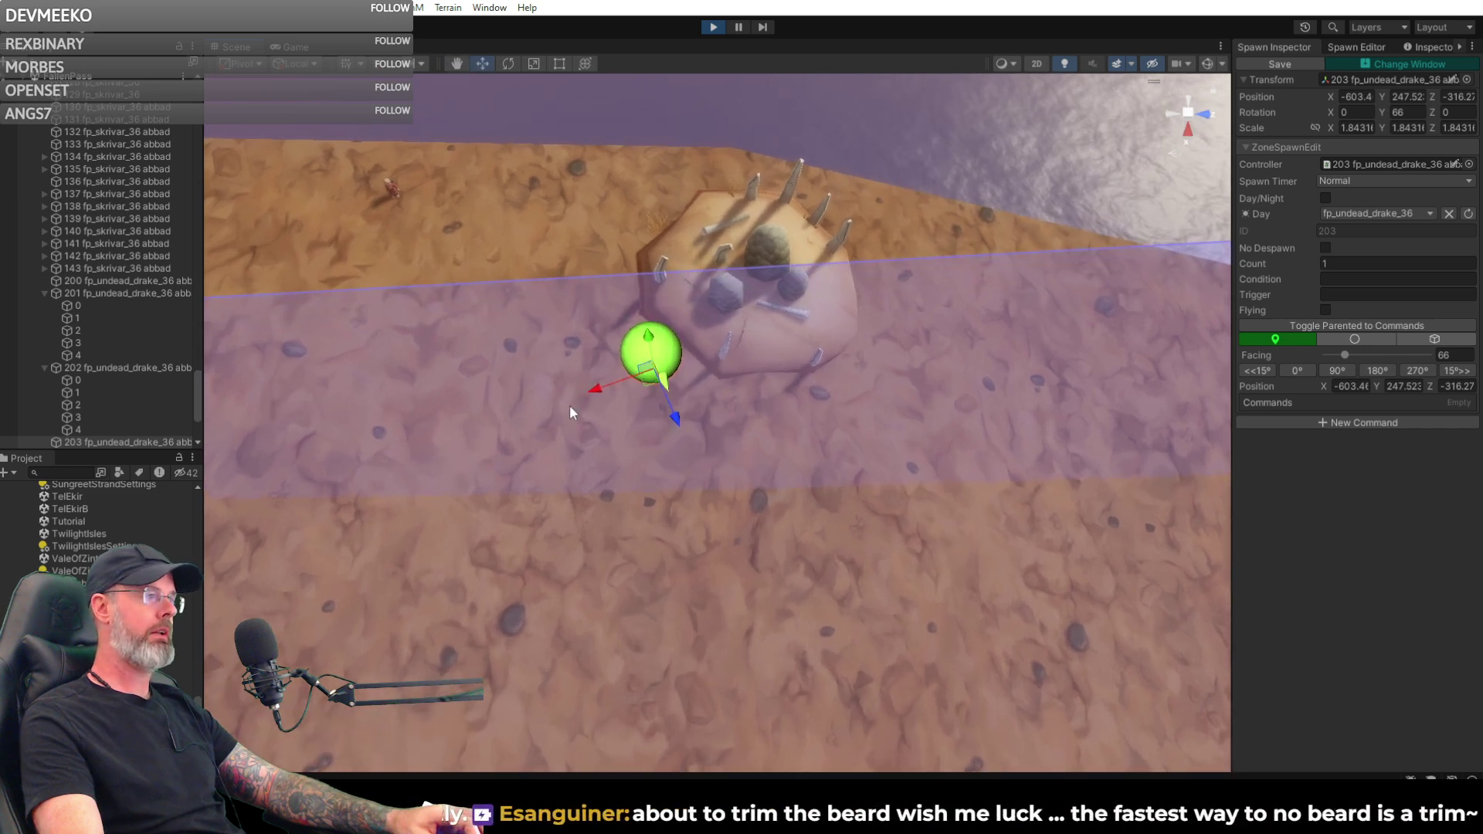
drag(1346, 355, 1350, 360)
right_drag(1015, 198, 549, 170)
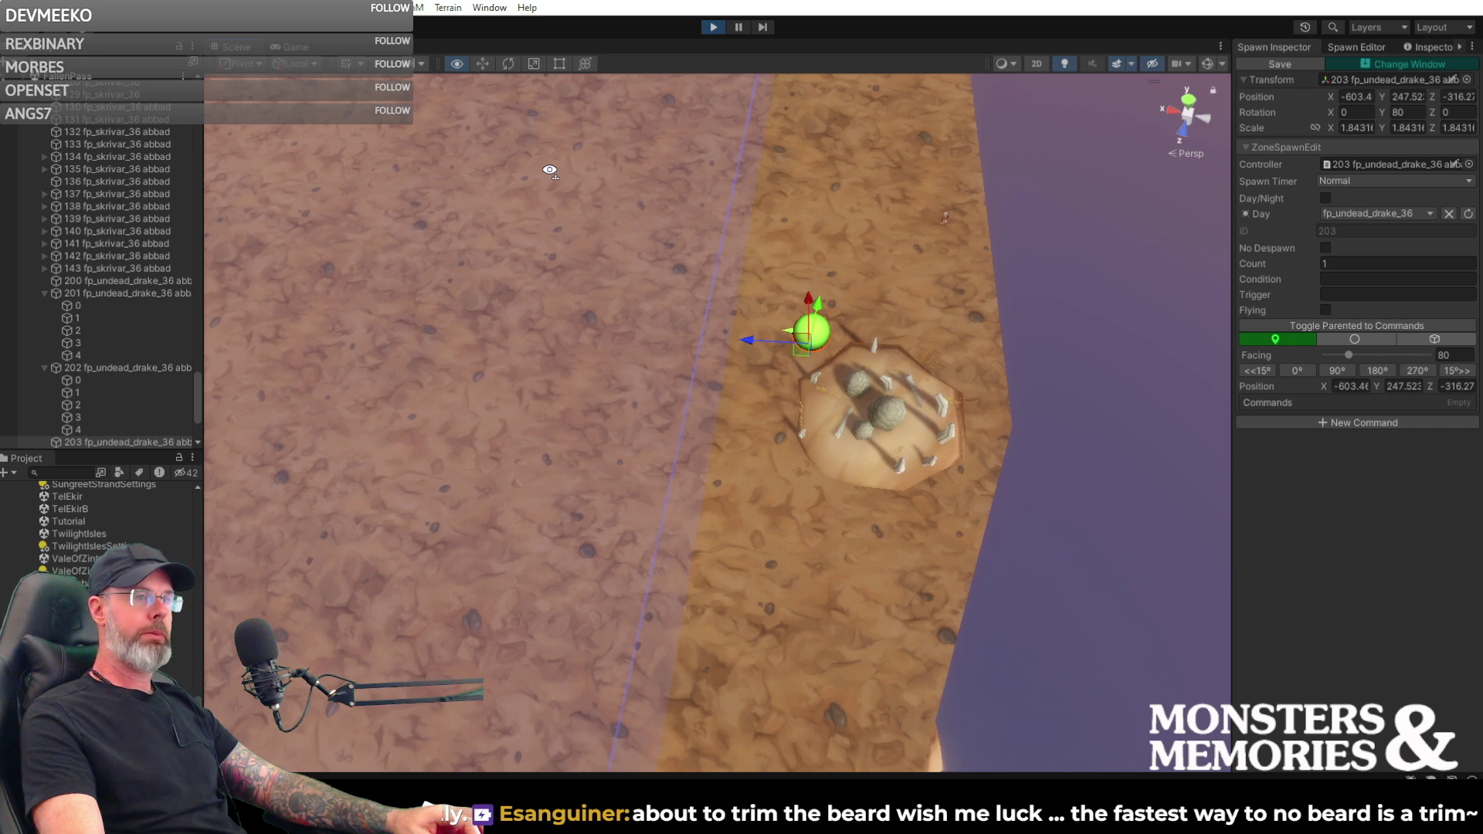
right_drag(550, 170, 983, 151)
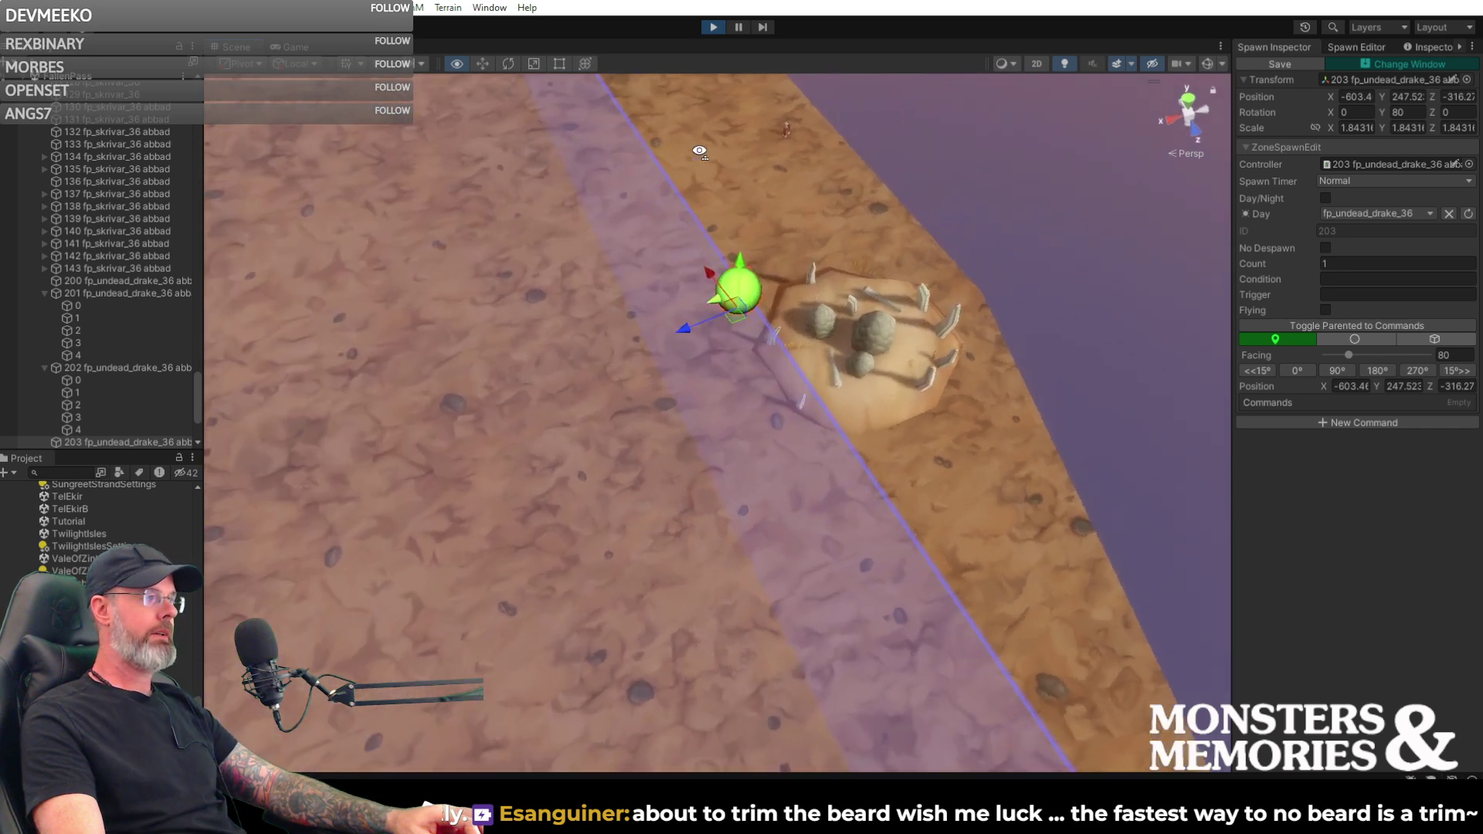
click(1304, 64)
- Create another fp_undead_drake_36 spawn beside the nest at the corner of the neighbouring spawn volume
right_drag(948, 253, 656, 244)
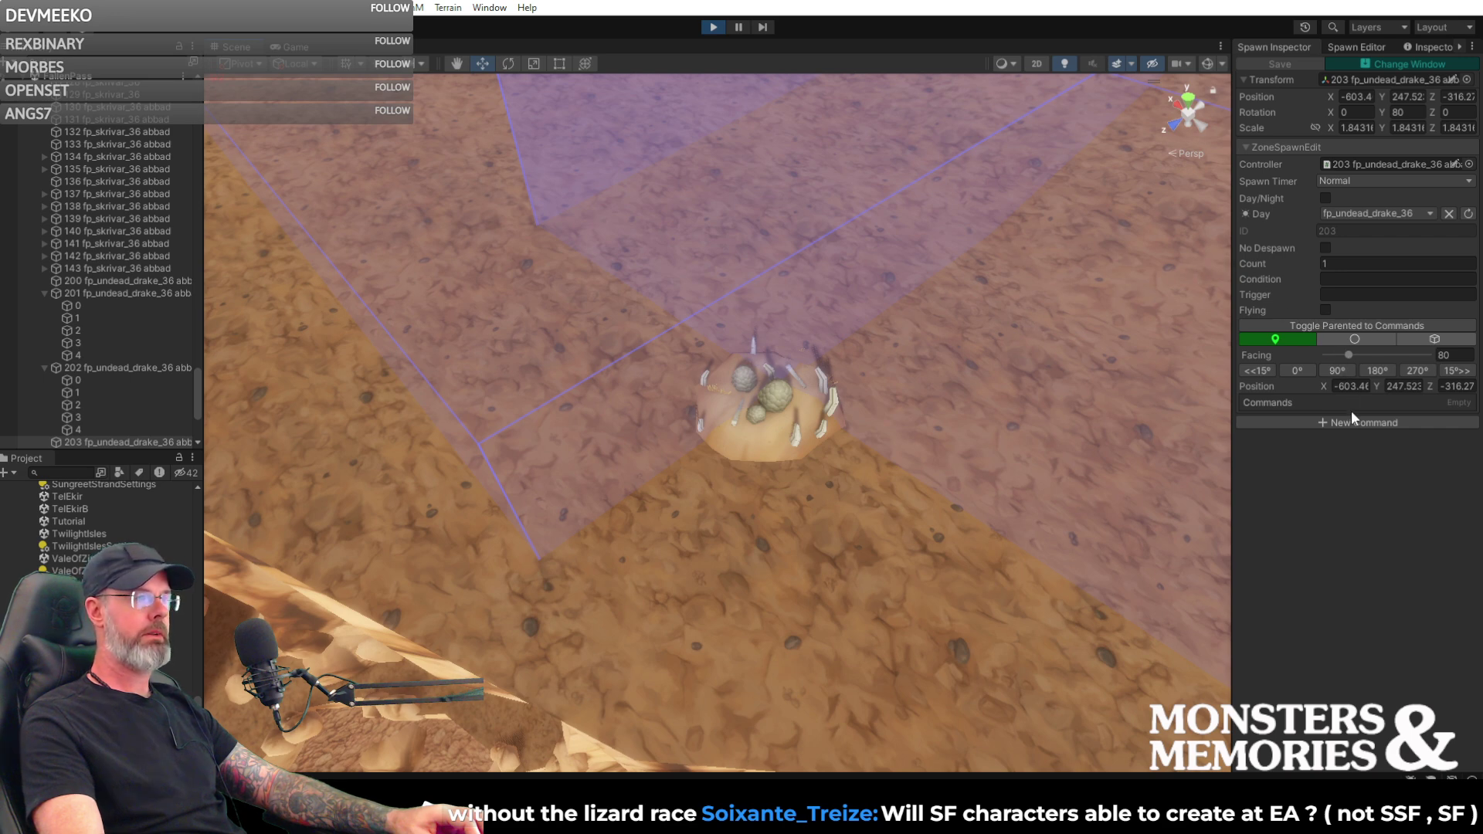
click(1357, 47)
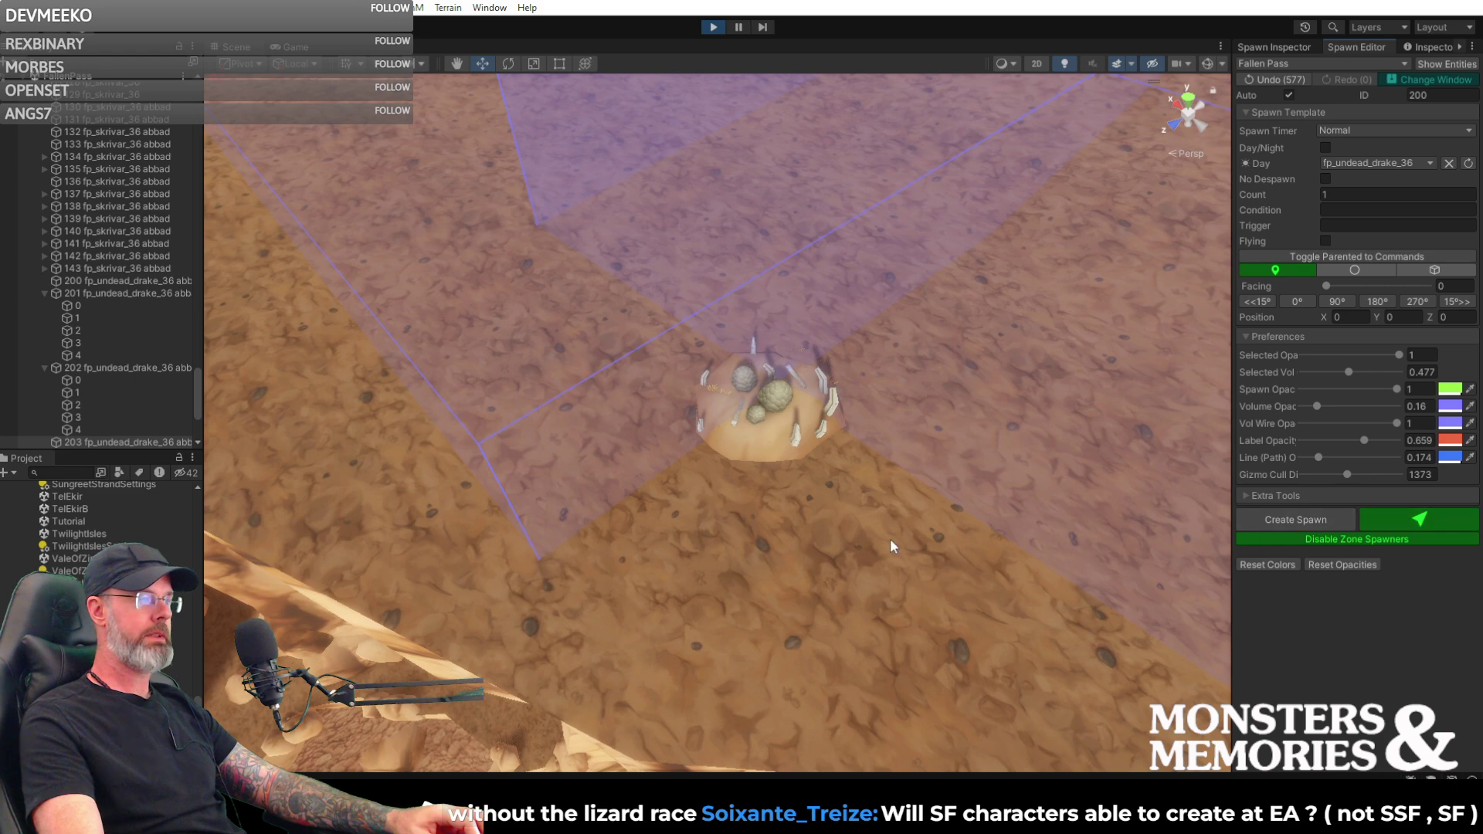
click(774, 490)
right_drag(938, 489, 943, 456)
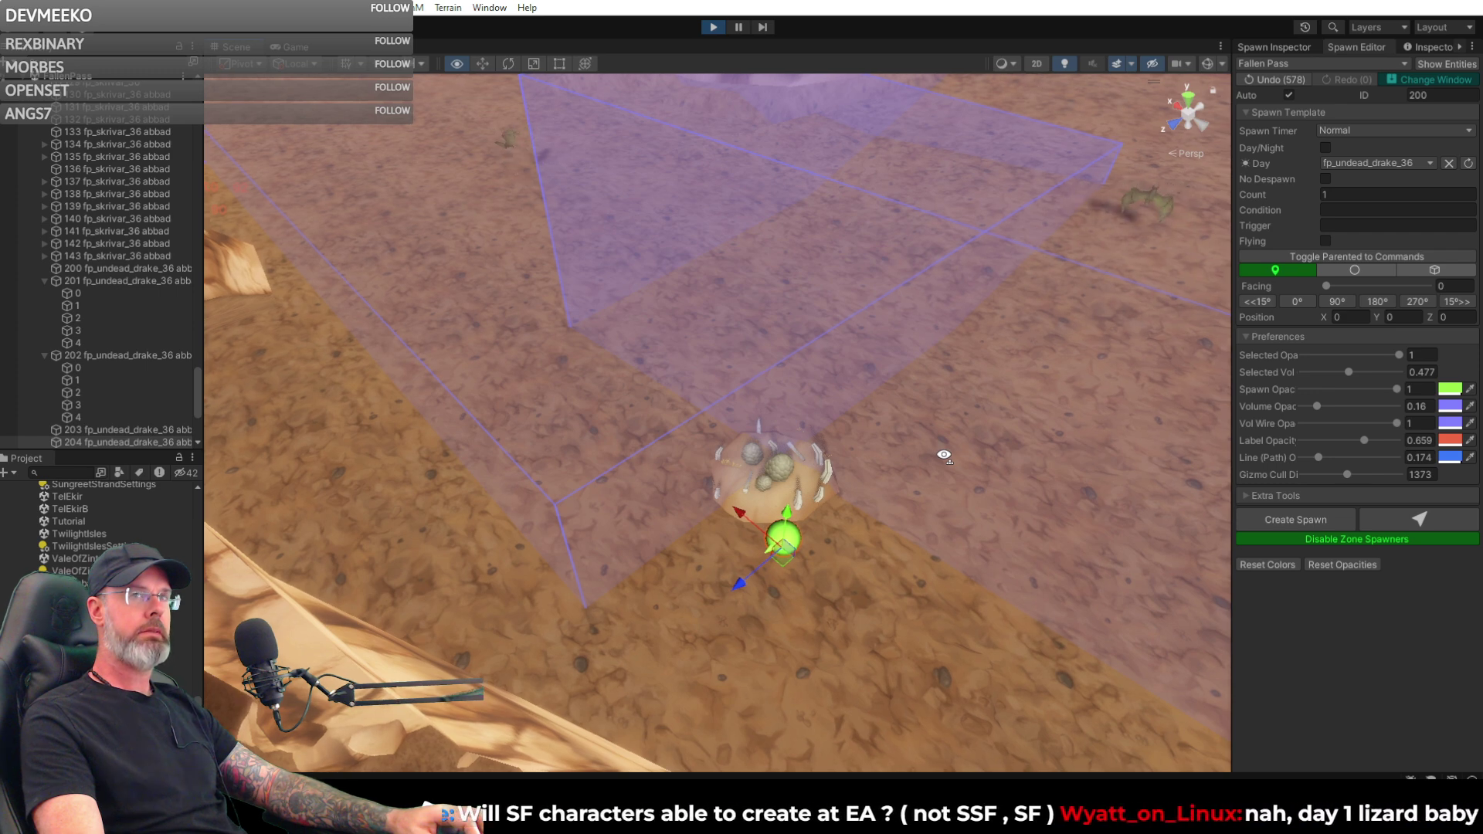
right_drag(944, 455, 942, 503)
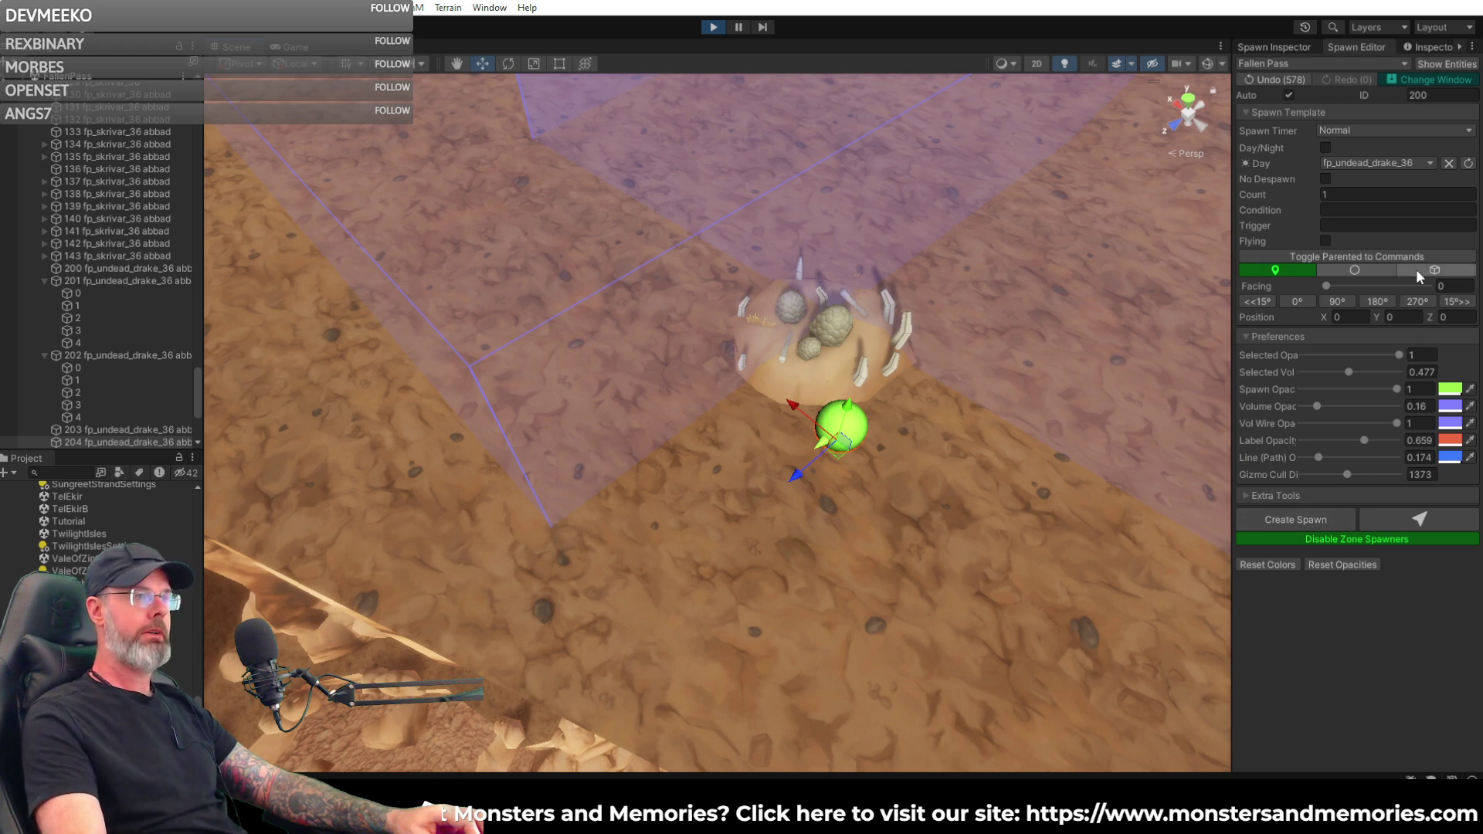
- Set the 204 spawn's facing to 134 and shift it slightly away from the nest's rim to about X -582.1, Z -247.4
click(1281, 46)
drag(1326, 354, 1366, 357)
drag(828, 451, 838, 488)
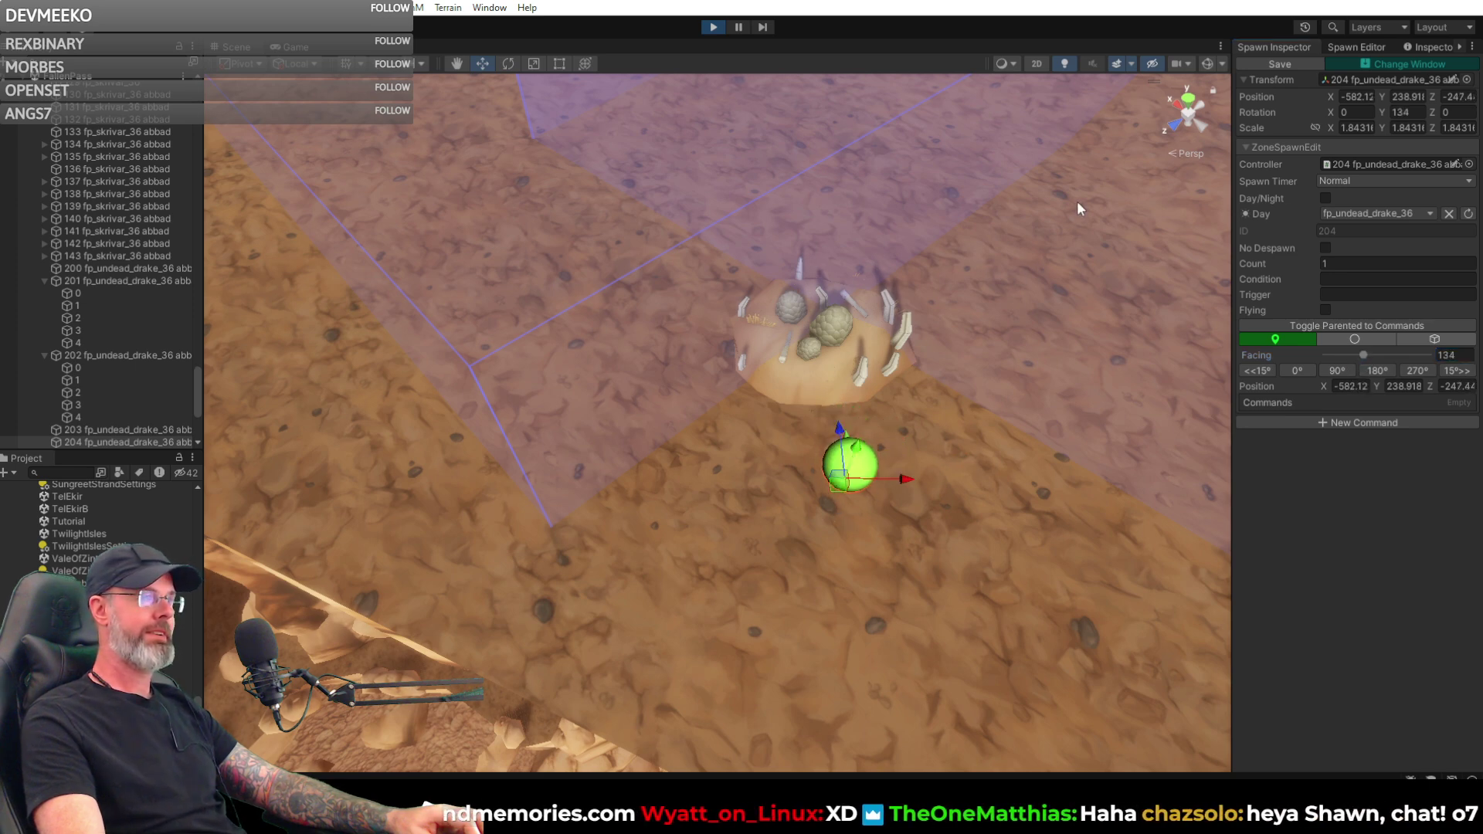
- Create another fp_undead_drake_36 spawn on the ledge near the nest at the corner of the small square spawn volume
right_drag(963, 332, 1444, 373)
key(s)
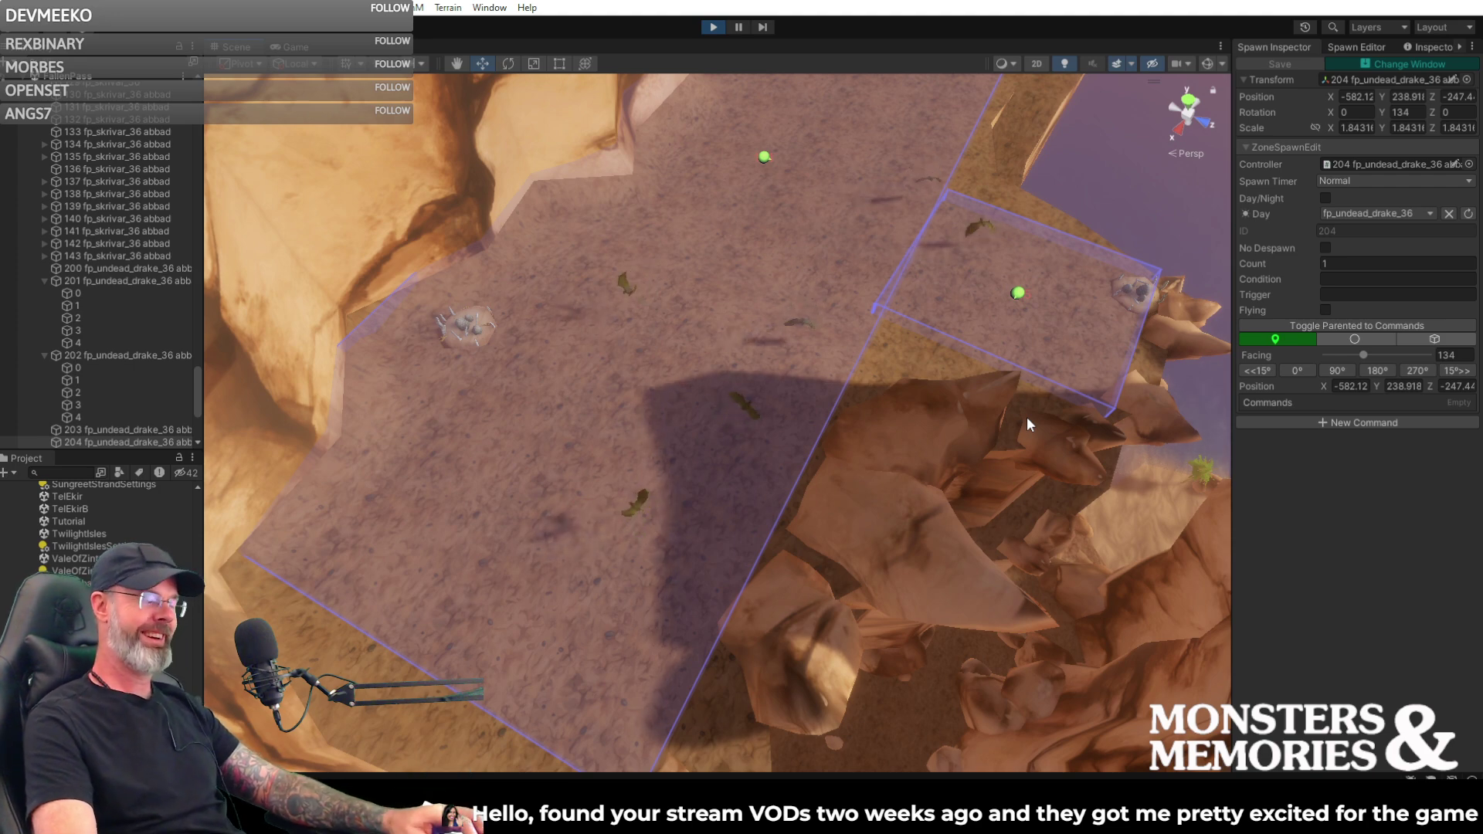
alt+drag(1046, 374, 930, 394)
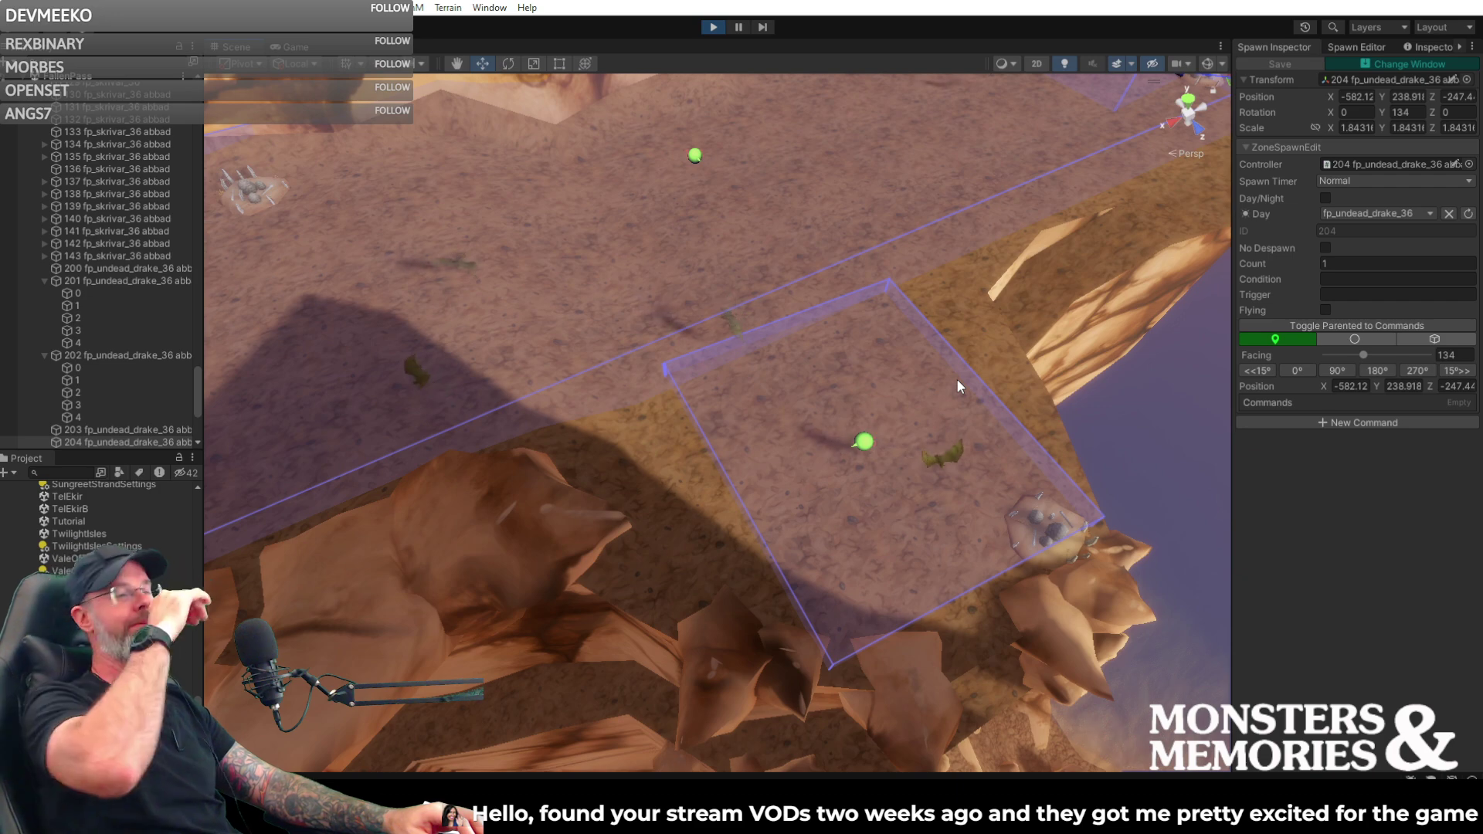
right_drag(952, 499, 873, 502)
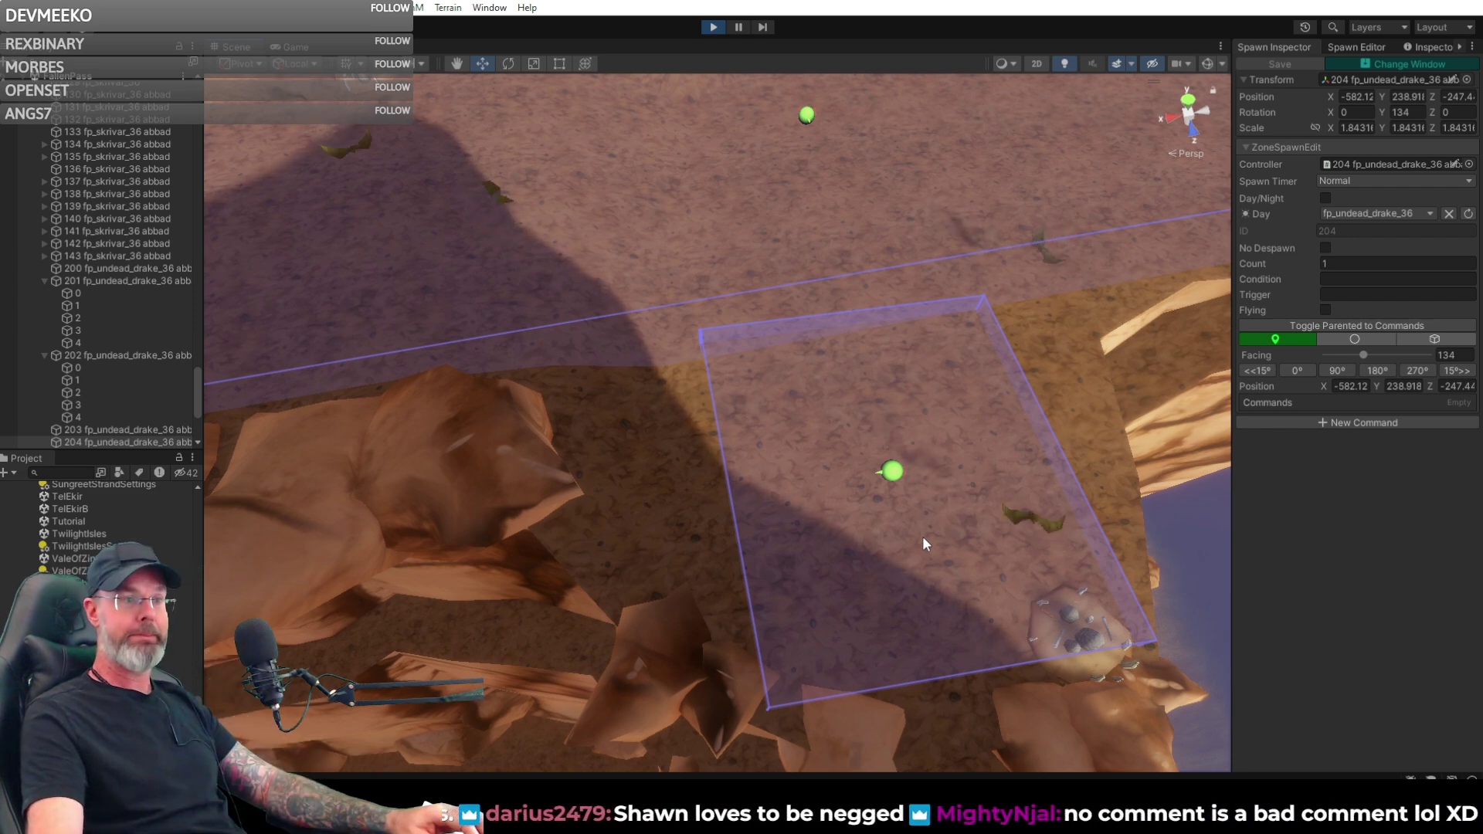
alt+drag(937, 513, 892, 570)
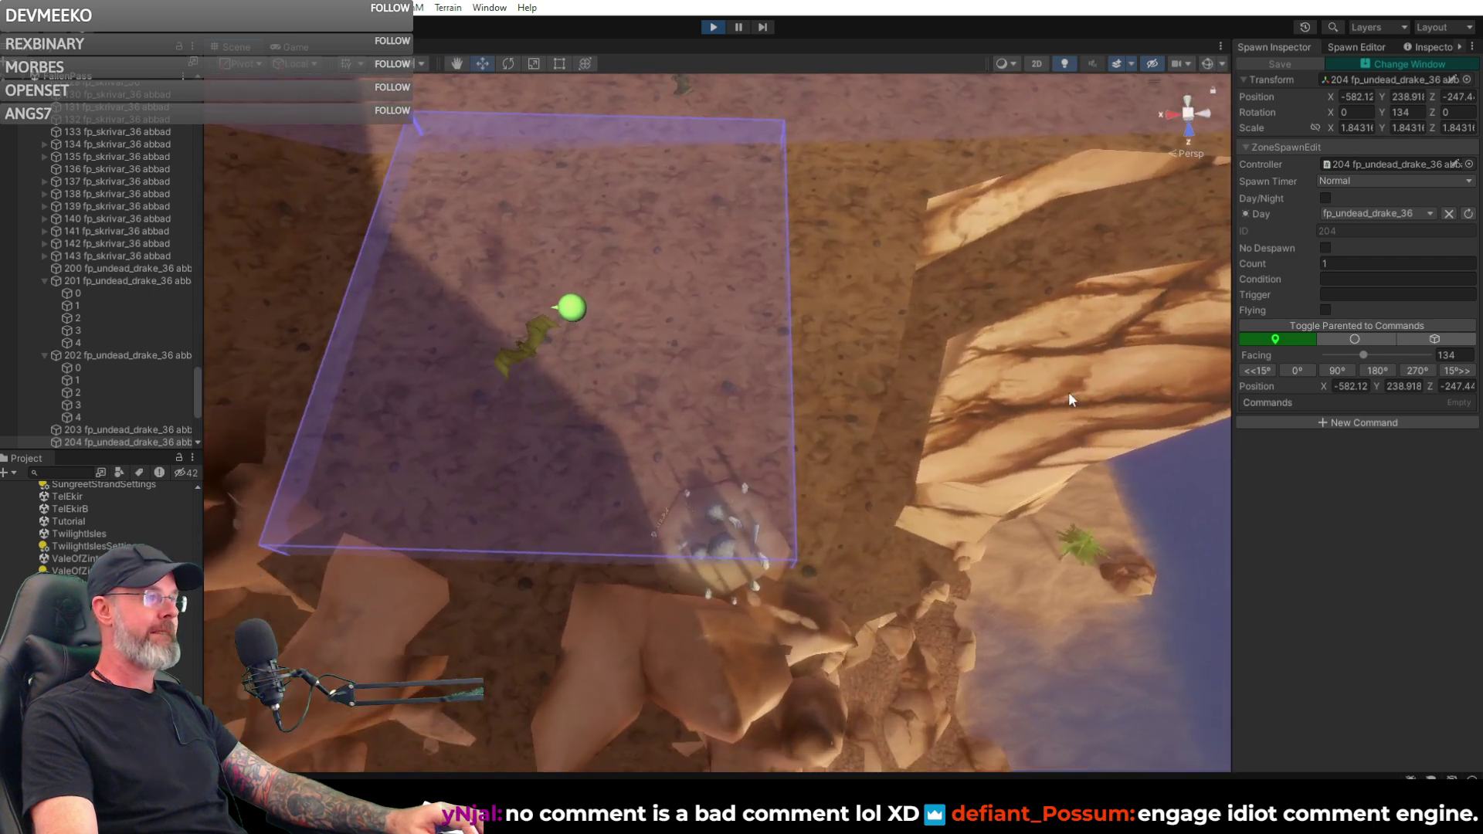
click(1359, 46)
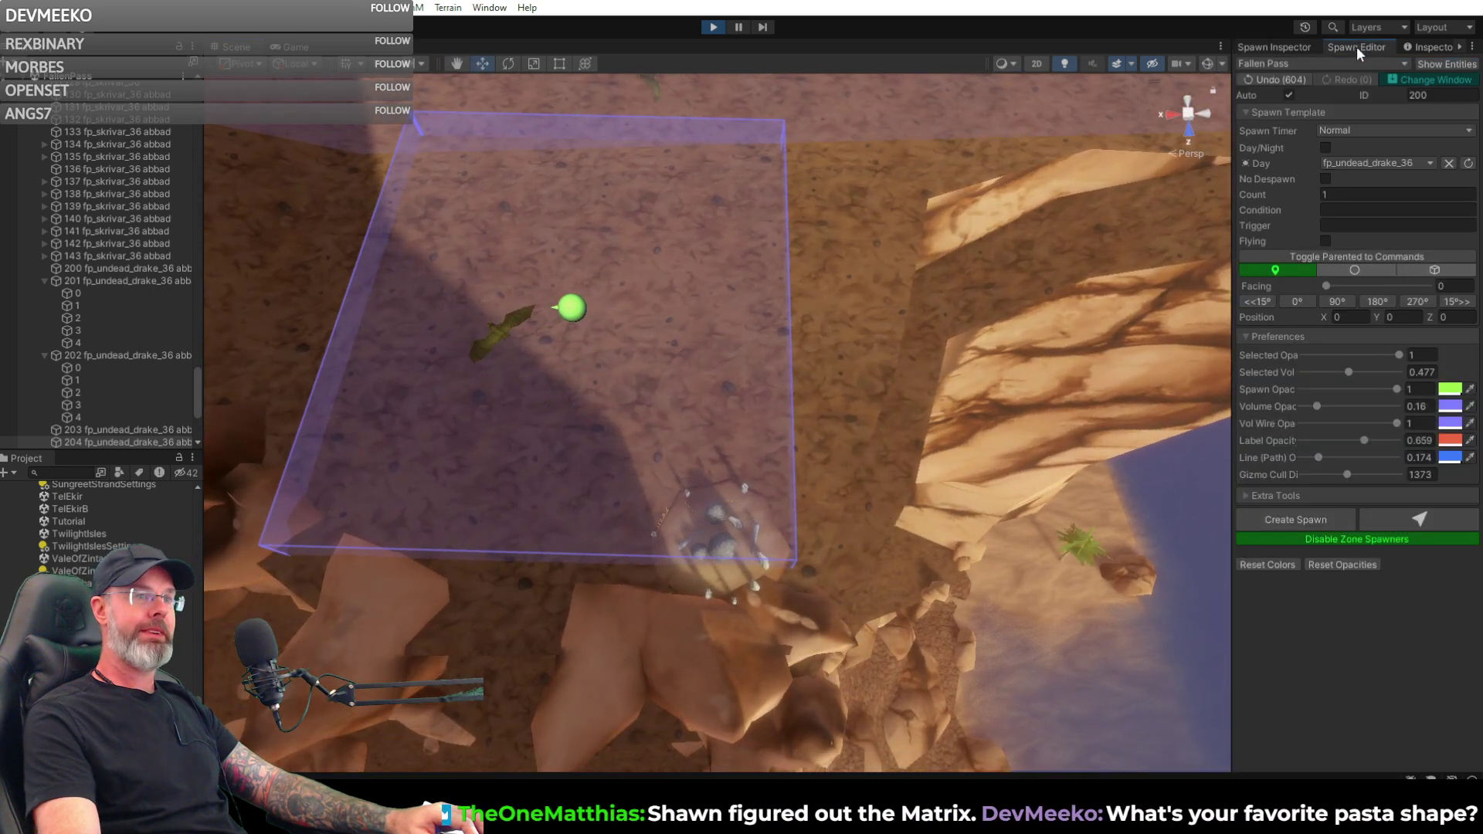
click(1411, 521)
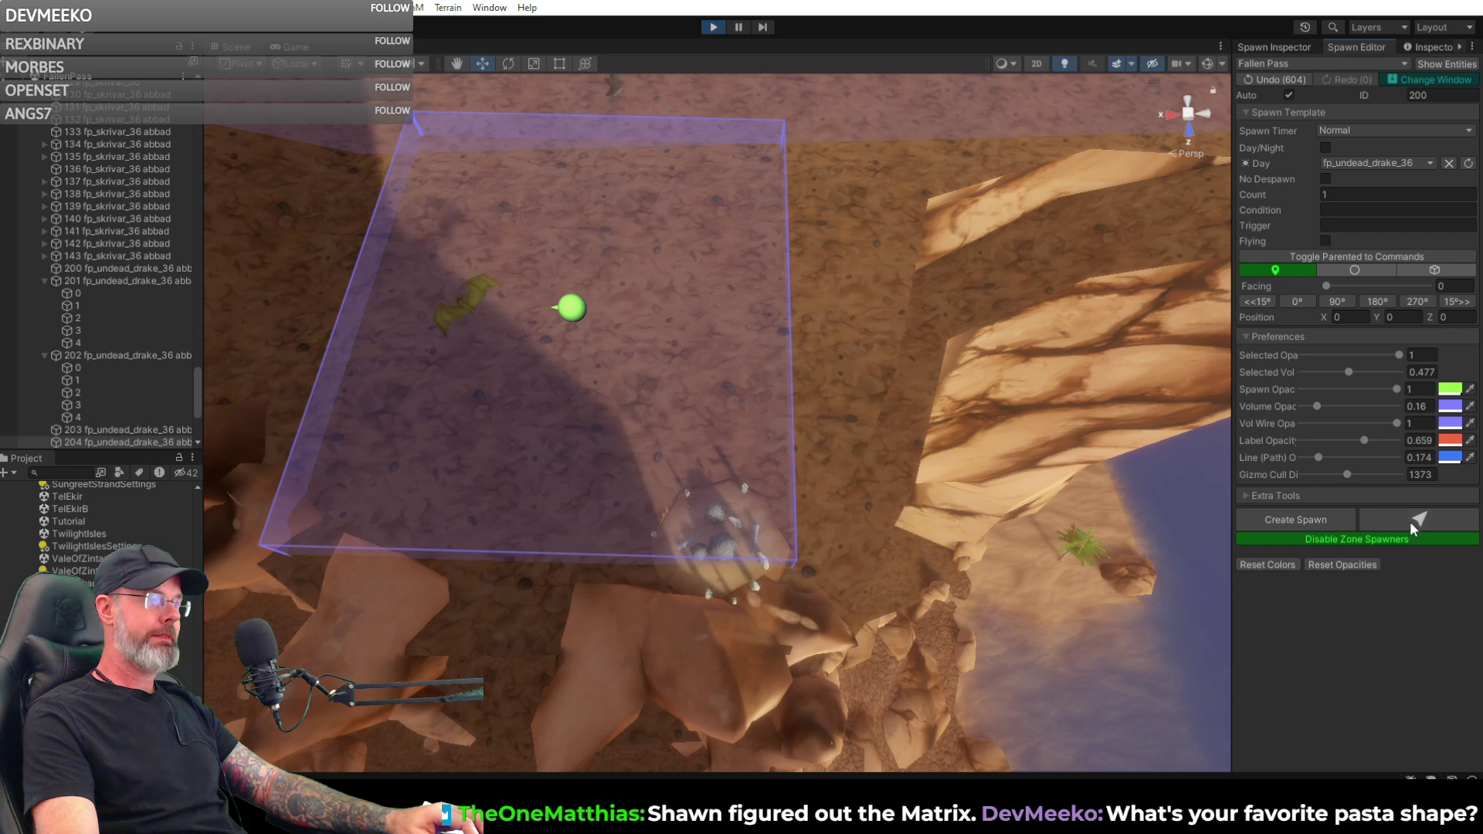
click(860, 544)
mouse_move(860, 544)
right_down()
mouse_move(1076, 582)
mouse_move(838, 525)
right_up()
- Move the 205 spawn across the ledge to the nest, at about X -495.1, Z -210.1
drag(834, 423, 838, 382)
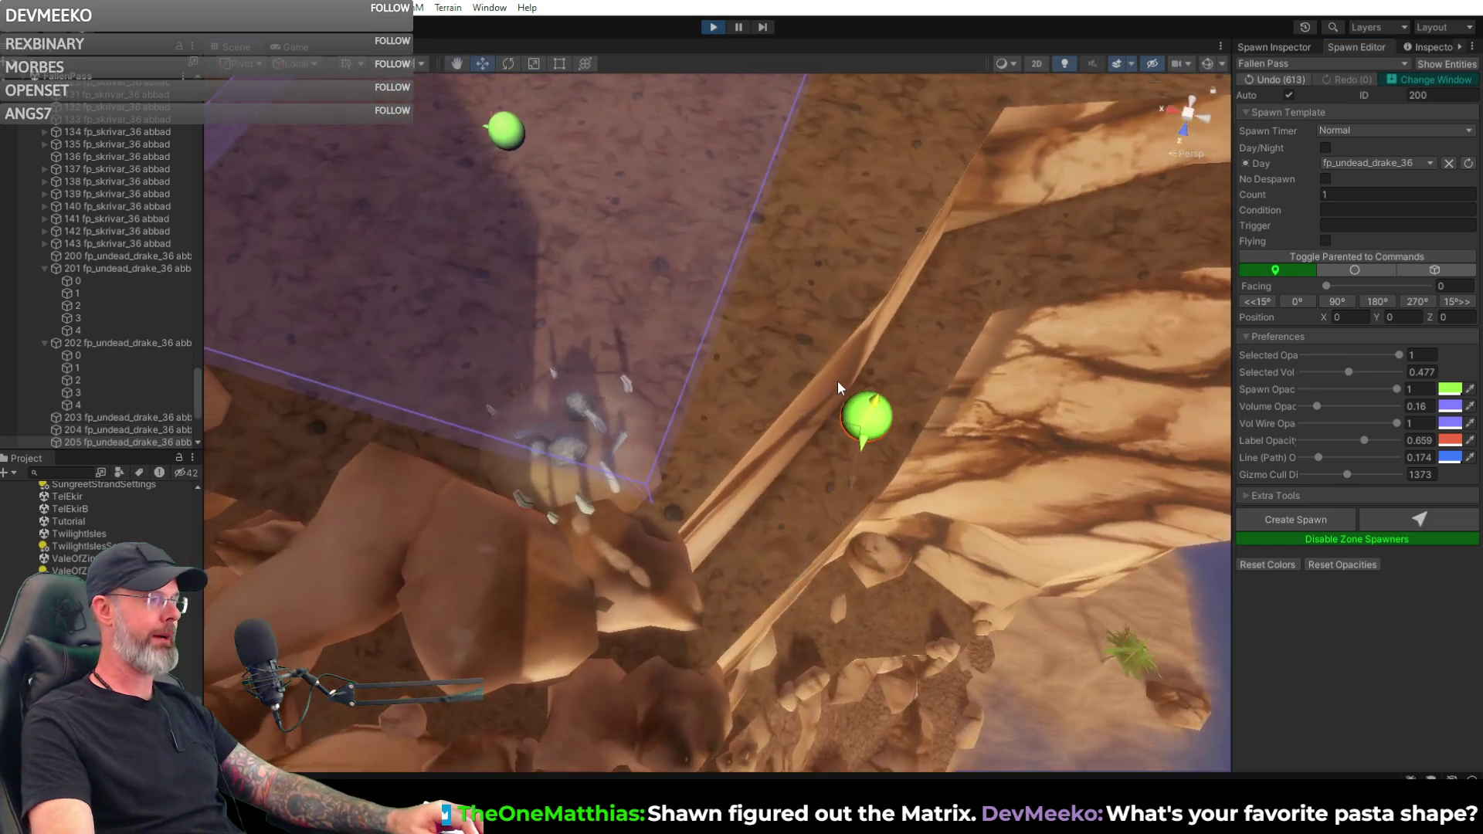
drag(856, 440, 734, 413)
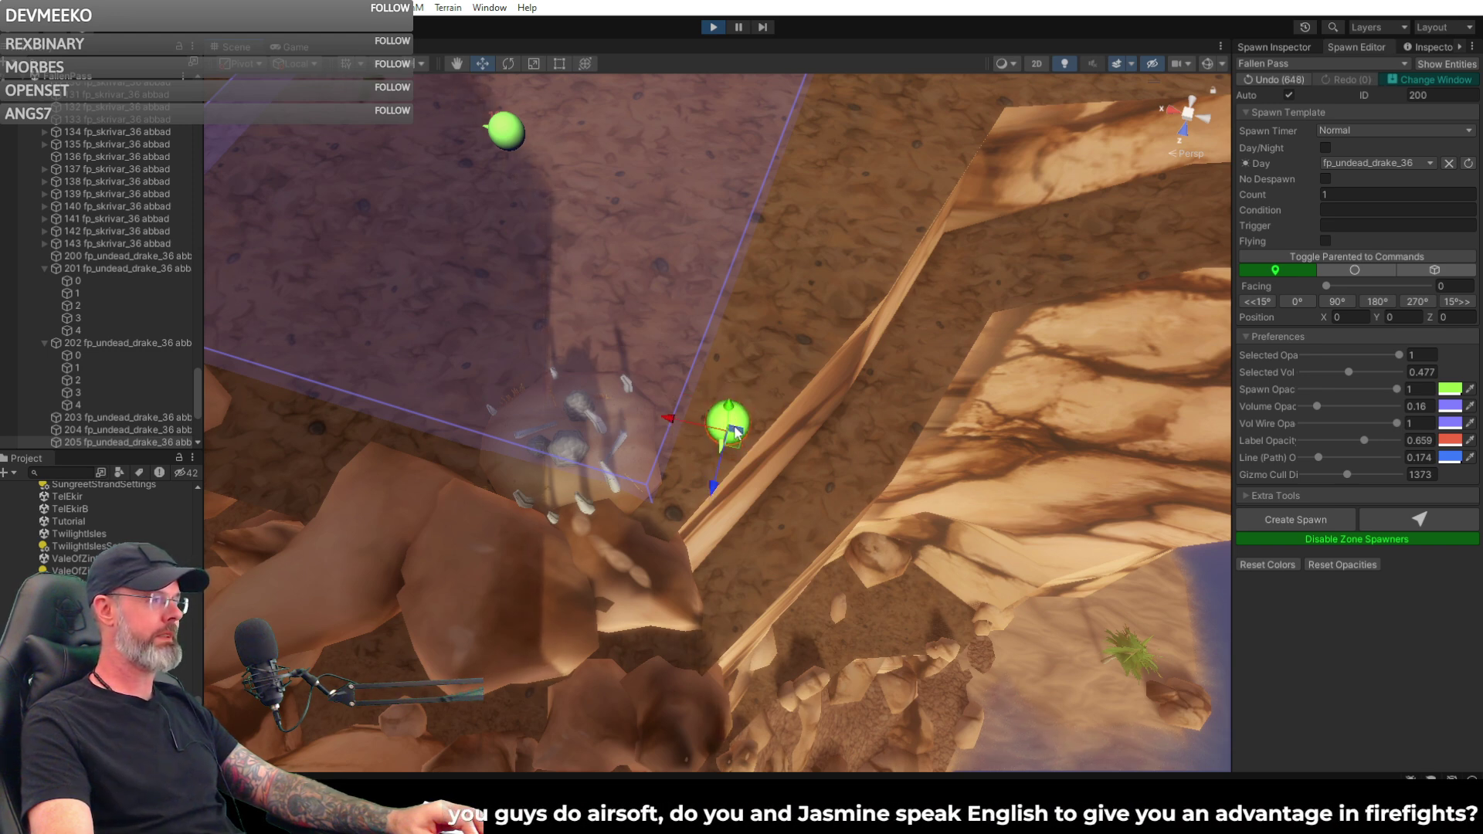
drag(736, 433, 713, 390)
scroll(742, 418, up, 3)
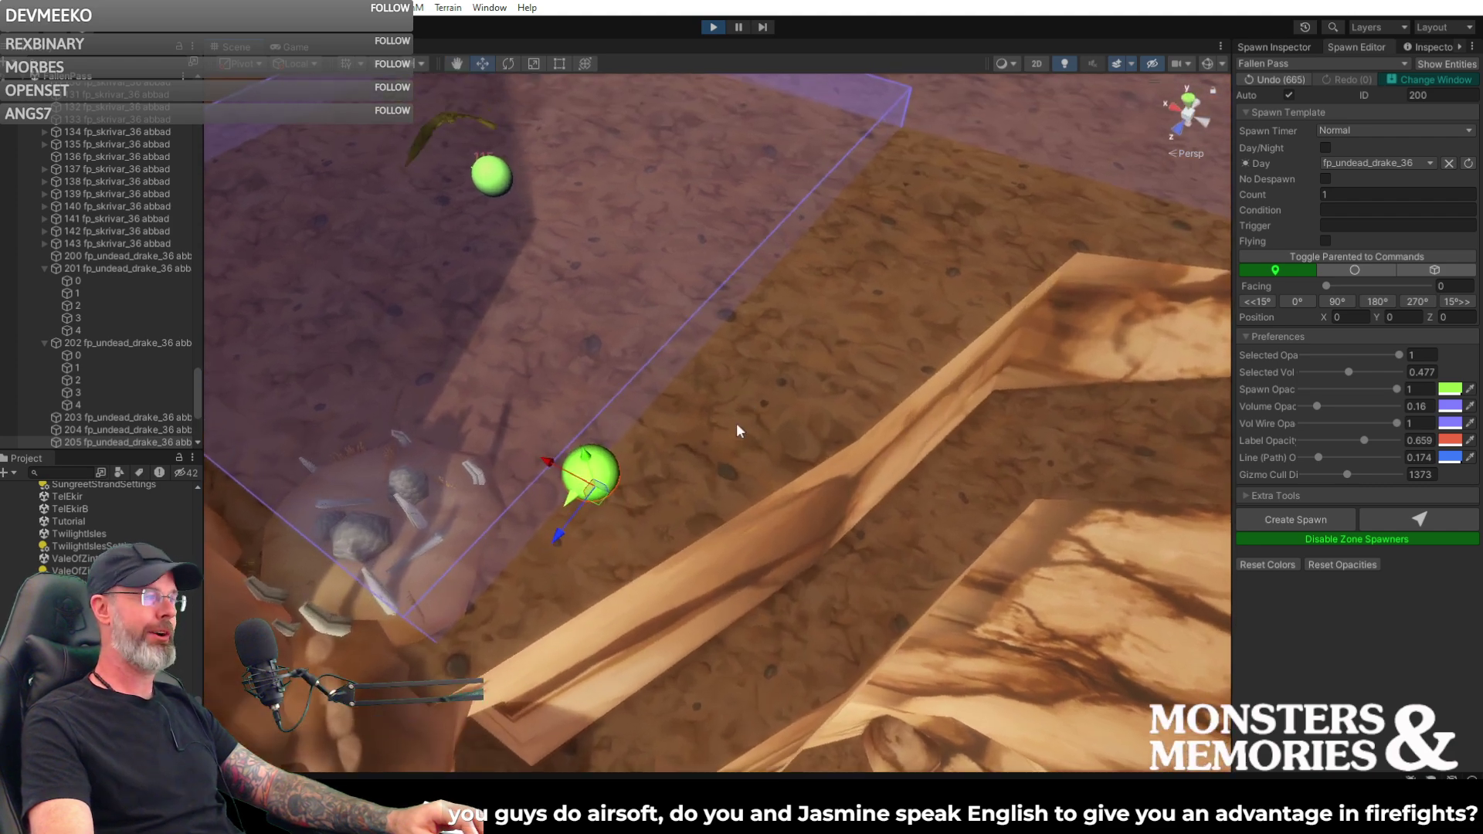
- Set the 205 spawn's facing to 164 and save the spawn
click(1278, 47)
drag(1326, 353, 1374, 350)
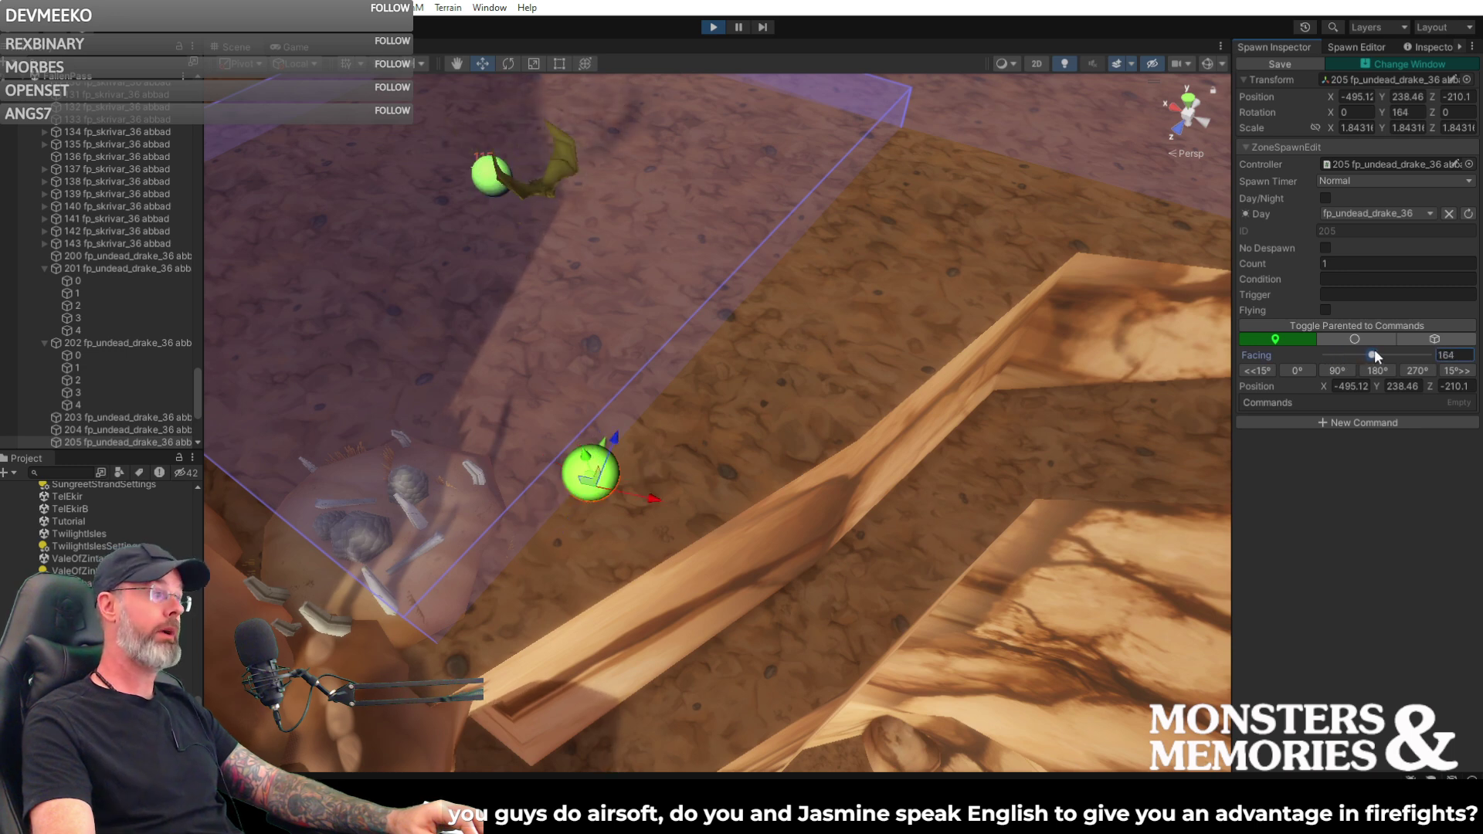
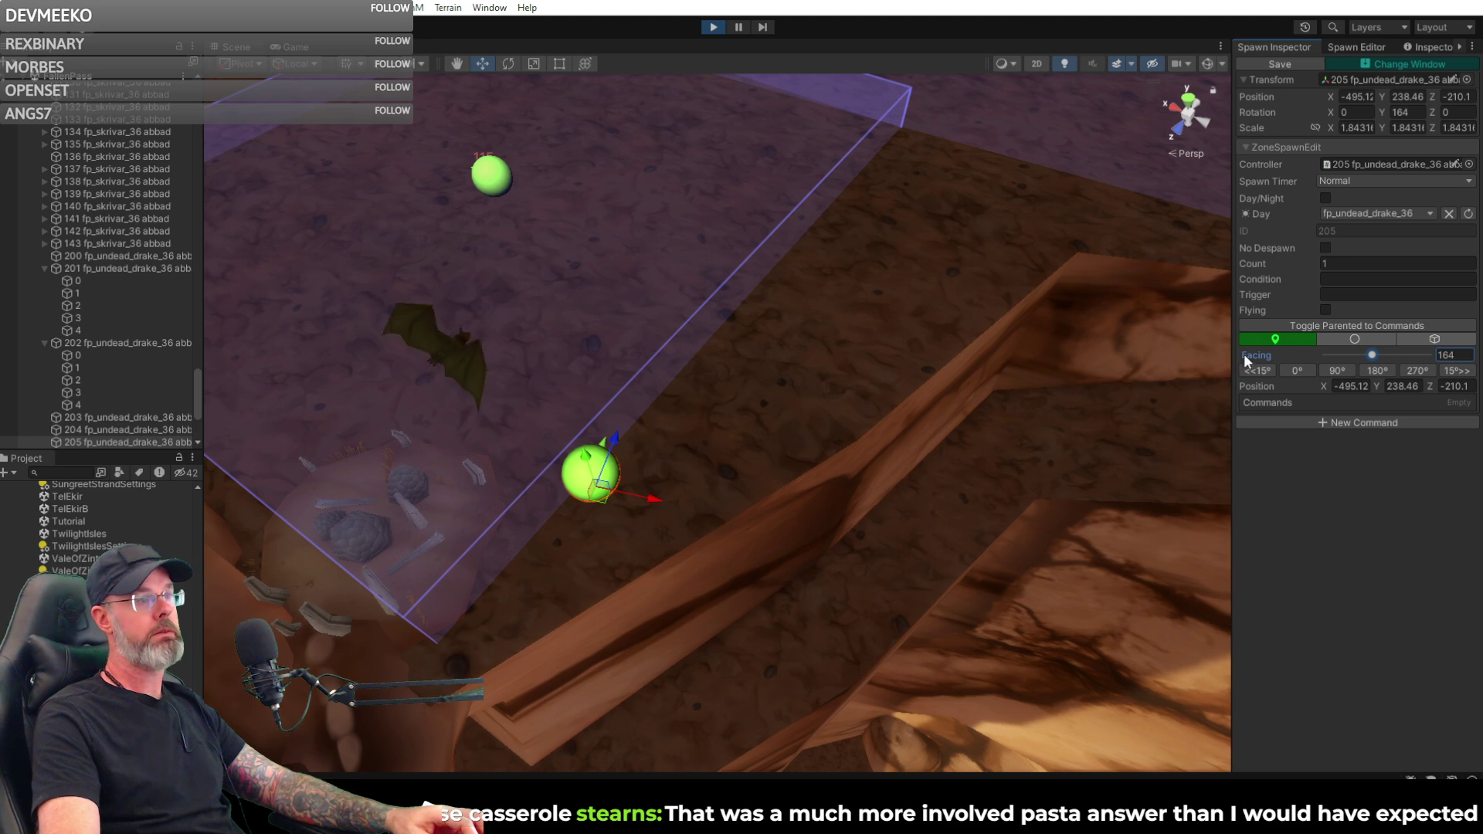
click(1287, 61)
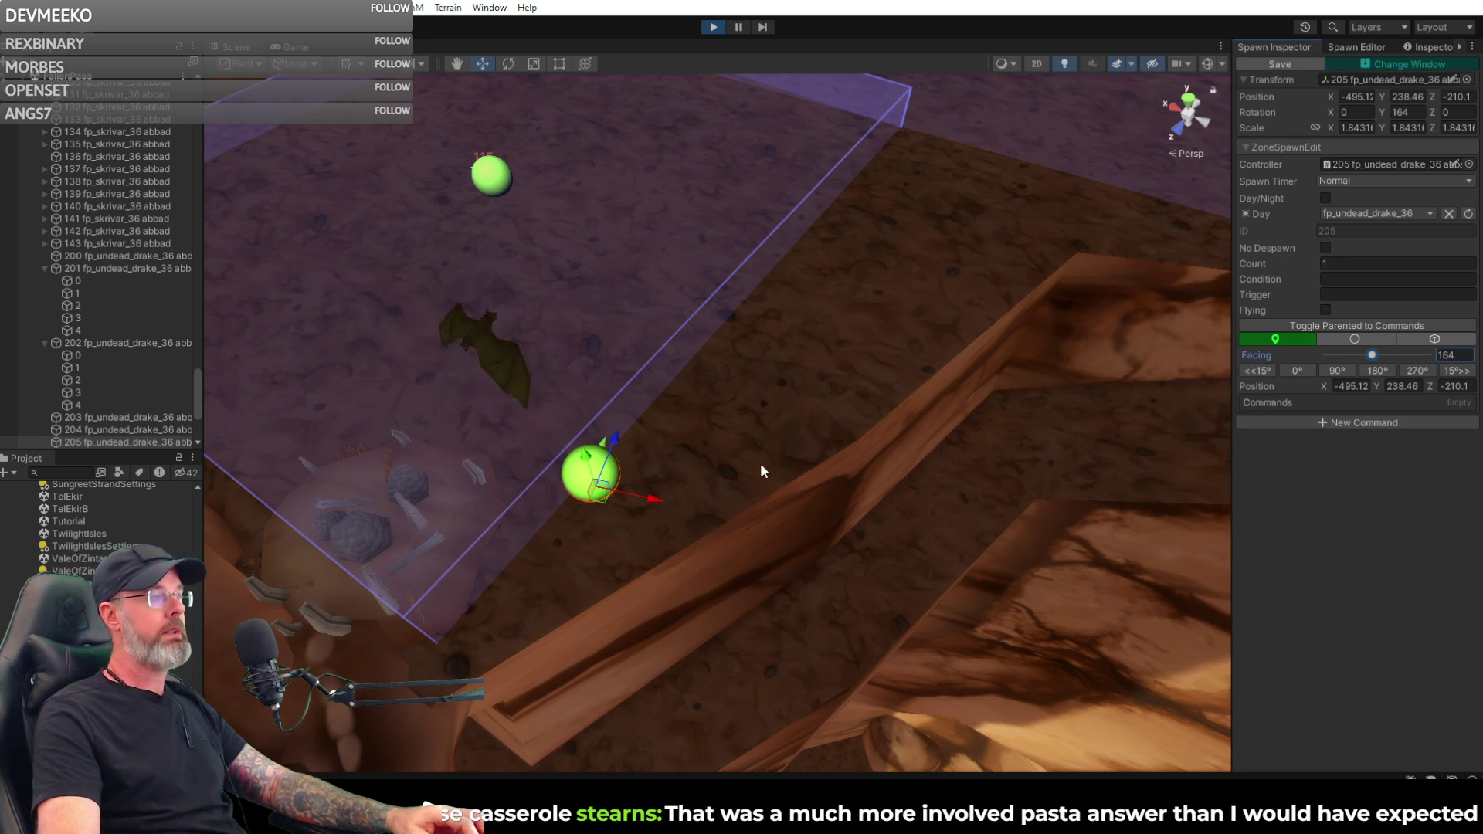
- Create another fp_undead_drake_36 spawn at the nest near the rock wall on the large plateau
right_drag(768, 420, 849, 338)
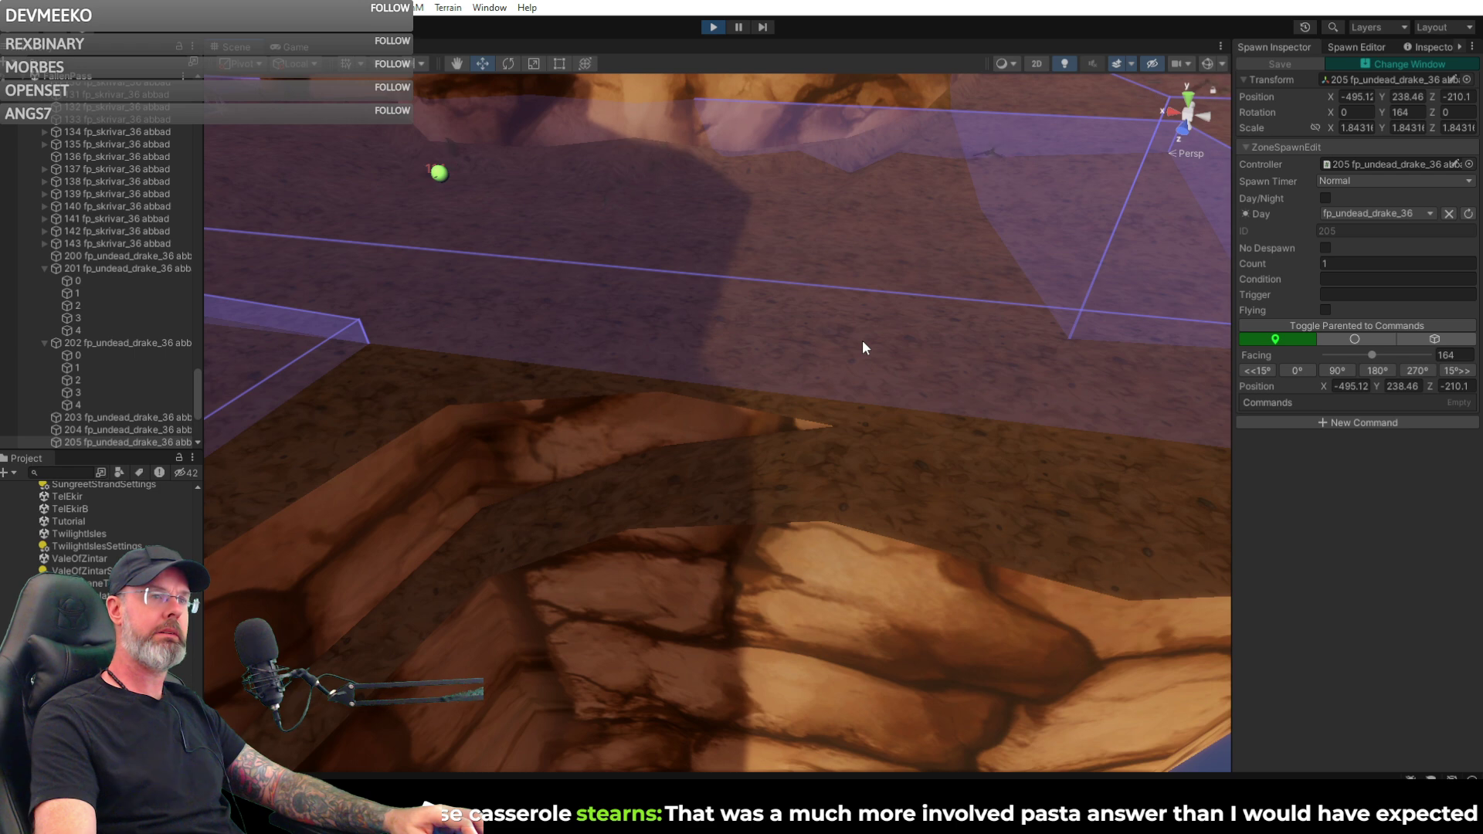
alt+drag(745, 334, 874, 377)
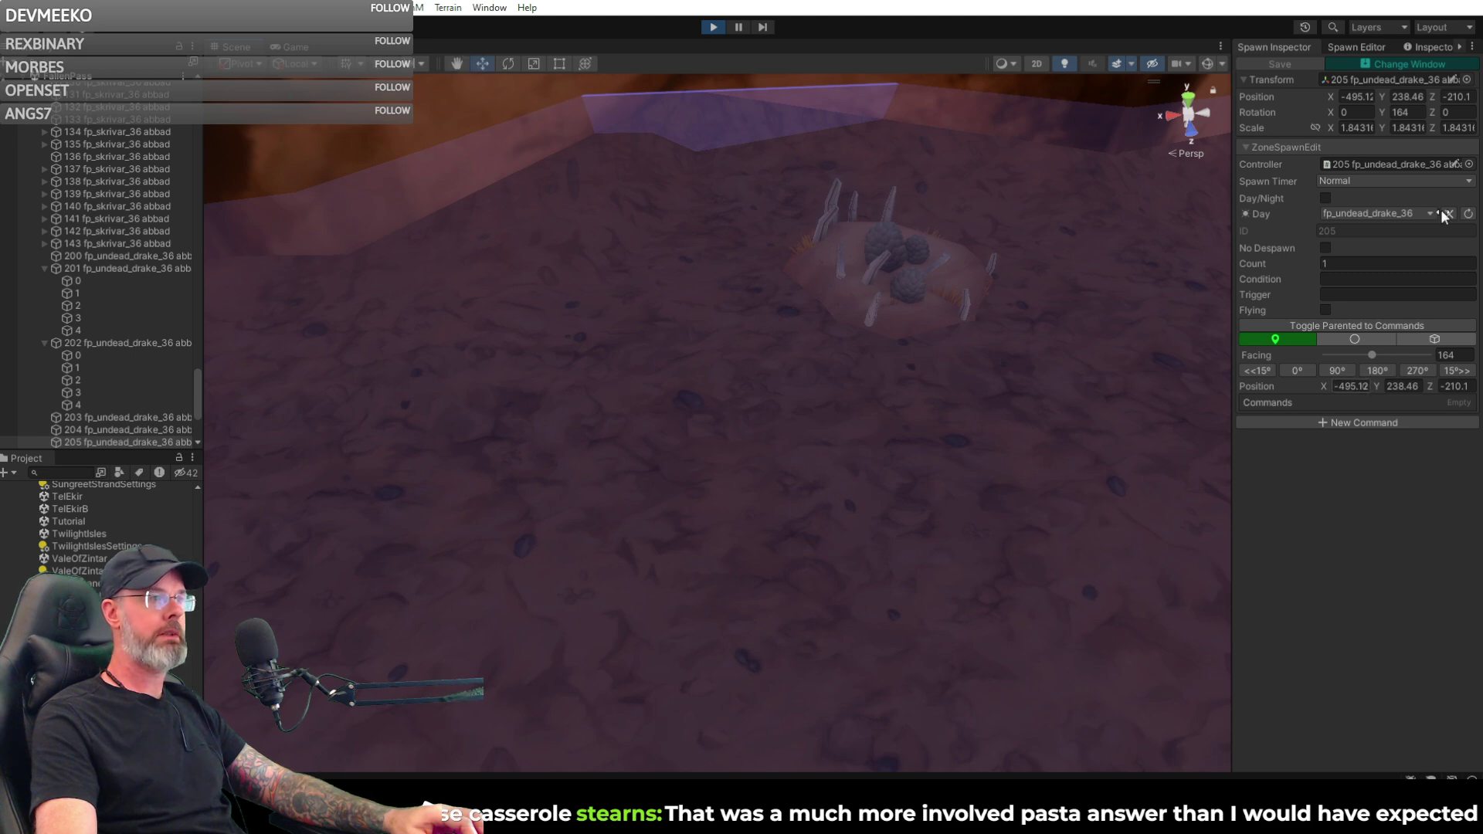
click(1353, 48)
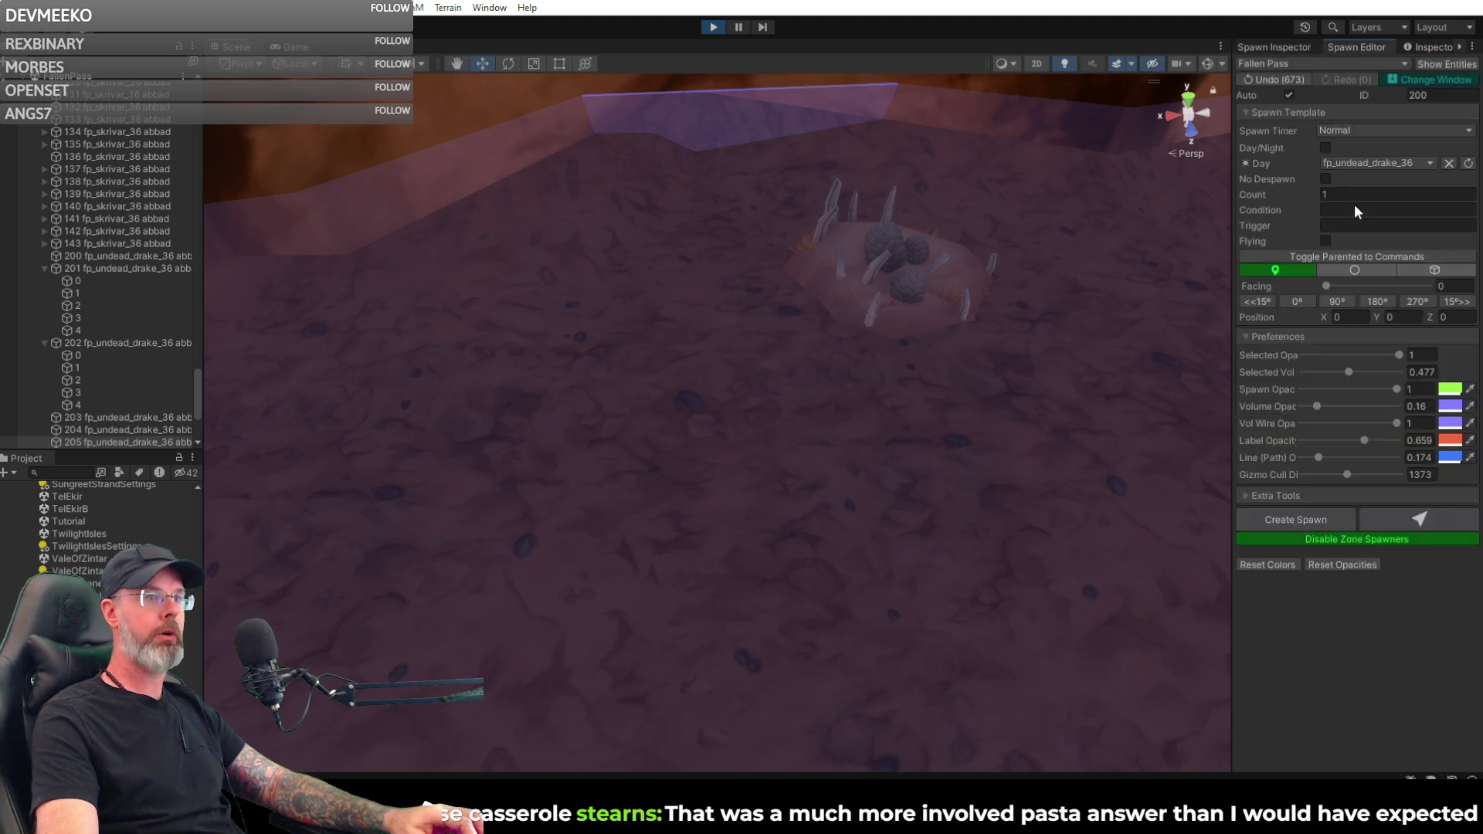
click(1406, 518)
click(750, 327)
- Adjust the 206 spawn's position beside the rock-wall nest to about X -430, Z -282.9
drag(753, 276, 751, 294)
drag(744, 352, 835, 380)
right_drag(999, 391, 846, 365)
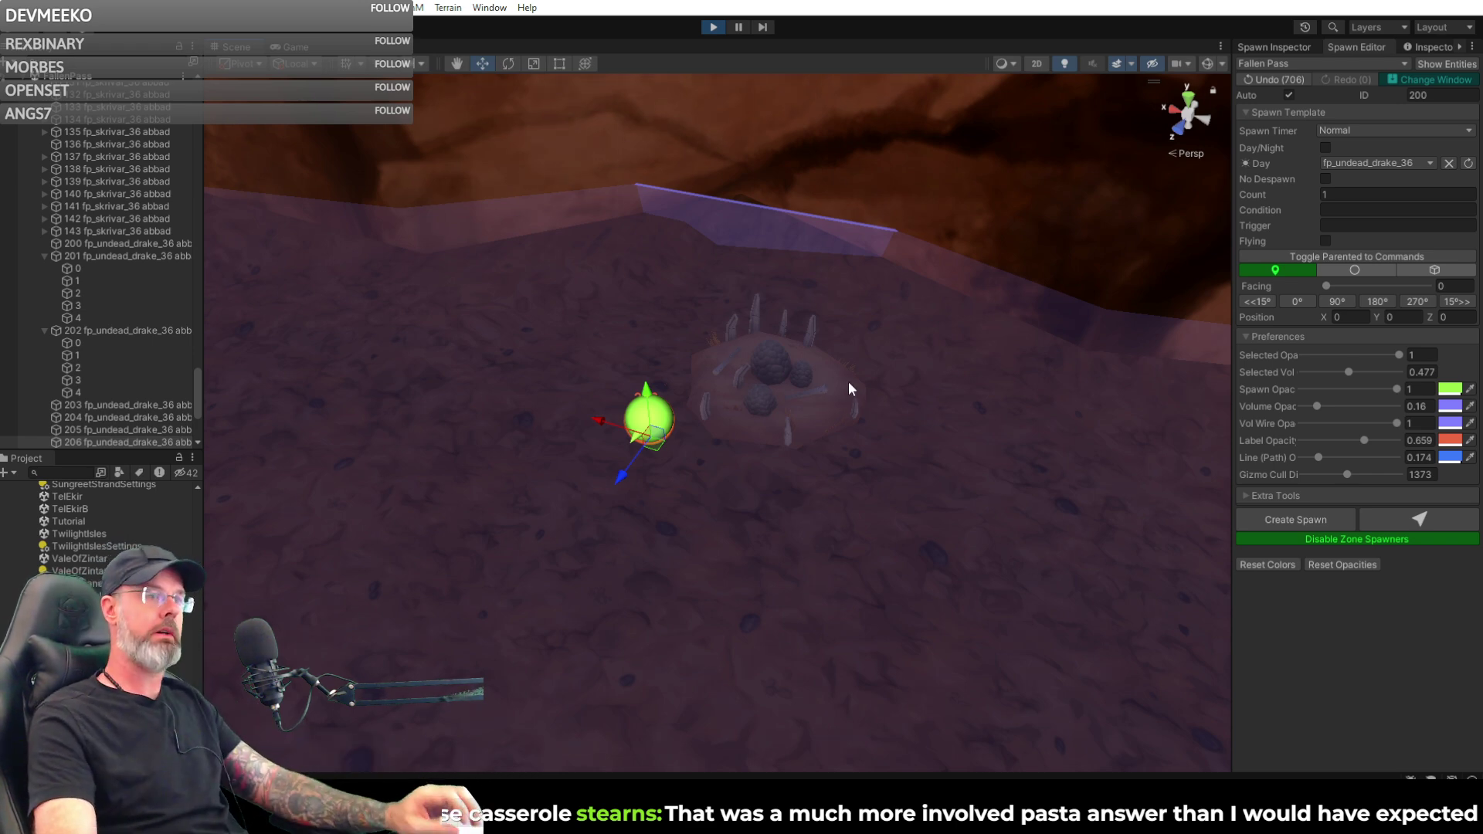
drag(652, 451, 658, 468)
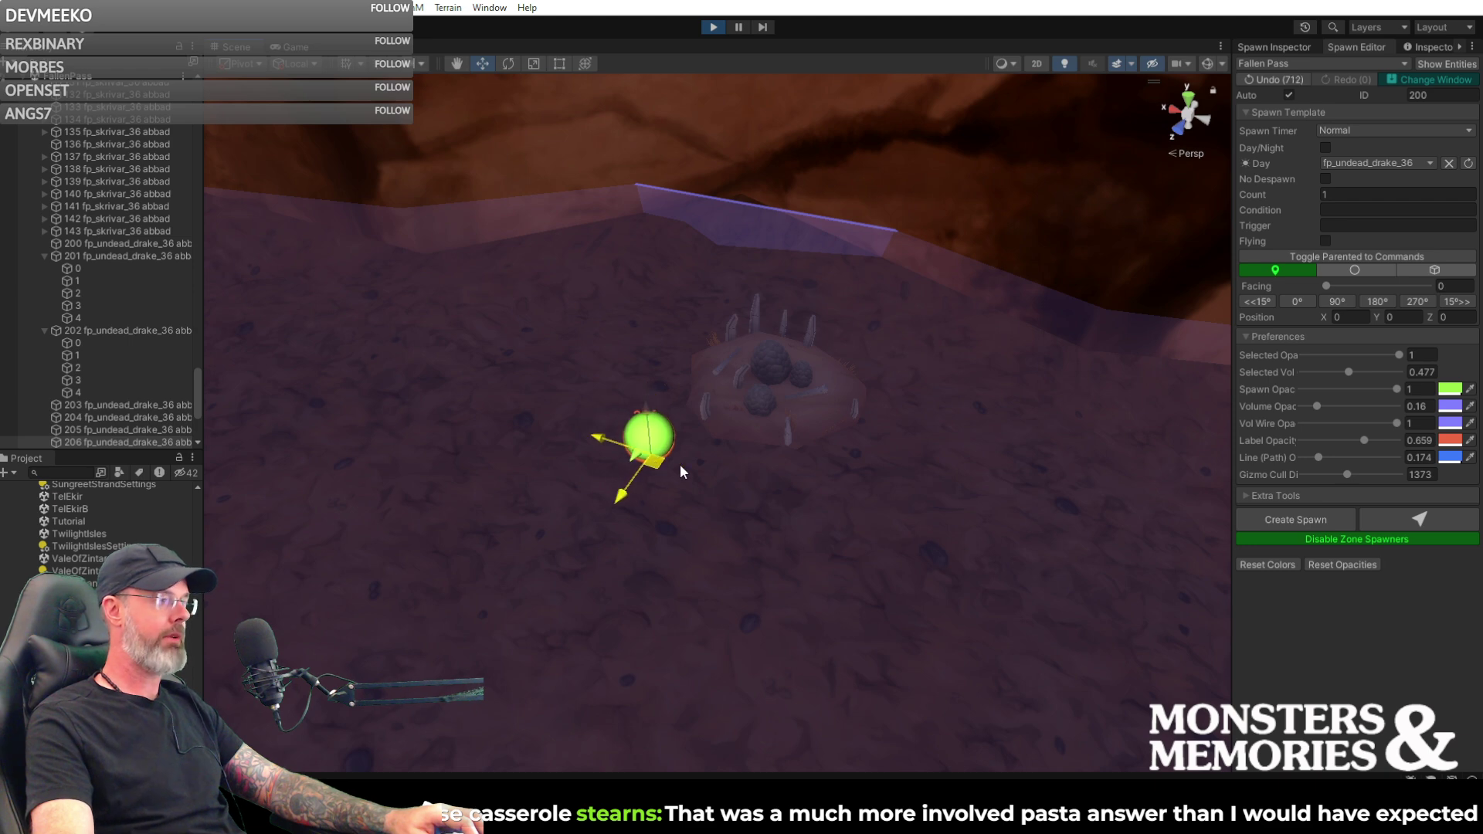
- Set the 206 spawn's facing to 297 and save the spawn
click(1288, 45)
drag(1325, 356, 1408, 345)
right_drag(1038, 429, 1385, 470)
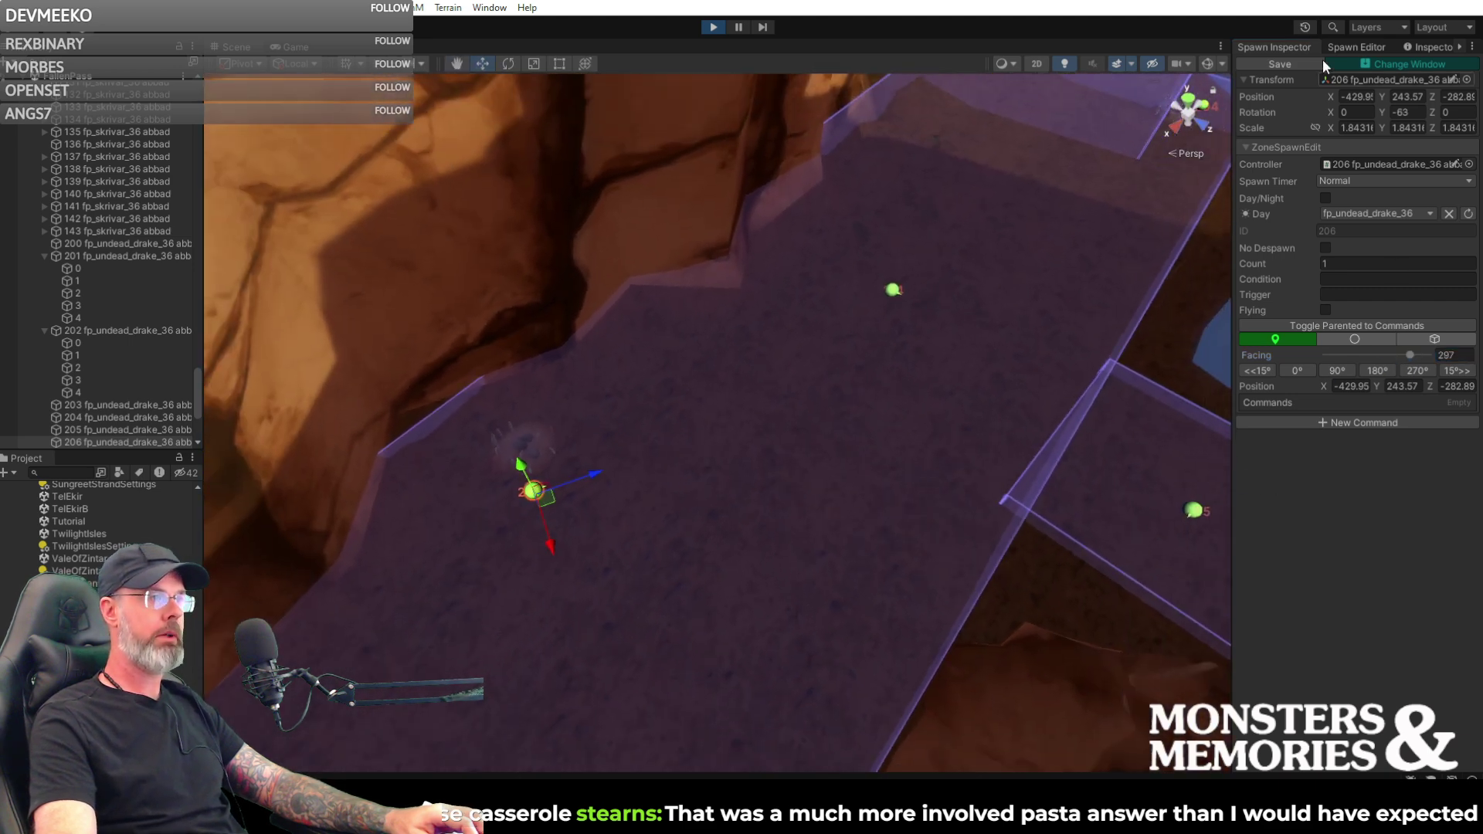
click(1292, 62)
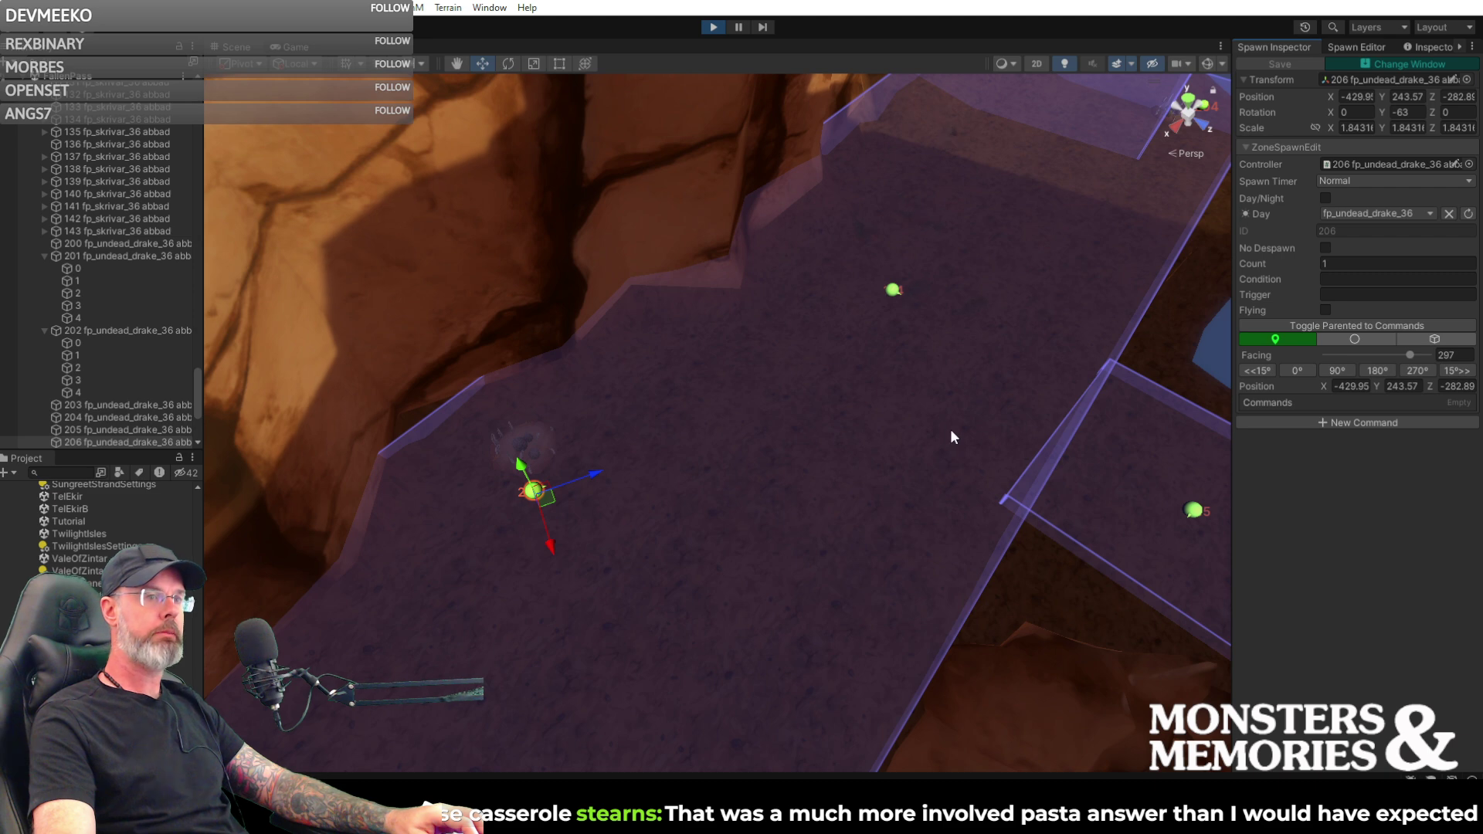
- Examine the spawn volumes and drake spawns across the plateau and around the neighbouring structures with the 142 and 143 Goto paths
right_drag(798, 428, 801, 404)
key(d)
key(d)
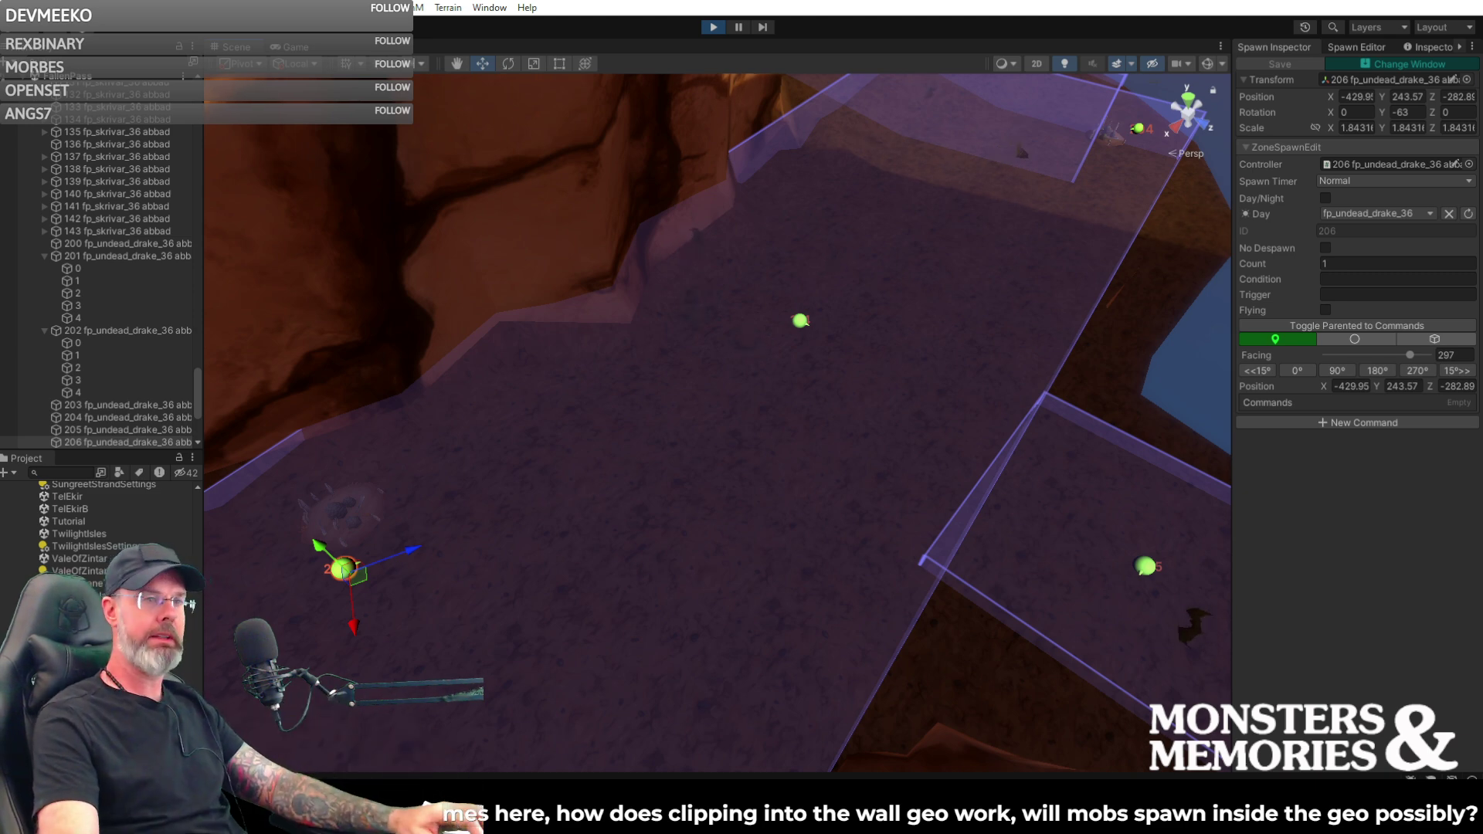
right_drag(1025, 355, 911, 336)
key(s)
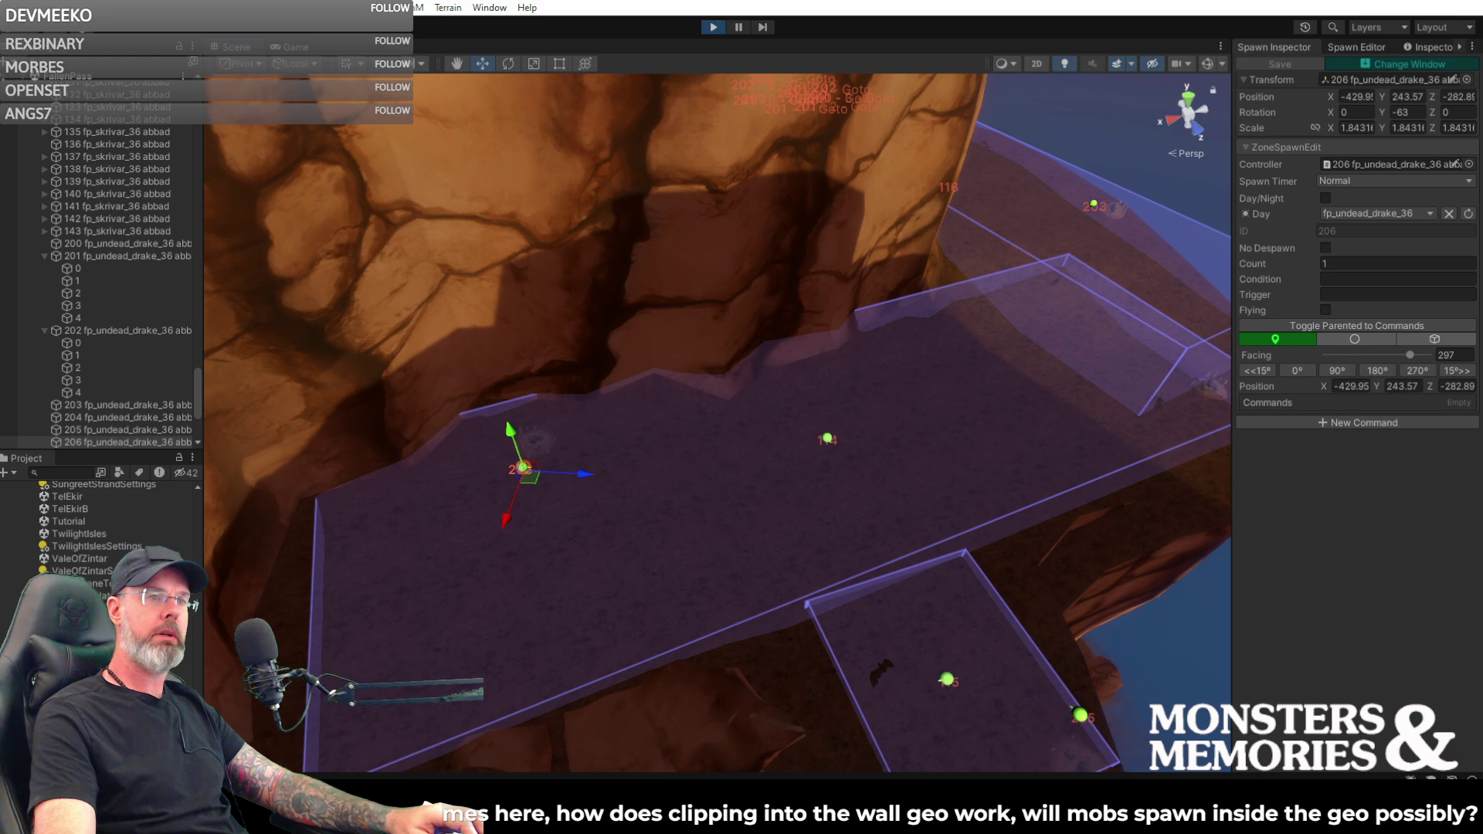
right_drag(1129, 297, 672, 424)
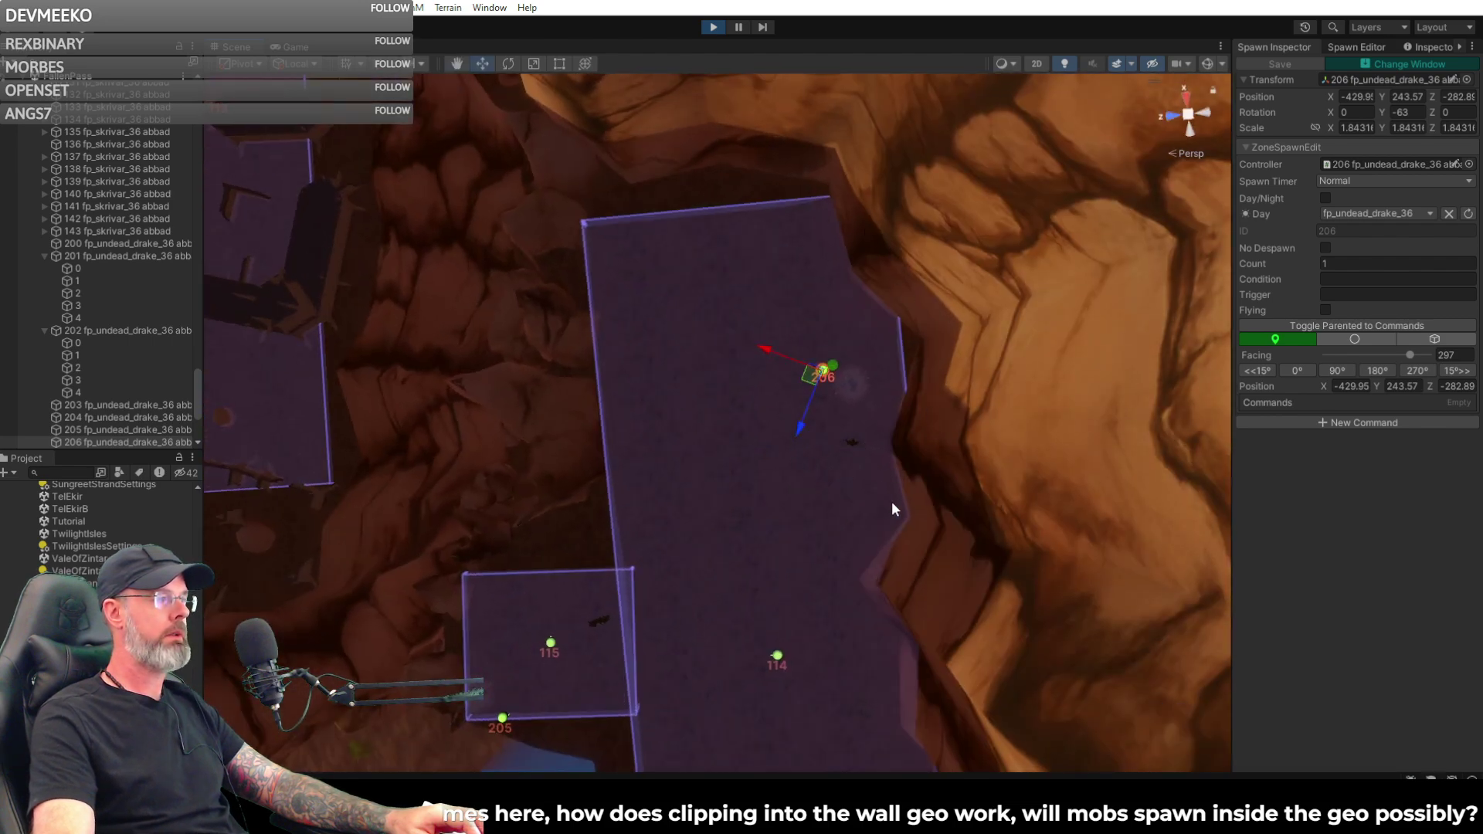
right_drag(896, 346, 690, 263)
scroll(572, 88, up, 2)
key(w)
key(s)
key(w)
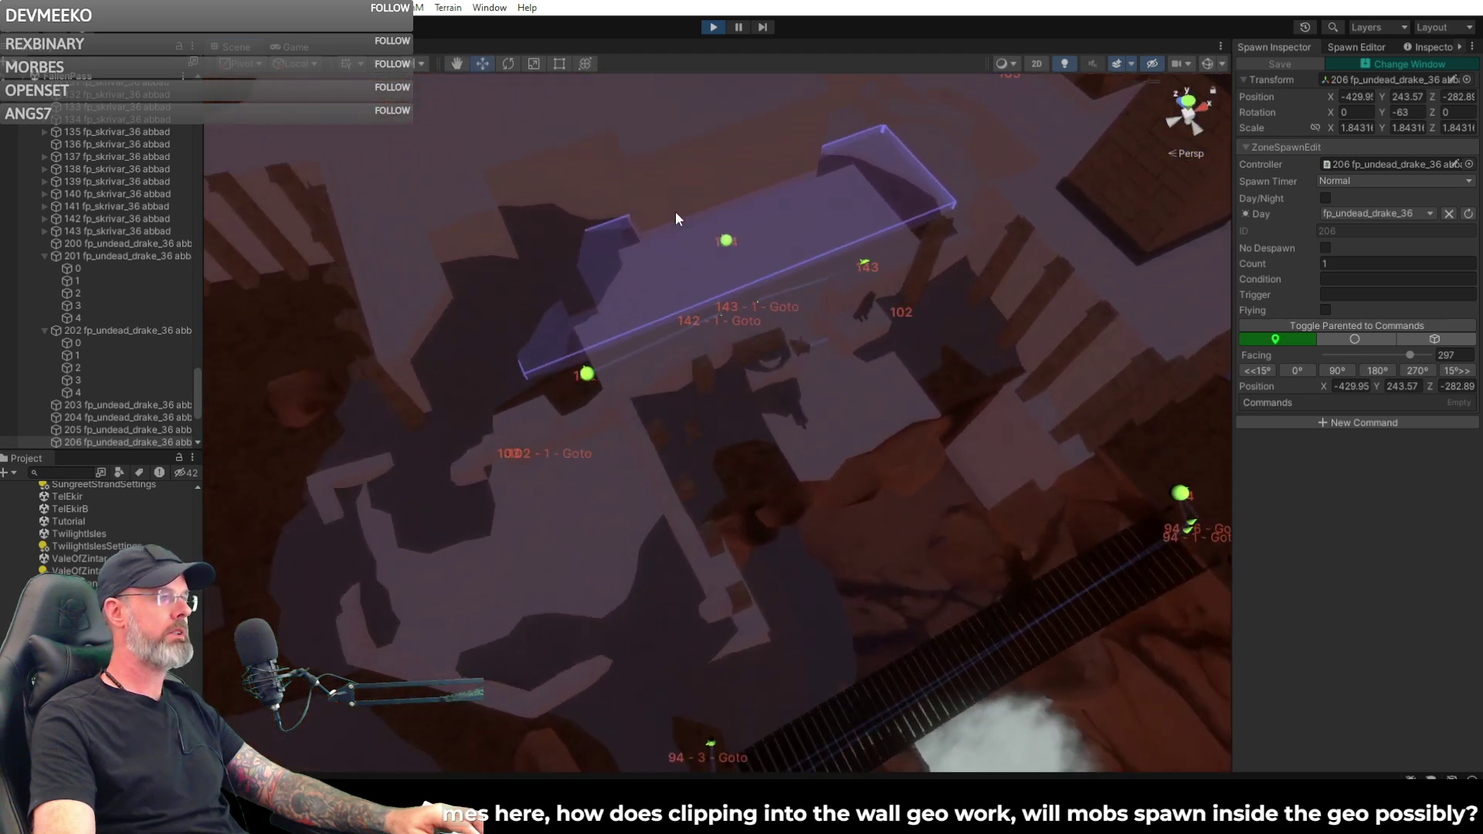
key(w)
mouse_move(718, 194)
right_down()
mouse_move(711, 174)
mouse_move(718, 193)
right_up()
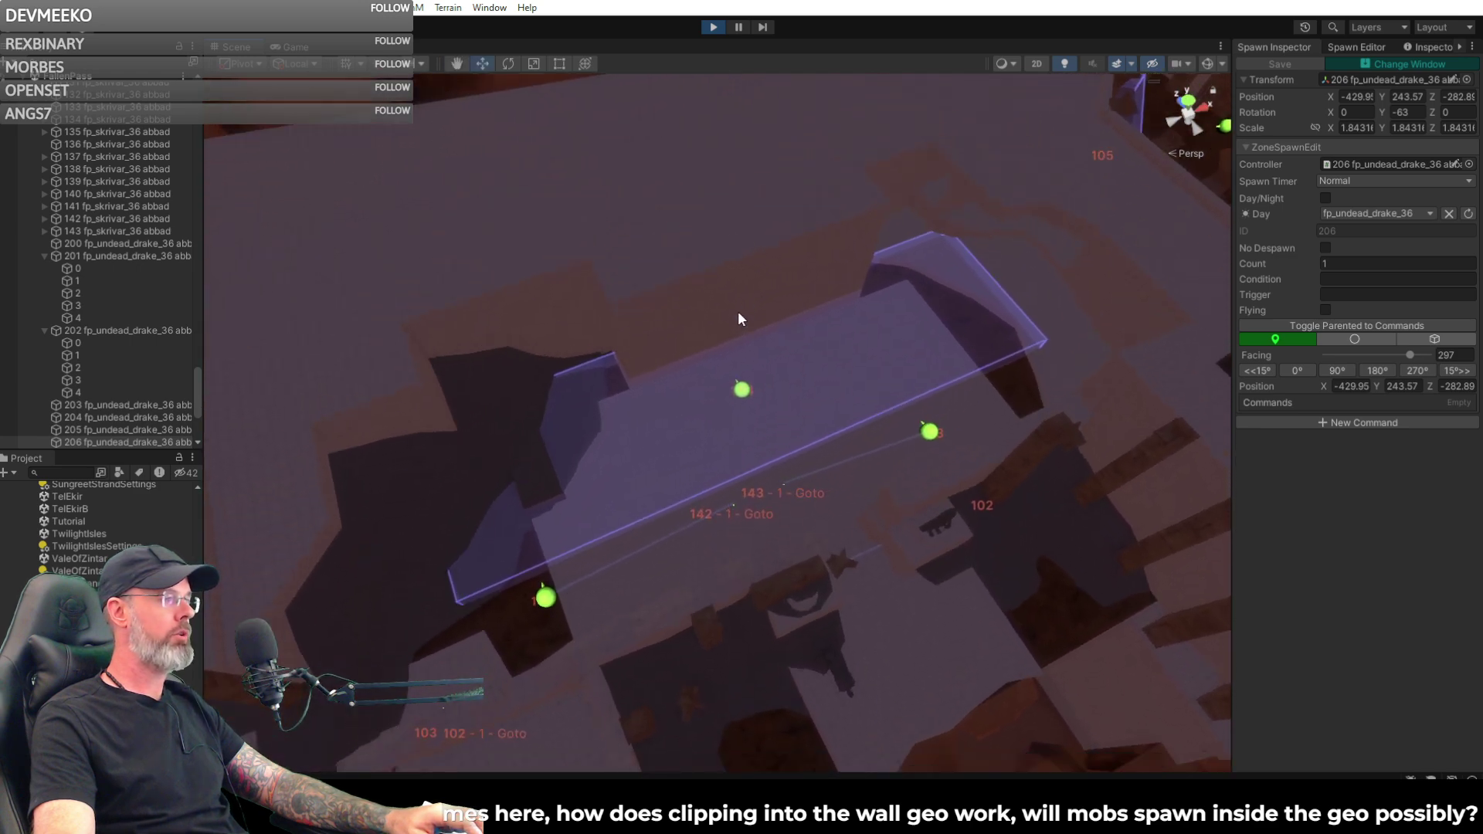
right_drag(563, 332, 1216, 301)
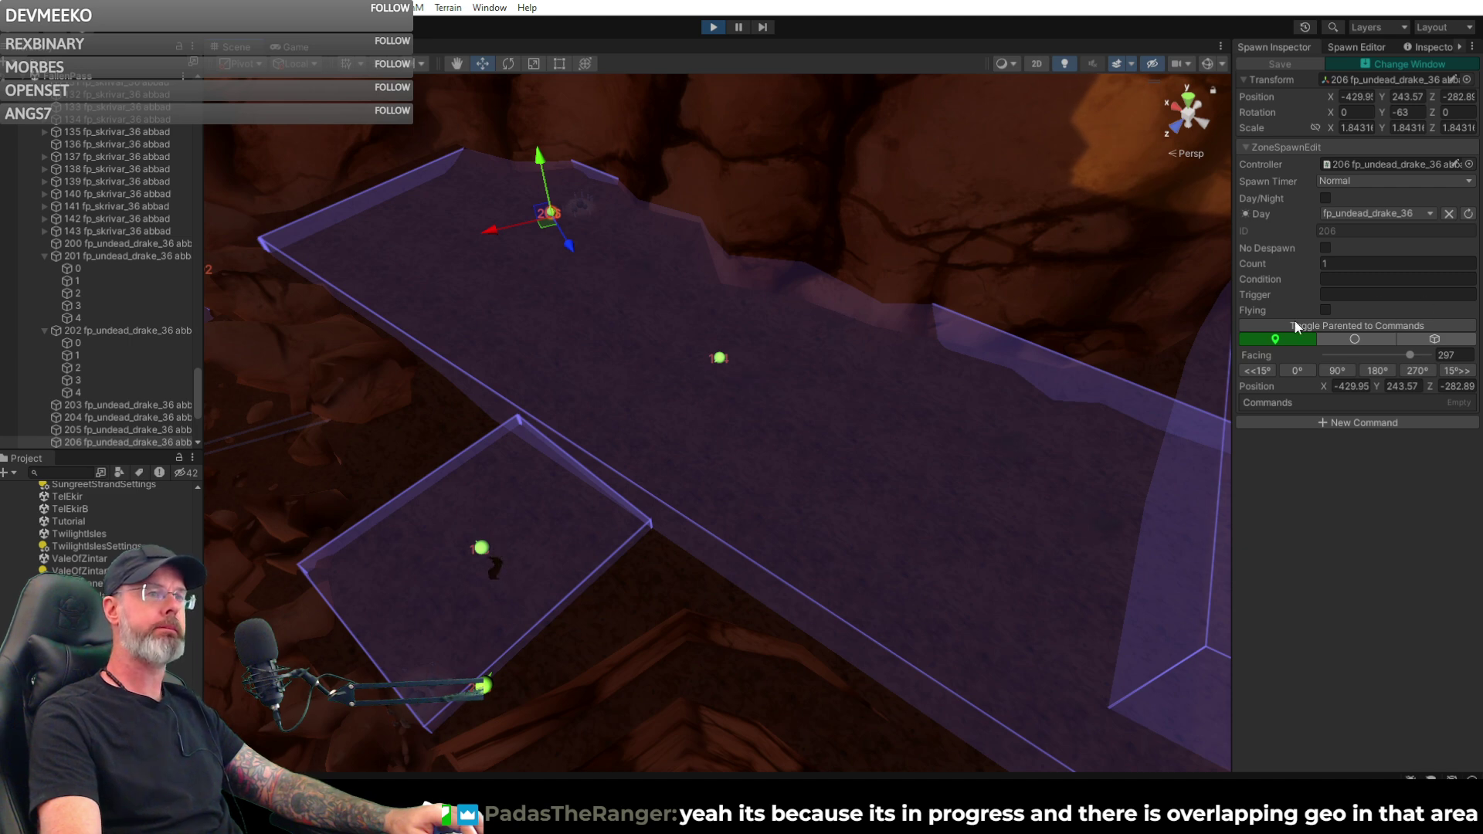
right_drag(1159, 304, 956, 344)
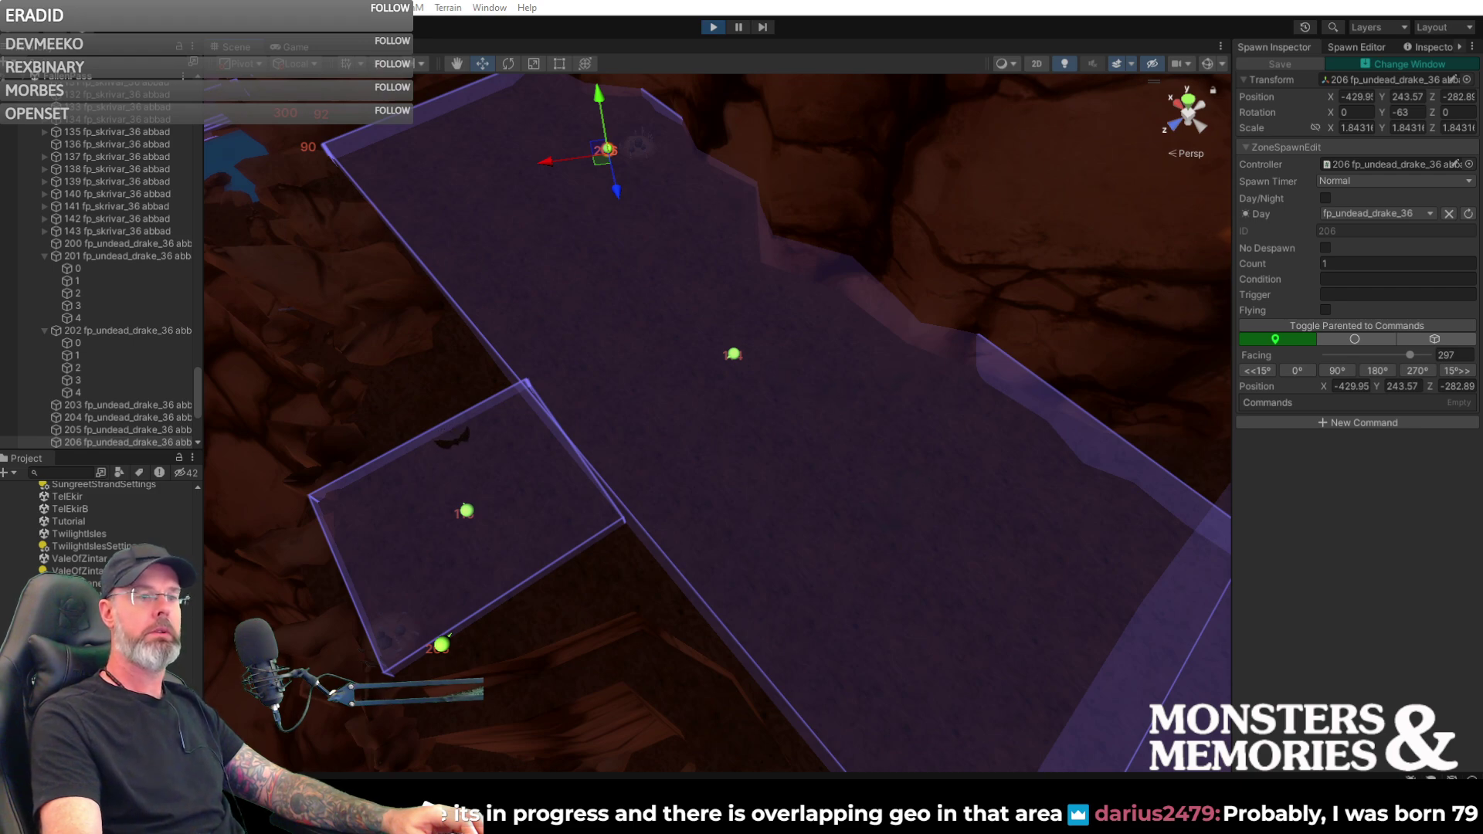
- Switch to the browser, read the introduction and History section of the Steak-umm Wikipedia article, and close the page
drag(1482, 363, 743, 71)
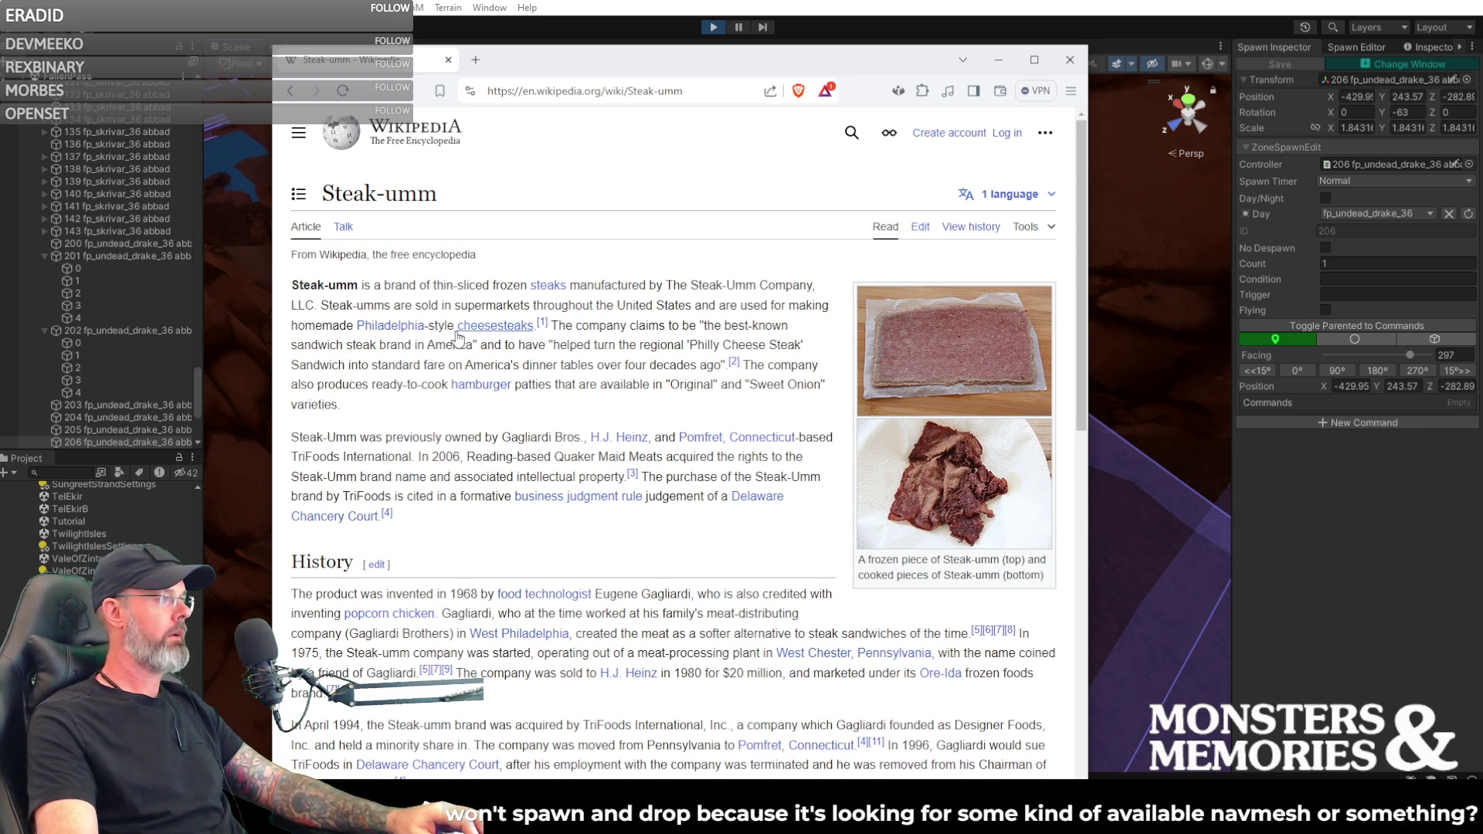
drag(615, 302, 785, 306)
drag(620, 325, 630, 347)
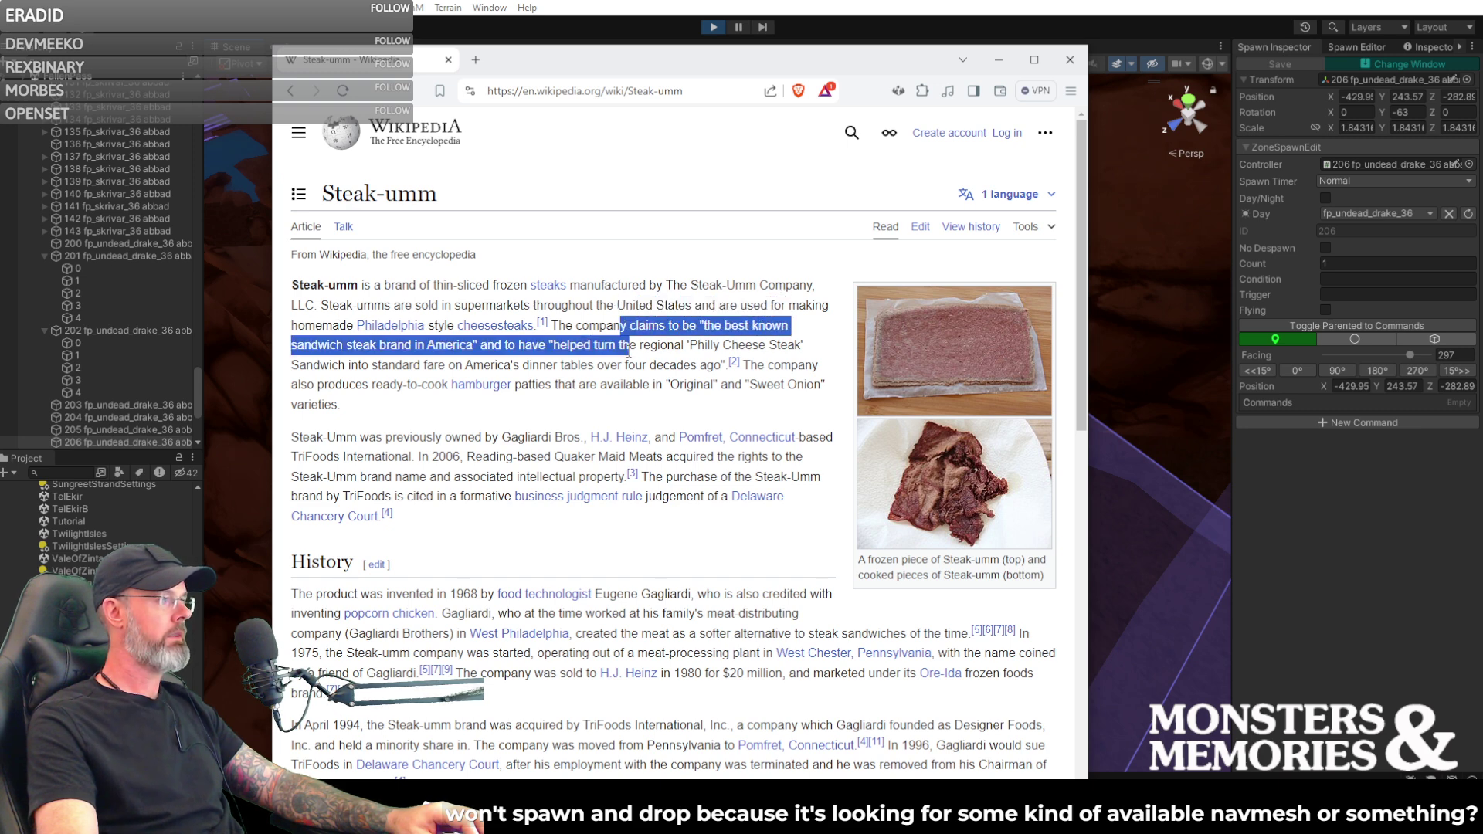
triple_click(640, 365)
click(640, 366)
scroll(640, 365, down, 4)
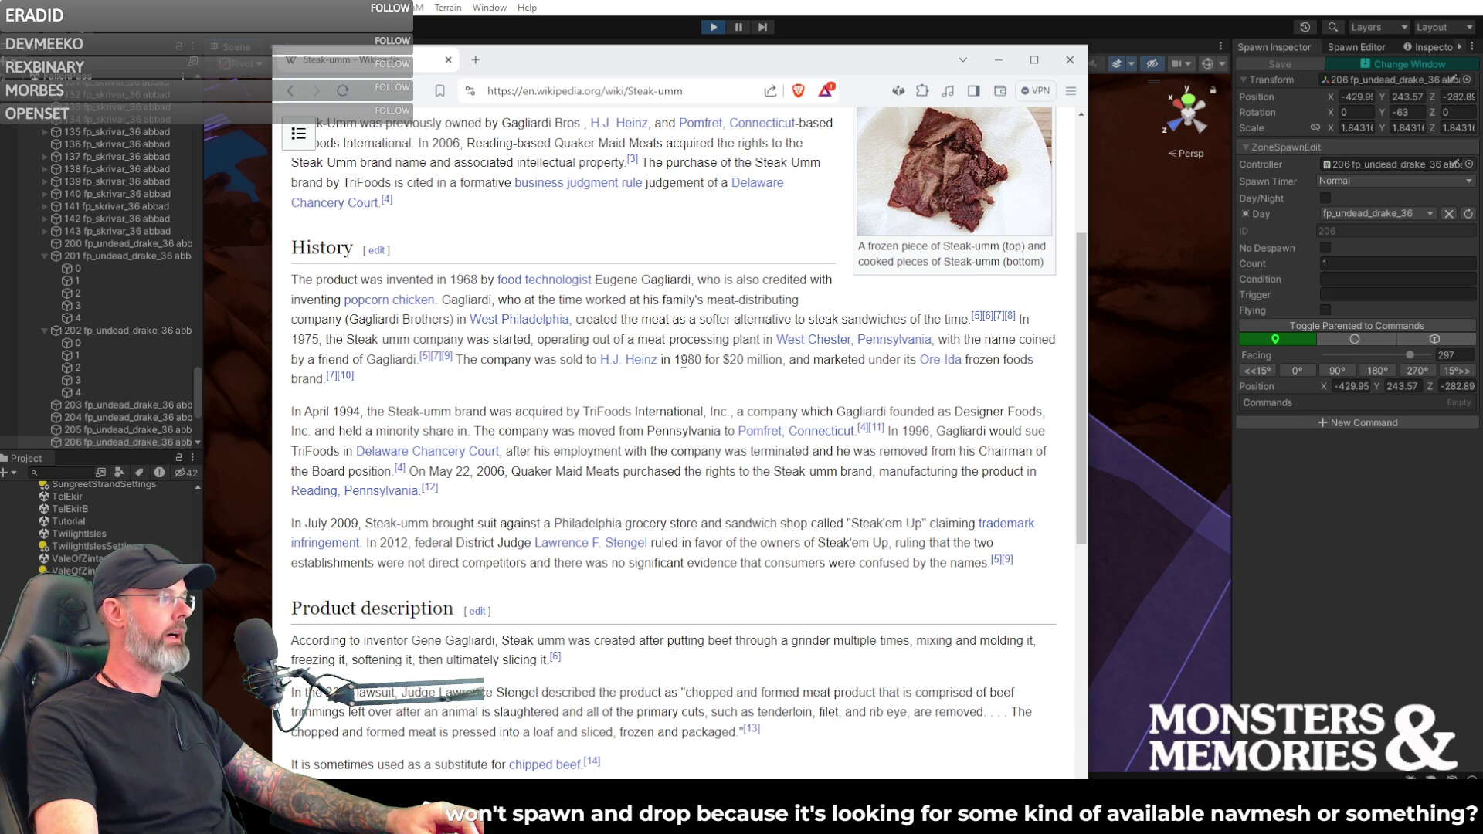
drag(689, 361, 791, 364)
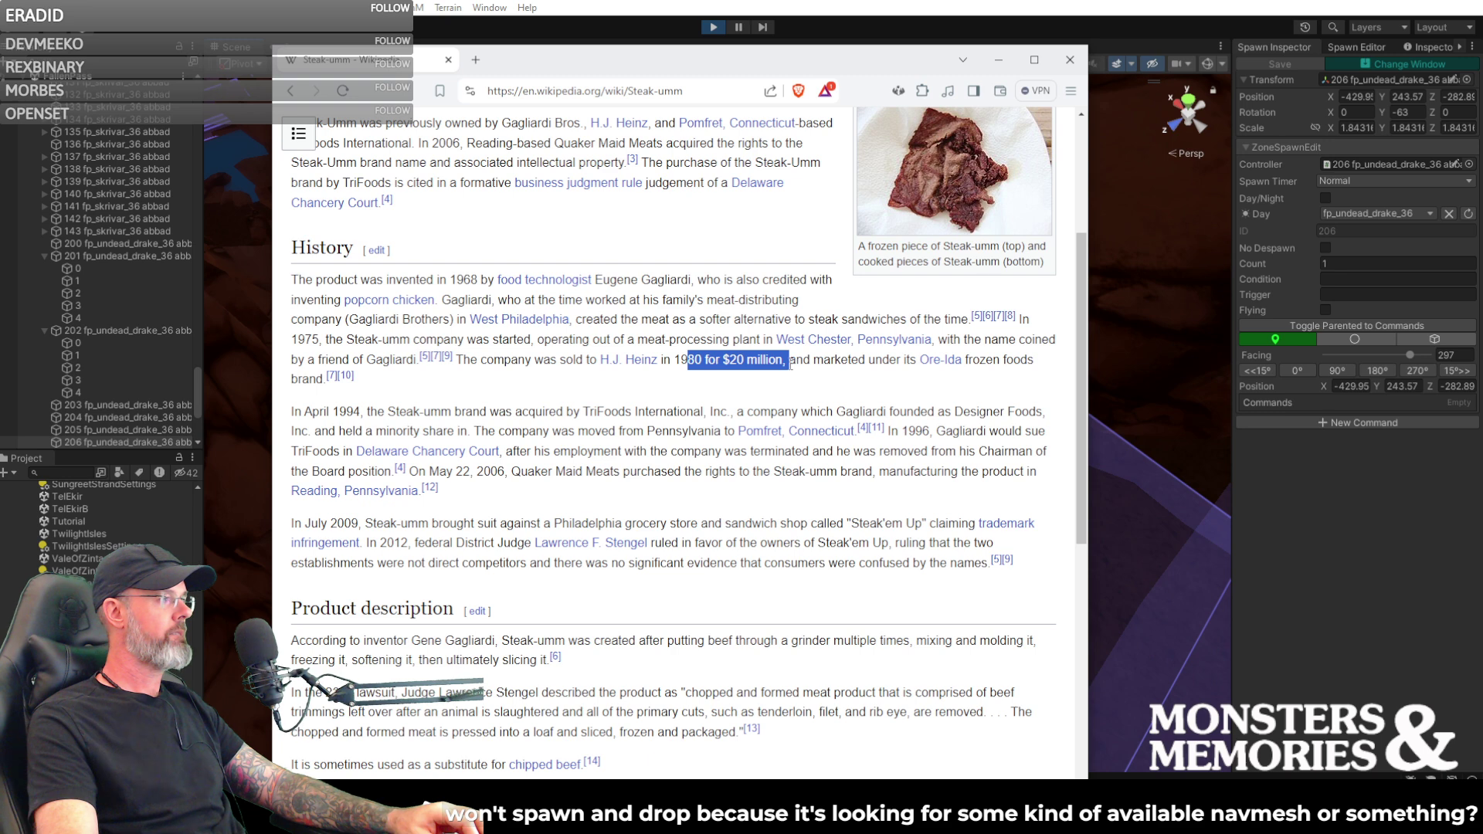
drag(791, 363, 502, 398)
drag(327, 415, 550, 418)
click(657, 399)
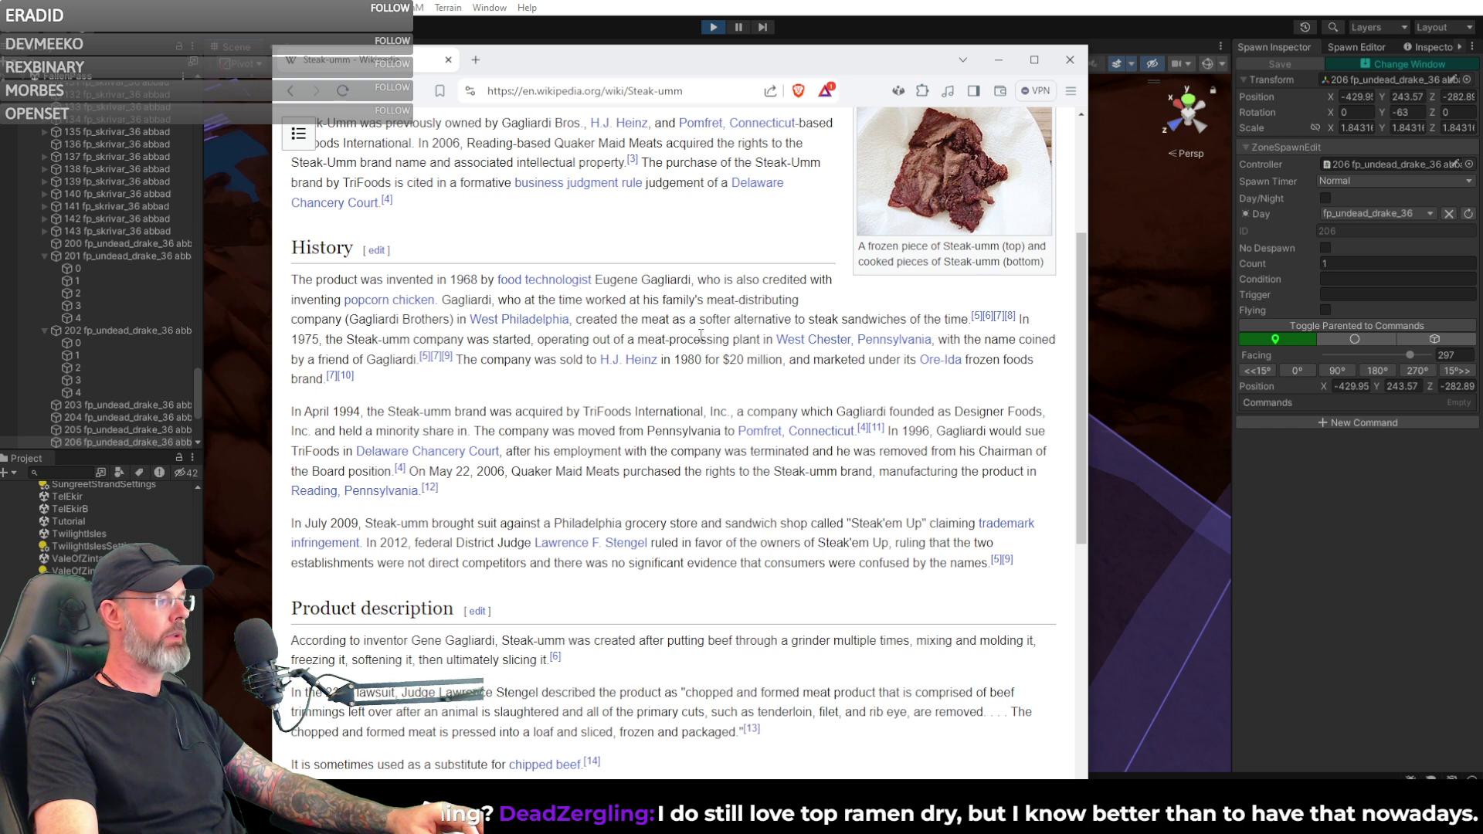
click(448, 61)
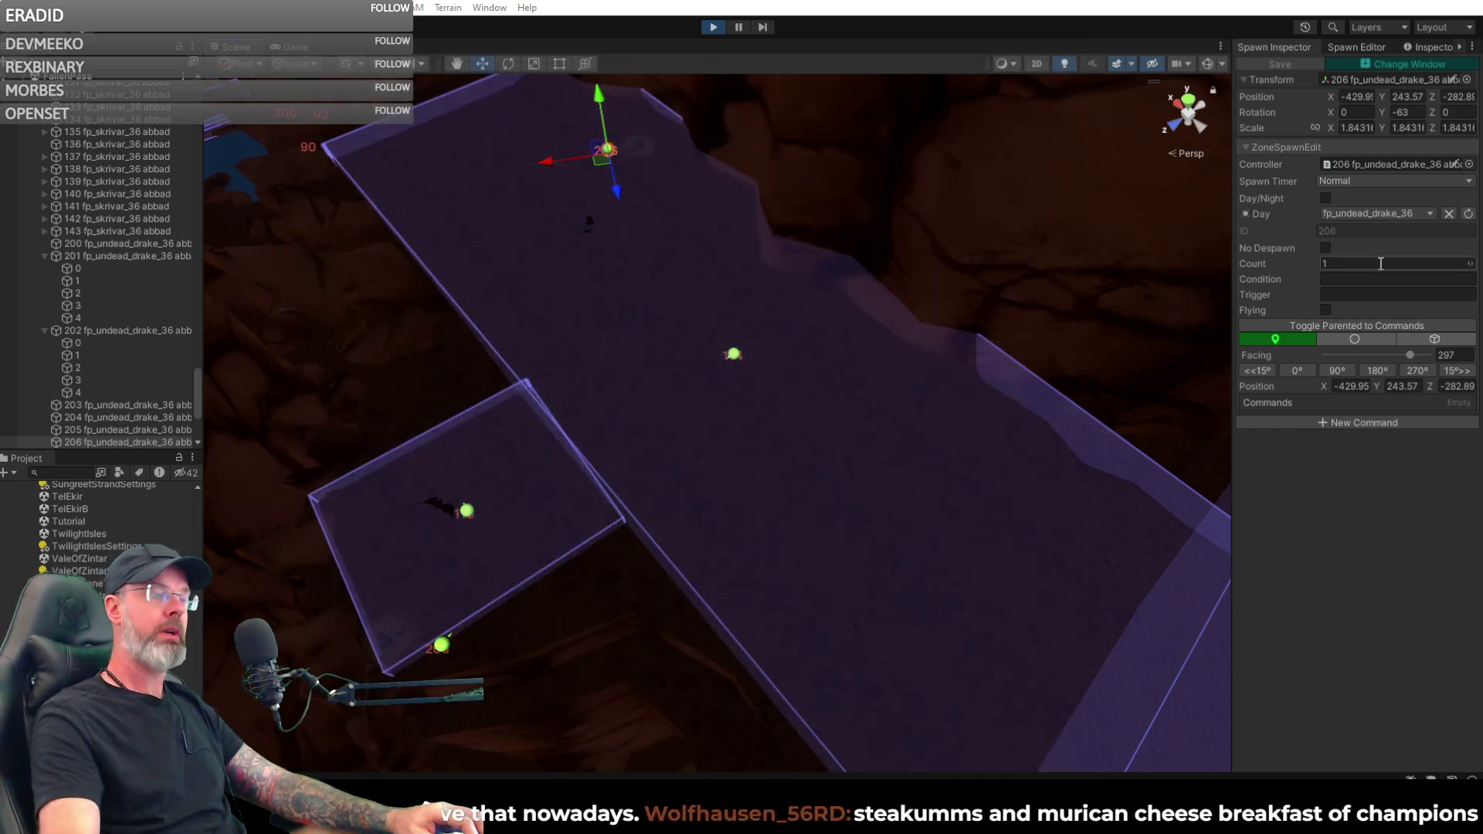
- Check the running game view and examine the plateau's spawn volumes and drake spawns around the 206 spawn
right_drag(752, 410, 742, 387)
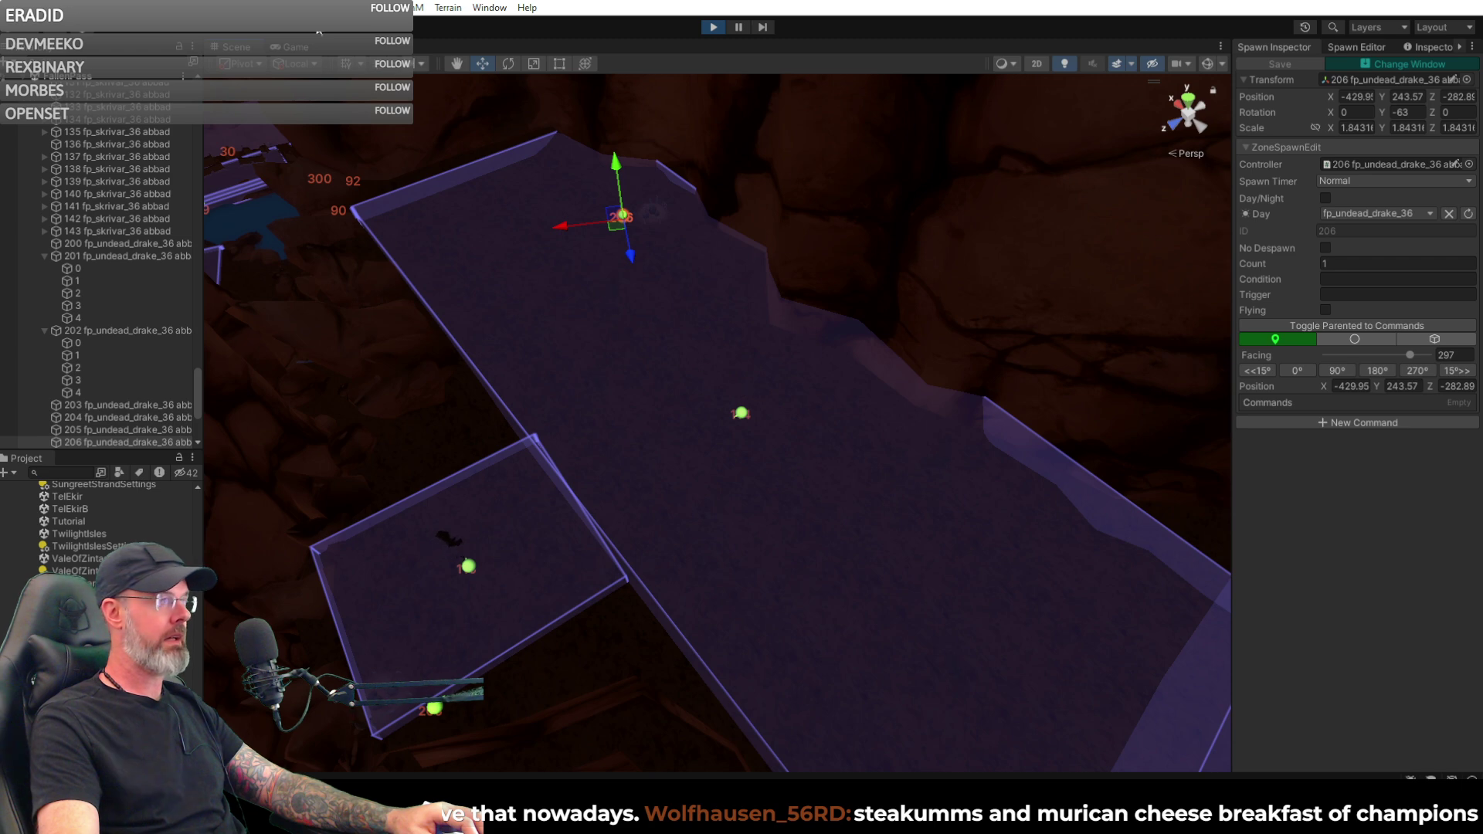
click(289, 49)
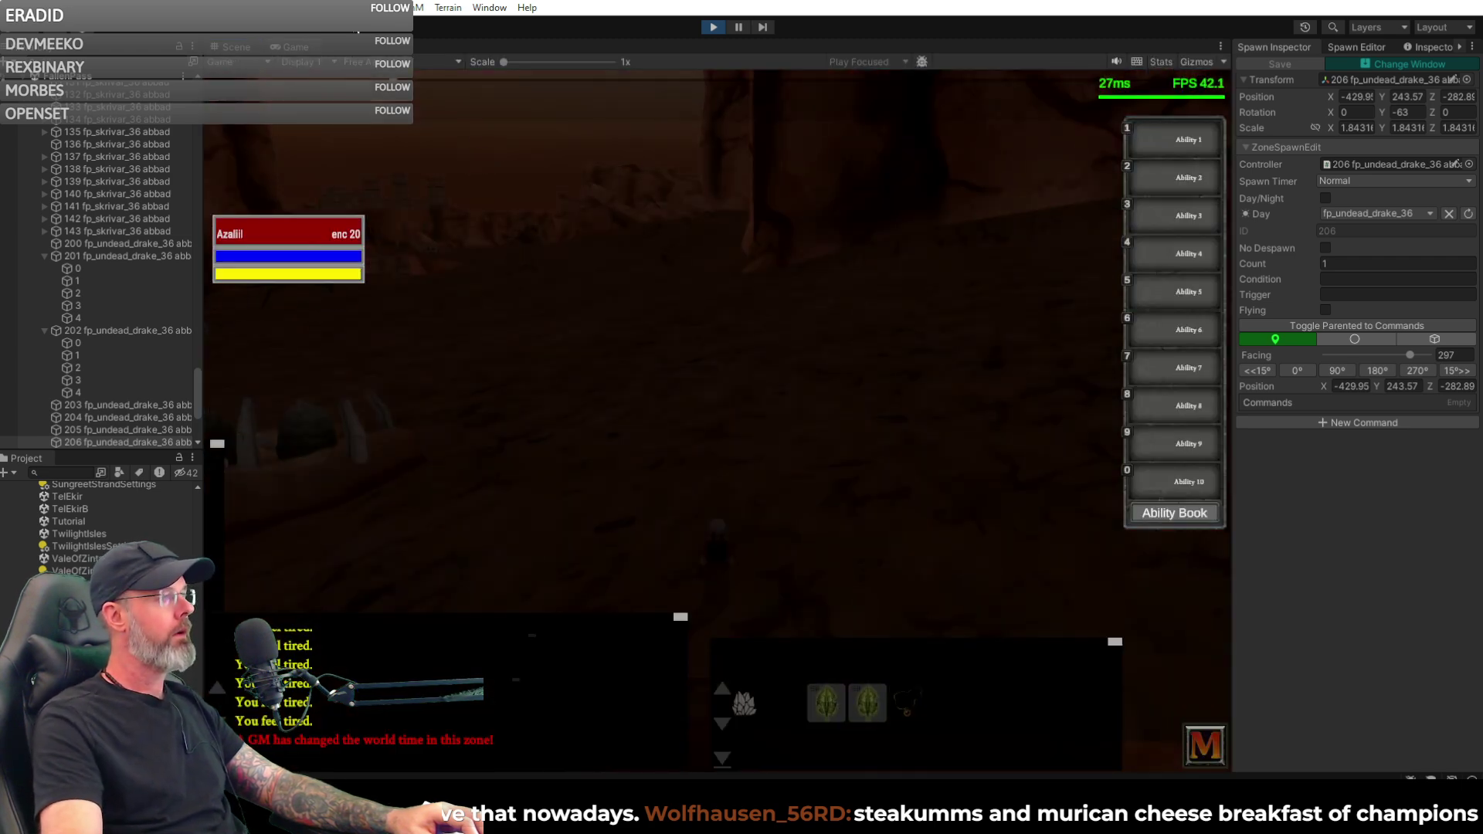
key(ctrl+1)
right_drag(679, 309, 761, 280)
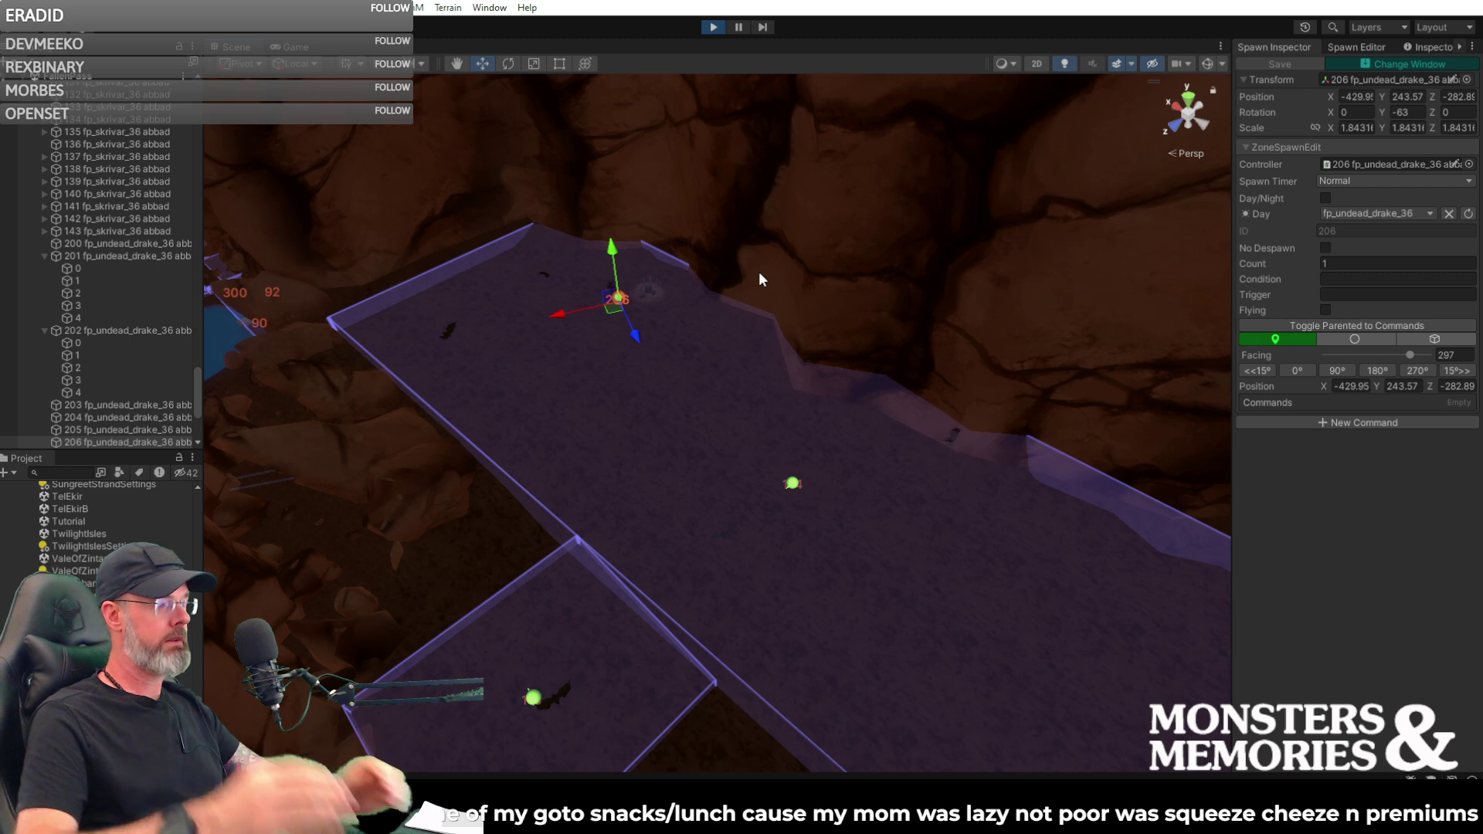
right_drag(651, 296, 715, 306)
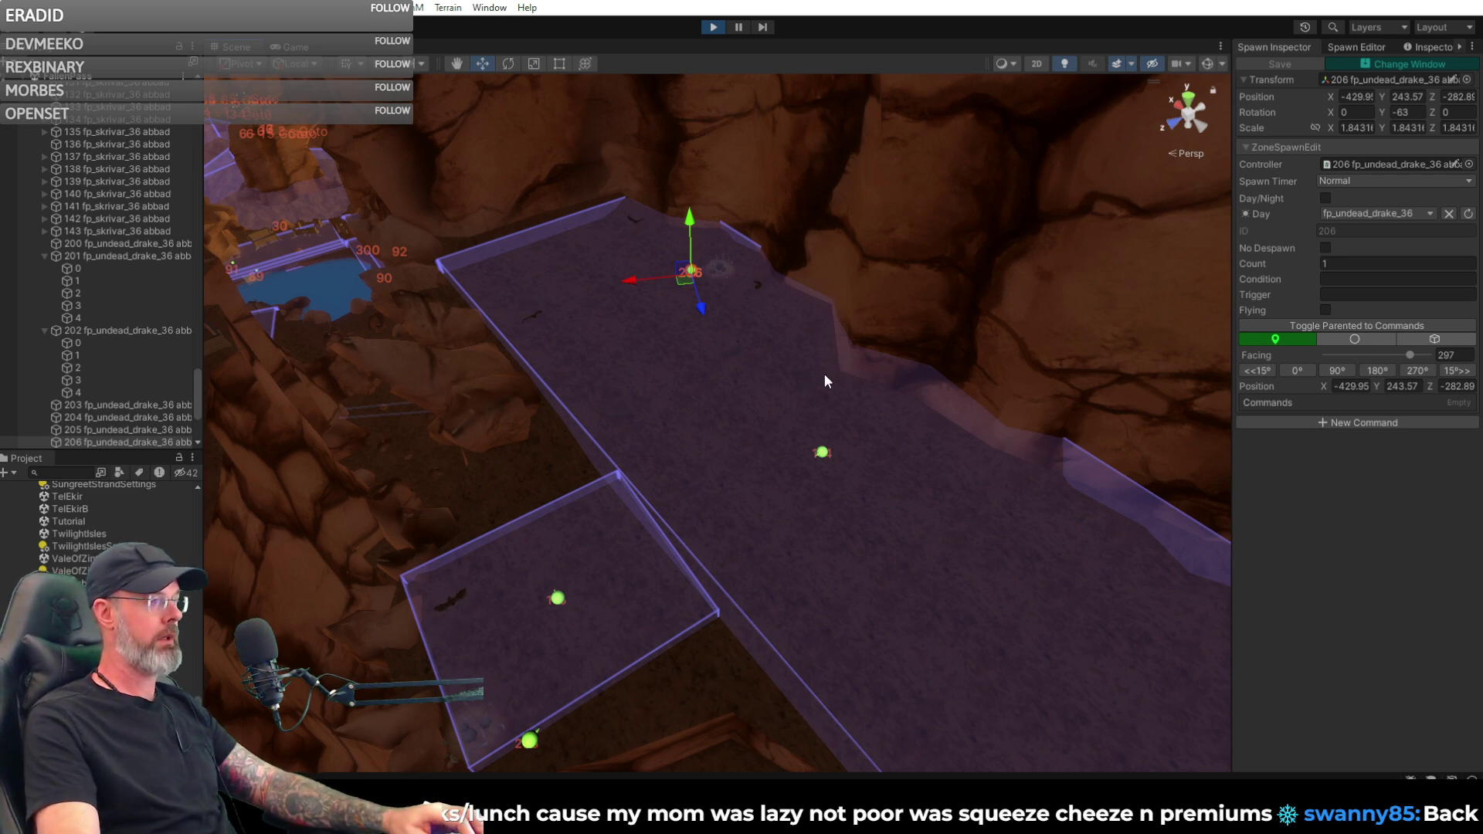
right_drag(825, 376, 778, 370)
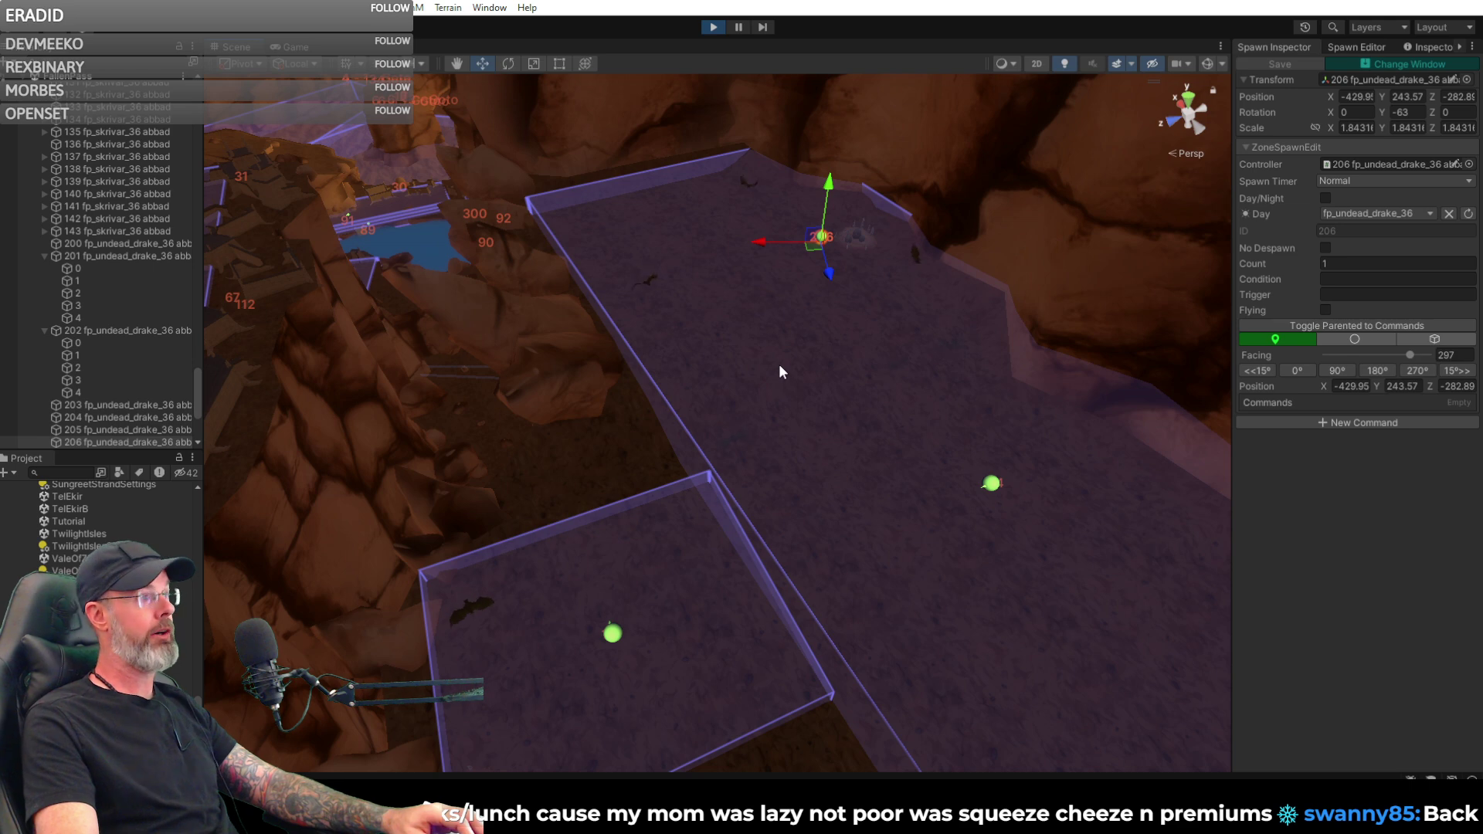
right_drag(778, 291, 775, 287)
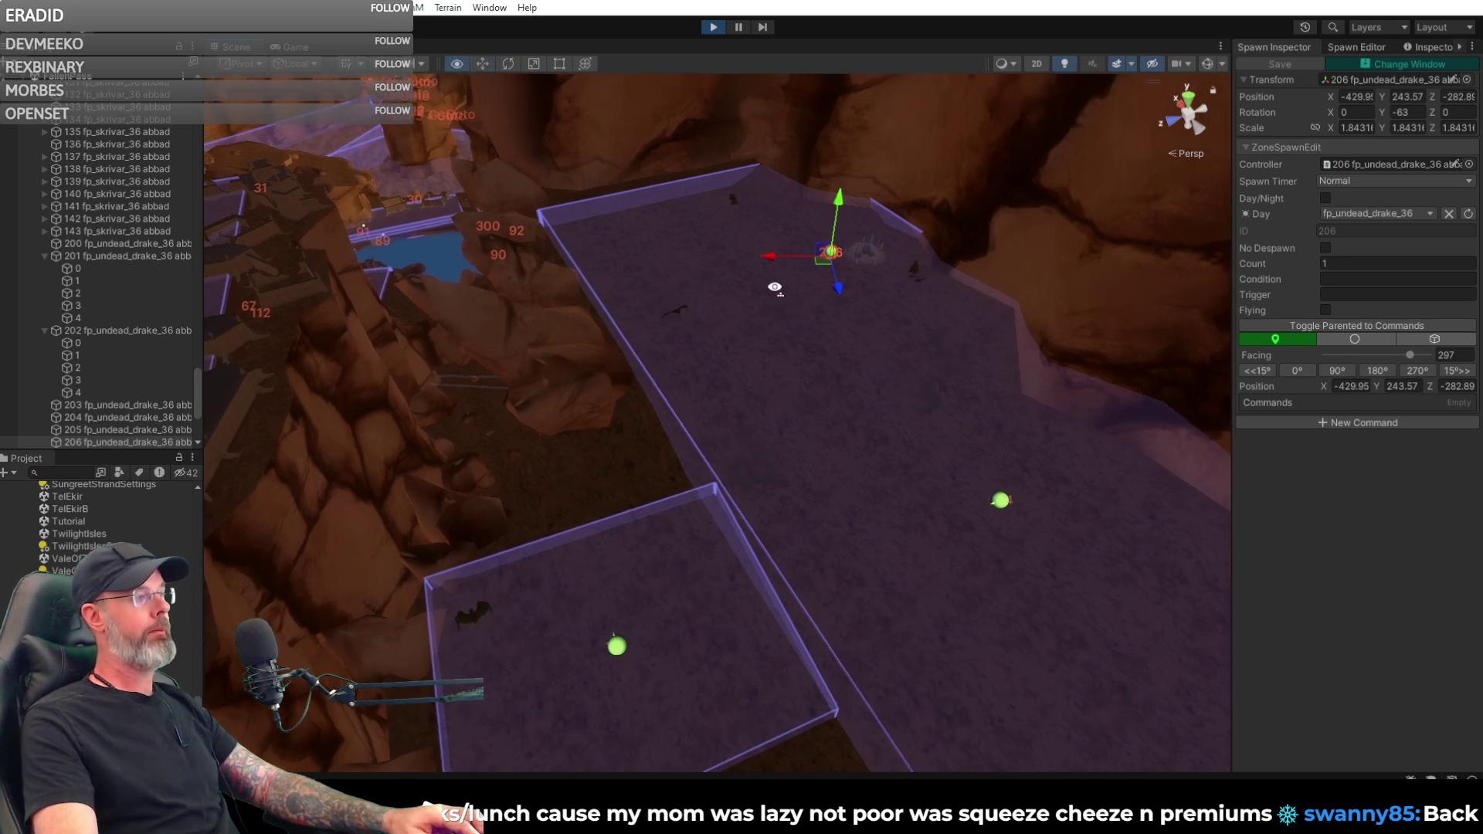
right_drag(775, 287, 794, 257)
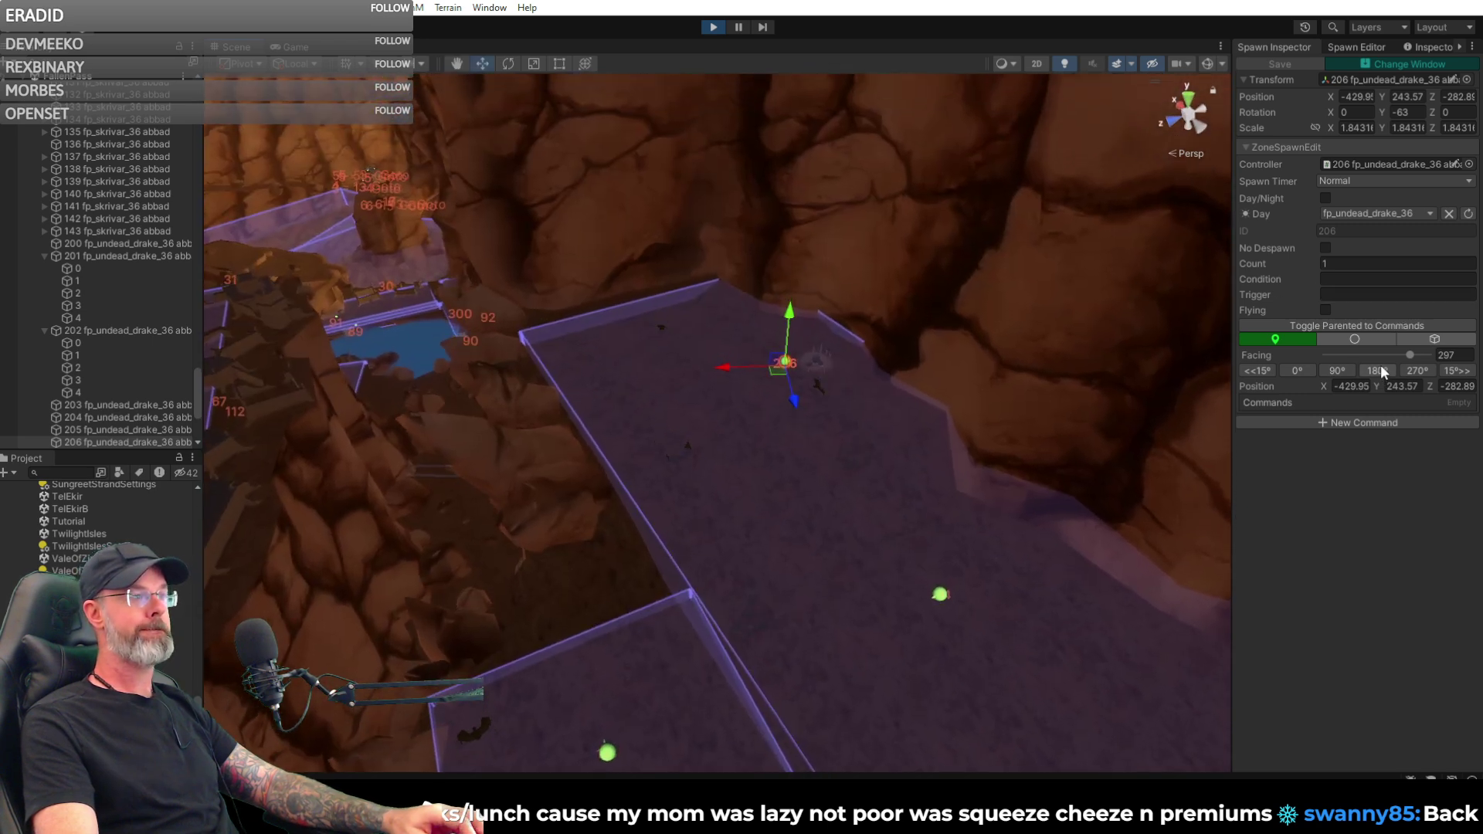
- Move the 206 spawn in front of the rock-wall nest to about X -436.6, Z -284.1, set its facing to 307, and save it
right_drag(1020, 418, 1097, 397)
drag(772, 391, 876, 401)
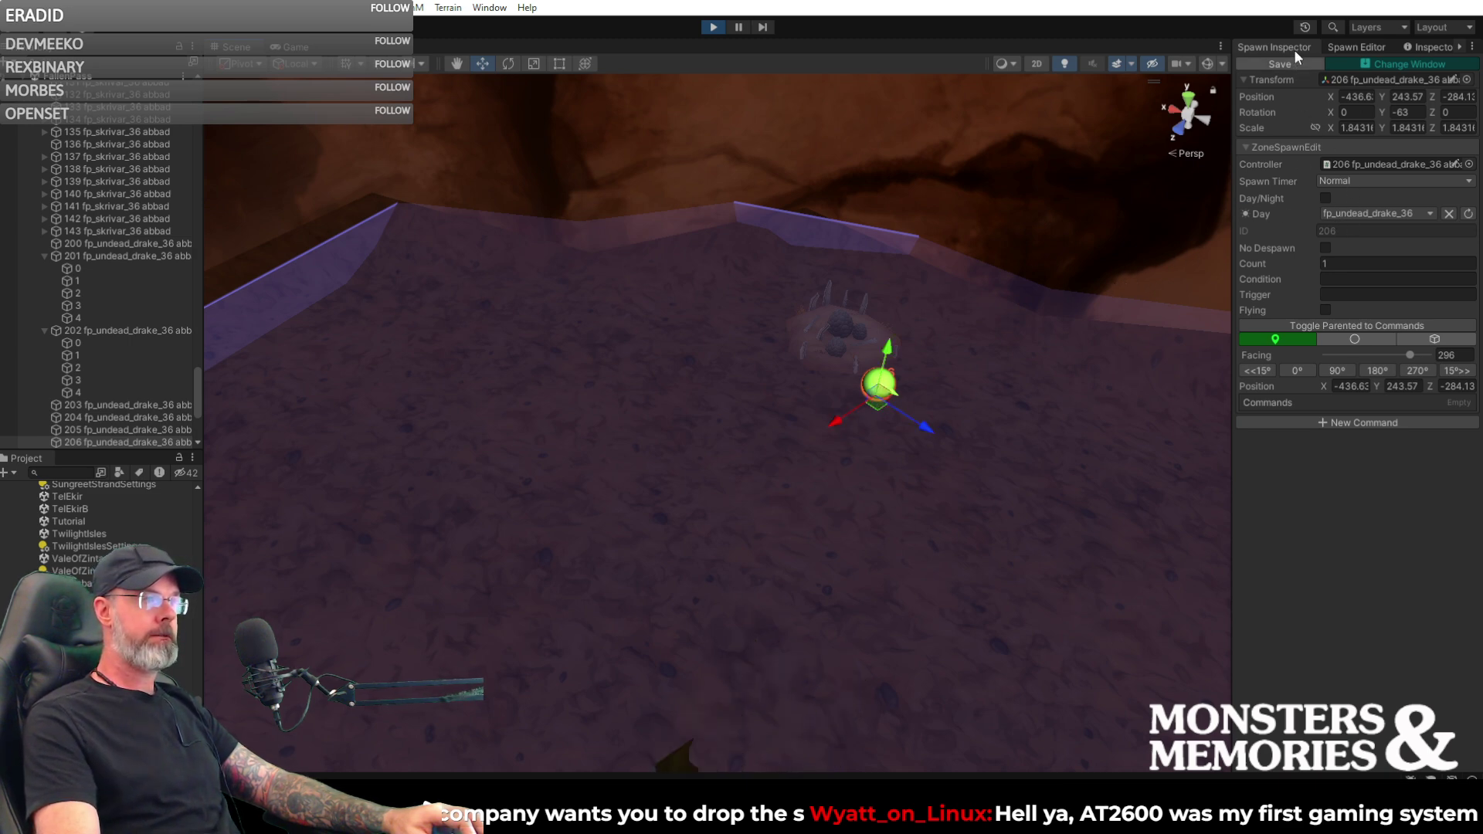
drag(1410, 355, 1404, 355)
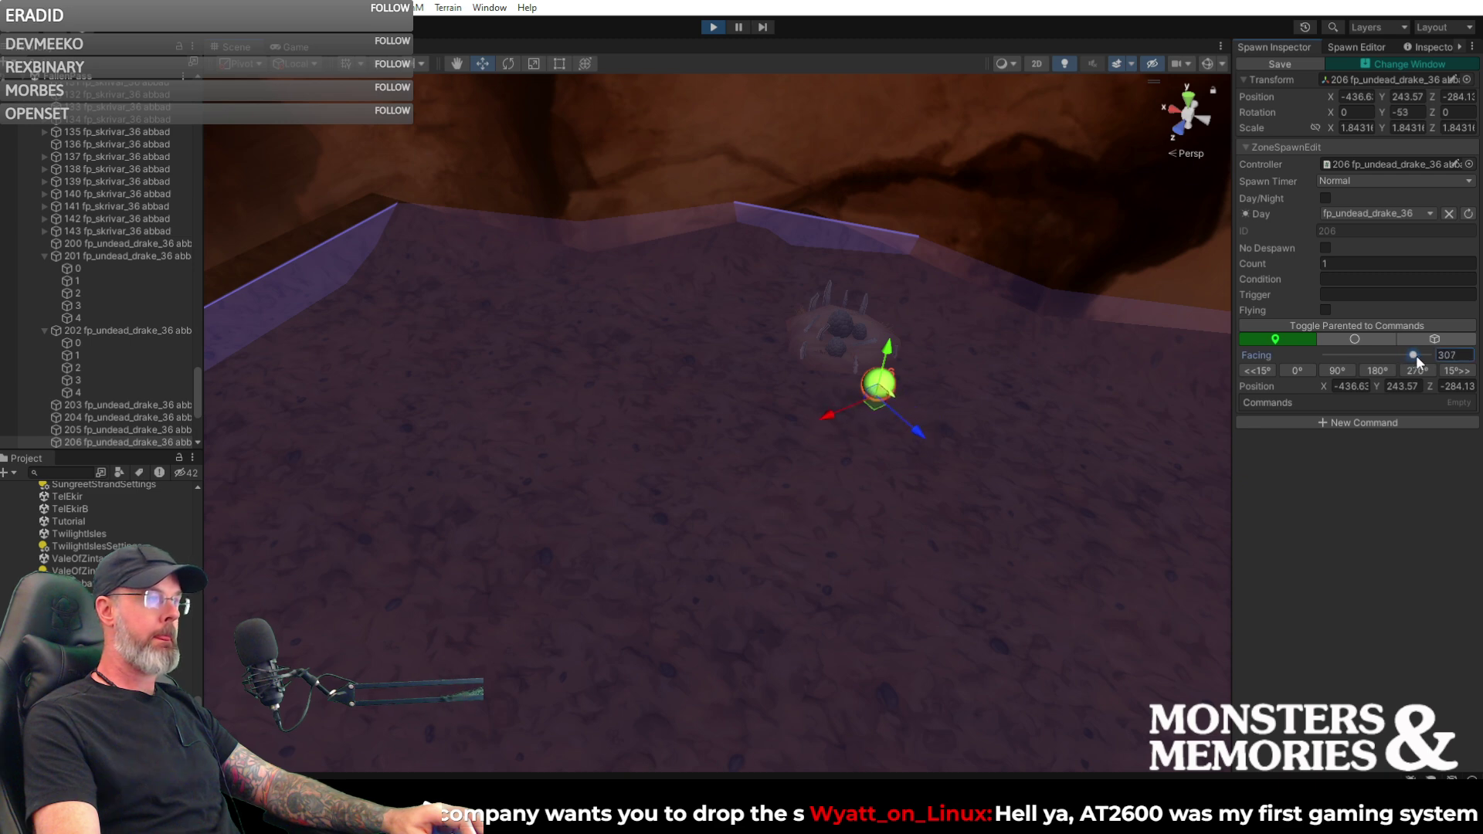
click(1291, 63)
- Create another fp_undead_drake_36 spawn beside the rock-wall nest and position it at about X -444.6, Z -290.5
mouse_move(1017, 289)
alt+mouse_down()
mouse_move(973, 310)
mouse_move(1004, 288)
alt+mouse_up()
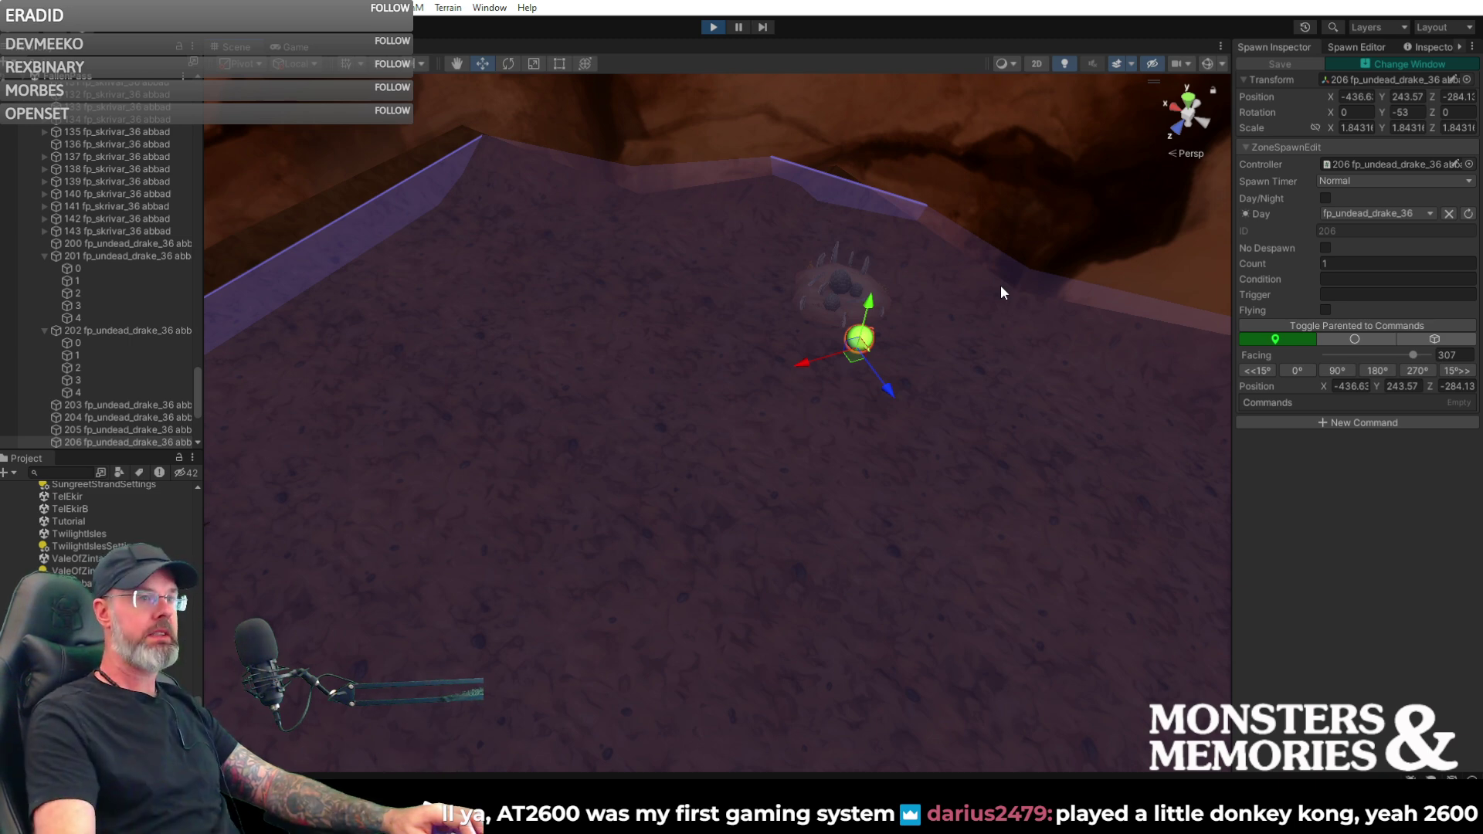
click(1346, 47)
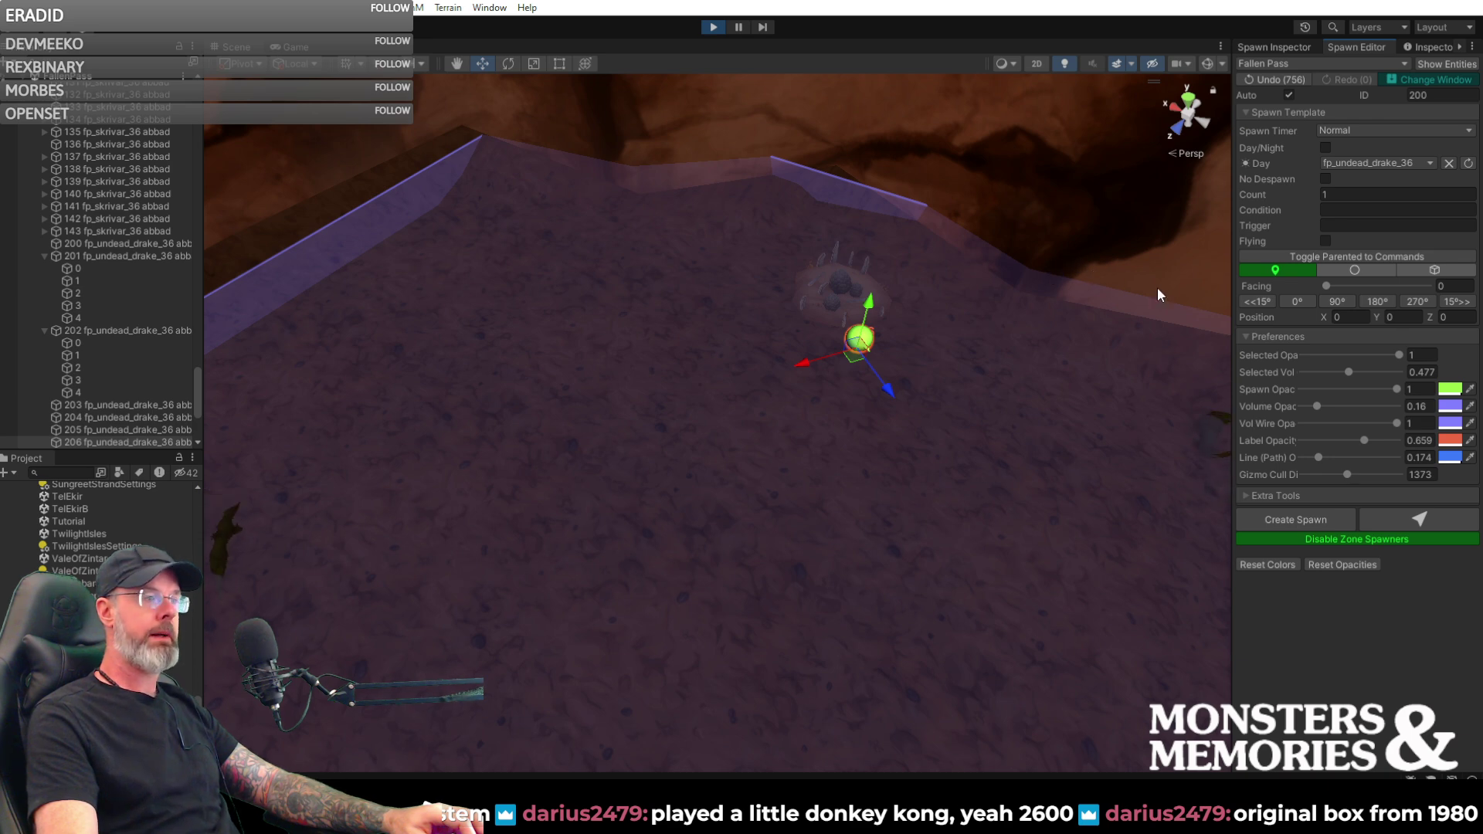
click(1429, 518)
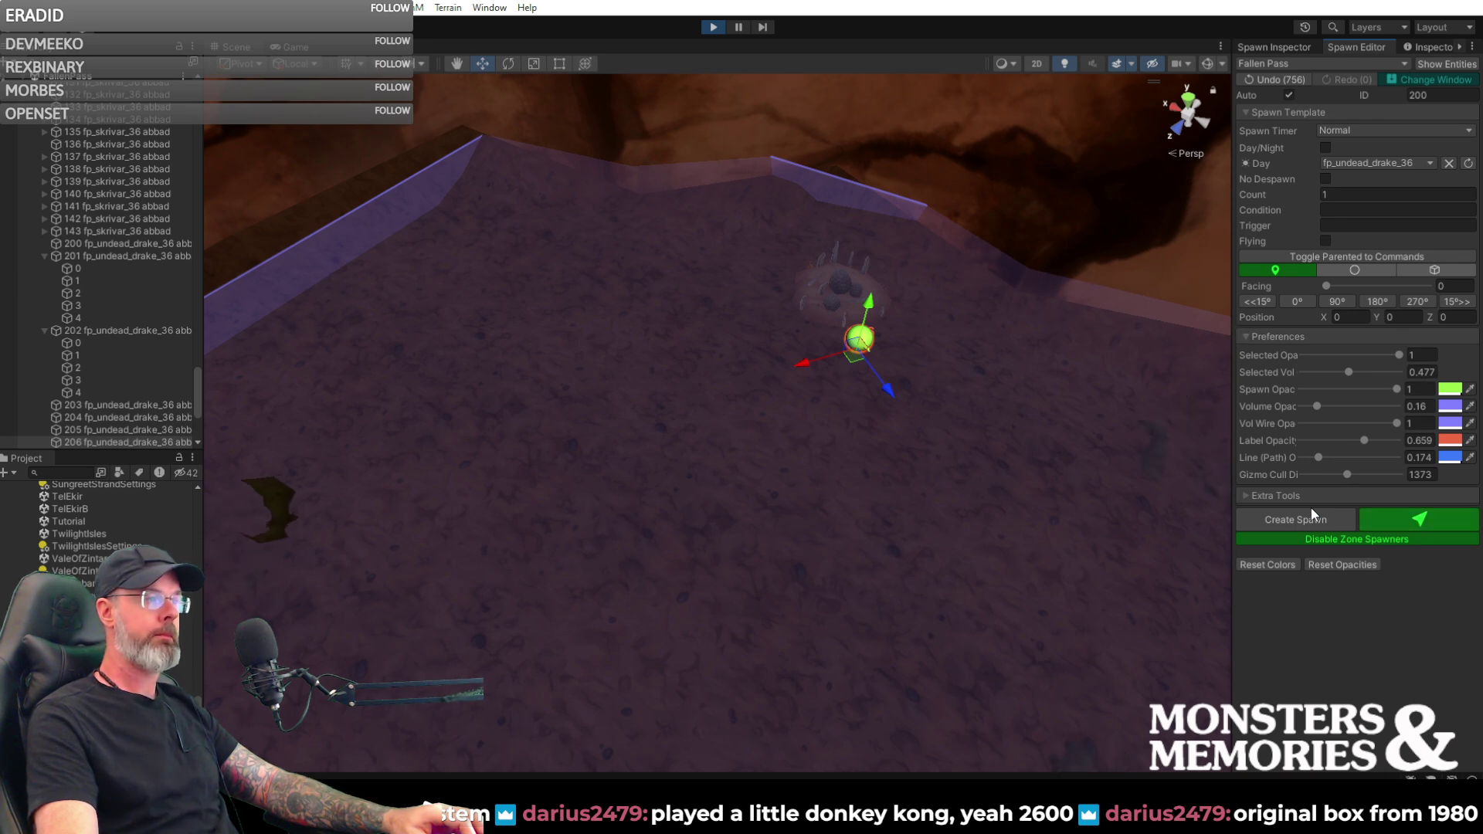
click(1007, 326)
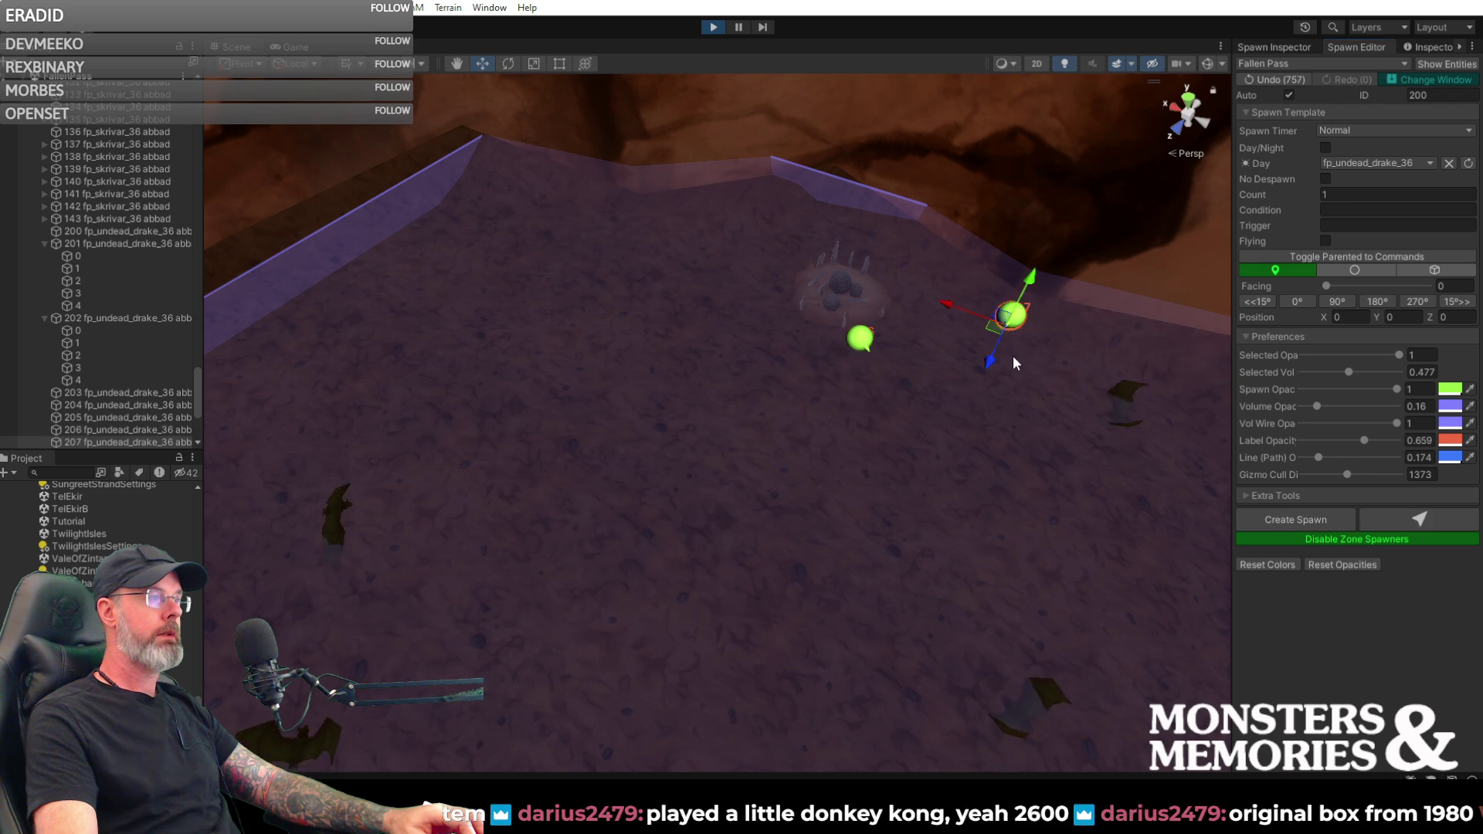
right_drag(1063, 378, 944, 378)
drag(944, 379, 929, 347)
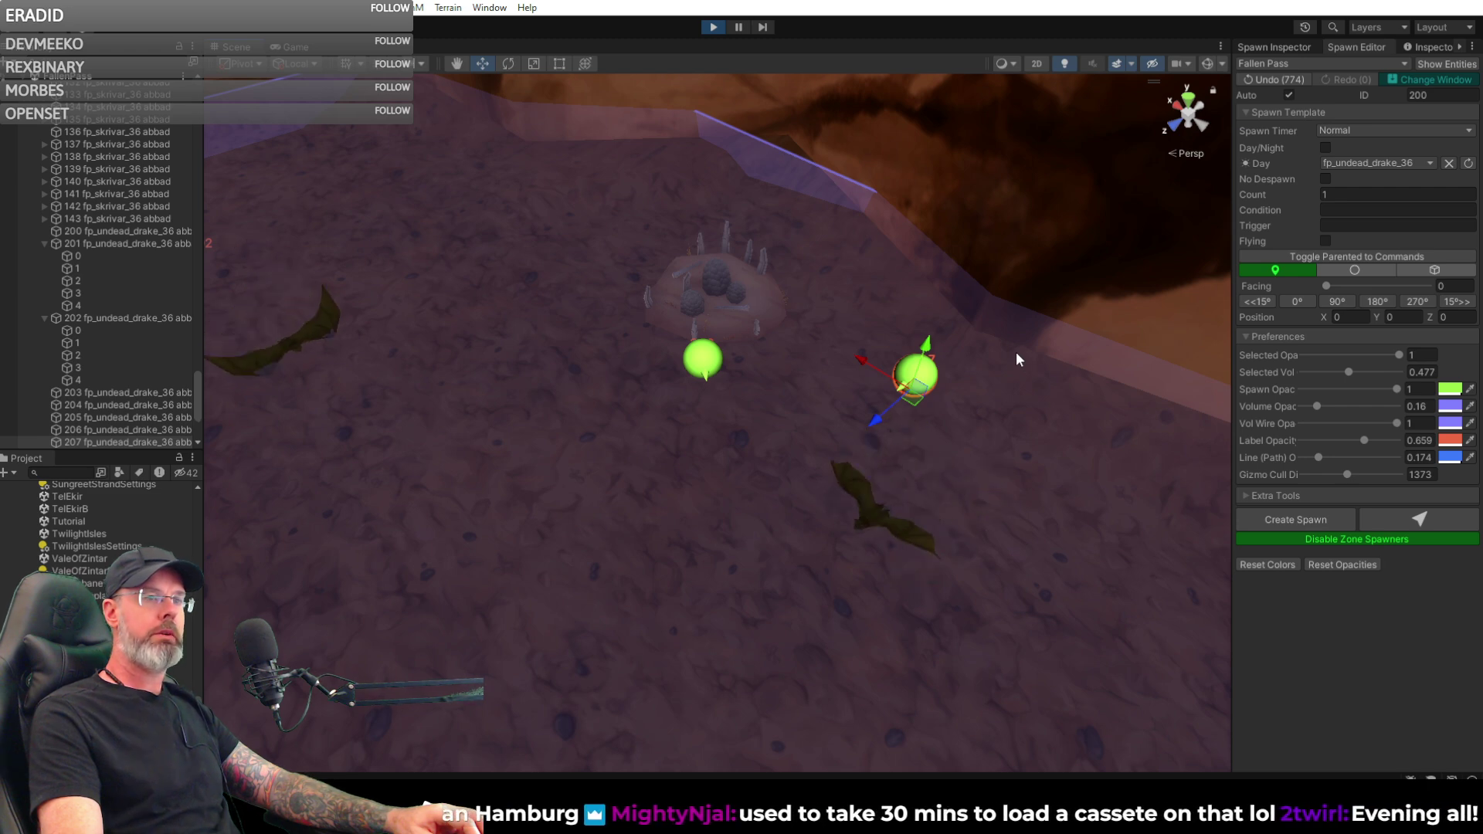
- Set the new 207 drake spawn's facing to 319
right_drag(947, 294, 930, 324)
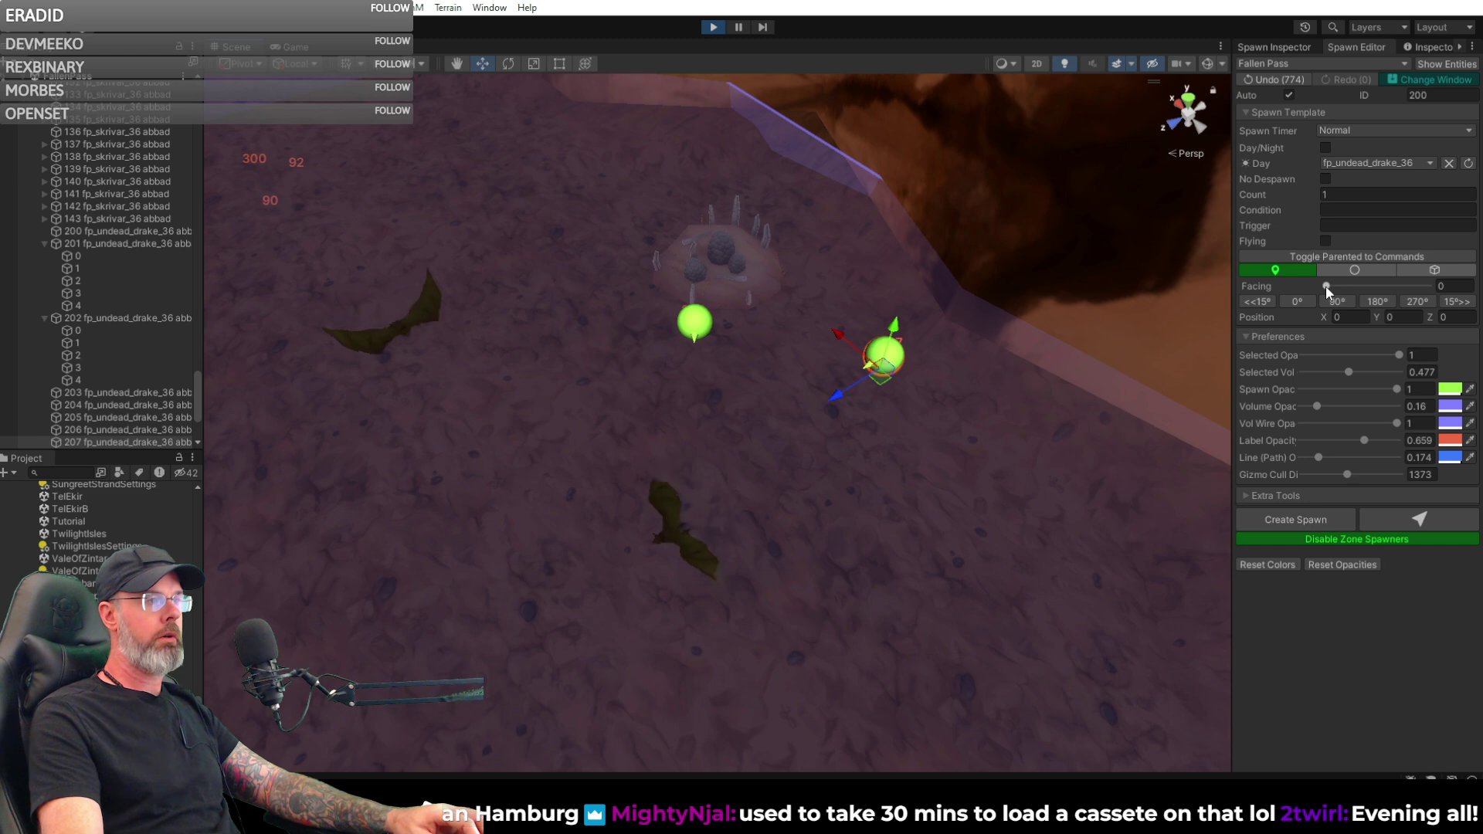
drag(1327, 286, 1340, 283)
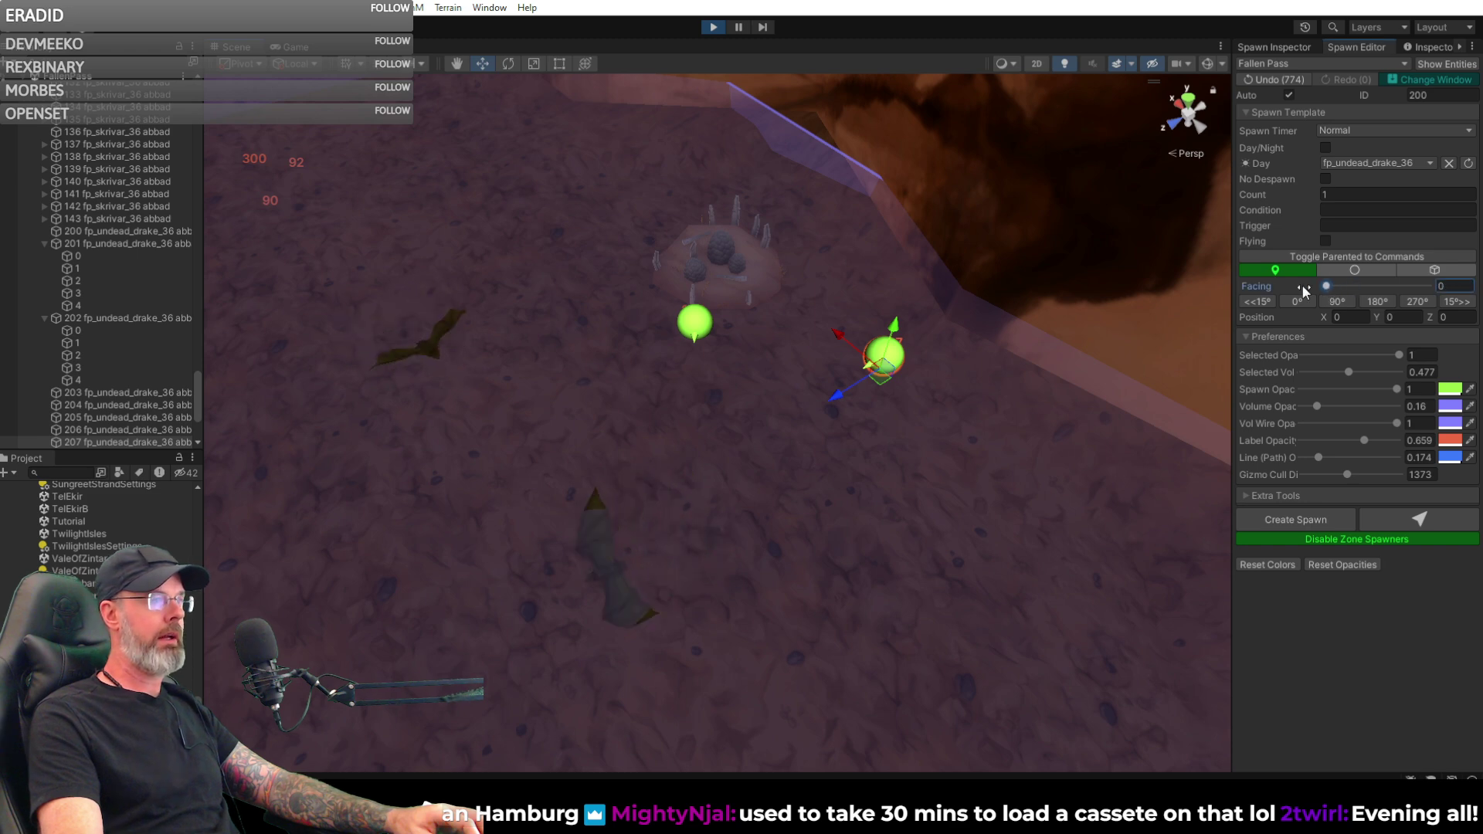
click(1290, 49)
drag(1332, 355, 1416, 349)
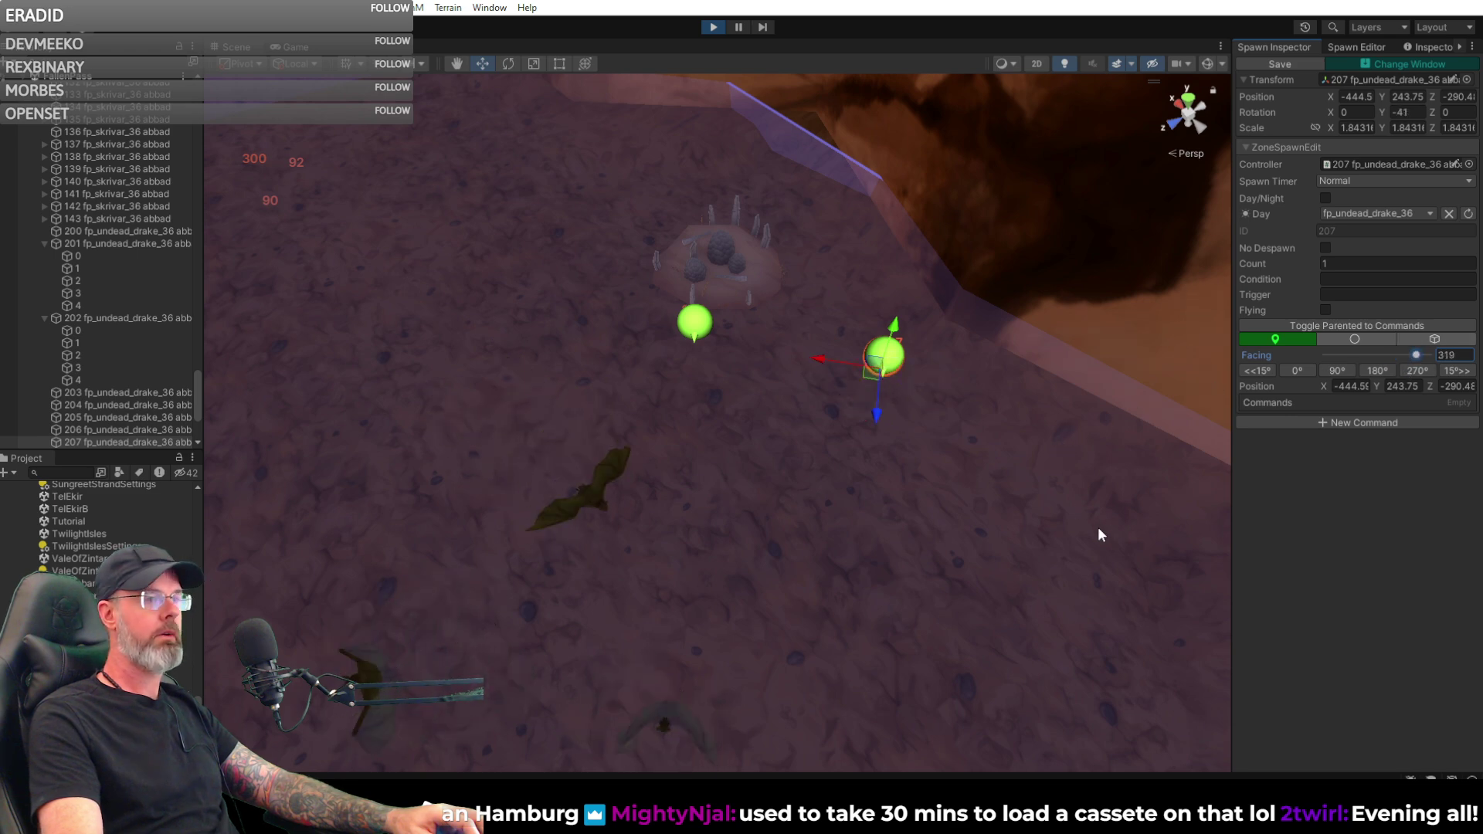
- Add a Pause command with a time of 20 to the 207 spawn
mouse_move(1027, 532)
right_down()
mouse_move(865, 483)
mouse_move(901, 520)
mouse_move(1032, 508)
right_up()
click(1365, 421)
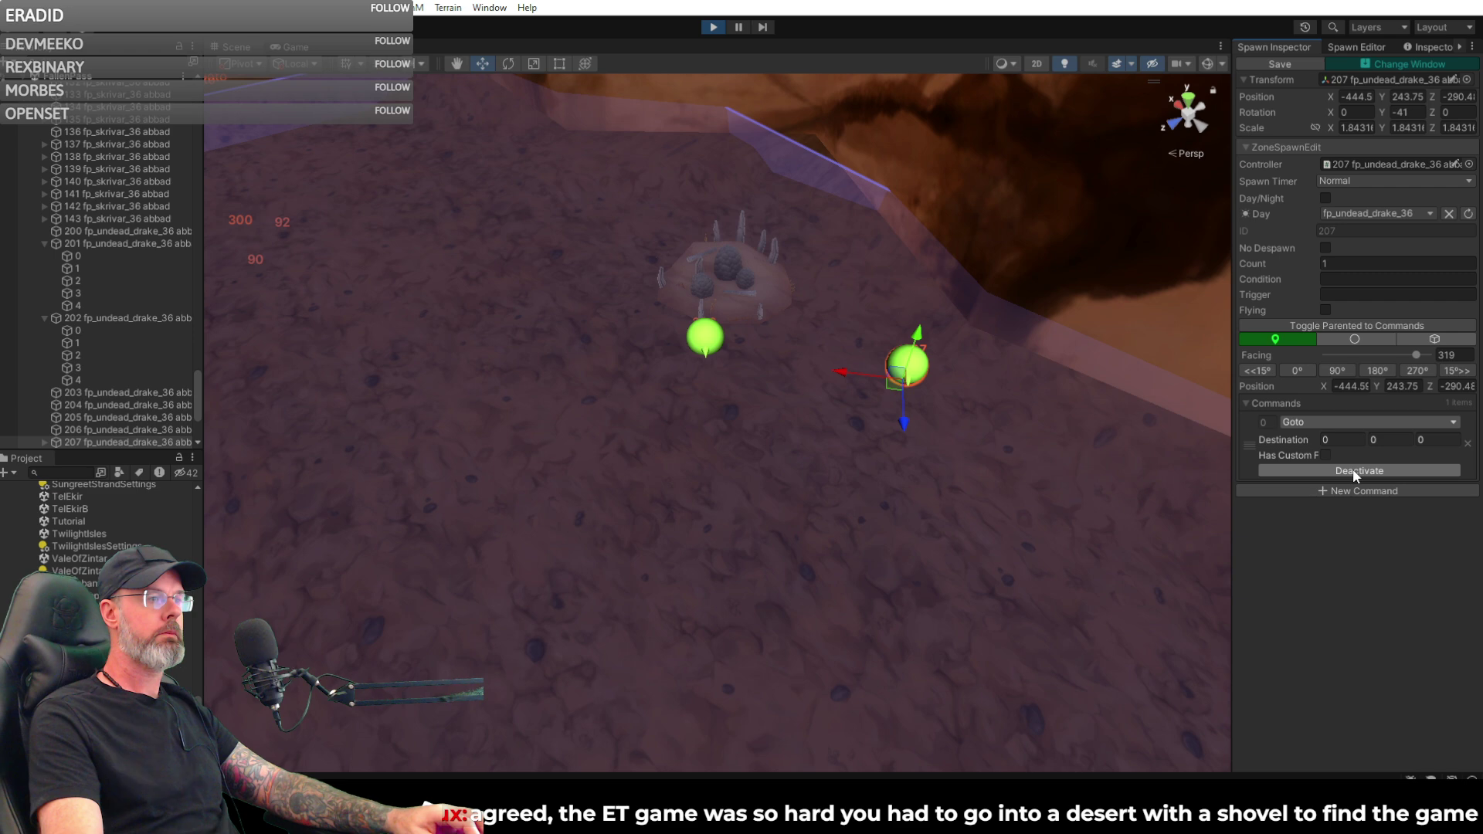
click(1349, 421)
click(1322, 508)
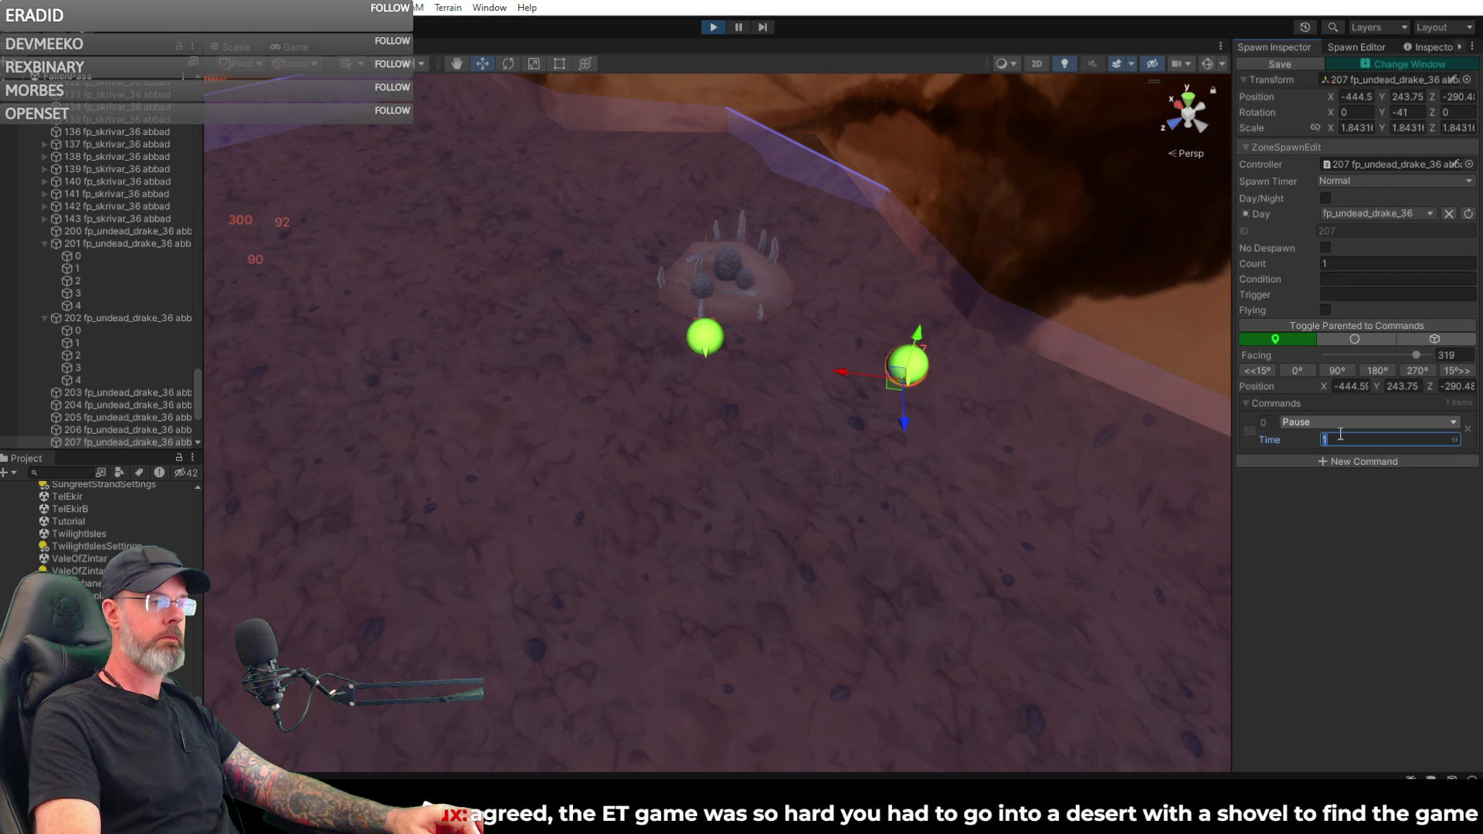
text(20)
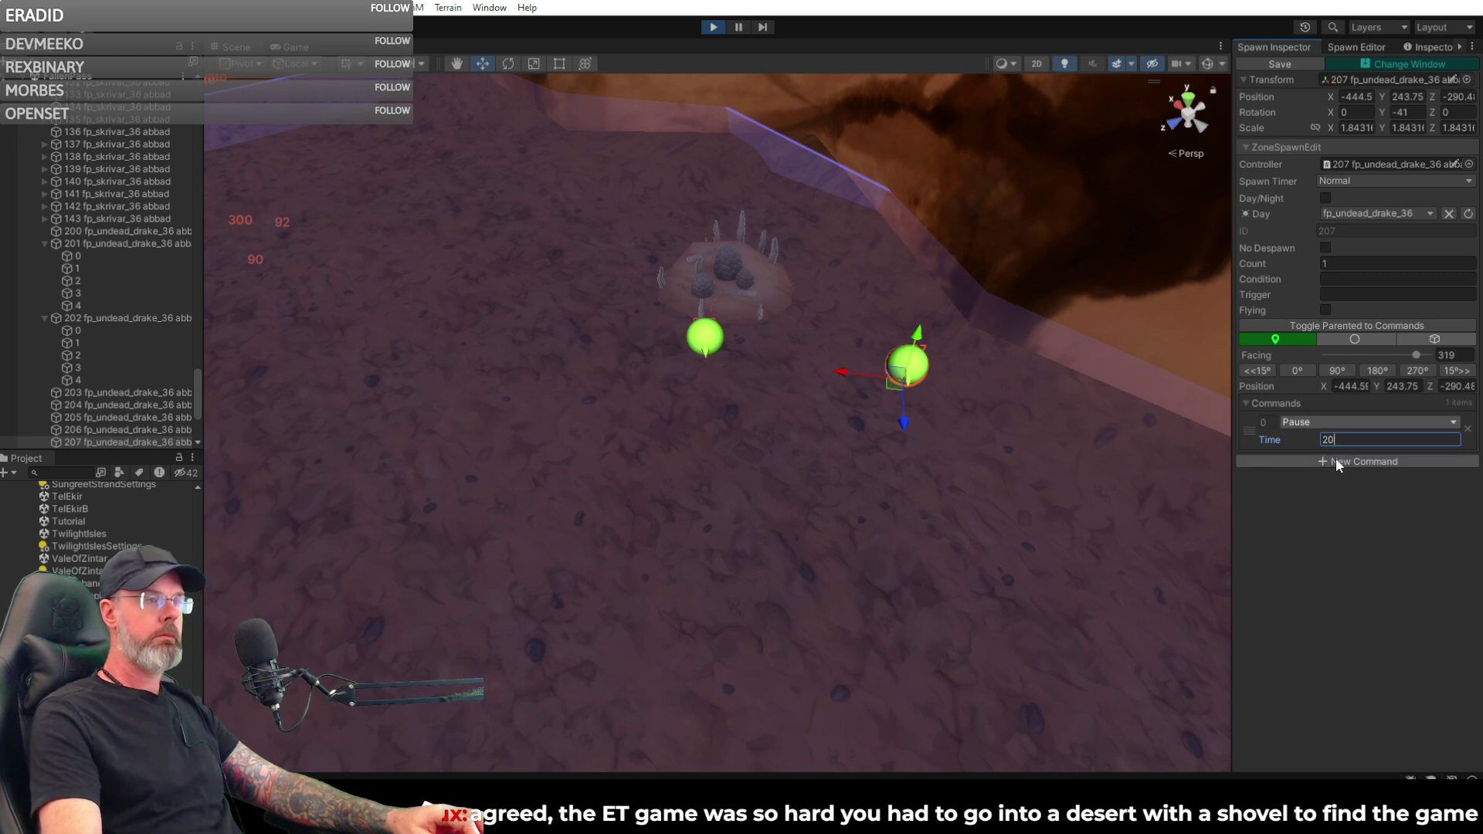
- Add a Goto command to the 207 spawn with its destination on the open plateau at about X -445.6, Y 243.6, Z -277.4
click(1338, 459)
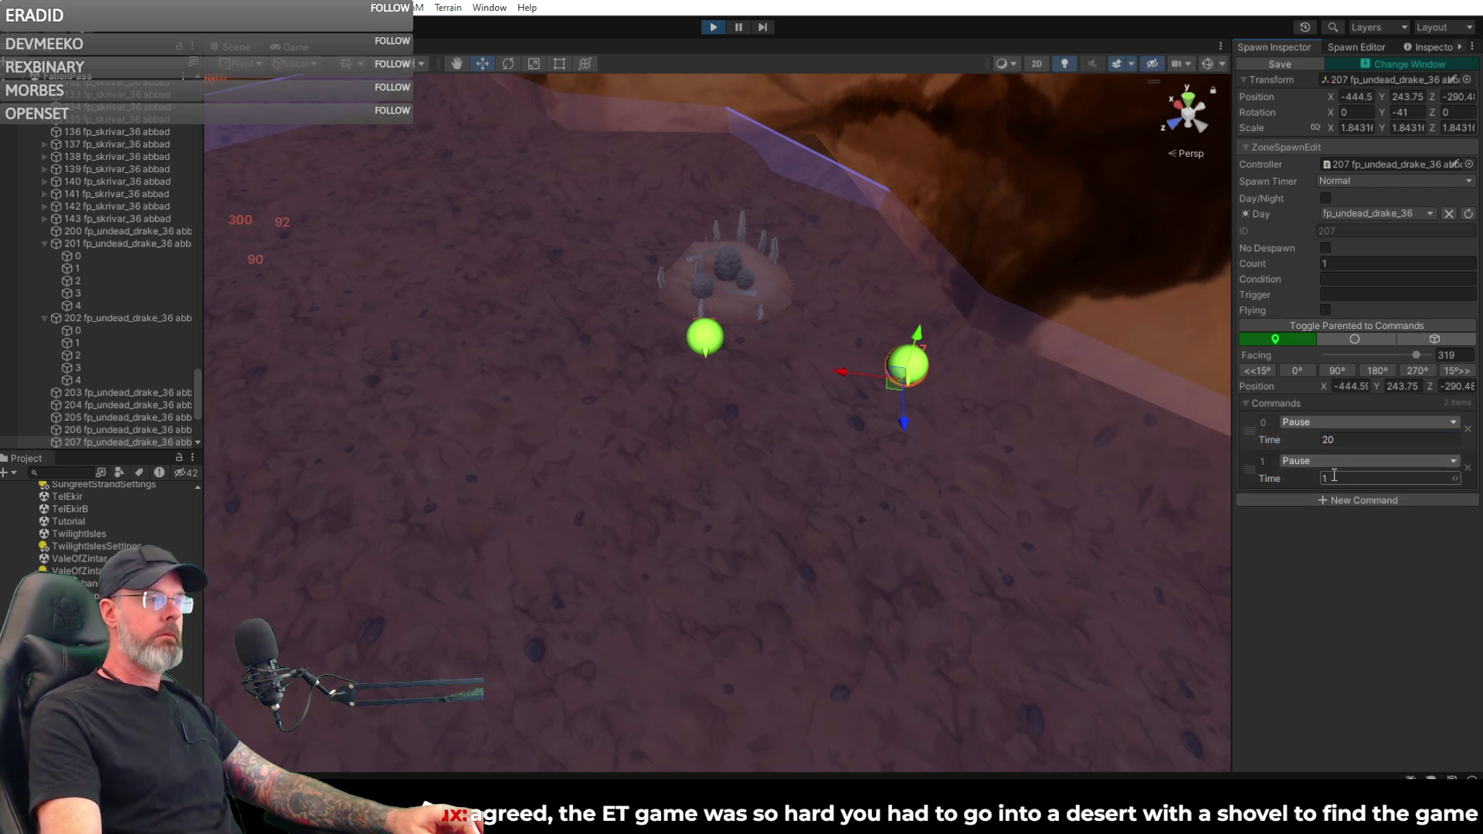
click(1335, 460)
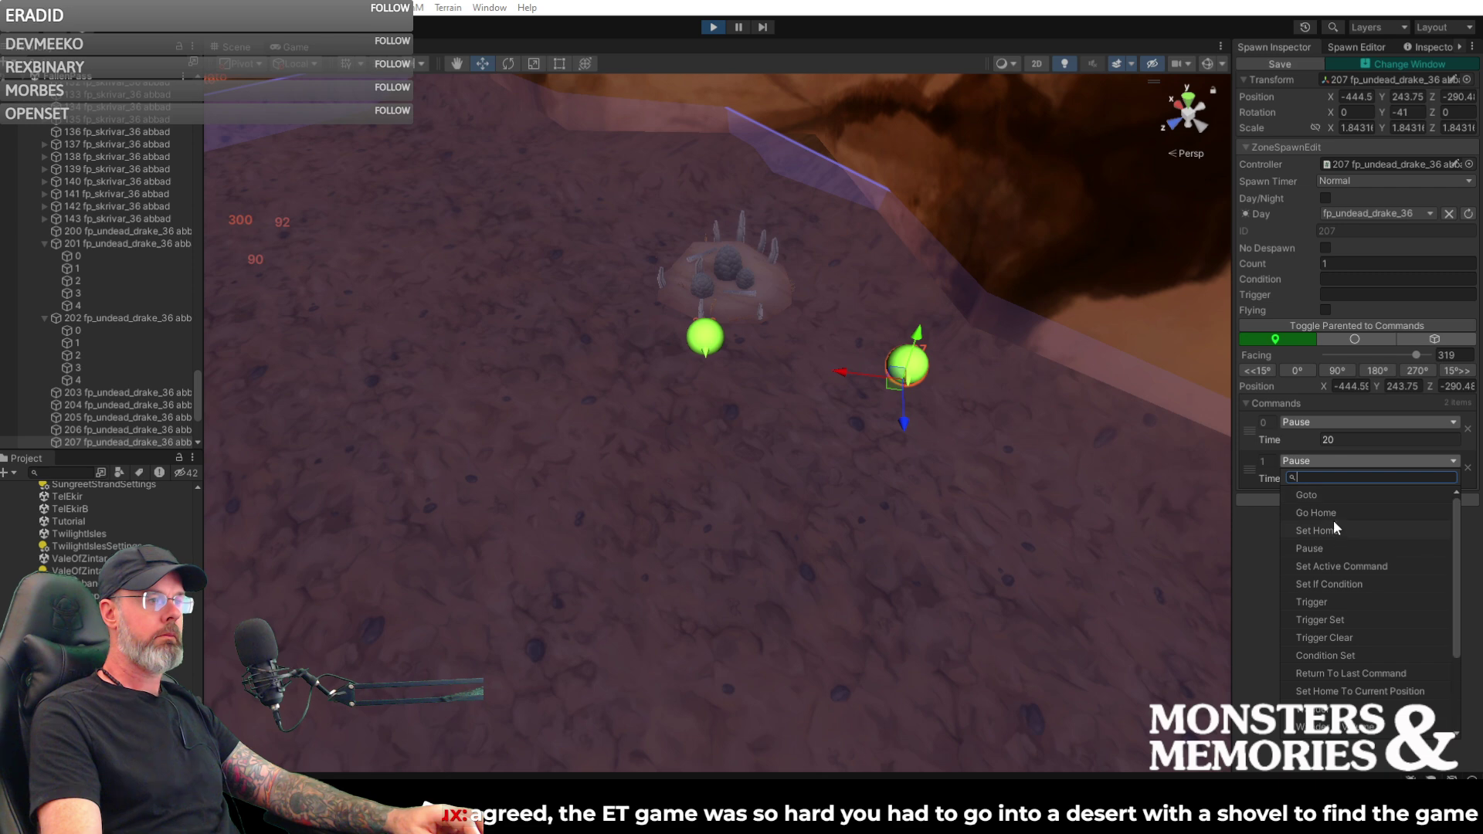
click(1323, 498)
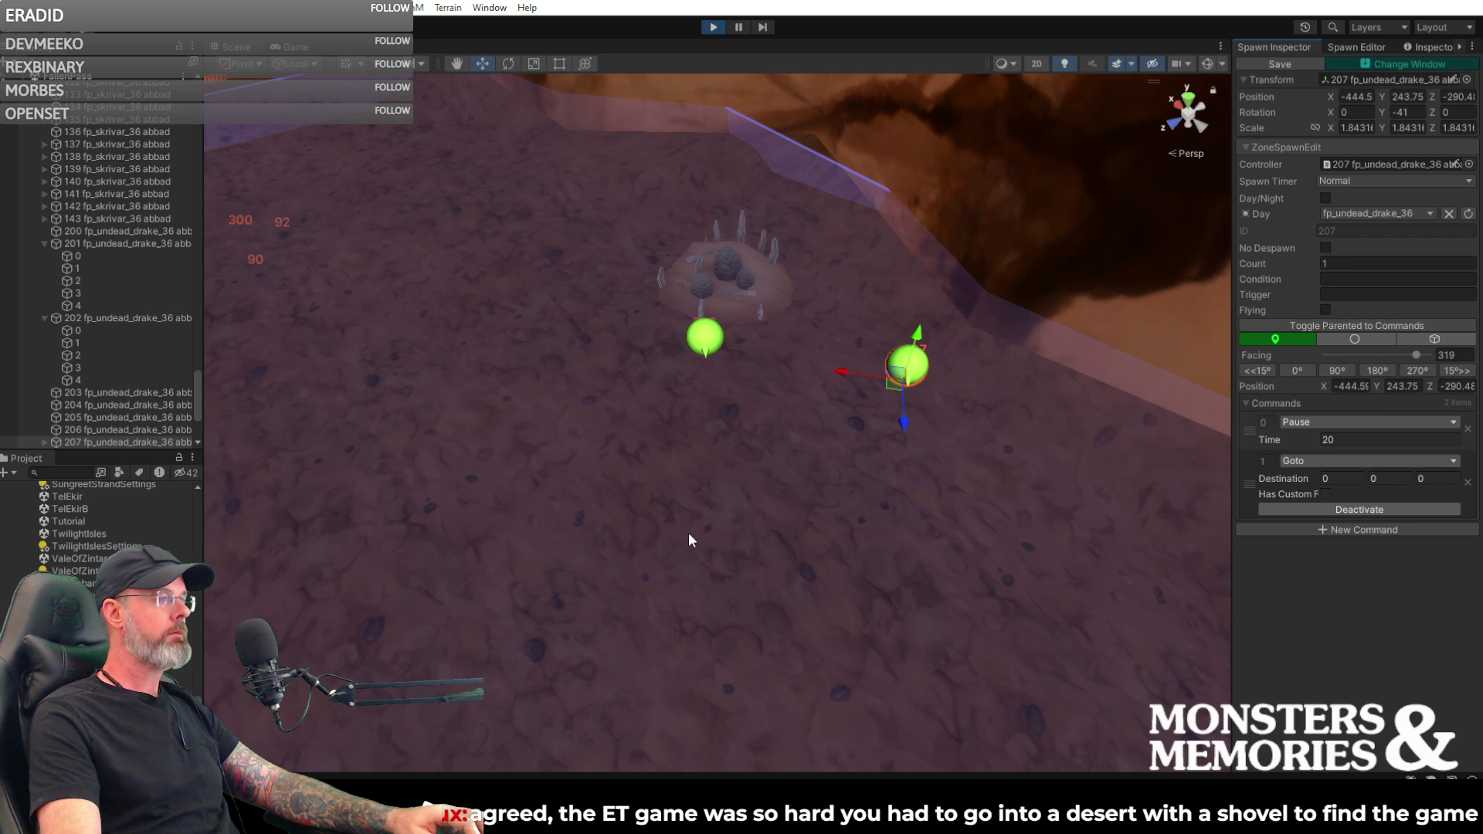
click(711, 537)
mouse_move(890, 560)
alt+mouse_down()
mouse_move(881, 578)
mouse_move(885, 518)
alt+mouse_up()
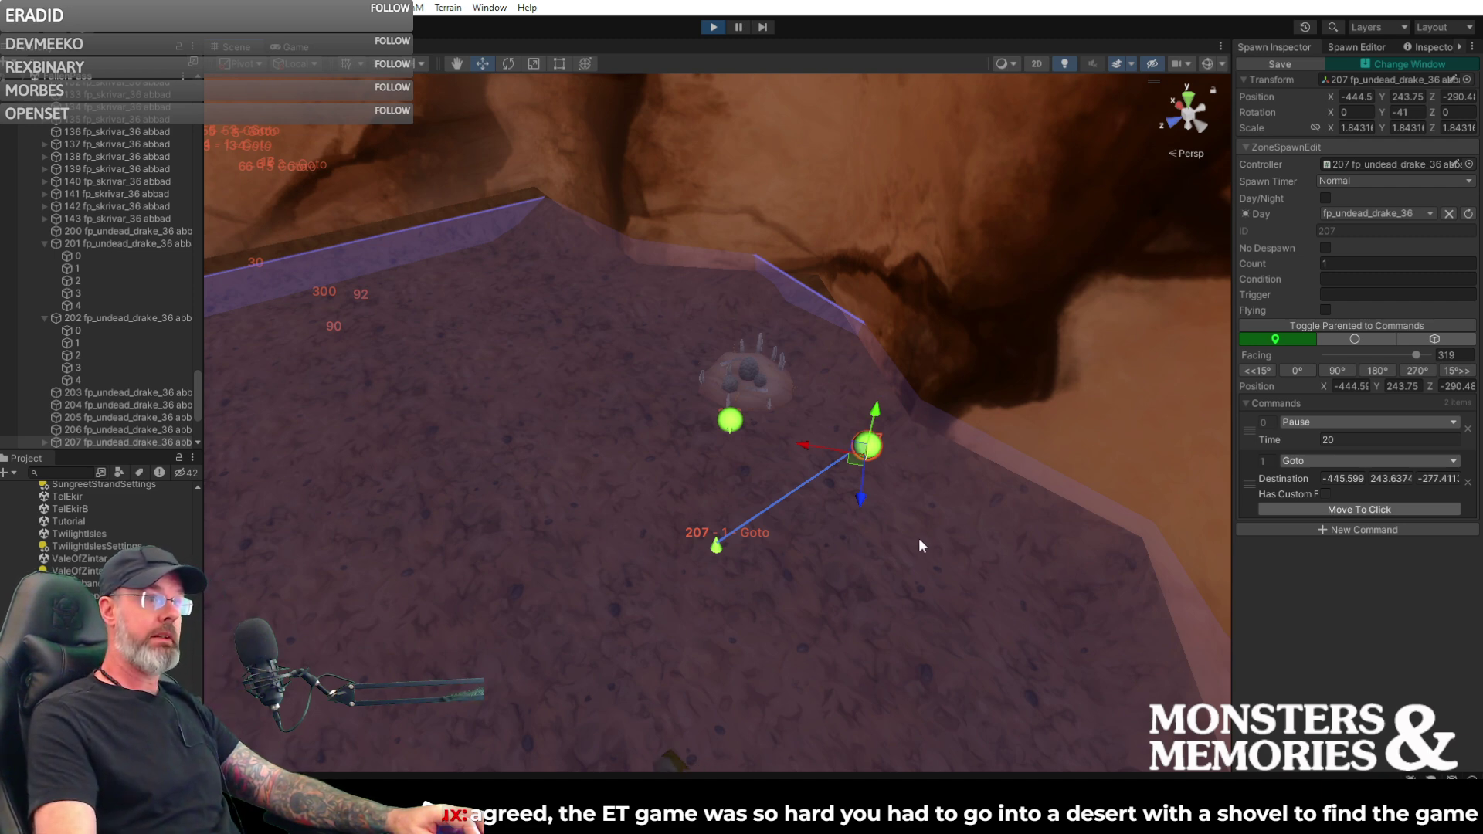
- Add a second Goto command to spawn 207 and place its destination on the ground on the far side of the nest from the spawn
alt+drag(918, 536, 953, 553)
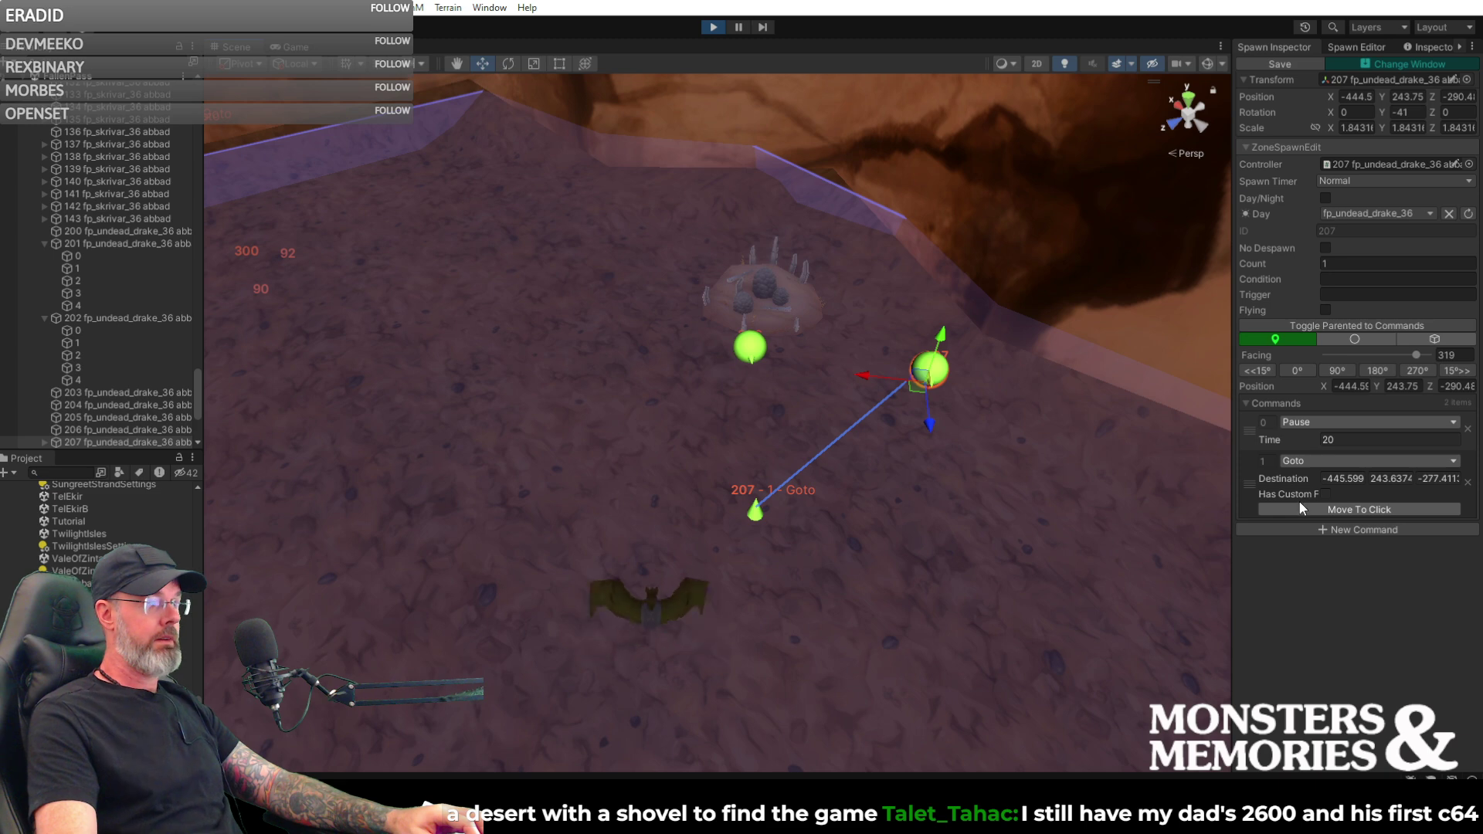
click(1321, 533)
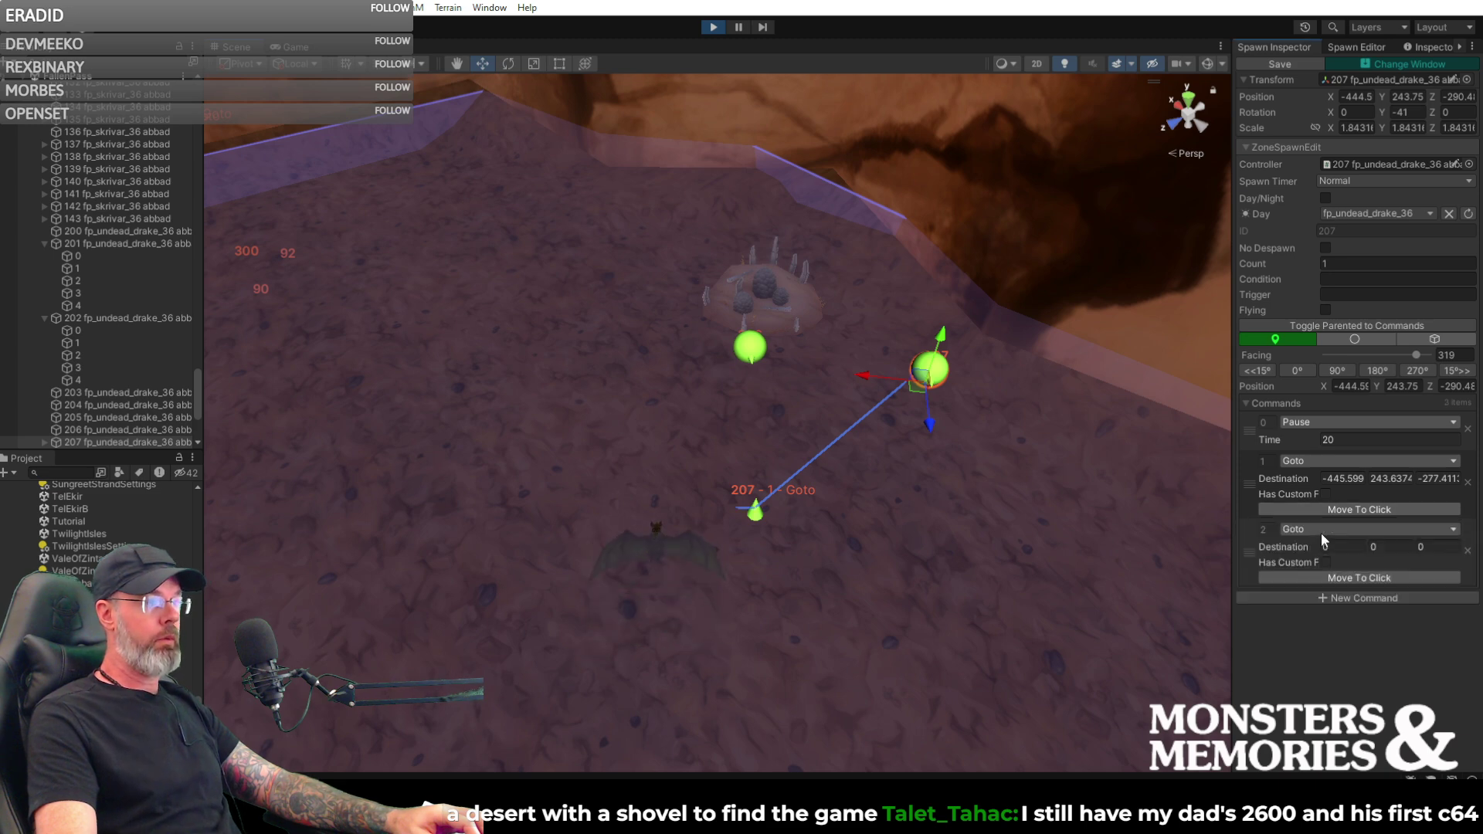
click(1322, 532)
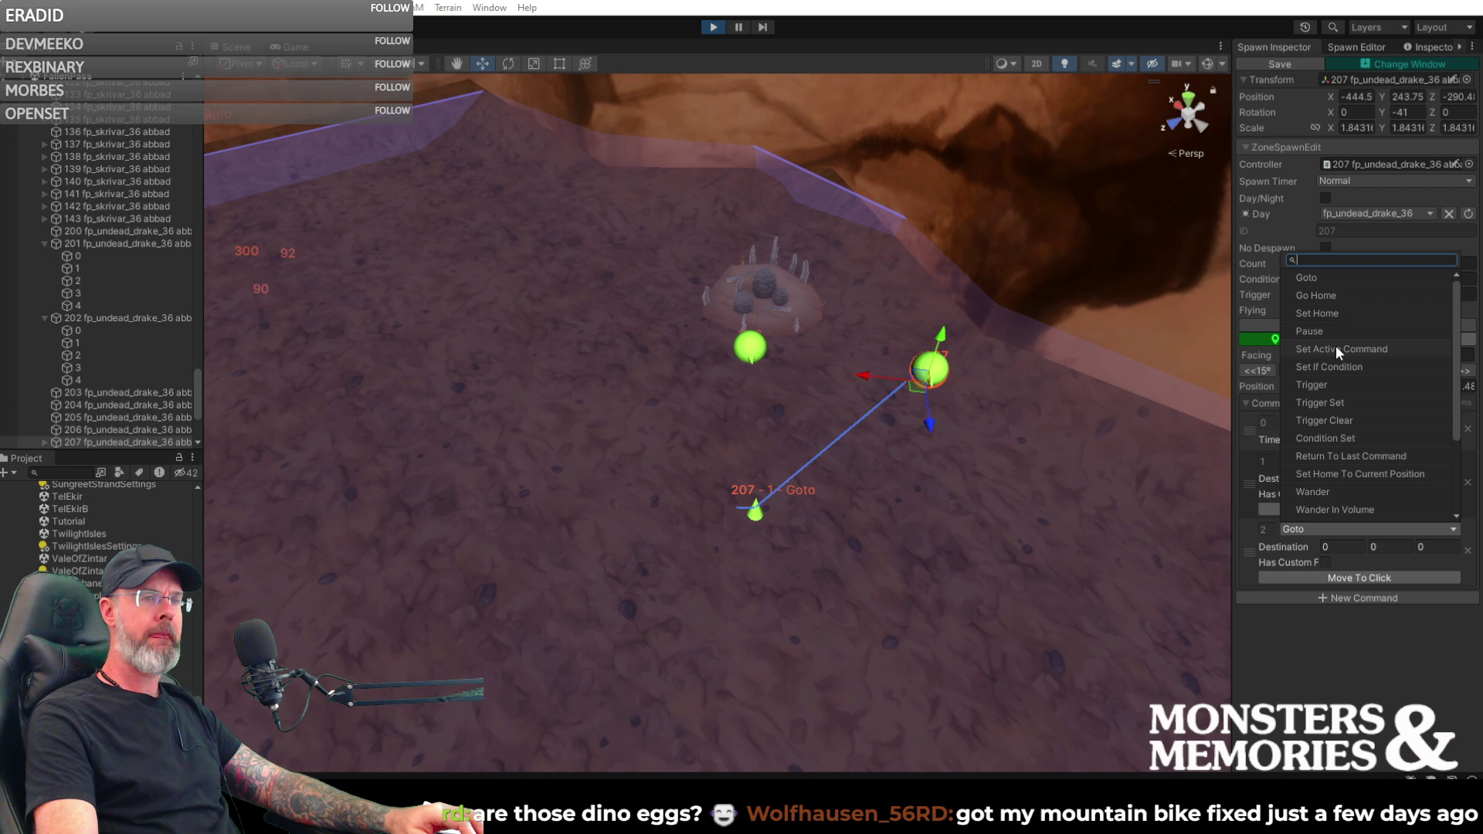
click(1324, 278)
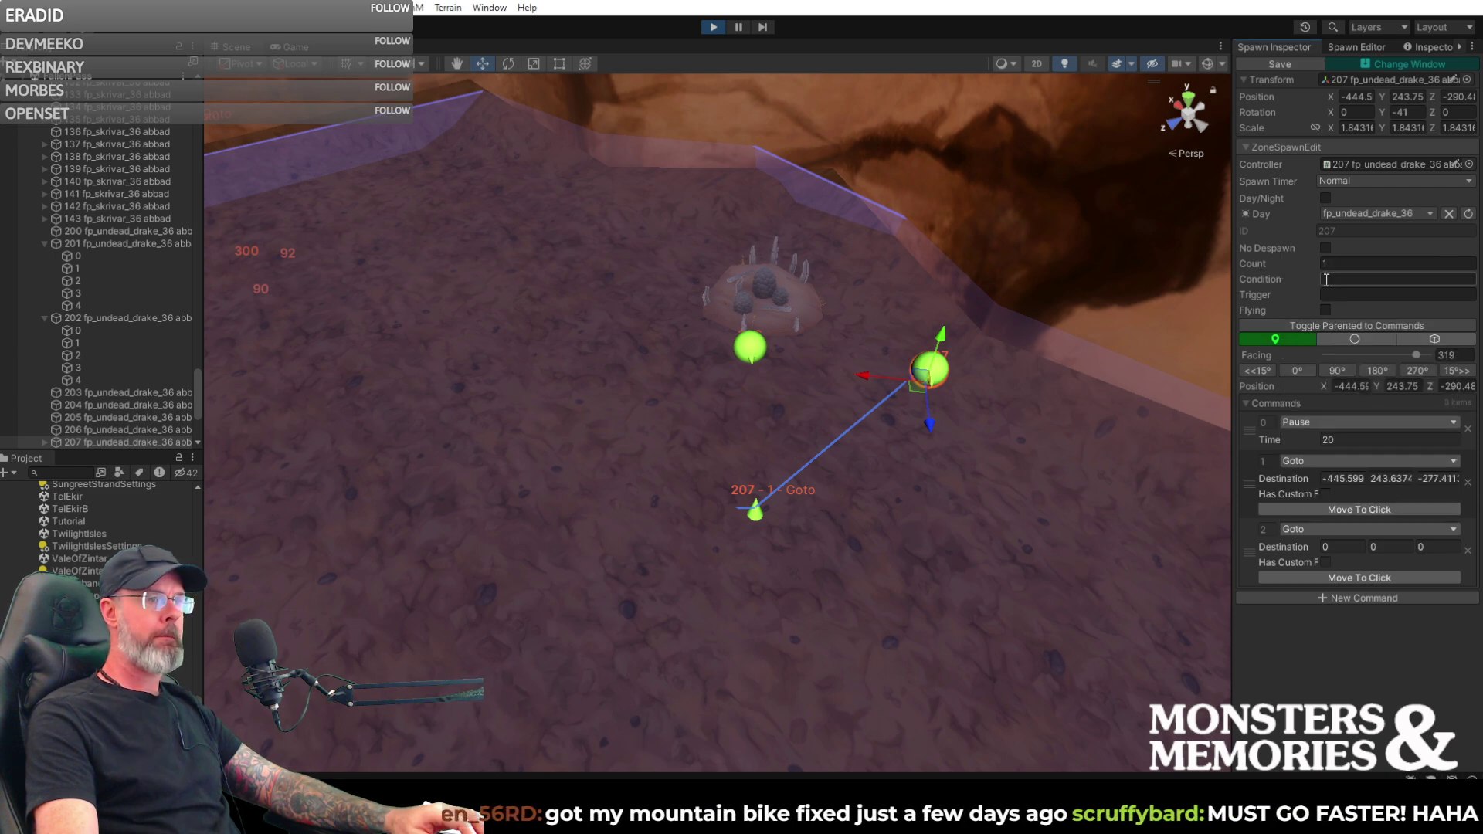
click(572, 278)
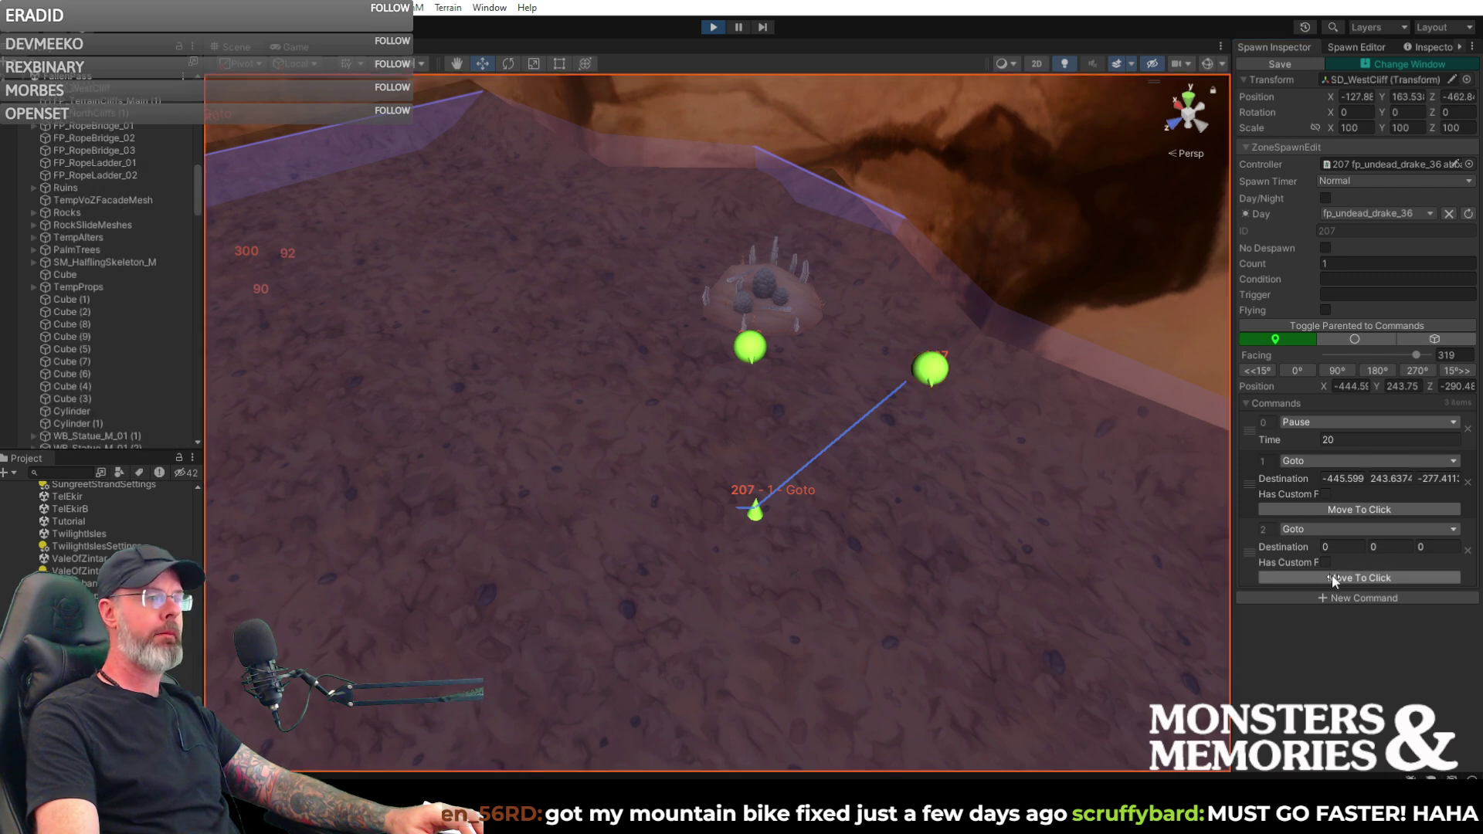
click(1282, 577)
click(575, 319)
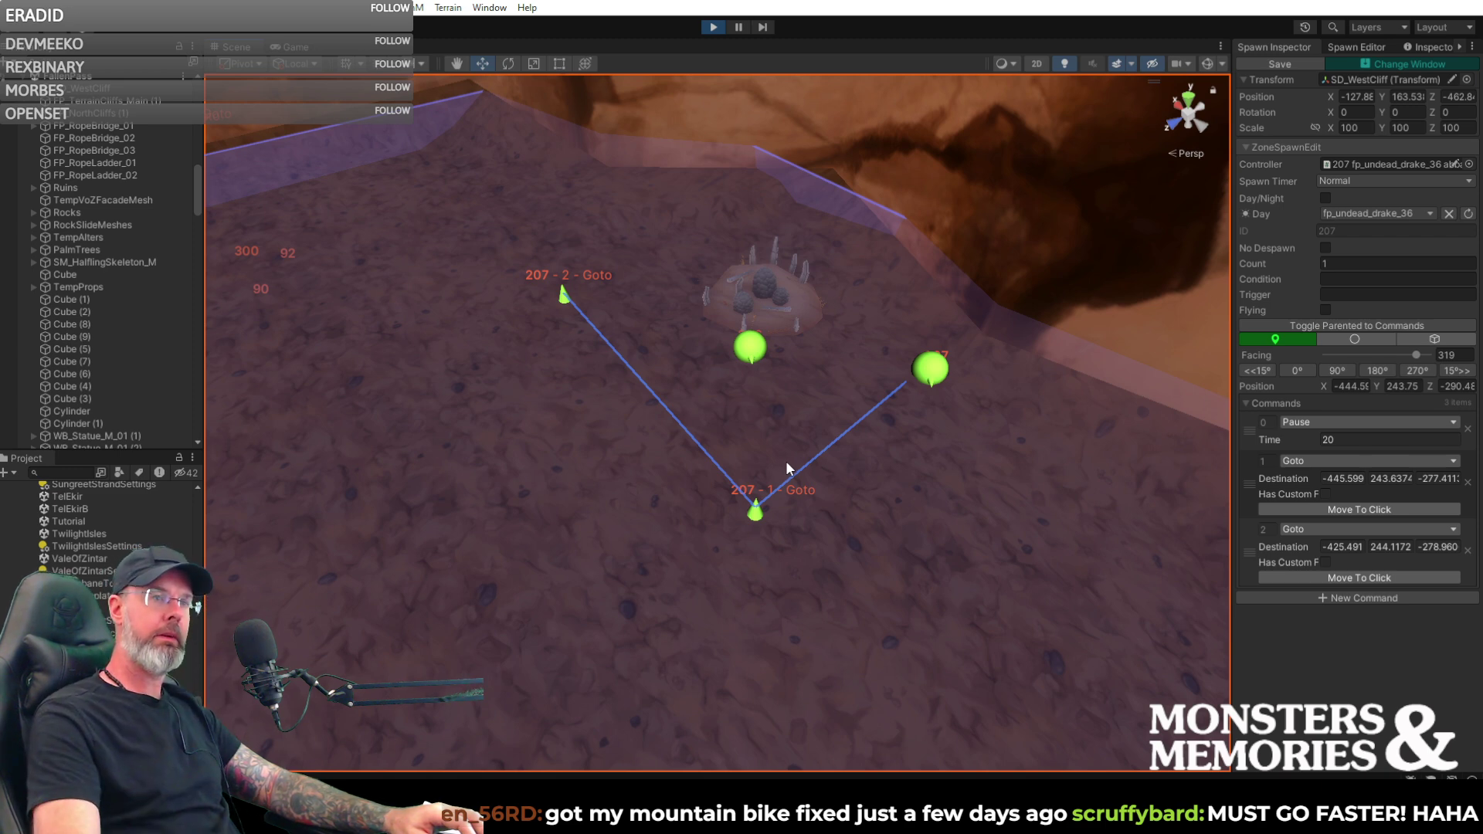
- Move spawn 207's second Goto waypoint closer to the nest, to about -429.365, 244.1172, -277.904
alt+drag(637, 360, 1129, 368)
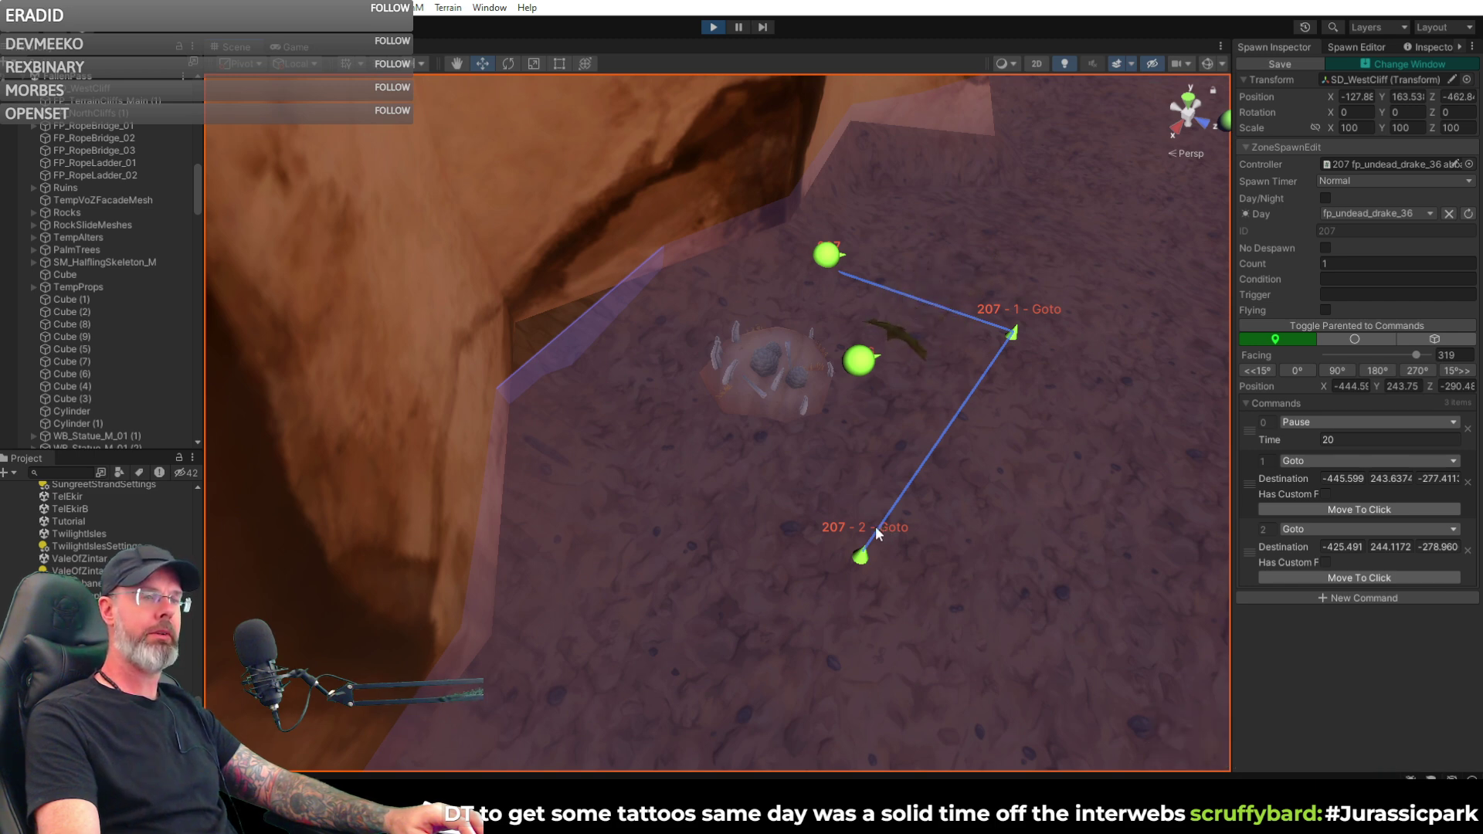
click(862, 557)
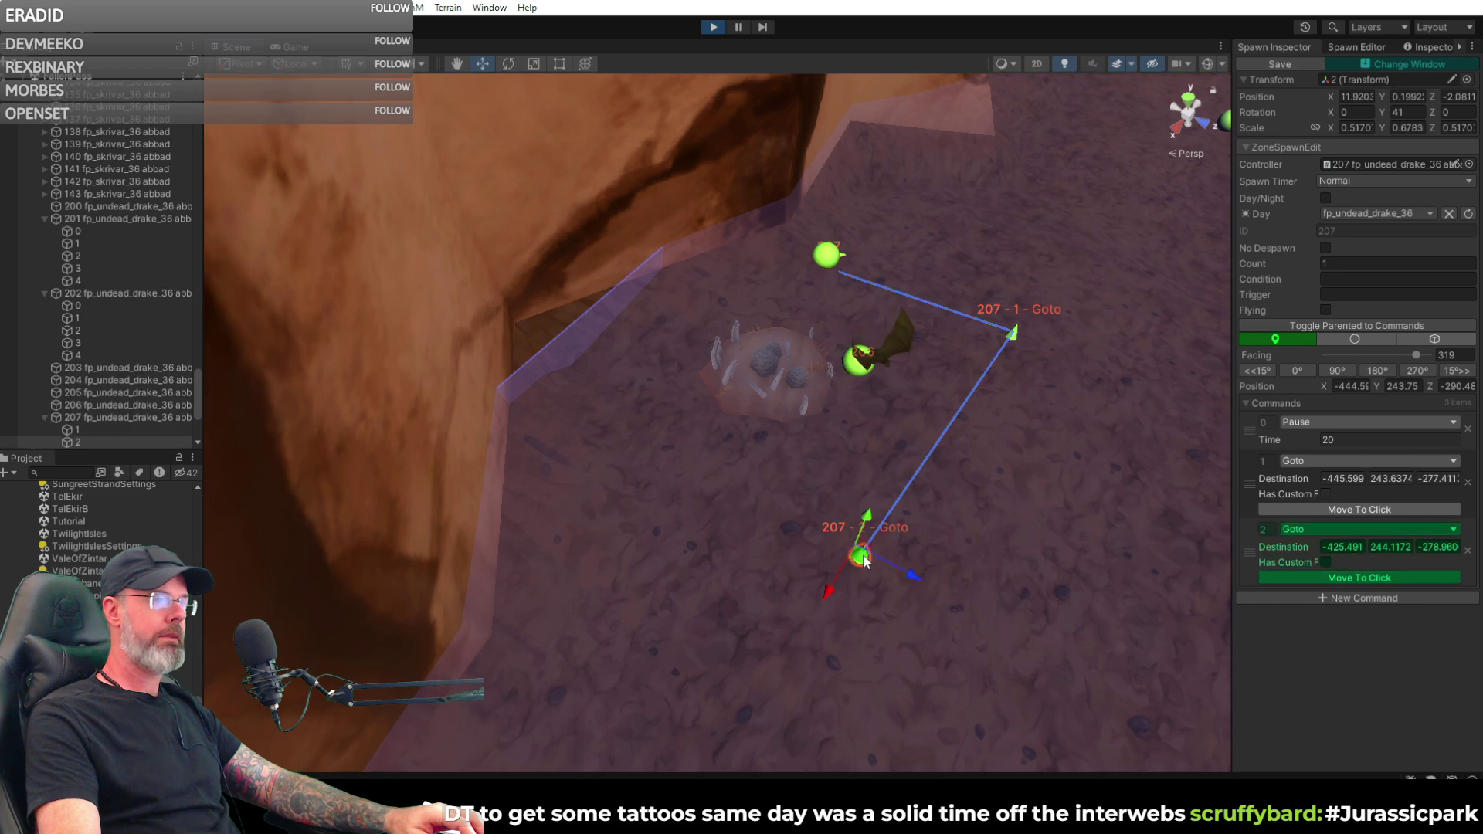
drag(860, 556, 734, 602)
alt+drag(950, 584, 908, 523)
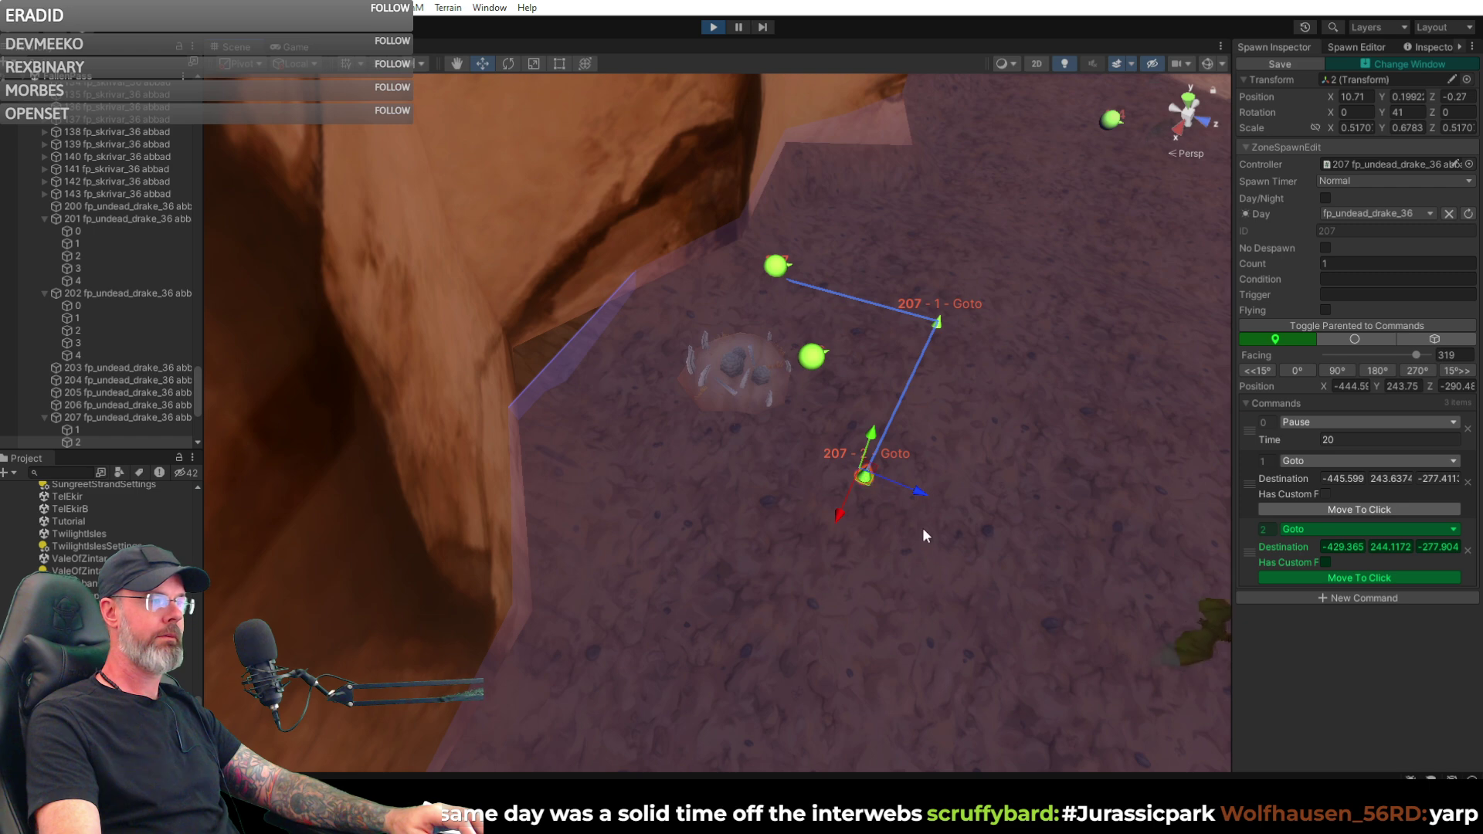
alt+drag(1029, 512, 1057, 538)
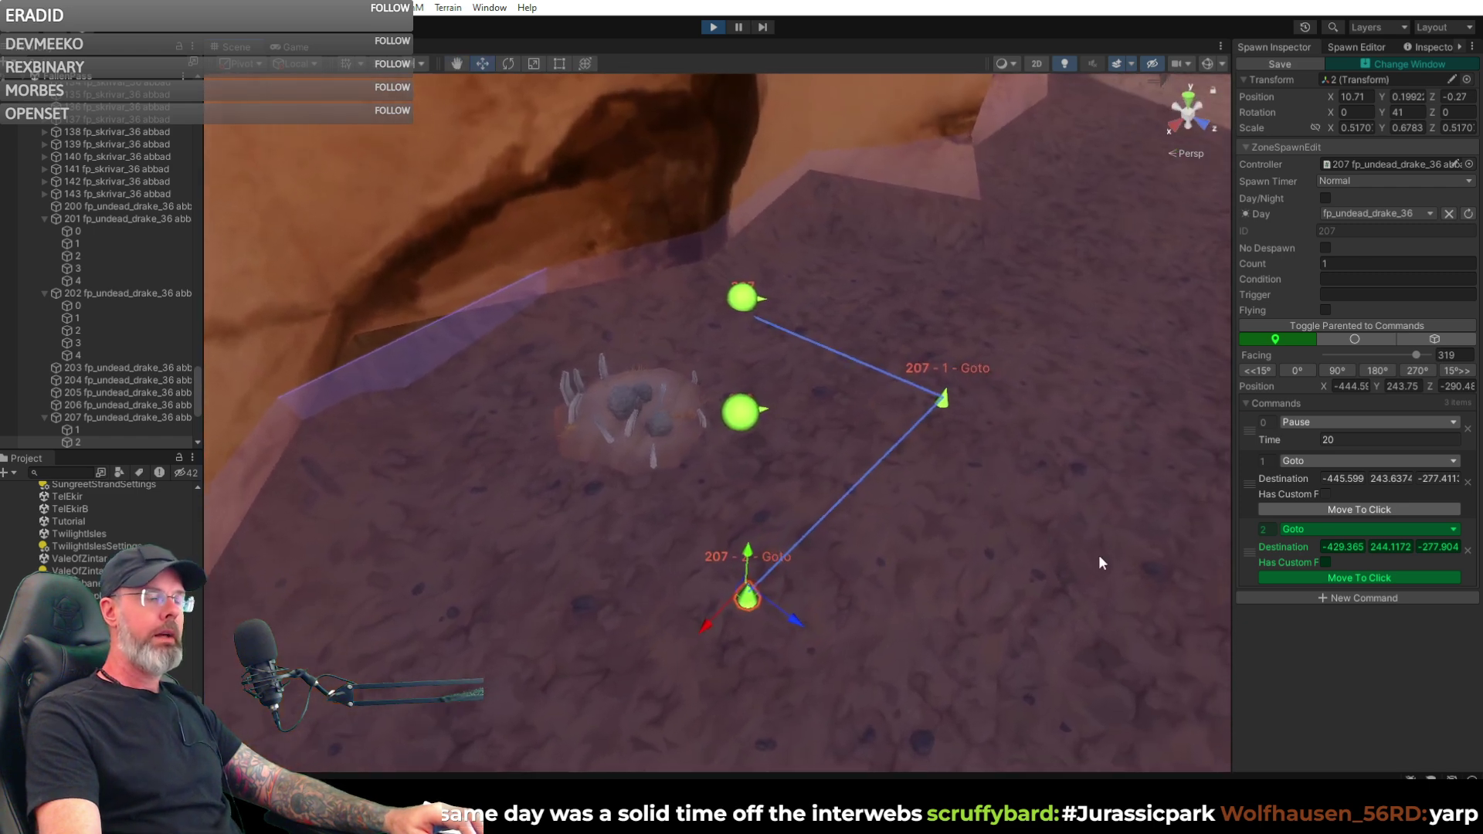
- Enable a custom facing on spawn 207's second Goto command and set it to 34
click(1326, 562)
click(1324, 577)
drag(1318, 576, 1410, 577)
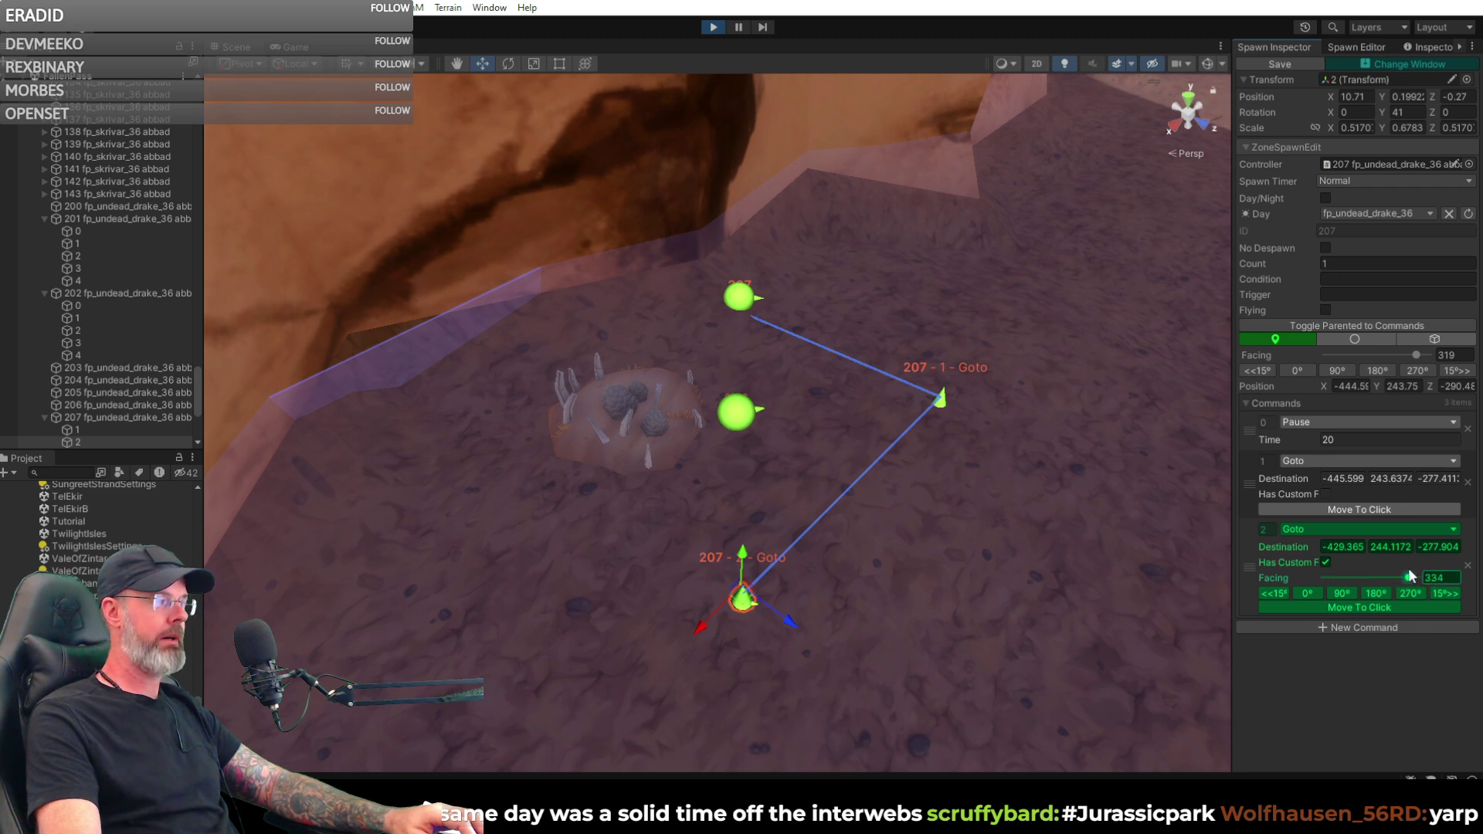
alt+drag(1022, 492, 780, 480)
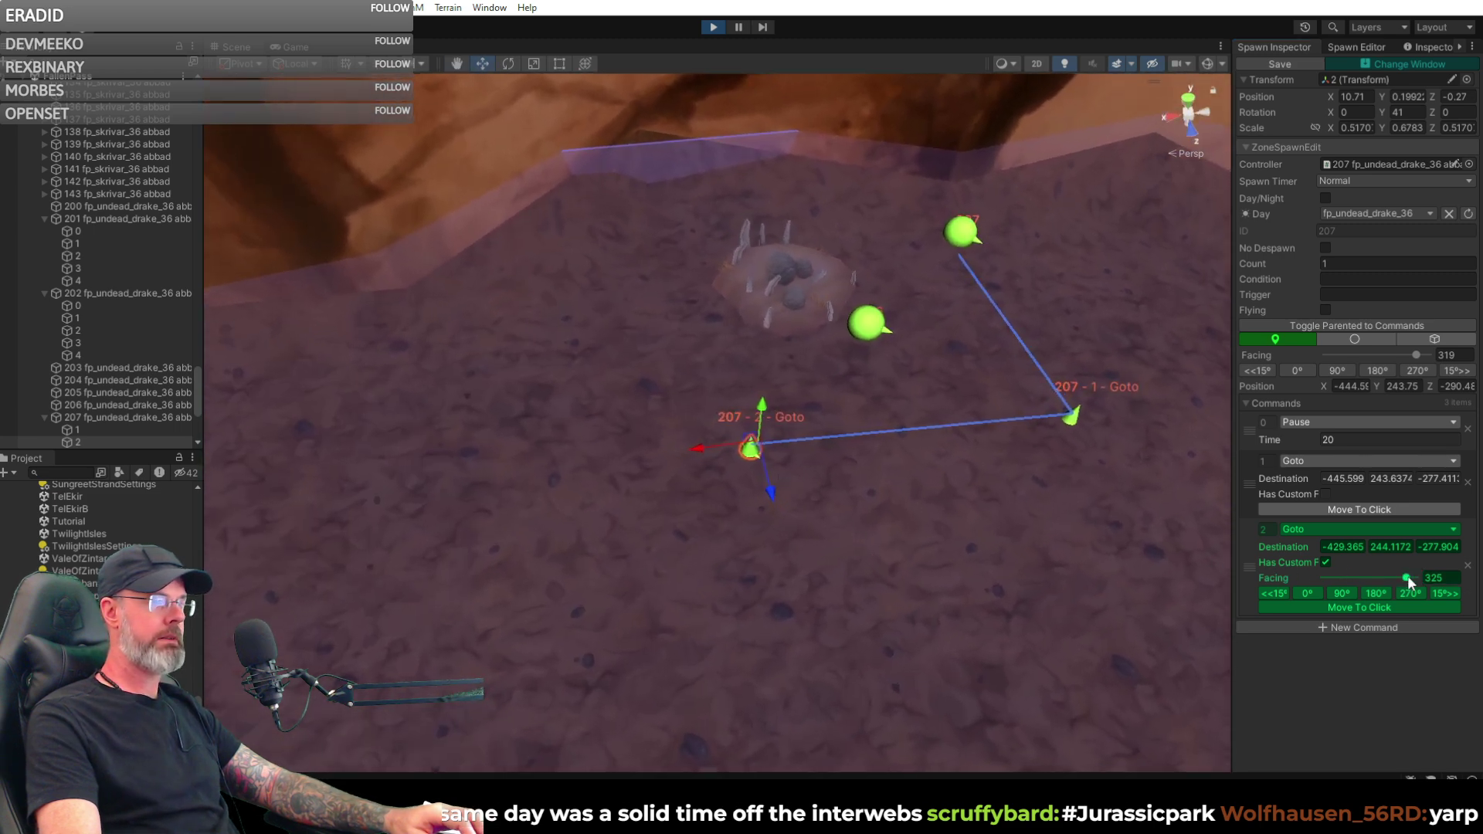
drag(1415, 581, 1418, 582)
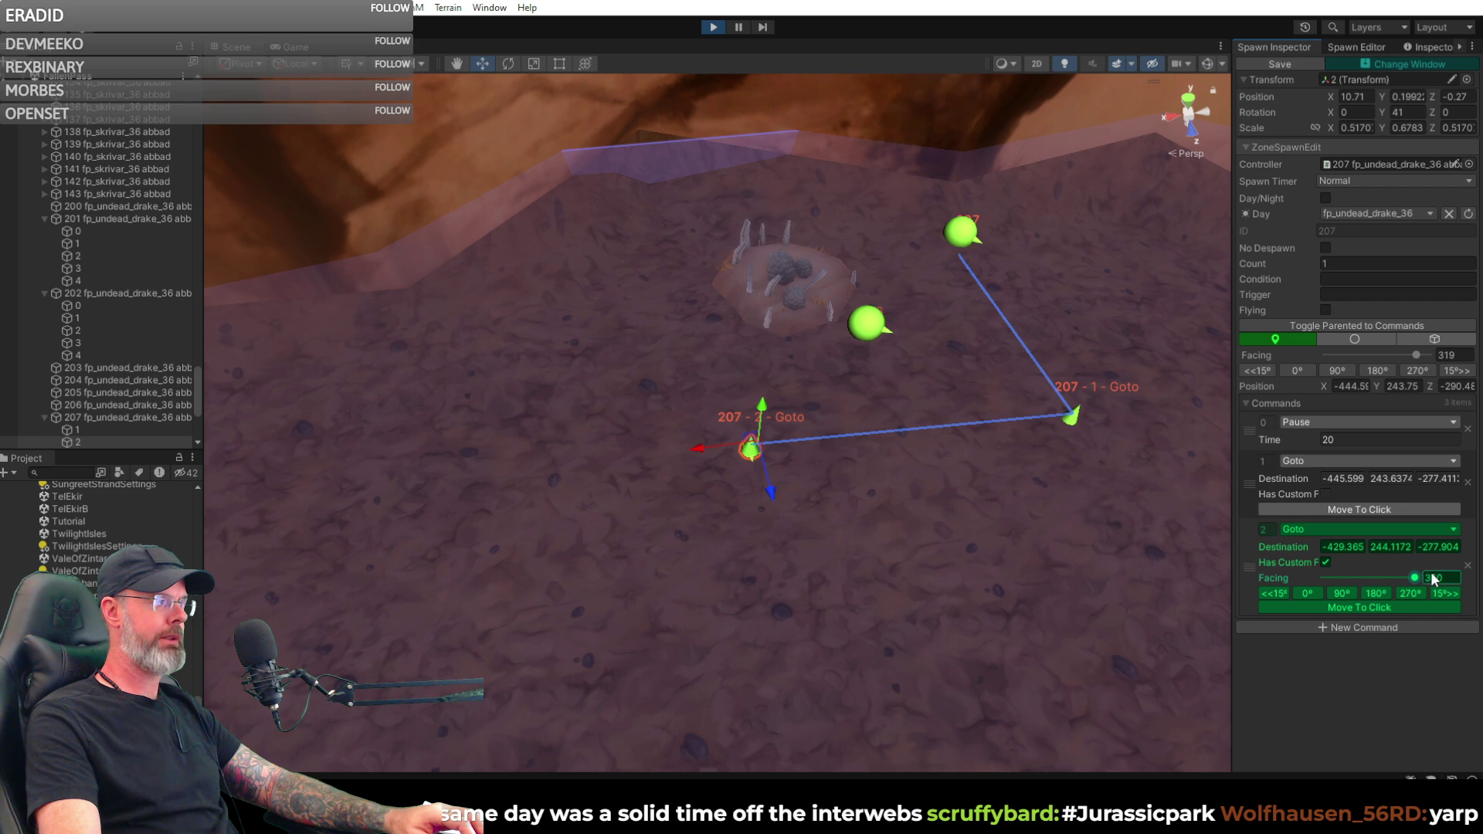
drag(1332, 582, 1339, 582)
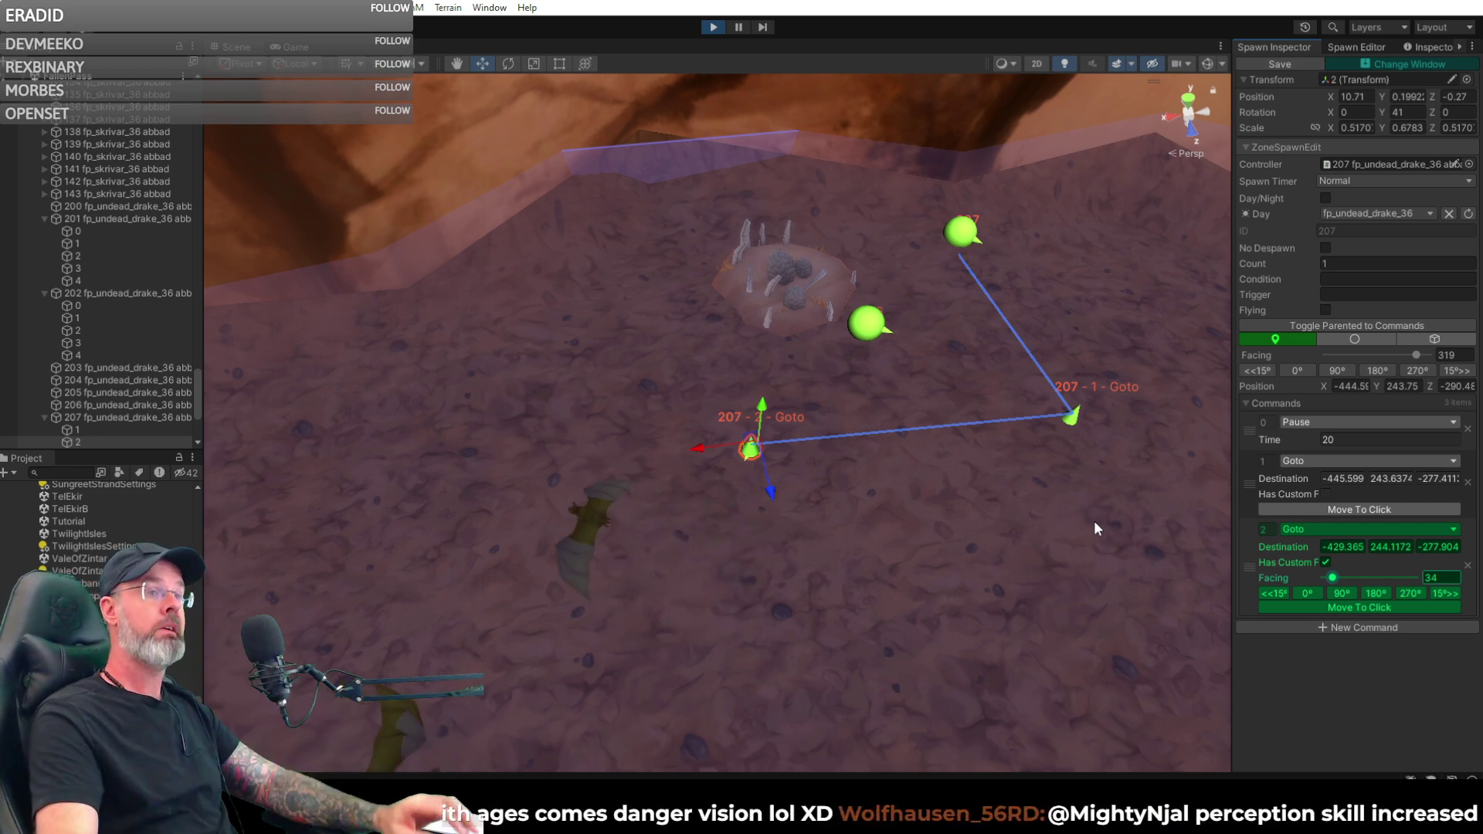
right_drag(966, 522, 930, 550)
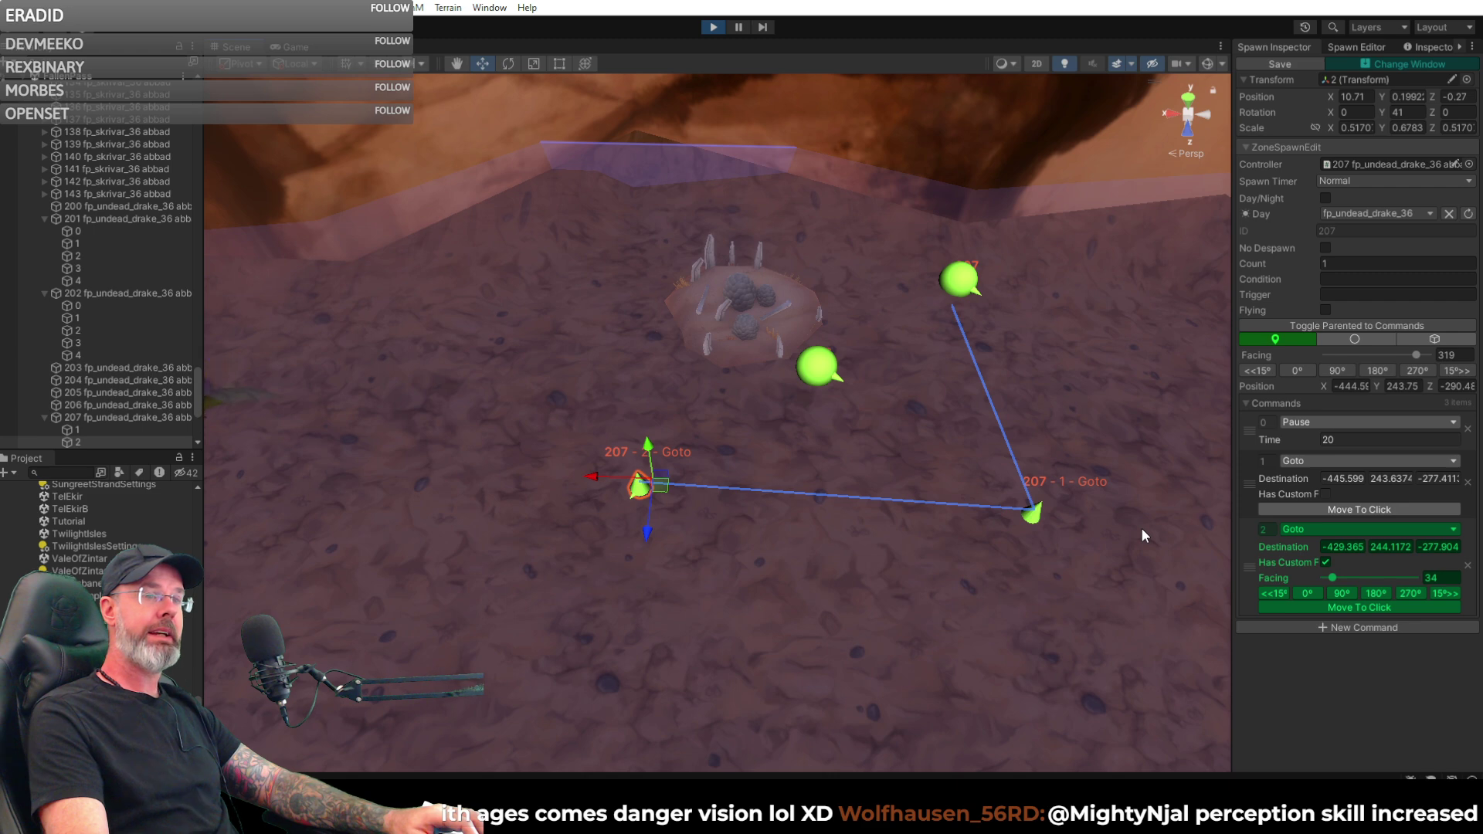
right_drag(1047, 460, 1016, 471)
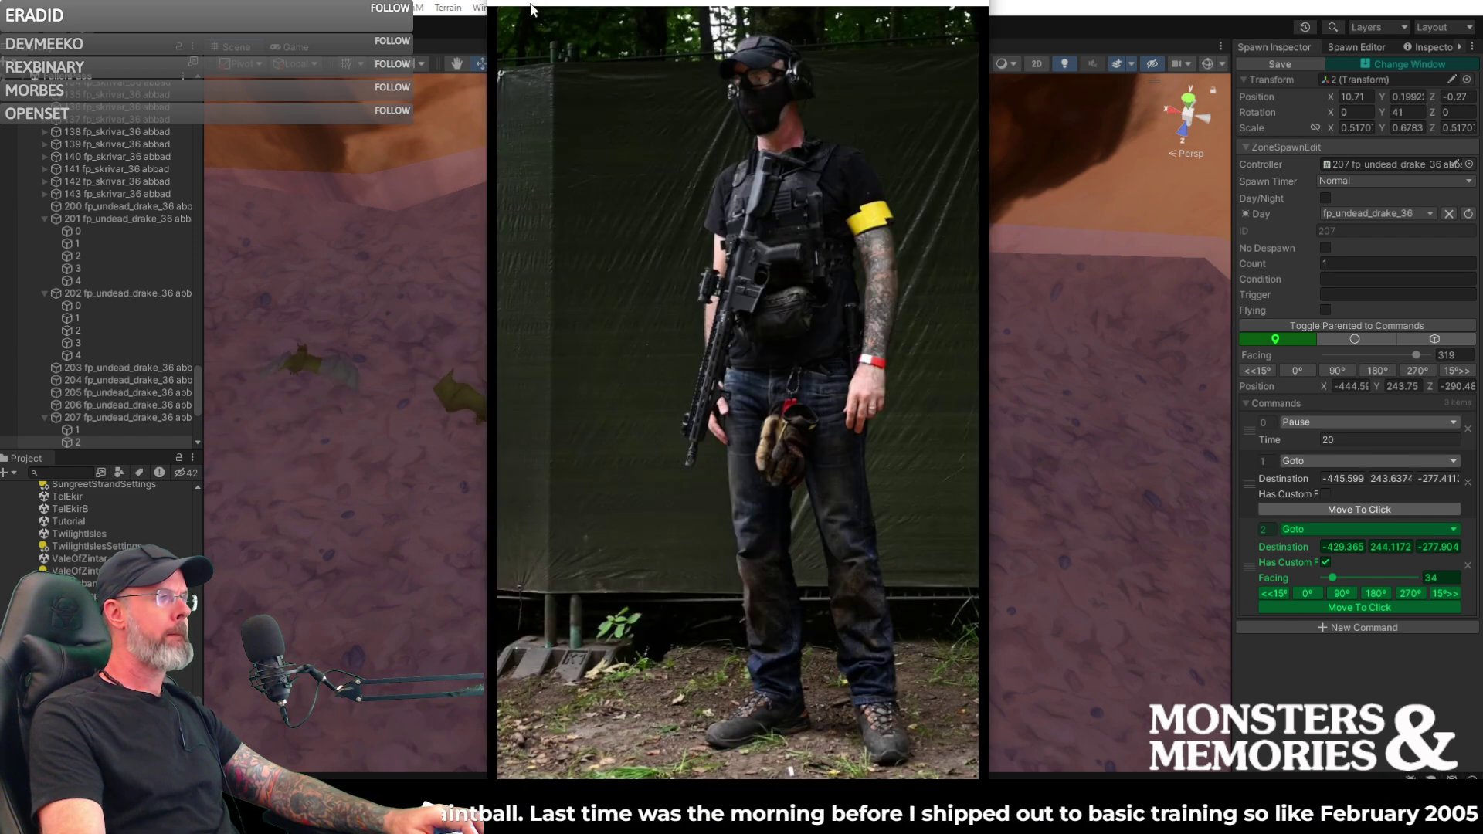
- Shift the two photo windows covering the scene to view them and close both
drag(488, 3, 415, 201)
drag(592, 224, 518, 115)
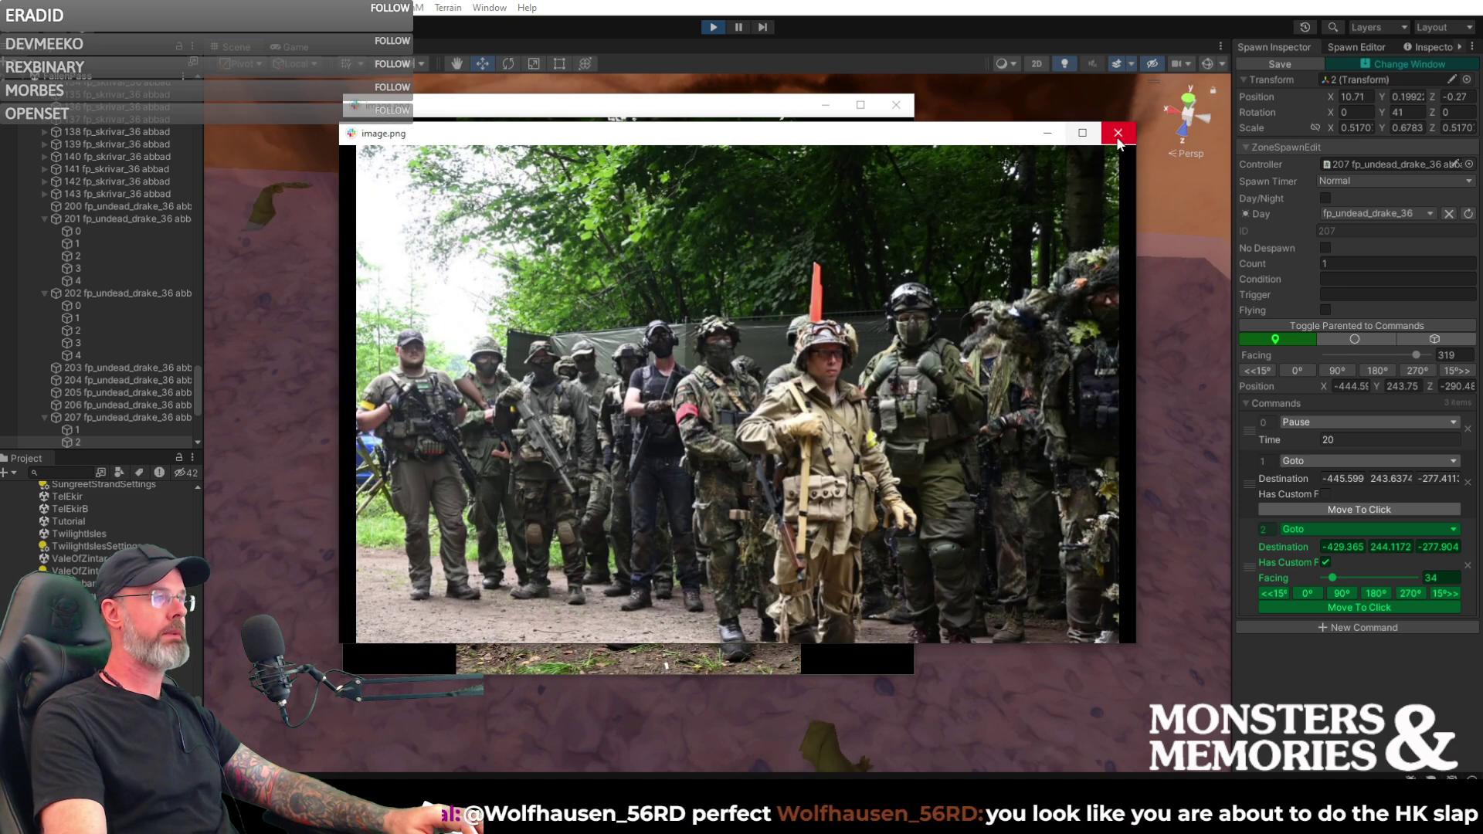
click(1118, 134)
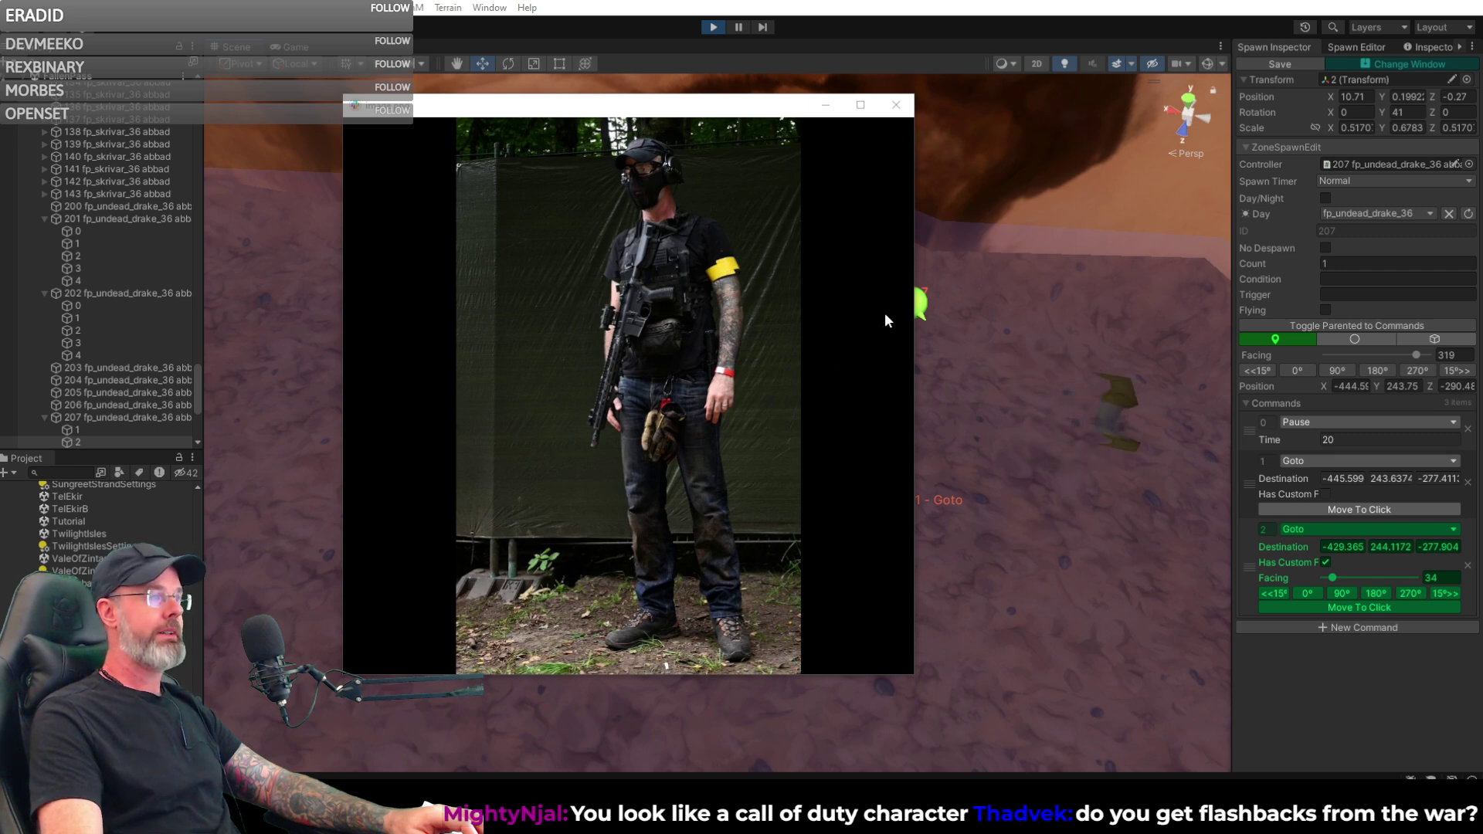
click(898, 108)
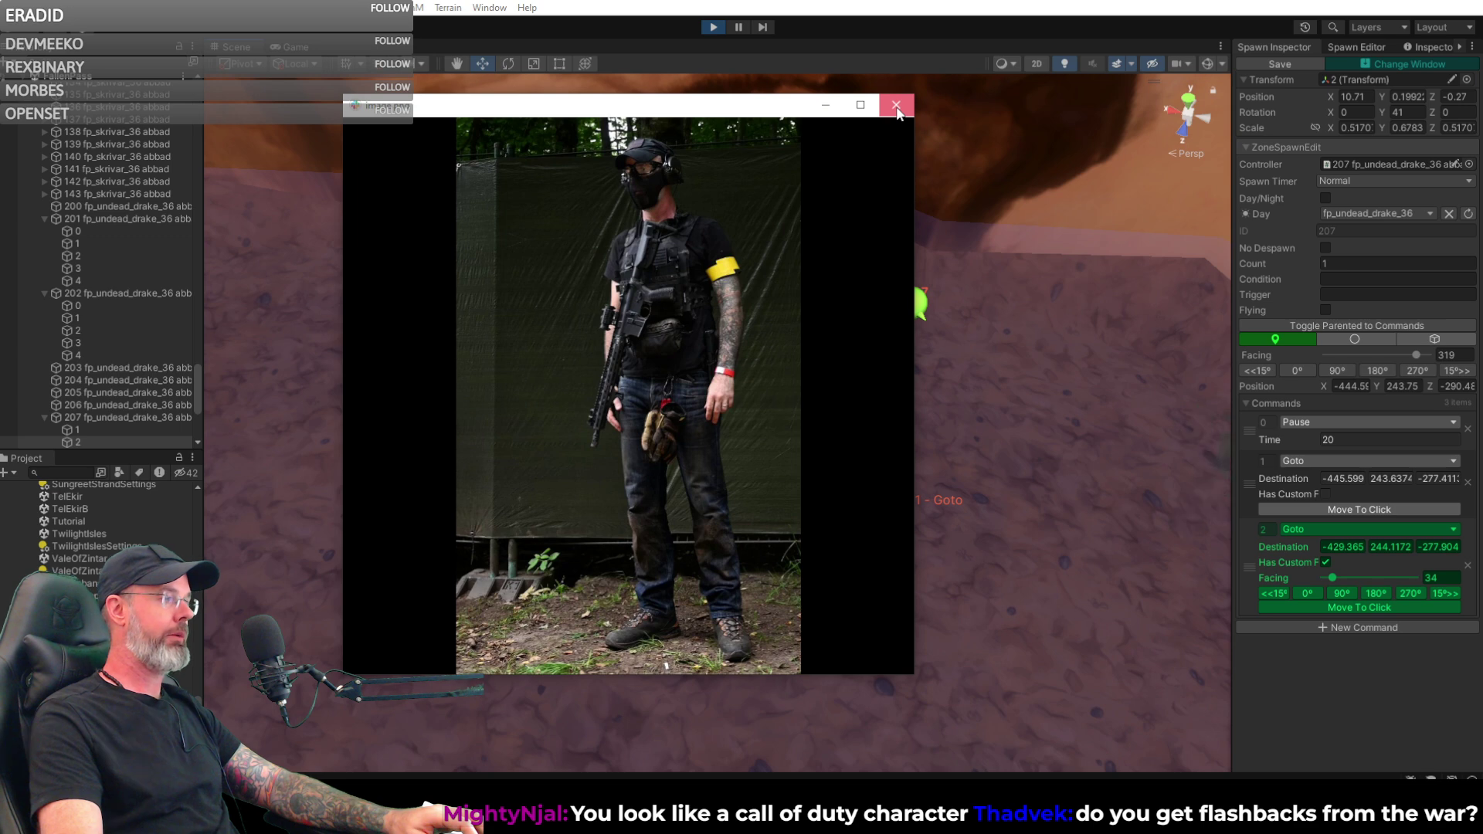
click(897, 108)
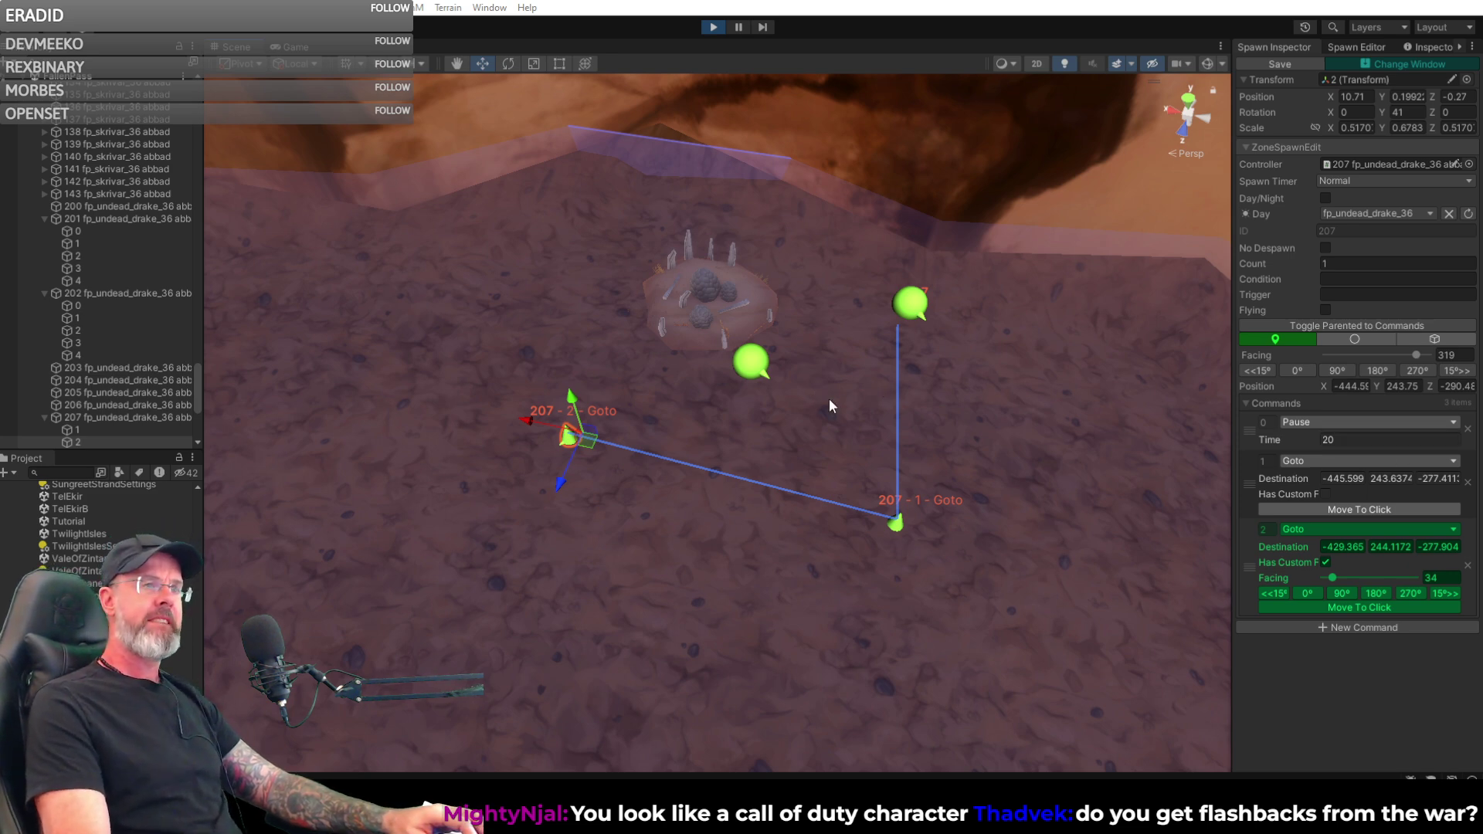
- Add a Pause command after spawn 207's second Goto and set its time to 5
alt+drag(696, 387, 689, 311)
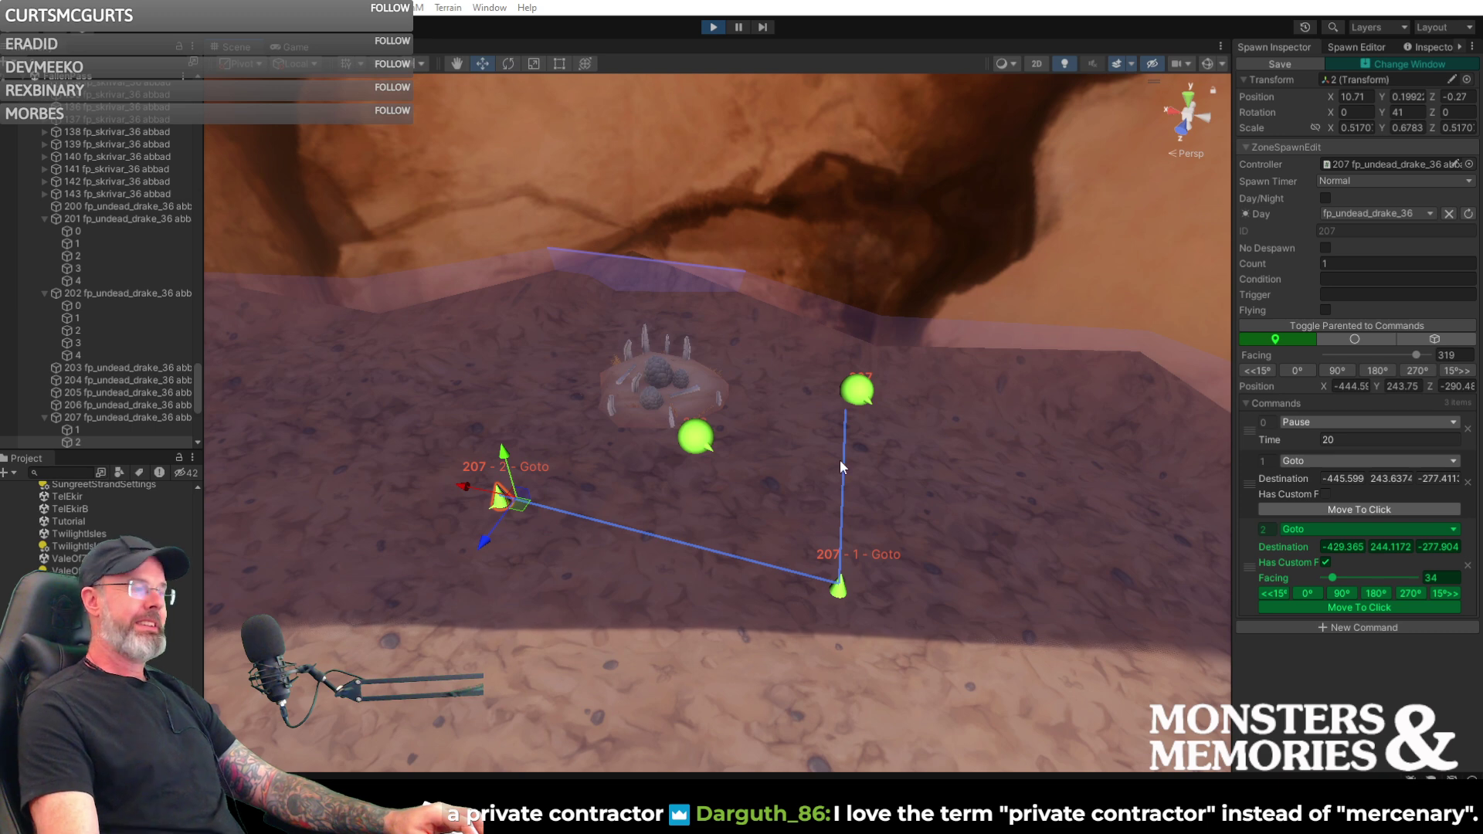
mouse_move(764, 438)
alt+mouse_down()
mouse_move(767, 470)
mouse_move(767, 436)
alt+mouse_up()
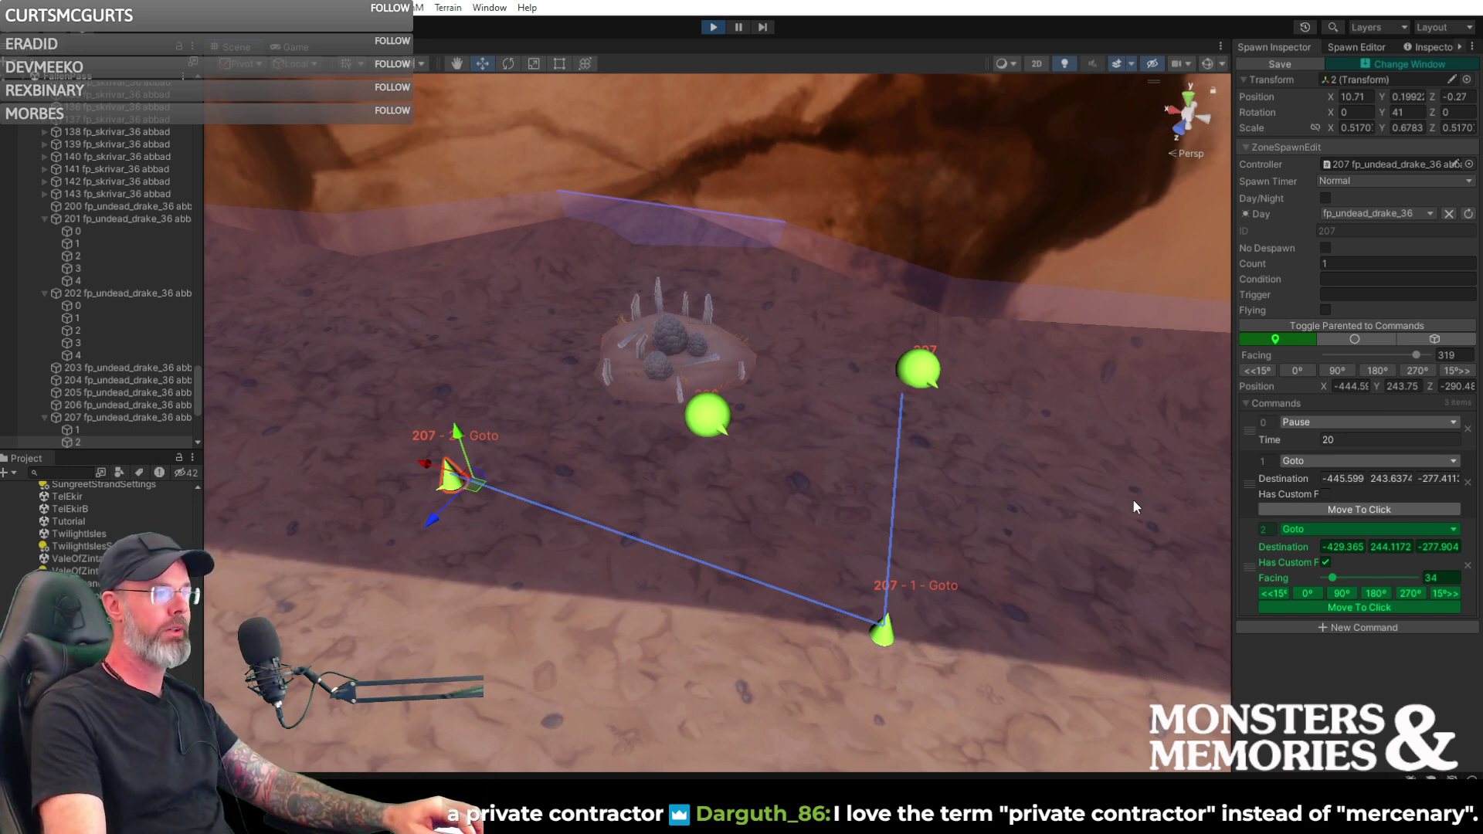
click(1360, 626)
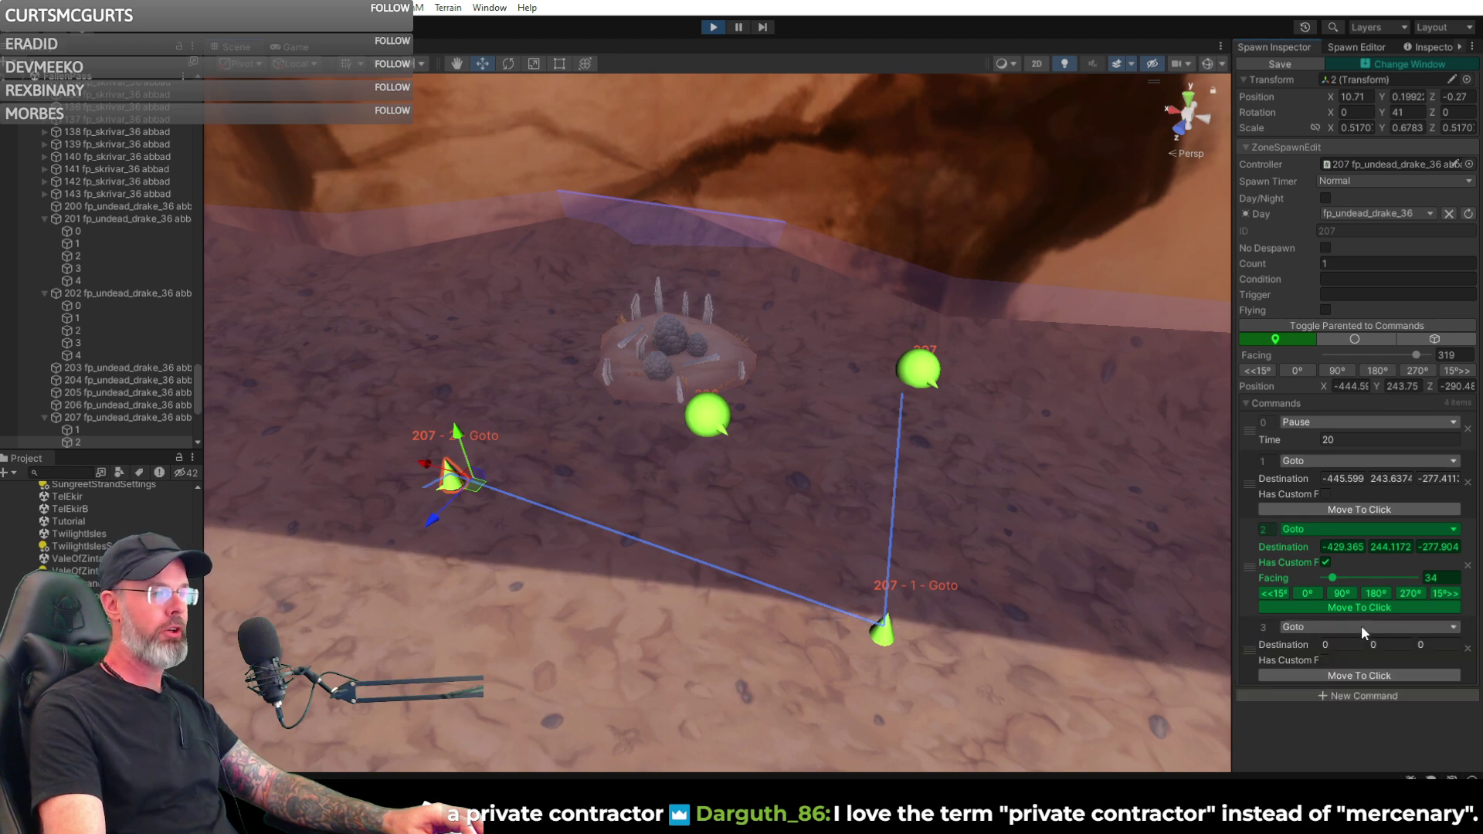
click(1360, 625)
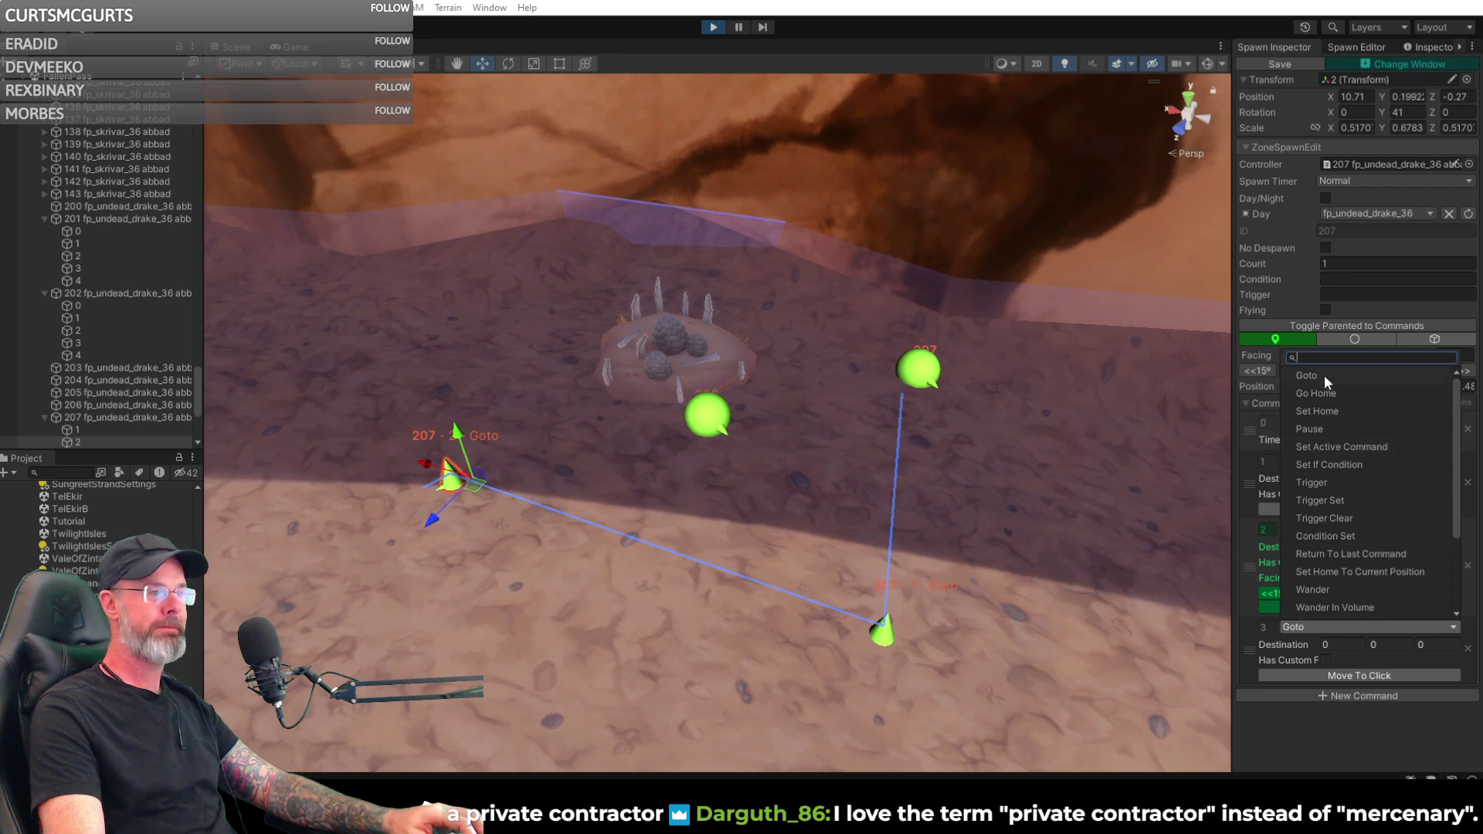
click(1326, 428)
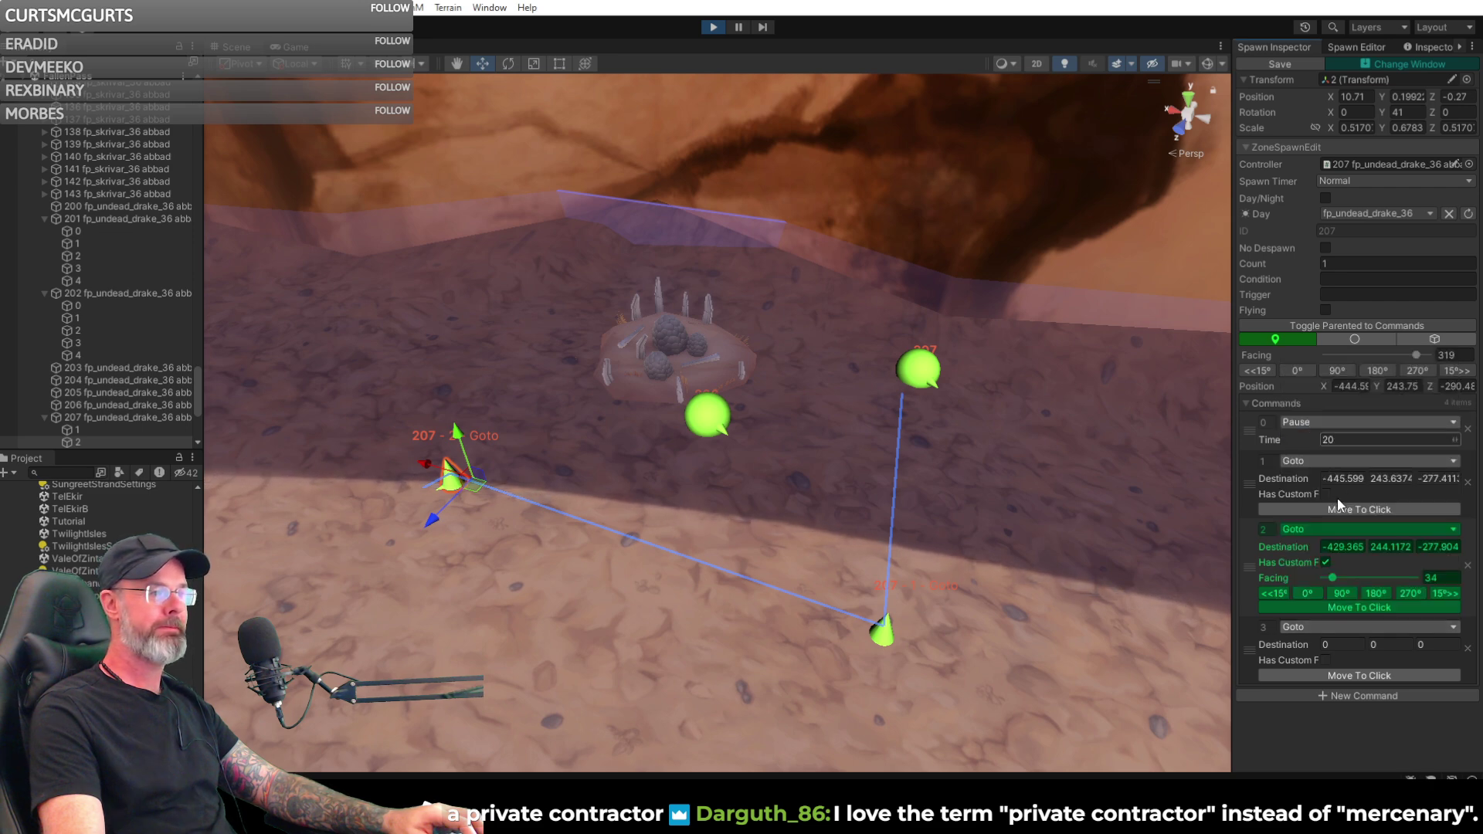
click(1338, 645)
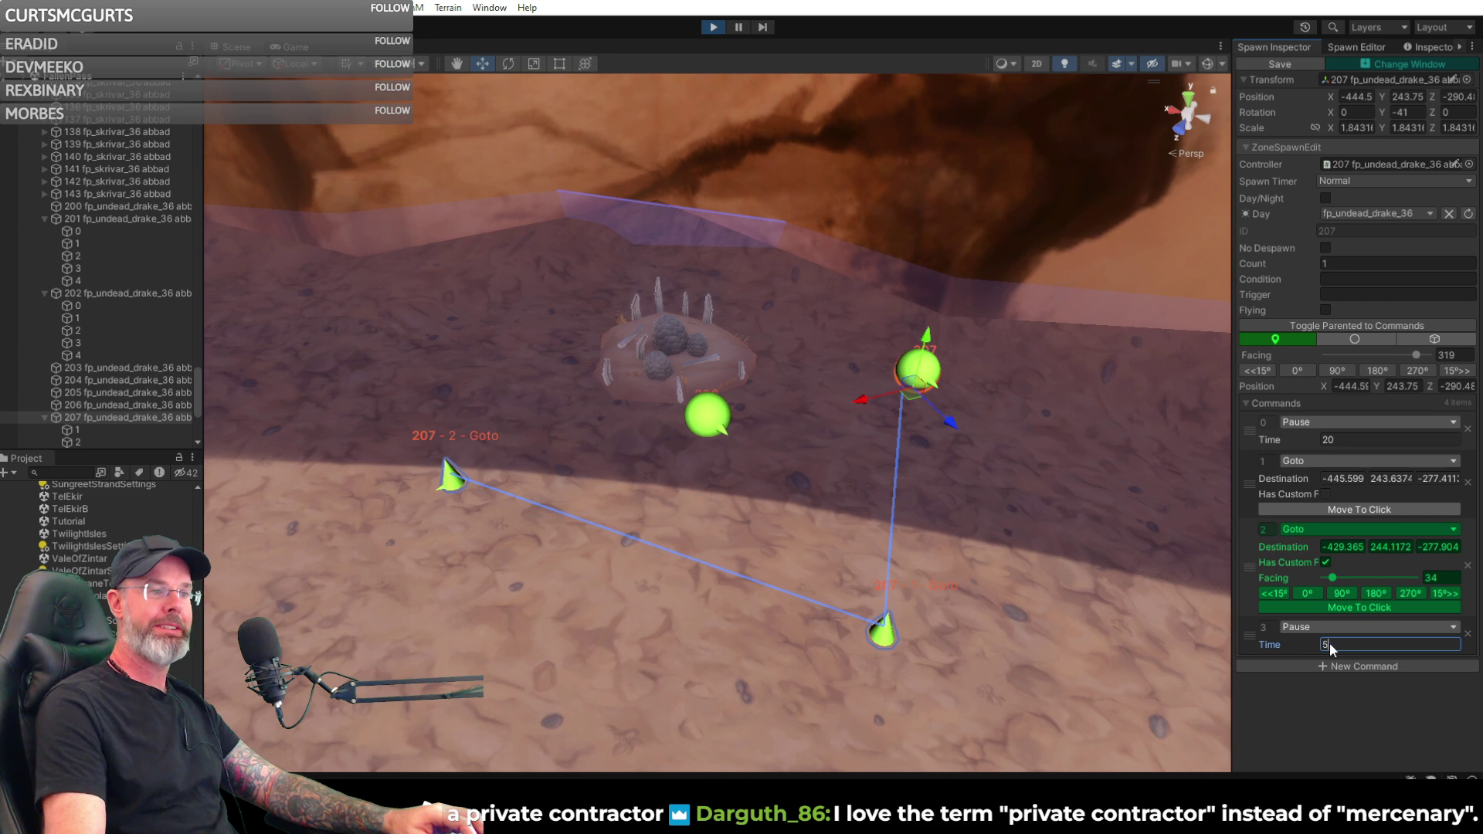
- Append another Pause command to spawn 207's list with a time of 1
click(1321, 664)
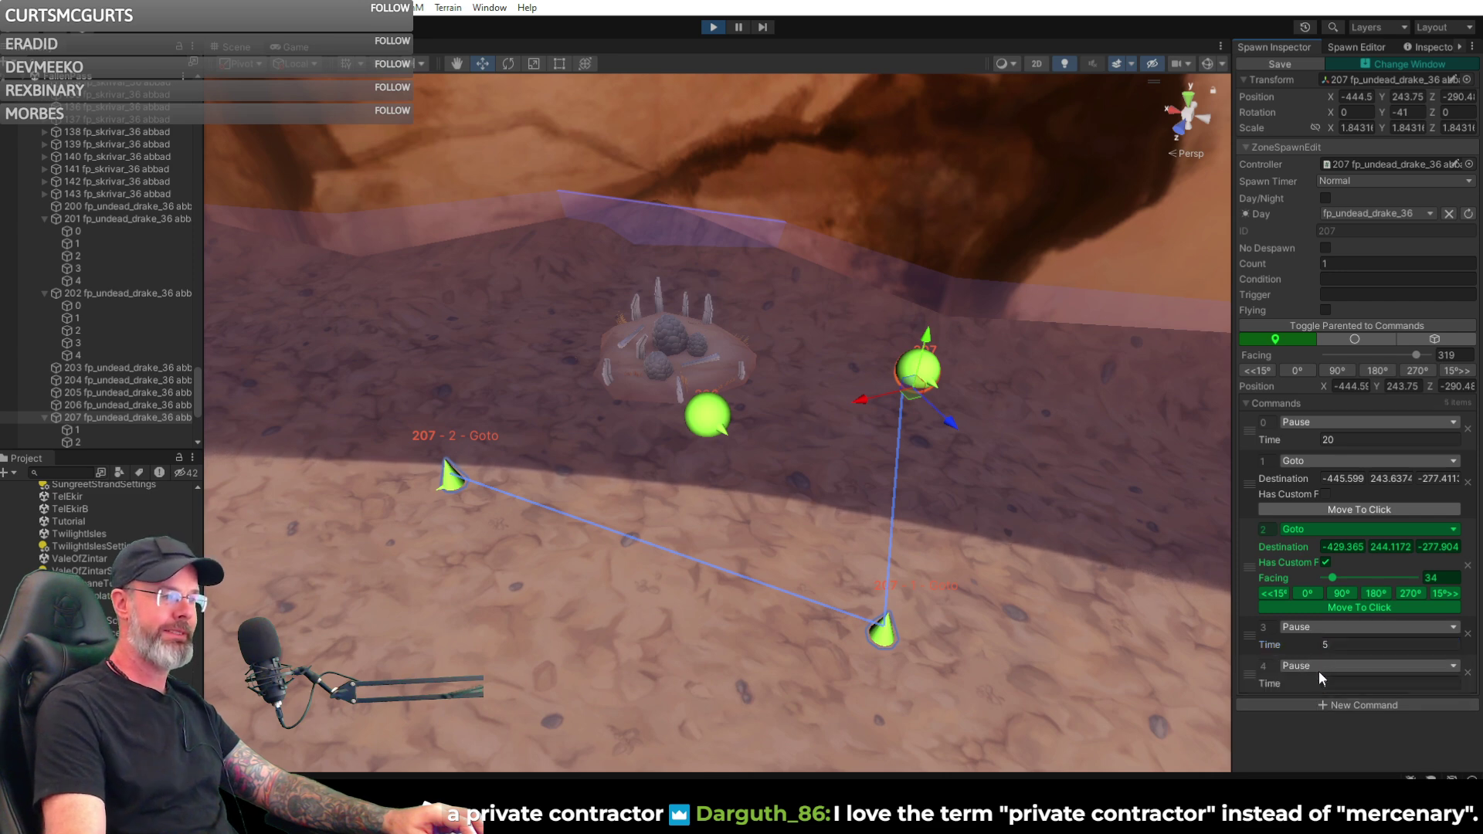
click(1324, 680)
text(1)
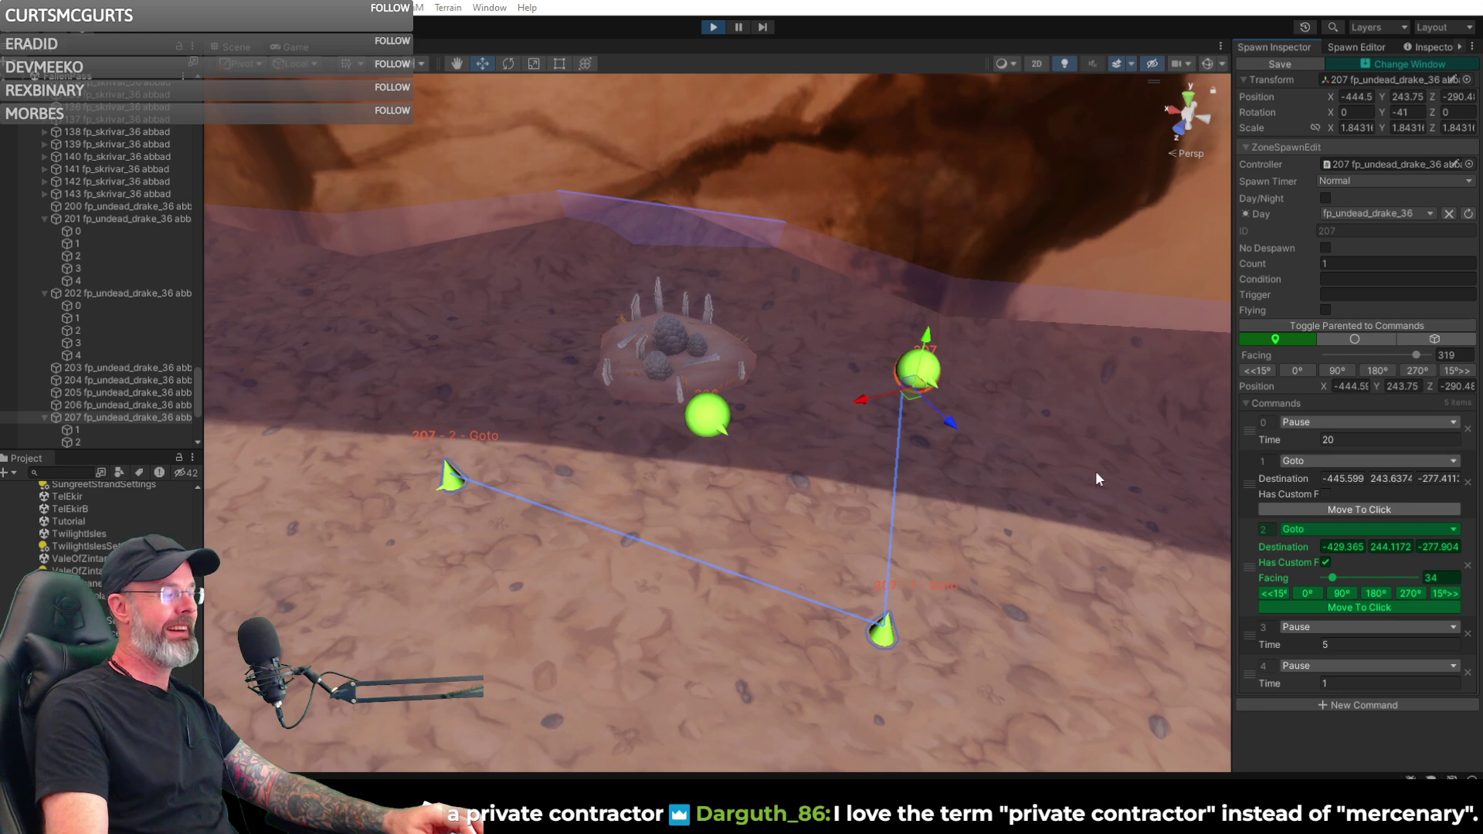
- Change command 4 to Goto and place its destination beside the first Goto waypoint, at about -444.675, 243.733, -277.643
click(1352, 666)
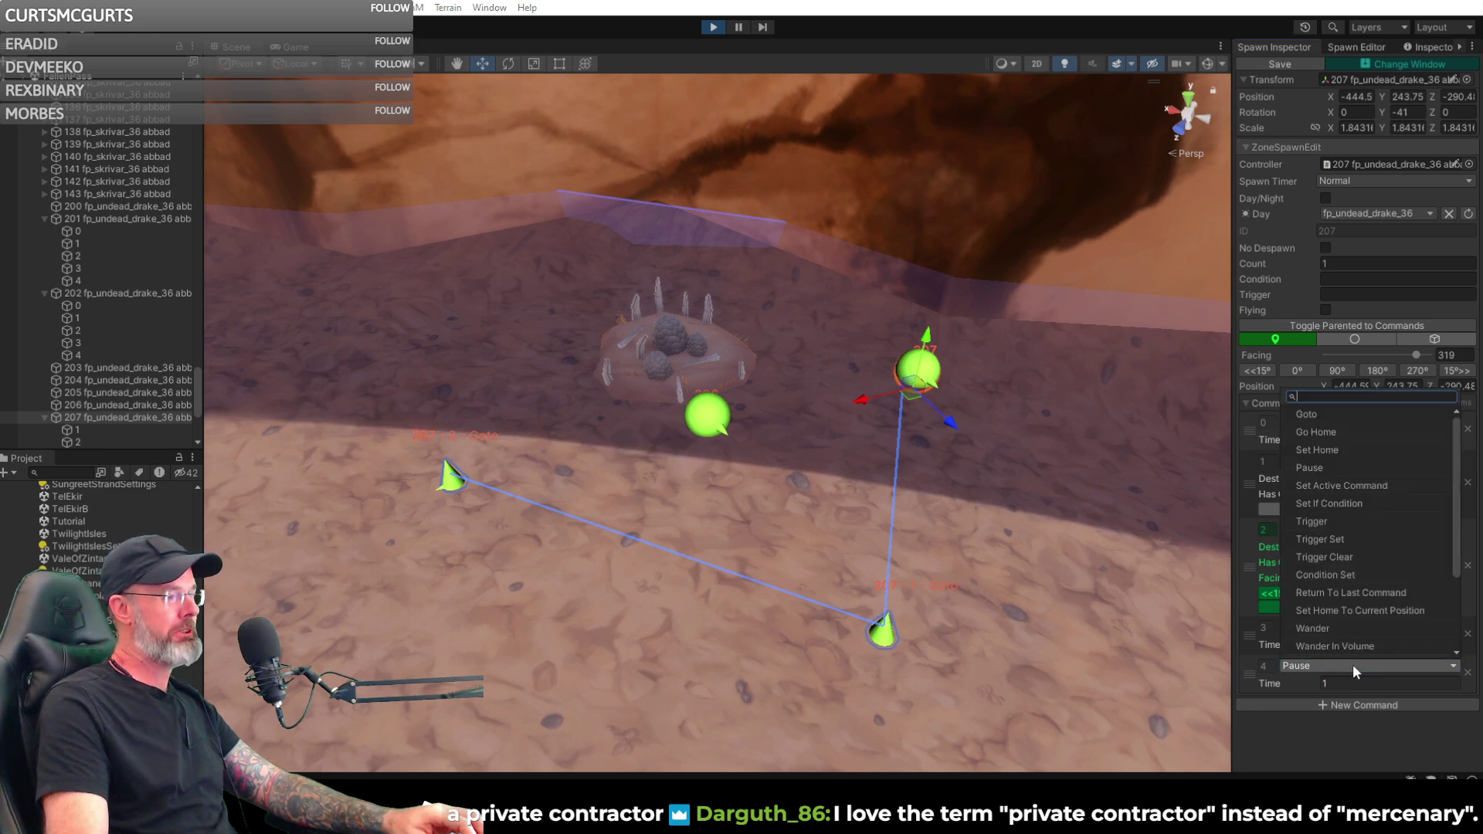
click(1349, 412)
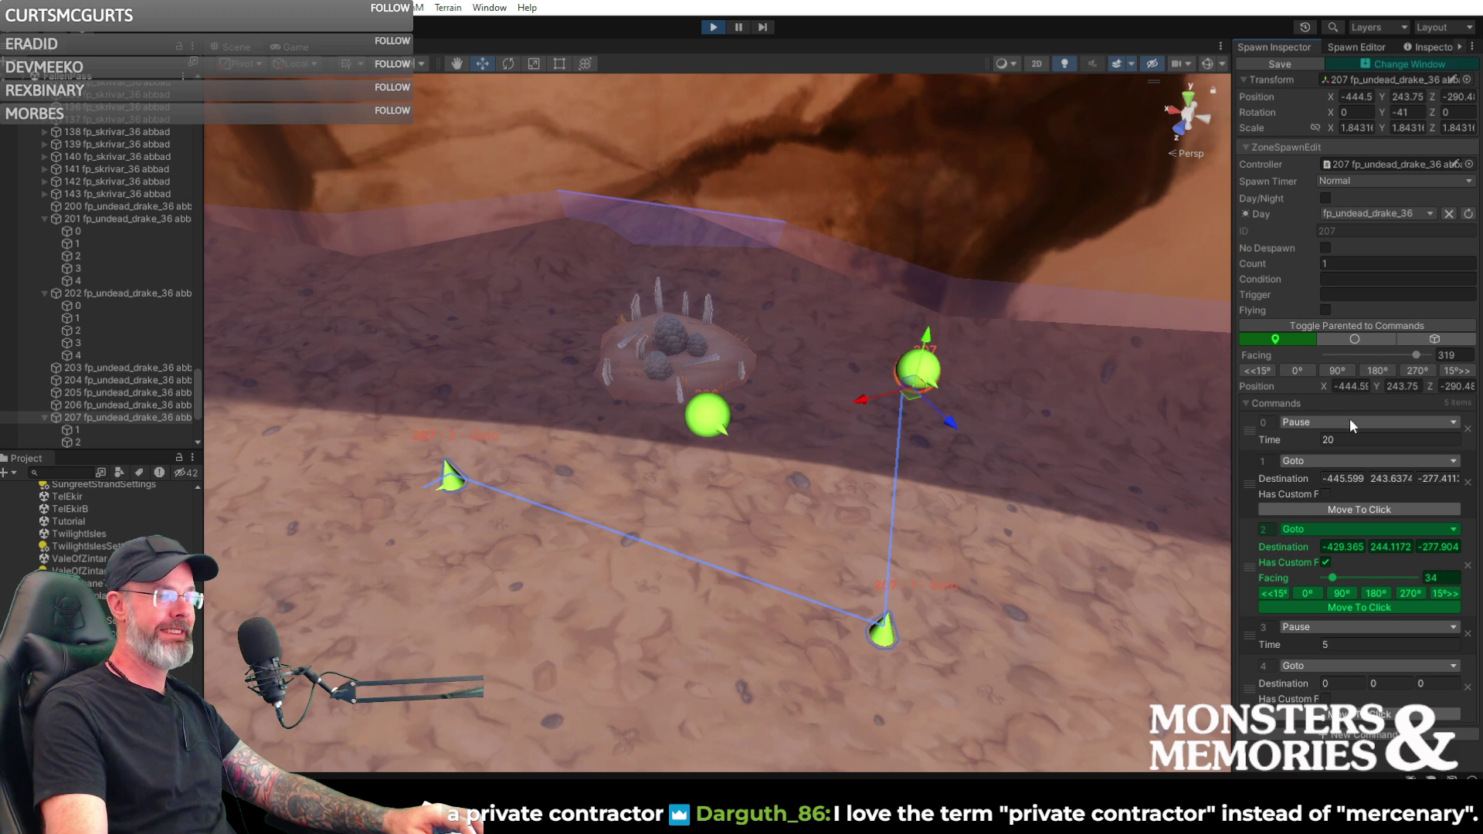
click(870, 610)
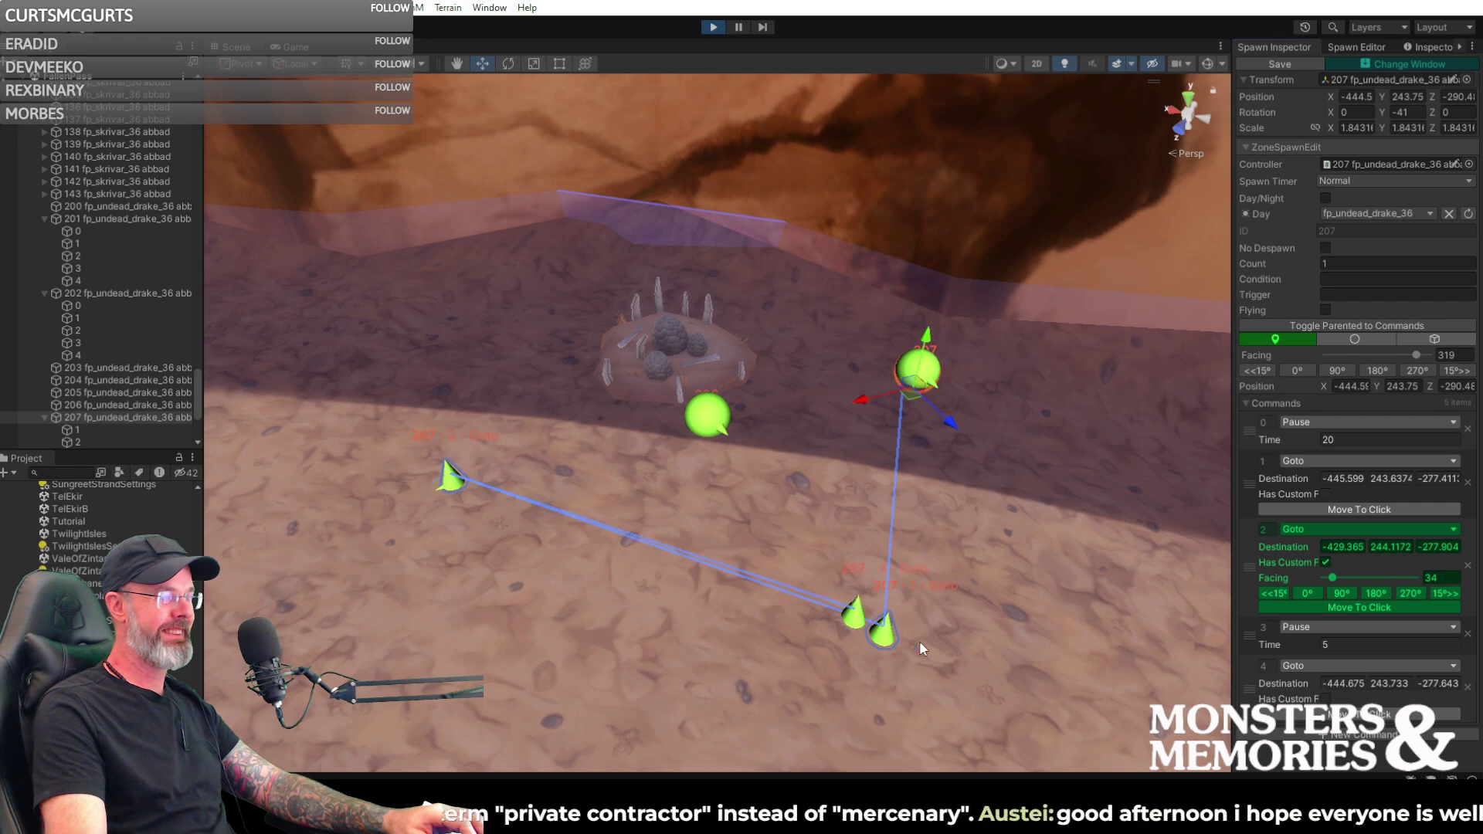
- Append a Go Home command as command 5 of spawn 207, following its last Goto
alt+drag(1077, 675, 957, 599)
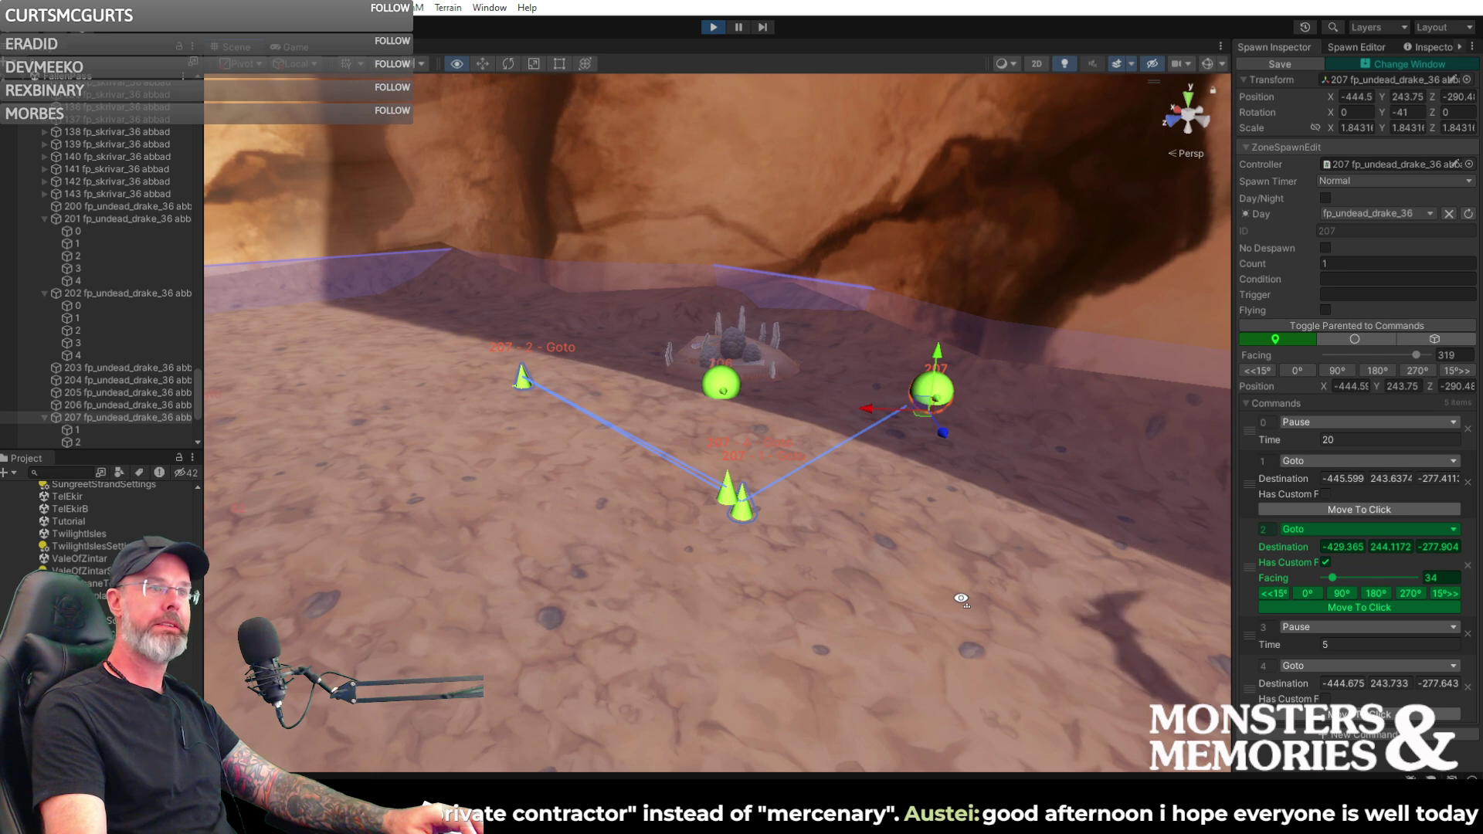
alt+drag(961, 598, 965, 598)
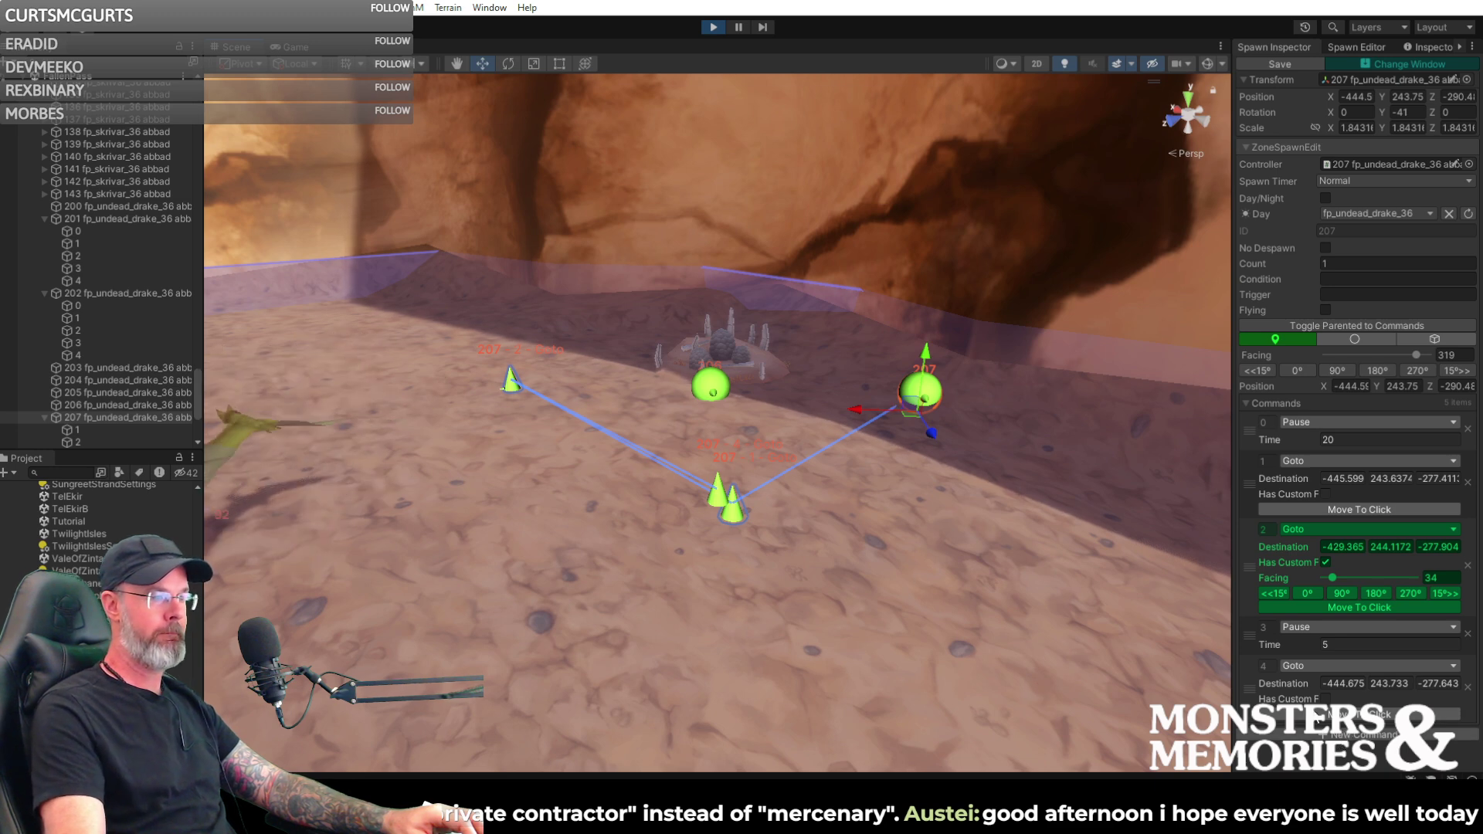
right_drag(958, 544, 849, 547)
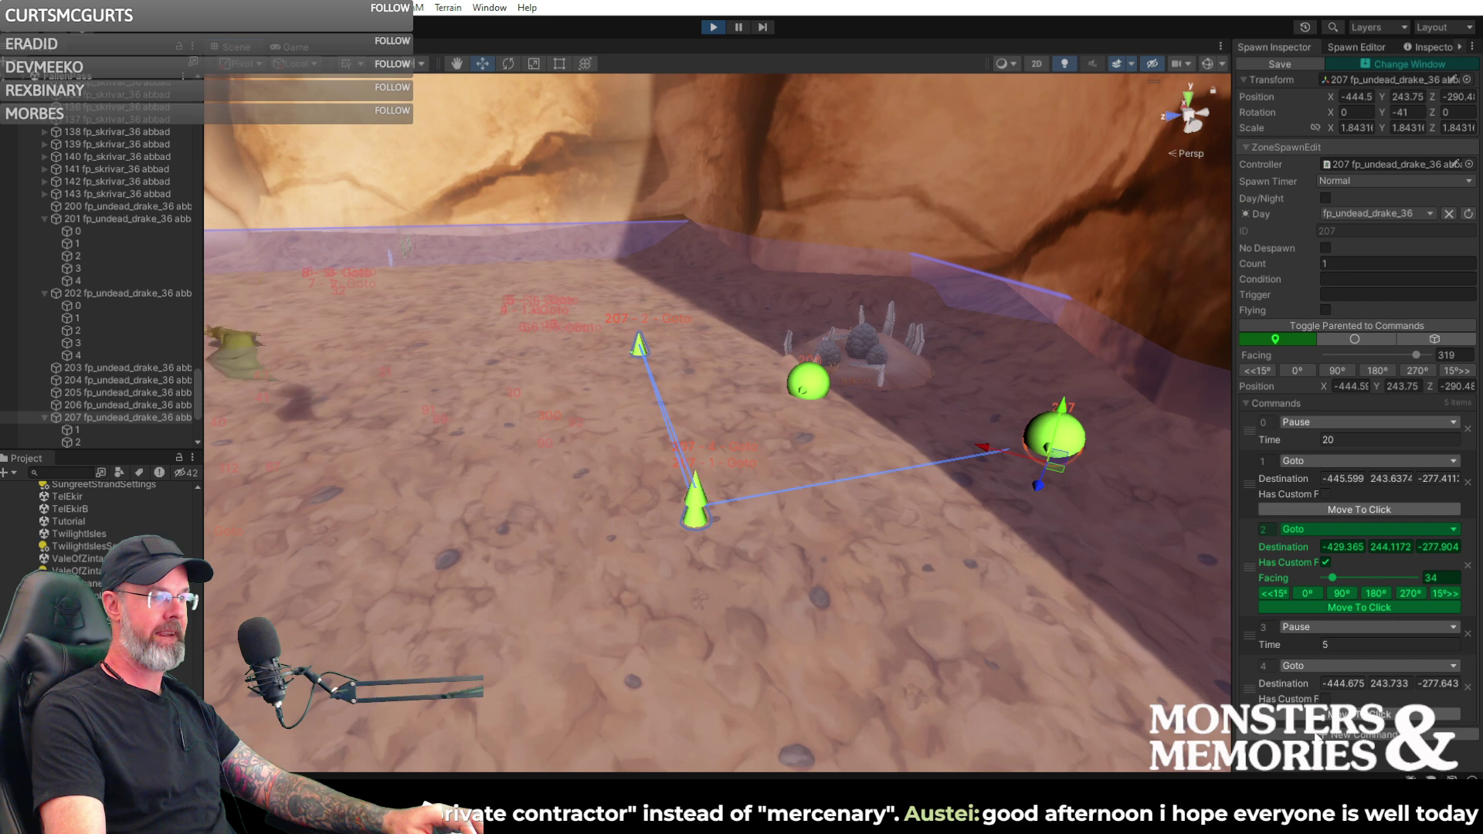
click(1367, 686)
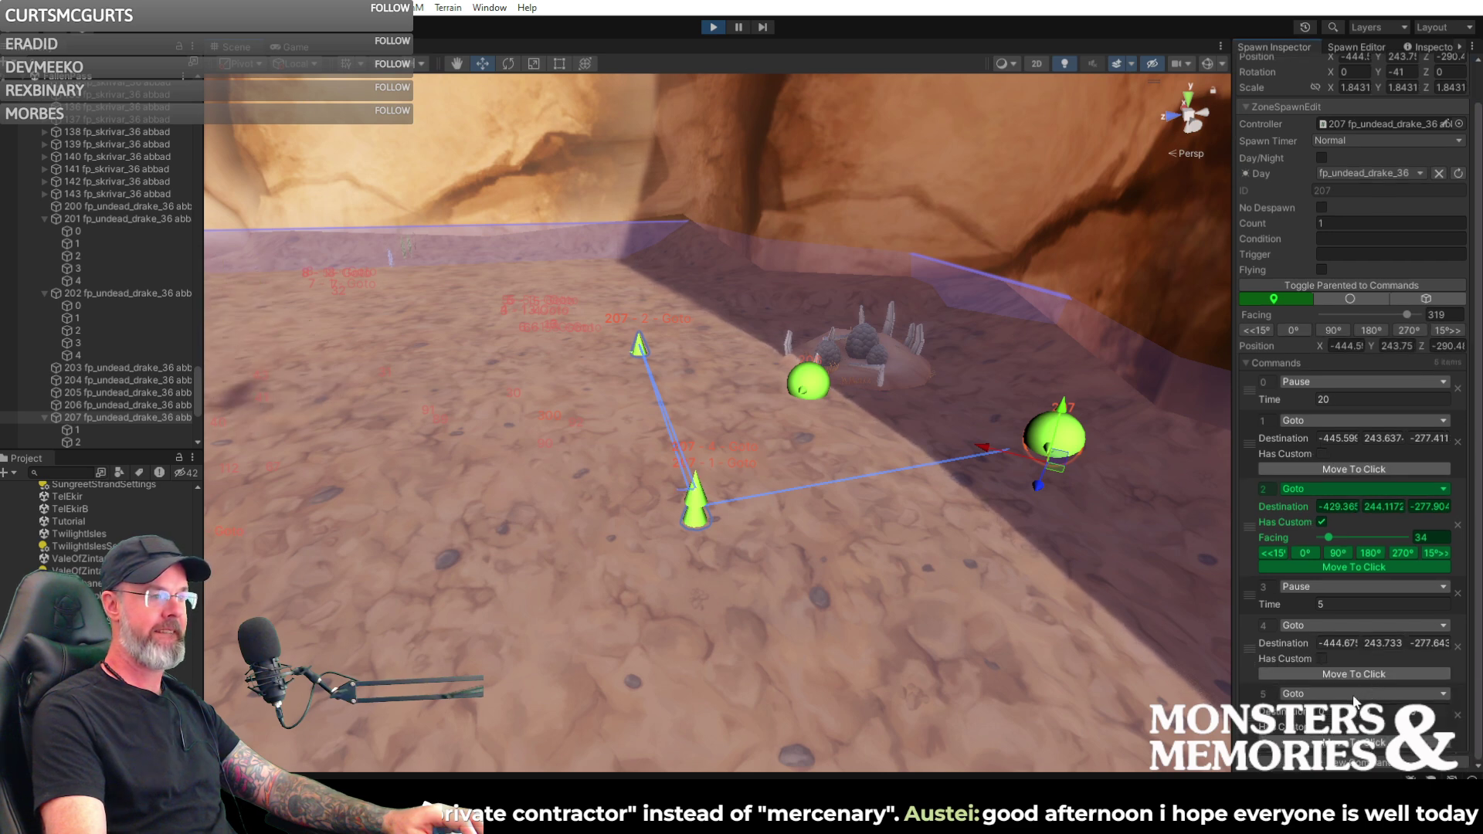
click(1355, 695)
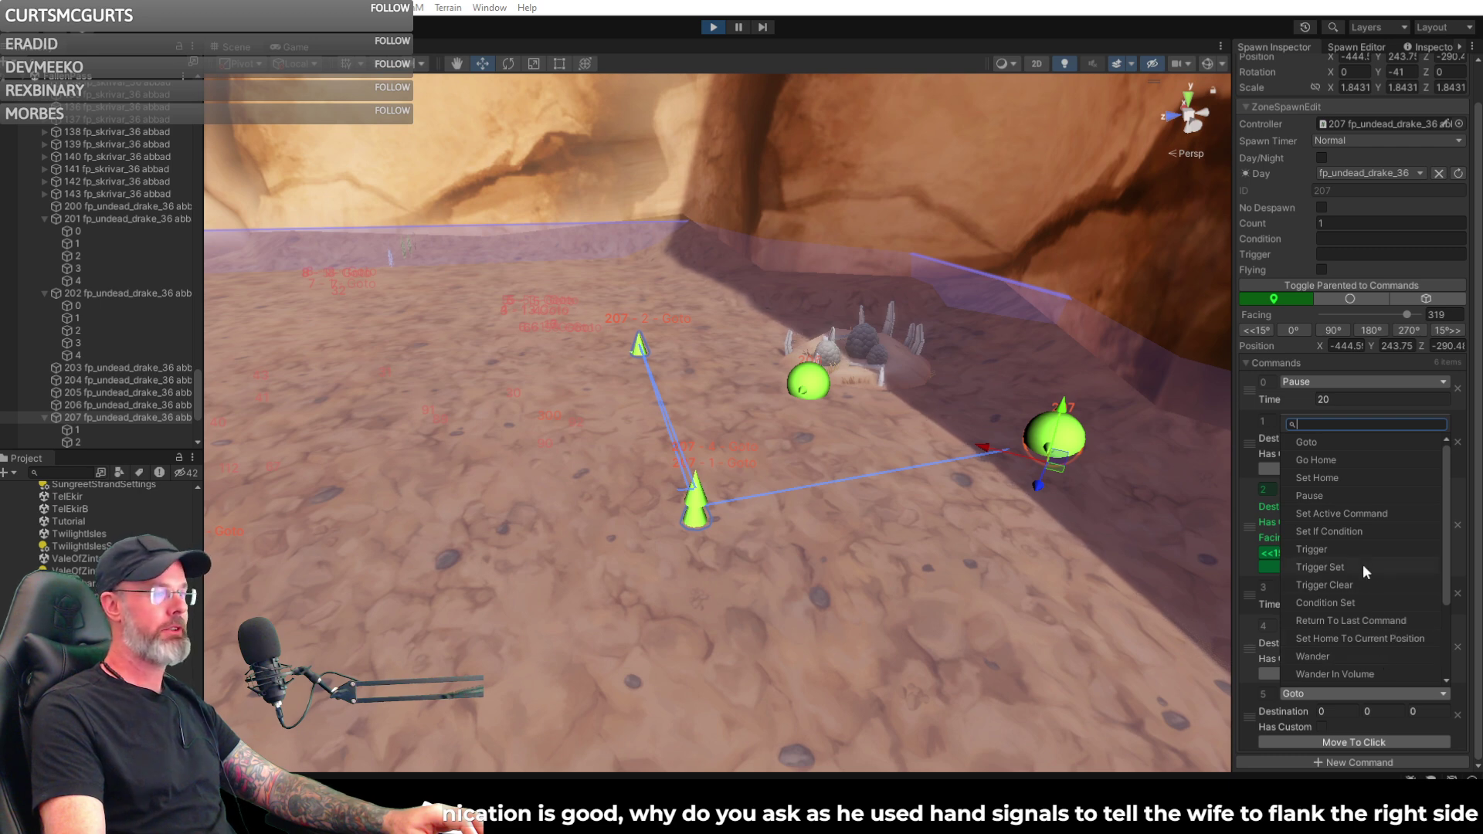
click(1336, 460)
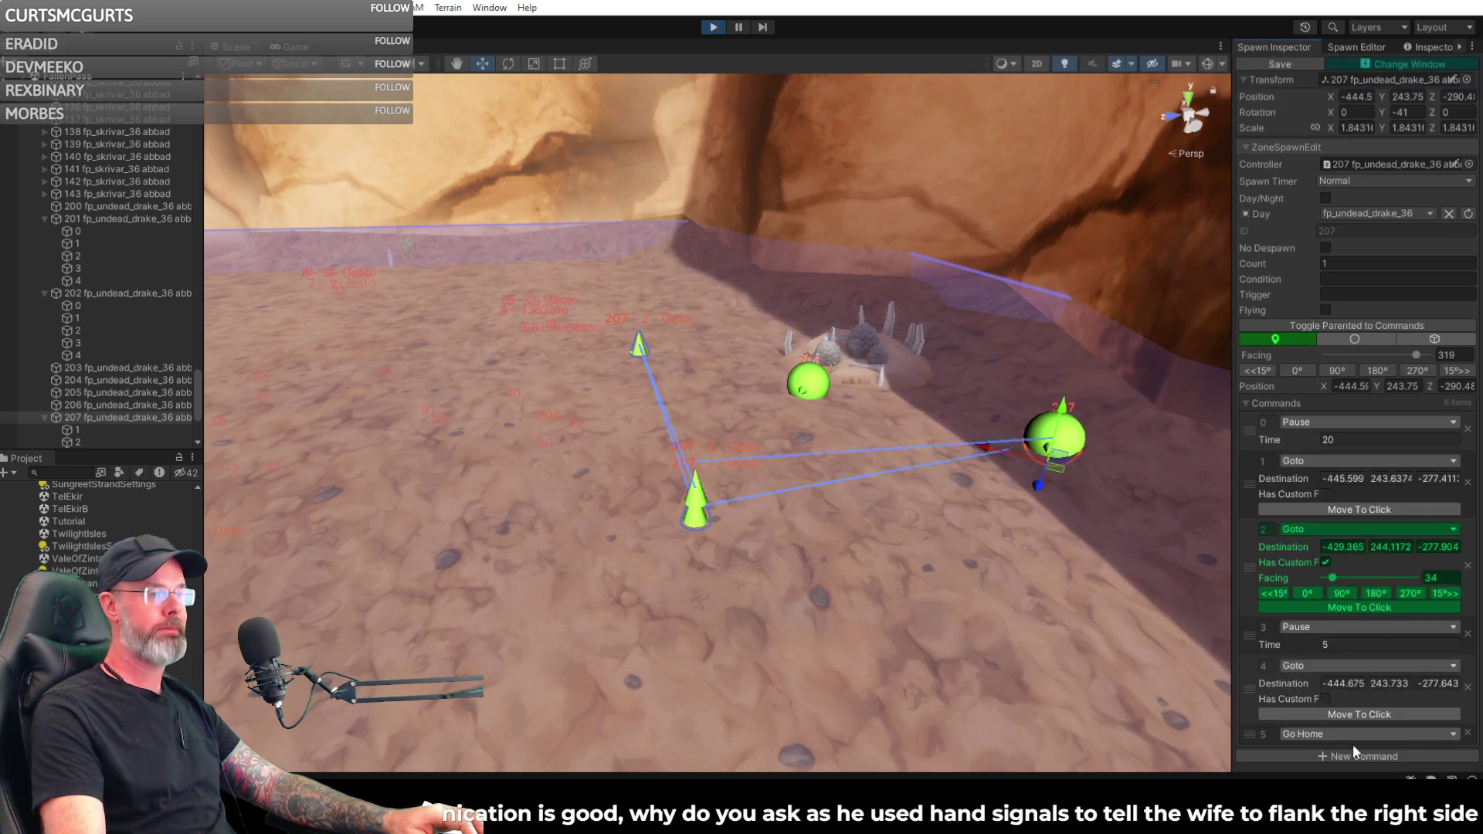
- Append command 6 to spawn 207, set its type to Set Active Command and save the spawn
click(1352, 757)
click(1355, 753)
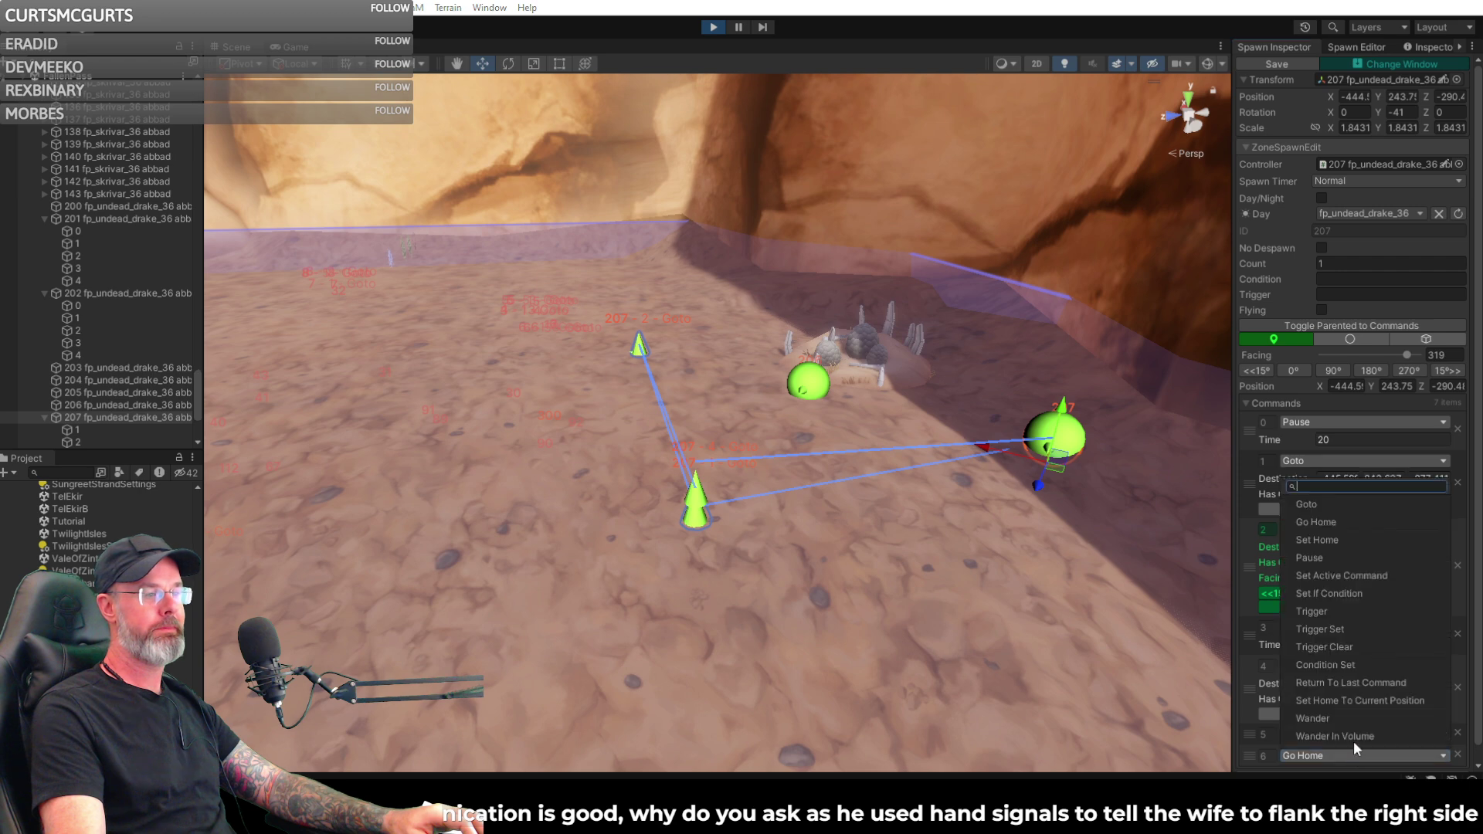
click(1345, 592)
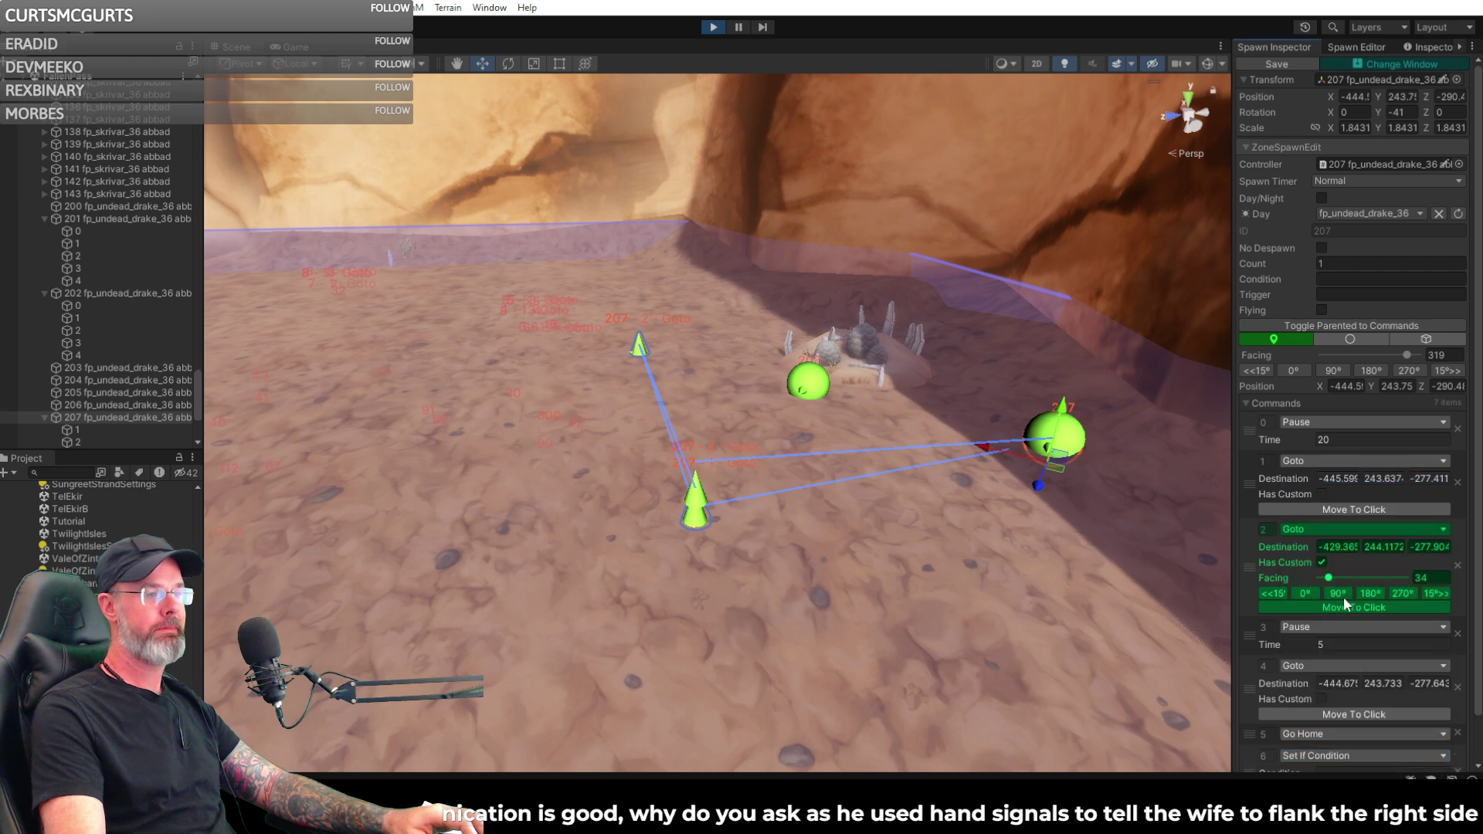
click(1342, 757)
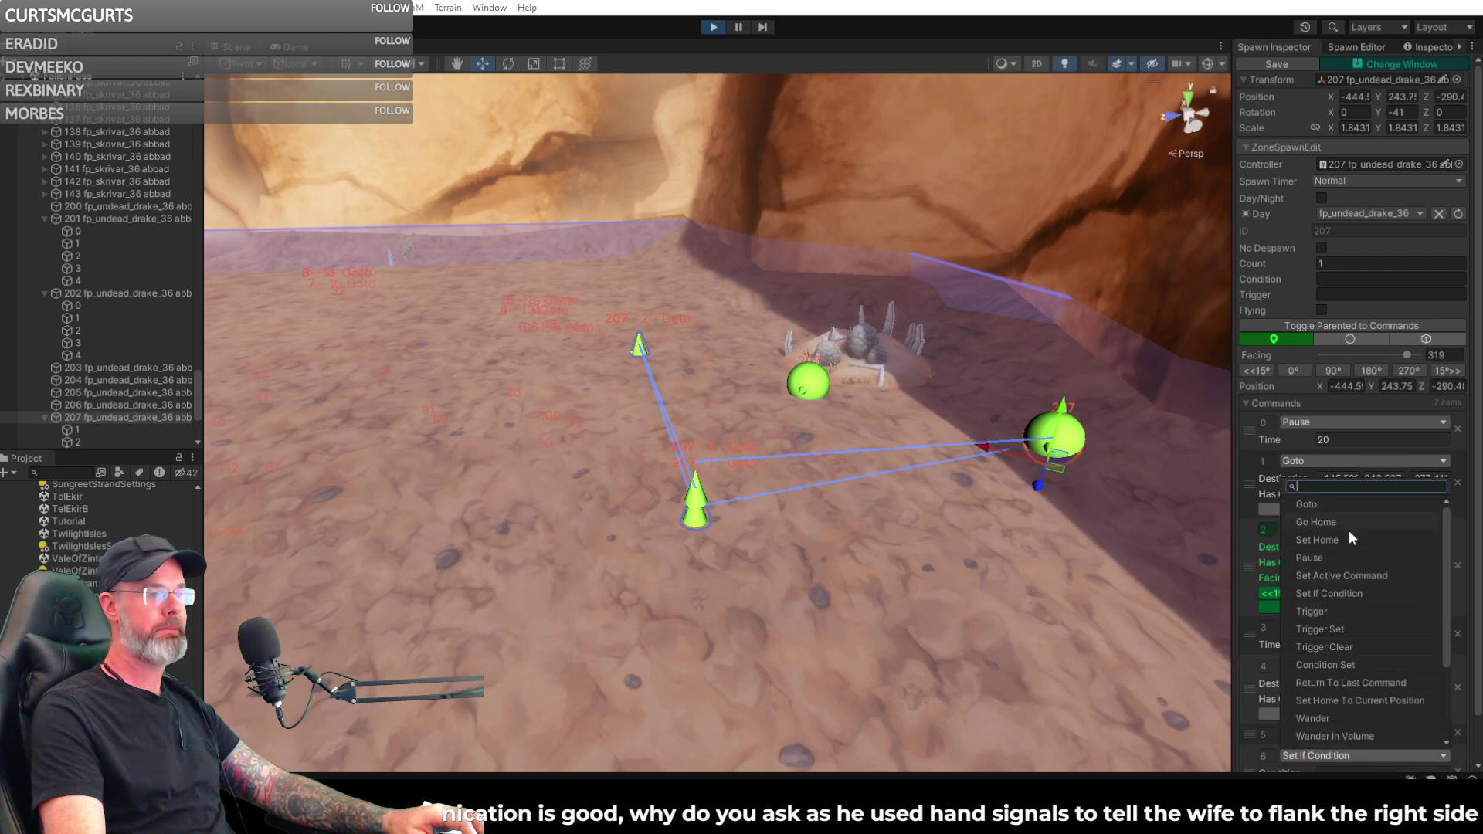
click(1353, 575)
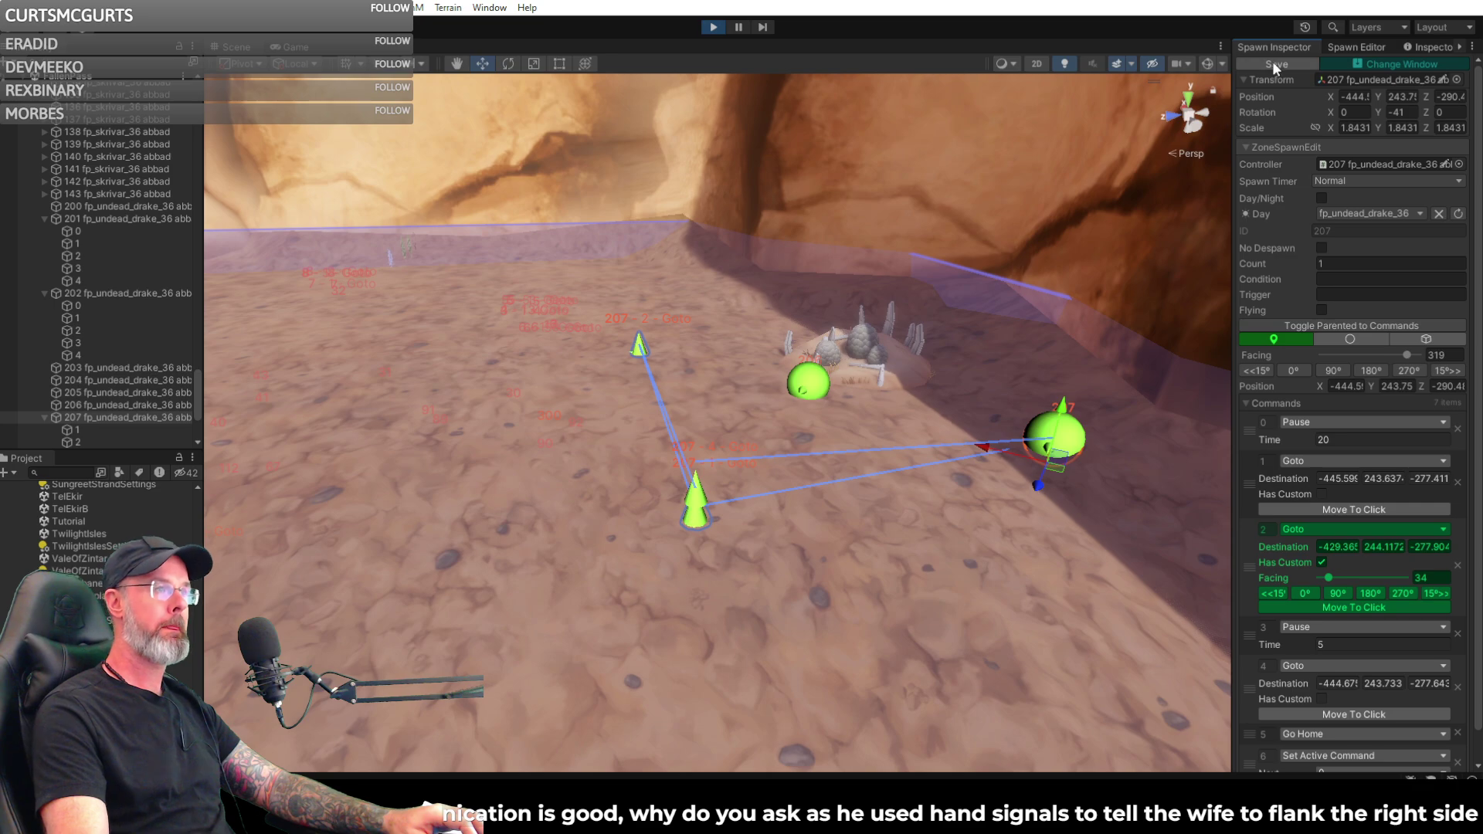
- Examine the cliff-edge nests and wander volumes from above, and view the same area in the running game
alt+drag(1220, 495, 1236, 560)
alt+drag(30, 567, 1423, 630)
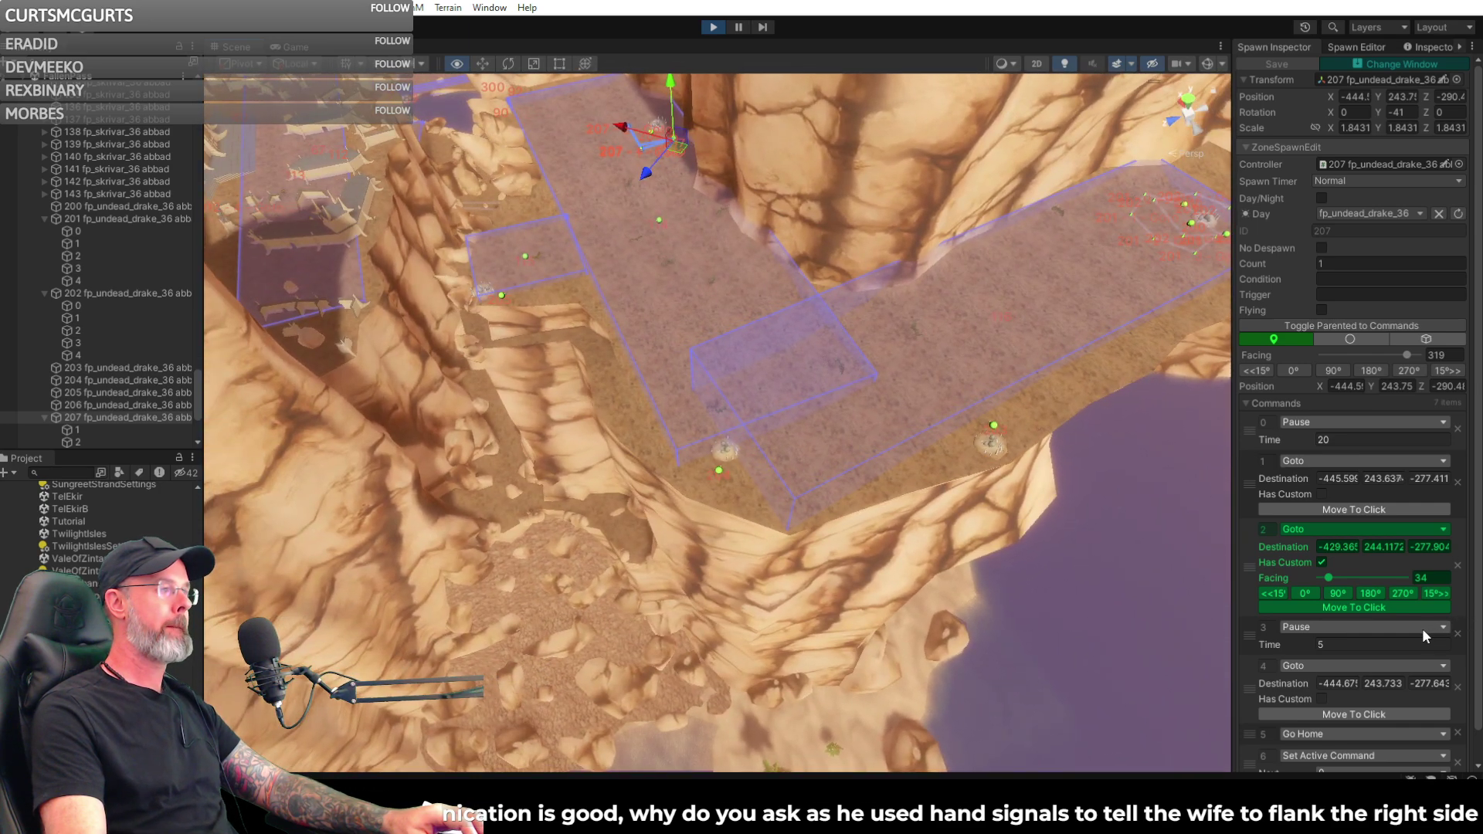
alt+drag(1421, 628, 1388, 628)
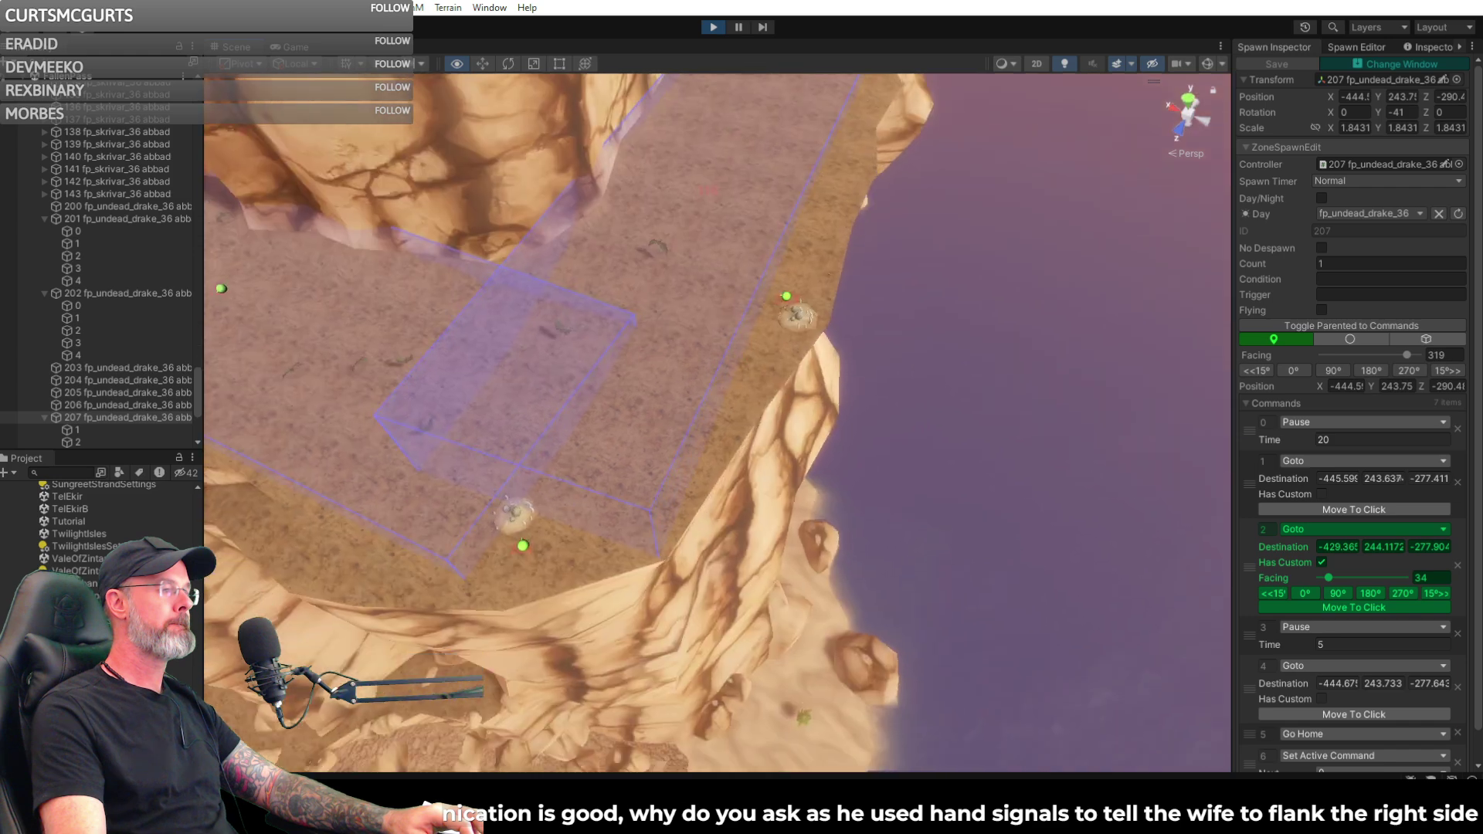
right_drag(795, 354, 794, 354)
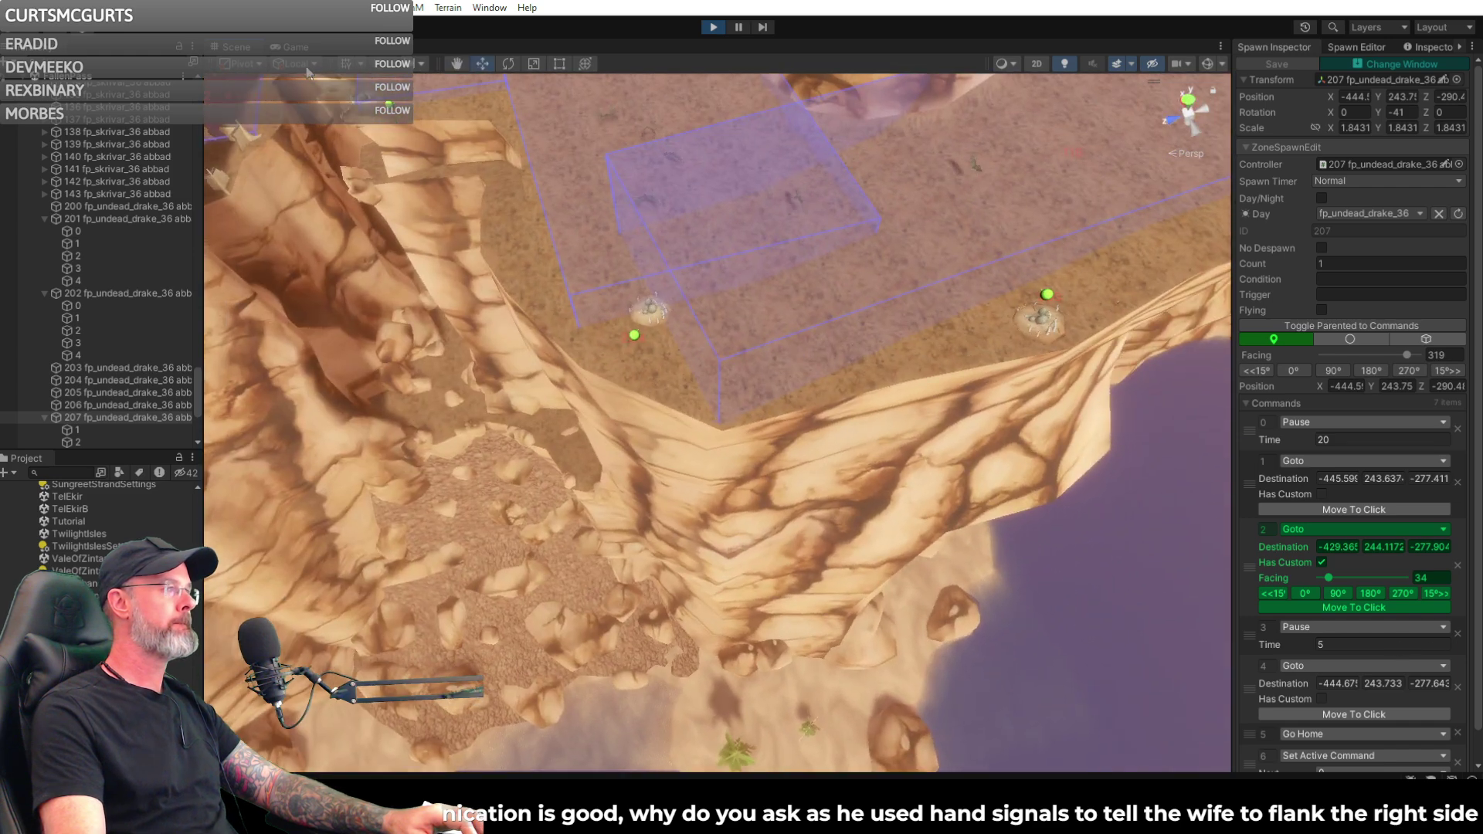
click(299, 45)
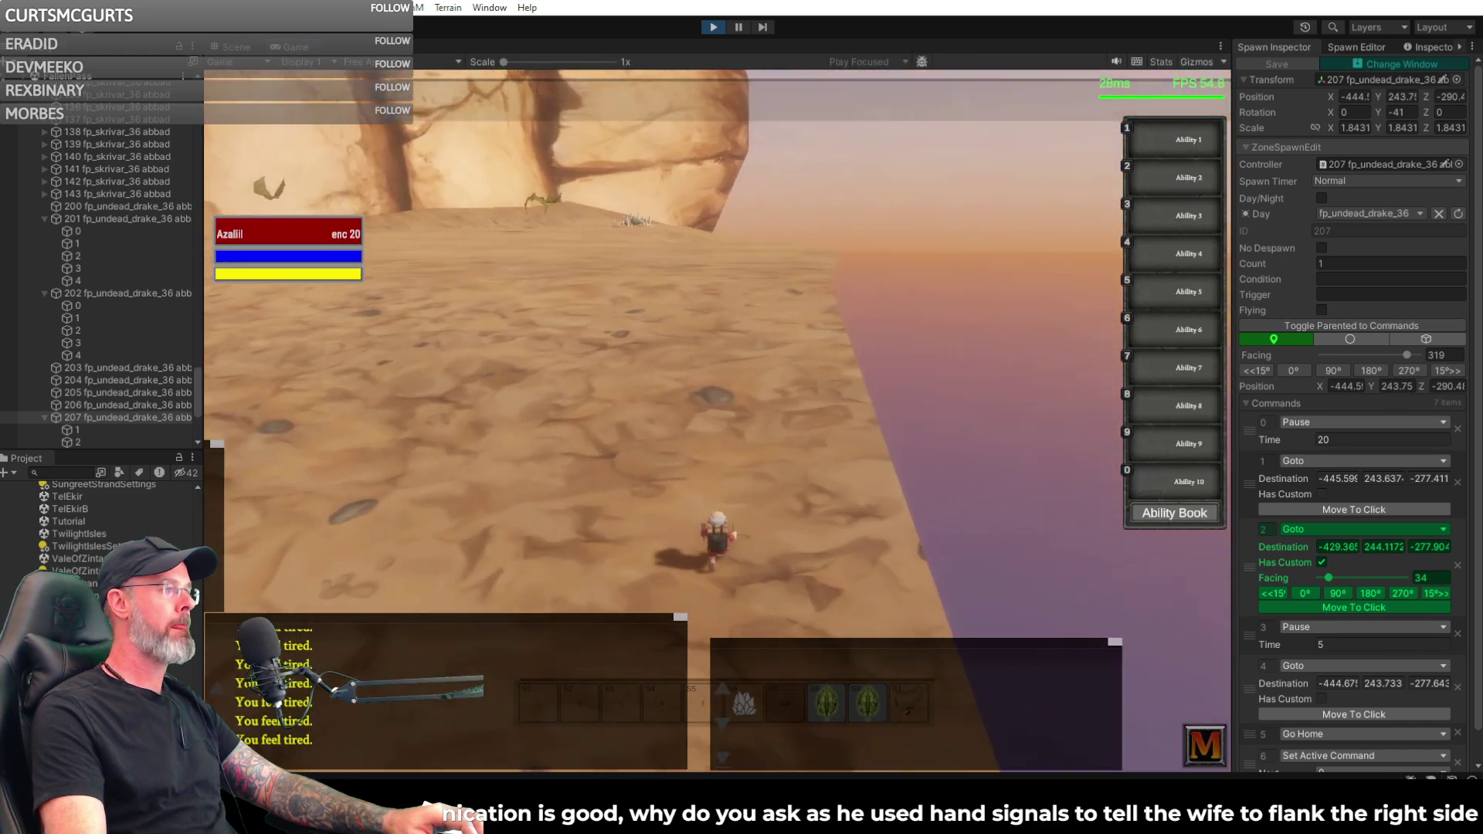
right_drag(718, 421, 717, 421)
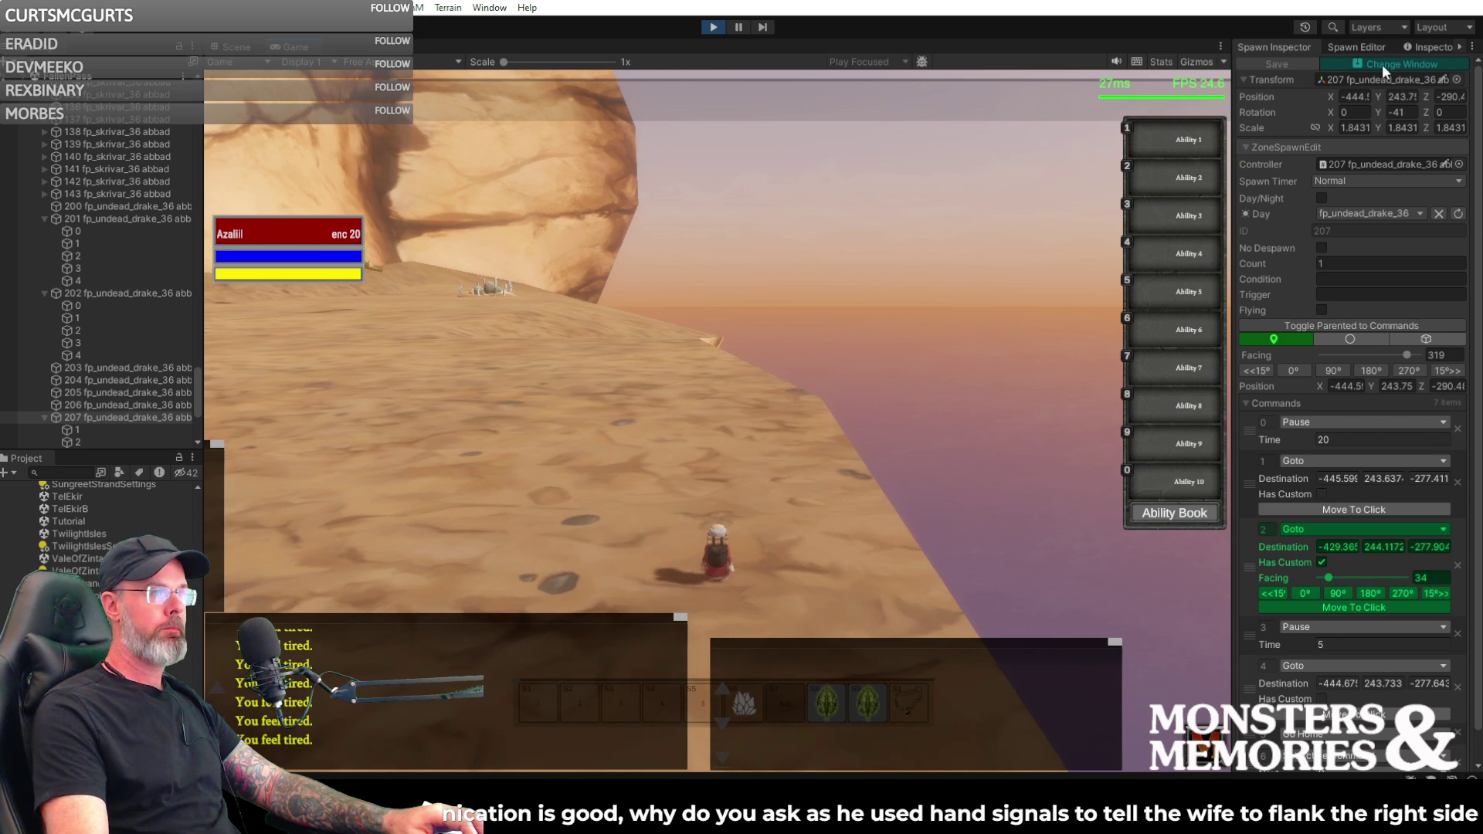
- Review the spawn editor's pending change list, inspect drake spawn 116, and close the change window
click(1383, 63)
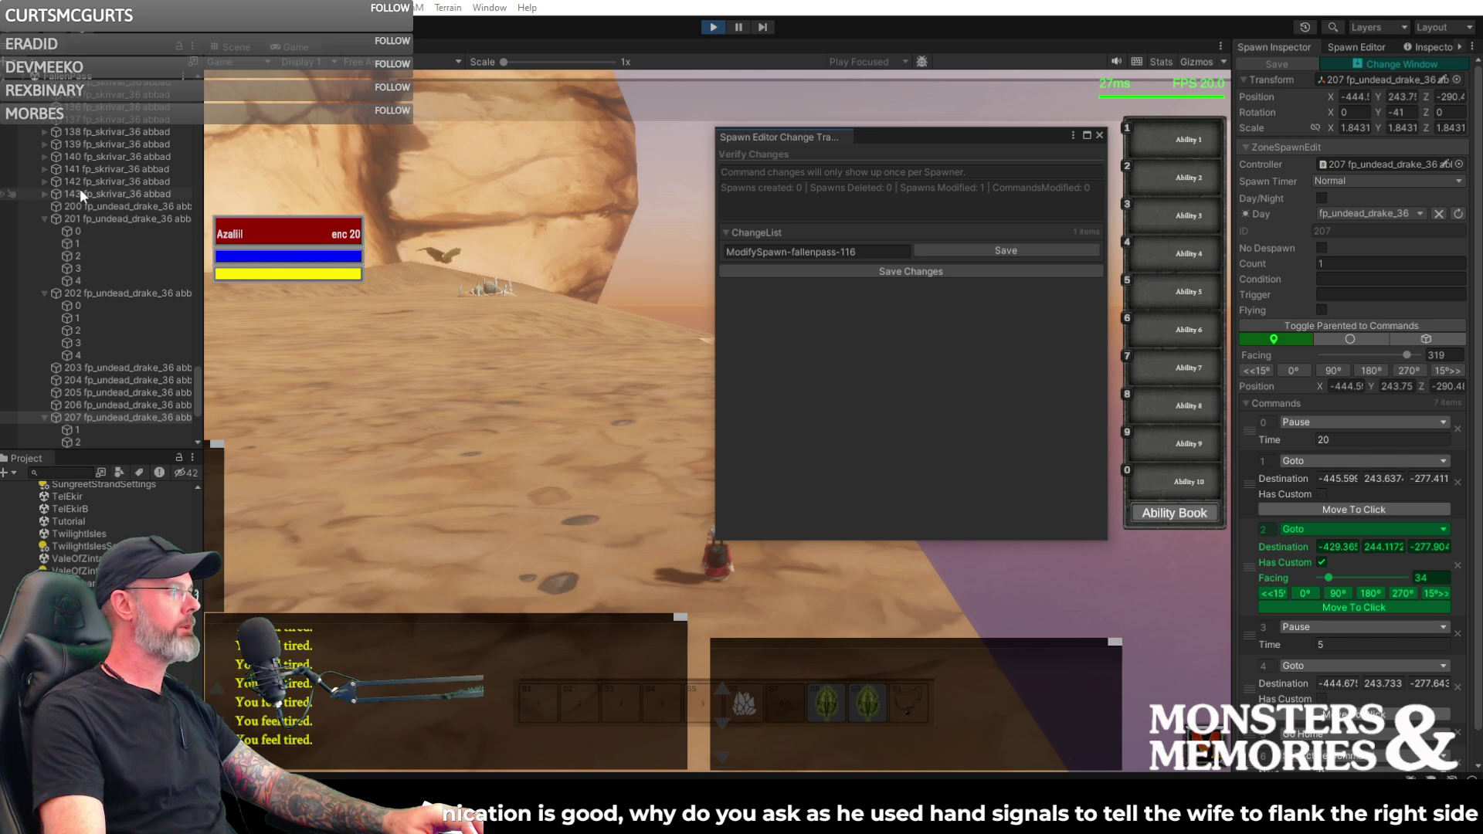
scroll(82, 193, up, 6)
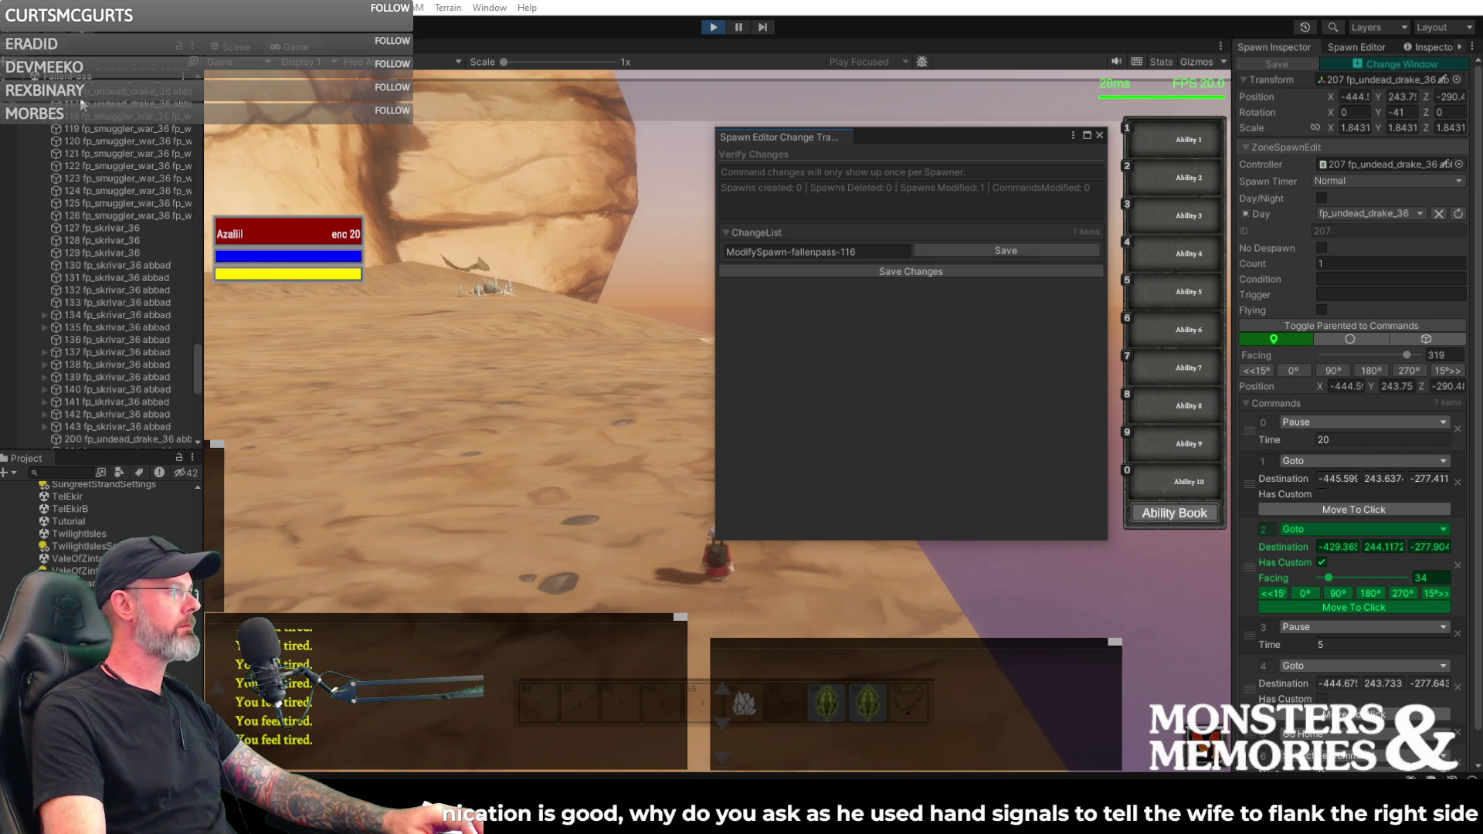
click(87, 91)
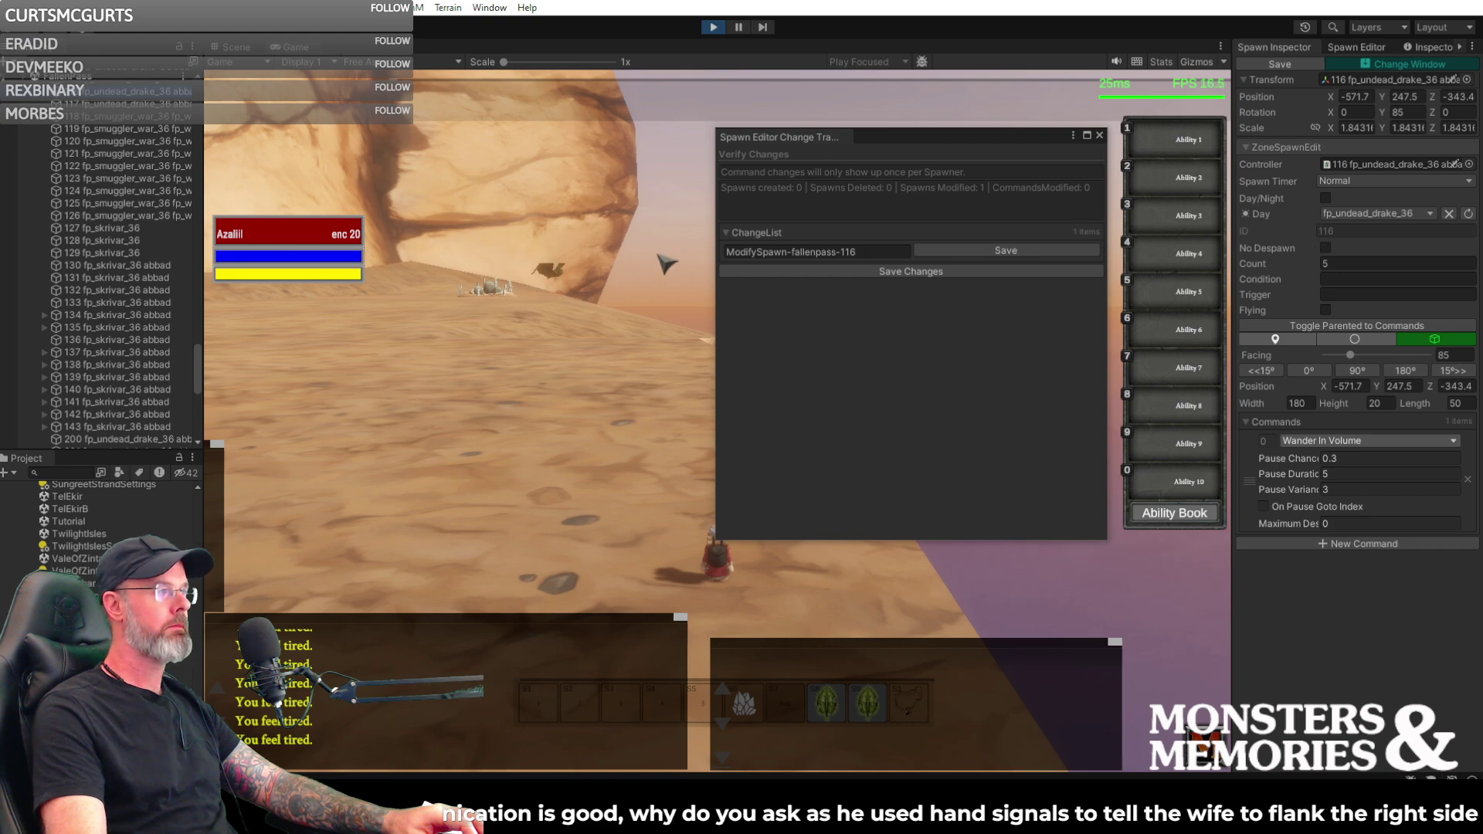
click(1100, 137)
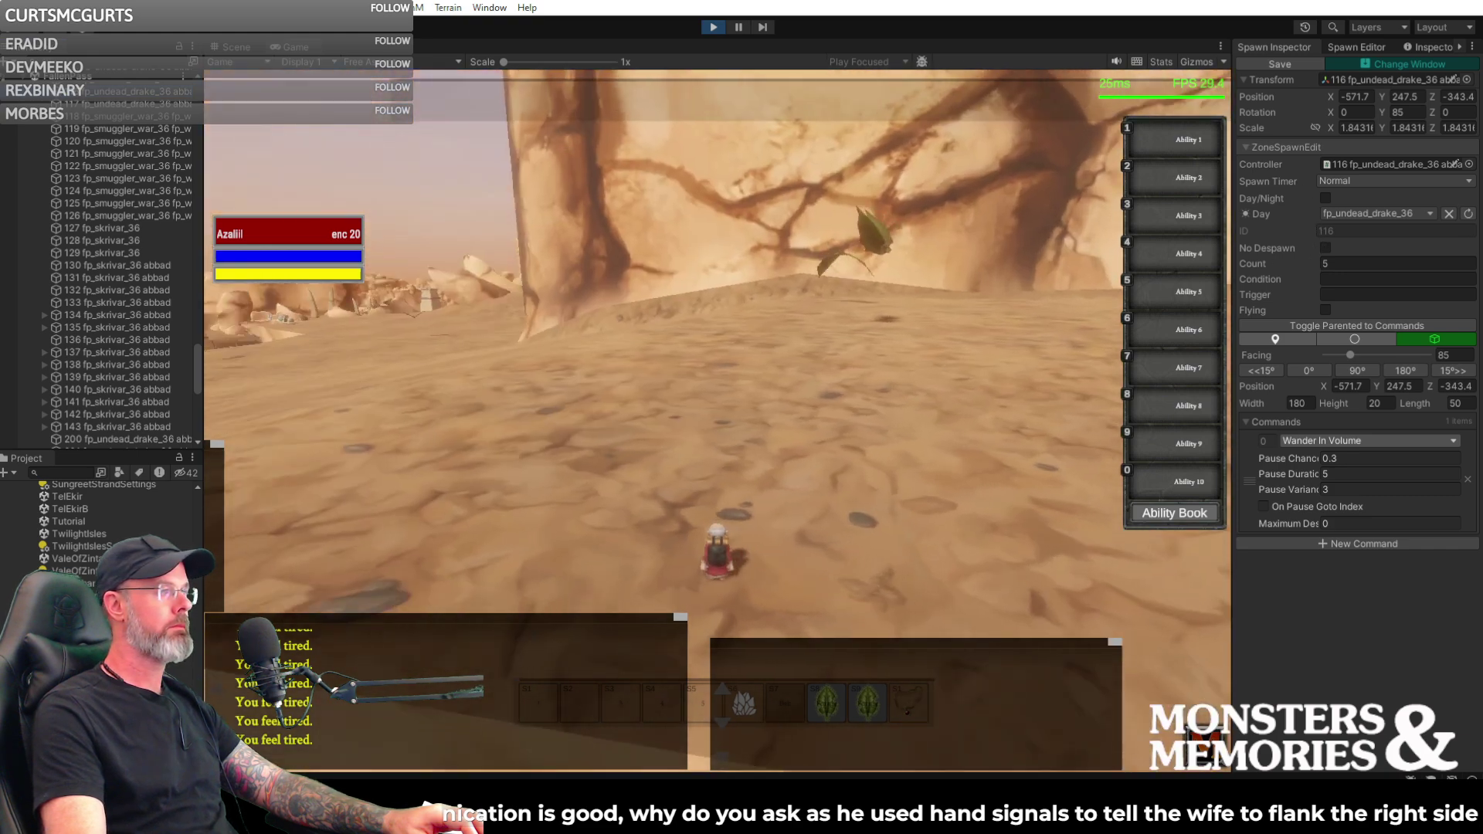
- Look over the plateau in the running game and compare it with spawn 116's wander volume in the scene
right_drag(720, 248, 684, 231)
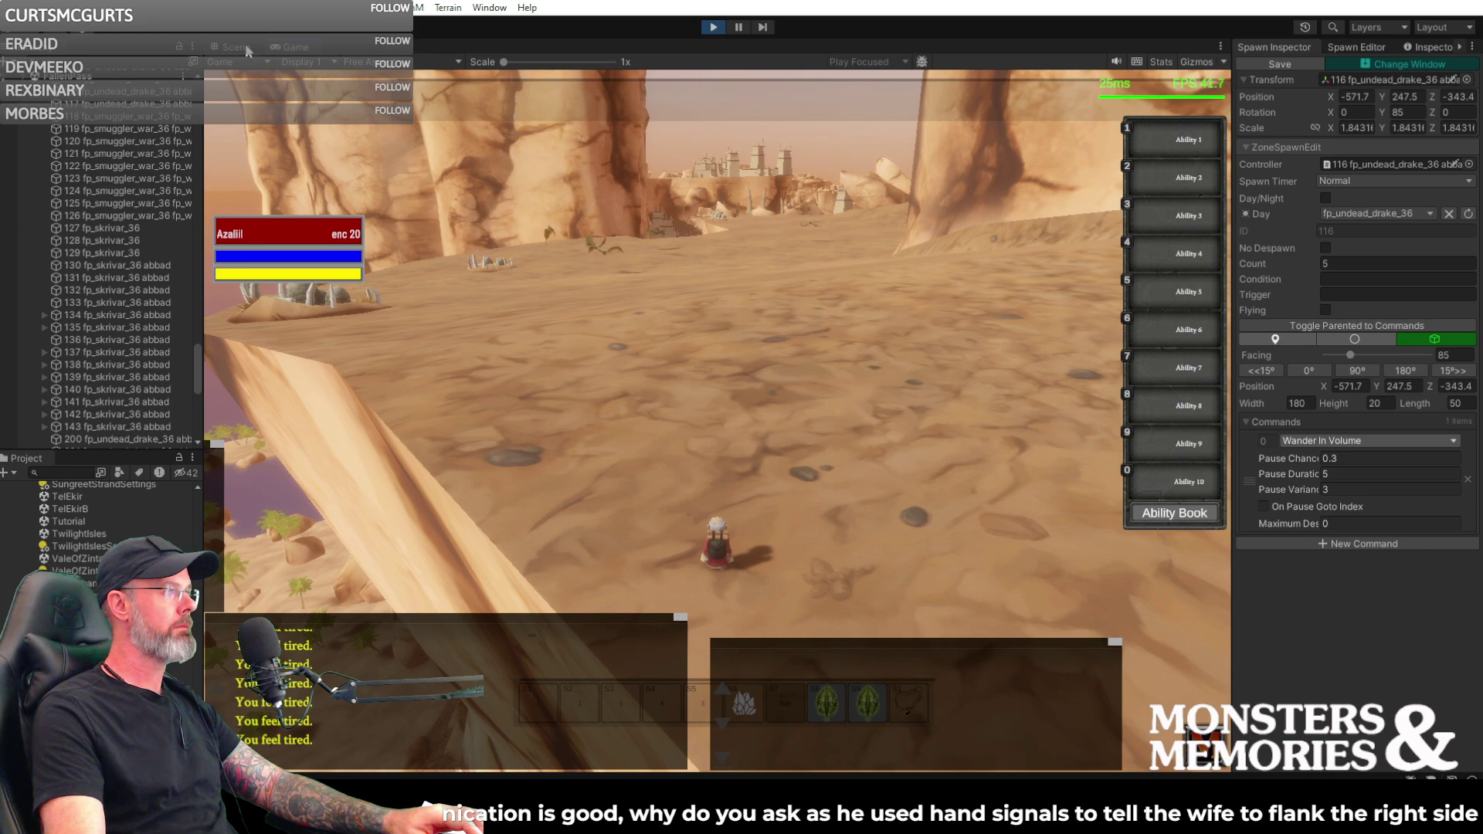
click(236, 47)
right_drag(761, 314, 1054, 277)
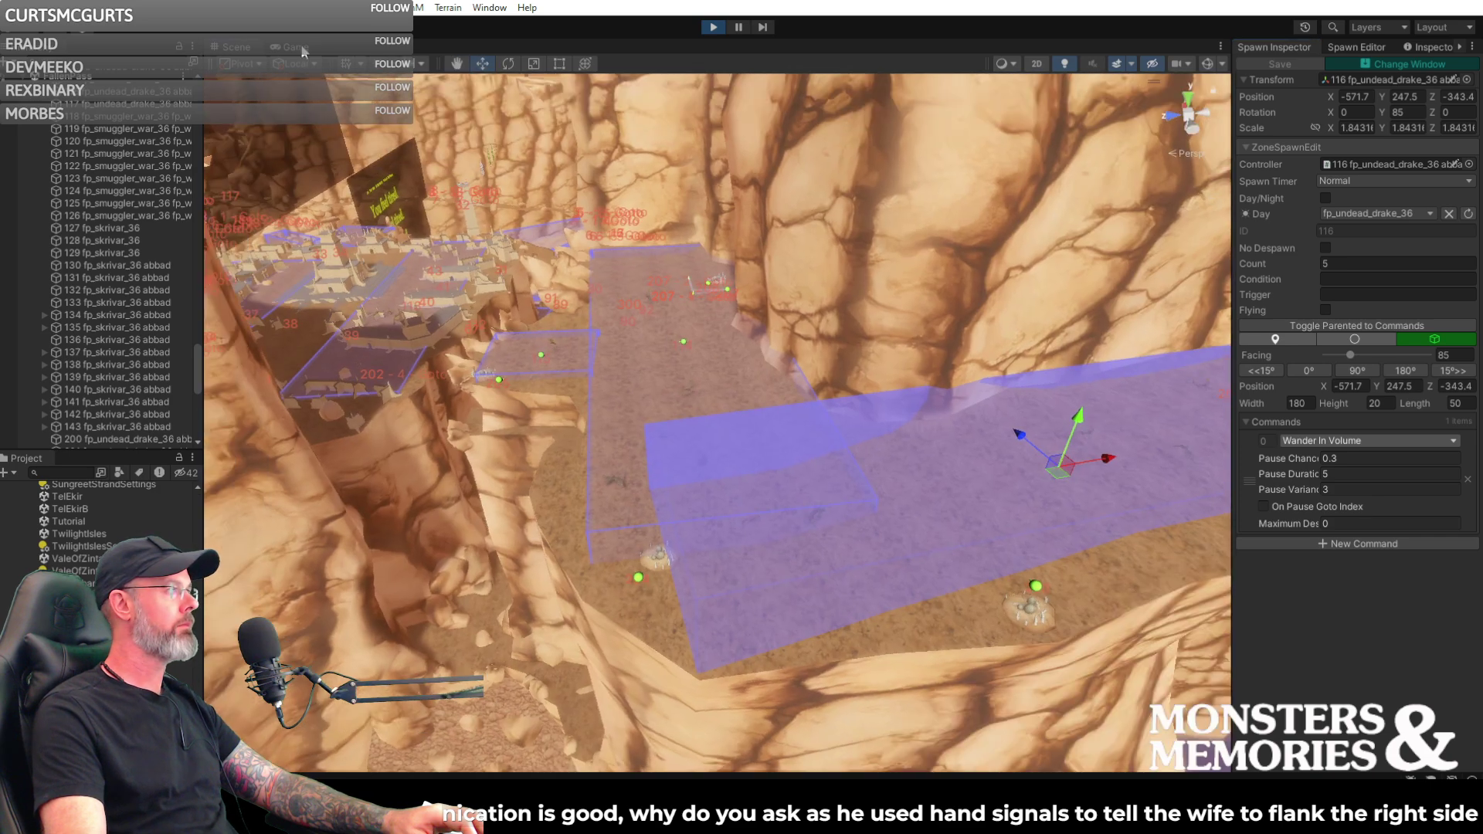
- Return to the running game, turn off GM invulnerability and toggle immortality back on for the character
click(297, 46)
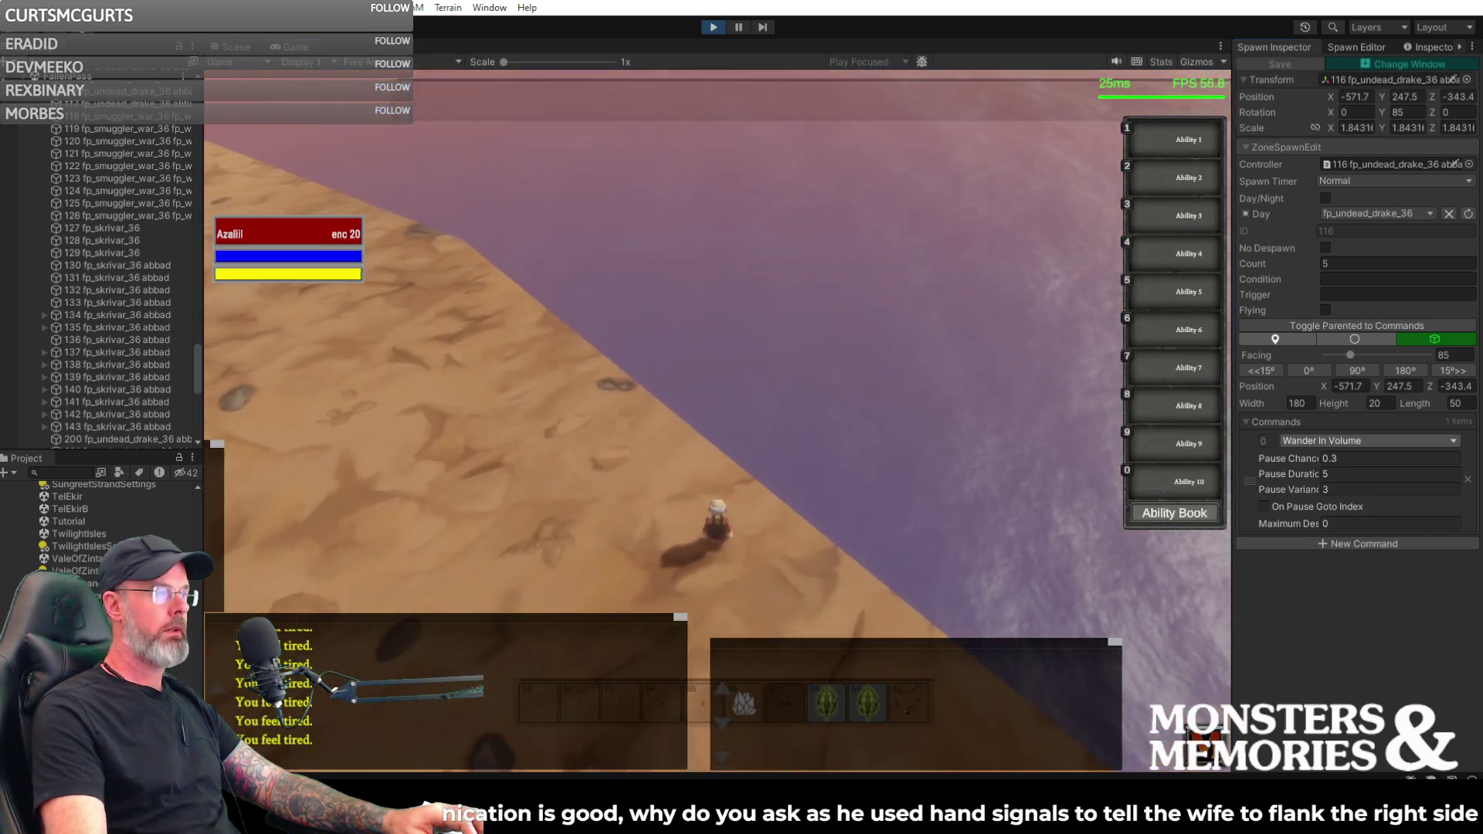
right_drag(500, 258, 502, 258)
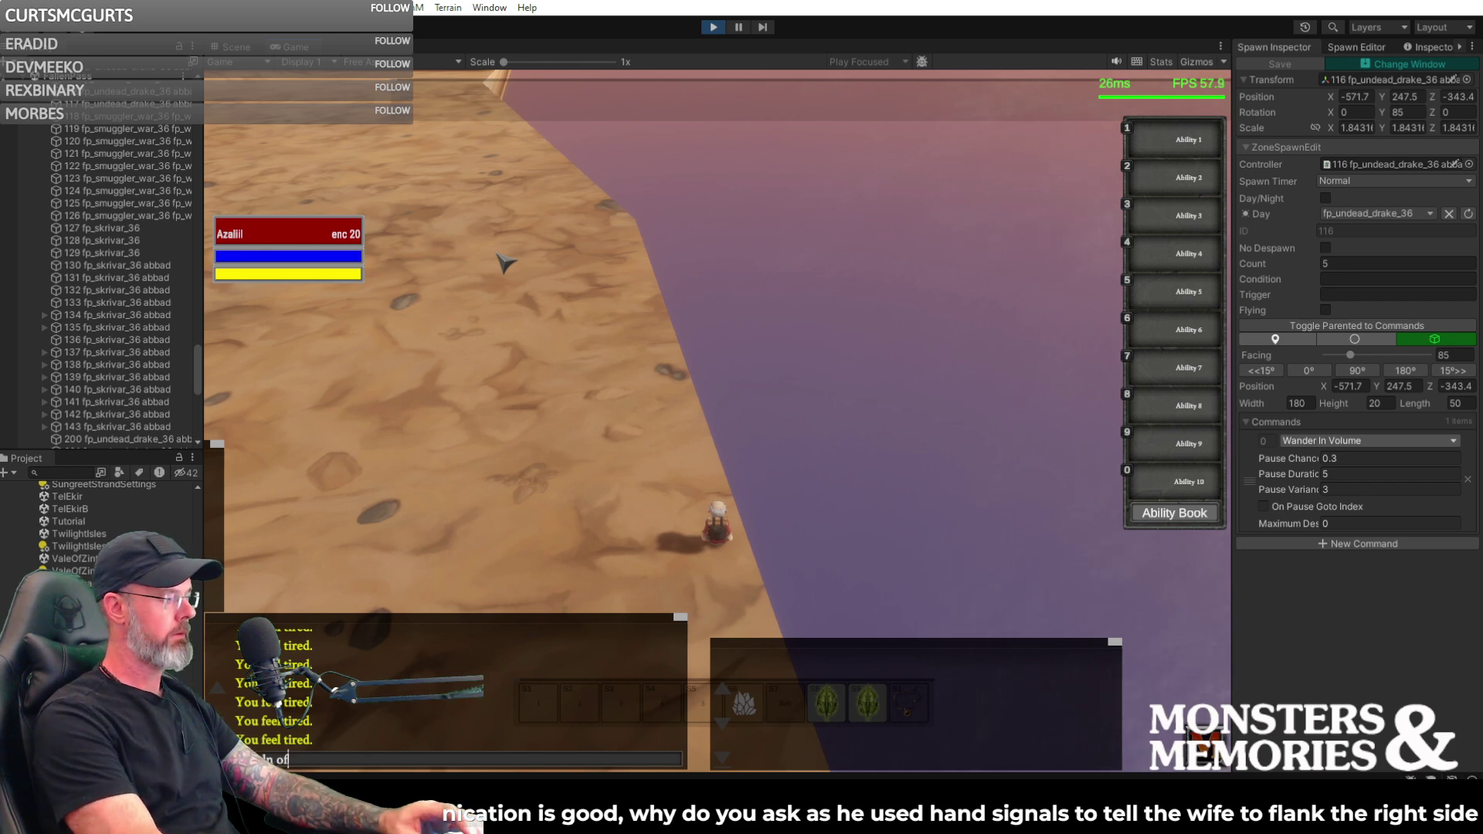
key(Return)
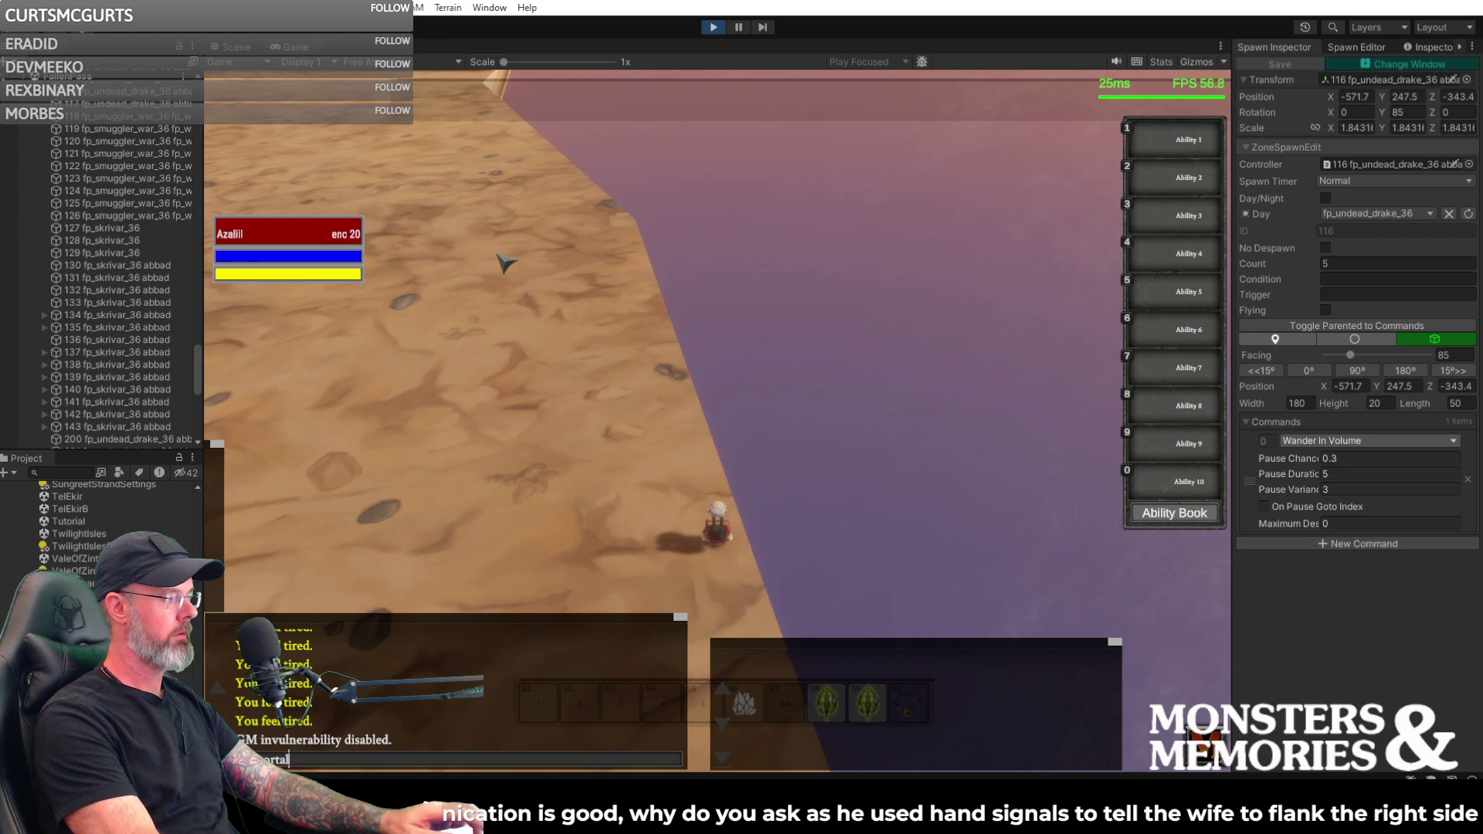
key(Return)
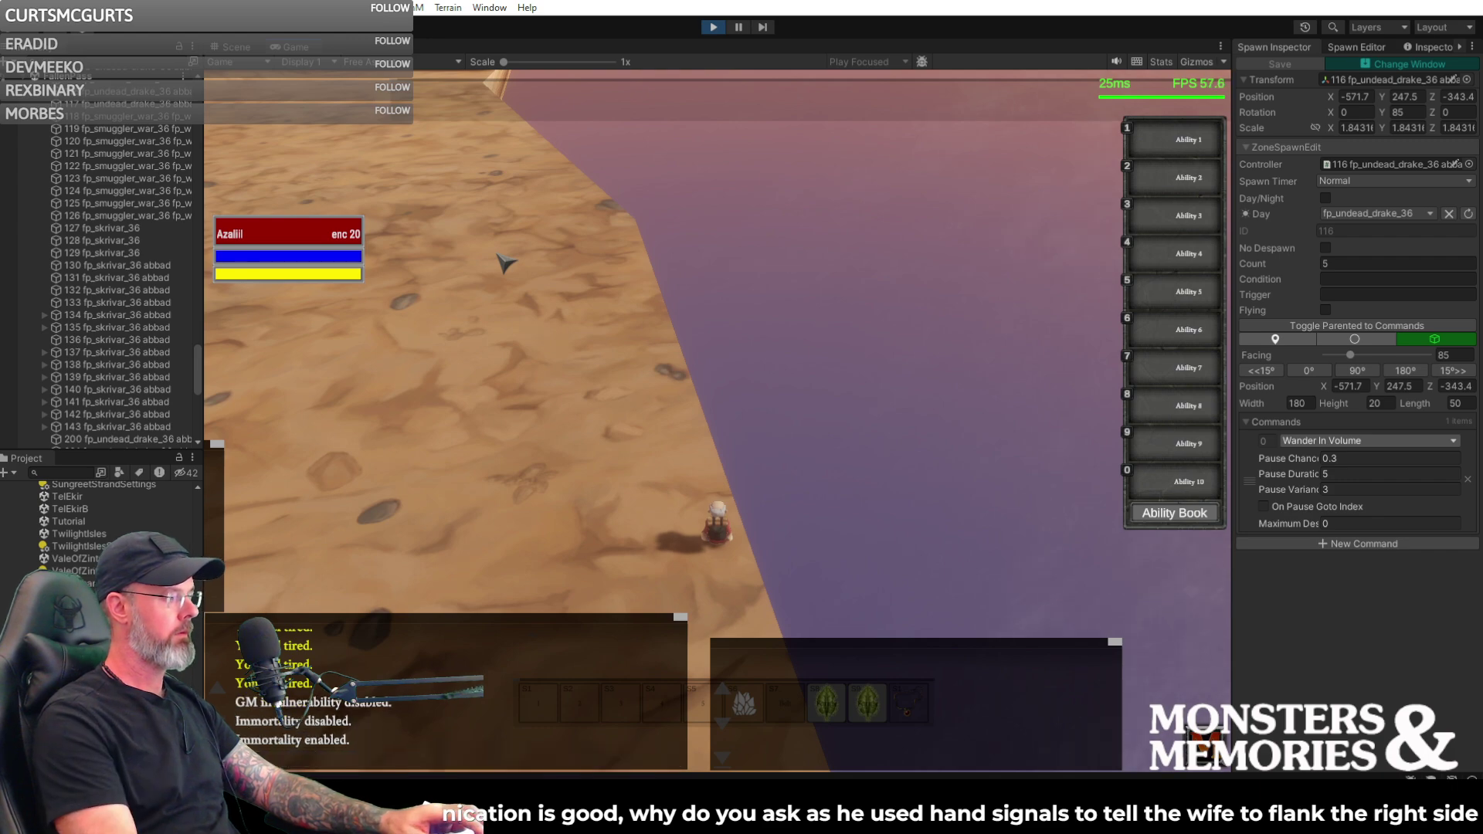
- Run the character off the cliff edge into the sea and bring it ashore on the beach
right_drag(684, 264, 778, 270)
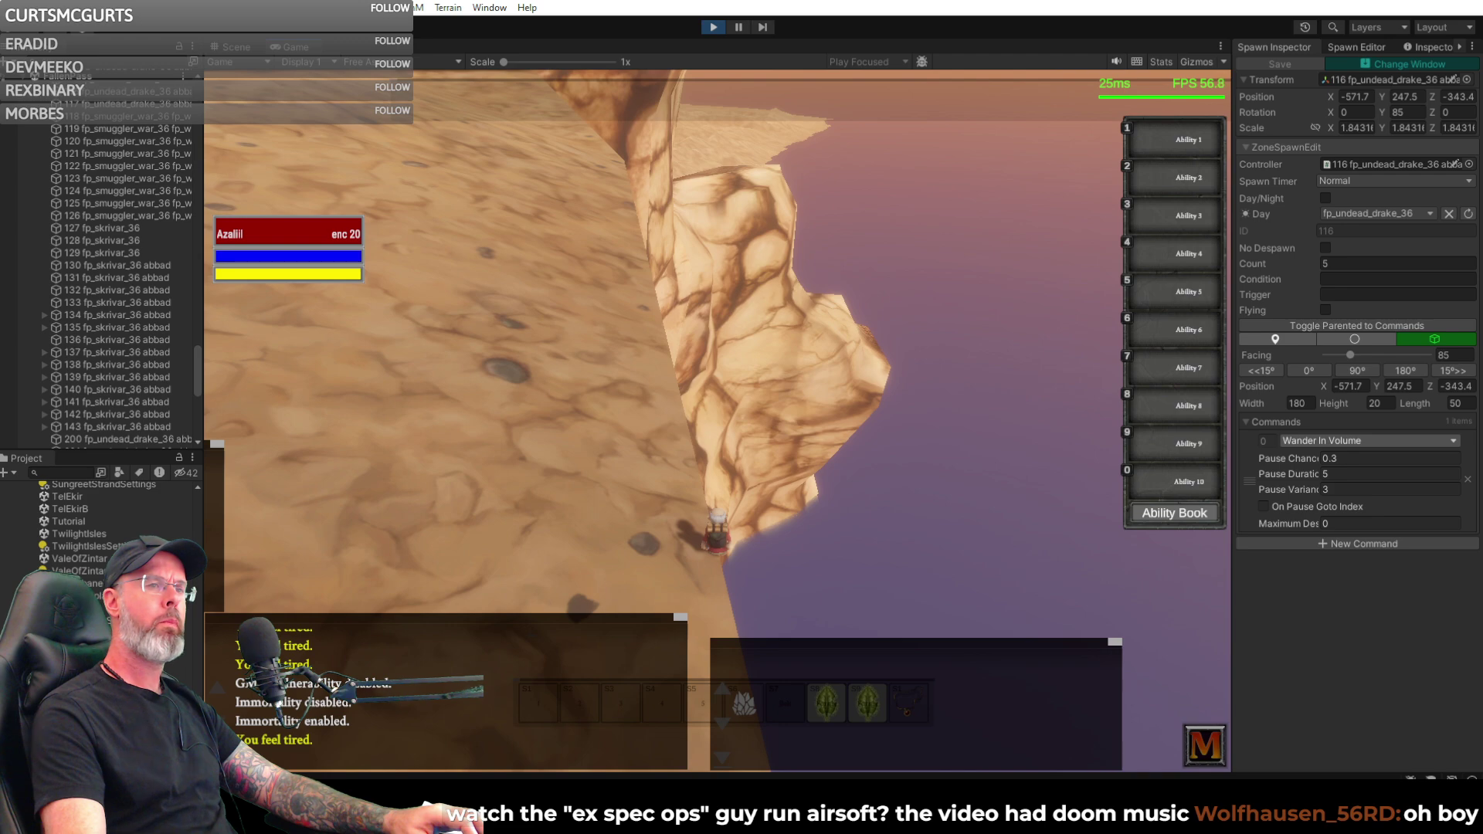
mouse_move(779, 408)
right_down()
mouse_move(803, 418)
mouse_move(791, 402)
mouse_move(793, 414)
mouse_move(850, 398)
mouse_move(797, 401)
right_up()
key(w)
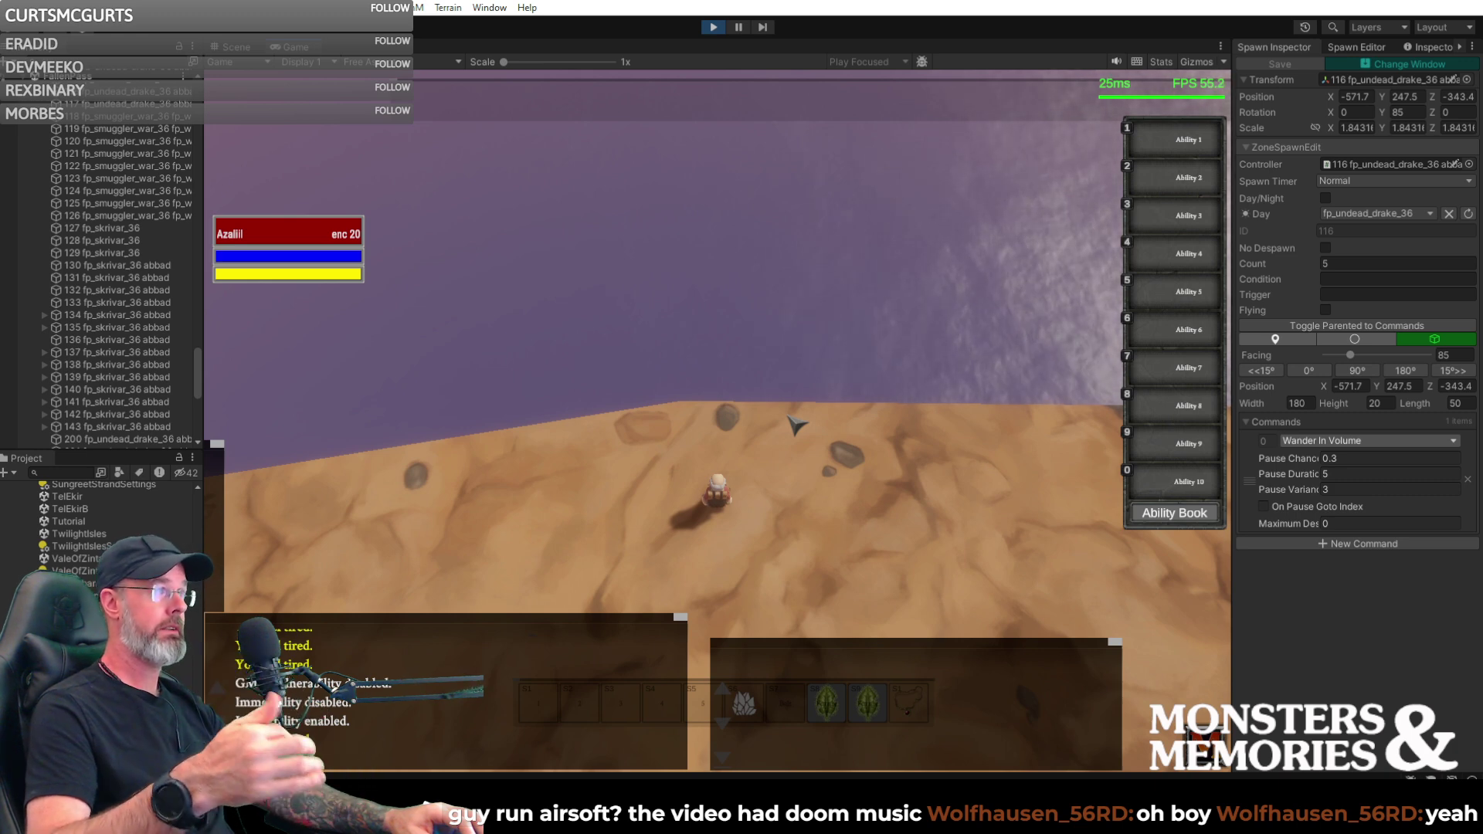
key(w)
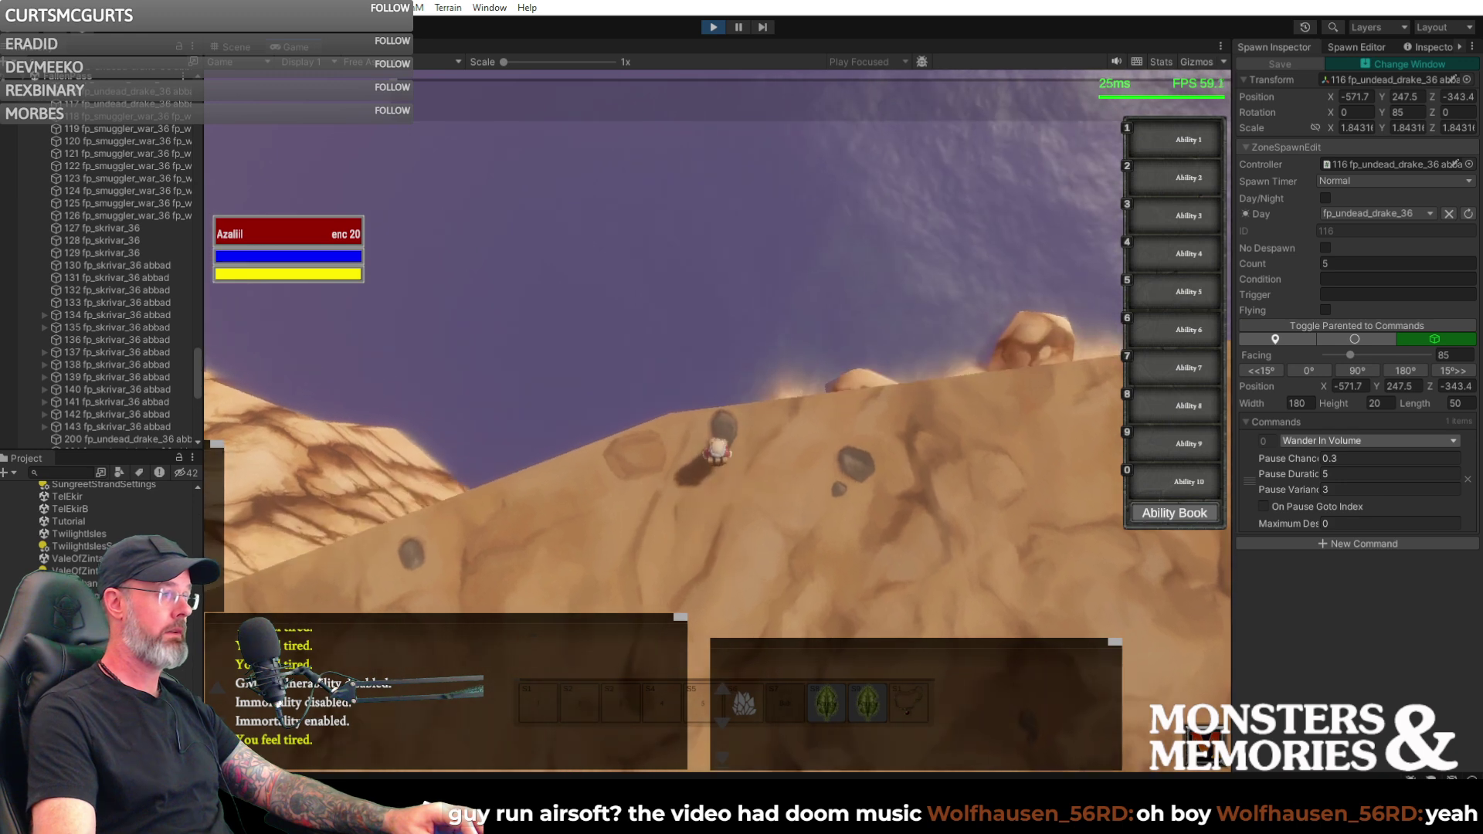
key(space)
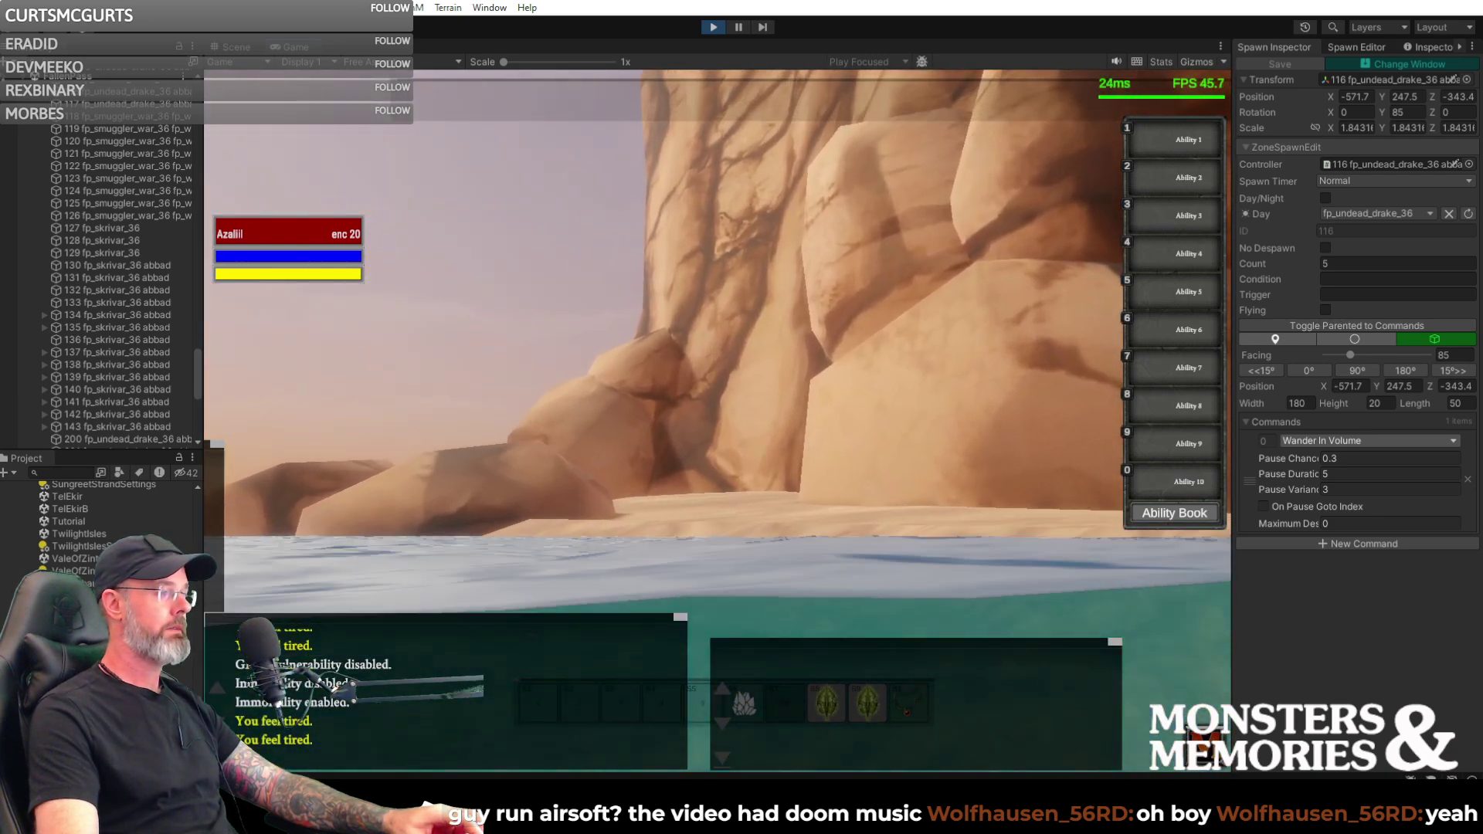
key(w)
key(w)
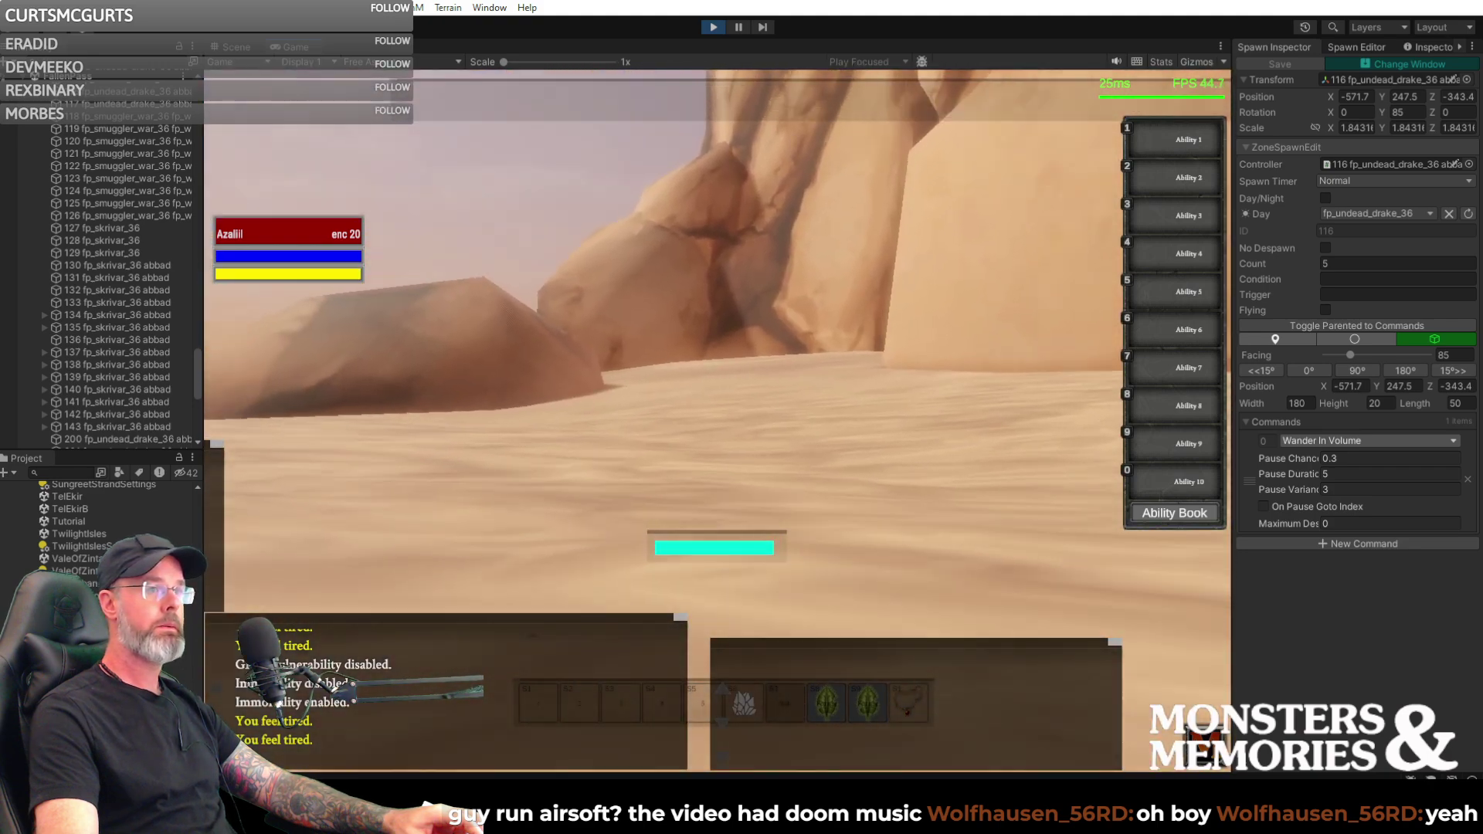
scroll(789, 459, down, 5)
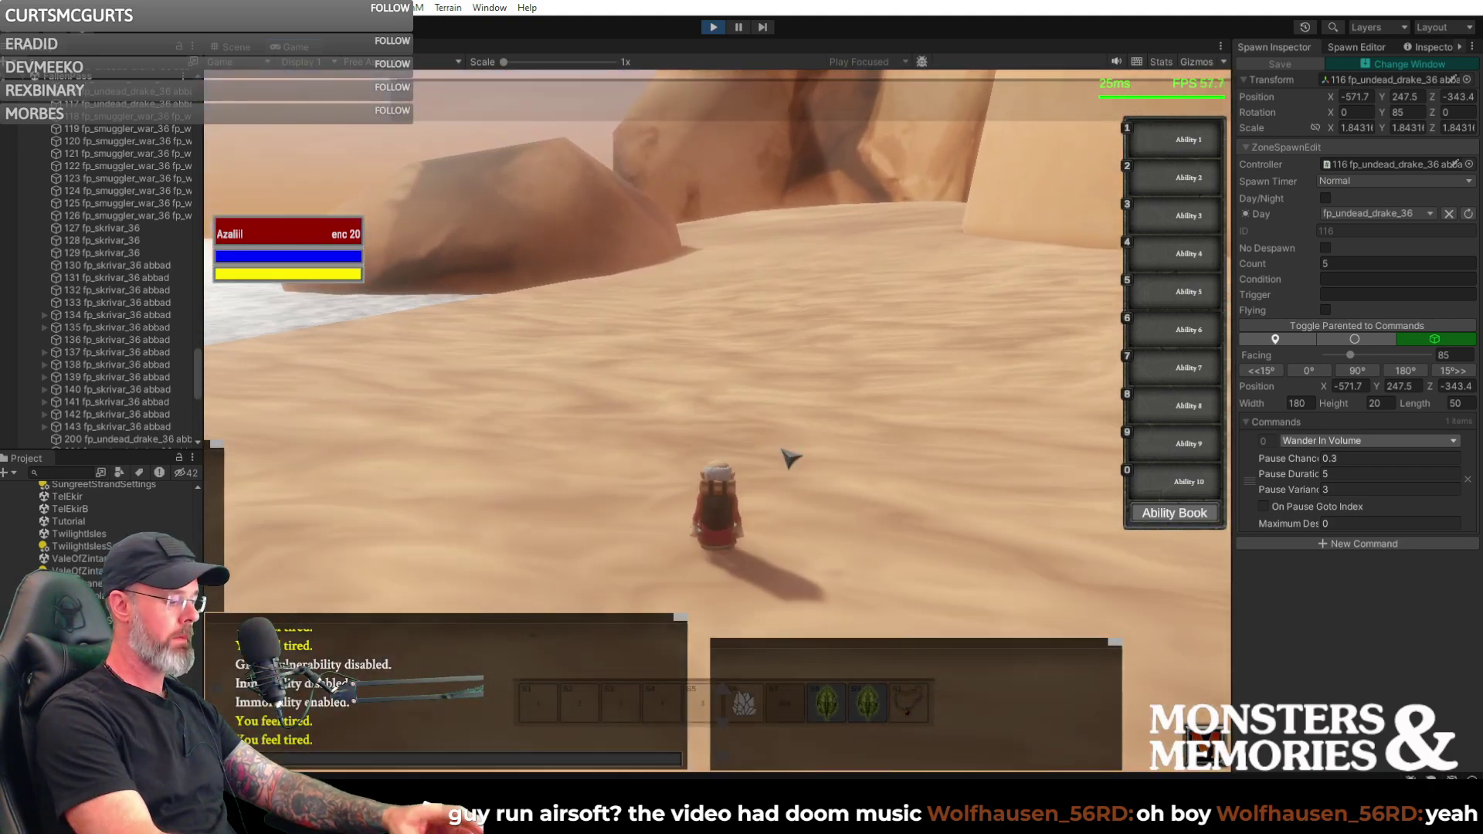
- Turn on GM fly mode with the /fly command and start flying the character up the cliff from the beach
text(/fly)
key(Return)
right_drag(755, 456, 772, 371)
key(w)
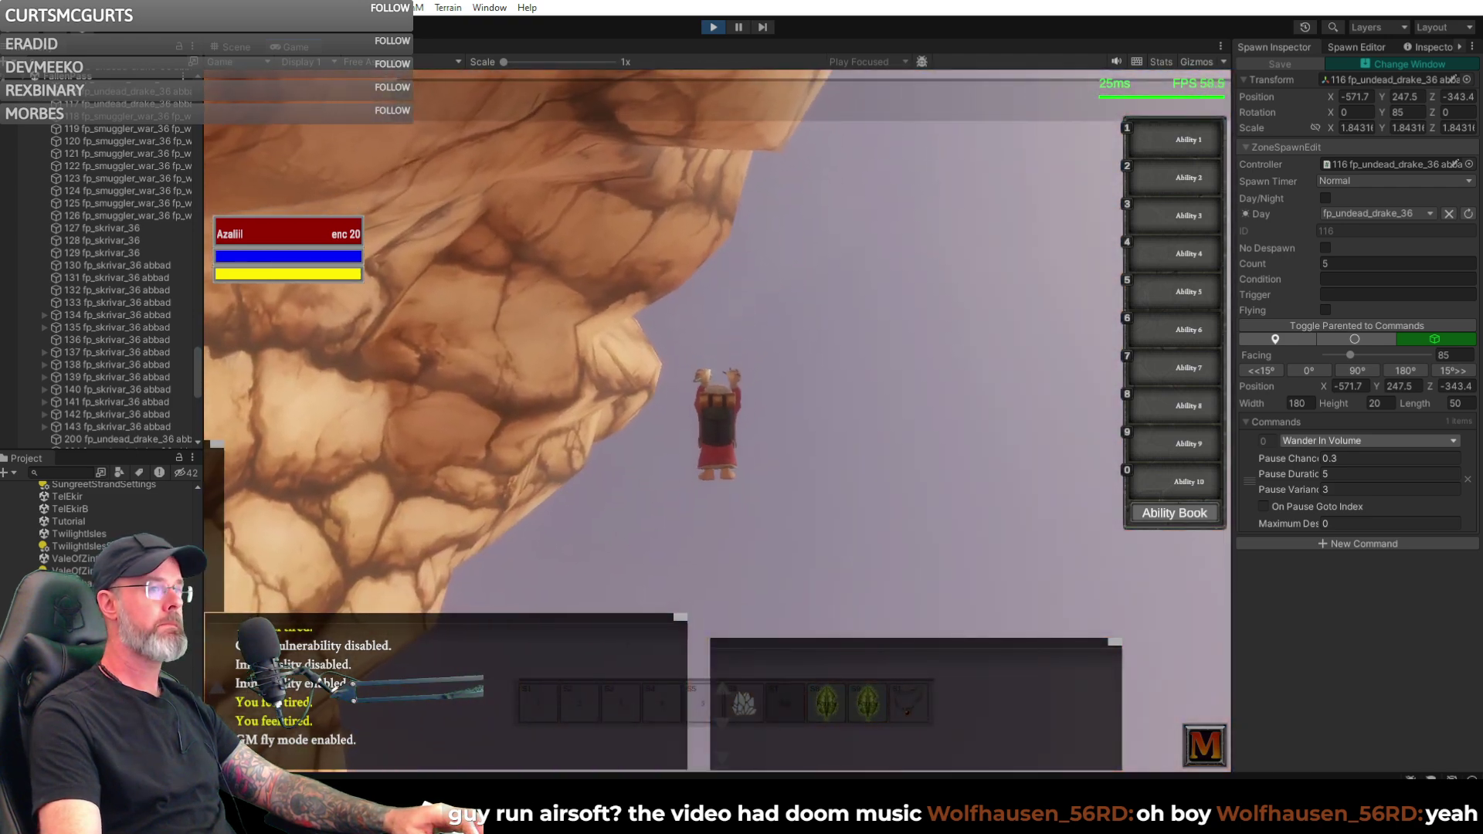
key(w)
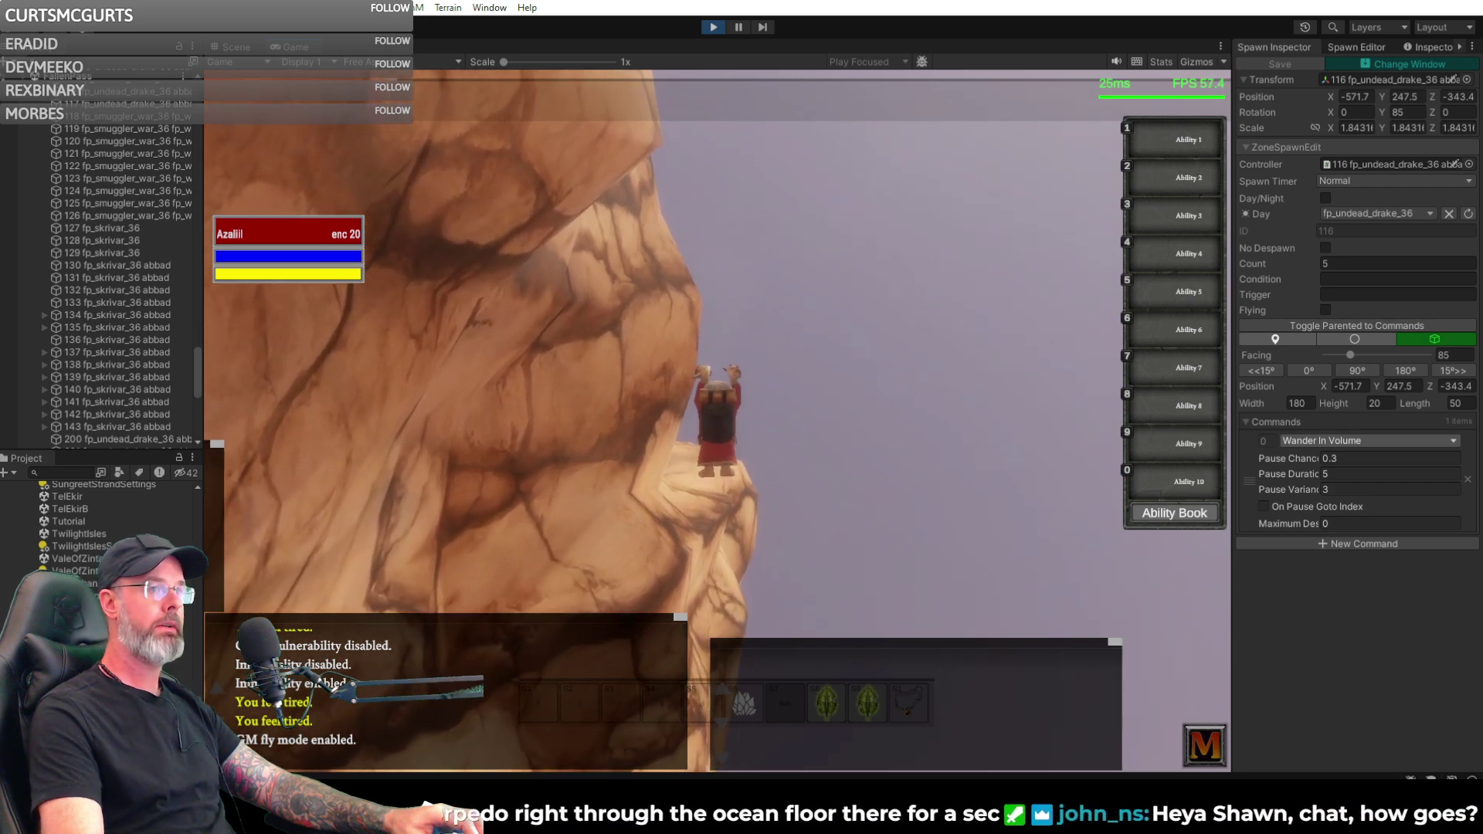
key(w)
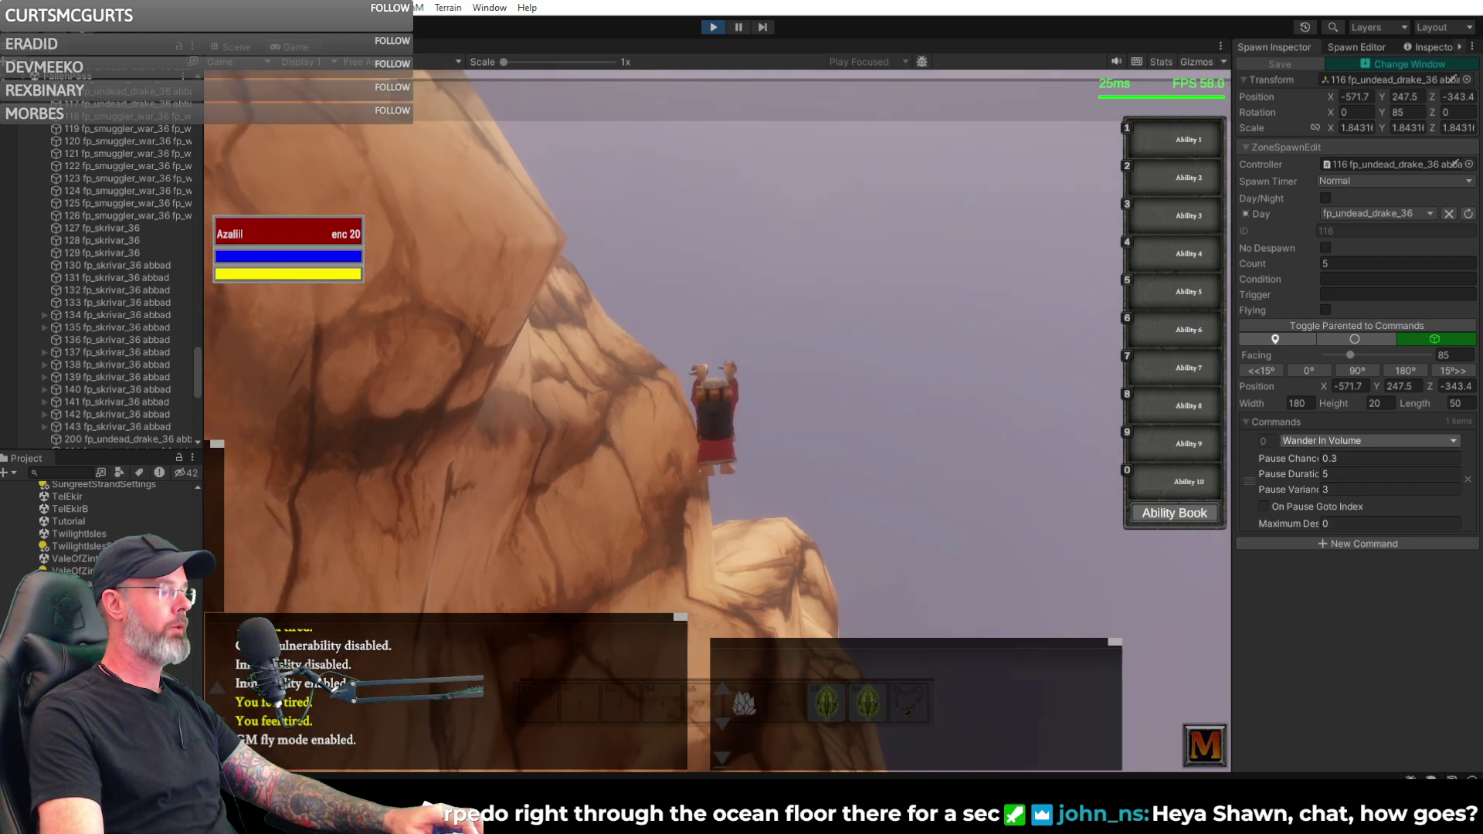
scroll(717, 418, up, 5)
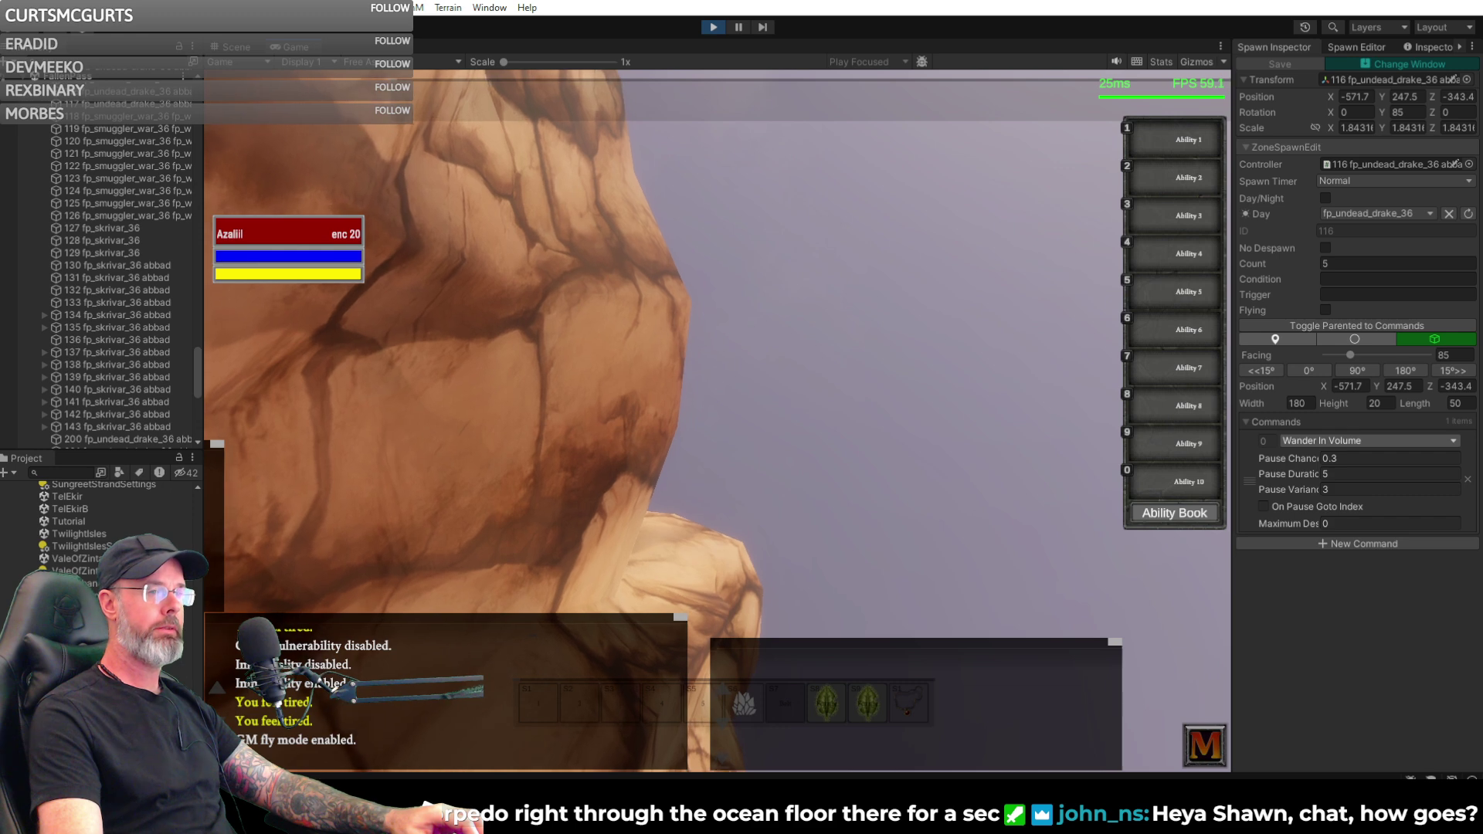
- Fly the character up the rest of the cliff face and over the rim onto the plateau
key(w)
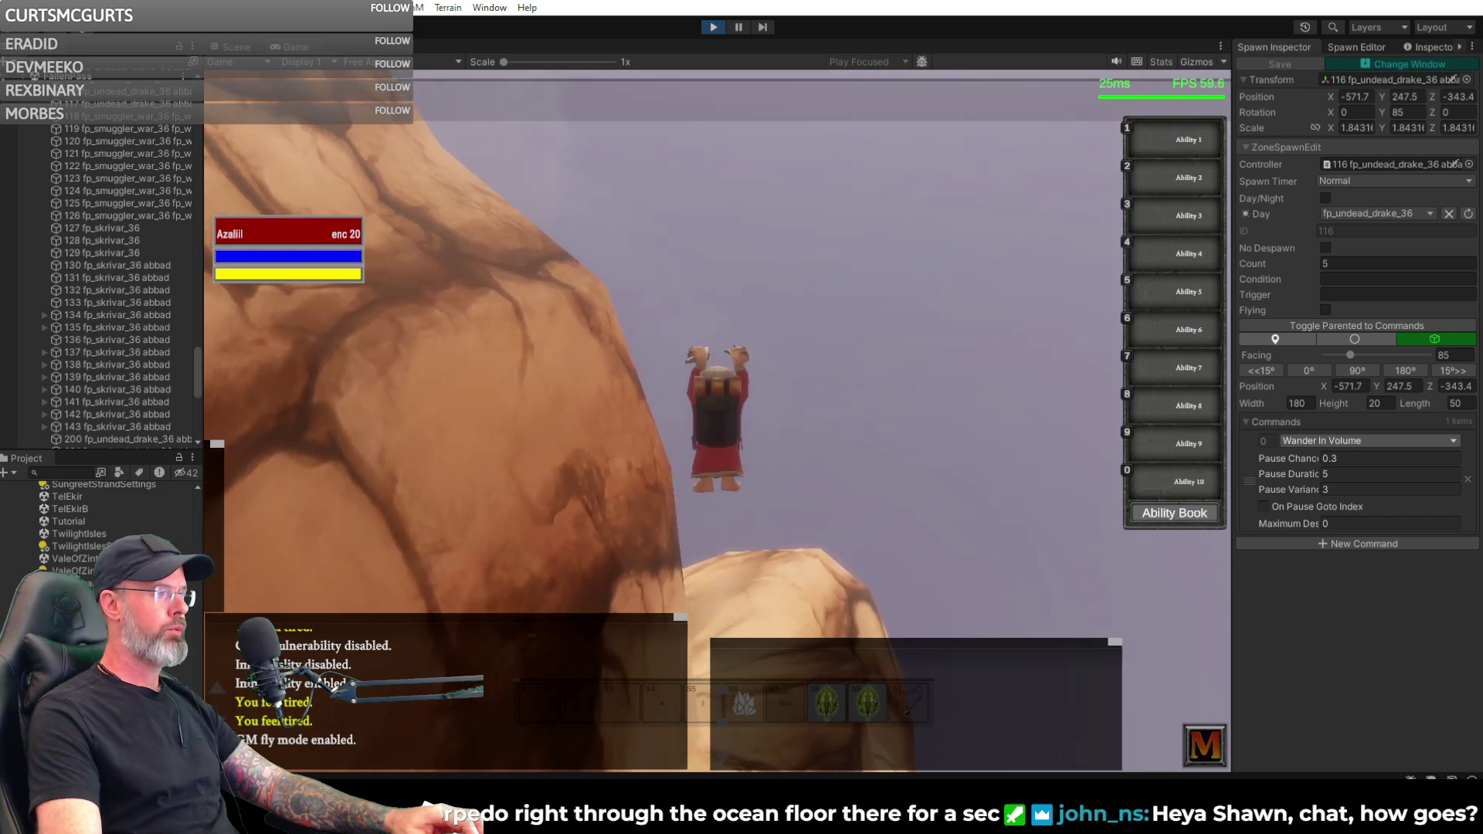
key(w)
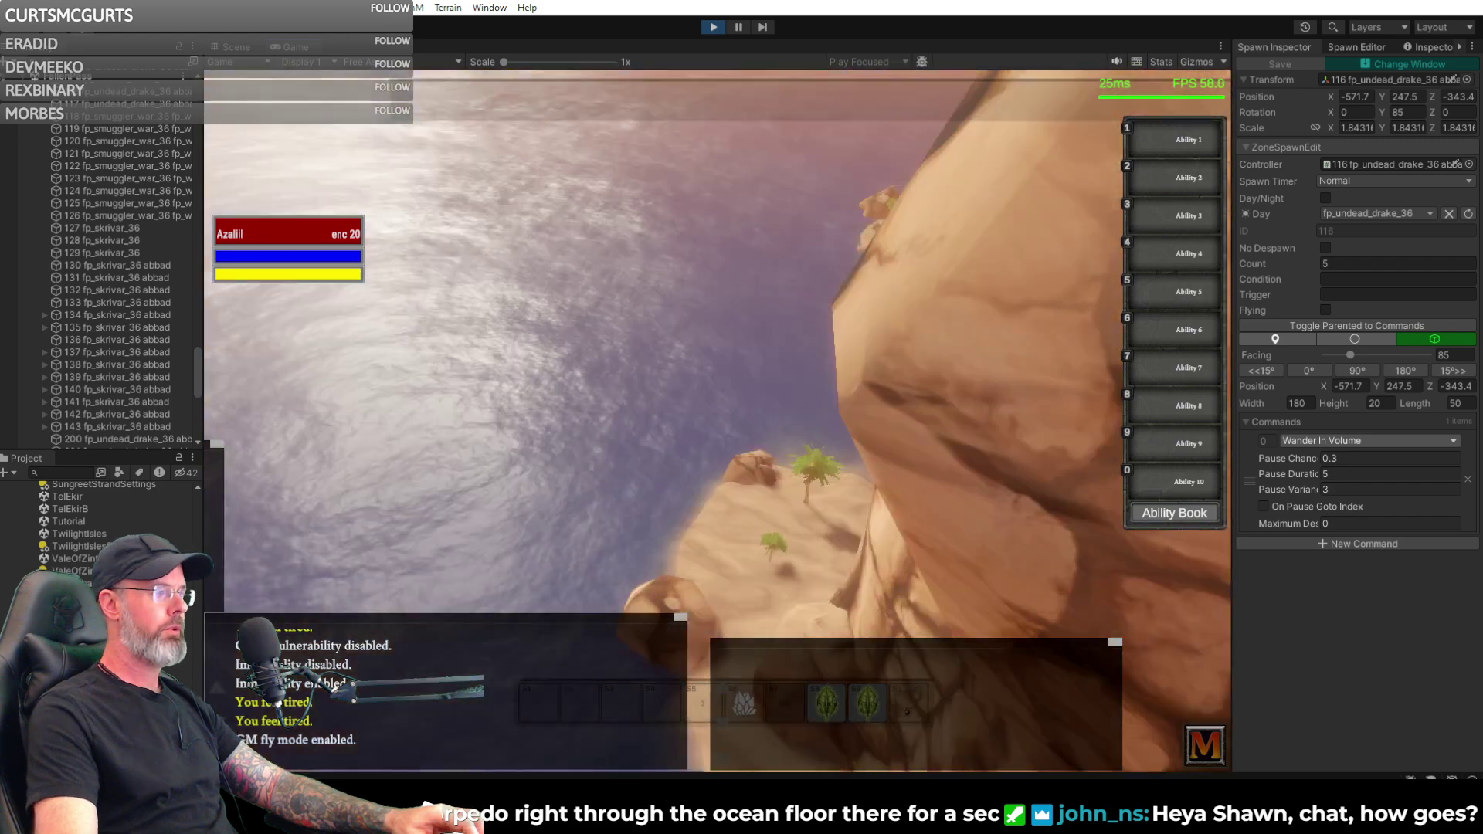
key(w)
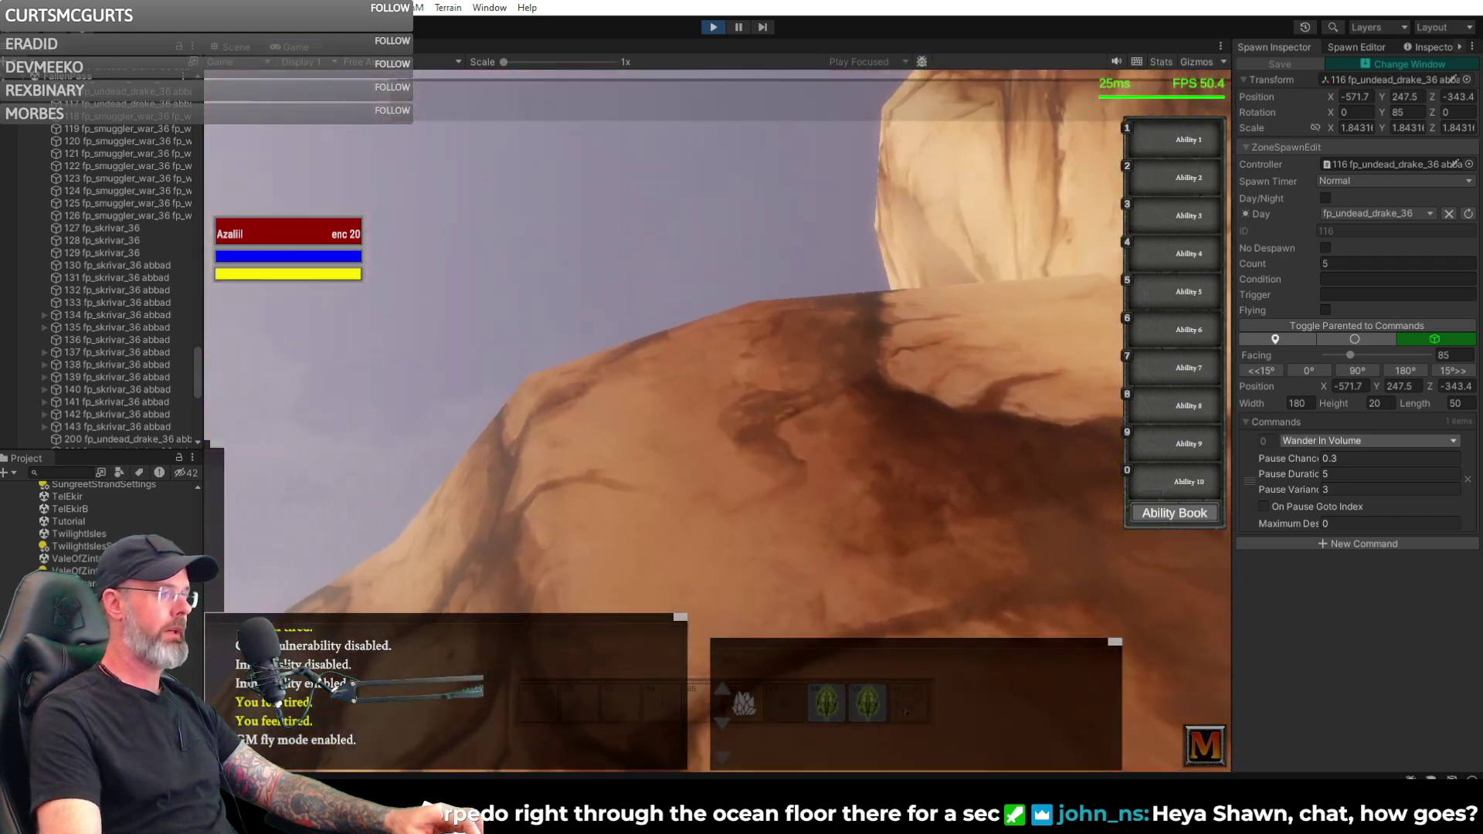
key(w)
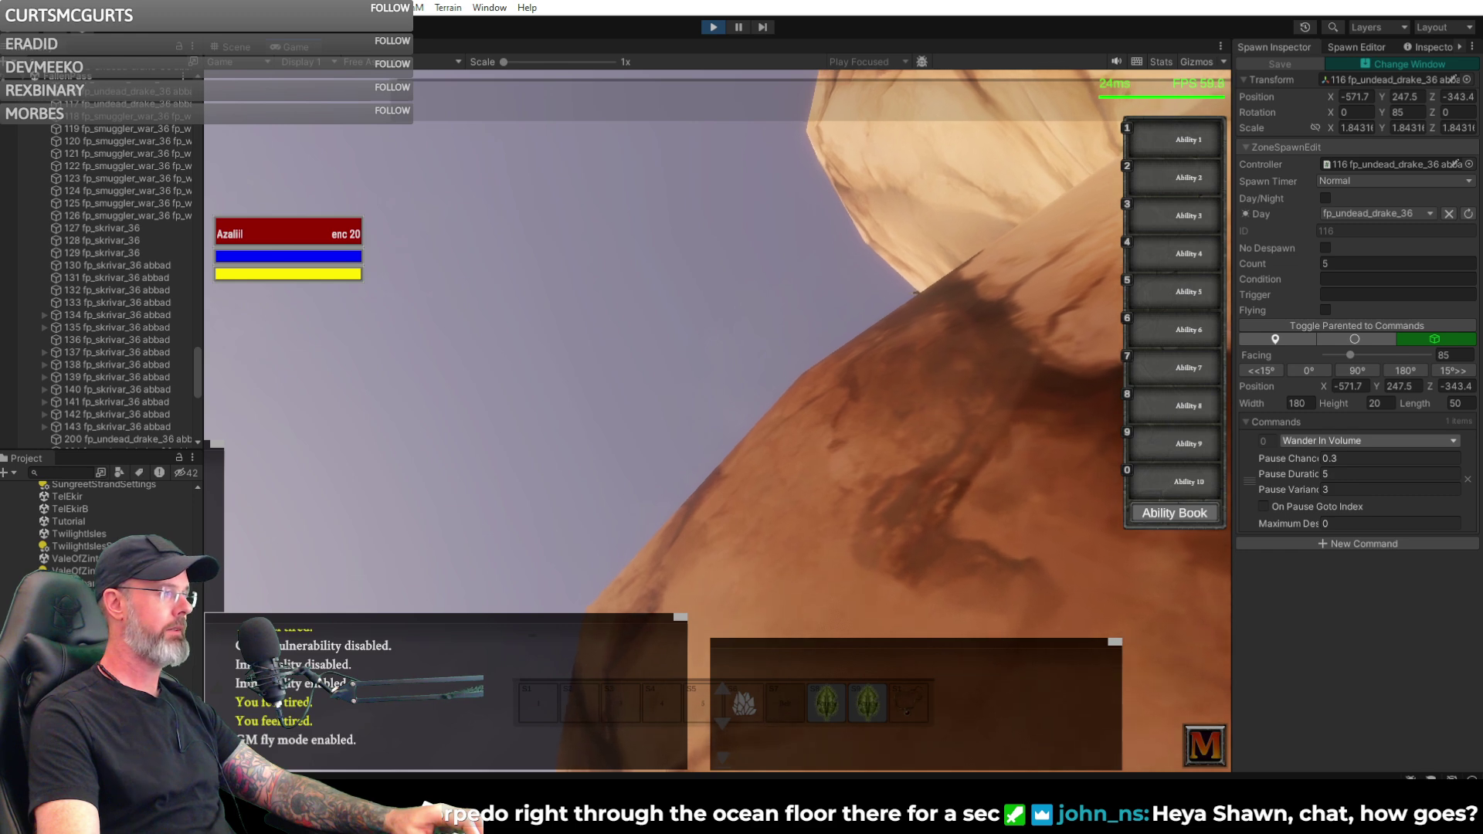
key(w)
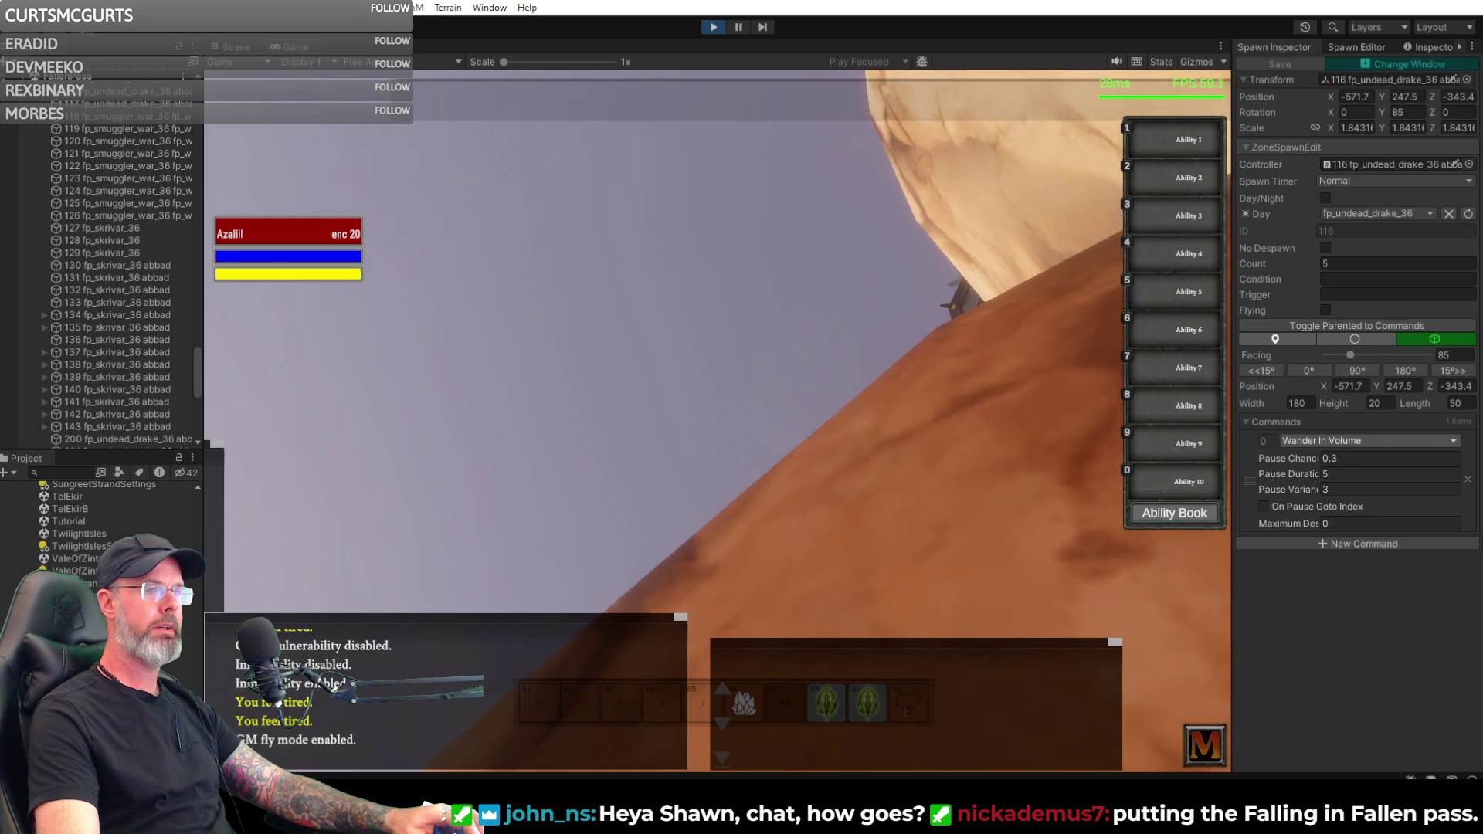
key(w)
key(w)
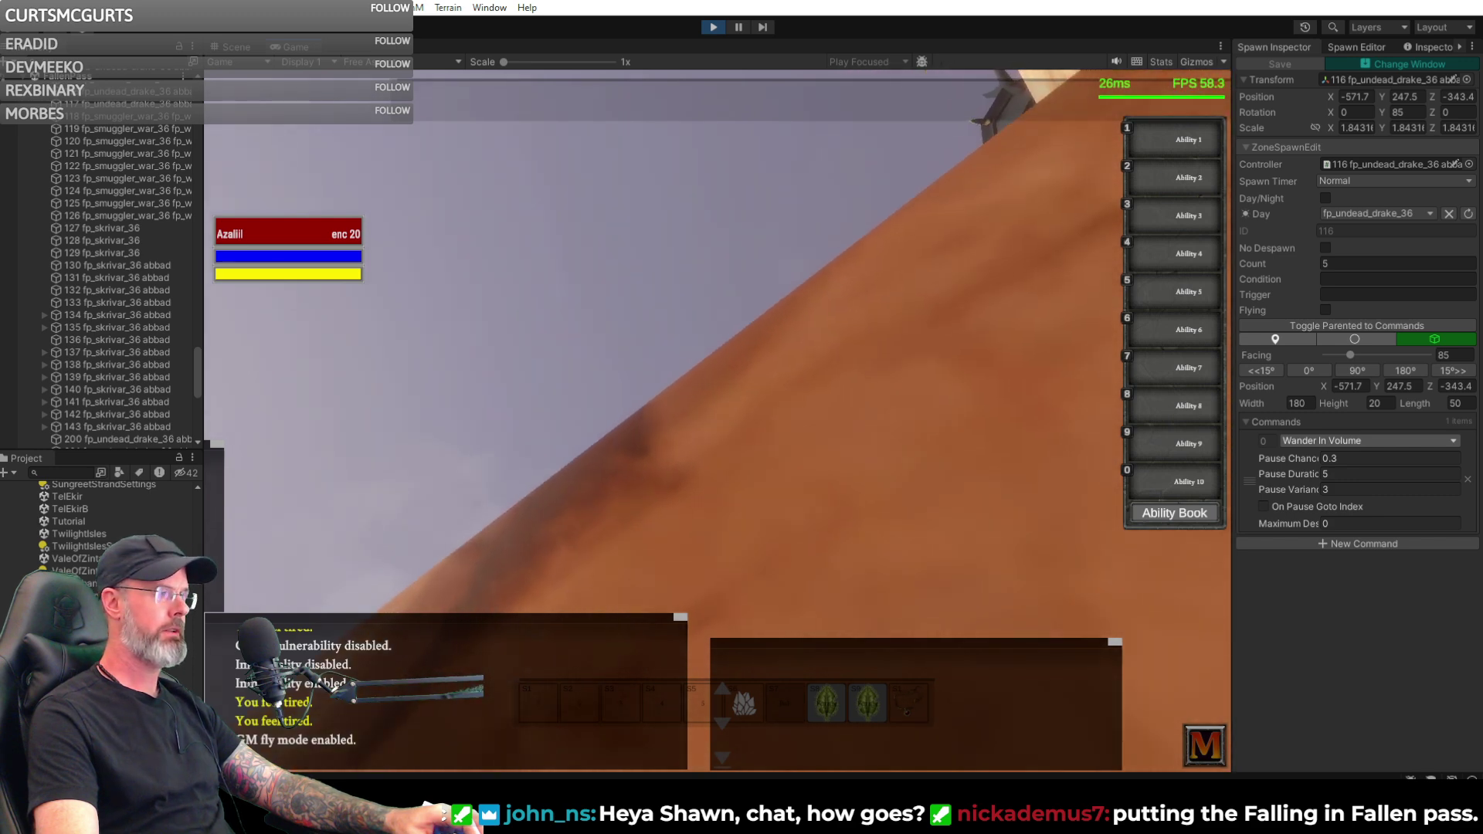
key(w)
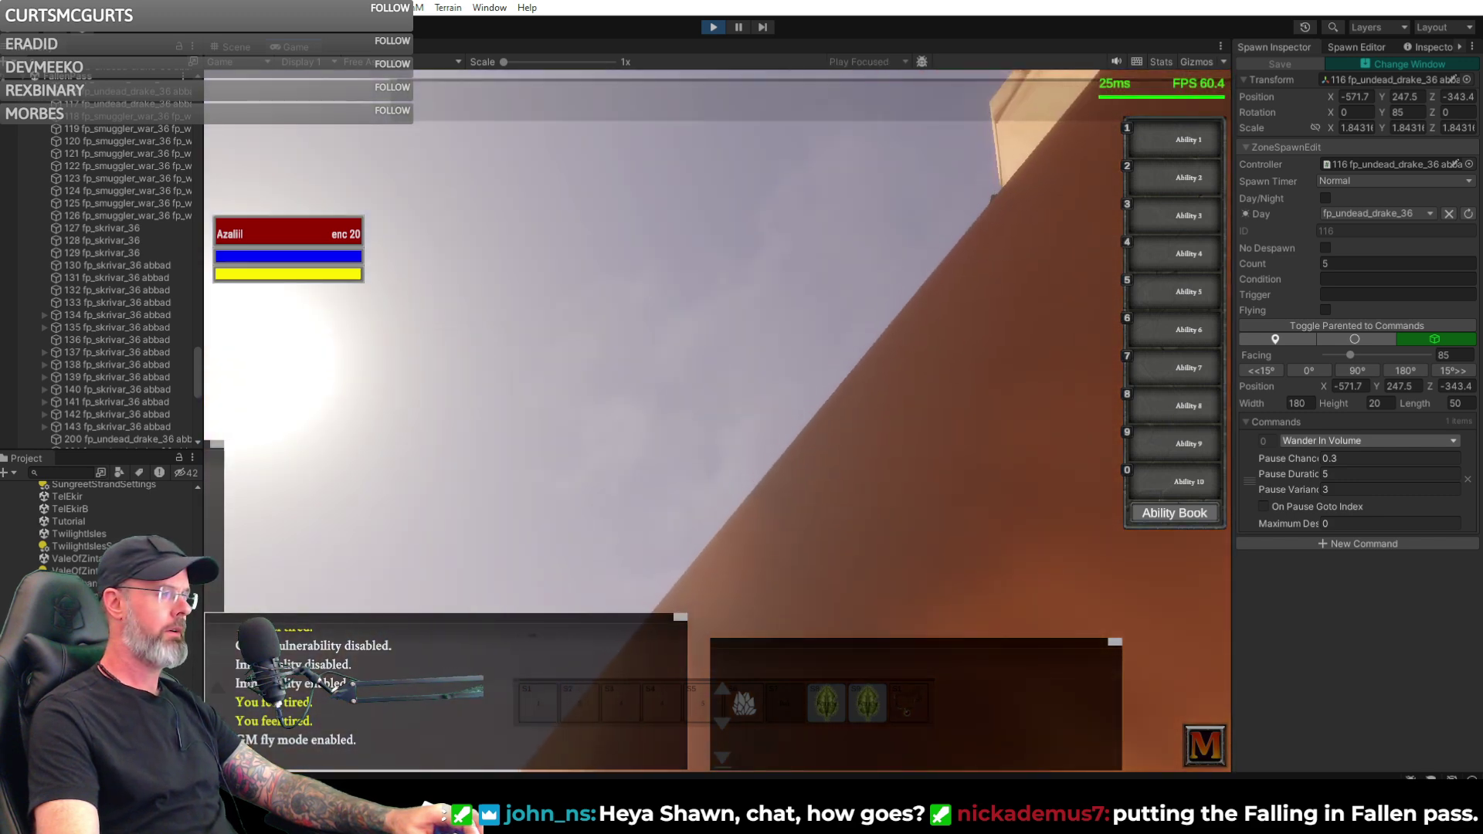
key(w)
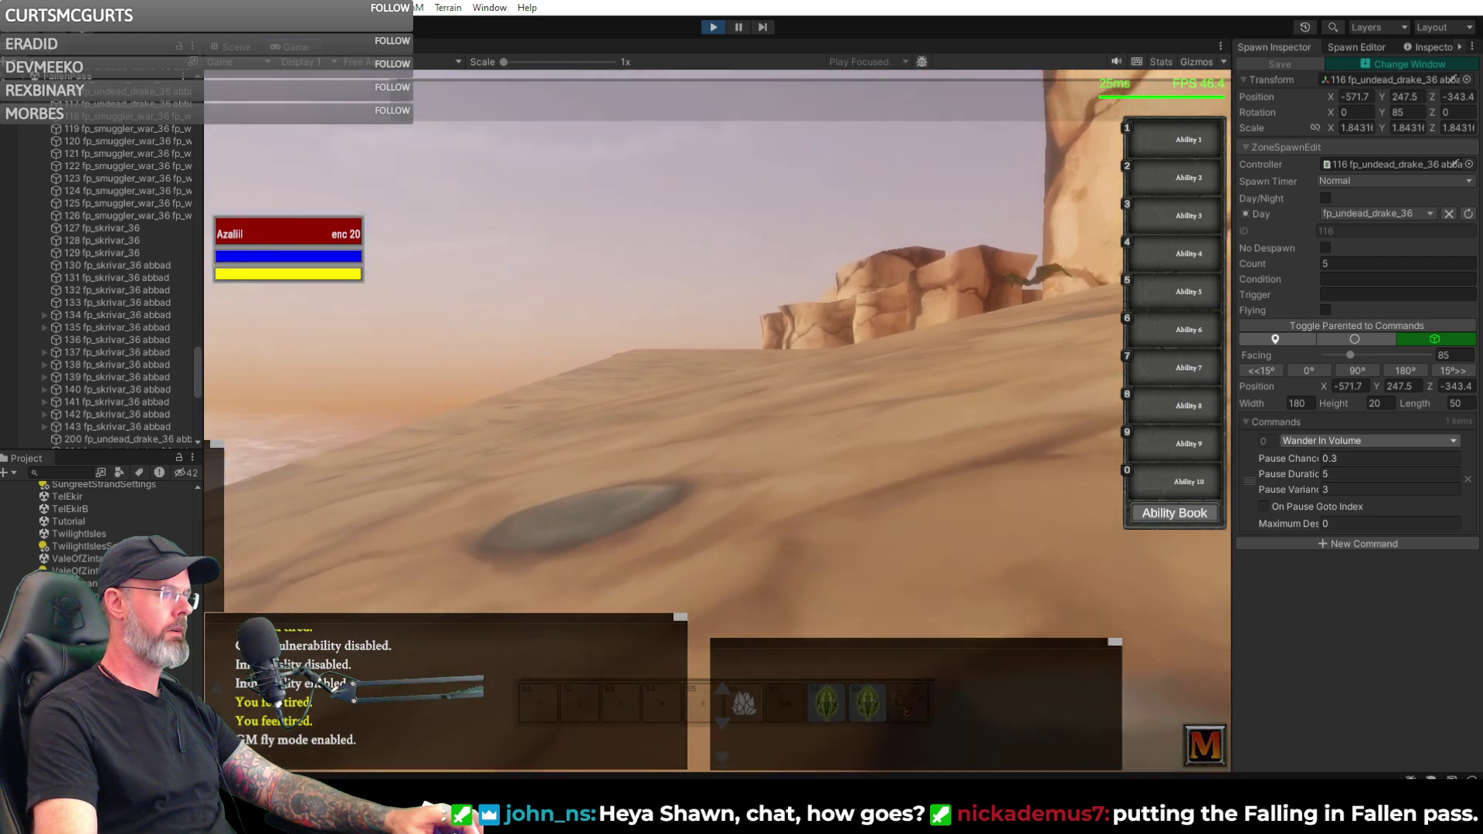
- Bring the character down along the plateau's cliff edge, turn off GM fly mode and face the sea
scroll(717, 421, down, 5)
key(w)
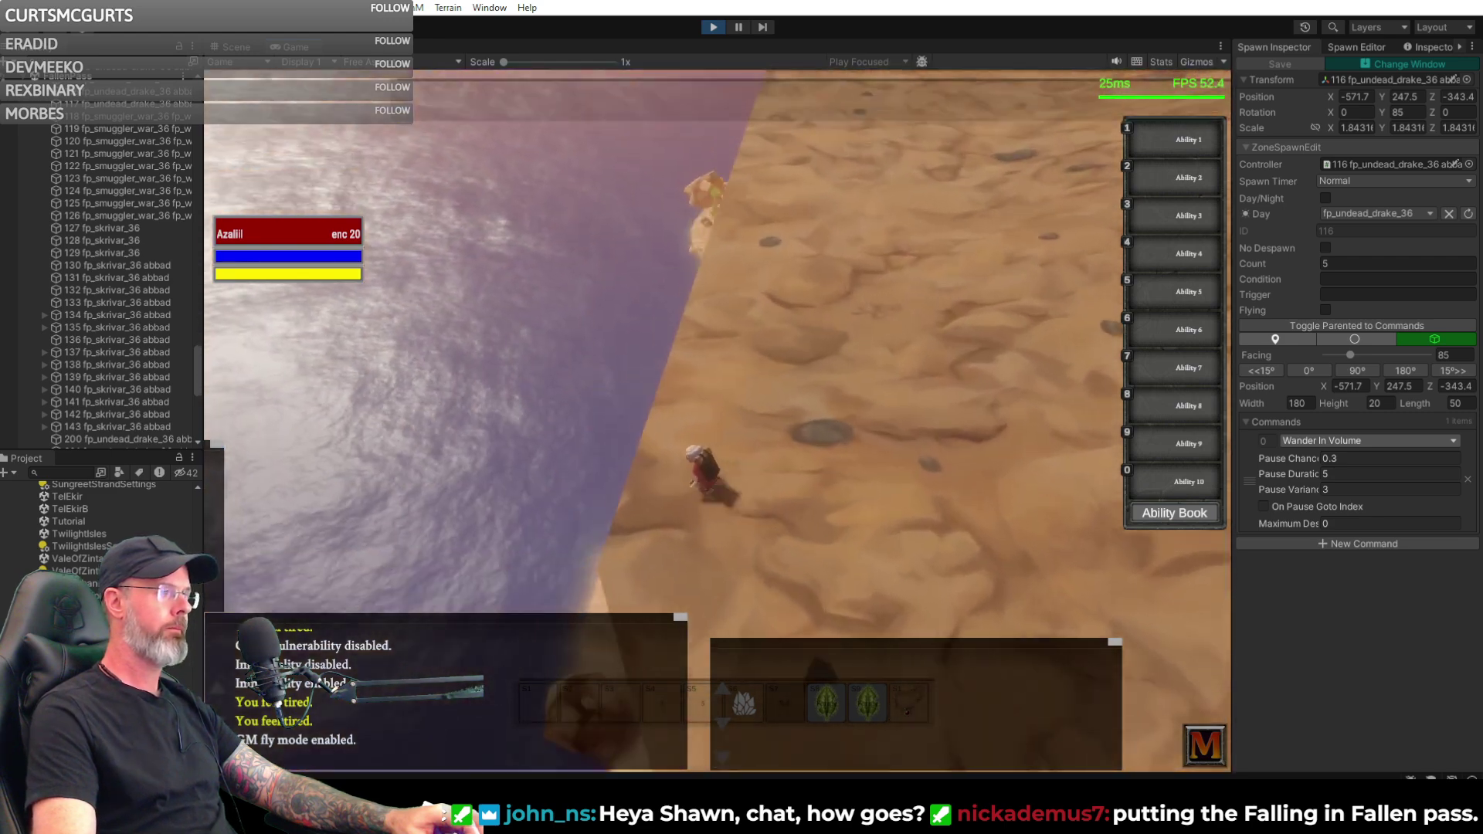
key(w)
key(w)
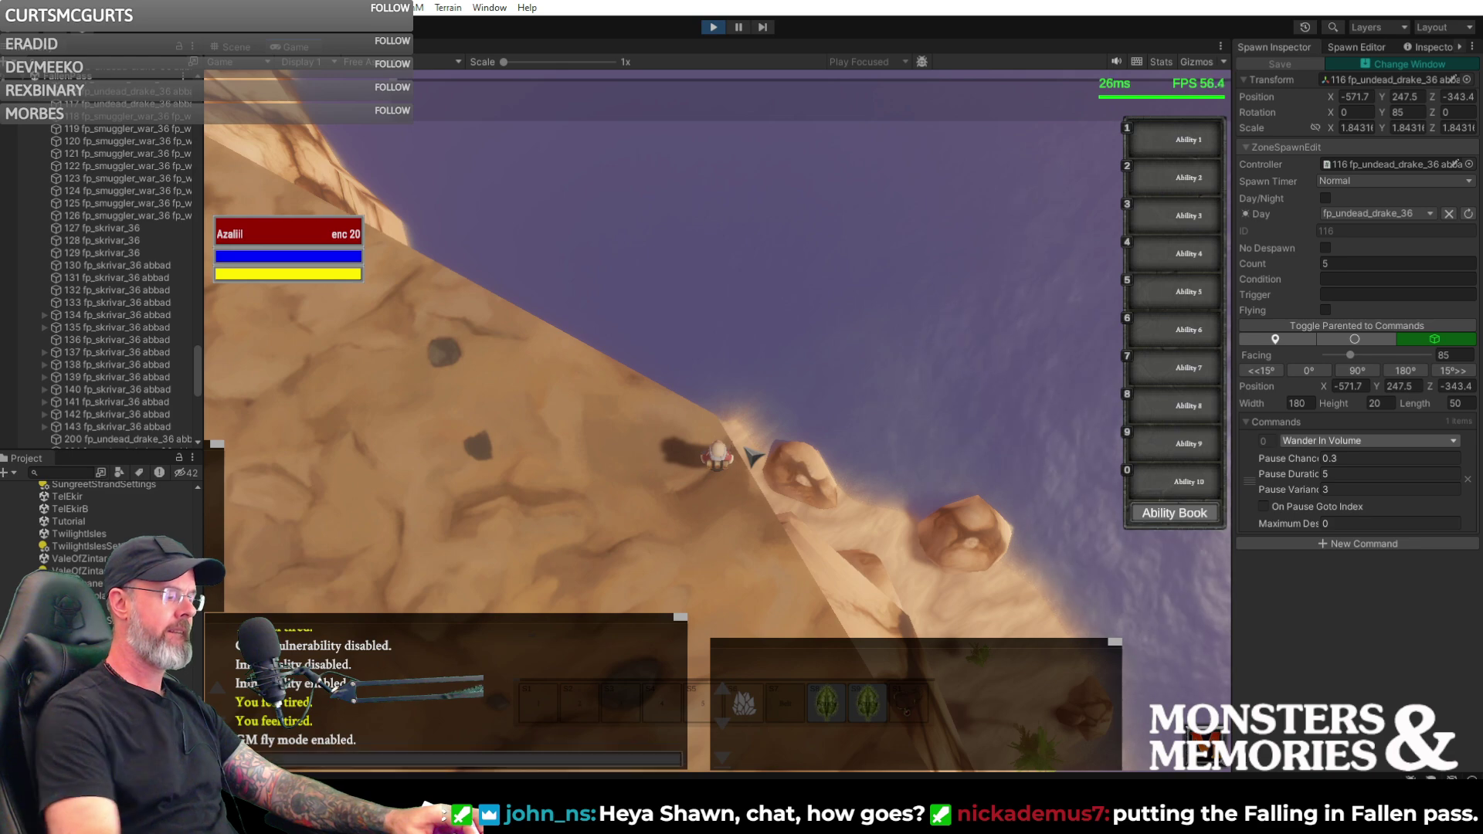
key(Return)
key(w)
right_drag(791, 458, 748, 459)
key(w)
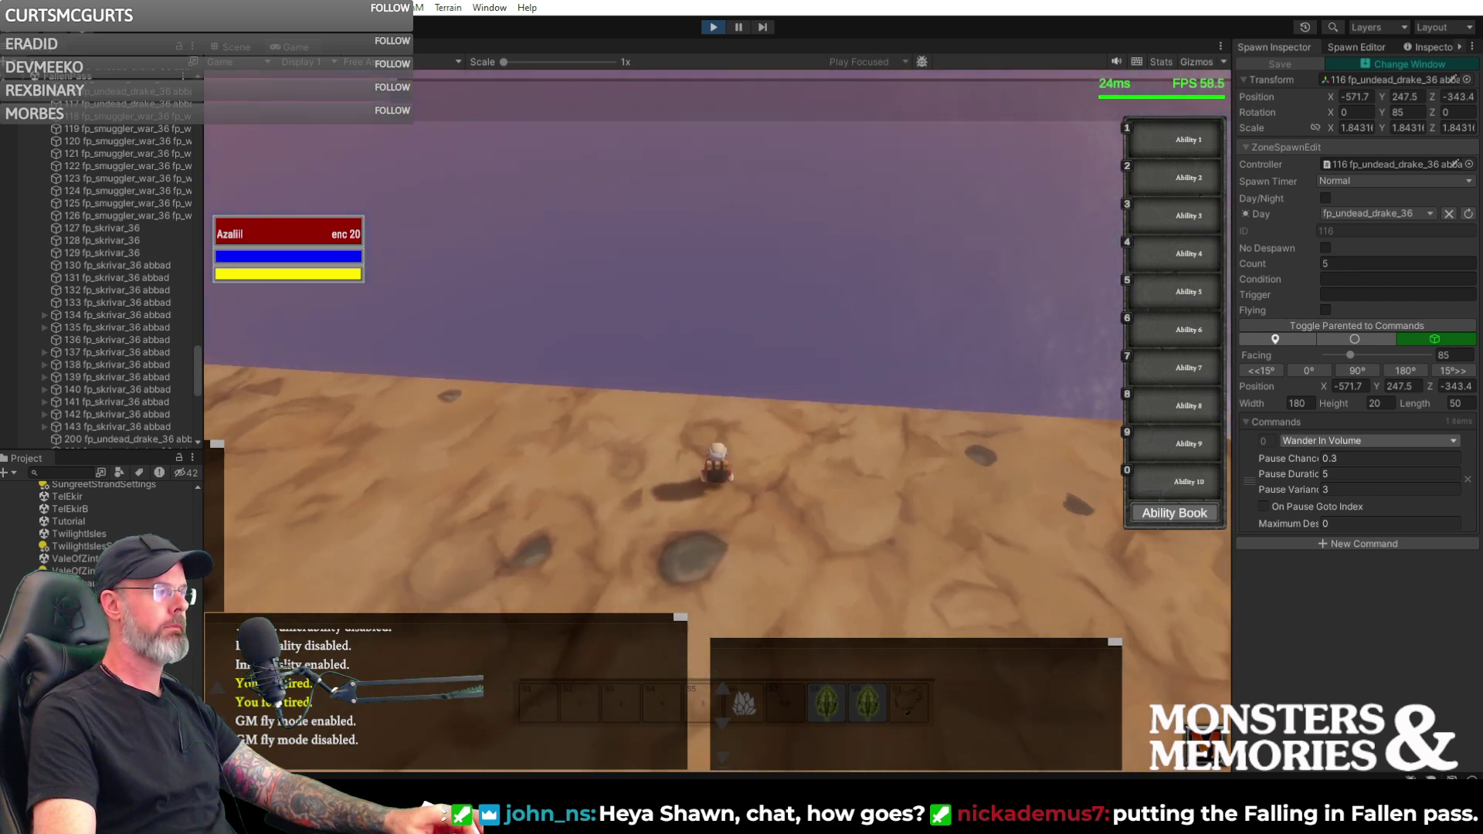
- Maximize the game view and run the character off the plateau into the water below the cliff
double_click(294, 48)
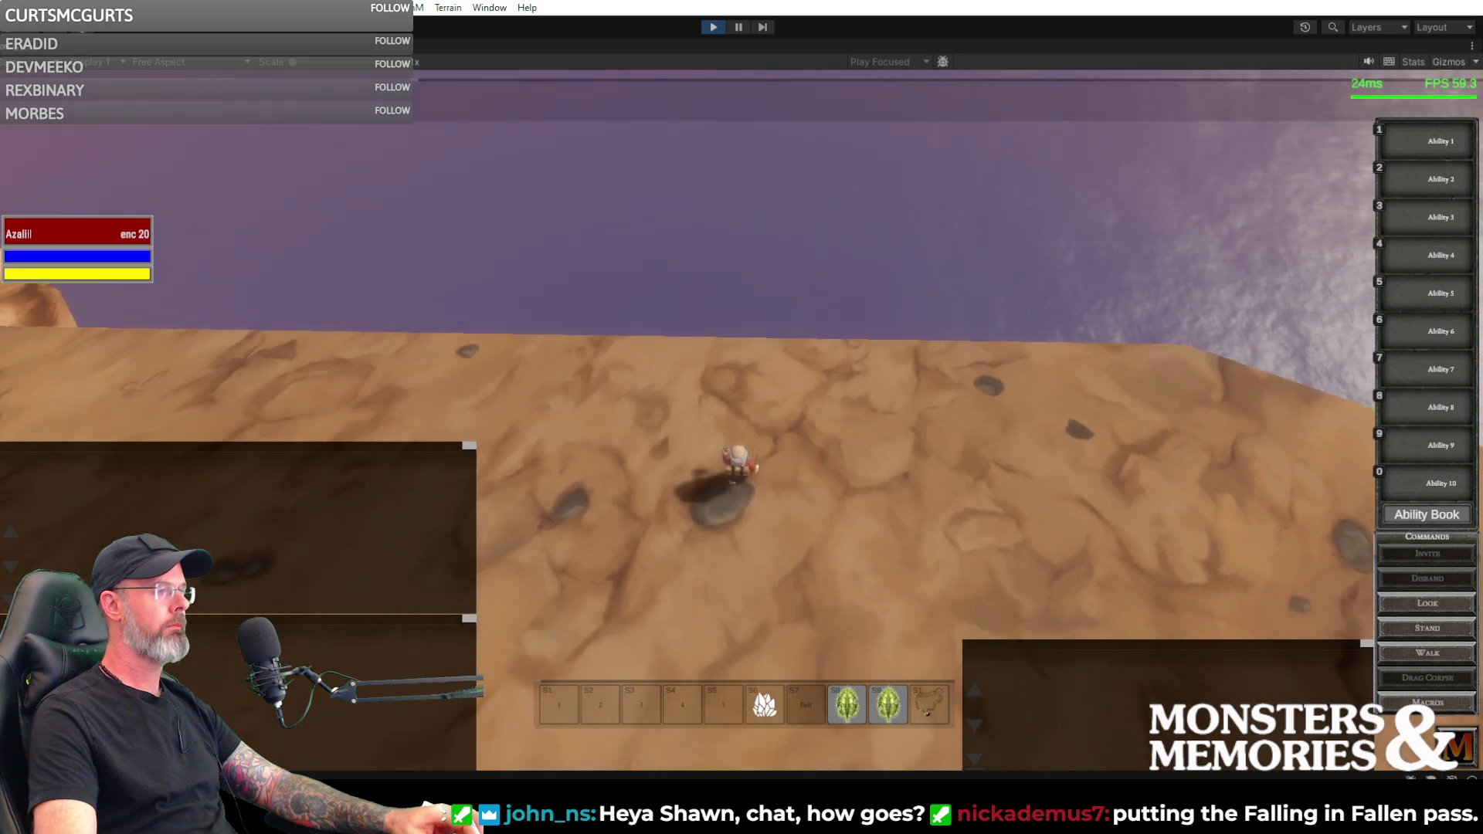
key(w)
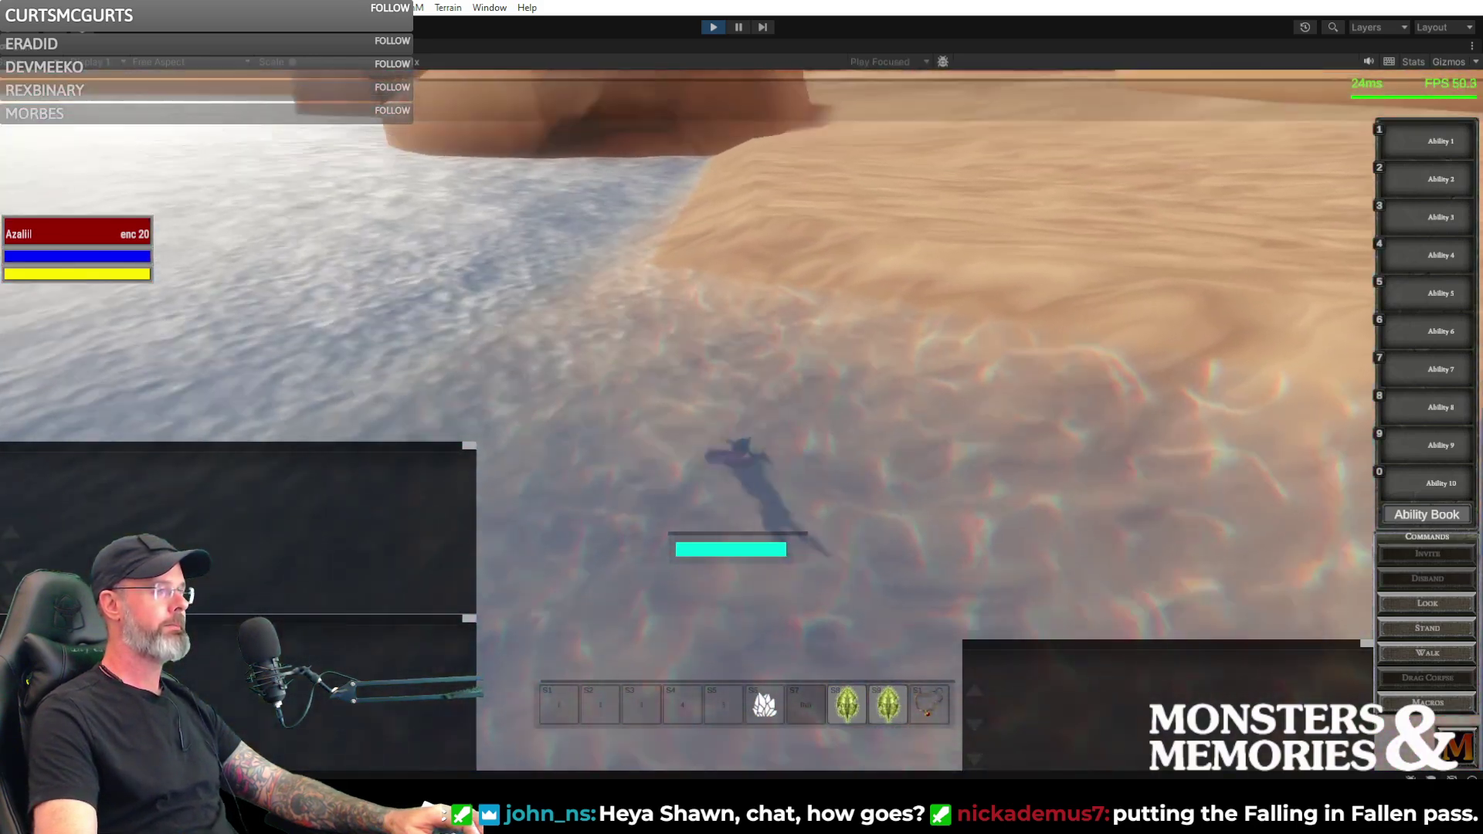
right_drag(599, 341, 599, 309)
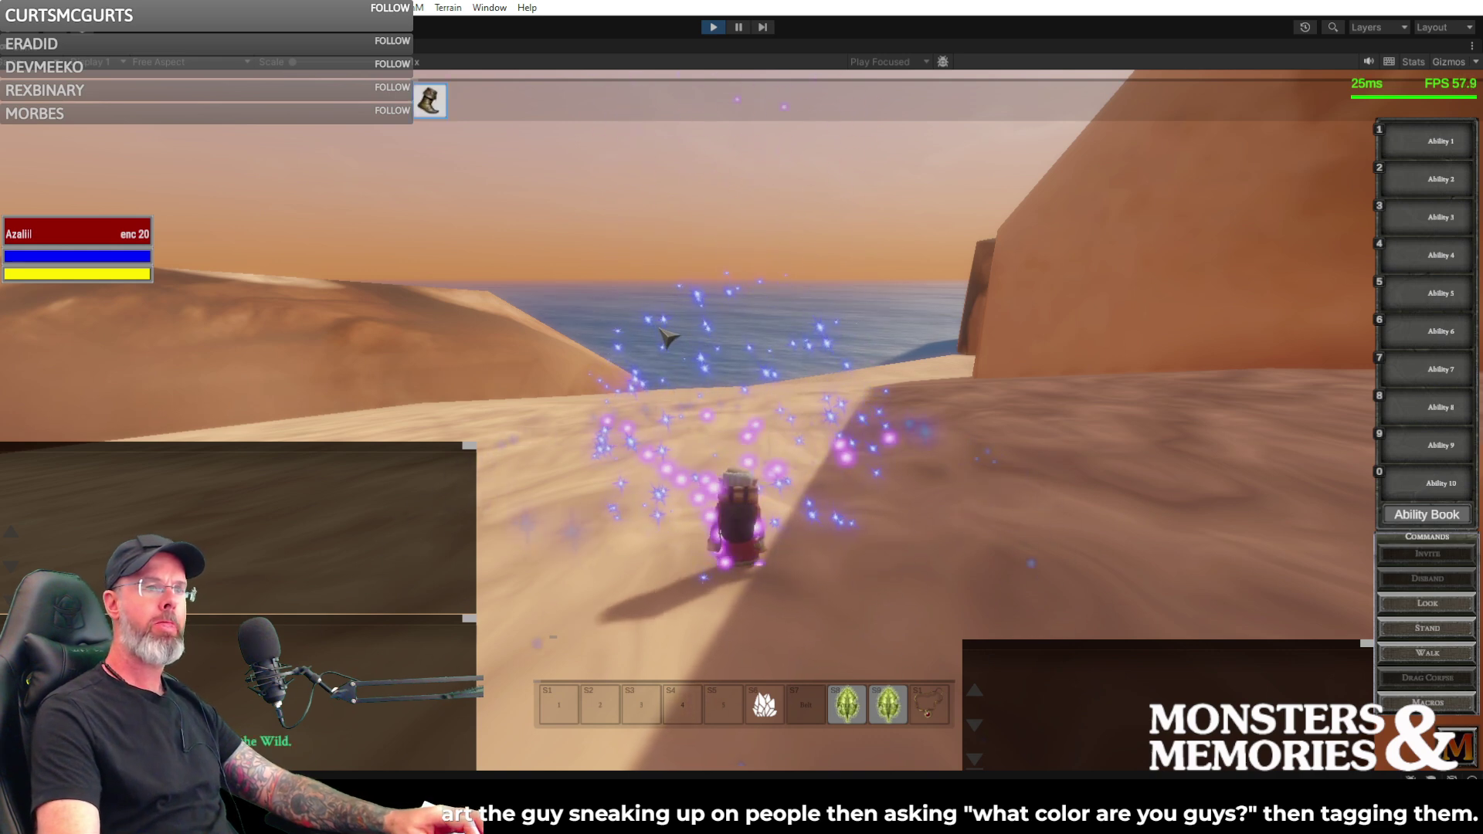
- Run the character along the beach around the cliff base toward the large boulder beside the palms
key(w)
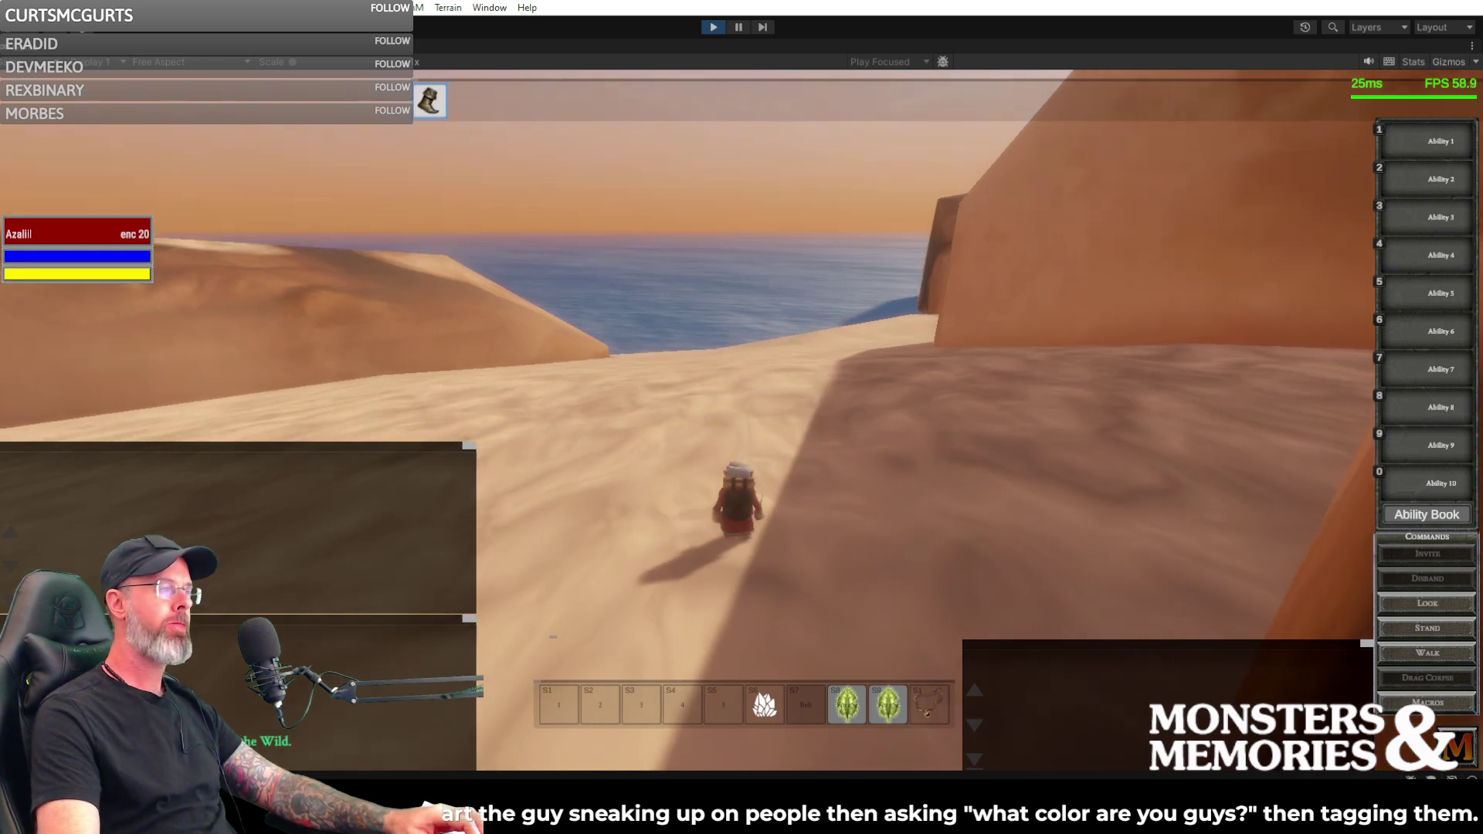
key(d)
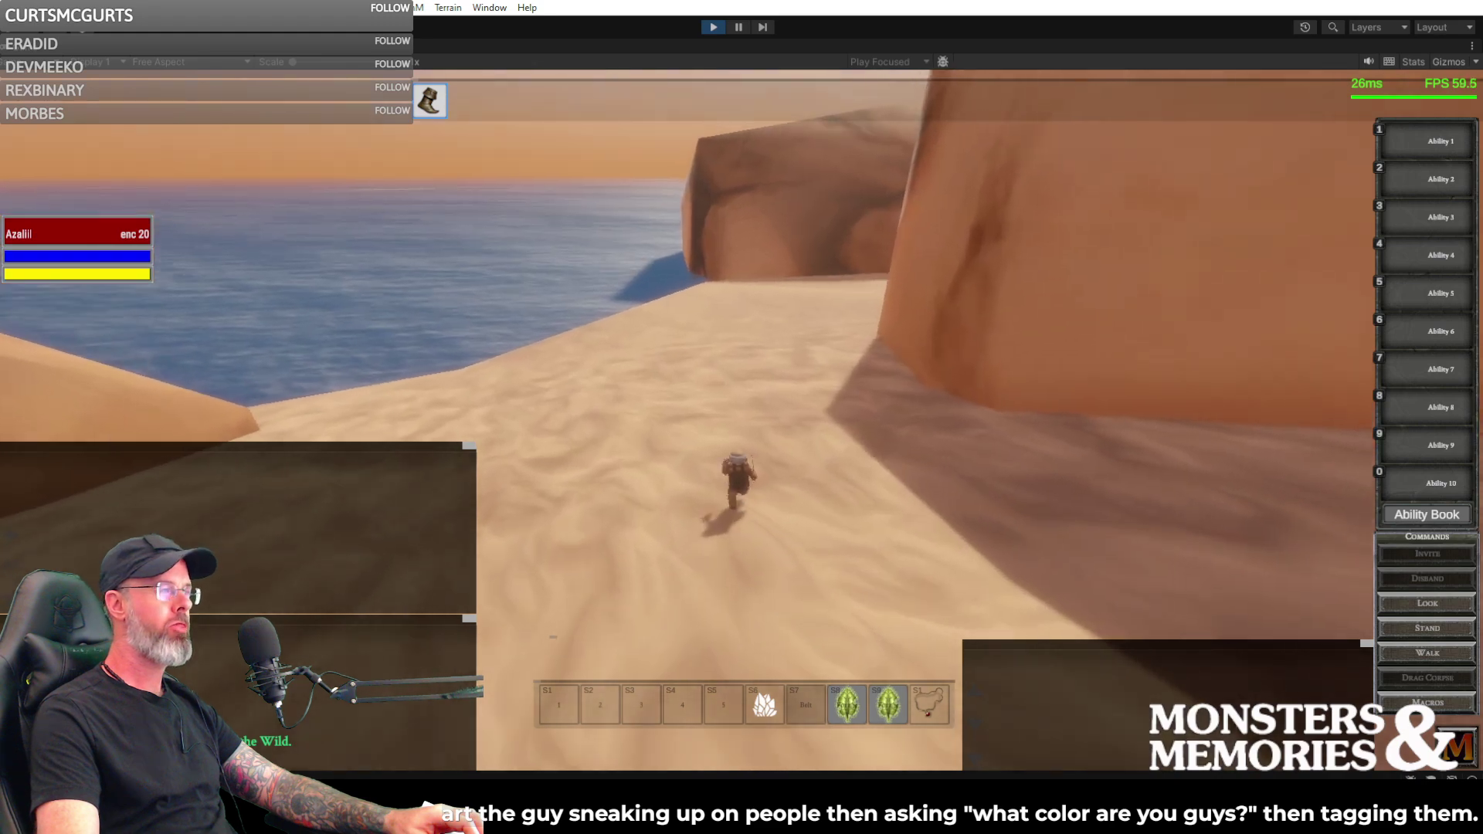
key(a)
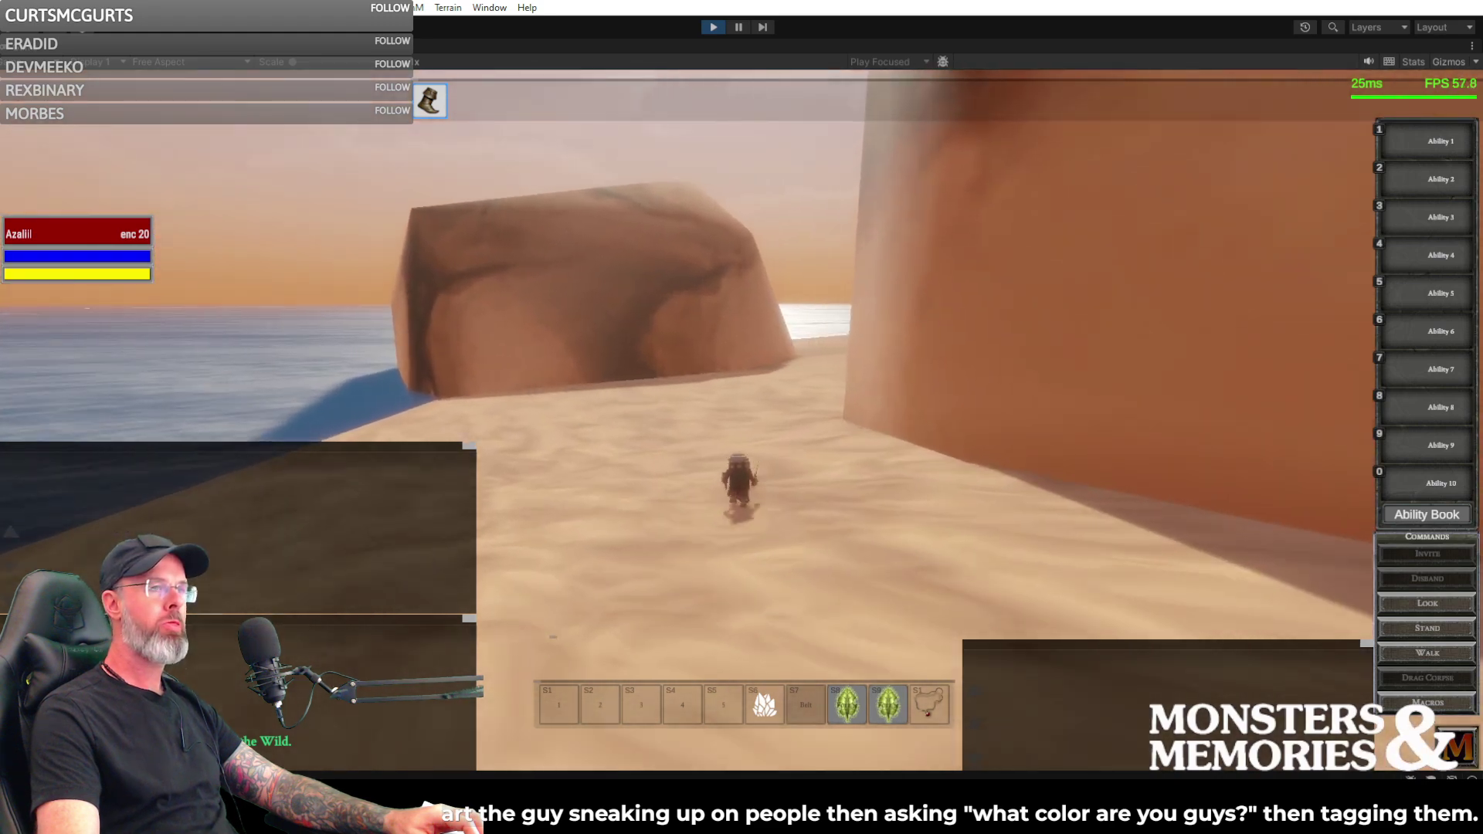
key(d)
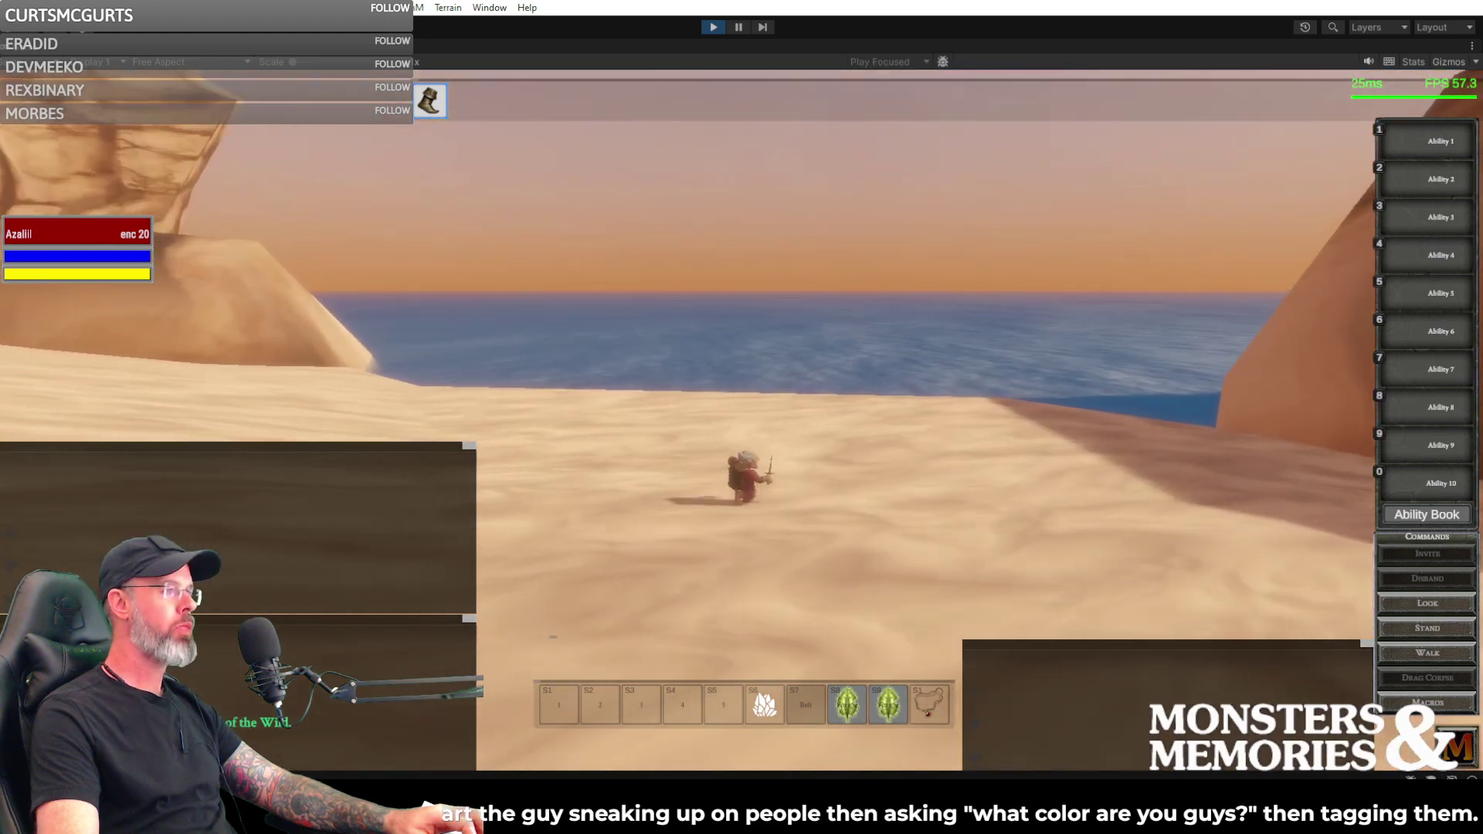
key(w)
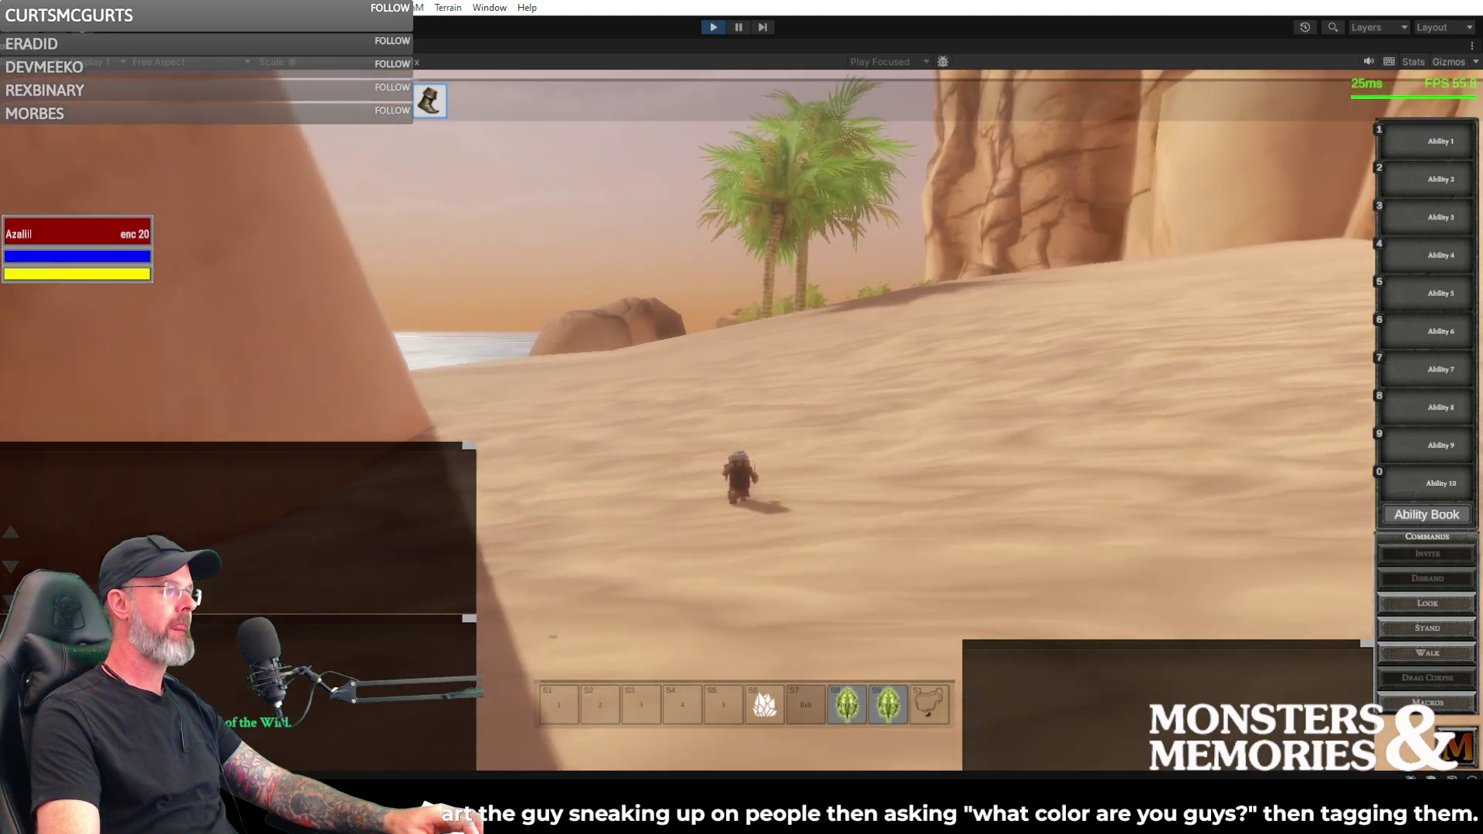
key(w)
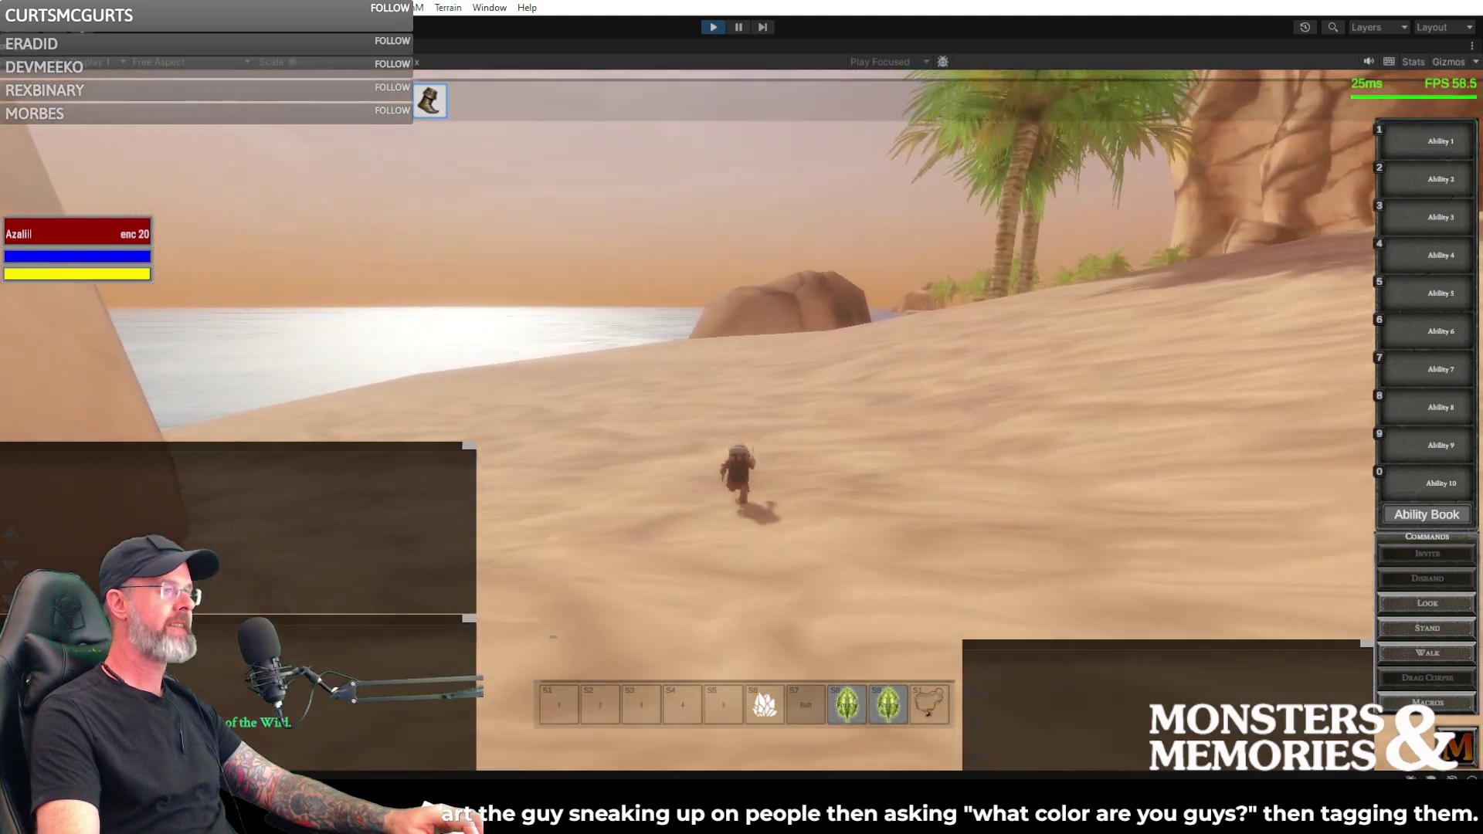
key(w)
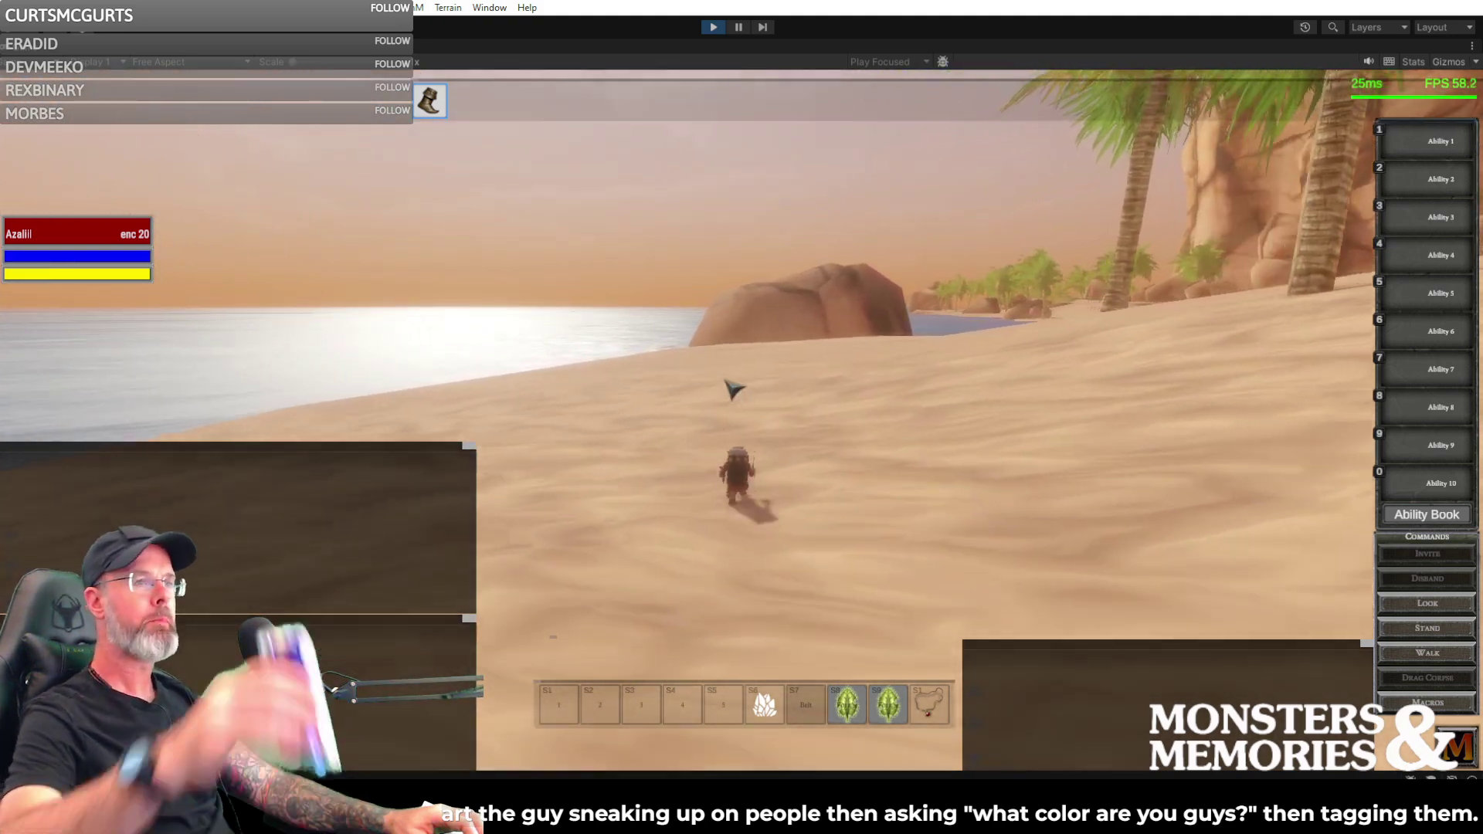
key(w)
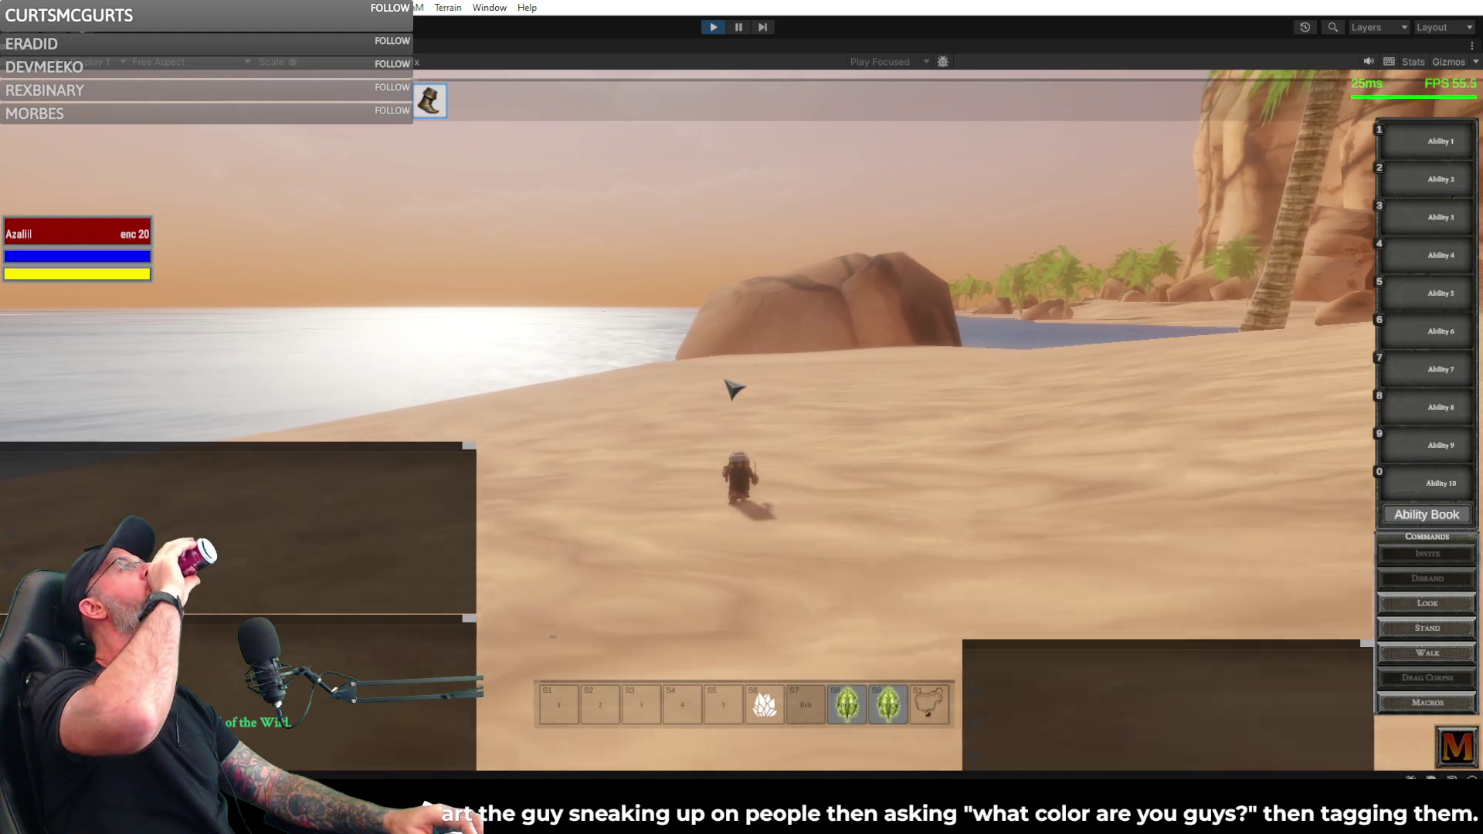
key(w)
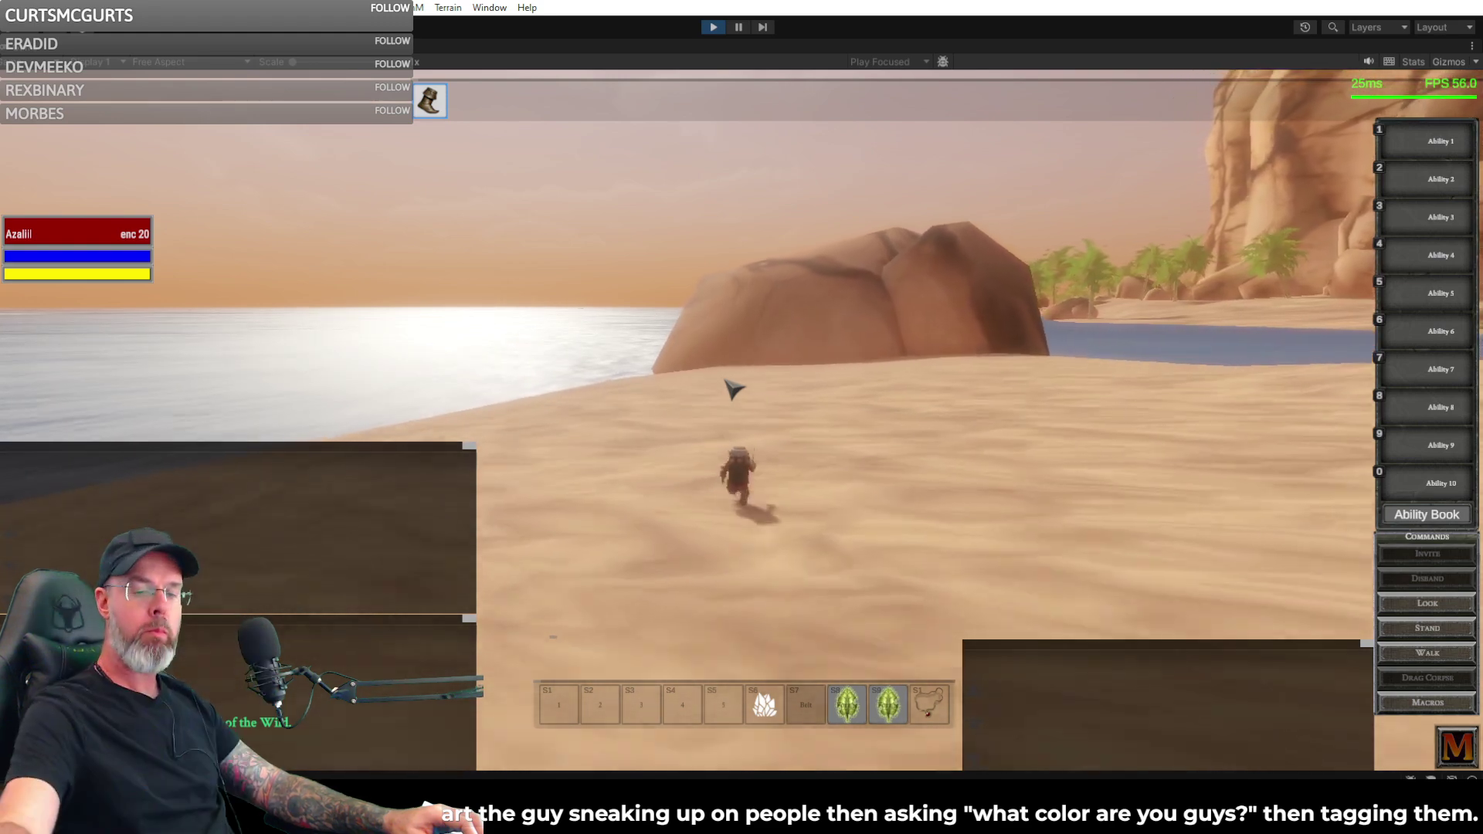
- Run the character past the large beach boulder and the palm toward the rocky slope between the cliffs
right_drag(726, 395, 819, 396)
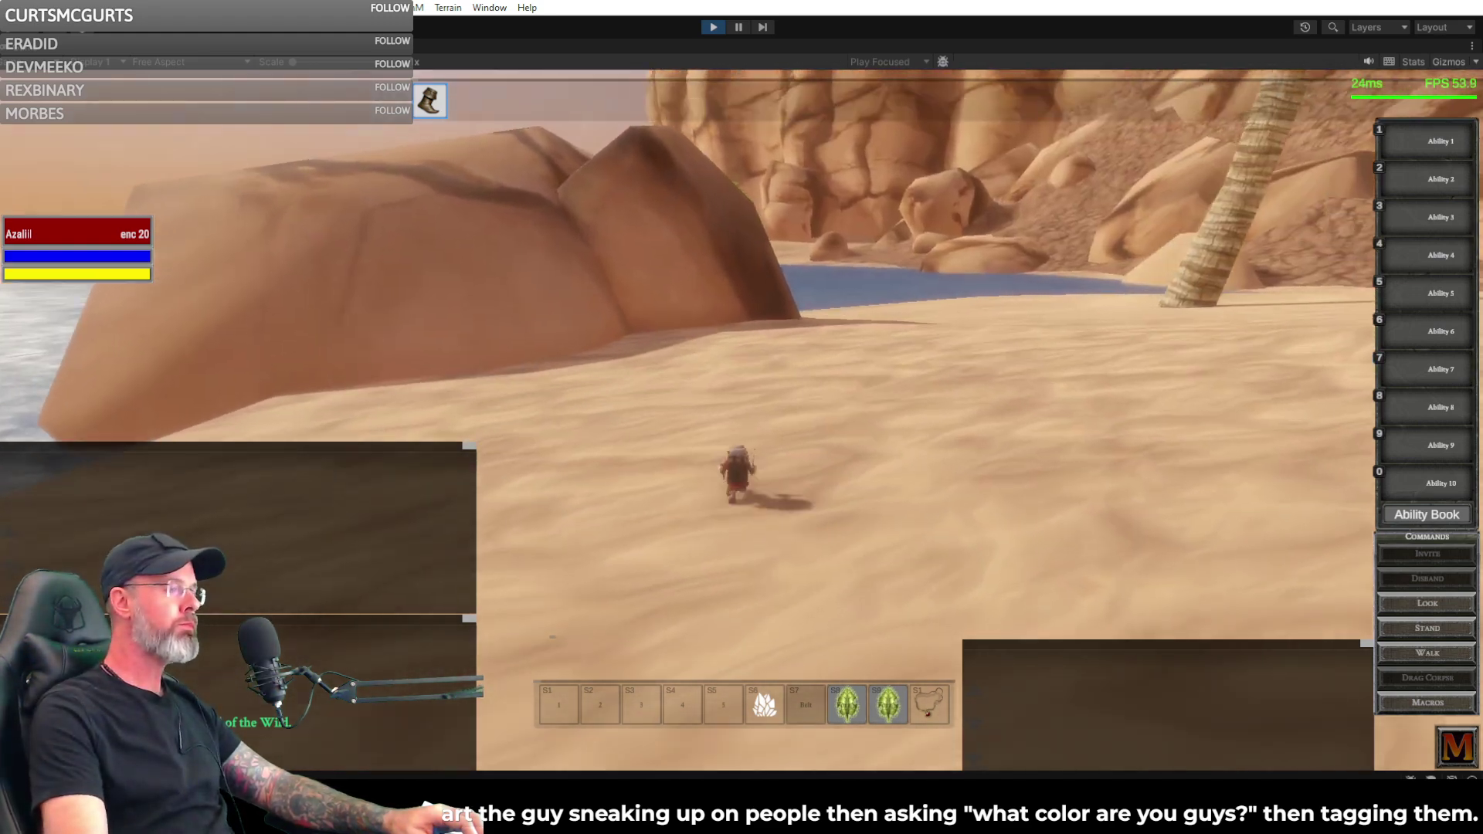
key(w)
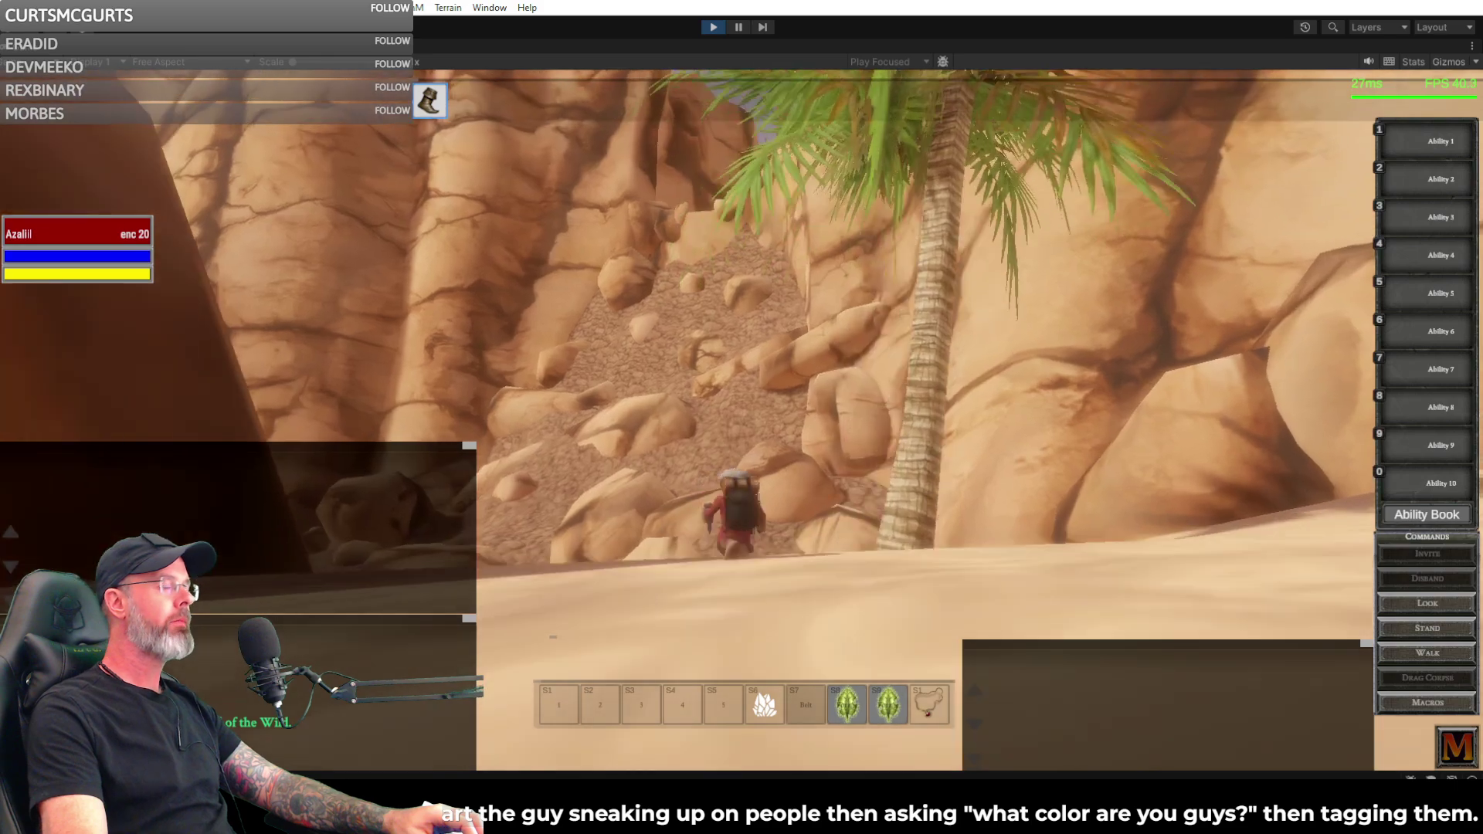
scroll(742, 417, down, 5)
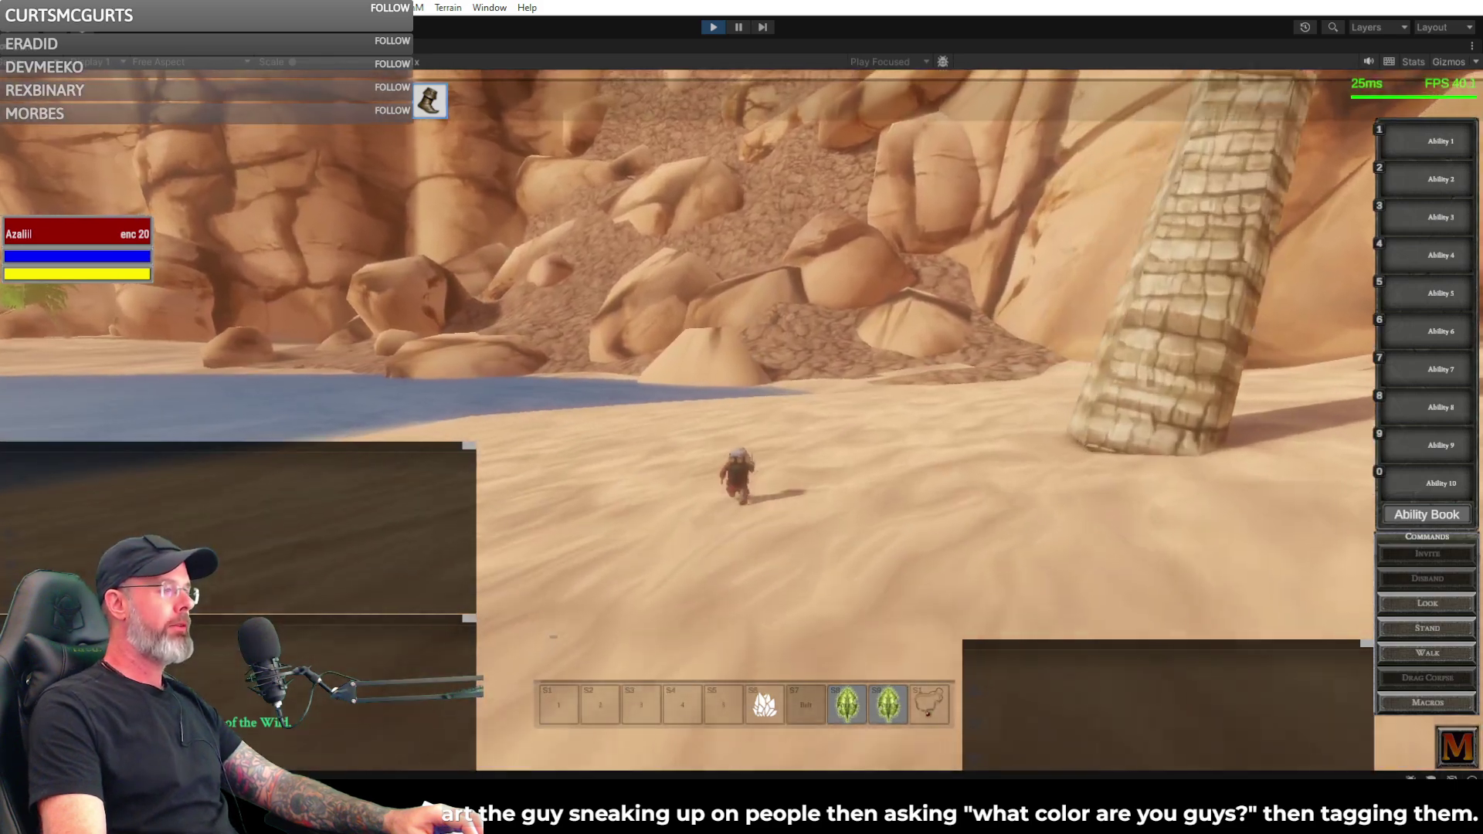
key(w)
key(w)
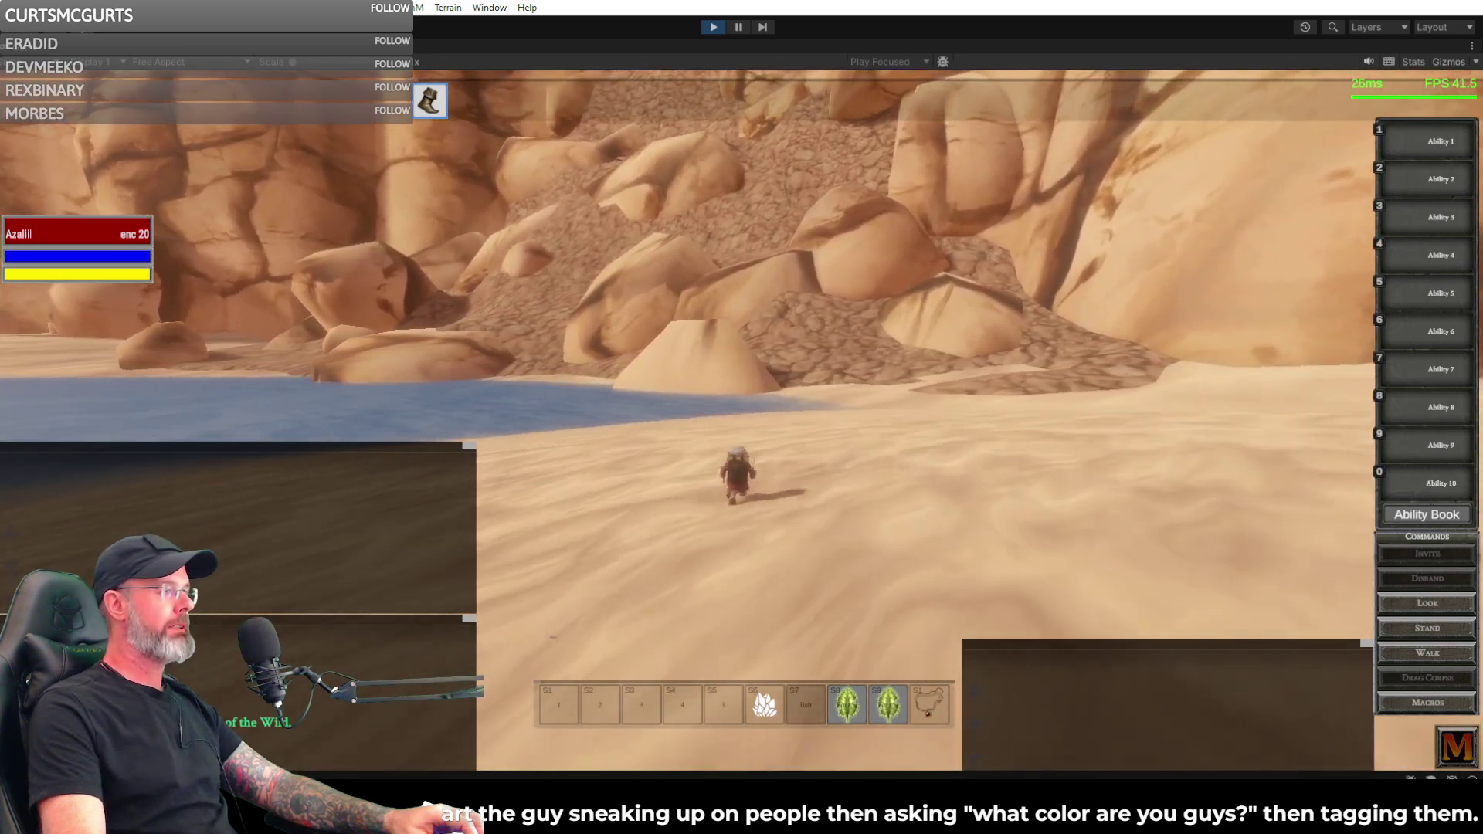
- Run the character past the pointed rock at the water's edge and start up the rocky slope
right_drag(742, 417, 1004, 417)
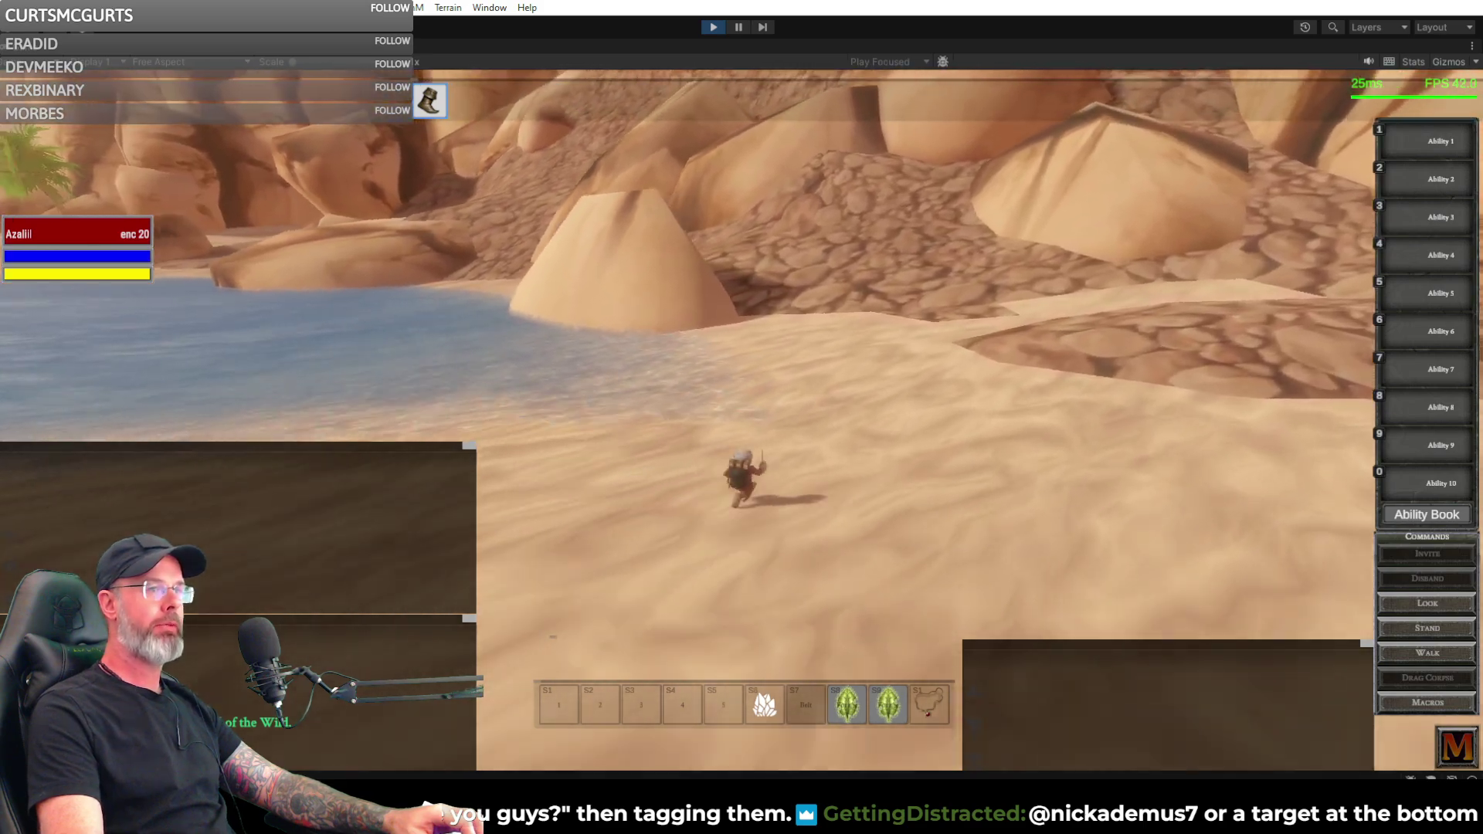
right_drag(741, 417, 540, 417)
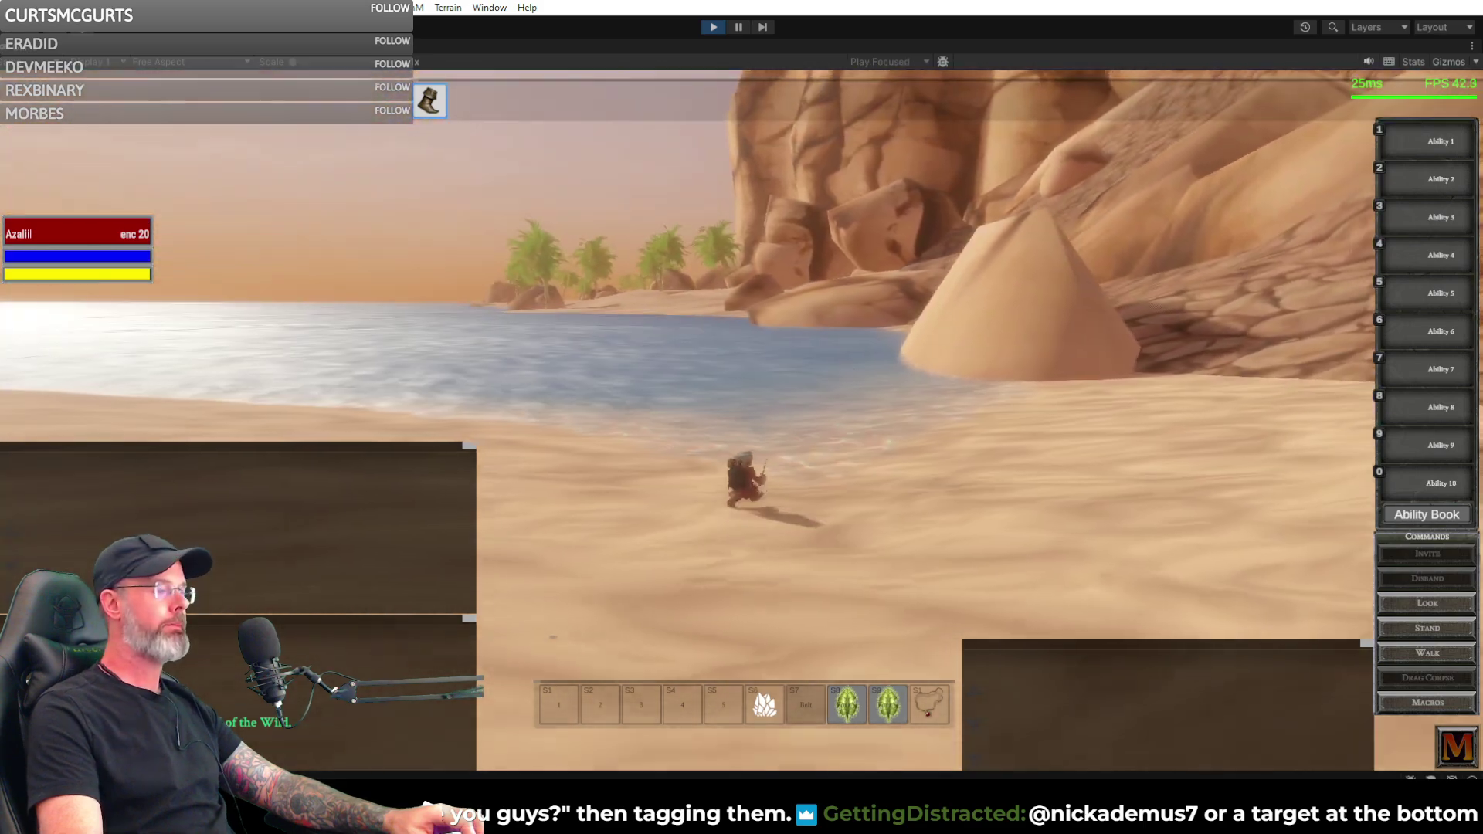
key(w)
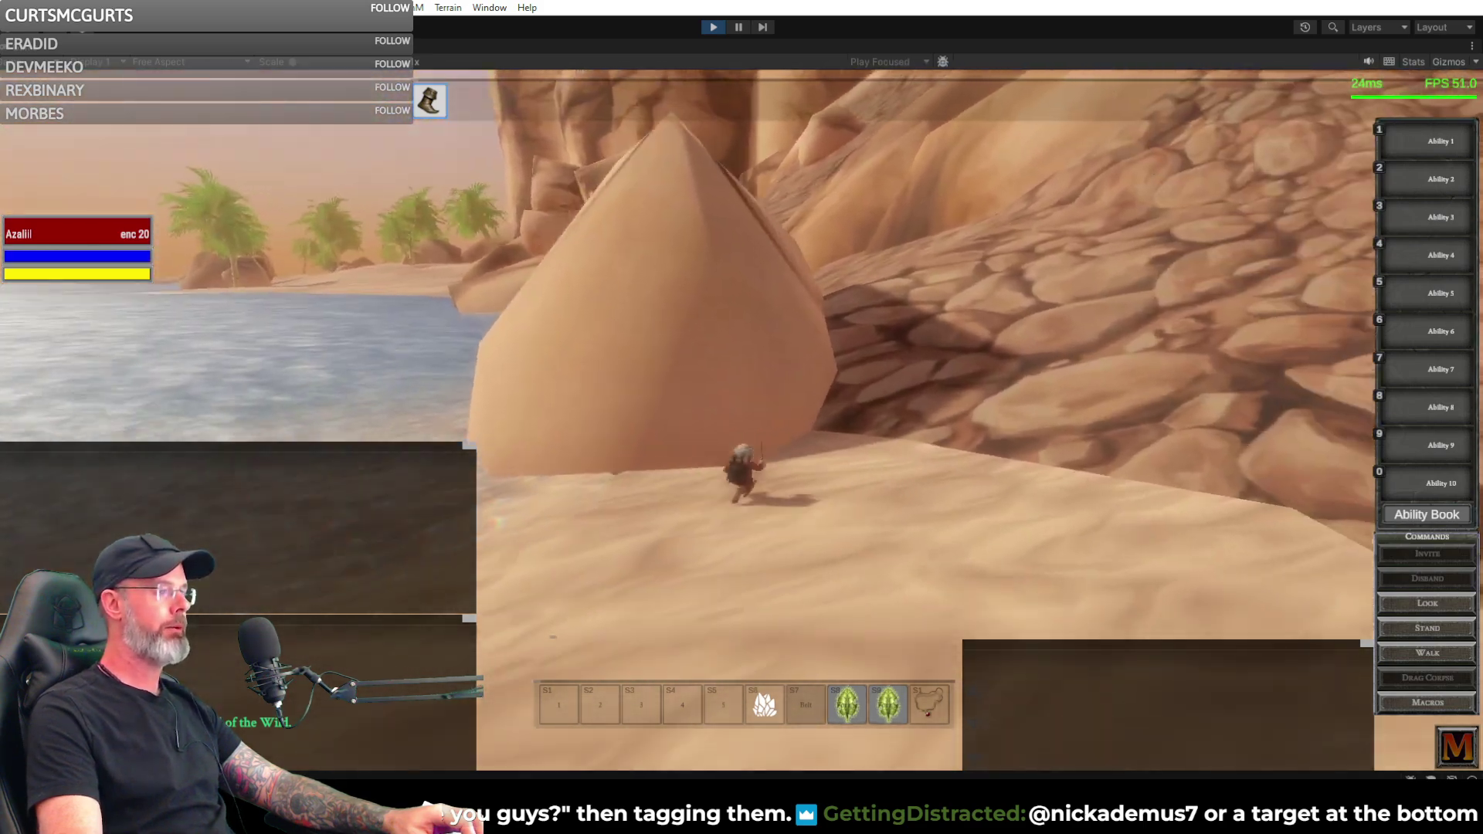
key(w)
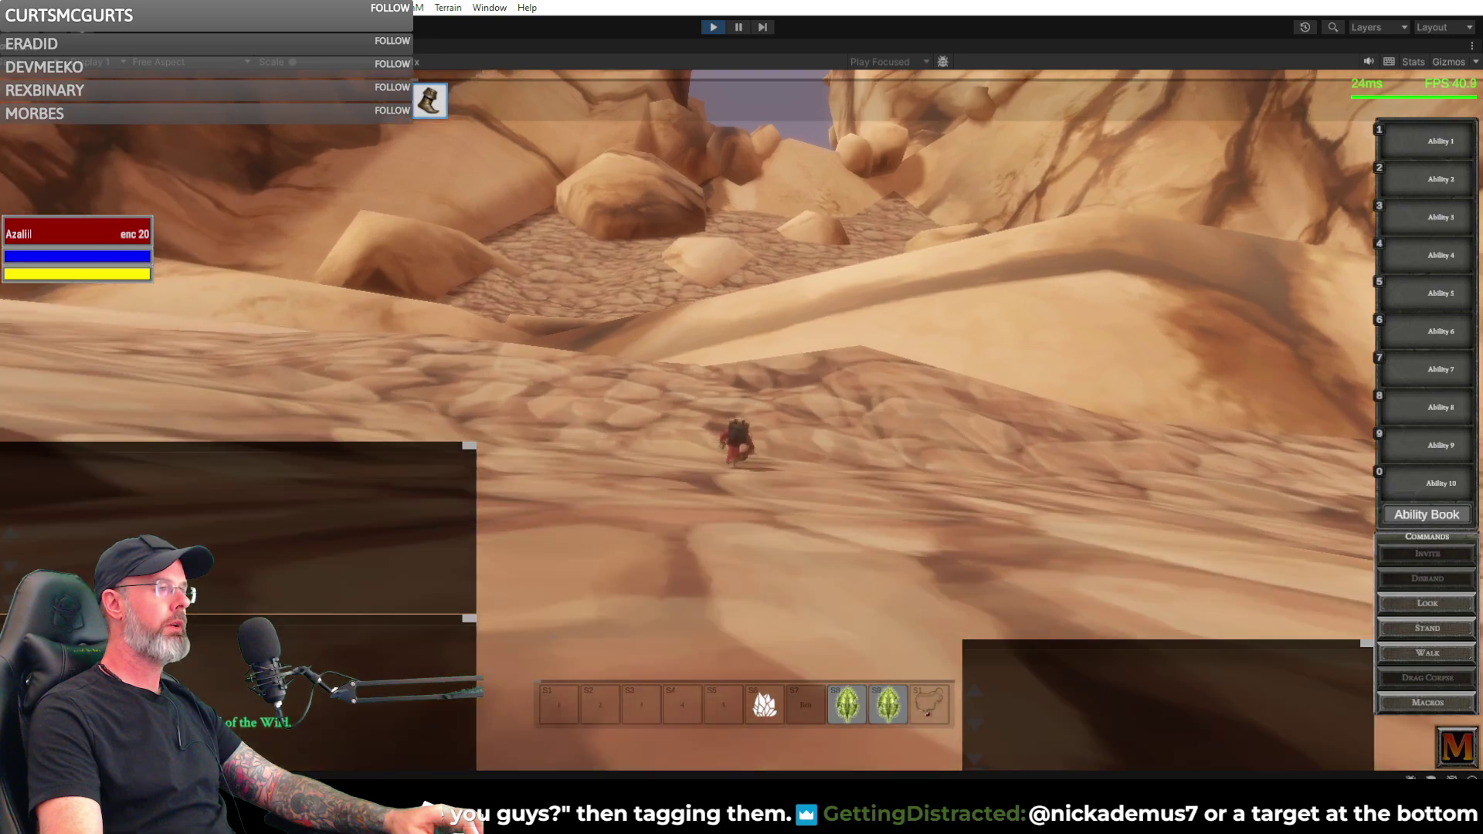
- Climb the character up the stone-covered gully between the boulders toward the plateau
key(w)
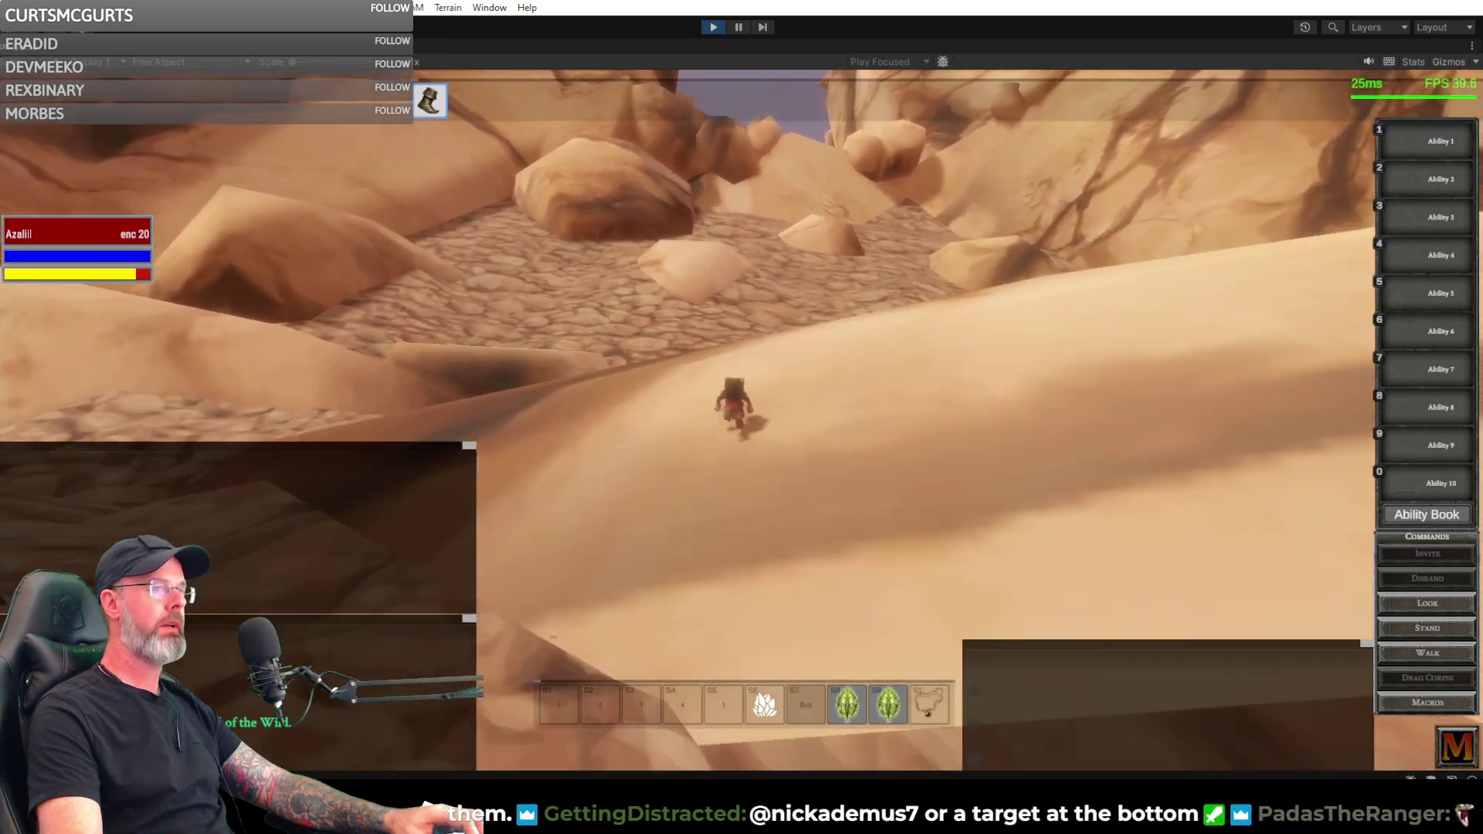
key(w)
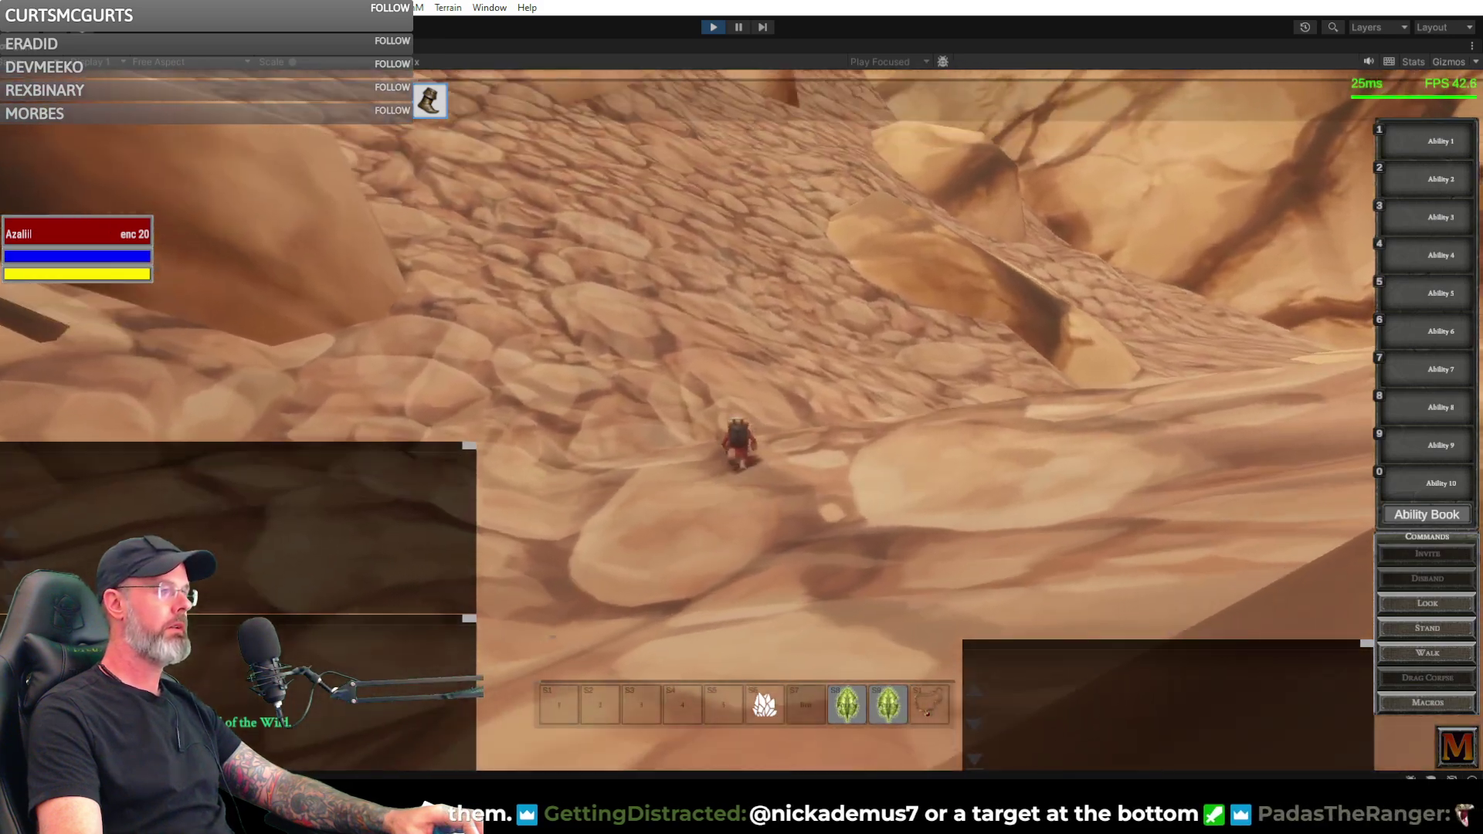
key(w)
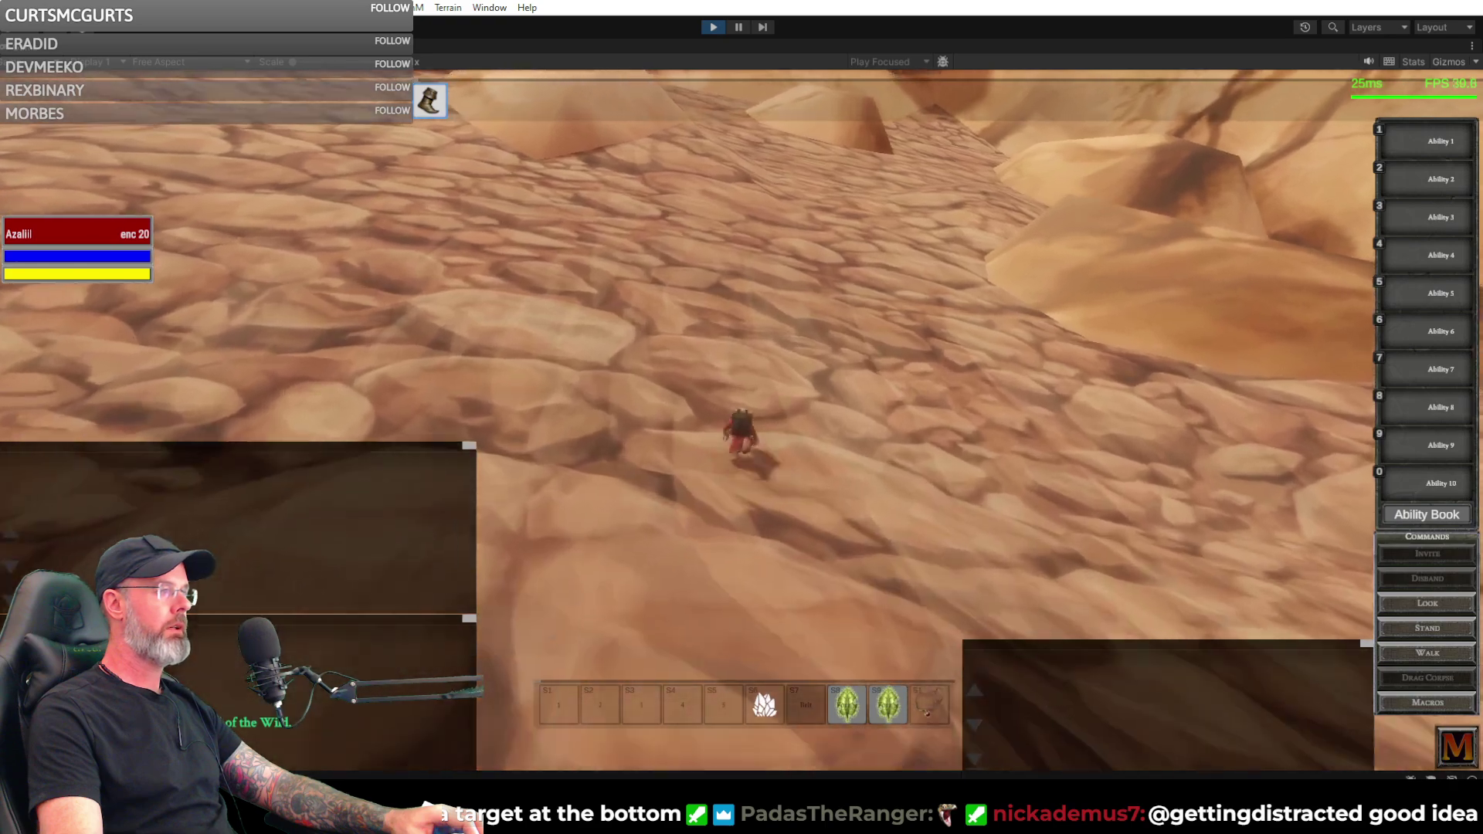
key(w)
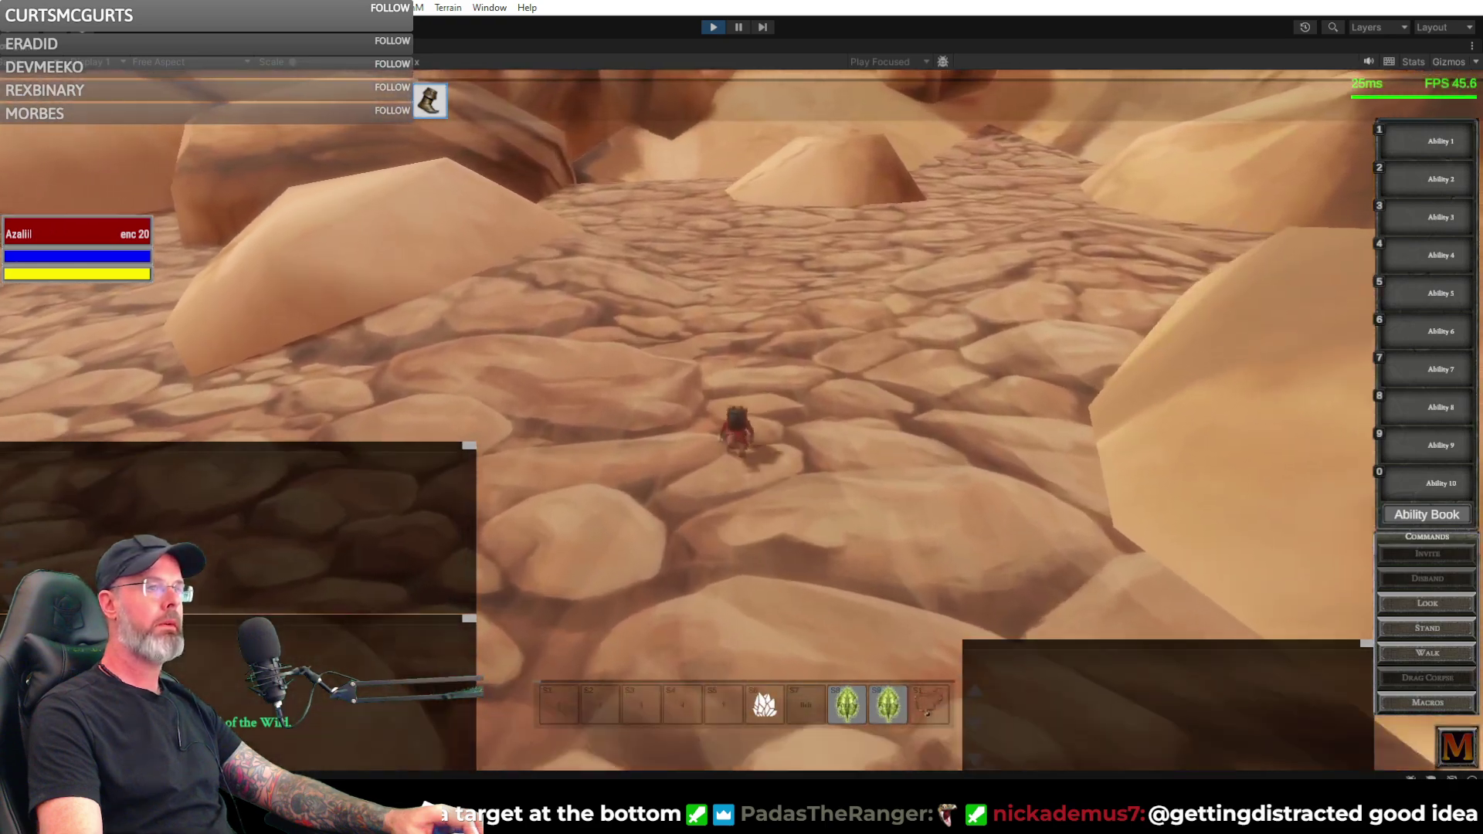
key(w)
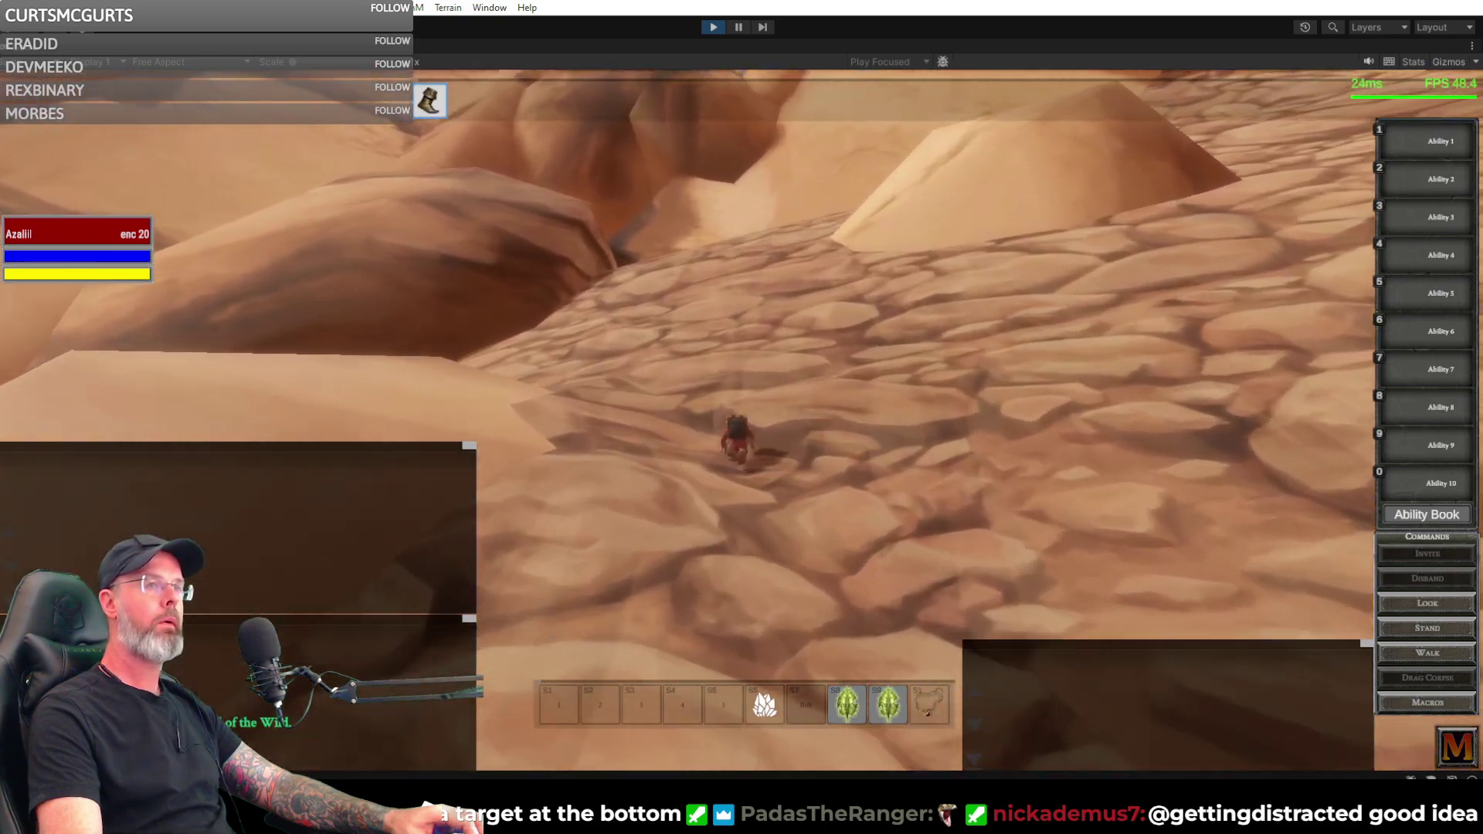
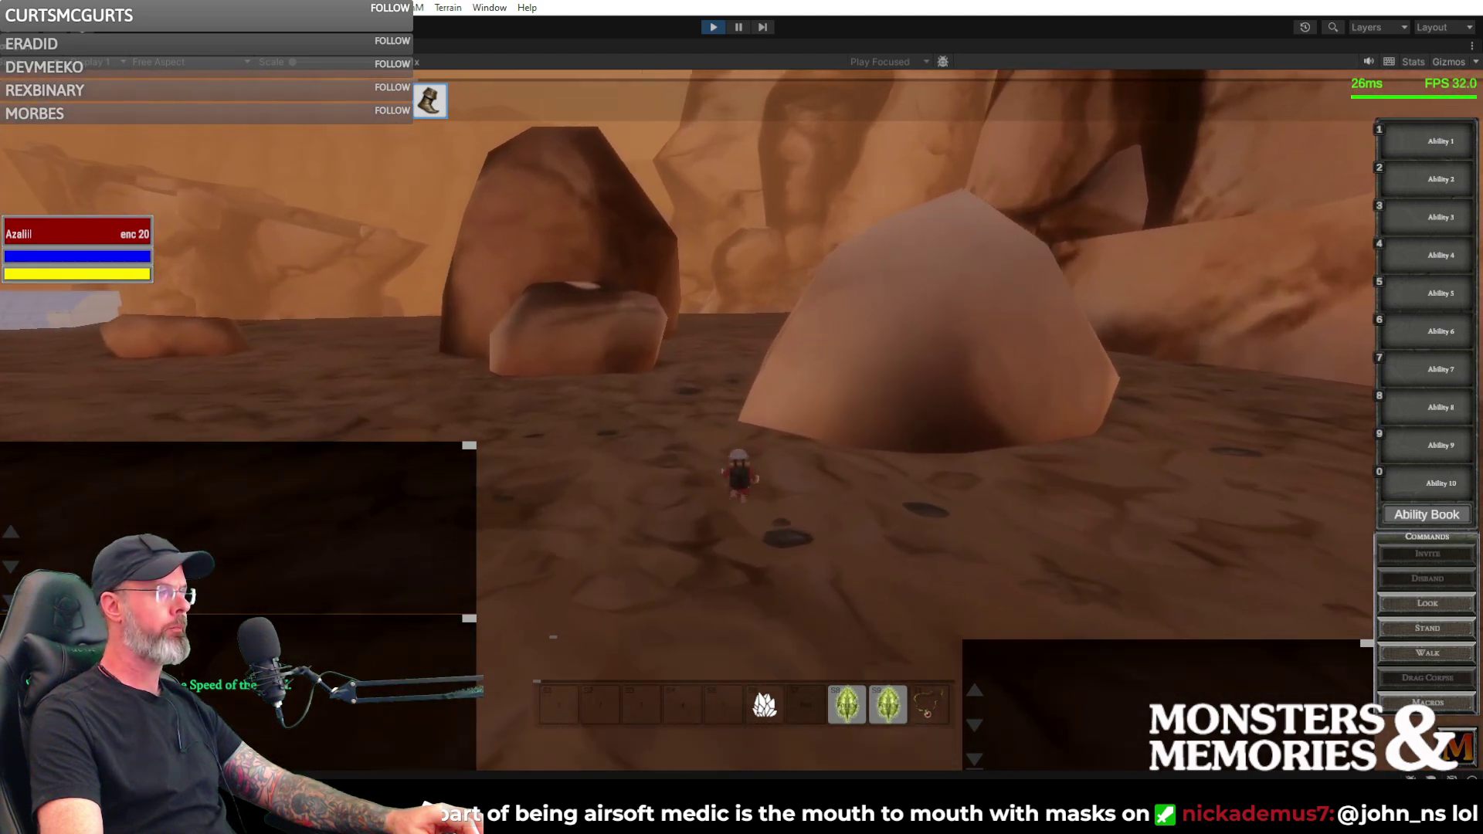
- Steer the character around the boulders on the dark plateau and into the canyon between the rock walls
key(d)
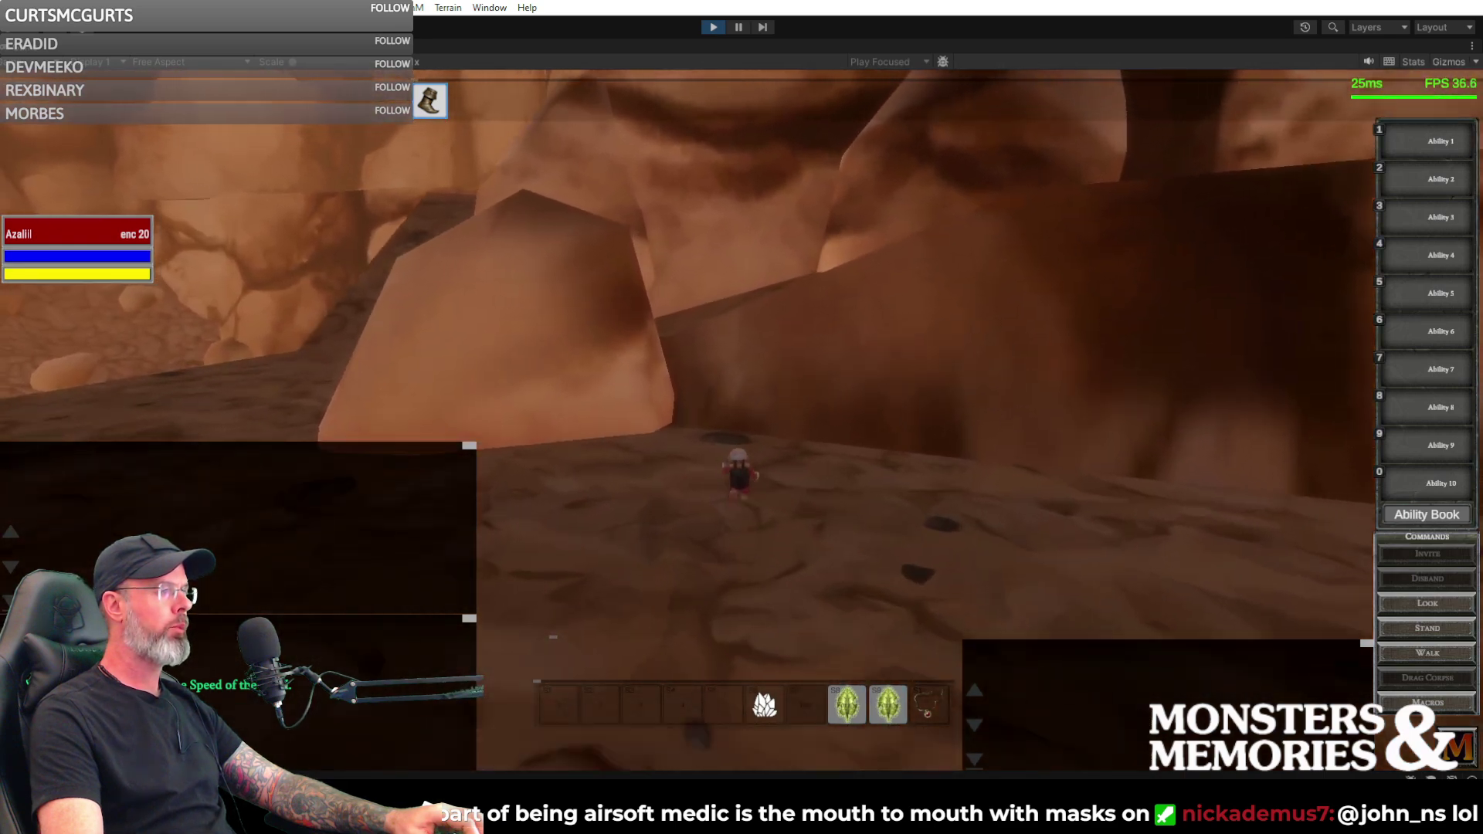
key(d)
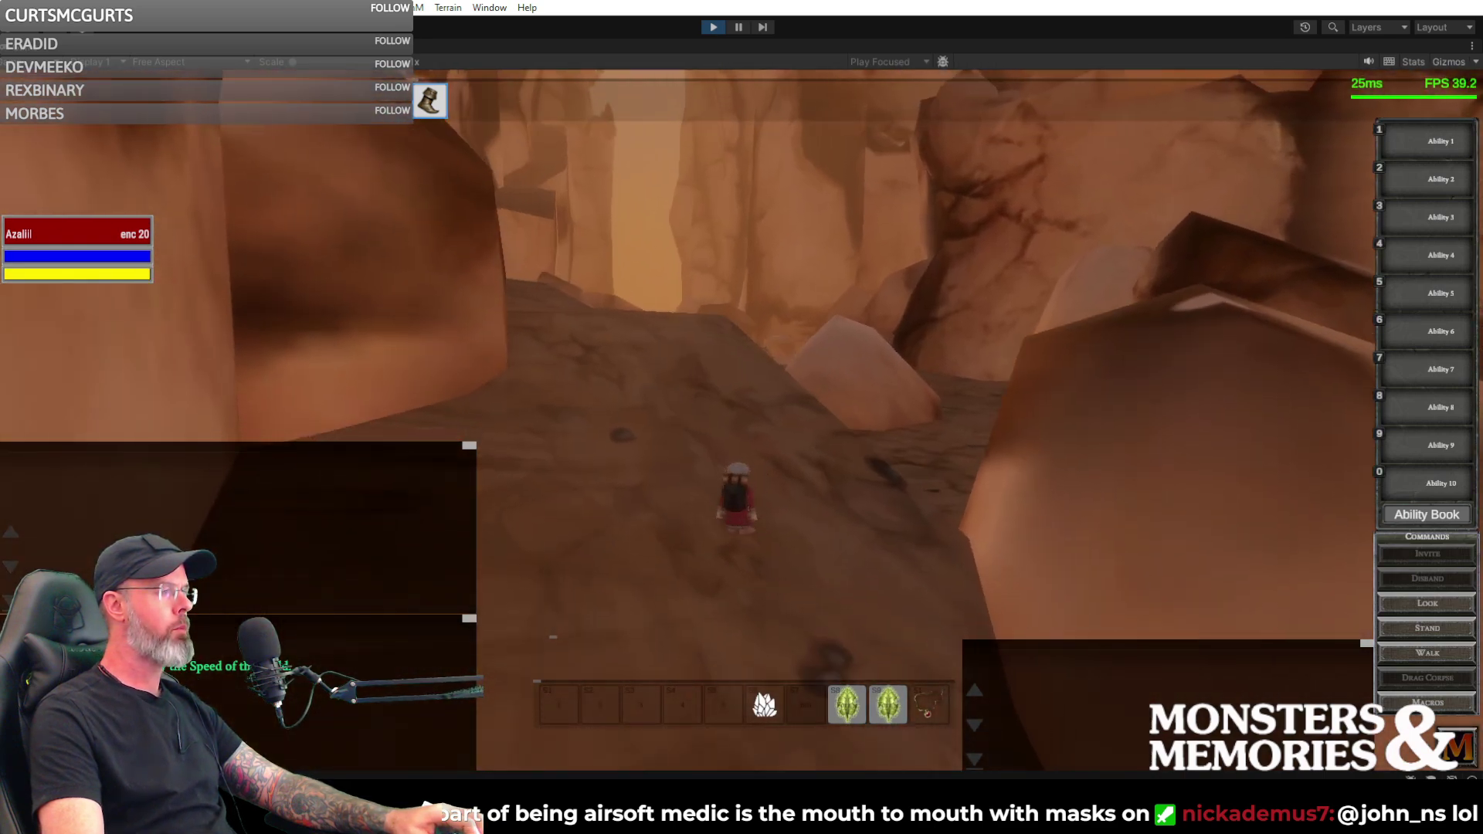
key(d)
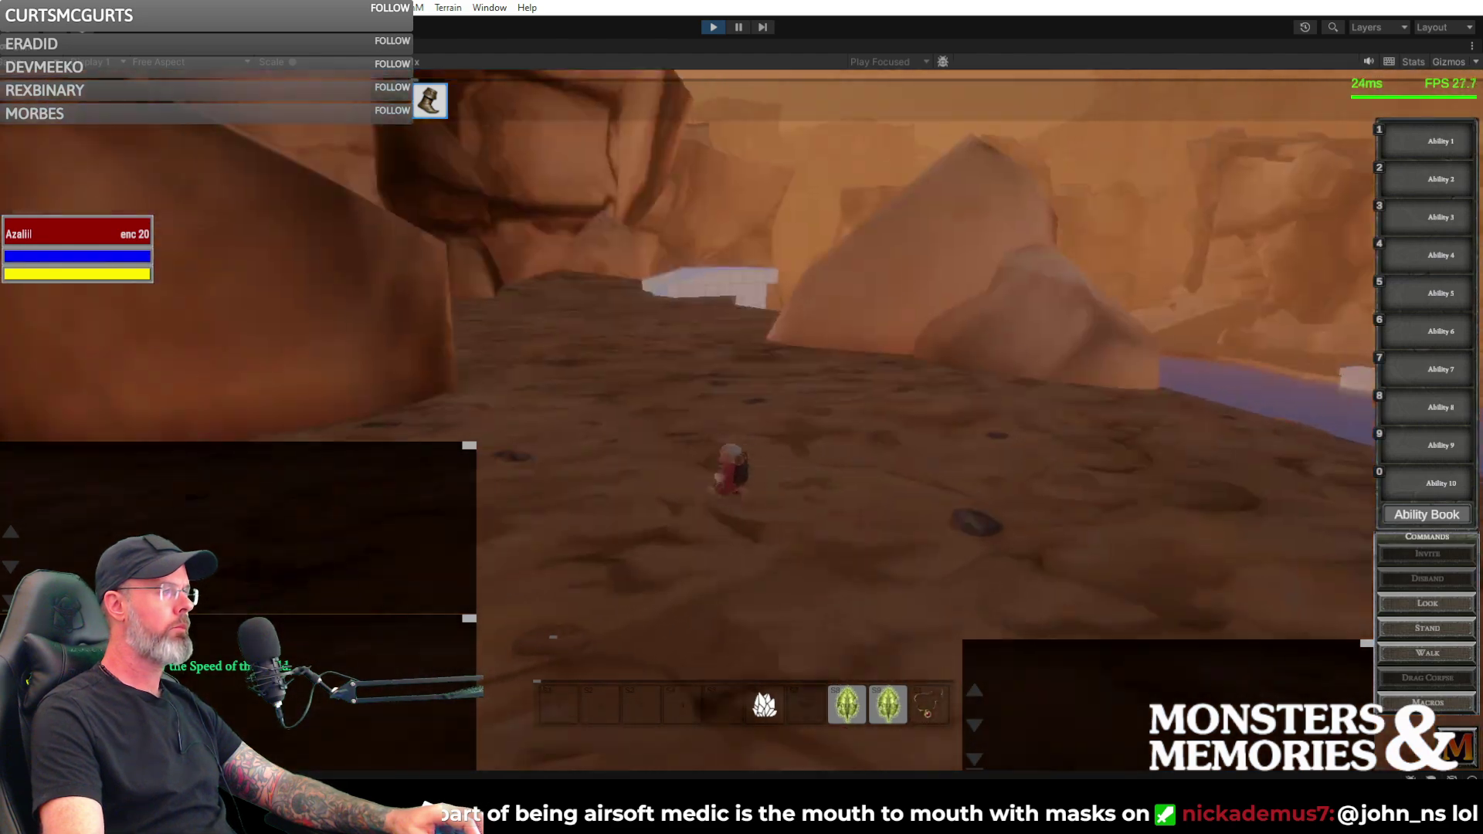
key(a)
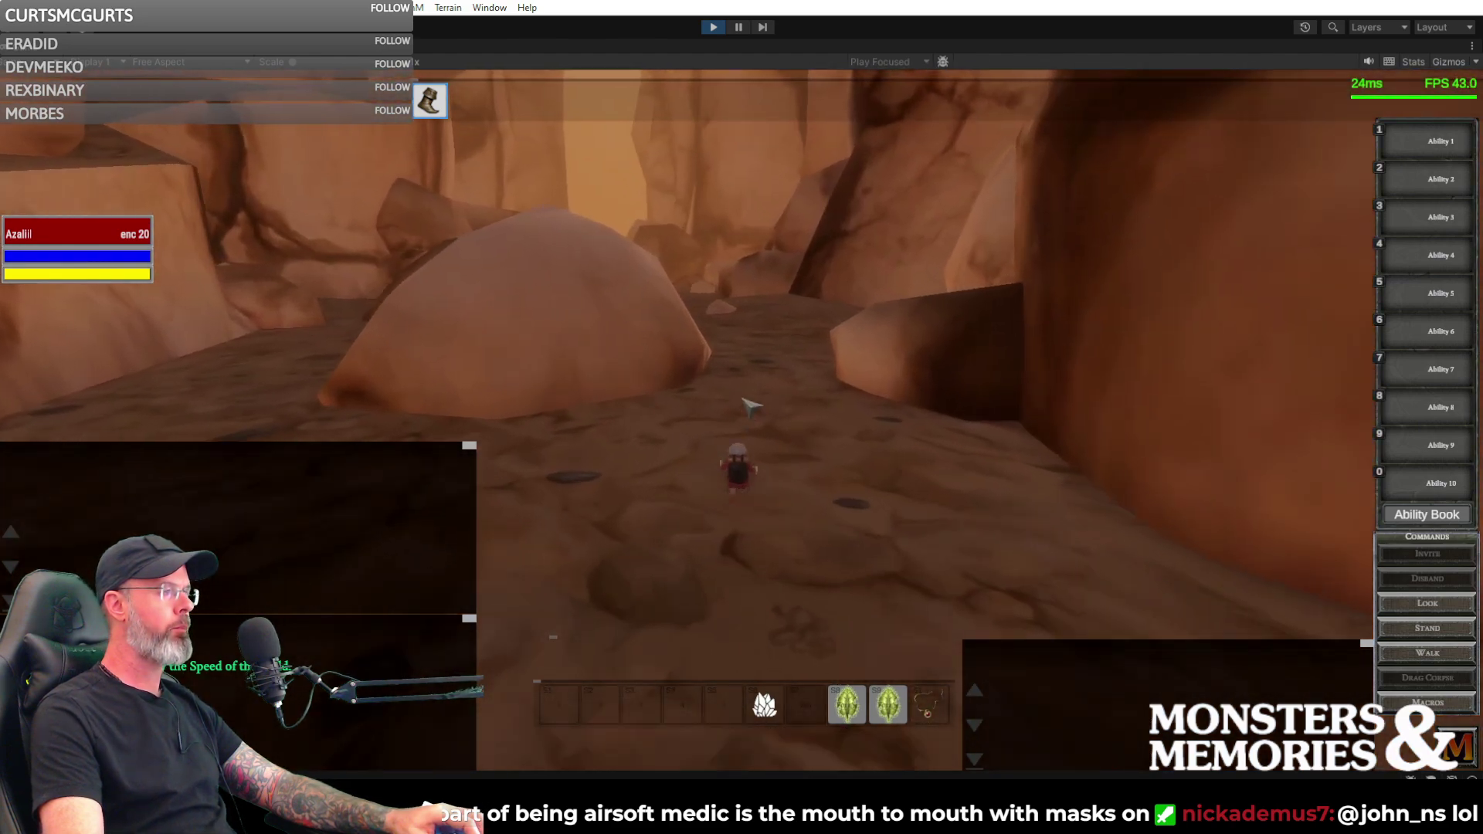
key(d)
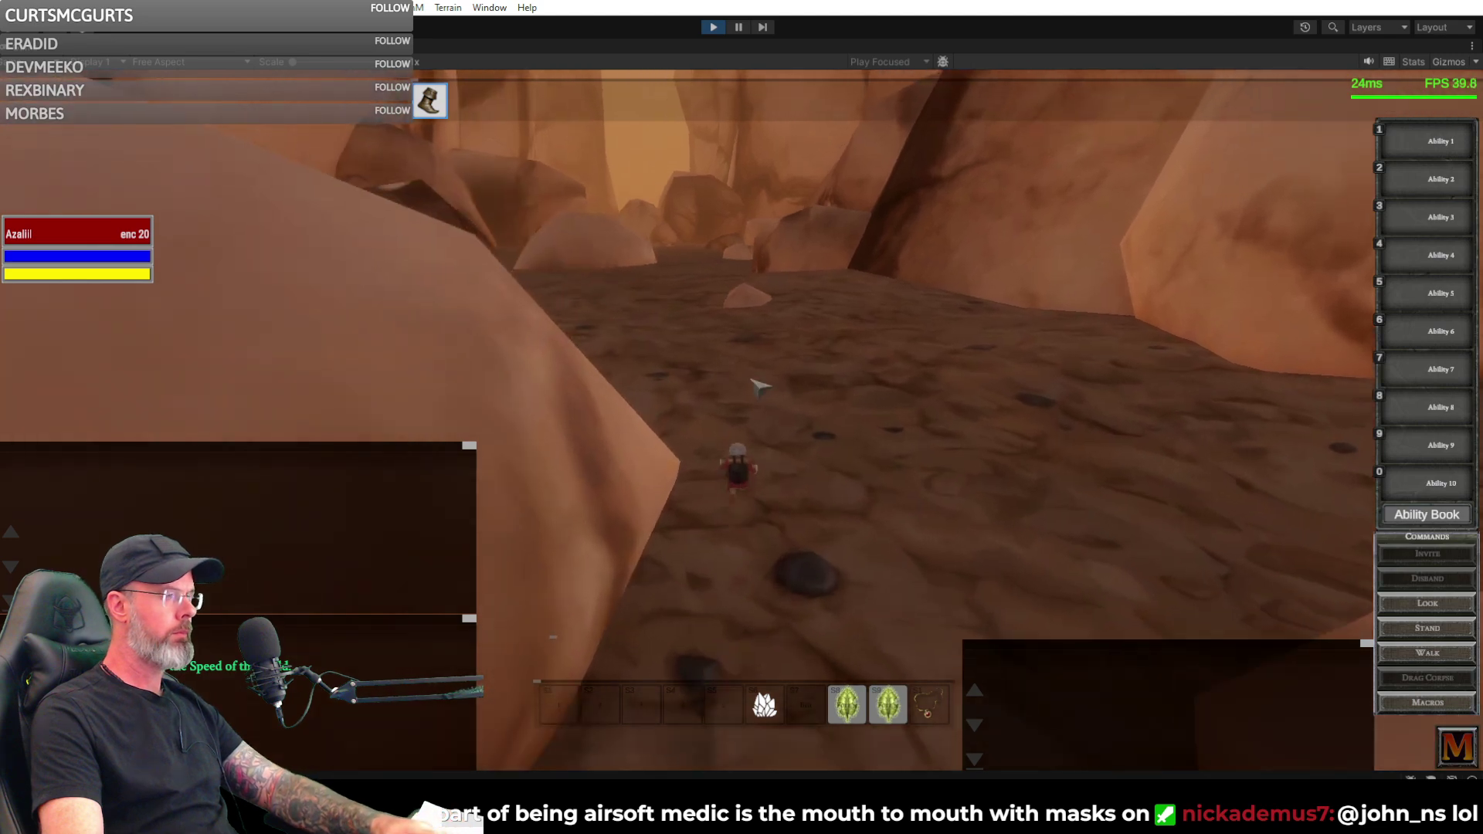
- Run the character through the canyon to the edge above the sea, checking the Speed Gem in the inventory on the way
key(i)
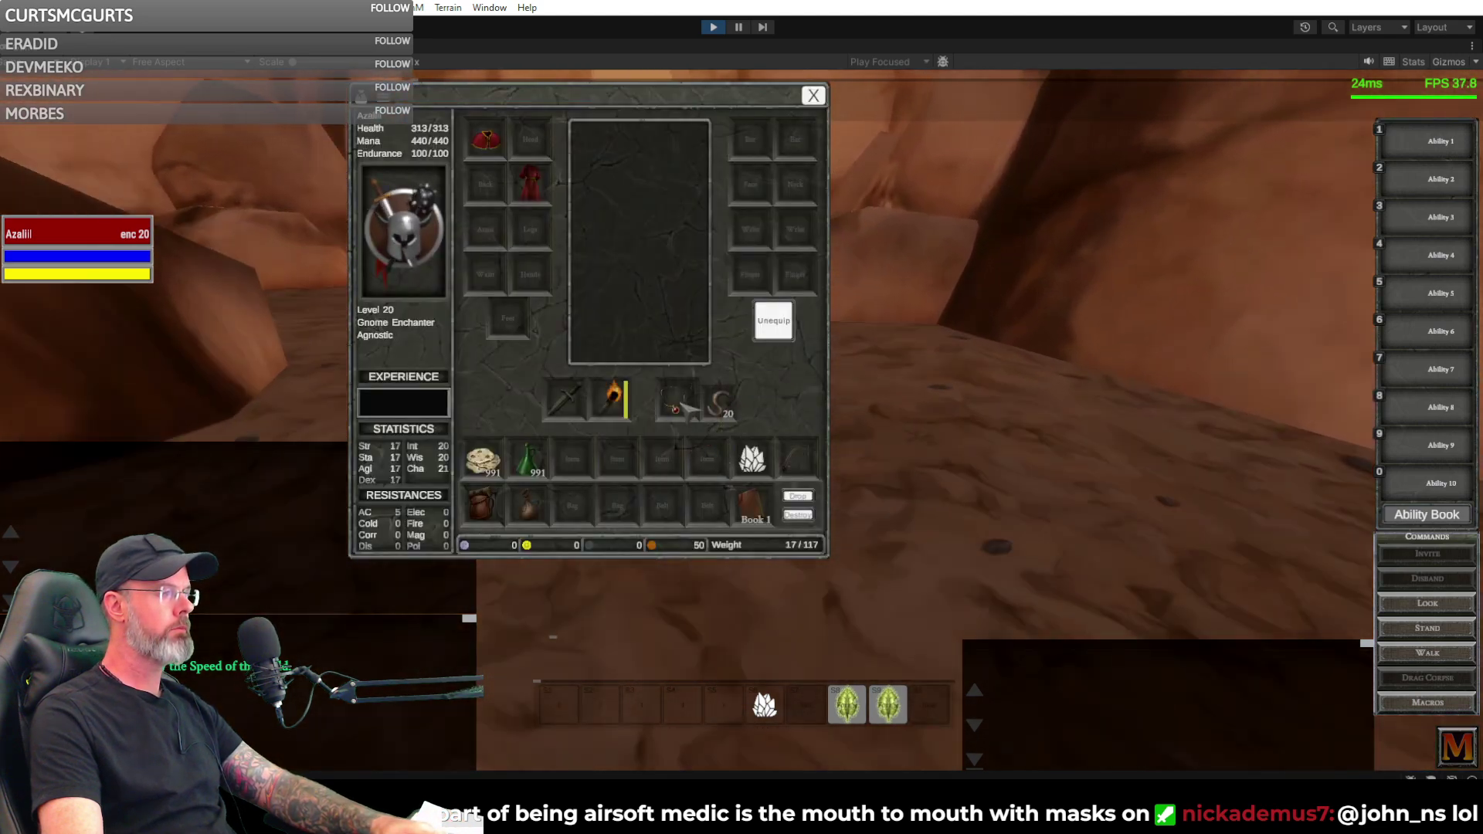
key(i)
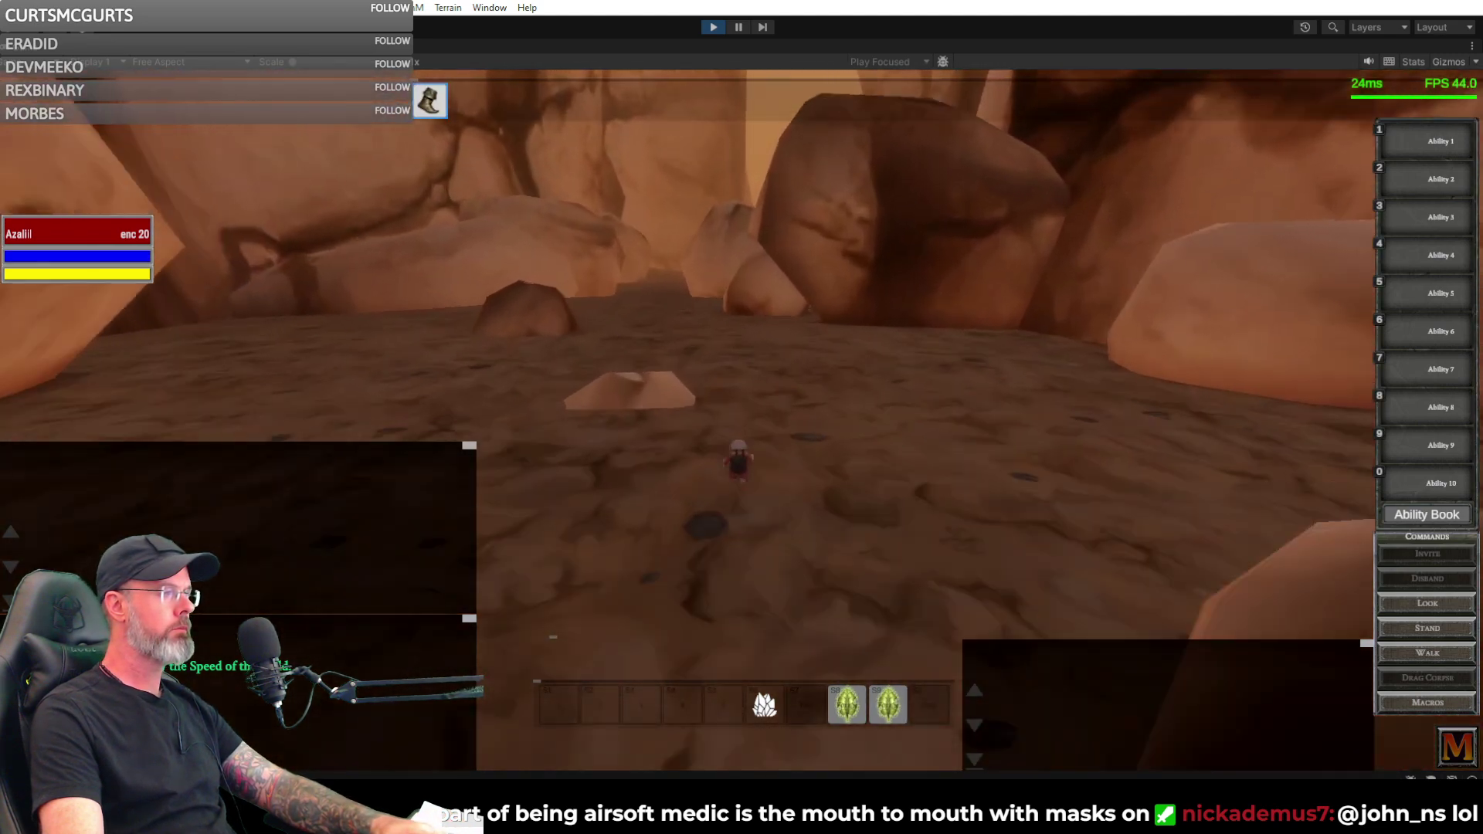
key(w)
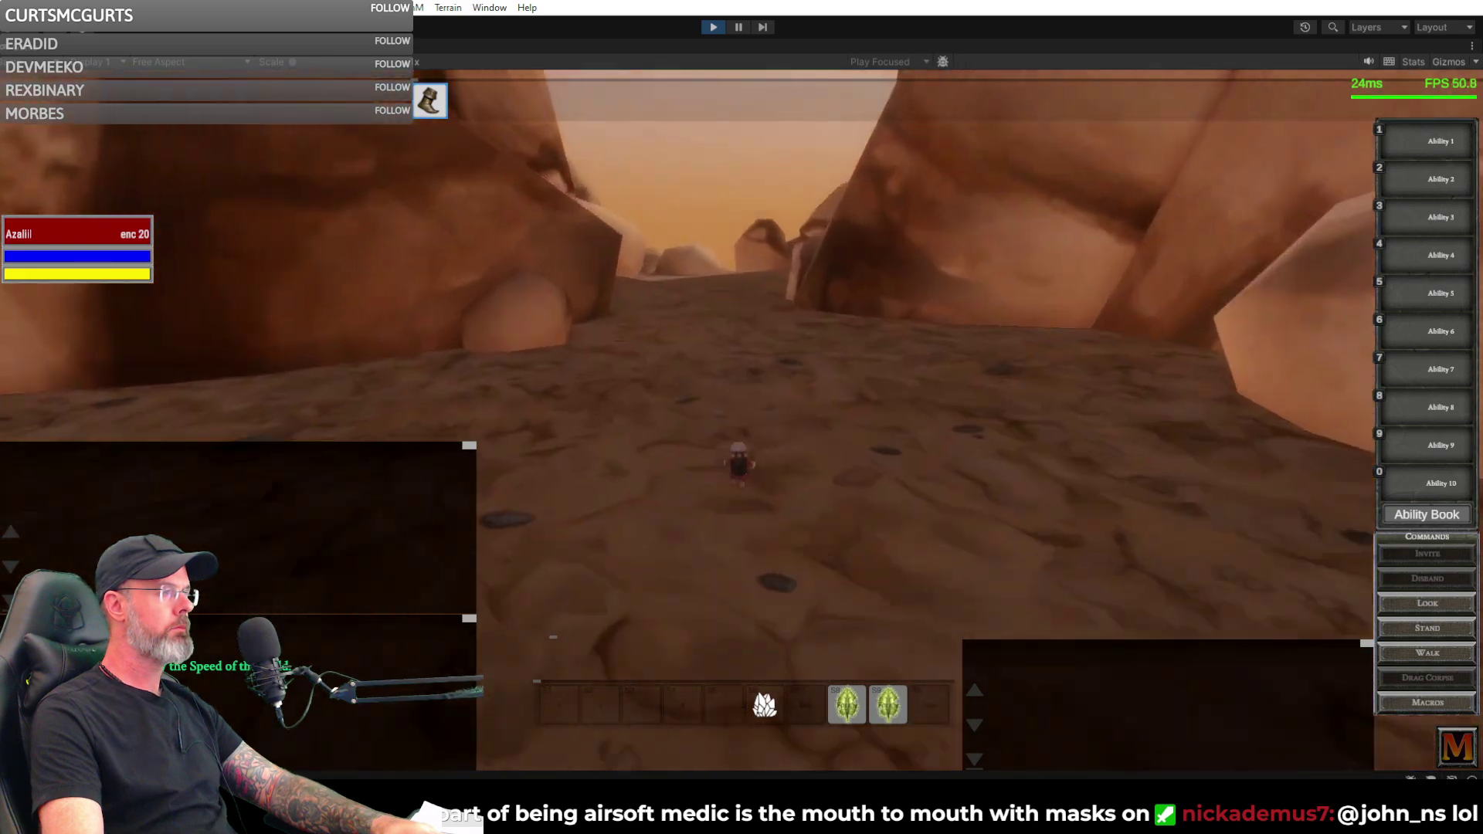
key(i)
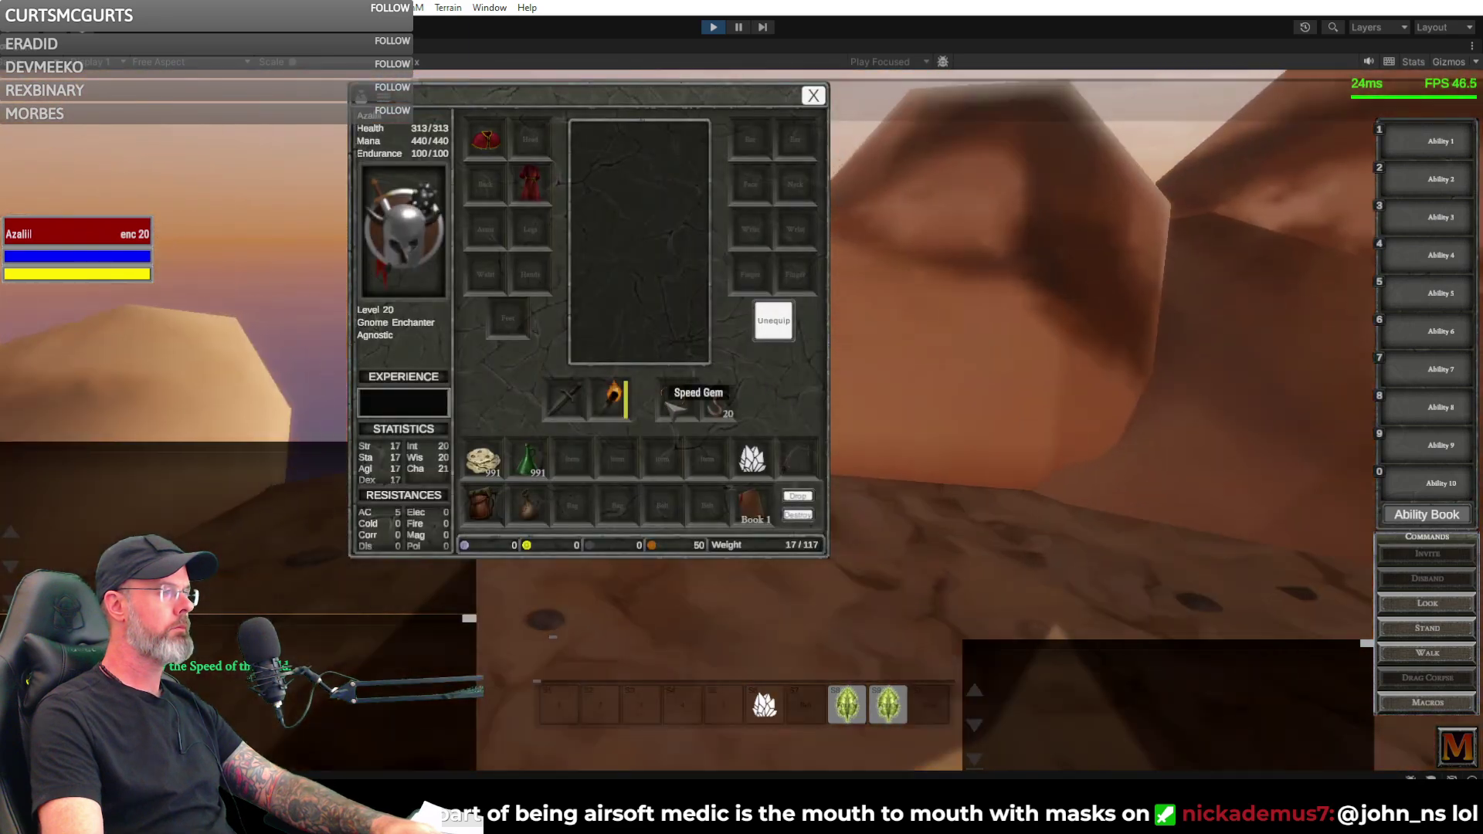
key(i)
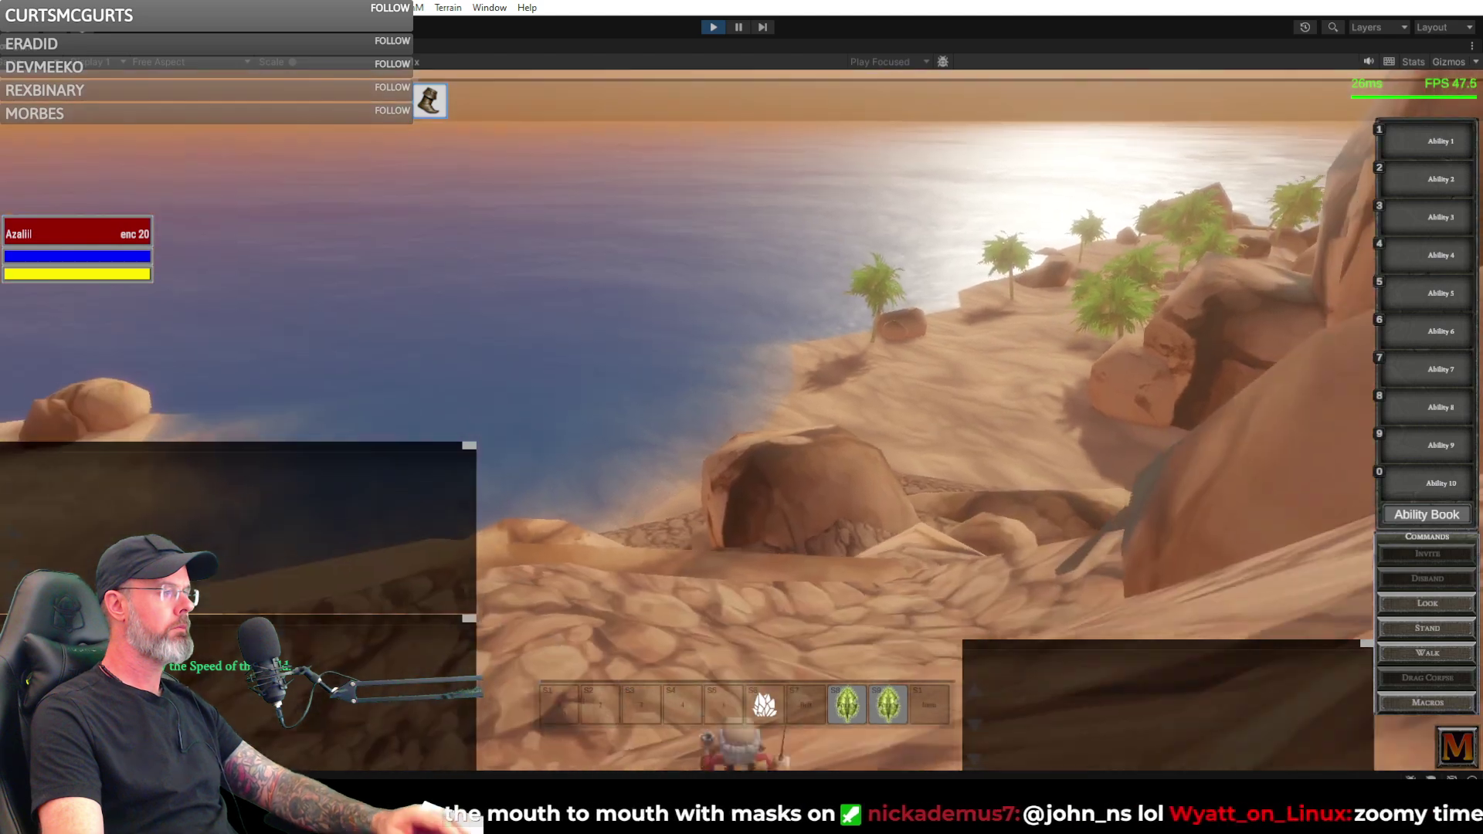
- Drop the character off the edge and run down over the rocks to the sand below
key(w)
key(w)
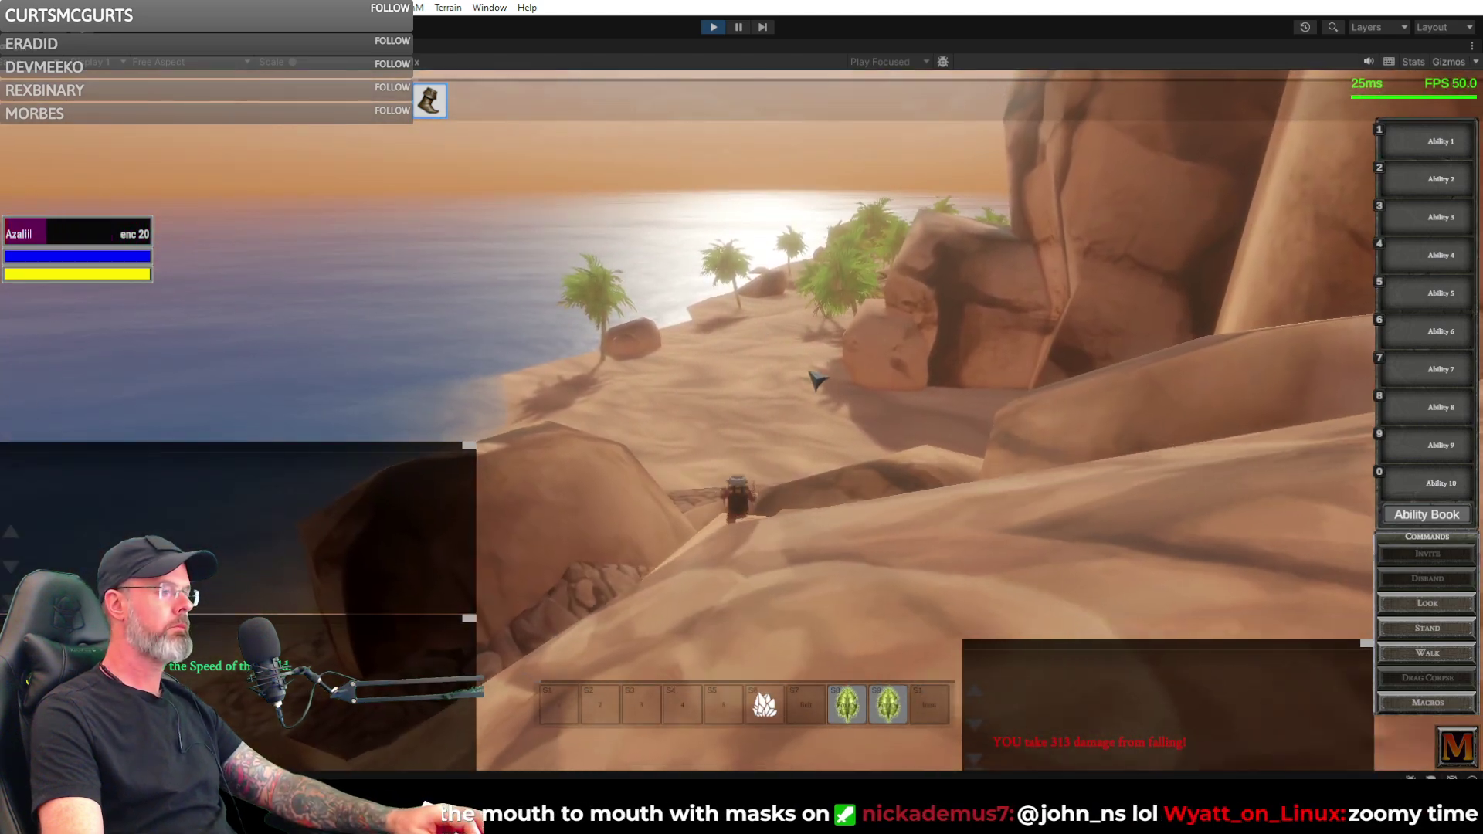
key(w)
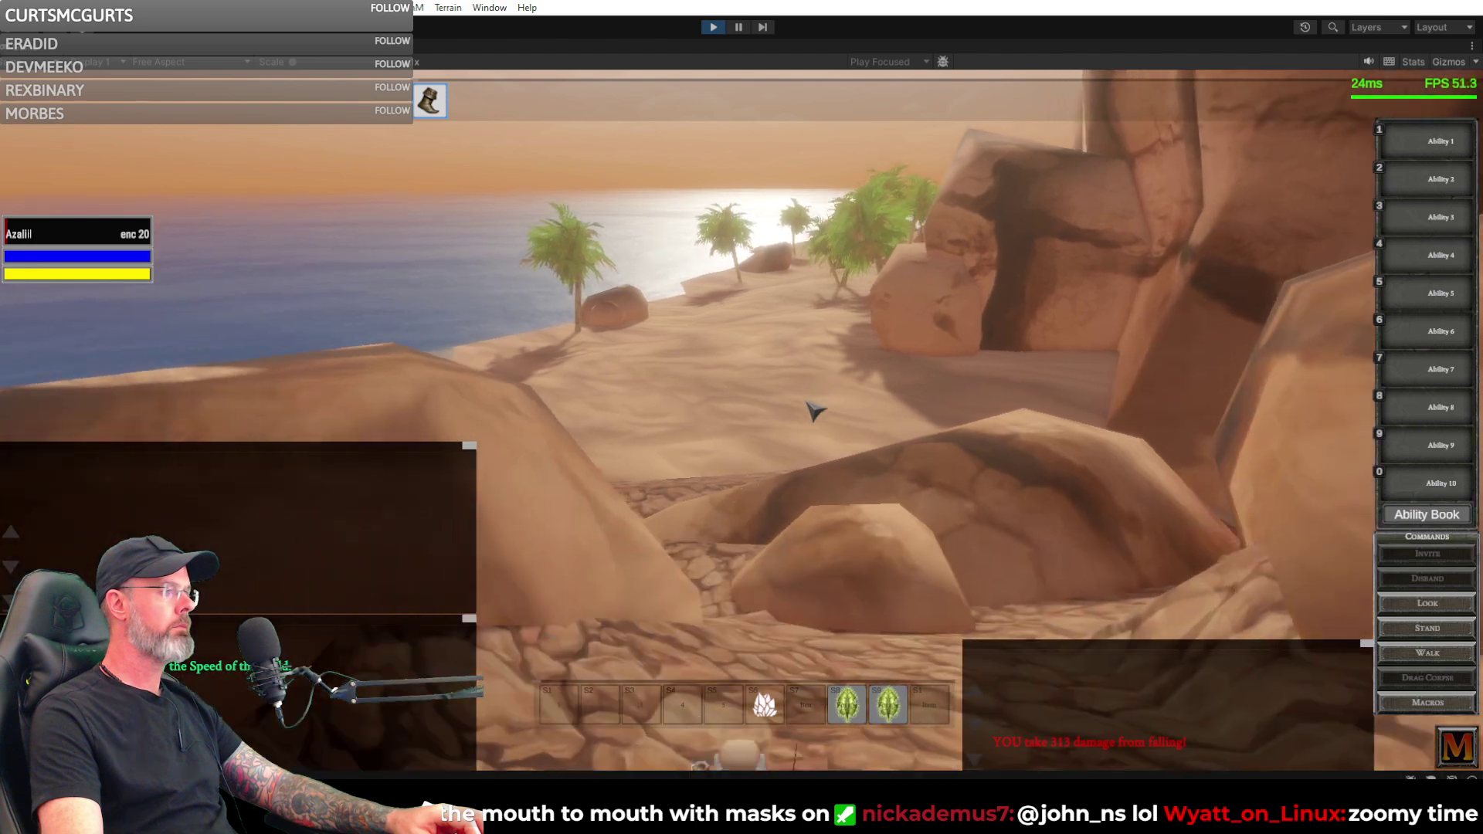
key(w)
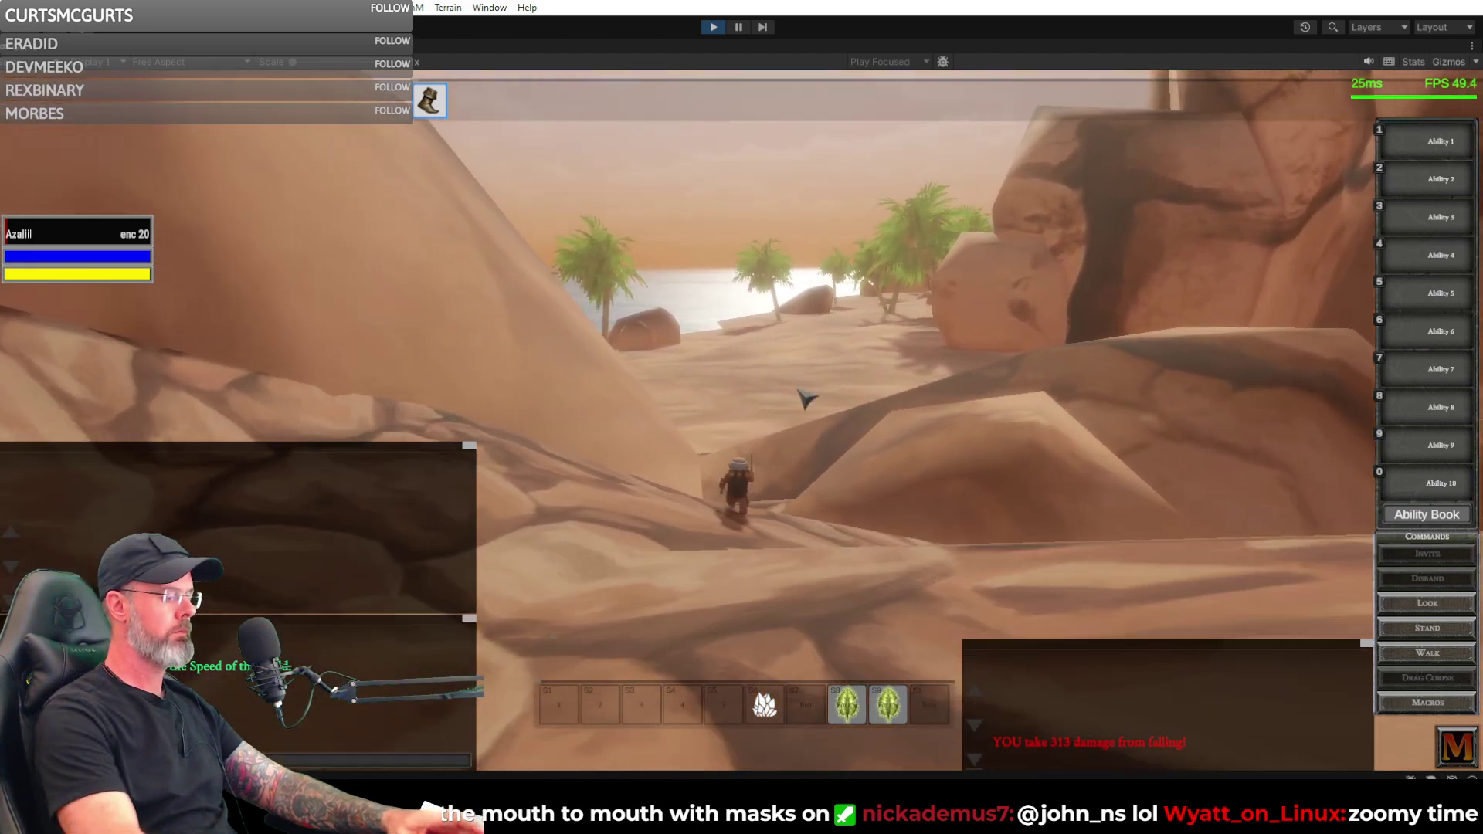
key(w)
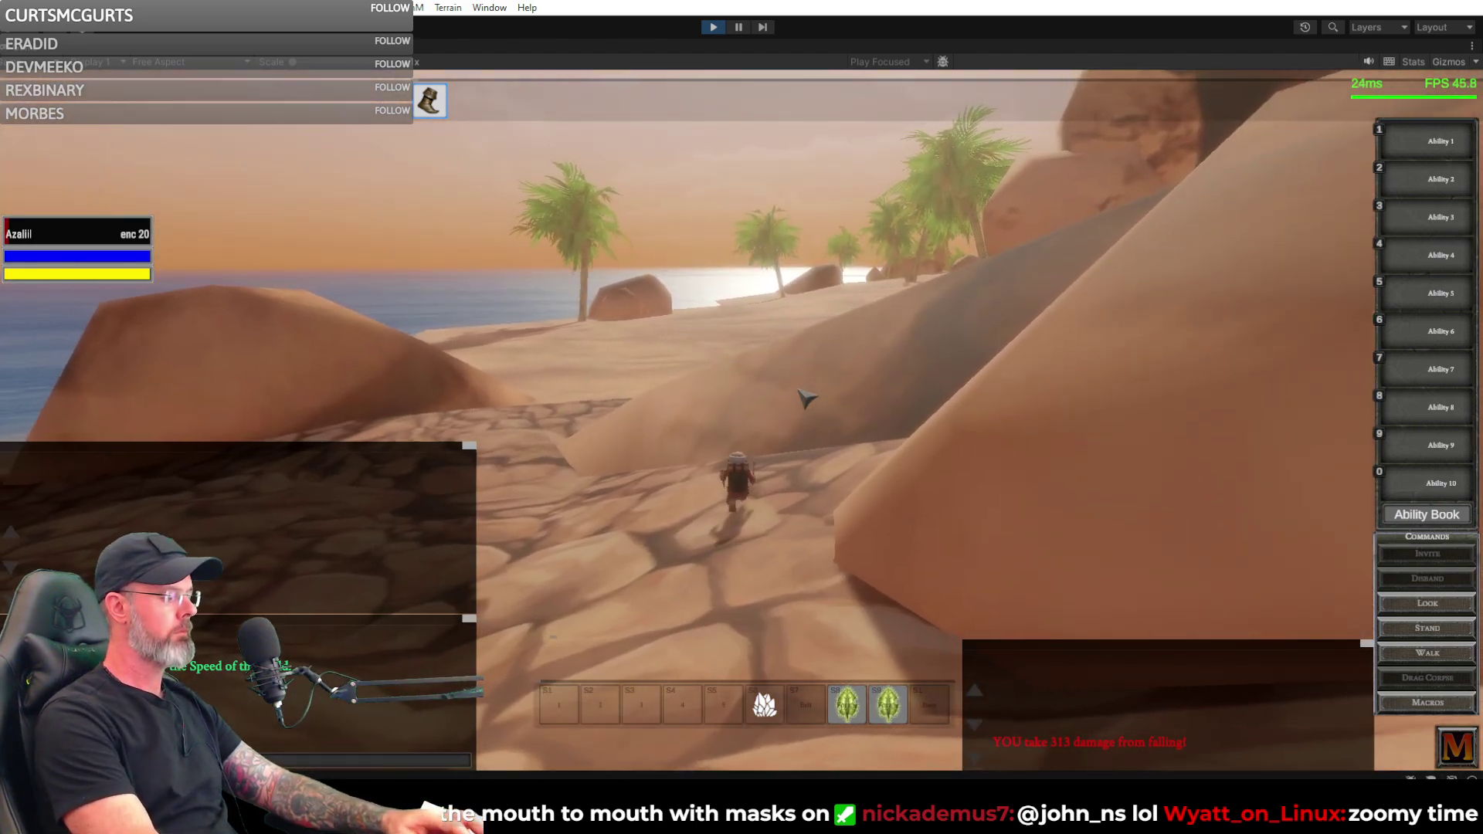
key(w)
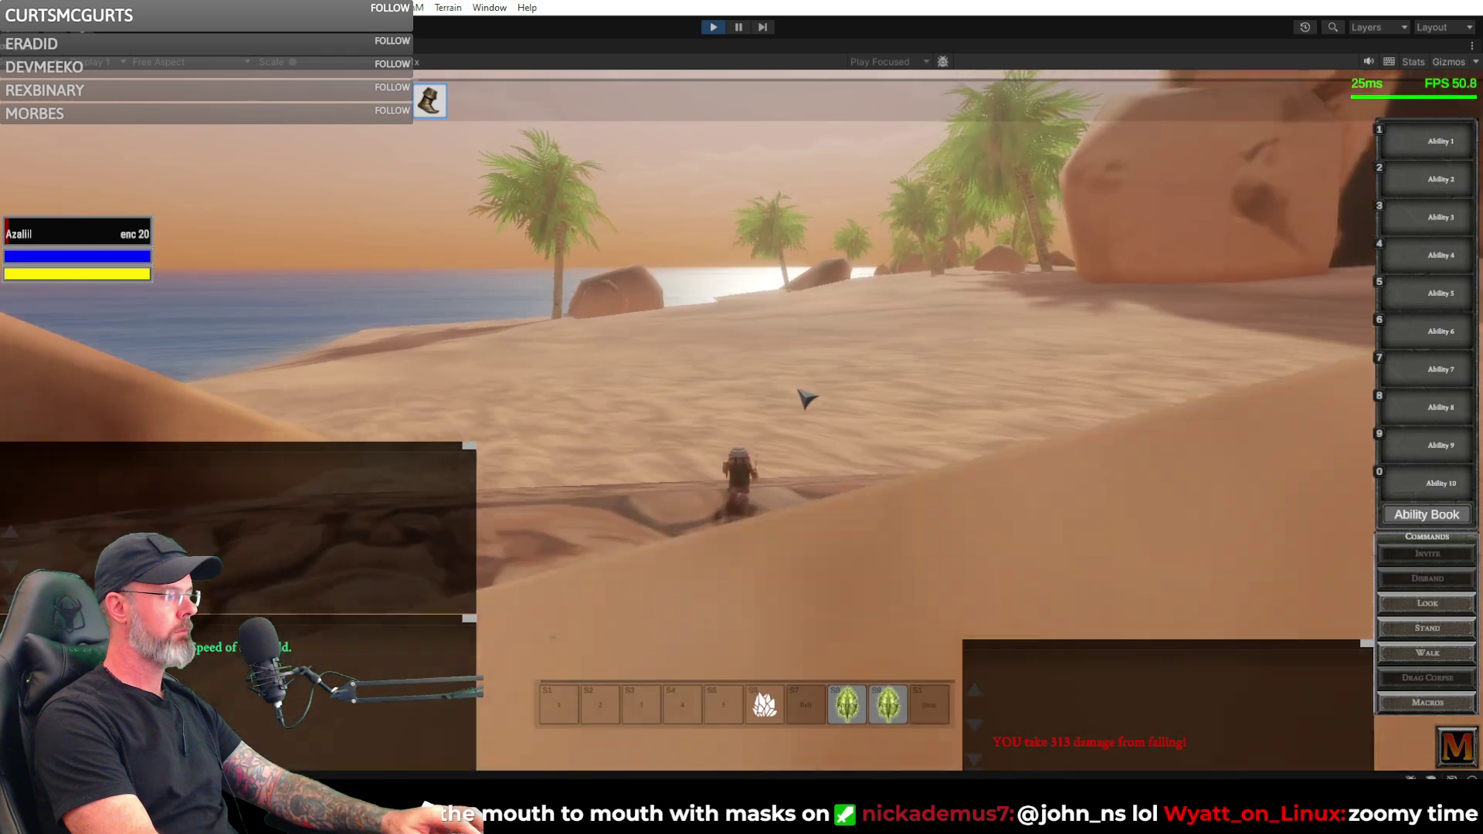
- Run the character across the beach past the first palms and along the foot of the cliffs
key(w)
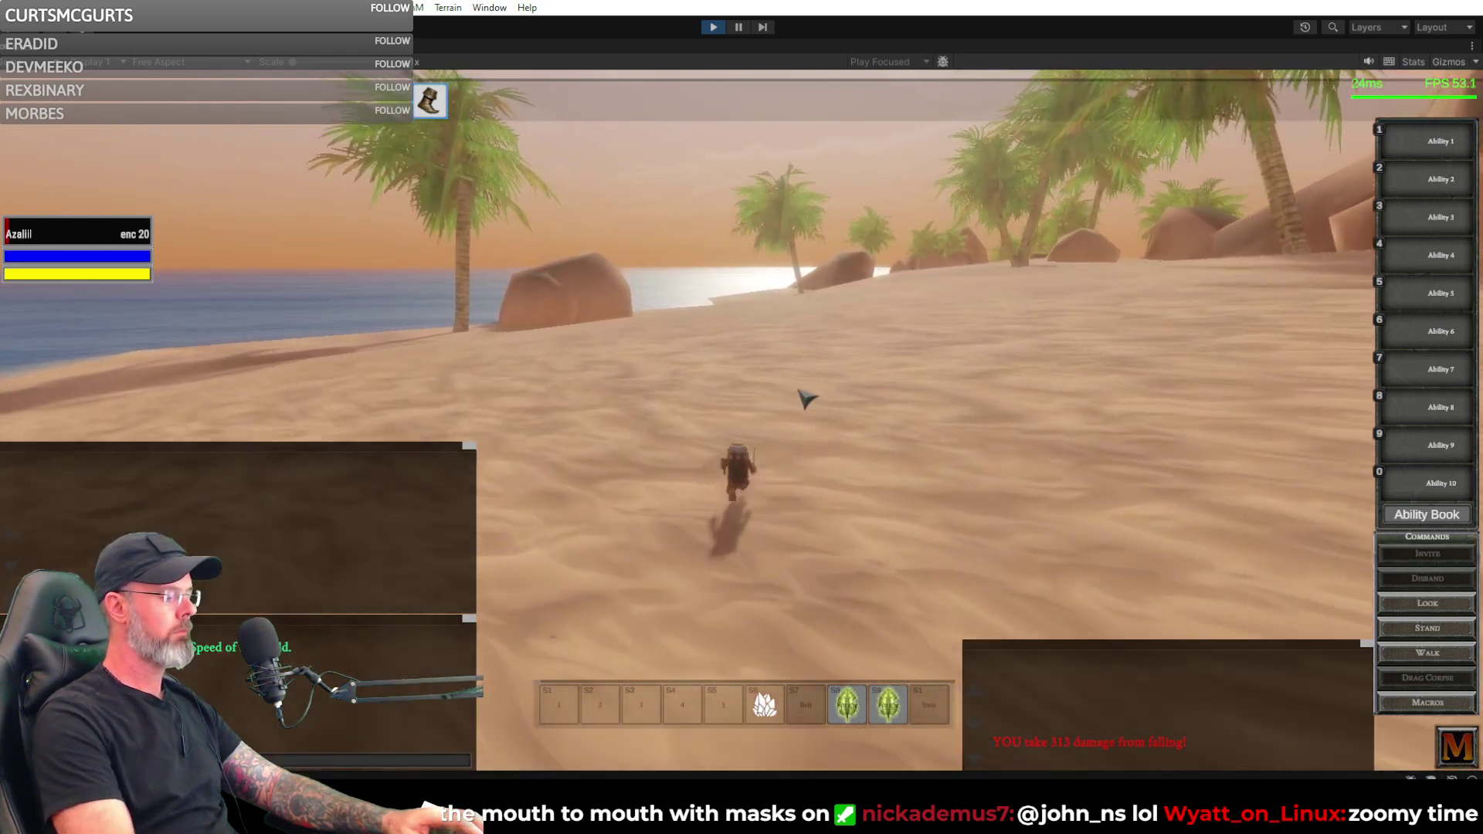
key(w)
key(w)
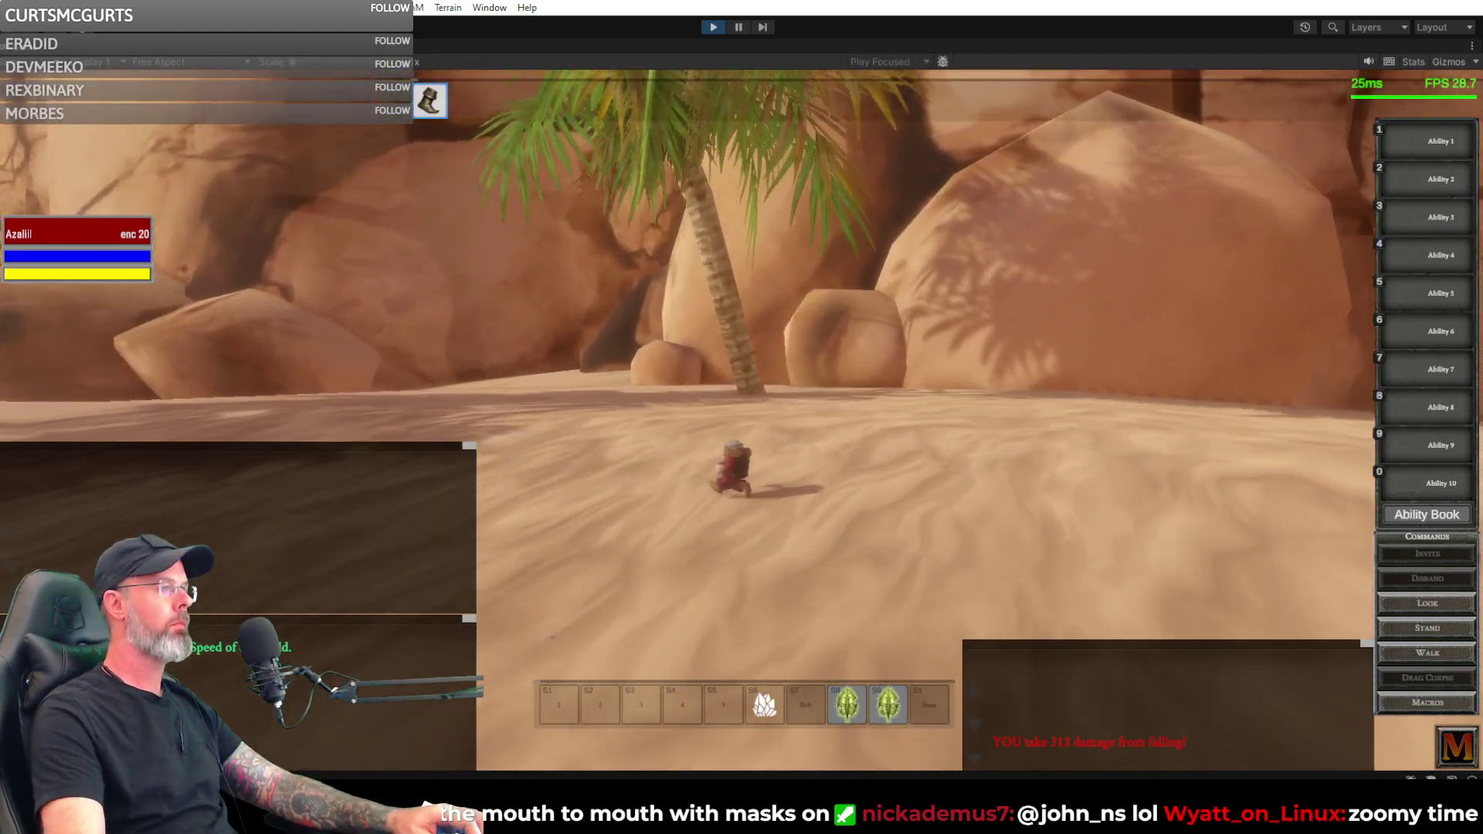
key(w)
key(d)
key(w)
key(w)
key(d)
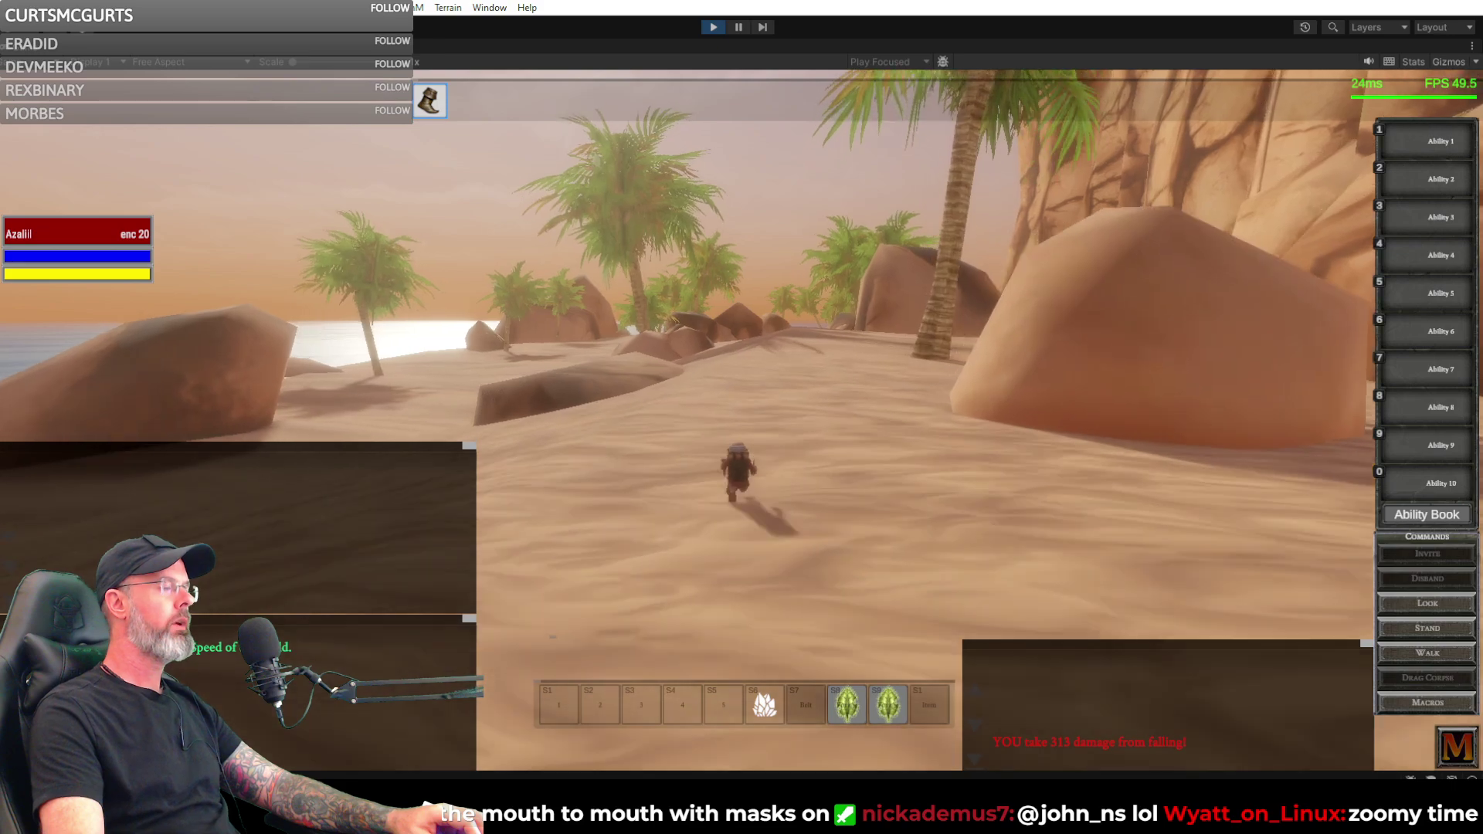
- Run the character along the beach past the half-buried rocks and palms toward the inlet between the boulders
key(w)
key(a)
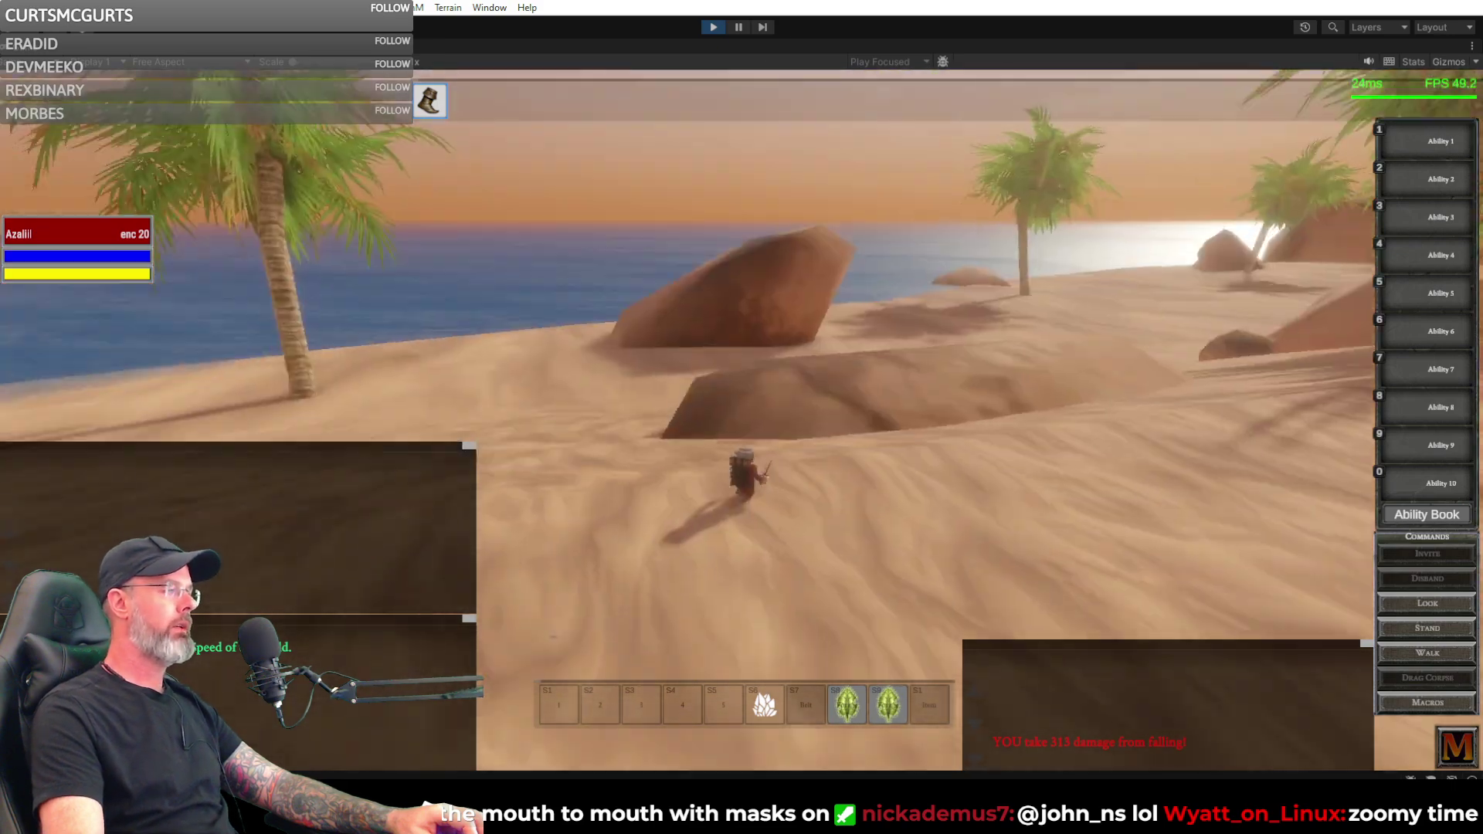
key(w)
key(a)
key(d)
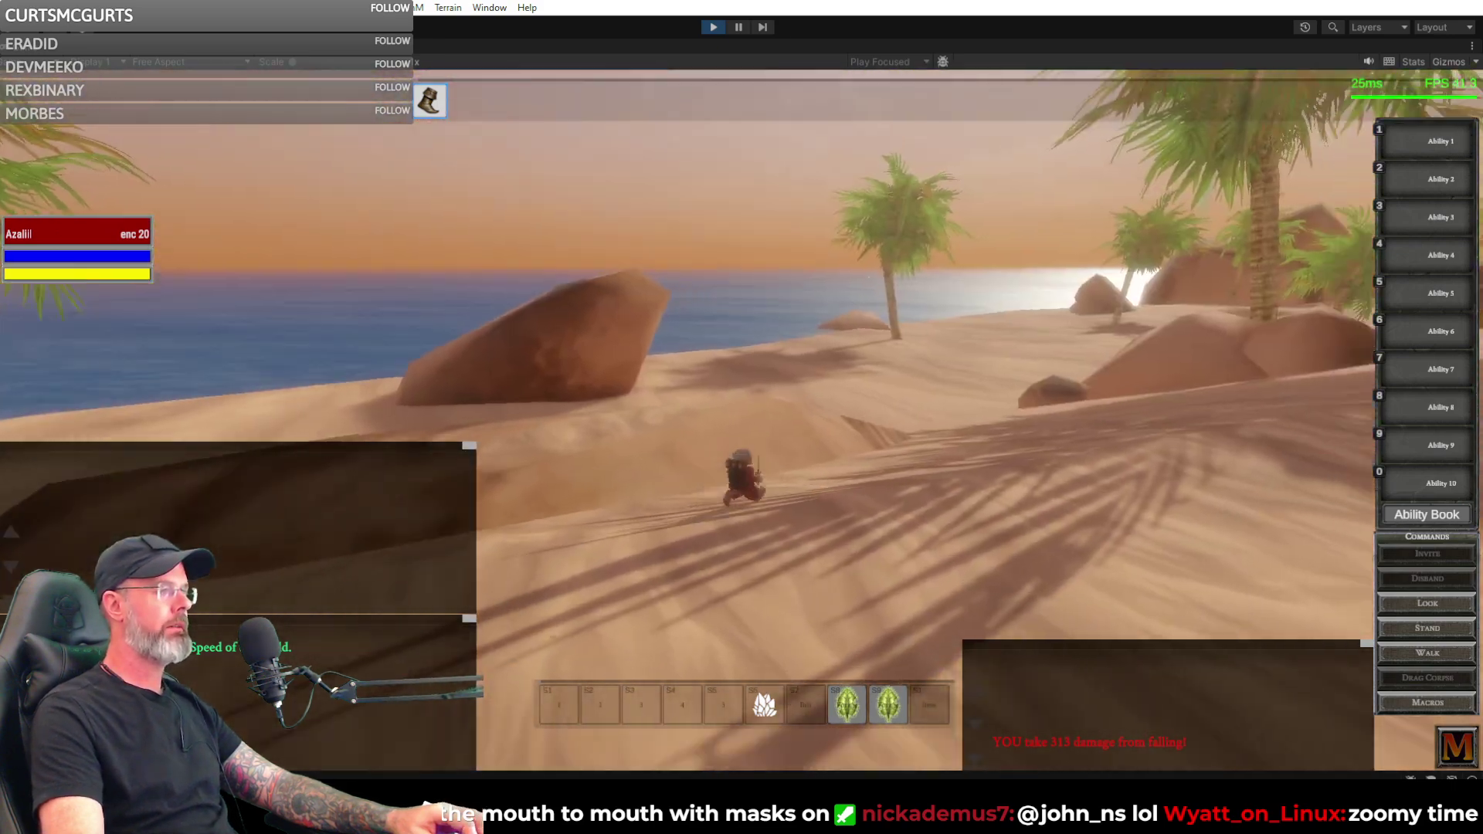
key(w)
key(a)
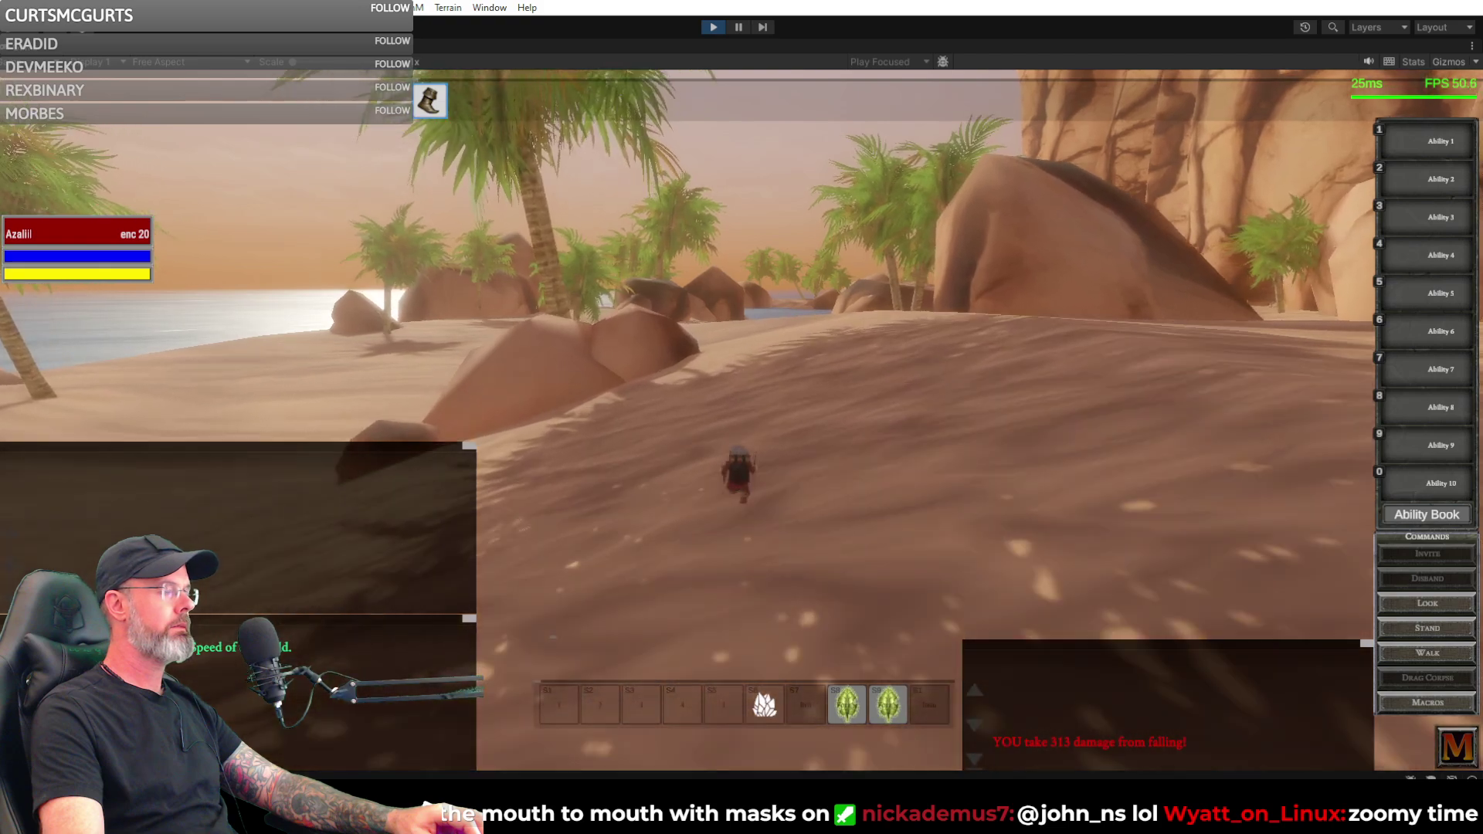
key(a)
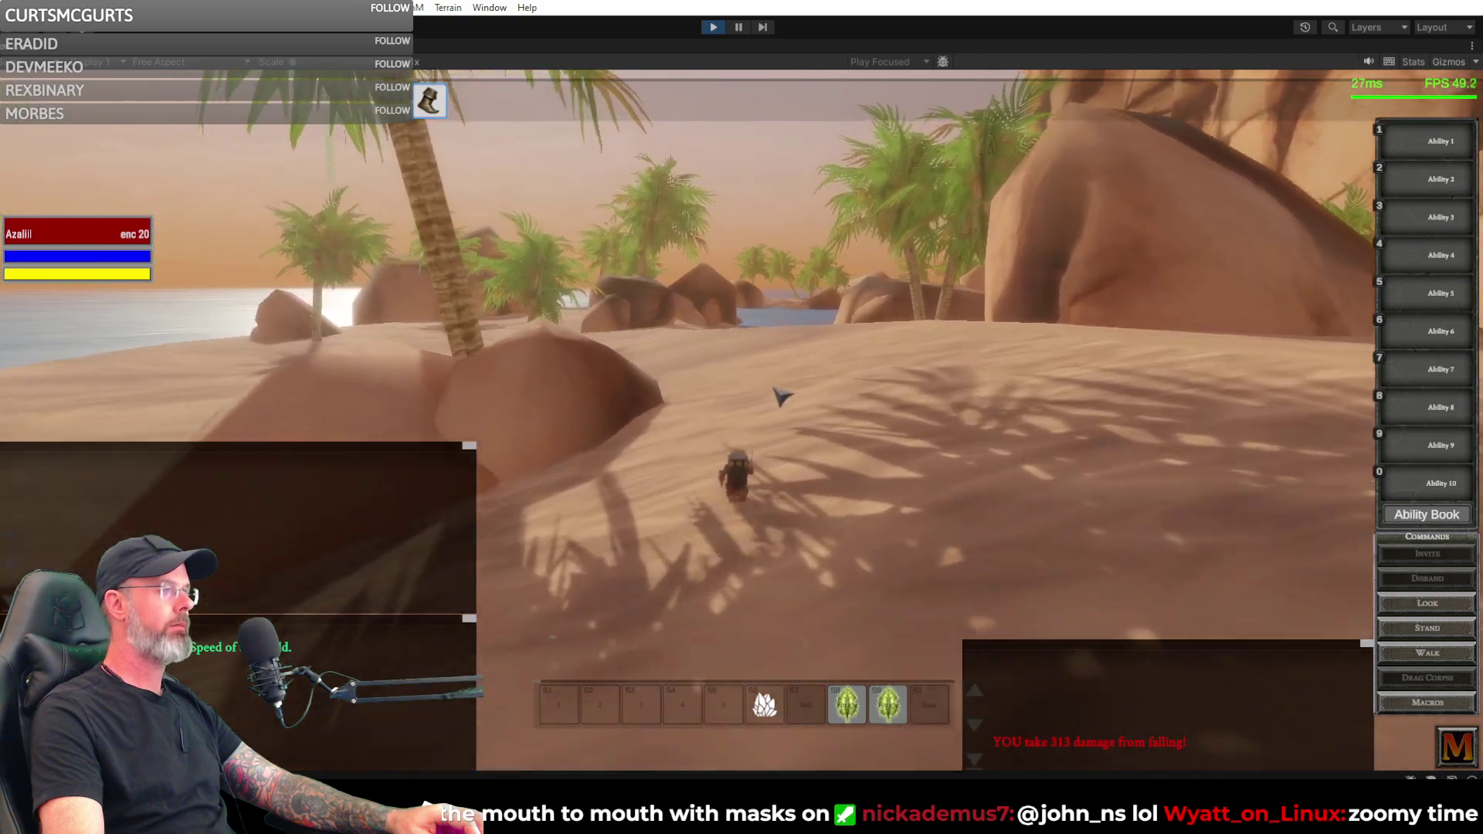
key(a)
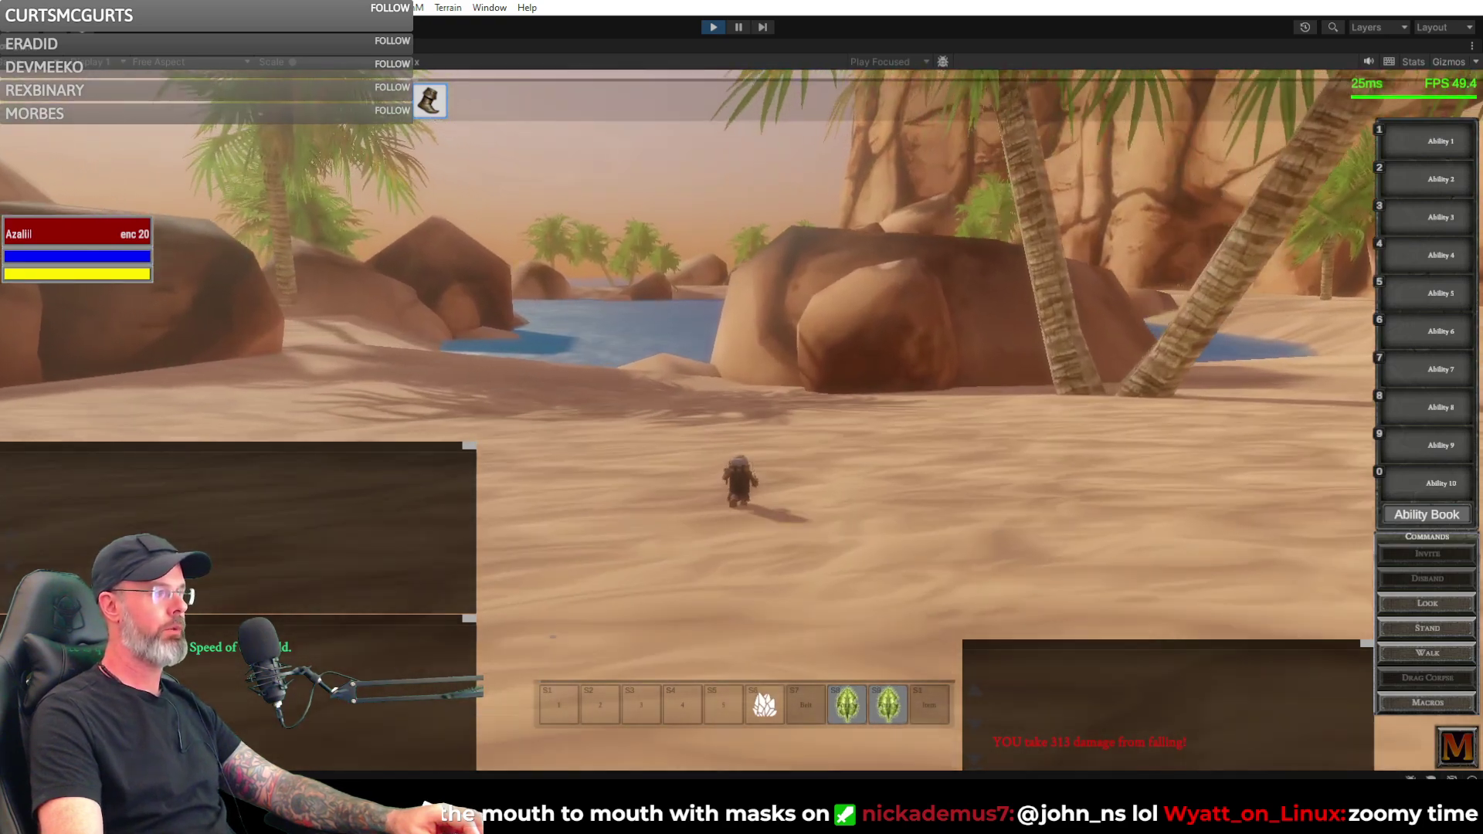
- Steer the character along the water's edge and around the large boulder beside the paired palms
key(a)
key(w)
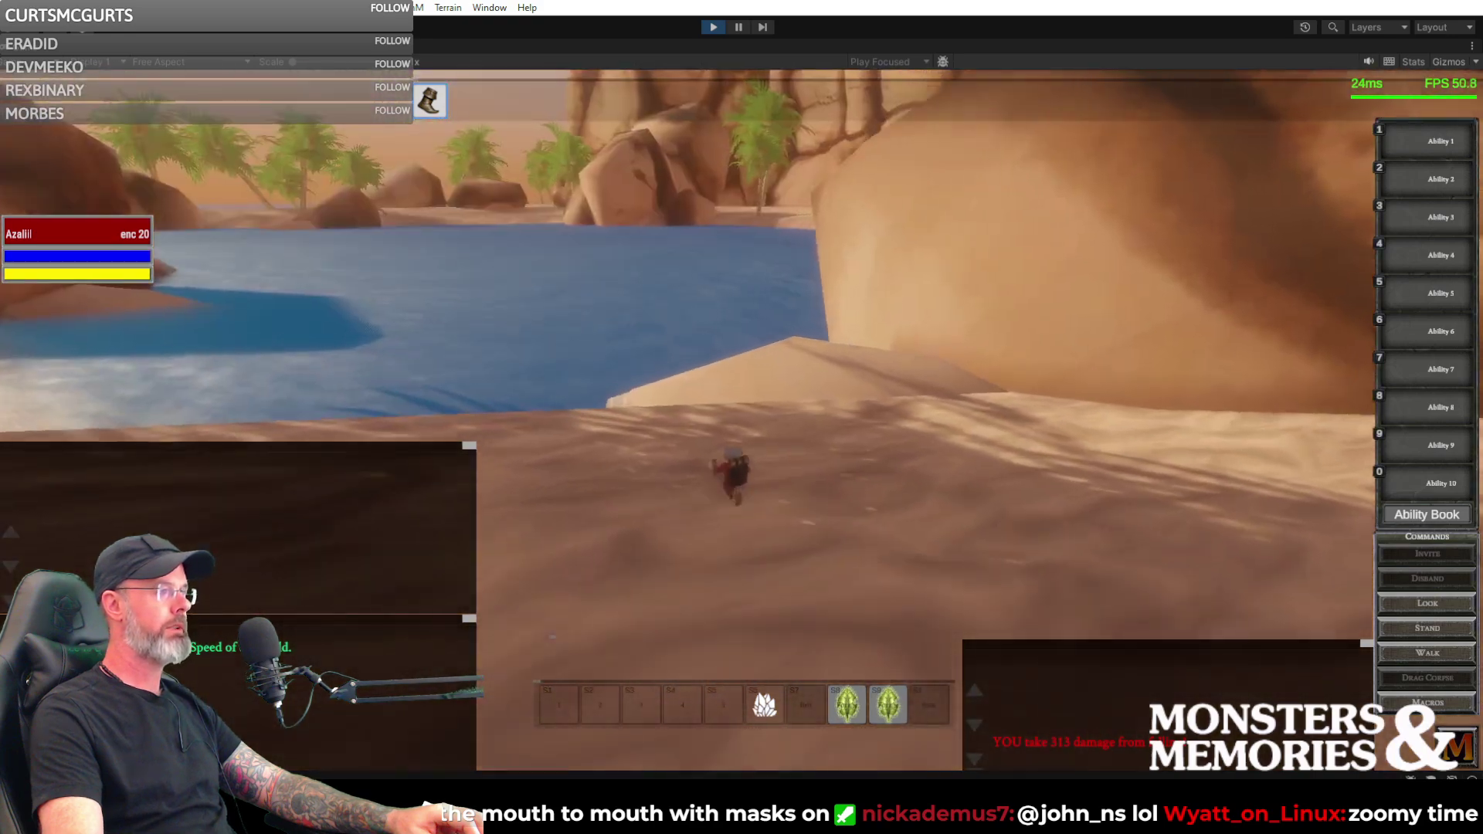
key(d)
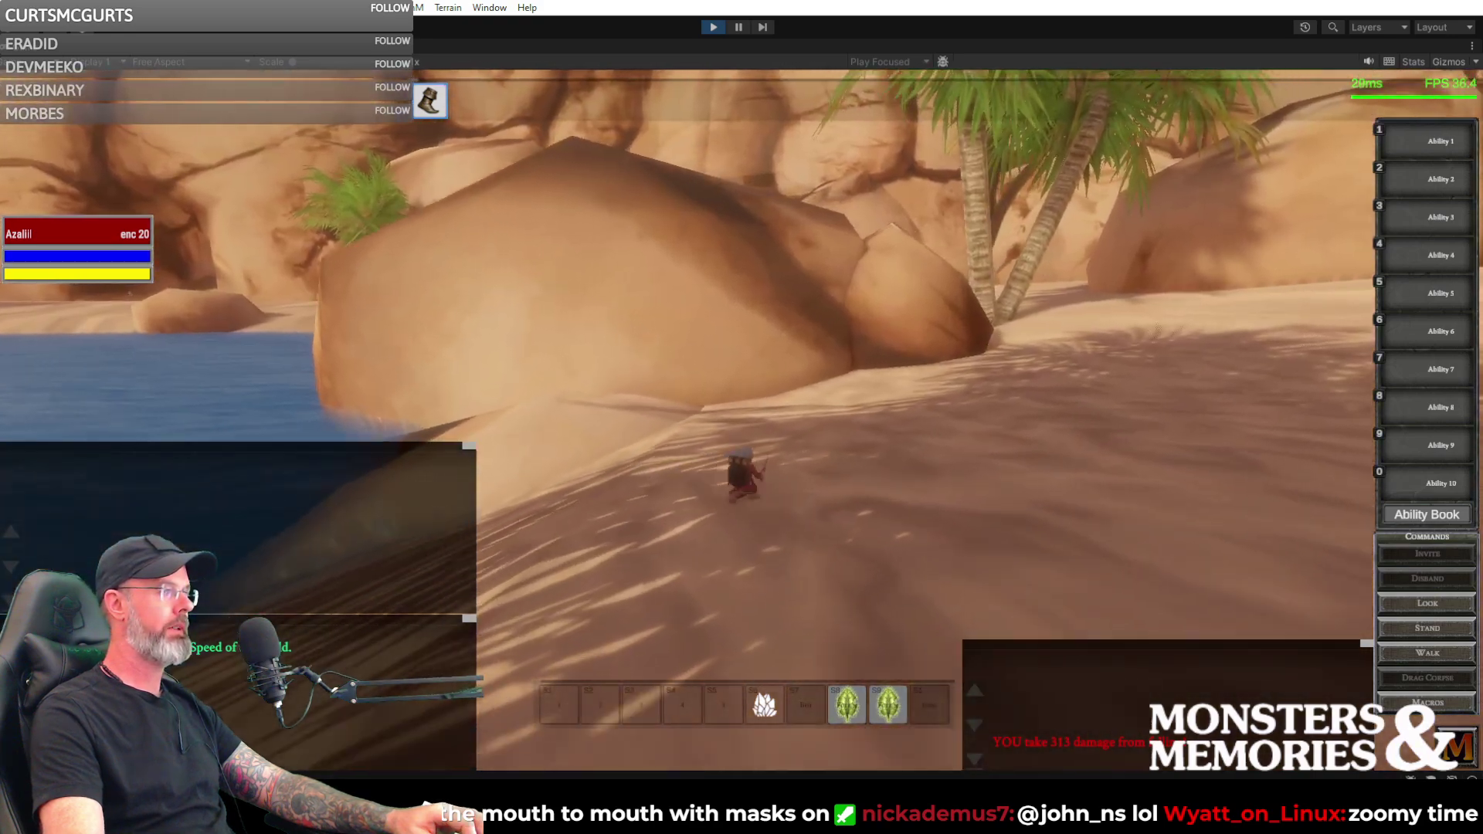
key(a)
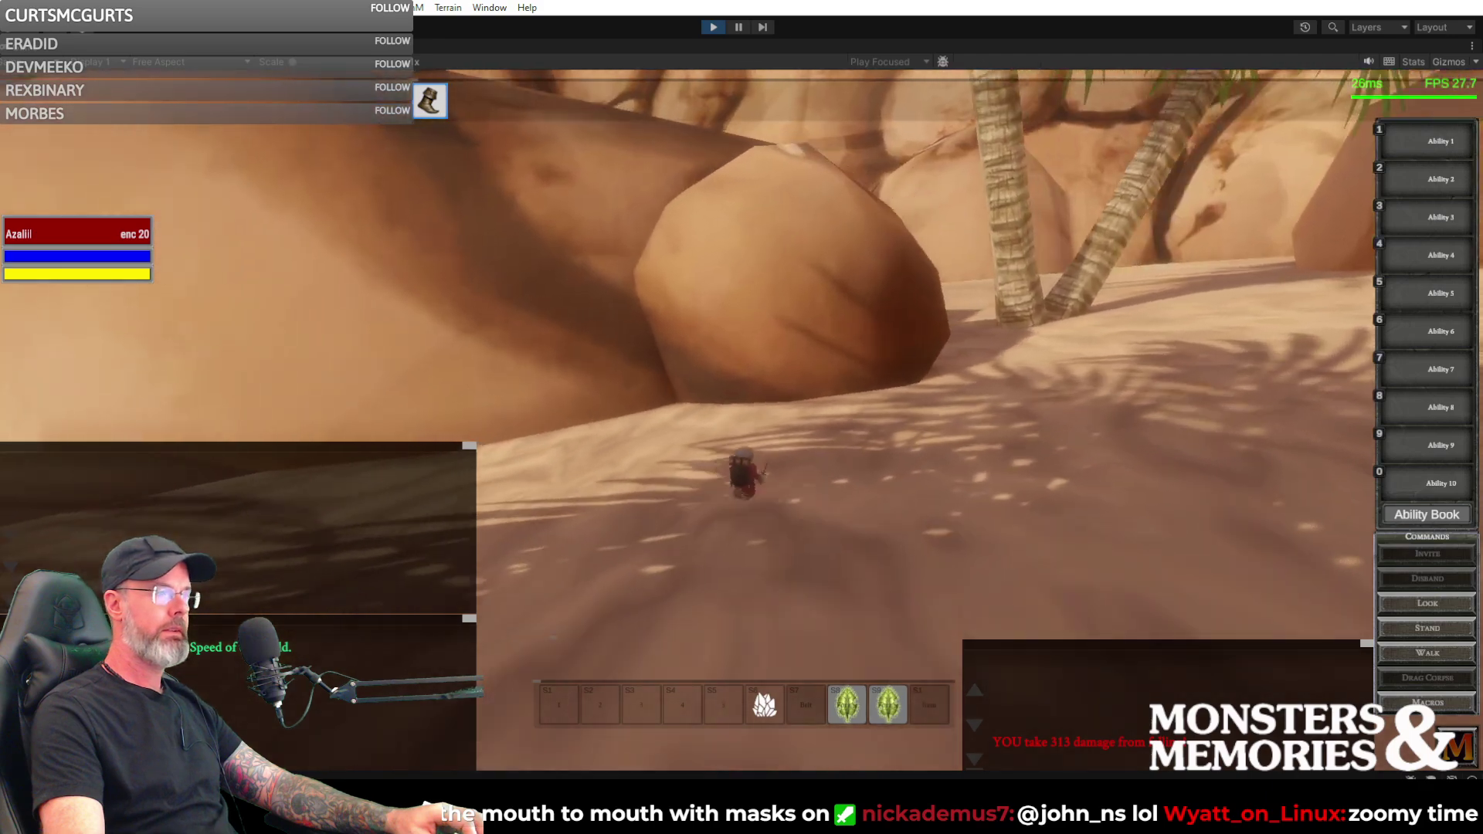
key(d)
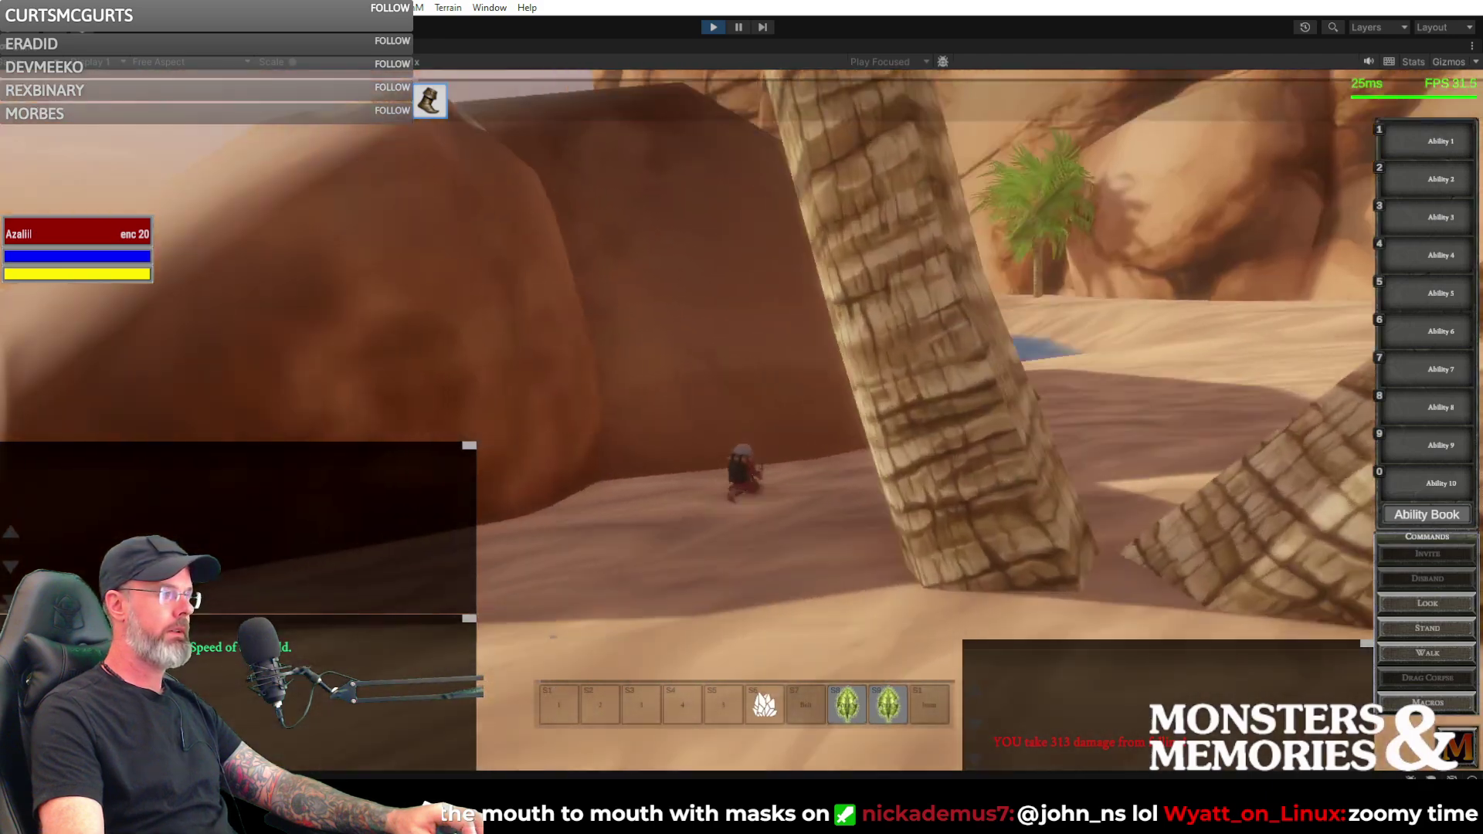
key(d)
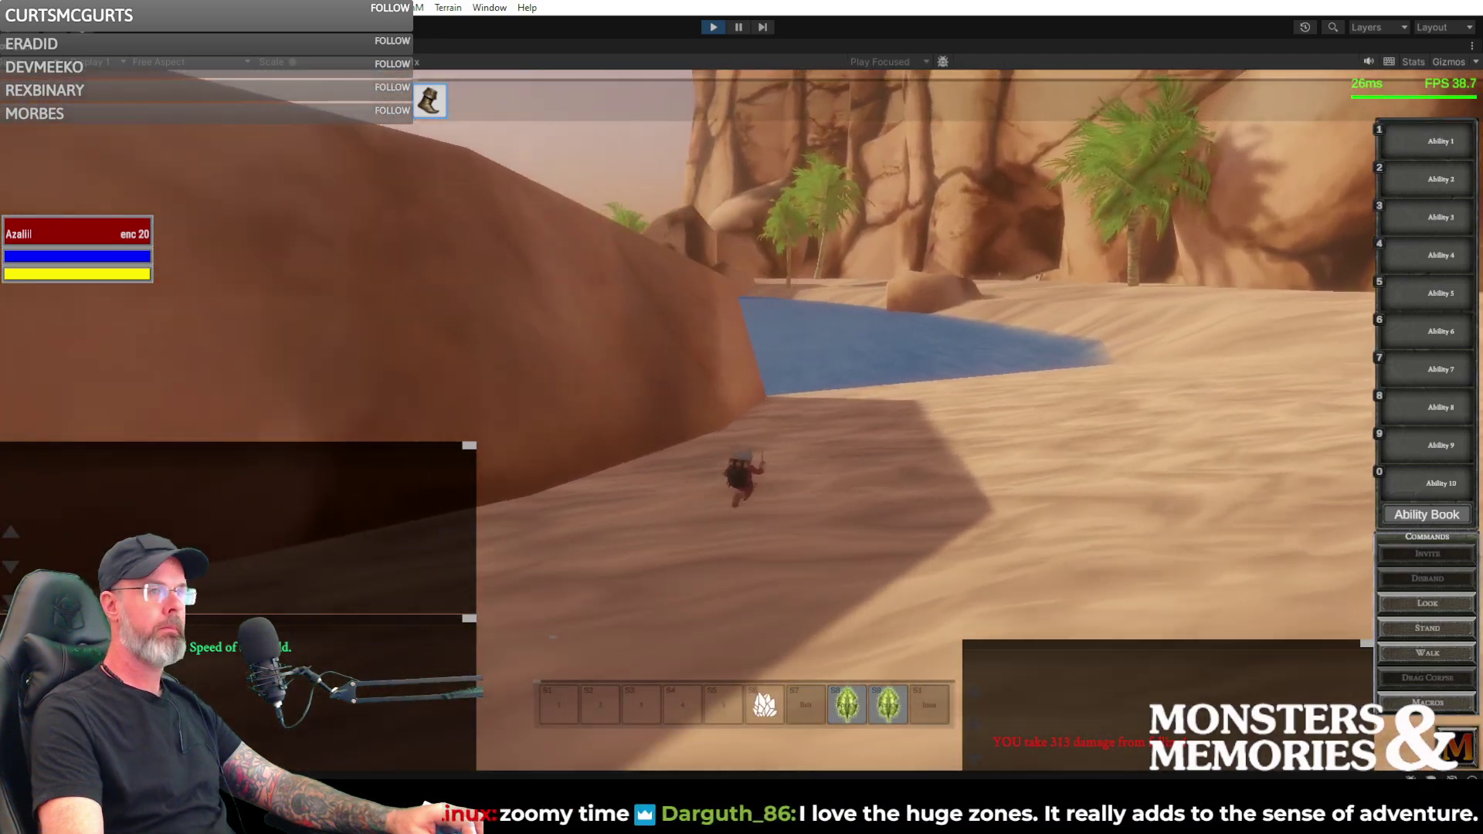
- Follow the inlet's sandy shoreline with the character, checking the view over the water to the palm islets
key(w)
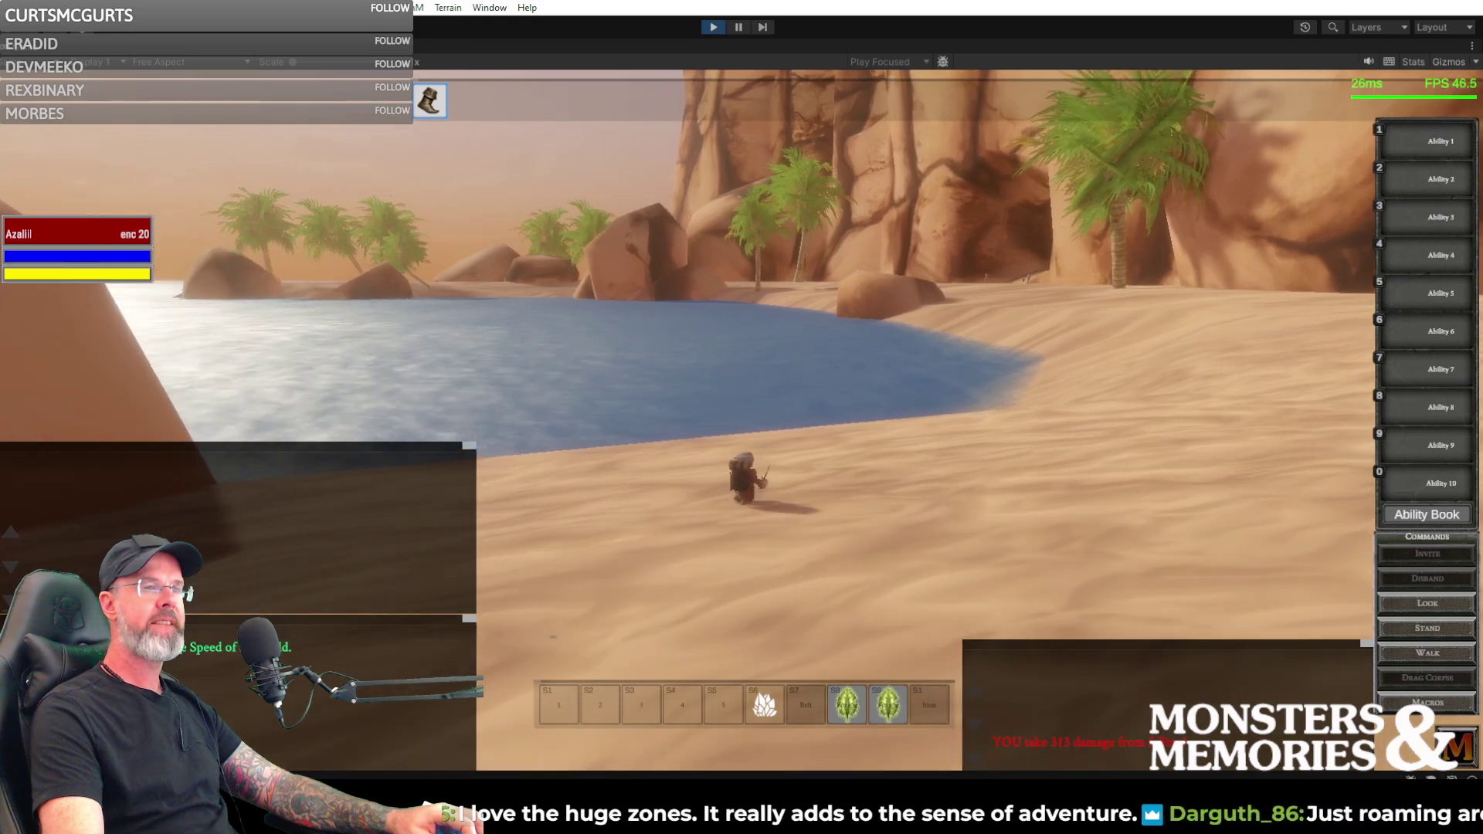
key(d)
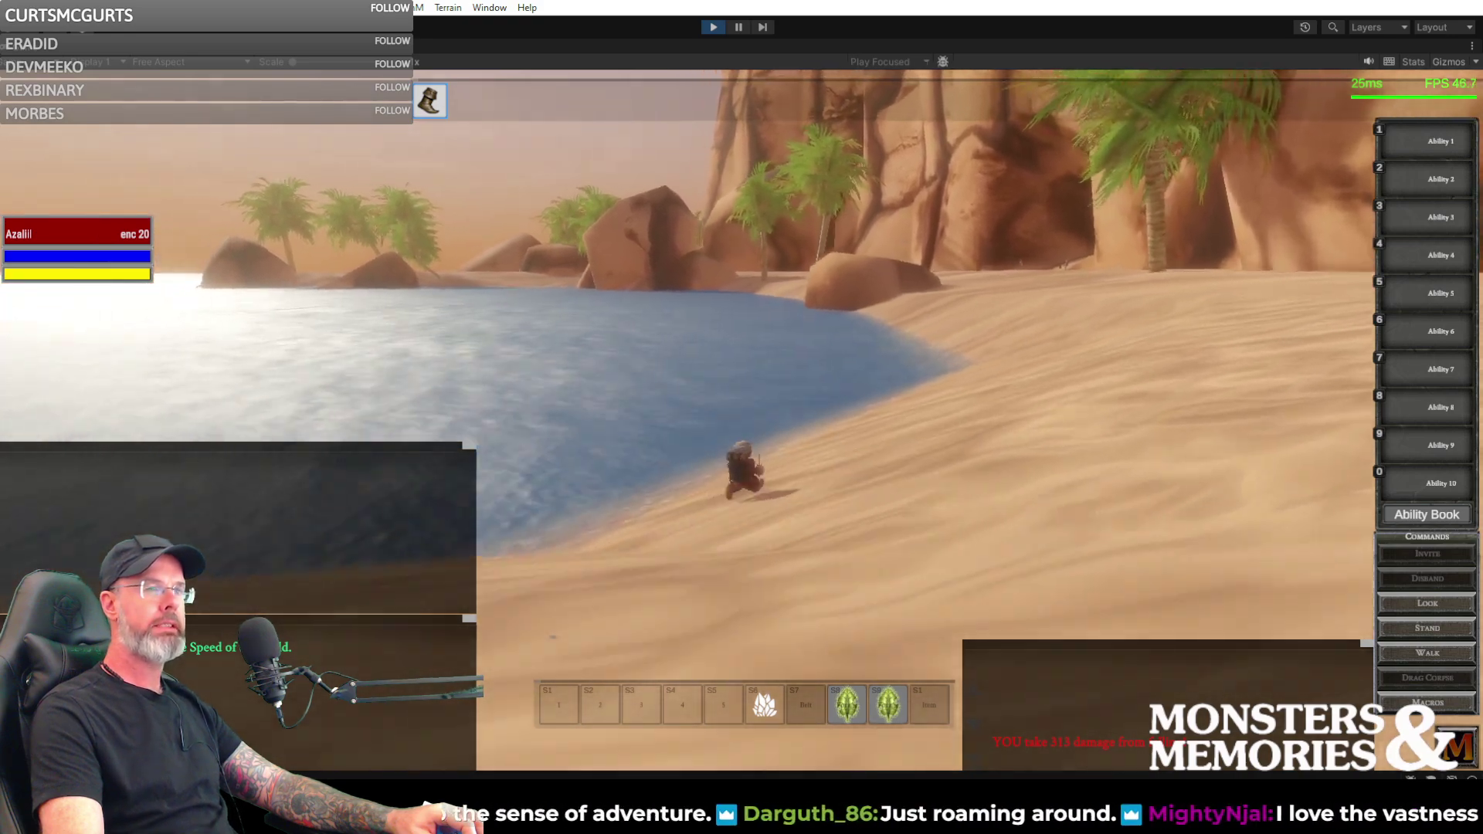
key(a)
key(a)
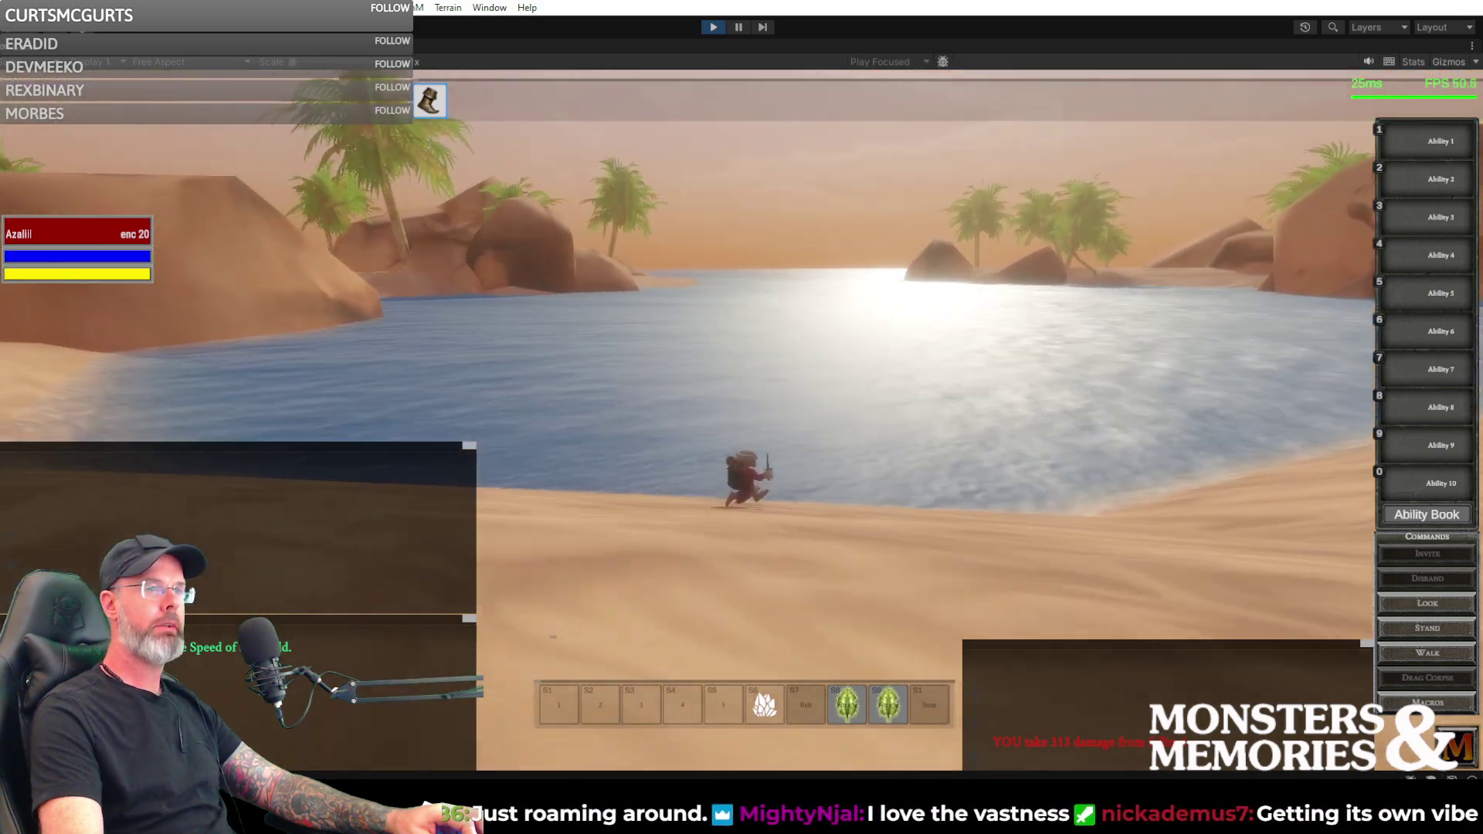
key(d)
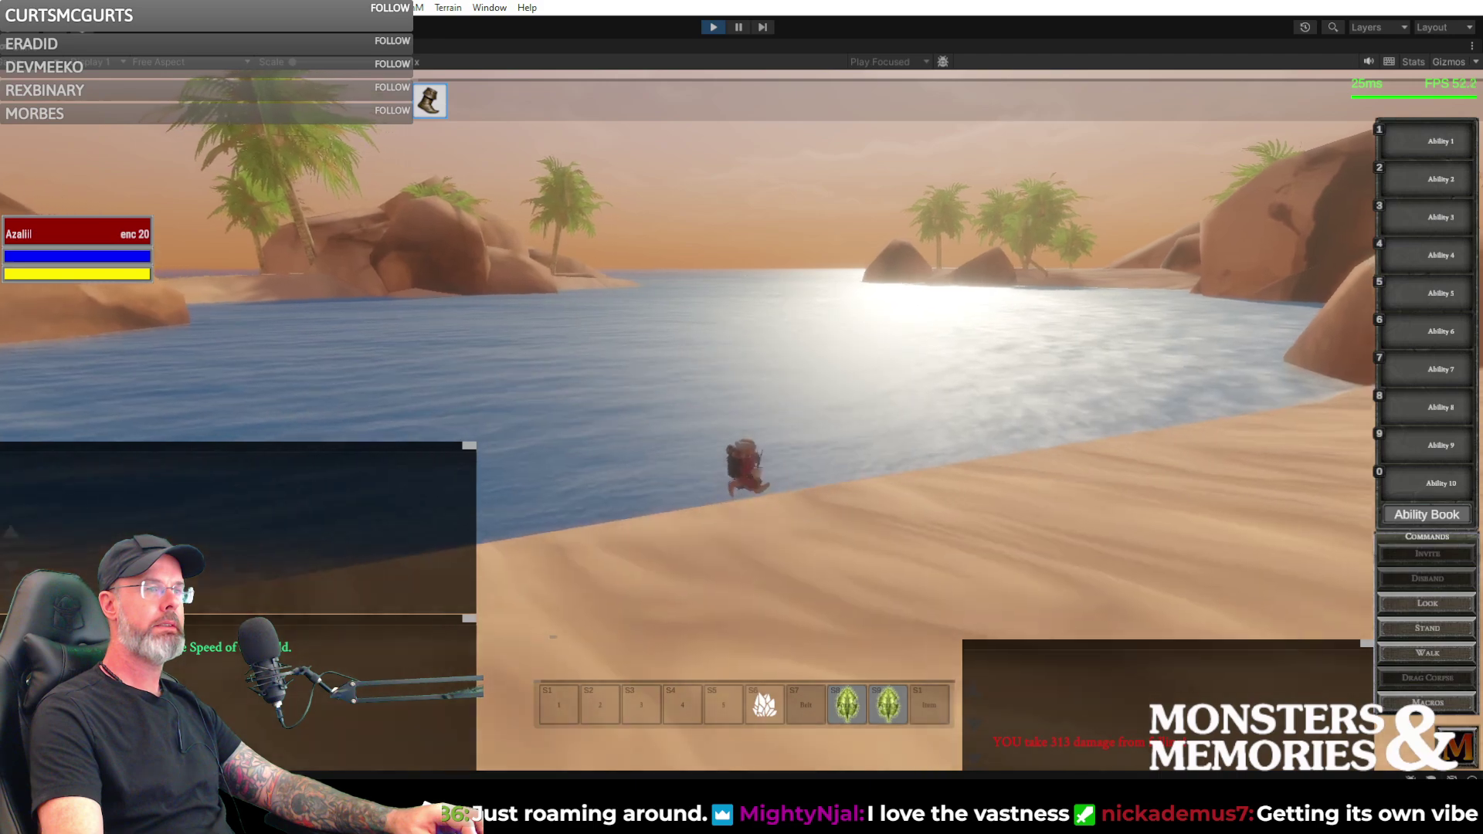
key(d)
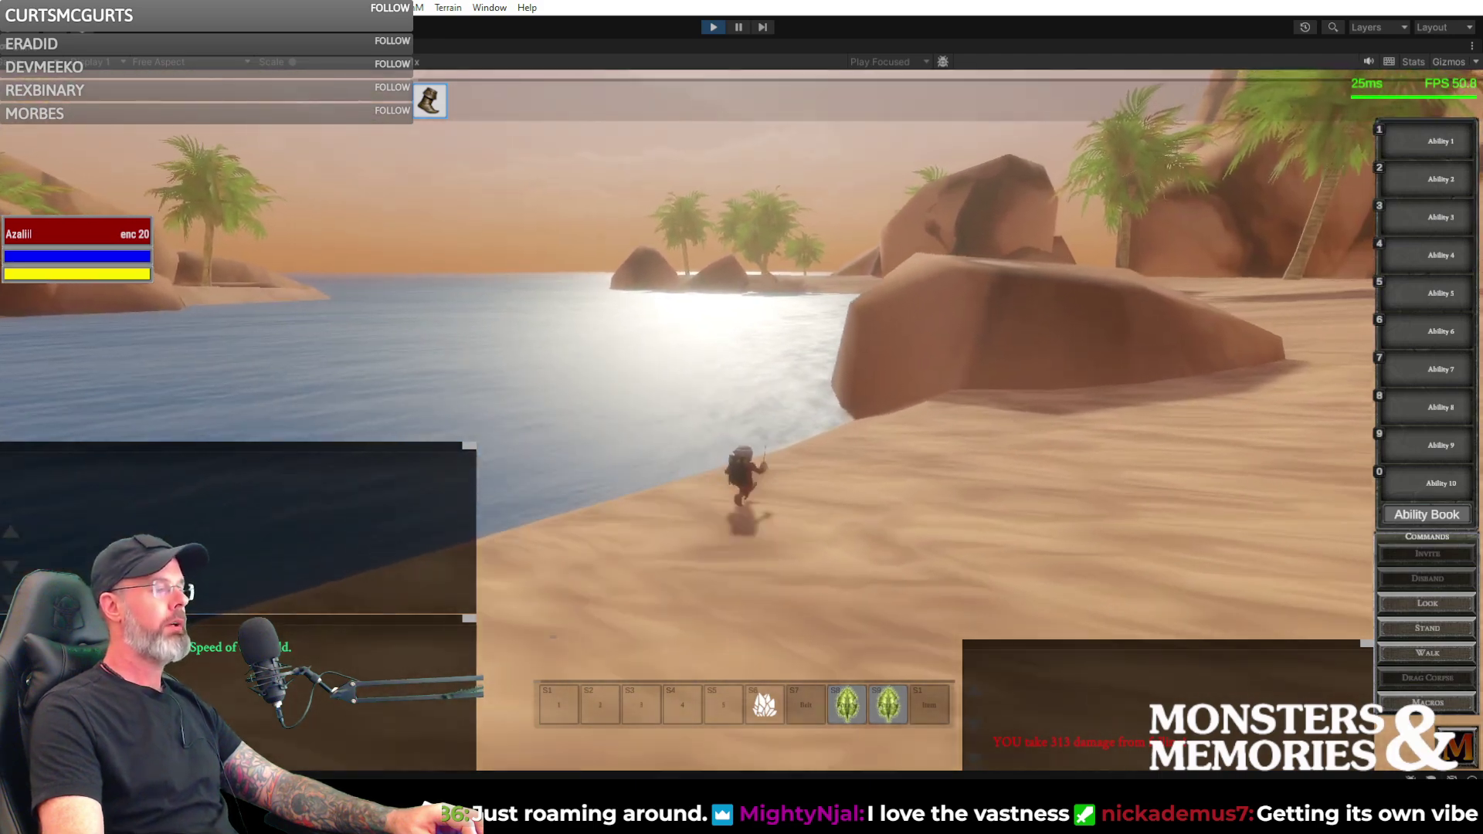
key(d)
key(d)
key(a)
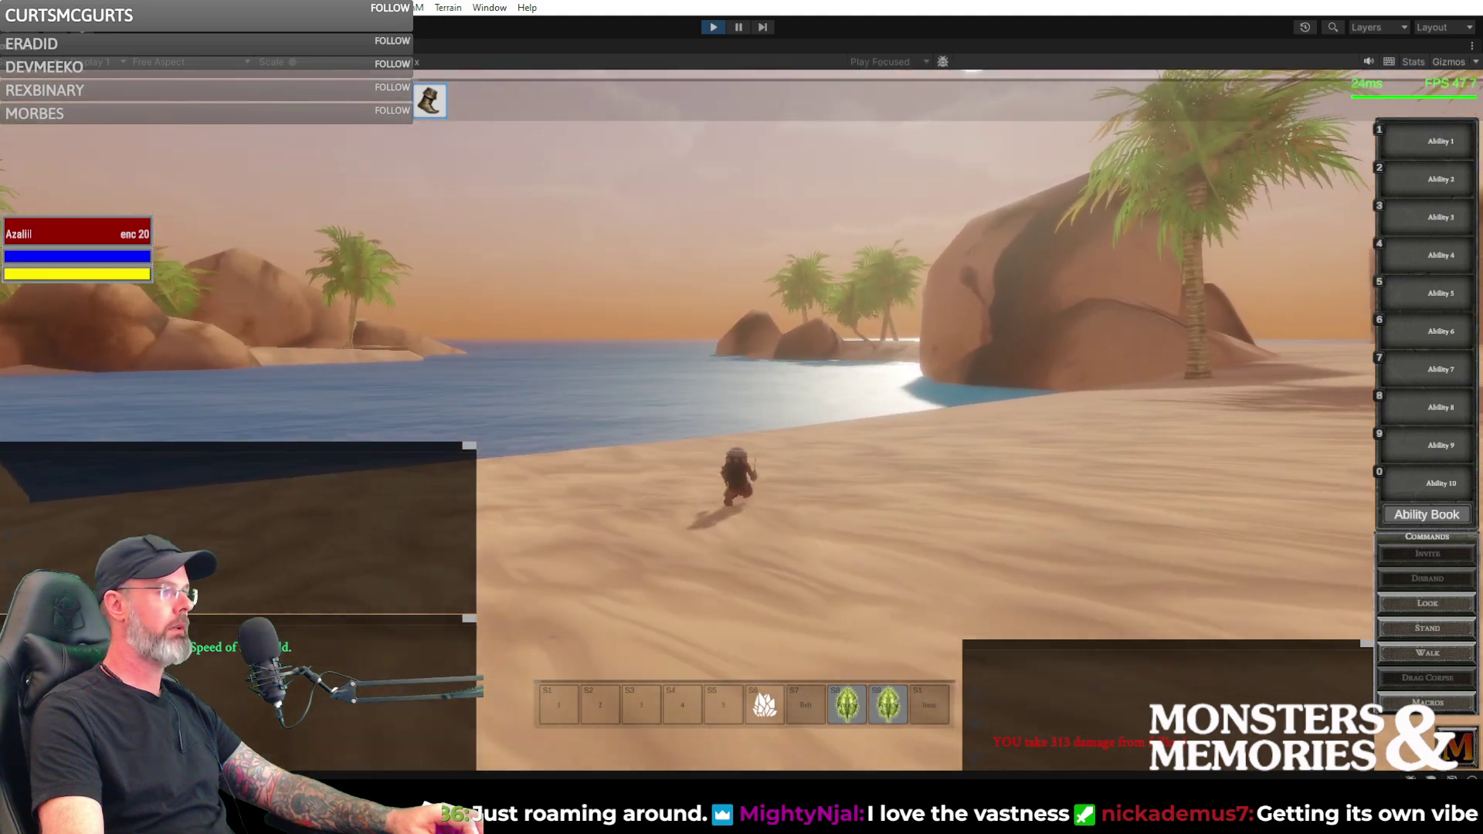
- Run the character to the tall boulder by the shore and test climbing its sloped base rock
key(w)
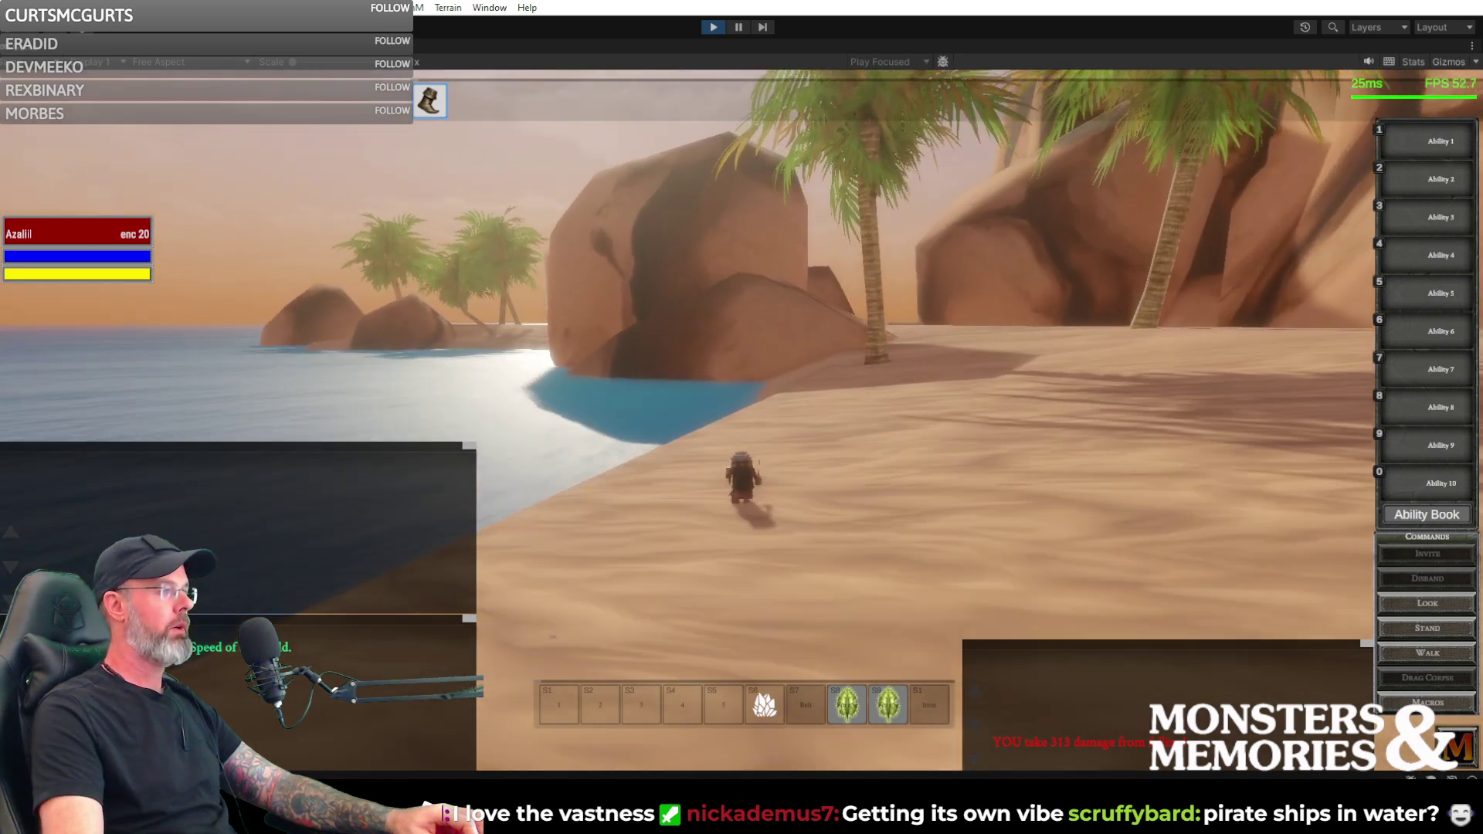
key(d)
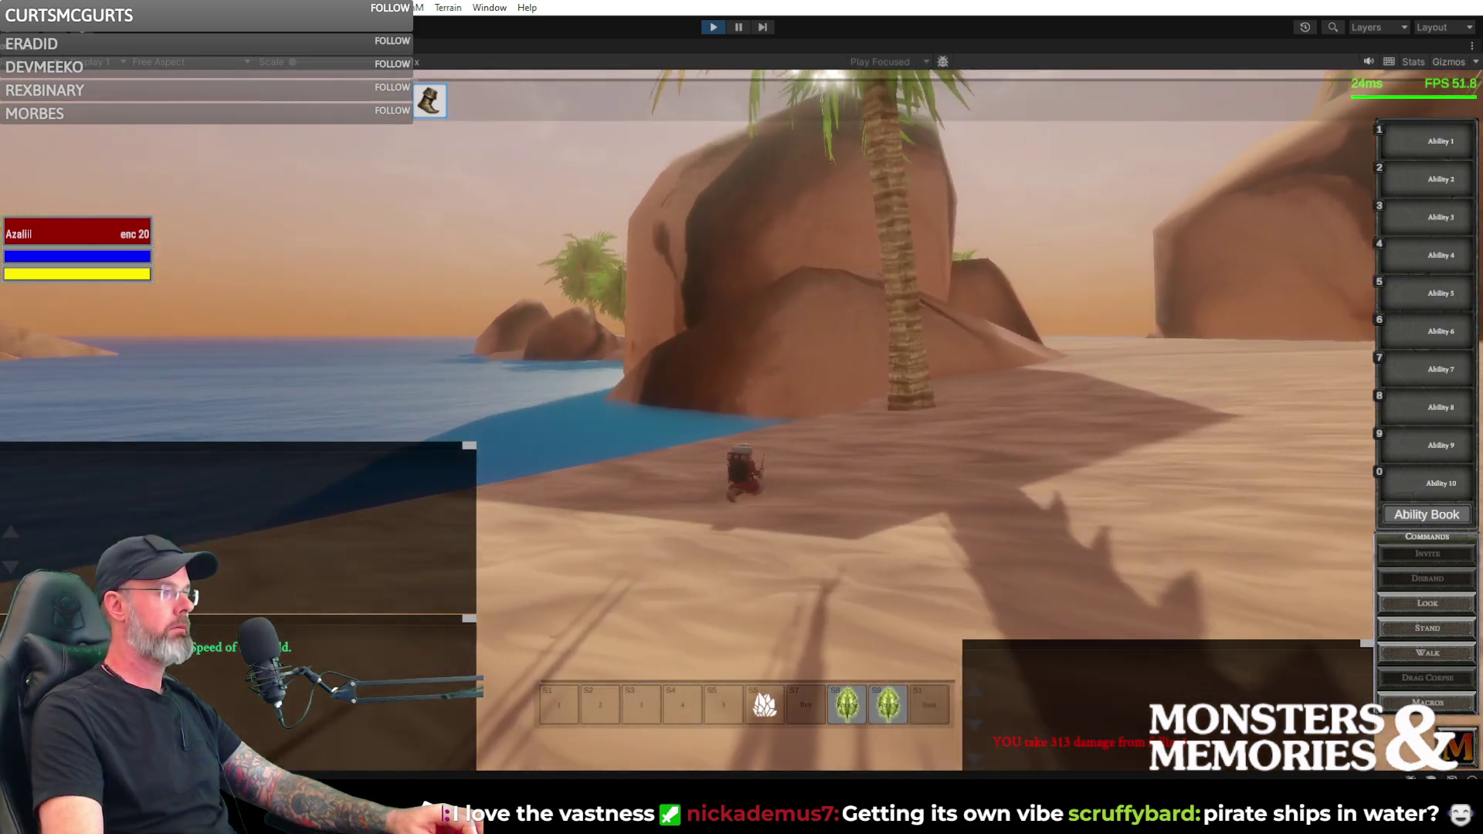
key(d)
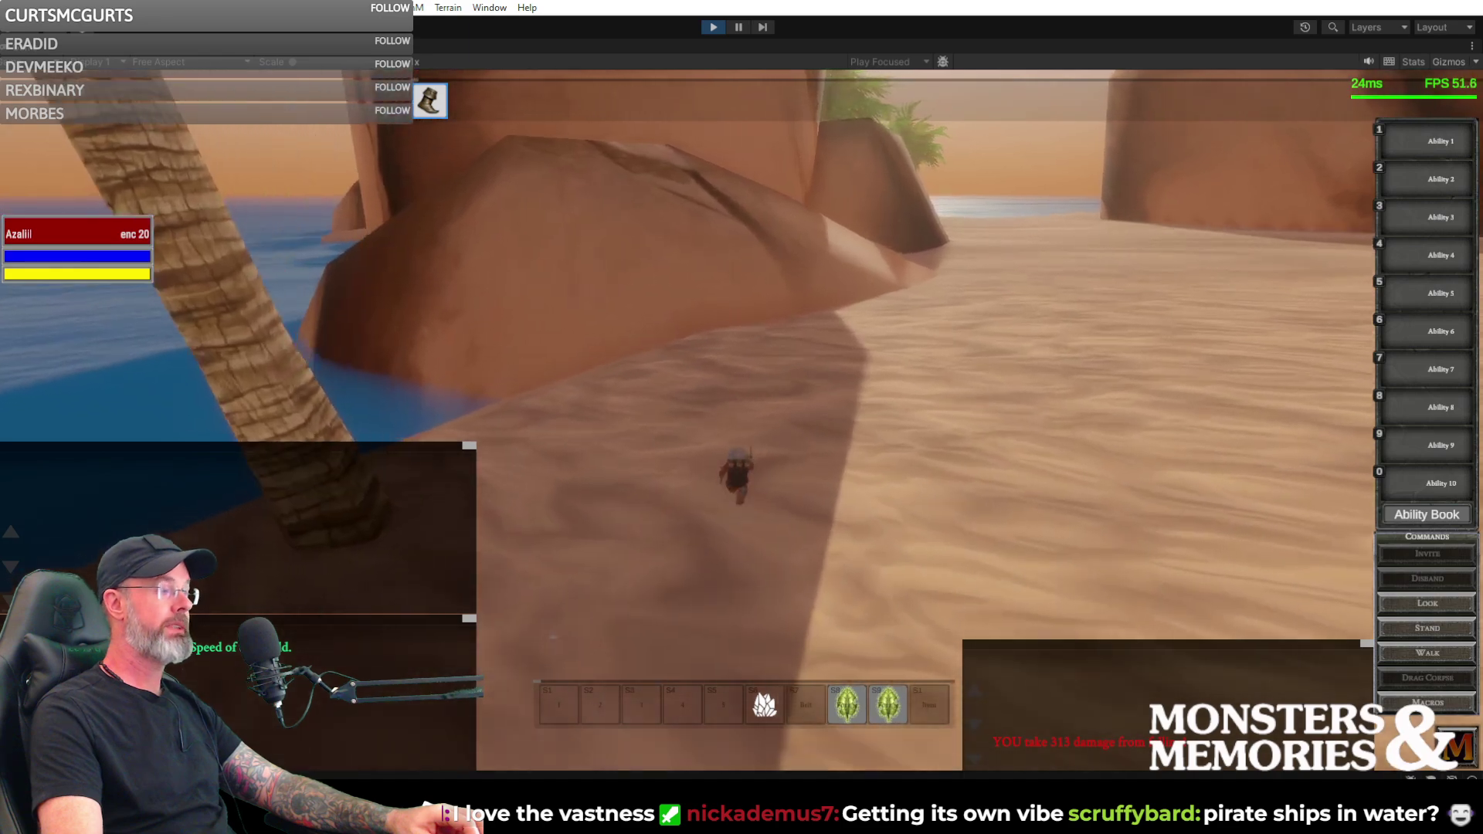
key(d)
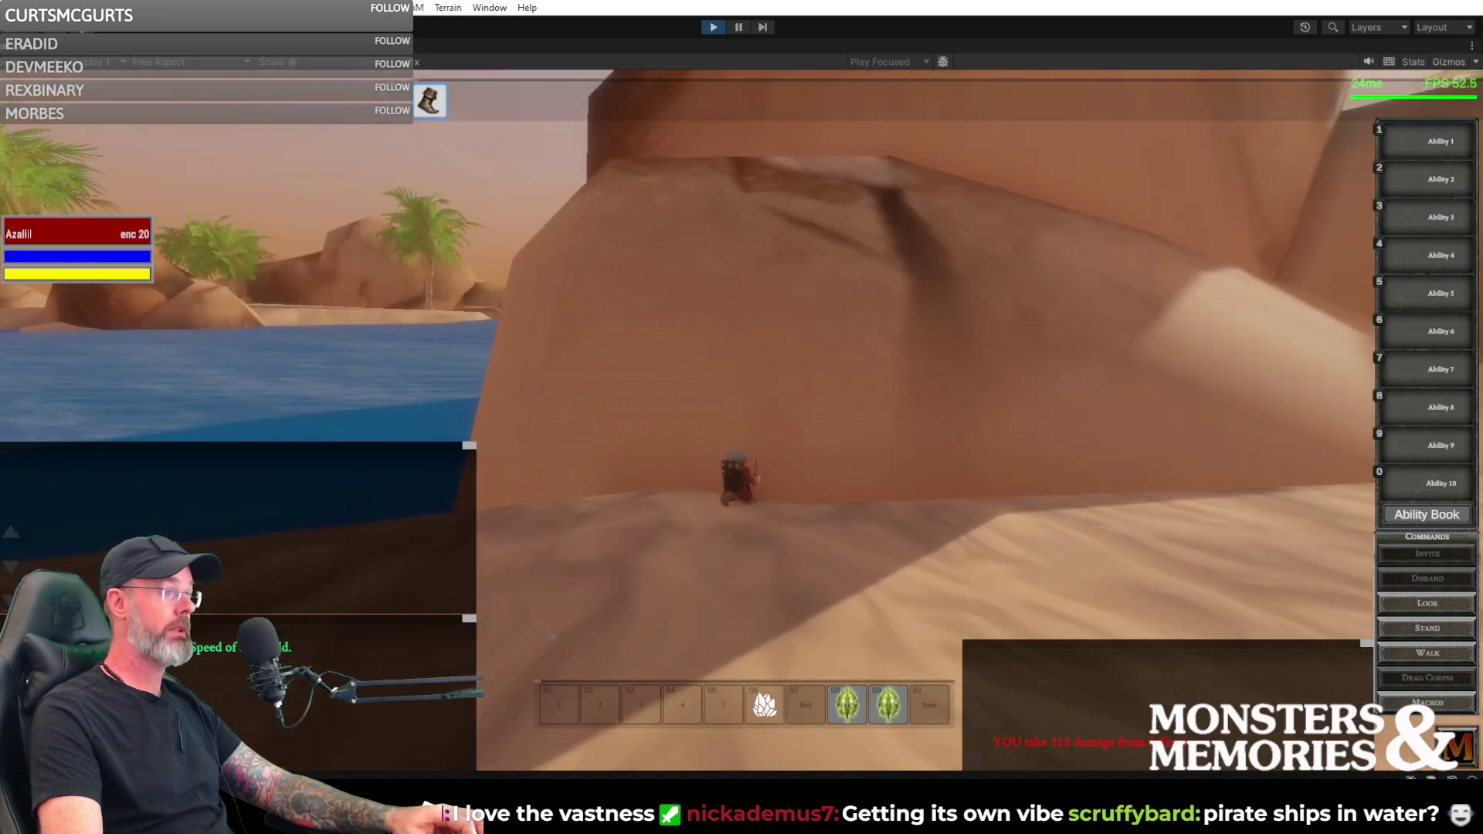
key(w)
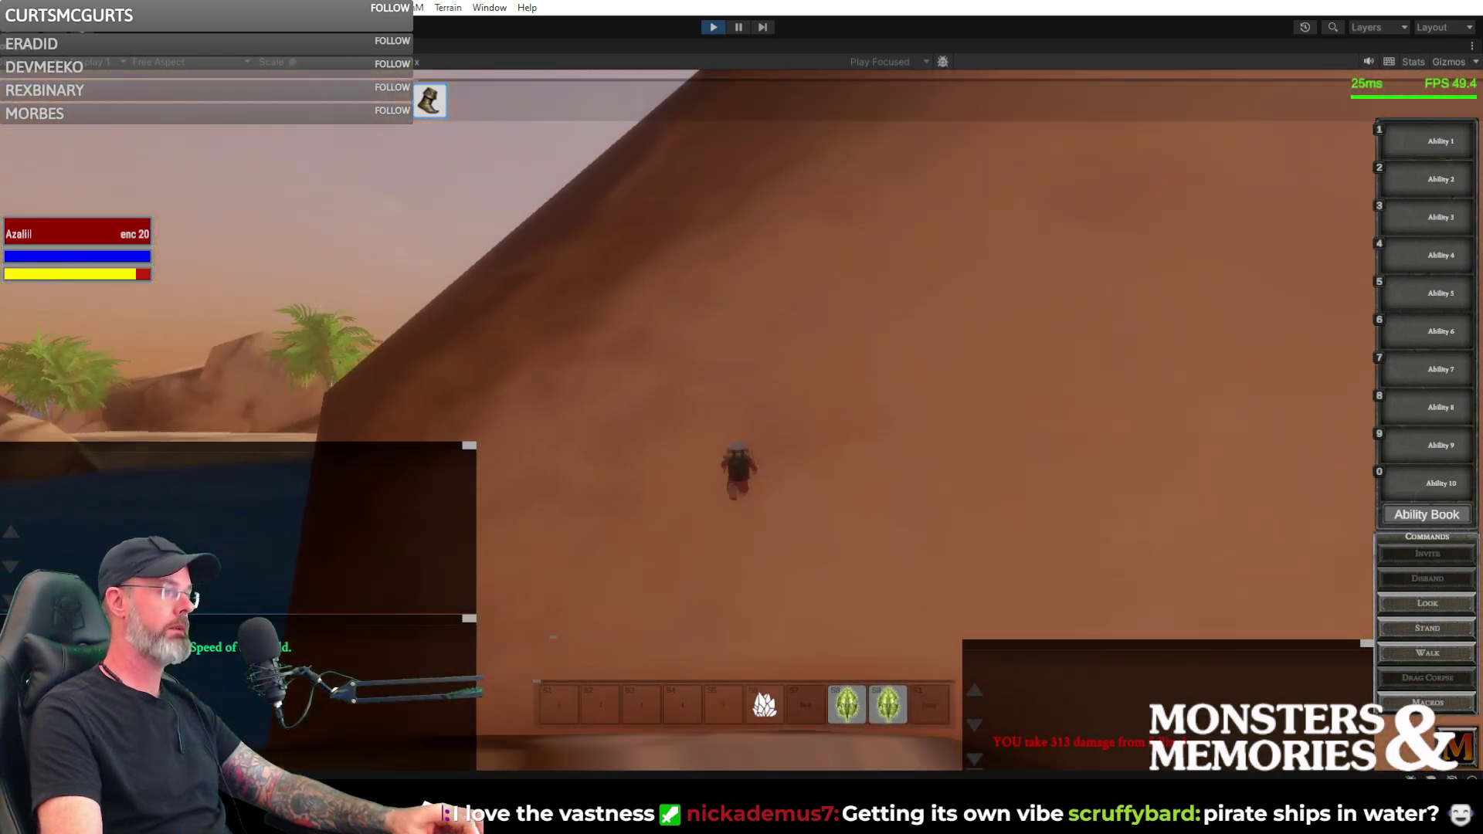
key(w)
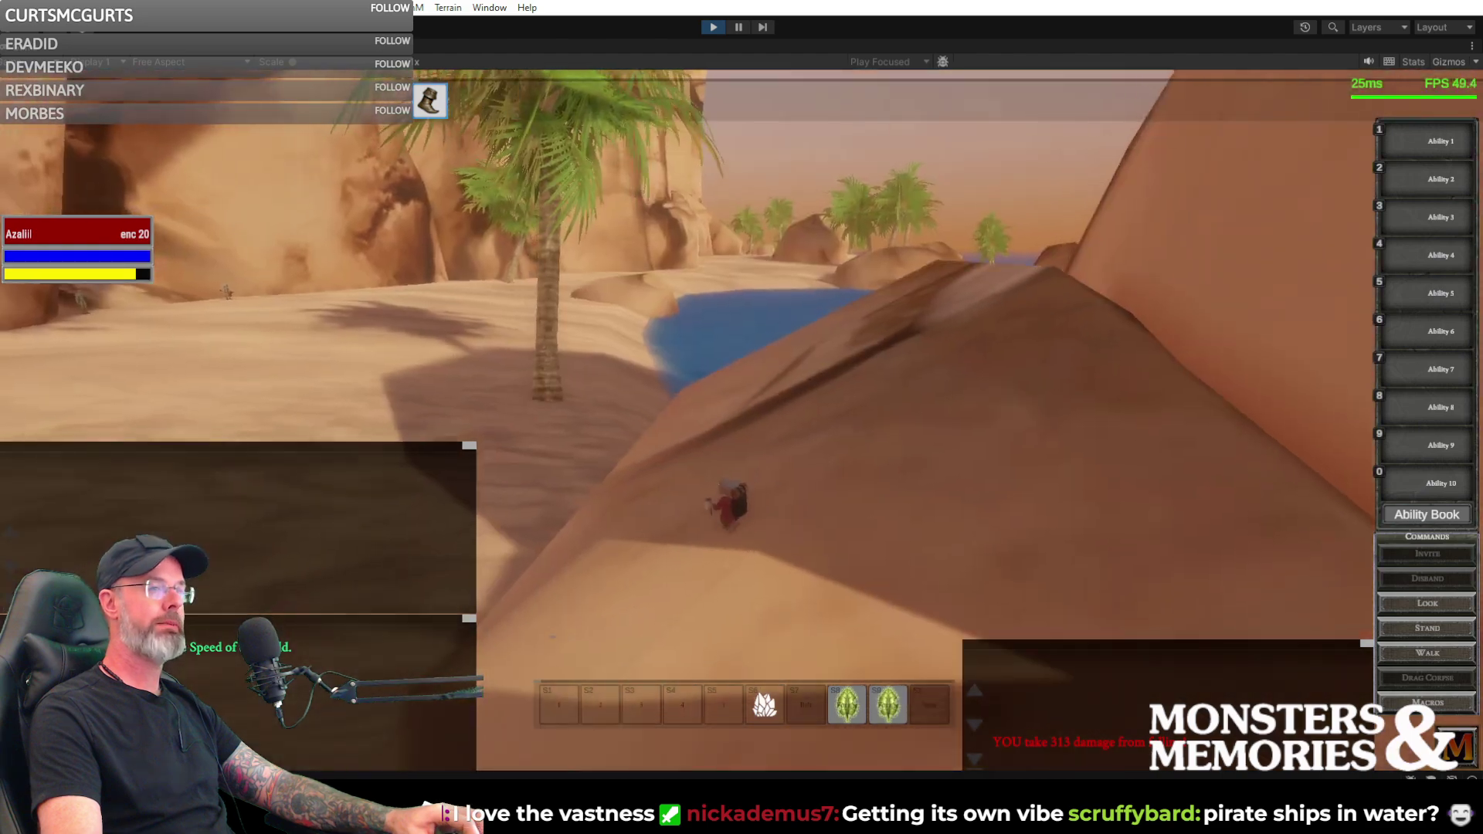
- Run the character back along the shore past the lone palm and face the open water
key(w)
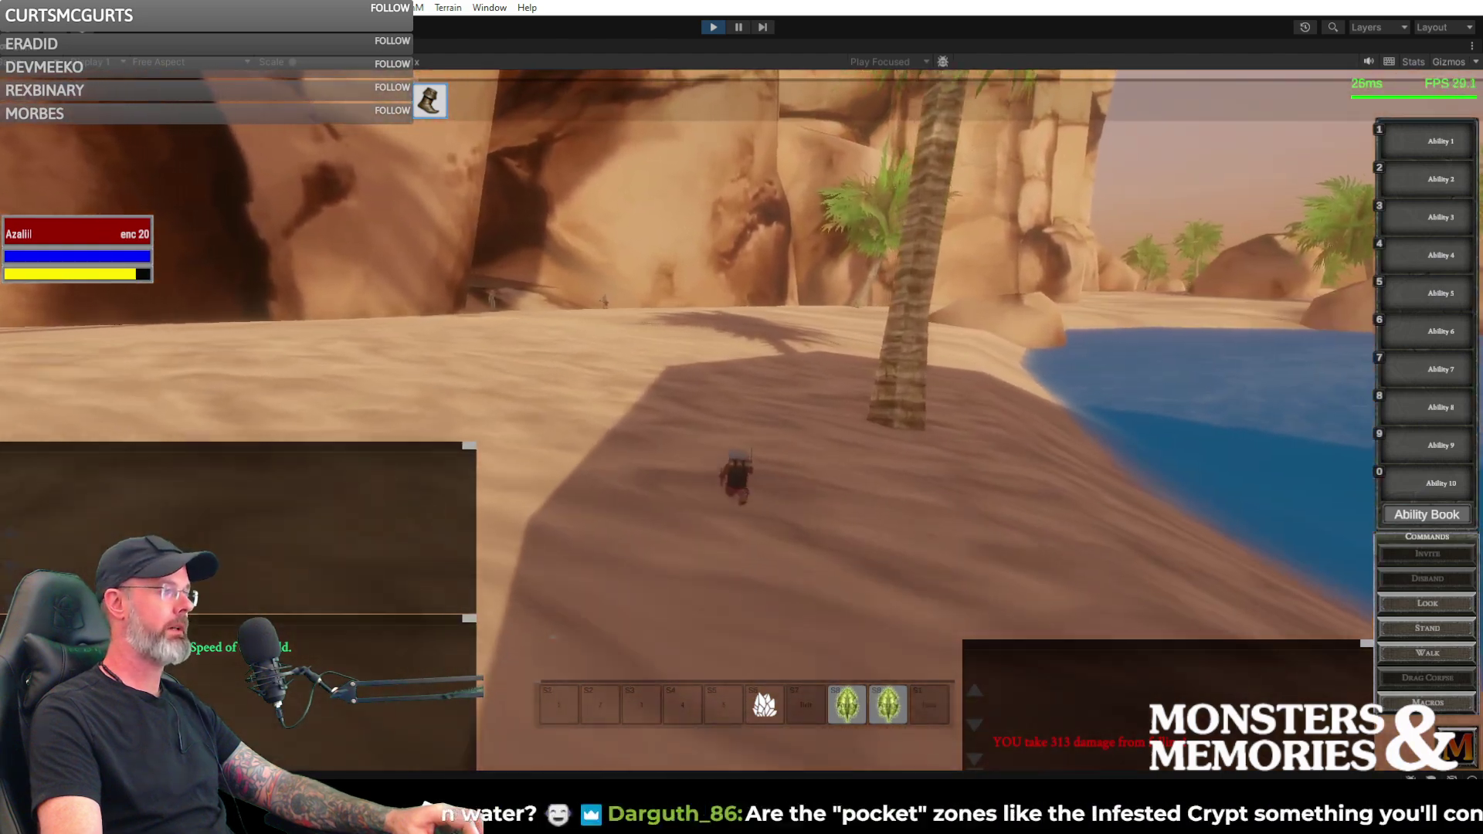
key(w)
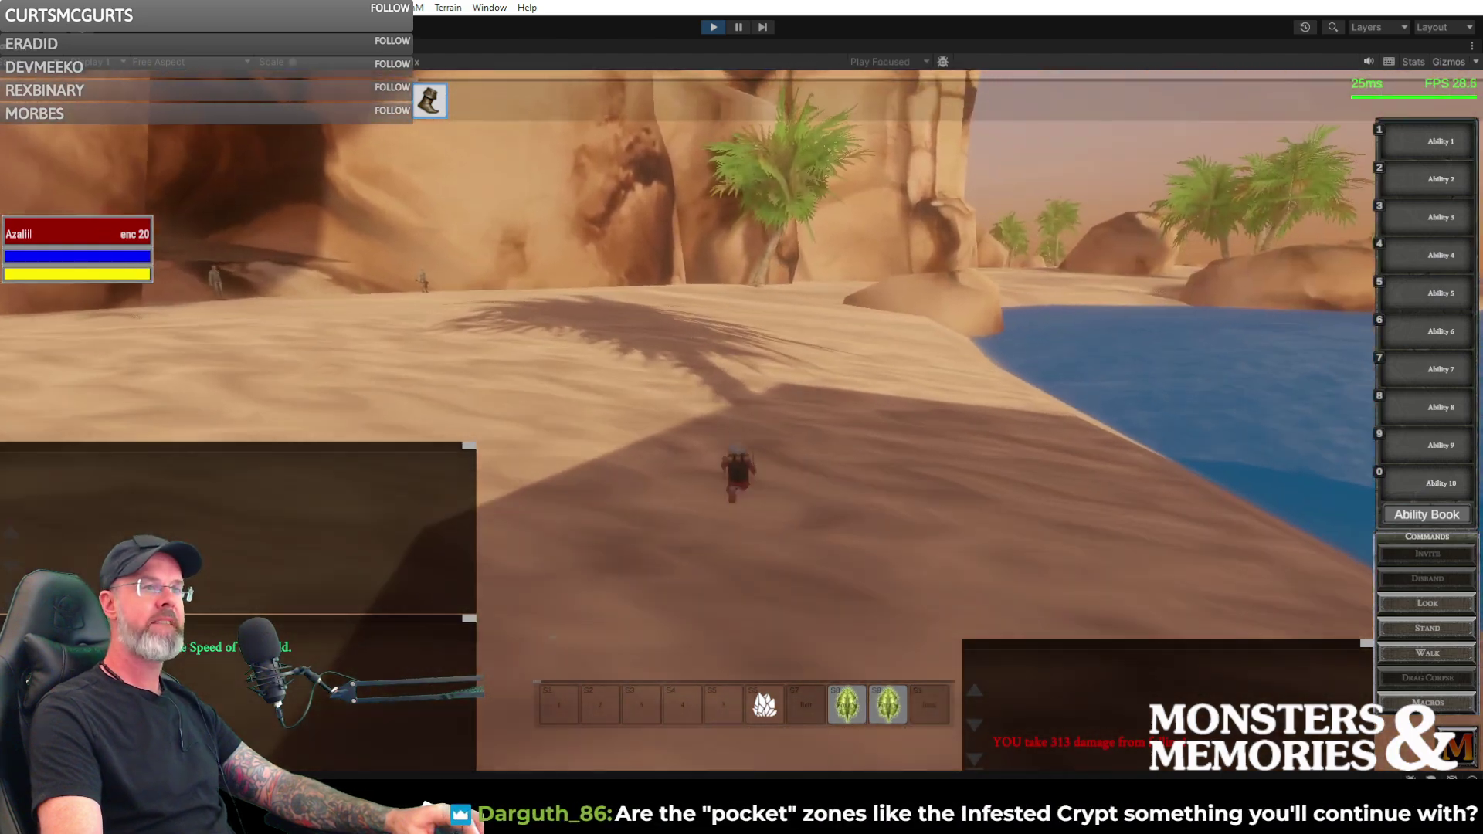
key(w)
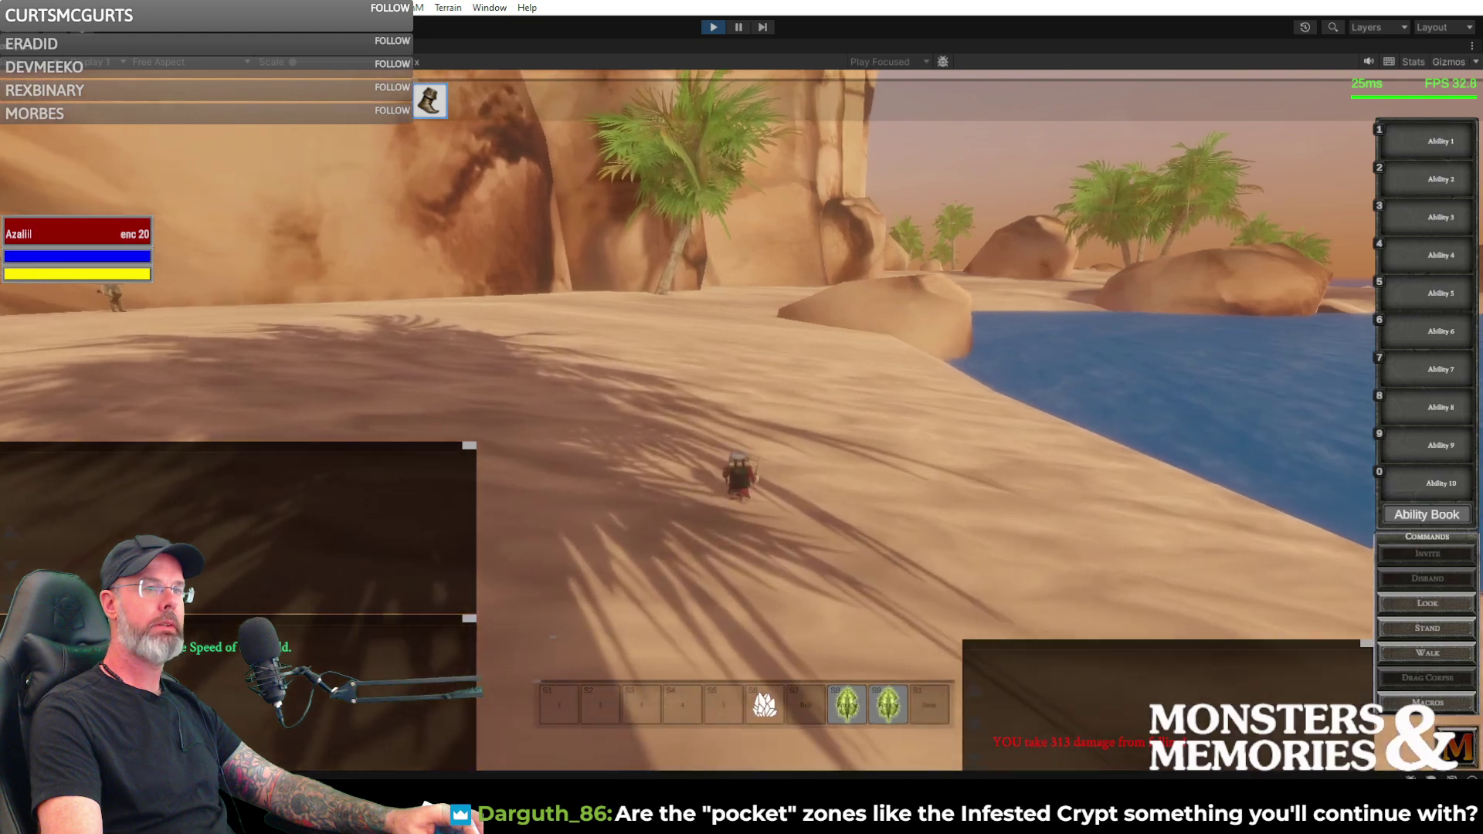
key(w)
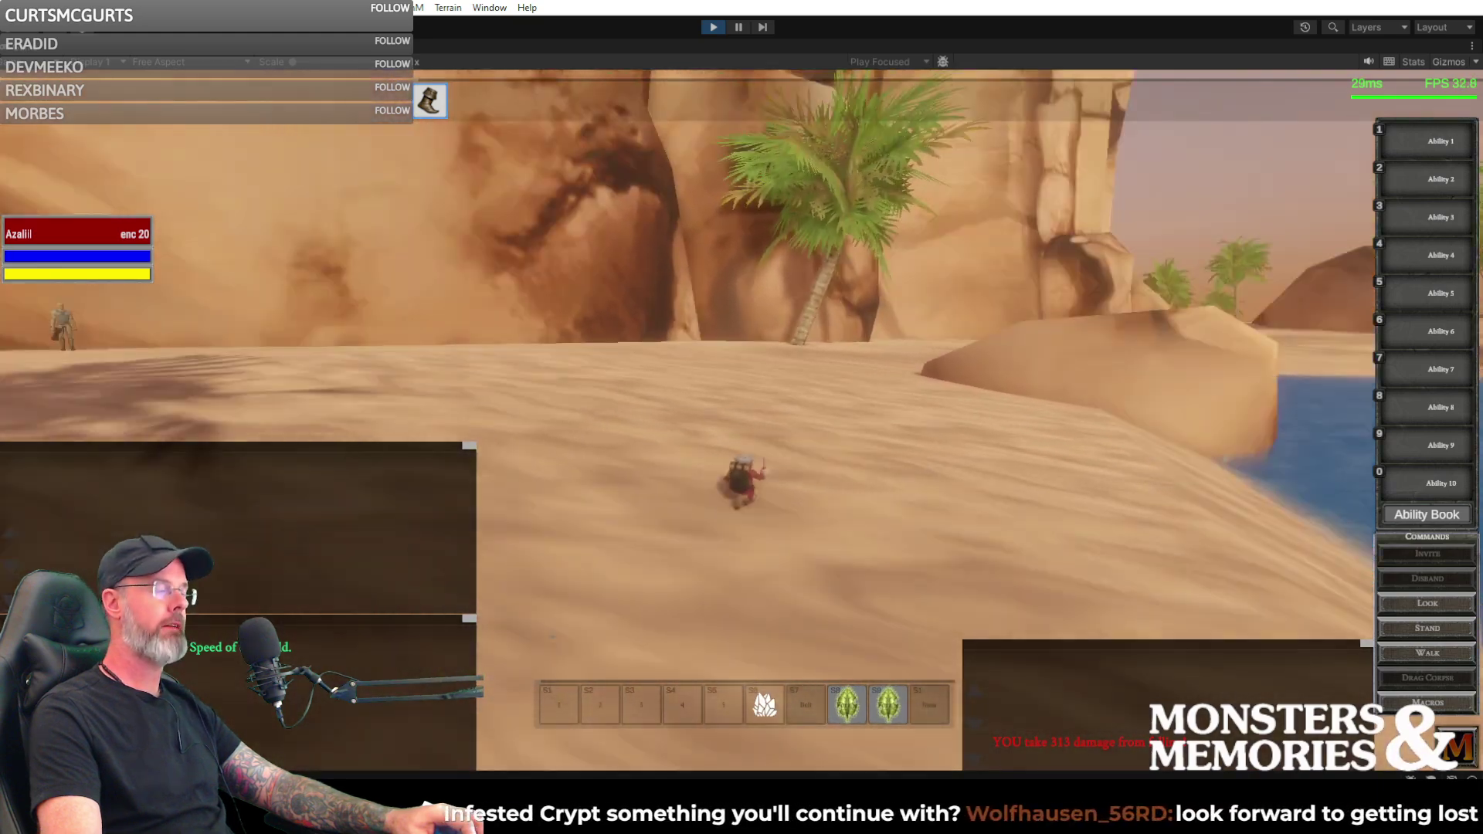
key(w)
key(d)
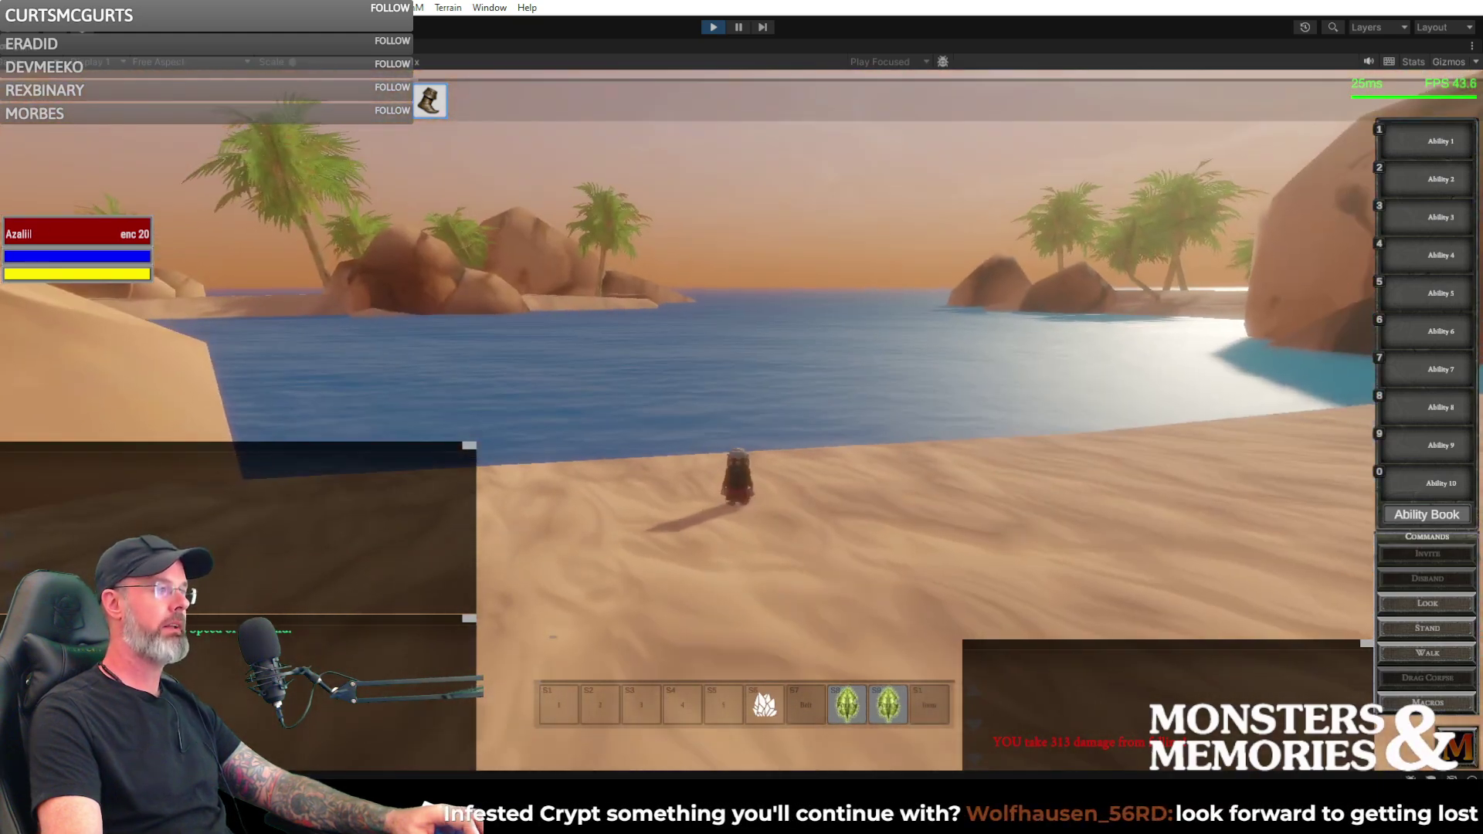
key(w)
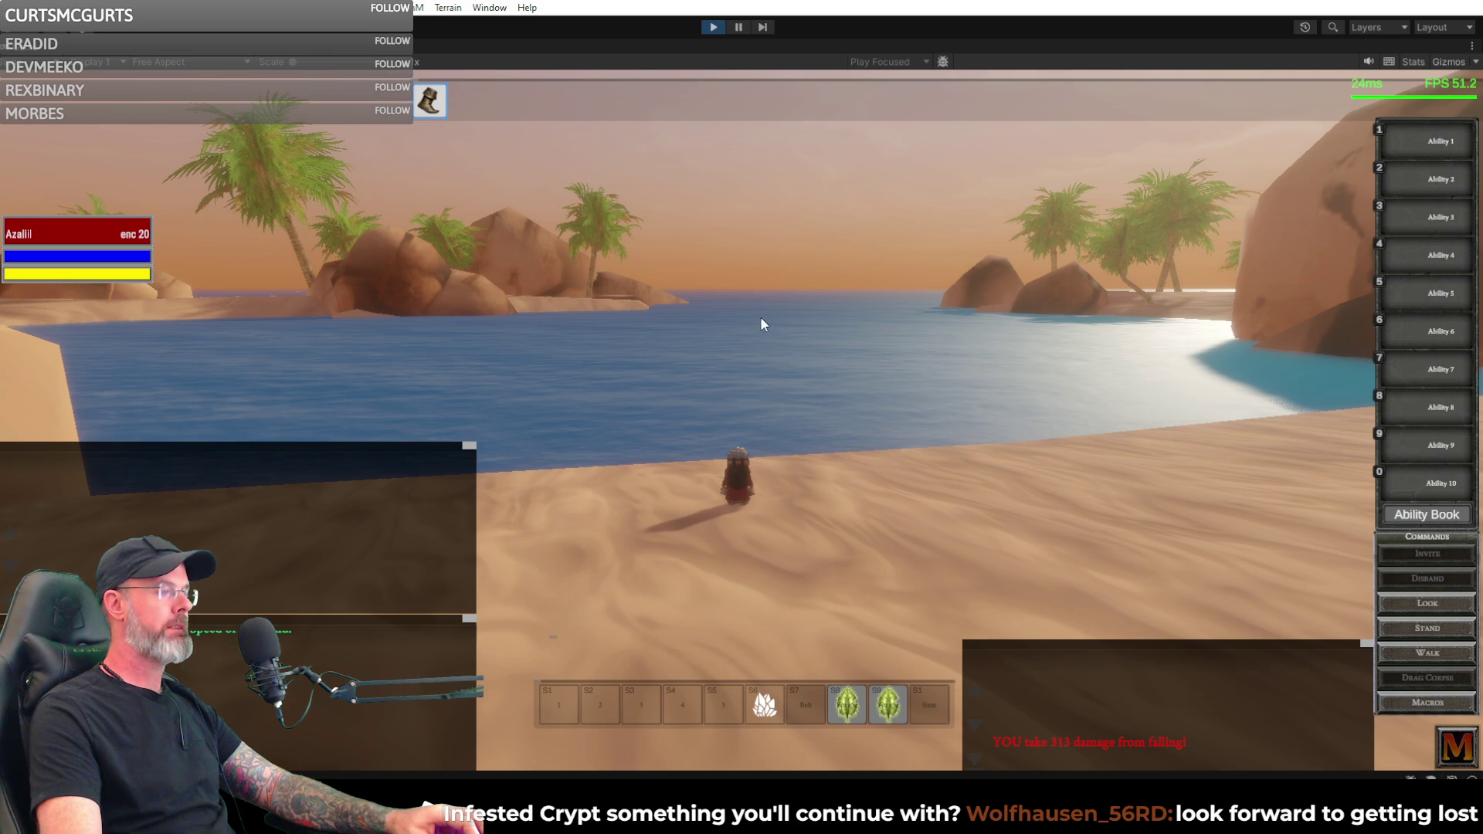
- Restore the maximized game view to the docked editor layout and look around the beach, shoreline and cliffs from the character's position
key(shift+space)
right_drag(698, 318, 595, 332)
key(a)
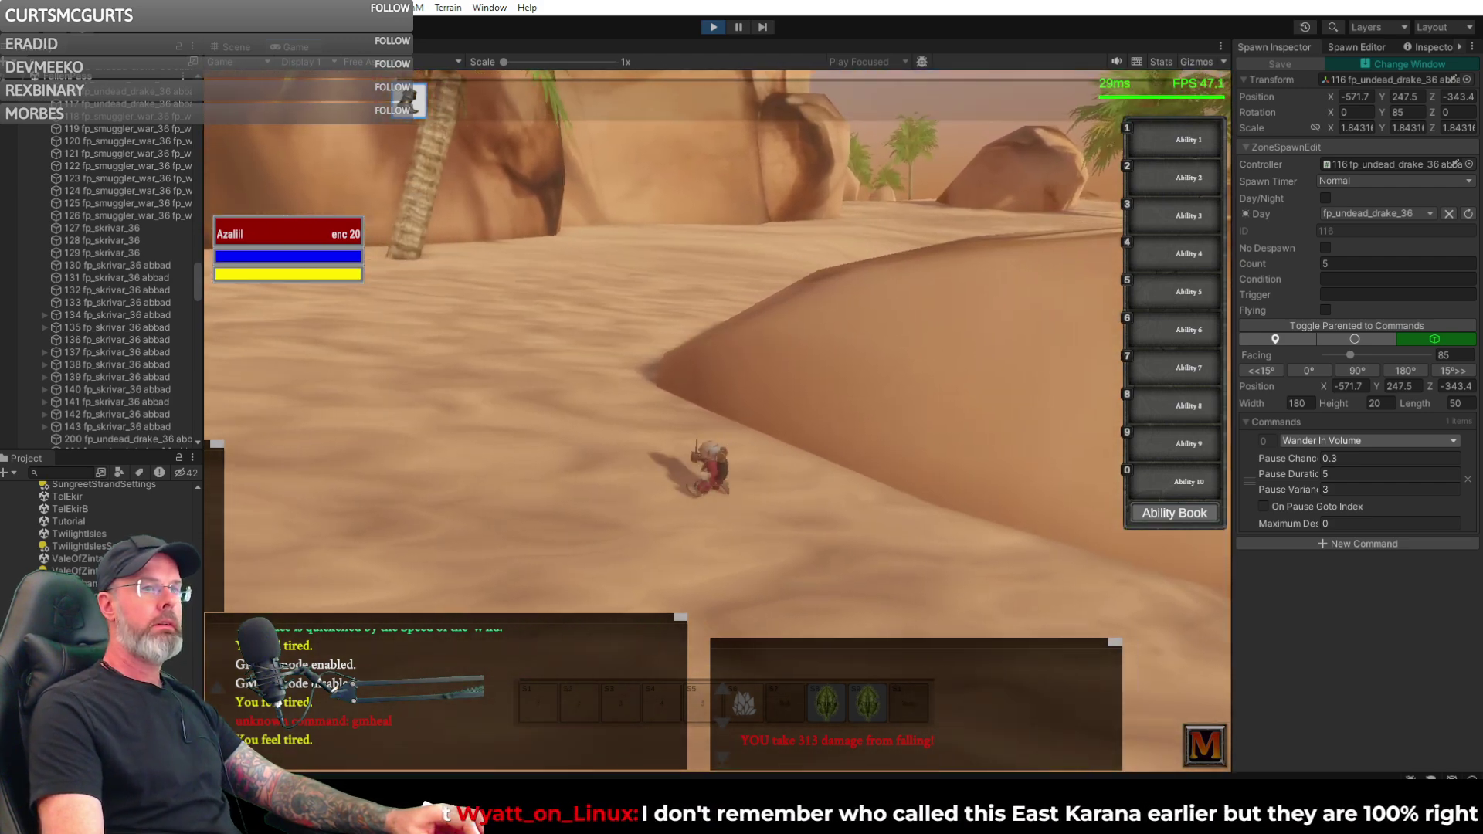
key(d)
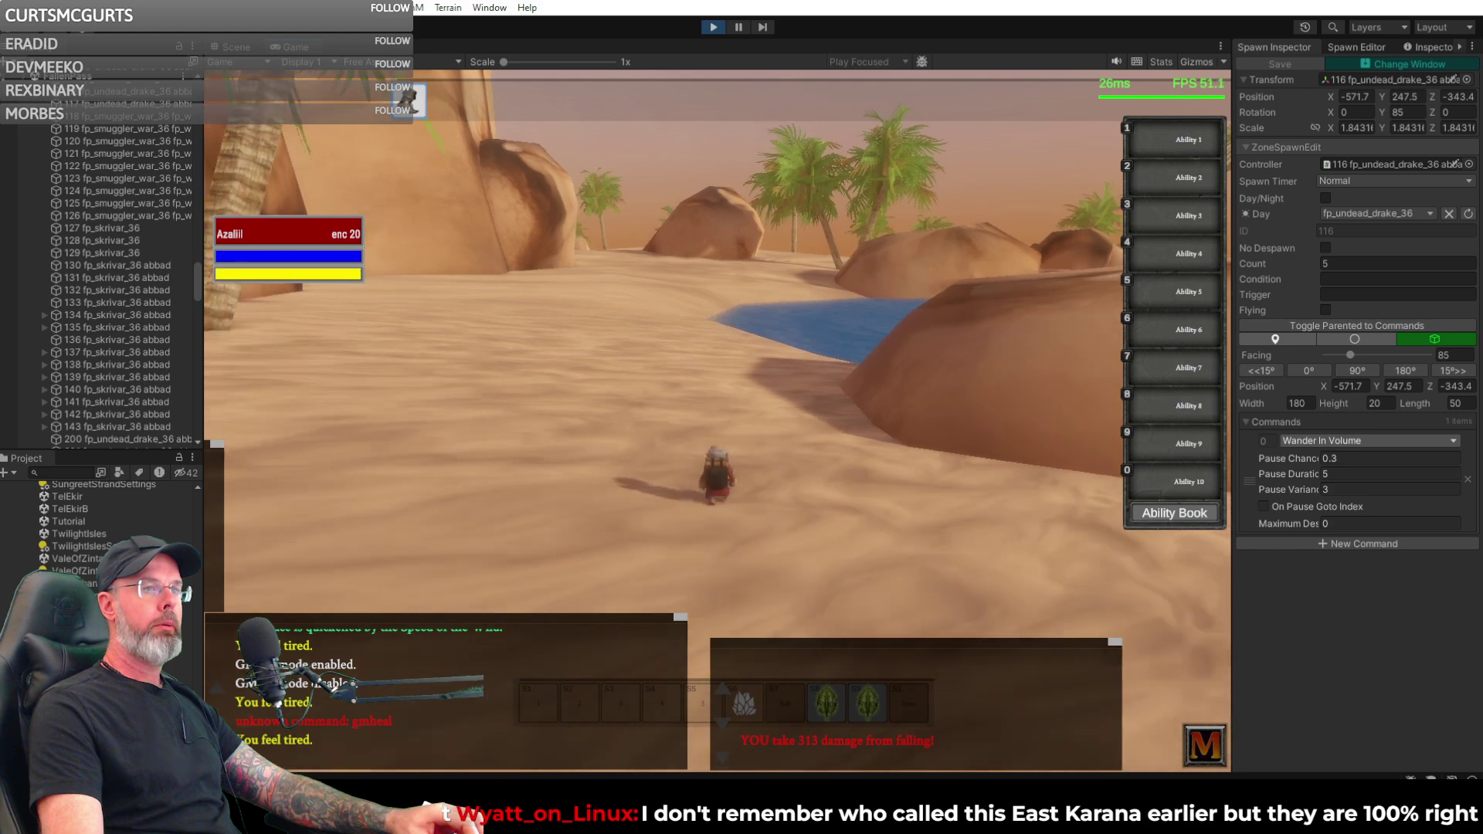
key(a)
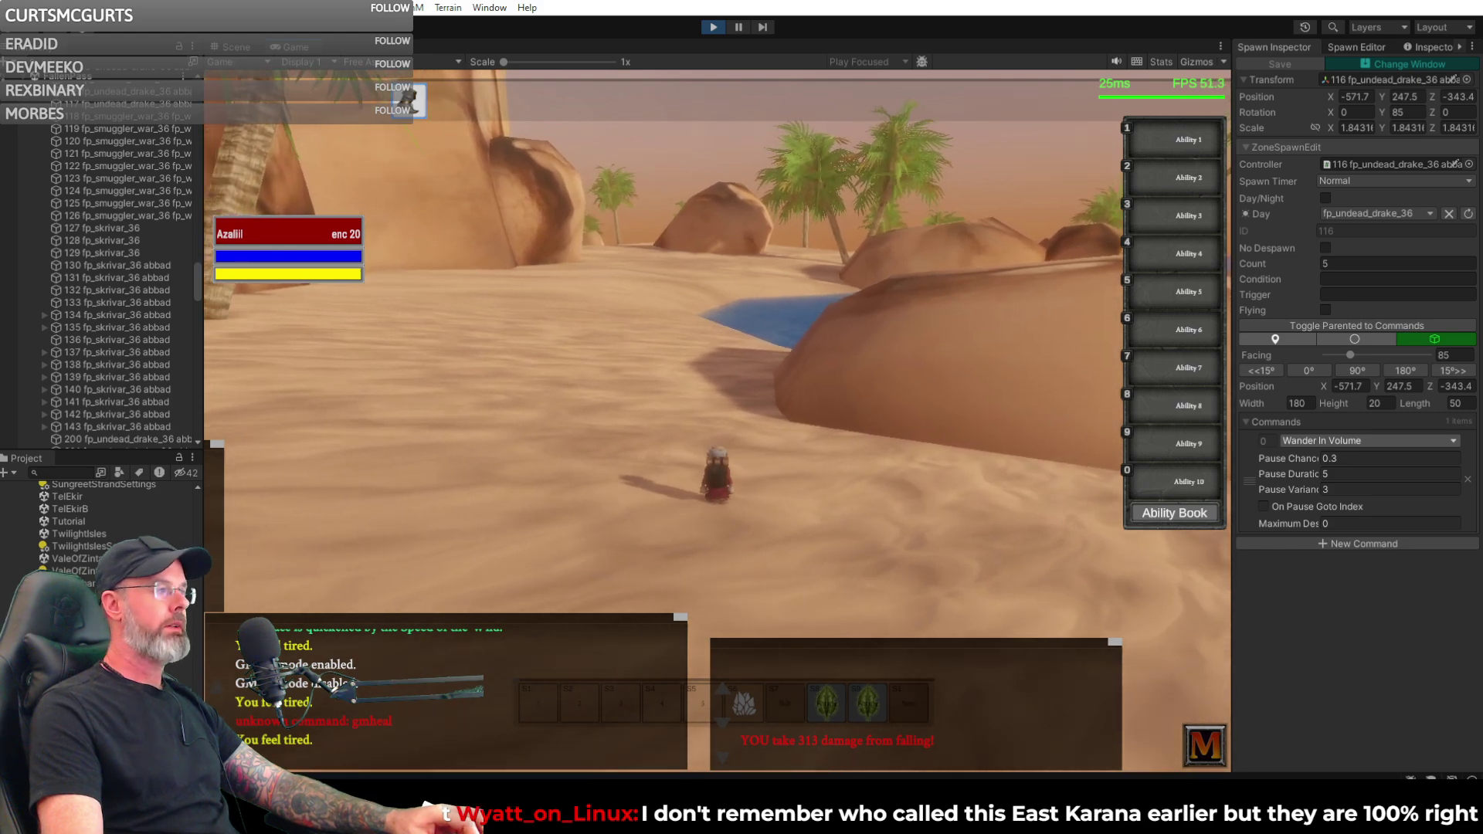
key(d)
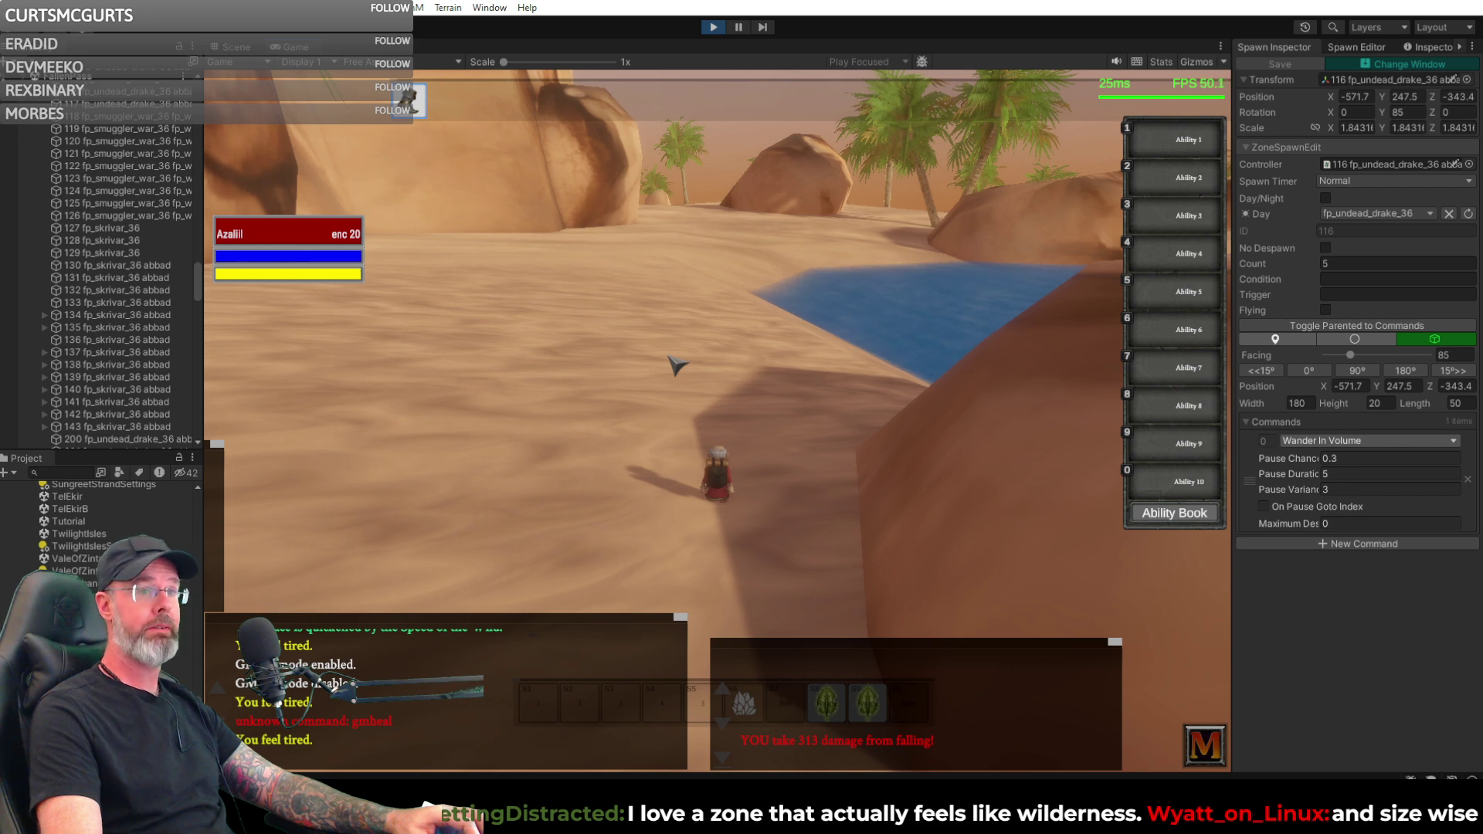
right_drag(699, 352, 615, 352)
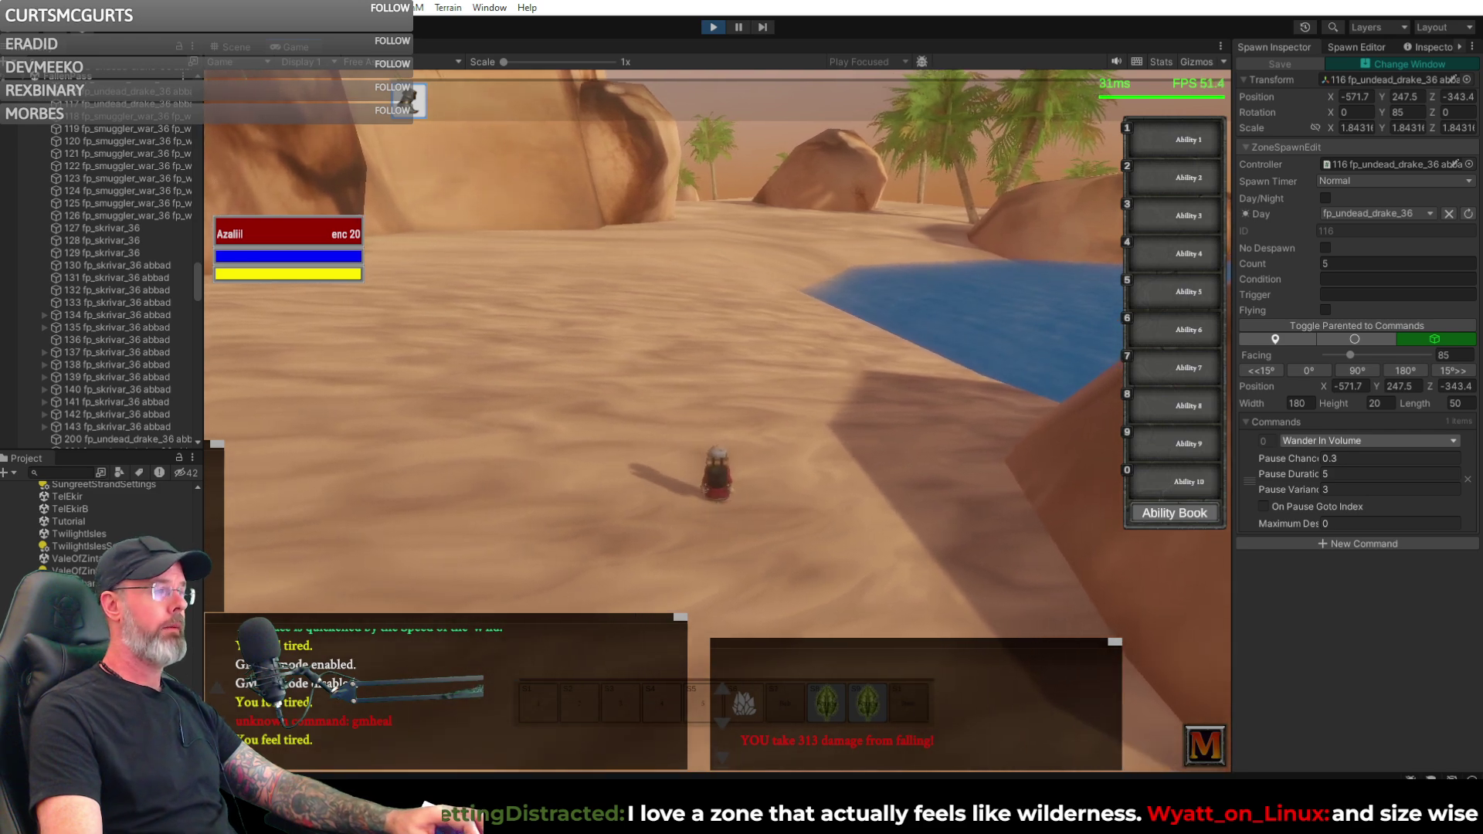
right_drag(614, 352, 748, 288)
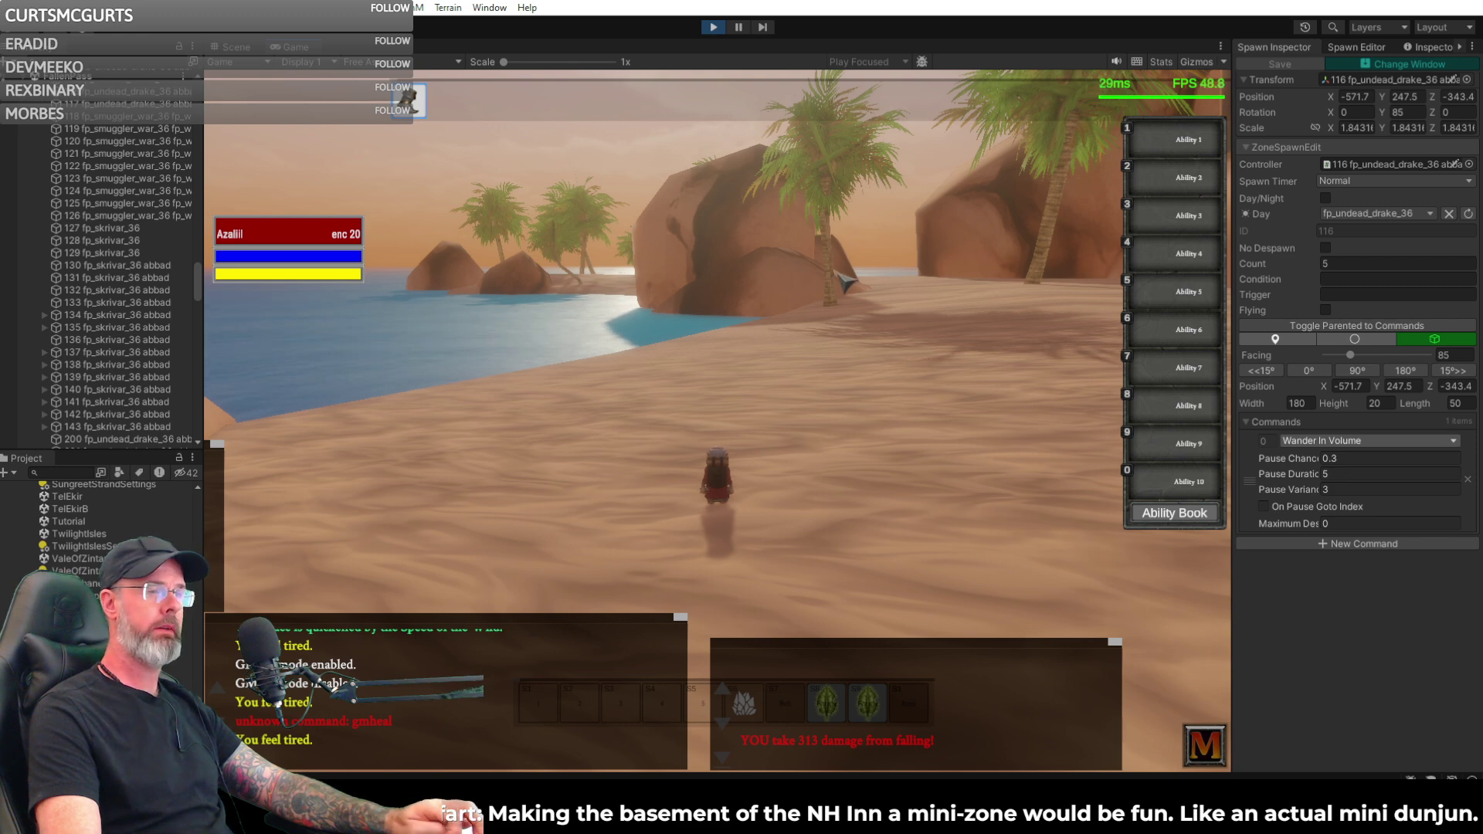
right_drag(1050, 287, 463, 290)
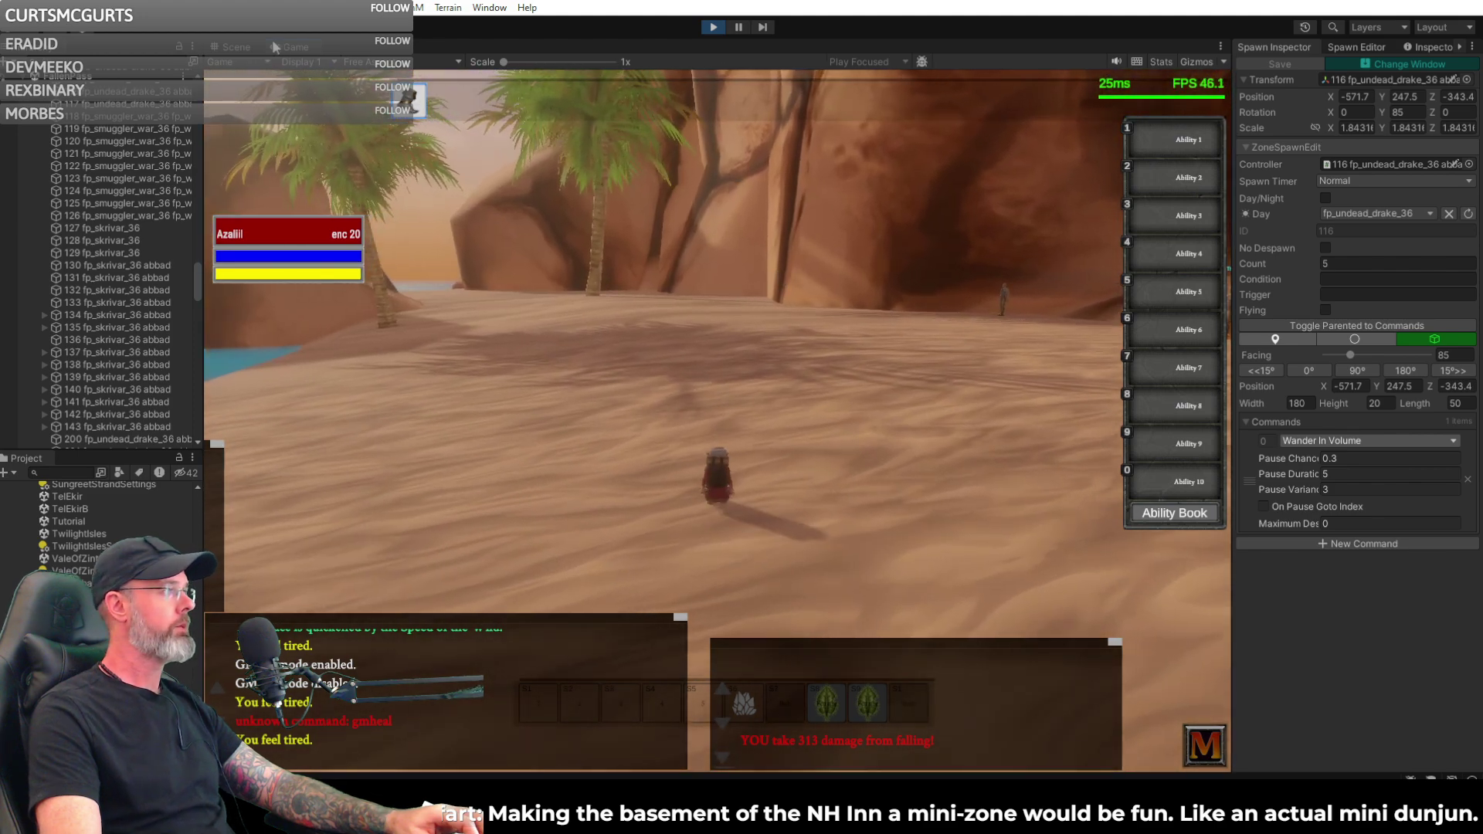
- Collapse the expanded undead drake spawns 201, 202 and 207 in the object list
scroll(138, 234, down, 5)
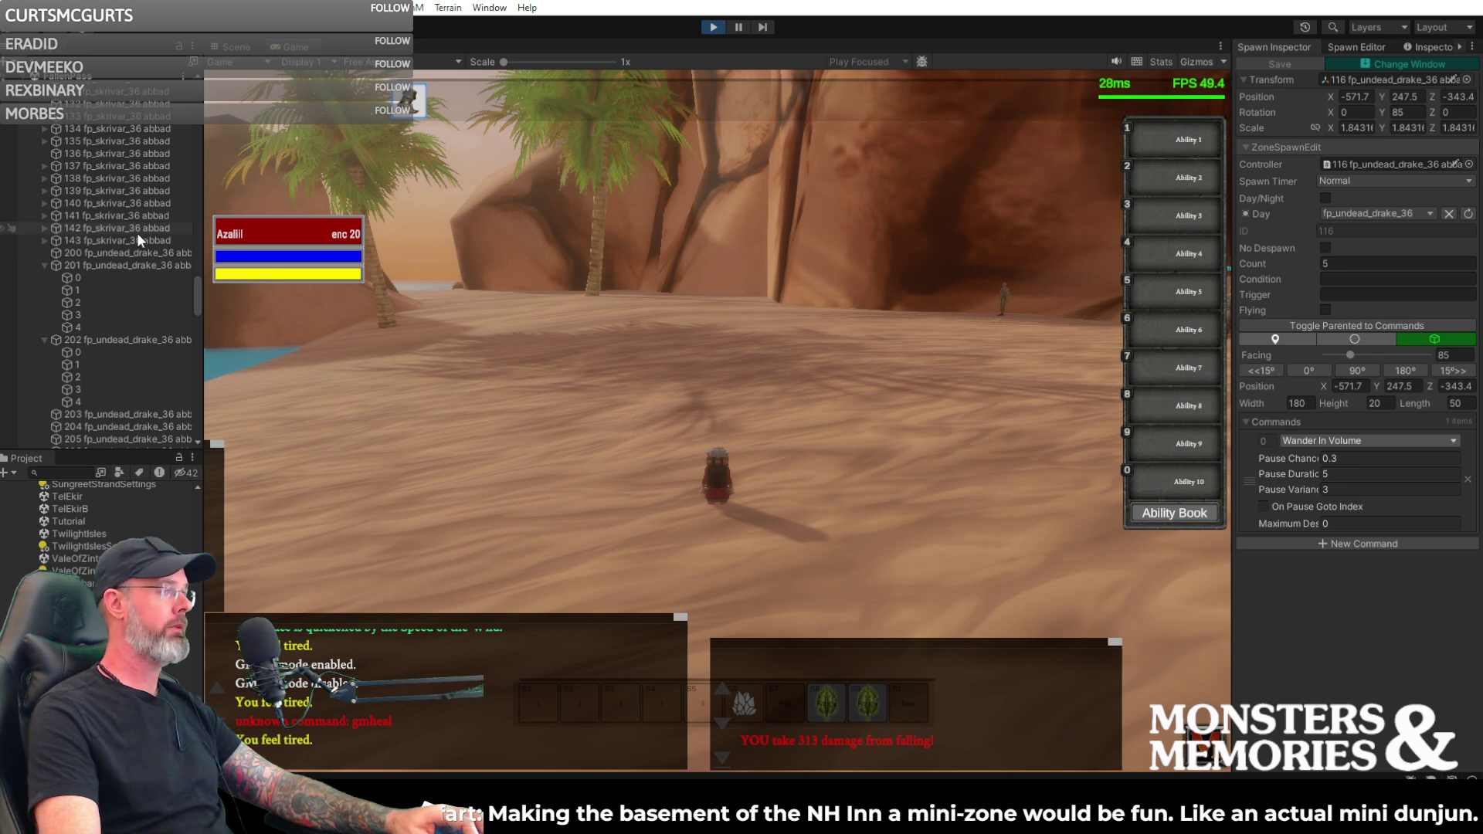
click(45, 265)
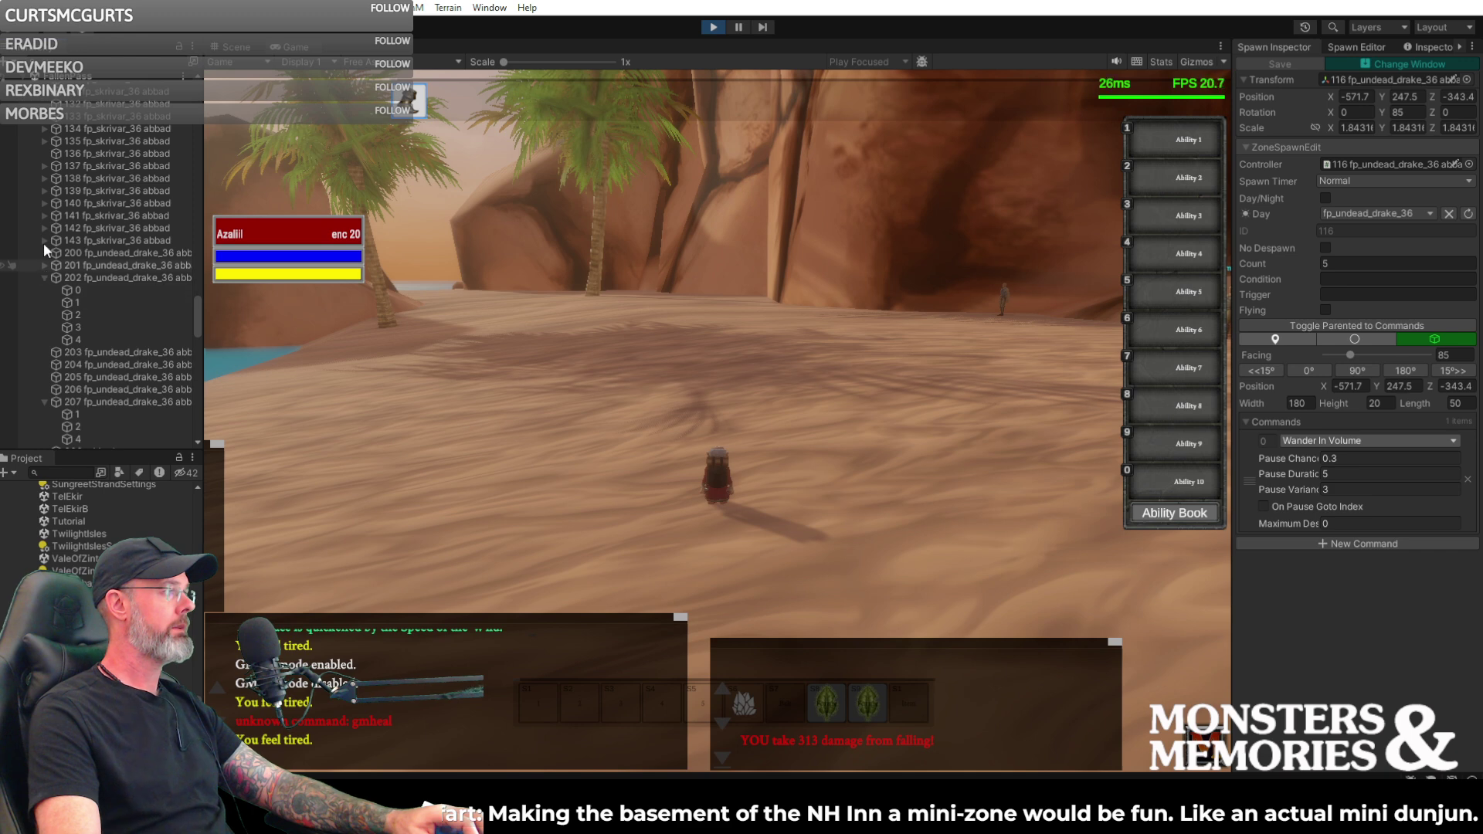
click(44, 278)
click(45, 340)
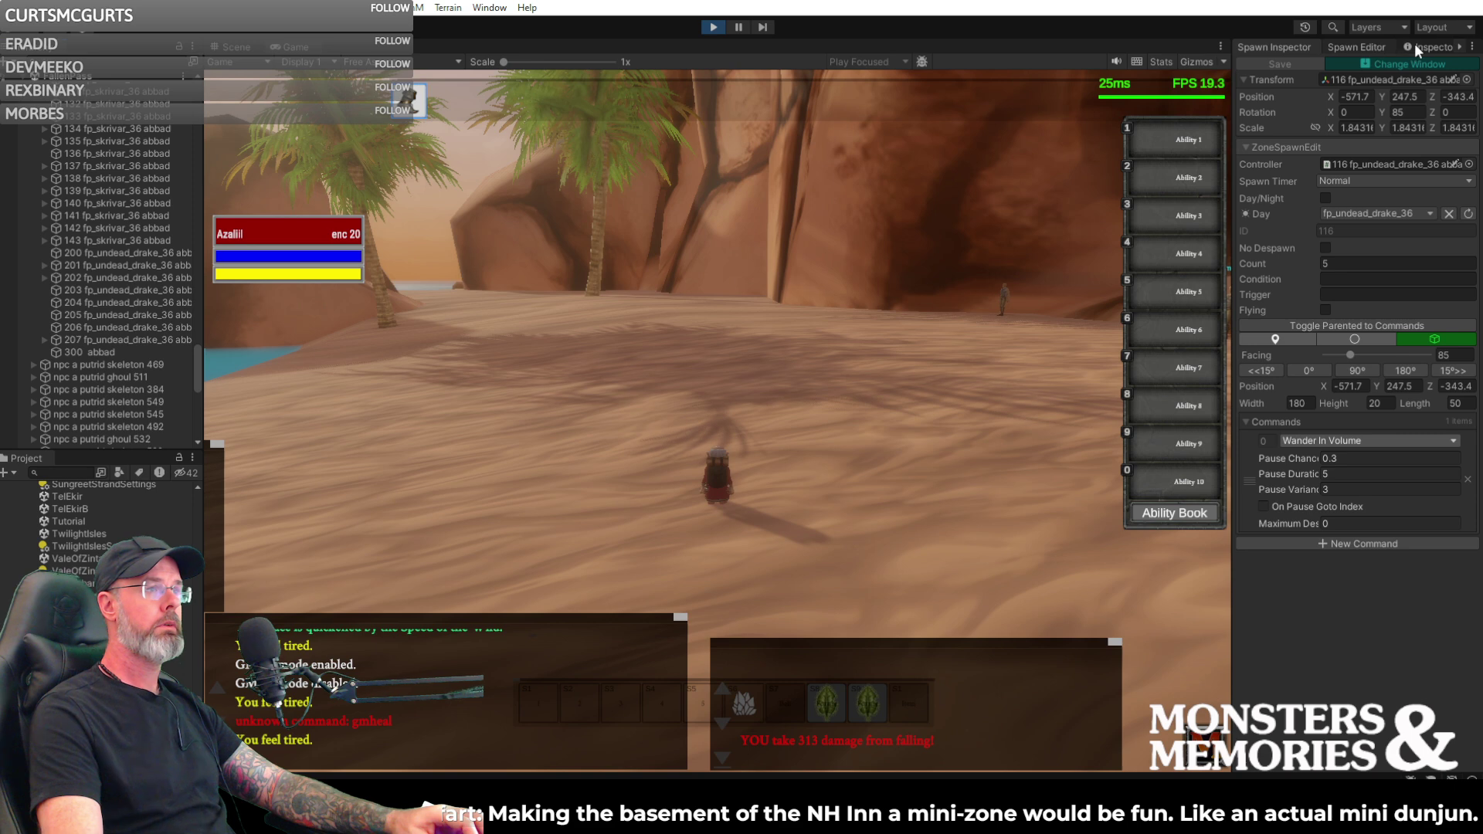
- Bring up the spawn template settings and set the ID for new spawns to 220
double_click(1376, 162)
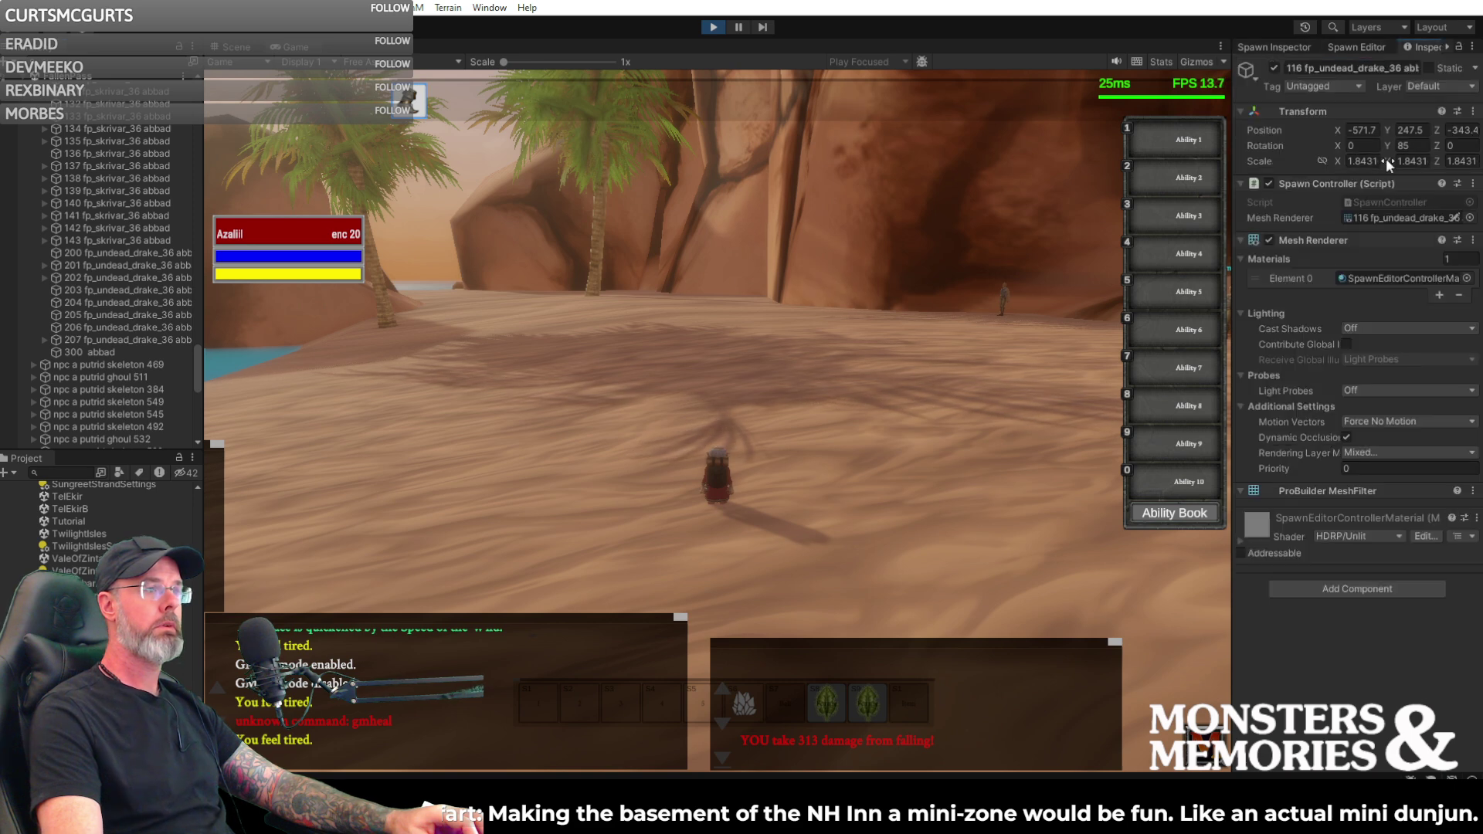
click(1356, 45)
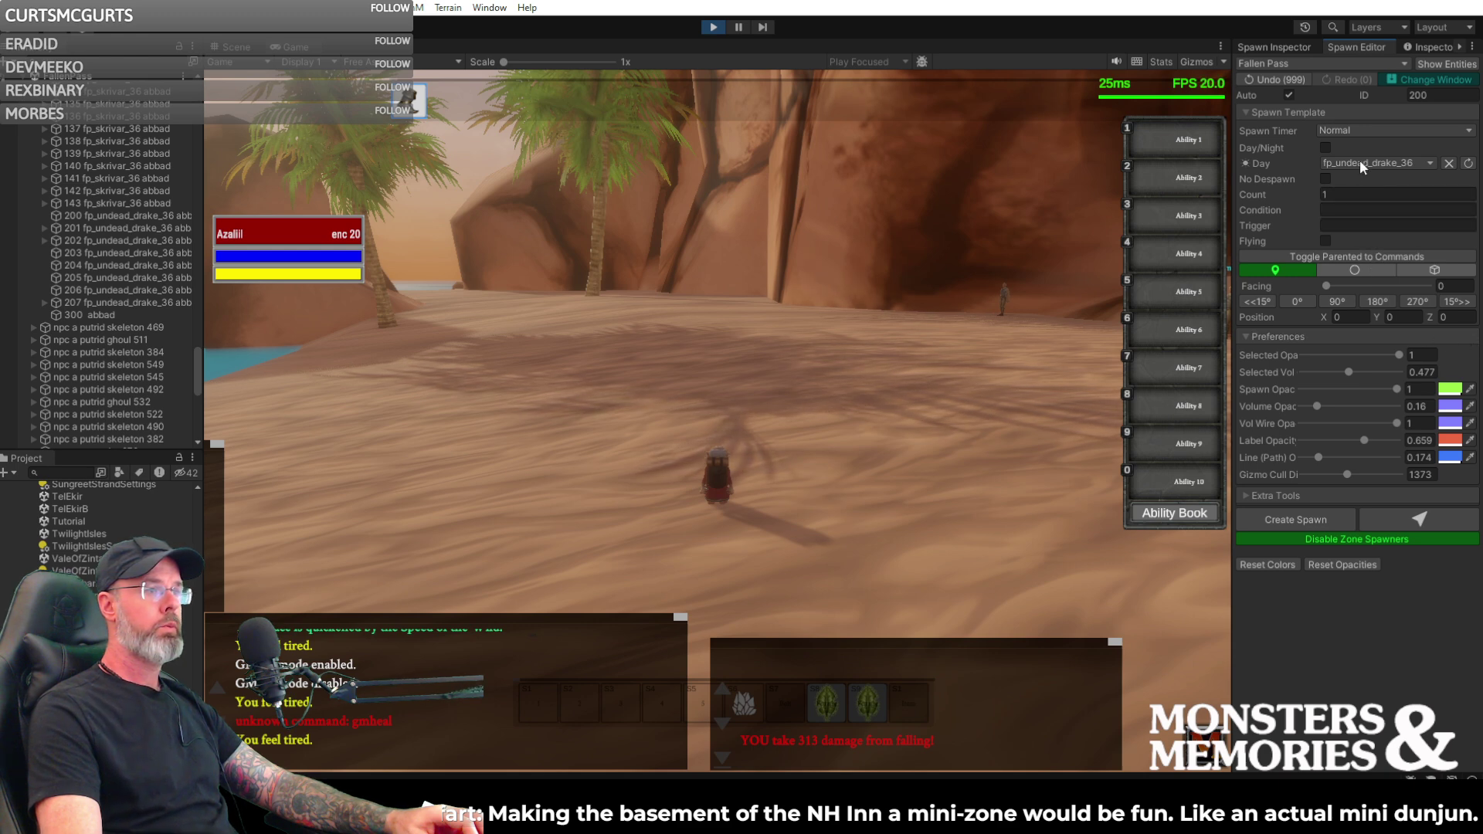
click(1441, 95)
text(220)
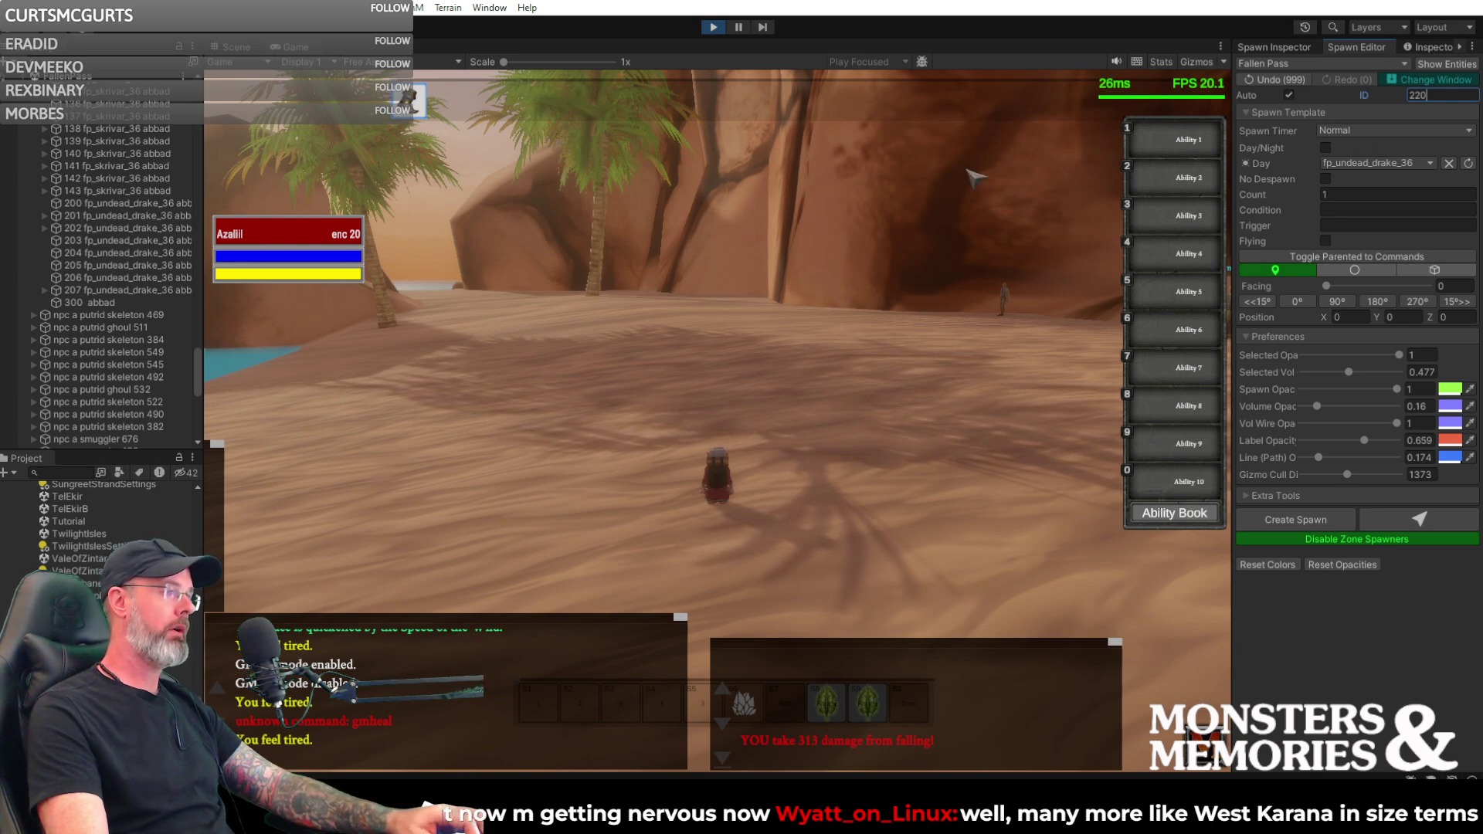
mouse_move(917, 217)
right_down()
mouse_move(1012, 217)
mouse_move(936, 232)
right_up()
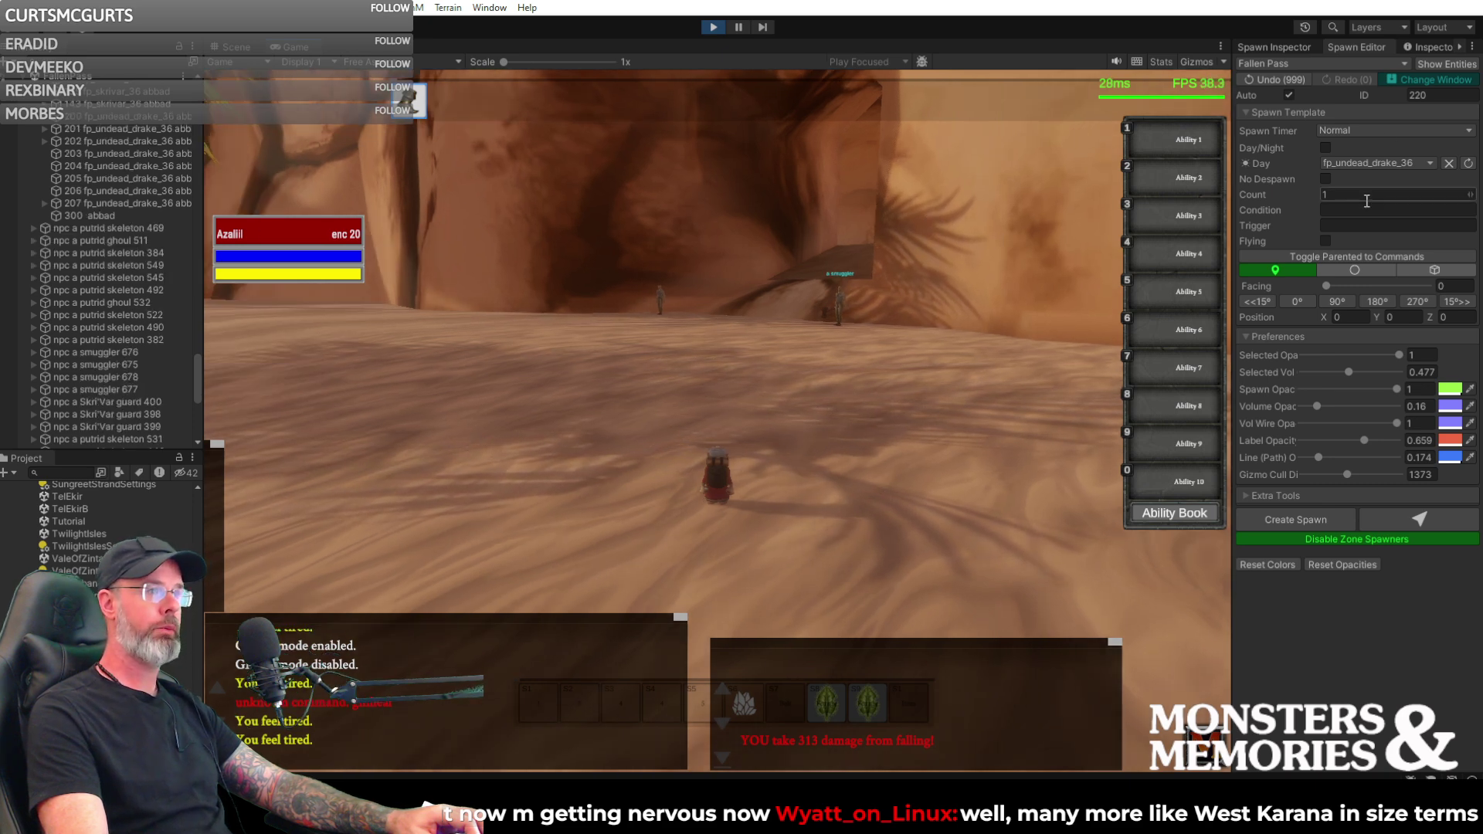
- Find the fp_ entries and assign fp_smuggler_war_36 as the template's Day spawn
click(1401, 164)
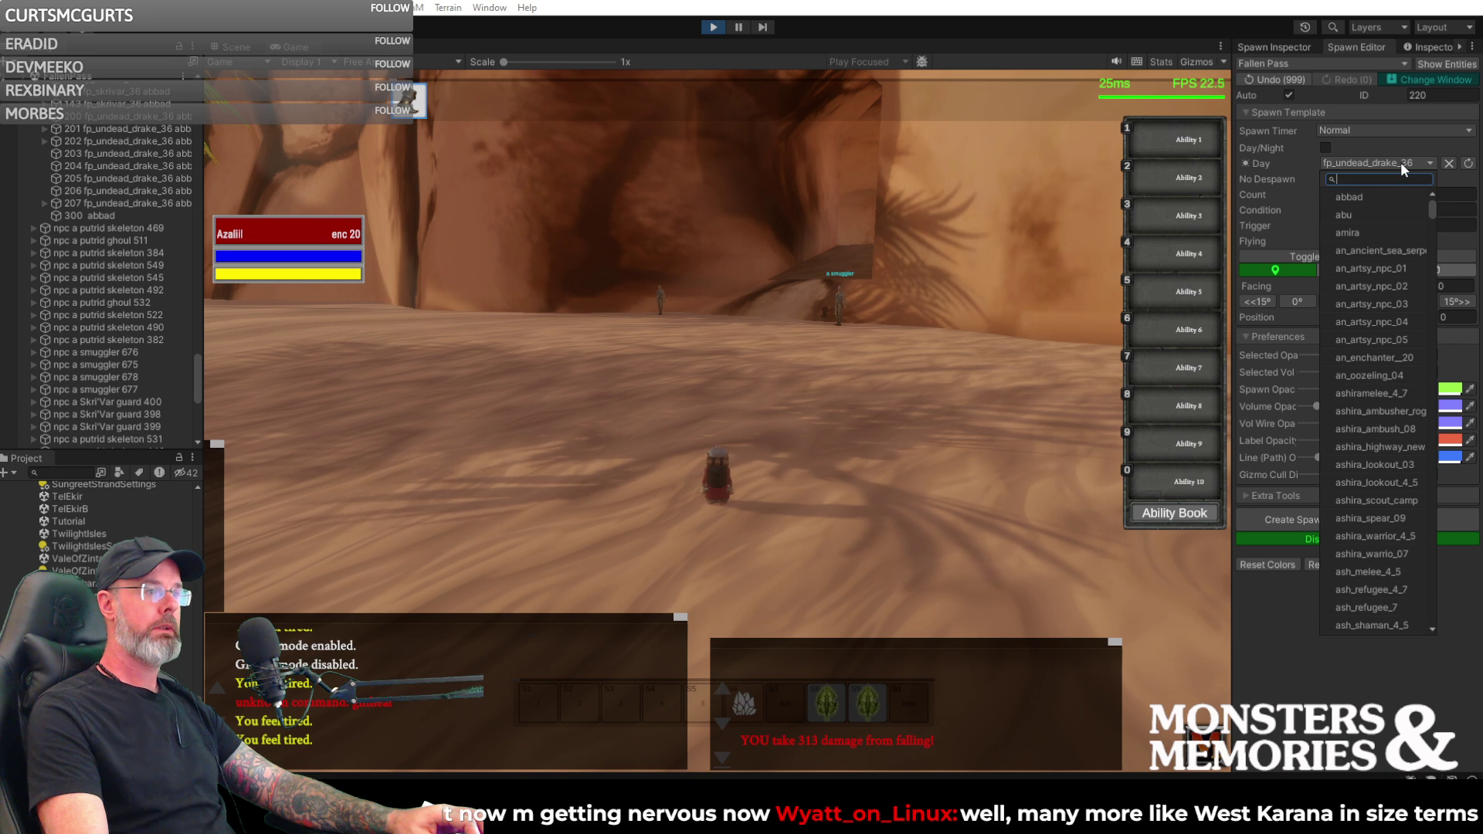
scroll(1416, 386, up, 10)
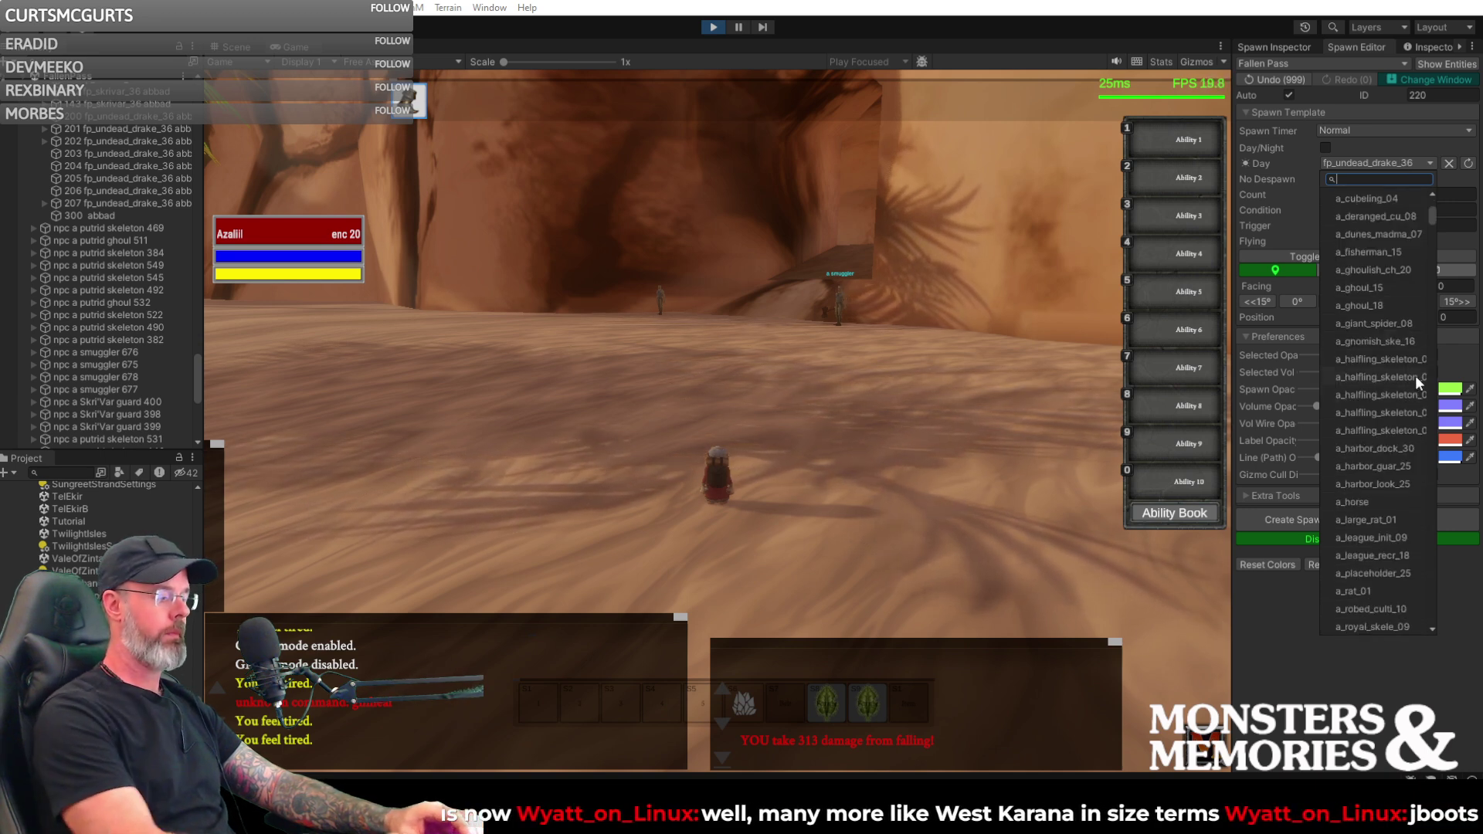
text(fp)
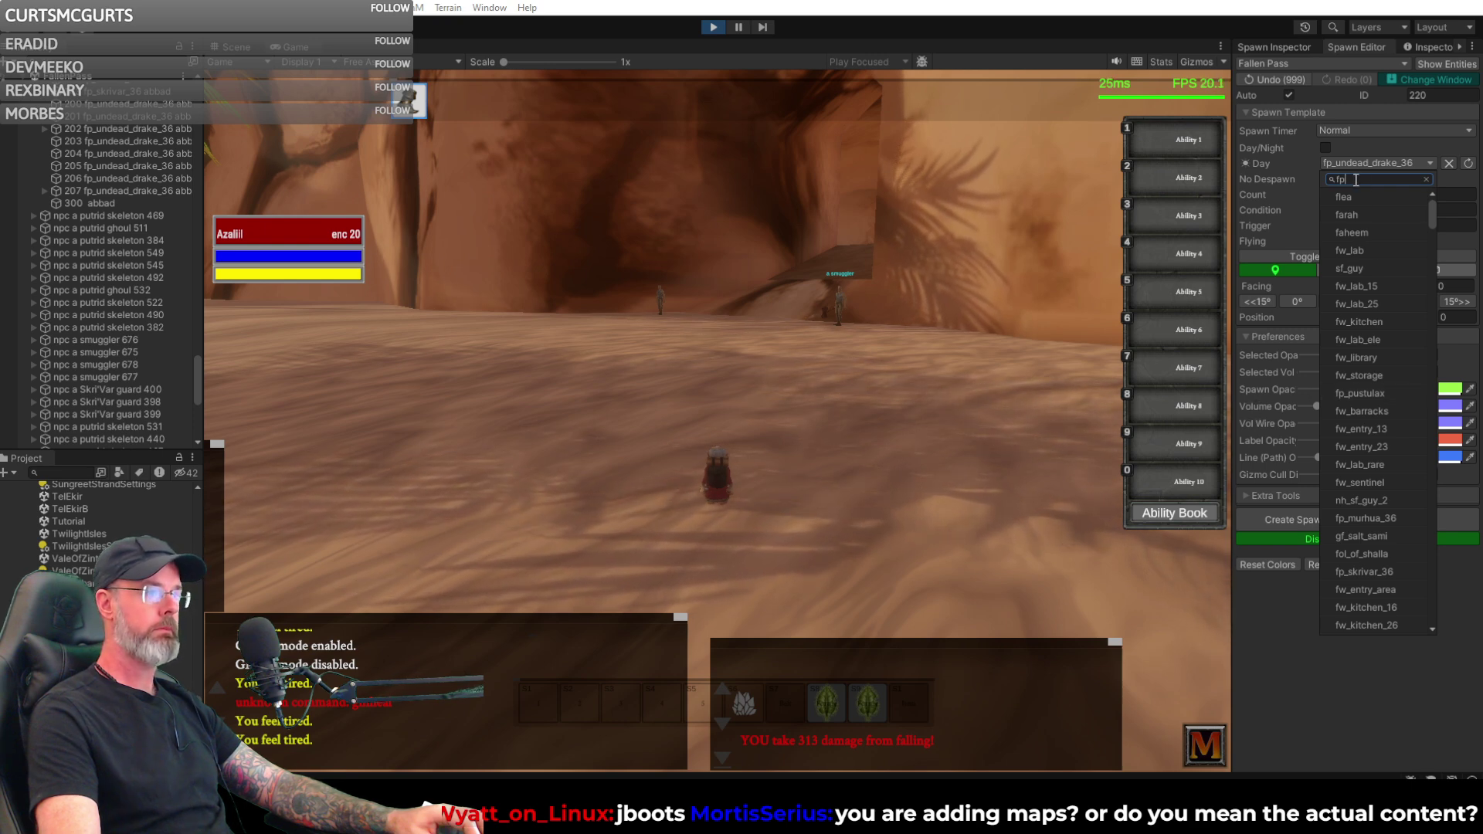
click(1323, 172)
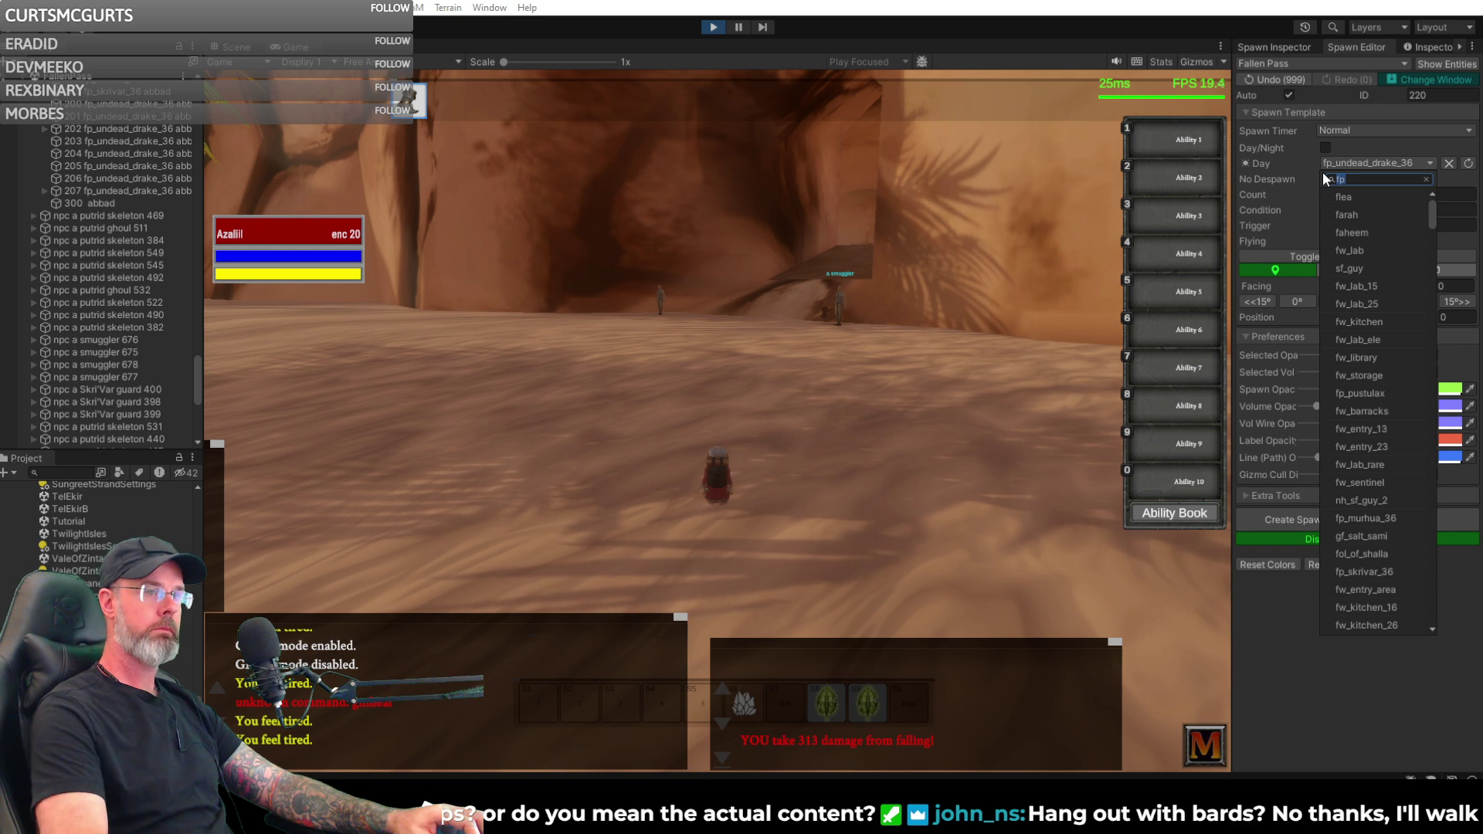
text(_)
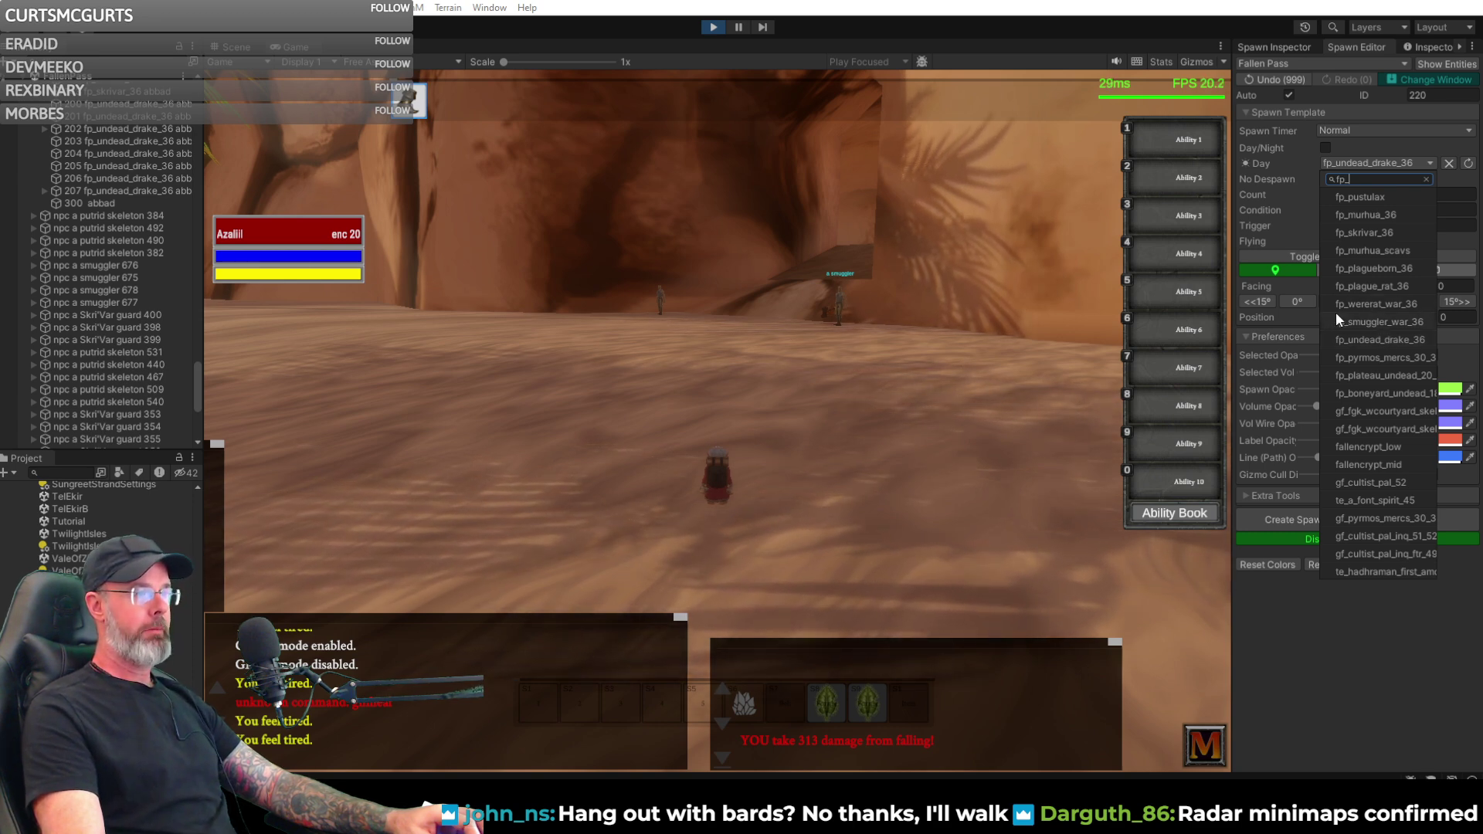
click(1379, 321)
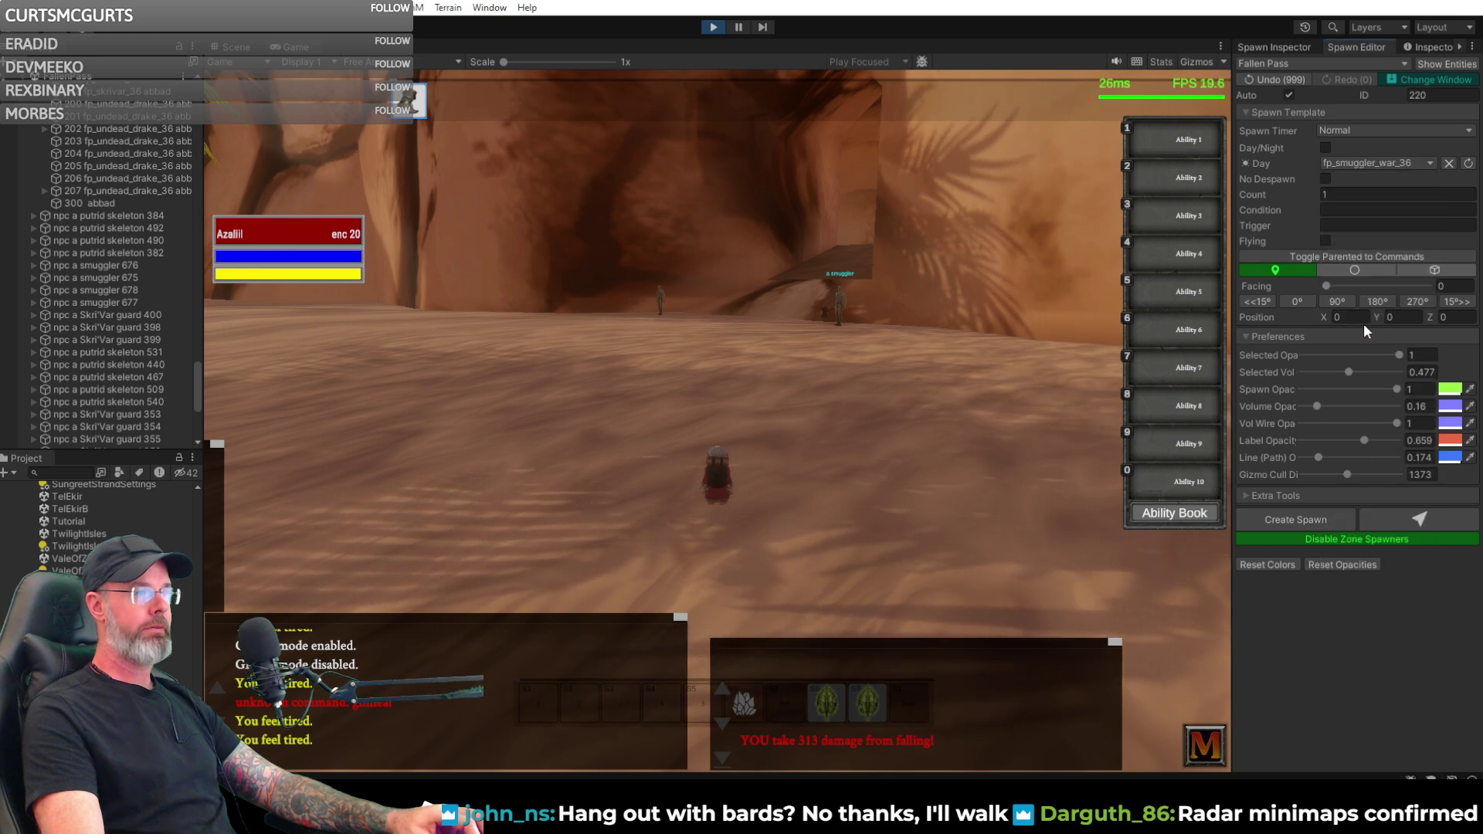
- Place smuggler spawn 220 in the scene on the sand by the low shoreline rock and show its properties
right_drag(994, 340, 799, 284)
click(236, 46)
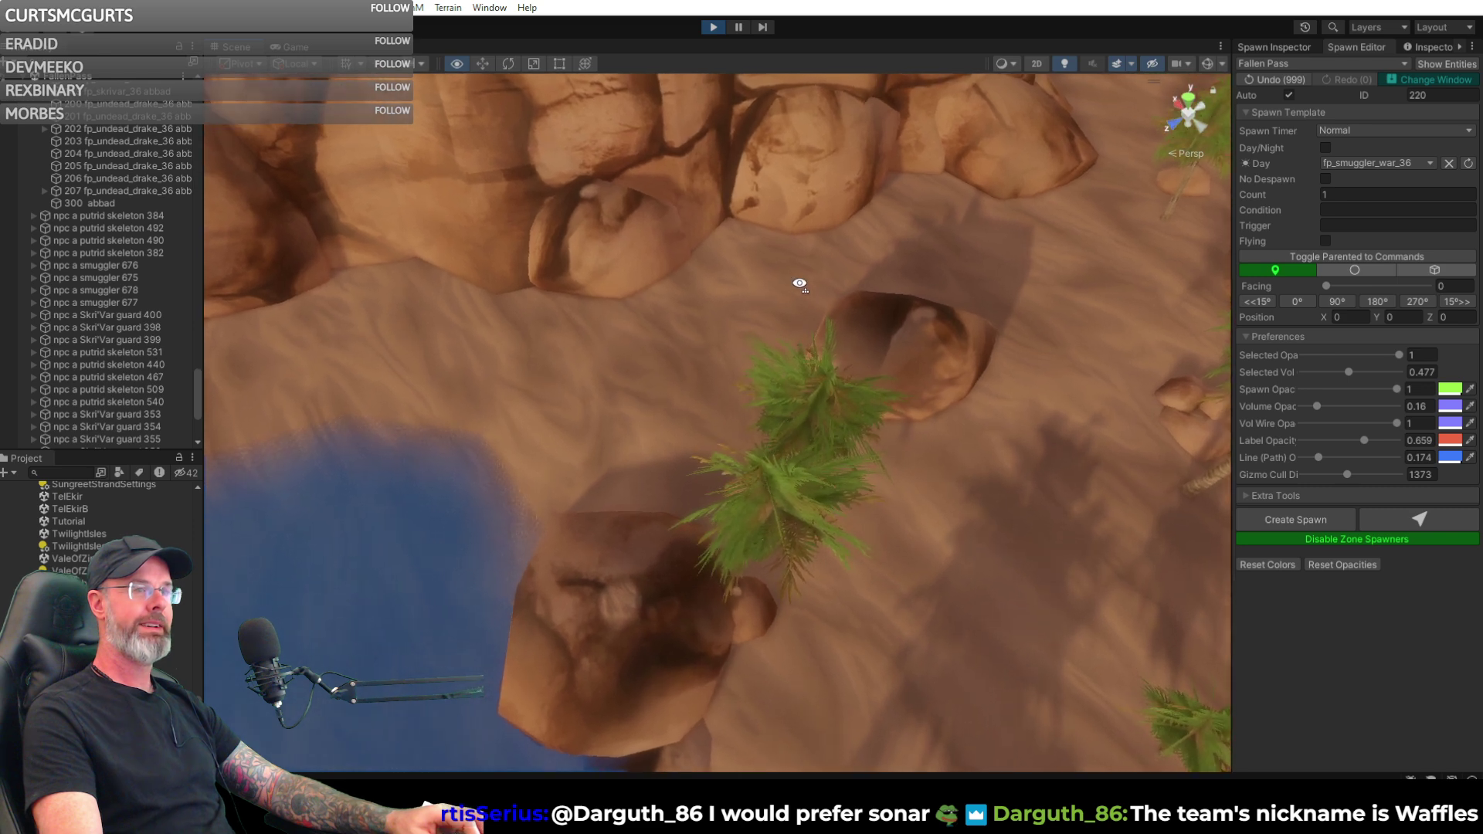
right_drag(799, 284, 417, 243)
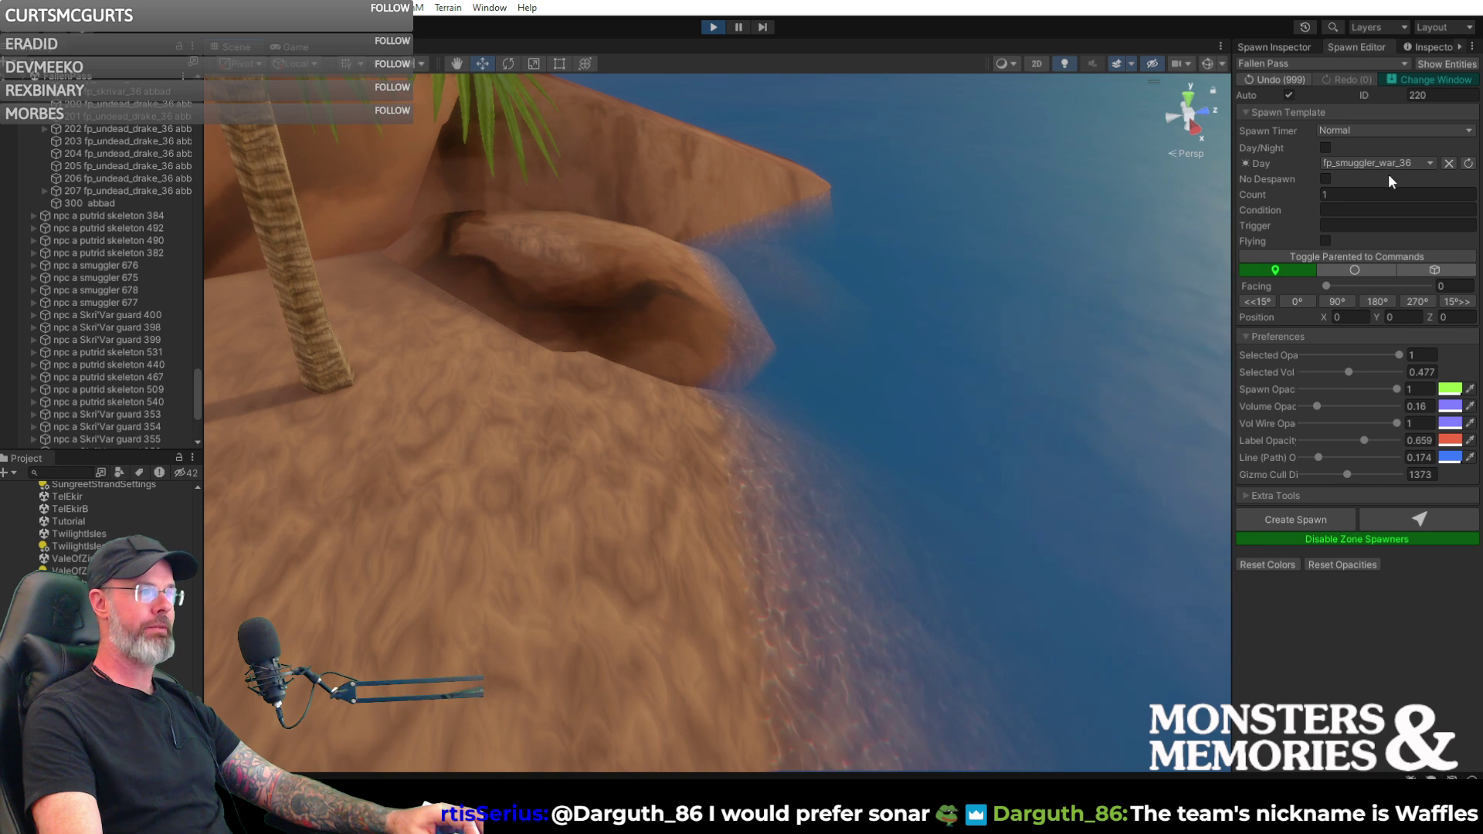
click(1277, 45)
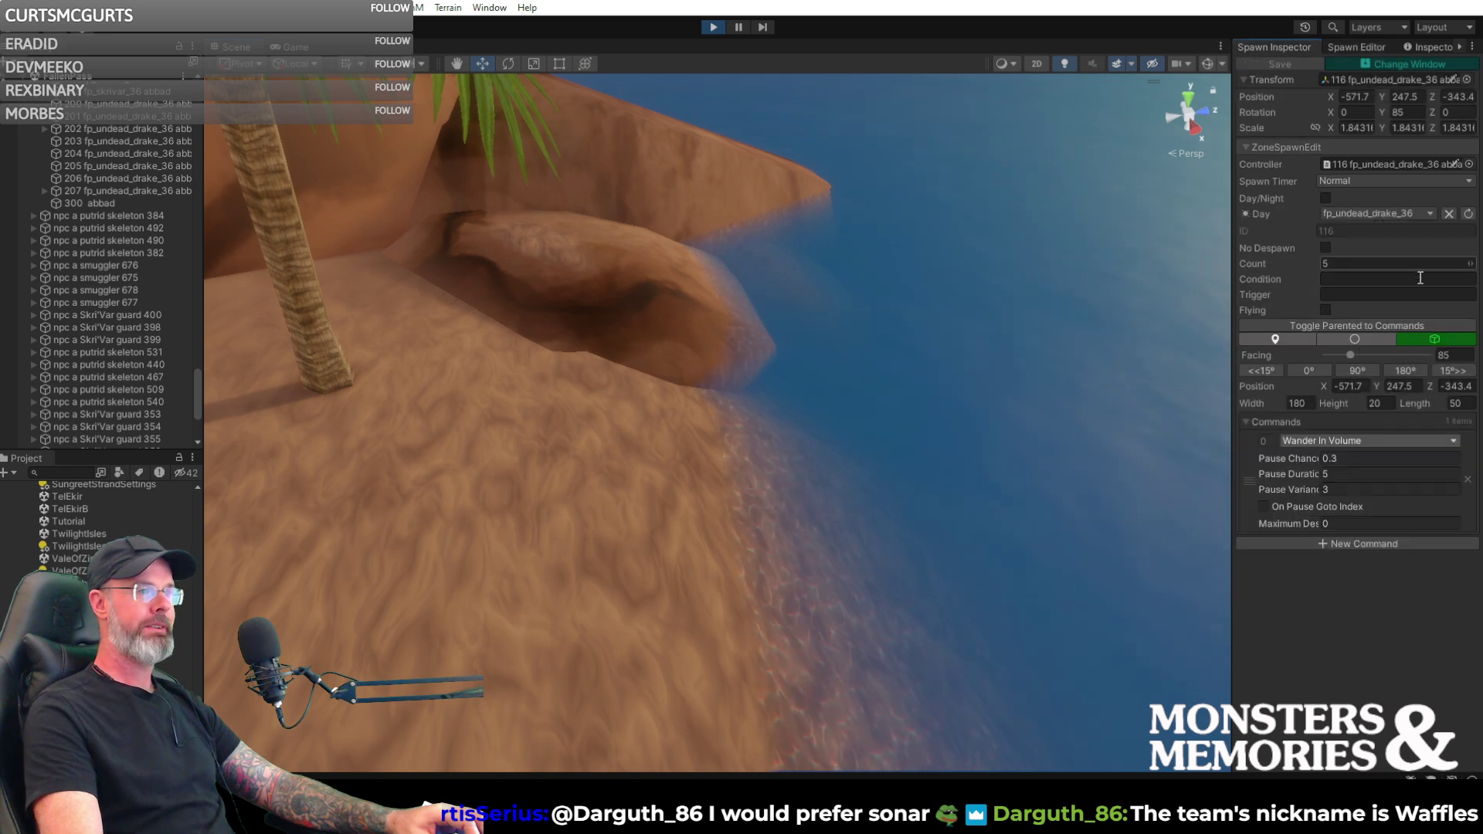
click(1353, 45)
click(1428, 518)
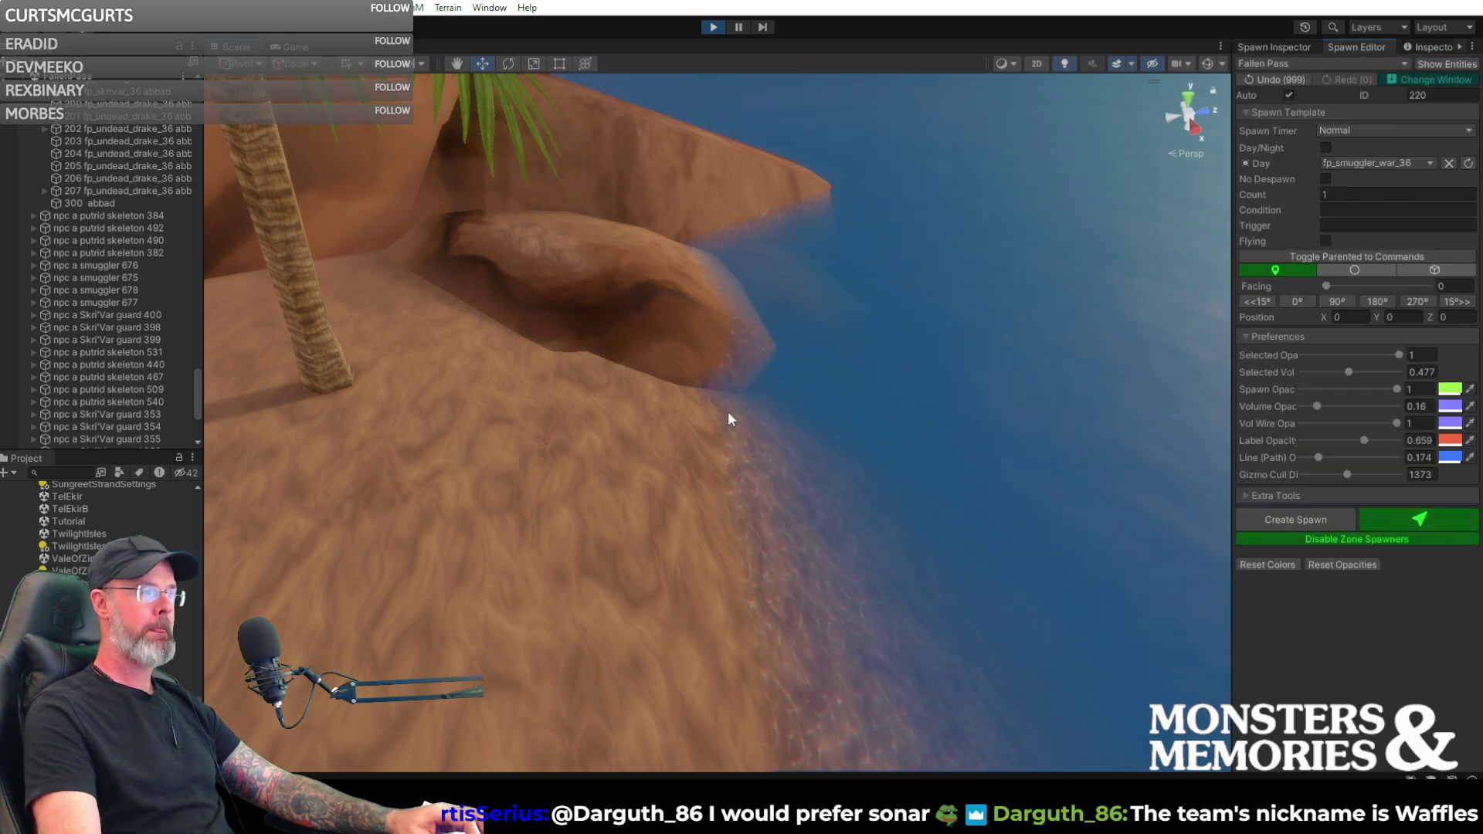
click(566, 400)
click(1261, 48)
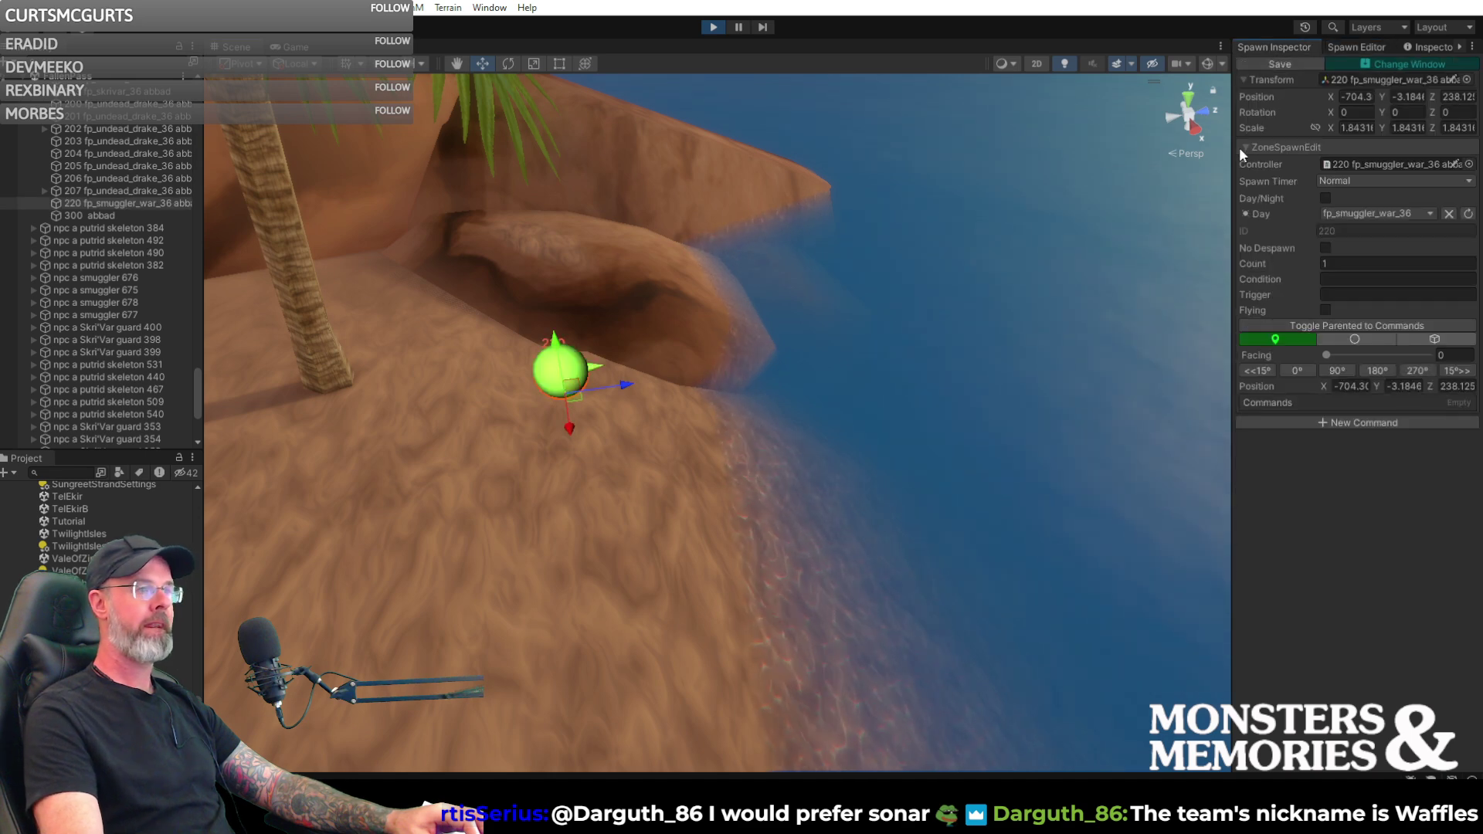
- Try smuggler spawn 220 on top of the low shoreline rock, at about X -718.4, Y -2.8, Z 236.9
alt+drag(864, 309, 675, 327)
alt+drag(828, 309, 679, 363)
alt+drag(715, 345, 1070, 618)
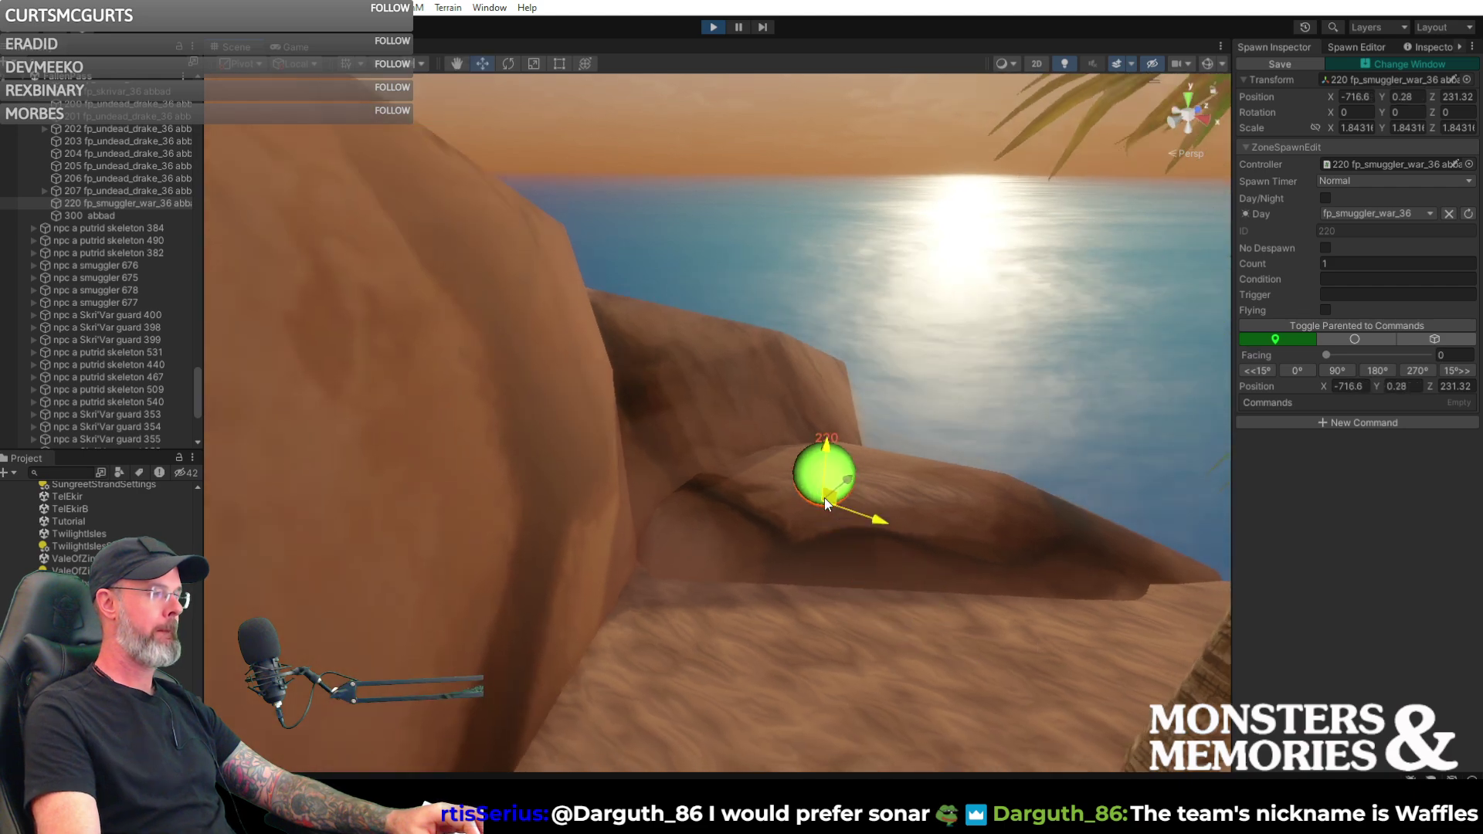
drag(807, 487, 284, 486)
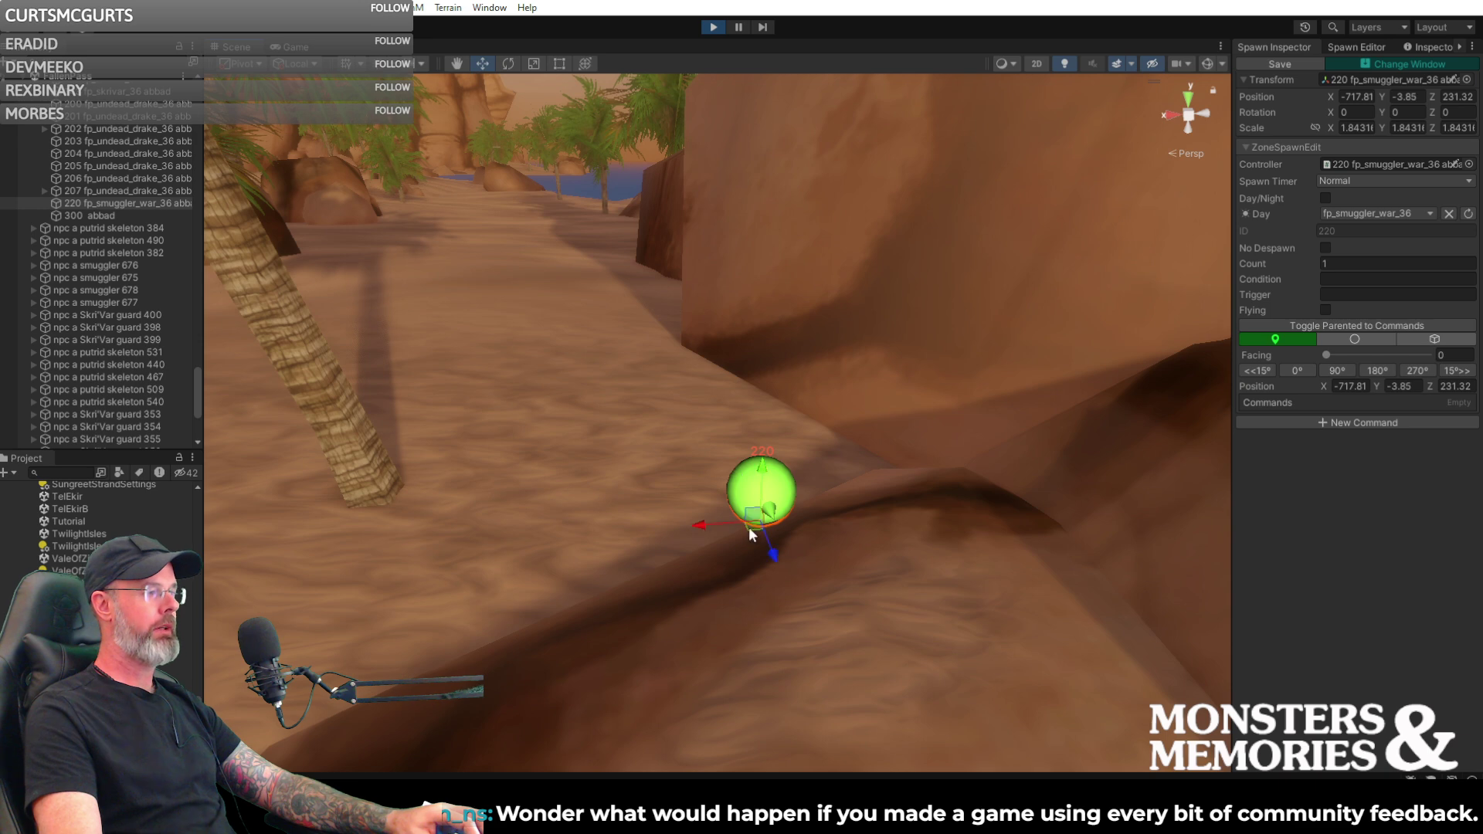
alt+drag(793, 658, 994, 656)
drag(733, 483, 727, 450)
alt+drag(841, 472, 717, 470)
right_drag(717, 462, 883, 475)
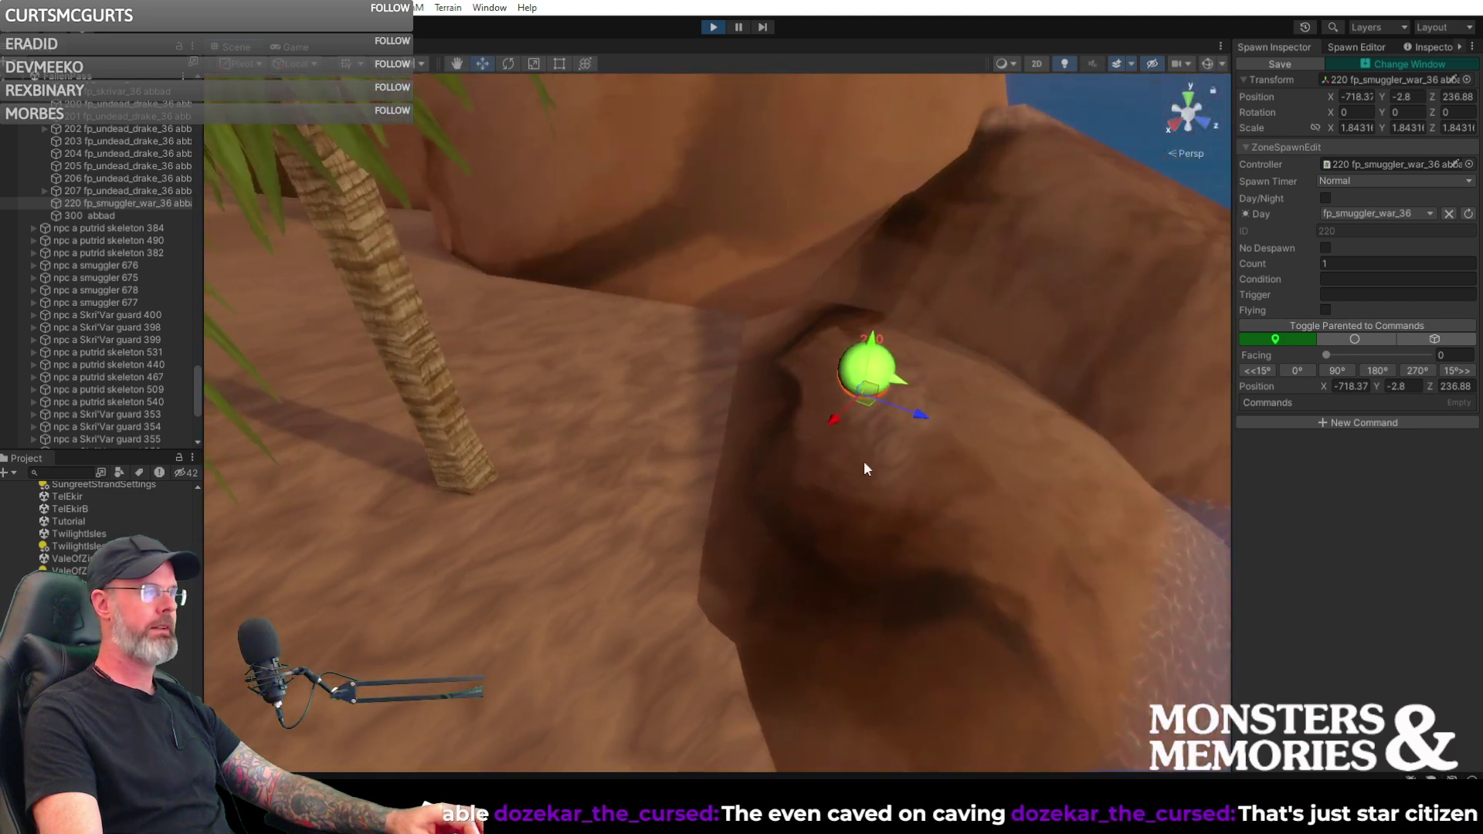
- Move smuggler spawn 220 onto the sand between the palm and the low rock, at about X -709.6, Y -3.8, Z 235.1
drag(868, 398, 685, 445)
drag(683, 372, 675, 406)
right_drag(674, 406, 720, 414)
drag(720, 415, 763, 500)
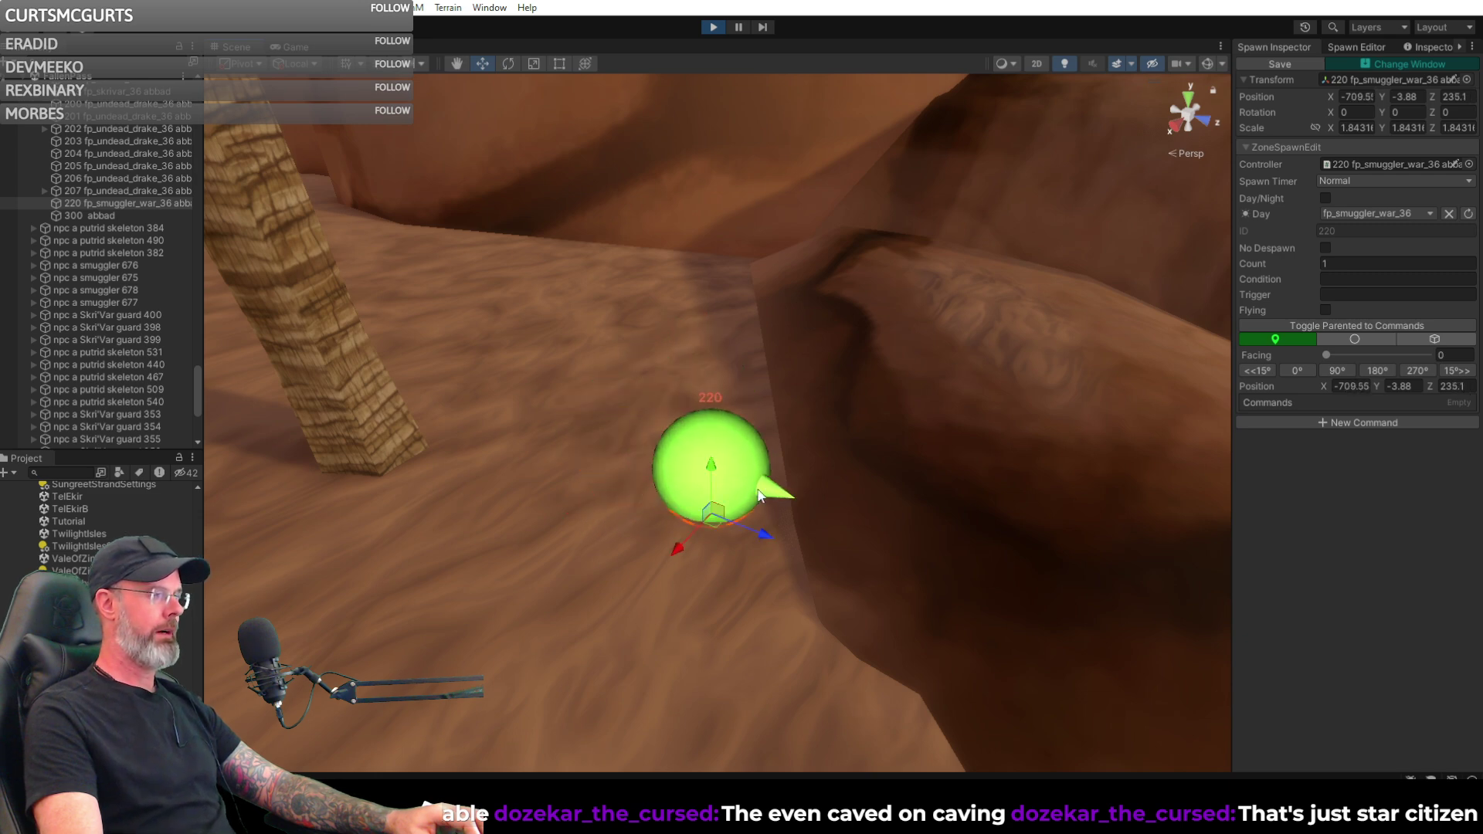
- Set the facing of smuggler spawn 220 to 342 and save the spawn
right_drag(712, 463, 401, 364)
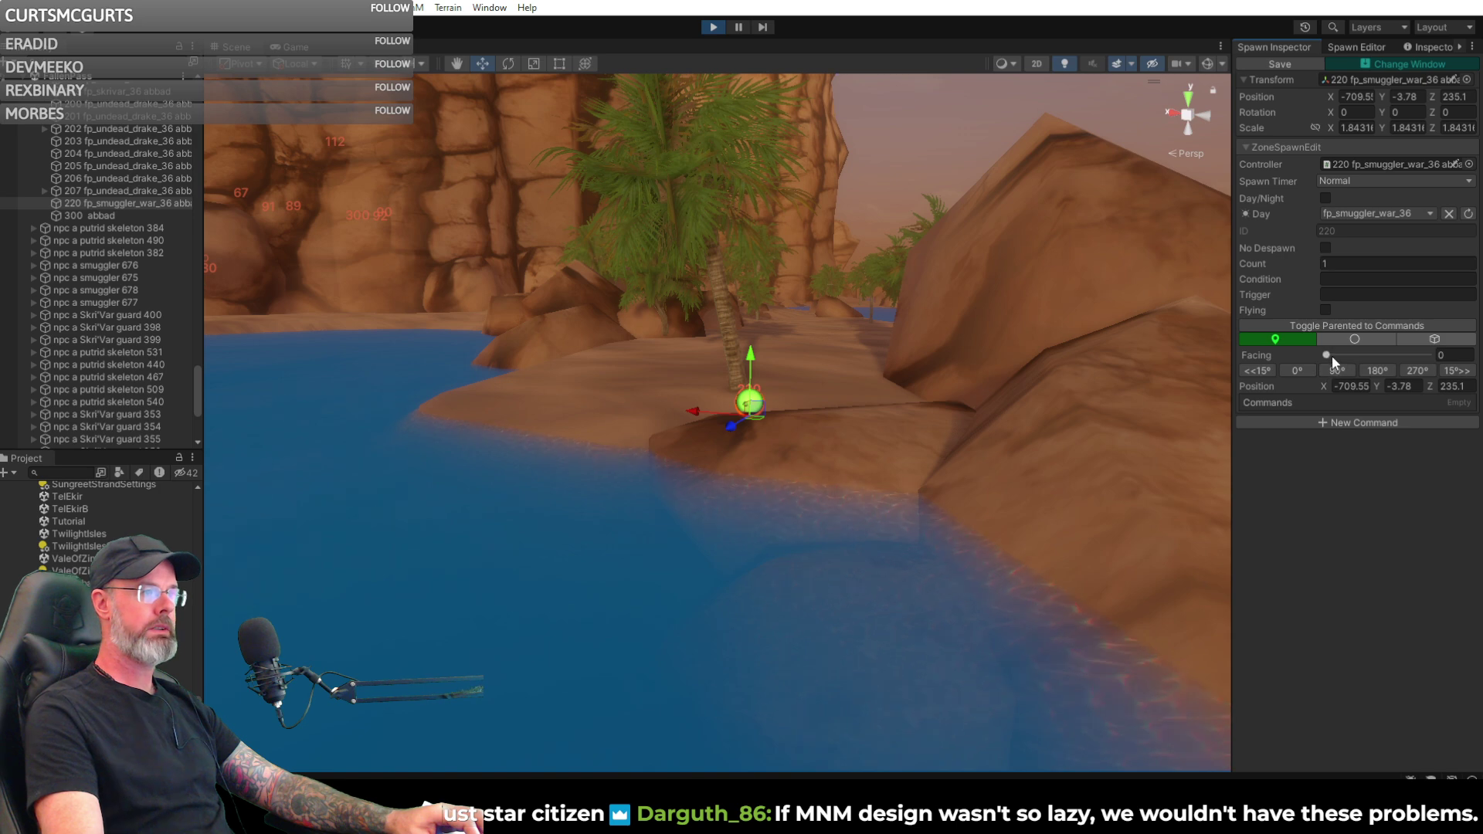
drag(1328, 355, 1369, 354)
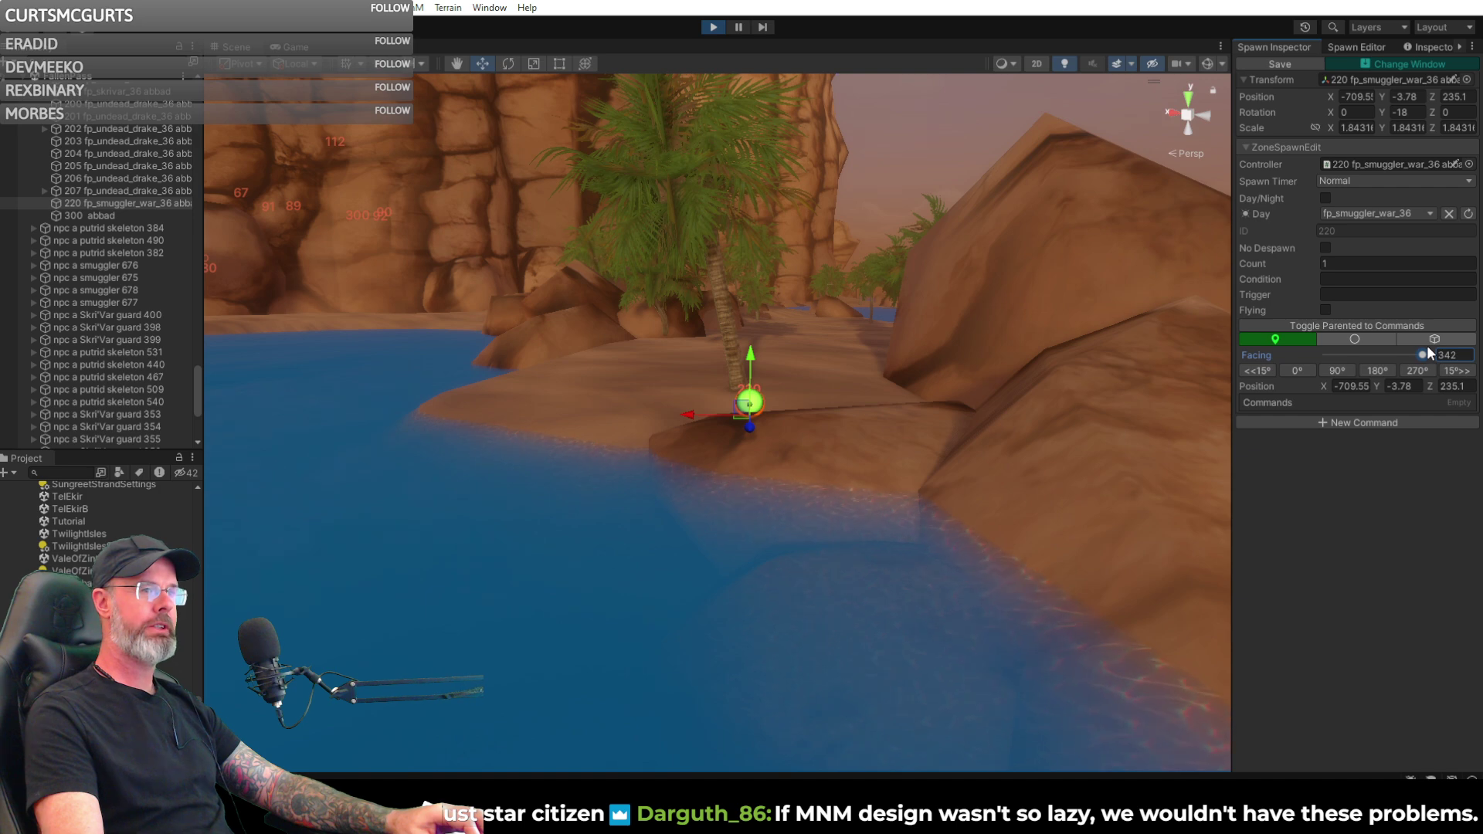
right_drag(927, 289, 1199, 319)
click(1290, 63)
right_drag(952, 385, 999, 361)
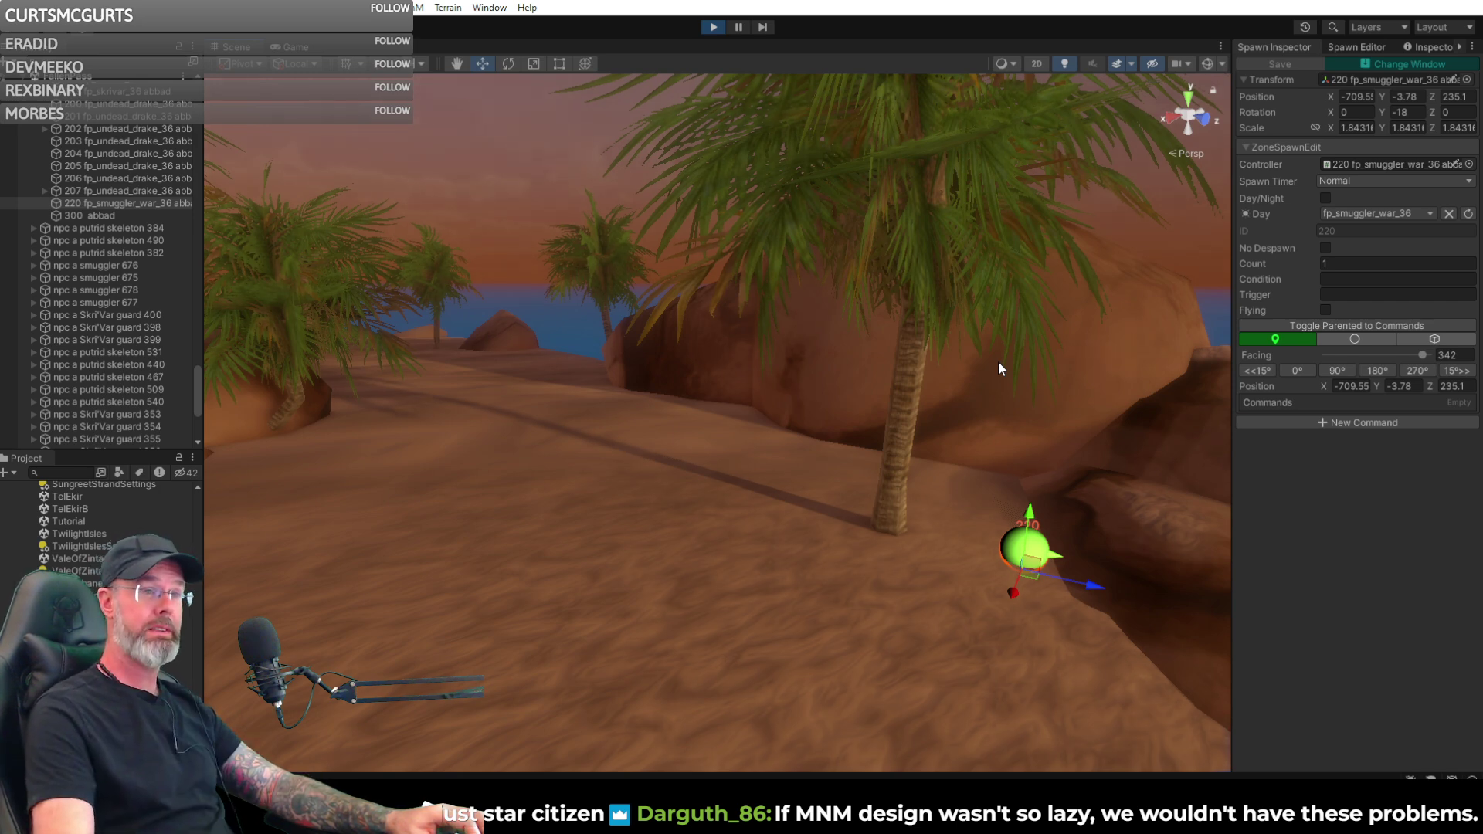
- Place a second fp_smuggler_war_36 spawn on the sand by the palm at the large boulder and nudge it toward the trunk
right_drag(776, 420, 1188, 481)
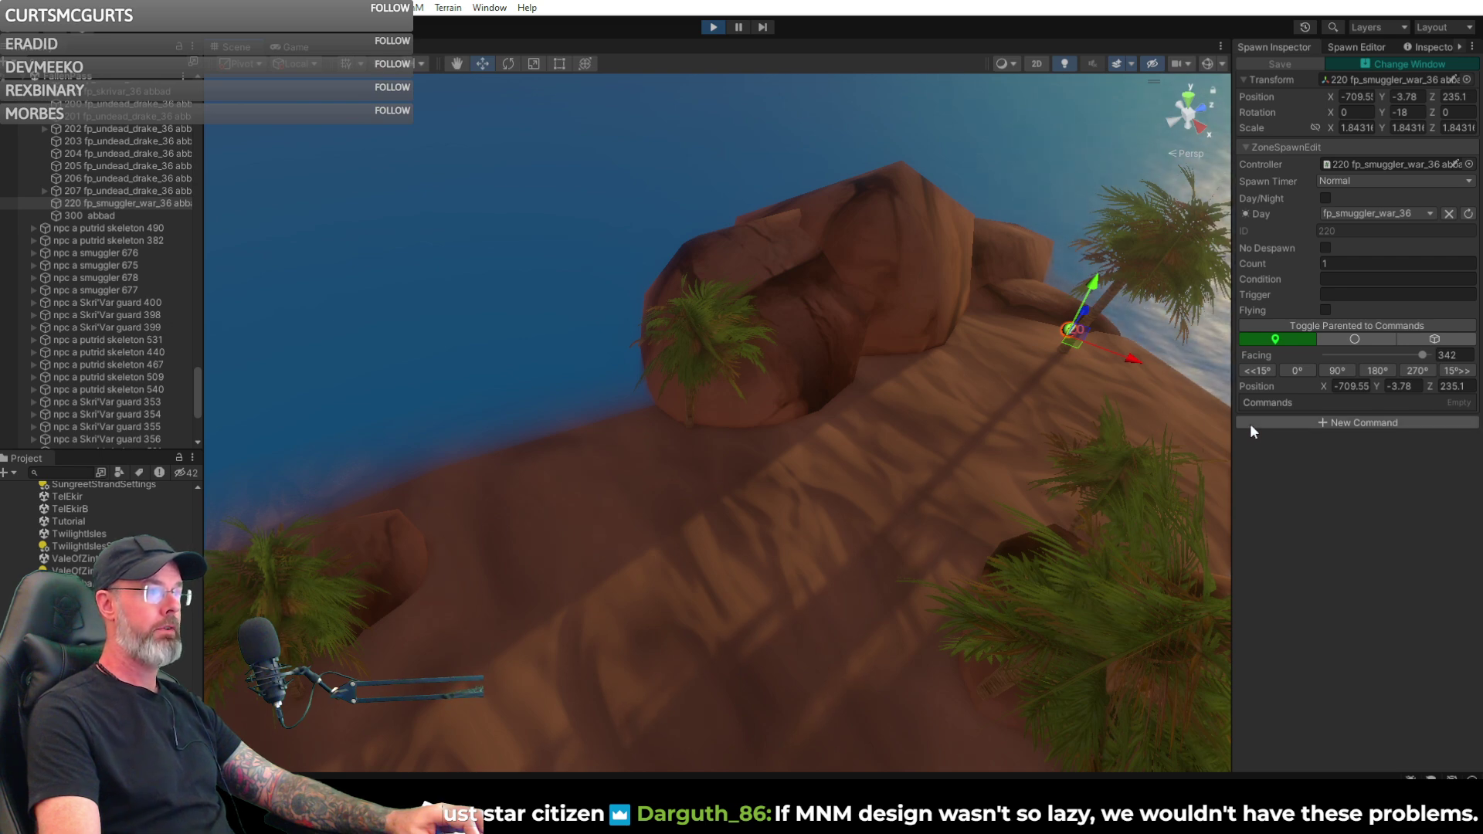
click(1363, 47)
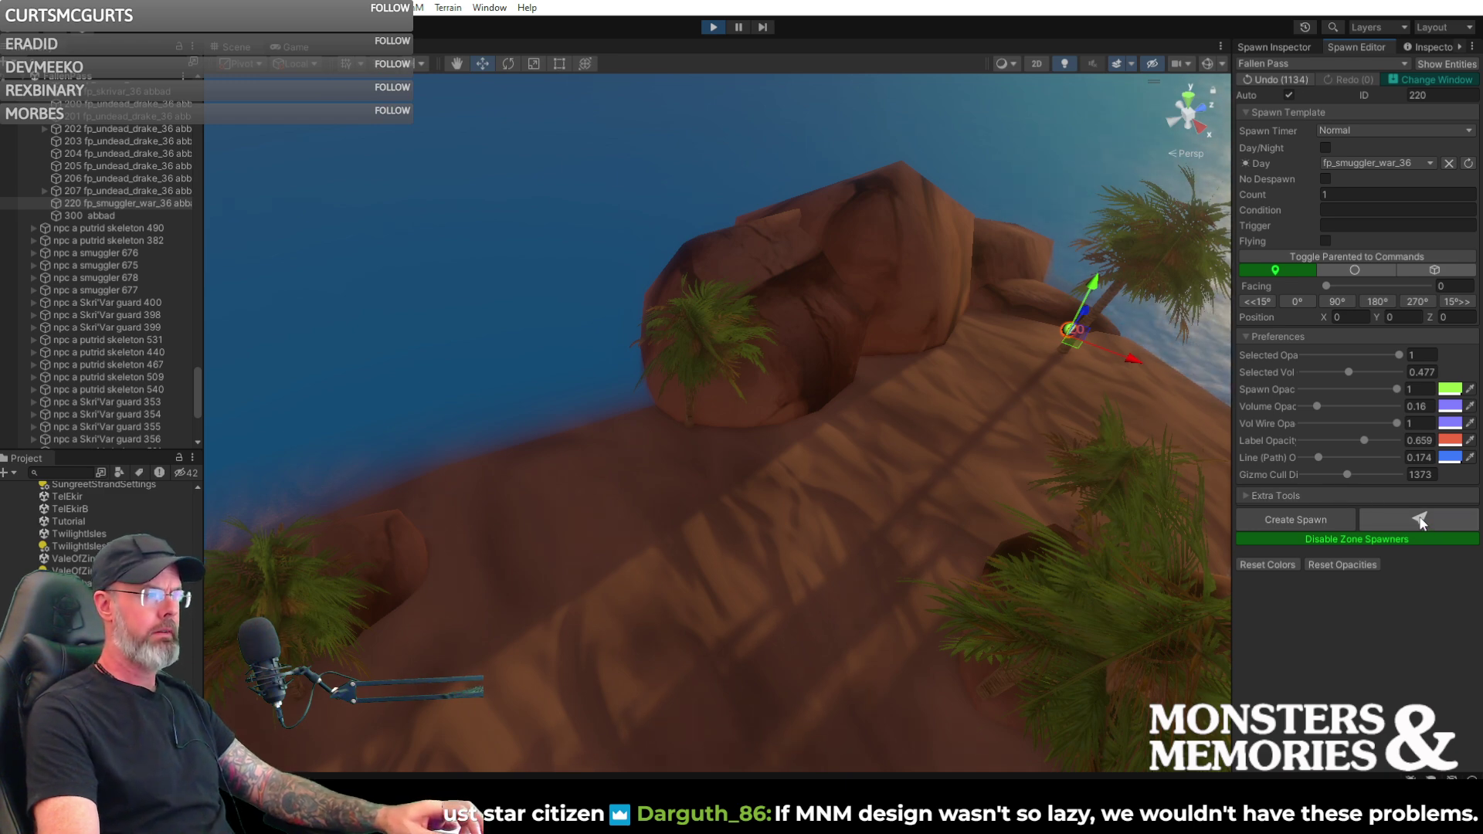
click(660, 446)
right_drag(695, 479, 621, 425)
key(w)
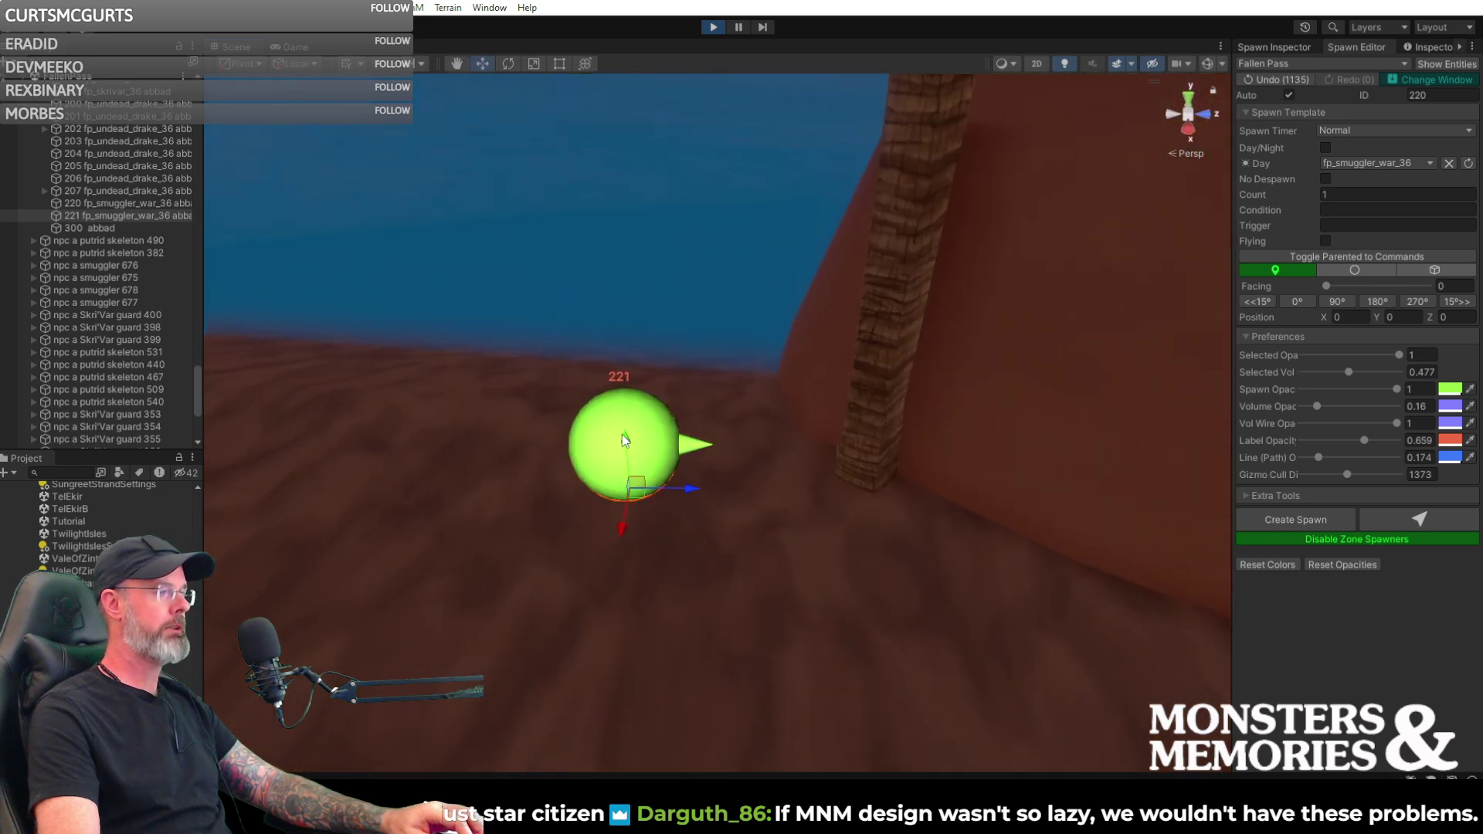
drag(646, 500, 705, 474)
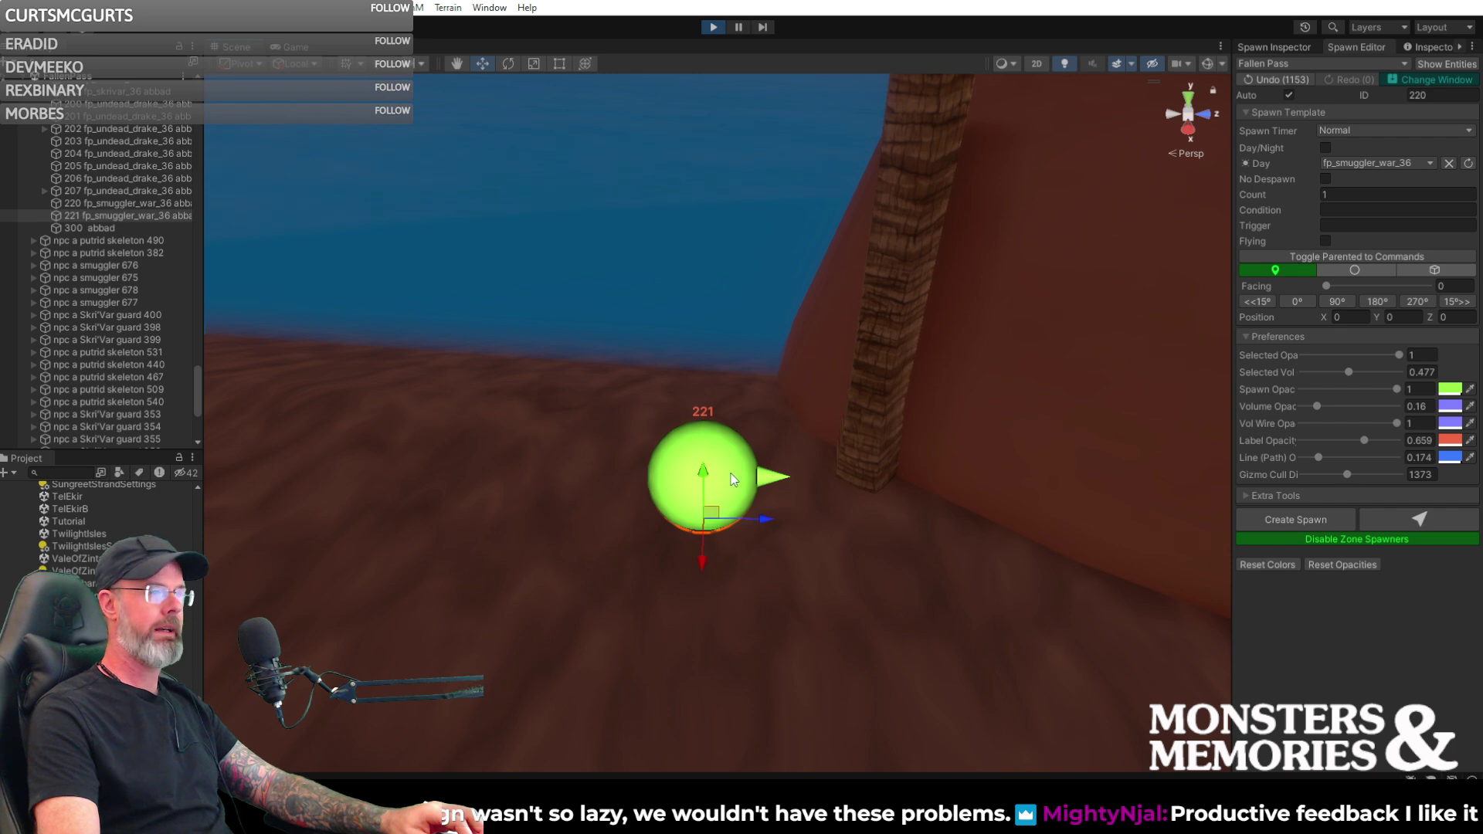
- Set the spawn template's facing to 145 and bring up the properties of smuggler spawn 221
key(s)
right_drag(854, 474, 930, 497)
key(a)
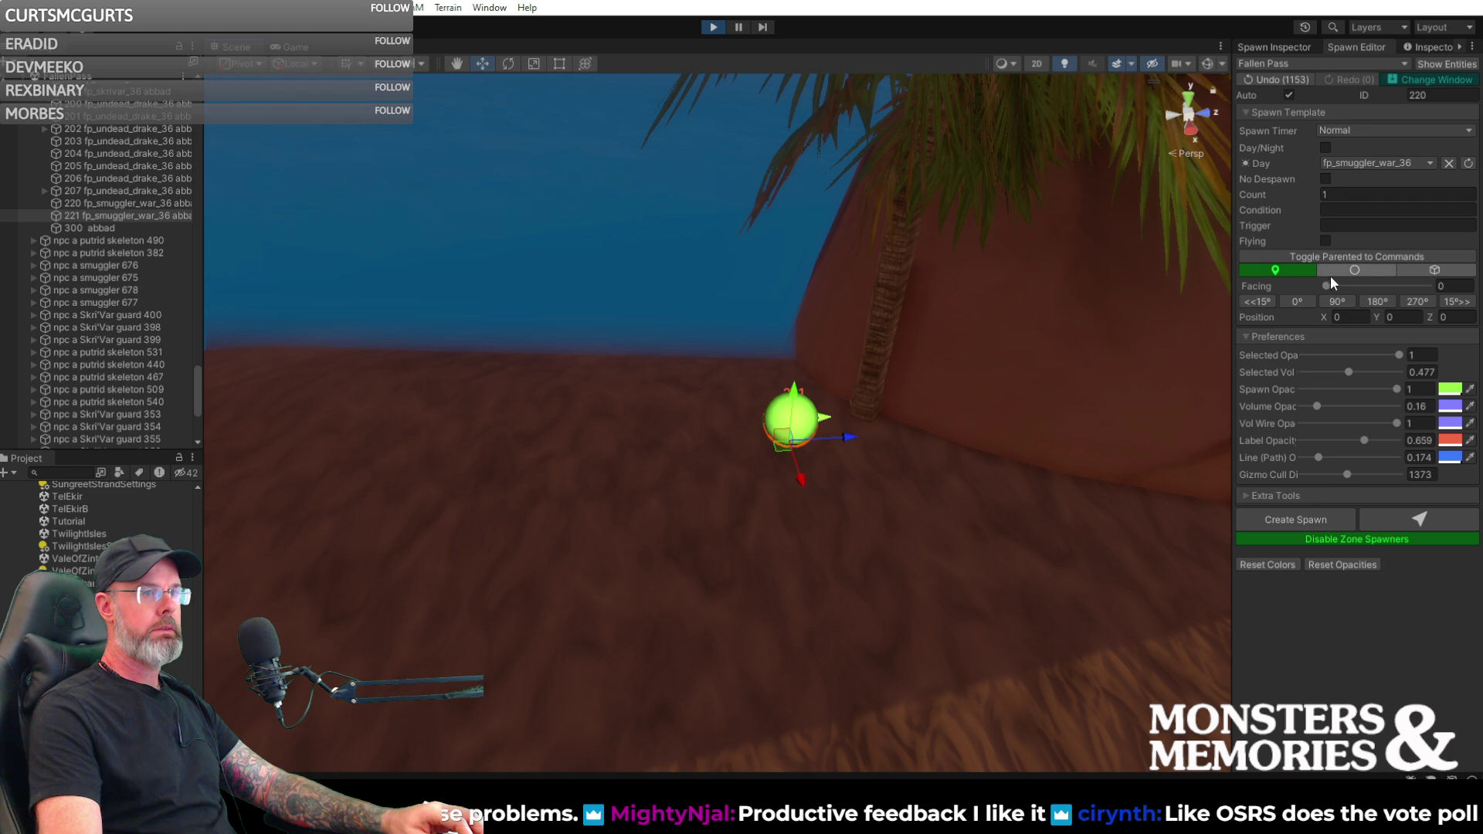
drag(1325, 286, 1345, 285)
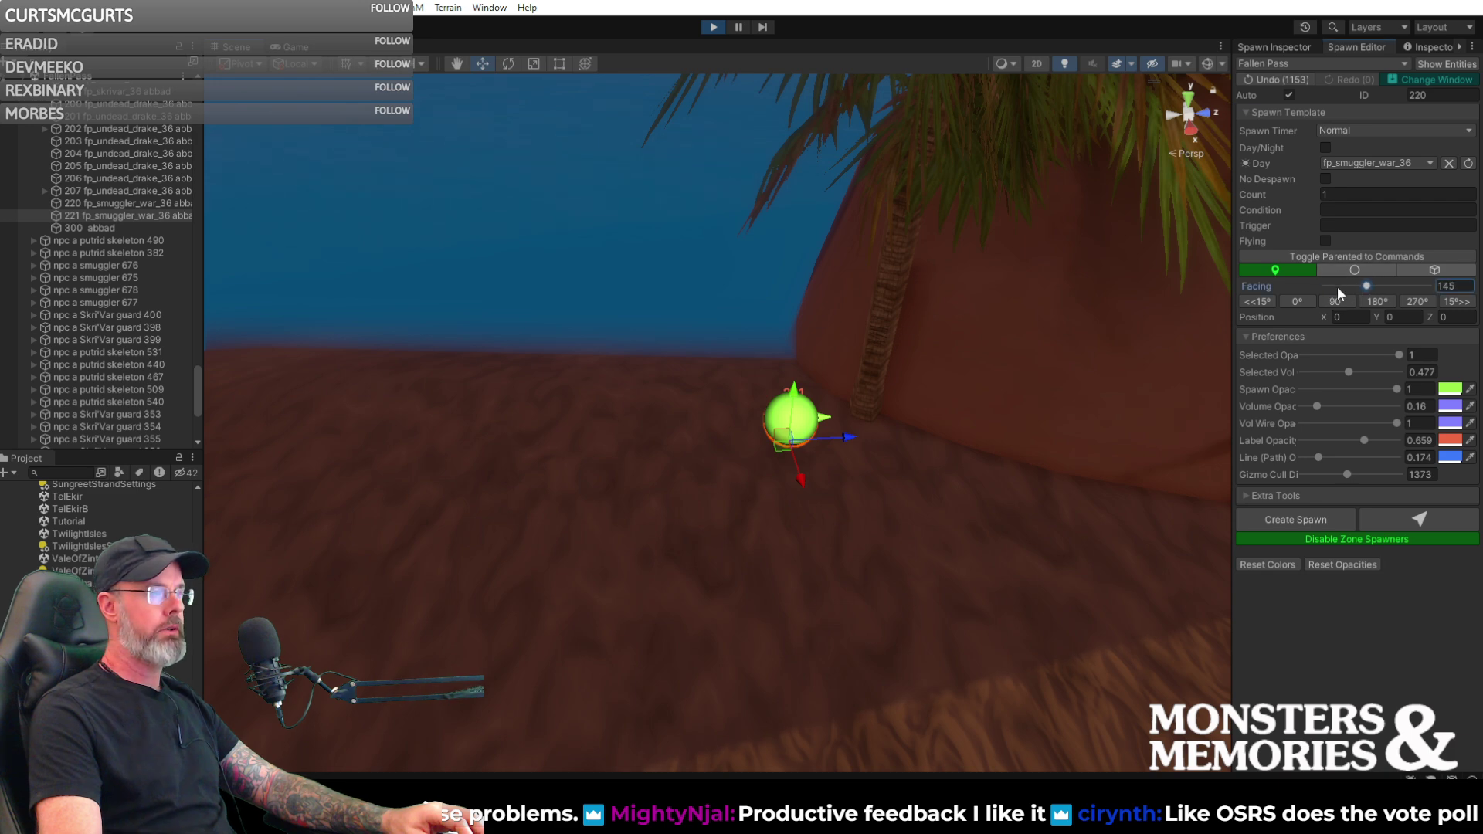
click(1276, 51)
- Move smuggler spawn 221 in front of the palm trunk, at about X -718.2, Y -3.4, Z 175.7, and select spawn 220
alt+drag(1082, 414, 1028, 439)
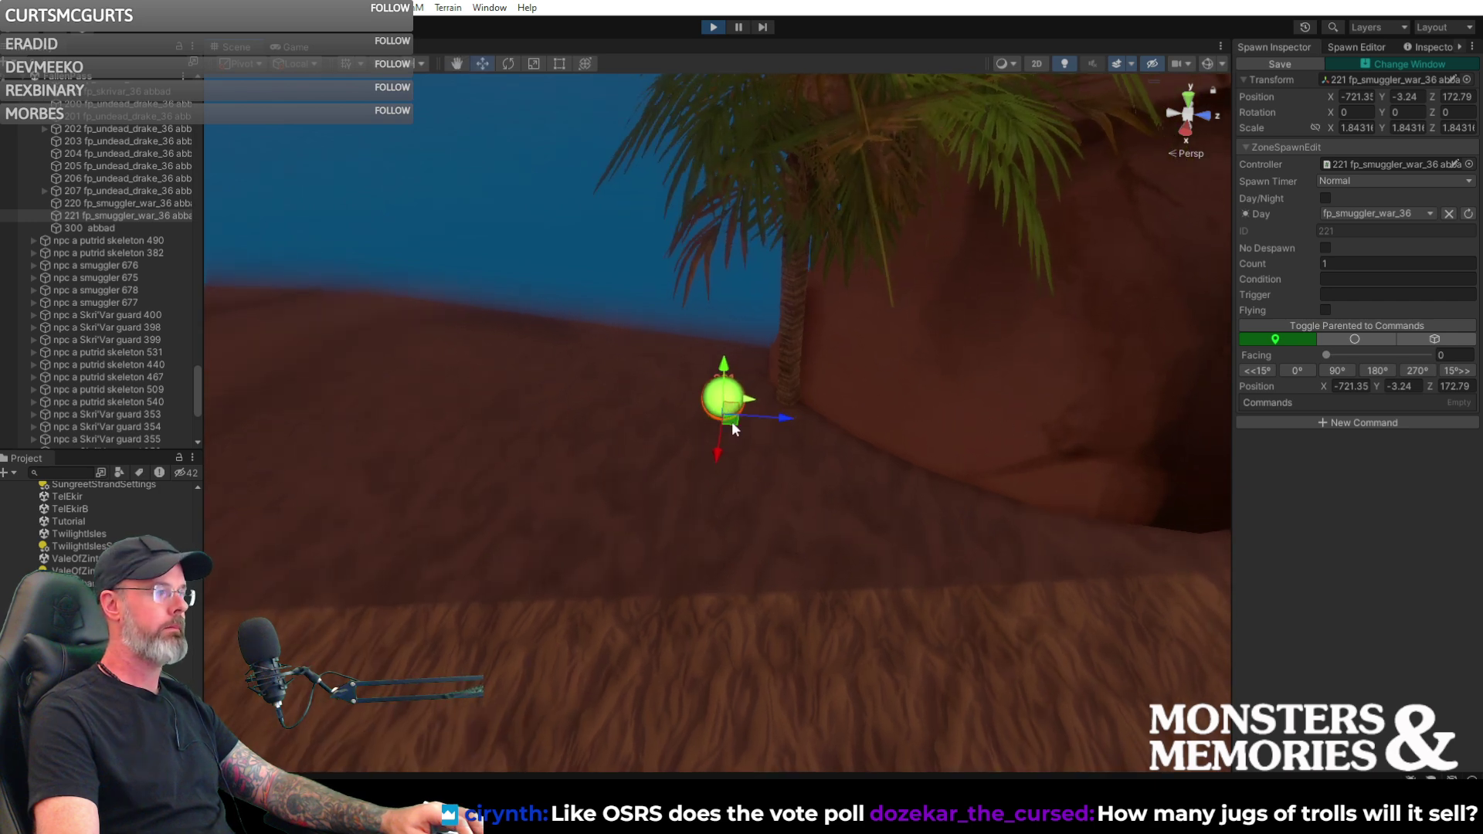
drag(792, 456, 1019, 421)
alt+drag(1293, 420, 973, 473)
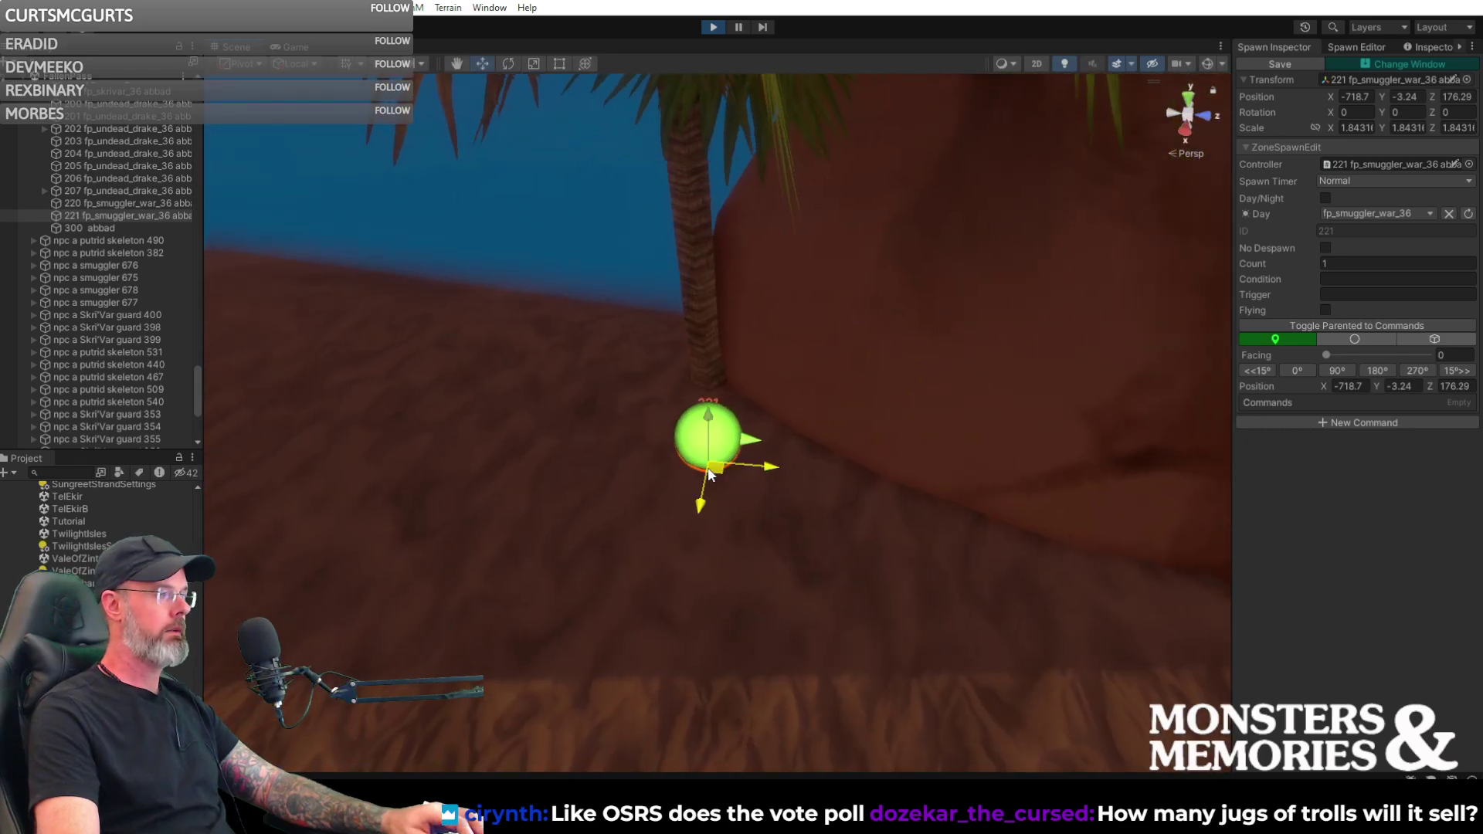
drag(686, 425, 685, 429)
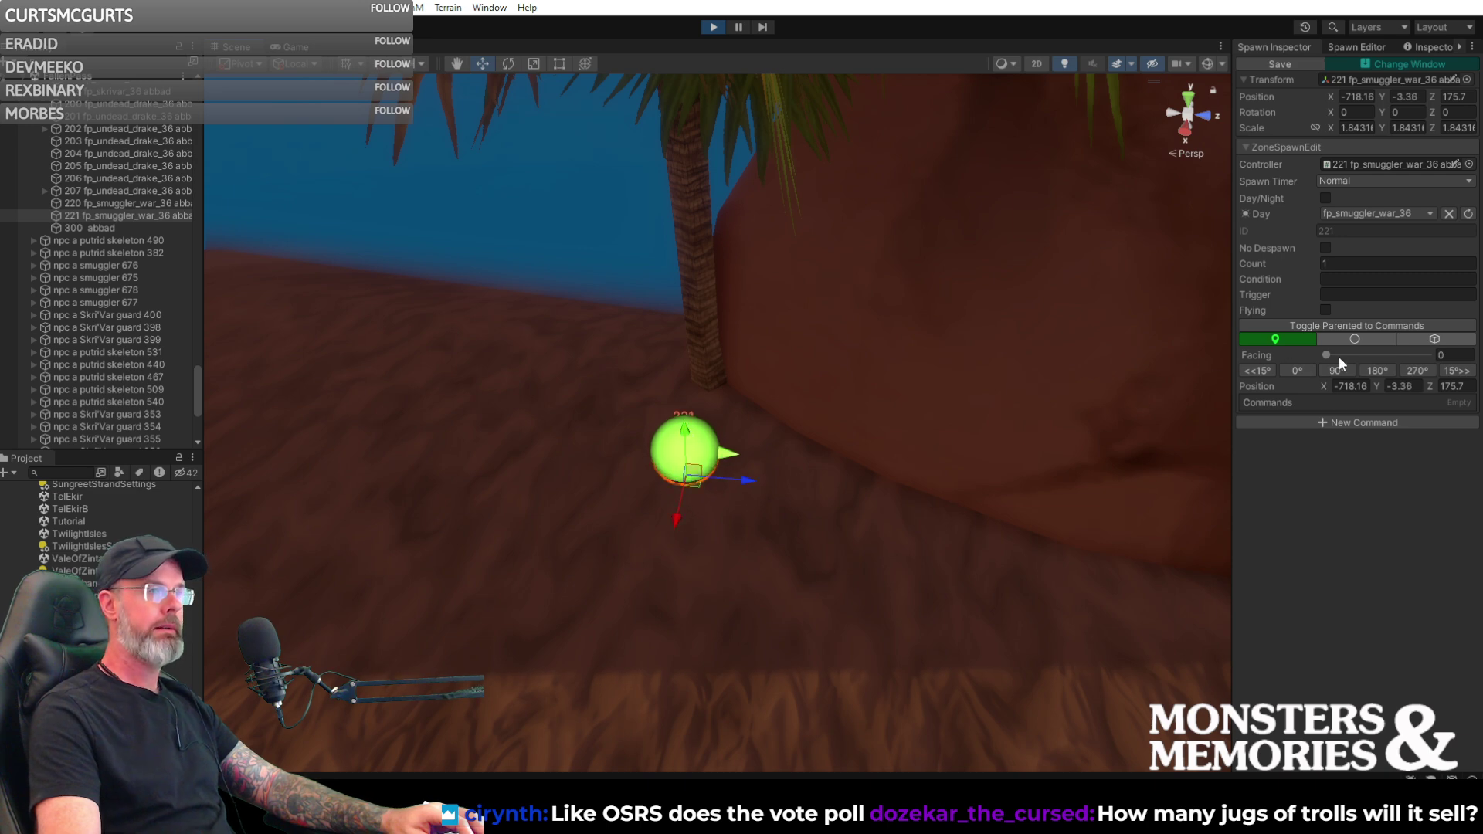
alt+drag(1032, 308, 767, 487)
click(949, 409)
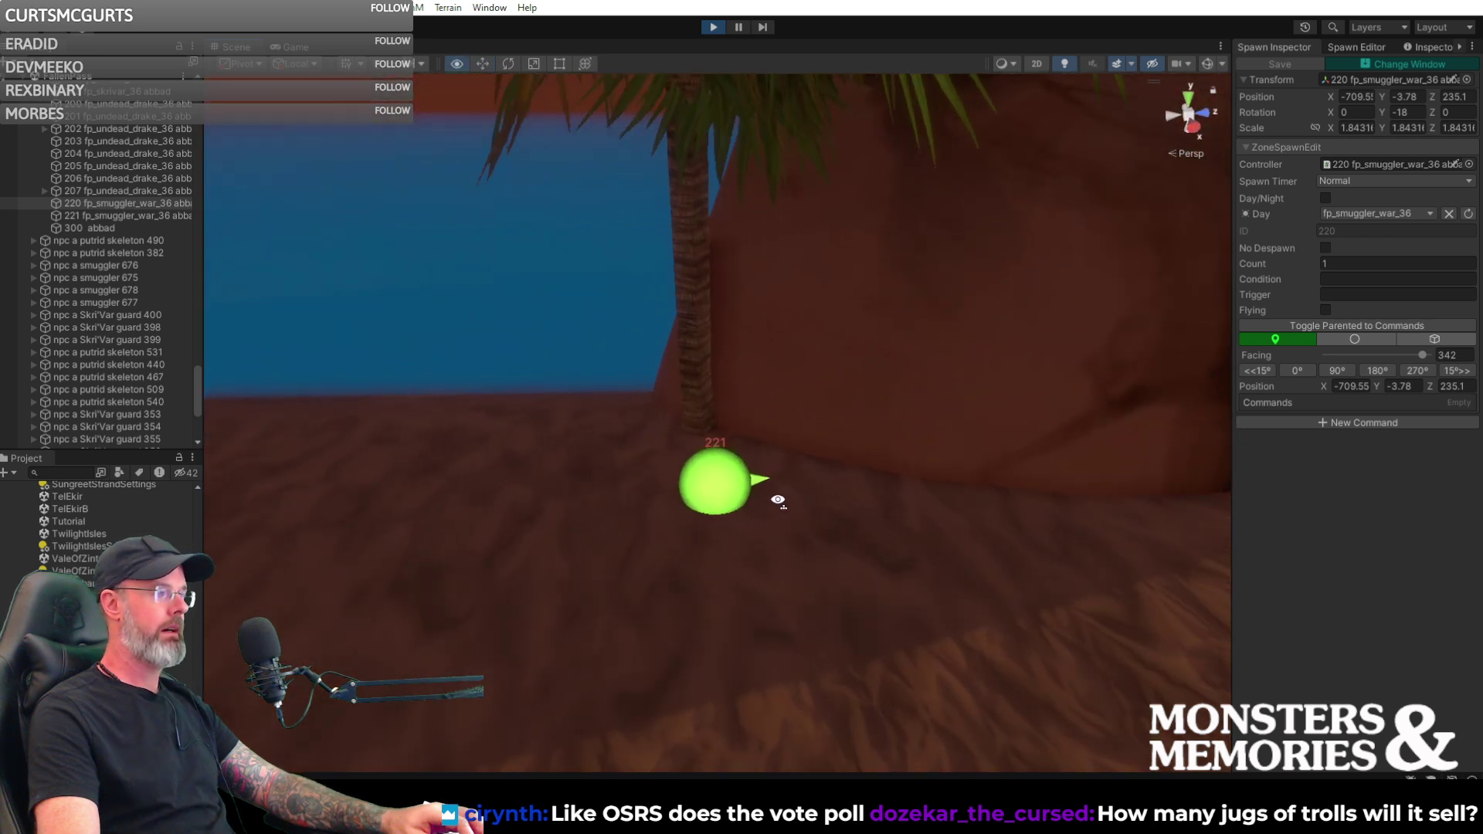
- Set the facing of smuggler spawn 221 by the palm to 244
click(718, 492)
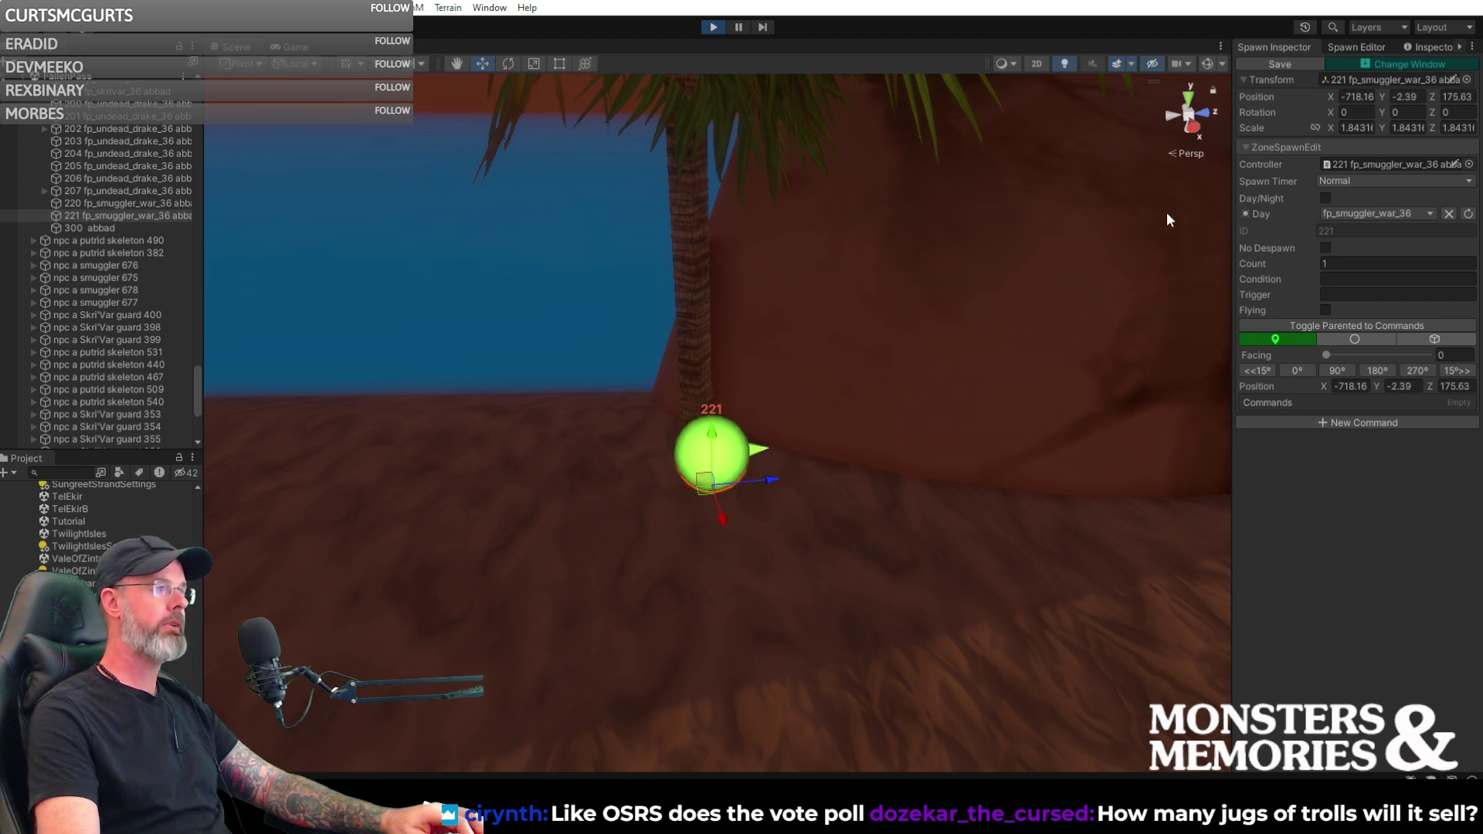
drag(1329, 355, 1397, 352)
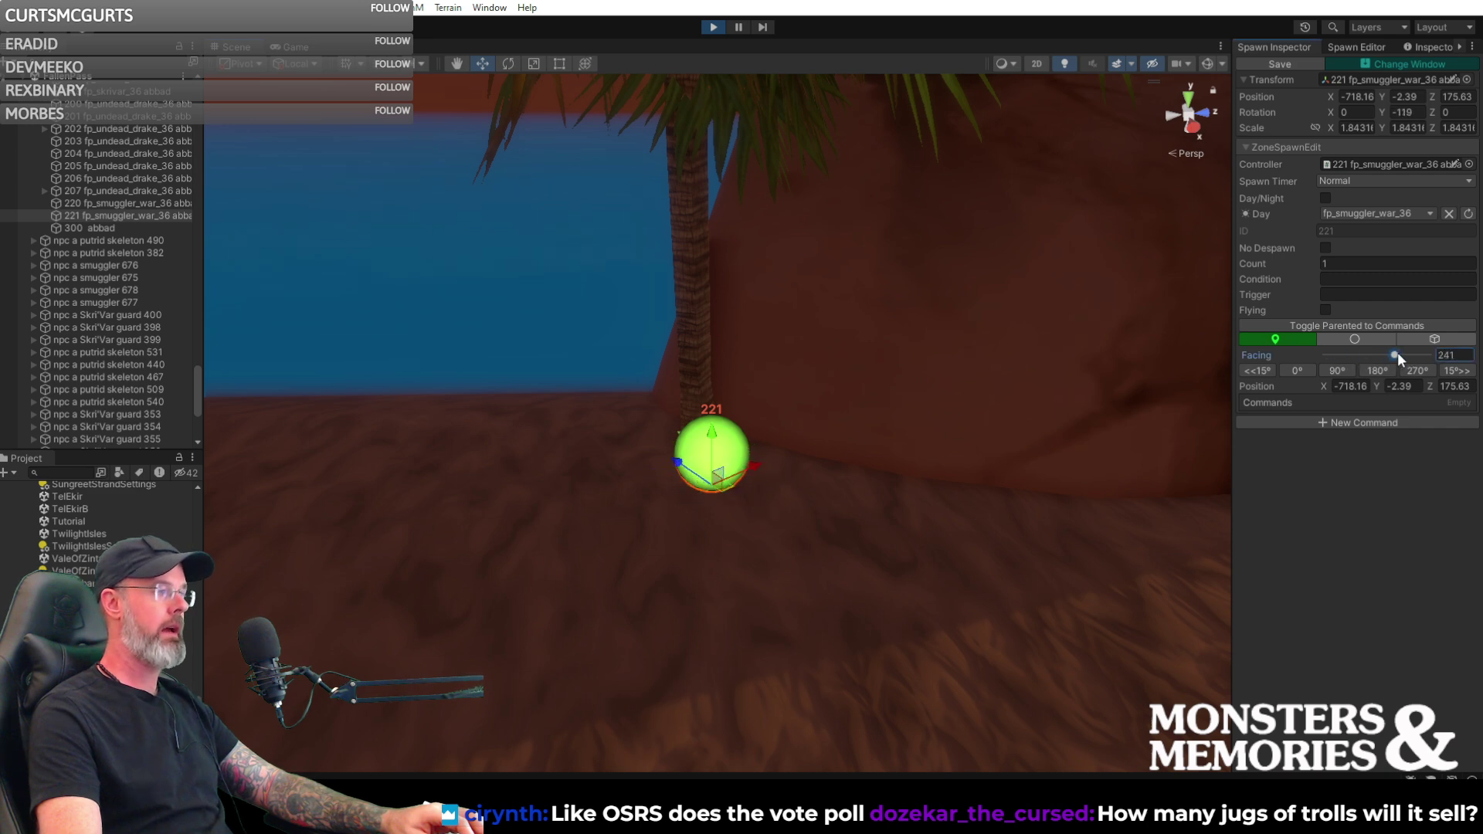
right_drag(916, 367, 426, 229)
key(f)
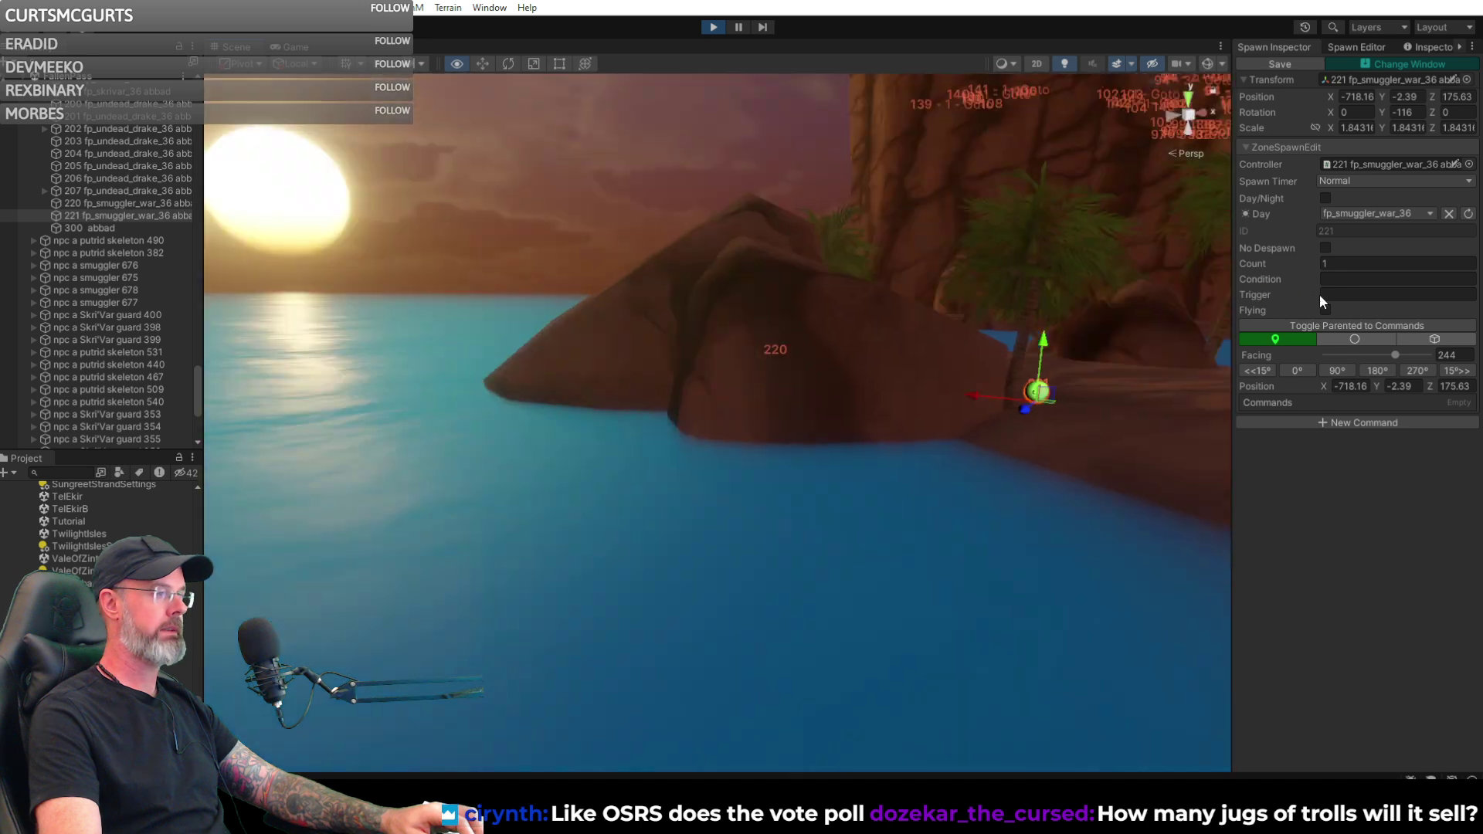
right_drag(1363, 297, 949, 386)
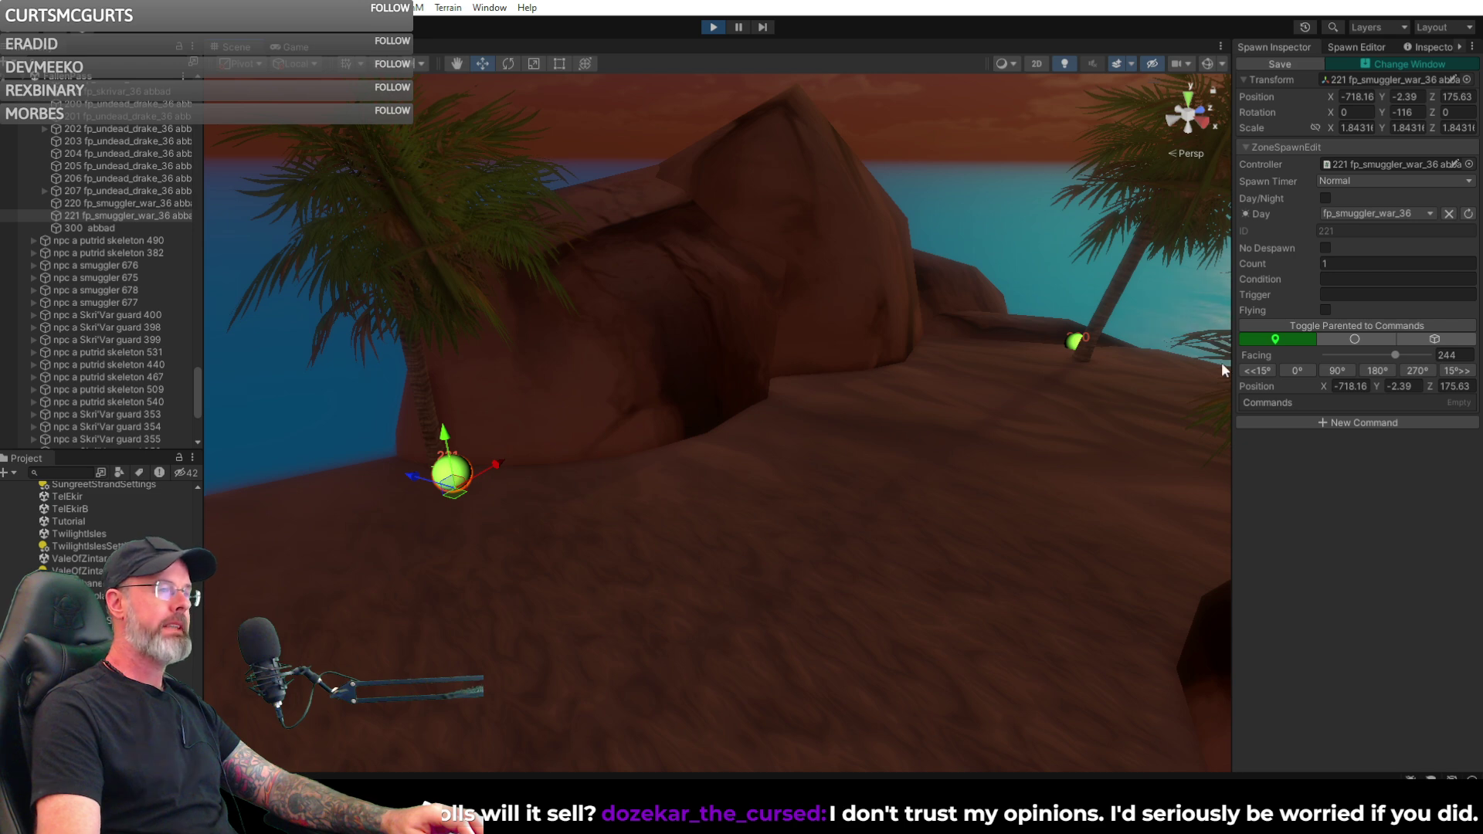
mouse_move(804, 400)
right_down()
mouse_move(582, 464)
mouse_move(685, 478)
mouse_move(638, 480)
mouse_move(662, 472)
right_up()
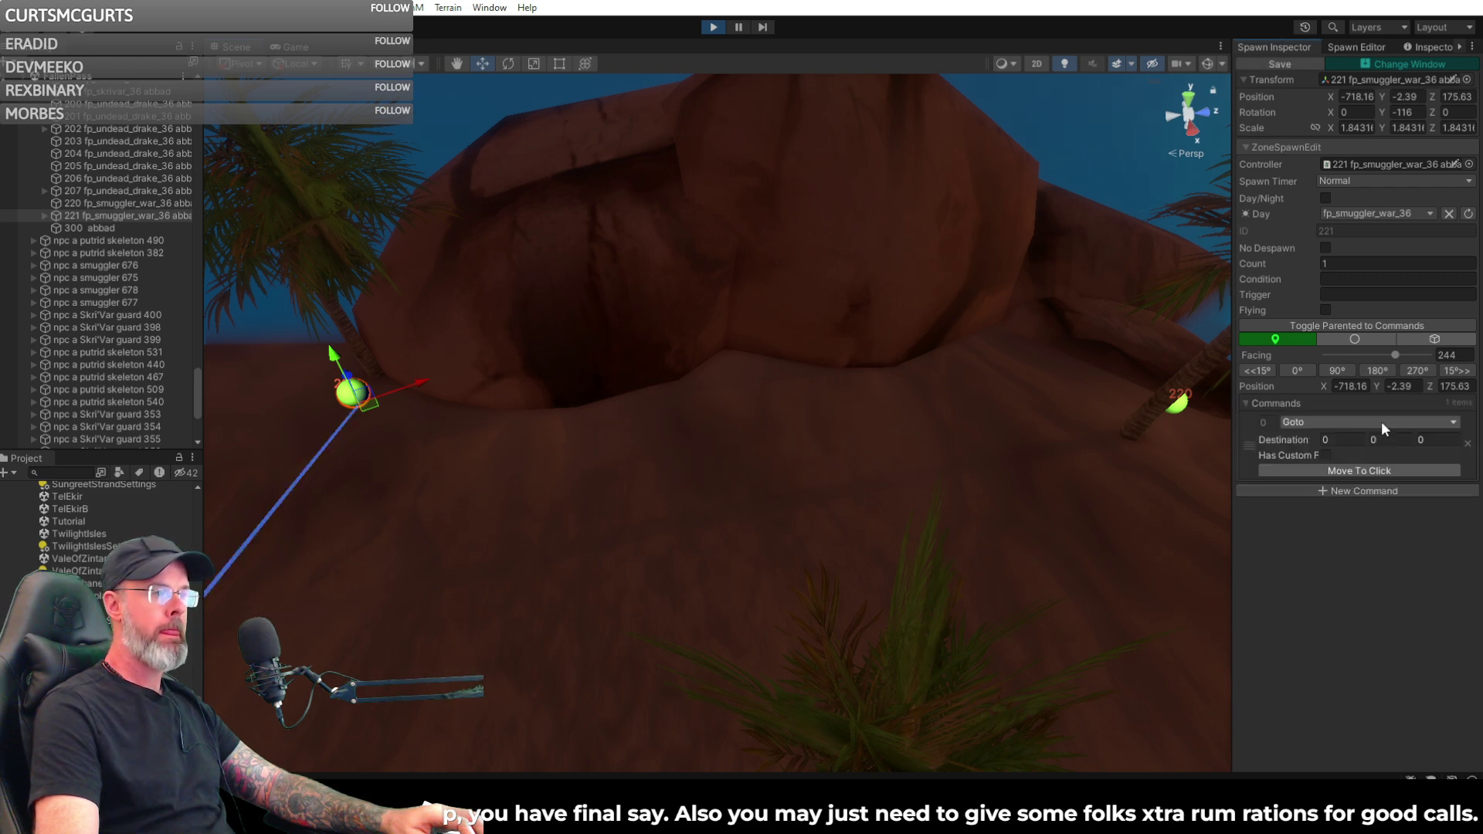
- Switch the command on smuggler spawn 221 to Pause and clear its time value
click(1381, 422)
click(1338, 514)
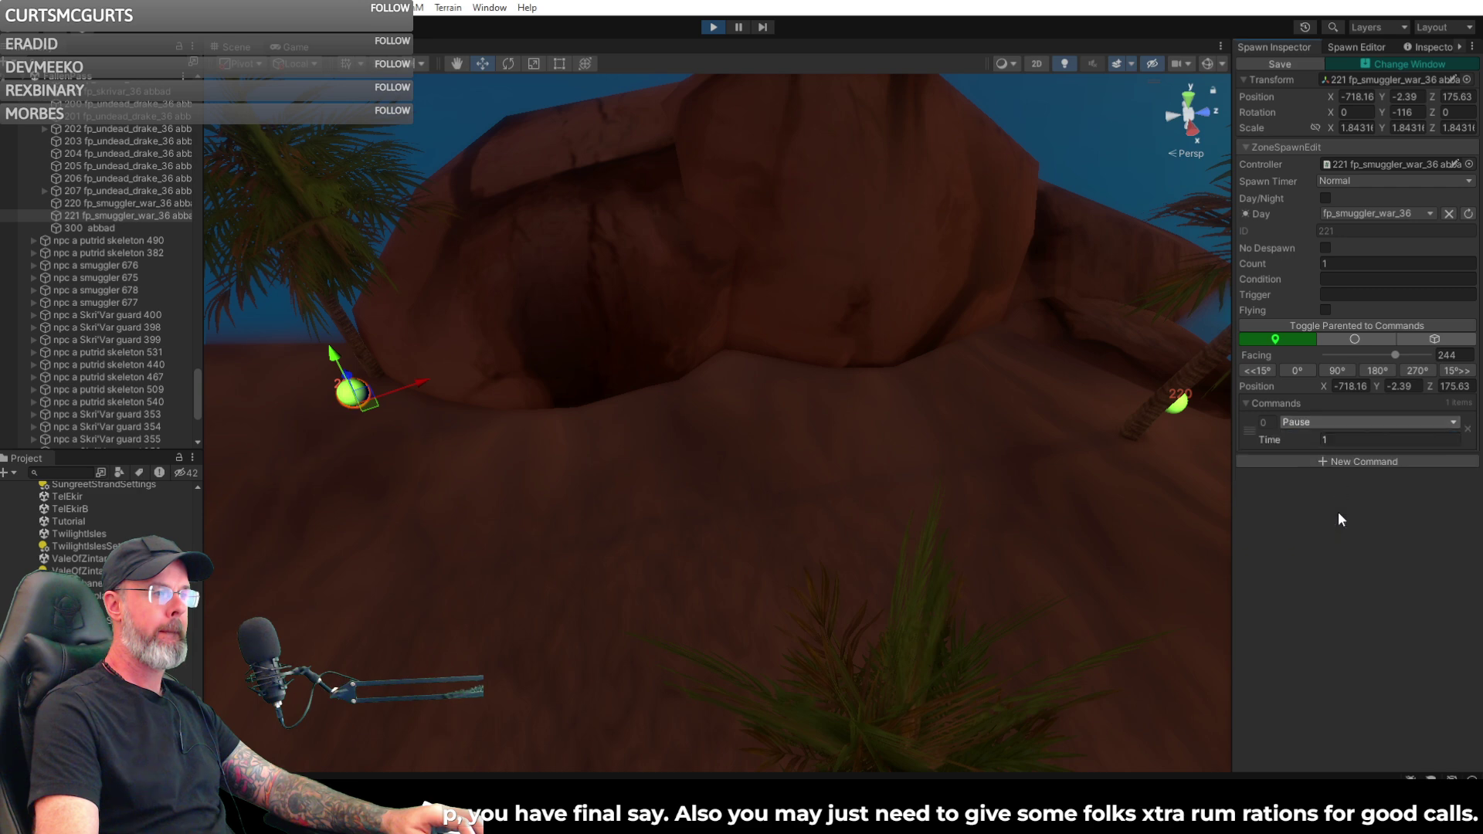
click(1333, 439)
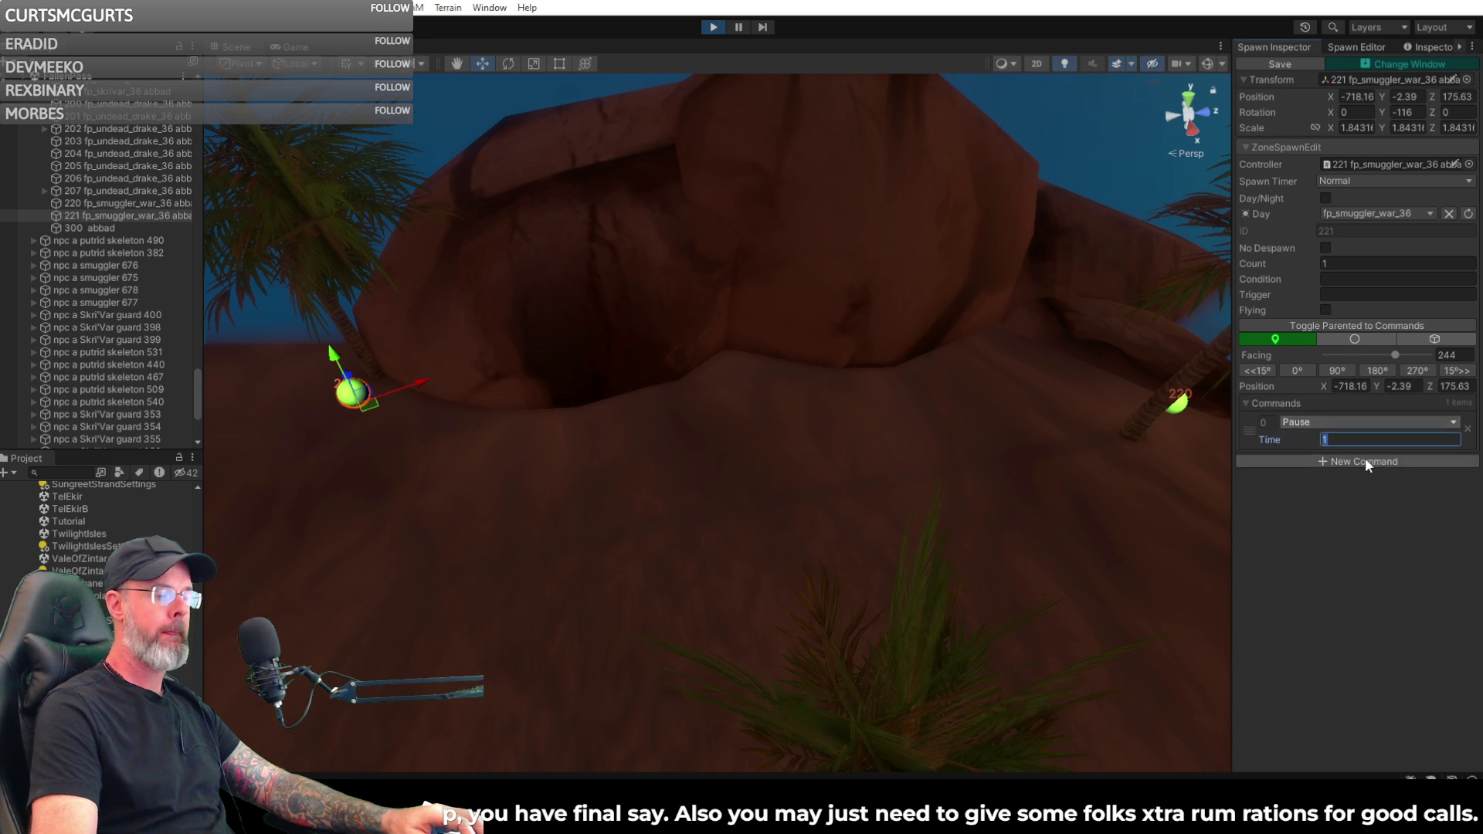
text(20)
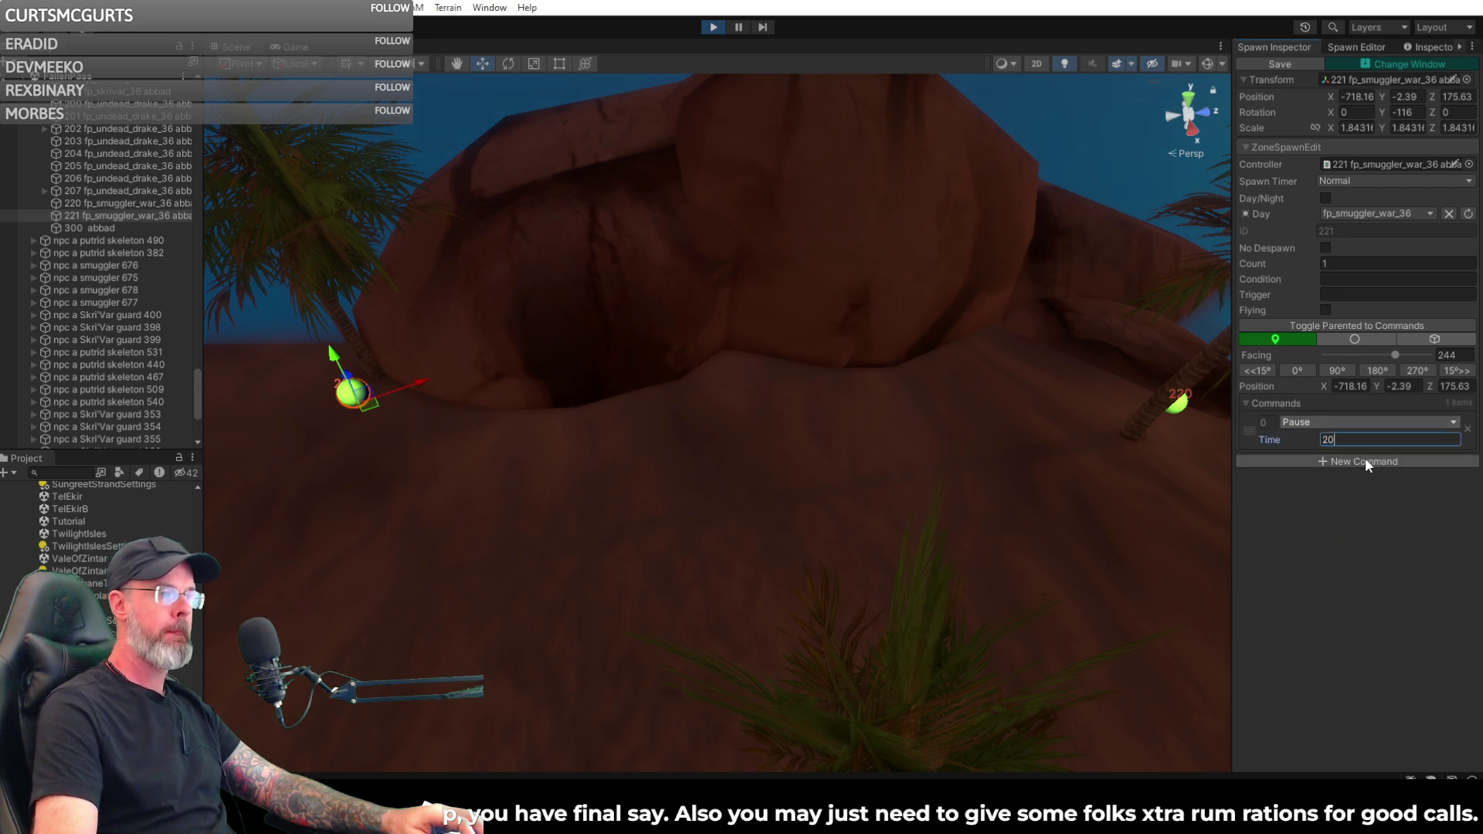
key(BackSpace)
key(BackSpace)
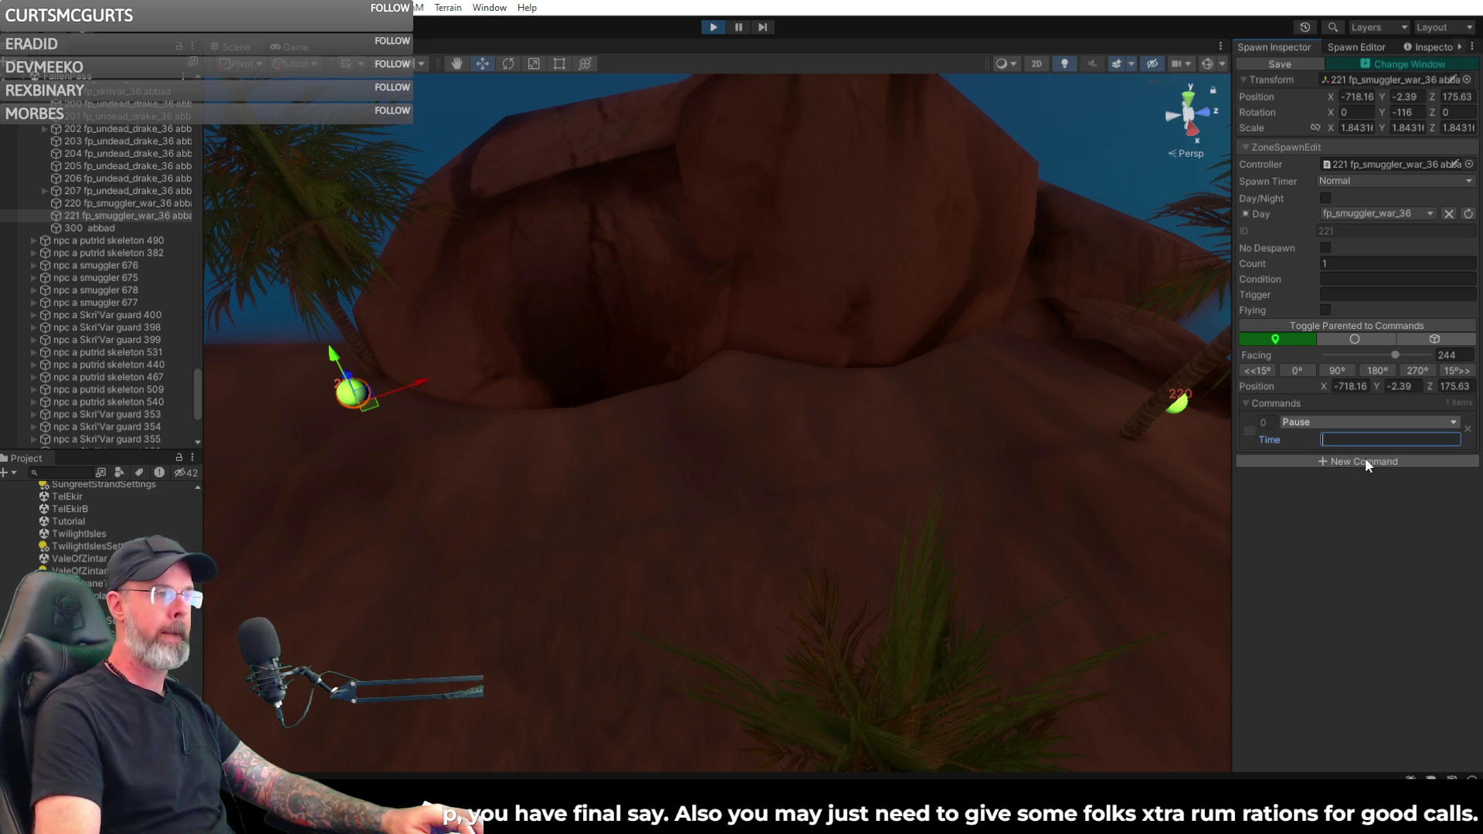
- Move smuggler spawn 221 from the palm to the open sand before the boulder, at about X -714.7, Y -2.8, Z 202.7
drag(371, 401, 735, 414)
scroll(753, 421, up, 5)
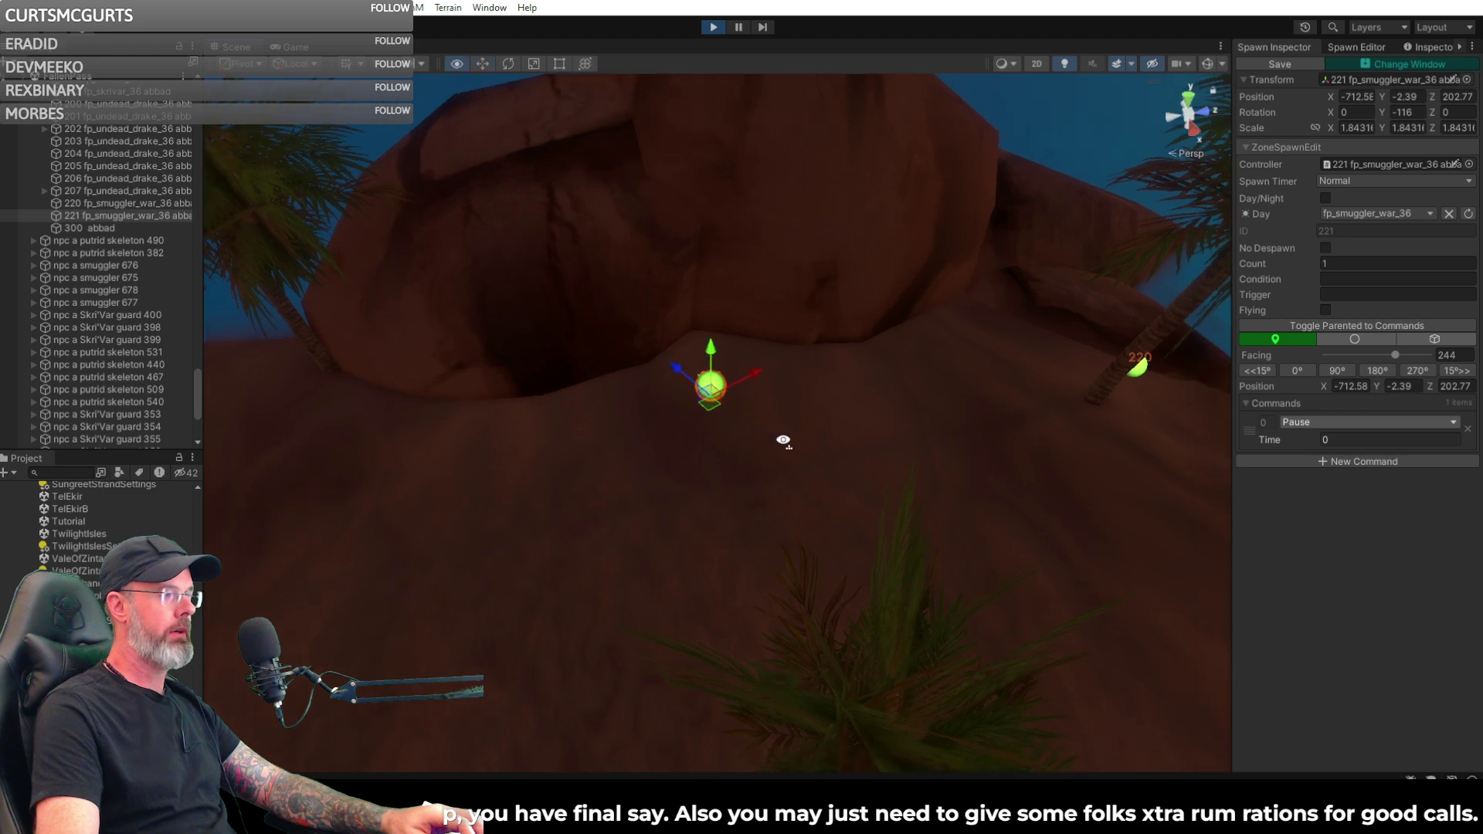
drag(734, 426, 739, 340)
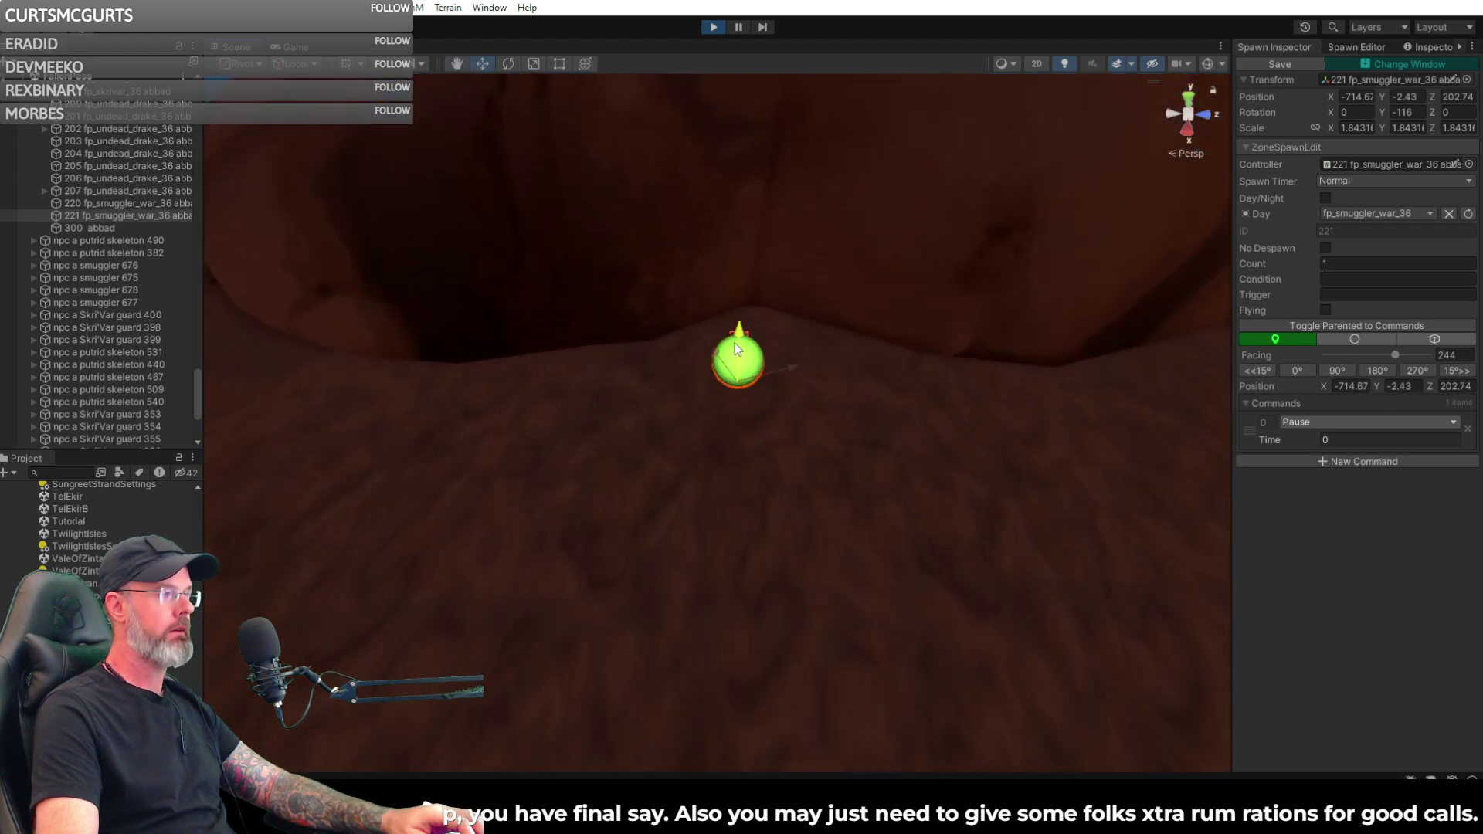
right_drag(736, 348, 720, 386)
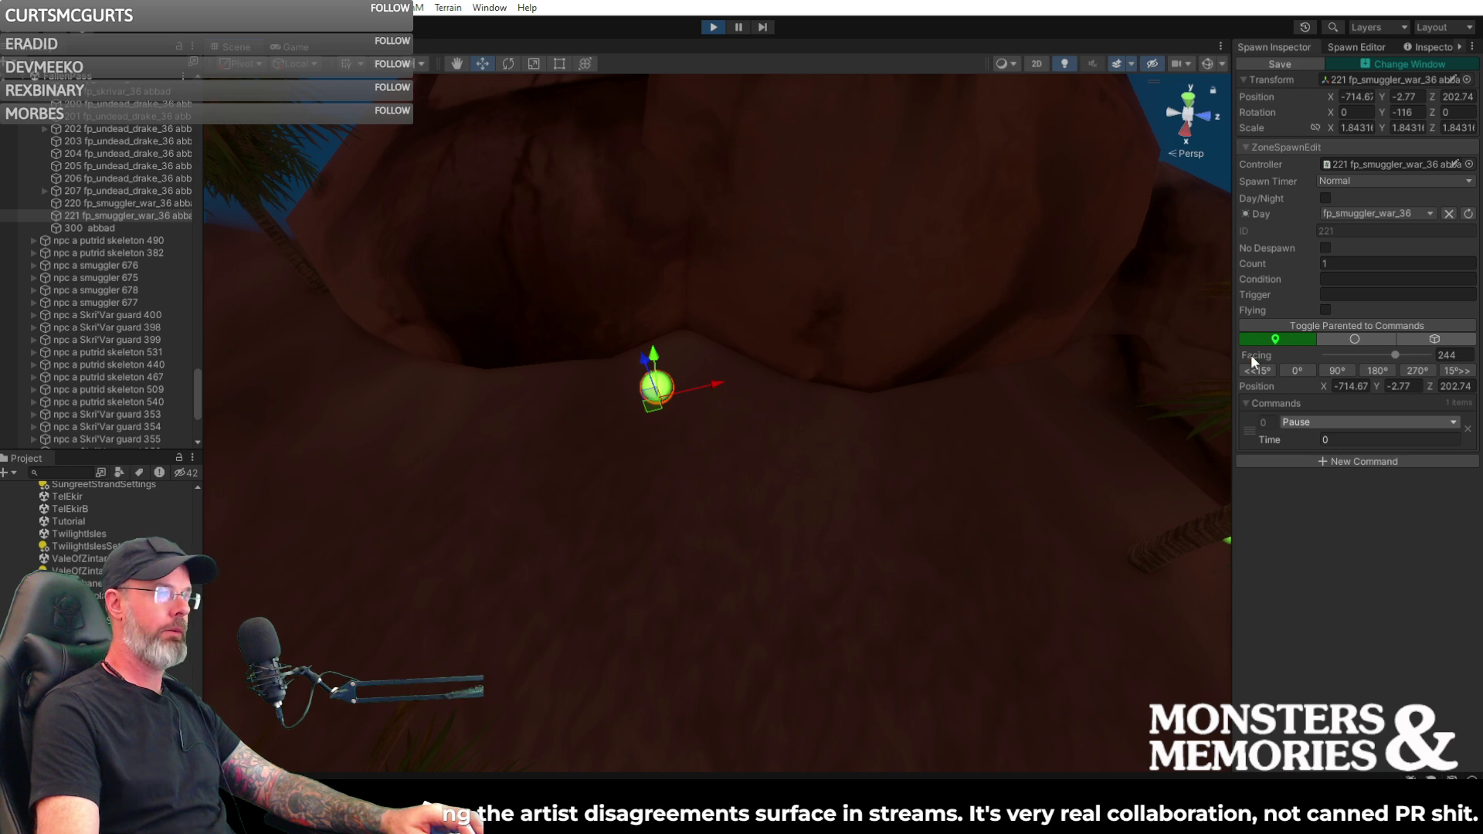
- Turn smuggler spawn 221 to a facing of 18 and shift it to about X -712.8, Y -2.5, Z 202.1
drag(1399, 357, 1331, 360)
right_drag(799, 400, 805, 355)
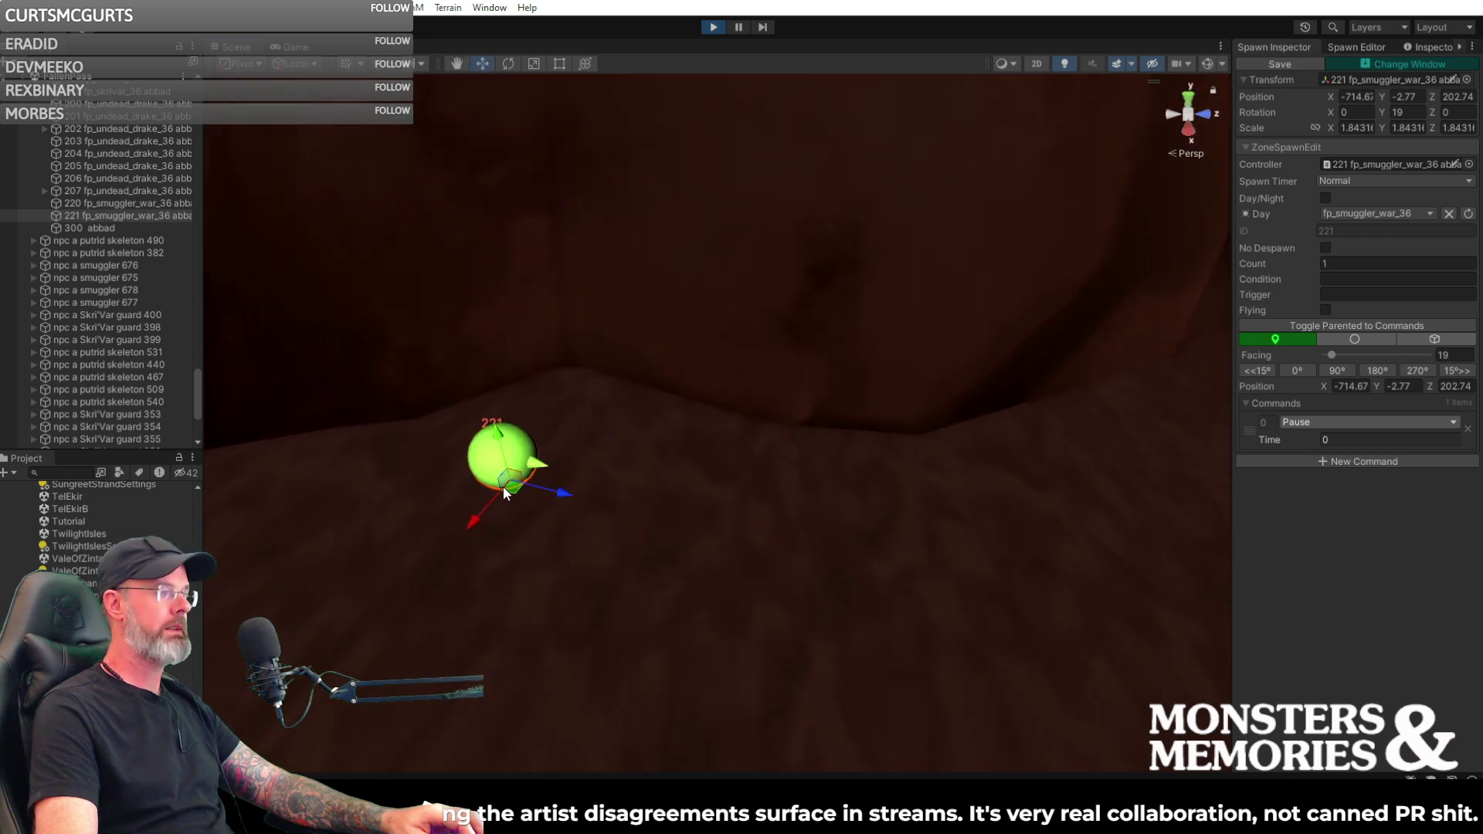
drag(500, 495, 439, 476)
right_drag(495, 476, 436, 445)
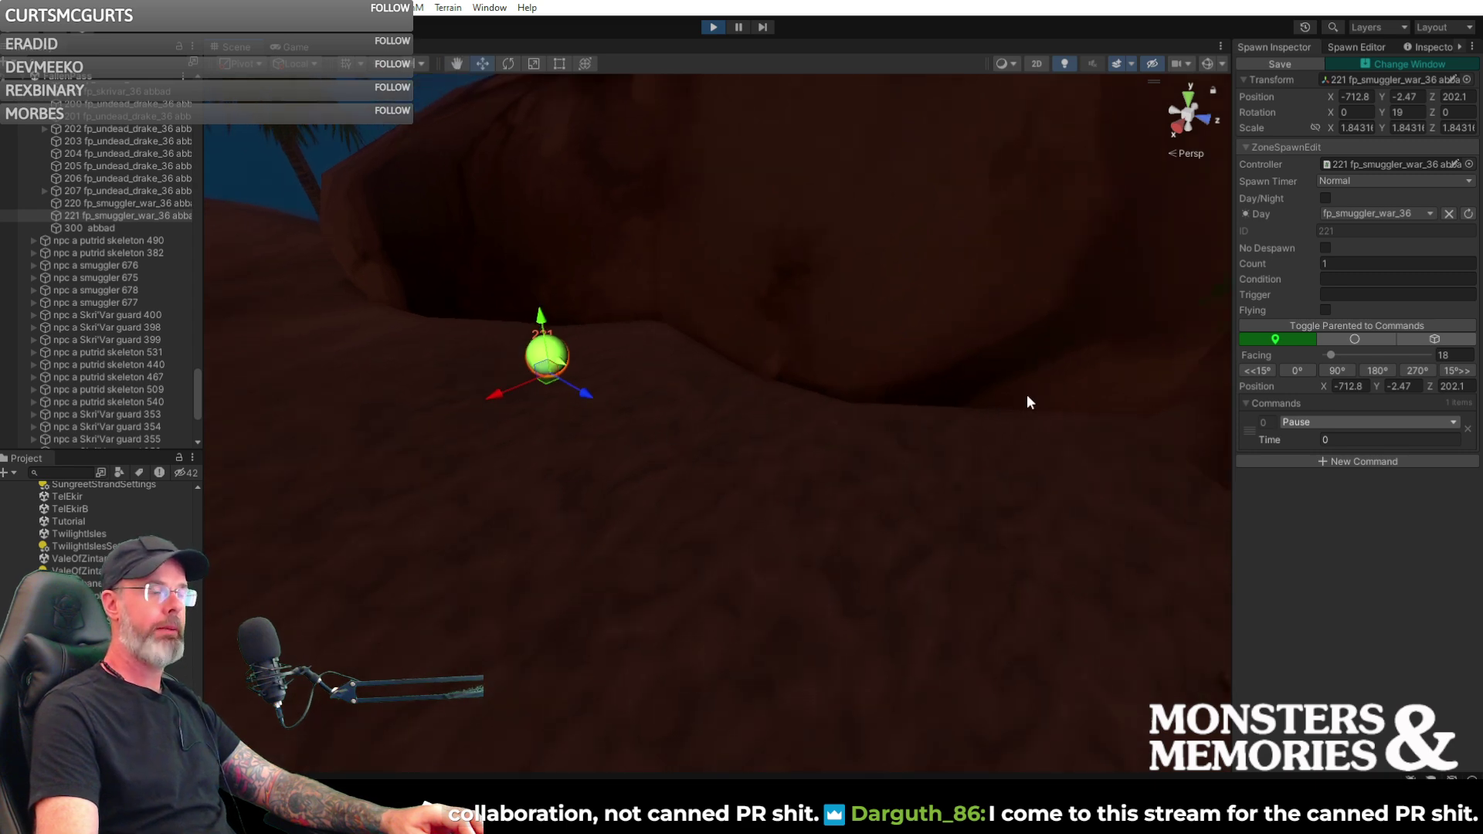
right_drag(1040, 401, 1136, 351)
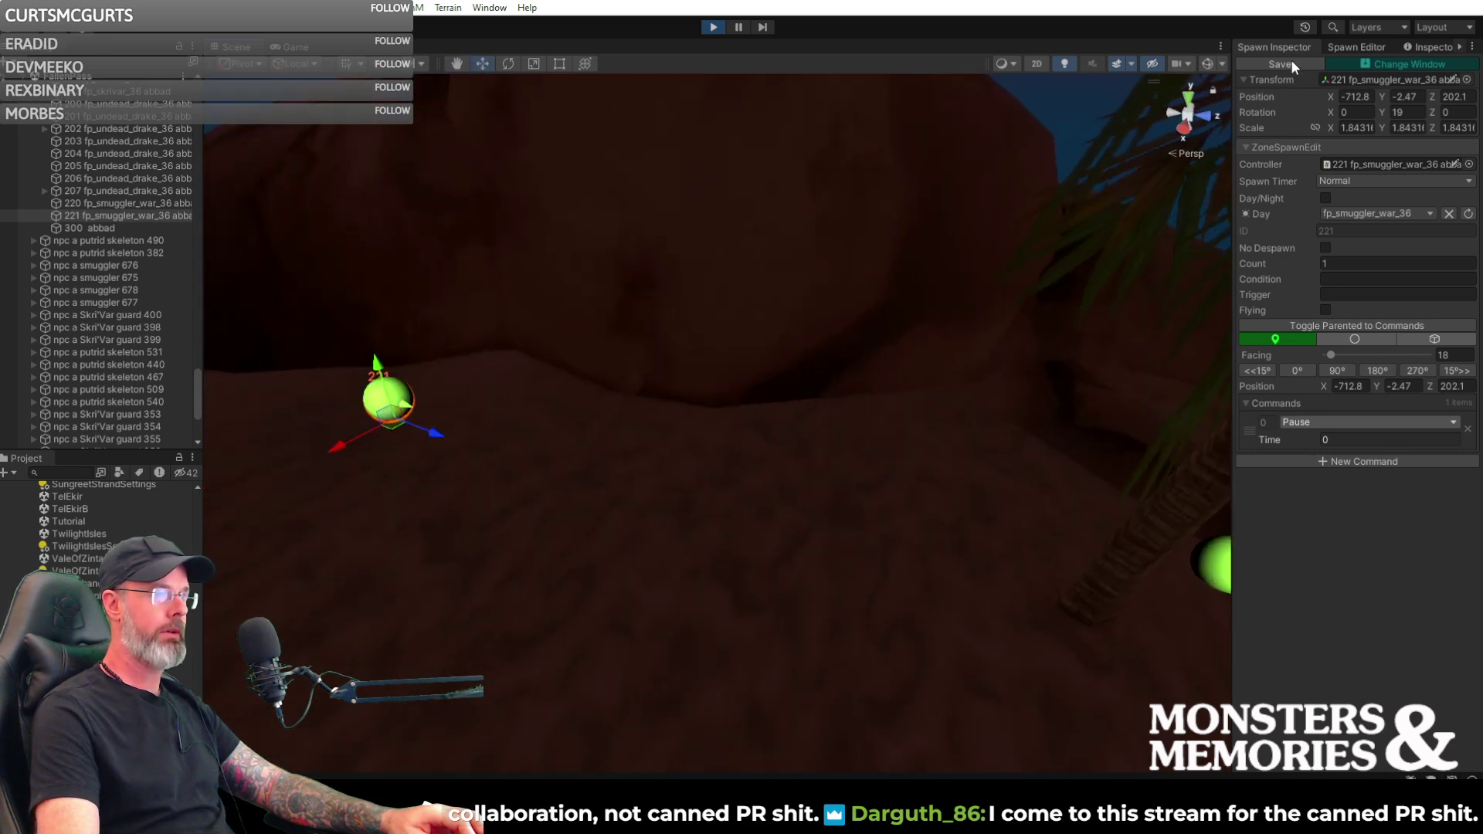
- Move smuggler spawn 220 beside spawn 221 in front of the boulder, at about X -713.1, Y -2.3, Z 207
right_drag(990, 397, 1074, 451)
click(1060, 433)
drag(987, 432, 588, 400)
drag(629, 336, 624, 281)
drag(649, 355, 665, 462)
drag(669, 410, 651, 314)
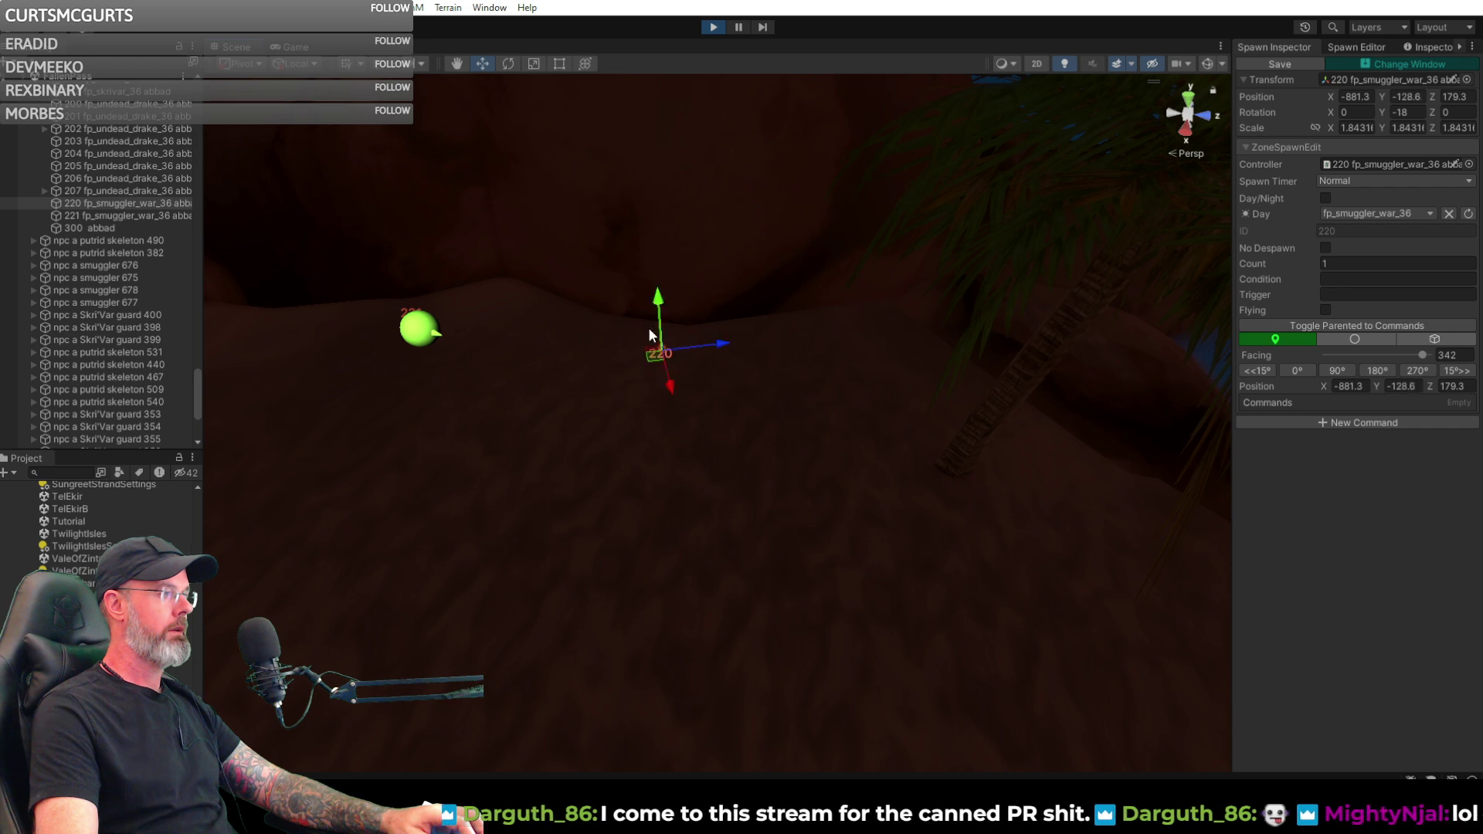
drag(674, 385, 692, 182)
drag(675, 252, 566, 452)
right_drag(565, 452, 855, 528)
drag(873, 469, 858, 315)
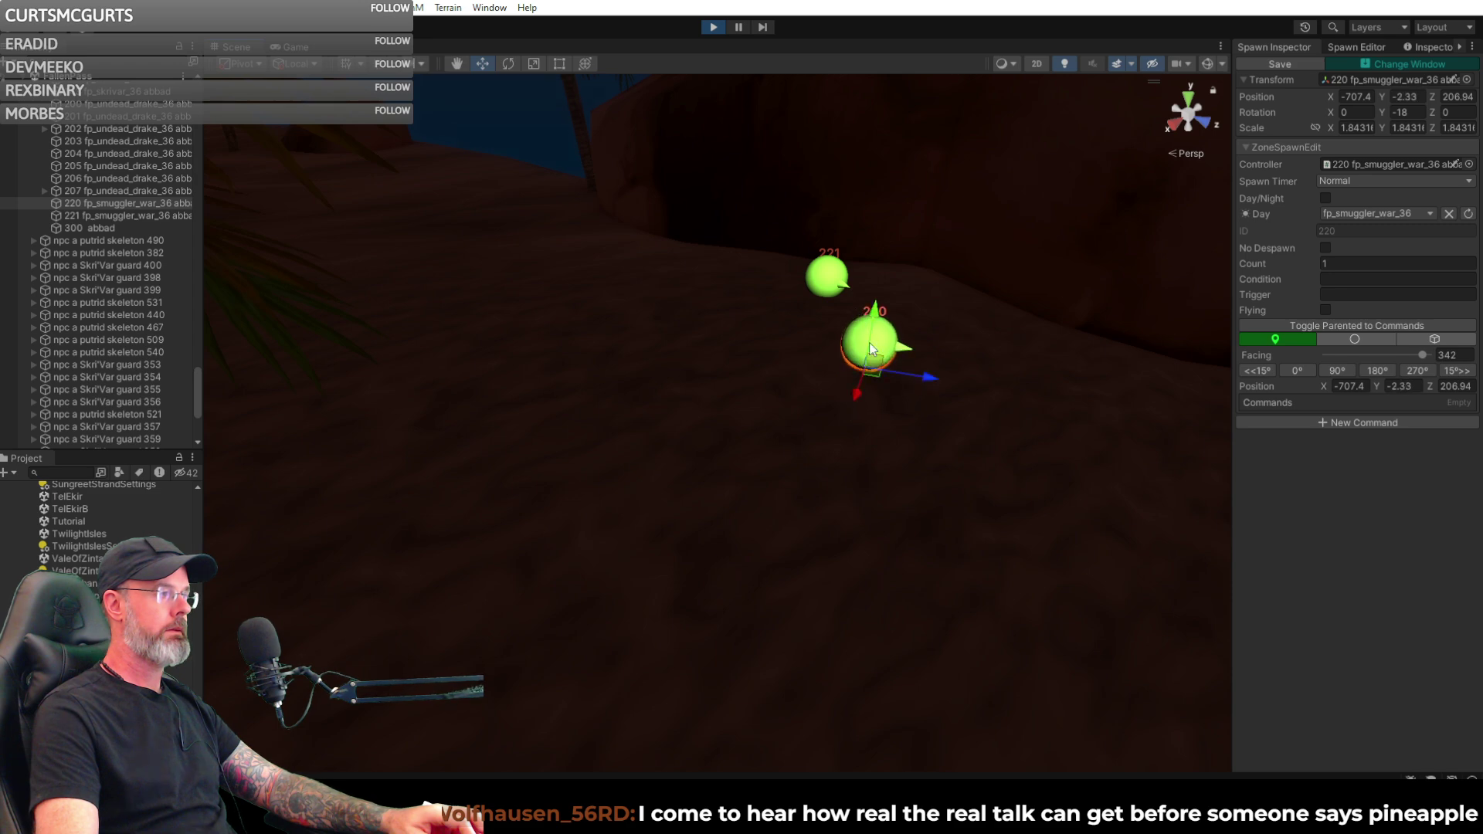
drag(875, 368, 1043, 292)
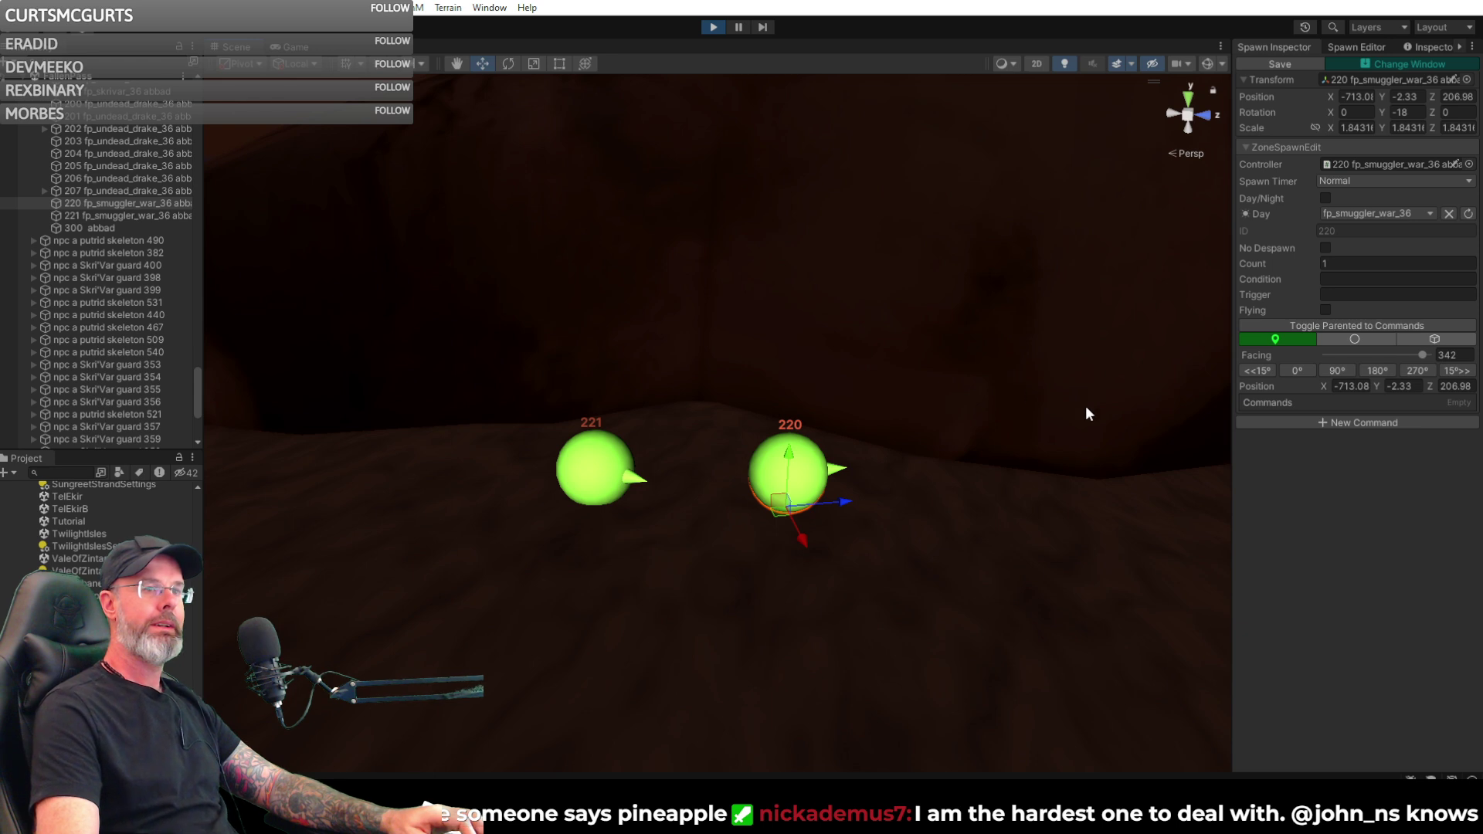
- Turn smuggler spawn 220 toward spawn 221 with facing 198, shift it to about X -710.9, Y -2.9, Z 208.6, and save it
drag(1422, 354, 1374, 367)
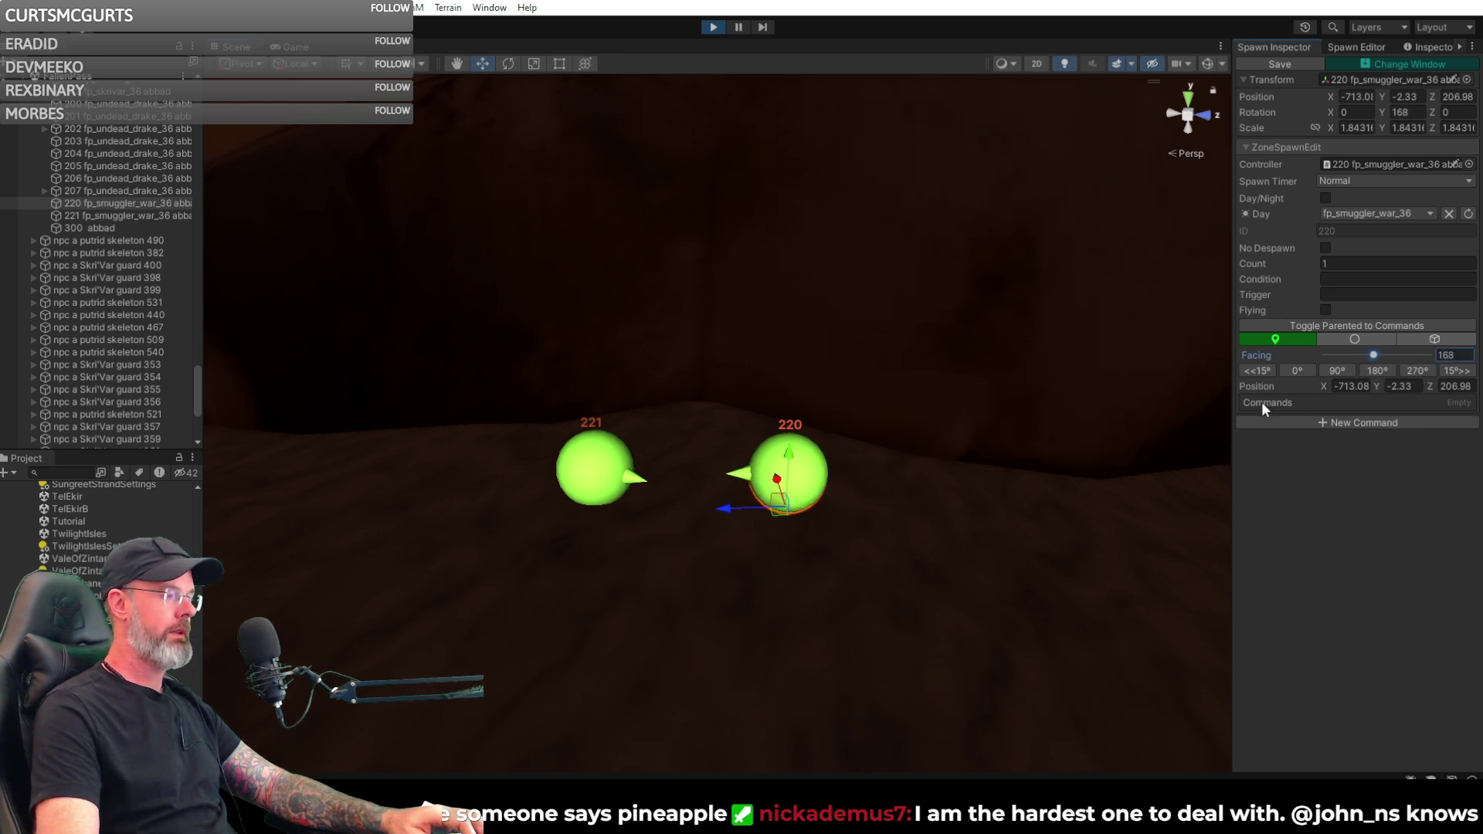
drag(786, 516, 748, 571)
drag(863, 566, 780, 590)
drag(1370, 357, 1384, 360)
alt+drag(901, 341, 1174, 351)
click(1295, 67)
alt+drag(850, 391, 788, 402)
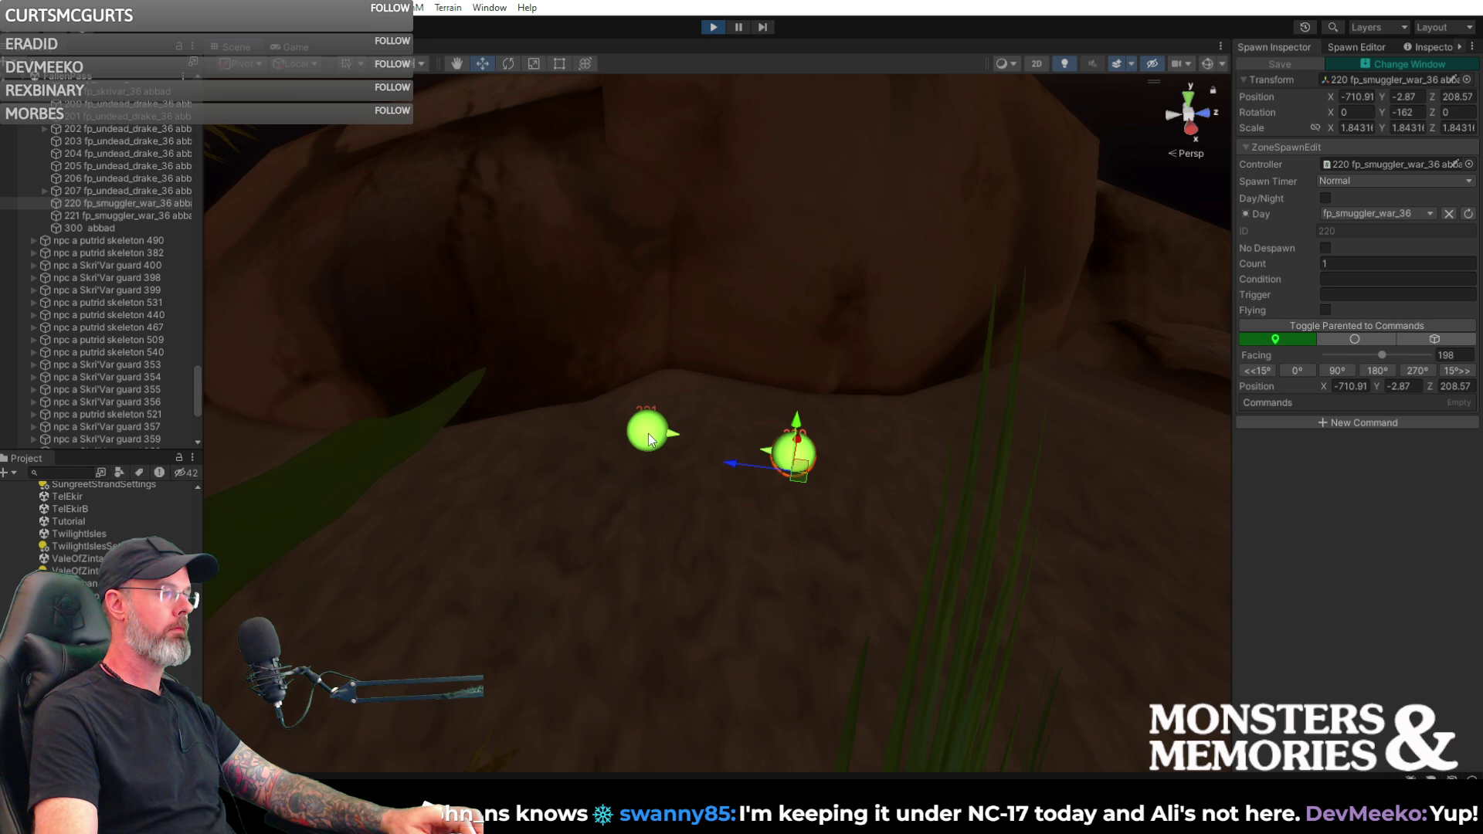
- Move smuggler spawn 221 to about X -709.9, Y -2.5, Z 200.3 and set its facing to 0
click(648, 441)
drag(646, 453, 473, 487)
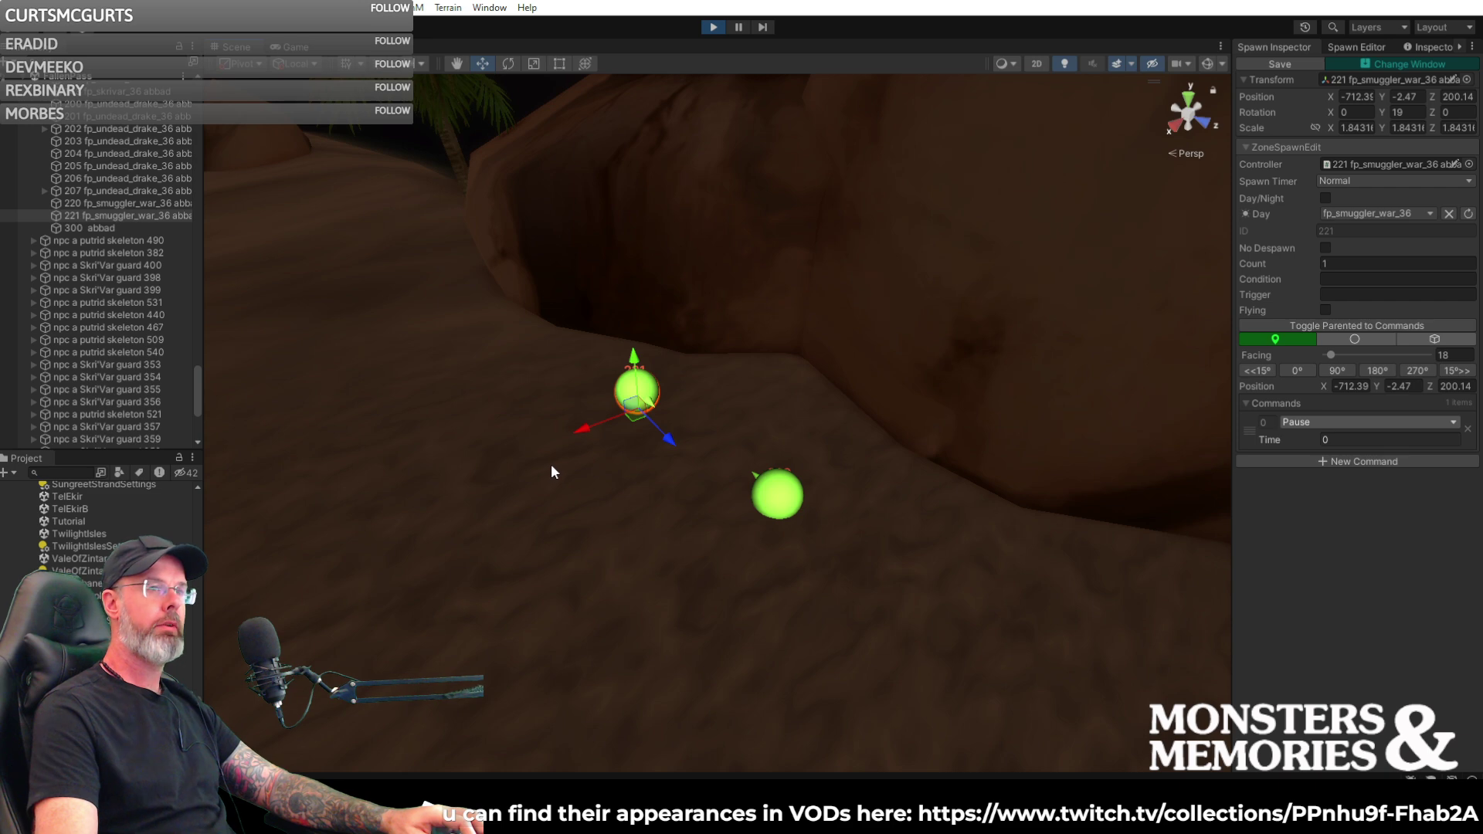
drag(642, 421, 629, 455)
alt+drag(629, 454, 863, 452)
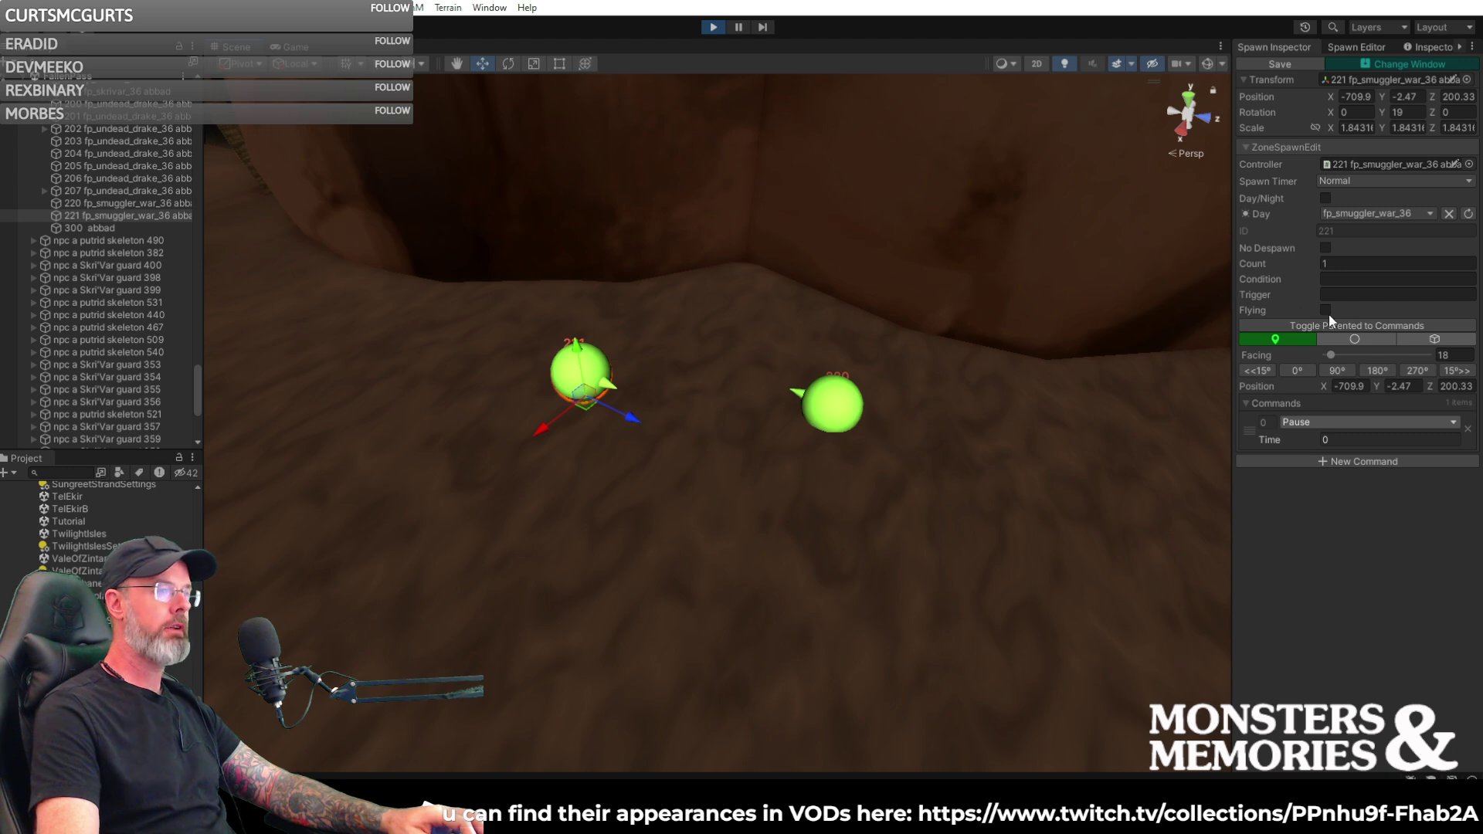
drag(1333, 350, 1324, 354)
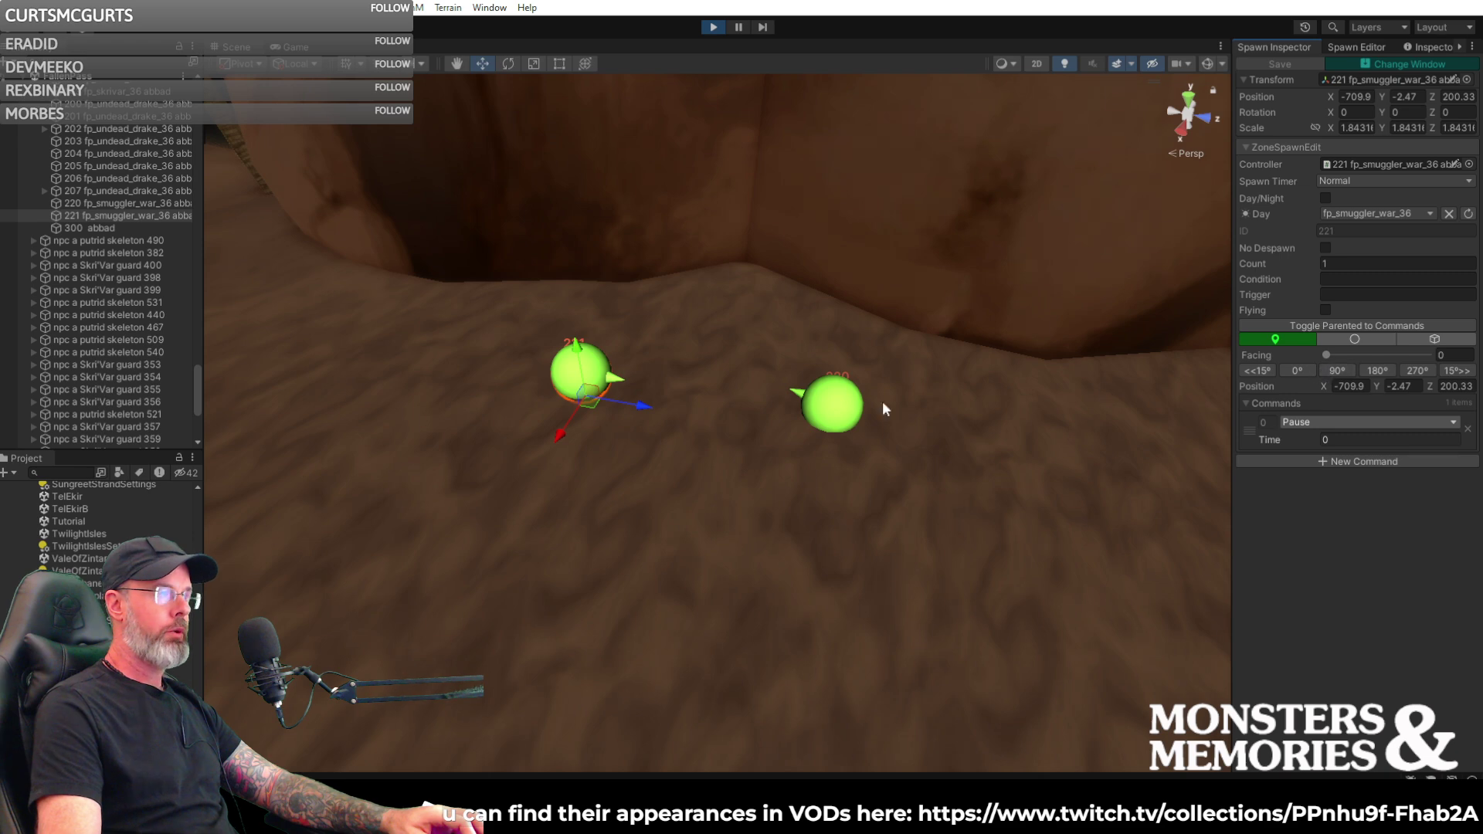
- Move smuggler spawn 220 to about X -709.6, Y -2.9, Z 207.6 and set its facing to 196
click(835, 409)
drag(822, 444, 1071, 450)
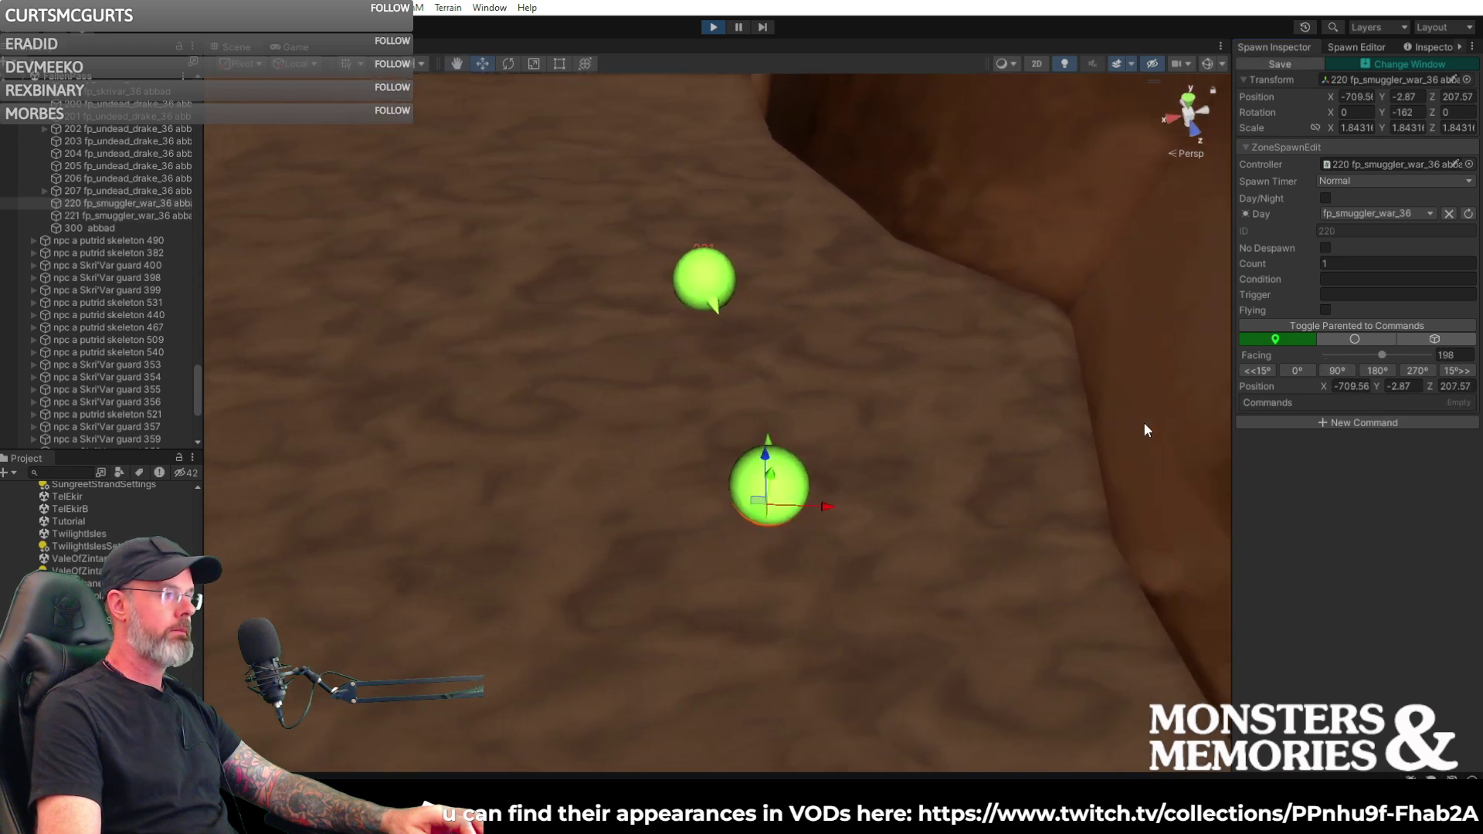
drag(1382, 358, 1380, 357)
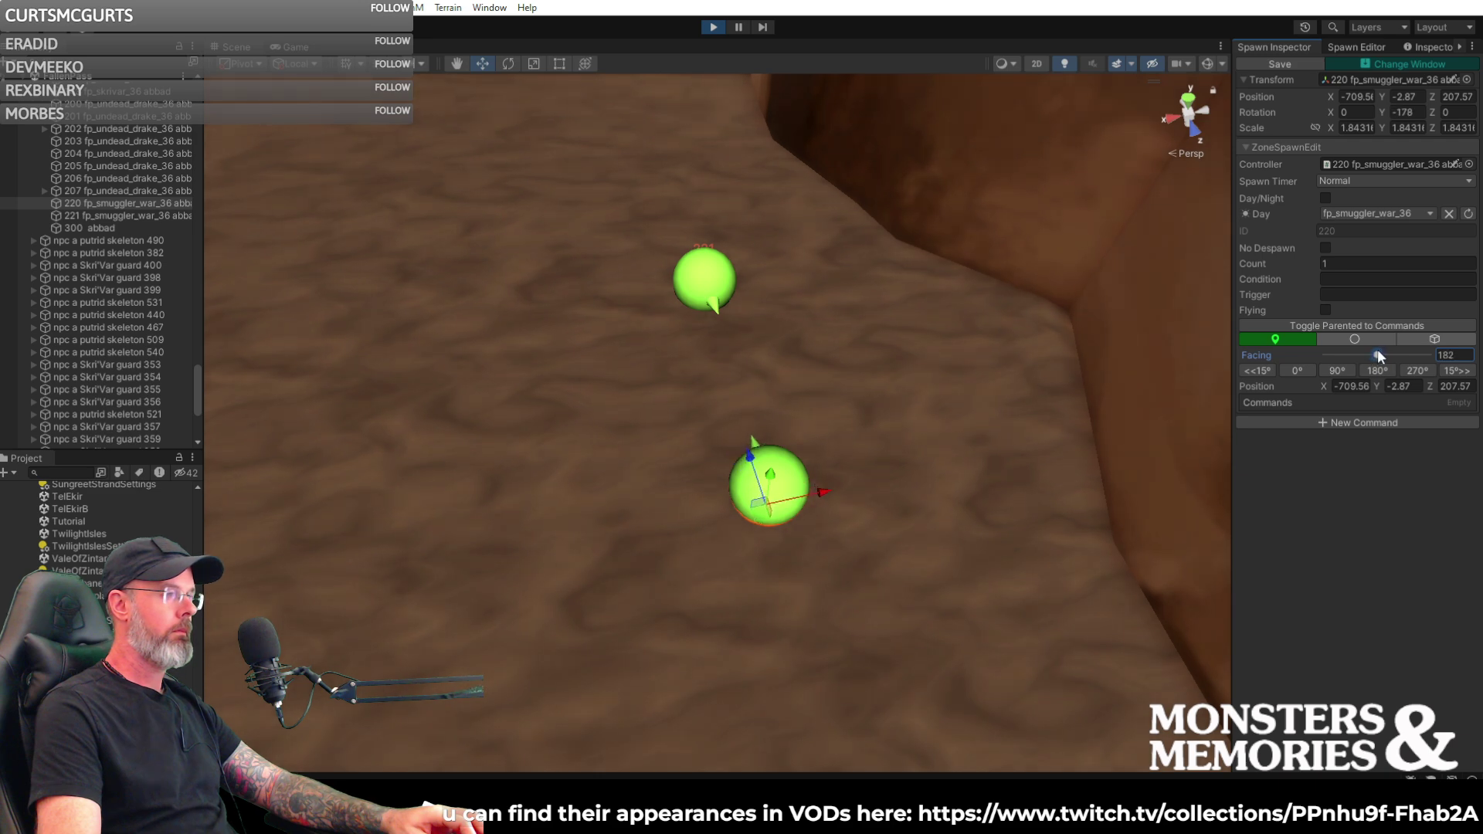
alt+drag(908, 410, 1020, 386)
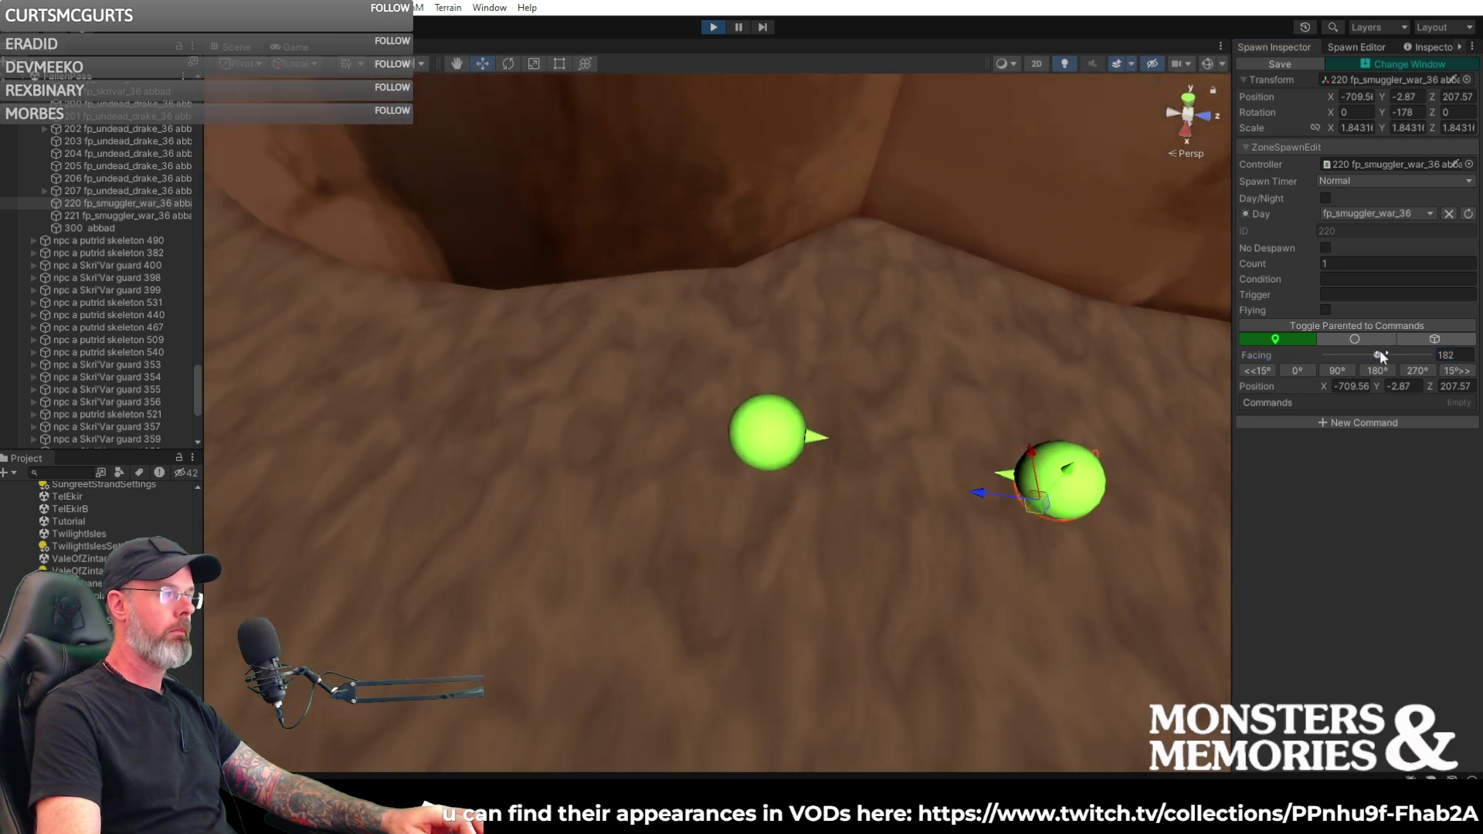
drag(1379, 357, 1382, 356)
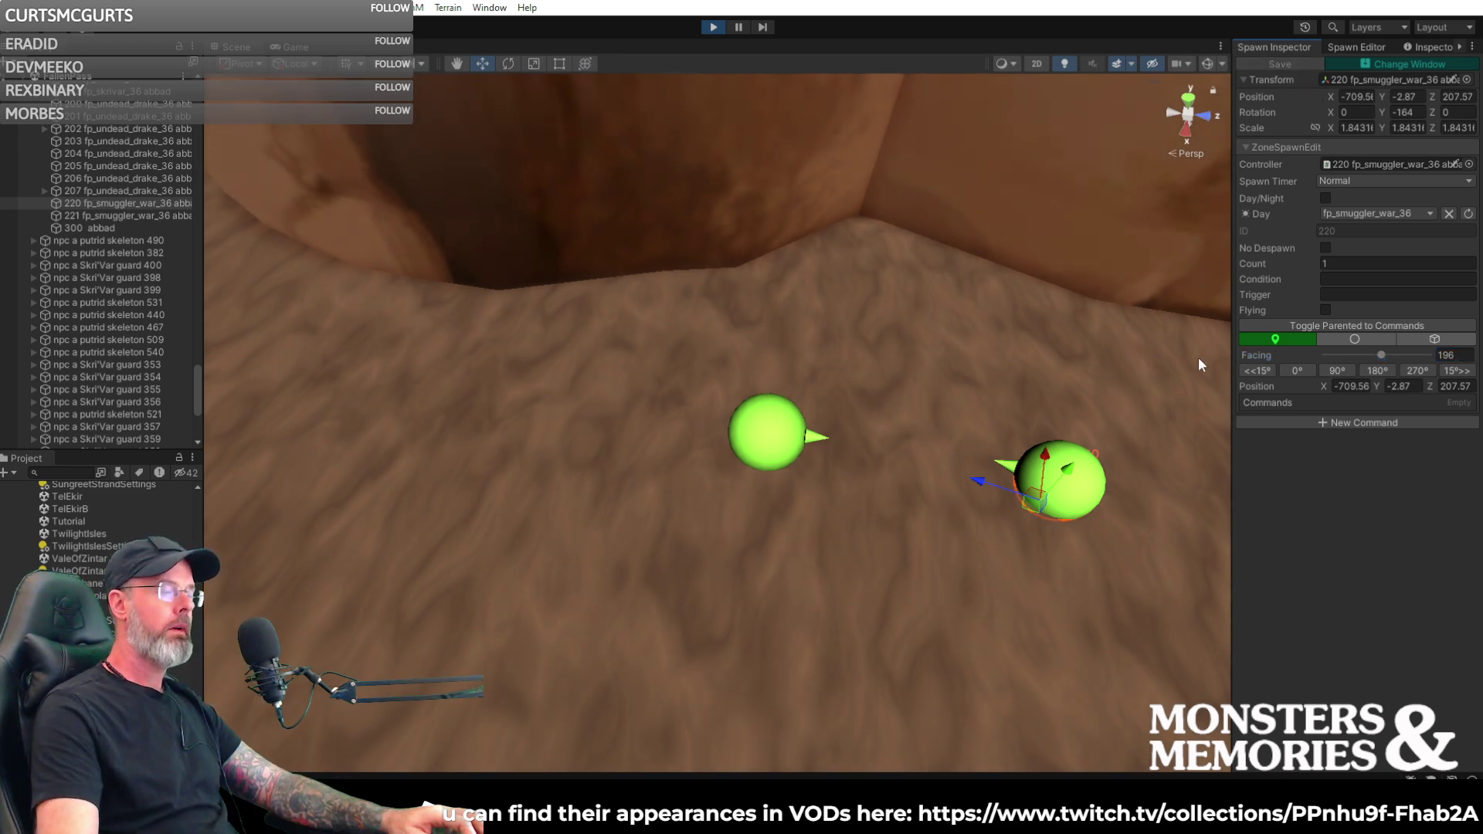
- Place a third fp_smuggler_war_36 spawn on the sand between the pair and the boulder, and set its facing to 93
click(1421, 43)
click(1346, 45)
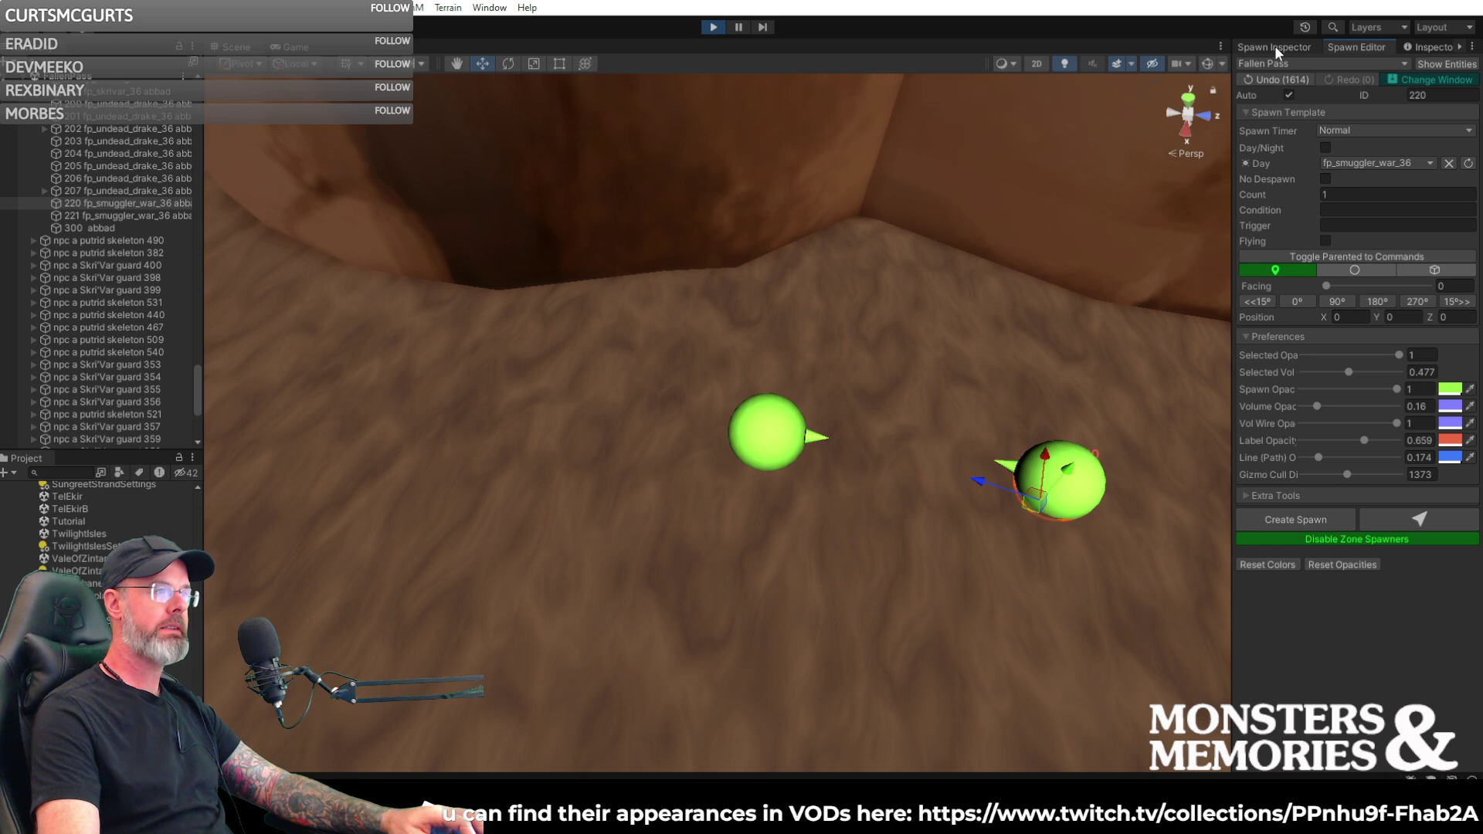
click(1421, 523)
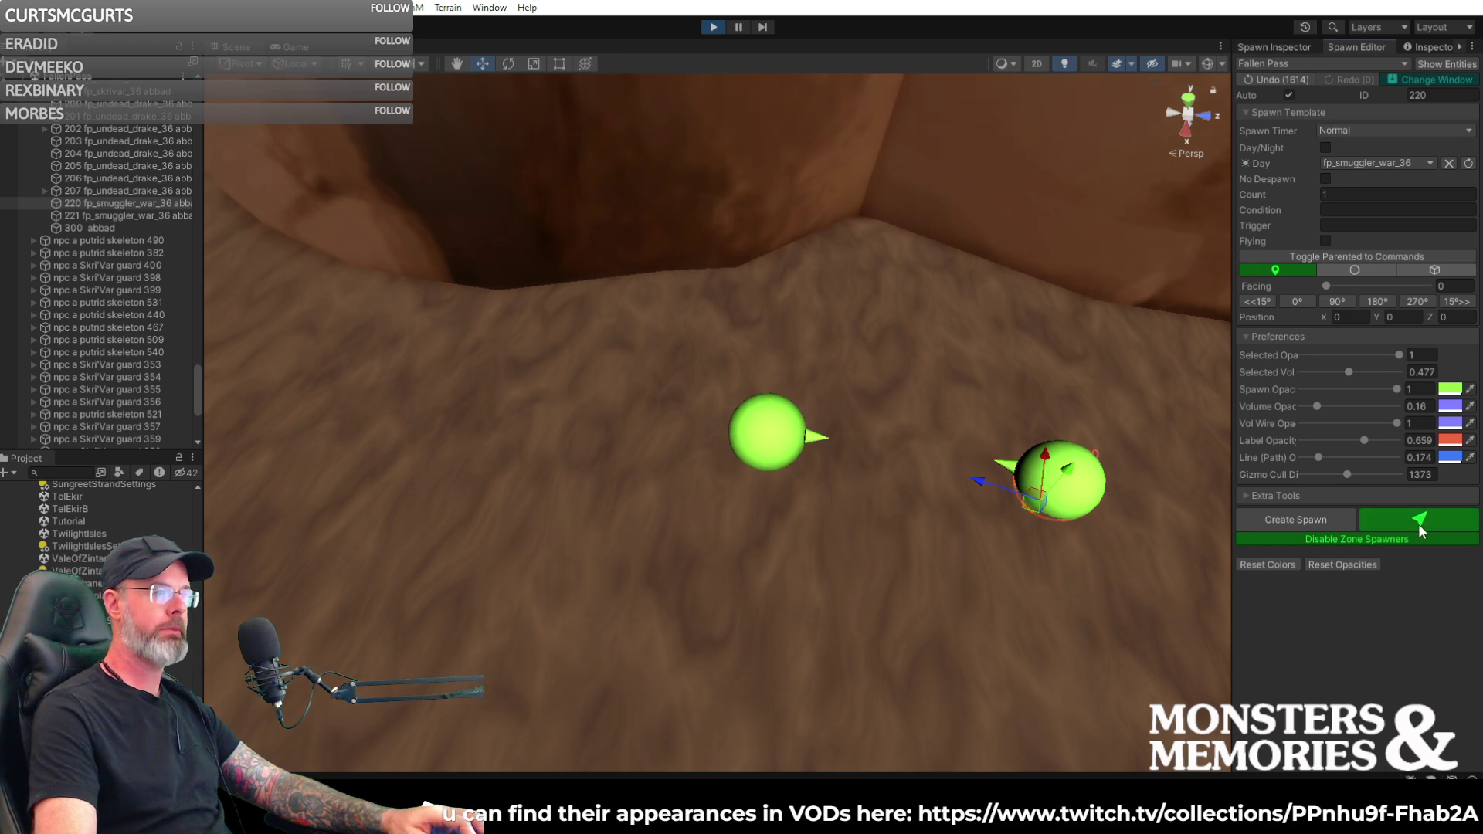
click(932, 341)
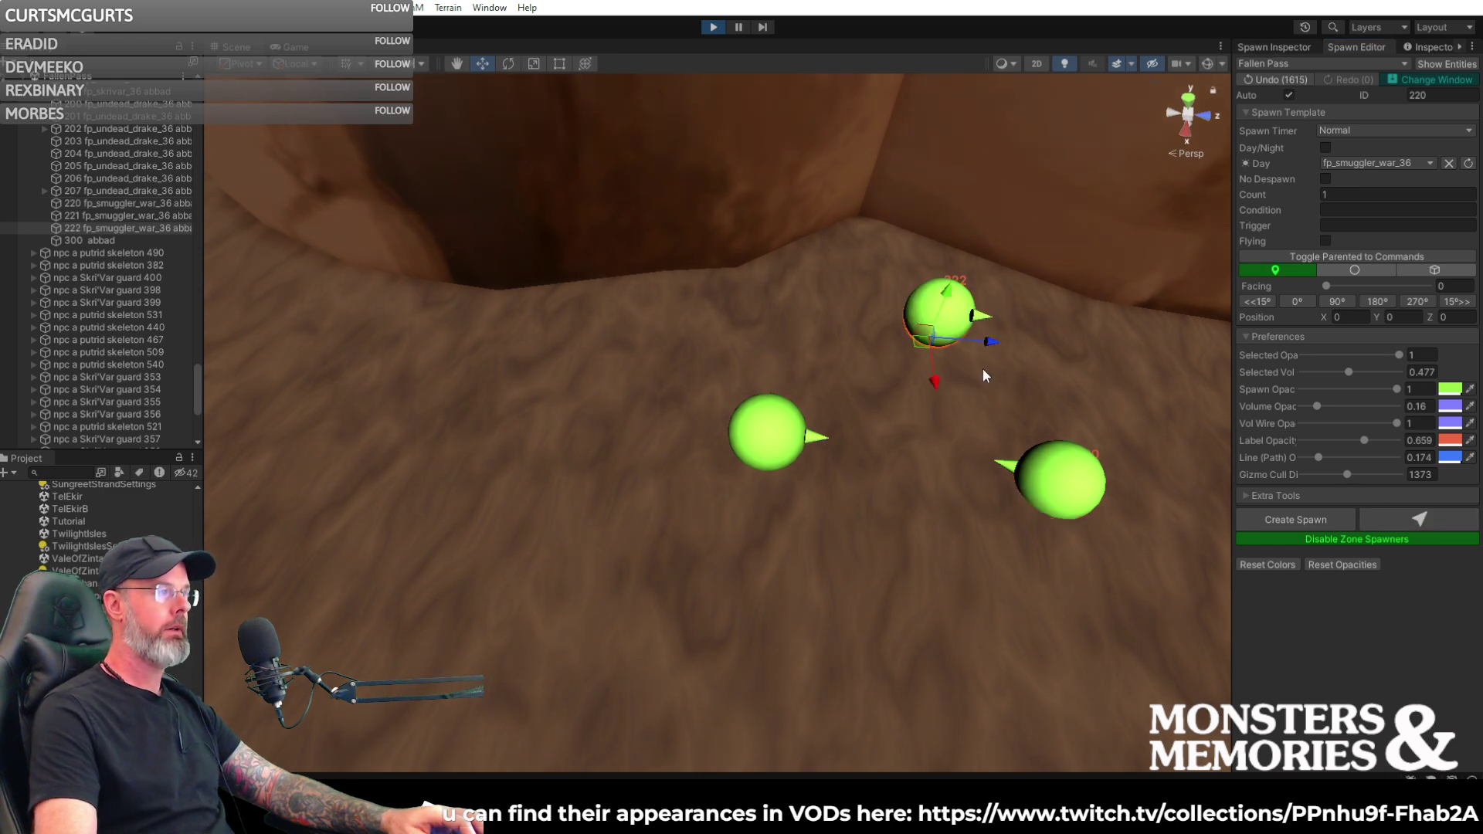
click(1284, 46)
drag(1328, 357, 1355, 350)
alt+drag(1076, 348, 1106, 371)
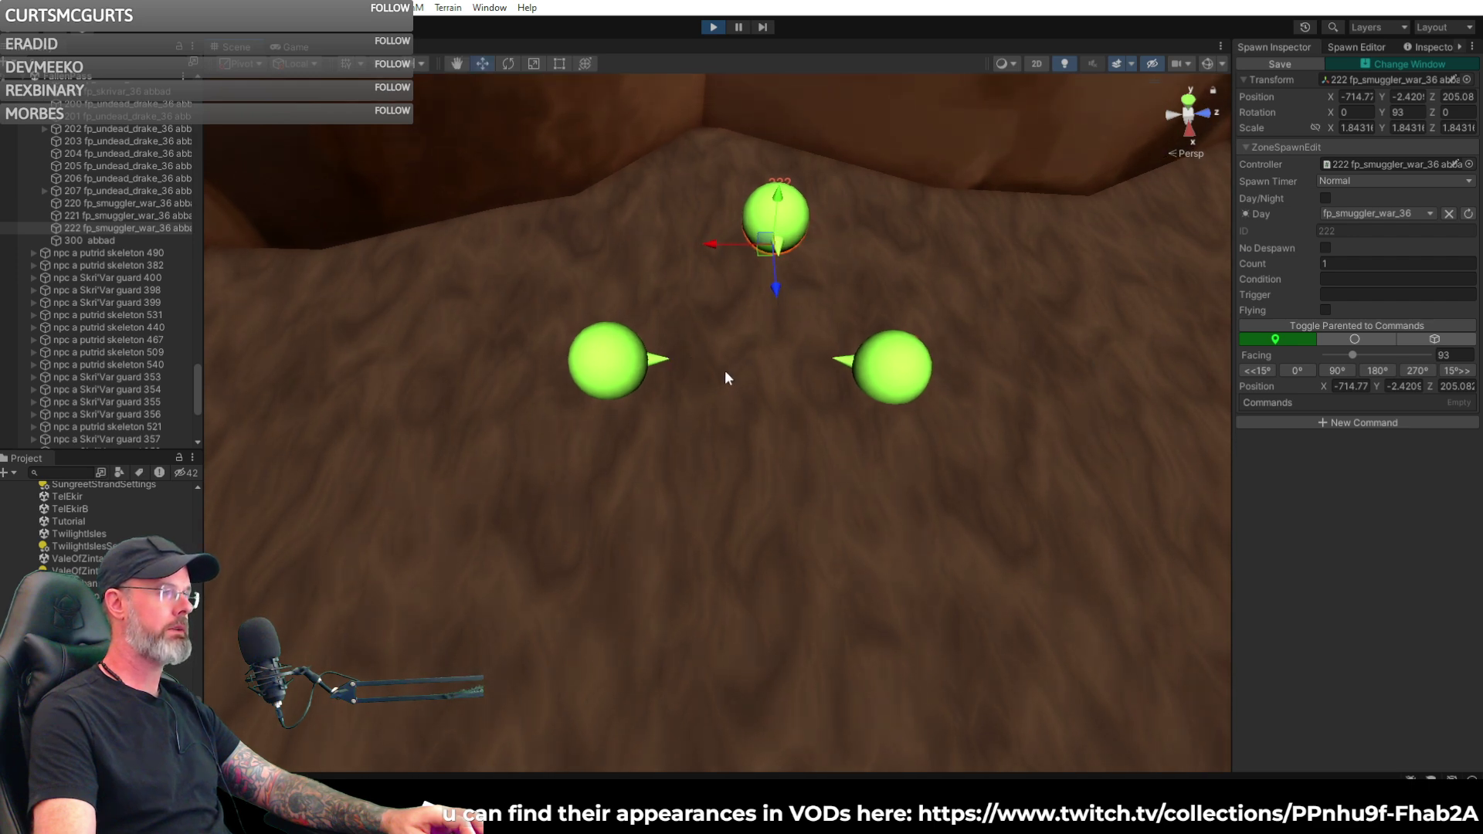
- Nudge smuggler spawn 221 toward spawn 220, to about Z 200.6, and deselect it
click(611, 365)
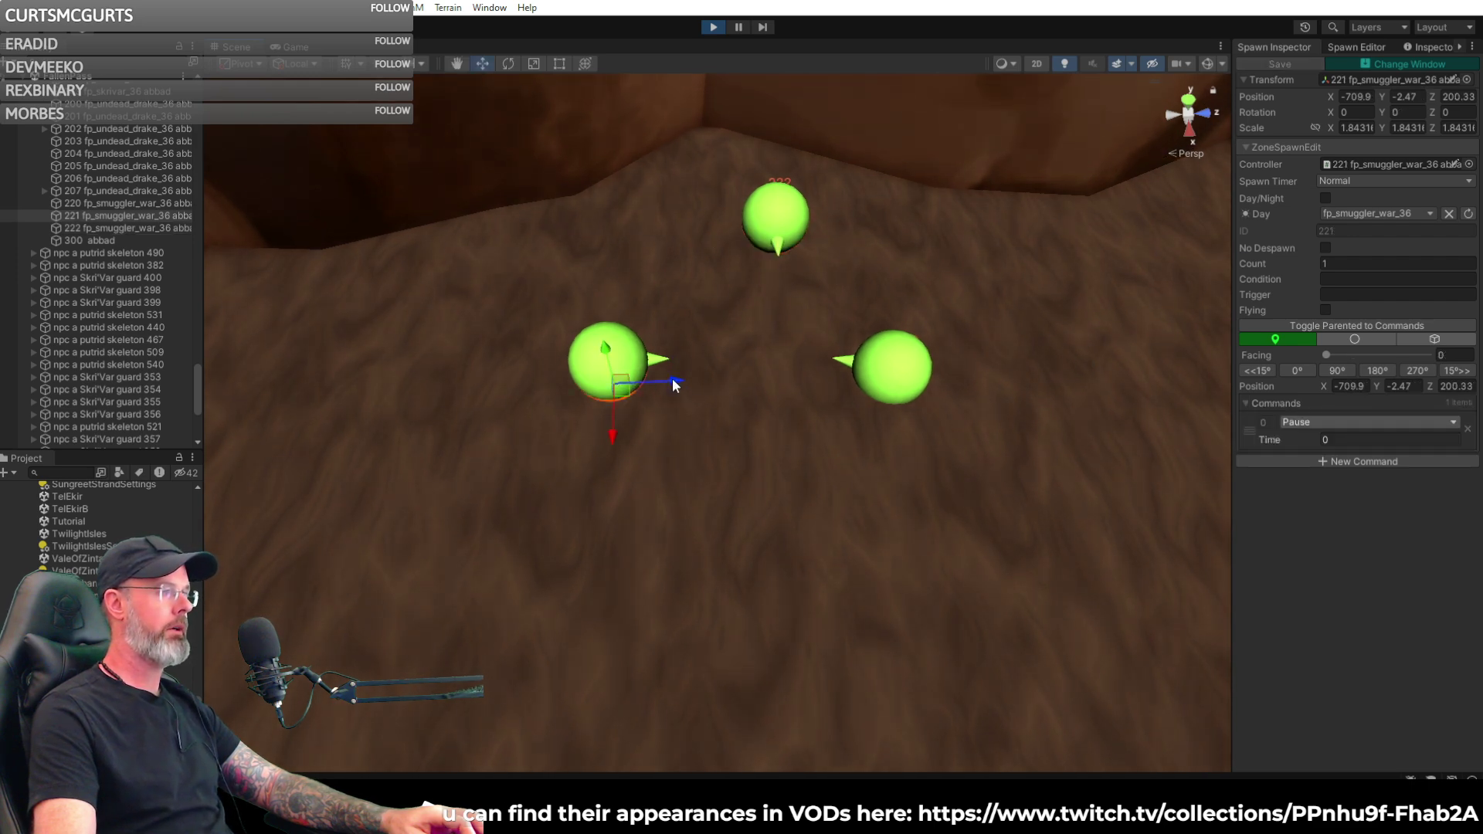
drag(672, 377, 688, 384)
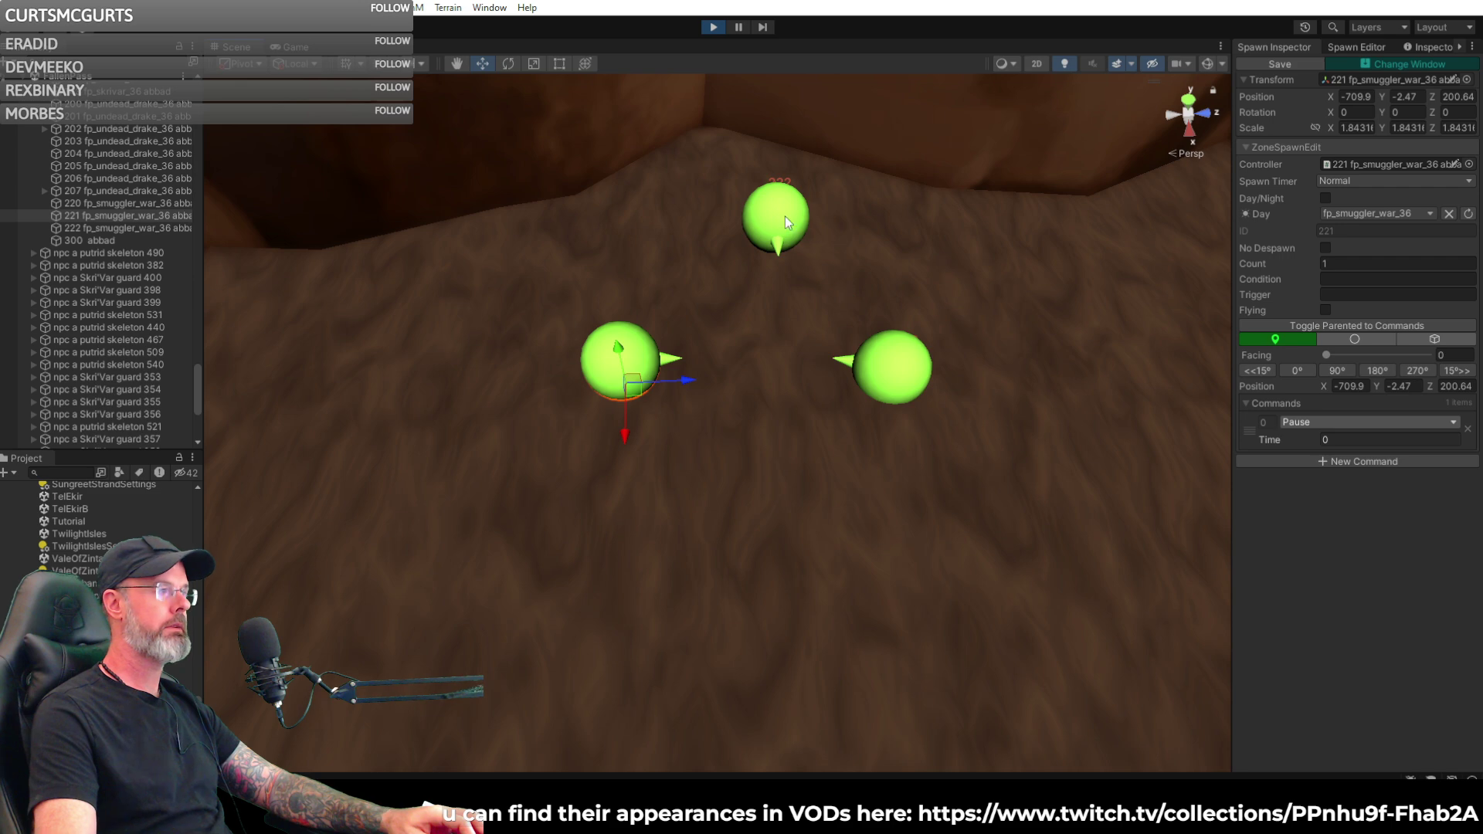
click(727, 217)
- Shift smuggler spawn 222 toward spawn 220's side, to about Z 208, and set its facing to 117
click(773, 224)
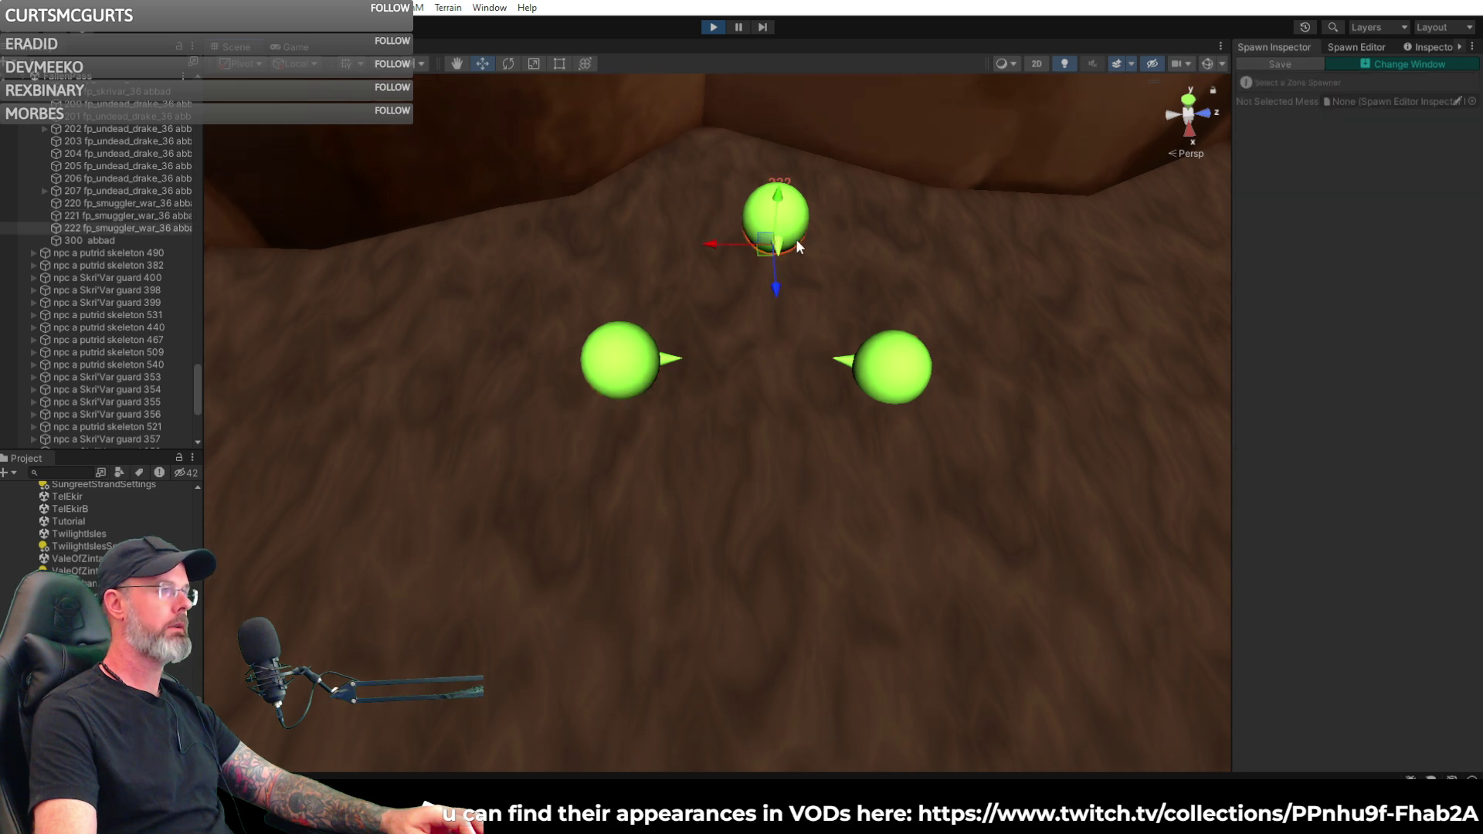
drag(761, 245, 871, 247)
drag(1352, 354, 1359, 350)
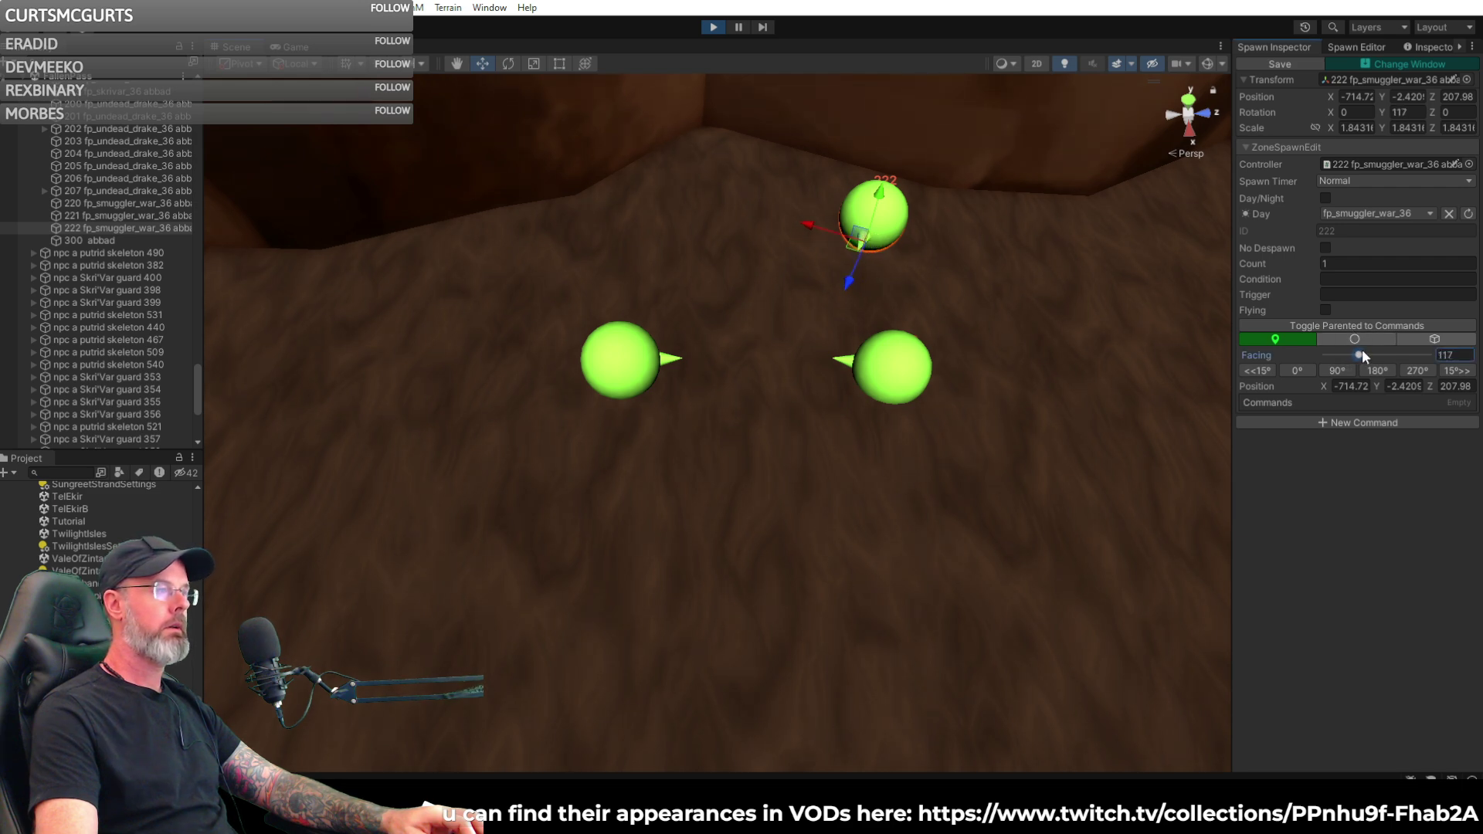
- Save spawn 222 and place a fourth fp_smuggler_war_36 spawn beside it, at about X -715.3, Y -2.4, Z 201.9
click(1296, 64)
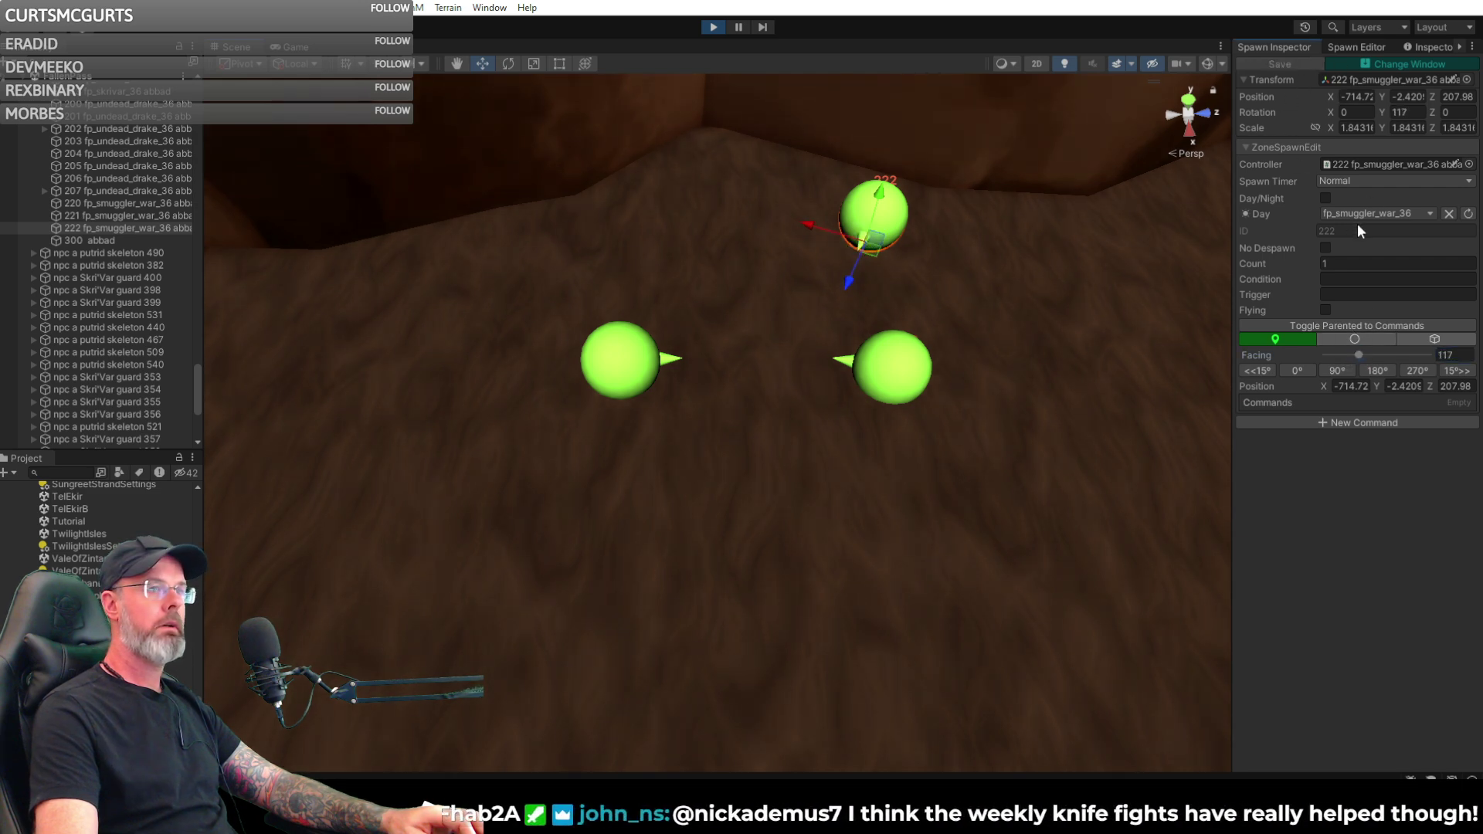
click(1357, 46)
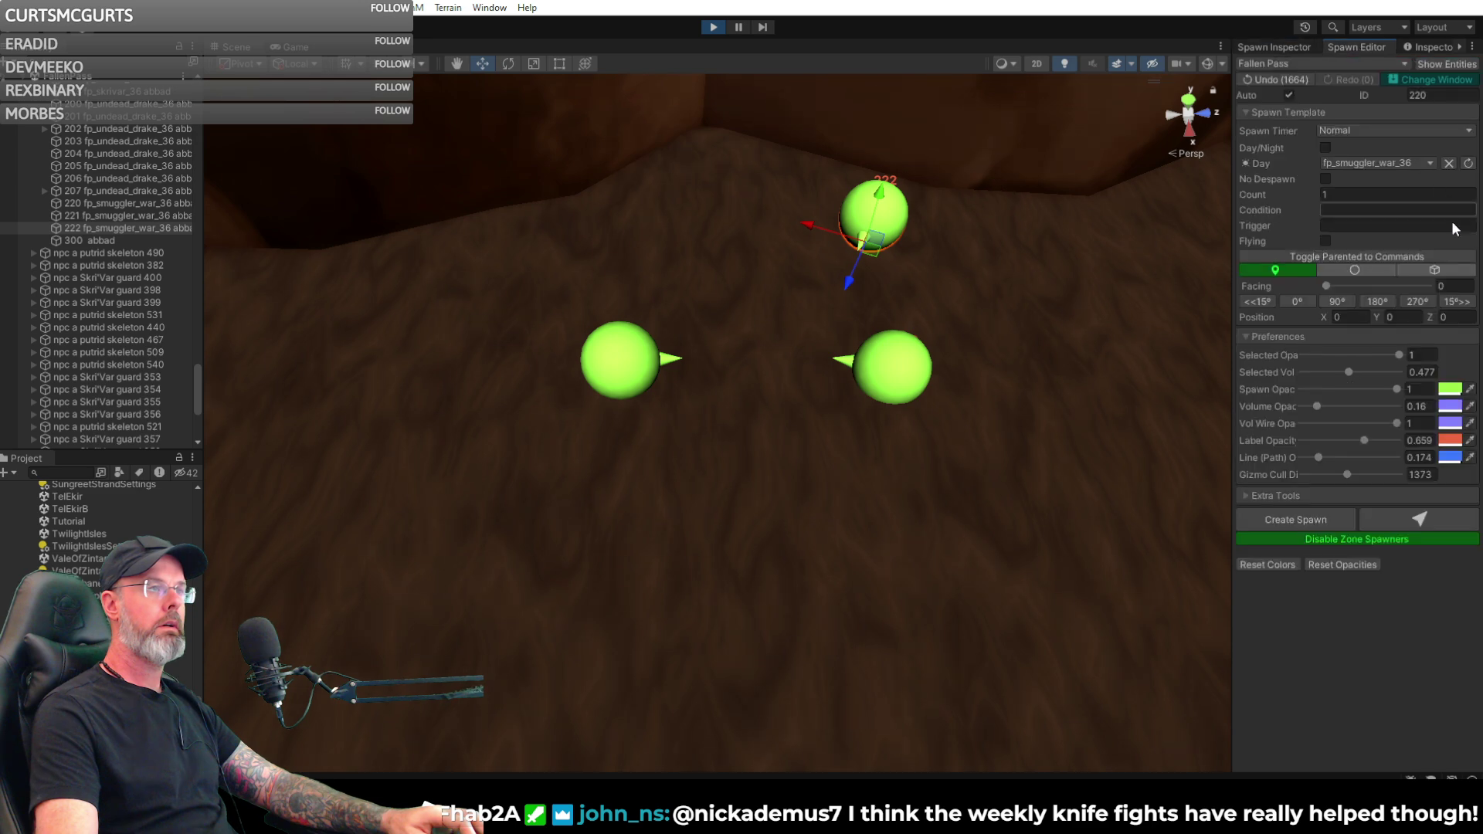
click(1423, 519)
click(675, 225)
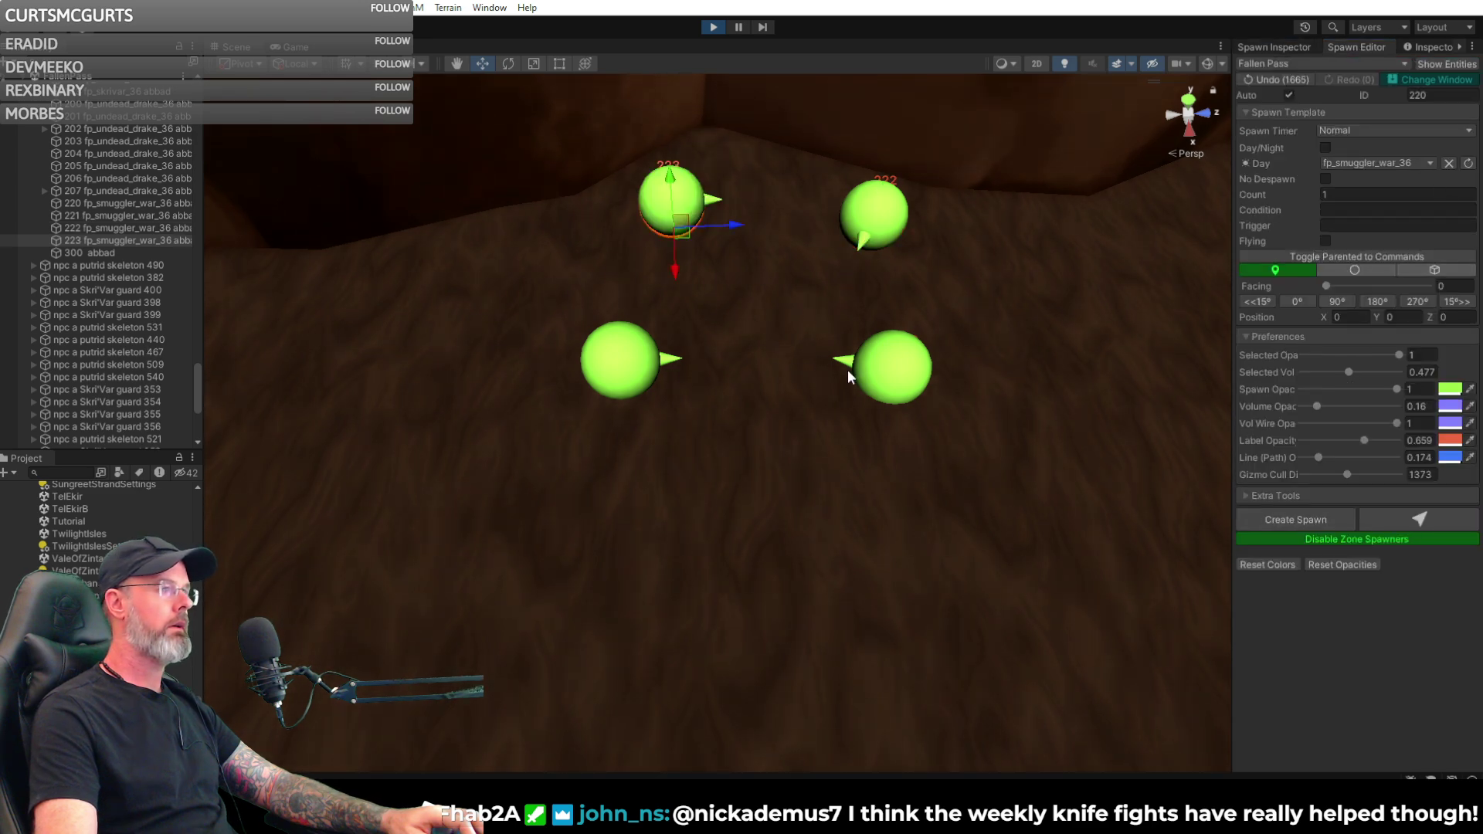
drag(687, 233, 678, 240)
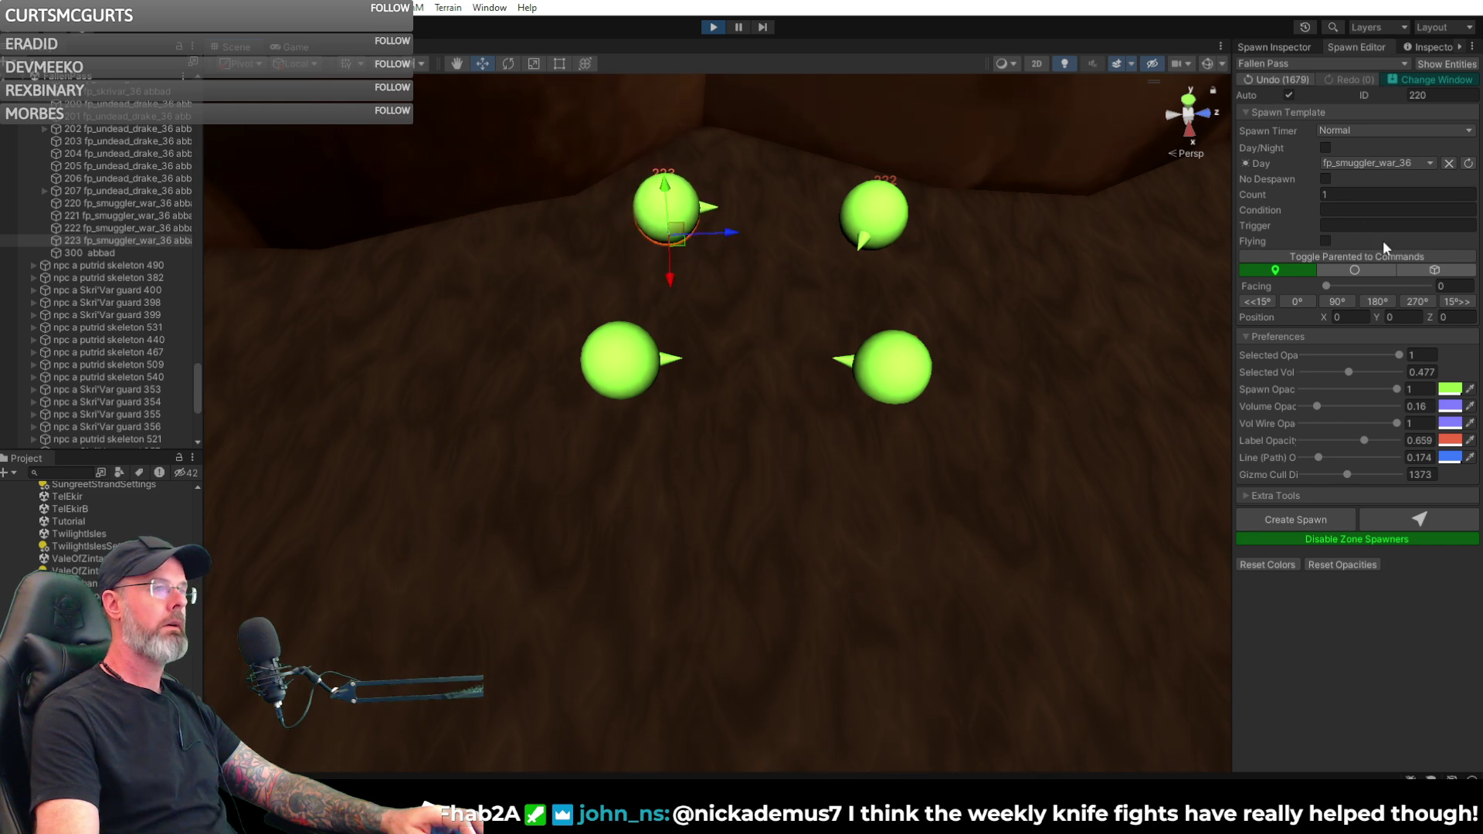
- Set the facing of smuggler spawn 223 to 52 and save the spawn
click(1272, 46)
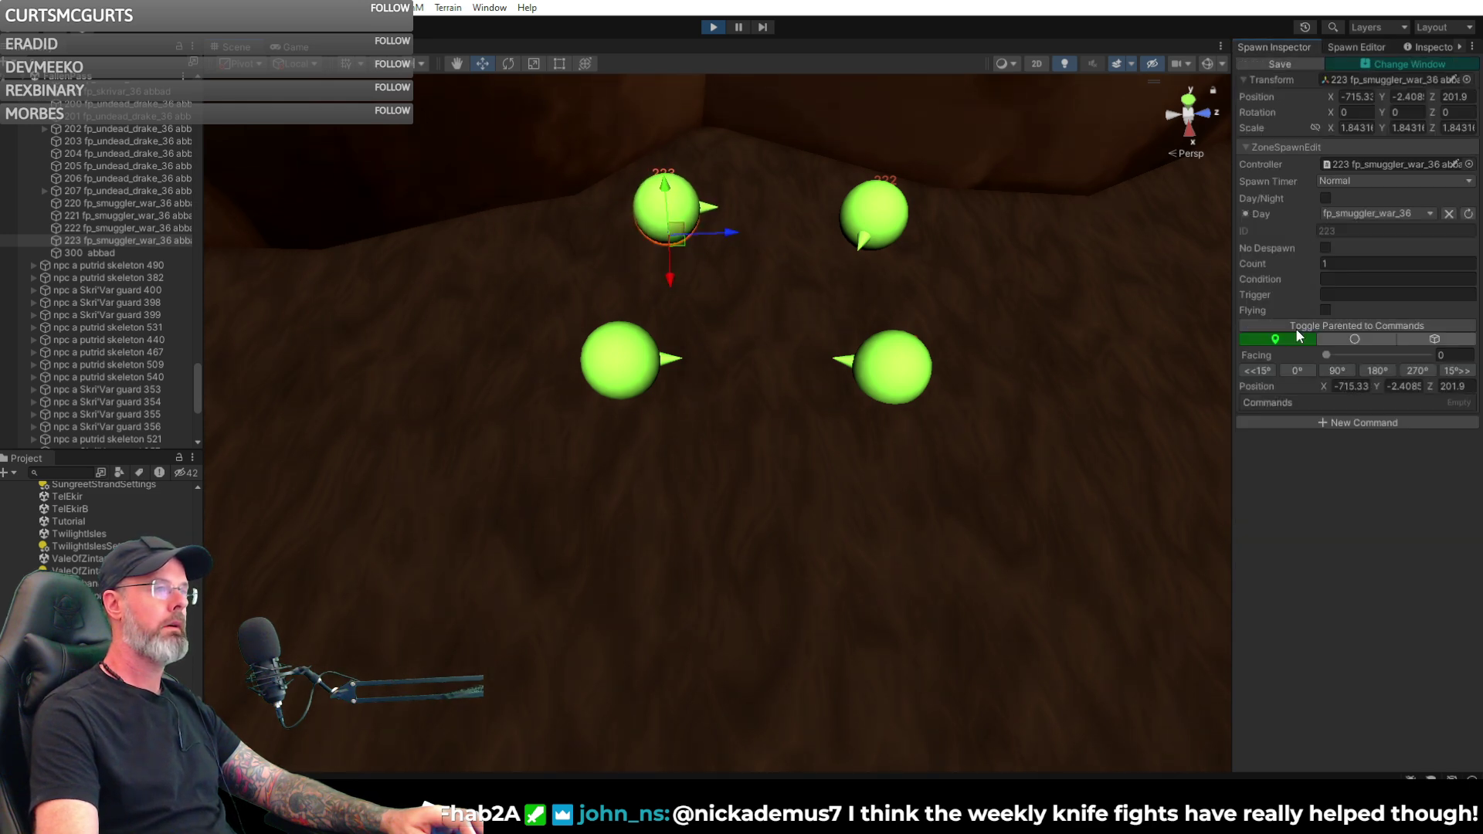
drag(1336, 353, 1341, 355)
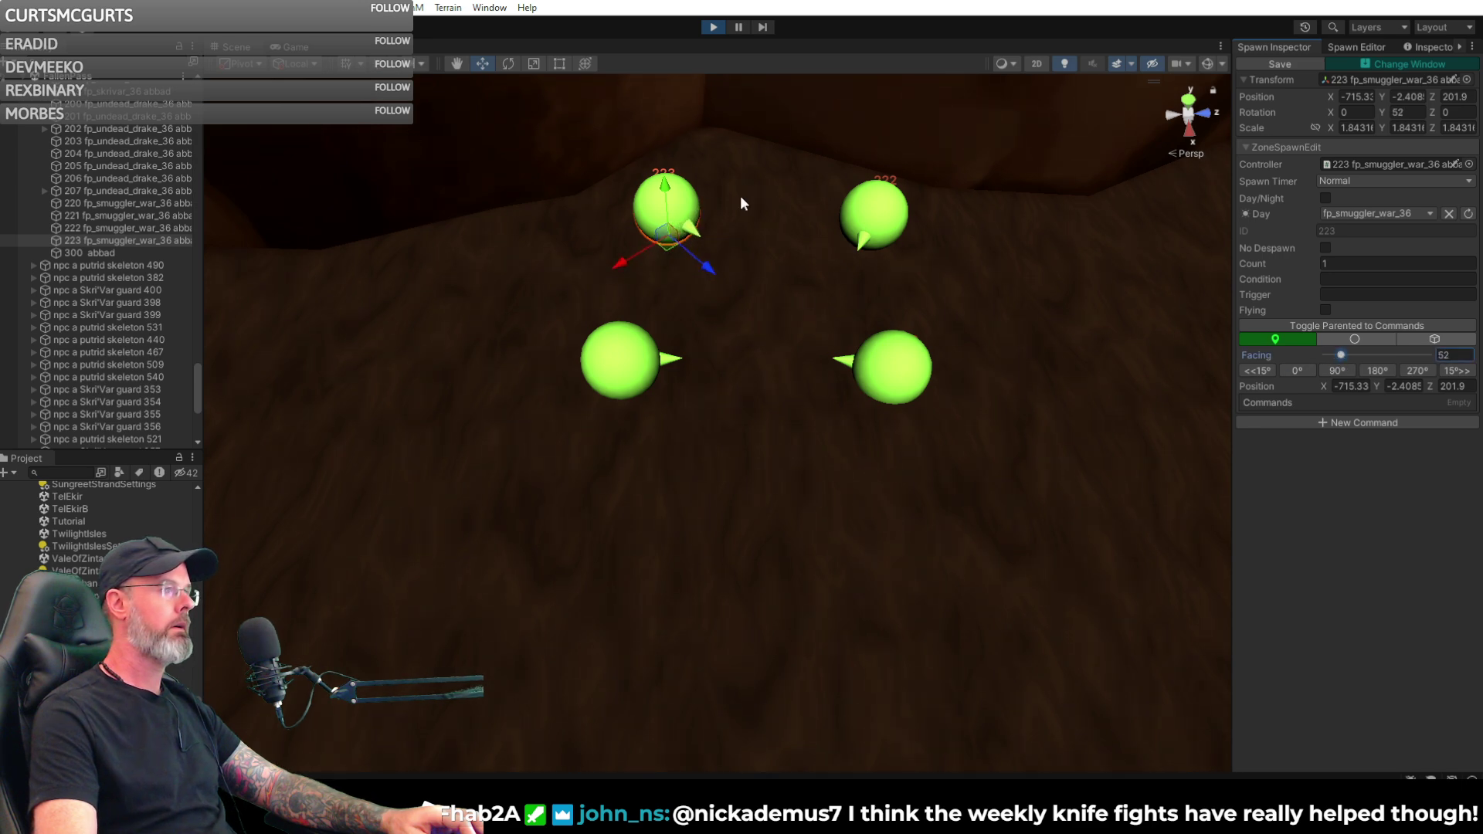
click(1290, 61)
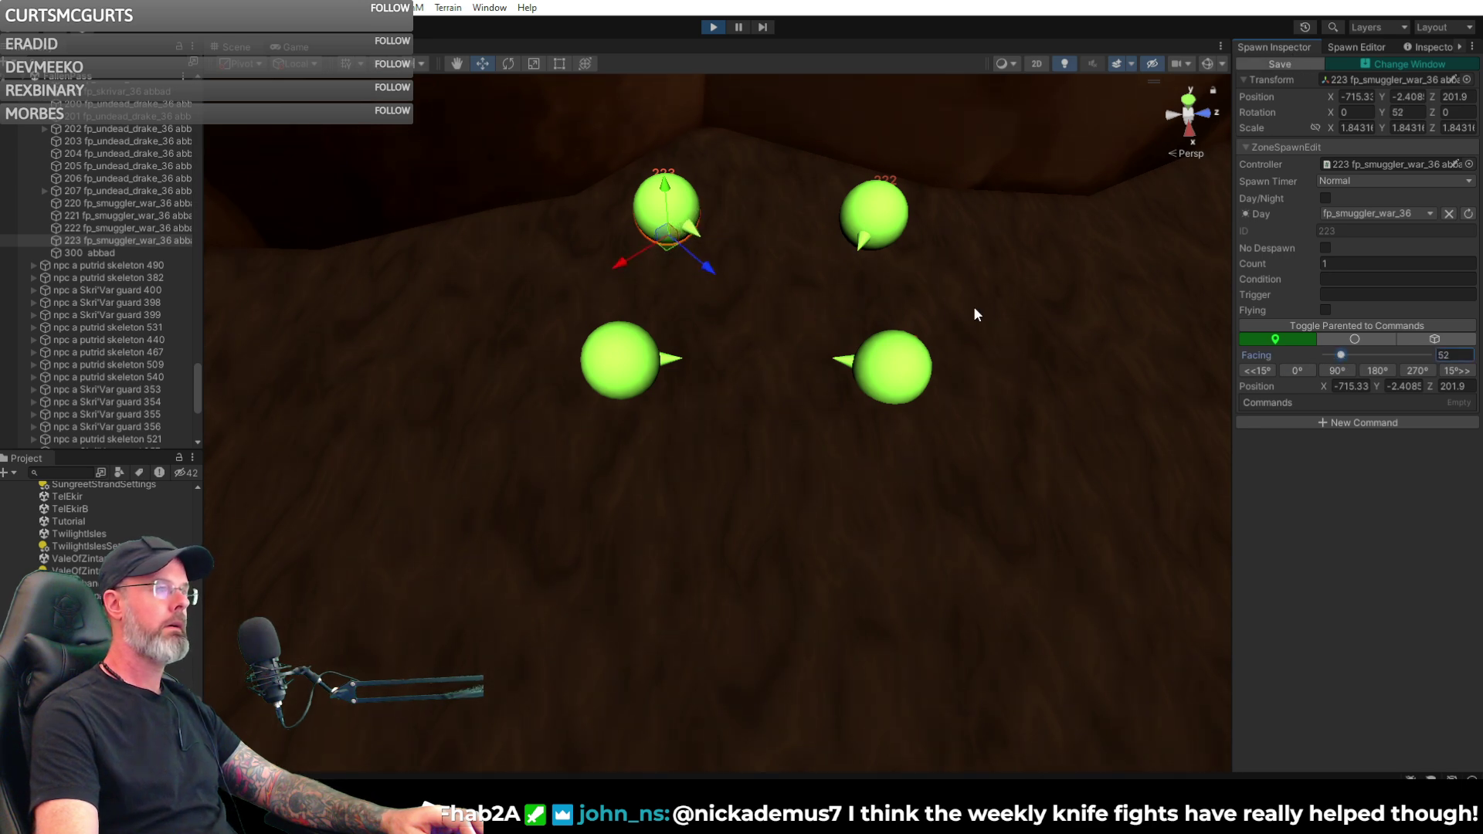
- Turn smuggler spawn 220 toward the middle of the group by setting its facing to 261
click(888, 363)
click(1366, 357)
drag(1388, 356, 1401, 346)
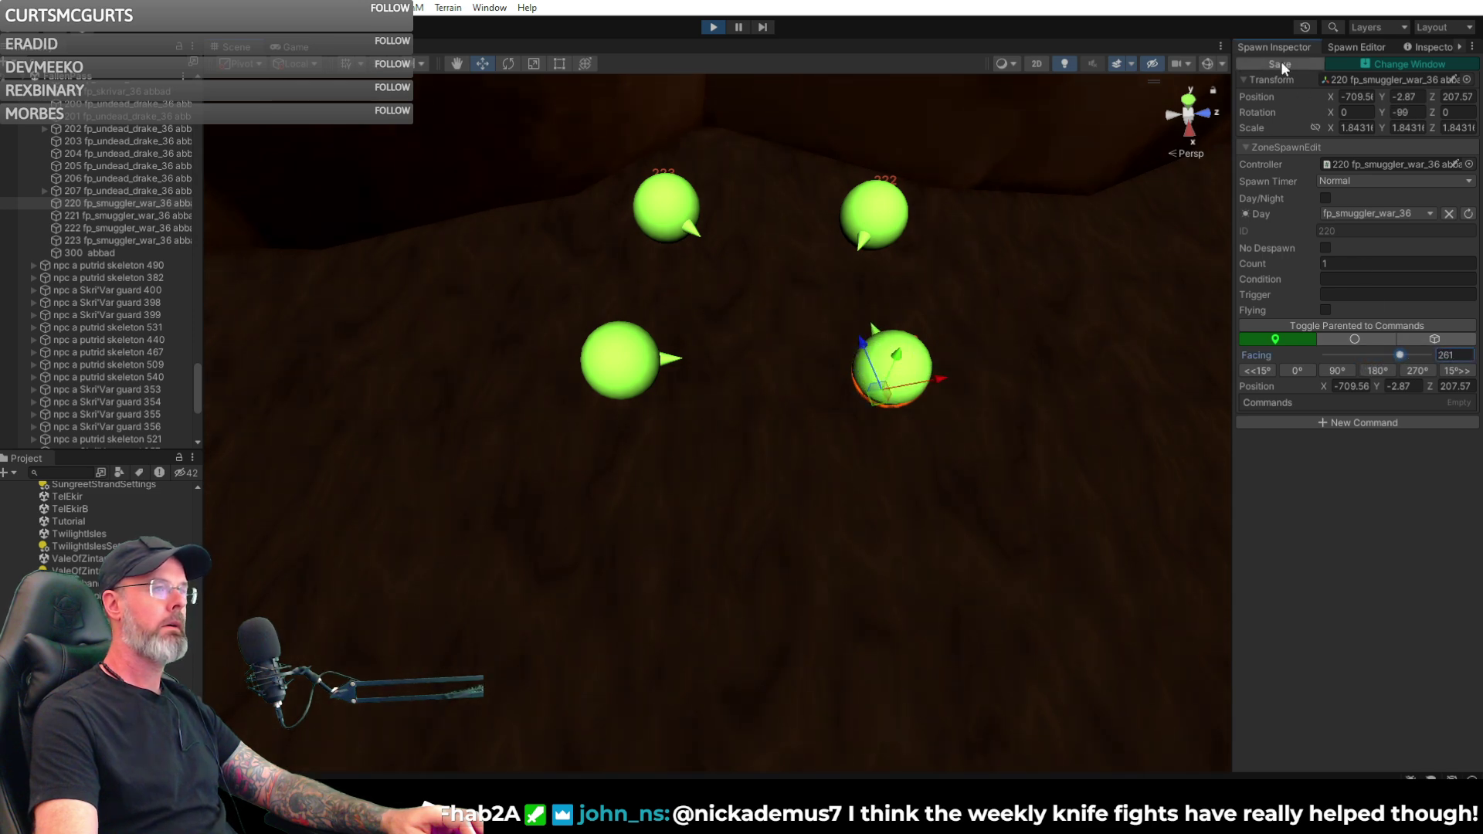
- Nudge smuggler spawn 221 to about X -709.8, Y -2.5, Z 200.2, and set its facing to 312
click(602, 370)
drag(630, 396, 611, 404)
drag(1331, 355, 1414, 345)
right_drag(958, 269, 893, 139)
scroll(894, 139, down, 2)
right_drag(1181, 159, 1120, 232)
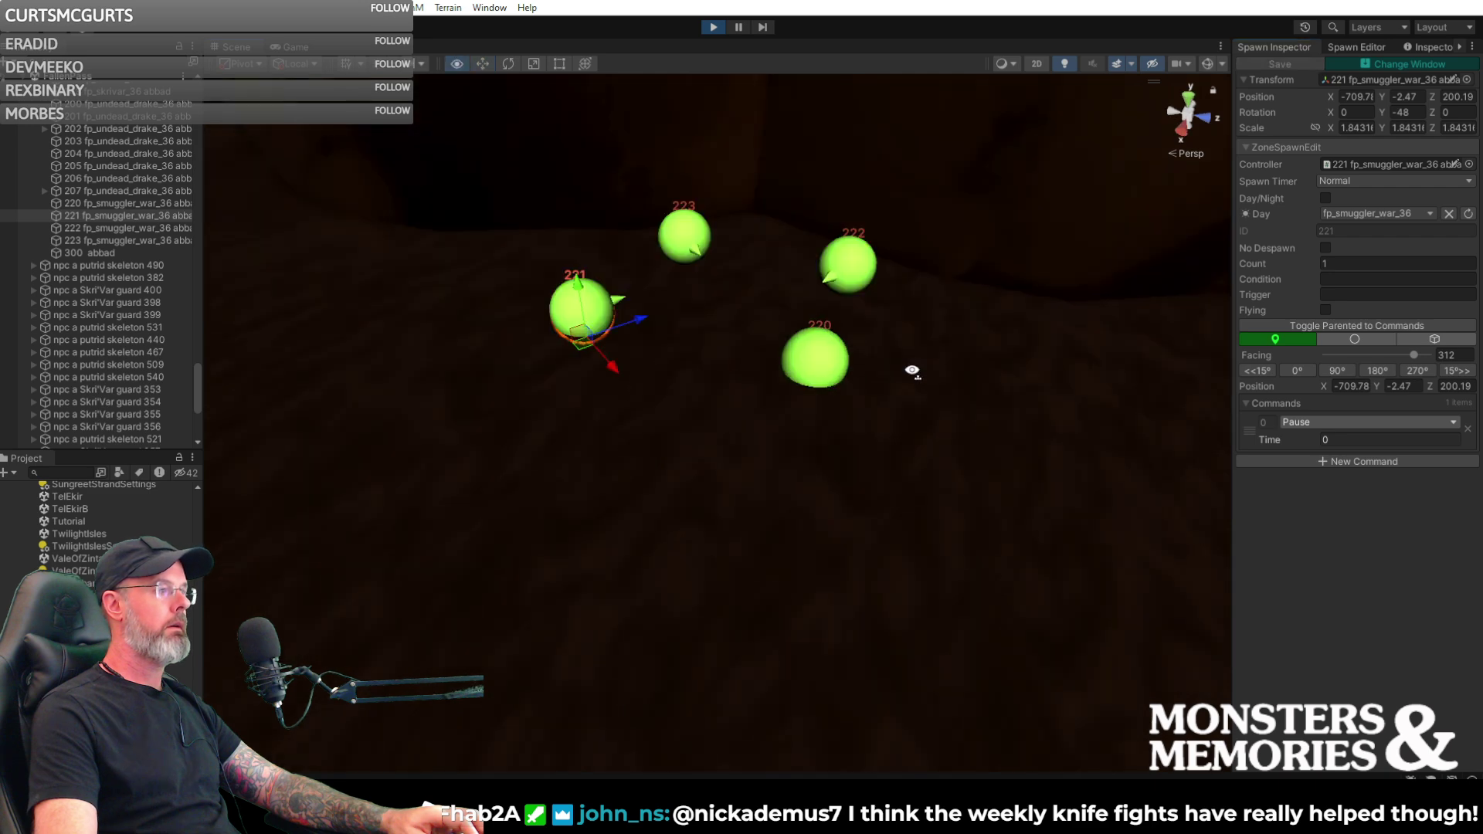
- Raise smuggler spawn 220 to Y -2.5 and give it a Pause command with a time of 60
click(825, 333)
drag(817, 325, 820, 312)
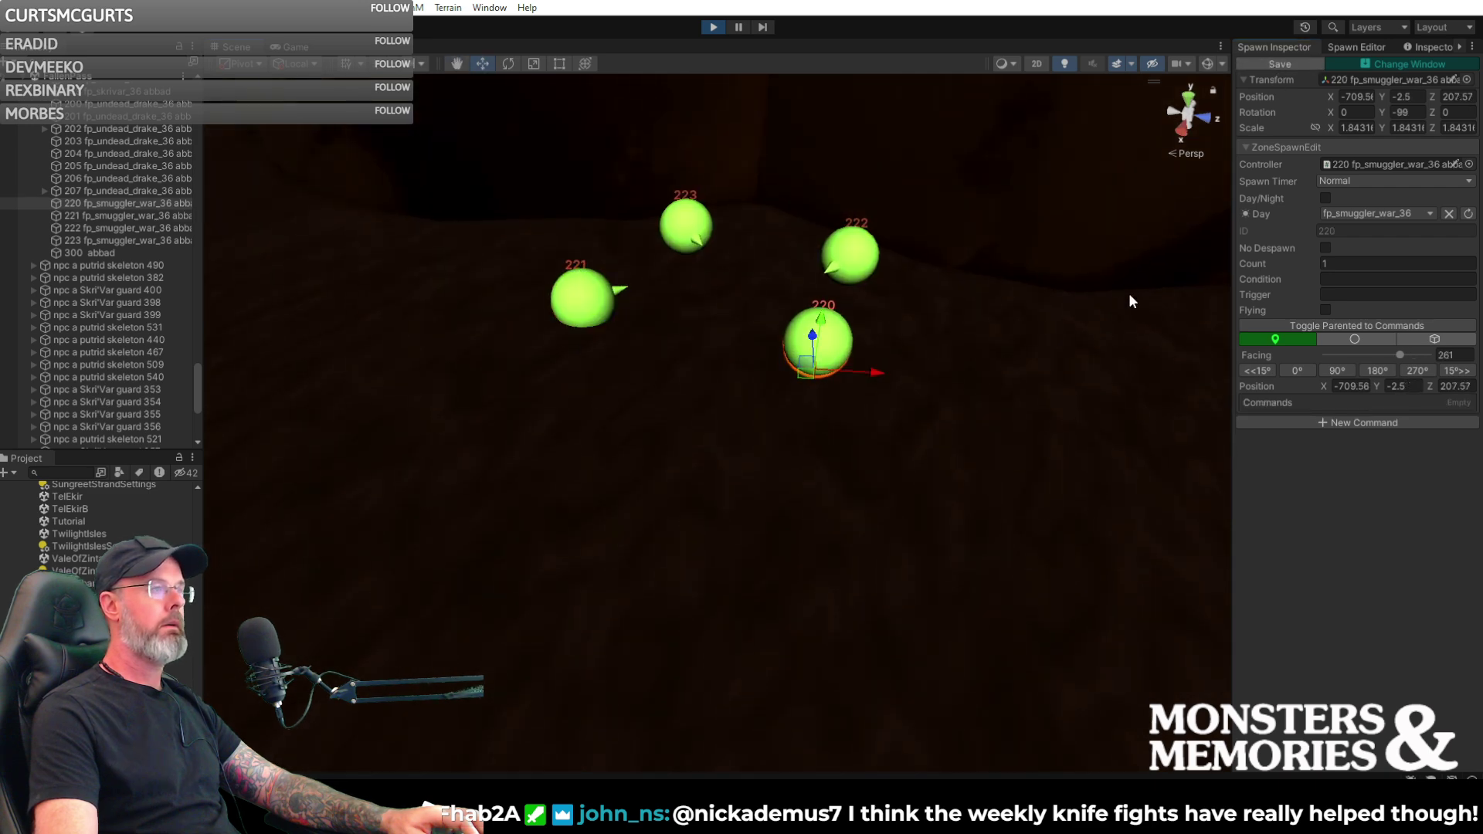
click(1365, 422)
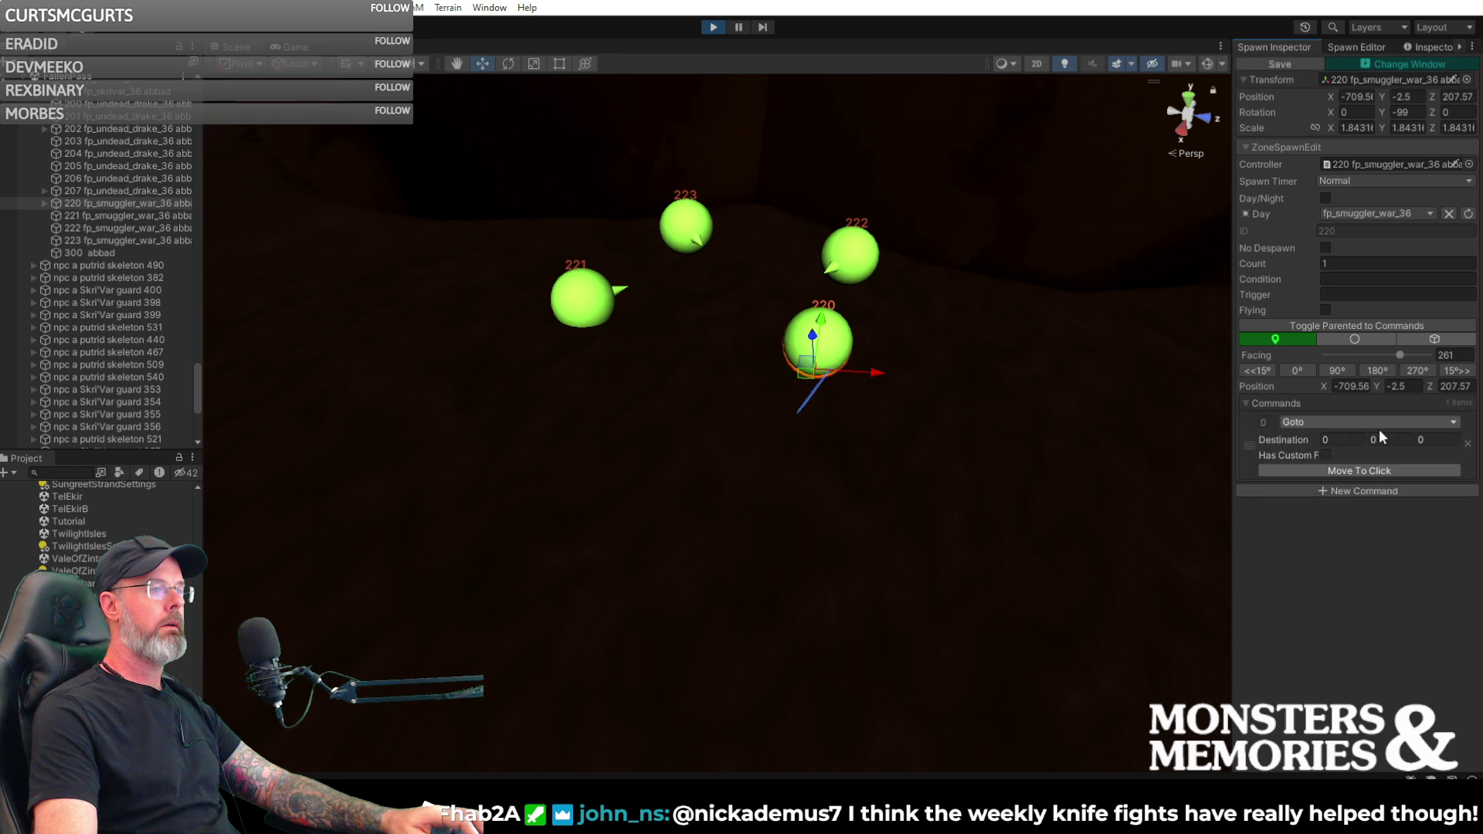
click(1361, 421)
click(1325, 512)
click(1348, 439)
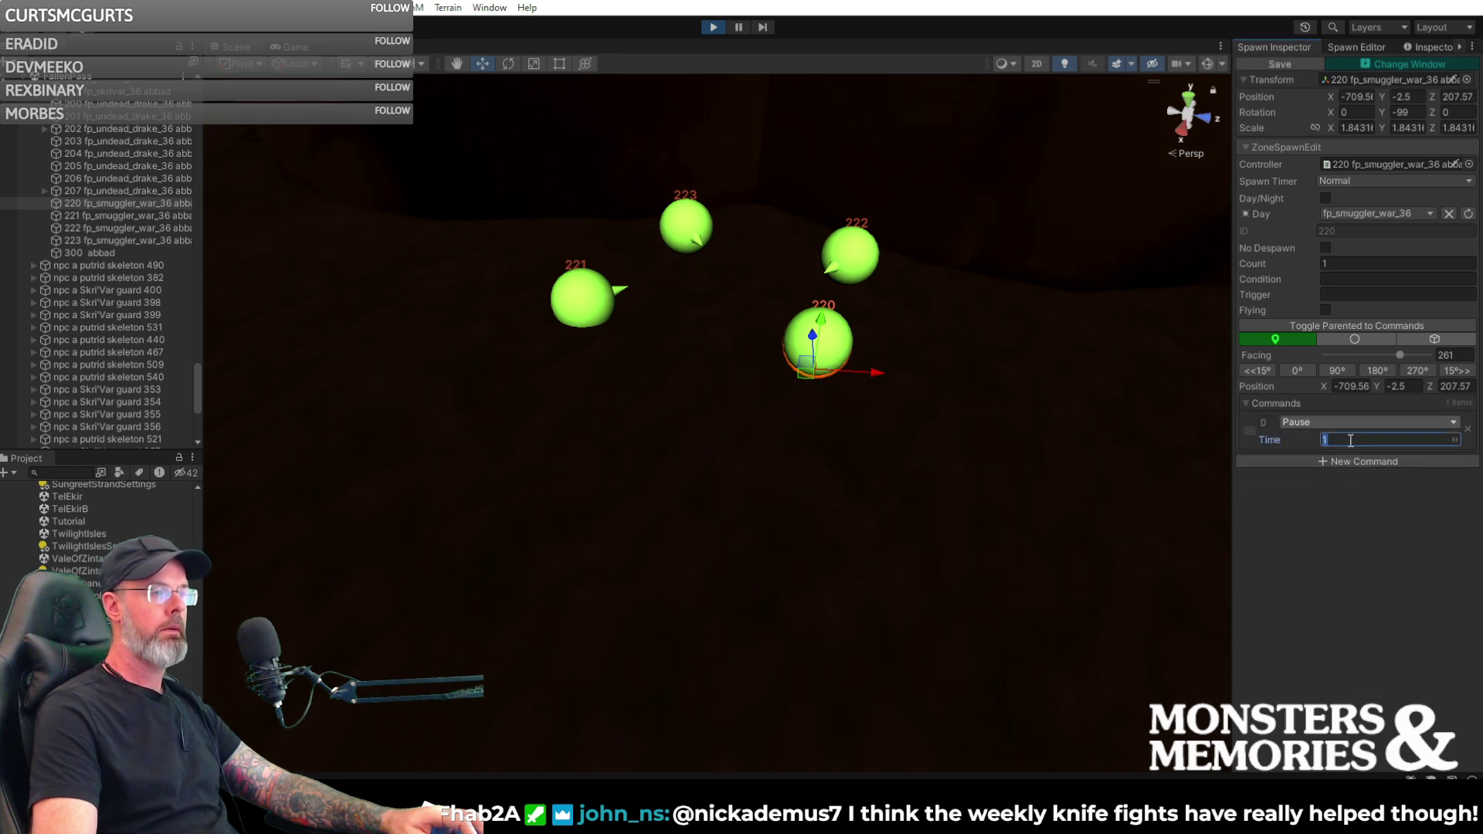
text(6)
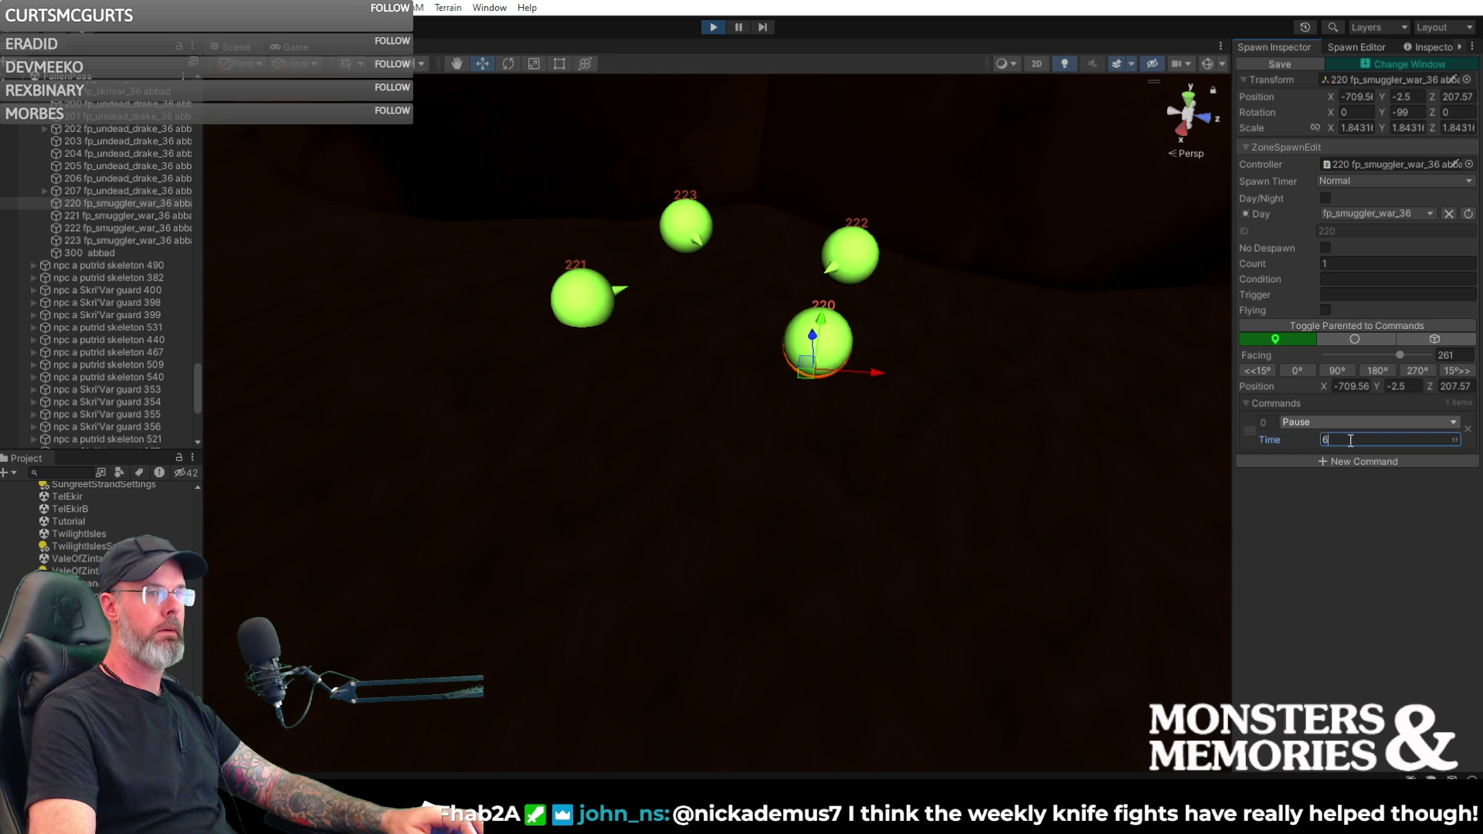
text(0)
- Add a Goto command to spawn 220 with its destination by the palm trunk, about X -712.1, Y -3.4, Z 234, and a custom facing of 320
alt+drag(1097, 413, 950, 387)
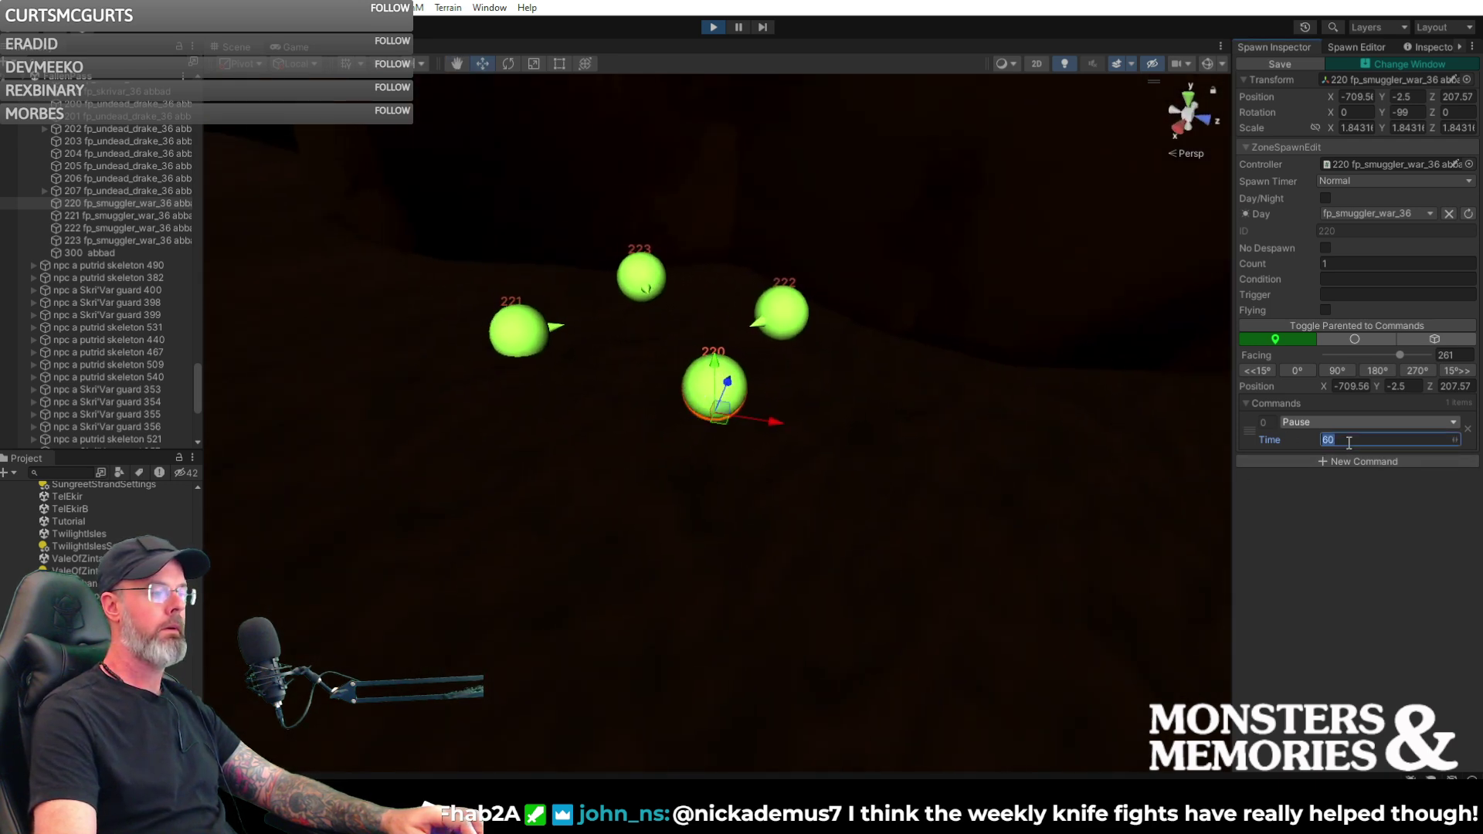
alt+drag(1020, 450, 1097, 433)
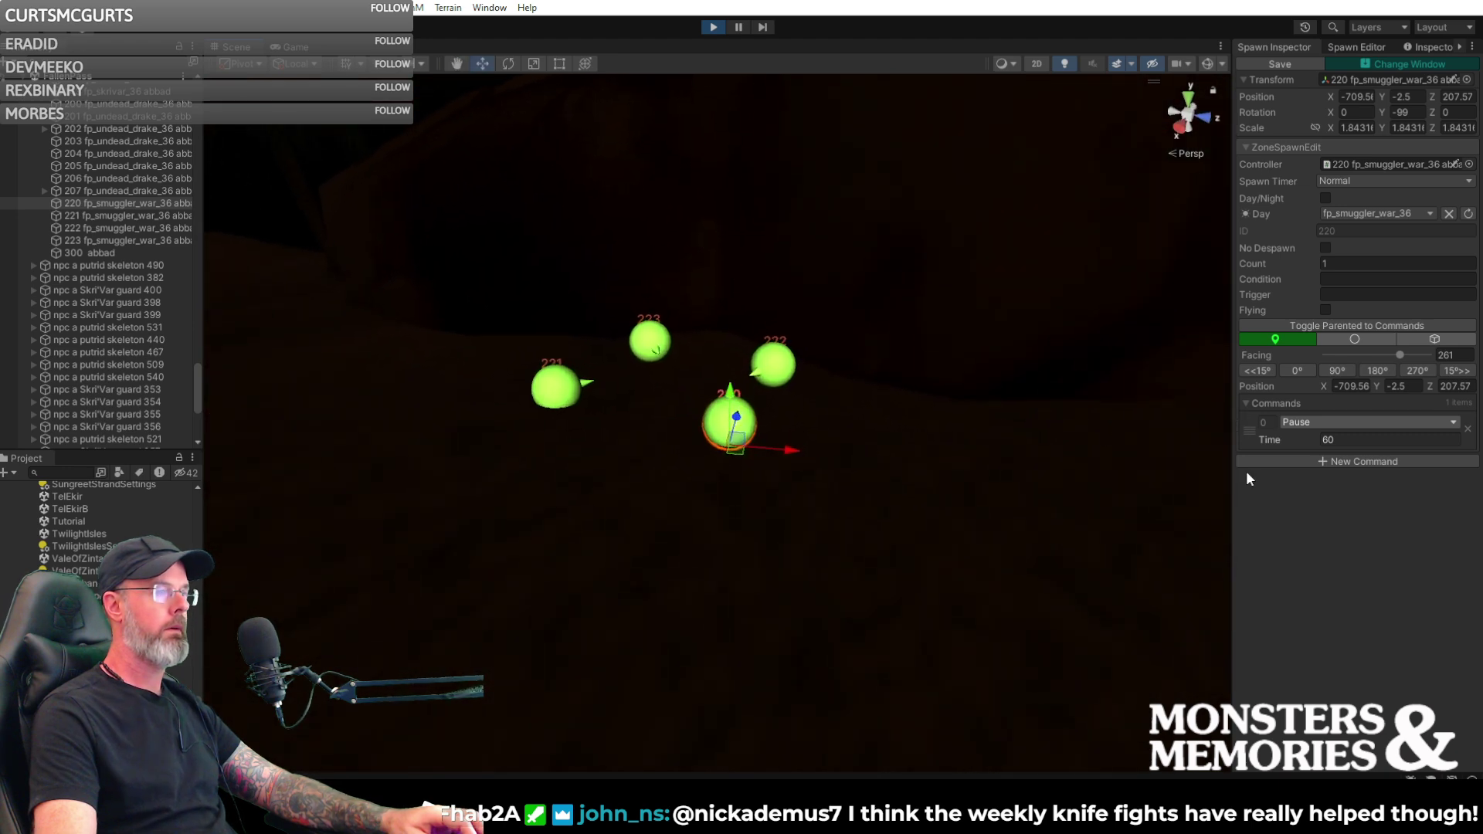
click(1360, 459)
click(1310, 461)
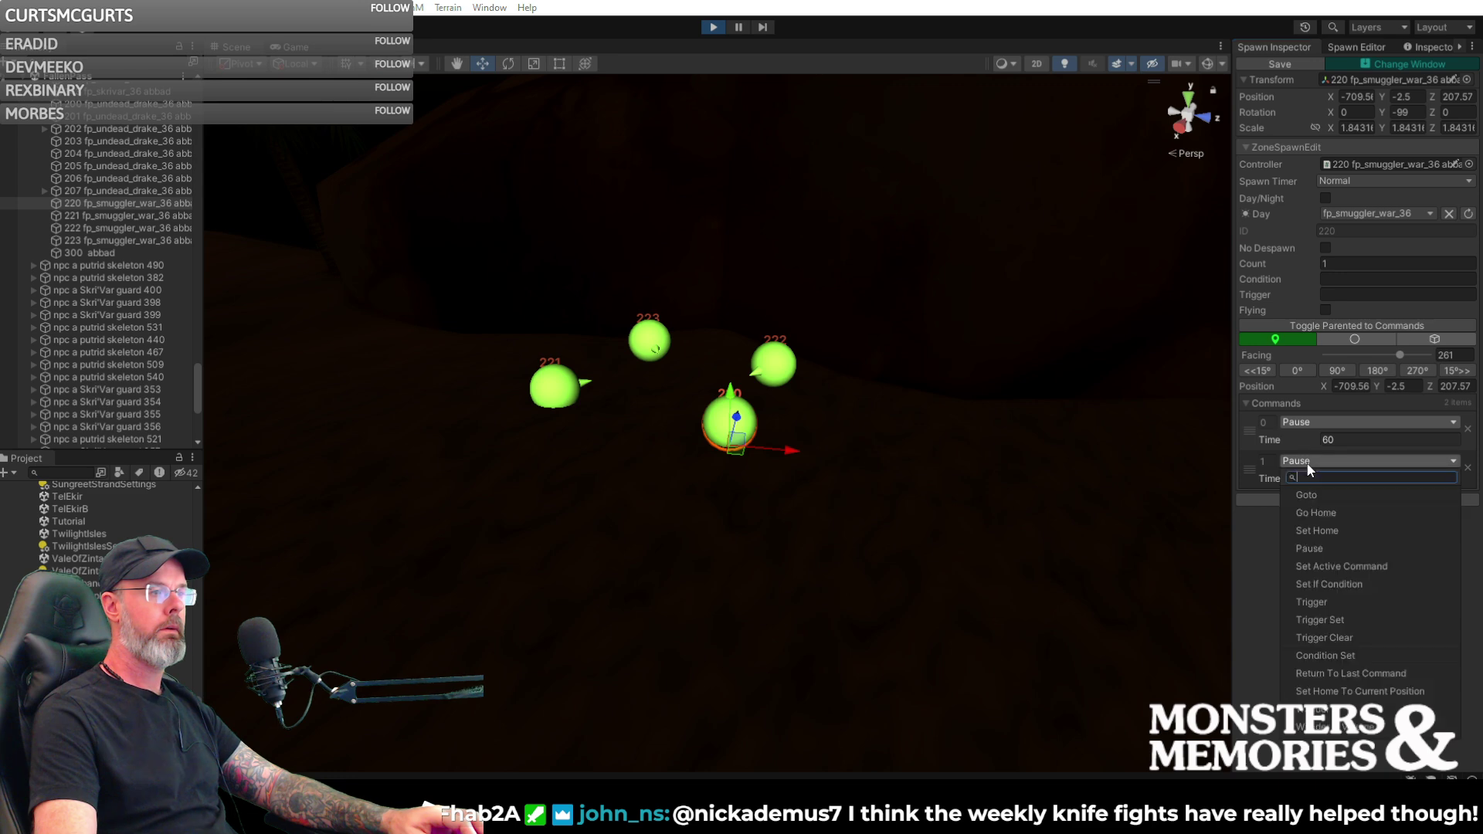
click(1312, 498)
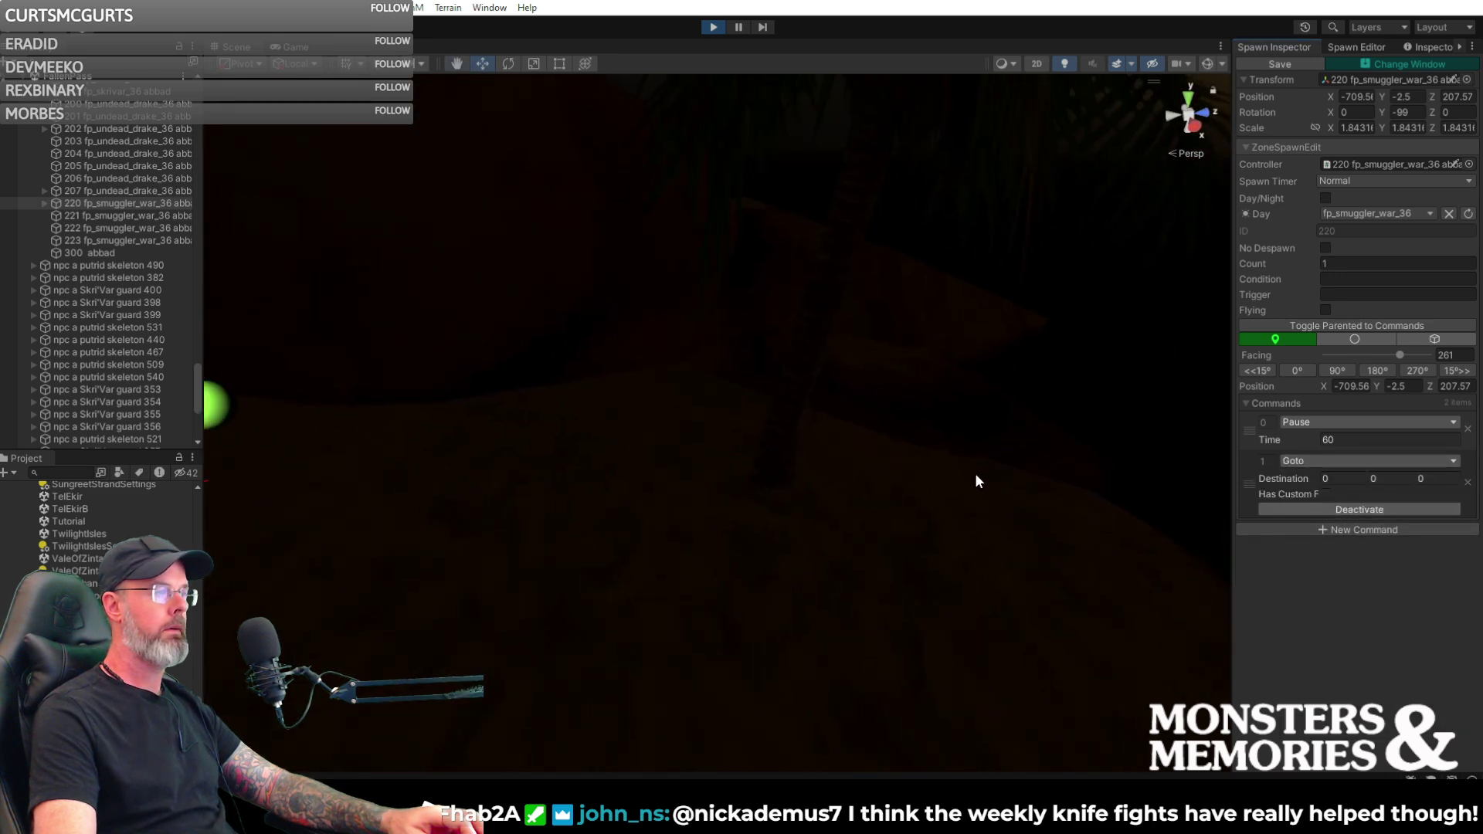
click(825, 427)
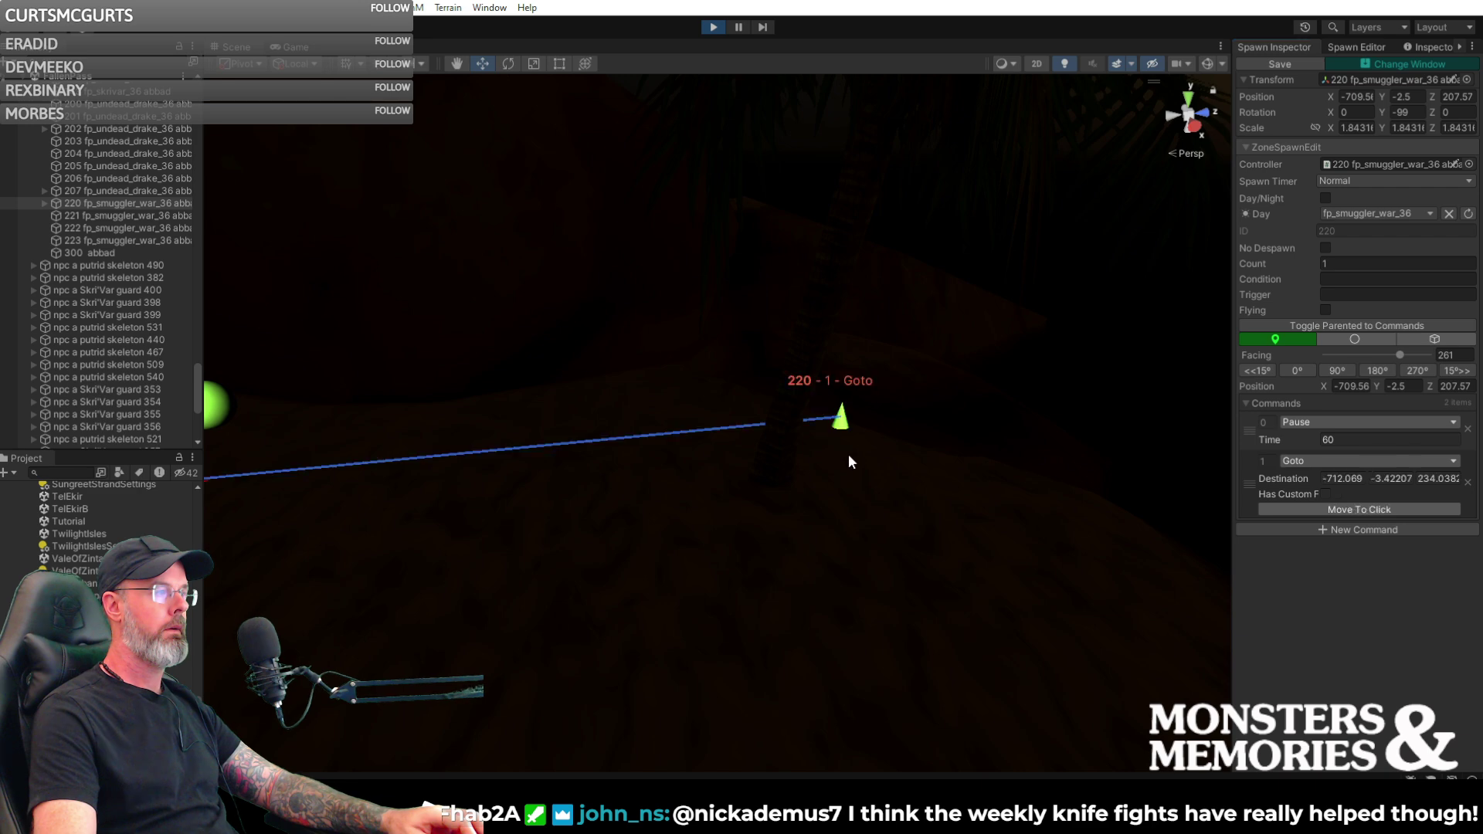
click(1324, 493)
drag(1325, 509, 1401, 491)
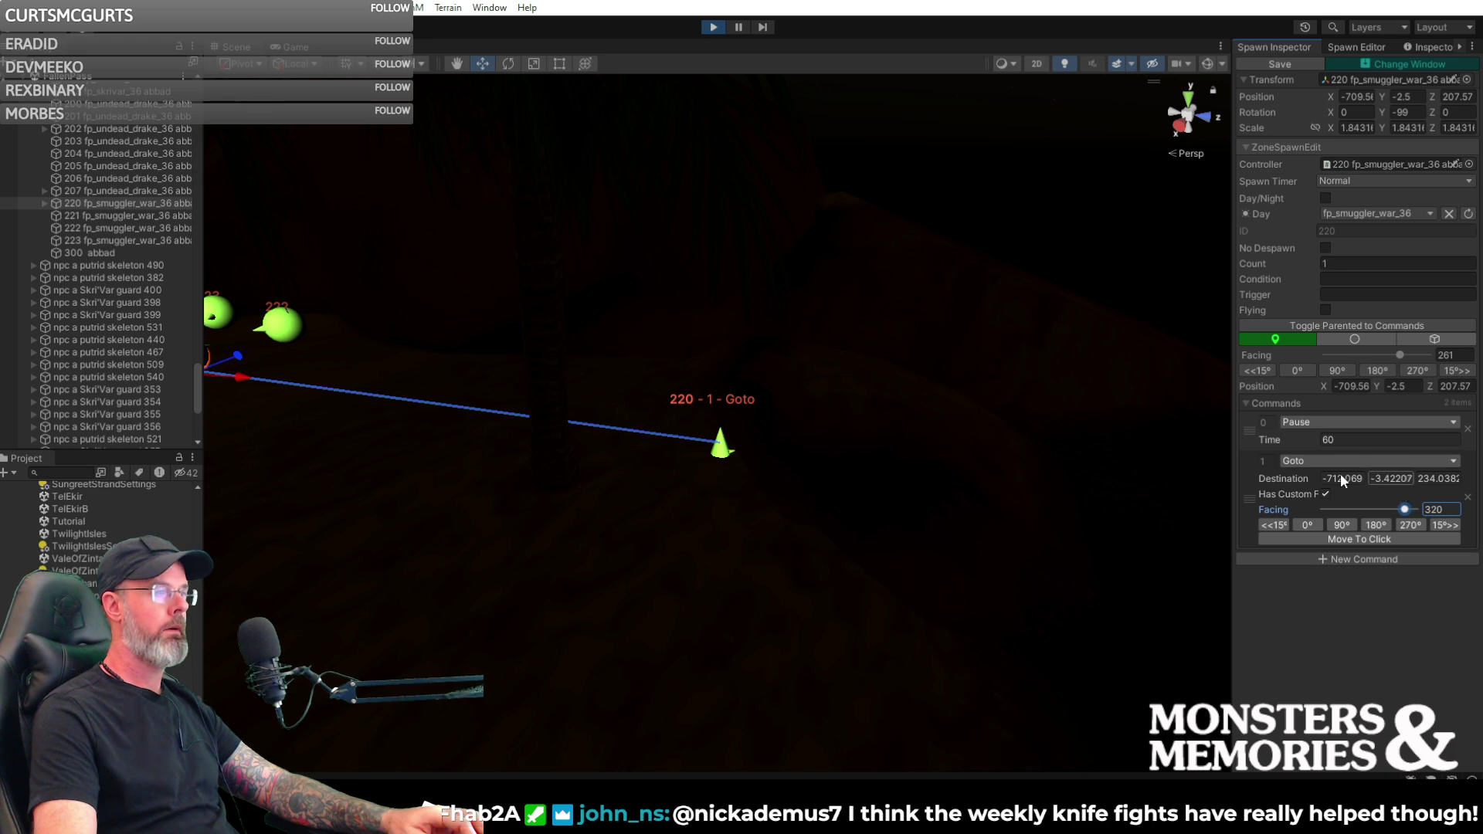
- Add a Pause command with a time of 20 after spawn 220's Goto command
click(1340, 564)
click(1319, 561)
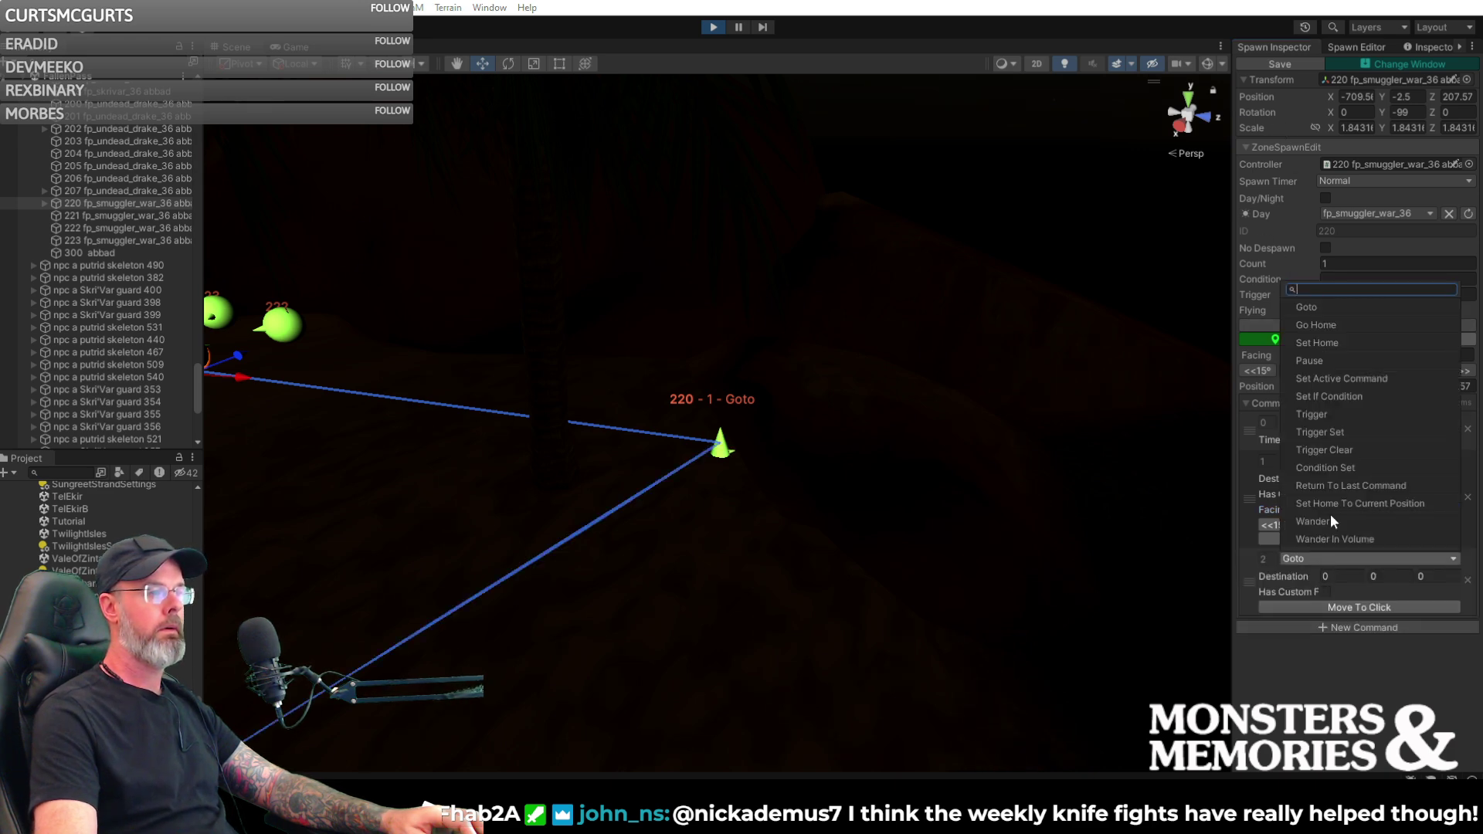
click(1341, 400)
click(1339, 576)
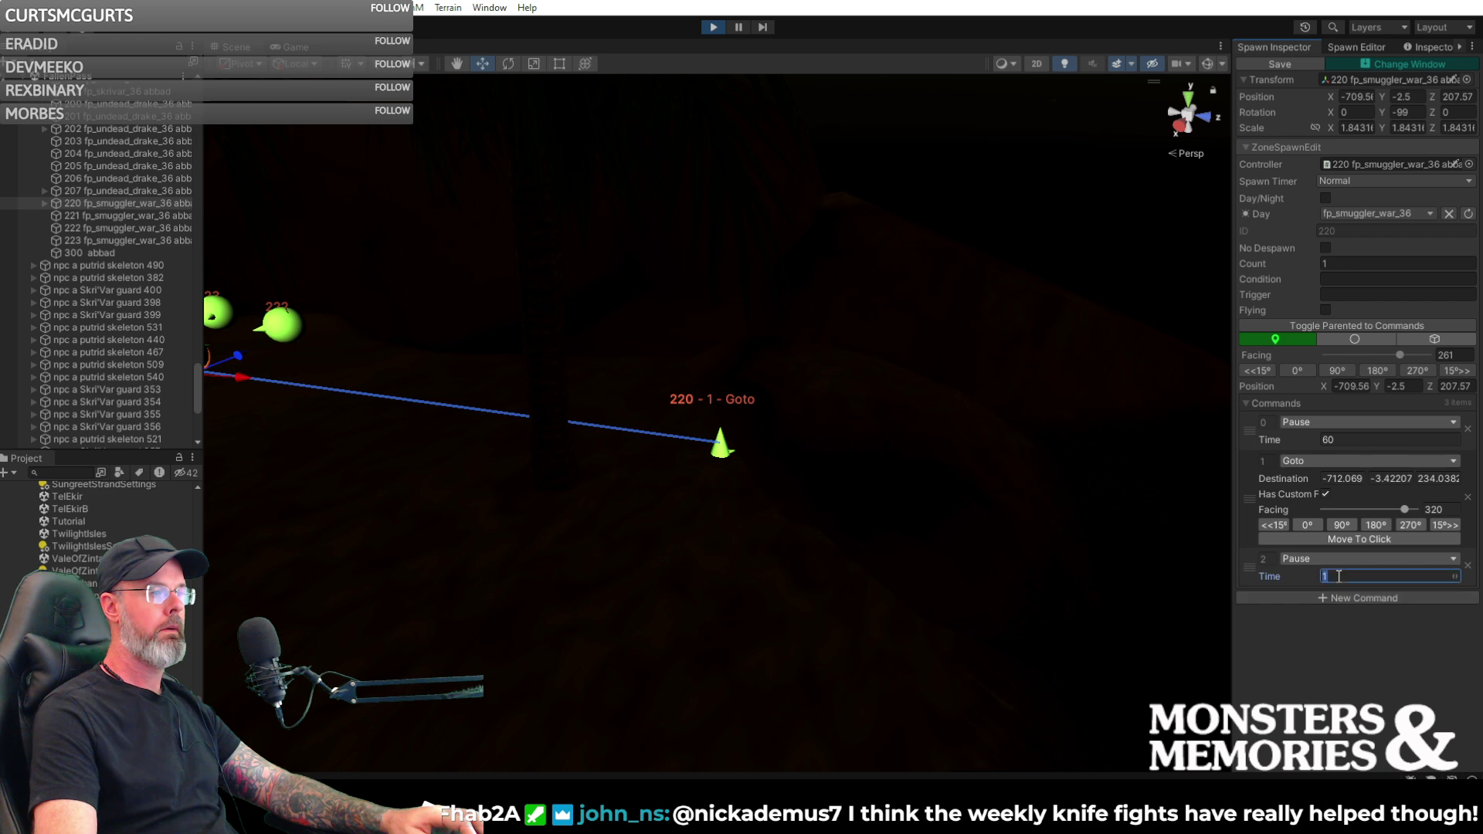
text(20)
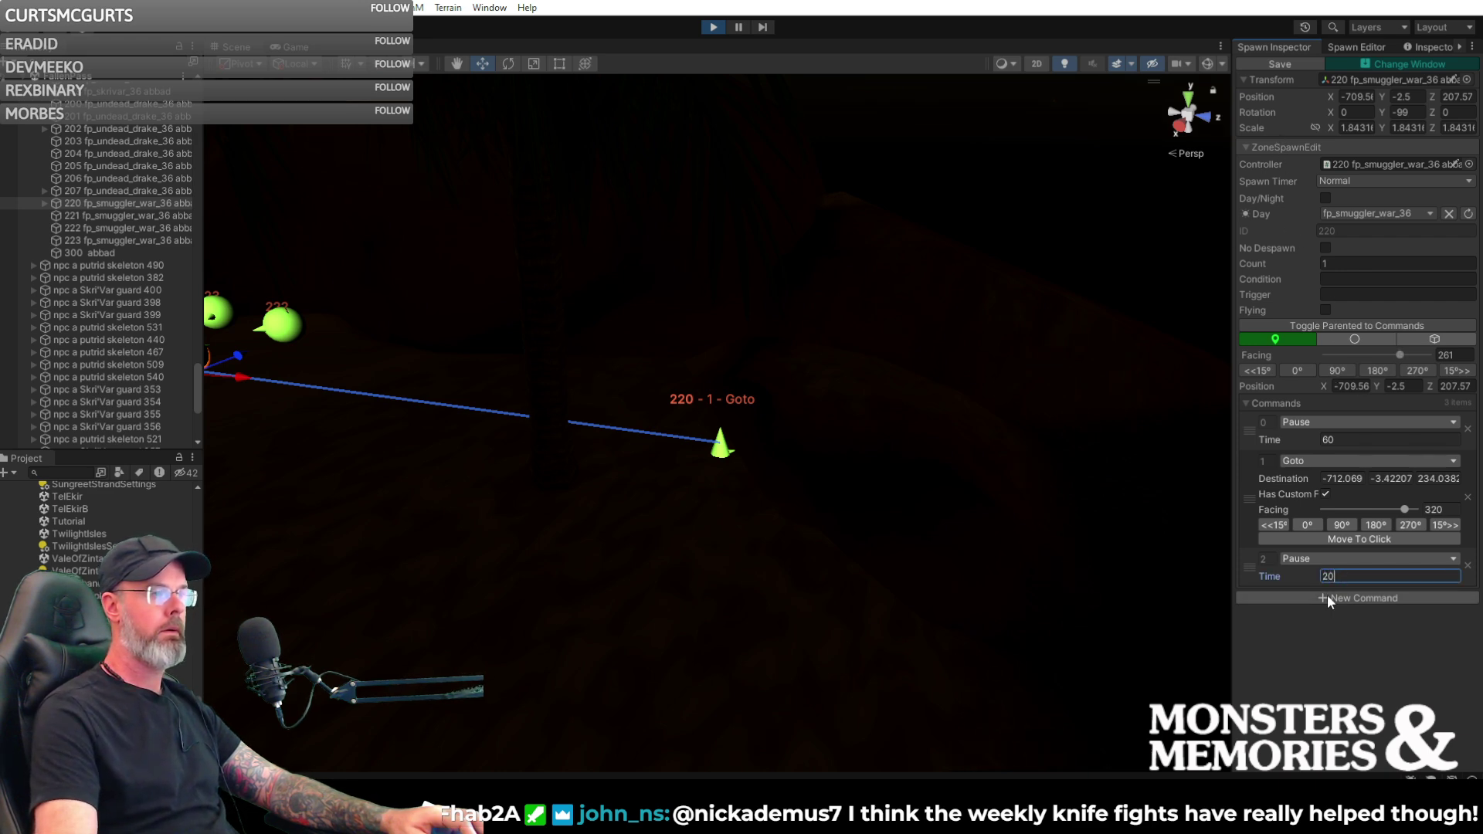
- Finish spawn 220's commands with Go Home and a Set Active Command that returns to command 0, and save the spawn
click(1333, 598)
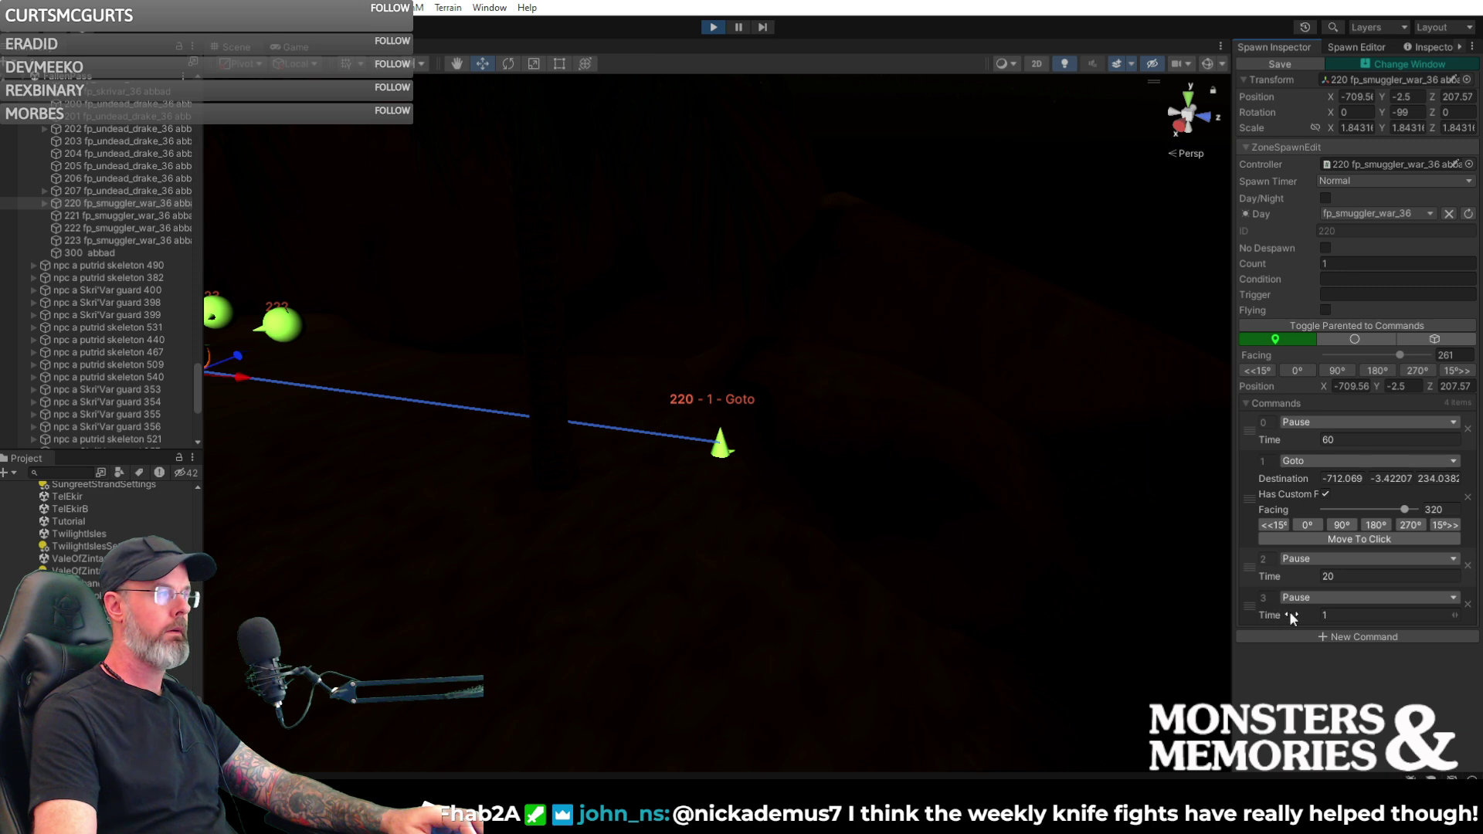
click(1323, 597)
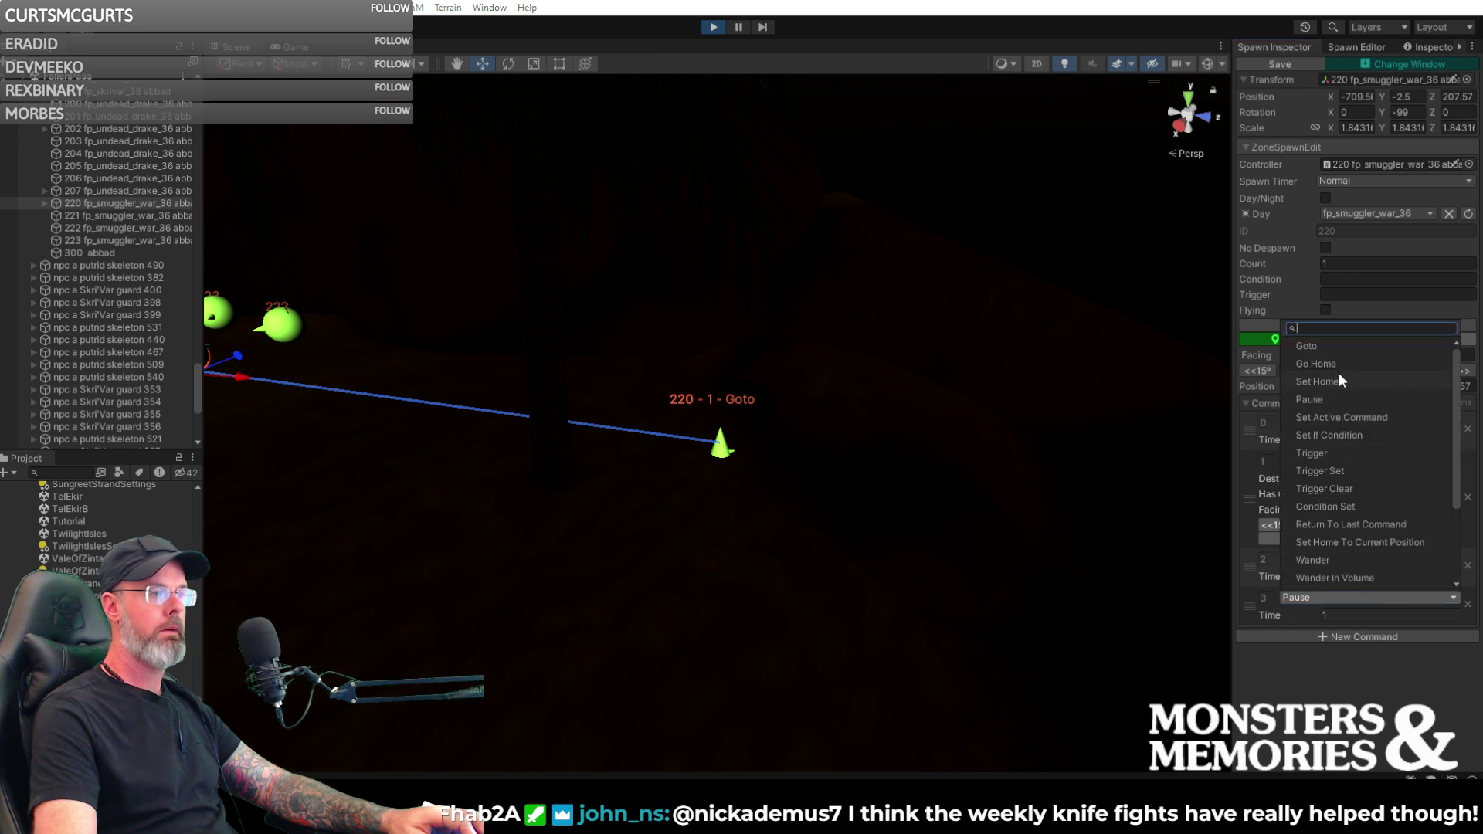
click(1335, 363)
click(1338, 618)
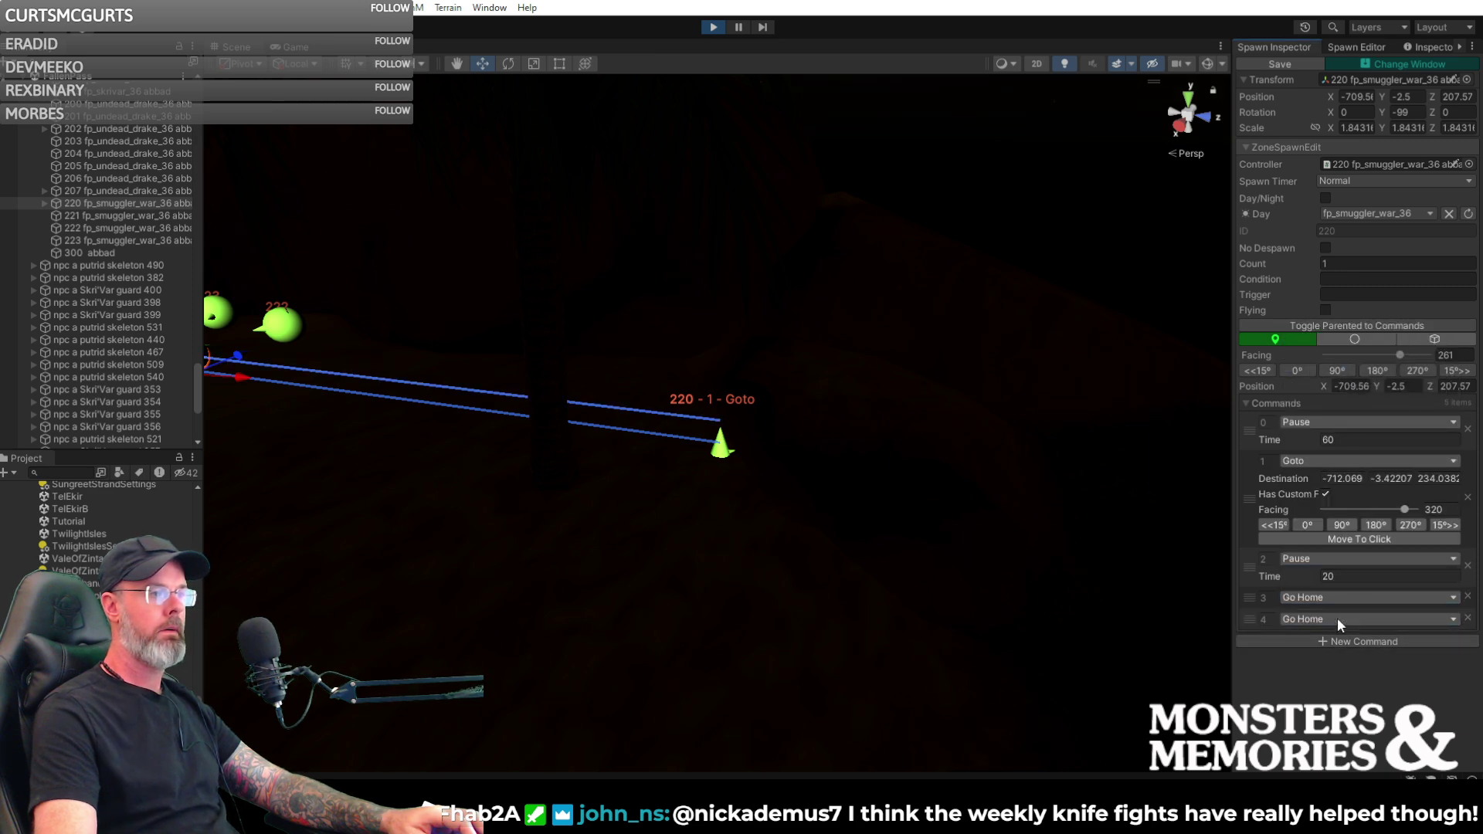
click(1336, 619)
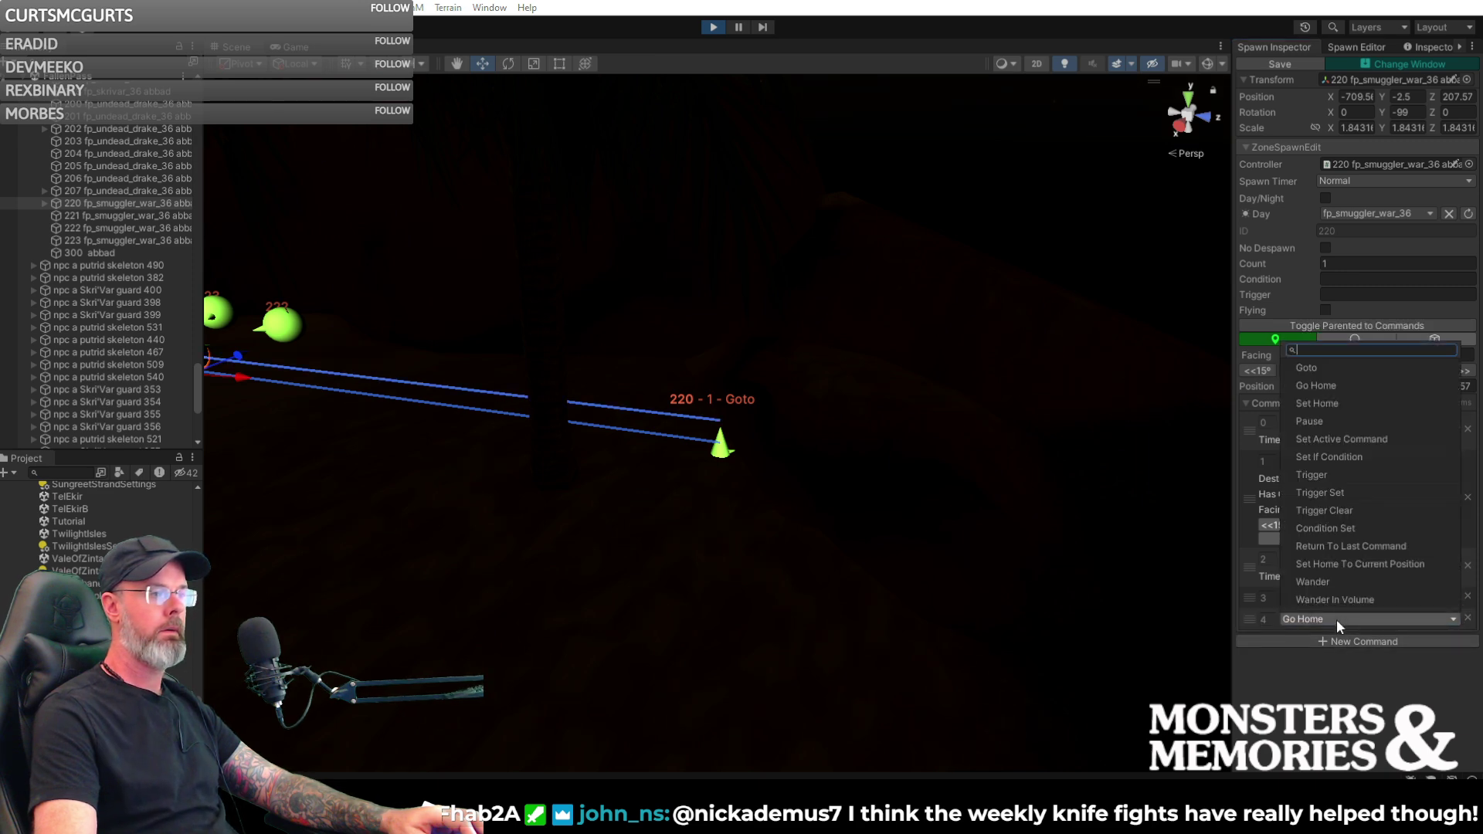
click(1352, 440)
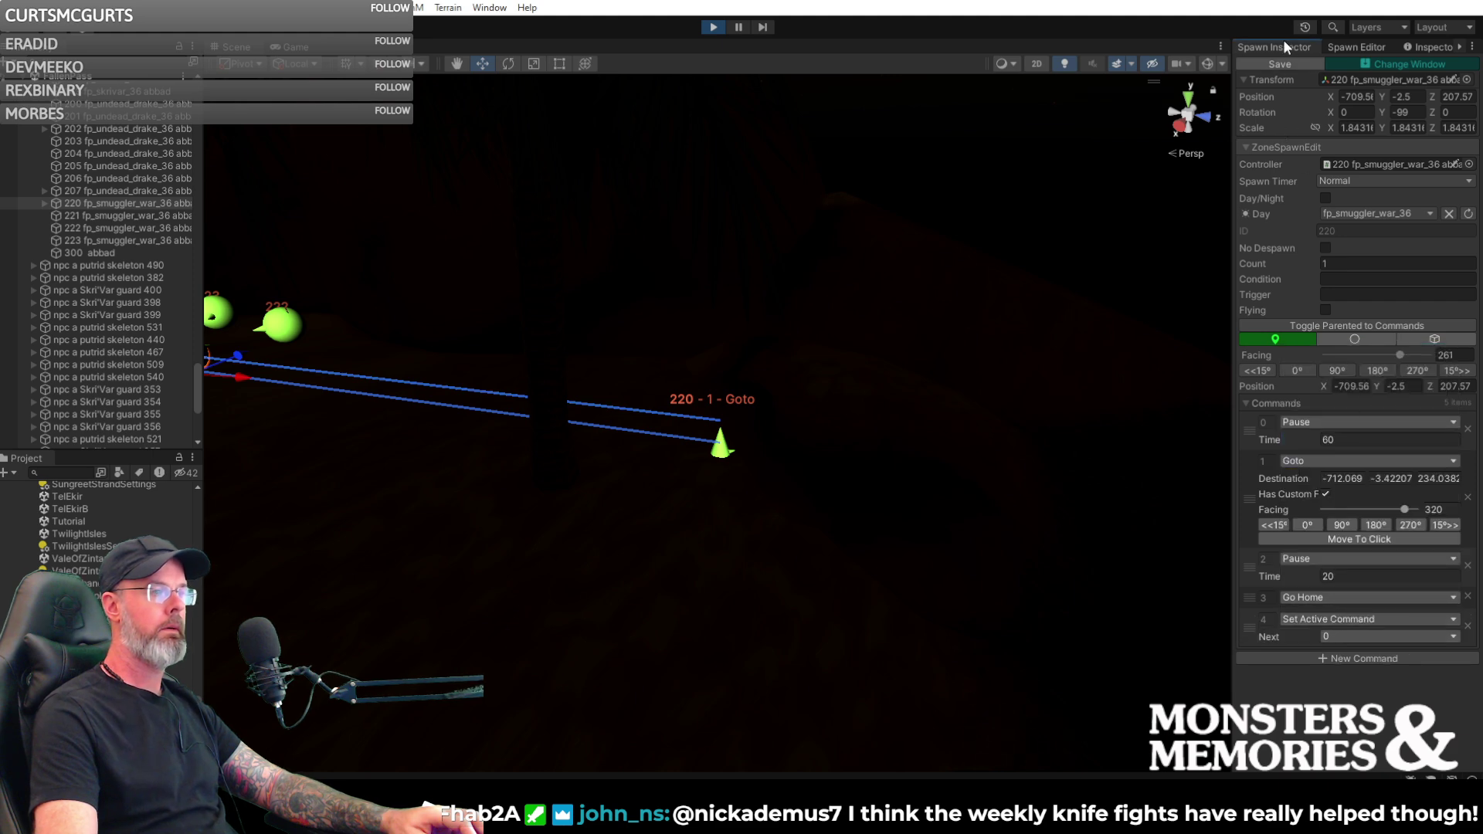
click(1276, 66)
- Set spawn 221's Pause time to 55 and add a Goto command with its destination at about X -714.2, Y -2.7, Z 183.3
right_drag(1004, 303, 808, 467)
click(676, 482)
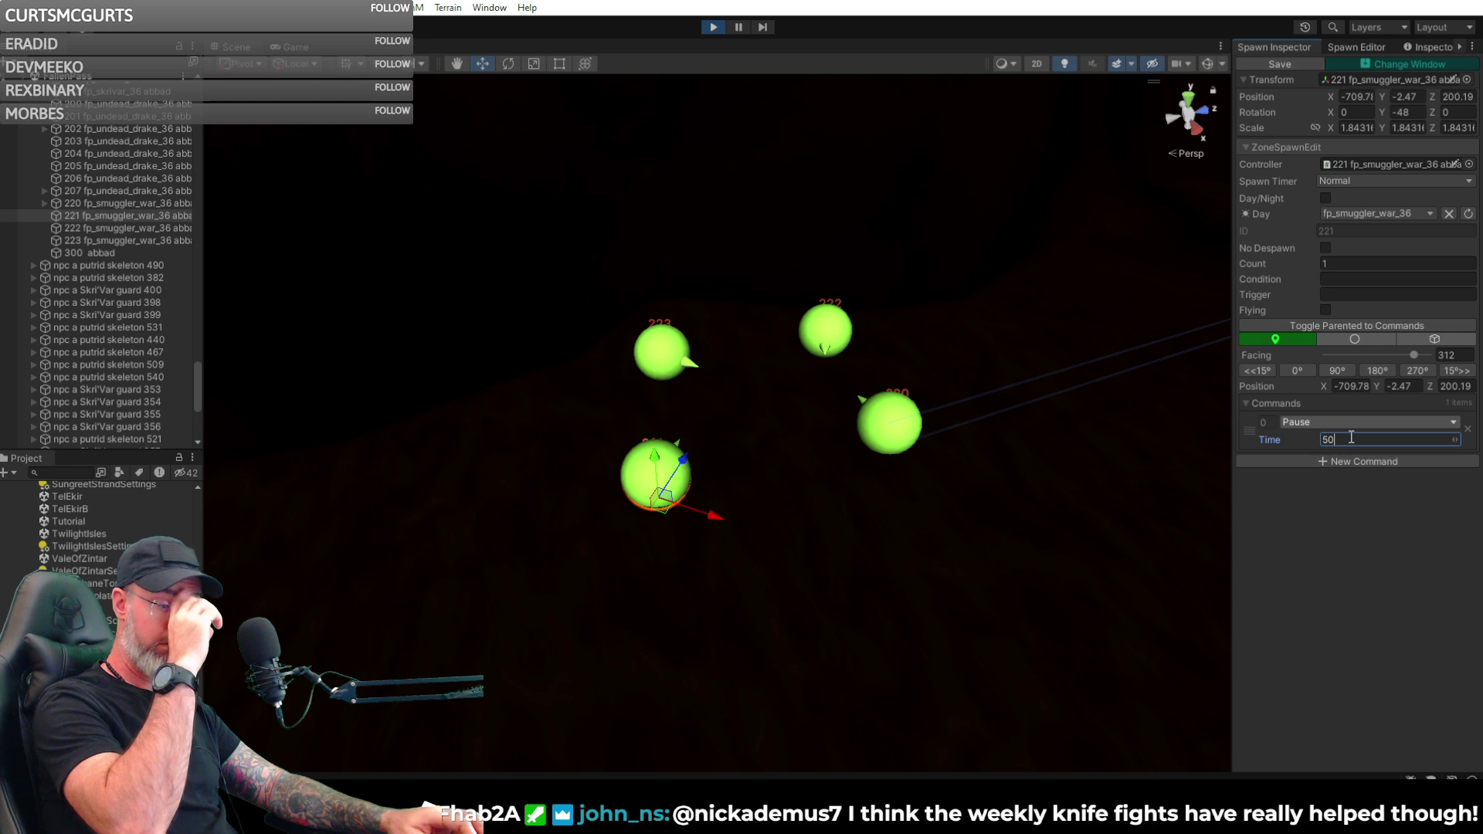
key(BackSpace)
text(5)
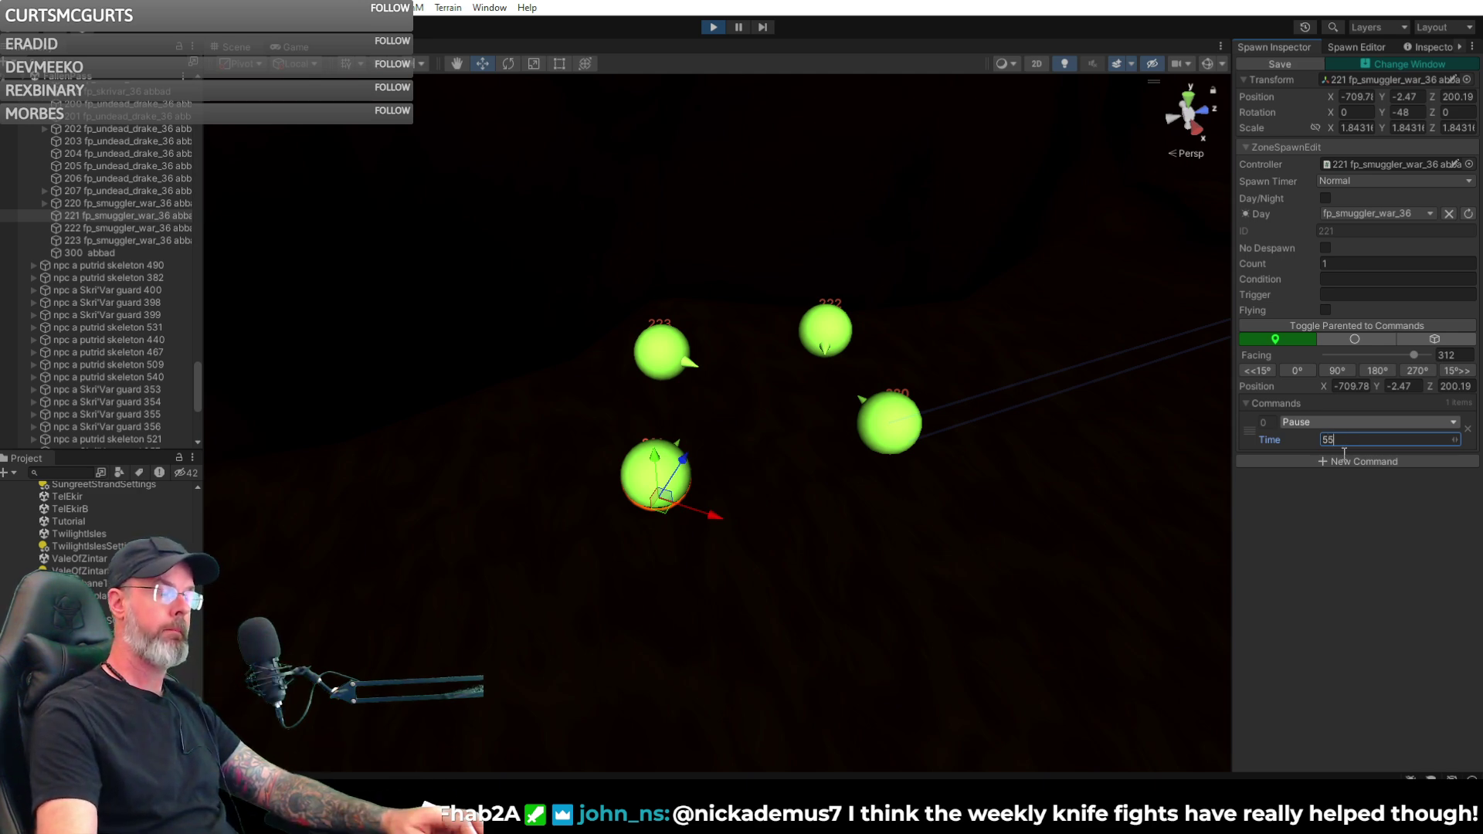
click(1352, 459)
click(1352, 460)
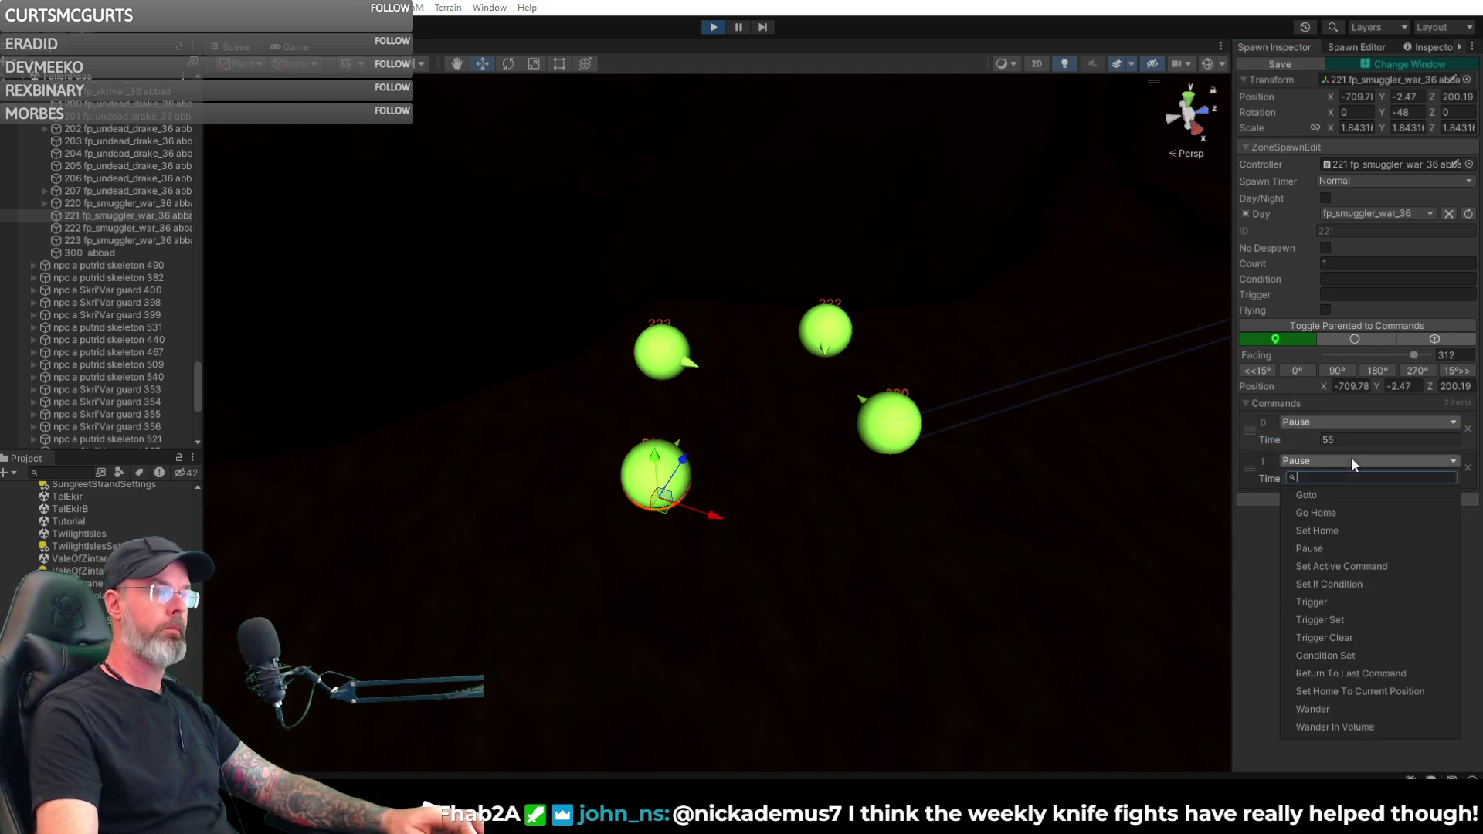
click(1323, 497)
right_drag(1160, 502, 1281, 454)
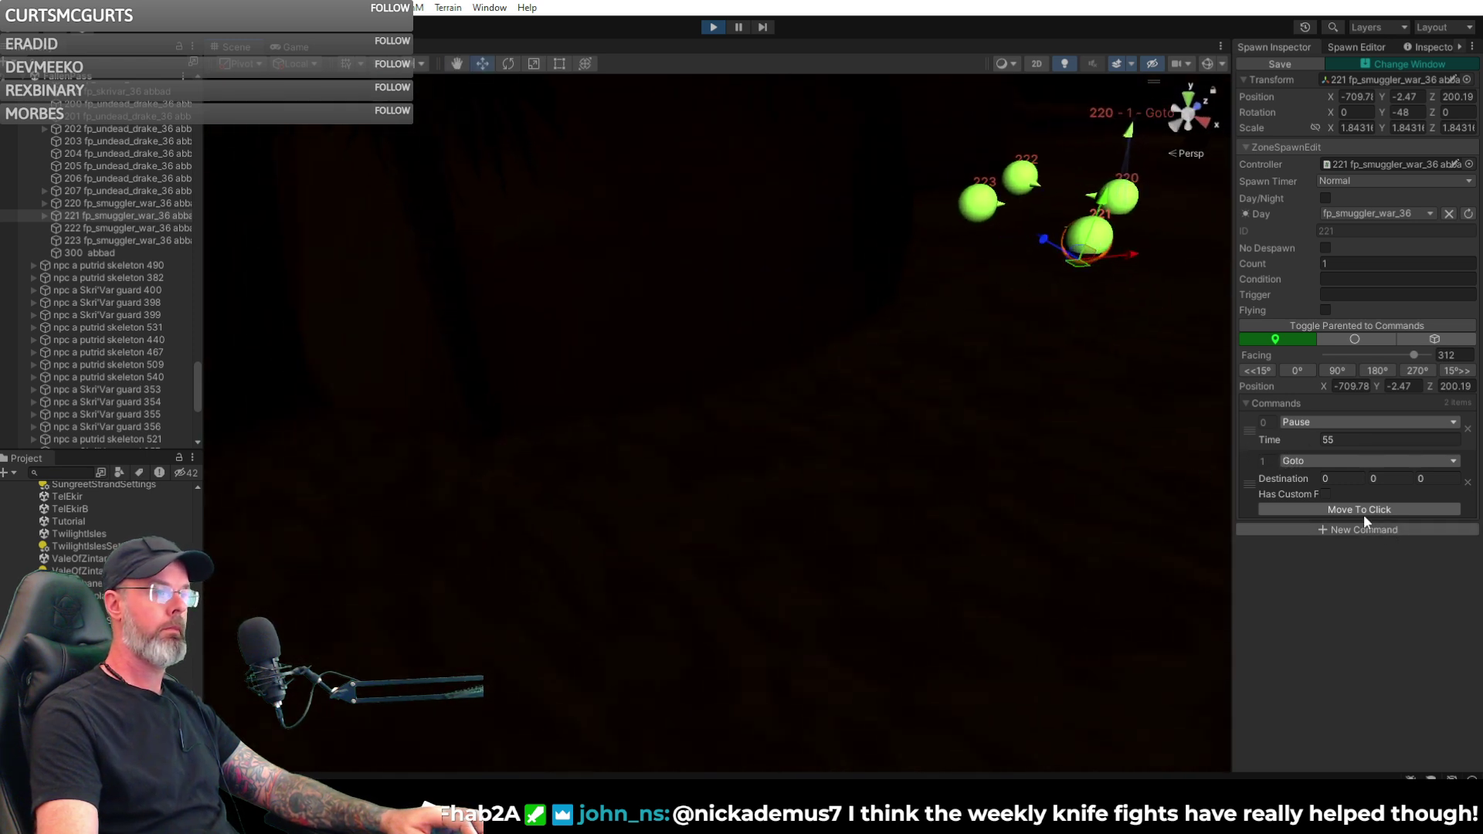
click(835, 407)
- Add a second Goto command to spawn 221 at about X -720.2, Y -2.7, Z 175.7, and set its initial Pause time to 65
right_drag(973, 448, 671, 421)
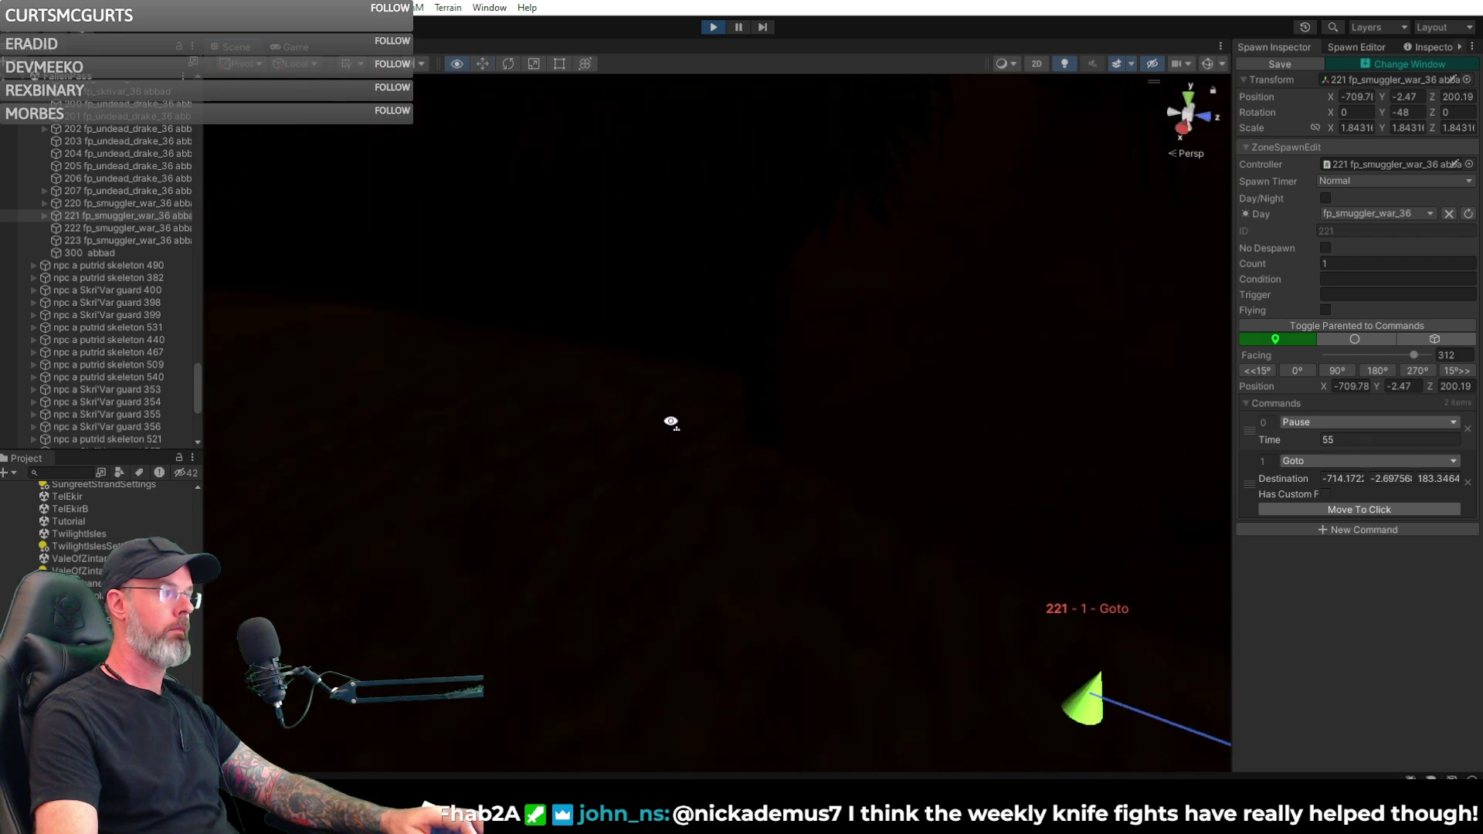
click(1346, 529)
click(1336, 578)
click(760, 471)
right_drag(783, 471, 1231, 464)
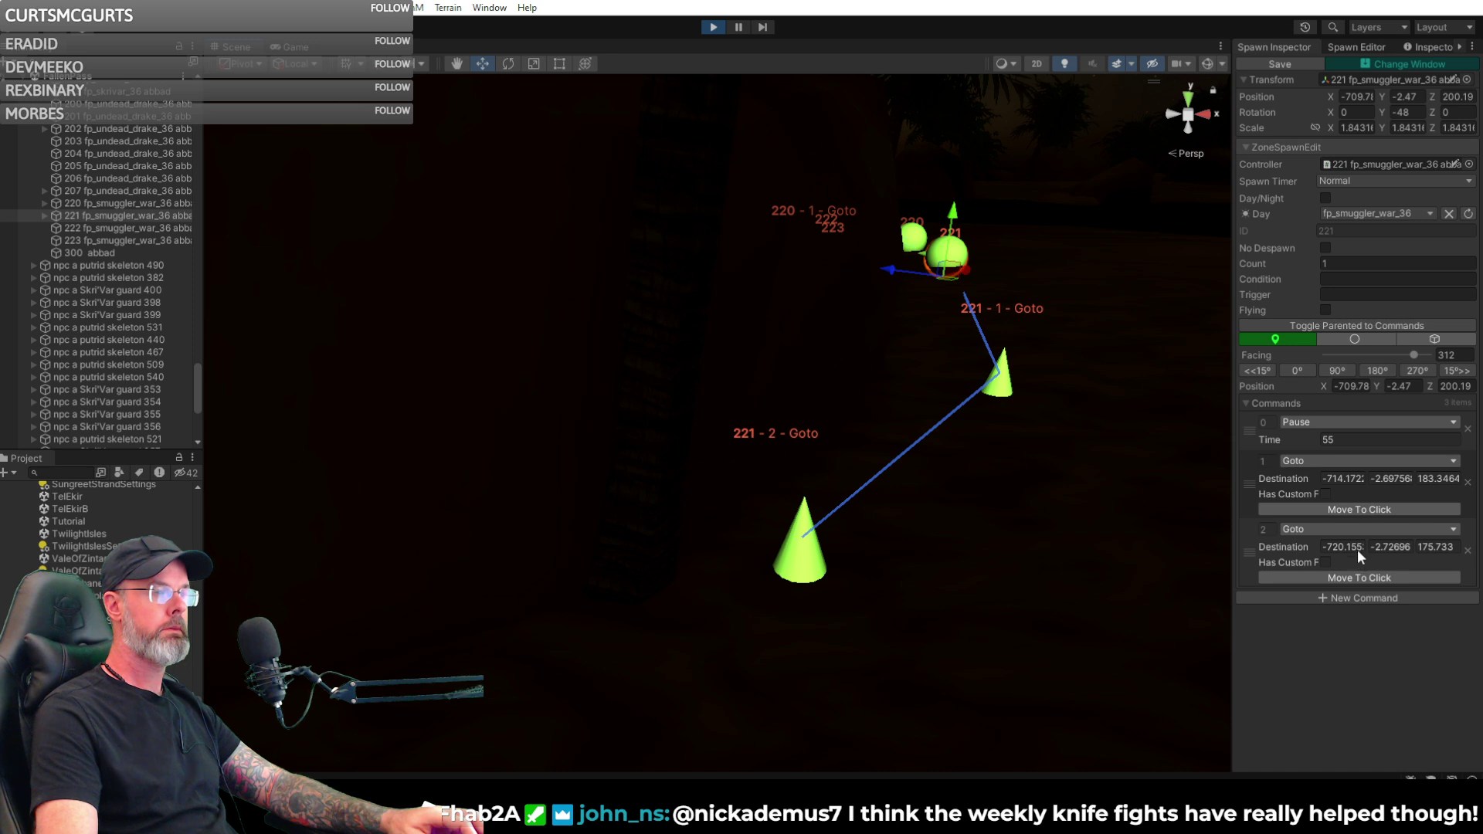
click(1323, 440)
text(65)
- Add a Pause command with a time of 2 after spawn 221's second Goto command
click(1338, 597)
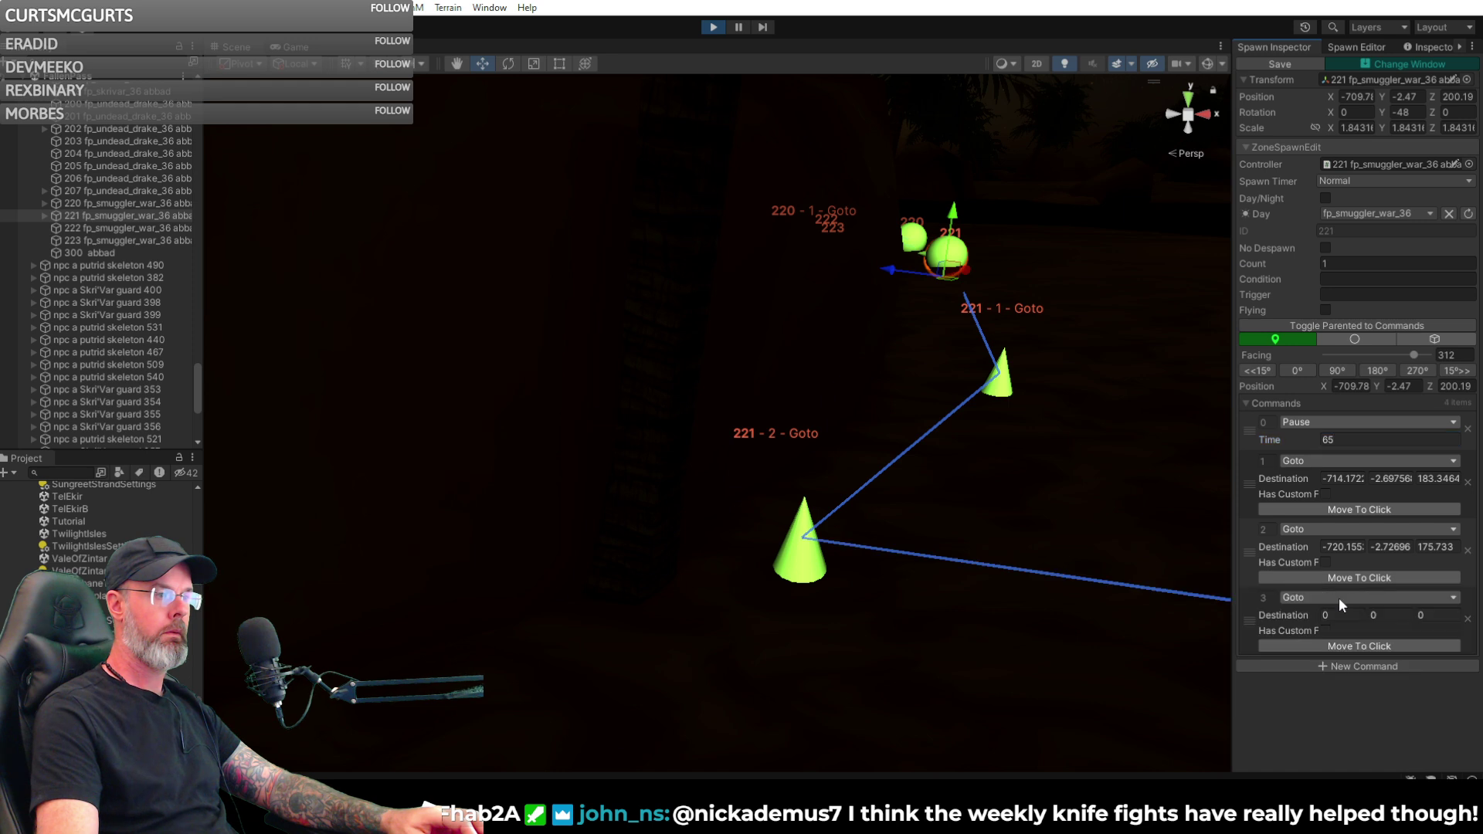
click(1340, 598)
click(1331, 397)
click(1342, 614)
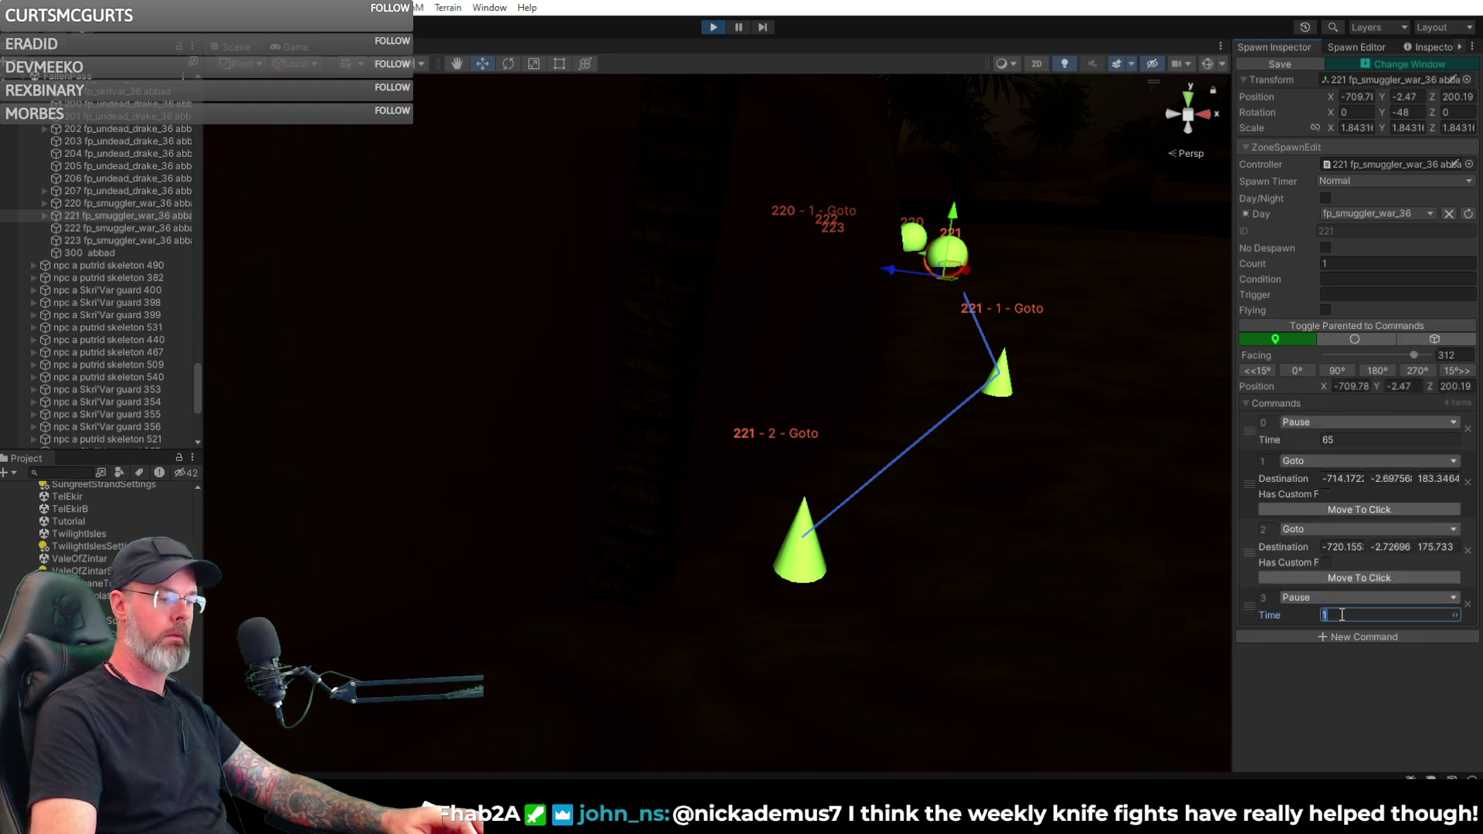
text(2)
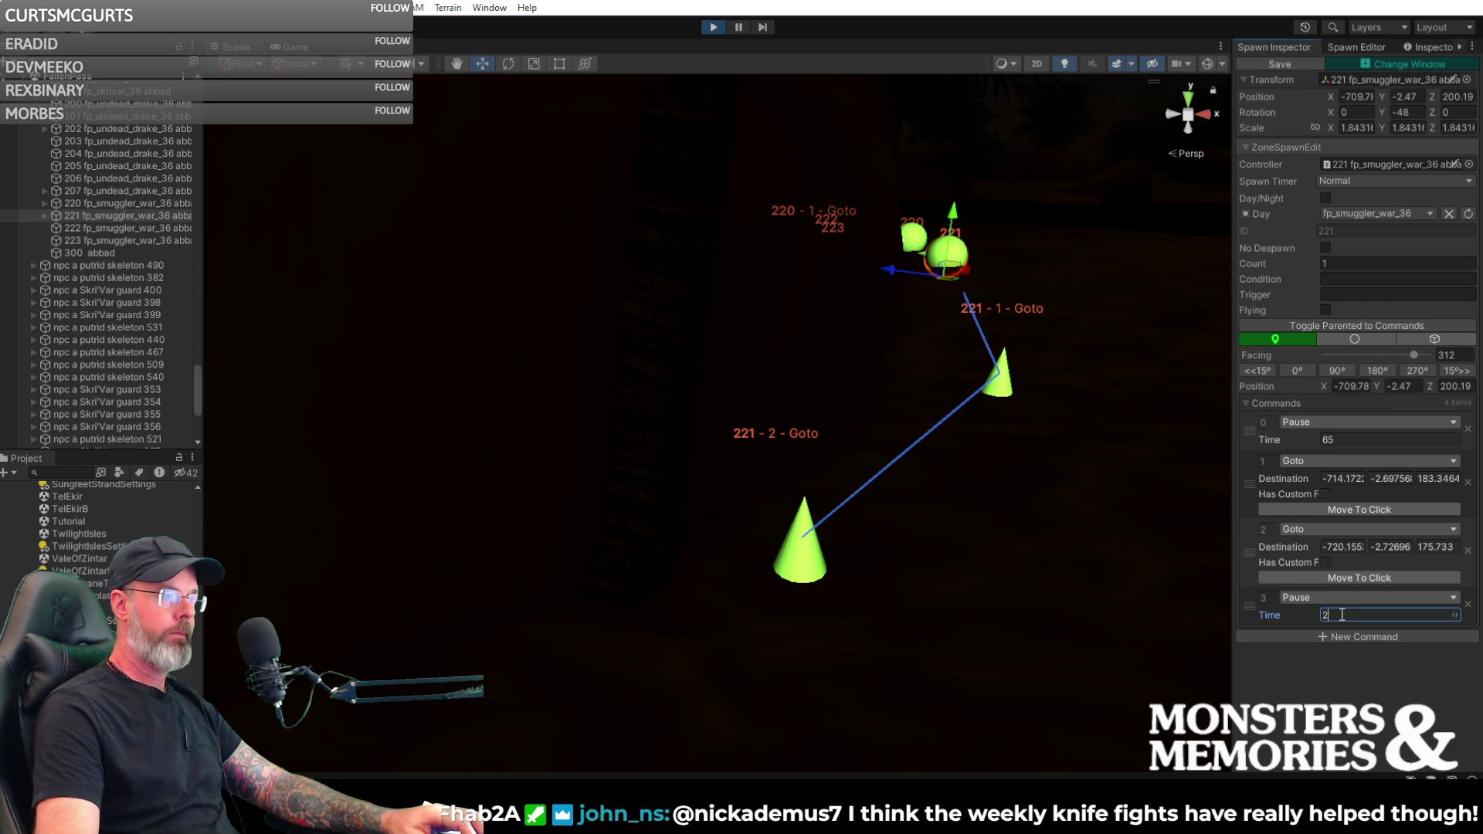
- Enable a custom facing on spawn 221's second Goto command and set it to 199
right_drag(1024, 483, 958, 556)
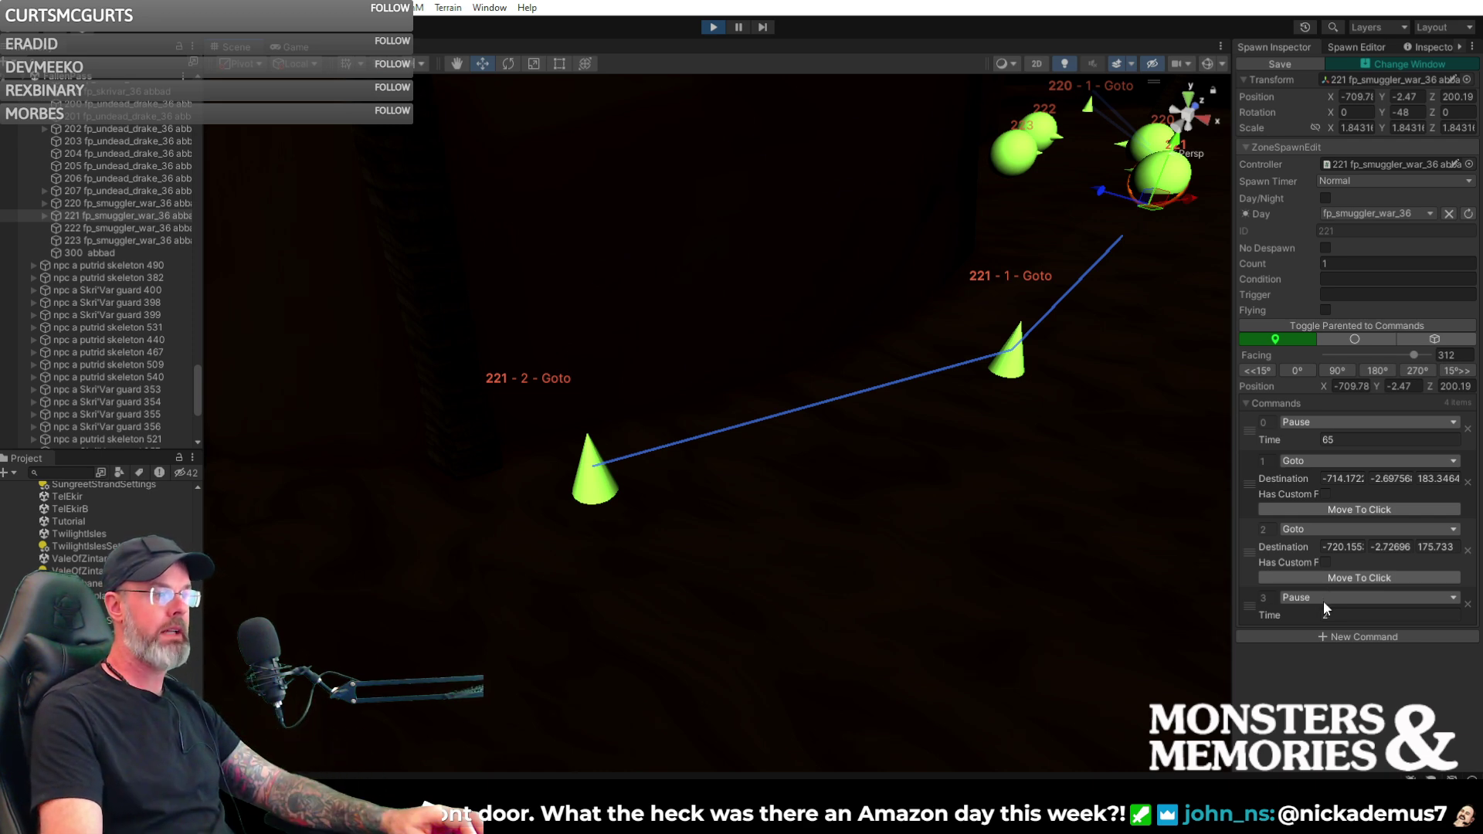
click(1326, 562)
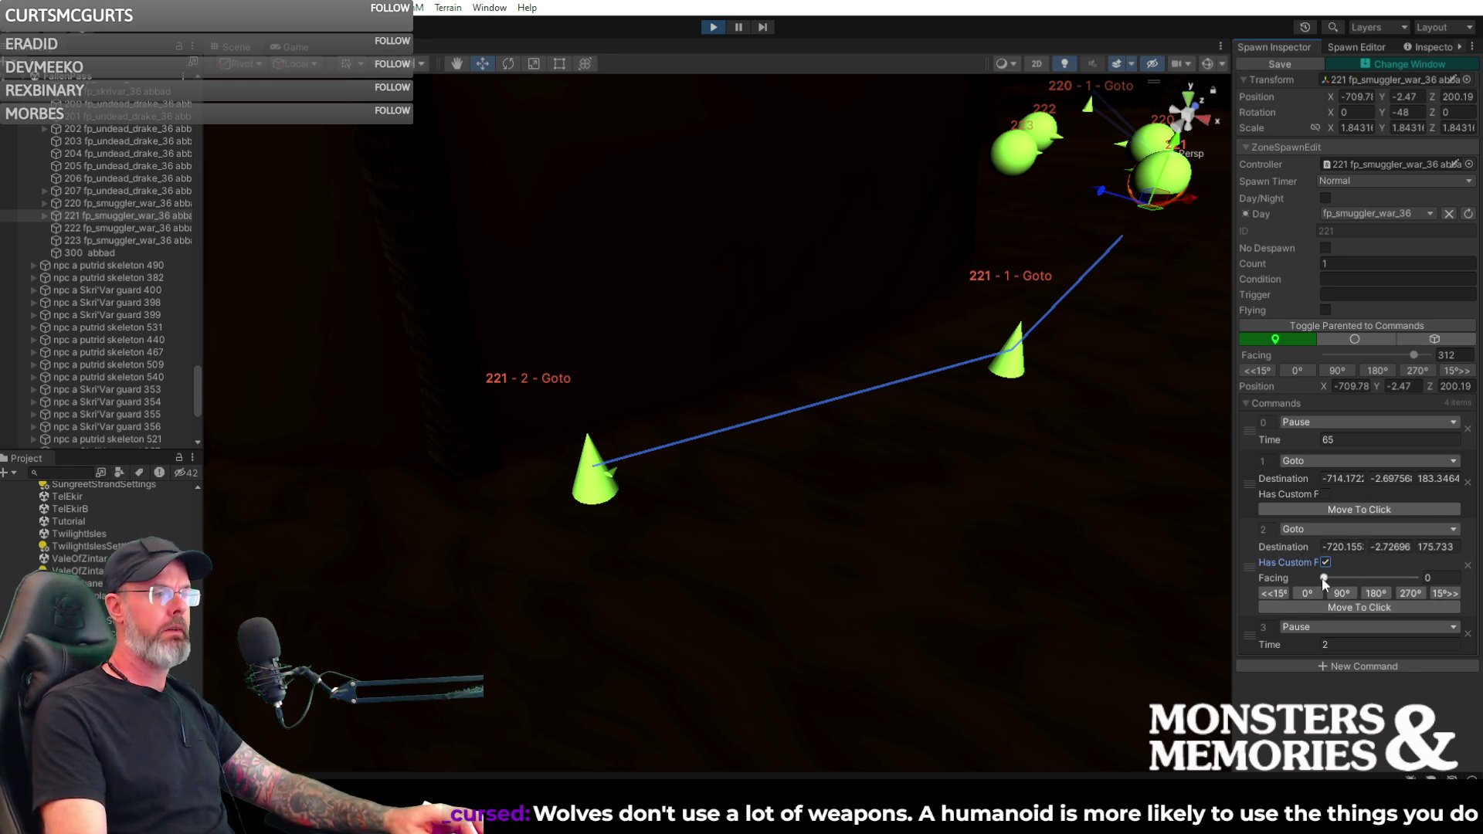
drag(1327, 577, 1376, 568)
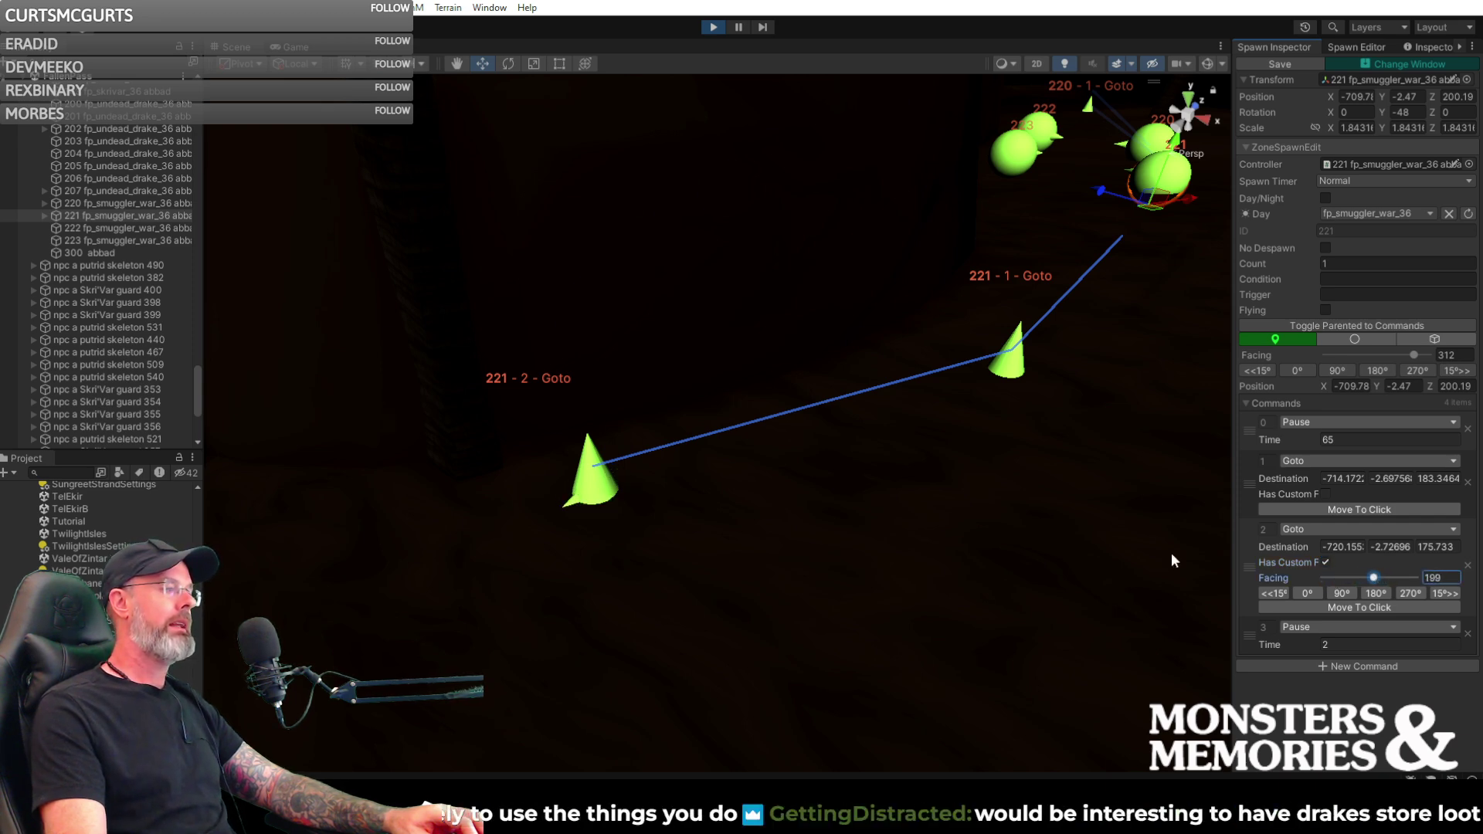
- Check the direction spawn 221 faces at its second Goto and set the following Pause time to 25
alt+drag(951, 511, 442, 427)
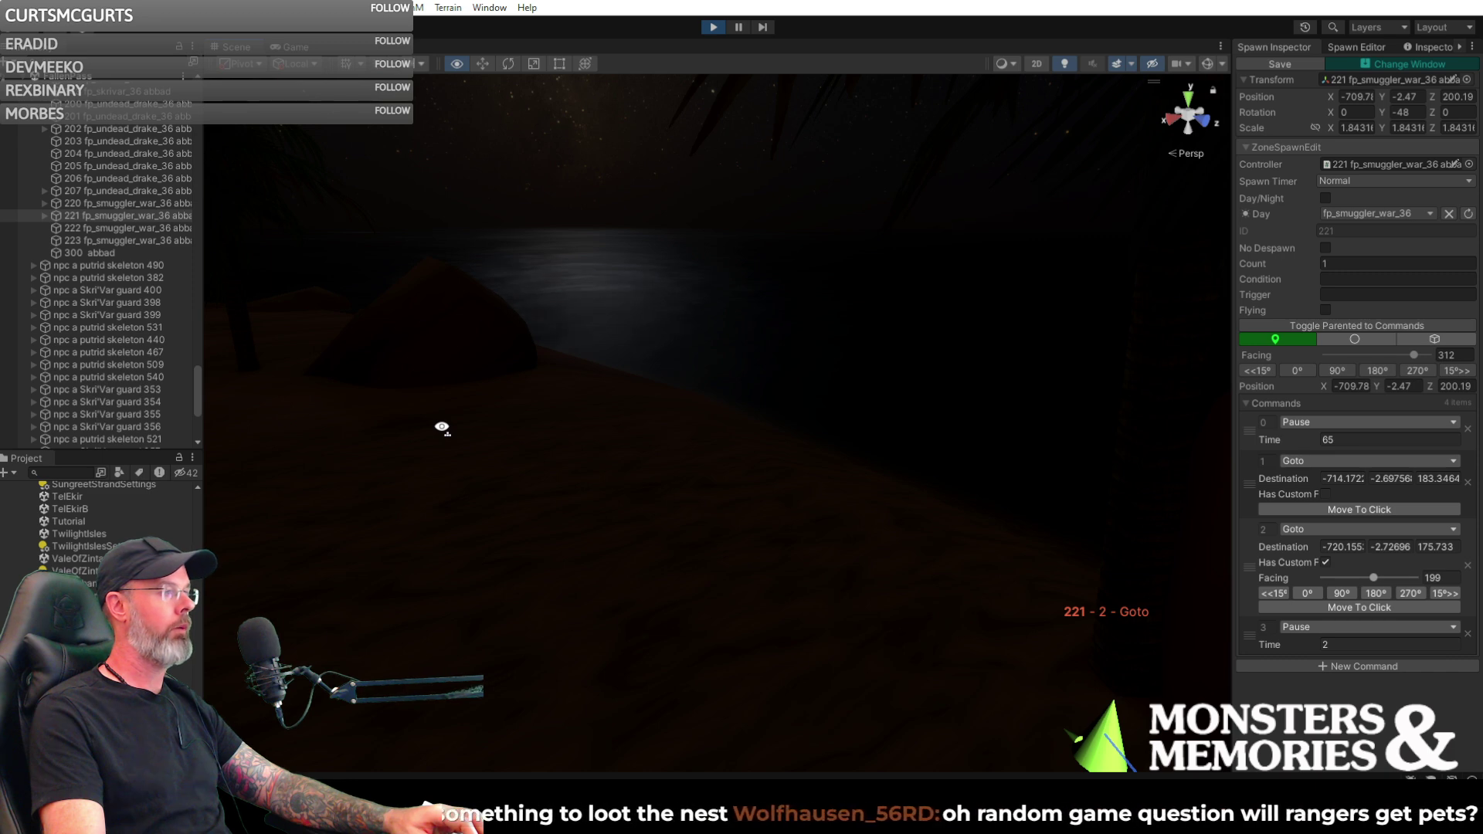
alt+drag(441, 427, 1102, 441)
scroll(1102, 439, down, 5)
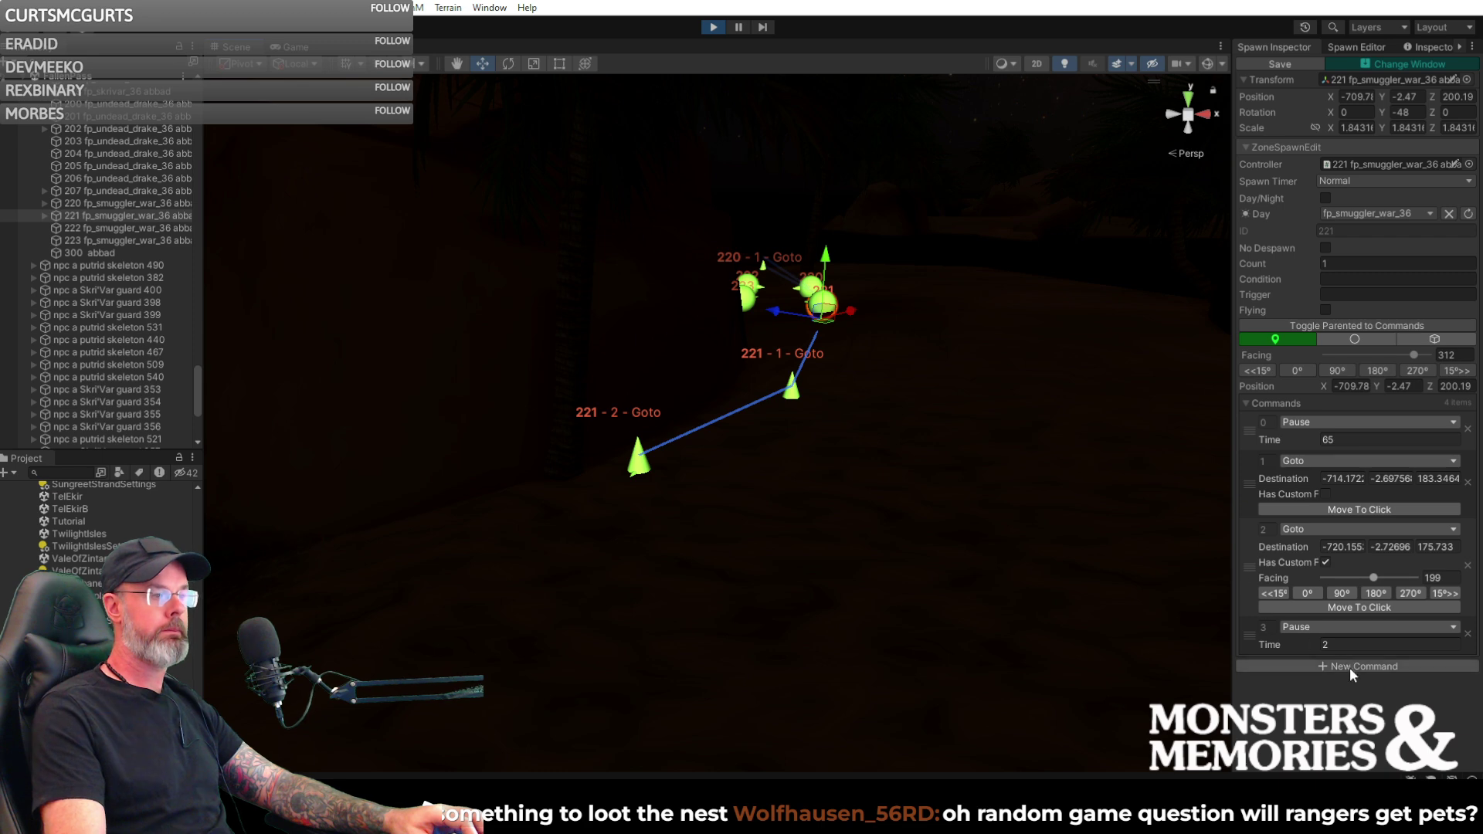
click(1344, 642)
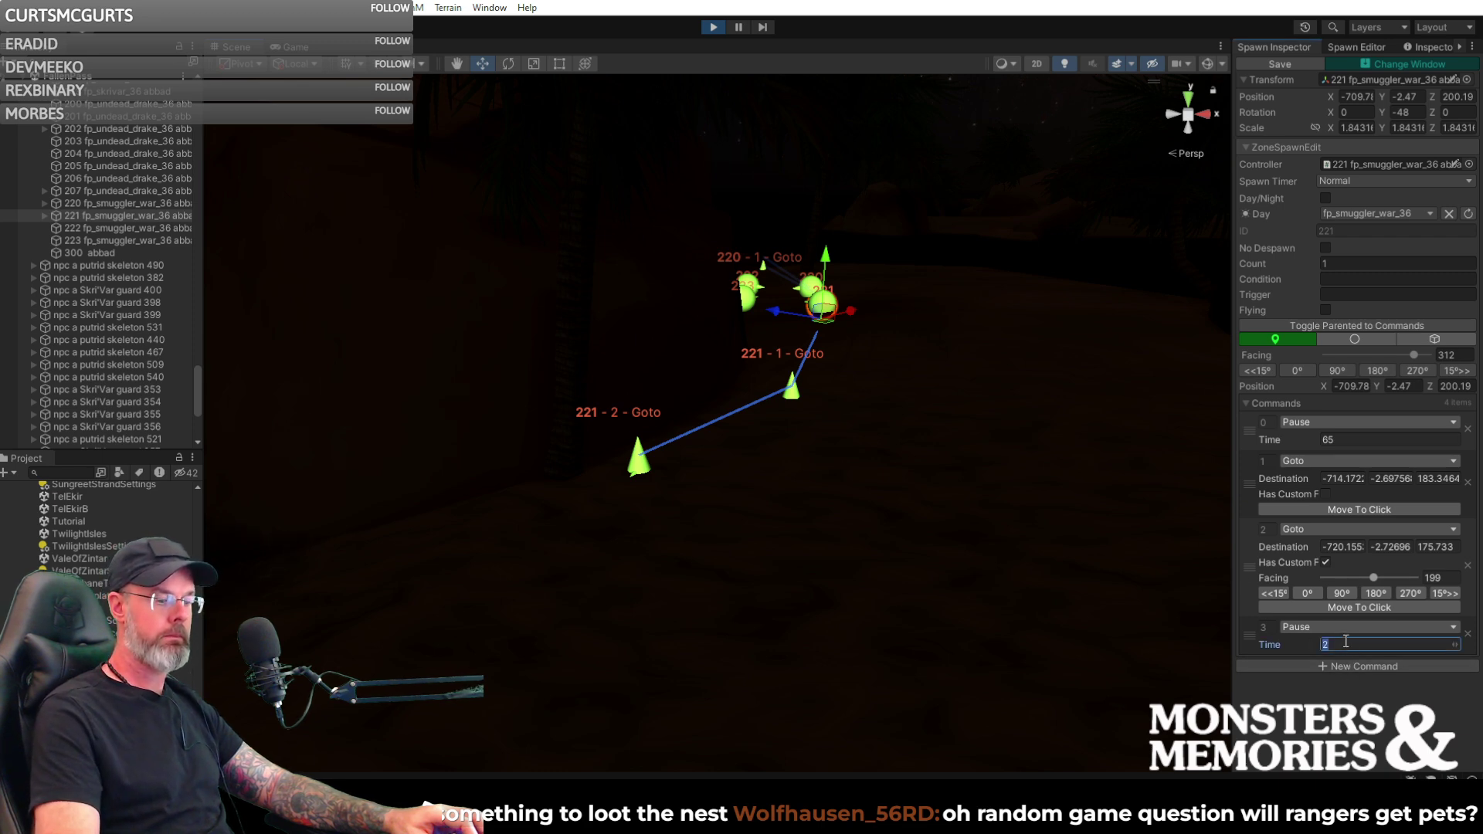
text(25)
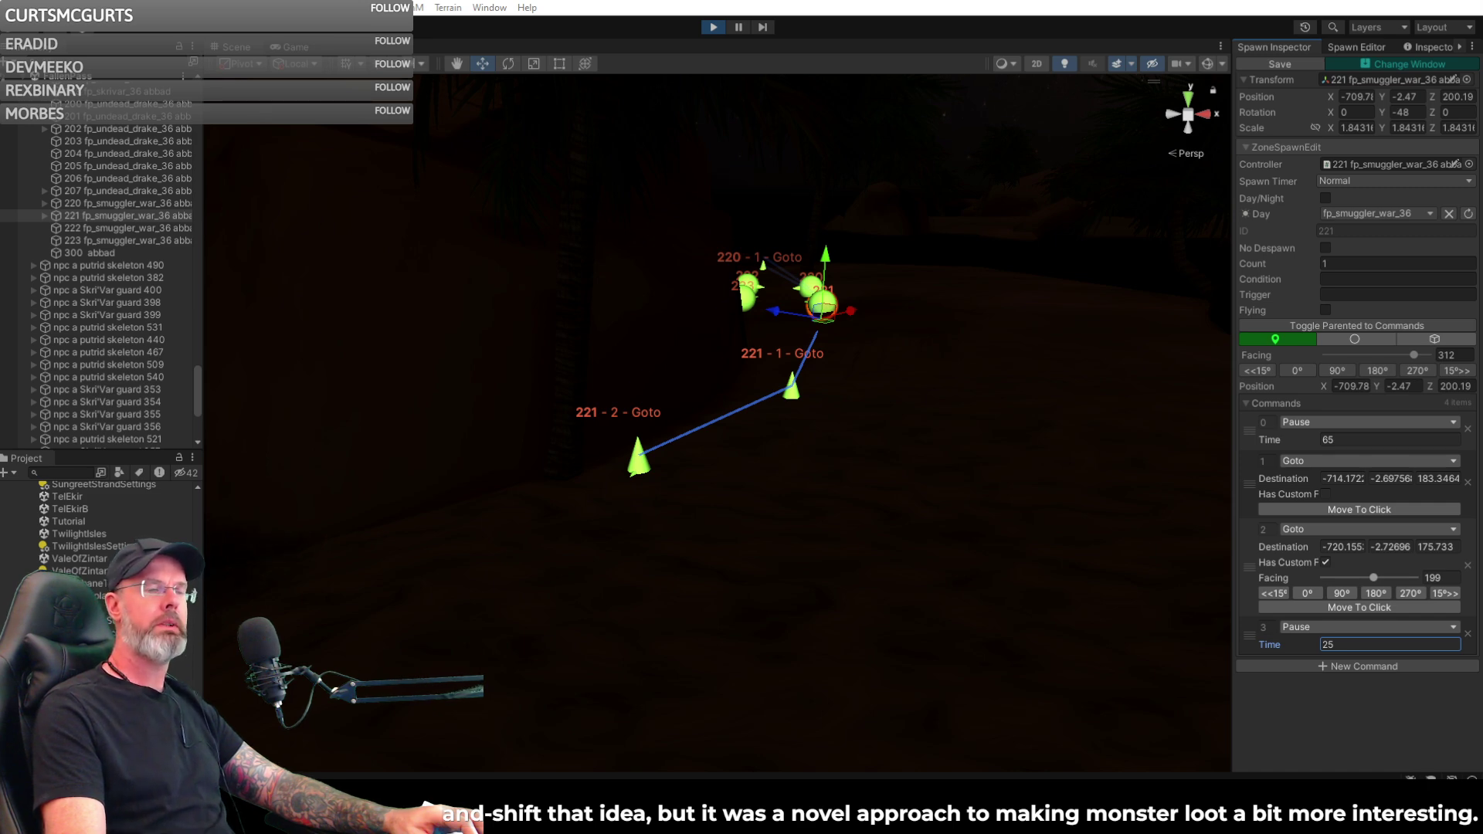
- Add a third Goto as spawn 221's command 4, with its destination at about X -713.2, Y -2.6, Z 184.7
alt+drag(917, 325, 808, 347)
right_drag(808, 347, 790, 344)
key(s)
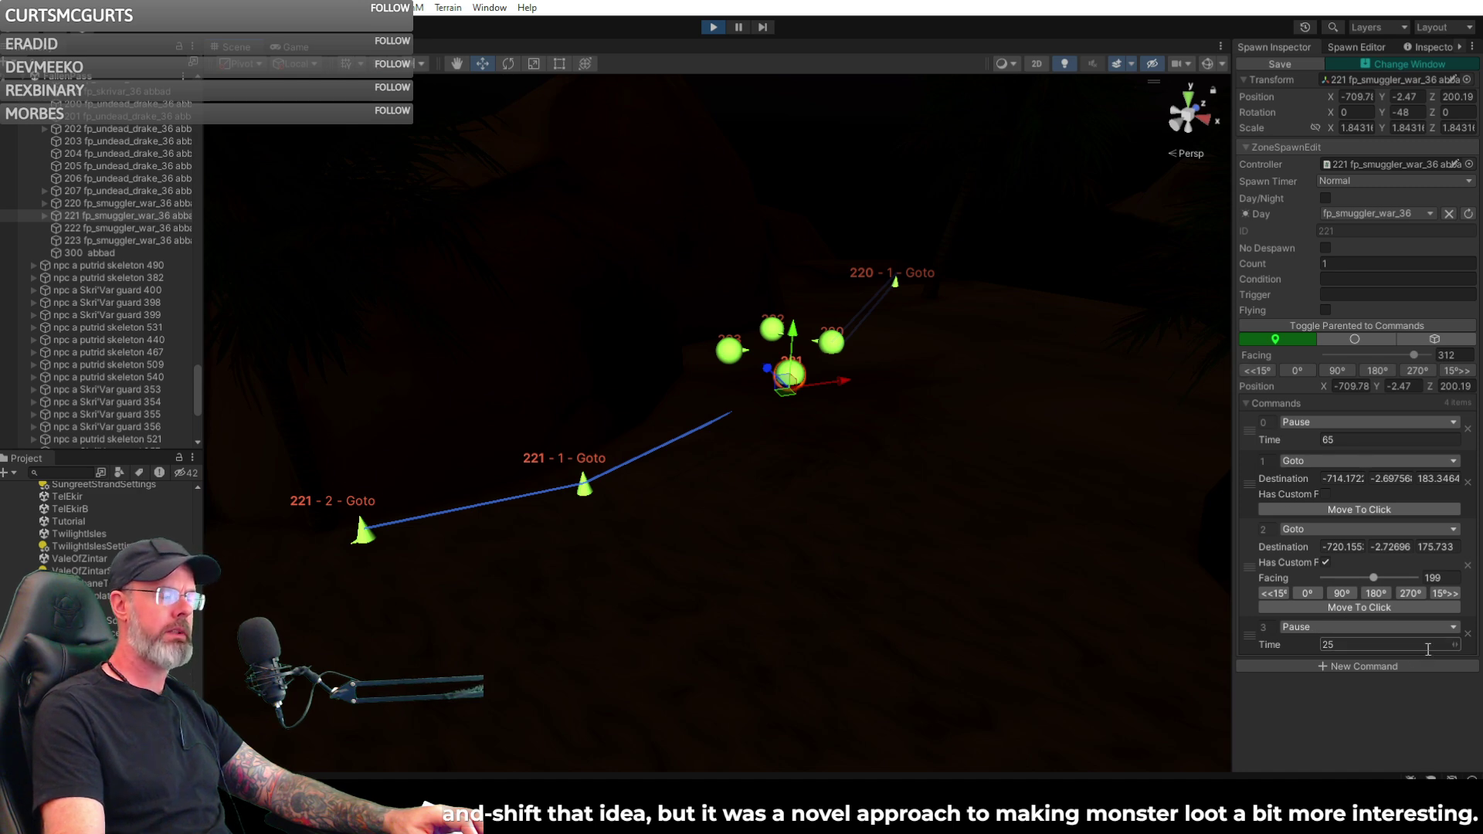
click(1352, 665)
click(1348, 669)
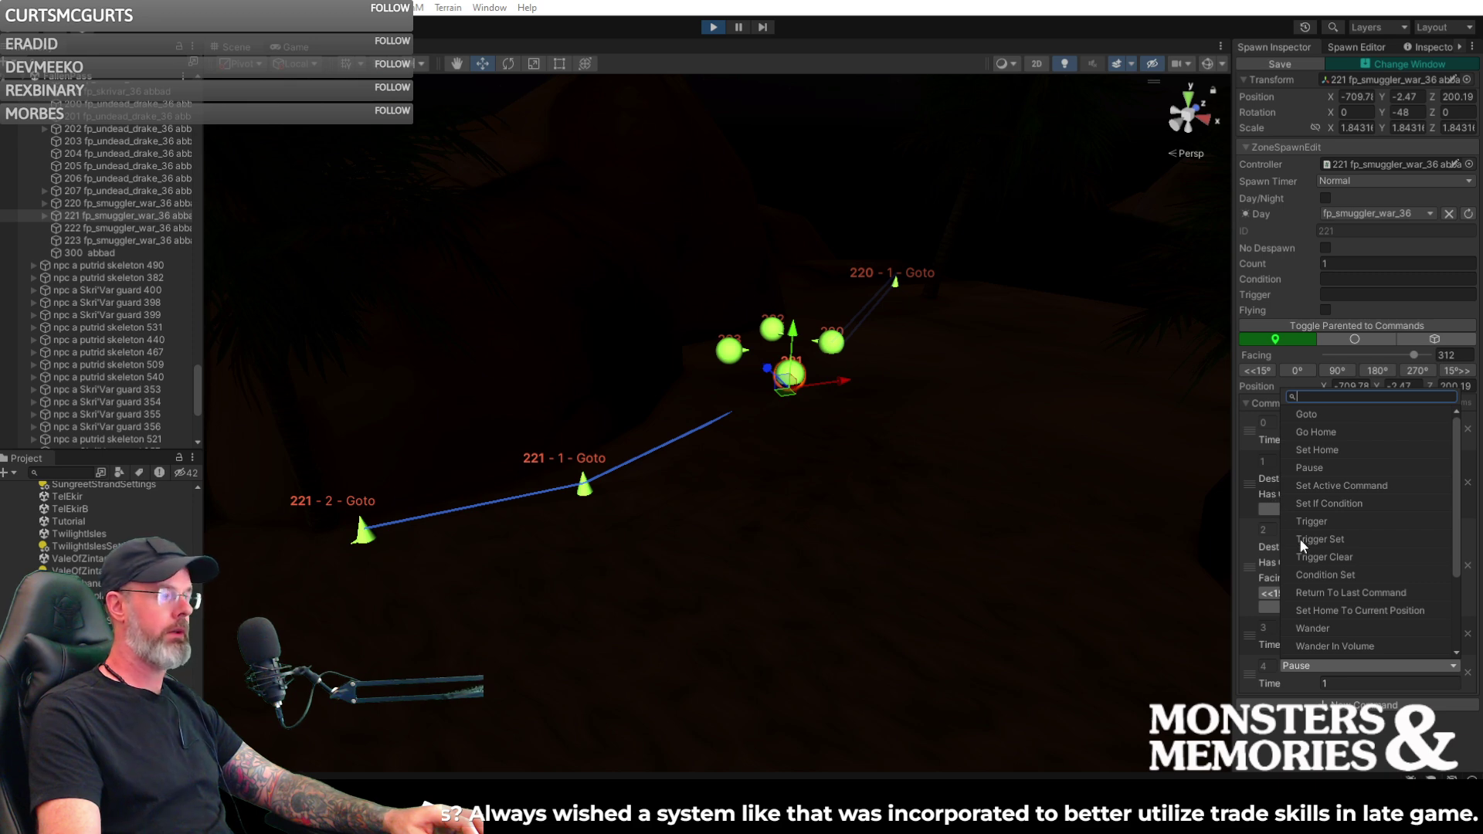
click(1351, 679)
click(1305, 667)
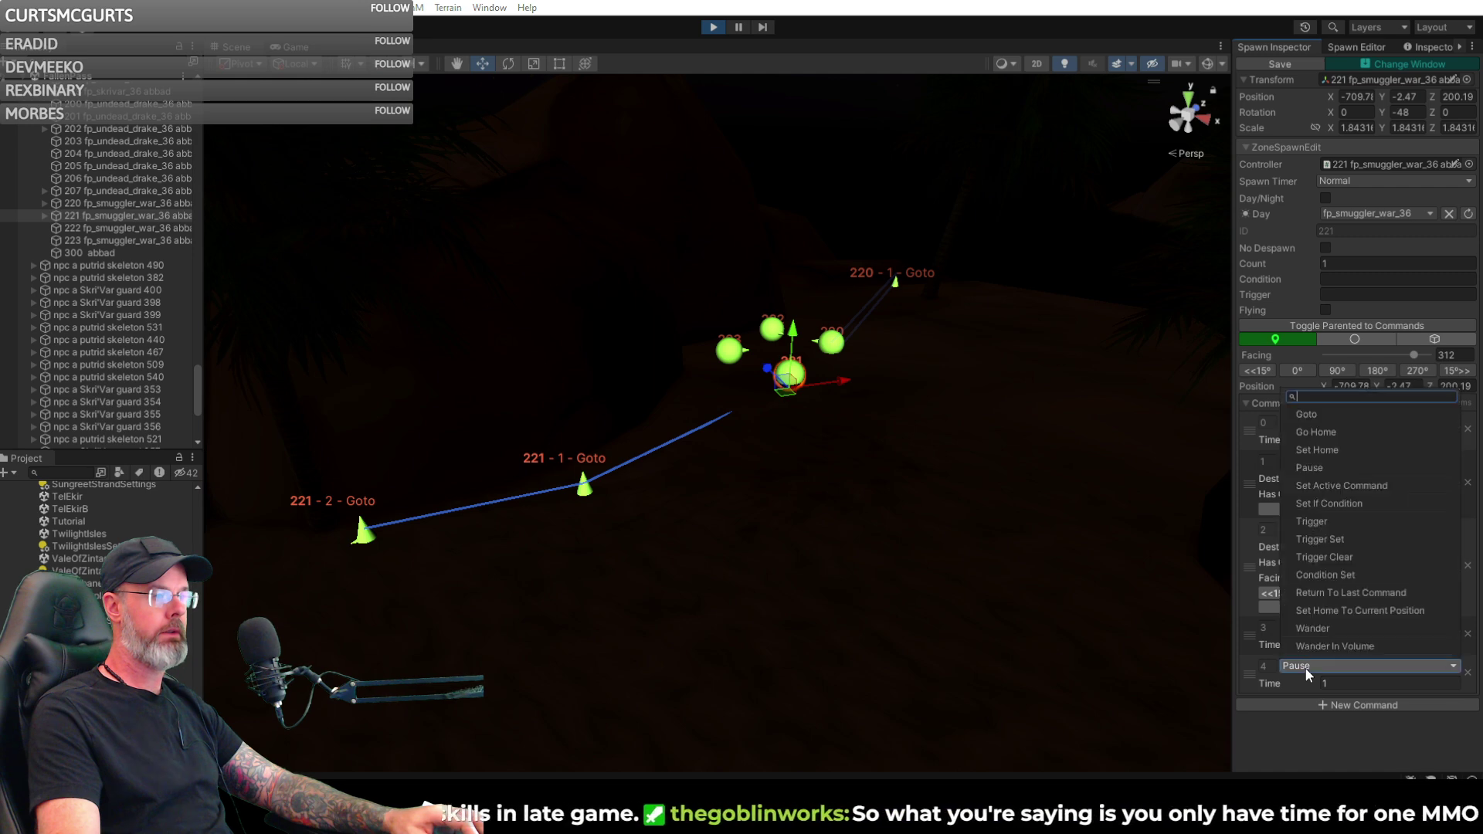
click(1329, 414)
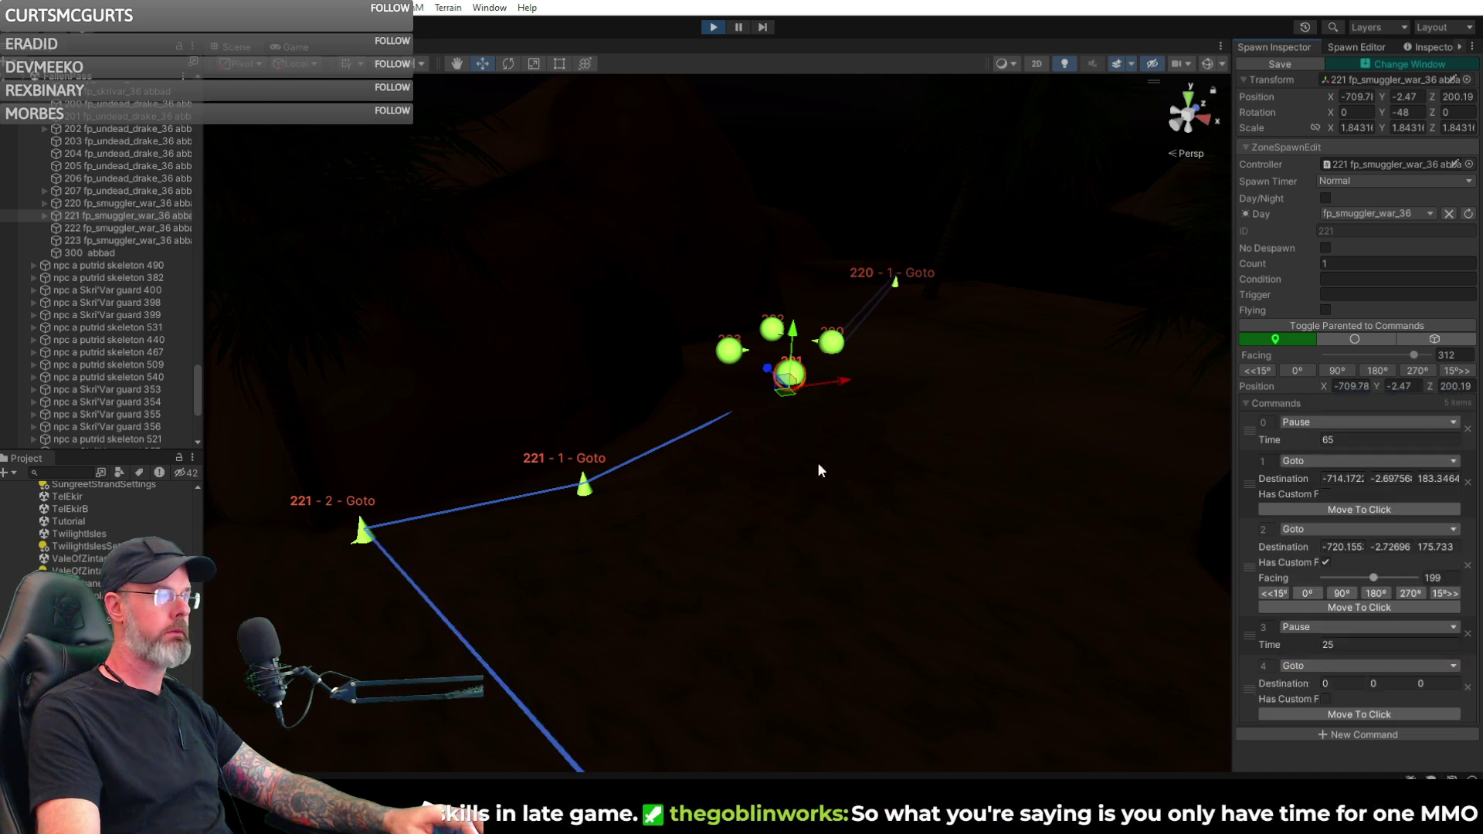
right_drag(848, 525, 911, 533)
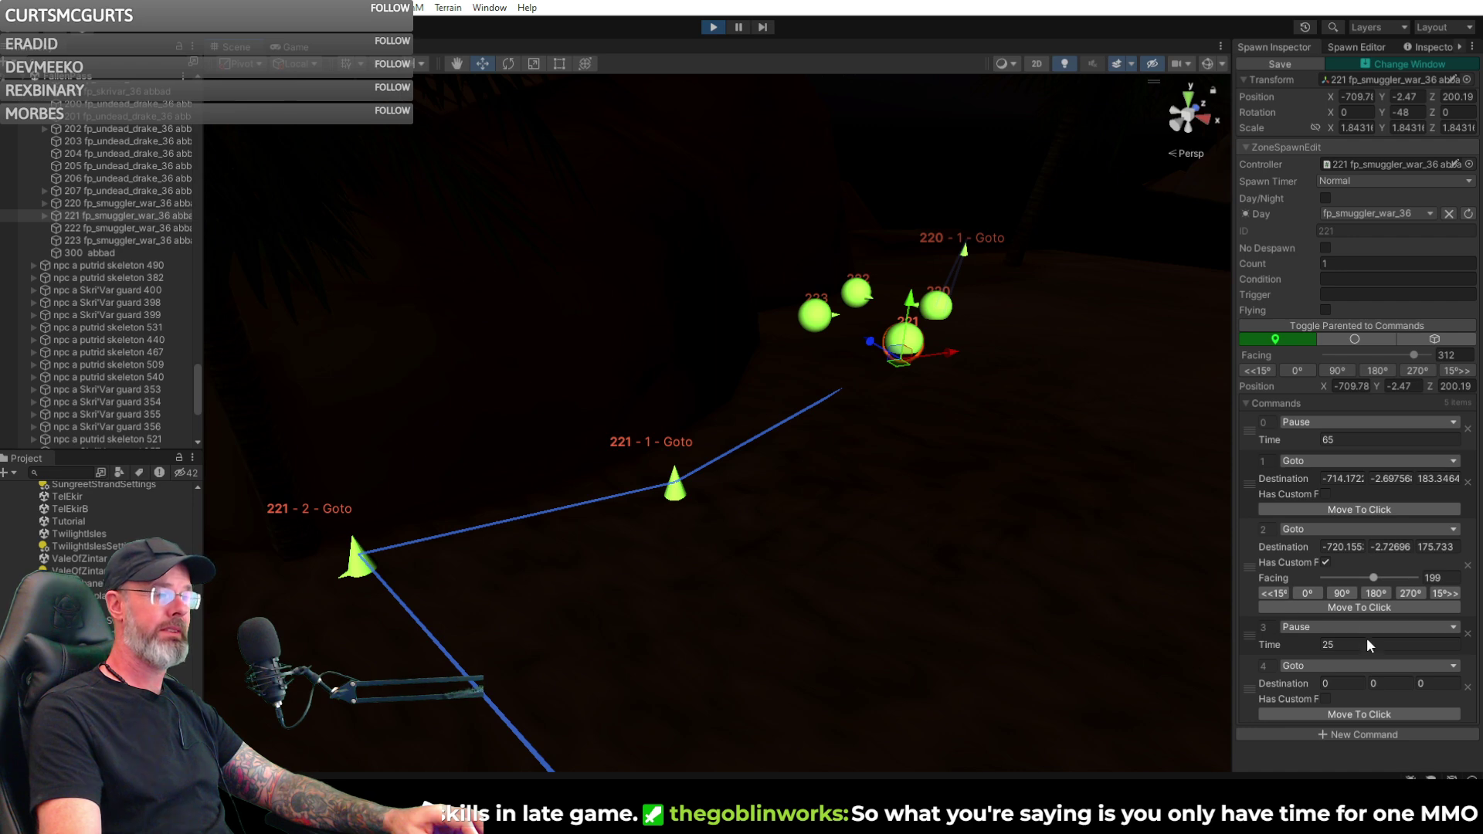
click(1360, 713)
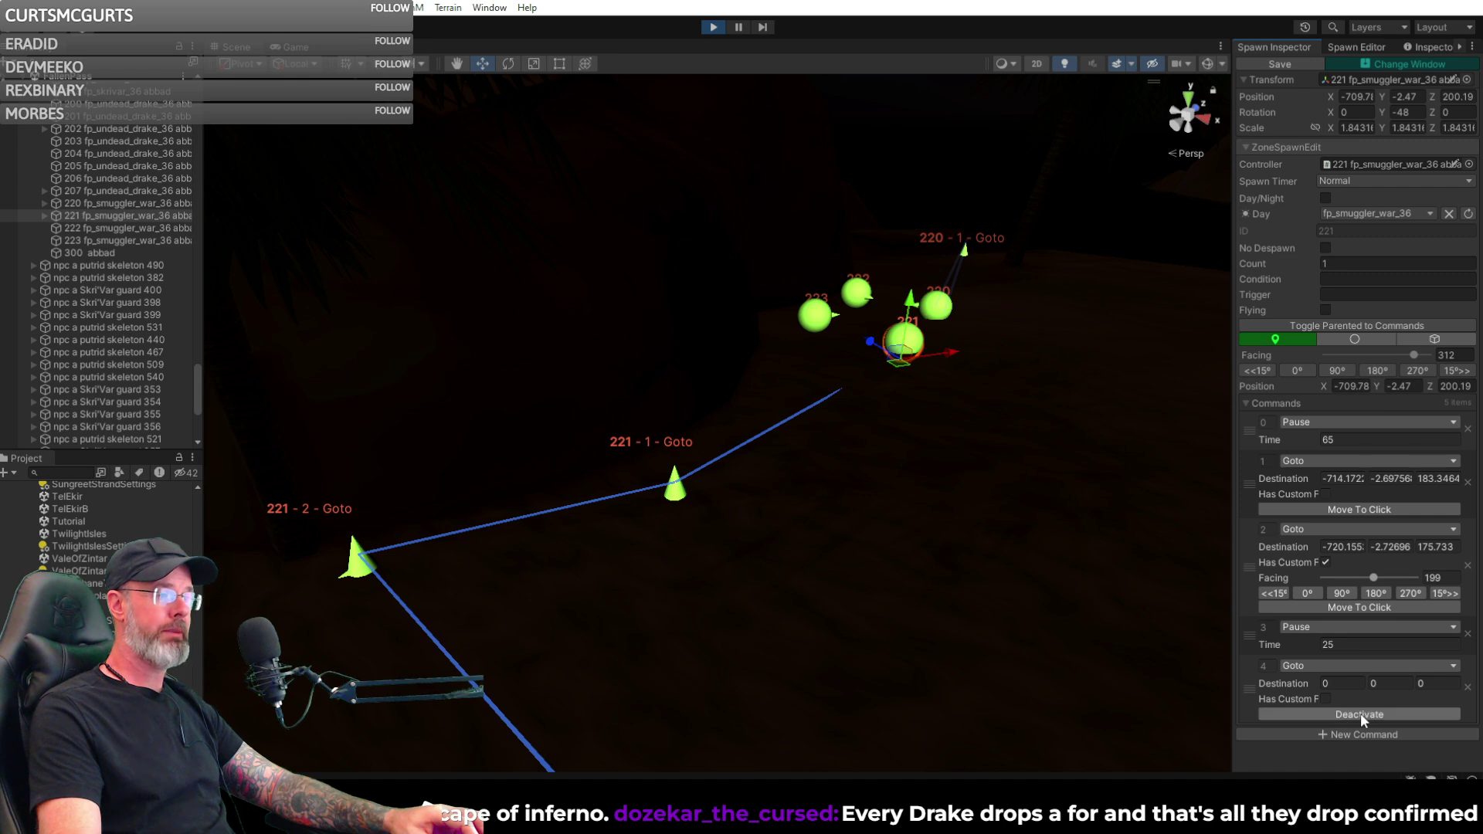
click(698, 483)
- Finish spawn 221's commands with Go Home and a Set Active Command, and save the spawn
mouse_move(811, 525)
alt+mouse_down()
mouse_move(776, 480)
mouse_move(599, 523)
mouse_move(507, 523)
mouse_move(604, 529)
mouse_move(639, 513)
alt+mouse_up()
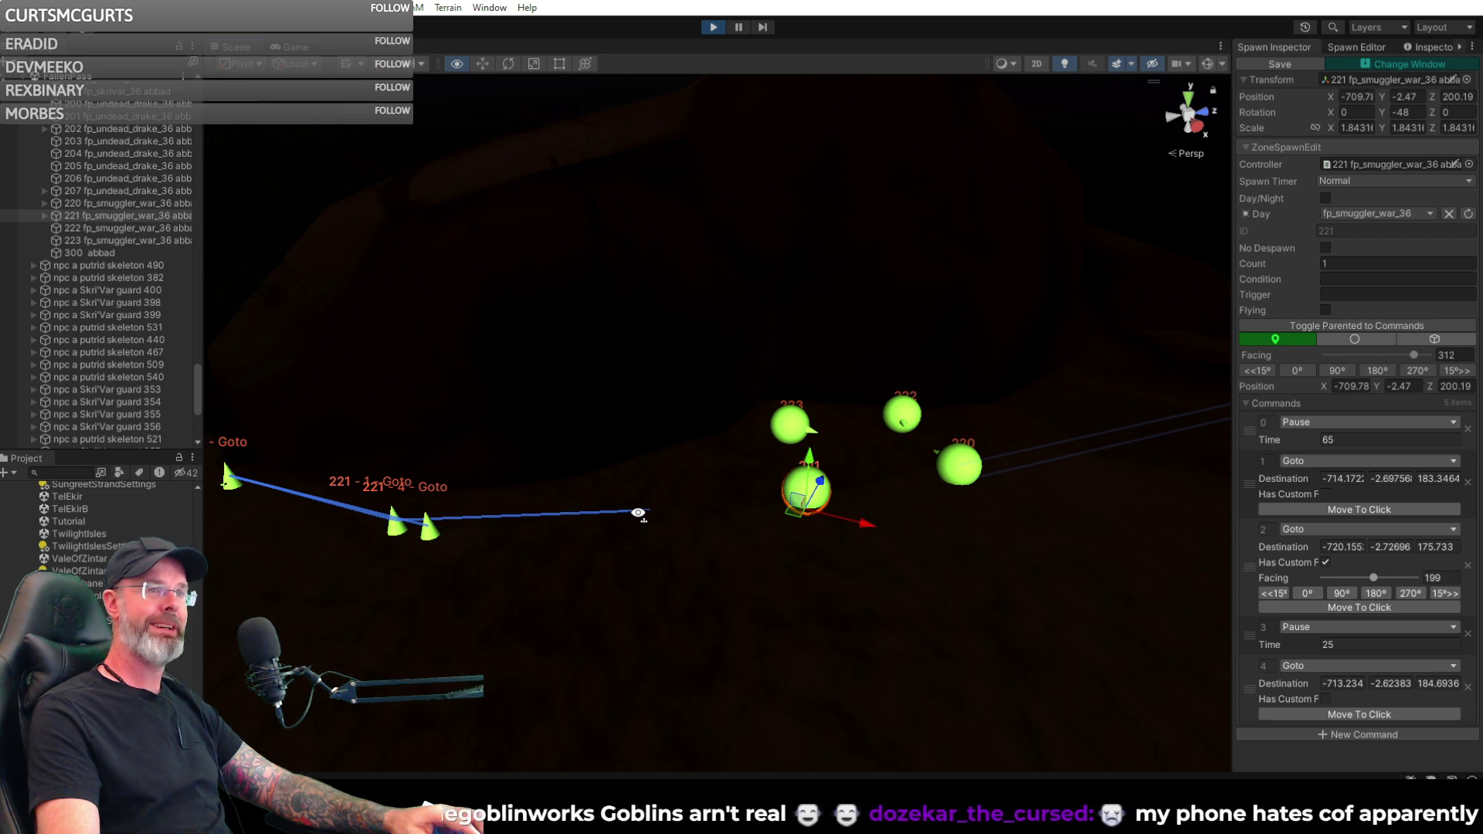
alt+drag(638, 513, 631, 514)
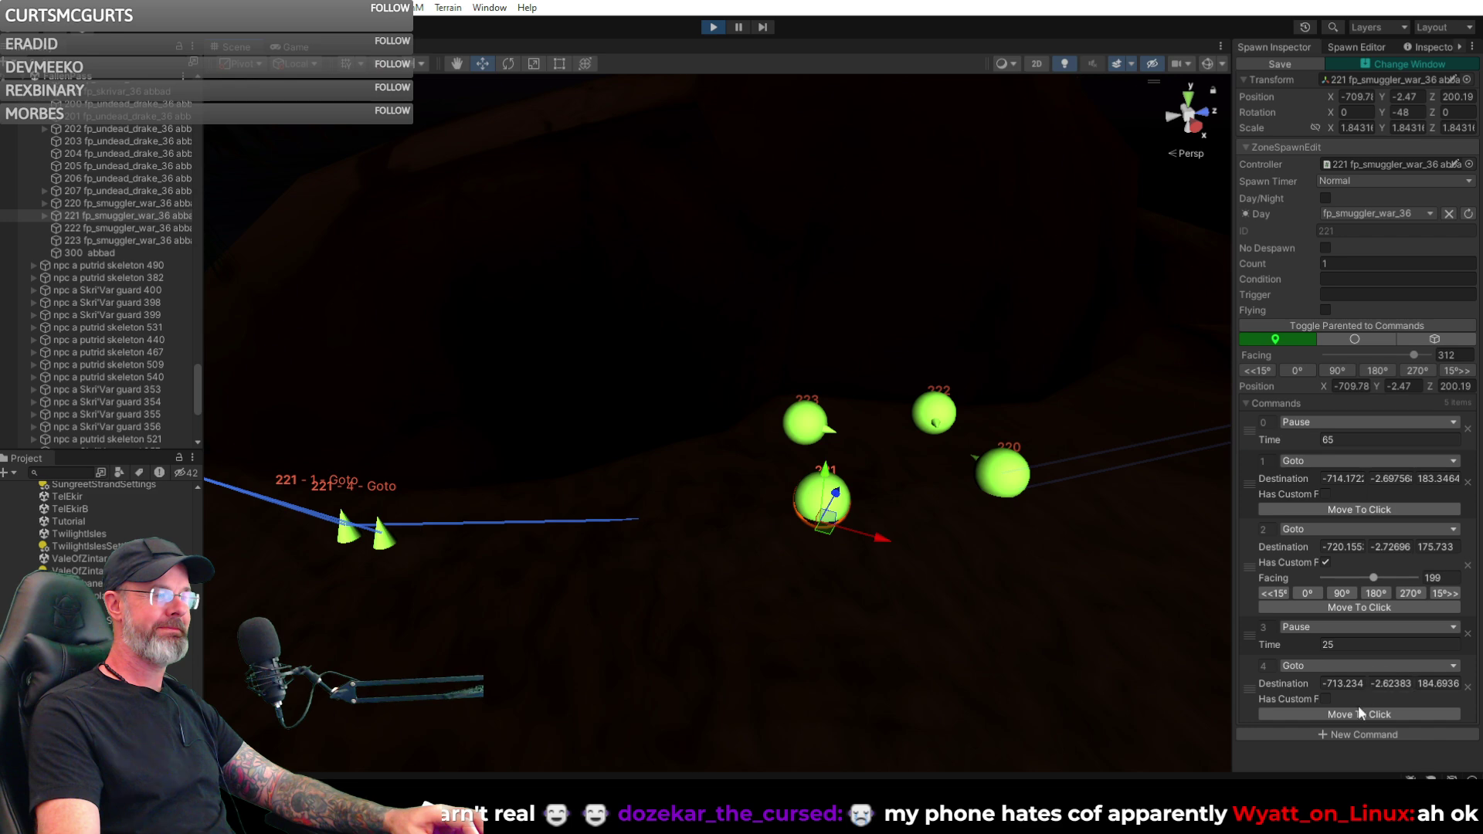
click(1339, 733)
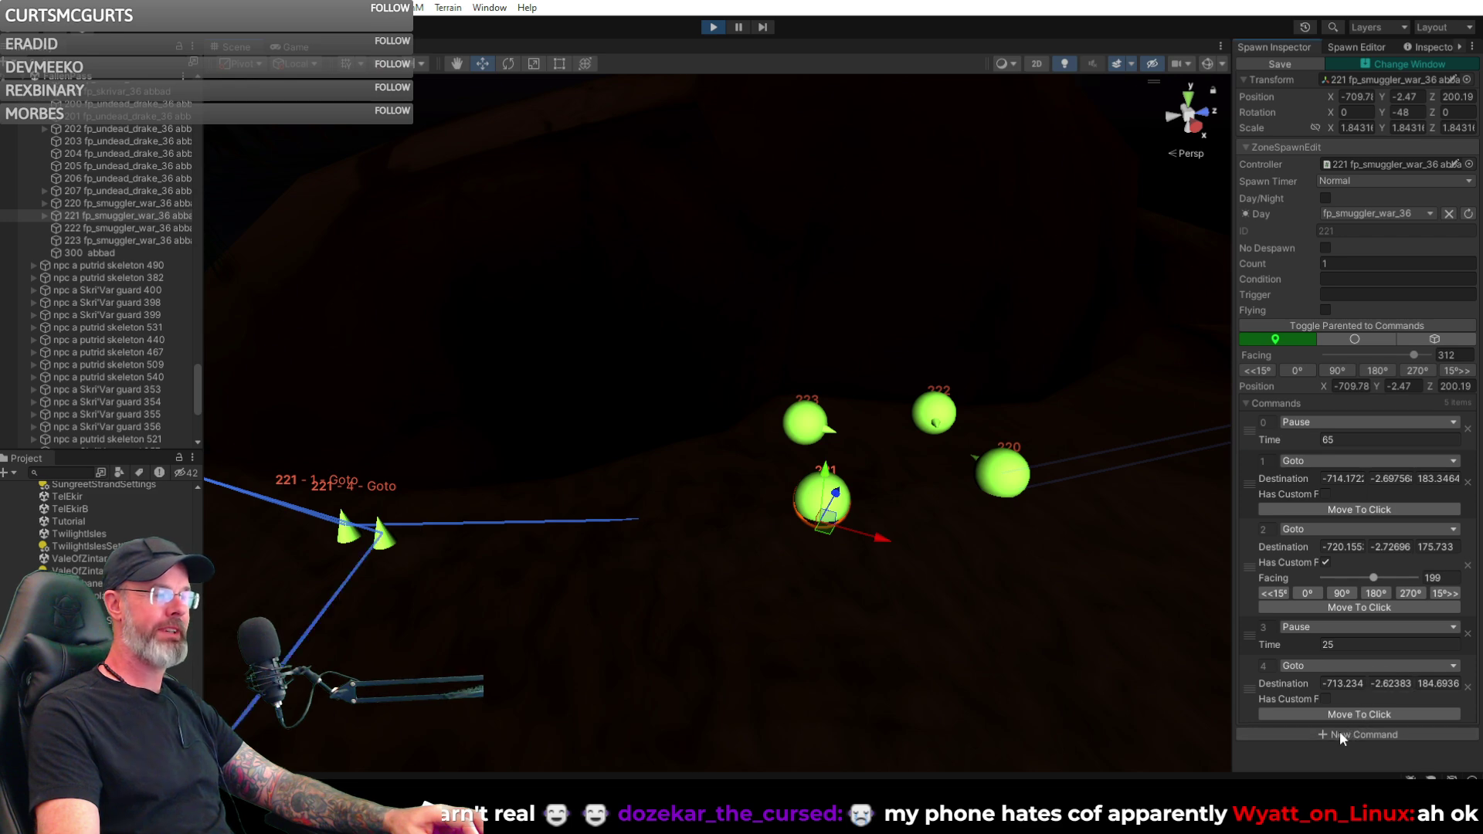
scroll(1341, 730, down, 2)
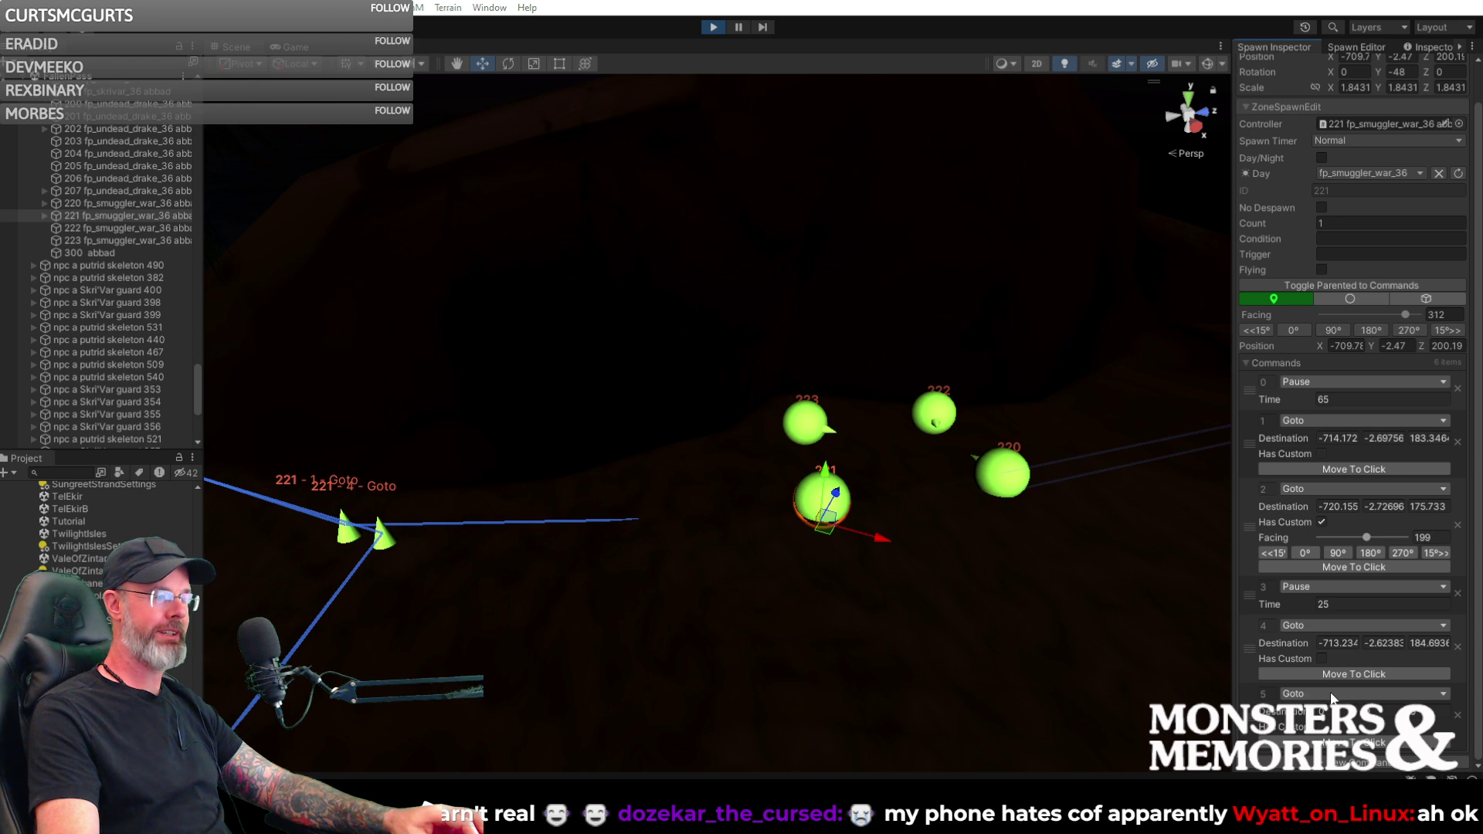
click(1334, 694)
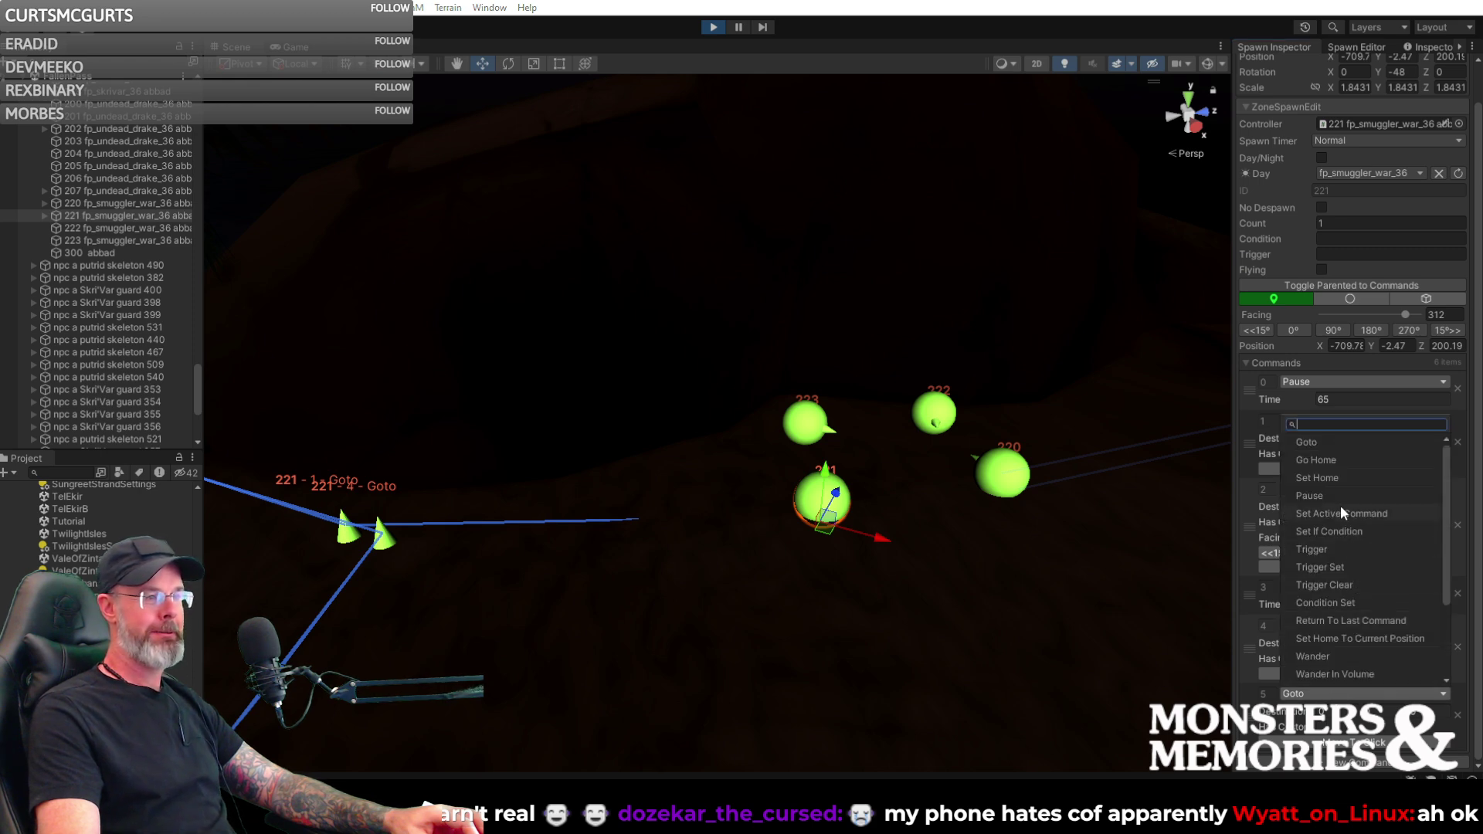
click(1327, 456)
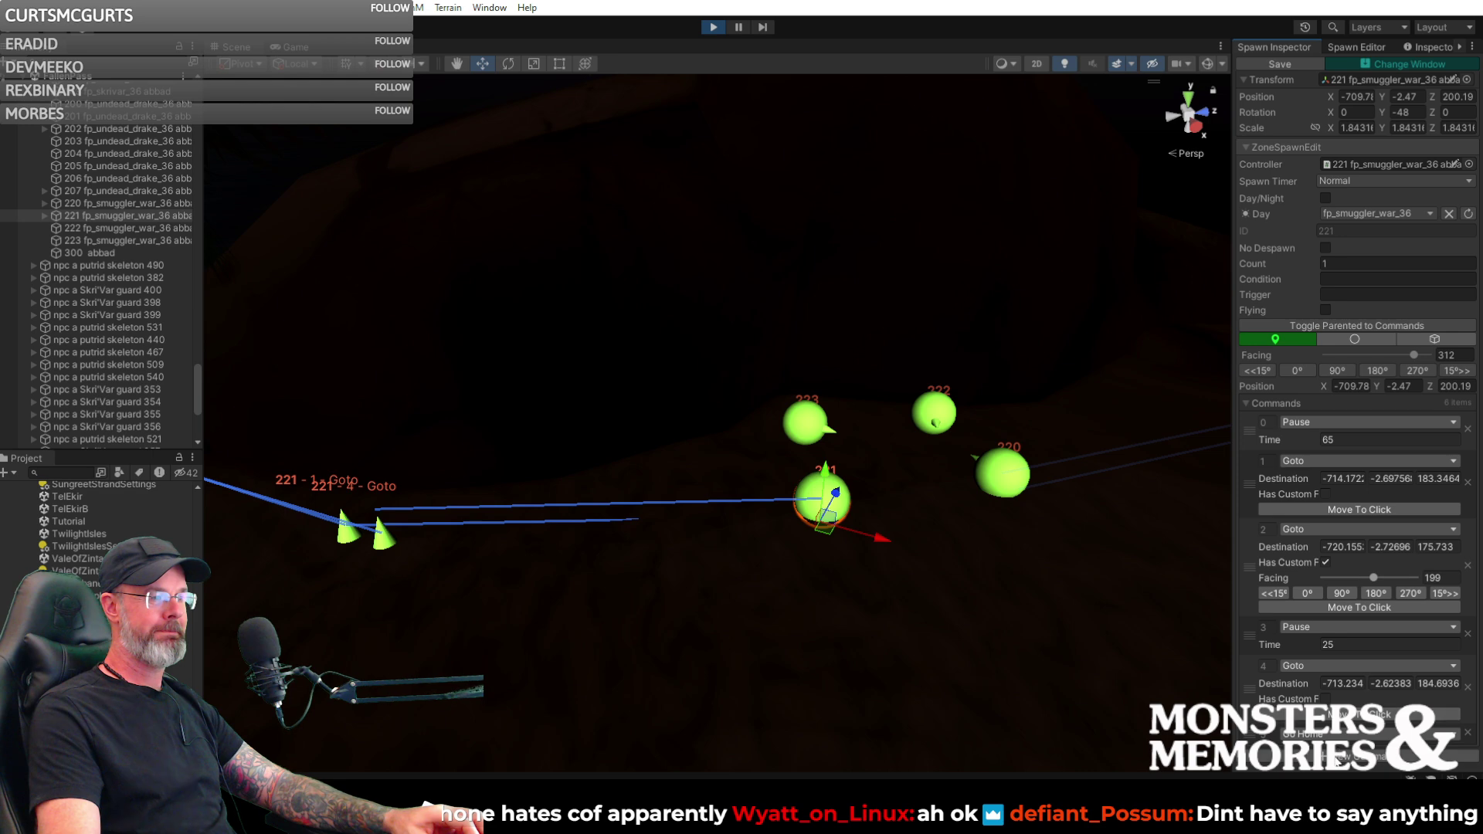
click(1339, 759)
click(1360, 755)
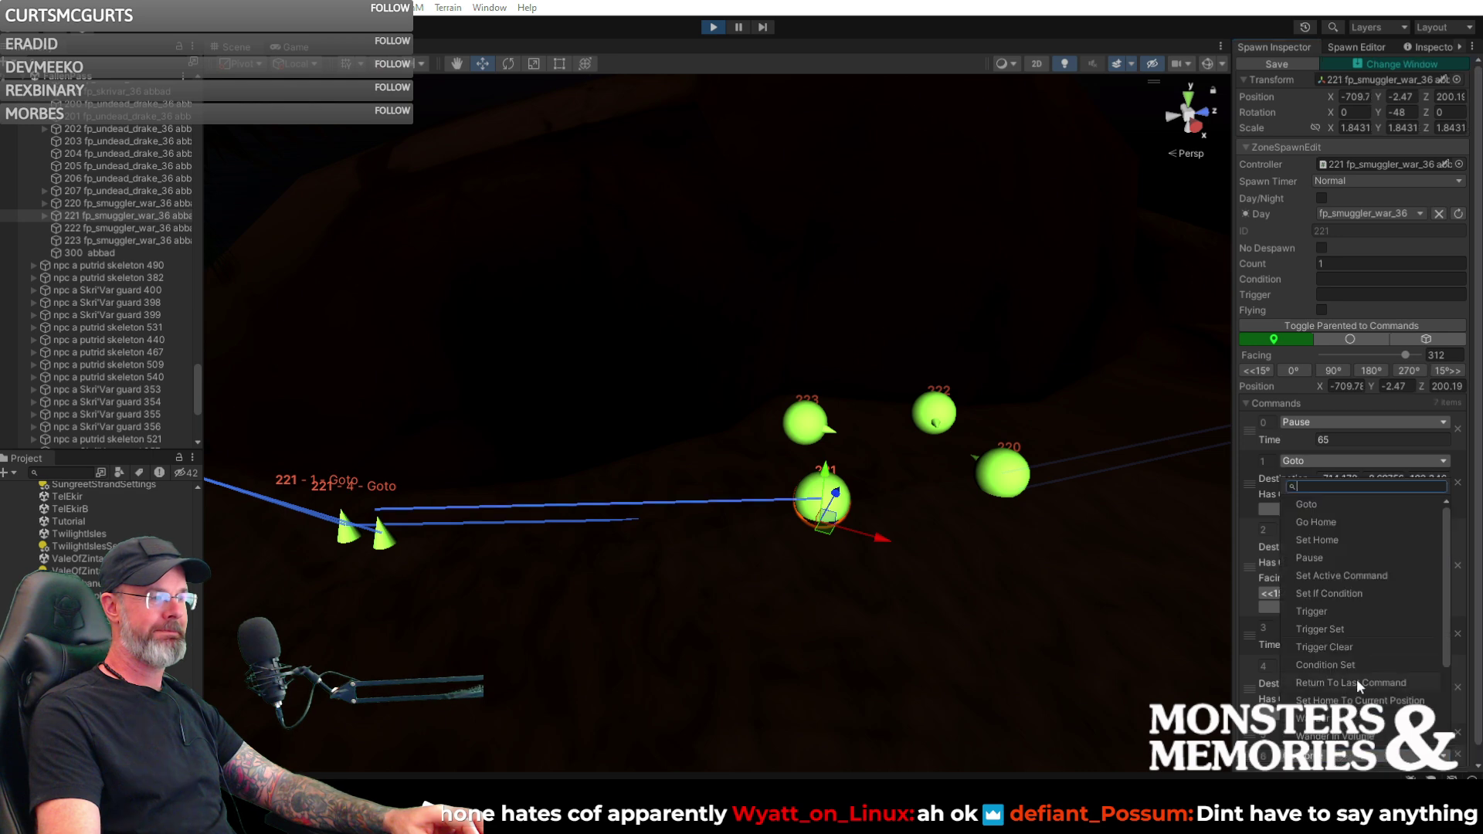
click(1343, 571)
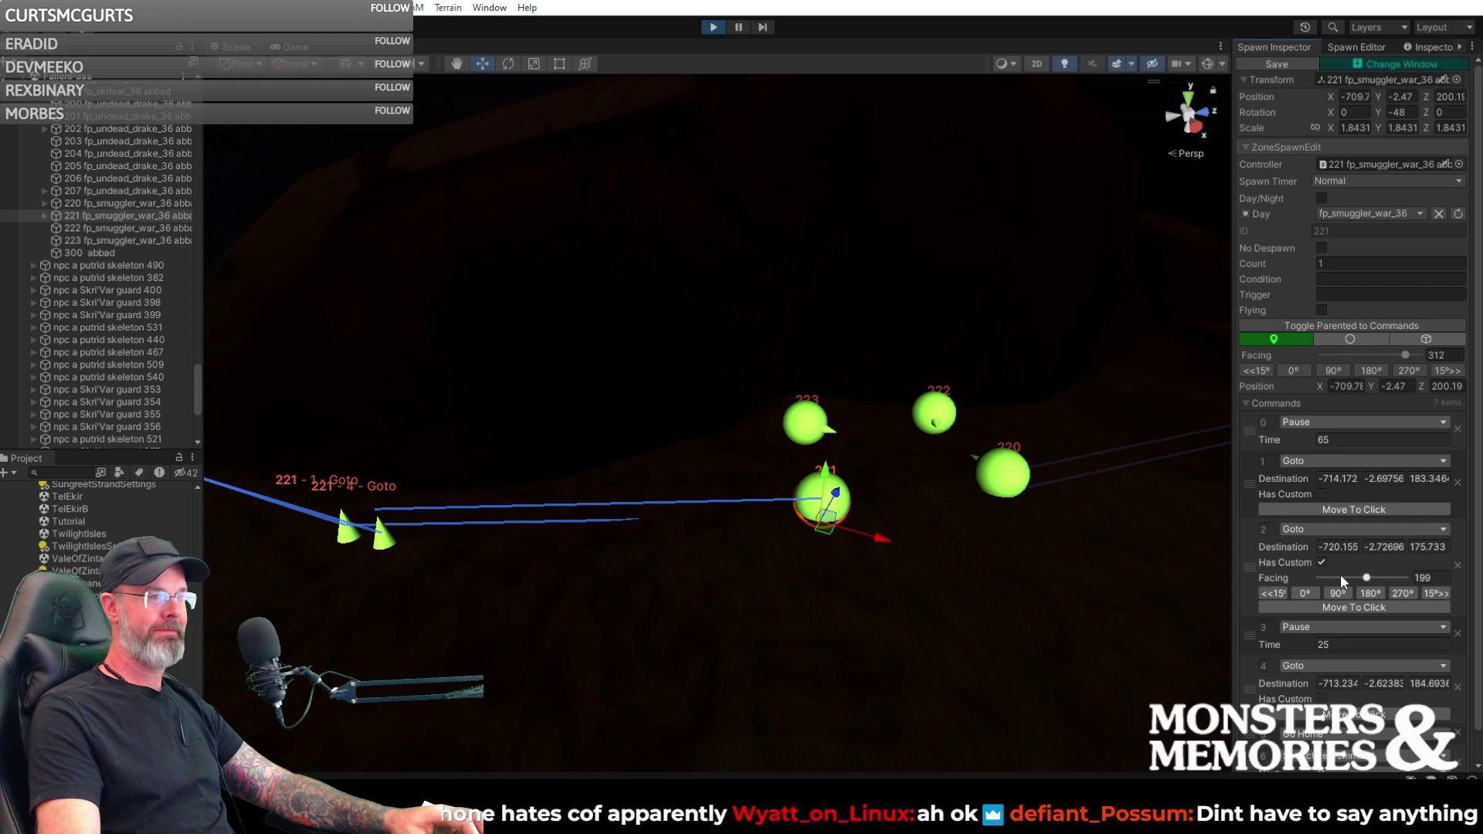
scroll(1352, 602, down, 1)
scroll(1359, 611, up, 1)
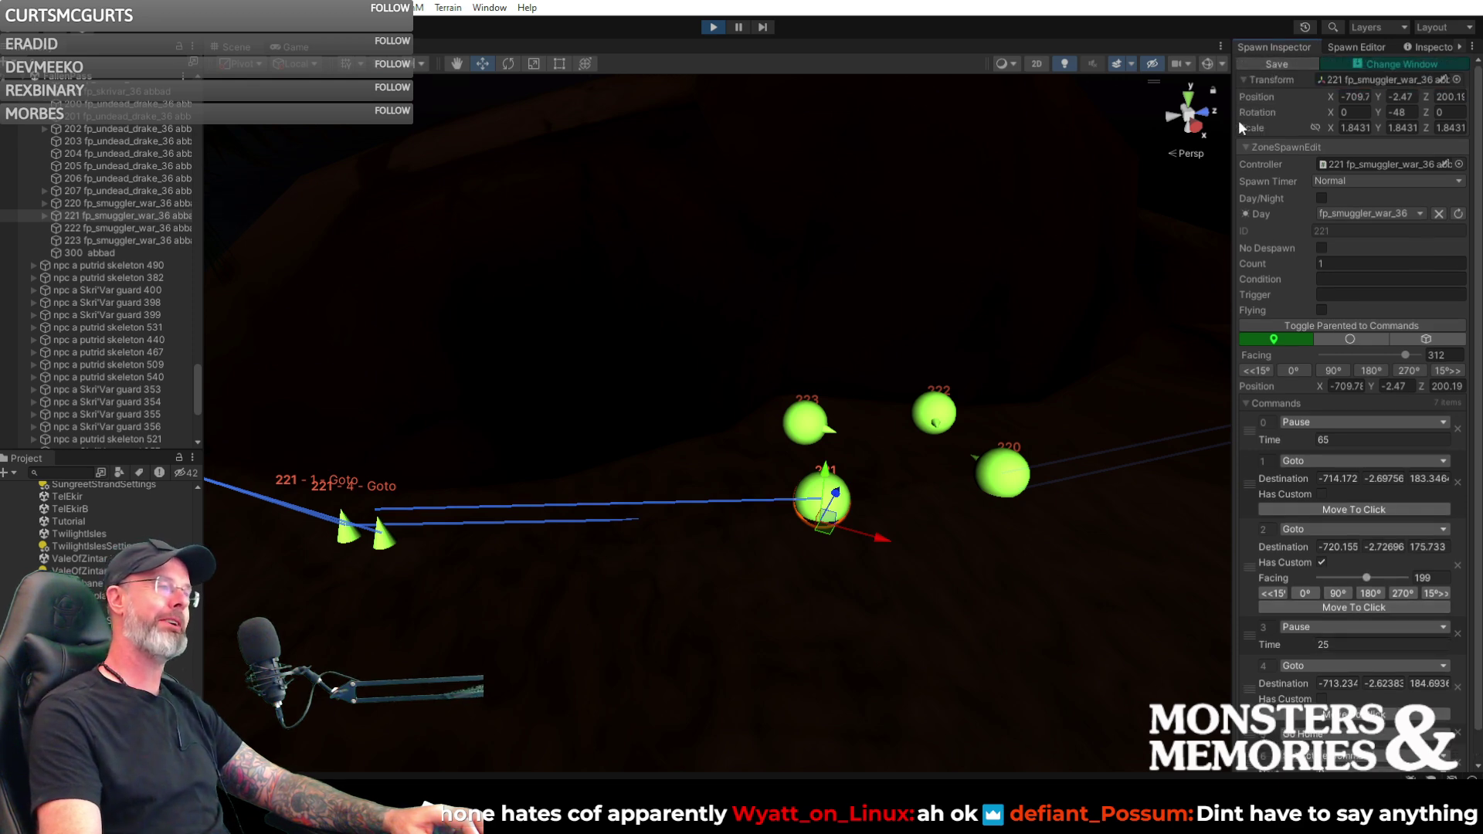
- Switch to the running game and heal the player character with the heal command and a value of 1000
alt+drag(910, 401, 587, 339)
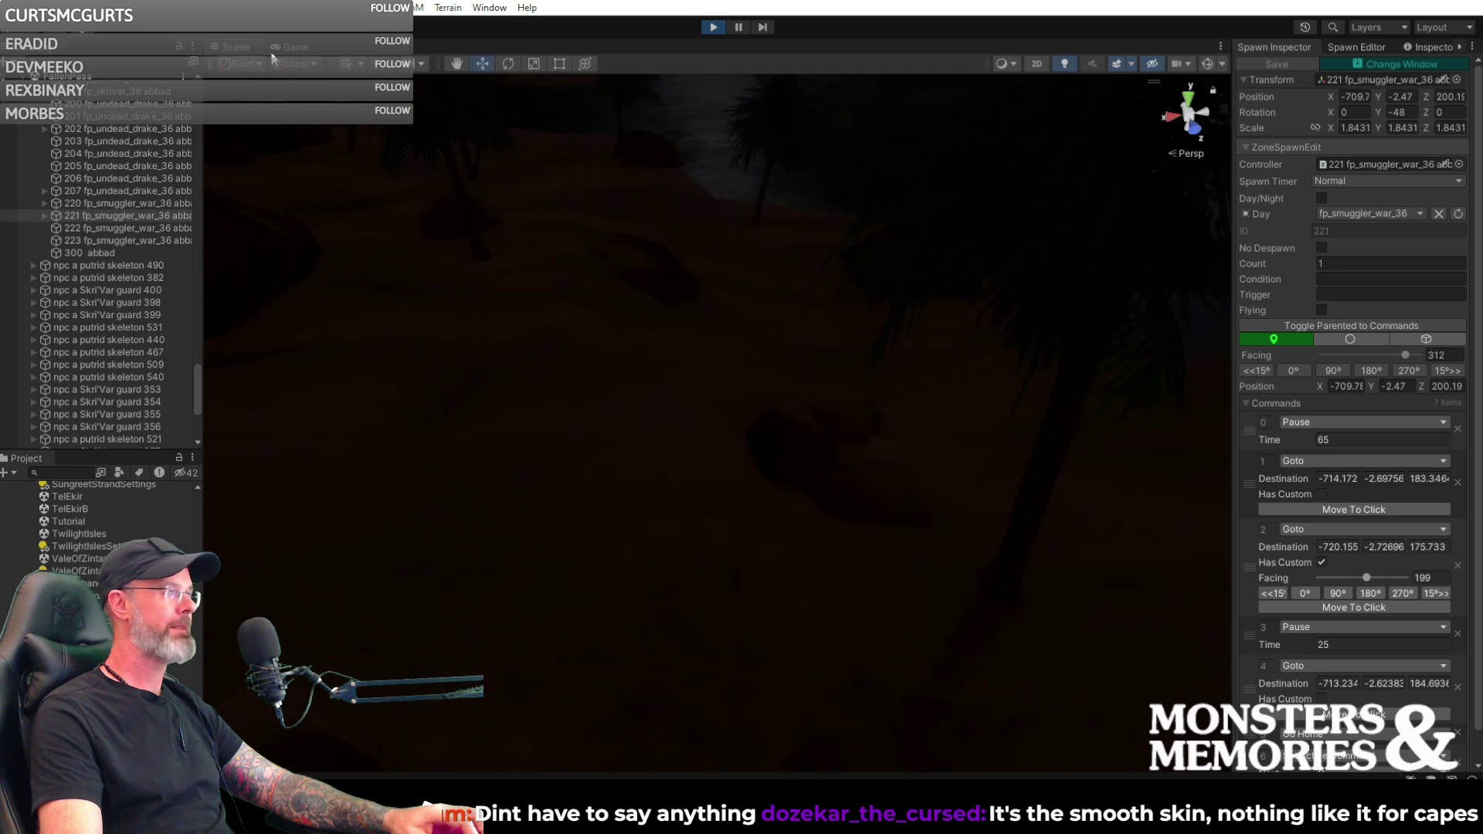
click(294, 47)
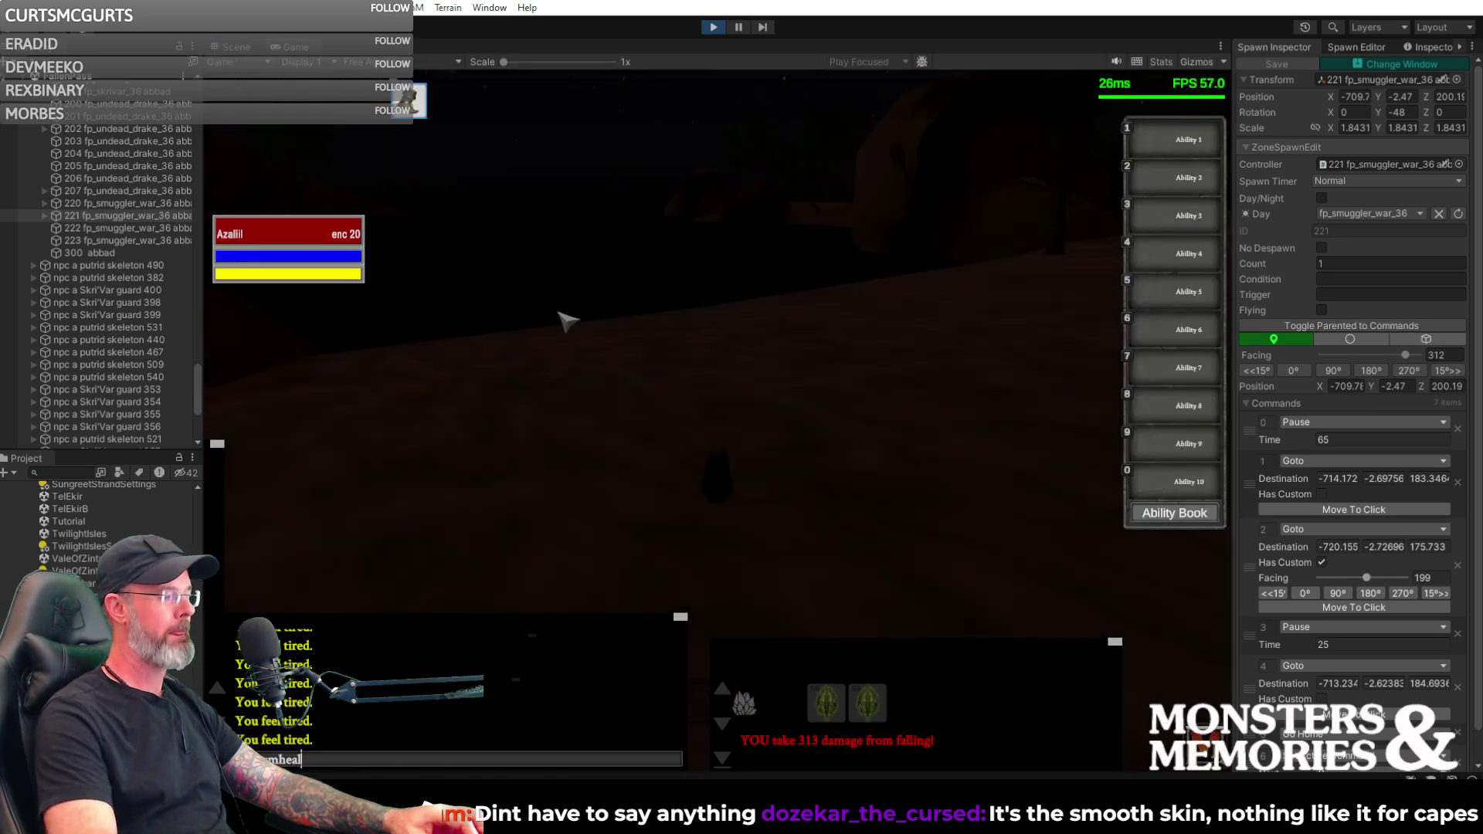
text(1000)
key(Return)
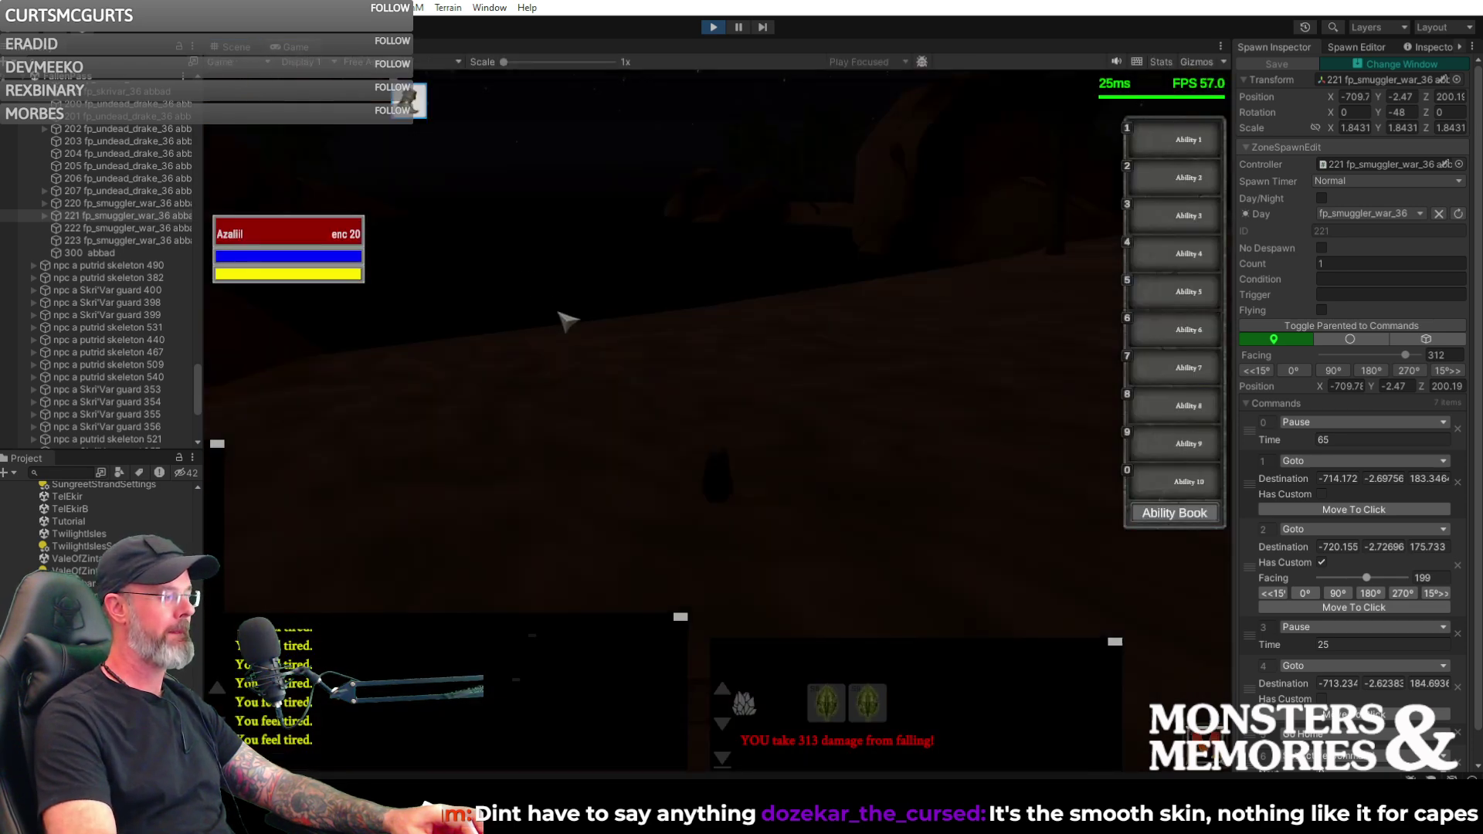
- Cast speed_of_wild on the character and set the zone's world time to 6 am with chat commands
text(speed_of_wild)
key(Return)
text(set 6 am)
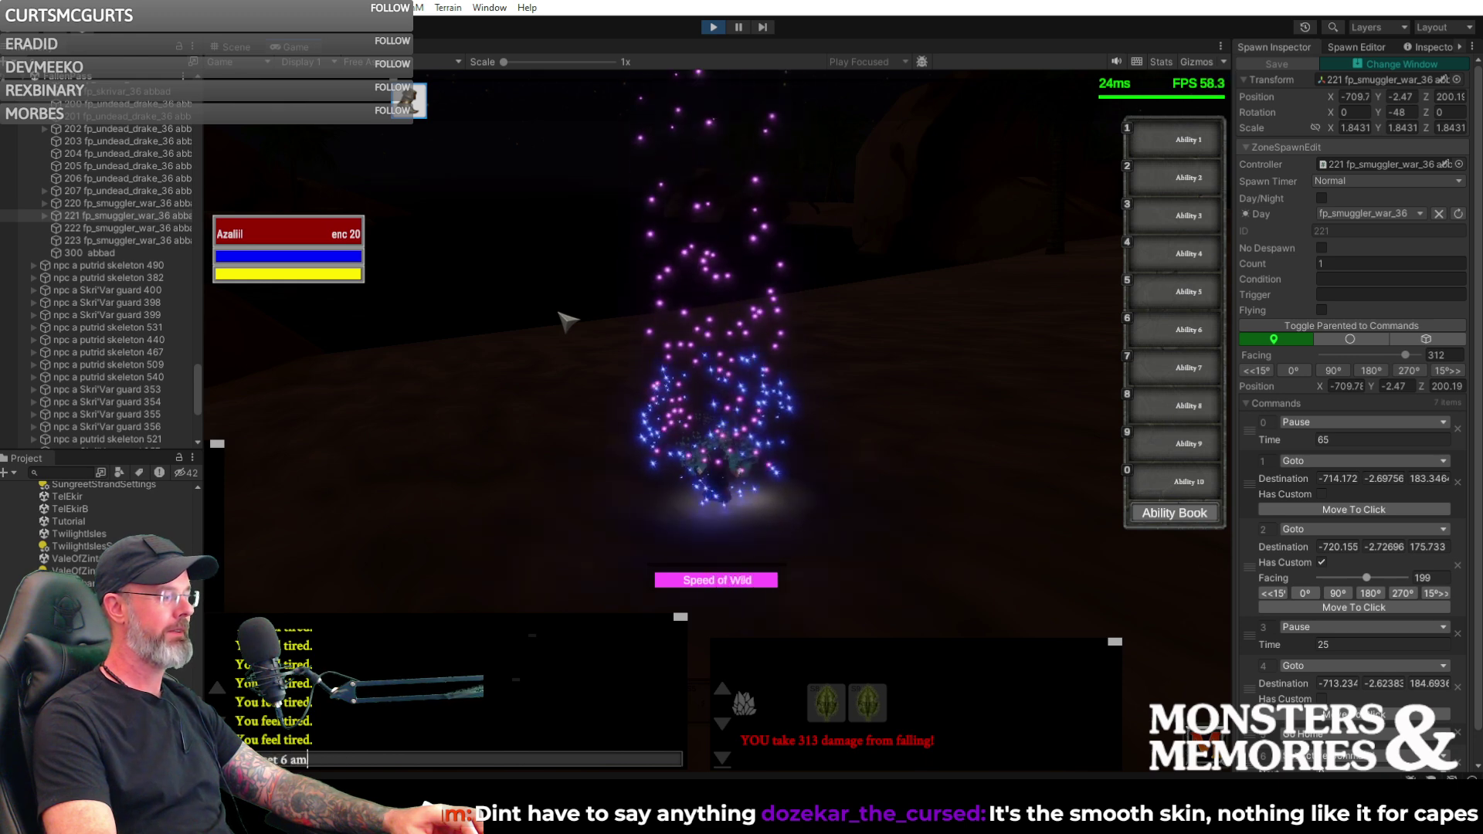
key(Return)
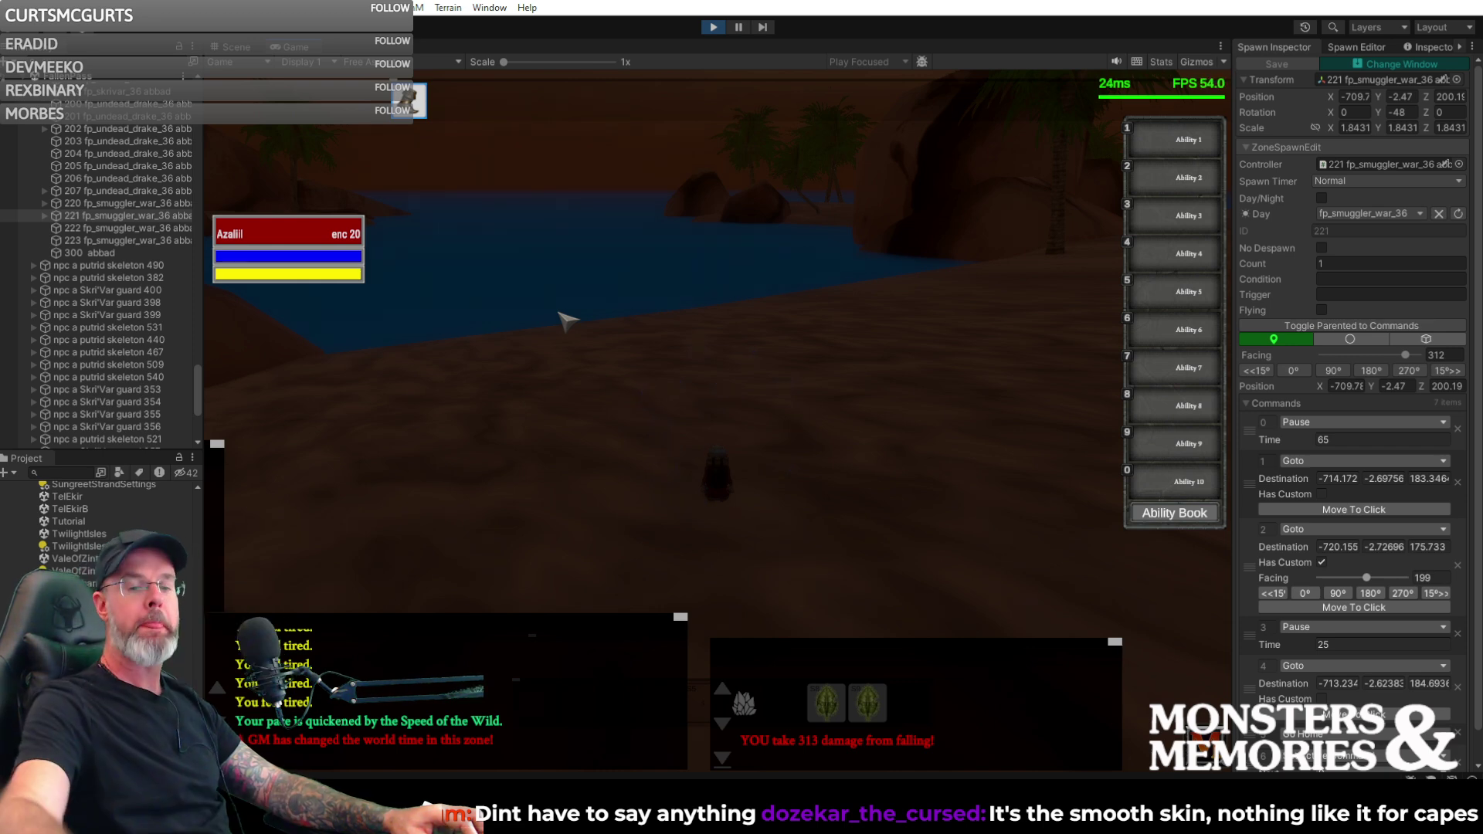
- Run the character along the Fallen Pass shoreline and examine the beach, rocks and water's edge for further smuggler spots
right_drag(654, 334, 745, 328)
key(w)
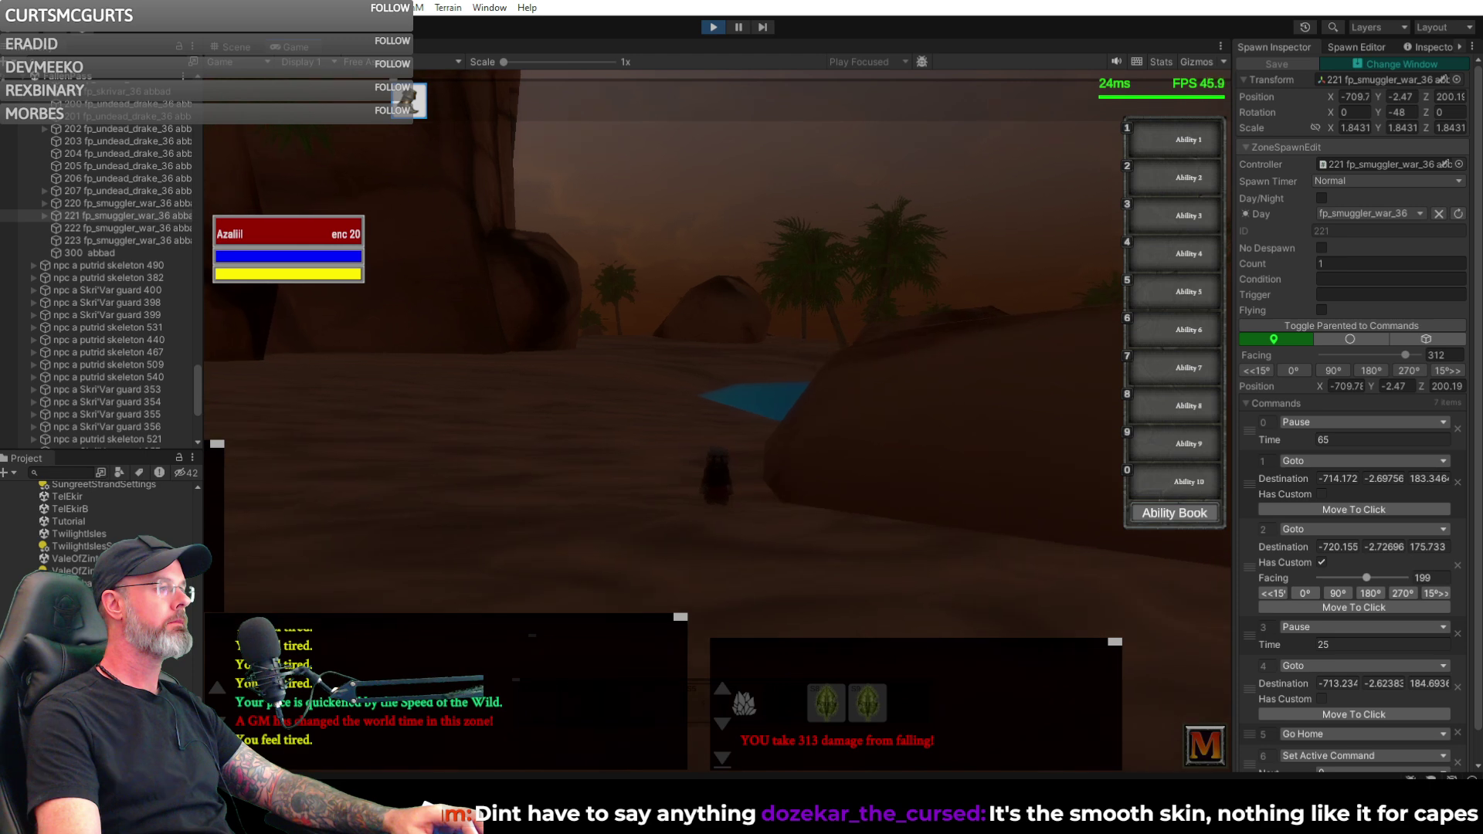
key(a)
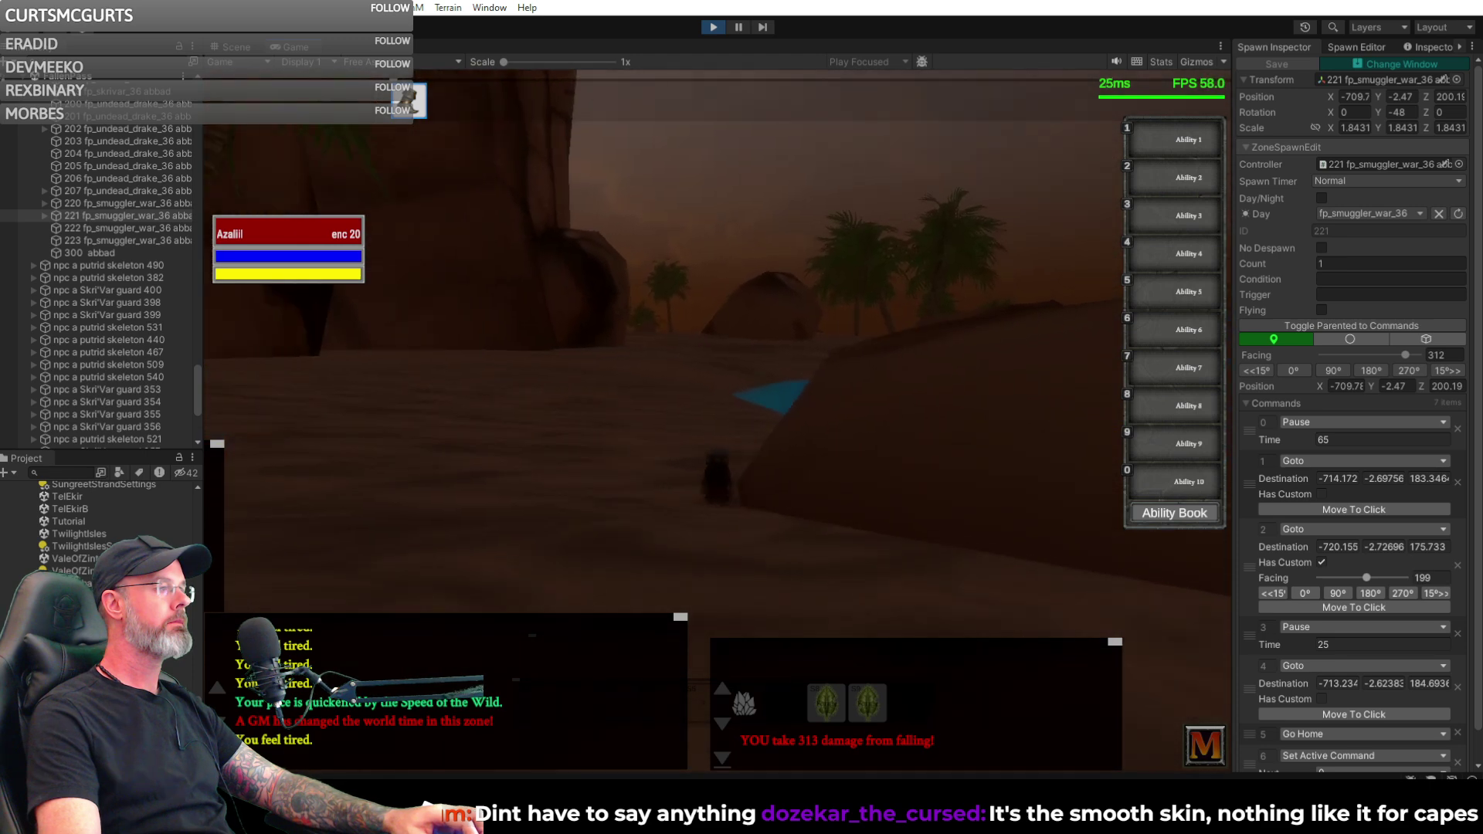
key(a)
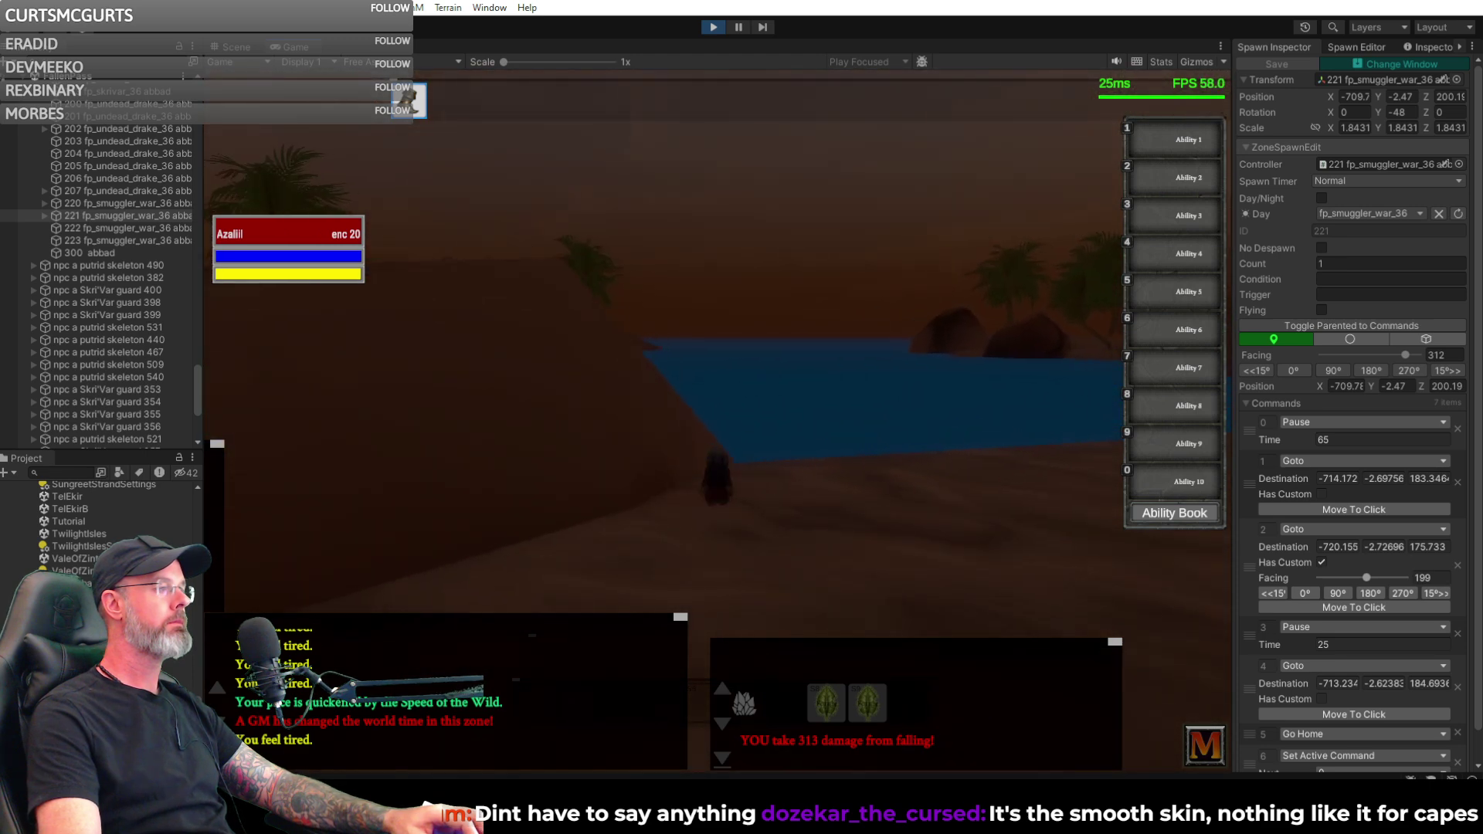
key(a)
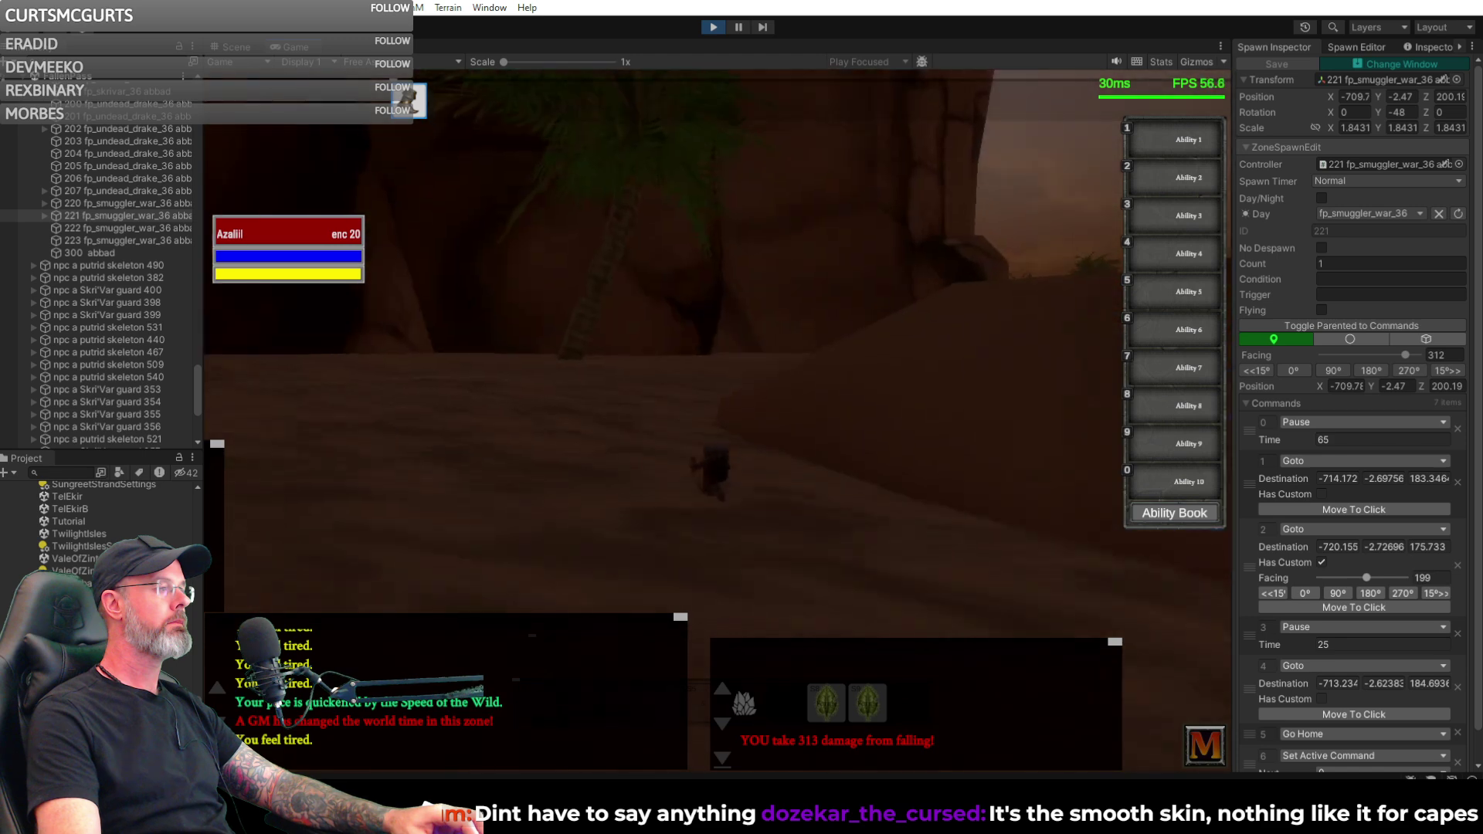
key(w)
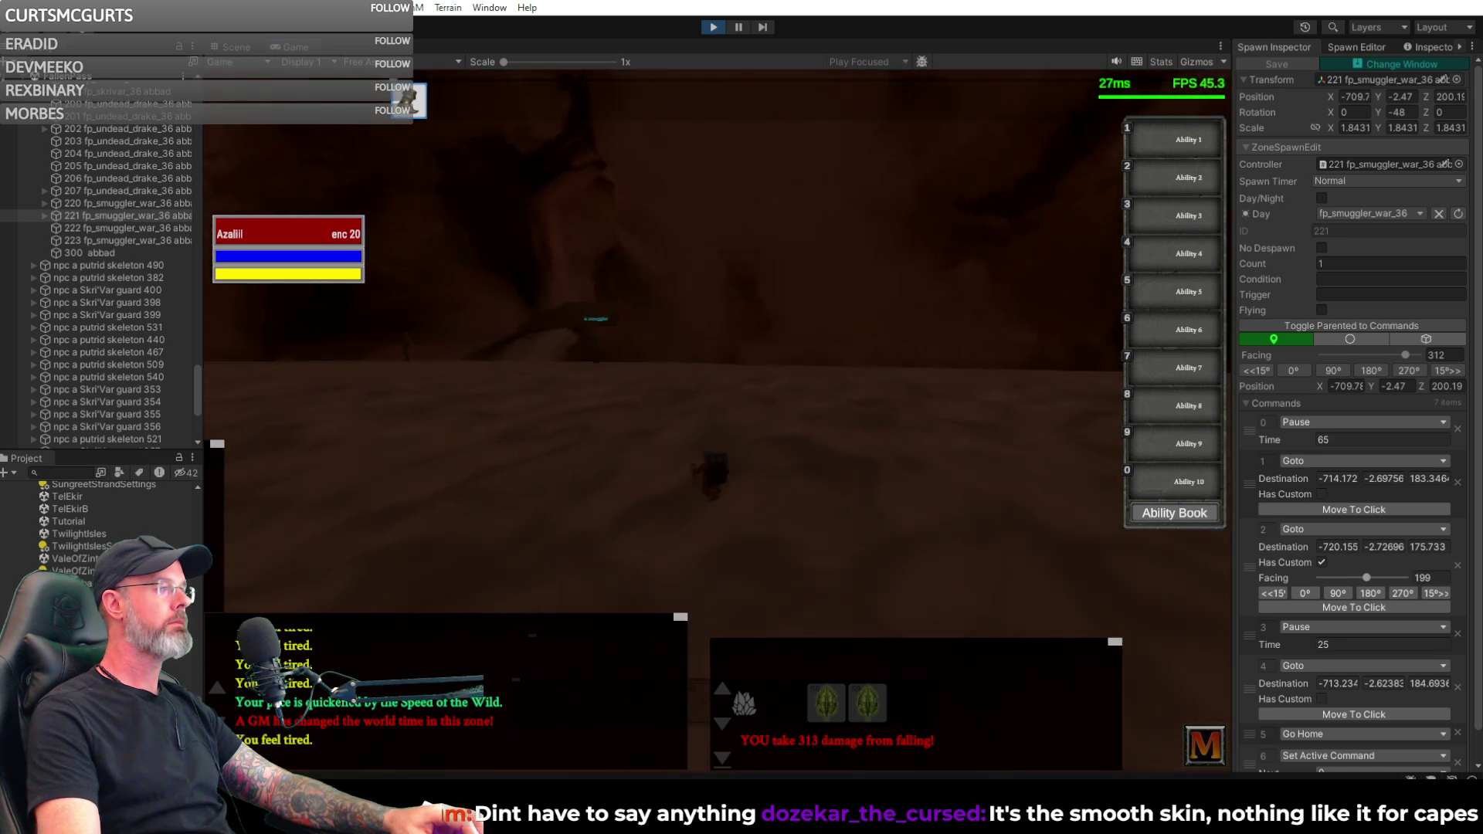
key(a)
key(a)
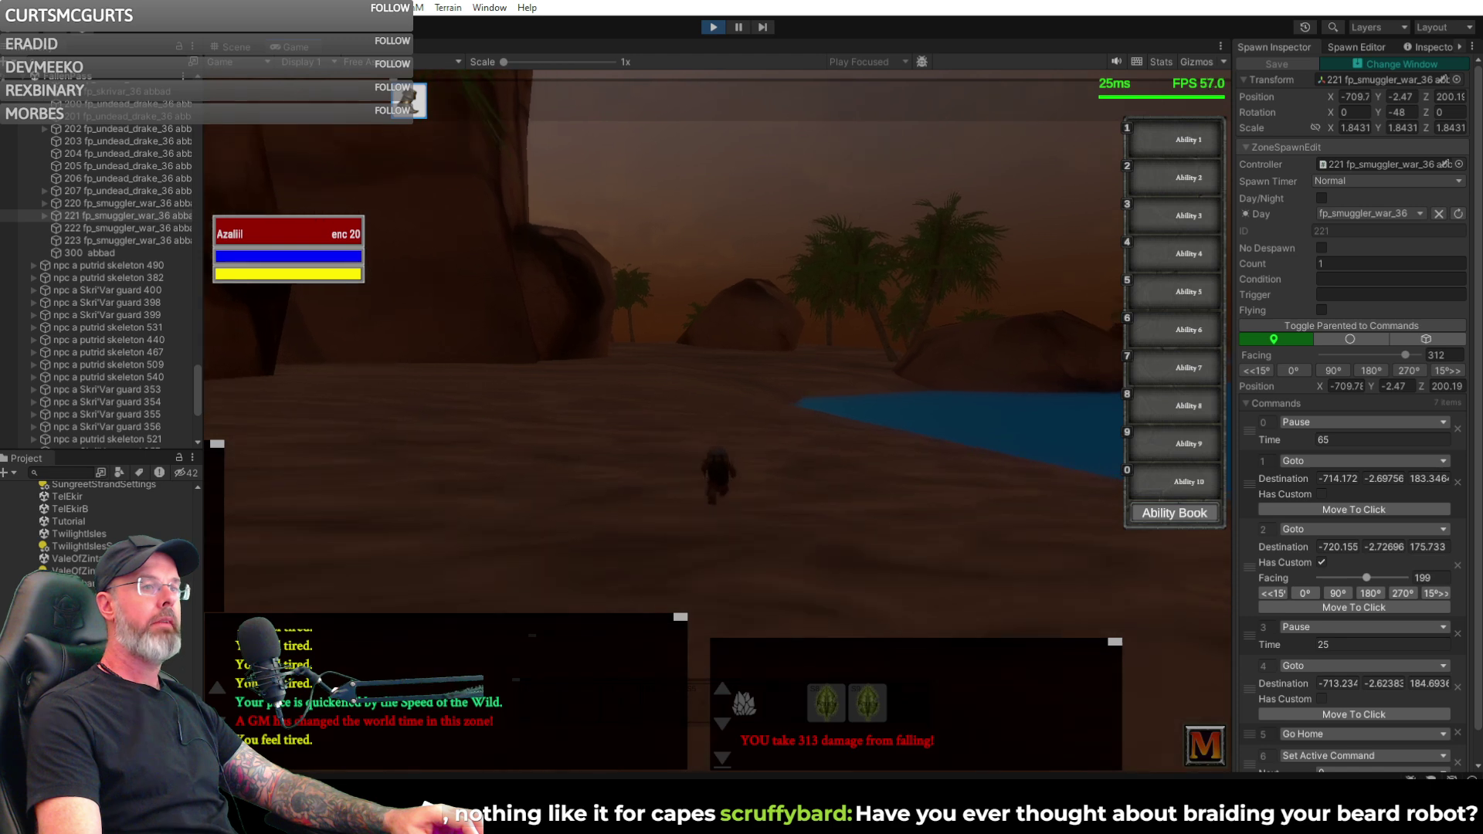
key(d)
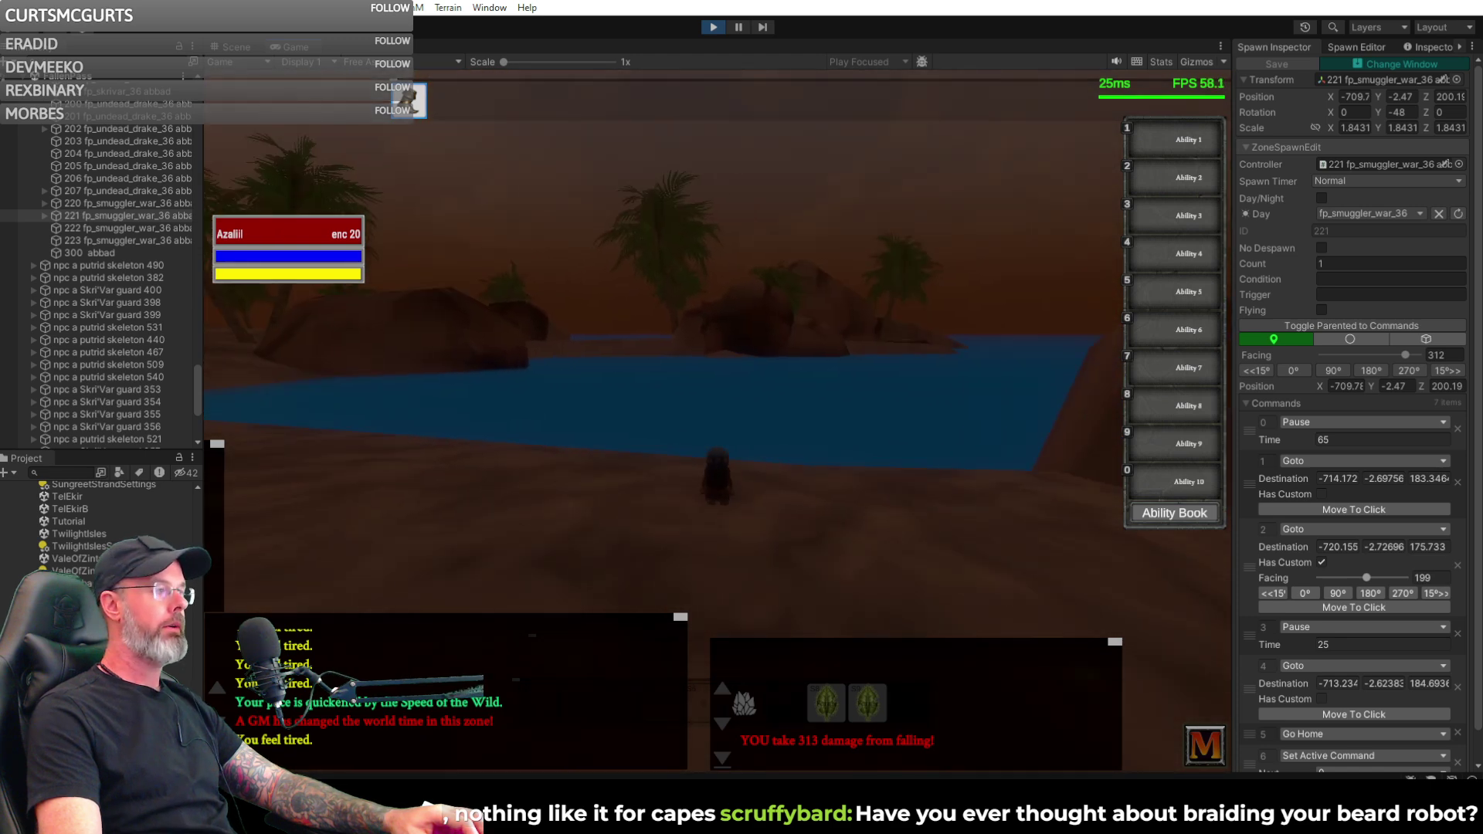
key(a)
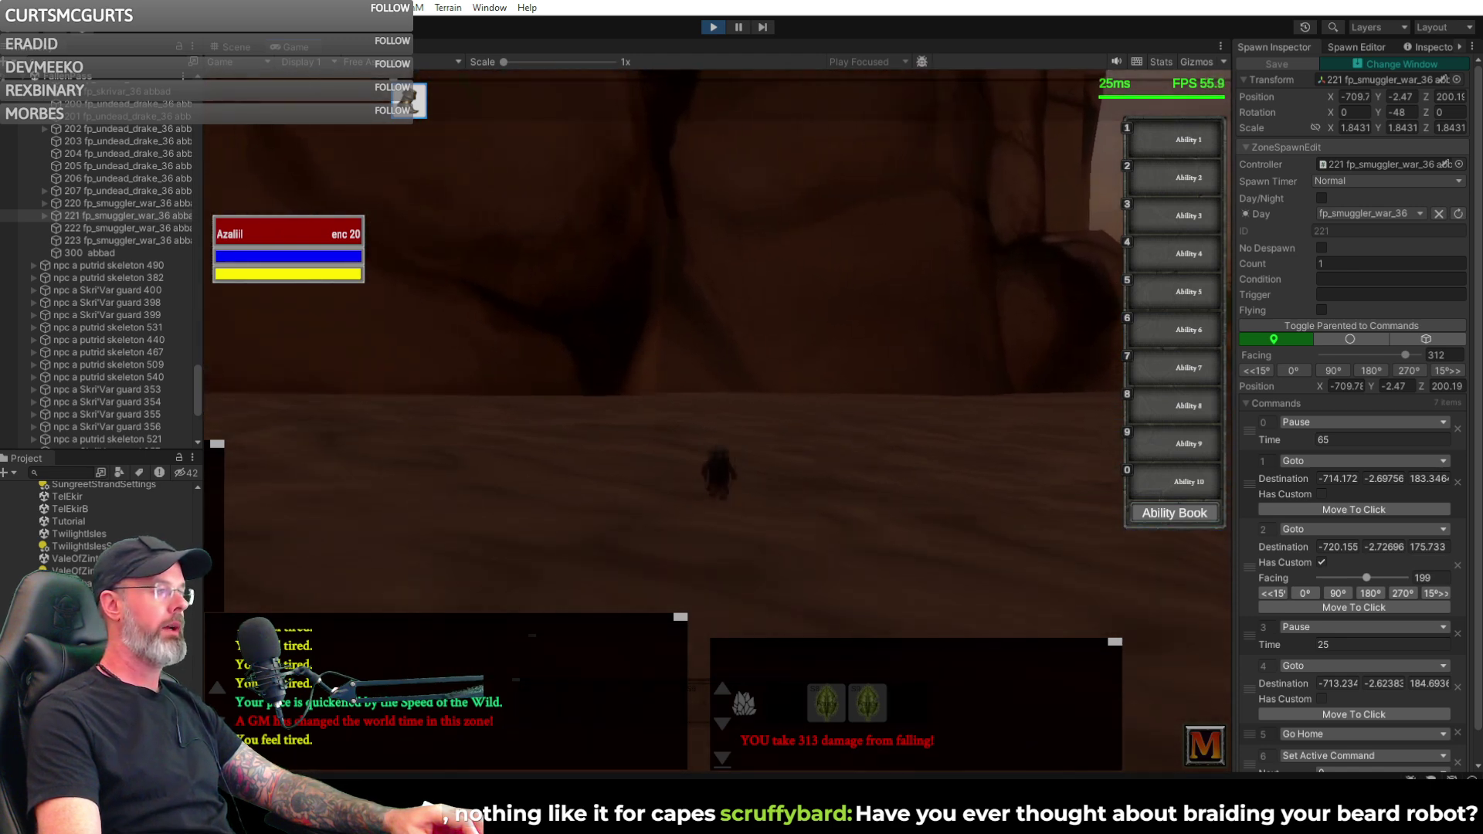
key(a)
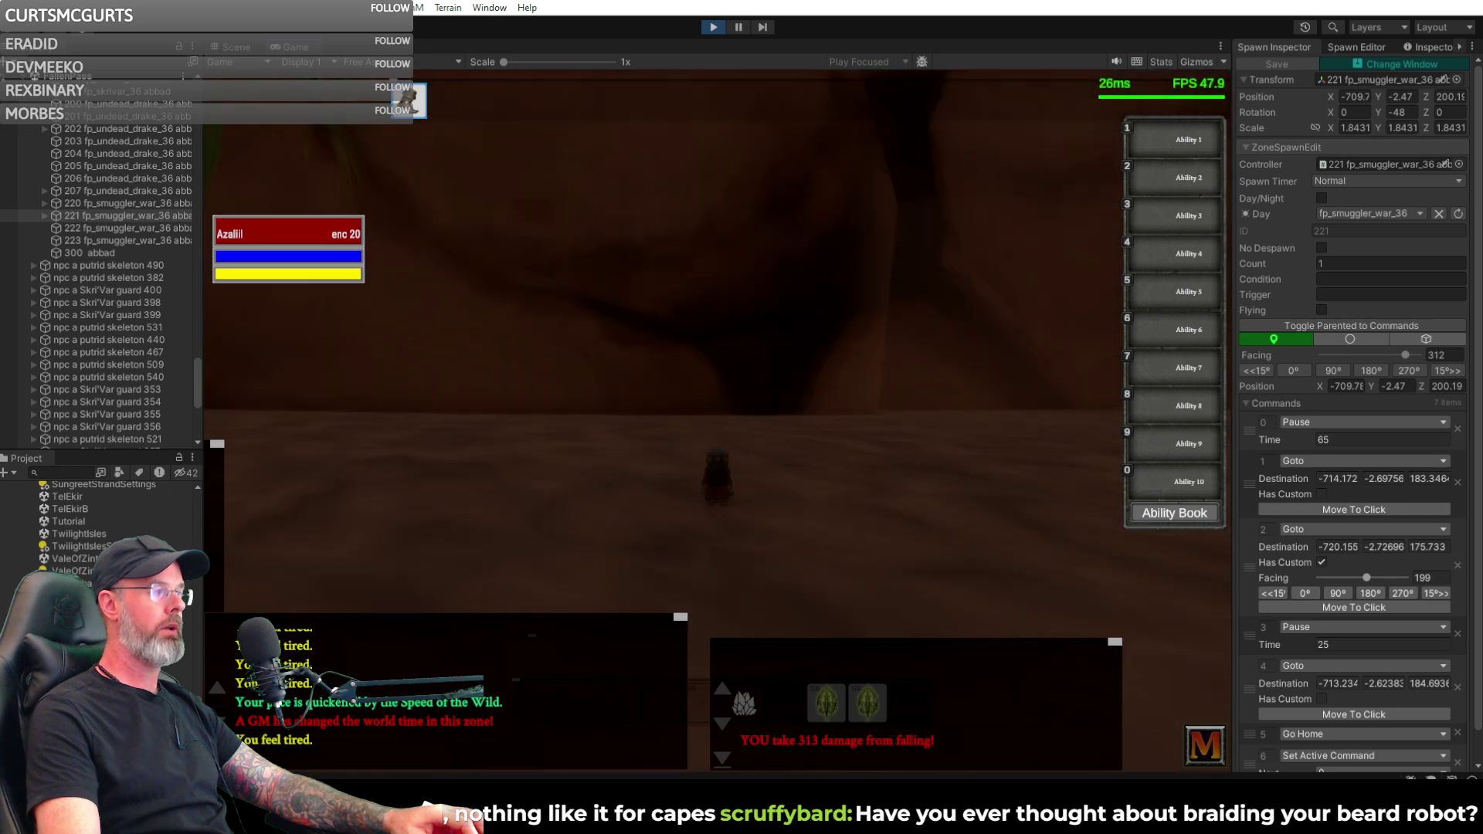
key(d)
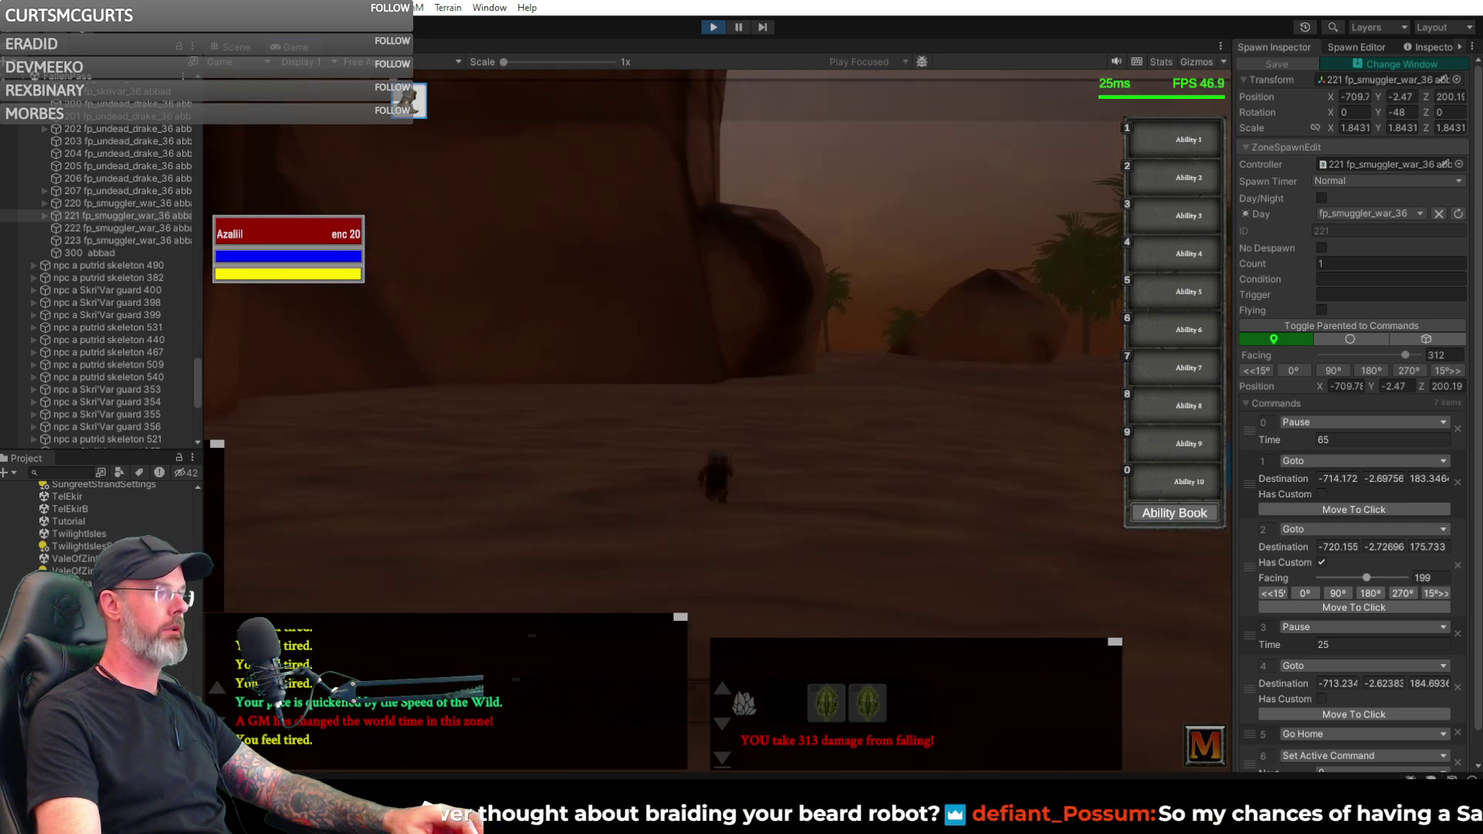
key(a)
key(d)
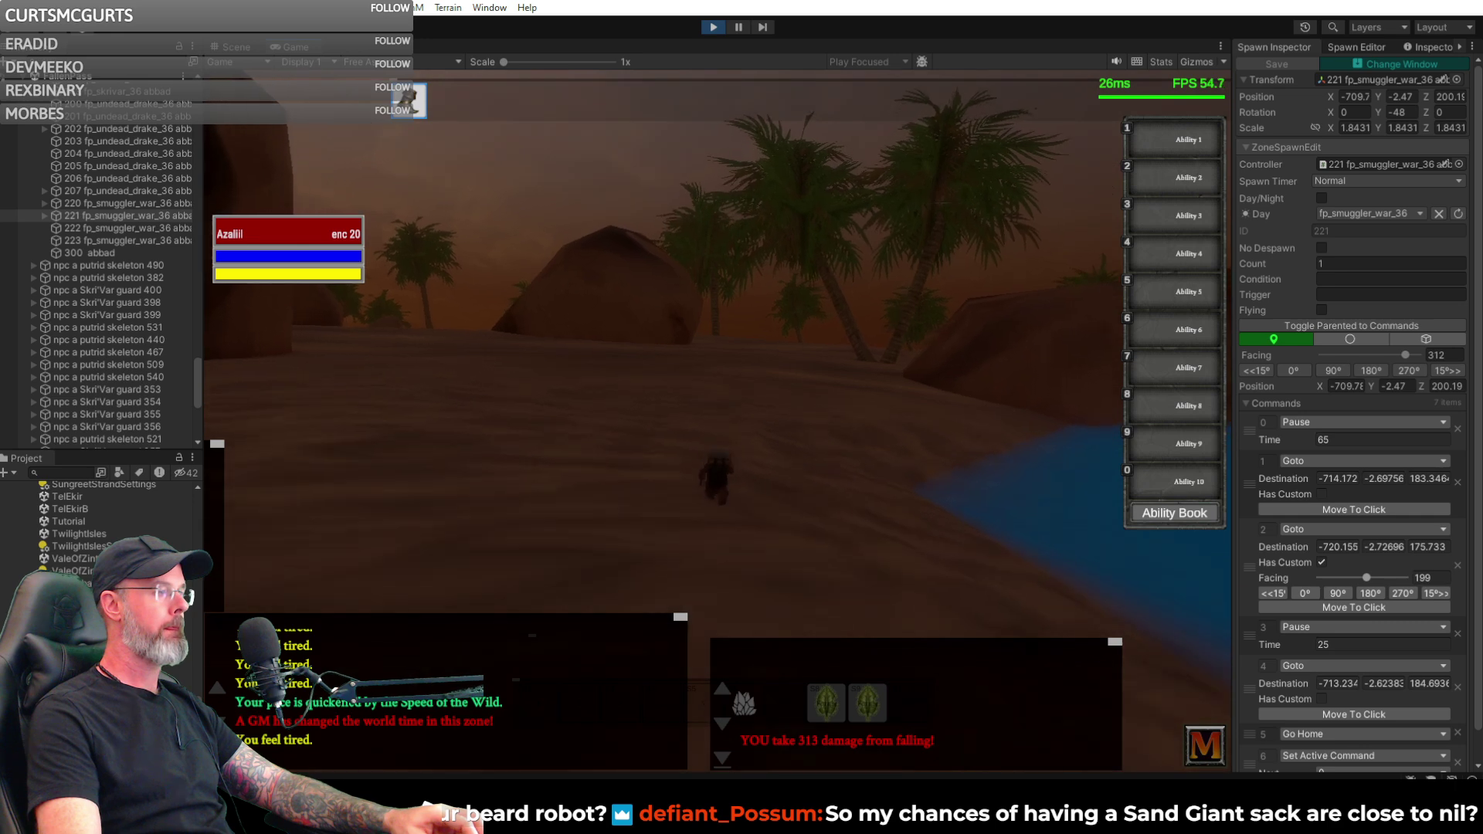
key(d)
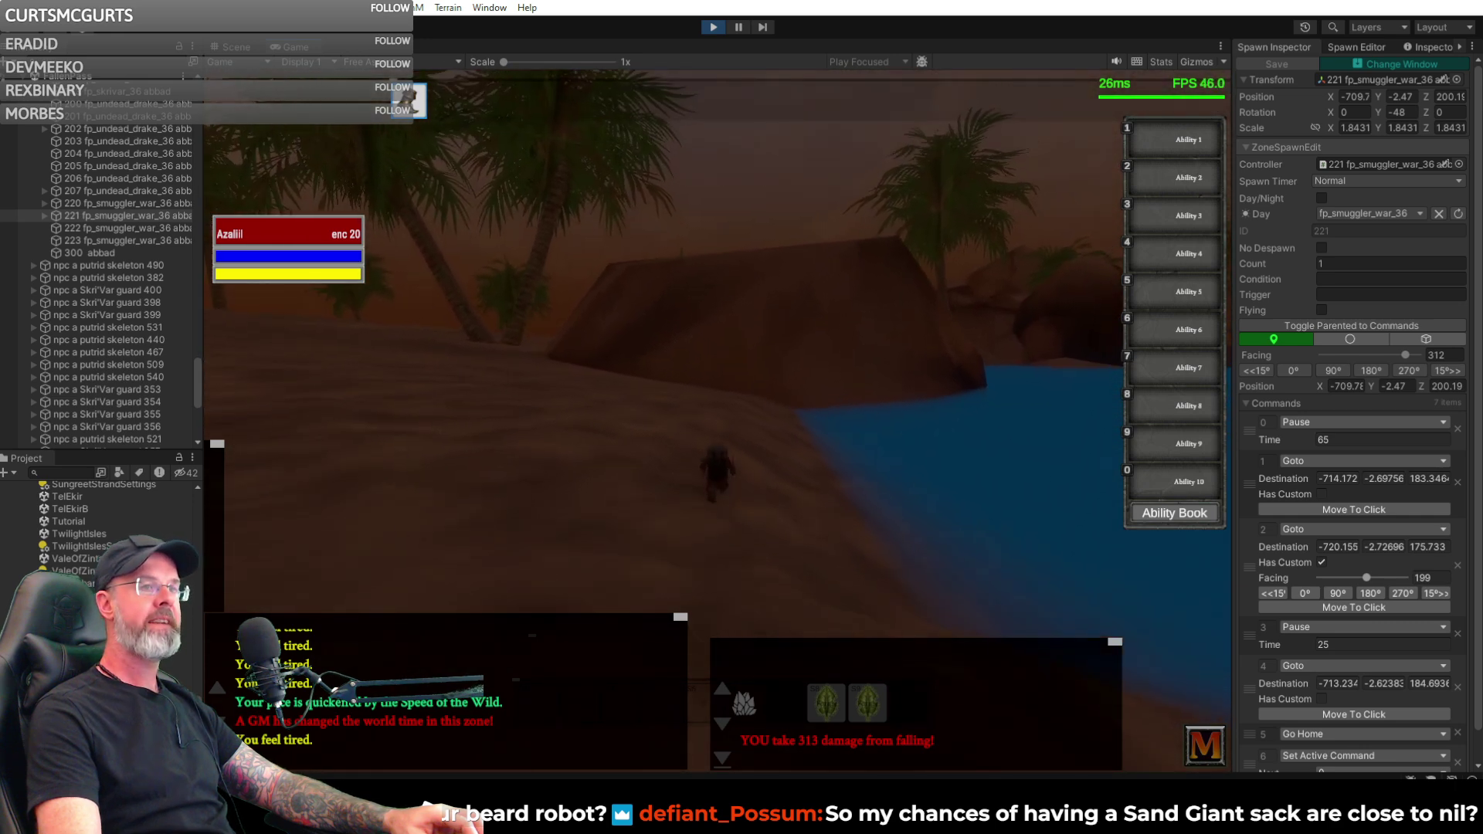
key(a)
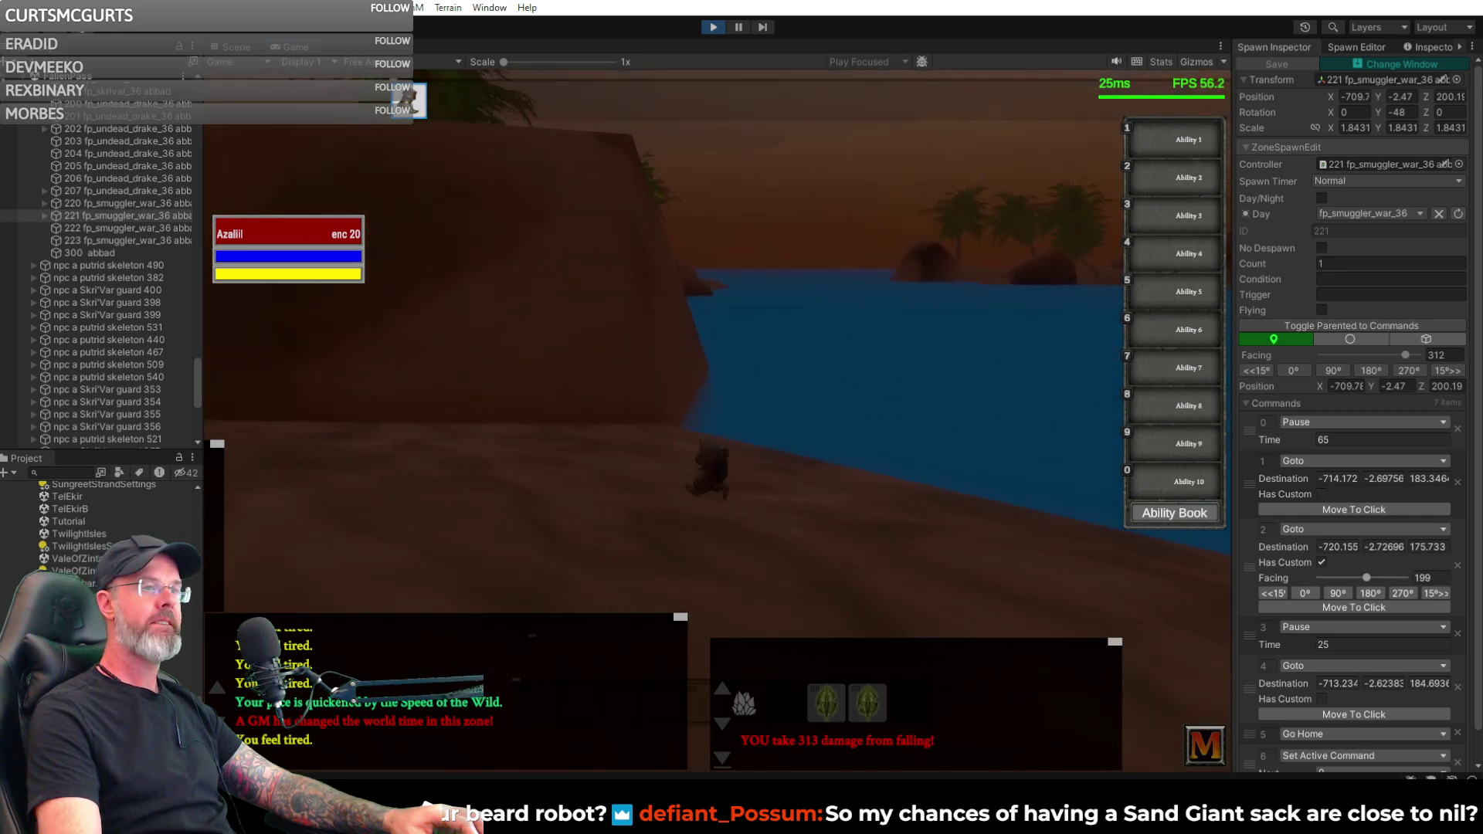
key(d)
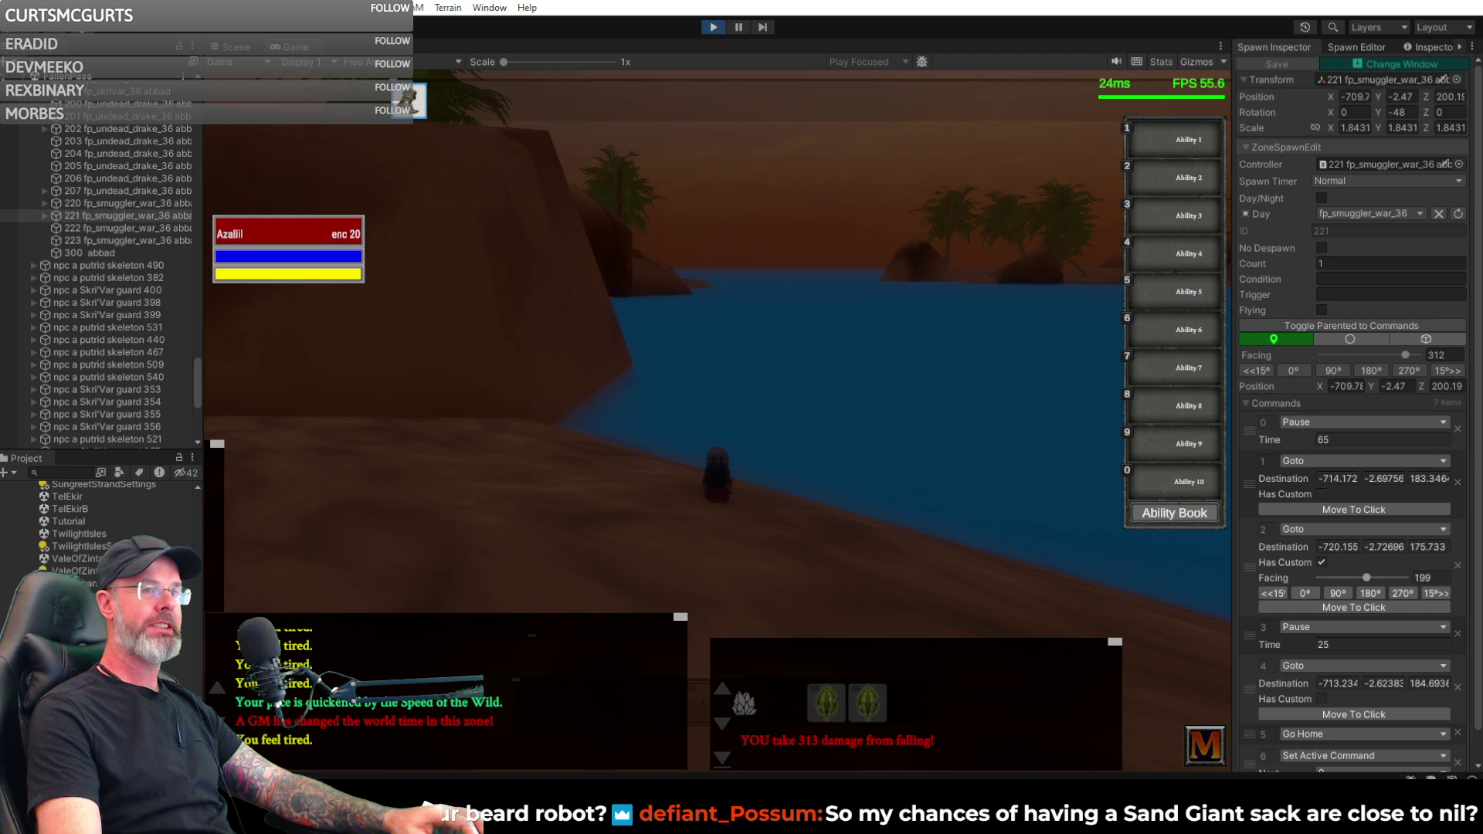
key(a)
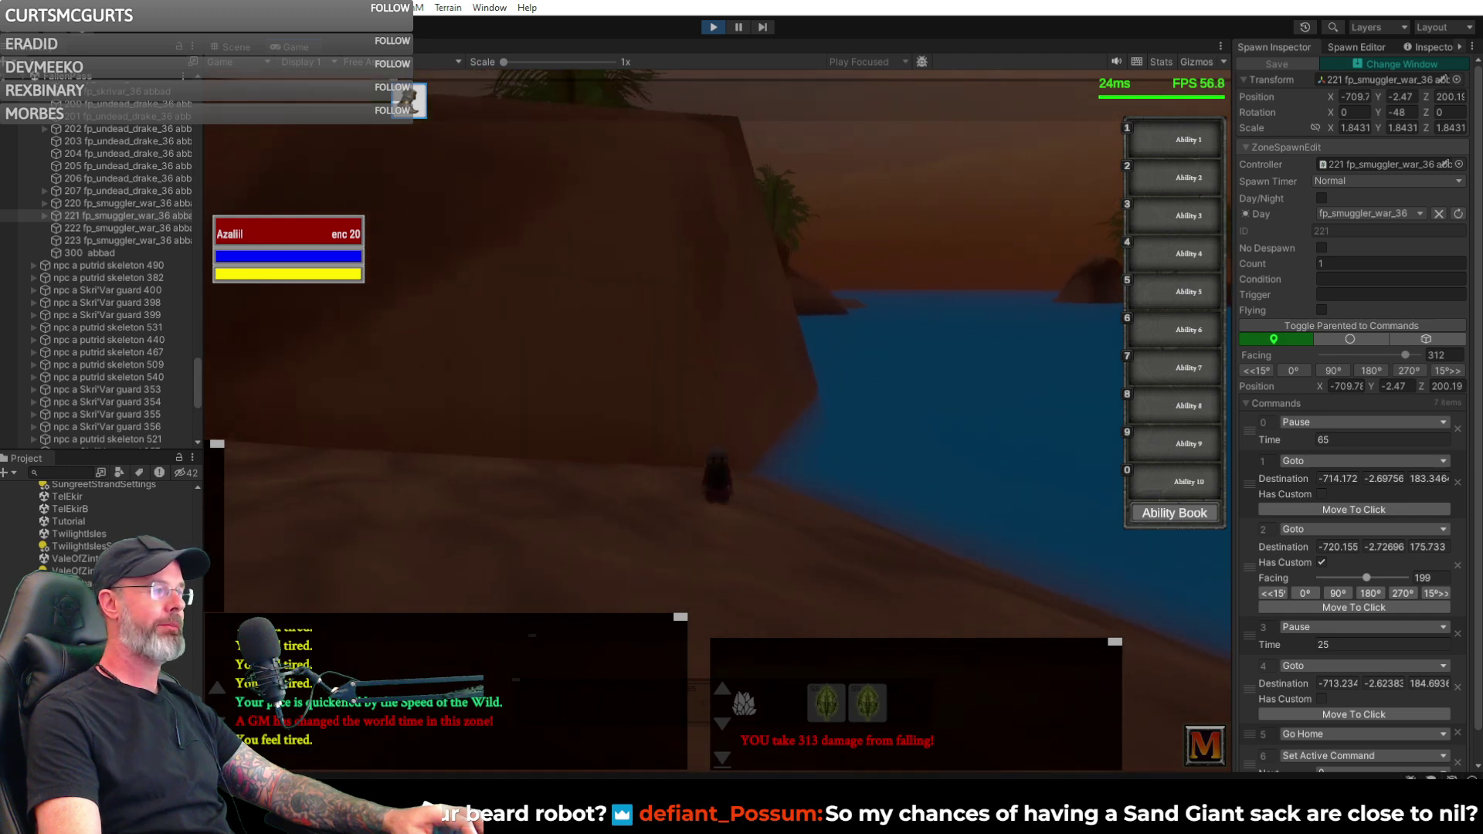
key(d)
key(d)
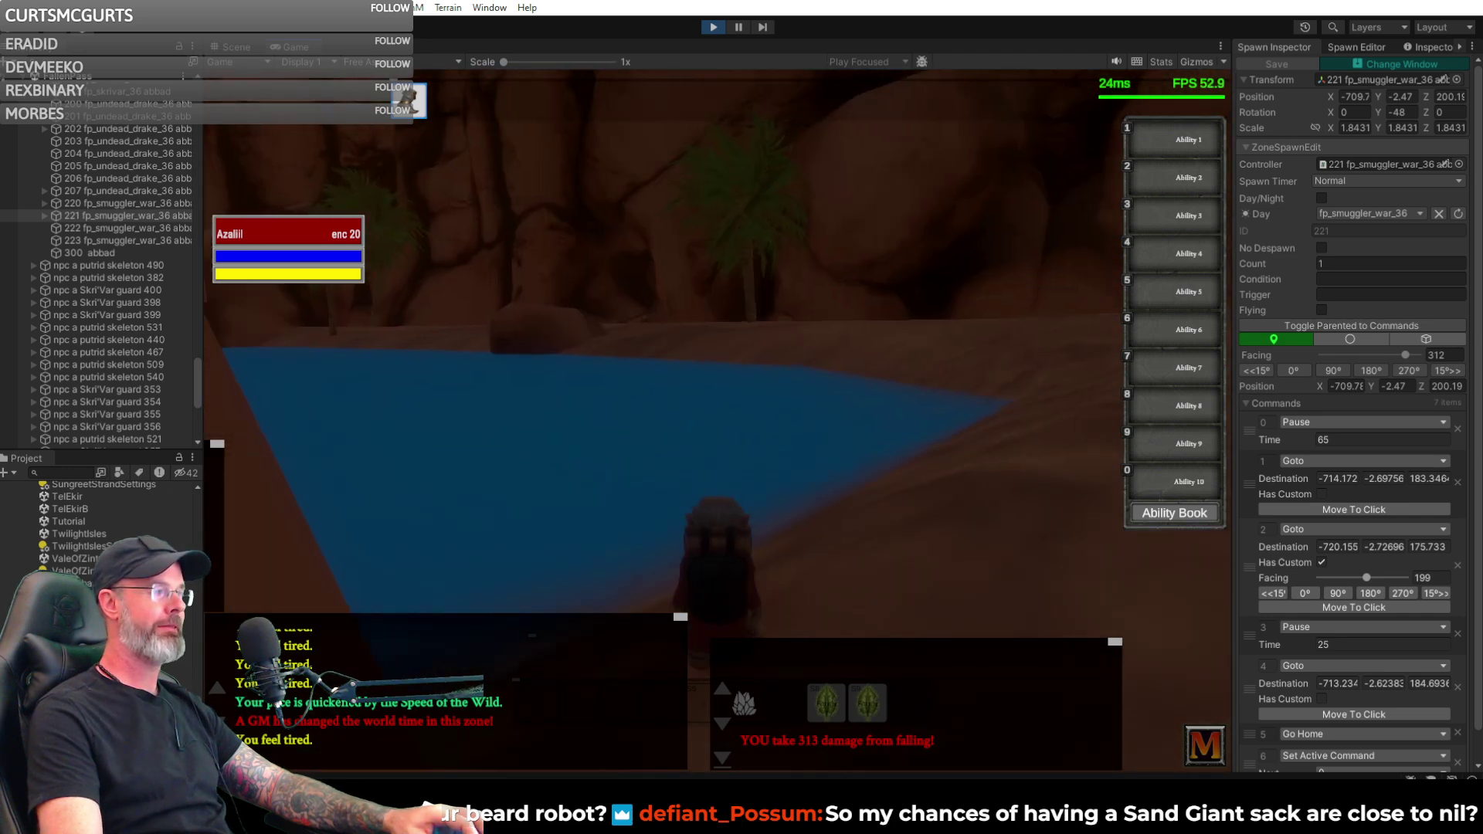
key(d)
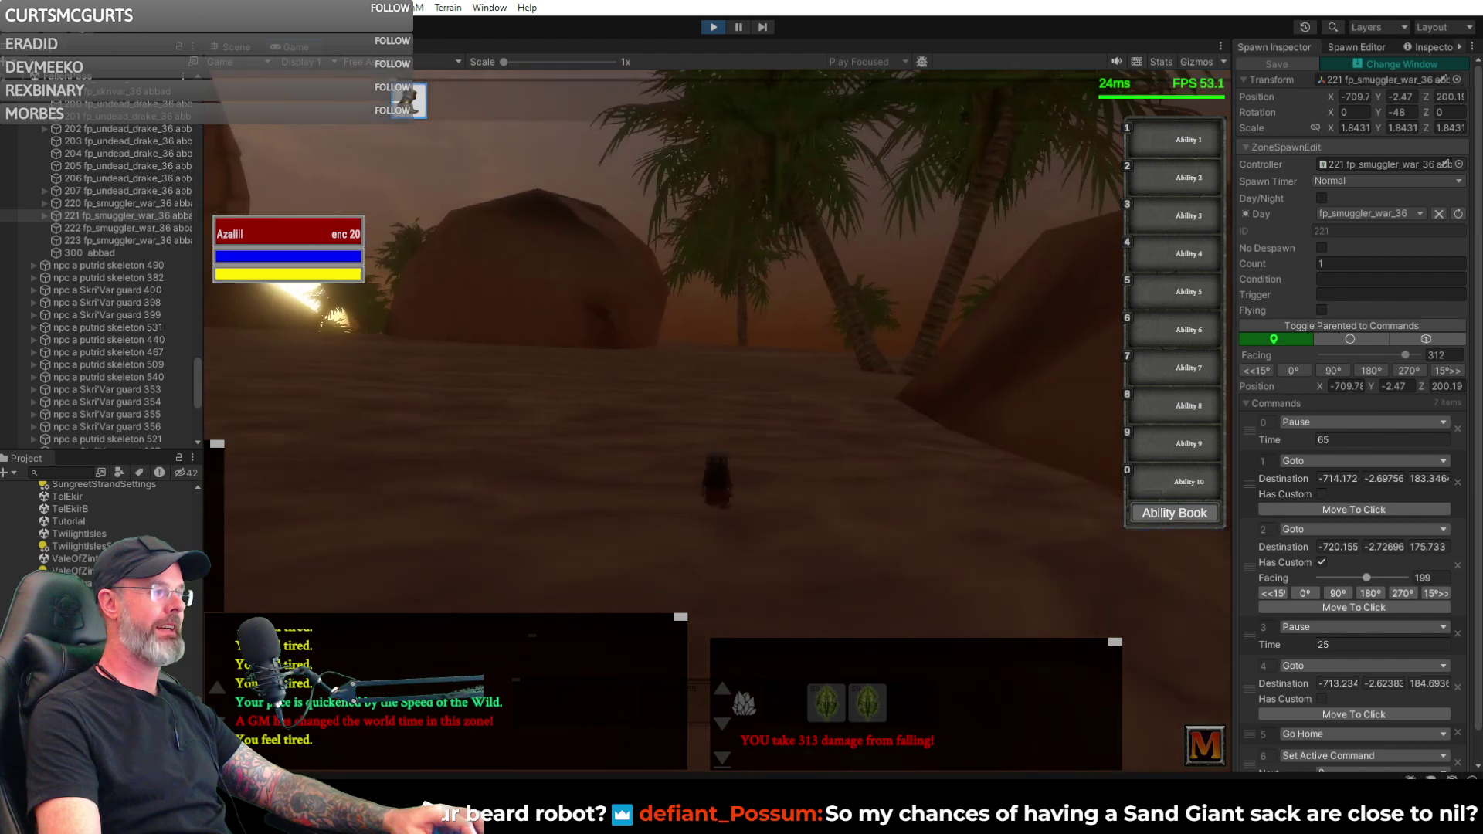
key(d)
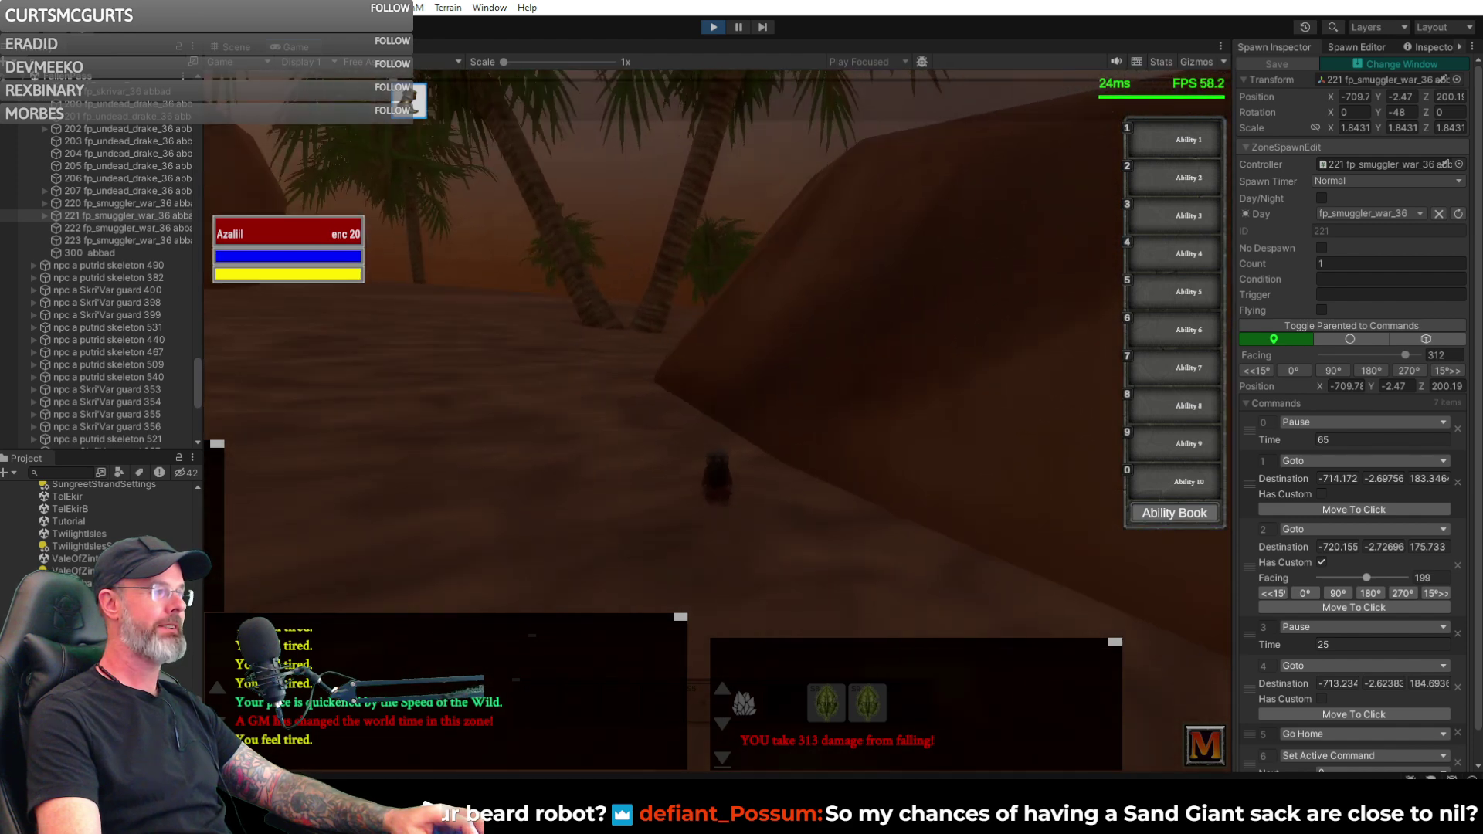
key(d)
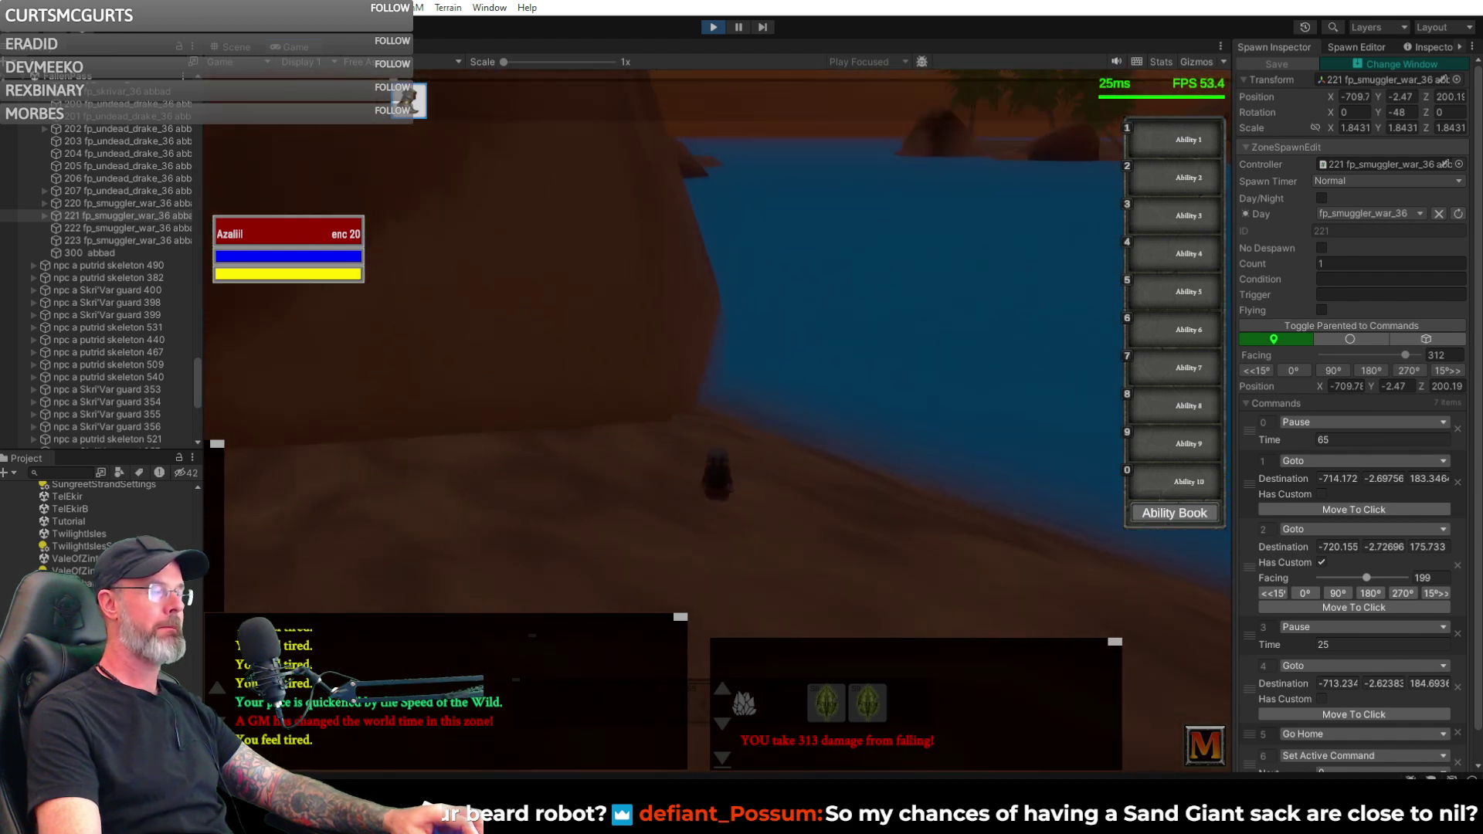
- Return to the scene view and place another fp_smuggler_war_36 spawn beside the shoreline rock at about X -608.6, Y -4, Z 148.7
click(236, 47)
right_drag(722, 288, 1322, 316)
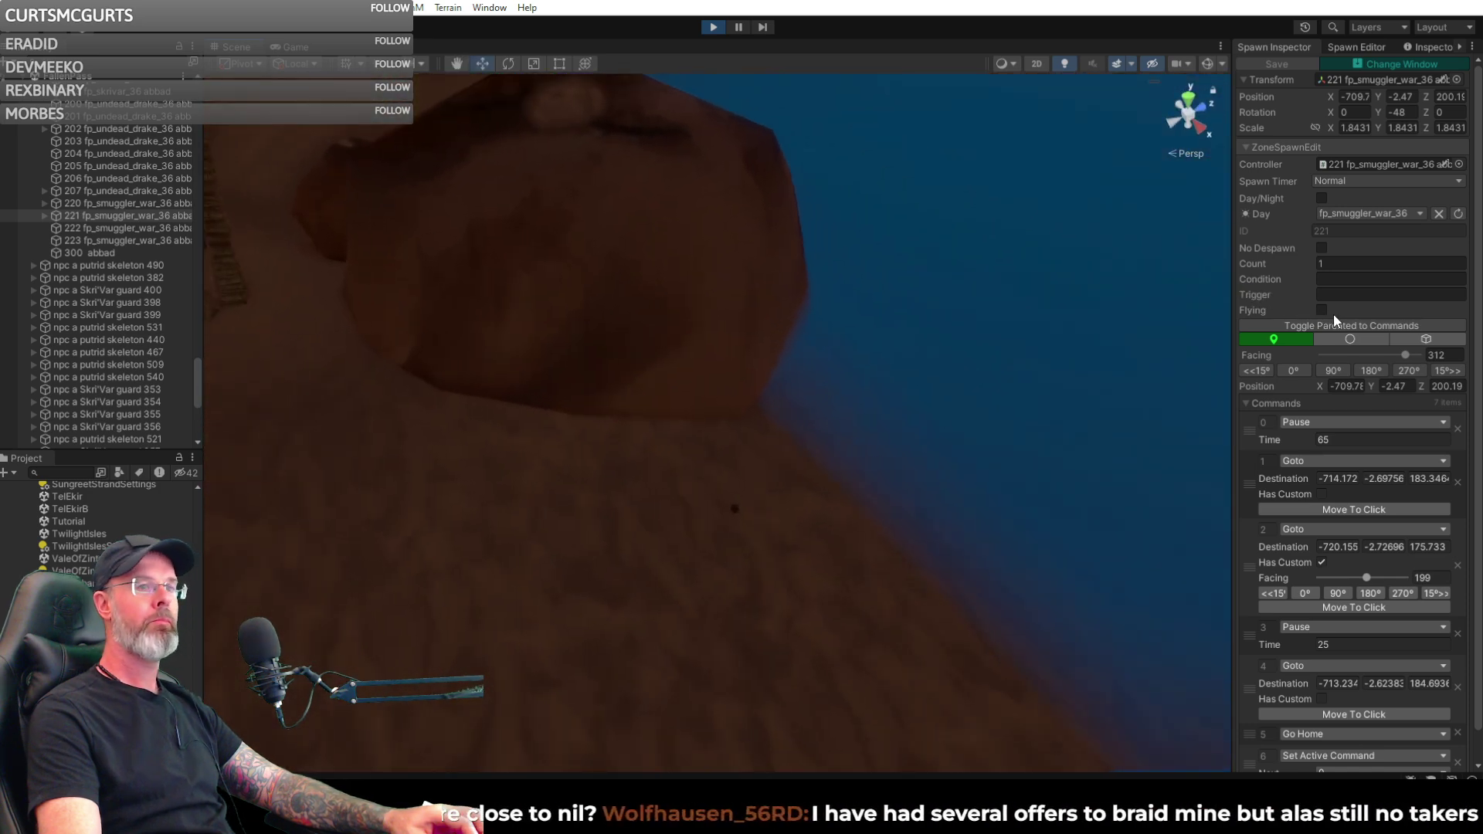
right_drag(1126, 291, 1138, 277)
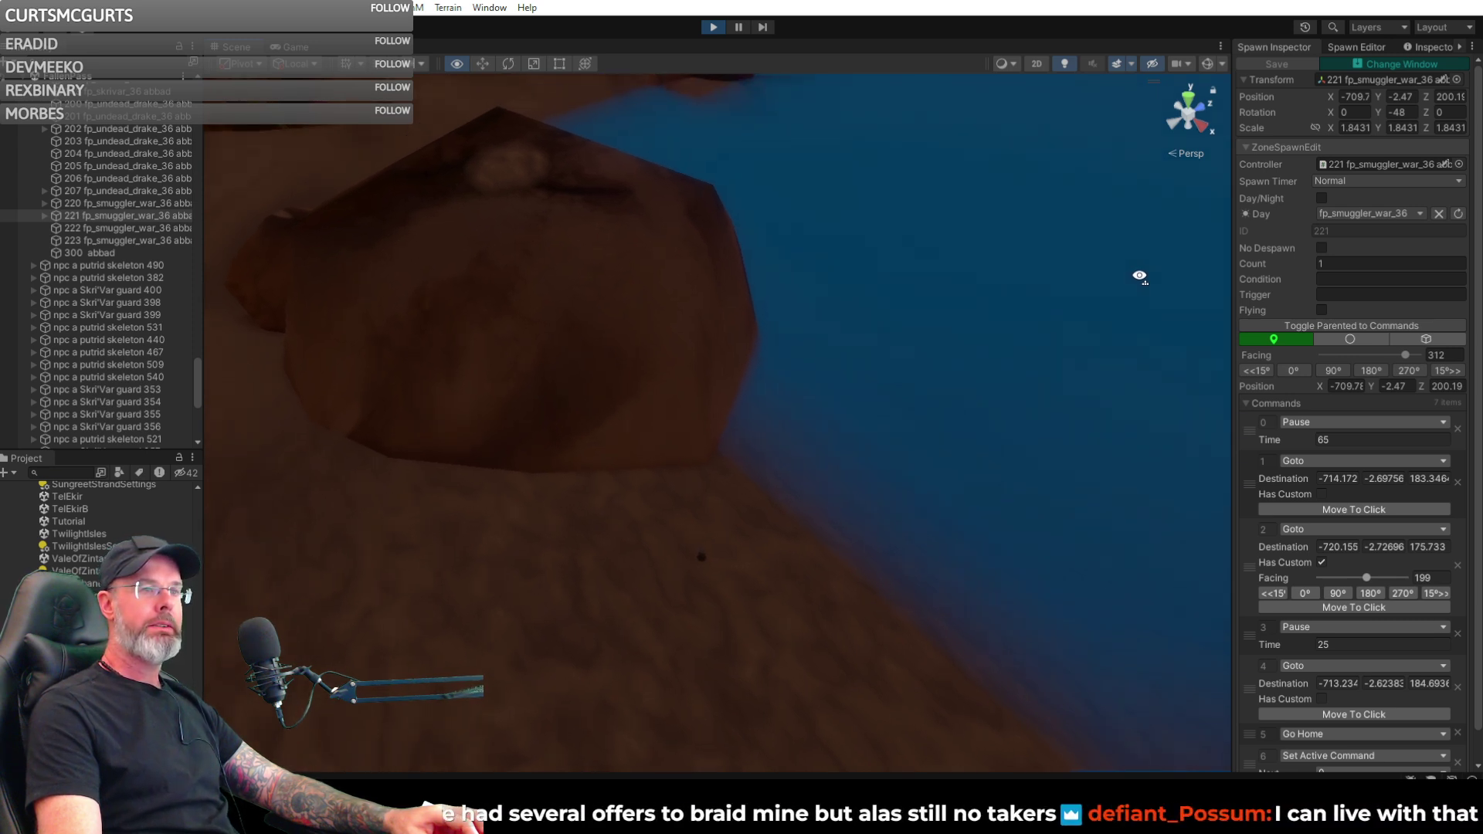
right_drag(1140, 276, 707, 246)
click(1337, 46)
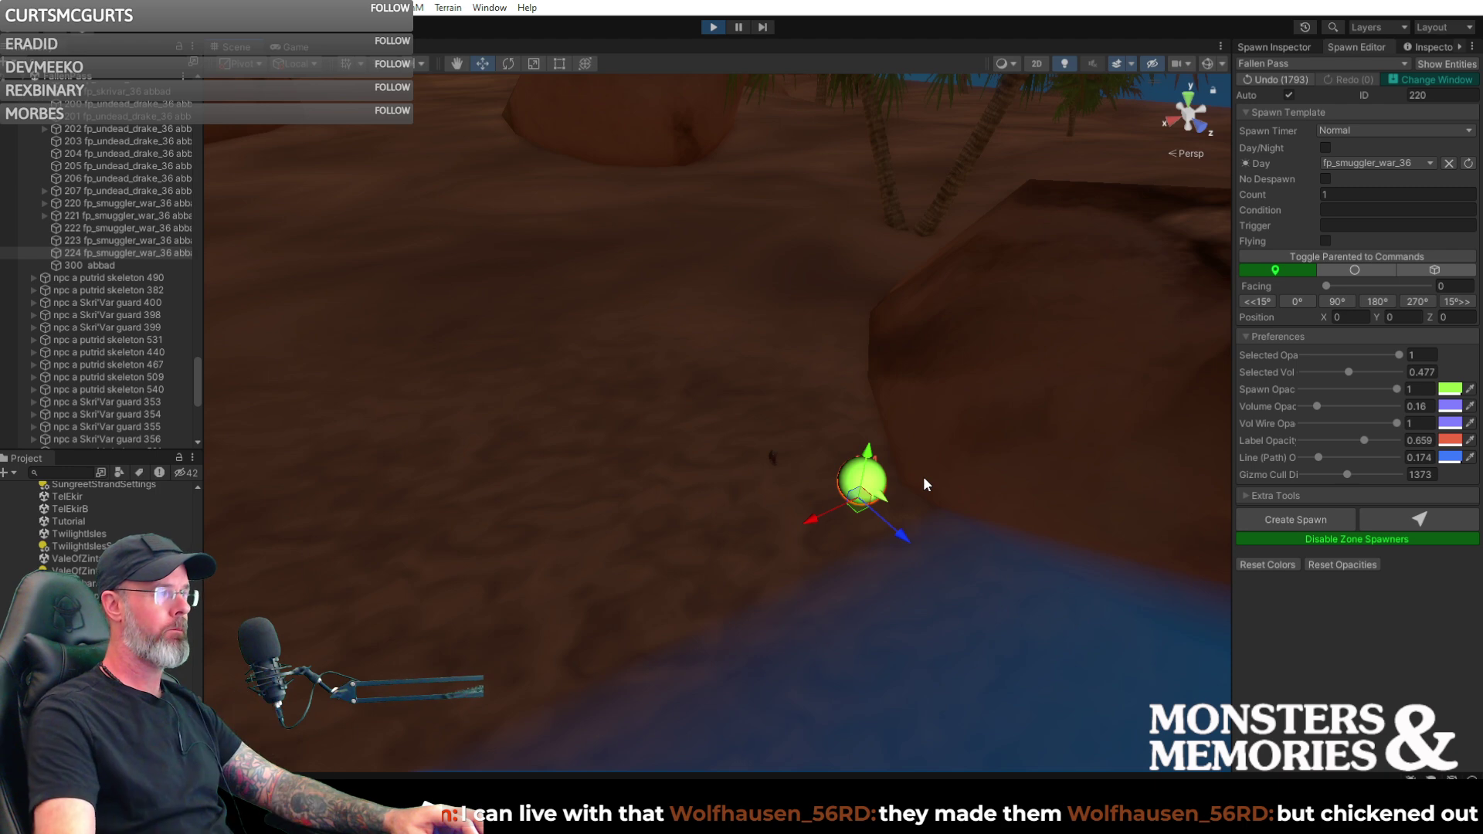
right_drag(854, 424, 734, 411)
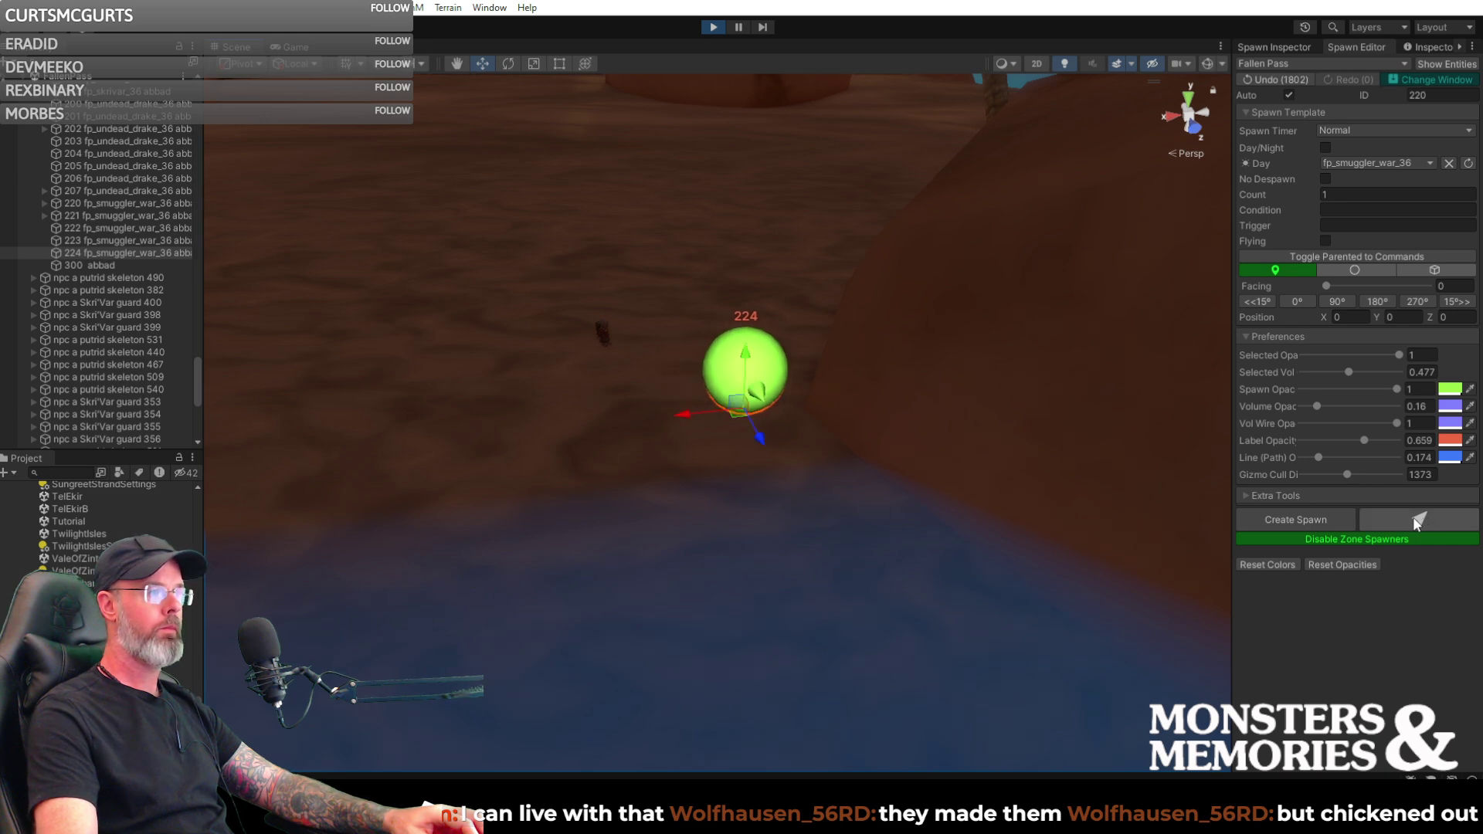
click(1264, 44)
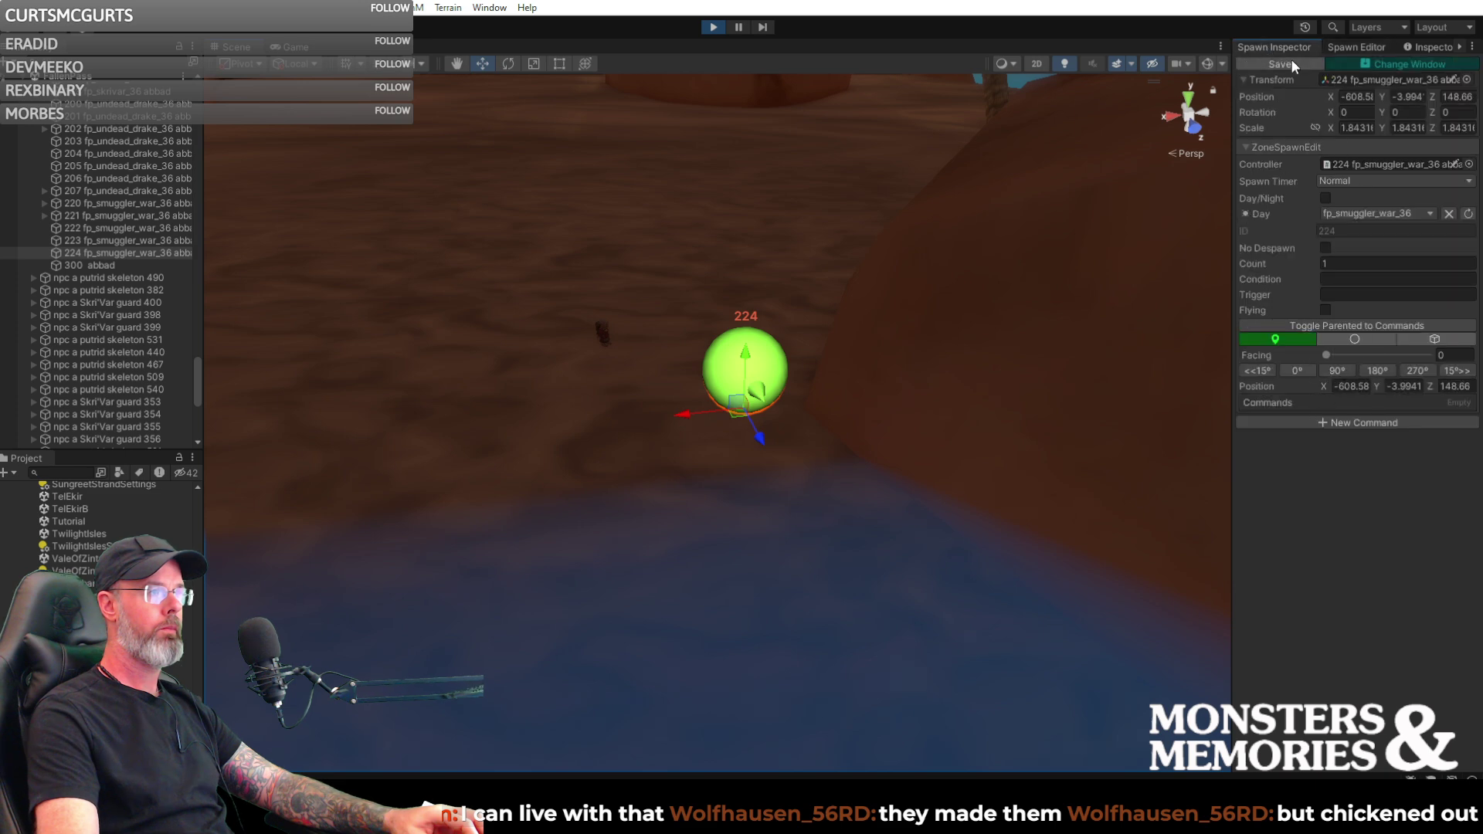
- Place two more fp_smuggler_war_36 spawns on either side of the sandy passage, at about X -608.8, Z 92.2 and X -587.1, Z 89.7
click(1350, 46)
right_drag(871, 278, 1070, 278)
key(w)
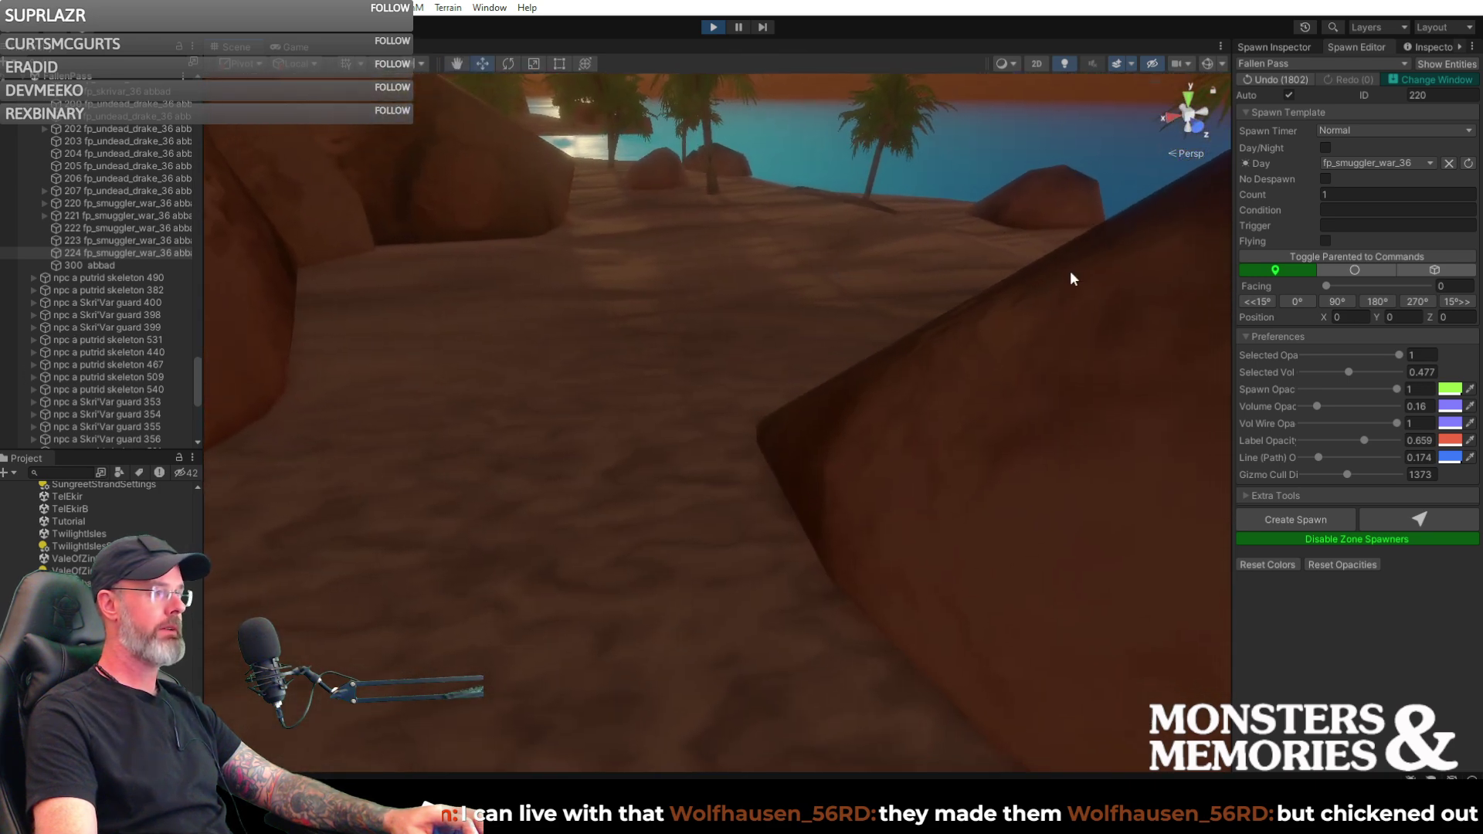
click(758, 504)
right_drag(1190, 294, 1421, 481)
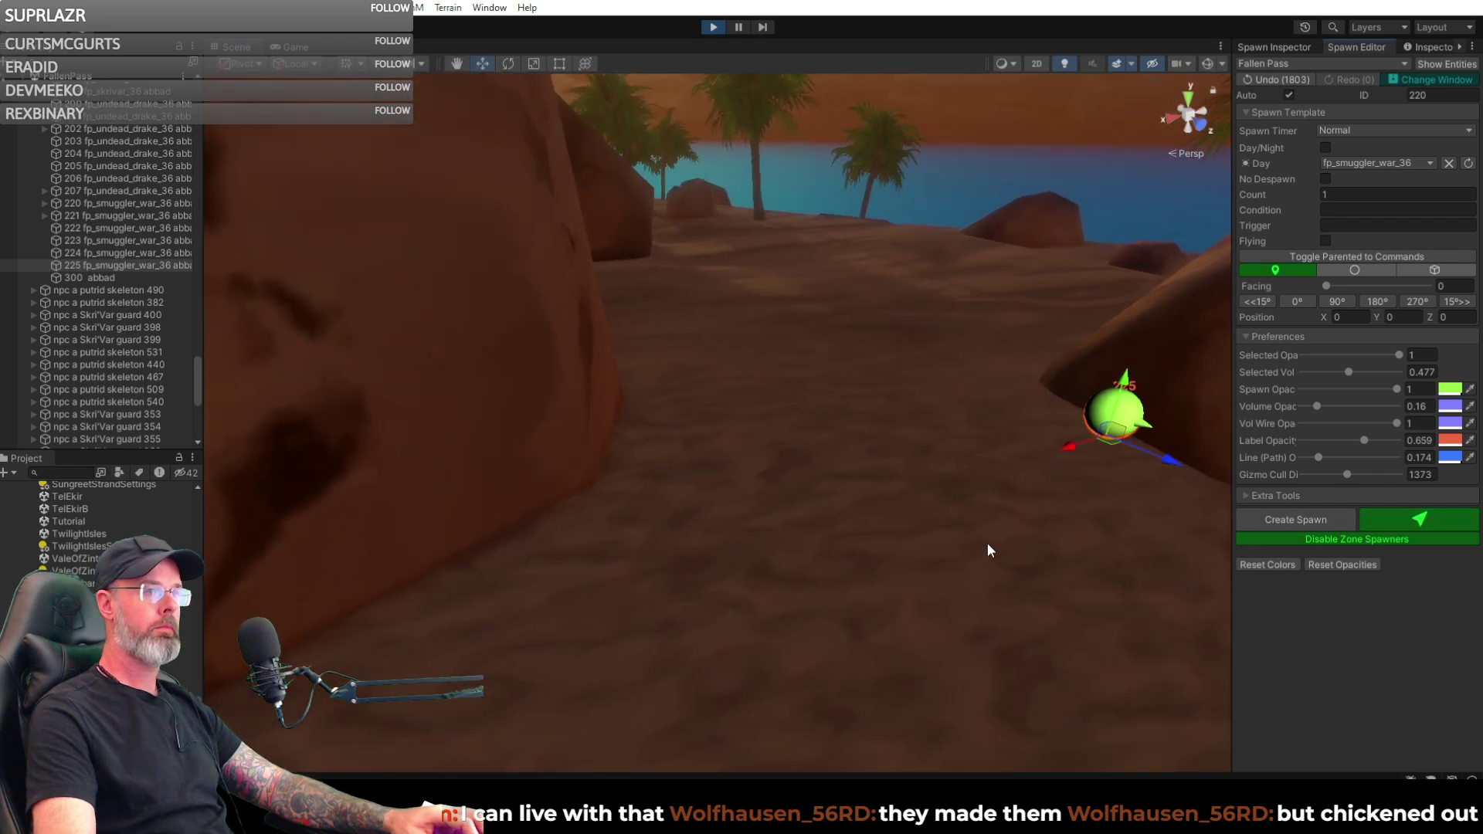
click(560, 546)
right_drag(672, 540, 900, 585)
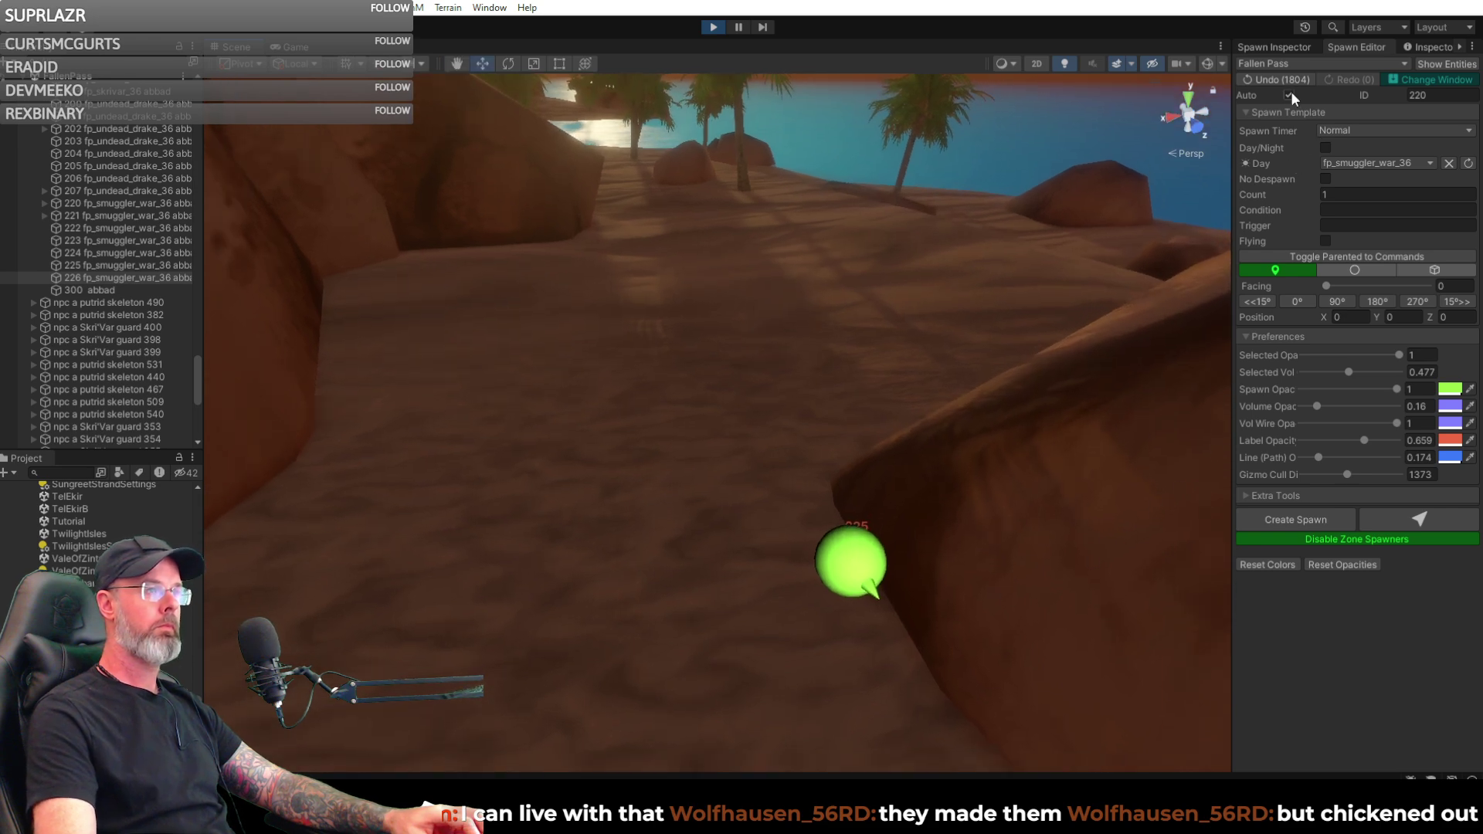
- Move spawn 225 along the rock to about X -608.4, Z 93.5, set its facing to 192, and save it
right_drag(1102, 397, 918, 506)
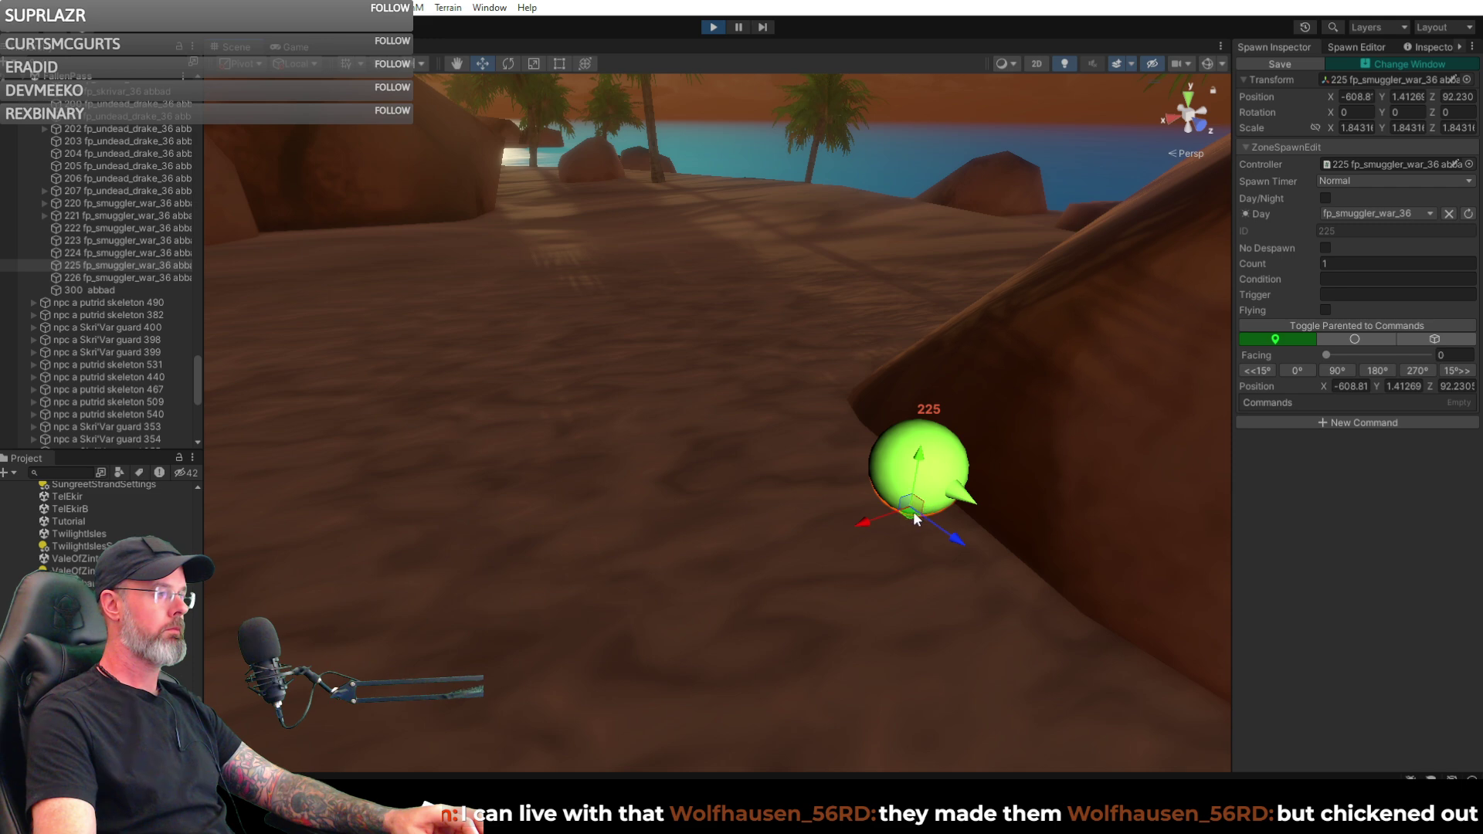
drag(1327, 355, 1389, 346)
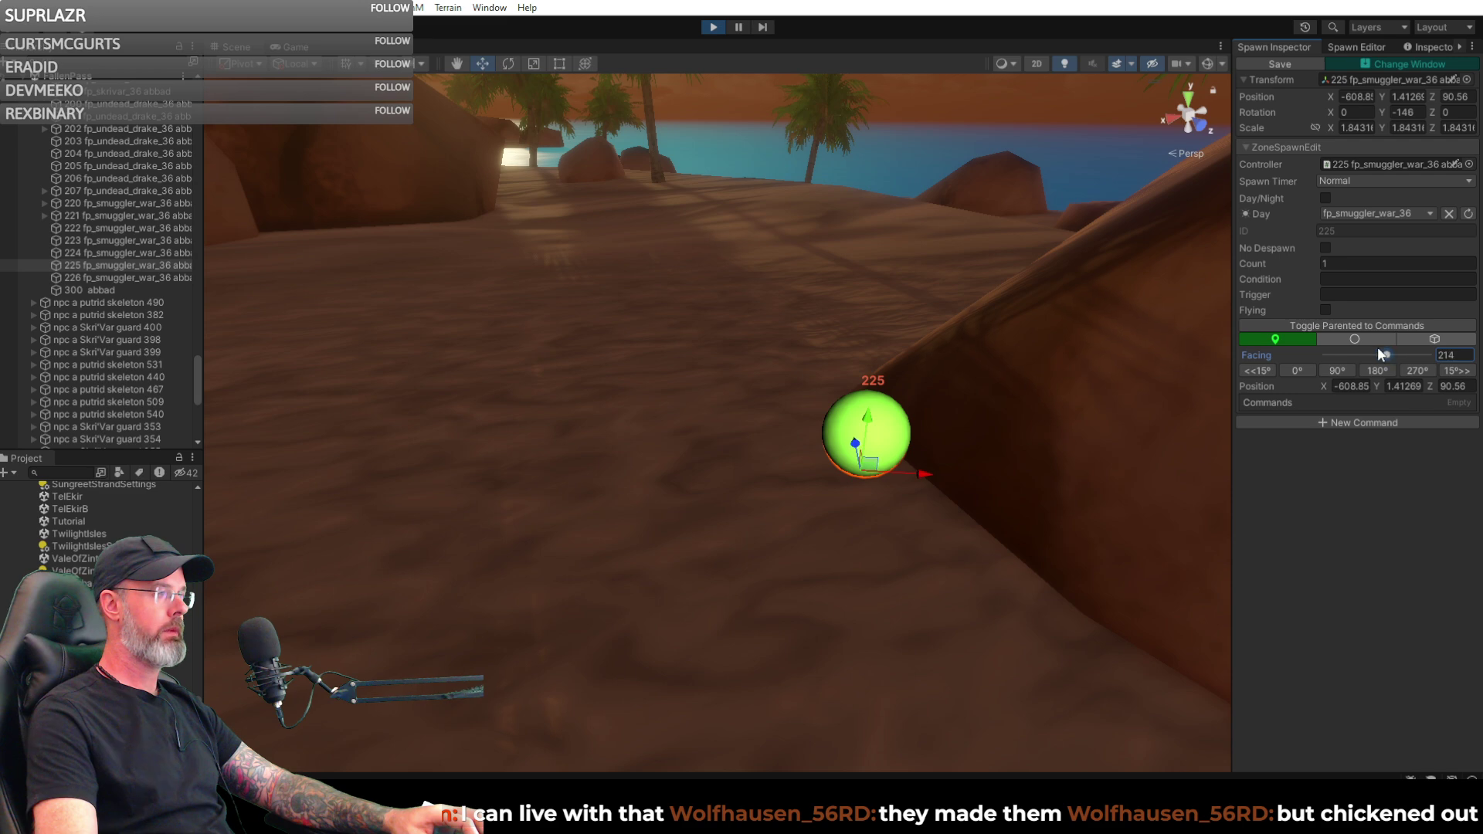
right_drag(1008, 402, 1006, 510)
drag(1022, 513, 1040, 517)
right_drag(1040, 518, 77, 252)
key(w)
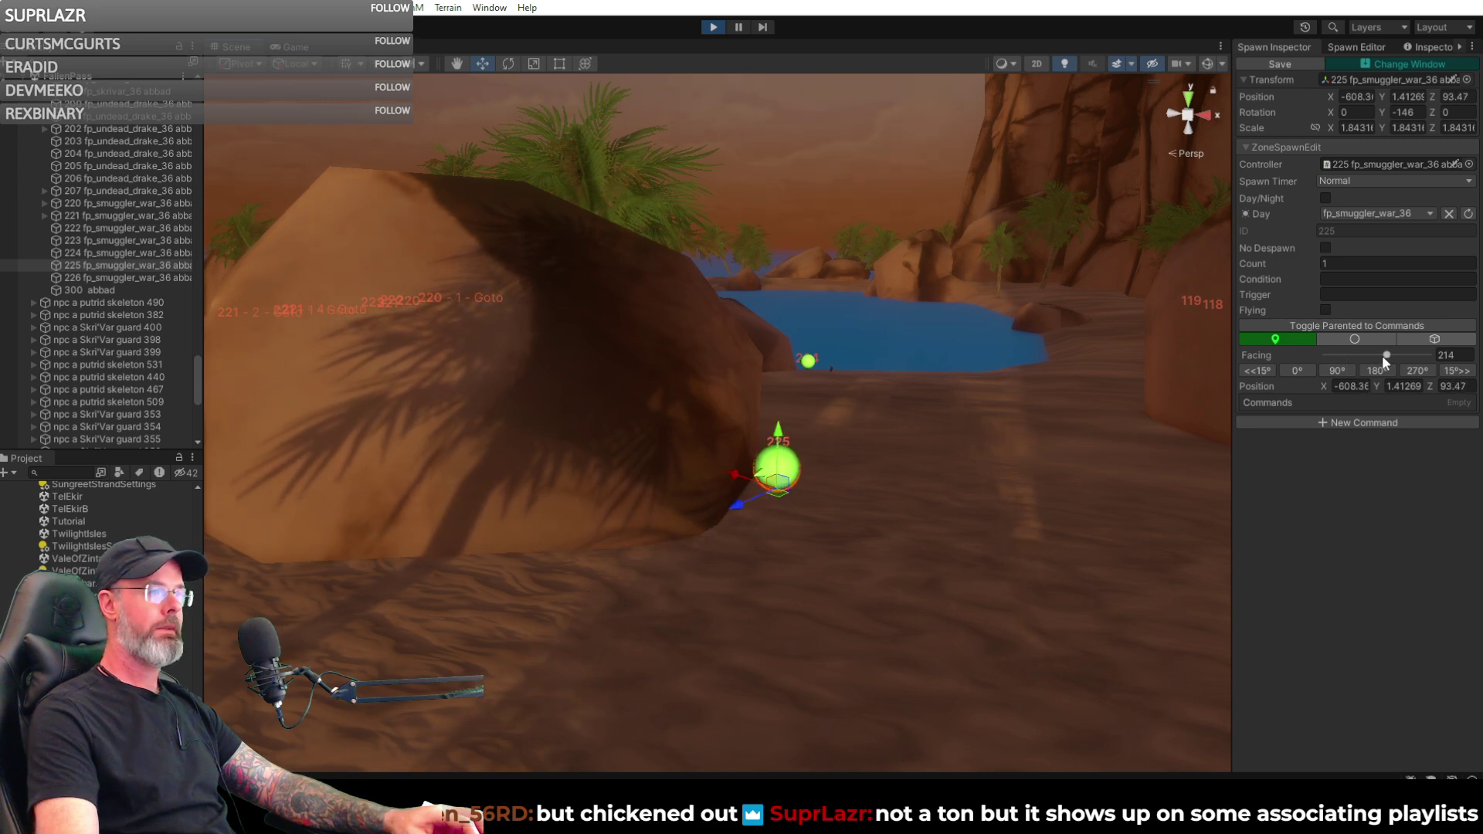
drag(1380, 354, 1378, 354)
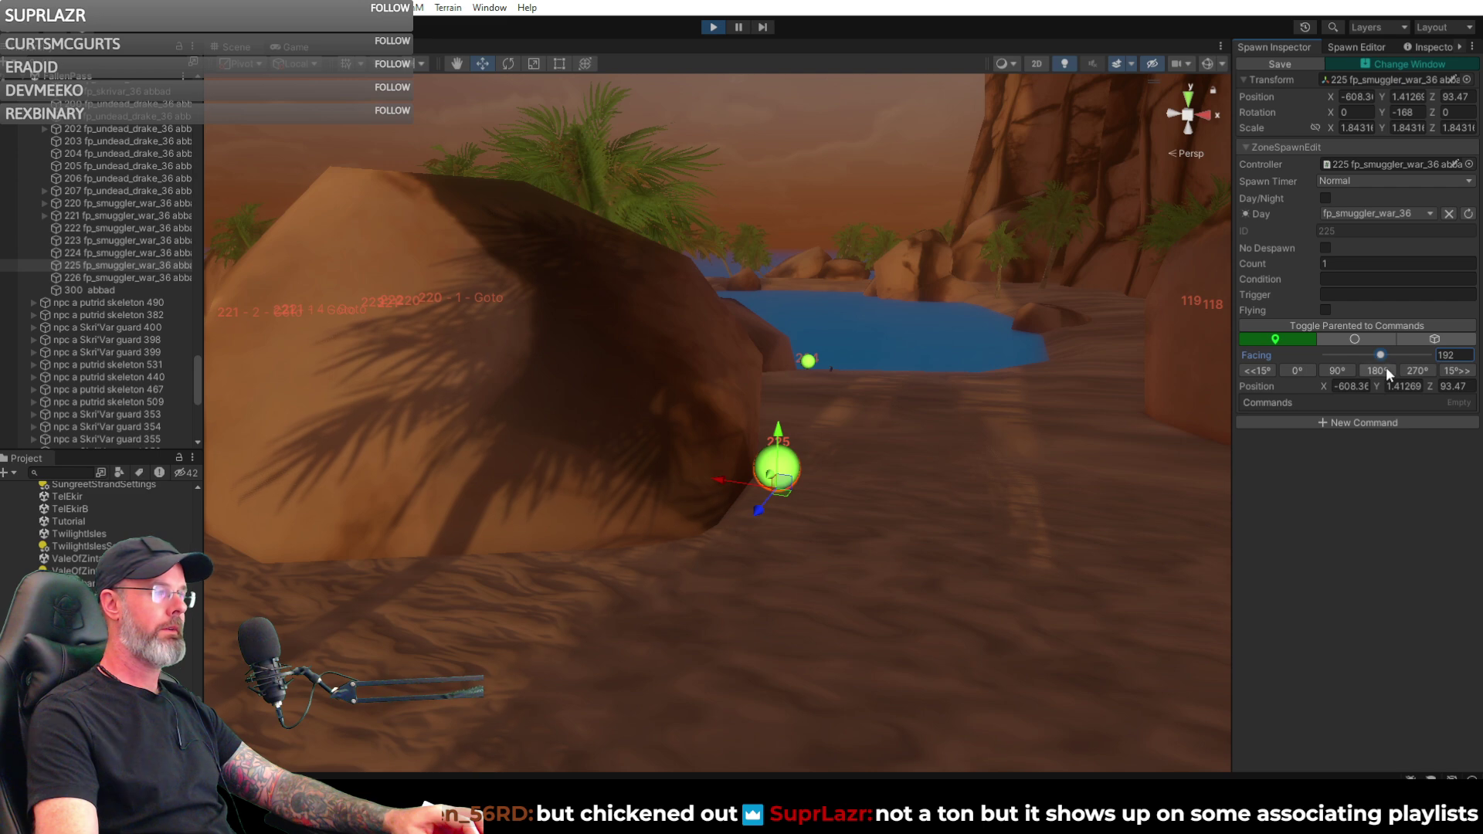
click(1294, 65)
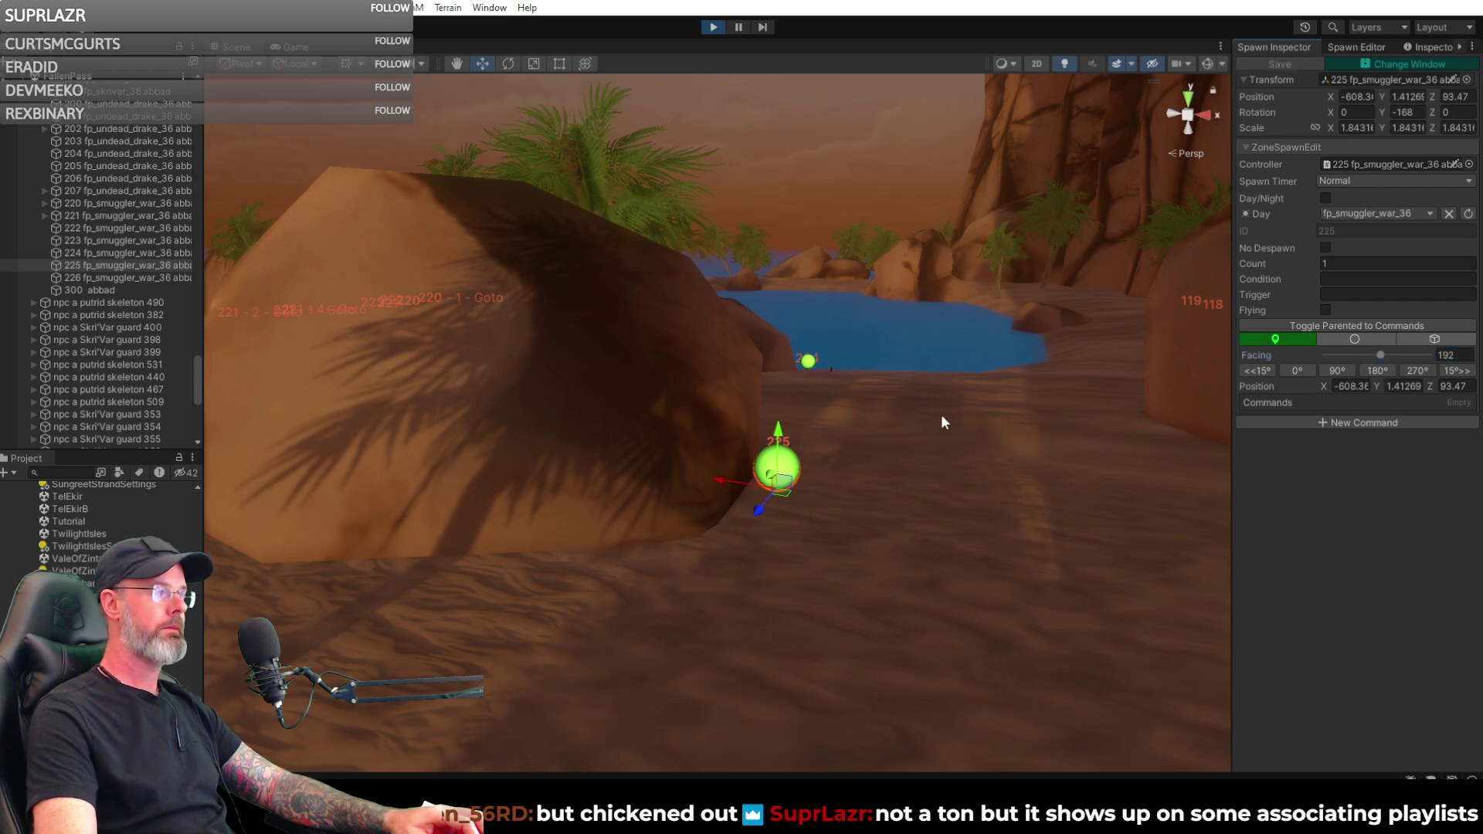
- Set spawn 226's facing to 226, move it to about X -588.3, Z 88.7 by the cliff, and save it
right_drag(920, 419, 1052, 430)
key(w)
click(977, 466)
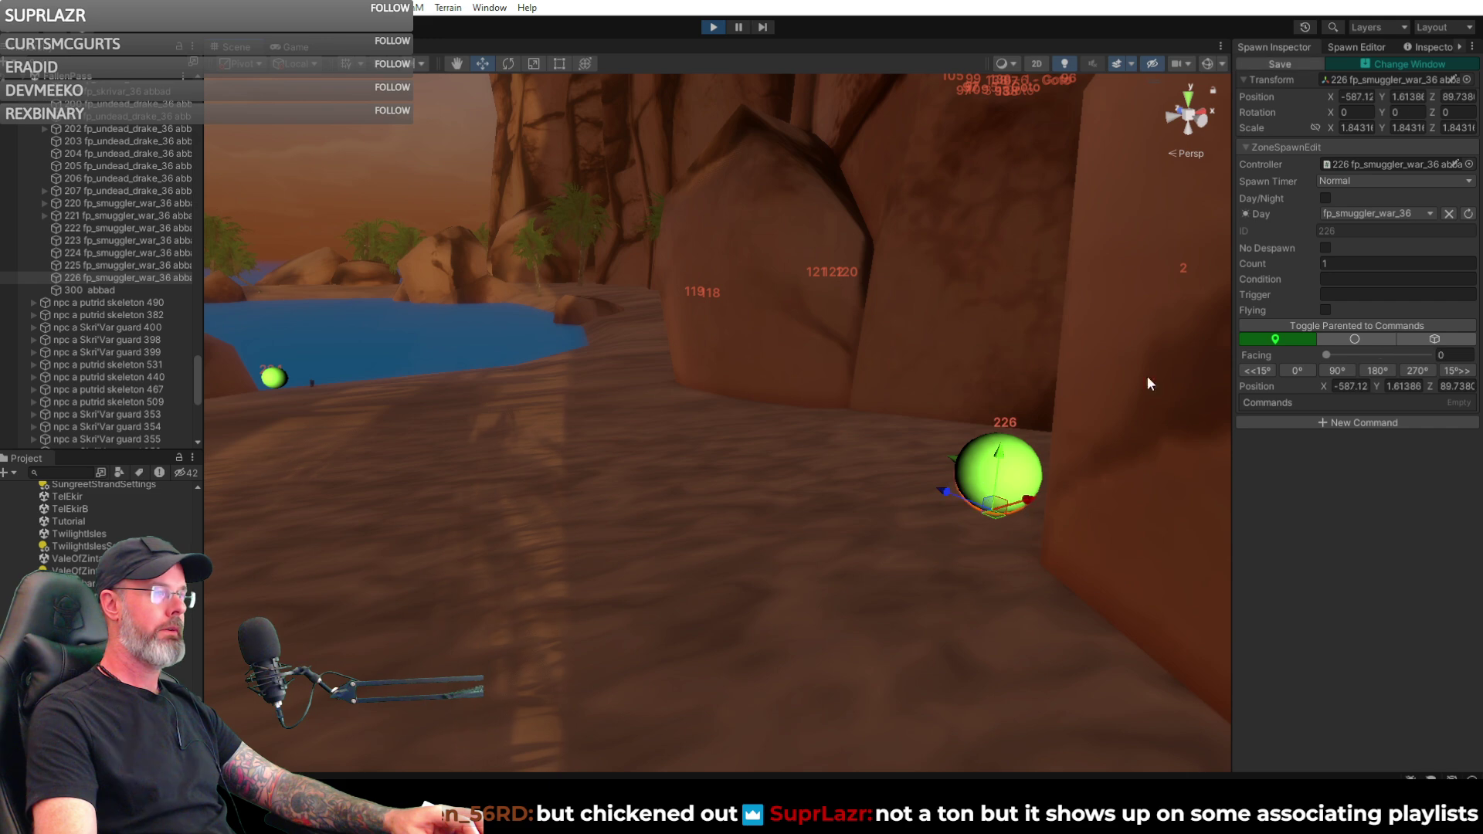
drag(1328, 357, 1391, 346)
right_drag(1039, 405, 975, 463)
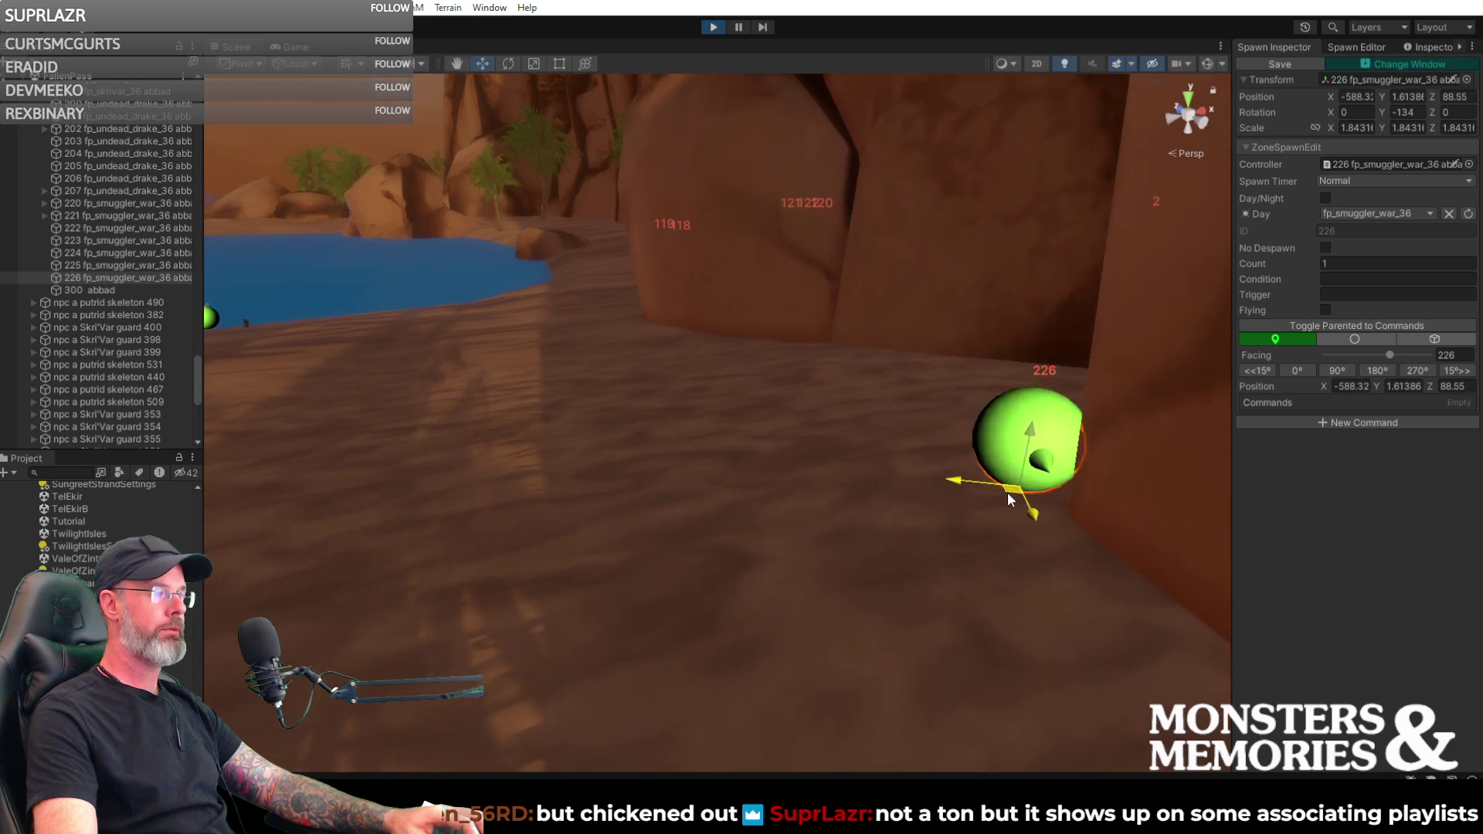
drag(1002, 492, 934, 488)
right_drag(934, 488, 772, 421)
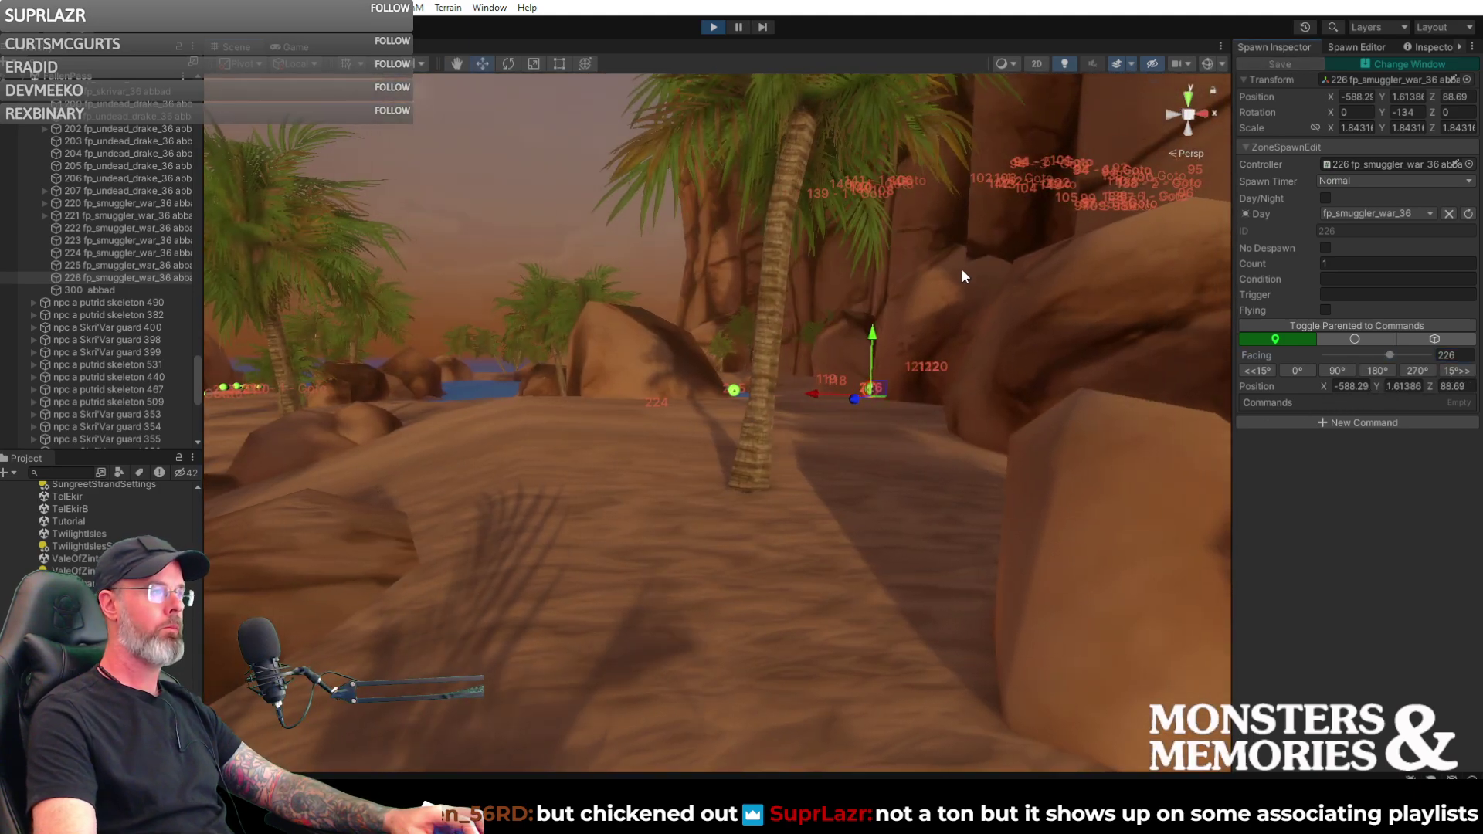
- Place another fp_smuggler_war_36 spawn on the sand beside spawn 118 at the cliff, at about X -528.2, Y -1.2, Z 216.2
right_drag(795, 332, 261, 460)
right_drag(601, 430, 294, 440)
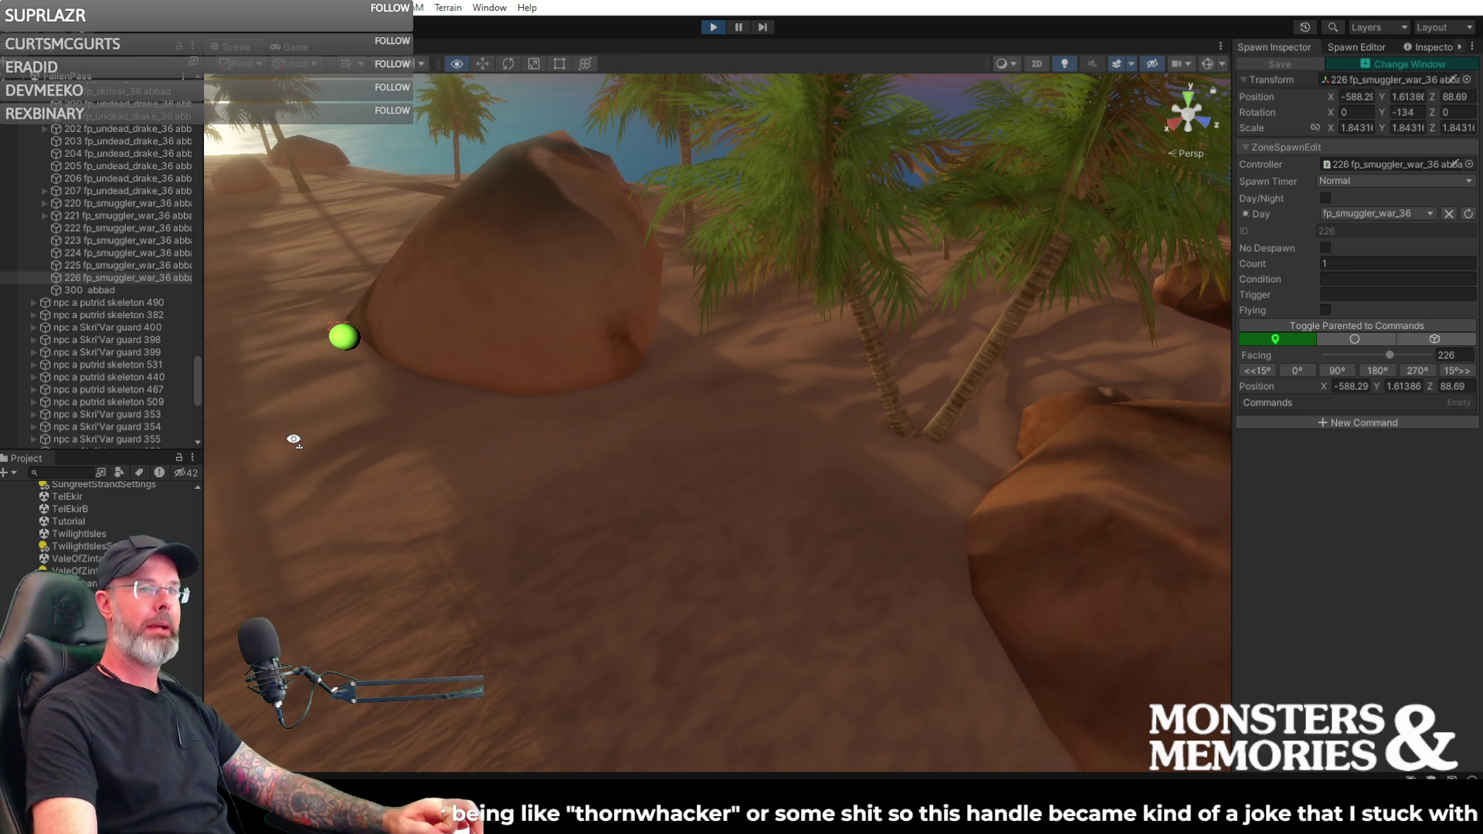
right_drag(294, 440, 158, 373)
key(s)
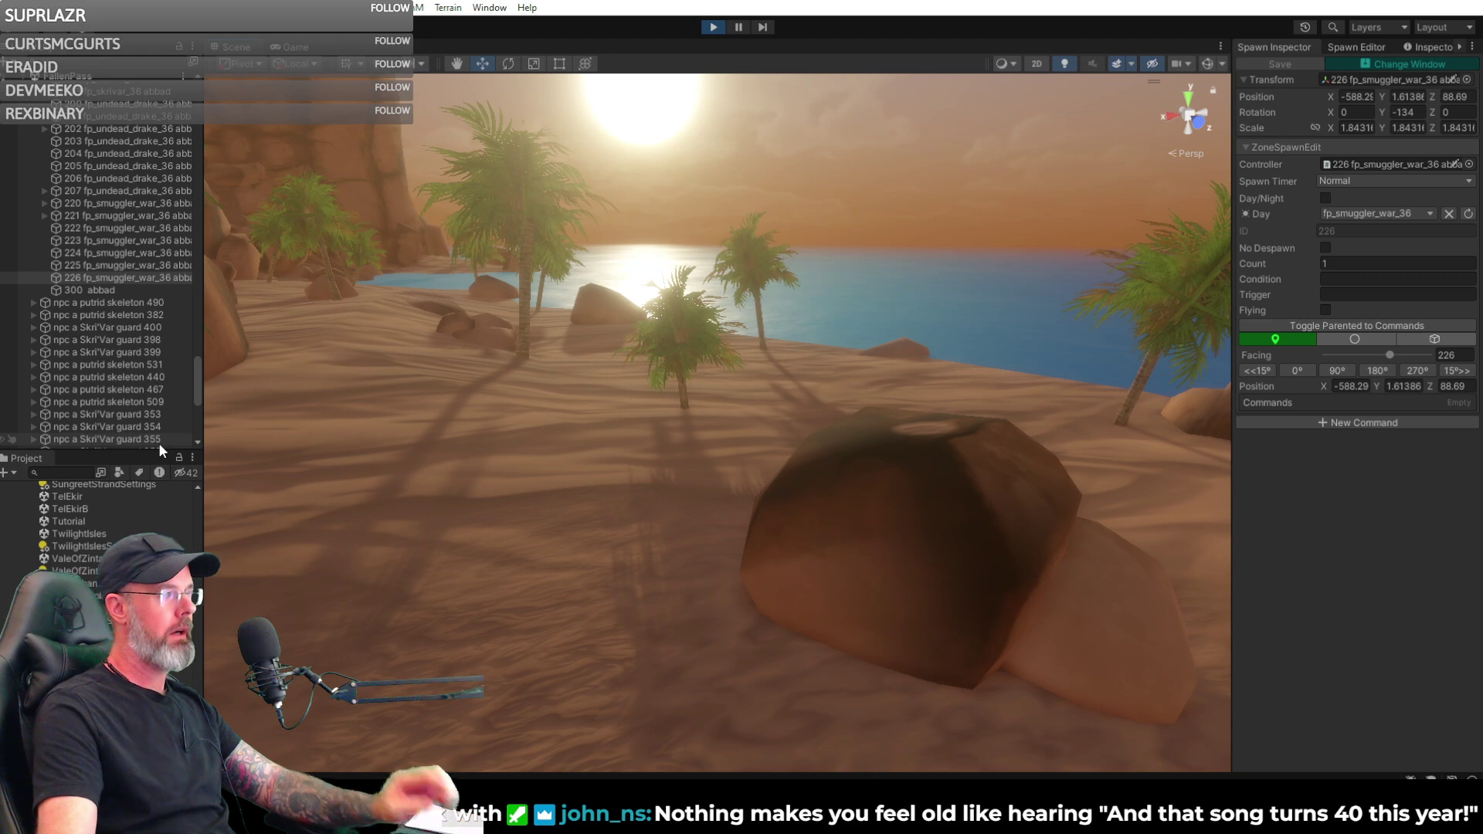
right_drag(464, 502, 89, 467)
right_drag(309, 510, 1468, 537)
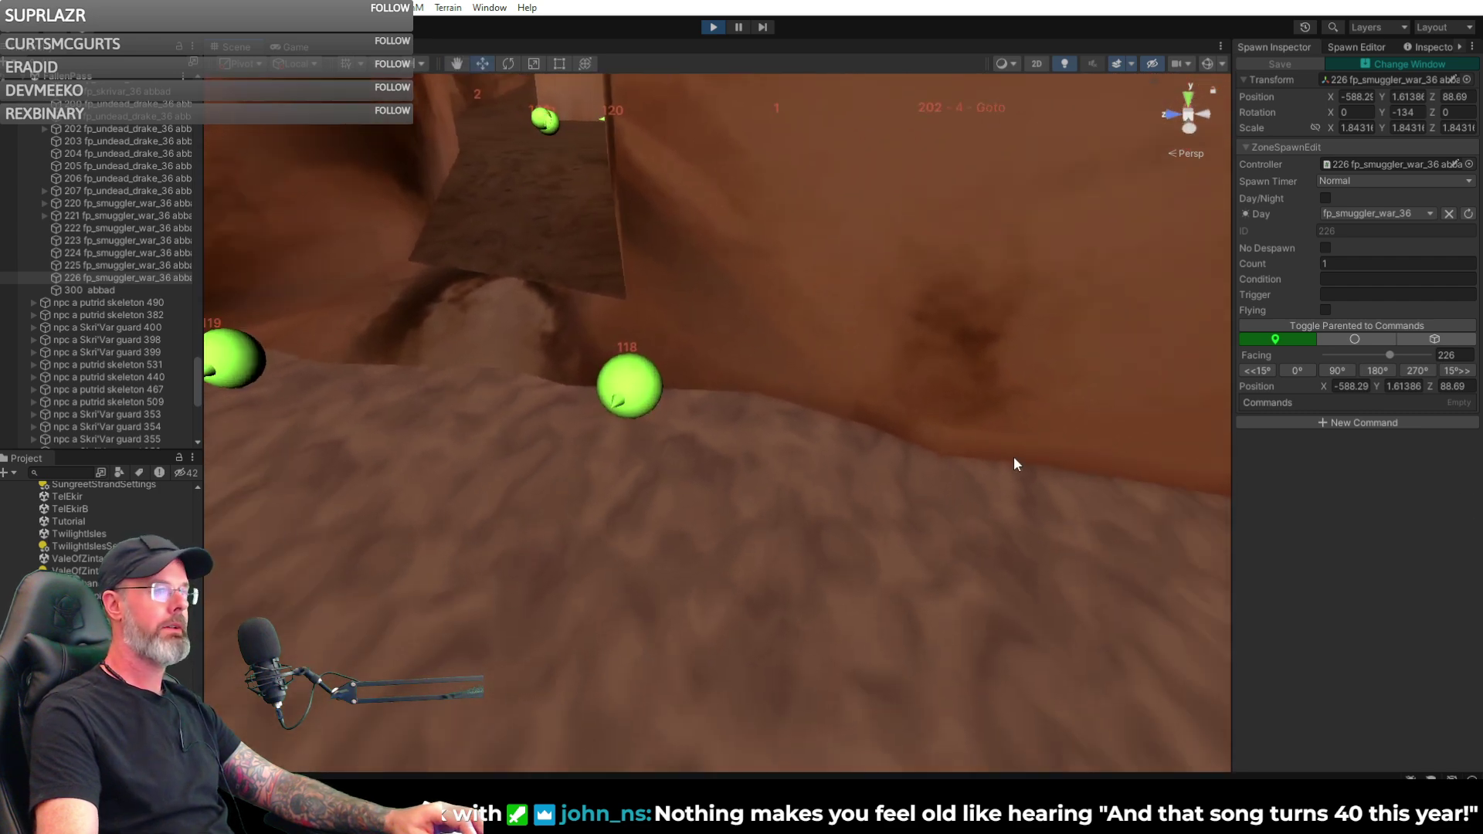
click(1357, 47)
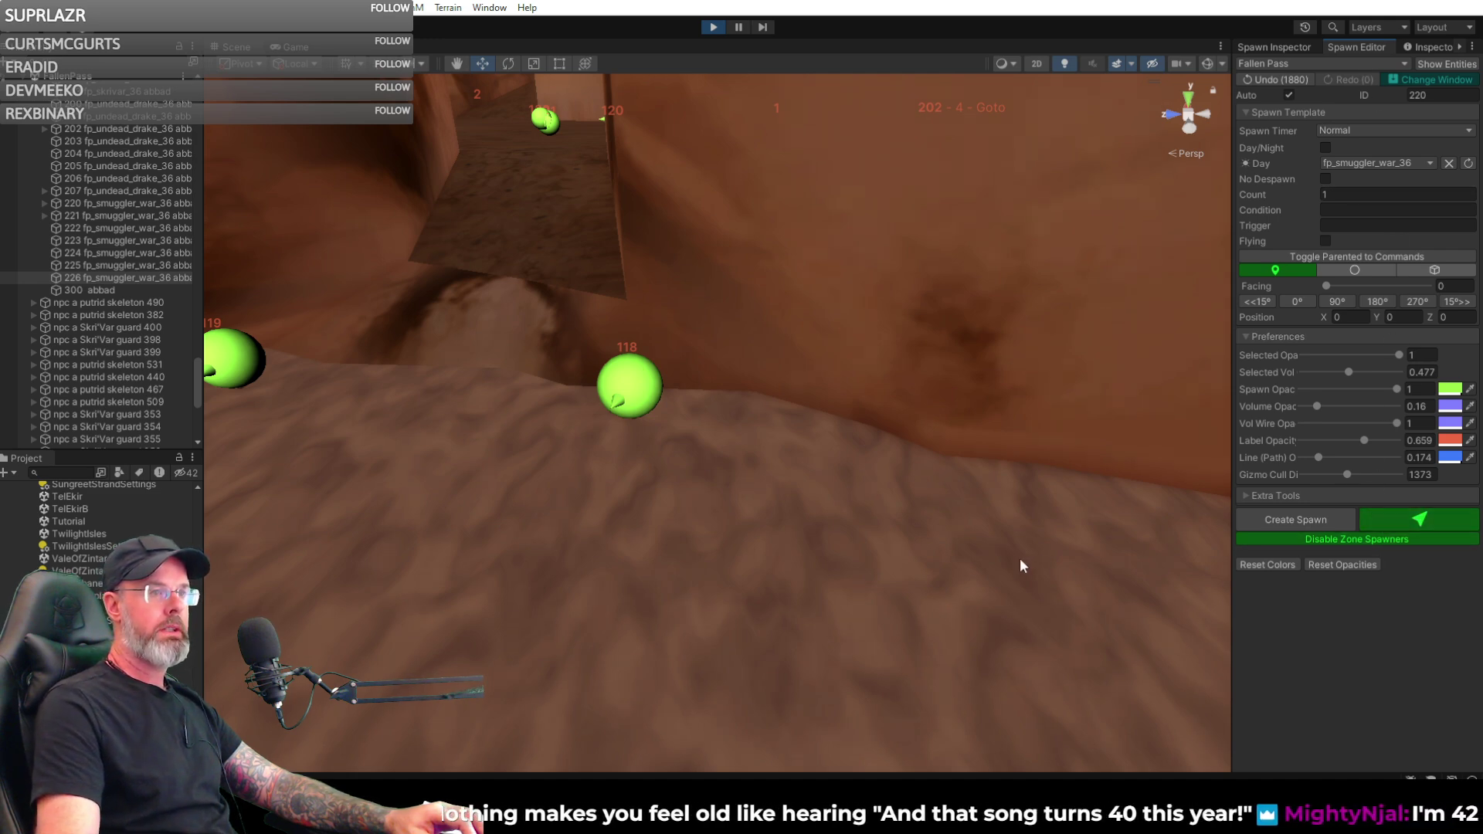
click(708, 489)
right_drag(707, 489, 908, 465)
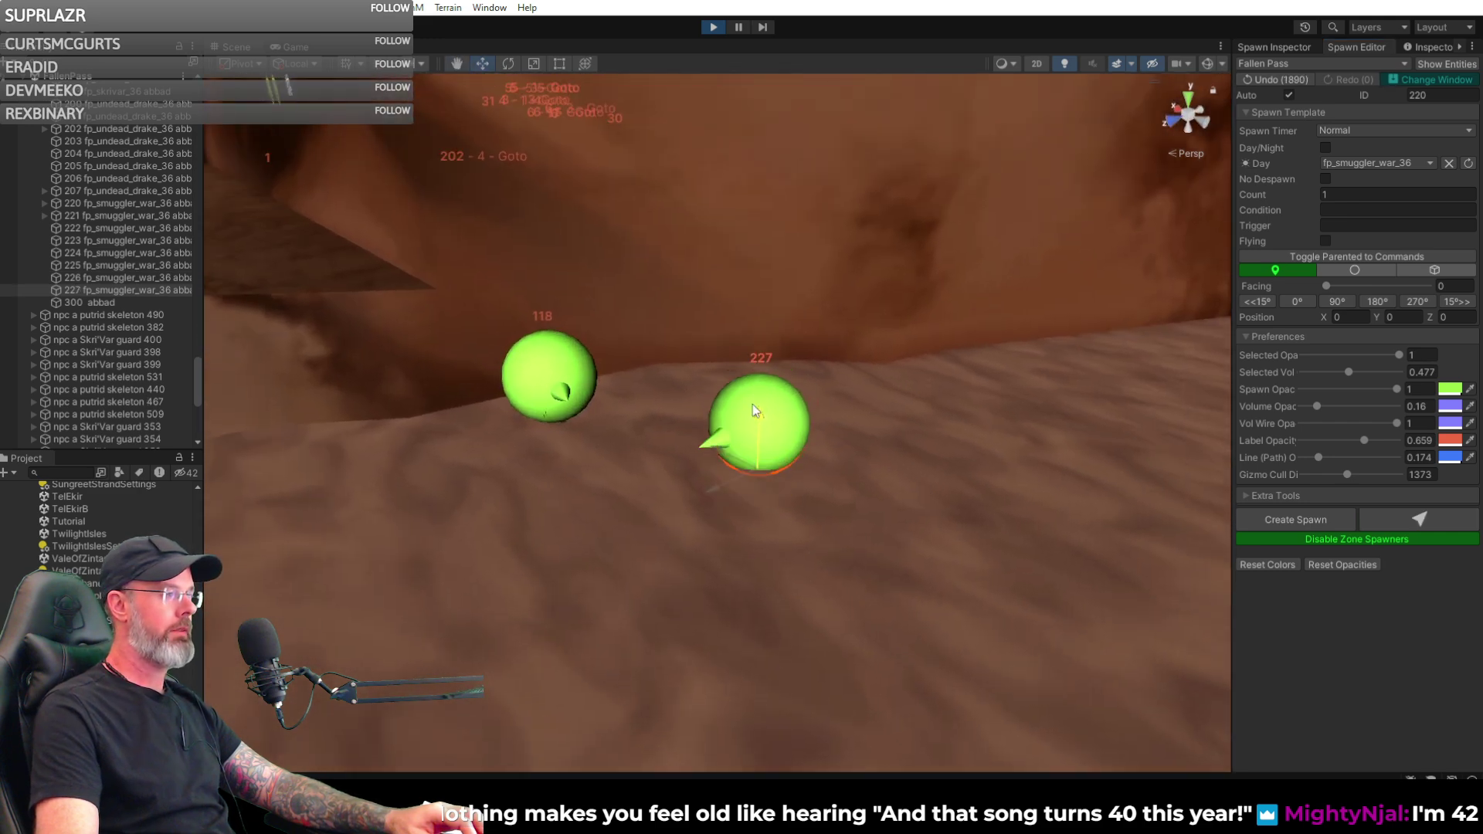
click(751, 405)
drag(792, 456, 882, 446)
right_drag(882, 446, 1069, 558)
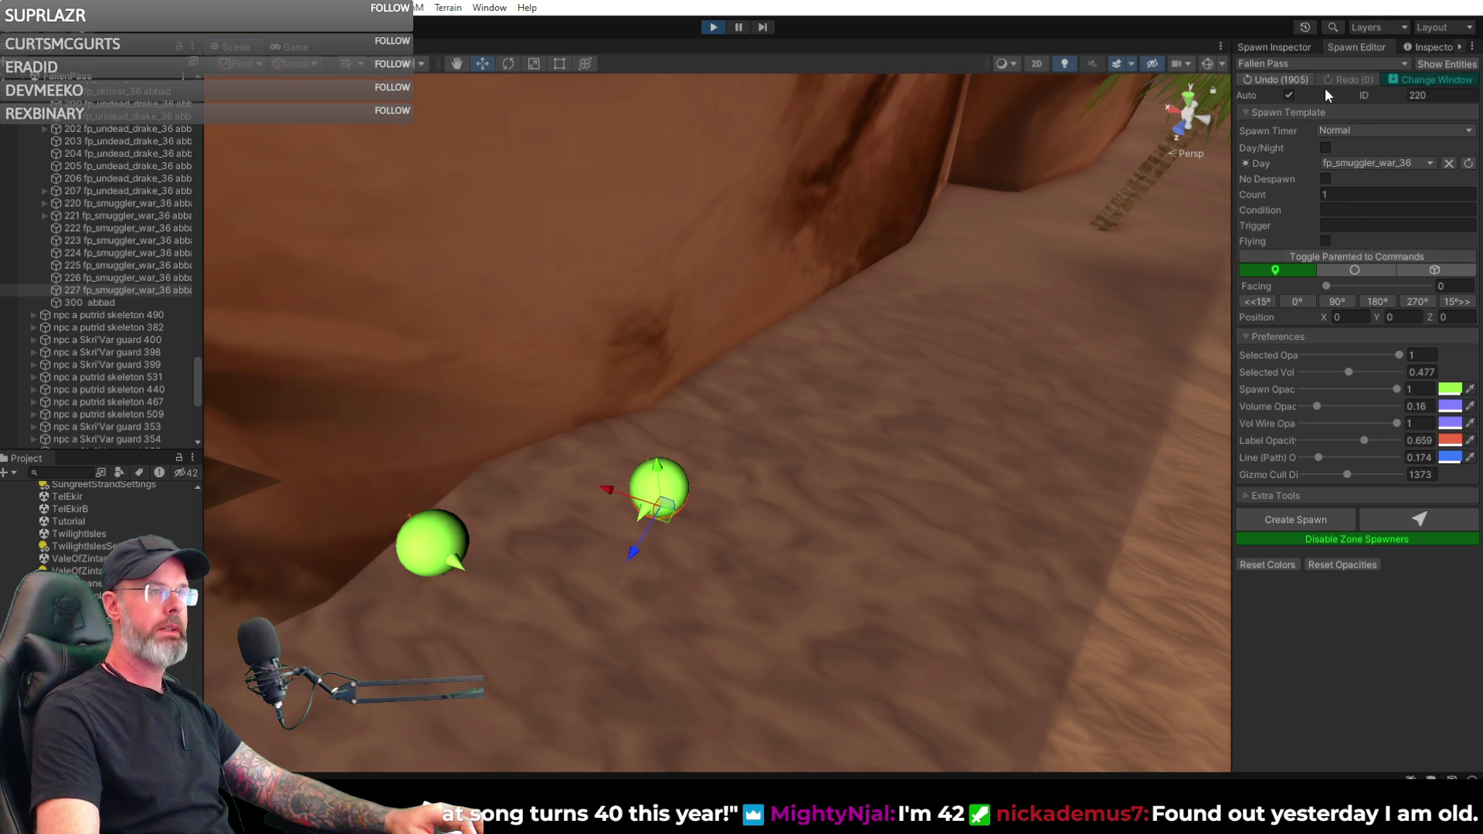
- Set the facing of spawn 227 to 31
click(1276, 46)
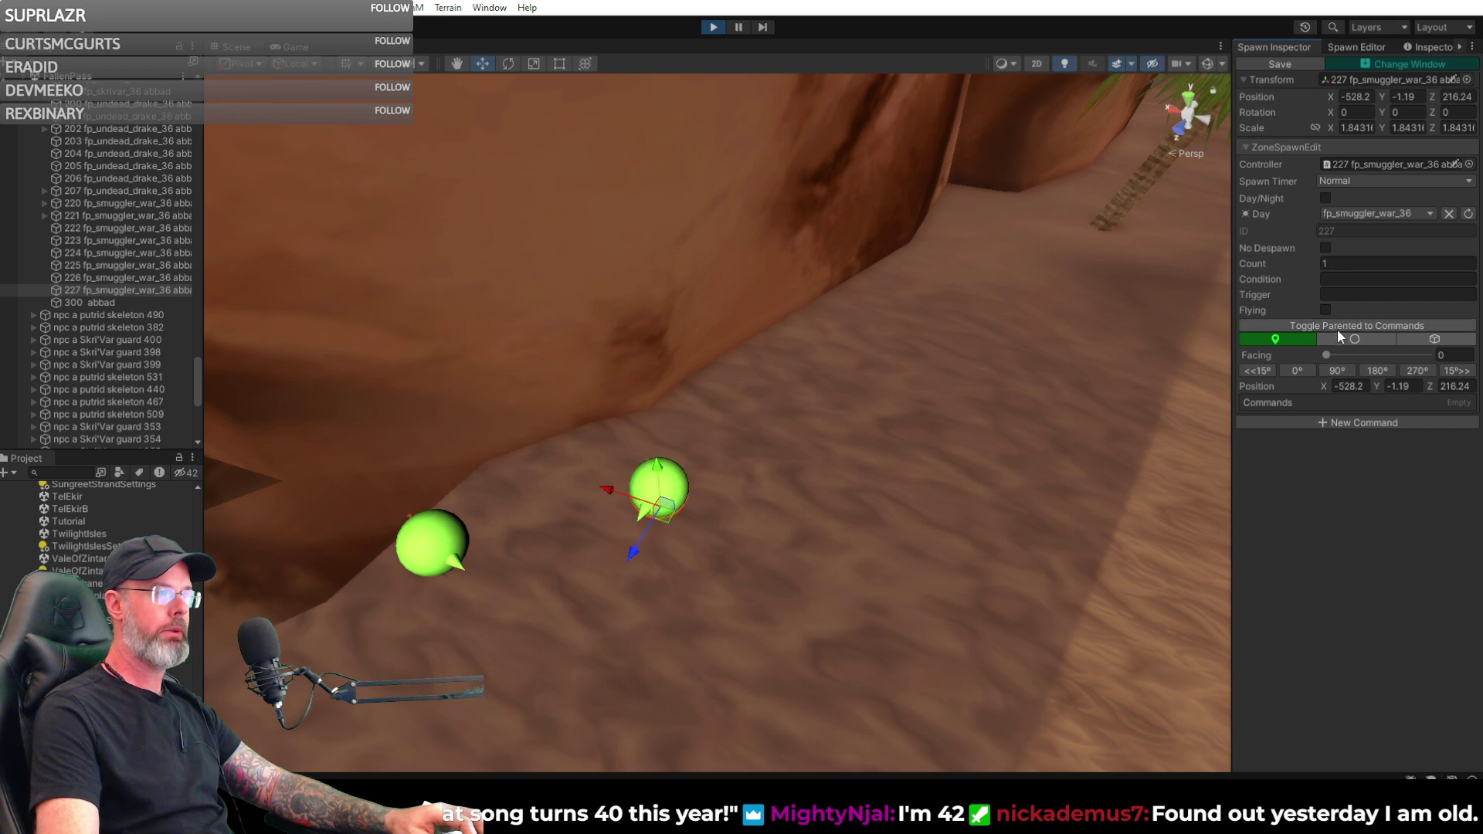
click(1346, 355)
drag(1348, 353, 1336, 355)
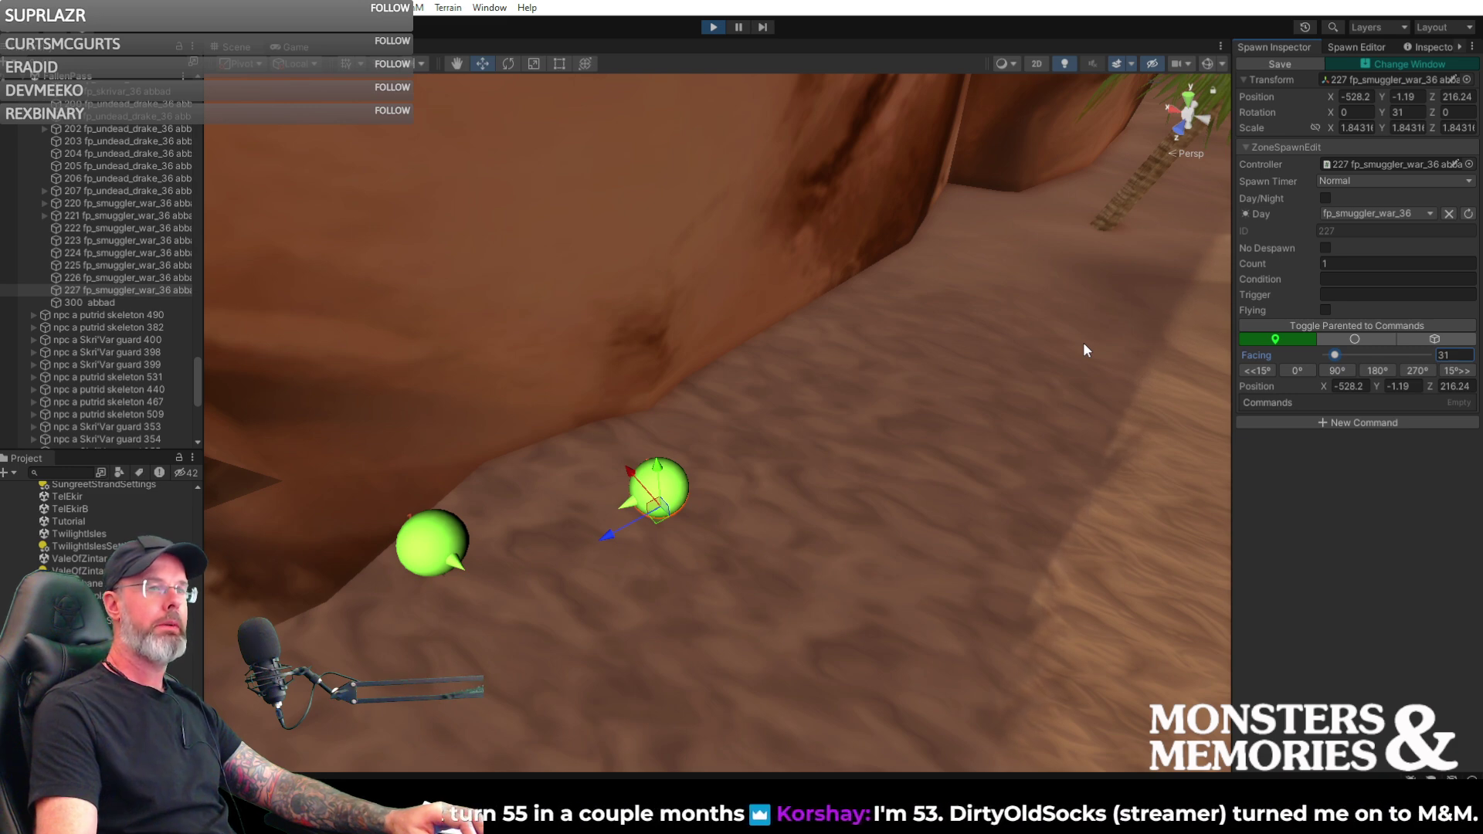
- Move spawn 227 slightly closer to spawn 118 along the cliff, to about X -528.3, Z 218.1
right_drag(925, 407, 977, 446)
key(a)
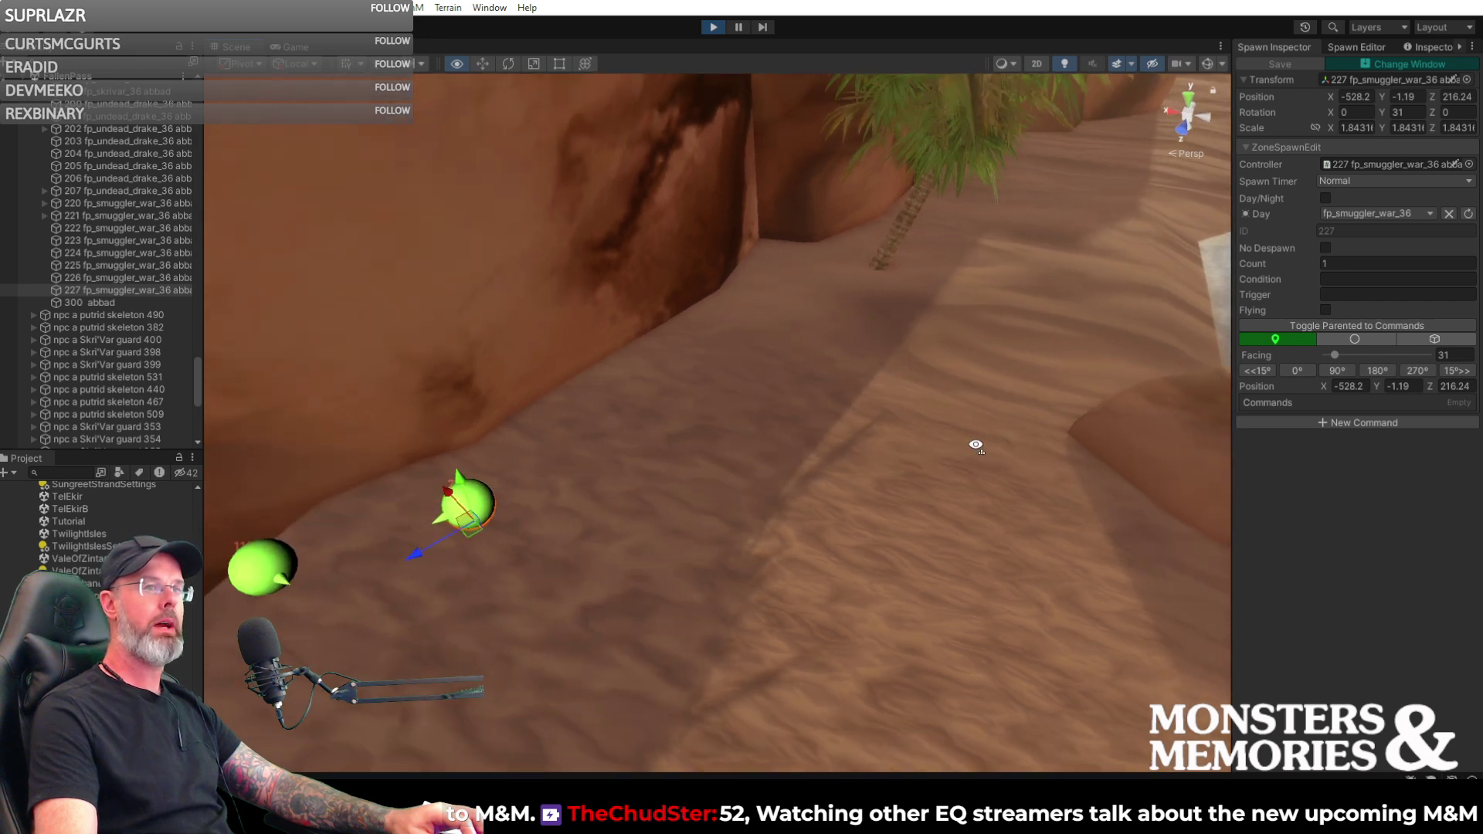
key(d)
mouse_move(977, 446)
right_down()
mouse_move(944, 364)
mouse_move(934, 444)
mouse_move(953, 420)
mouse_move(949, 438)
right_up()
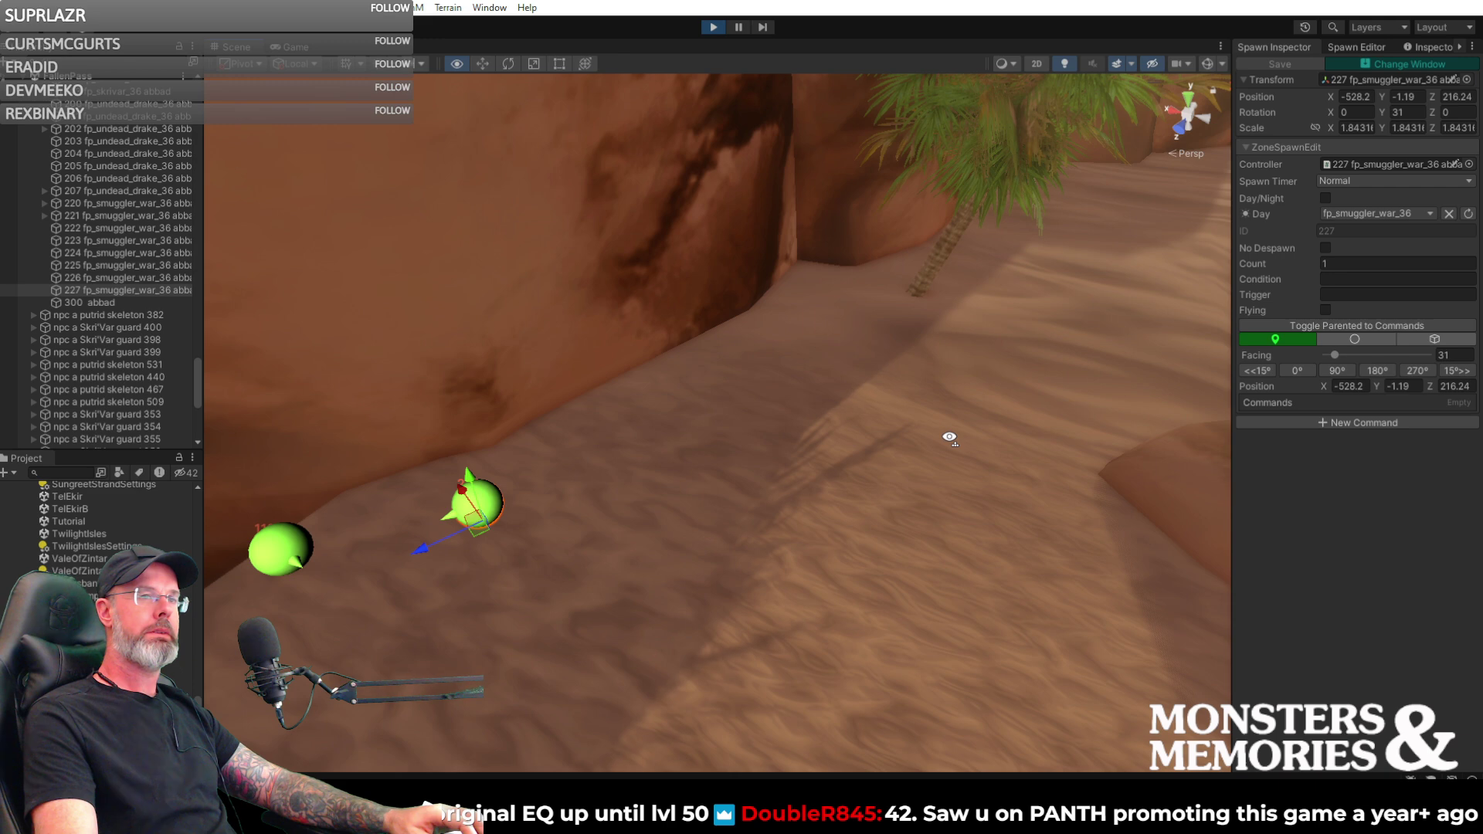
right_drag(949, 438, 947, 435)
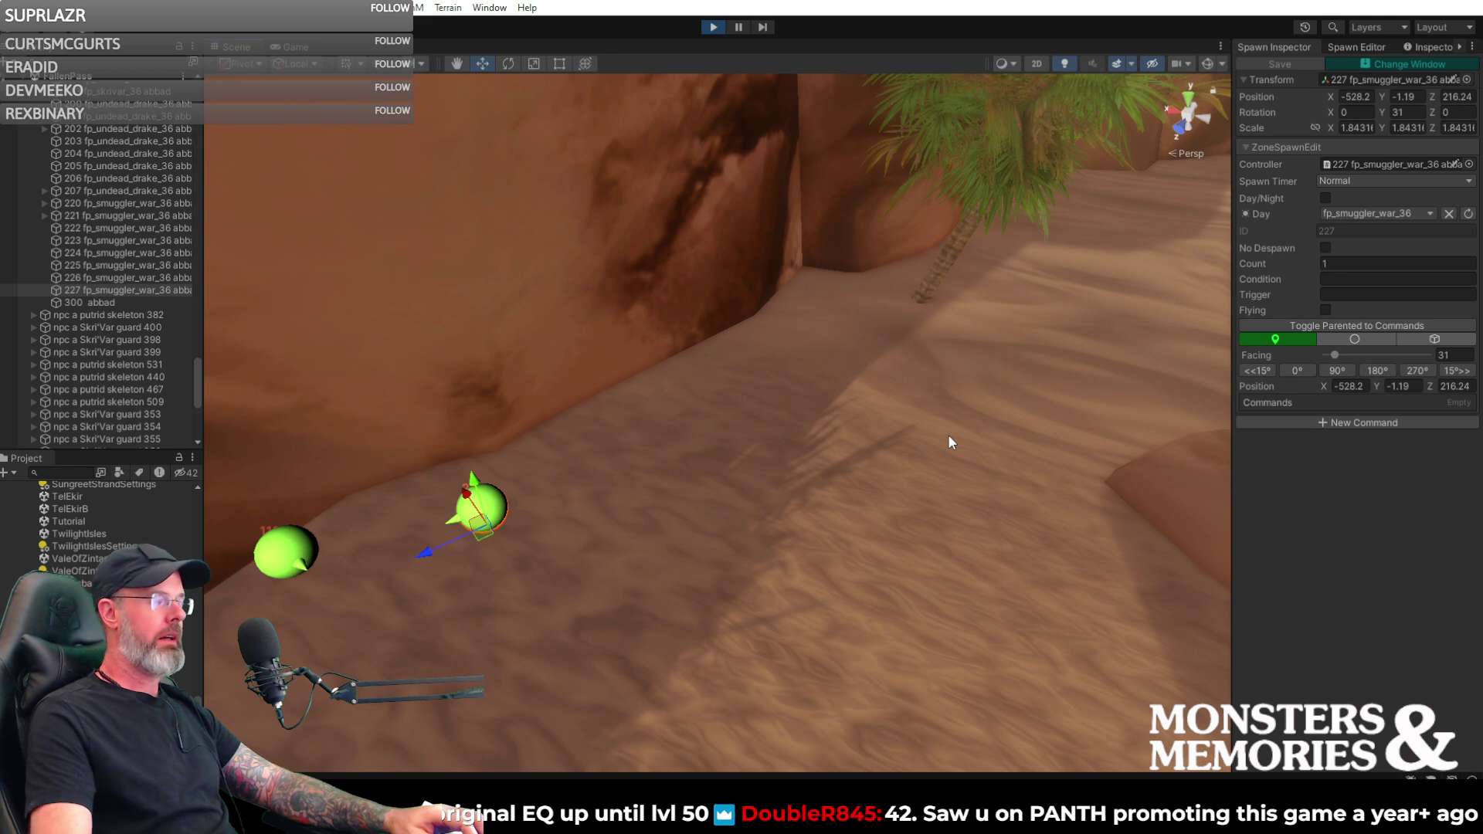
right_drag(848, 443, 900, 451)
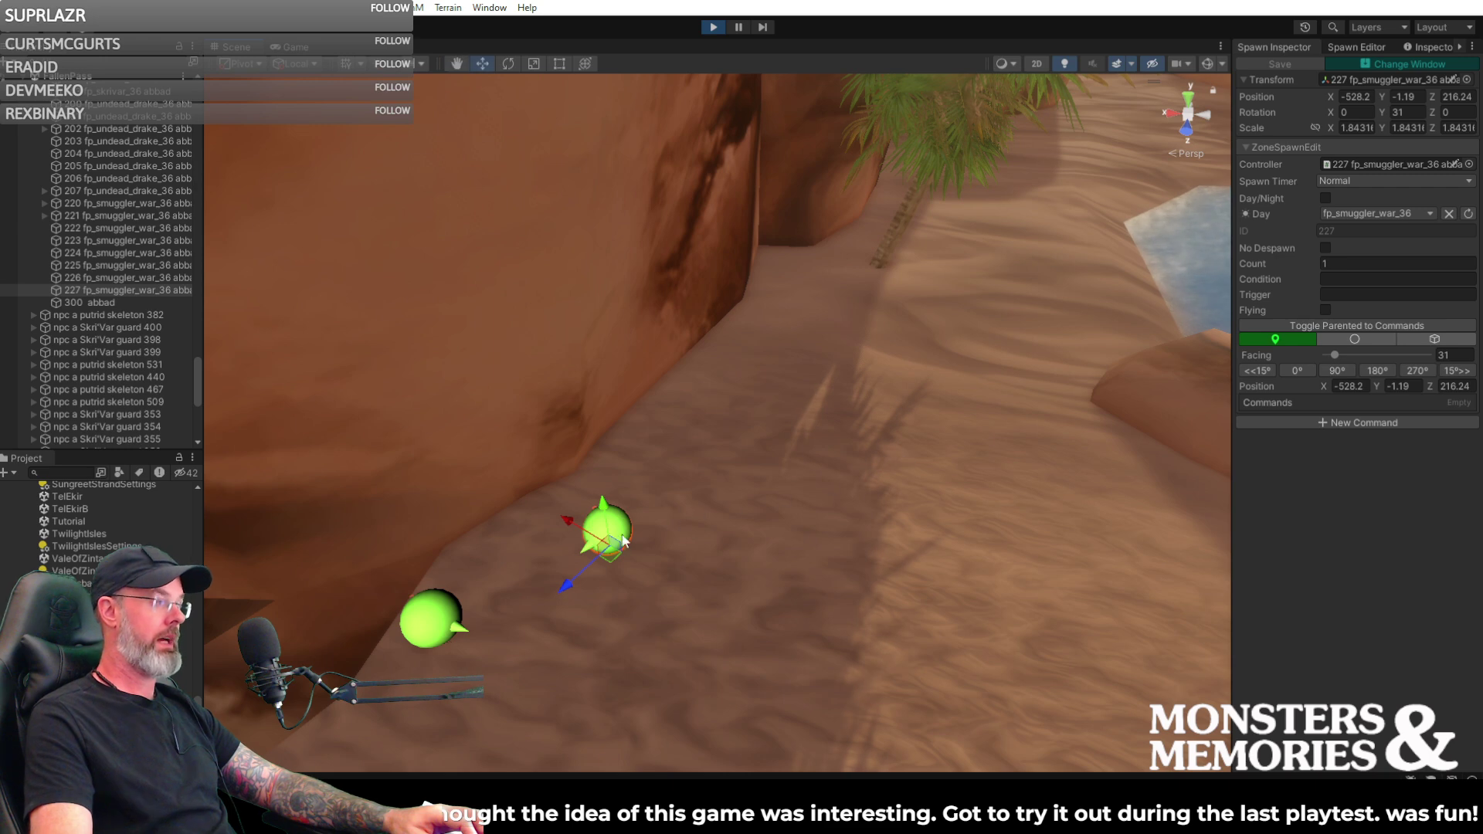
drag(613, 555, 612, 602)
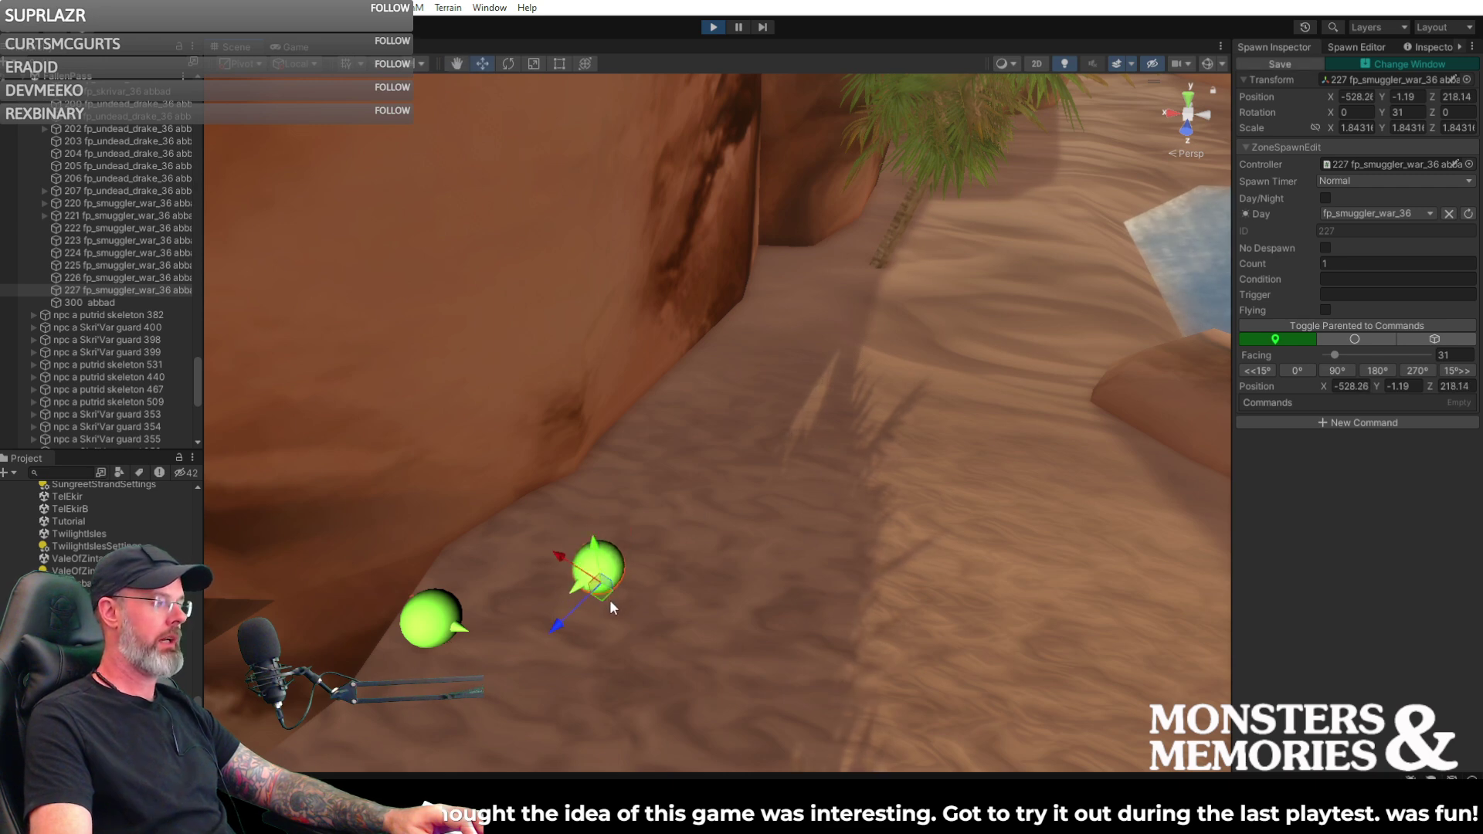
- Add a Pause command with a time of 20 to spawn 227
right_drag(601, 609, 692, 595)
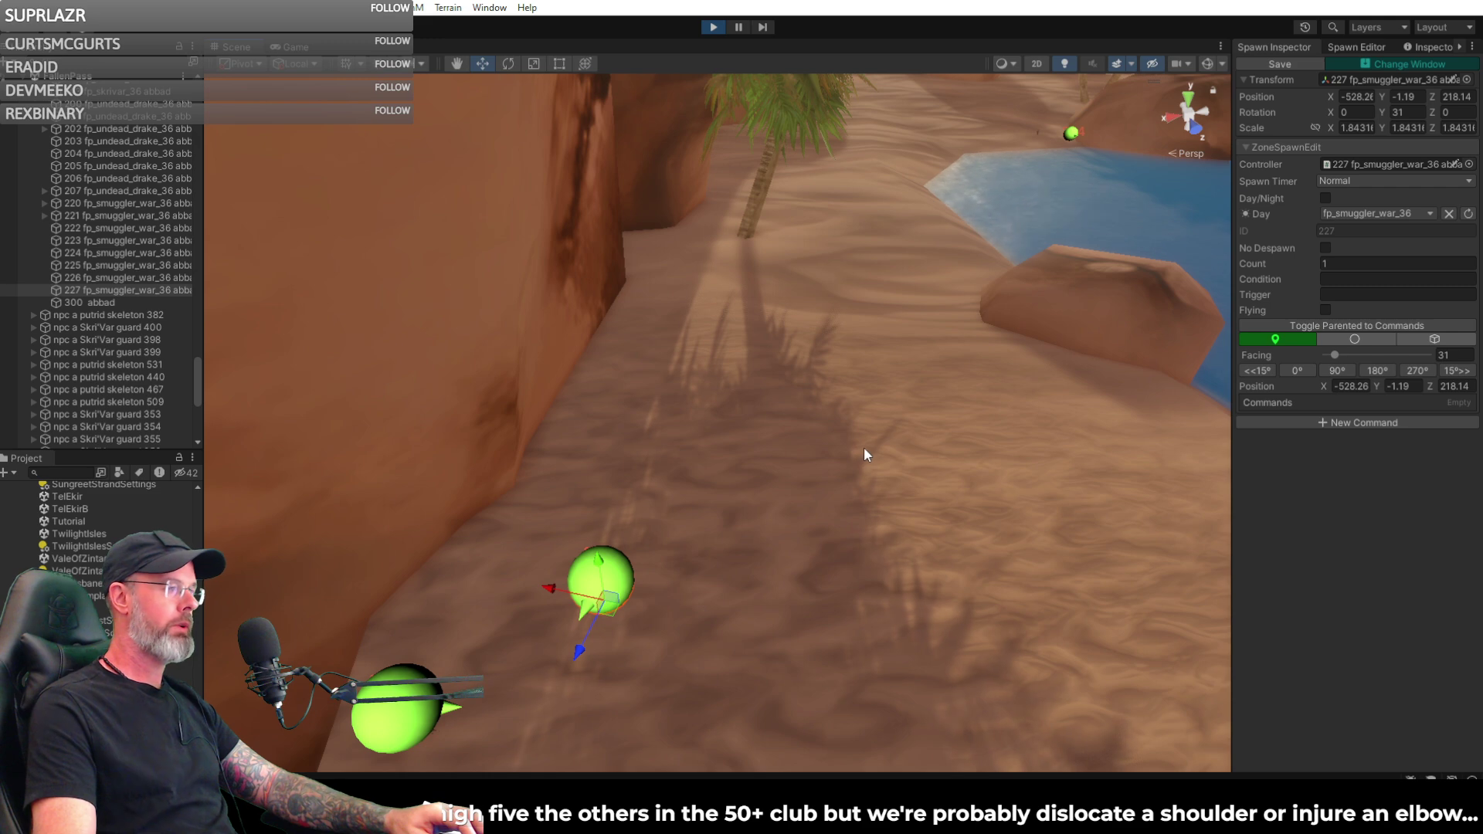
right_drag(844, 453, 533, 472)
right_drag(777, 416, 769, 383)
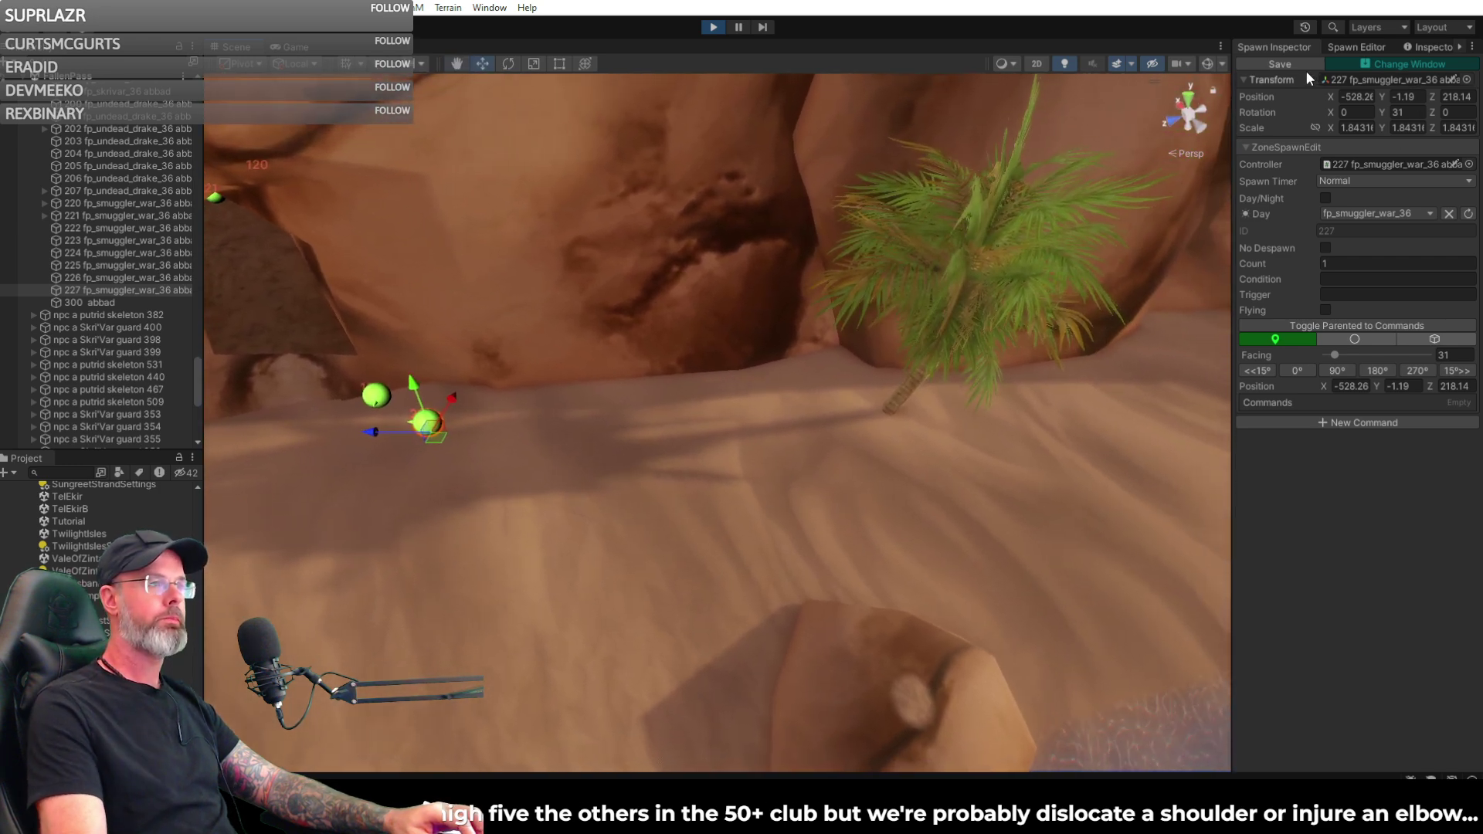
click(1364, 420)
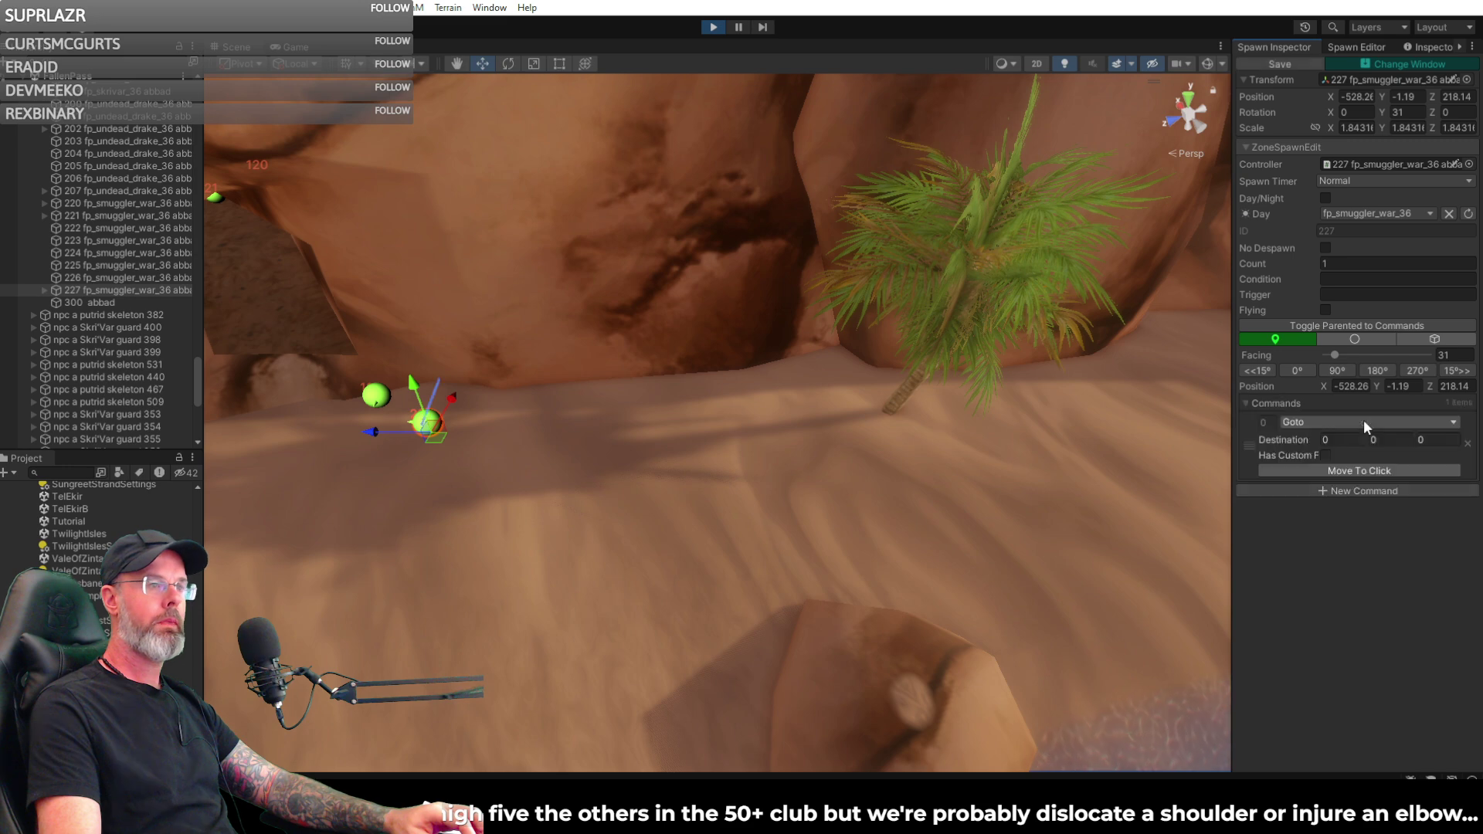
click(1364, 421)
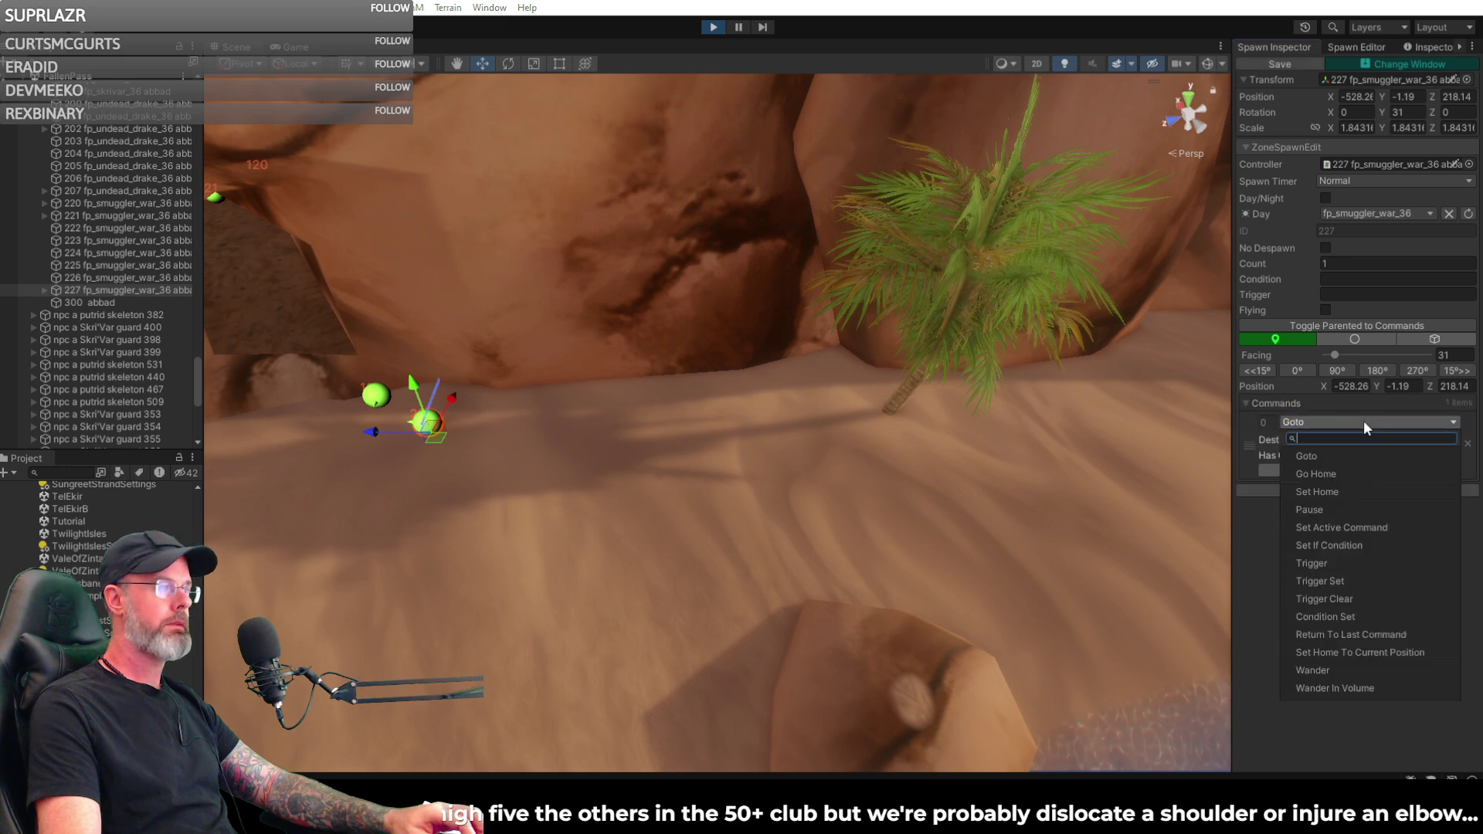
click(1332, 509)
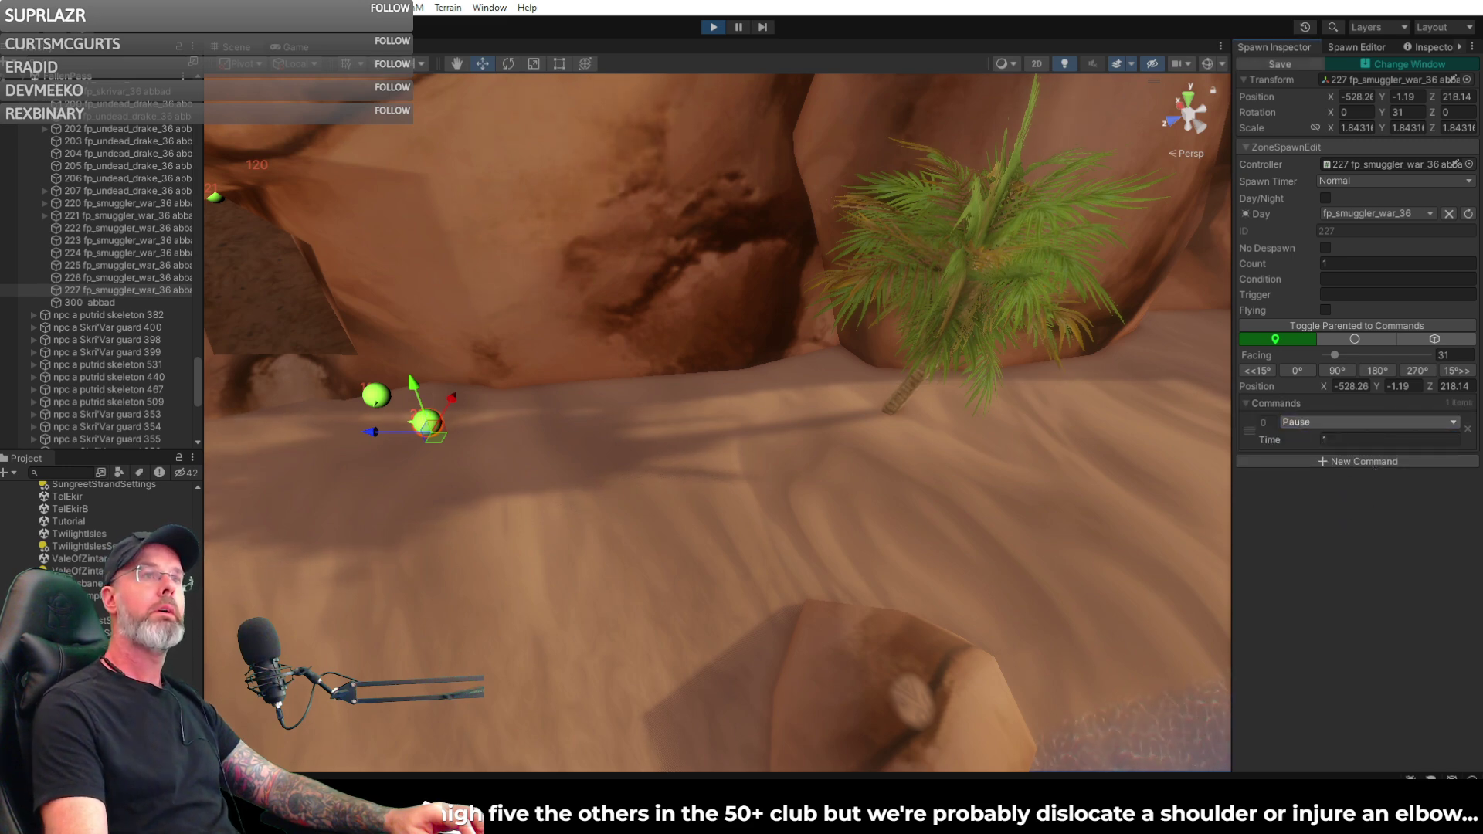
click(1357, 422)
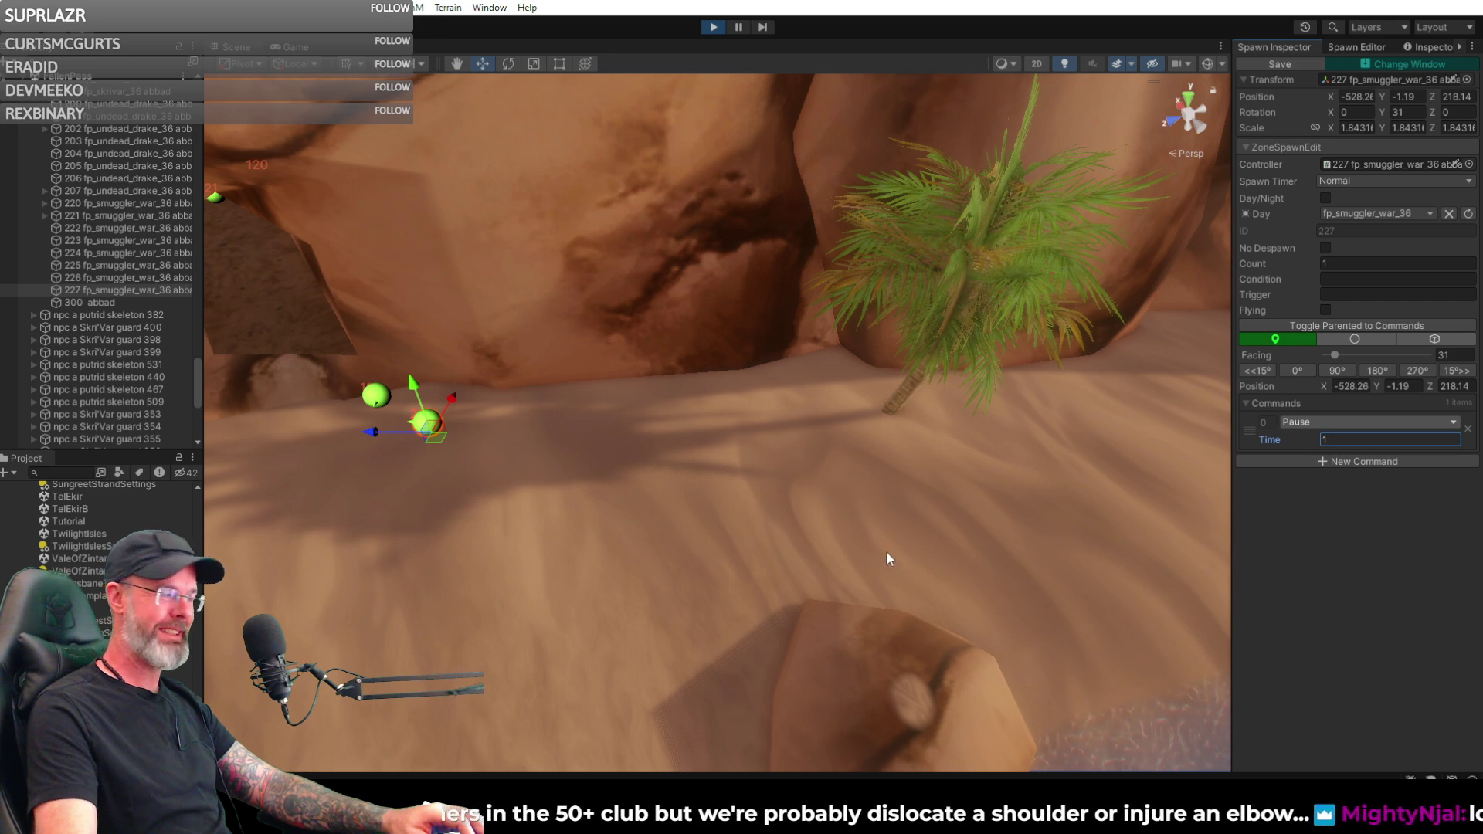
right_drag(805, 469, 911, 494)
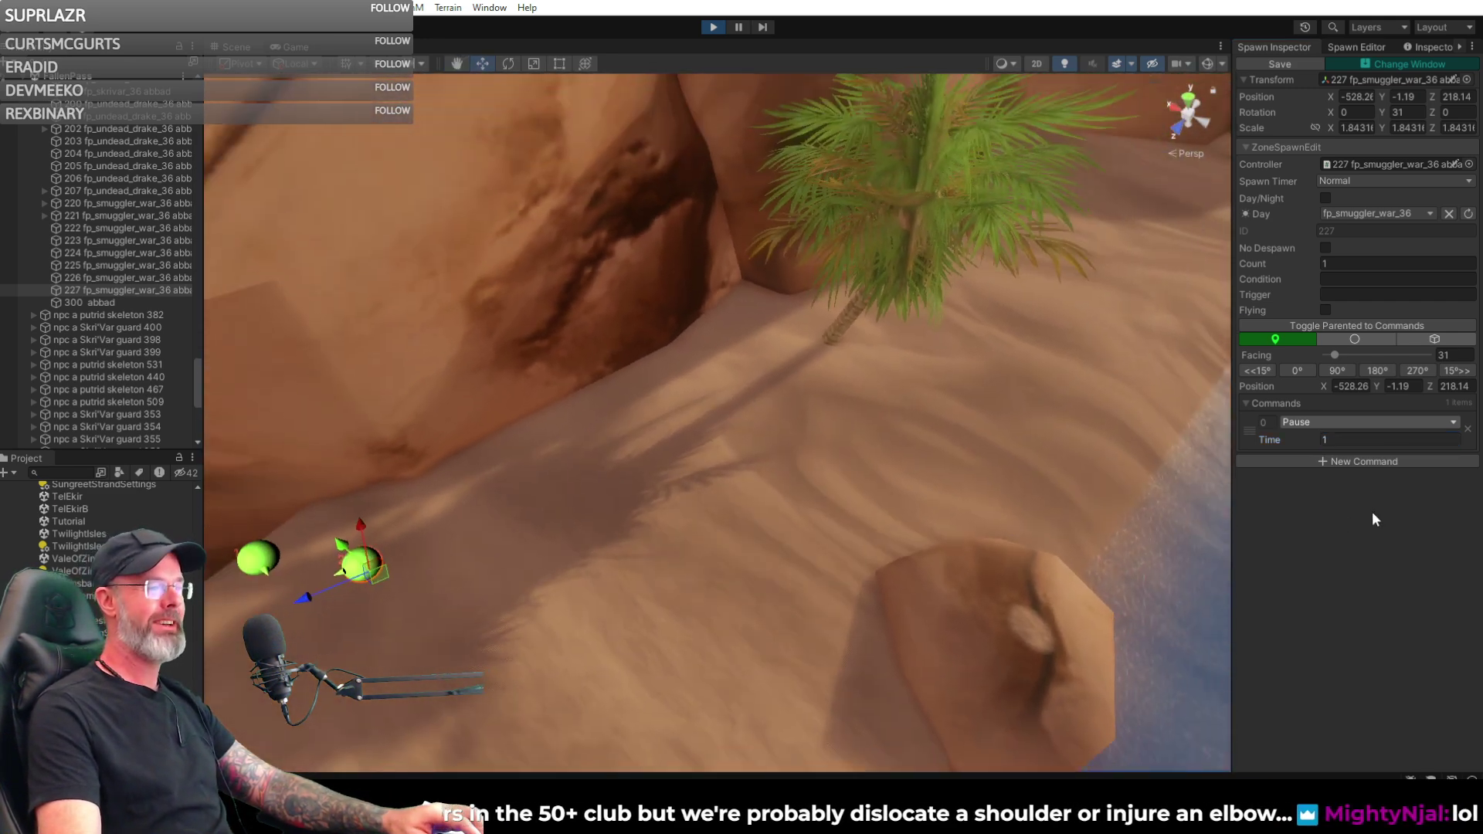
click(1353, 440)
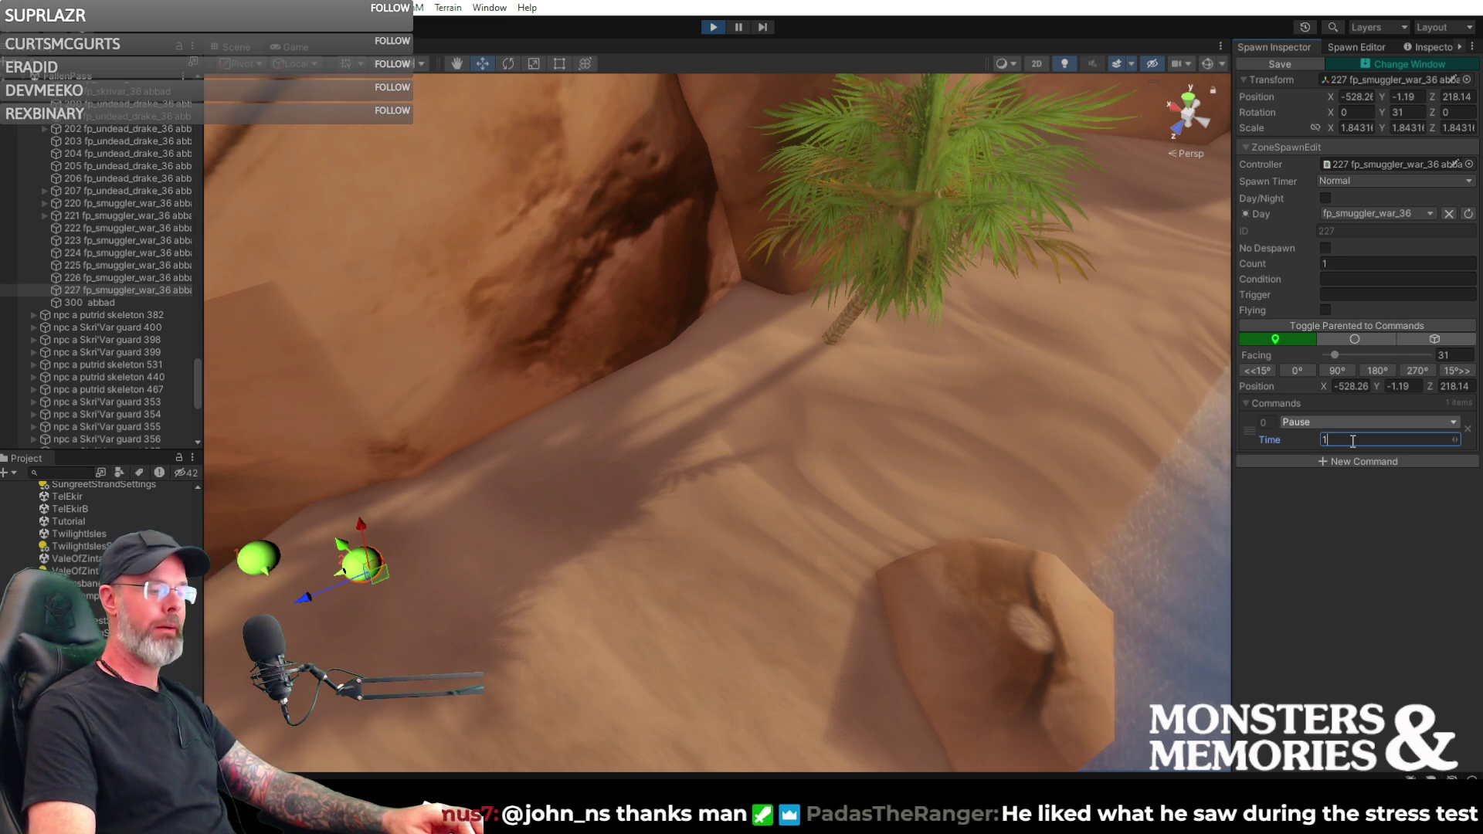
key(BackSpace)
key(BackSpace)
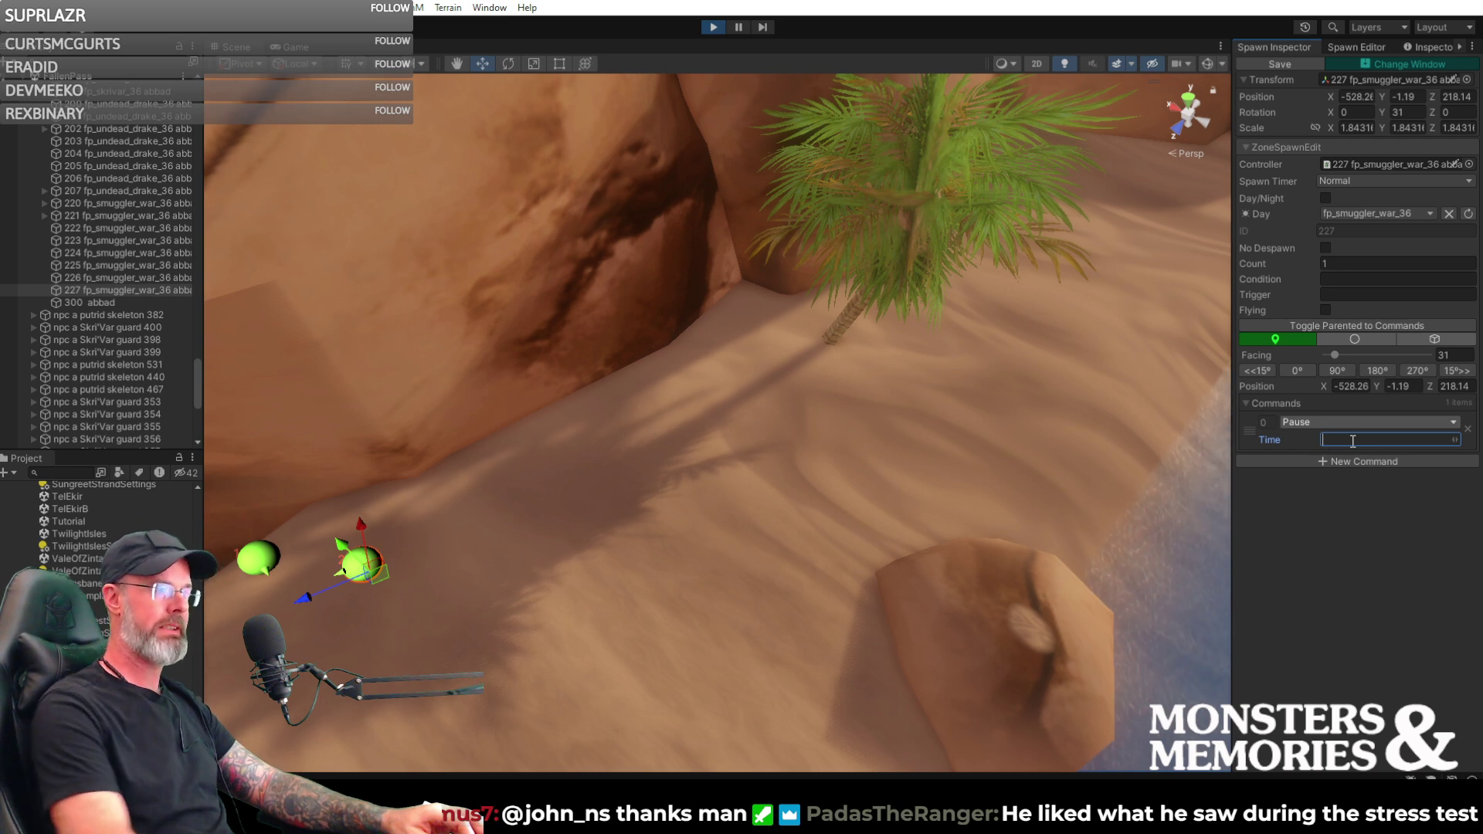
text(20)
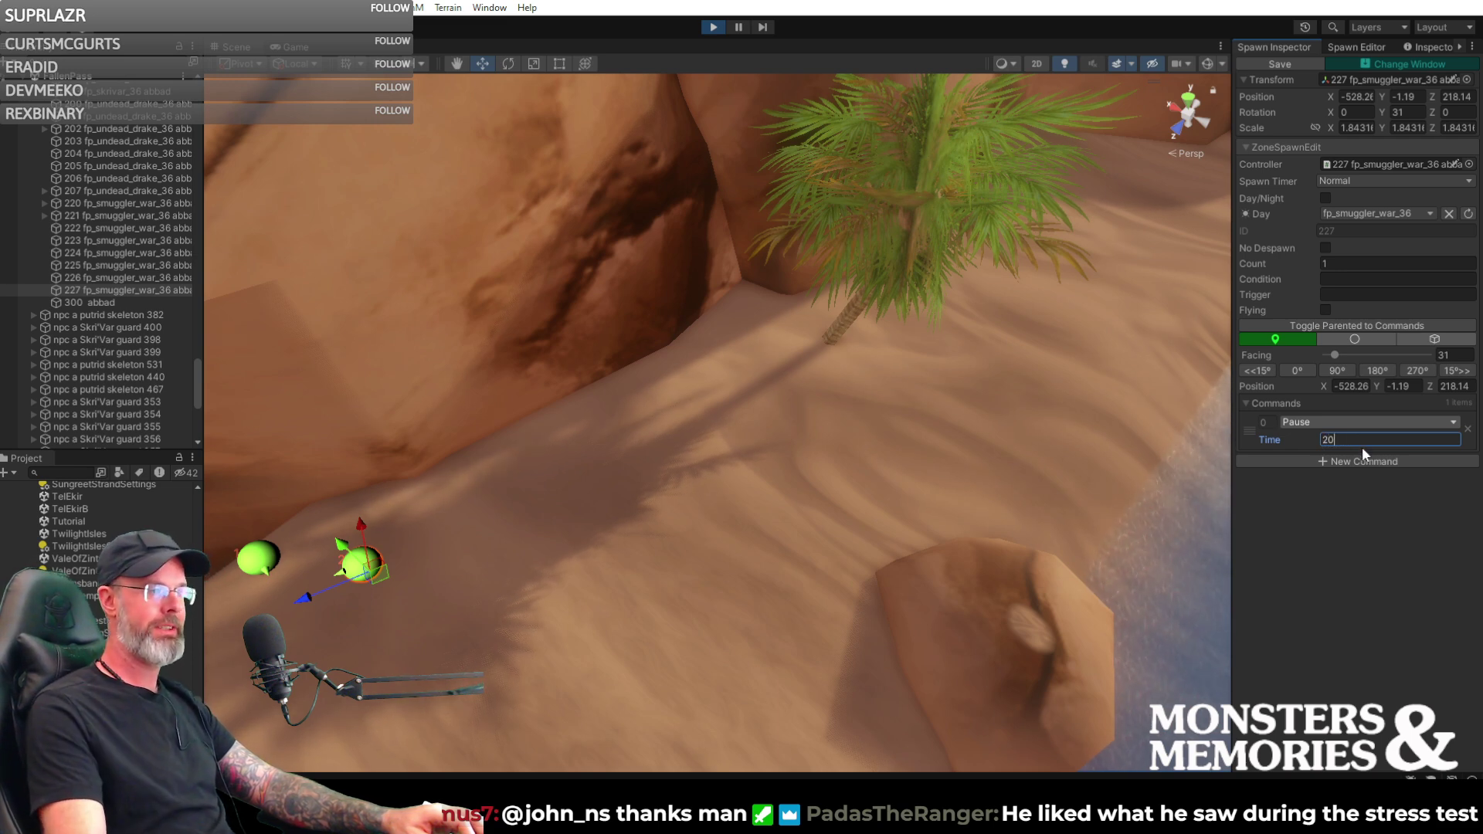
- Add a second command to spawn 227, a Goto with its destination at the base of the nearby palm, about X -545.7, Y -1.5, Z 186.8
click(1349, 460)
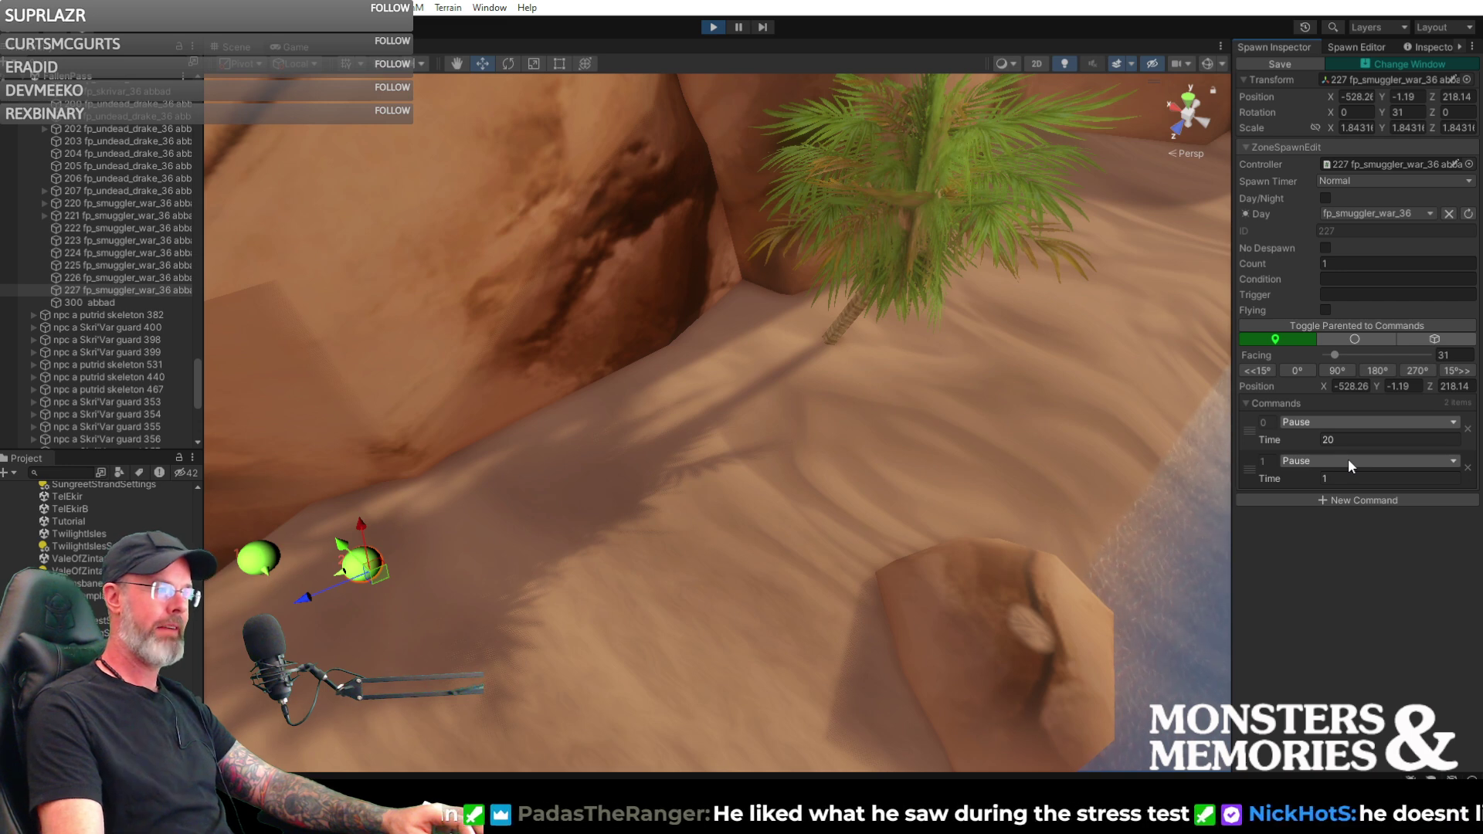
click(1347, 459)
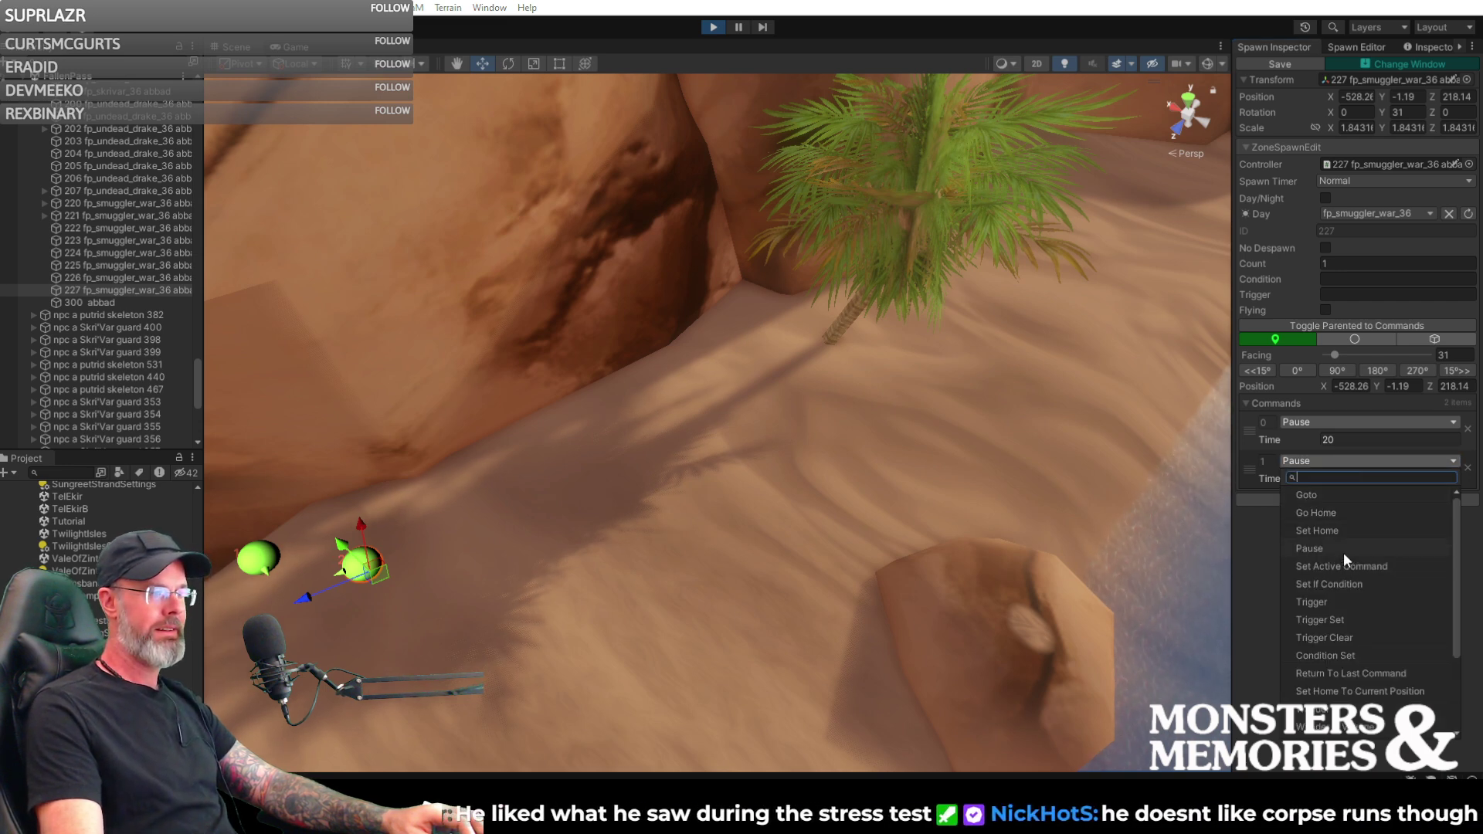
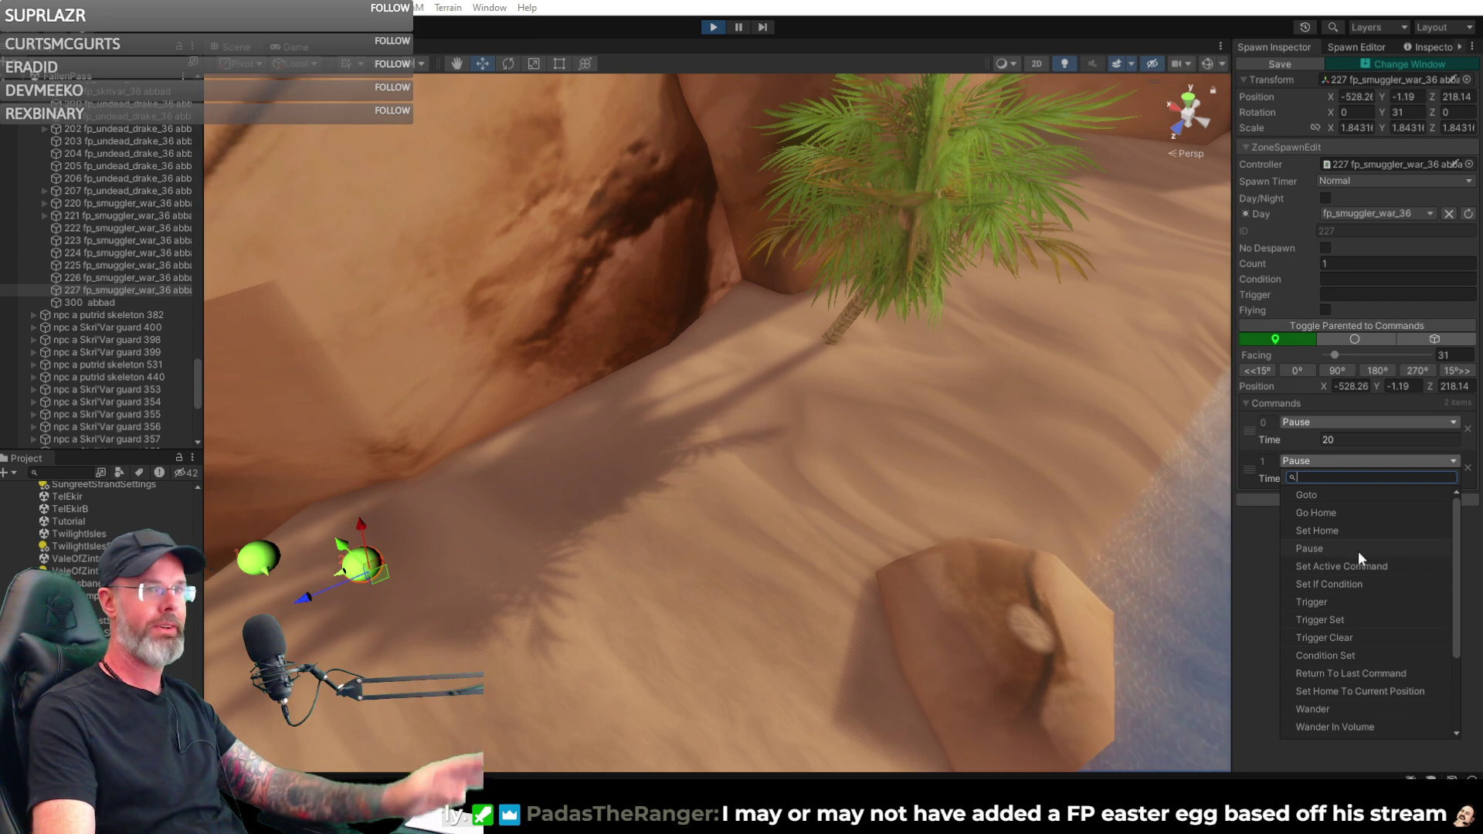
right_drag(1042, 488, 964, 456)
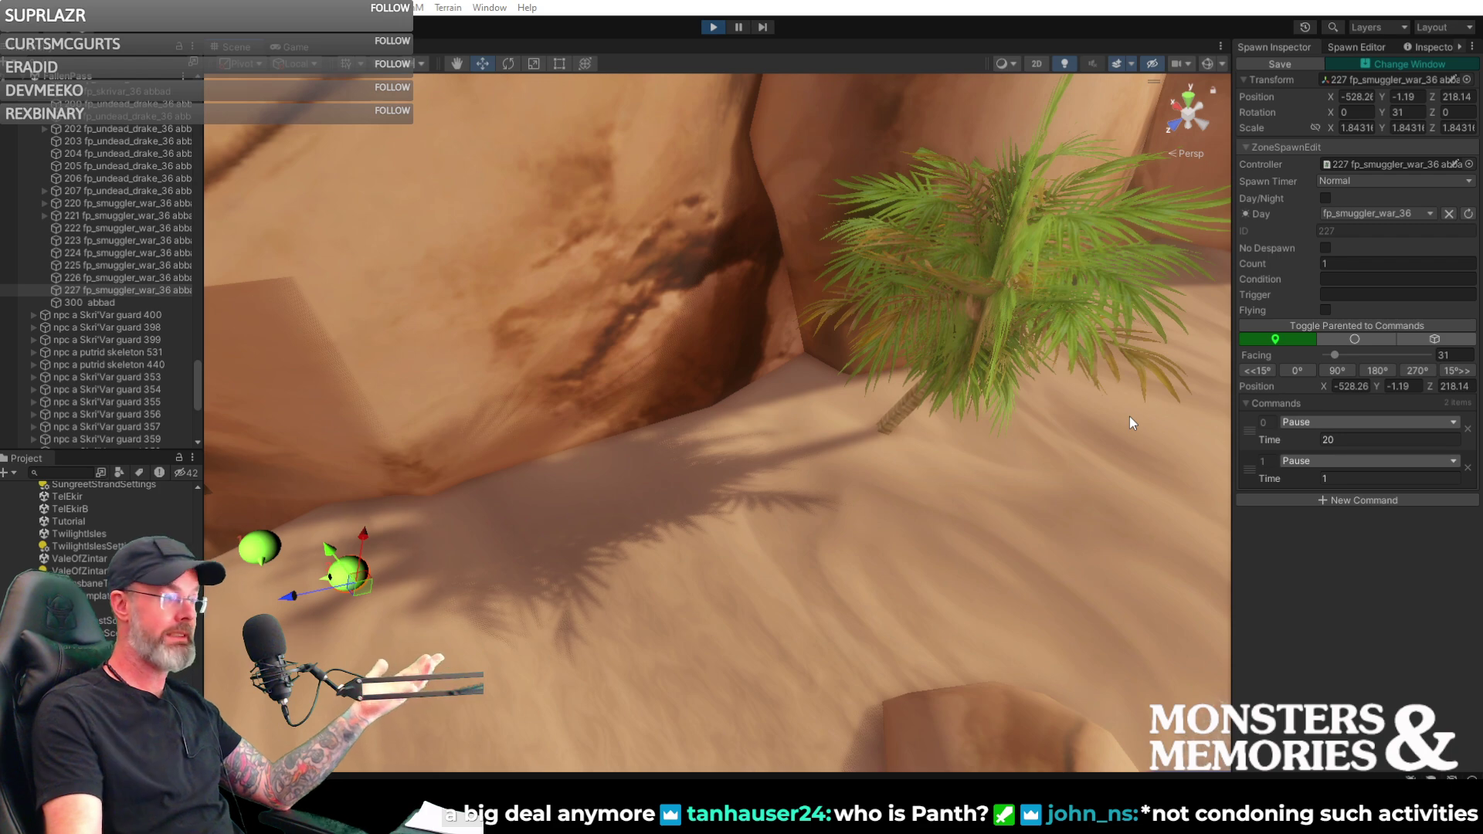
right_drag(730, 386, 746, 471)
scroll(854, 430, down, 5)
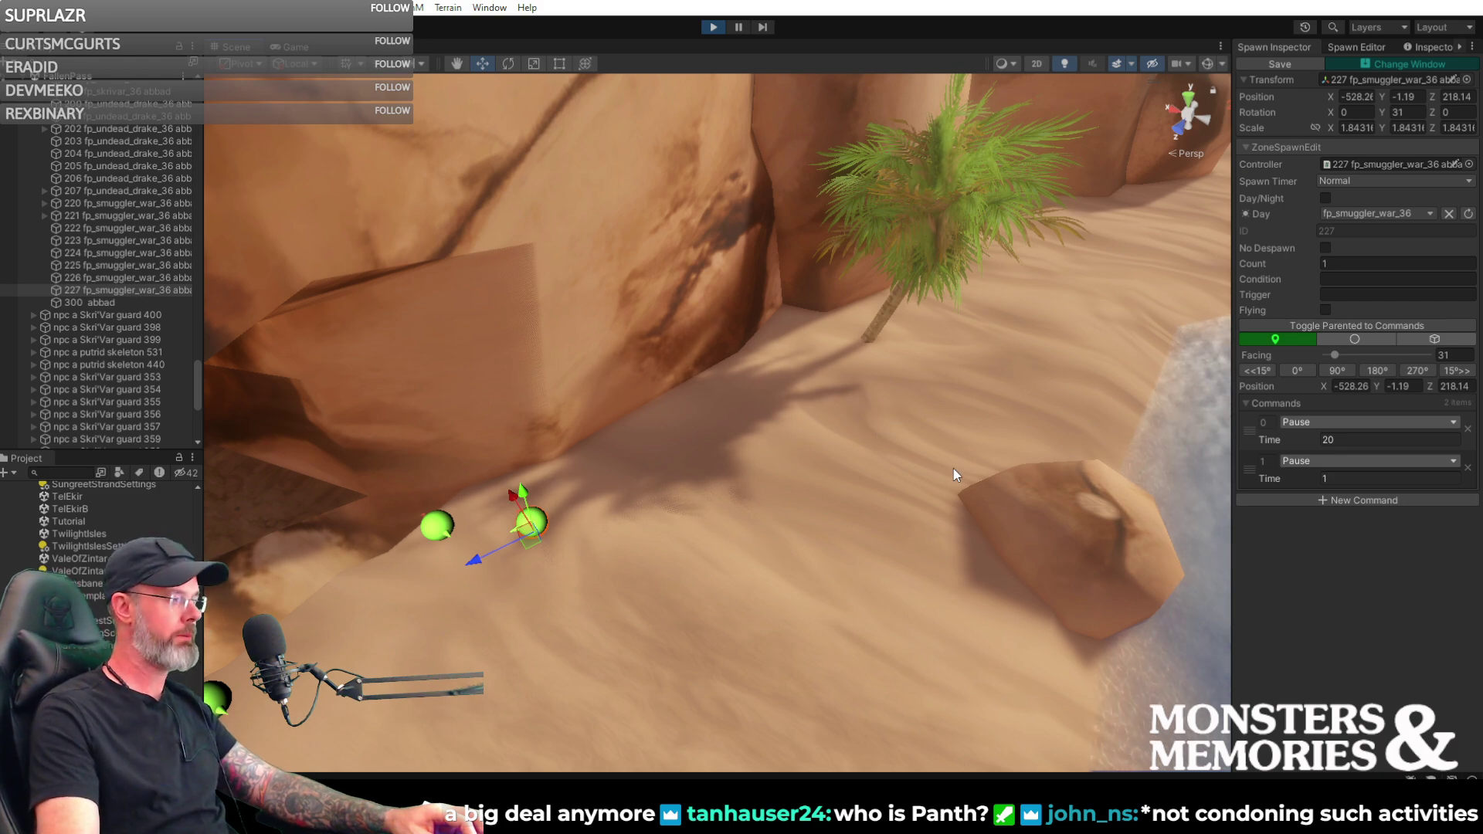
right_drag(850, 456, 945, 395)
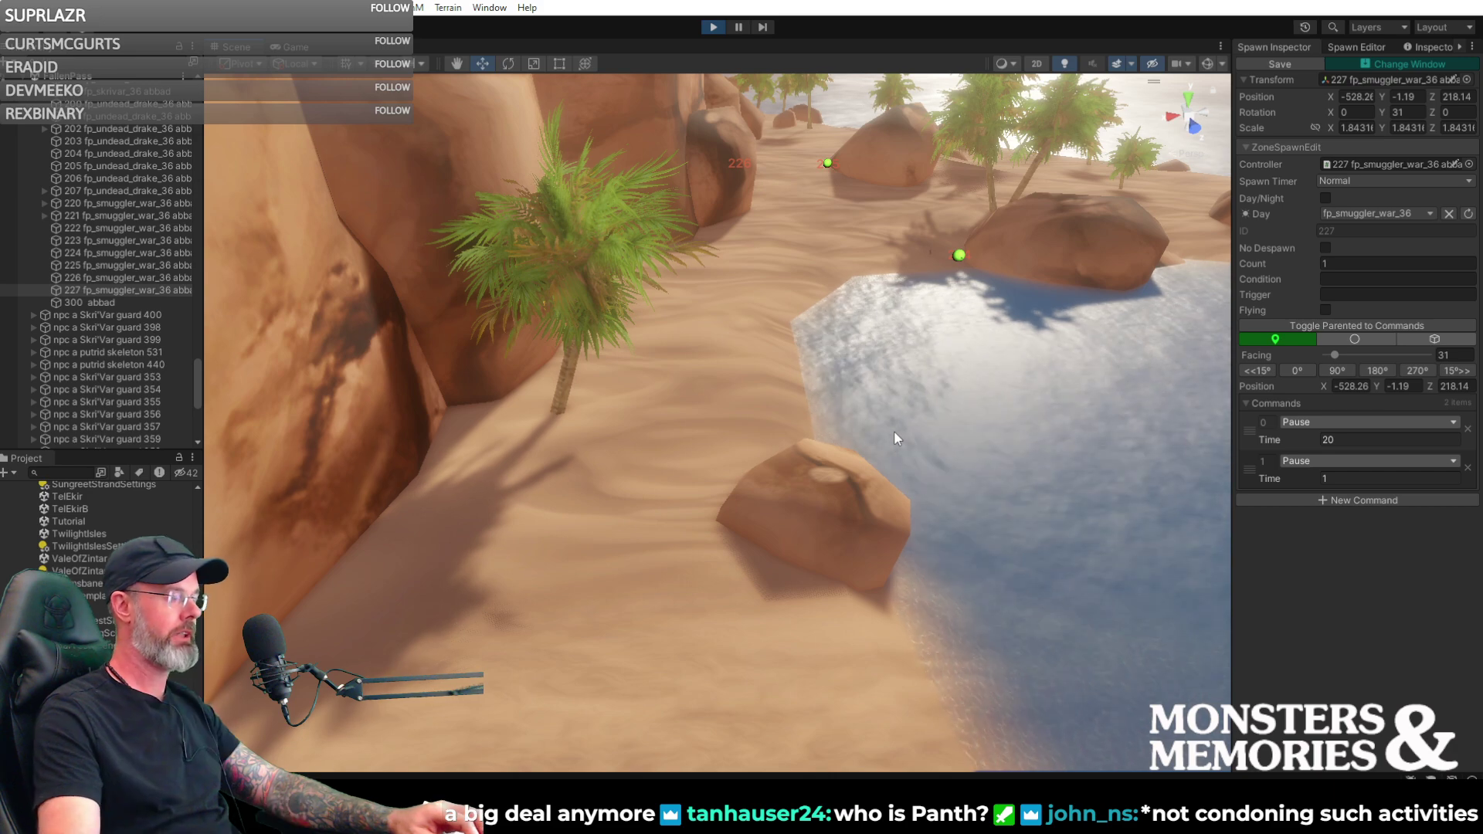
right_drag(864, 414, 658, 496)
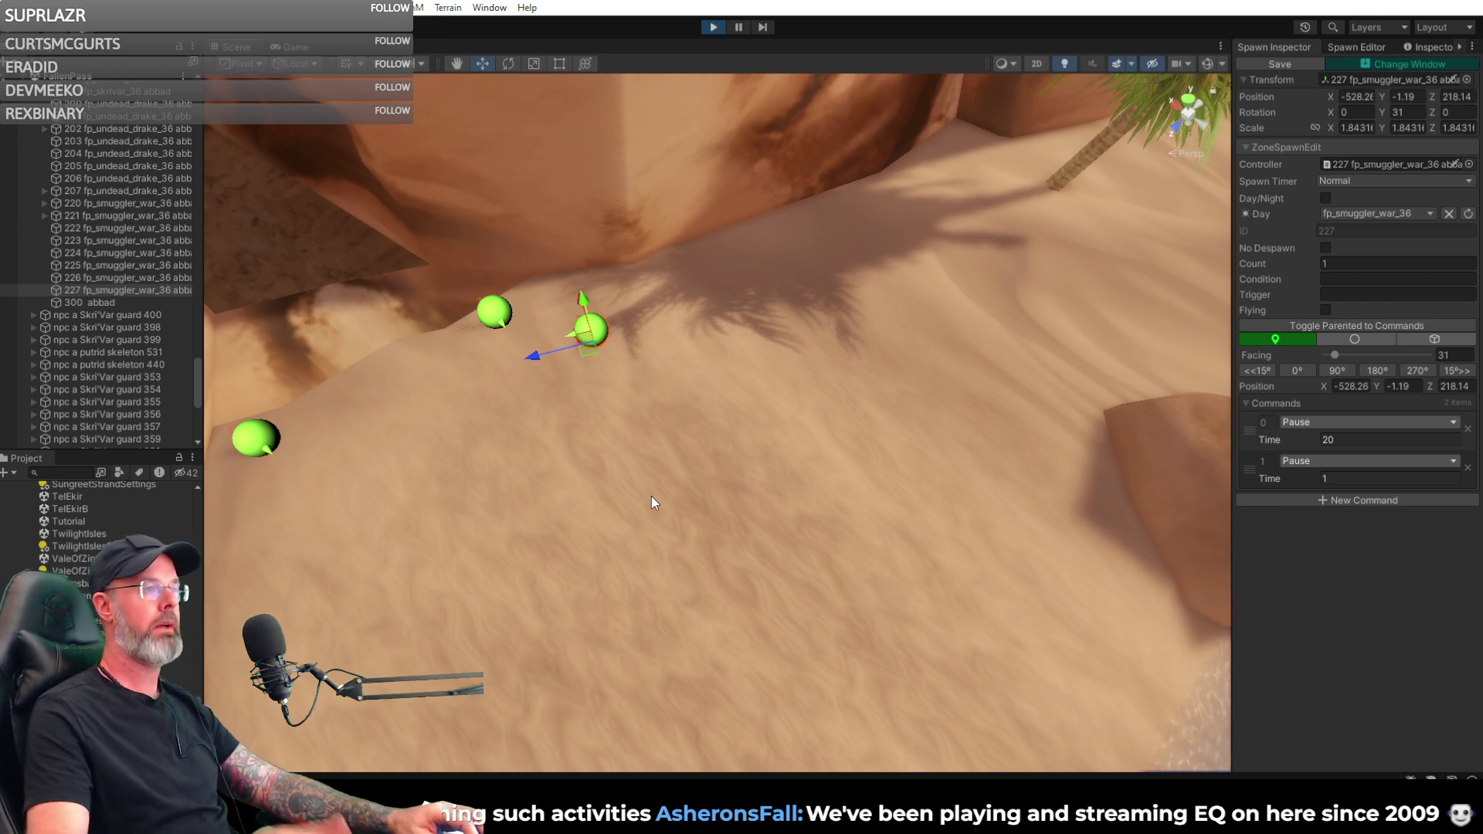
alt+drag(666, 380, 809, 402)
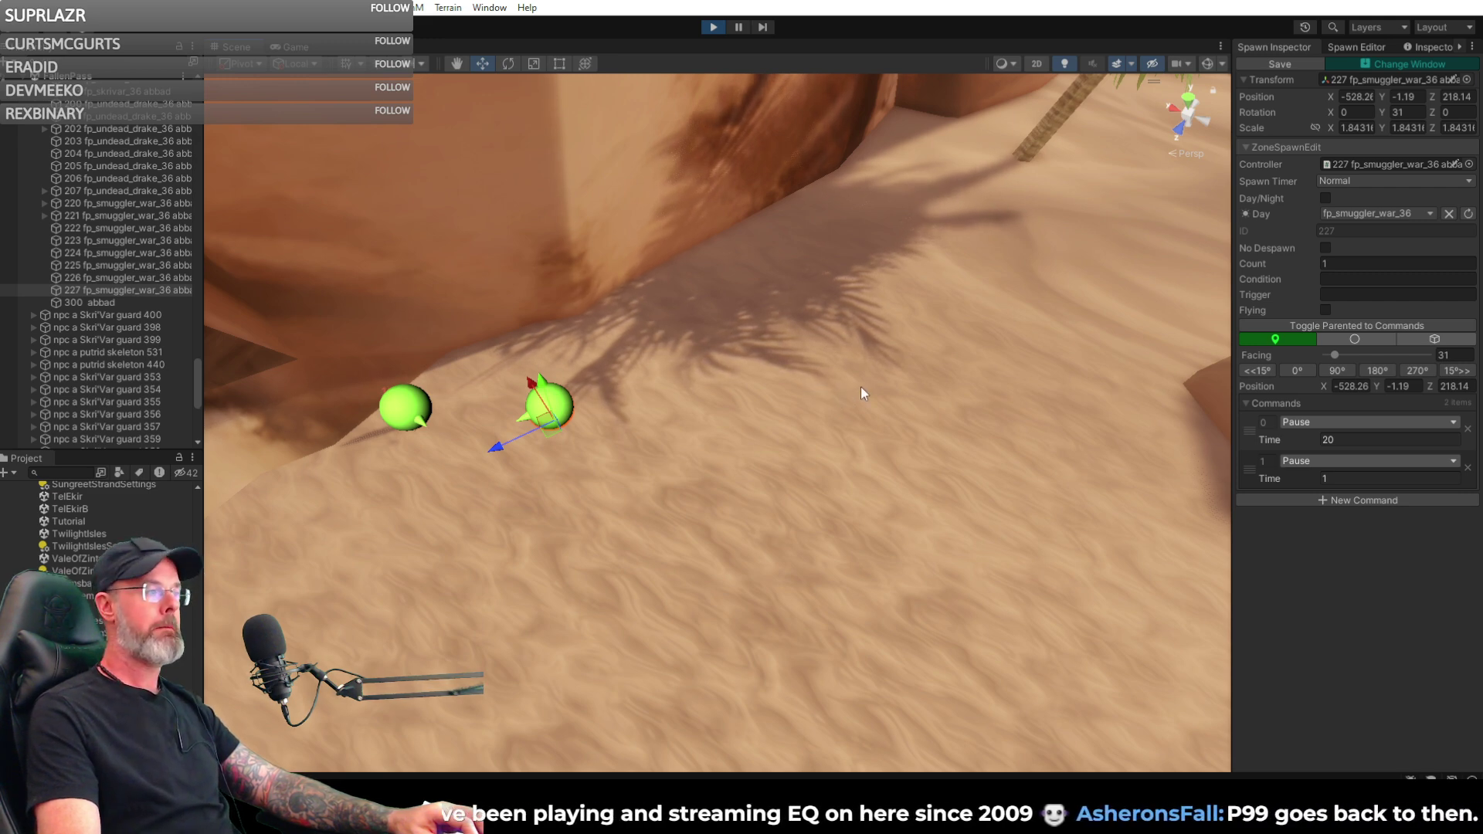
click(1317, 462)
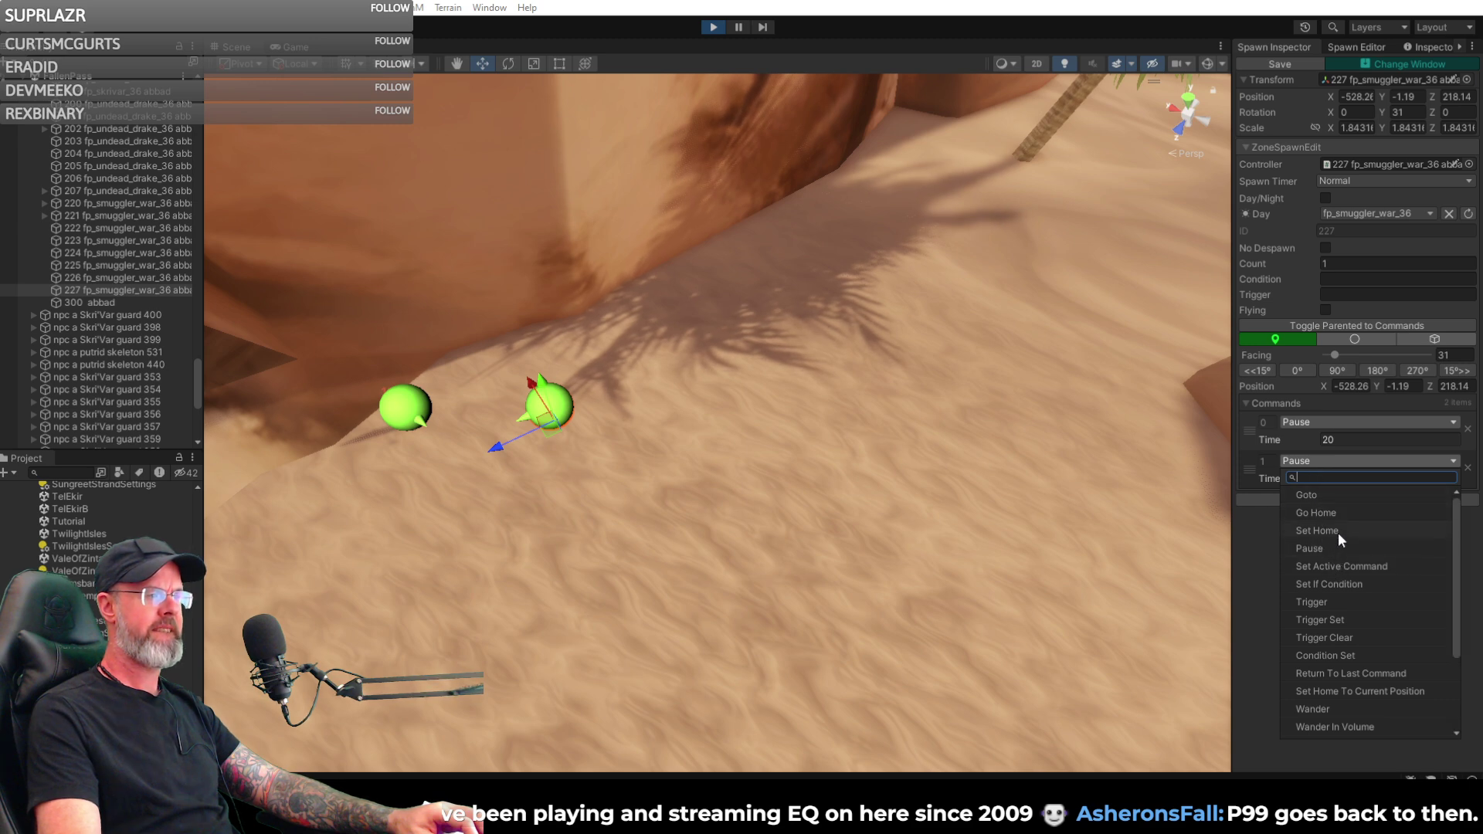
click(1337, 499)
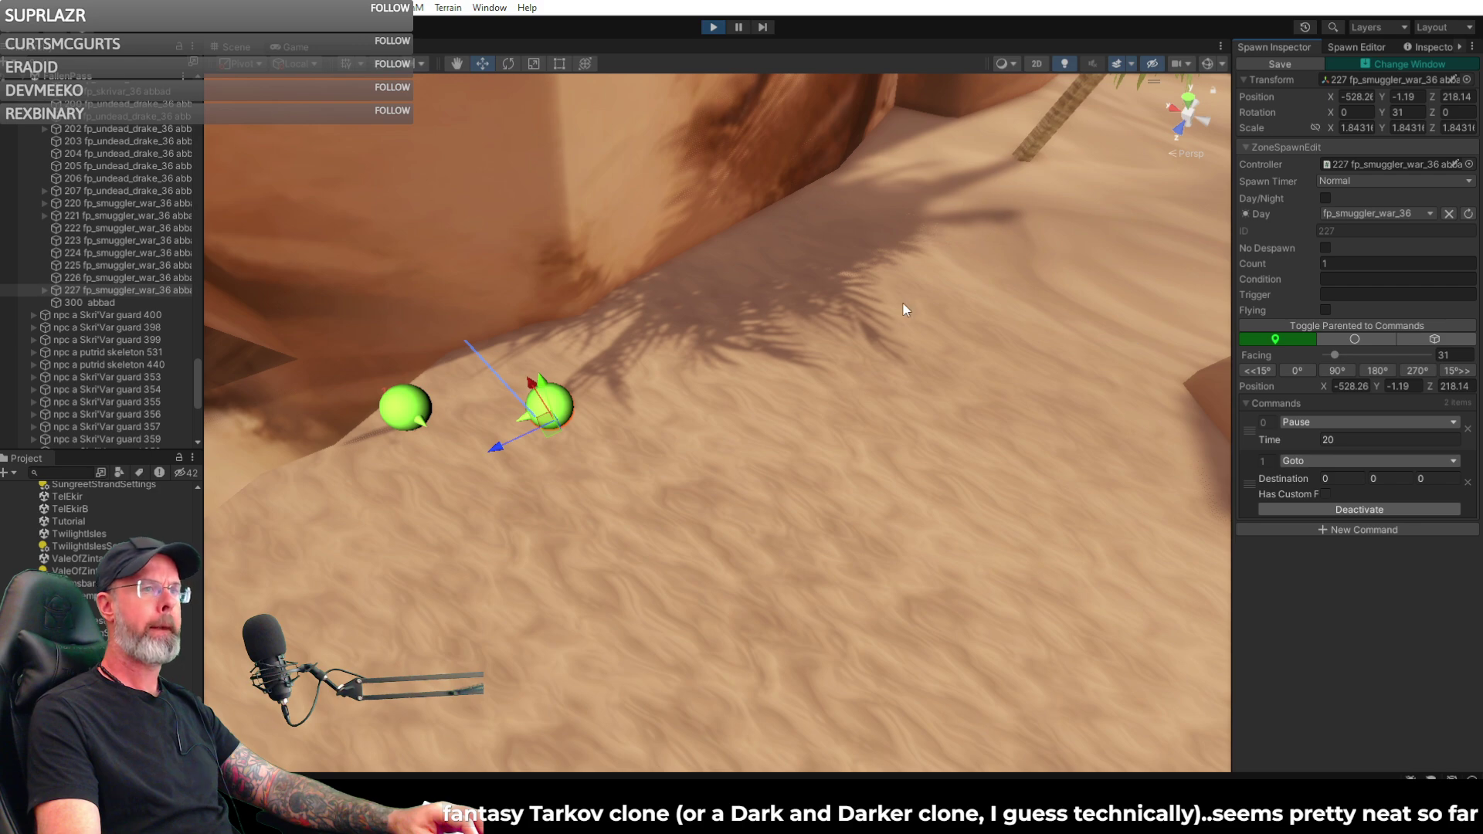
click(1059, 169)
mouse_move(1061, 198)
right_down()
mouse_move(1090, 147)
mouse_move(958, 149)
right_up()
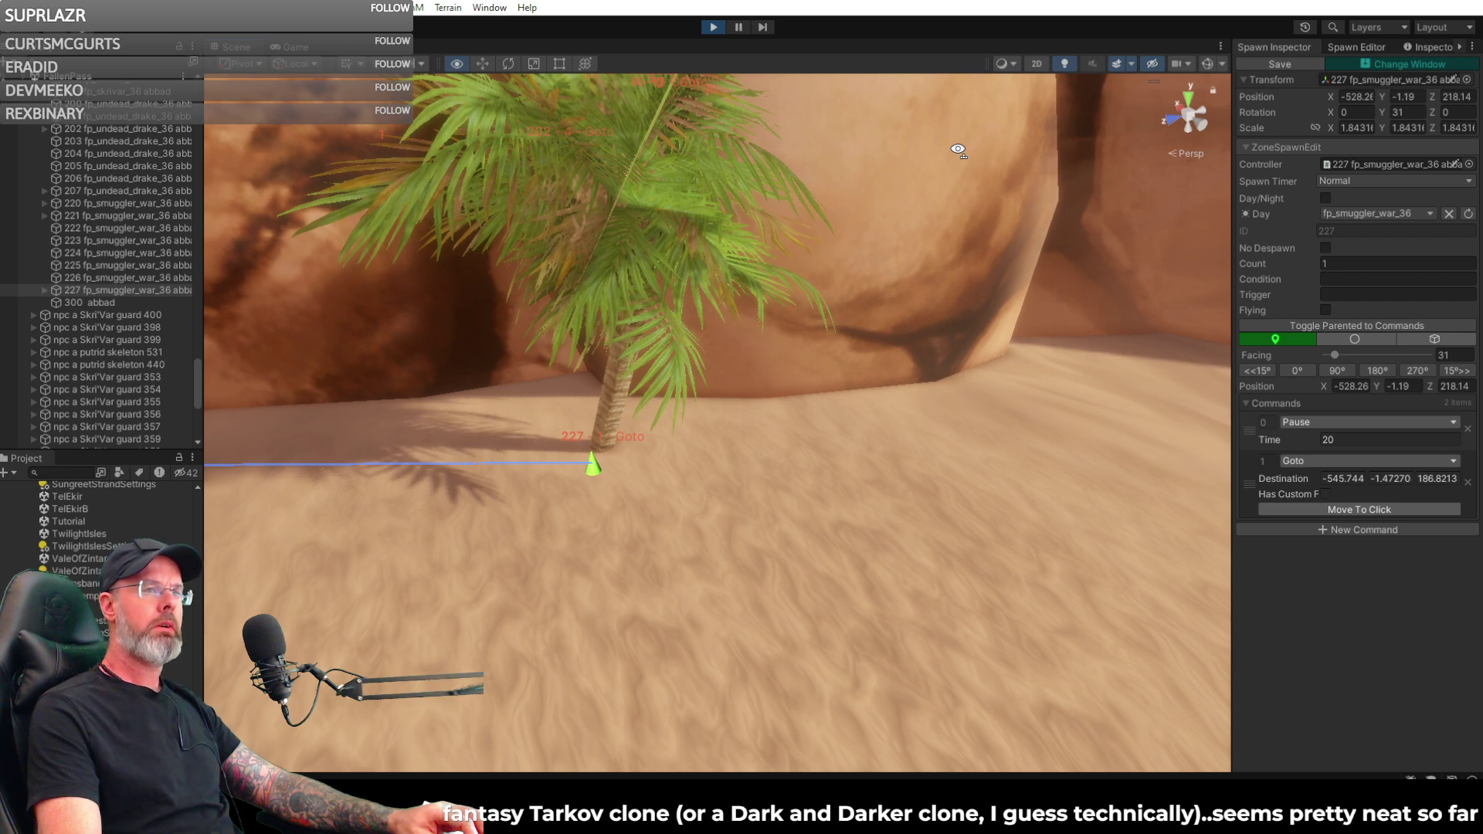
right_drag(958, 149, 957, 149)
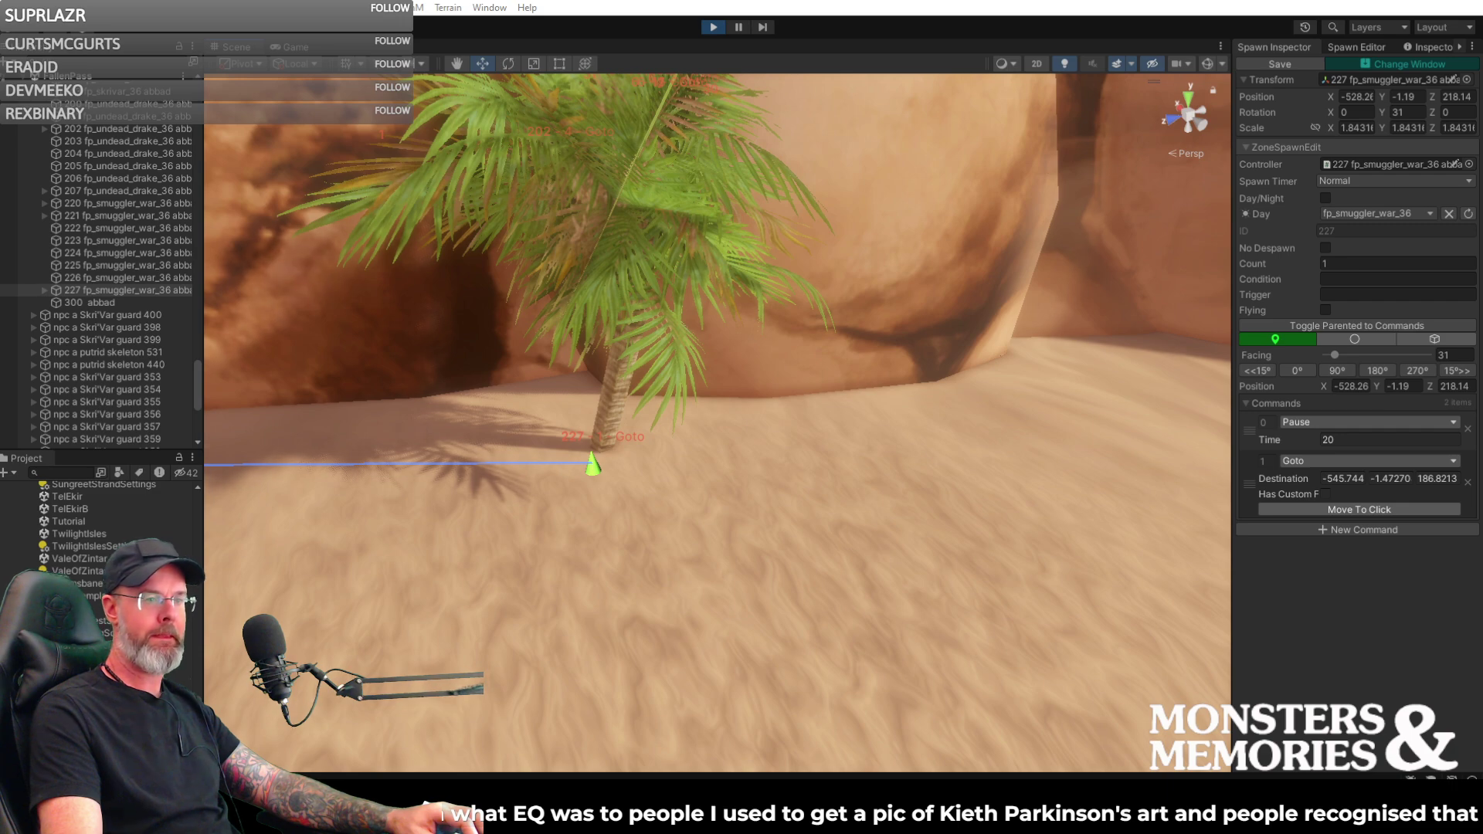
- Switch to the browser showing the Dungeonborne website and look through all the character classes in its carousel
key(alt+Tab)
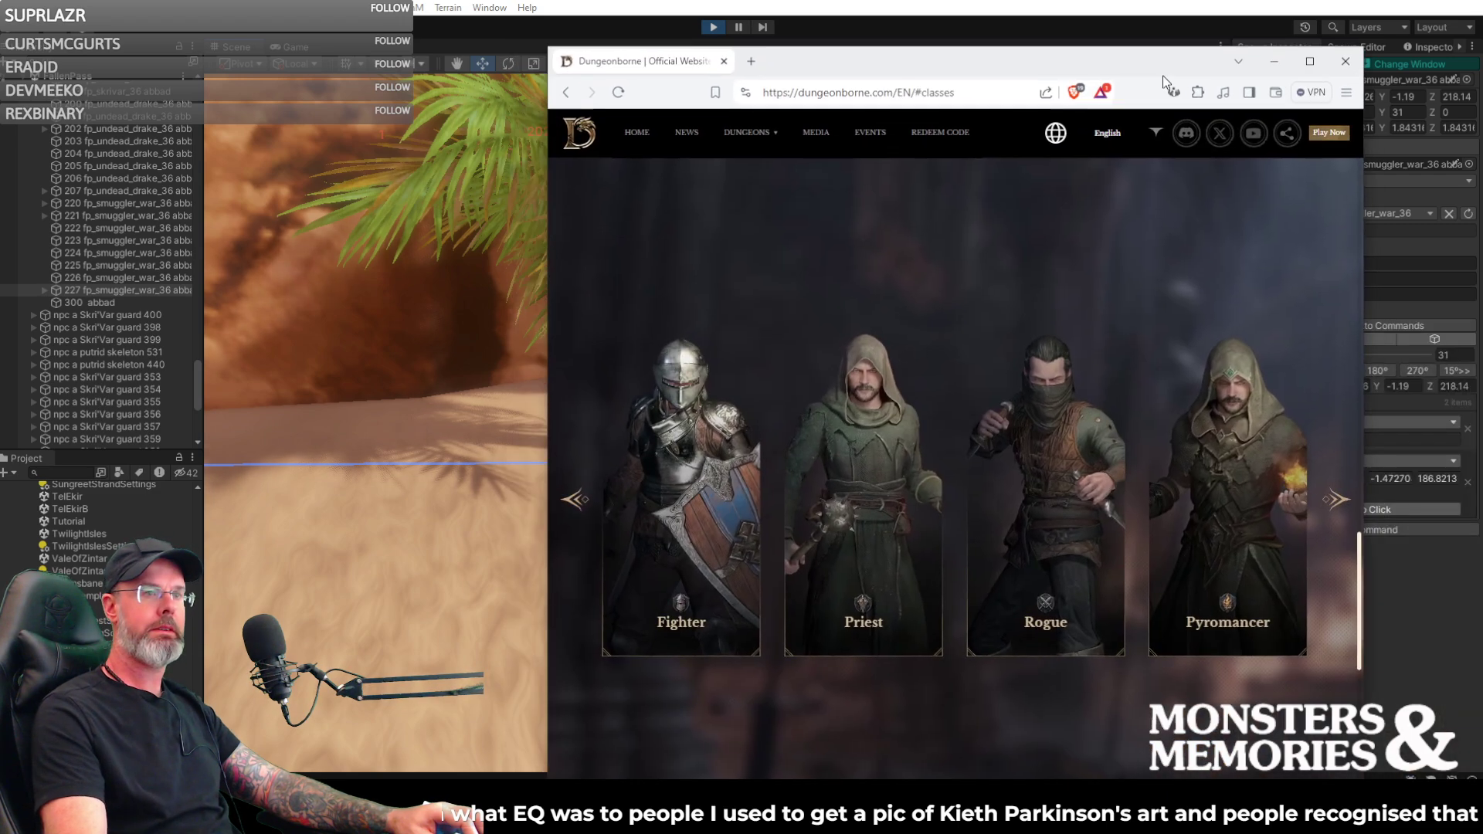
drag(1162, 76, 989, 29)
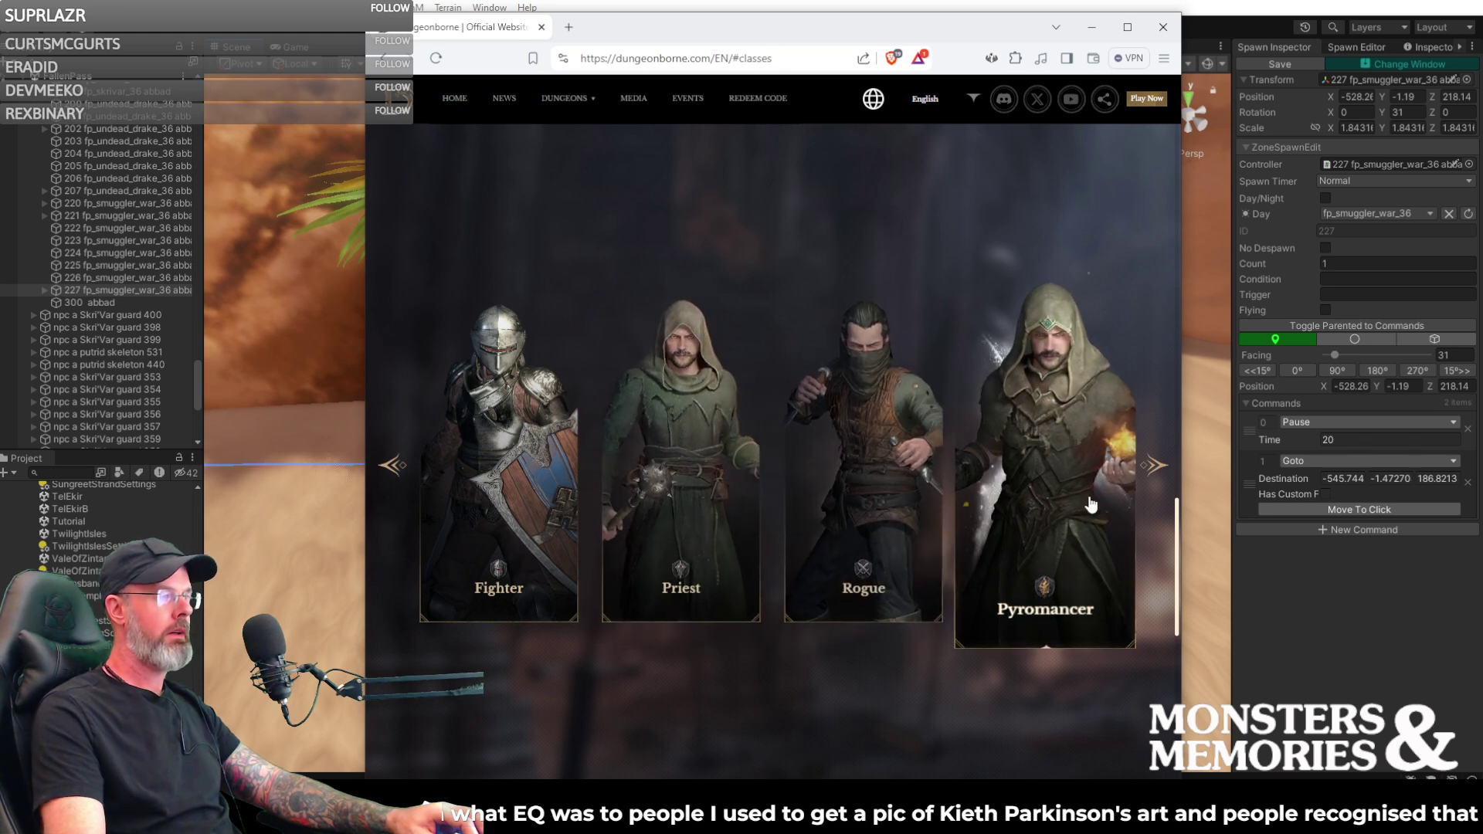
click(1156, 467)
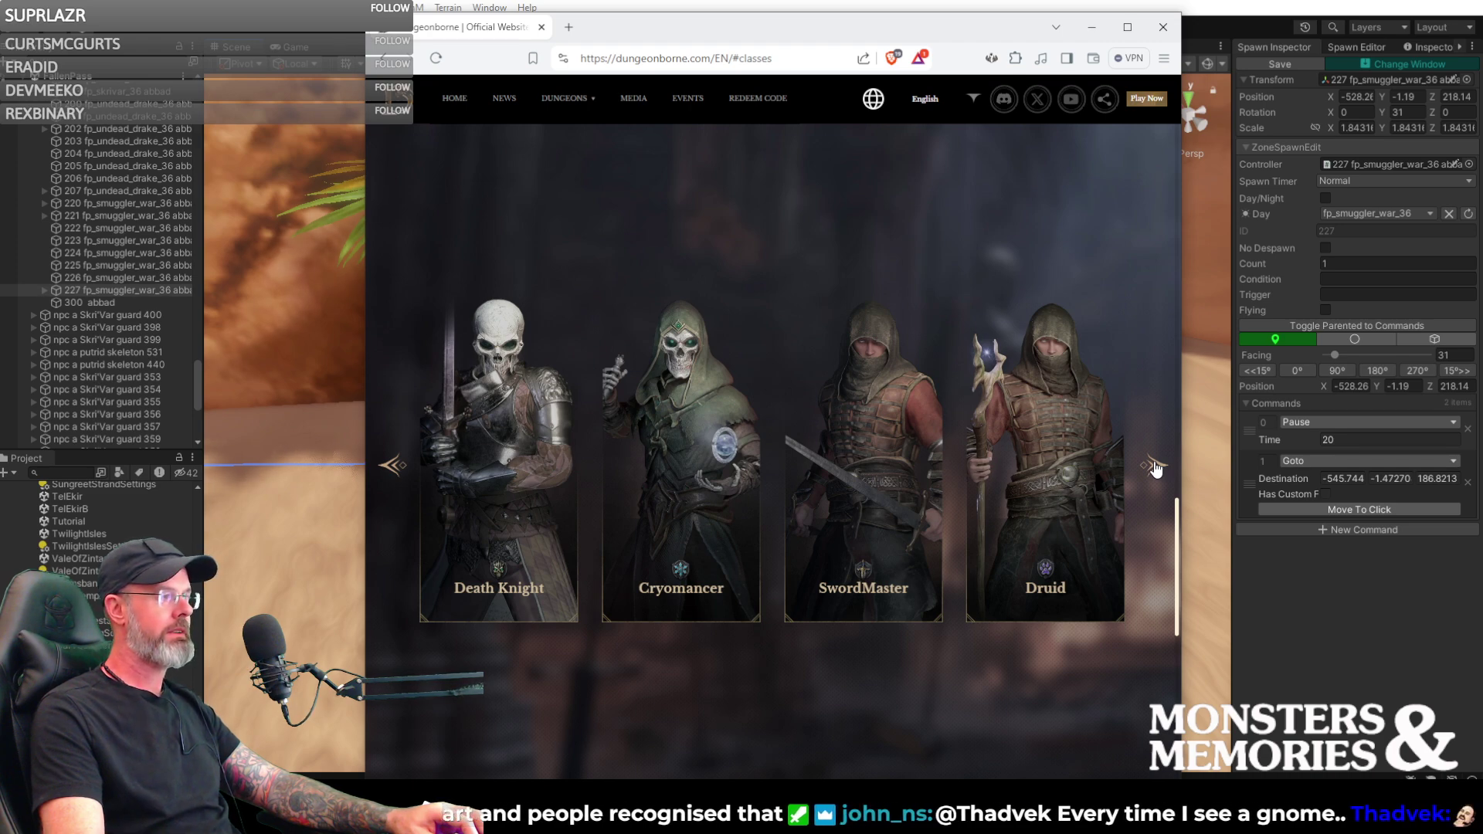
click(1155, 467)
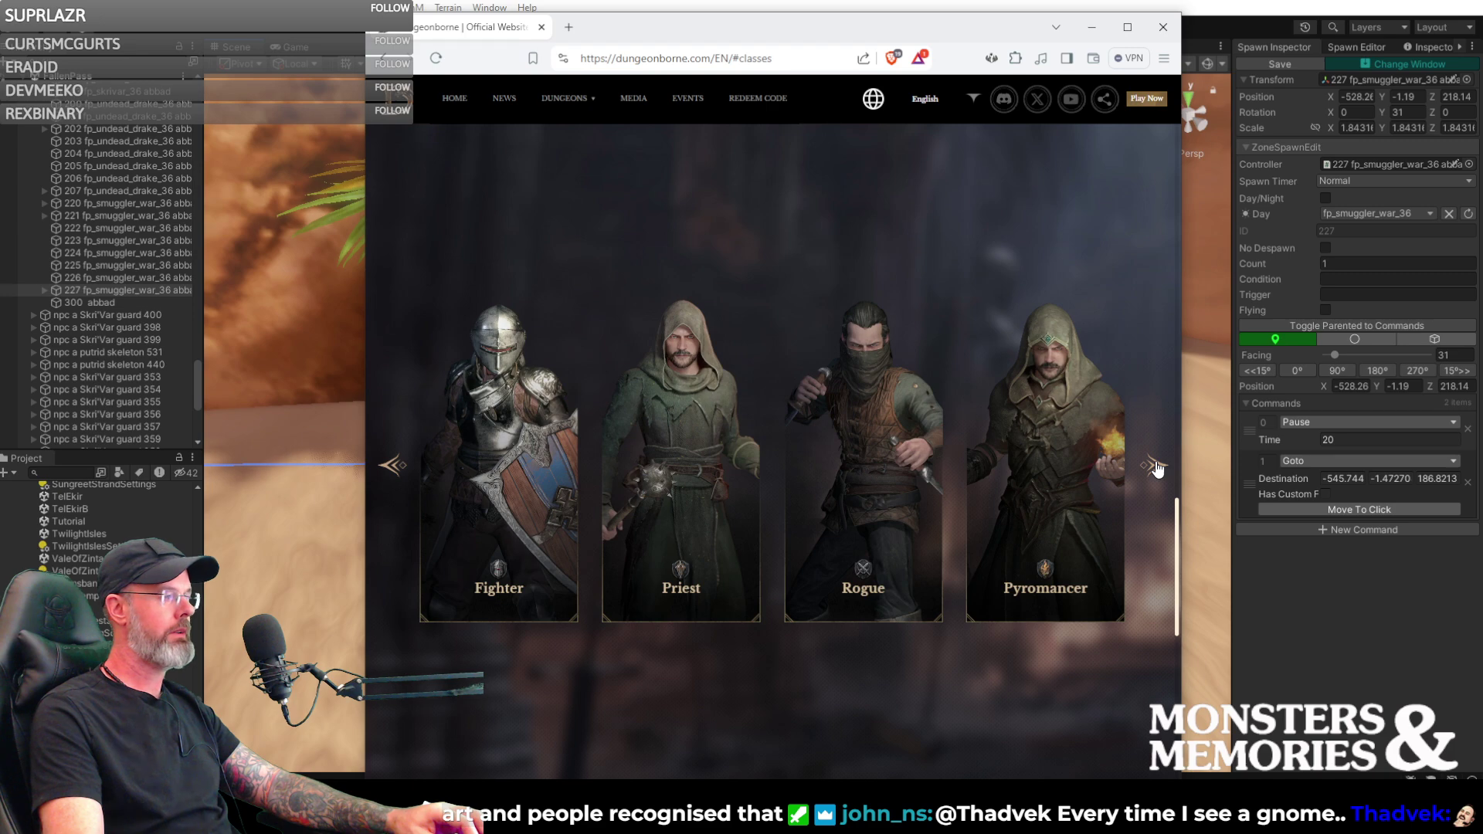
click(1156, 466)
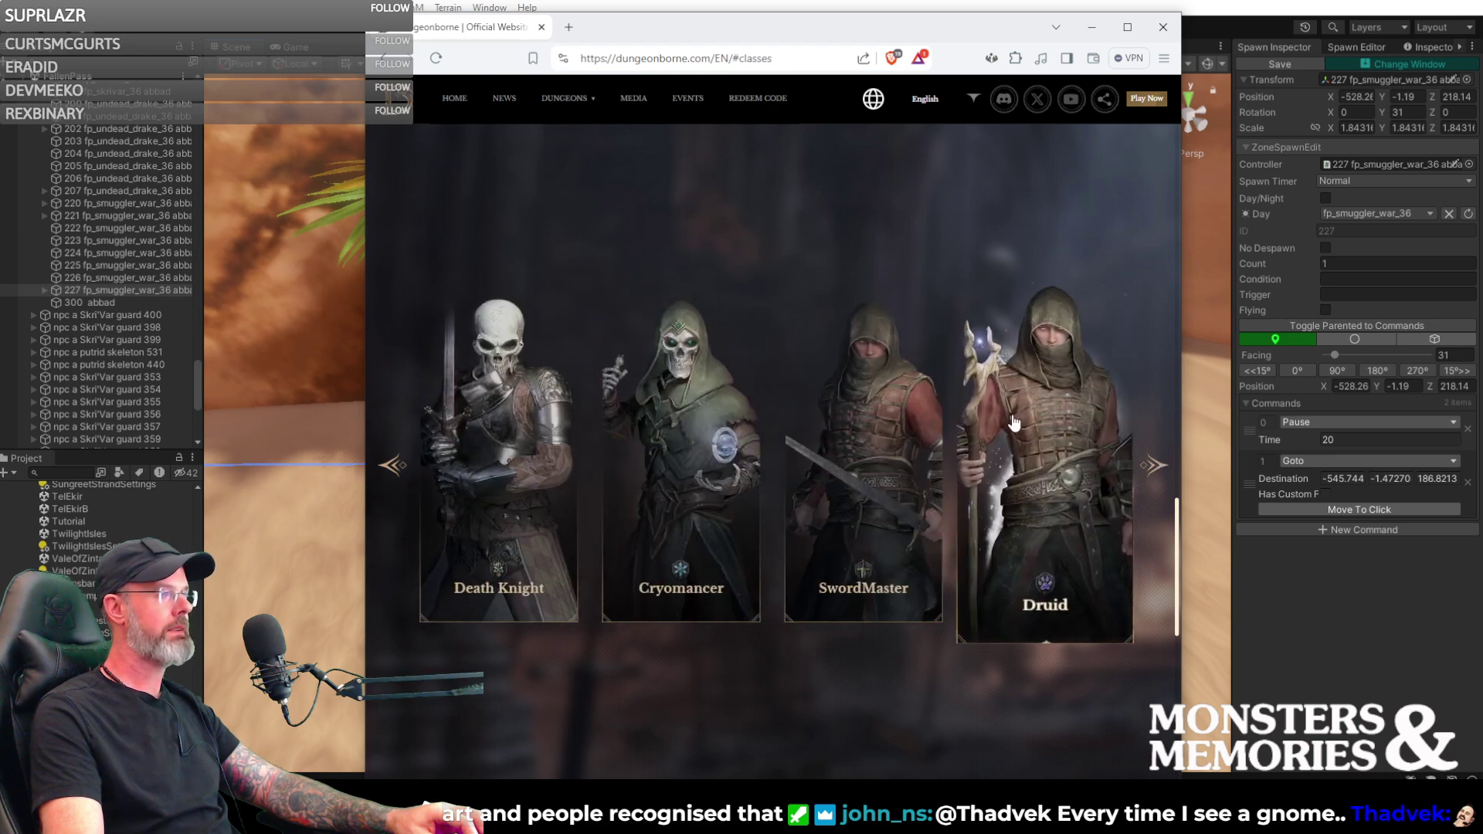
- Open the Features section of the Dungeonborne website and look through its full series of feature slides
mouse_move(582, 93)
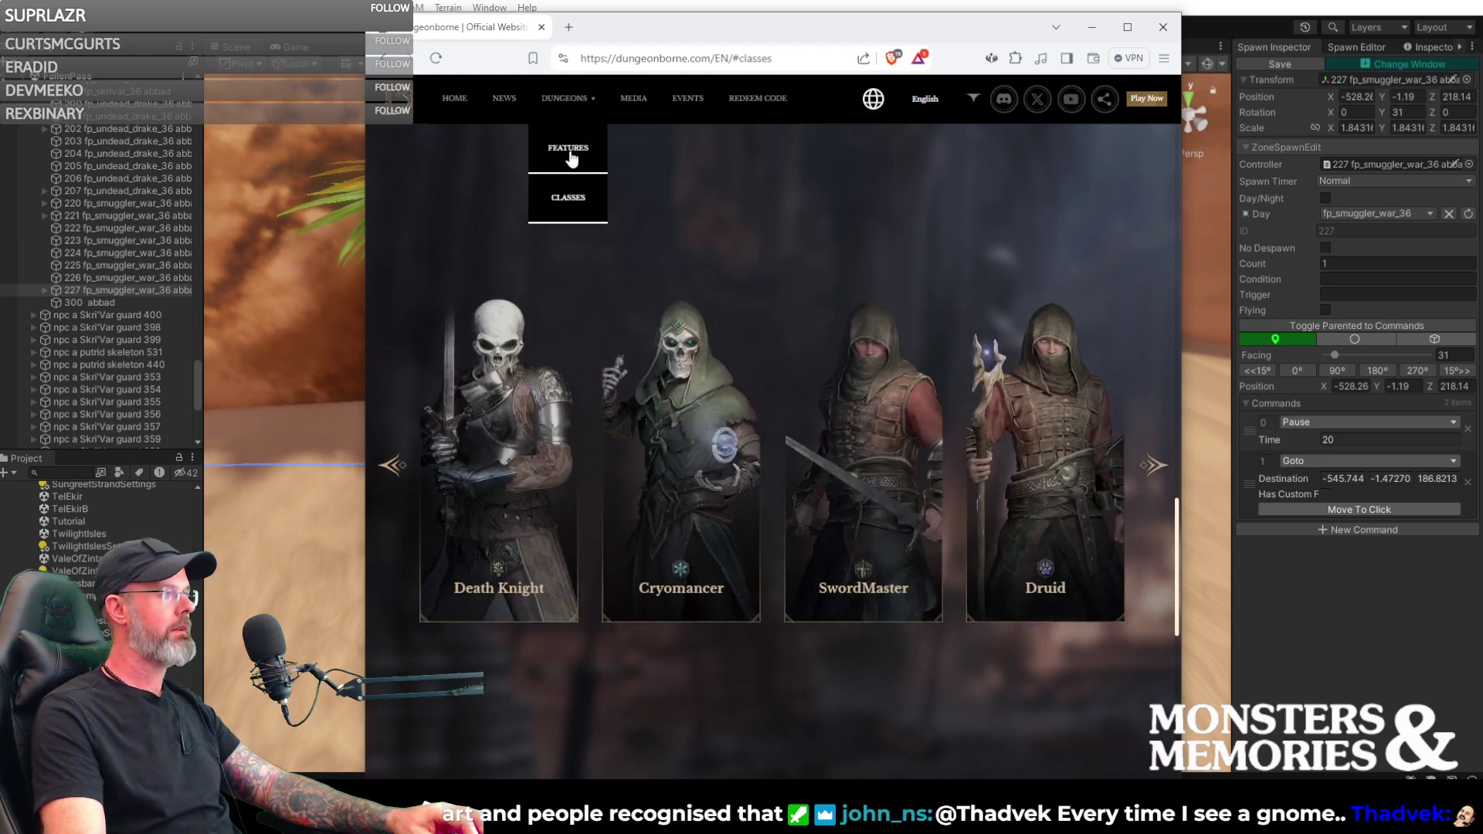
click(569, 148)
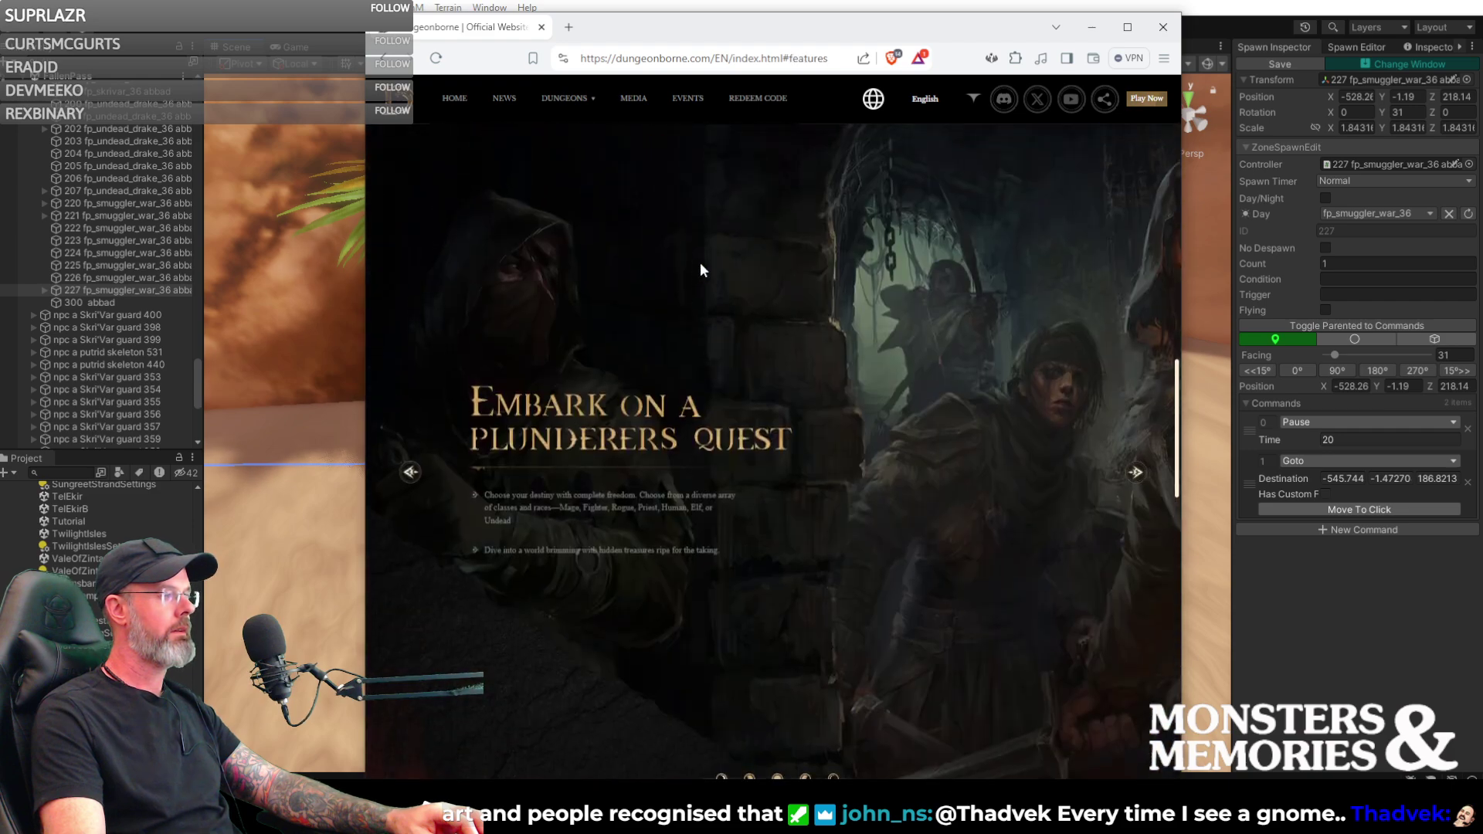
click(1131, 472)
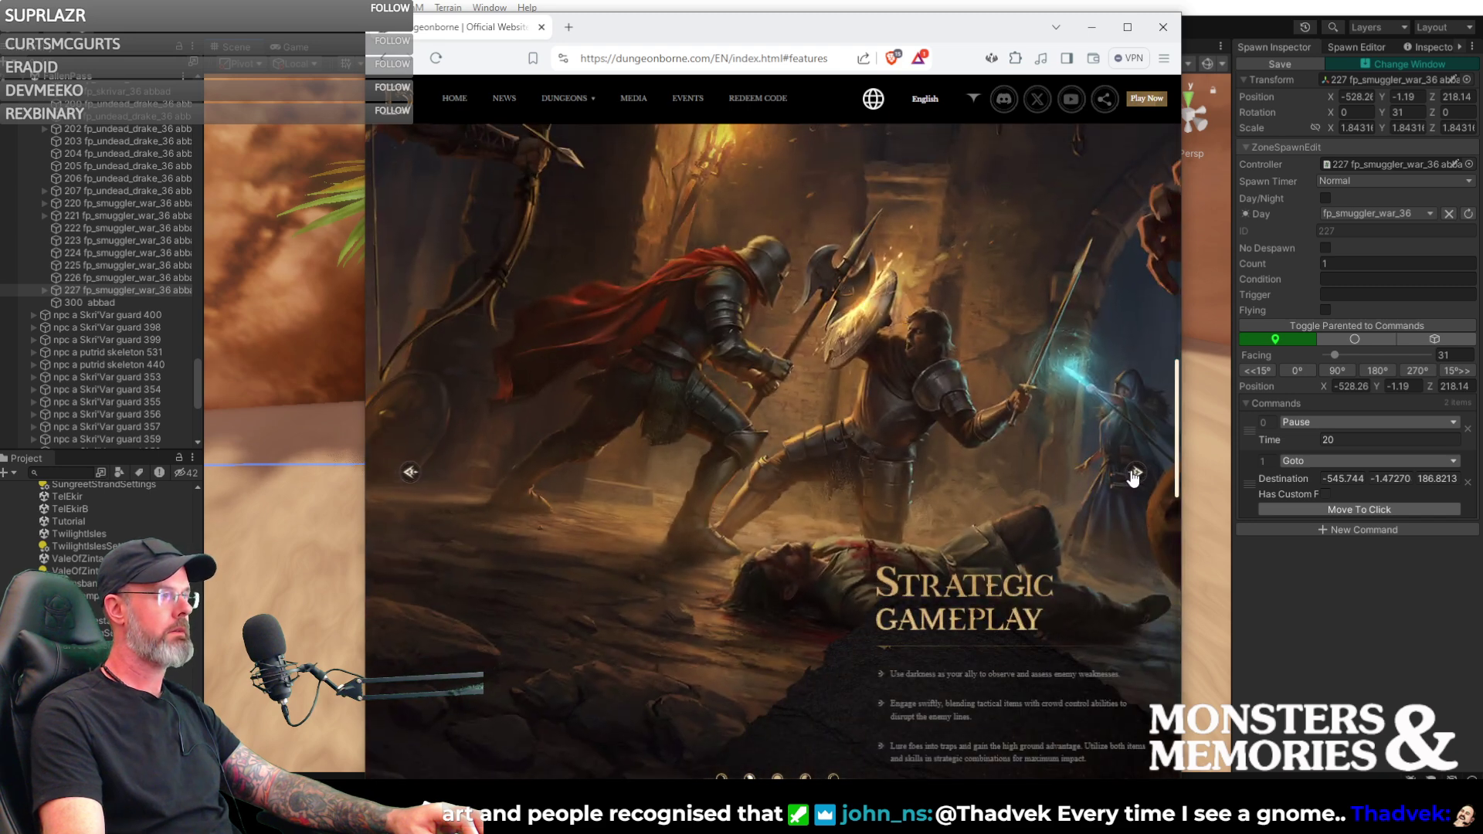
click(1131, 474)
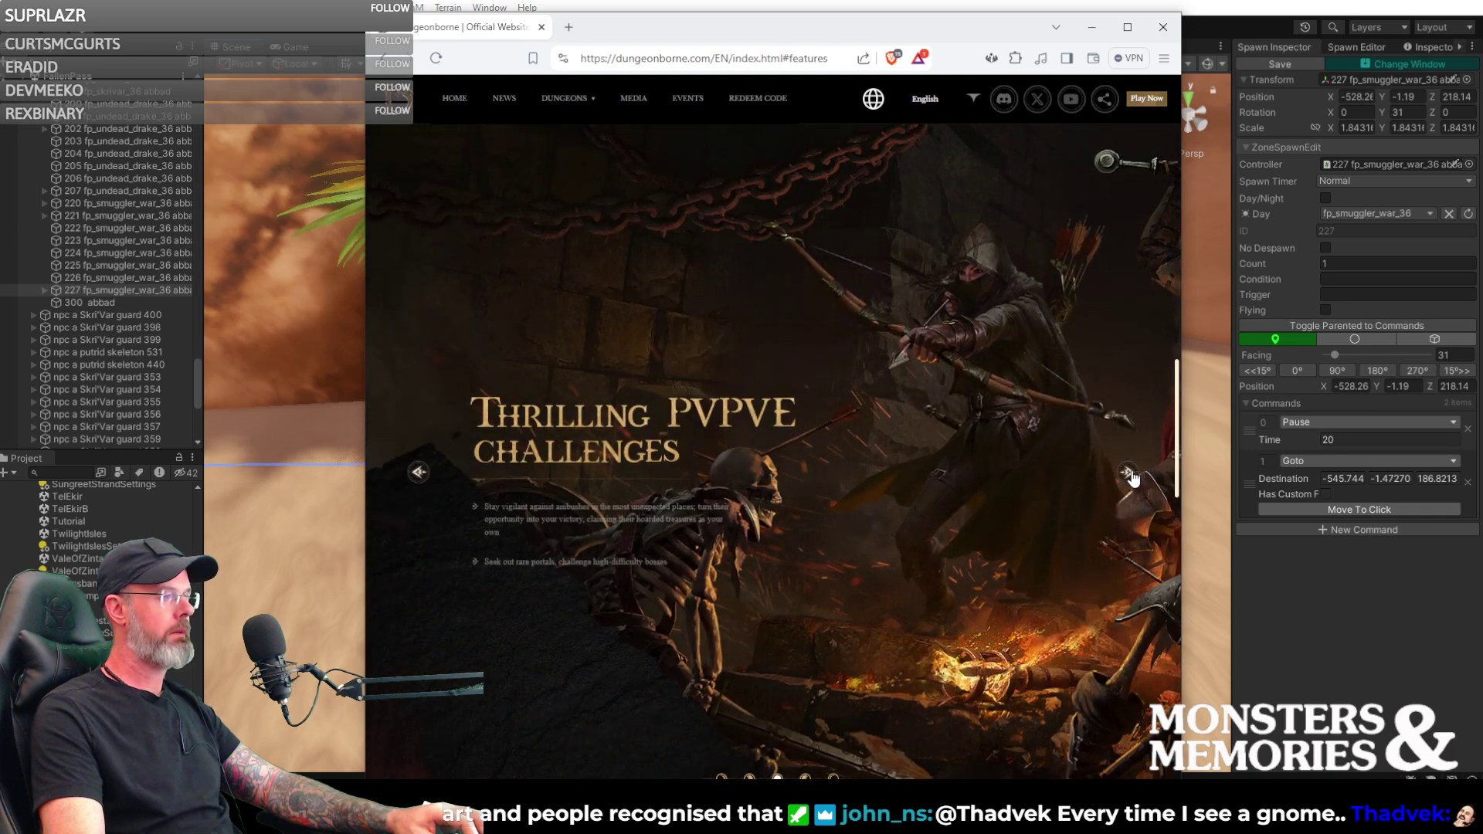
mouse_move(776, 27)
mouse_down()
mouse_move(775, 102)
mouse_move(771, 22)
mouse_up()
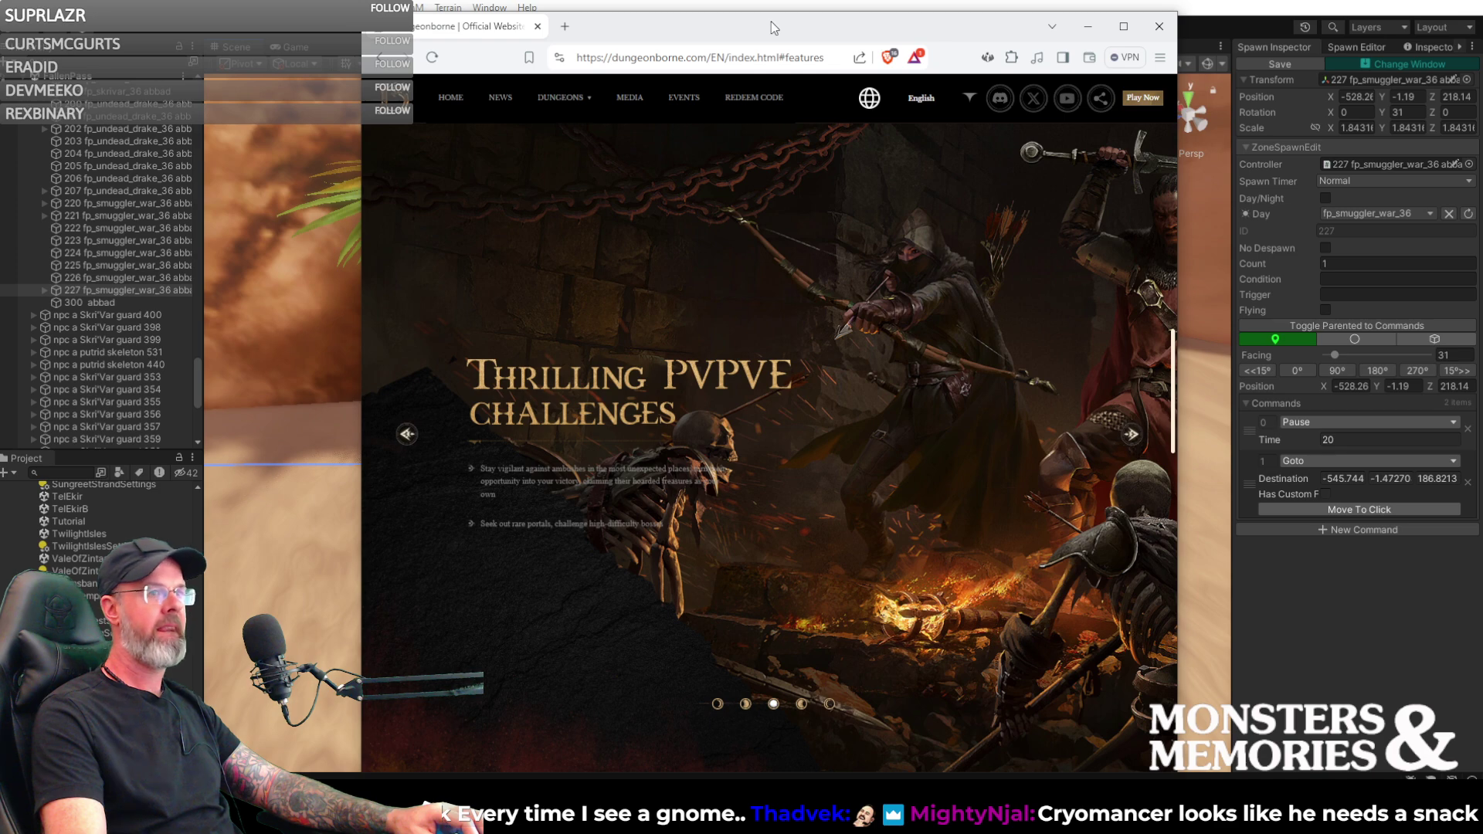
click(1129, 439)
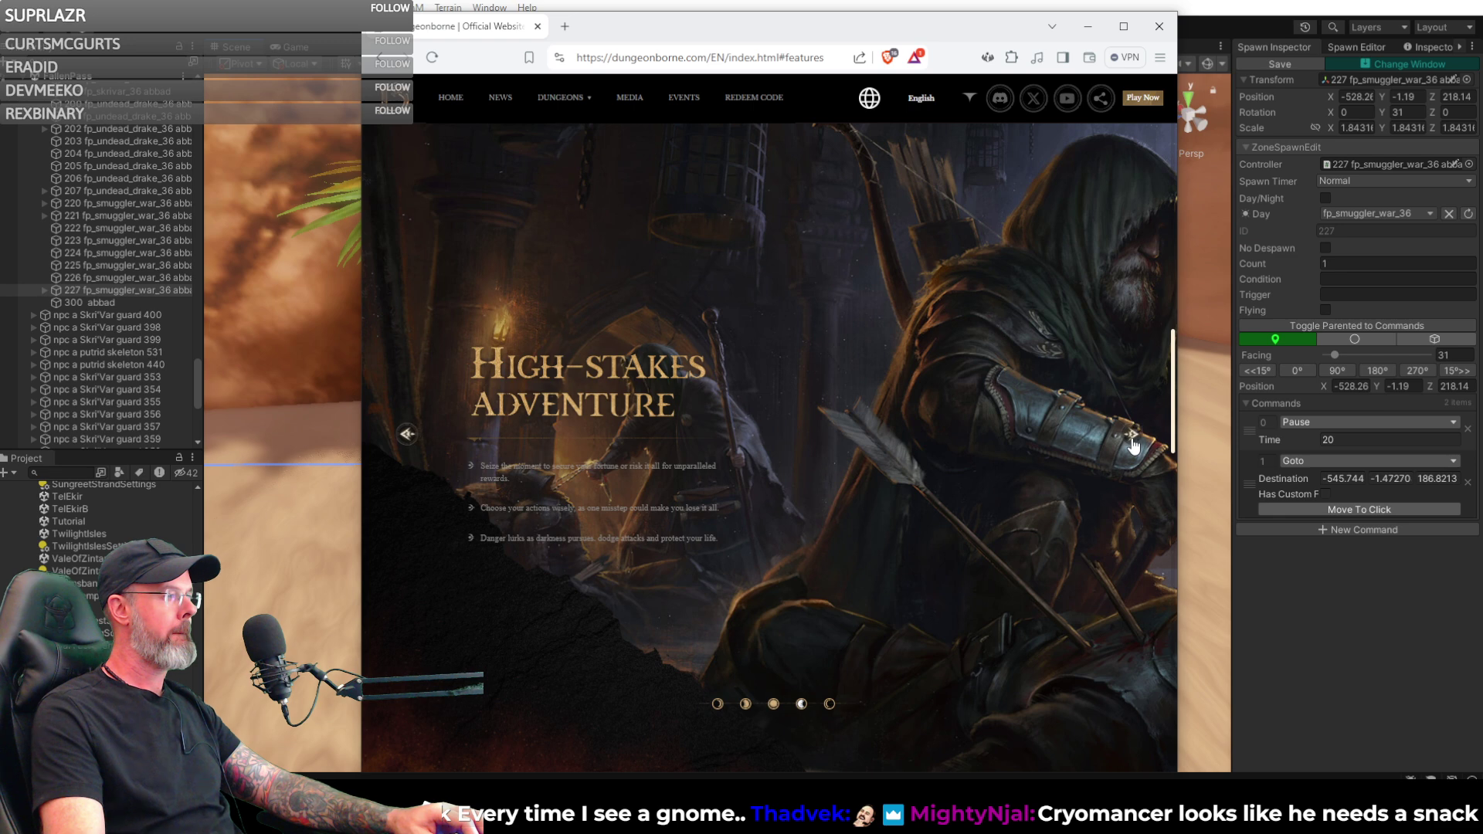
click(1131, 437)
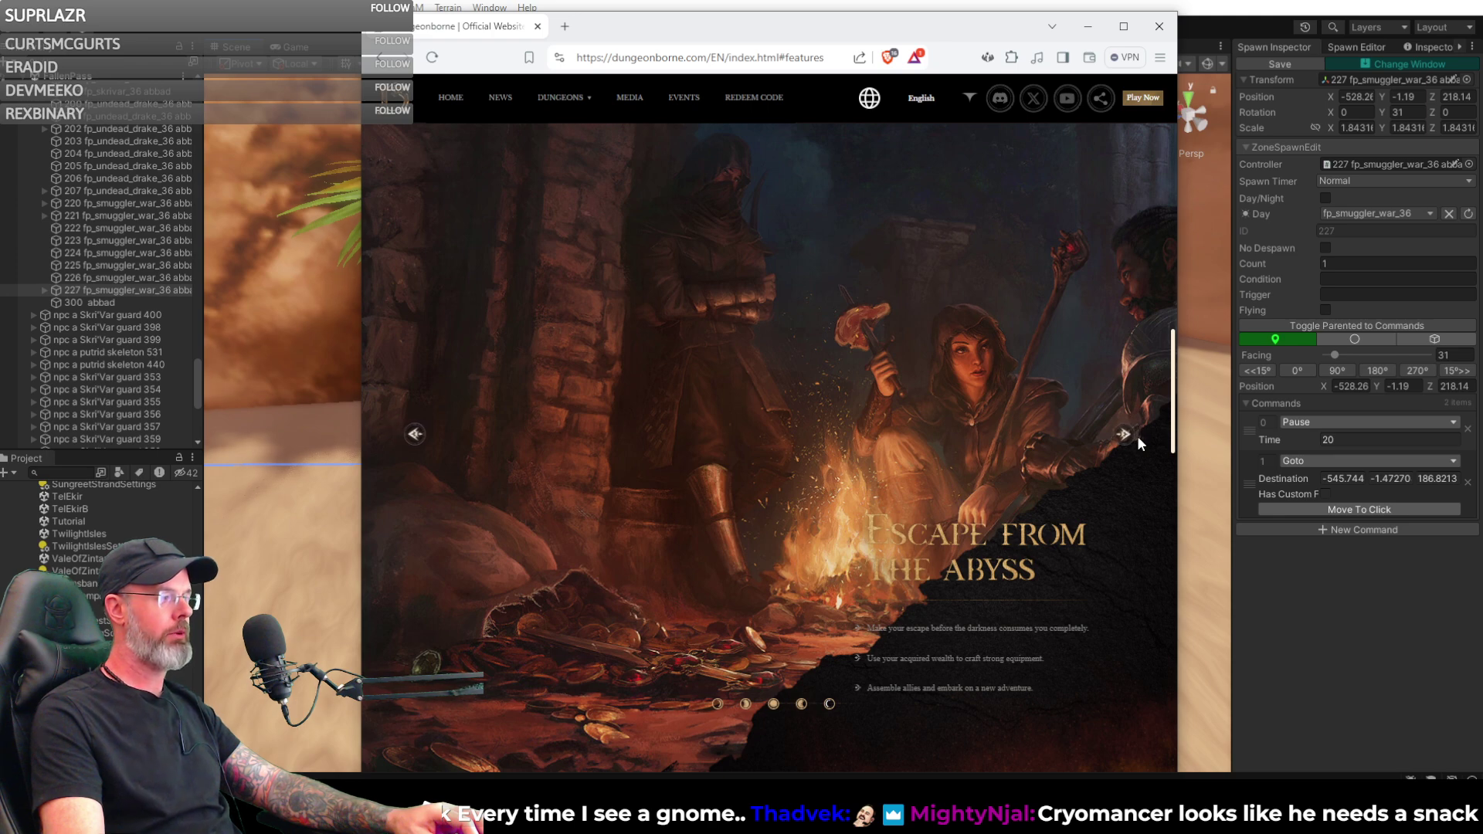
click(1129, 436)
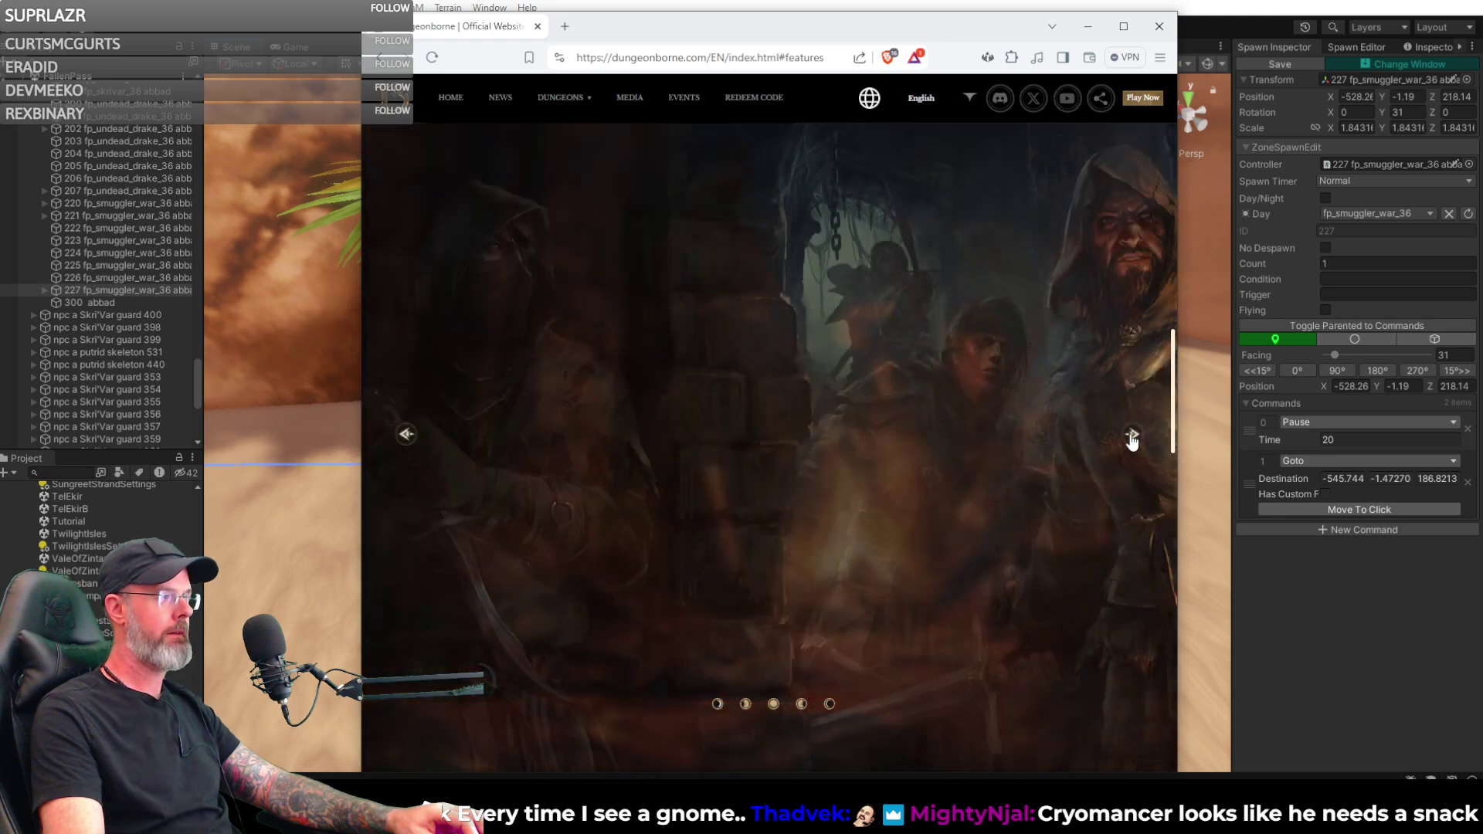
- Open the Dungeonborne site's media section, watch the Gameplay Trailer muted, and close the website
mouse_move(543, 104)
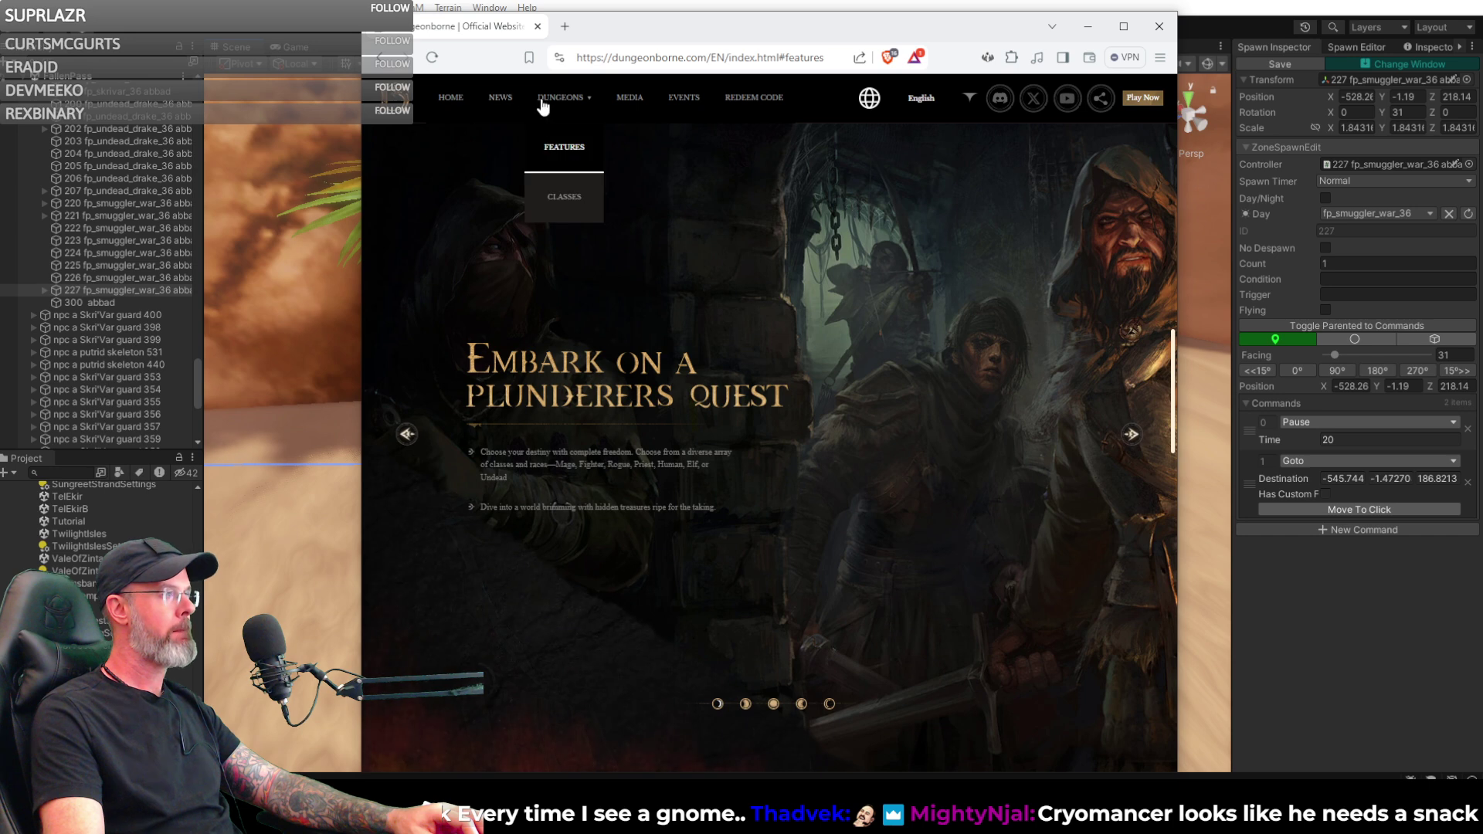
click(630, 105)
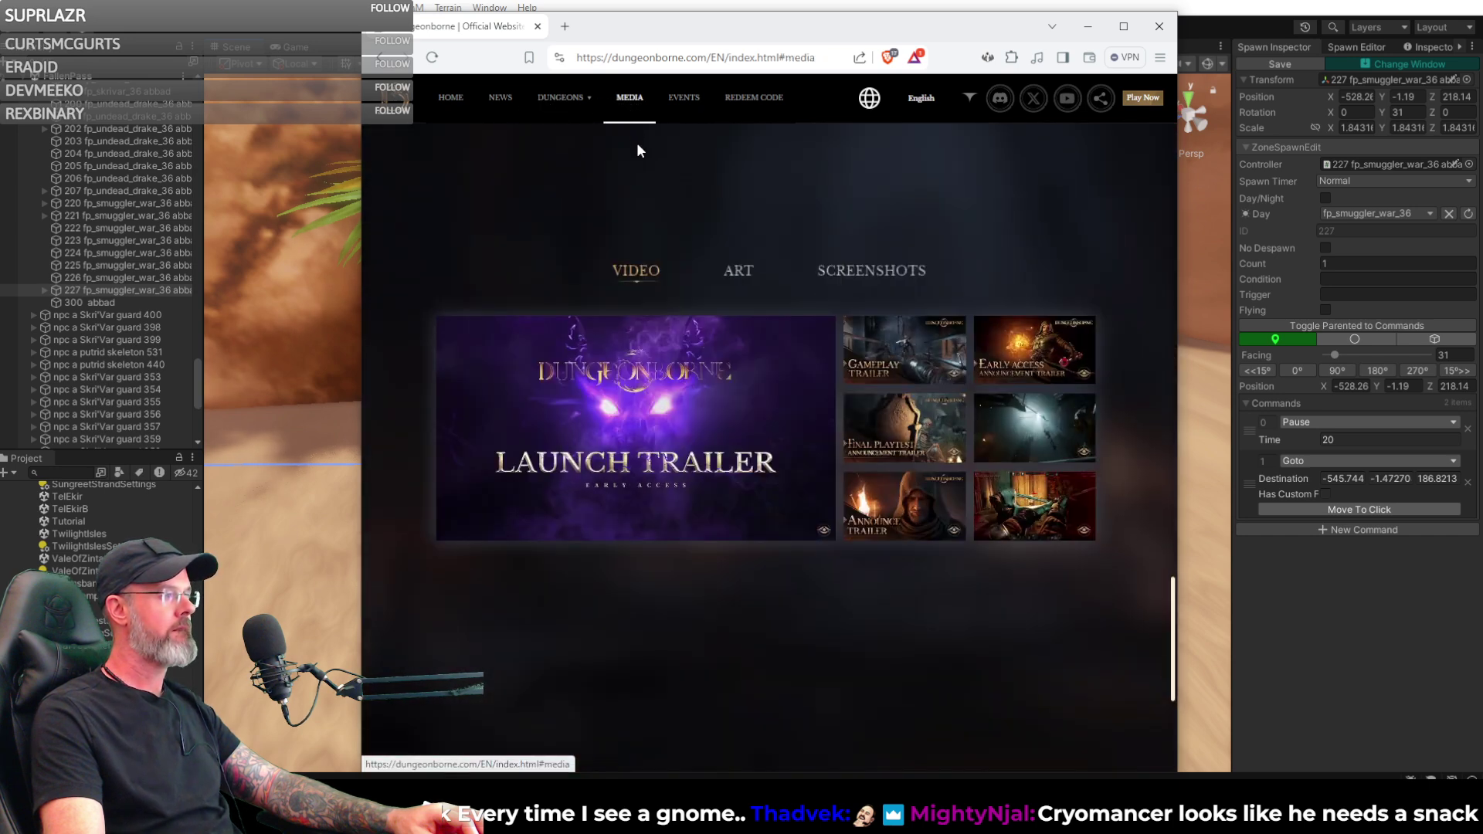
click(905, 356)
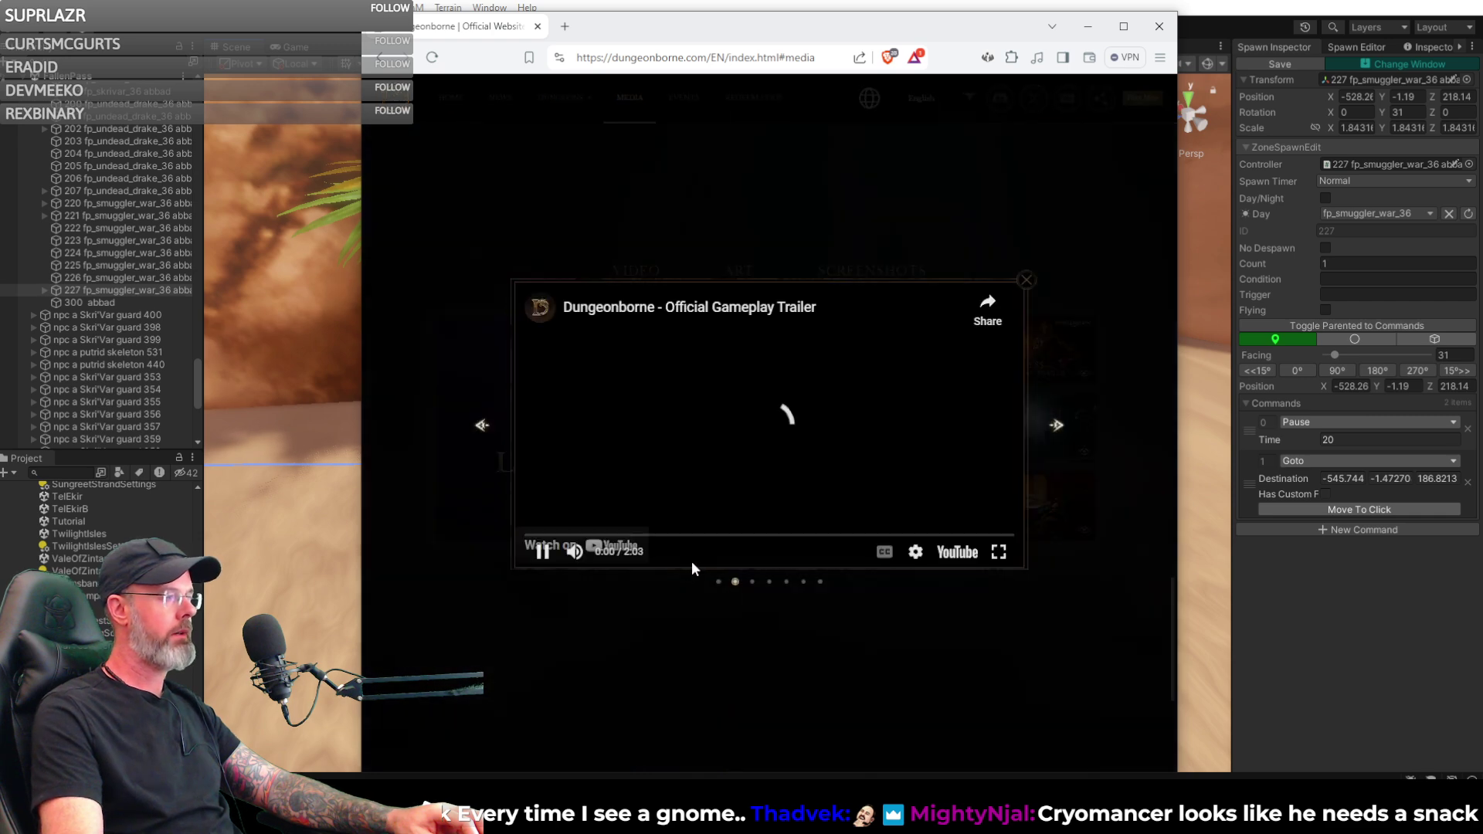
click(574, 552)
click(736, 582)
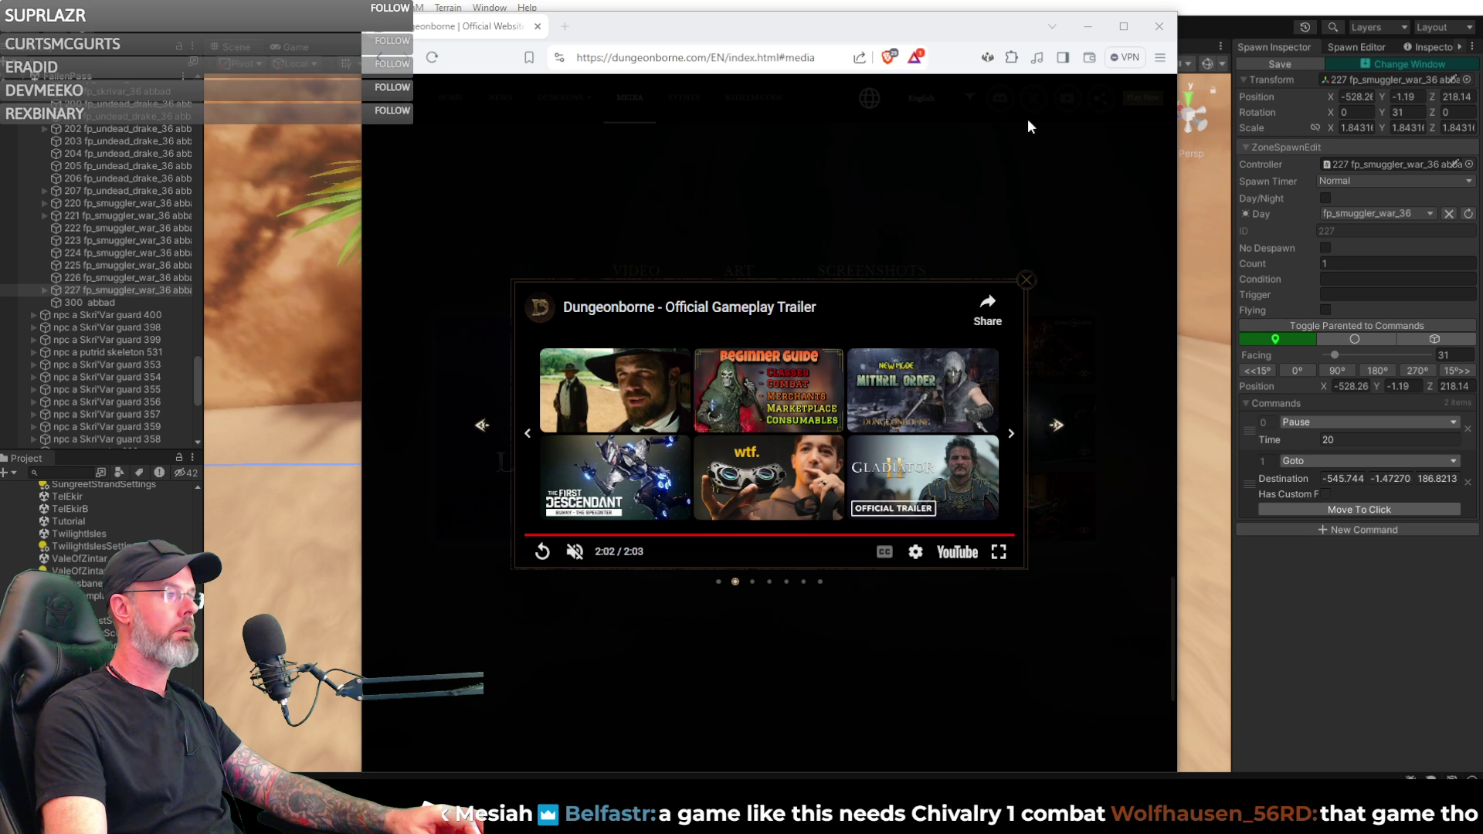
click(538, 27)
- Give Goto command 1 of spawn 227 a custom facing of 225 at its waypoint by the palm trunk and save
right_drag(882, 528, 995, 493)
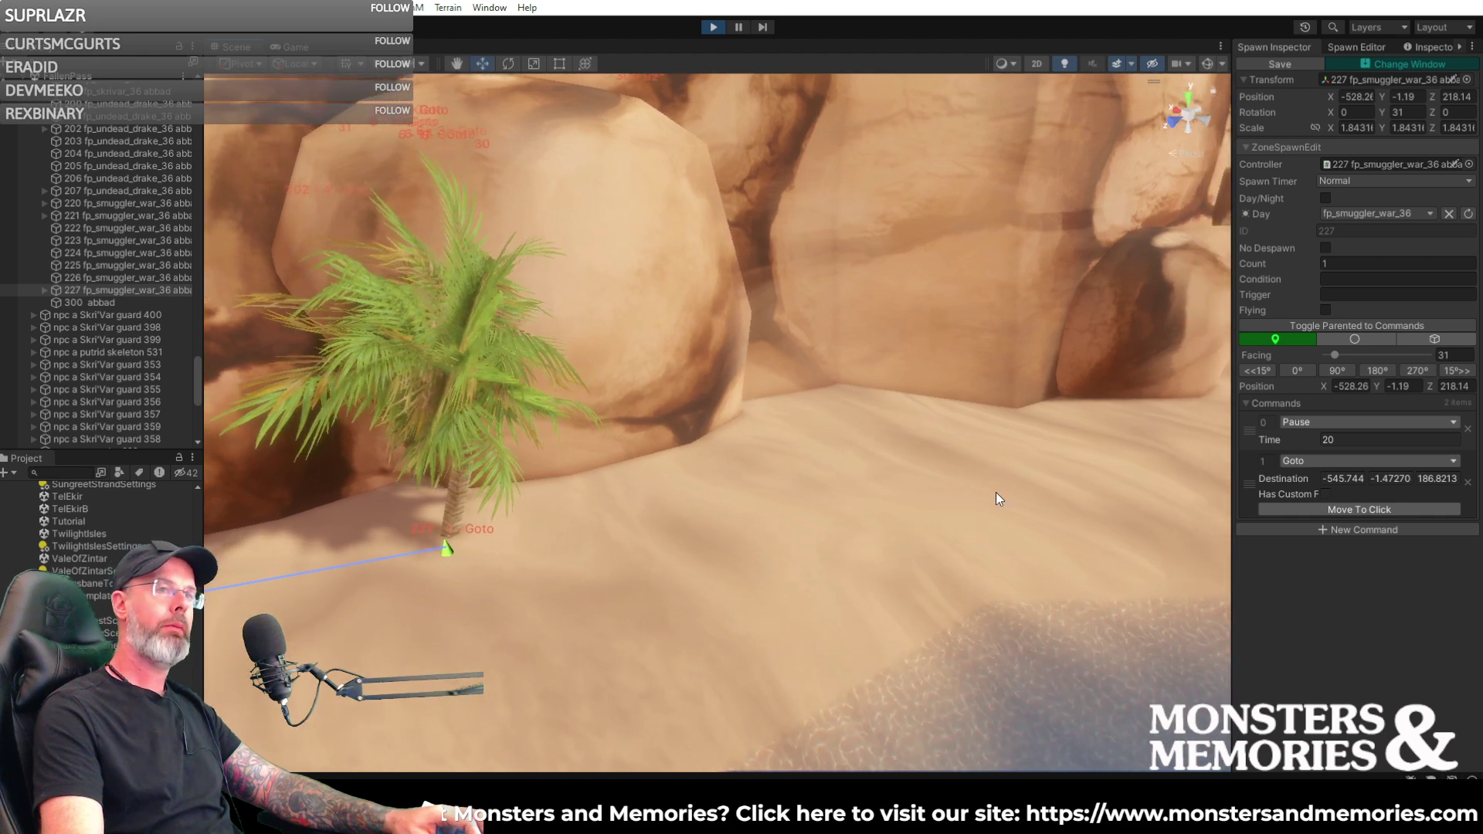
mouse_move(827, 441)
right_down()
mouse_move(805, 479)
mouse_move(834, 471)
mouse_move(758, 487)
mouse_move(695, 463)
mouse_move(598, 465)
mouse_move(513, 510)
mouse_move(433, 448)
mouse_move(1336, 459)
mouse_move(1175, 418)
mouse_move(757, 430)
mouse_move(860, 398)
mouse_move(414, 404)
mouse_move(420, 392)
mouse_move(566, 442)
mouse_move(765, 425)
mouse_move(791, 405)
right_up()
click(1325, 495)
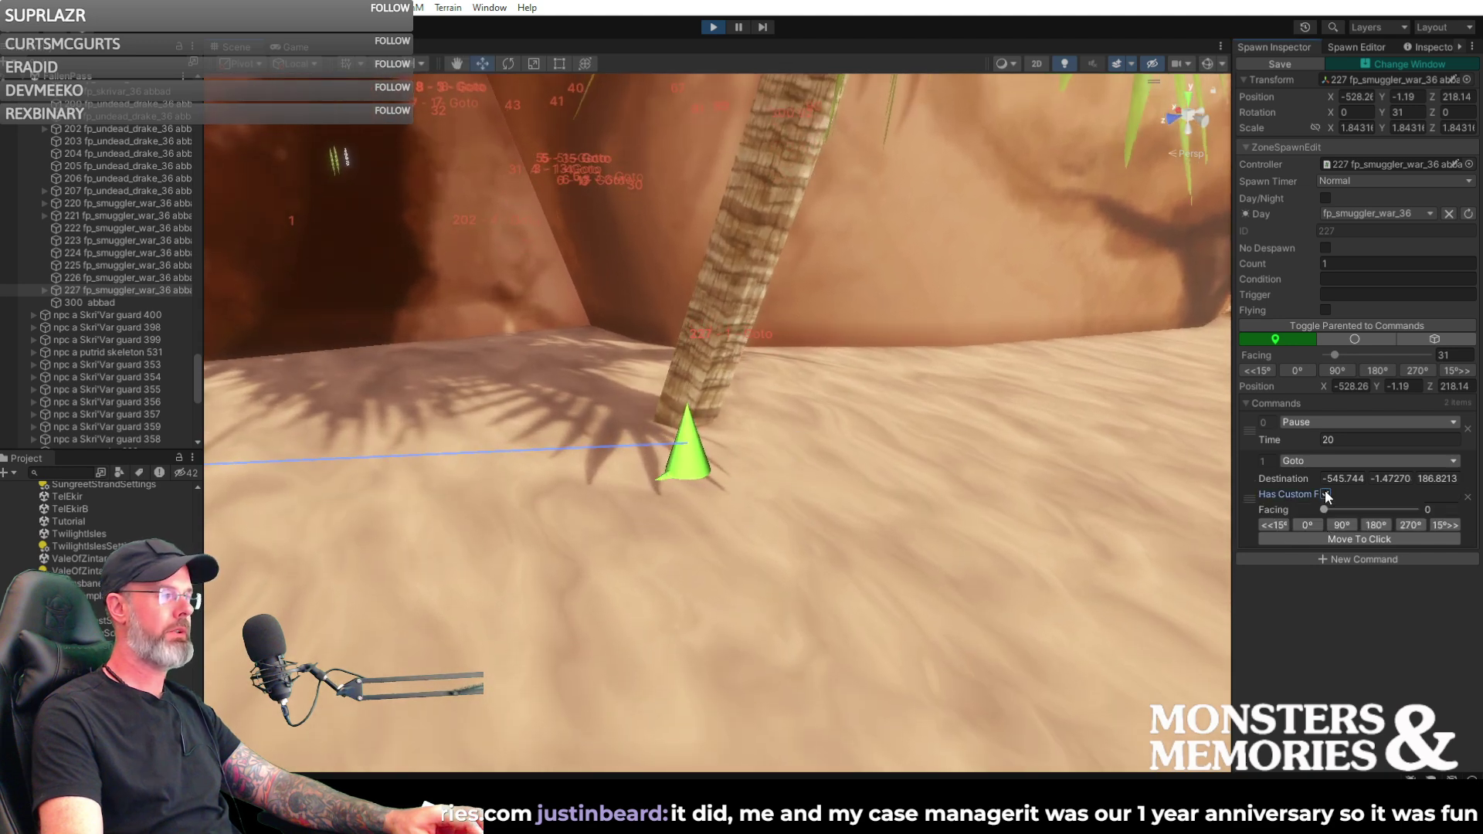
drag(1354, 507, 1382, 510)
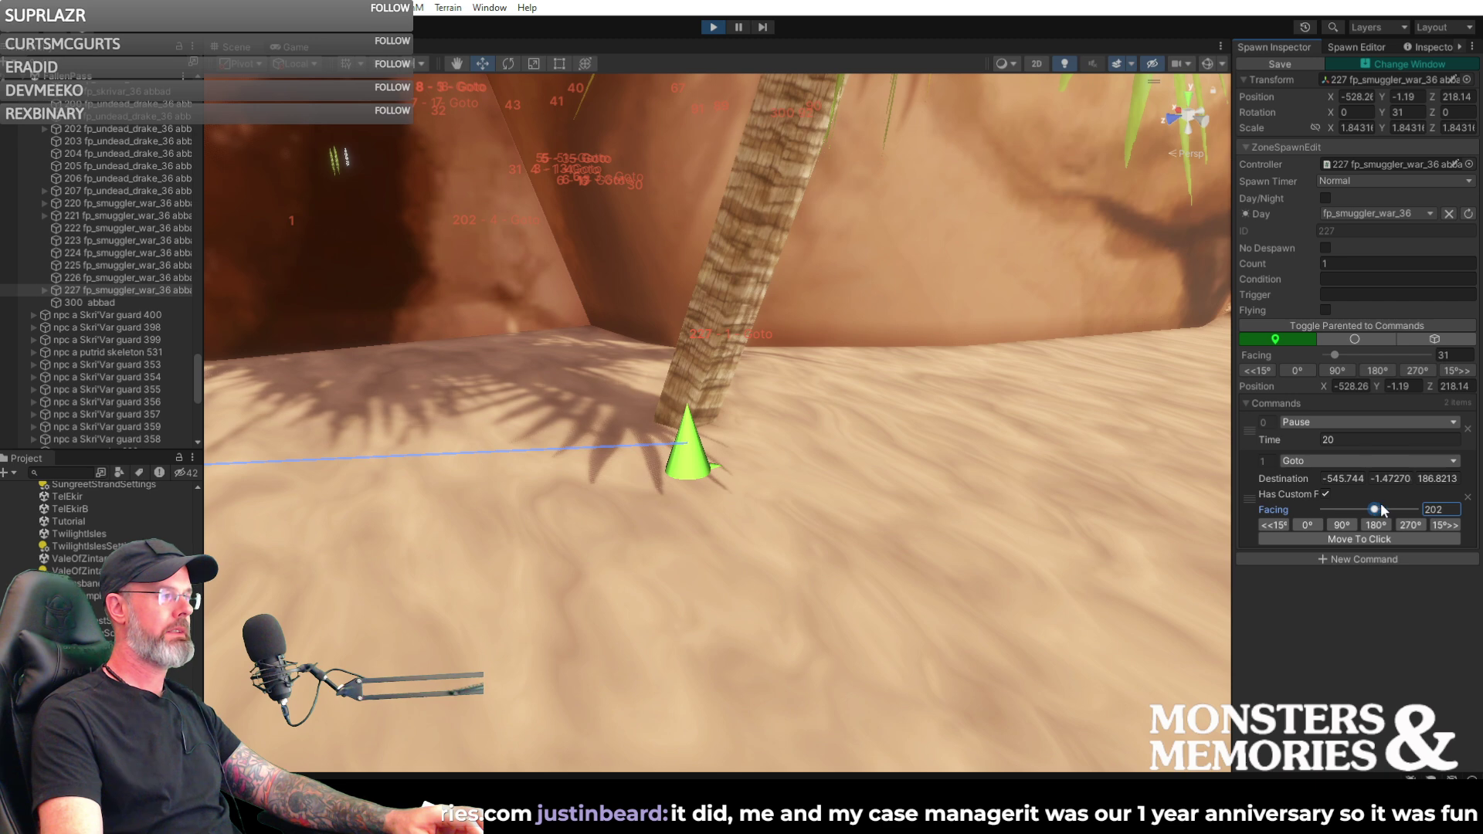
alt+drag(978, 473, 694, 409)
click(661, 445)
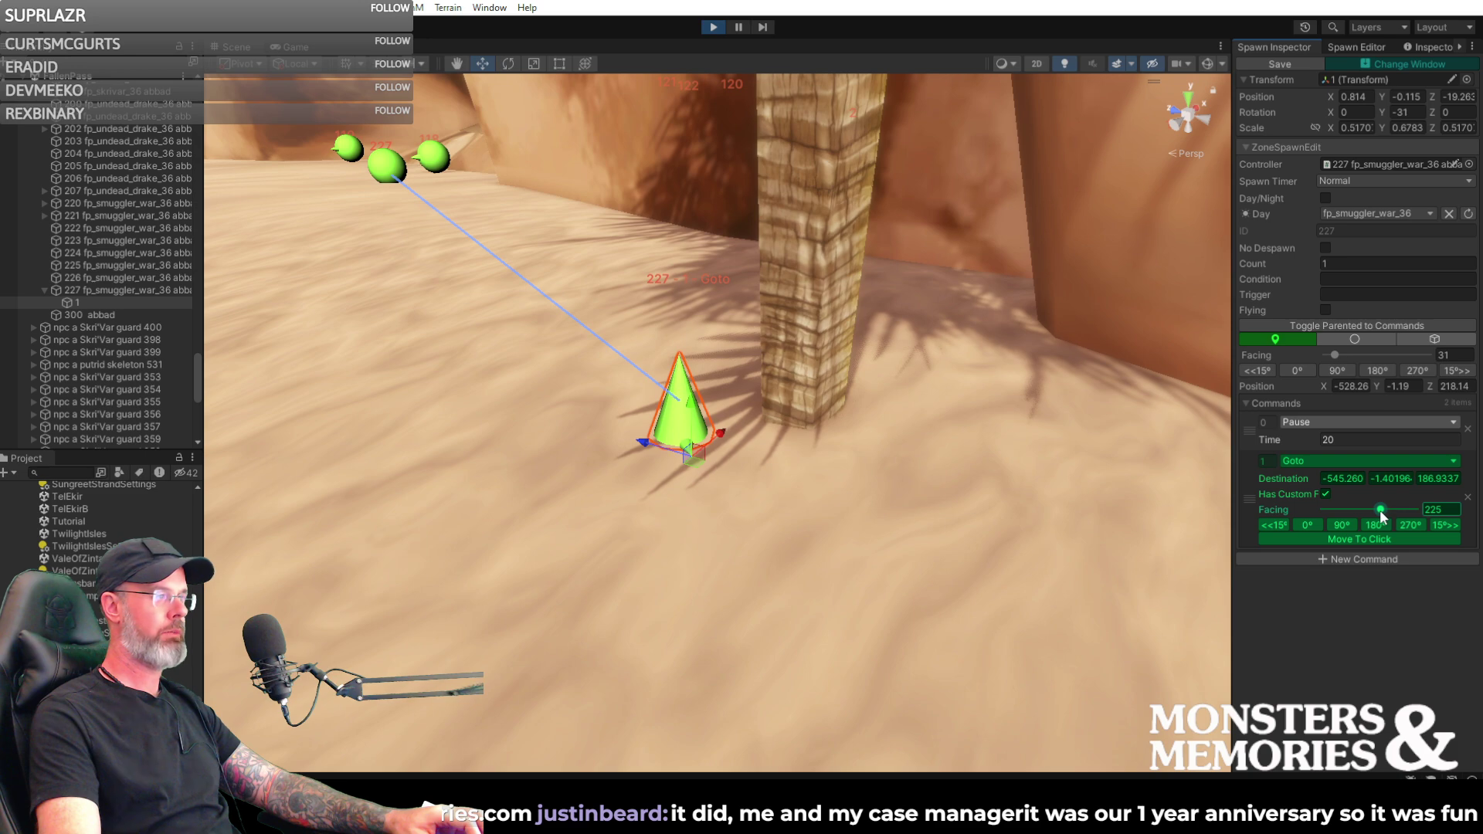
right_drag(804, 474, 147, 413)
click(1286, 63)
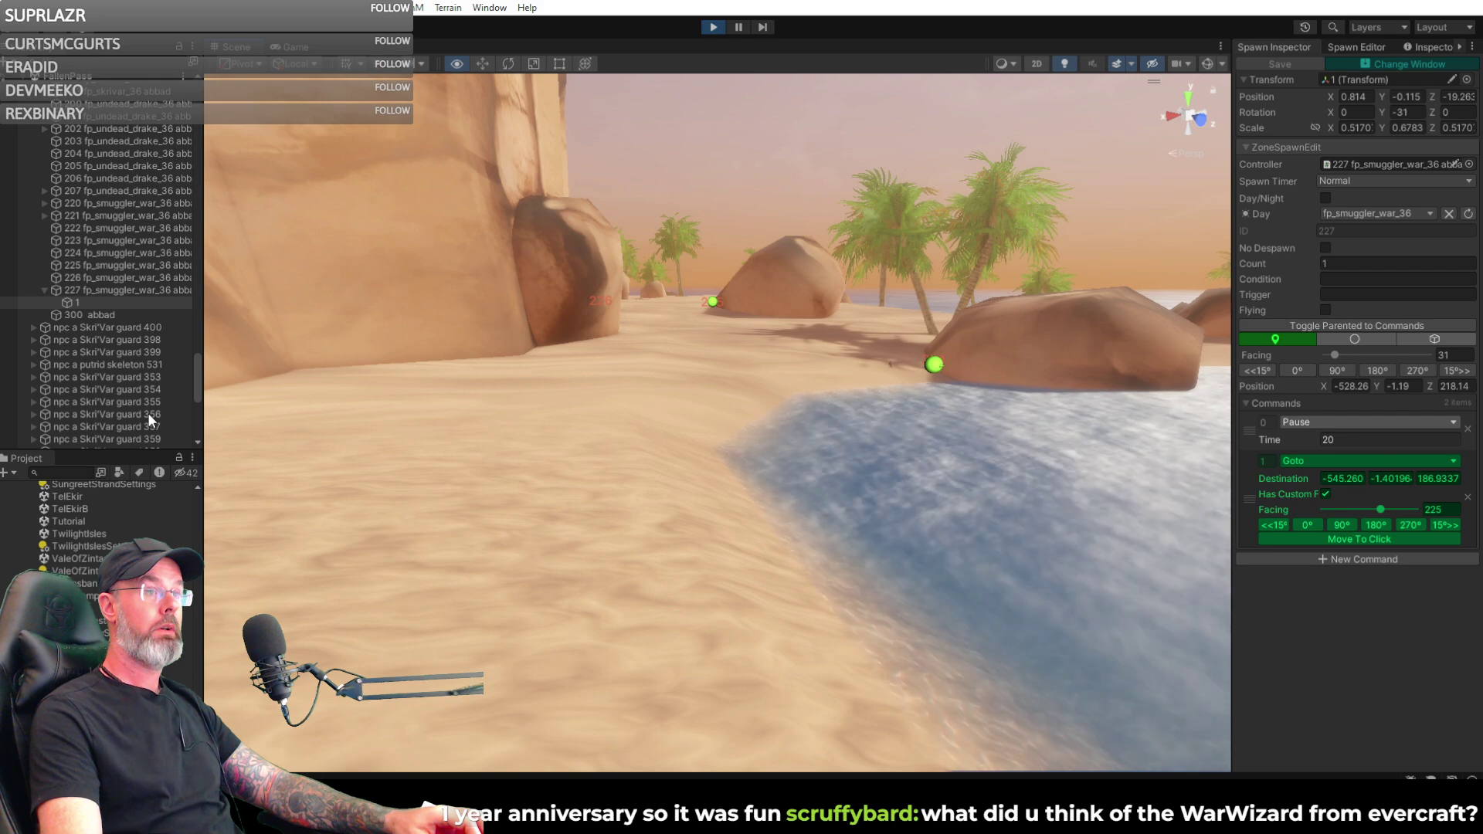
- Add Goto command 2 to spawn 227 with its waypoint on the beach sand at about -562.4, -1.8, 158.3
mouse_move(147, 413)
right_down()
mouse_move(58, 411)
mouse_move(1324, 402)
mouse_move(890, 407)
mouse_move(1224, 487)
mouse_move(1388, 444)
mouse_move(1459, 445)
mouse_move(21, 462)
mouse_move(12, 494)
mouse_move(1443, 494)
mouse_move(1411, 490)
right_up()
key(d)
key(s)
key(s)
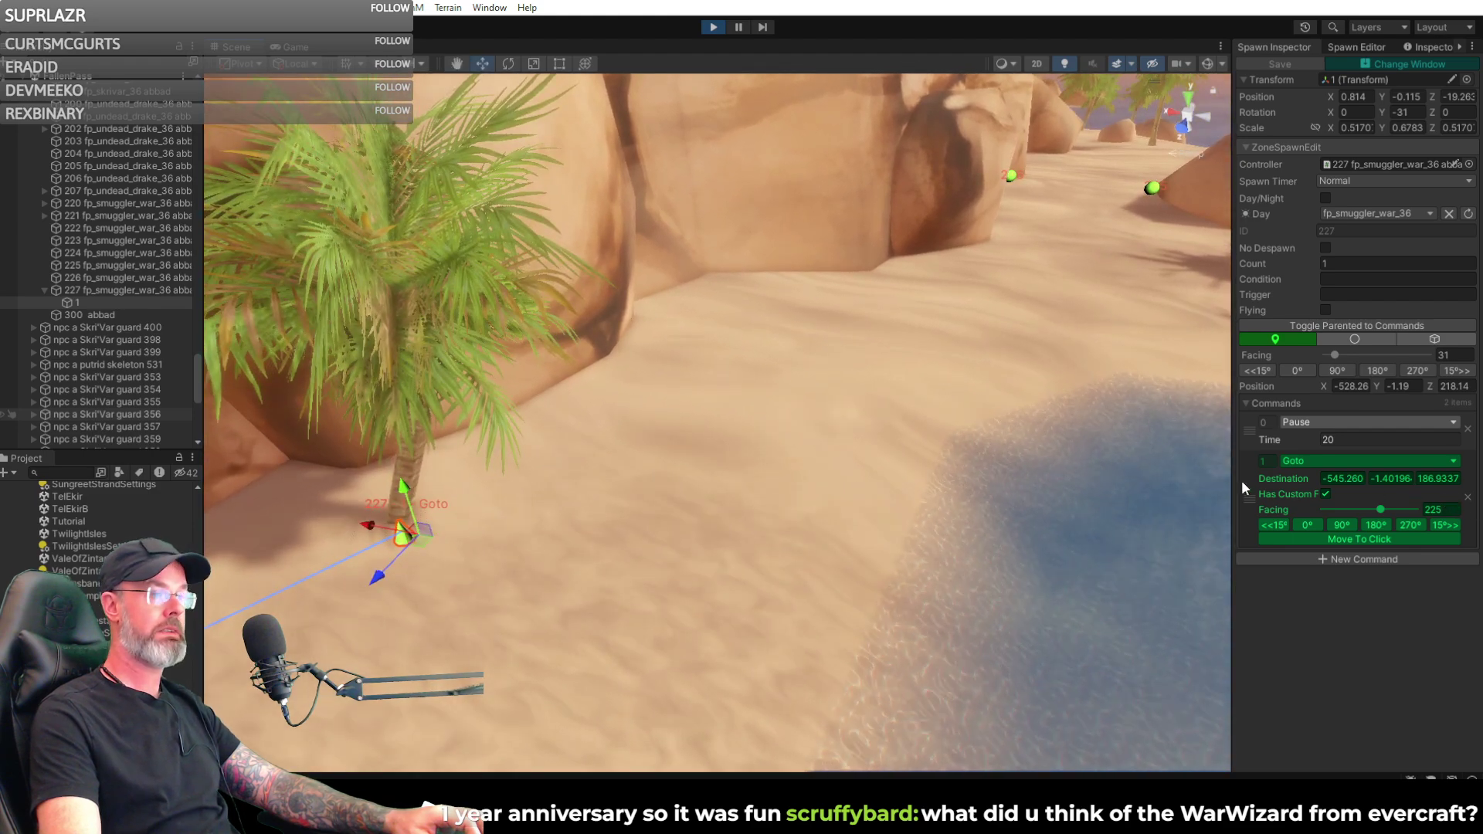
click(1358, 560)
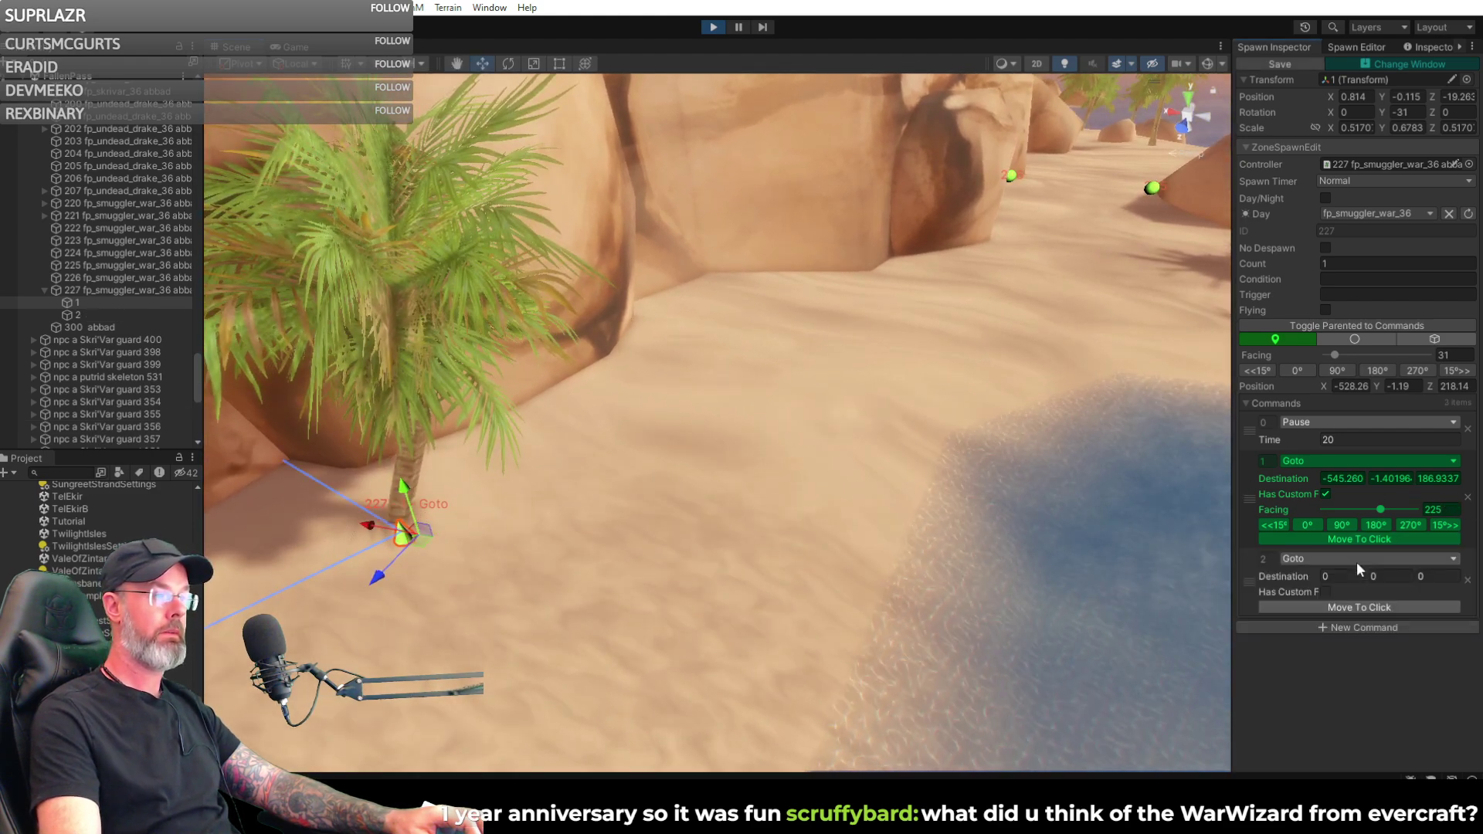
click(1351, 556)
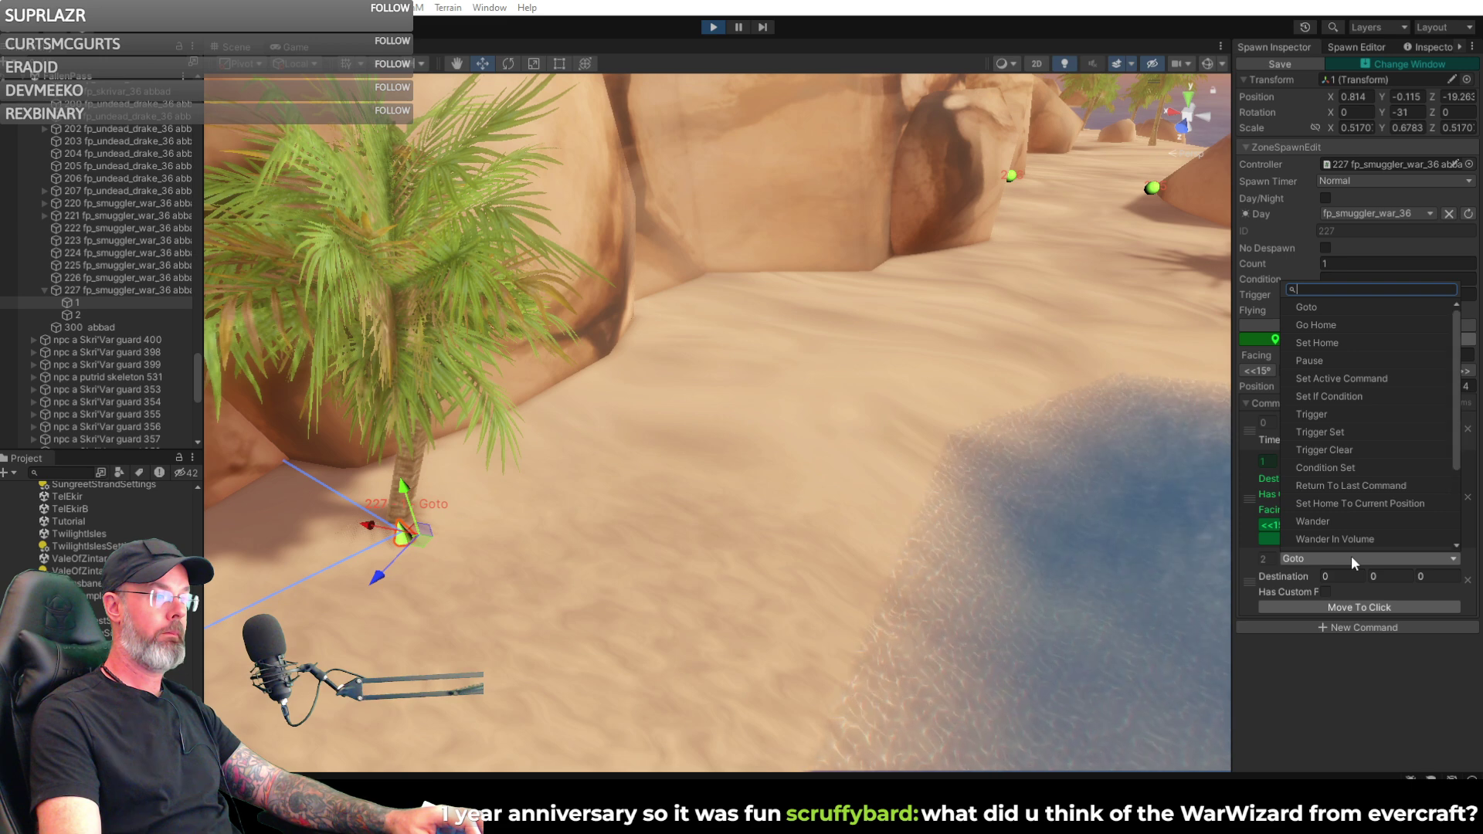
click(1314, 606)
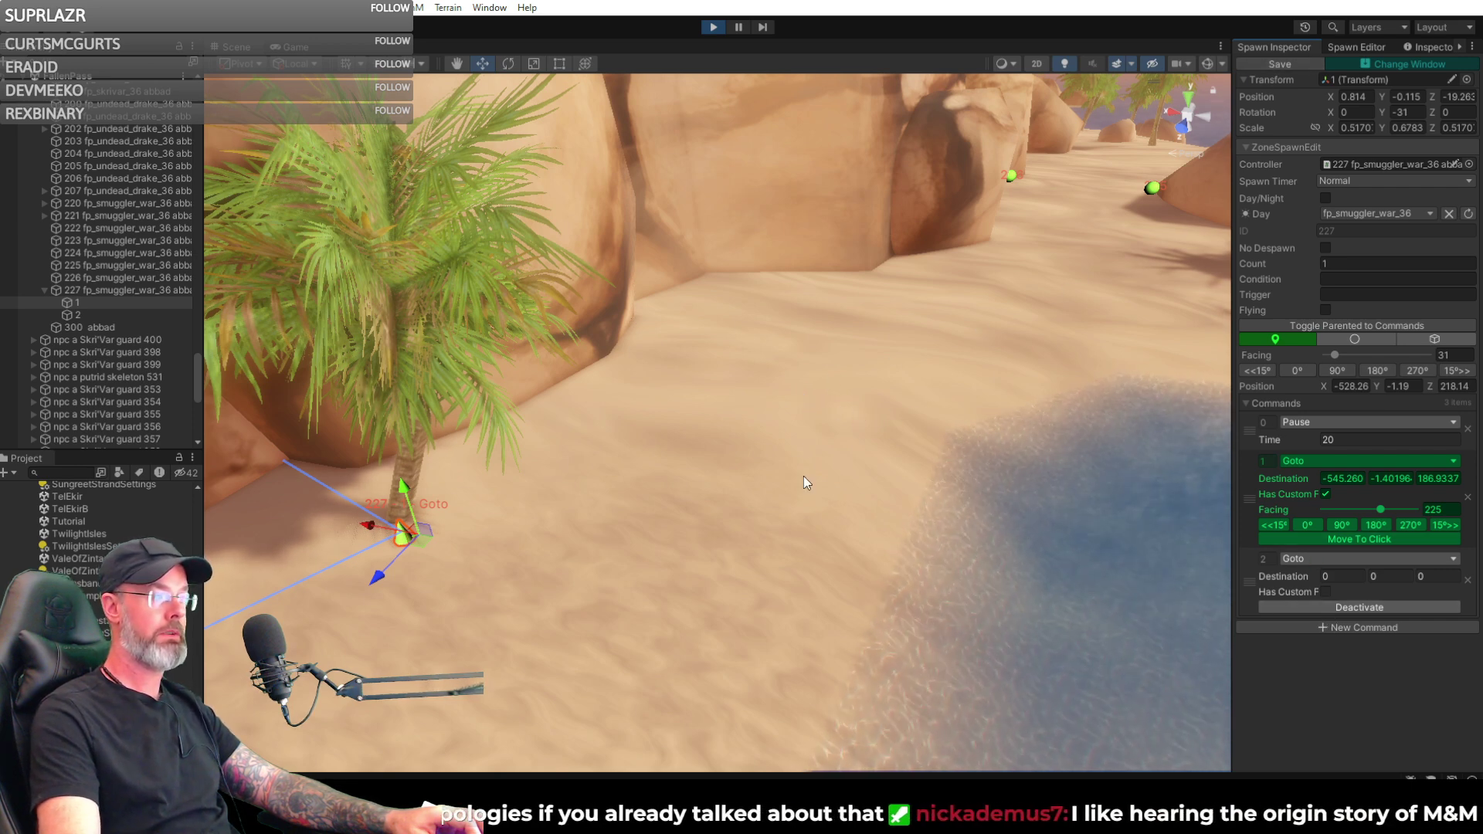
click(811, 352)
right_drag(813, 353, 1032, 421)
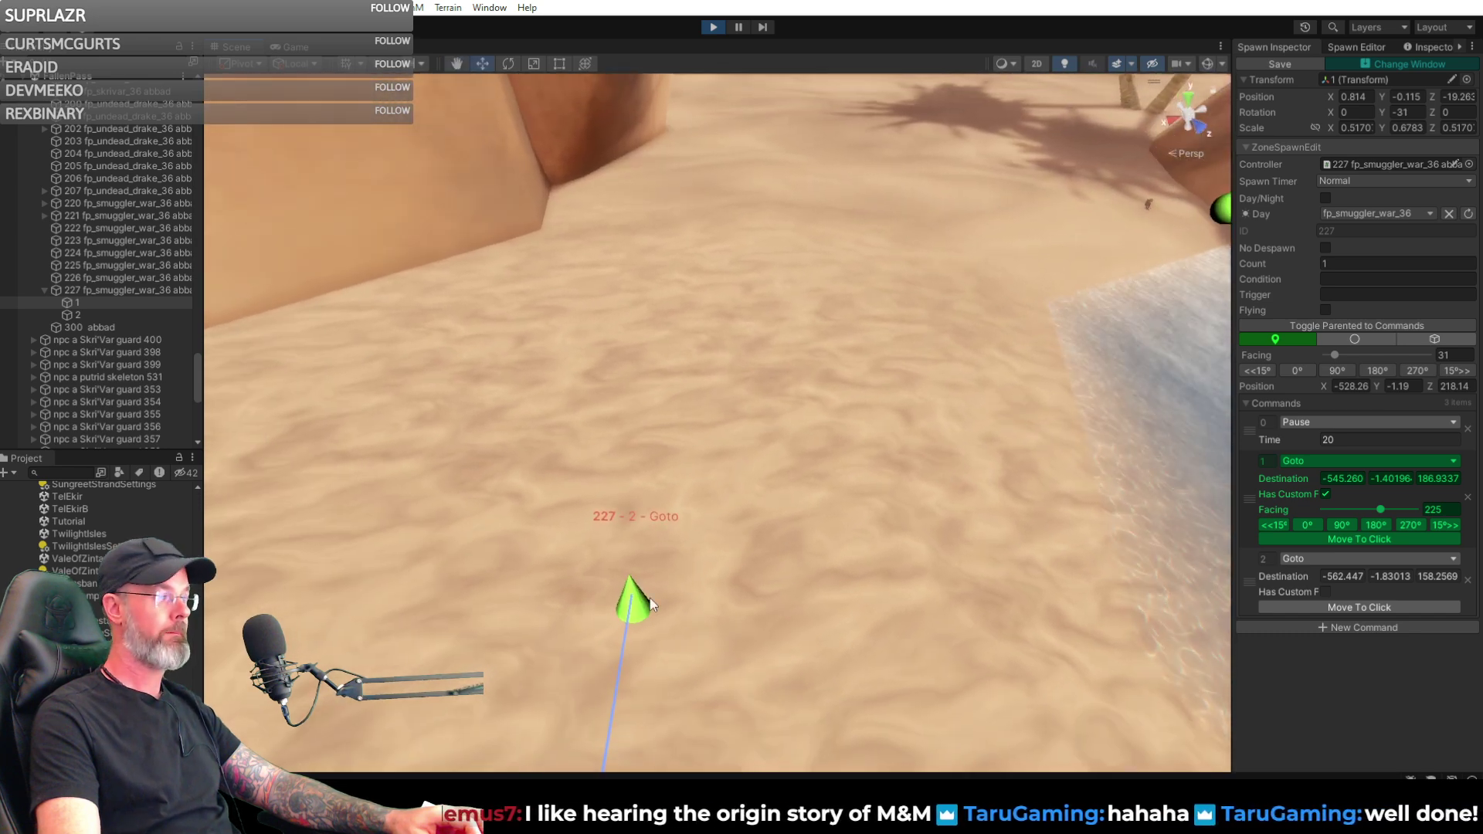
- Add Goto command 3 to spawn 227 and place its waypoint farther along the beach, at about -577.8, 2.7, 154.7
right_drag(639, 609, 824, 529)
right_drag(831, 524, 832, 525)
key(s)
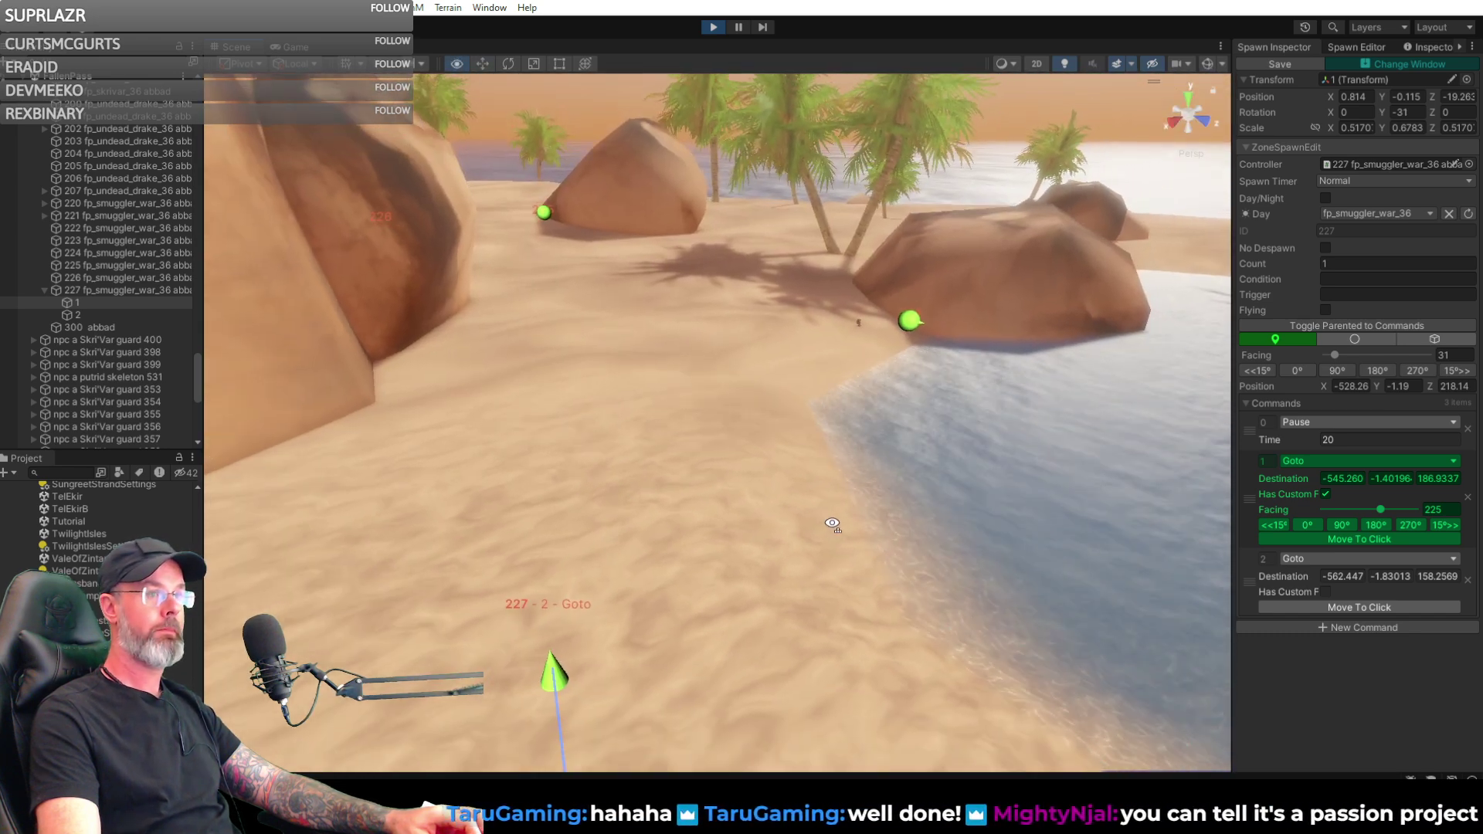
click(1339, 626)
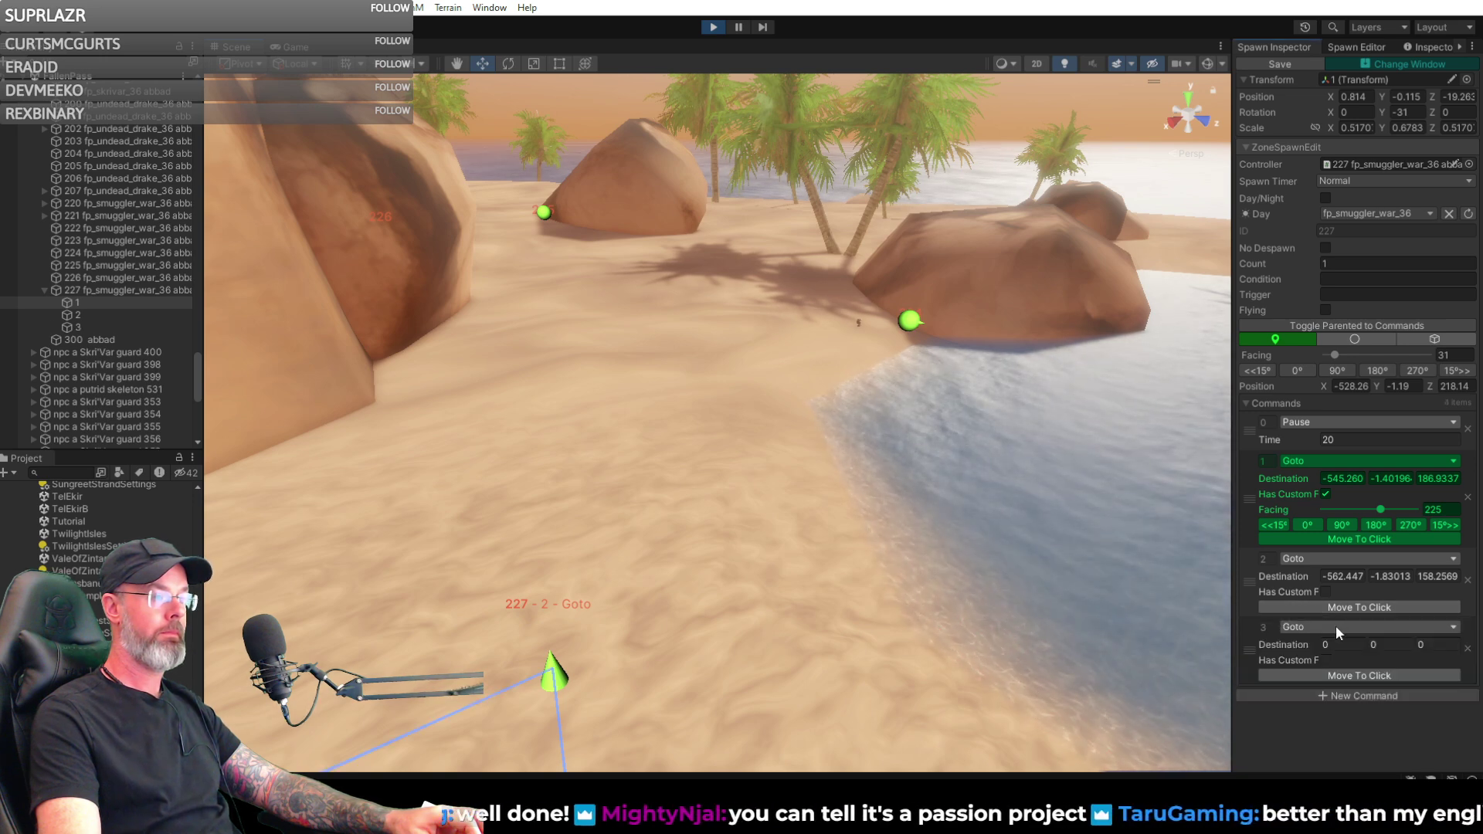
click(1355, 674)
click(772, 362)
right_drag(771, 364, 842, 390)
- Lower the Goto 3 waypoint to the sand and move it along the shore to about -589.3, -4.0, 147.9
click(885, 376)
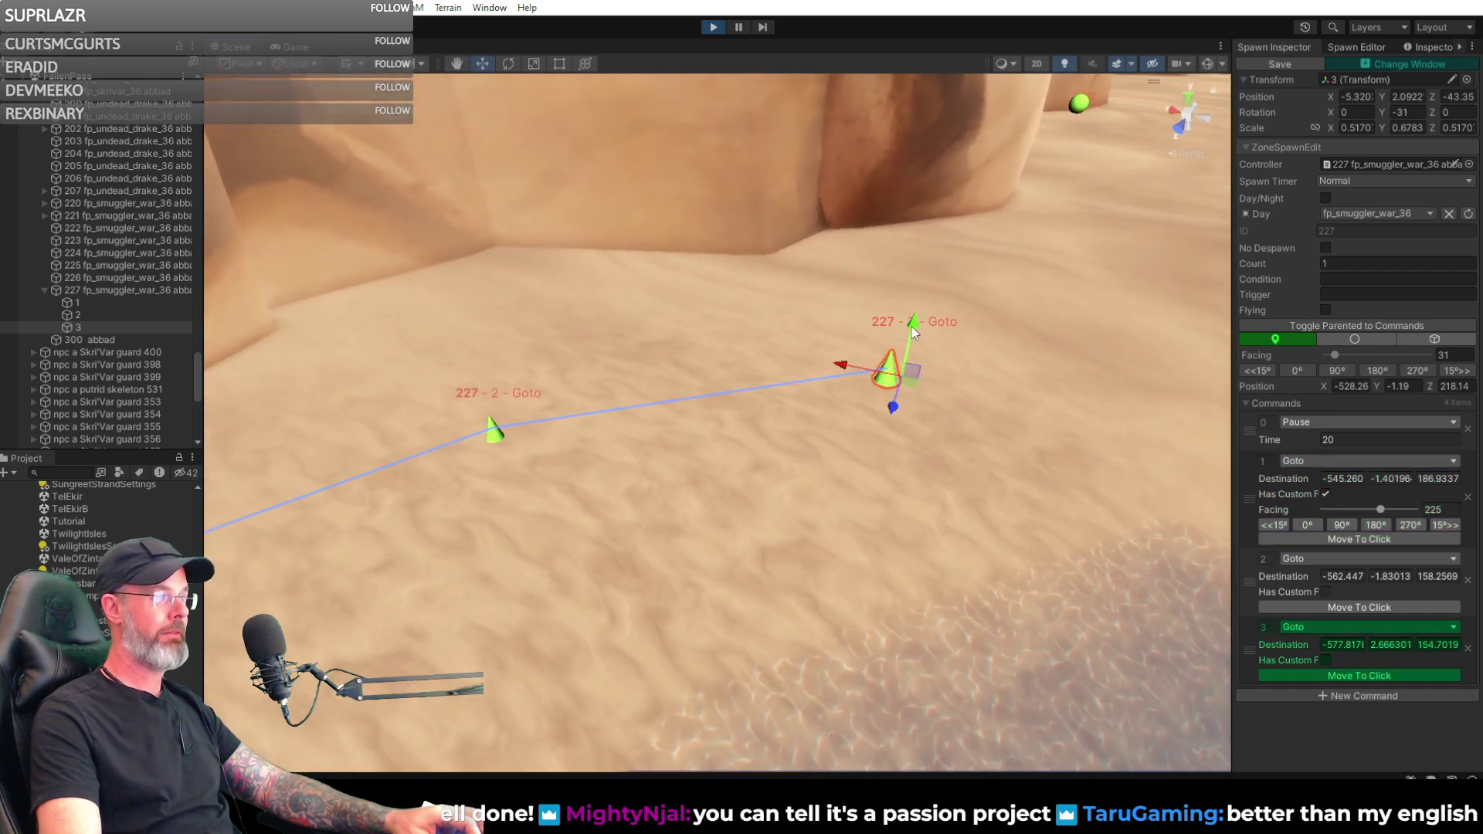
mouse_move(912, 334)
mouse_down()
mouse_move(899, 471)
mouse_move(898, 448)
mouse_up()
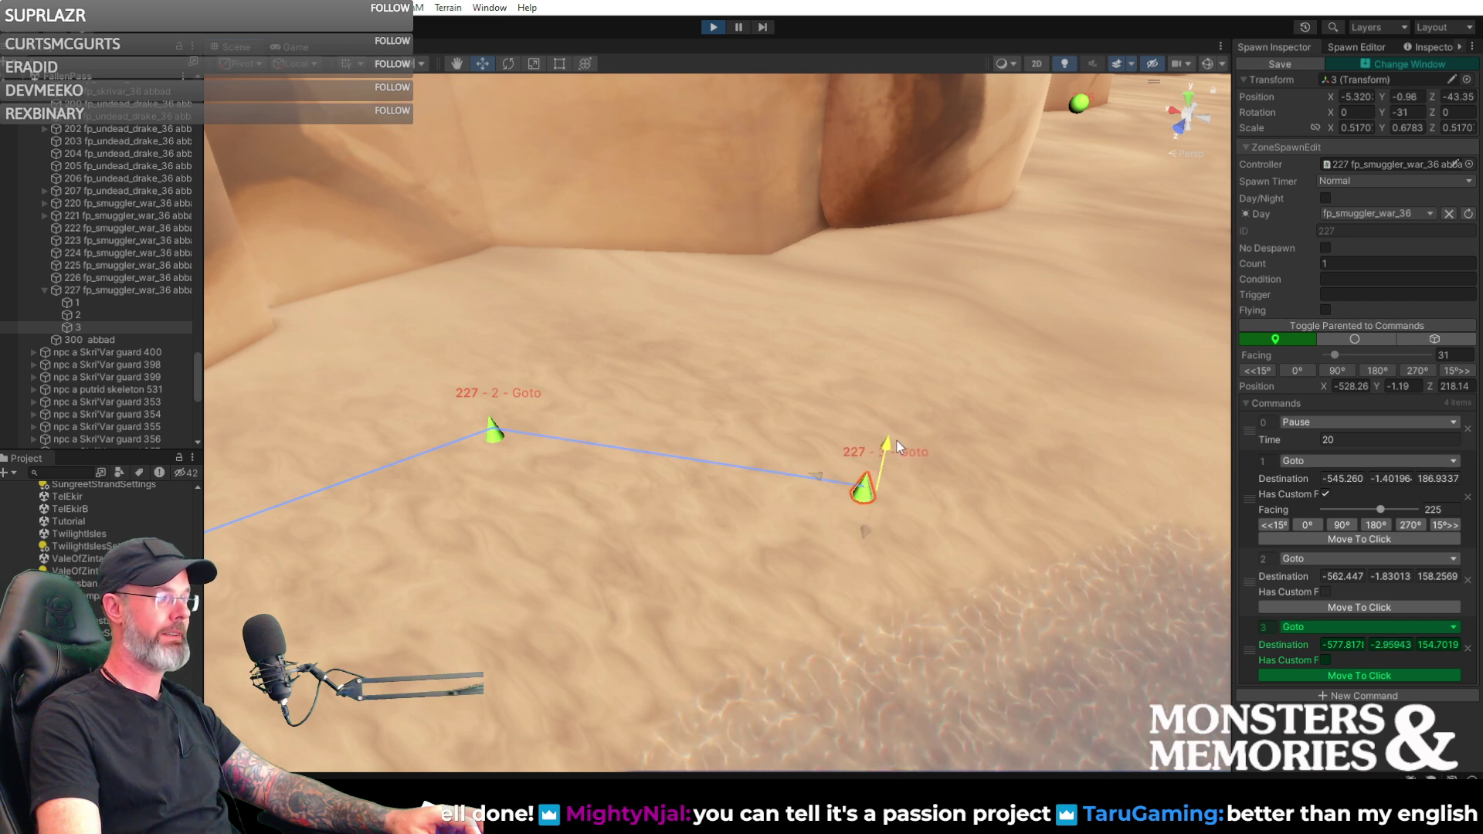
mouse_move(898, 513)
middle_down()
mouse_move(723, 537)
mouse_move(541, 444)
mouse_move(454, 421)
middle_up()
mouse_move(455, 421)
mouse_down()
mouse_move(757, 399)
mouse_move(738, 382)
mouse_move(748, 354)
mouse_up()
mouse_move(749, 354)
right_down()
mouse_move(507, 345)
mouse_move(770, 398)
mouse_move(1096, 401)
mouse_move(1119, 374)
mouse_move(1115, 461)
mouse_move(1182, 358)
mouse_move(1204, 379)
right_up()
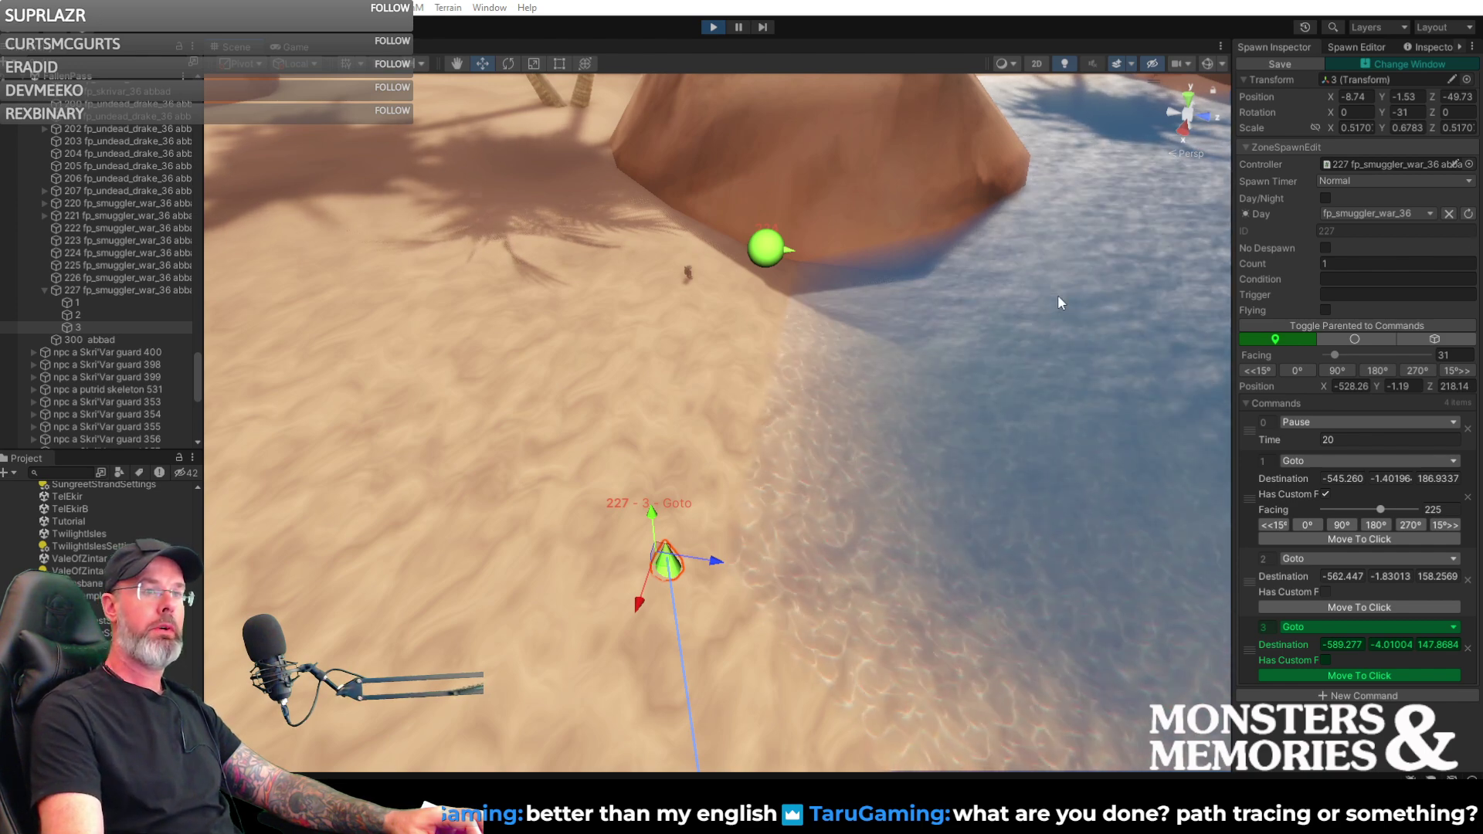
- Add Goto command 4 to spawn 227 and position its waypoint near the shoreline boulder, at about -605.5, -3.3, 148.2
right_drag(1057, 295, 868, 309)
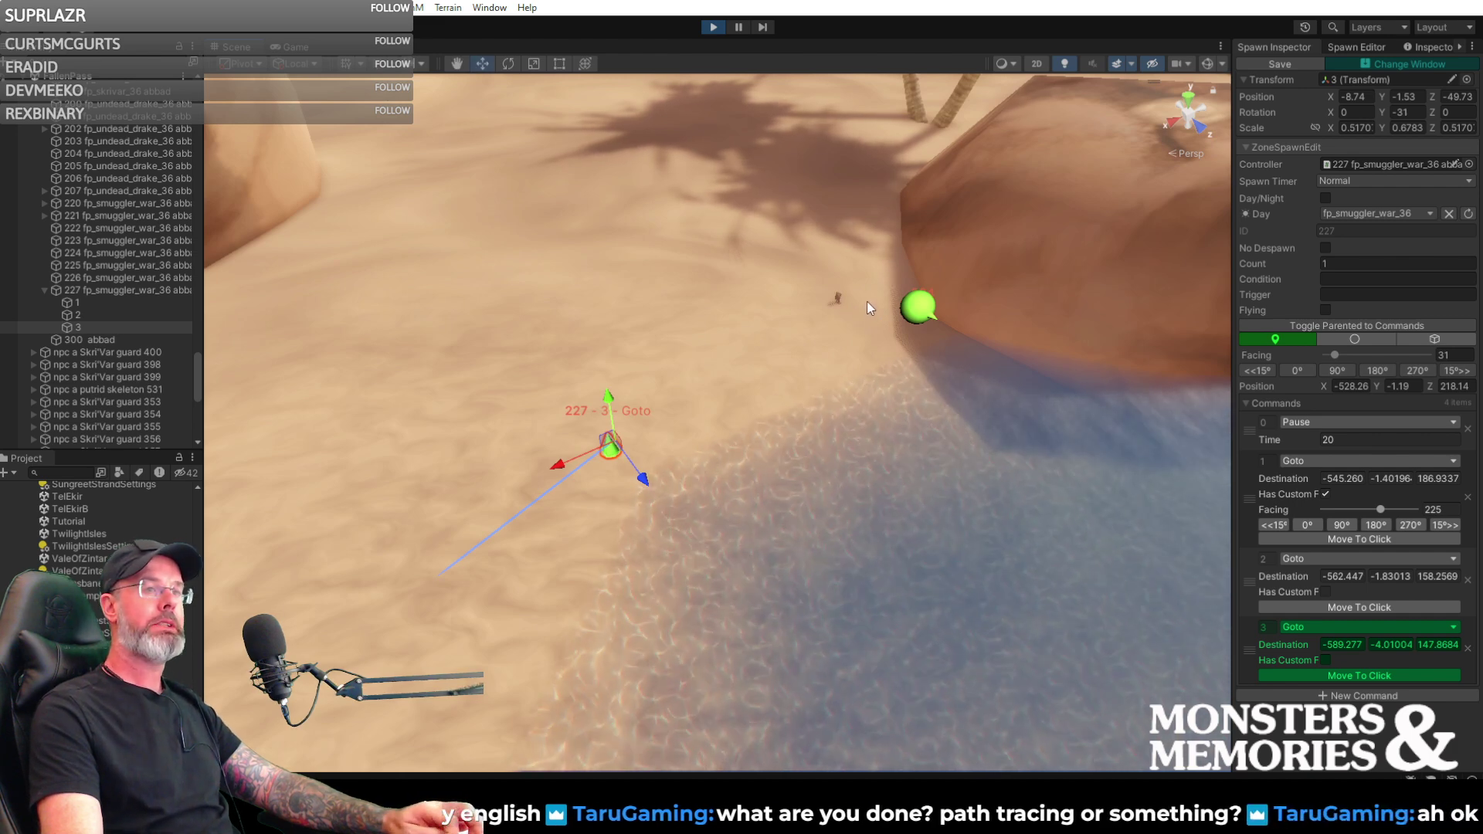
right_drag(976, 359, 1049, 377)
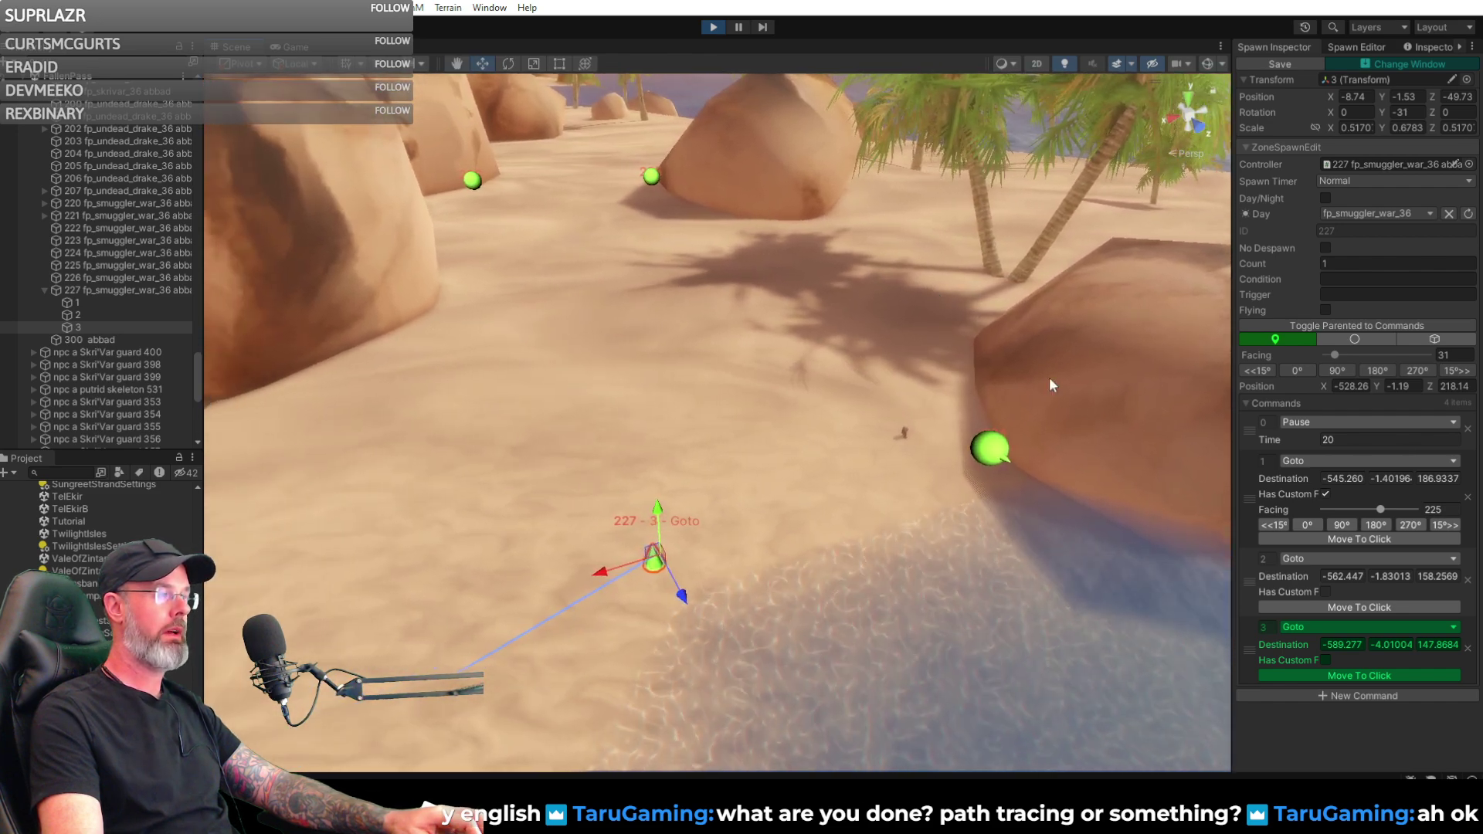
click(1370, 696)
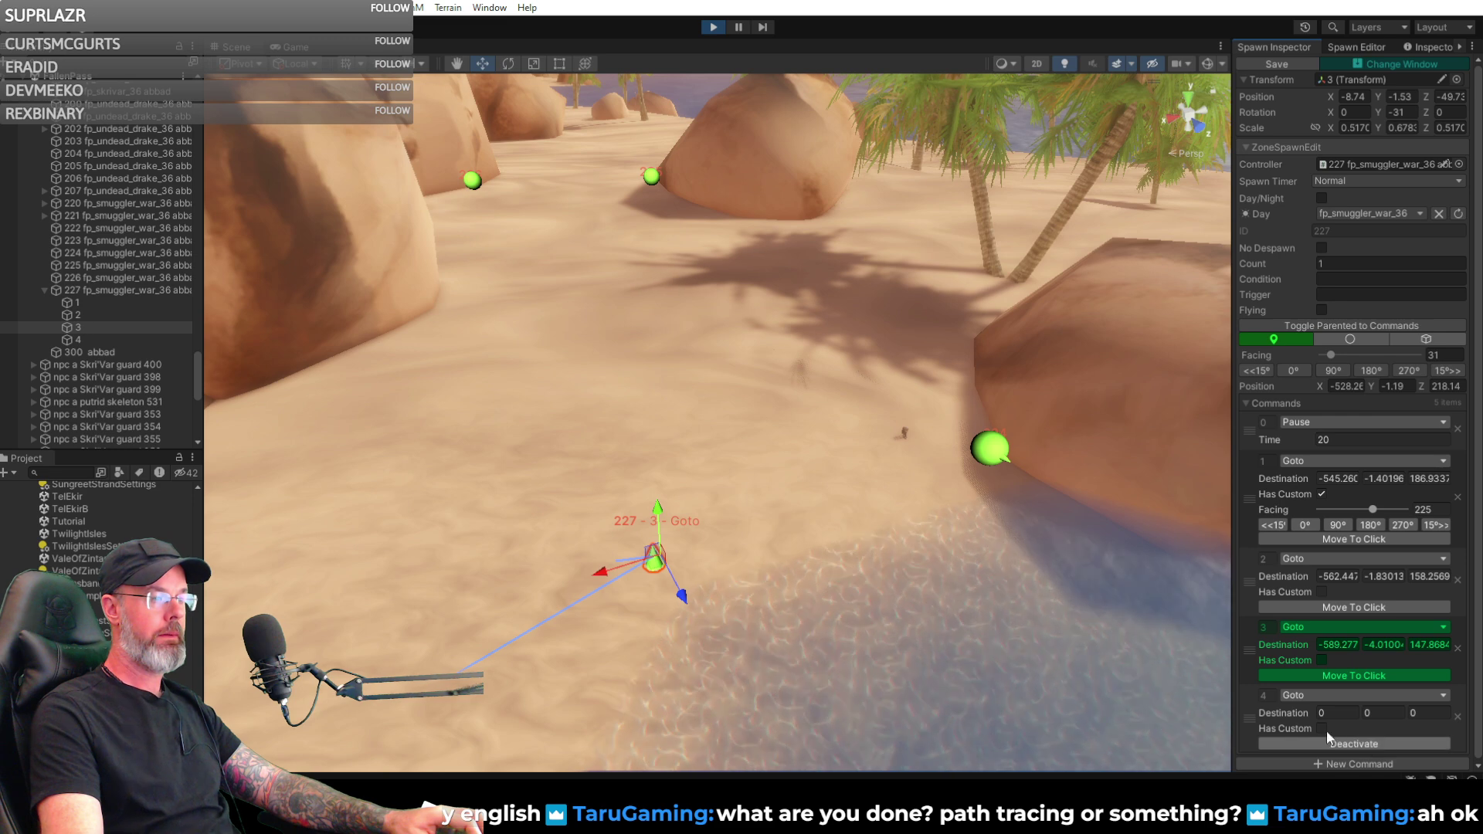
click(957, 467)
click(972, 483)
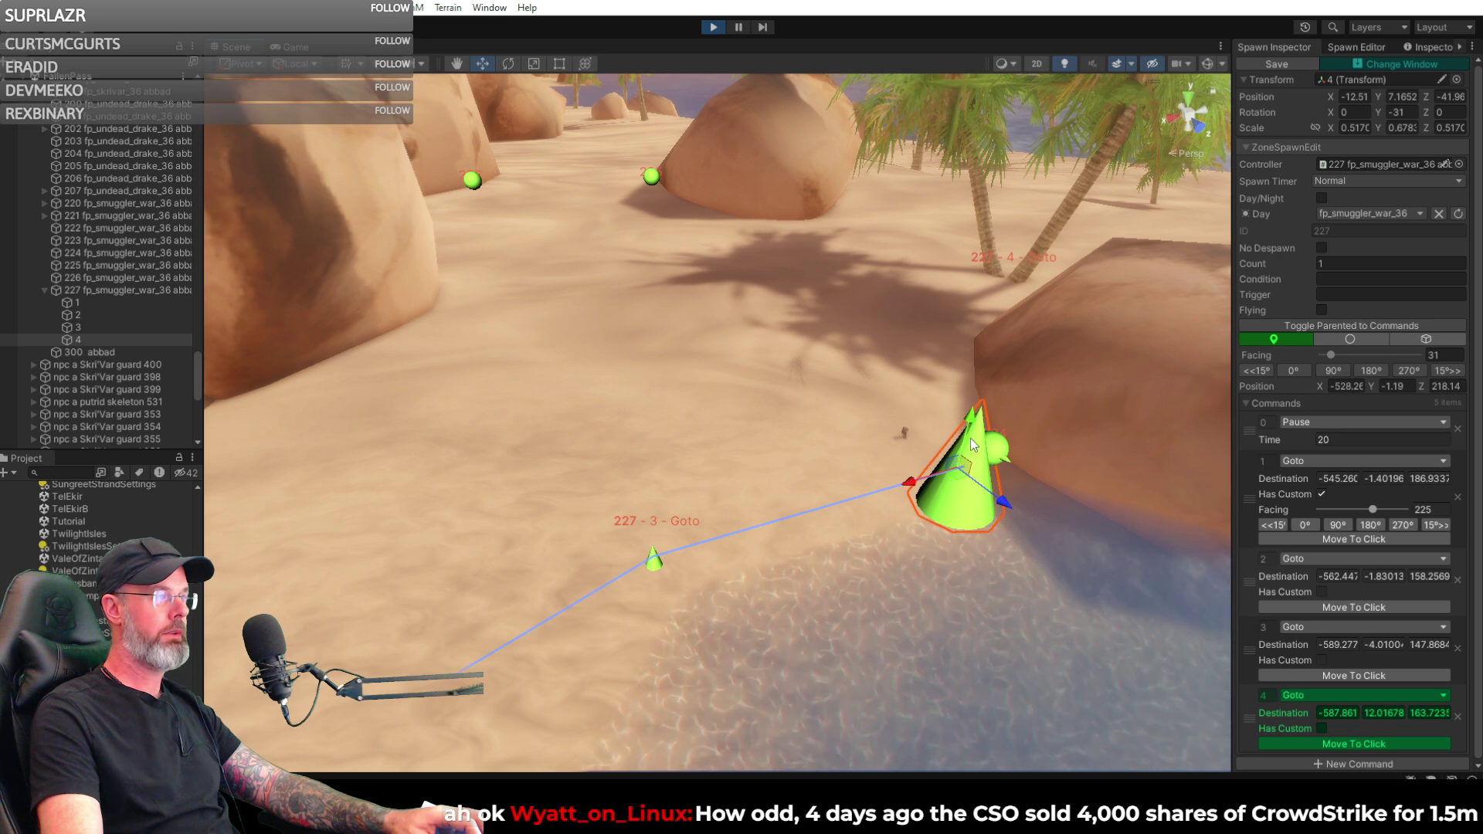
drag(1006, 513, 941, 464)
right_drag(1009, 581, 967, 581)
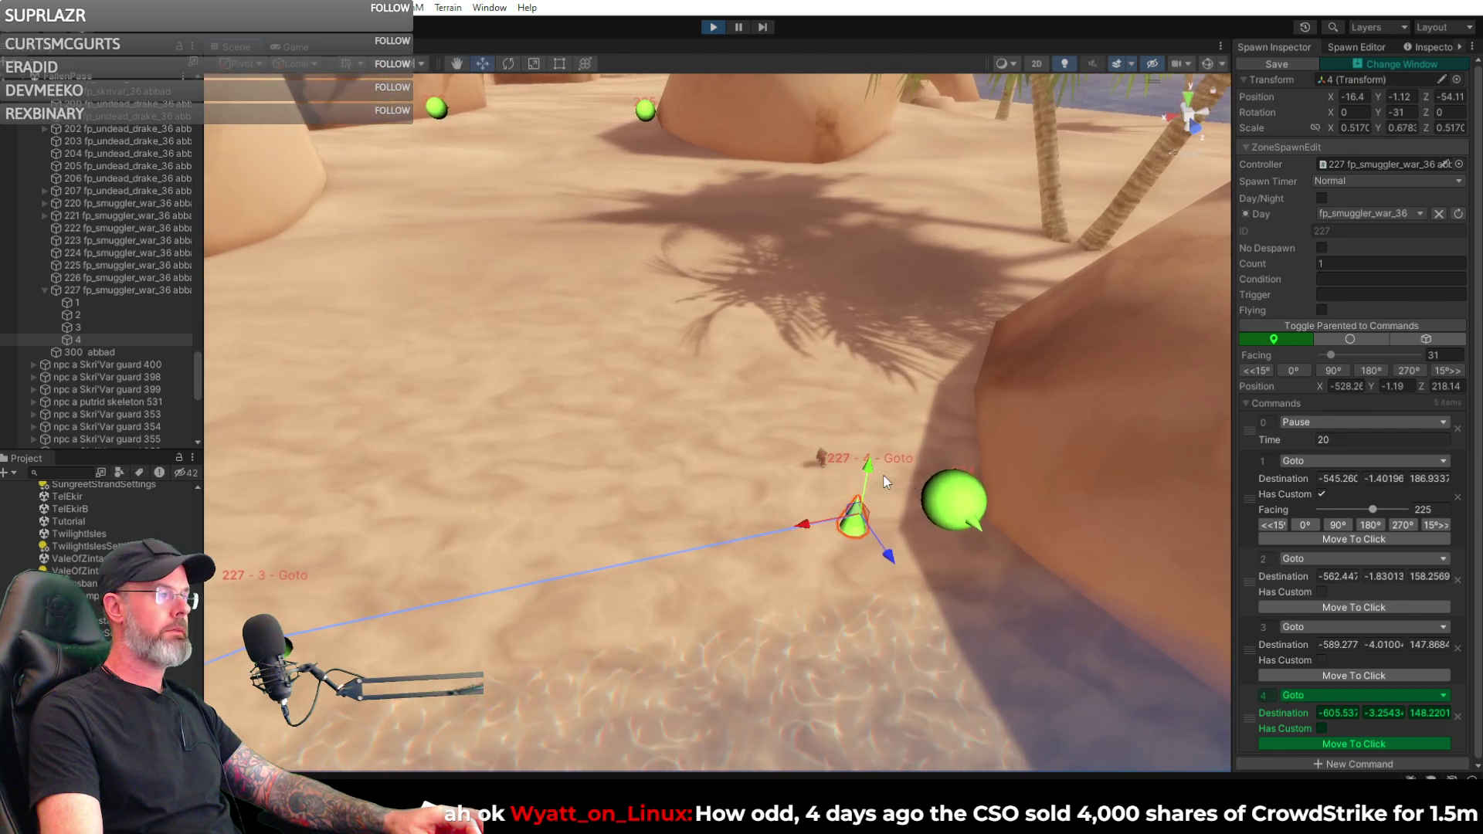
- Fine-tune the Goto 4 waypoint to sit on the sand beside the spawn 224 marker, at about -606.2, -3.95, 148.0
drag(873, 474, 886, 492)
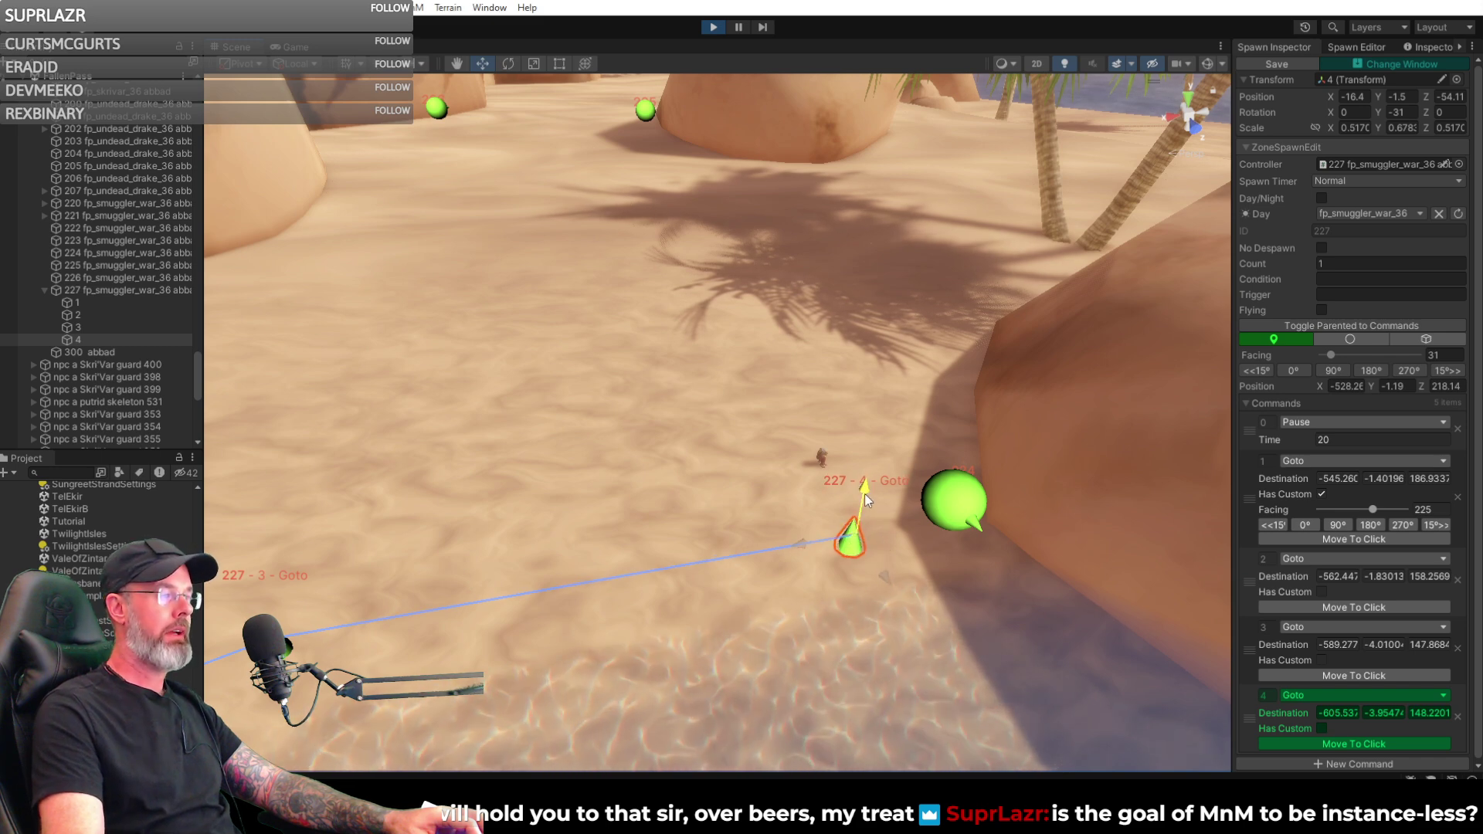
drag(867, 492, 873, 479)
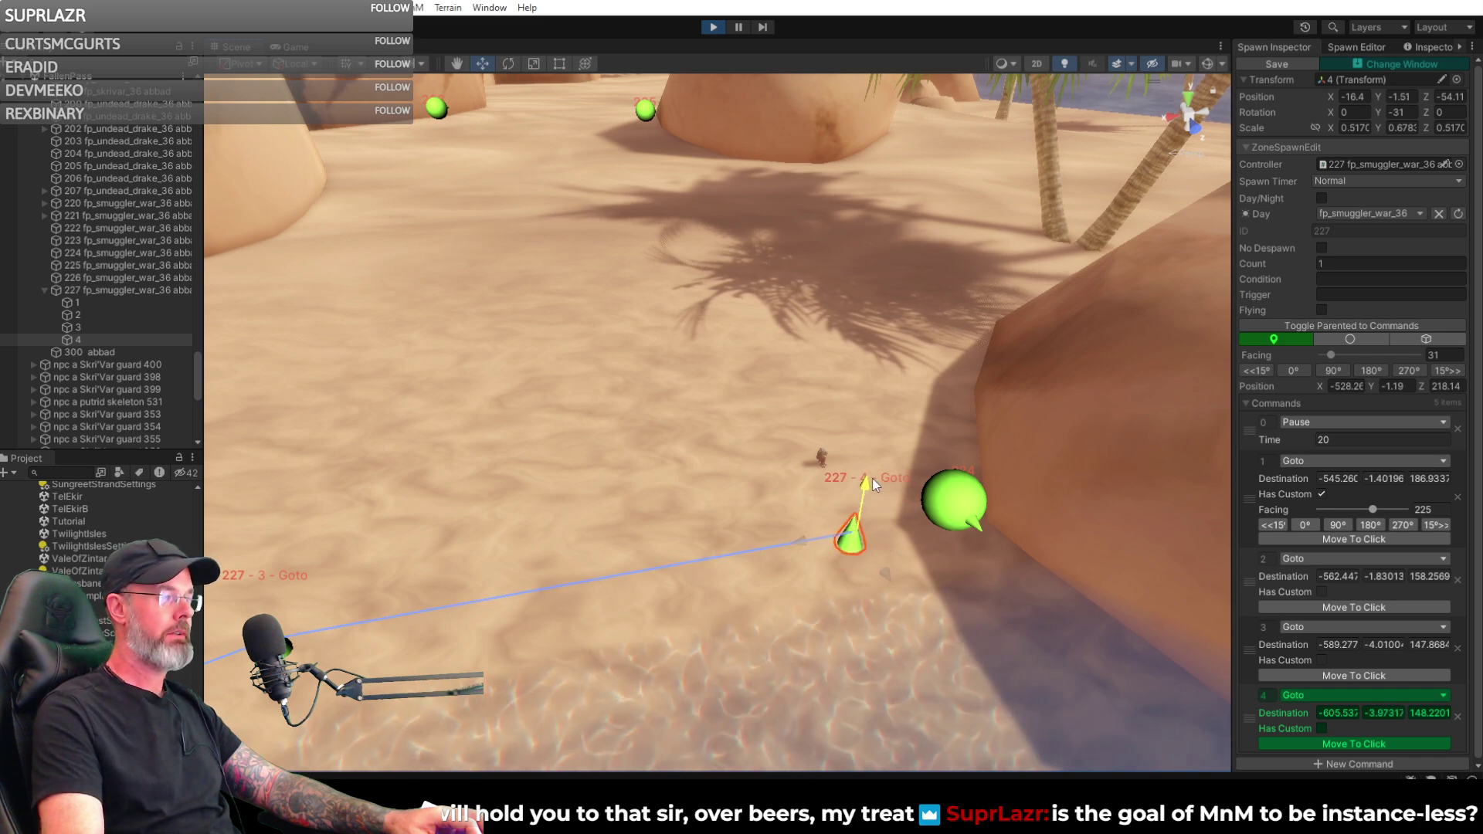
drag(850, 533, 853, 525)
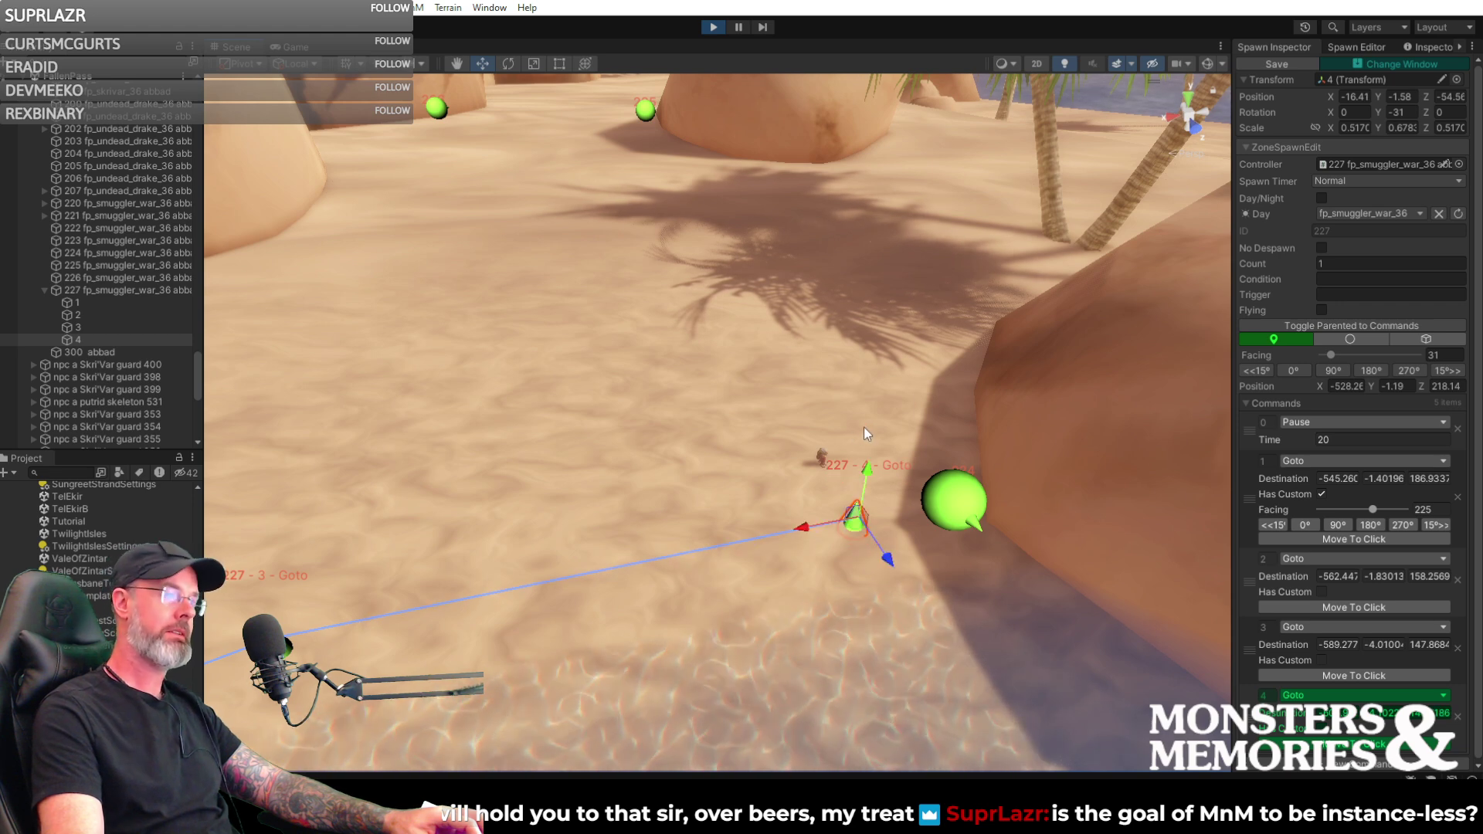
drag(866, 473, 869, 469)
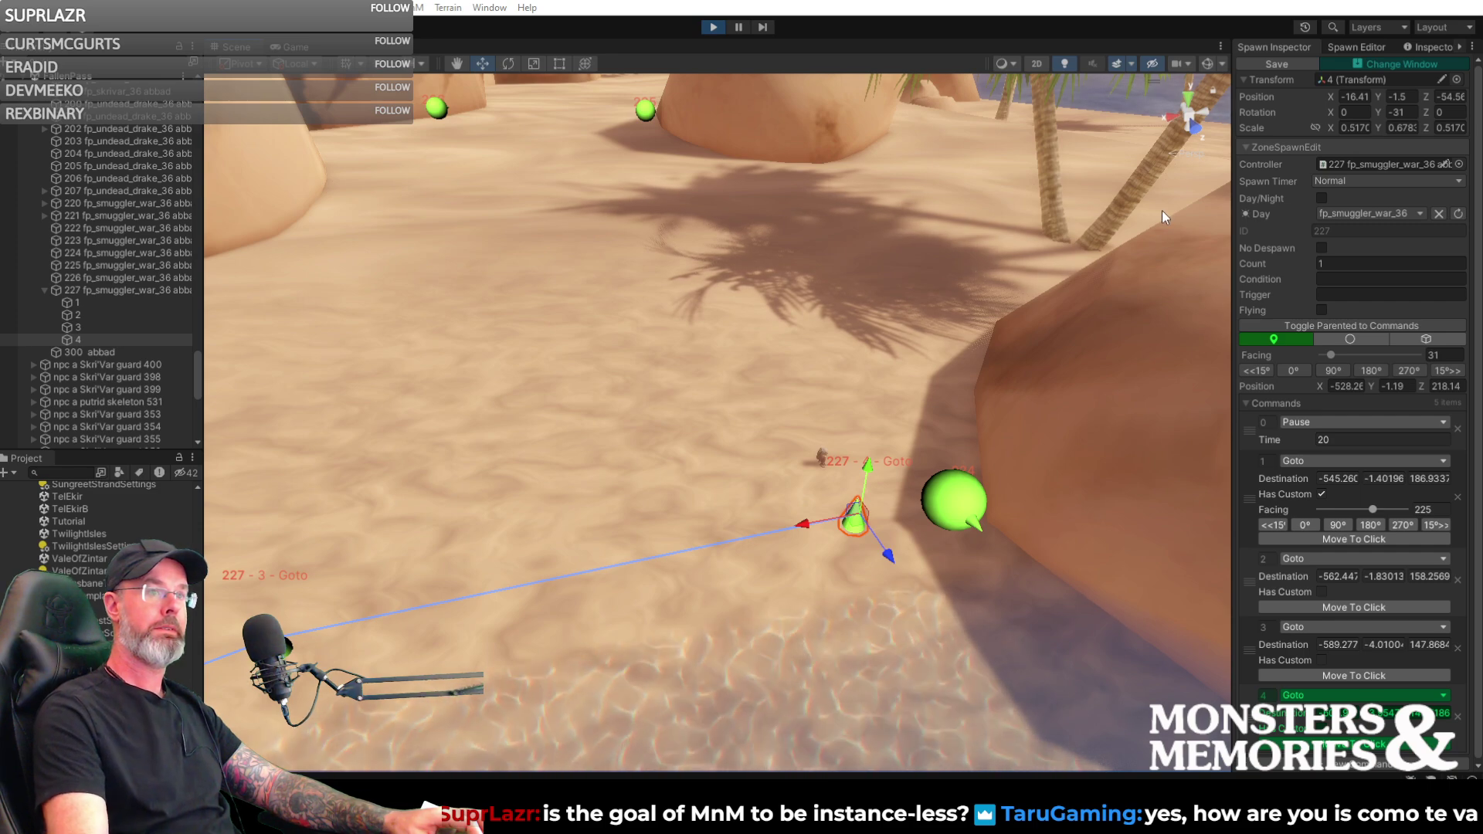
right_drag(885, 317, 856, 371)
key(d)
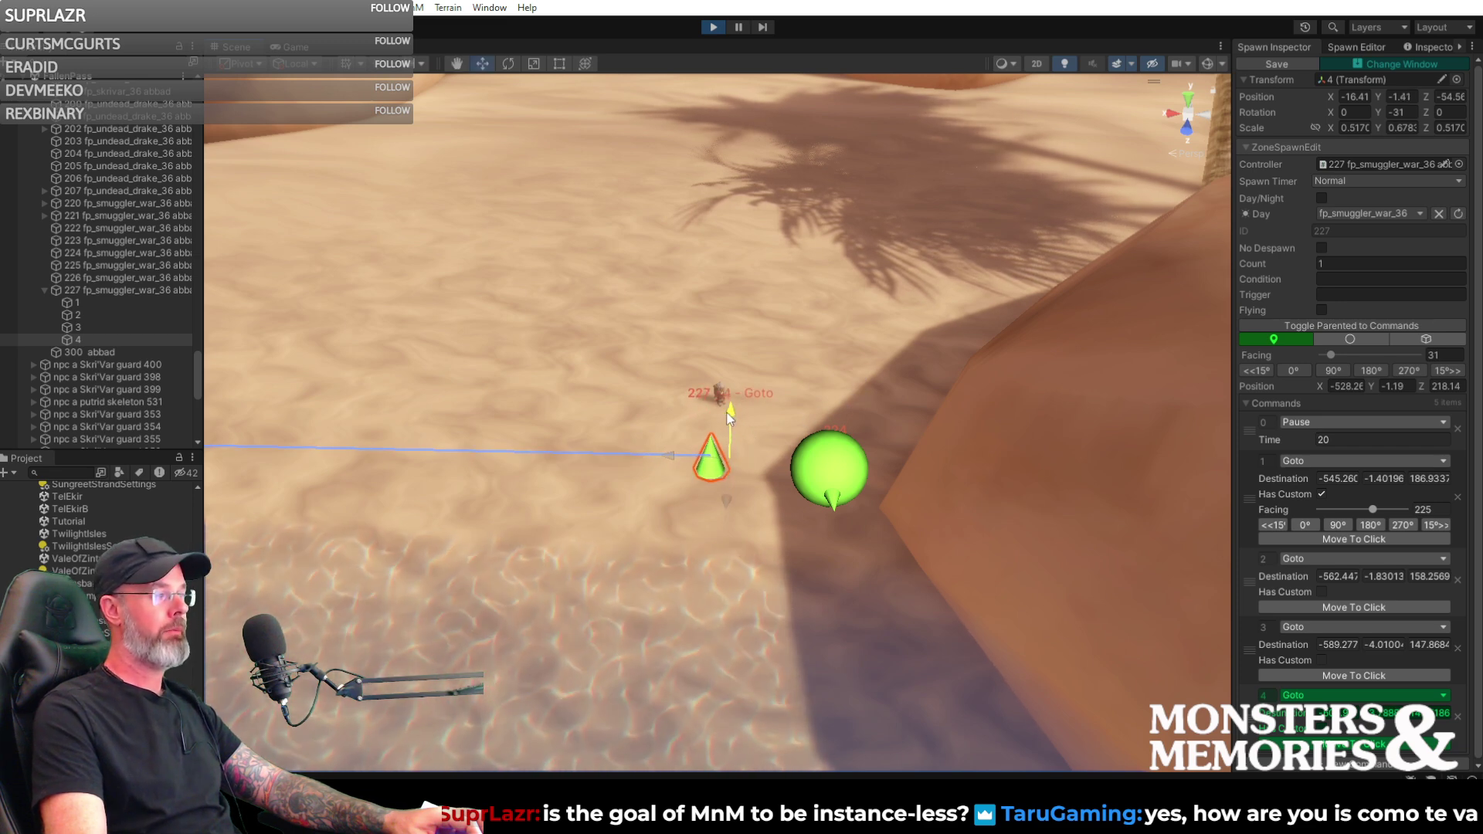
drag(739, 474, 746, 474)
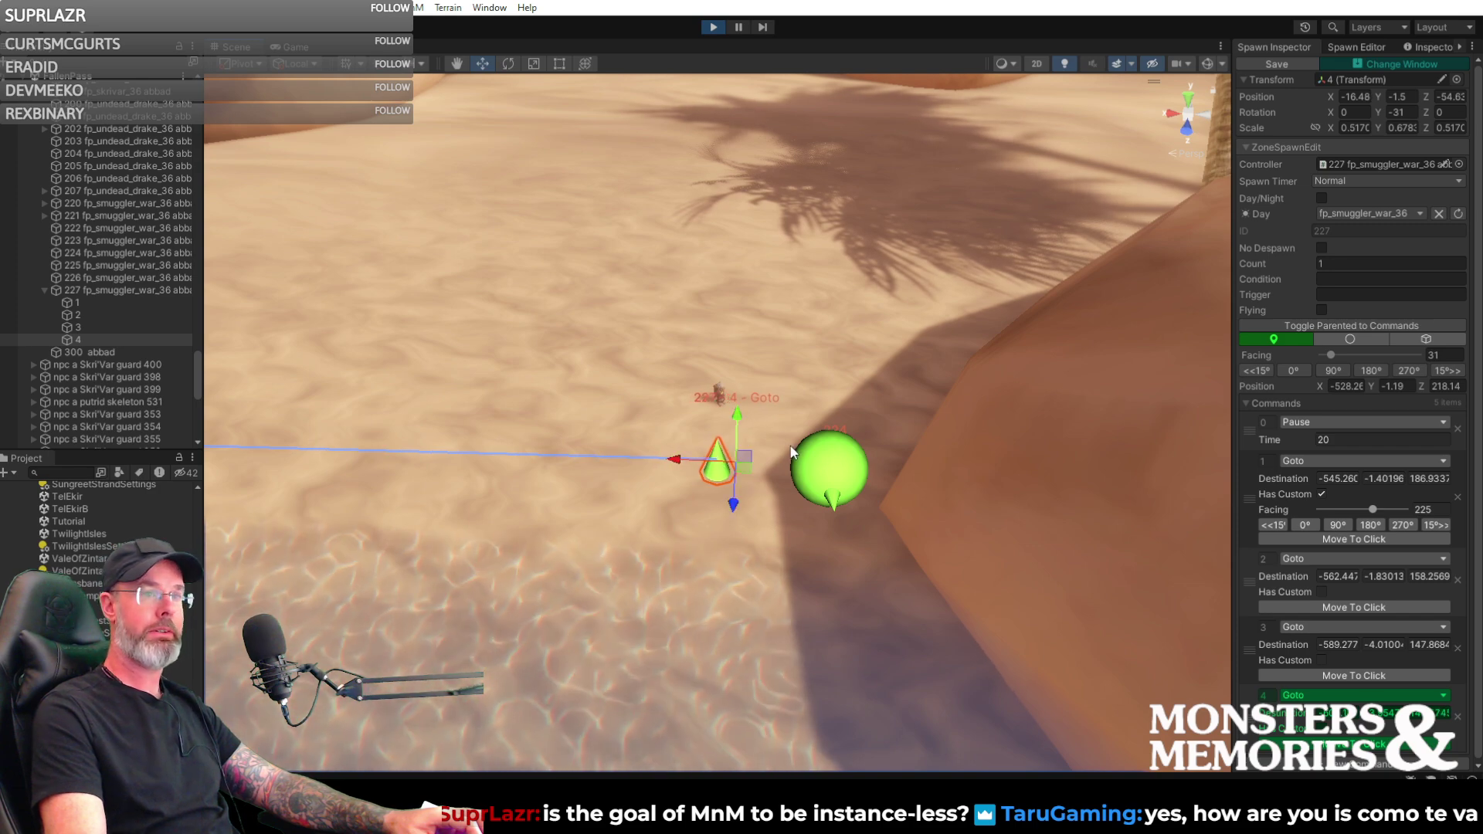
right_drag(909, 383, 984, 573)
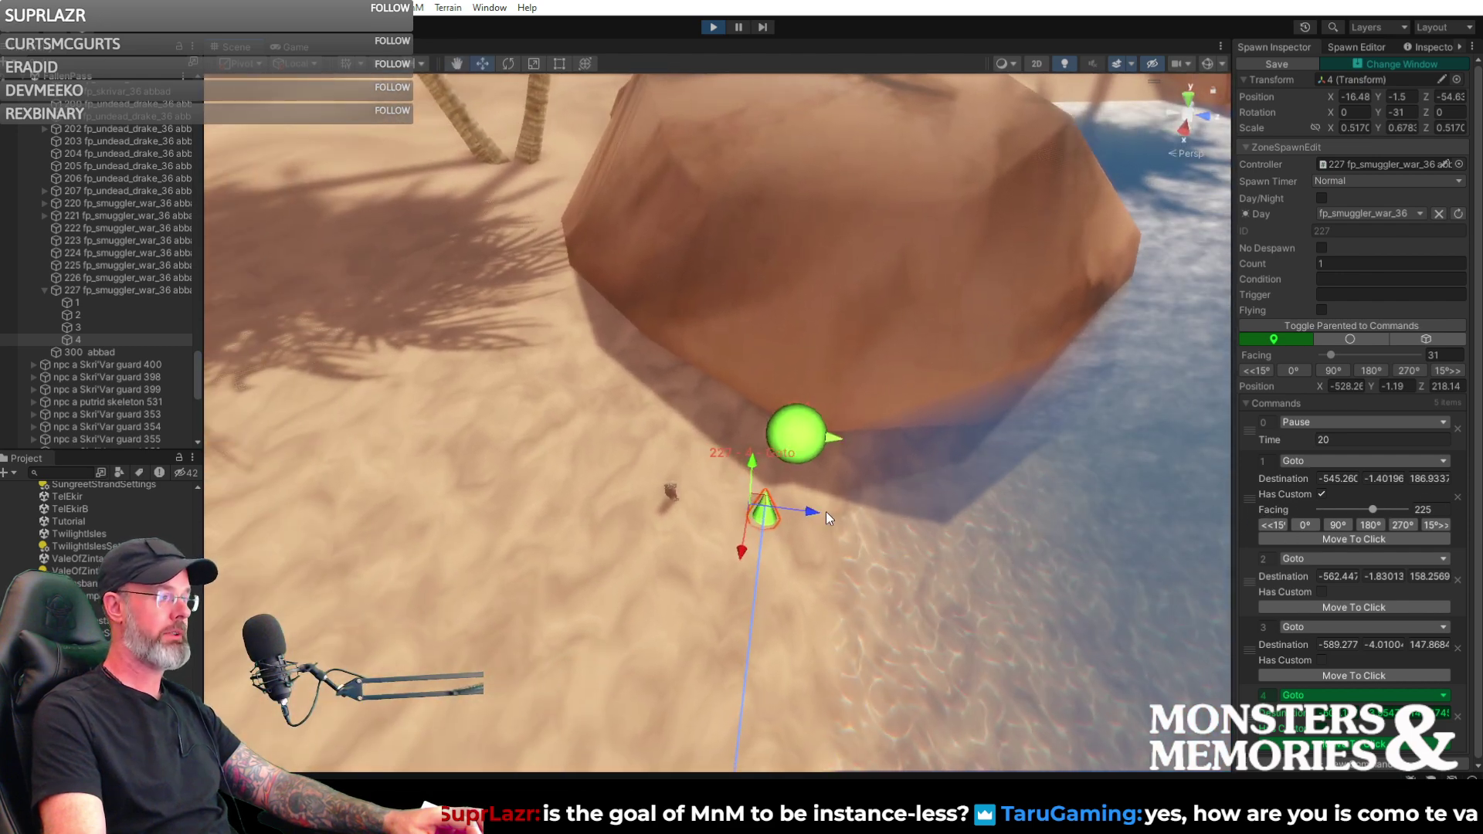
mouse_move(819, 510)
mouse_down()
mouse_move(835, 512)
mouse_move(826, 504)
mouse_up()
- Enable custom facing of 258 on Goto 4 and shift its waypoint away from the spawn 224 marker, to about -605.0, -3.95, 148.0
right_drag(966, 508, 801, 487)
right_drag(927, 490, 766, 505)
scroll(1353, 687, down, 2)
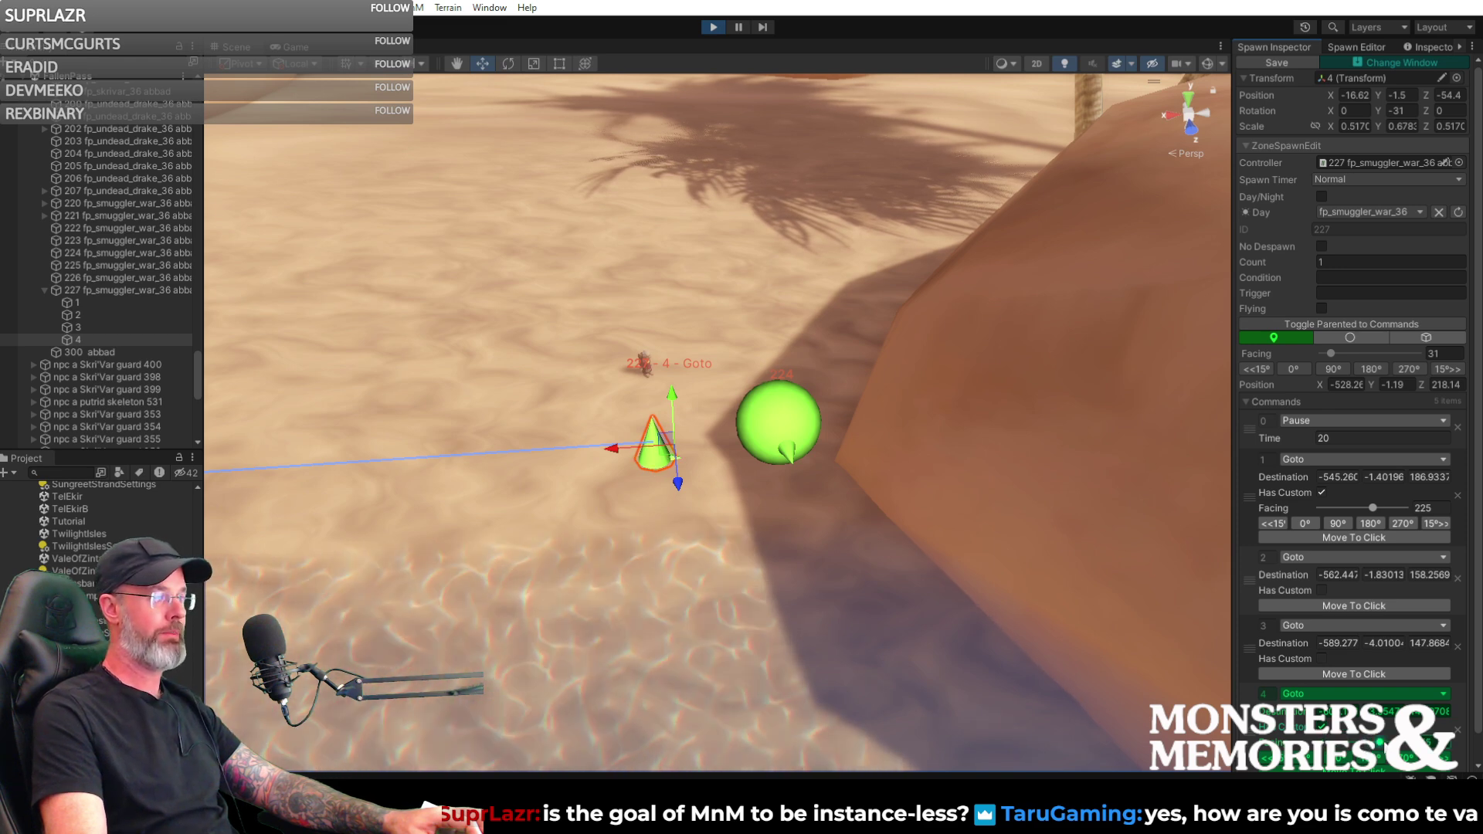
drag(1383, 743, 1380, 744)
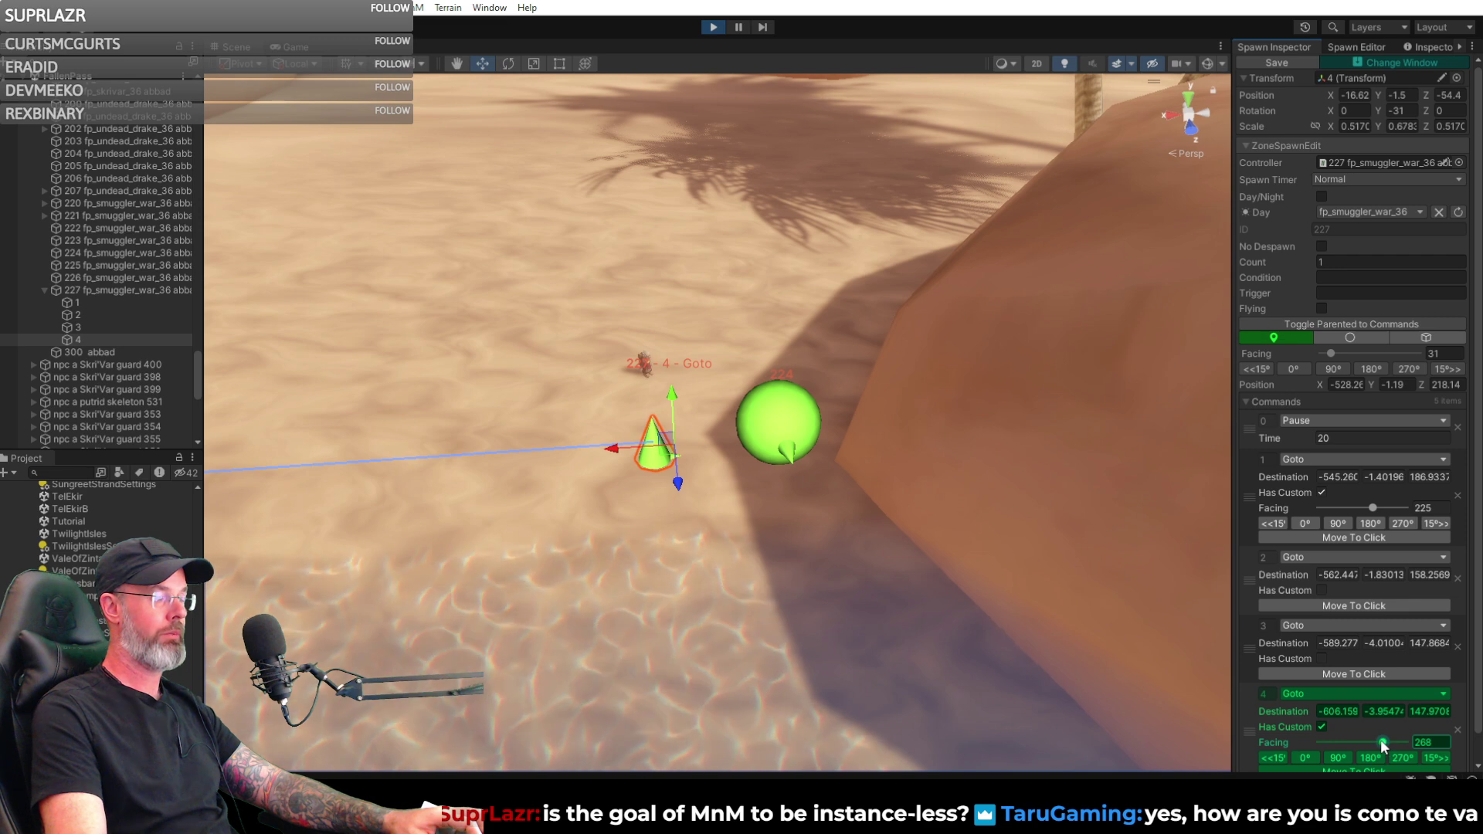
alt+drag(699, 483, 654, 446)
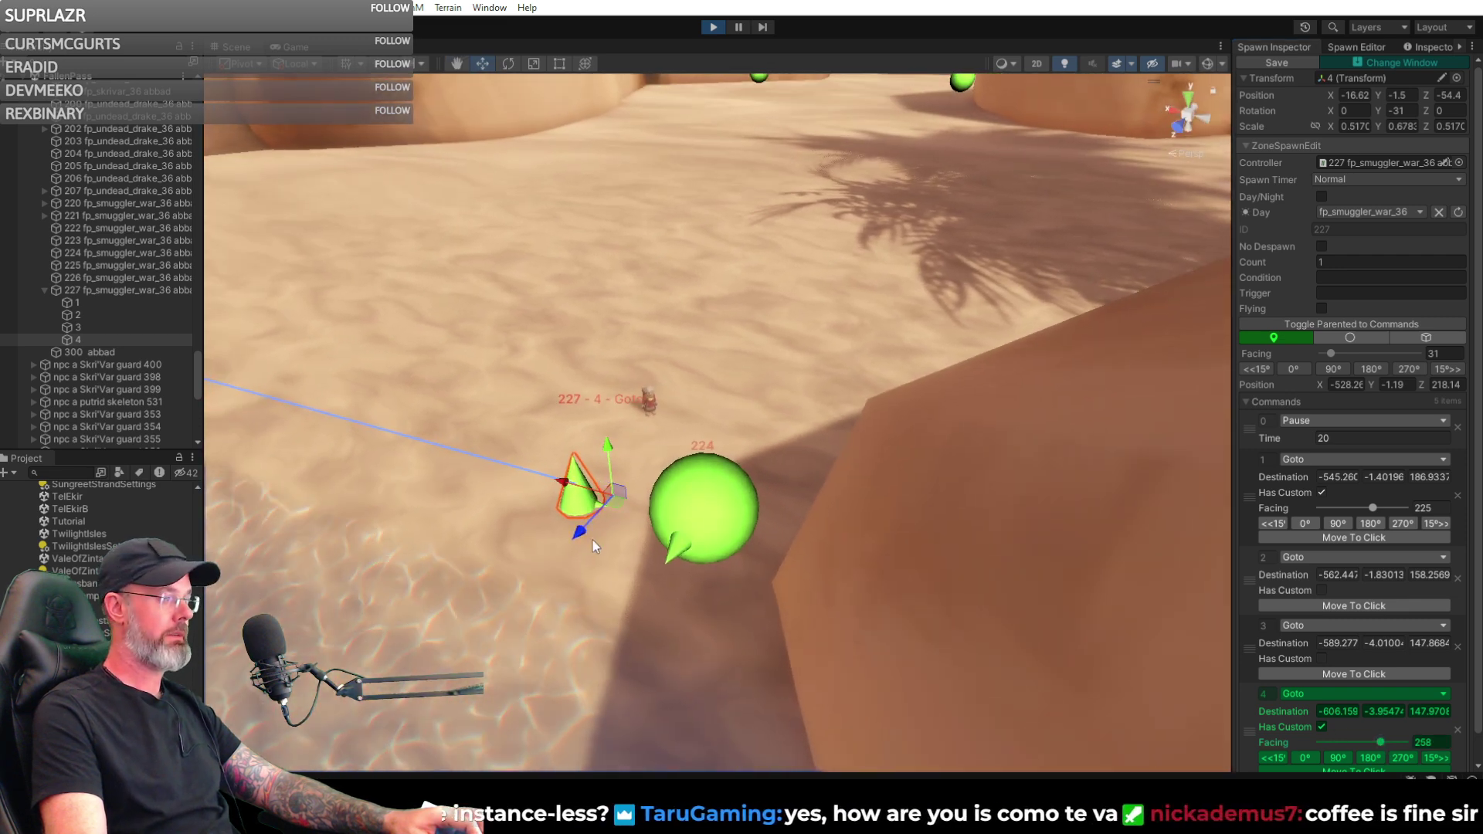
drag(564, 483, 521, 478)
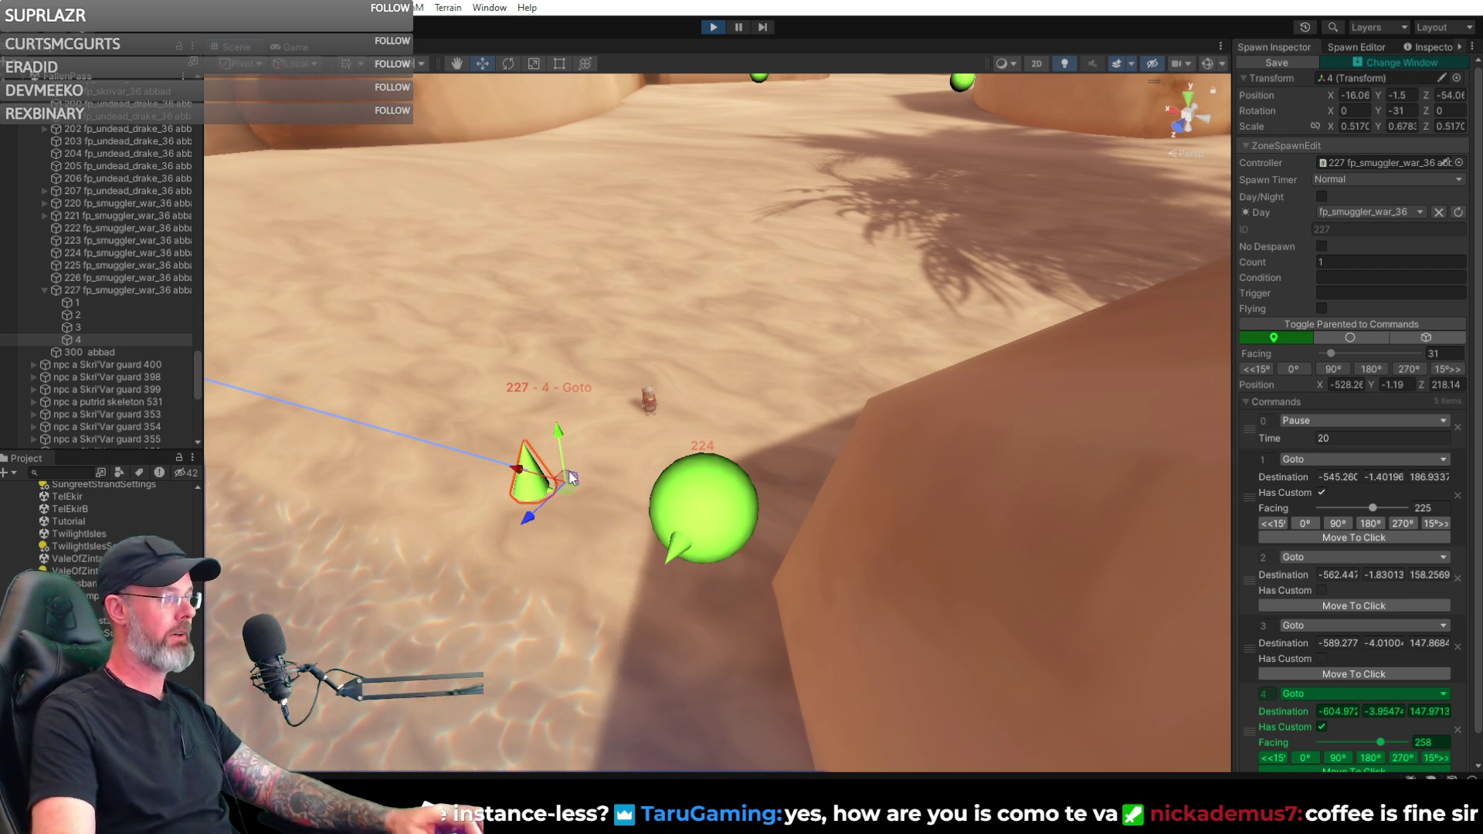
- Adjust the height of the Goto 4 waypoint to about -3.92 so it sits on the sand
drag(557, 430, 559, 435)
right_drag(559, 435, 950, 541)
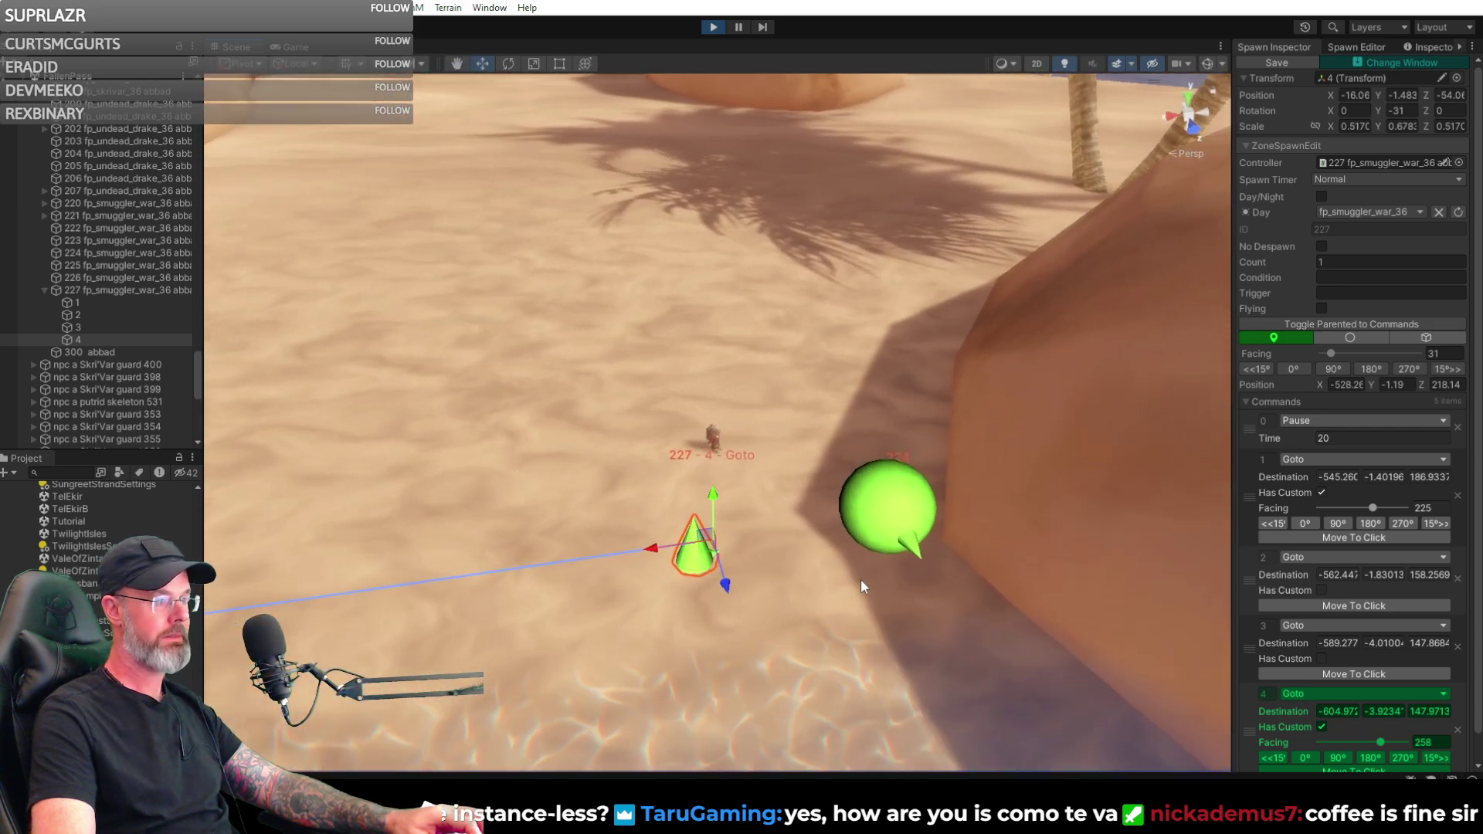
scroll(1395, 600, down, 1)
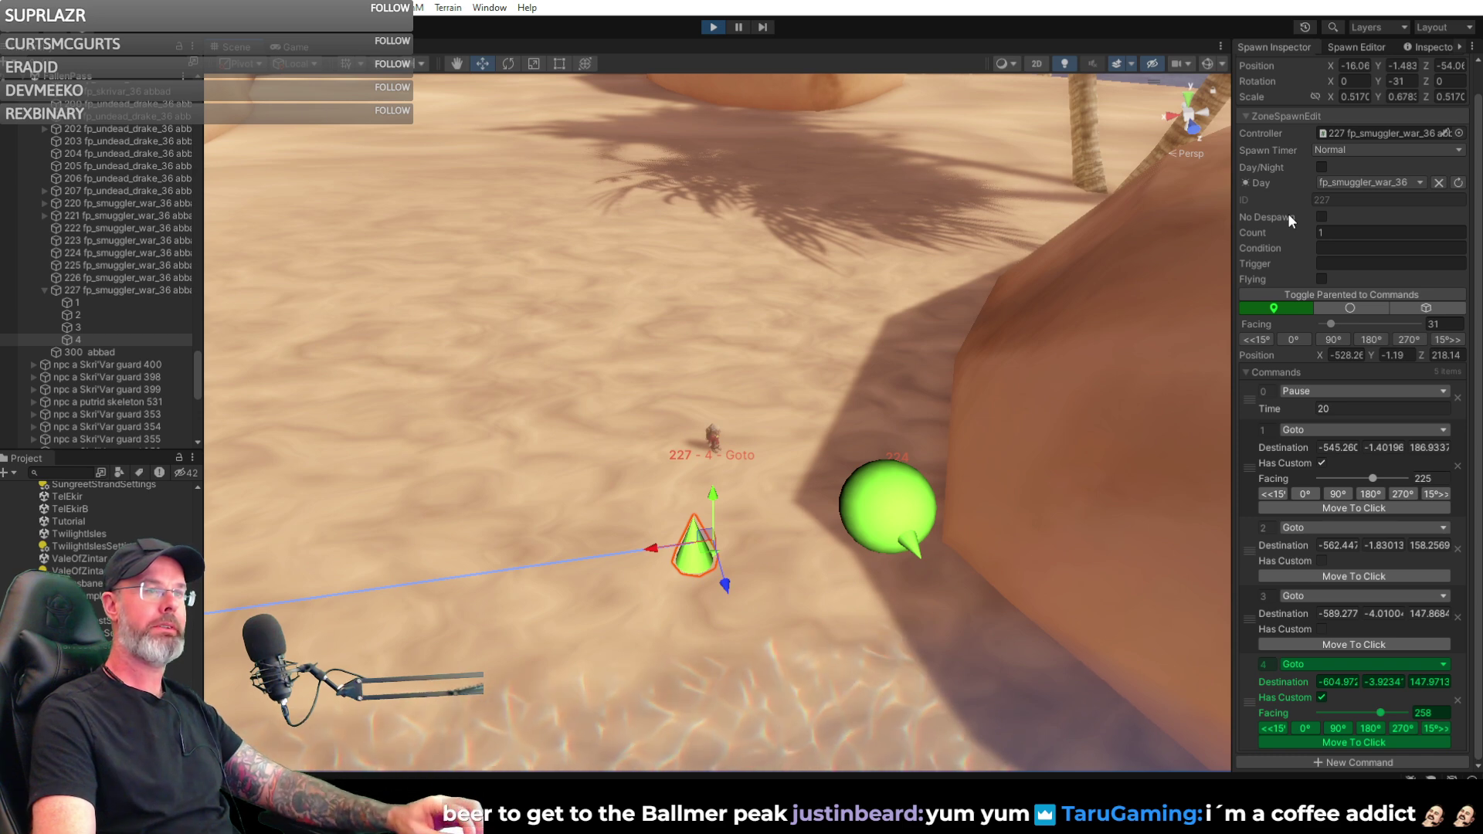
alt+drag(1086, 374, 1004, 444)
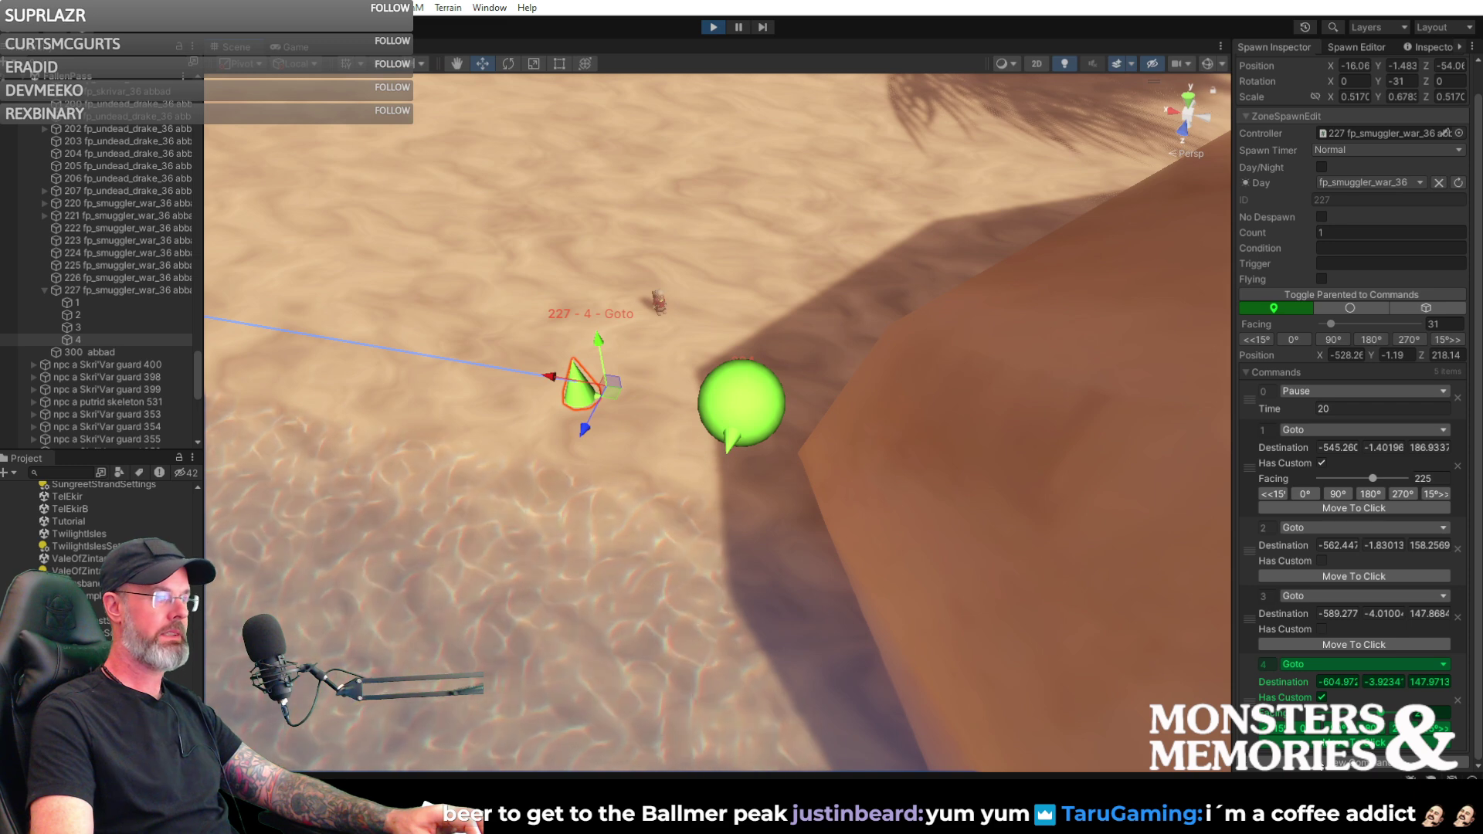
- Add command 5 to spawn 227 as a Pause with a time of 20
click(1357, 767)
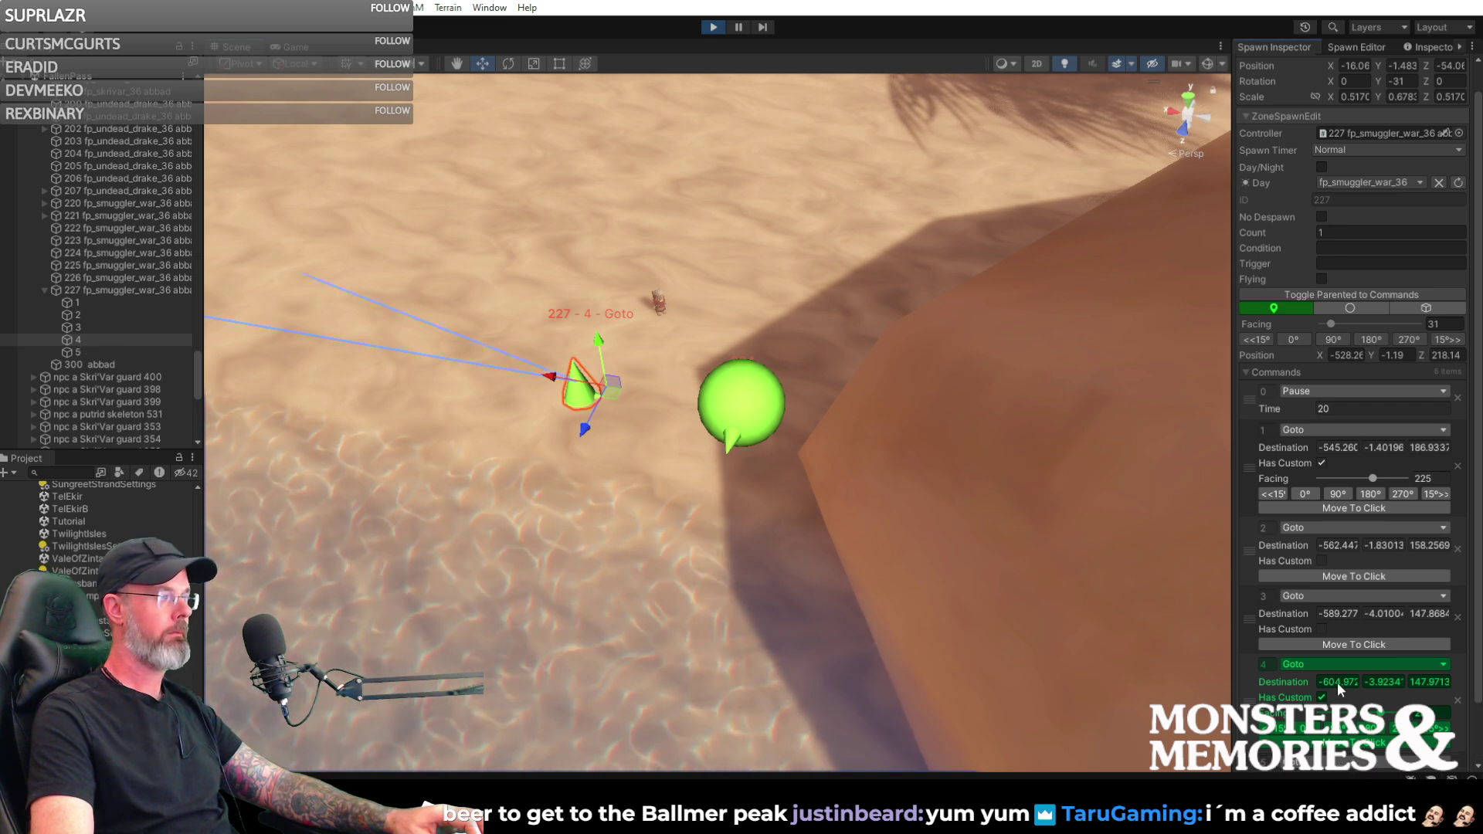
scroll(1342, 691, down, 3)
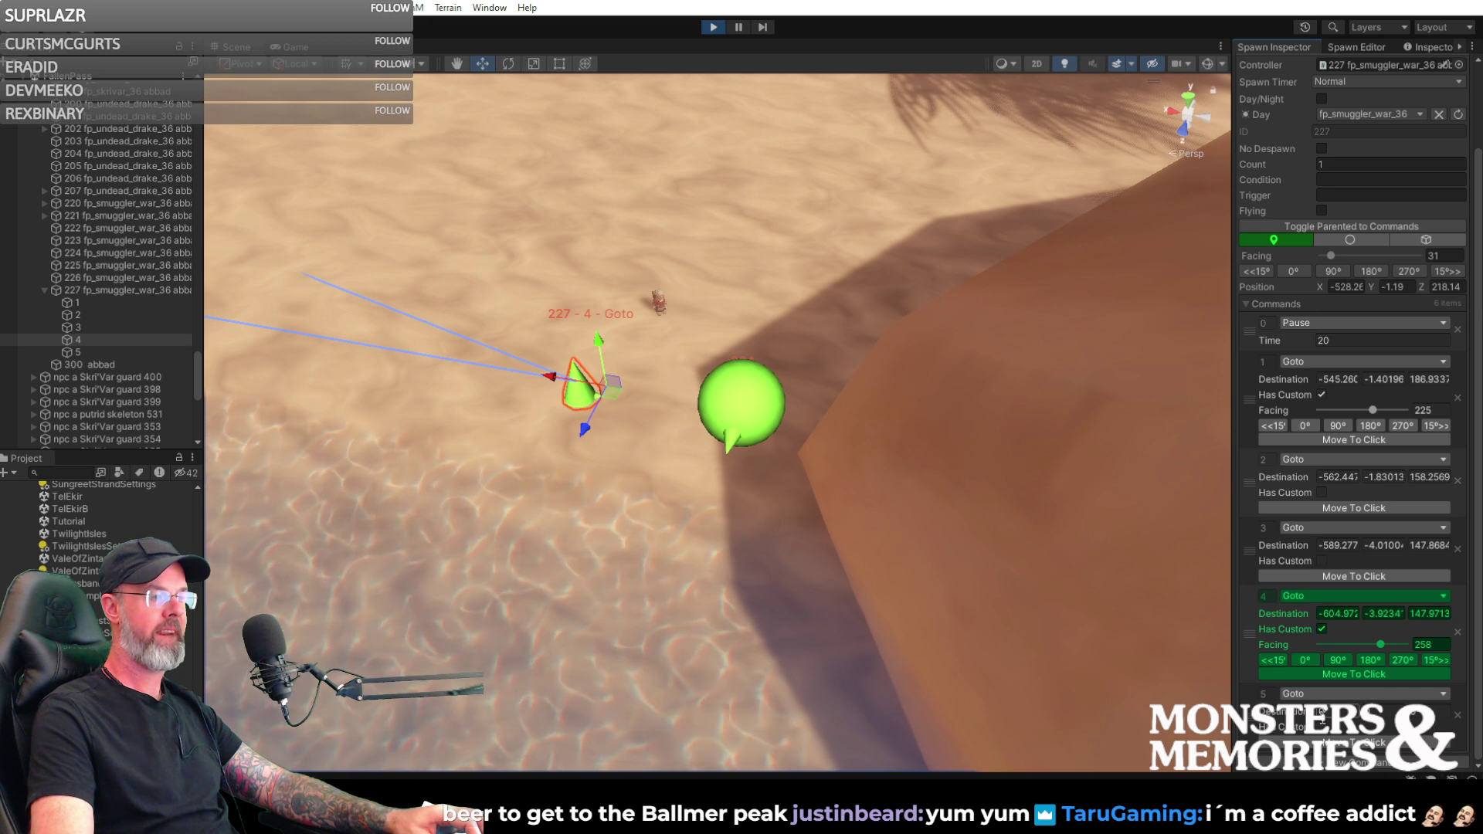
click(1324, 692)
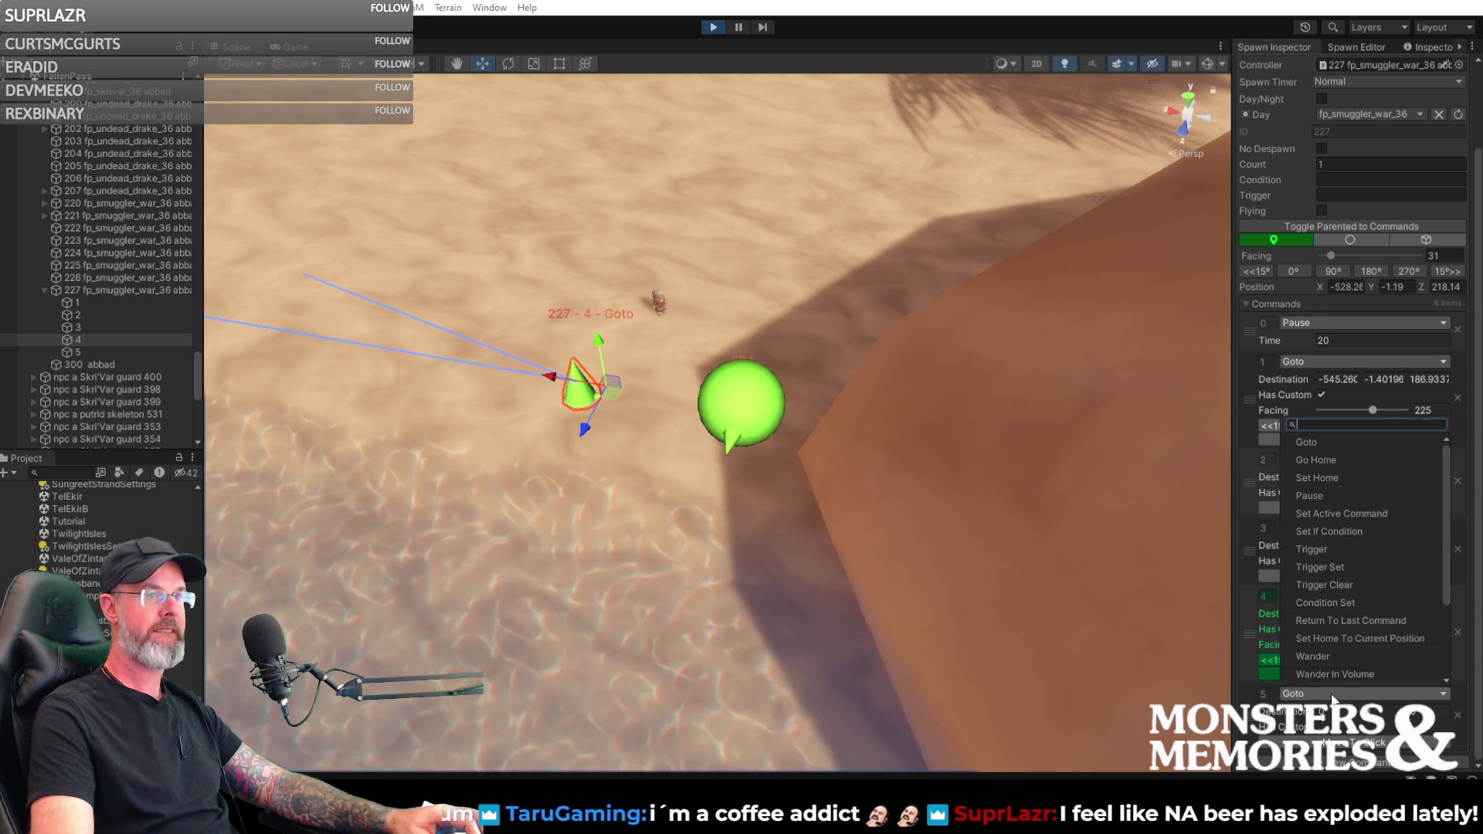
click(1341, 491)
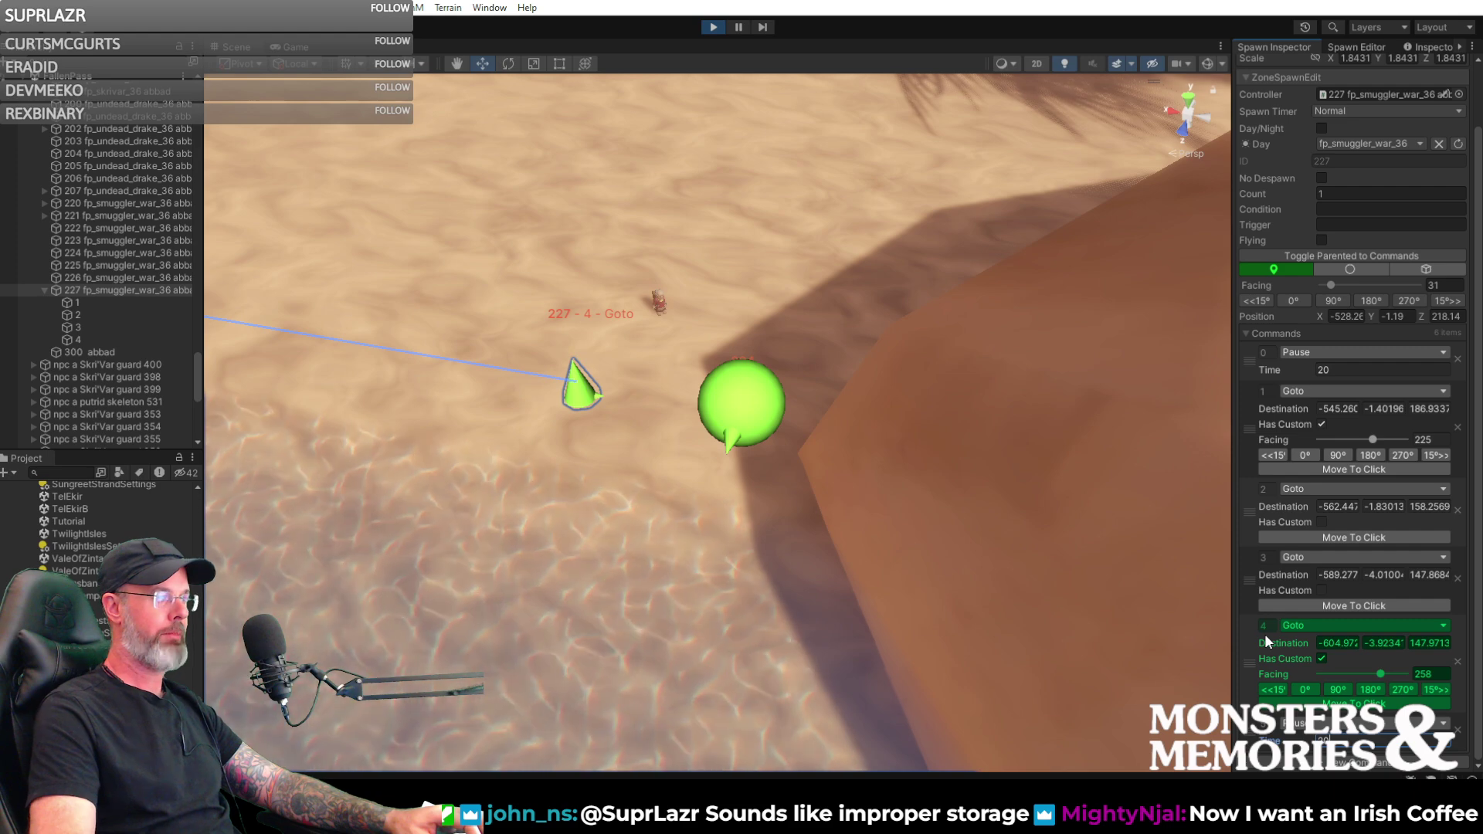
- Add Goto command 6 to spawn 227 and place its waypoint near the spawn 225 boulder, at about -607.9, 1.05, 96.7
right_drag(851, 334, 1005, 267)
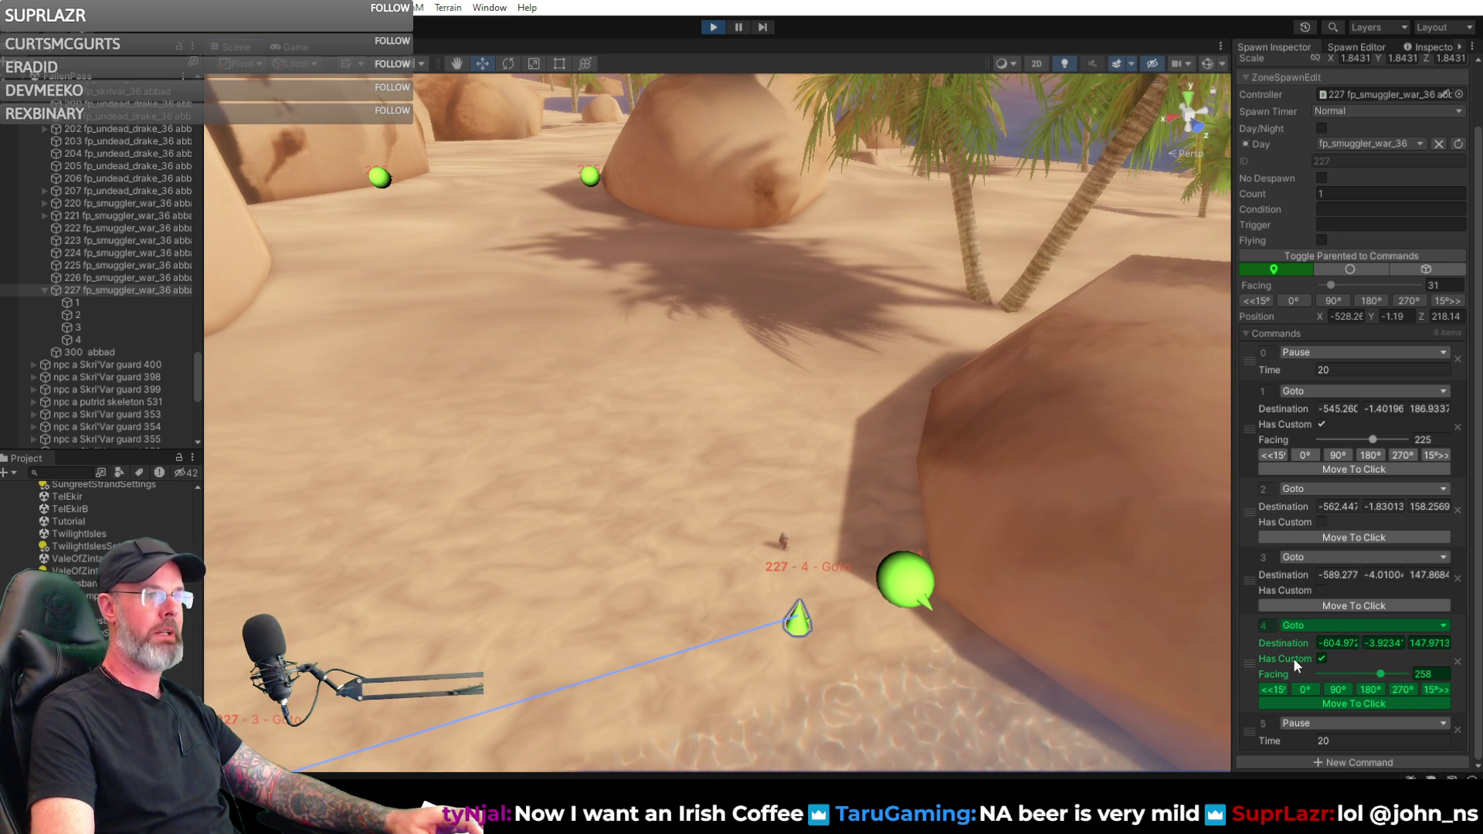
click(1328, 761)
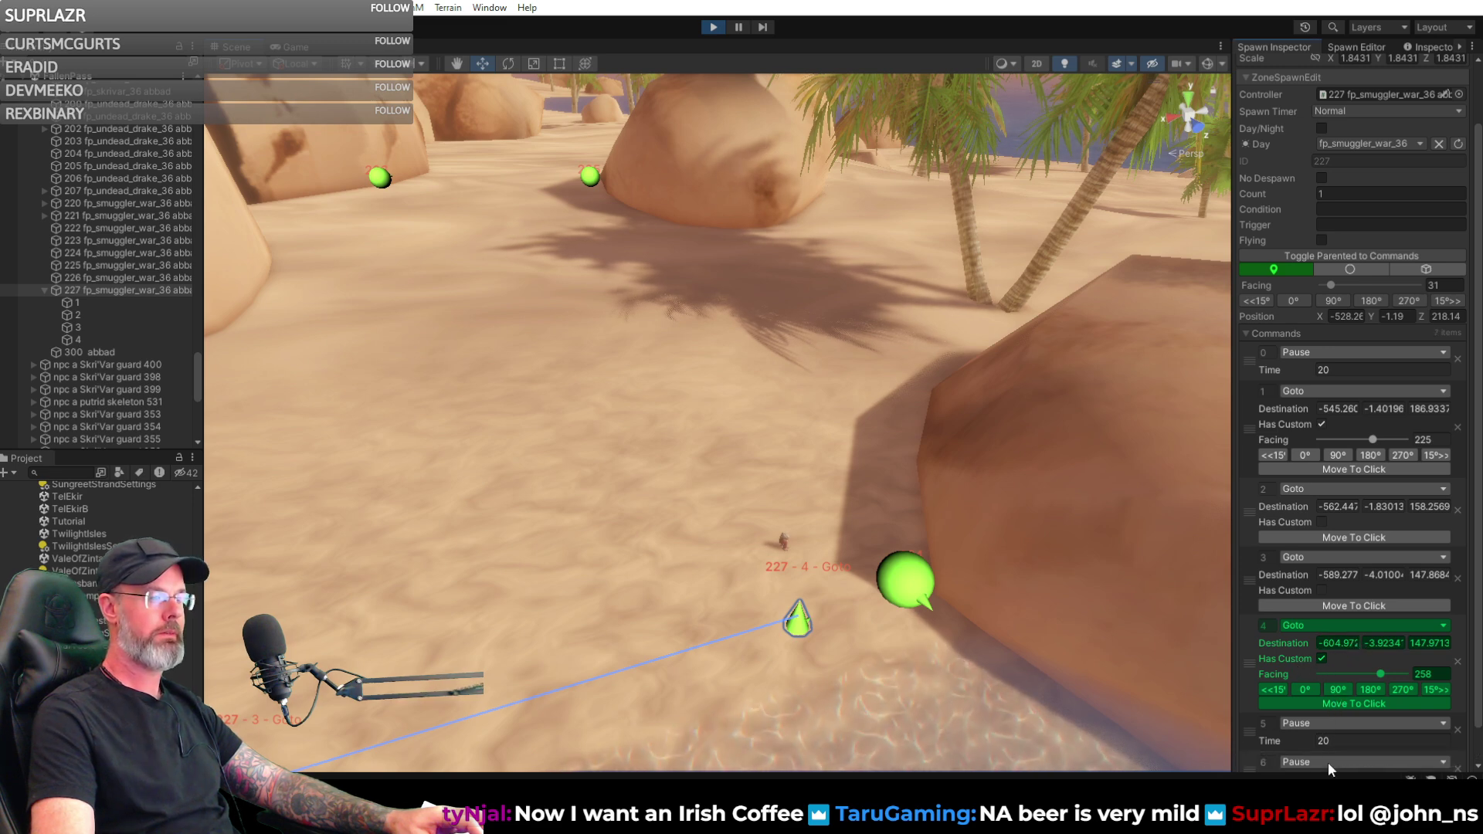
scroll(1328, 756, down, 1)
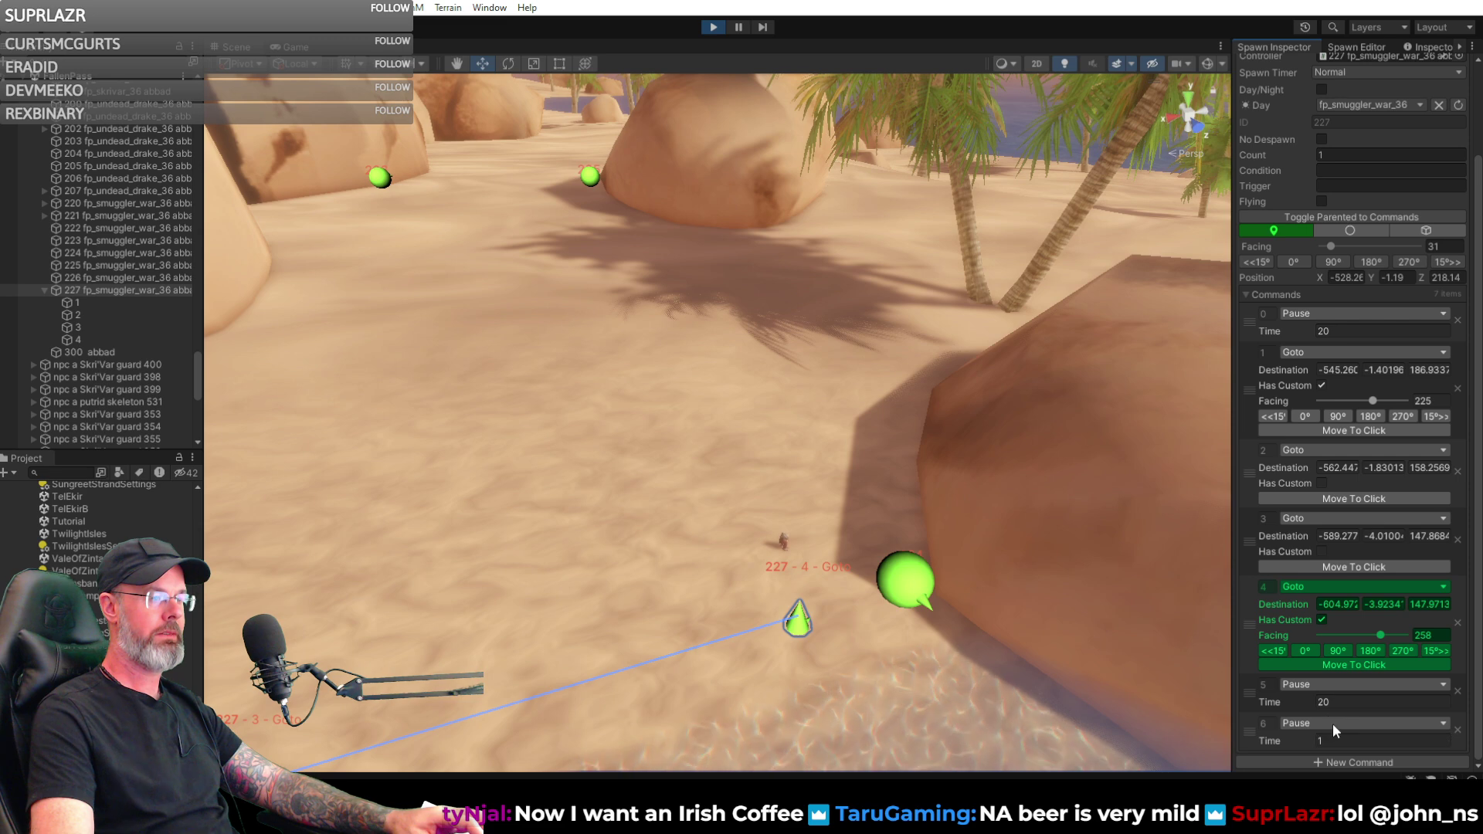
click(1332, 723)
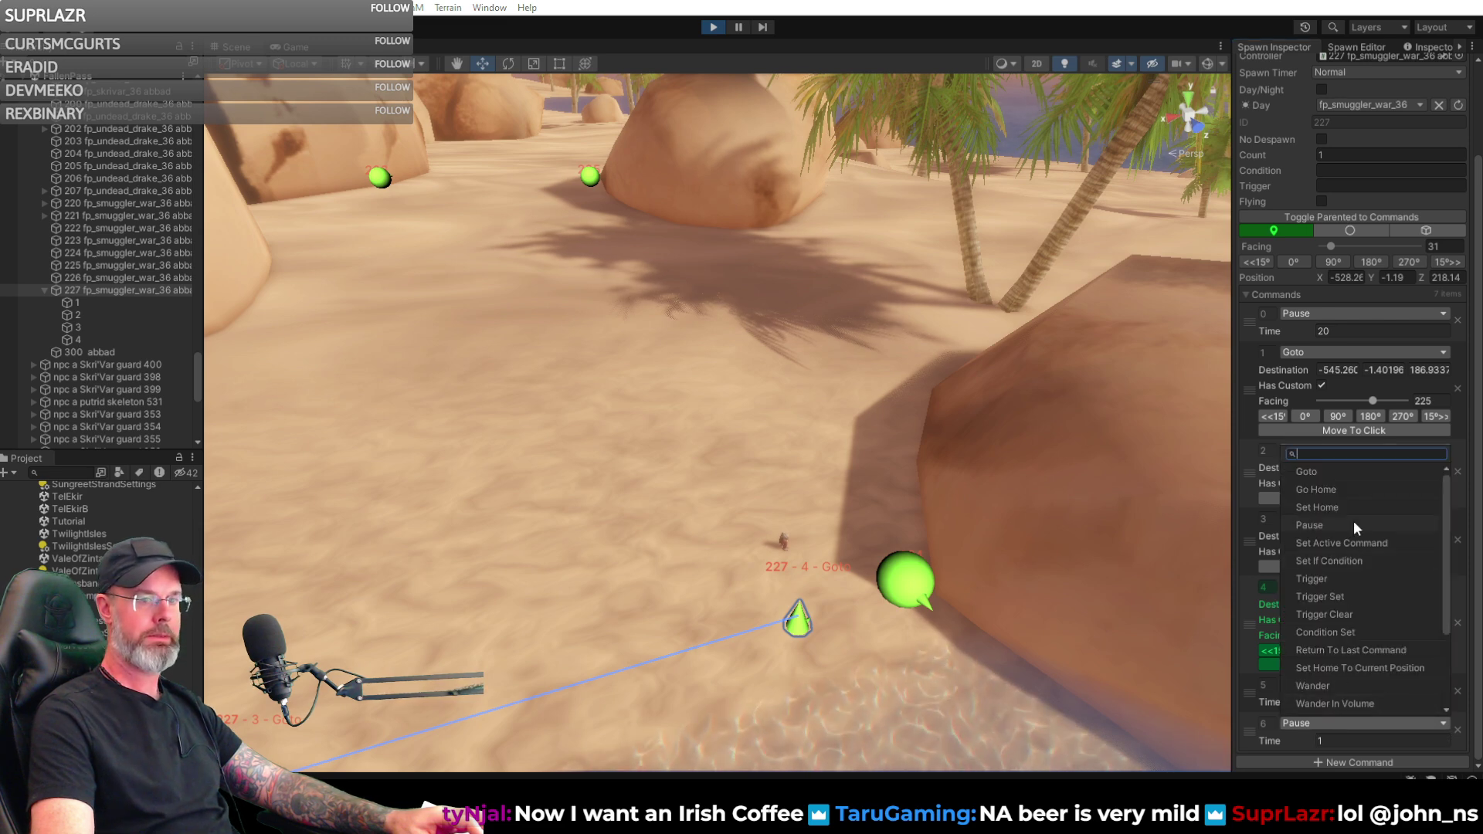
click(1314, 470)
scroll(1359, 676, down, 1)
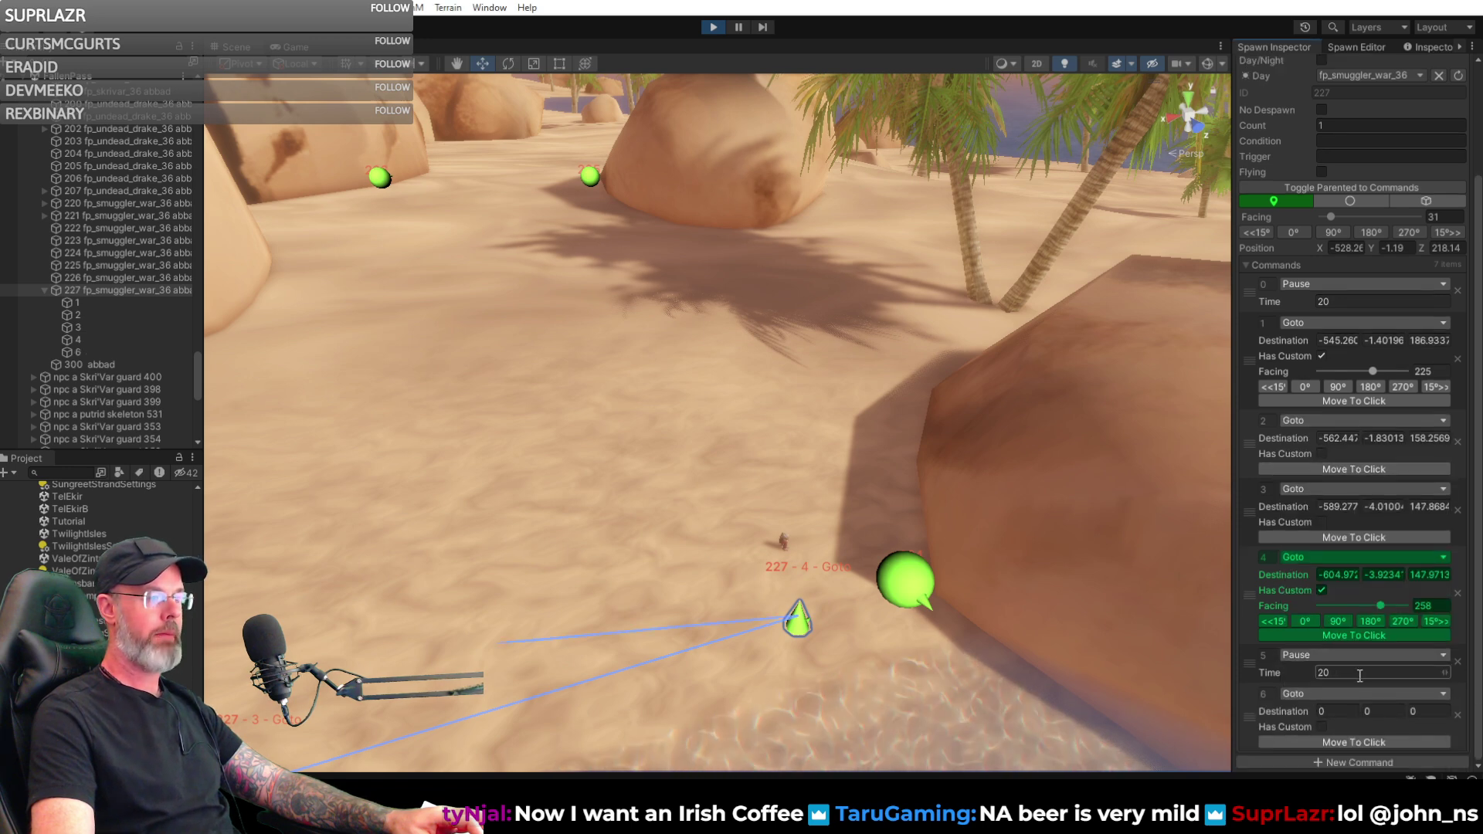
click(1347, 742)
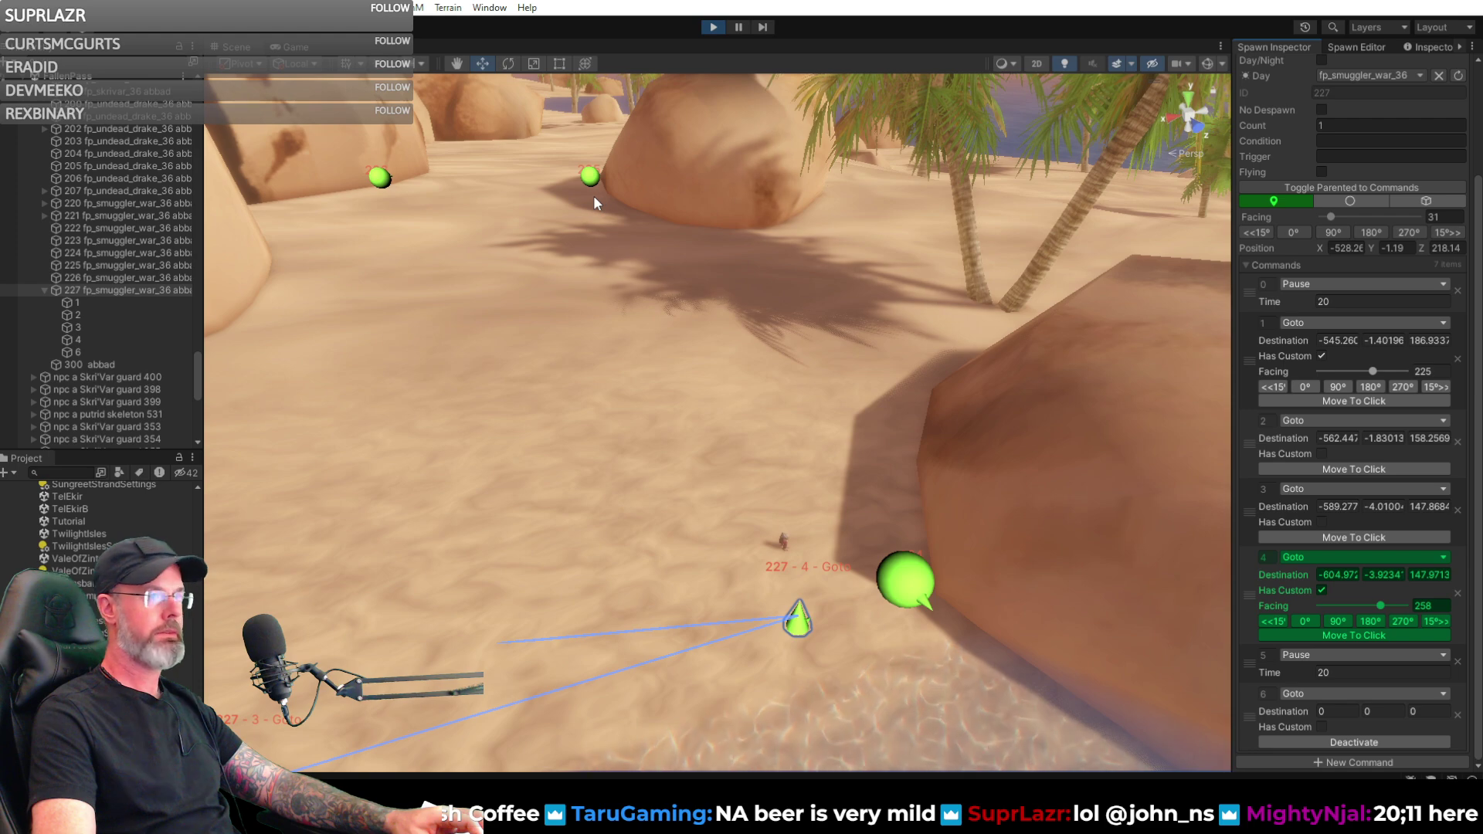
click(627, 277)
- Move the Goto 6 waypoint beside the spawn 225 marker and raise it slightly, to about -607.5, 1.19, 94.2
right_drag(672, 284, 840, 397)
key(w)
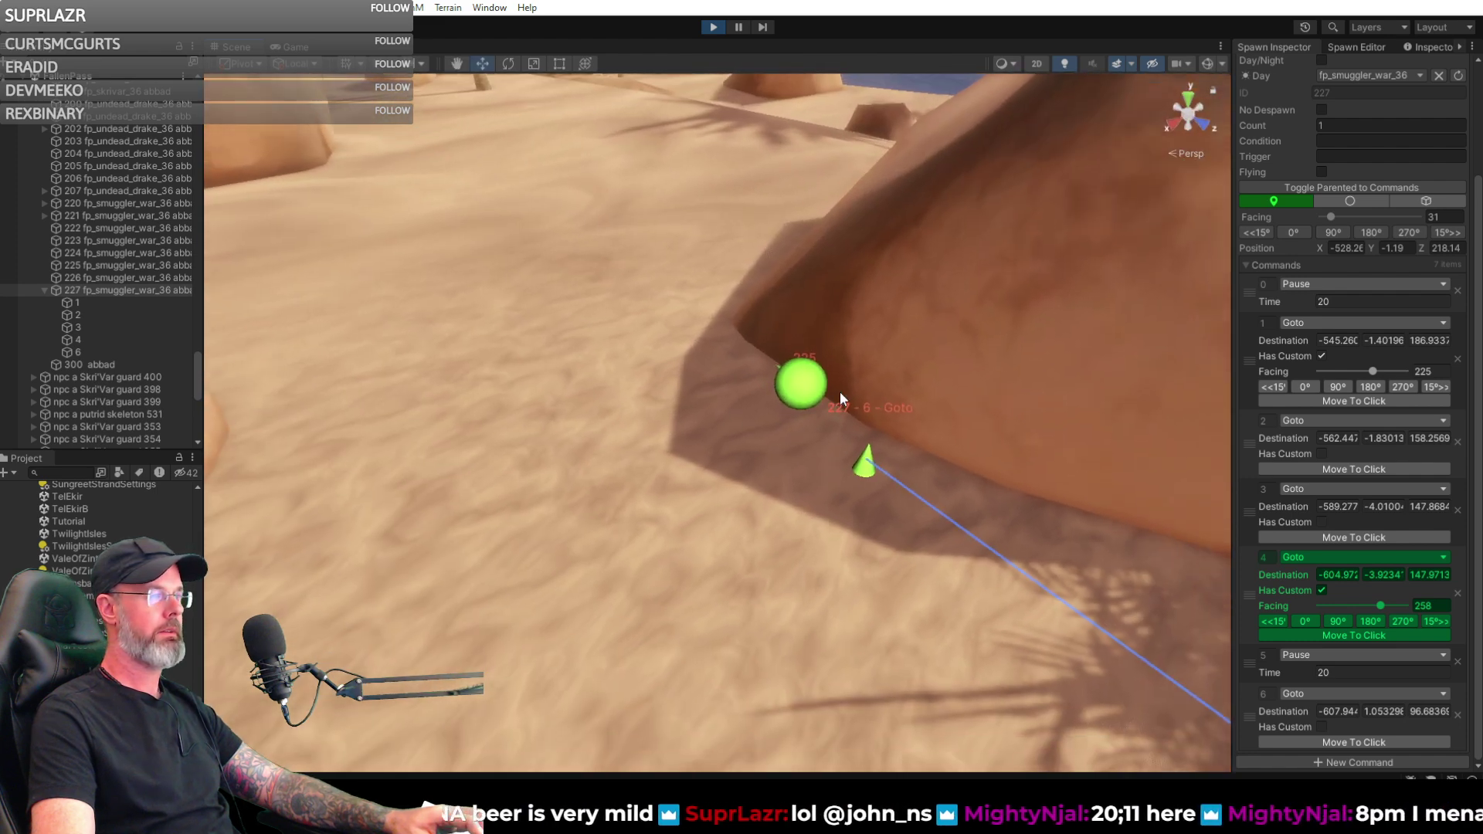
click(866, 467)
drag(866, 467, 804, 437)
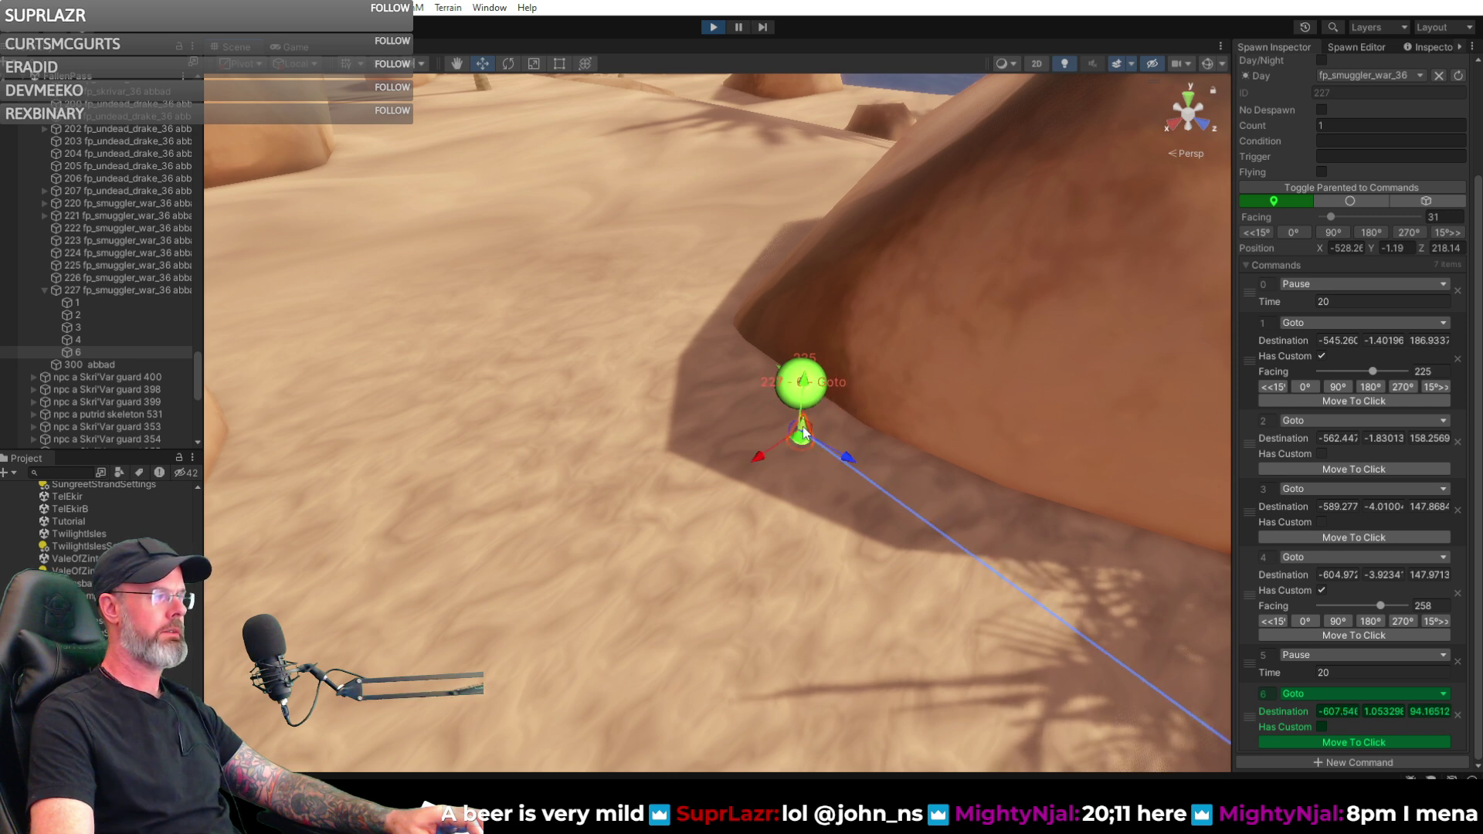
drag(804, 387, 801, 382)
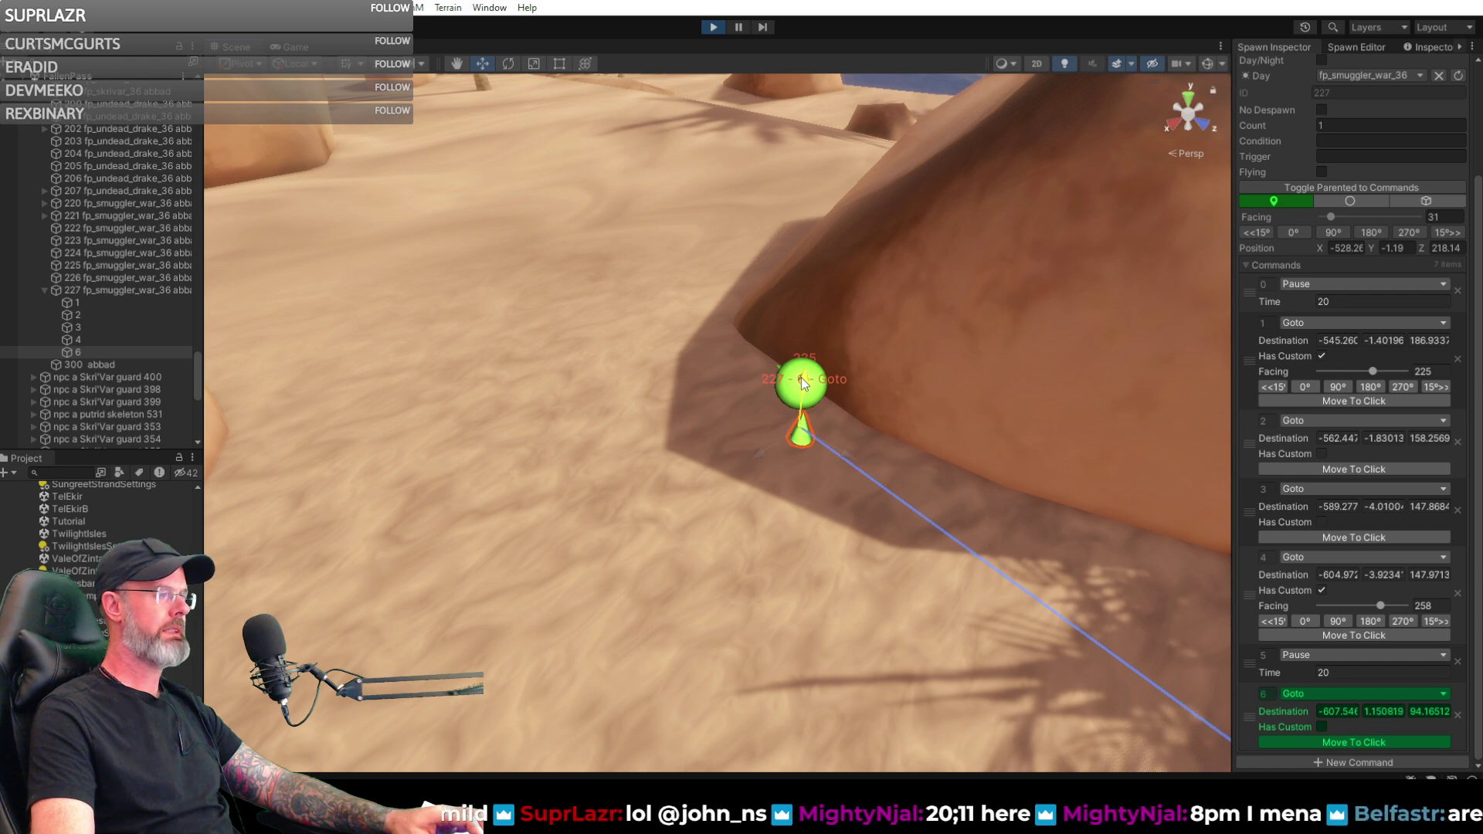
- Shift the Goto 6 waypoint away from the spawn 225 marker, to about -606.9, 1.19, 94.4
right_drag(848, 454, 655, 512)
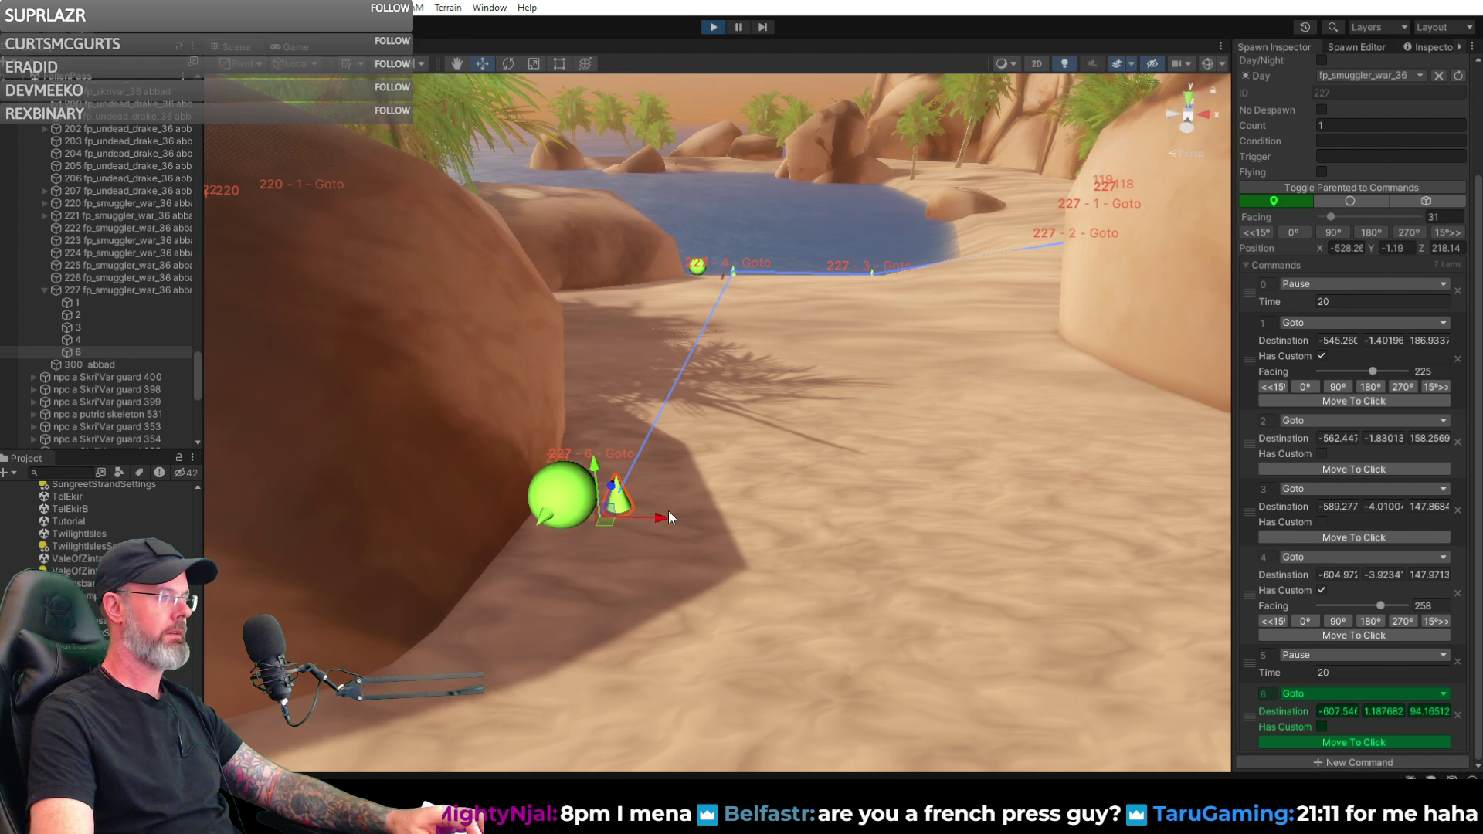
click(669, 511)
click(623, 502)
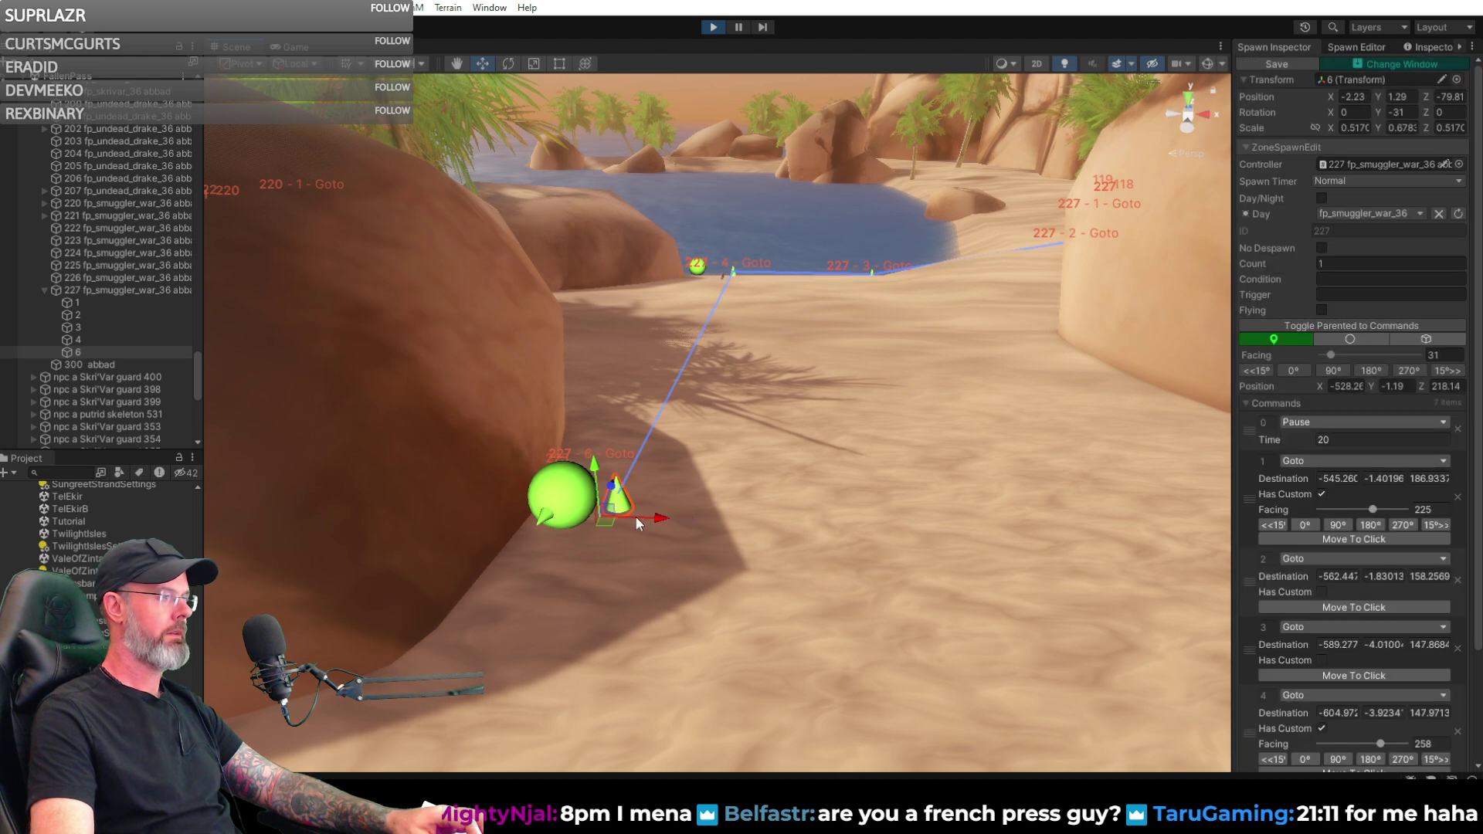
drag(661, 520, 682, 517)
right_drag(711, 475, 1004, 585)
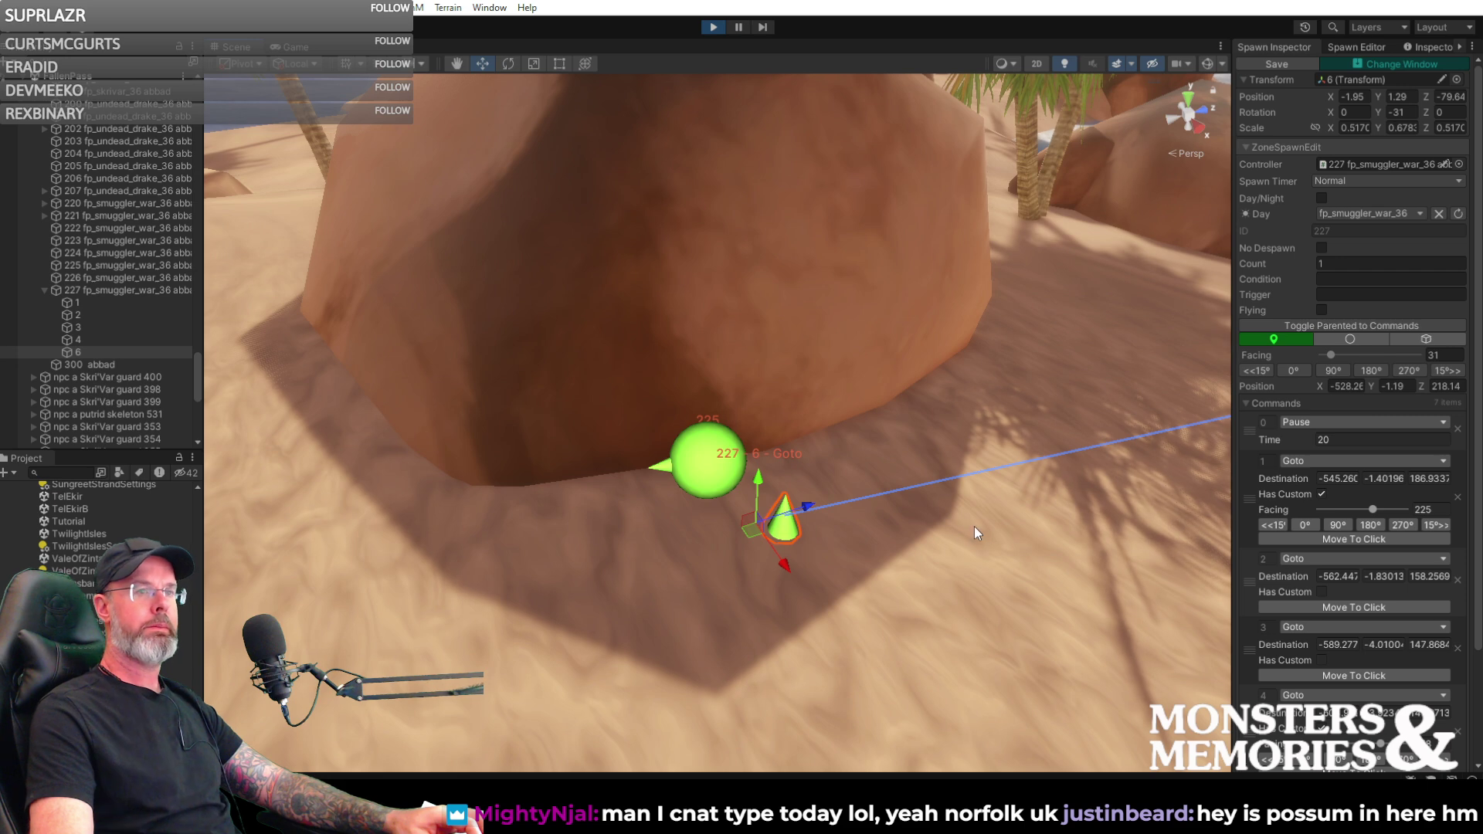
drag(811, 505, 820, 502)
- Enable custom facing of 188 on Goto 6 and nudge its waypoint farther from the boulder, to about -606.7, 1.19, 94.4
scroll(1272, 596, down, 3)
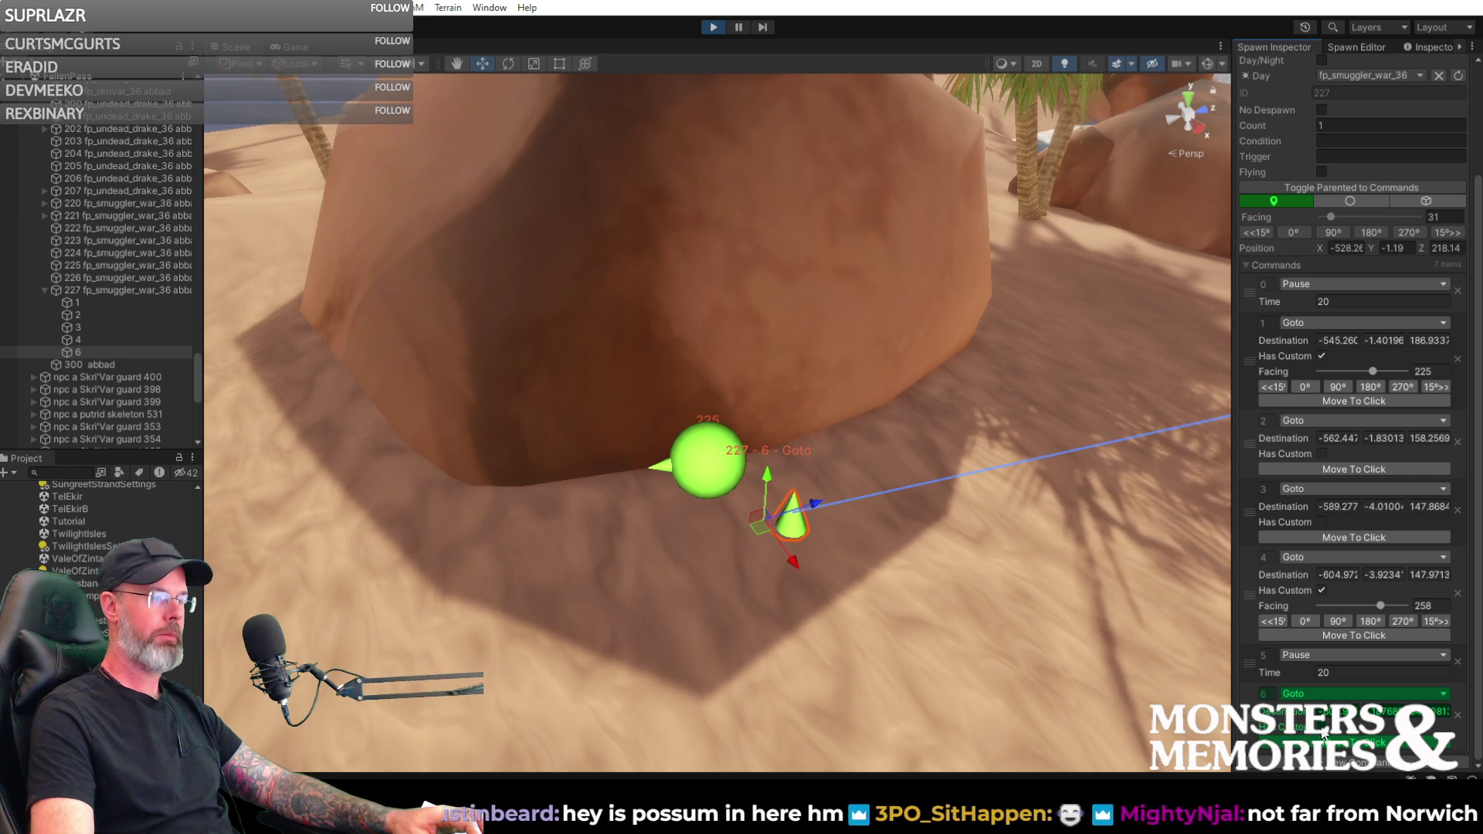
scroll(1352, 699, down, 1)
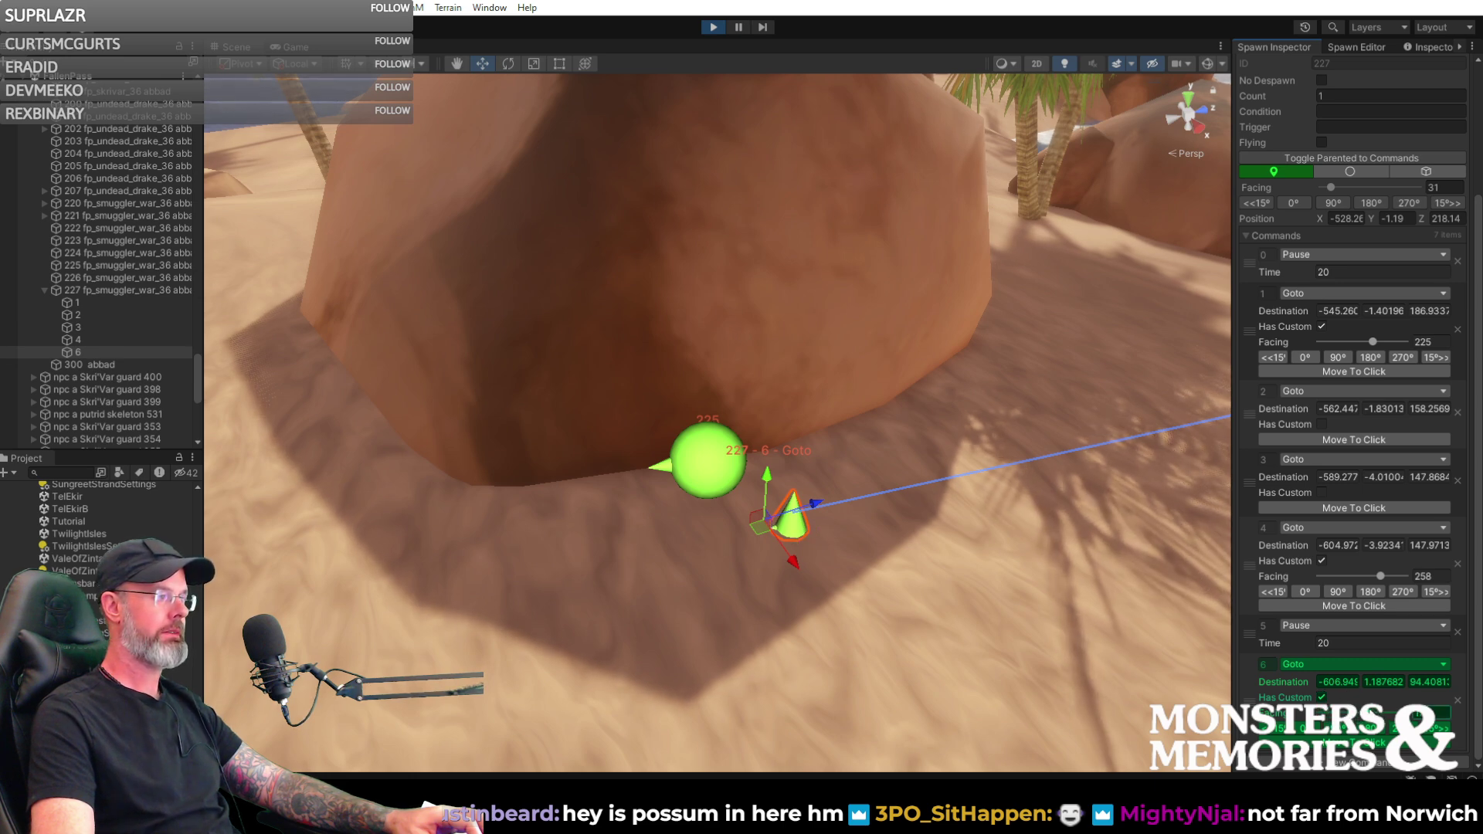
right_drag(1005, 541, 1126, 503)
right_drag(1286, 506, 1296, 505)
key(d)
drag(856, 504, 864, 503)
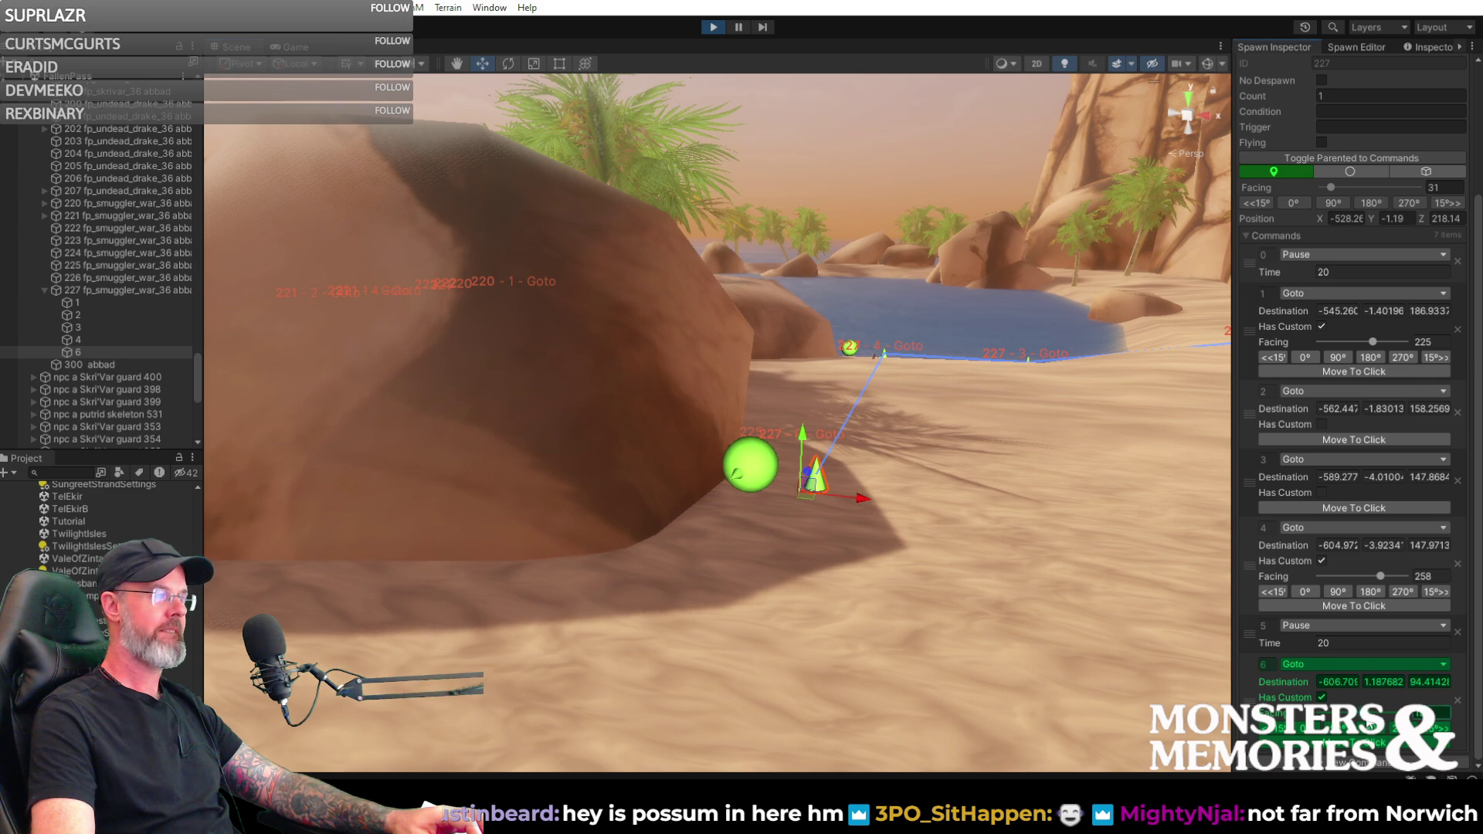
- Add command 7 to spawn 227 as a Pause with a time of 30
right_drag(1229, 615, 1145, 567)
click(1376, 764)
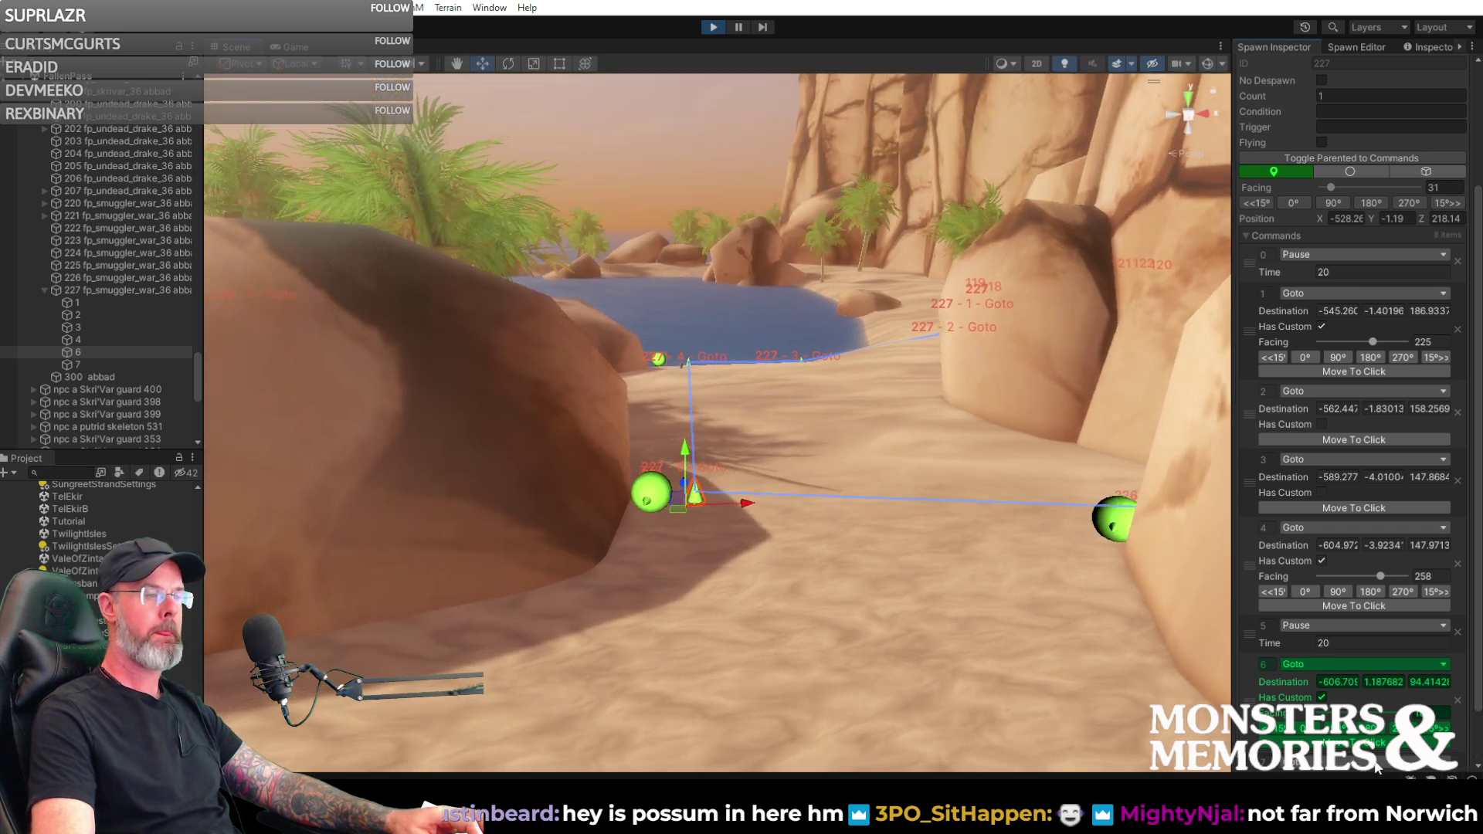
scroll(1377, 746, down, 3)
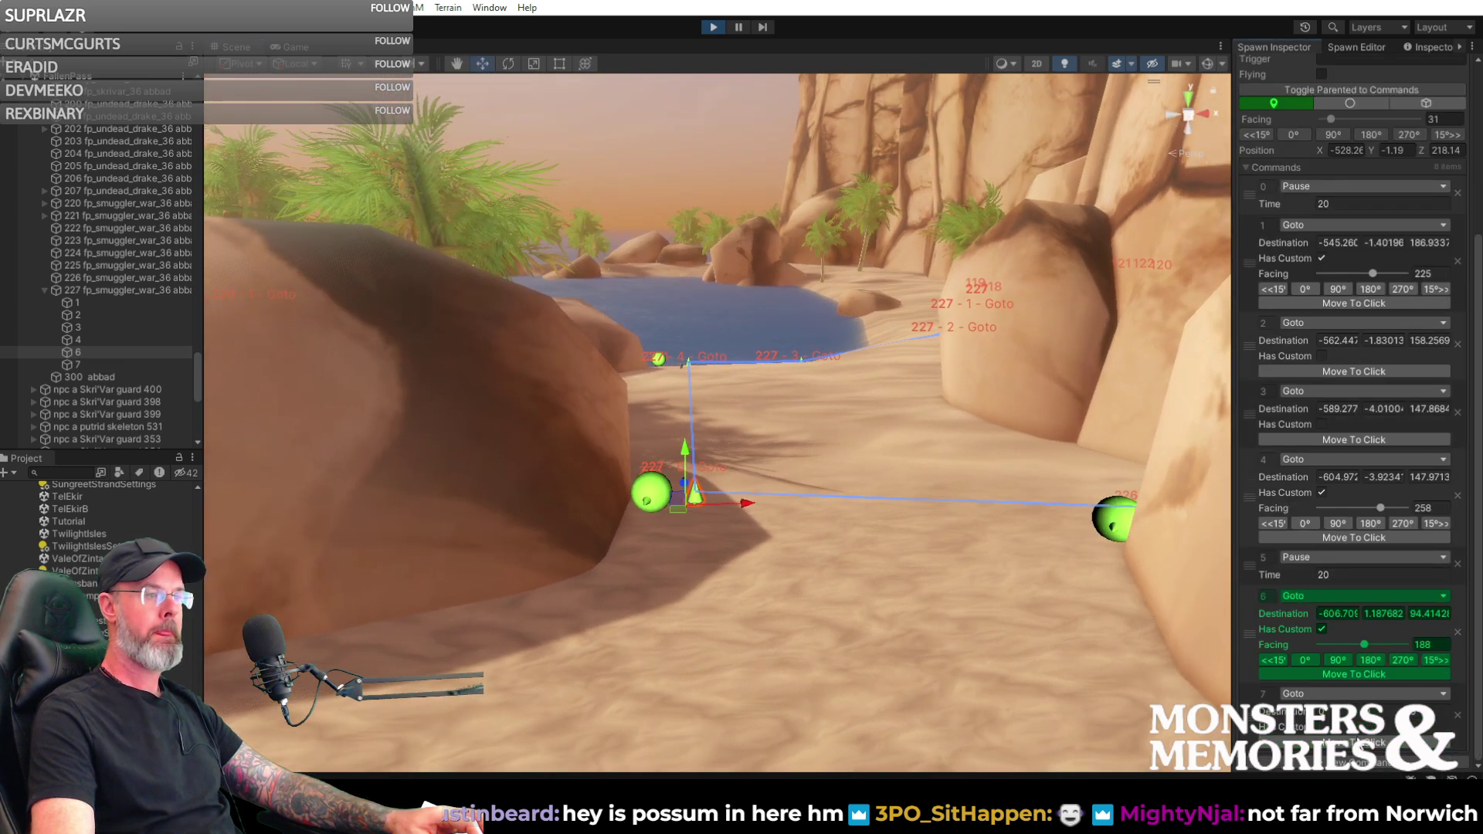
click(1327, 694)
click(1319, 492)
- Add command 8 to spawn 227 and set its type to Goto
right_drag(1112, 596, 1135, 637)
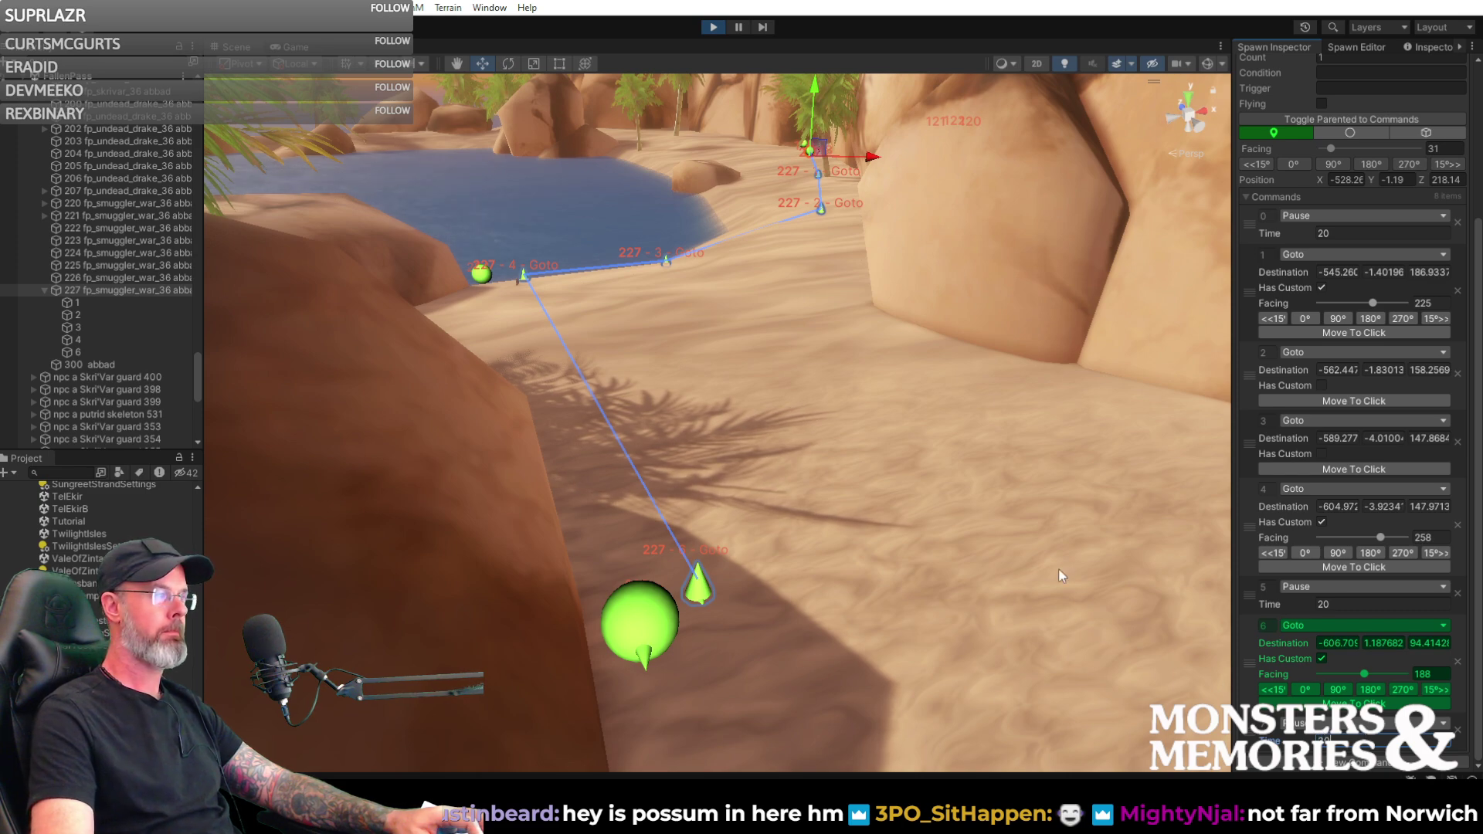
mouse_move(896, 518)
right_down()
mouse_move(1074, 610)
mouse_move(1080, 695)
mouse_move(1085, 579)
mouse_move(154, 637)
mouse_move(178, 636)
right_up()
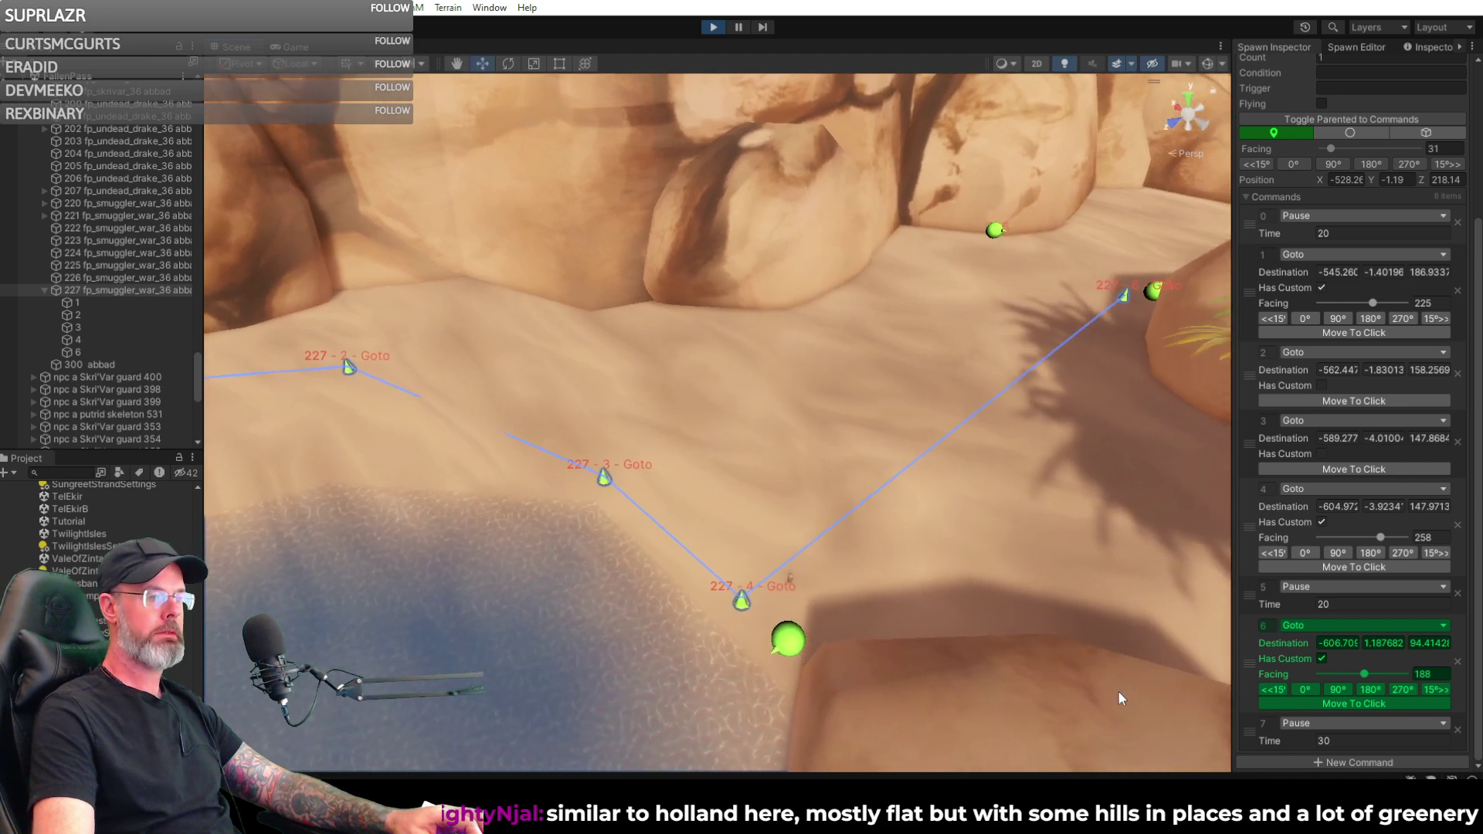
click(1364, 762)
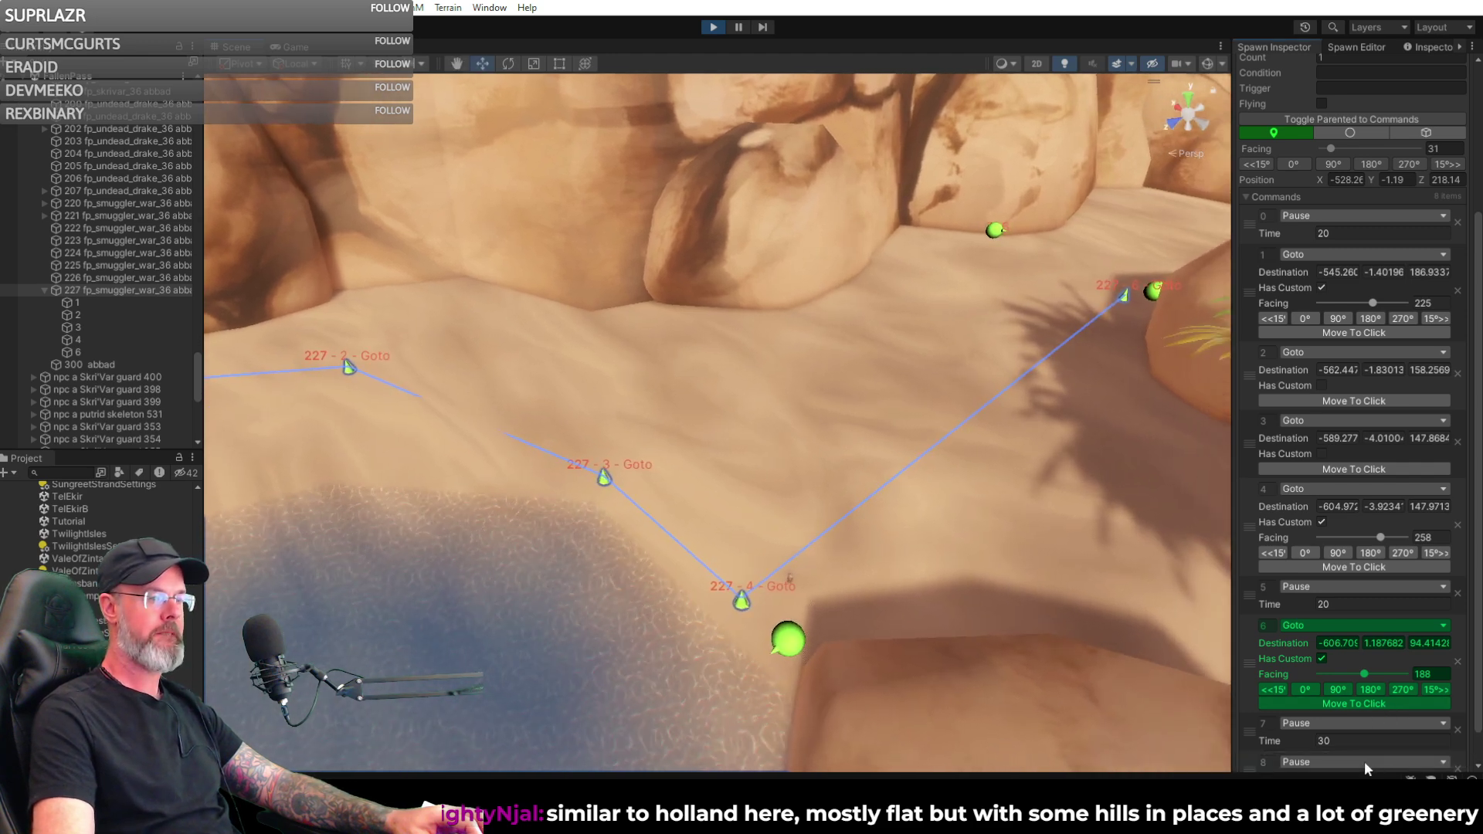
scroll(1361, 689, down, 2)
right_drag(1078, 578, 1092, 525)
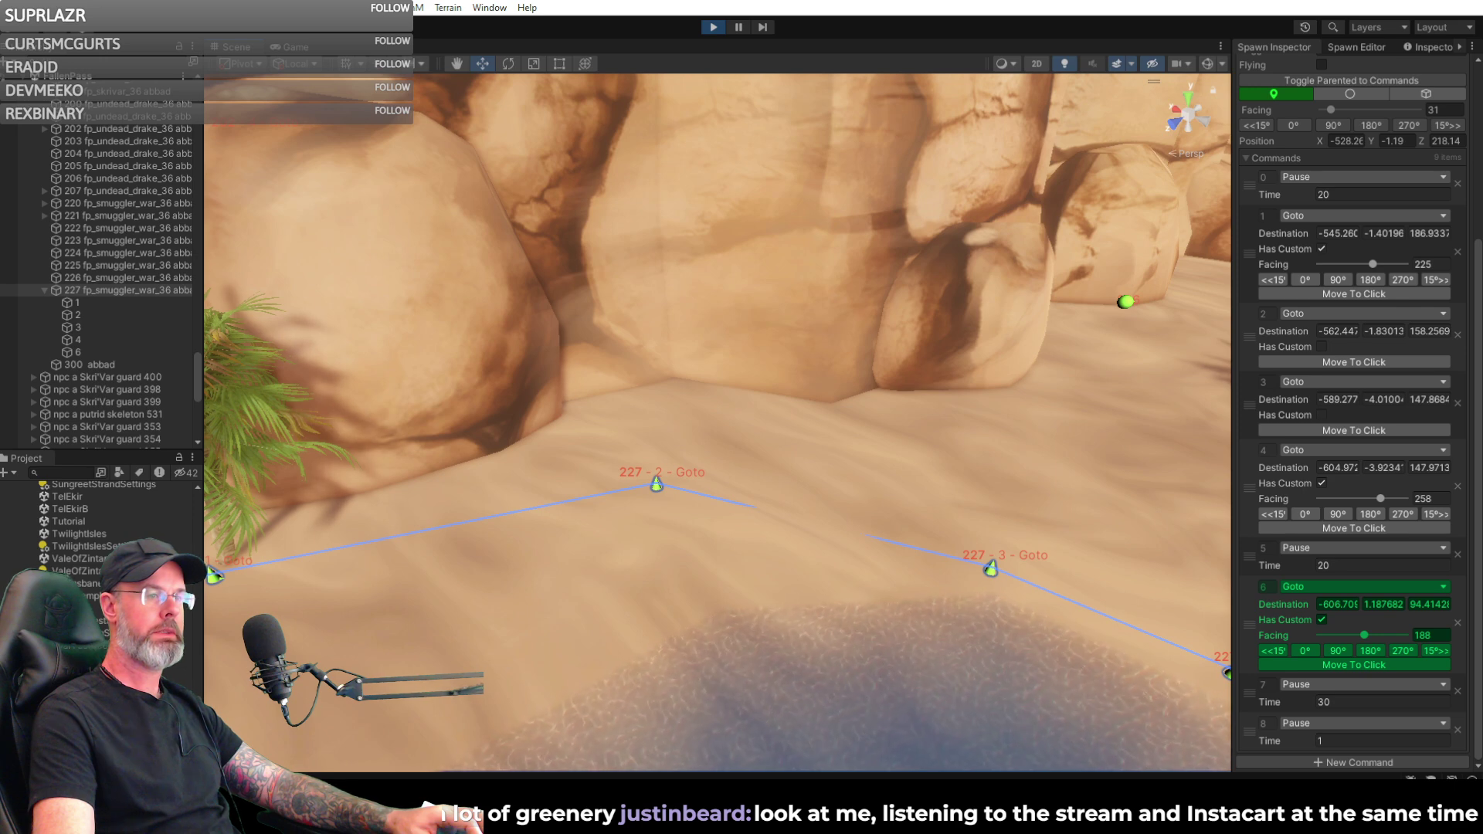
right_drag(1039, 440, 1053, 433)
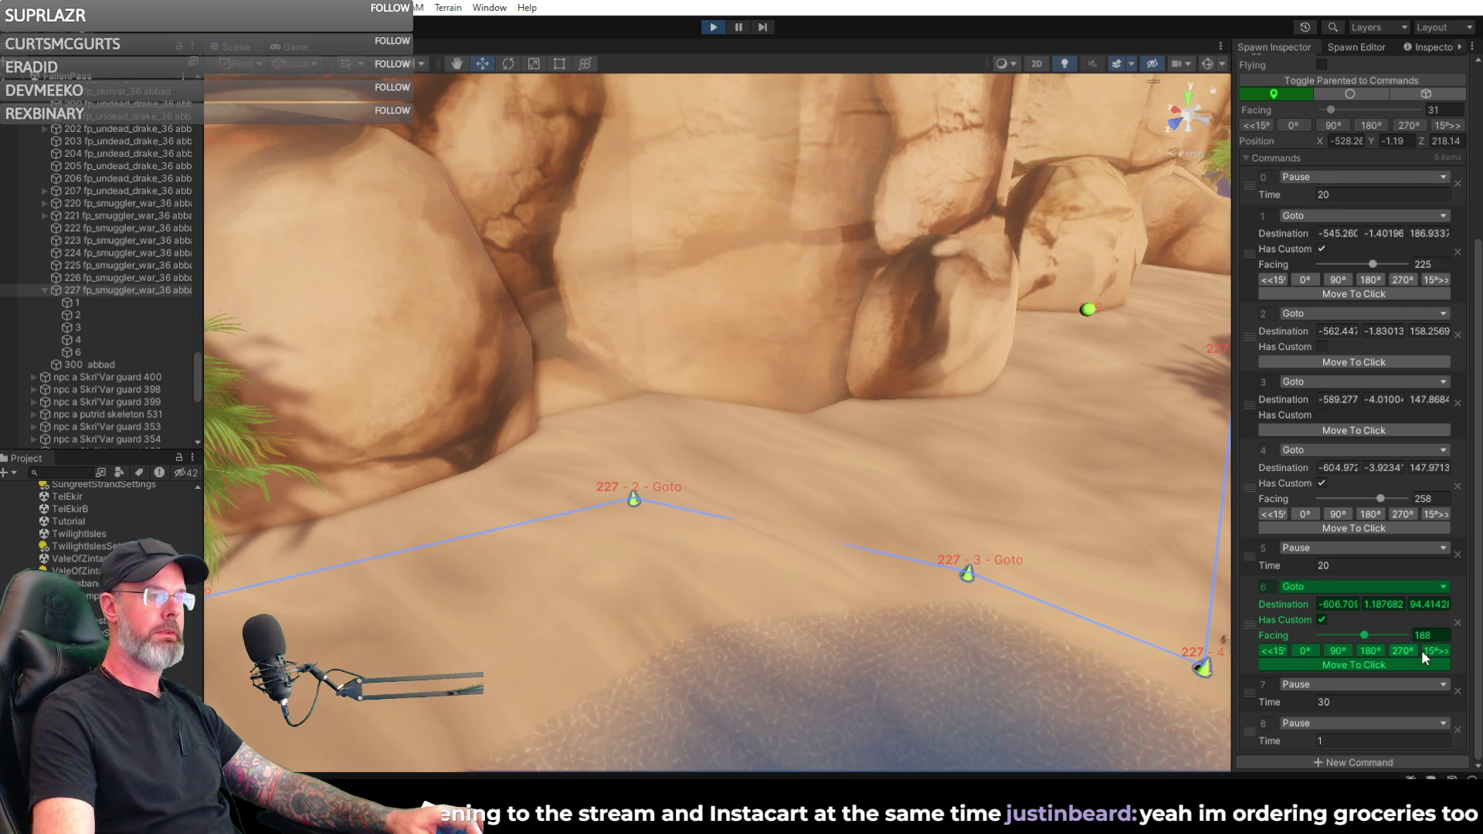
click(1357, 722)
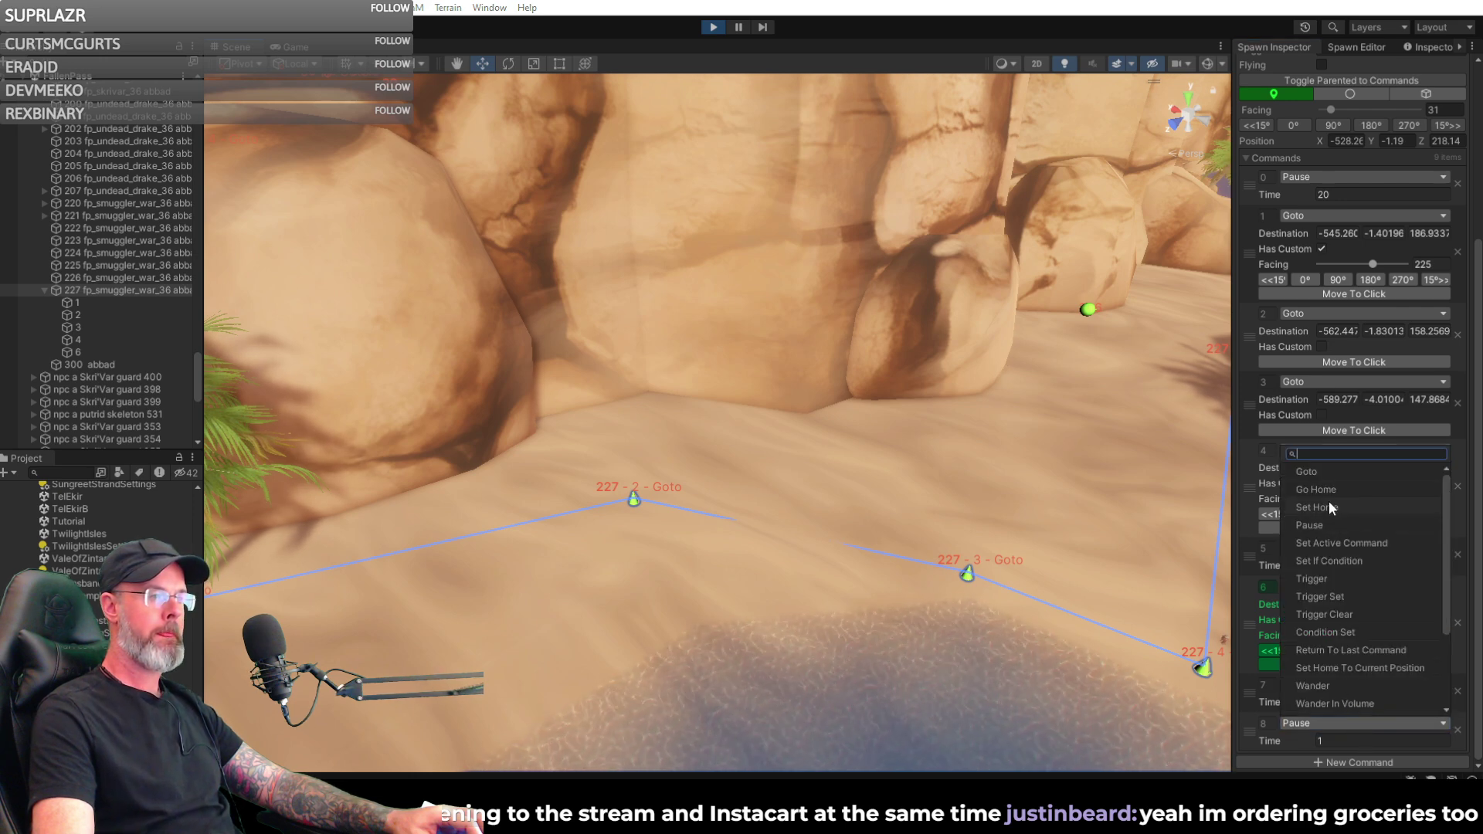
click(1308, 470)
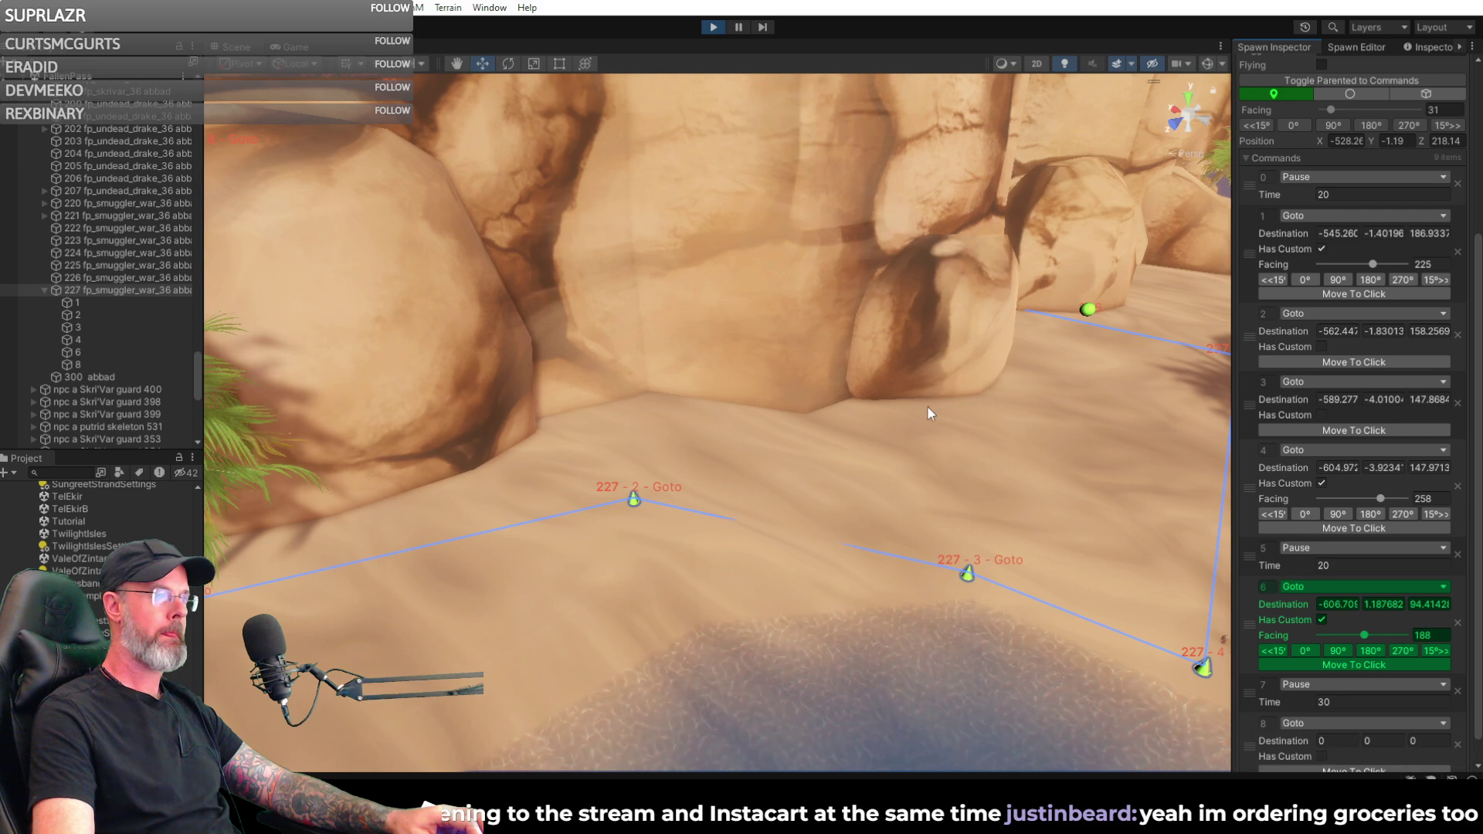
- Place the Goto 8 waypoint on the open sand near the cliff, at about -569.9, -1.44, 137.5, and nudge it slightly
right_drag(1027, 440, 1099, 484)
click(1063, 266)
click(1133, 424)
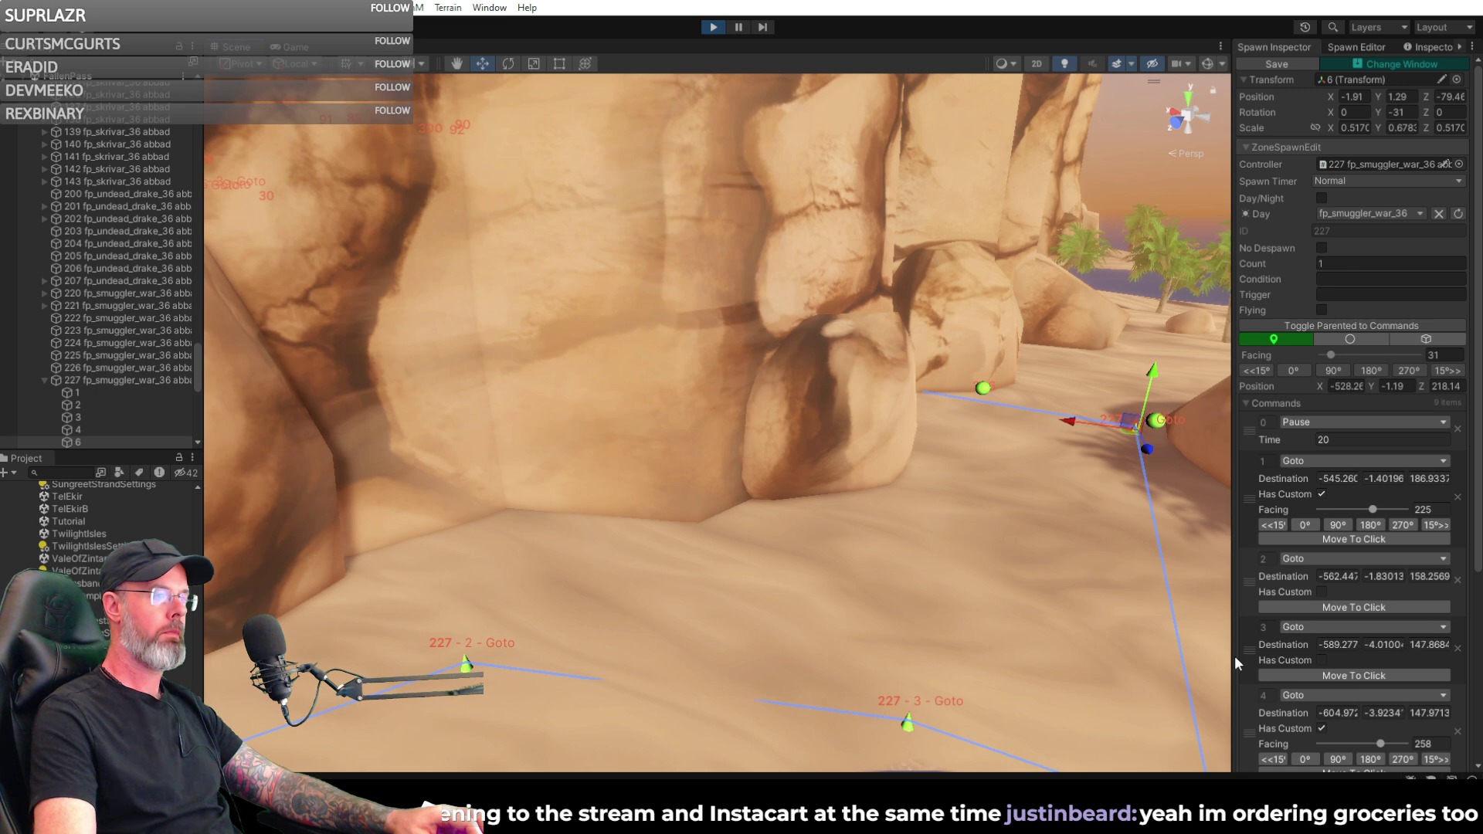
scroll(1363, 717, down, 5)
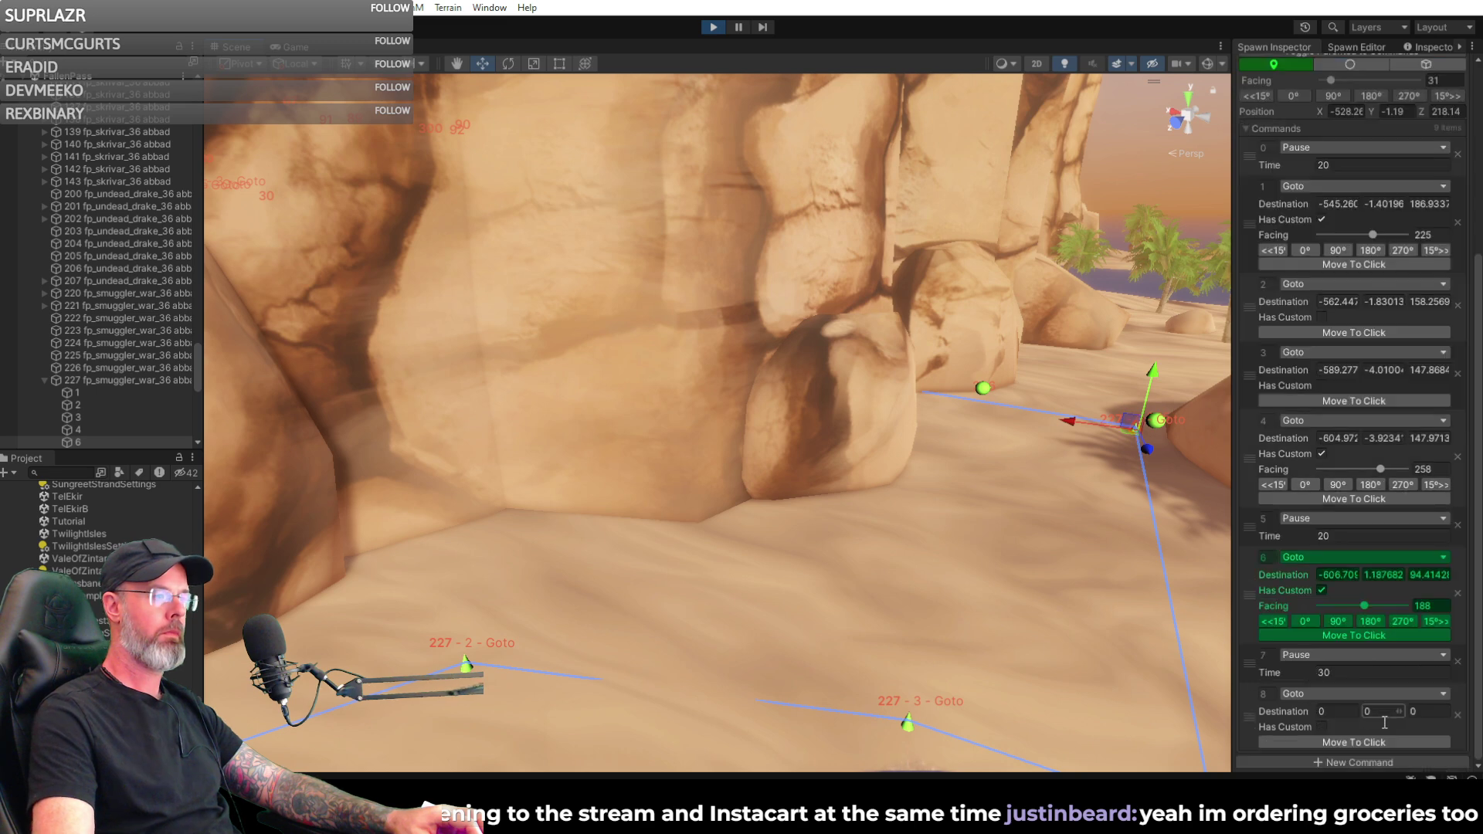
click(1337, 742)
click(716, 541)
right_drag(884, 562, 1152, 570)
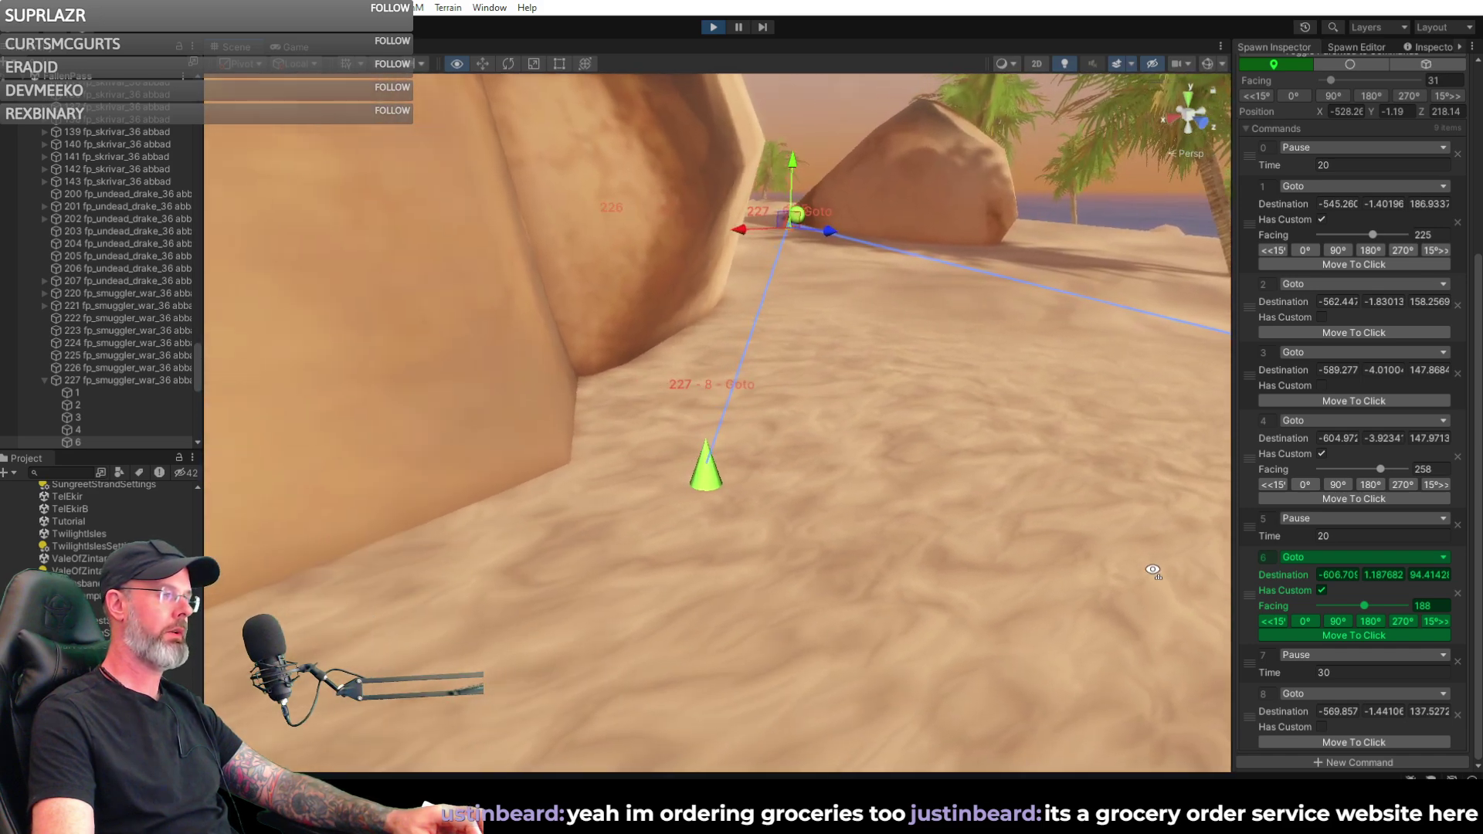
click(713, 485)
drag(714, 485, 718, 485)
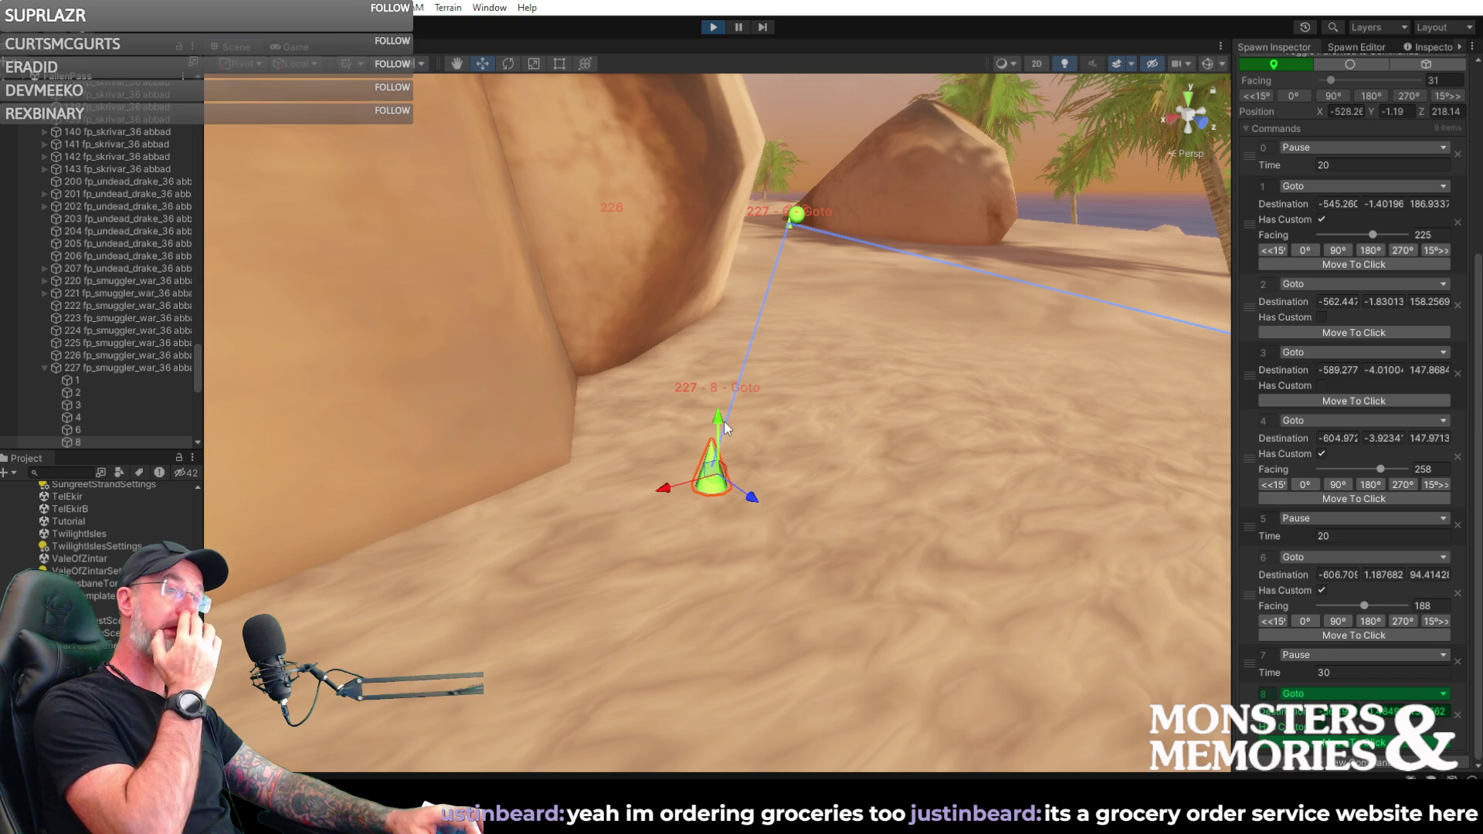
- Add command 9 to spawn 227 as a Goto and place its waypoint beside Goto 1 near the palm, at about -545.6, -1.42, 186.1
right_drag(720, 424, 386, 429)
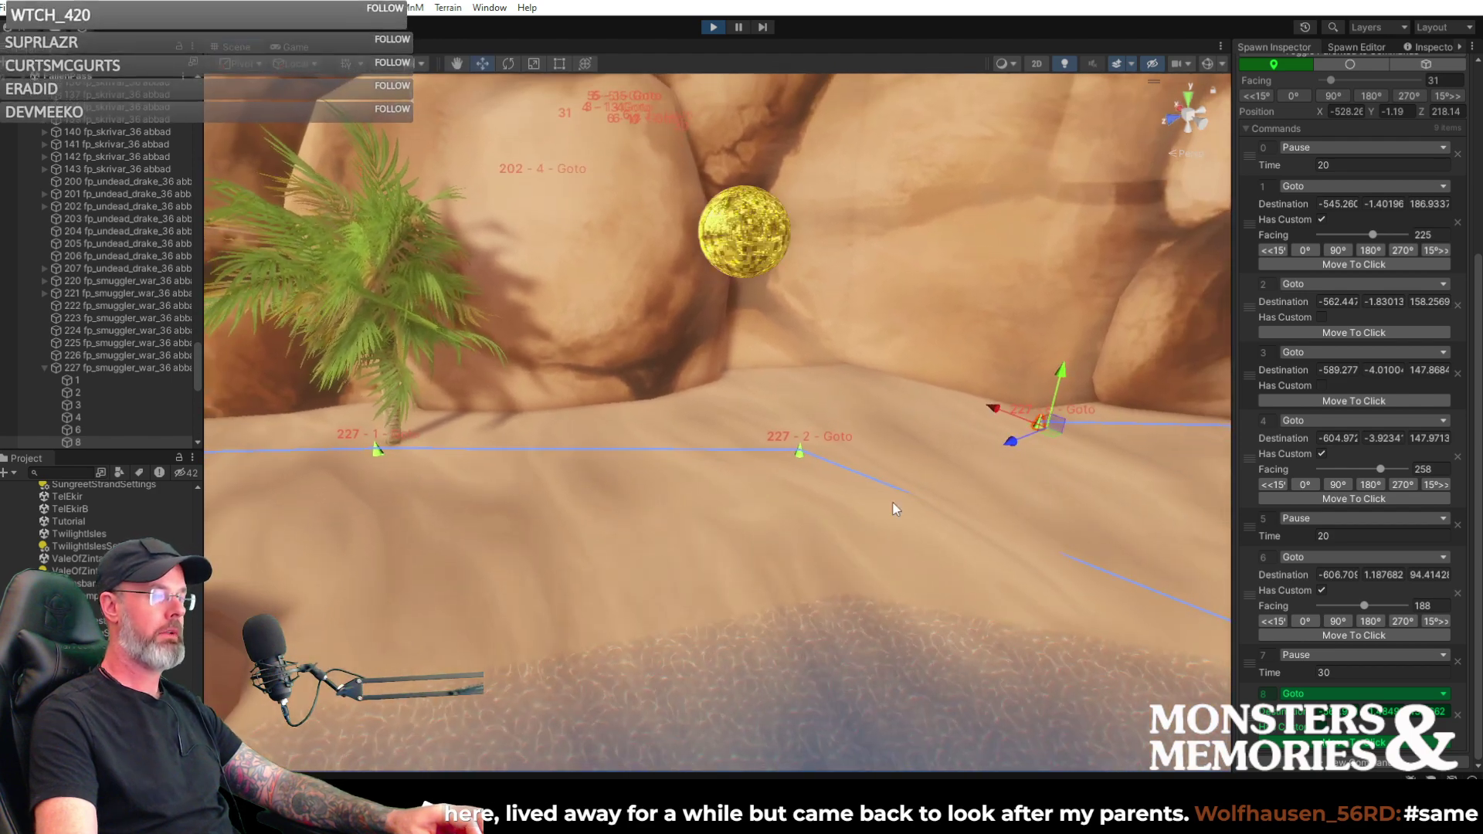
click(1323, 763)
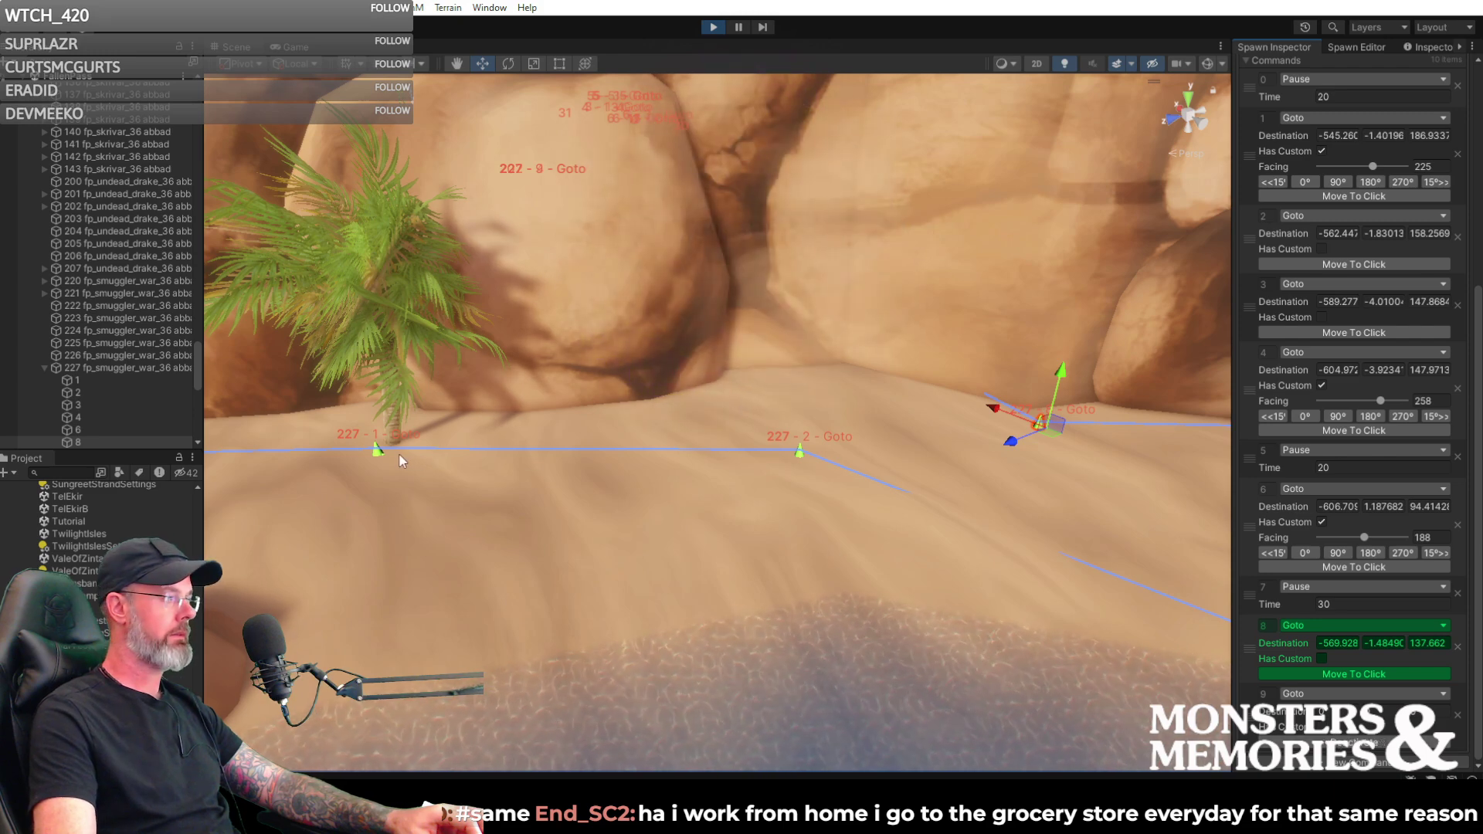
right_drag(398, 452, 192, 480)
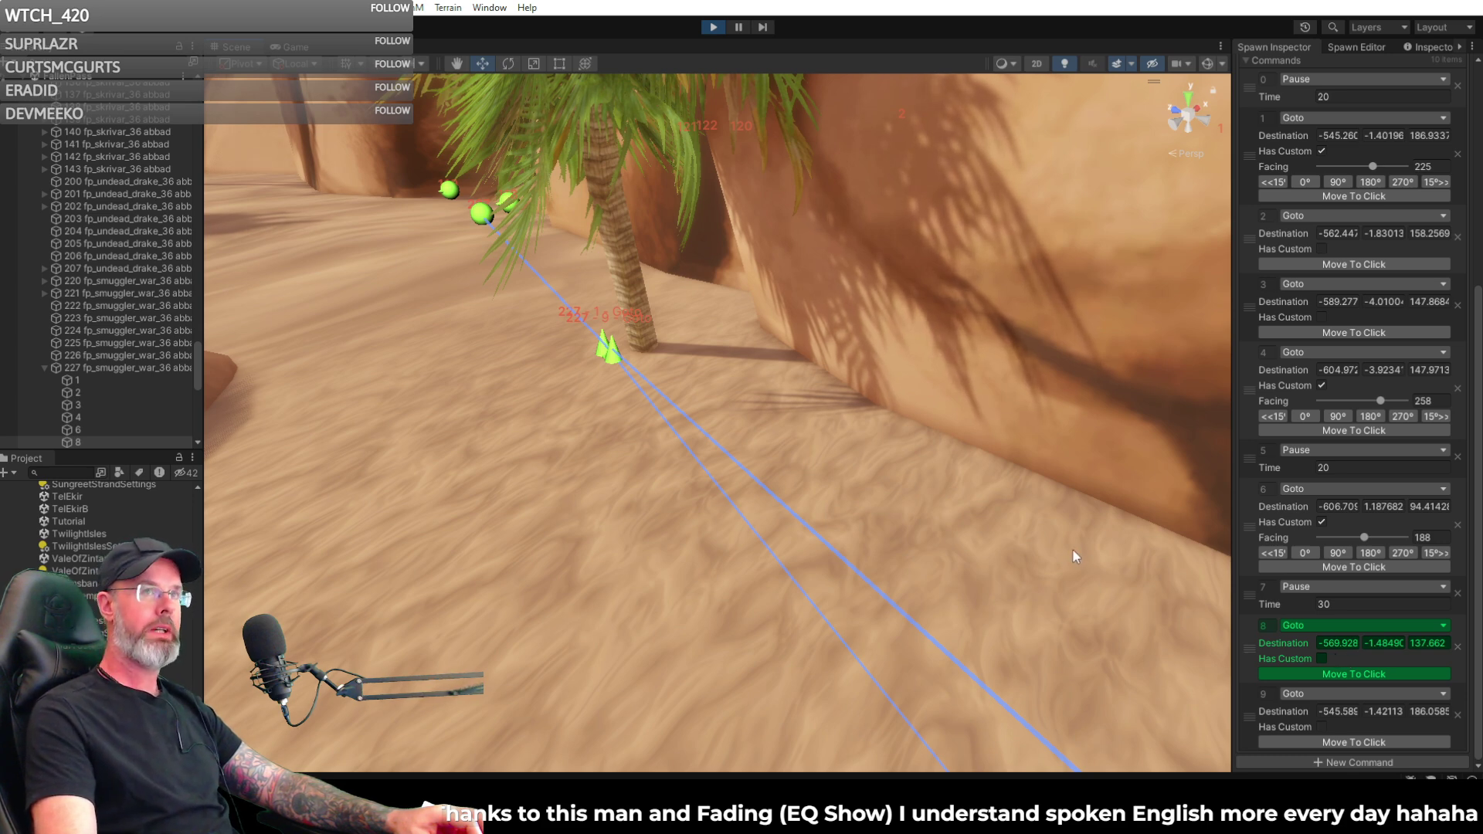
right_drag(996, 525, 1031, 514)
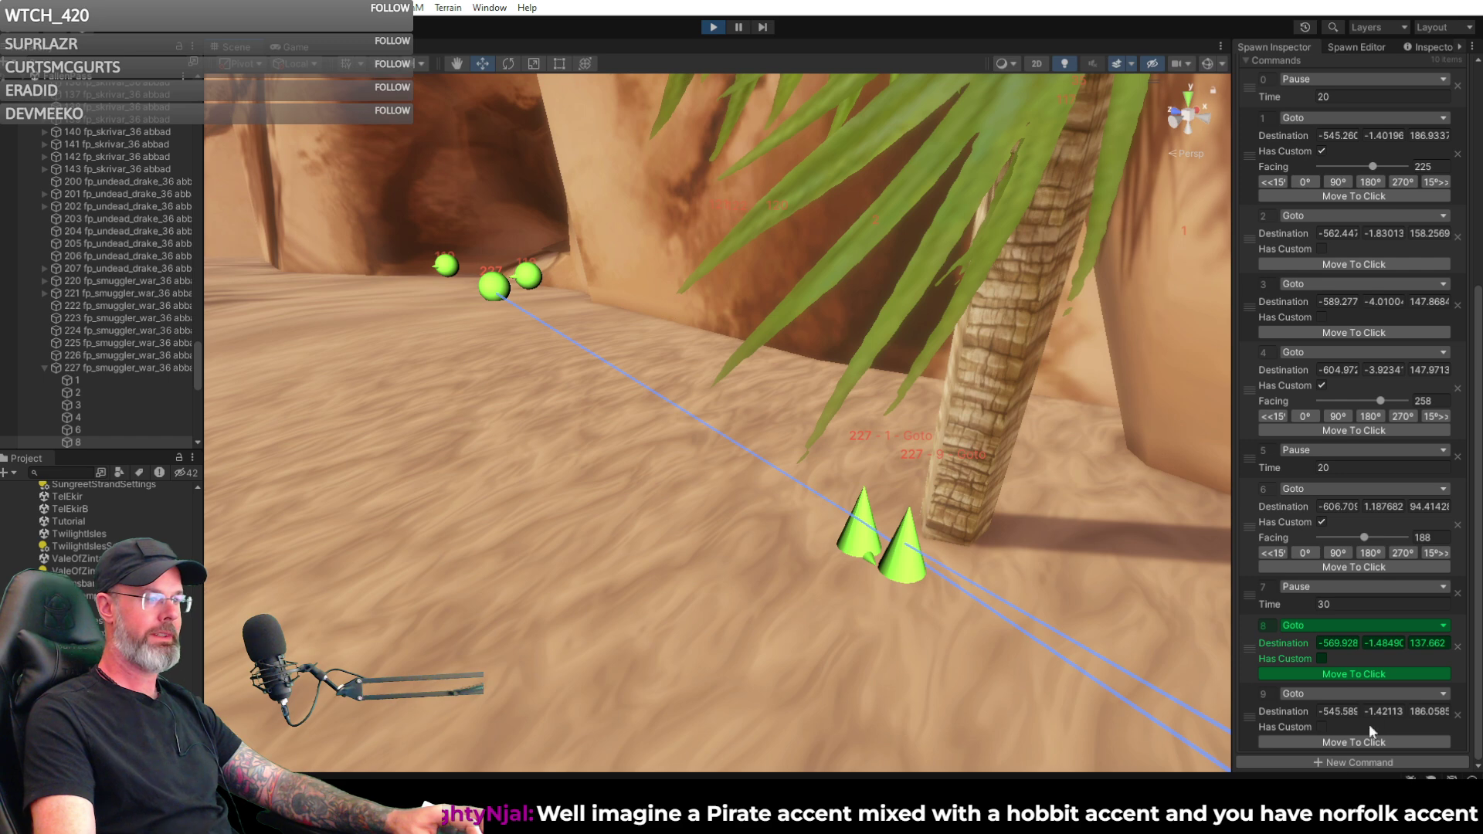
- Add command 10 to spawn 227 and set its type to Go Home
click(1342, 763)
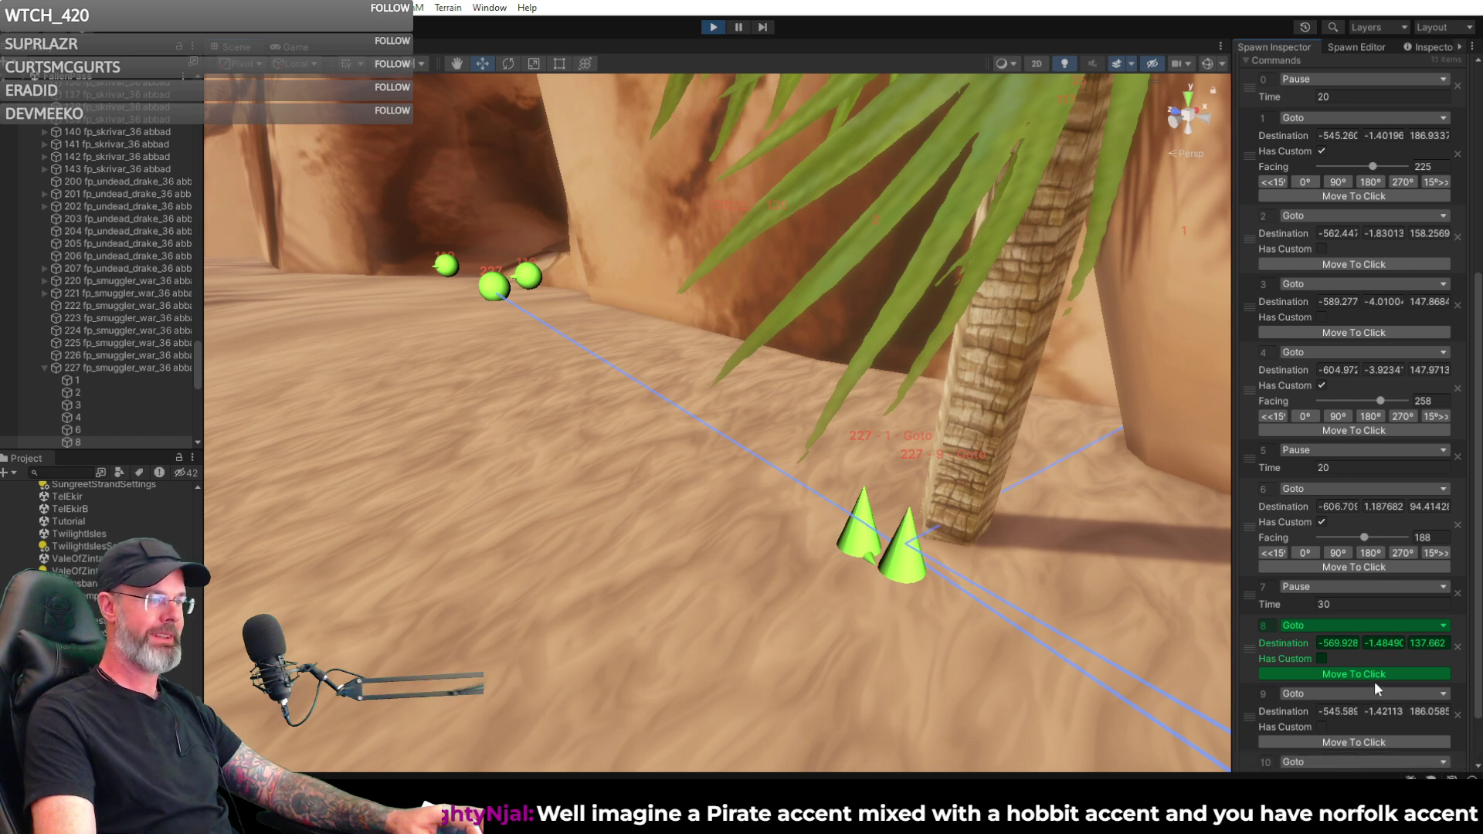
scroll(1375, 679, down, 2)
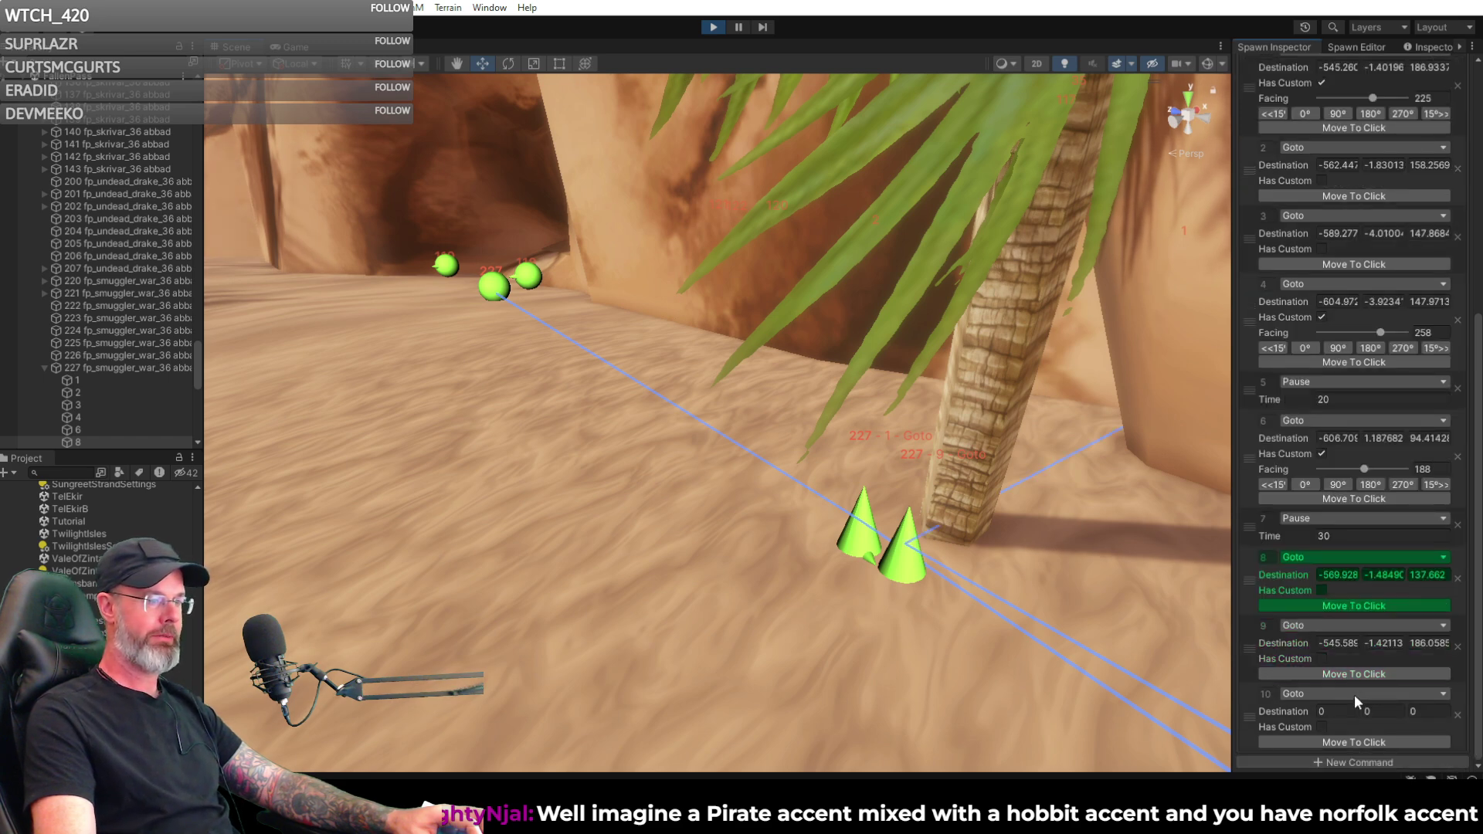
click(1355, 694)
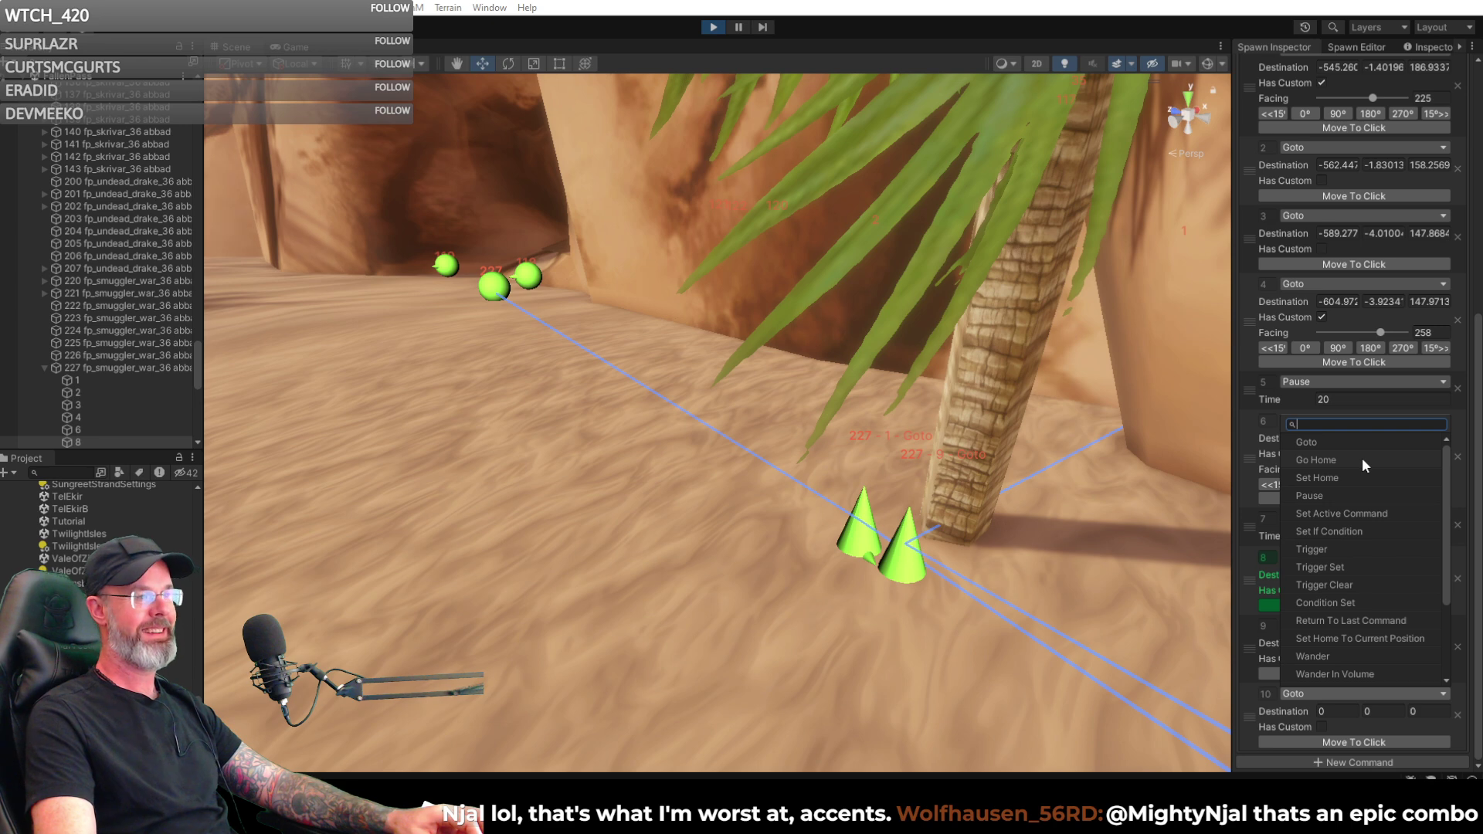
click(1355, 464)
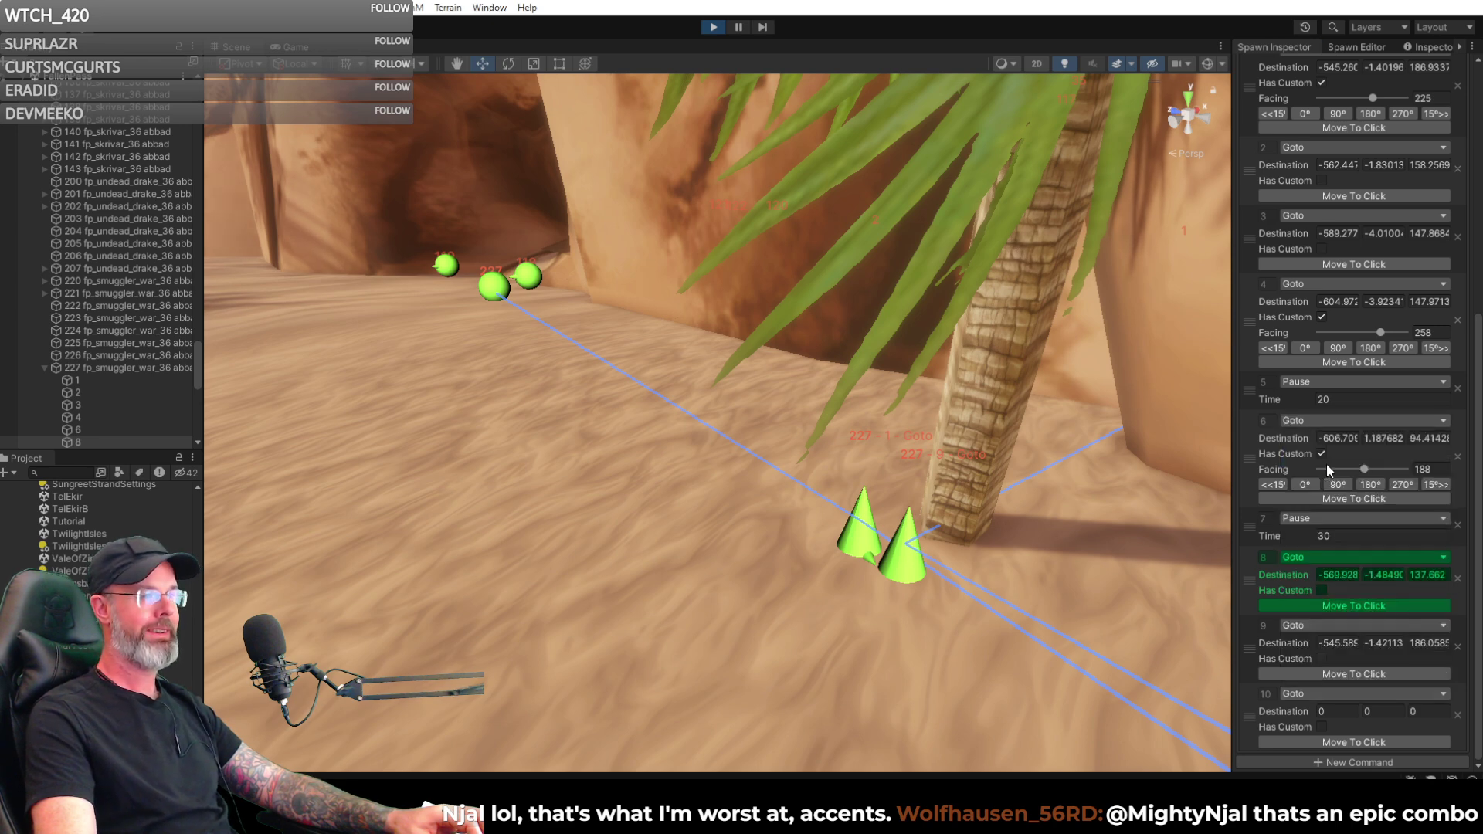
- Add command 11 to spawn 227 as Set Active Command with next command 0, and save the spawn
click(1344, 762)
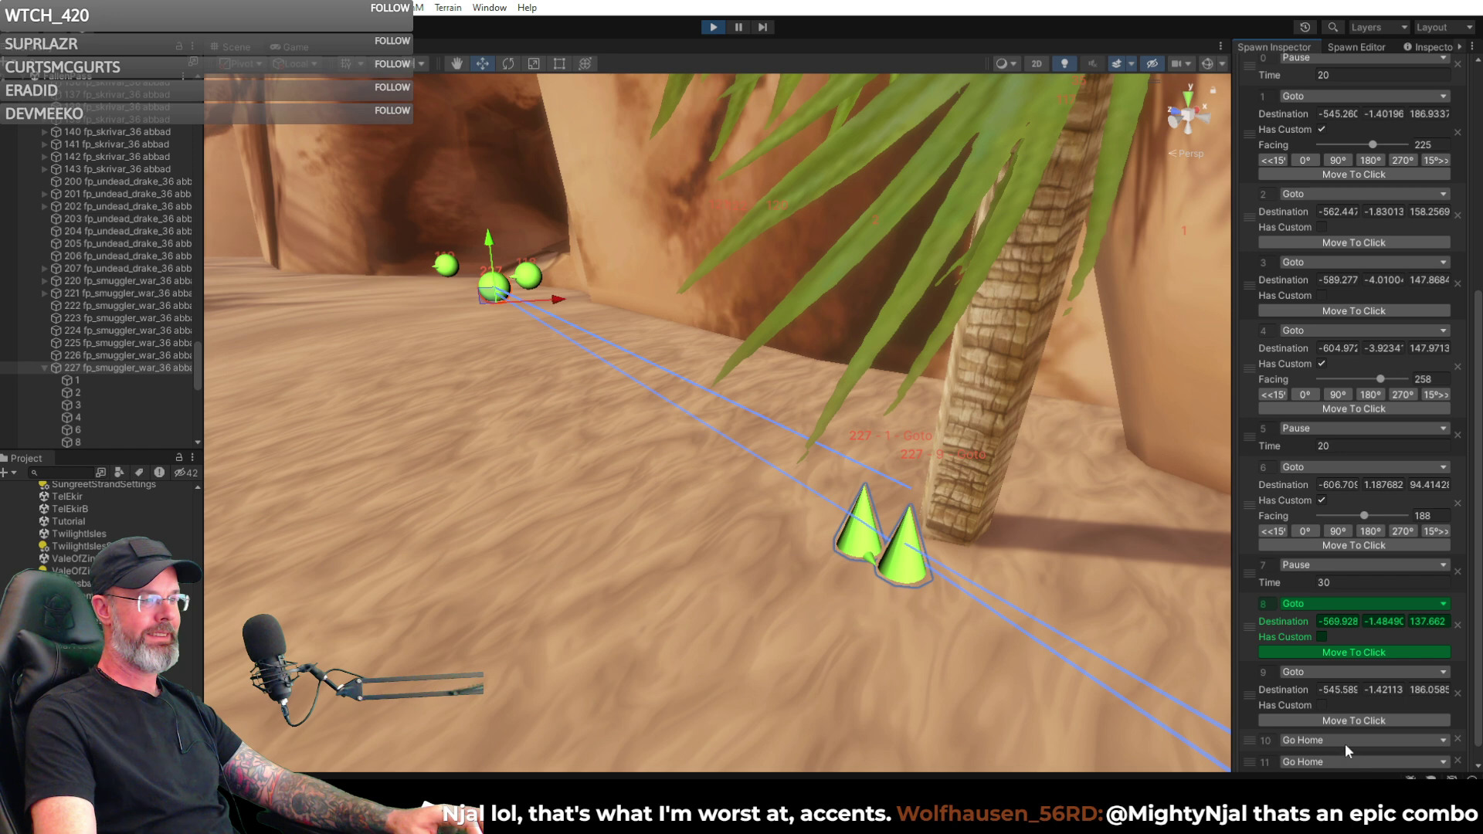
scroll(1345, 743, down, 1)
click(1332, 739)
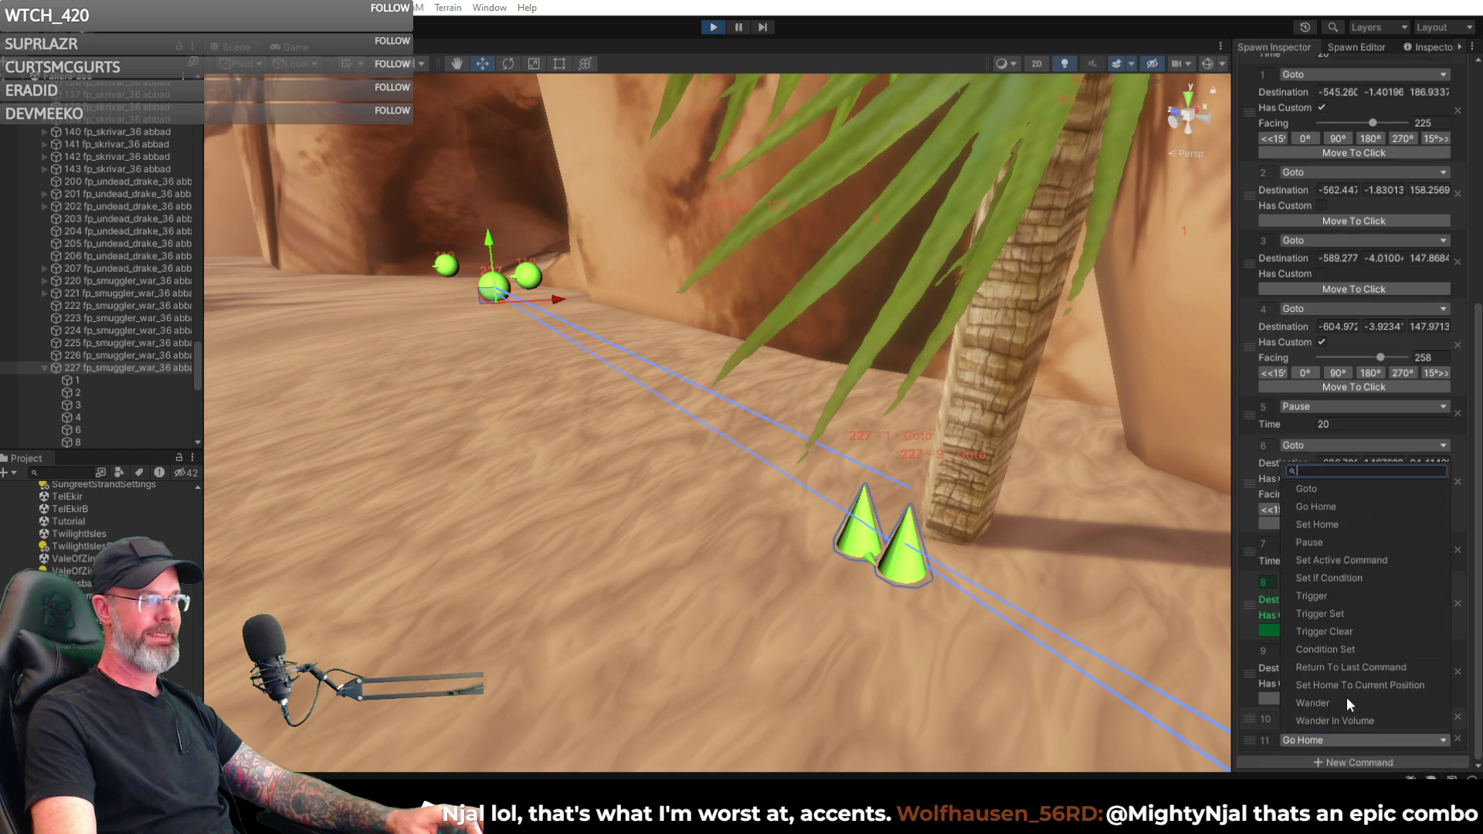
click(1356, 557)
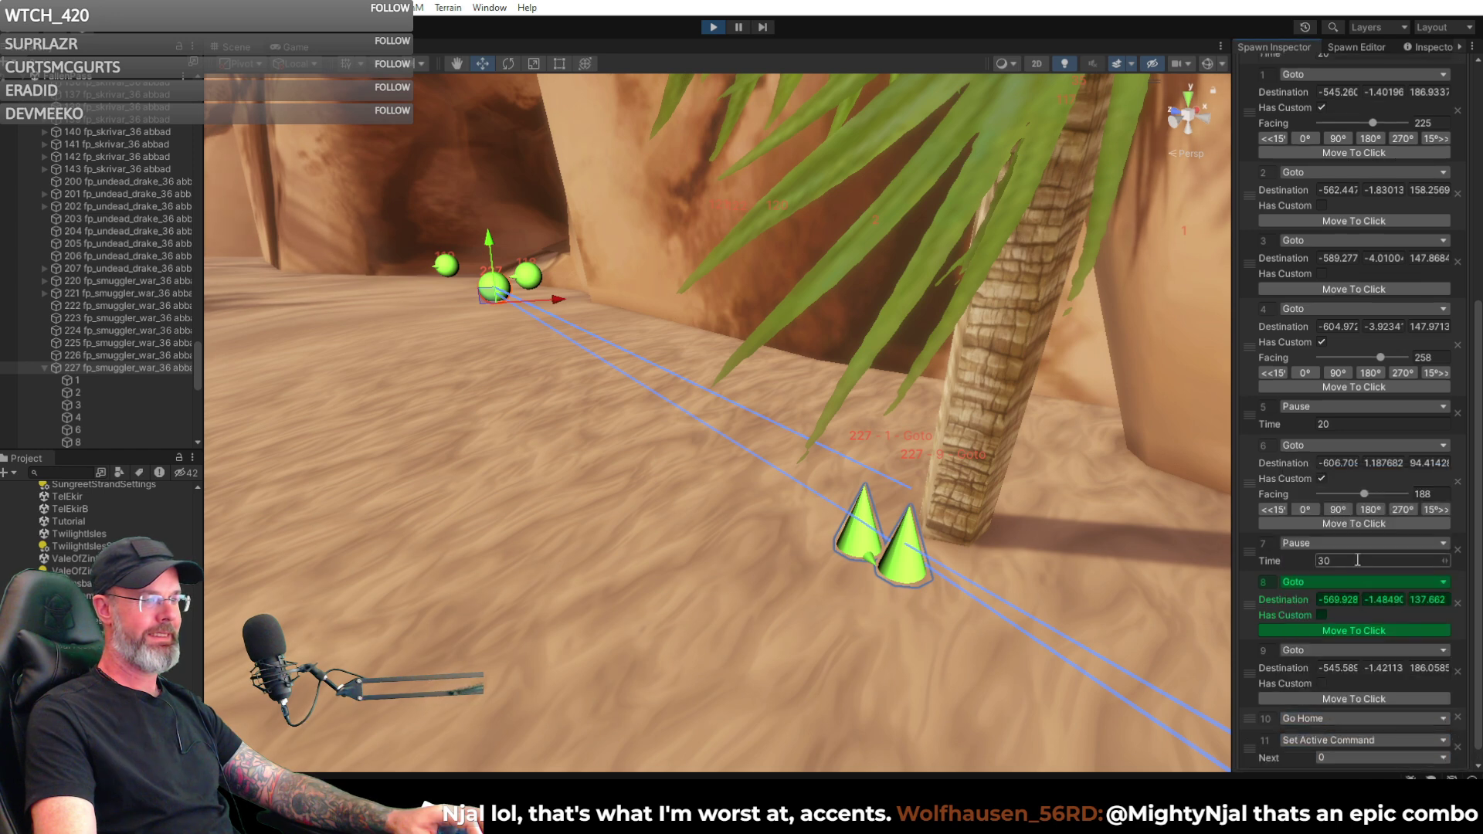
scroll(1360, 610, down, 1)
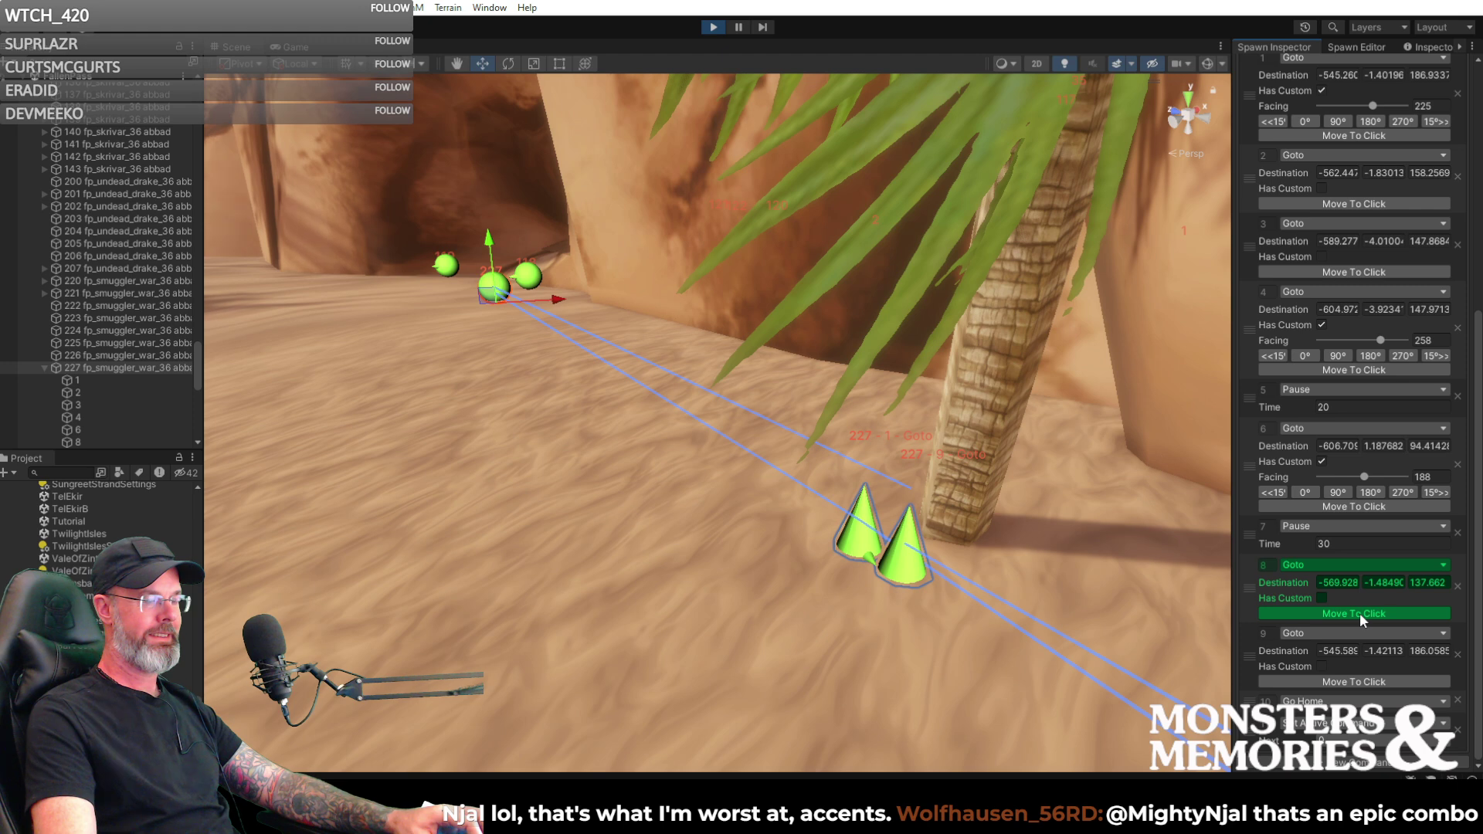
scroll(1282, 232, up, 10)
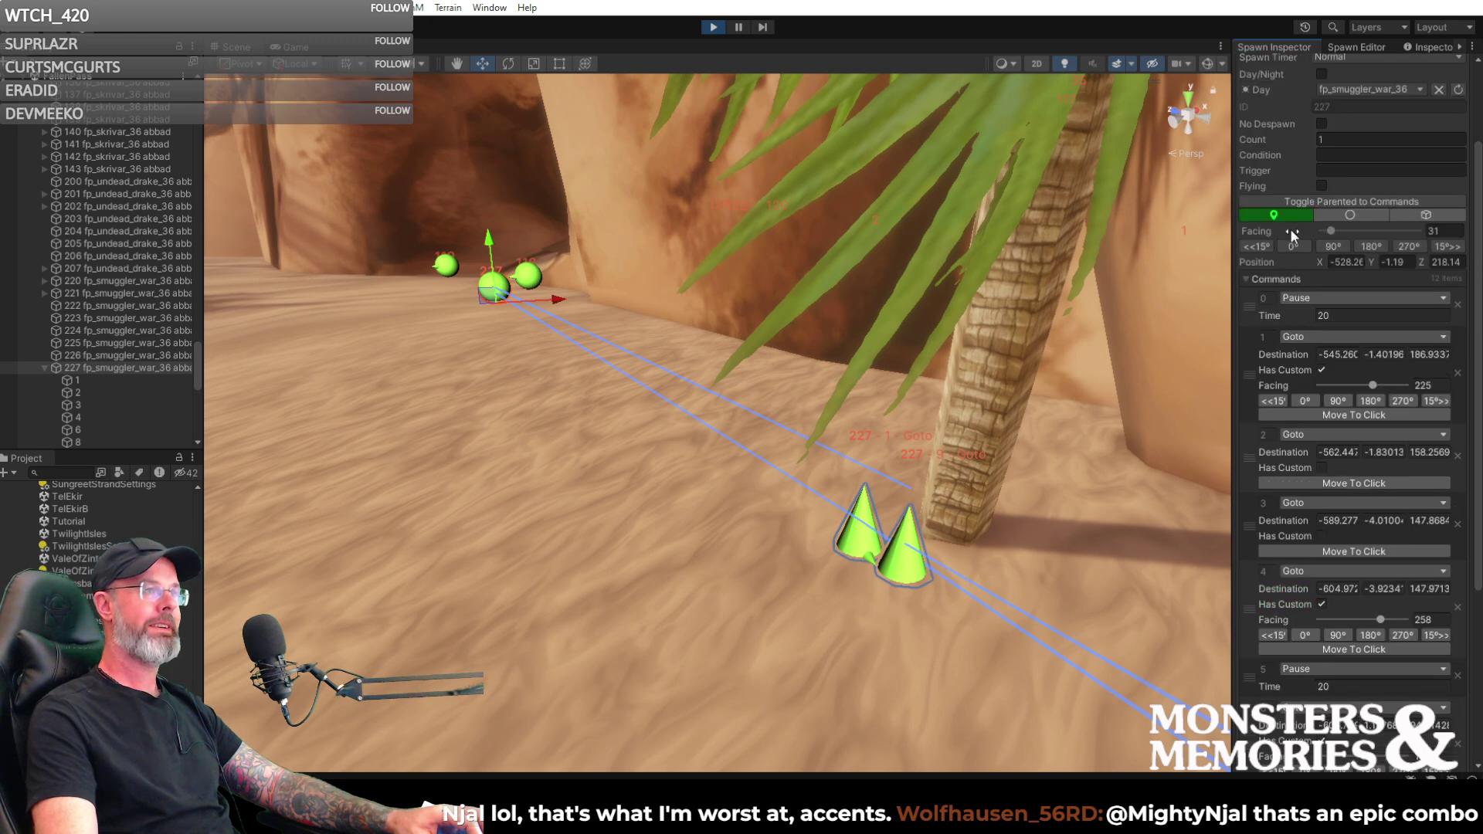
click(1267, 66)
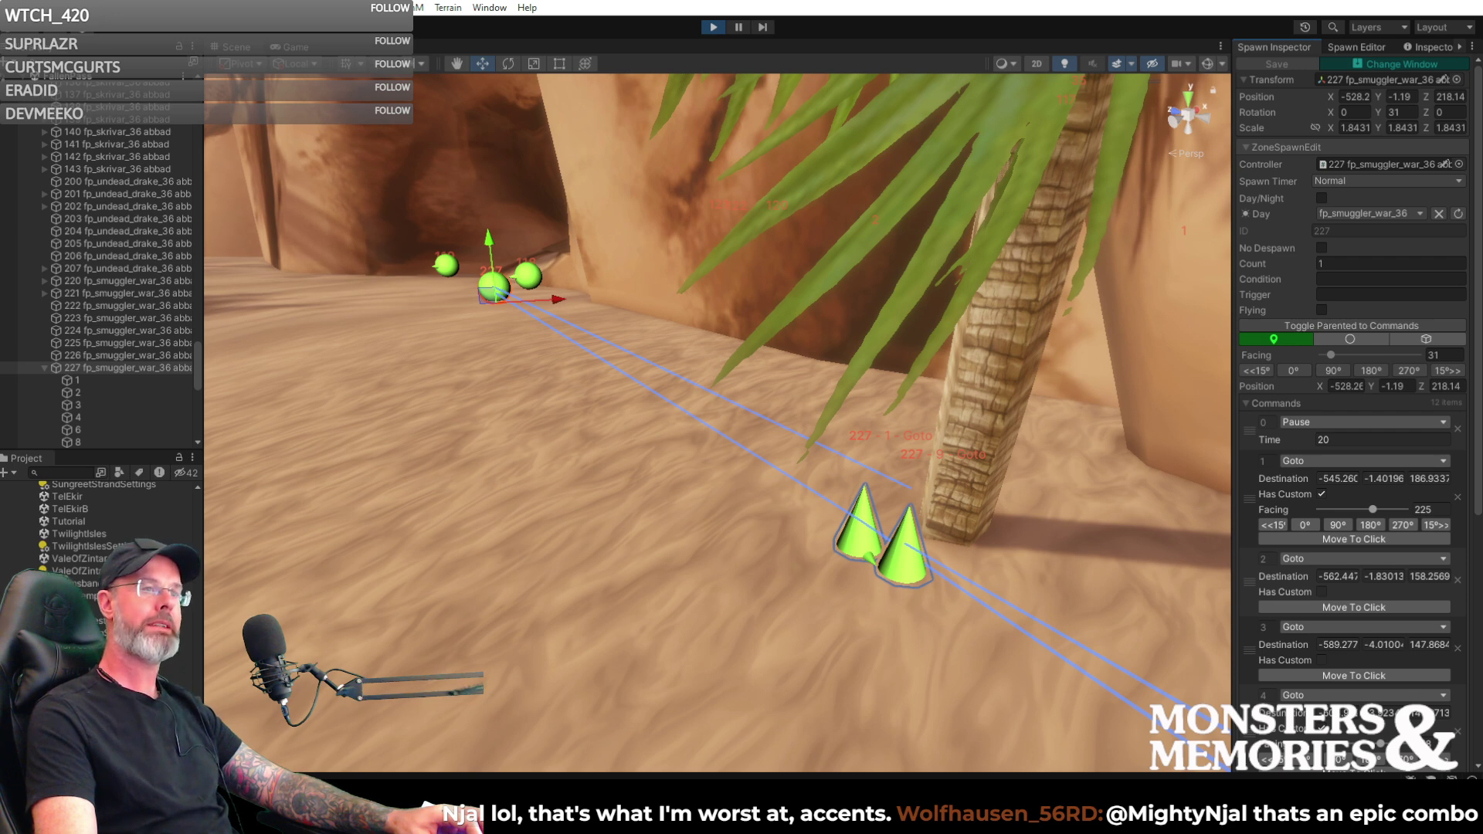
- Check the spawn editor's change tracker for unsaved spawn and command changes, and close it
right_drag(1101, 215, 1158, 239)
right_drag(1402, 297, 1377, 240)
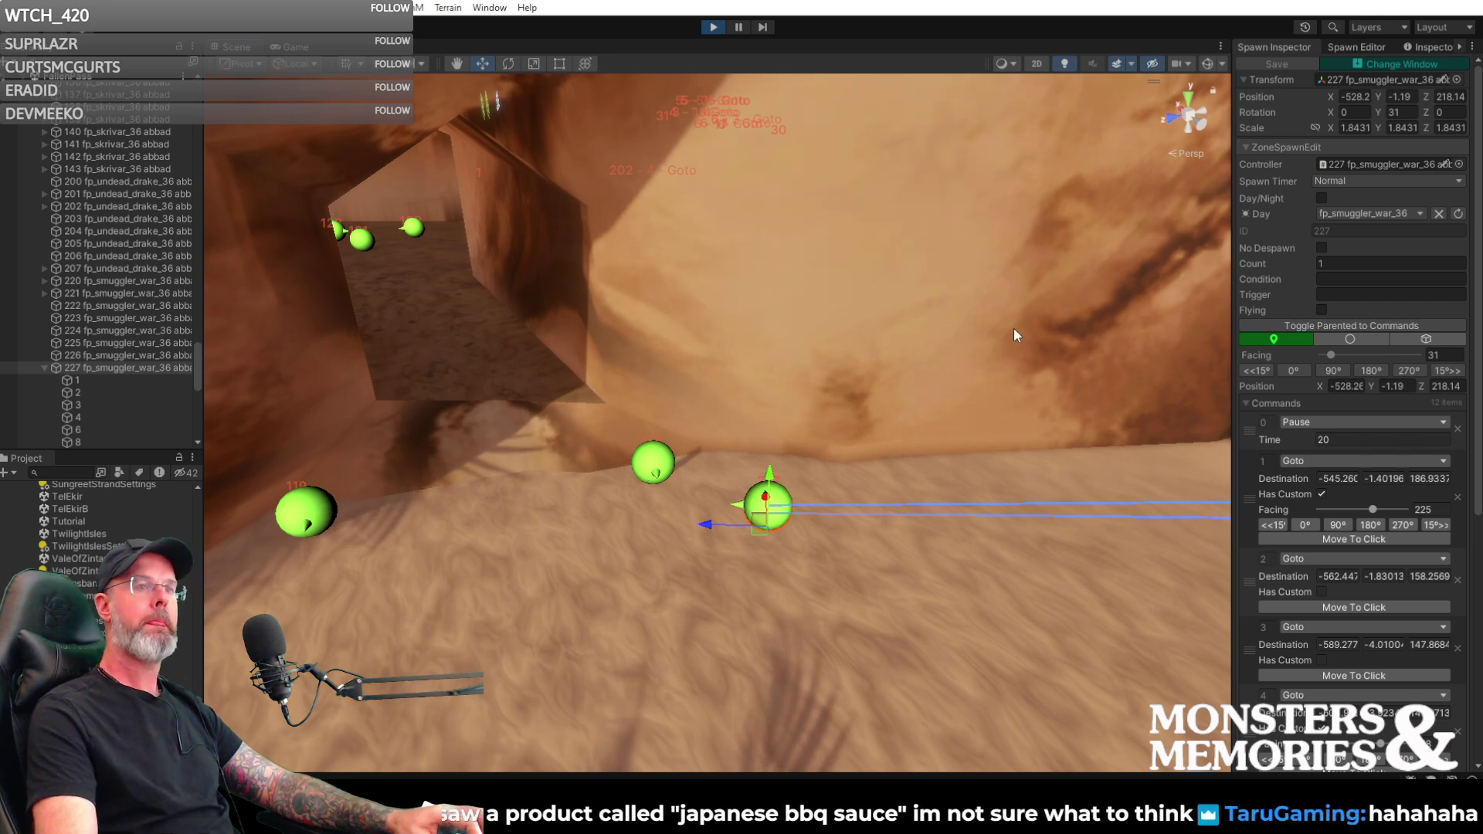
right_drag(1013, 327, 1018, 380)
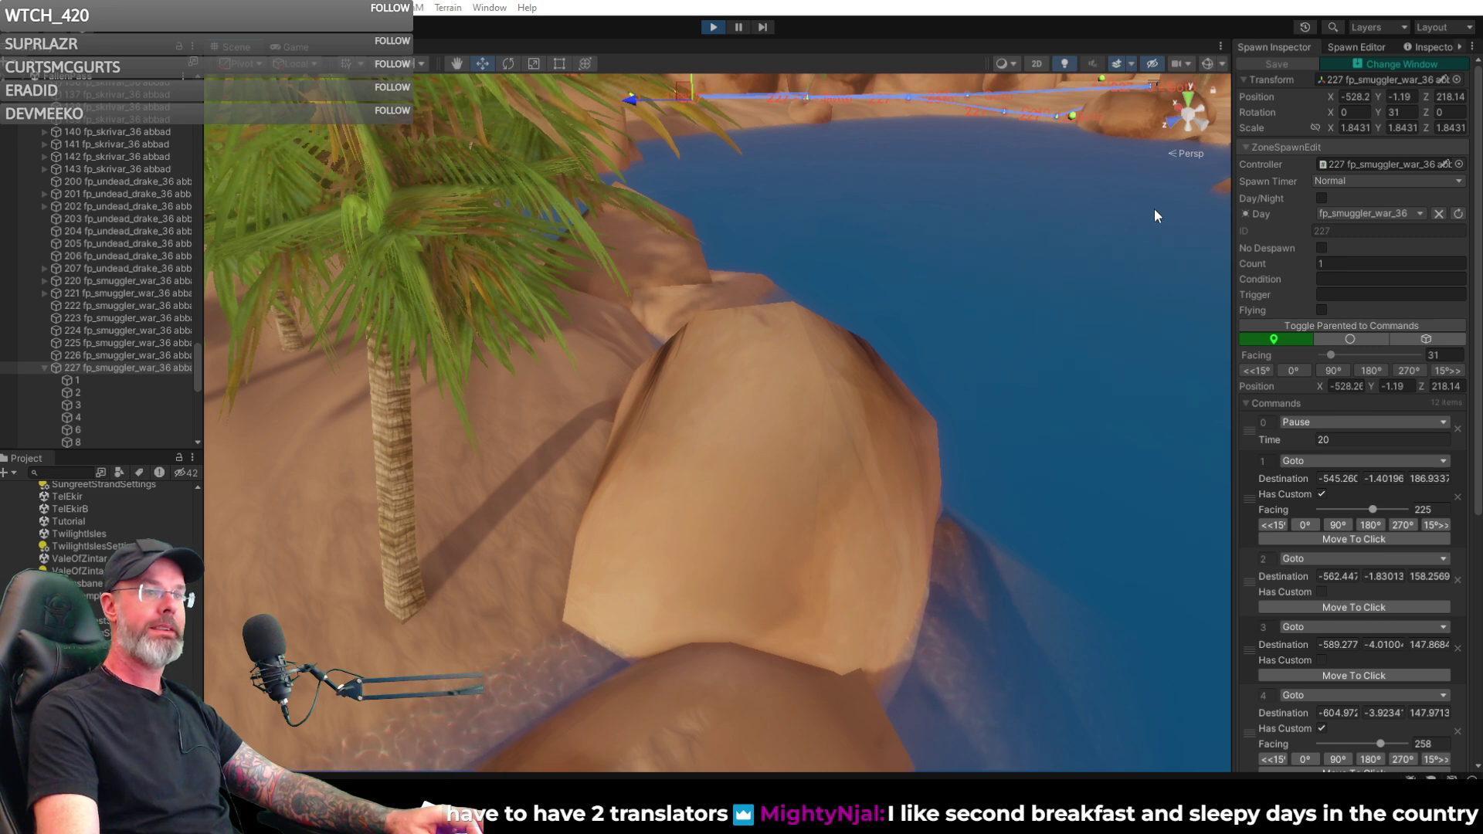
right_drag(1168, 283, 1360, 48)
key(w)
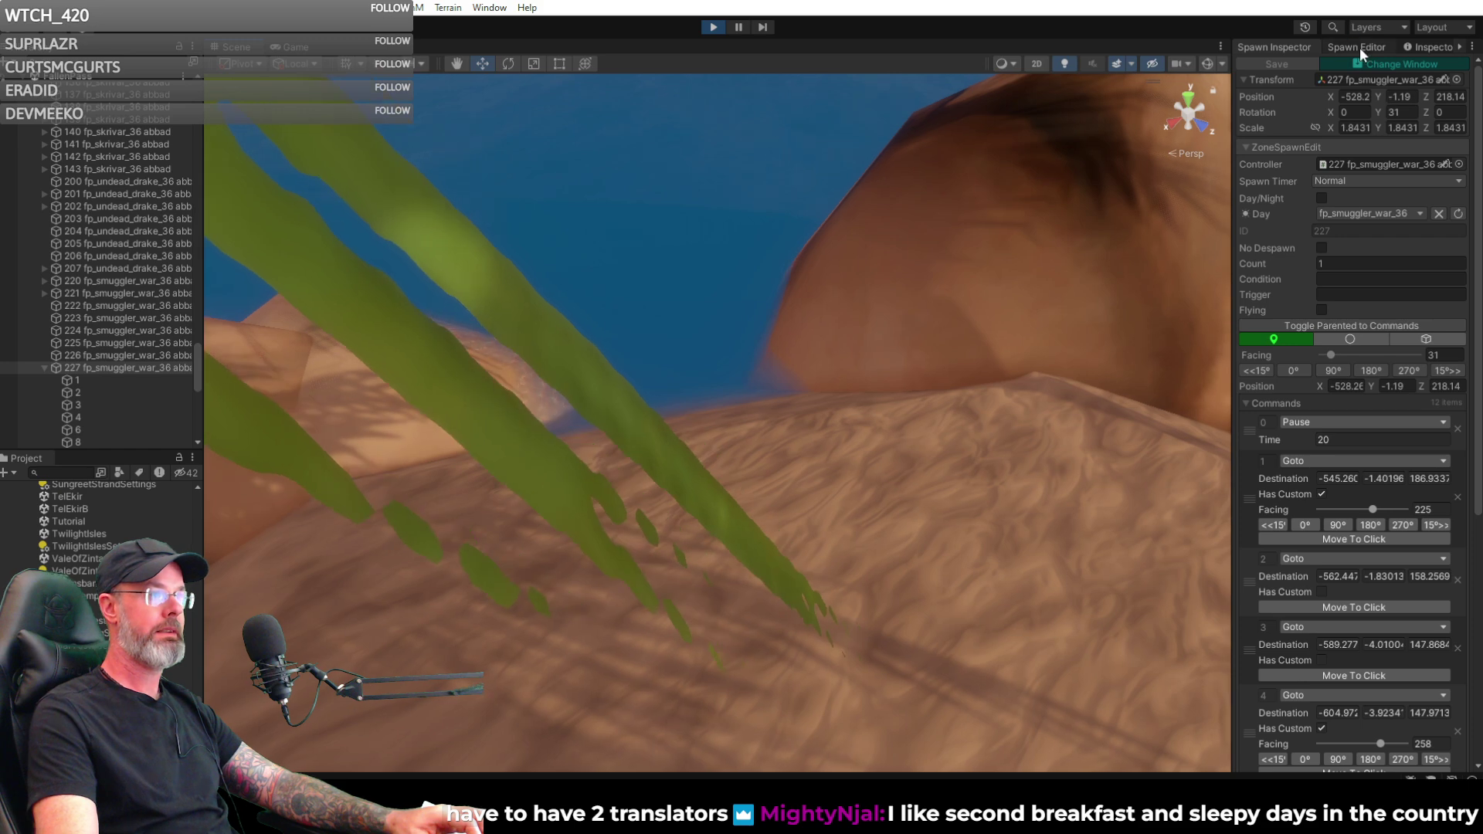
click(1357, 48)
click(1403, 79)
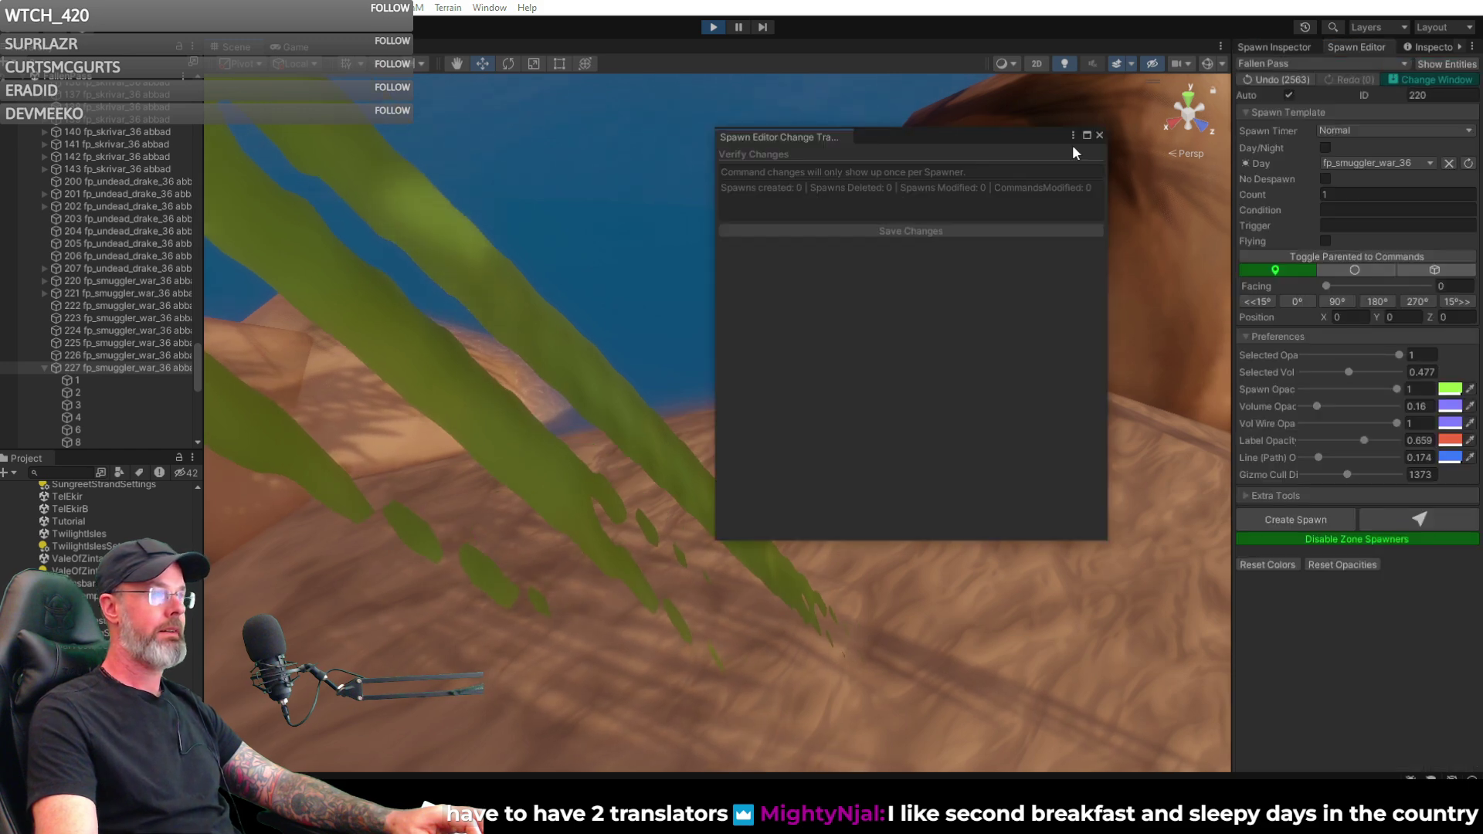
click(1099, 136)
- Place a new fp_smuggler_war_36 spawn on the sand at the foot of the large boulder across the water
right_drag(1129, 194, 1062, 162)
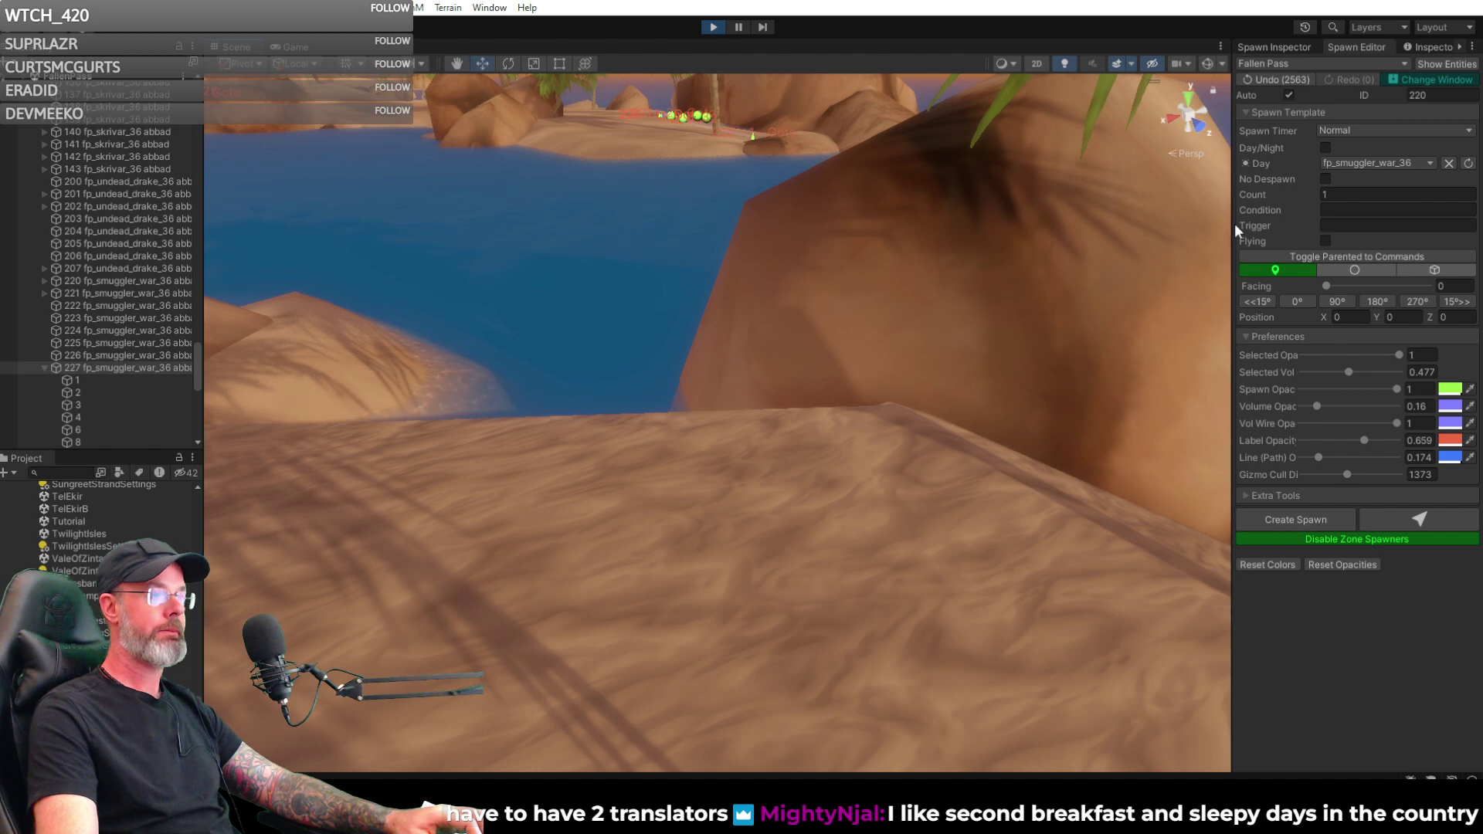
right_drag(1109, 441, 997, 376)
click(1392, 518)
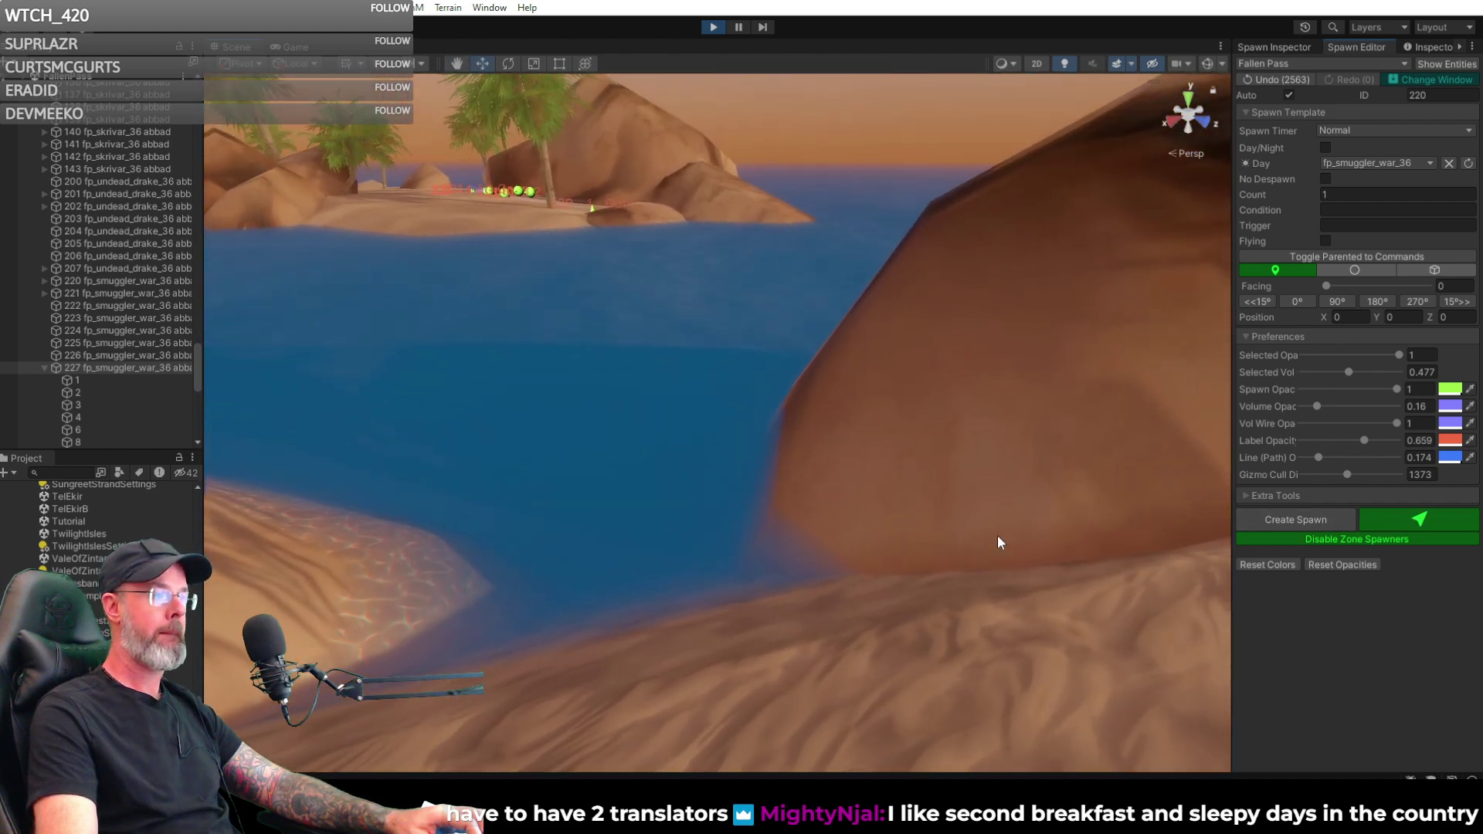
click(850, 601)
right_drag(898, 595, 995, 548)
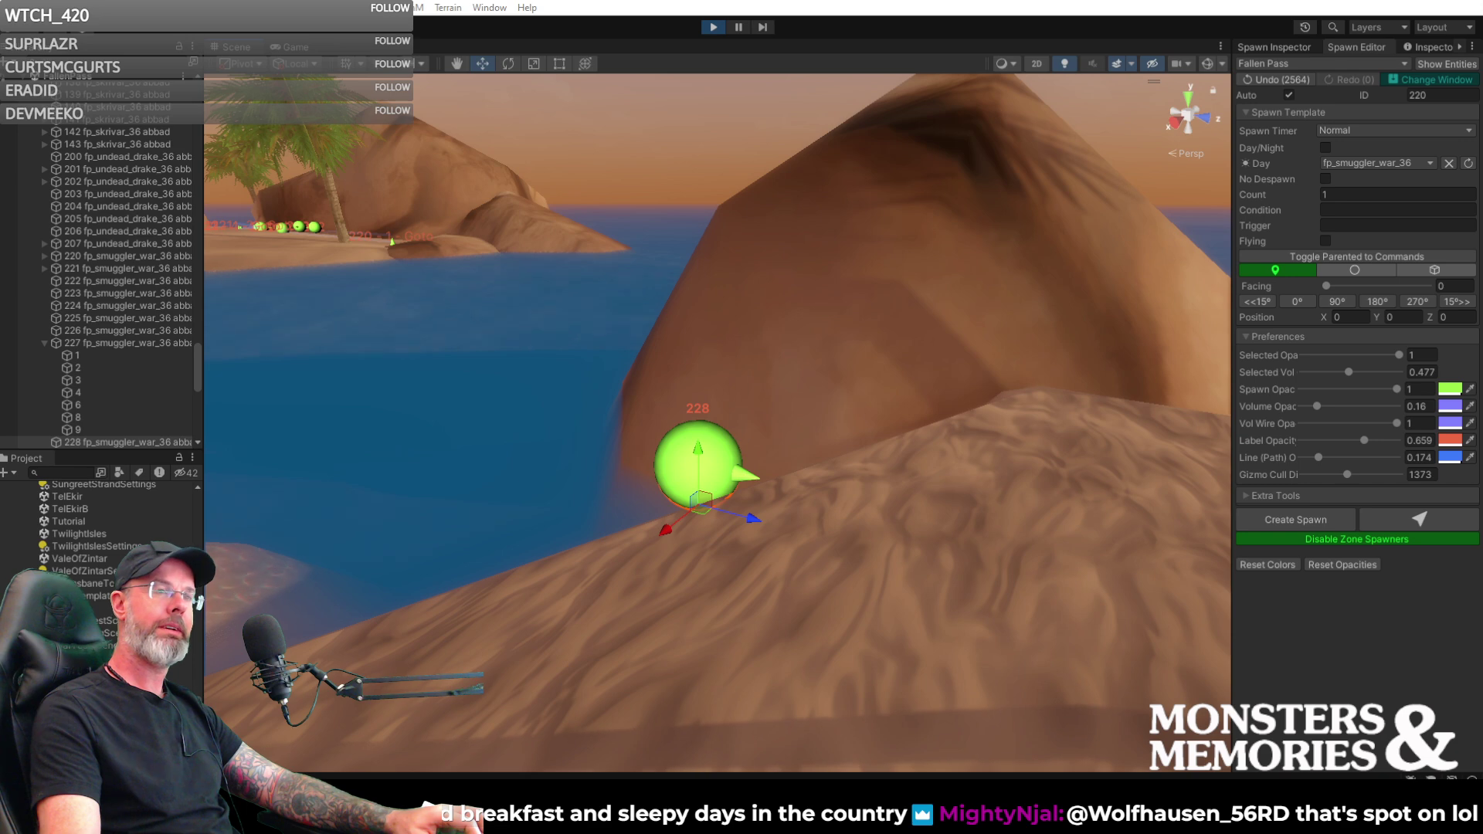
right_drag(1207, 253, 1235, 324)
key(d)
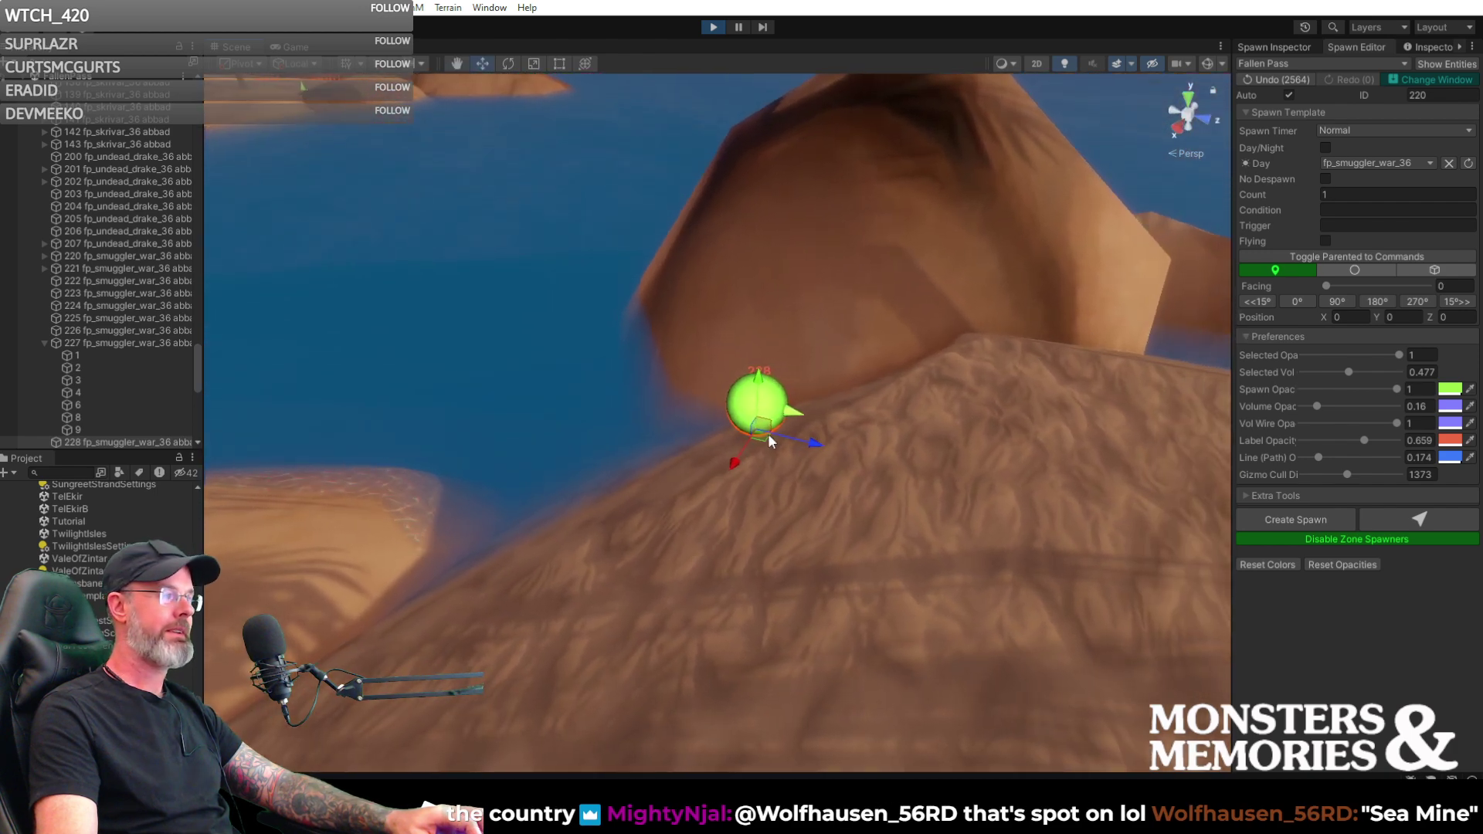
- Nudge spawn 228 up the slope against the boulder, to about -663.0, -2.94, 322.35
drag(780, 440, 814, 425)
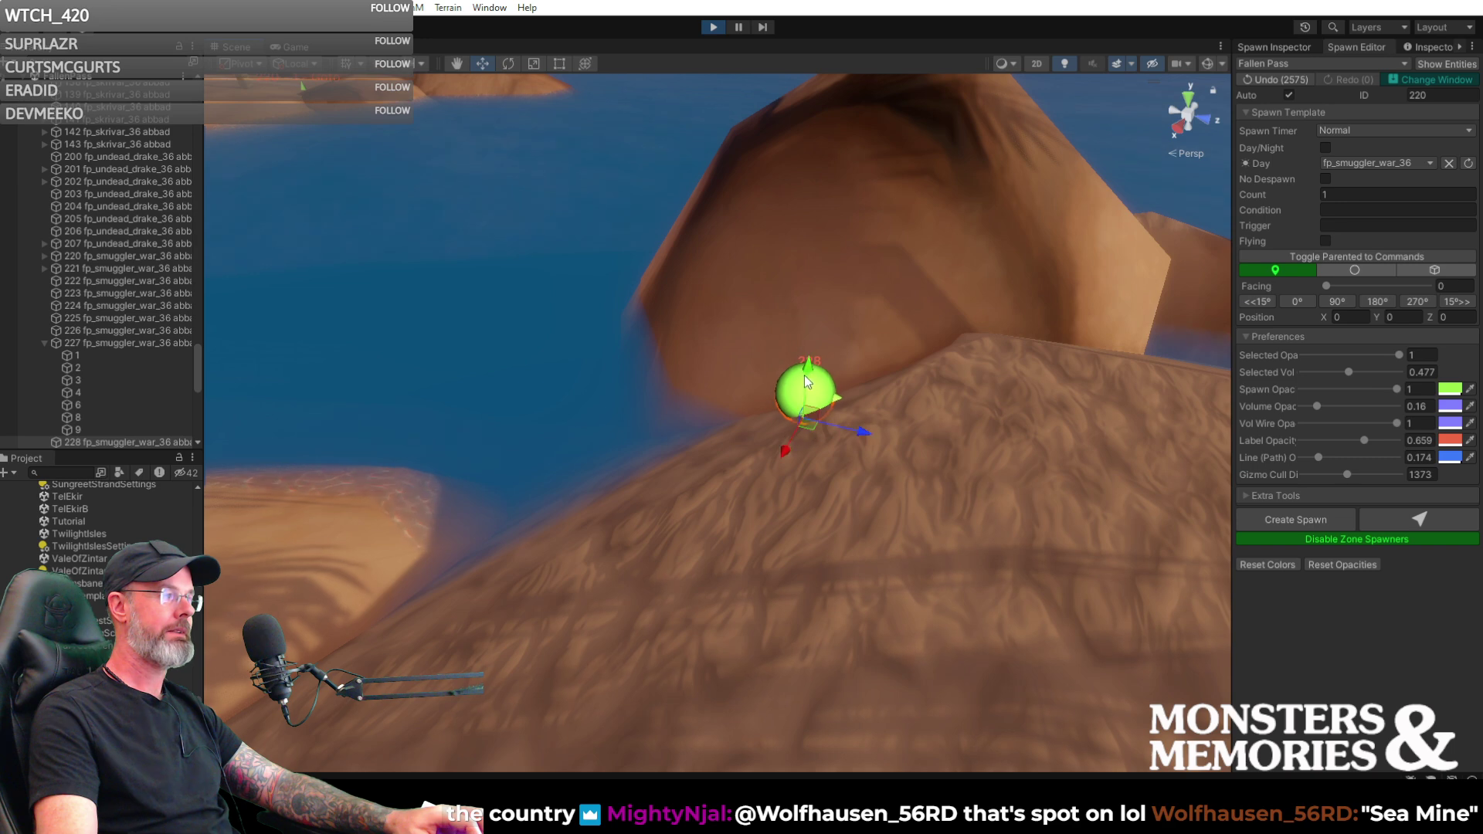
drag(809, 359, 815, 350)
drag(824, 418, 841, 408)
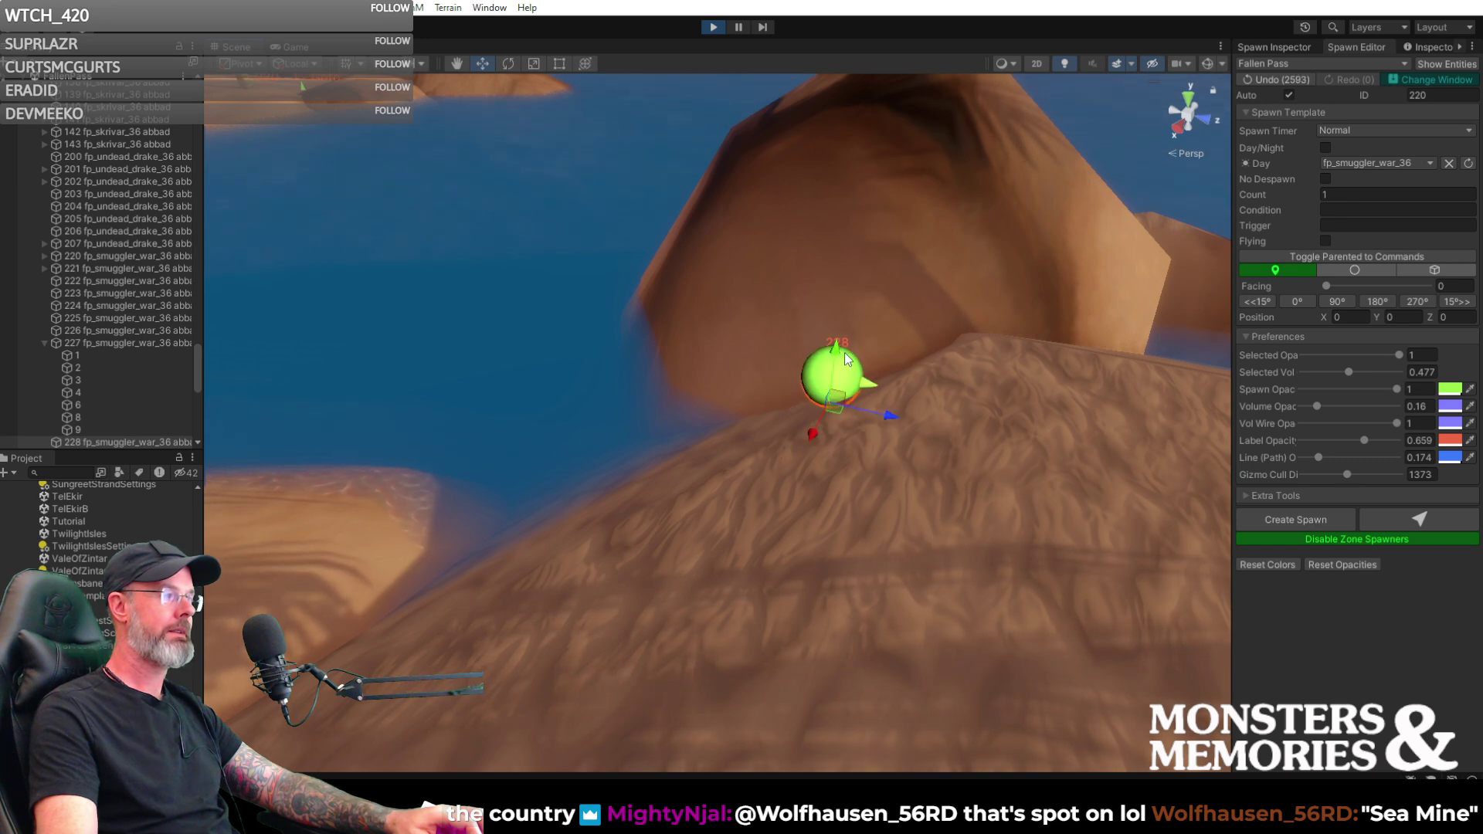
drag(834, 346, 832, 352)
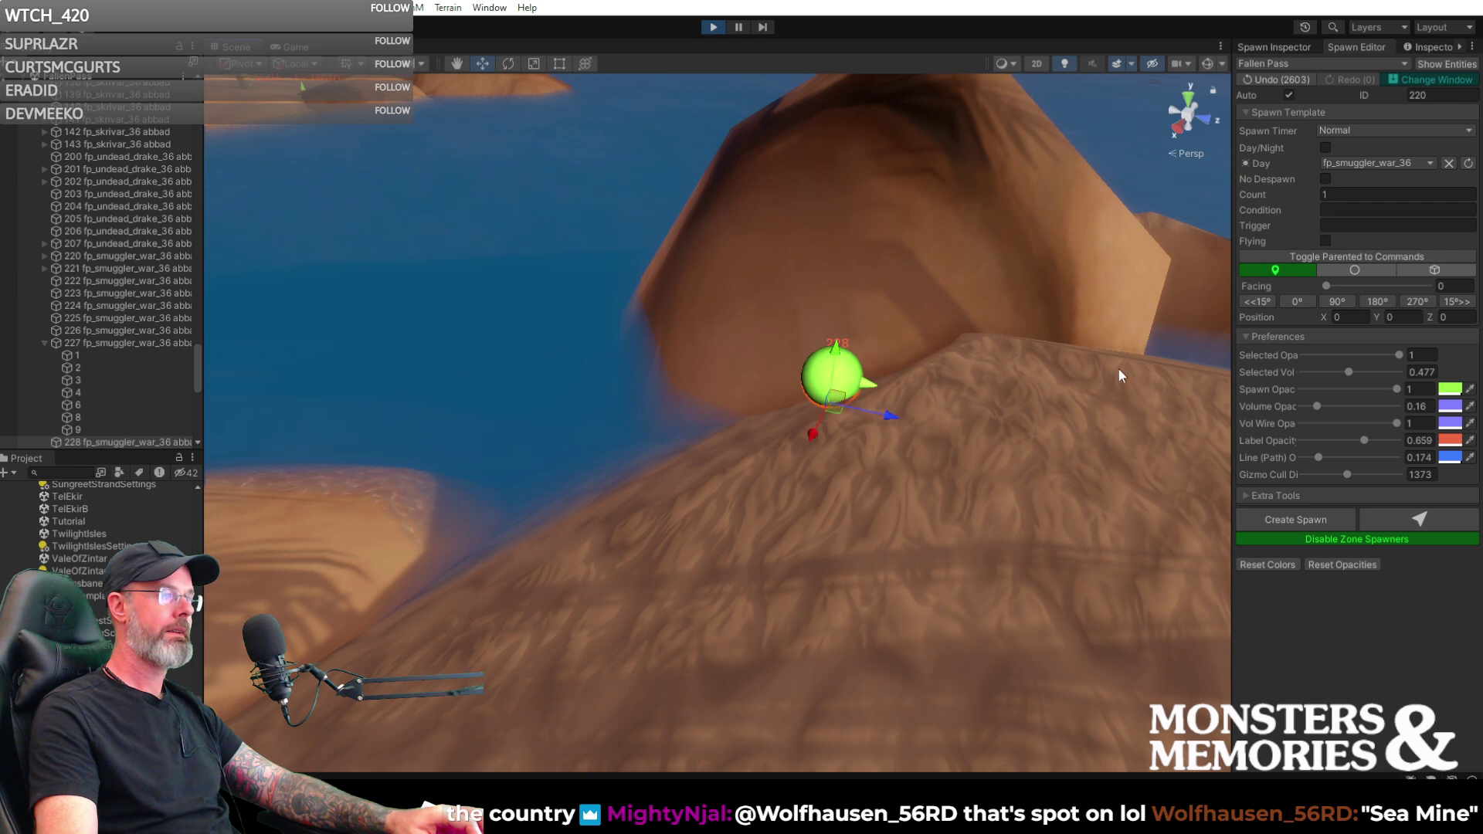
click(1276, 45)
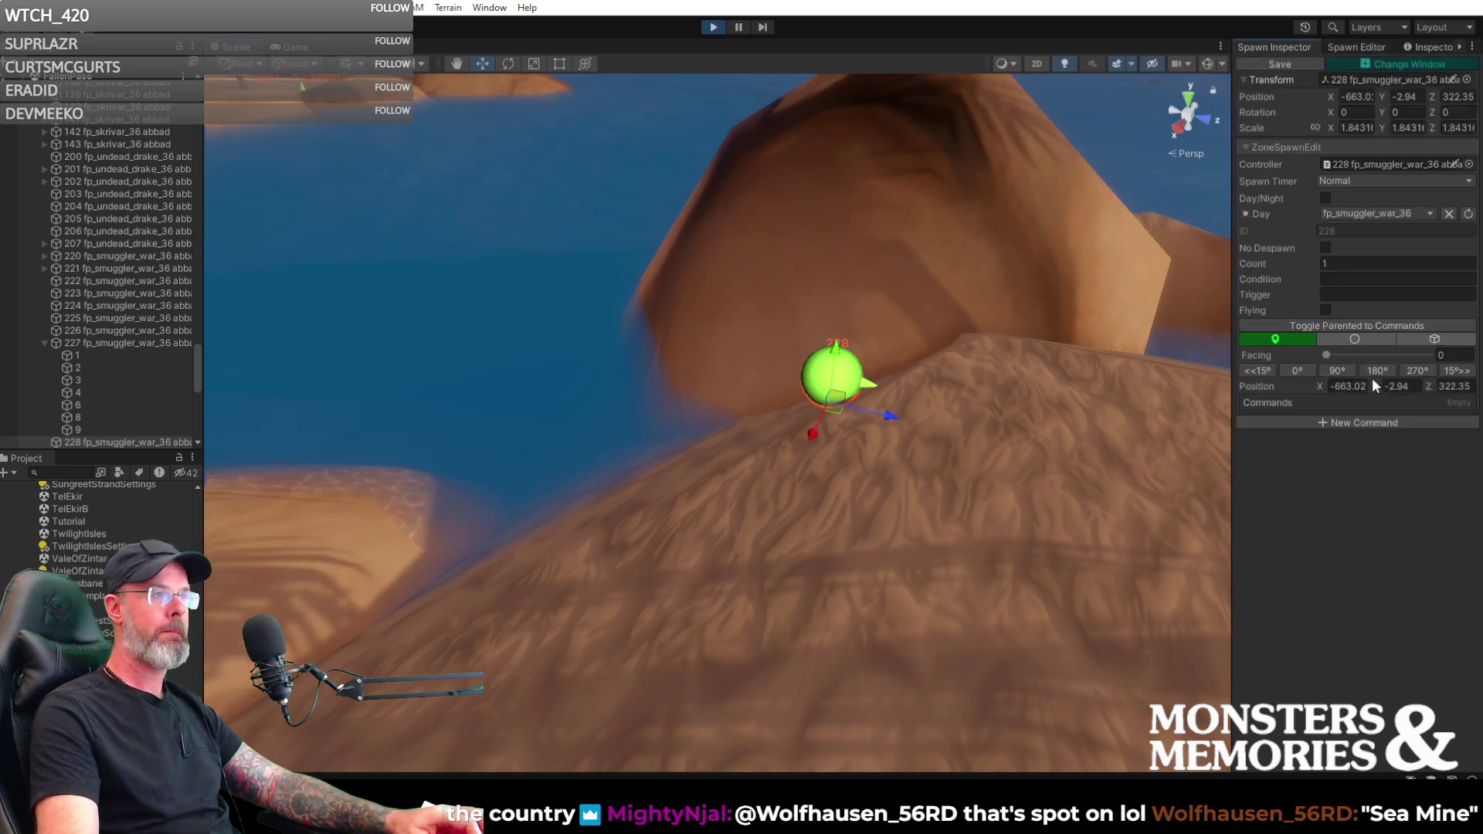
- Place a second smuggler spawn just downslope of spawn 228, shift it toward the water, and set its facing to 205
click(1376, 48)
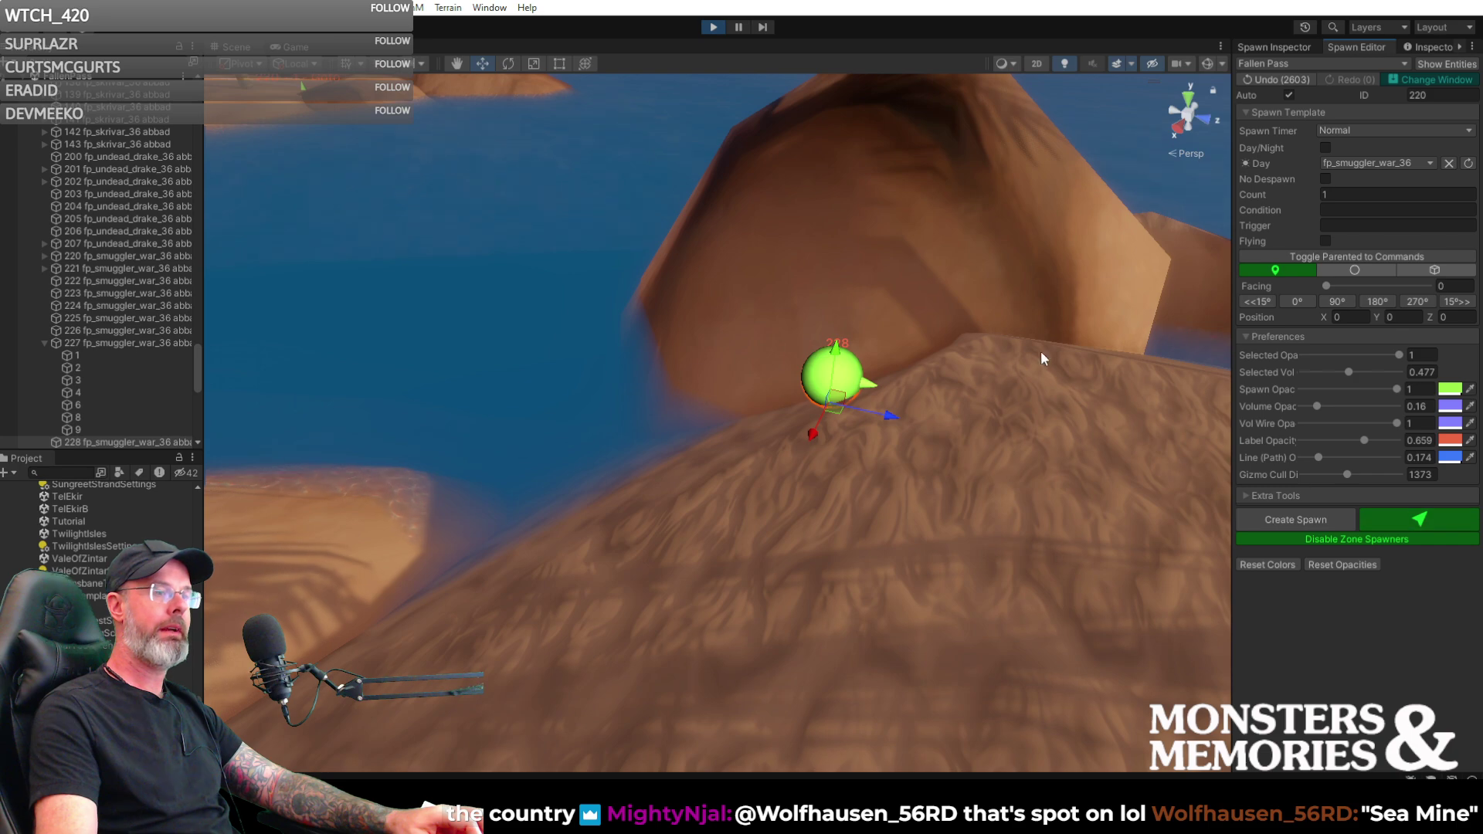
click(726, 450)
right_drag(803, 449, 1068, 471)
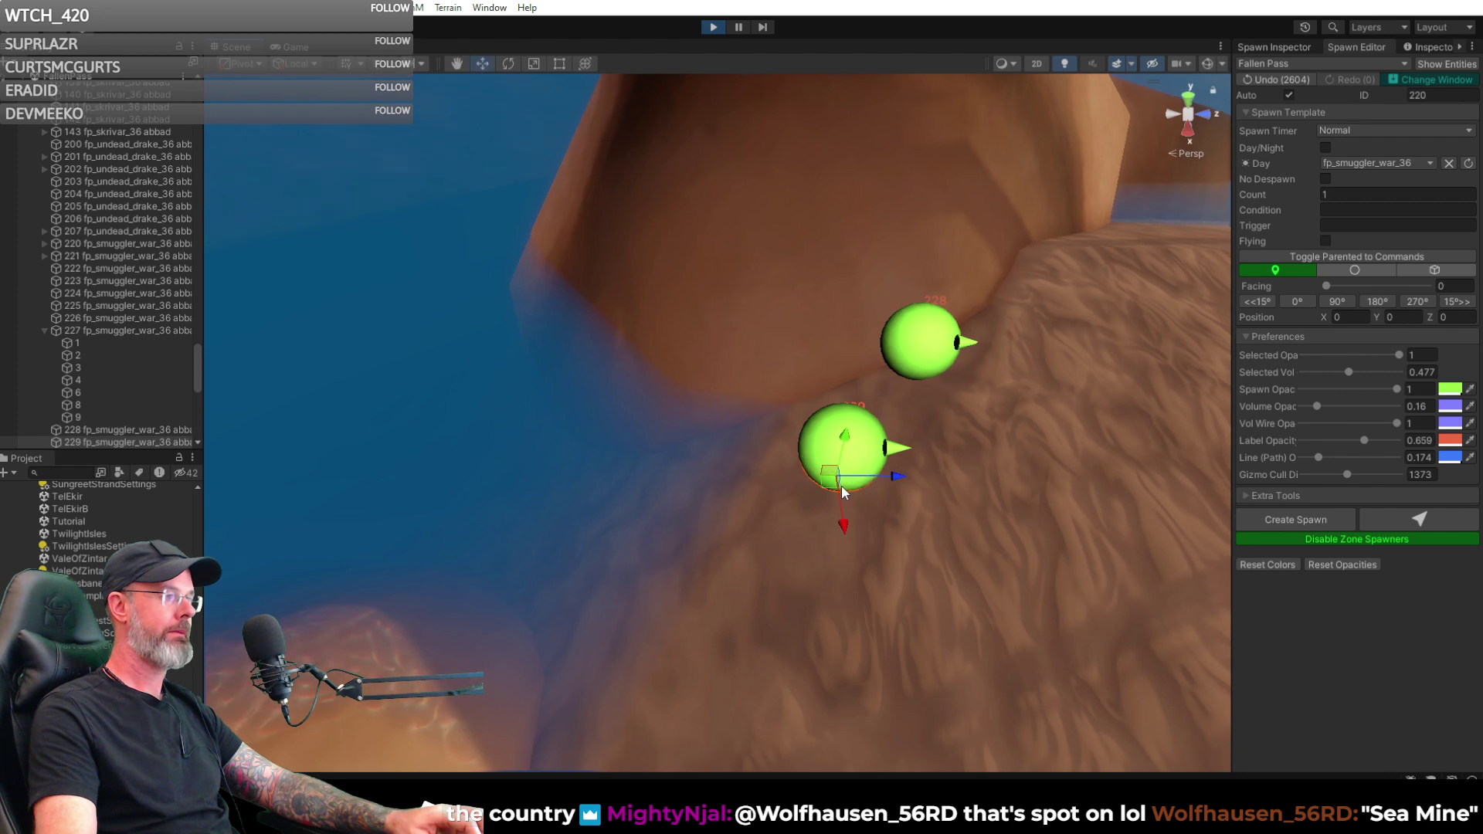
drag(852, 432, 781, 452)
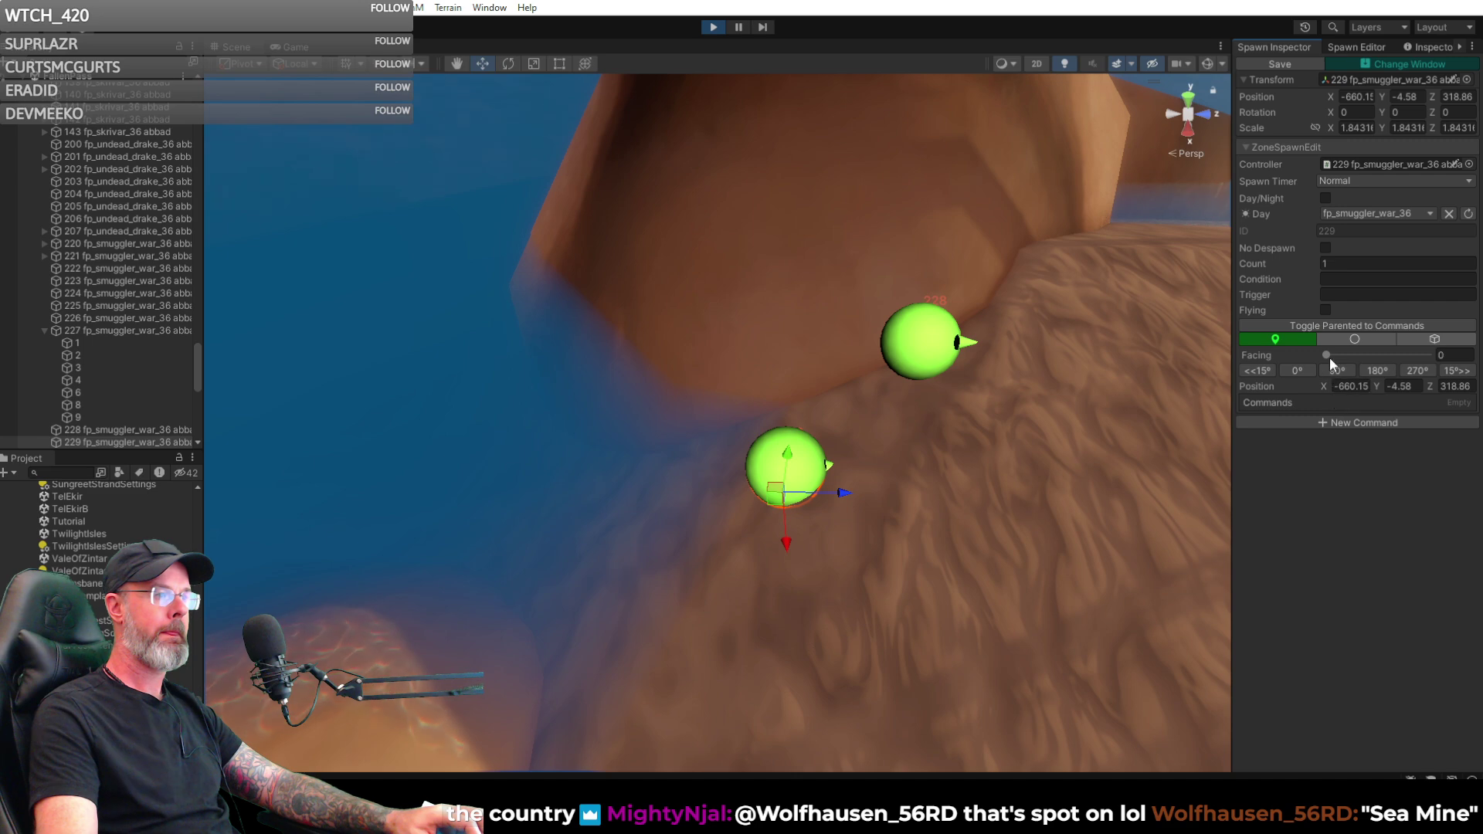
drag(1336, 352, 1384, 354)
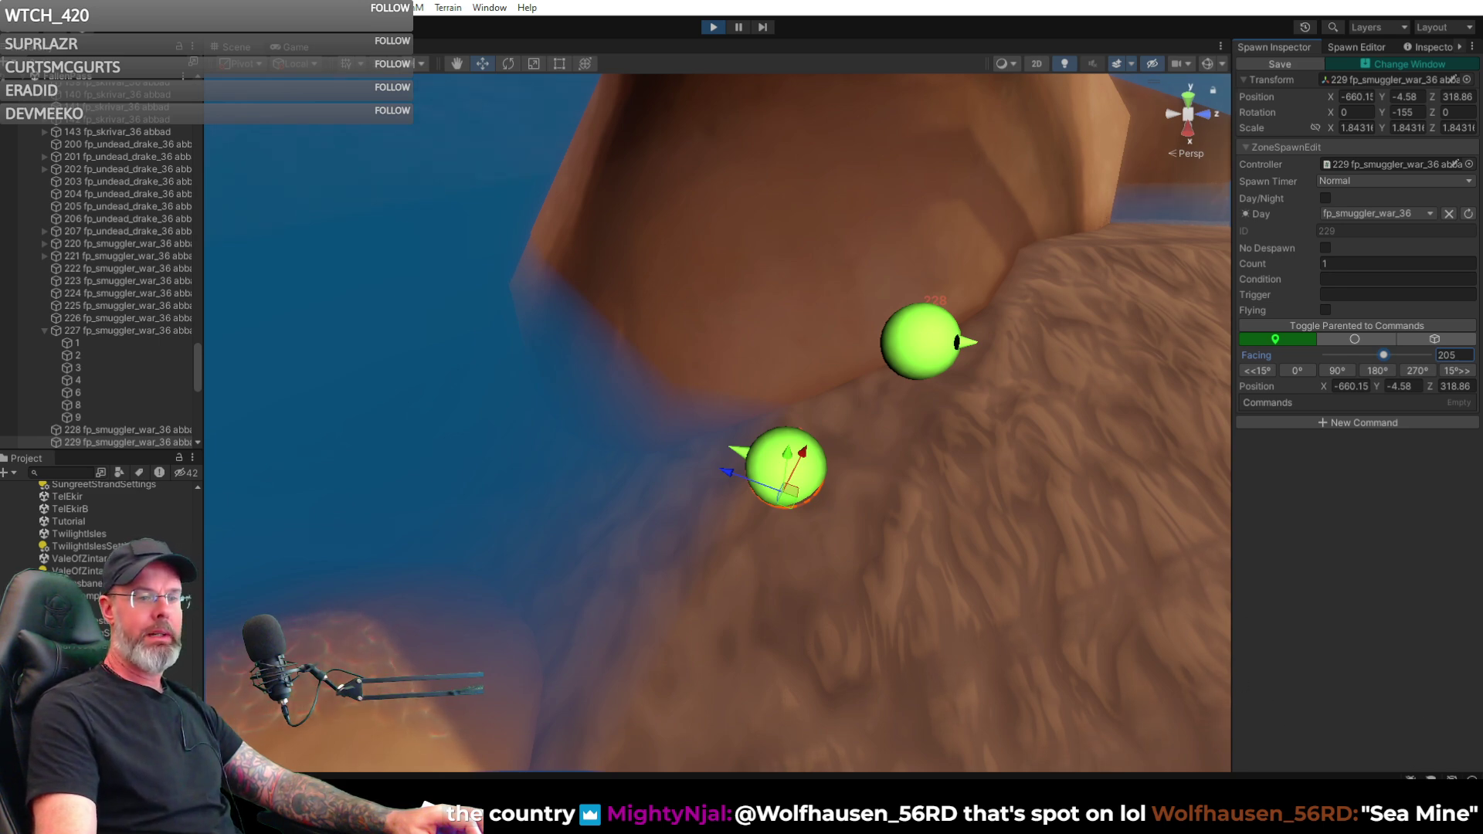
- Nudge spawn 229 at the water's edge to about -660.15, -4.94, 319.02 and save it
right_drag(1120, 618, 927, 556)
key(w)
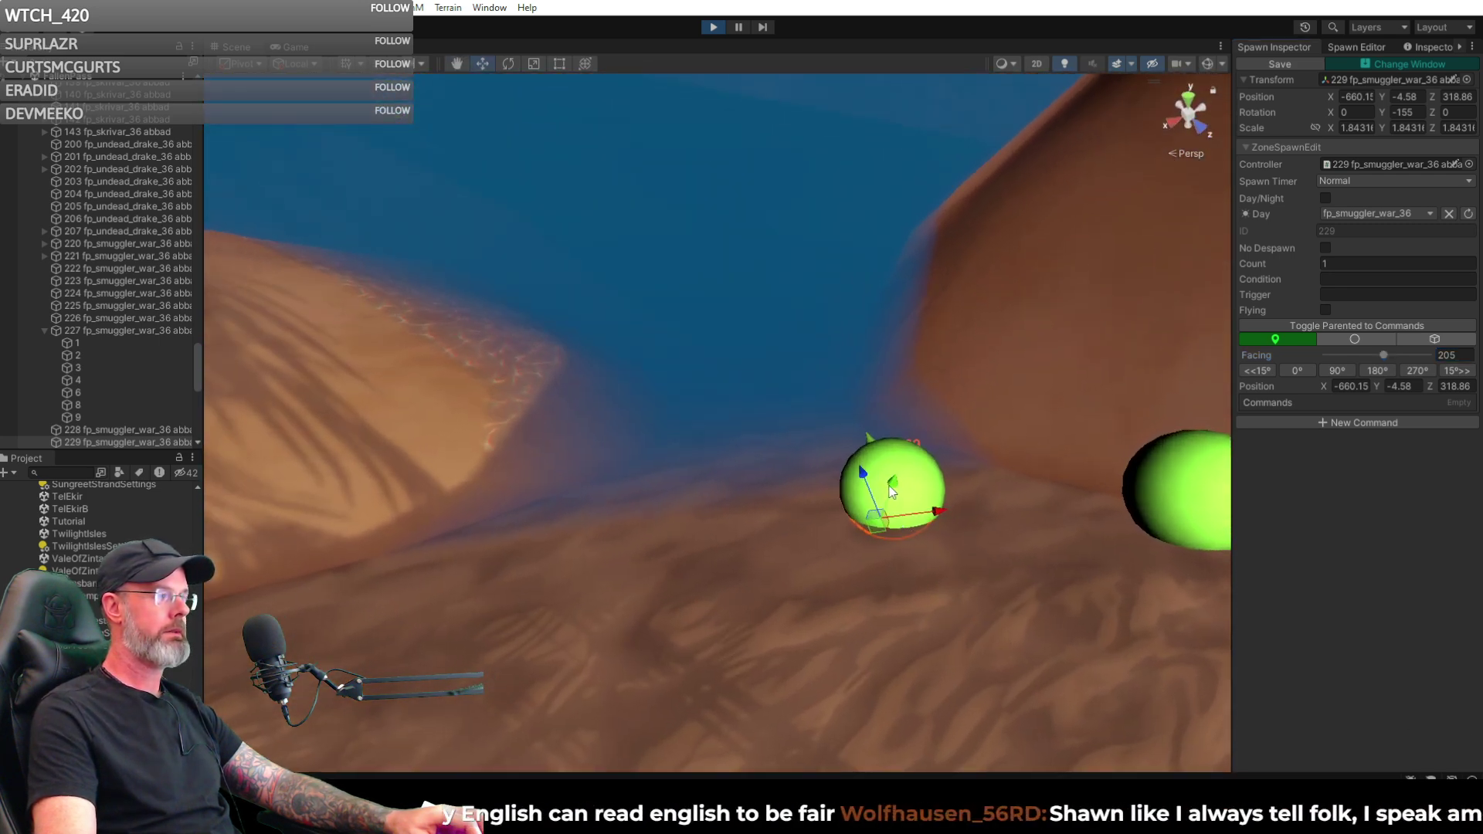
drag(892, 482, 894, 487)
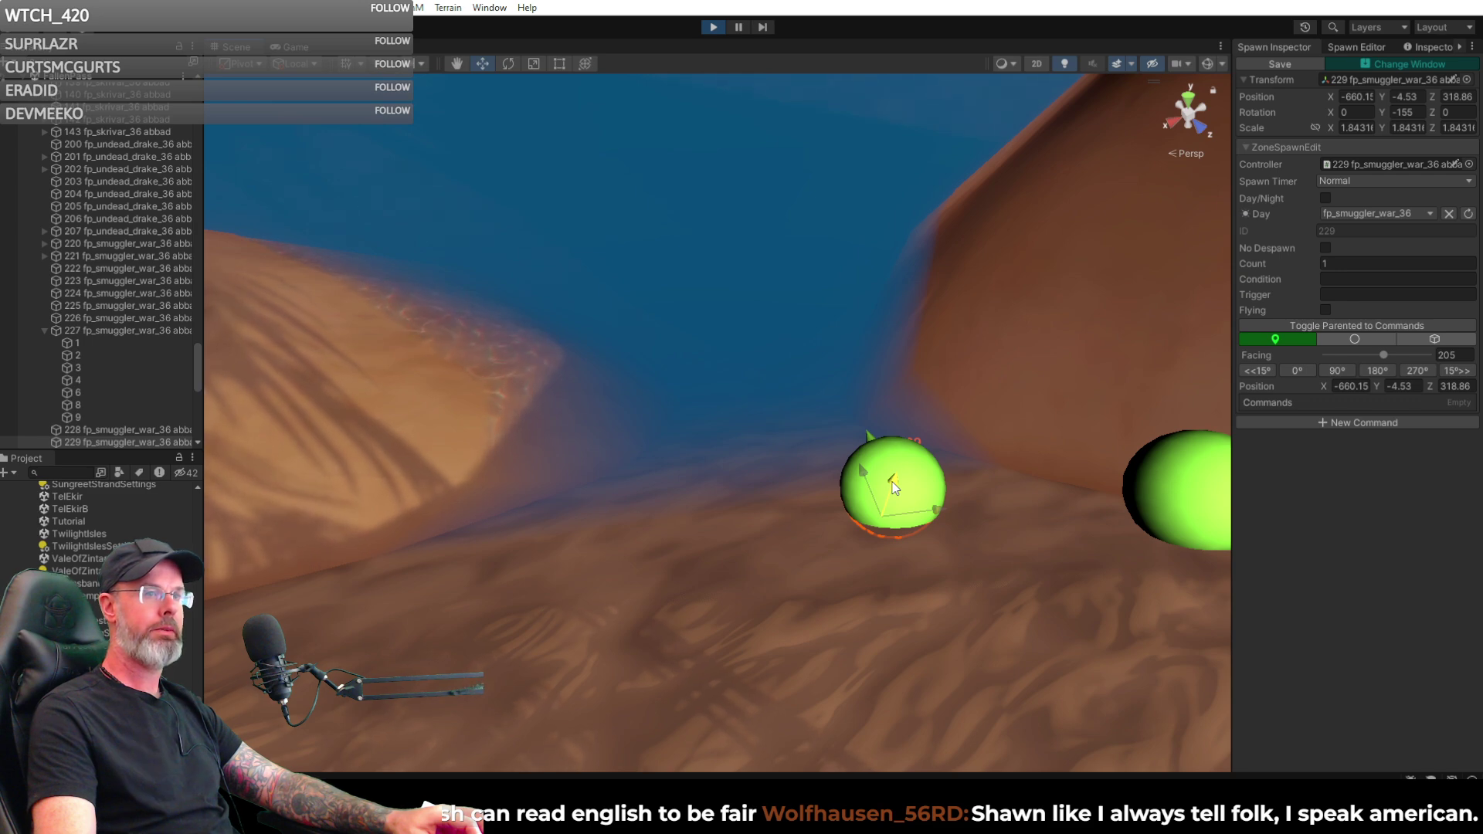
drag(893, 487, 967, 511)
right_drag(968, 511, 124, 383)
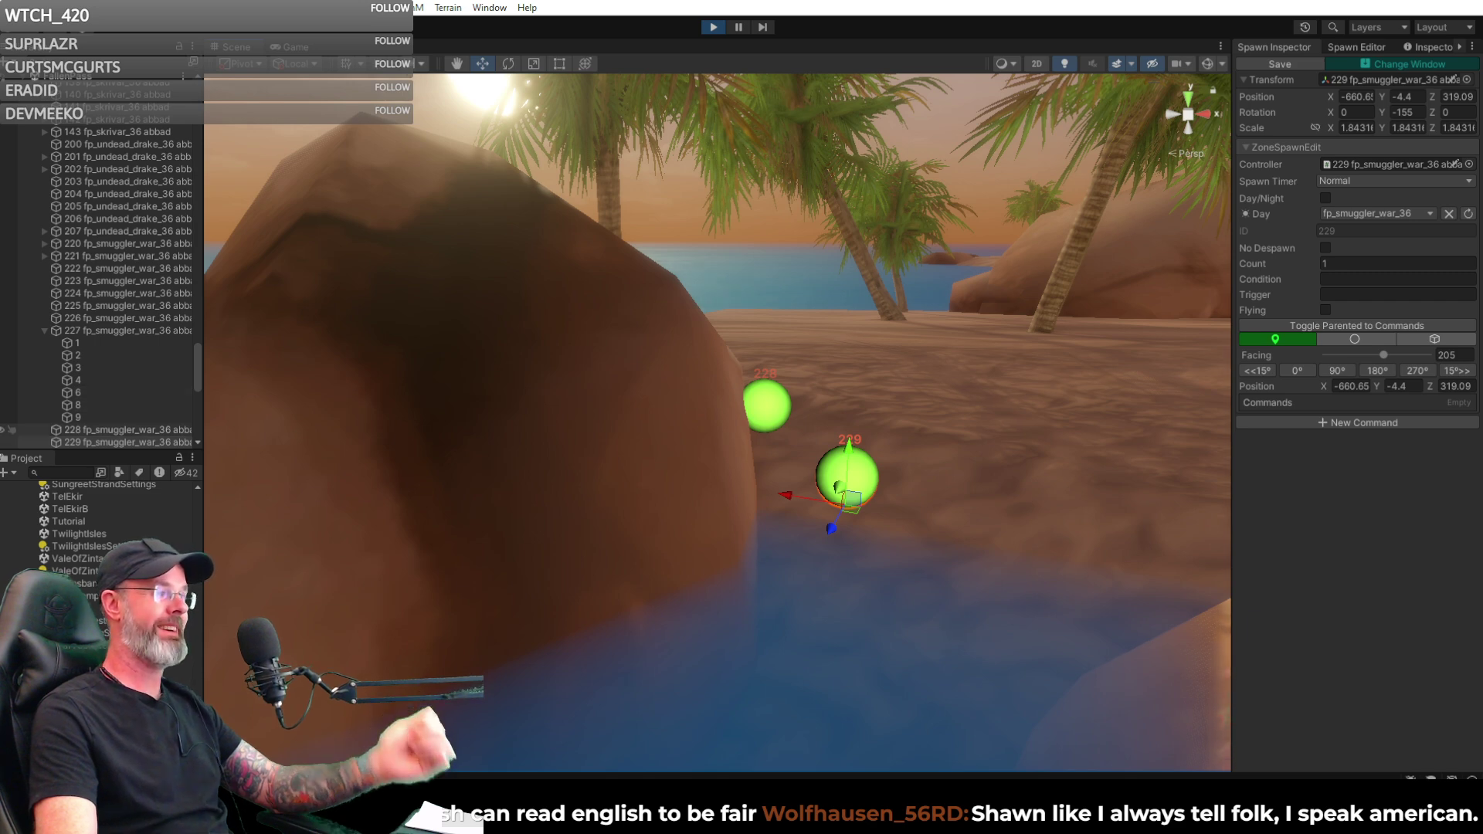
drag(853, 511, 870, 512)
mouse_move(866, 459)
mouse_down()
mouse_move(863, 482)
mouse_move(864, 467)
mouse_up()
right_drag(985, 552, 763, 596)
key(s)
click(1287, 65)
right_drag(1149, 224, 1340, 509)
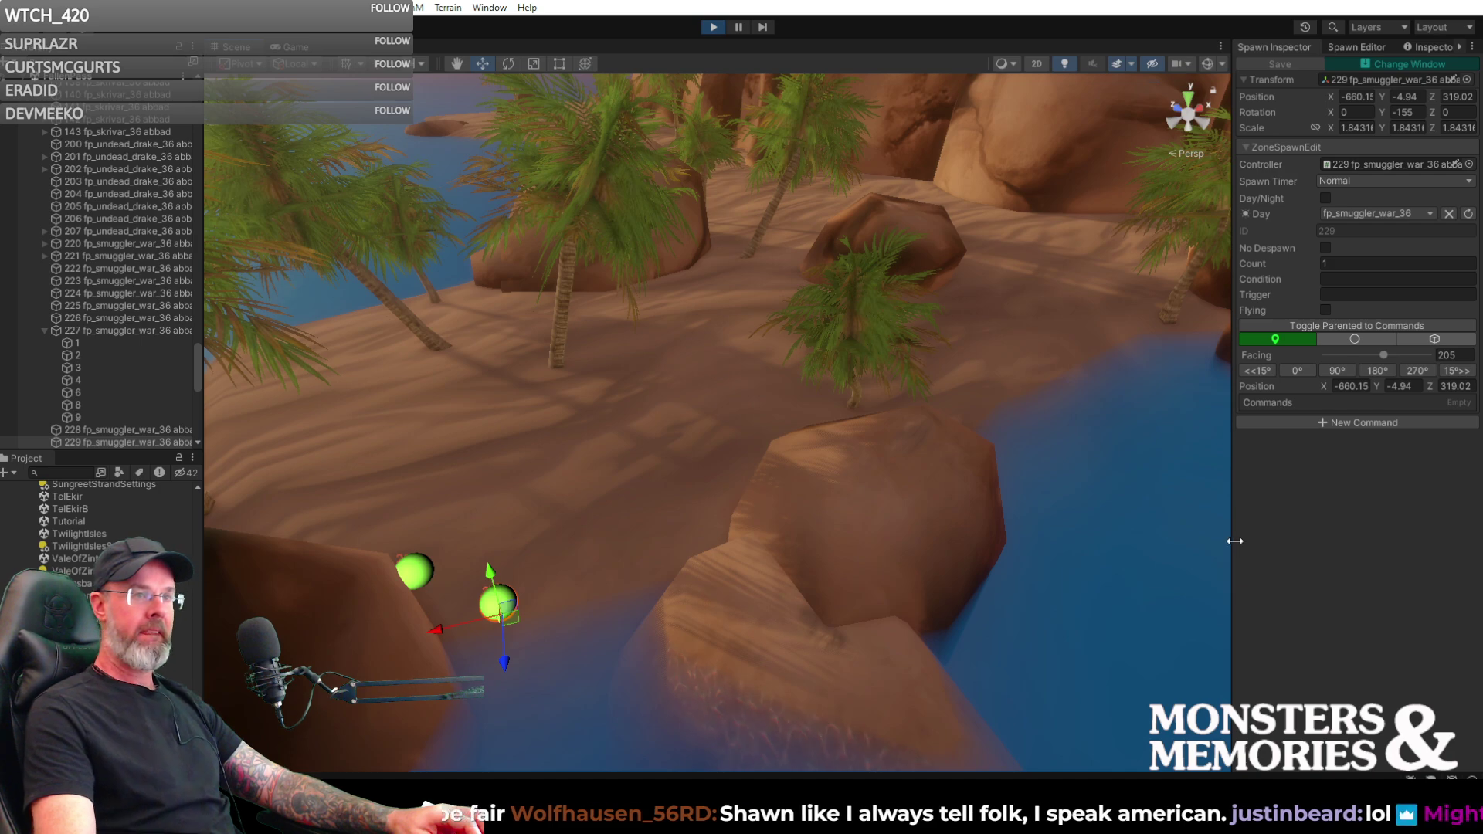
right_drag(887, 619, 715, 607)
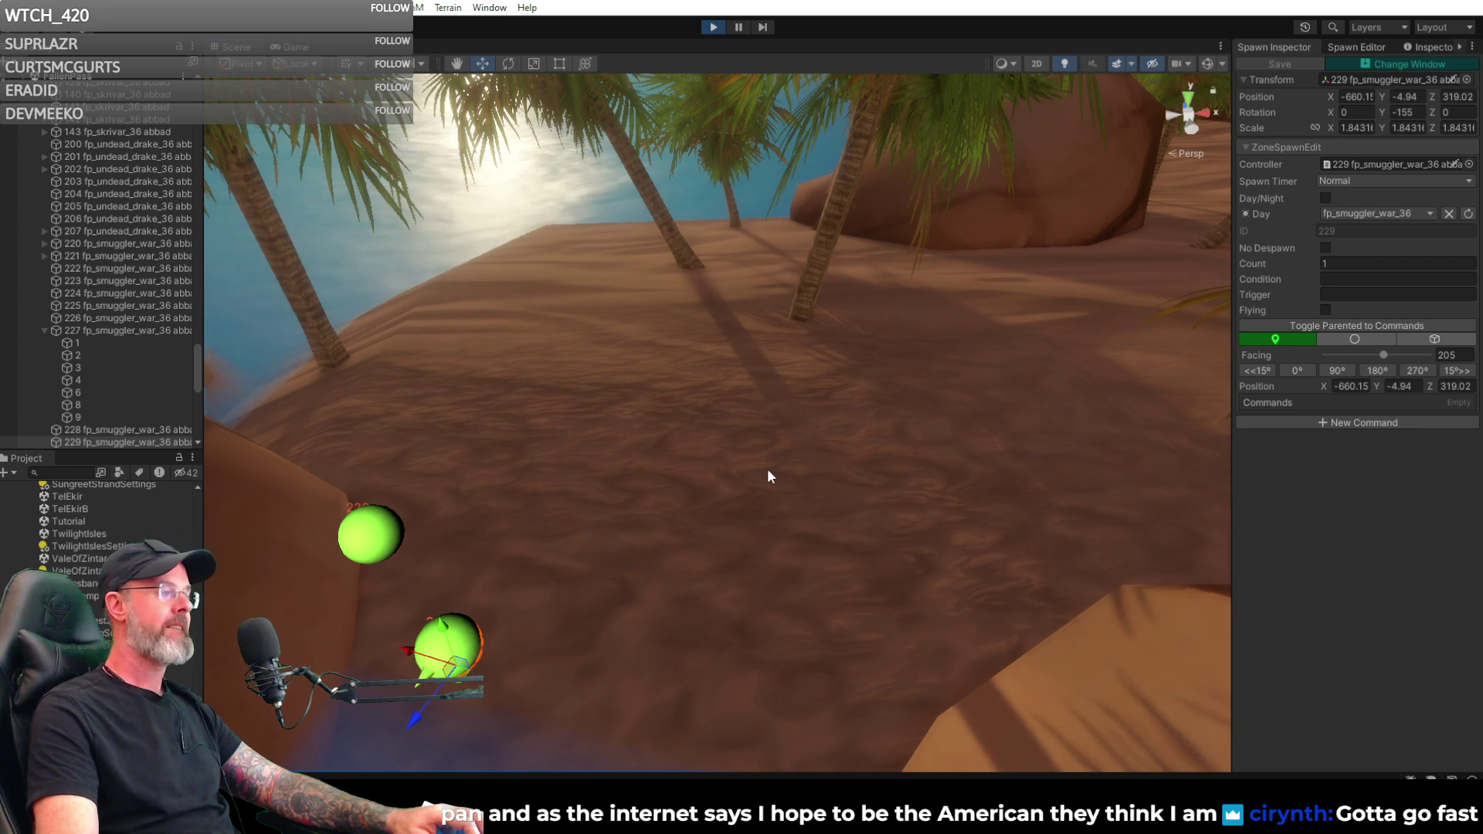
- Place another fp_smuggler_war_36 spawn on the sand beside spawns 228 and 229, at about -659.27, -2.58, 322.33
right_drag(766, 468, 749, 487)
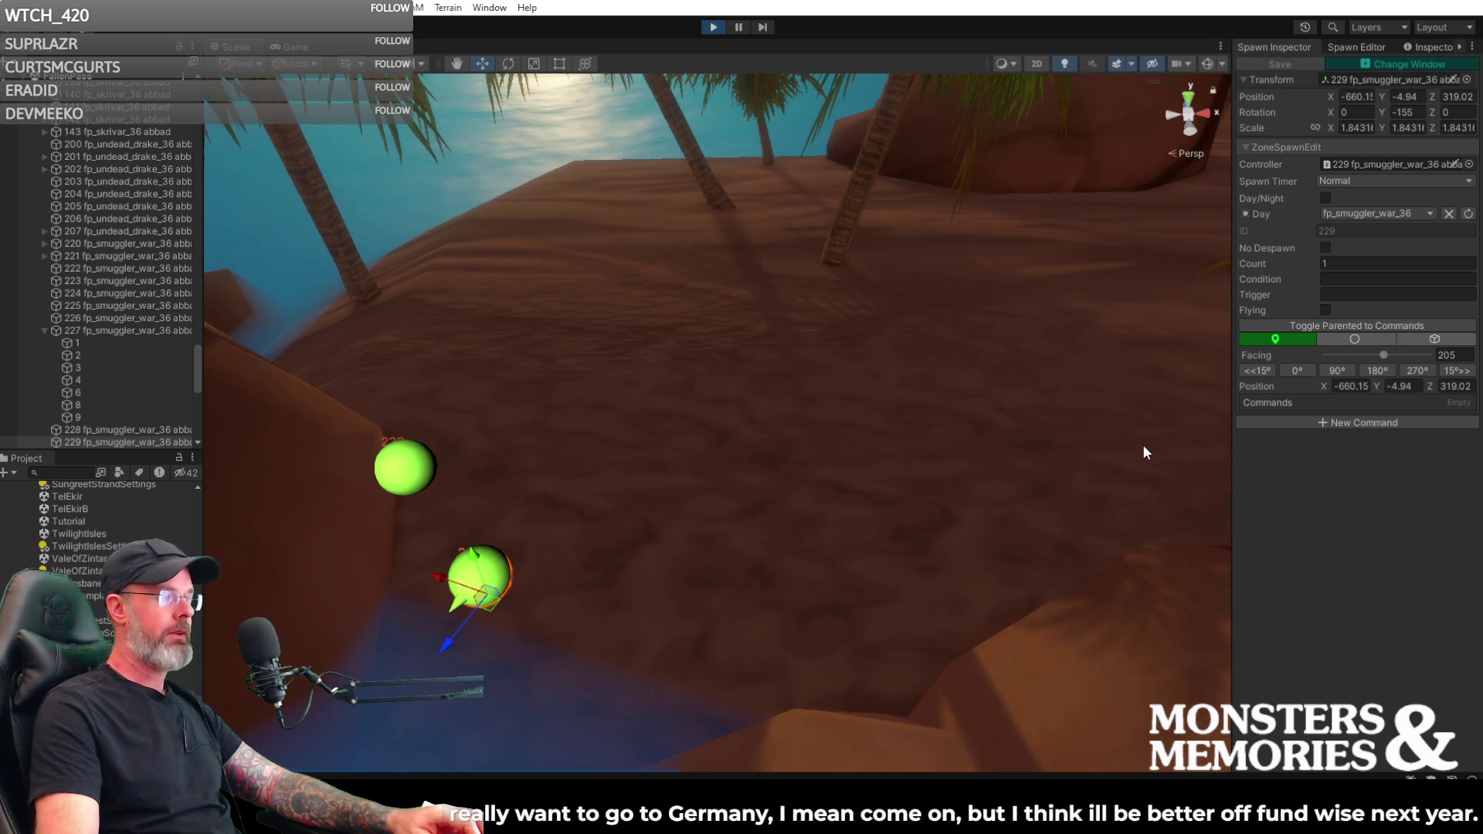
right_drag(1051, 431, 1174, 409)
click(1358, 47)
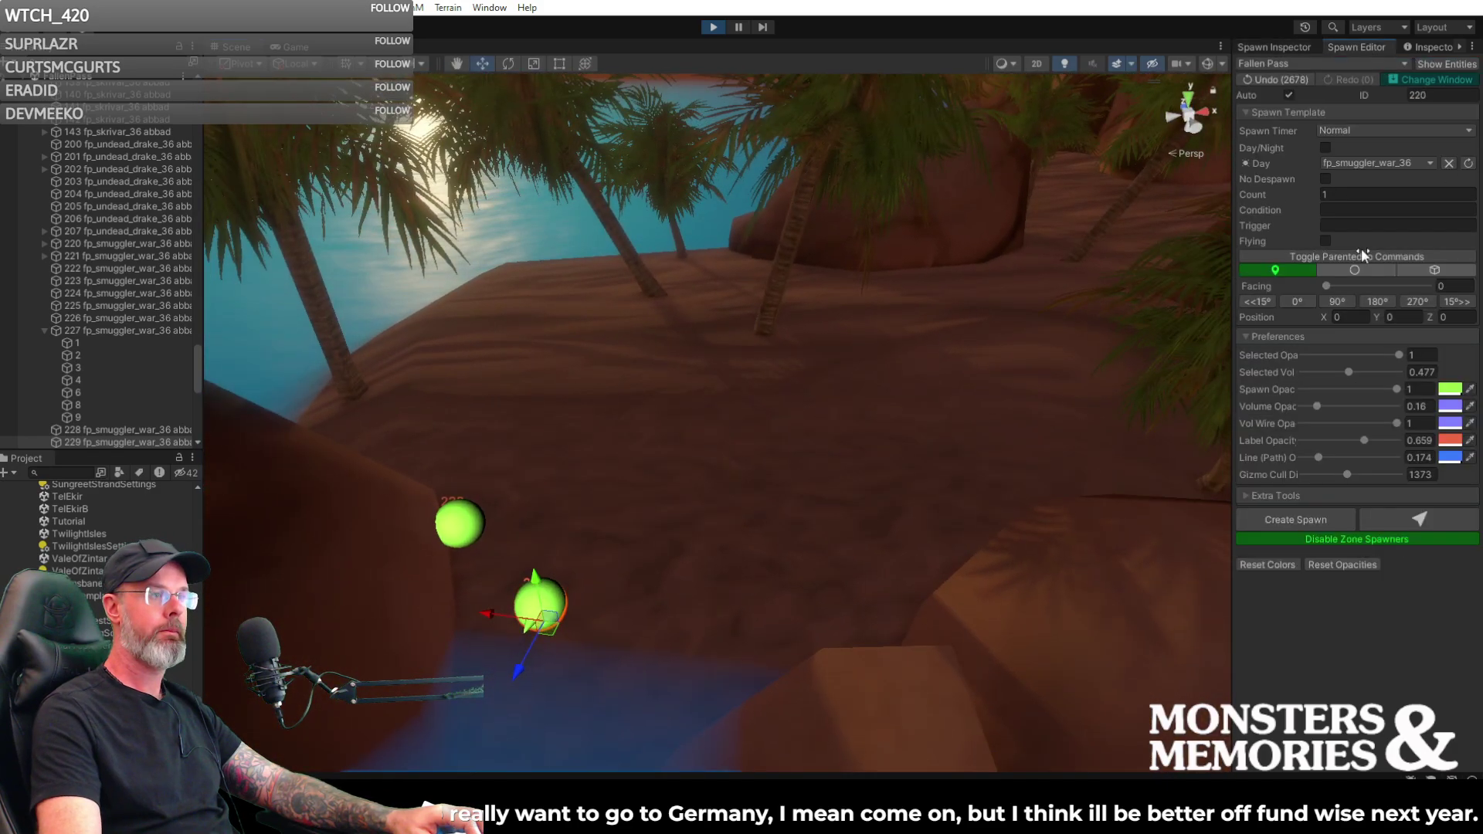
click(1426, 519)
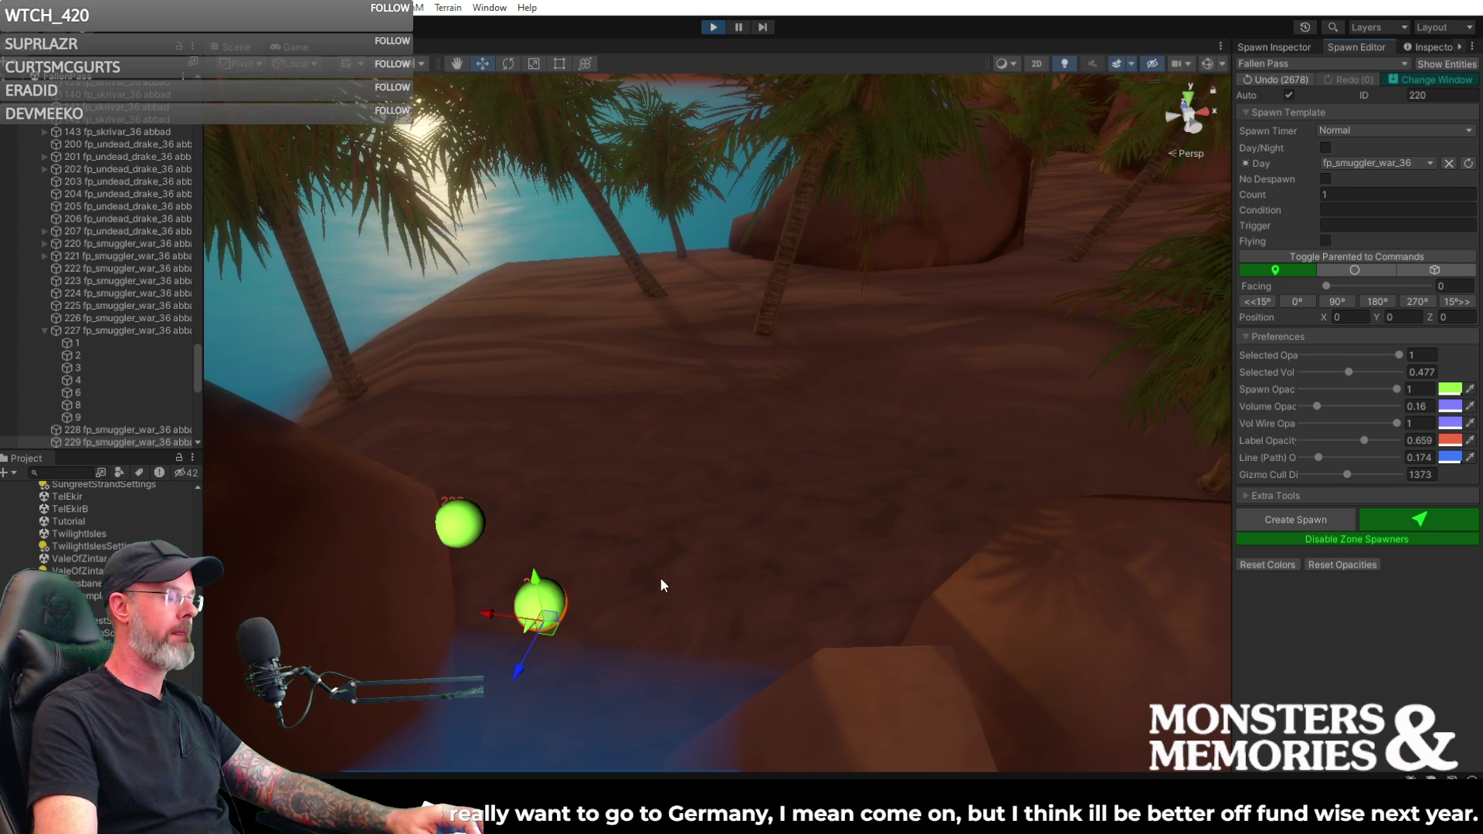
right_drag(776, 530, 189, 614)
key(w)
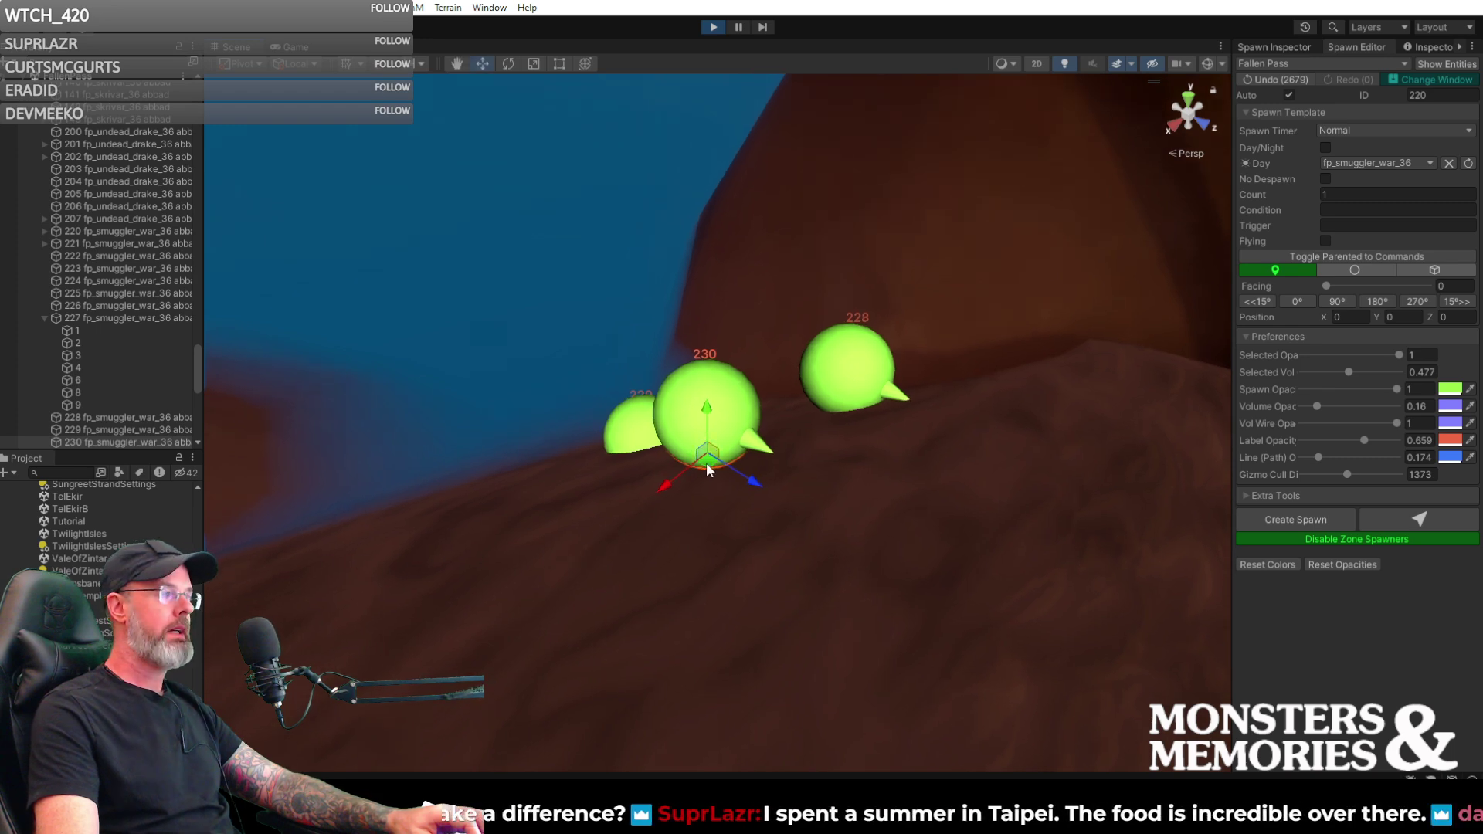
right_drag(719, 472, 848, 413)
drag(833, 384, 782, 385)
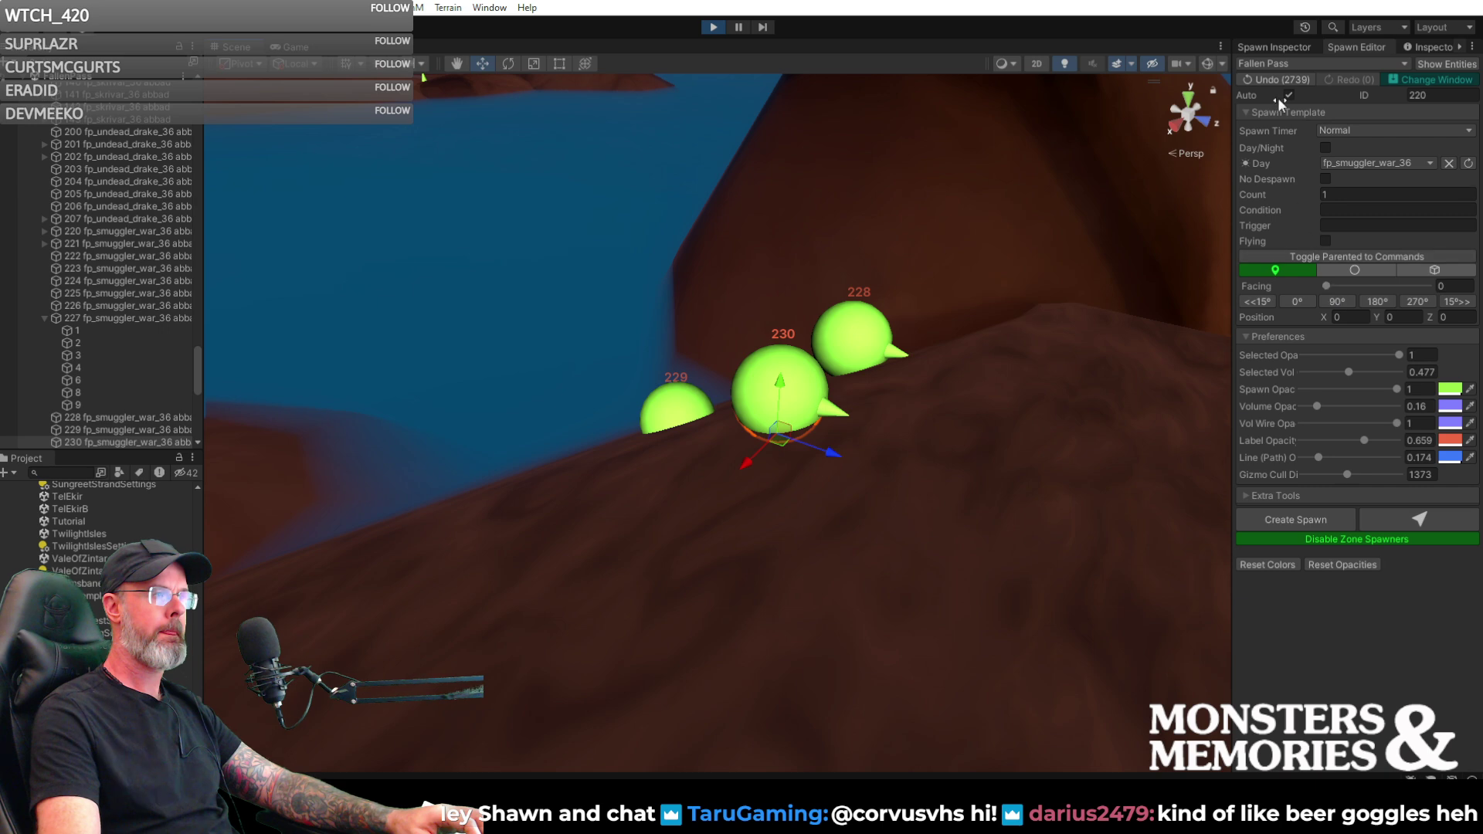
- Set spawn 230's facing to 200 and nudge it toward spawn 228, to about -659.55, -2.71, 322.43
click(1262, 44)
drag(1329, 352, 1383, 346)
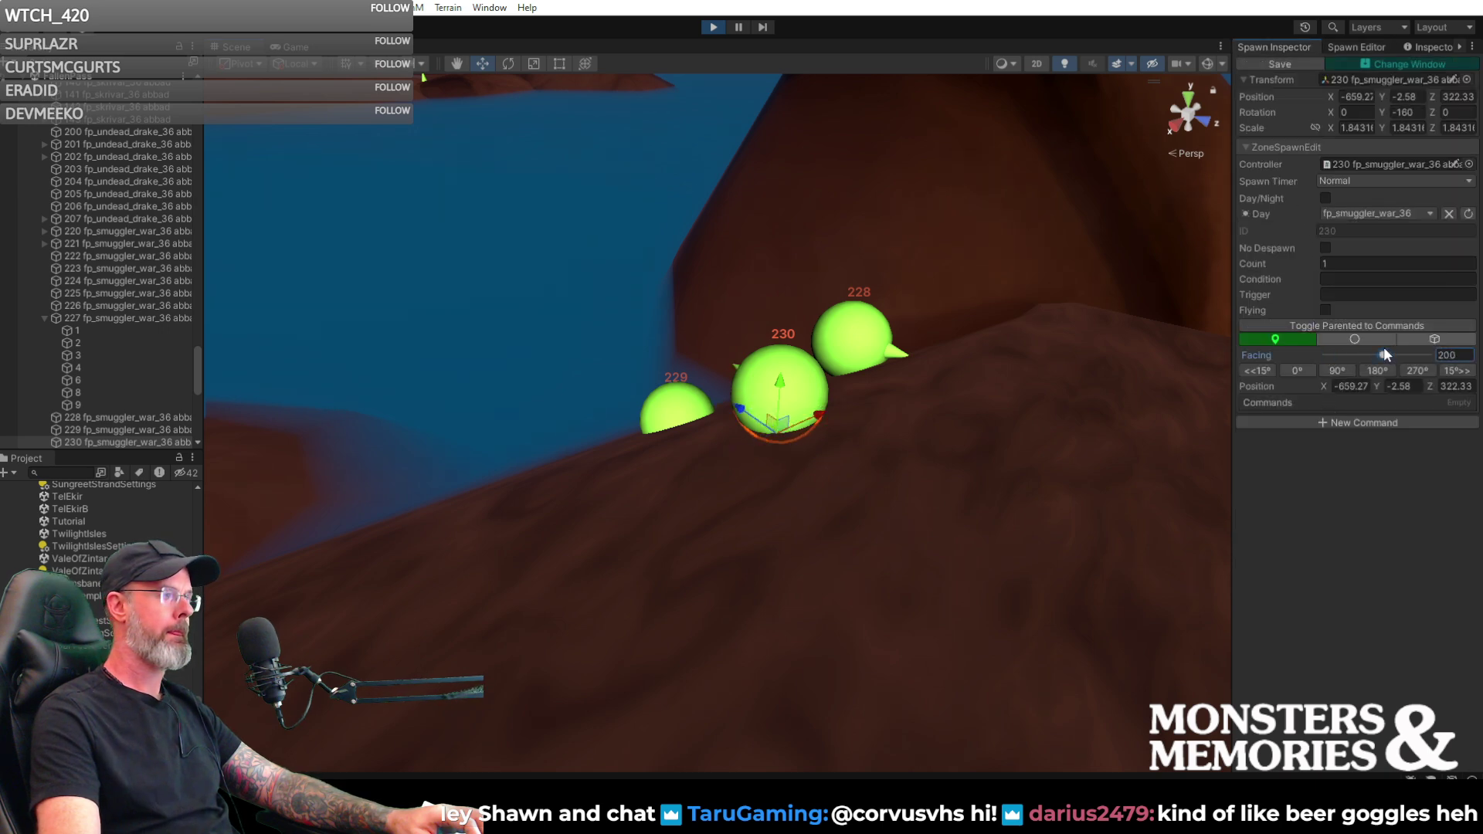
right_drag(1080, 342, 151, 428)
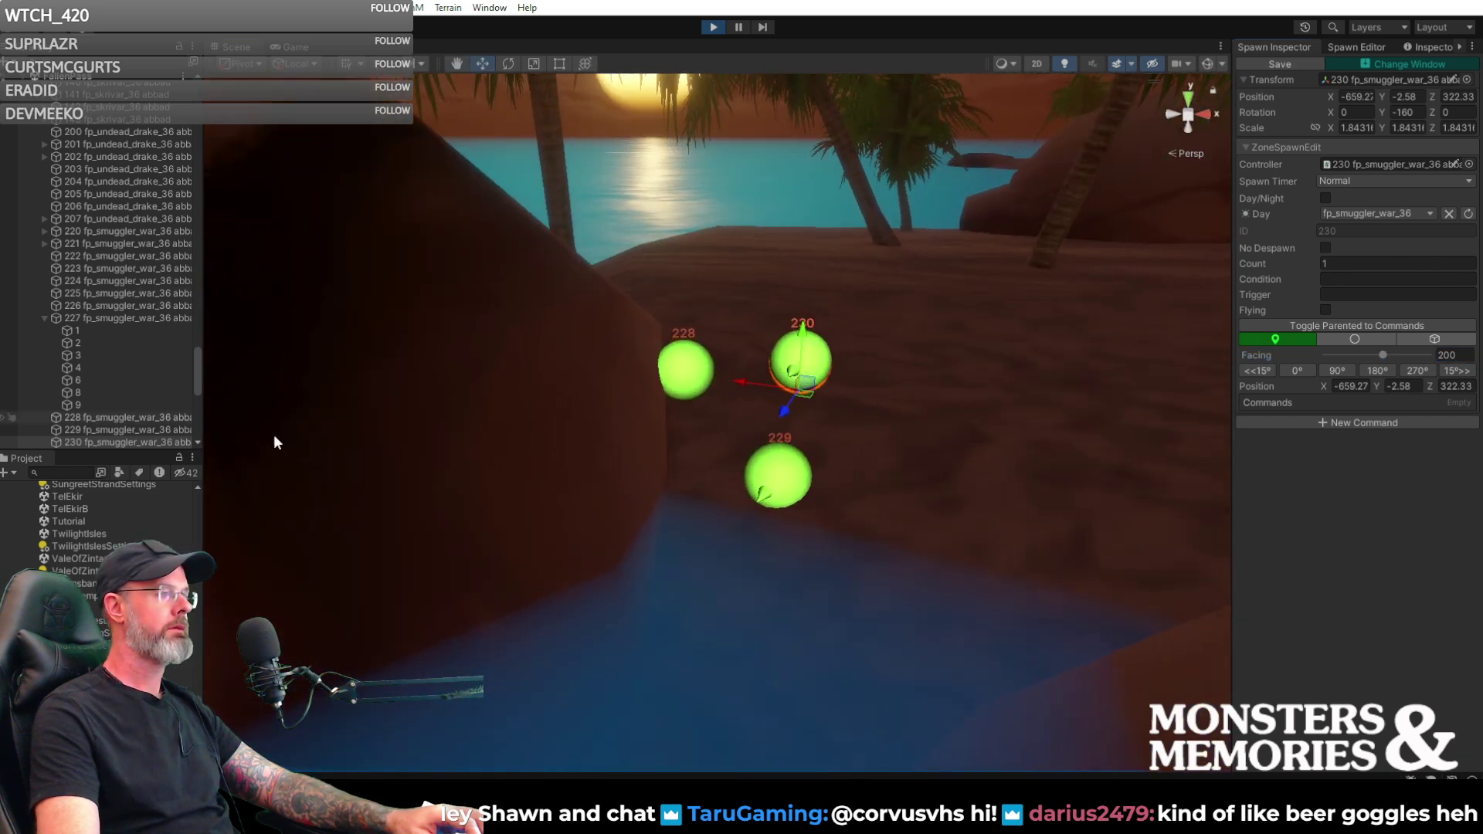
drag(805, 395, 784, 343)
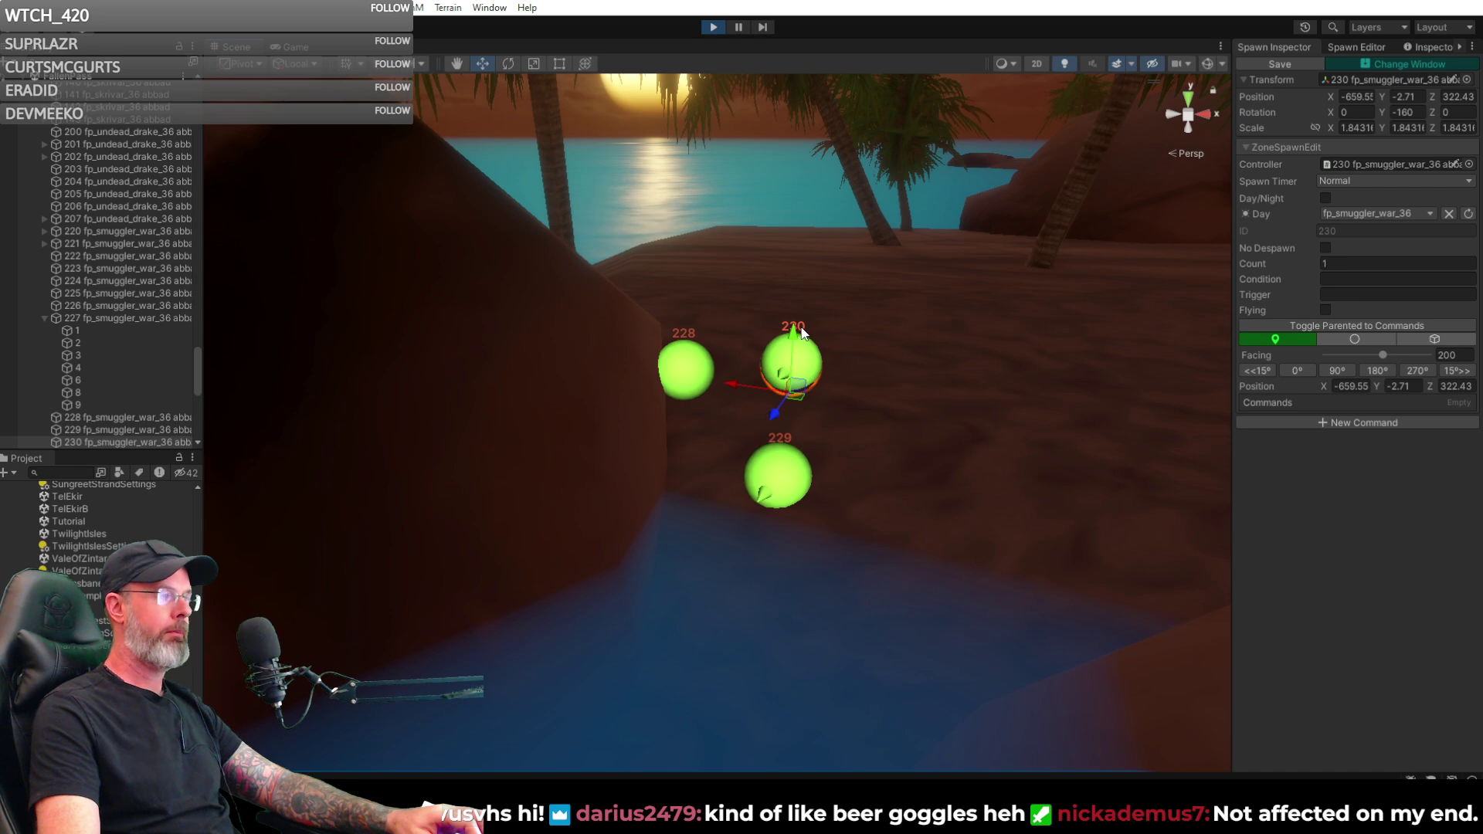
alt+drag(1182, 232, 1099, 205)
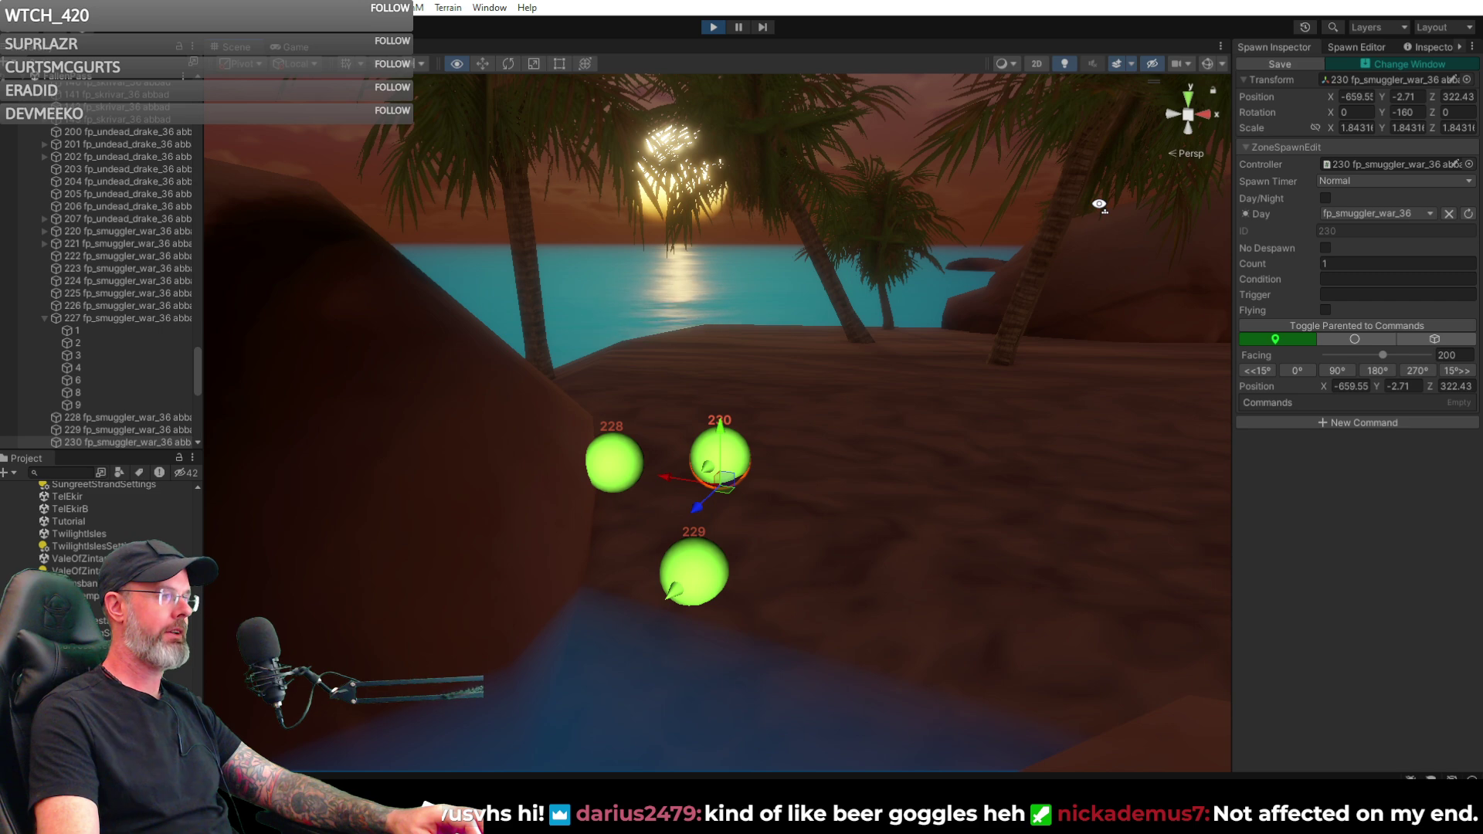
alt+drag(1099, 204, 1074, 220)
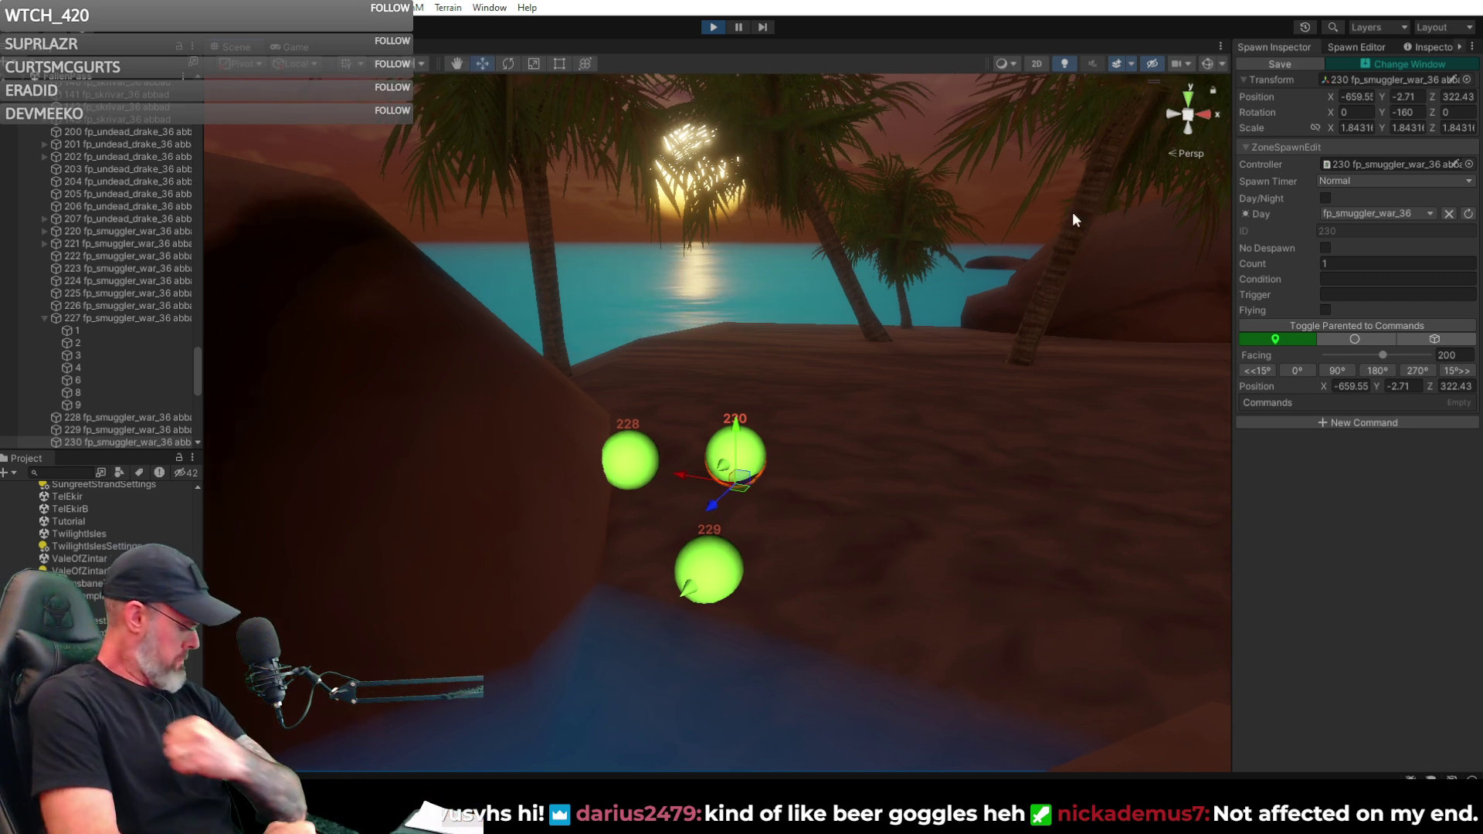
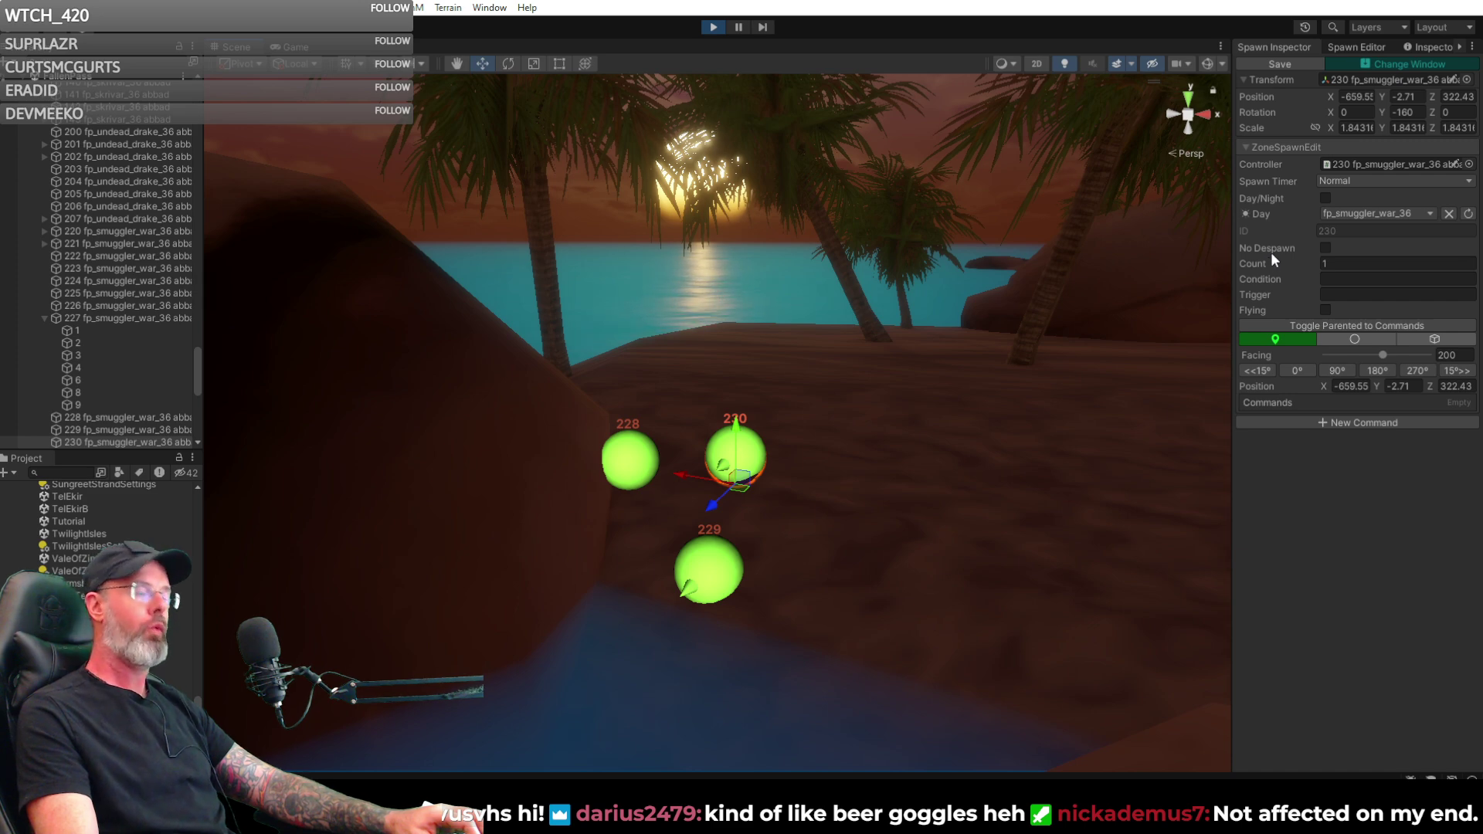
- Give spawn 230 a first command of type Pause with a time of 35
right_drag(921, 314, 976, 352)
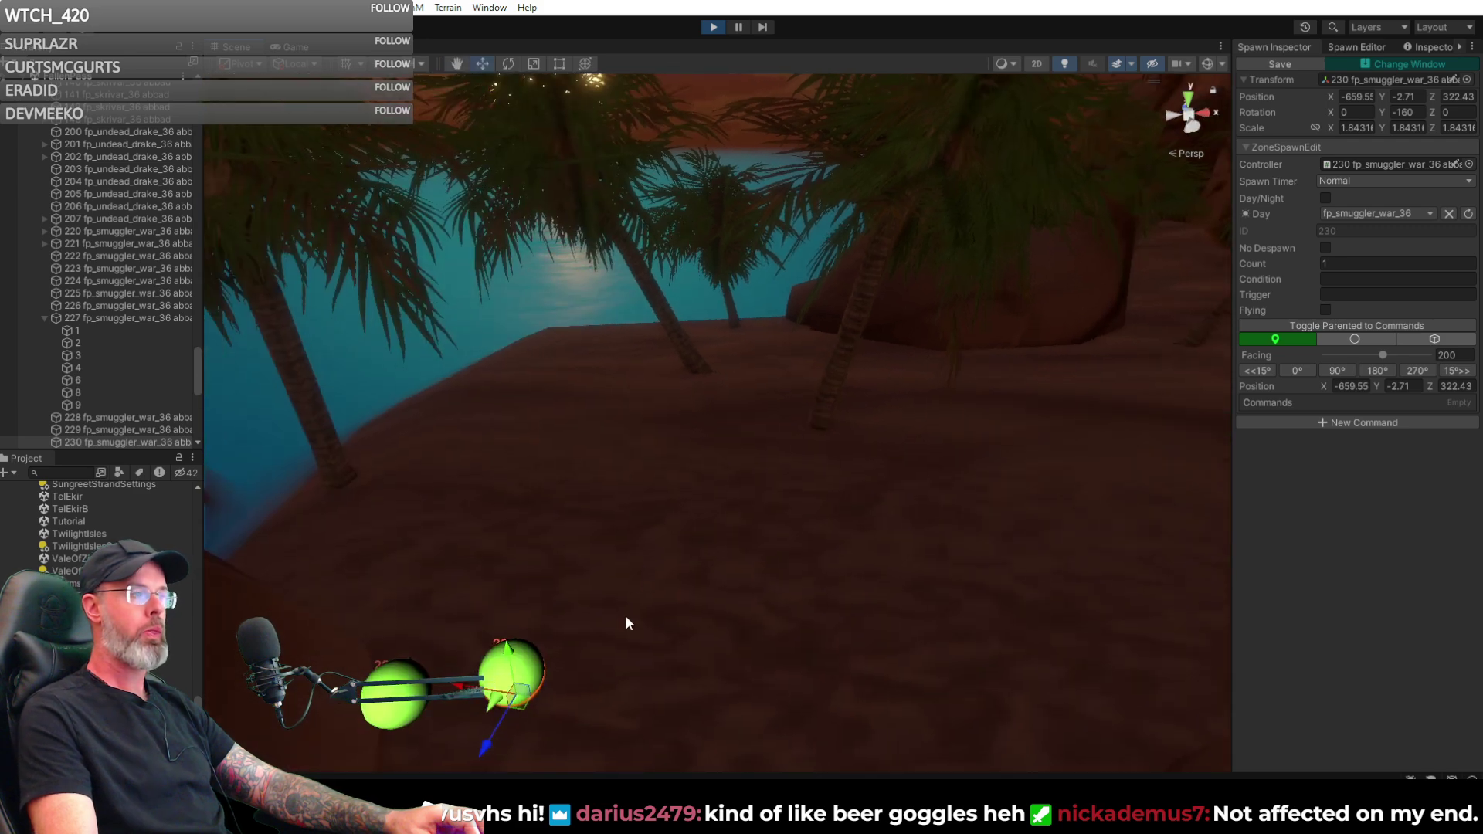
right_drag(653, 638, 608, 706)
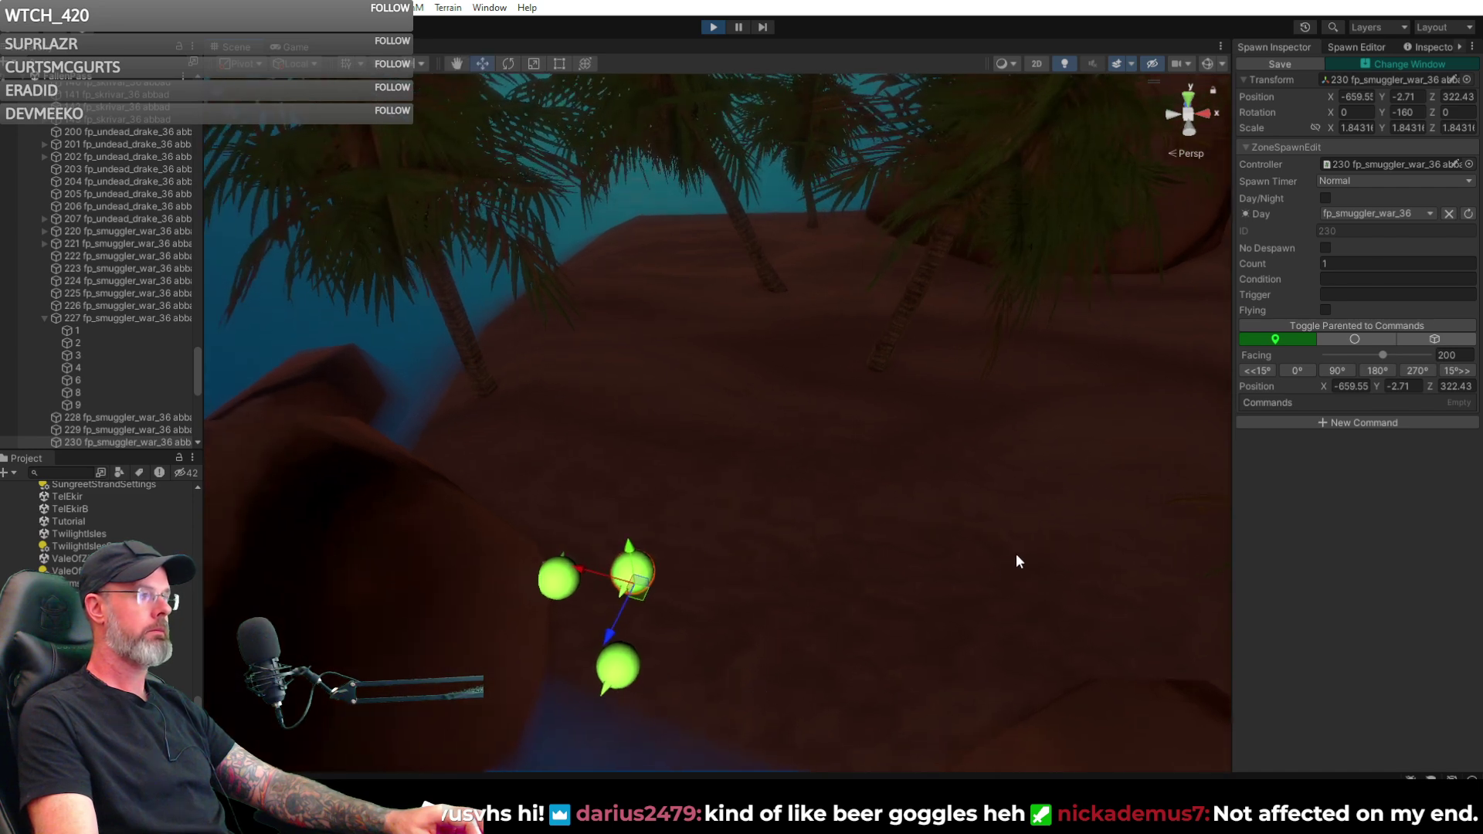
right_drag(951, 556, 976, 519)
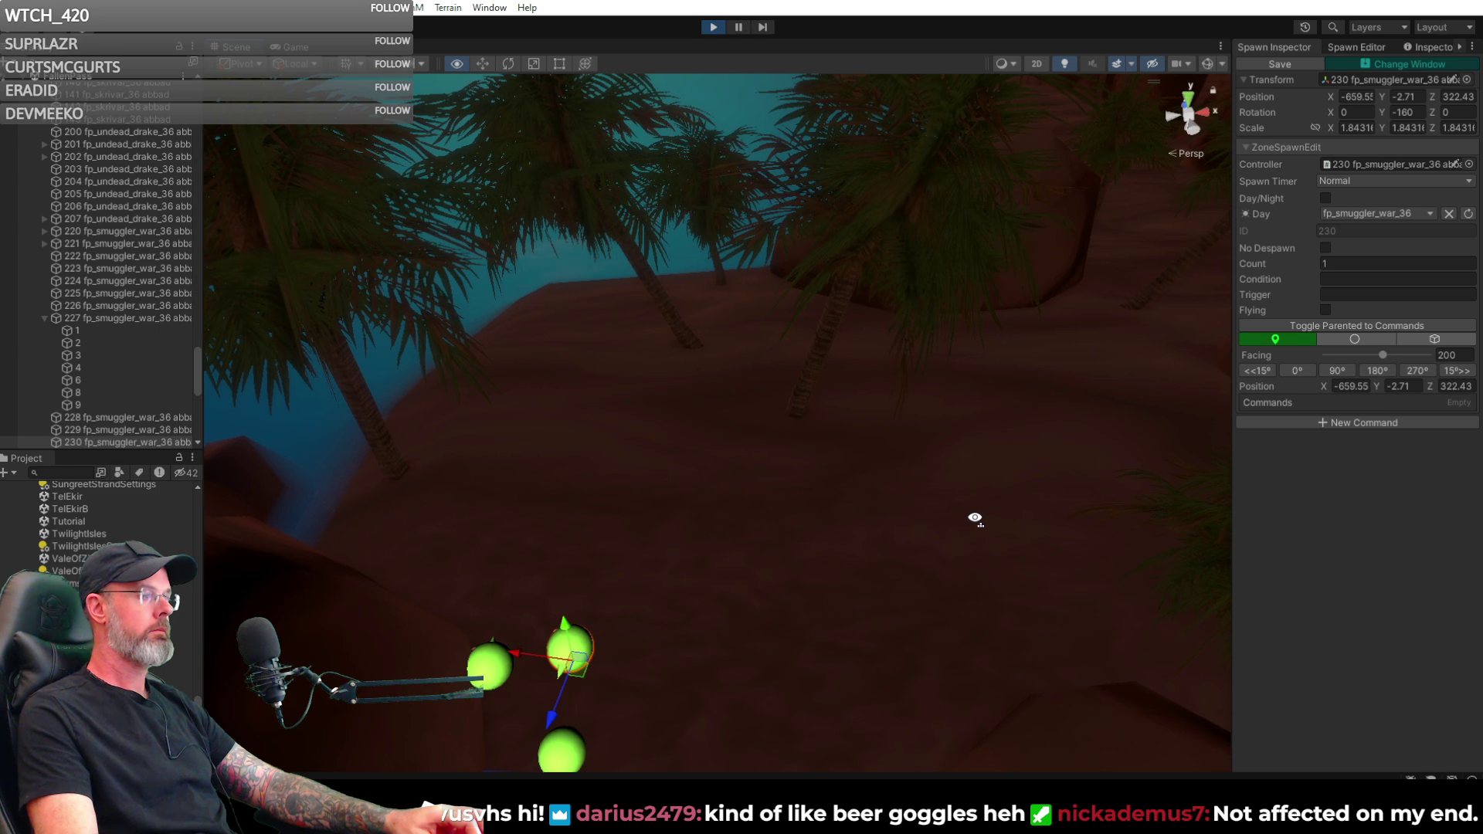
click(1377, 421)
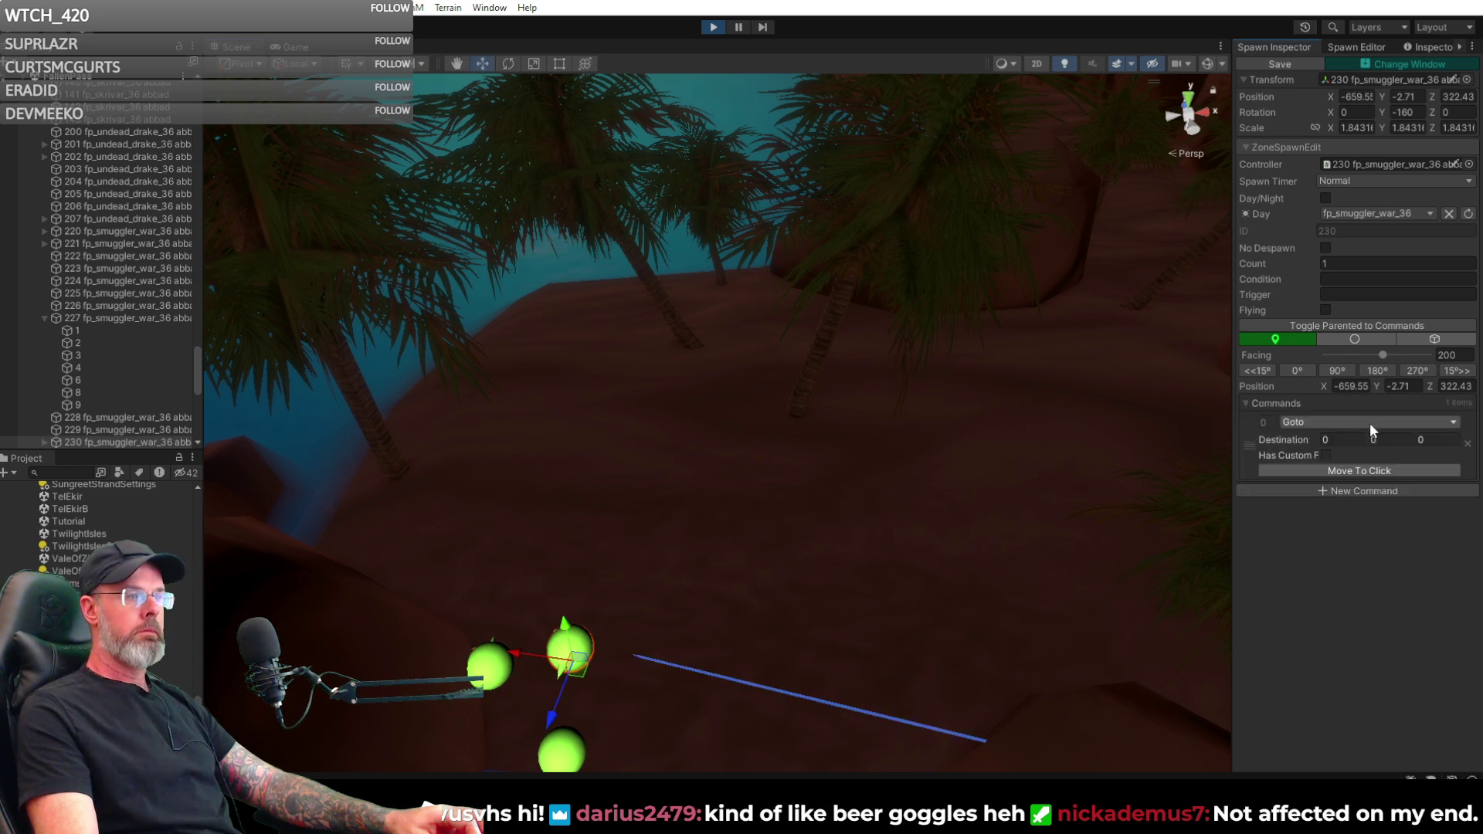
click(1370, 423)
click(1352, 508)
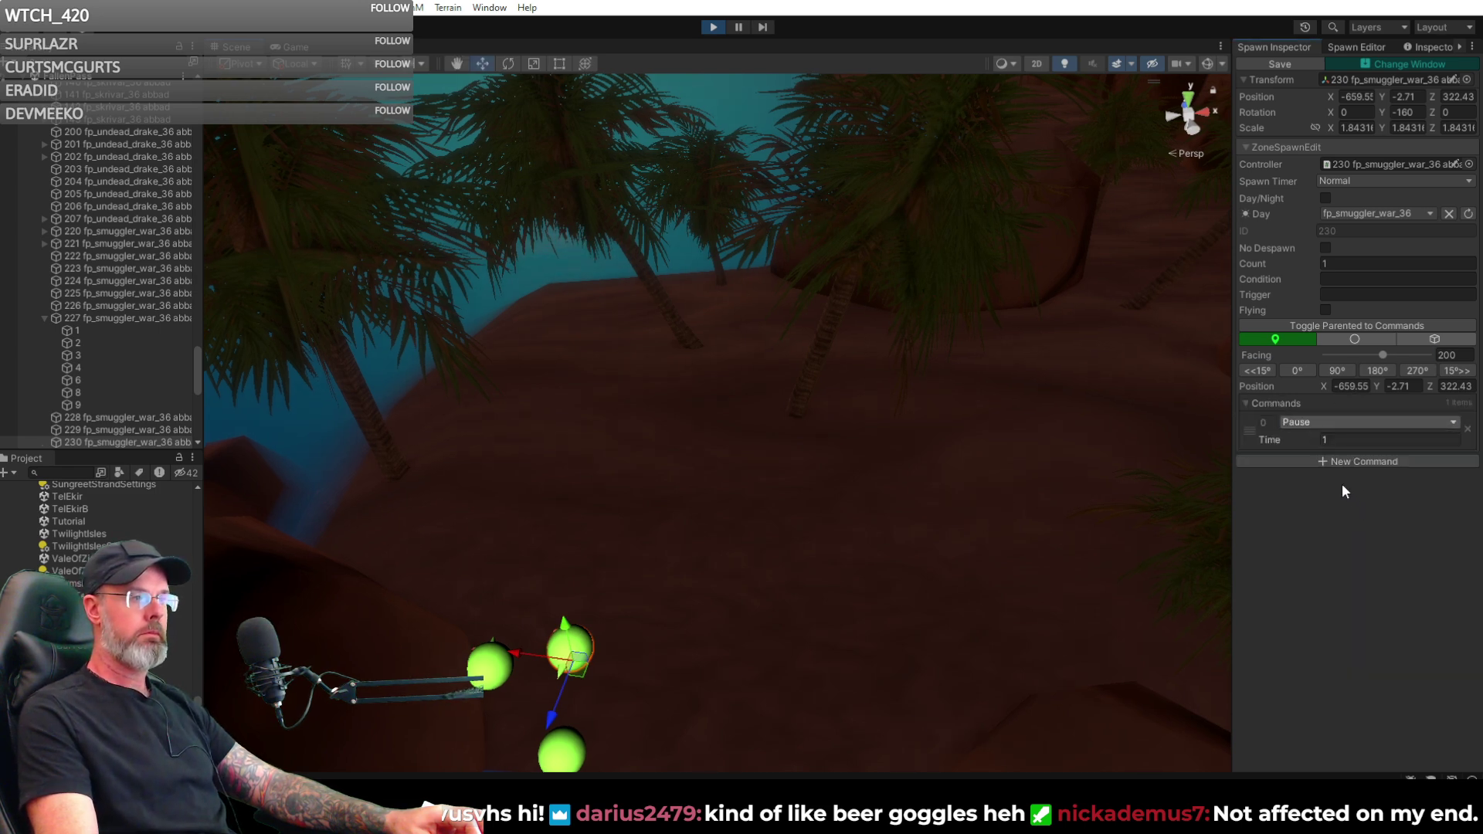
click(1335, 442)
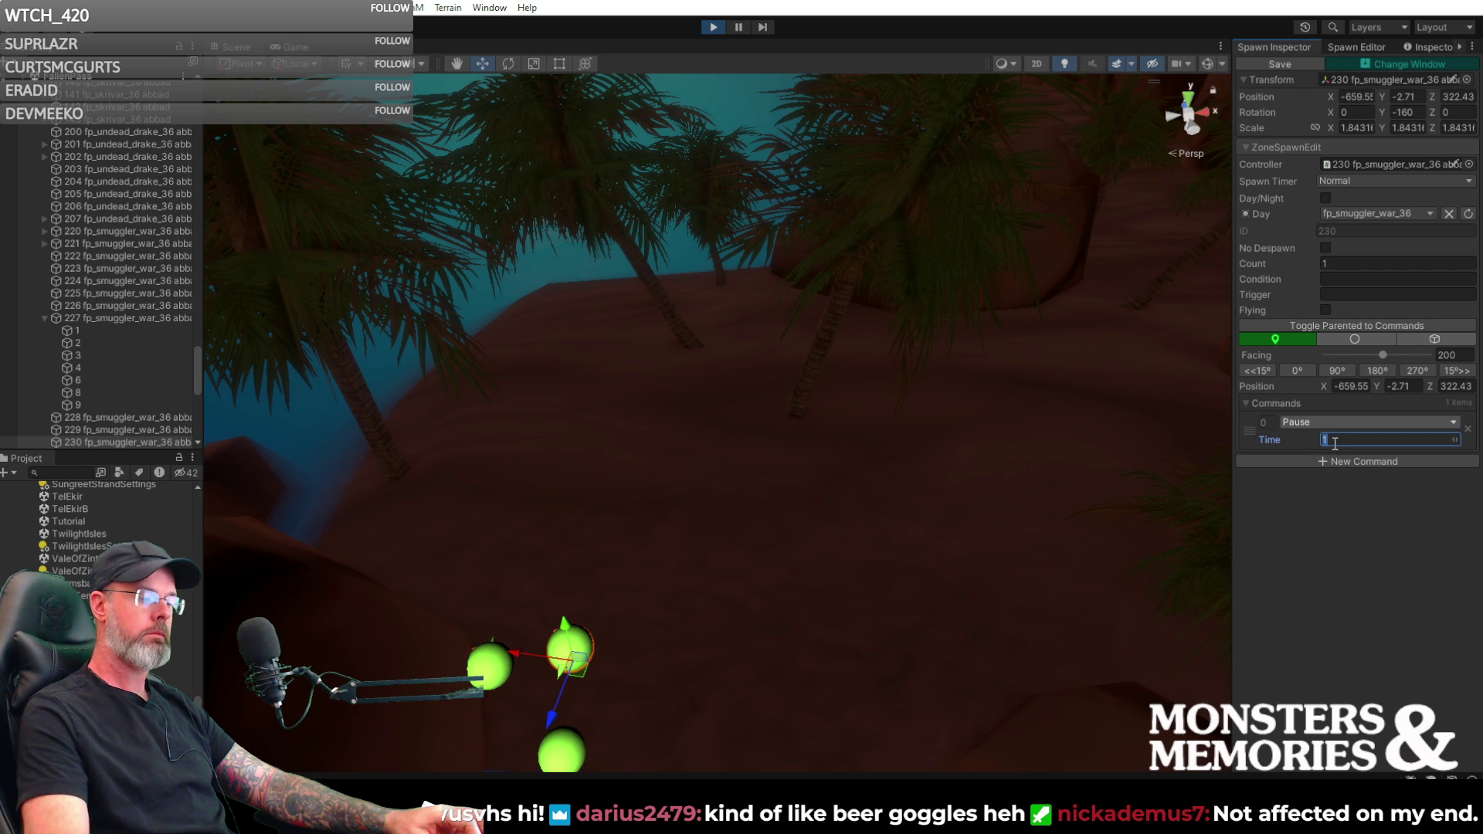
text(35)
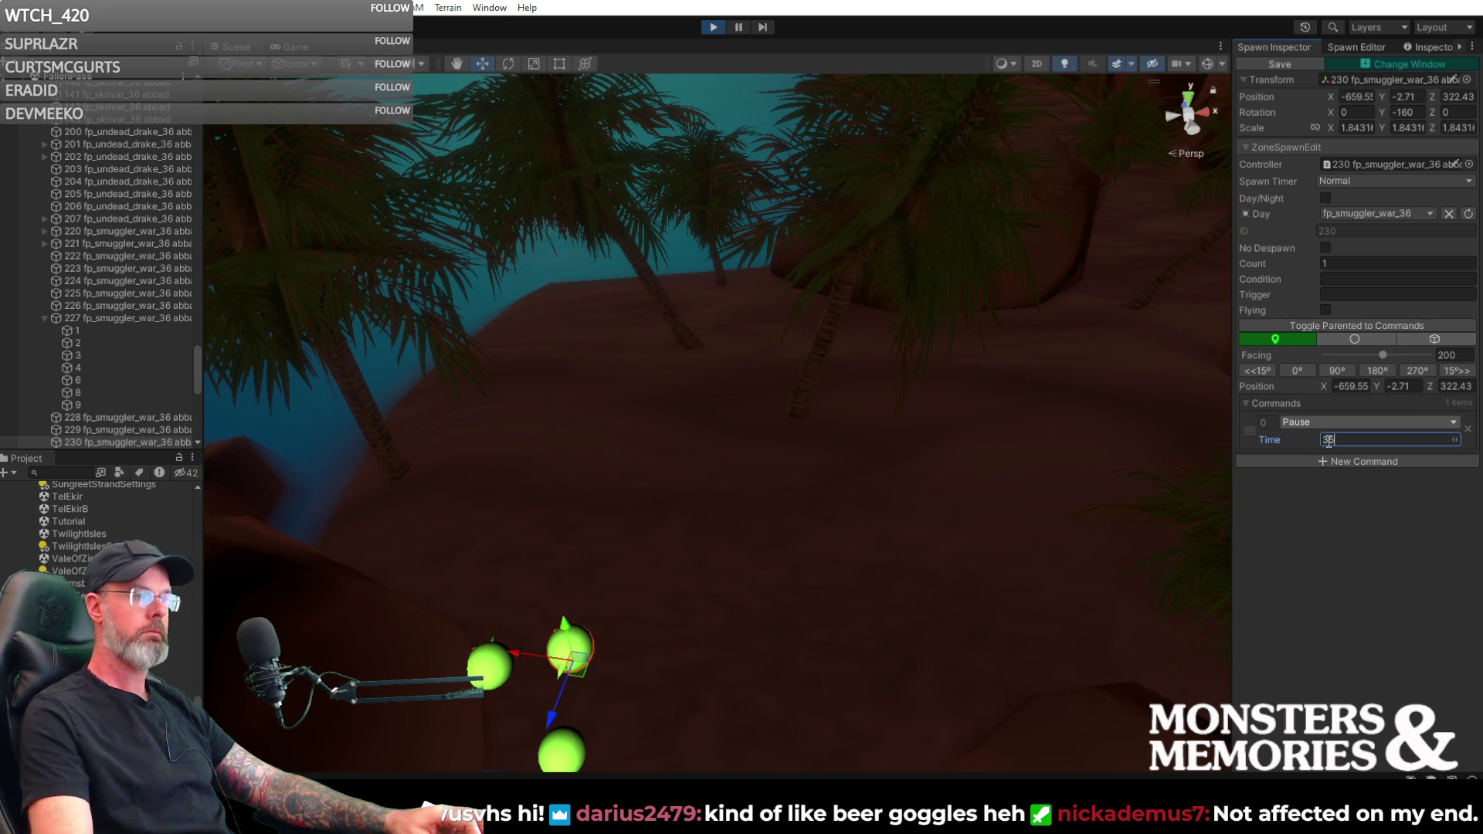
- Add a Goto command to spawn 230 with its destination on the sand near the palms, at about -637.79, -1.78, 340.19
click(1318, 461)
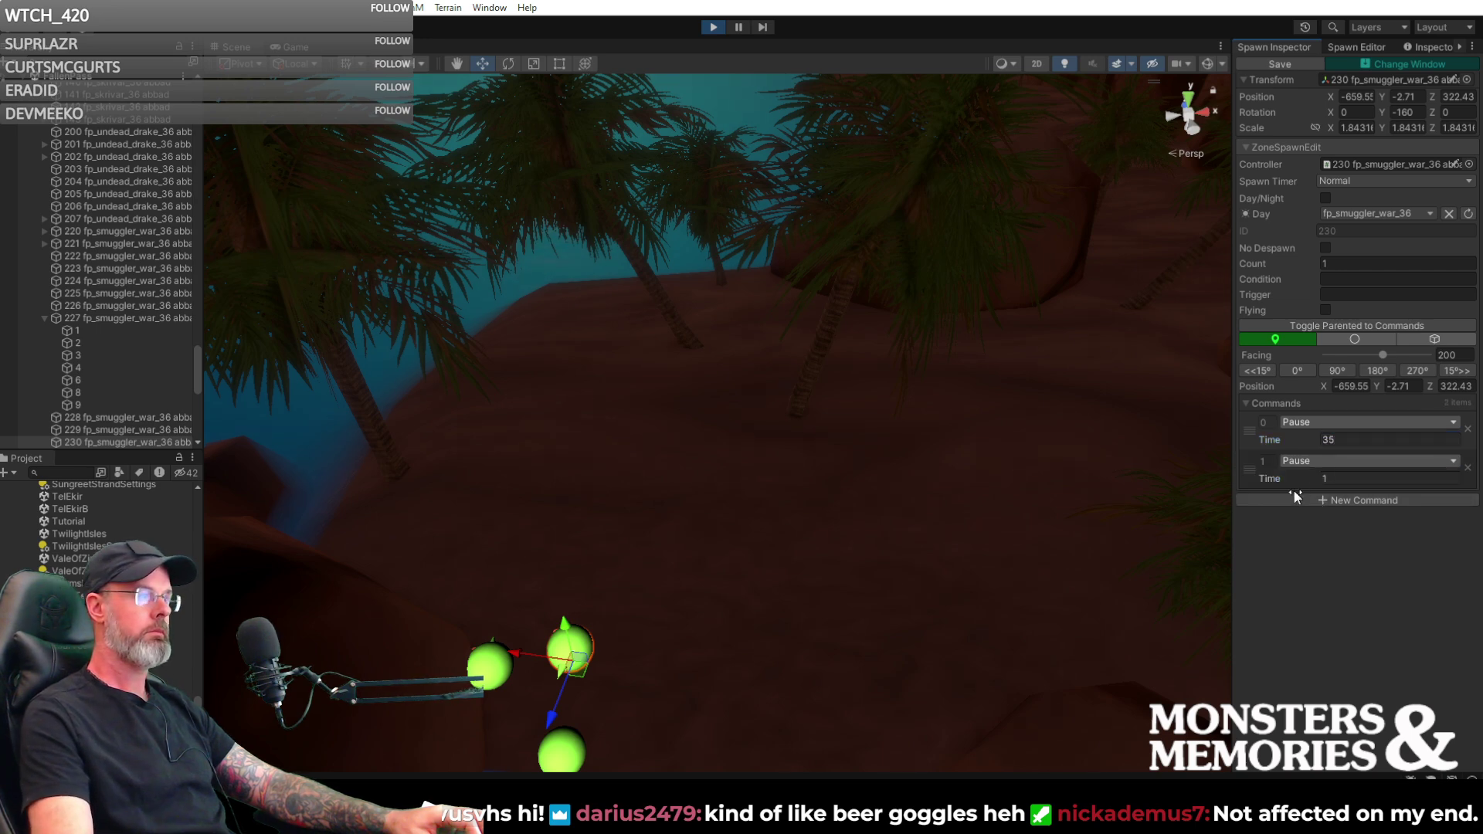
click(1366, 459)
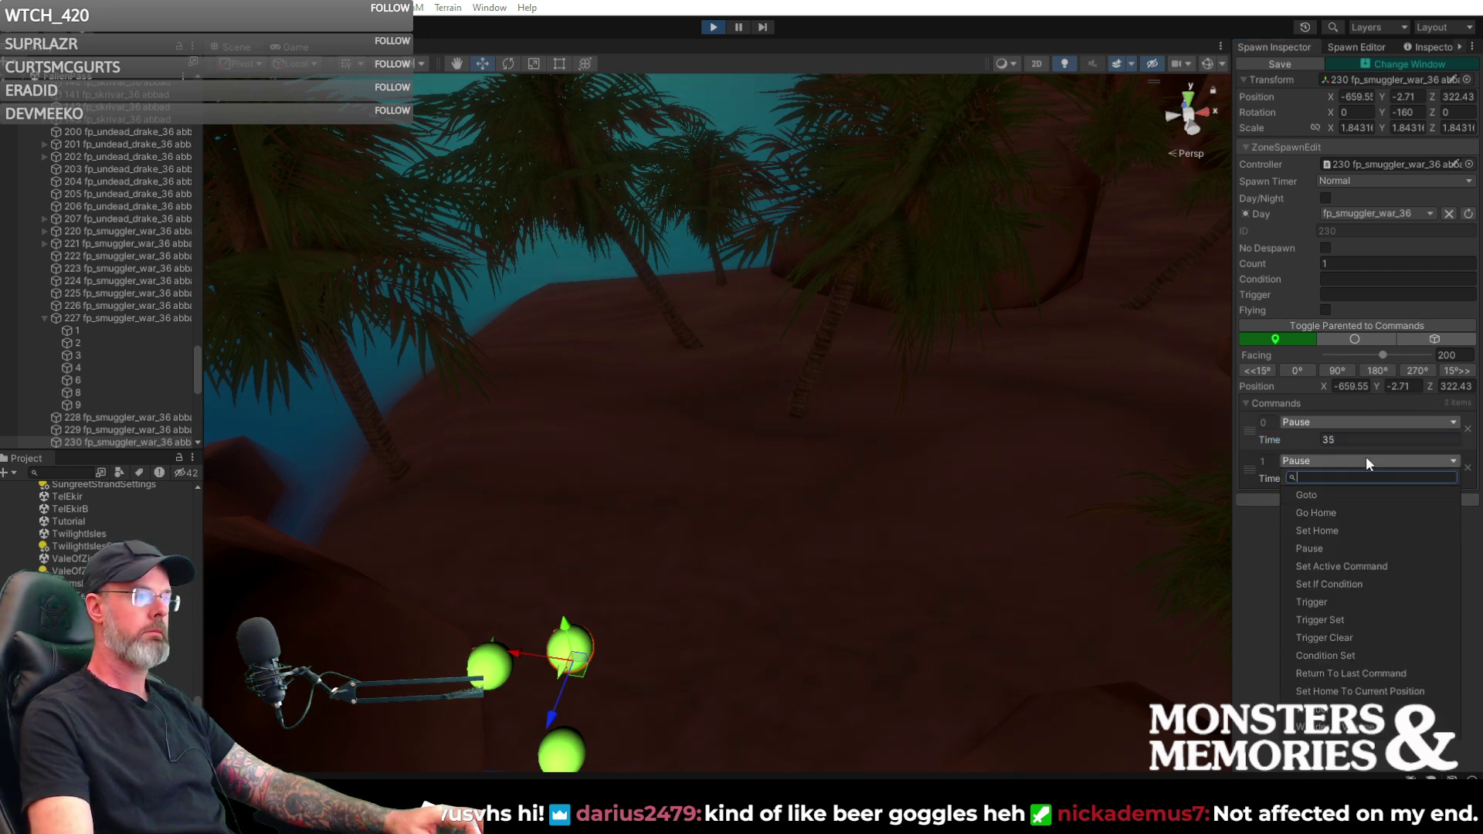
click(1336, 494)
right_drag(1040, 448, 641, 405)
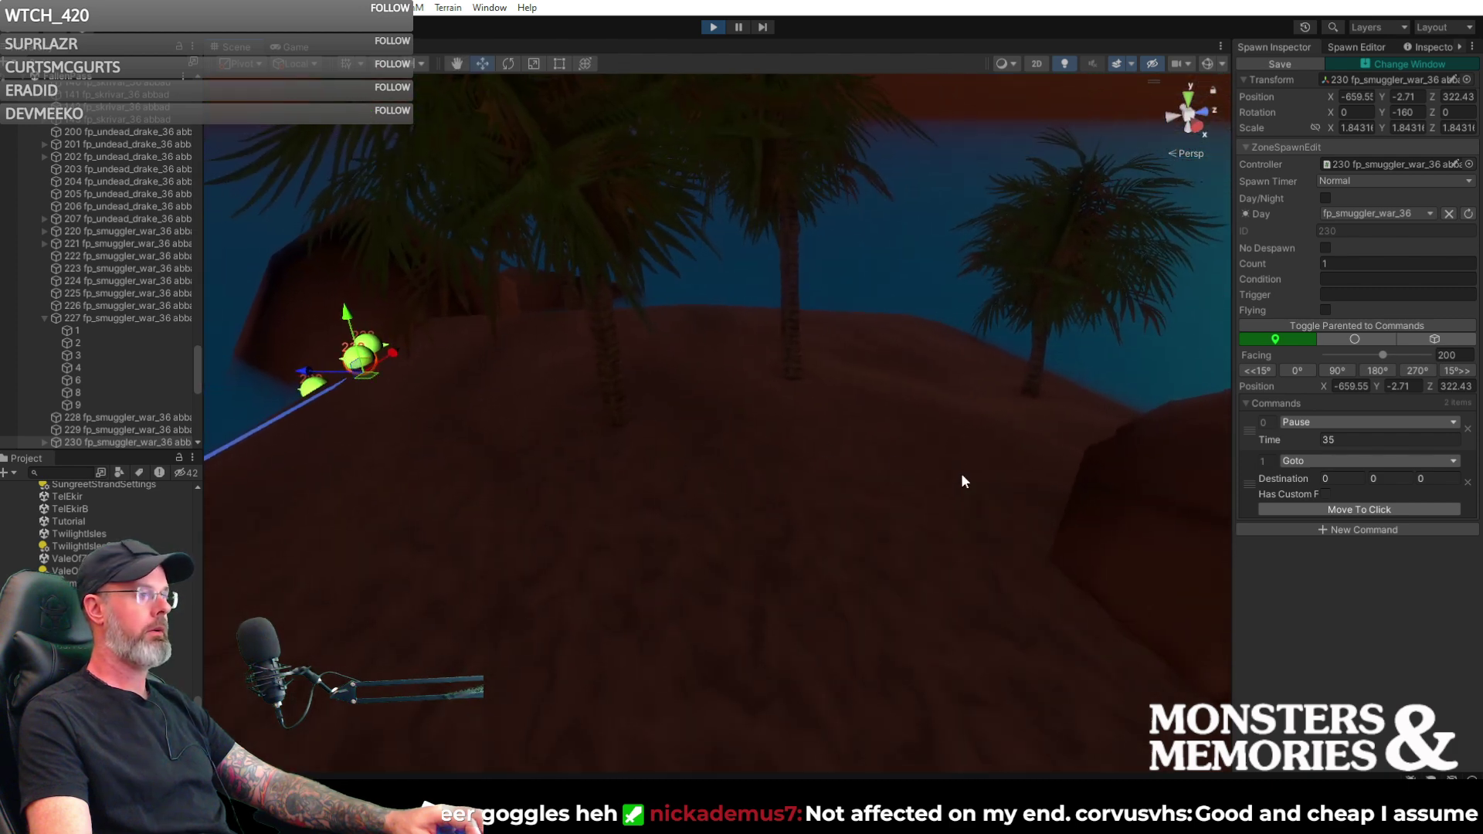
click(1369, 507)
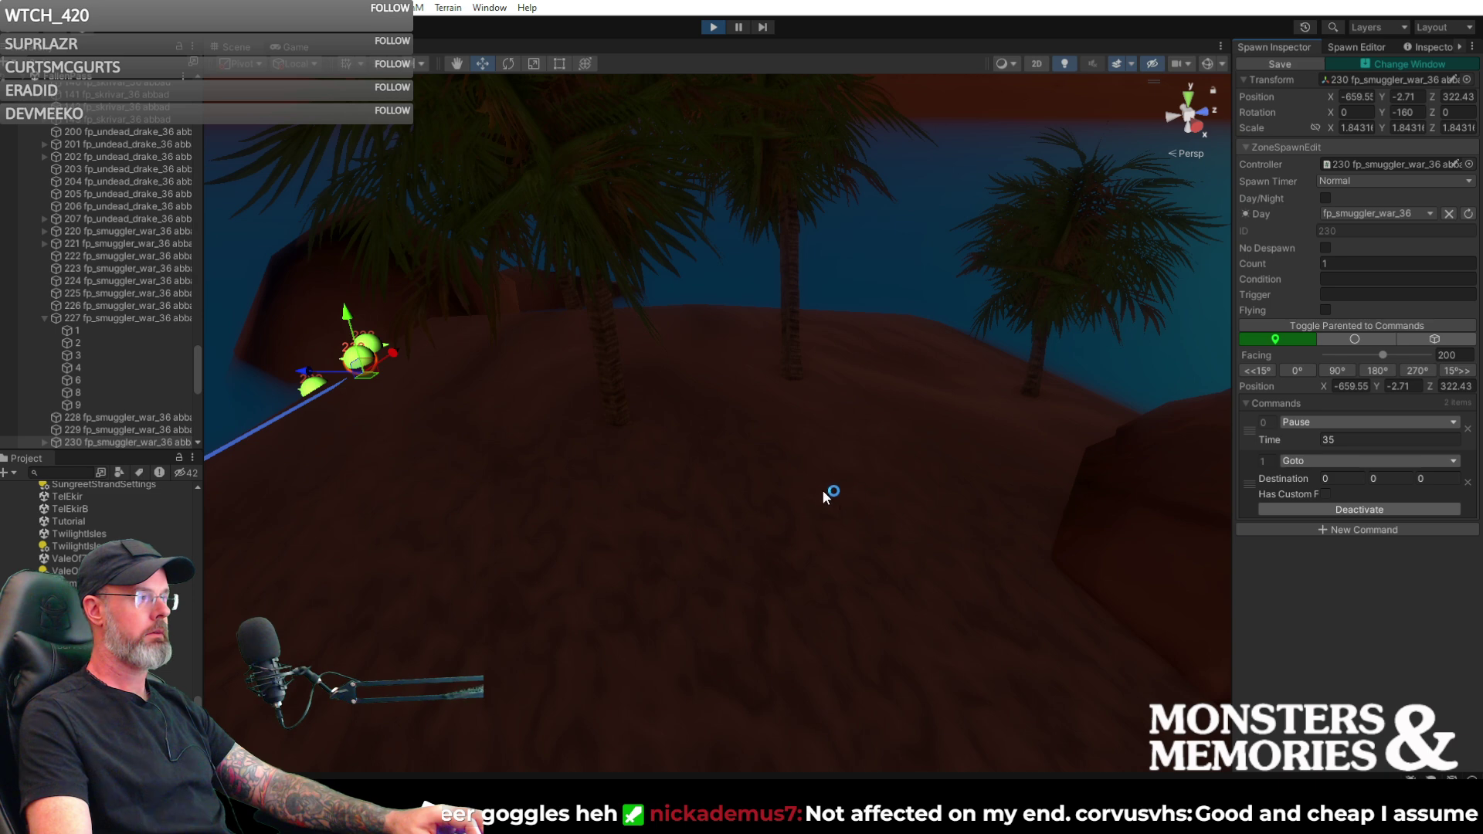
click(682, 482)
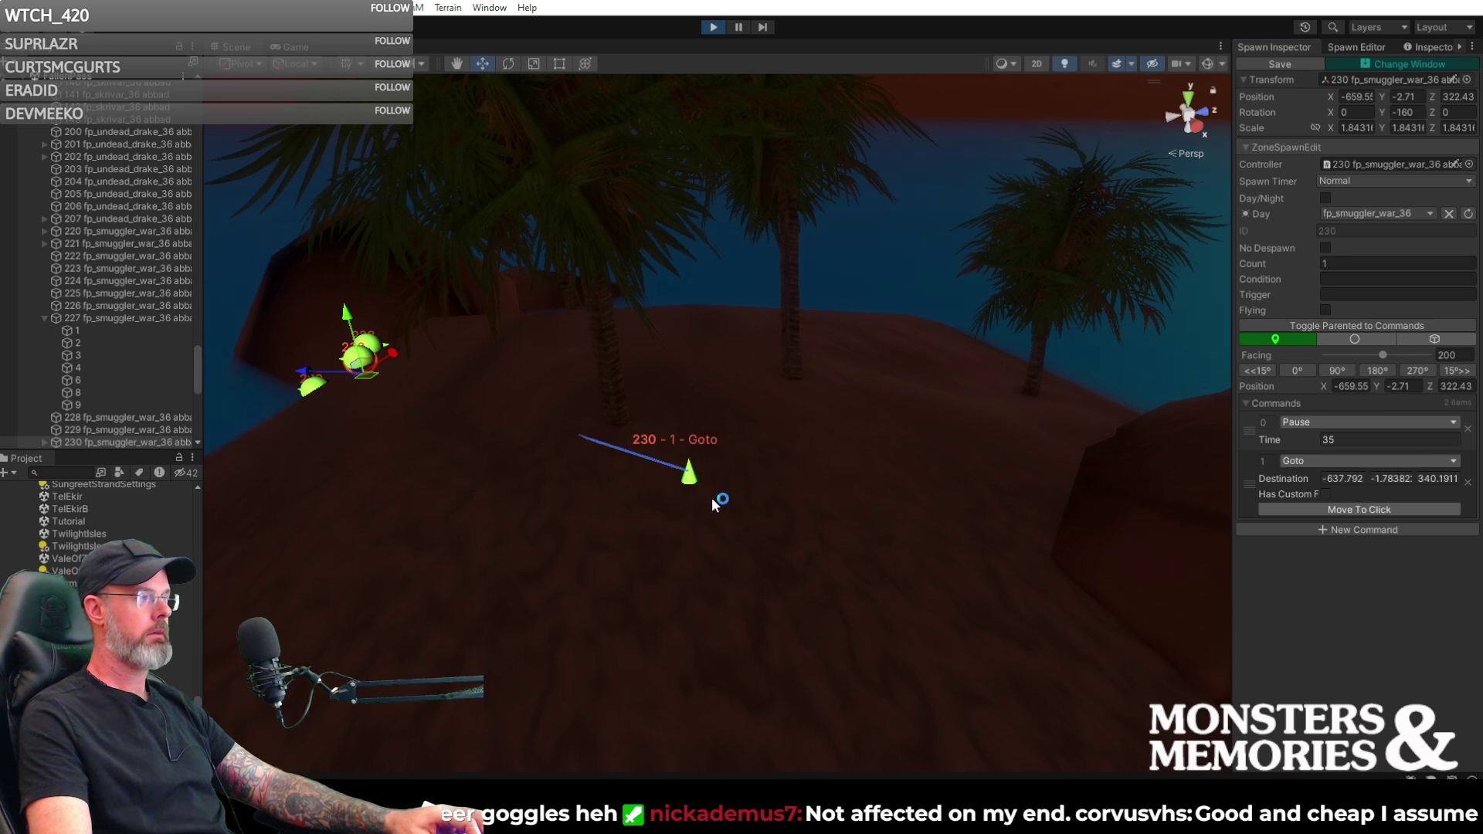
mouse_move(711, 497)
right_down()
mouse_move(1035, 470)
mouse_move(818, 481)
right_up()
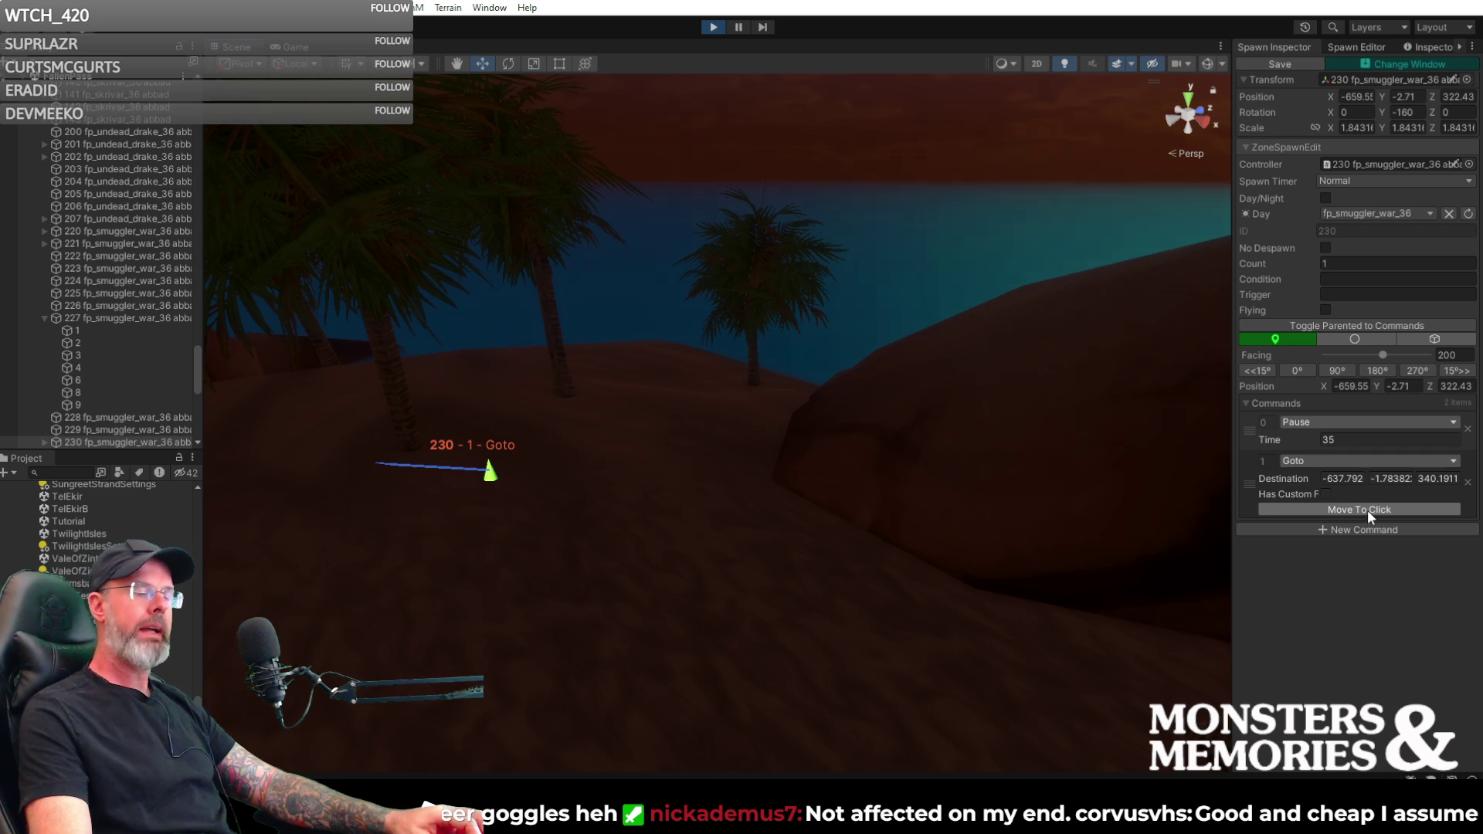
- Add a second Goto command at the foot of the far boulder and shift its waypoint to about -624.64, -2.51, 351.64
click(1361, 528)
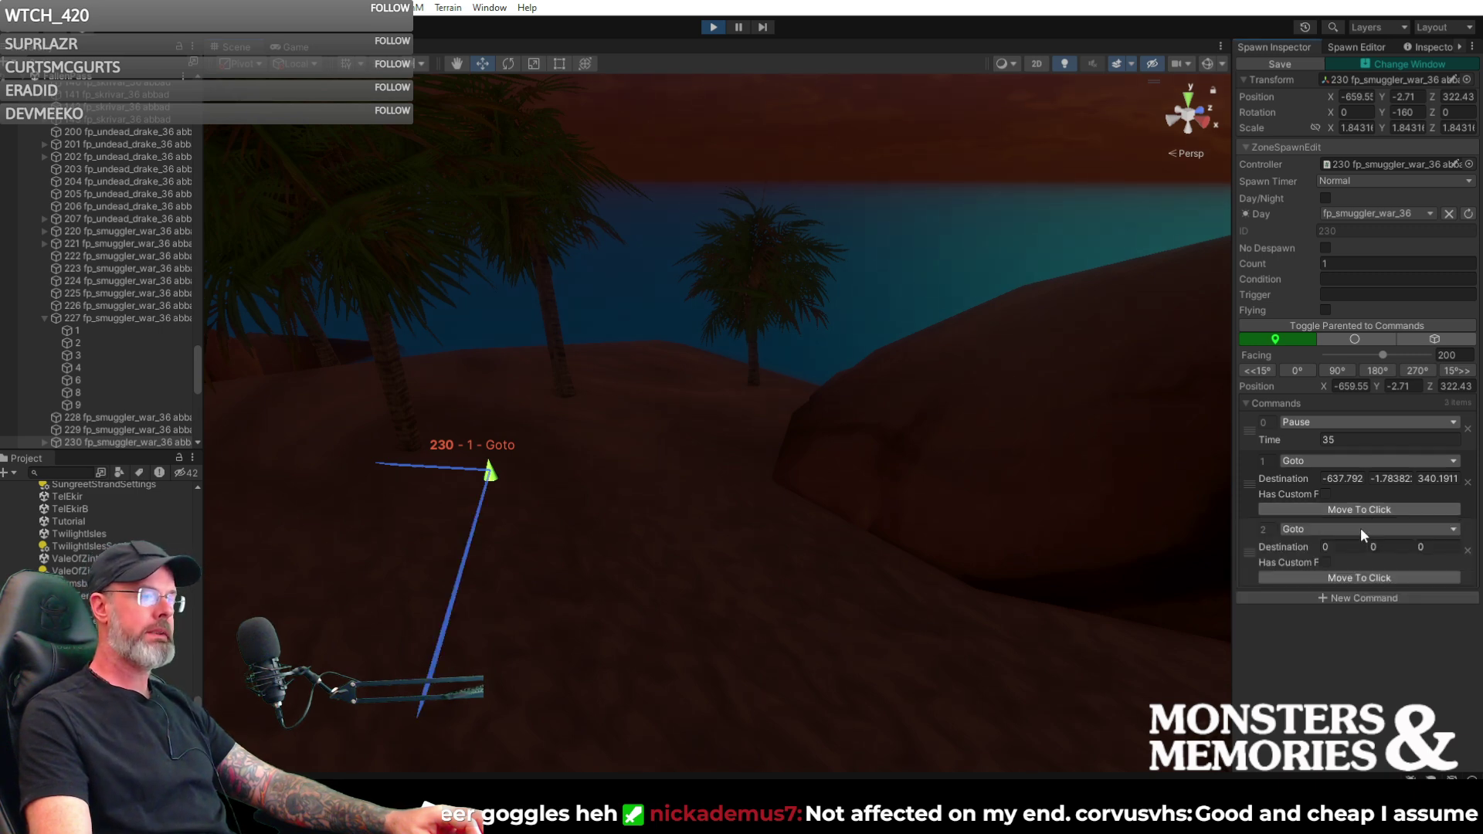
click(1361, 528)
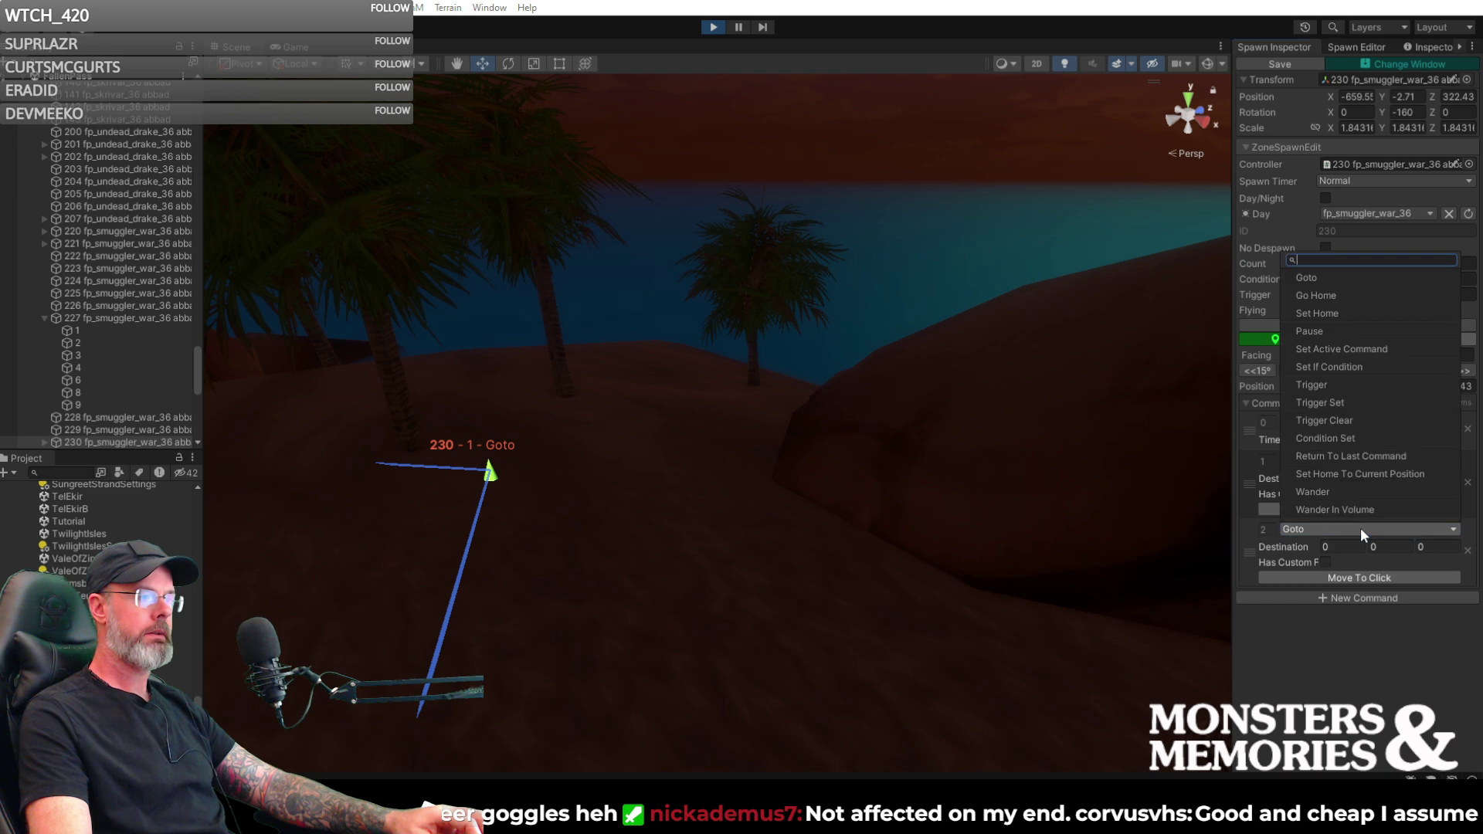
click(789, 510)
click(792, 511)
mouse_move(795, 512)
right_down()
mouse_move(751, 546)
mouse_move(716, 540)
mouse_move(702, 563)
mouse_move(757, 695)
mouse_move(1046, 619)
mouse_move(1096, 628)
mouse_move(1260, 548)
mouse_move(1113, 526)
mouse_move(1048, 547)
right_up()
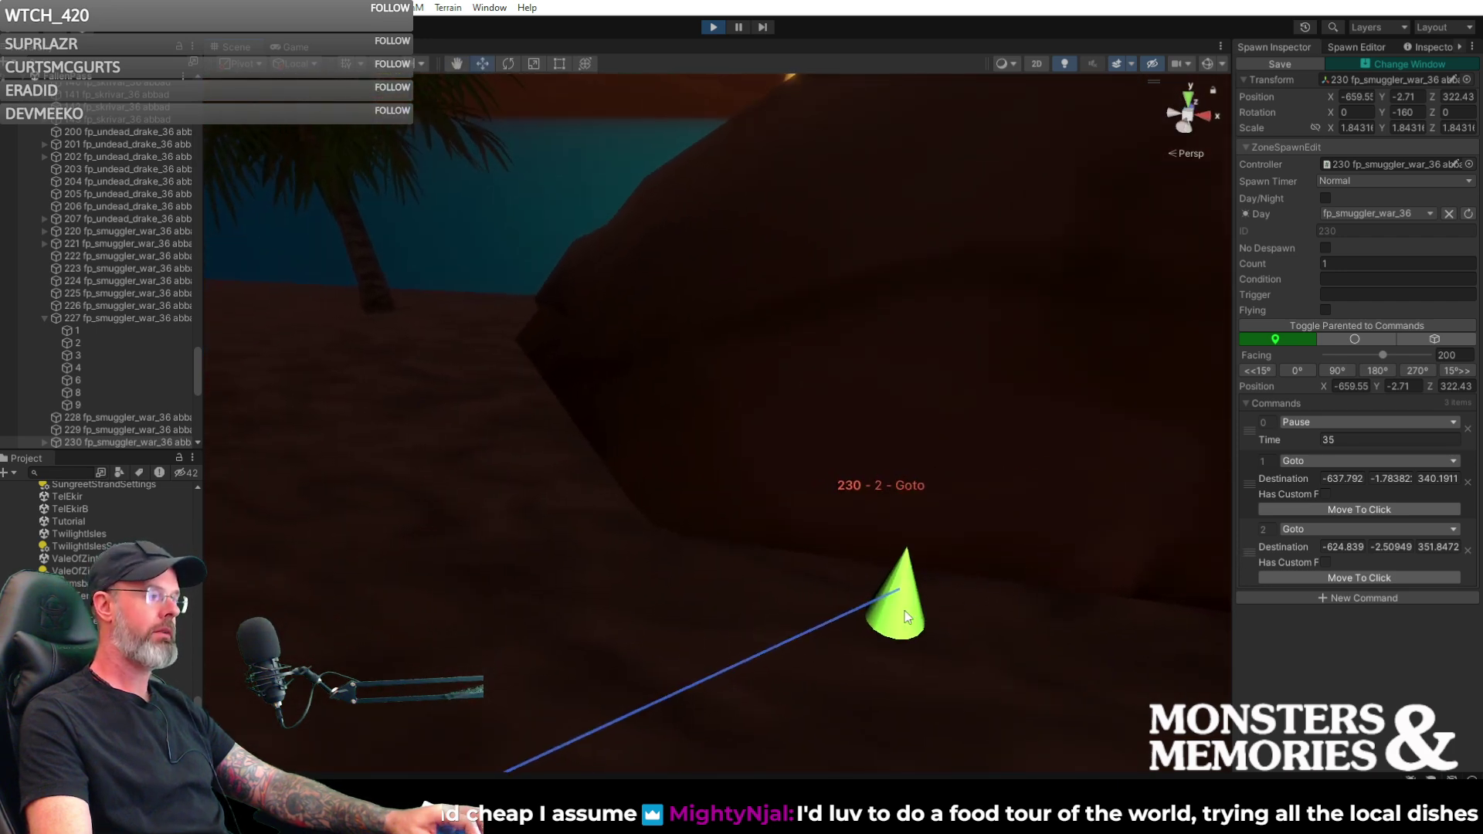
click(902, 624)
drag(848, 647, 866, 662)
- Give the second Goto a custom facing of 285 and nudge its waypoint to about -624.16, -2.51, 351.07
click(1325, 563)
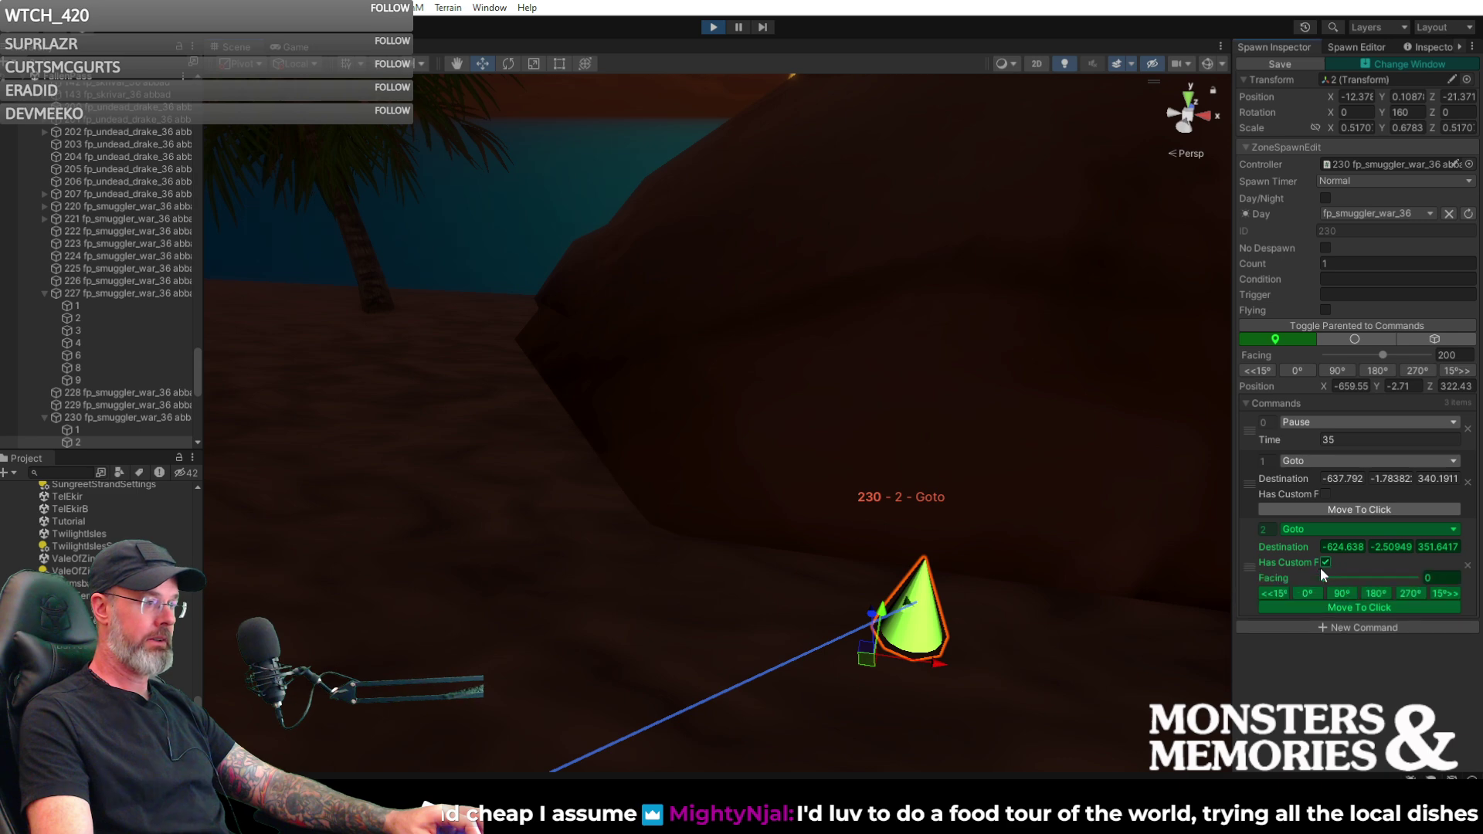
drag(1326, 578, 1396, 569)
mouse_move(944, 504)
right_down()
mouse_move(1093, 566)
mouse_move(1046, 517)
mouse_move(873, 510)
mouse_move(758, 489)
mouse_move(715, 463)
mouse_move(518, 472)
mouse_move(579, 510)
mouse_move(870, 489)
mouse_move(692, 460)
mouse_move(679, 441)
mouse_move(716, 416)
mouse_move(705, 407)
mouse_move(665, 420)
mouse_move(378, 391)
mouse_move(402, 394)
right_up()
right_drag(1383, 396, 1318, 448)
key(w)
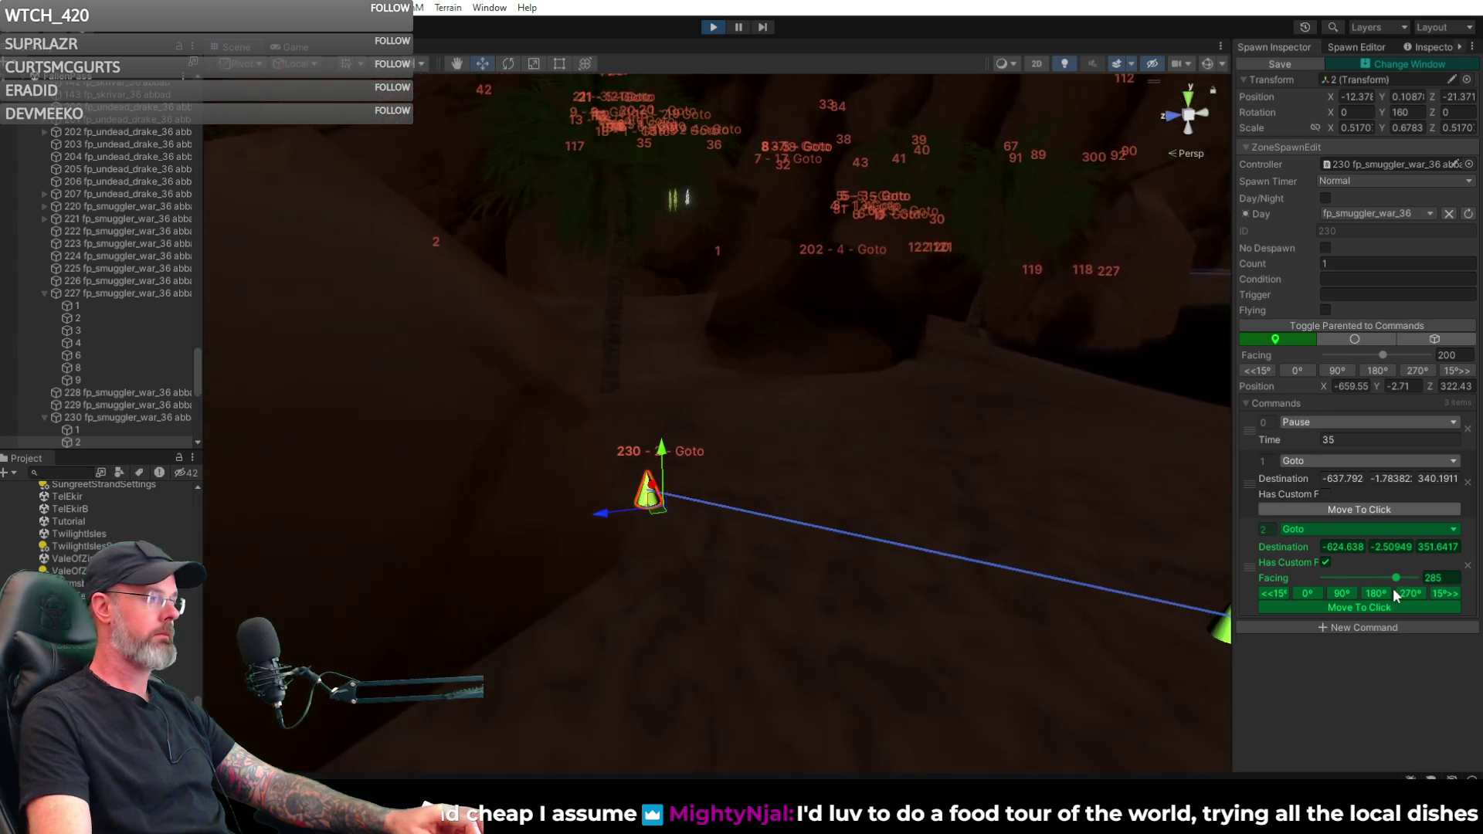
right_drag(712, 532, 644, 524)
mouse_move(644, 478)
mouse_down()
mouse_move(655, 514)
mouse_move(643, 504)
mouse_move(670, 482)
mouse_up()
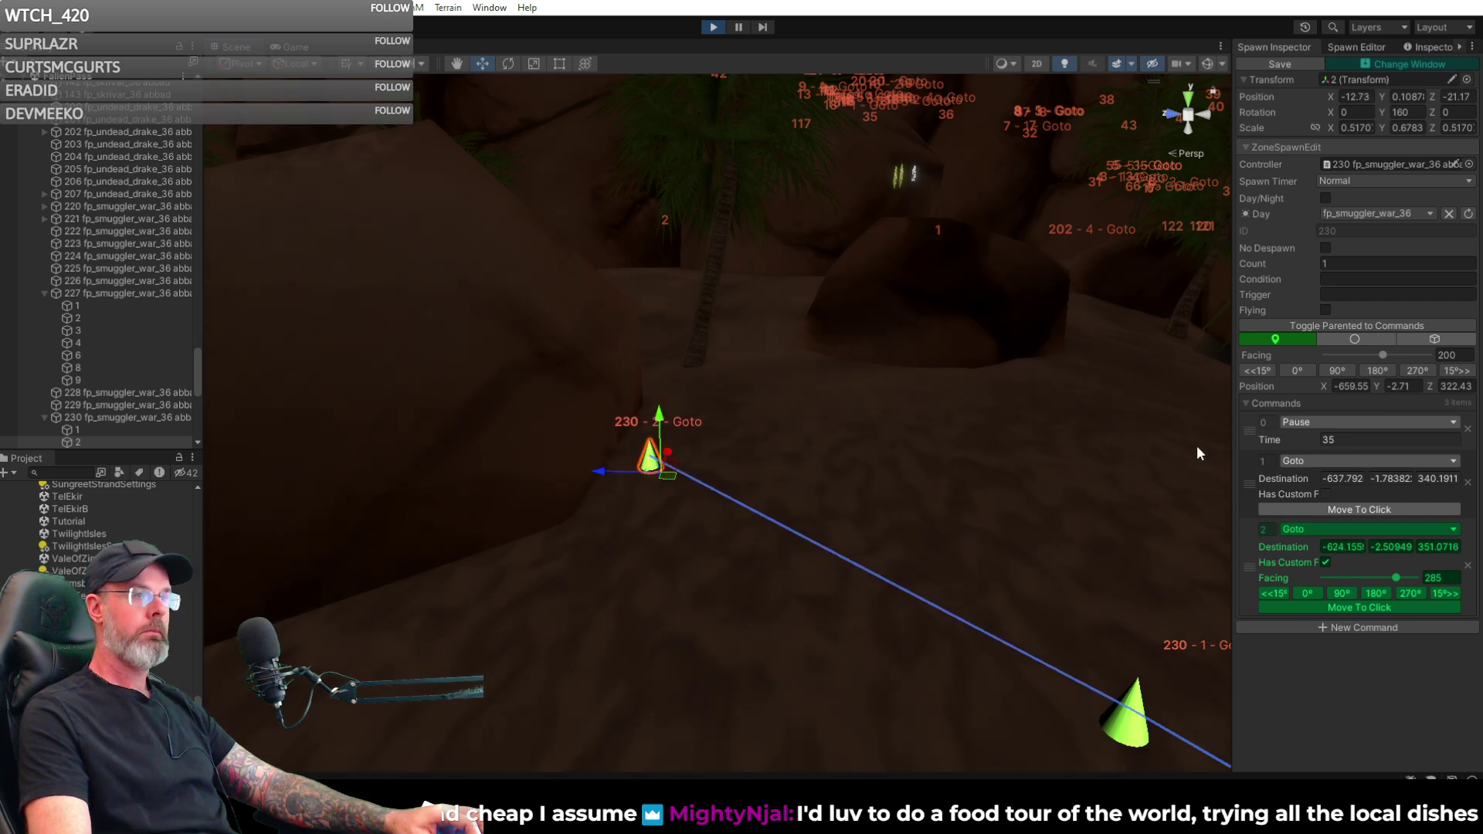
right_drag(952, 481, 1041, 562)
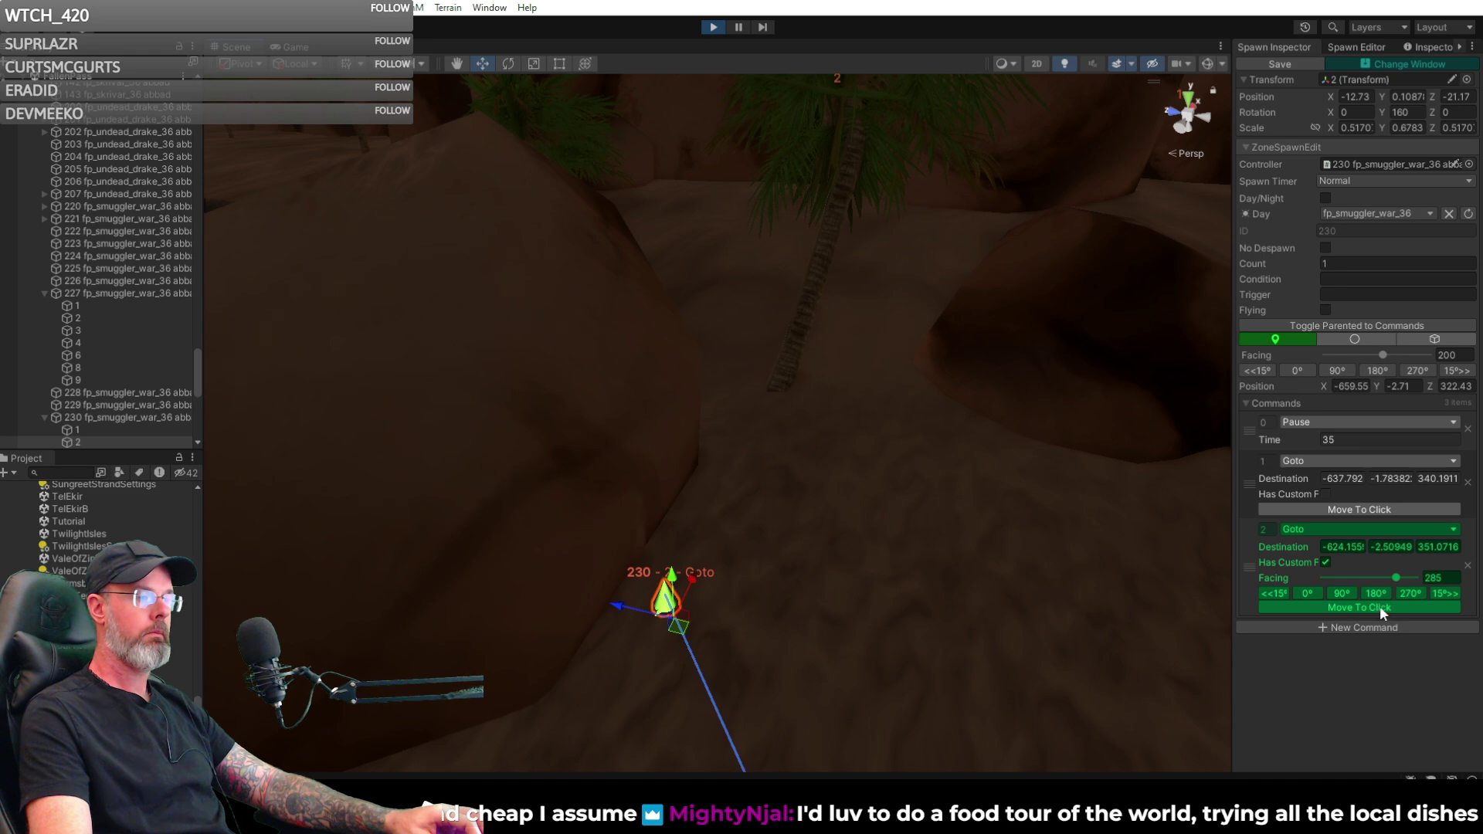
- Add a Pause command with a time of 30 after spawn 230's second Goto
click(1379, 627)
click(1373, 628)
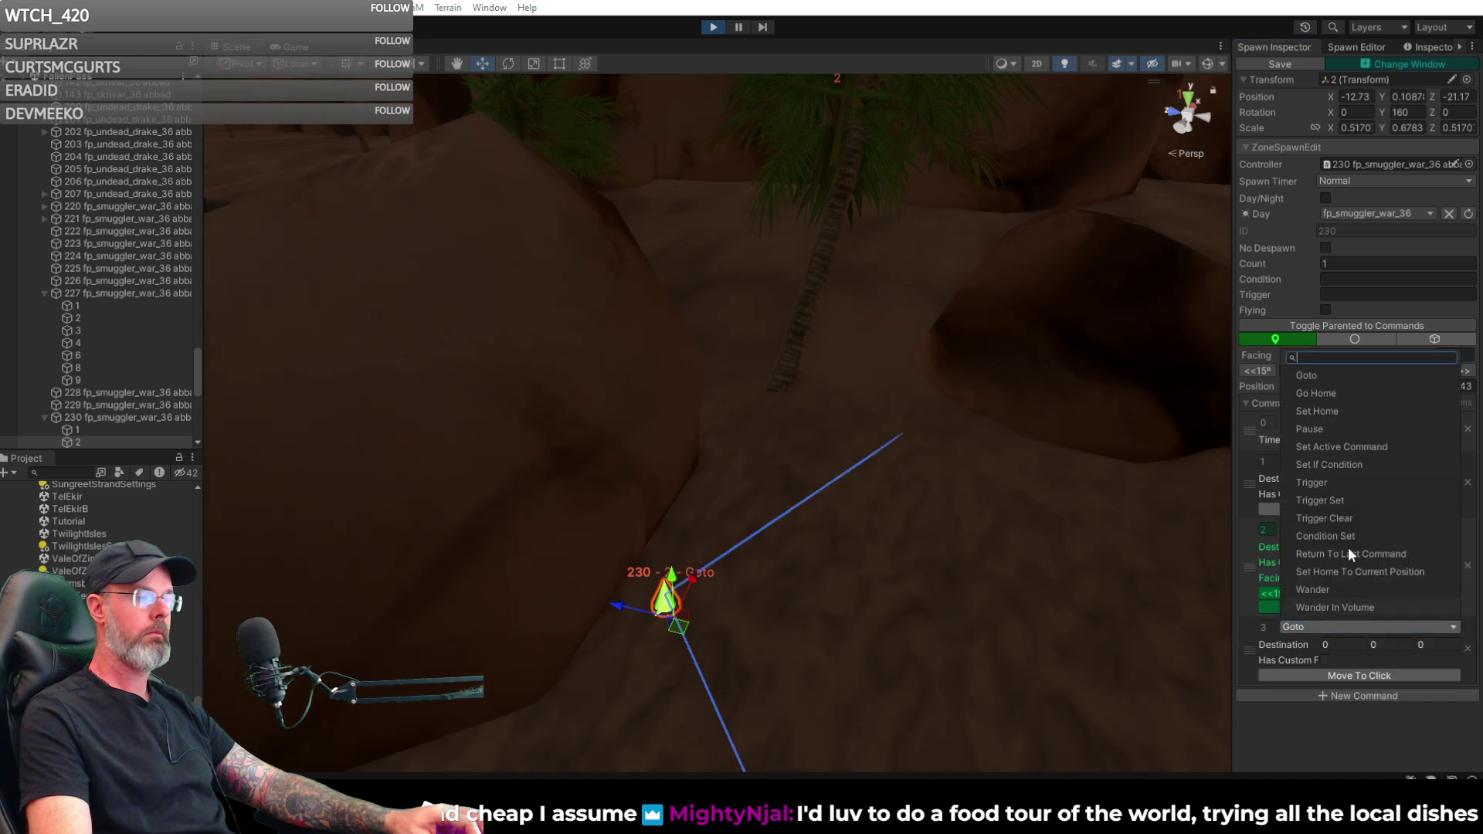
click(1360, 526)
click(1342, 645)
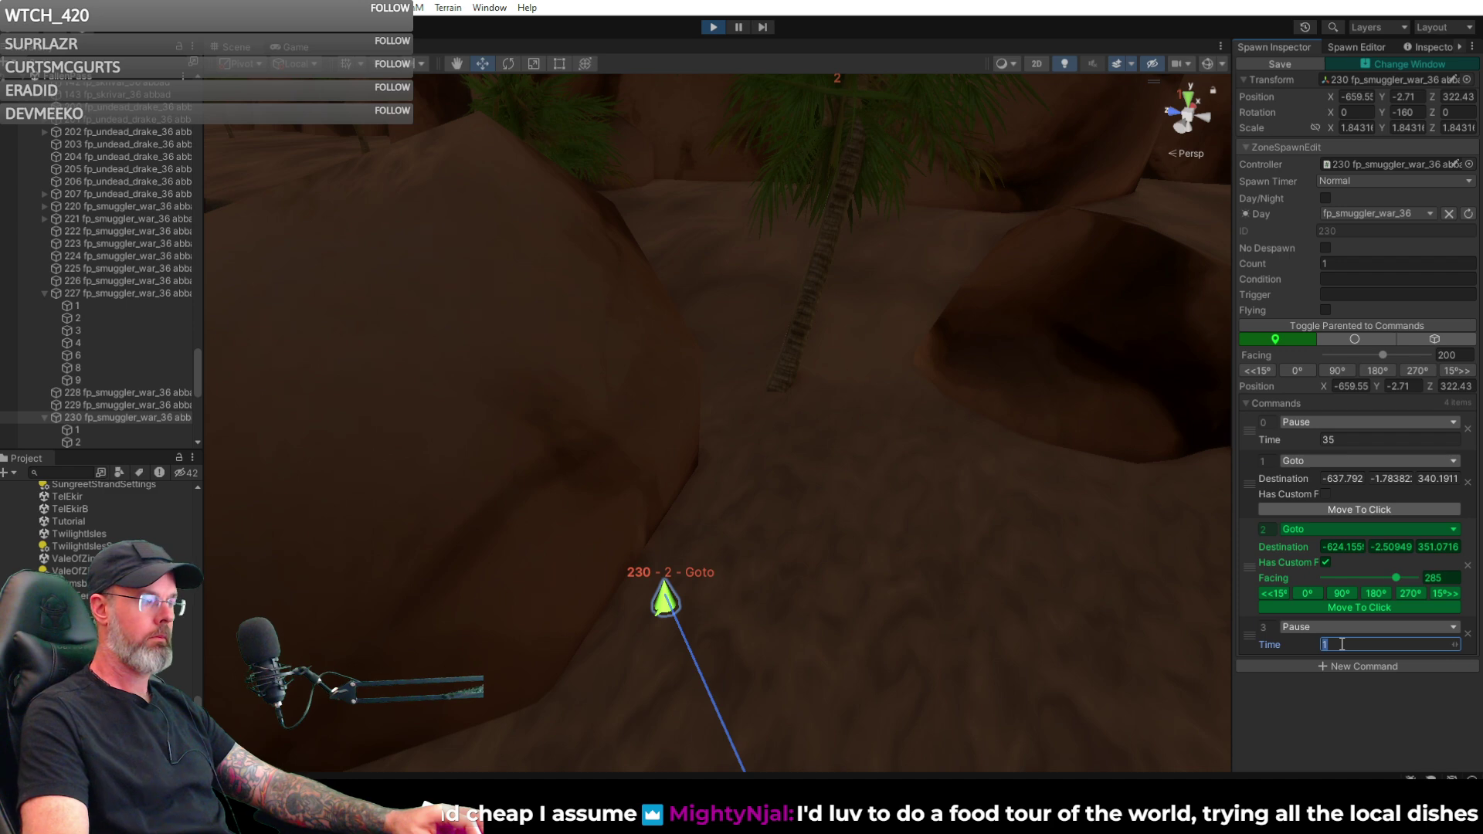
text(30)
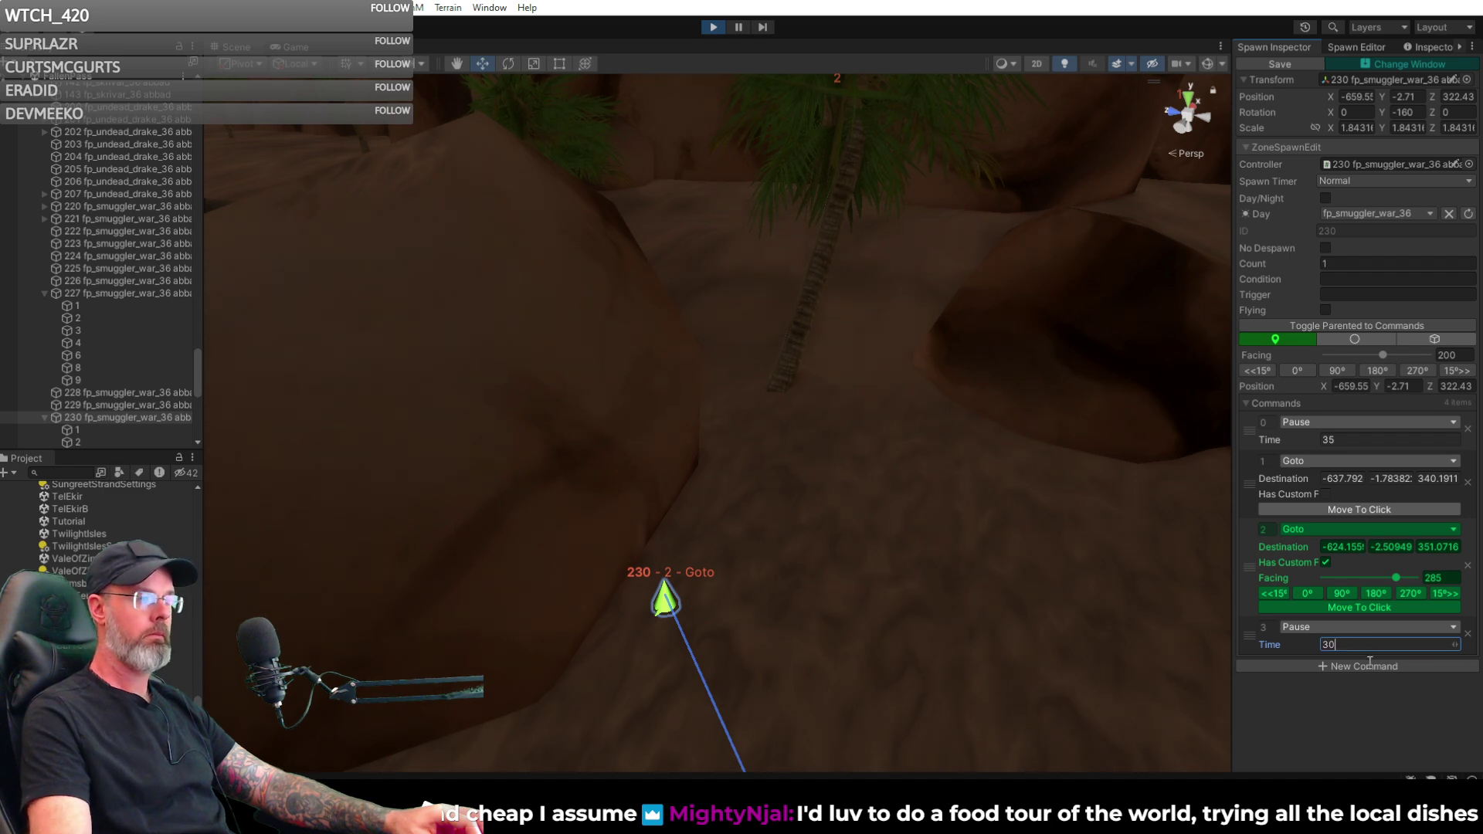
- Add a third Goto command to spawn 230 with its destination along the boulder's foot, at about -613.92, -2.44, 351.88
click(1360, 666)
click(1359, 666)
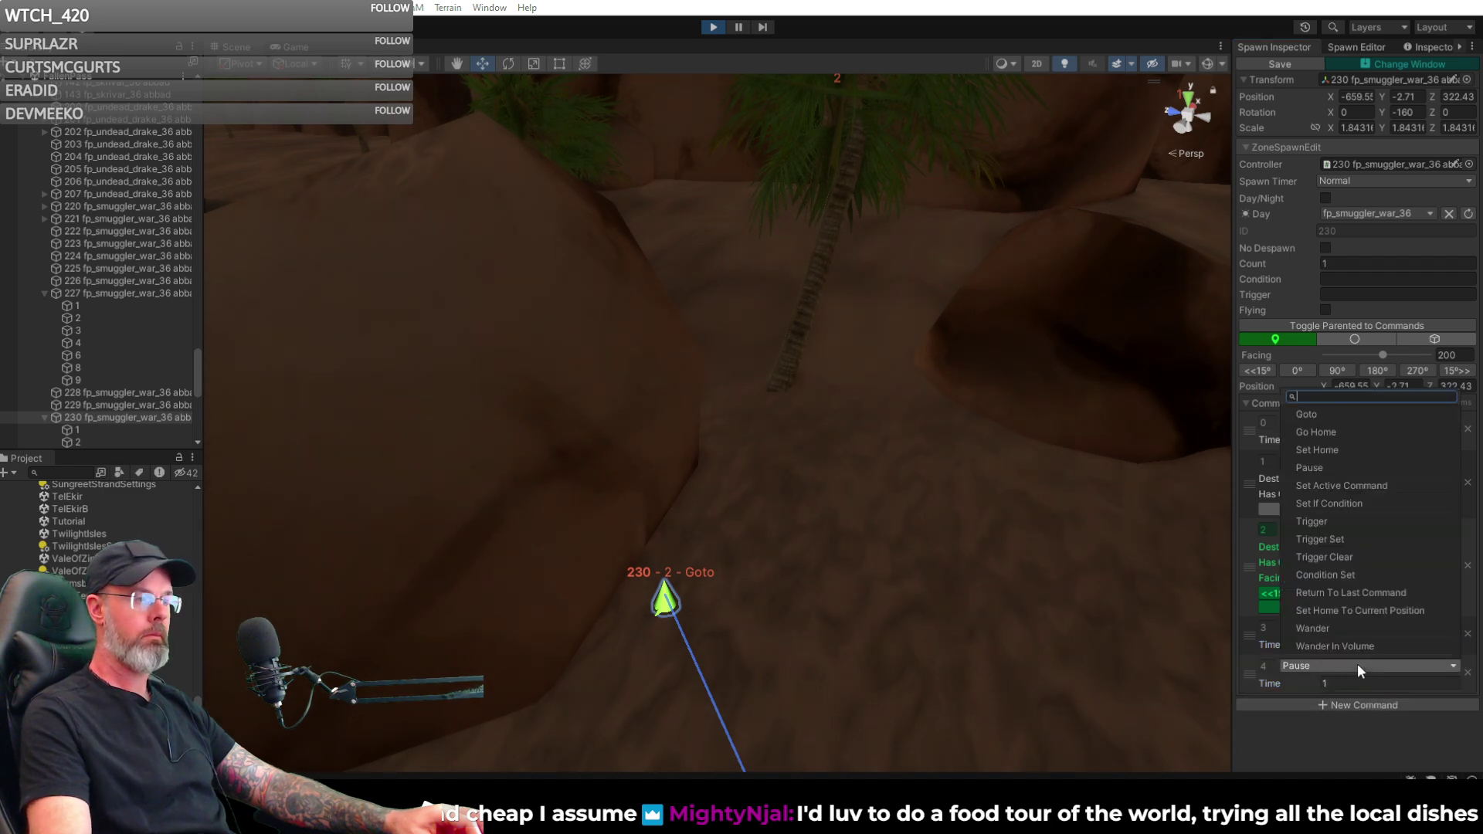
click(1318, 416)
mouse_move(910, 479)
alt+mouse_down()
mouse_move(795, 507)
mouse_move(791, 489)
alt+mouse_up()
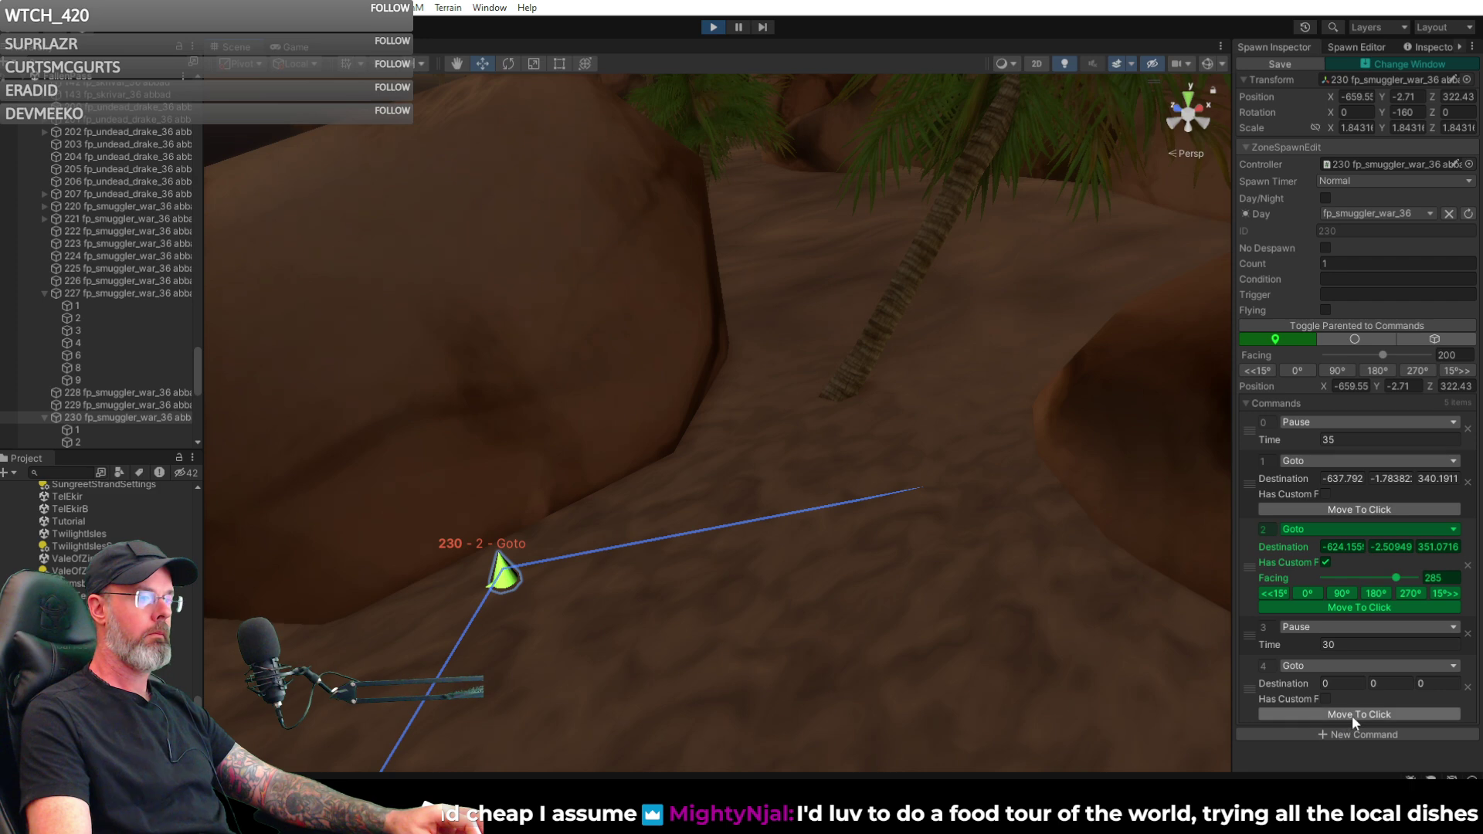
click(715, 451)
- Add a fourth Goto command to spawn 230 with its destination farther along the boulder's foot
alt+drag(720, 457, 619, 424)
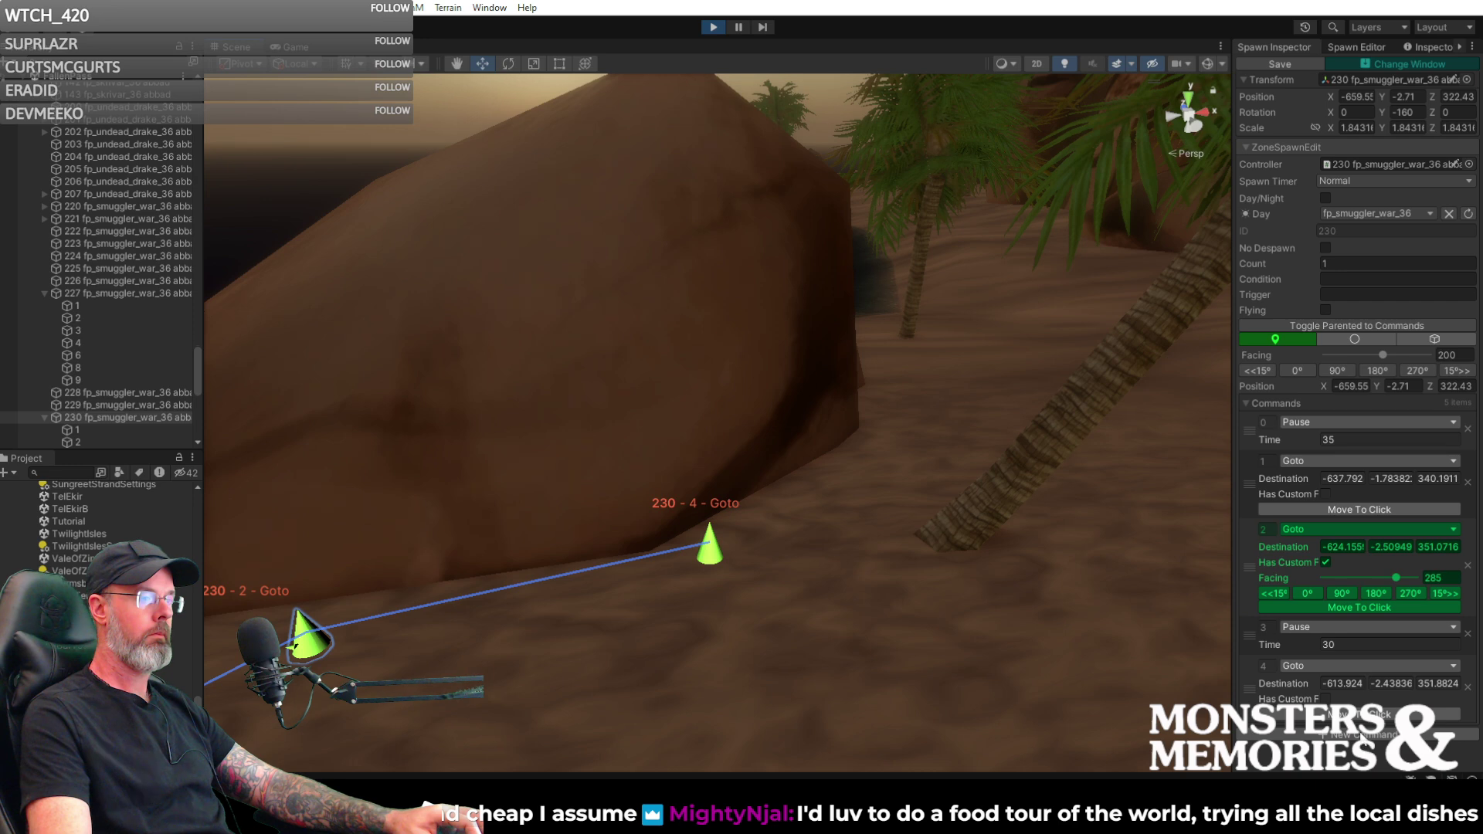
click(1361, 734)
scroll(1348, 753, down, 1)
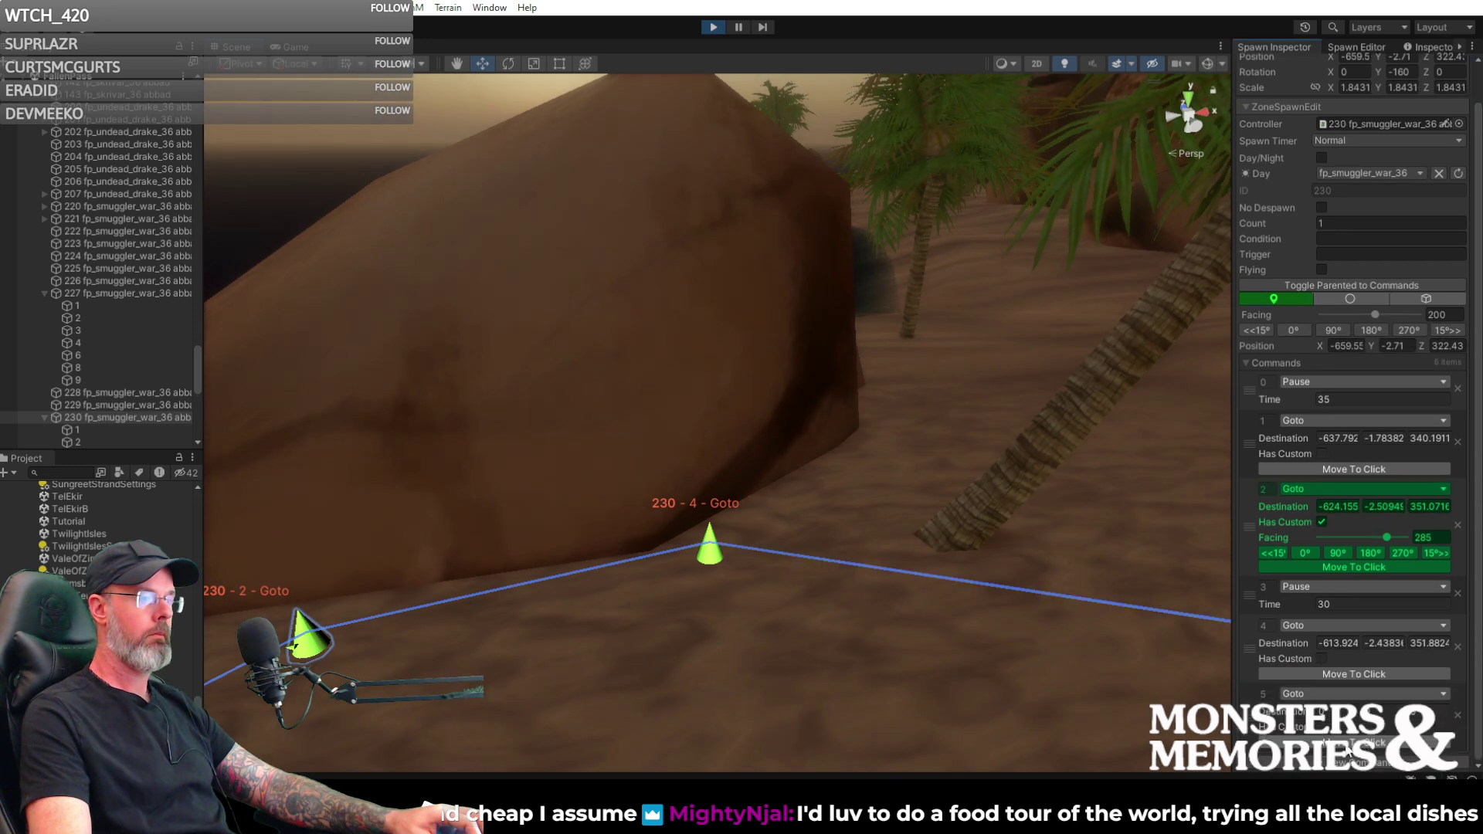
click(850, 475)
mouse_move(928, 496)
alt+mouse_down()
mouse_move(556, 475)
mouse_move(530, 495)
alt+mouse_up()
- Give the fourth Goto a custom facing of 63 and nudge its waypoint to about -607.55, -2.54, 353.73
click(527, 501)
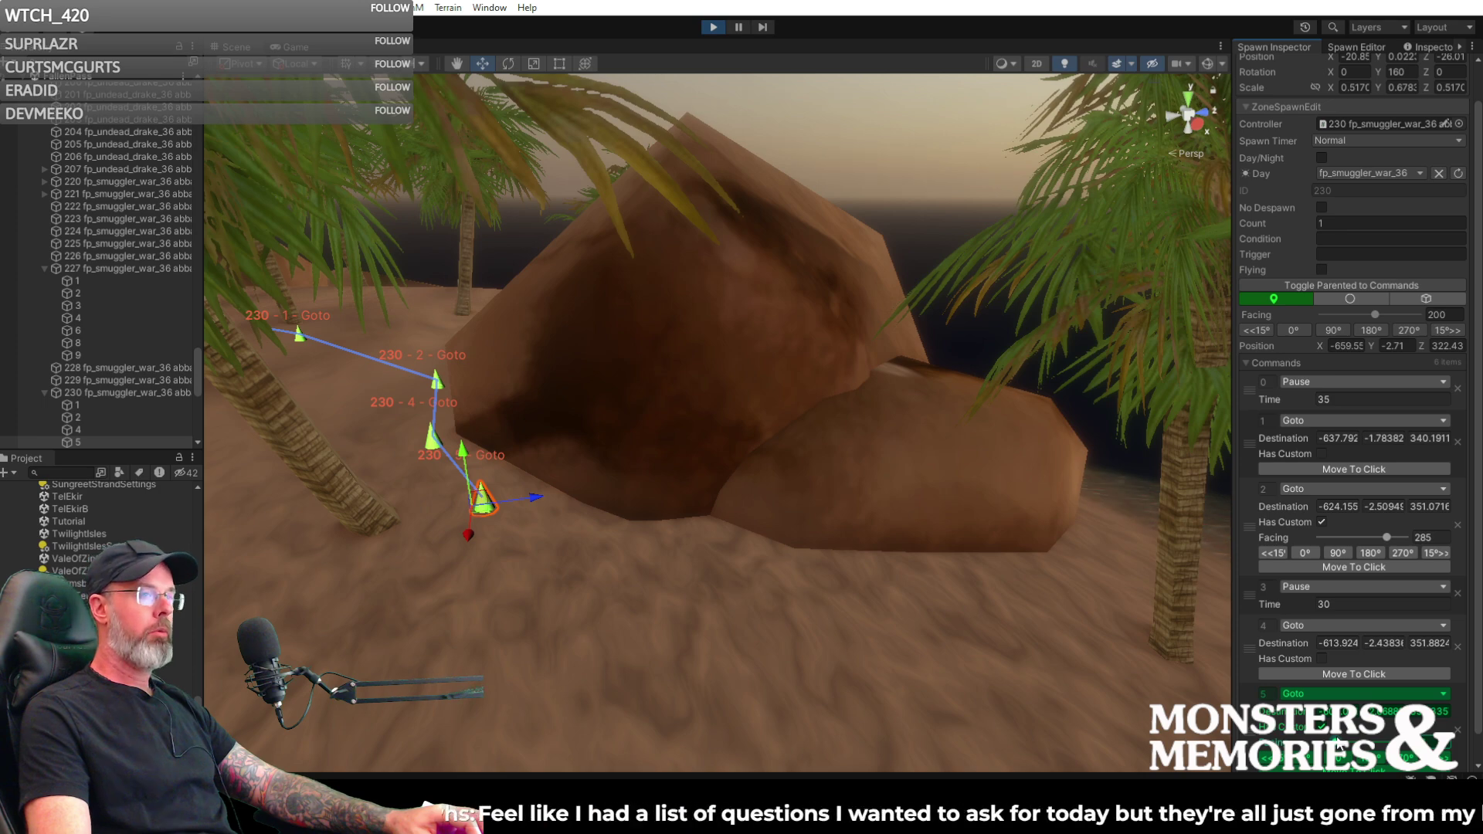
right_drag(1179, 642, 784, 505)
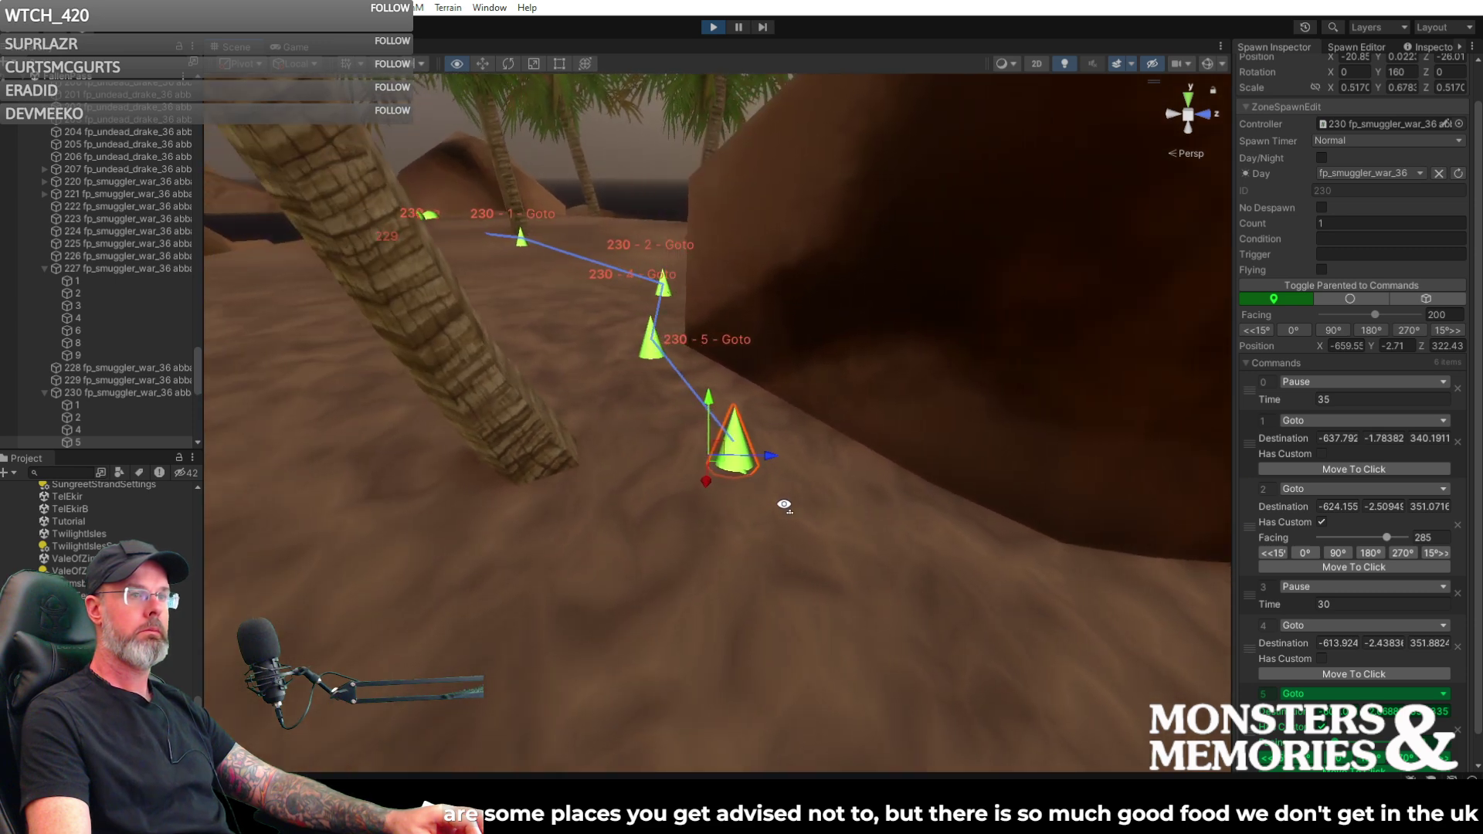
drag(710, 400, 711, 391)
drag(780, 452, 757, 454)
click(732, 473)
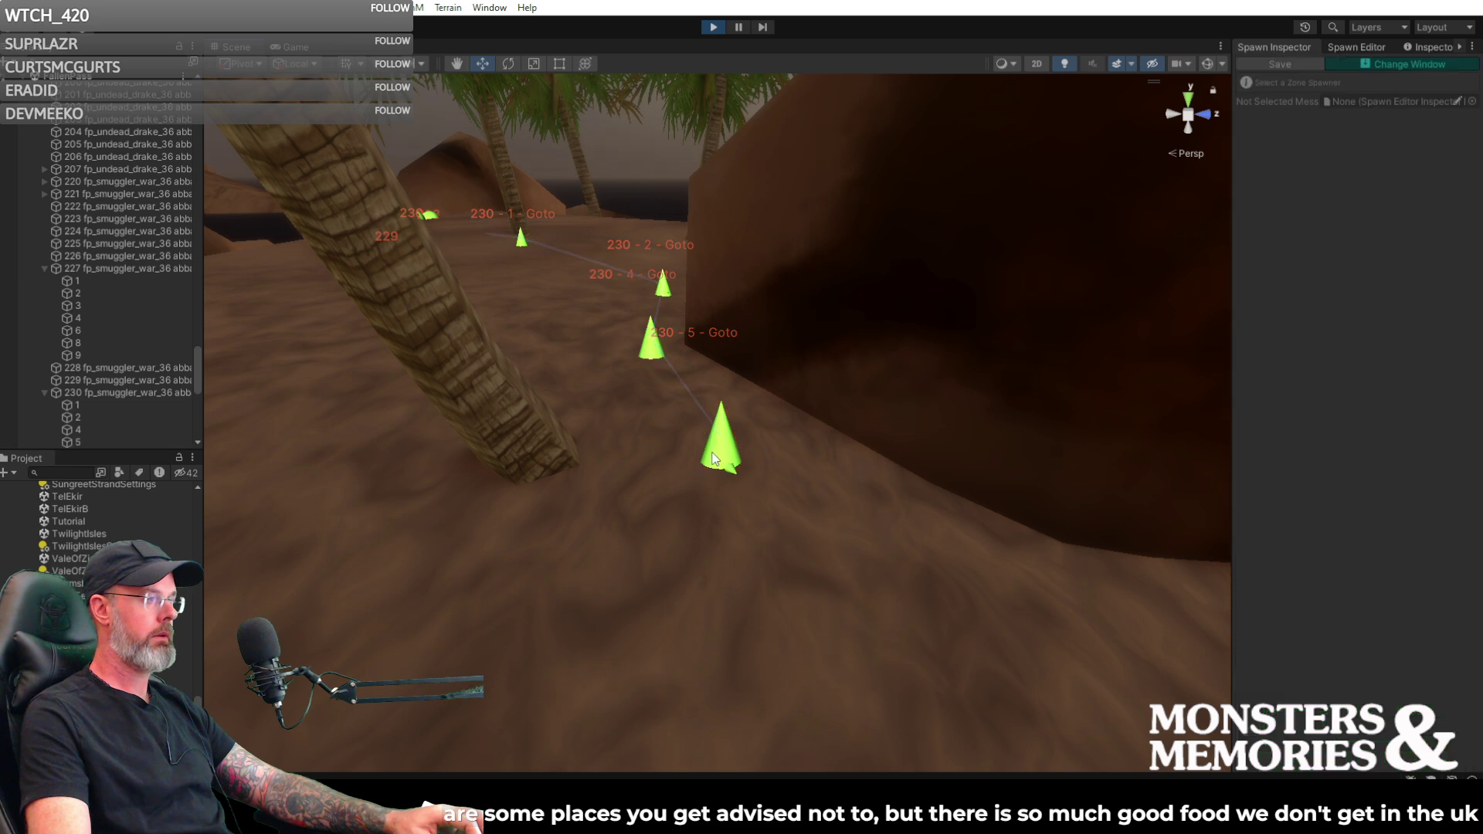
click(725, 459)
click(732, 472)
click(719, 462)
drag(704, 462, 687, 450)
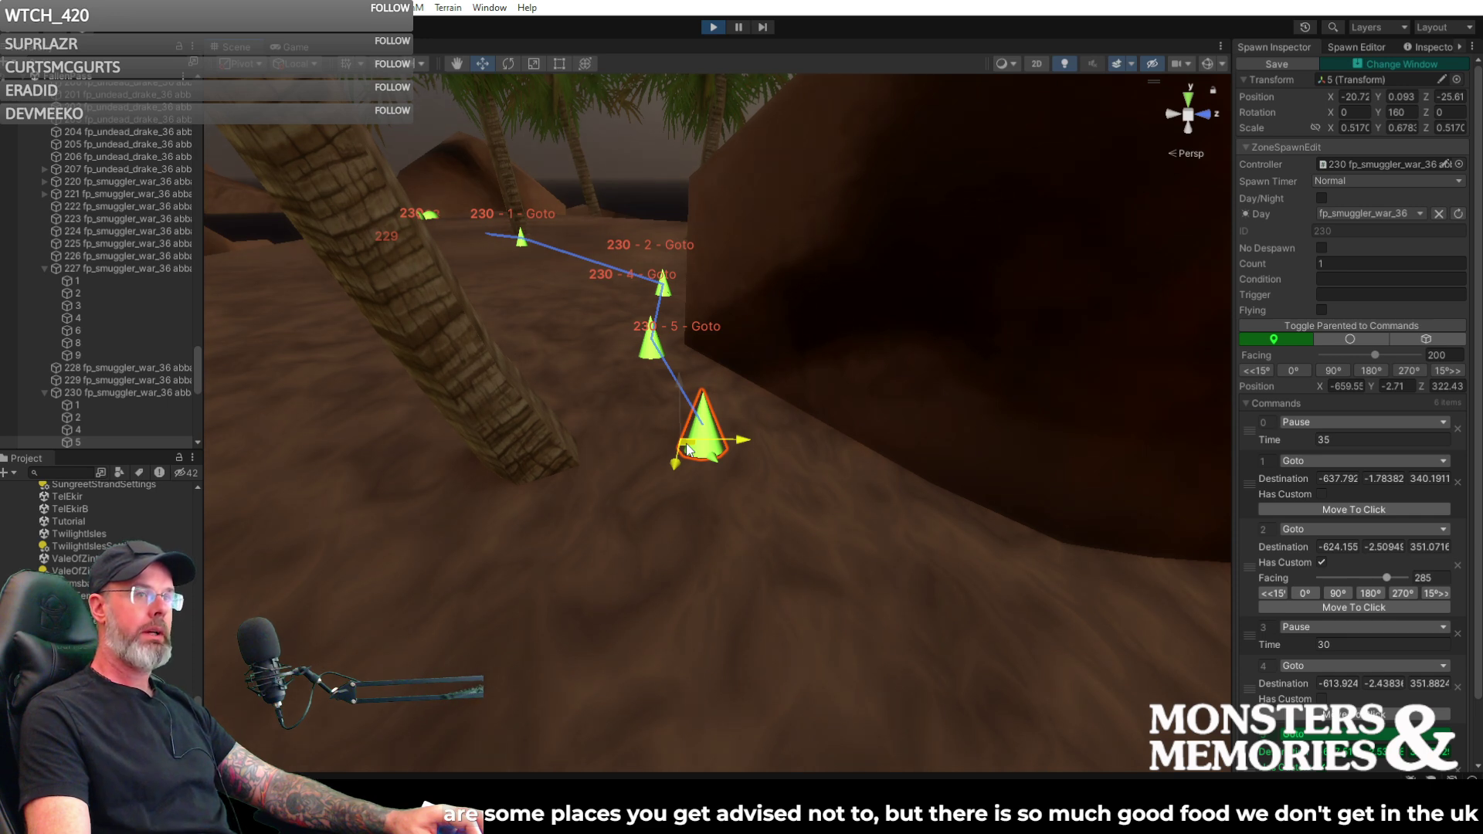
drag(687, 449, 693, 450)
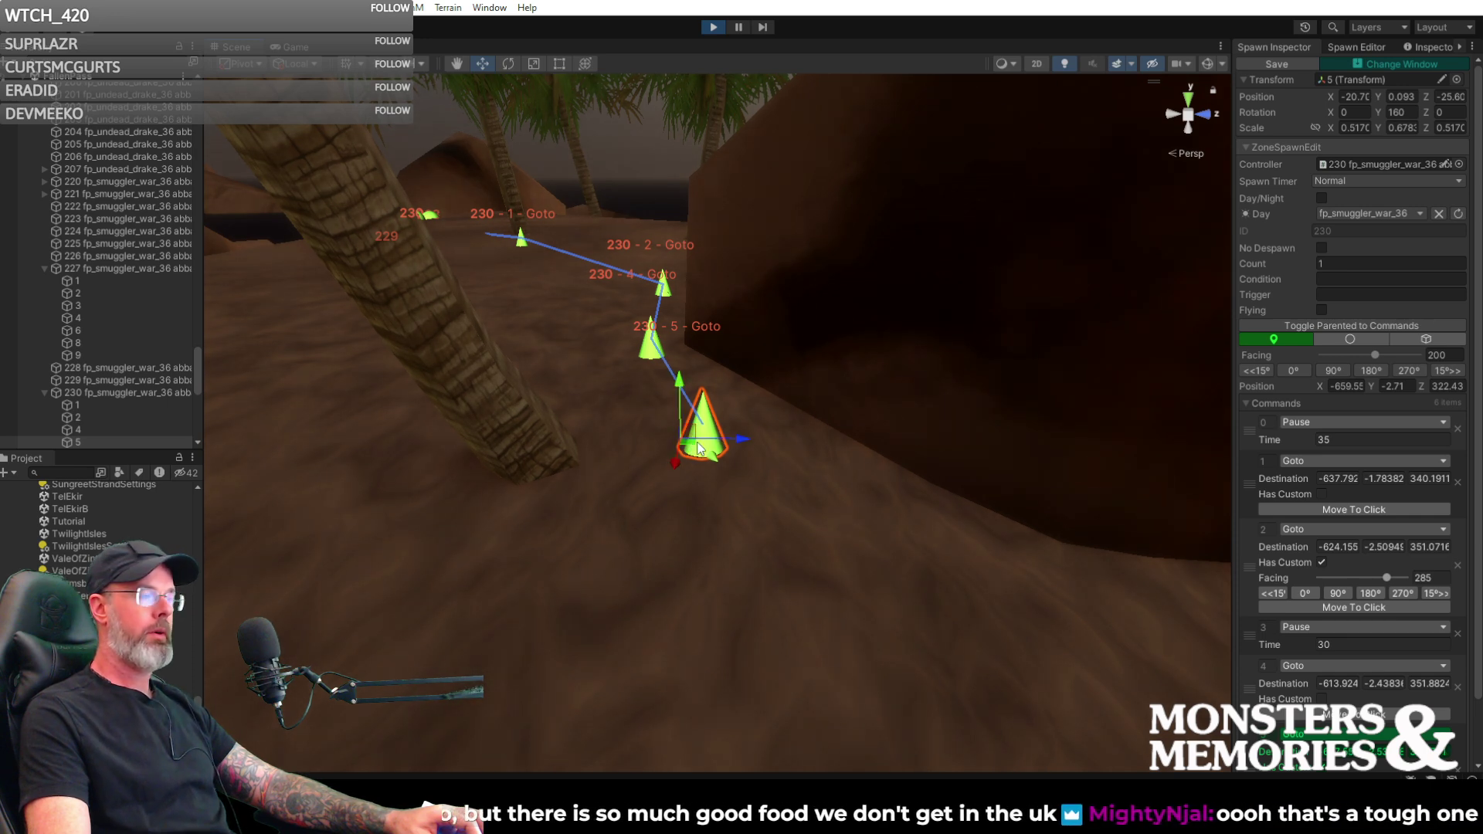
right_drag(840, 481, 807, 457)
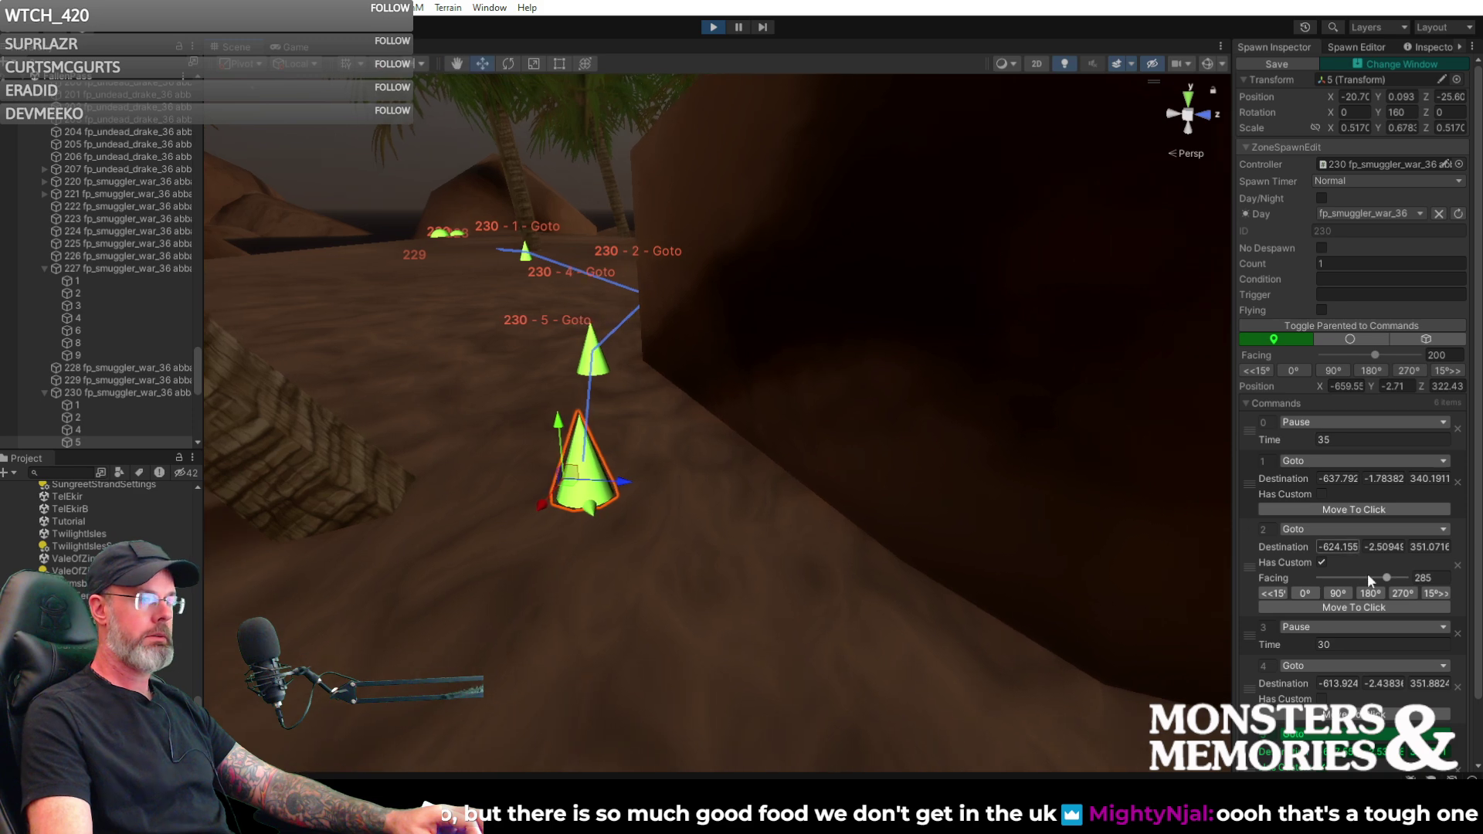
- Add a Pause command with a time of 25 after spawn 230's fourth Goto
scroll(1369, 585, down, 2)
click(1346, 764)
scroll(1368, 735, down, 2)
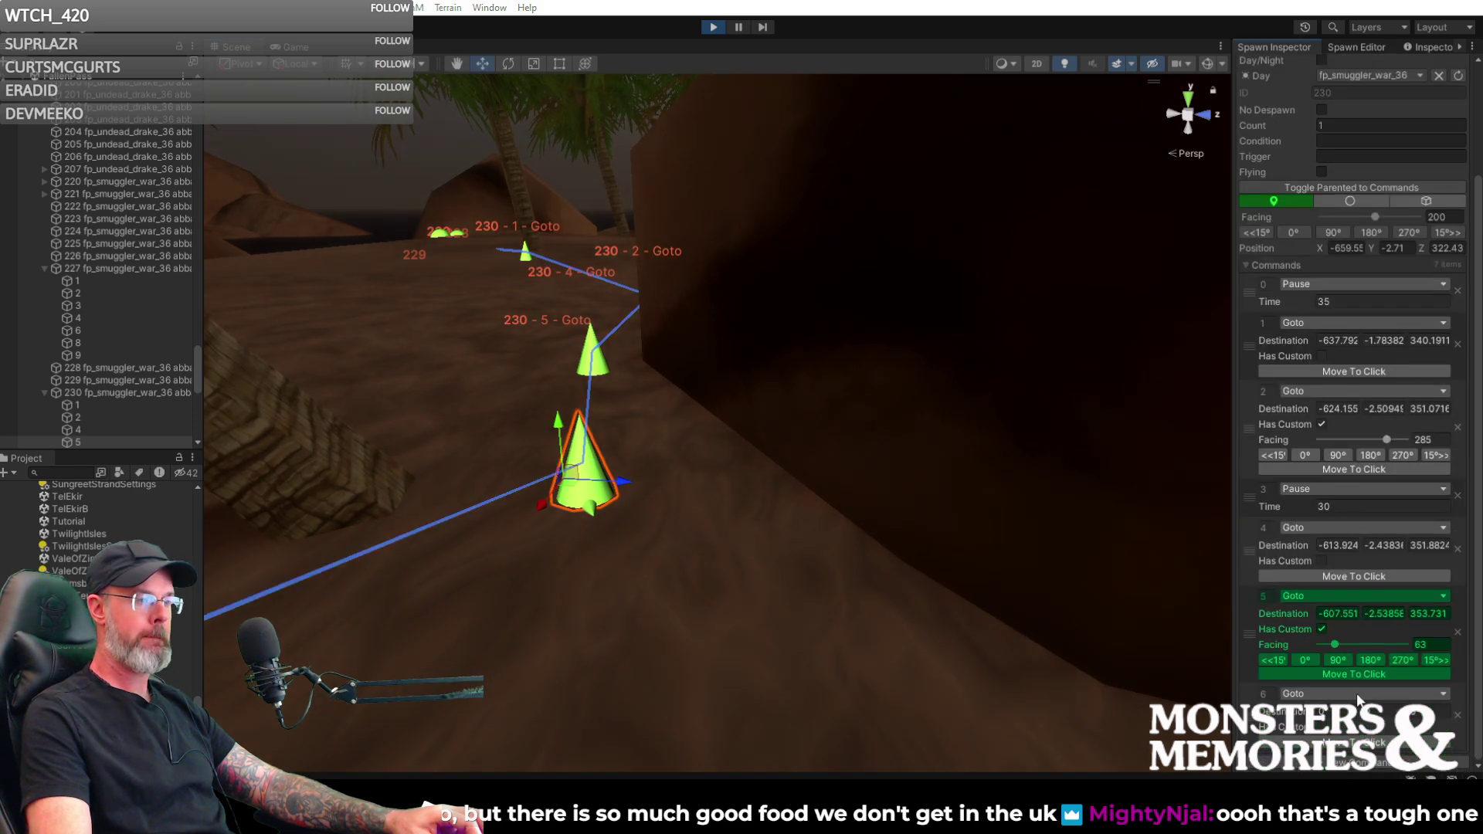
click(1357, 695)
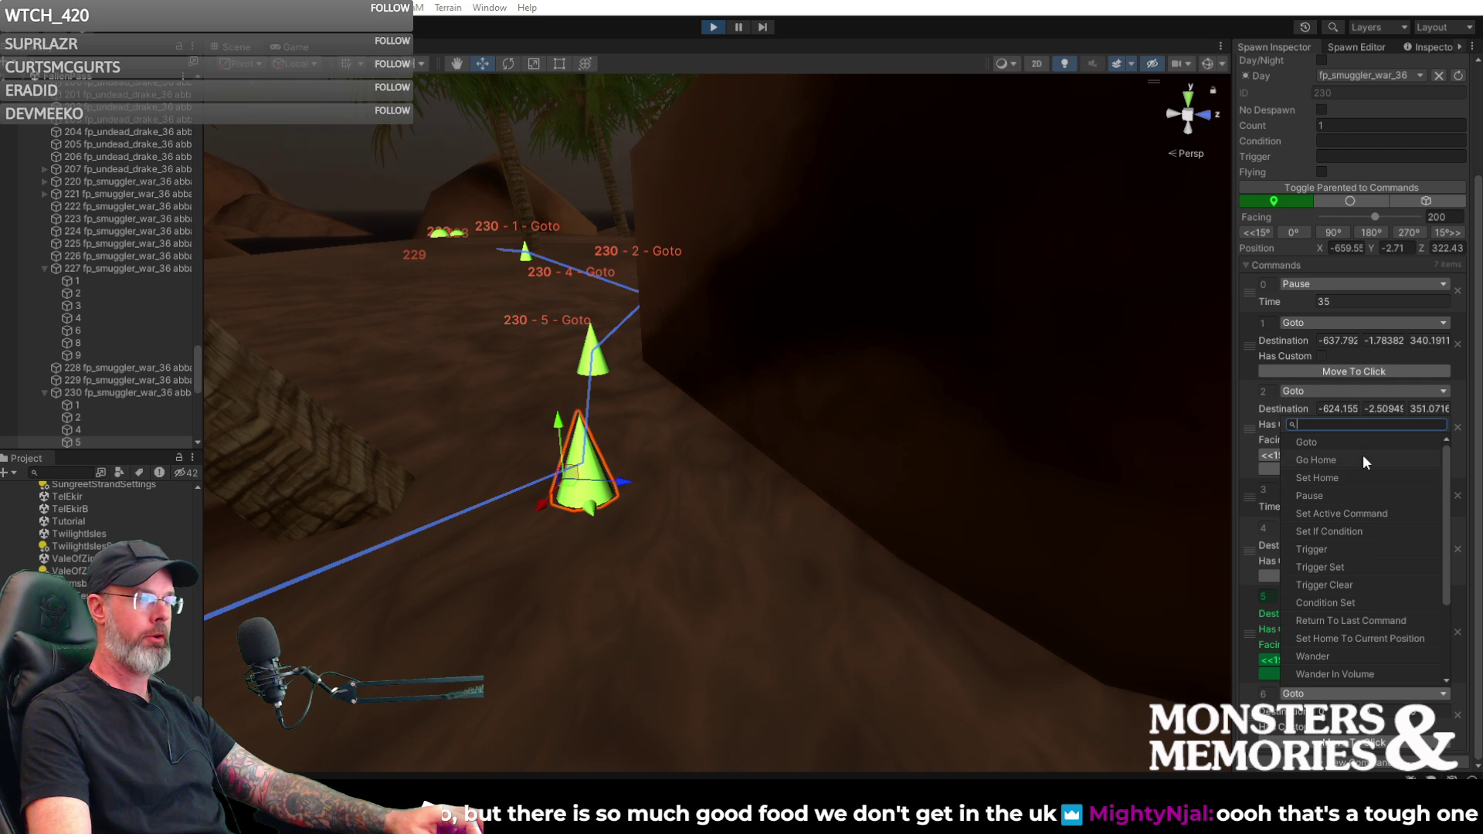
click(1344, 493)
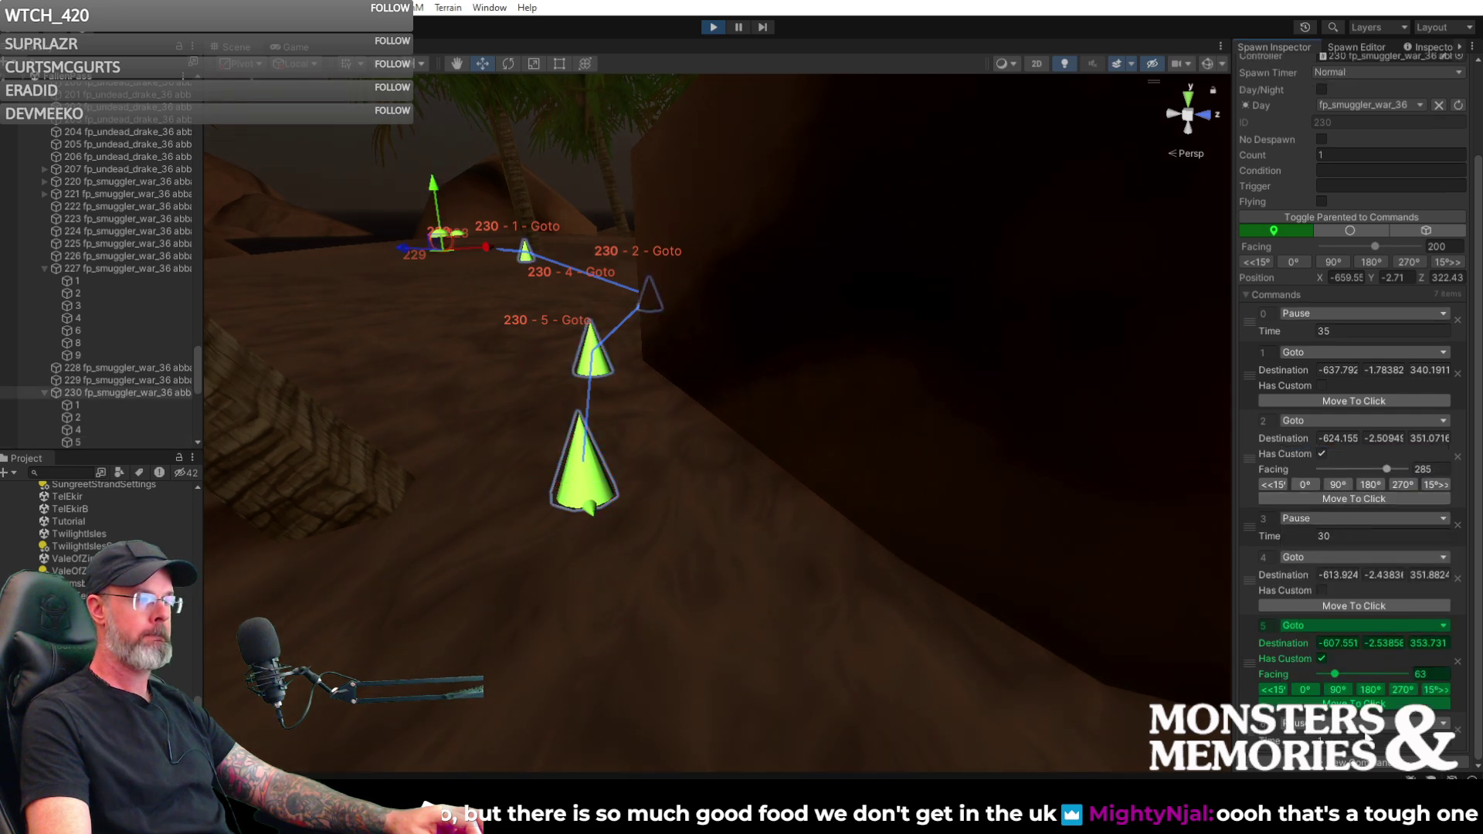
text(25)
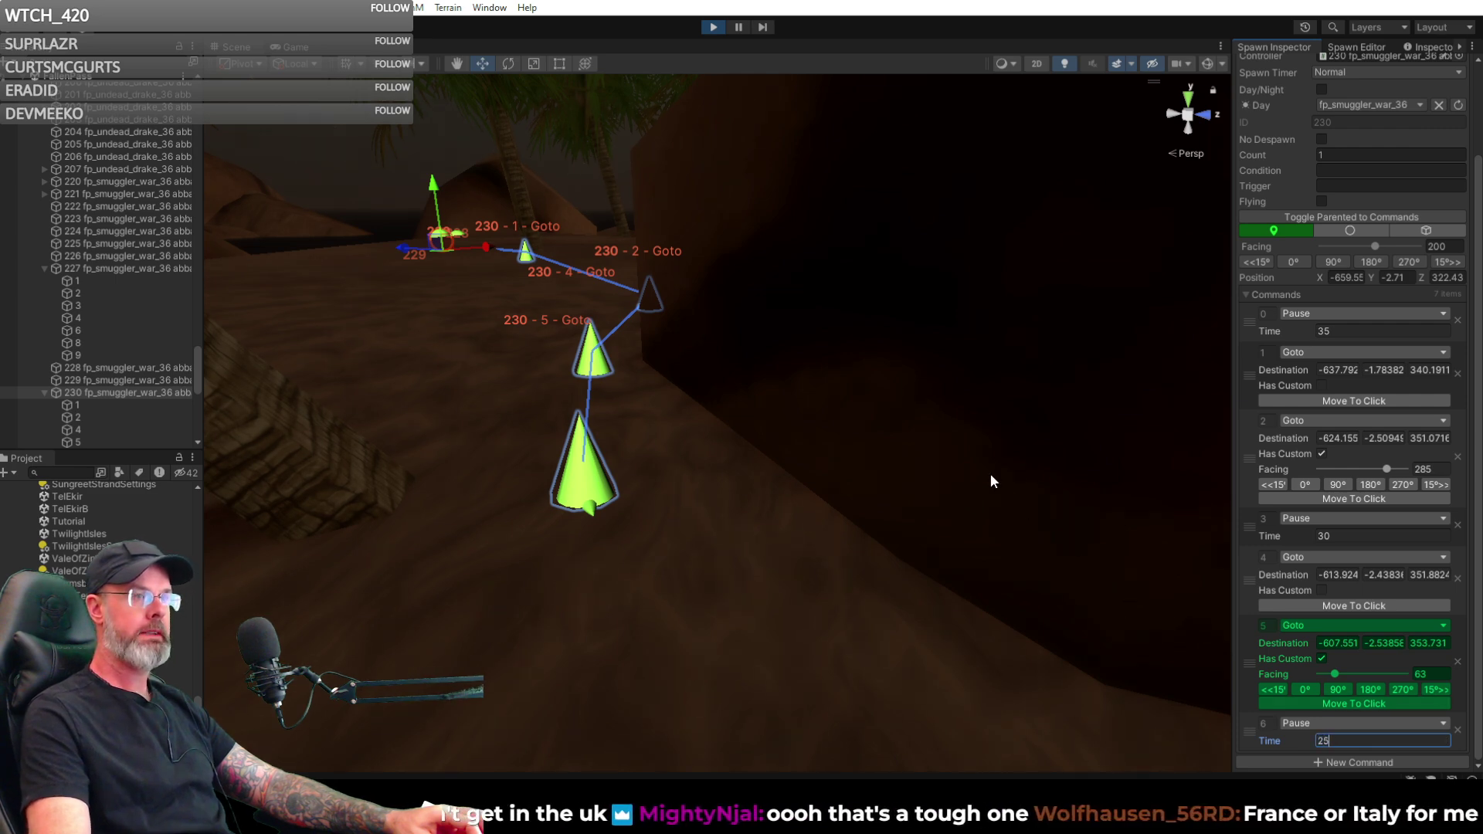
- Add a fifth Goto command to spawn 230 with its destination across the sand, at about -626.86, -3.31, 314.55
right_drag(882, 379, 1205, 541)
right_drag(1206, 463, 1052, 502)
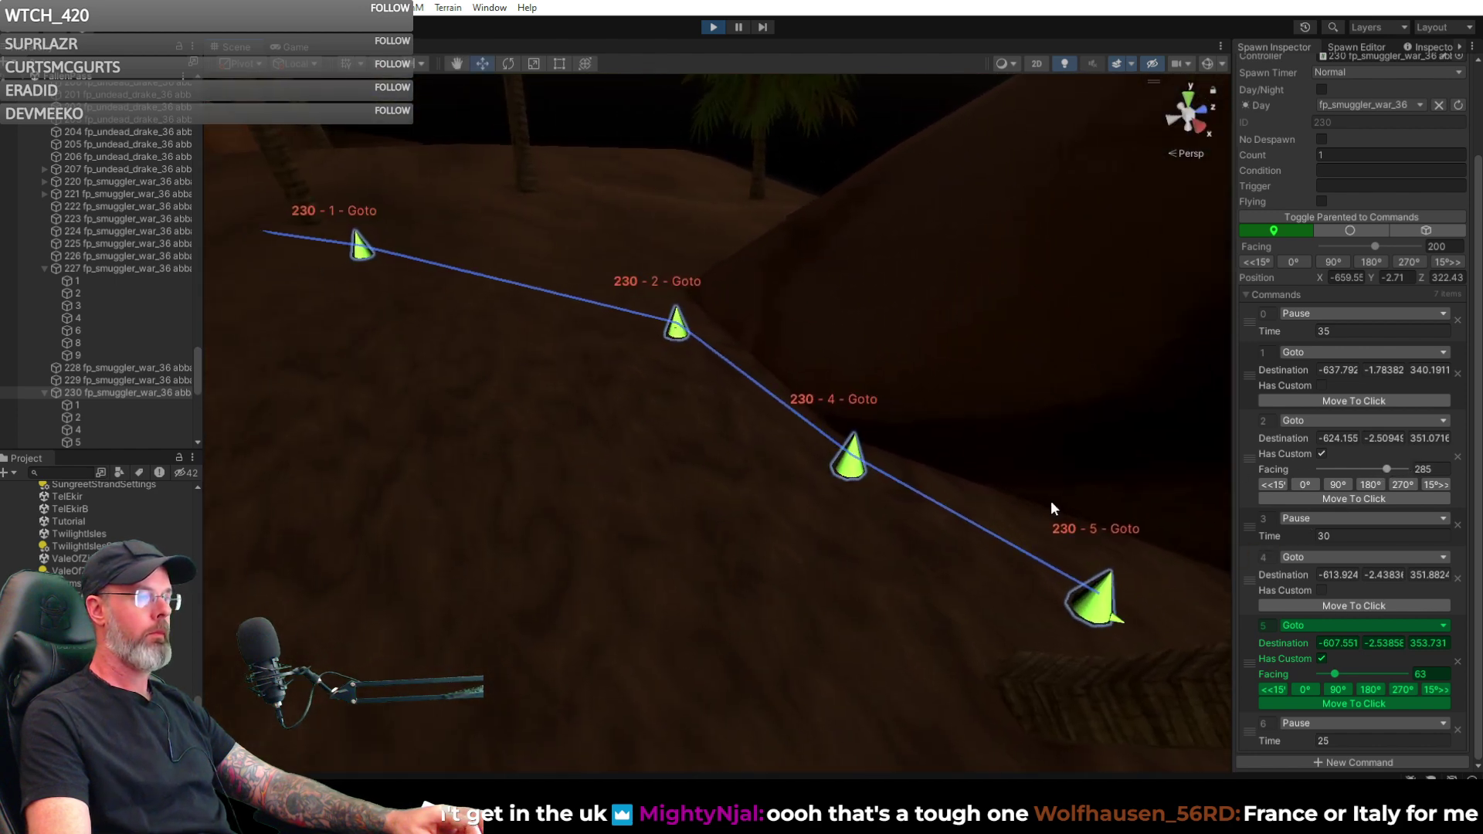
click(1092, 606)
right_drag(1132, 577, 1095, 636)
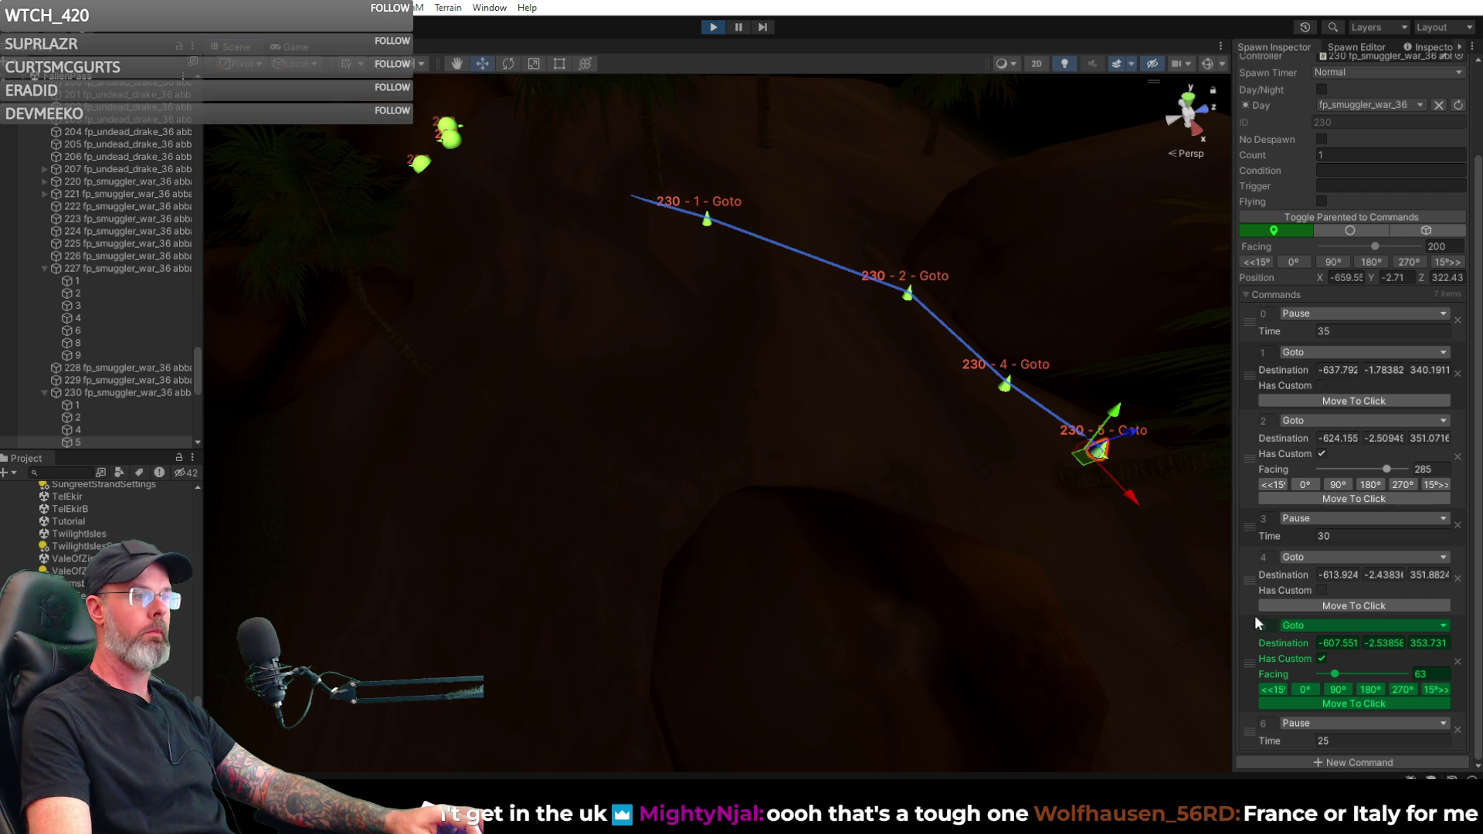
click(1338, 762)
click(1333, 722)
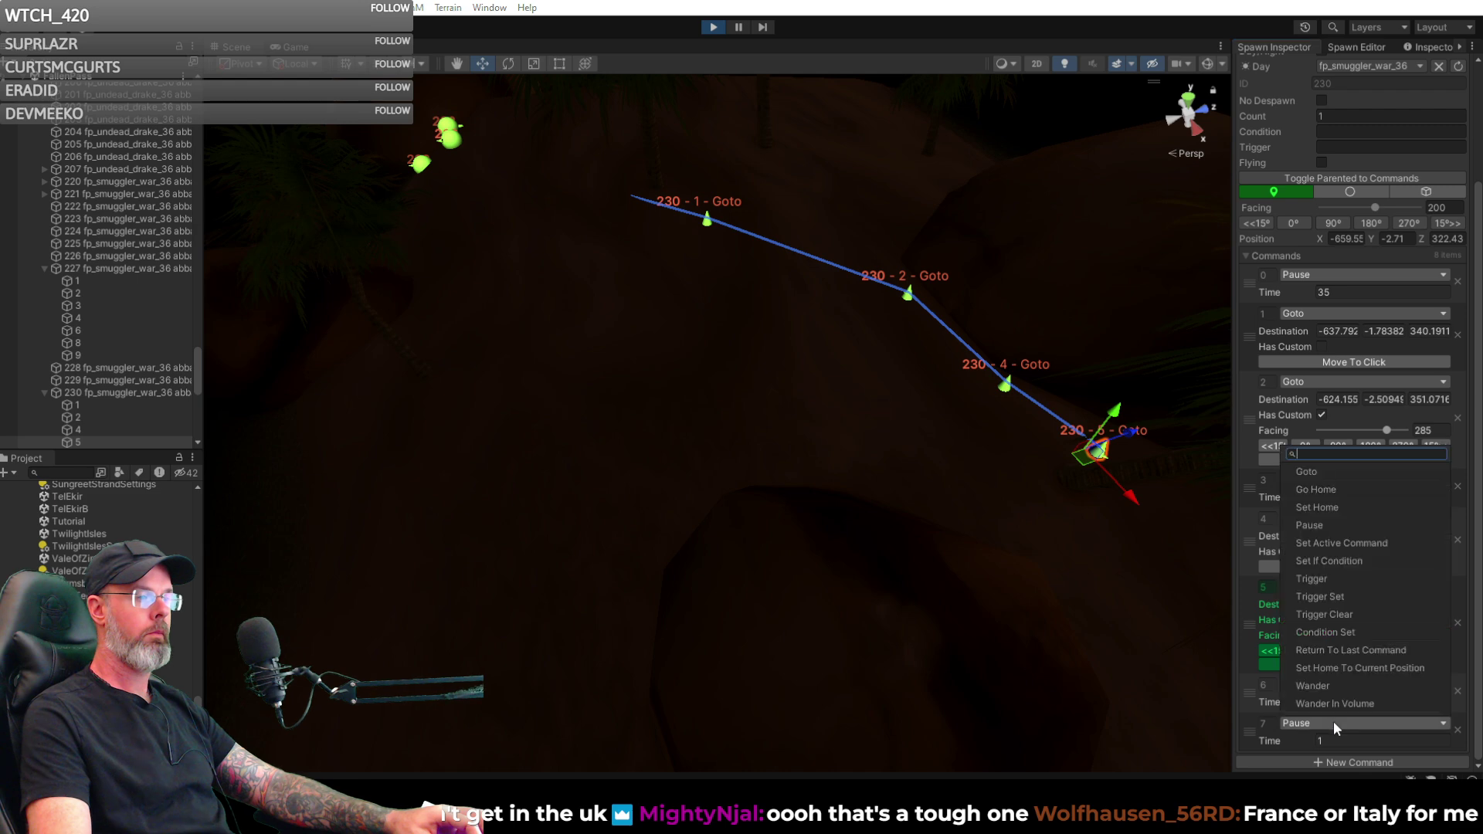
click(1318, 474)
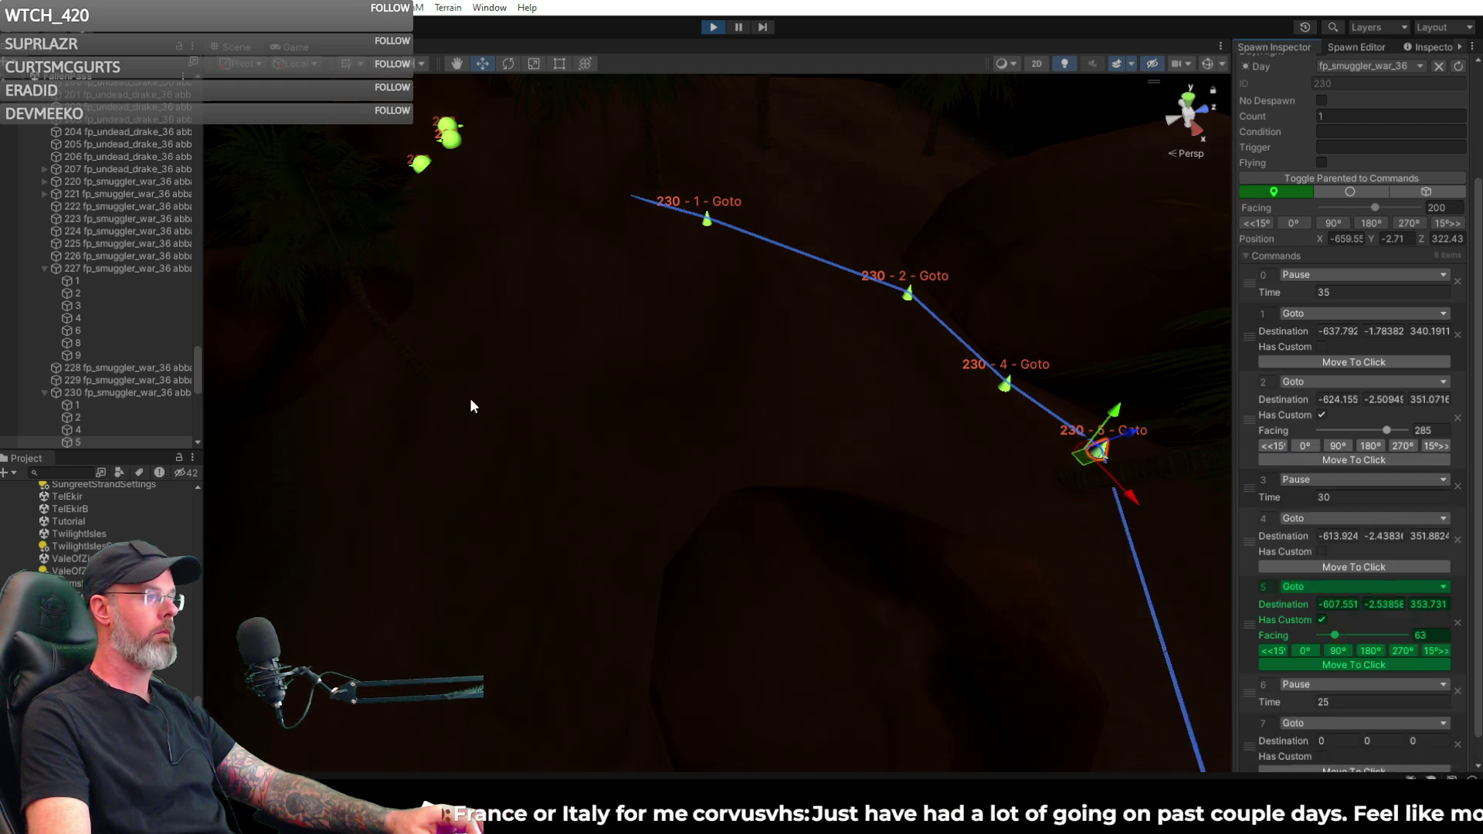
scroll(1383, 708, down, 1)
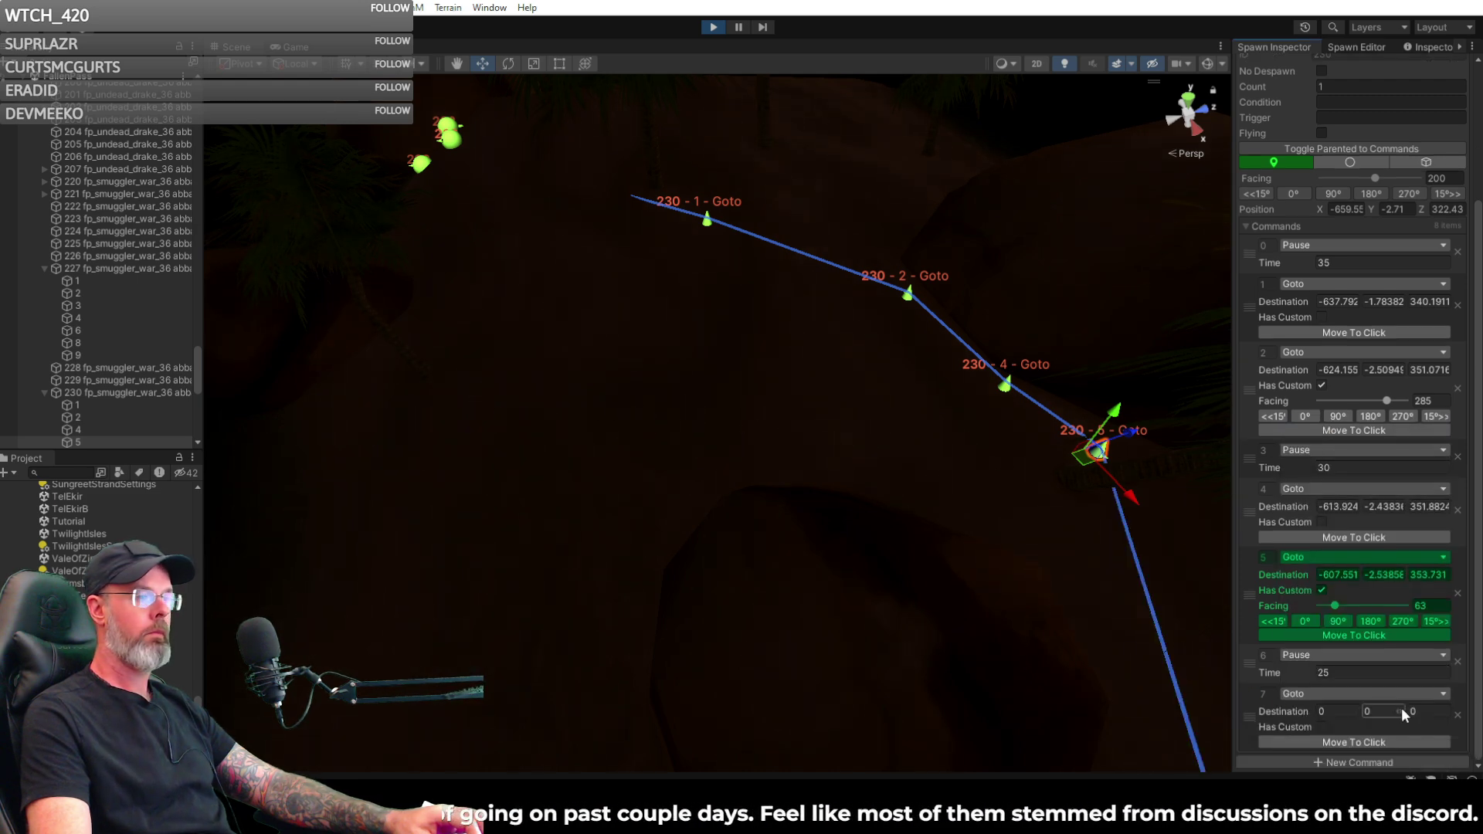
click(1341, 743)
click(428, 435)
- Add a Pause command with a time of 20 after spawn 230's fifth Goto
mouse_move(429, 434)
alt+mouse_down()
mouse_move(387, 410)
mouse_move(348, 414)
mouse_move(391, 394)
mouse_move(597, 396)
mouse_move(629, 321)
mouse_move(613, 394)
mouse_move(997, 432)
mouse_move(937, 387)
mouse_move(904, 308)
mouse_move(612, 330)
mouse_move(518, 355)
alt+mouse_up()
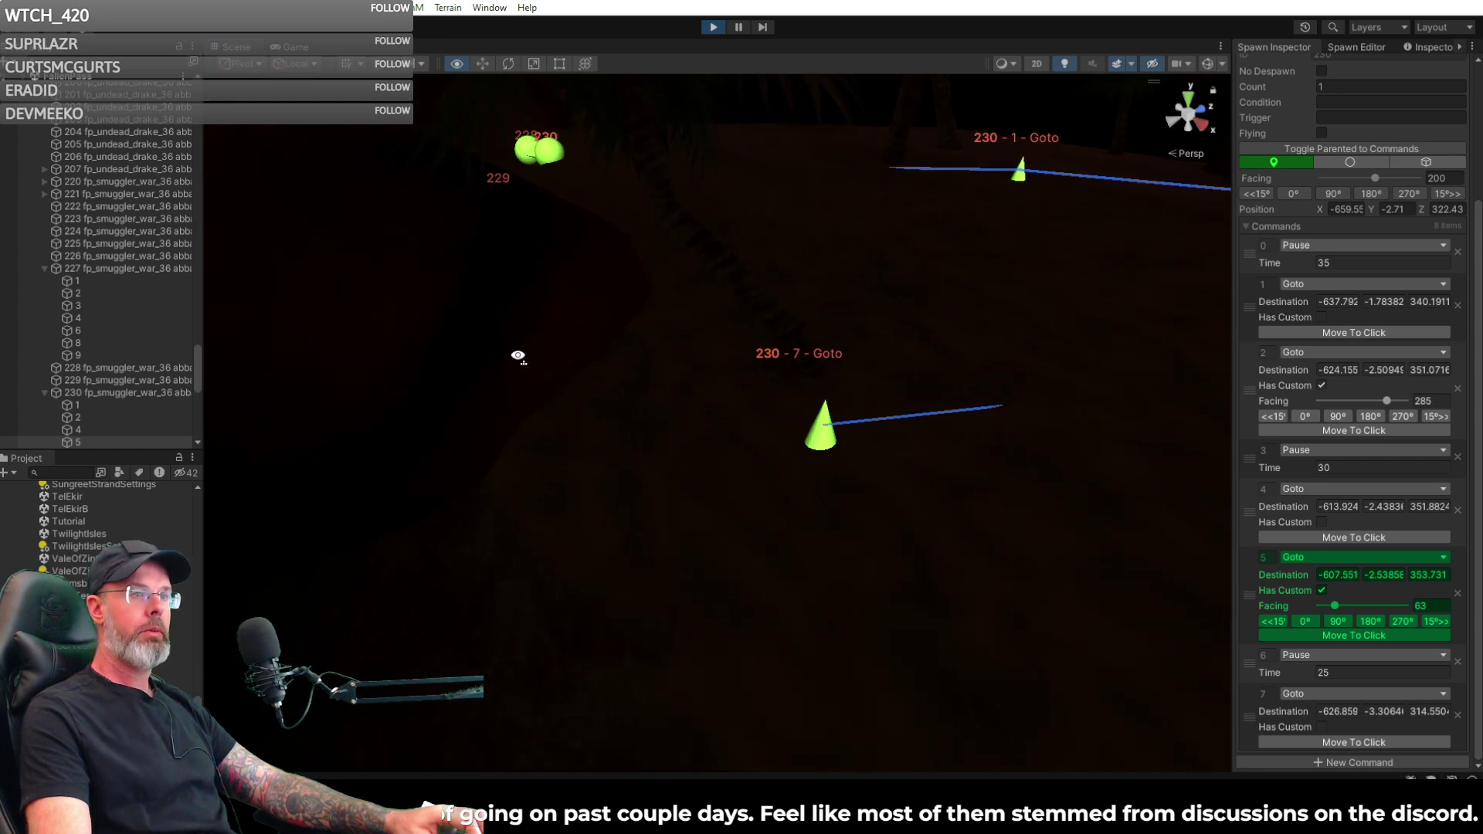
alt+drag(518, 355, 484, 381)
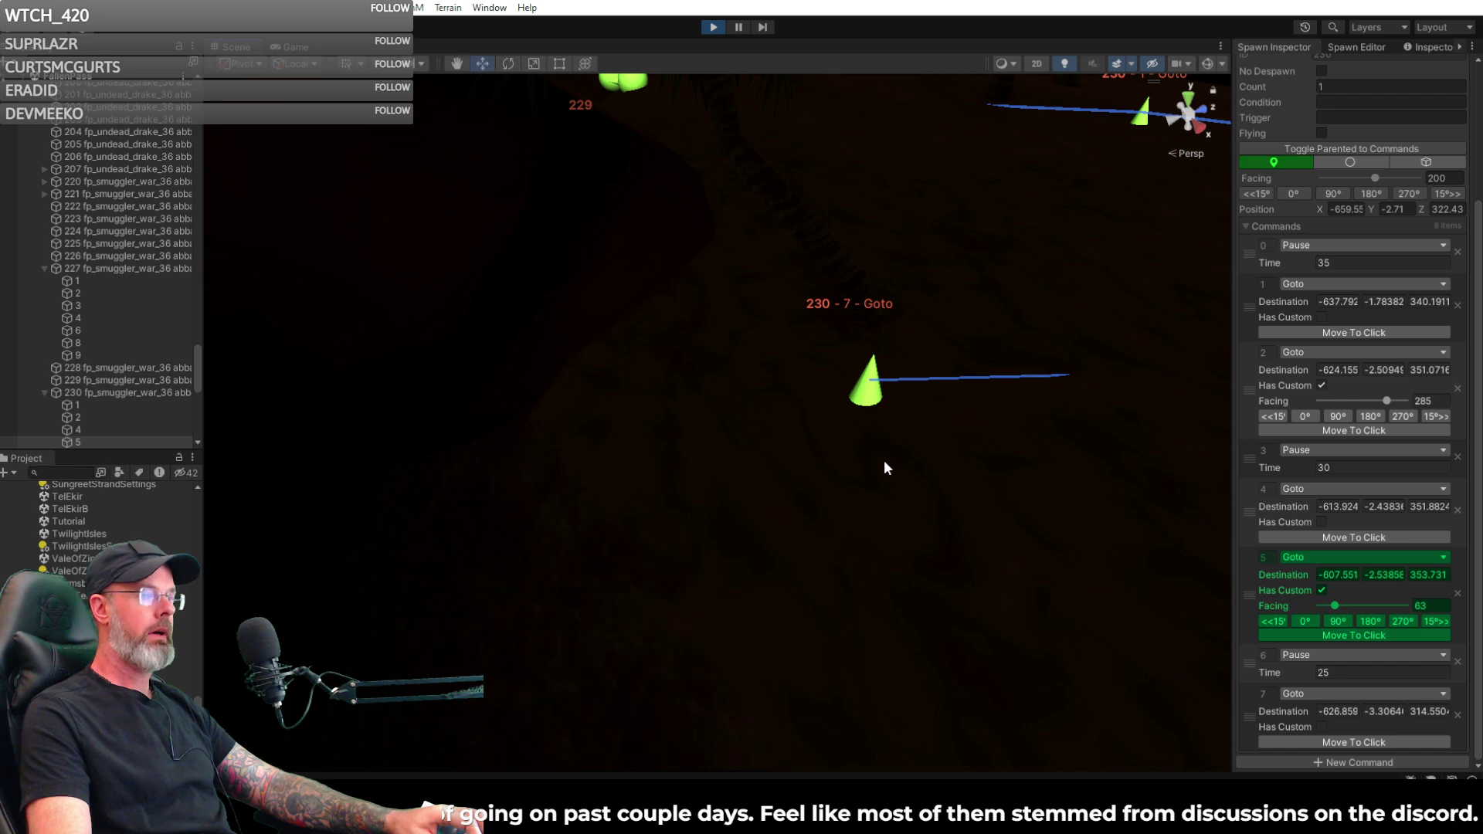
click(1335, 762)
scroll(1338, 742, down, 2)
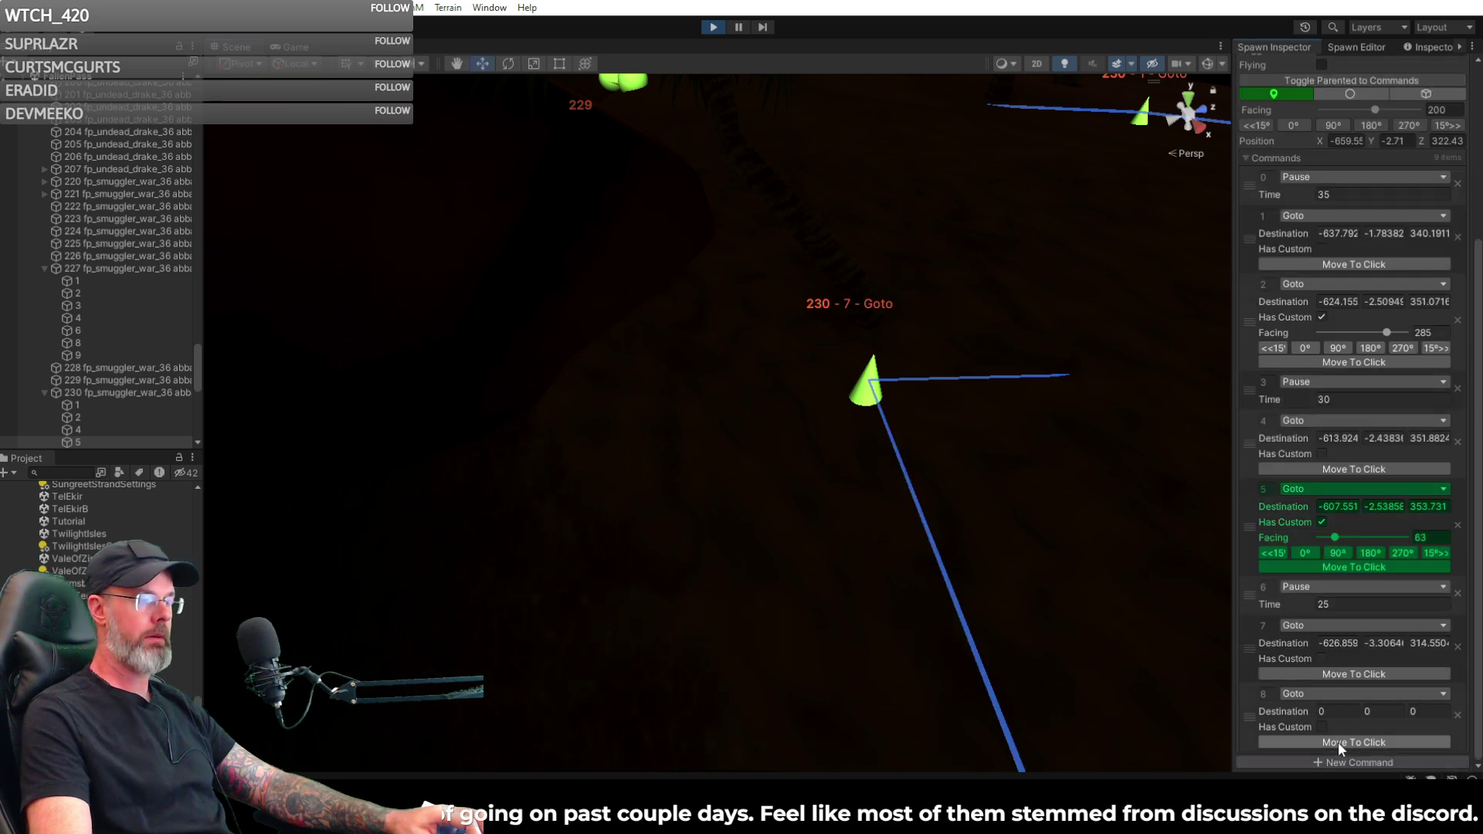
click(1314, 694)
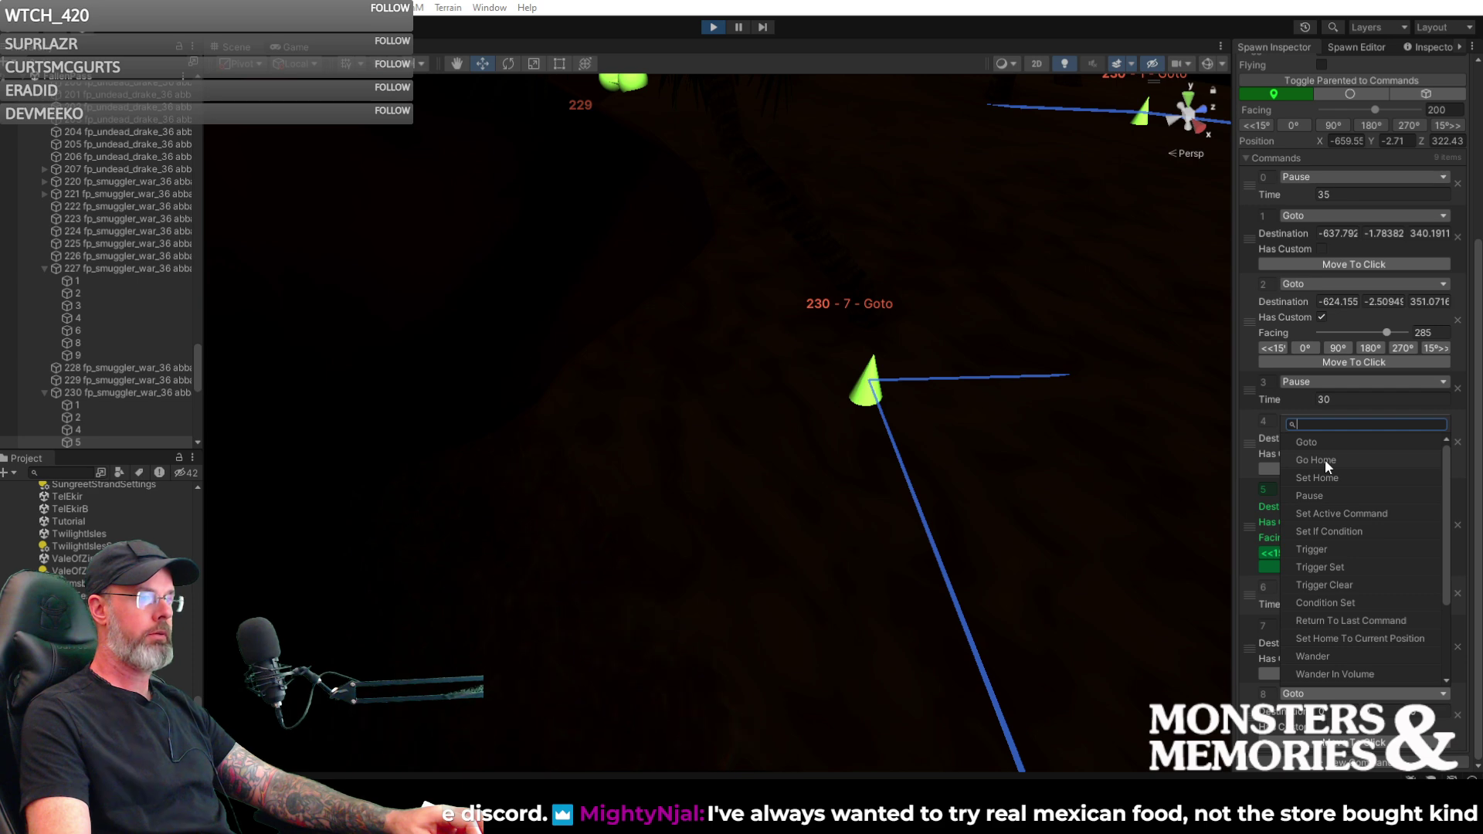
click(1307, 496)
- Shift the fifth Goto's waypoint to about -628.78, -3.31, 313.41
right_drag(944, 491, 1043, 447)
key(d)
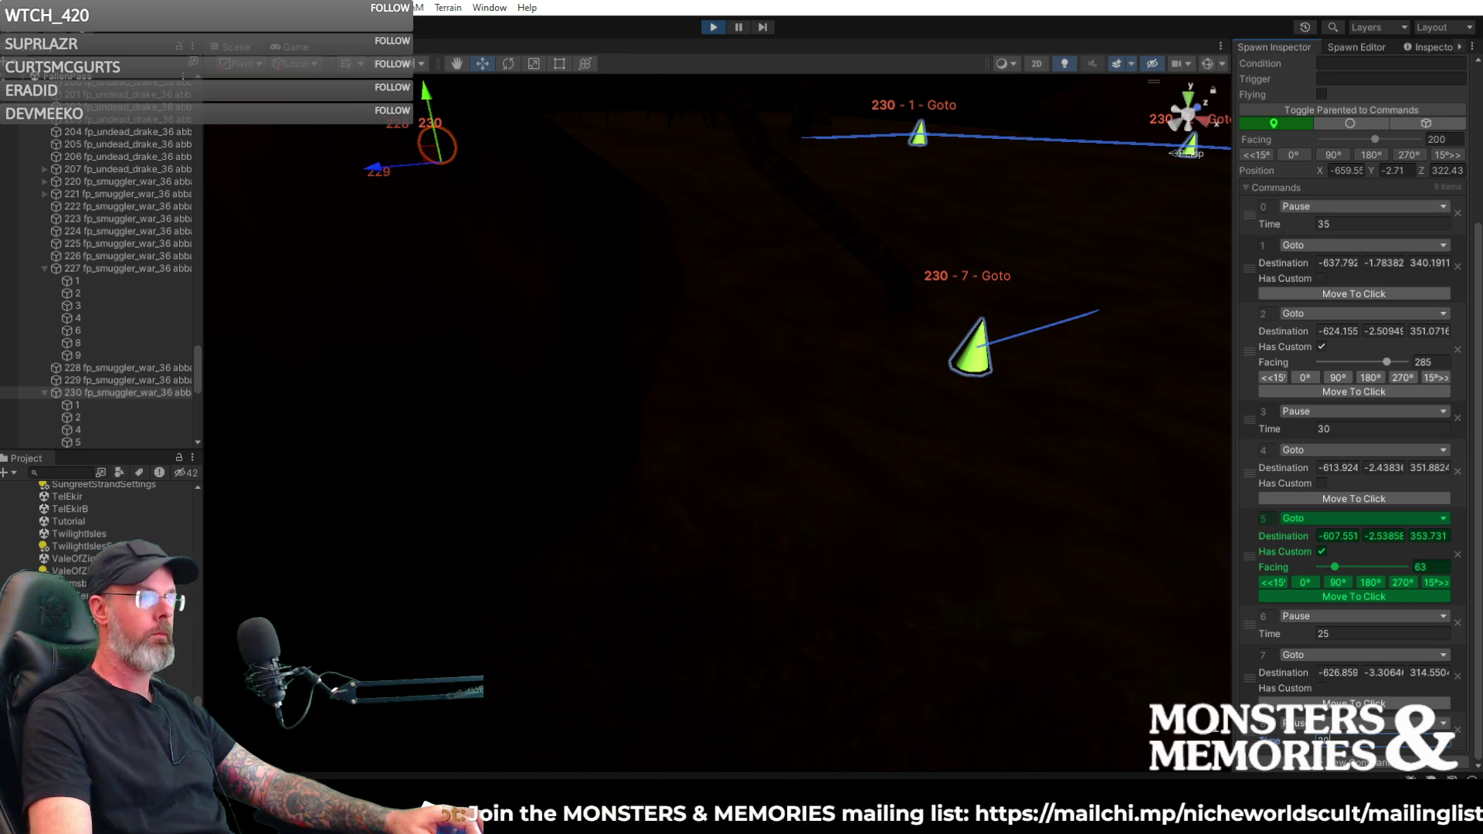
mouse_move(781, 360)
alt+mouse_down()
mouse_move(507, 385)
mouse_move(480, 410)
mouse_move(404, 387)
mouse_move(489, 378)
mouse_move(480, 401)
mouse_move(450, 394)
mouse_move(715, 436)
alt+mouse_up()
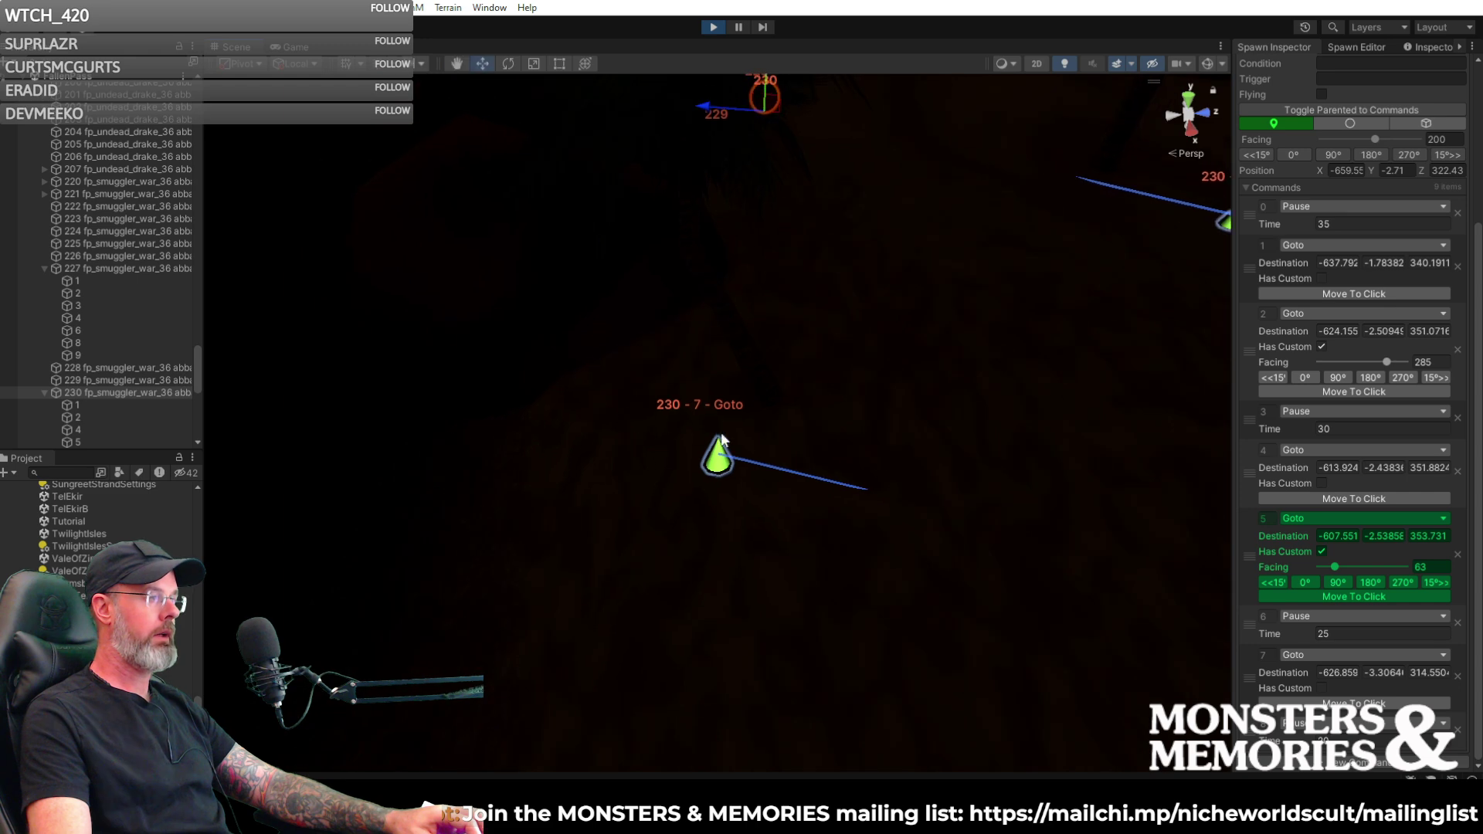
click(724, 461)
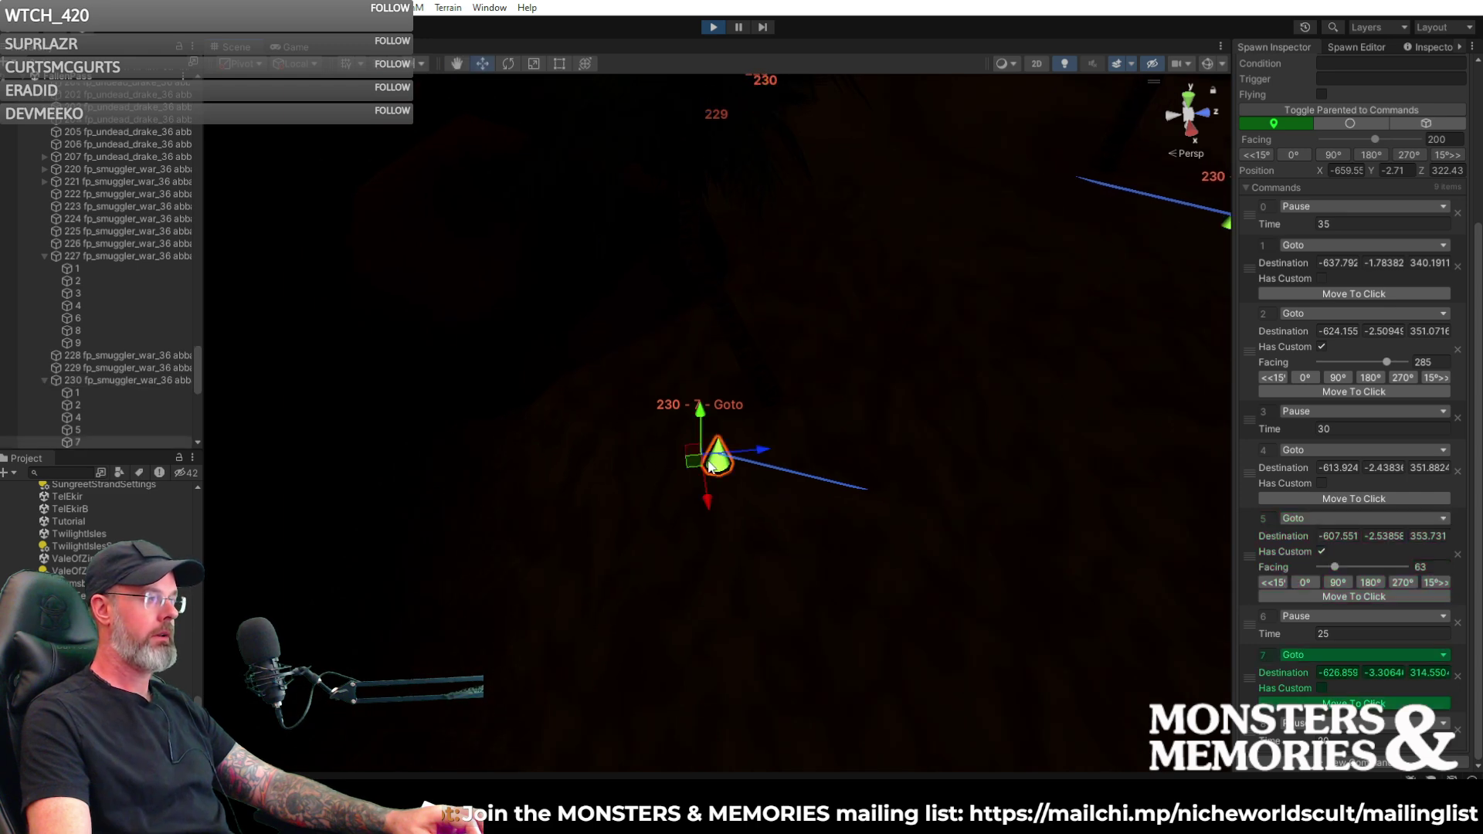
drag(706, 463, 717, 416)
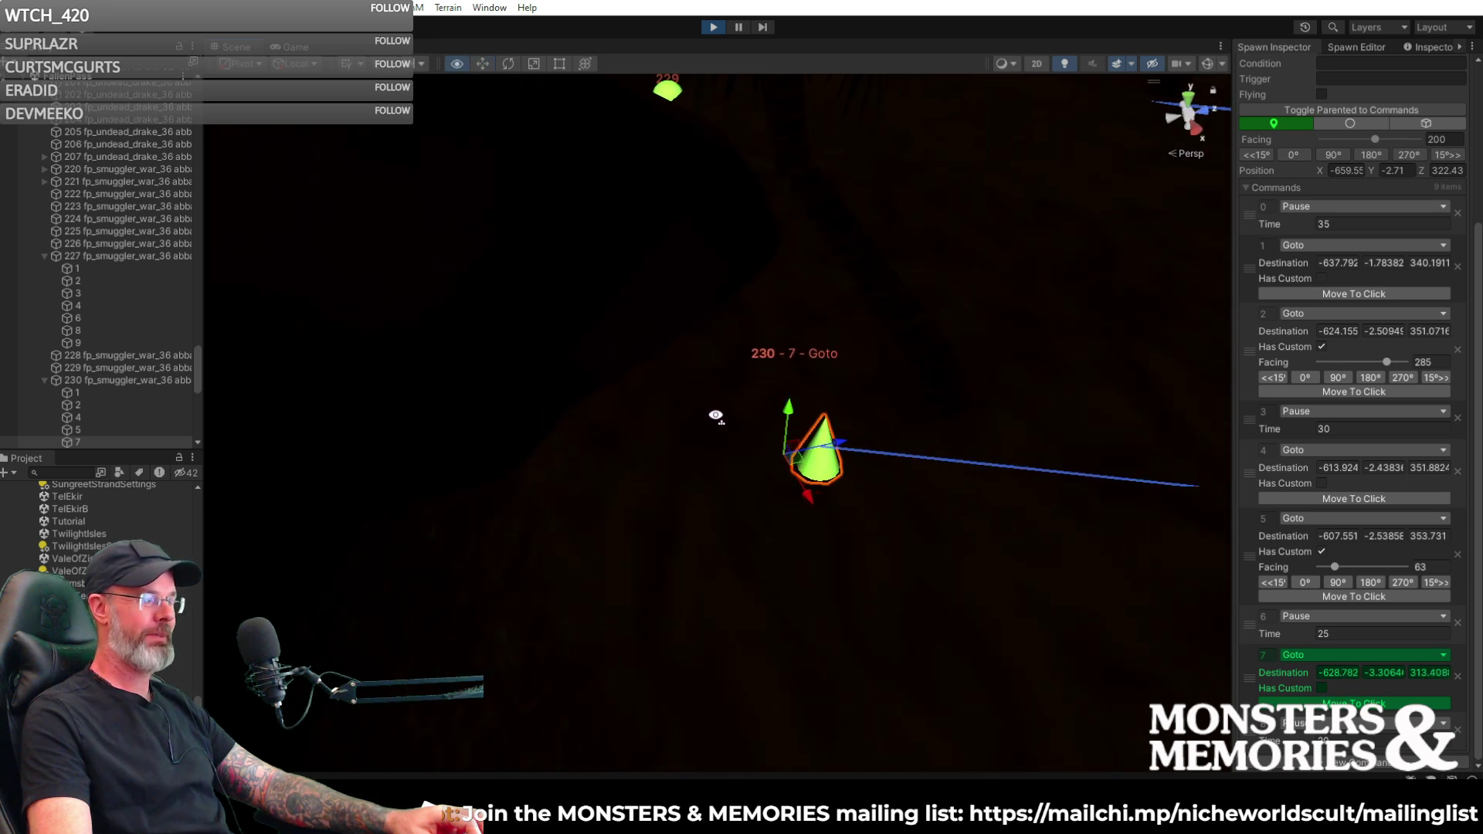
- Give the fifth Goto a custom facing of 166
click(1322, 688)
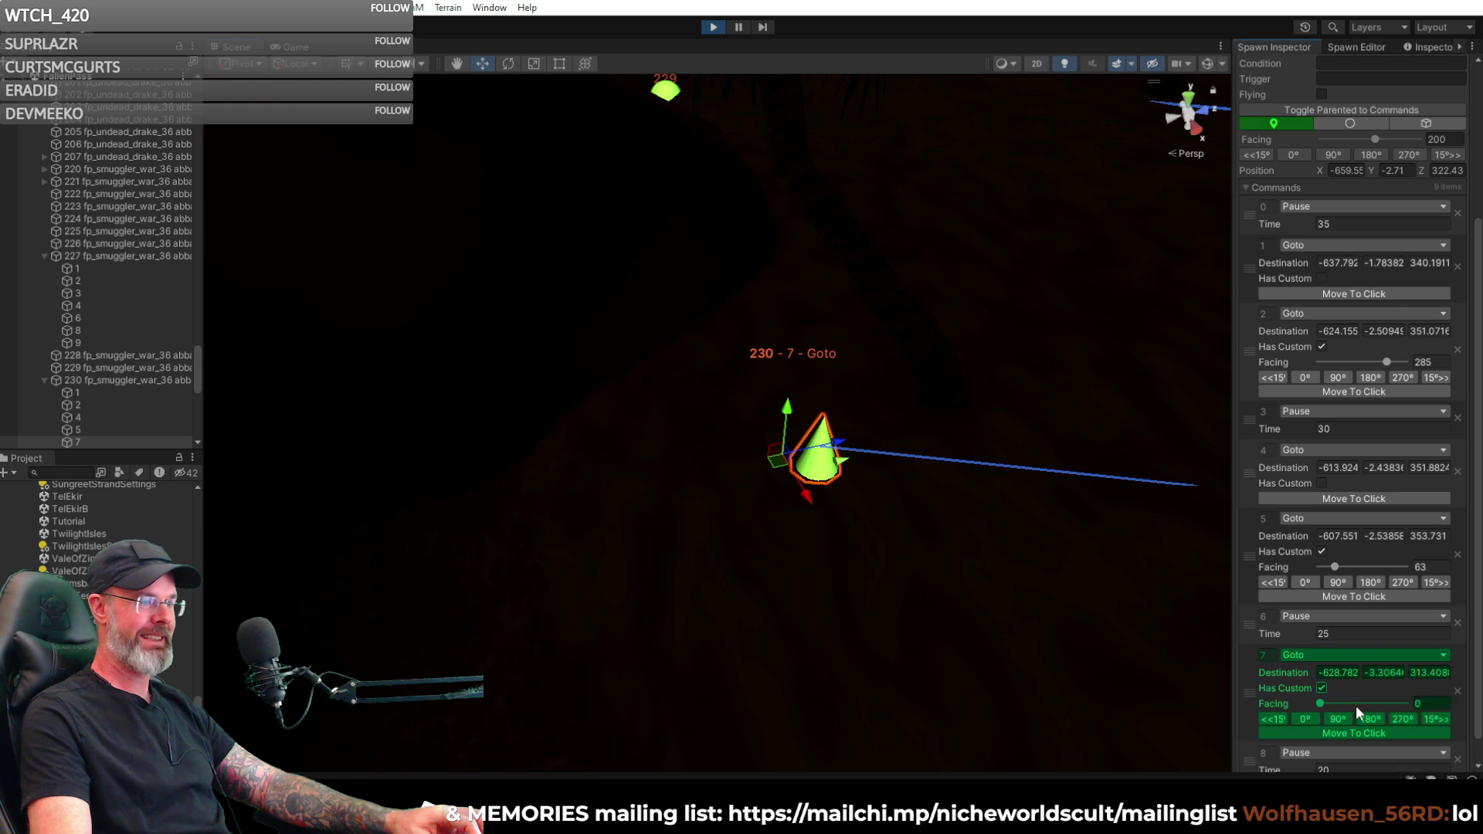
drag(1321, 703, 1361, 700)
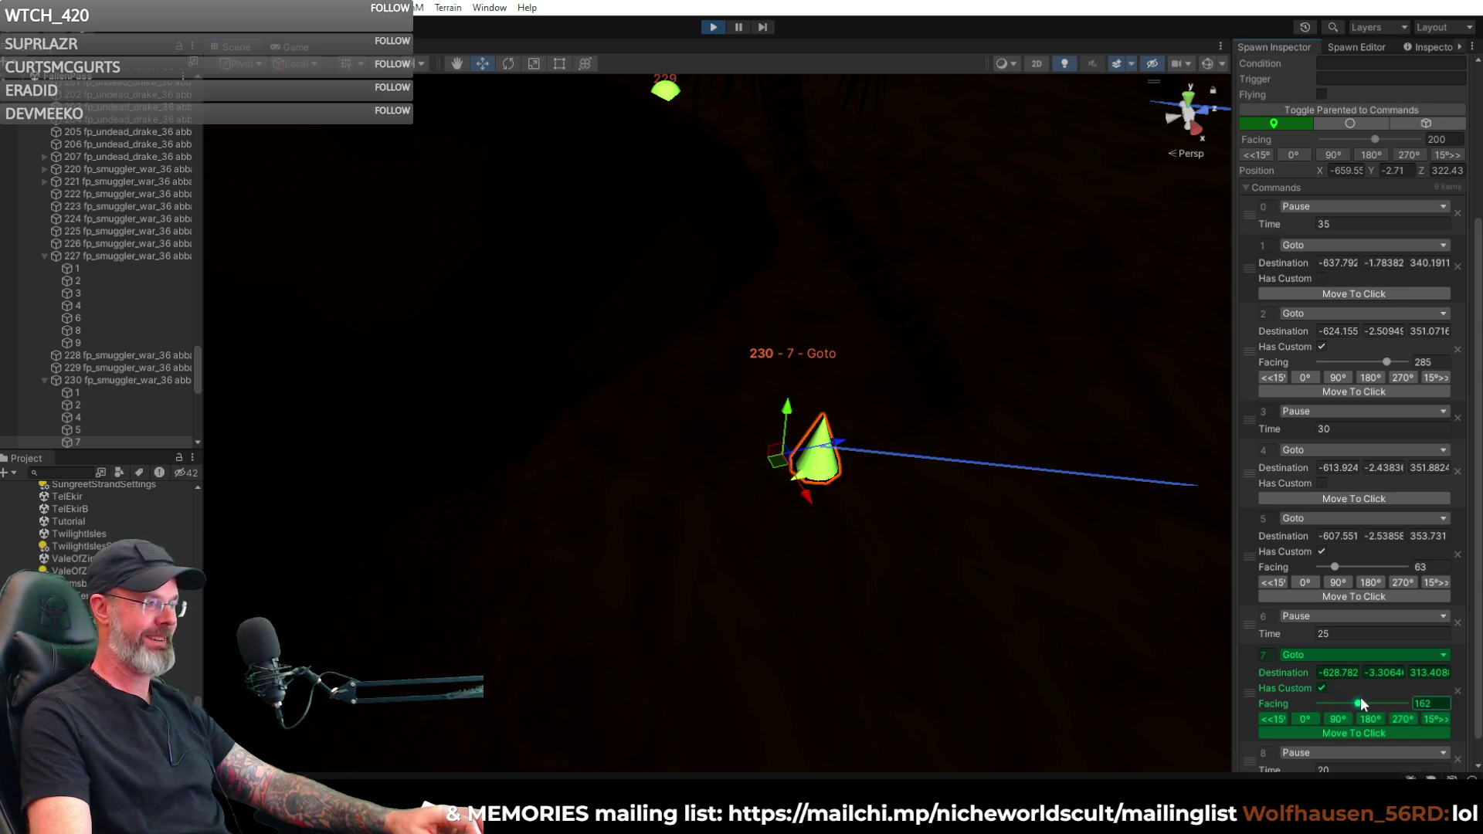
mouse_move(1023, 563)
right_down()
mouse_move(707, 534)
mouse_move(1003, 500)
mouse_move(913, 512)
mouse_move(933, 555)
right_up()
key(d)
scroll(1392, 604, down, 1)
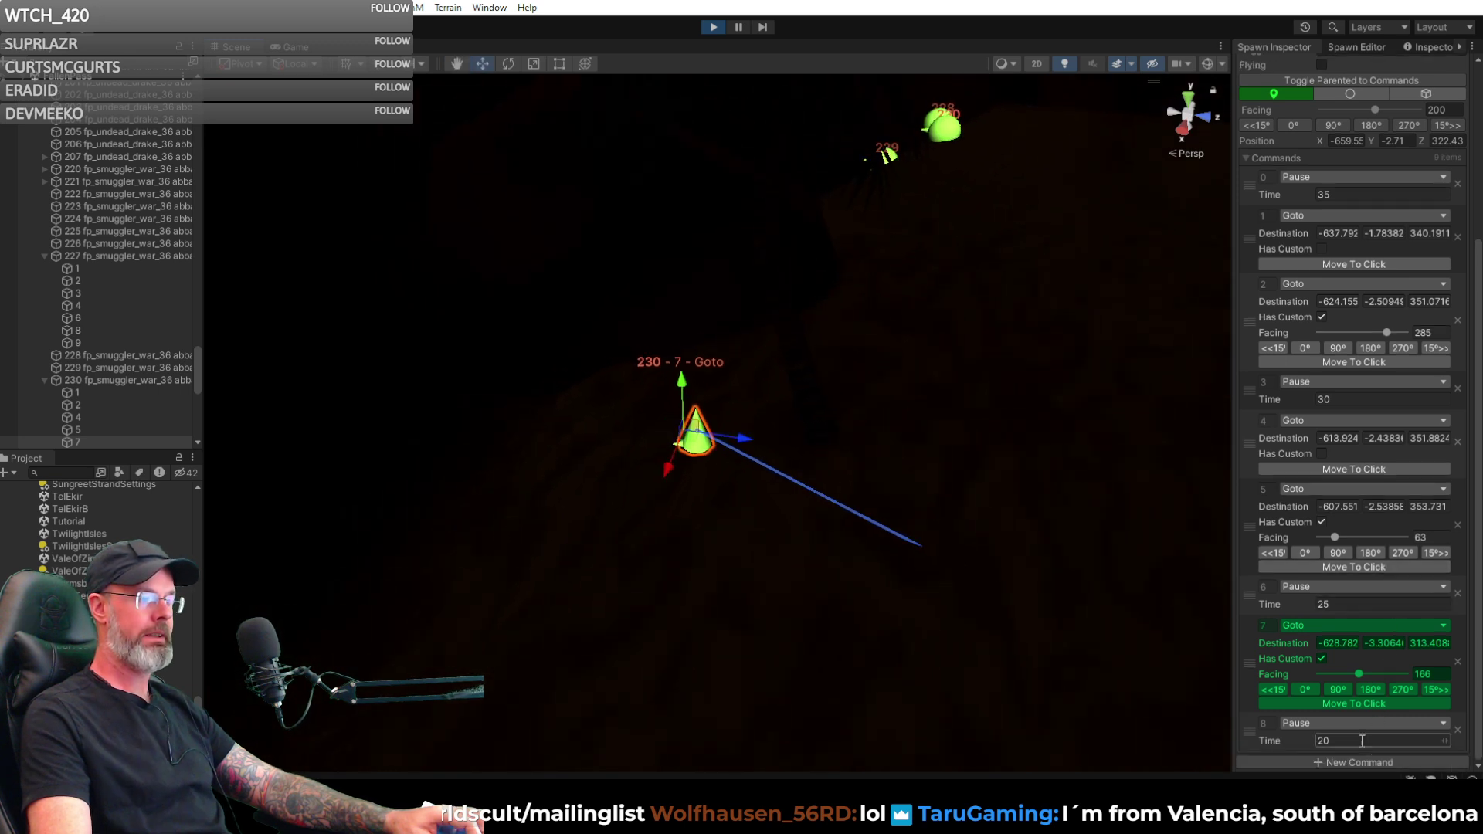
- Add a sixth Goto command to spawn 230 and position its waypoint at about -637.32, -2.44, 318.18
mouse_move(996, 530)
right_down()
mouse_move(837, 506)
mouse_move(586, 517)
mouse_move(506, 500)
right_up()
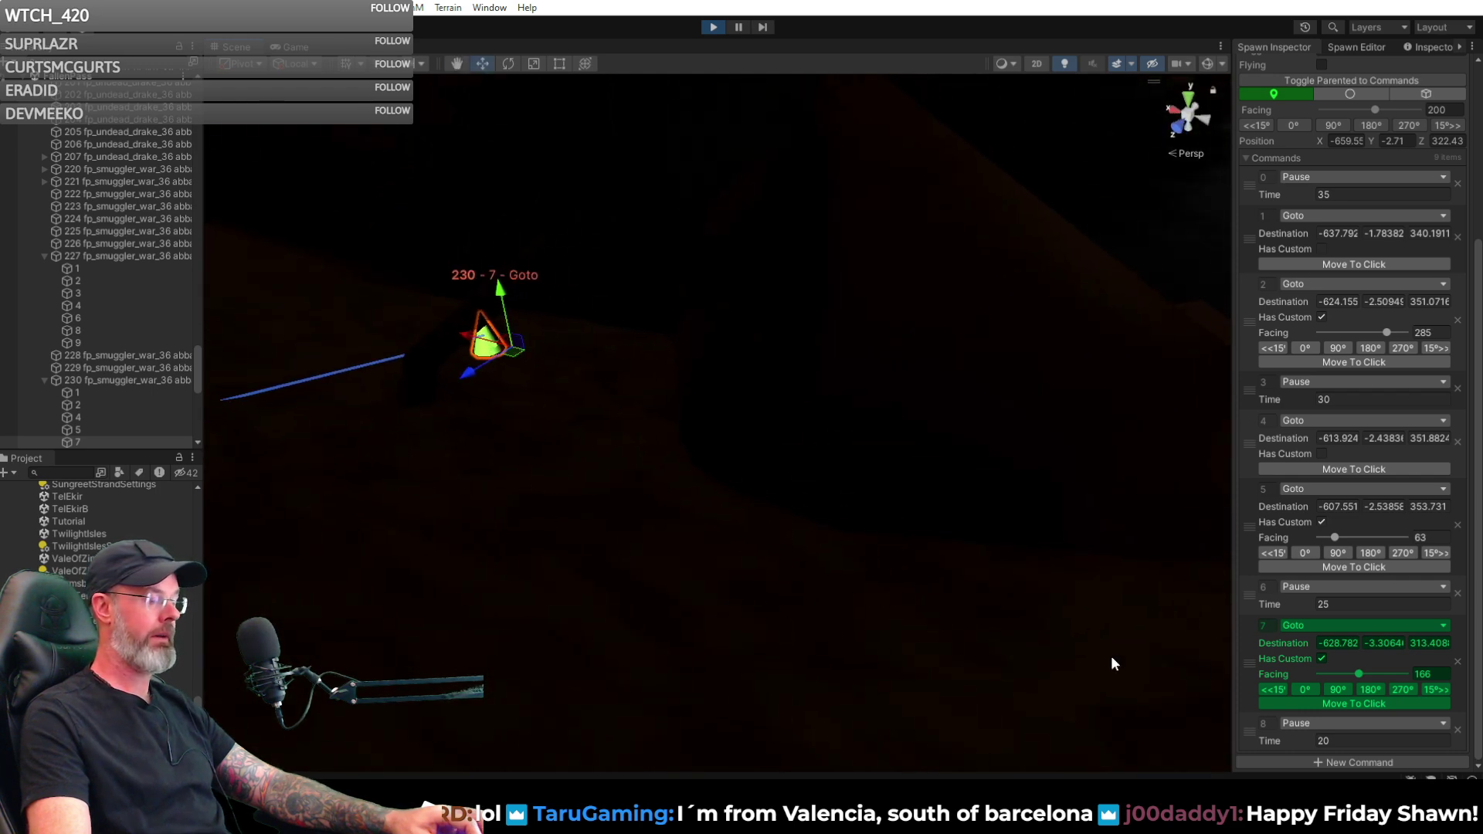
click(1347, 764)
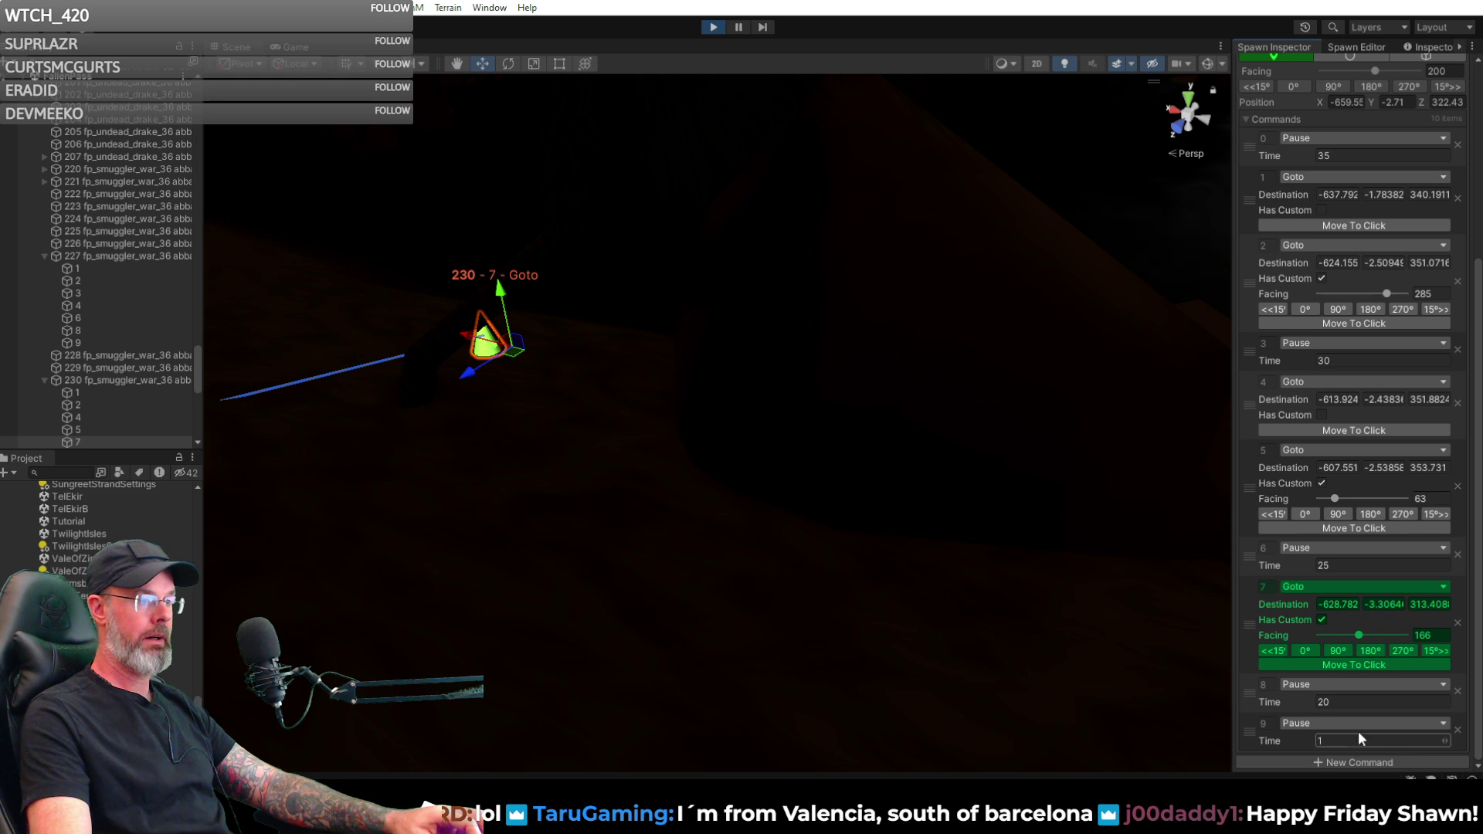
click(1351, 723)
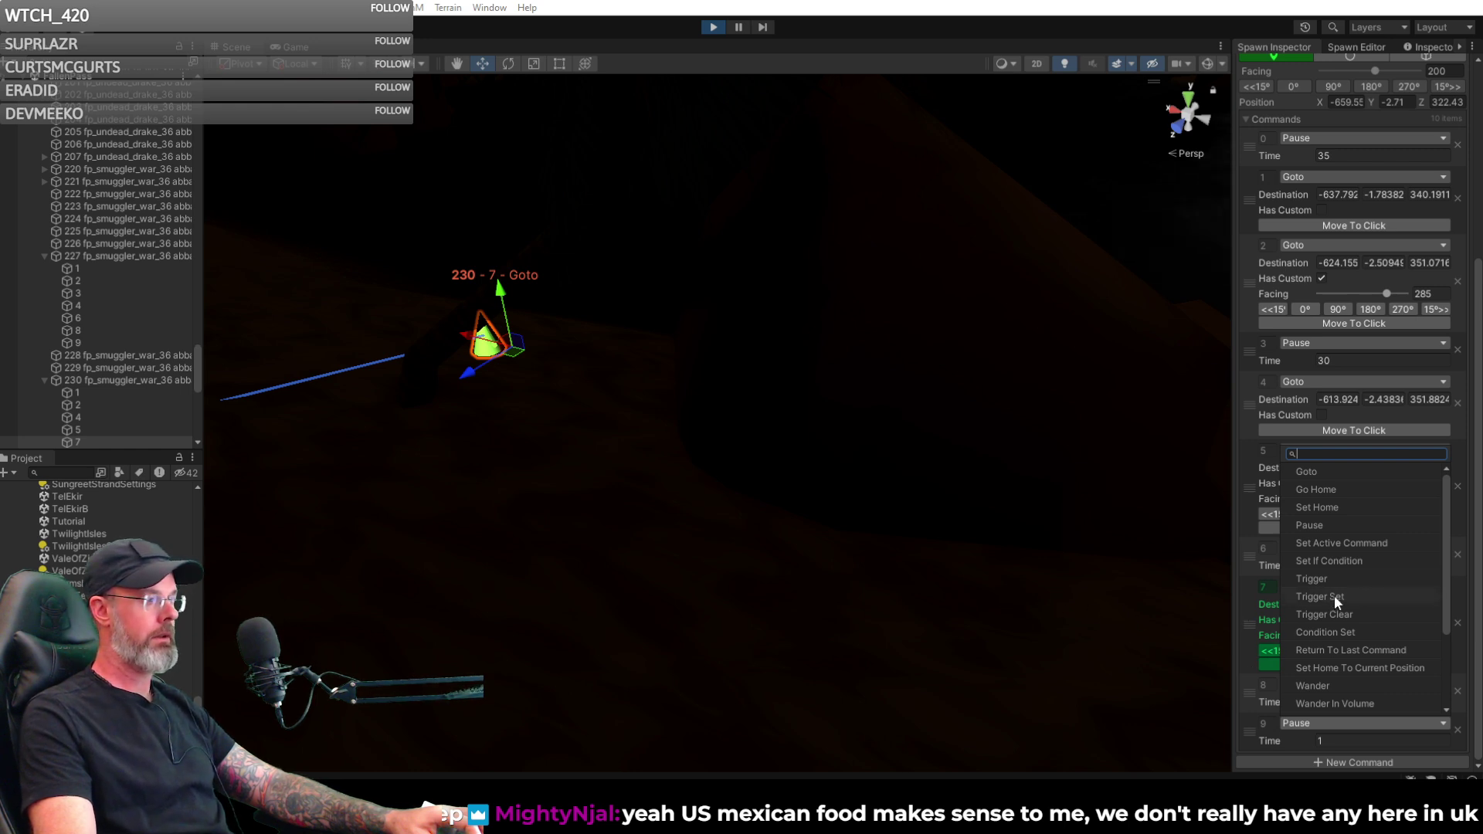
click(1318, 470)
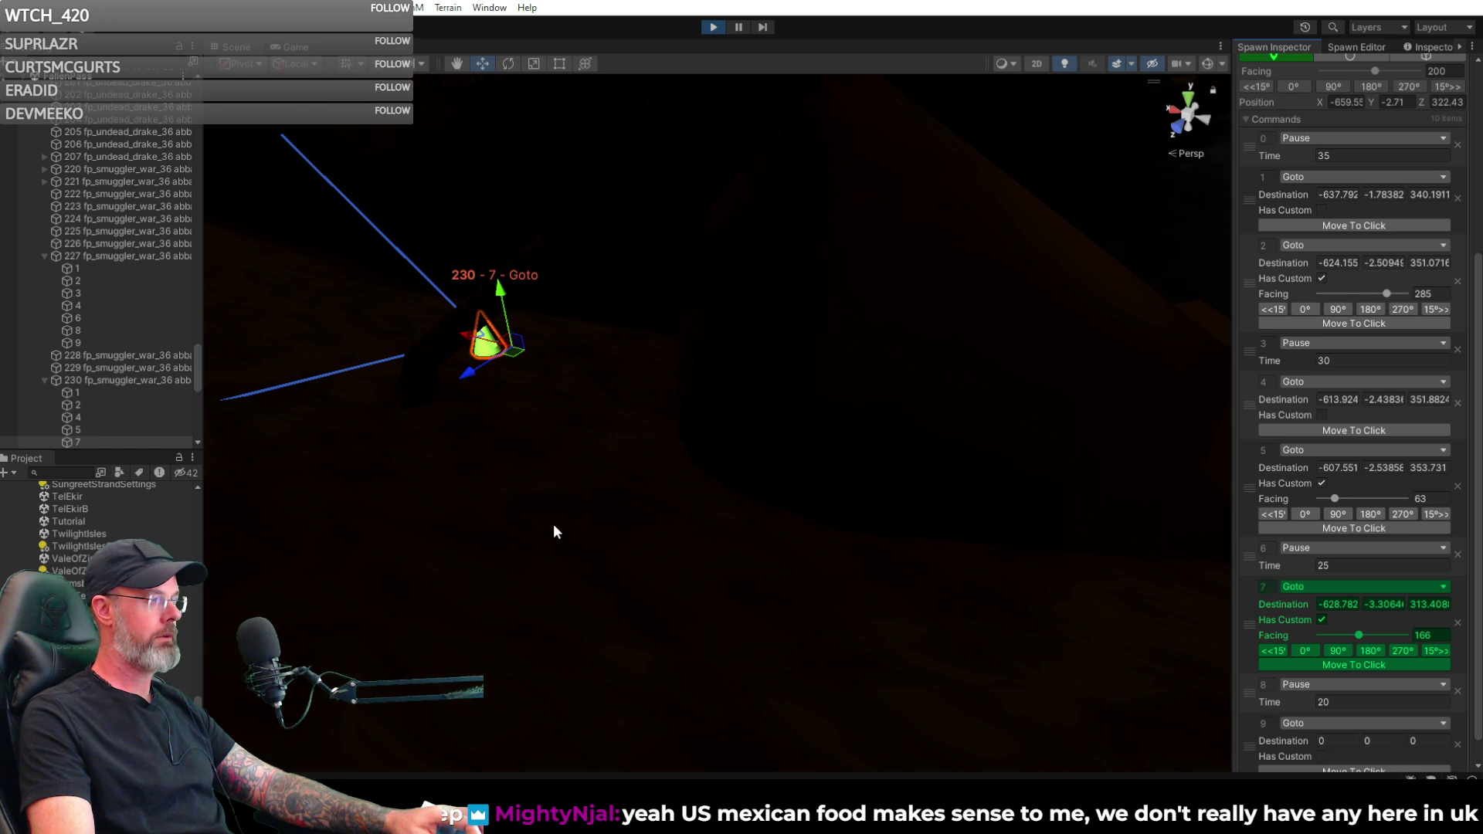
scroll(1412, 710, down, 1)
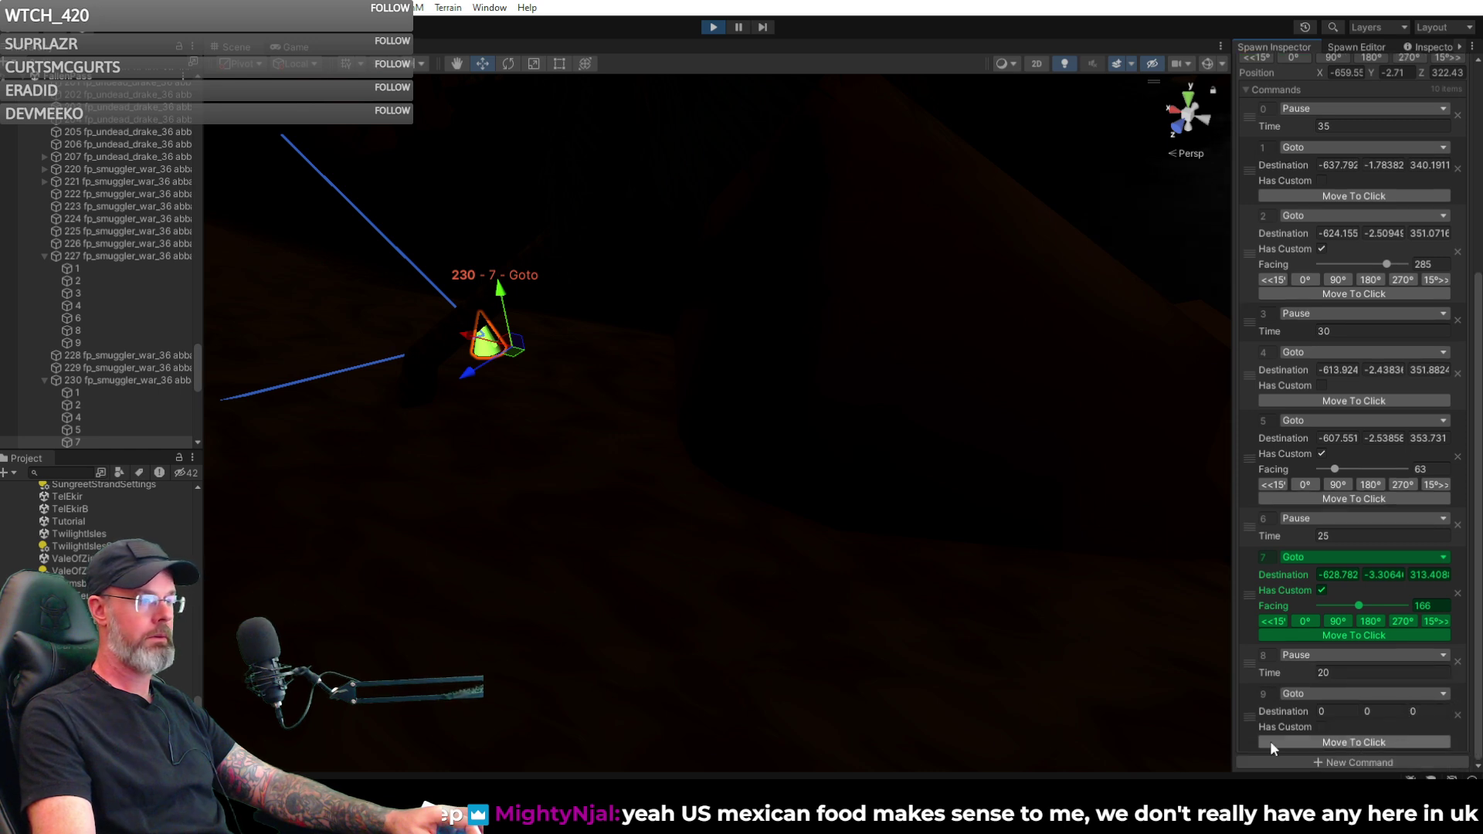
click(1328, 742)
click(572, 549)
right_drag(572, 548, 857, 614)
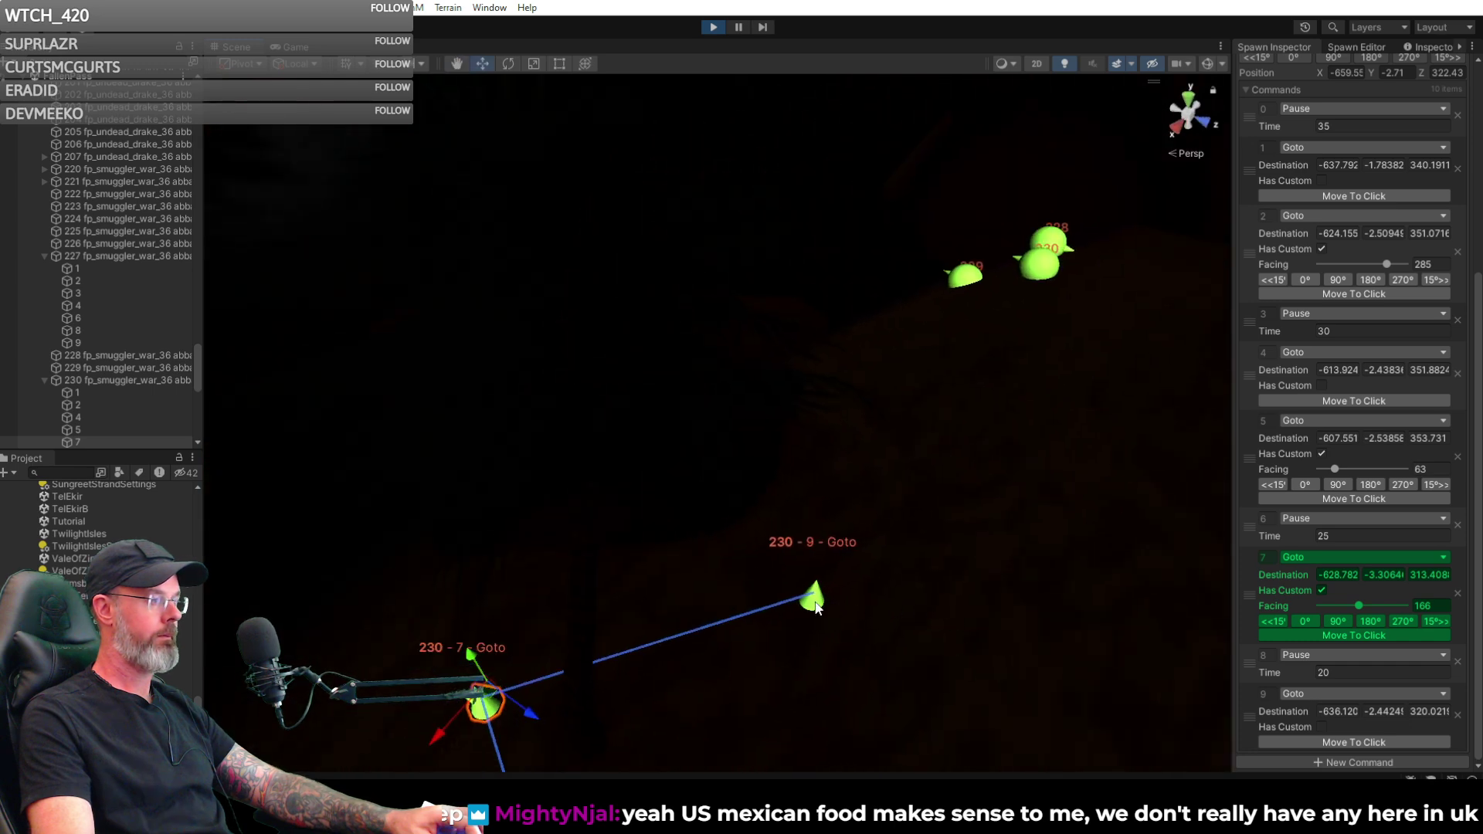
click(815, 608)
drag(810, 599, 773, 543)
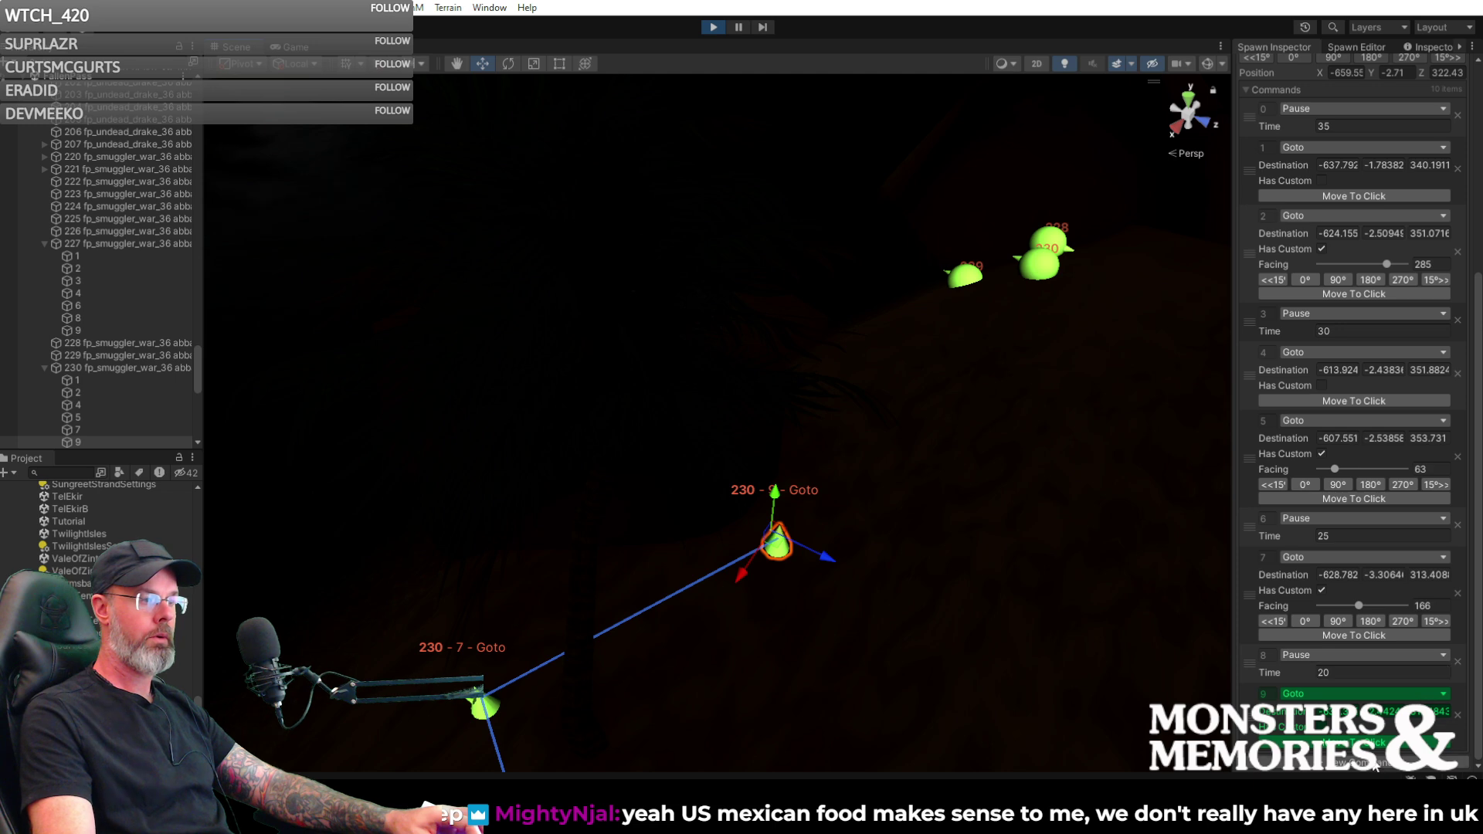
- Finish spawn 230's command list with a Go Home command followed by a Set Active Command
scroll(1370, 748, down, 2)
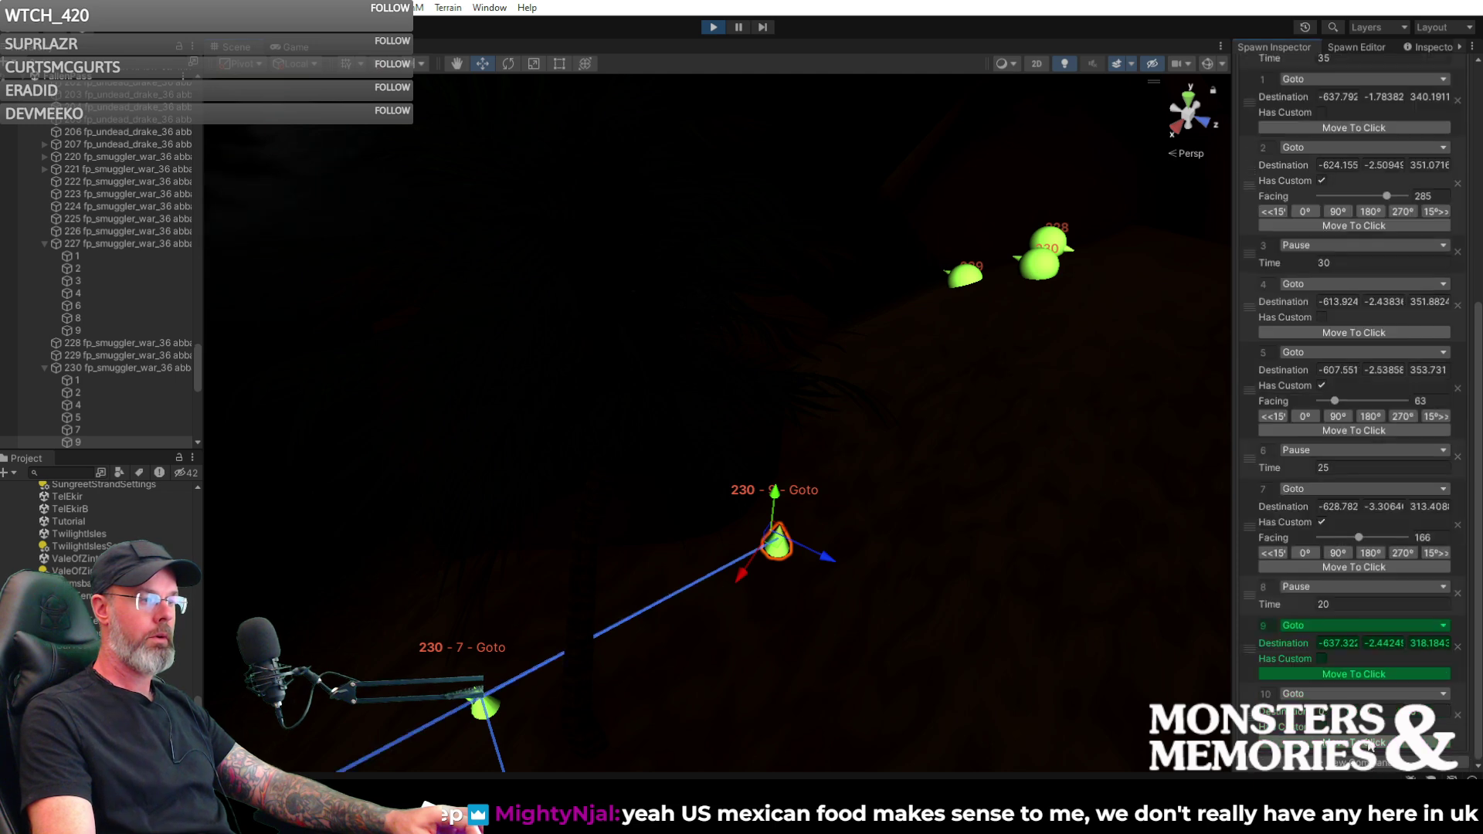
click(1339, 695)
click(1333, 461)
click(1353, 763)
click(1352, 765)
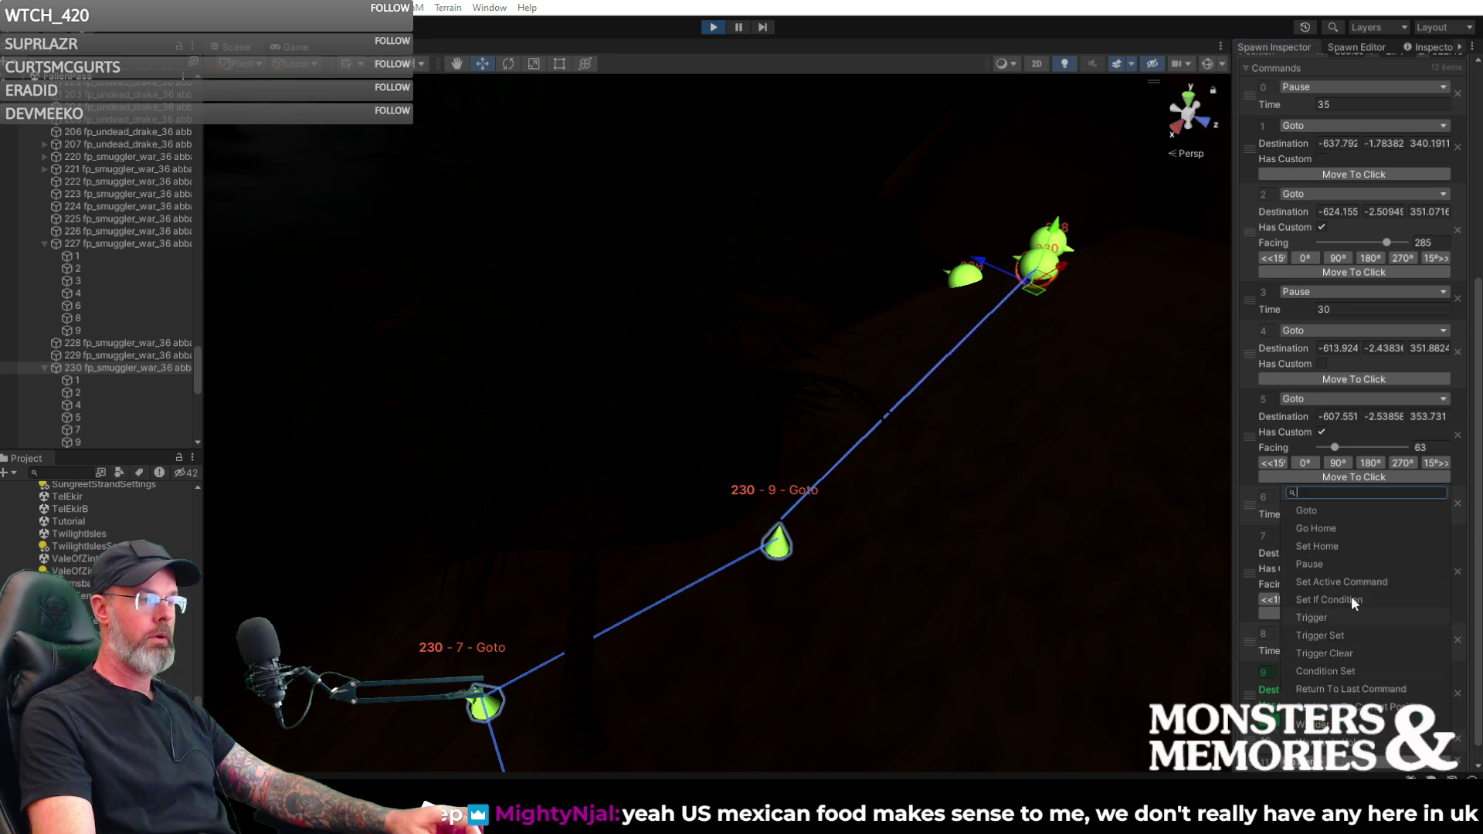
click(1336, 582)
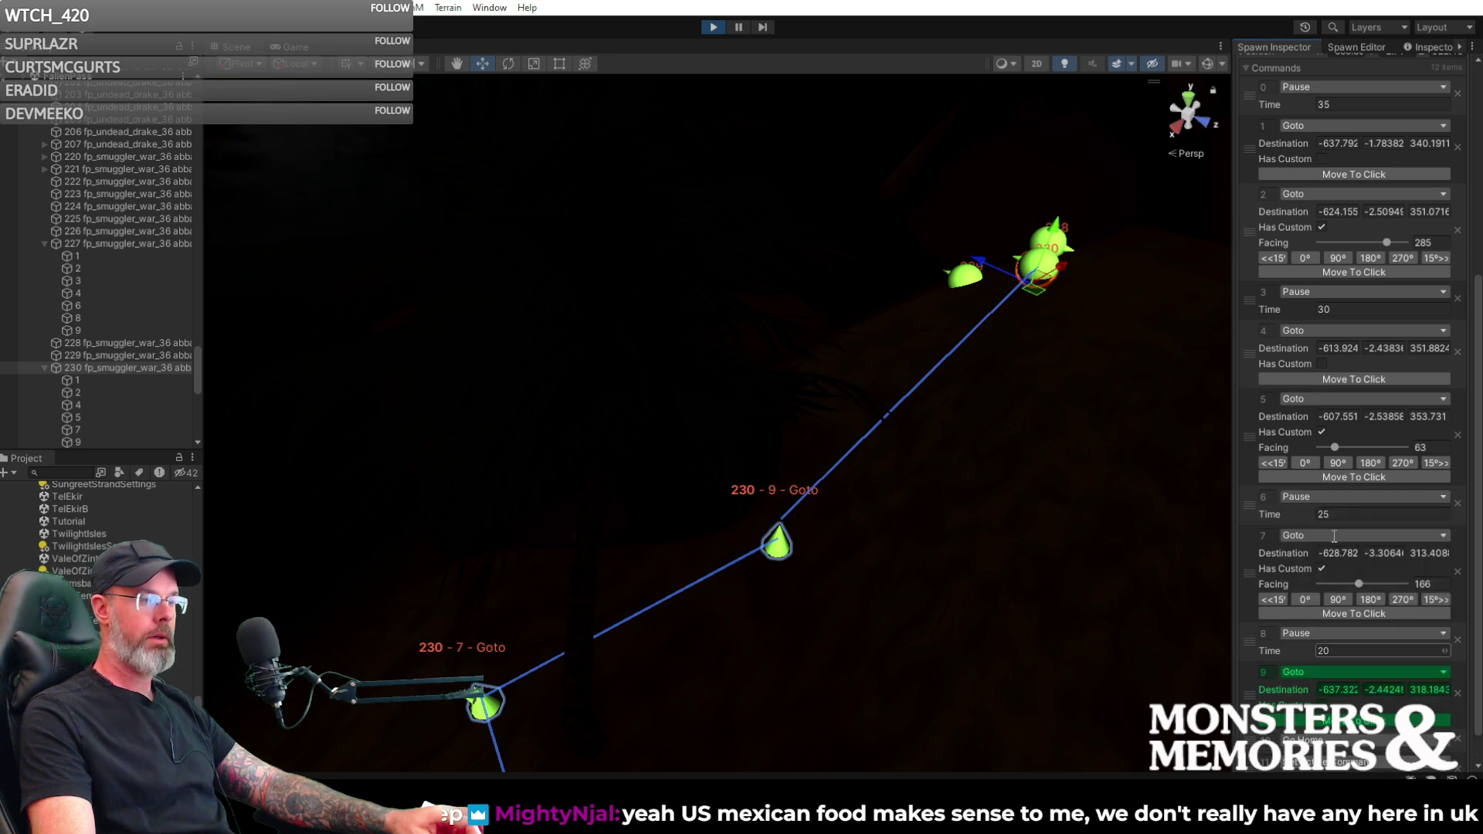
scroll(1302, 280, up, 4)
scroll(1302, 275, up, 3)
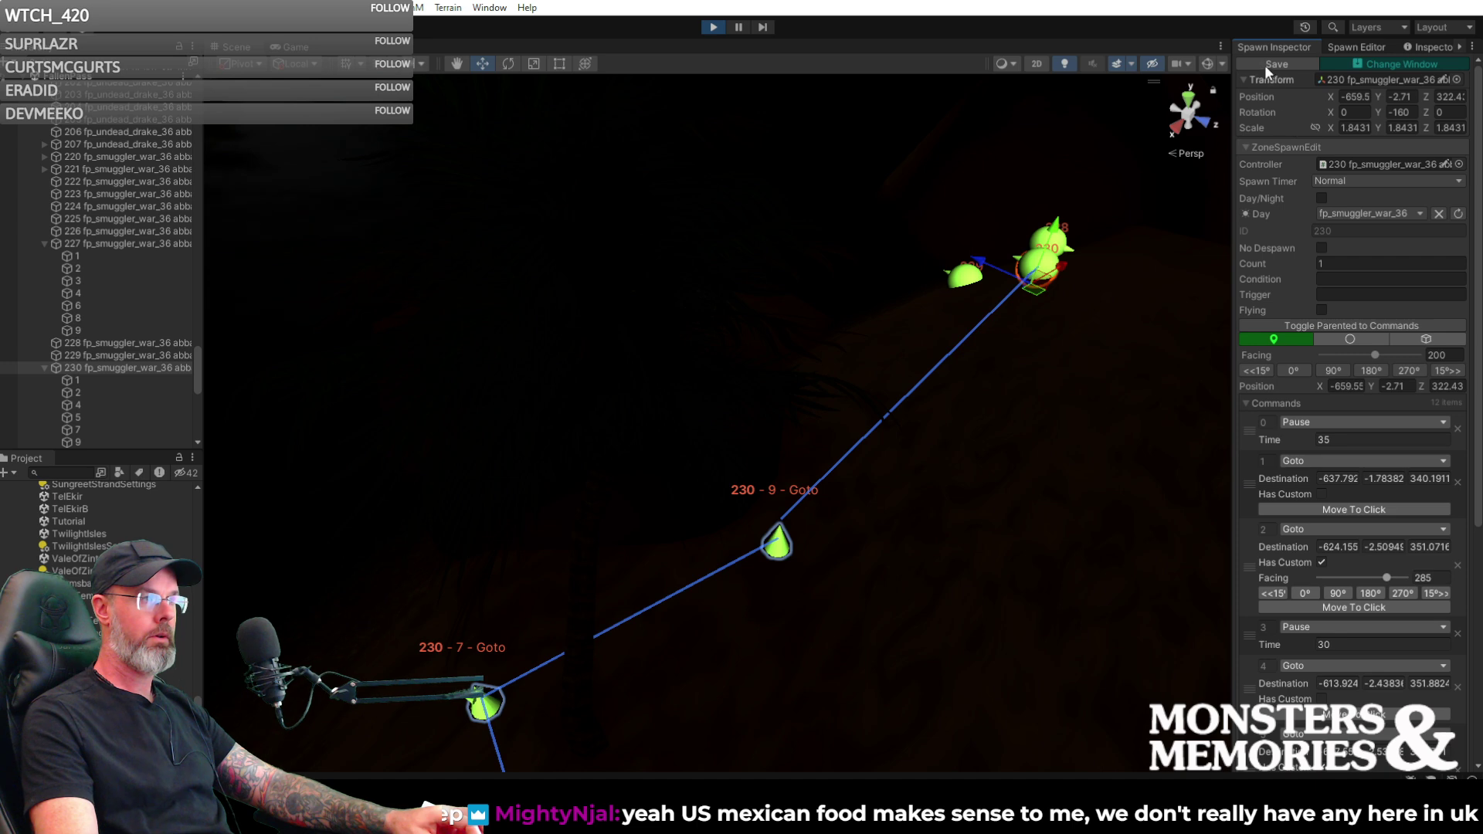
- Create a new fp_smuggler_war_36 spawn beside spawn 230's fifth Goto waypoint, at about -631.22, -4.25, 312.38
click(1361, 47)
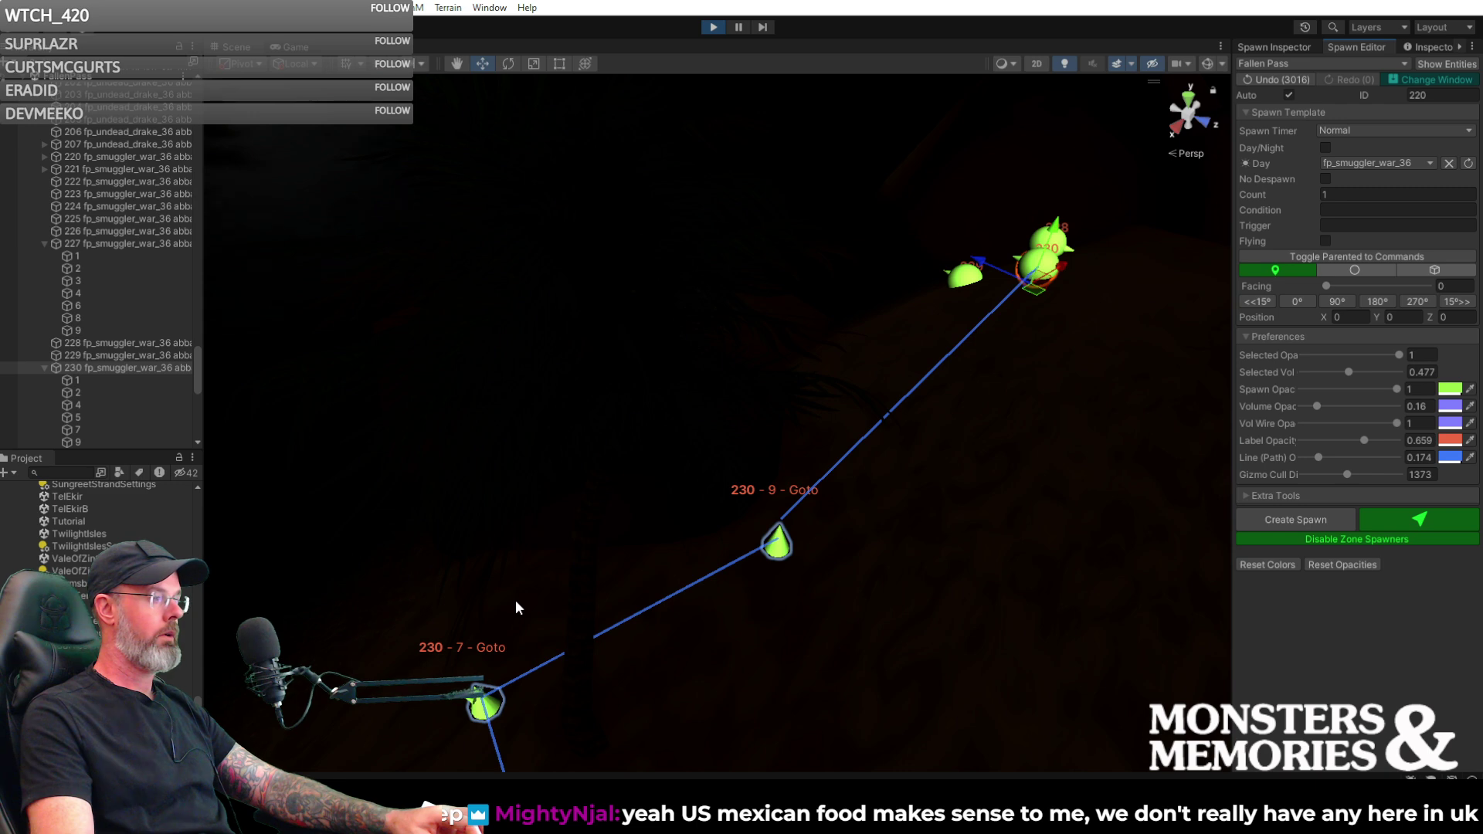
click(483, 703)
key(f)
right_drag(517, 689, 786, 585)
drag(736, 538, 759, 562)
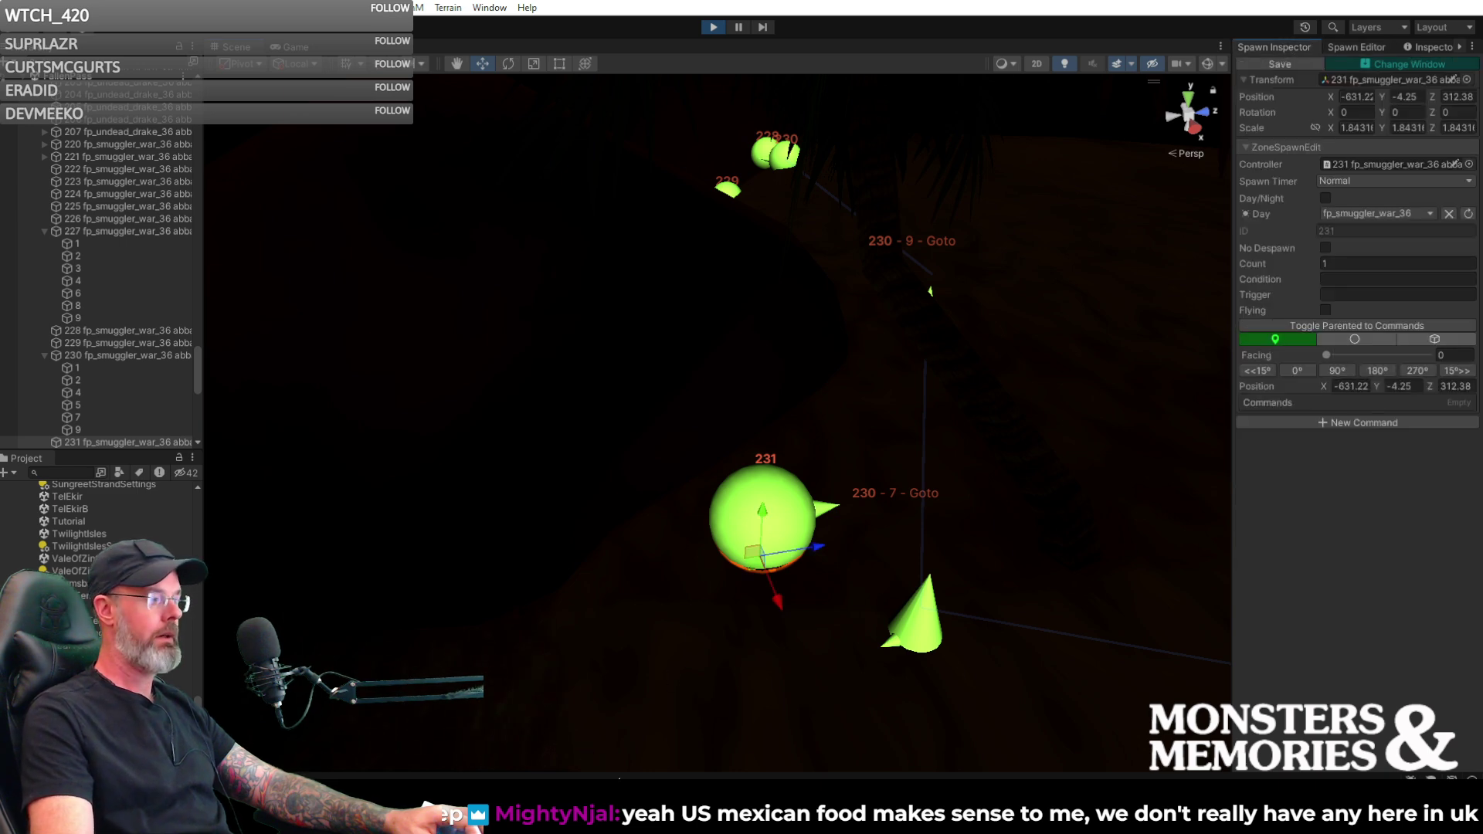
- Open Paint with a blank canvas and reposition its window over the Unity editor
click(427, 808)
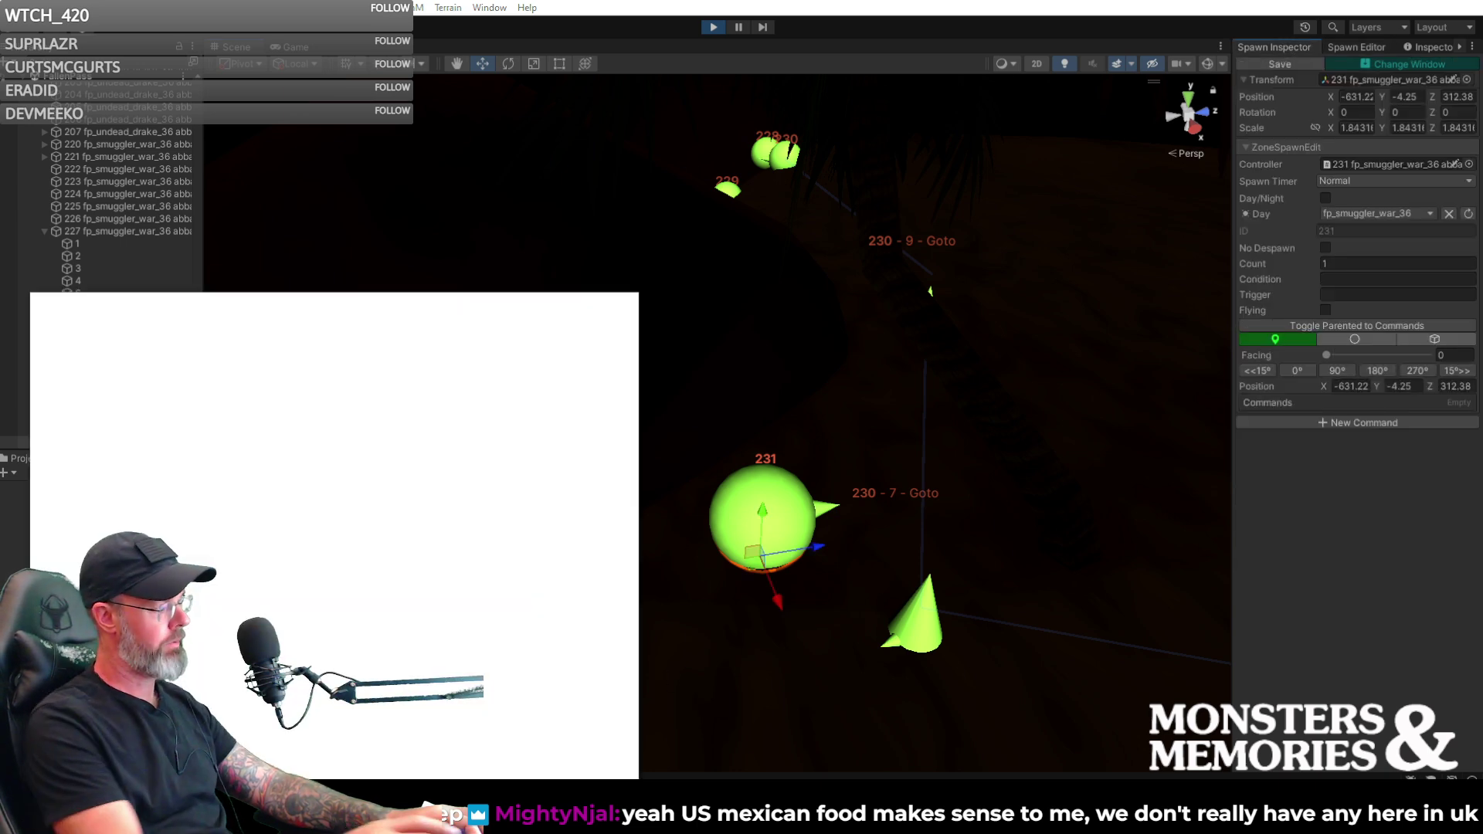
text(paint)
key(Return)
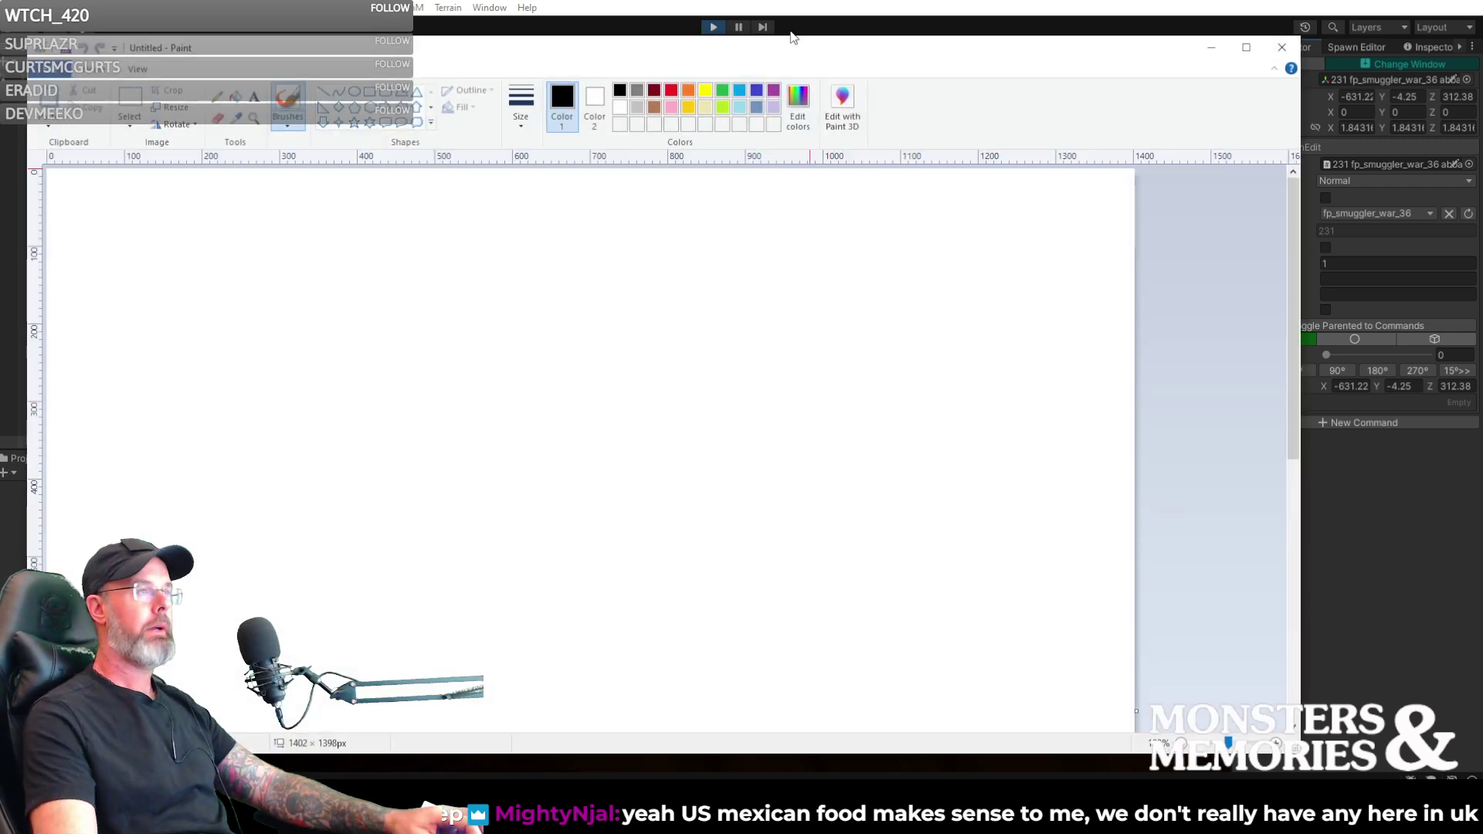
drag(887, 58, 906, 53)
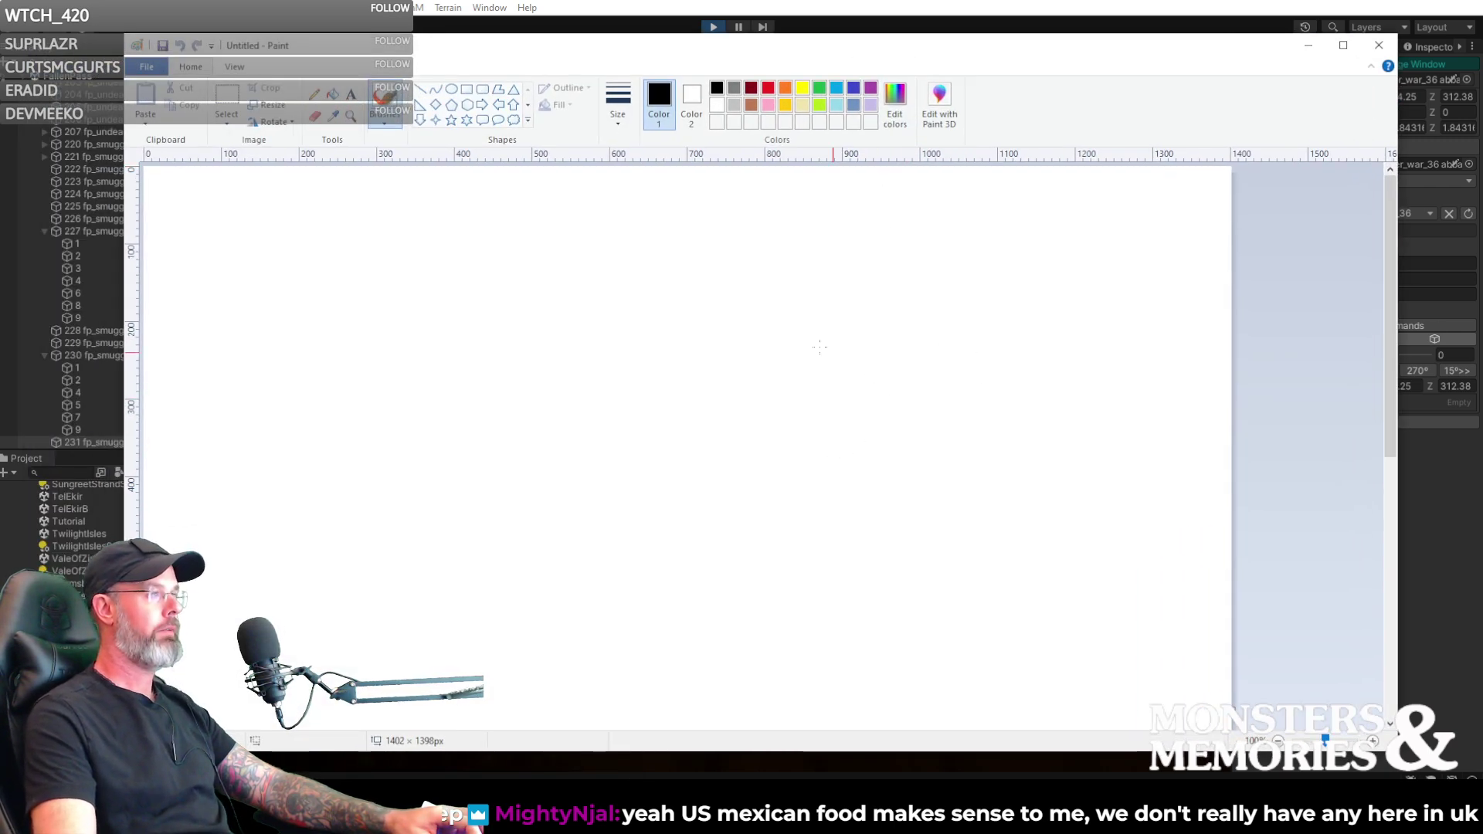
- Draw two black rectangles forming an L: a wide horizontal one and a 119 × 318 px upright one above its right end
click(467, 97)
drag(317, 431, 807, 516)
drag(714, 182, 806, 428)
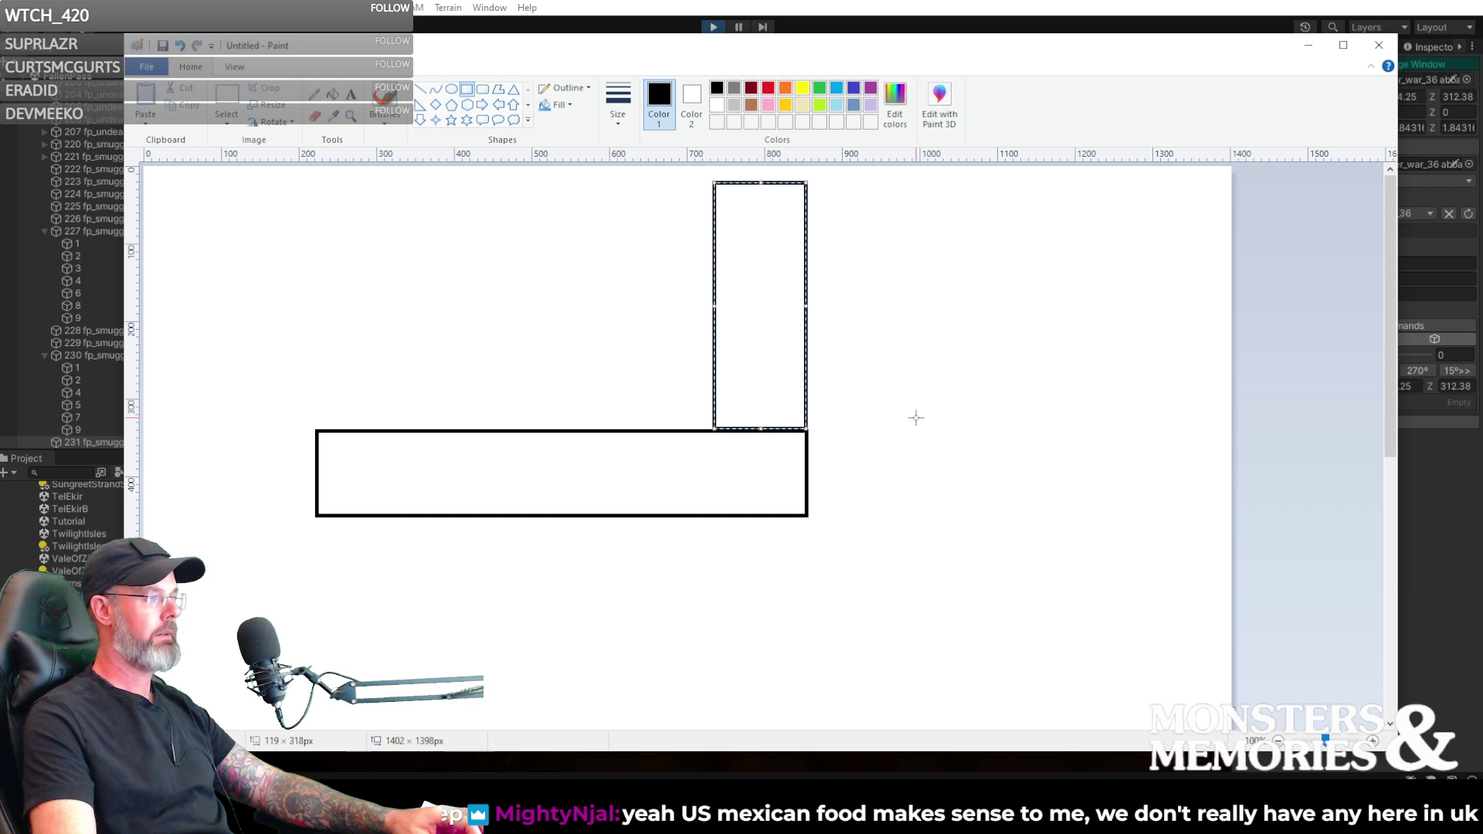
click(738, 104)
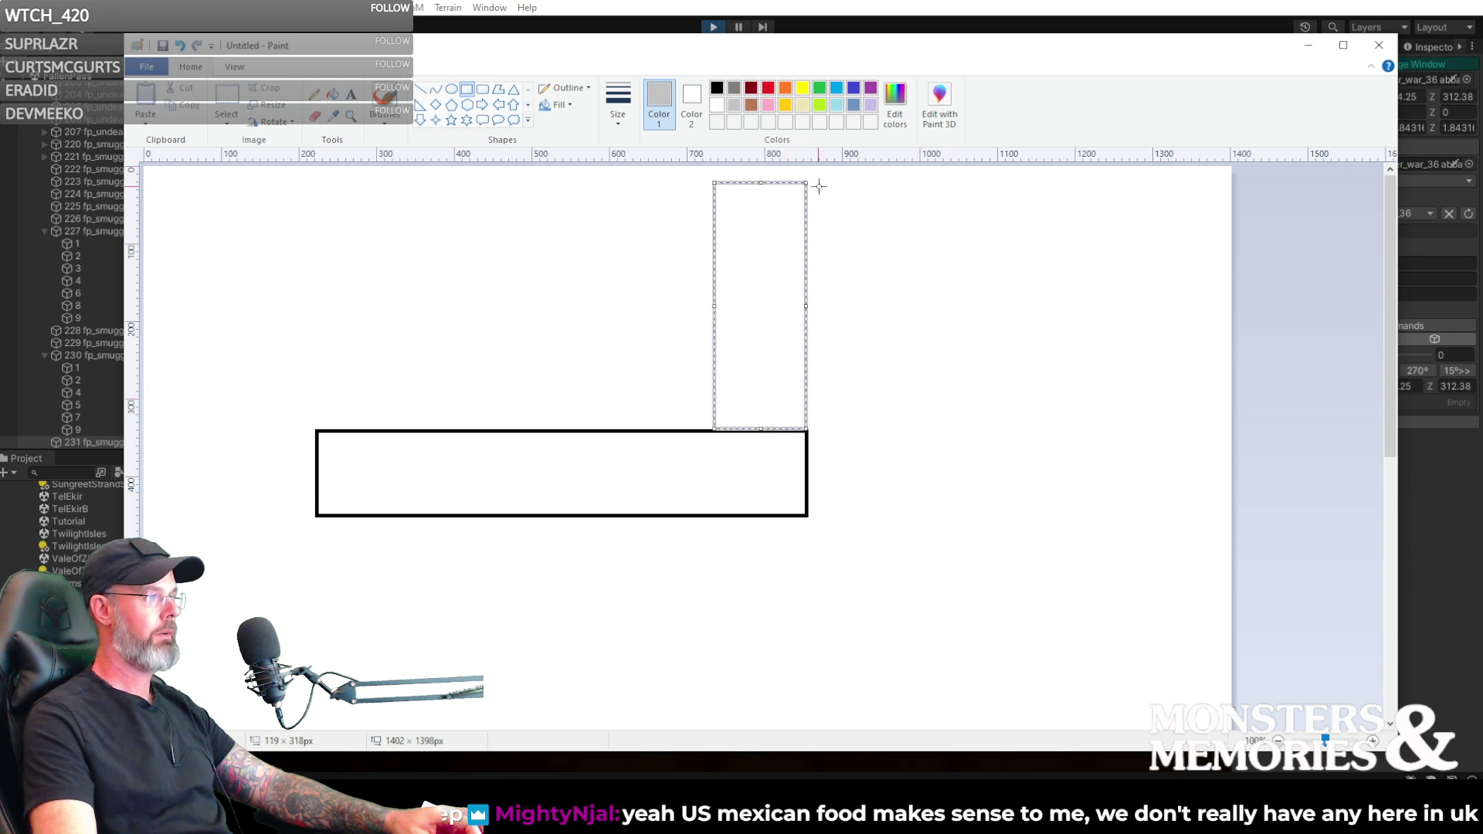
click(717, 88)
click(1113, 324)
- Draw a thinner-outlined dark gray strip, about 41 × 480 px, along the right side of the L shape
click(618, 99)
click(584, 179)
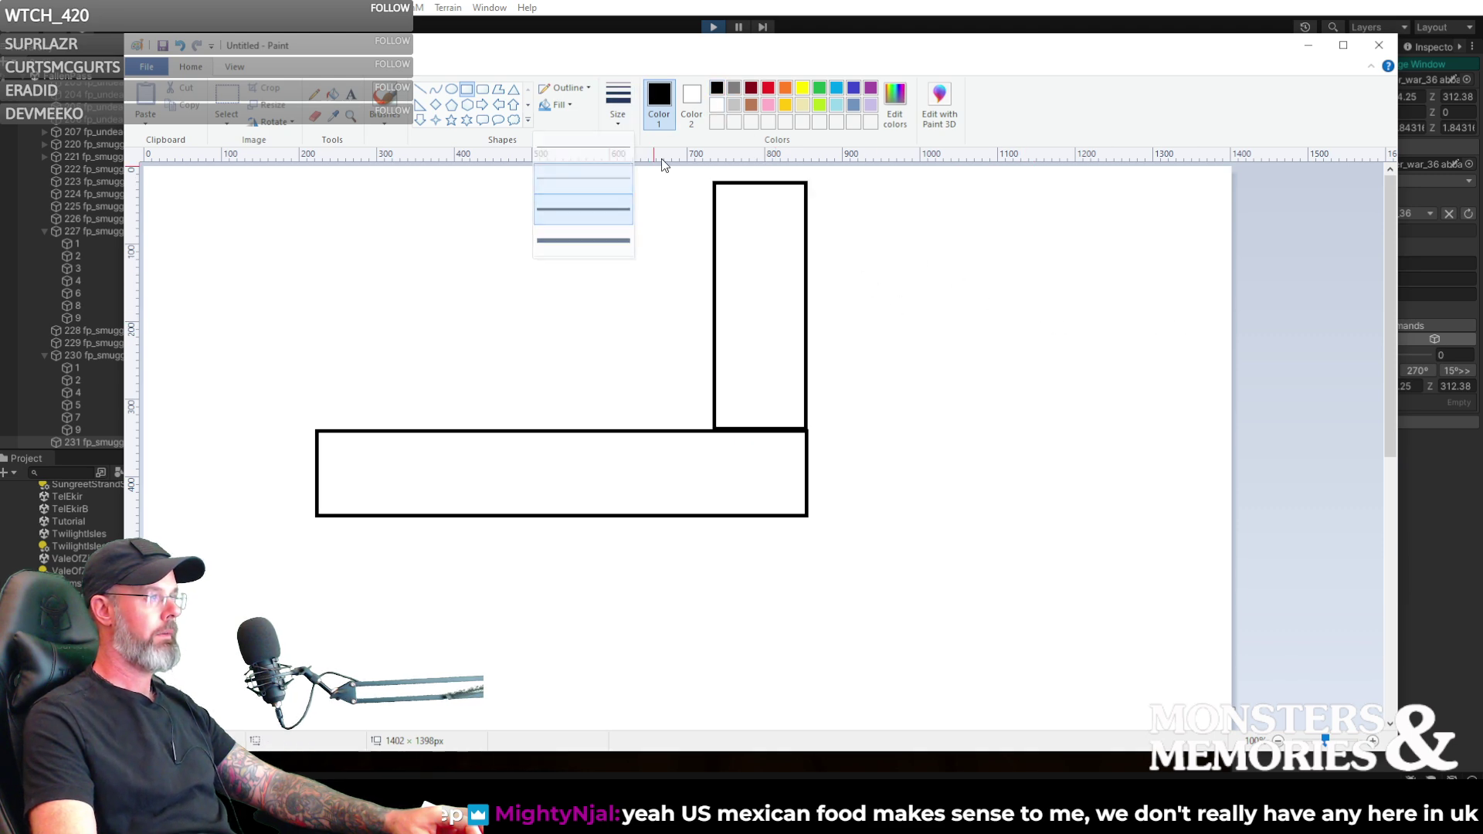
click(734, 88)
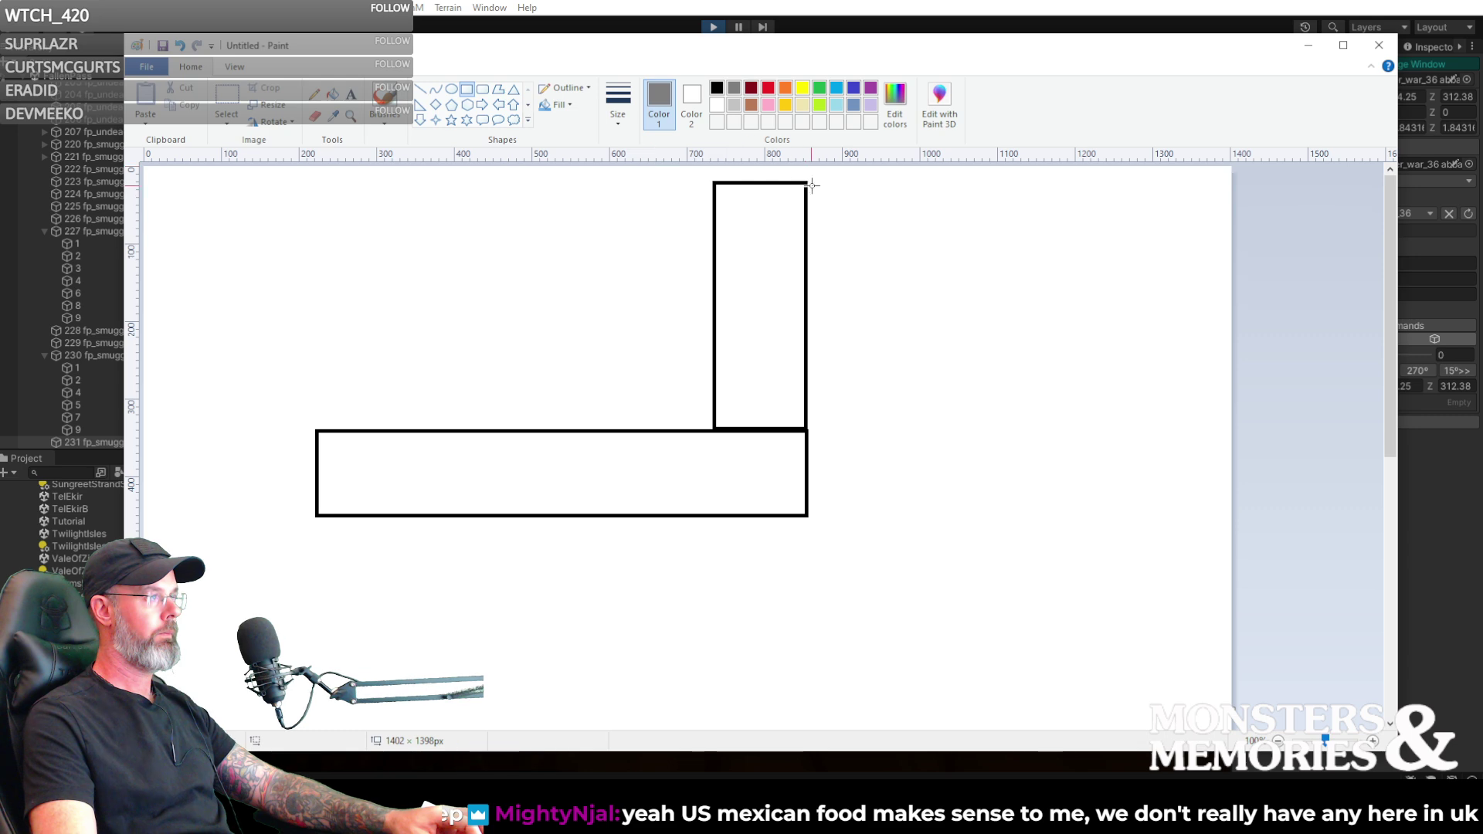
drag(809, 183, 842, 556)
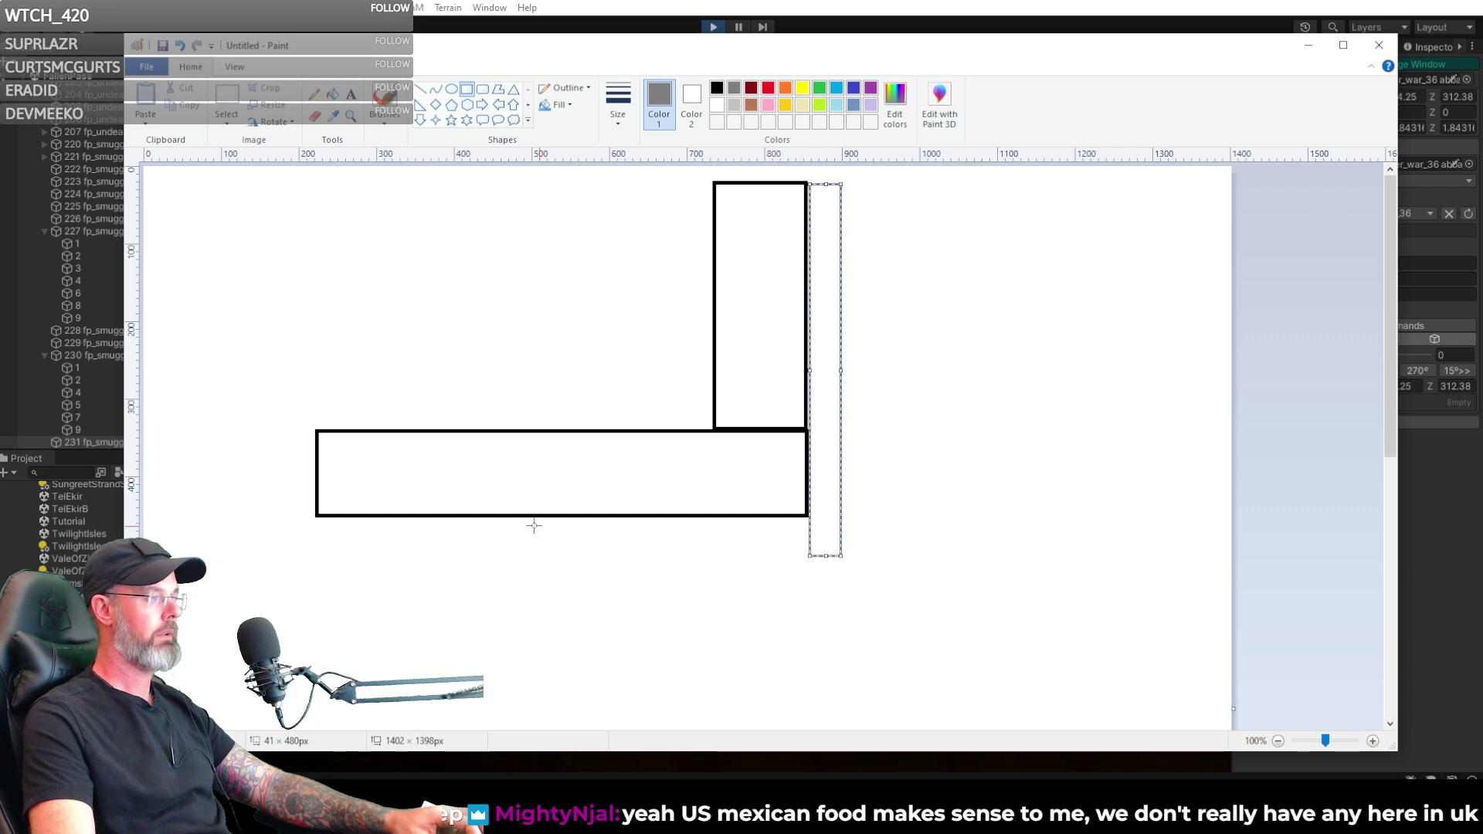
drag(315, 520, 810, 554)
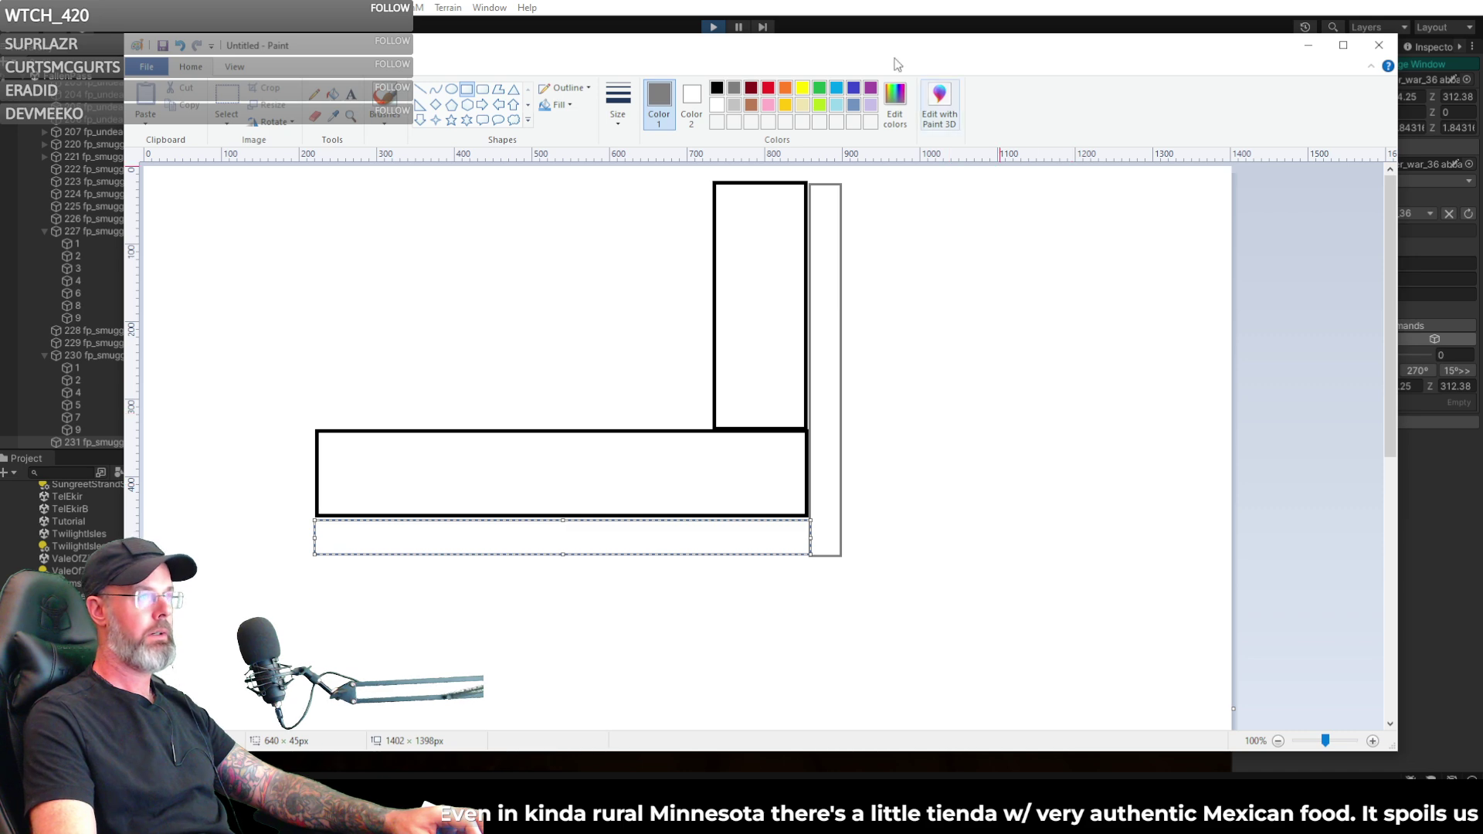
click(835, 90)
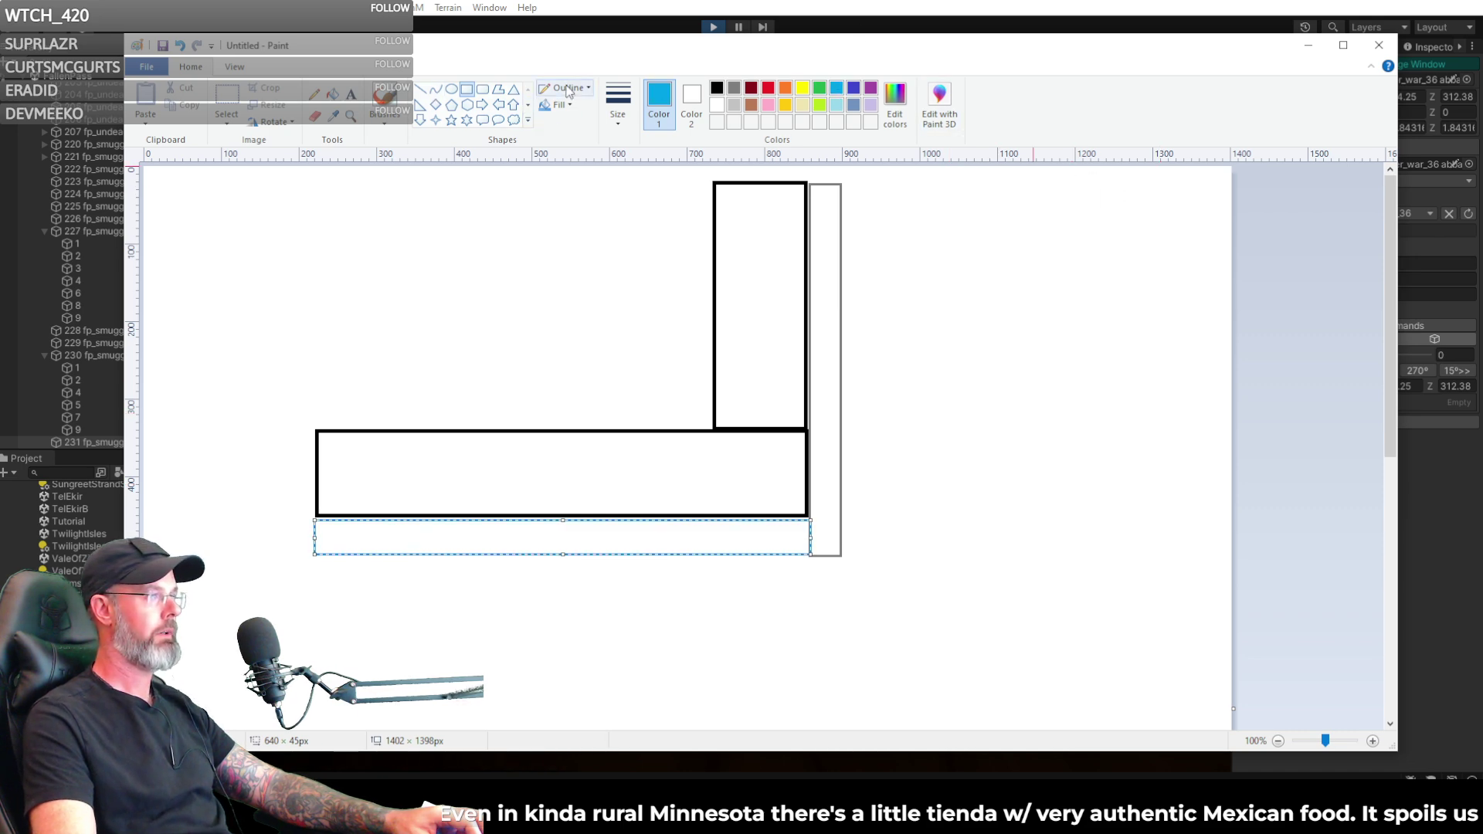
click(1223, 233)
mouse_move(1159, 172)
mouse_down()
mouse_move(1194, 205)
mouse_move(1228, 463)
mouse_move(1215, 620)
mouse_up()
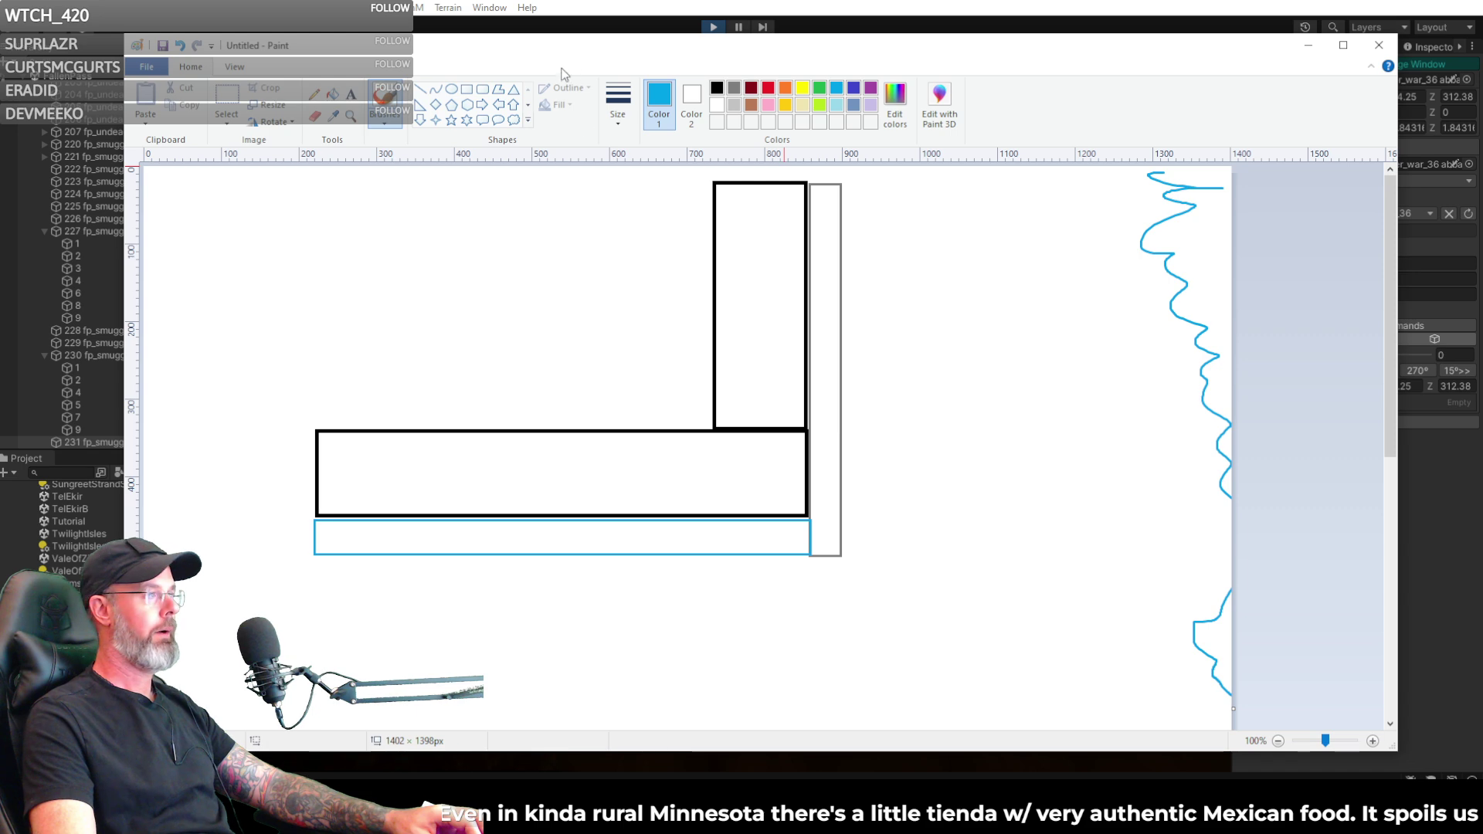
click(466, 89)
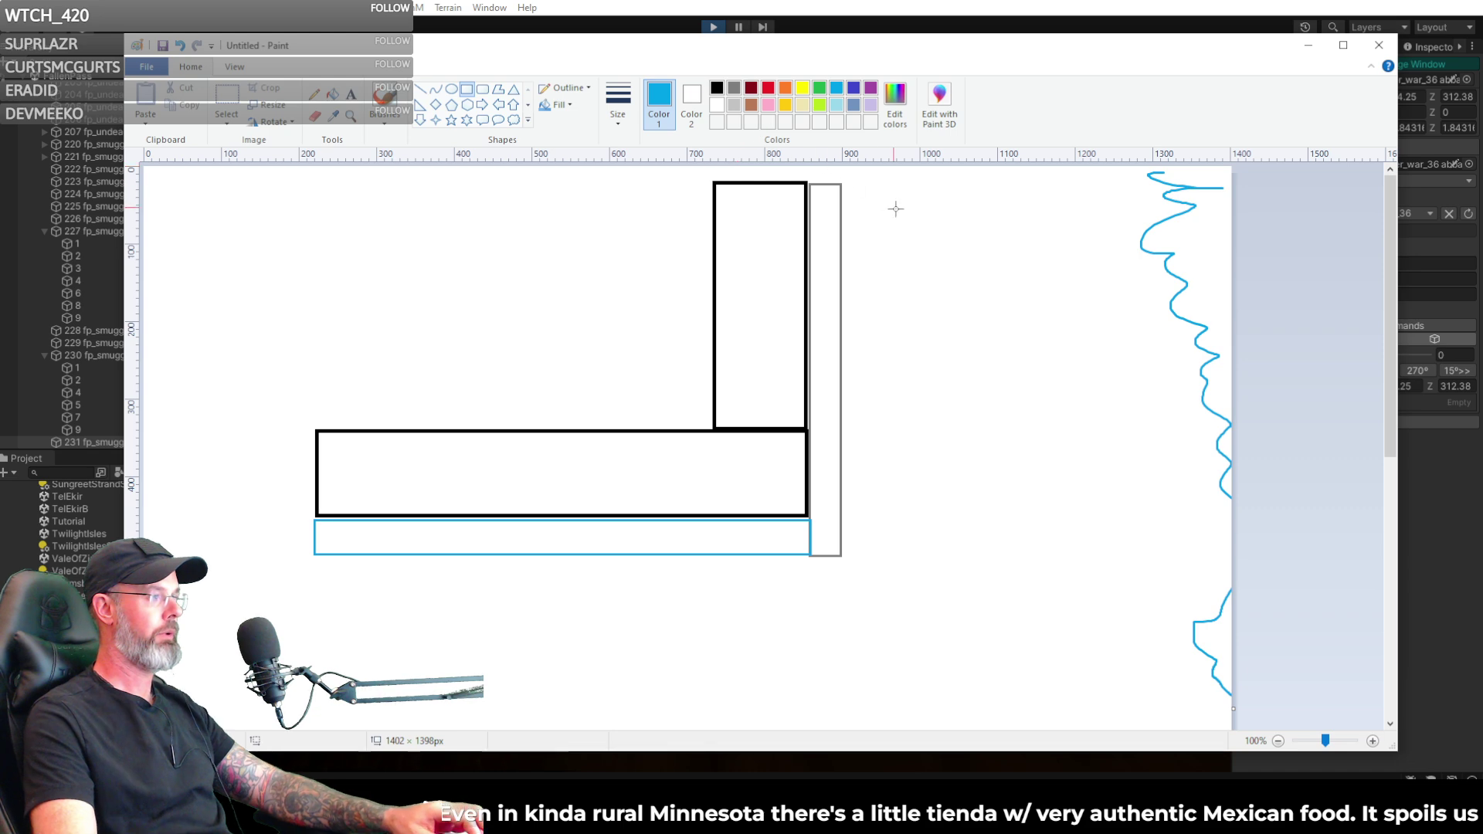
key(ctrl+z)
key(ctrl+z)
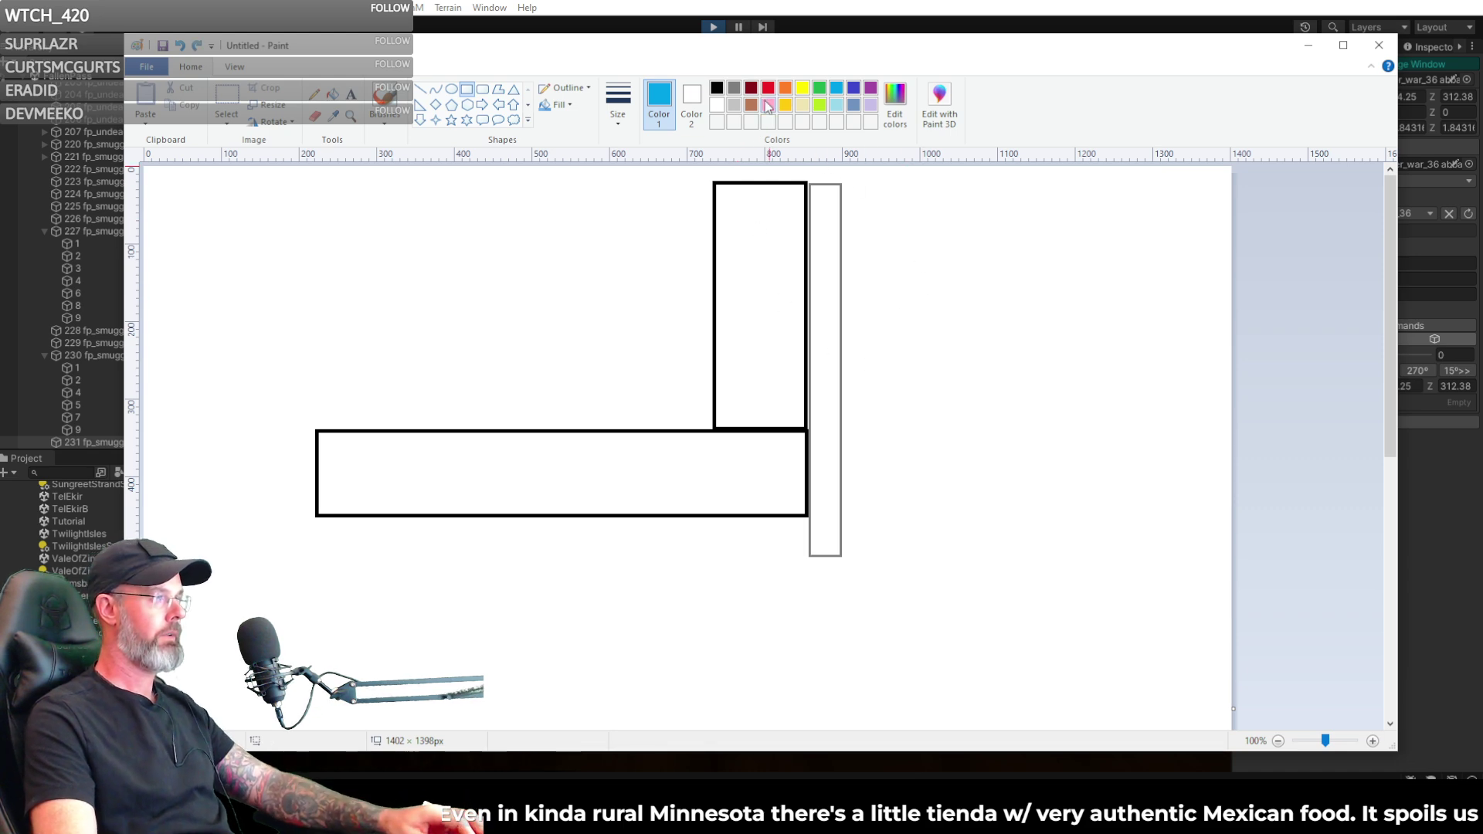
- Draw a dark gray strip, about 638 × 45 px, directly beneath the wide black rectangle
click(736, 105)
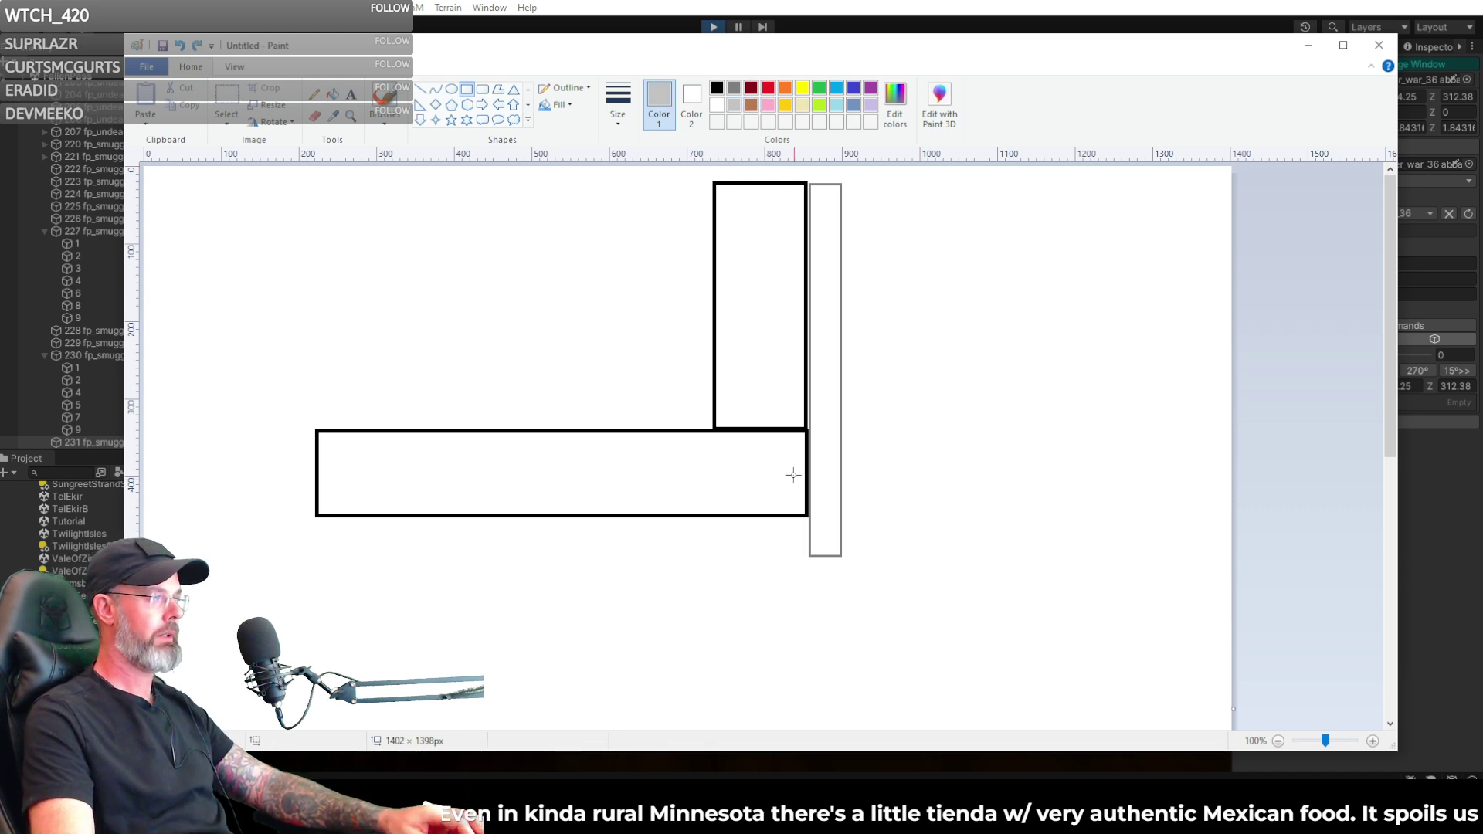
drag(809, 519, 316, 555)
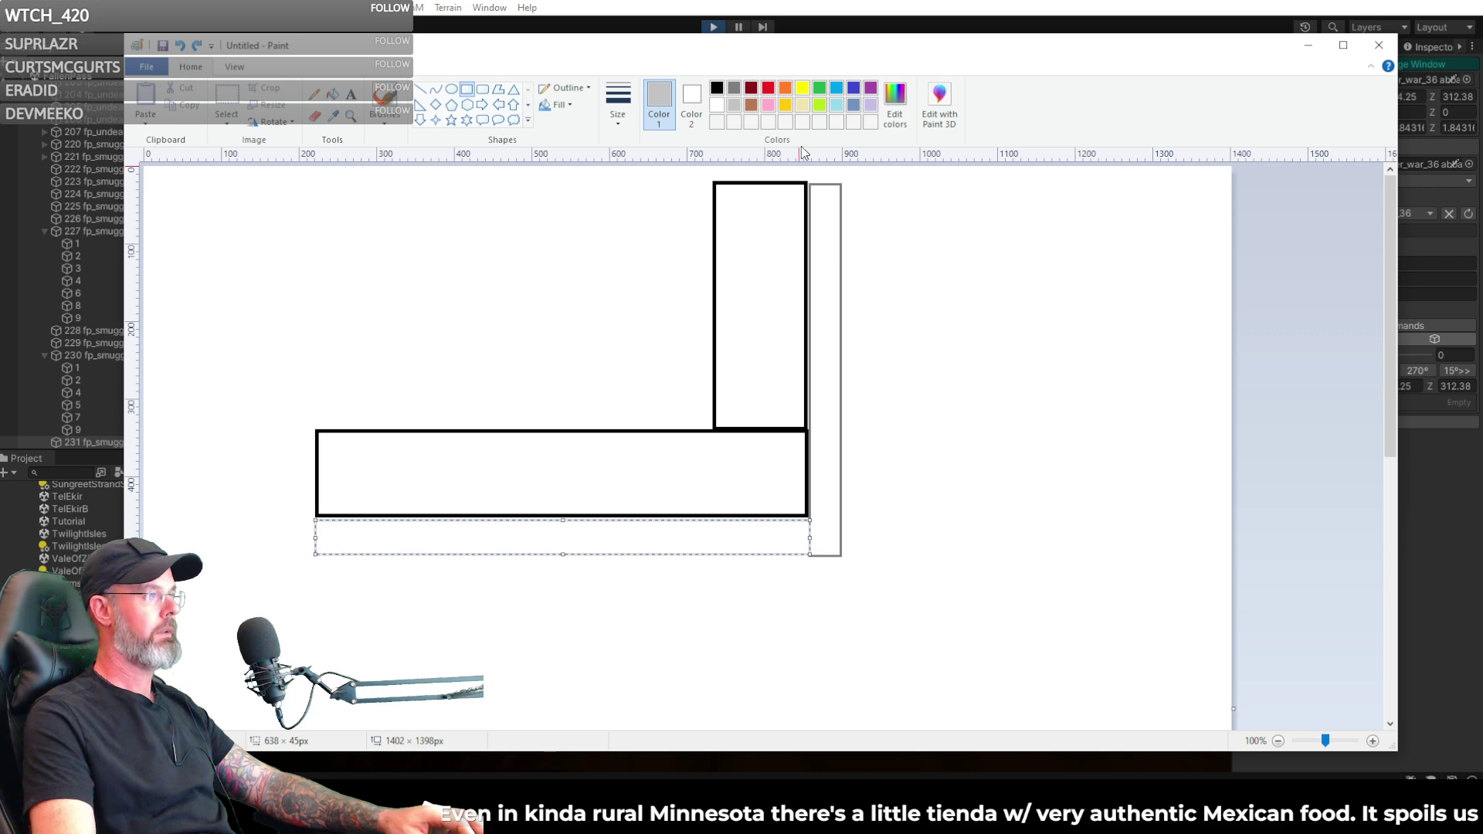
click(734, 88)
click(1195, 394)
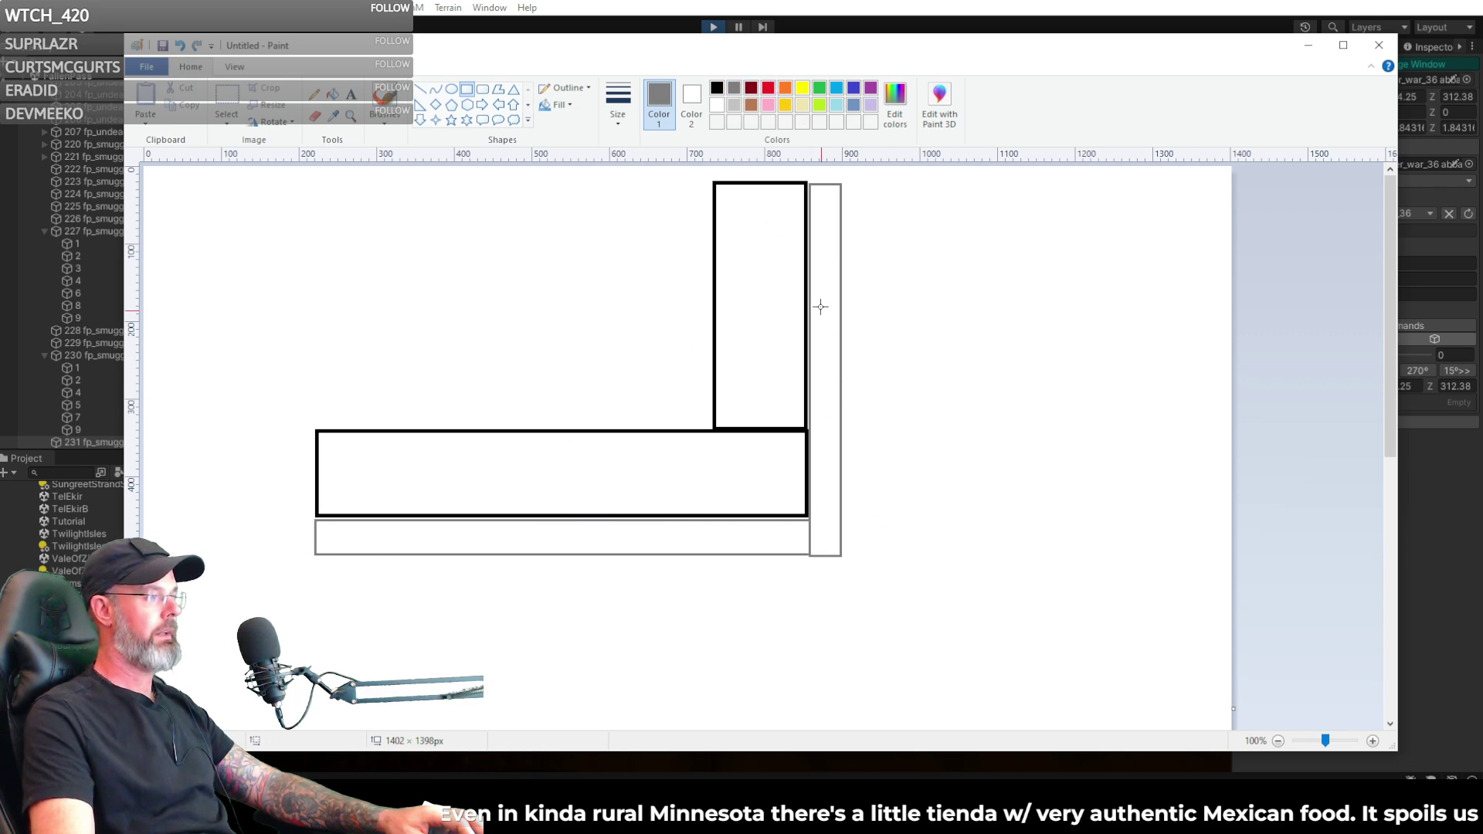
- Draw five small upright brown boxes in a column along the inner edge of the vertical gray strip
click(751, 105)
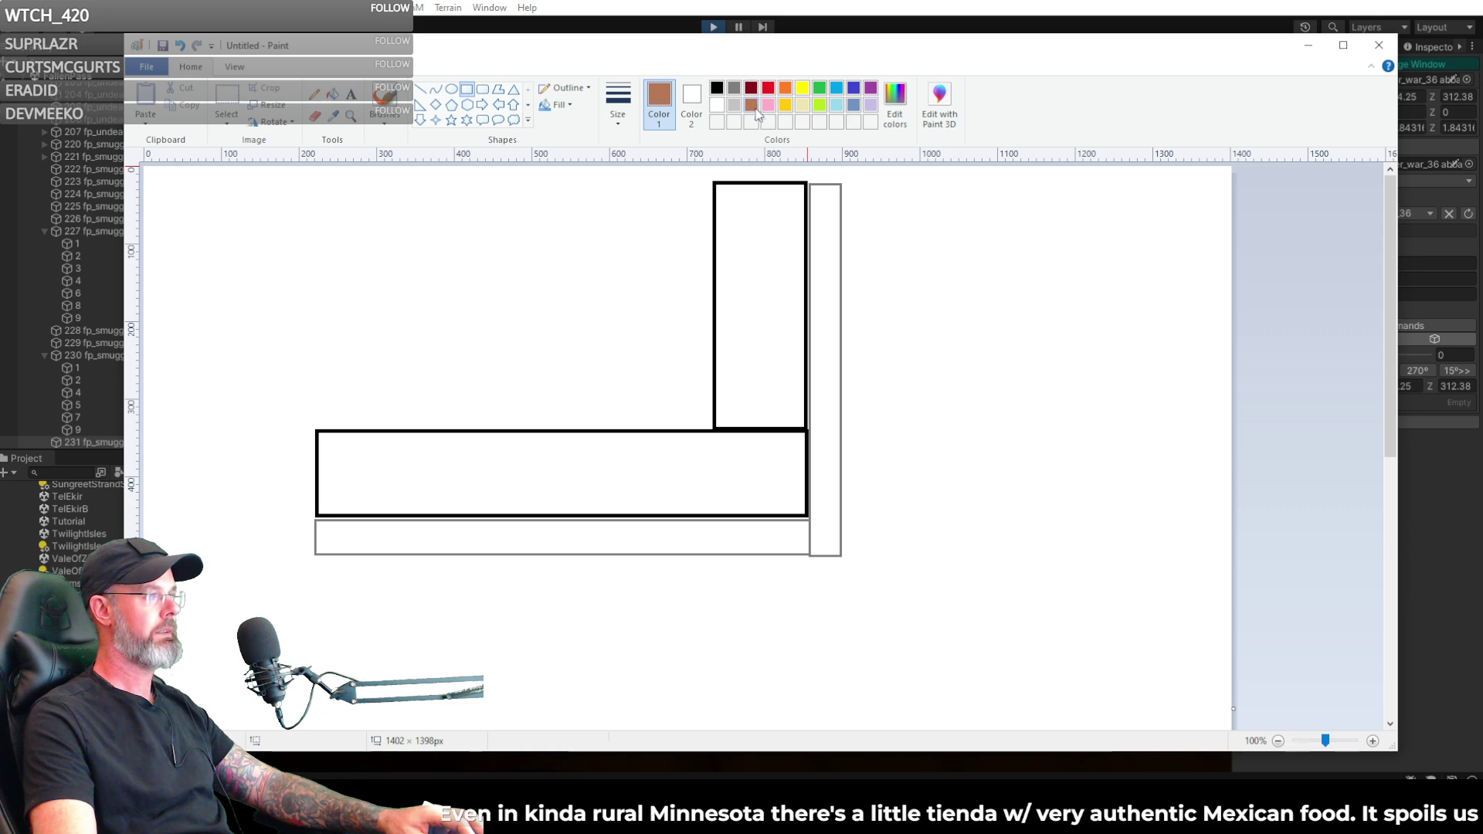
mouse_move(817, 210)
mouse_down()
mouse_move(819, 378)
mouse_move(803, 234)
mouse_move(818, 238)
mouse_up()
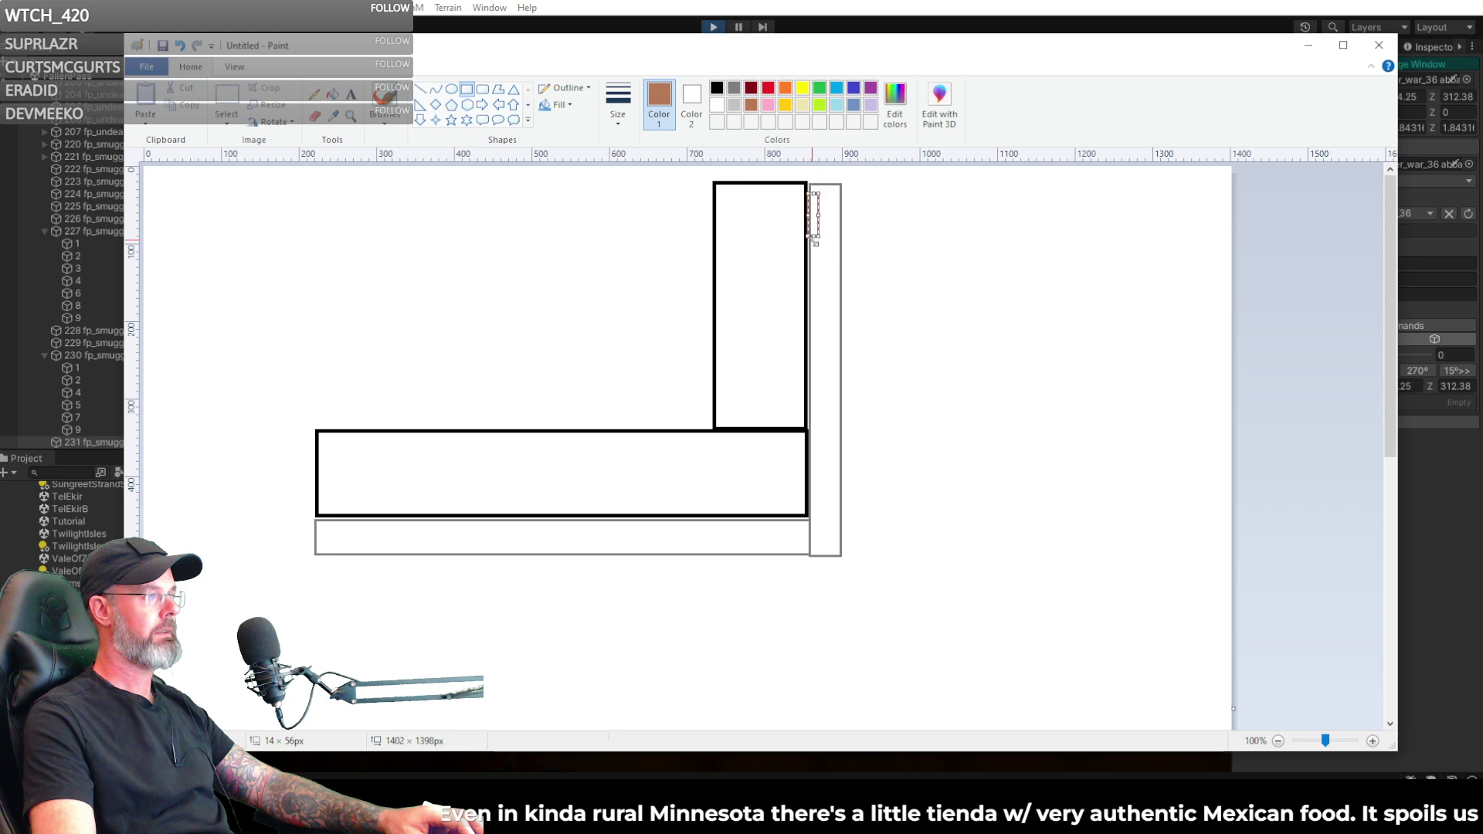
click(1079, 259)
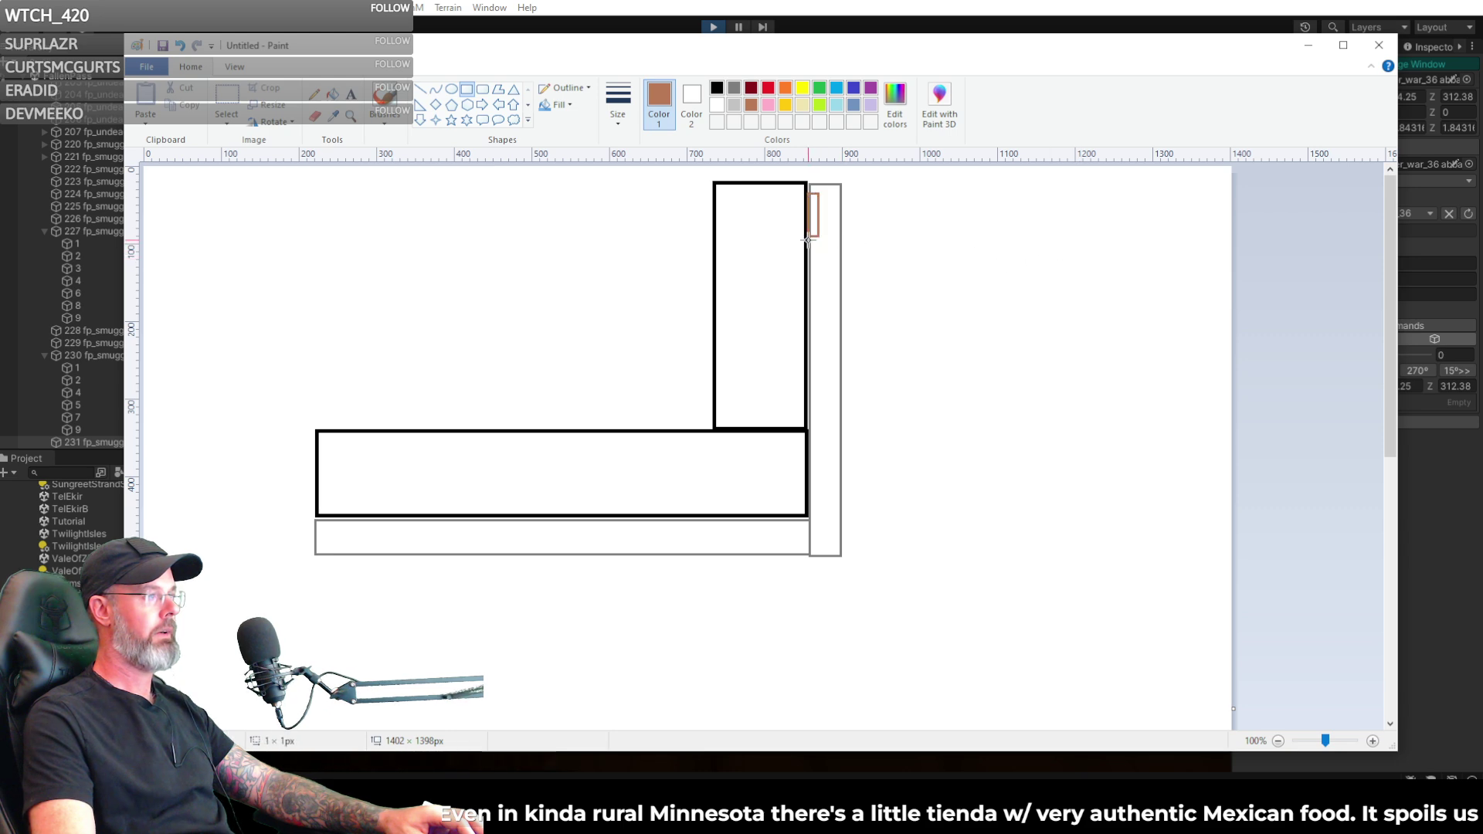
drag(812, 261, 818, 273)
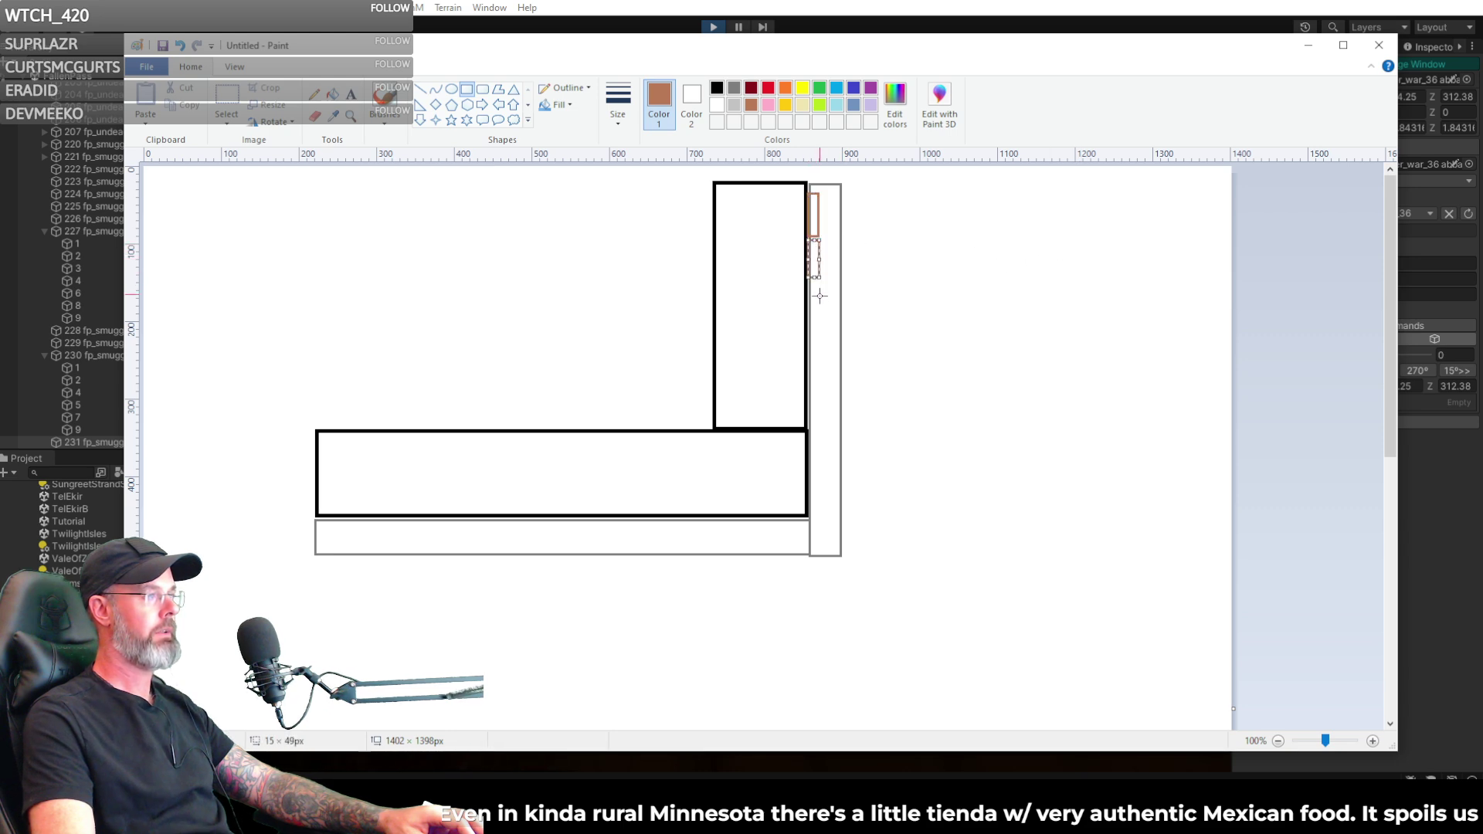
click(1002, 279)
drag(818, 315, 821, 317)
drag(819, 367, 820, 400)
click(1003, 404)
click(1037, 488)
- Draw five brown boxes in a row along the upper edge of the horizontal gray strip, working from right to left
mouse_move(808, 519)
mouse_down()
mouse_move(796, 546)
mouse_move(532, 539)
mouse_move(558, 515)
mouse_move(558, 535)
mouse_up()
click(656, 539)
click(642, 661)
drag(670, 674, 677, 679)
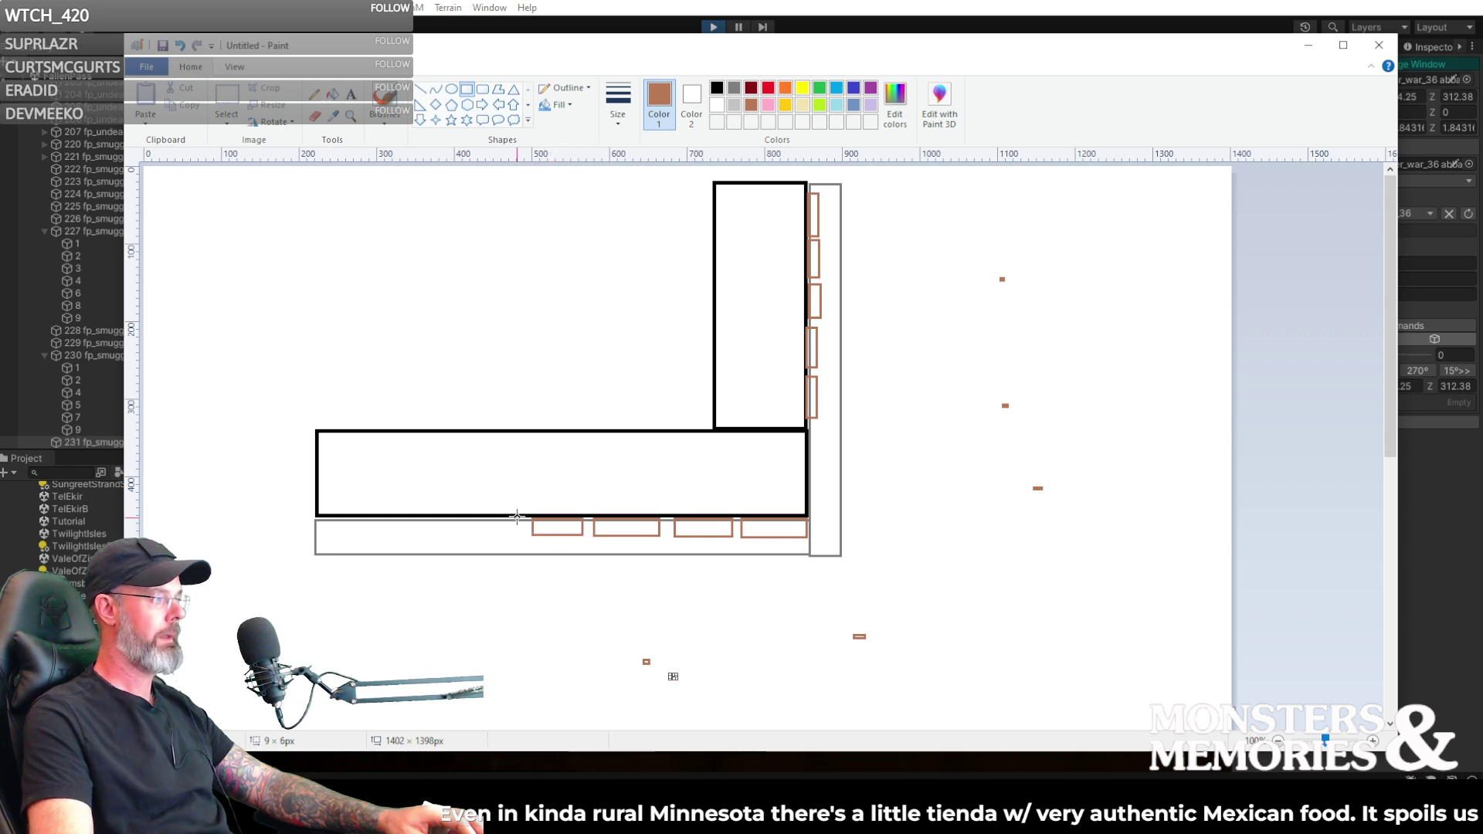
drag(507, 527, 462, 536)
drag(559, 676, 561, 681)
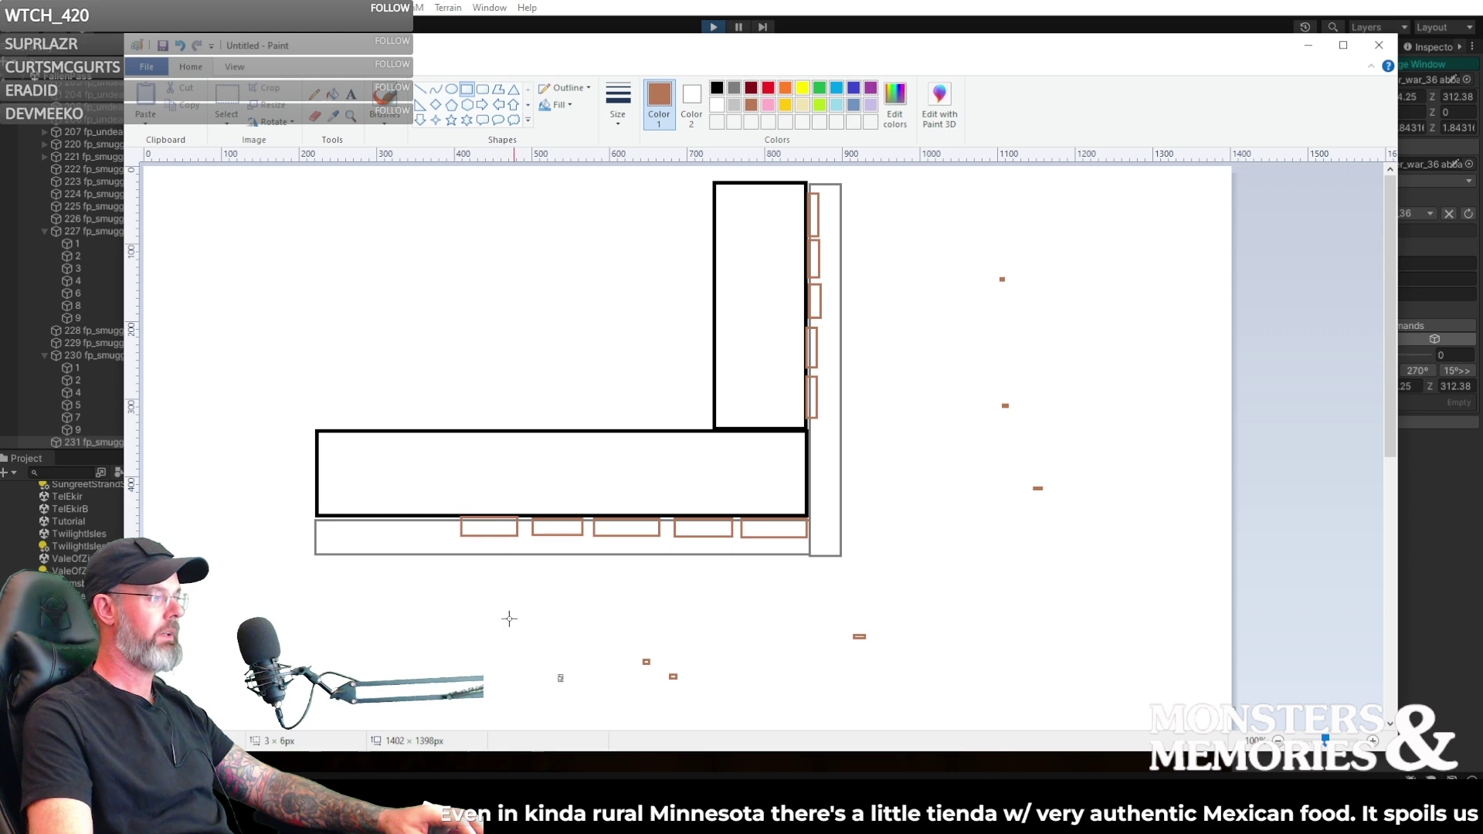
- Draw two more brown boxes at the left end of the row along the horizontal gray strip's upper edge
drag(388, 536, 391, 535)
drag(540, 677, 534, 672)
drag(367, 516, 324, 536)
drag(996, 662, 998, 669)
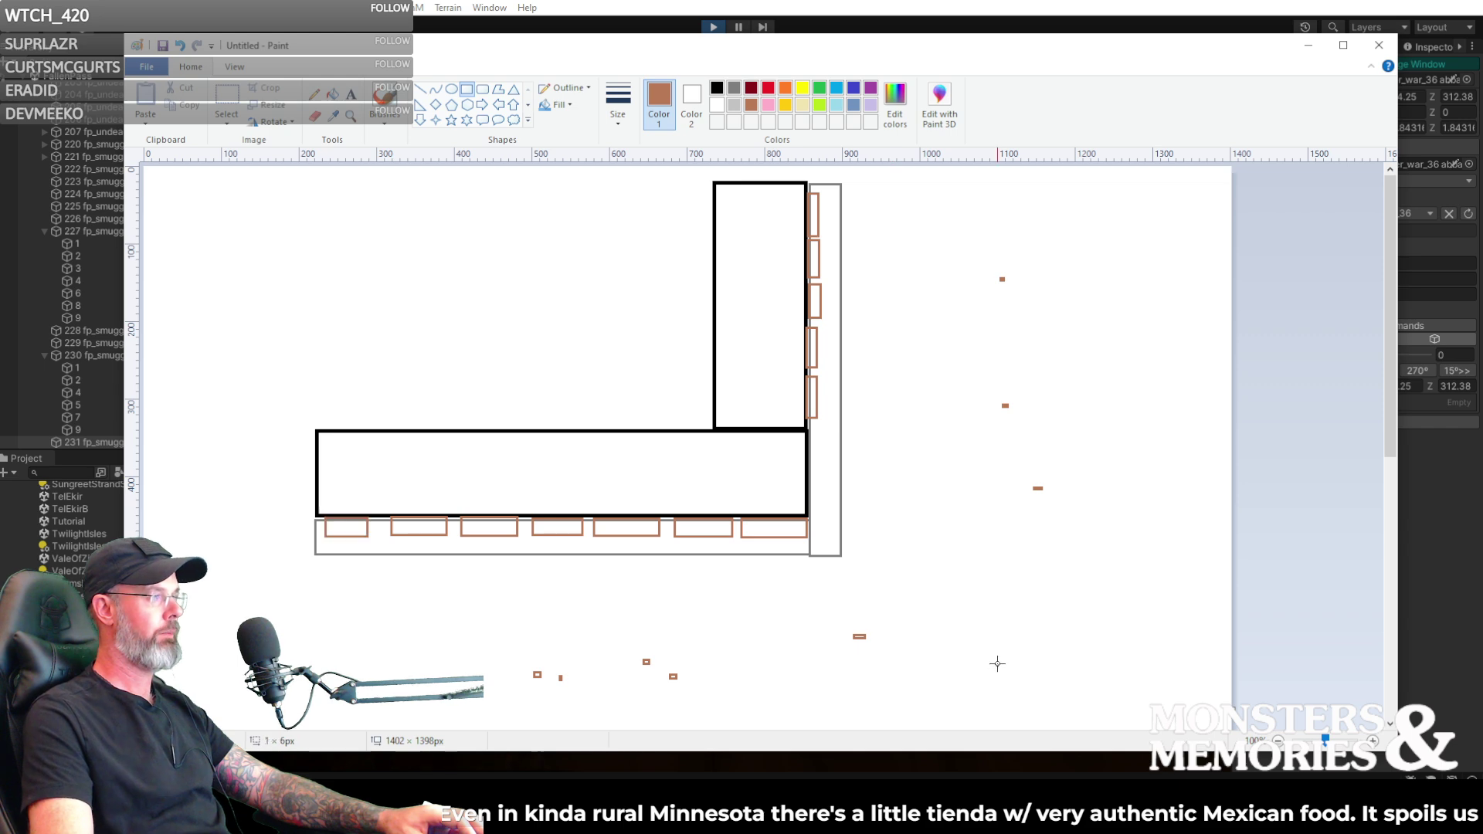
- Draw five dark gray boxes stacked inside the tall black rectangle and one, about 71 × 49 px, in the wide rectangle's right end
click(734, 87)
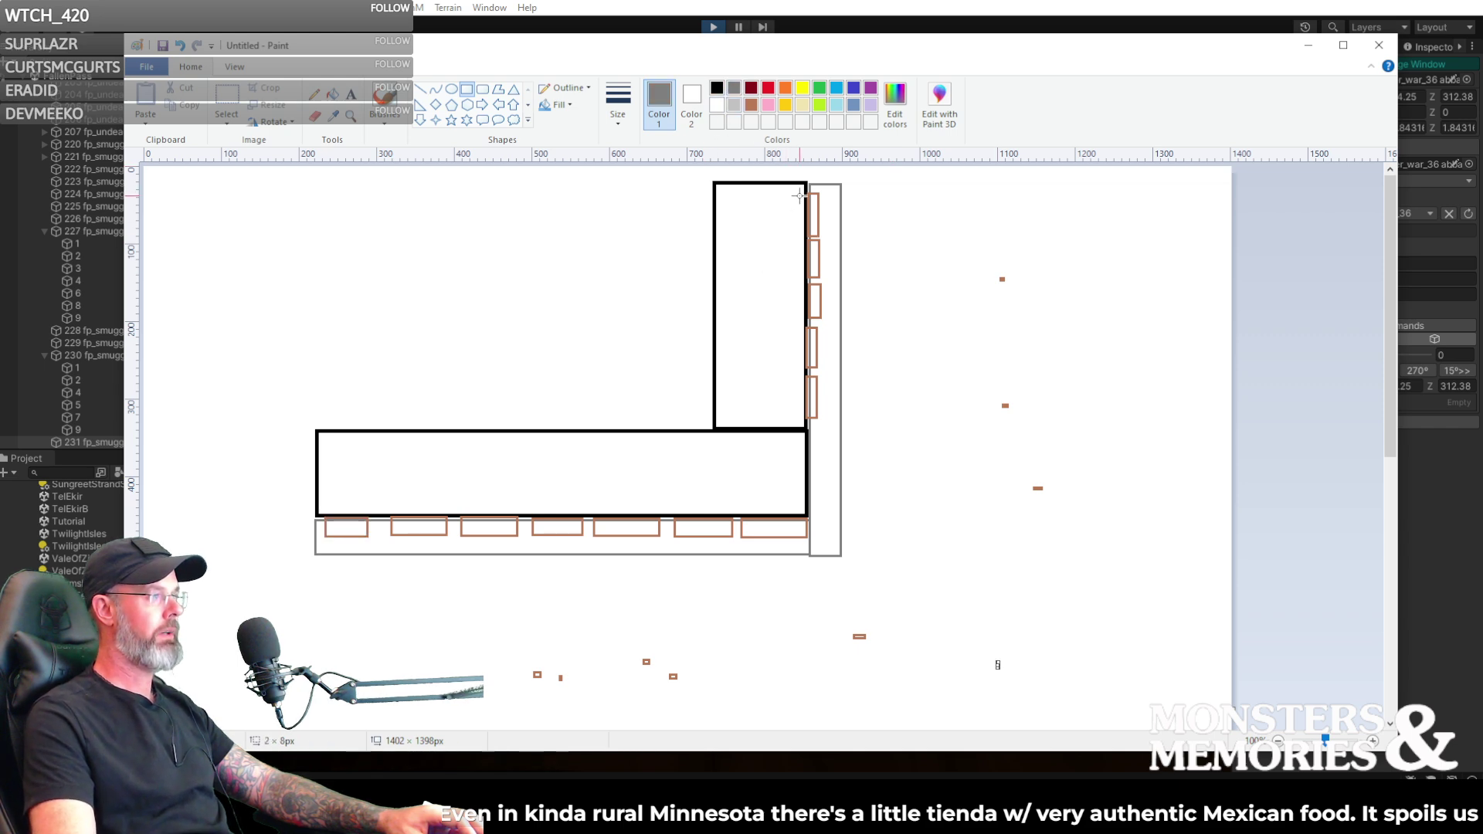
drag(803, 196, 800, 282)
drag(1008, 345, 1015, 348)
drag(796, 287, 800, 510)
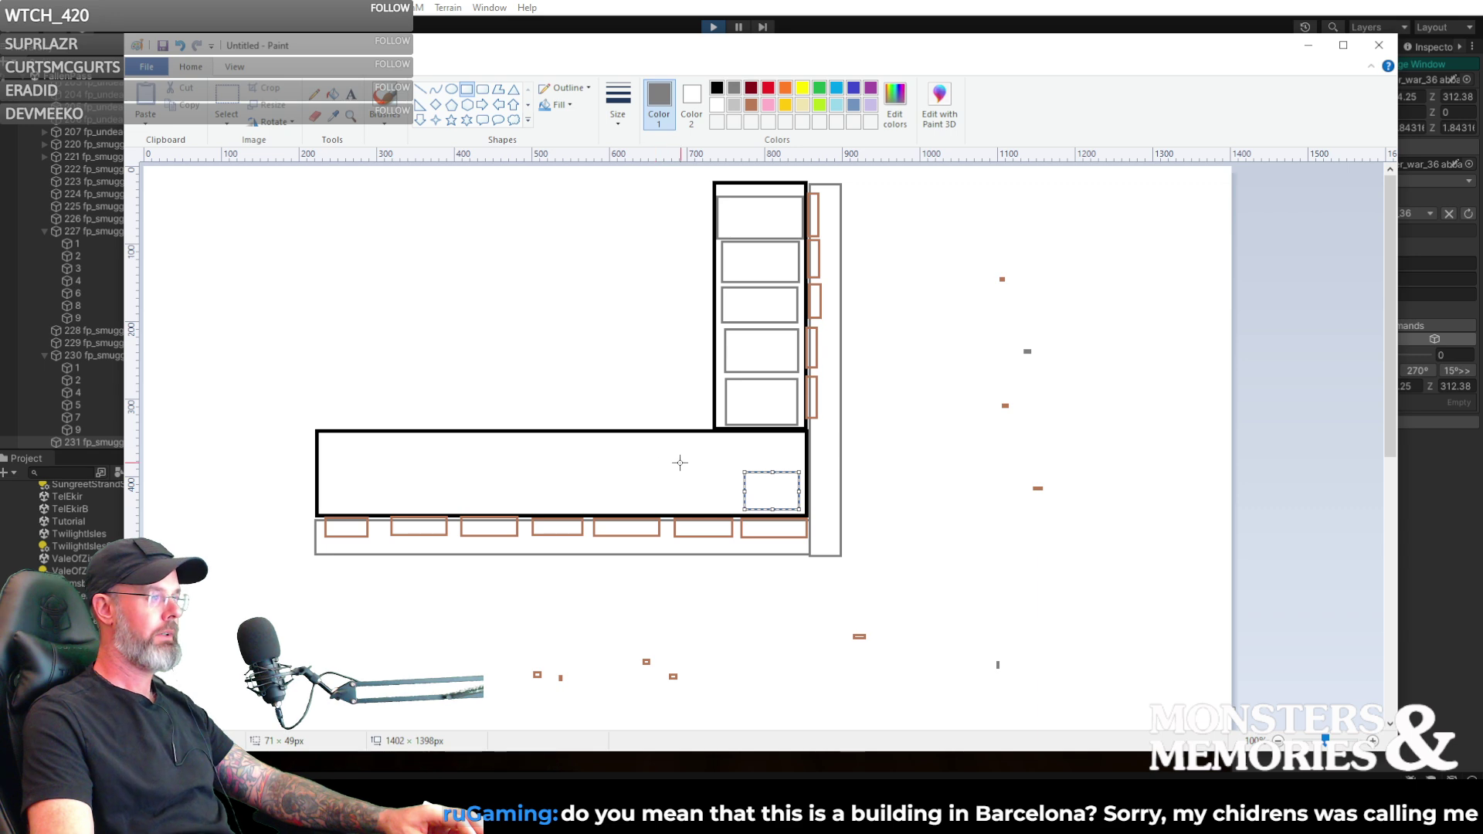
- Draw six more dark gray boxes in a row inside the wide black rectangle, working from right to left
drag(686, 485, 734, 510)
drag(602, 478, 665, 510)
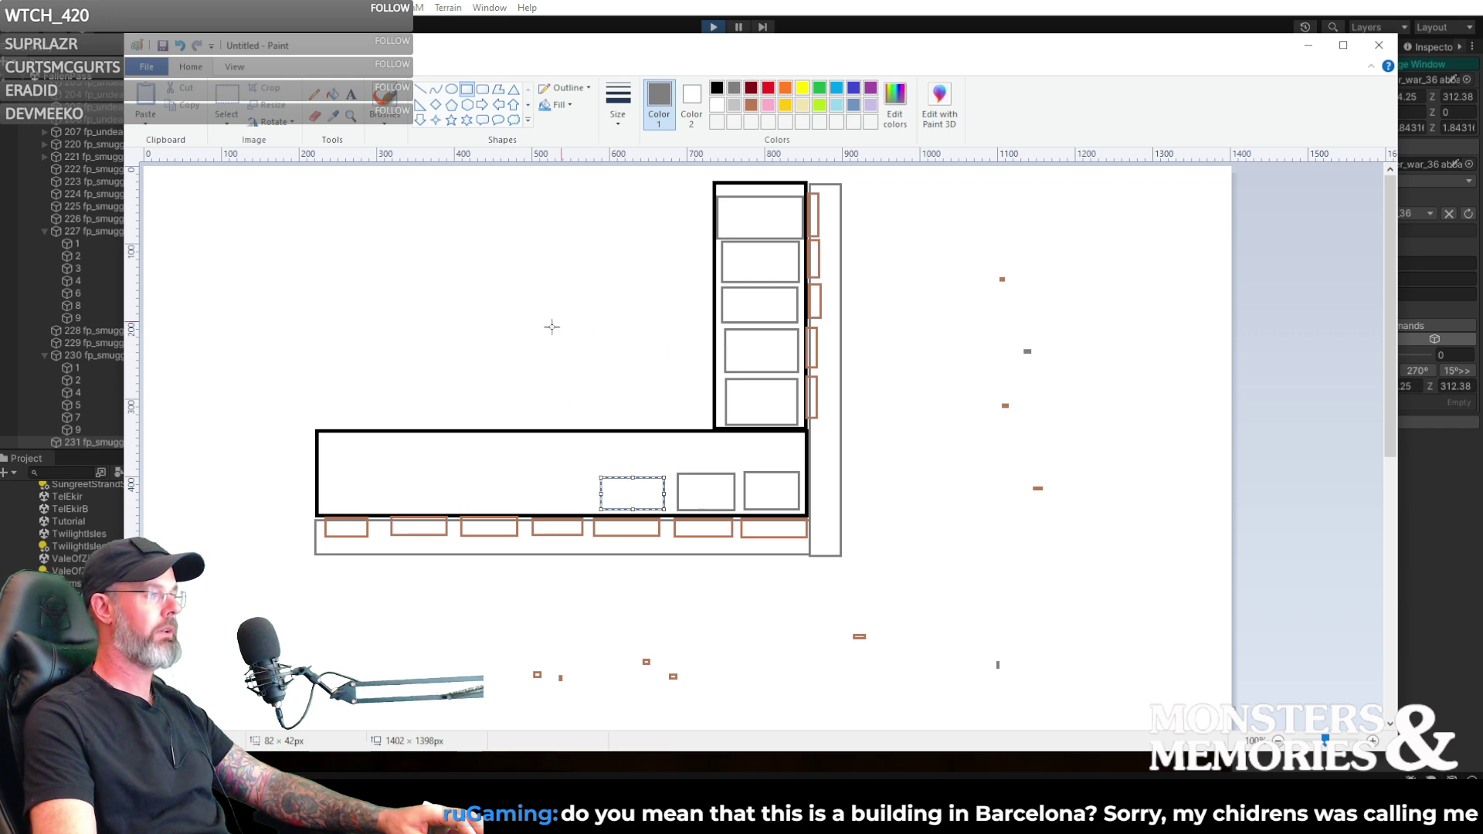
mouse_move(528, 482)
mouse_down()
mouse_move(592, 522)
mouse_move(559, 438)
mouse_up()
drag(466, 446, 519, 511)
drag(392, 447, 448, 508)
drag(328, 452, 381, 505)
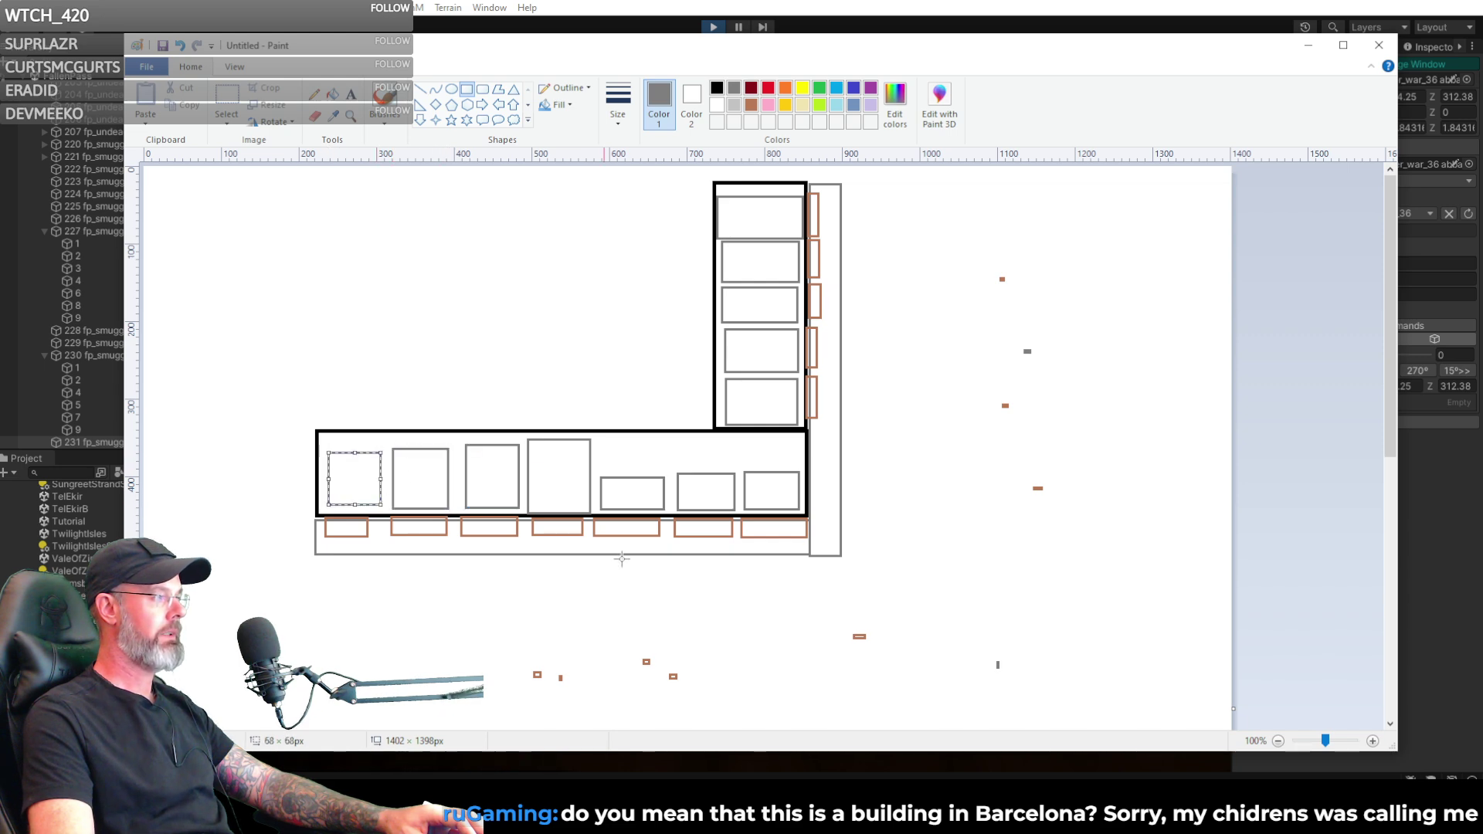
- Delete the stray small marks to the right of and below the L-shaped layout
click(227, 104)
drag(858, 231, 1092, 720)
key(Delete)
drag(436, 599, 989, 696)
key(Delete)
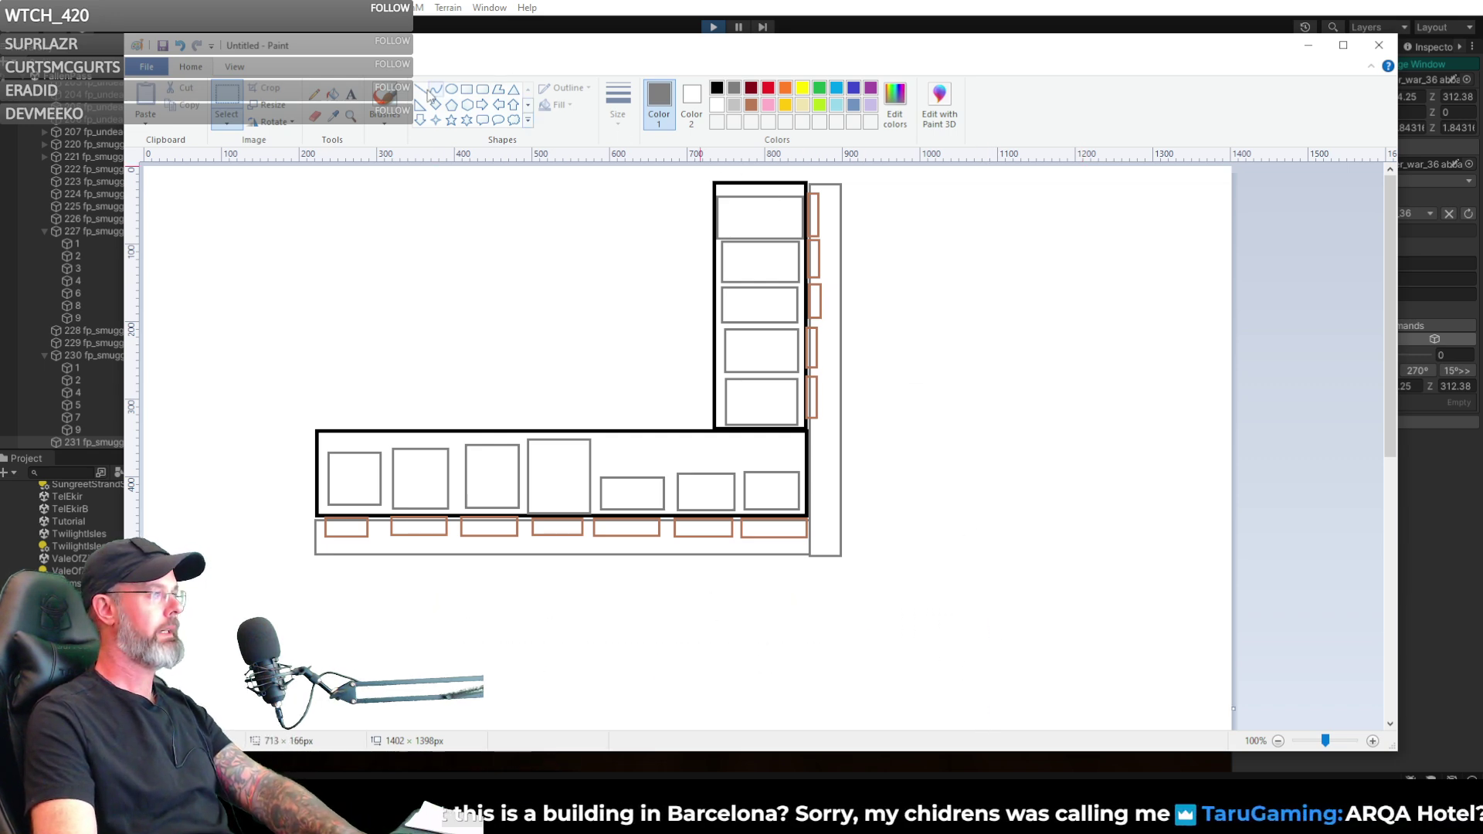
- Paint a wavy turquoise brush line in the thickest size down the canvas's right edge
click(384, 104)
click(617, 104)
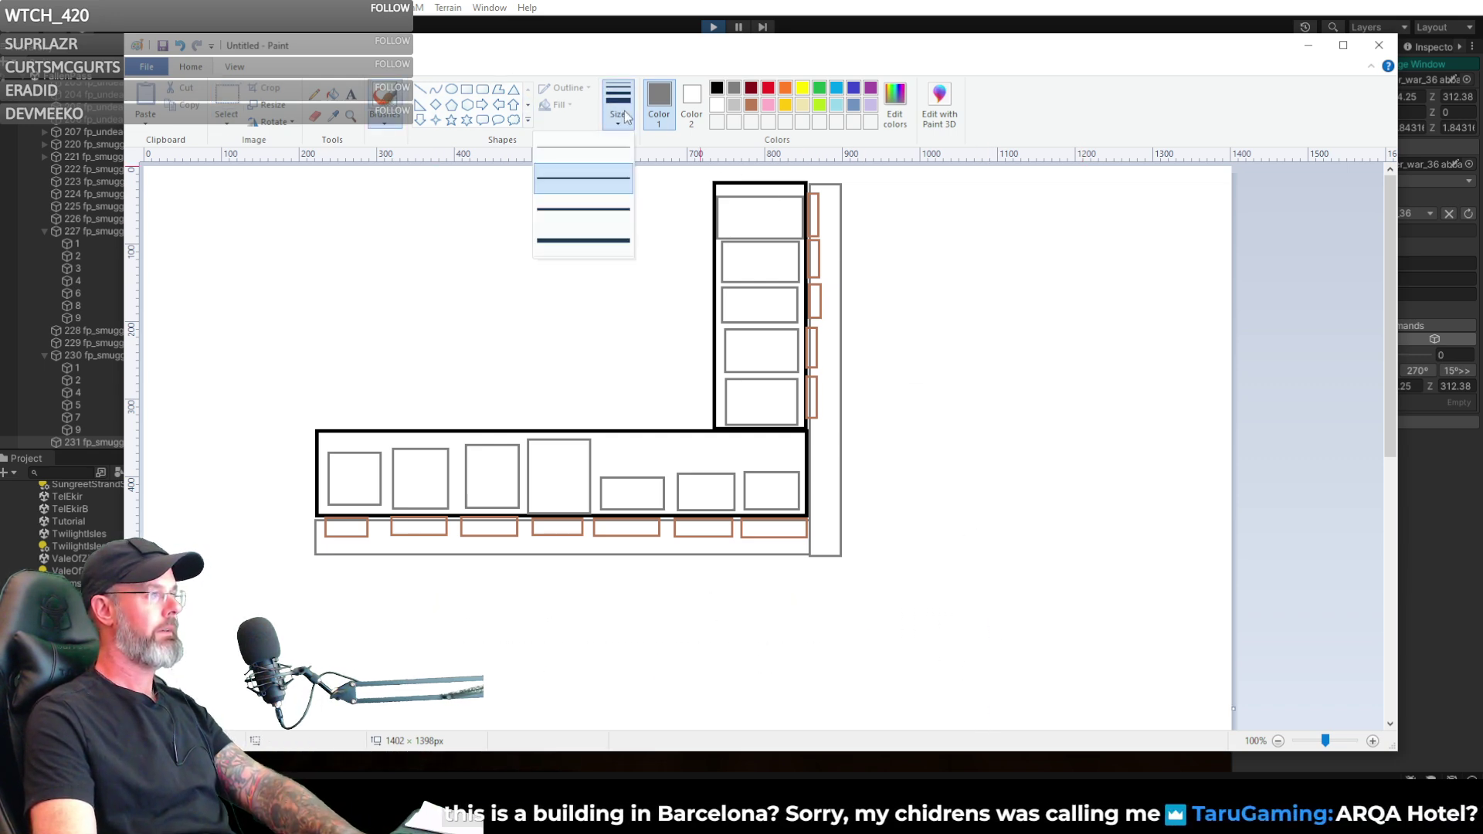
click(616, 241)
click(837, 87)
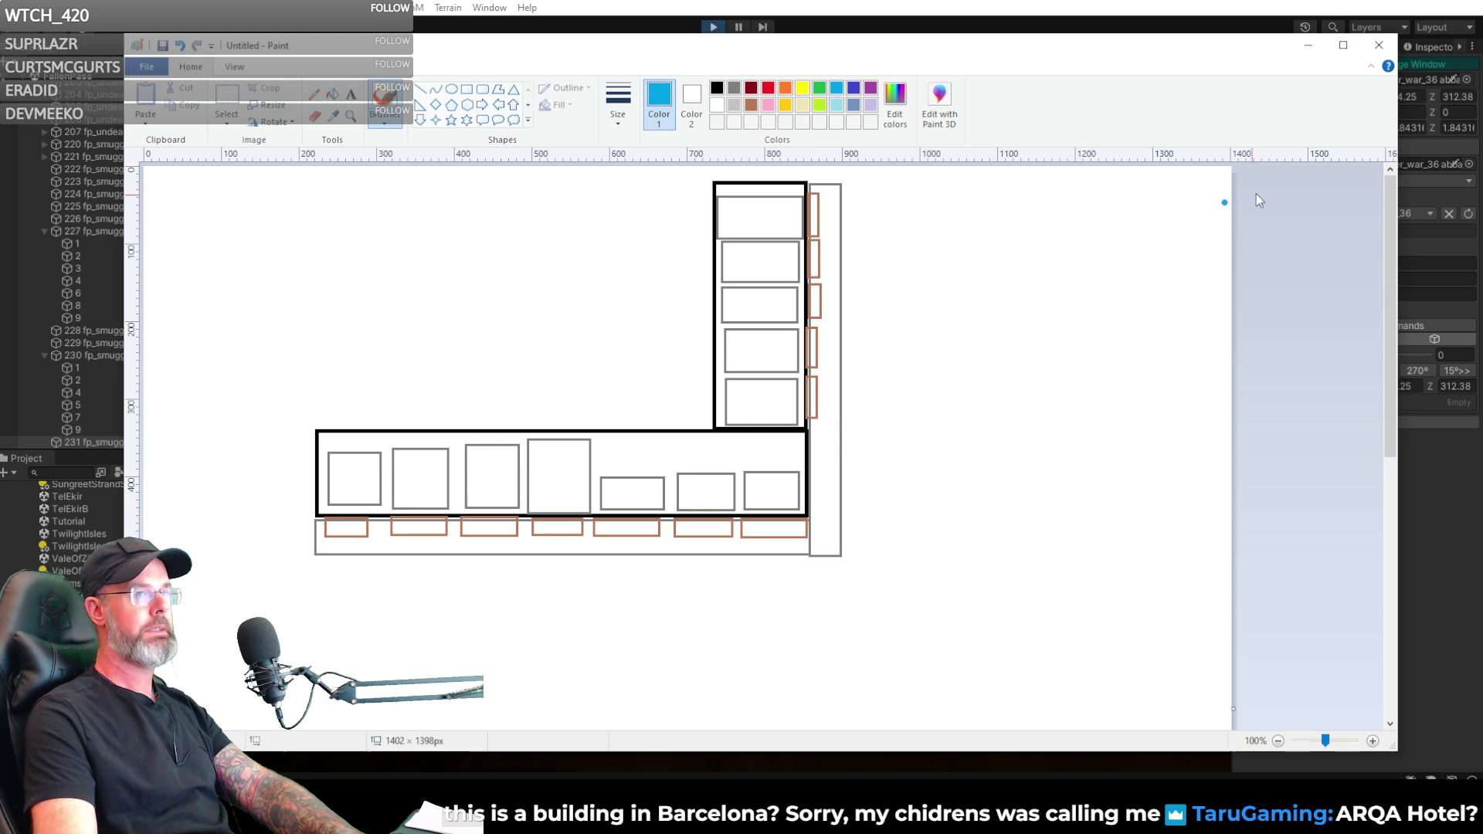
mouse_move(1203, 194)
mouse_down()
mouse_move(1234, 240)
mouse_move(1145, 440)
mouse_move(1235, 569)
mouse_up()
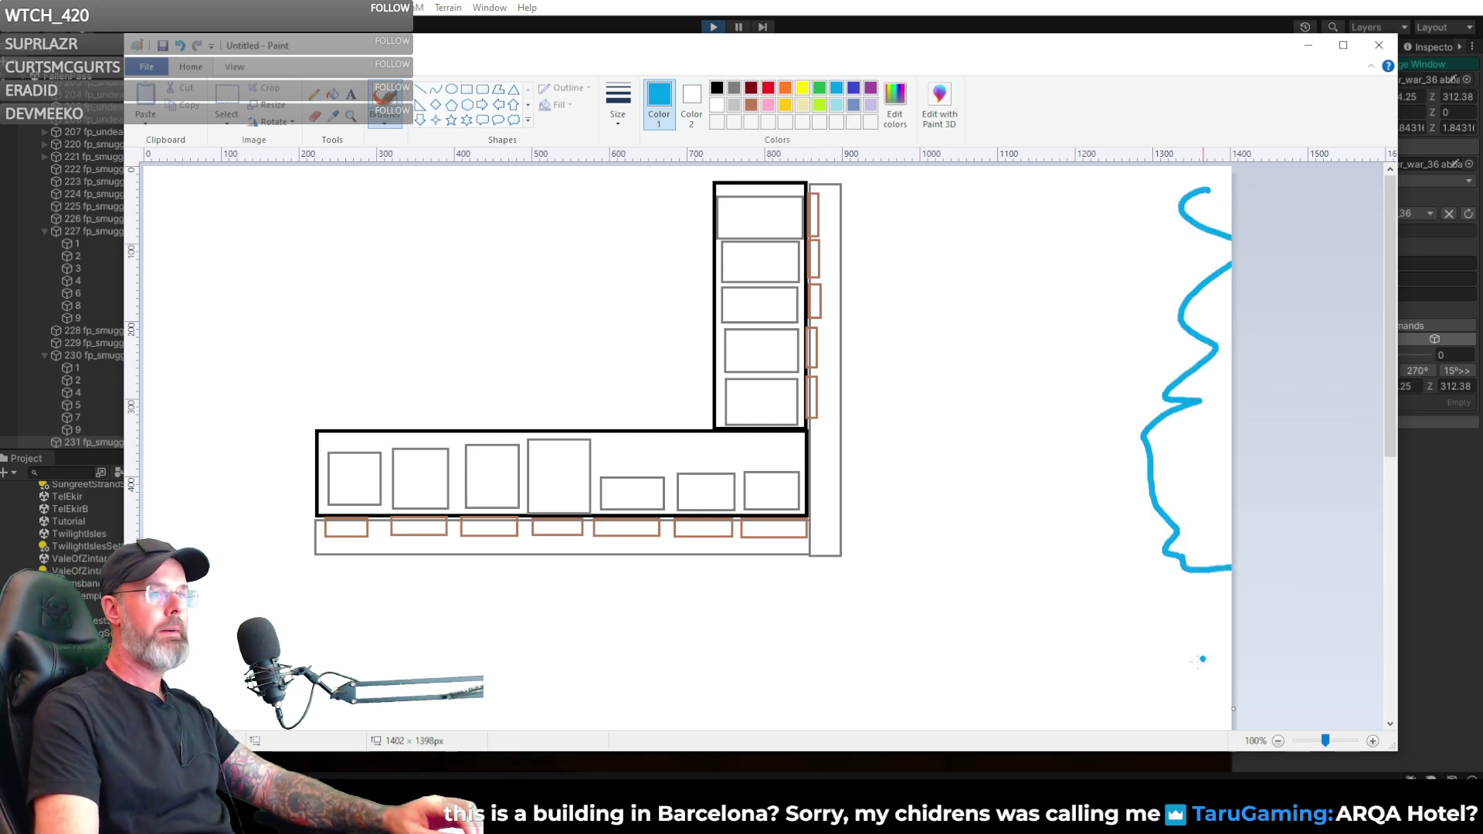
- Draw two brown boxes, about 13 × 67 px and 17 × 32 px, in the vertical gray strip beside the wide rectangle's end
click(314, 96)
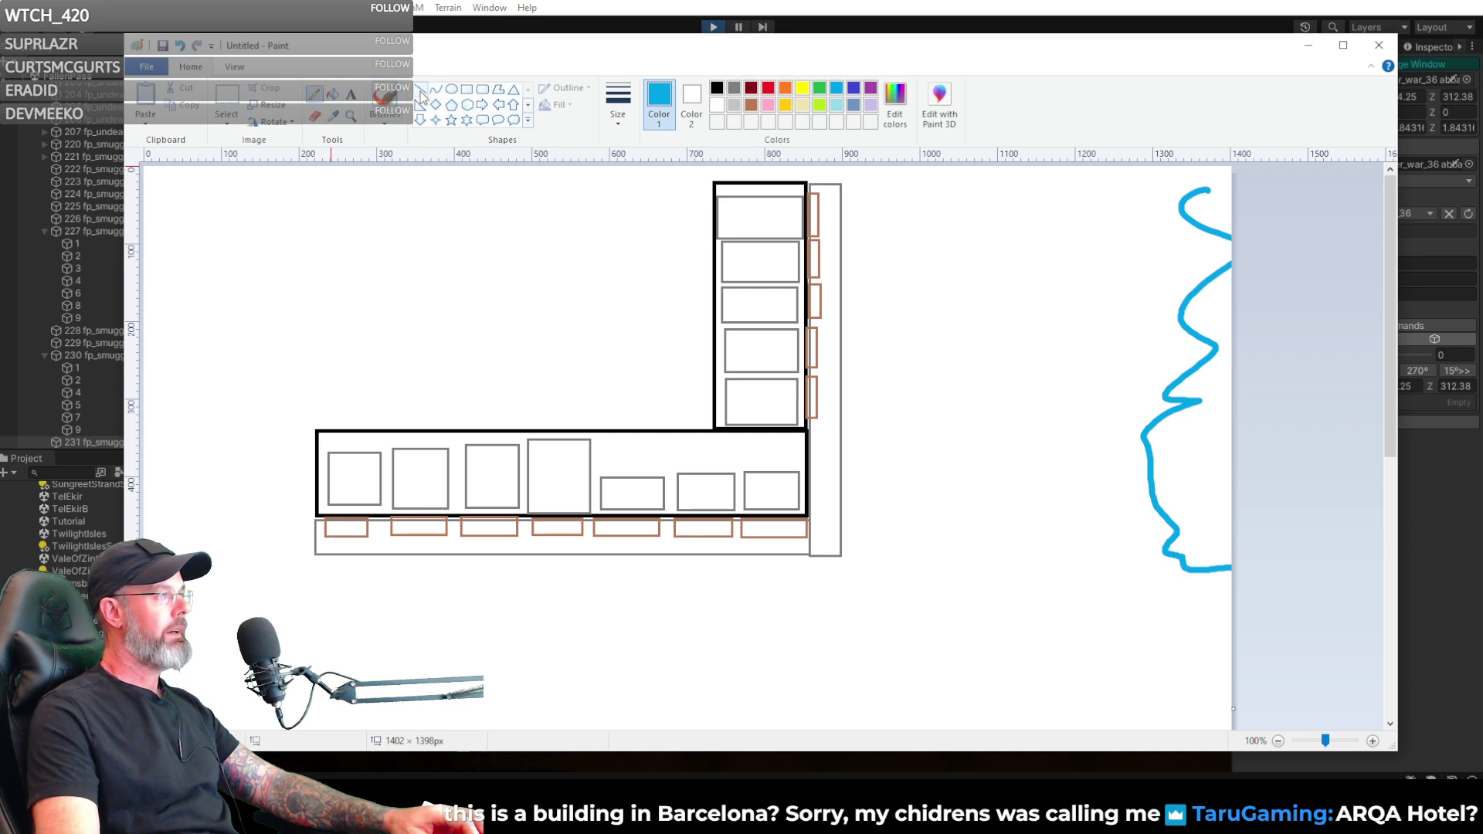
click(227, 104)
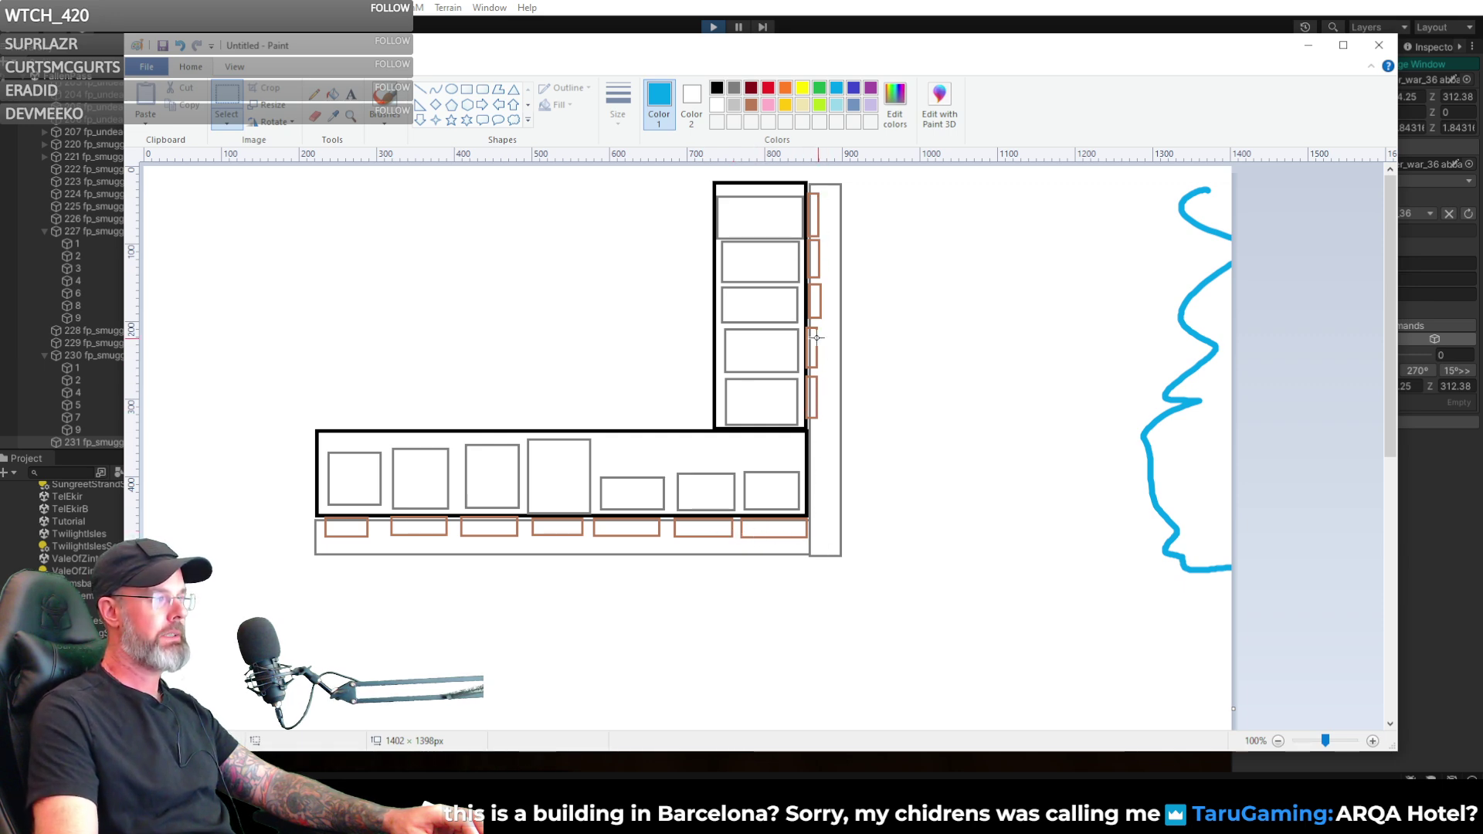
click(750, 104)
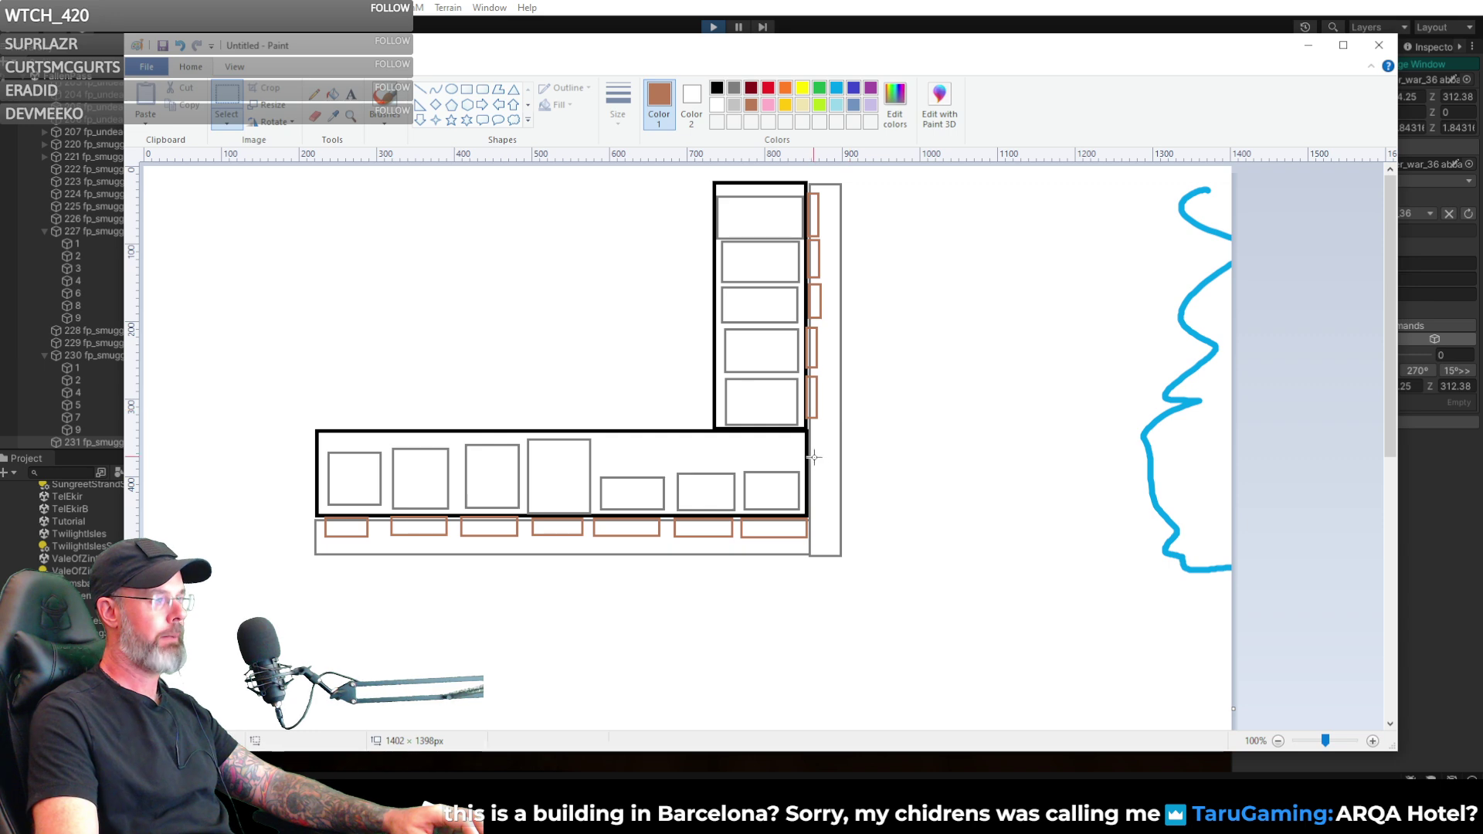
click(467, 89)
drag(812, 460, 822, 511)
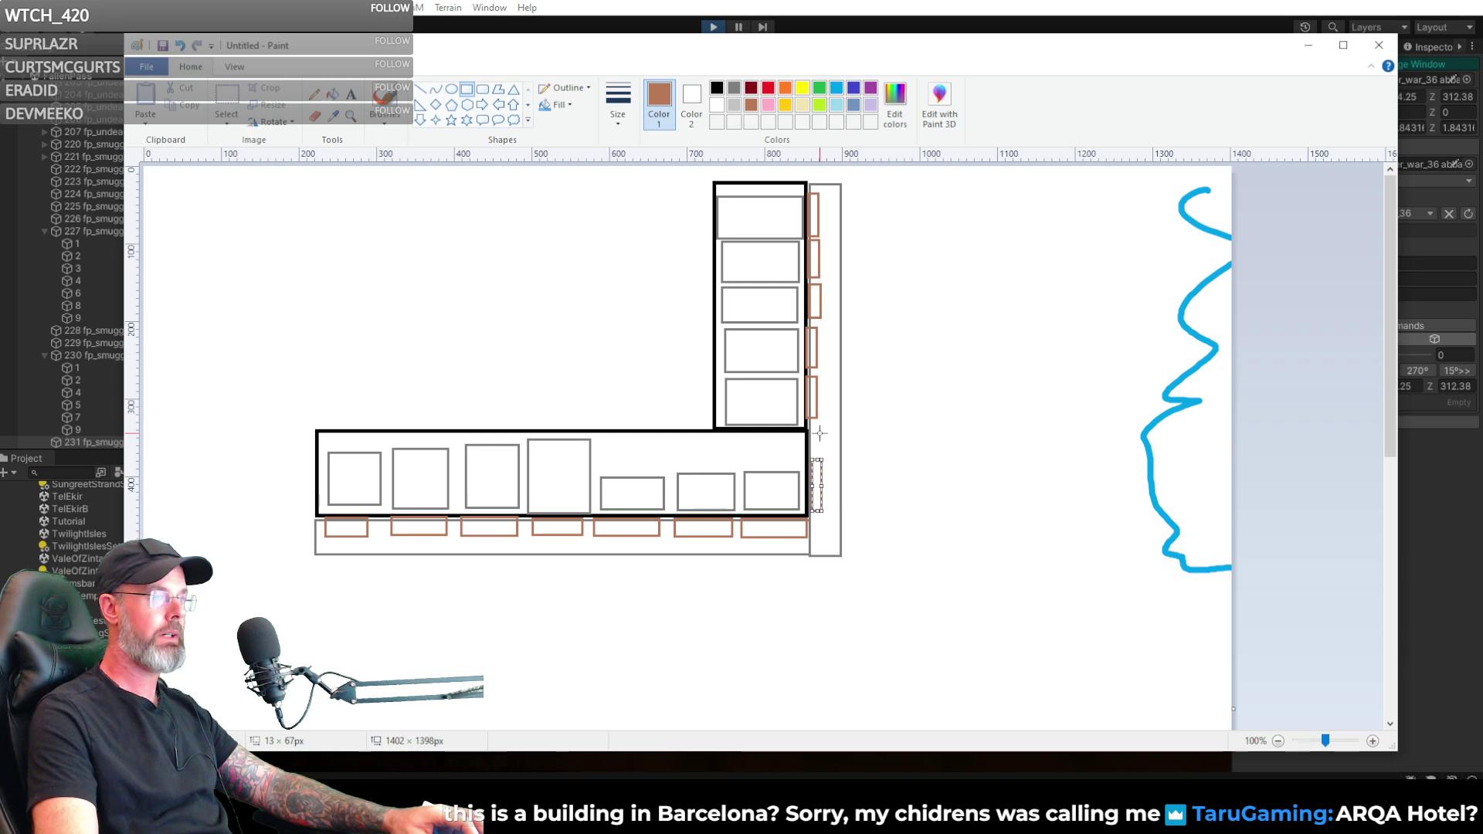
drag(822, 442, 824, 451)
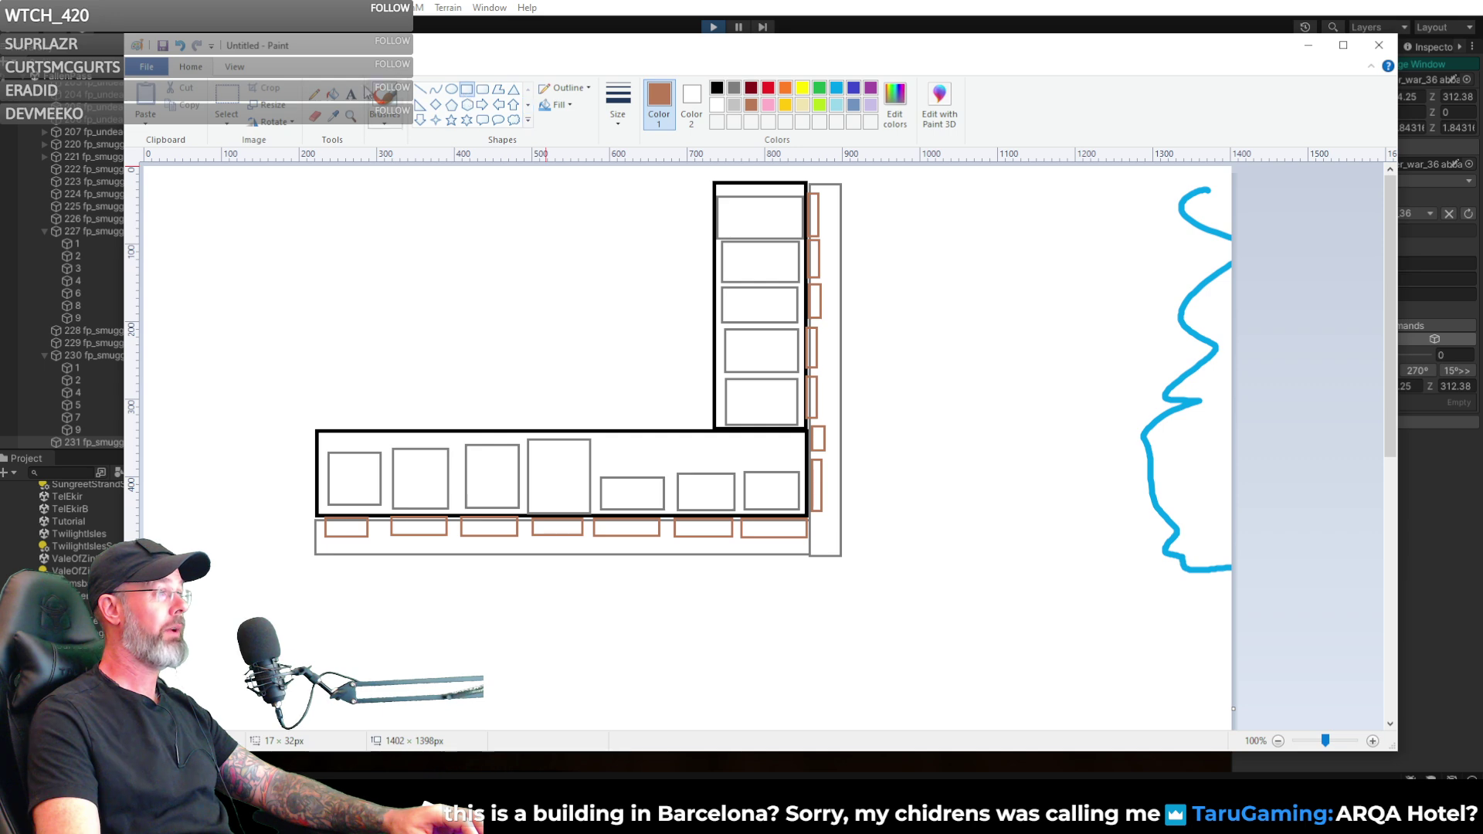
- Delete the upper parts of the gray boxes in the wide rectangle and the left parts of those in the tall one
click(227, 100)
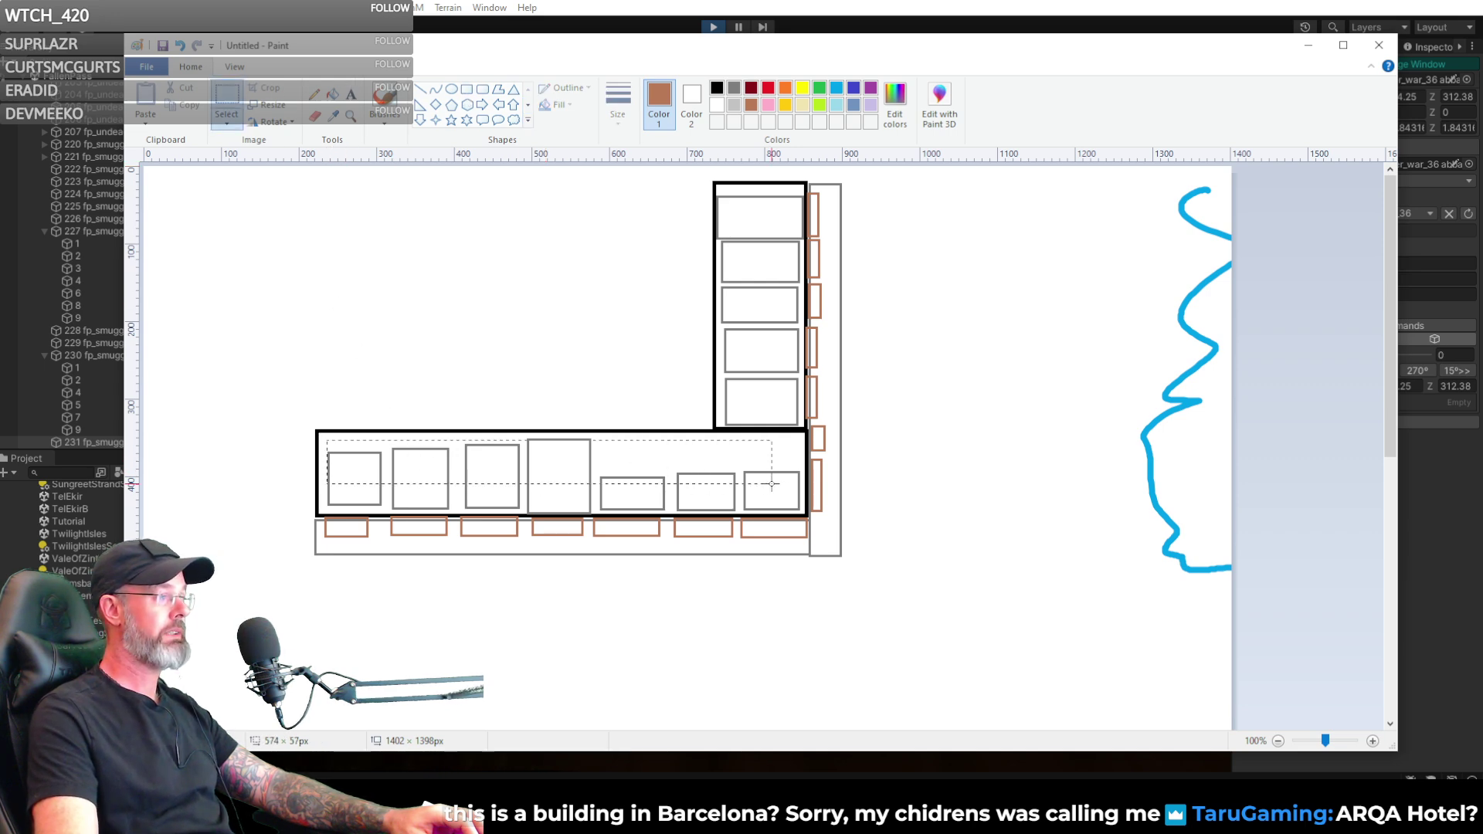
key(Delete)
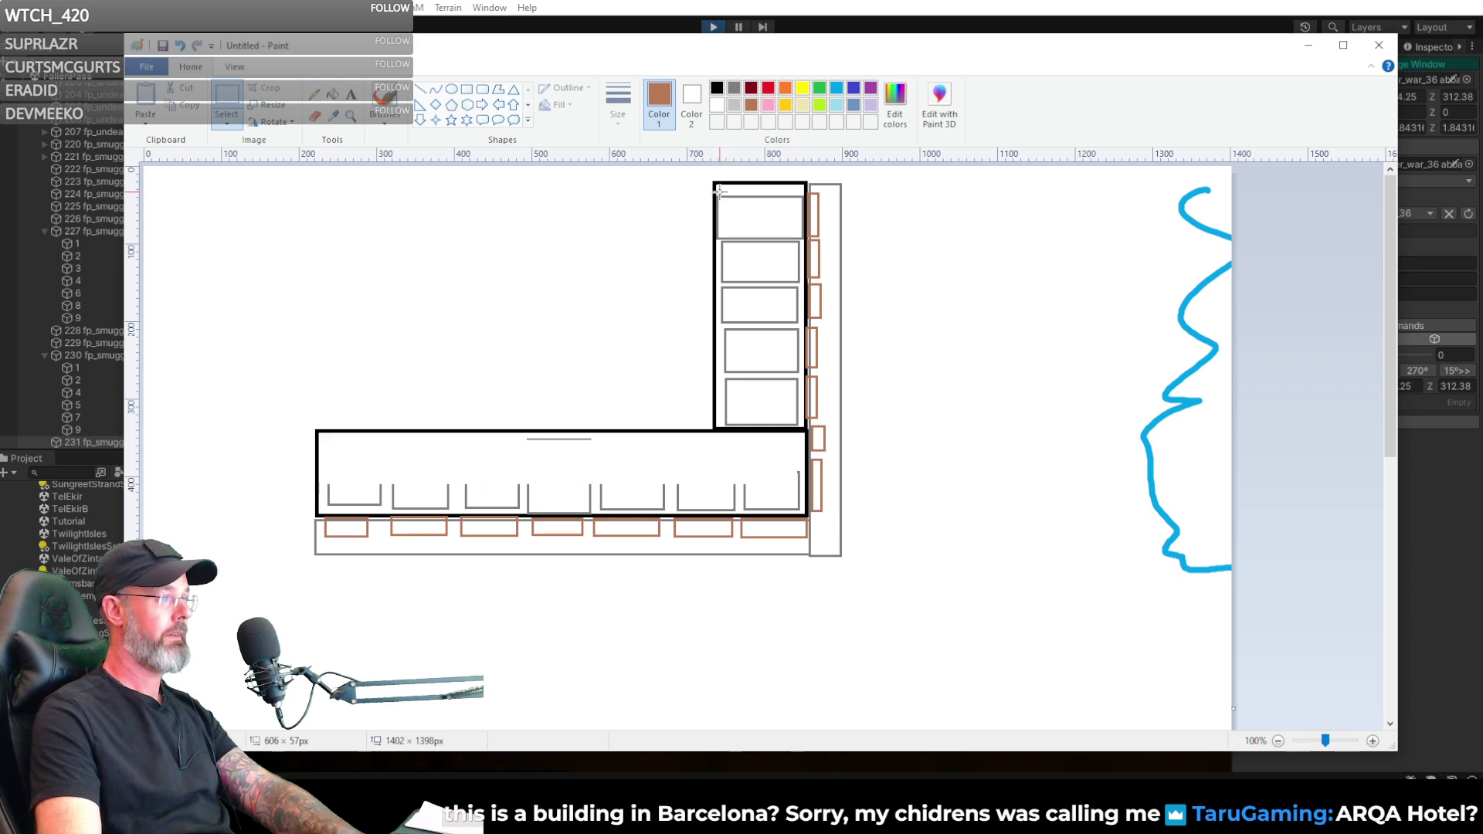
drag(739, 288, 758, 451)
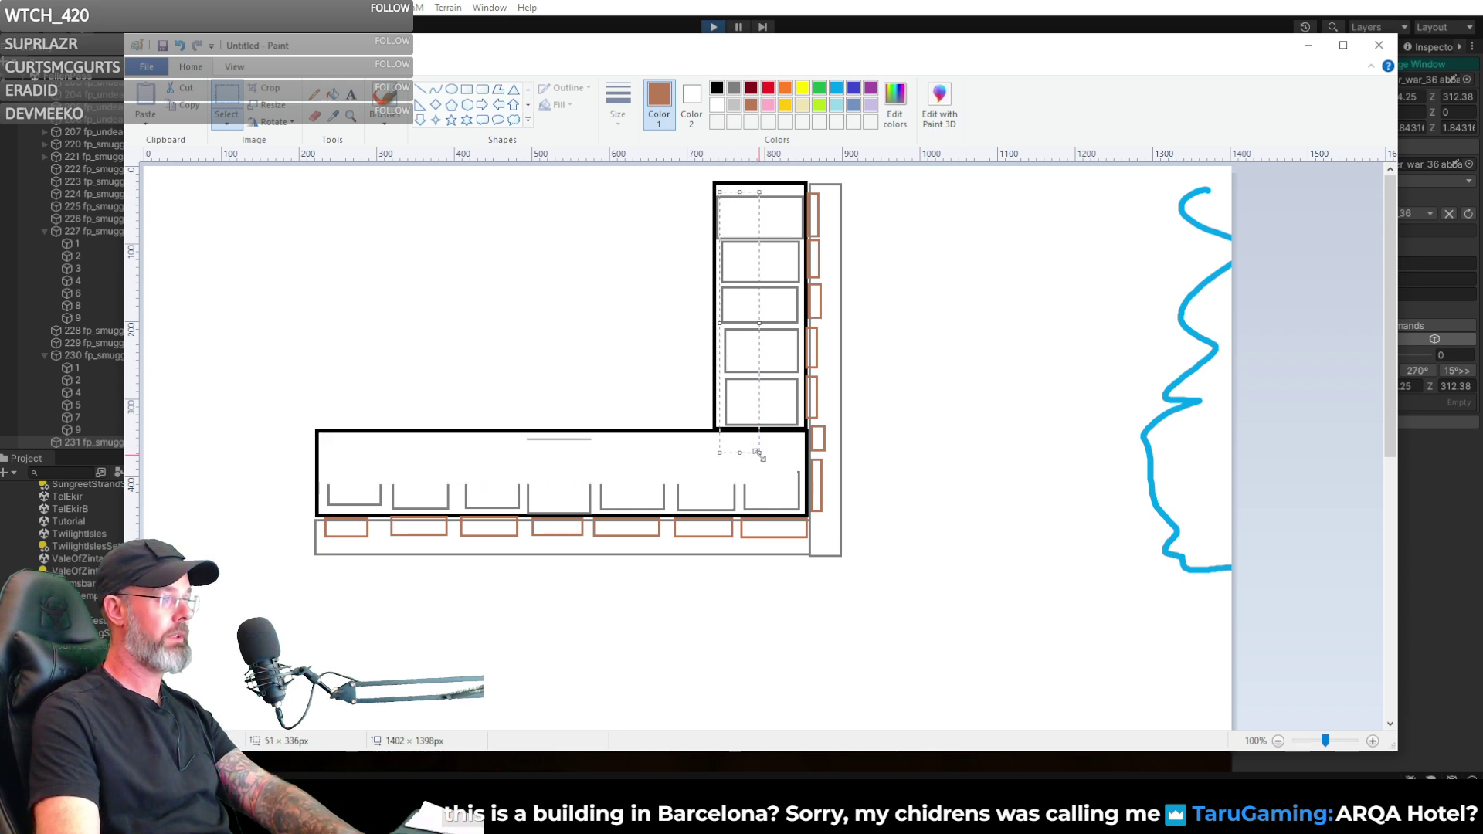
key(Delete)
drag(527, 440, 626, 462)
key(Delete)
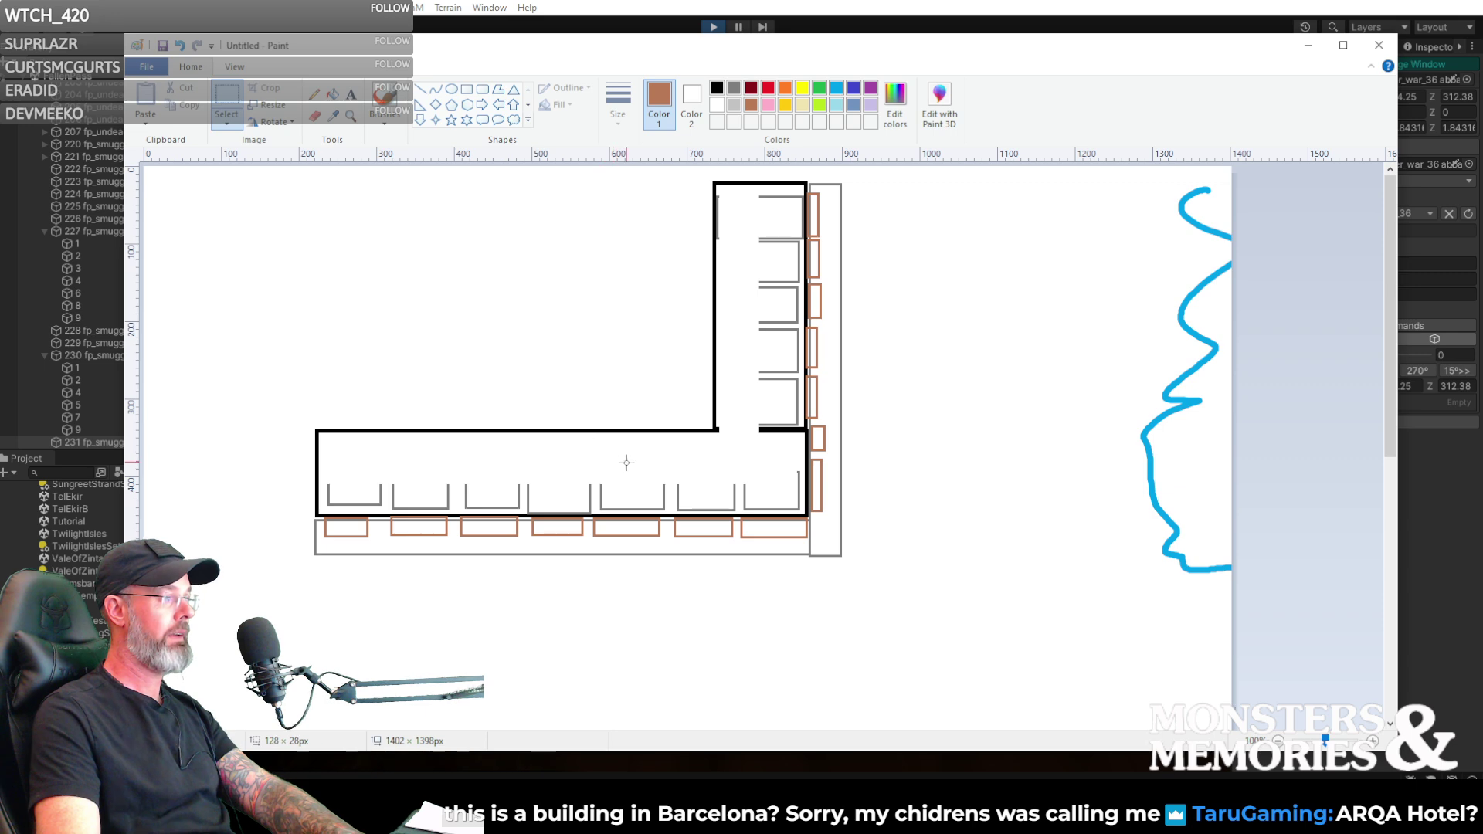
drag(751, 189, 761, 450)
key(Delete)
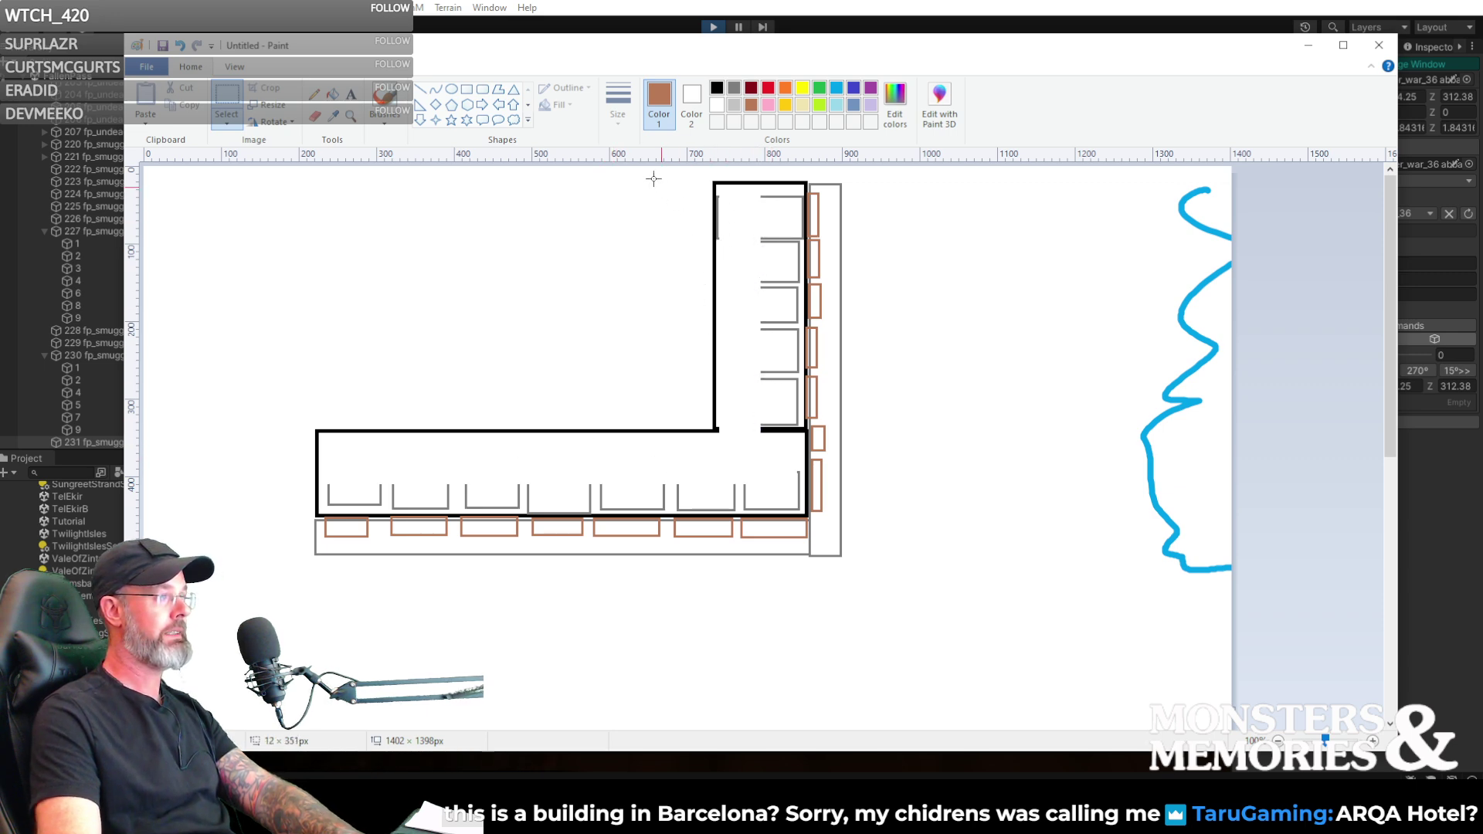
- Draw two overlapping dark gray rectangles as an L-shaped corridor inside the black outline, the vertical one about 69 × 345 px
click(466, 89)
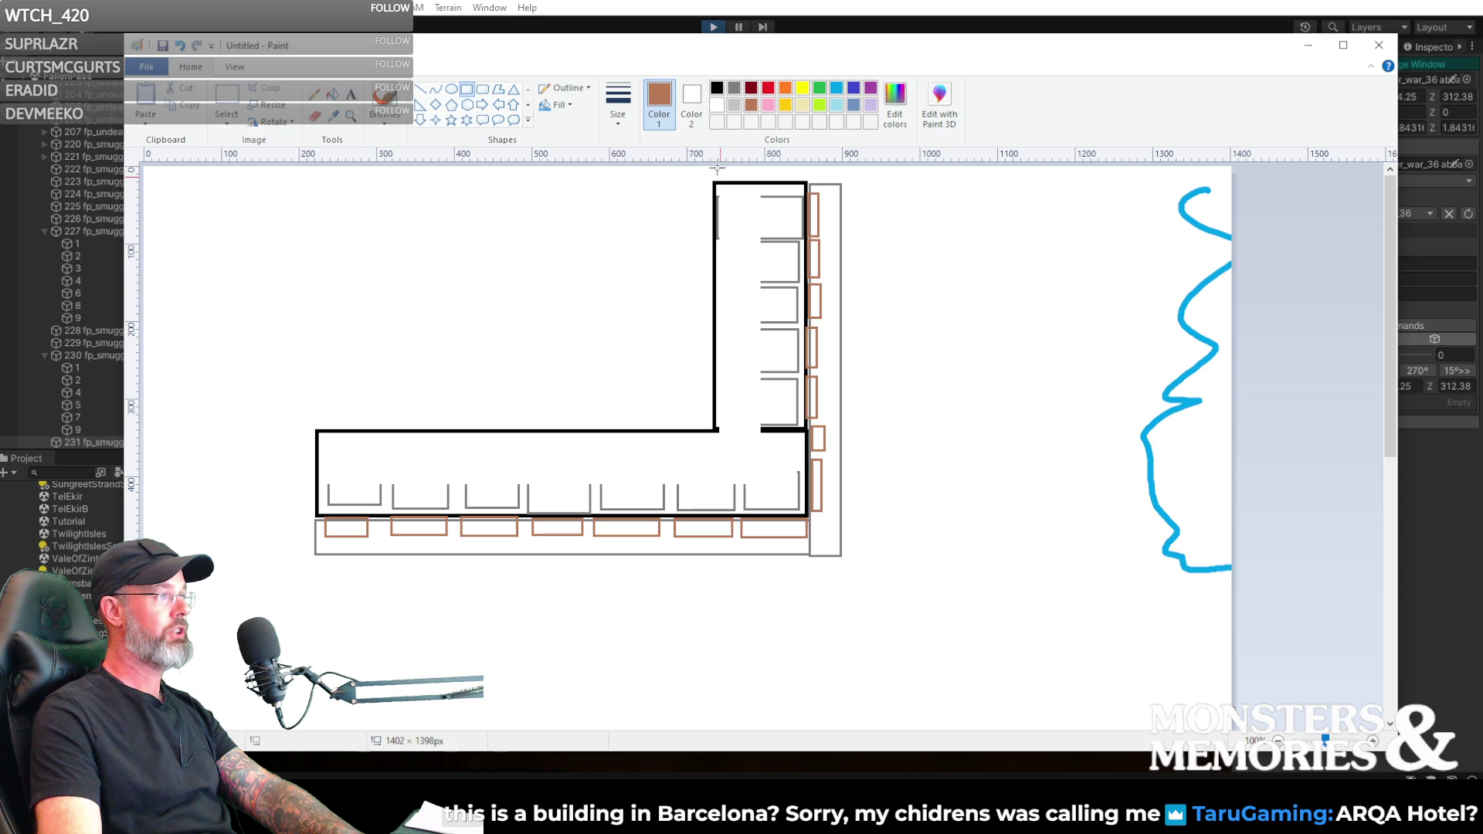
click(717, 87)
drag(719, 195, 773, 462)
click(734, 87)
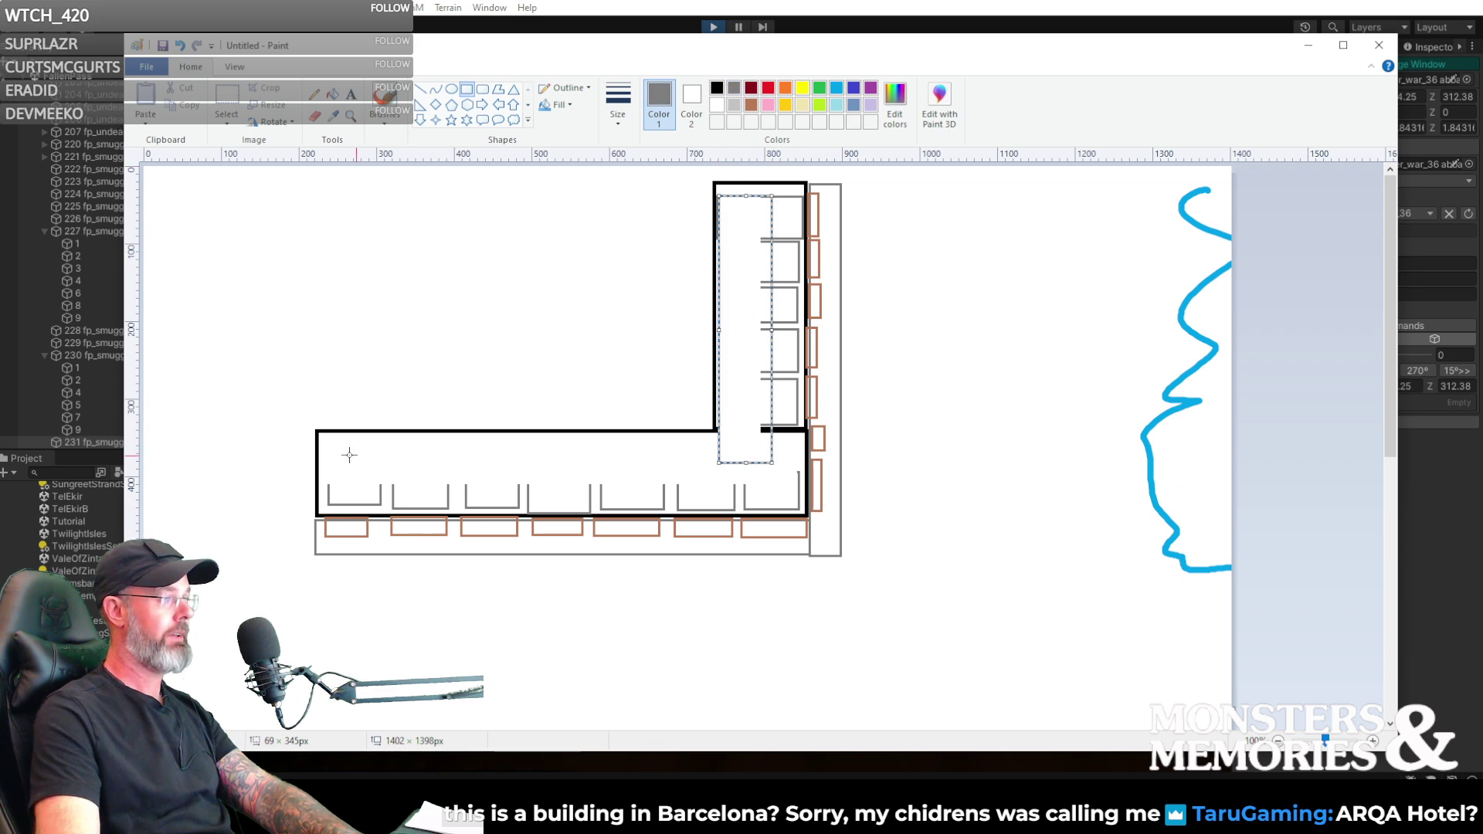
drag(331, 445, 769, 474)
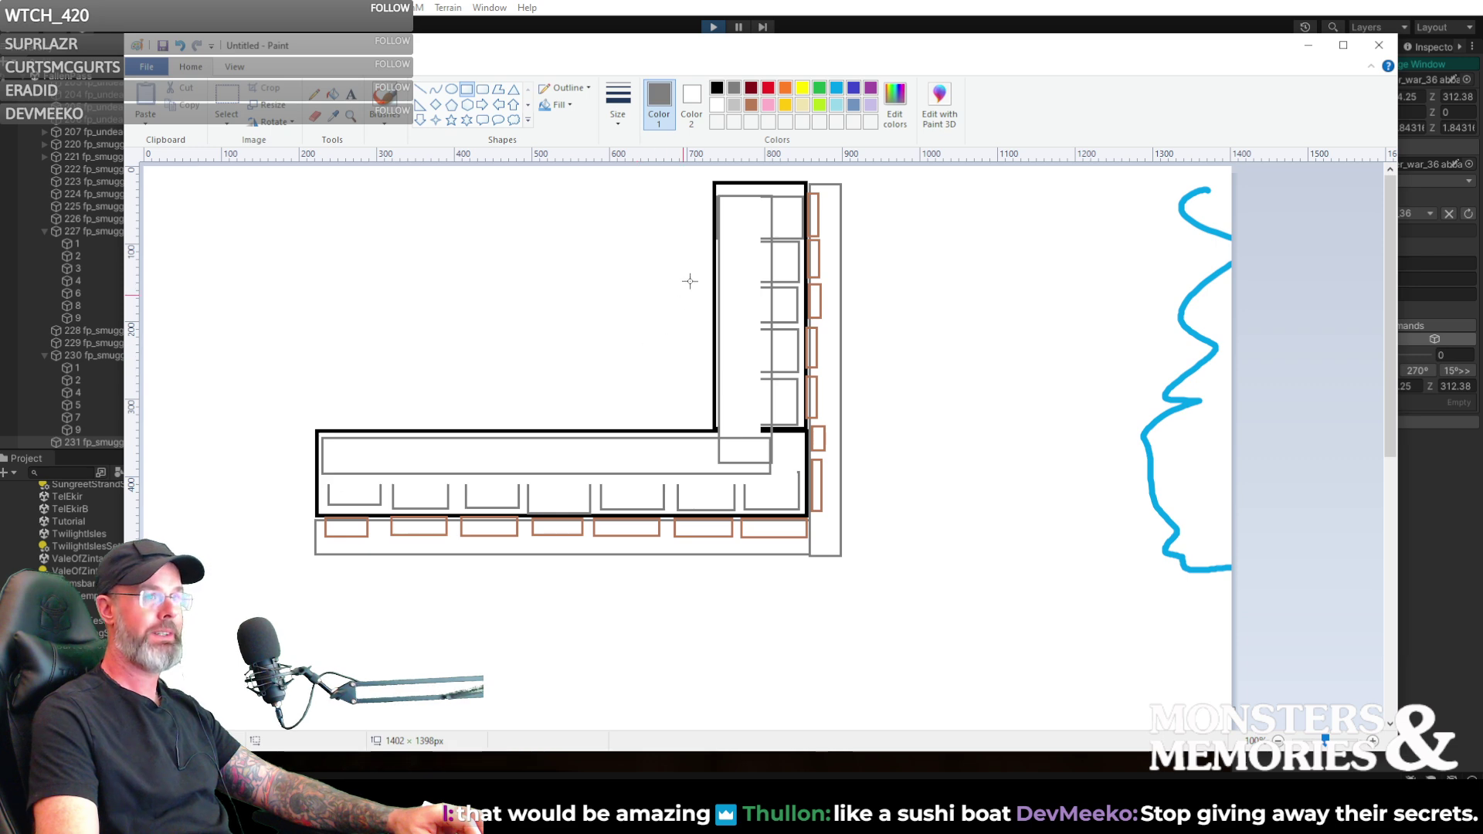
- Draw a large dark gray ellipse in the inner corner of the L, touching both black rectangles
click(451, 88)
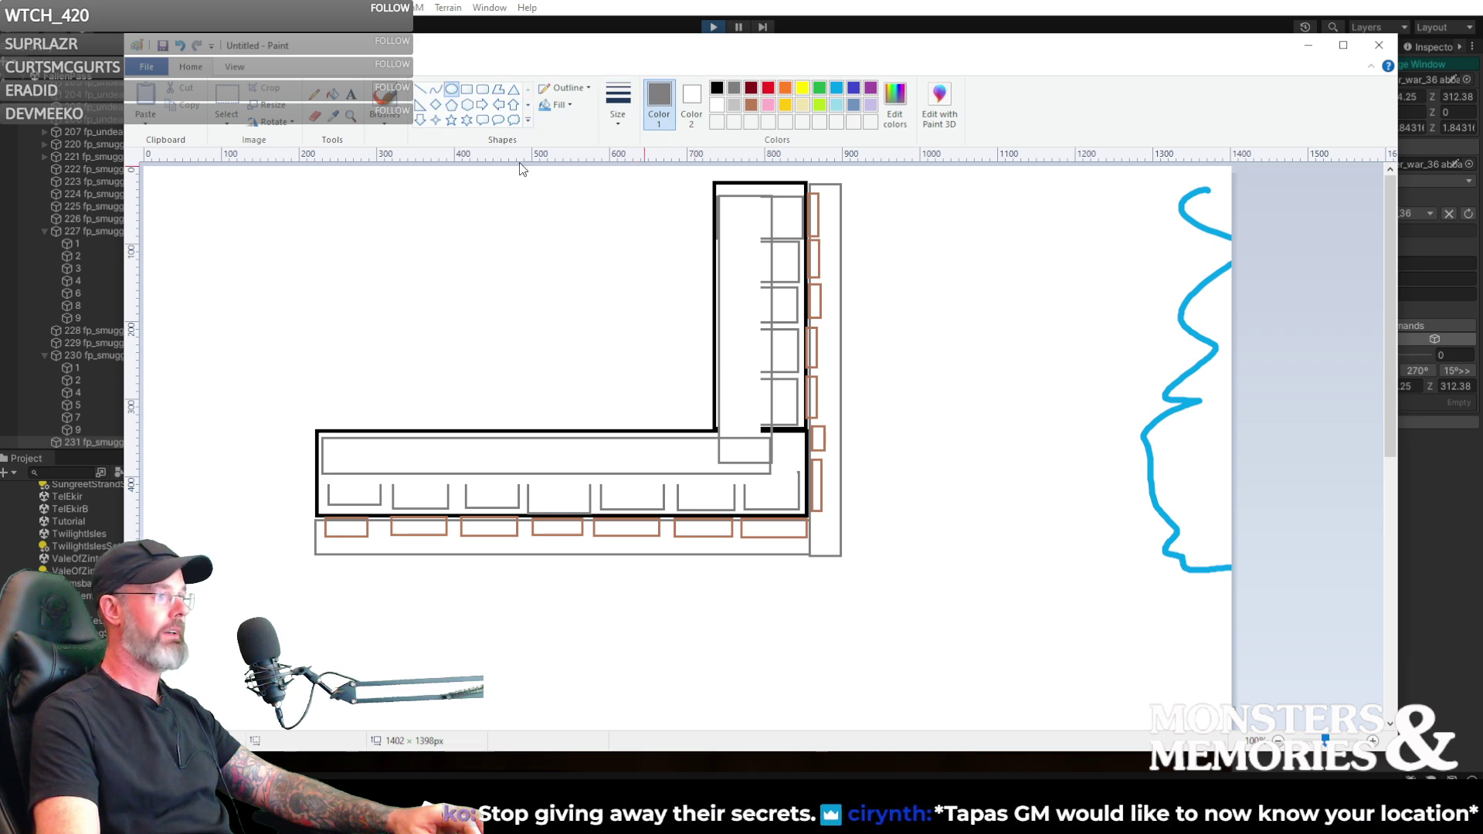
mouse_move(701, 313)
mouse_down()
mouse_move(472, 434)
mouse_move(436, 428)
mouse_up()
drag(570, 313, 590, 234)
drag(704, 334, 716, 336)
click(1026, 354)
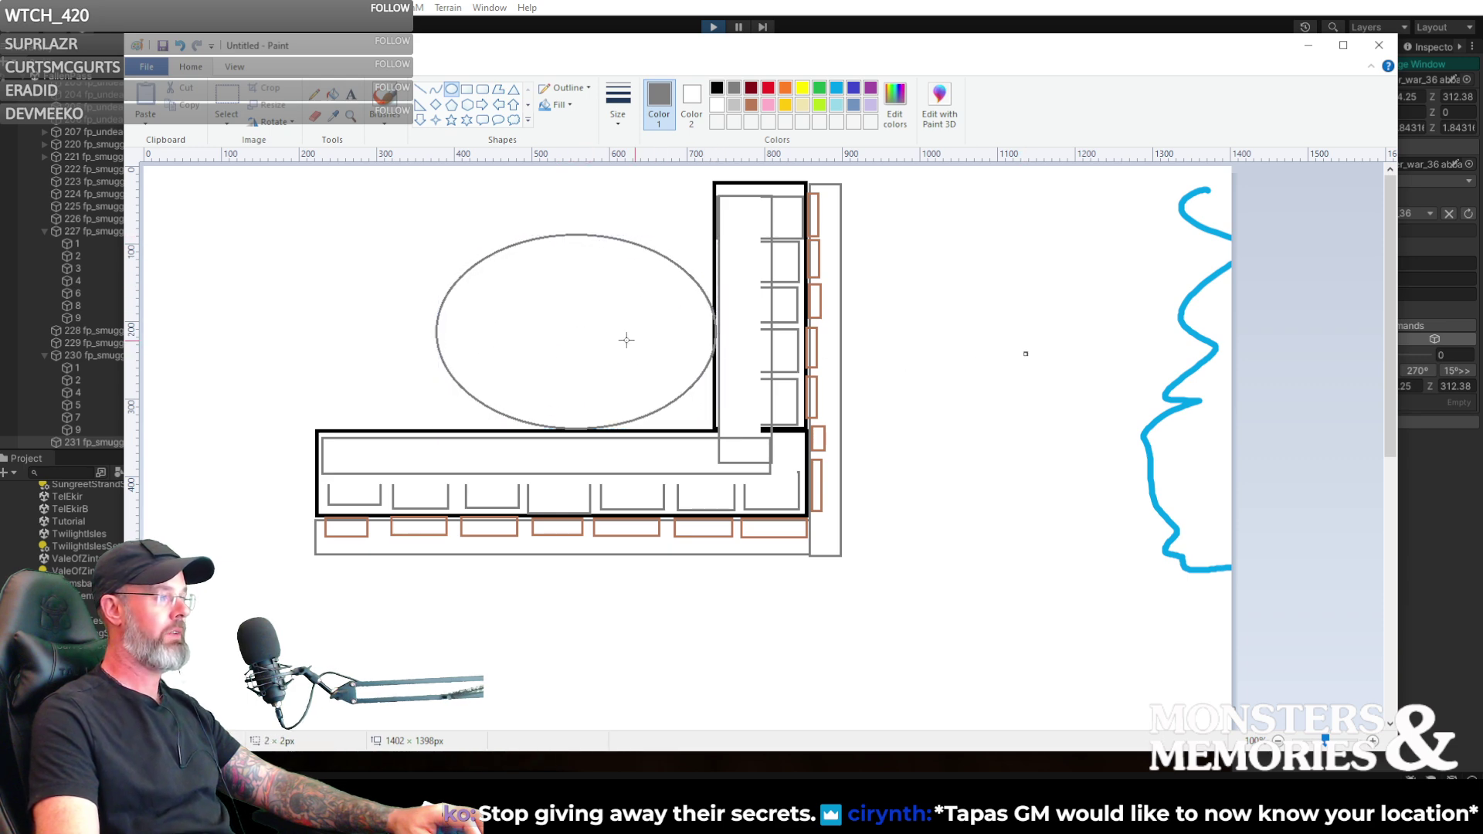
- Draw five small circles spaced around the inside of the large ellipse, about 40 px wide each
drag(547, 392, 573, 413)
drag(646, 334, 668, 351)
drag(587, 255, 617, 281)
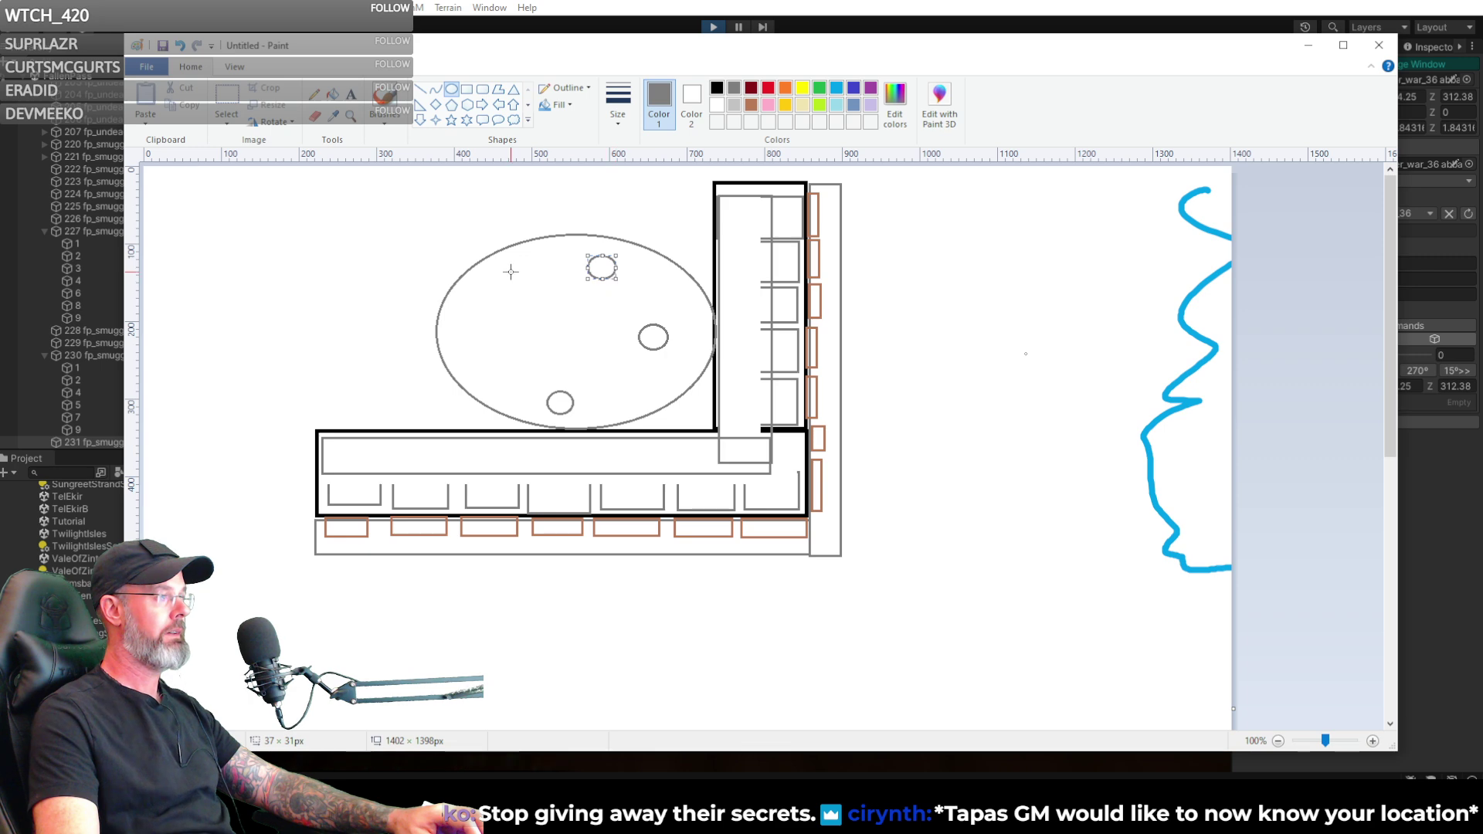
drag(506, 263, 540, 291)
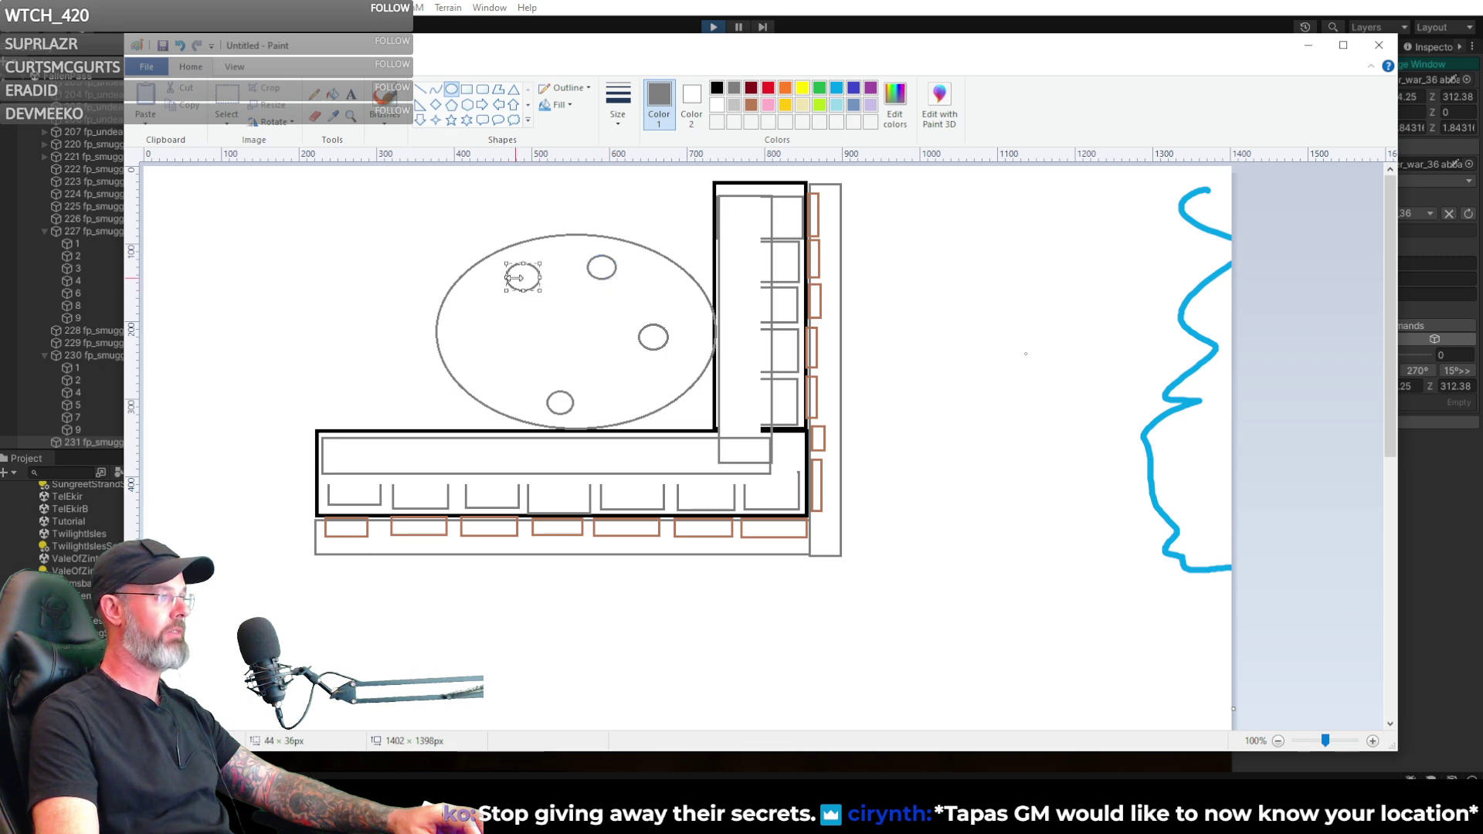
mouse_move(462, 343)
mouse_down()
mouse_move(503, 379)
mouse_move(488, 353)
mouse_up()
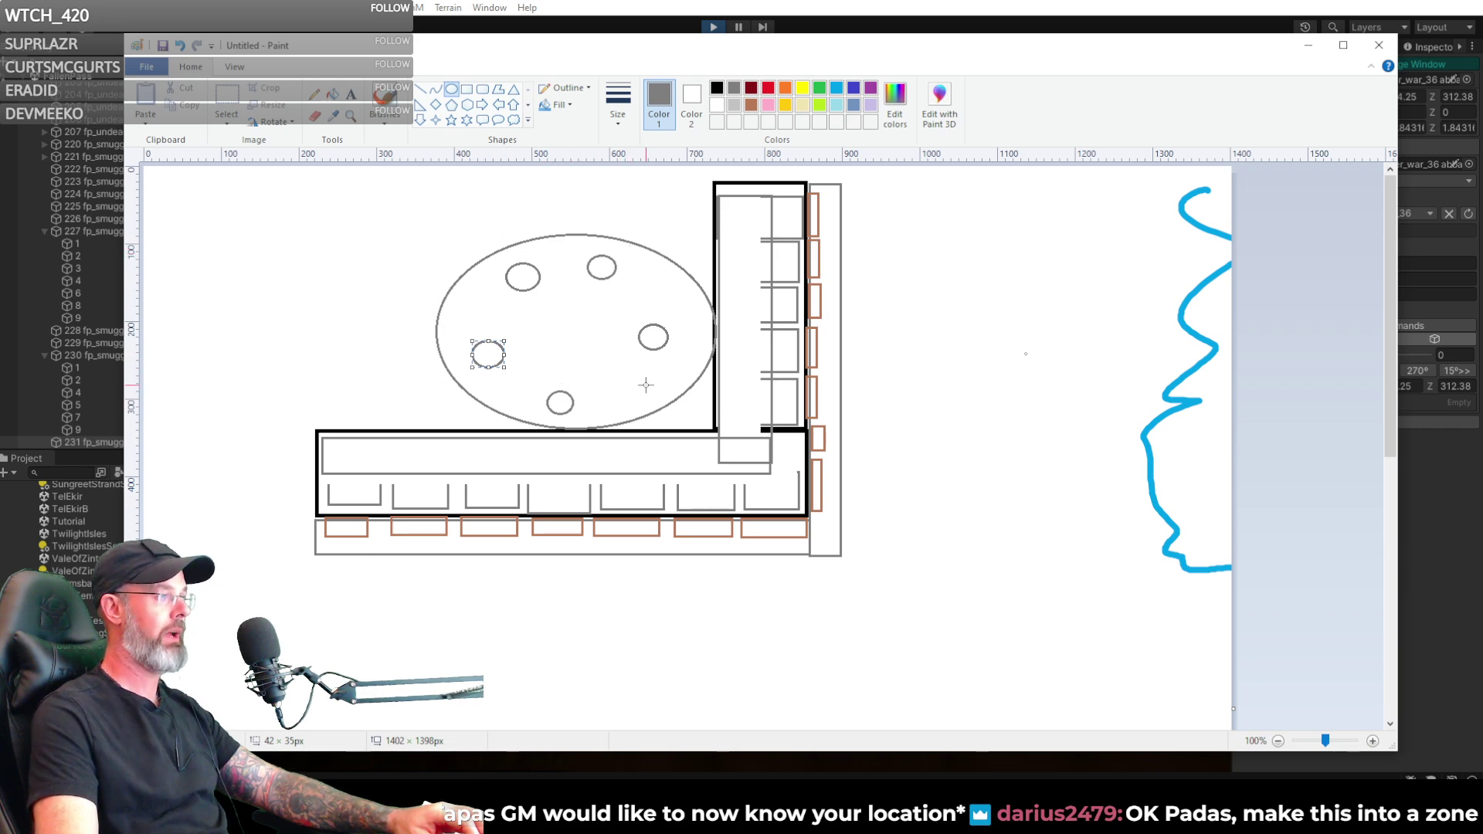
- Add four more small circles inside the large ellipse, clustered toward the side nearest the tall black rectangle
click(608, 383)
mouse_move(623, 377)
mouse_down()
mouse_move(672, 415)
mouse_move(656, 401)
mouse_up()
drag(701, 316, 658, 310)
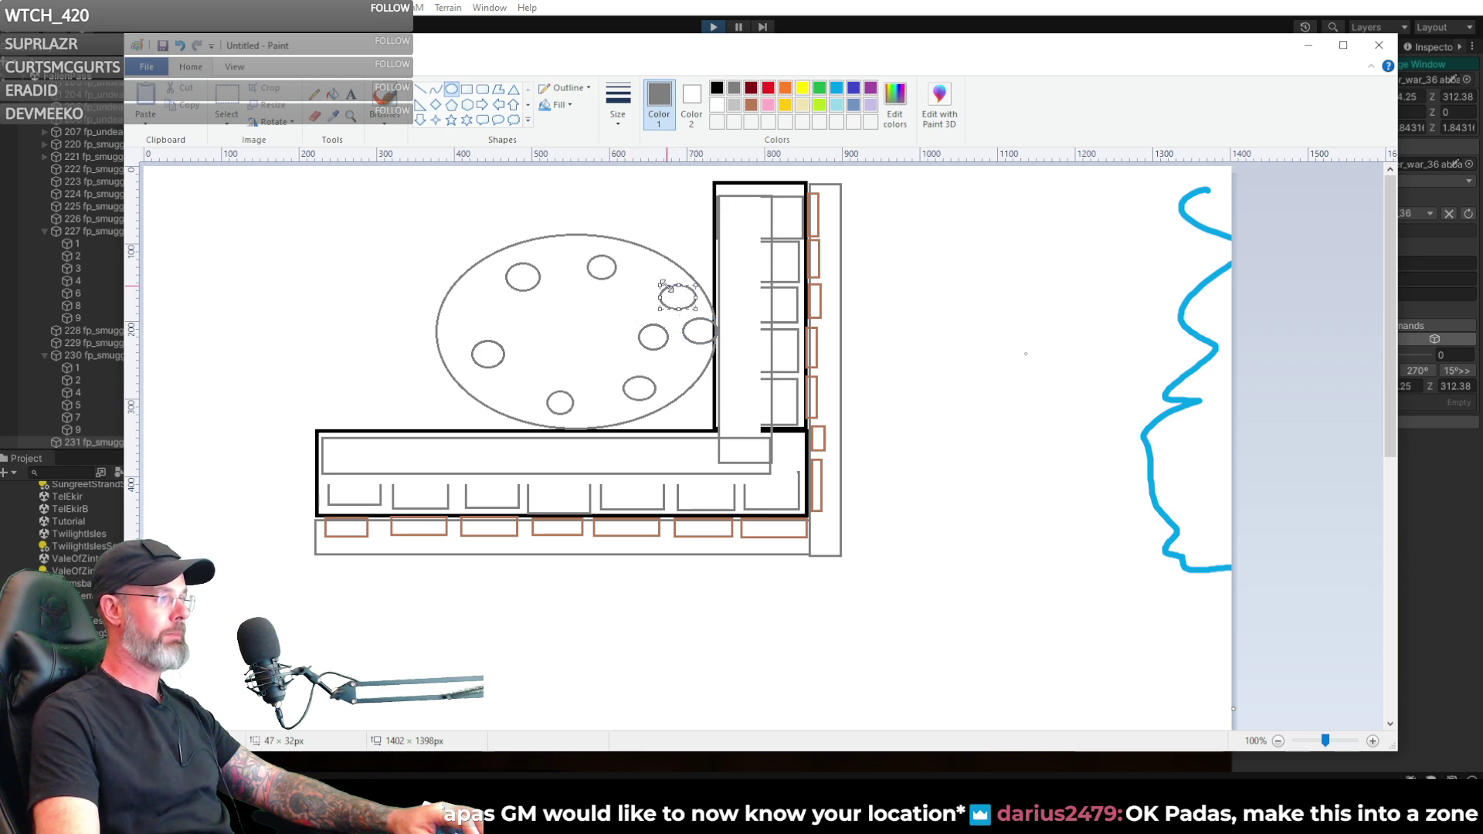
drag(694, 298, 679, 280)
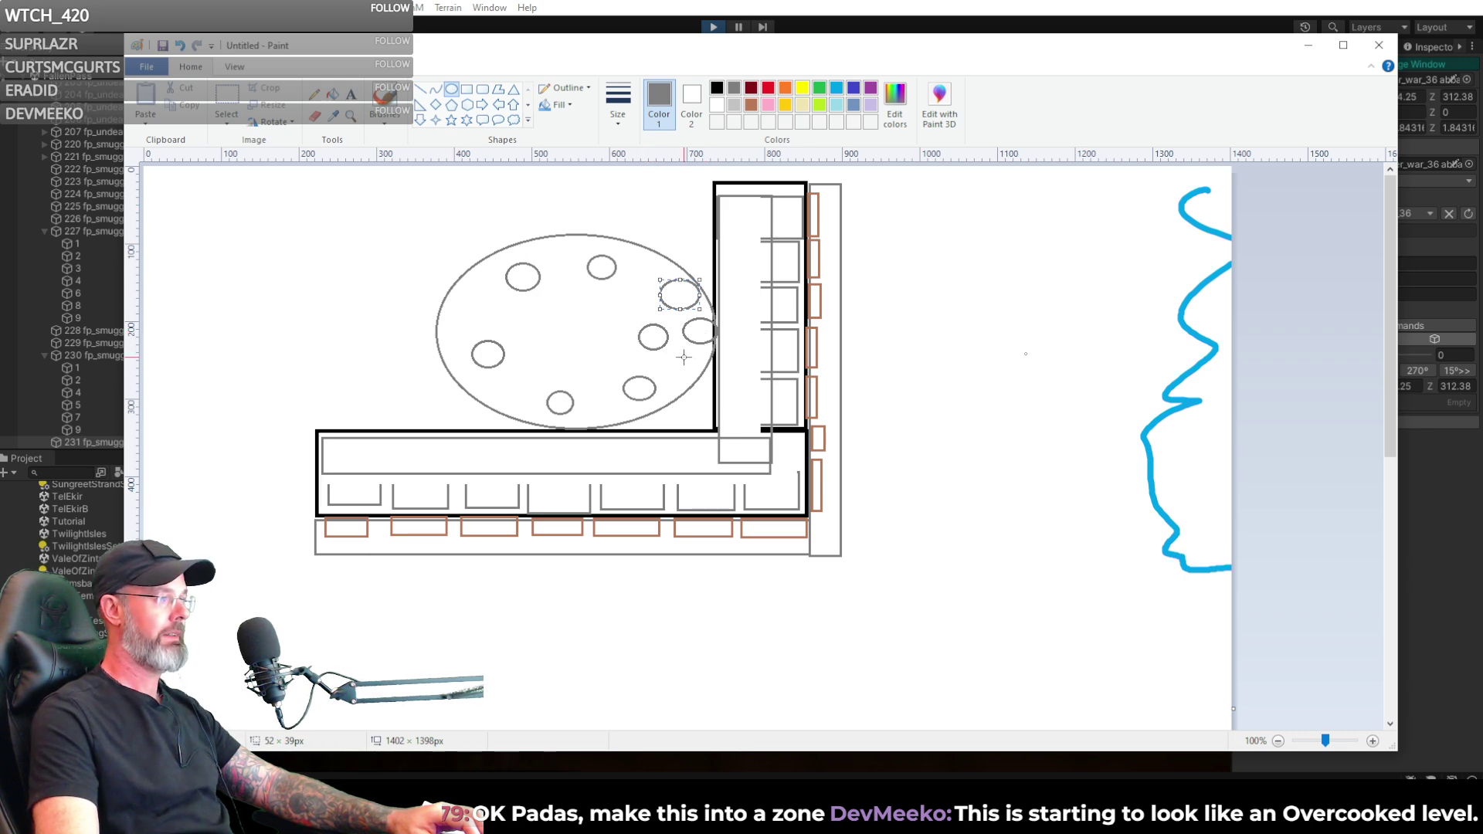
drag(683, 358, 676, 353)
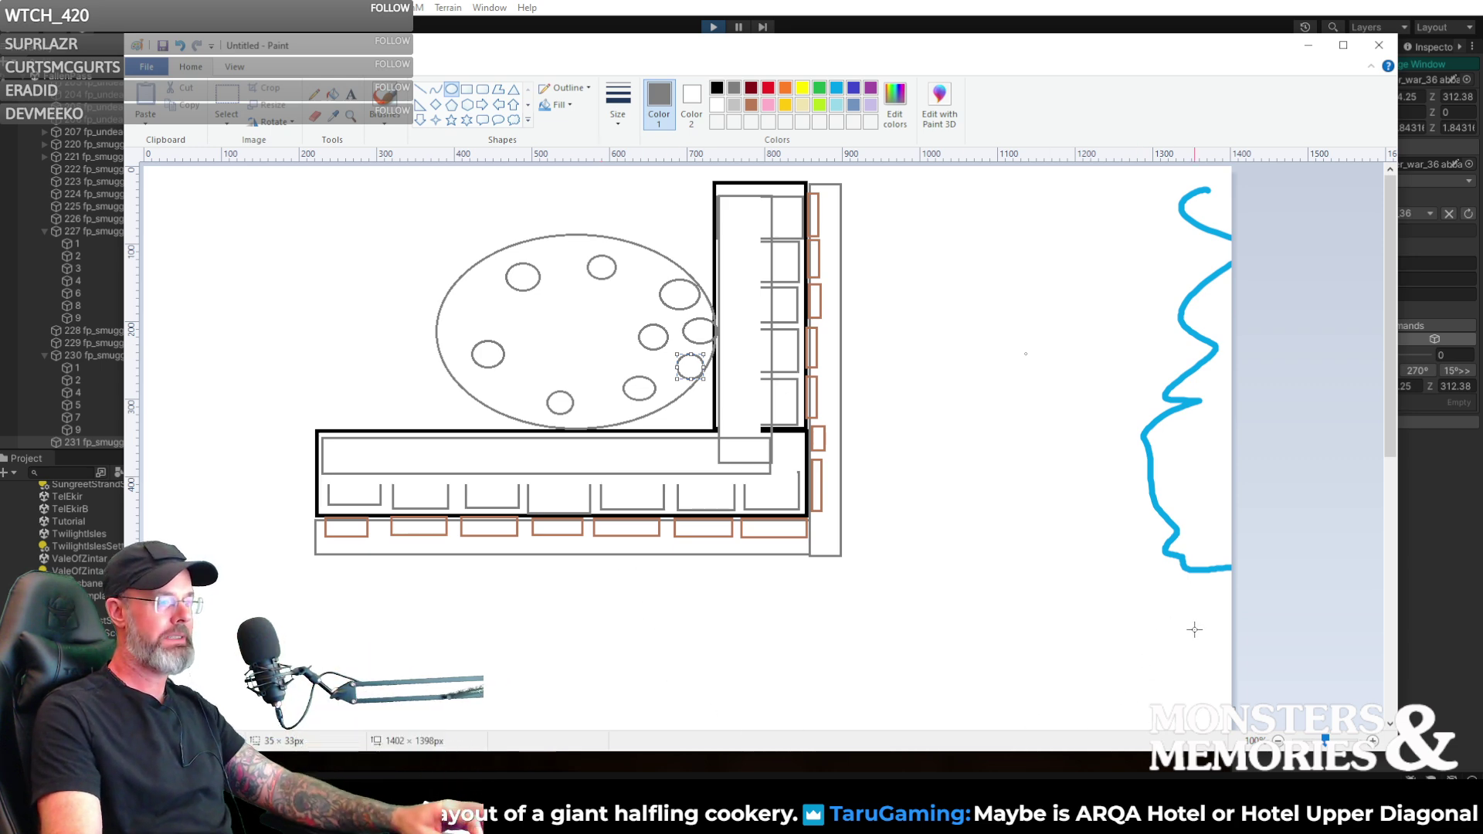
- Draw a dark gray rectangle, about 141 × 111 px, below the turquoise line, and delete the entire L-shaped layout sketch
click(467, 89)
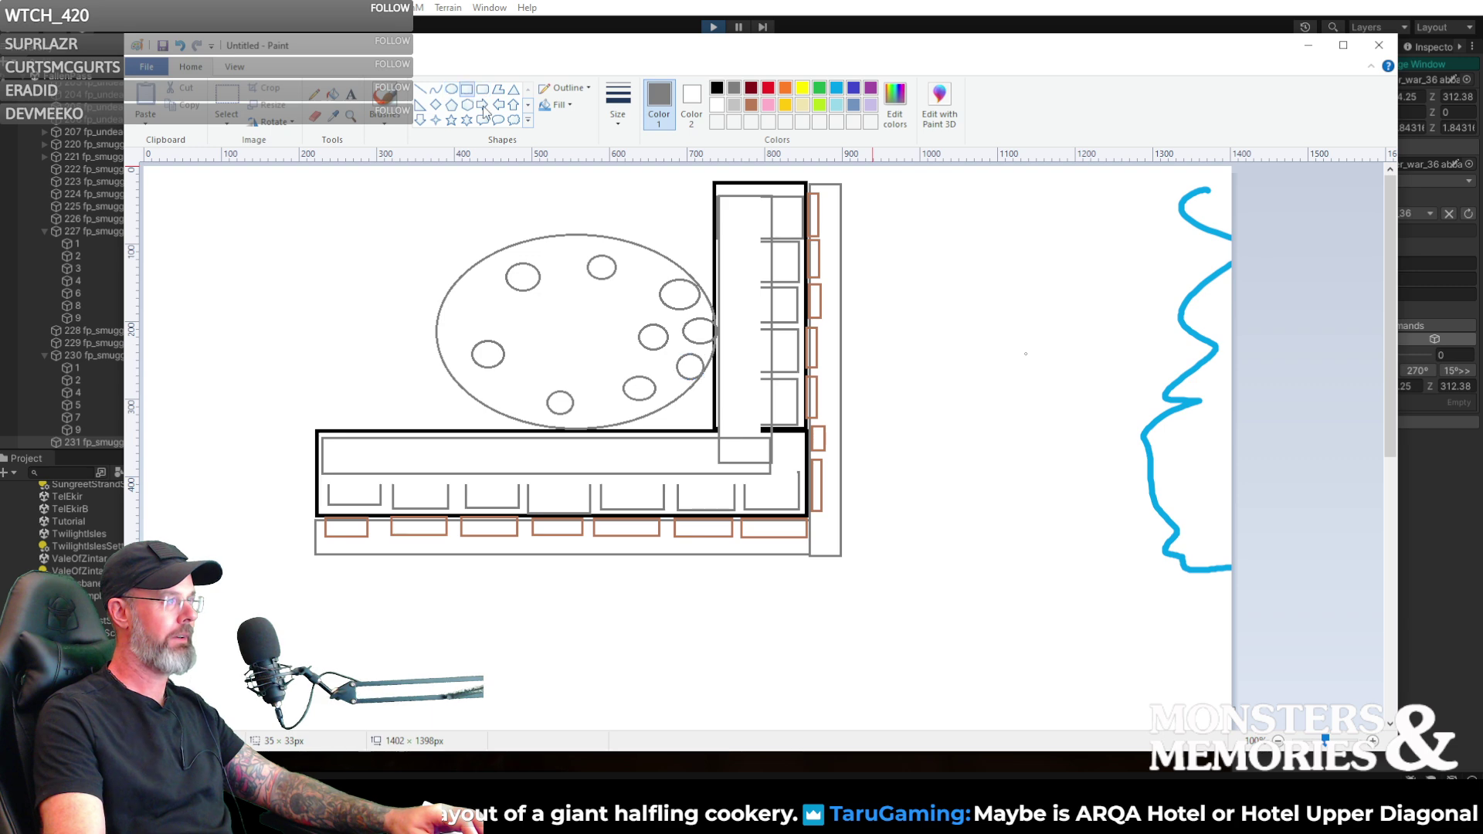
mouse_move(1111, 624)
mouse_down()
mouse_move(1221, 710)
mouse_move(1142, 671)
mouse_move(1151, 647)
mouse_move(1162, 654)
mouse_up()
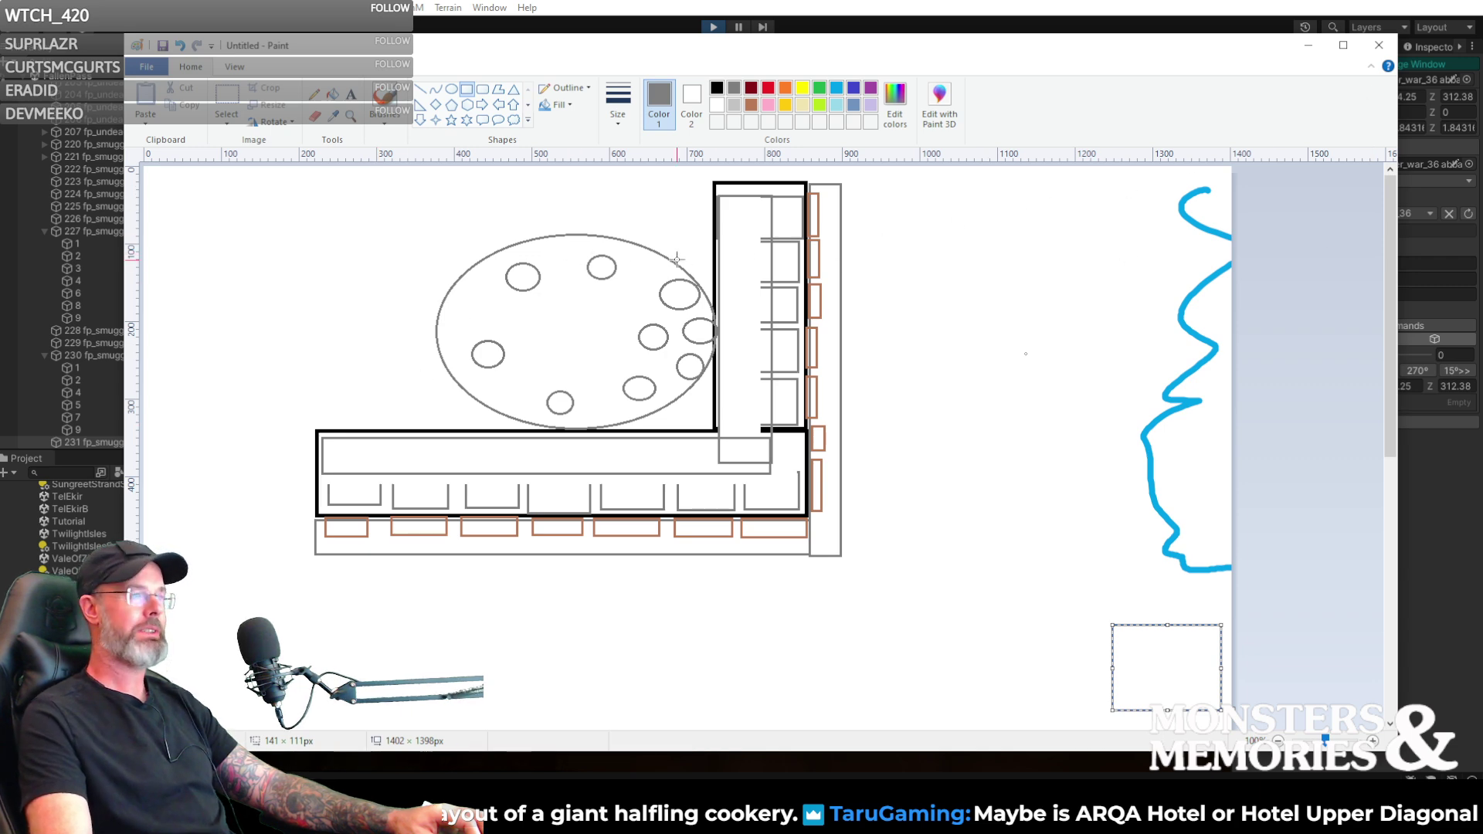
click(232, 94)
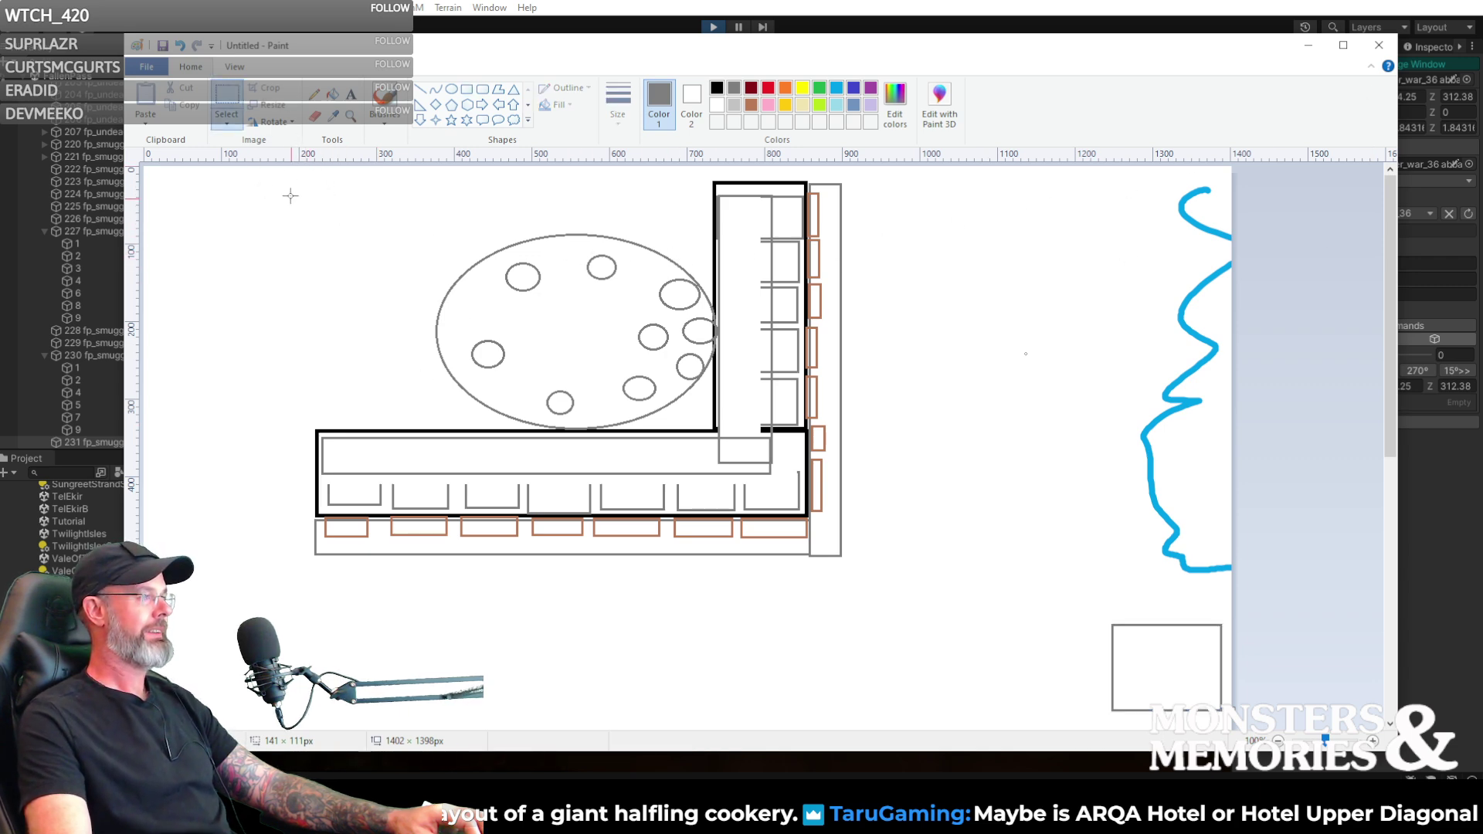
mouse_move(629, 311)
mouse_down()
mouse_move(911, 554)
mouse_move(915, 577)
mouse_up()
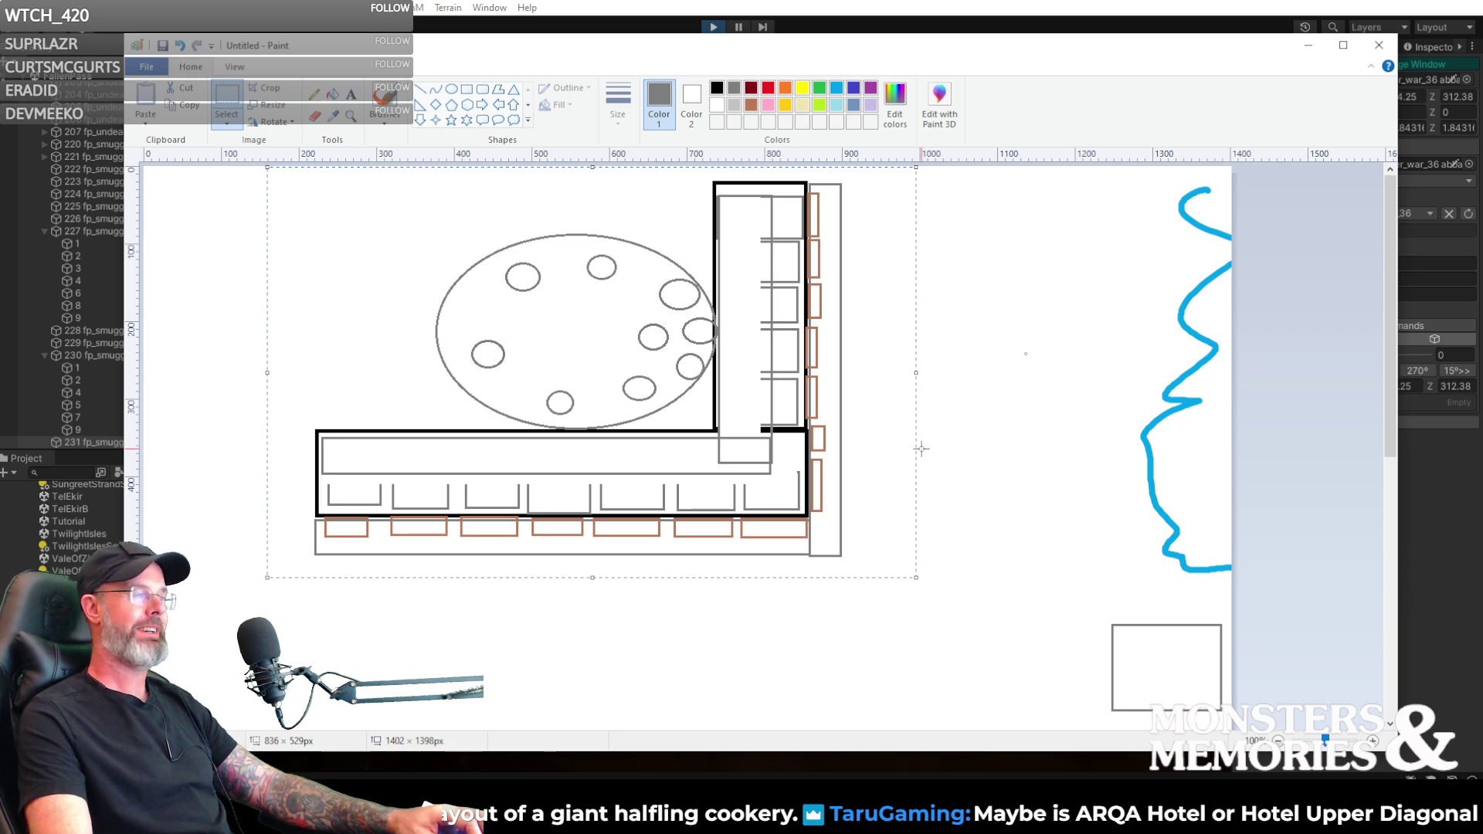
key(Delete)
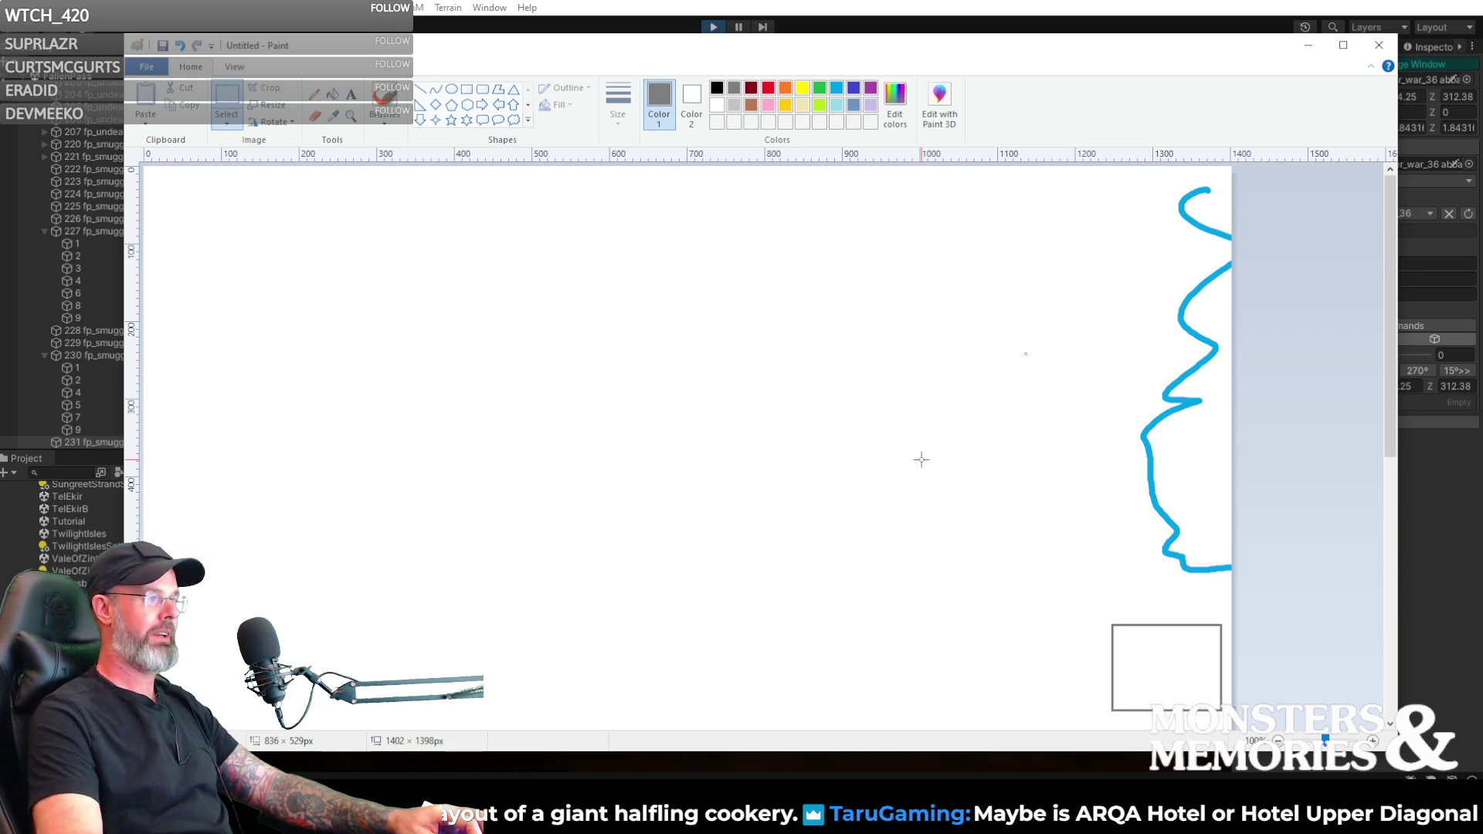
- Close the Paint sketch without saving and return to the Unity scene around the smuggler spawns
click(1379, 44)
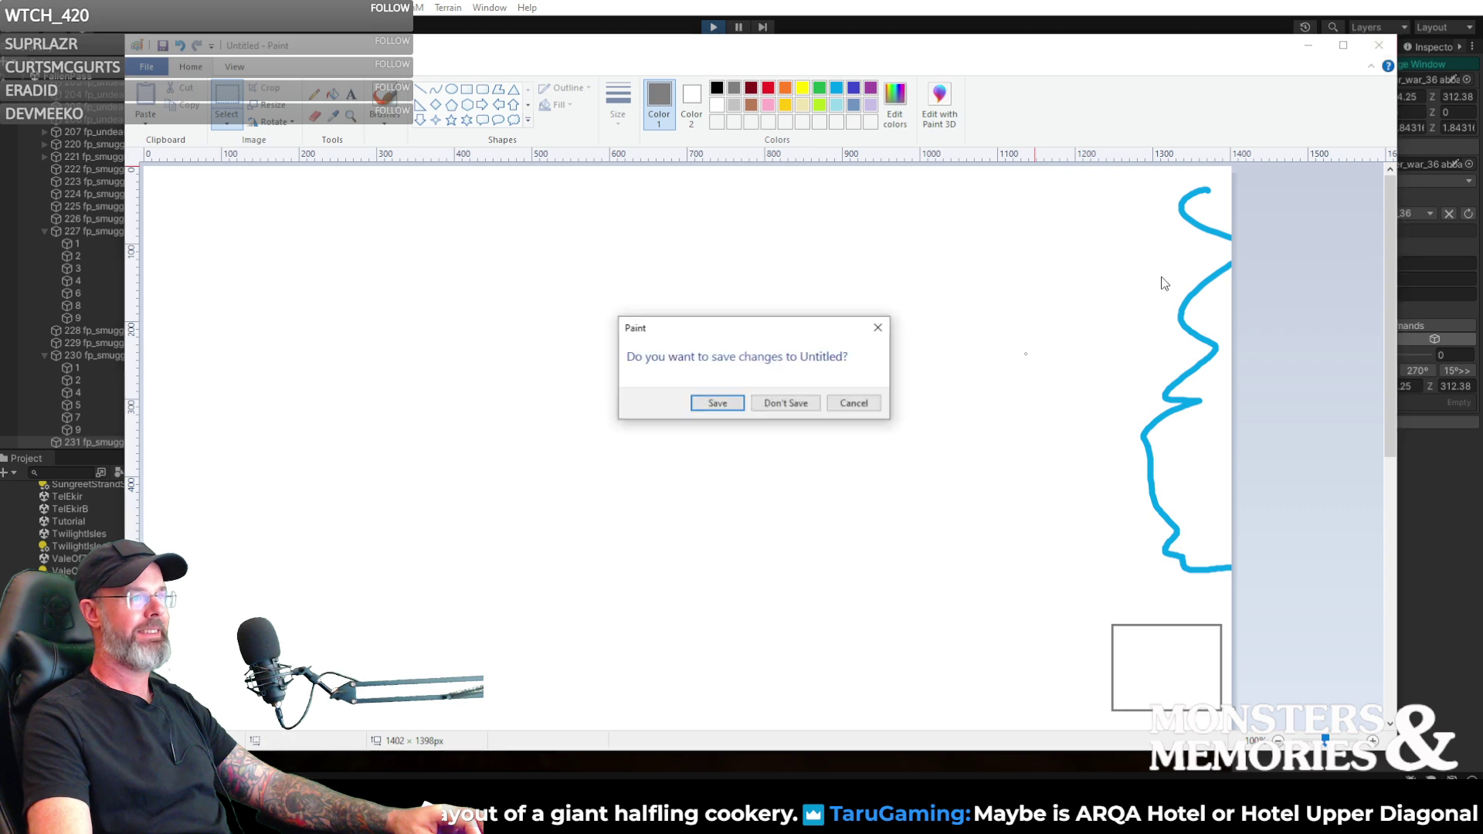
click(792, 403)
alt+drag(878, 300, 506, 258)
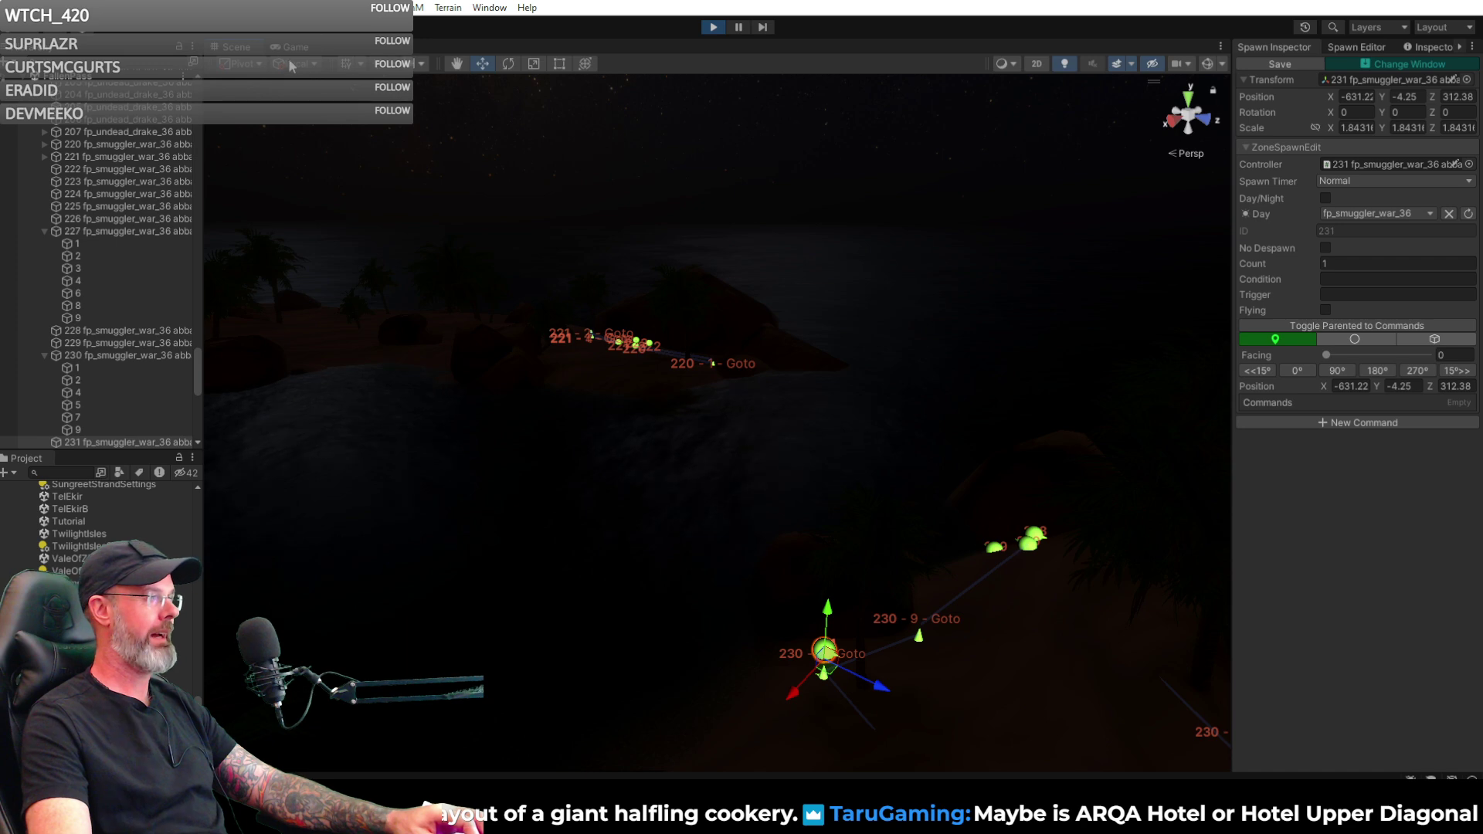
alt+drag(772, 371, 668, 474)
- Select smuggler spawn 230 and review its patrol commands, its route through the scene and the surrounding area in the game view
click(866, 535)
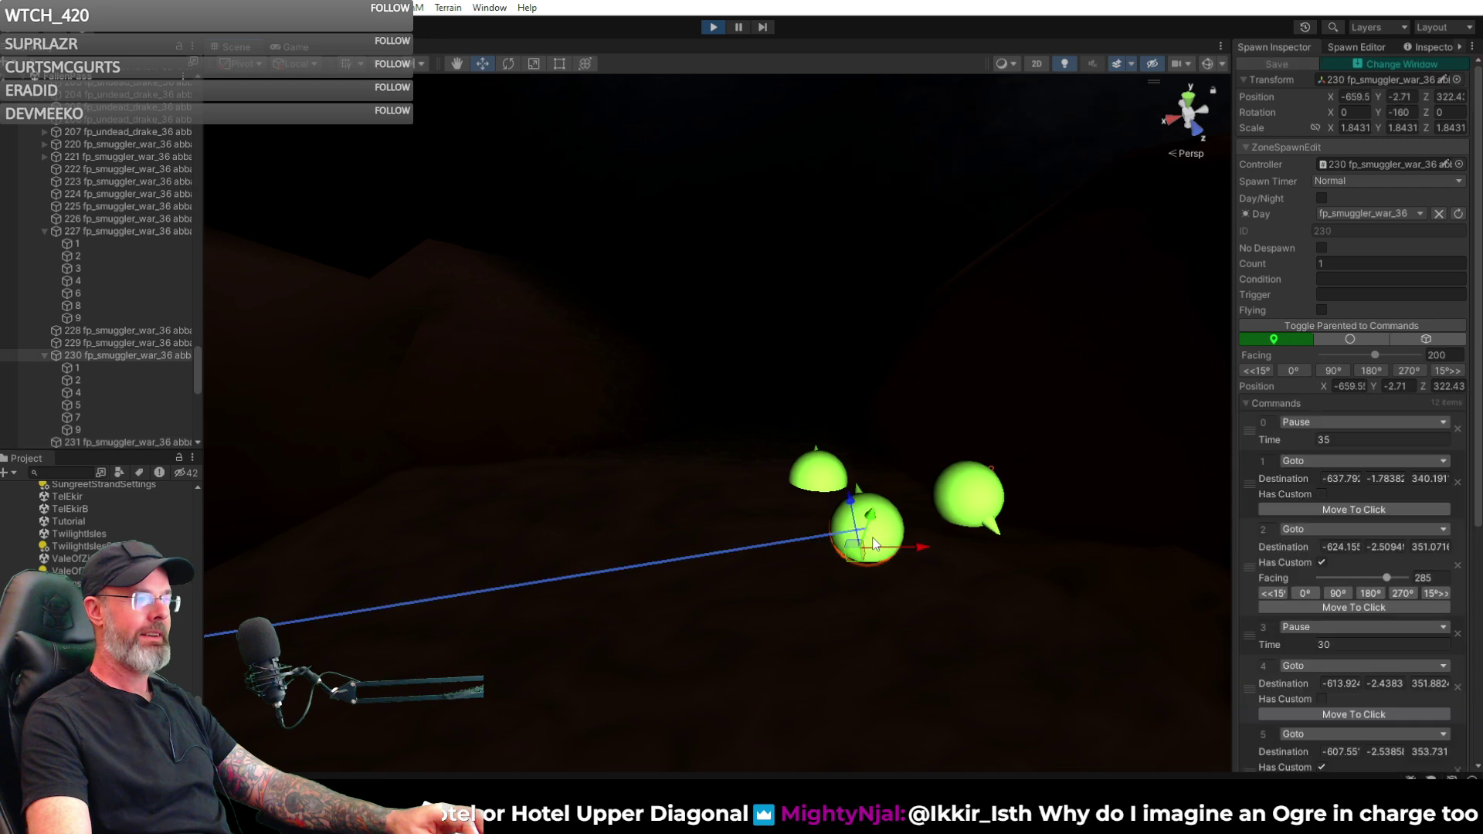
scroll(1383, 489, down, 5)
scroll(1391, 494, down, 3)
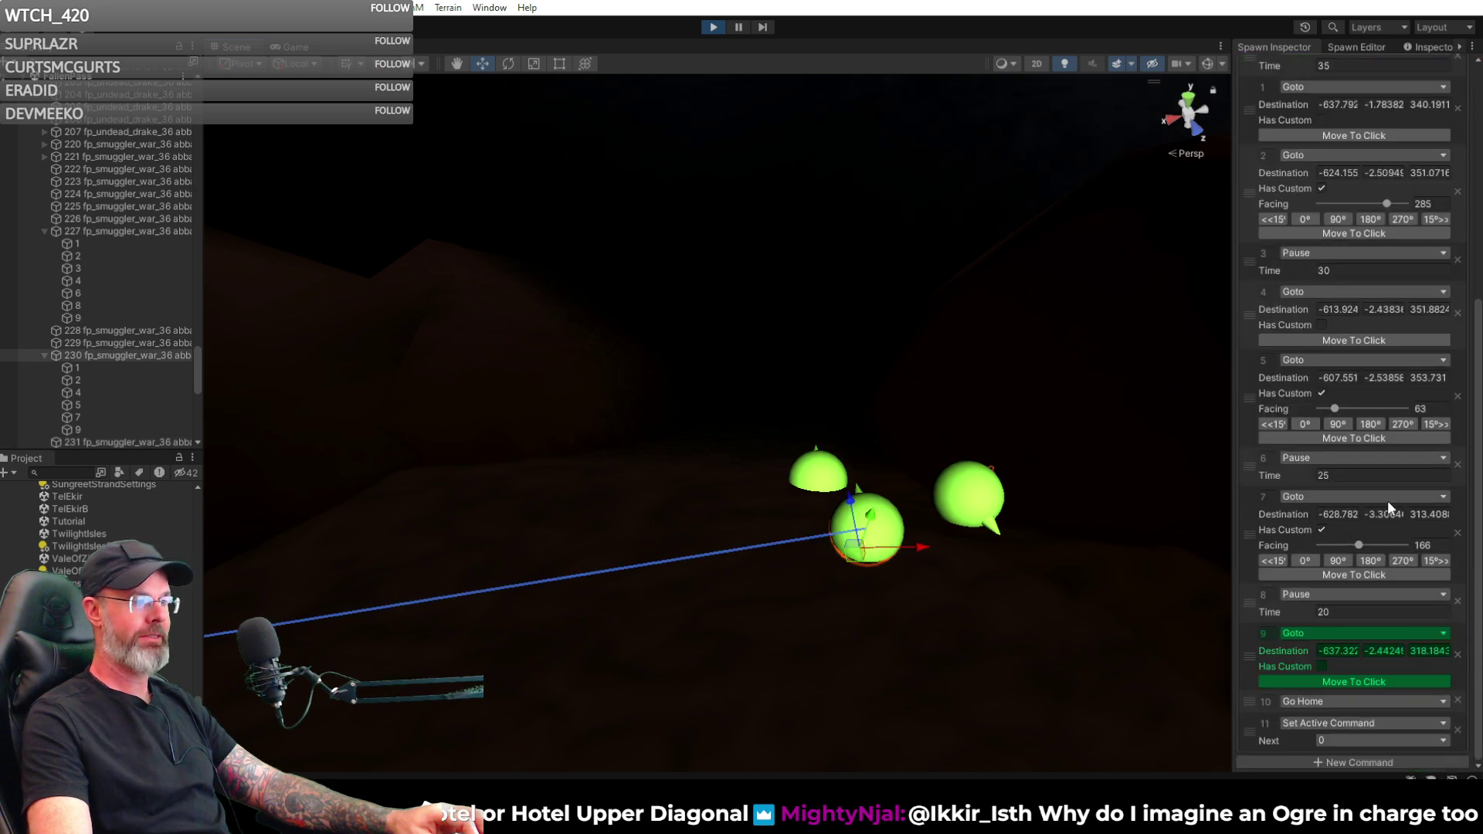
scroll(1352, 313, up, 10)
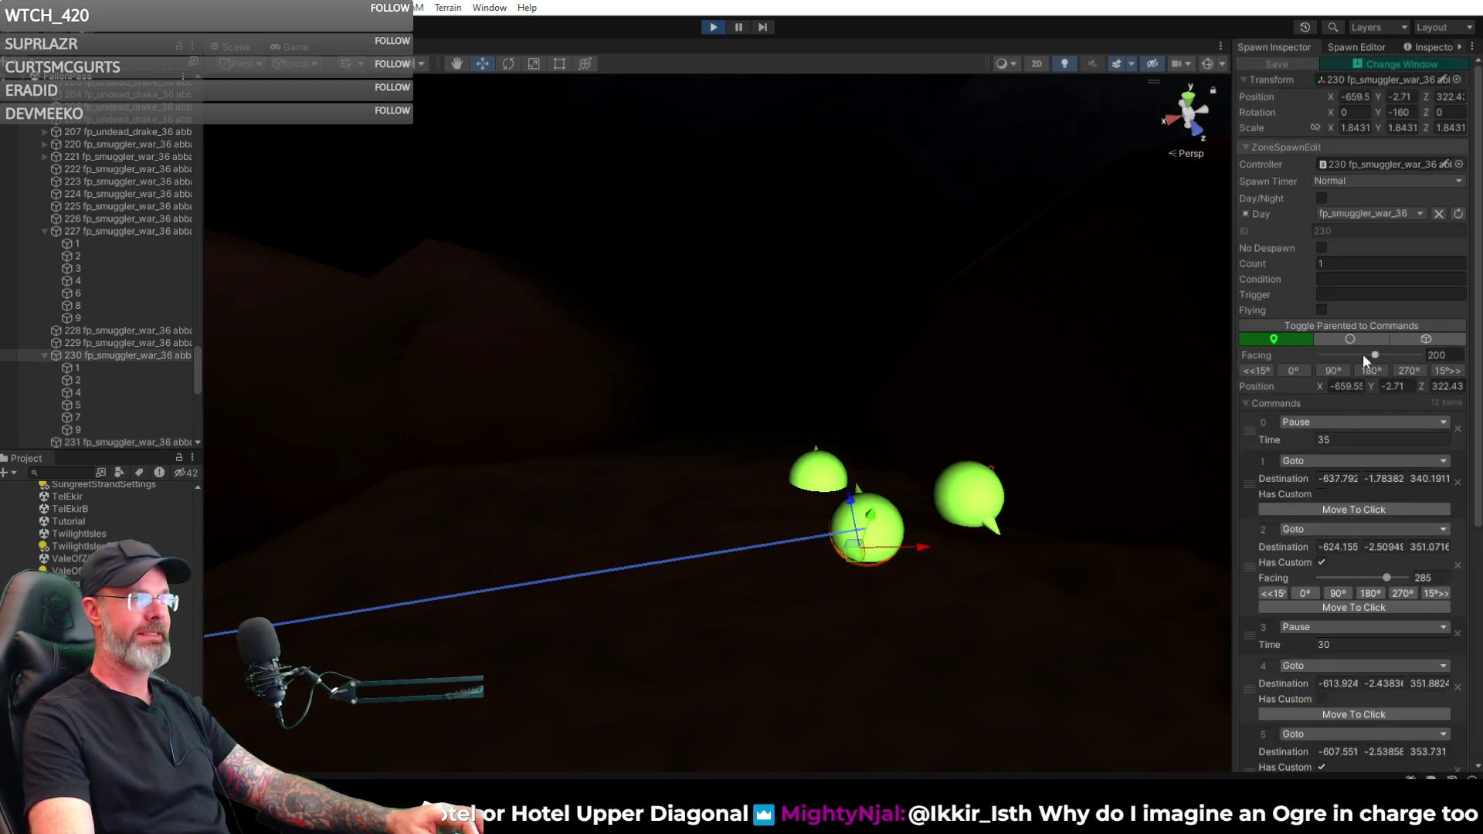
alt+drag(1017, 460, 1004, 371)
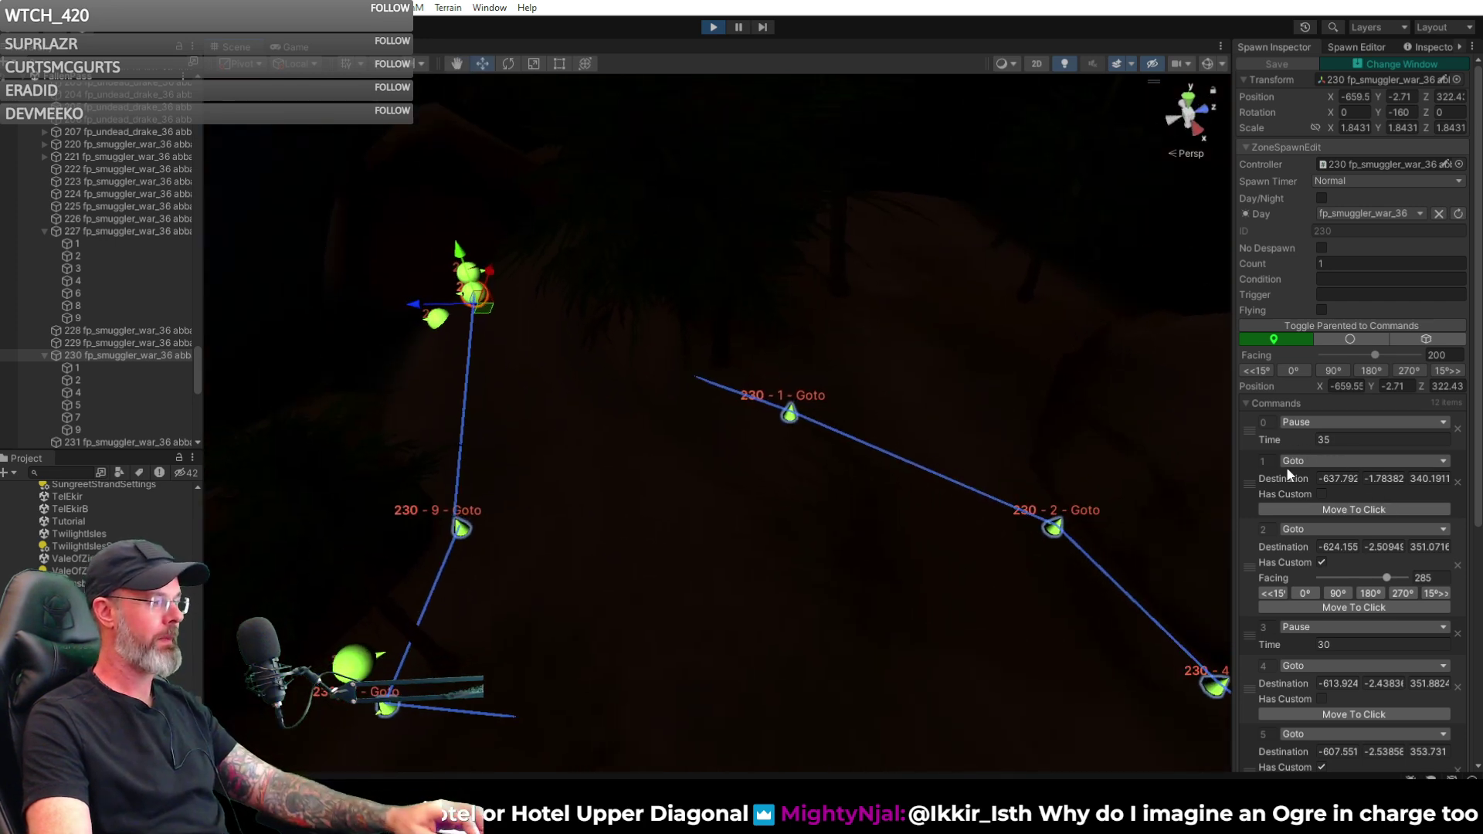
click(295, 48)
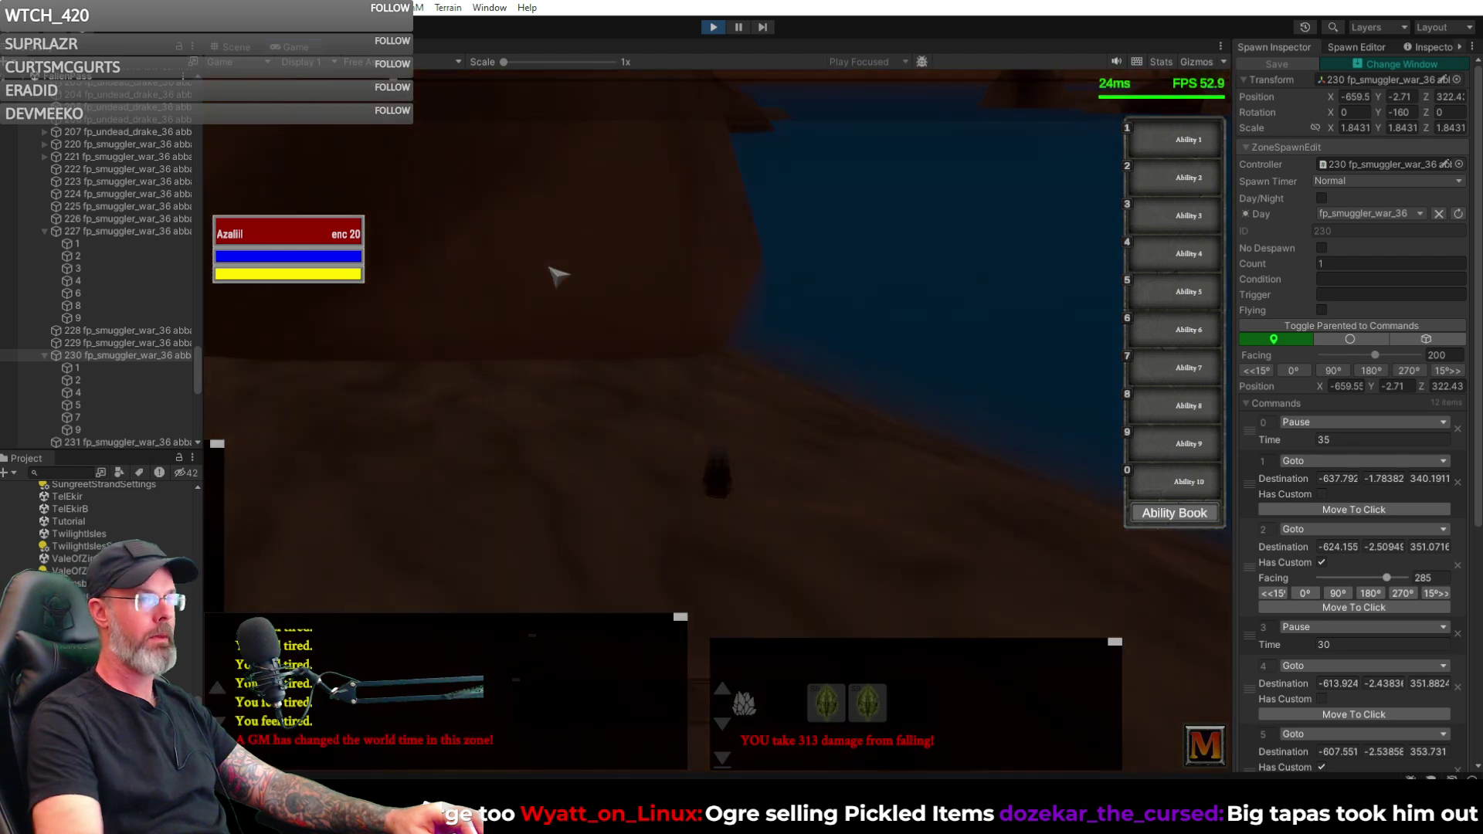
click(237, 48)
- Move smuggler spawn 231 to the water's edge beside the large rock, at about X -631.92, Y -4.33, Z 310.82
right_drag(425, 305, 440, 245)
key(w)
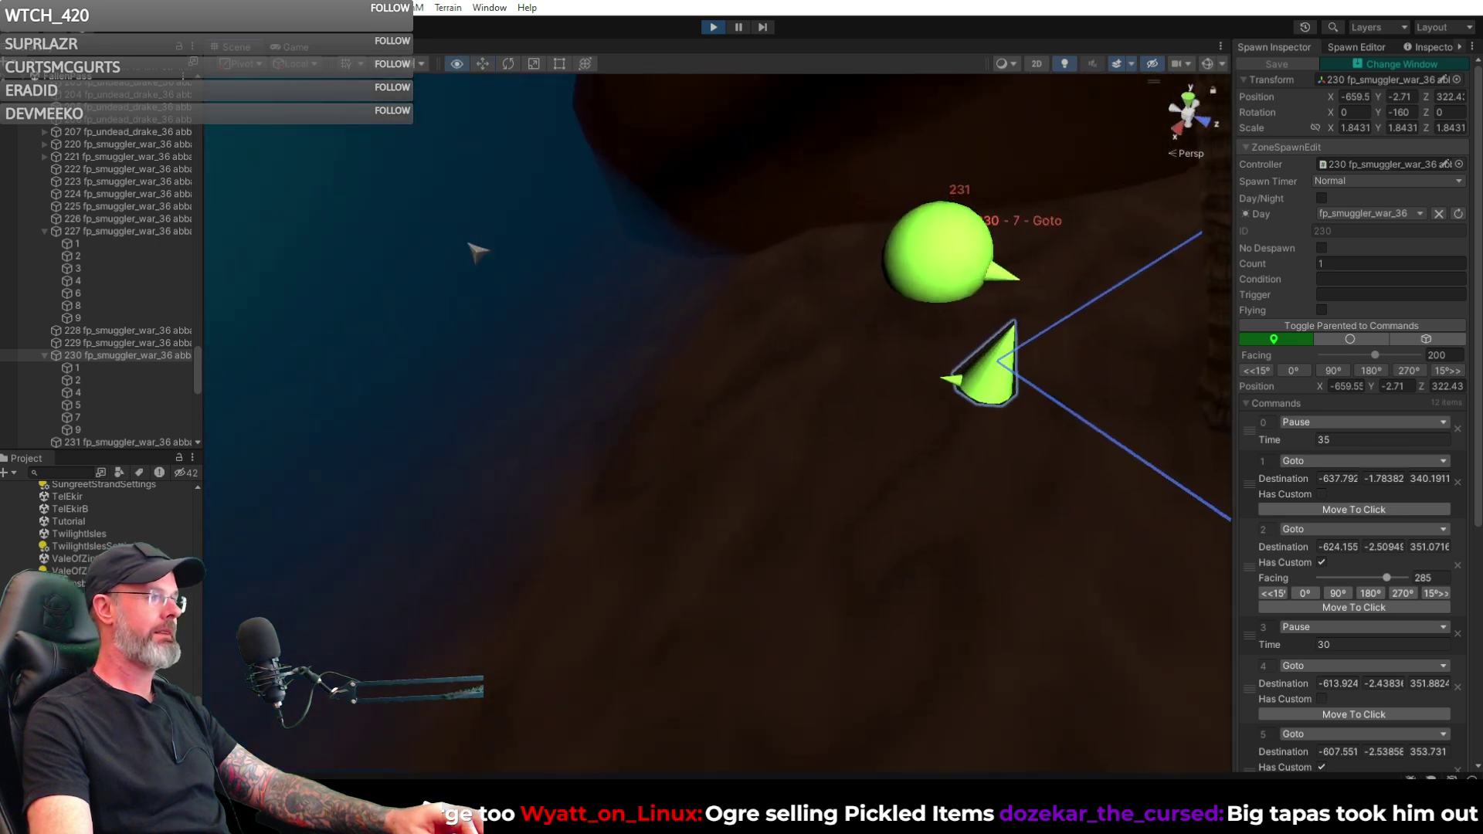
click(944, 270)
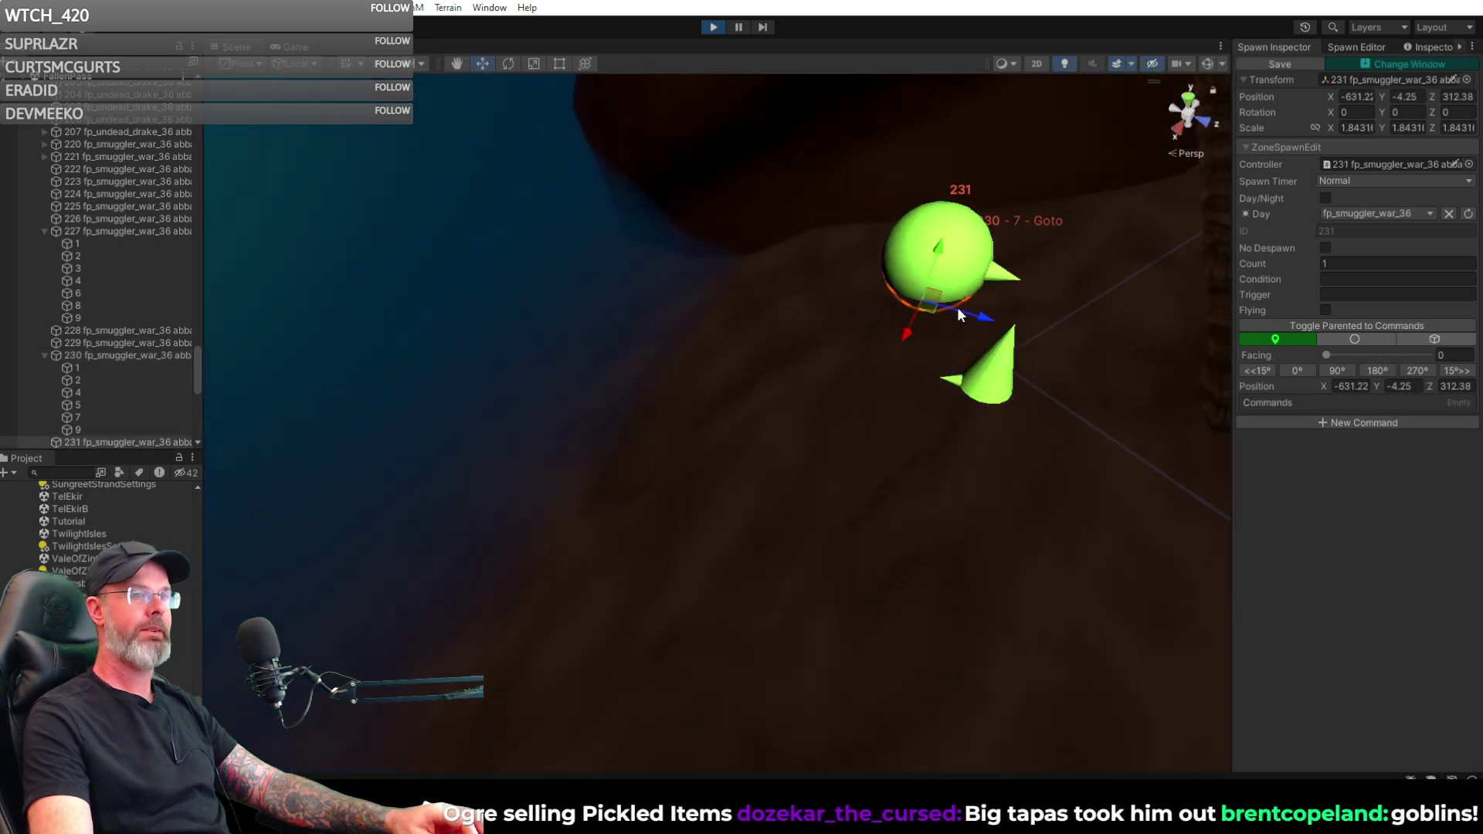
drag(925, 311, 860, 208)
right_drag(860, 207, 1003, 116)
drag(701, 472, 699, 466)
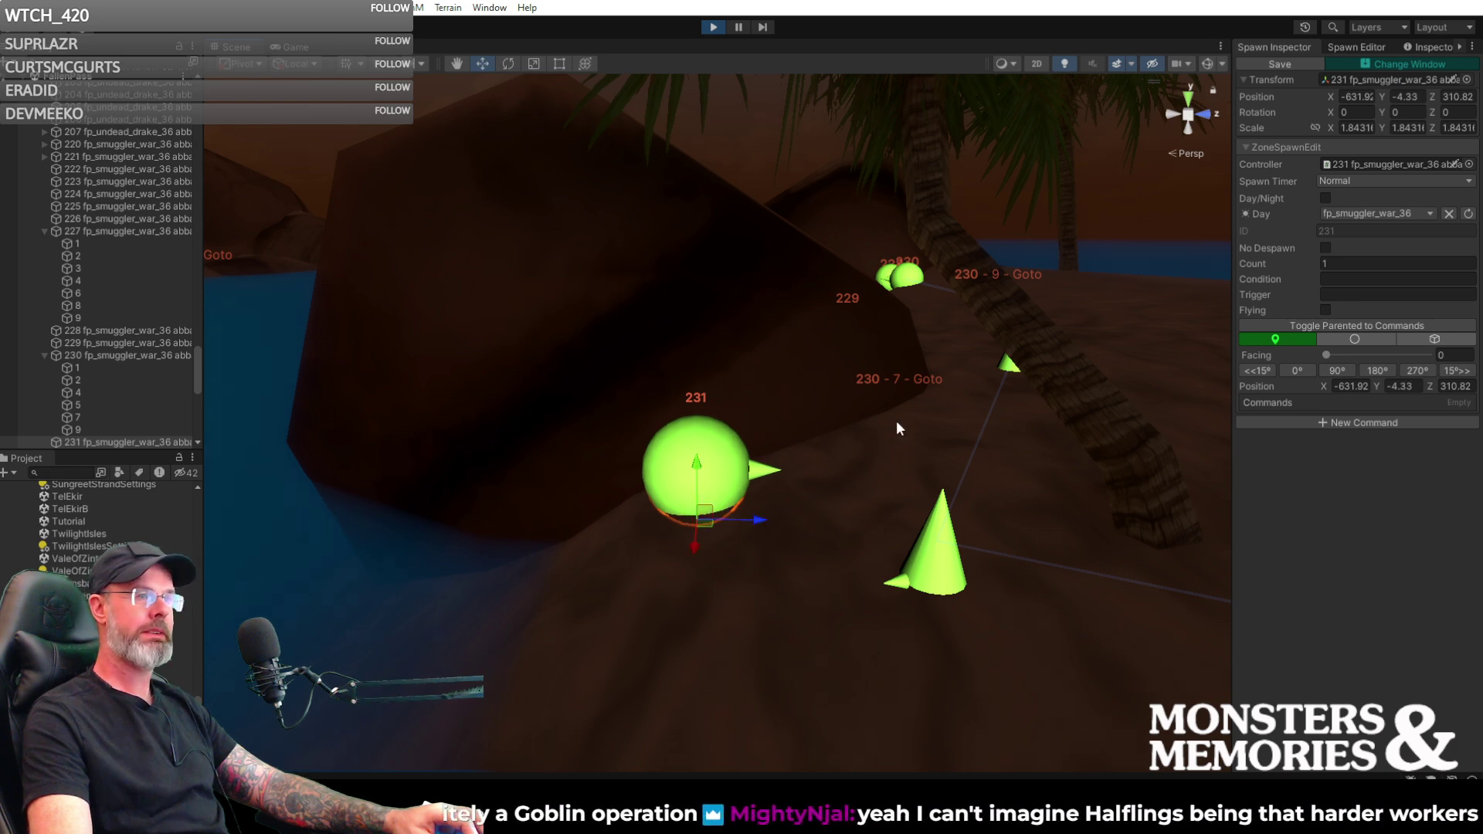
- Set spawn 231's facing to 148 and nudge it to about X -631.45, Y -4.4, Z 311.11
drag(1327, 351, 1380, 345)
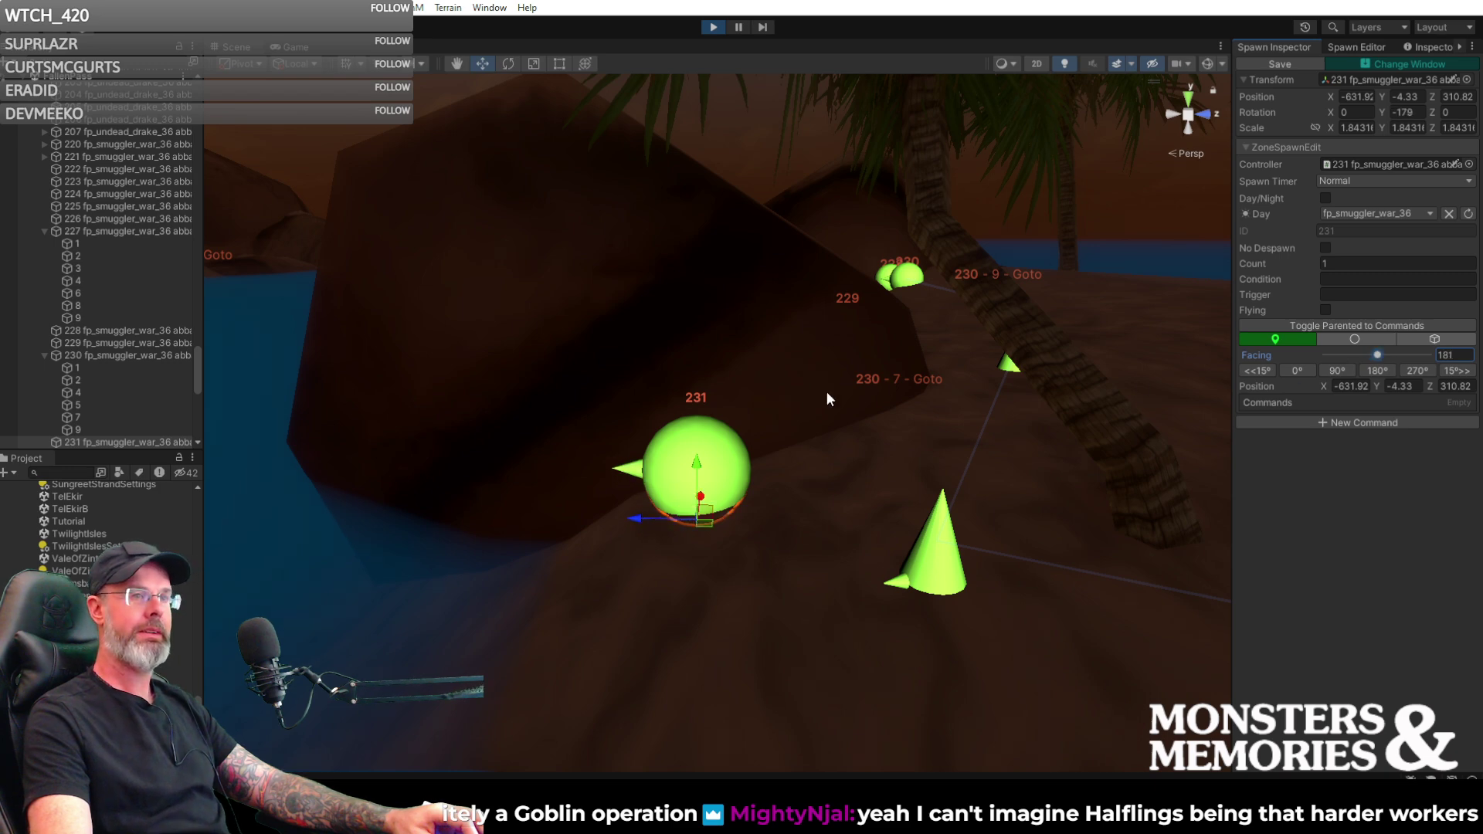
right_drag(767, 392, 1020, 433)
drag(1378, 352, 1367, 351)
drag(778, 427, 799, 426)
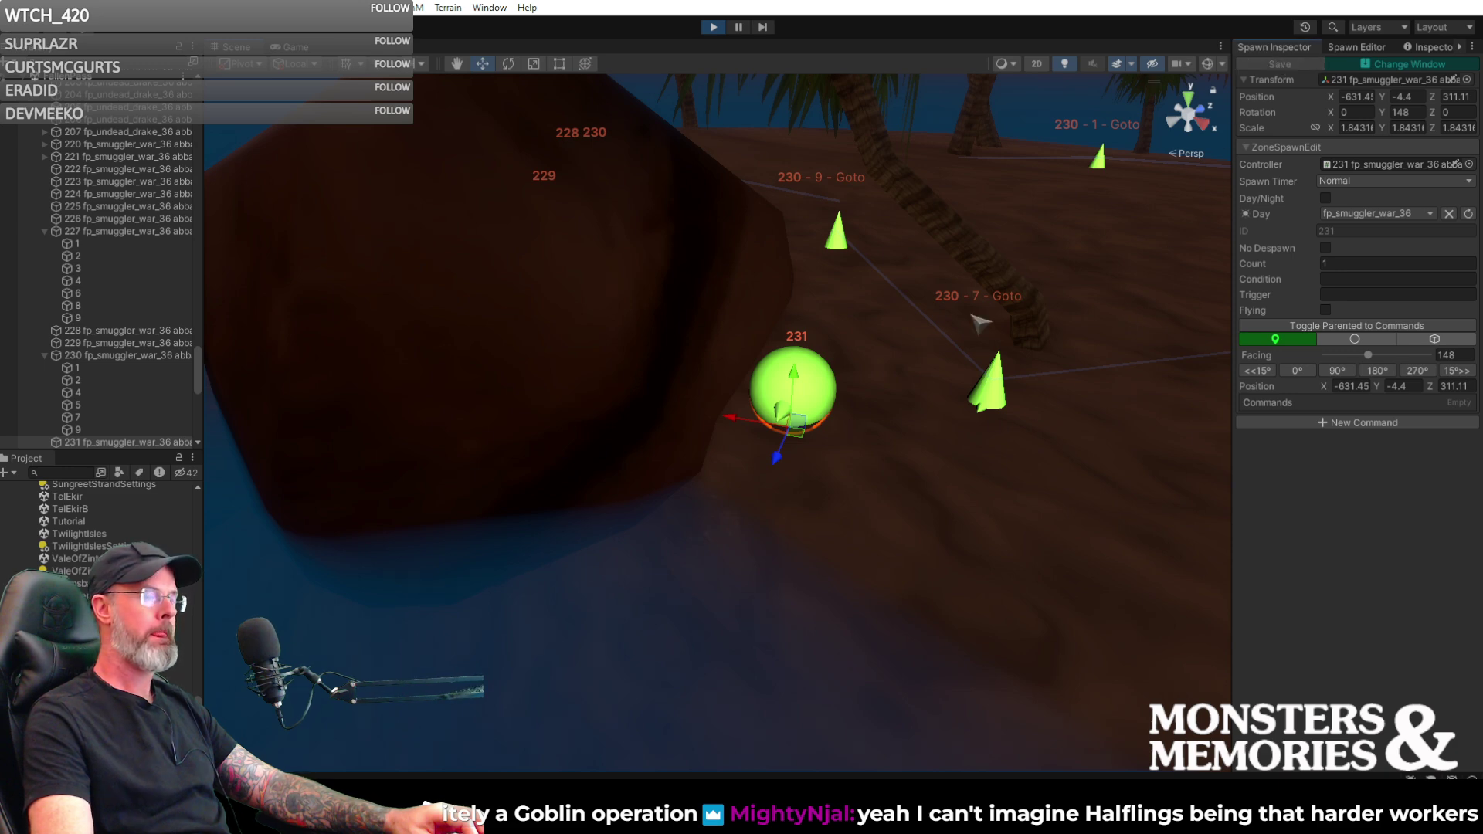
key(f)
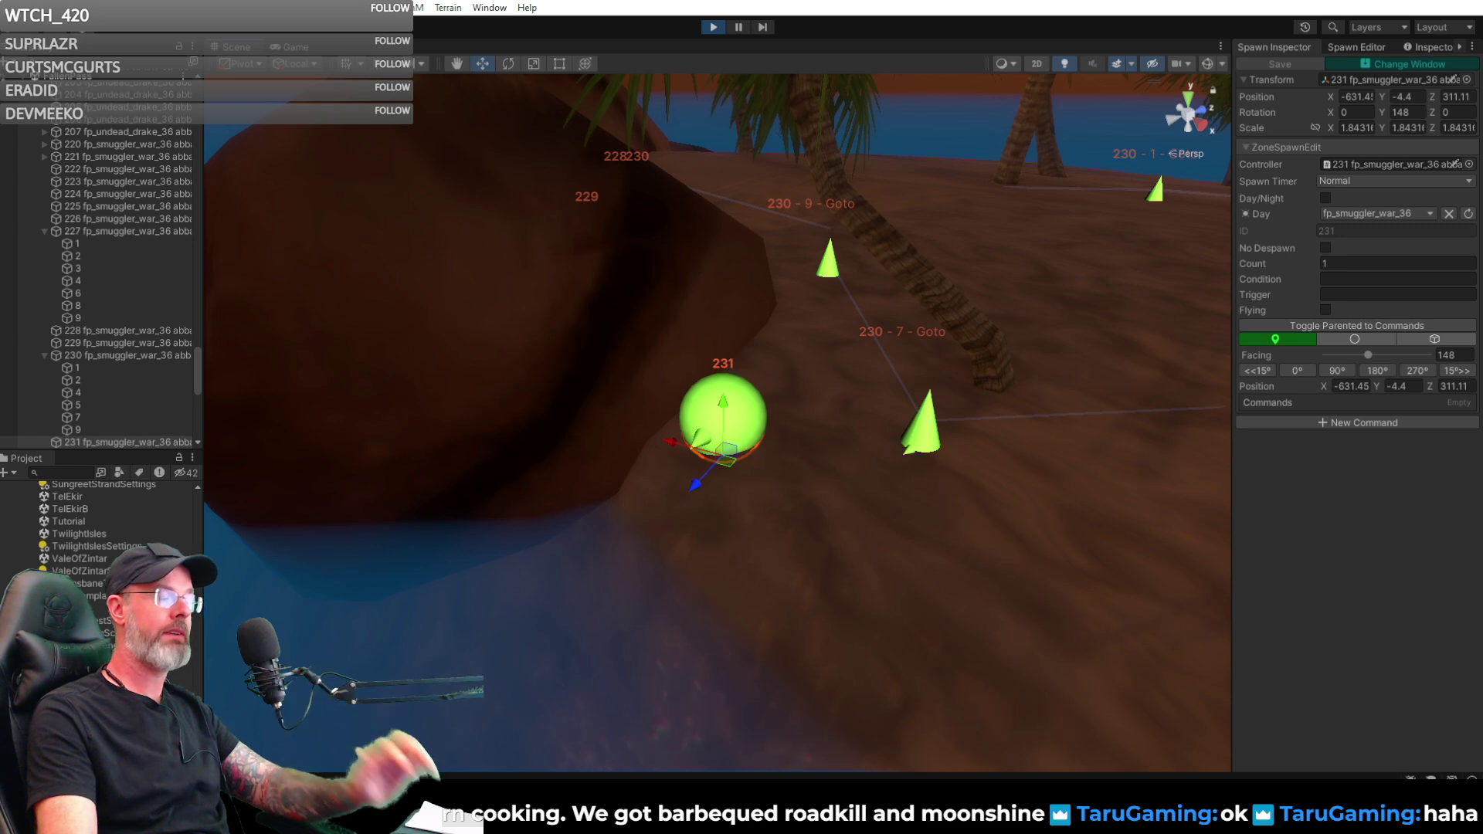
- Raise spawn 231 slightly to Y -4.31 and save it
alt+drag(992, 593, 859, 559)
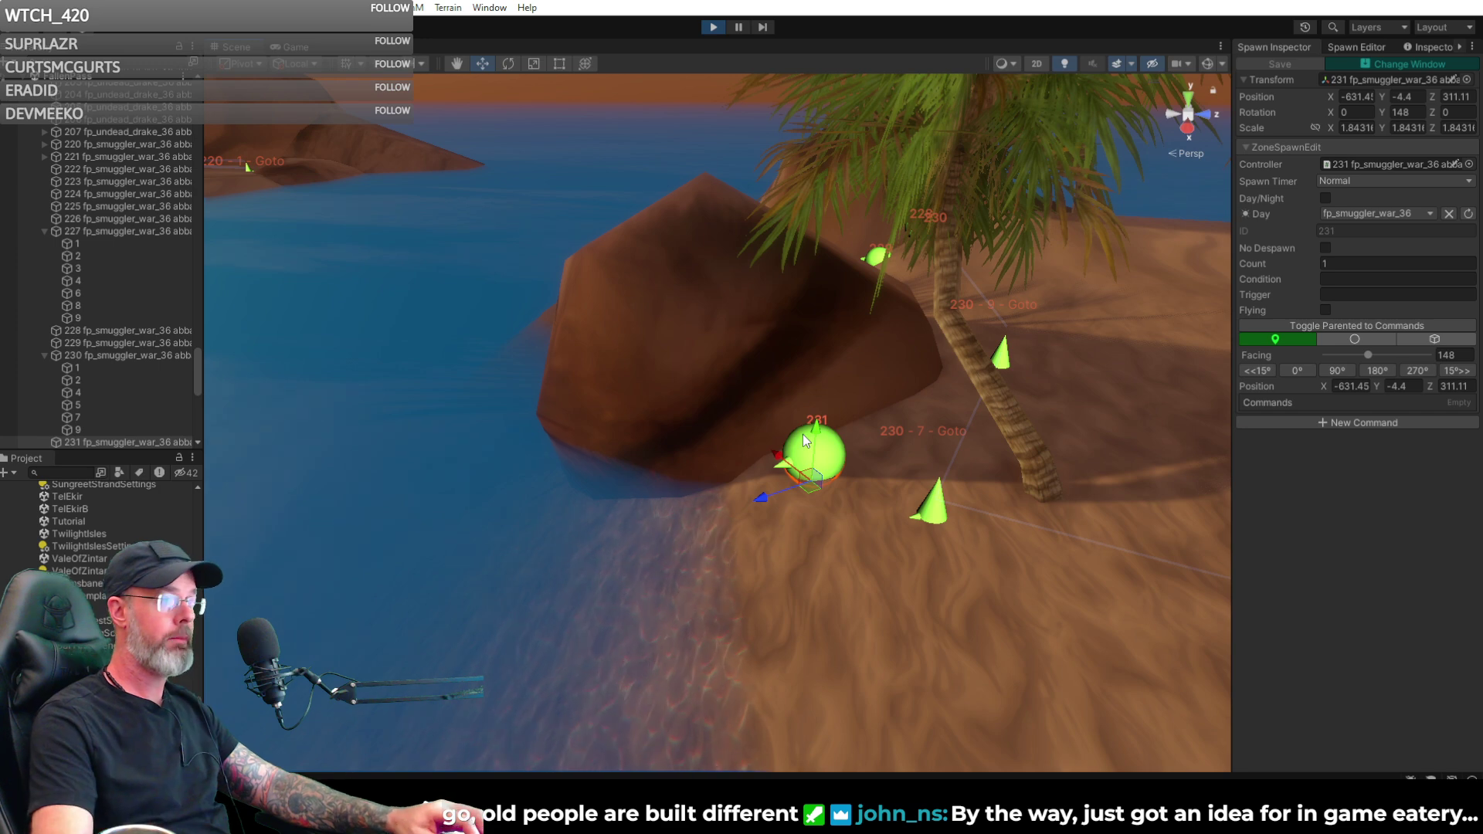
drag(817, 428, 819, 424)
alt+drag(907, 471, 755, 403)
click(1280, 64)
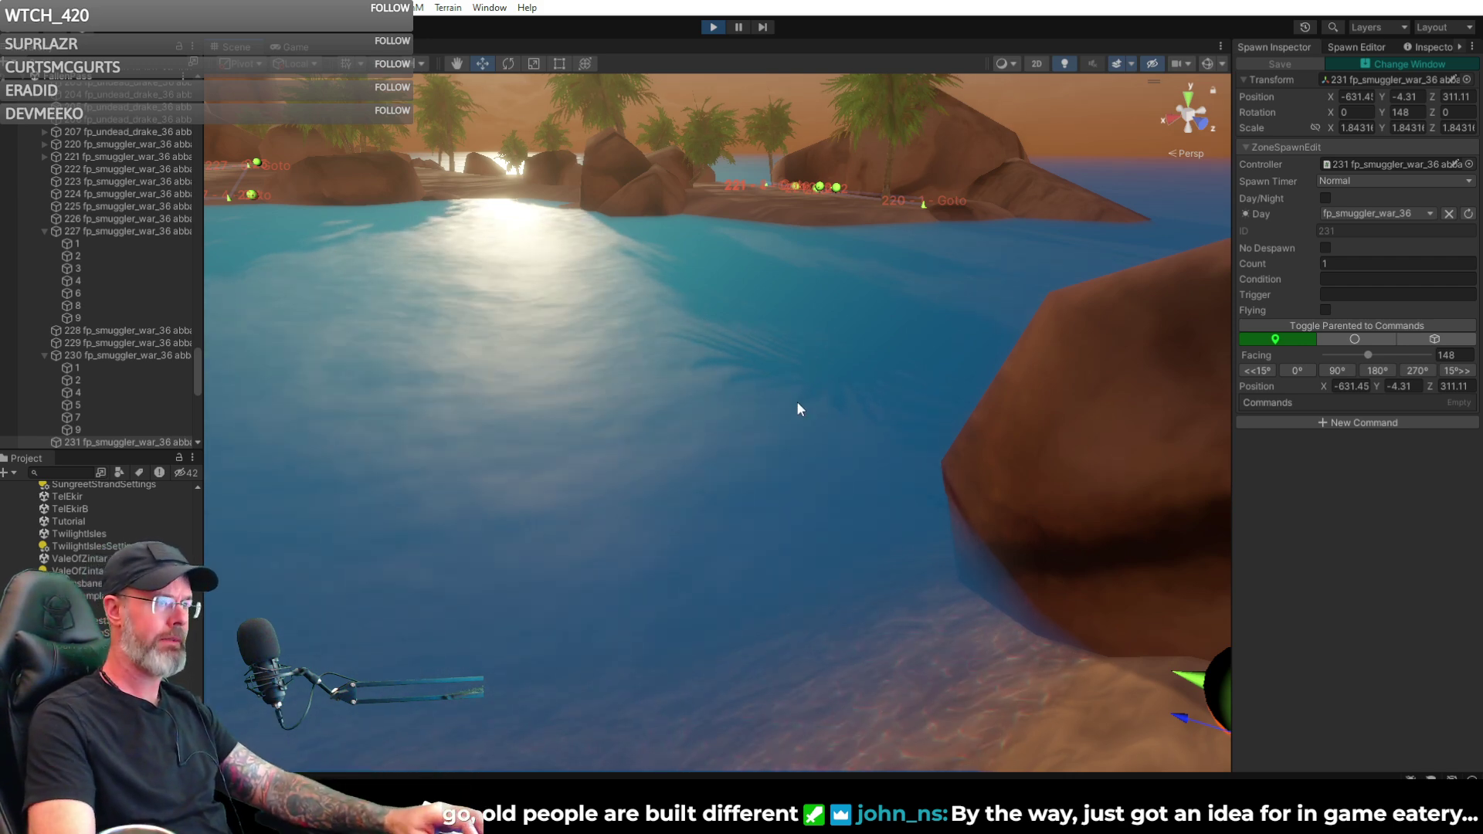
- Add an fp_smuggler_war_36 spawn at the boulder's base near waypoint 5 of patrol 230, at about X -608.06, Y -3.16, Z 355.75
key(f)
right_drag(971, 458, 1064, 493)
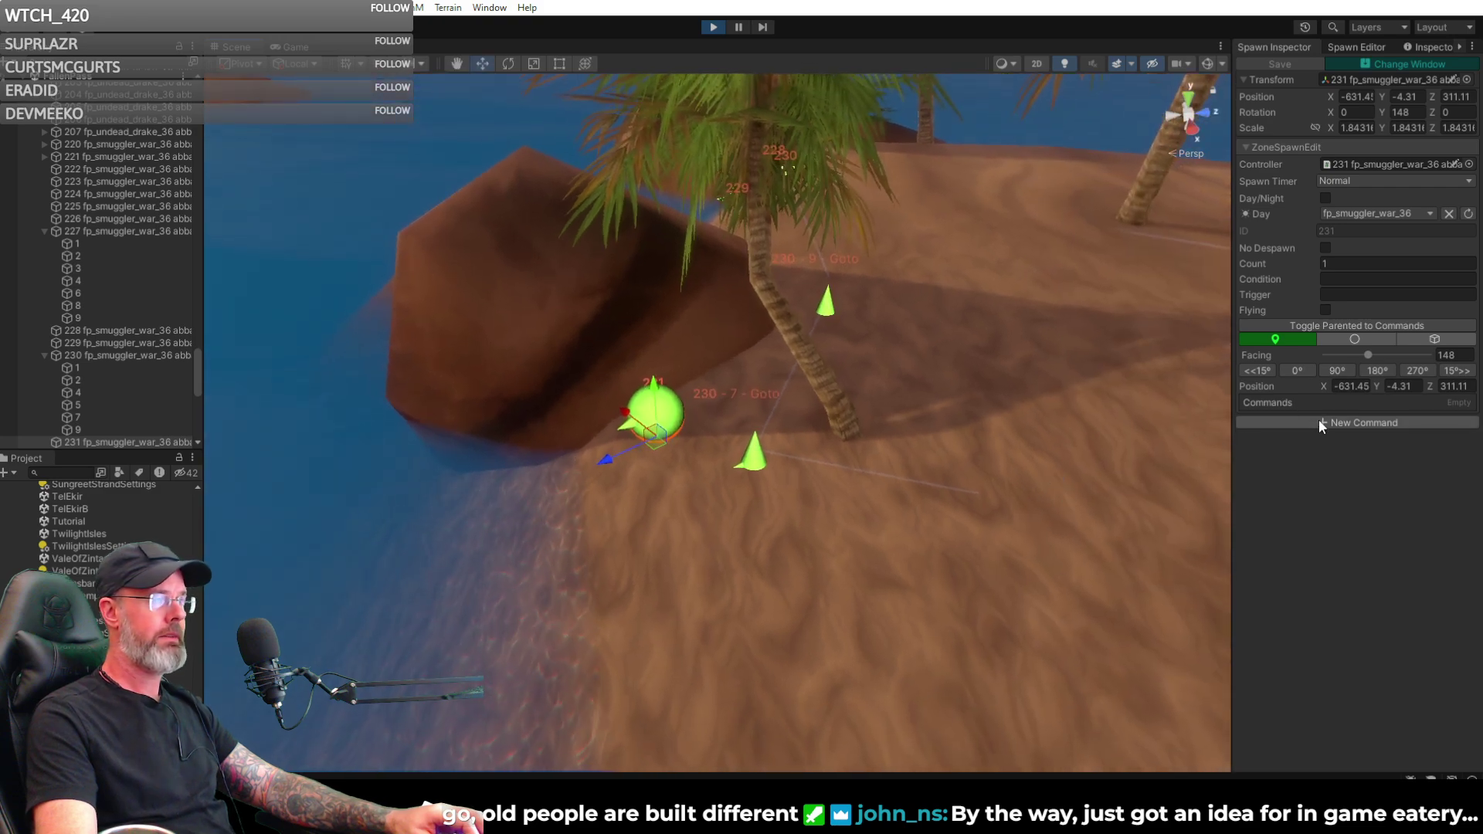
mouse_move(937, 374)
right_down()
mouse_move(834, 268)
mouse_move(959, 246)
mouse_move(1162, 308)
mouse_move(986, 354)
mouse_move(981, 384)
mouse_move(957, 387)
mouse_move(804, 354)
mouse_move(930, 374)
right_up()
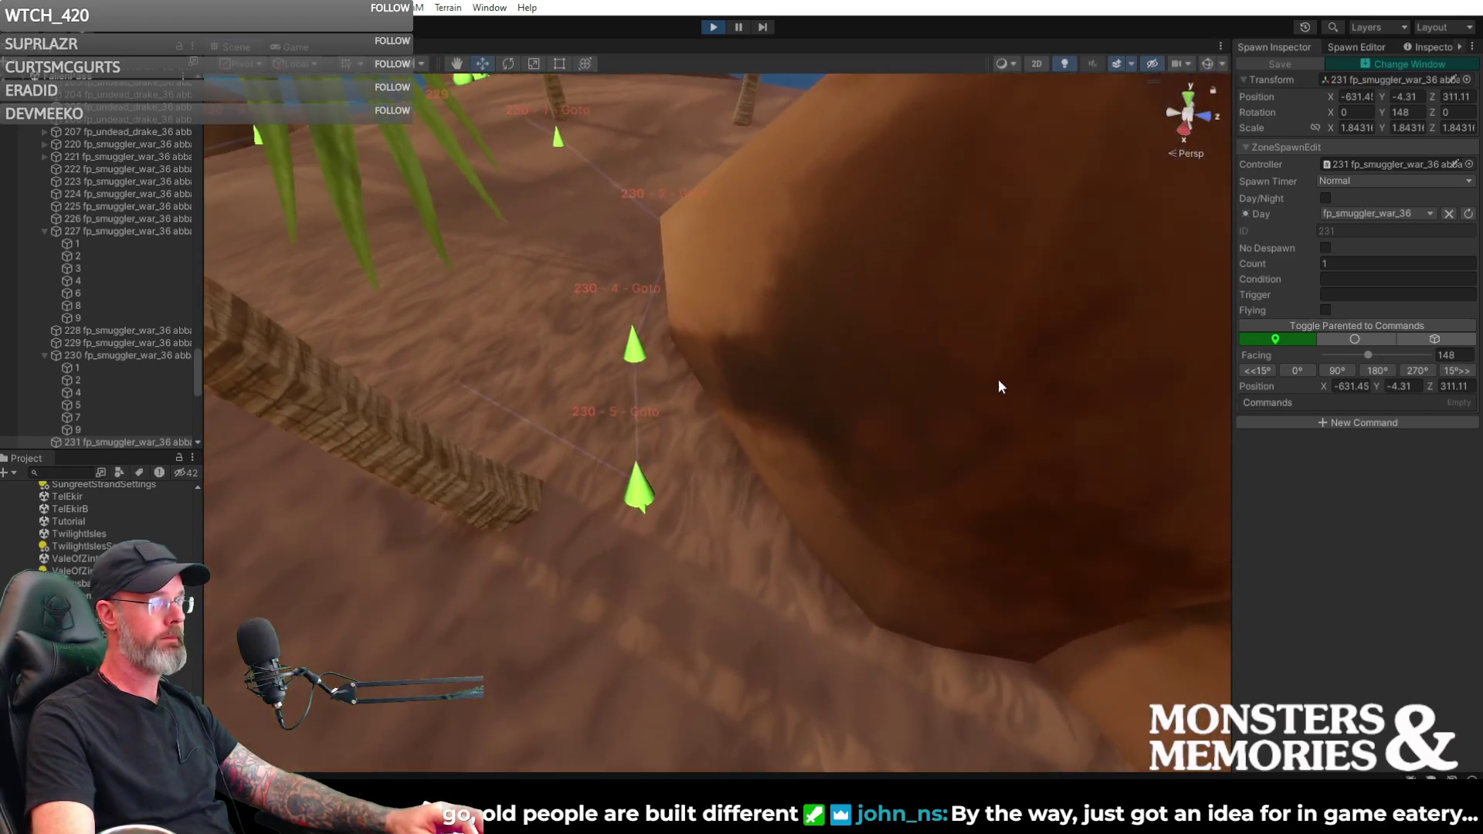
click(1379, 50)
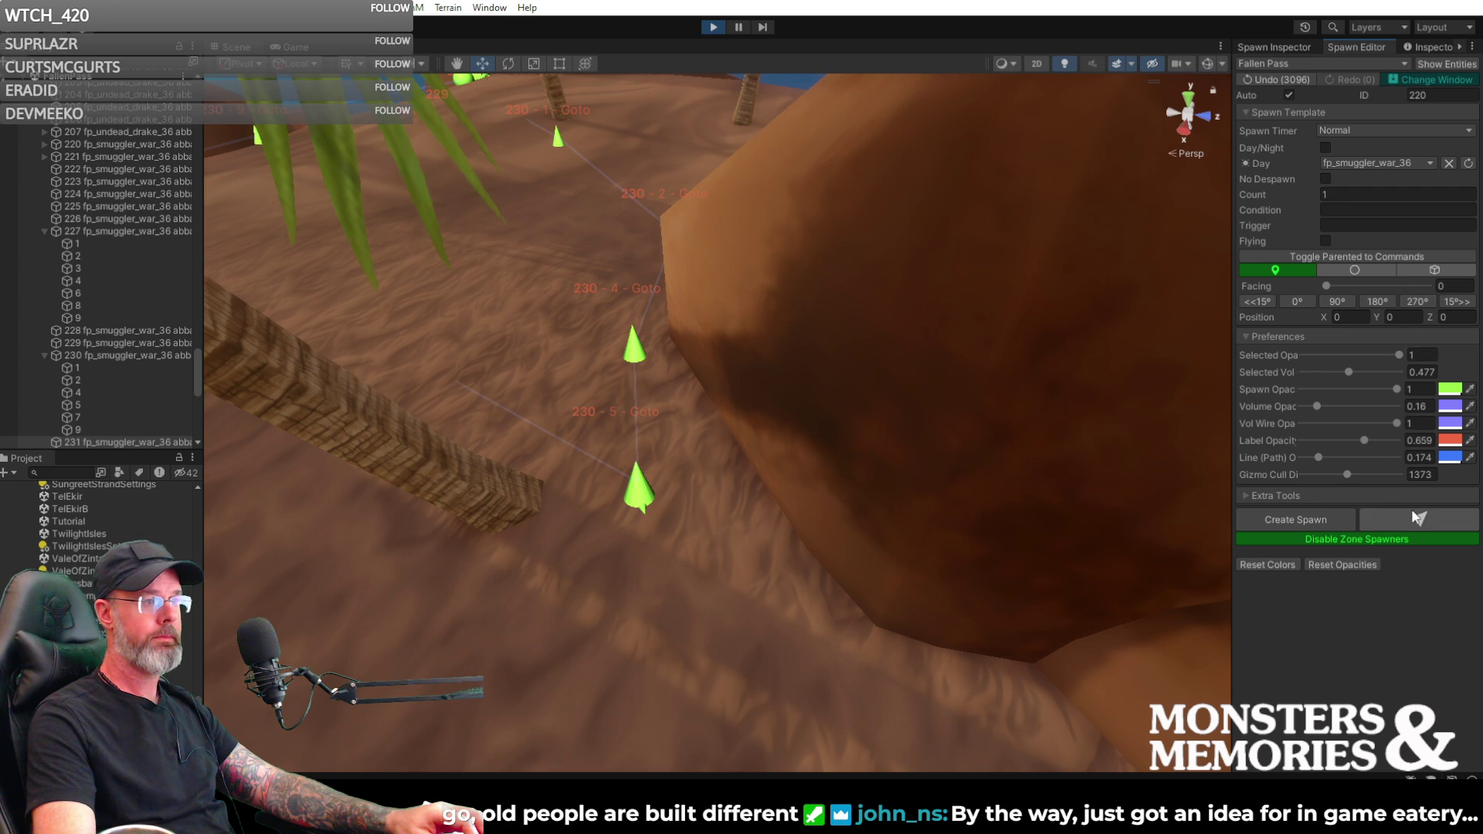
click(707, 486)
right_drag(708, 487, 596, 433)
mouse_move(597, 433)
mouse_down()
mouse_move(591, 460)
mouse_move(595, 440)
mouse_up()
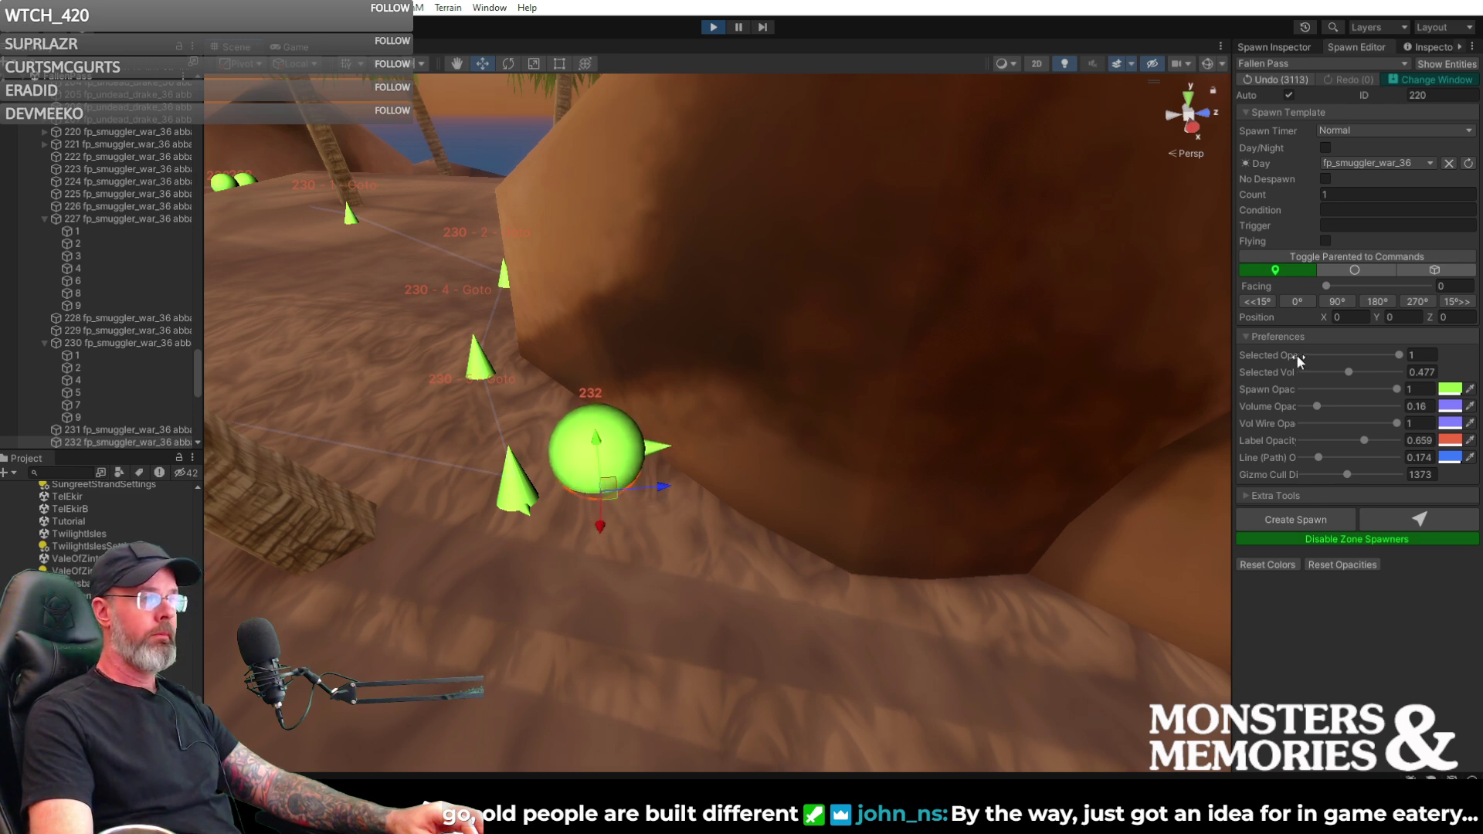
- Set spawn 232's facing to 71, save it, and raise it slightly to Y -2.98
click(1280, 47)
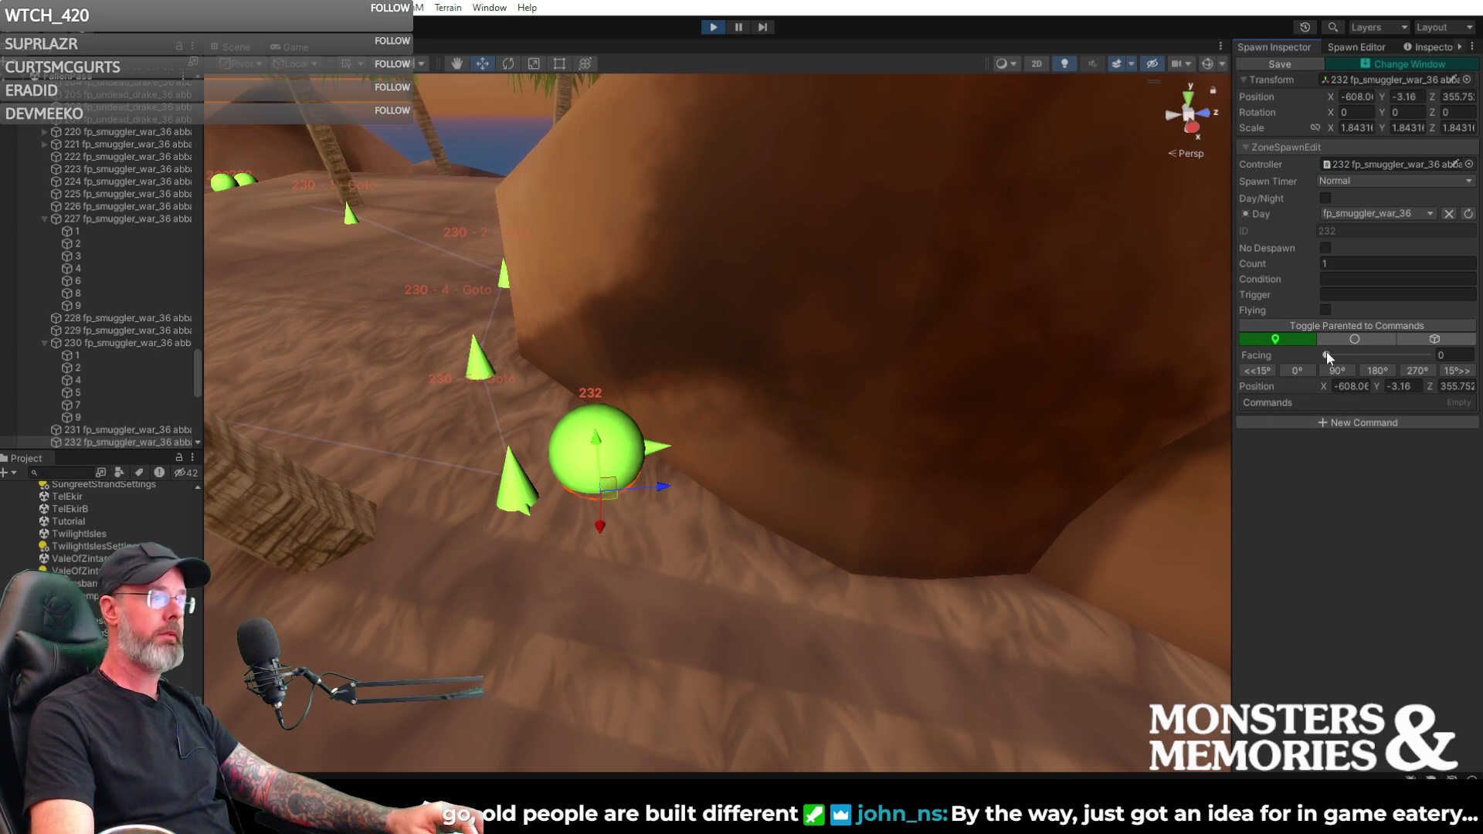
right_drag(1072, 360, 612, 323)
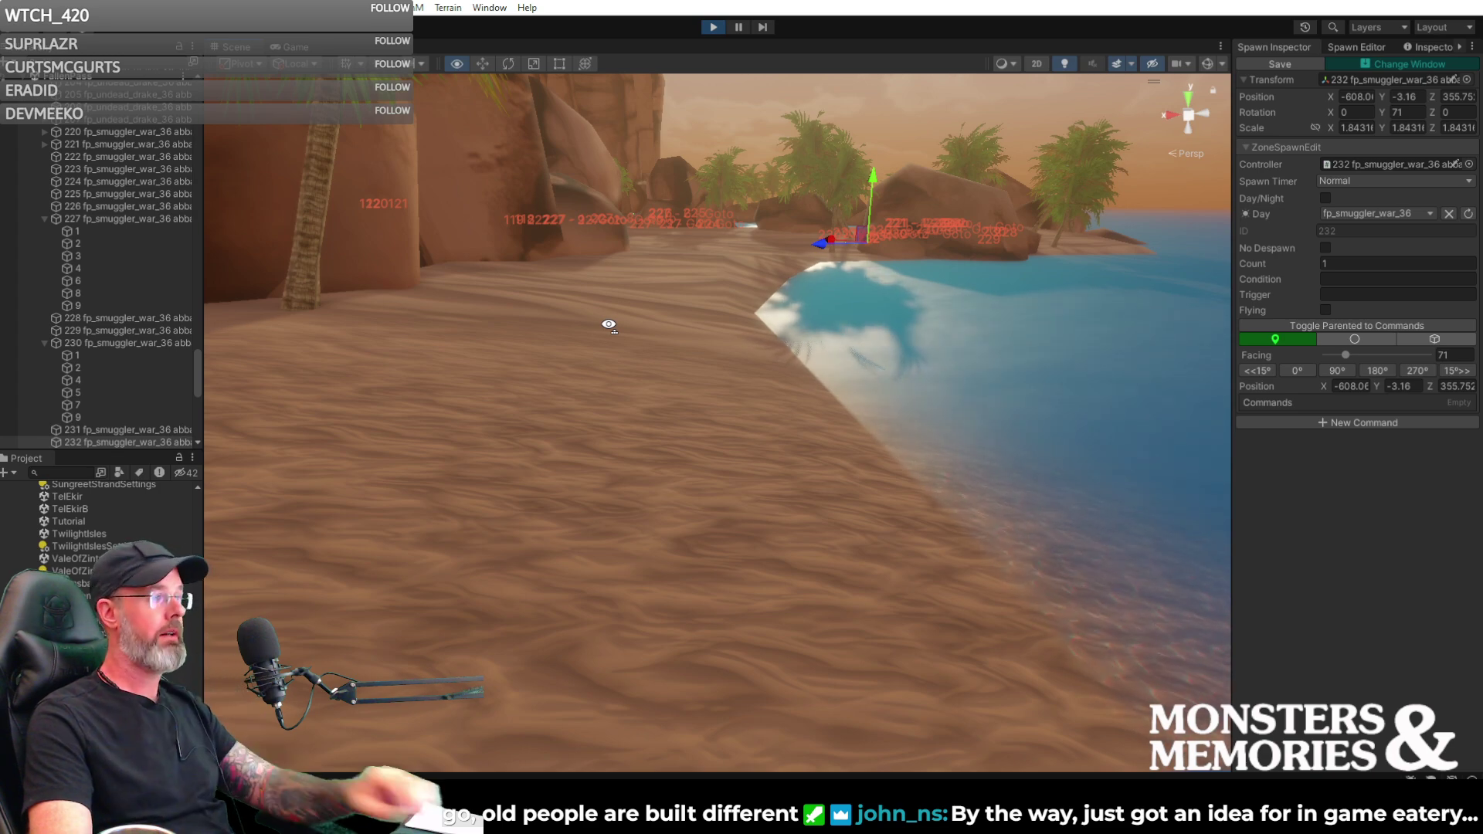
right_drag(612, 320, 884, 331)
click(1279, 63)
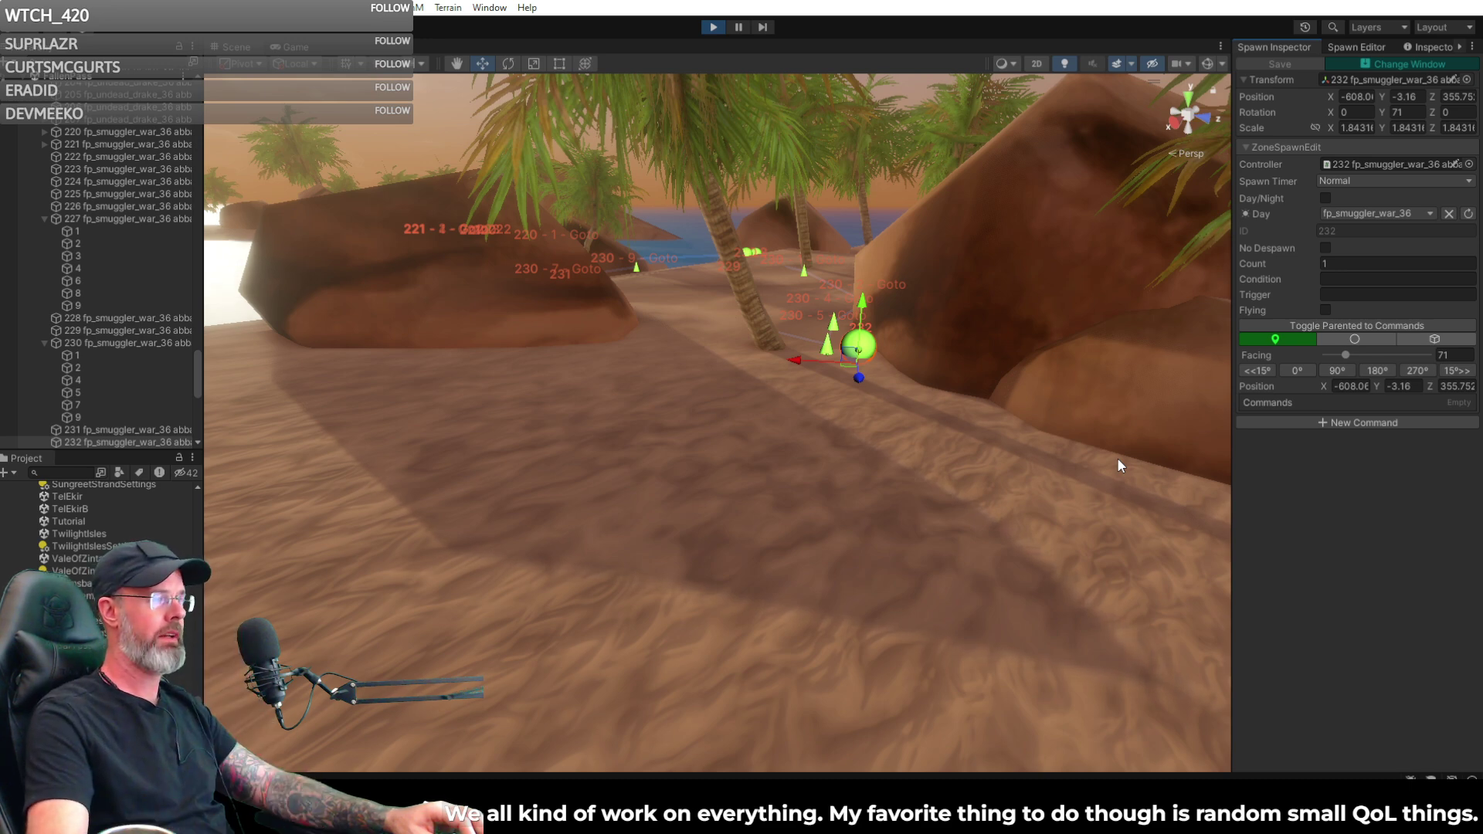
right_drag(965, 461, 901, 425)
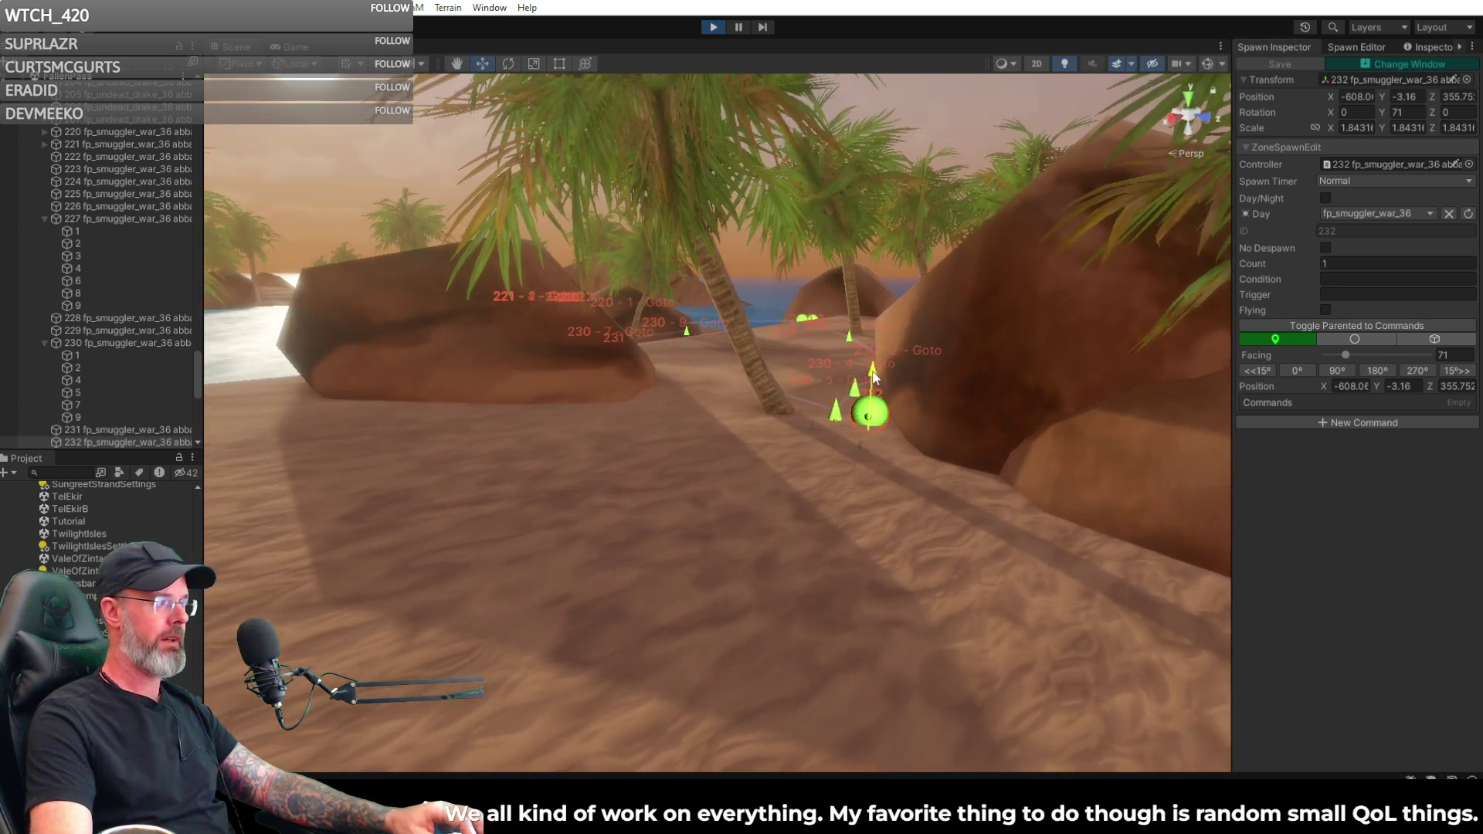
drag(874, 373, 875, 368)
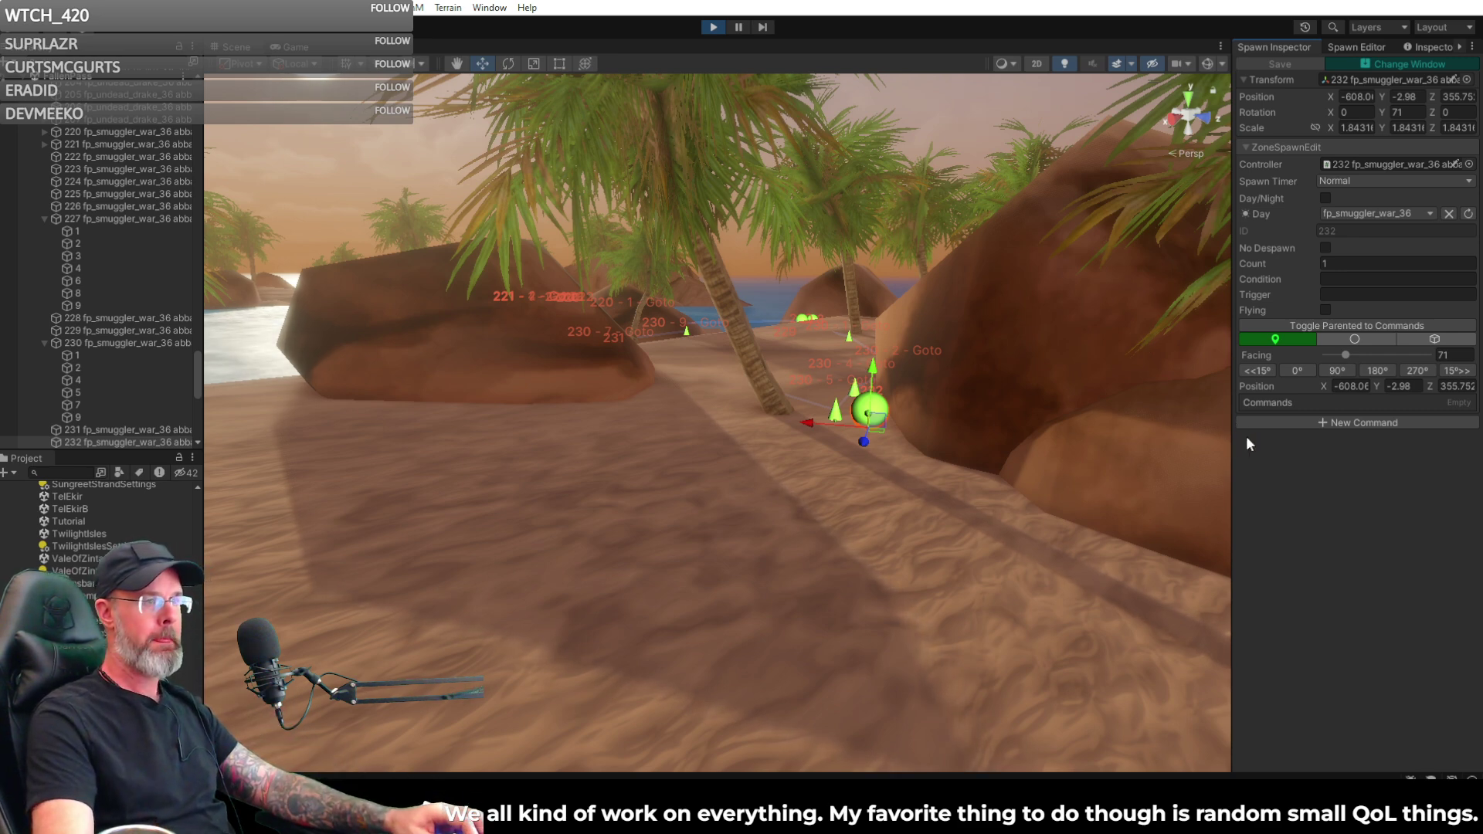
- Add another fp_smuggler_war_36 spawn on the shoreline near spawn 231 and lower it into the sand
right_drag(1176, 220, 57, 445)
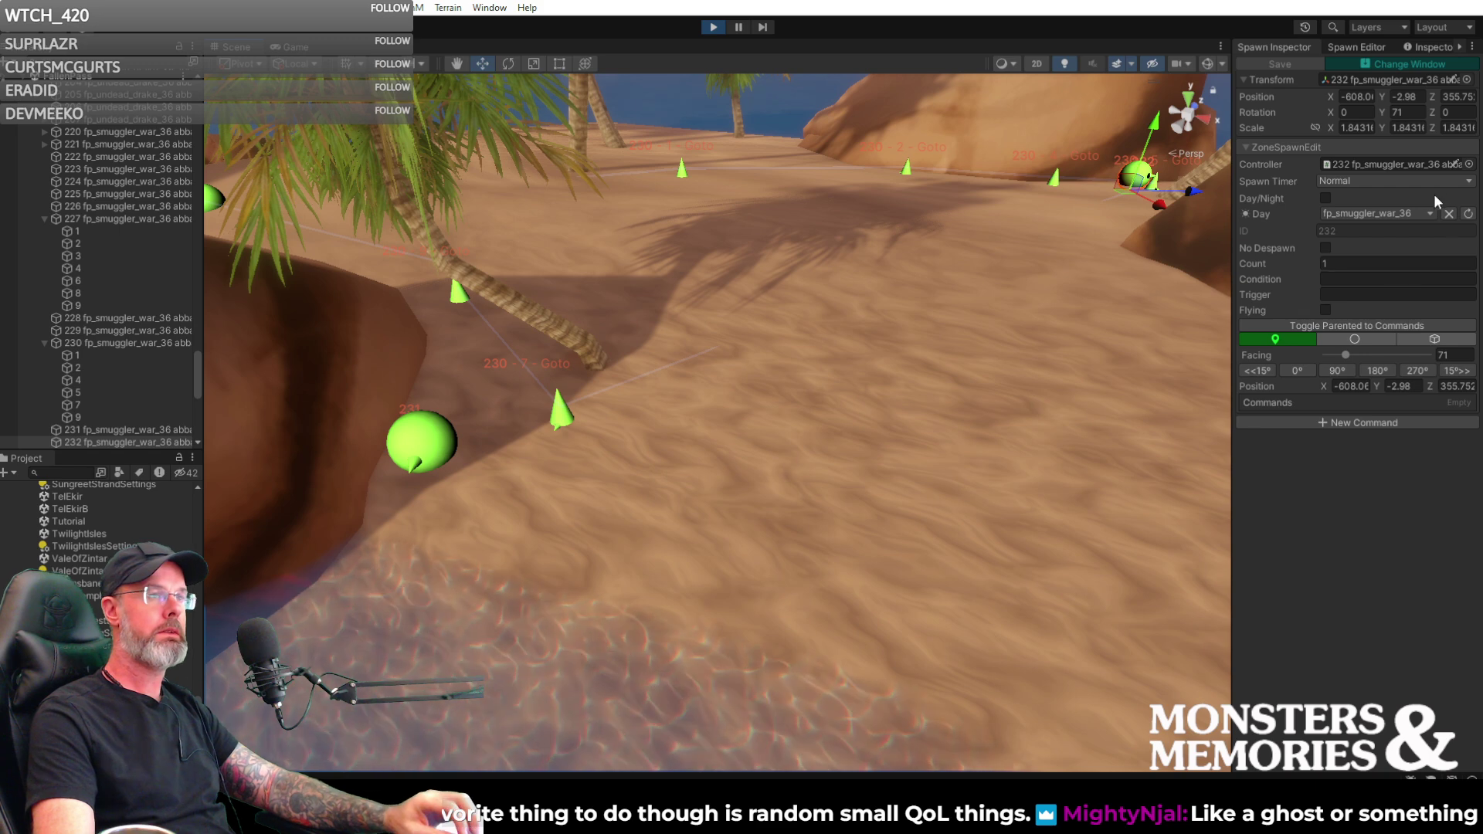
click(1364, 44)
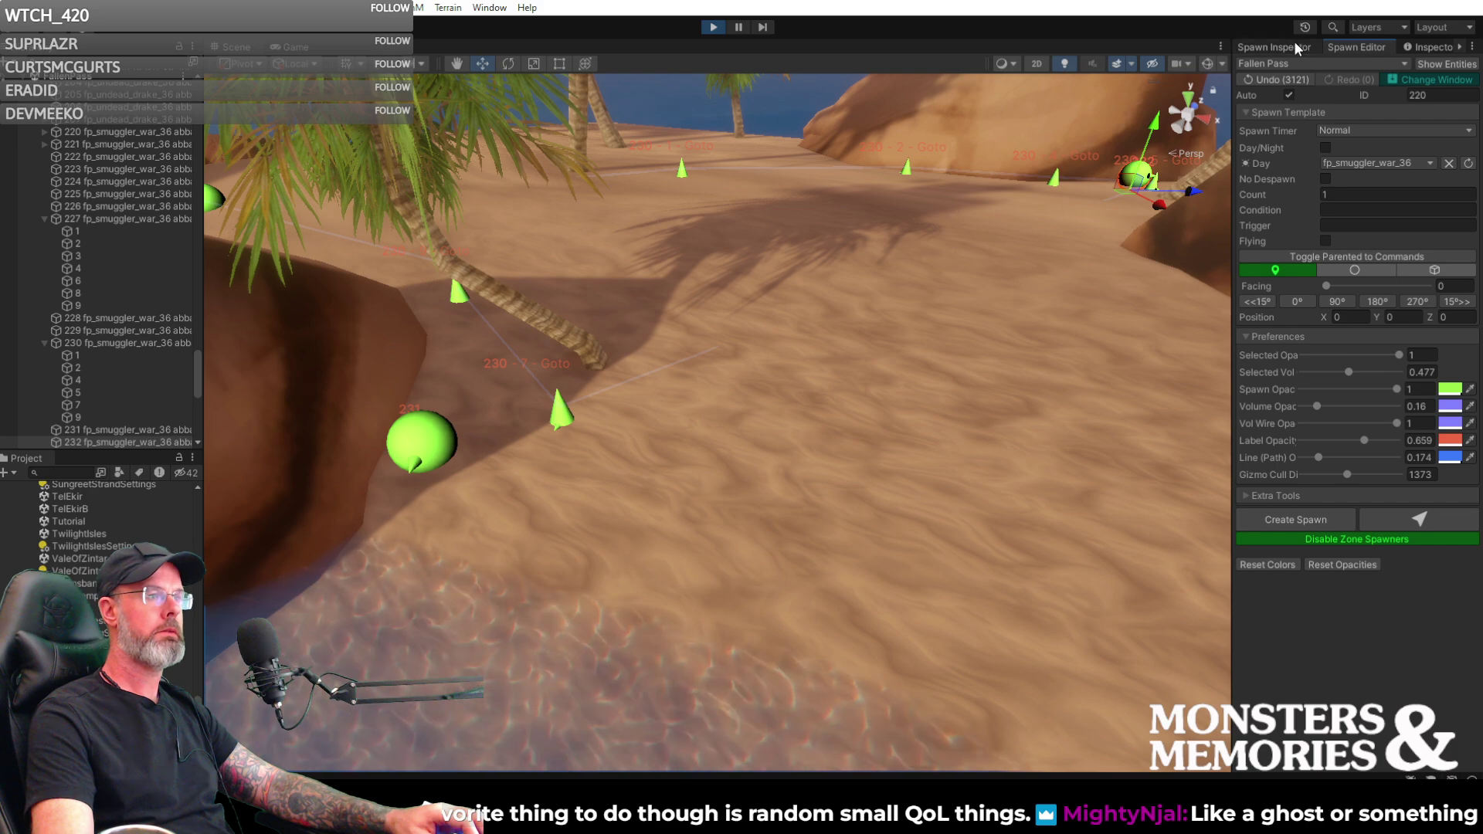
click(620, 524)
alt+drag(660, 518, 510, 539)
alt+drag(578, 461, 595, 331)
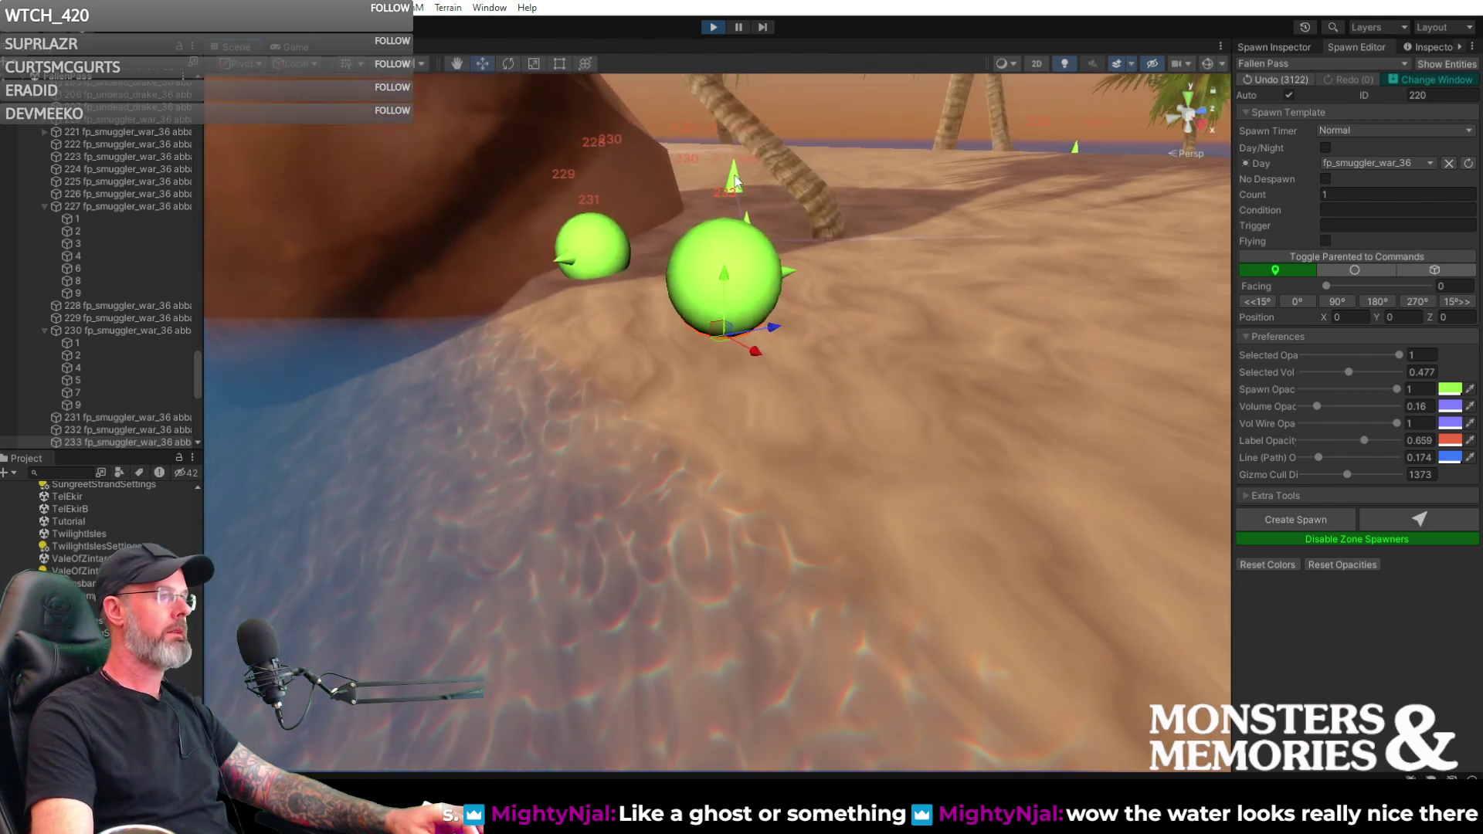
drag(725, 272, 727, 340)
alt+drag(680, 579, 646, 372)
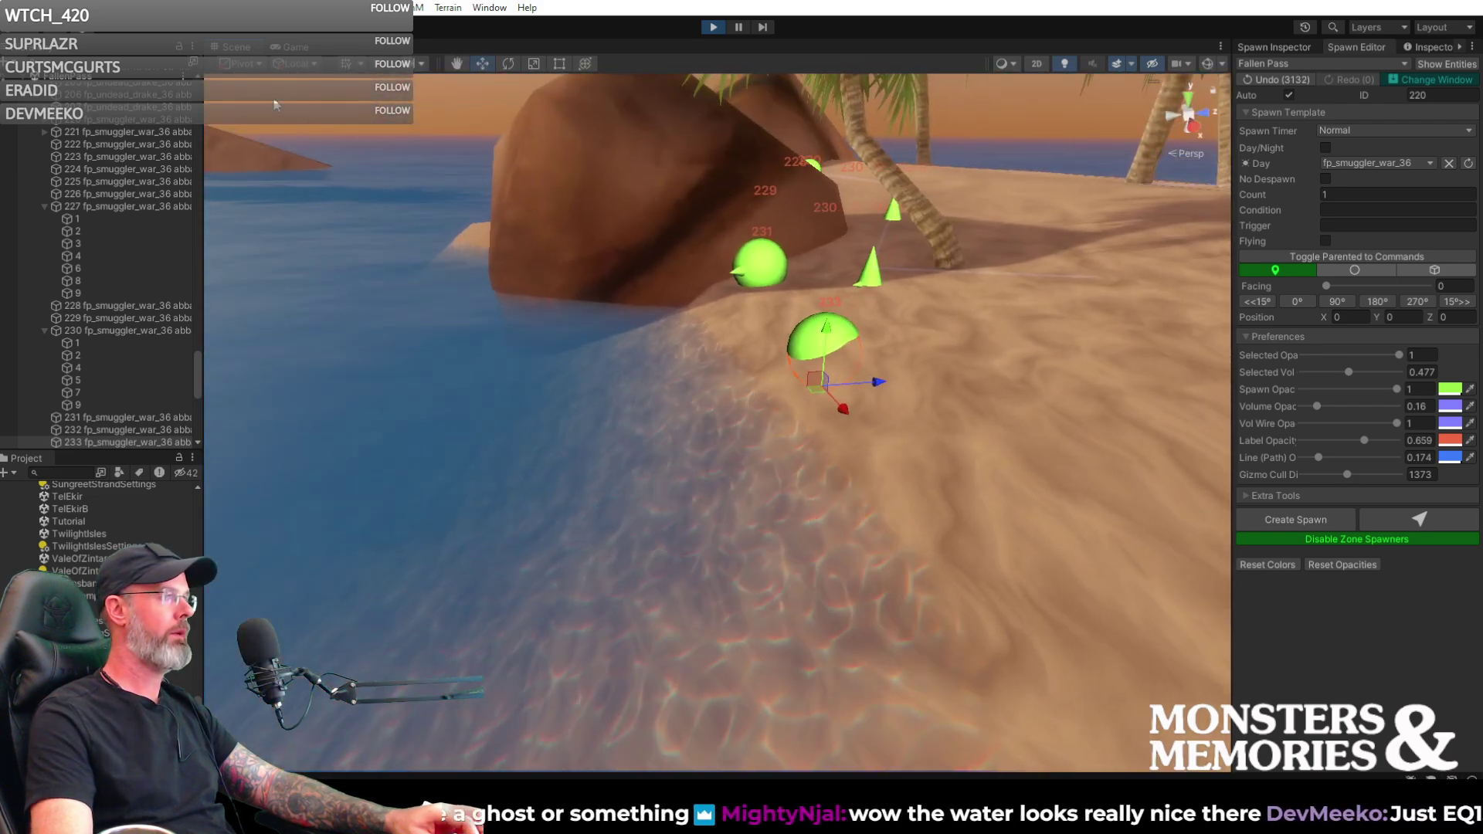
- Run and swim the character along the shore in the game view to examine the water, seabed and beach
click(292, 48)
right_drag(563, 291, 665, 293)
key(w)
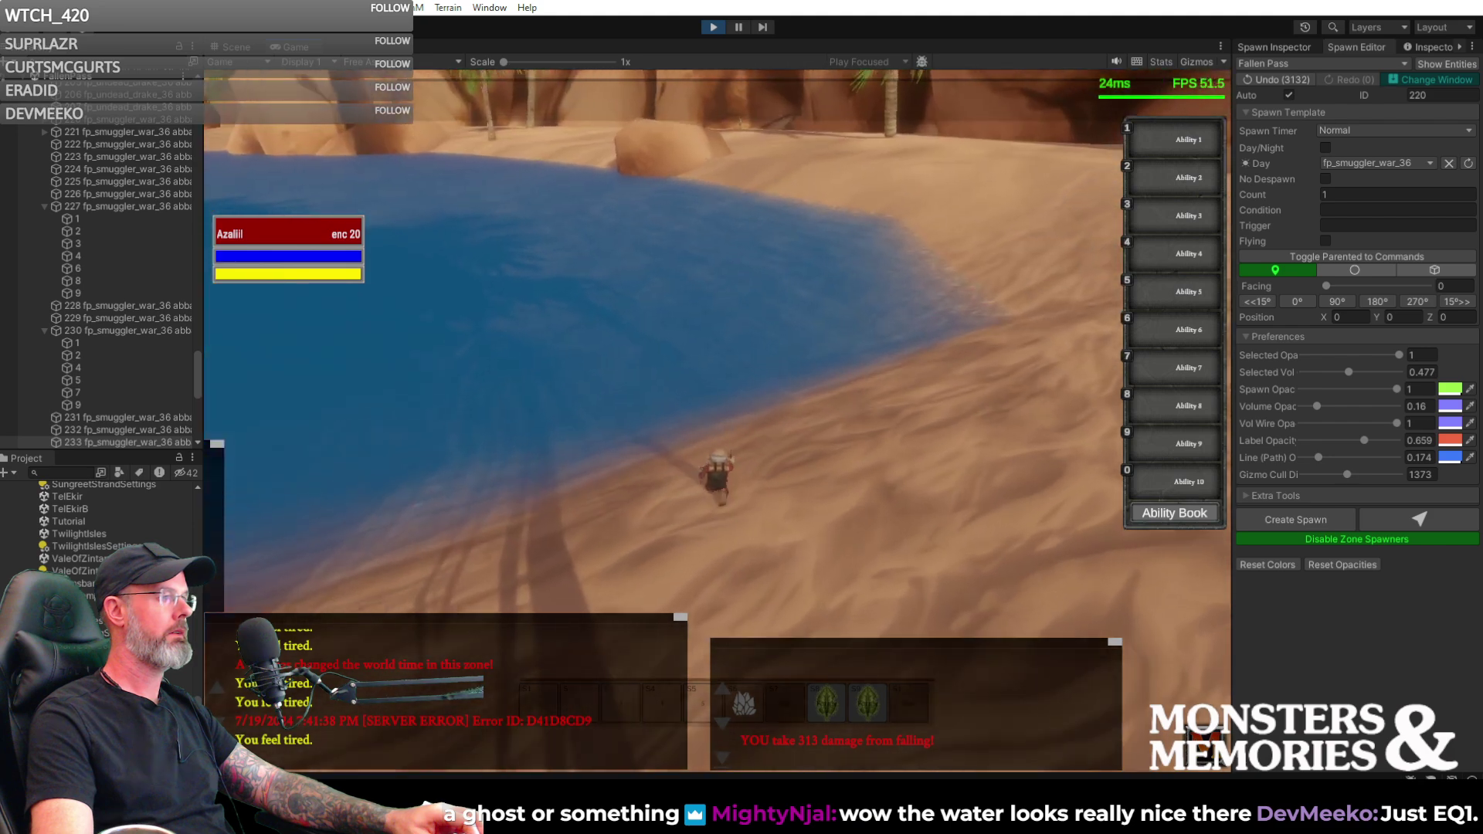
key(d)
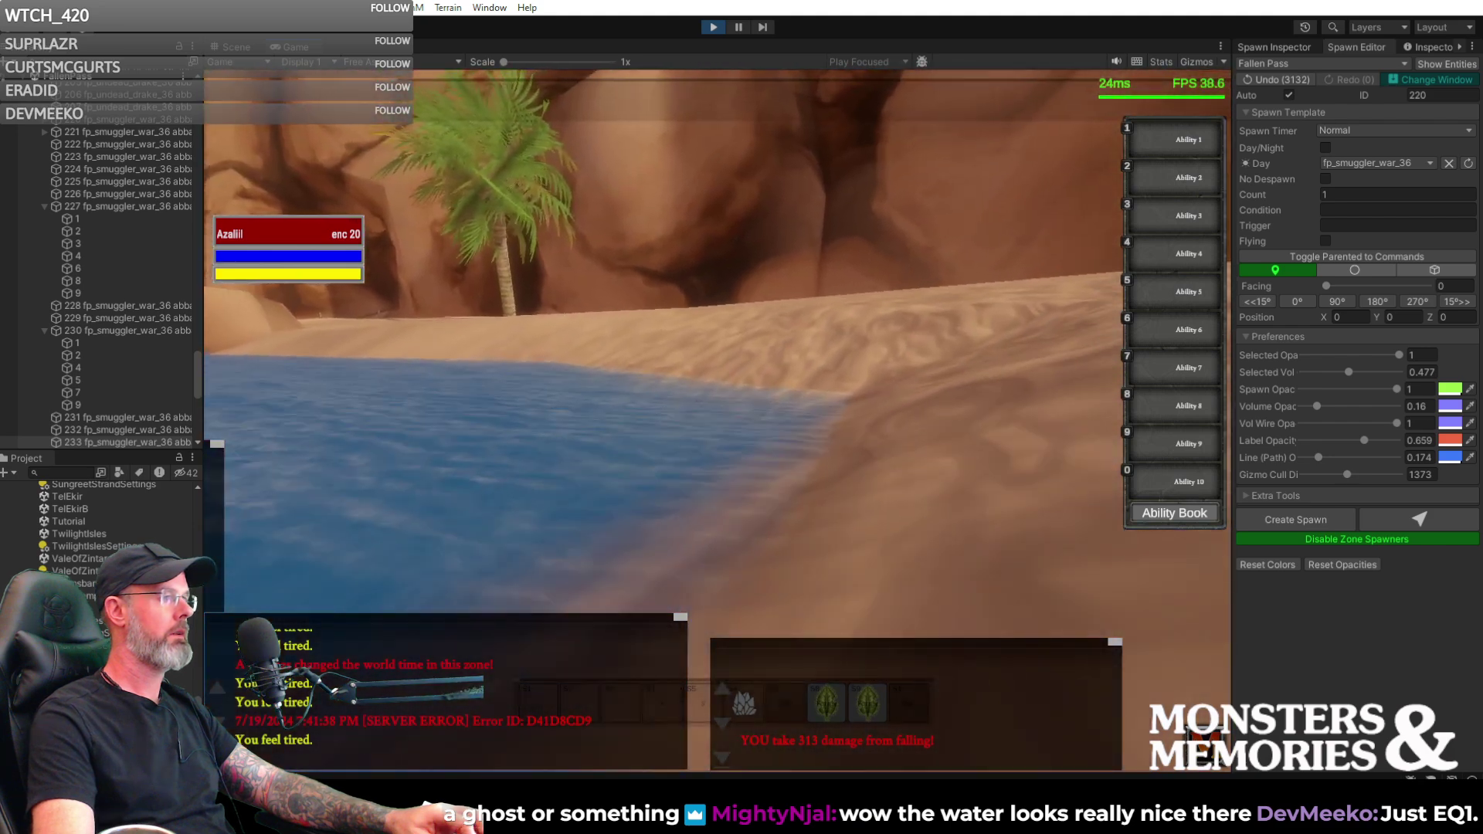
key(w)
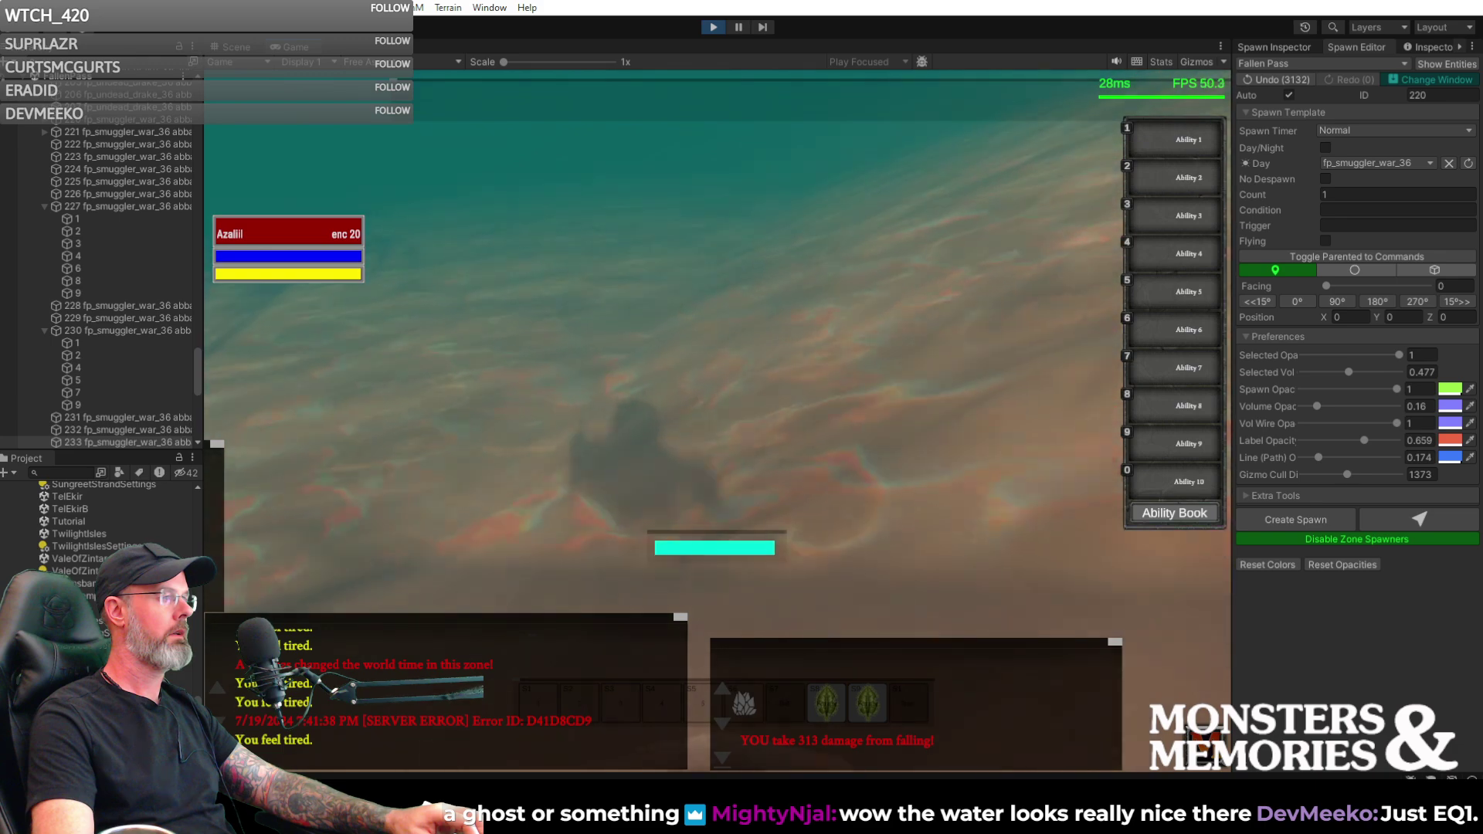
scroll(716, 421, down, 3)
key(w)
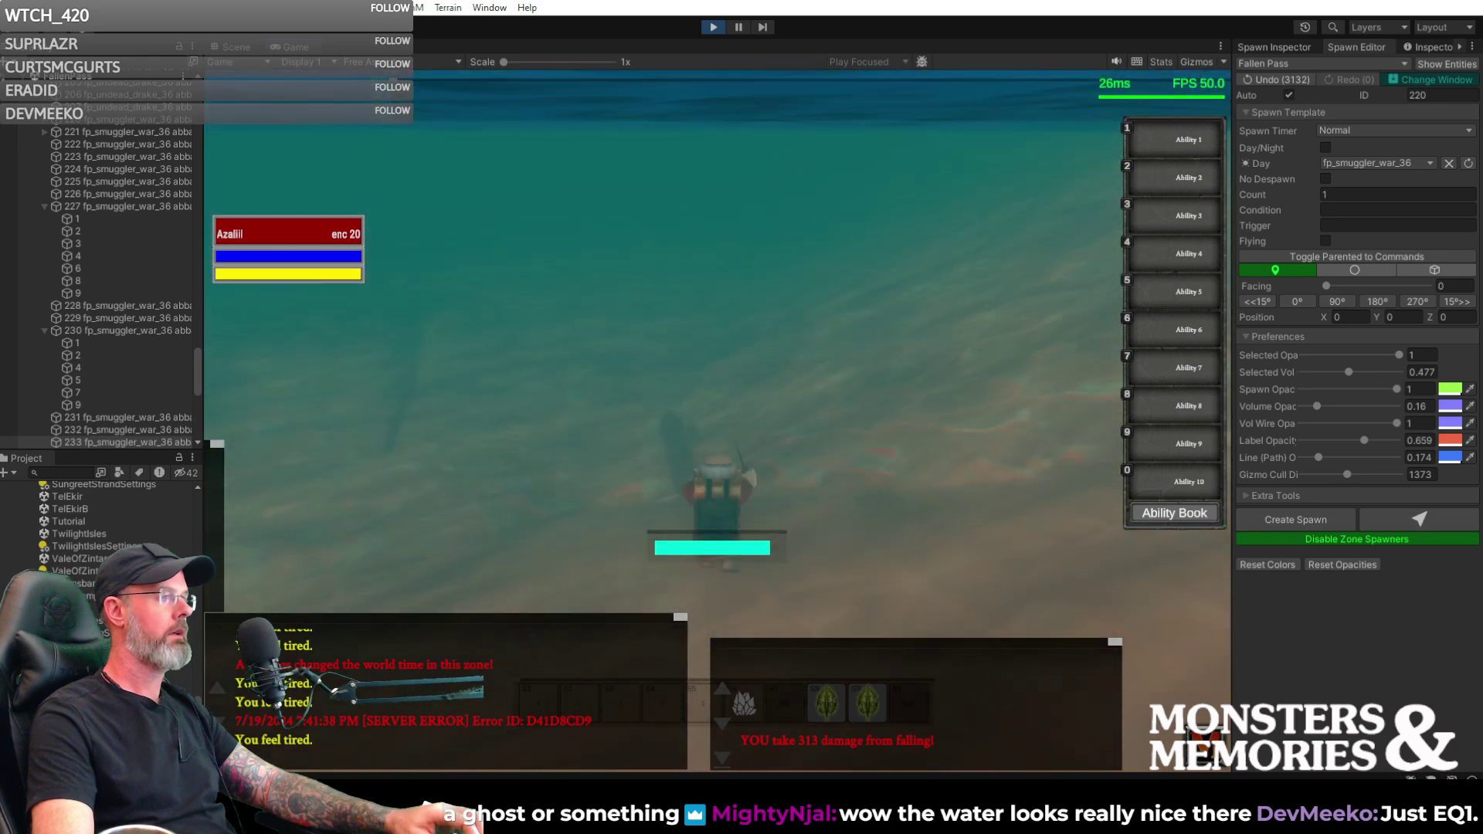
key(w)
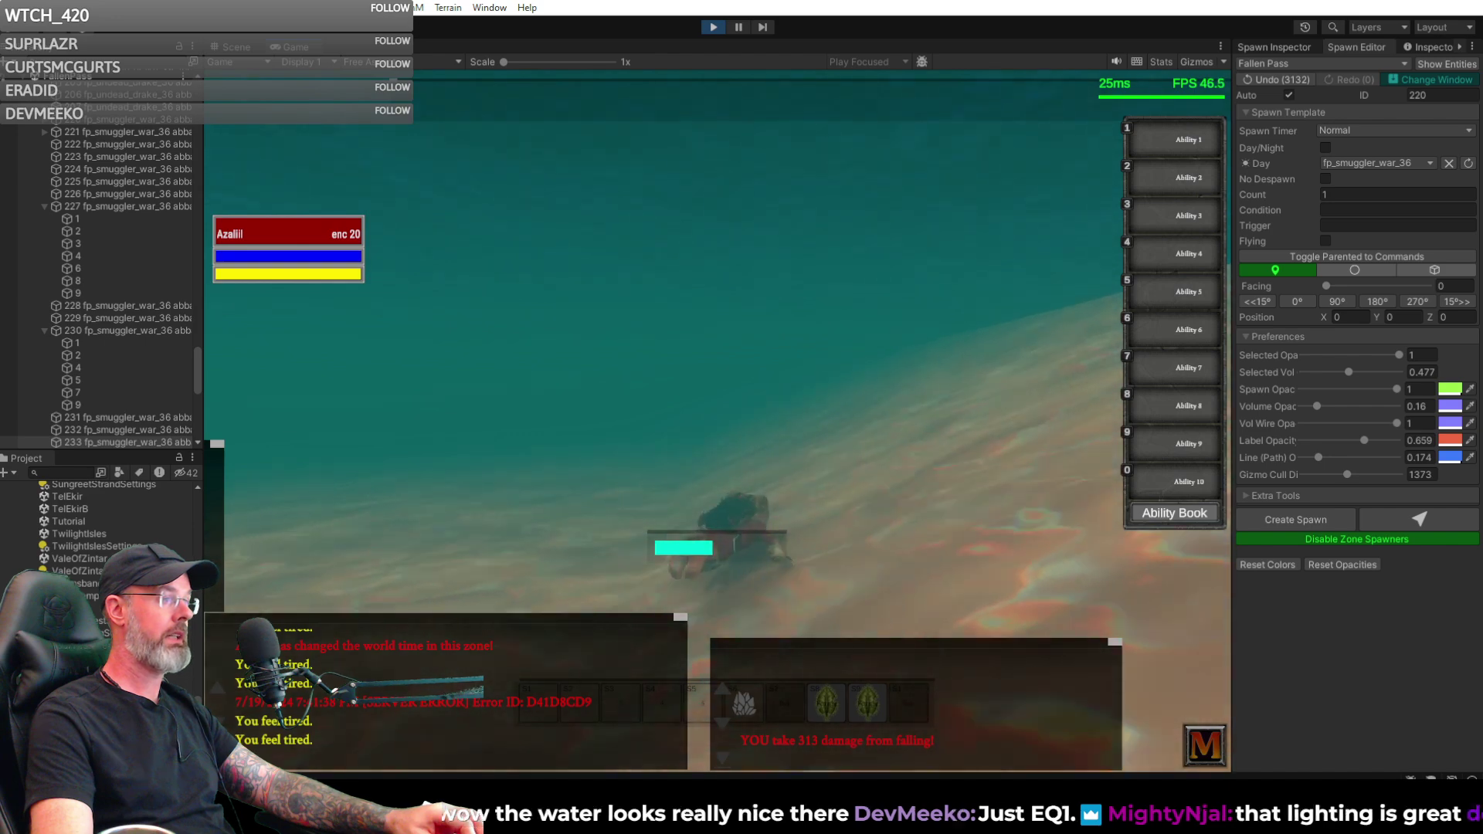
key(w)
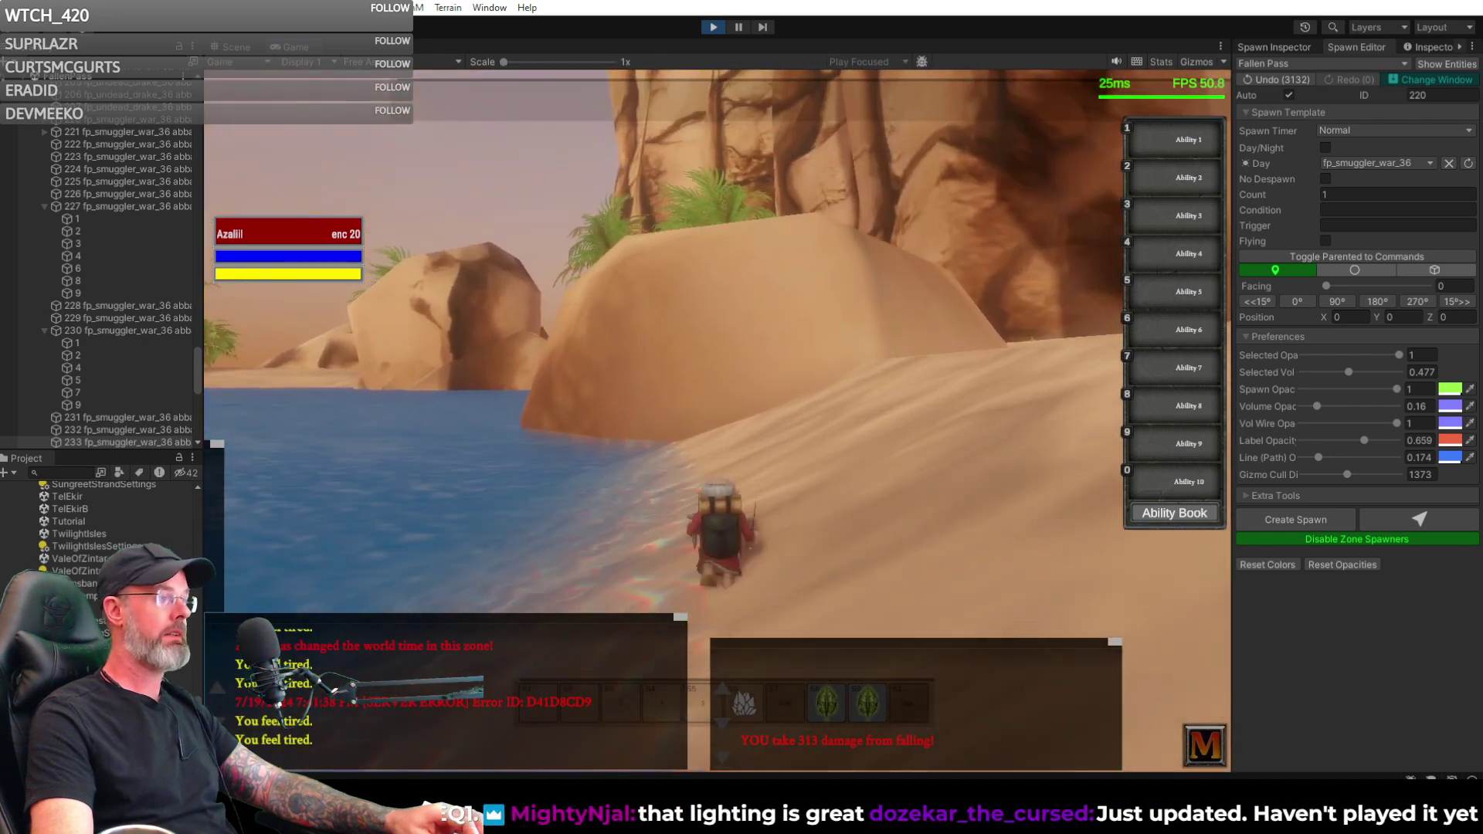
key(a)
key(w)
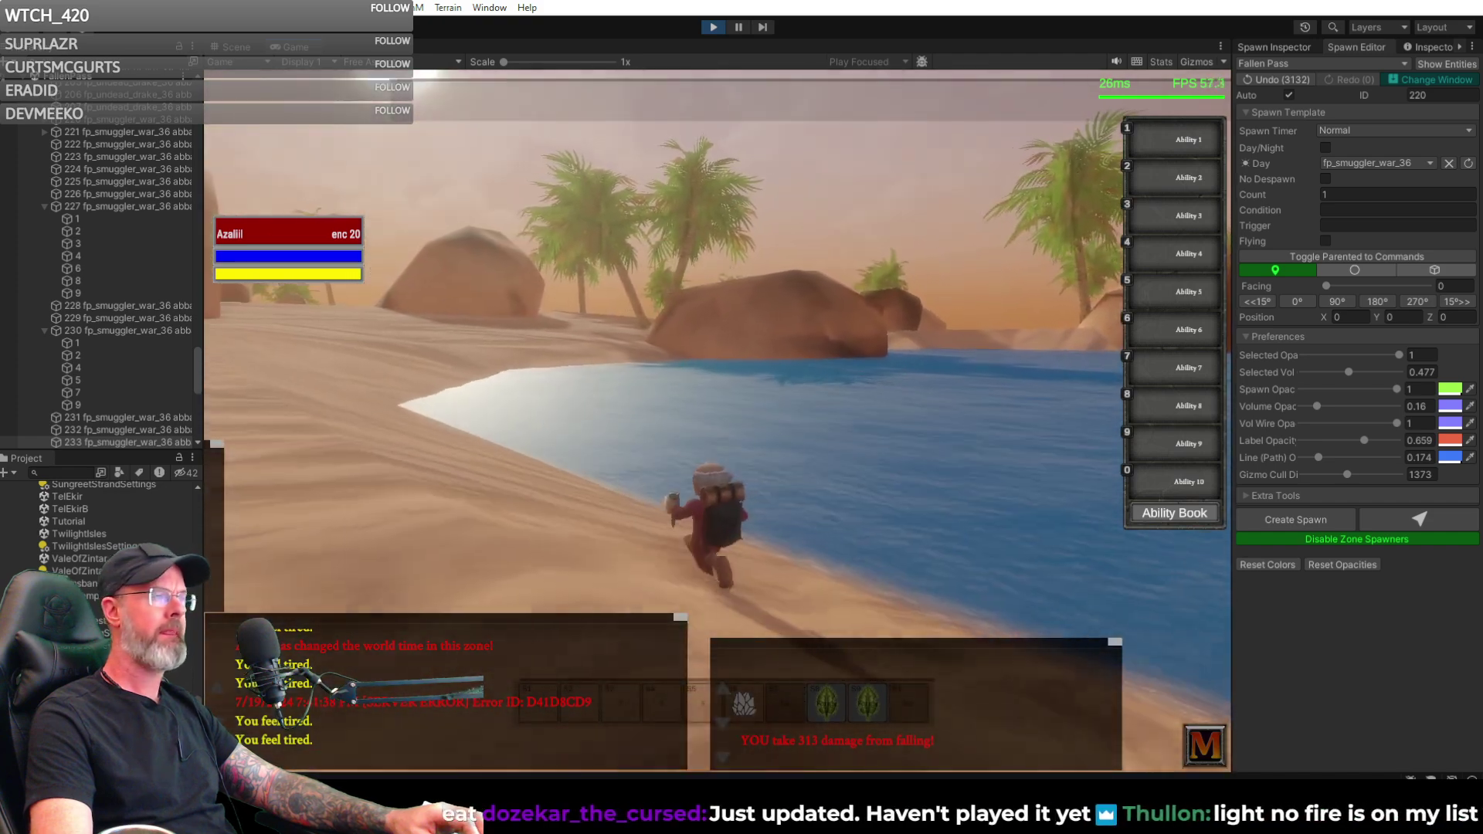
- Run the character across the sand and turn the game camera to examine the beach, boulders and lagoon
key(d)
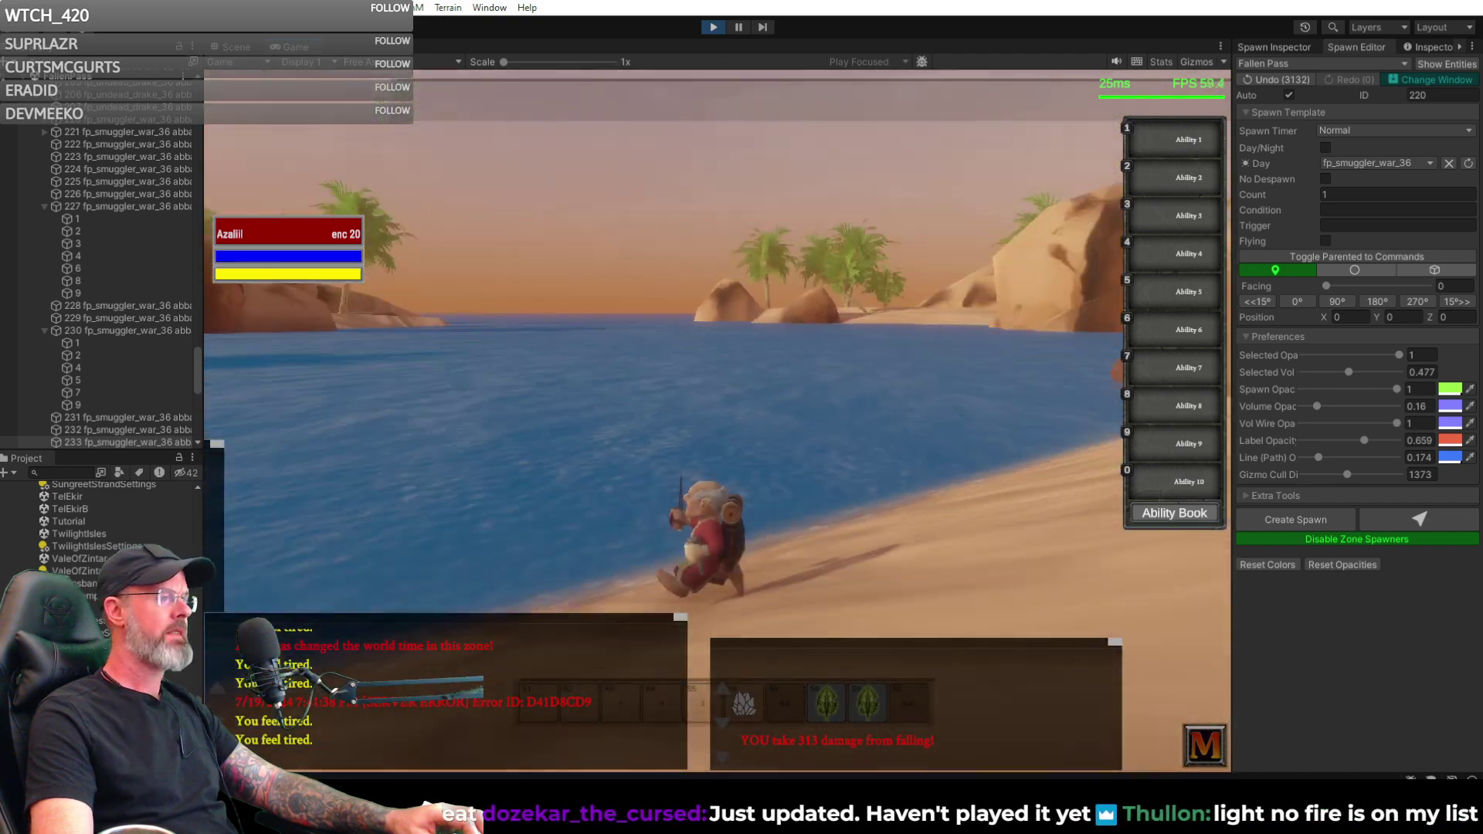
key(w)
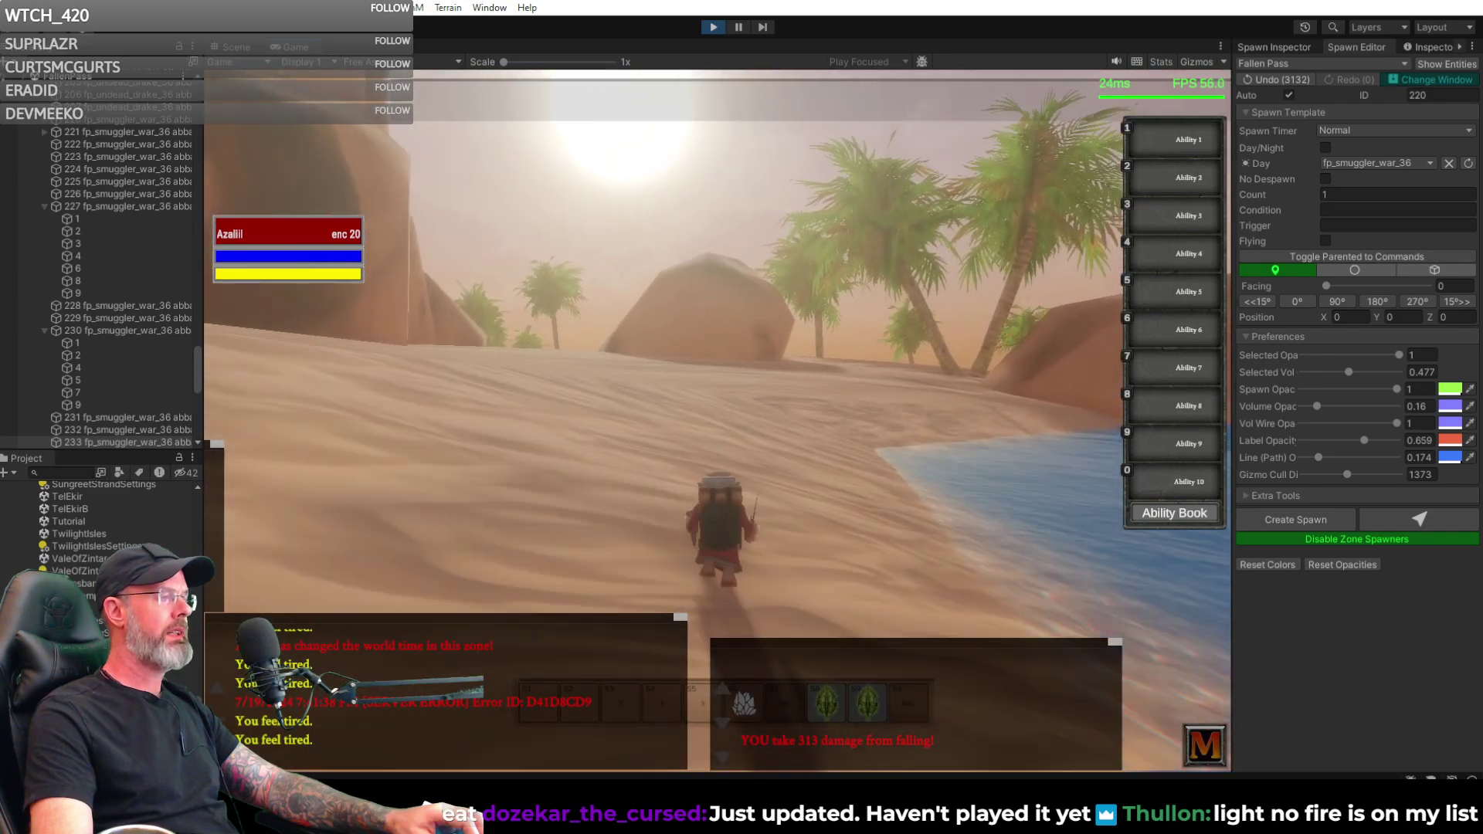
key(d)
key(a)
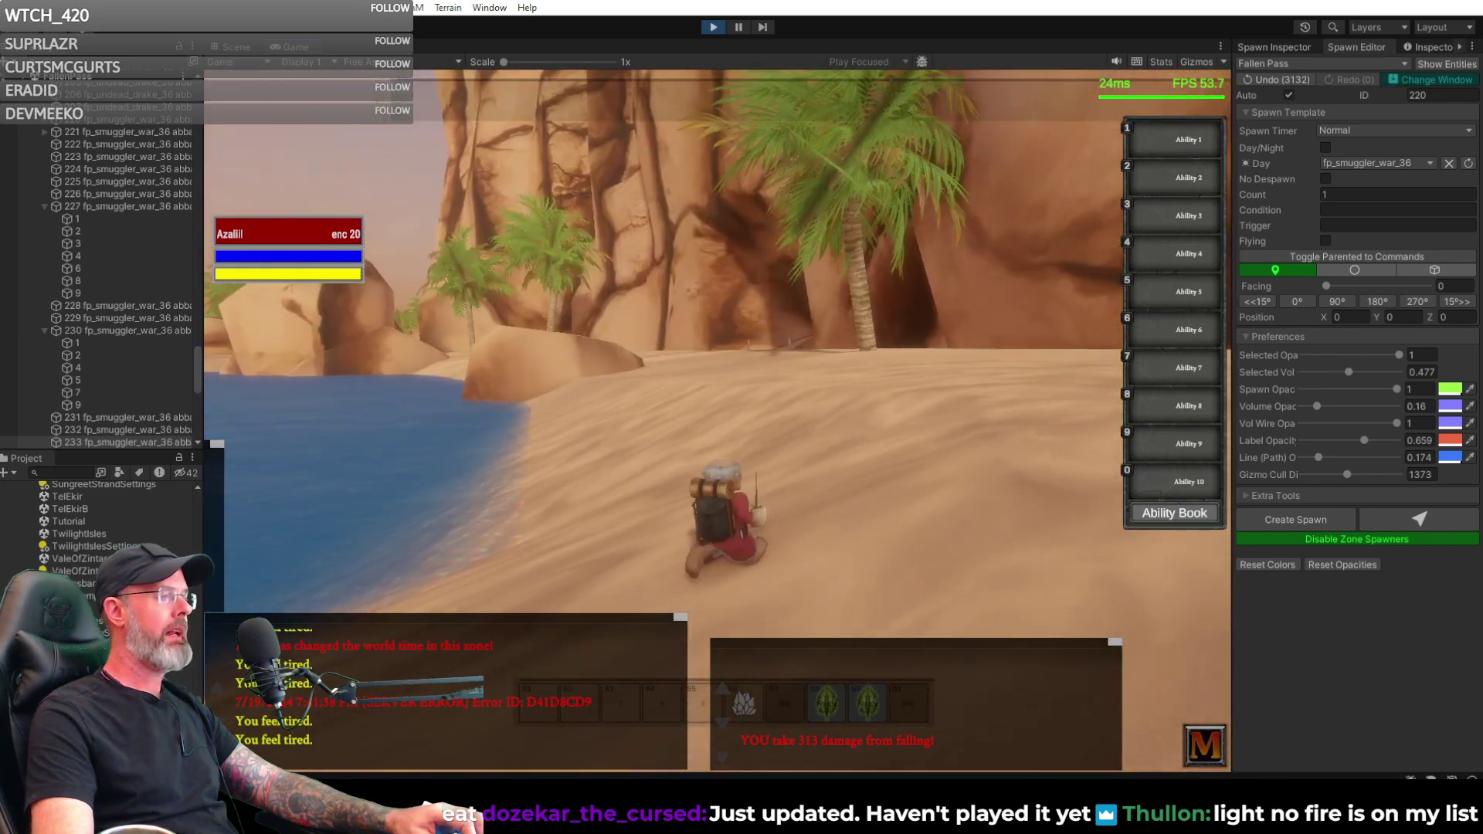
key(a)
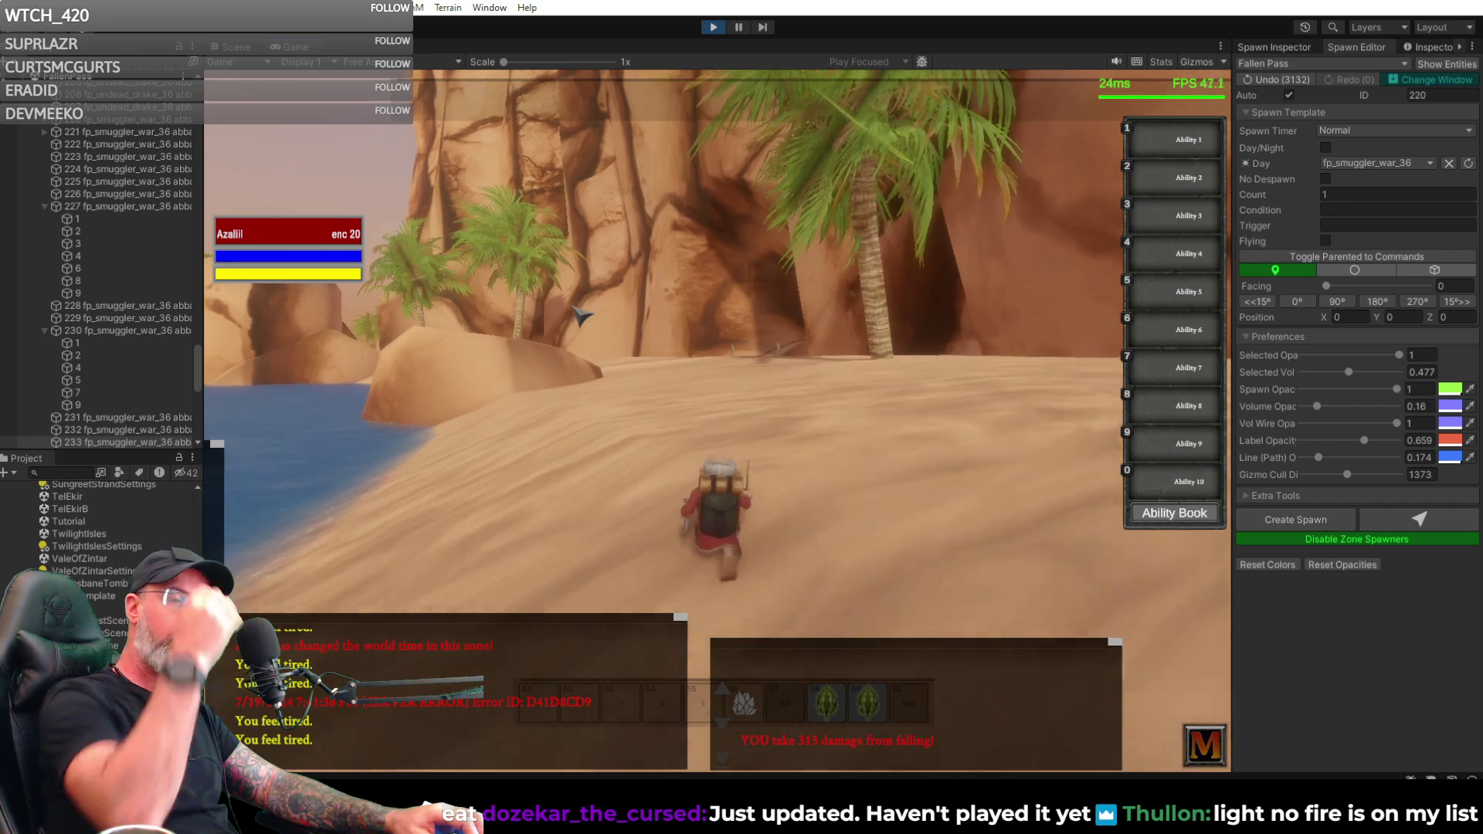
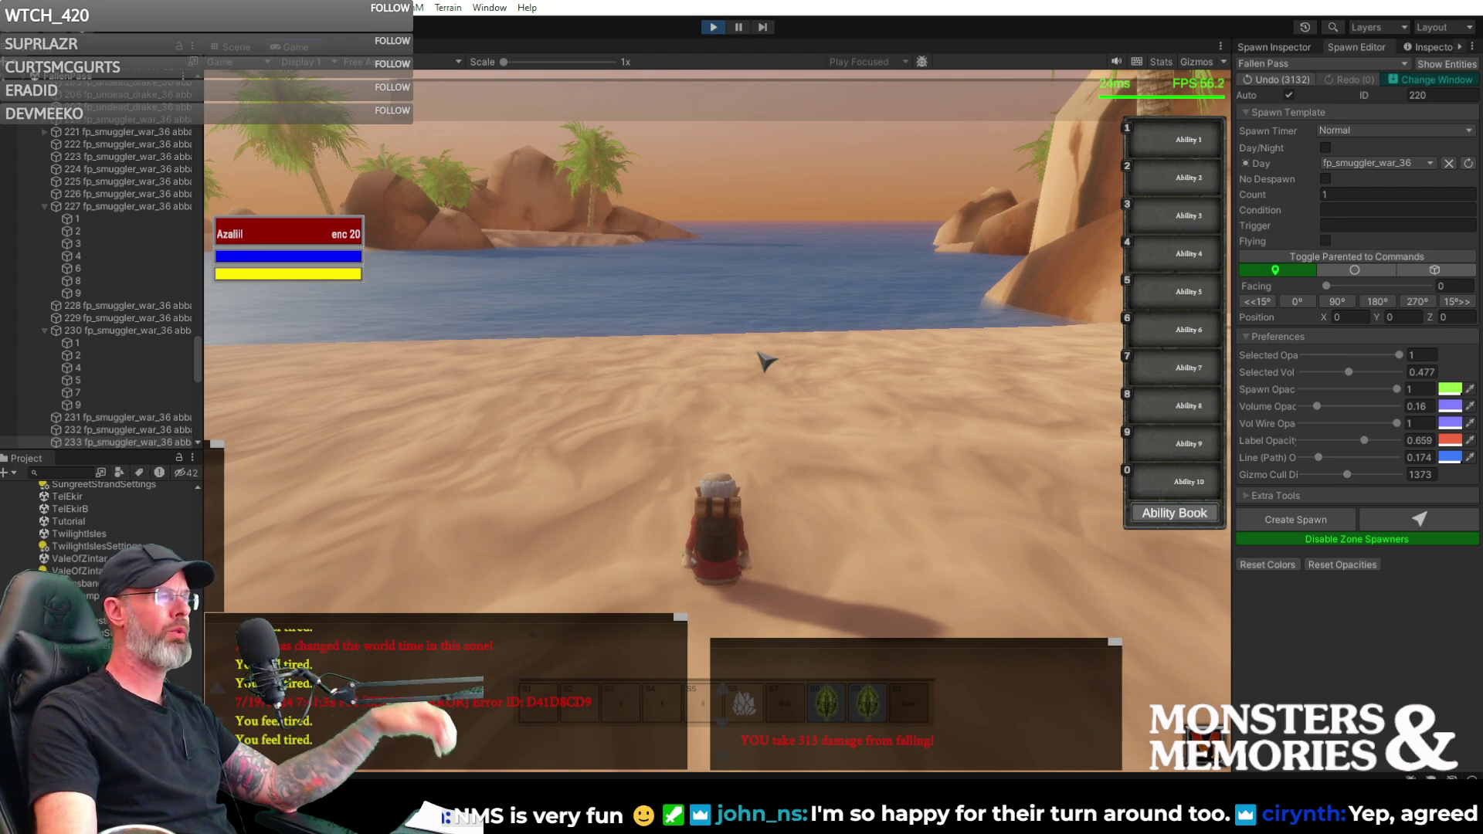
right_drag(927, 364, 463, 364)
- Return to the scene view and adjust spawn 233's height to about Y -4.1
click(232, 46)
right_drag(674, 246, 623, 255)
drag(679, 415, 670, 365)
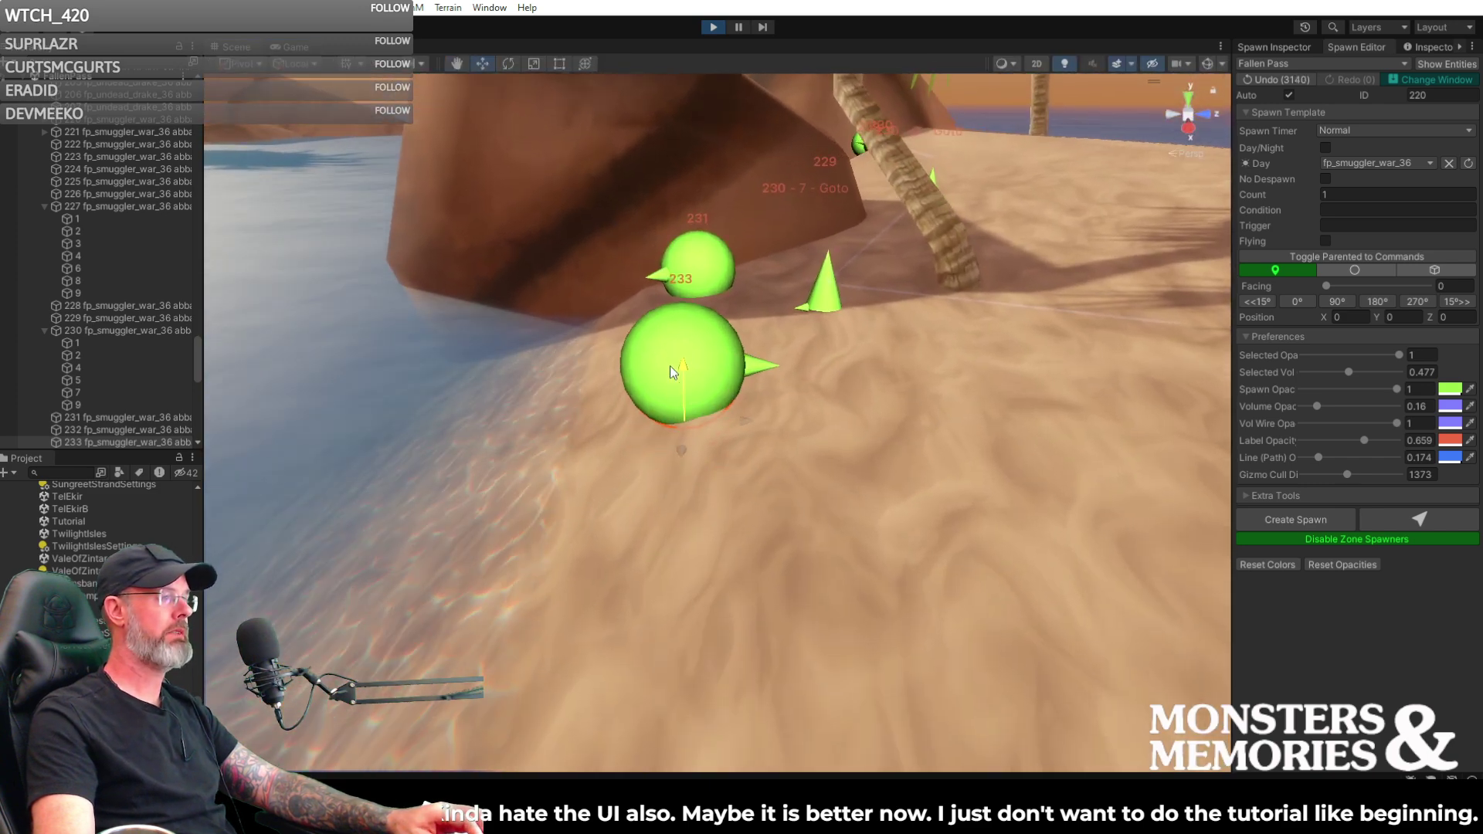
- Set the facing of spawn 233 on the shoreline to 176
right_drag(703, 374, 465, 397)
key(d)
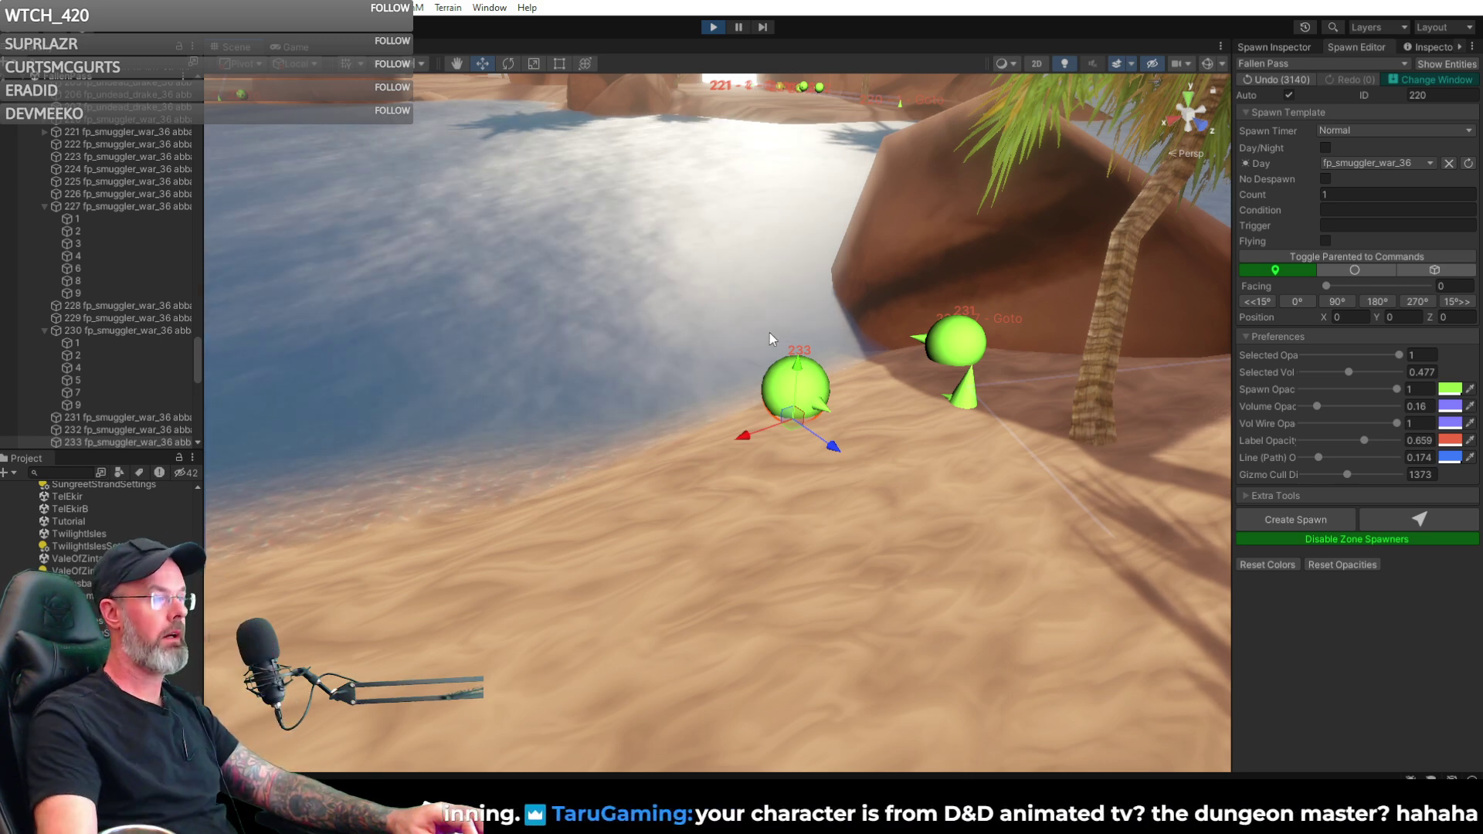
alt+drag(718, 333, 809, 396)
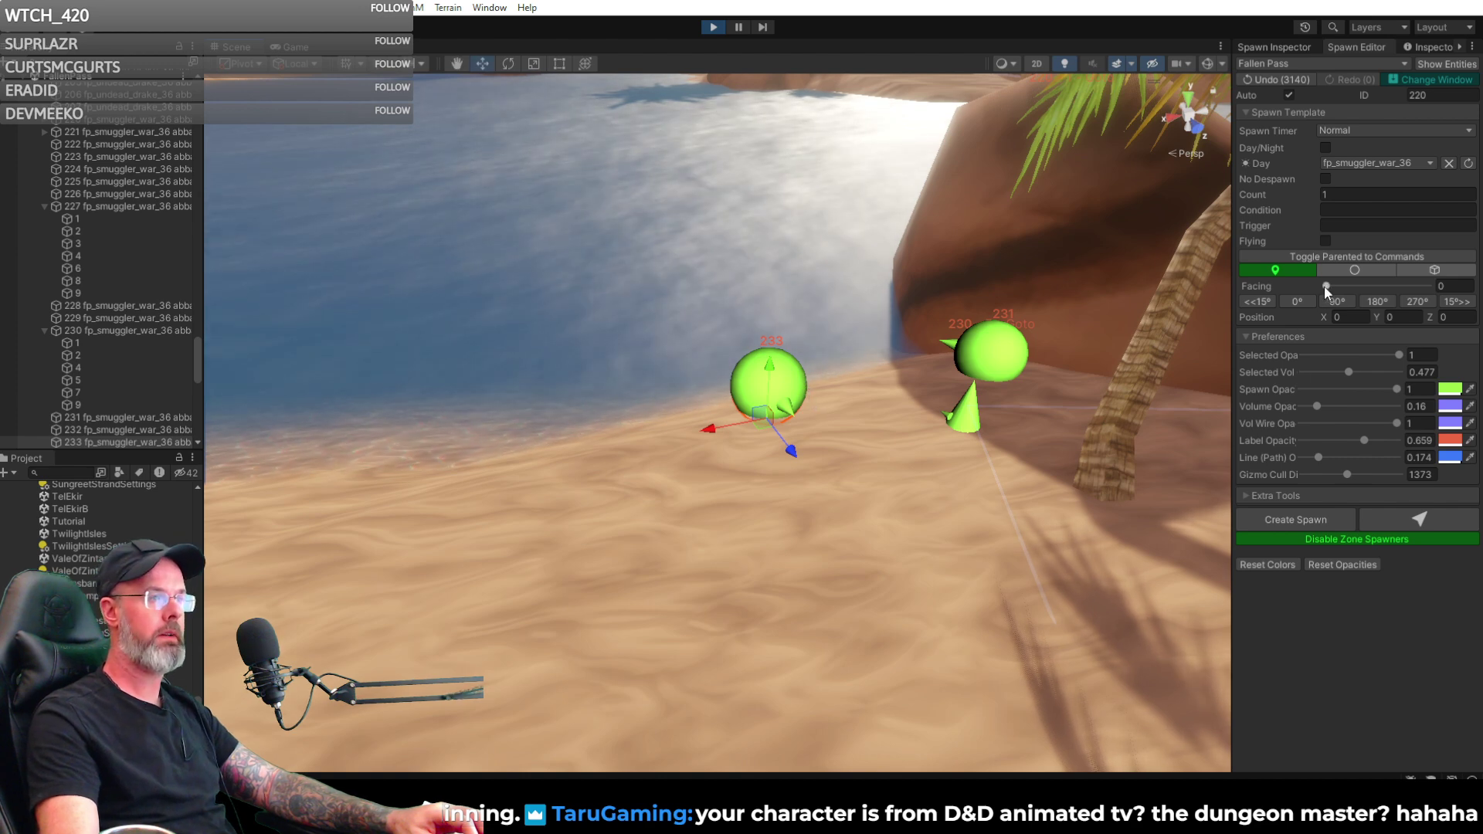
click(1265, 46)
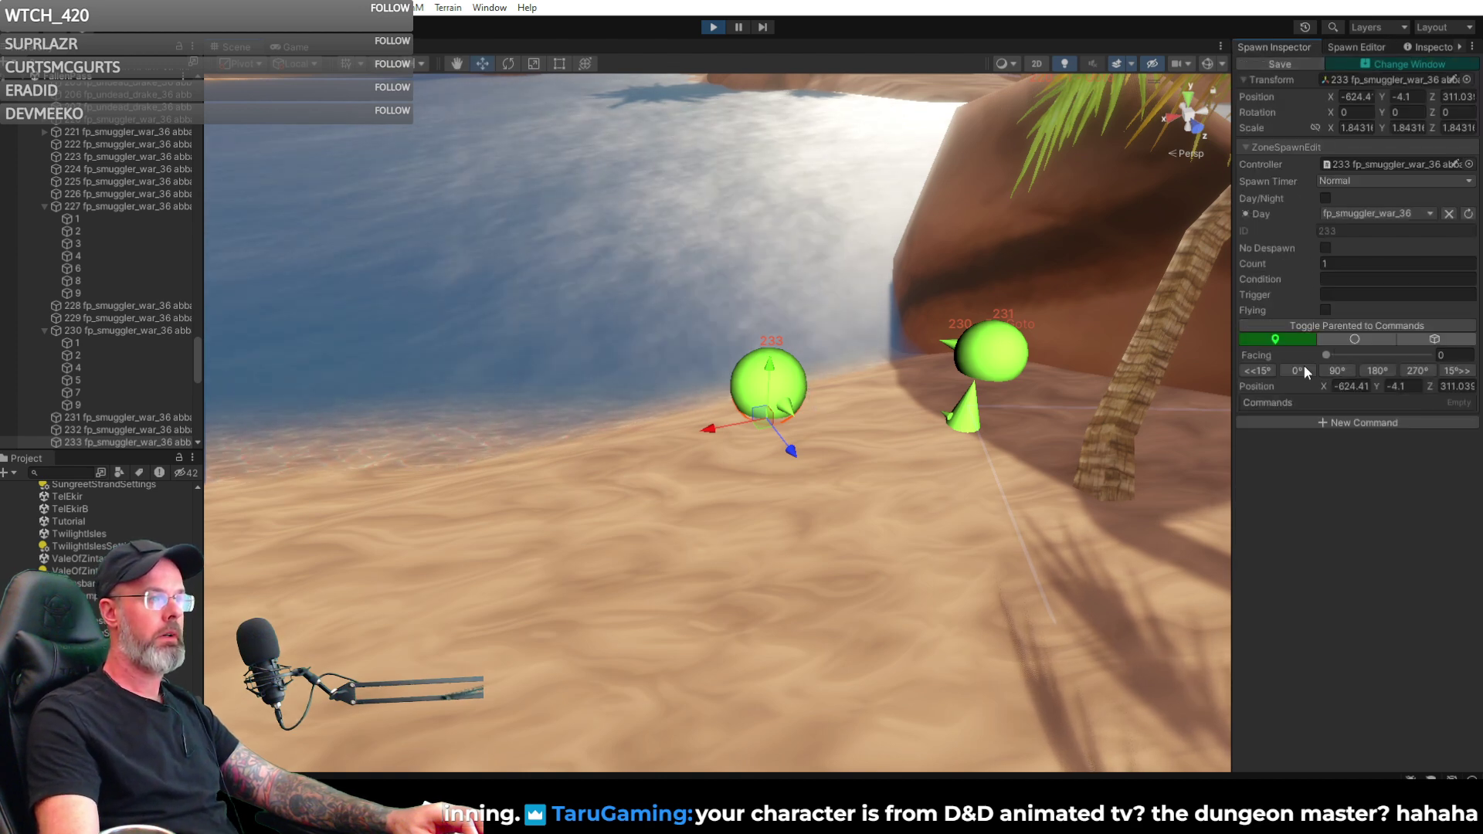
mouse_move(1379, 351)
mouse_down()
mouse_move(1392, 349)
mouse_move(1363, 349)
mouse_move(1379, 353)
mouse_up()
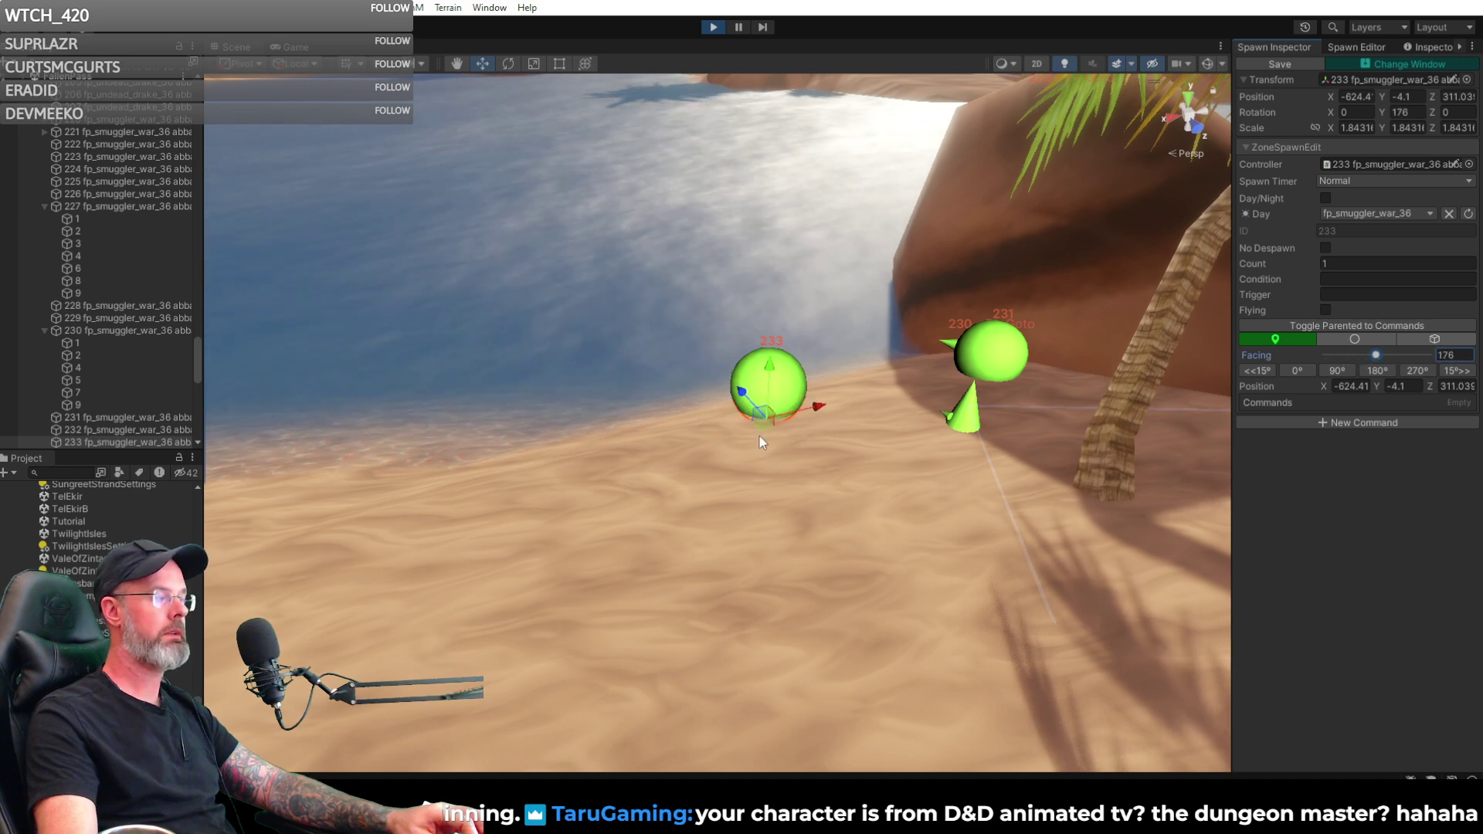
- Shift spawn 233 along the waterline to about X -624.5, Y -4.07, Z 311.98
mouse_move(763, 423)
mouse_down()
mouse_move(801, 415)
mouse_move(790, 432)
mouse_up()
right_drag(789, 433, 1313, 401)
key(w)
click(801, 384)
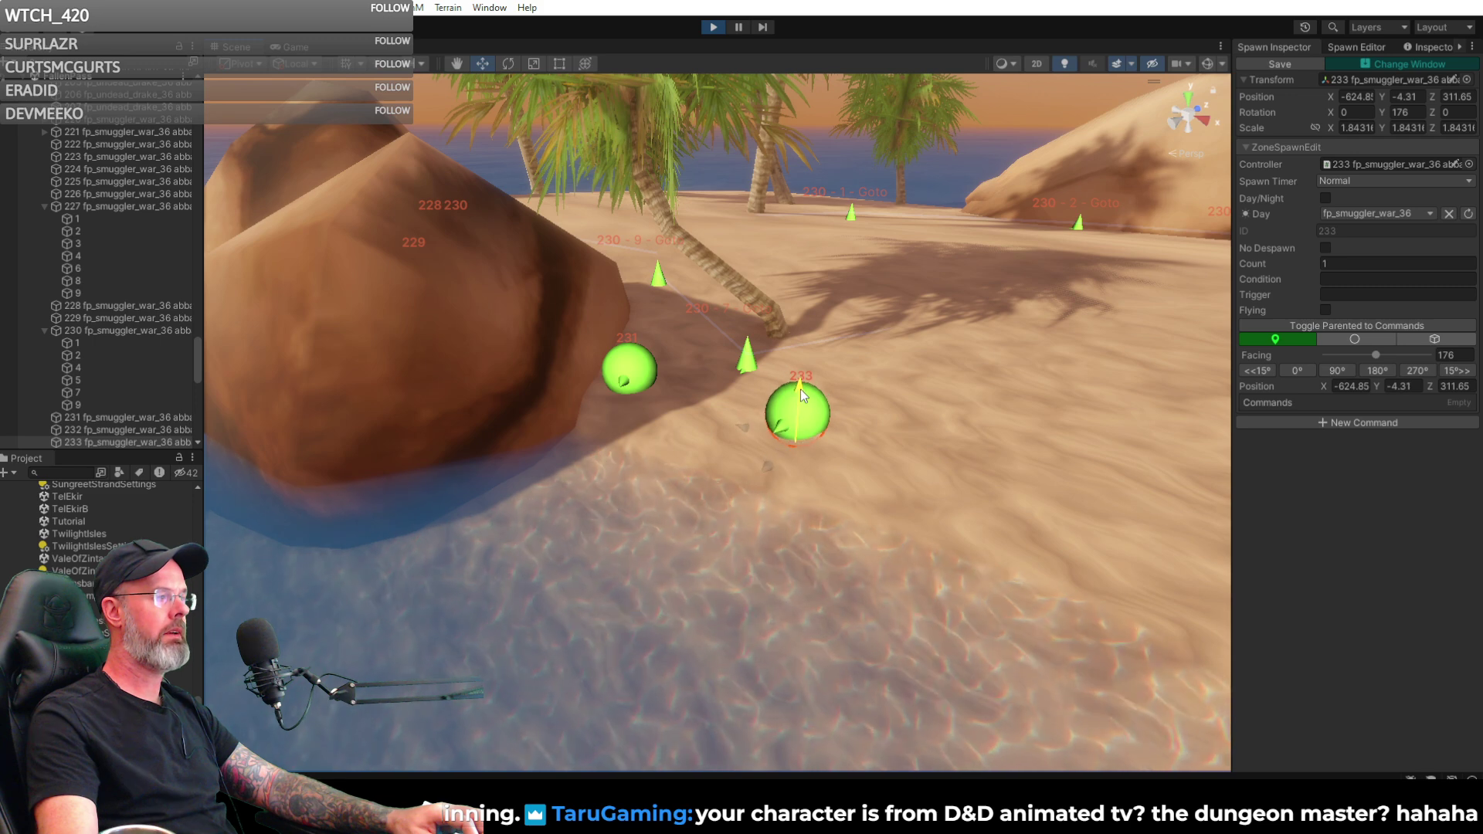
click(803, 382)
drag(808, 444, 818, 446)
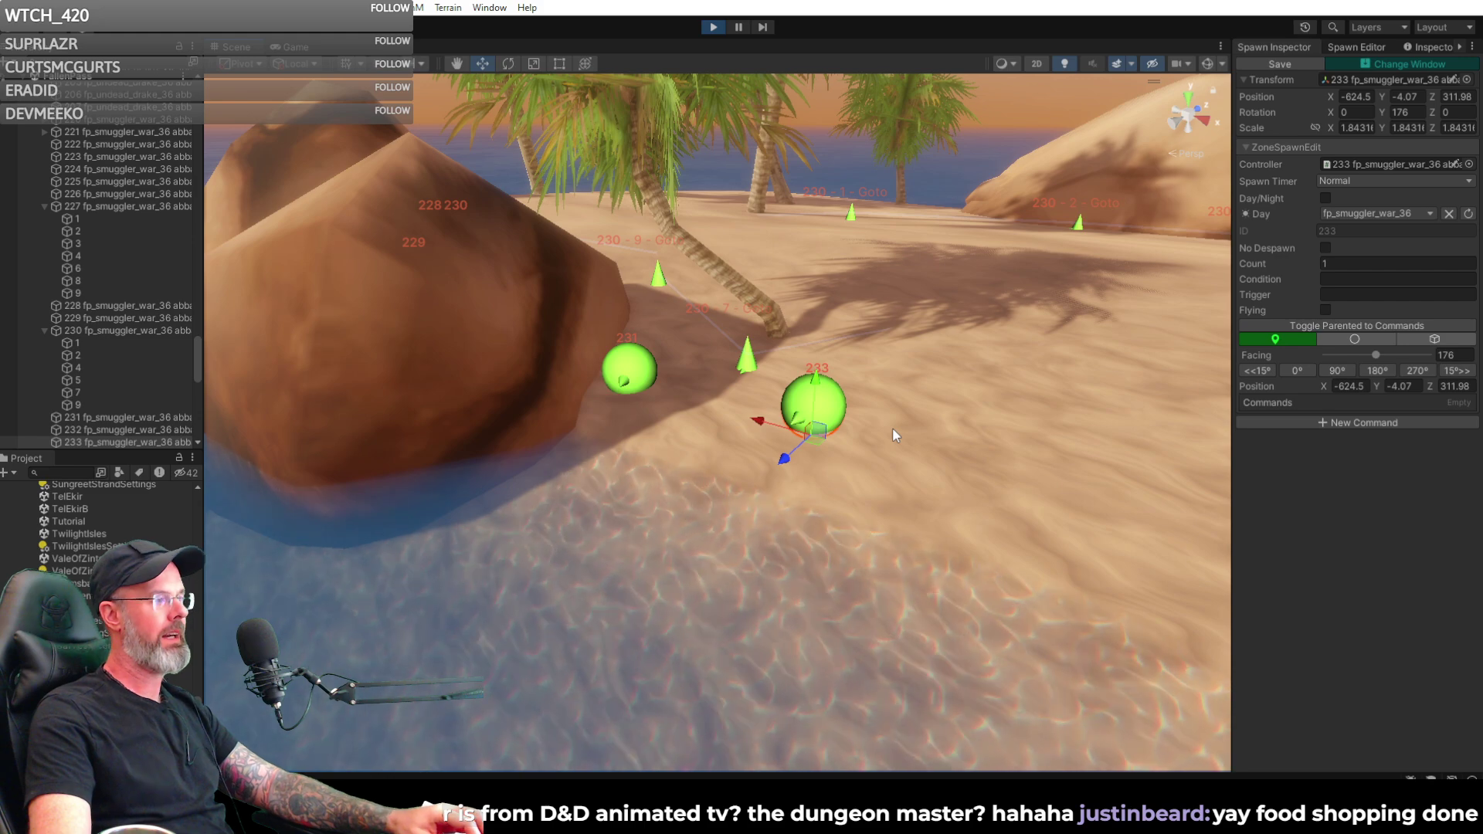
- Fine-tune spawn 233's position to about X -624.22, Y -3.95, Z 312 and save it
right_drag(872, 410, 819, 391)
key(d)
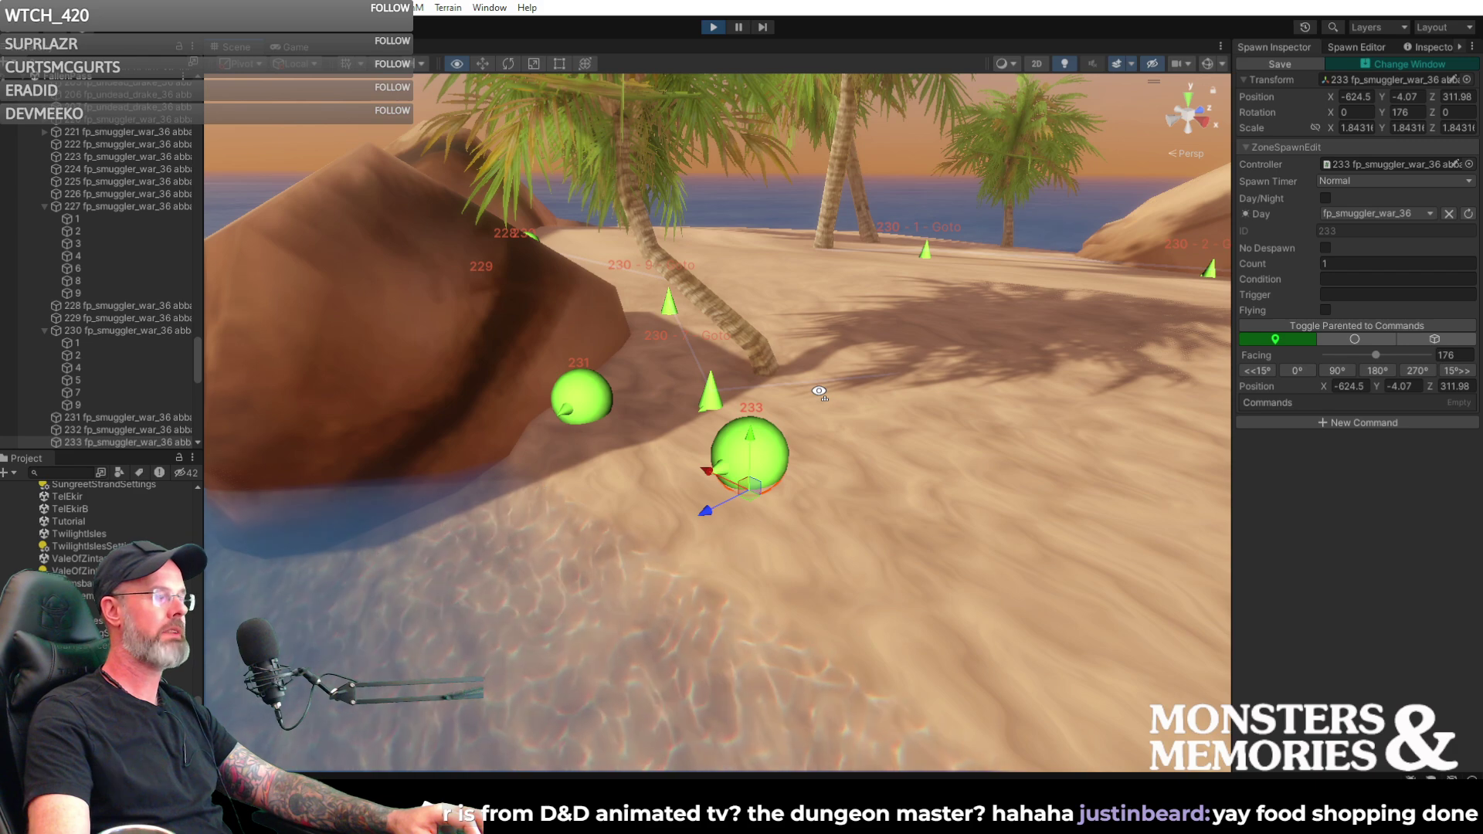
key(s)
key(d)
right_drag(819, 390, 819, 391)
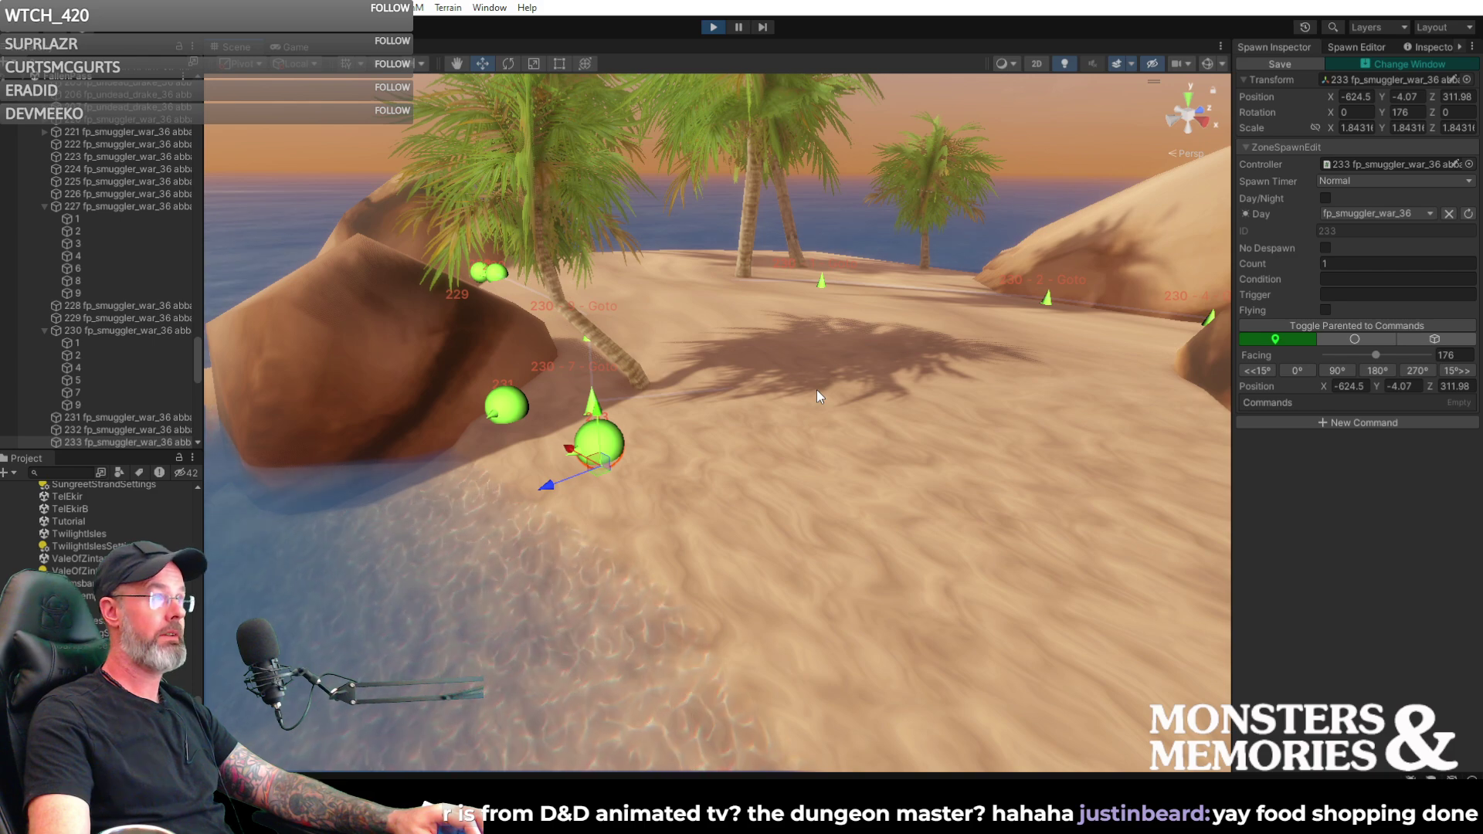
key(w)
right_drag(814, 400, 882, 403)
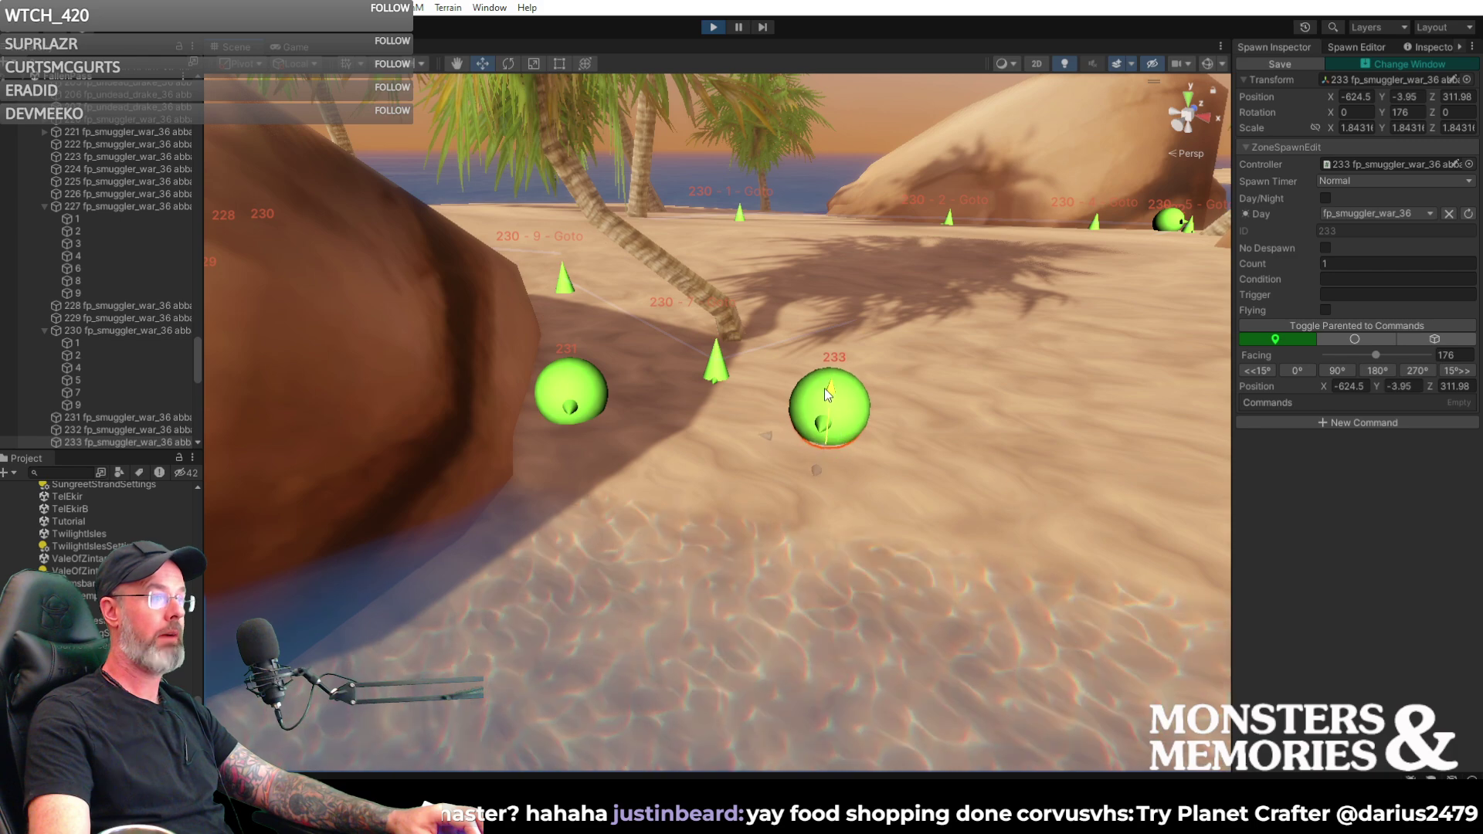
drag(775, 438, 793, 434)
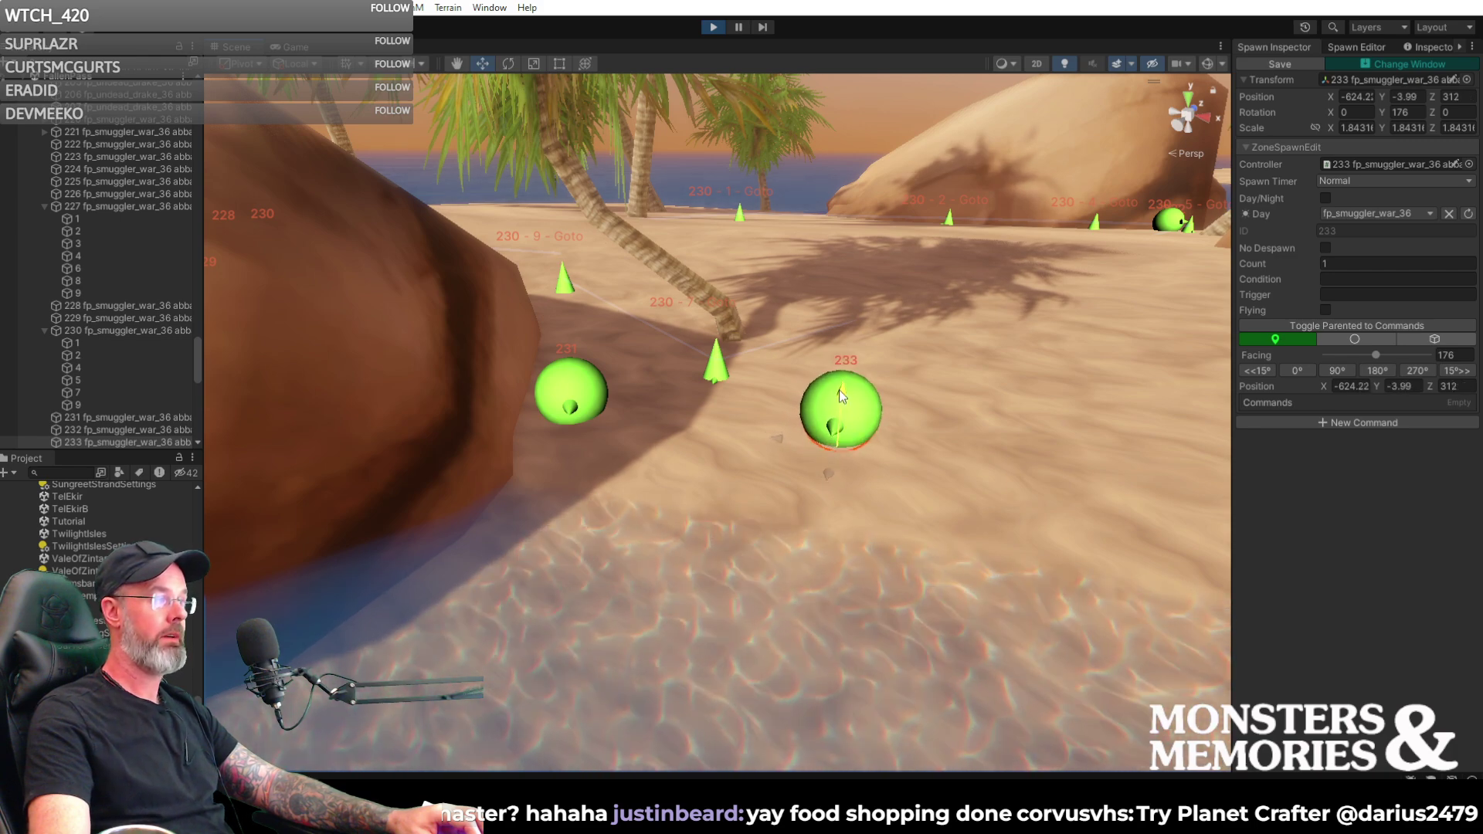
key(f)
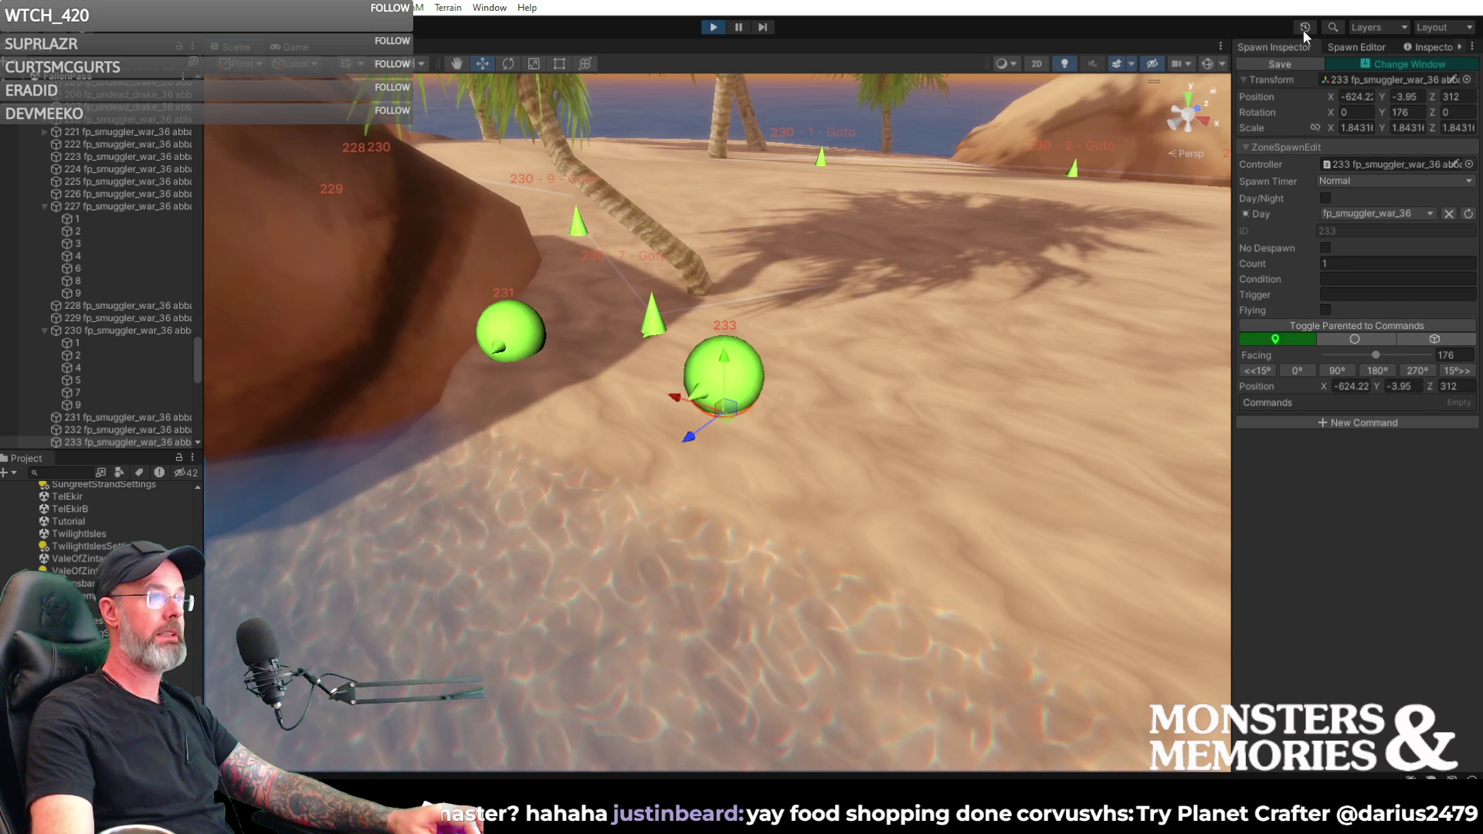
- Add another fp_smuggler_war_36 spawn on the sand beside the leaning palm trunk near spawn 232
alt+drag(1027, 341, 1231, 341)
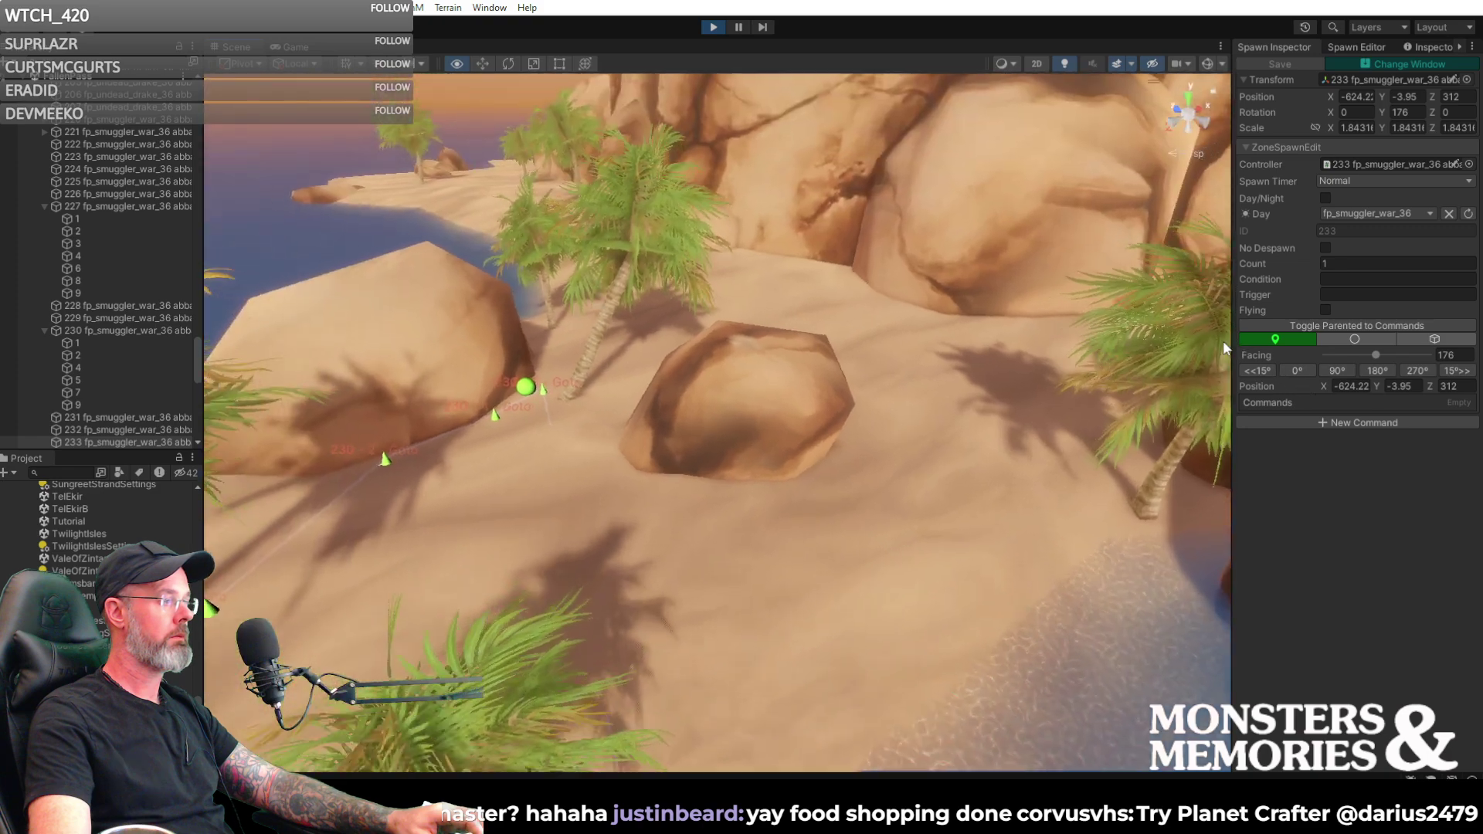
key(f)
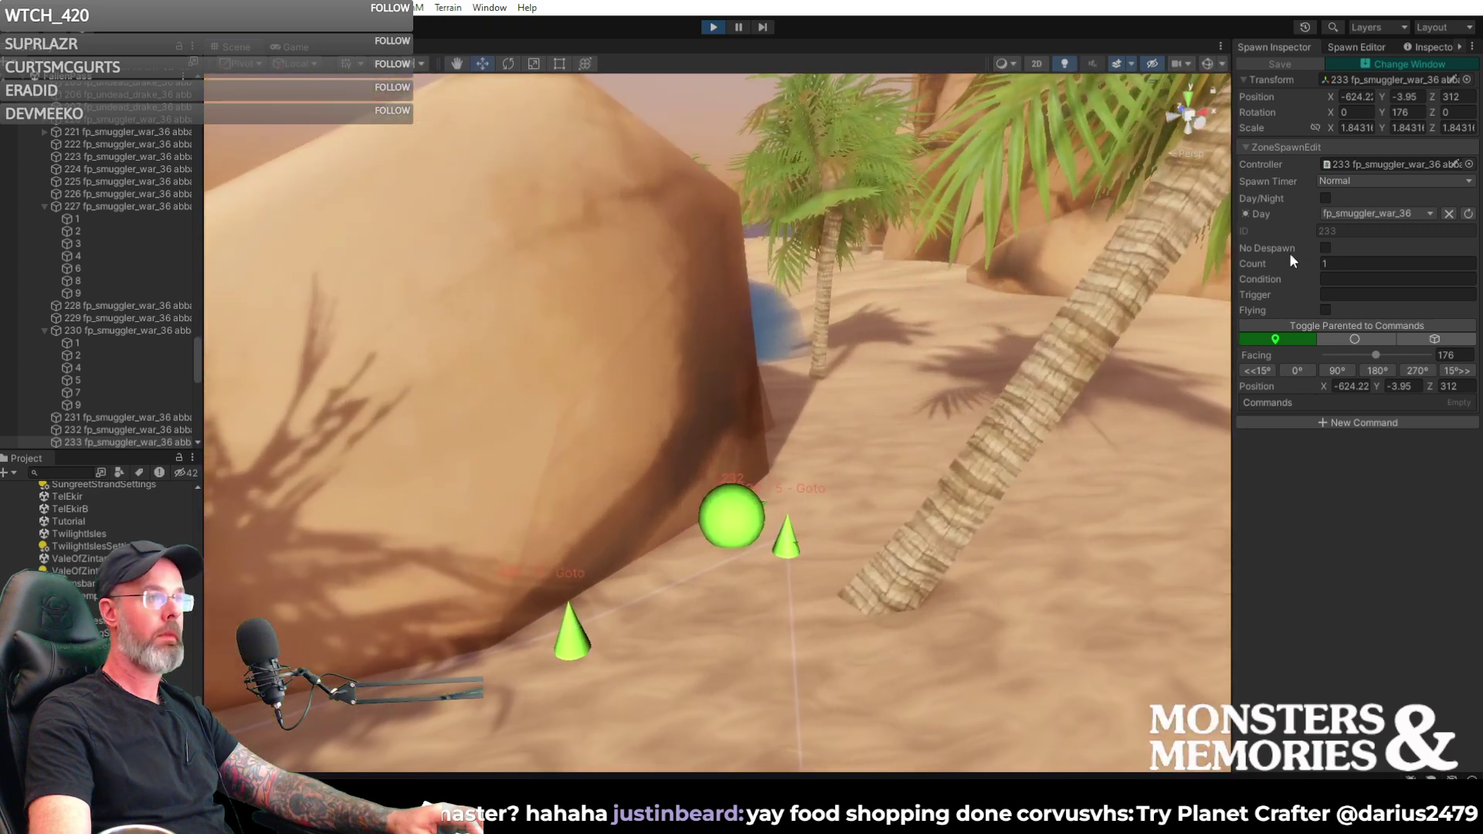
alt+drag(1105, 348, 600, 371)
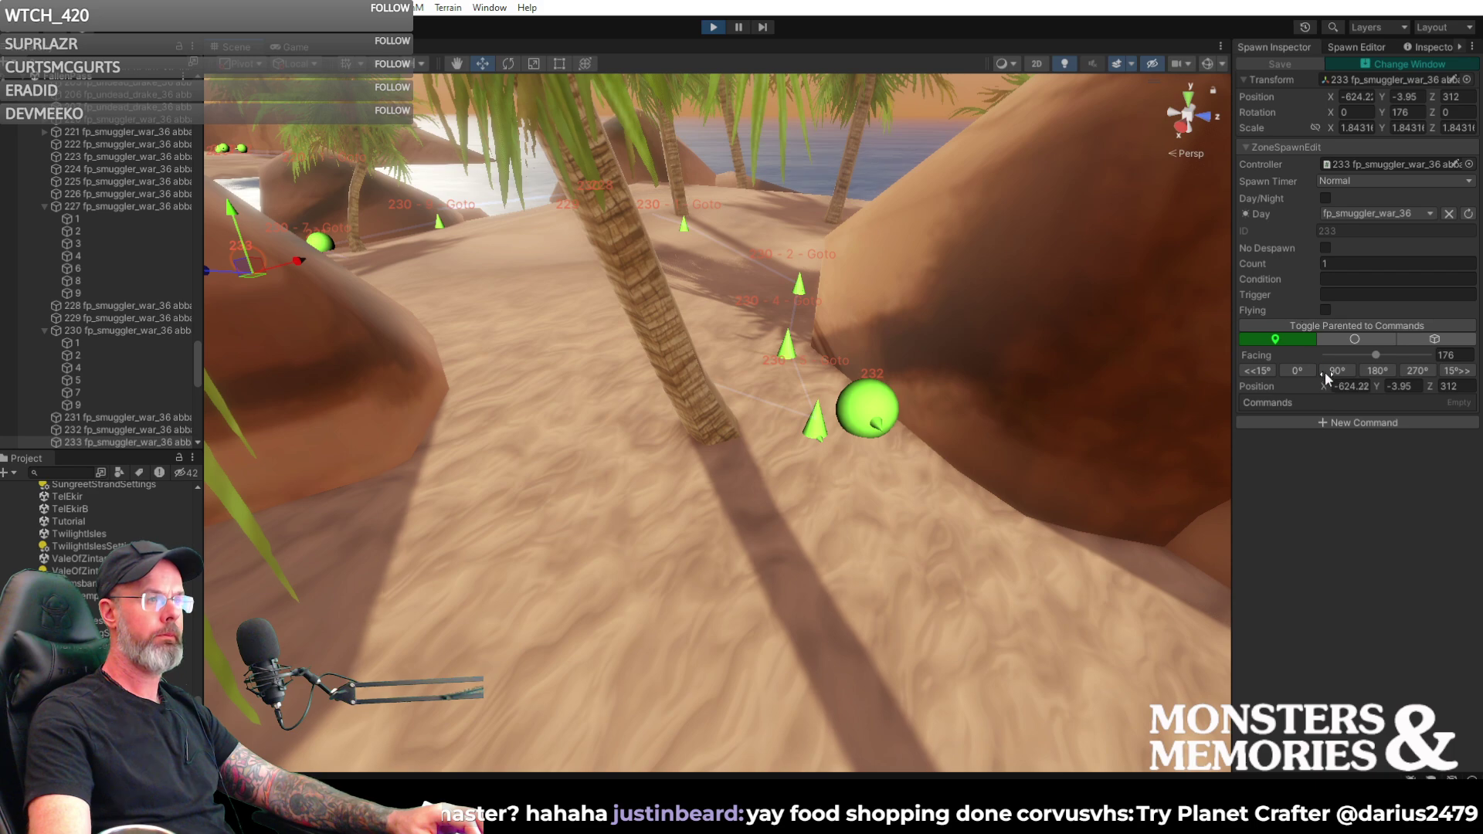
click(1354, 47)
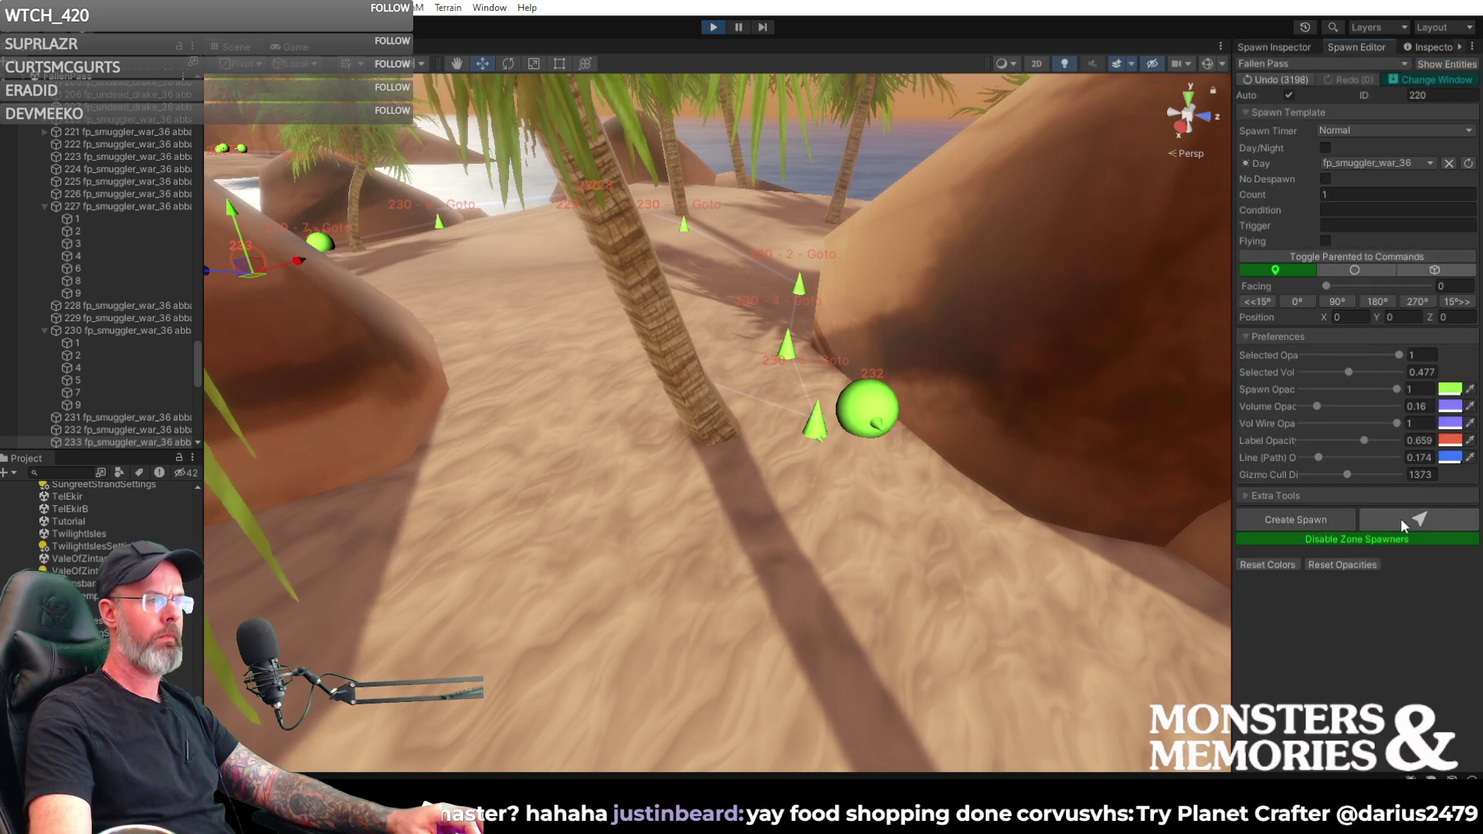
click(645, 427)
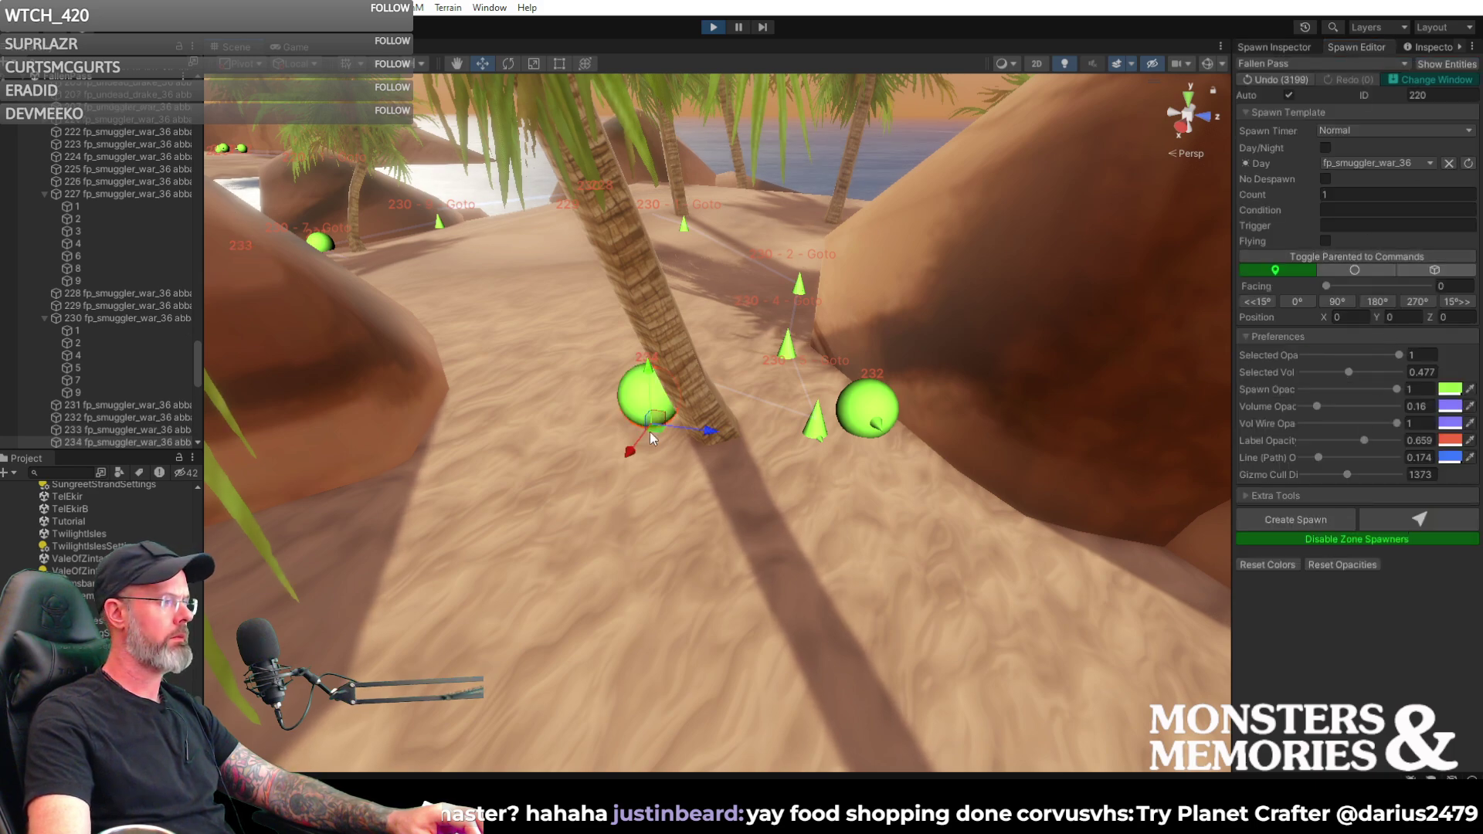
- Move spawn 234 against the boulder's base beyond spawn 232, to about X -603.04, Y -3.06, Z 362.54
alt+drag(651, 427, 797, 427)
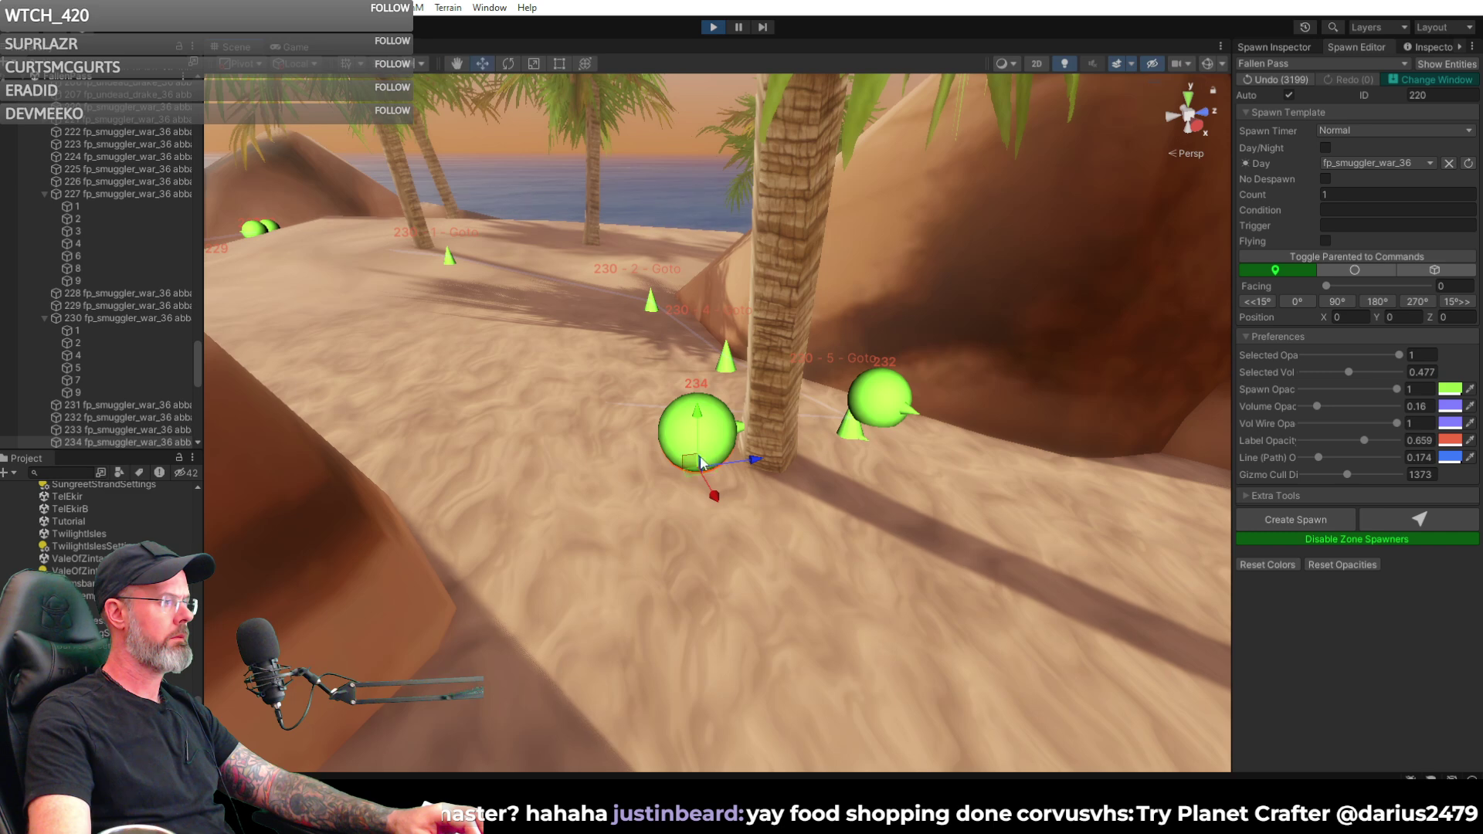
drag(995, 496, 799, 395)
drag(658, 461, 742, 420)
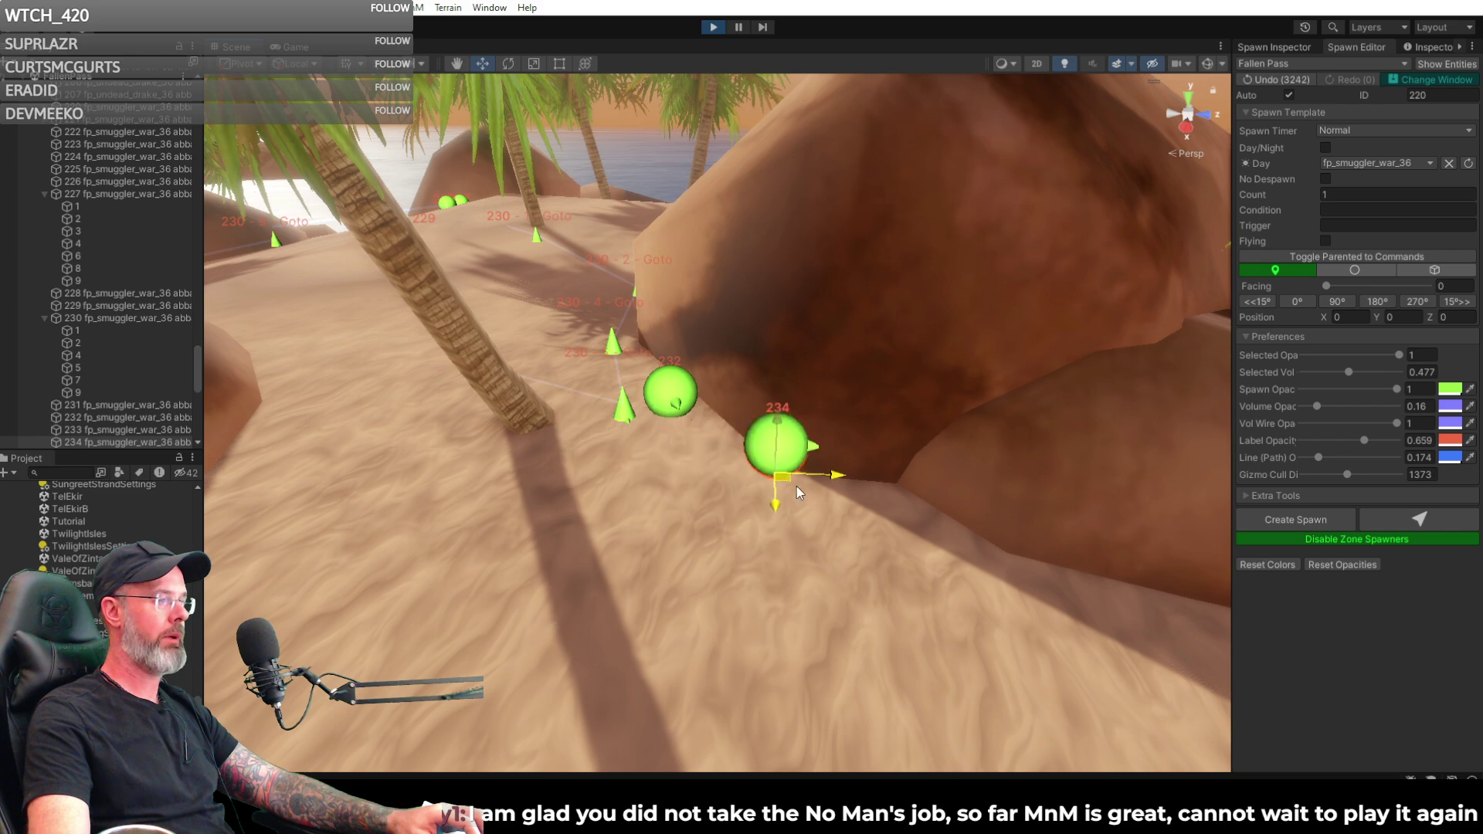
right_drag(887, 505, 1393, 593)
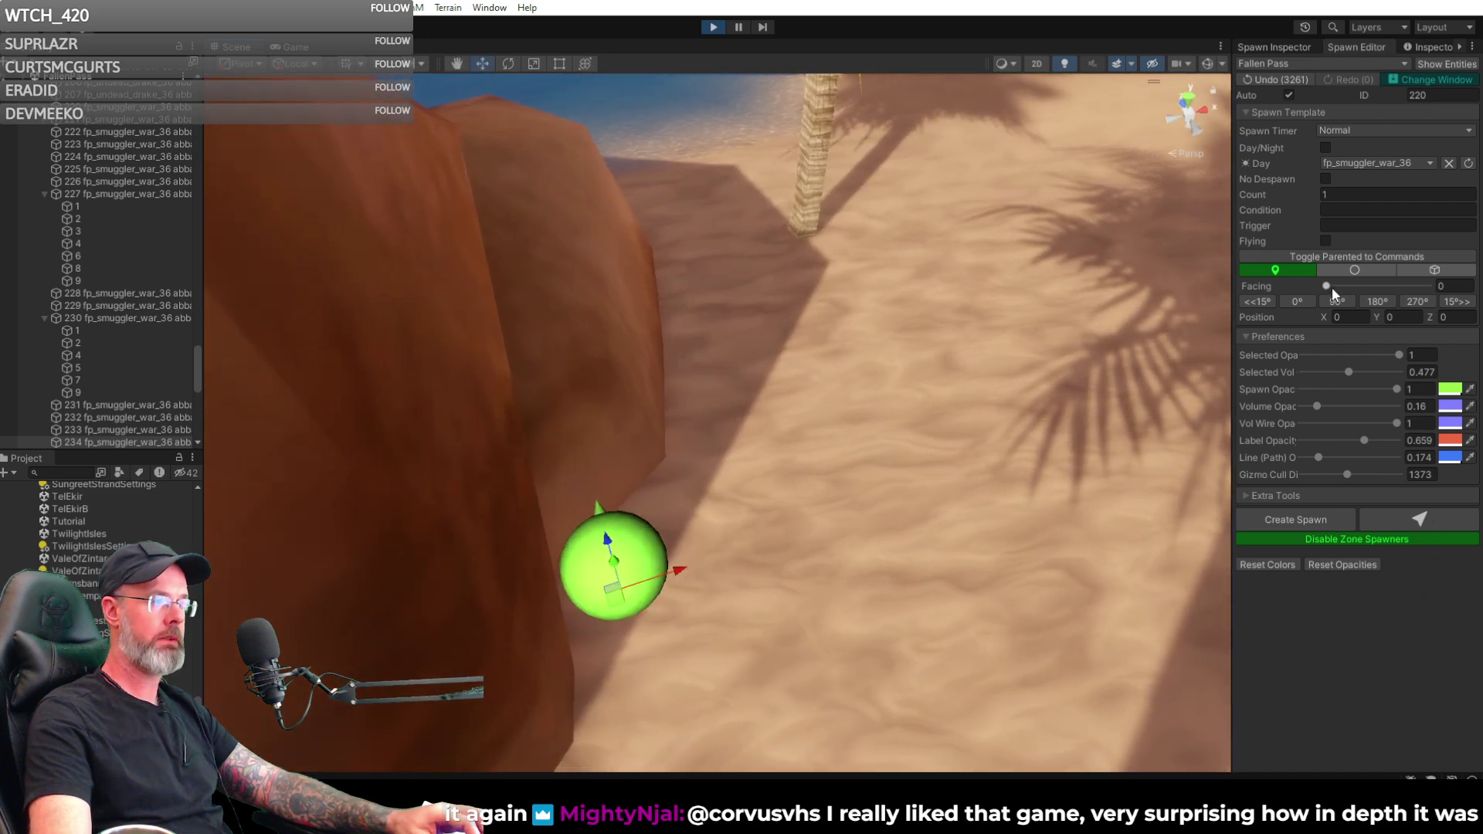
- Set spawn 234's facing to 41 and save it
click(1291, 43)
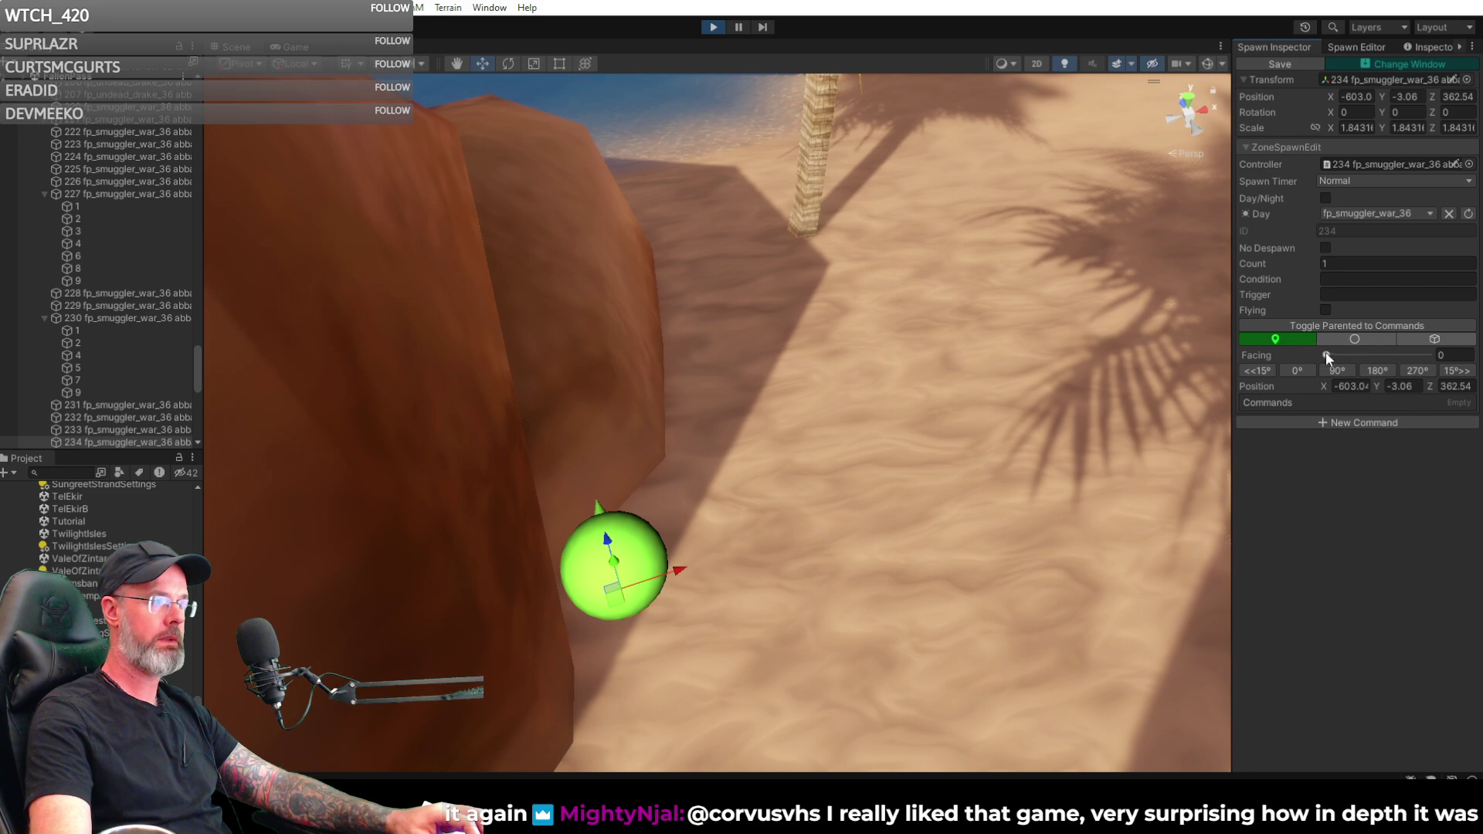
drag(1338, 355, 1345, 358)
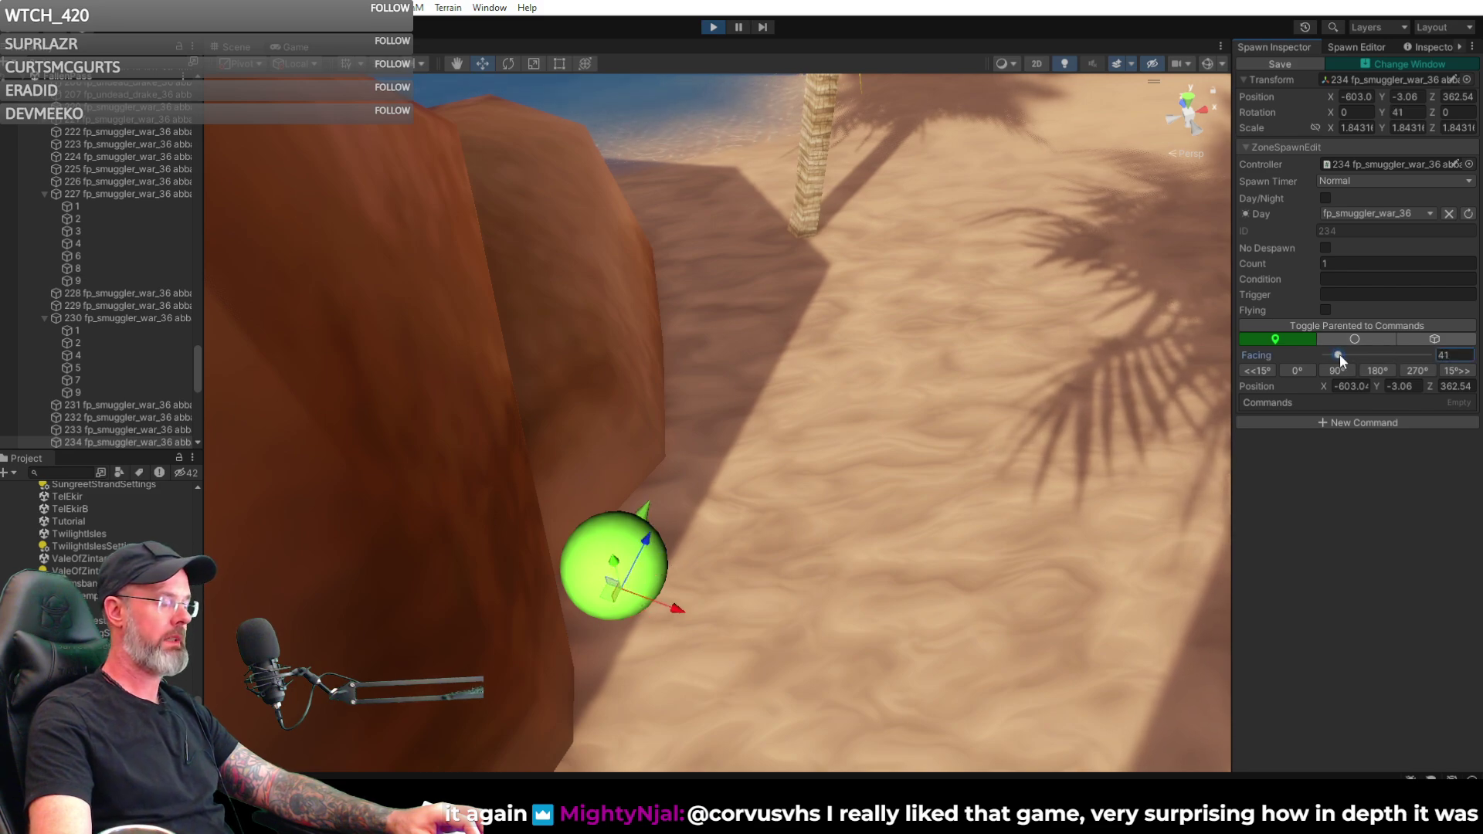
right_drag(922, 337, 1089, 207)
key(w)
right_drag(1344, 183, 224, 339)
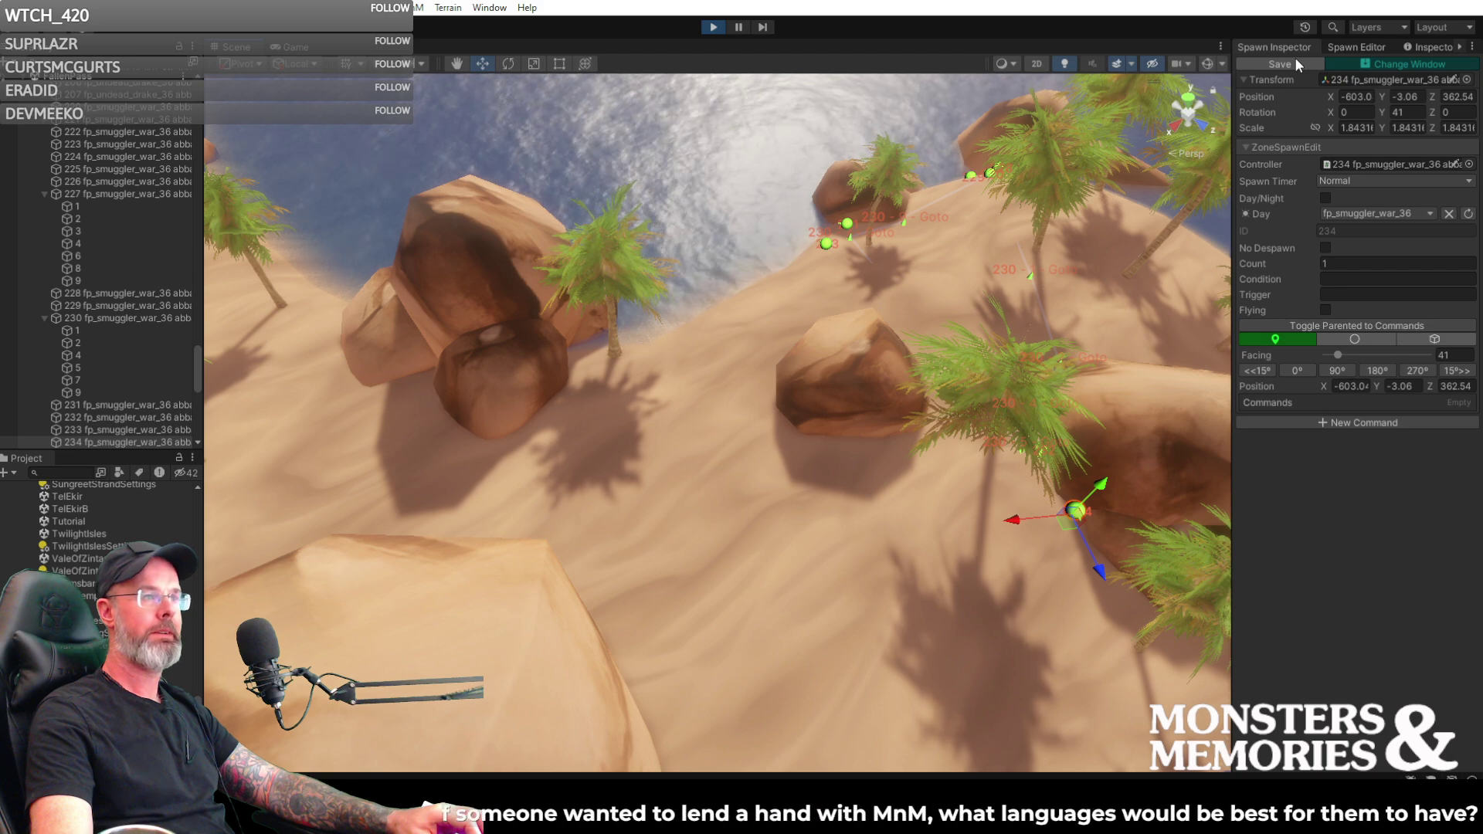
- Survey the beach, lagoon shore, boulders and existing spawns around the canyon entrance in the scene view
right_drag(1092, 247, 824, 170)
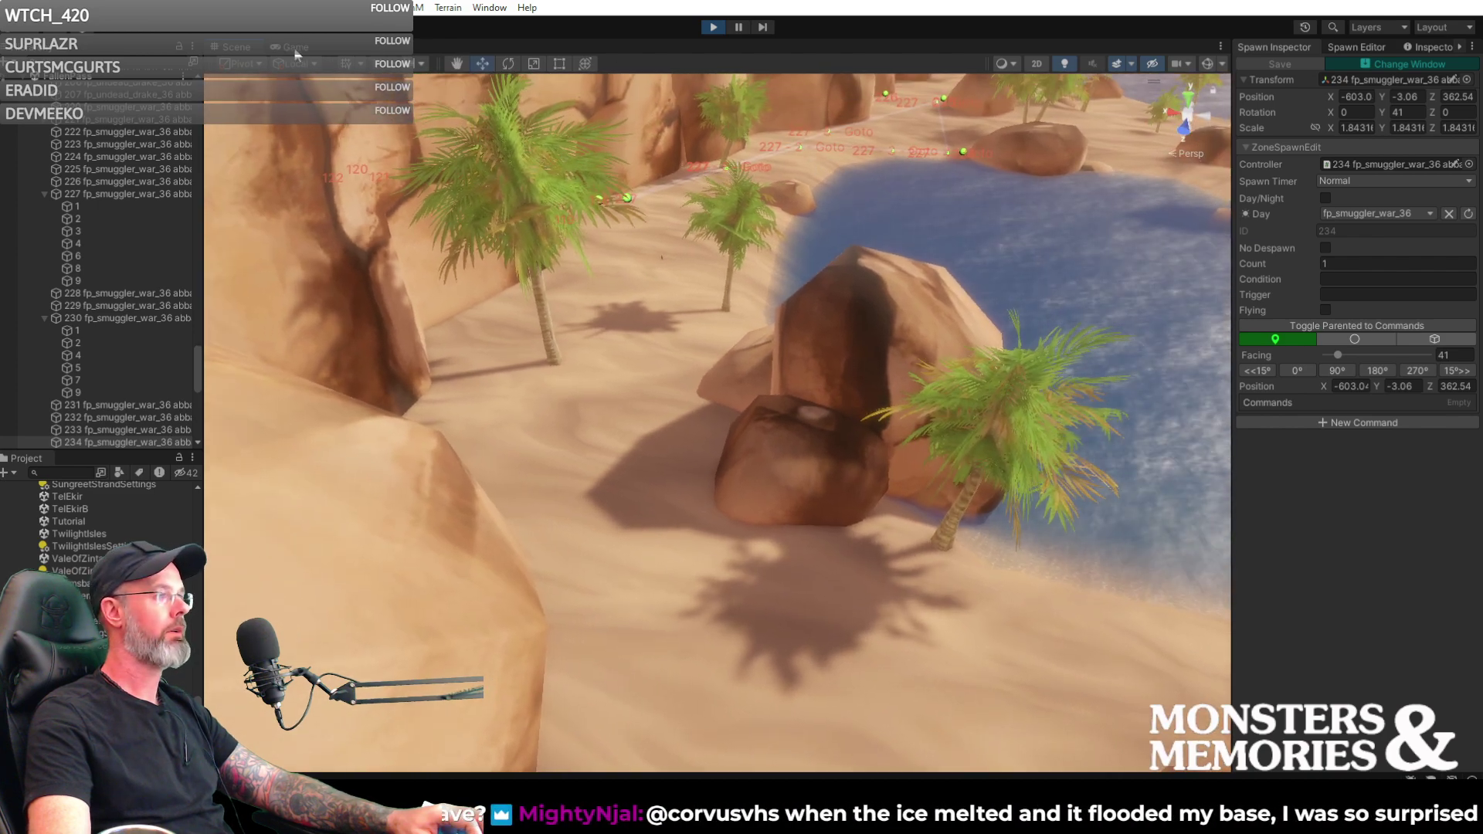
right_drag(603, 166, 1084, 184)
mouse_move(897, 261)
right_down()
mouse_move(837, 289)
mouse_move(755, 288)
mouse_move(909, 269)
mouse_move(896, 274)
right_up()
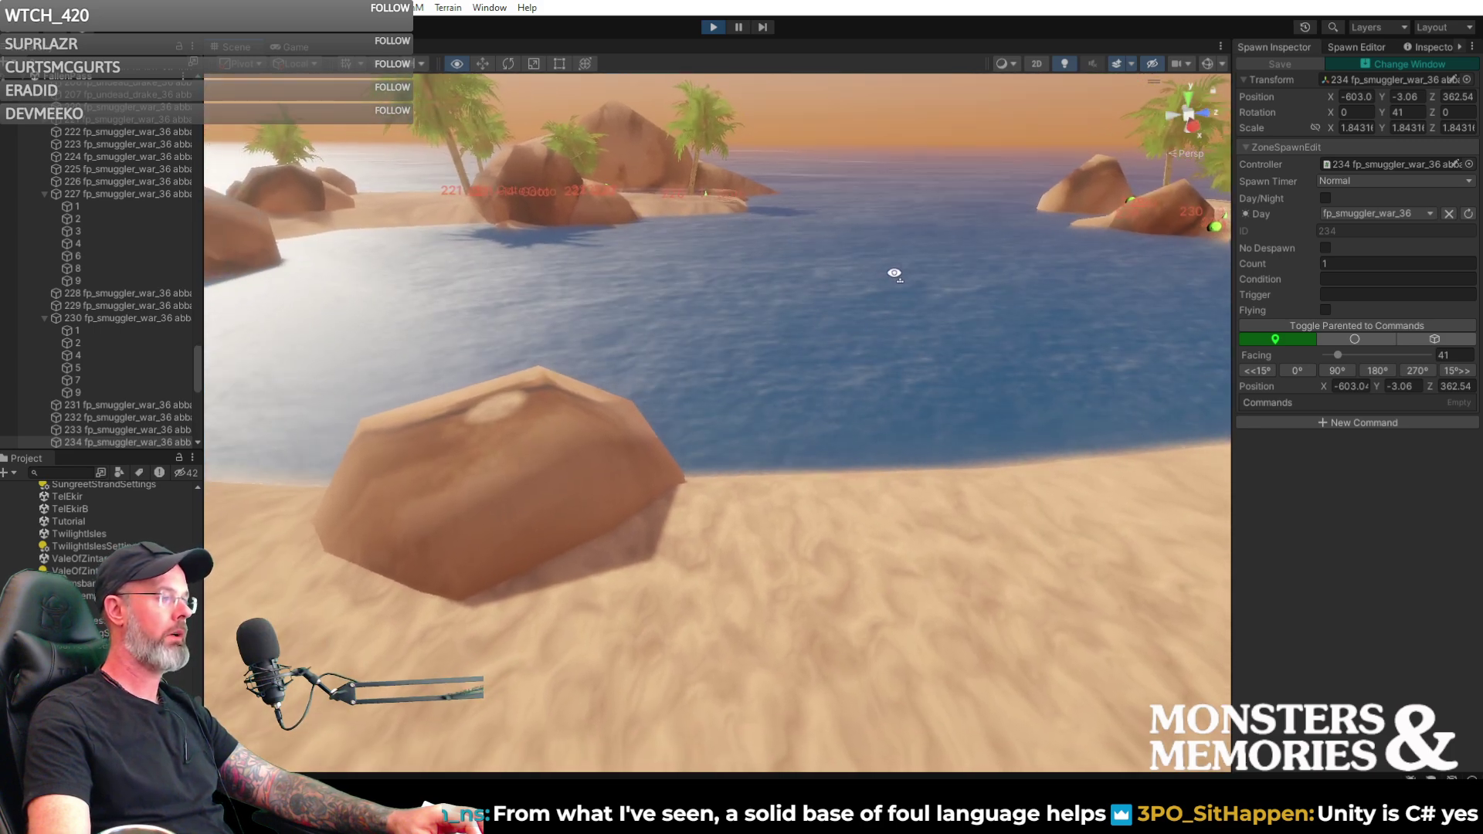
key(f)
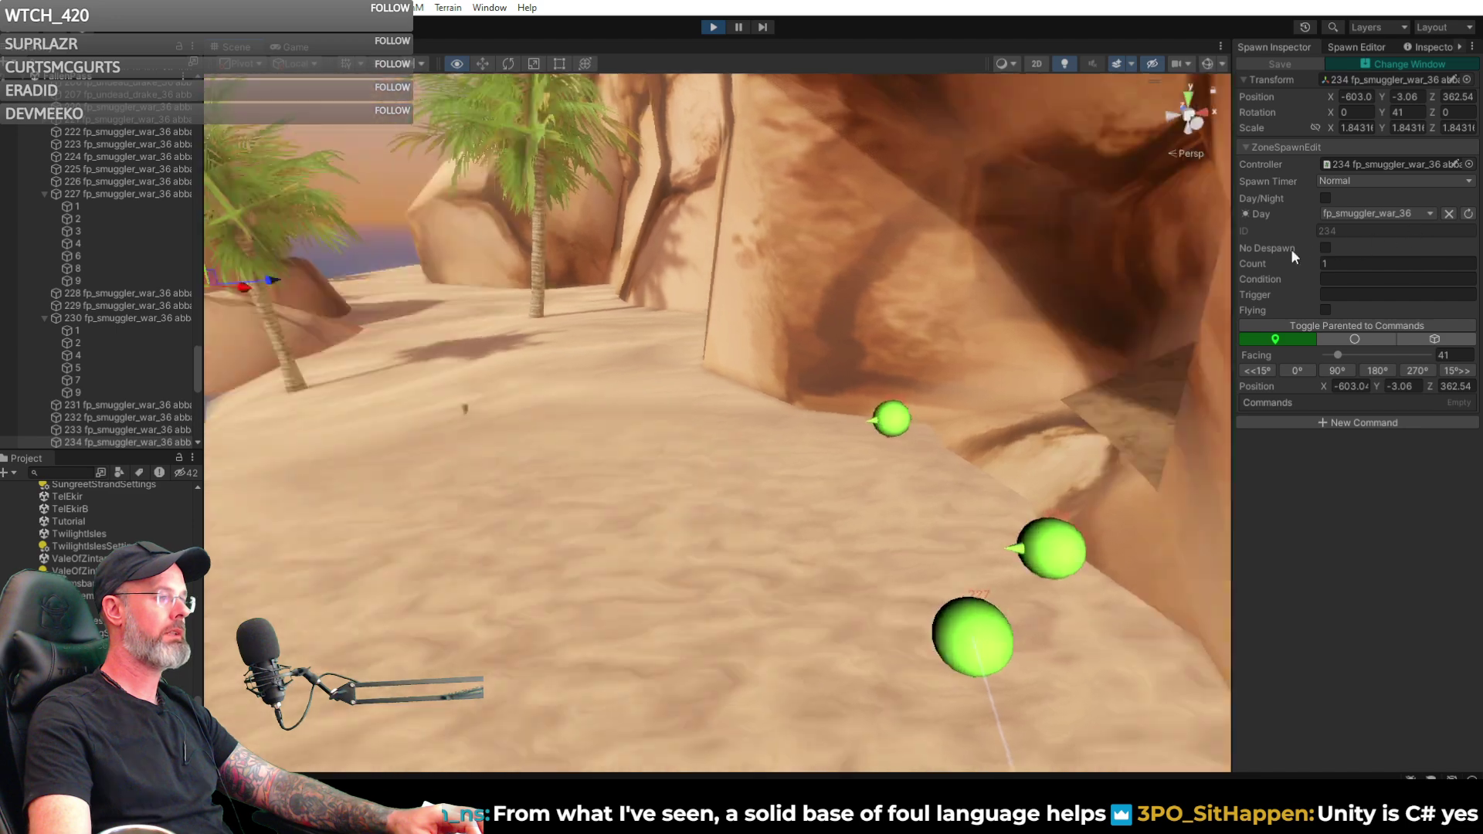
right_drag(1051, 232, 1045, 229)
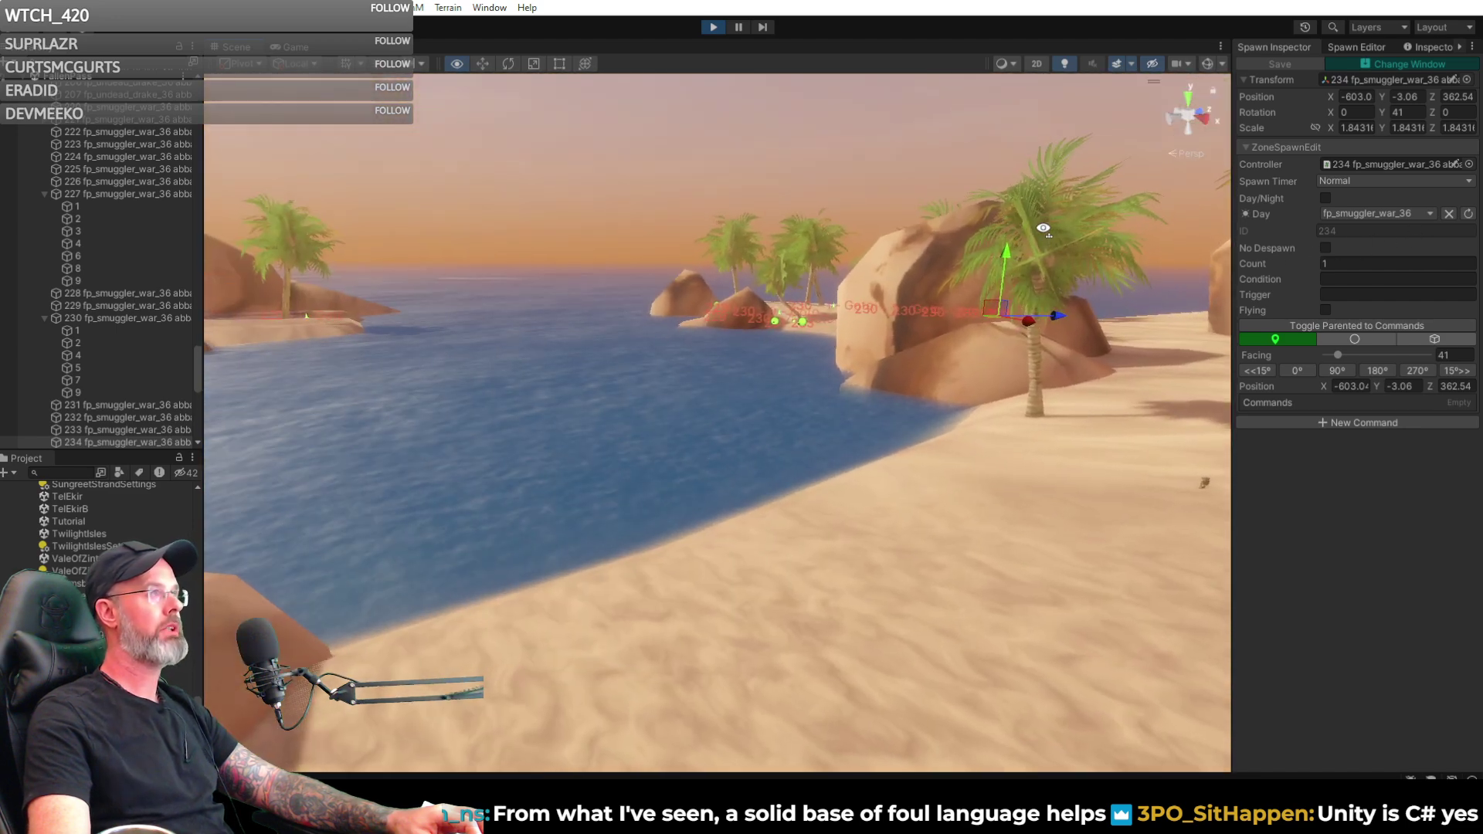
right_drag(1043, 228, 879, 265)
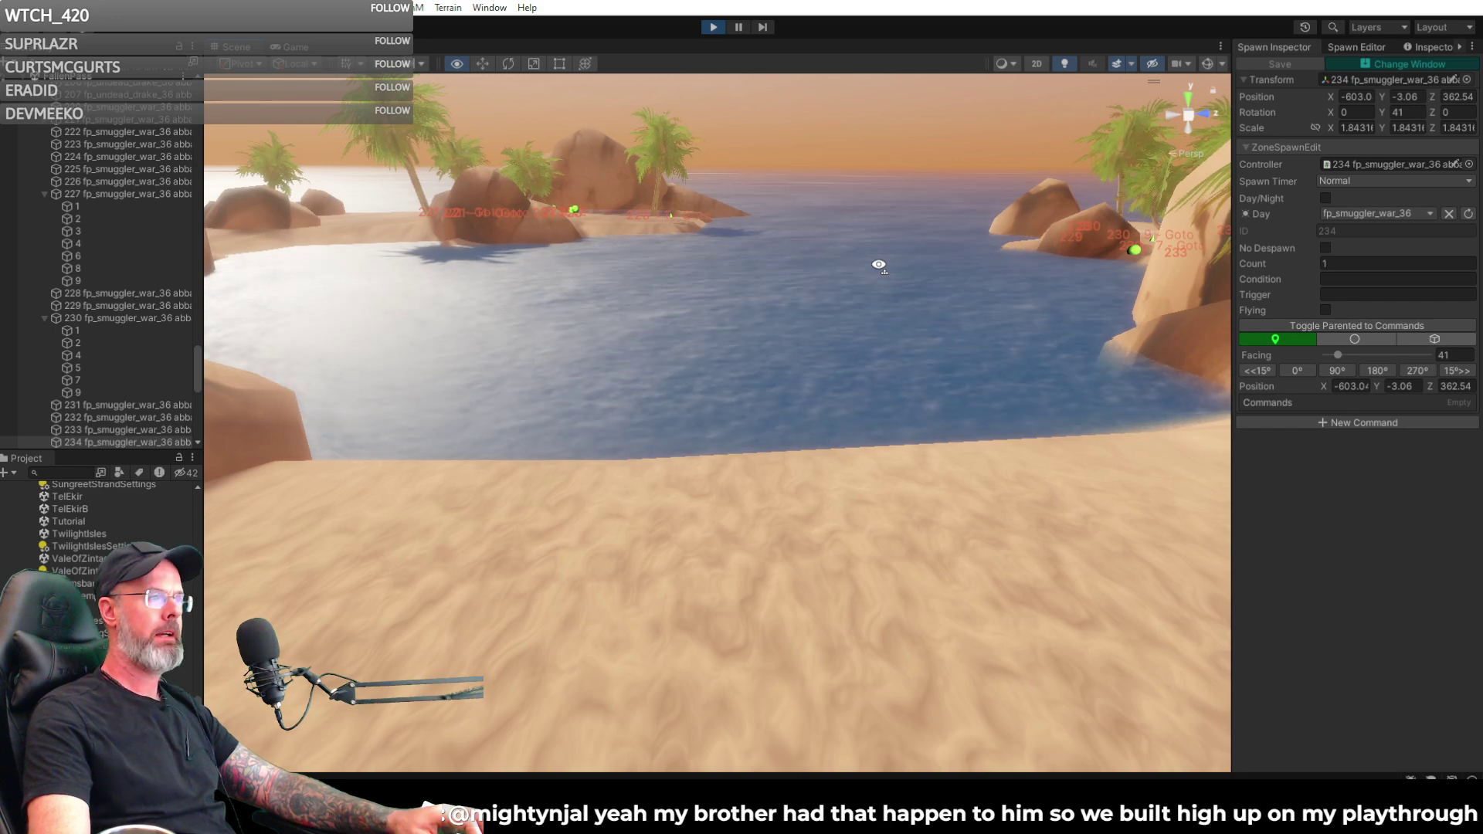
right_drag(879, 265, 4, 251)
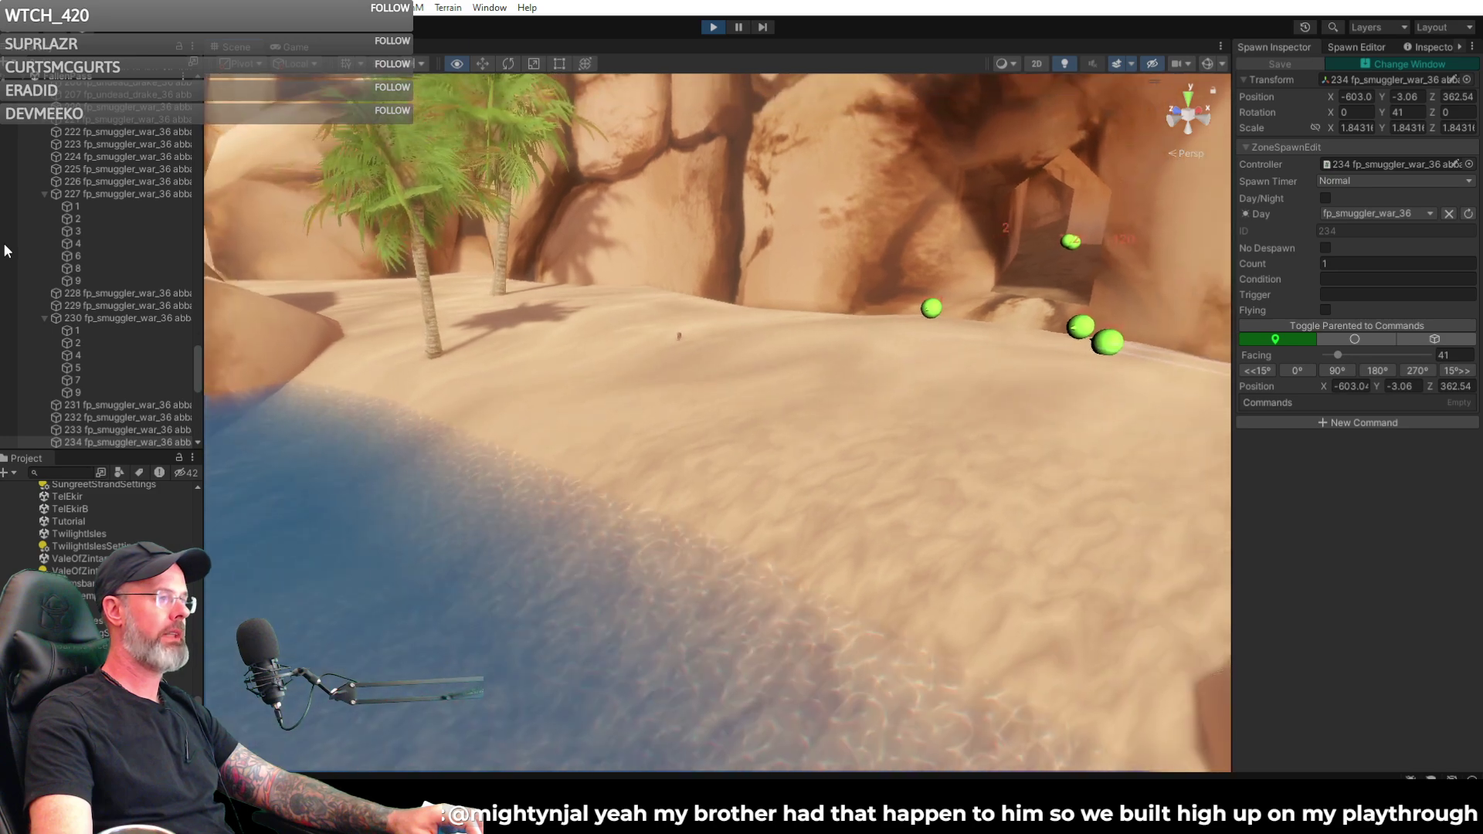
right_drag(766, 308, 820, 262)
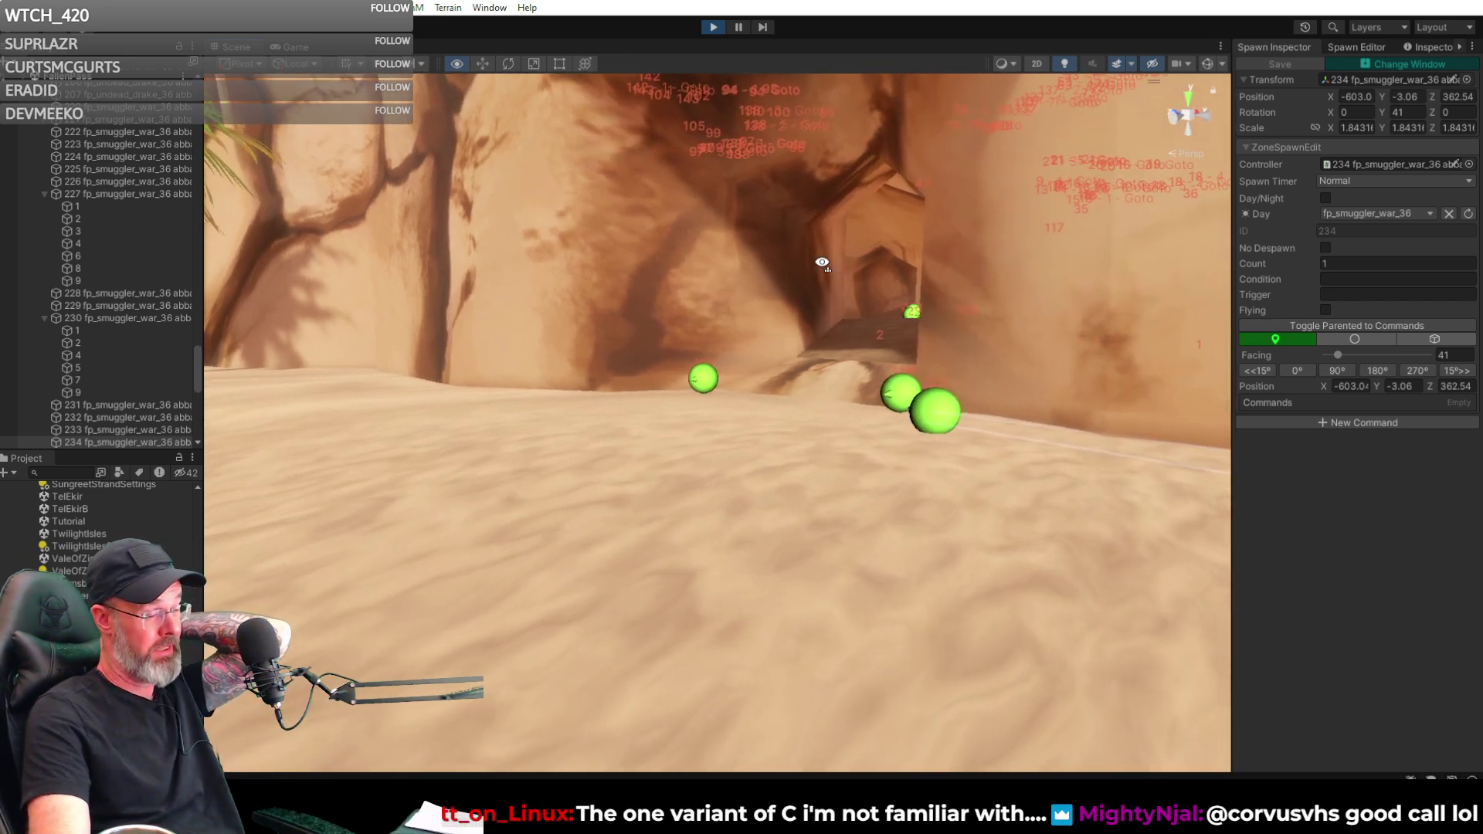
- Enable the Fallen Pass zone spawners with the lone boulder at the water's edge in view
right_drag(823, 263, 190, 439)
key(Down)
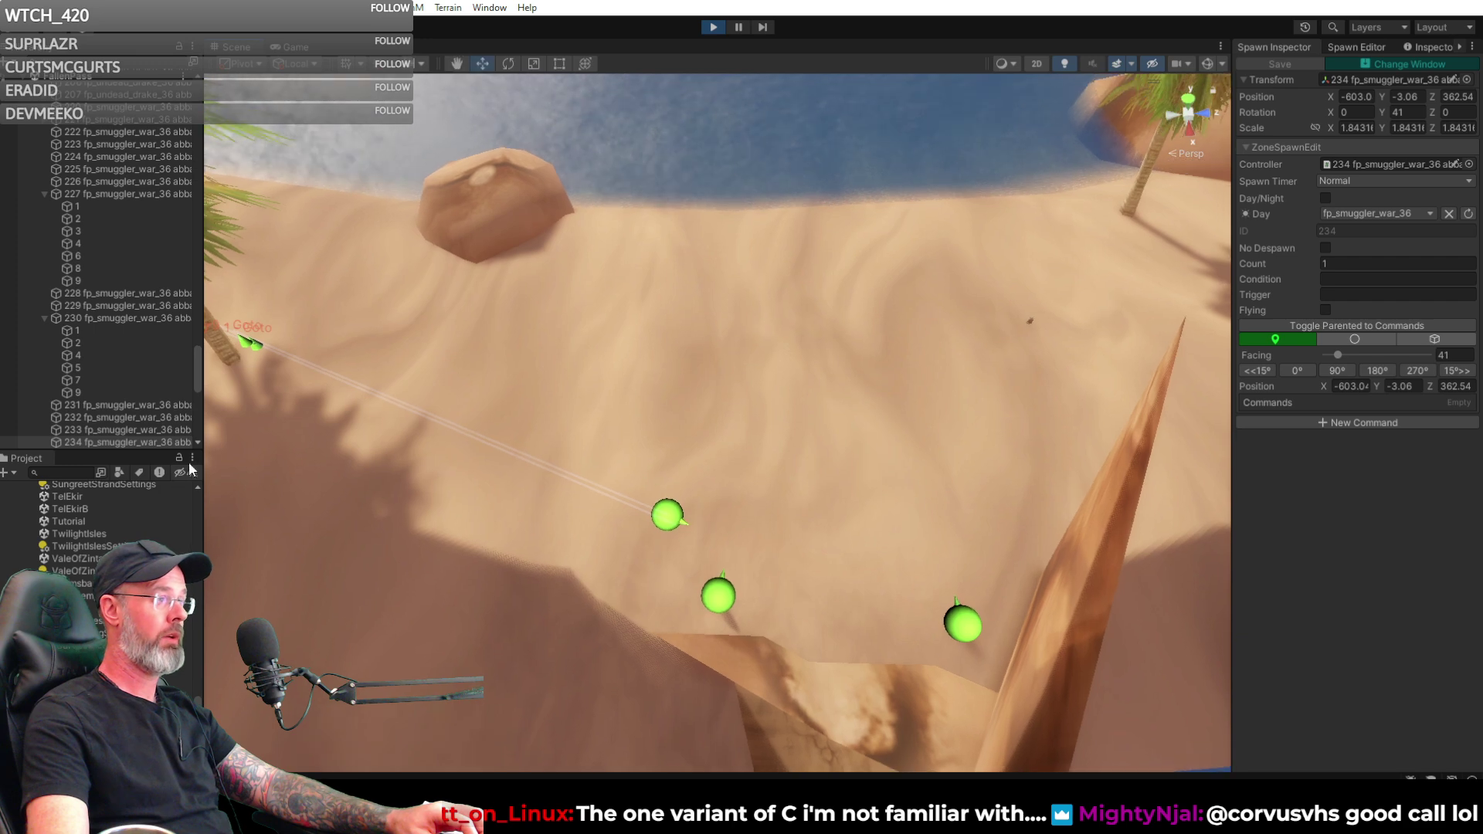
right_drag(678, 335, 627, 343)
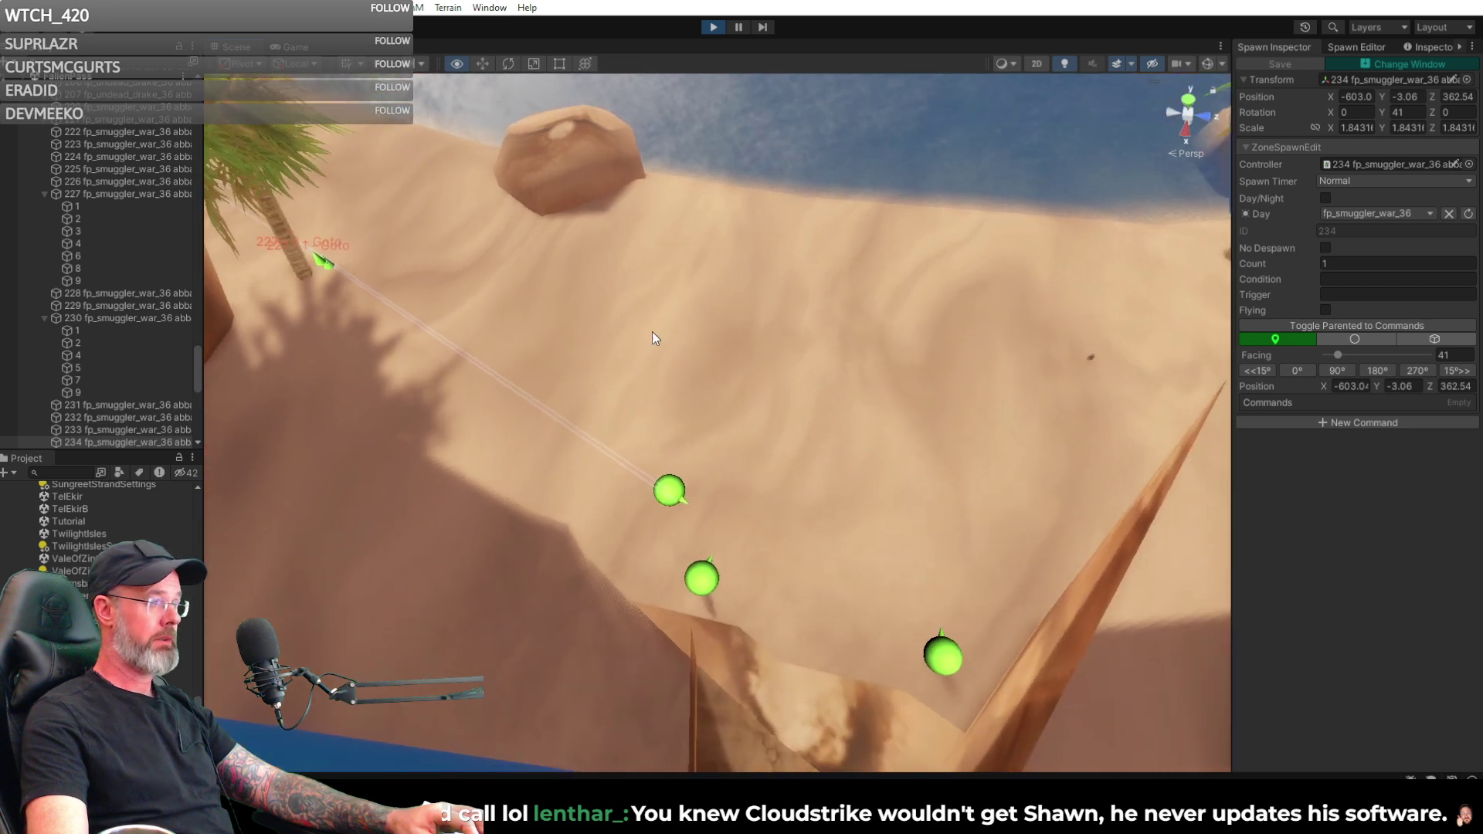
right_drag(1159, 217, 921, 248)
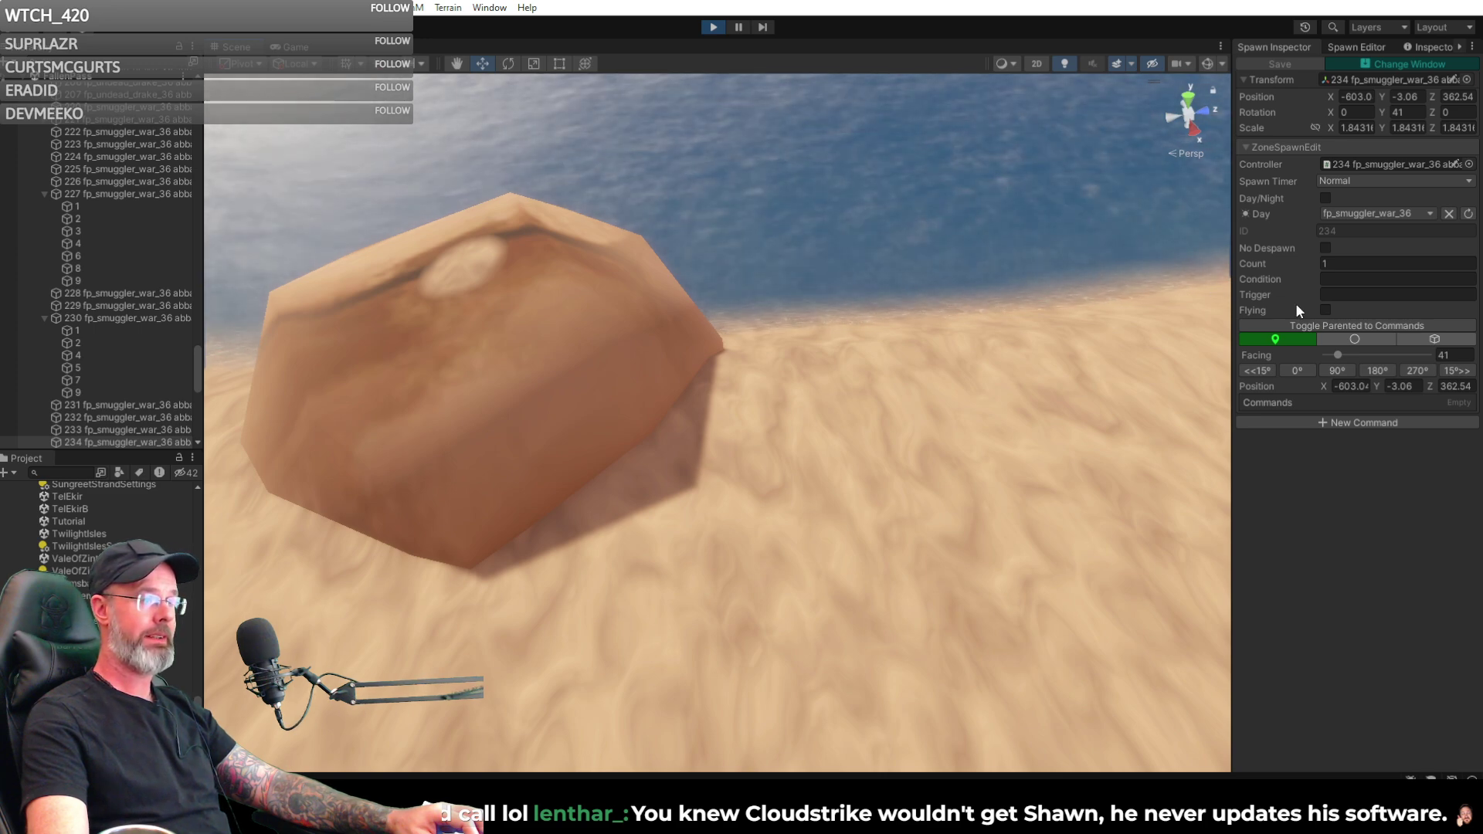
click(1346, 44)
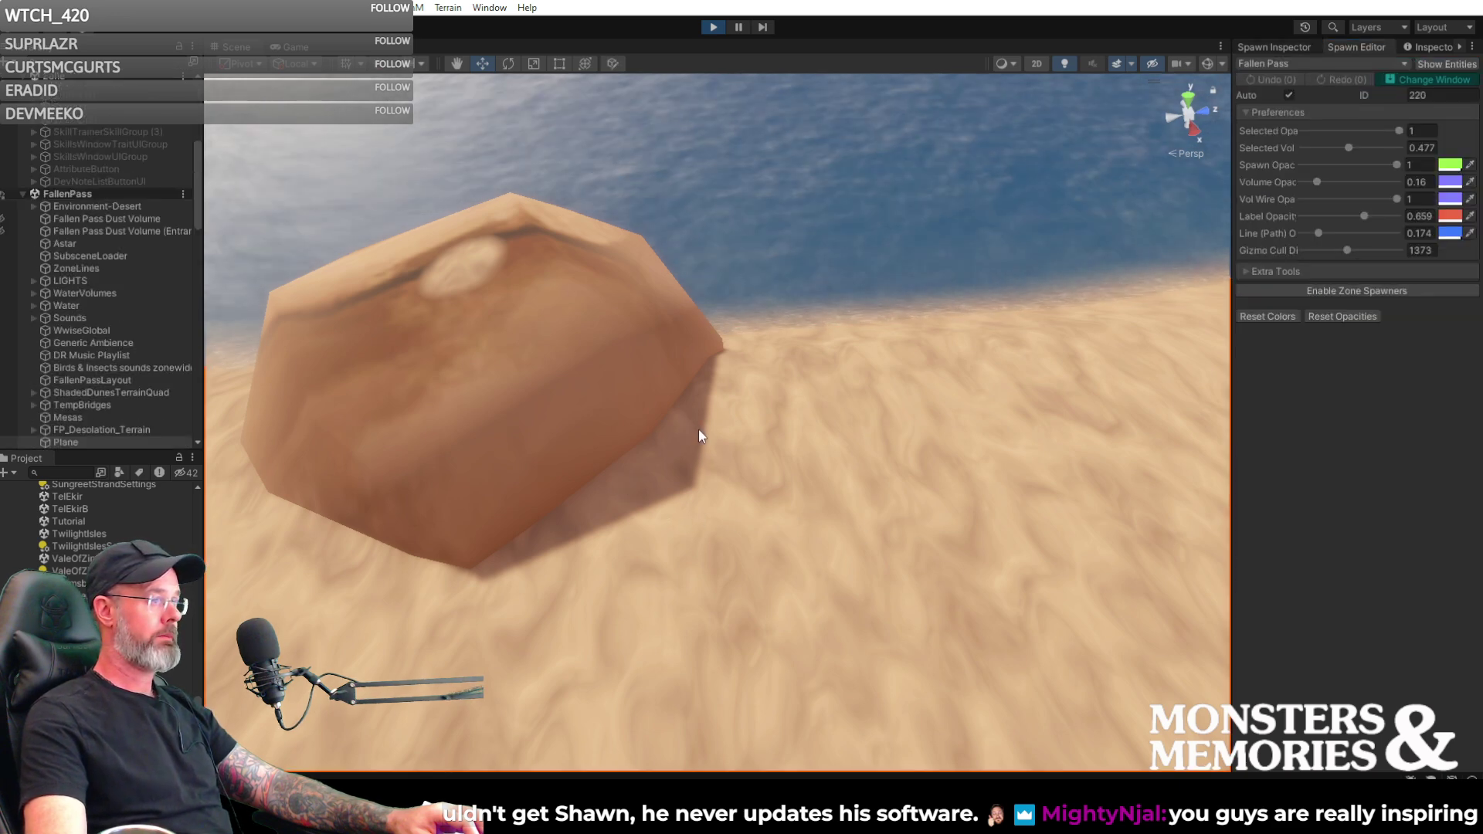
click(1296, 43)
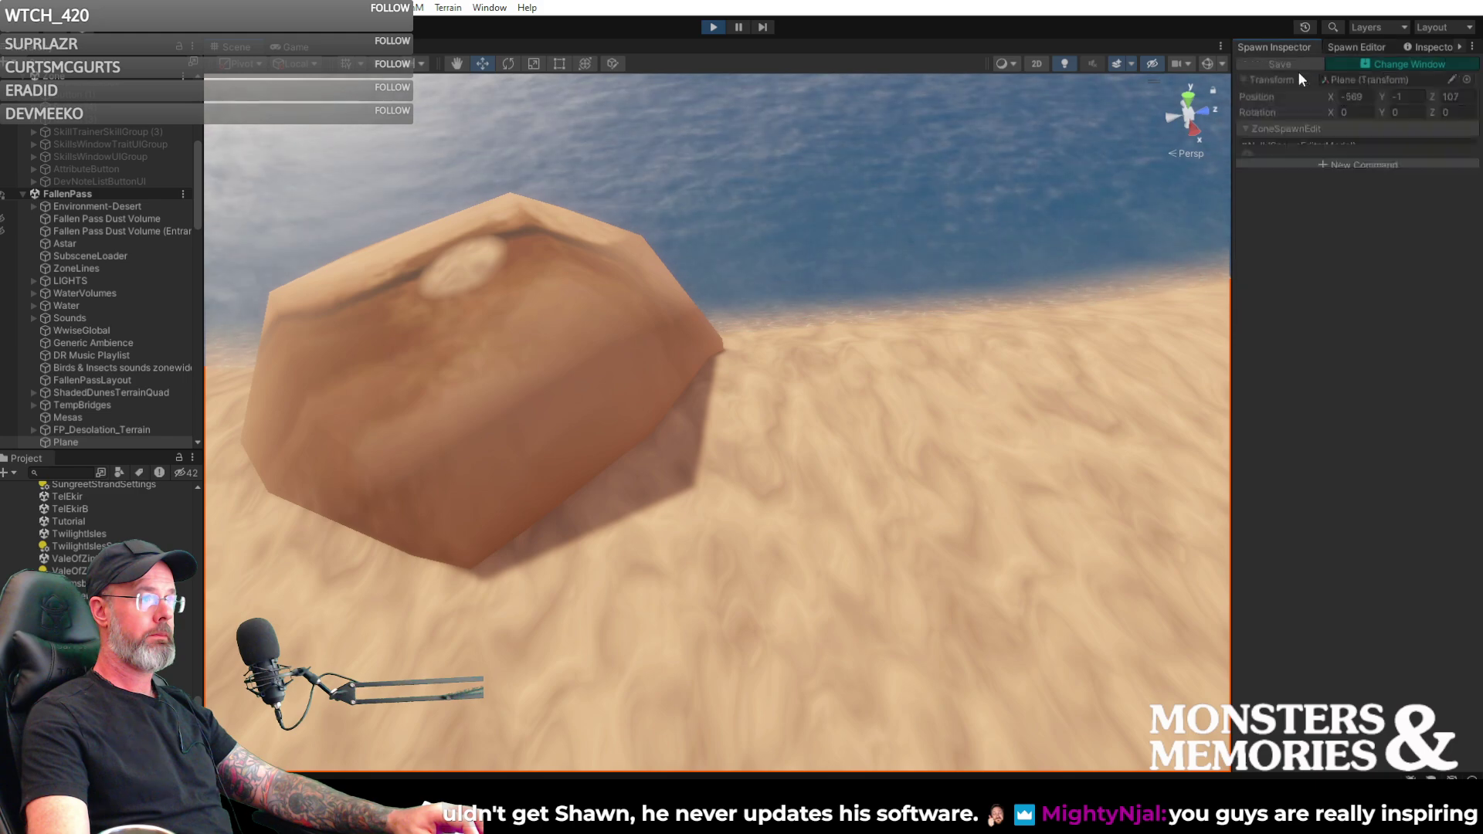
click(1358, 45)
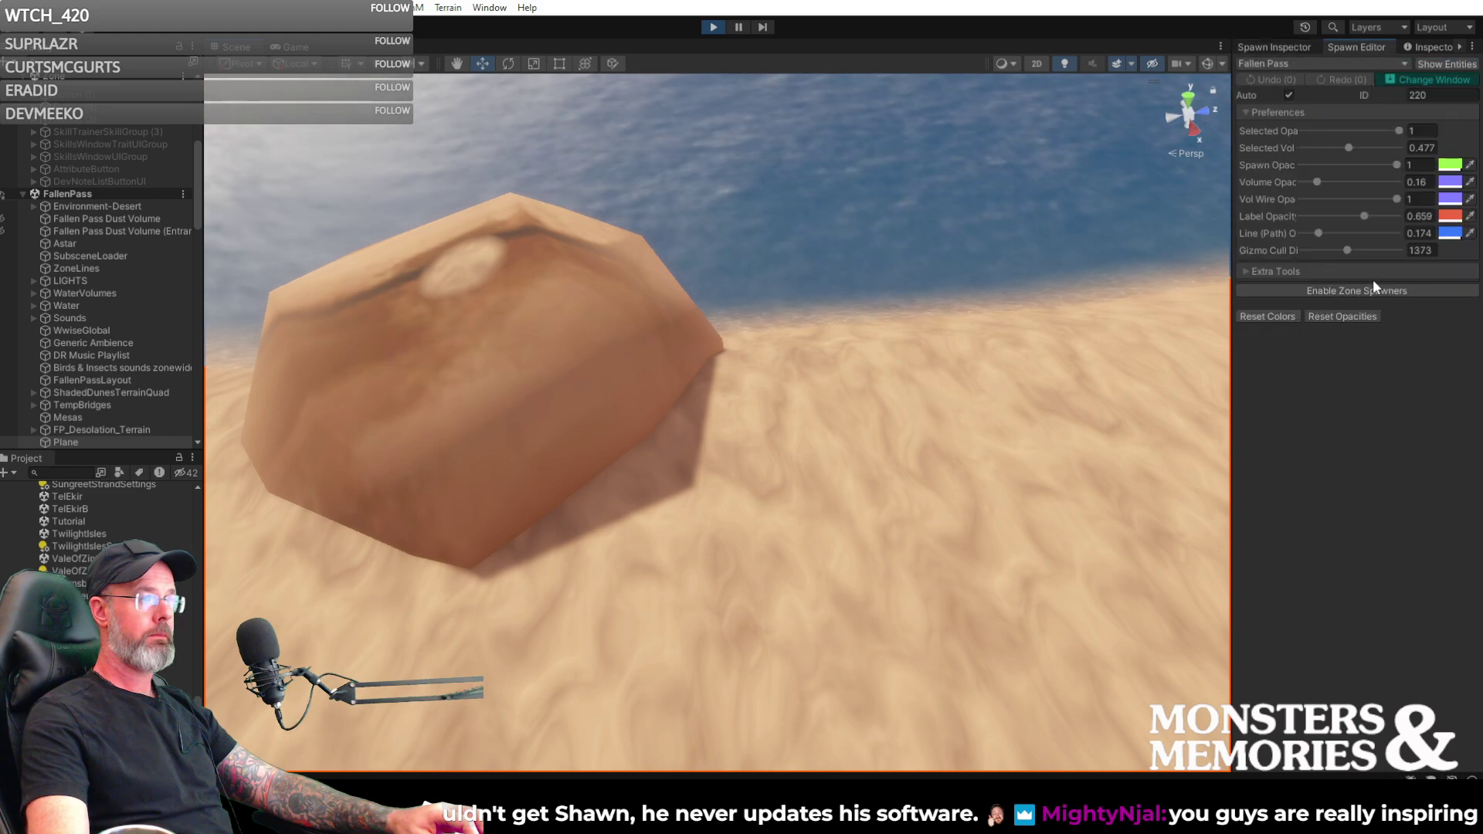
right_drag(1053, 358, 1005, 116)
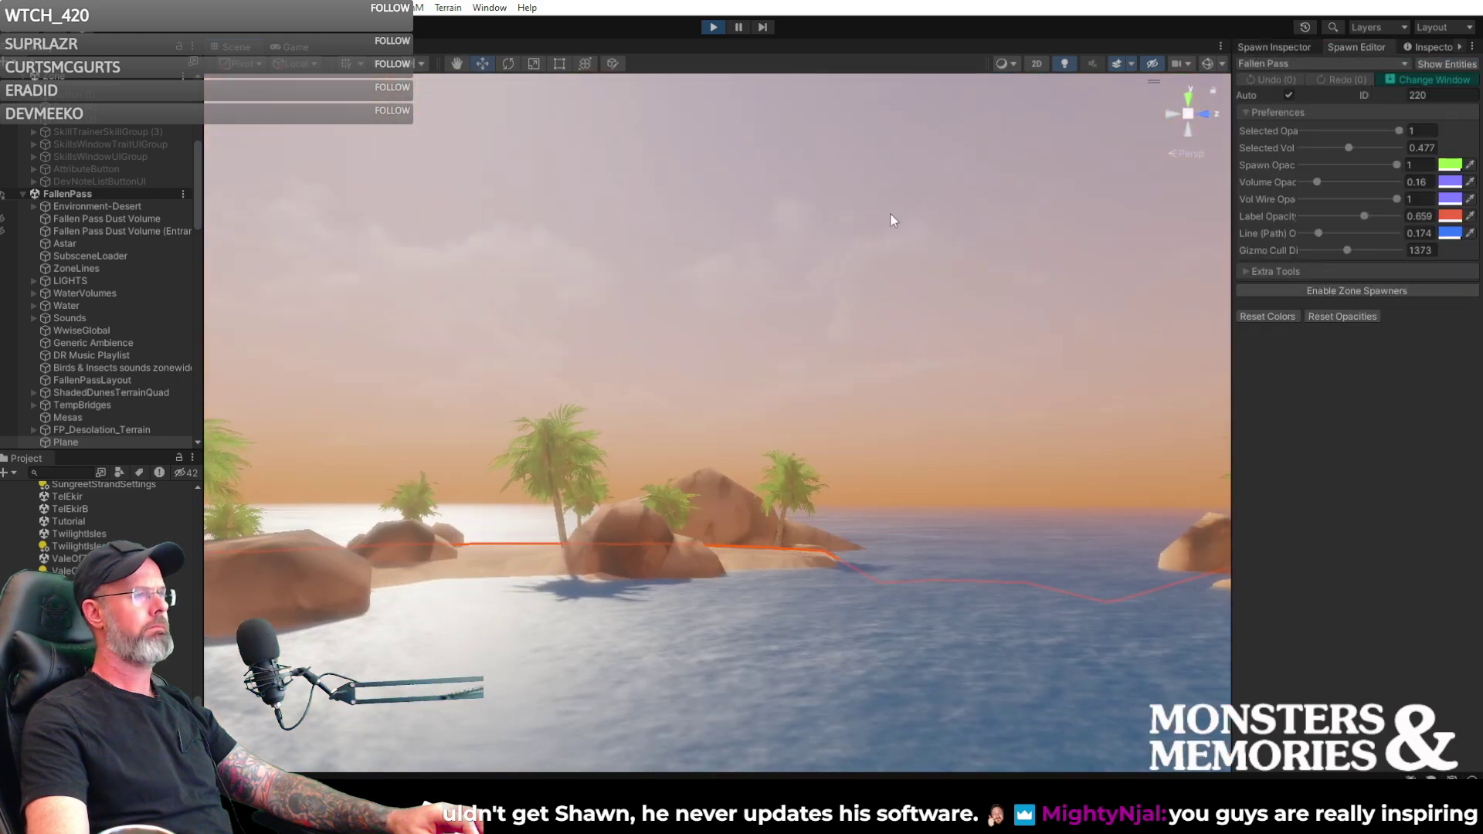
right_drag(950, 281, 1035, 461)
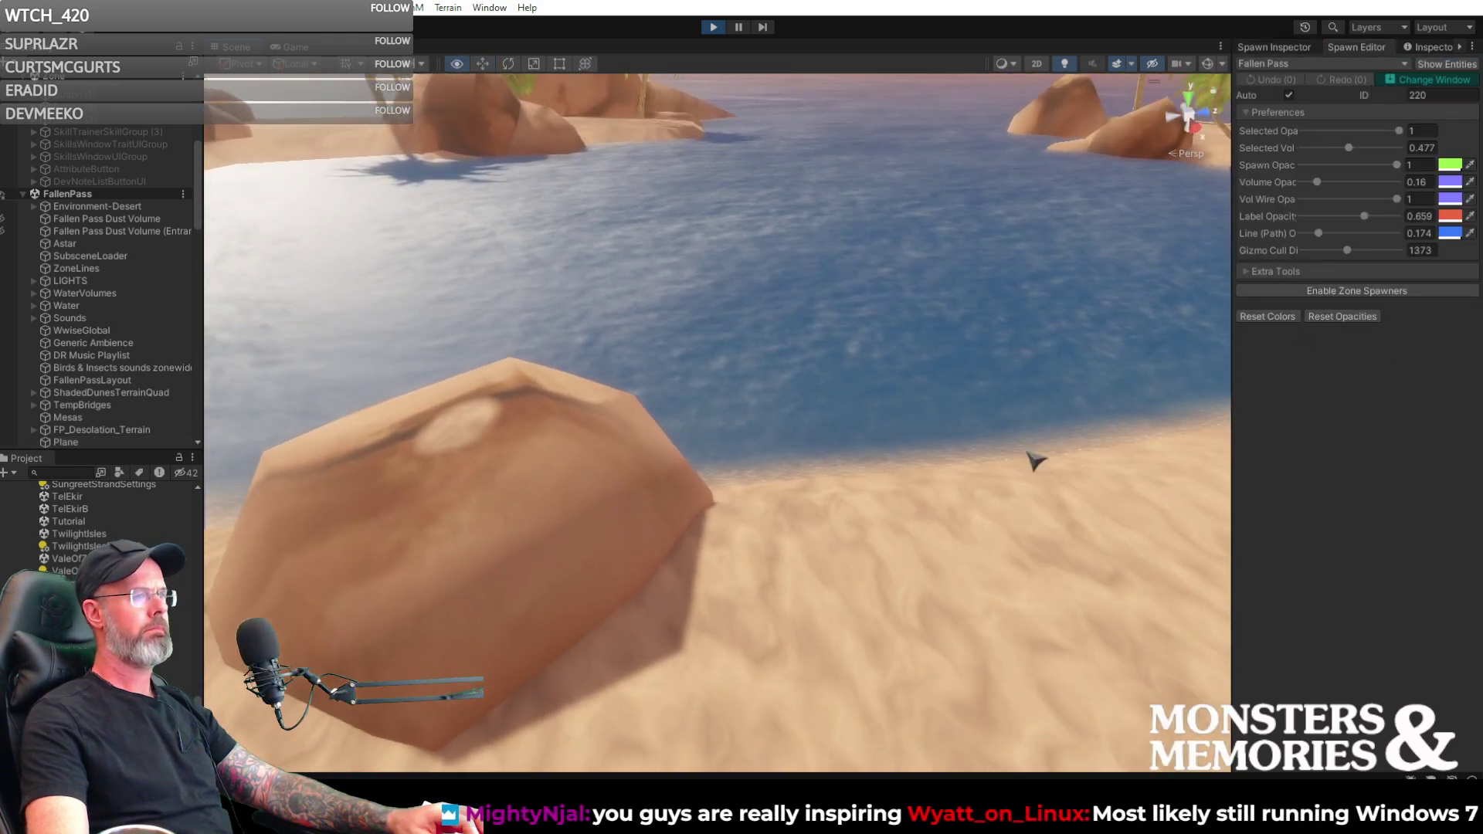
click(1333, 293)
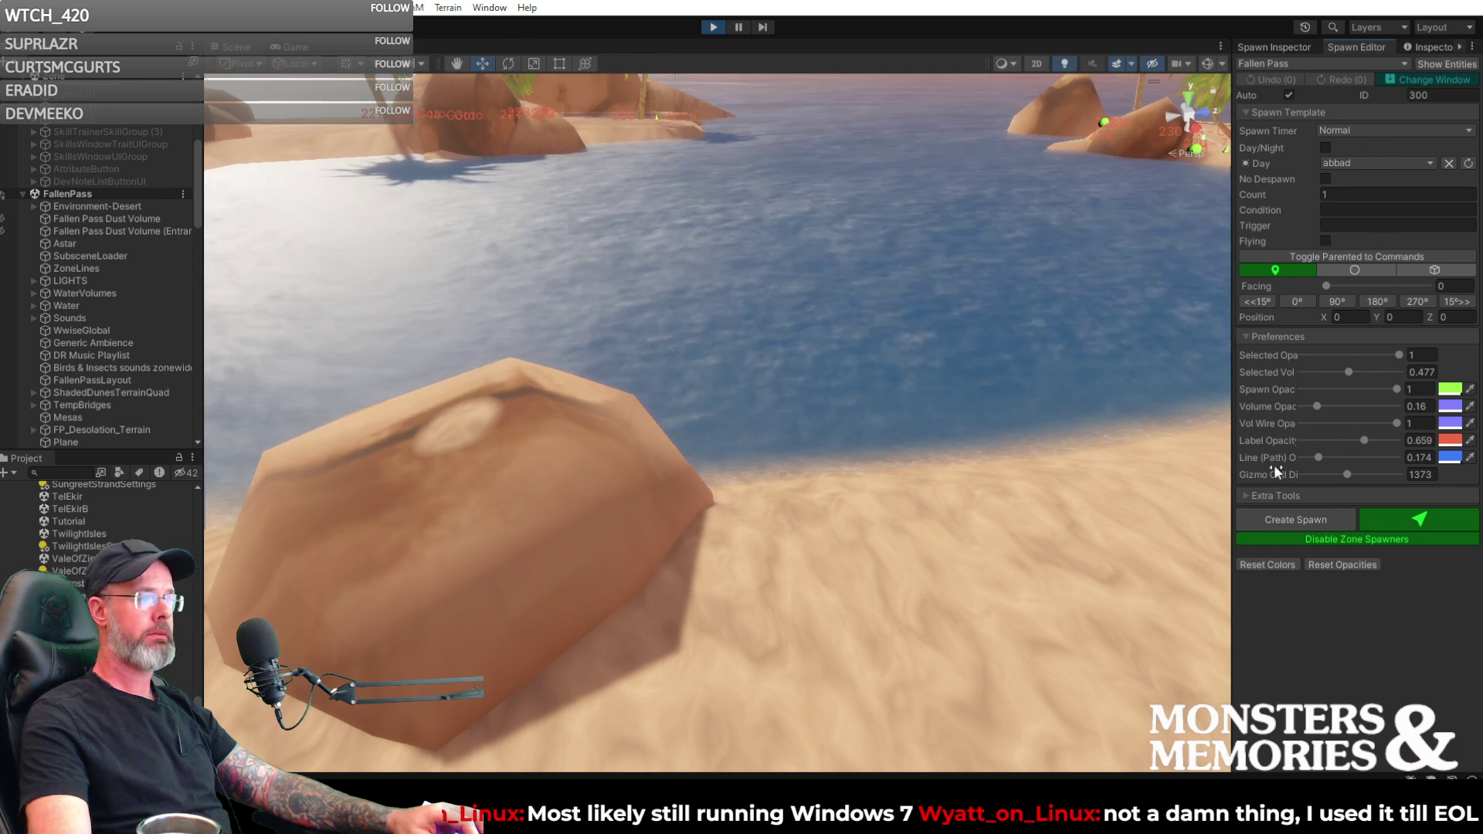
- Expand the Spawners group and locate the last fp_smuggler_war_36 spawn in the hierarchy
scroll(82, 339, down, 10)
scroll(87, 344, down, 3)
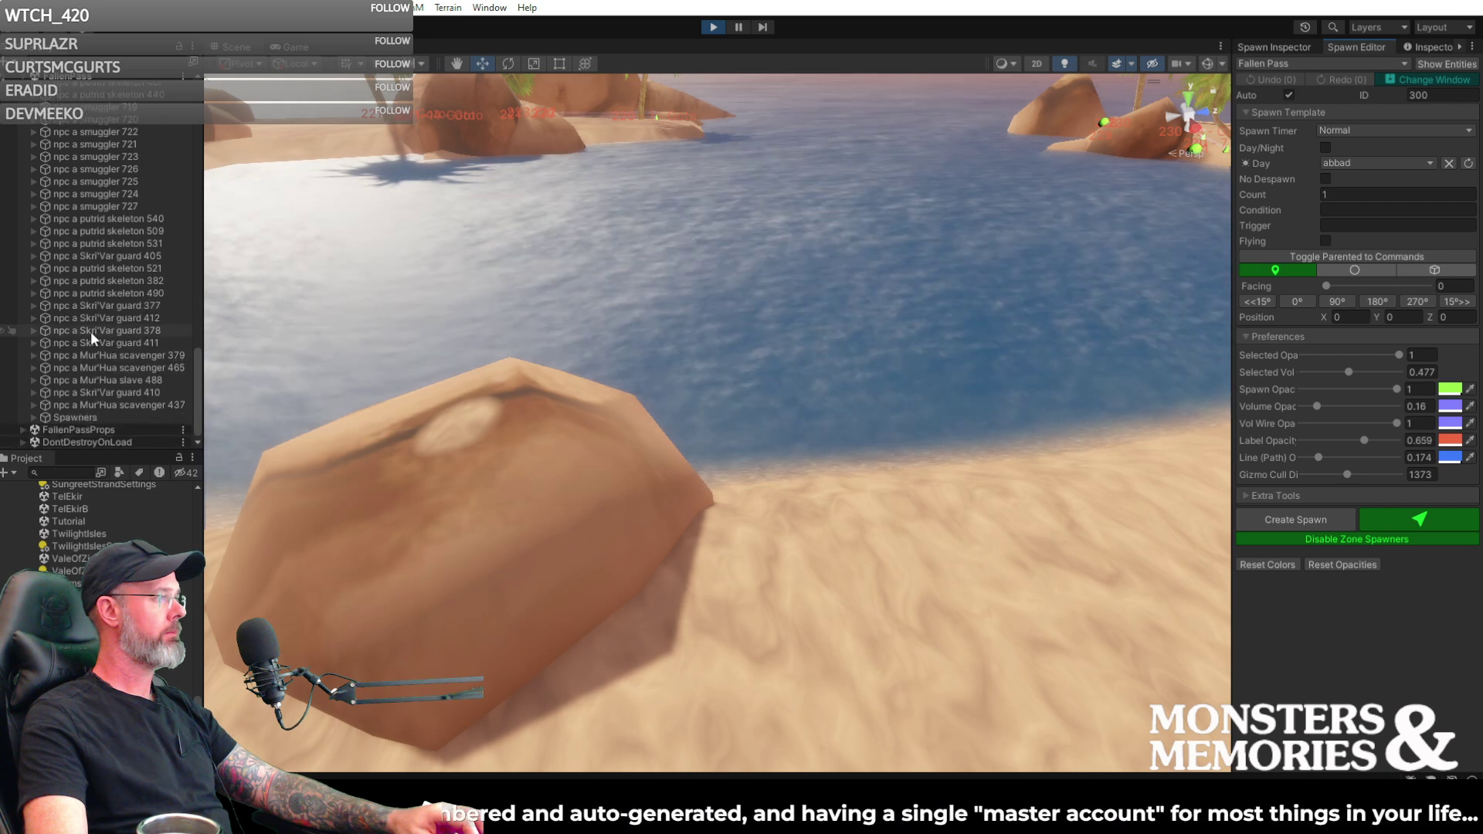
click(32, 417)
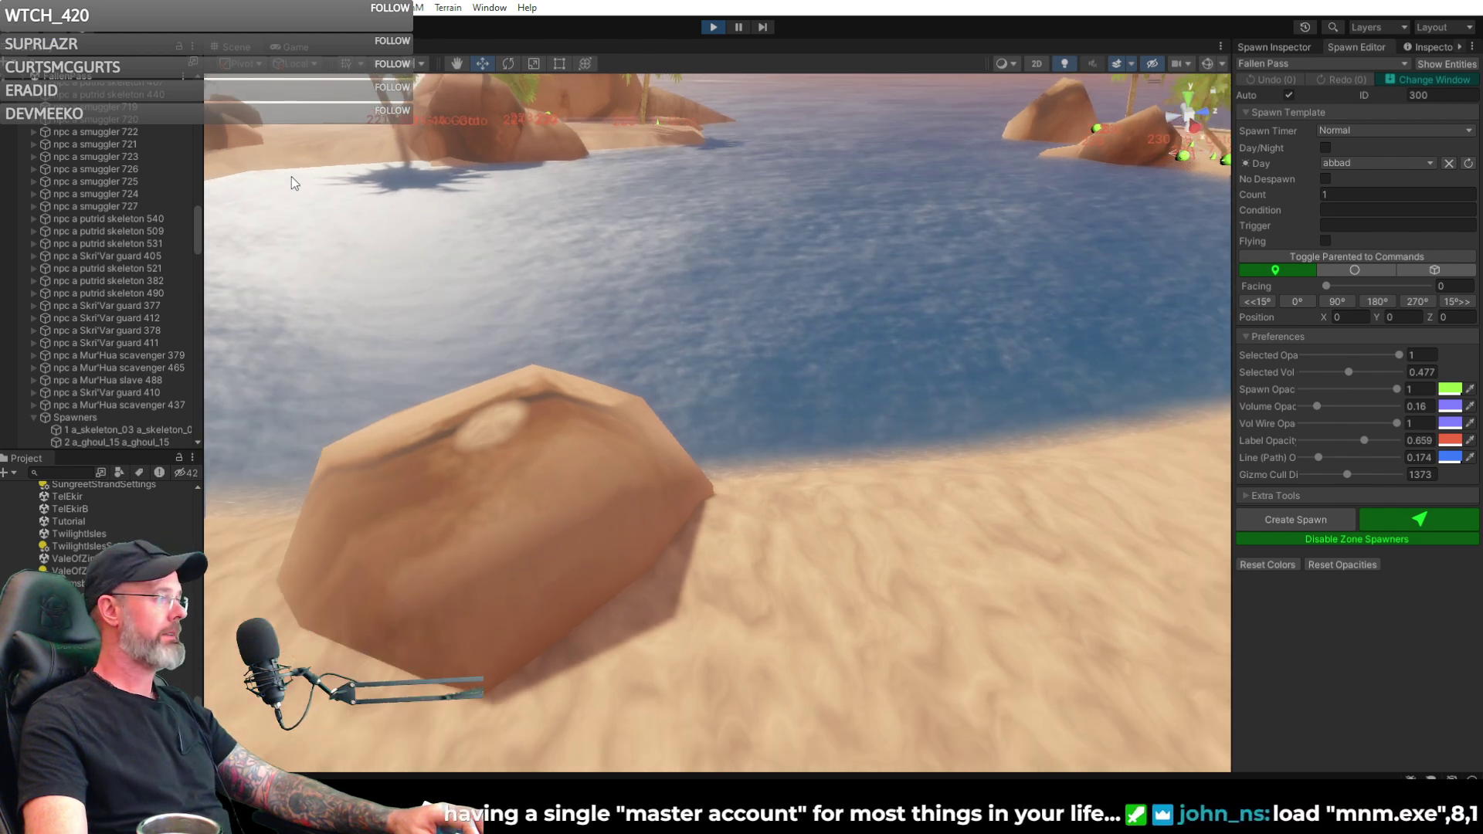
scroll(143, 271, down, 10)
scroll(146, 274, down, 20)
scroll(149, 265, down, 12)
scroll(150, 265, down, 10)
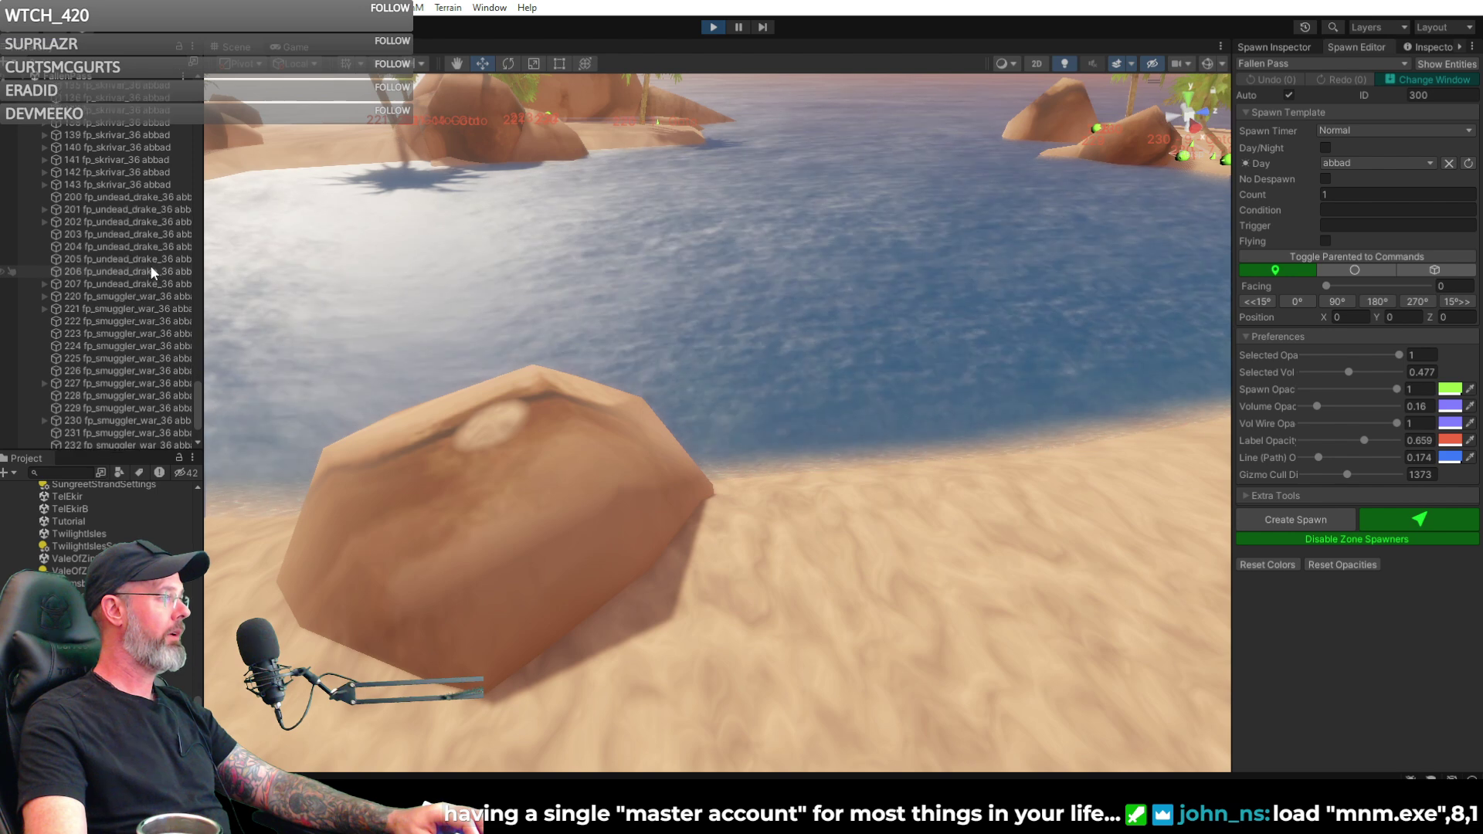
click(110, 296)
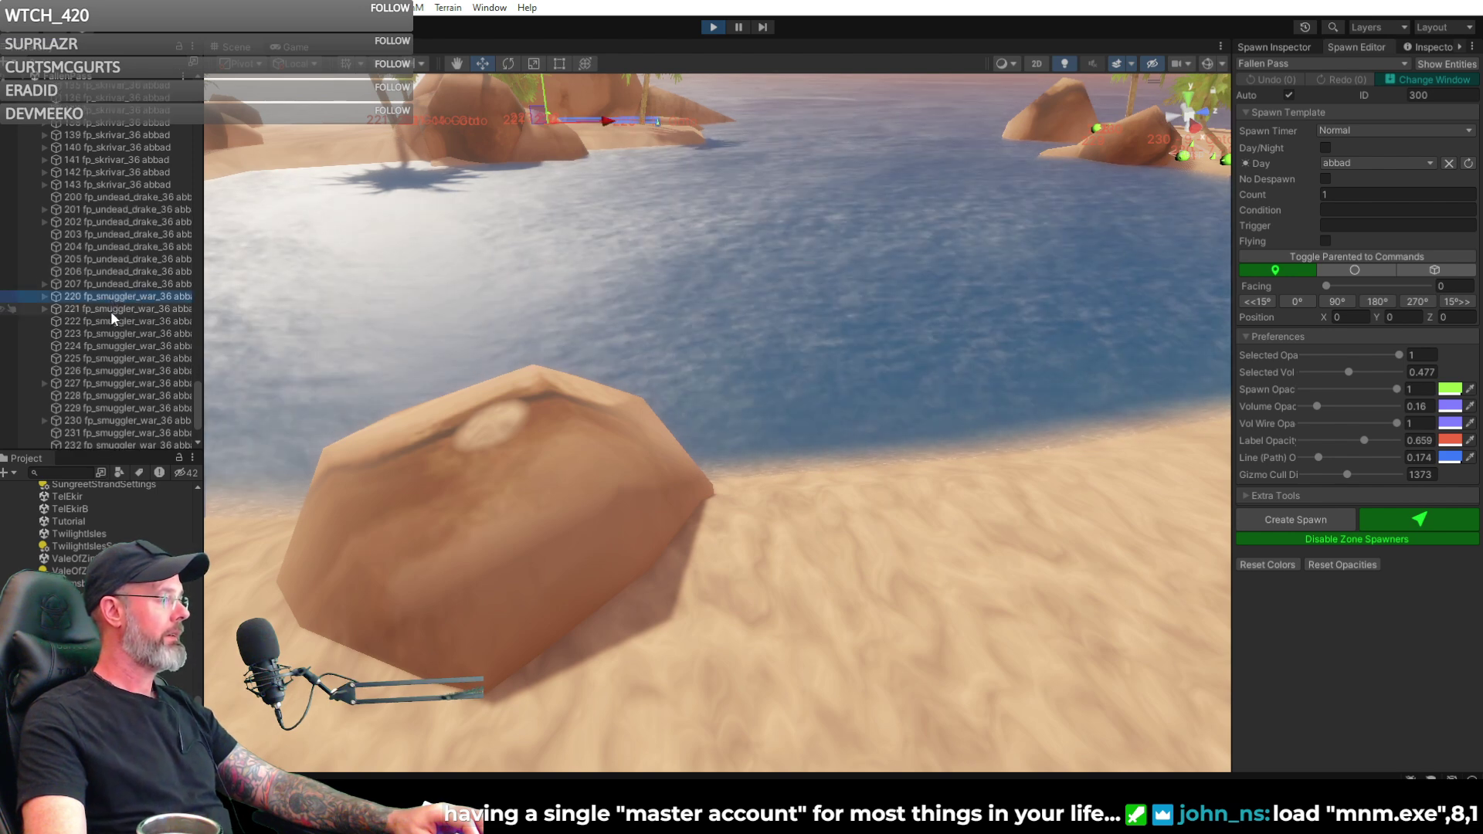
scroll(110, 310, down, 3)
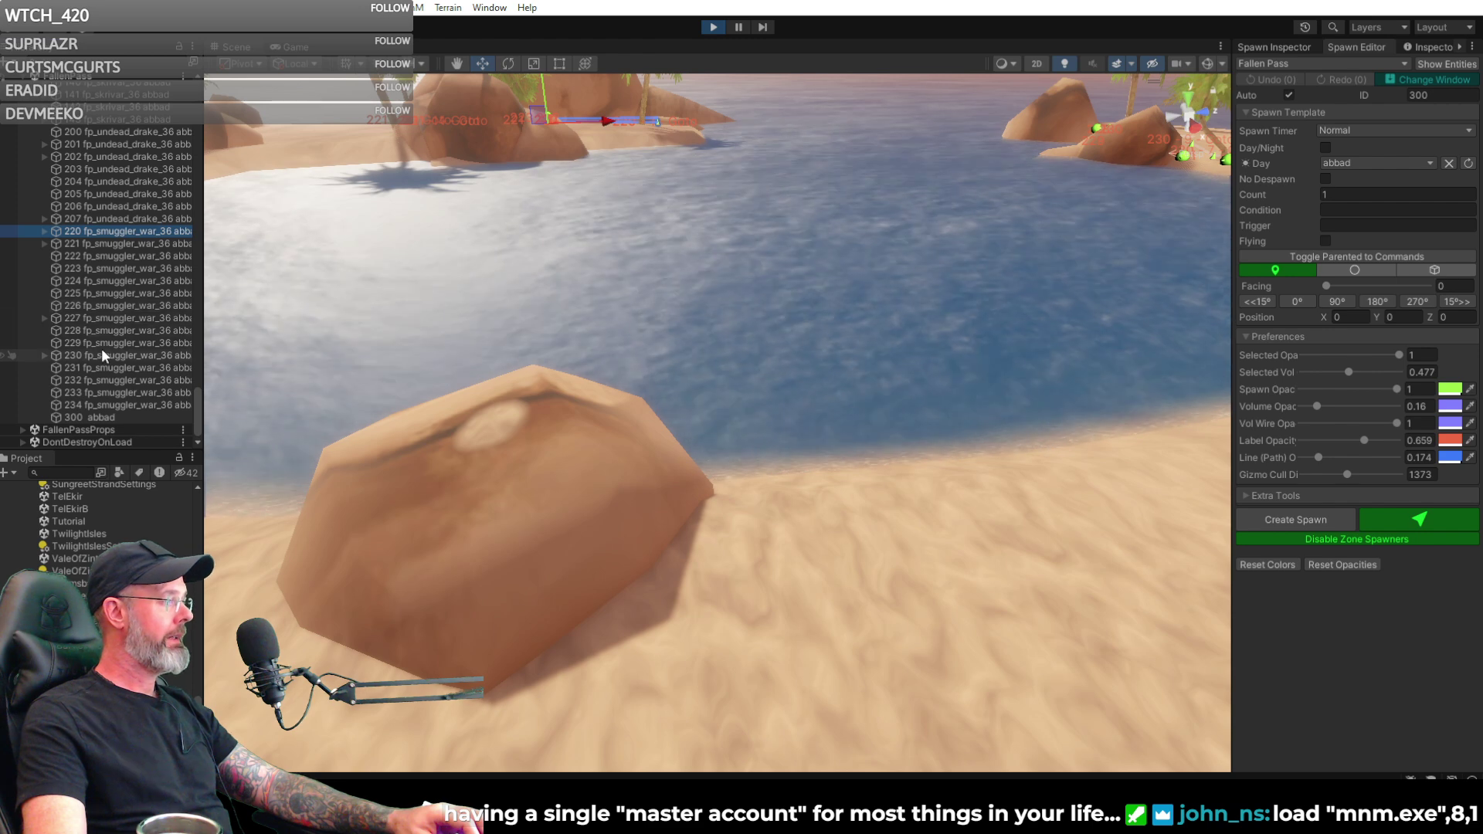
click(114, 405)
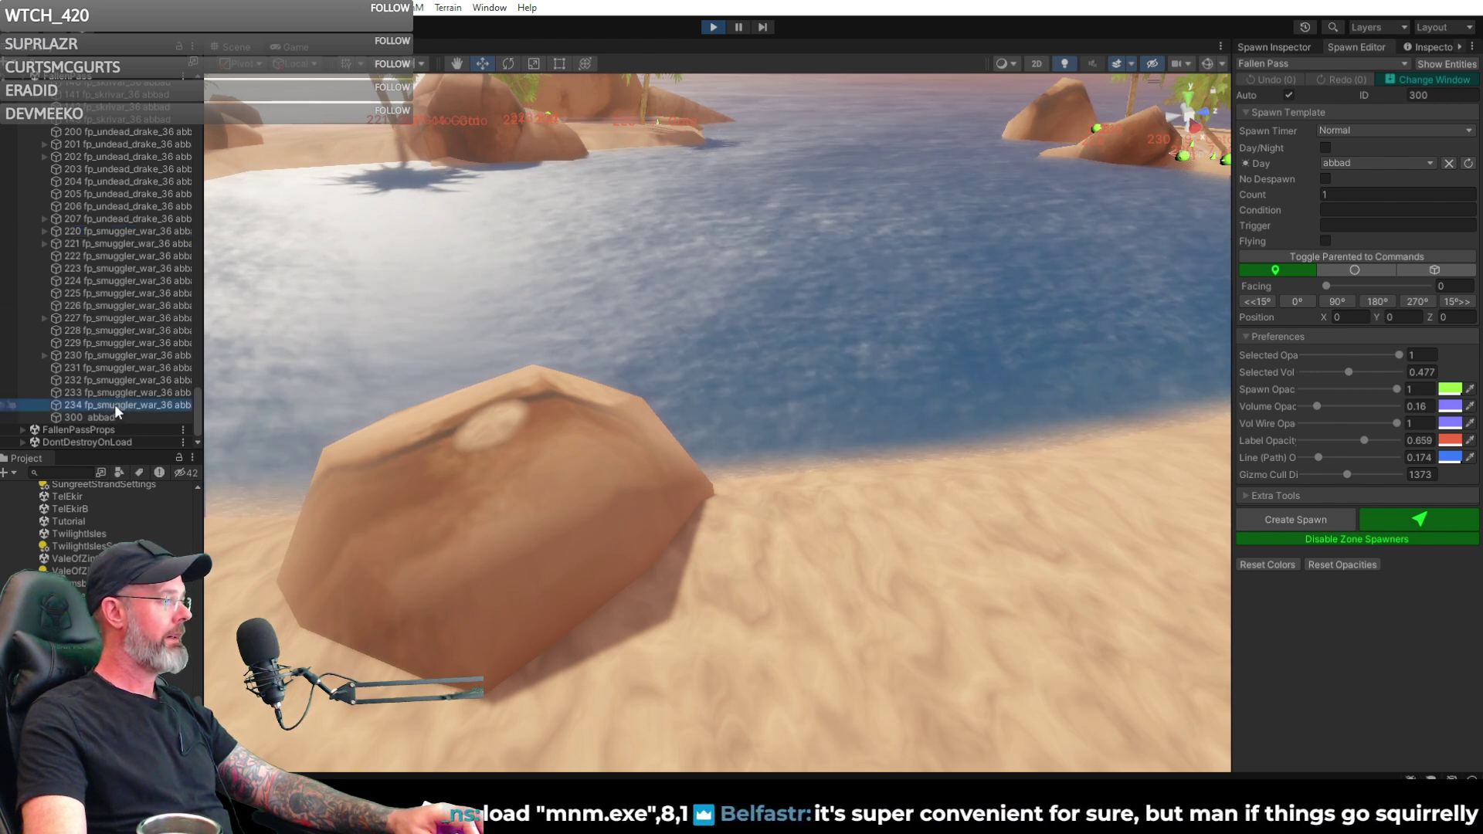
- Disable and re-enable the zone spawners, and select spawn 234 in the reloaded Spawners group
click(1380, 539)
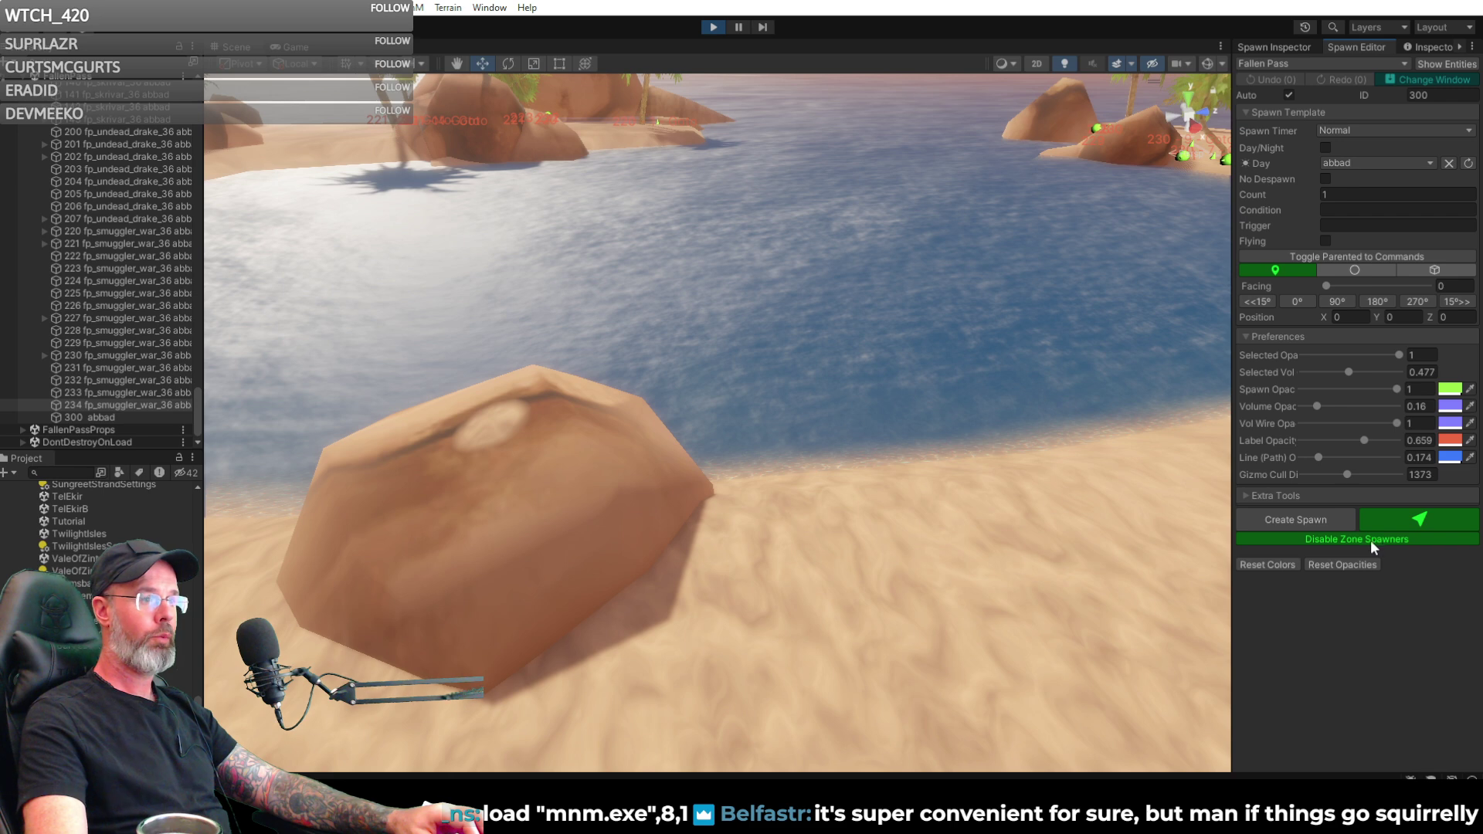
click(1370, 540)
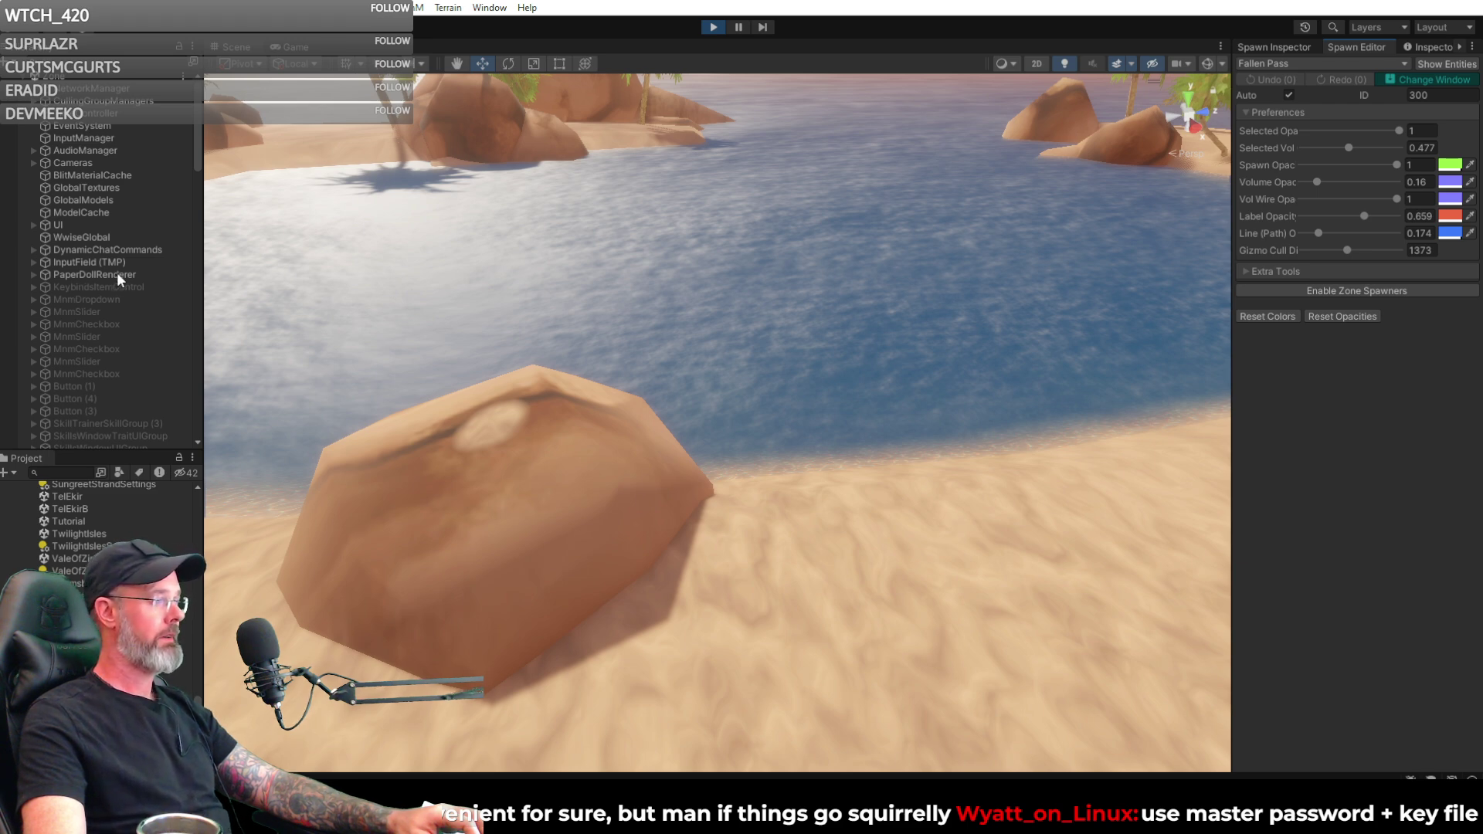
scroll(117, 275, down, 5)
click(34, 418)
scroll(151, 360, down, 10)
scroll(151, 360, down, 15)
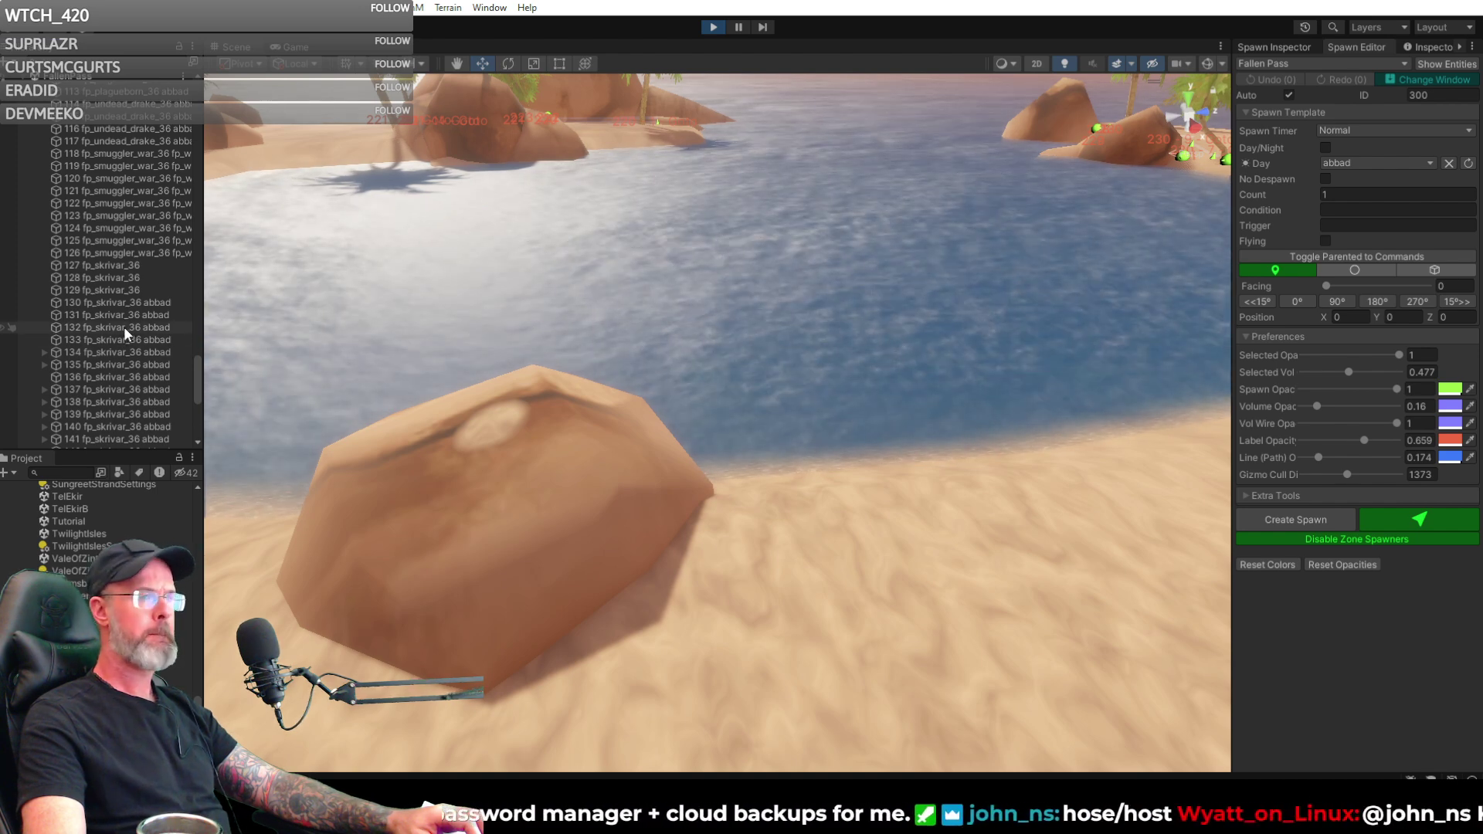
scroll(124, 327, down, 3)
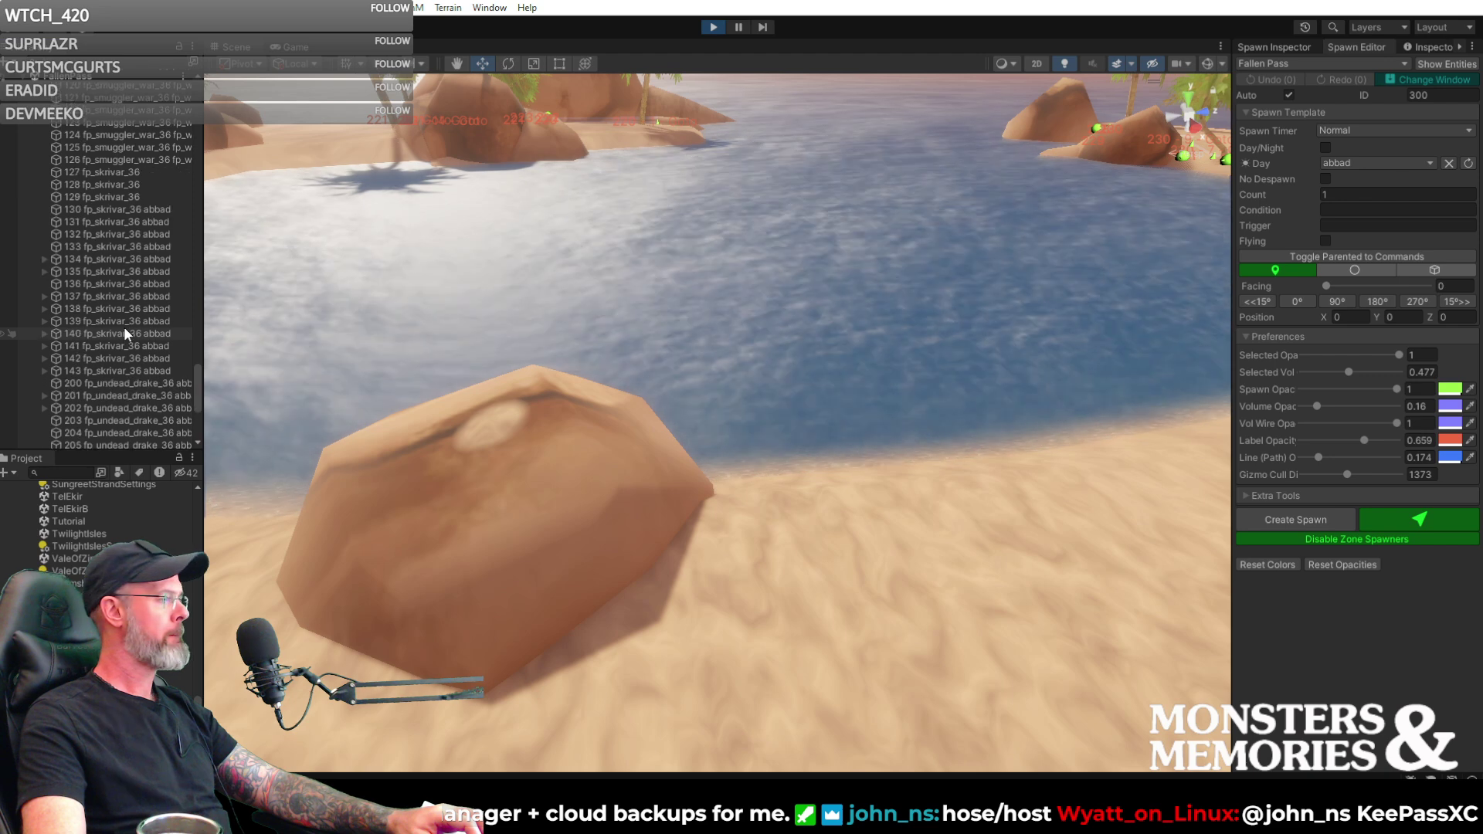
scroll(127, 371, down, 8)
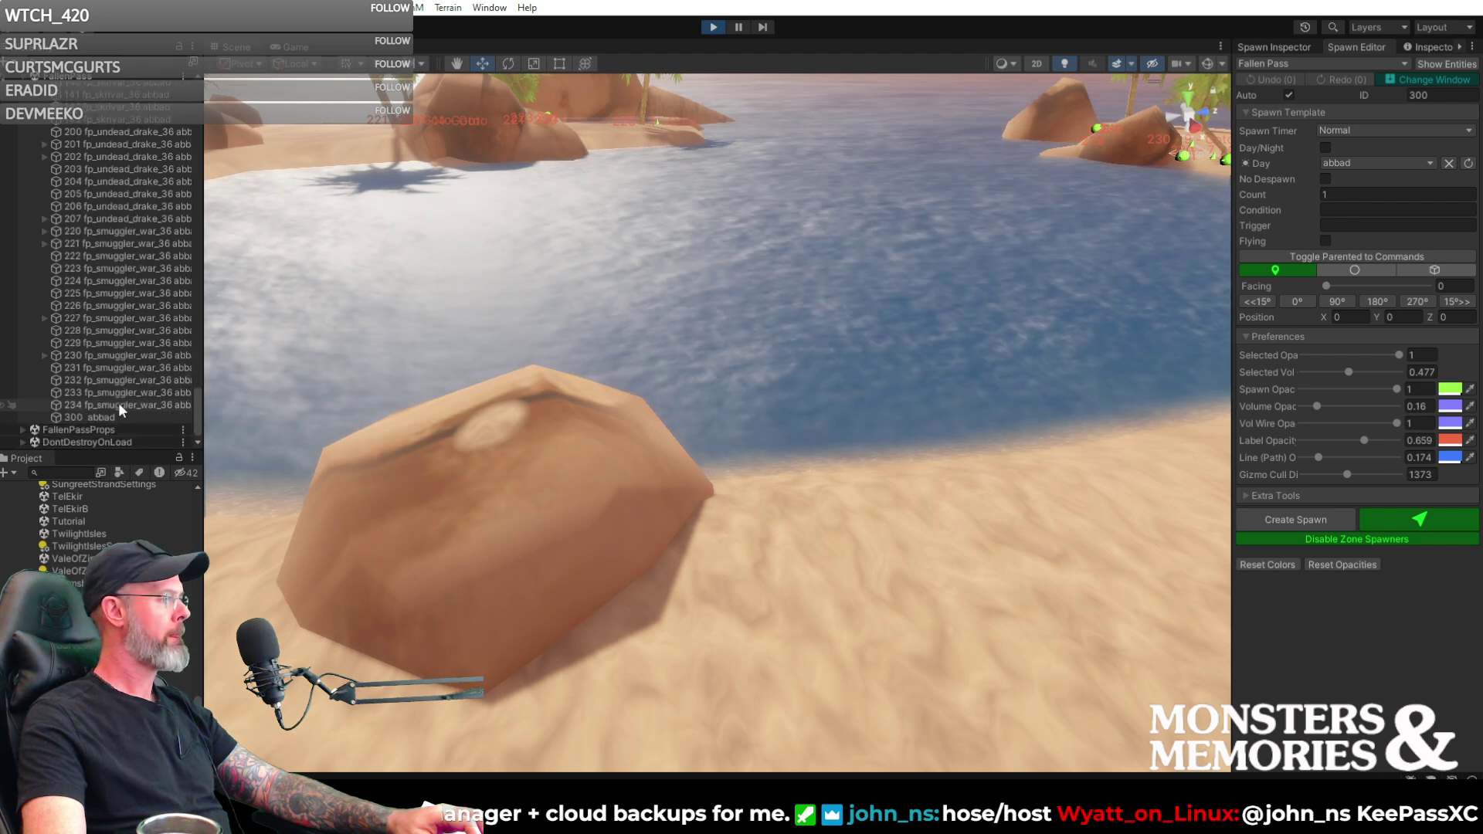
click(119, 403)
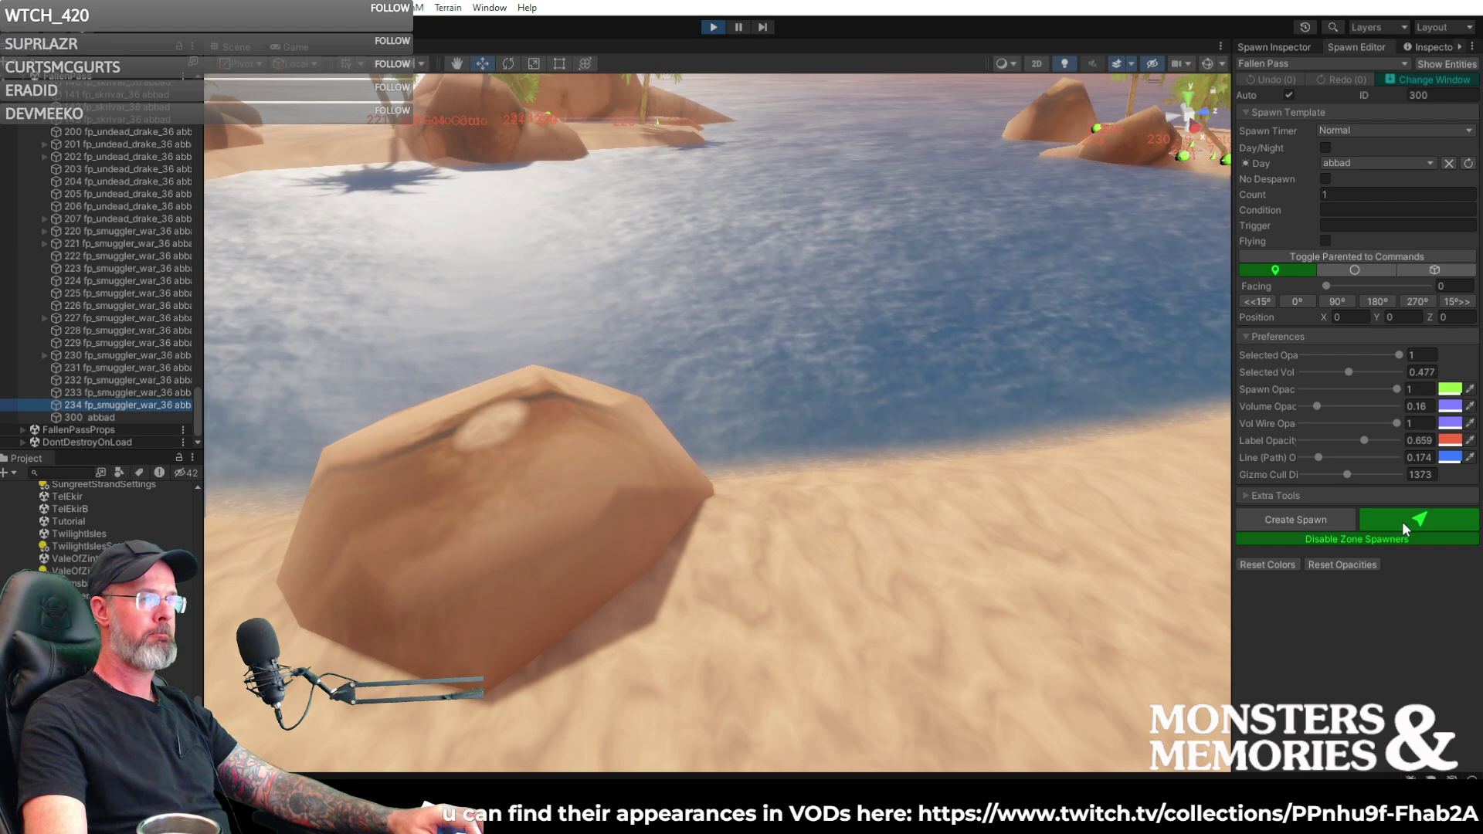
- Set the ID for the next spawn to 235
click(1428, 93)
text(235)
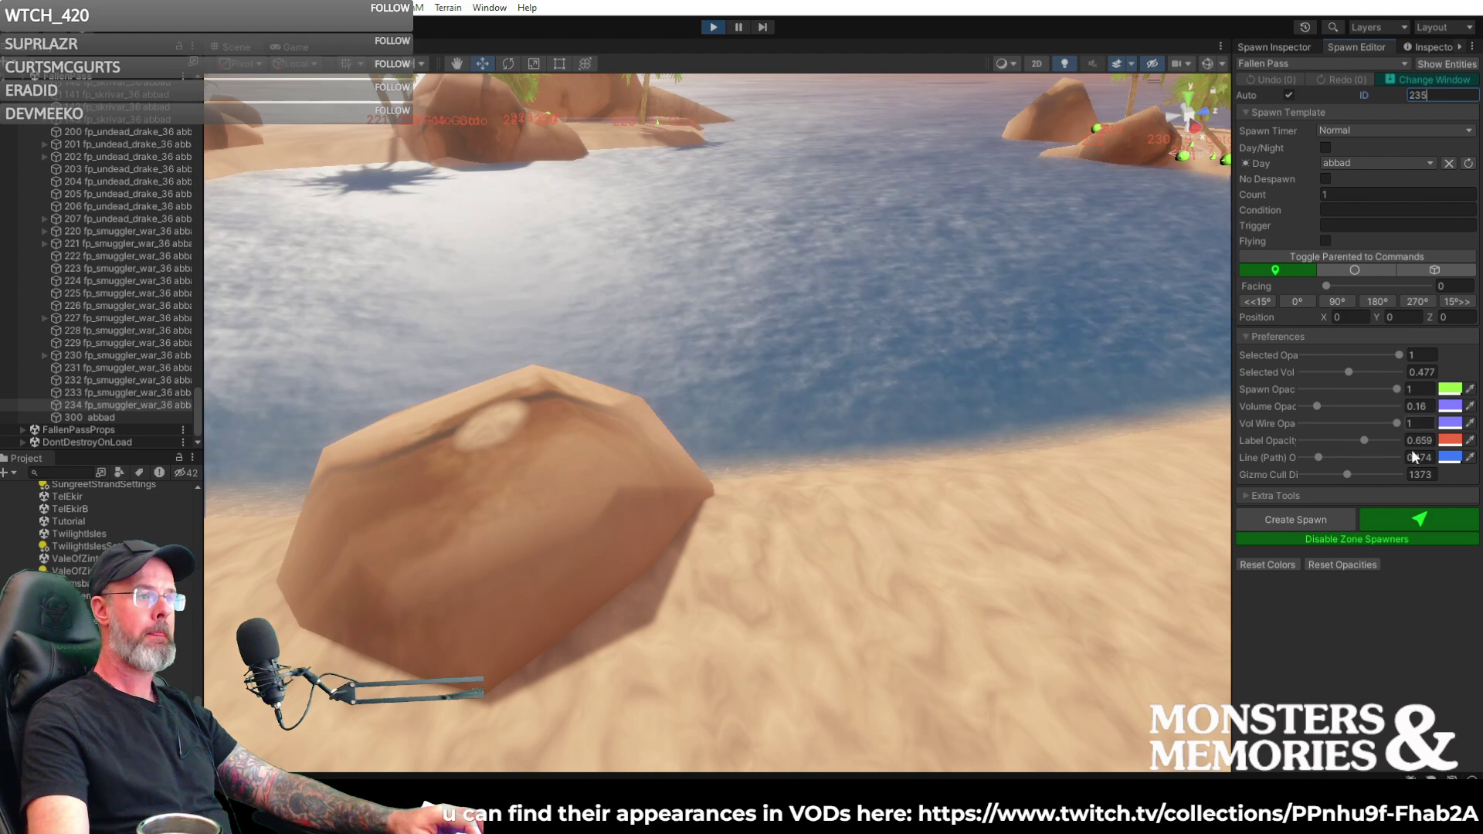
key(Return)
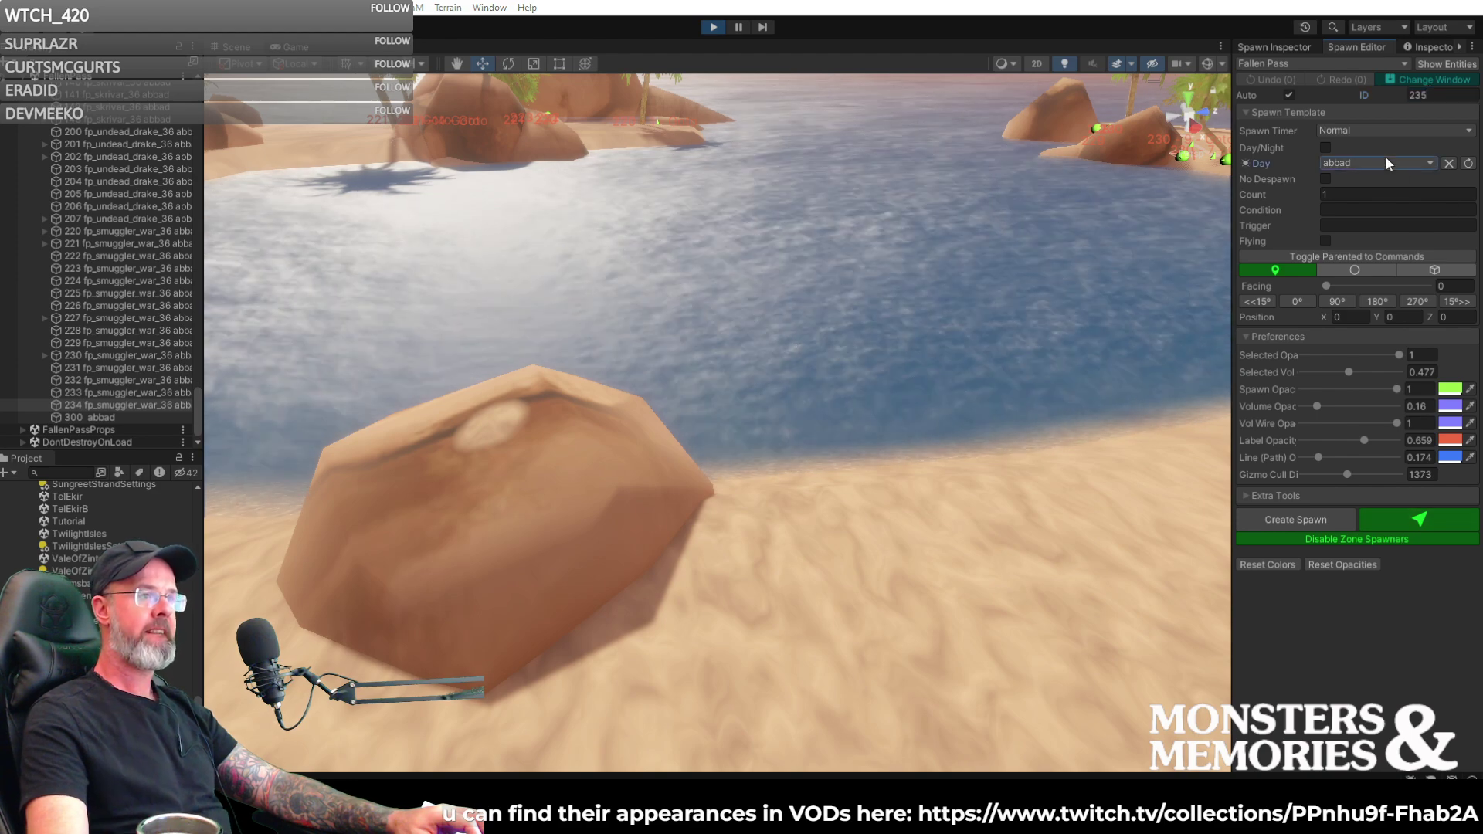
- Choose fp_smuggler_war_36 as the spawn template's Day entry
click(1385, 156)
text(fp)
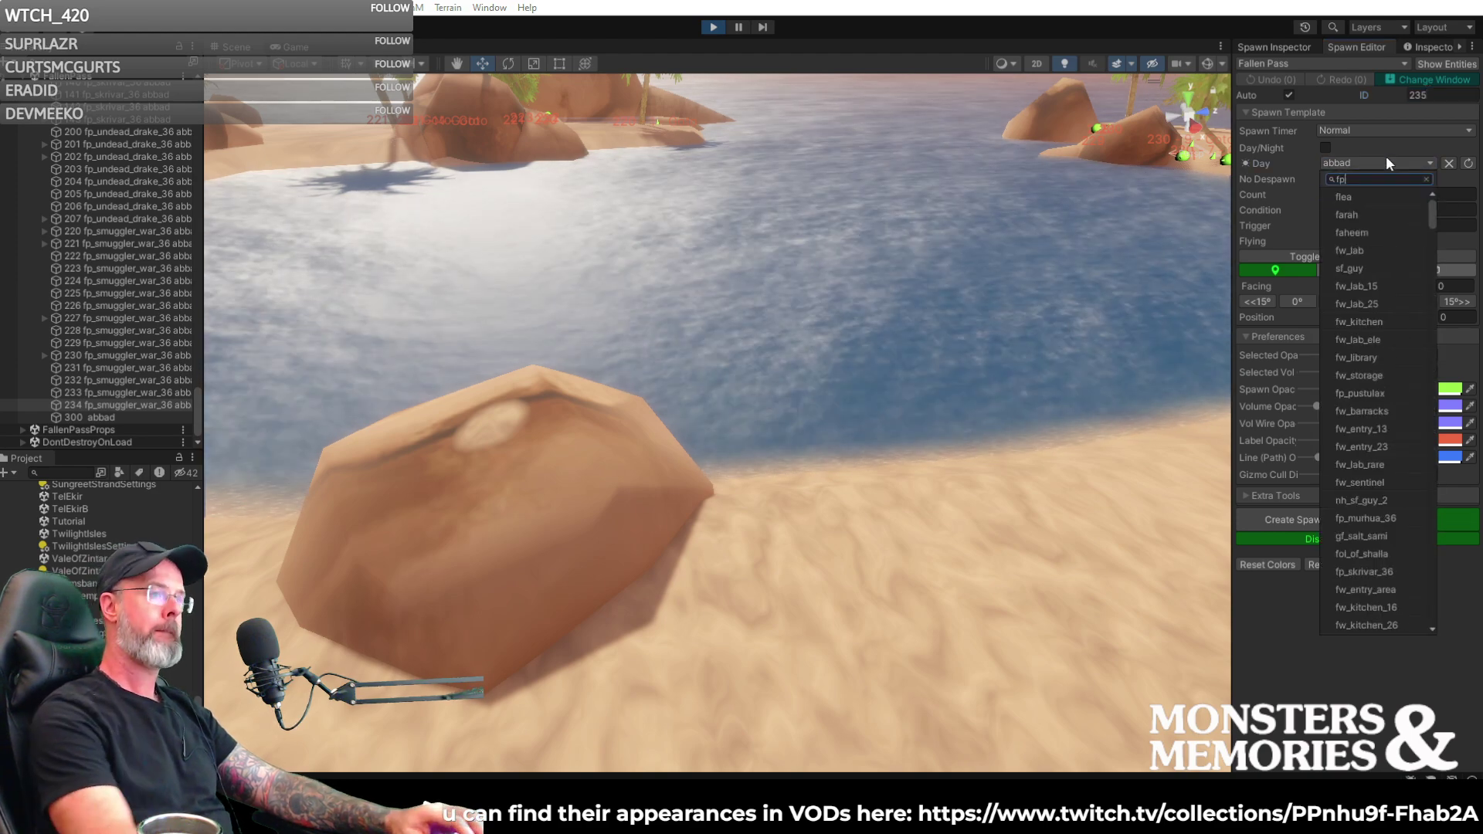
text(_)
key(Down)
key(Down)
key(Down)
key(Down)
key(Down)
key(Down)
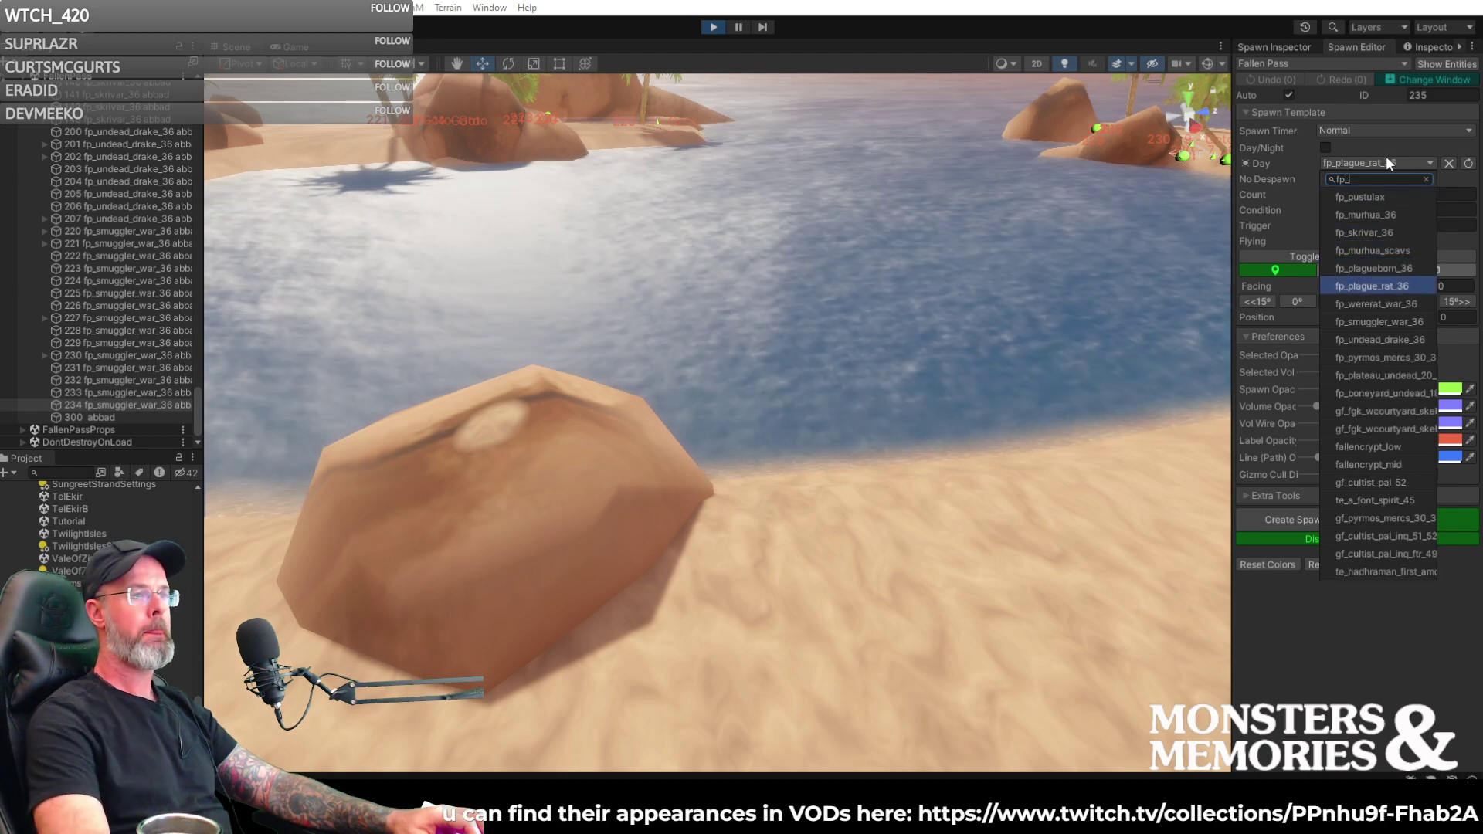
key(Down)
key(Down)
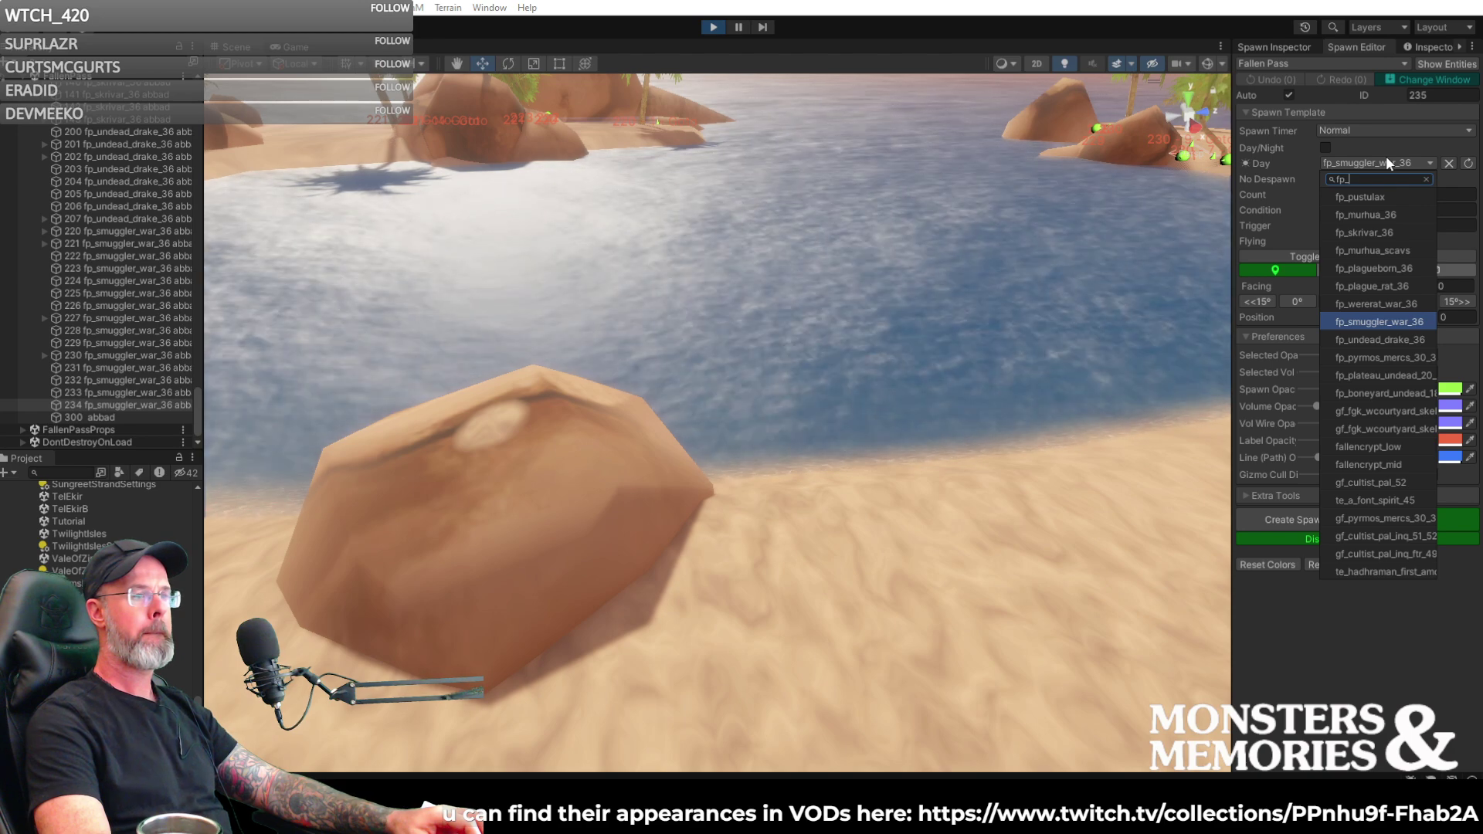
key(Return)
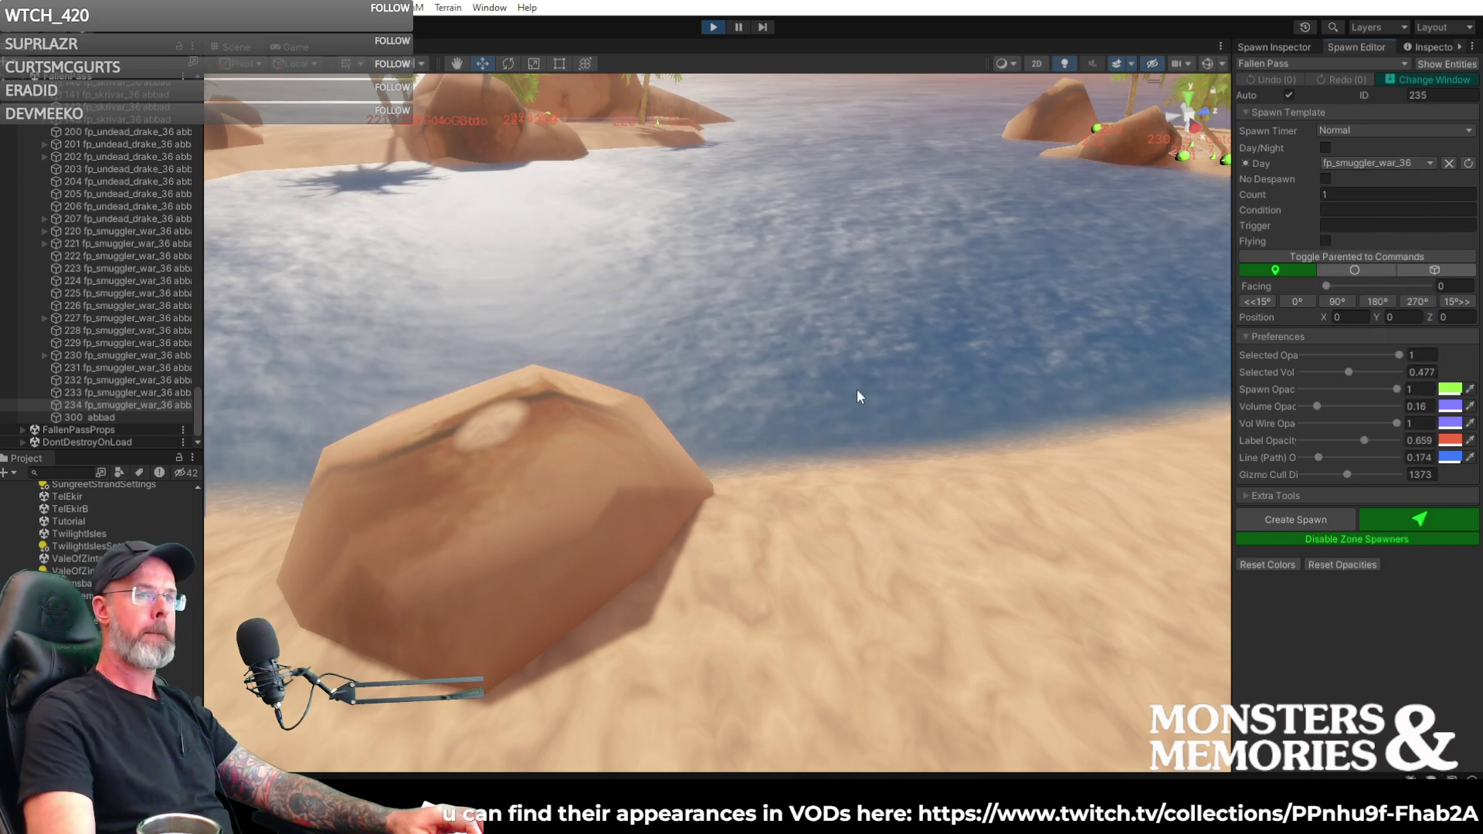
- Check the end of the Spawners group for the most recent spawn entries
click(1418, 517)
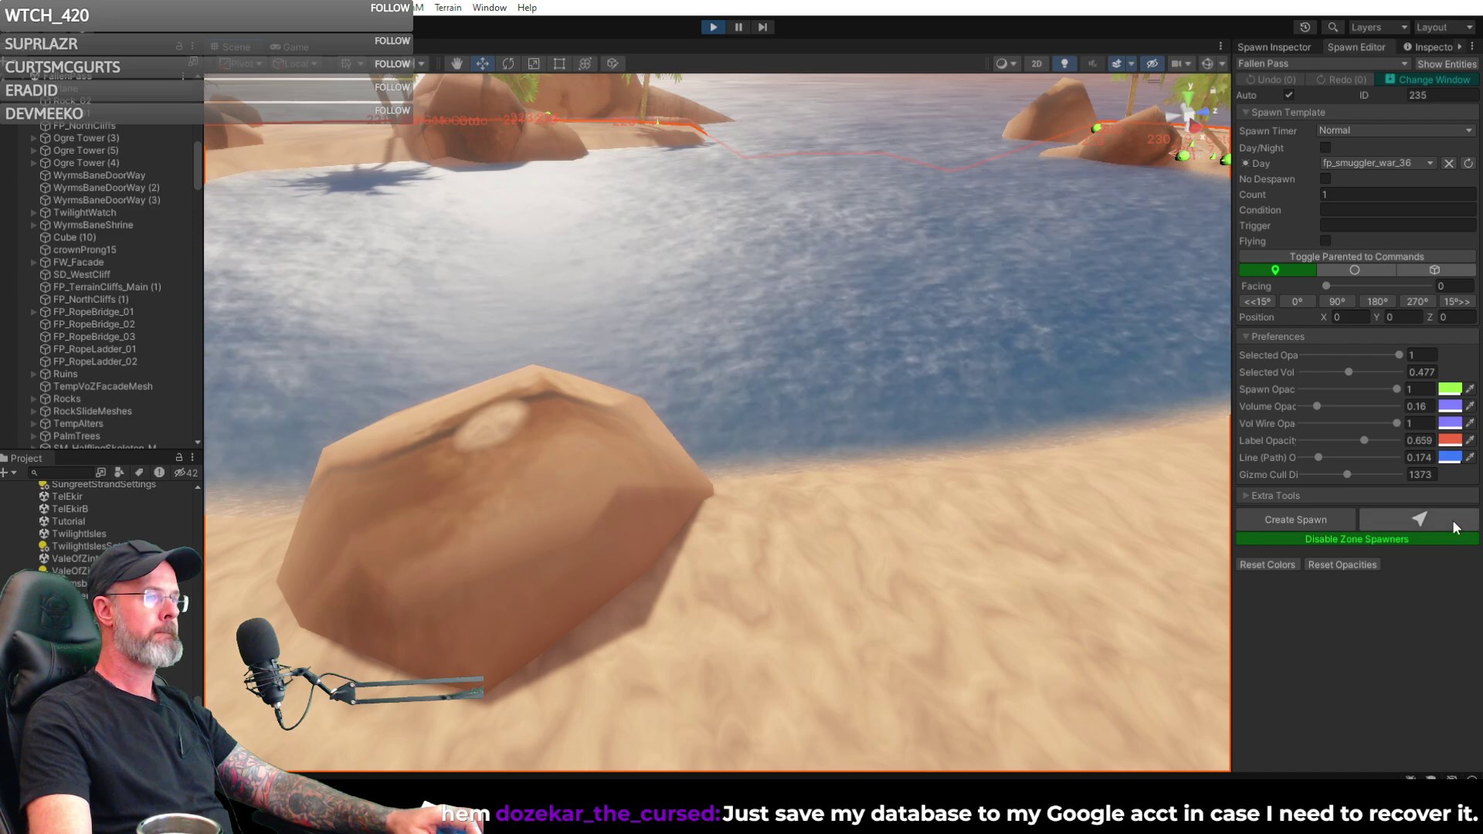
scroll(80, 312, down, 10)
scroll(143, 367, down, 15)
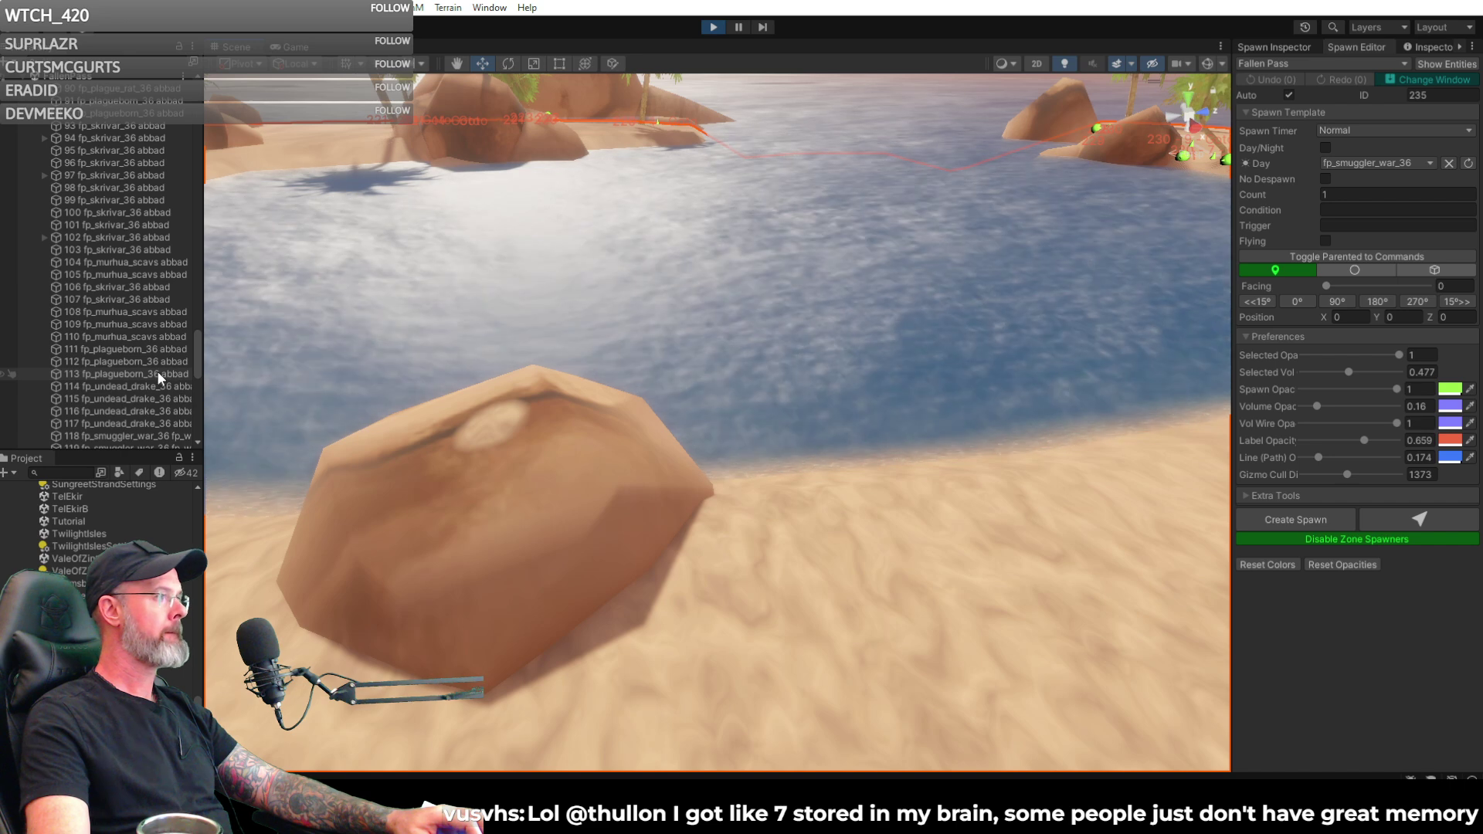
scroll(156, 372, down, 8)
scroll(158, 375, down, 5)
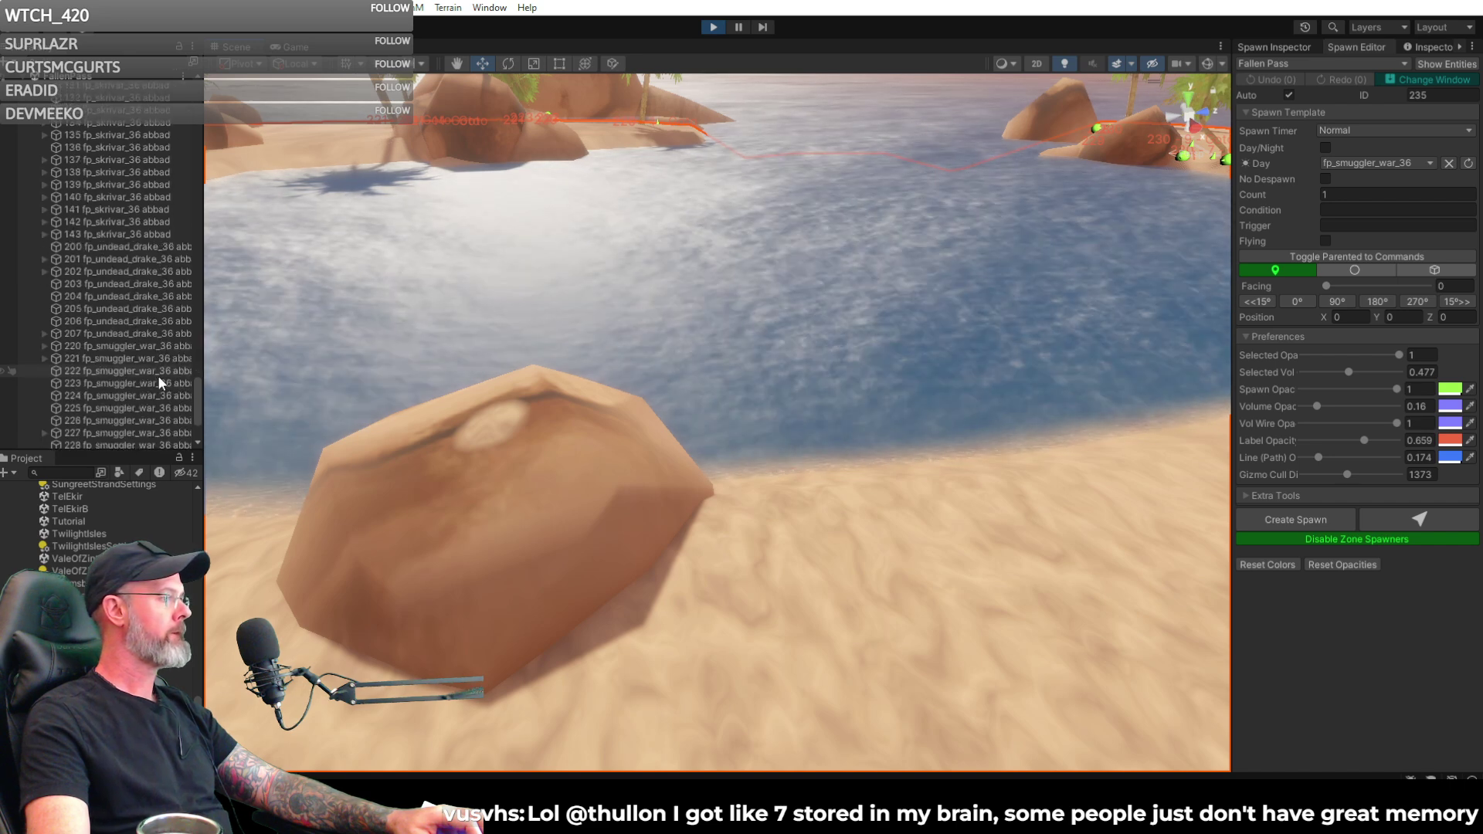
scroll(157, 375, down, 1)
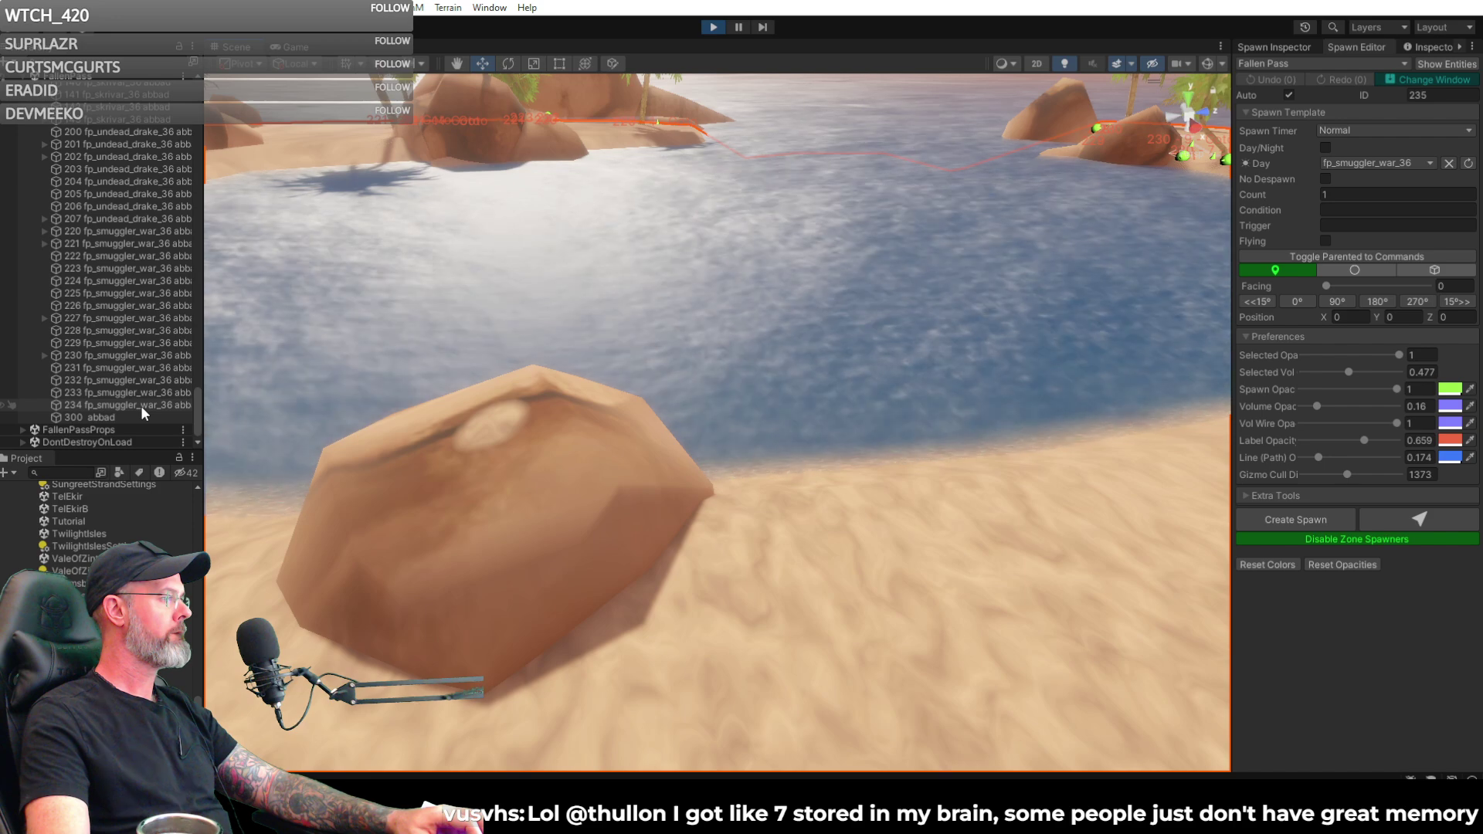
click(140, 405)
click(130, 416)
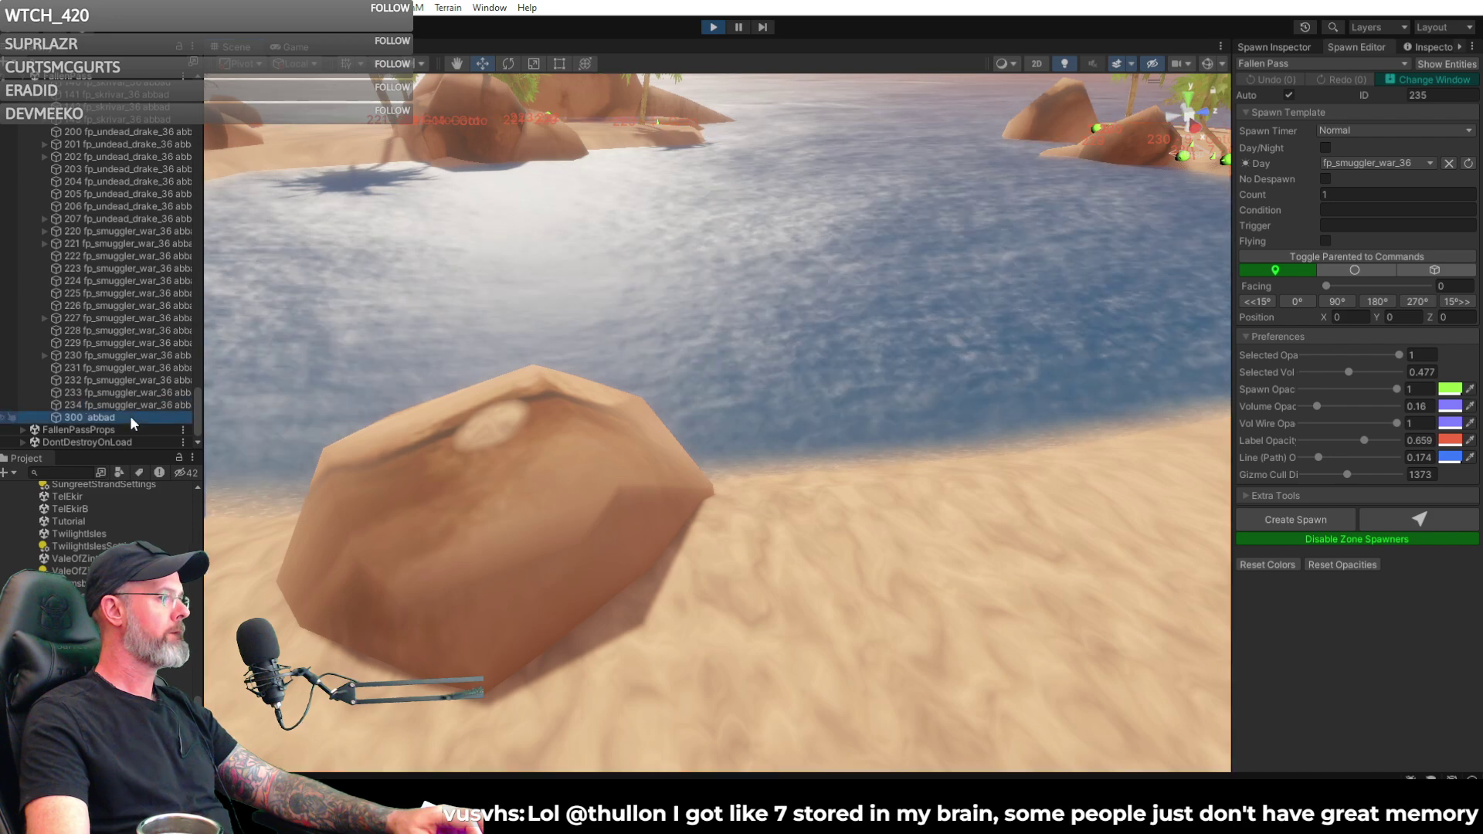
- Place fp_smuggler_war_36 spawn 235 on the sand beside the lone shoreline boulder
mouse_move(760, 350)
right_down()
mouse_move(771, 322)
mouse_move(758, 317)
mouse_move(761, 340)
right_up()
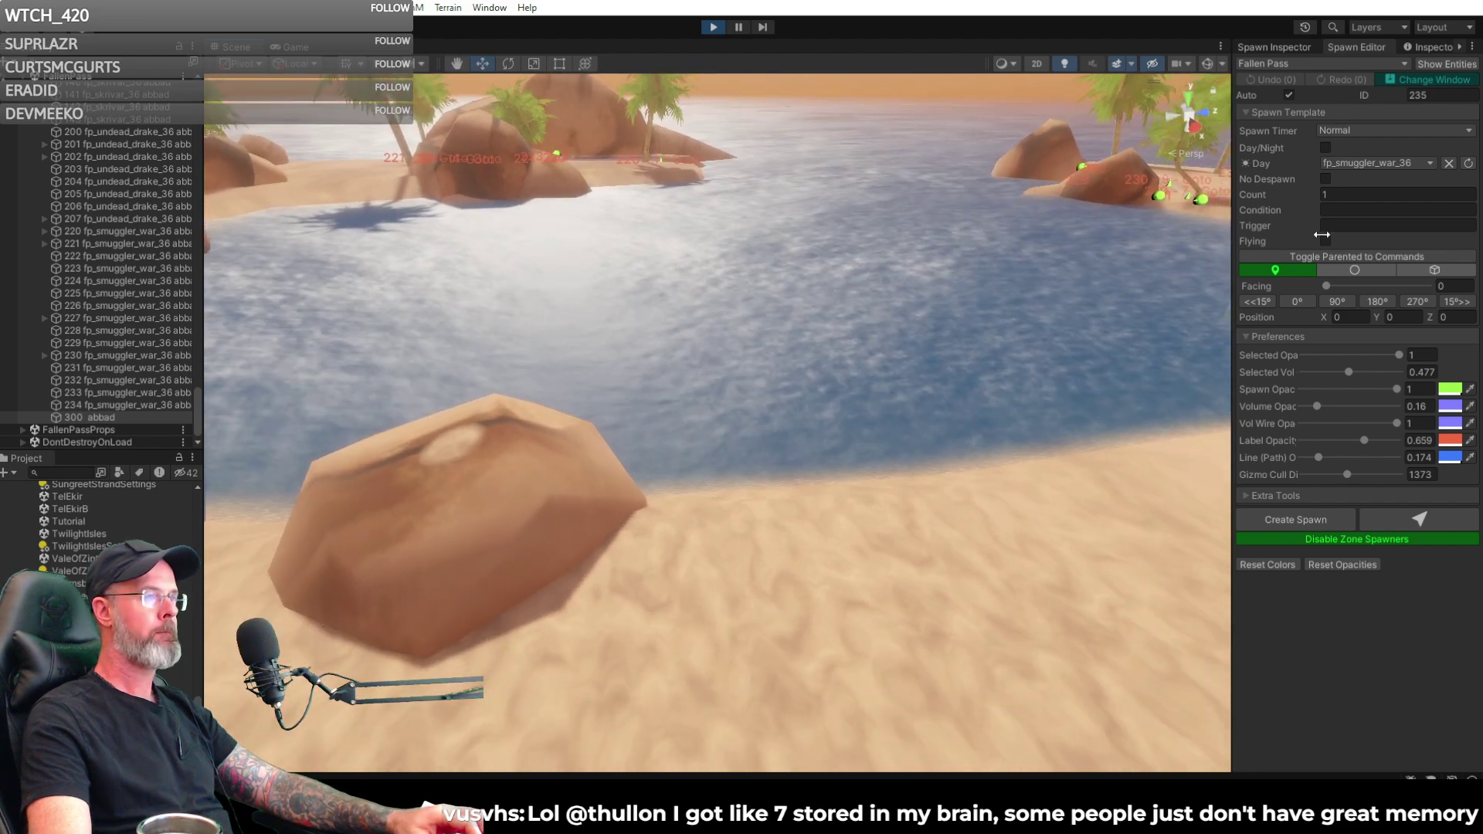
click(1439, 94)
click(1382, 523)
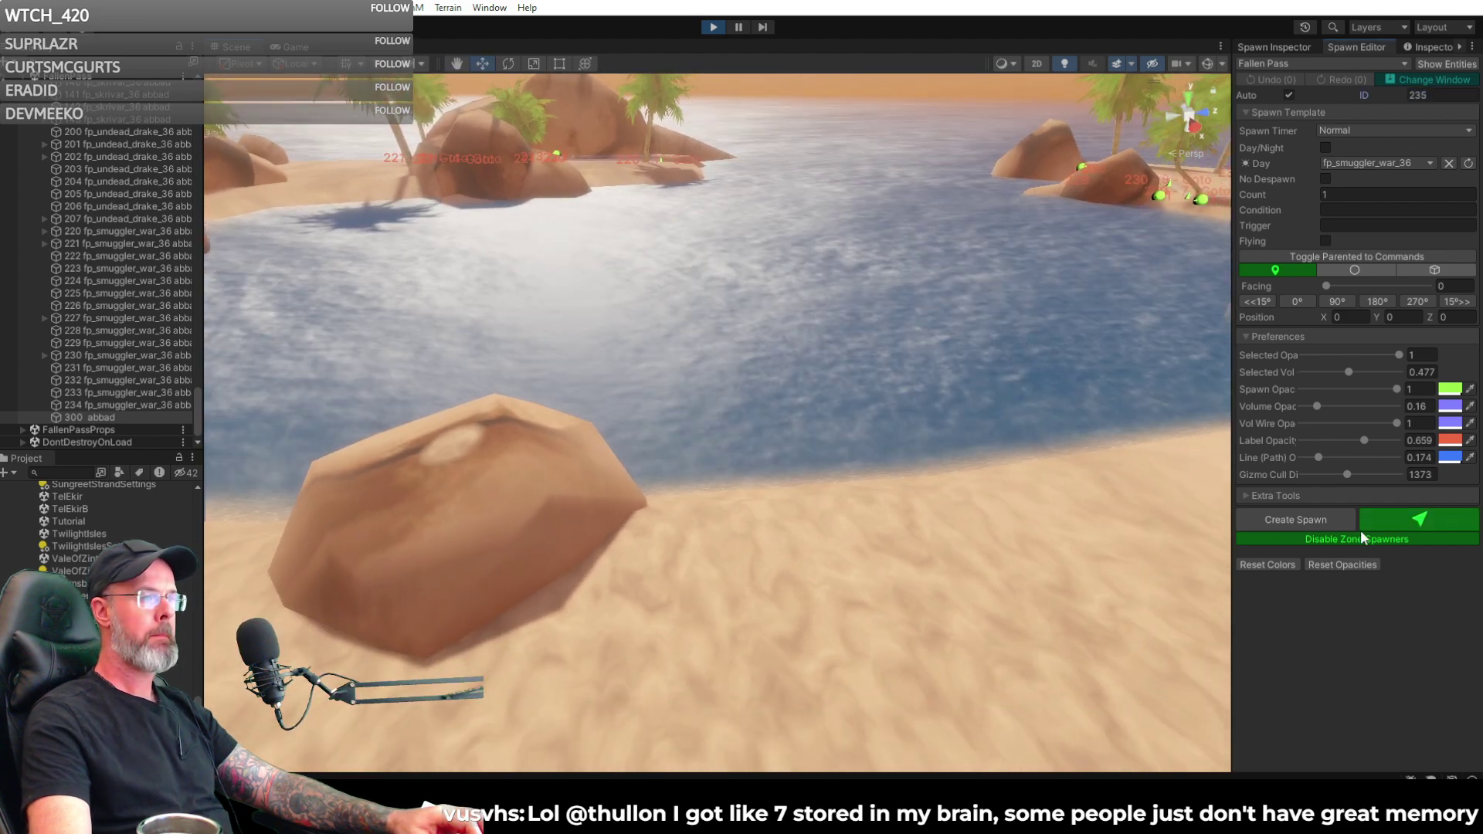
click(678, 571)
right_drag(681, 573, 749, 604)
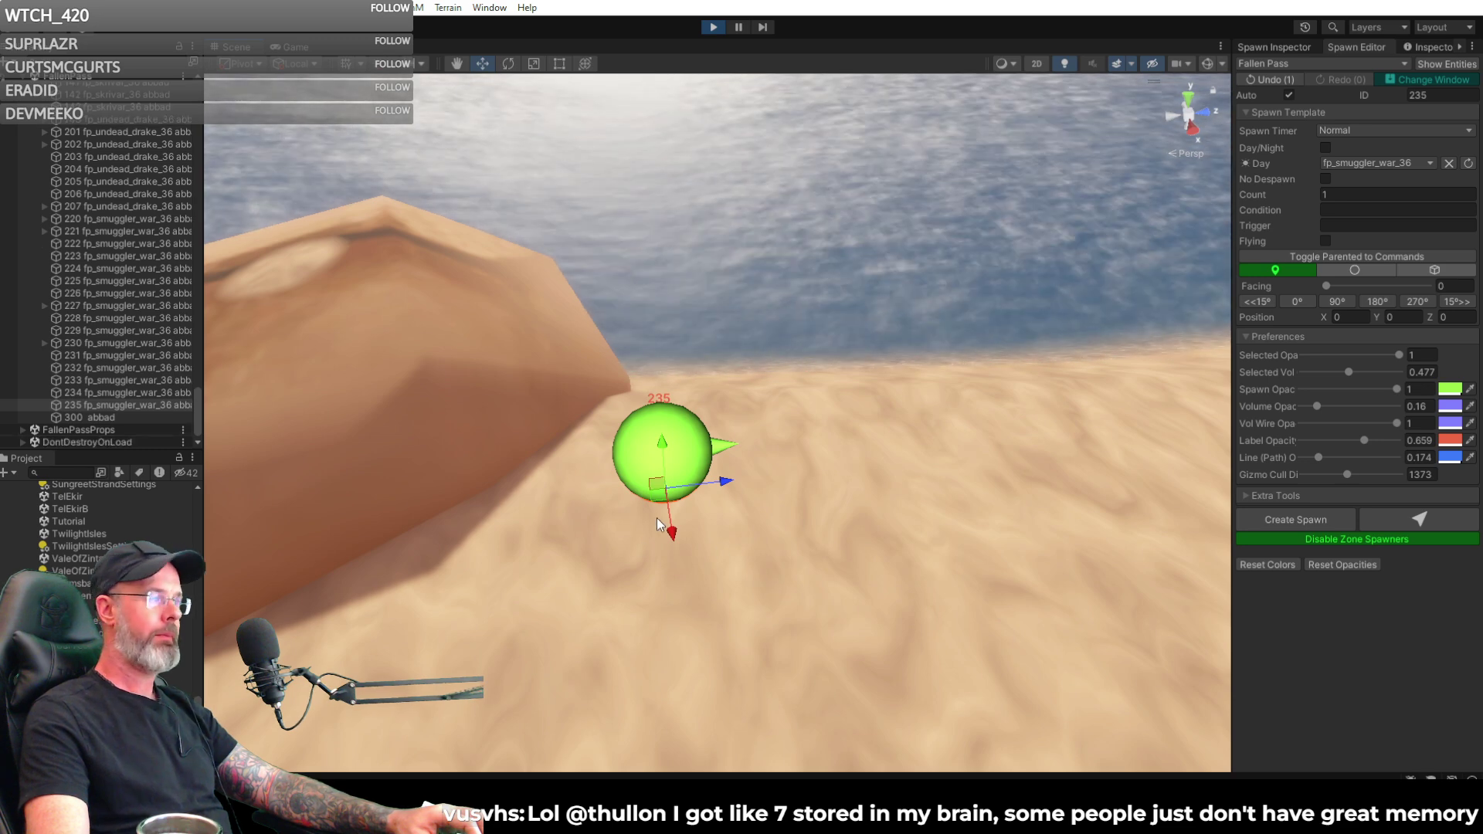
- Nudge smuggler spawn 235 into position on the sand against the landward base of the shoreline boulder
drag(655, 484, 542, 443)
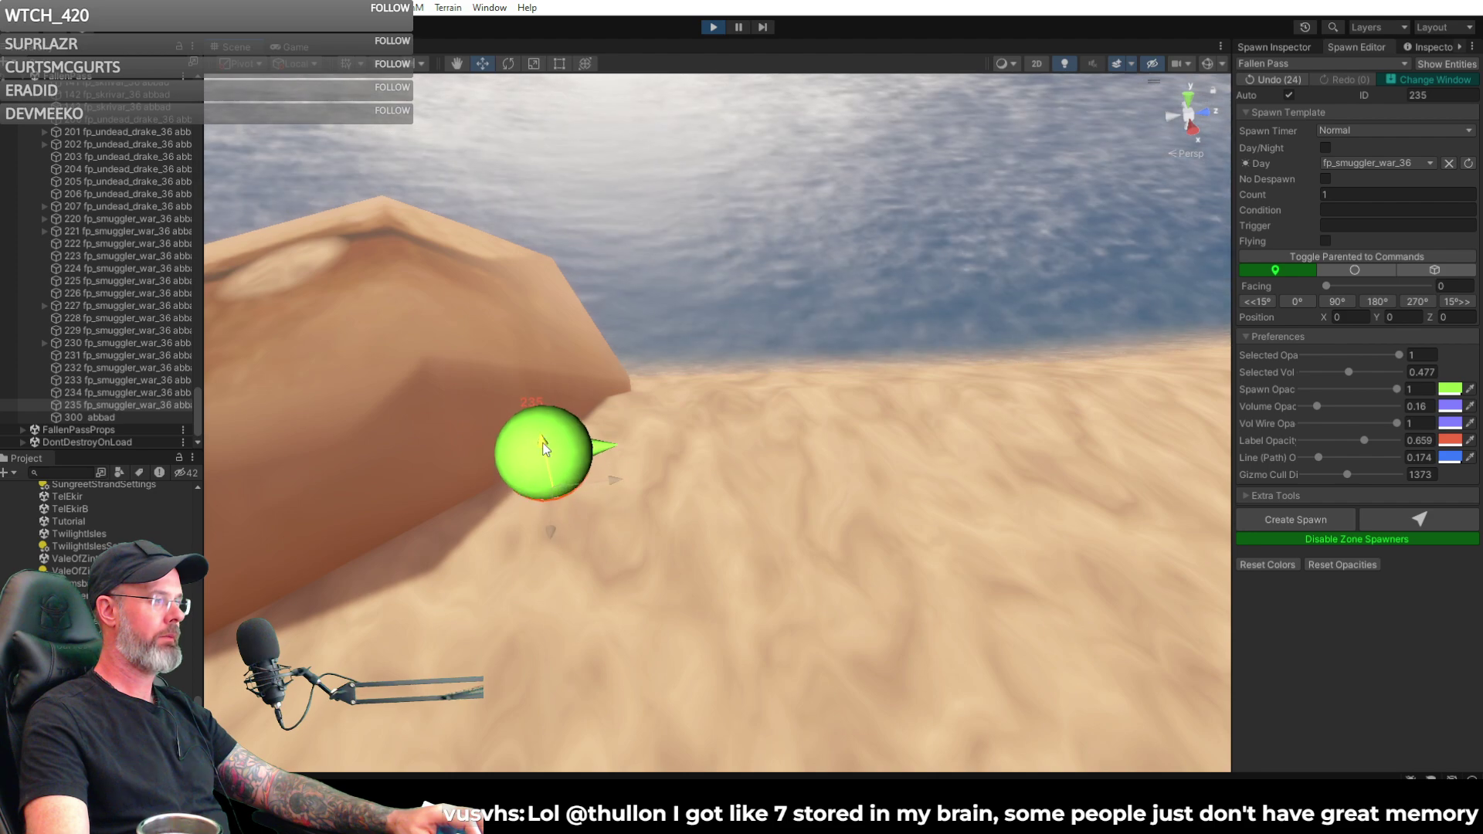
right_drag(542, 443, 801, 355)
double_click(71, 403)
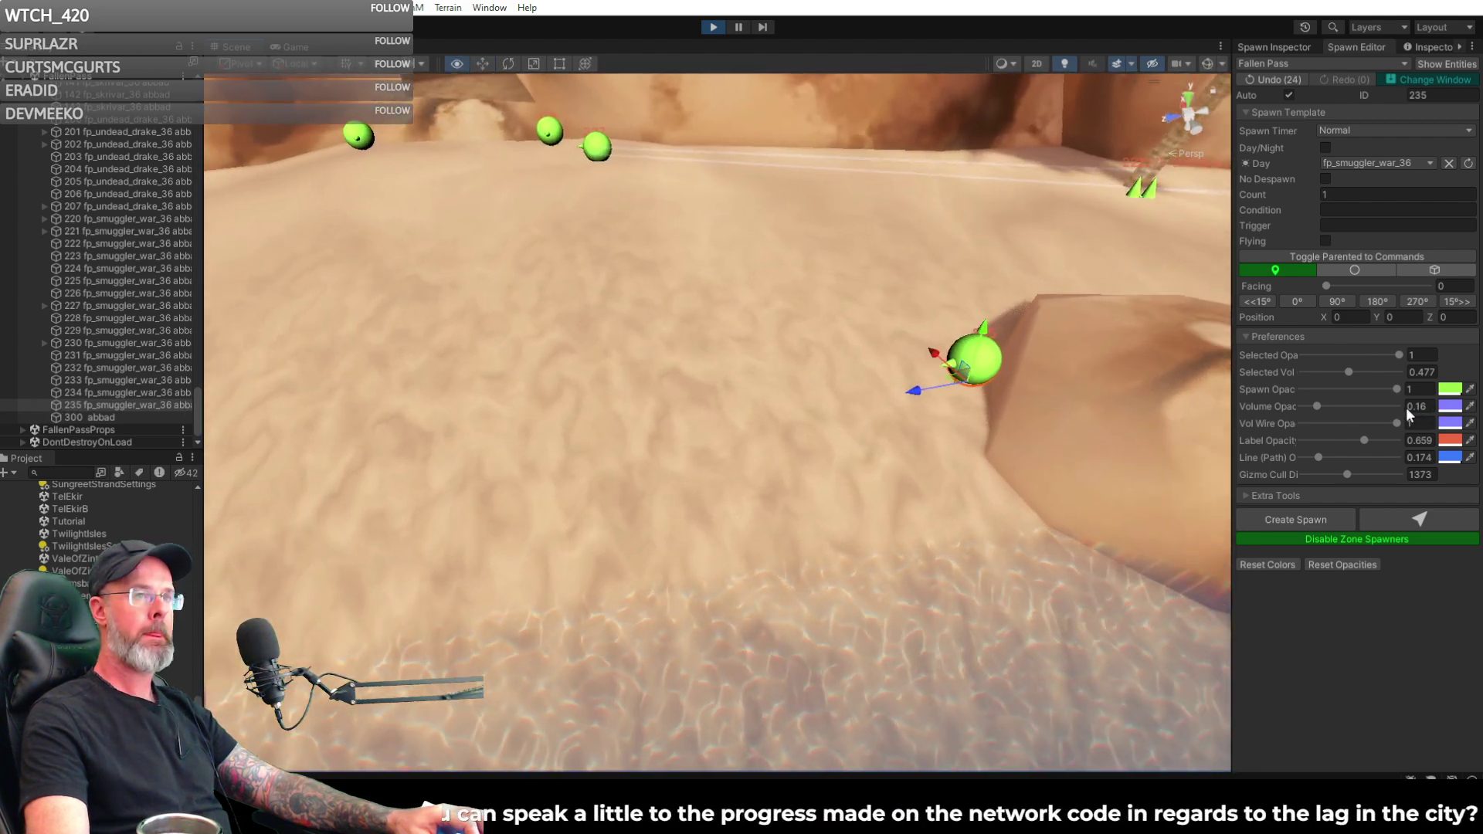
right_drag(1406, 406, 1370, 382)
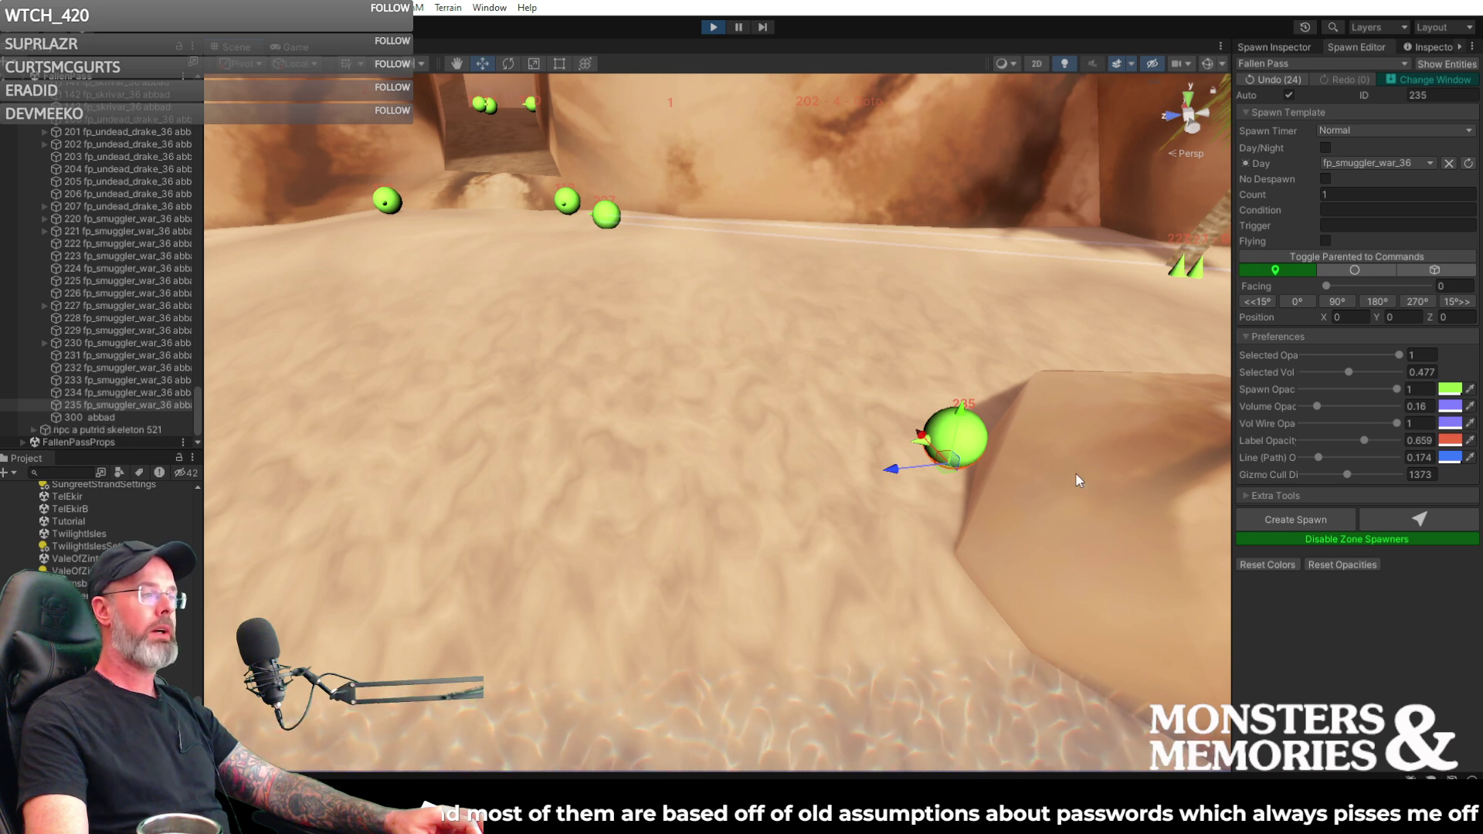
drag(947, 470, 933, 491)
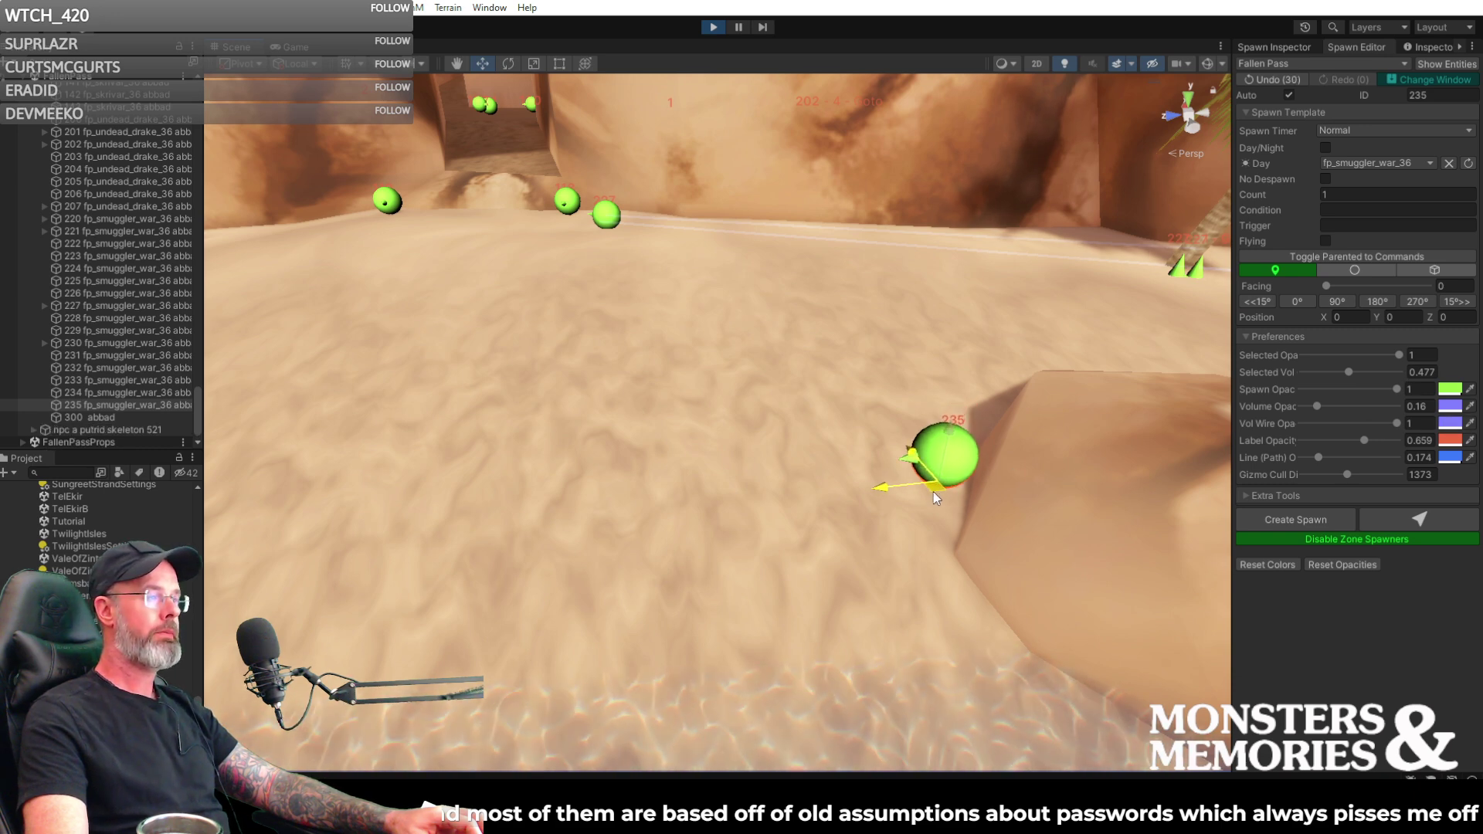
mouse_move(948, 438)
mouse_down()
mouse_move(942, 453)
mouse_move(950, 442)
mouse_up()
right_drag(950, 442, 1264, 426)
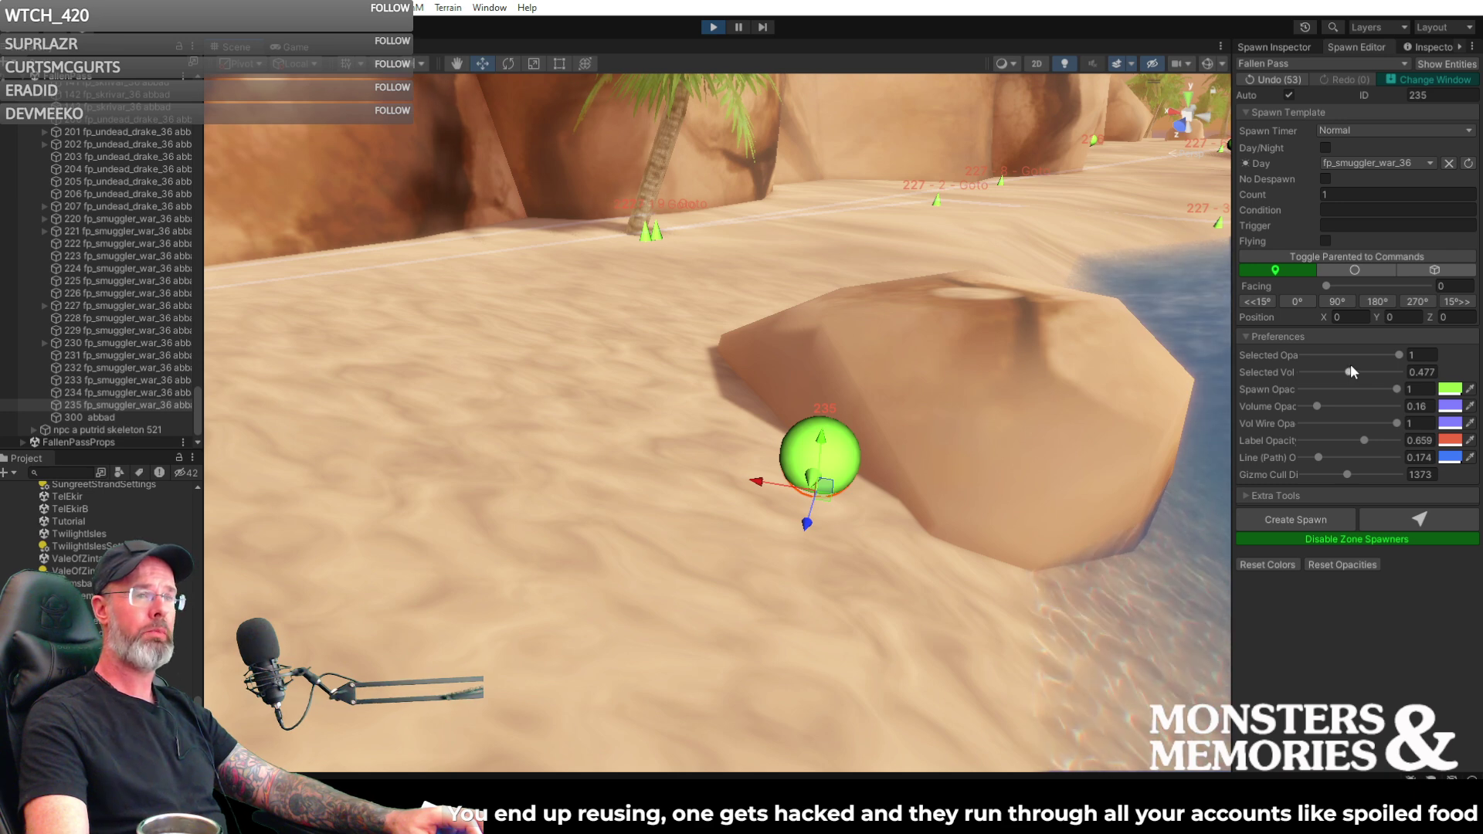
- Set the facing of spawn 235 beside the boulder to 312
alt+drag(854, 327, 787, 350)
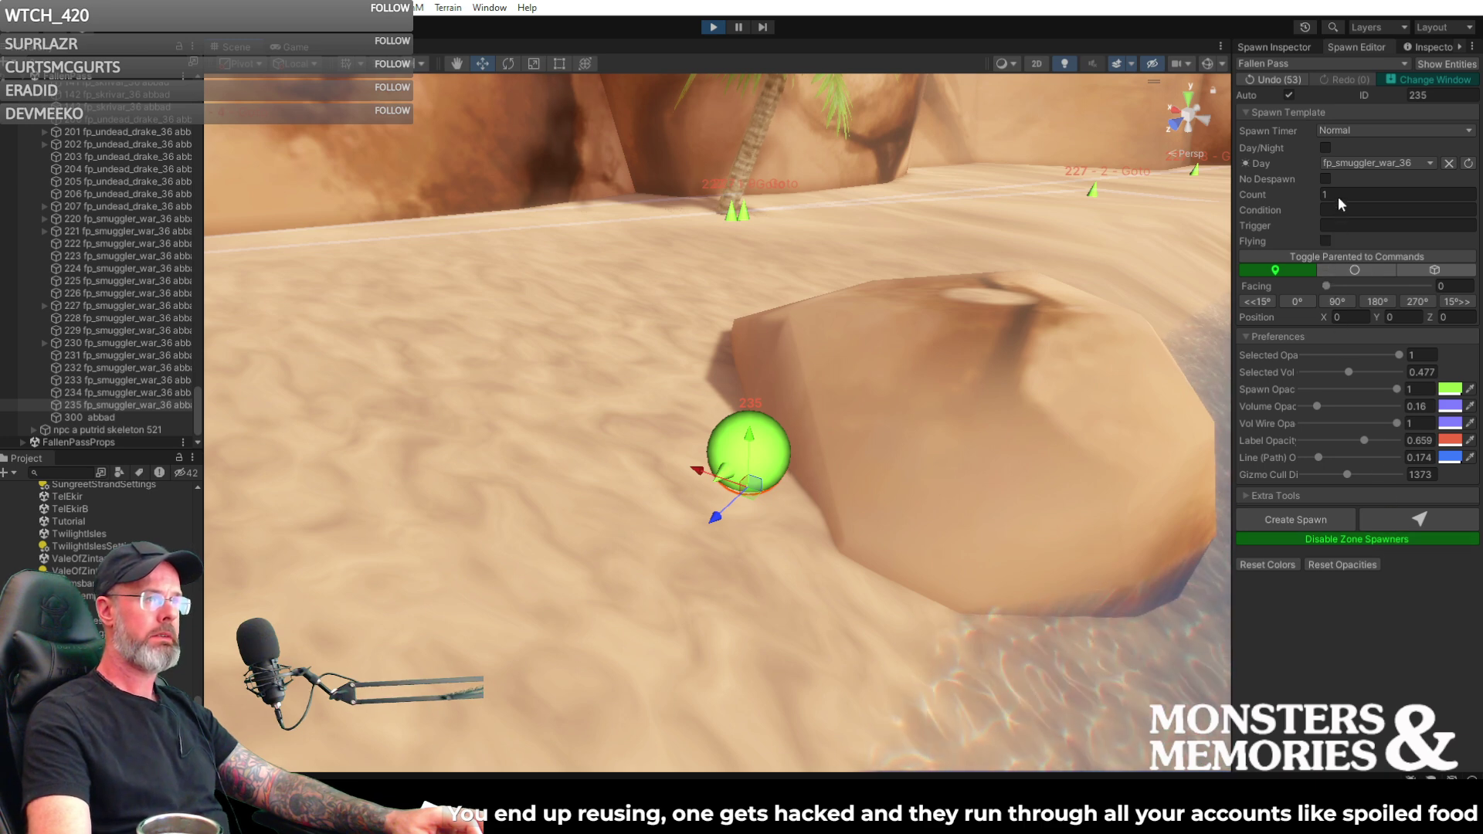
click(1329, 356)
drag(1328, 356, 1417, 356)
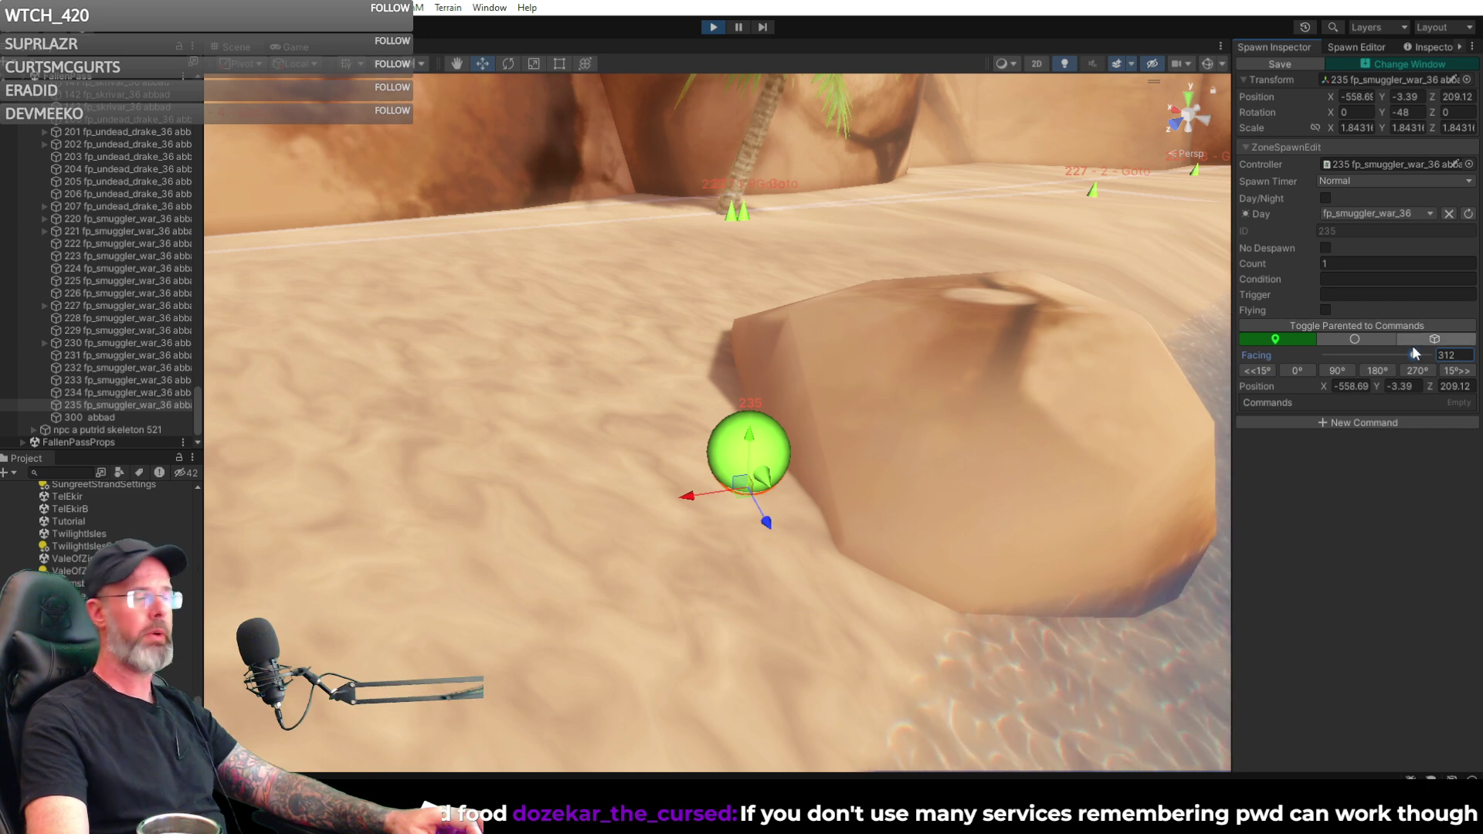
- Place another fp_smuggler_war_36 spawn on the sand at the opposite end of the boulder from spawn 235
right_drag(1009, 350, 903, 376)
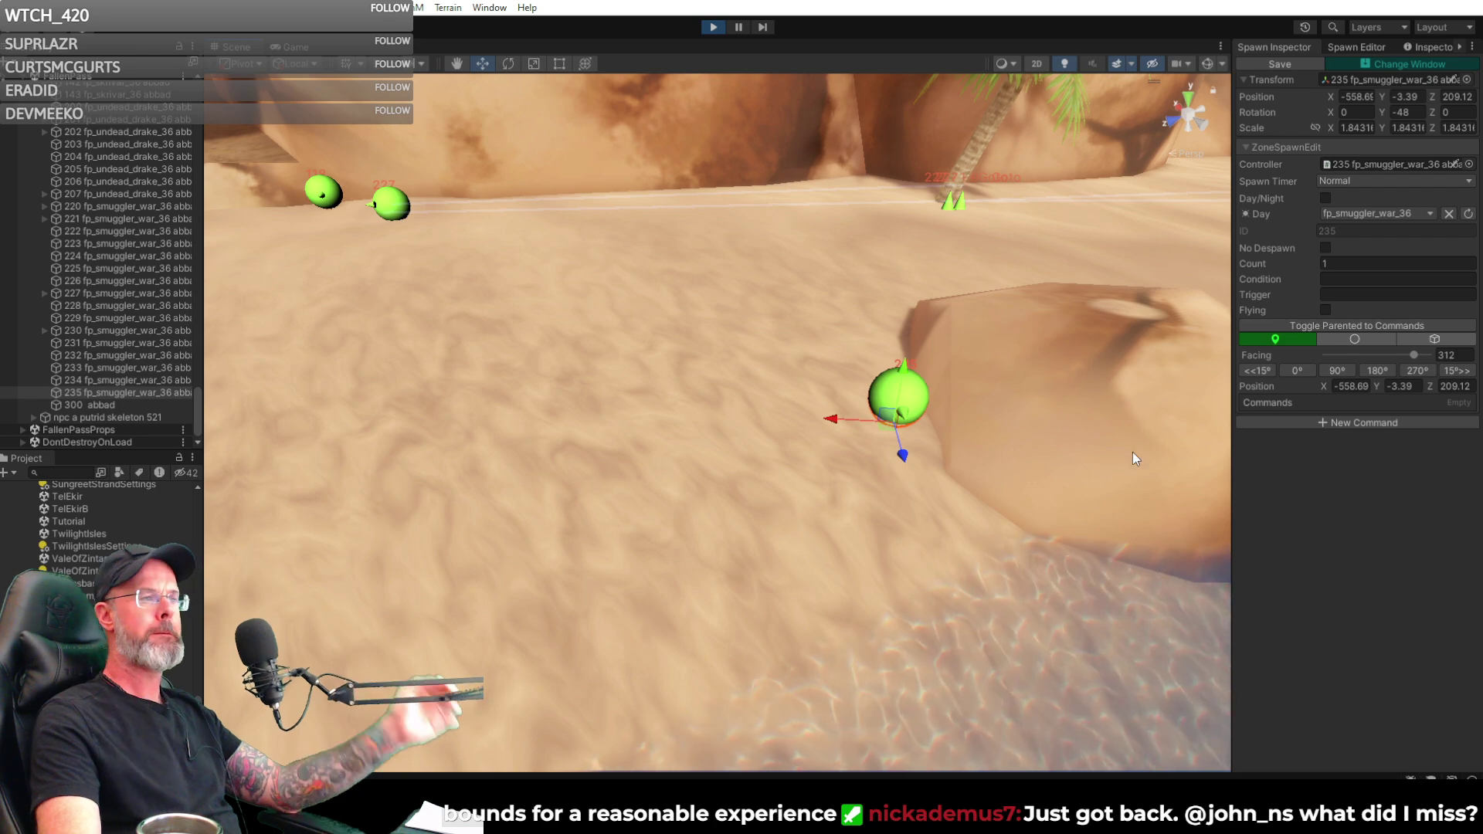
right_drag(930, 429, 861, 343)
key(w)
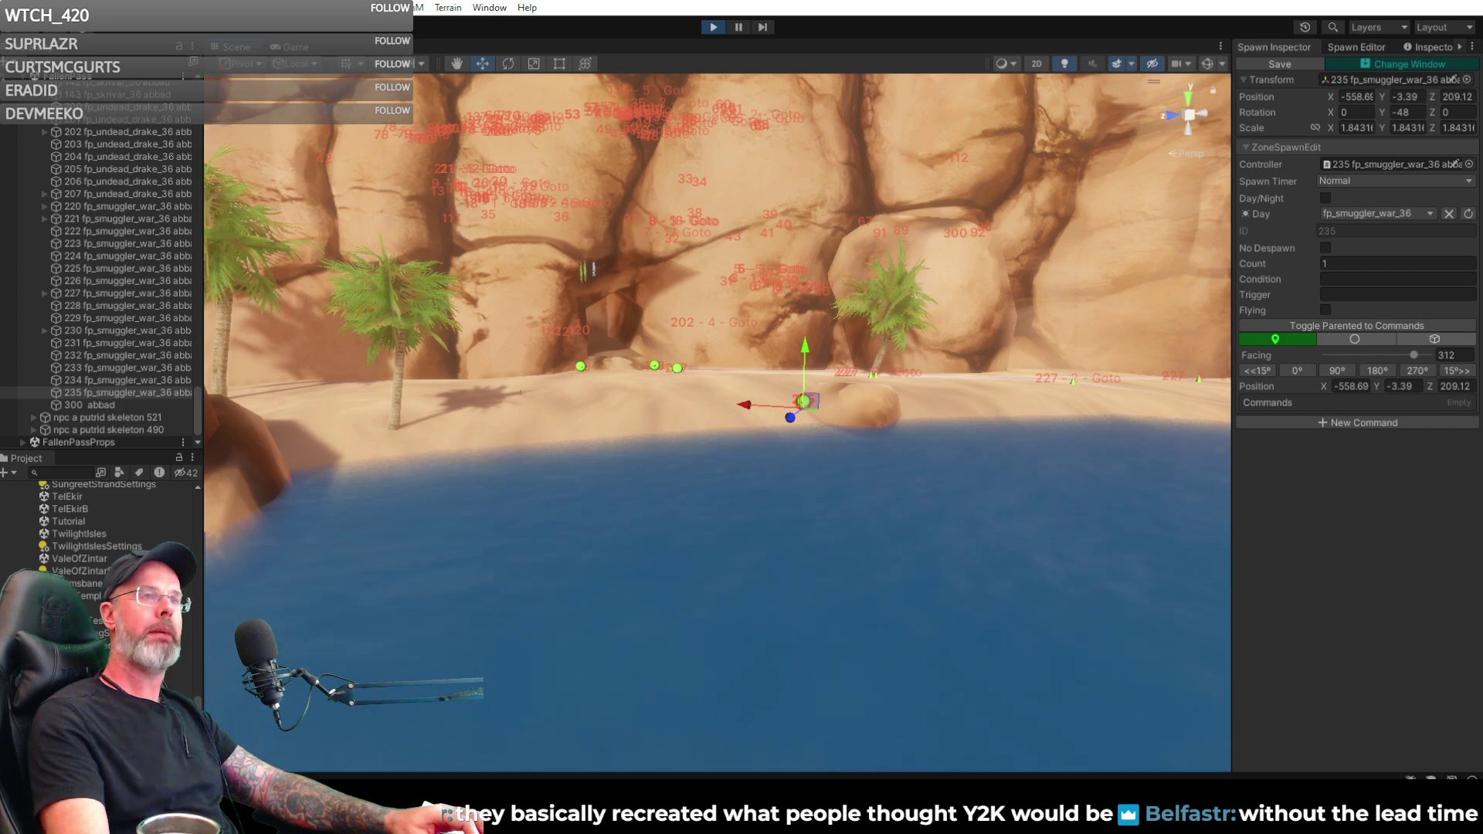
right_drag(777, 369, 1400, 457)
right_drag(847, 506, 854, 463)
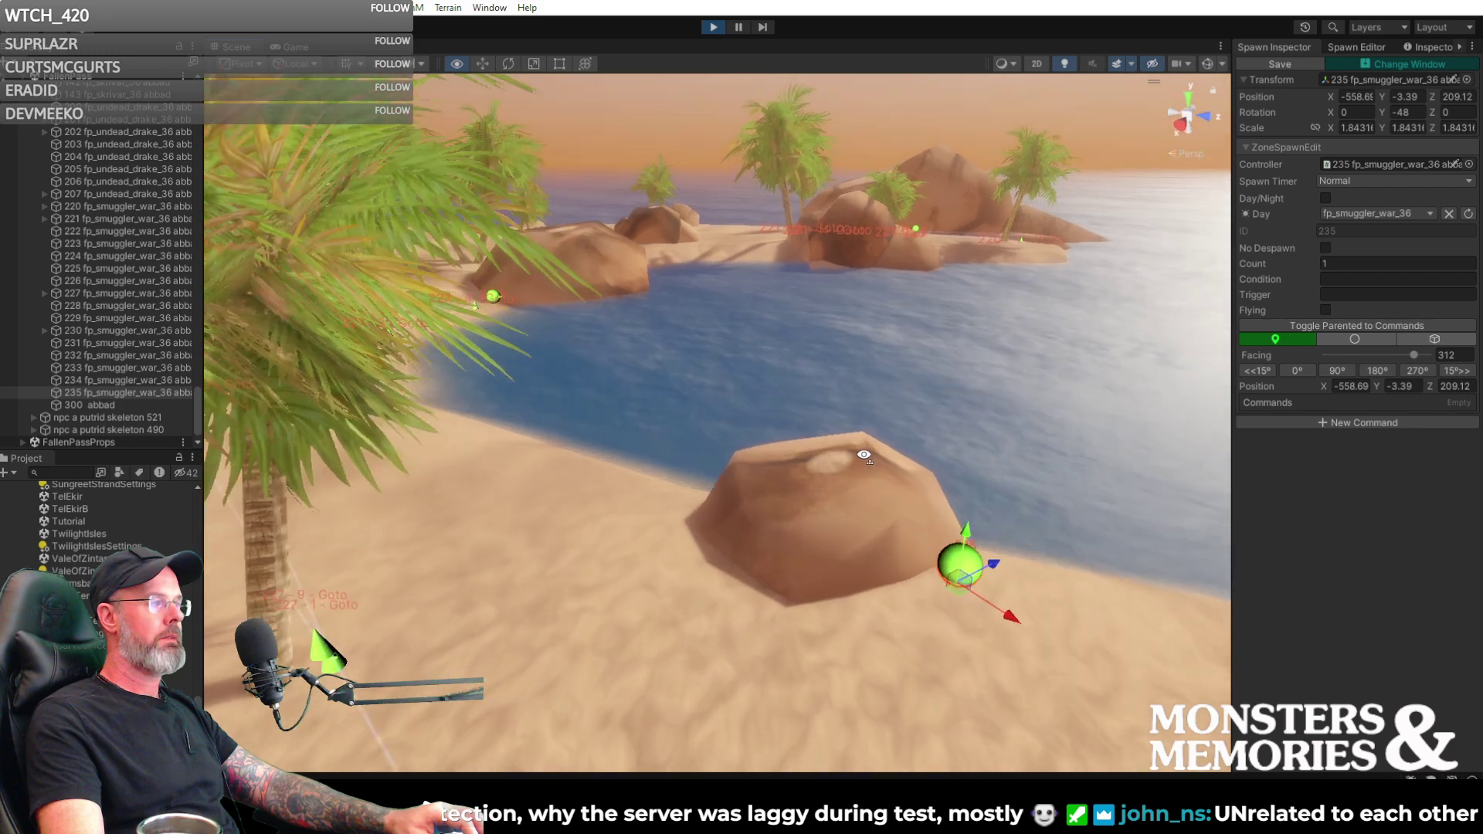
click(1344, 46)
click(1411, 516)
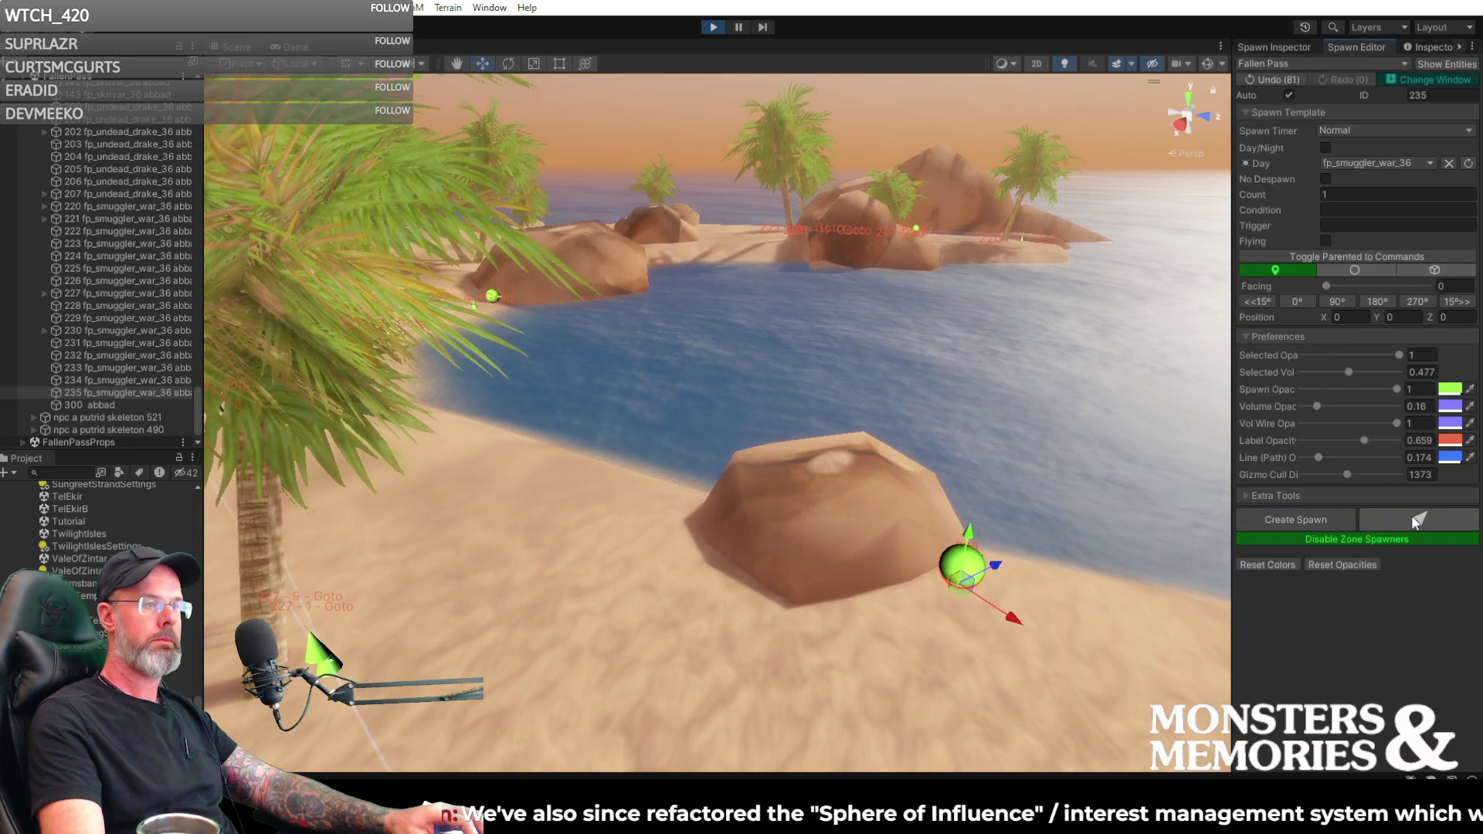
click(708, 578)
right_drag(917, 607, 906, 642)
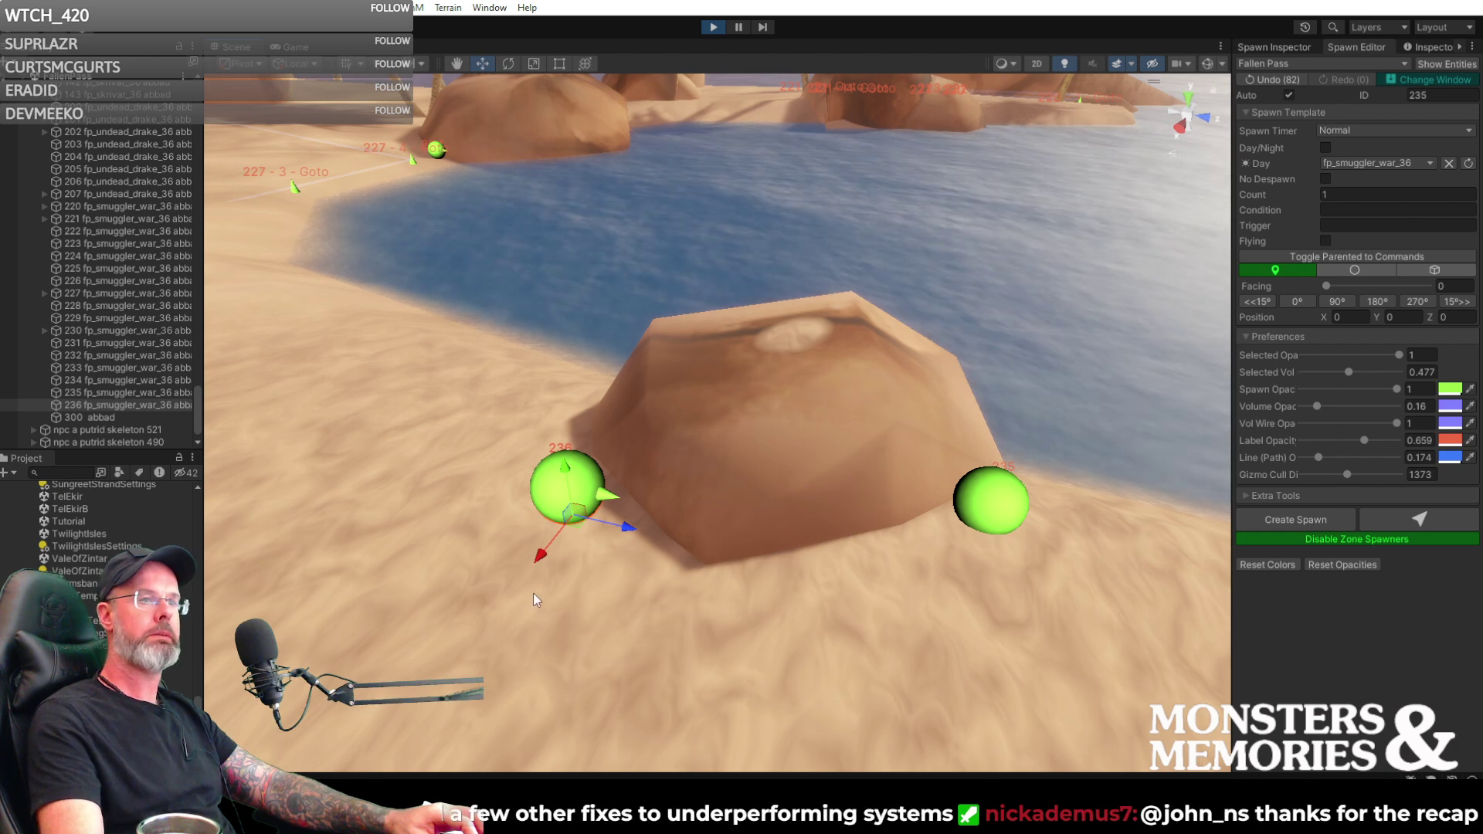
- Nudge spawn 236 closer along the boulder's edge and set its facing to 221
drag(1325, 287, 1363, 287)
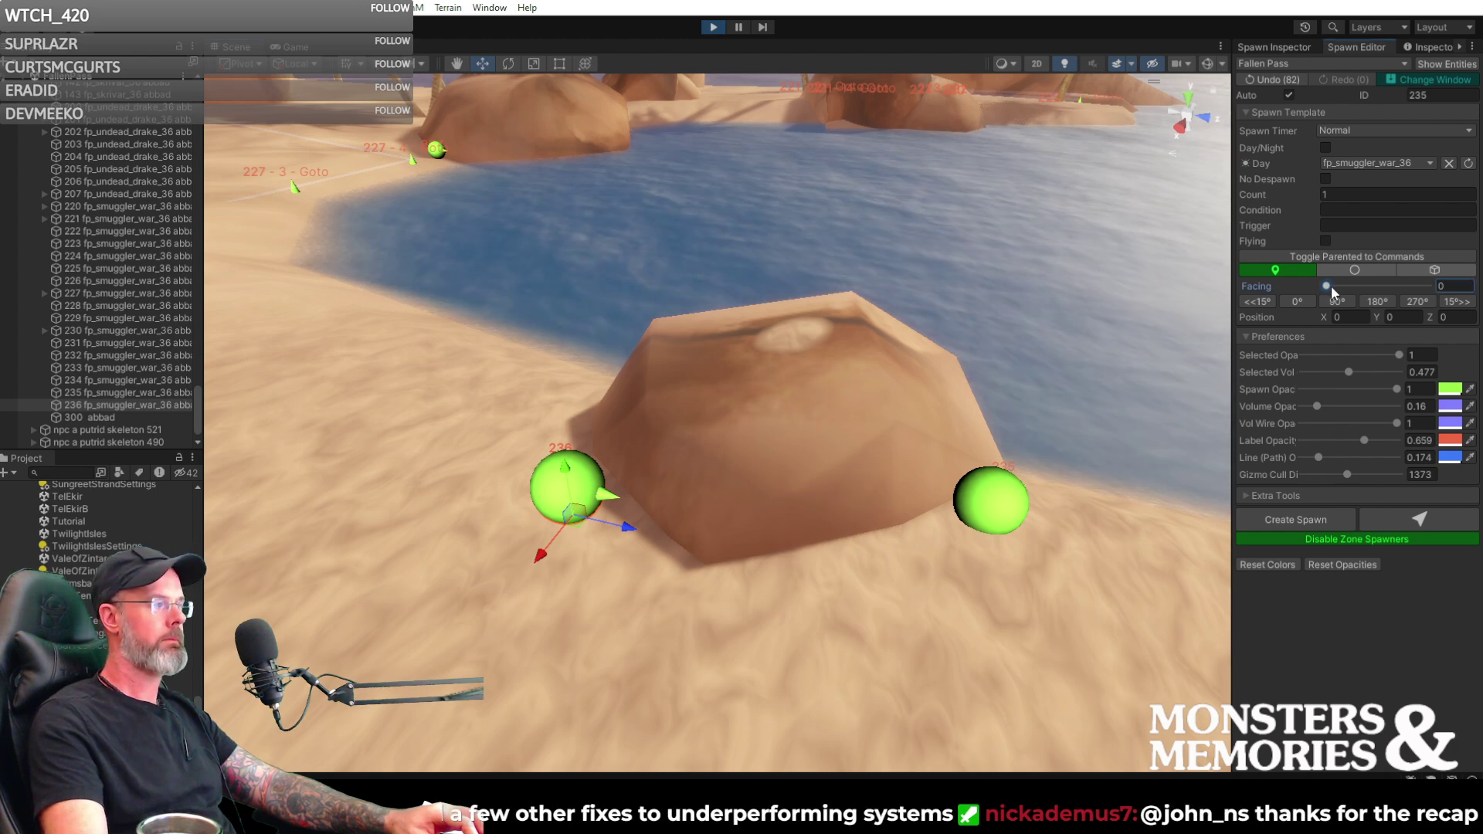
click(1281, 48)
drag(1327, 356, 1395, 356)
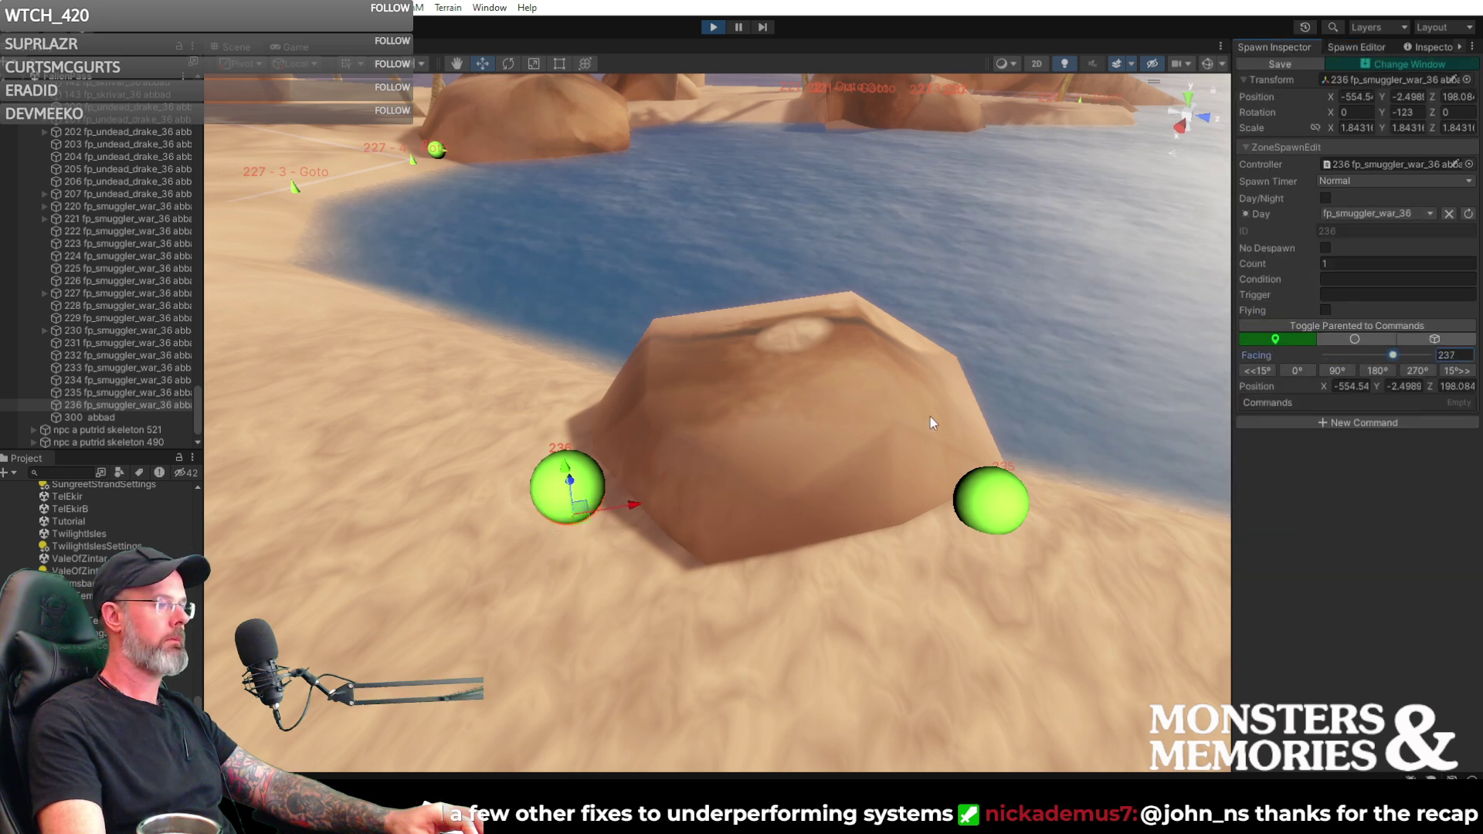
key(f)
drag(736, 436, 756, 444)
right_drag(1073, 279, 1054, 217)
key(s)
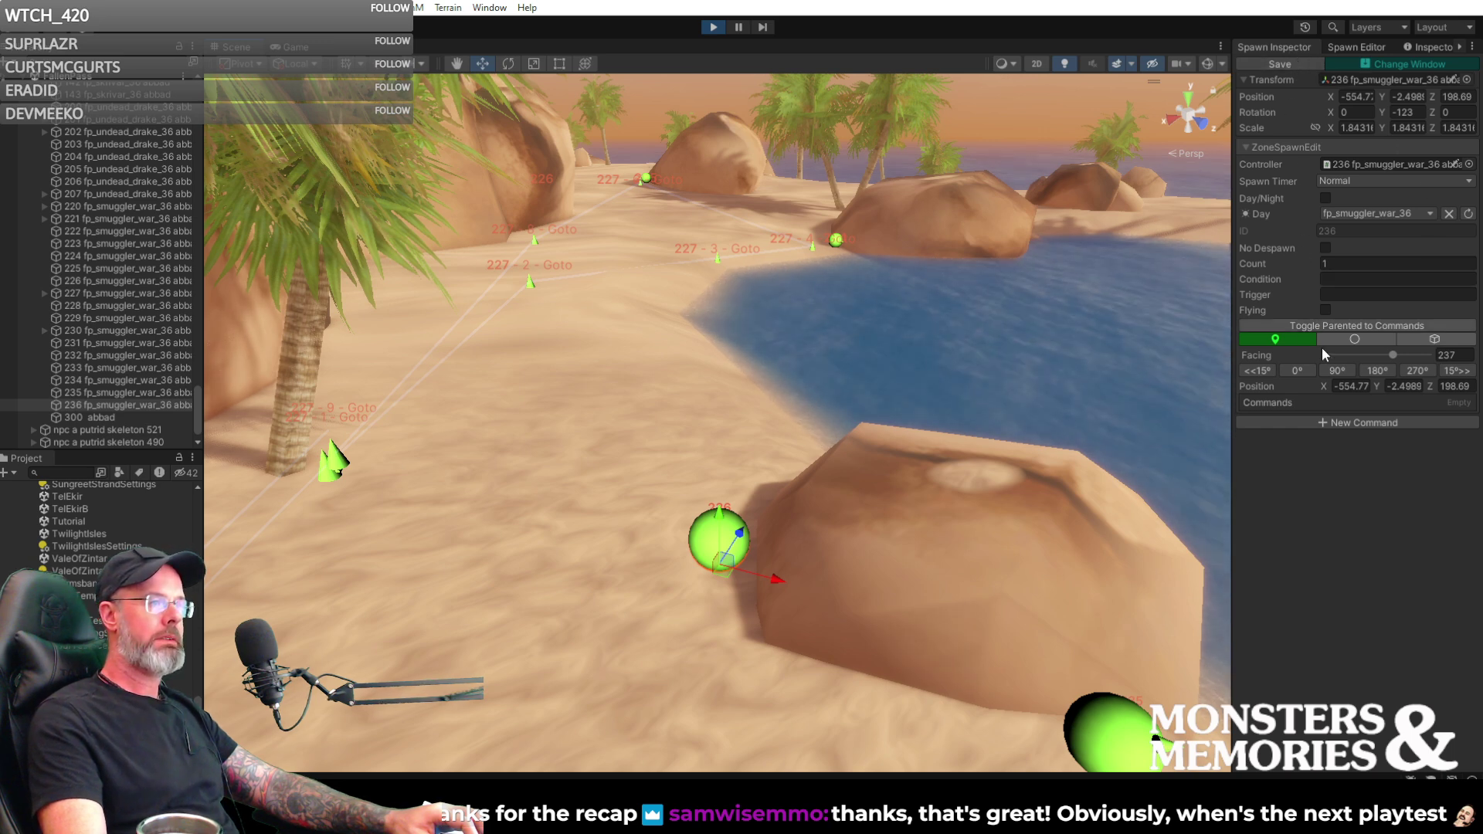
drag(1392, 354, 1388, 355)
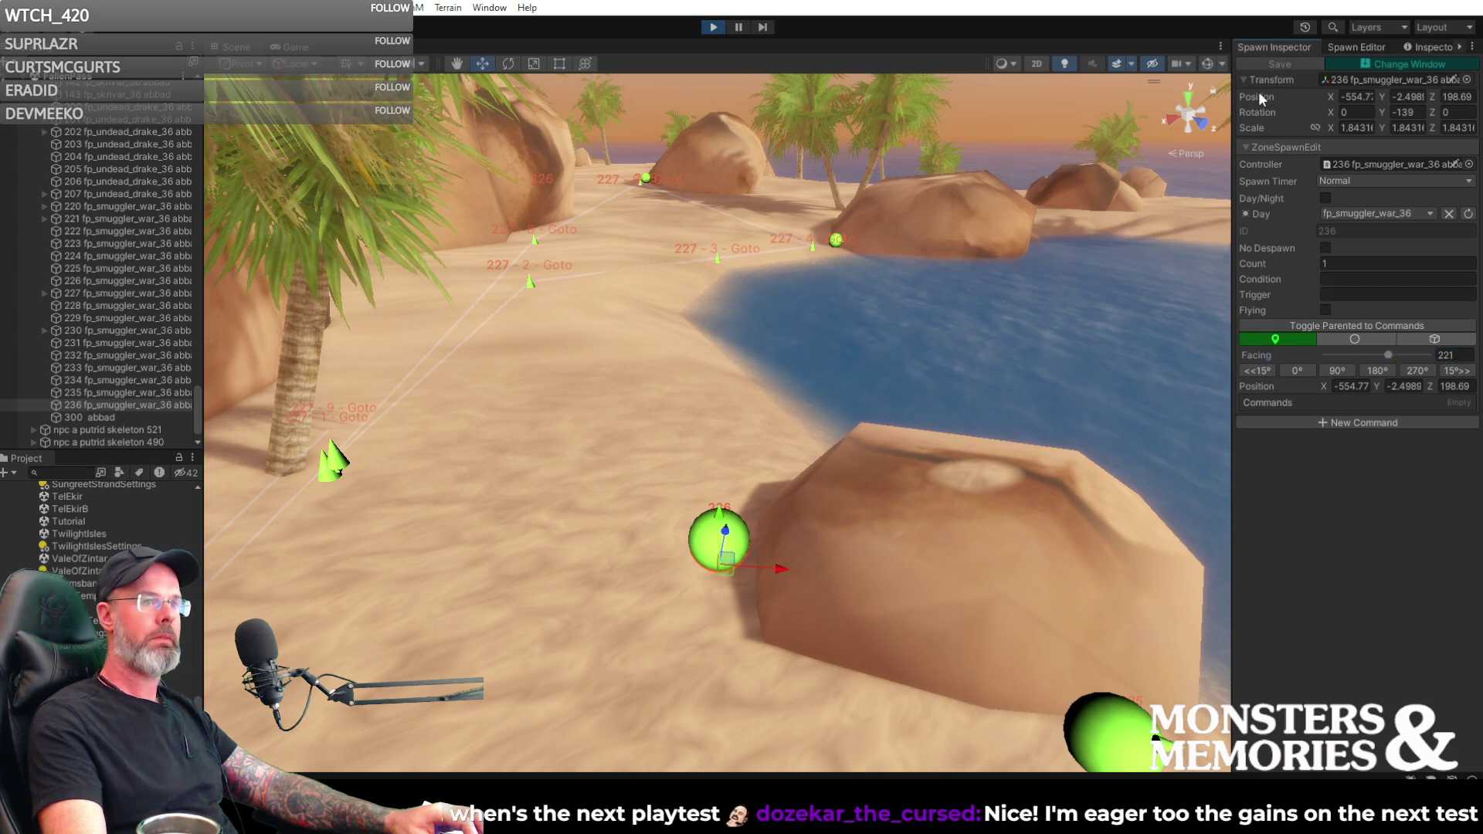
- Place an fp_smuggler_war_36 spawn on the shaded sand where the large rock meets the water near the palm
right_drag(933, 335, 1365, 277)
right_drag(1158, 284, 1128, 282)
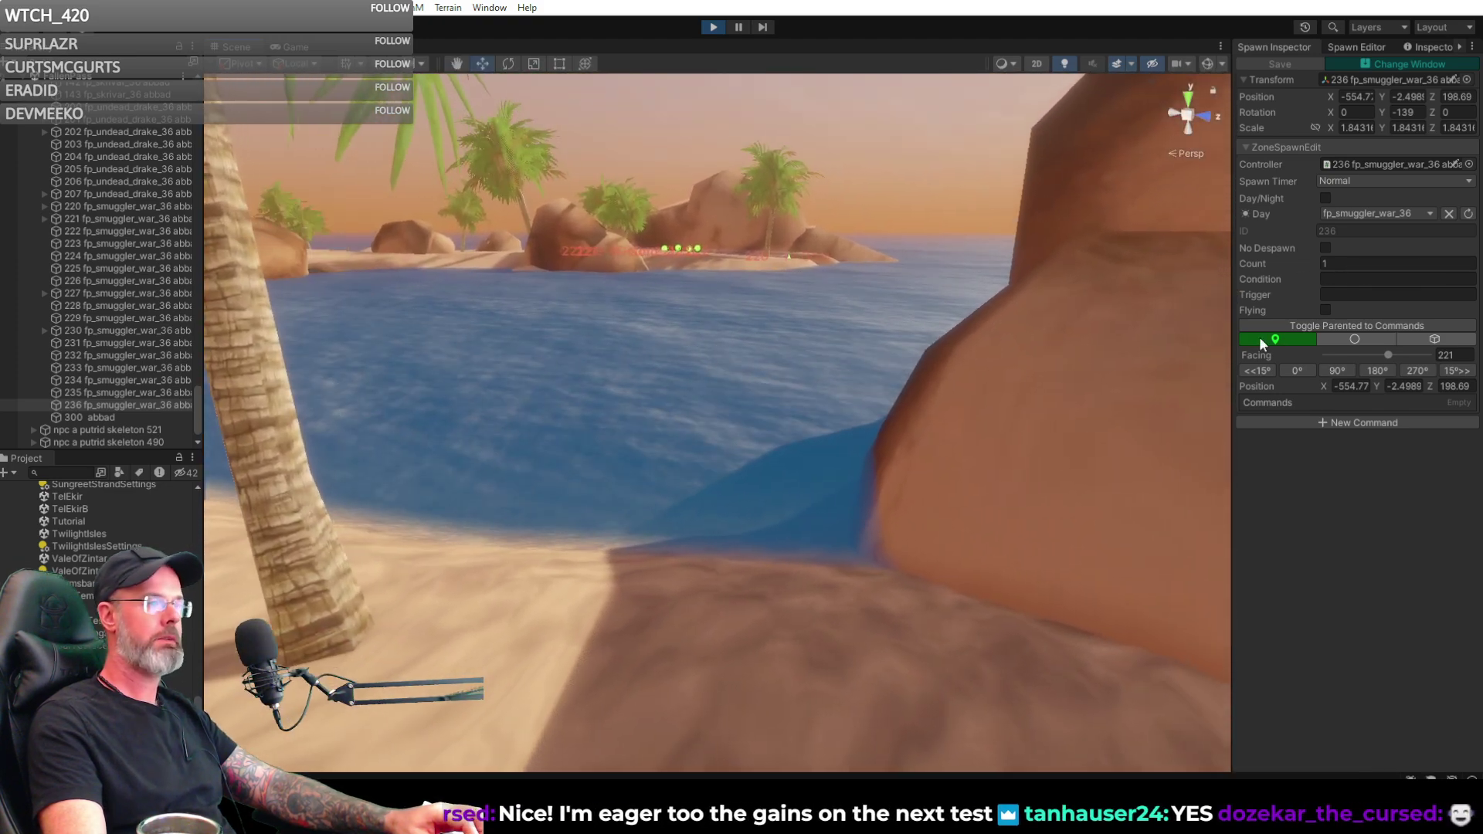
click(1374, 47)
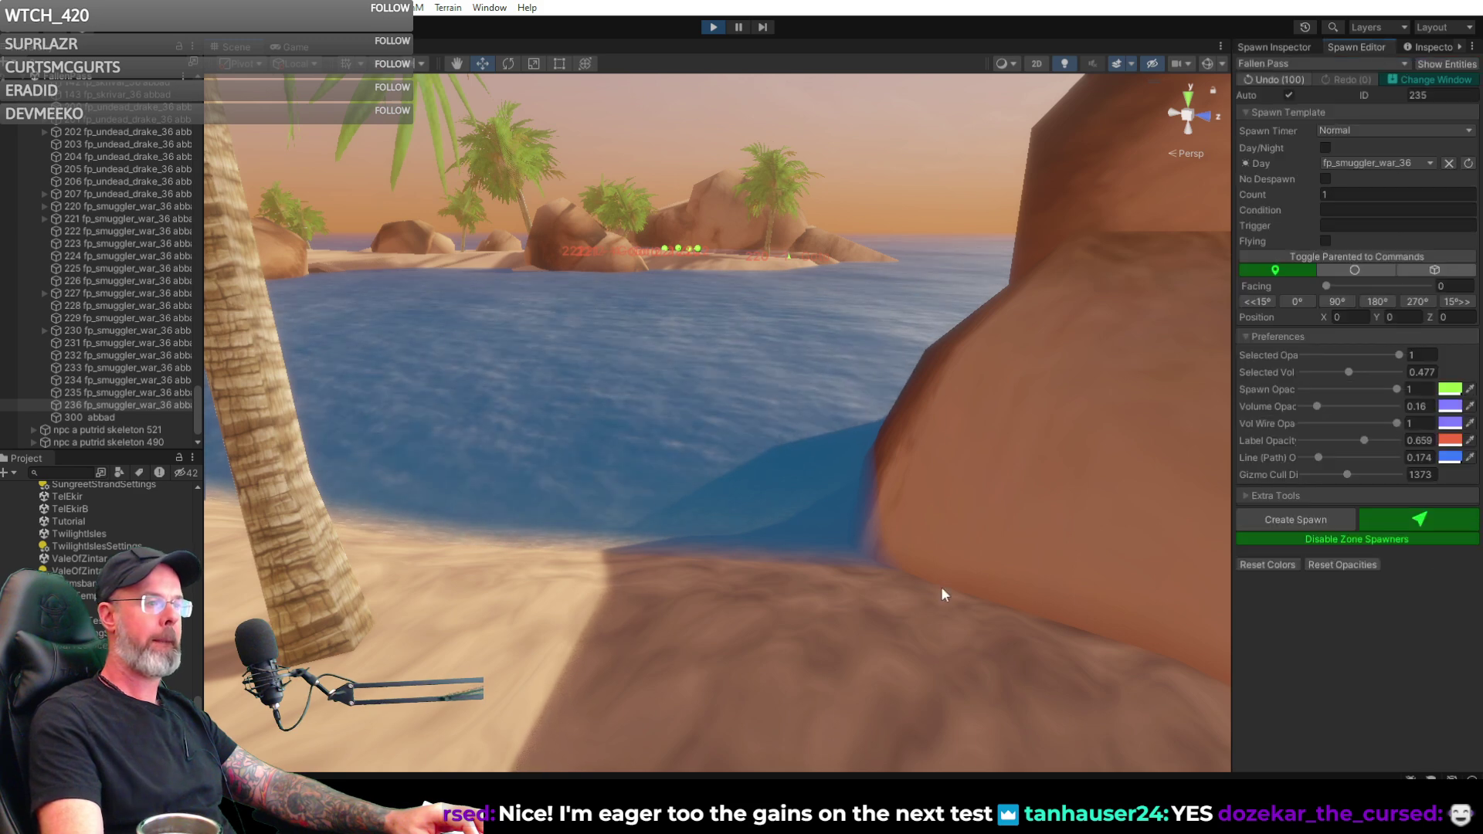
click(880, 598)
right_drag(914, 604, 854, 606)
mouse_move(724, 440)
mouse_down()
mouse_move(725, 456)
mouse_move(723, 438)
mouse_up()
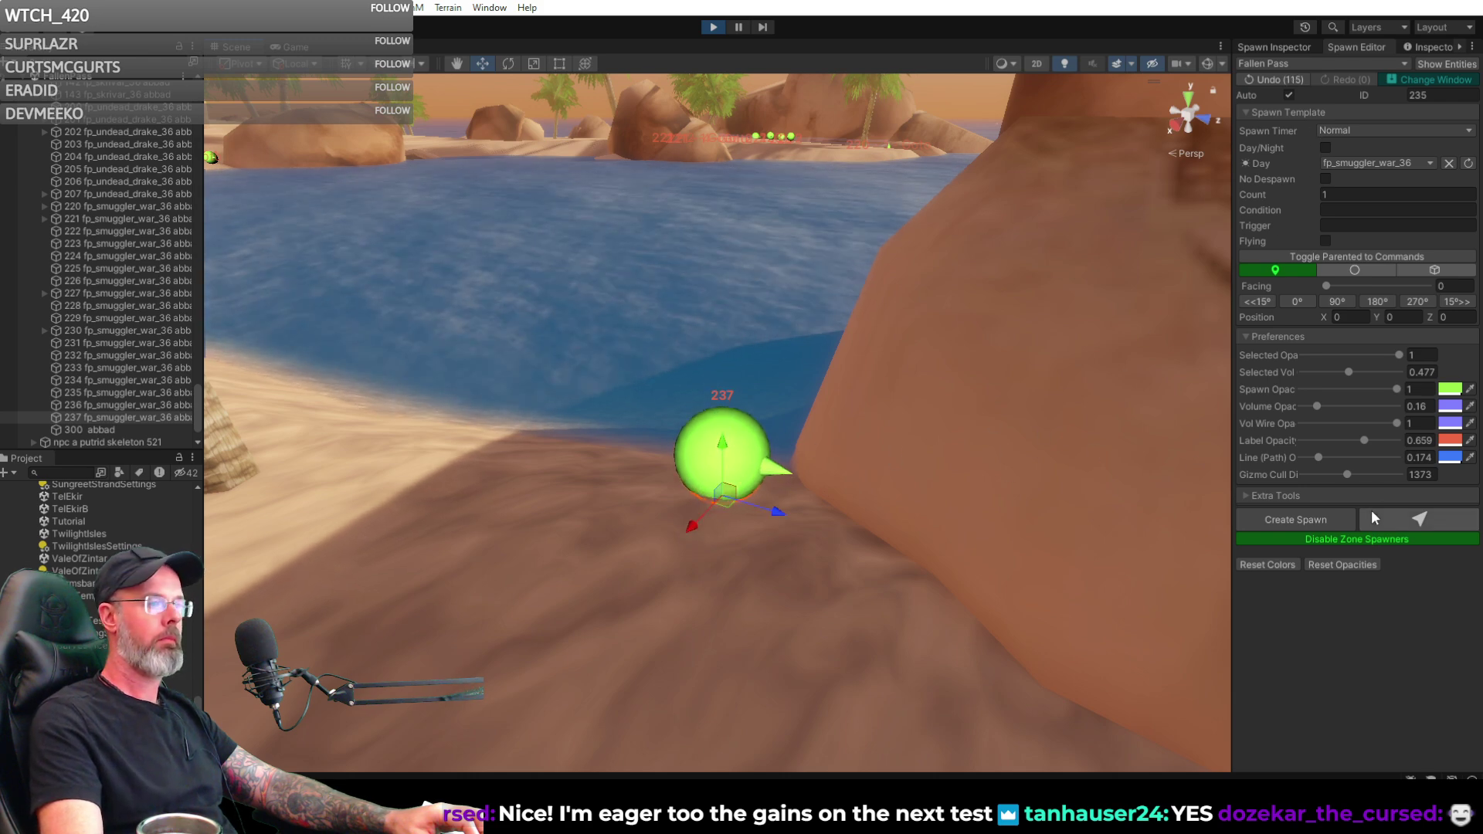
- Add two more fp_smuggler_war_36 spawns on the sand around the base of the large rock formation's inland side
right_drag(1113, 272, 1434, 529)
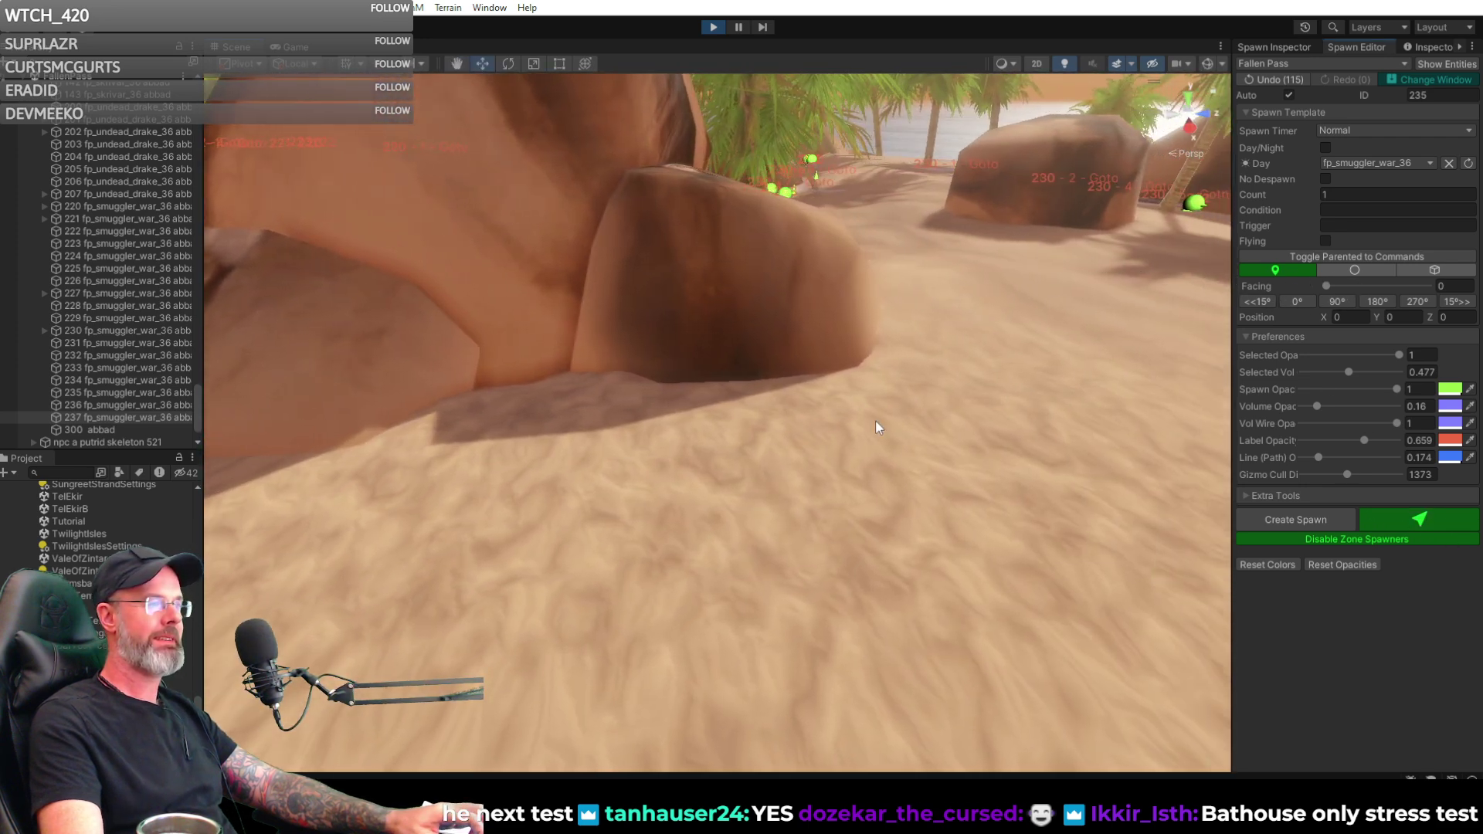
click(808, 384)
right_drag(893, 400, 1047, 399)
click(1383, 520)
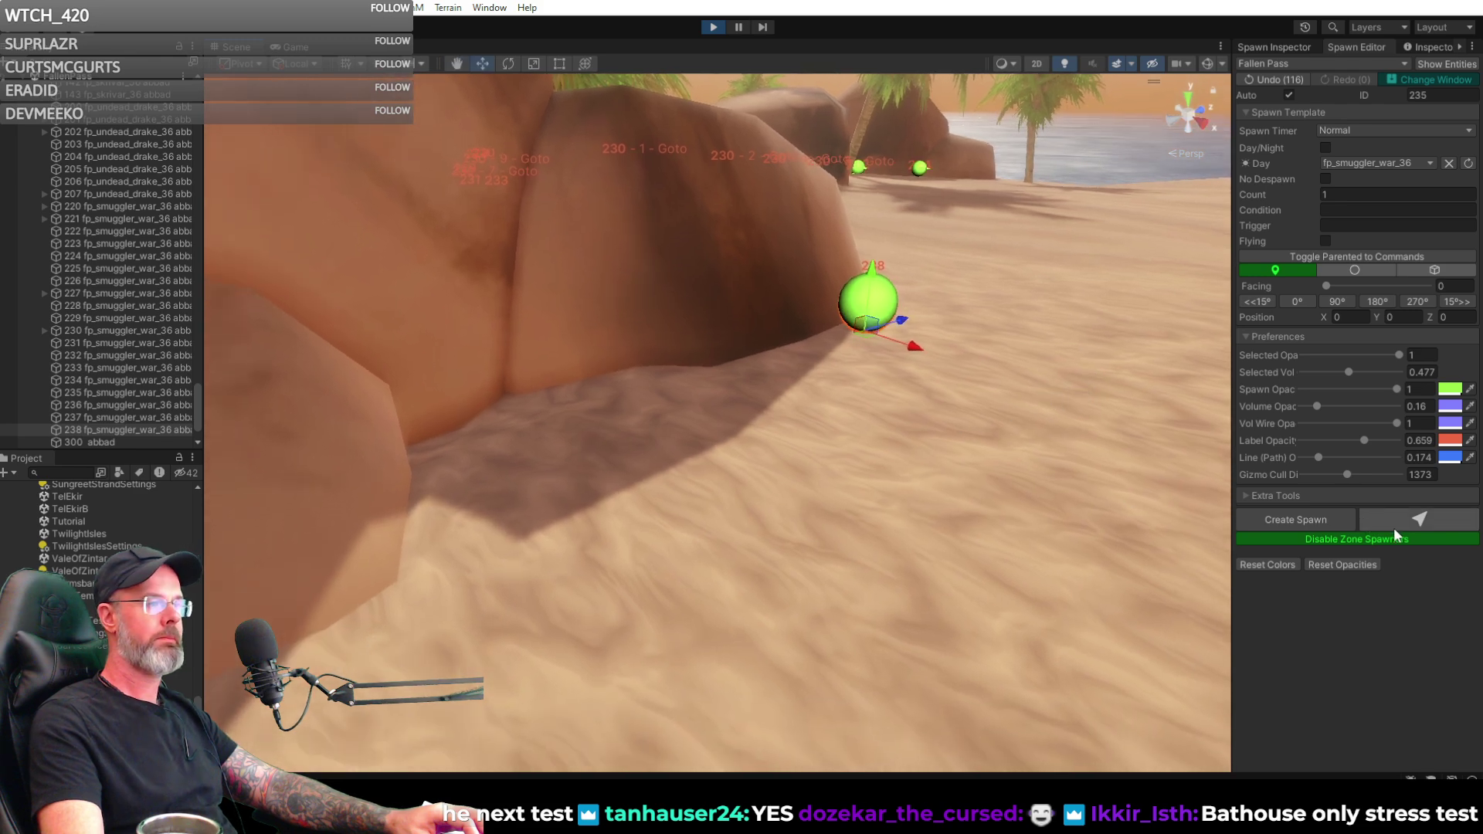
click(844, 387)
right_drag(844, 388, 679, 424)
- Place another fp_smuggler_war_36 spawn on the shaded sand between the palm tree and spawn 237
click(1432, 521)
click(763, 419)
right_drag(787, 442, 776, 409)
mouse_move(742, 424)
mouse_down()
mouse_move(744, 618)
mouse_move(807, 508)
mouse_move(799, 474)
mouse_up()
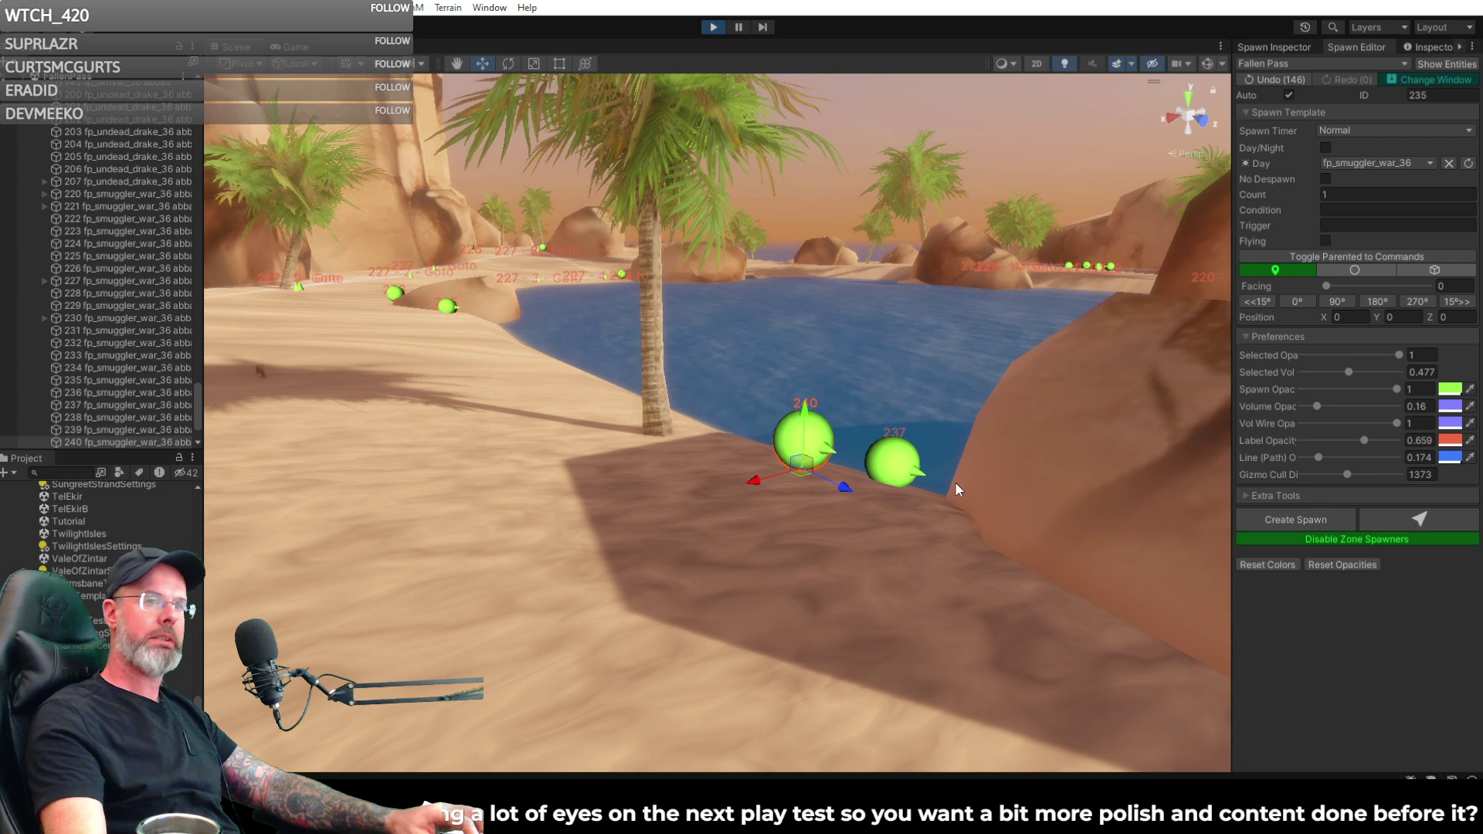
right_drag(872, 354, 1109, 474)
key(w)
drag(811, 440, 740, 422)
right_drag(855, 439, 824, 425)
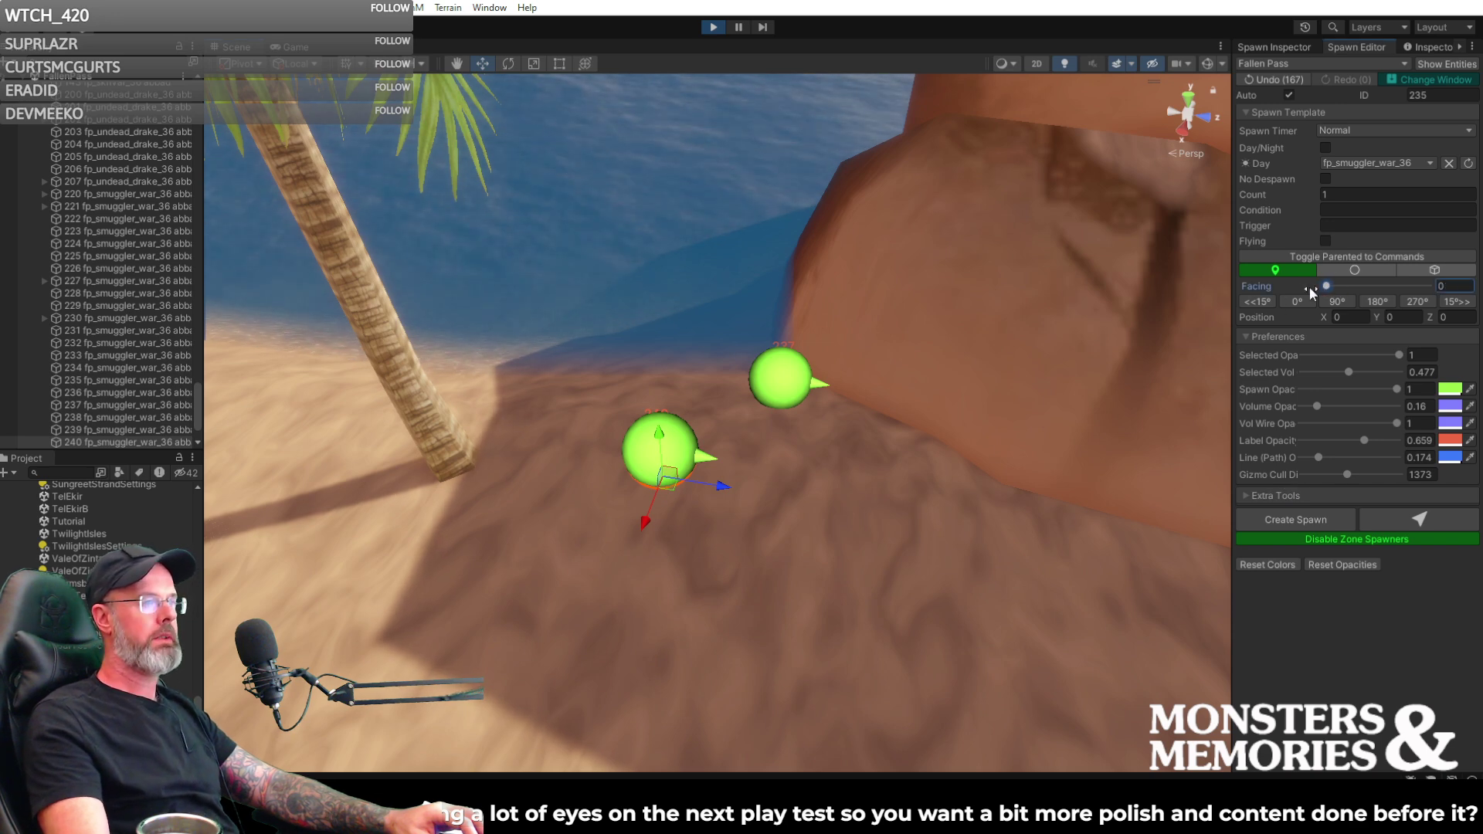
- Adjust spawn 240's position on the shaded sand beside spawn 237 and set its facing to 244
click(1282, 46)
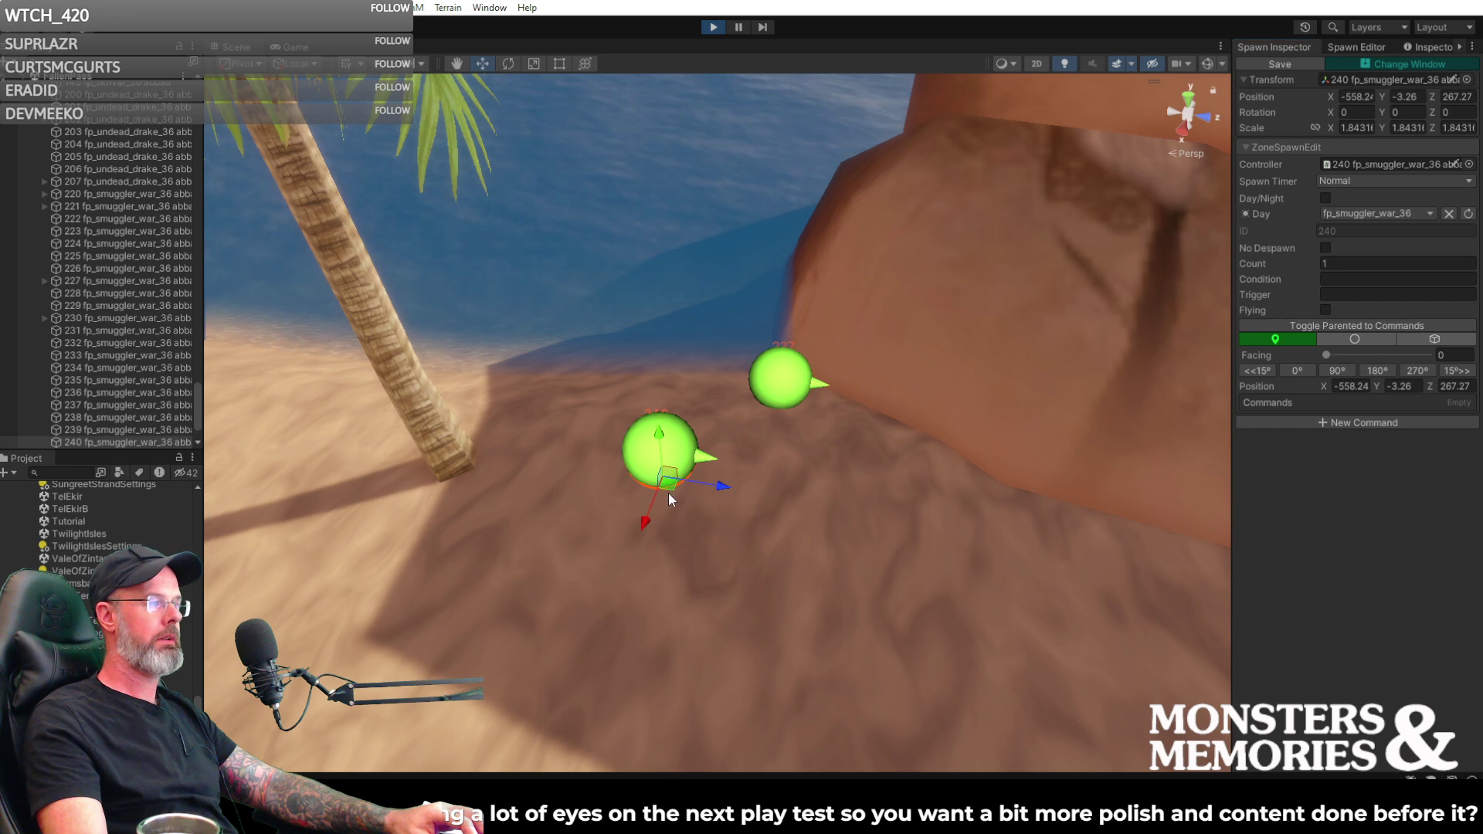
drag(668, 484, 664, 451)
right_drag(726, 462, 725, 421)
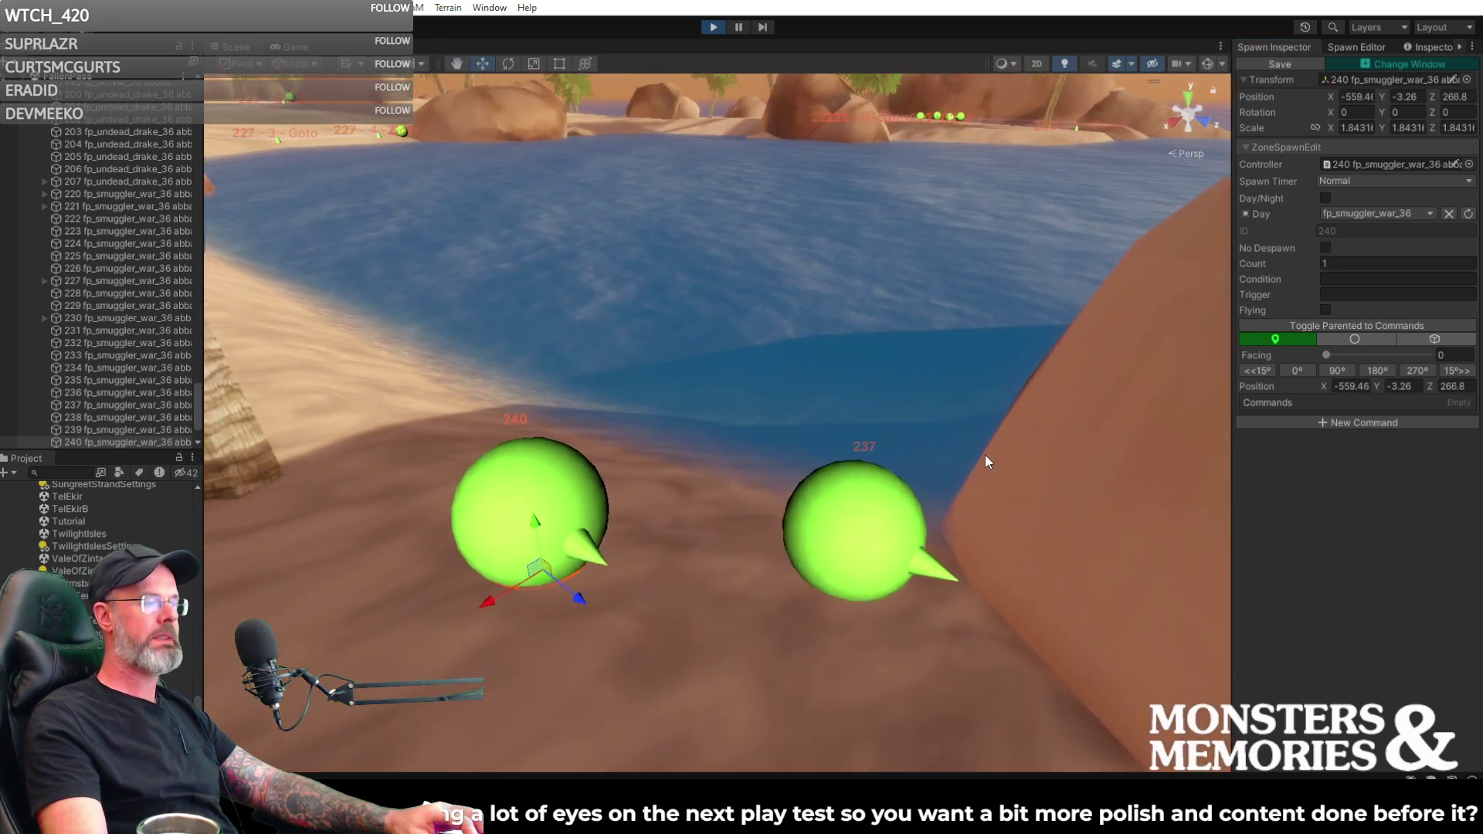
right_drag(947, 434, 811, 424)
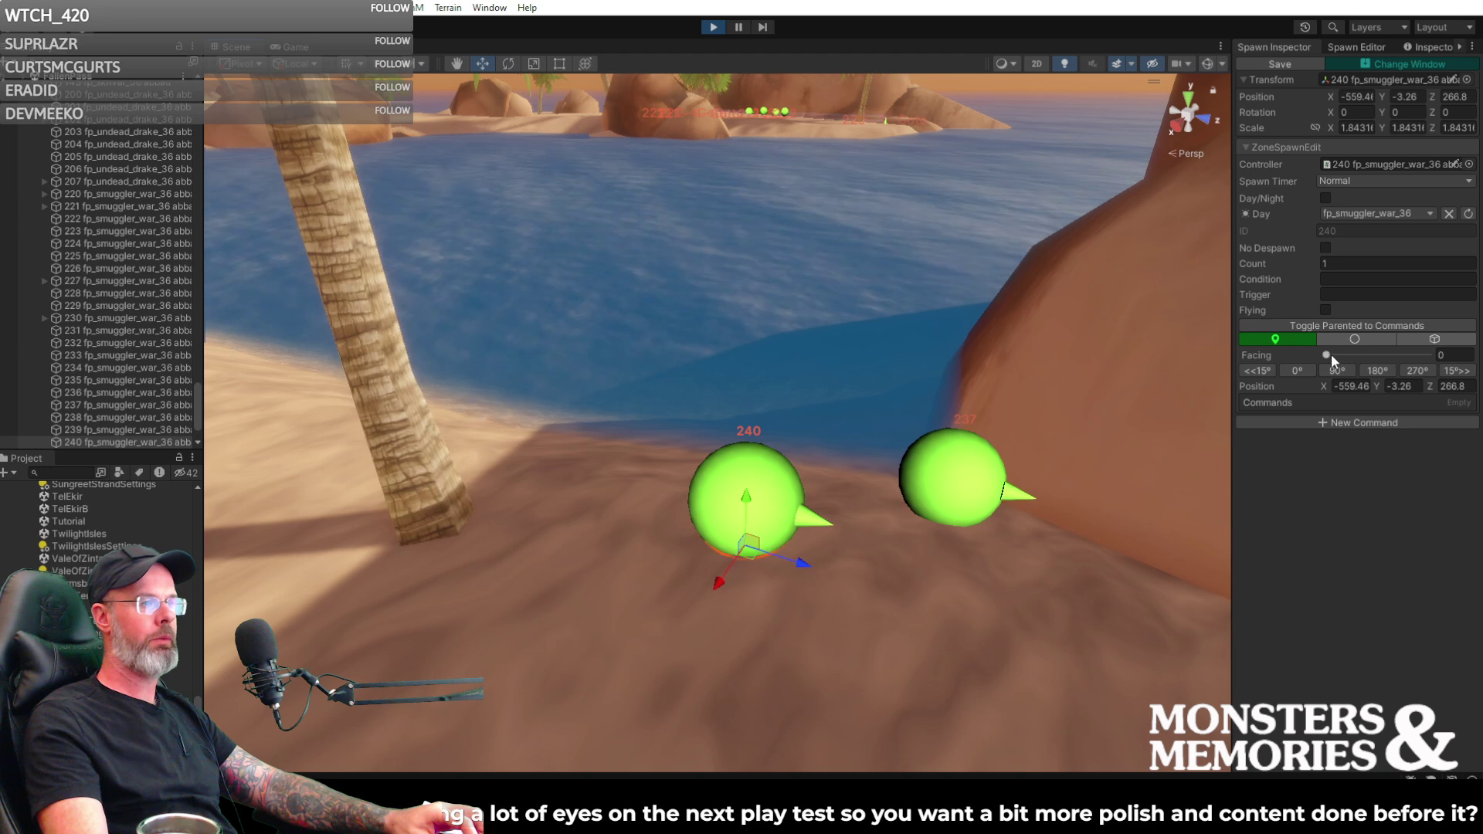
drag(1328, 356, 1398, 339)
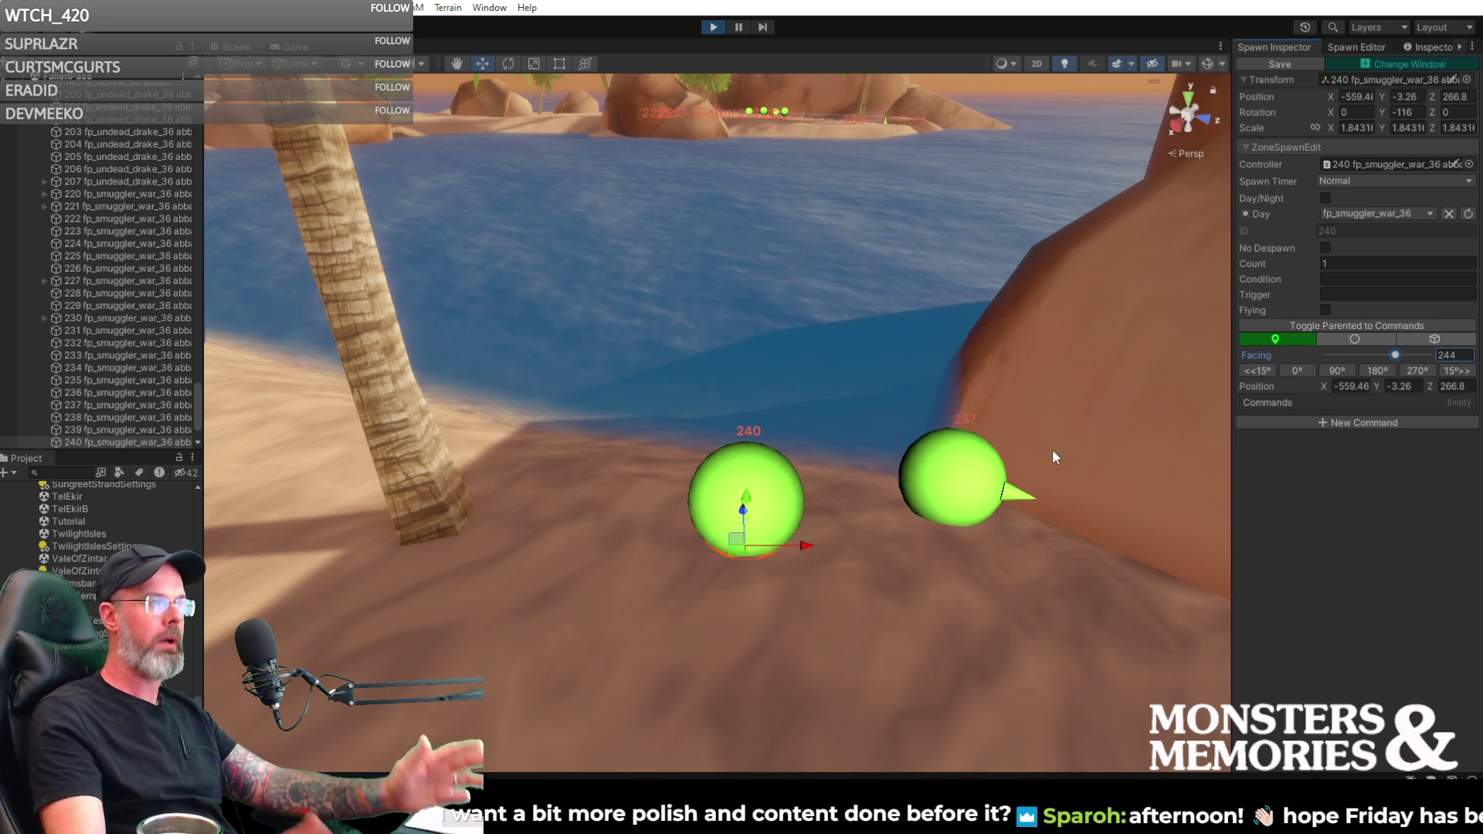
alt+drag(777, 431, 108, 344)
drag(897, 363, 865, 355)
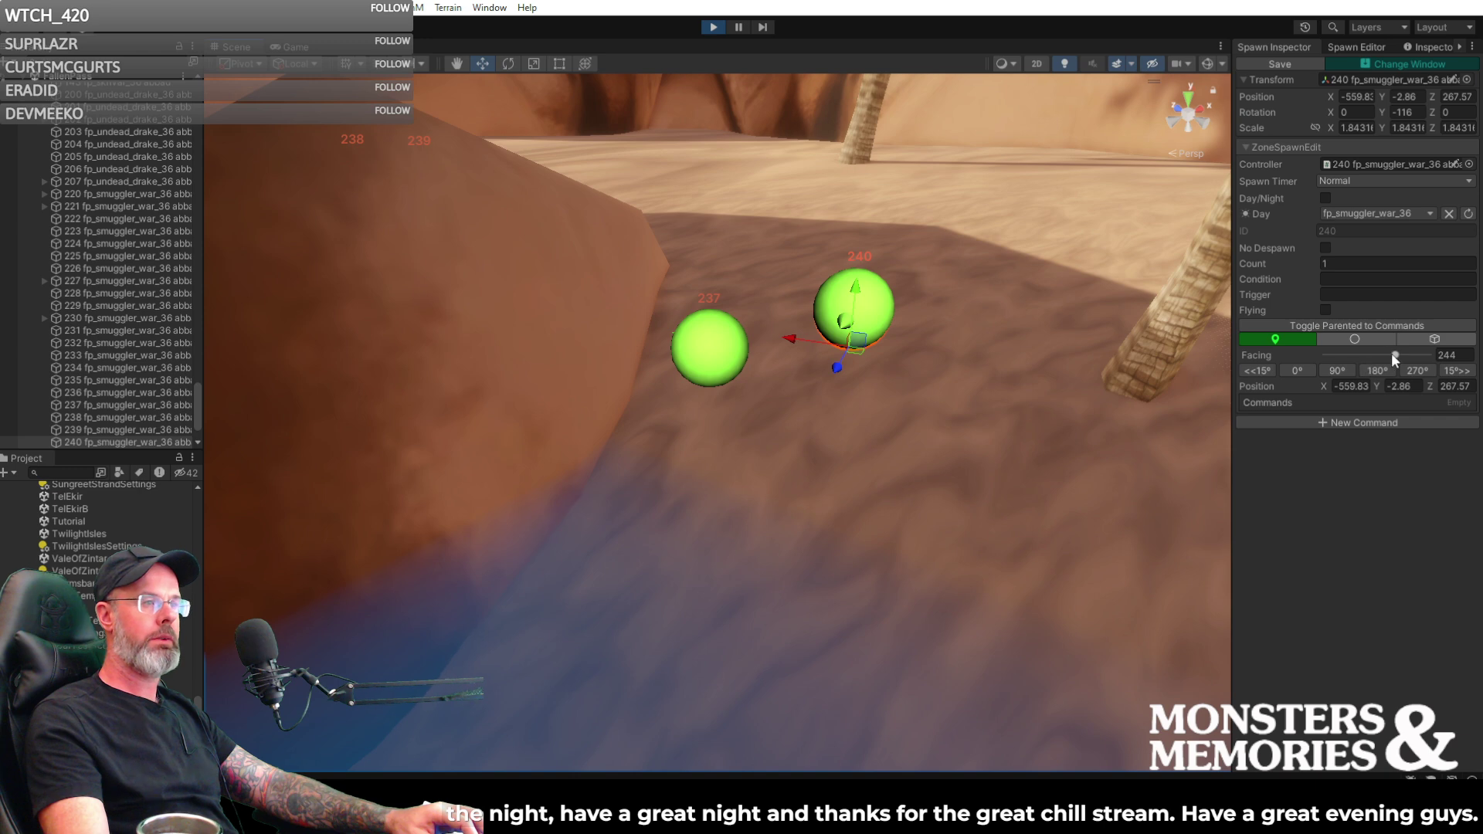
- Set spawn 240's facing to 236 and save it, and set neighbouring spawn 237's facing to 230
drag(1392, 354, 1389, 350)
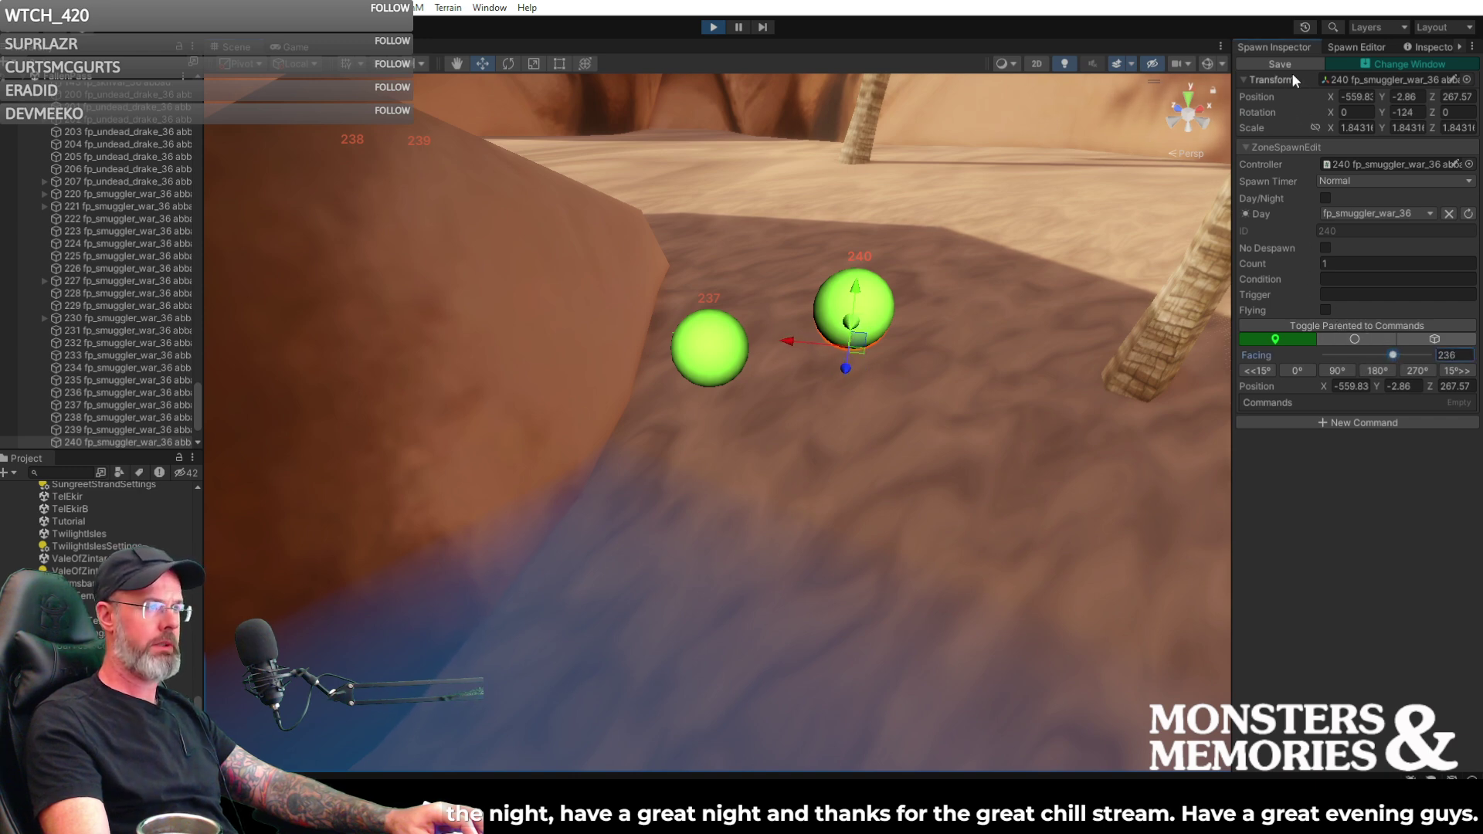
click(1273, 63)
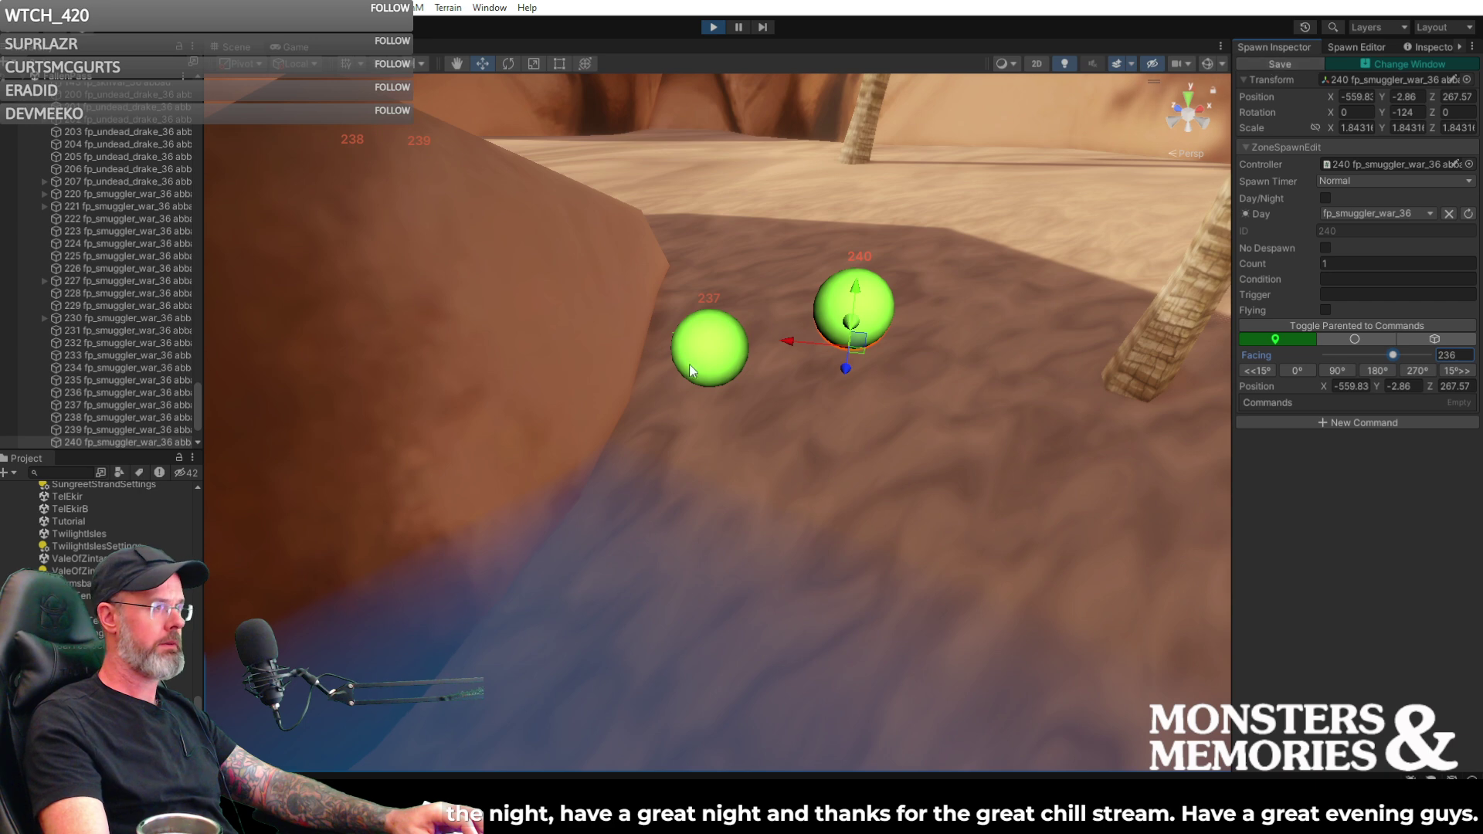
click(703, 353)
drag(1328, 352, 1394, 355)
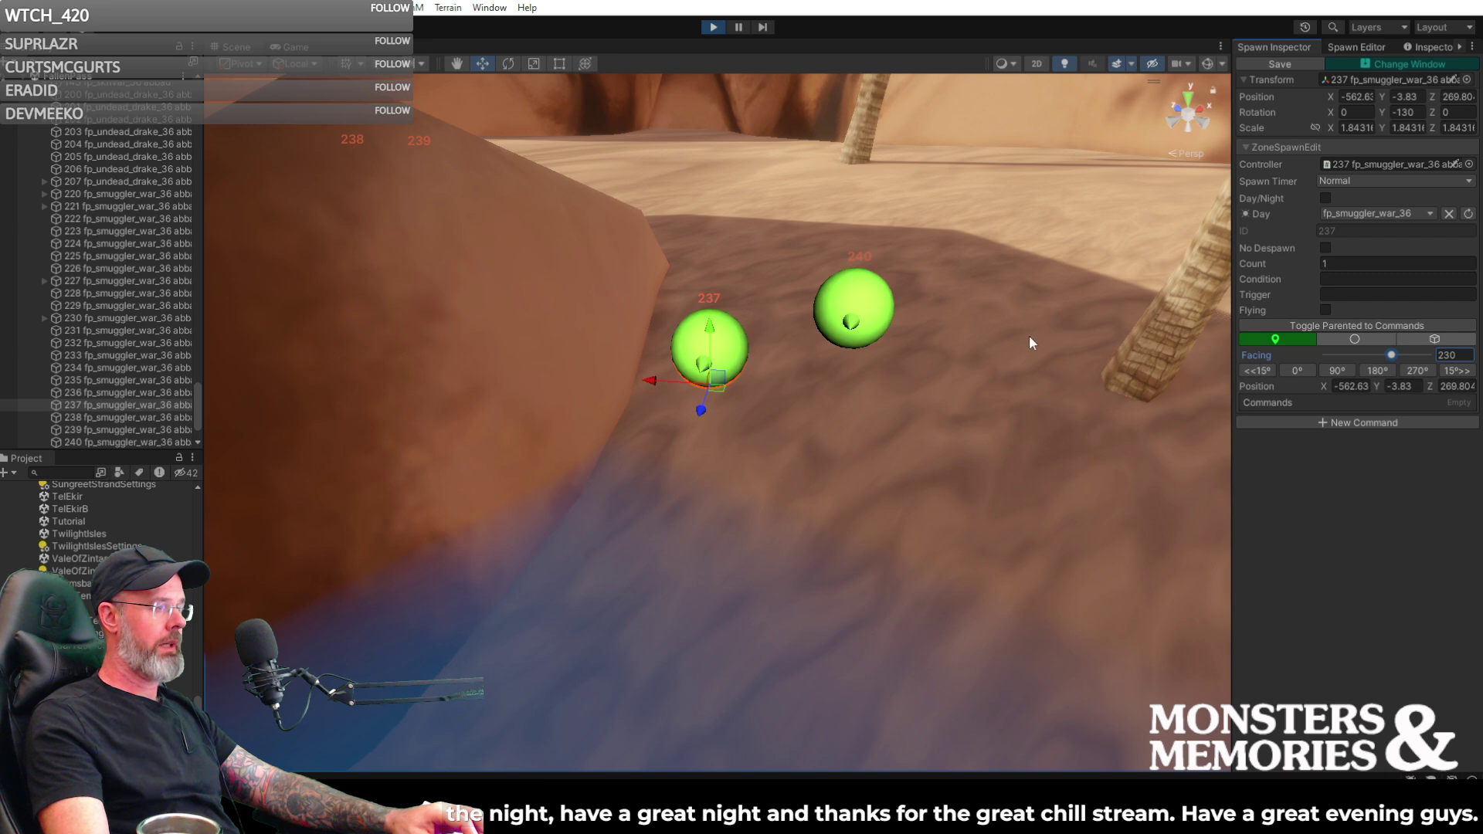
- Reposition spawn 237 beside the shoreline rock to about X -562.09, Y -3.79, Z 269.98 and save it
right_drag(1003, 345, 844, 339)
drag(845, 321, 844, 329)
right_drag(844, 329, 465, 318)
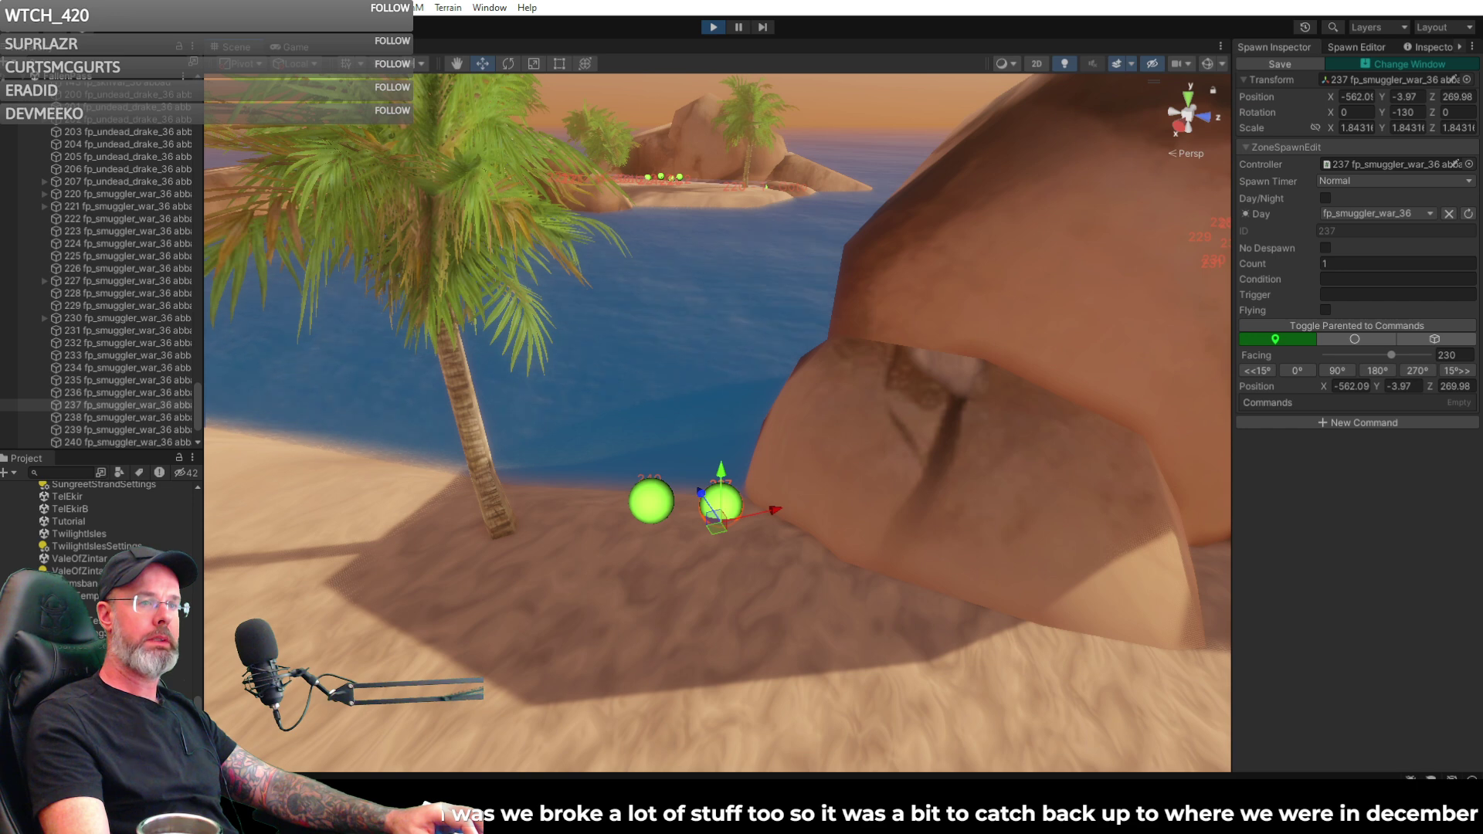
right_drag(949, 309, 878, 356)
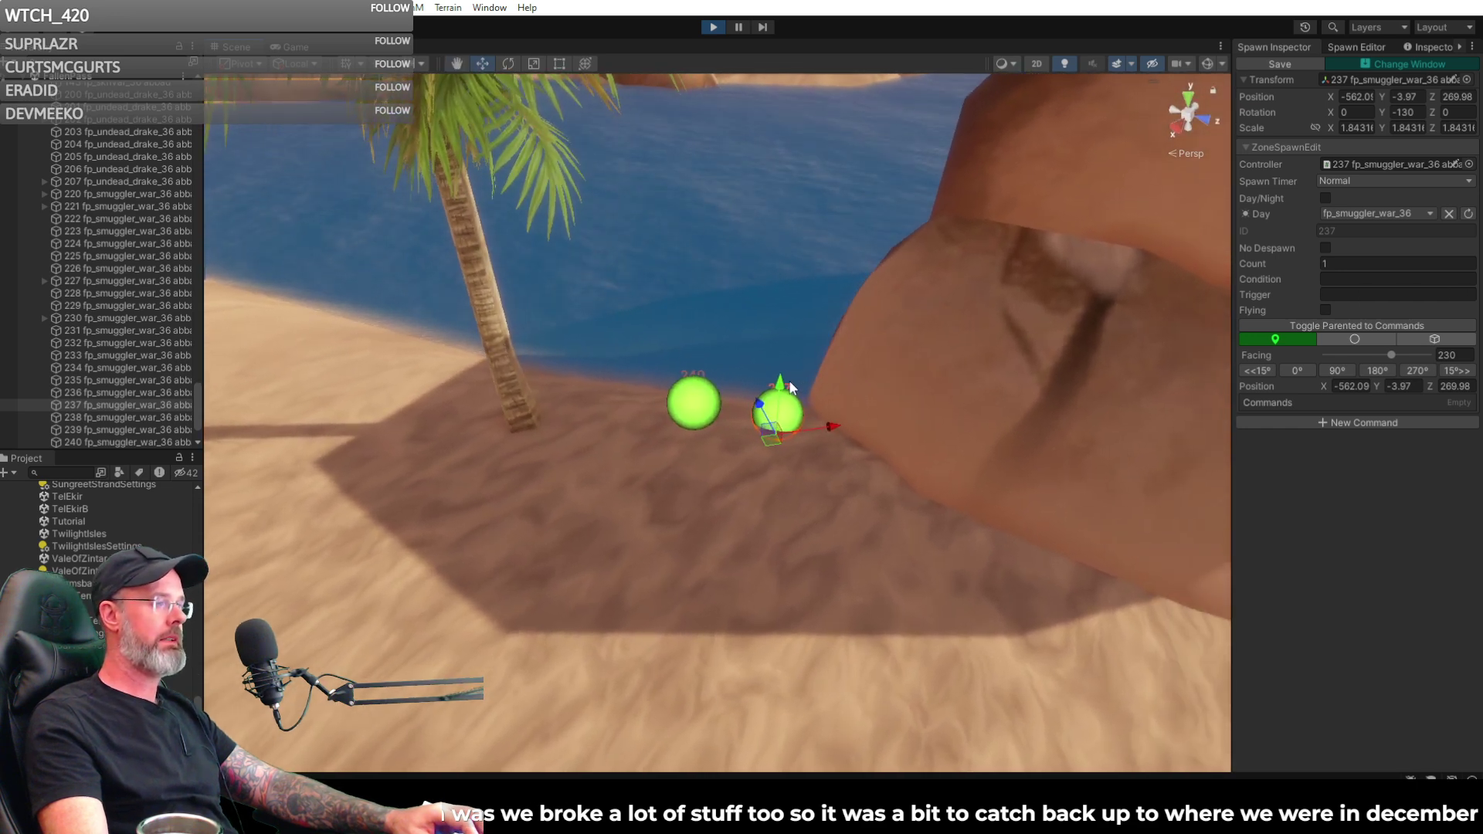
drag(782, 386, 784, 382)
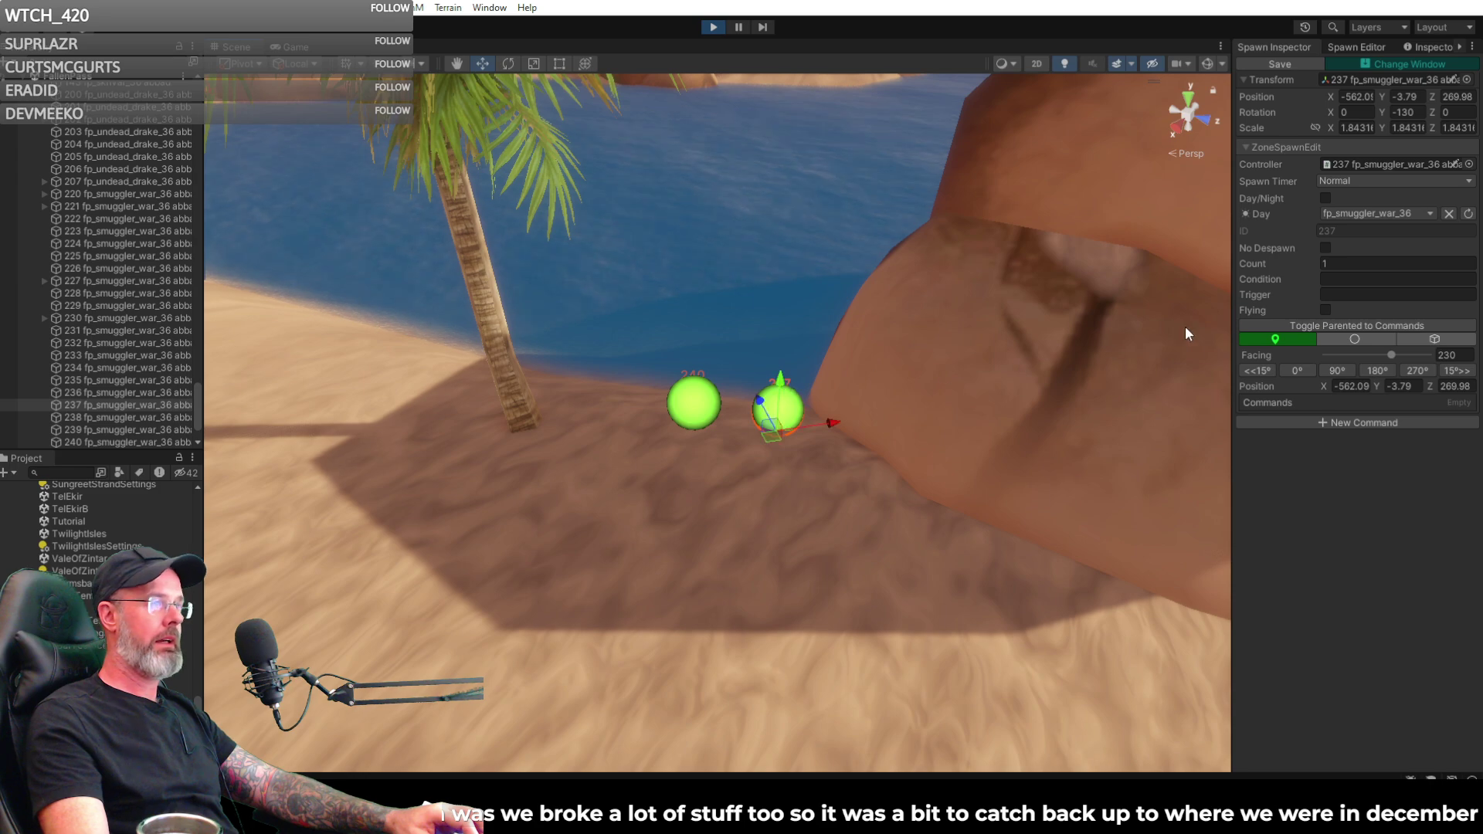
click(1280, 64)
- Shift spawn 239 beside the boulder to about X -558.72, Y -1.74, Z 300.17 and save it
right_drag(944, 327, 744, 329)
click(560, 331)
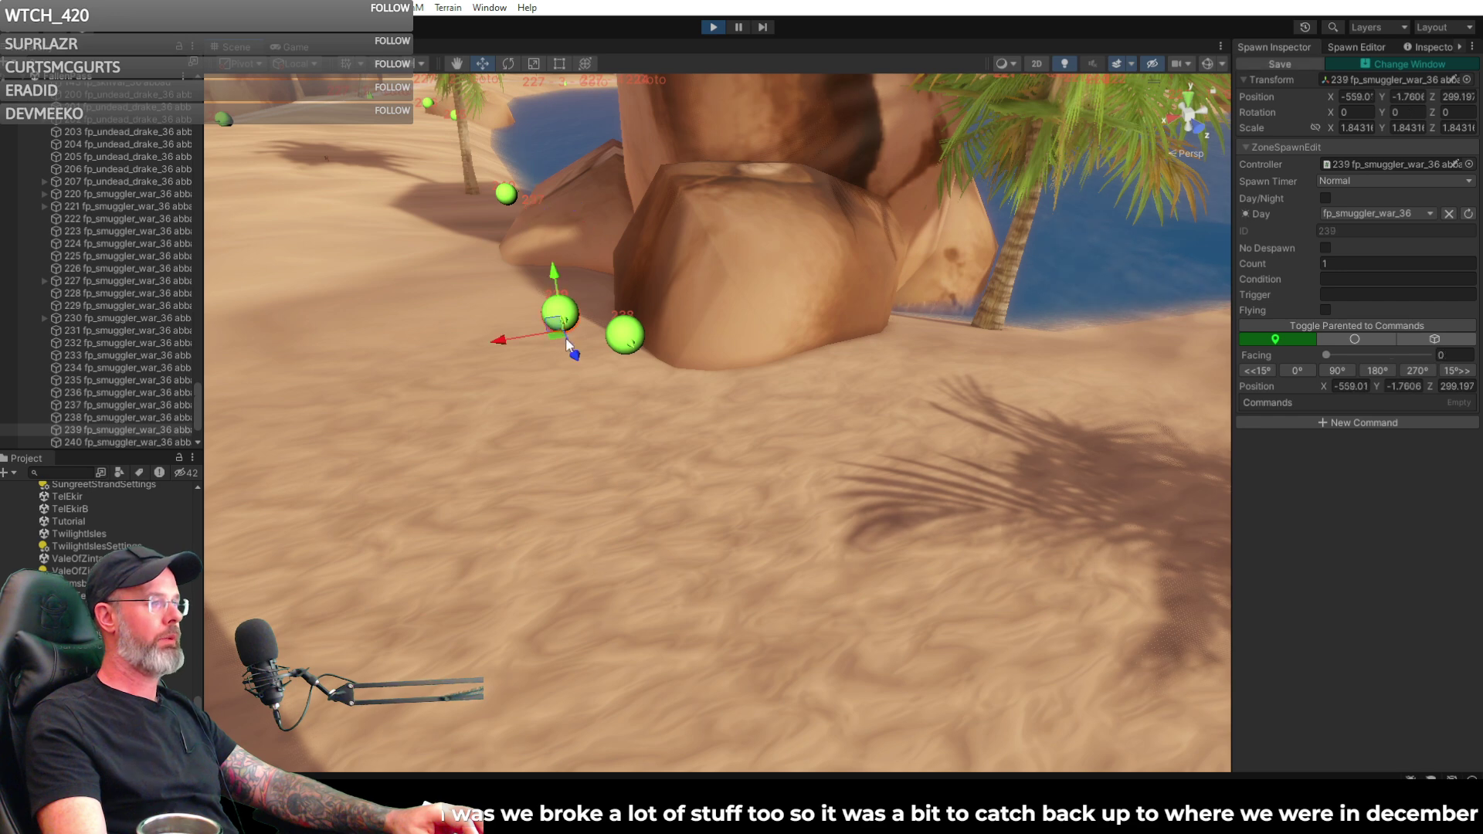
mouse_move(557, 333)
mouse_down()
mouse_move(549, 341)
mouse_move(571, 333)
mouse_up()
drag(550, 280, 551, 283)
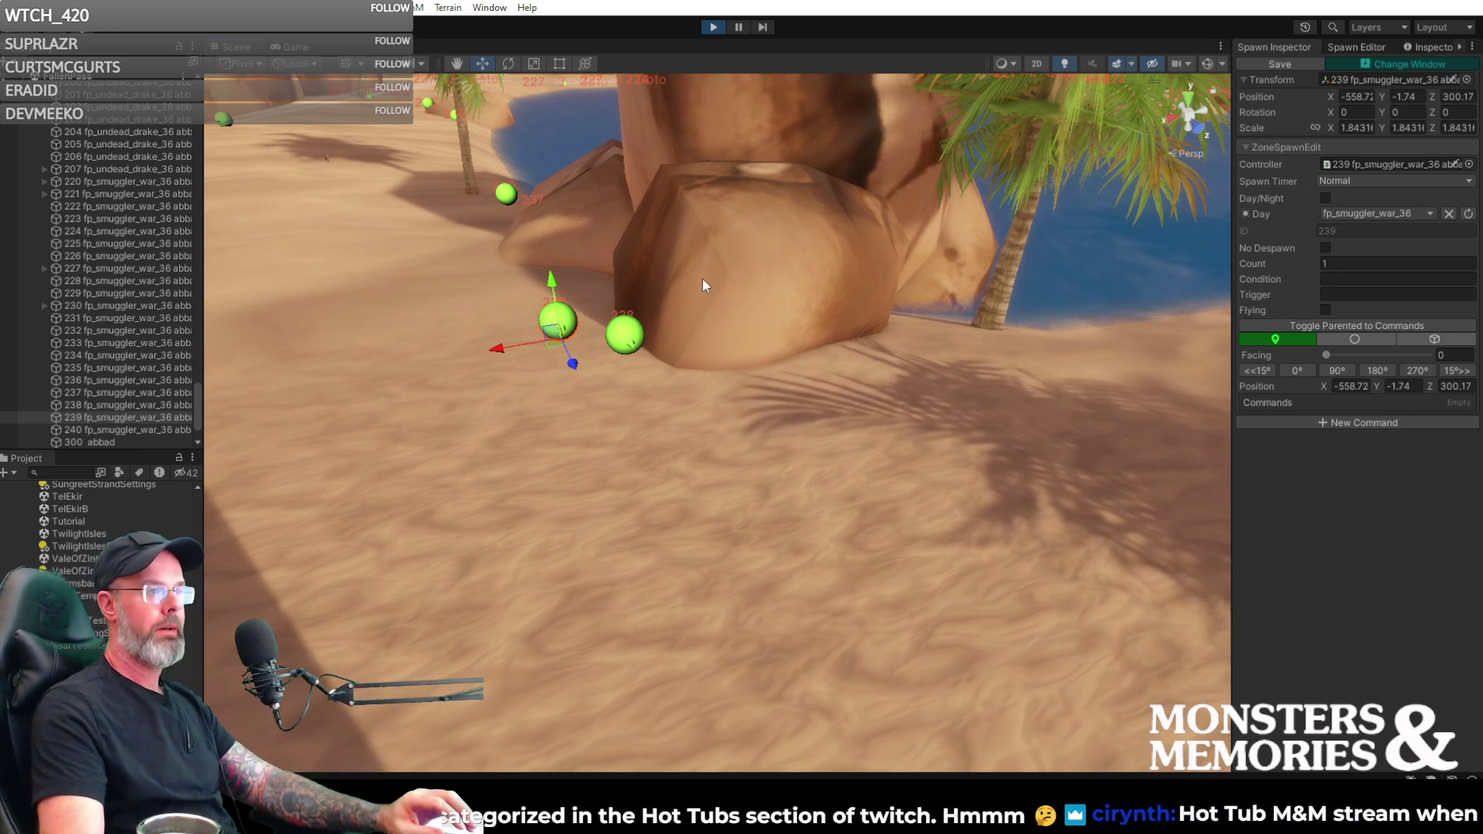
mouse_move(660, 364)
right_down()
mouse_move(540, 355)
mouse_move(732, 364)
mouse_move(624, 341)
mouse_move(640, 360)
right_up()
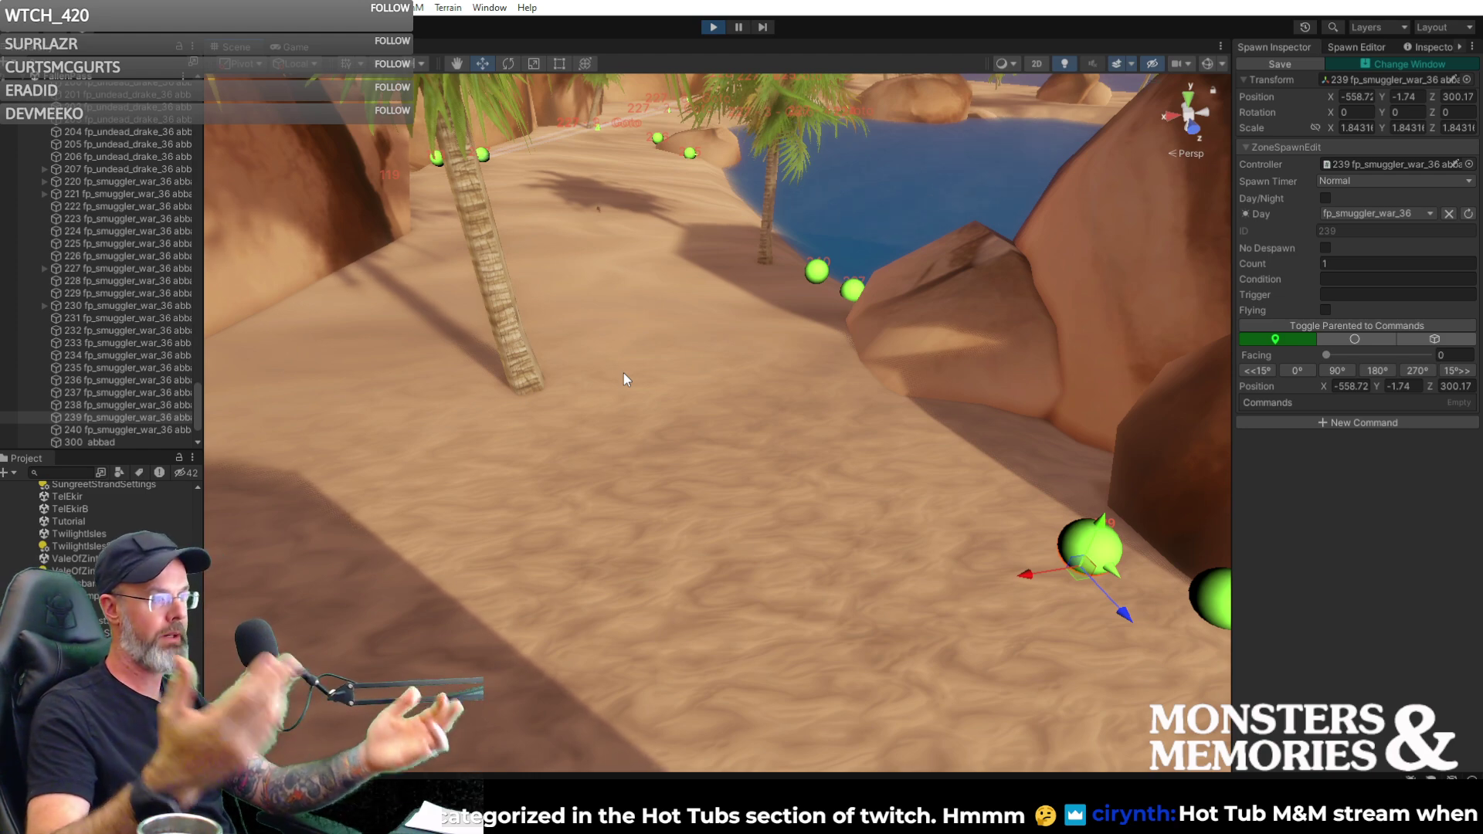
right_drag(689, 502, 1080, 512)
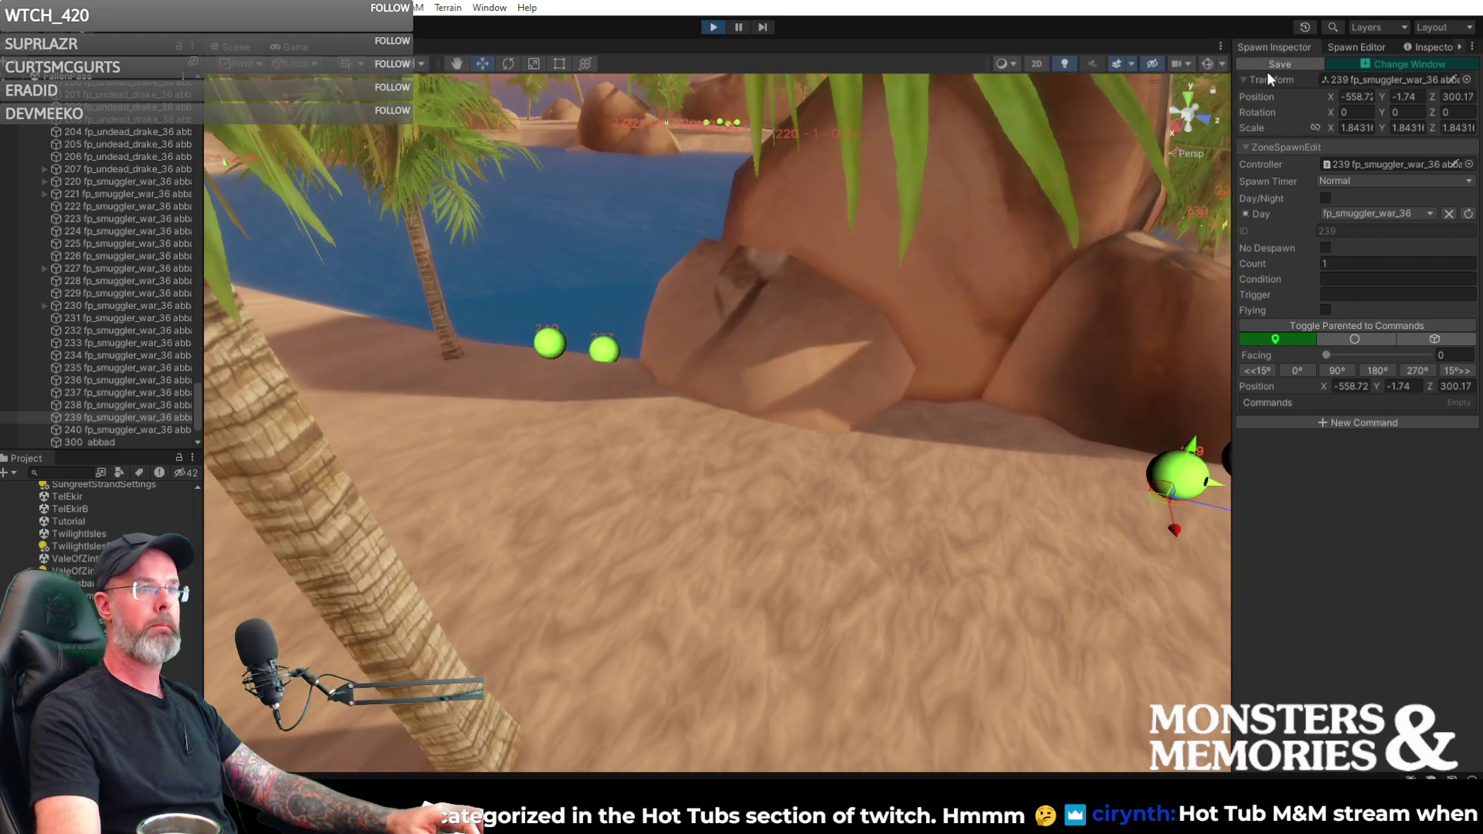
right_drag(1113, 281, 1105, 465)
key(d)
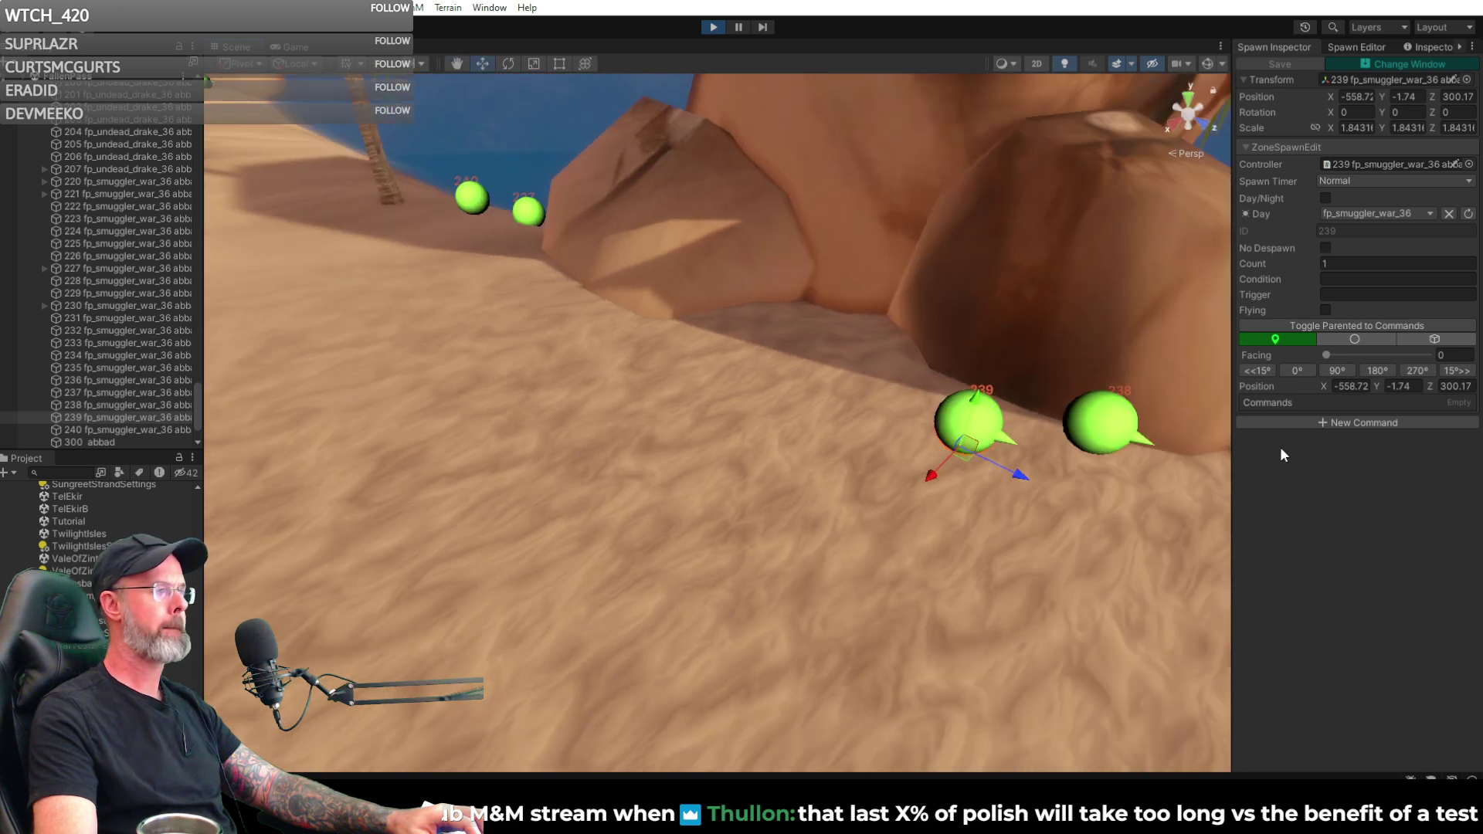
- Place a new fp_smuggler_war_36 spawn on the sand near spawns 240 and 237 using the Spawn Editor
right_drag(985, 403, 828, 319)
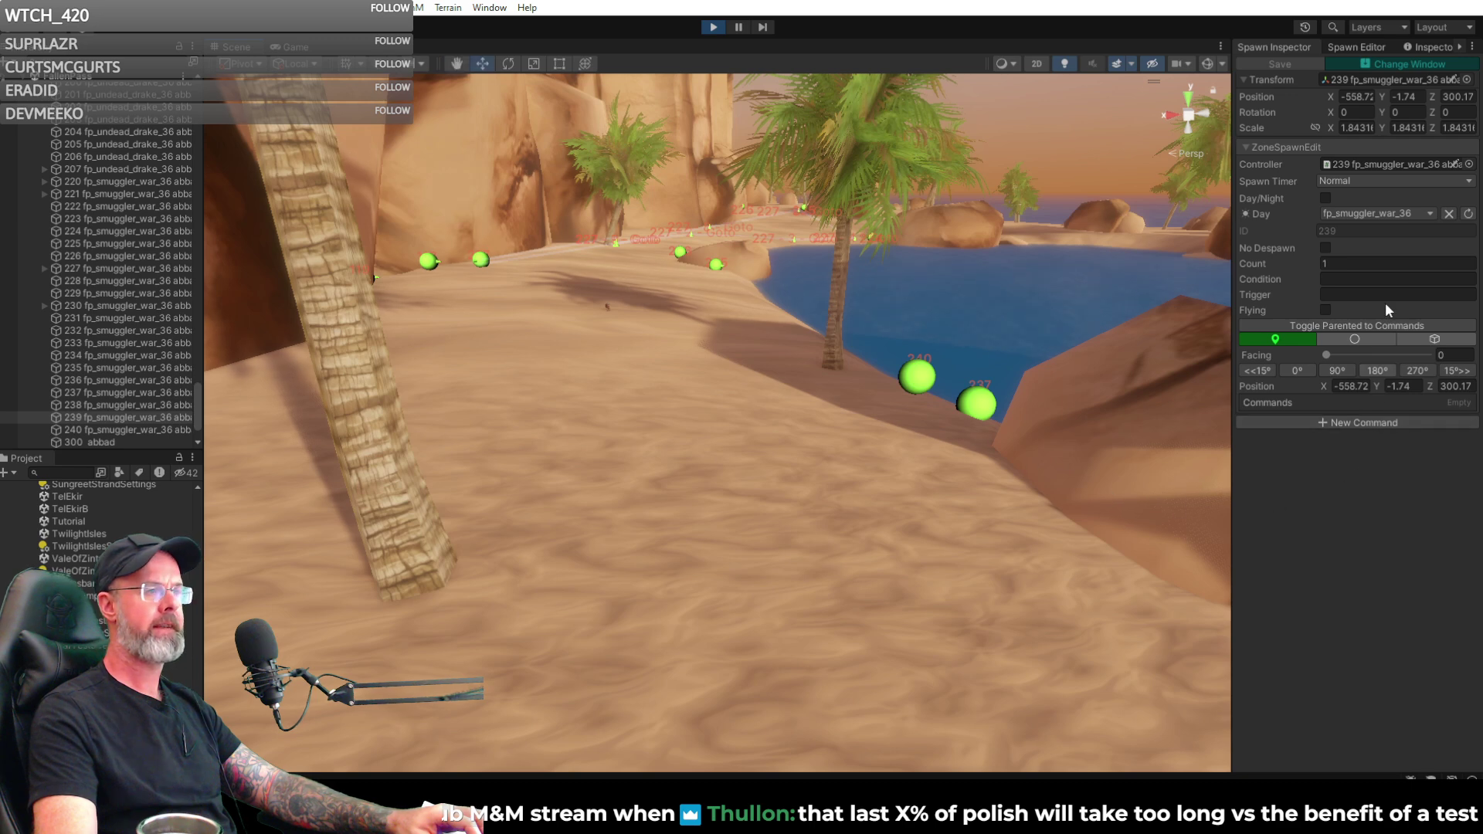
click(1356, 47)
mouse_move(1148, 286)
right_down()
mouse_move(1091, 253)
mouse_move(1130, 303)
right_up()
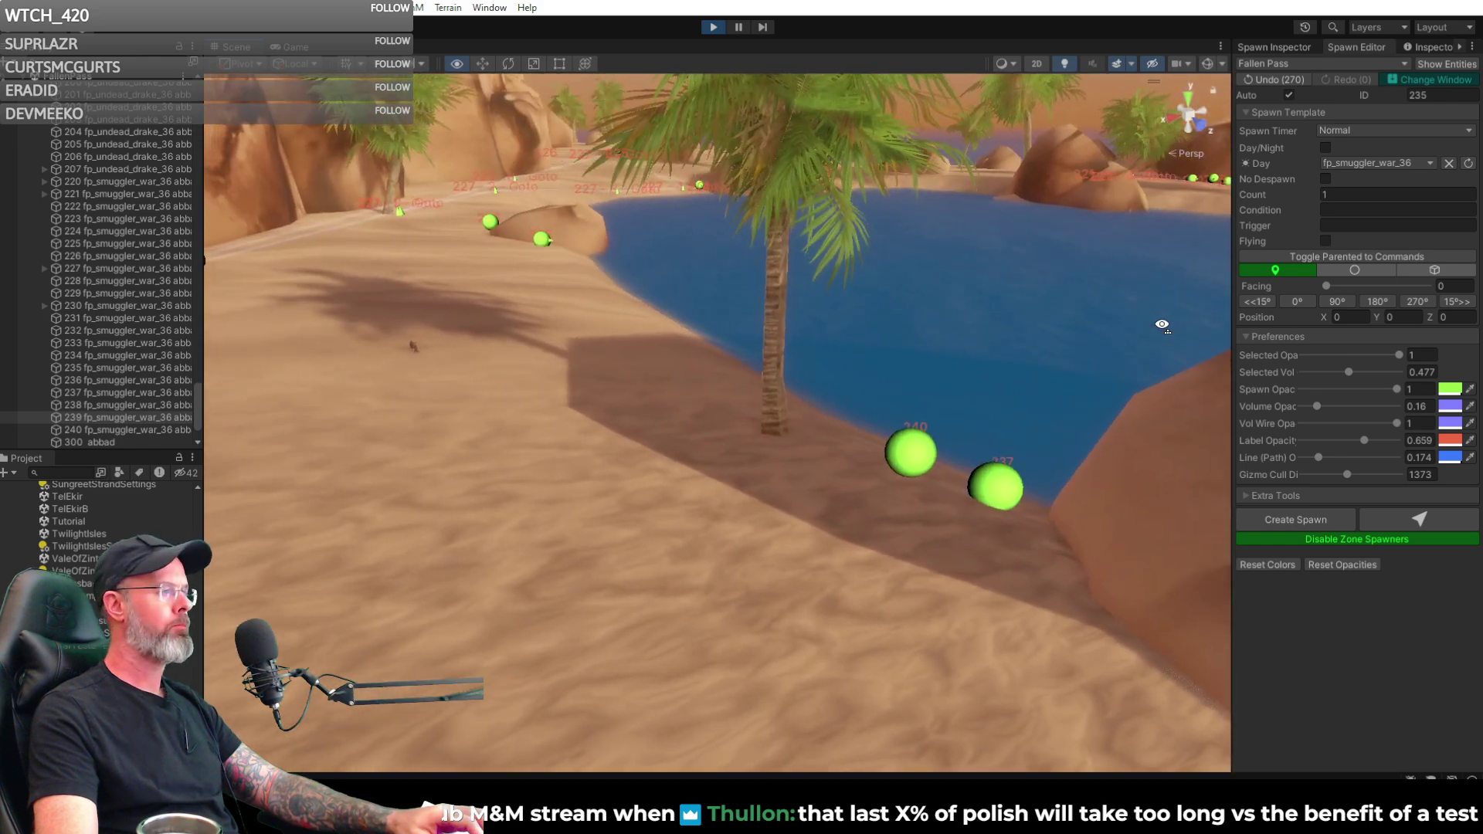
click(1400, 524)
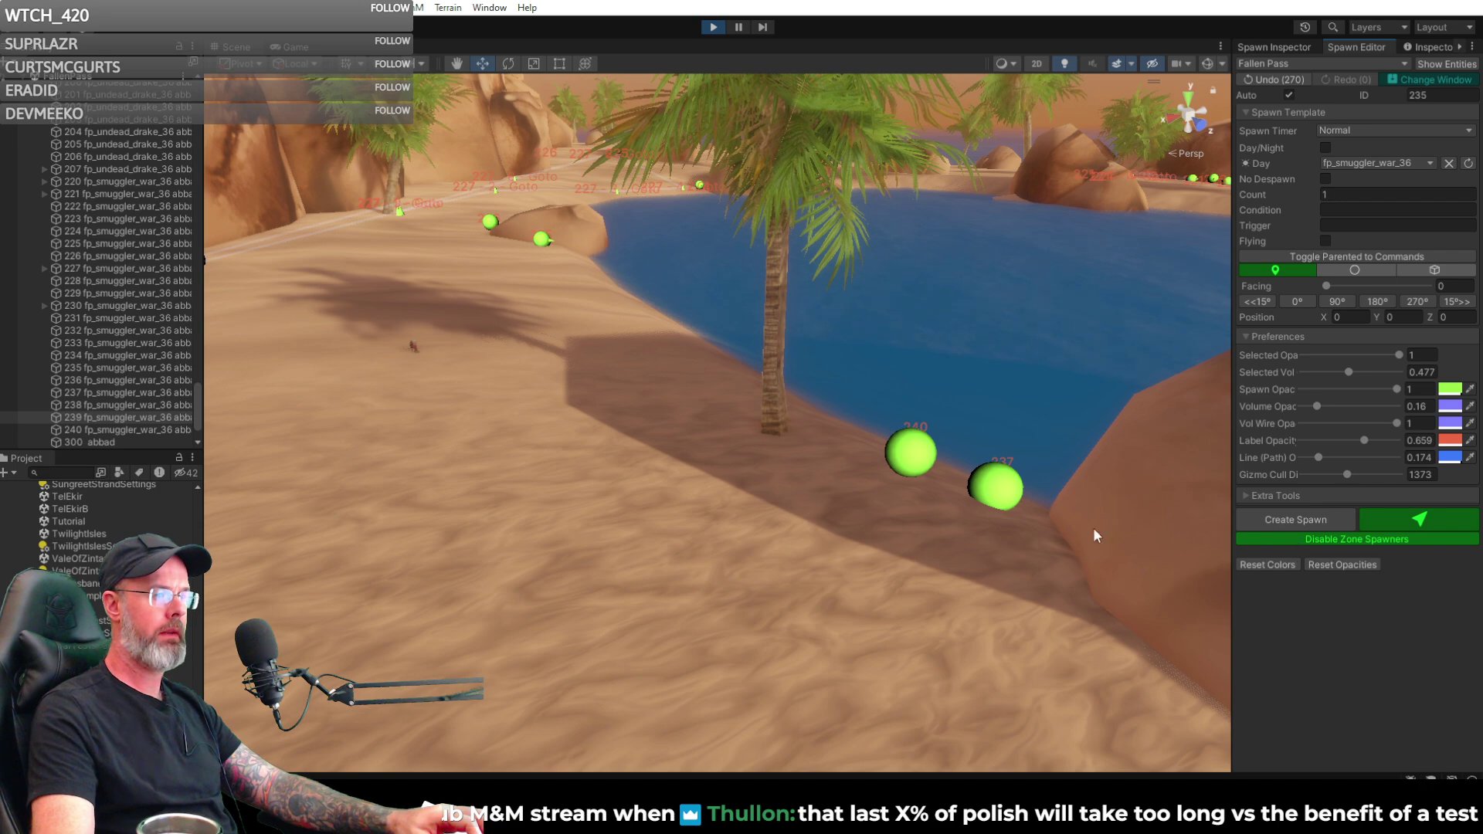
click(823, 469)
- Move the new spawn 241 next to spawn 240 near the palm tree, at about X -556.08, Y -2.92, Z 265.09
right_drag(828, 489, 821, 343)
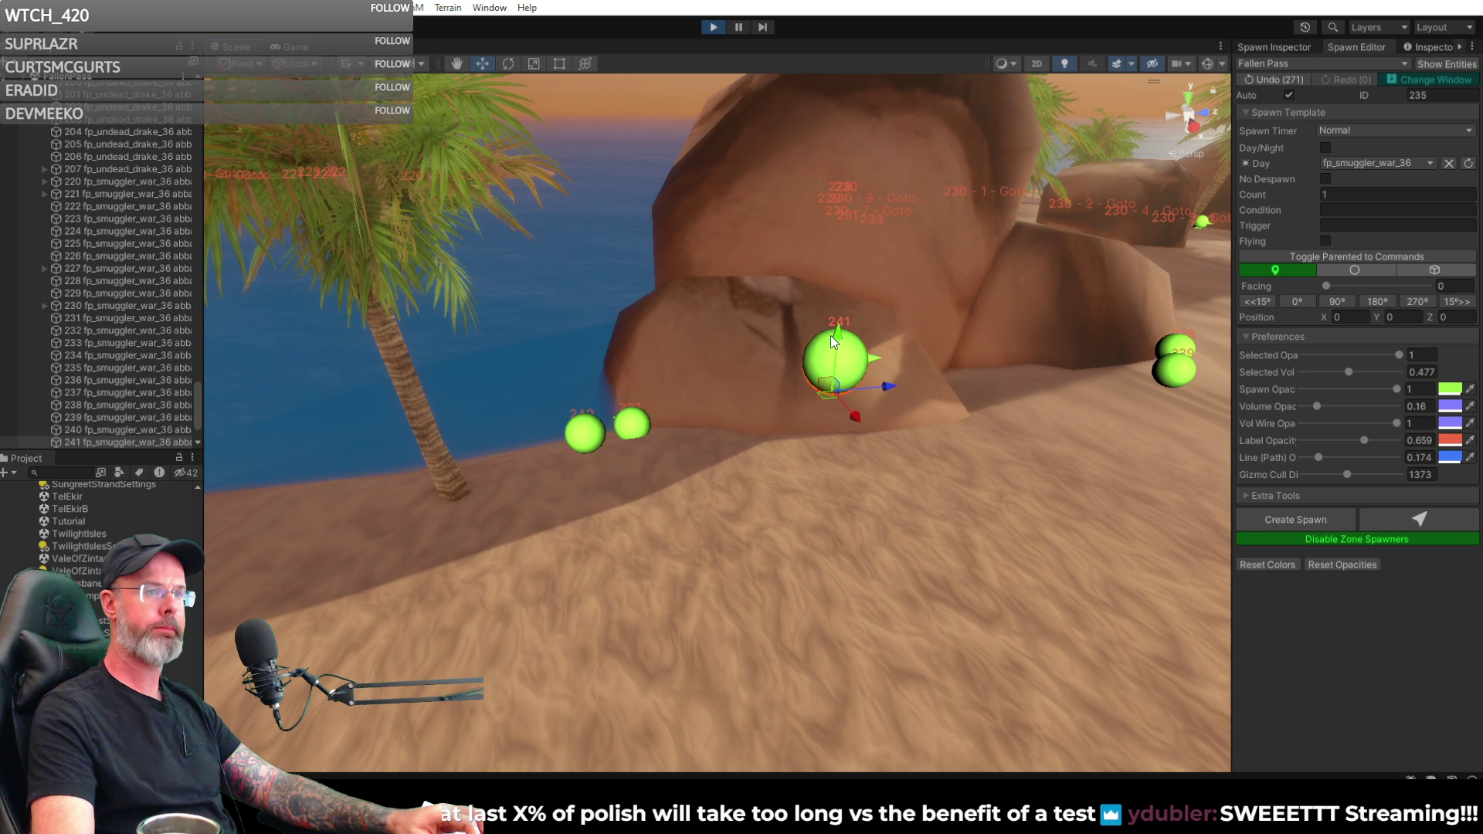
drag(837, 330, 523, 491)
right_drag(523, 492, 473, 506)
mouse_move(728, 475)
mouse_down()
mouse_move(730, 514)
mouse_move(730, 497)
mouse_up()
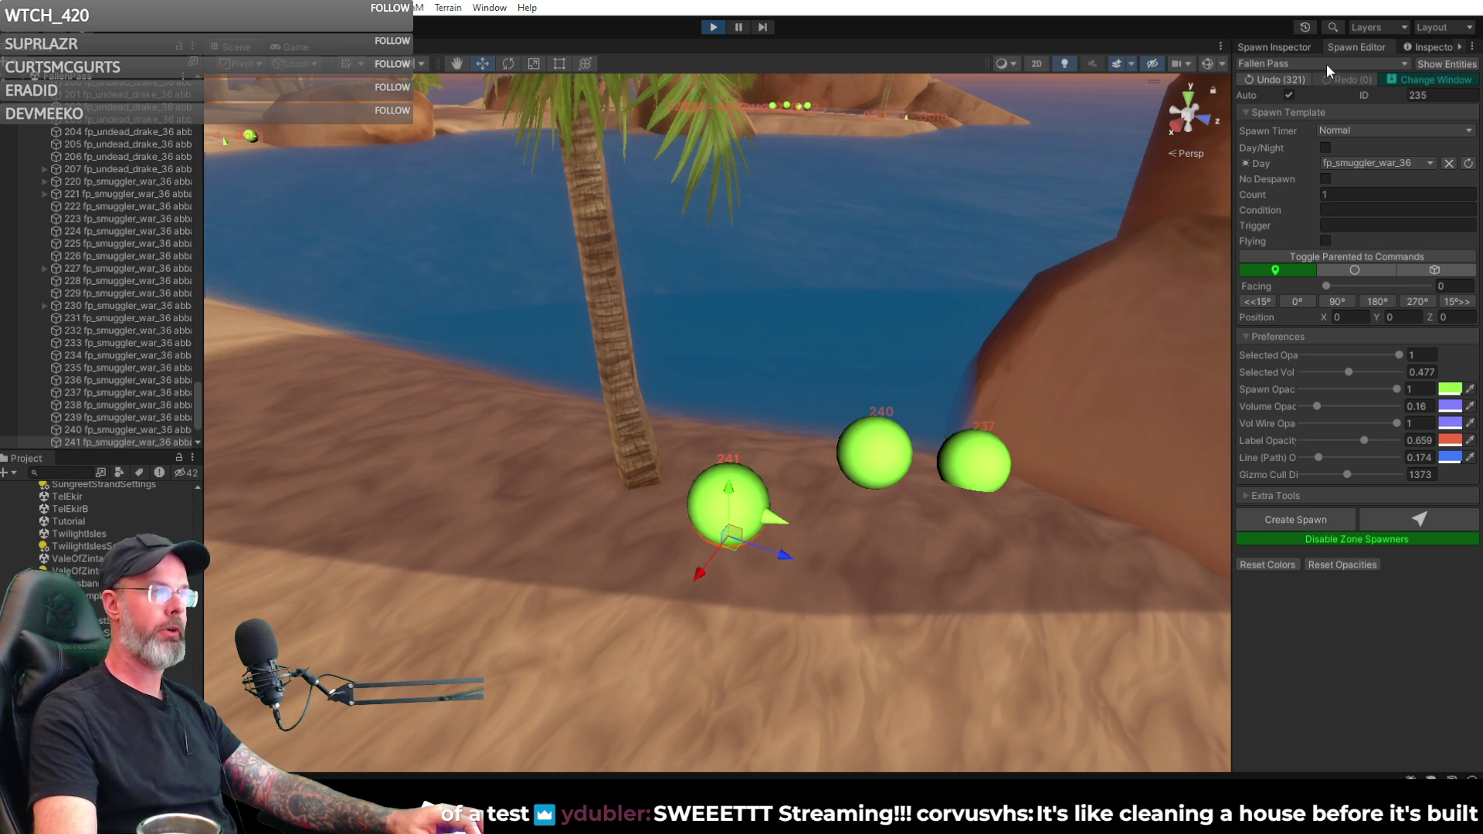
- Set spawn 241's facing to 241 and lower it toward the ground to about Y -3.07
click(1292, 45)
drag(1322, 354, 1394, 344)
alt+drag(946, 413, 293, 491)
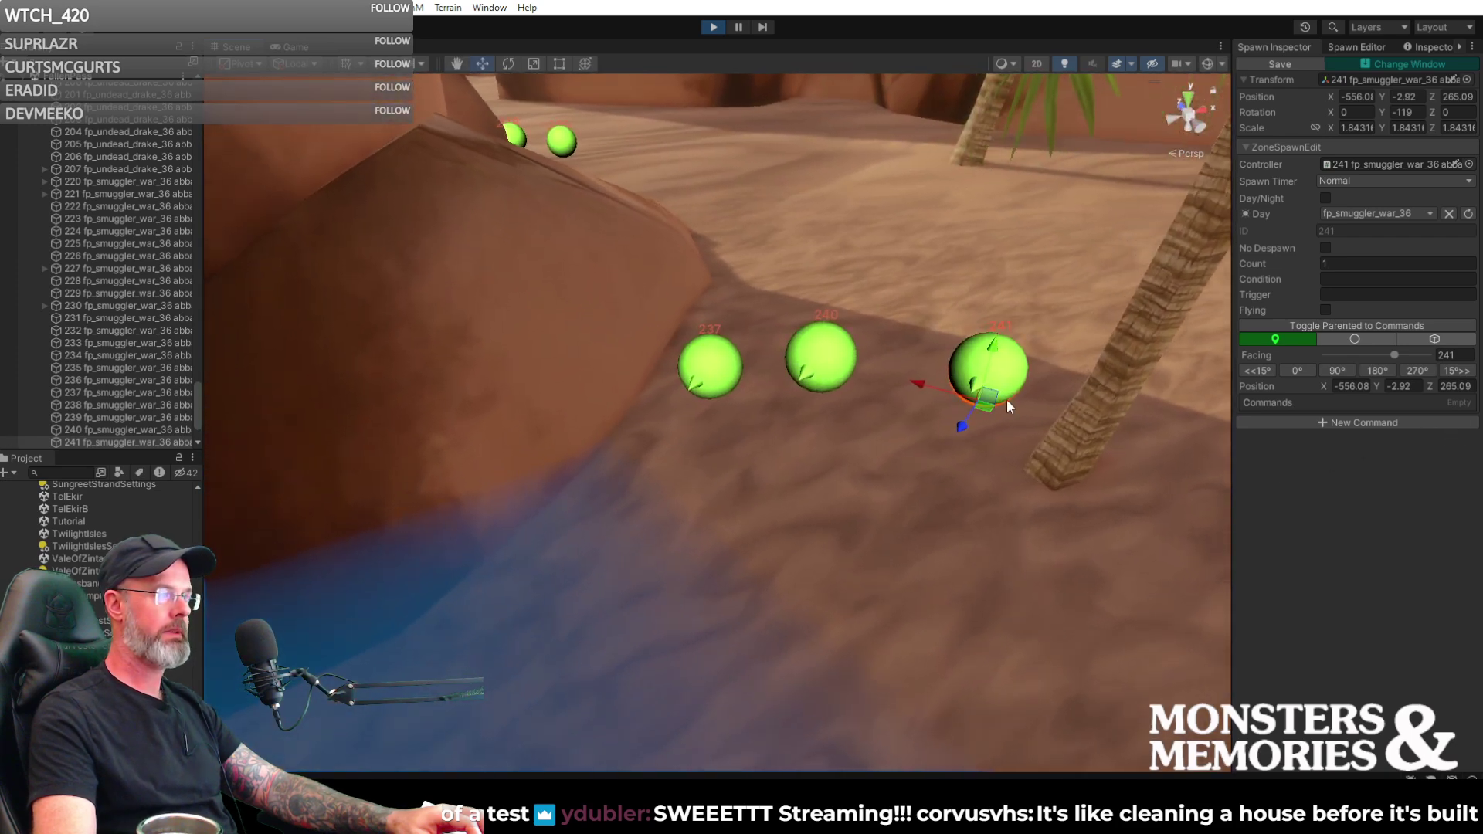
drag(994, 348, 596, 431)
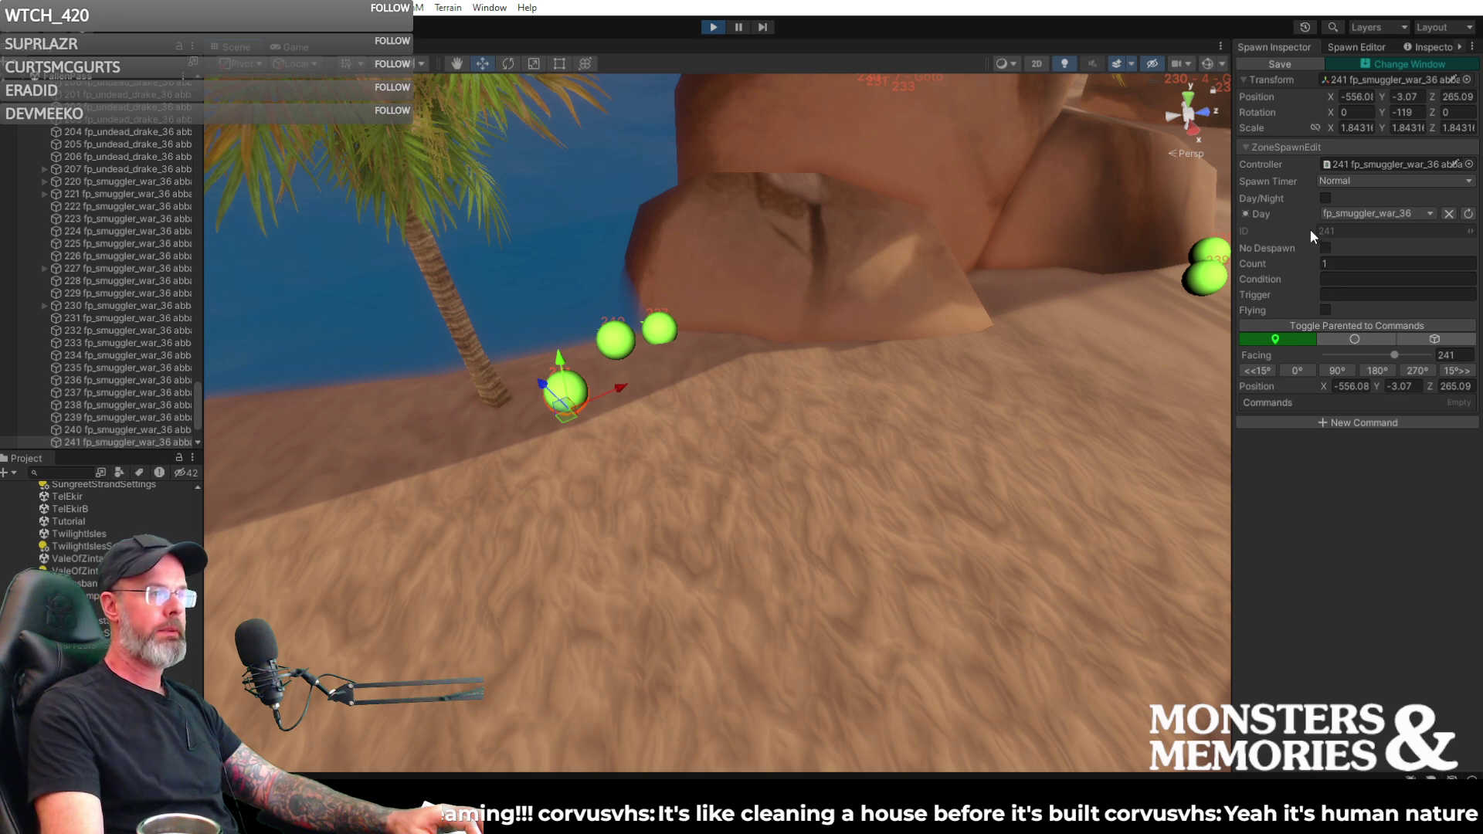
- Add a Pause command to spawn 241 with a time of 30
click(1355, 422)
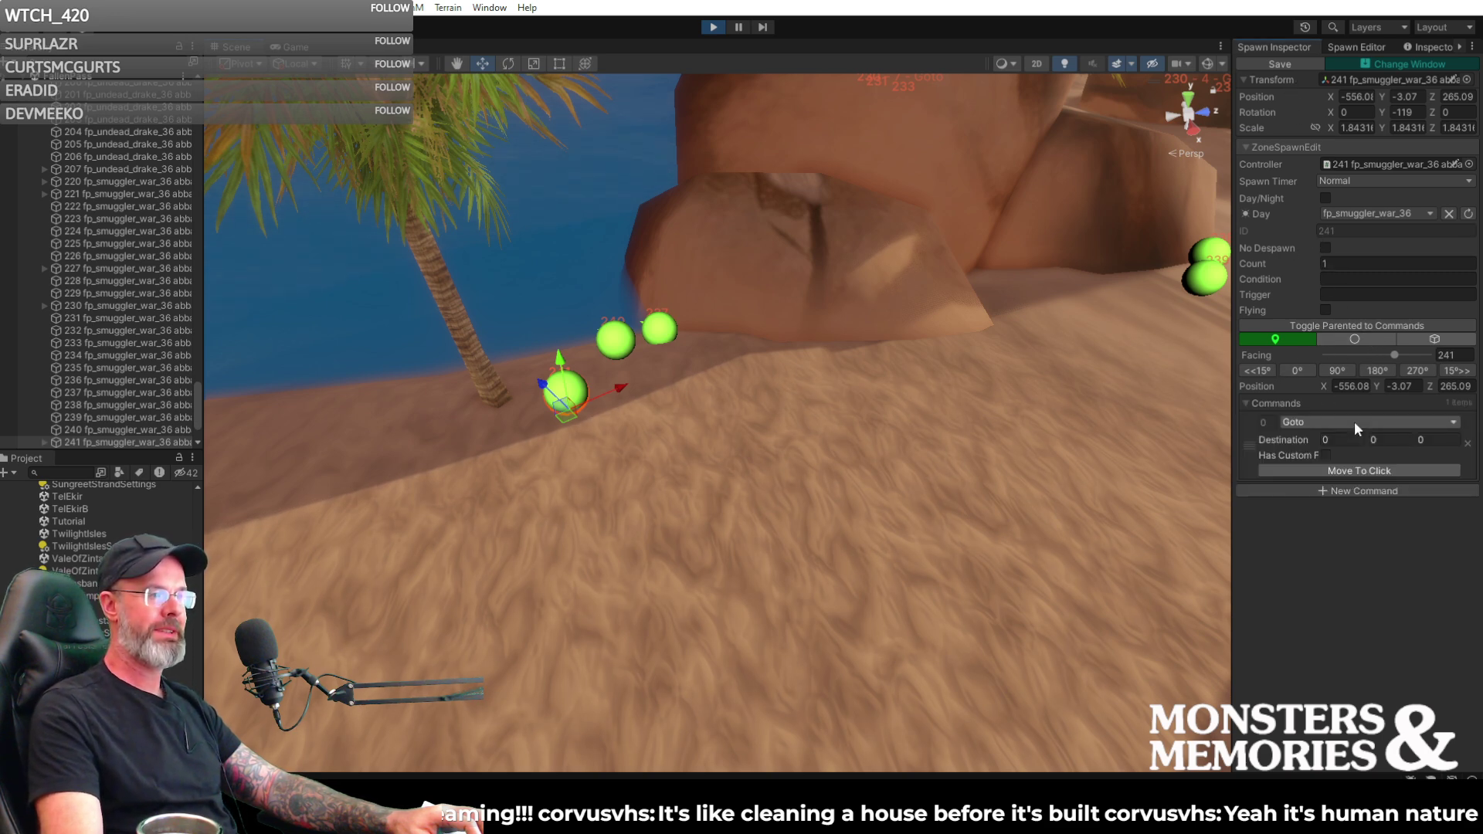
click(1354, 424)
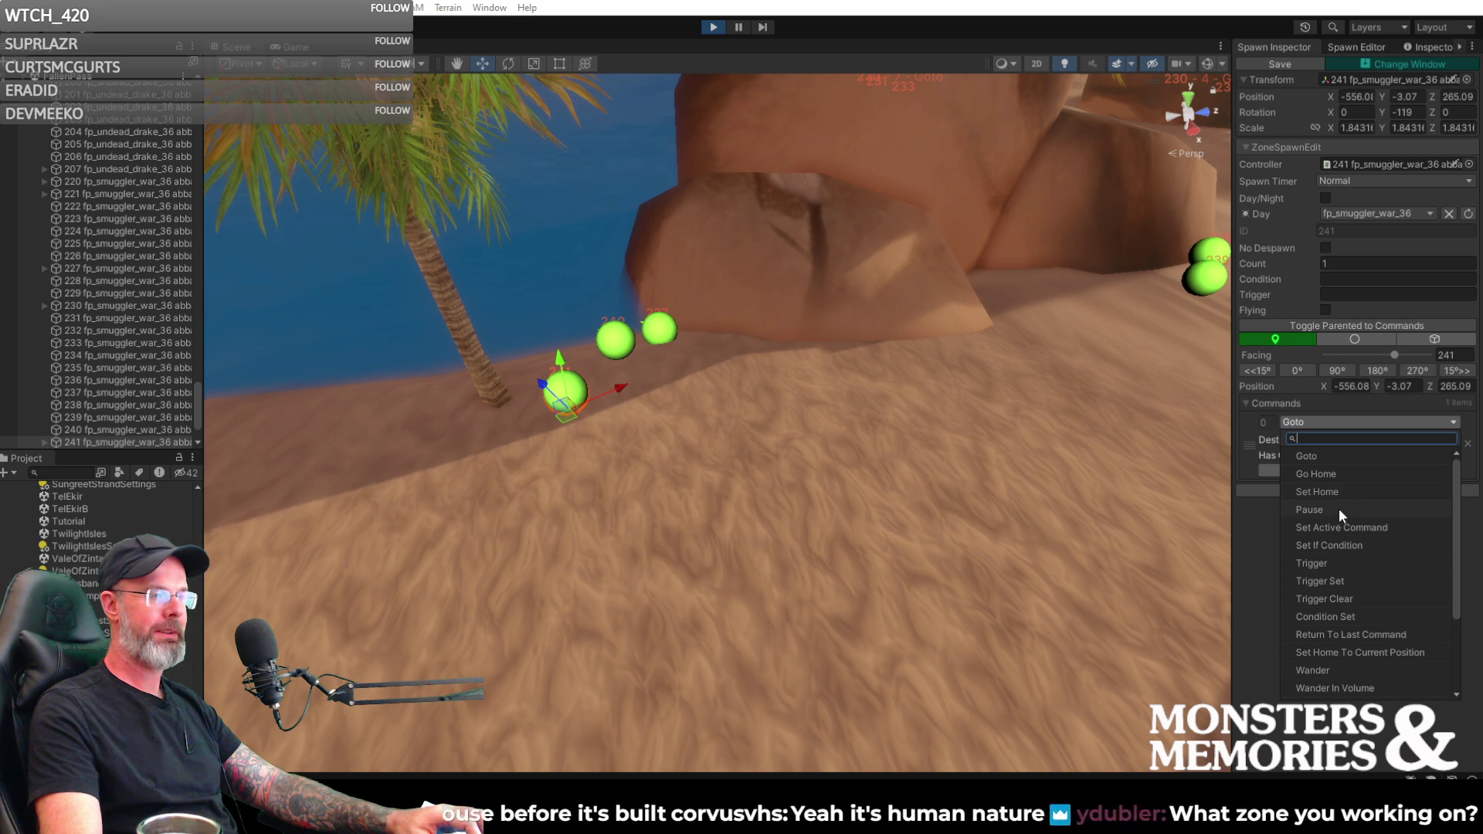
click(1338, 509)
click(1335, 437)
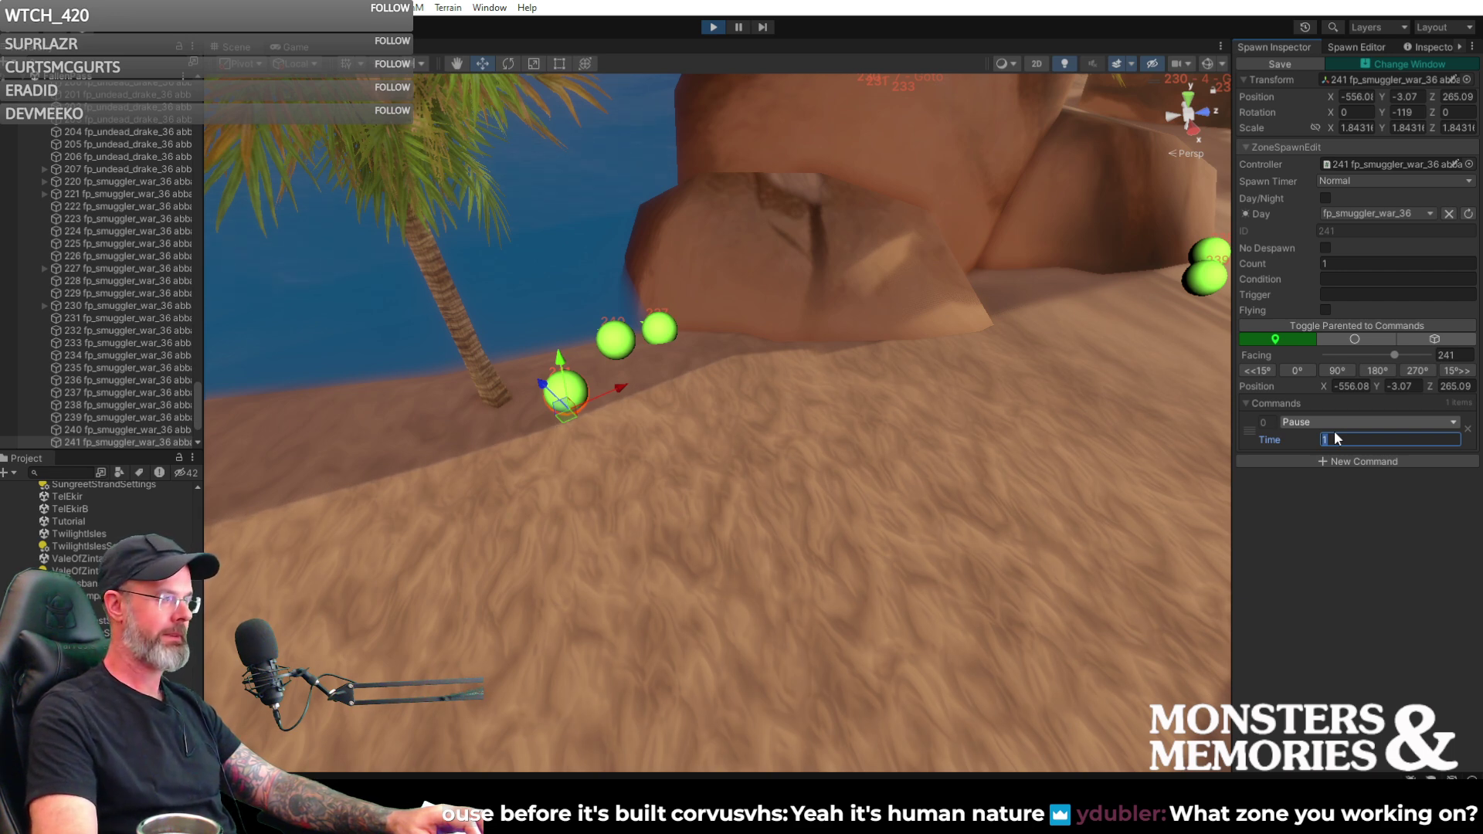
text(30)
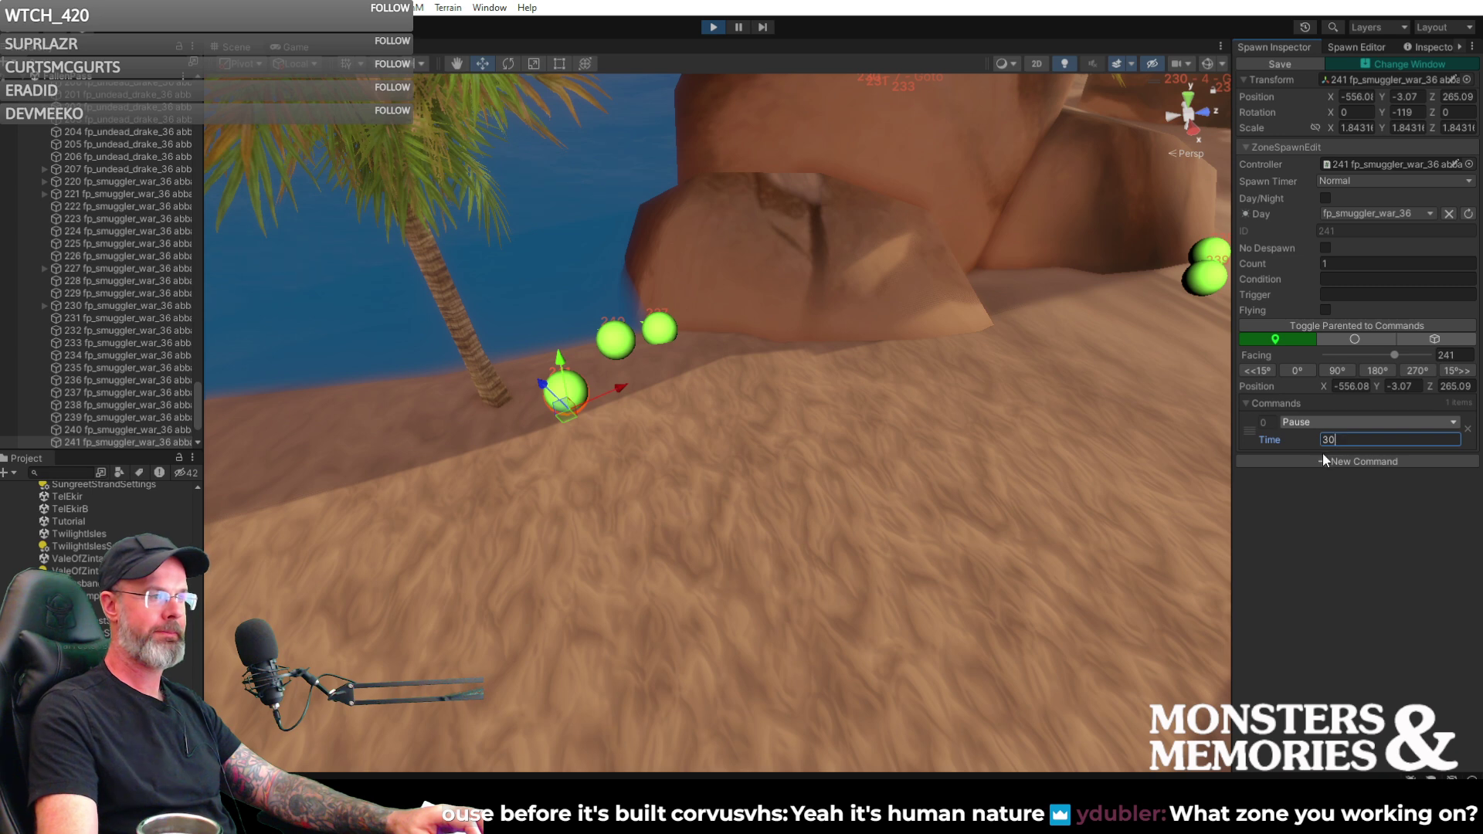
- Add a Goto command to spawn 241 with its destination on the sand beside the rock, at about -556.23, -1.83, 284.52
click(1324, 462)
click(1330, 462)
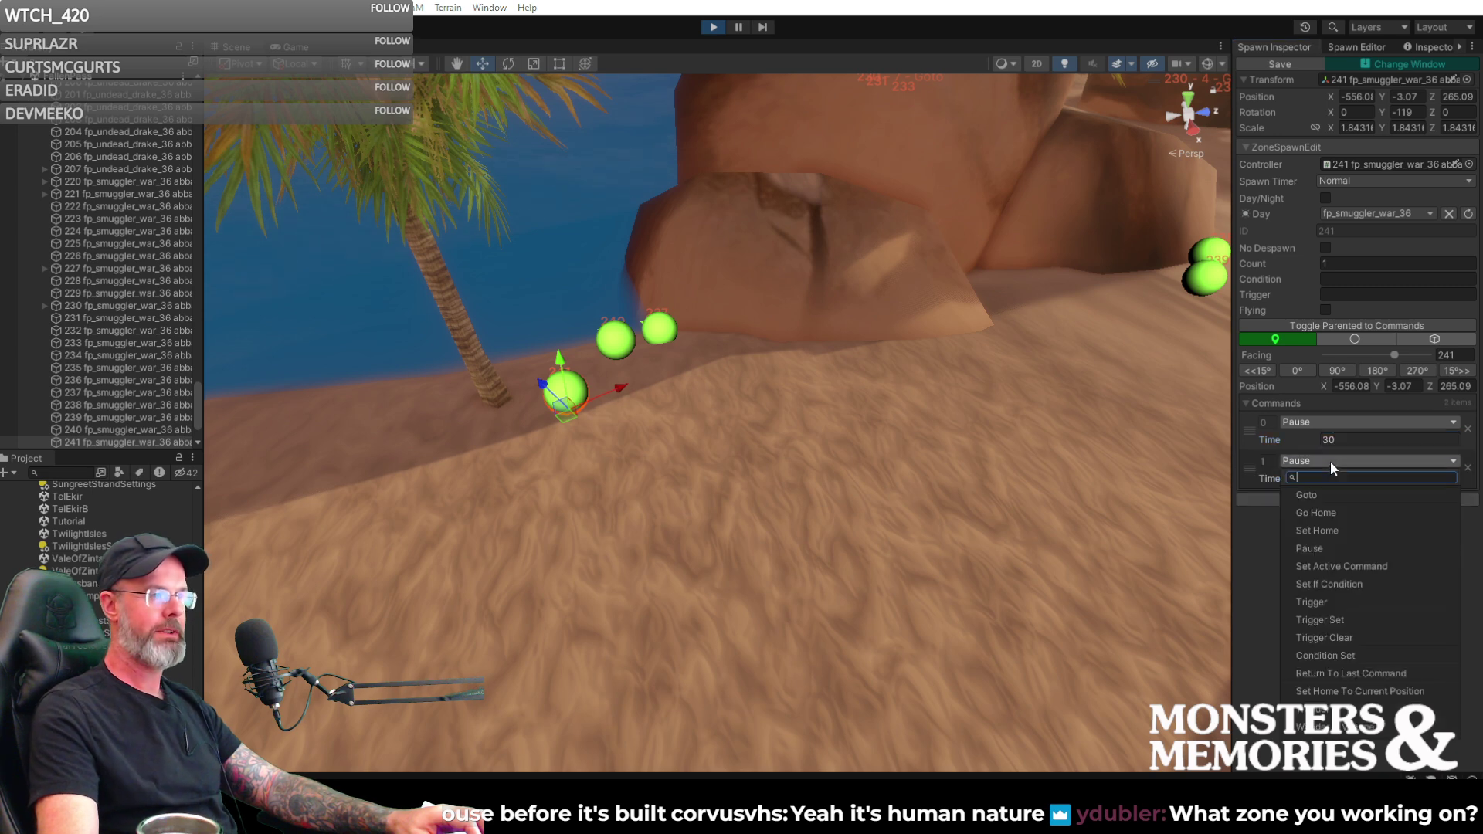
click(1333, 494)
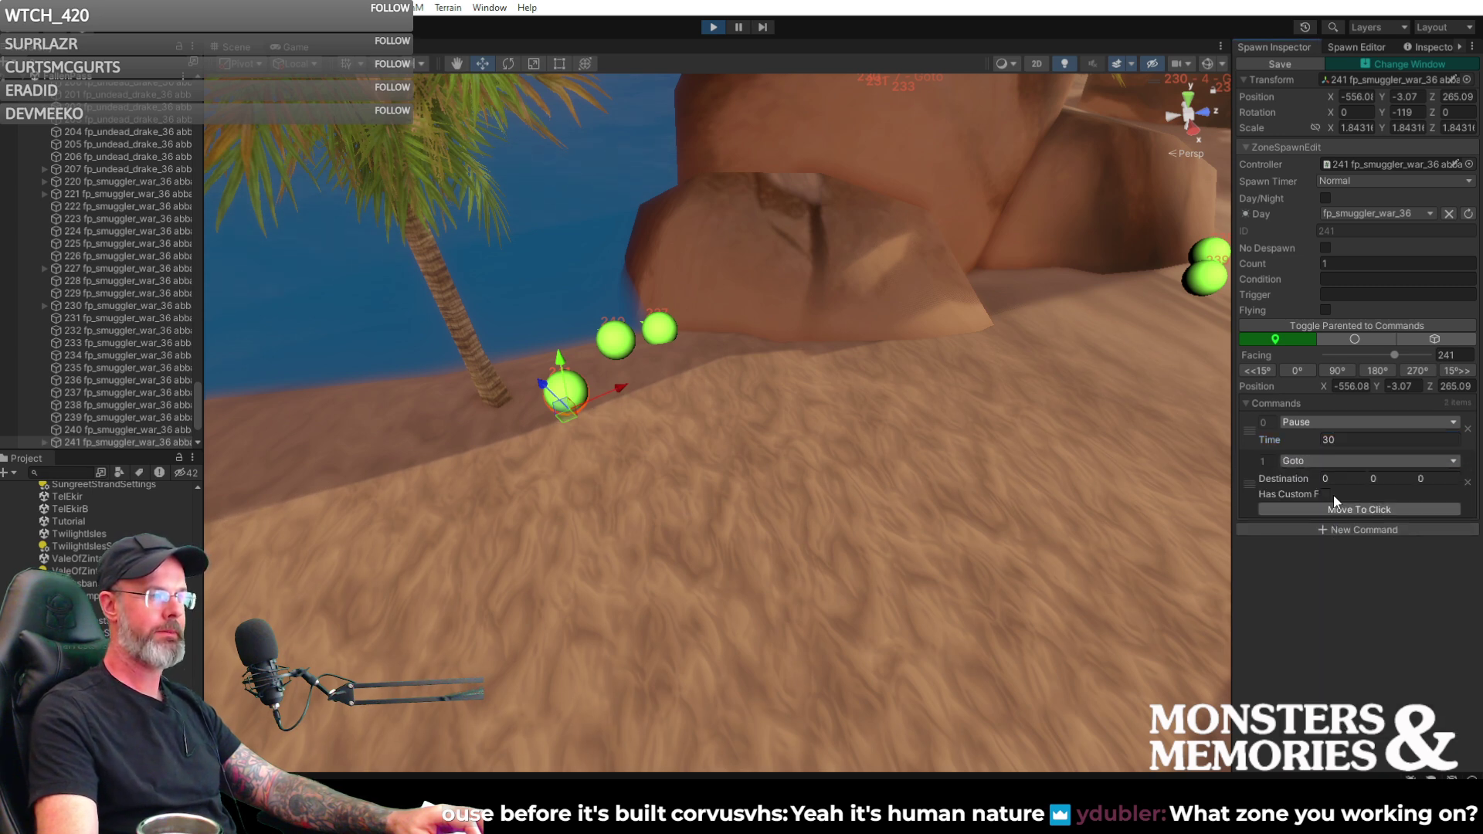
click(1341, 508)
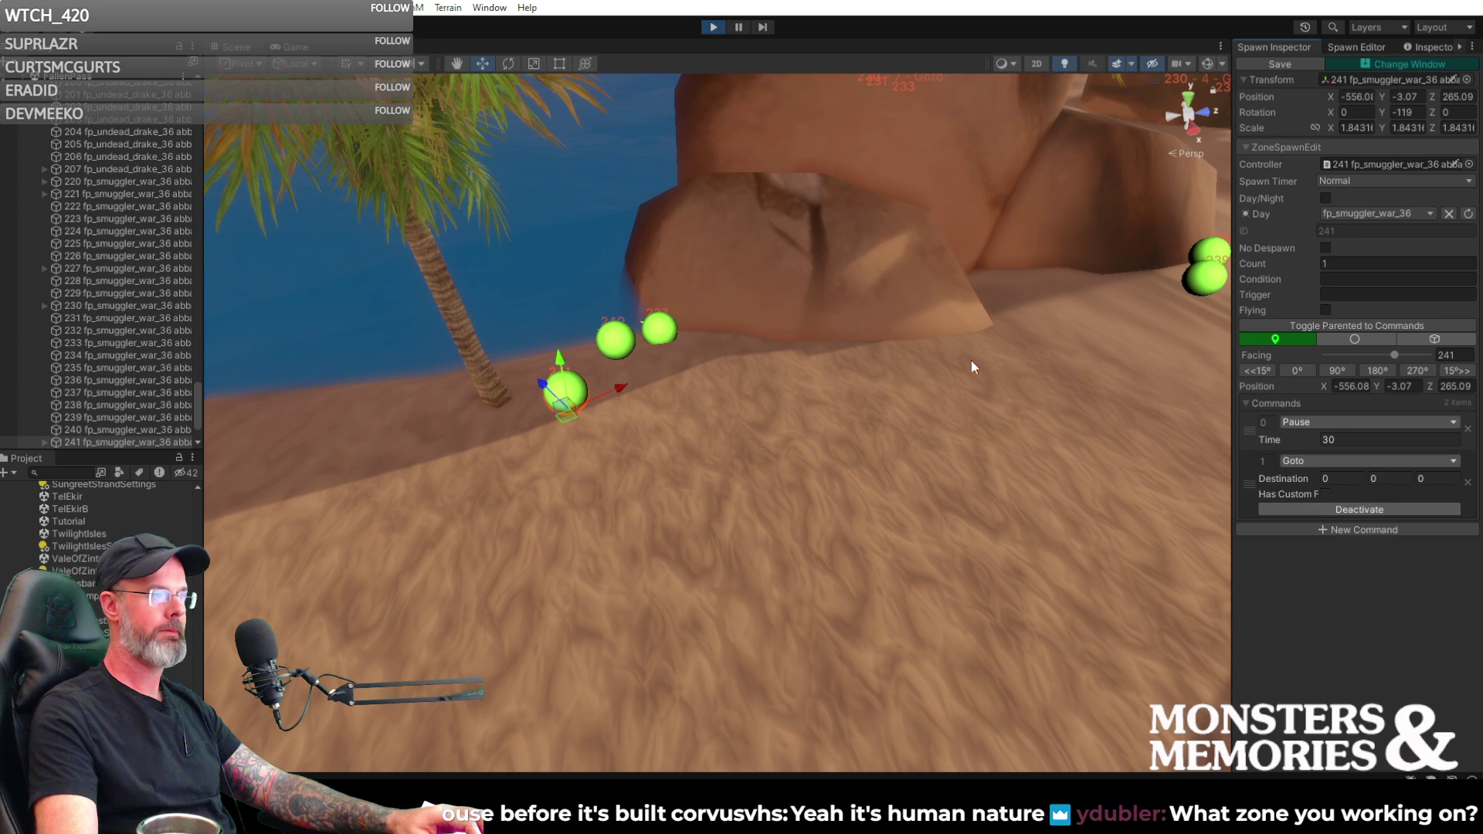
click(981, 349)
- Add a second Goto command with its destination beside spawns 238 and 239, at about -556.58, -1.59, 301.41
mouse_move(1003, 360)
right_down()
mouse_move(908, 294)
mouse_move(688, 350)
mouse_move(808, 424)
mouse_move(792, 455)
mouse_move(722, 433)
mouse_move(725, 381)
mouse_move(670, 272)
right_up()
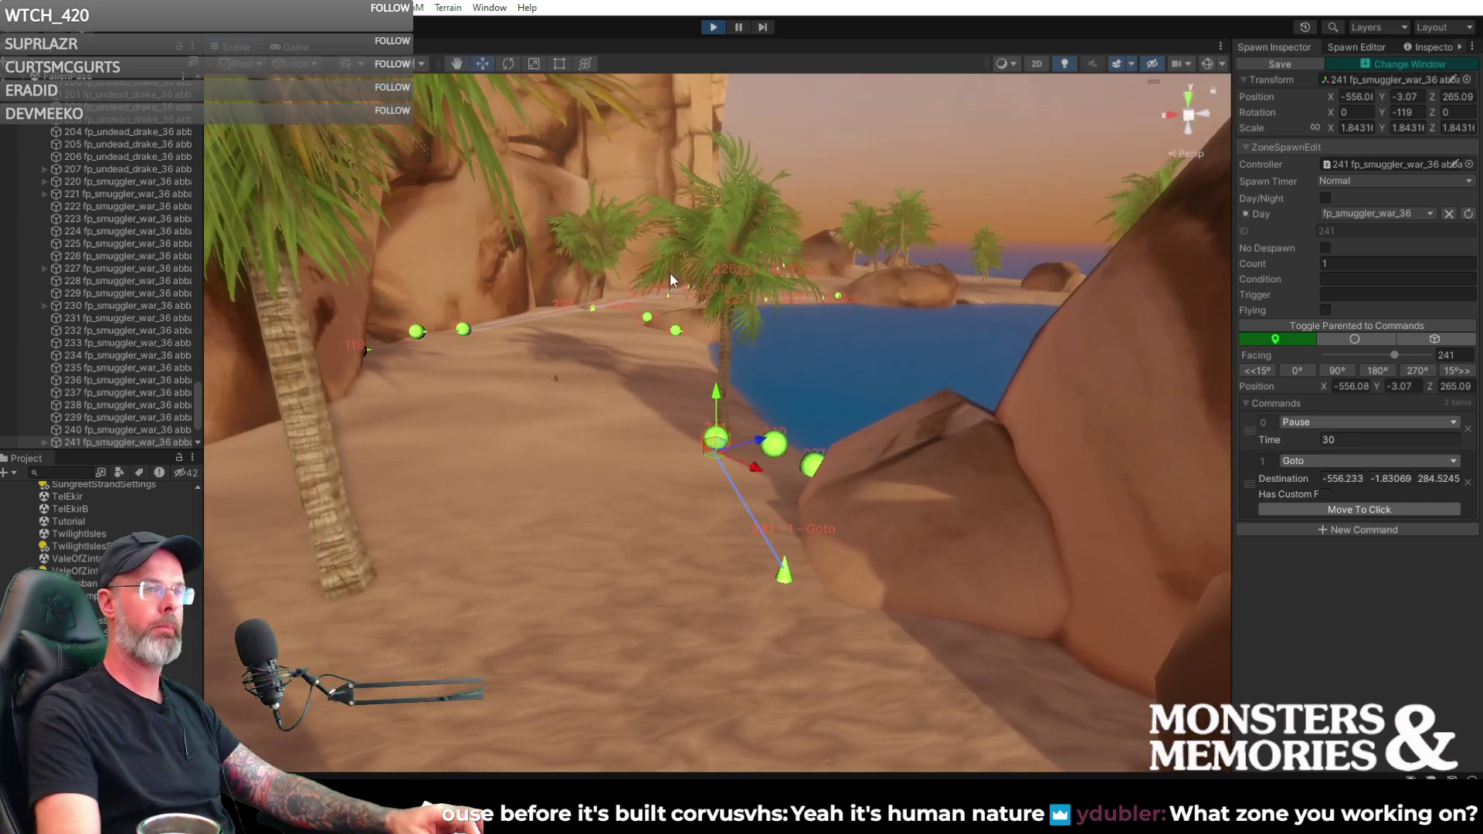
right_drag(769, 352, 1143, 502)
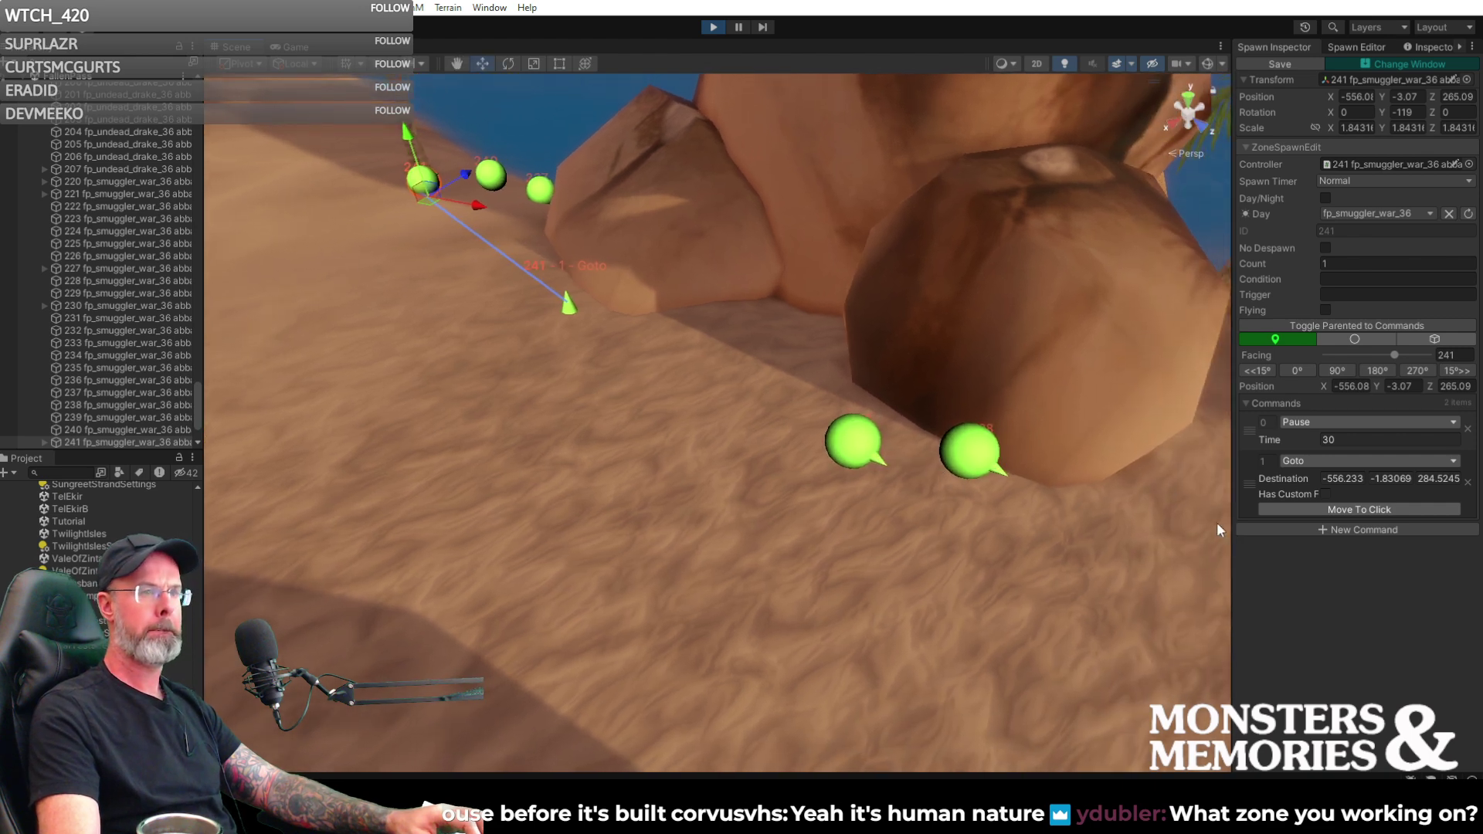
click(1328, 529)
click(1337, 577)
click(830, 514)
- Enable custom facing on the second Goto command and set its facing to 342
alt+drag(830, 515, 1346, 569)
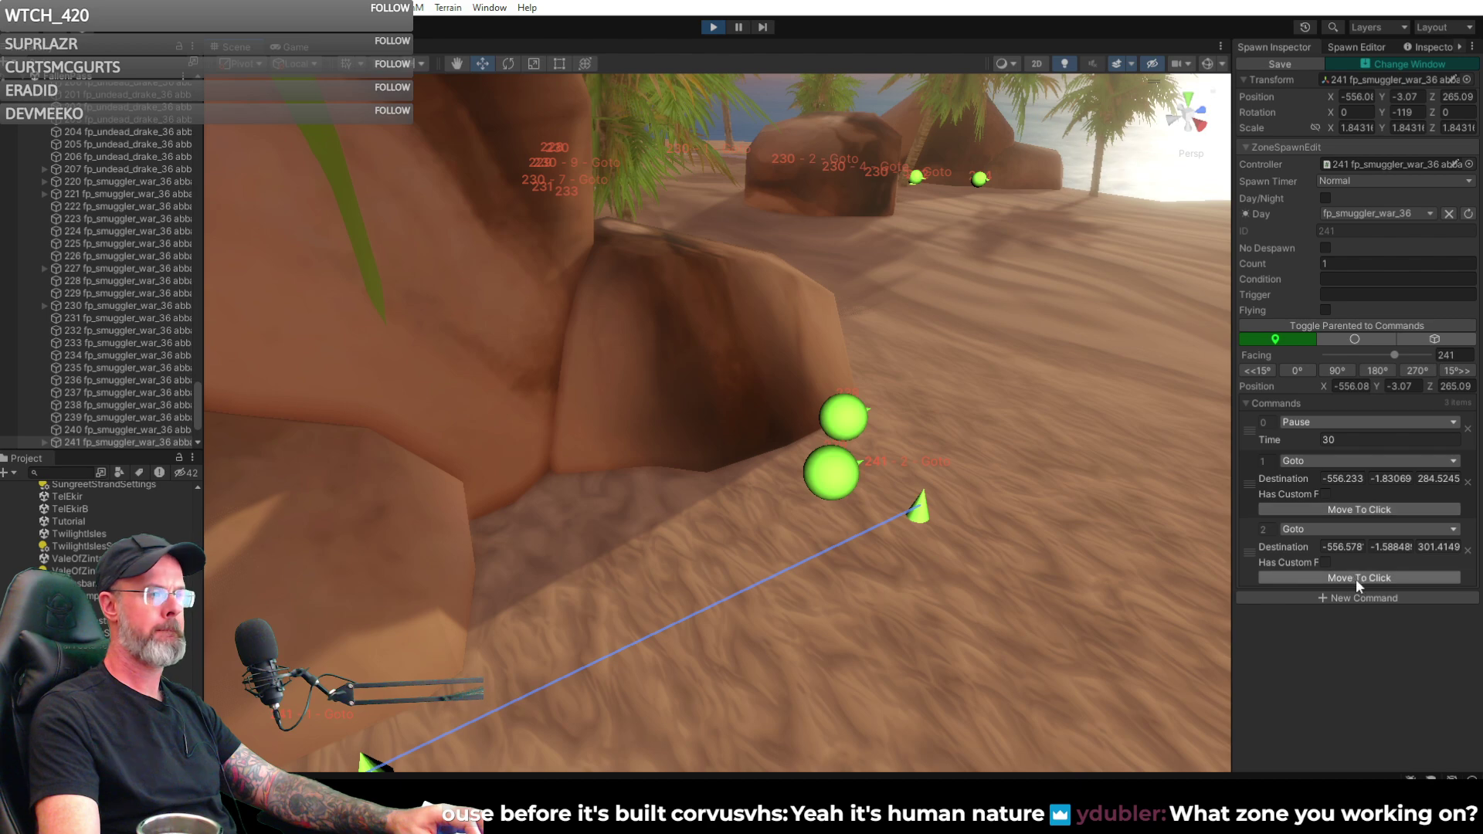
click(1326, 563)
alt+drag(1160, 561, 581, 561)
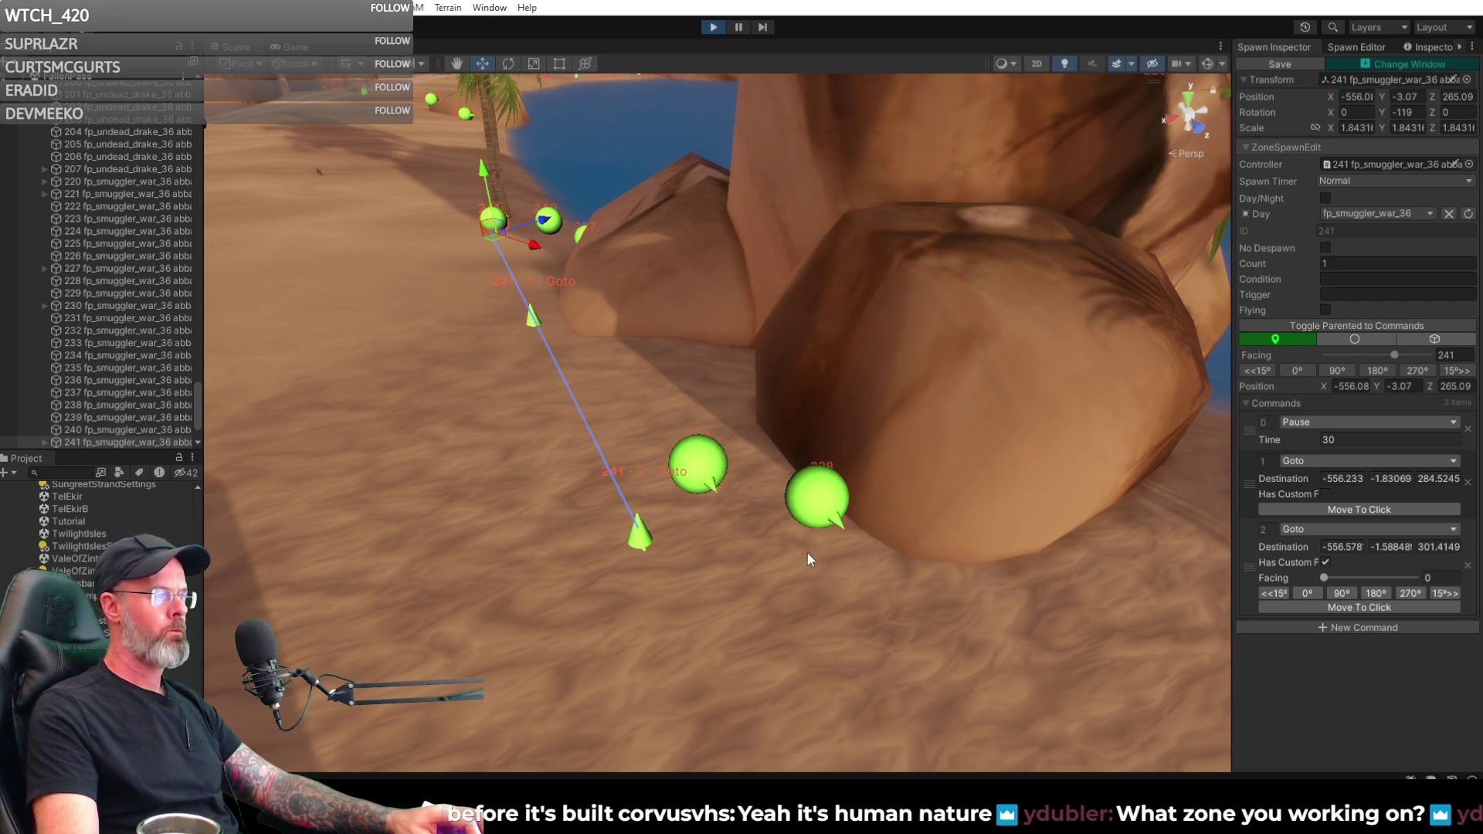
click(1328, 579)
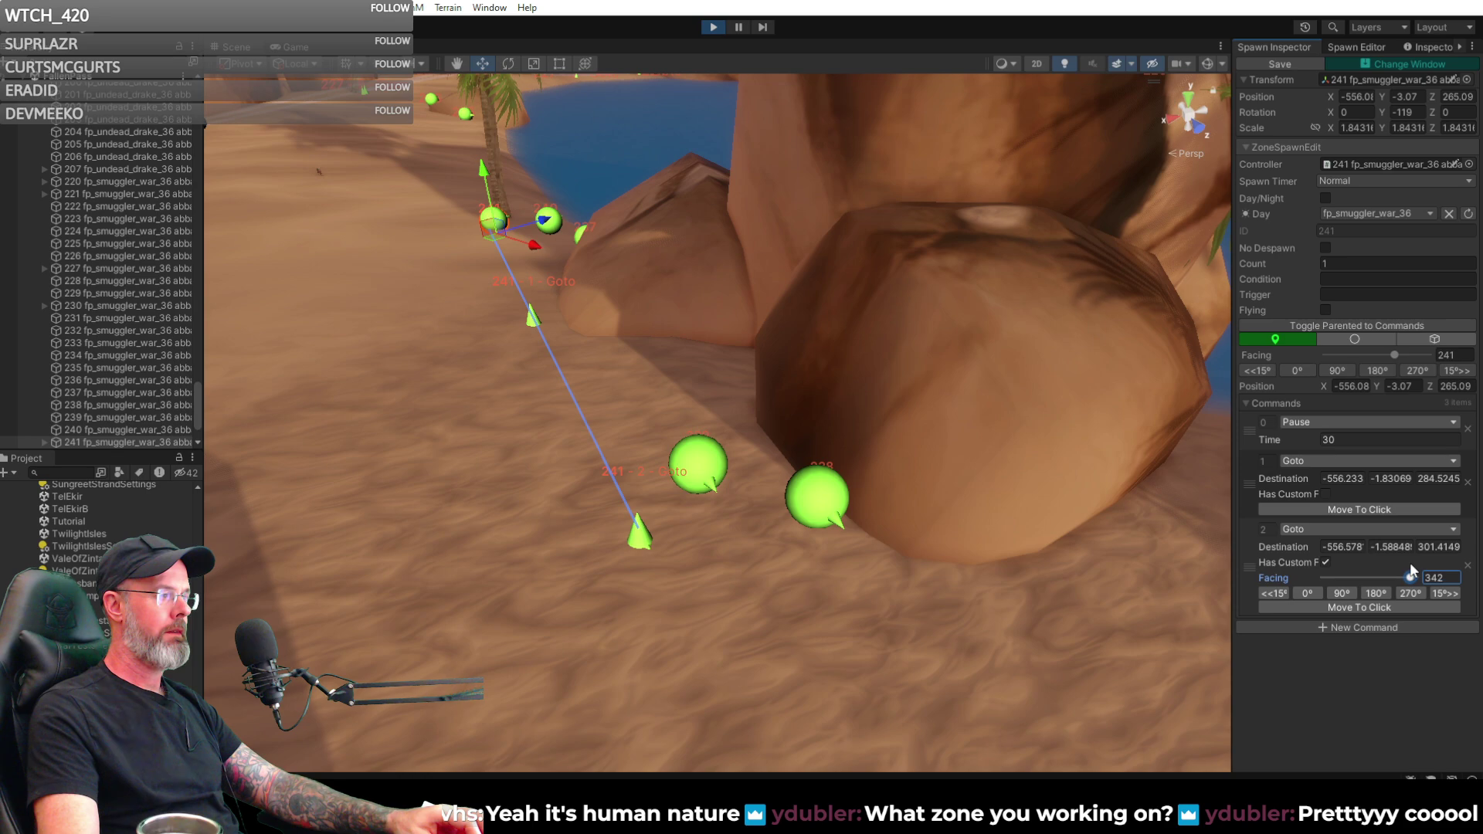
- Move the second Goto waypoint closer to spawn 239, to about -556.05, -1.59, 300.62
right_drag(1230, 554, 781, 420)
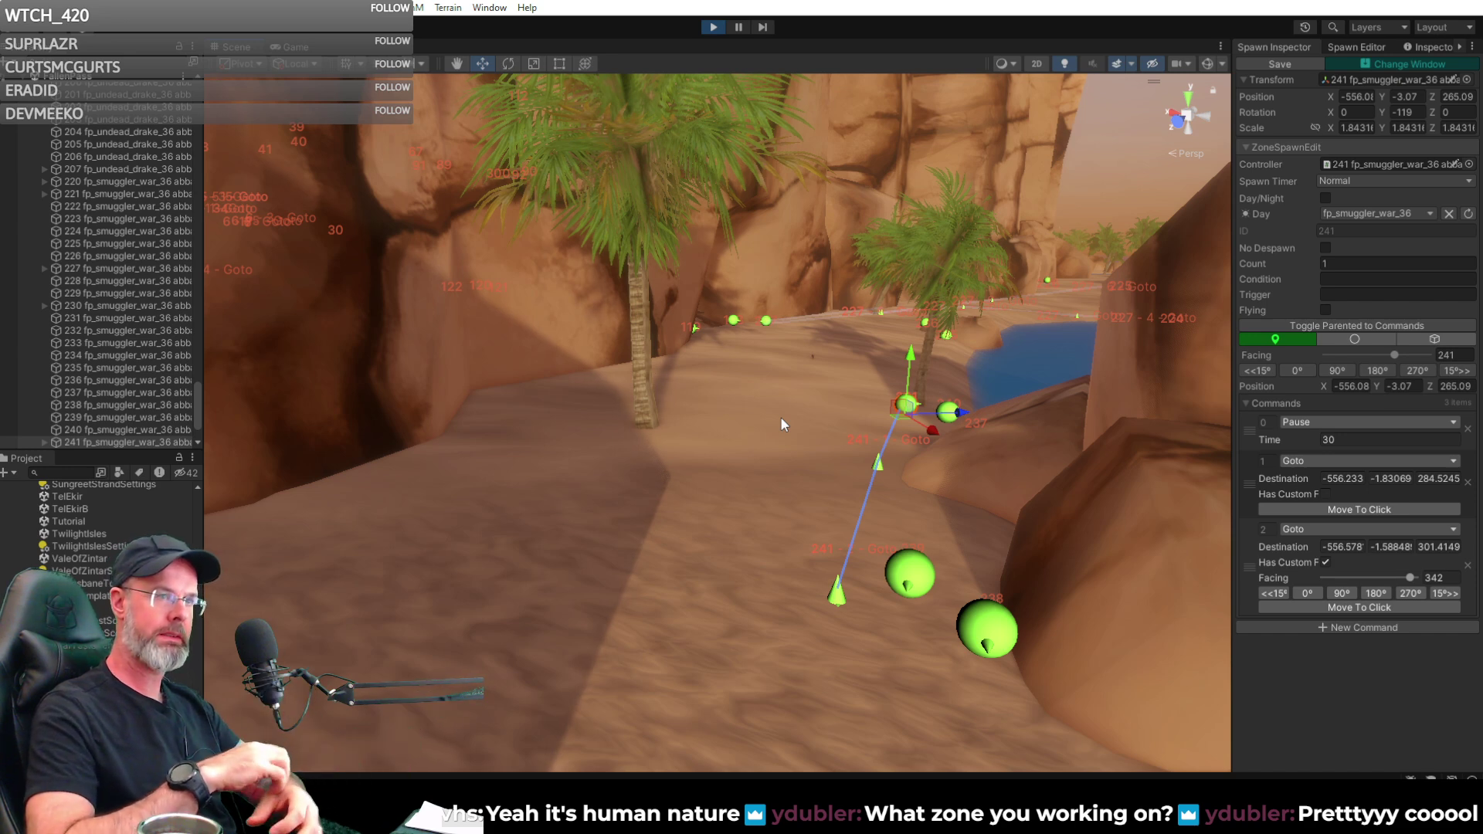
click(836, 596)
drag(861, 606, 964, 621)
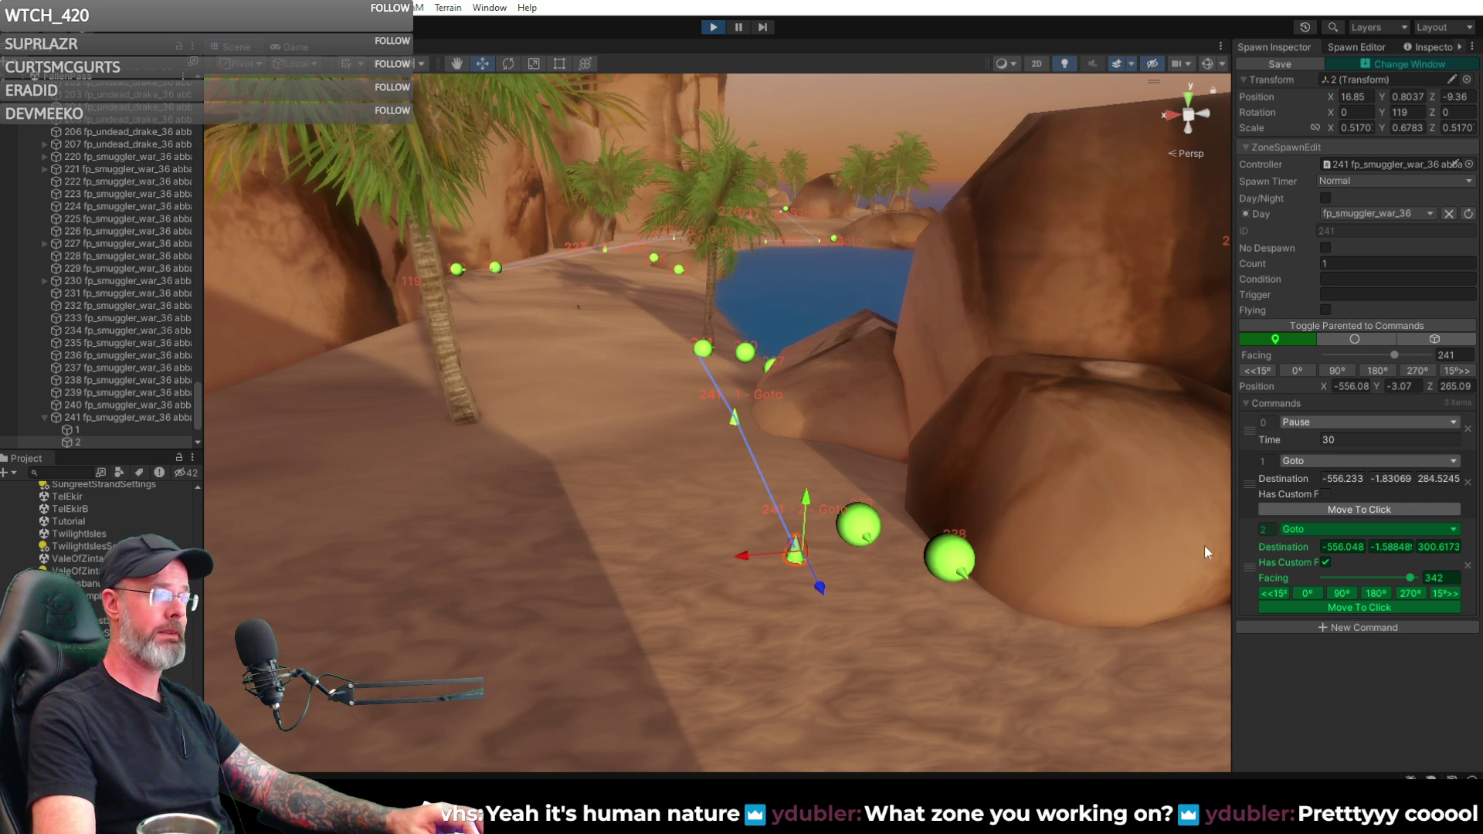
- Add a Pause command with a time of 30 after spawn 241's second Goto
click(1352, 625)
click(1352, 627)
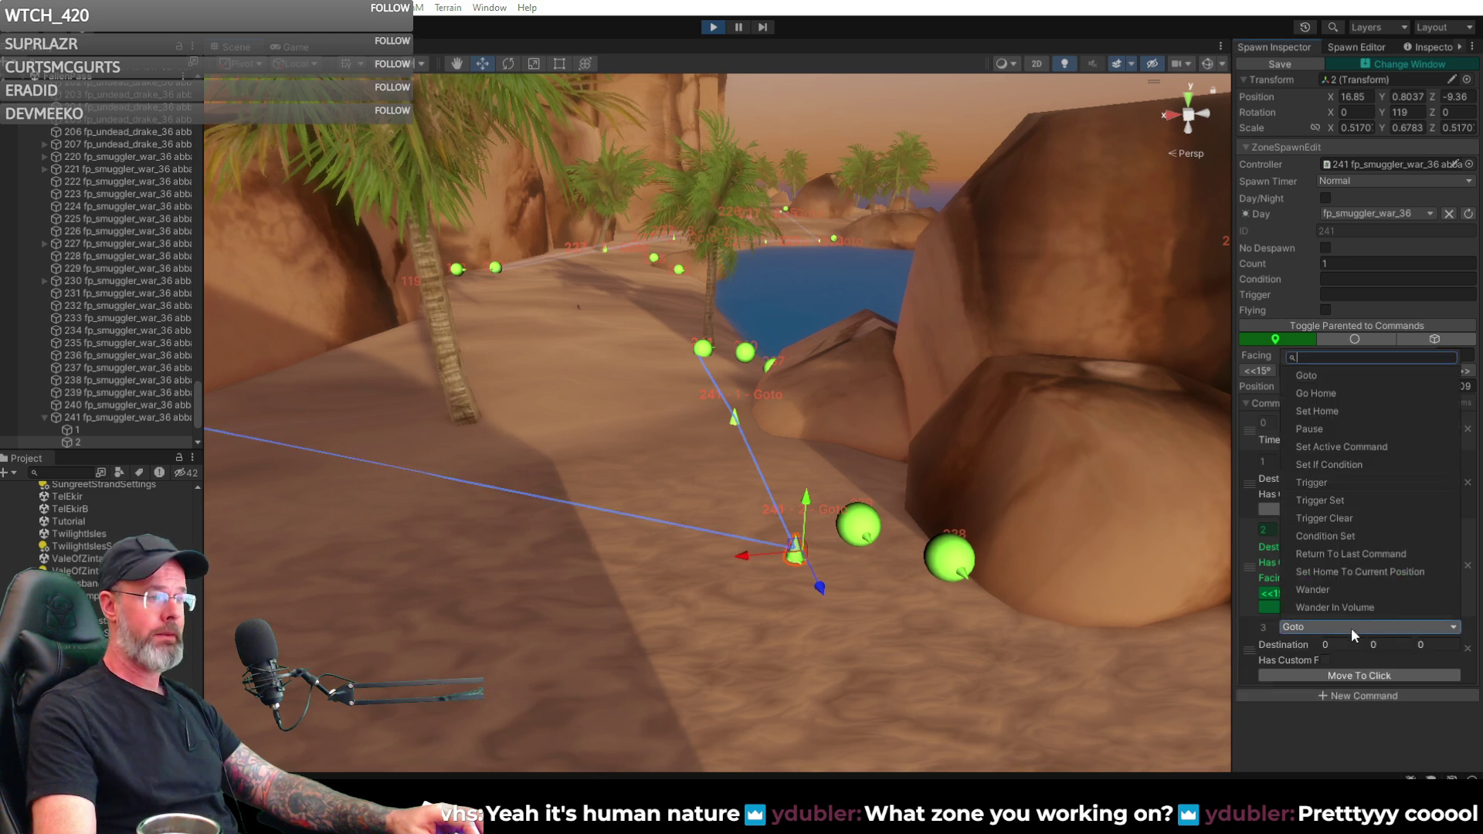
click(1323, 430)
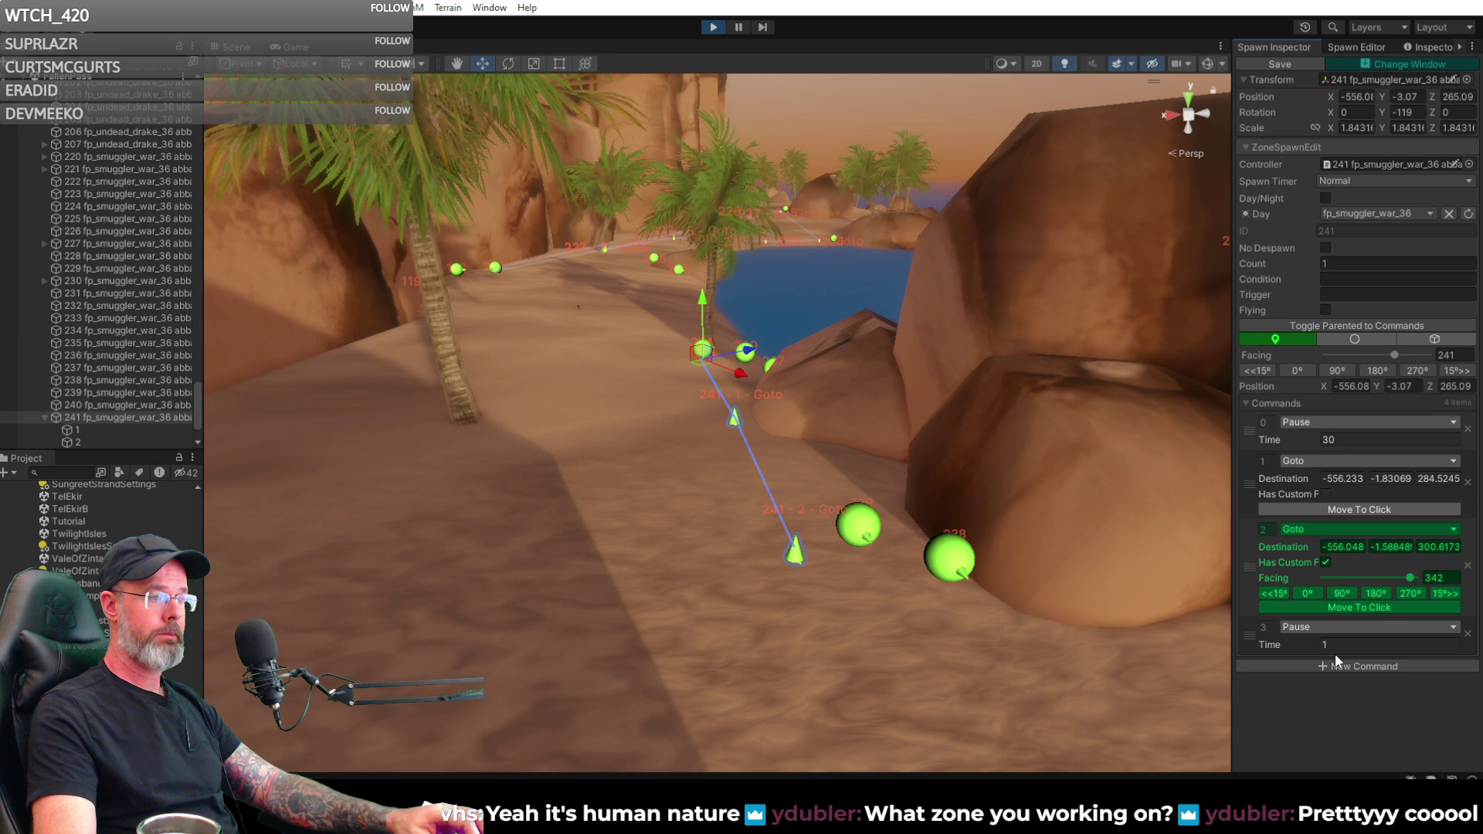
click(1335, 643)
text(30)
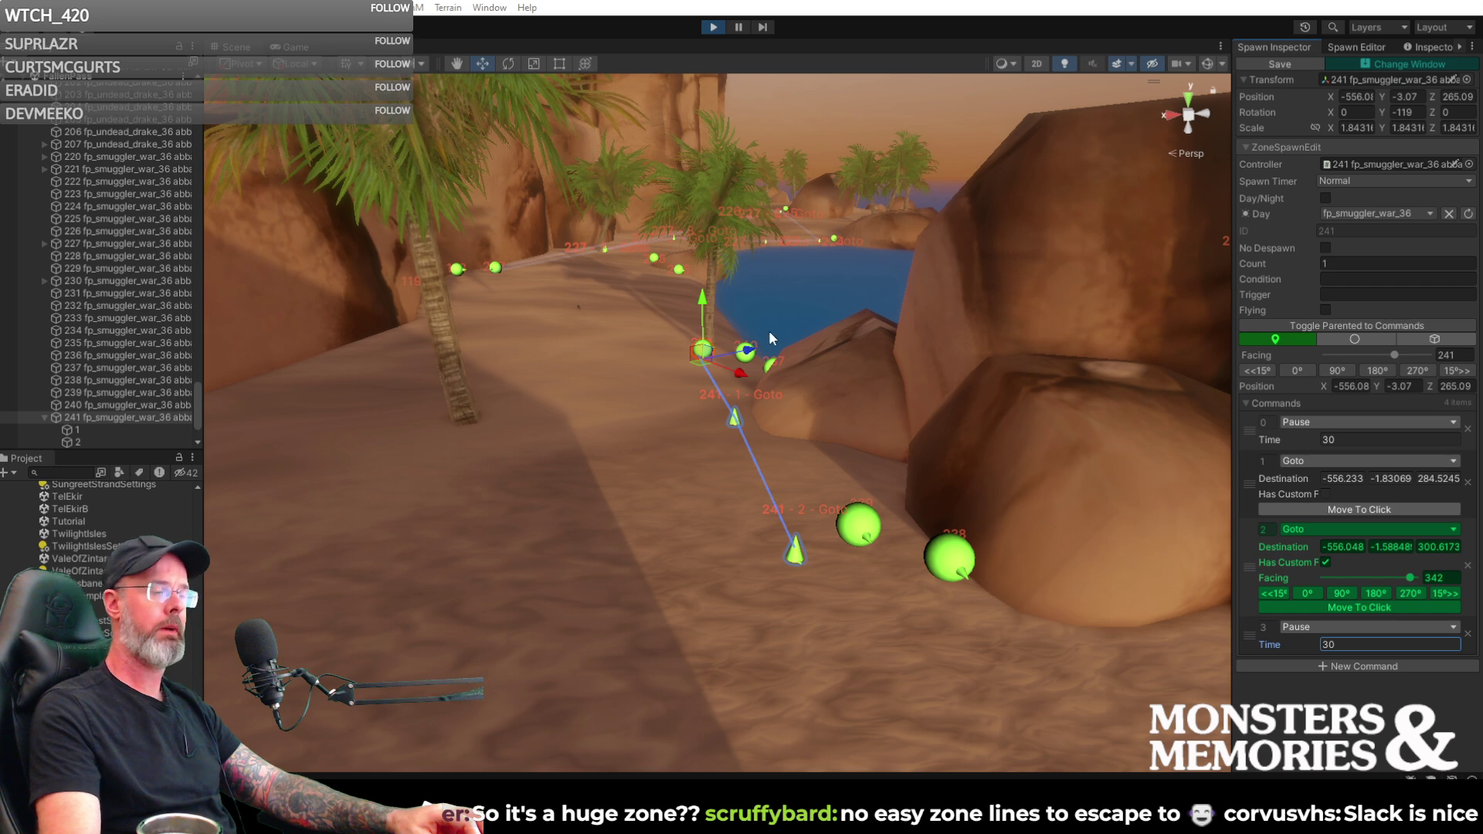
- Examine the Fallen Pass shoreline, cliffs and surrounding spawn groups, returning to spawn 241's patrol route
right_drag(906, 359, 853, 374)
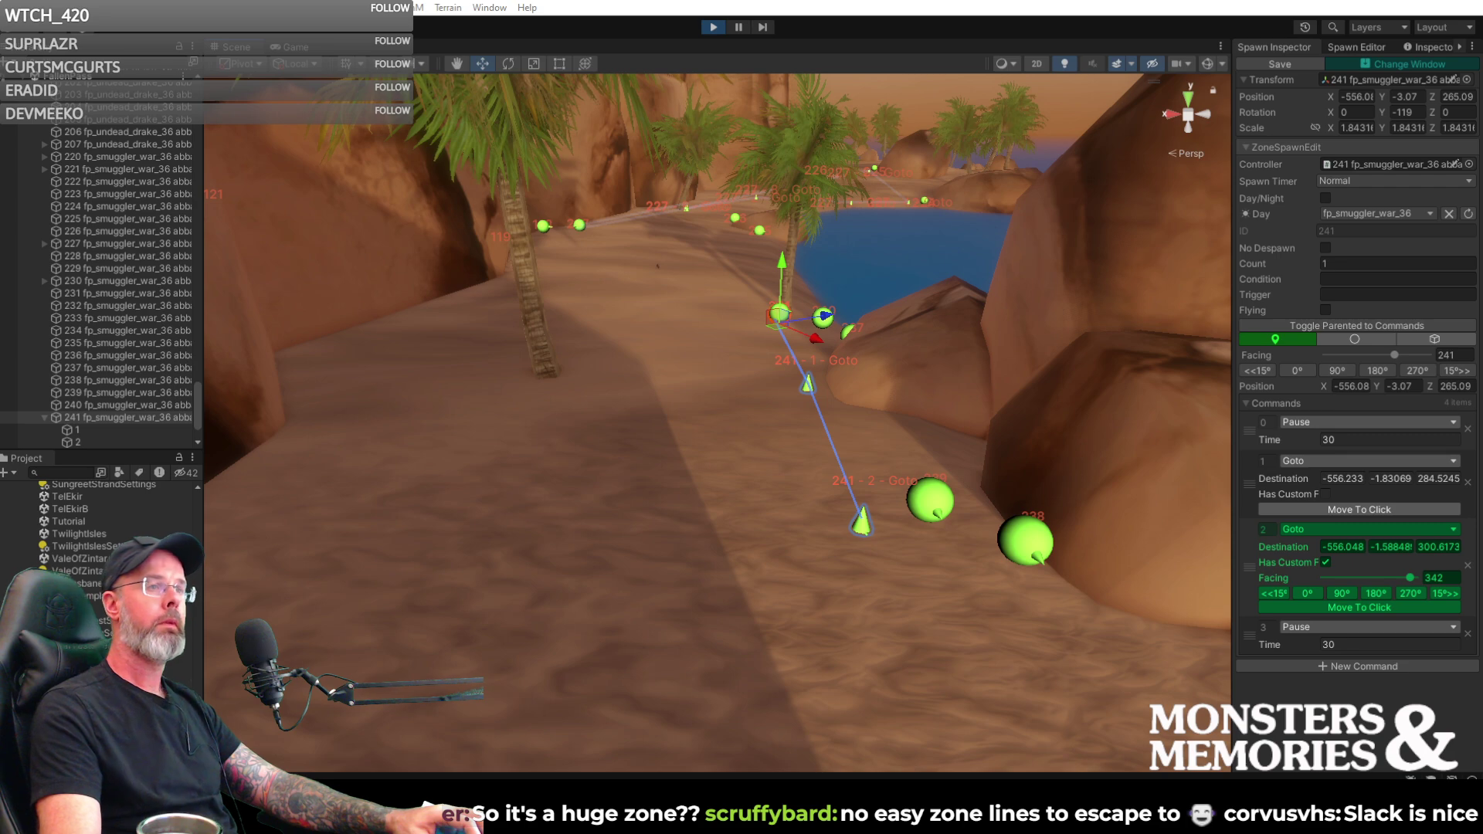
right_drag(892, 289, 649, 187)
key(s)
right_drag(663, 183, 593, 234)
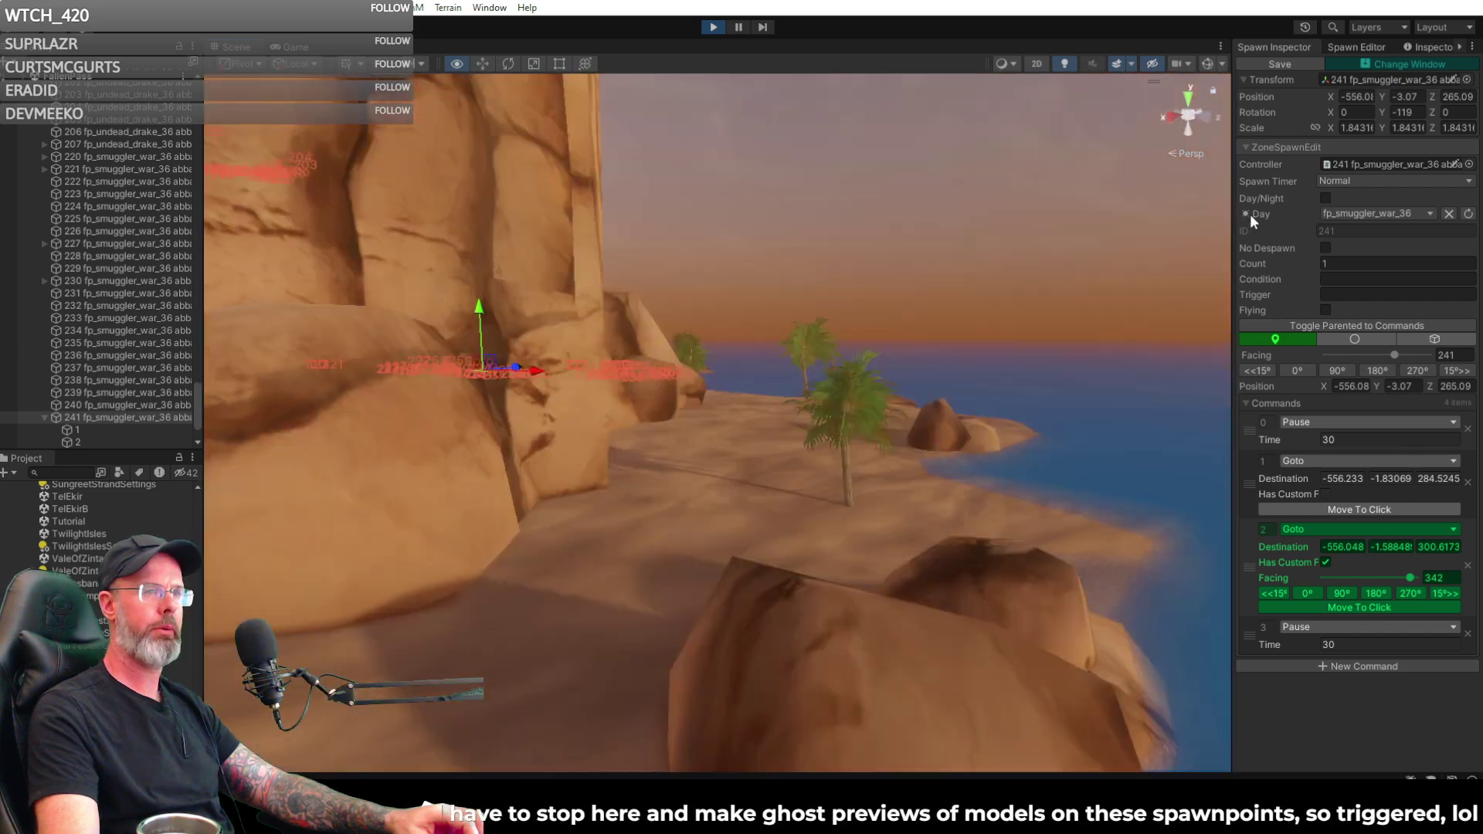
right_drag(1243, 204, 978, 176)
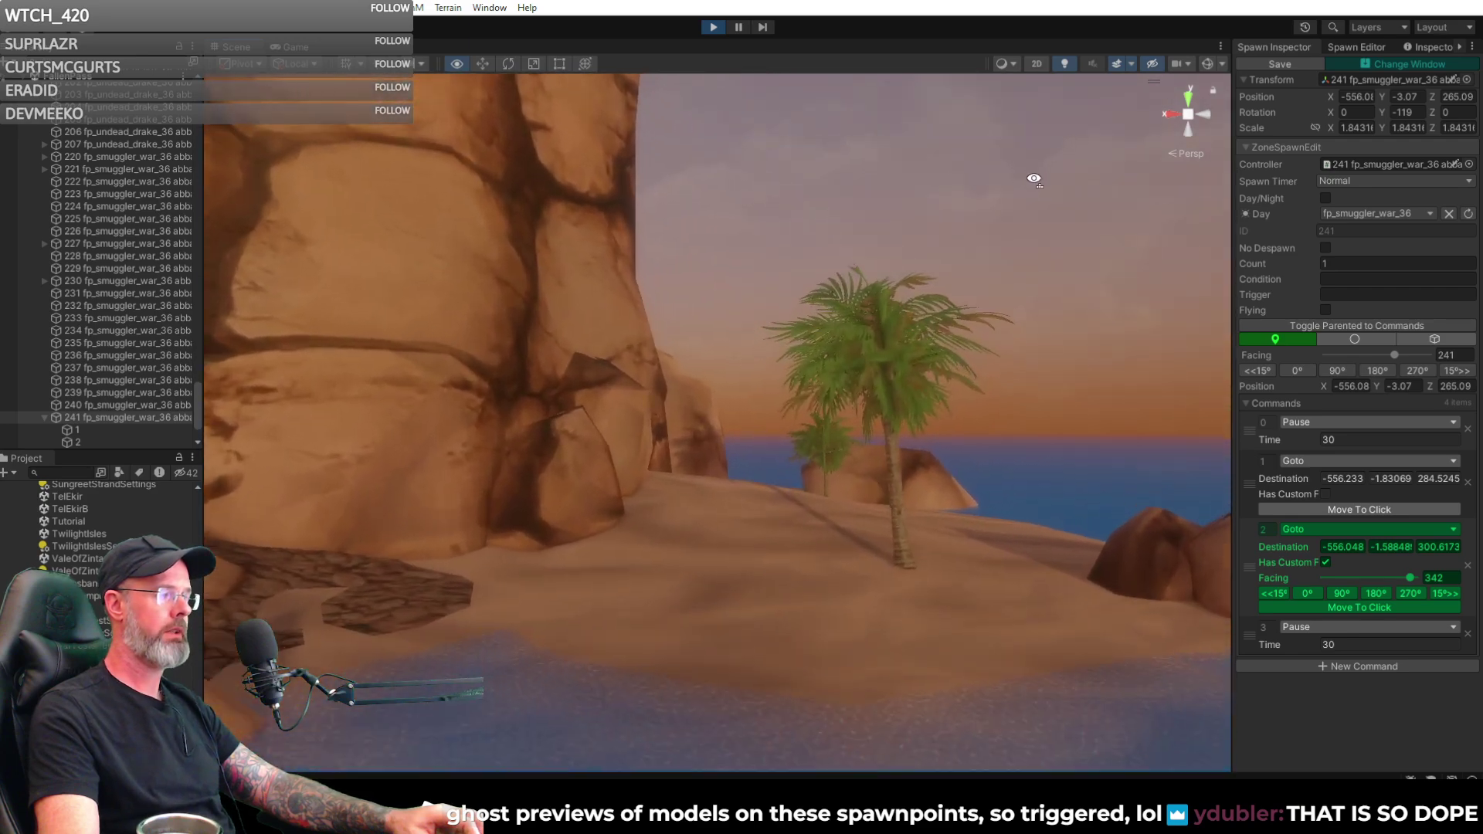
right_drag(1035, 179, 701, 232)
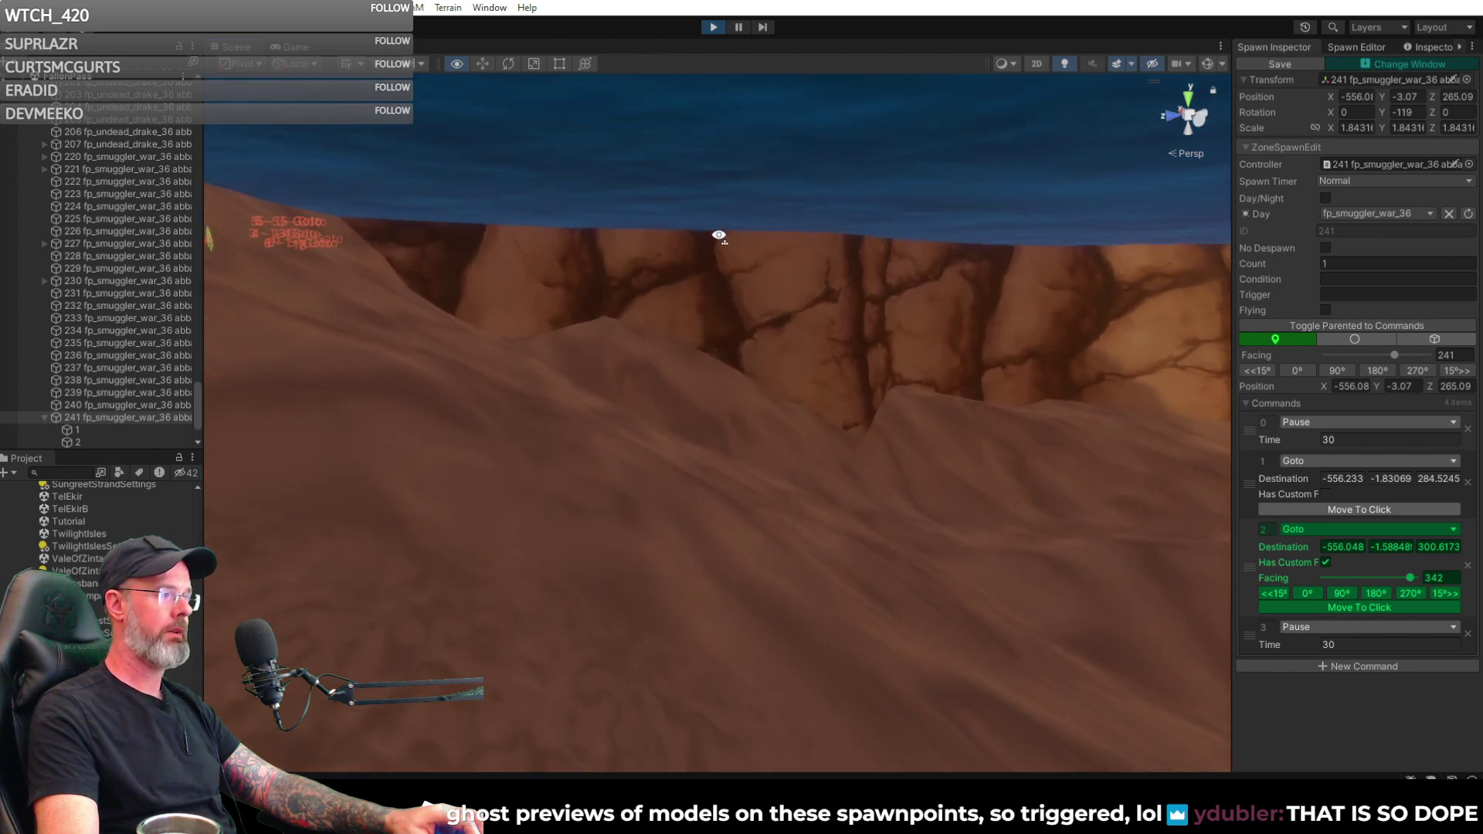
right_drag(697, 228, 435, 77)
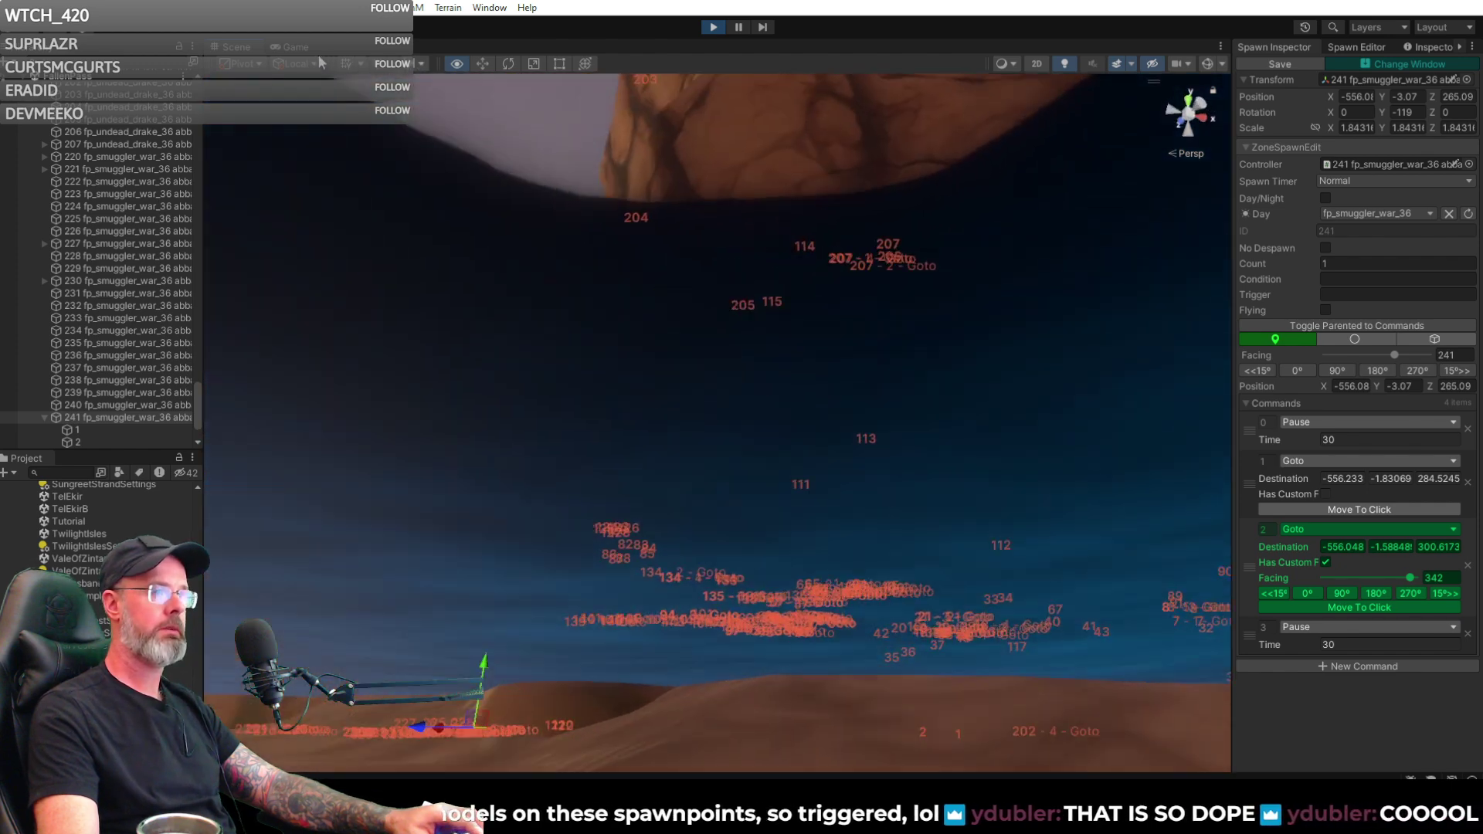
right_drag(327, 64, 290, 63)
right_drag(209, 93, 247, 194)
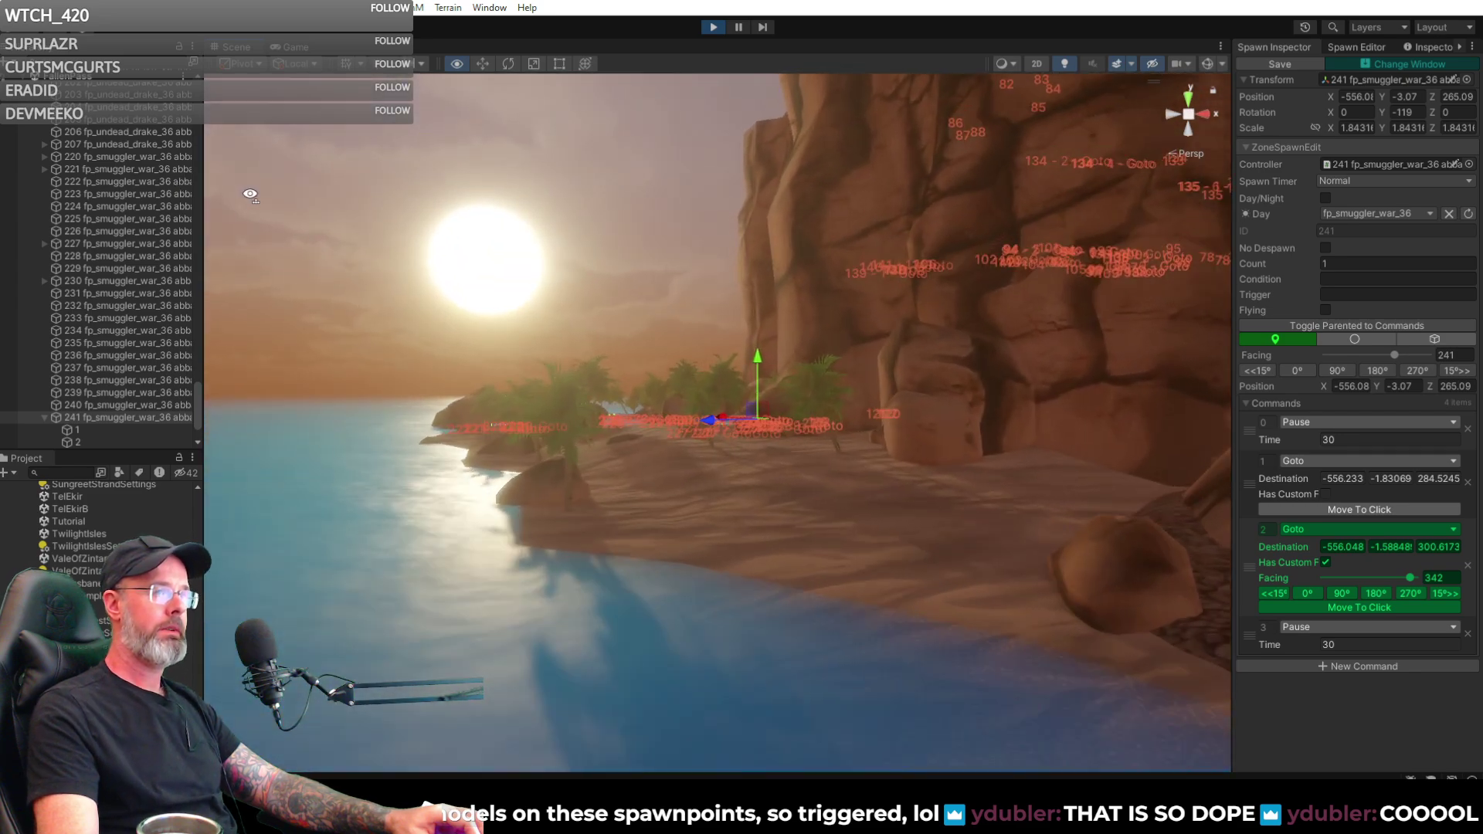
right_drag(239, 190, 186, 326)
right_drag(99, 344, 325, 518)
right_drag(572, 587, 1105, 410)
right_drag(251, 251, 1004, 429)
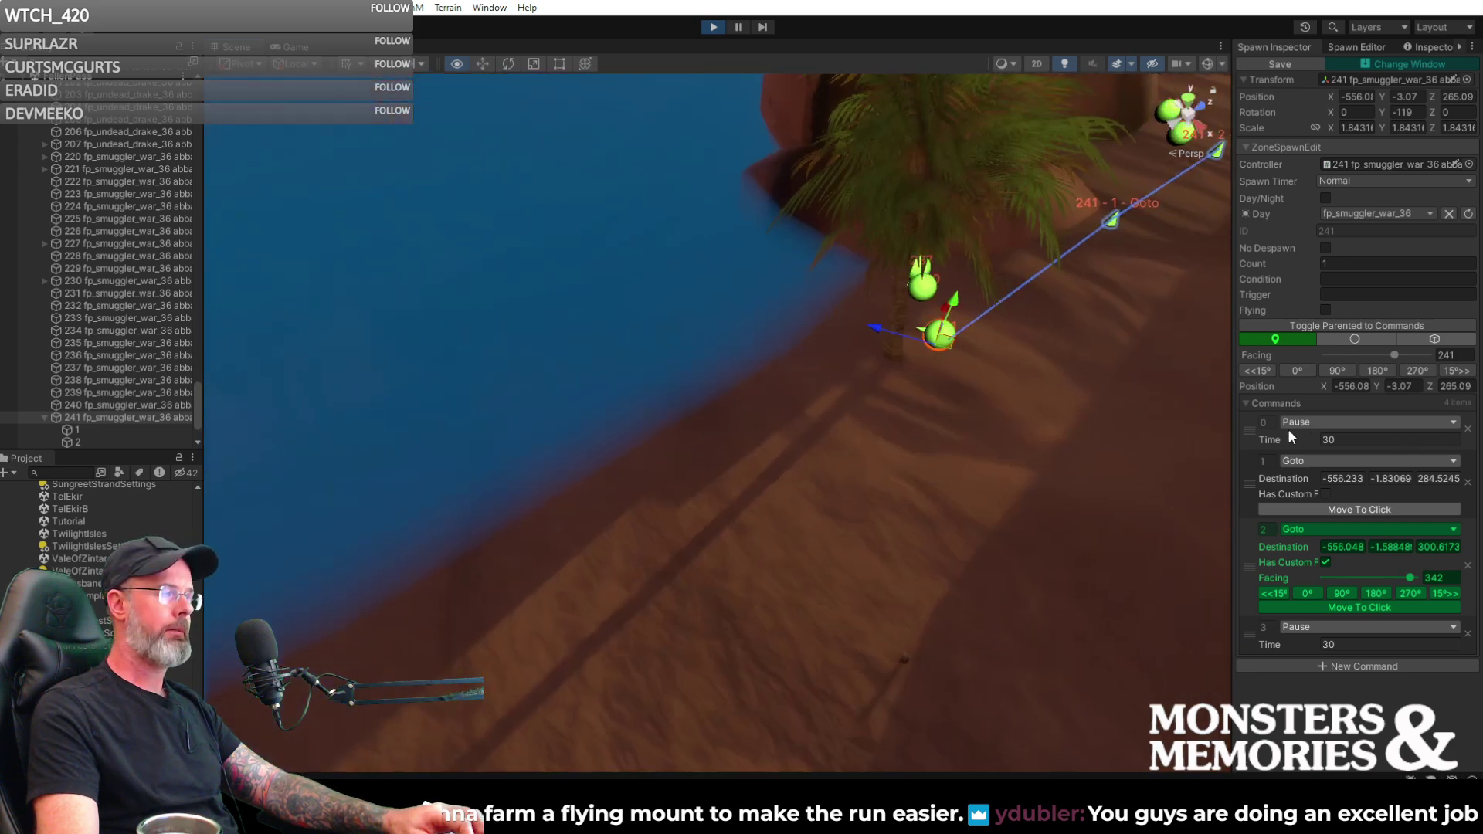
- Move spawn 241's first Goto waypoint along the sand to about -554.68, -1.83, 284.73
right_drag(1202, 374, 838, 373)
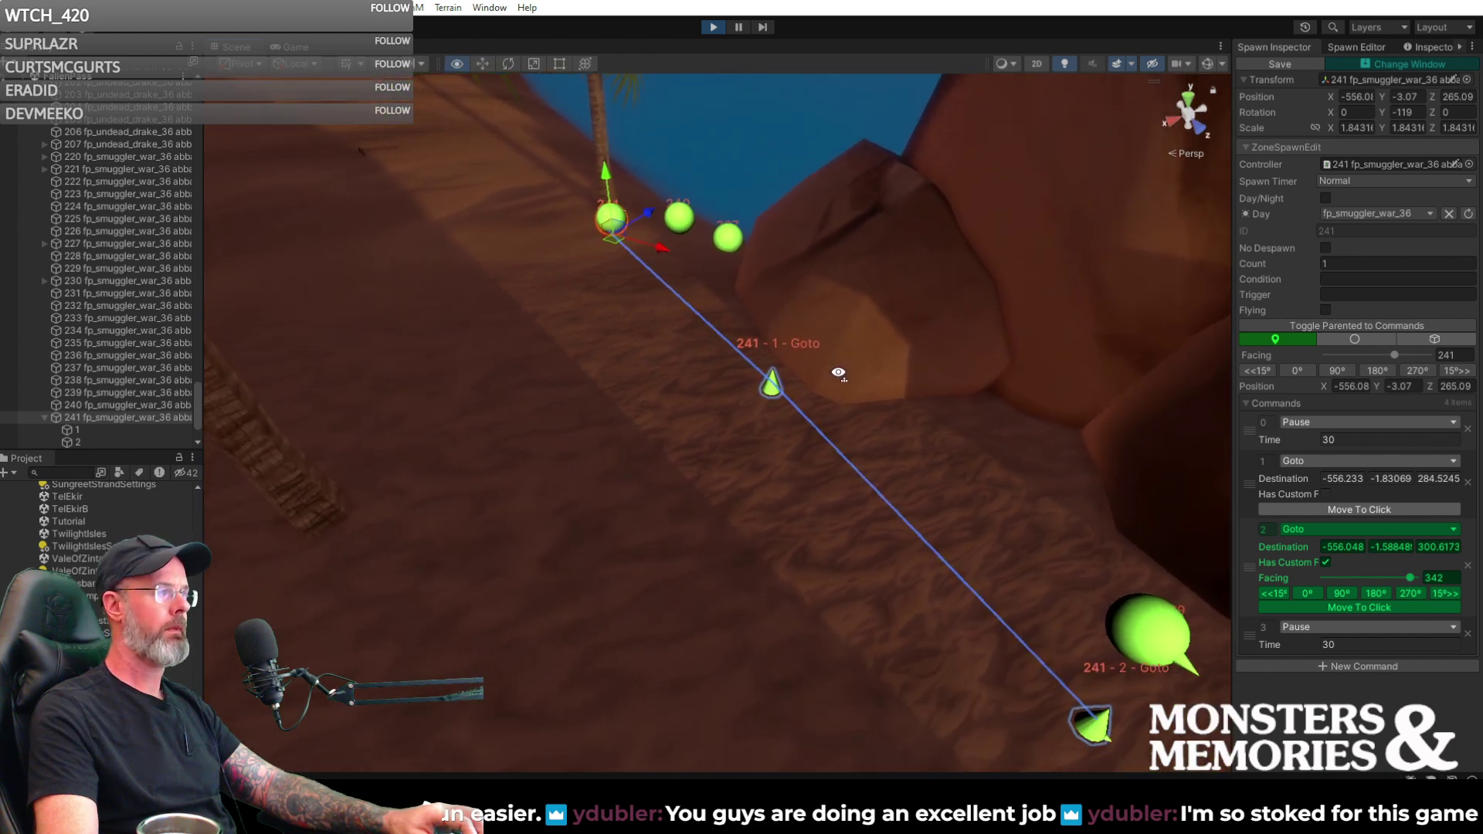
click(772, 389)
drag(753, 402, 742, 408)
right_drag(834, 417, 1118, 407)
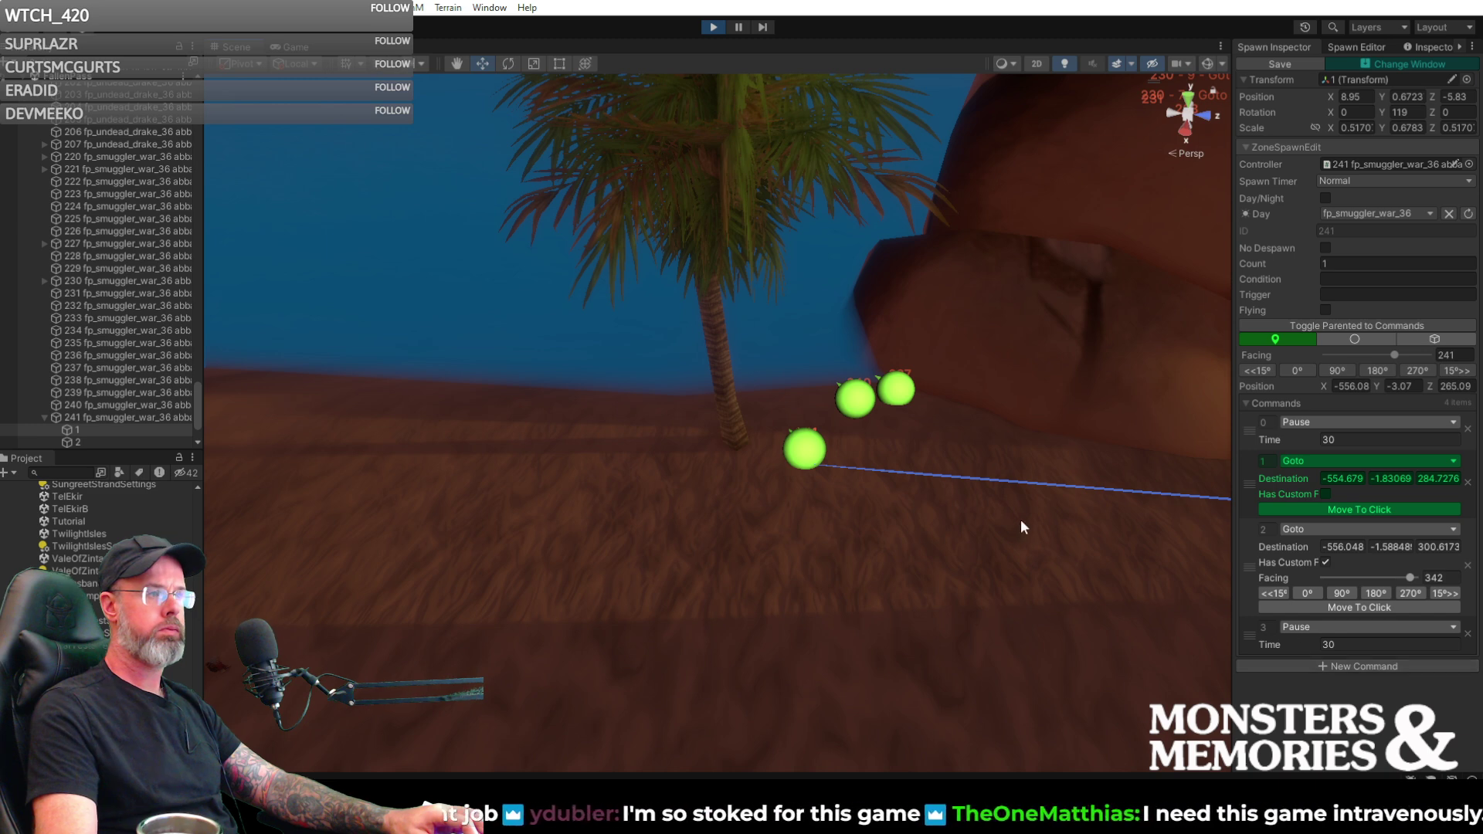
key(f)
right_drag(1214, 516, 1053, 513)
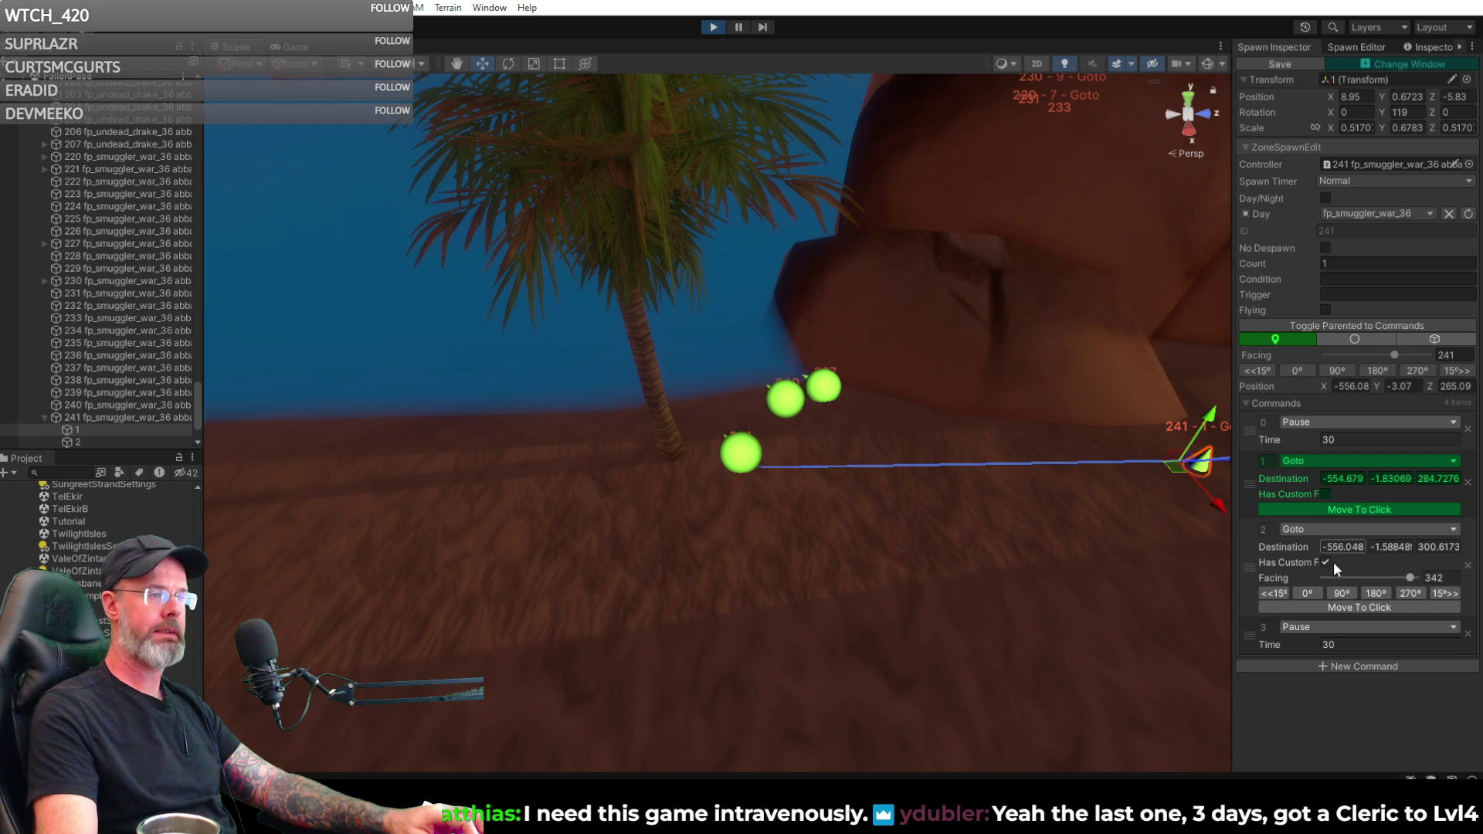
- Add a Go Home command after spawn 241's last Pause, followed by a Set Active Command with Next at 0
click(1348, 668)
click(1348, 667)
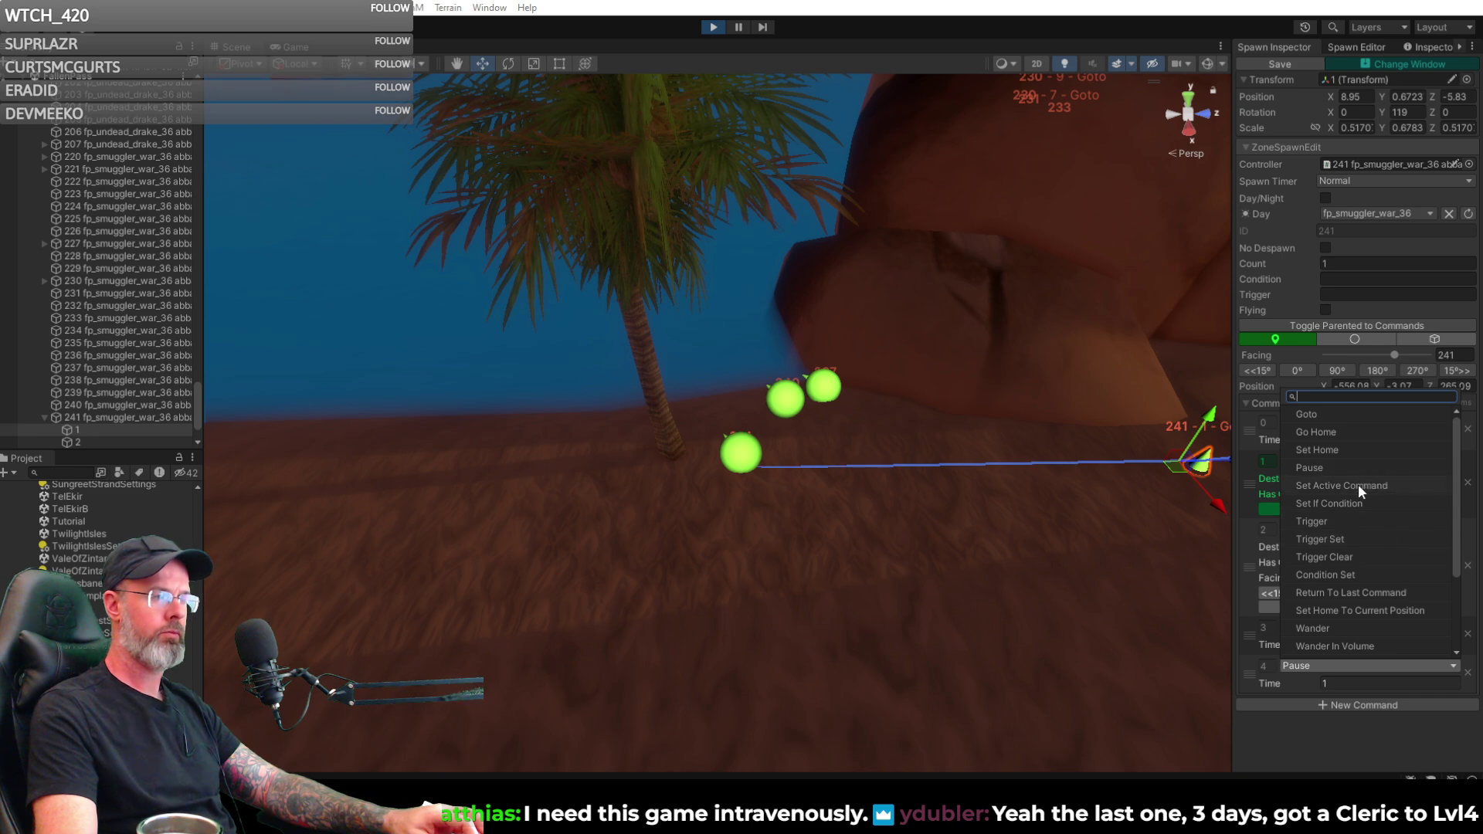
click(1337, 432)
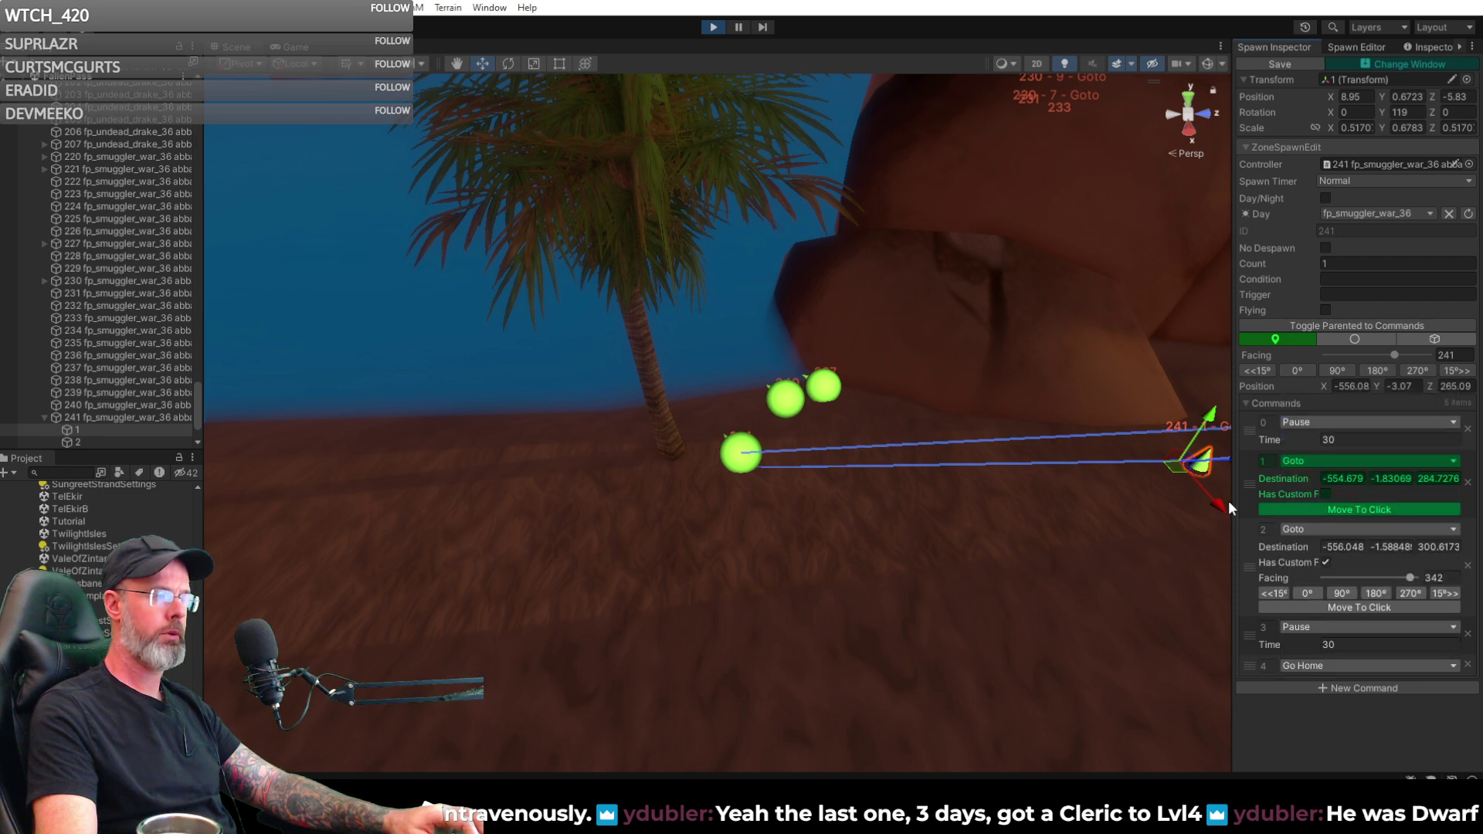
click(1327, 688)
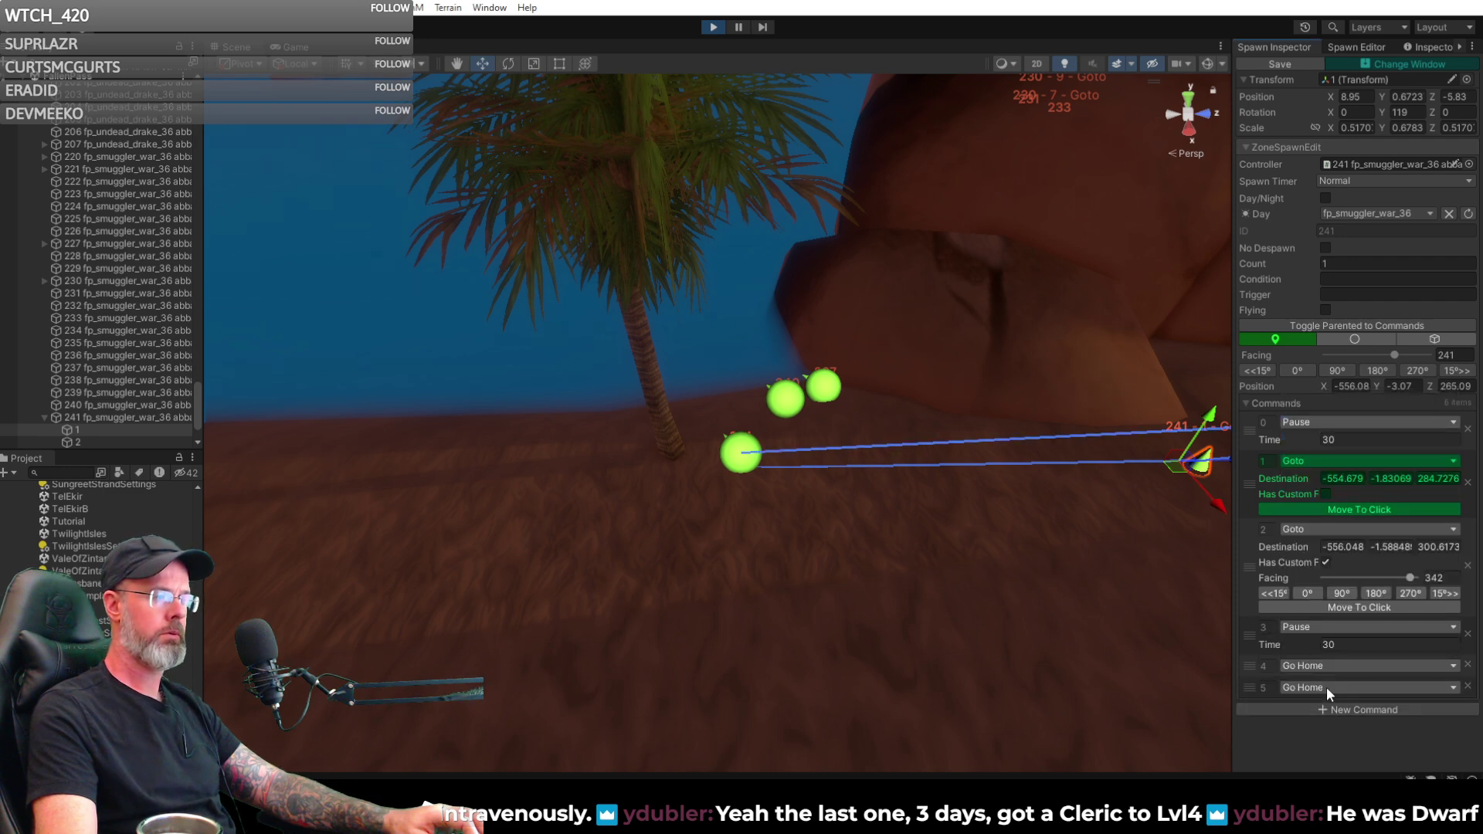
click(1327, 688)
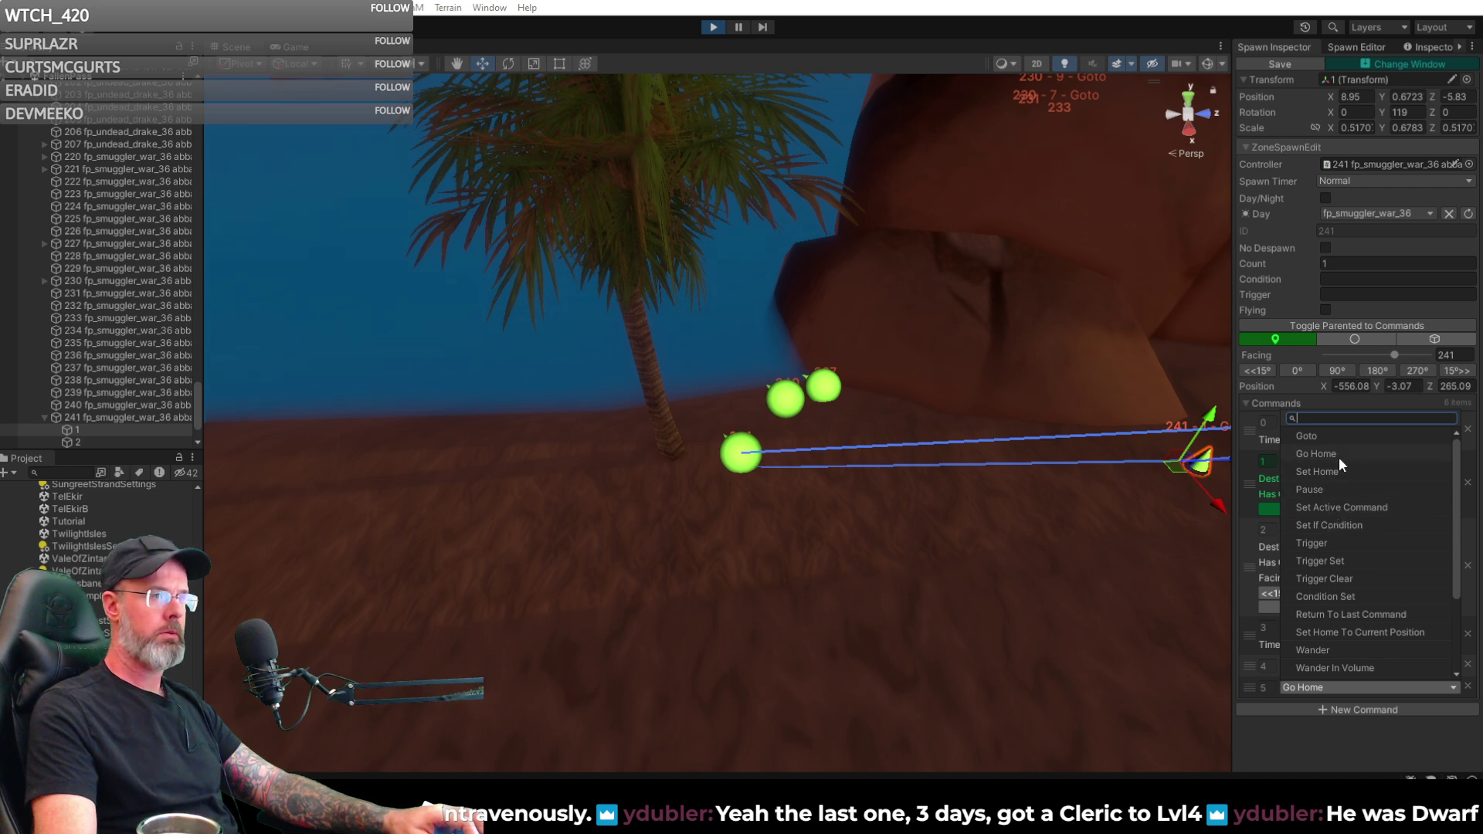
click(1331, 507)
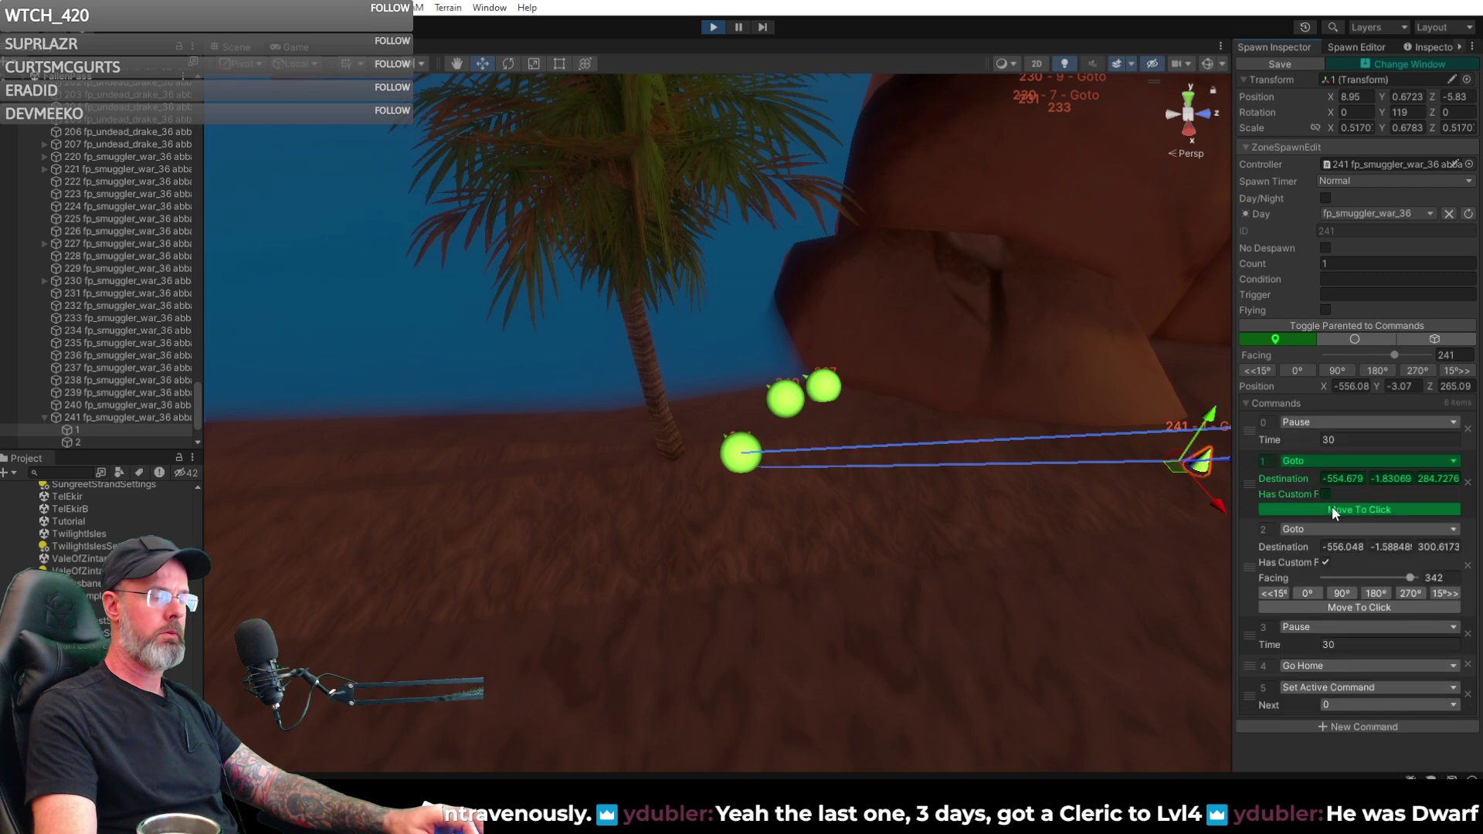
- Save spawn 241's changes and open the spawn editor's list of pending changes
right_drag(1055, 525, 958, 462)
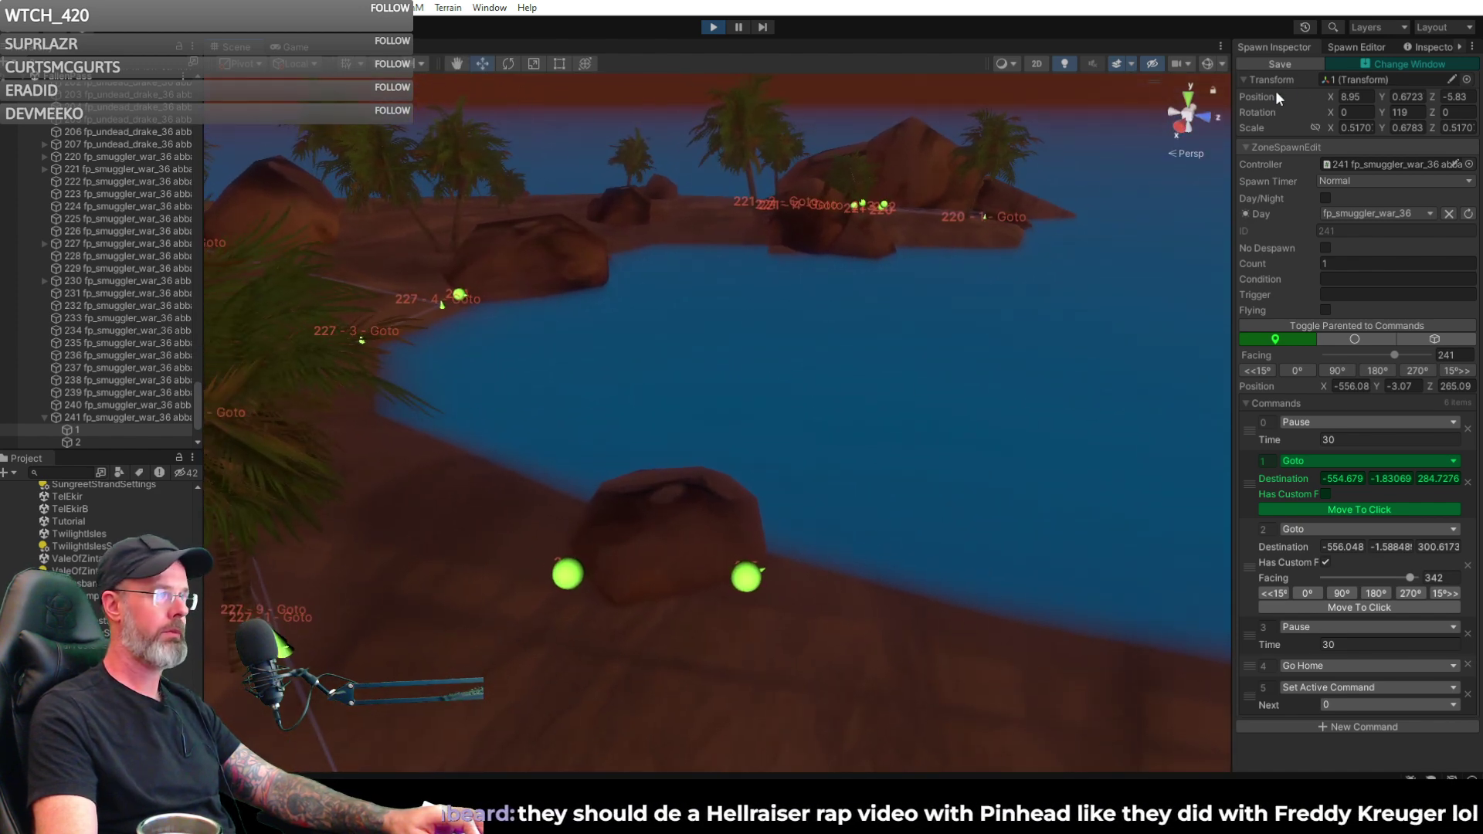
click(1303, 60)
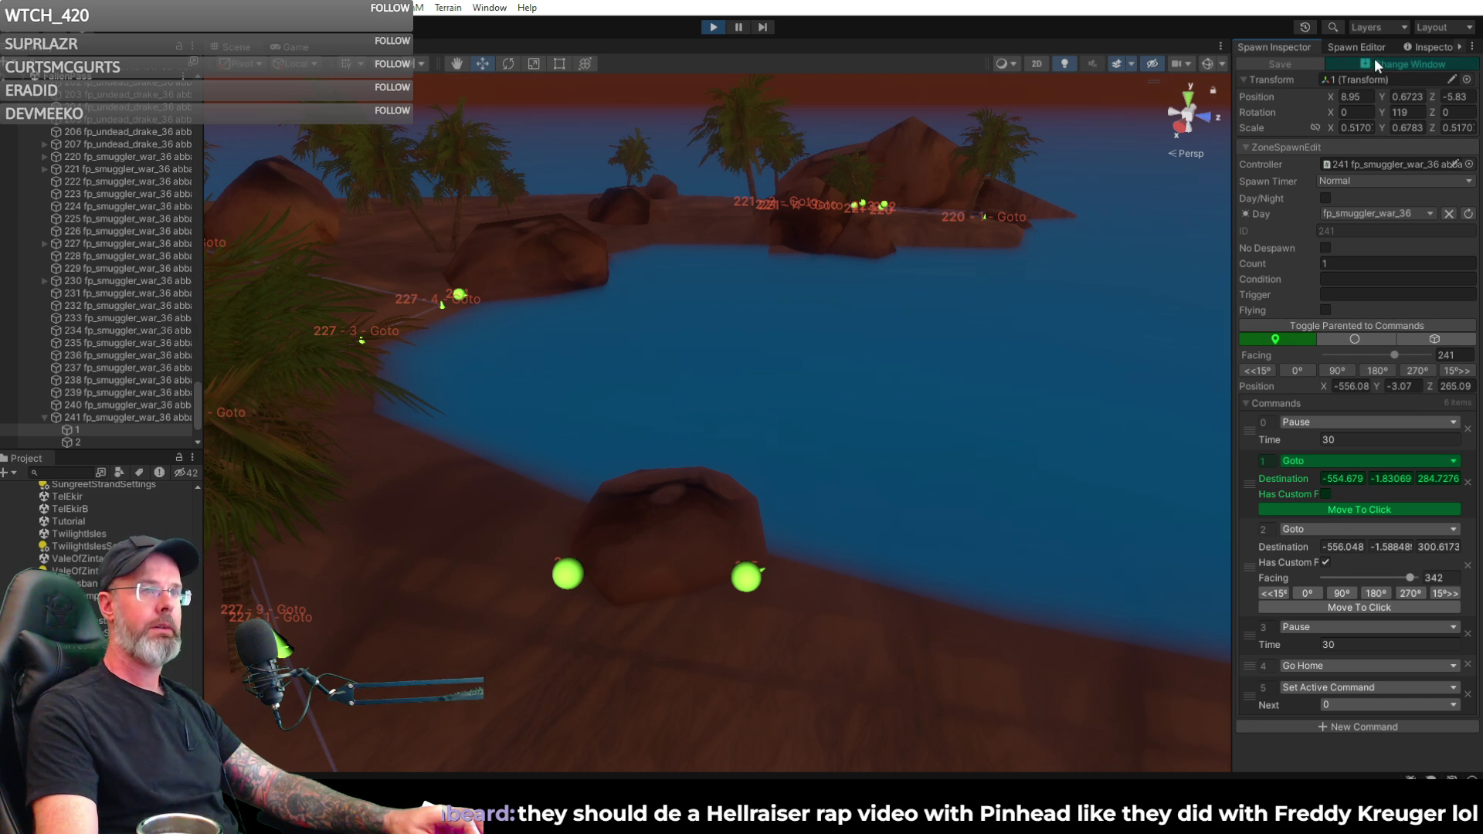
click(1374, 61)
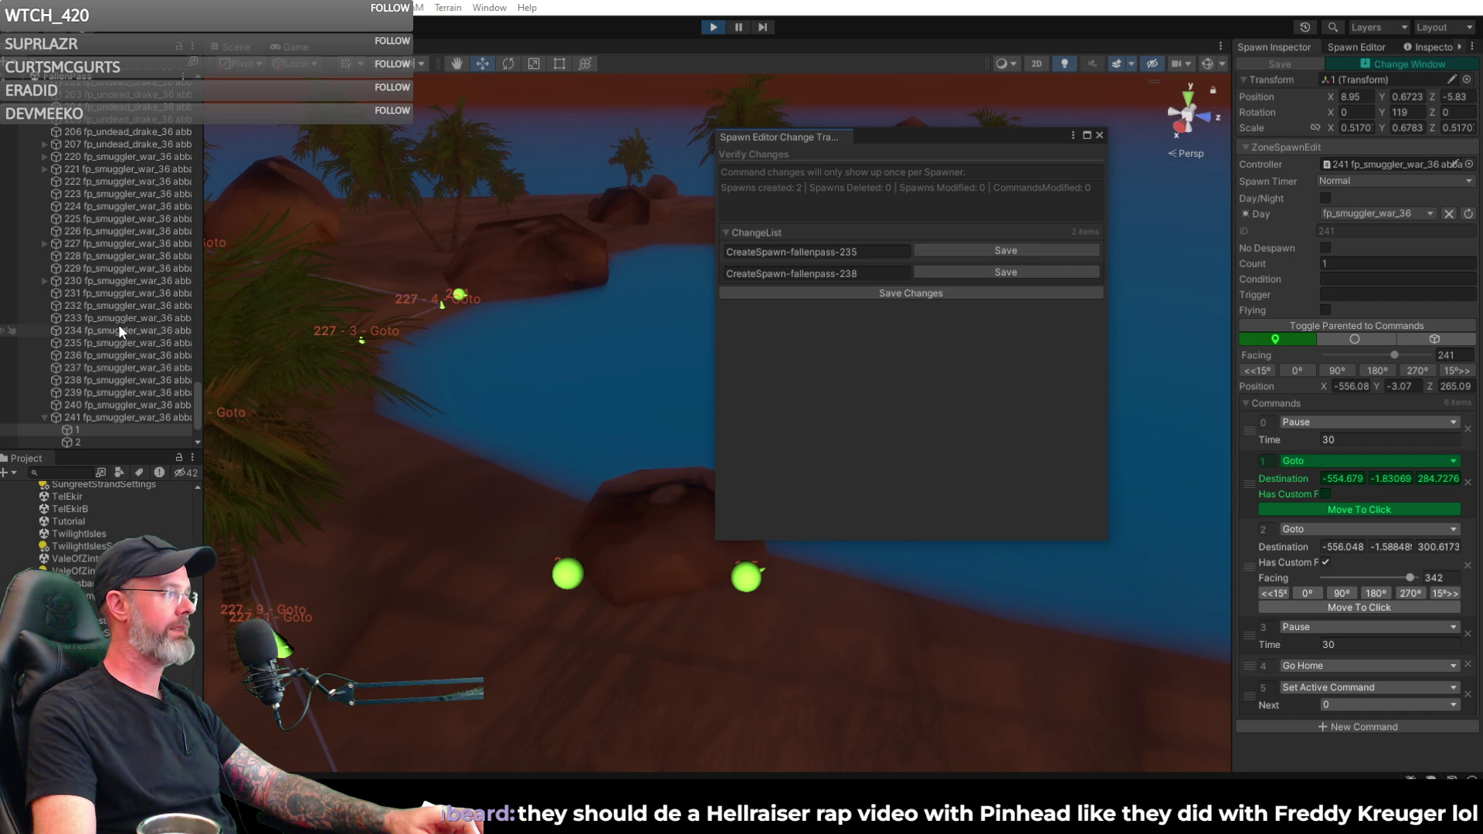
- Locate pending spawn 235 beside the shoreline rock, set the change list aside, and save the outstanding spawn edits
click(99, 349)
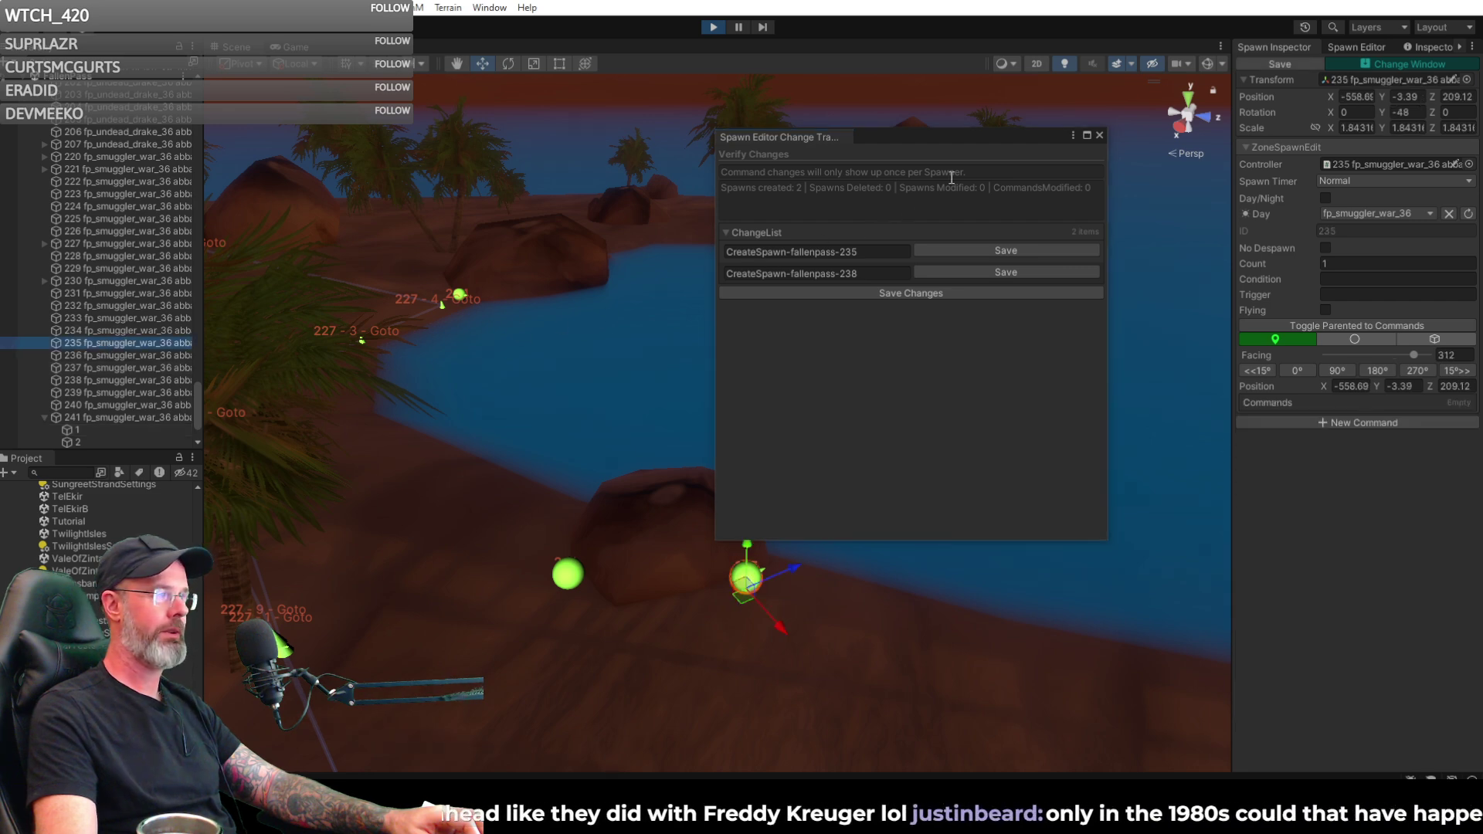
drag(962, 132, 1482, 340)
right_drag(1116, 412, 944, 355)
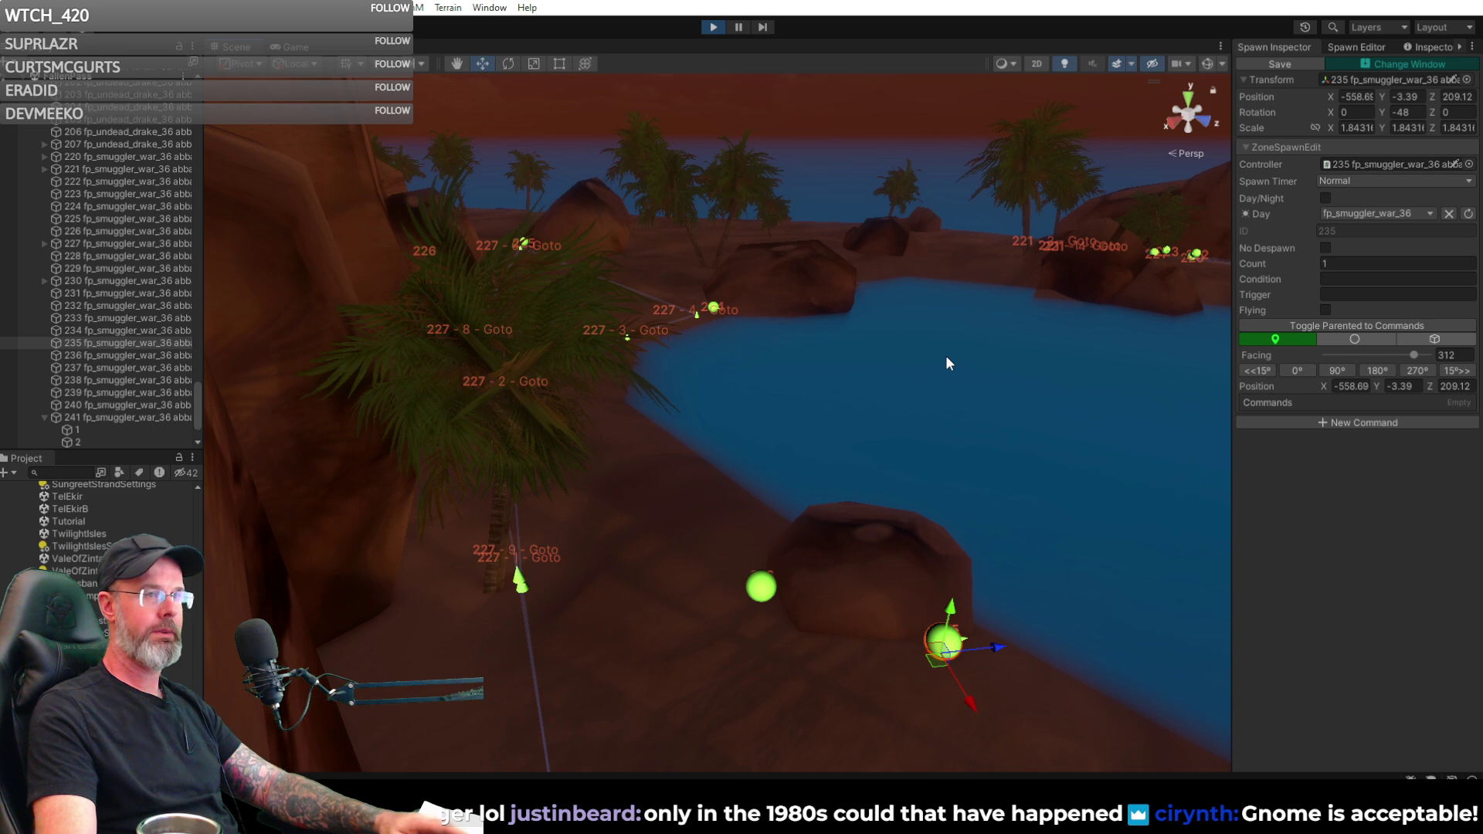
key(f)
right_drag(939, 383, 989, 187)
click(1280, 64)
right_drag(1043, 232, 761, 403)
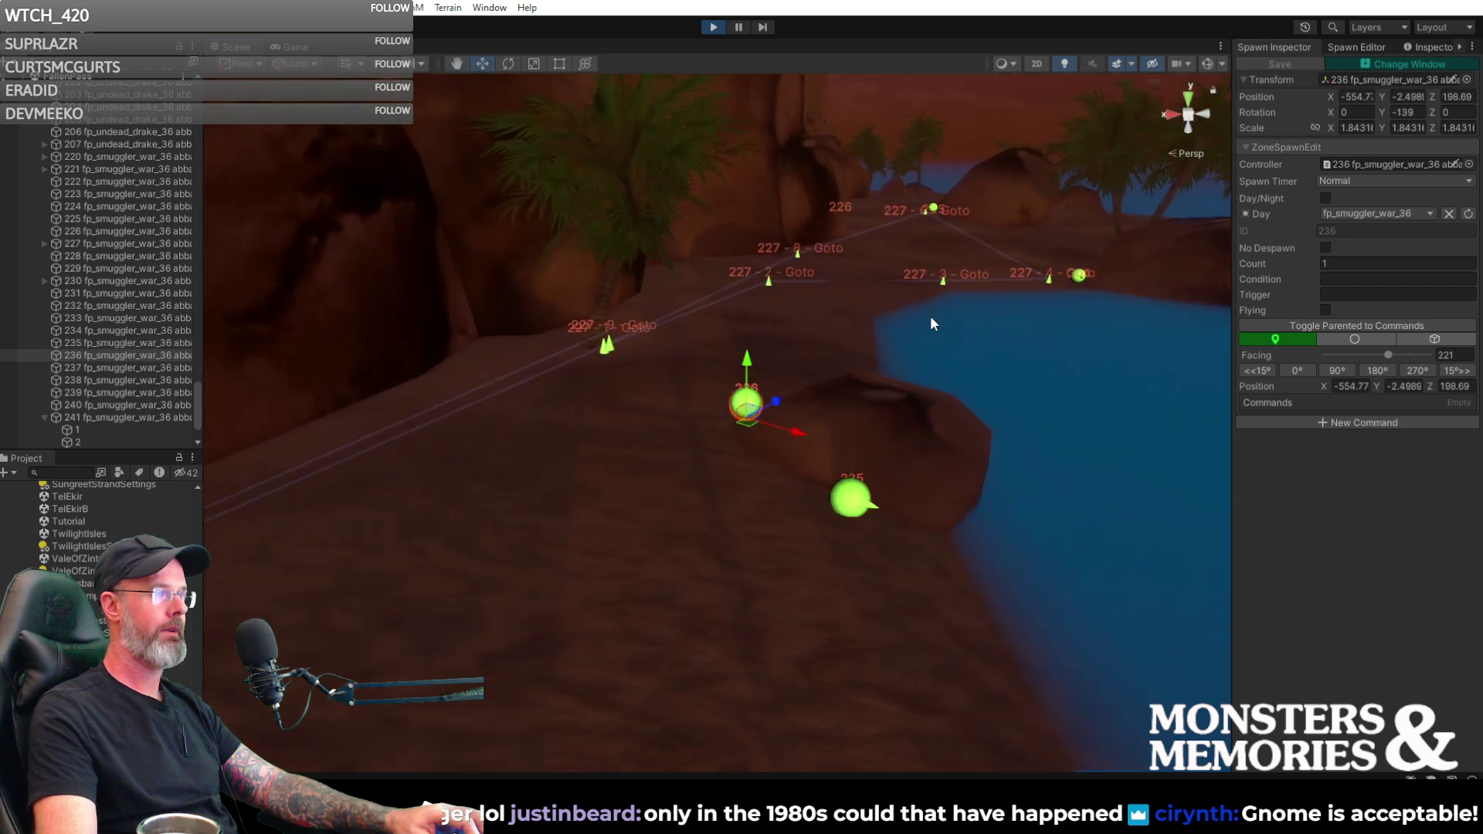
- Locate spawn 238 and examine its placement and facing beside the boulder and spawn 239
right_drag(1081, 321, 579, 323)
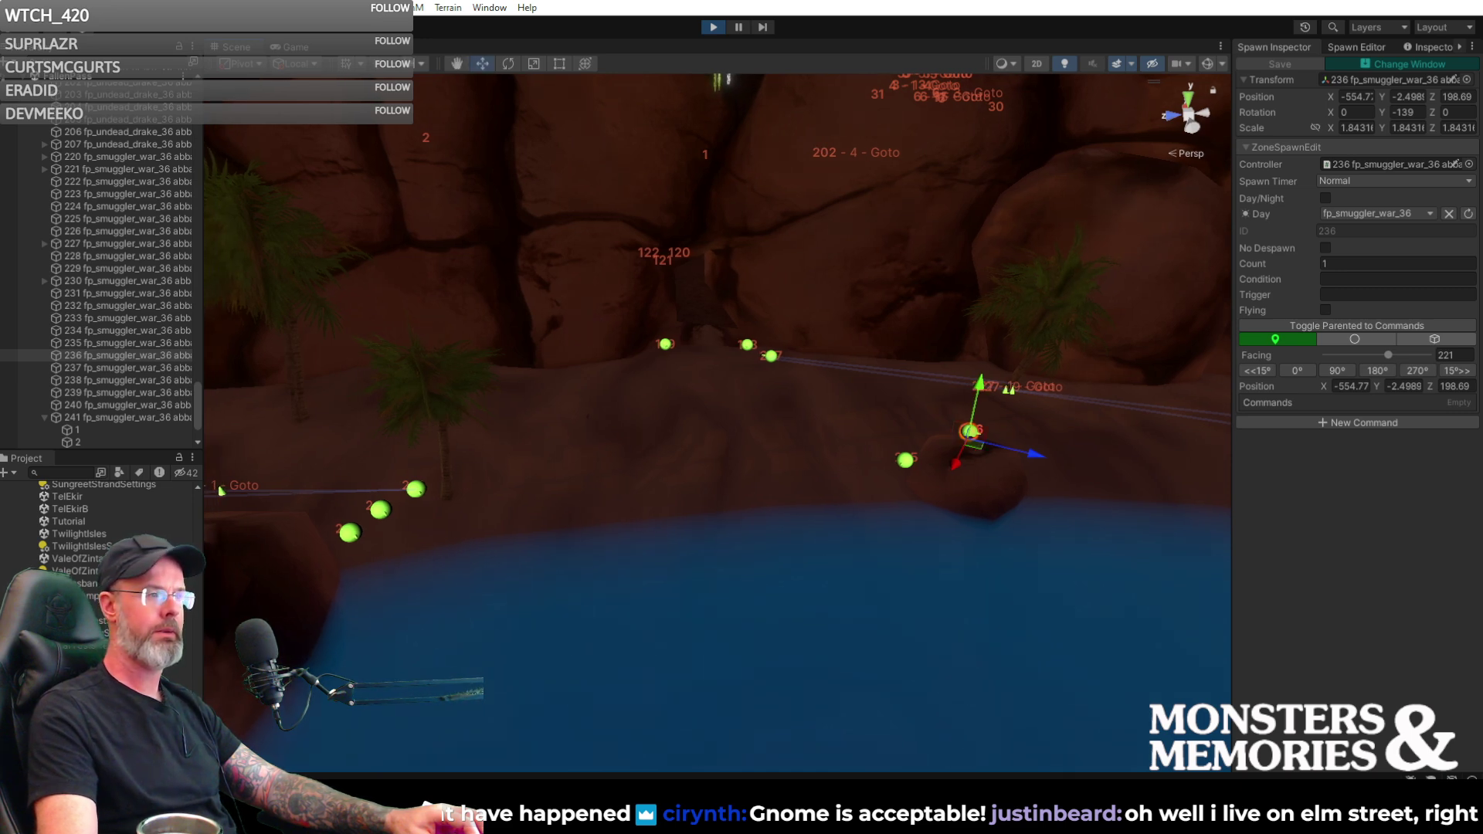
double_click(83, 380)
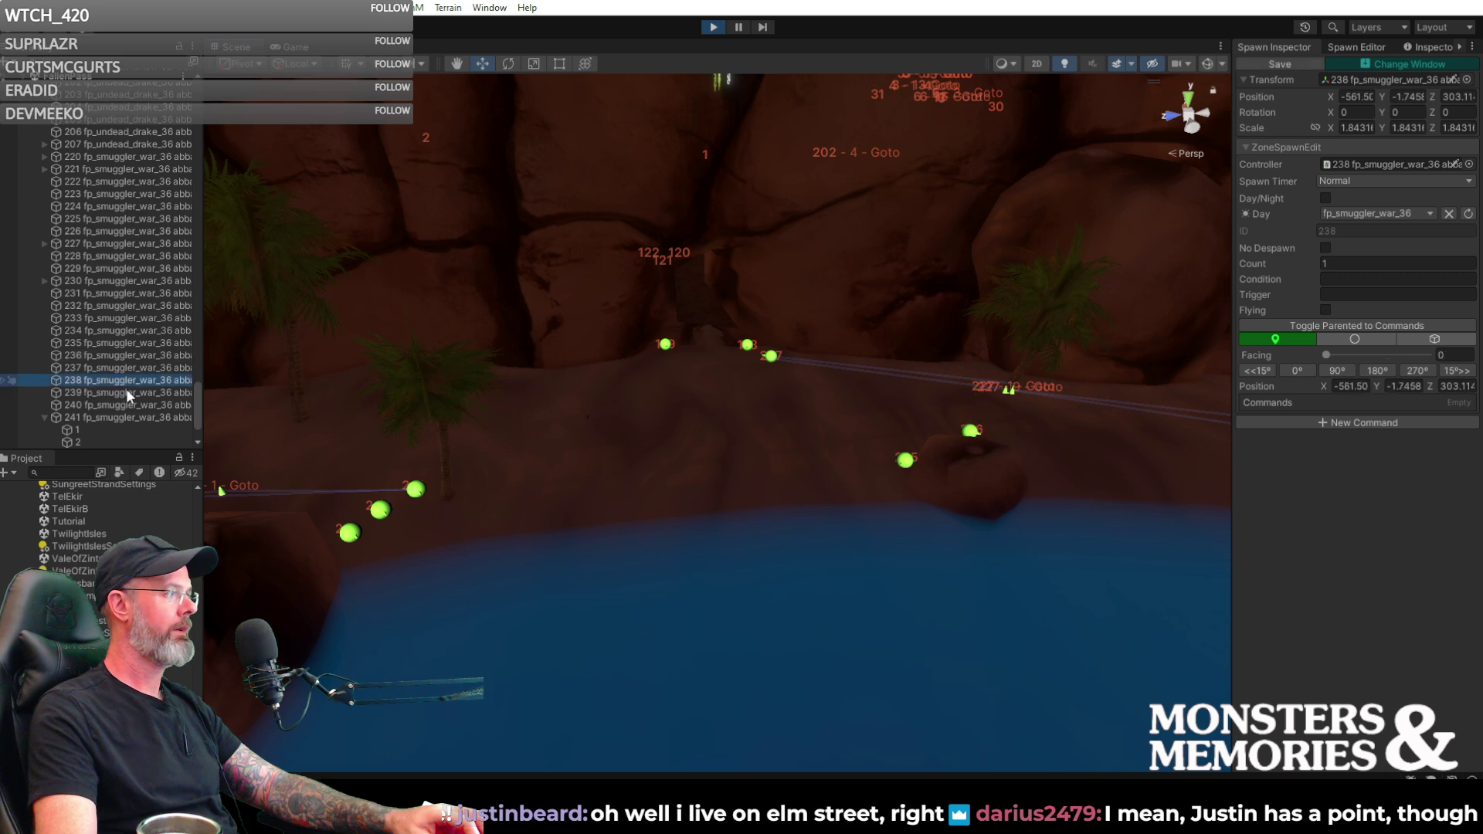
alt+drag(674, 424, 139, 370)
alt+drag(506, 437, 248, 490)
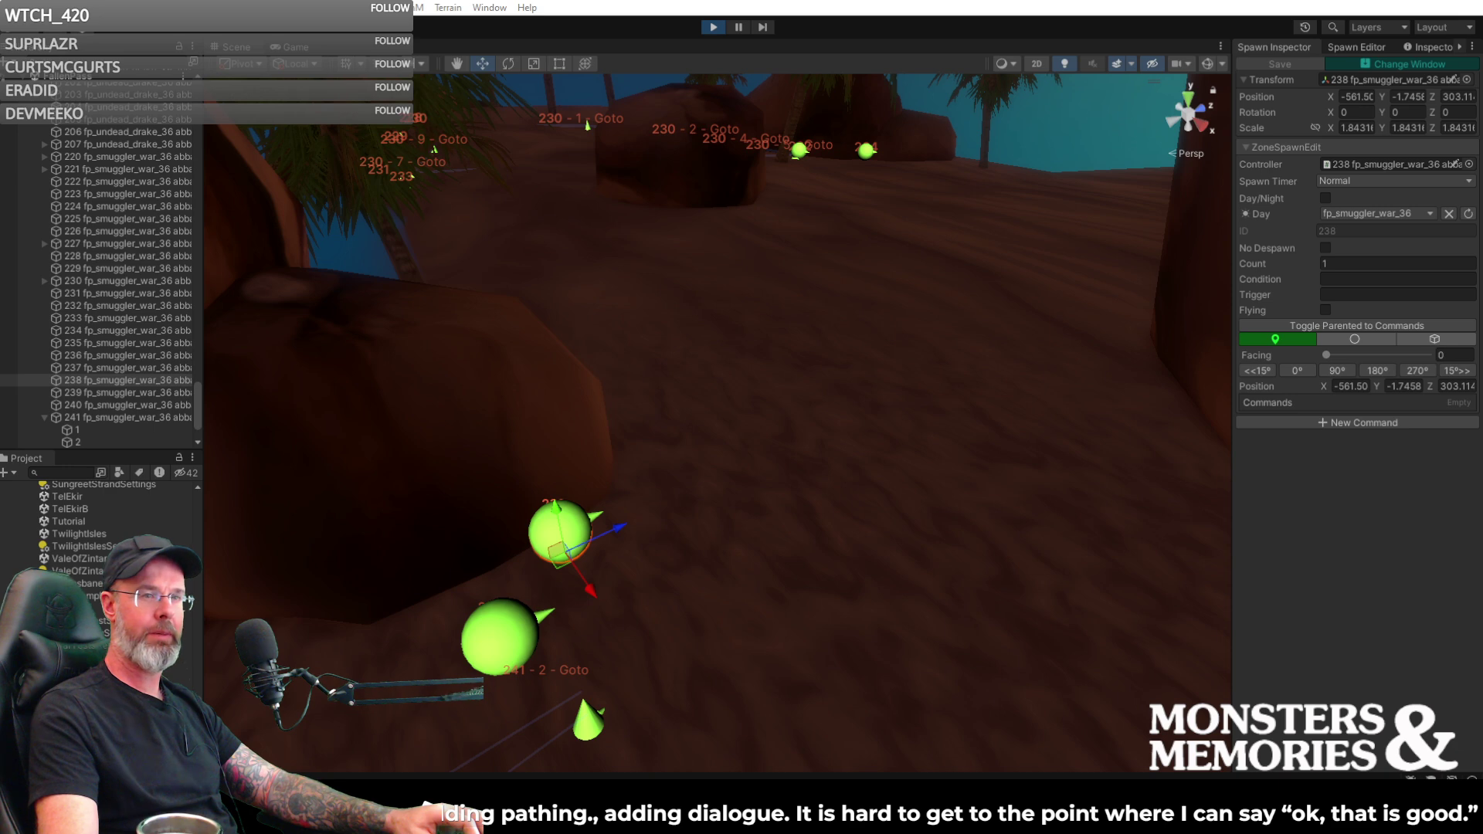
alt+drag(1114, 451, 1048, 450)
key(d)
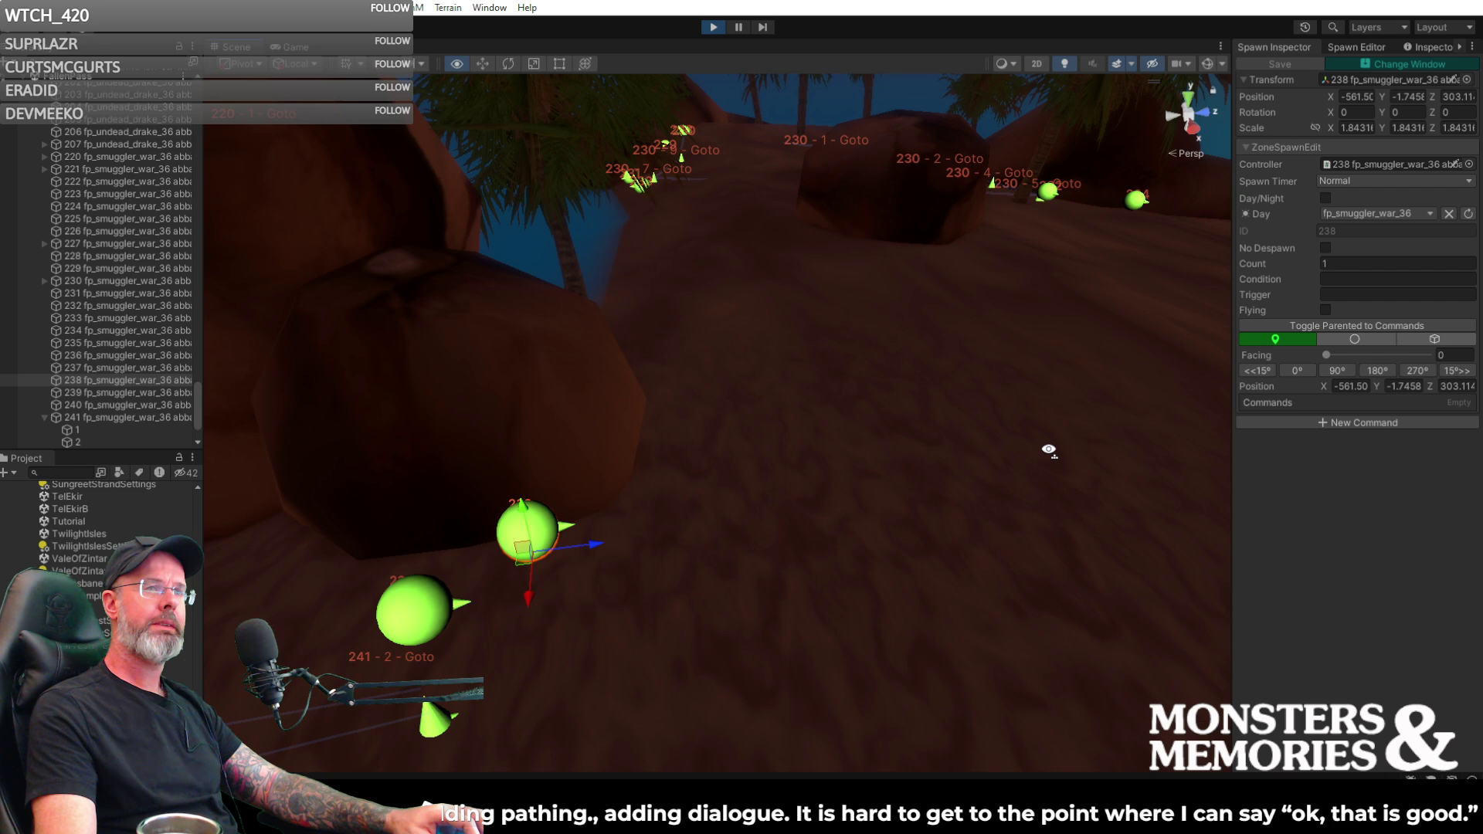
alt+drag(1048, 450, 1048, 450)
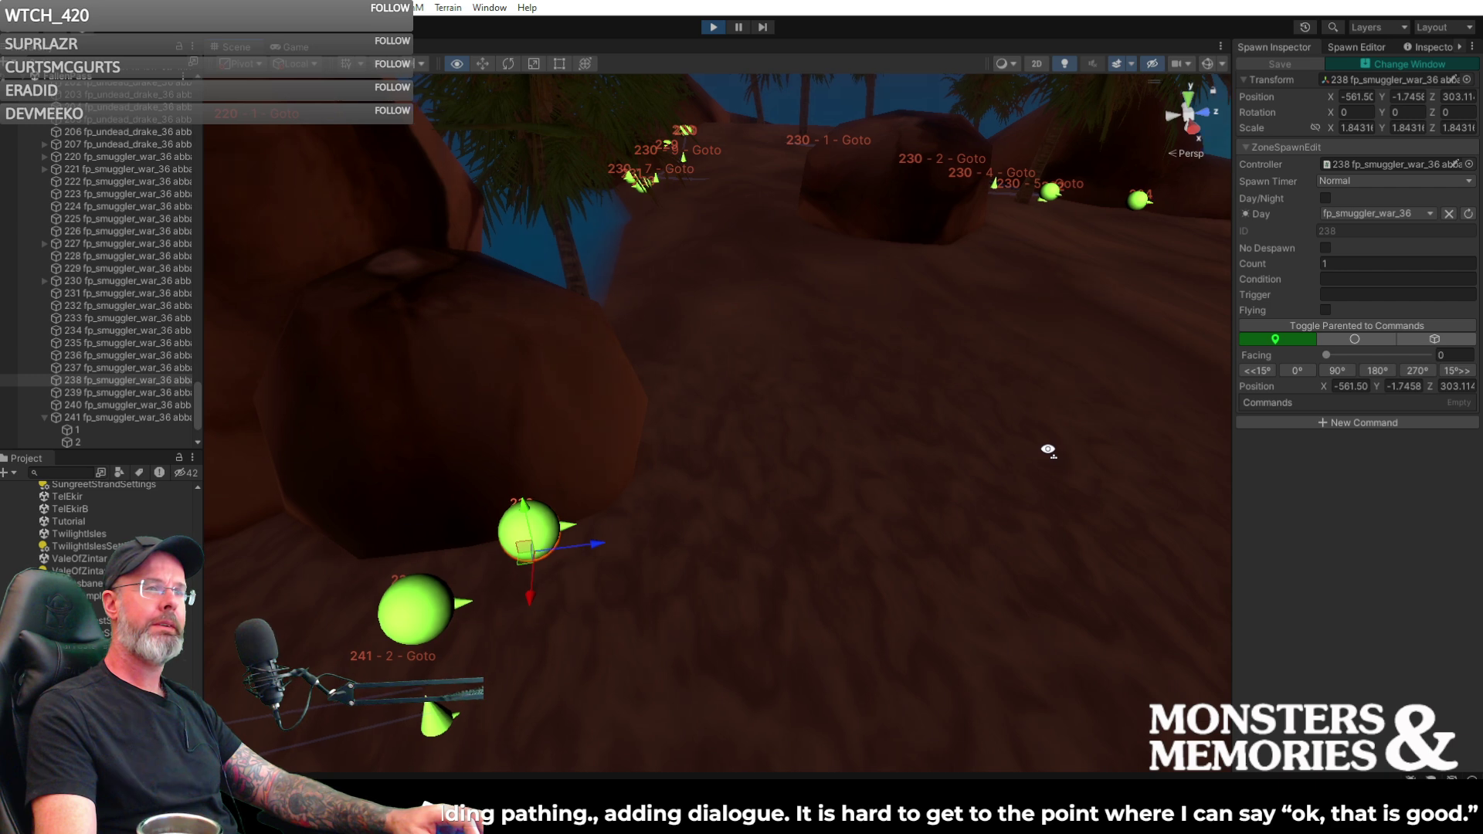
alt+drag(1049, 450, 1046, 450)
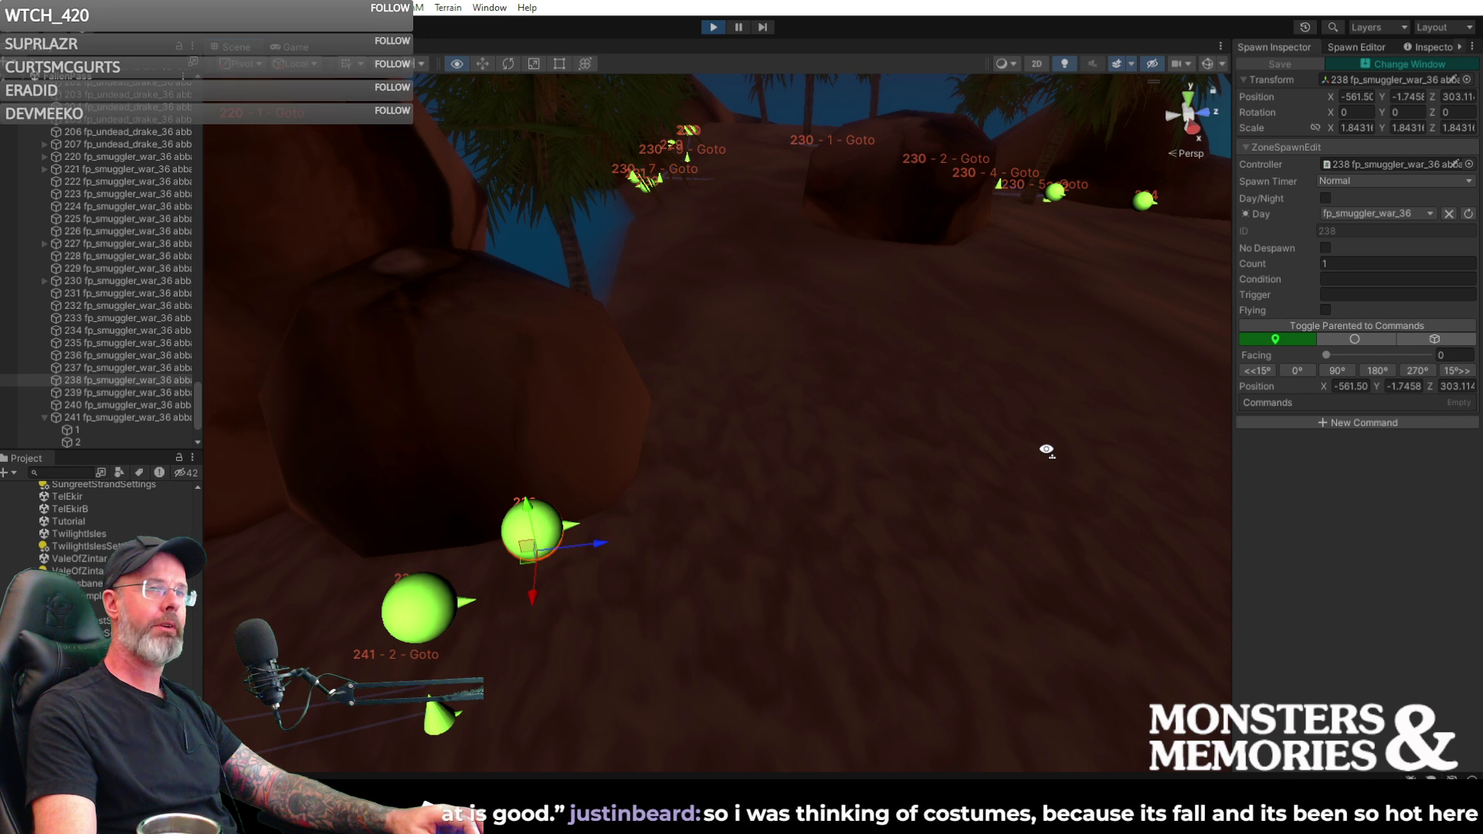
alt+drag(1047, 450, 658, 444)
- Examine the spawn layout along the beach from spawn 241 to spawns 118, 119 and 227 near the cliff passage
right_drag(658, 443, 639, 421)
key(a)
key(e)
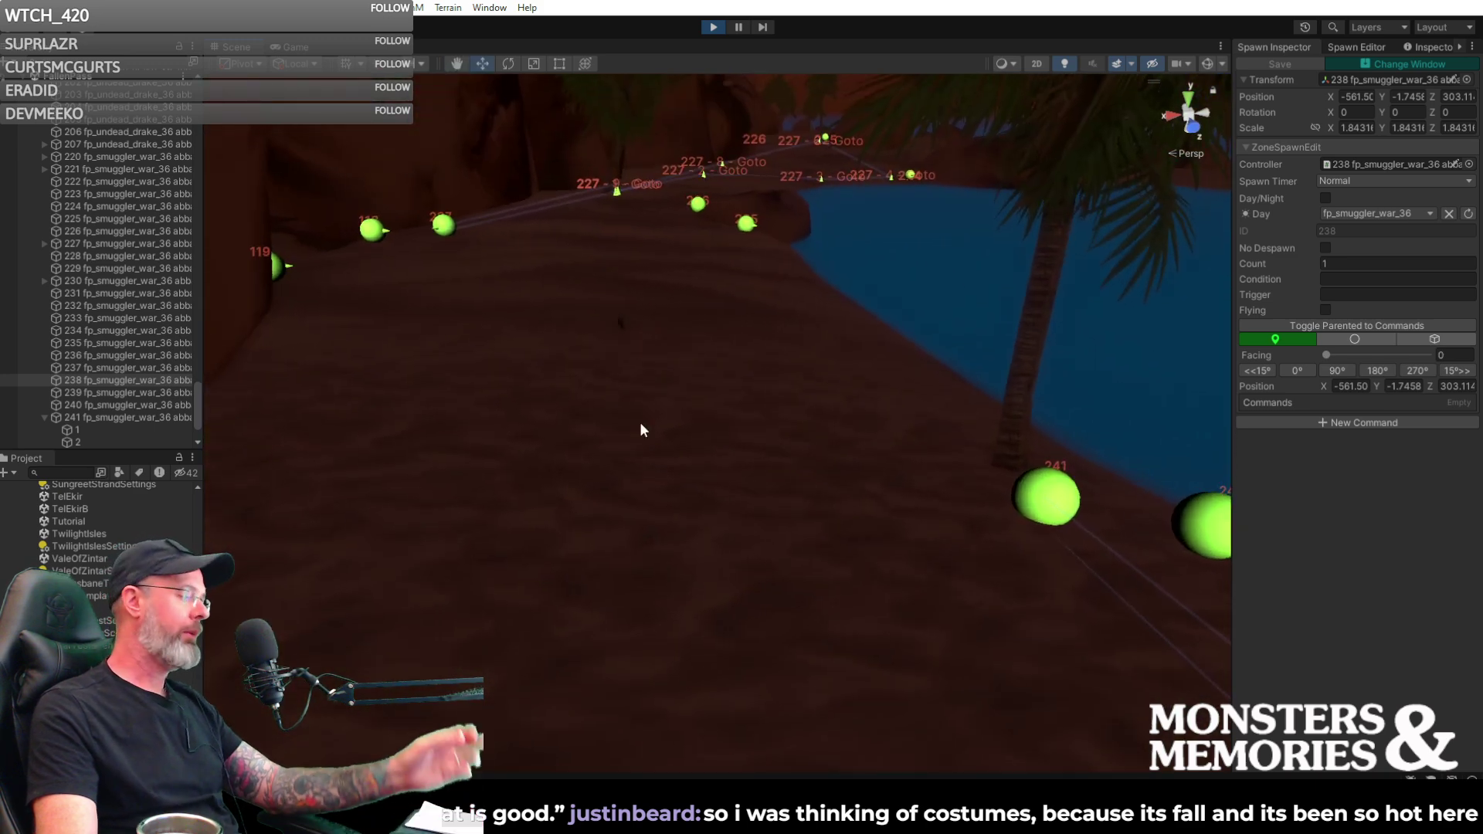
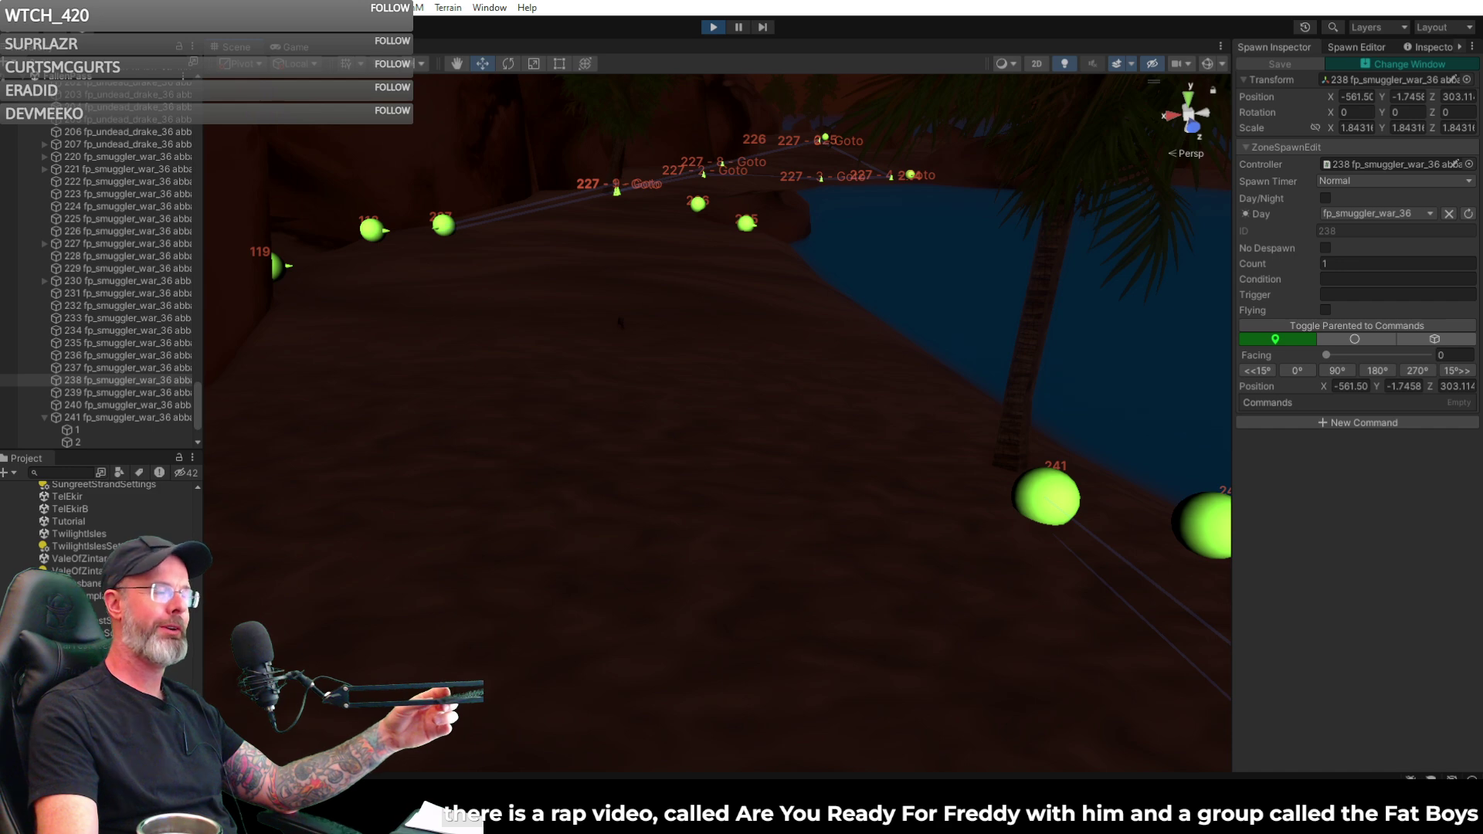
right_drag(901, 432, 516, 399)
key(d)
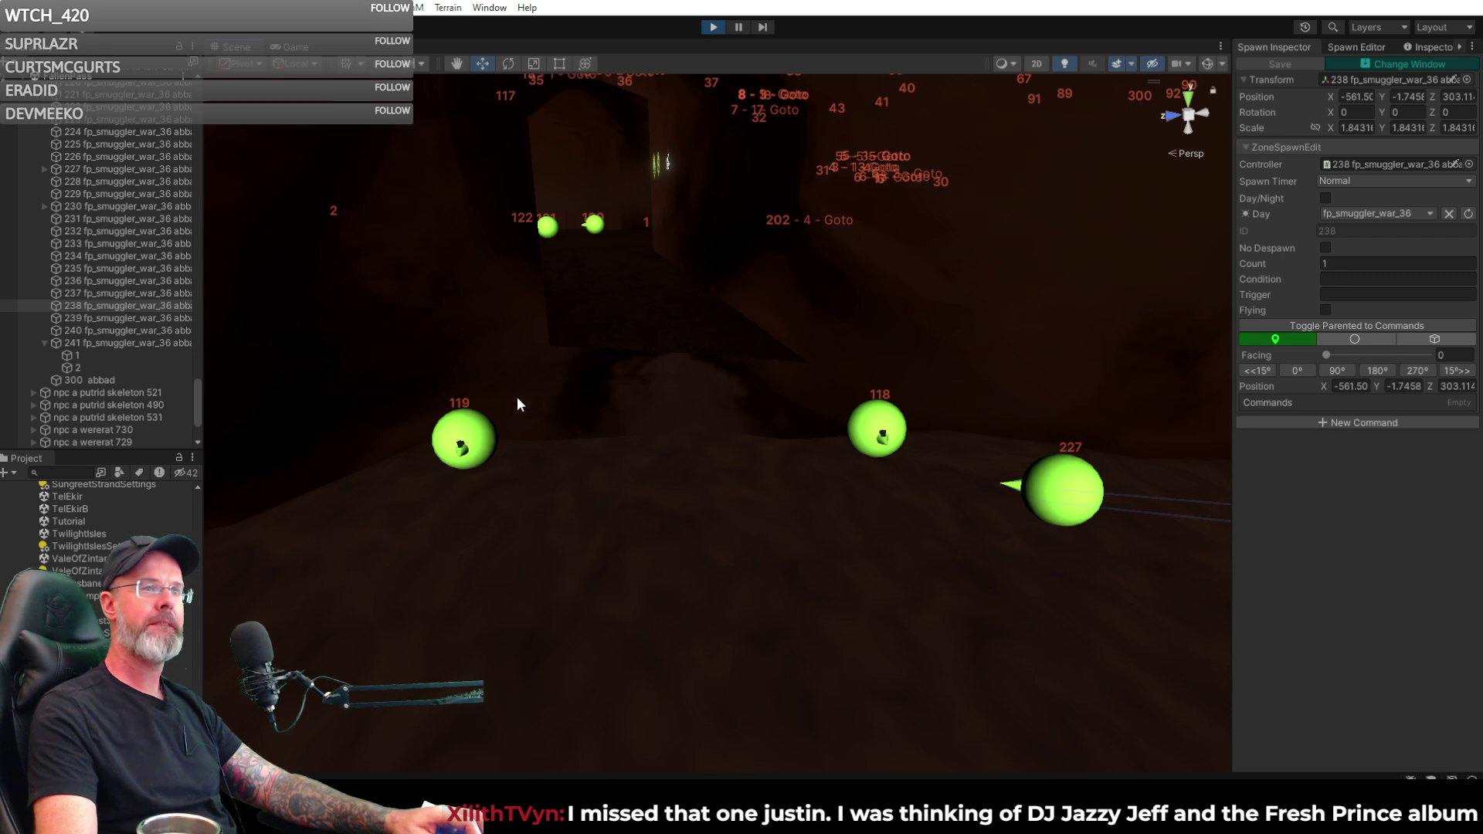
right_drag(738, 417, 720, 399)
- Return to the running game and reload the player character in Fallen Pass
click(288, 46)
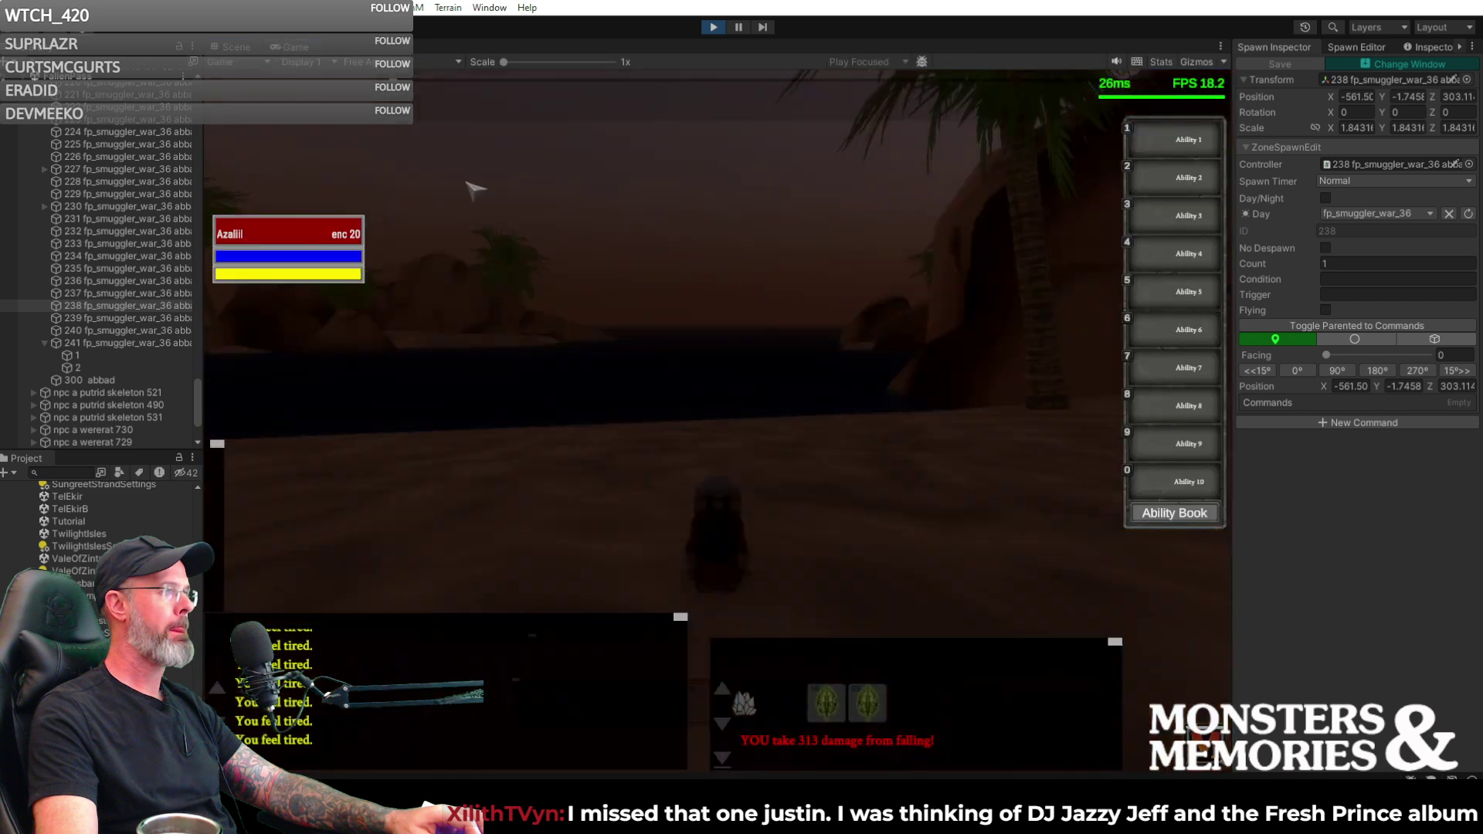
key(Return)
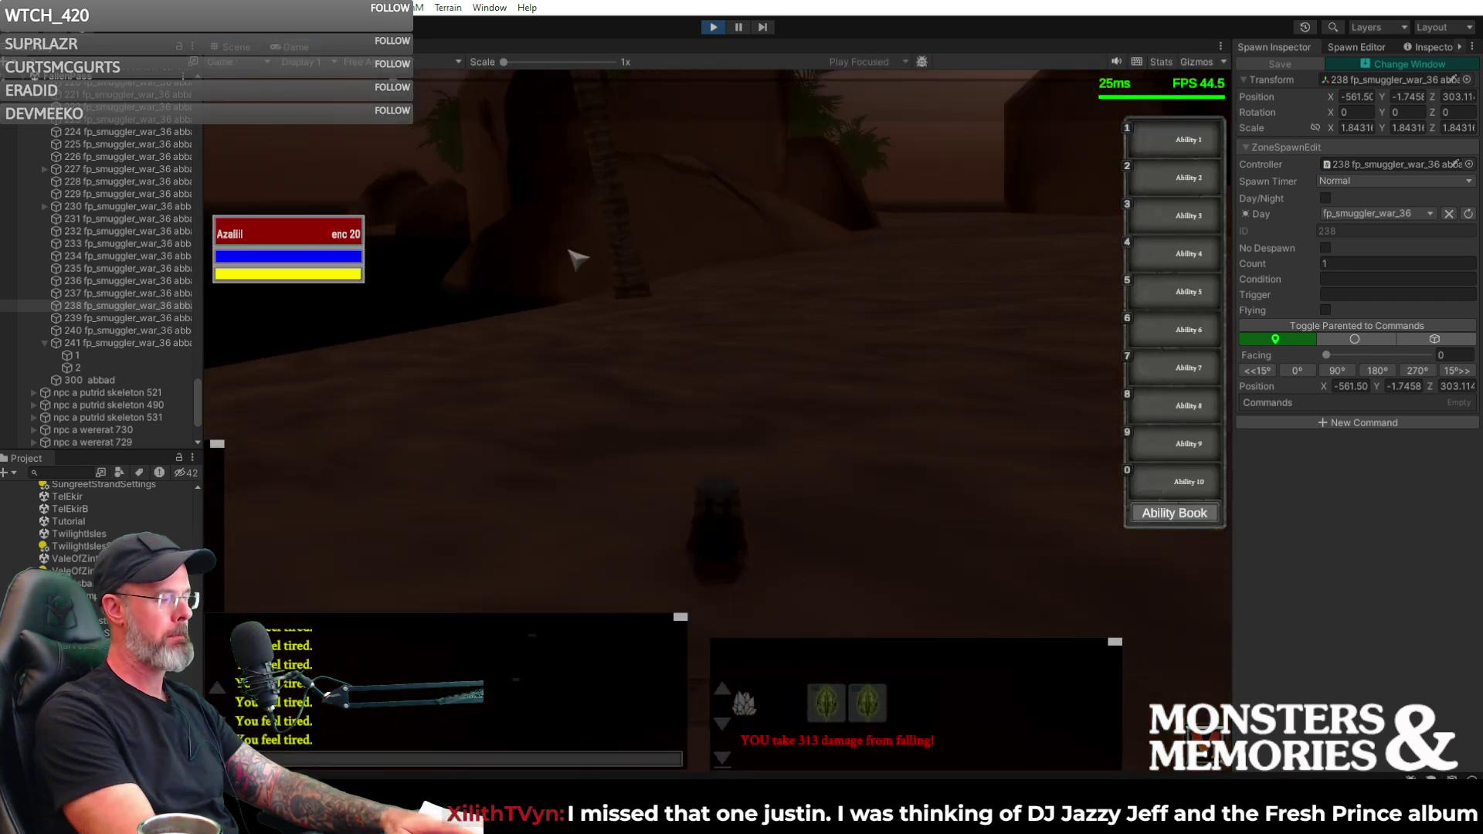
key(Return)
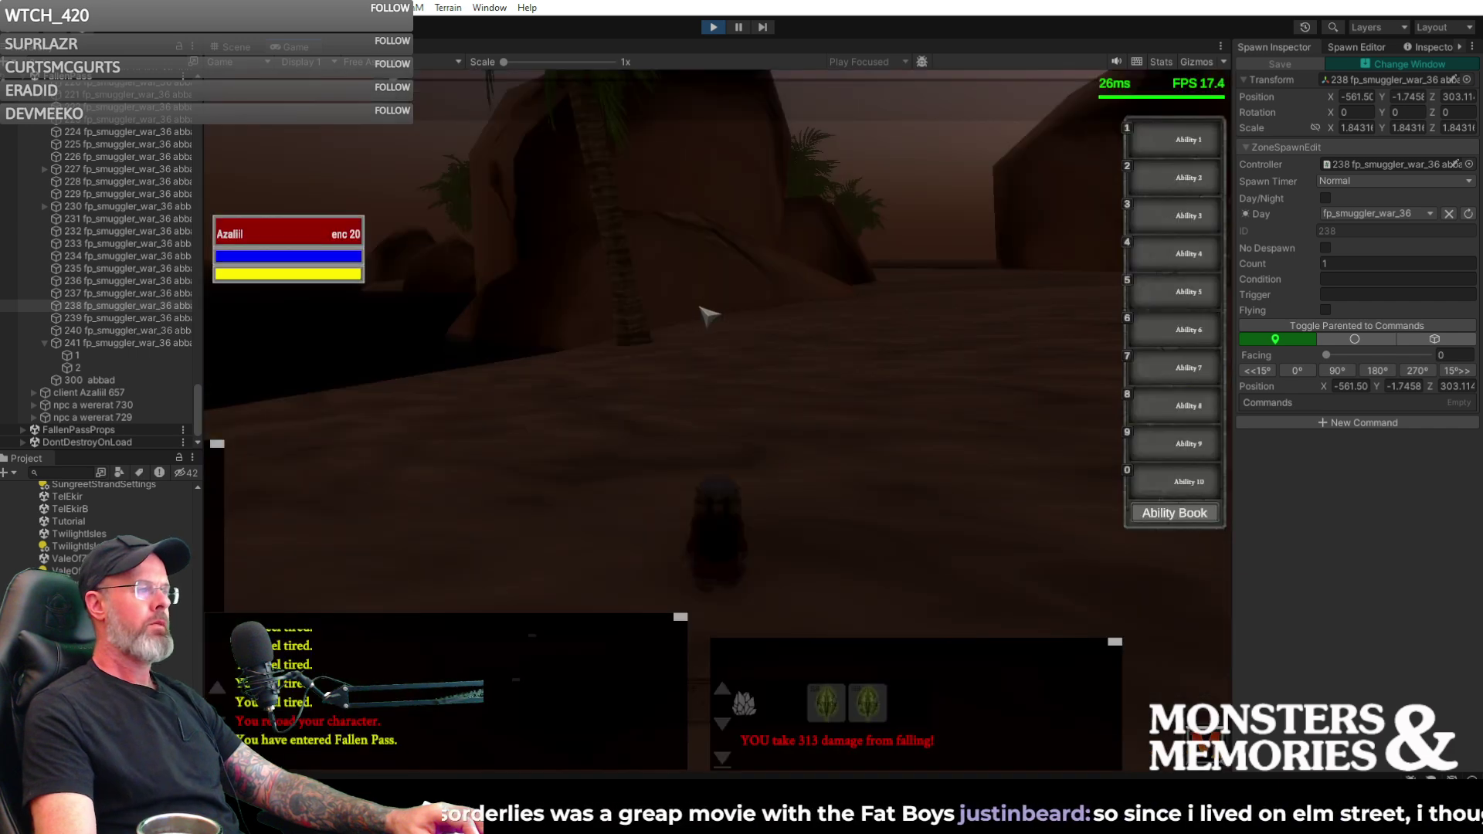
- Look around the beach from the character's position for spawned creatures near the cliffs and shoreline
key(d)
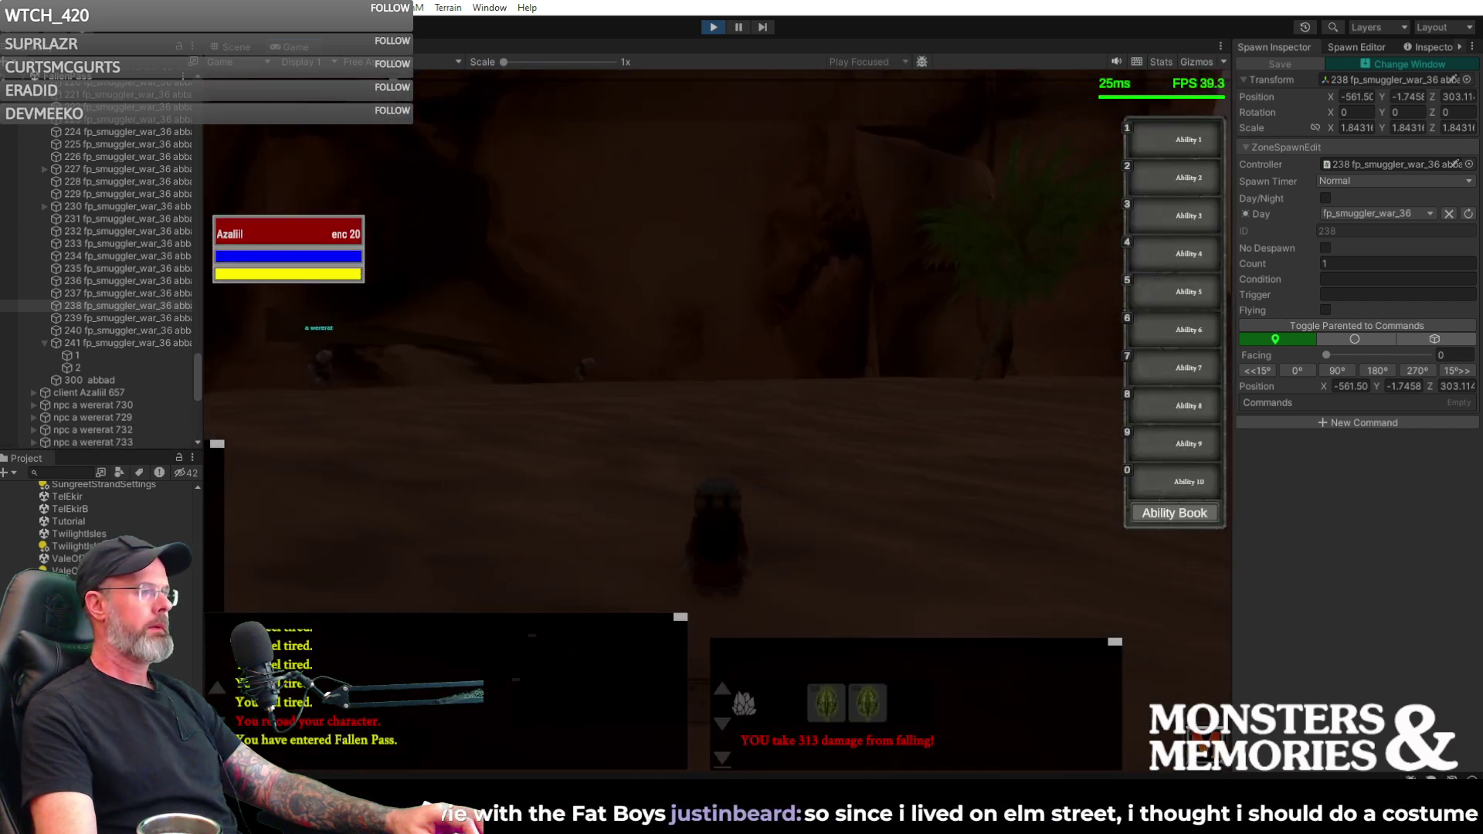
key(d)
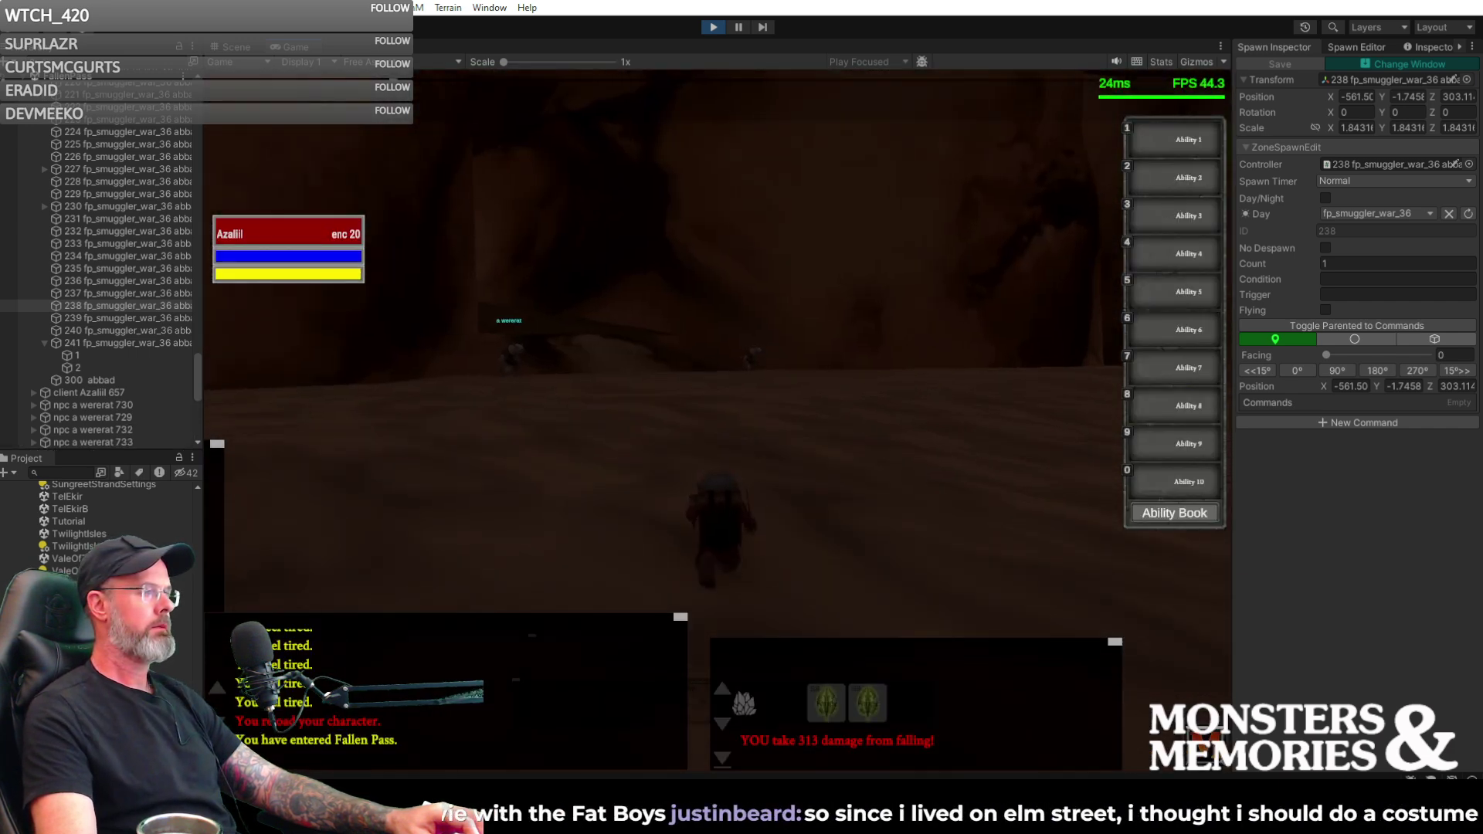
key(a)
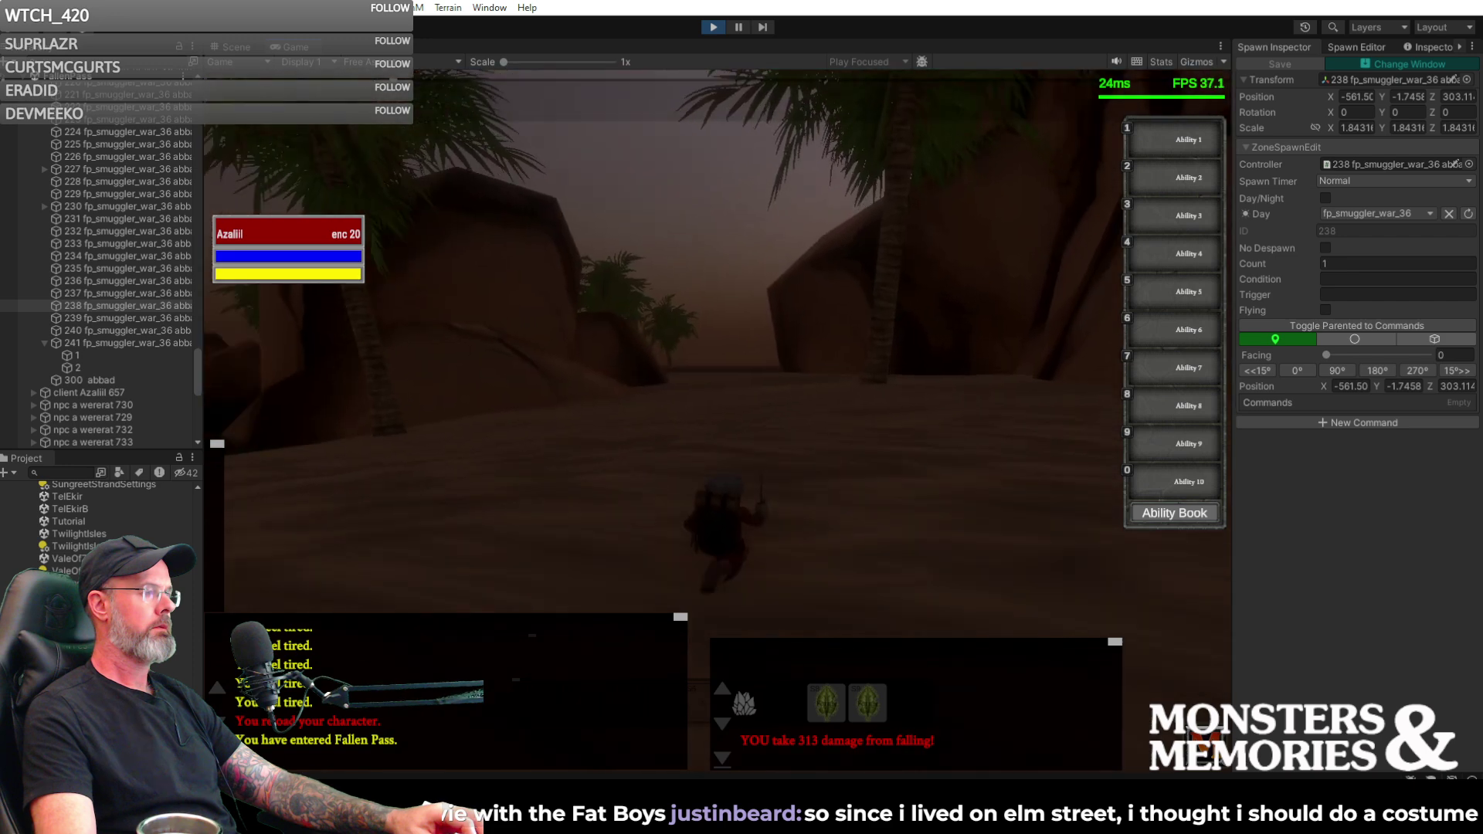
key(a)
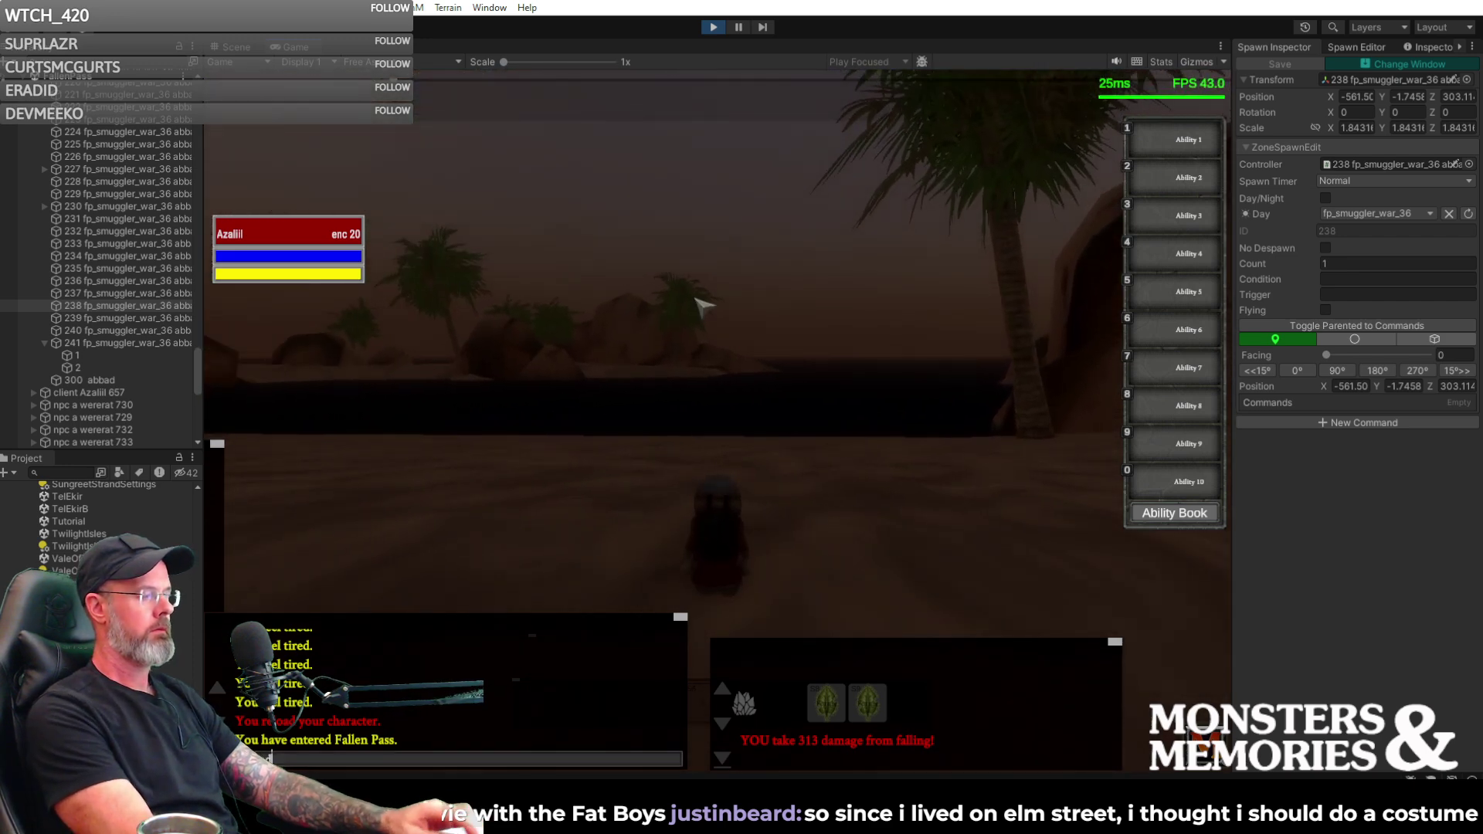
- Reload the Fallen Pass zone in game and view the smugglers beside the large rock
key(Escape)
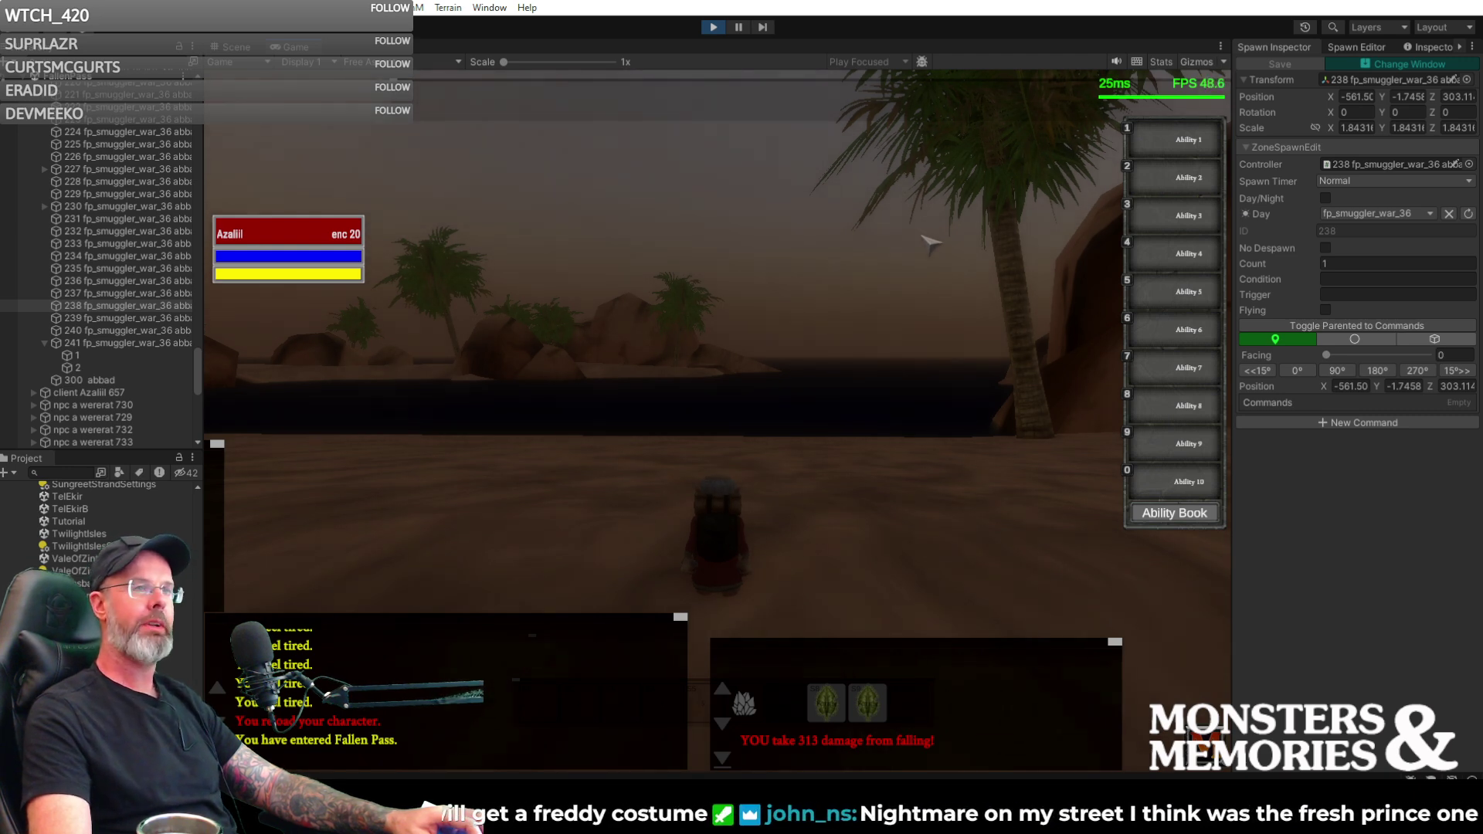
right_drag(797, 357, 950, 356)
key(w)
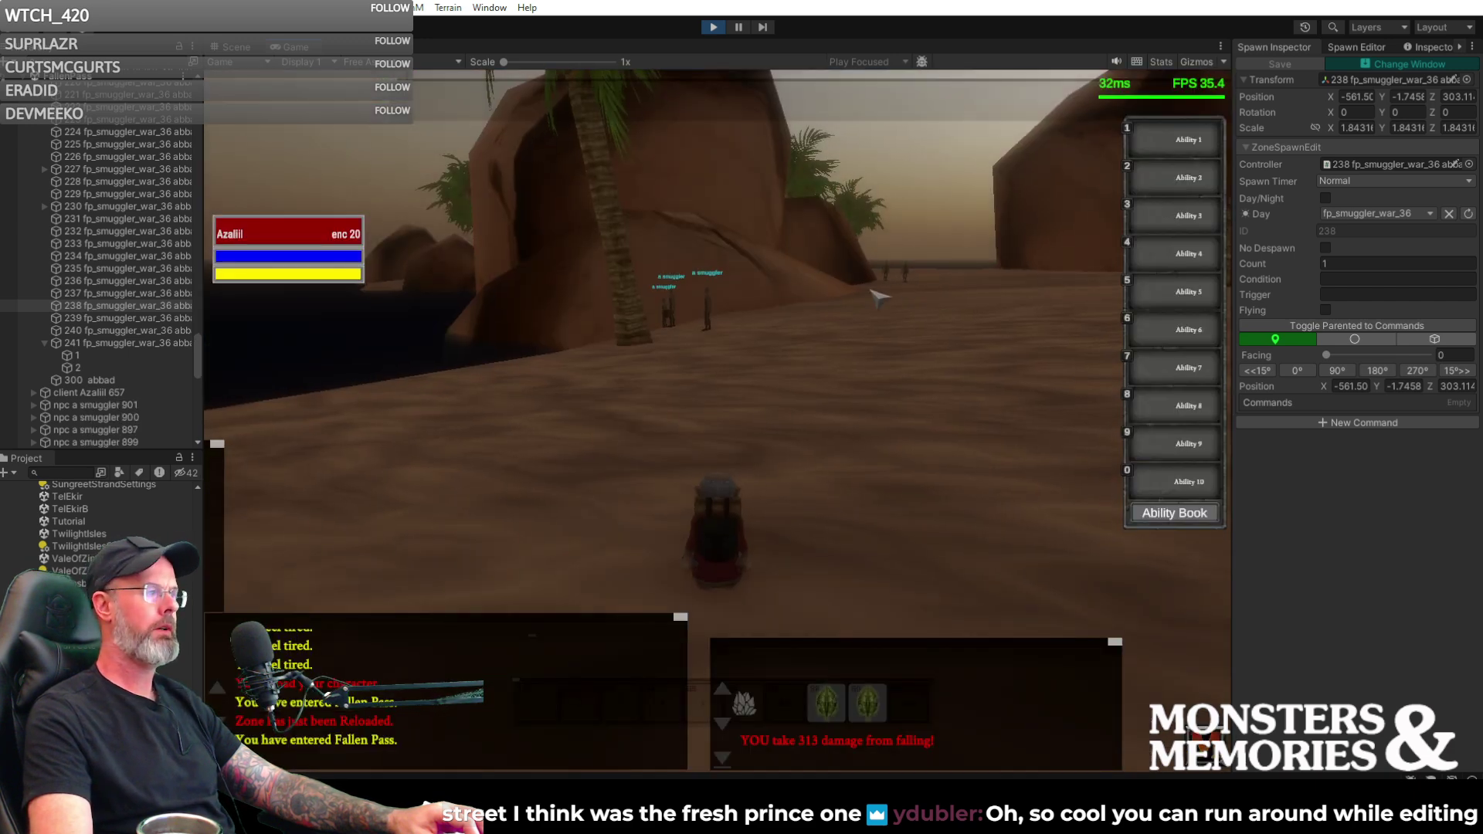
right_drag(879, 295, 302, 95)
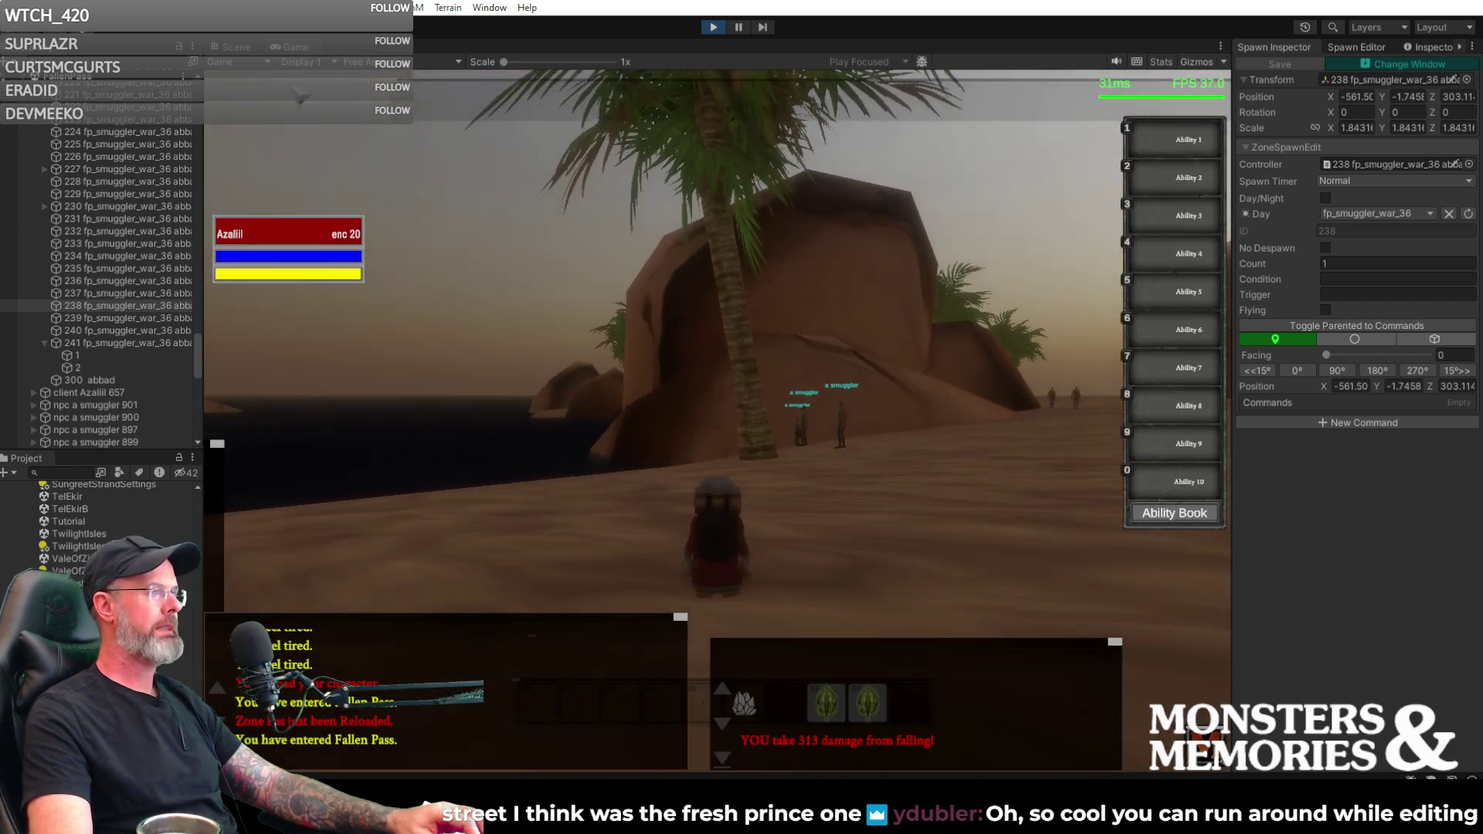
- Check the spawn layout in the scene, and run along the beach in game to inspect the smugglers' placement
click(232, 47)
right_drag(1212, 272, 292, 35)
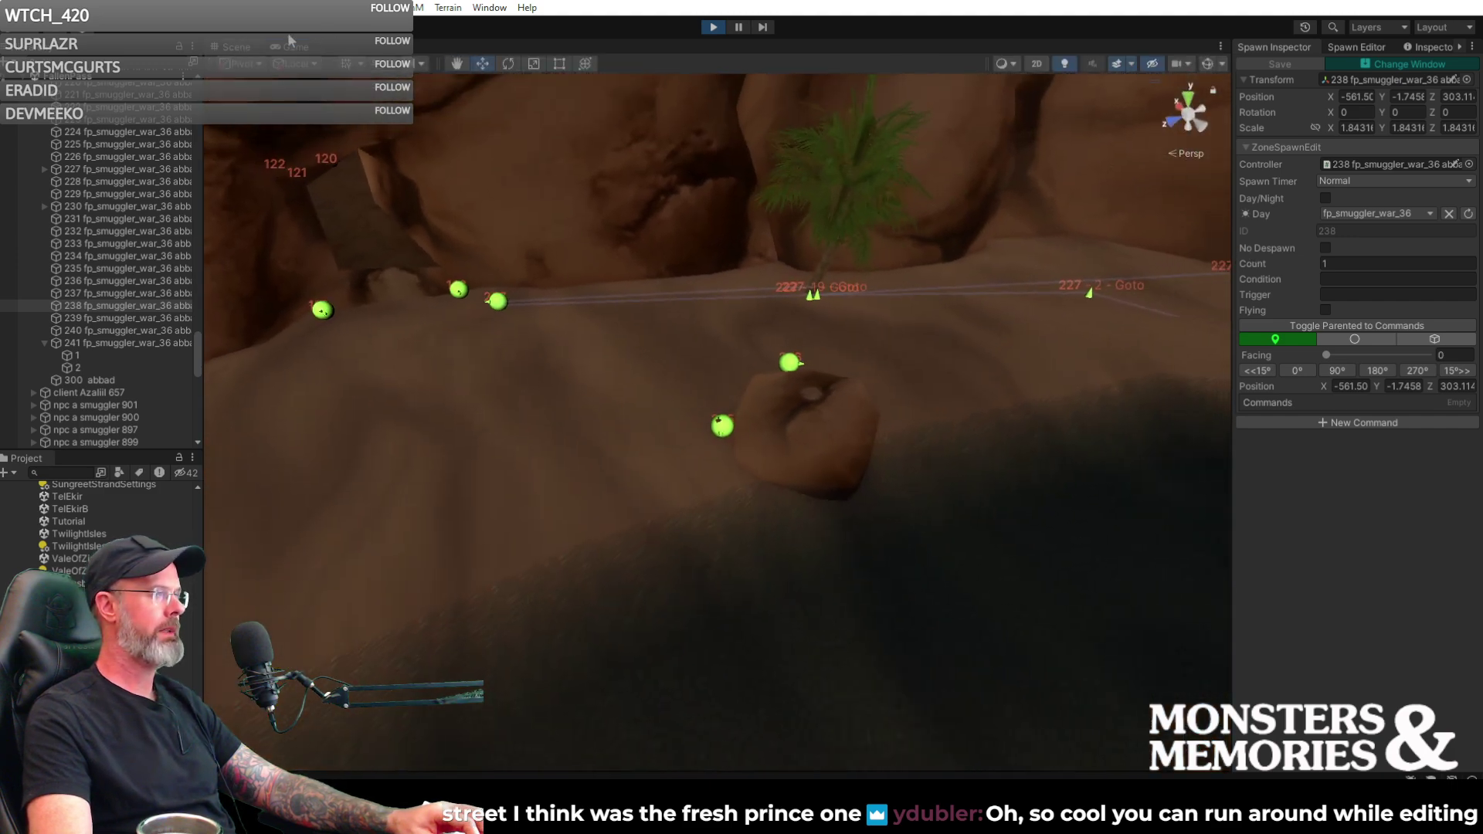
click(291, 46)
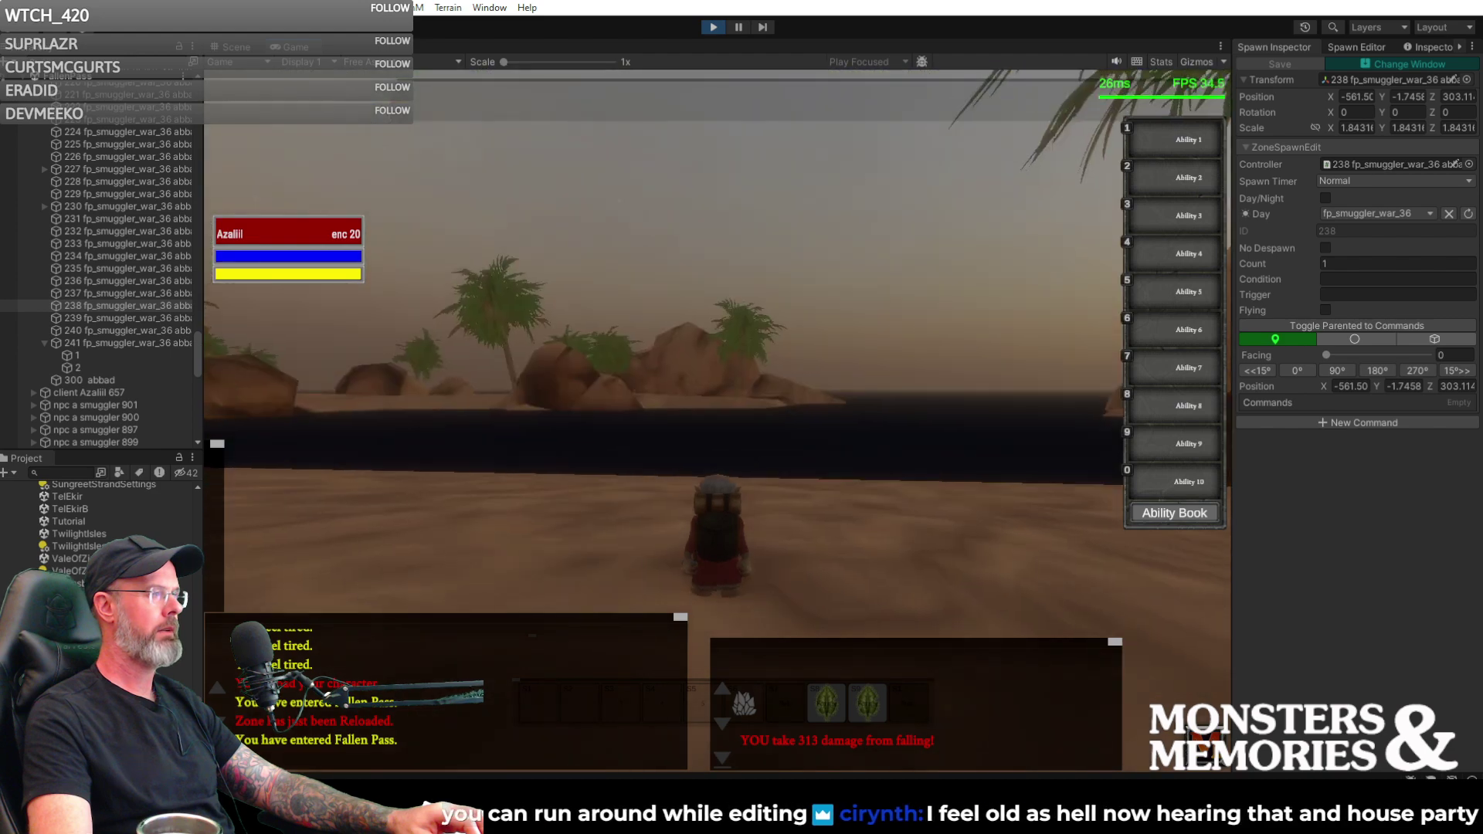
key(w)
key(a)
key(w)
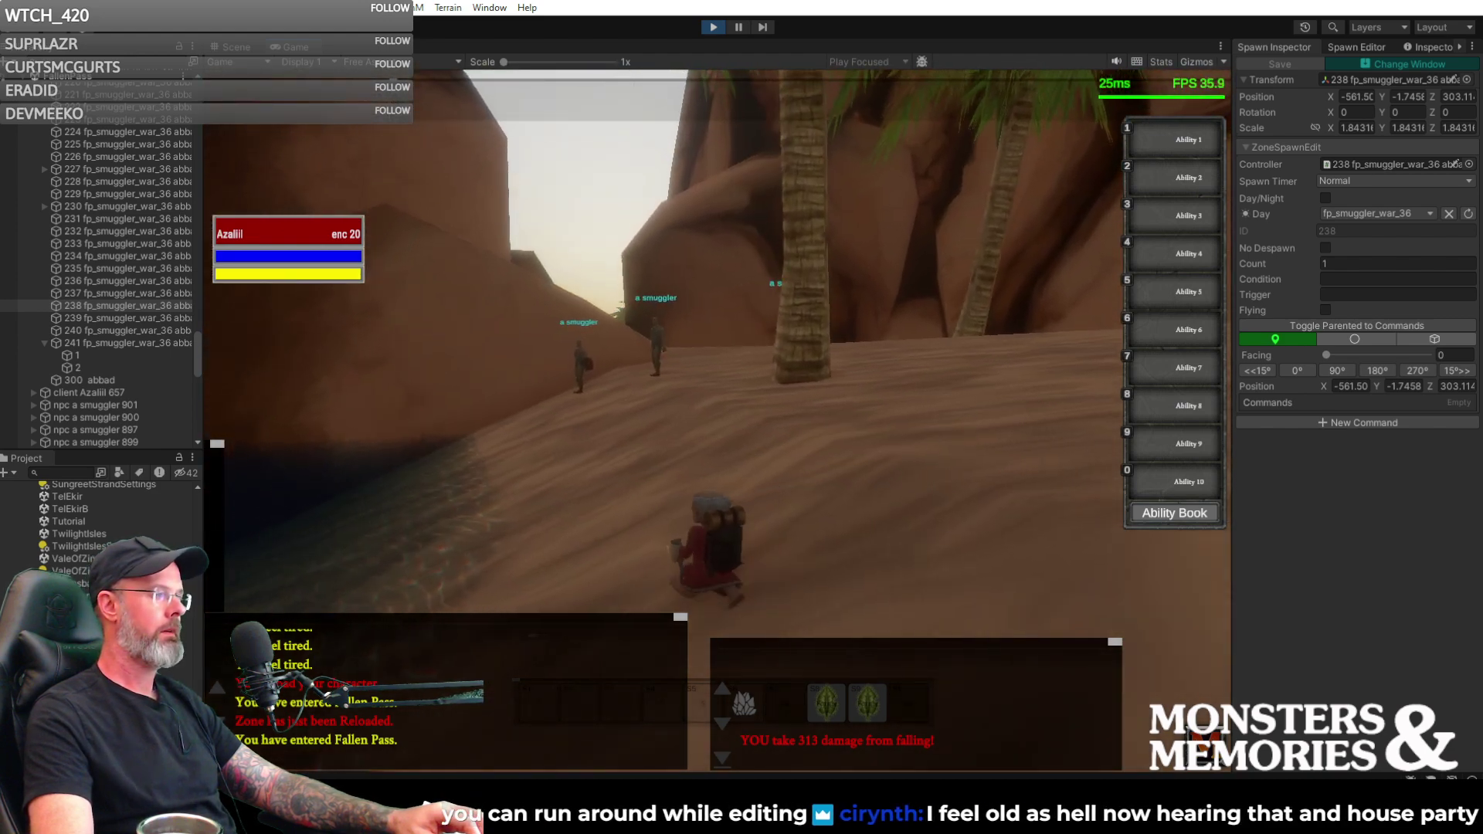
key(w)
key(d)
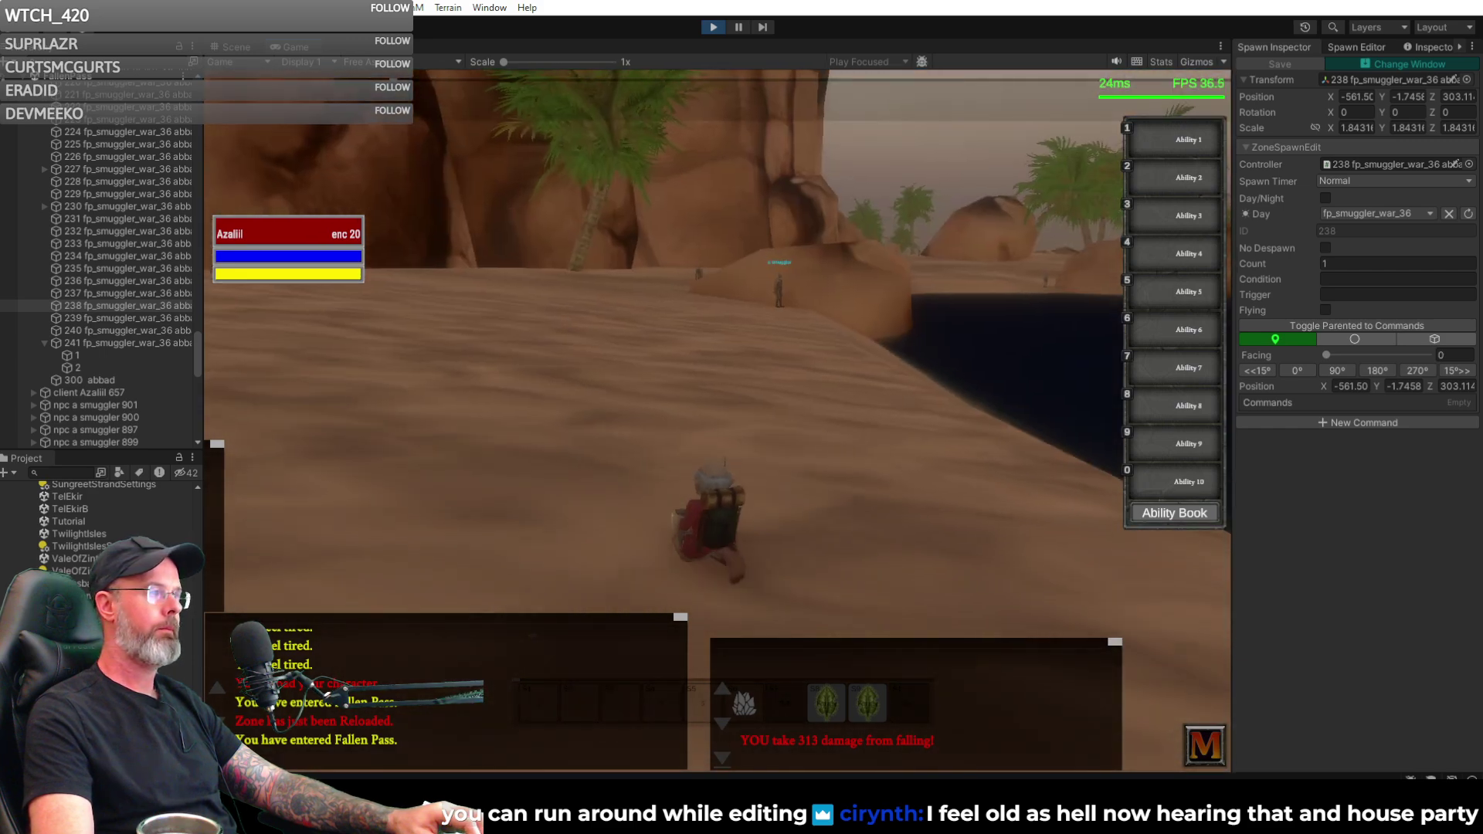
key(w)
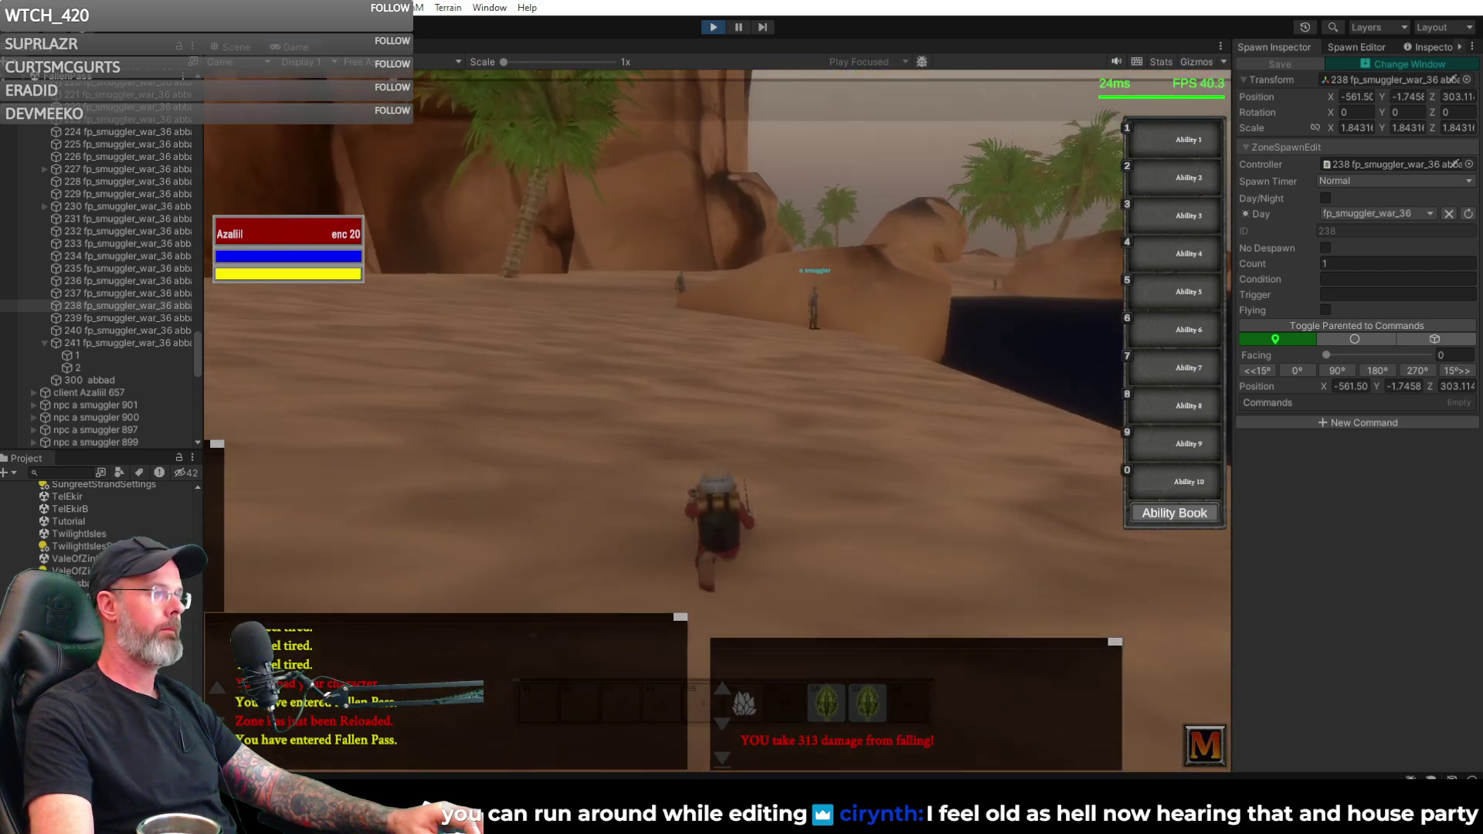
key(d)
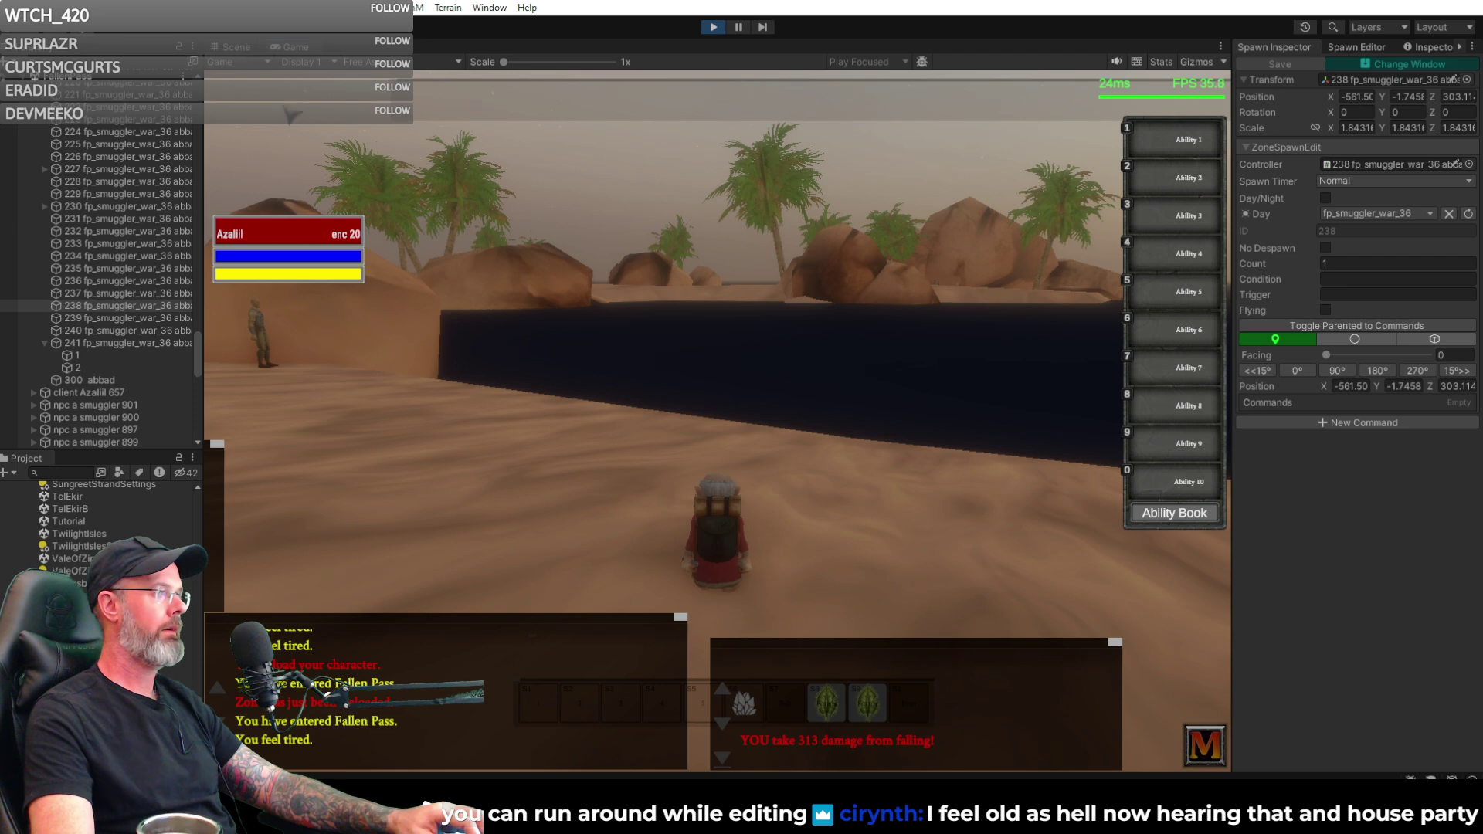
- Examine the spawns around the shoreline boulder and the cliff passage in the scene
click(235, 40)
right_drag(266, 101, 857, 338)
right_drag(804, 412, 635, 380)
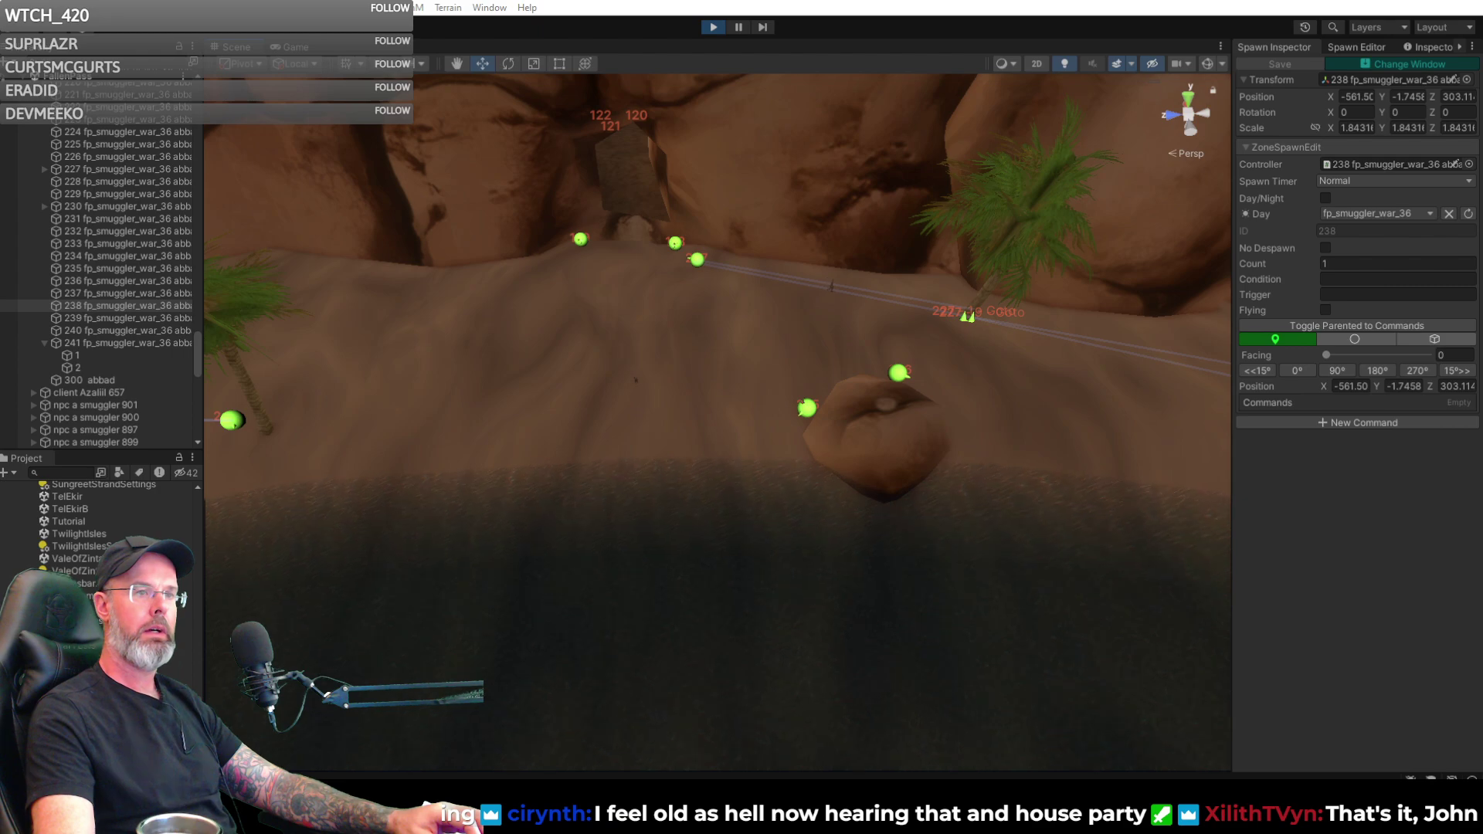
- Switch to HeidiSQL and open the row data of the content database's zone_spawn table
drag(1468, 294, 771, 110)
scroll(605, 541, down, 12)
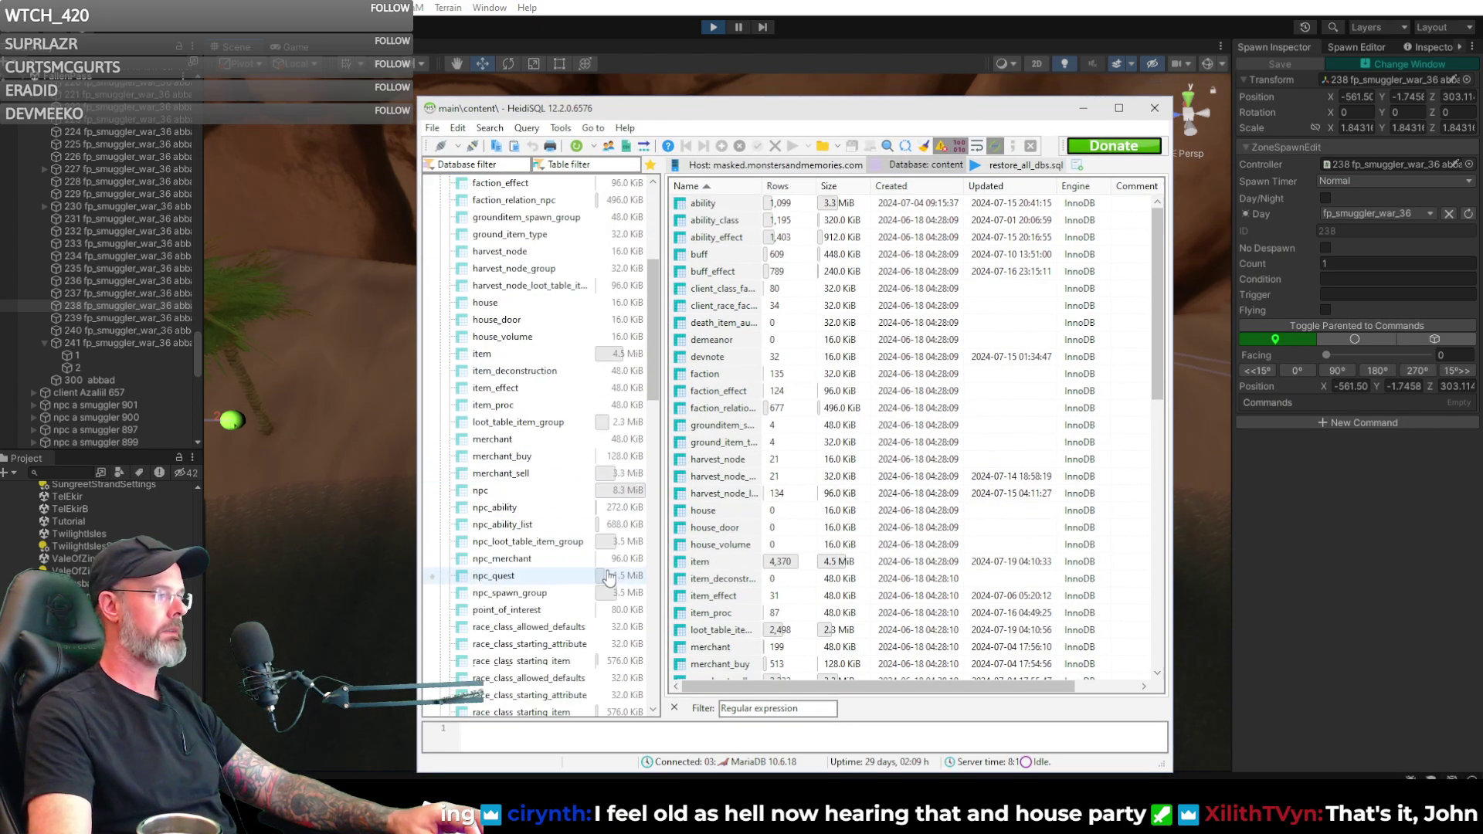
scroll(591, 626, down, 5)
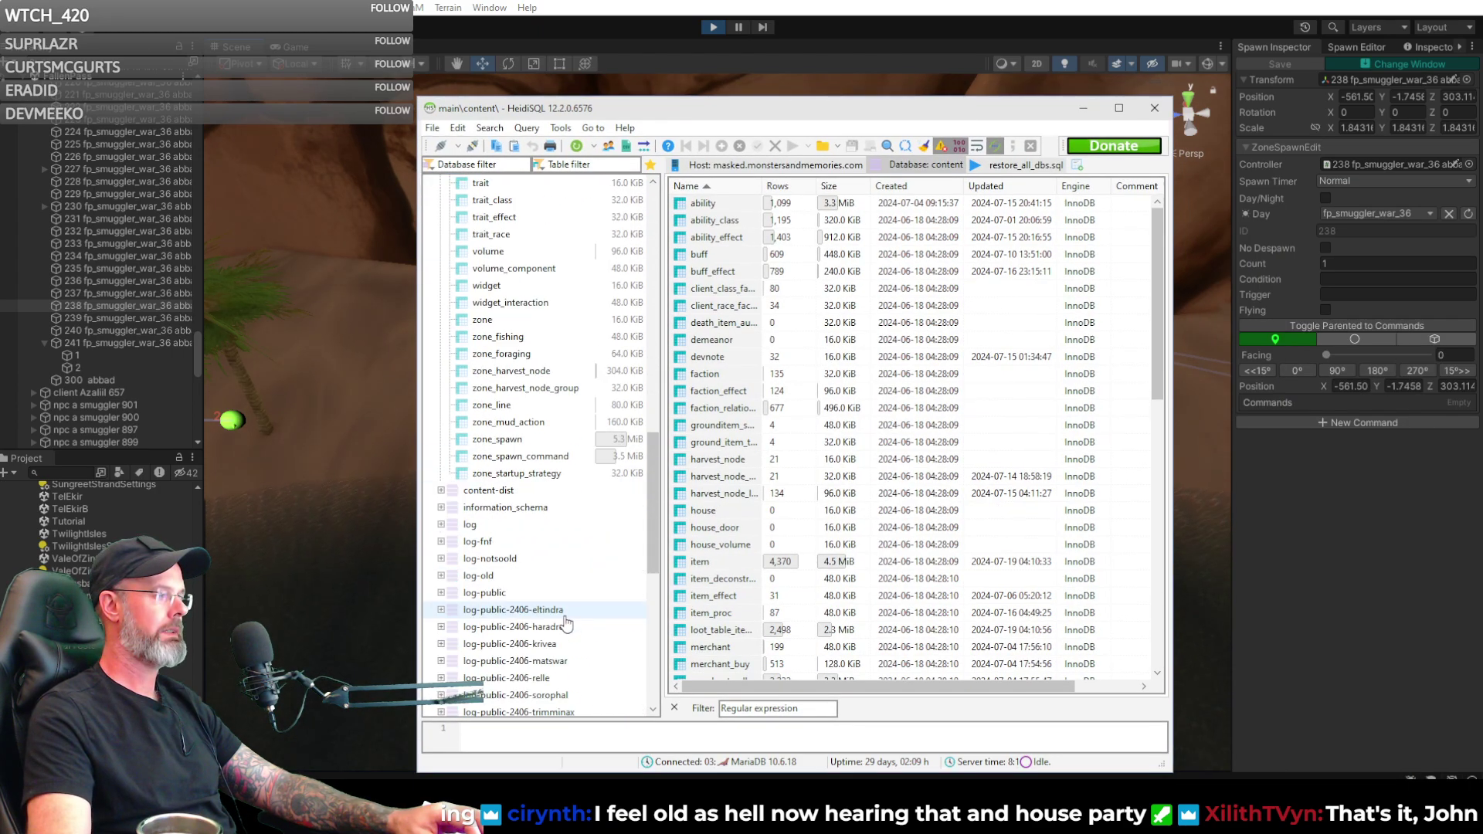
click(498, 439)
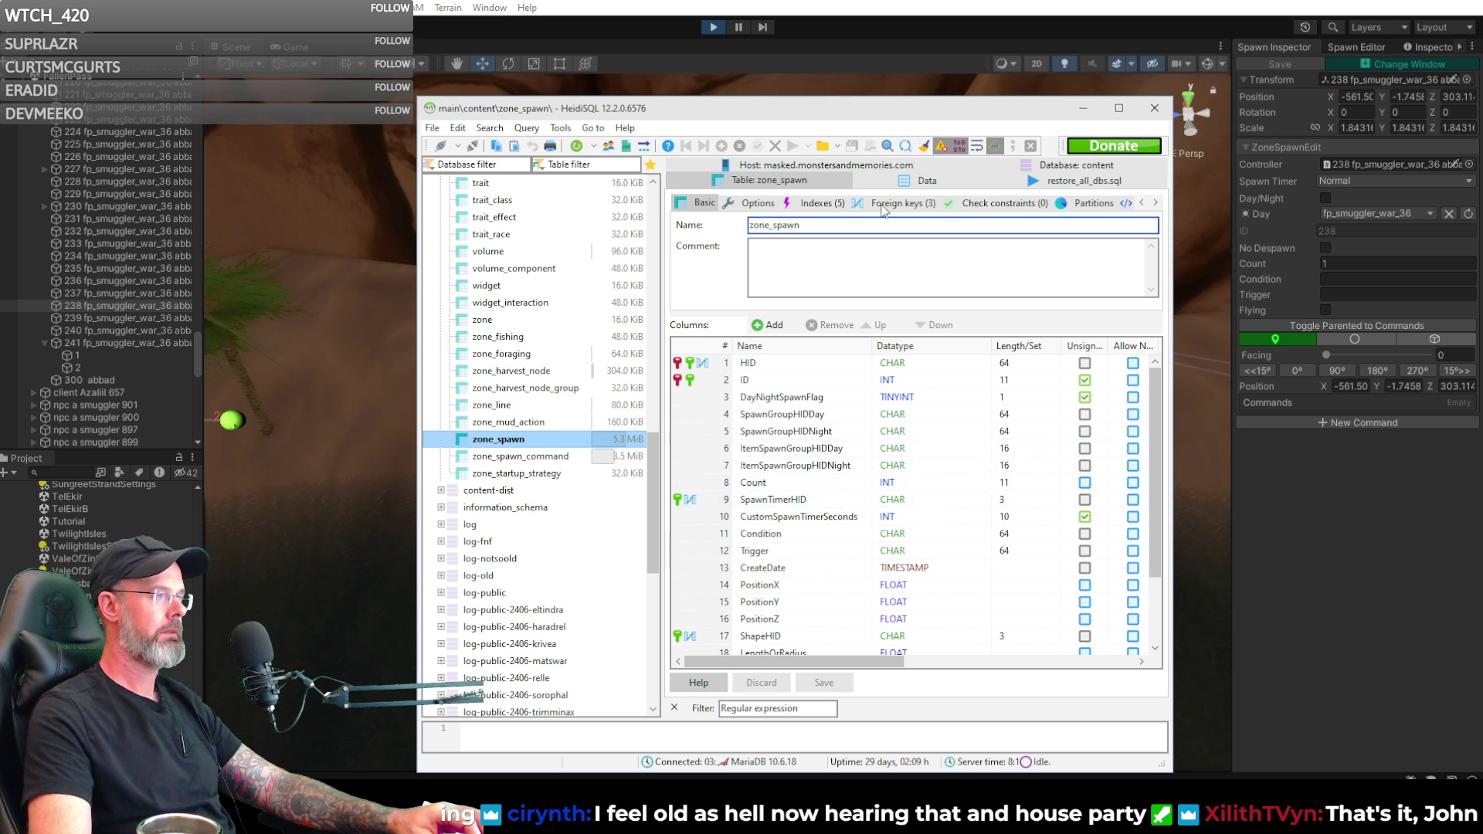
click(927, 181)
scroll(827, 400, down, 20)
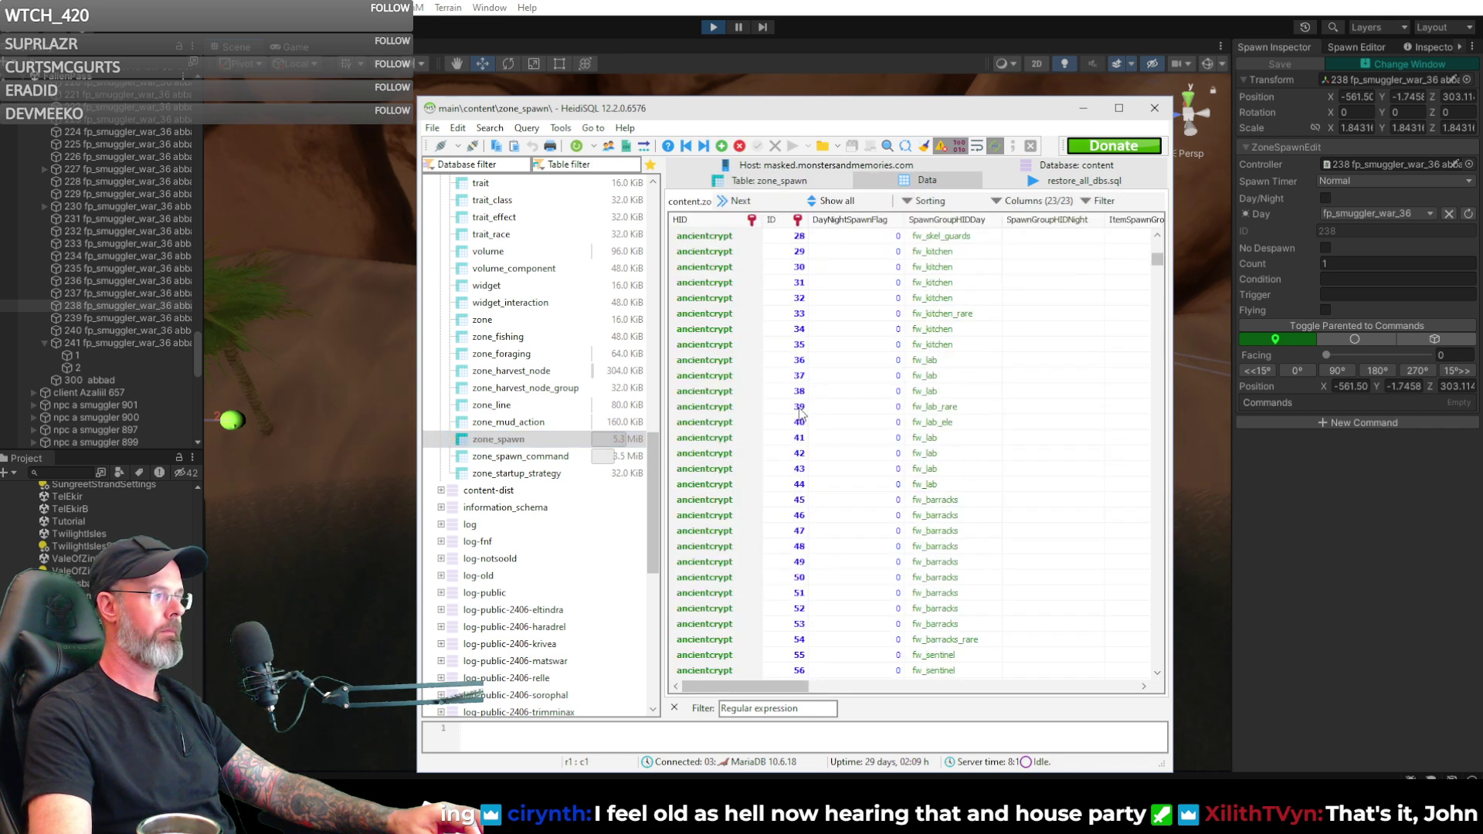
scroll(826, 399, down, 6)
- Widen the database window and examine the zone_spawn columns for spawn groups, timers, conditions and positions
drag(1168, 449, 1394, 453)
drag(827, 688, 1196, 687)
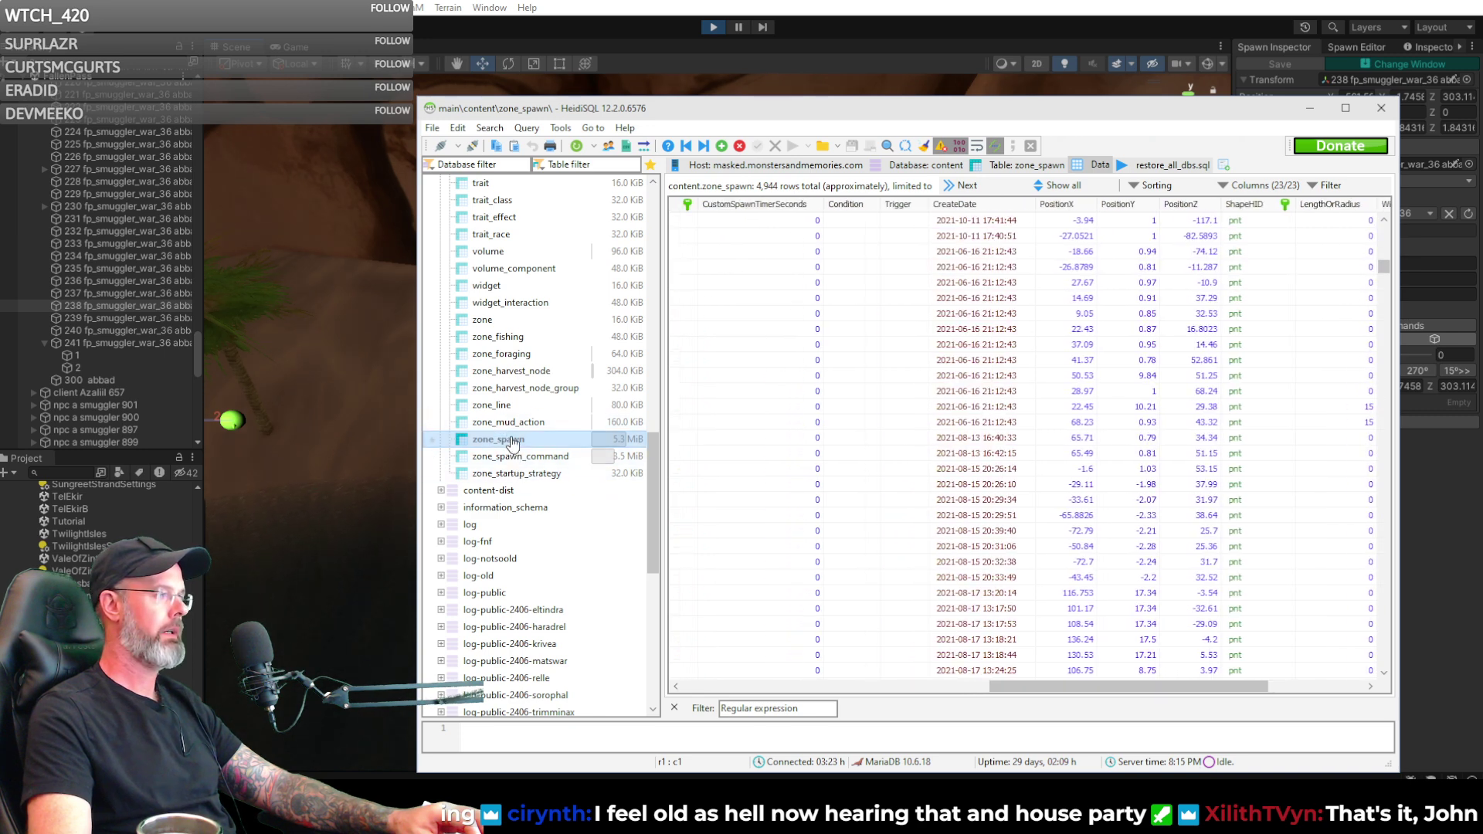
drag(1086, 687, 1011, 707)
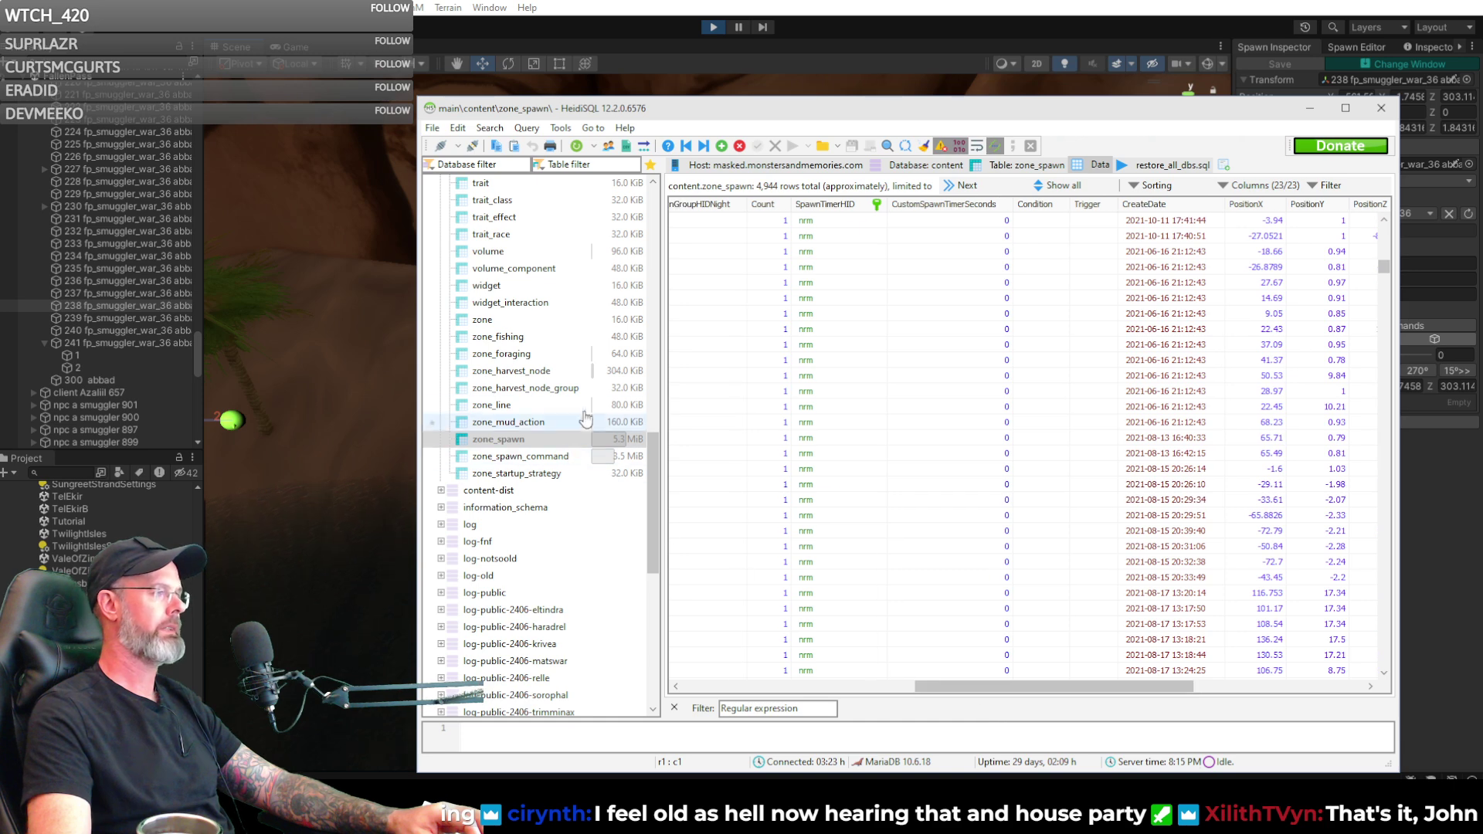
scroll(584, 412, up, 3)
scroll(584, 411, down, 4)
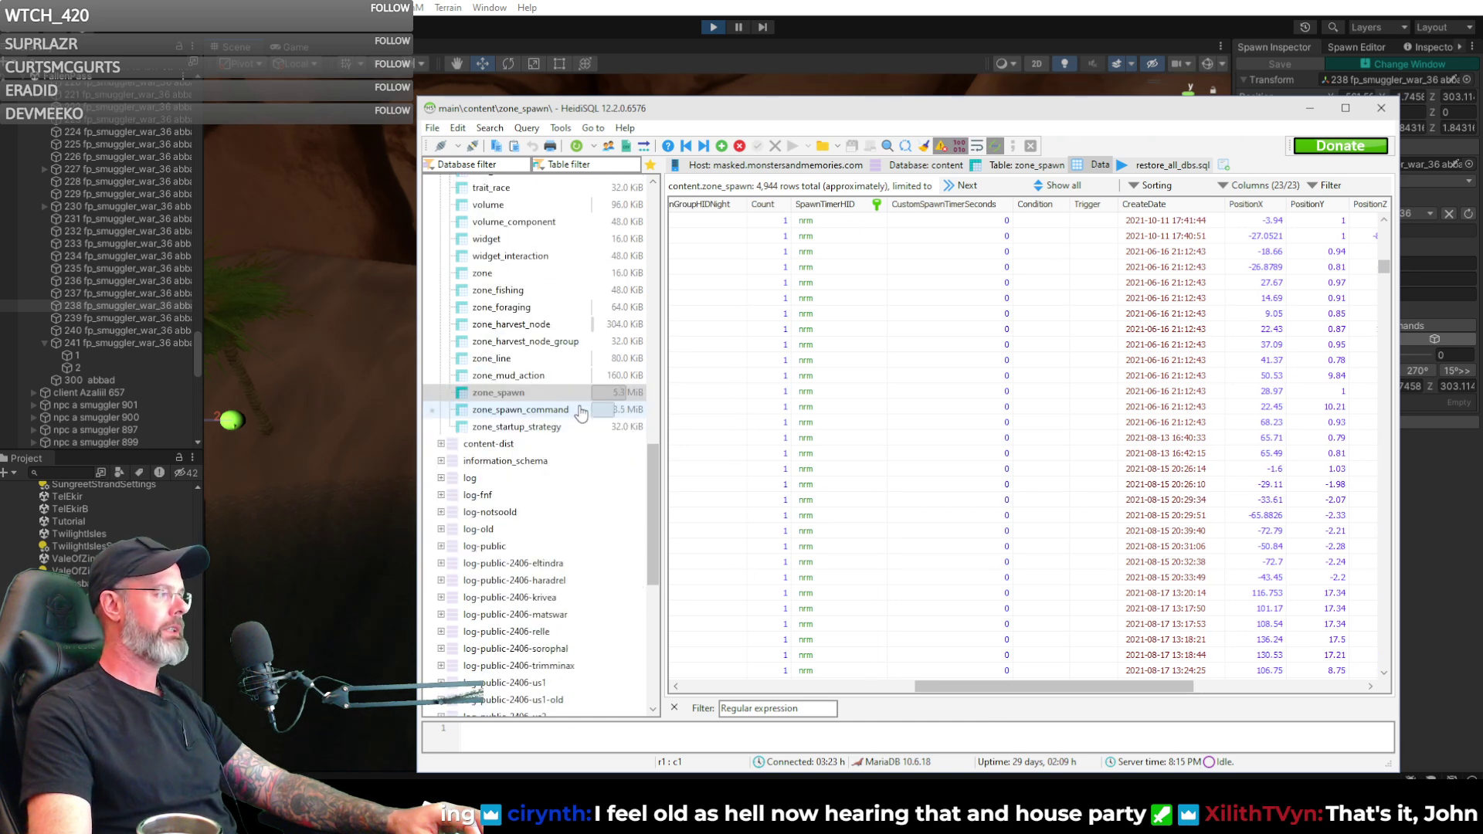
scroll(580, 411, up, 1)
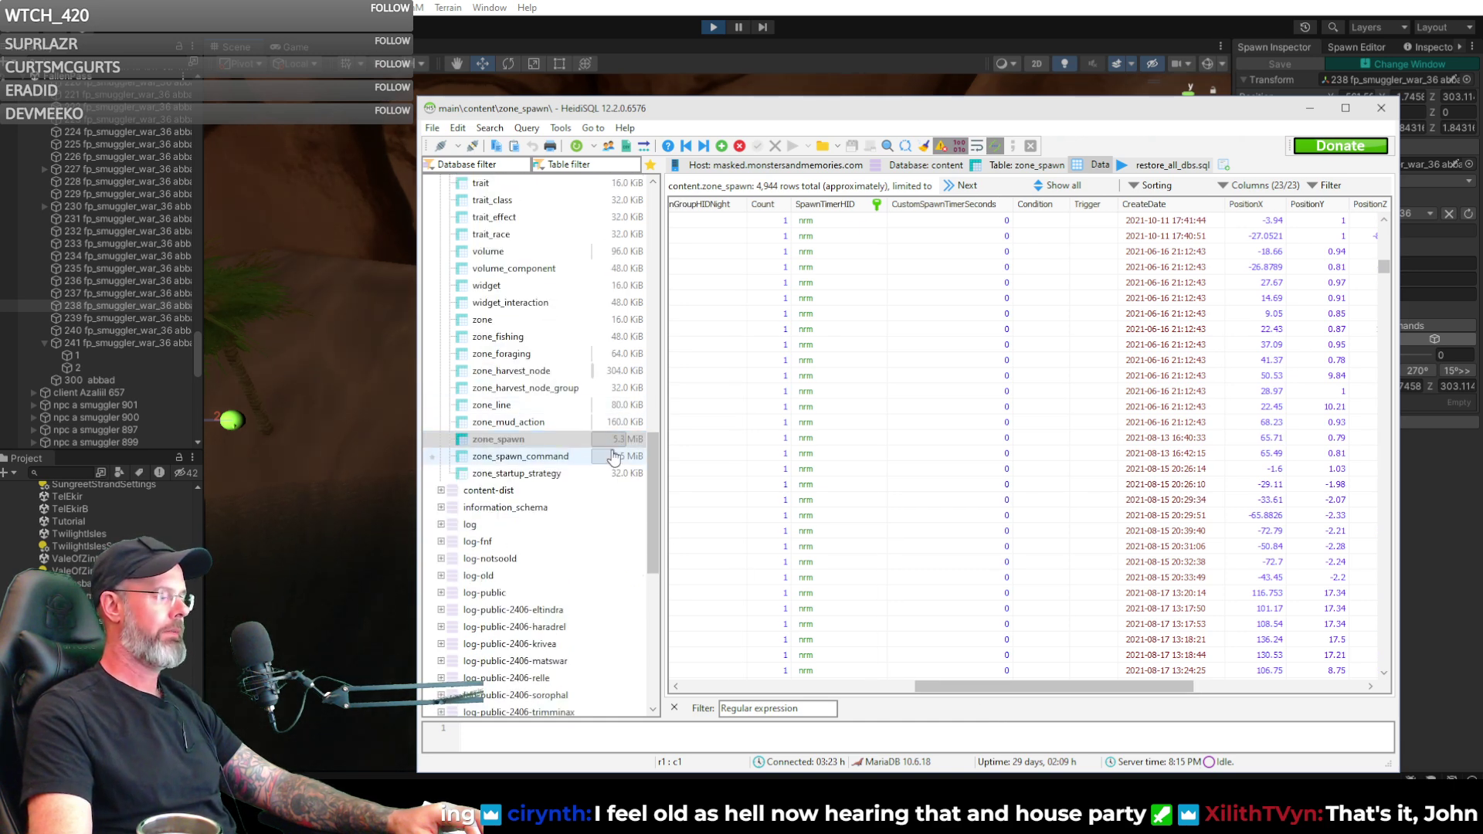
drag(1049, 686, 918, 699)
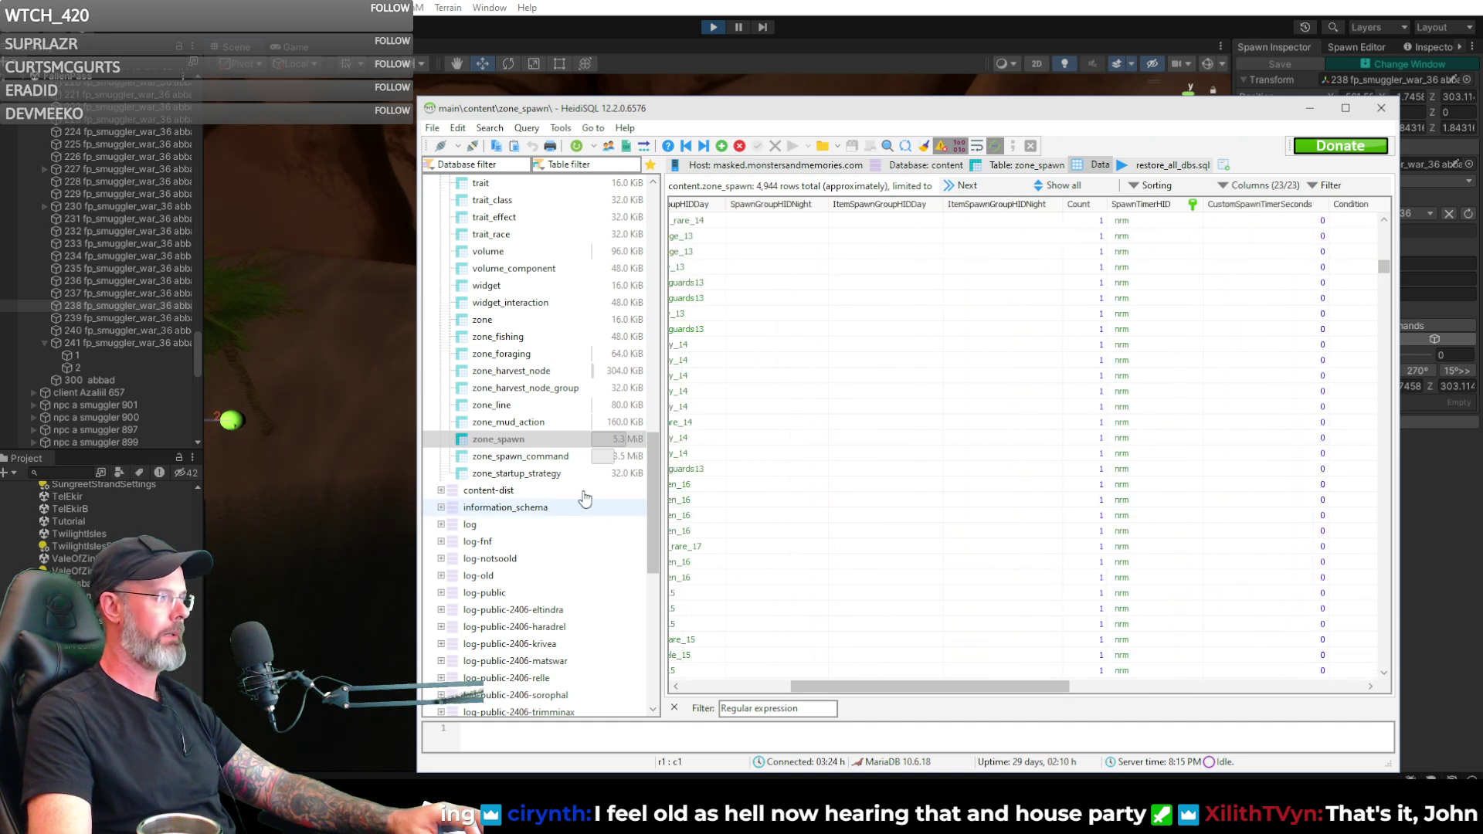
- Browse the database and table list, inspect zone_spawn's shape, facing and despawn columns, and set the database window aside
scroll(535, 455, up, 4)
scroll(533, 467, up, 3)
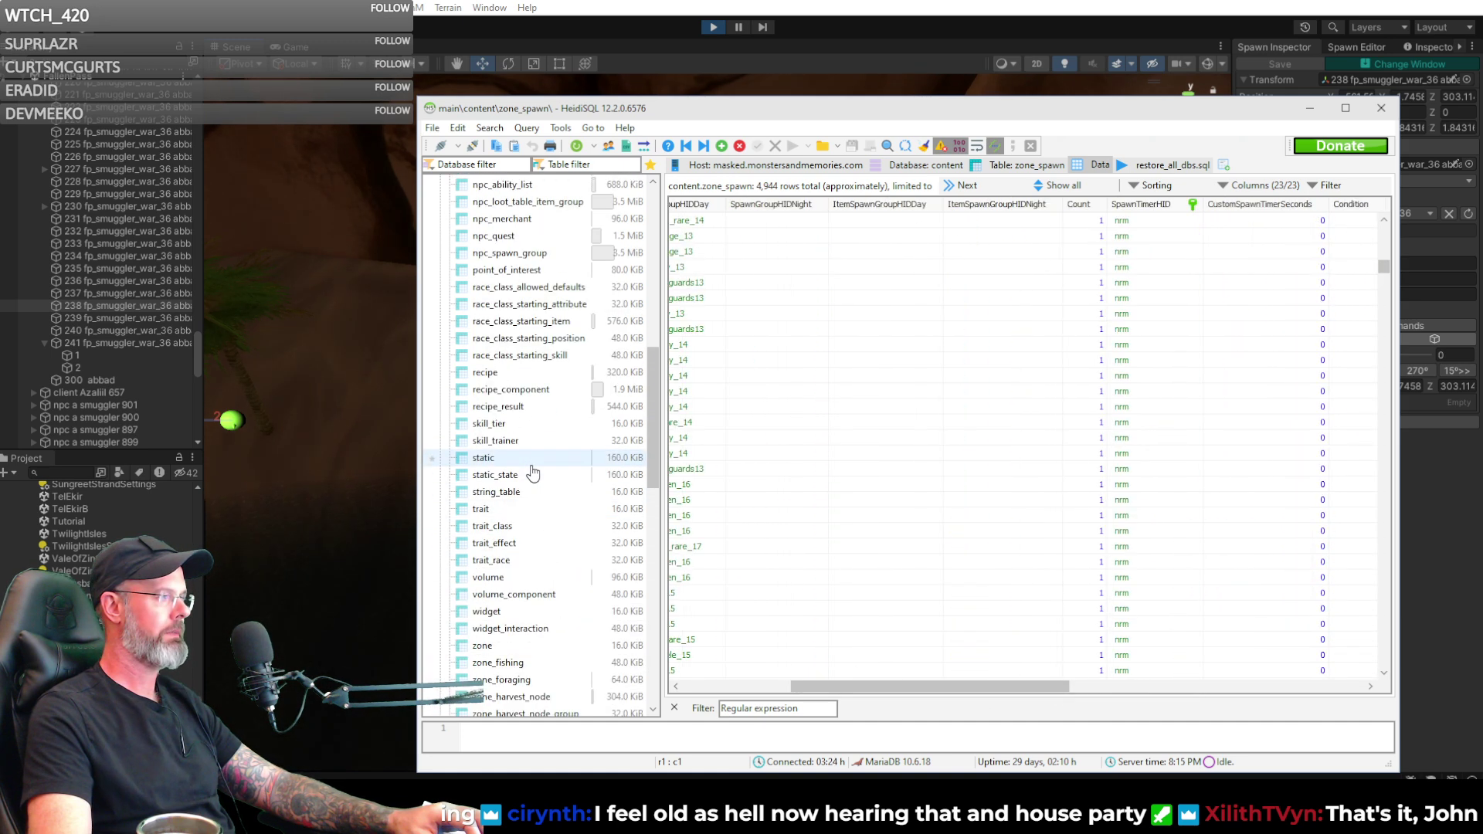
scroll(533, 473, down, 13)
scroll(889, 646, down, 1)
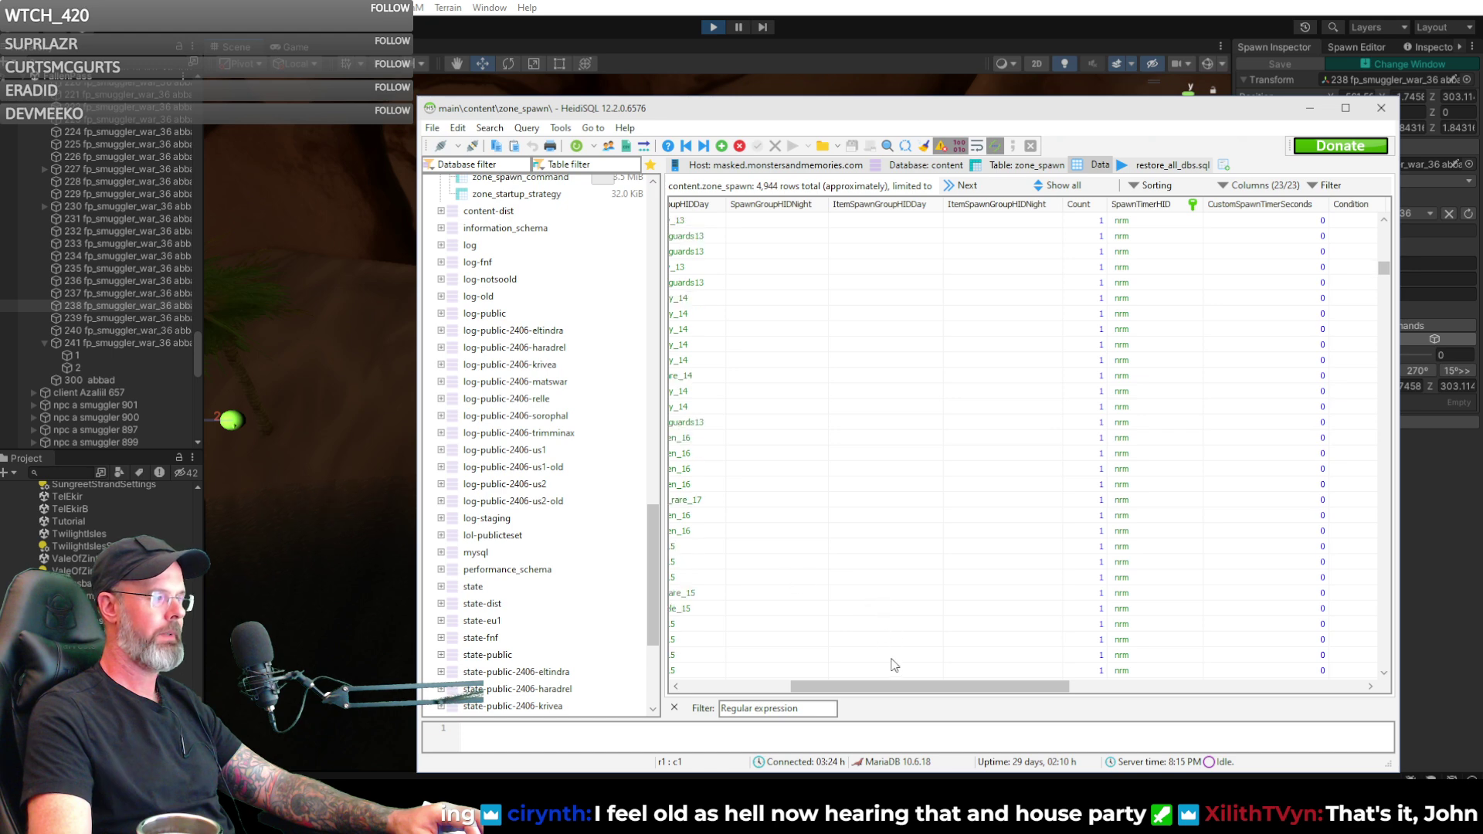
drag(883, 689, 1183, 691)
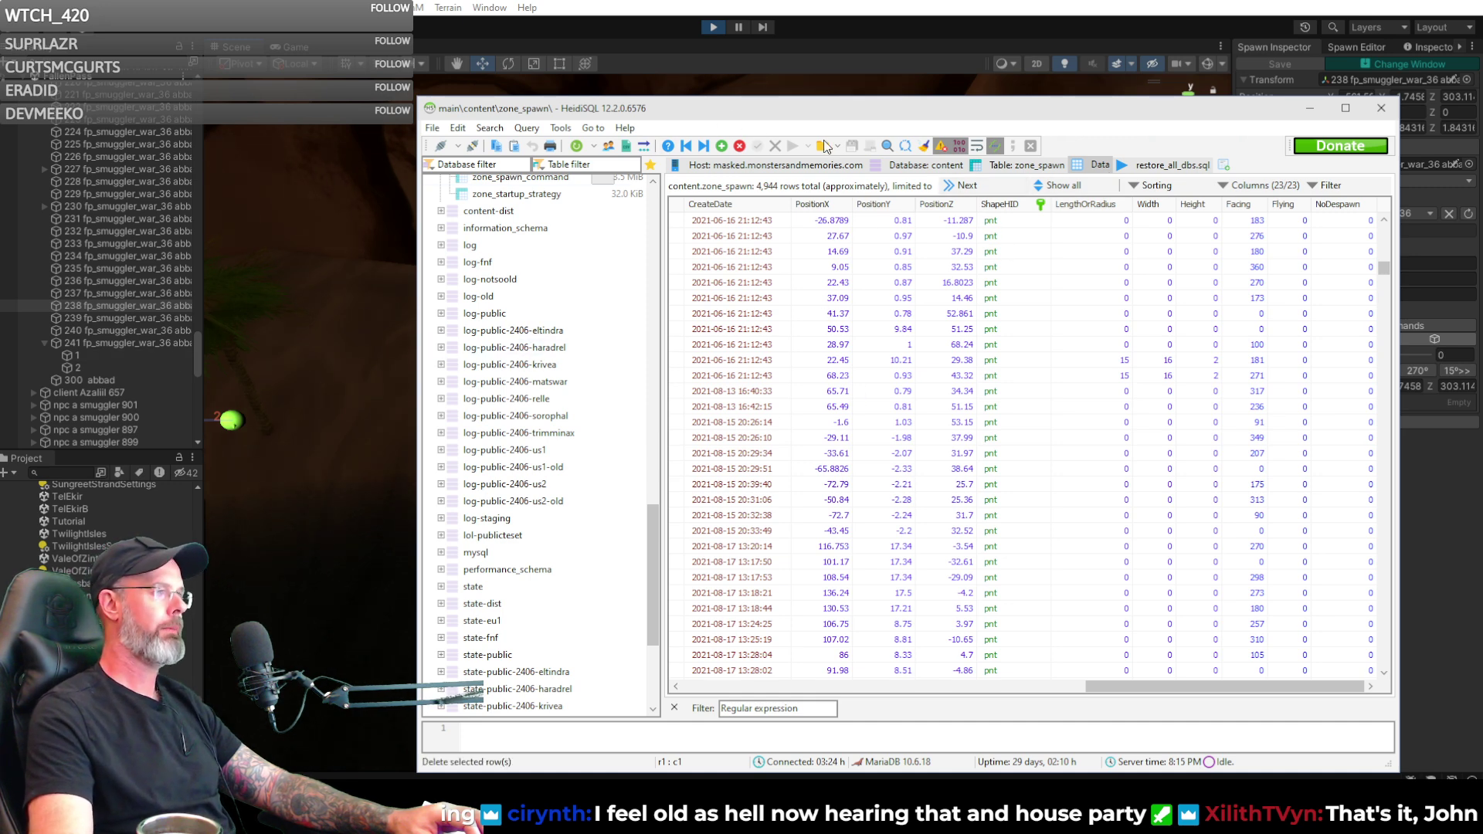
click(1310, 108)
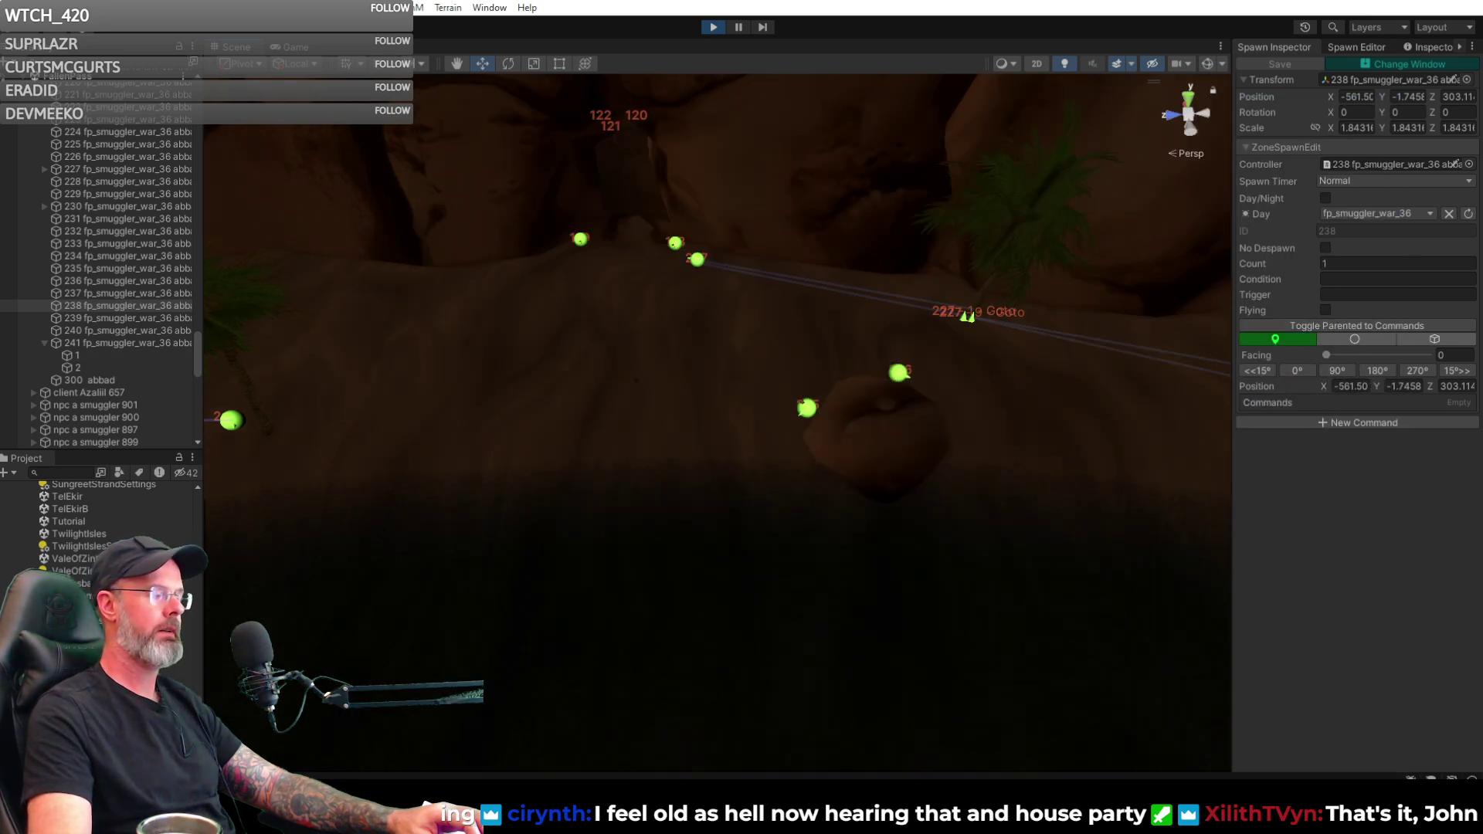
- Review the boulder spawns in the scene, and run the character across the beach toward the smugglers in game
alt+drag(894, 373, 1115, 359)
right_drag(1114, 359, 547, 342)
click(290, 48)
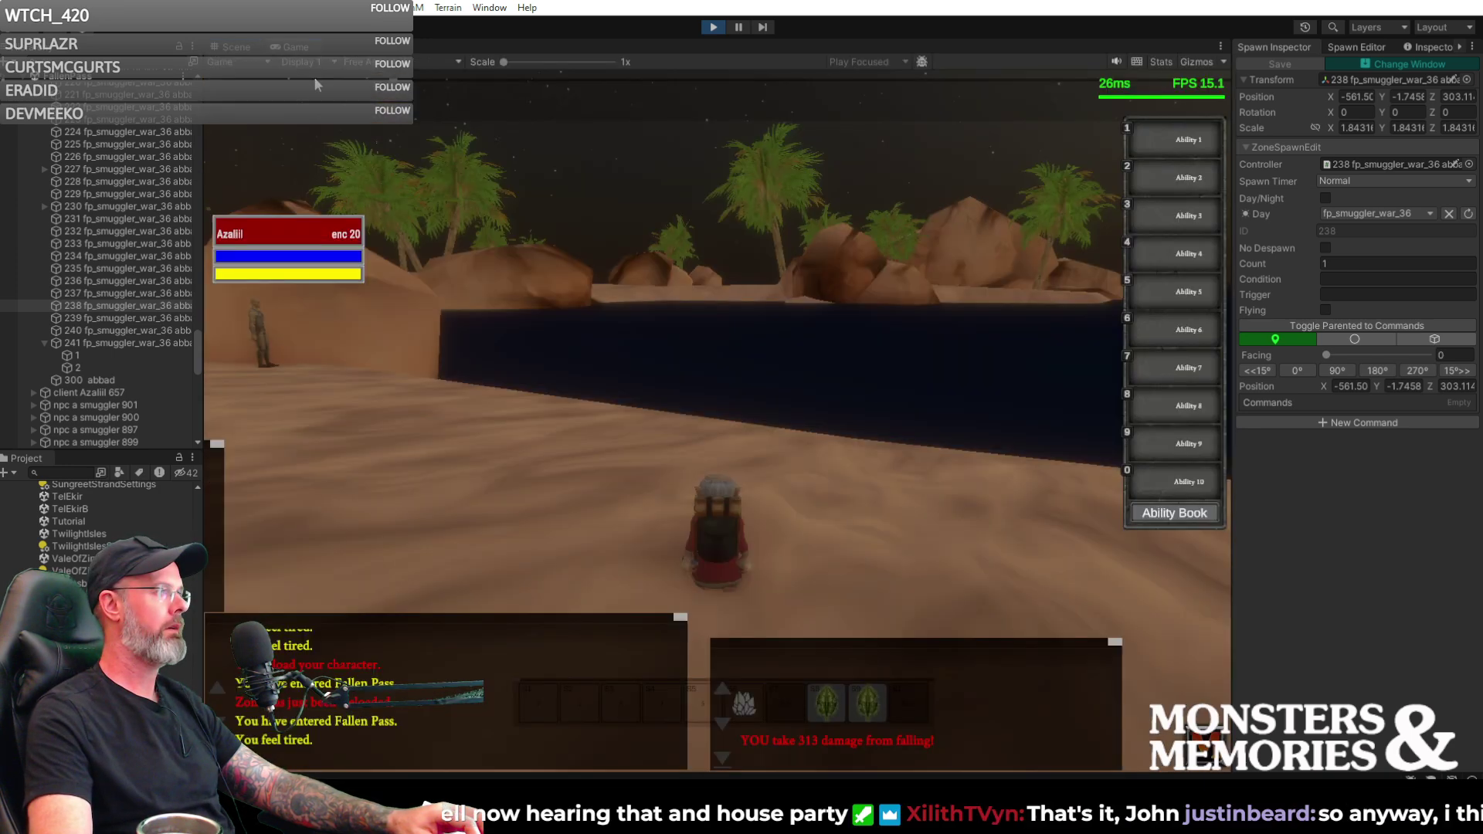
key(w)
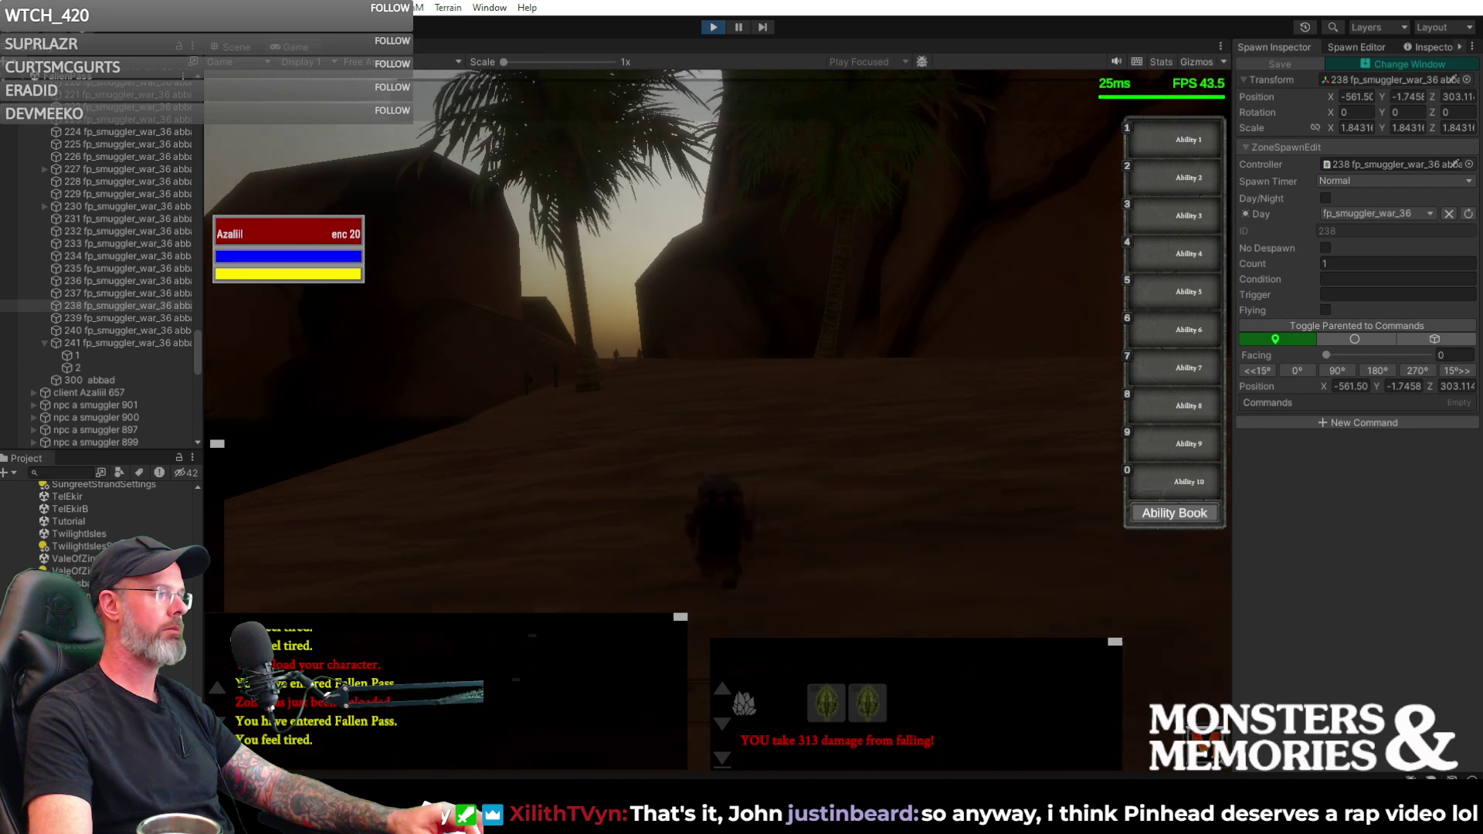
key(w)
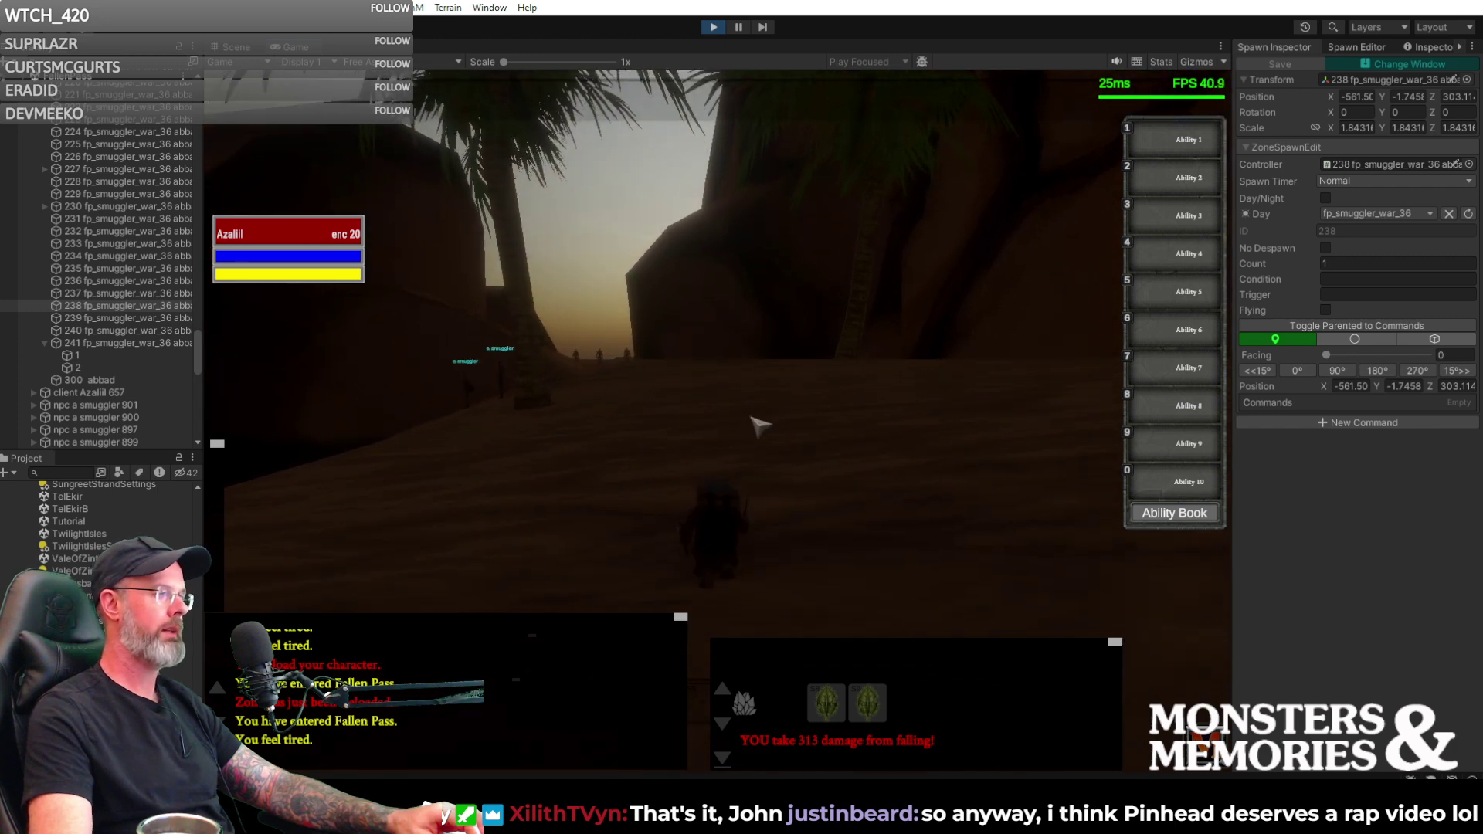
key(w)
key(a)
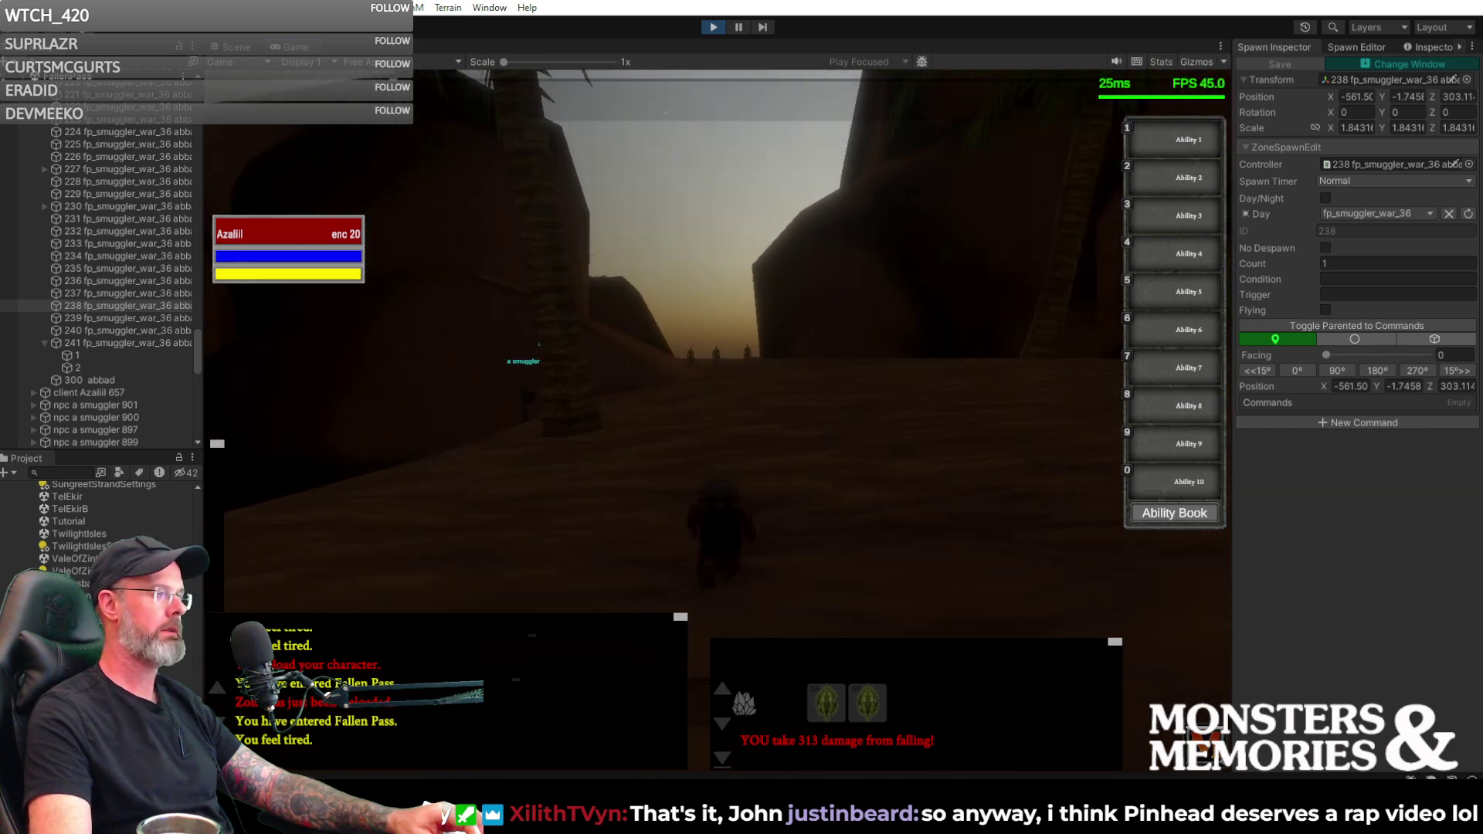
key(w)
key(d)
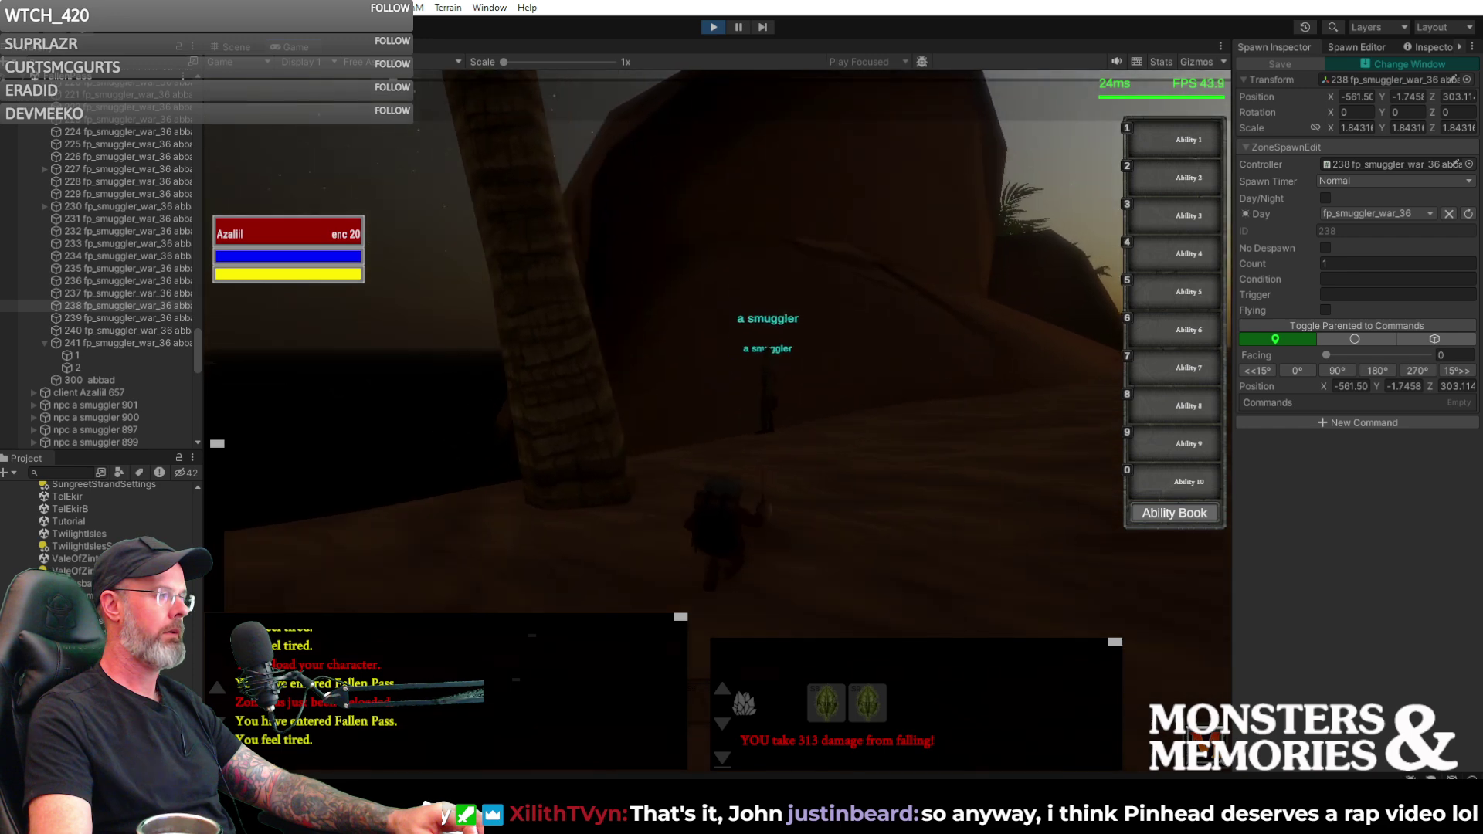
- Move spawn 237 closer to the boulder, to about X -562.61, Y -3.79, Z 270.98, and save it
key(w)
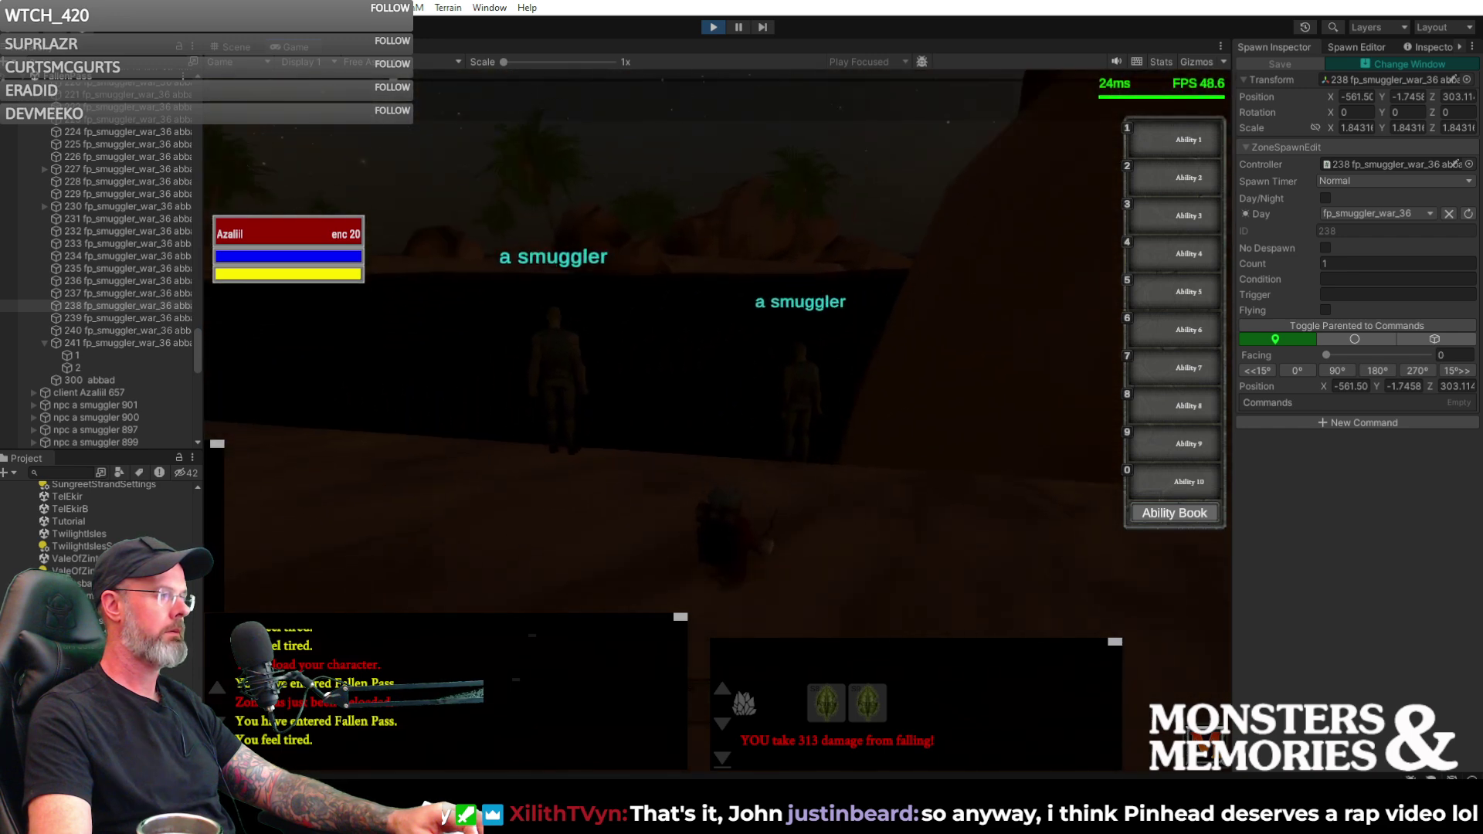
click(235, 47)
right_drag(693, 336, 312, 451)
key(w)
click(706, 522)
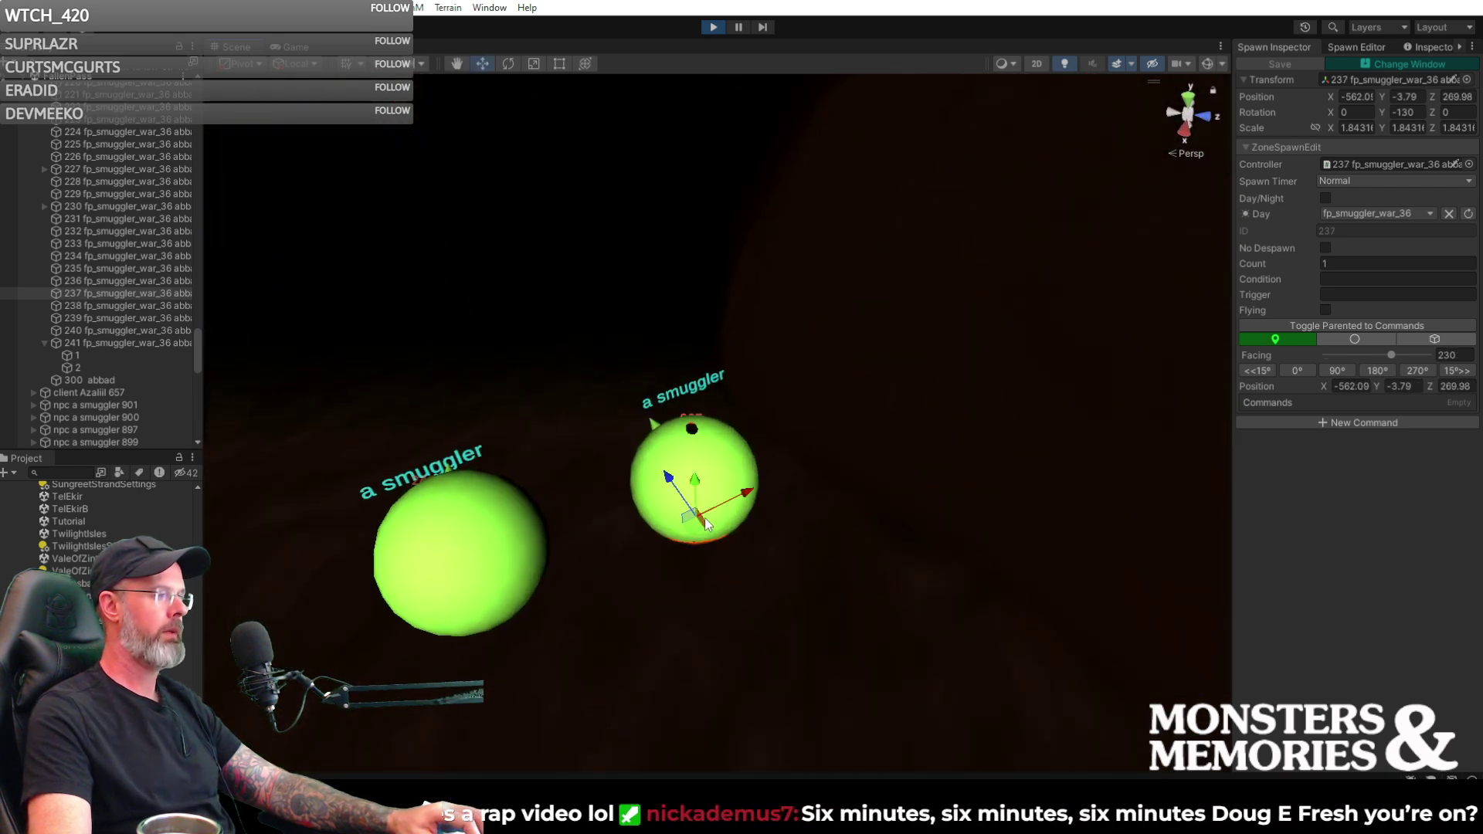
drag(690, 528, 763, 510)
click(1276, 65)
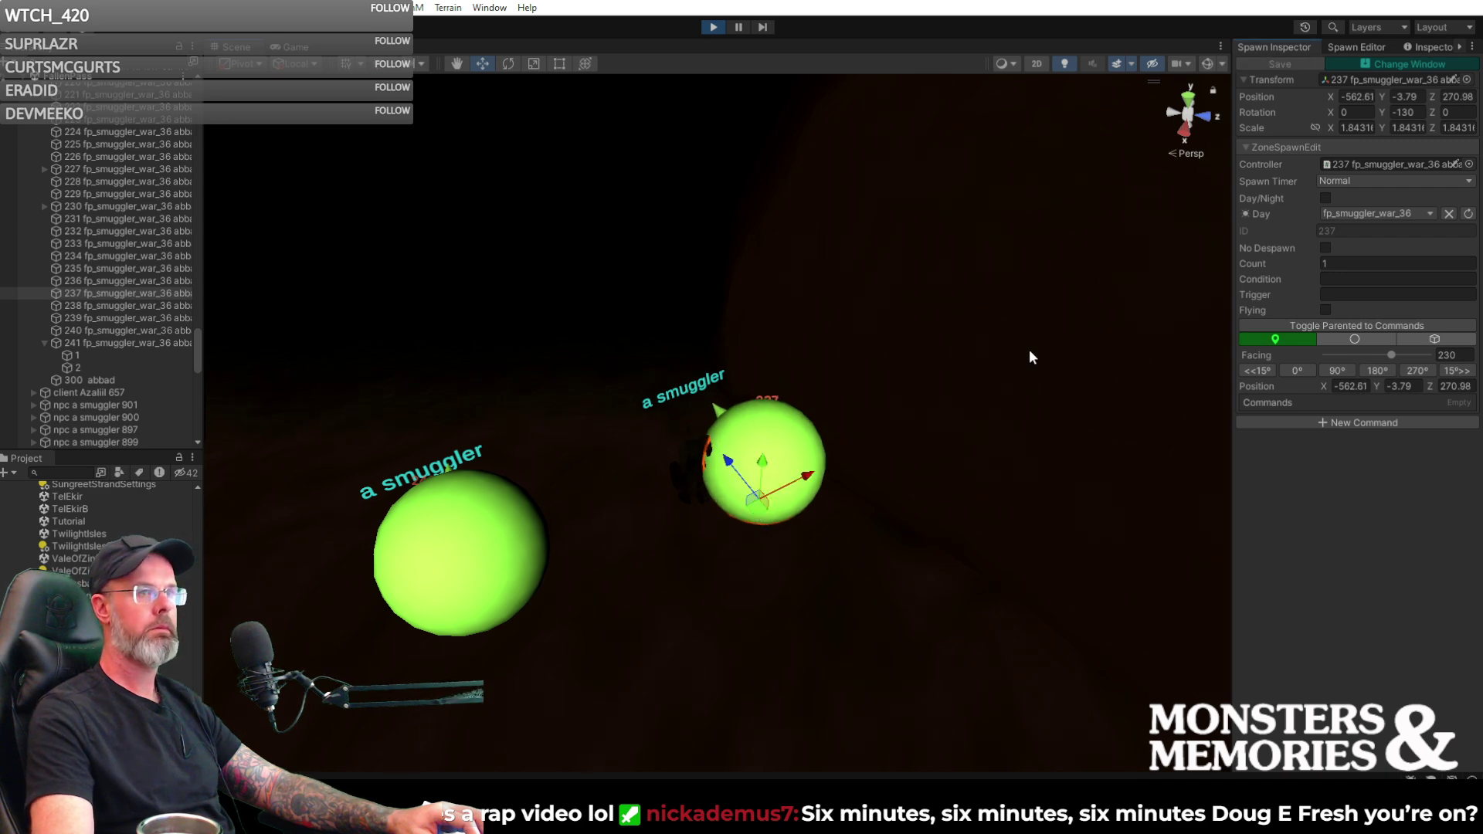
- Move spawn 240 toward spawn 237 and lower it to the ground, at about X -560.56, Y -3.17, Z 268.93, and save it
right_drag(819, 523, 741, 490)
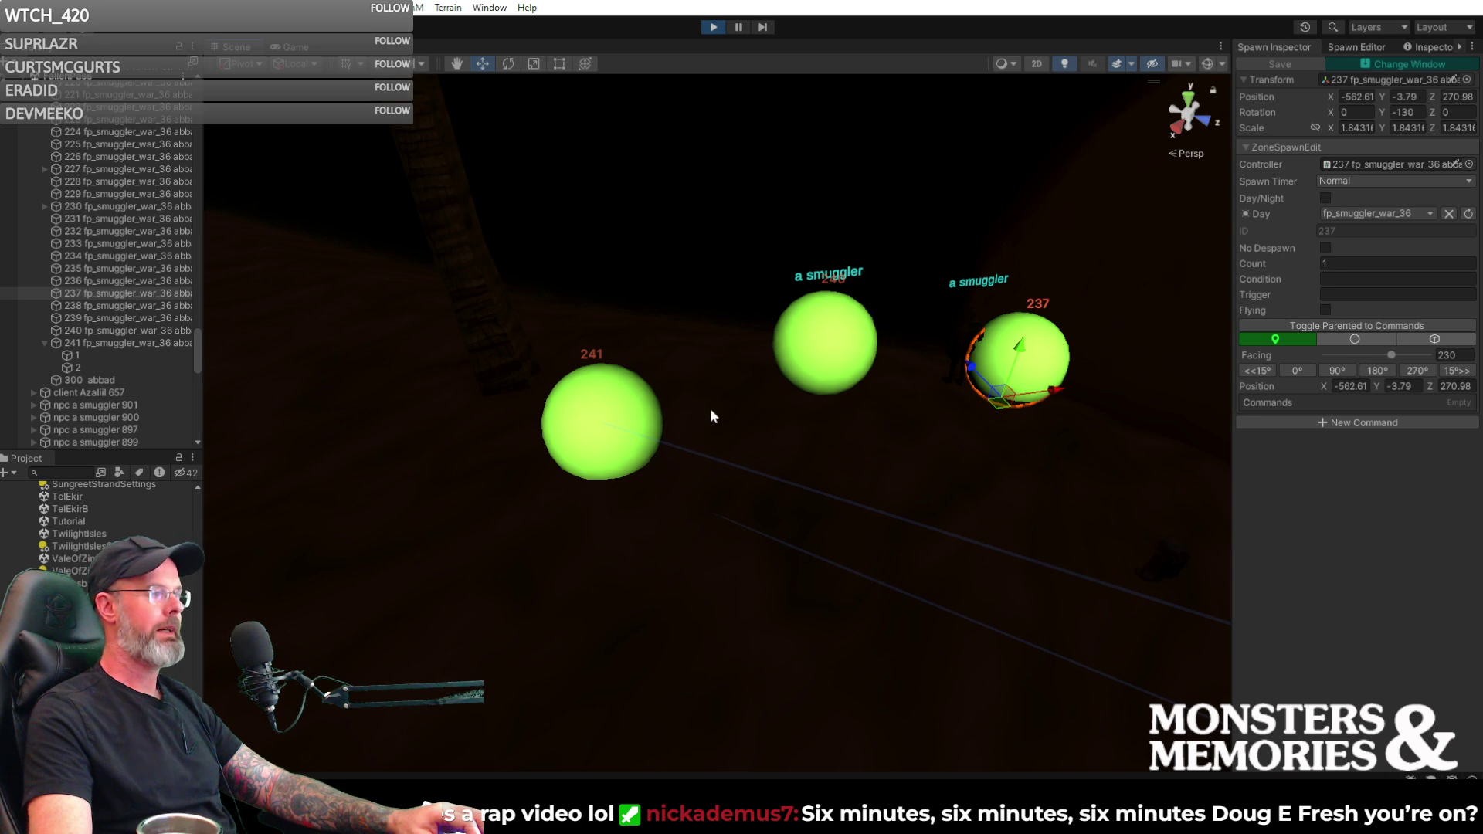
click(822, 359)
drag(818, 393, 885, 391)
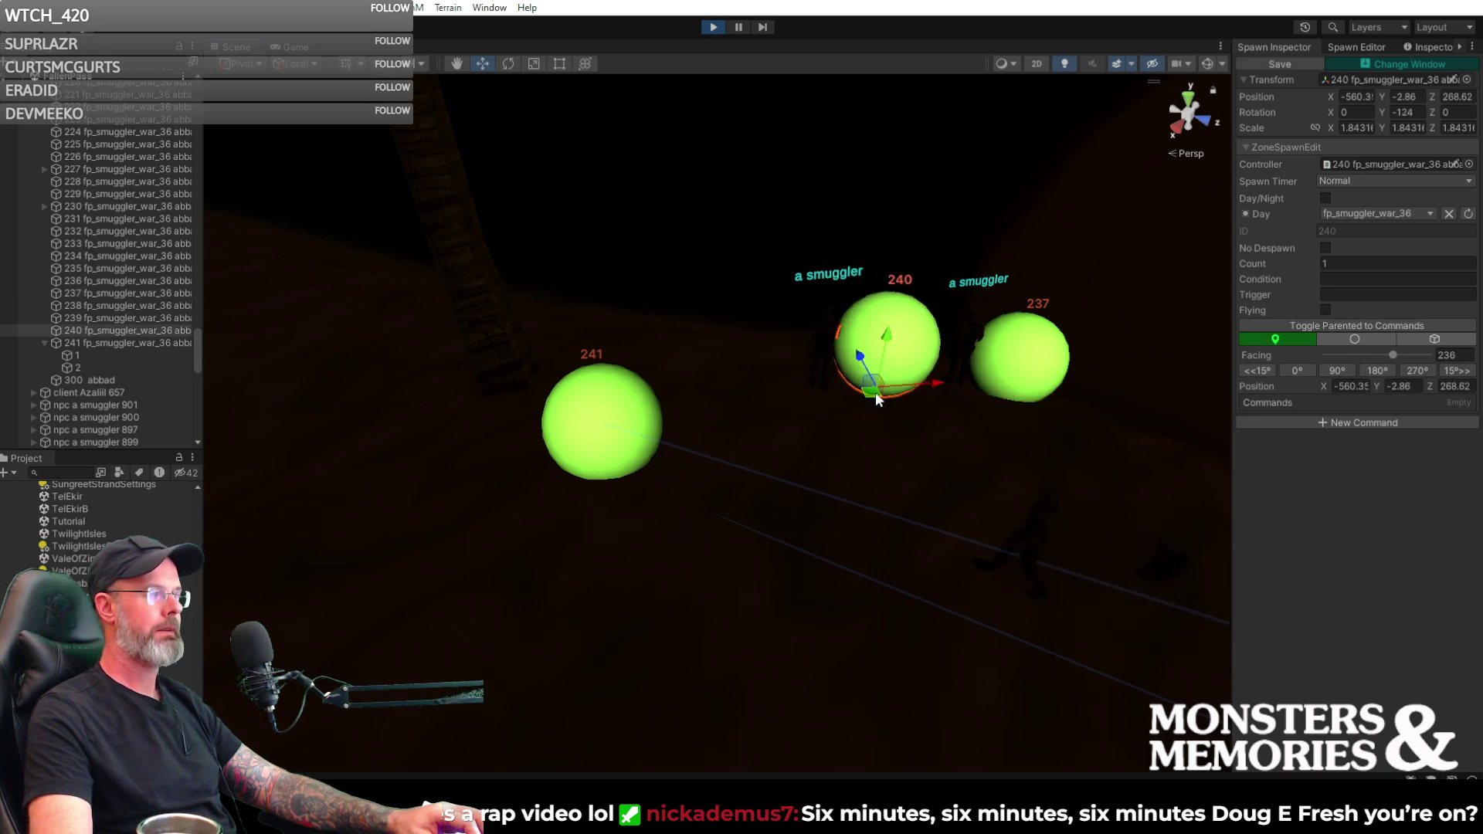
right_drag(896, 384, 998, 343)
key(w)
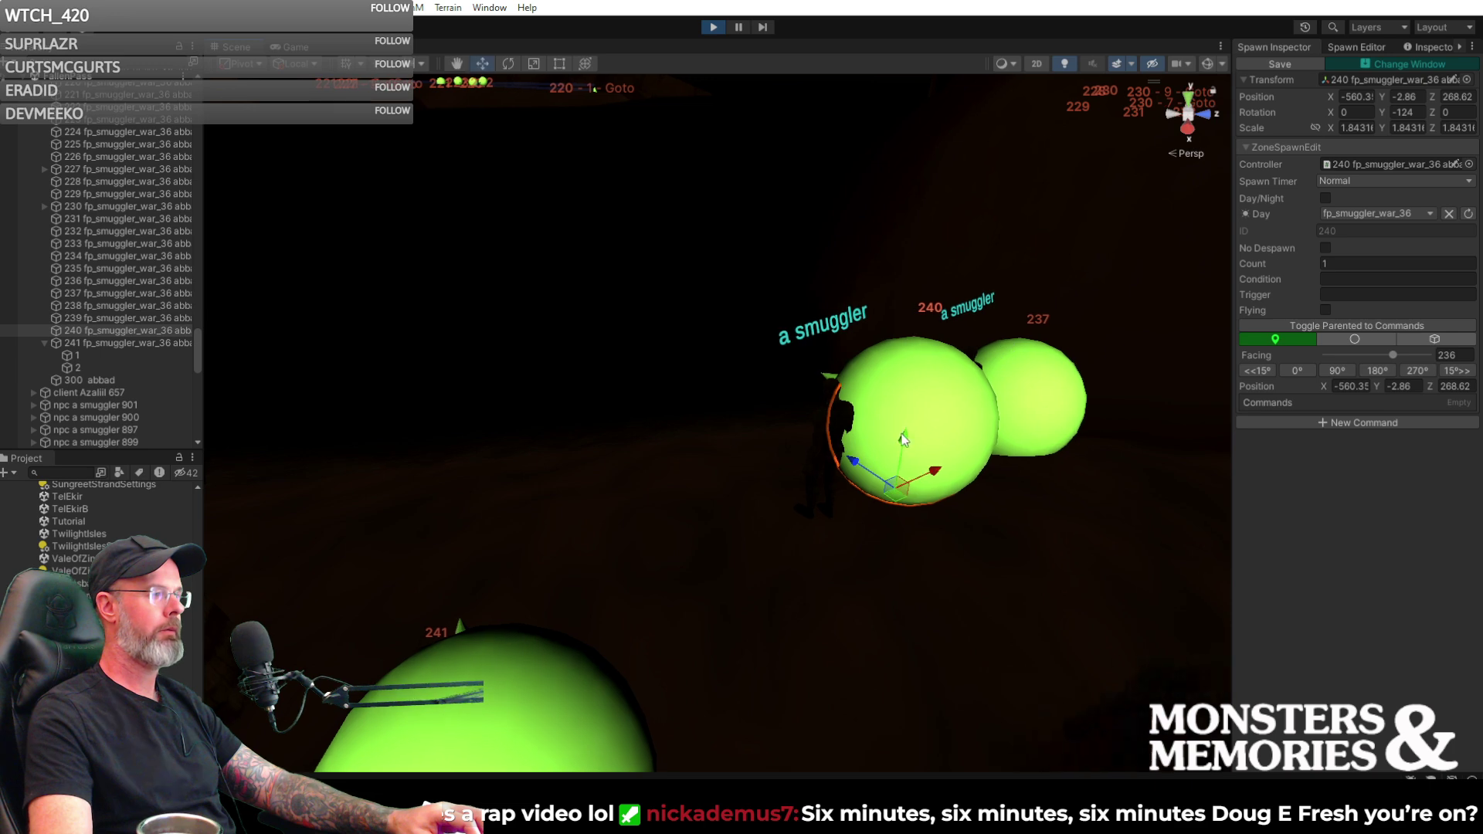
drag(907, 439, 921, 482)
right_drag(922, 483, 795, 437)
drag(712, 516, 736, 518)
drag(671, 460, 674, 453)
right_drag(701, 501, 819, 318)
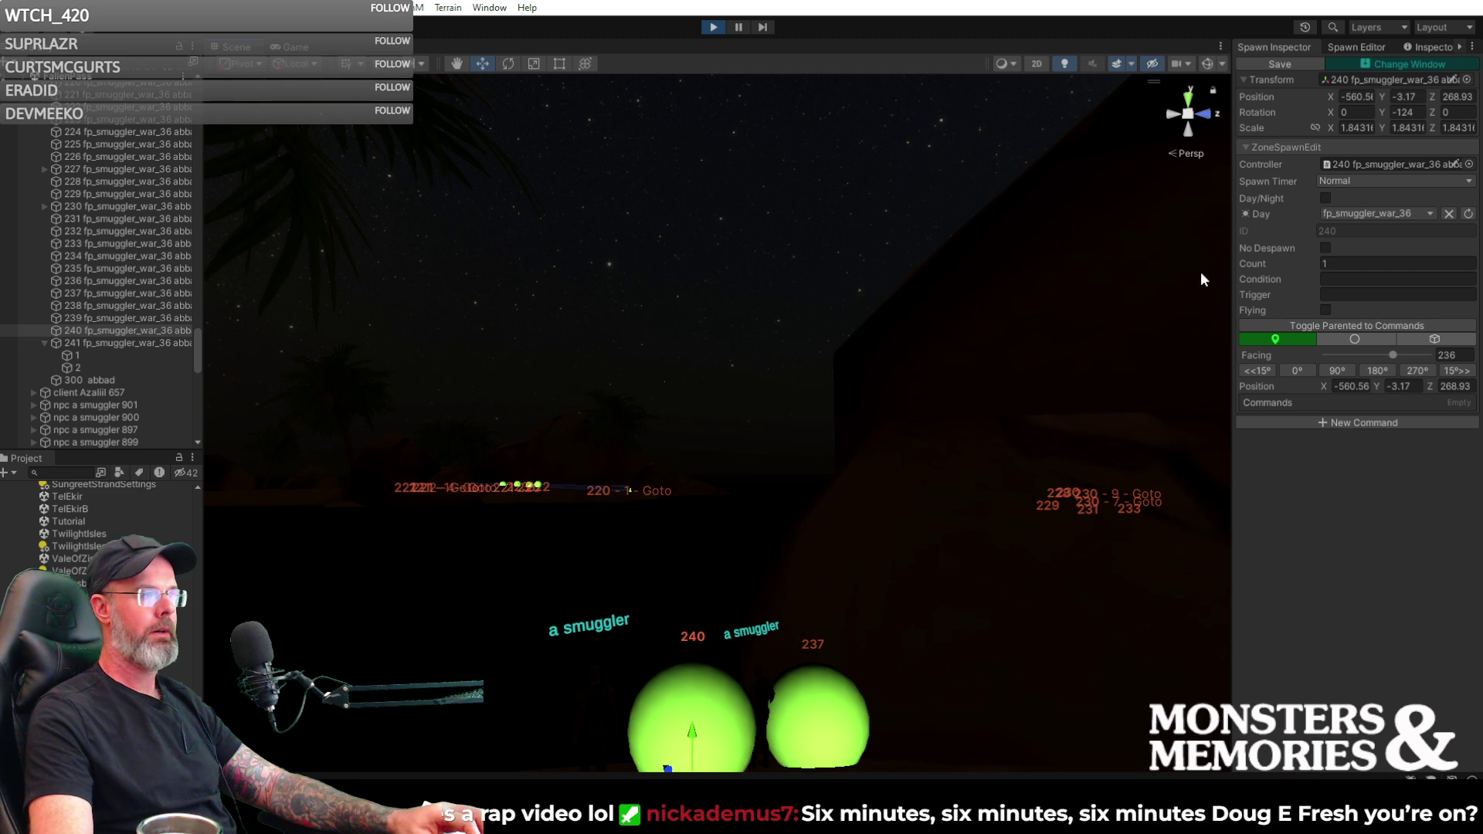
click(1282, 62)
- Return to the game view and set the zone's world time to 6 am with a chat command
right_drag(944, 349, 793, 464)
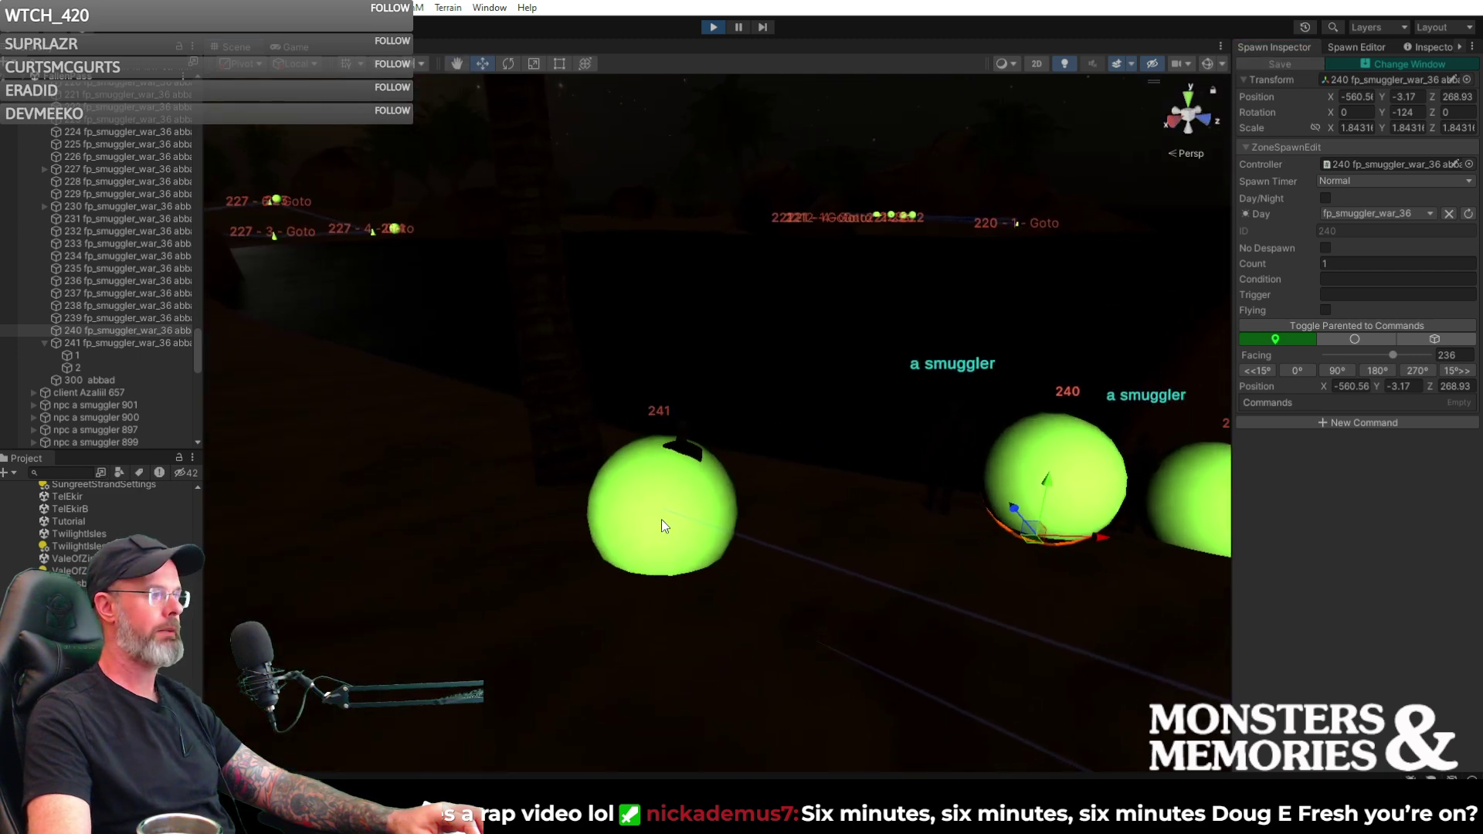
click(291, 48)
right_drag(402, 161, 496, 242)
key(w)
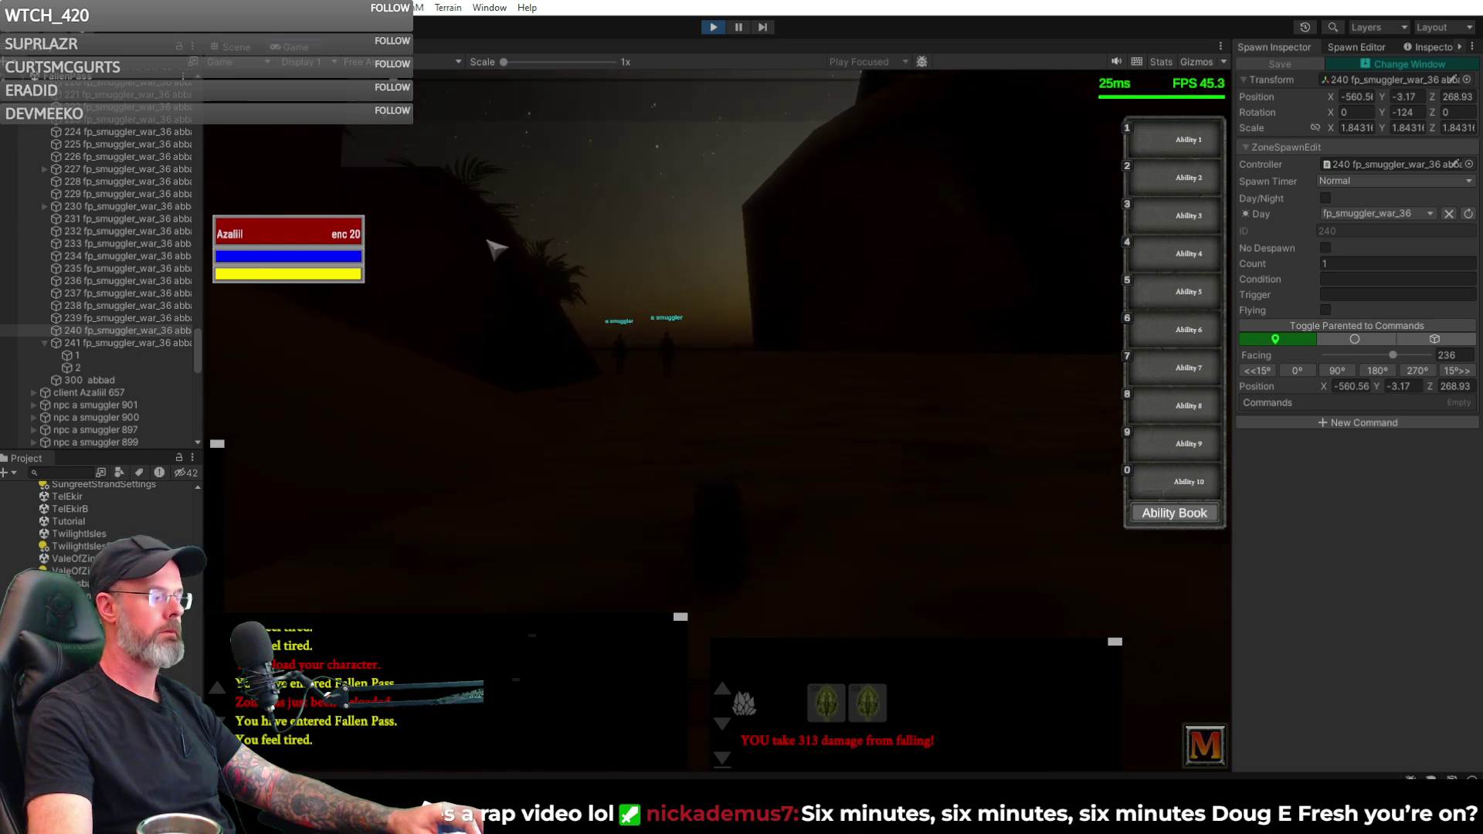
key(Return)
text(/set 6 am)
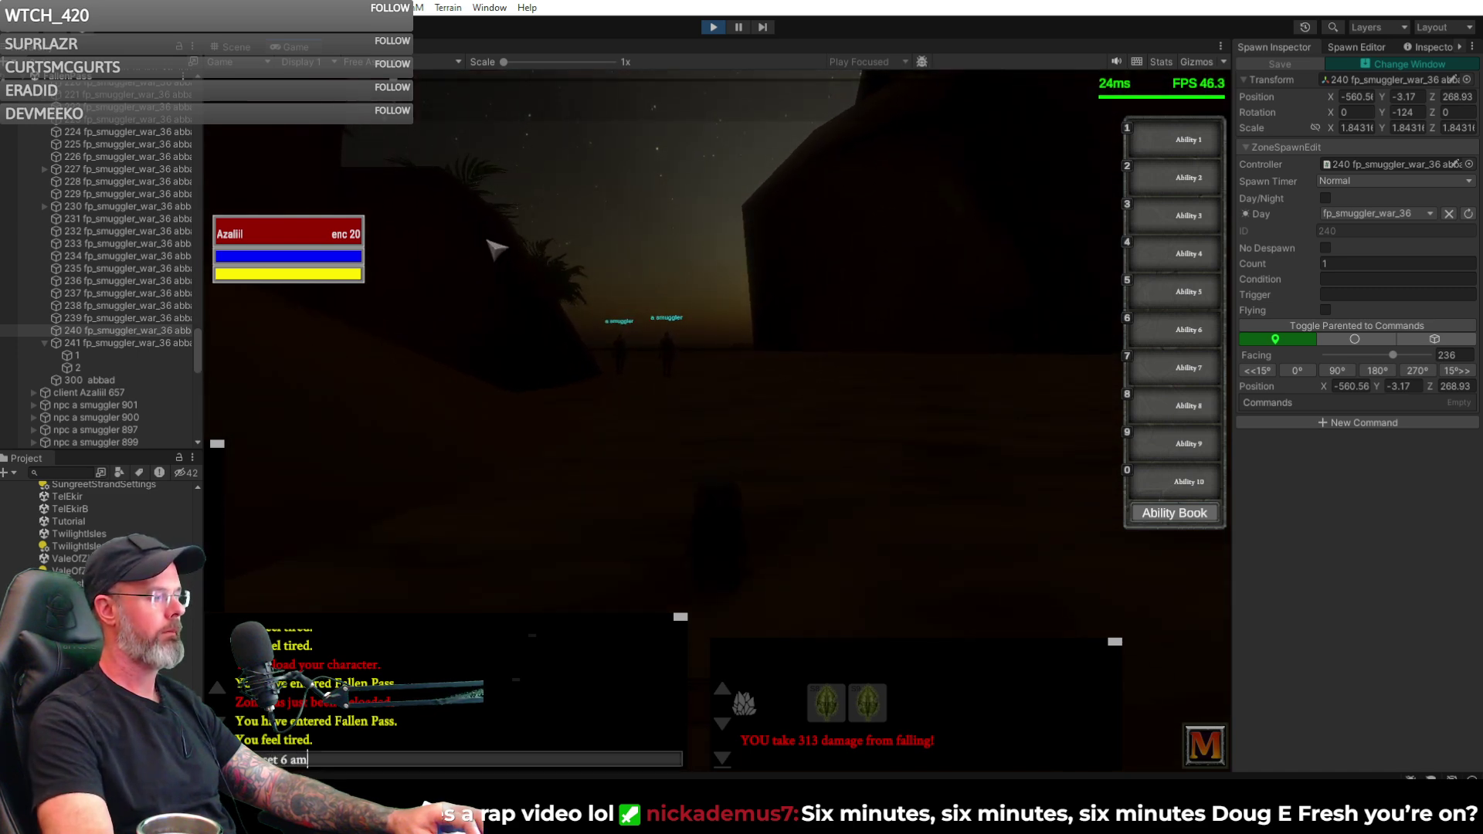
key(Return)
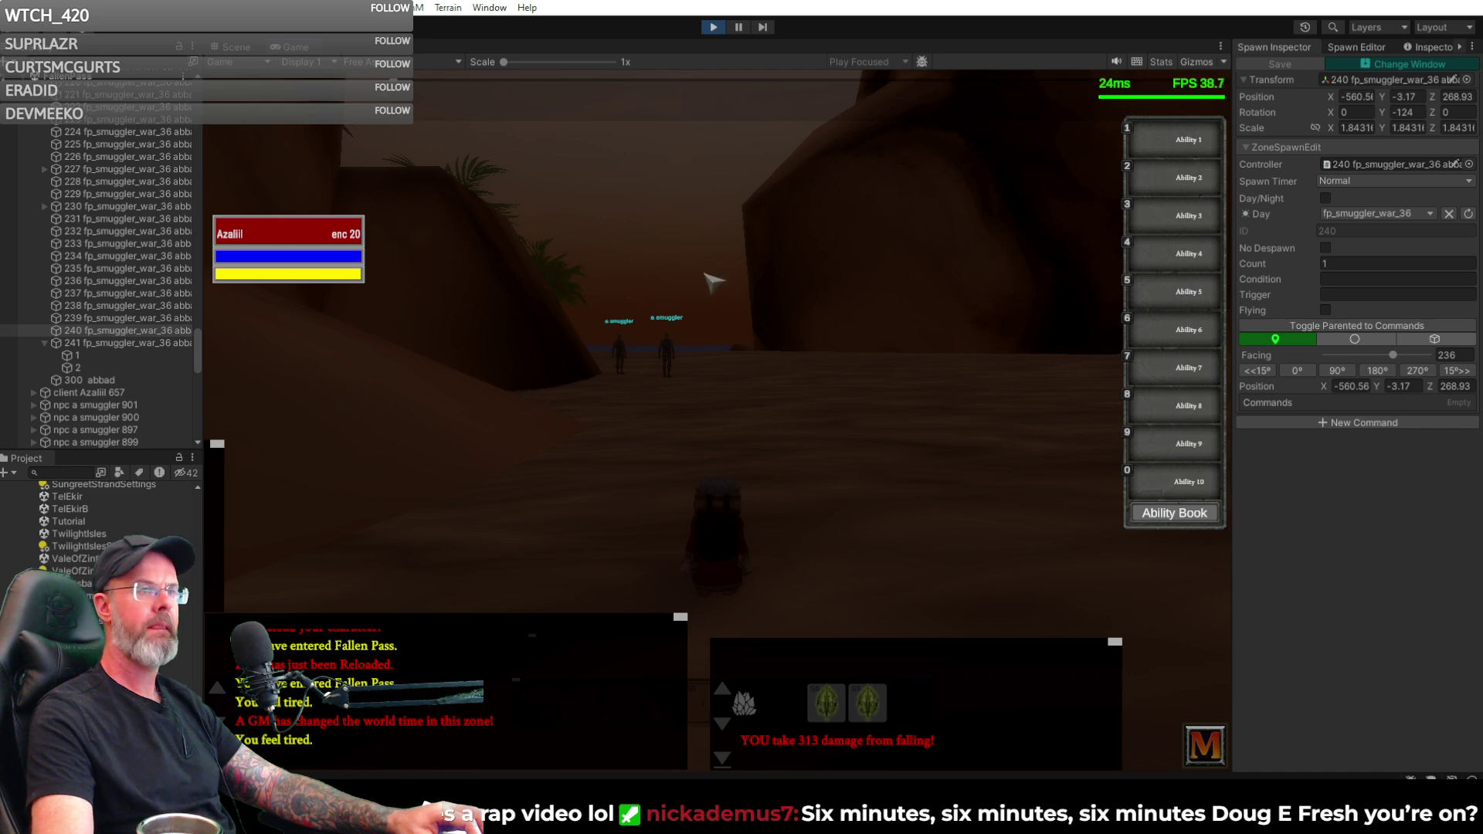
- Run the character up to the two smugglers by the boulder, target one, and examine their spacing from several angles
key(w)
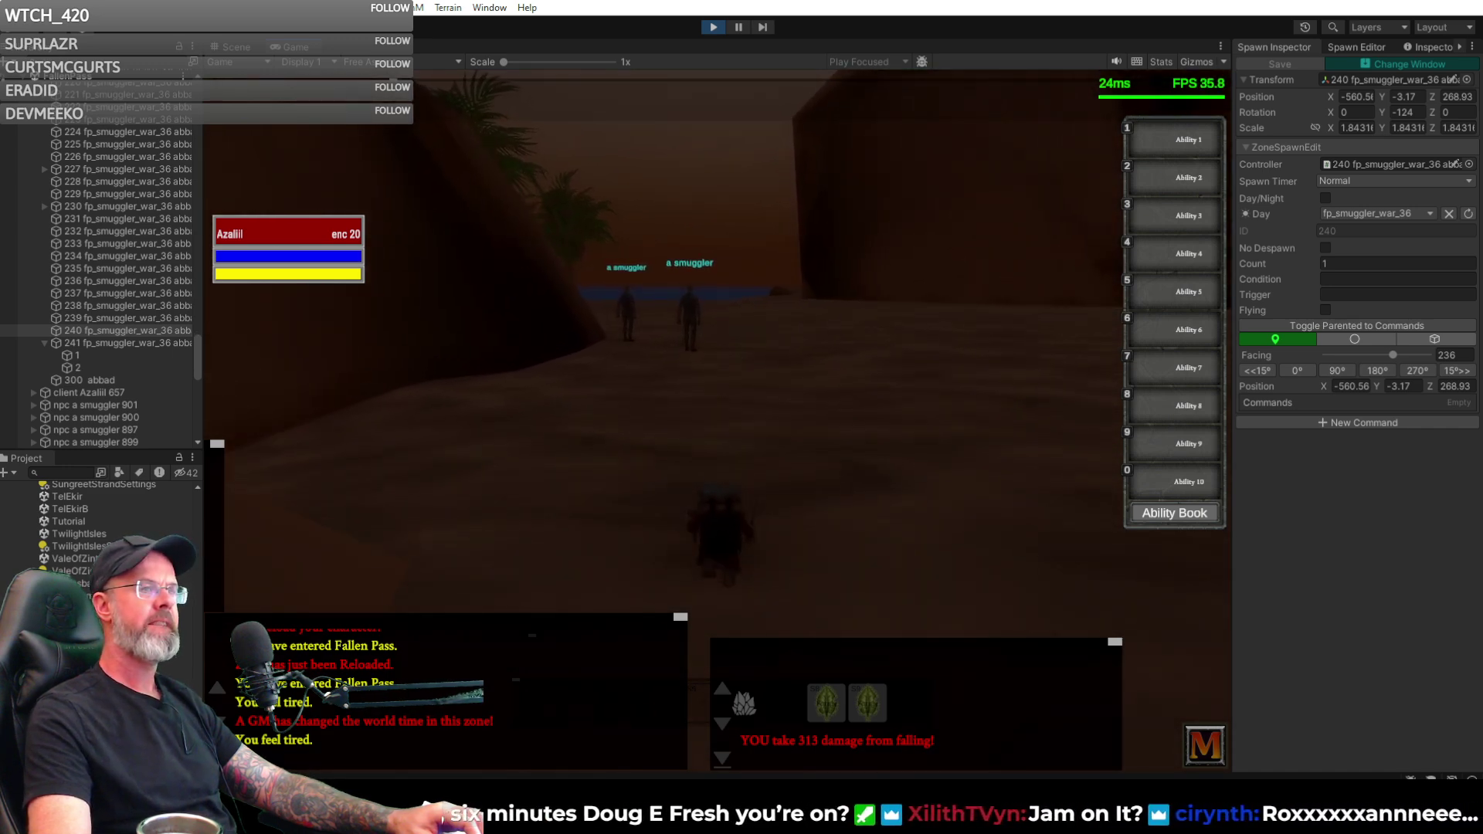
key(w)
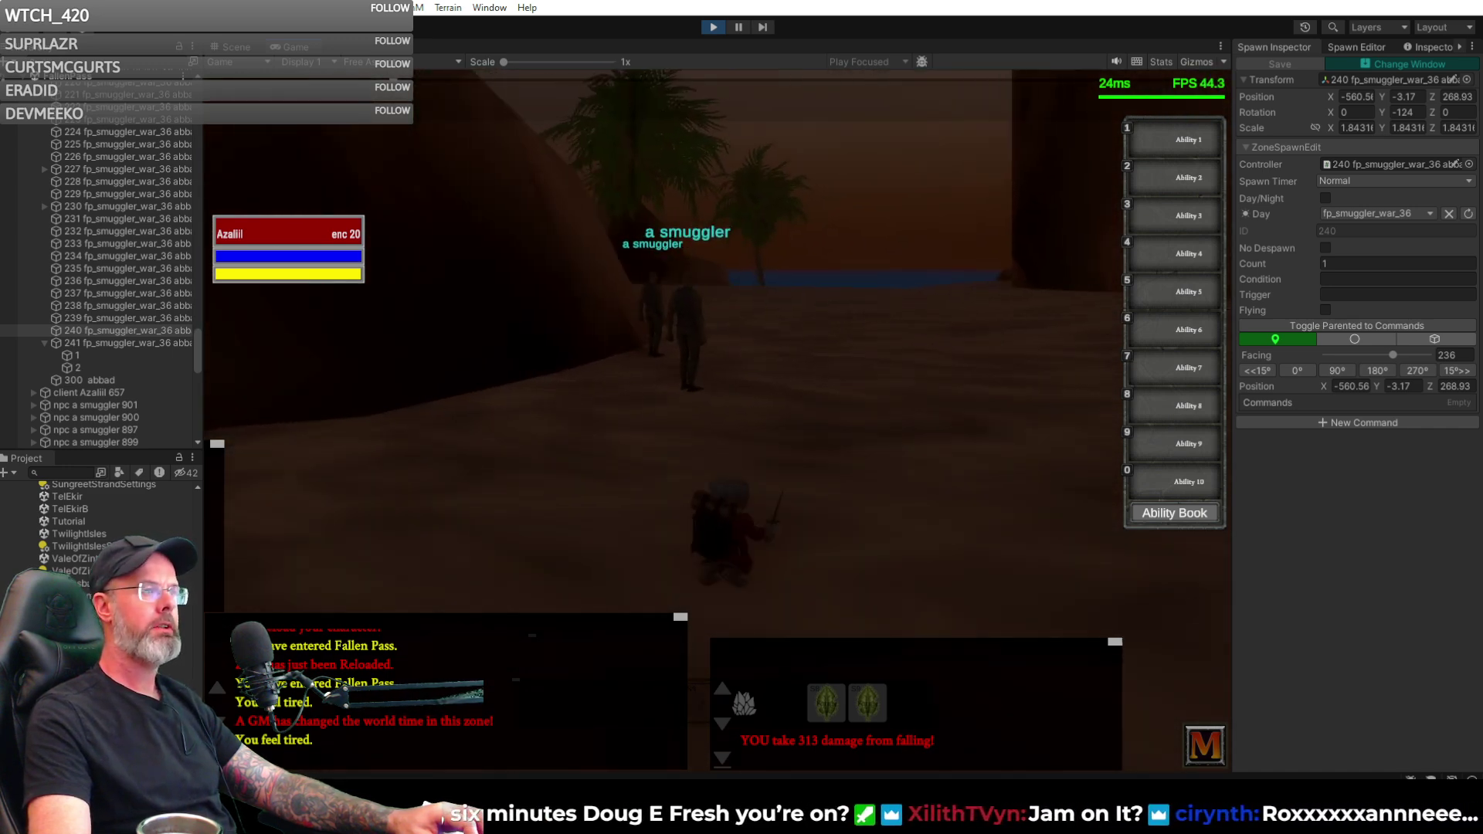
click(641, 349)
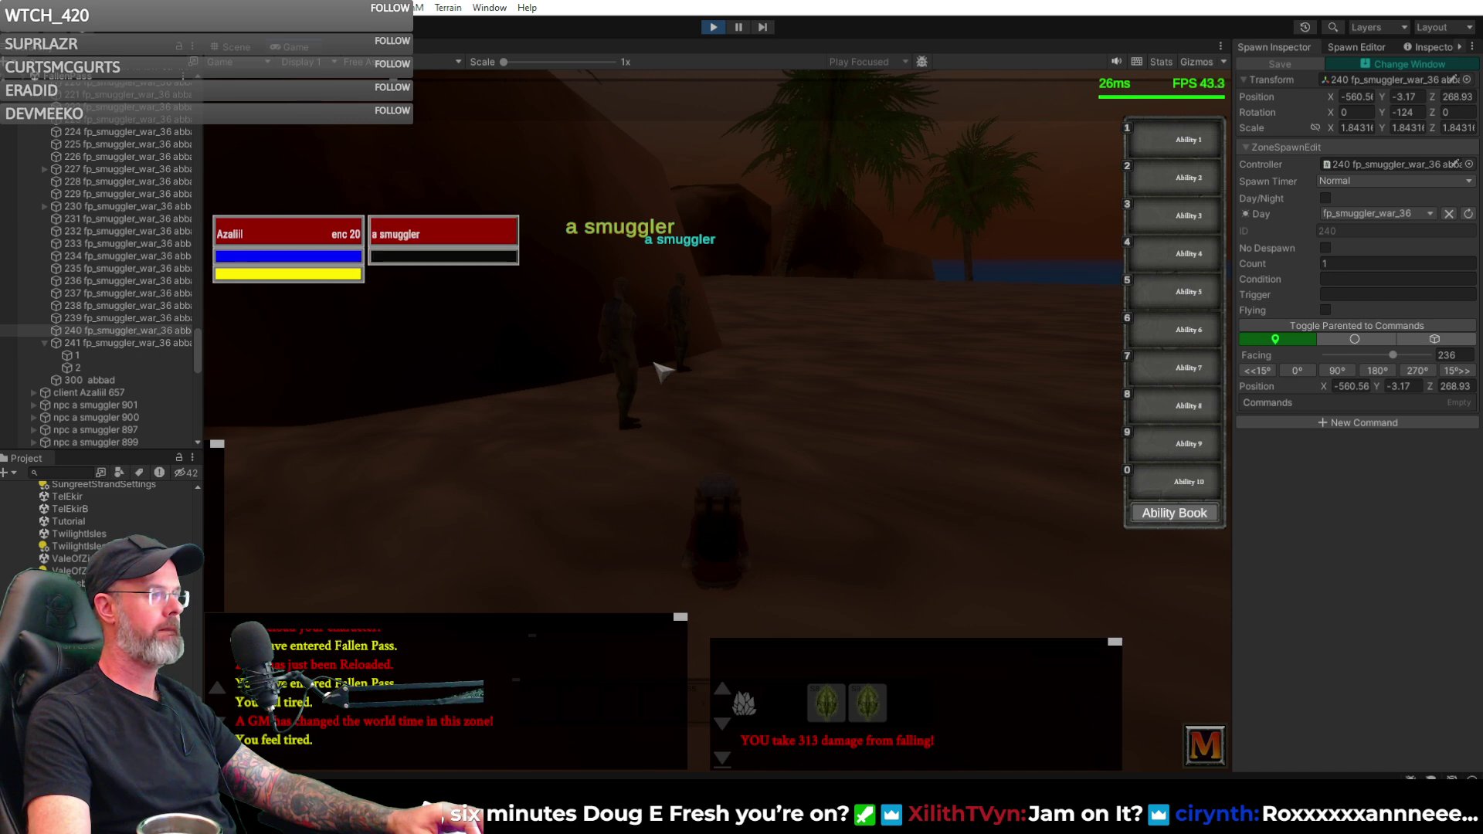
key(a)
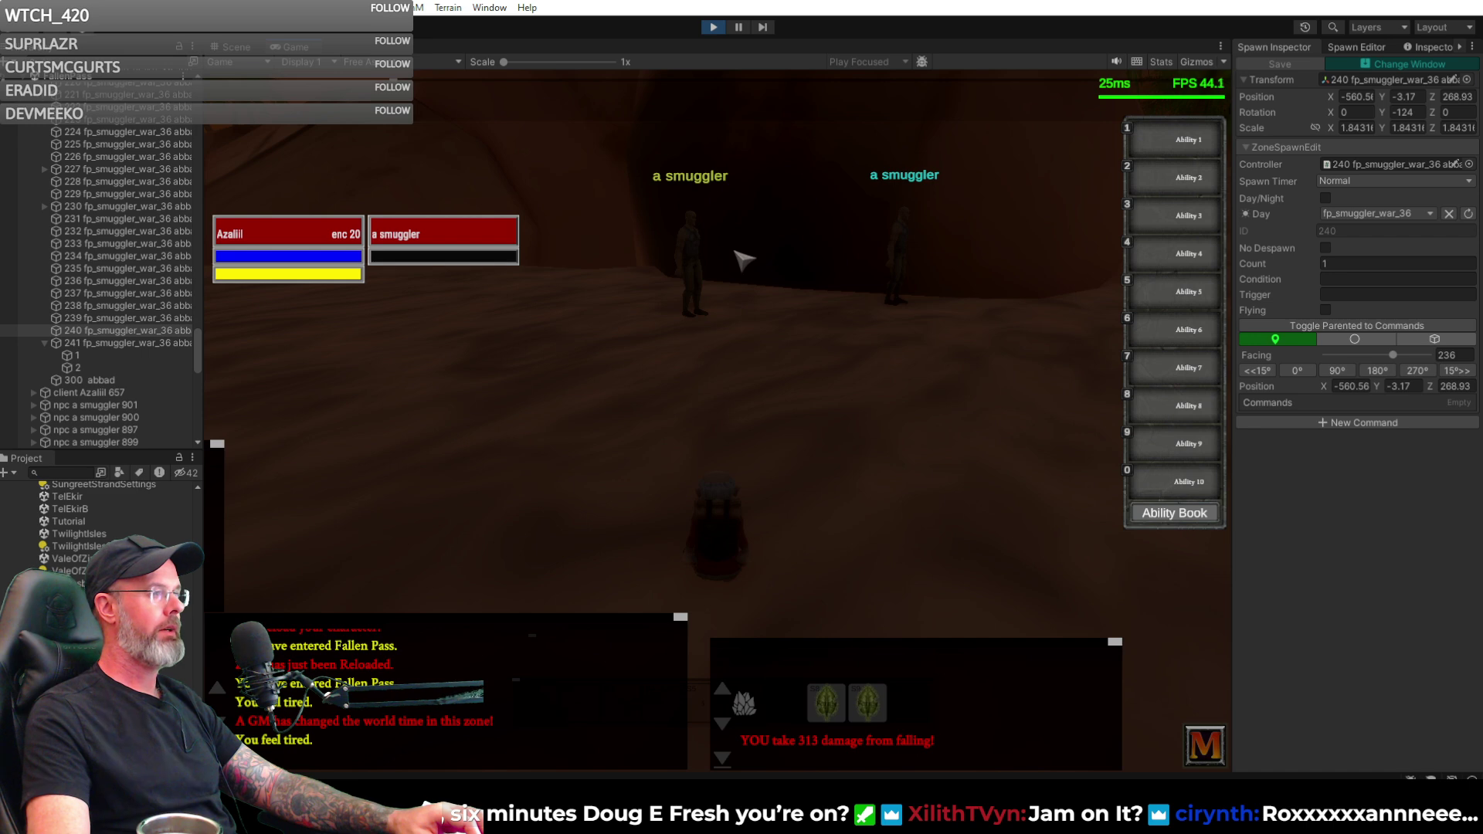
key(d)
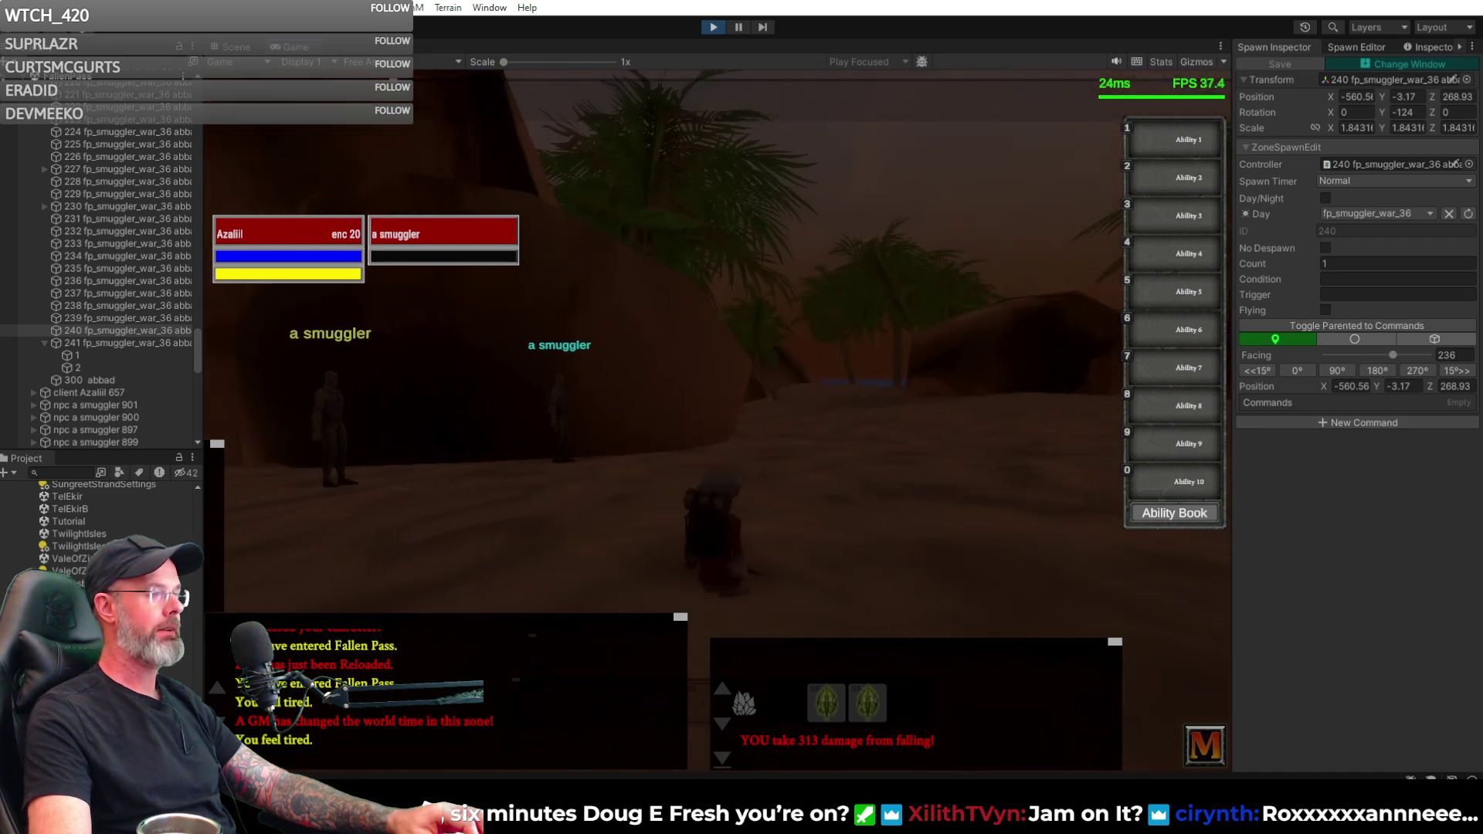
key(a)
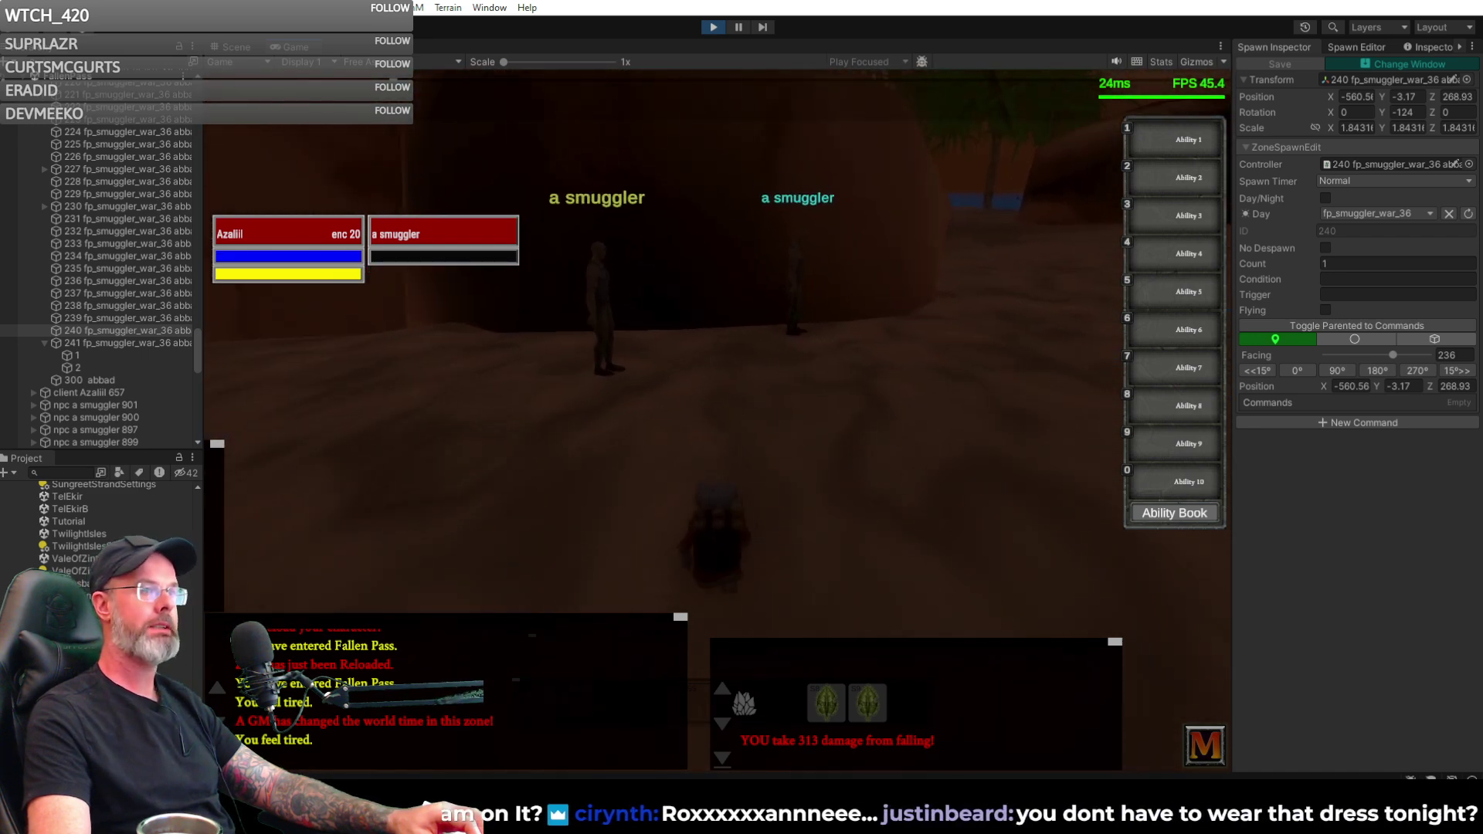
- In the scene, move spawn 239 closer to its neighbour by the boulder, to about X -560.14, Y -1.74, Z 301.72, and save it
click(241, 46)
right_drag(742, 487, 774, 494)
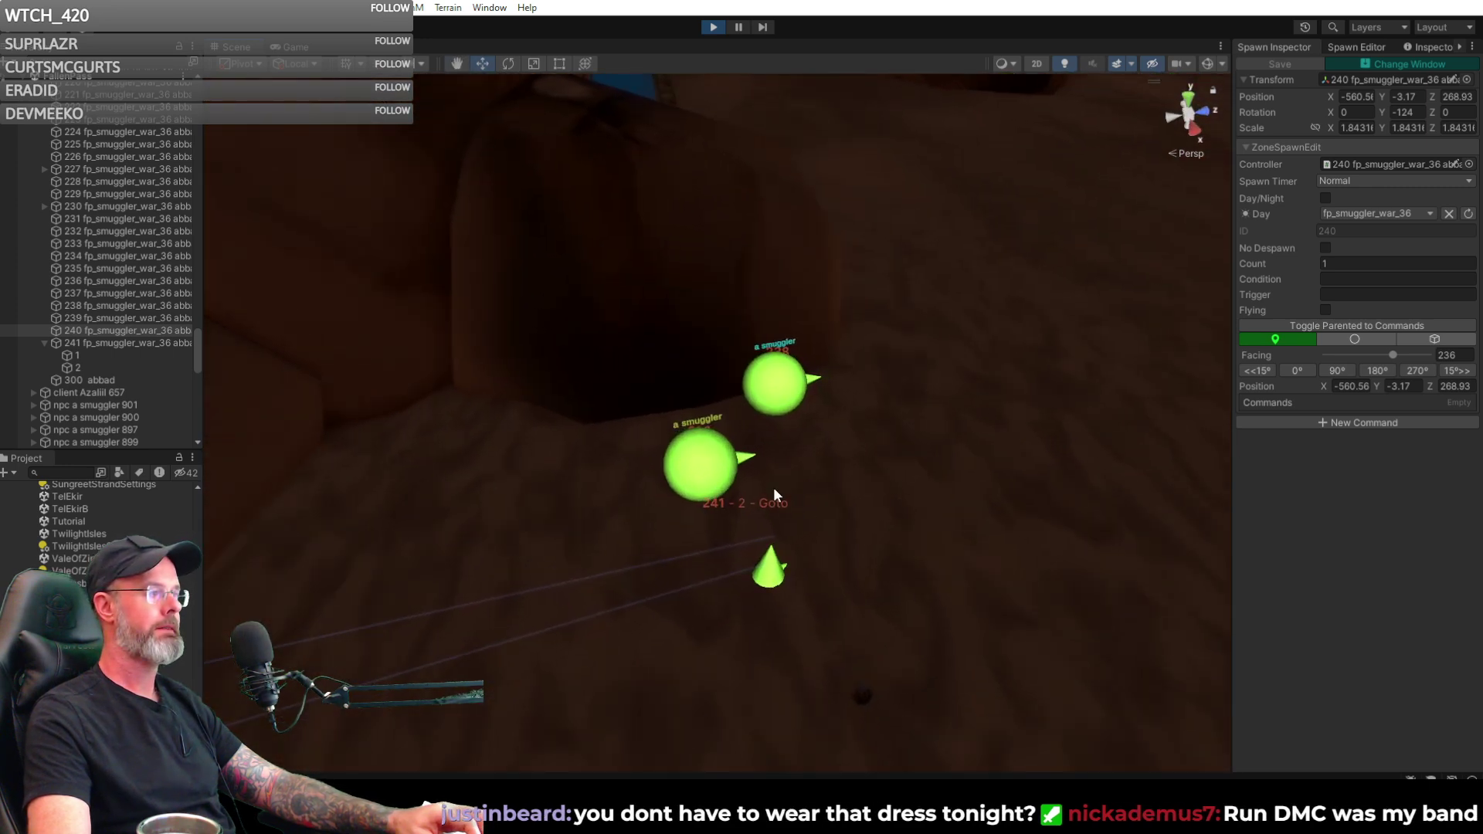
click(712, 474)
drag(695, 494, 746, 466)
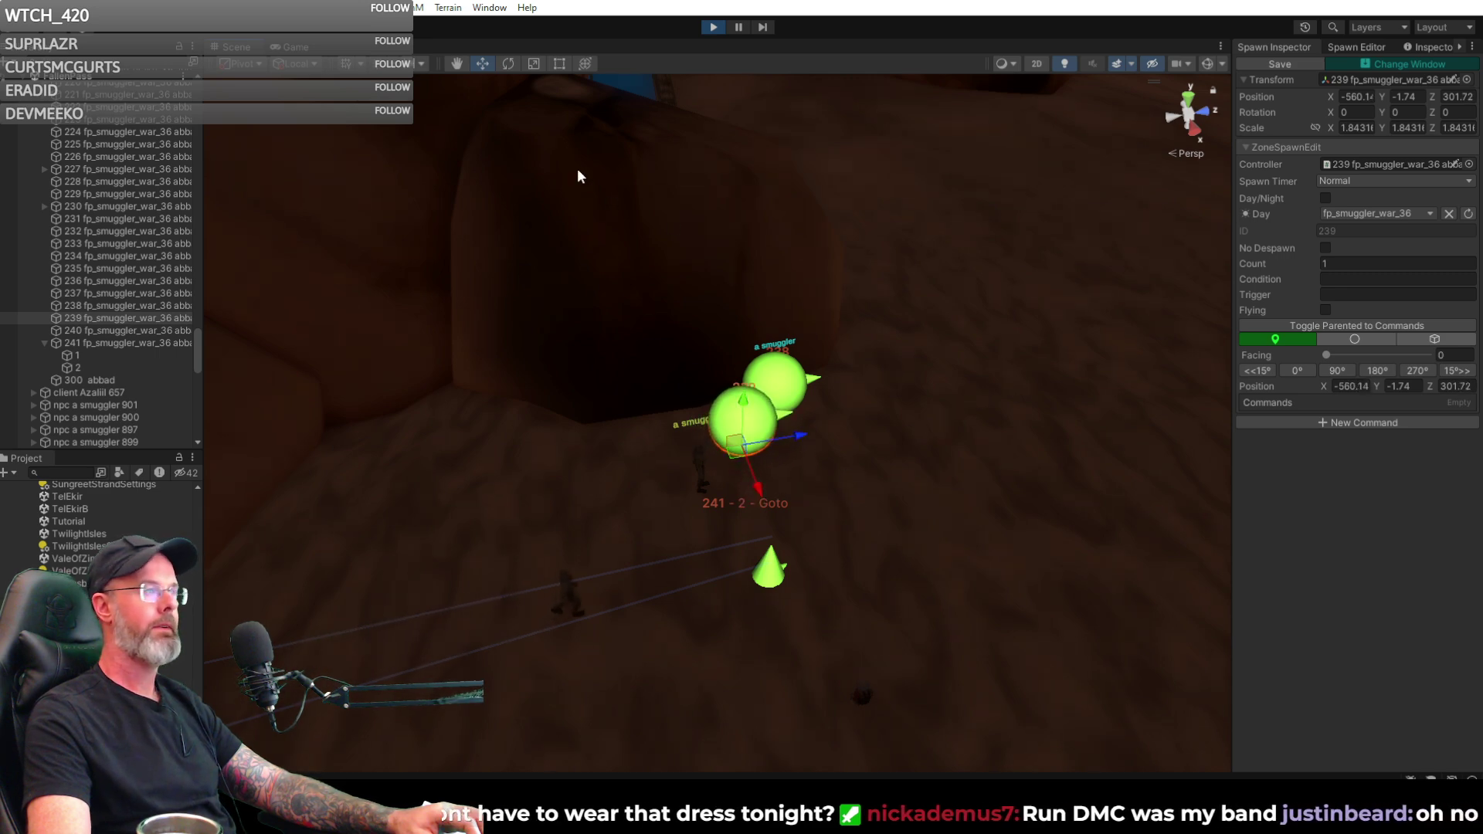
click(1279, 64)
- Shift spawn 240 slightly closer to spawn 237, to about X -560.42, Z 269.56, and save it
right_drag(944, 347, 306, 257)
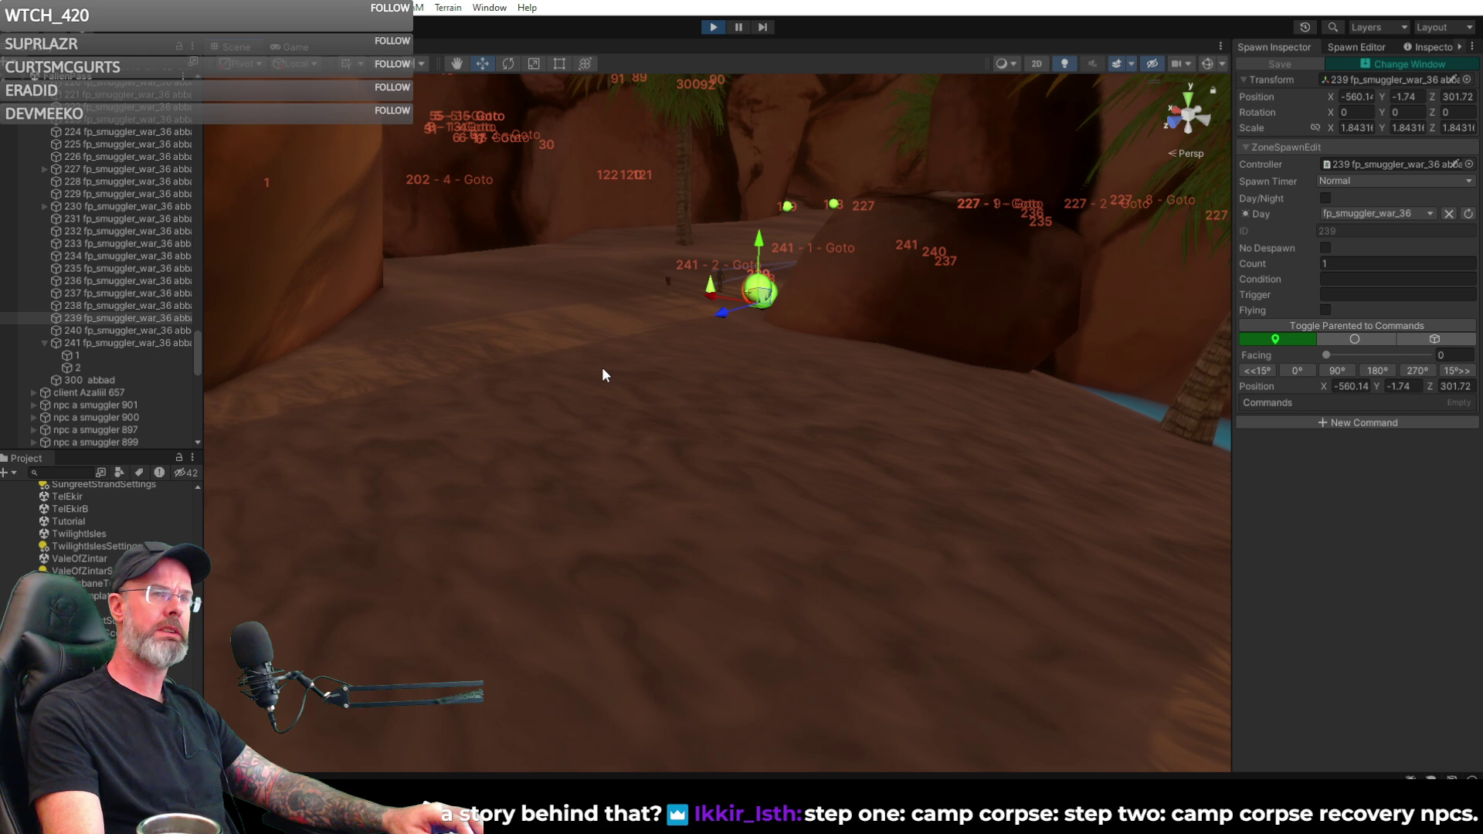
right_drag(661, 369, 800, 447)
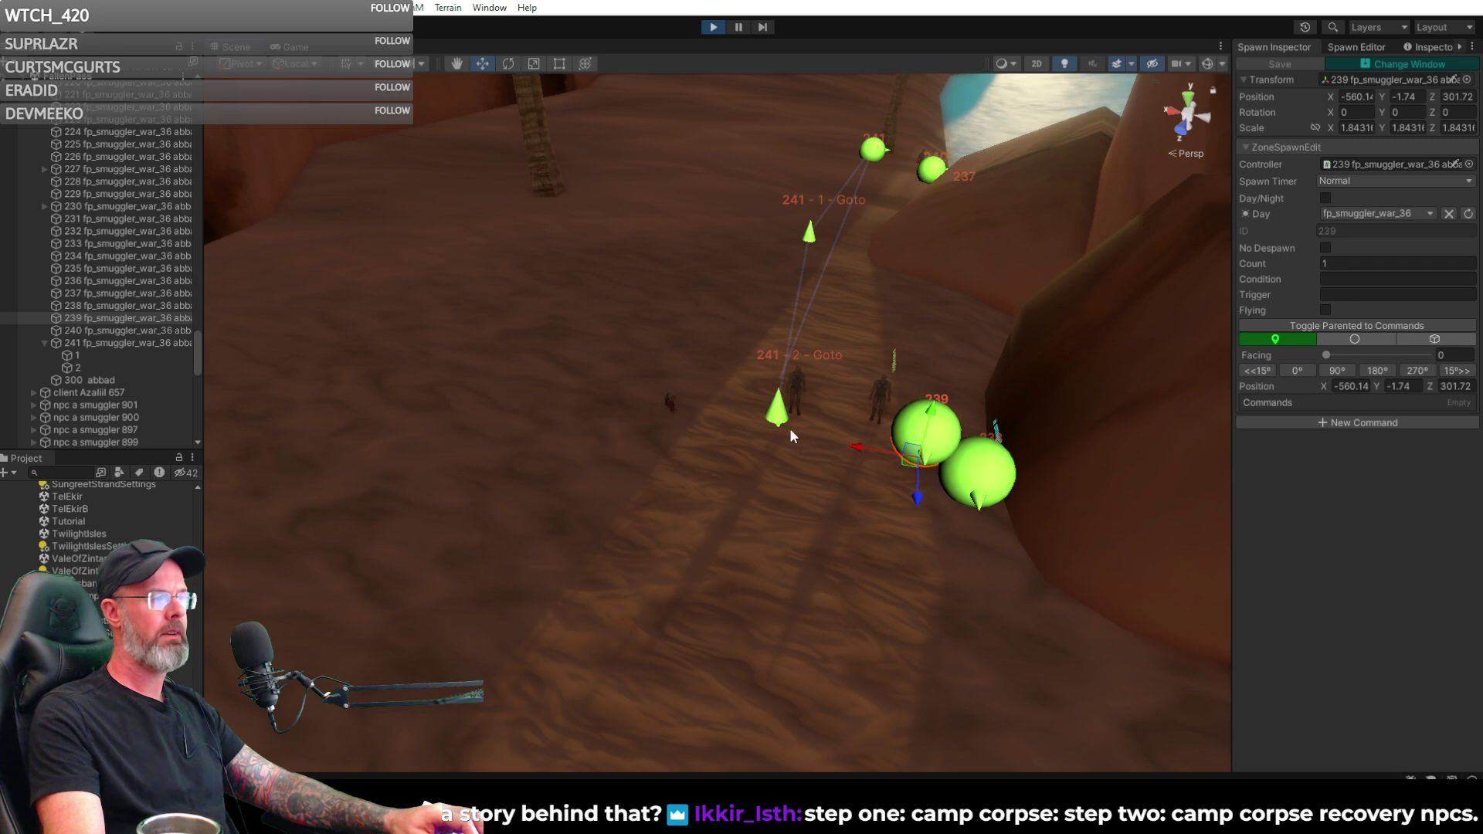
right_drag(805, 369, 978, 409)
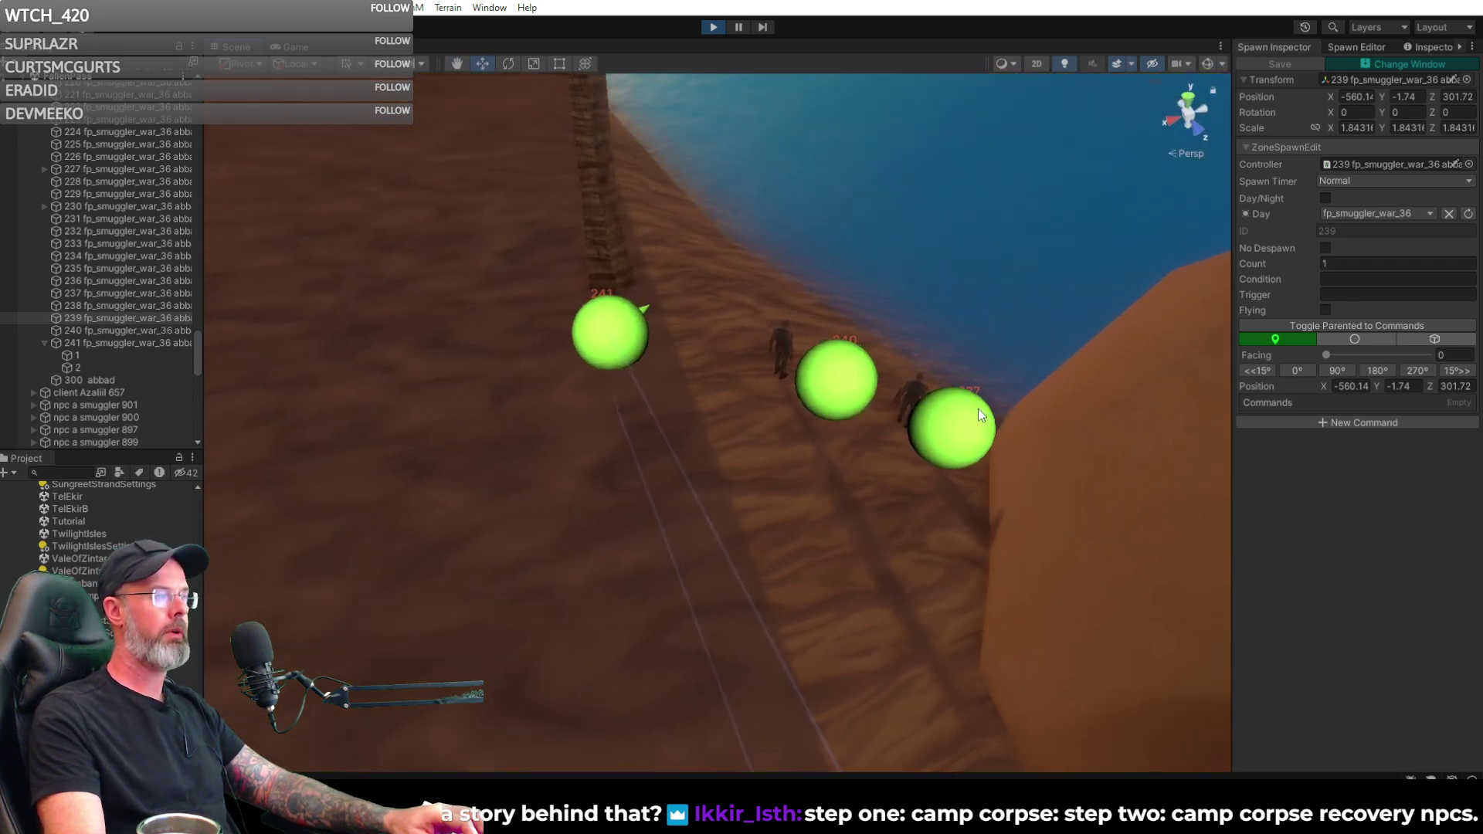
click(850, 387)
drag(831, 410, 842, 436)
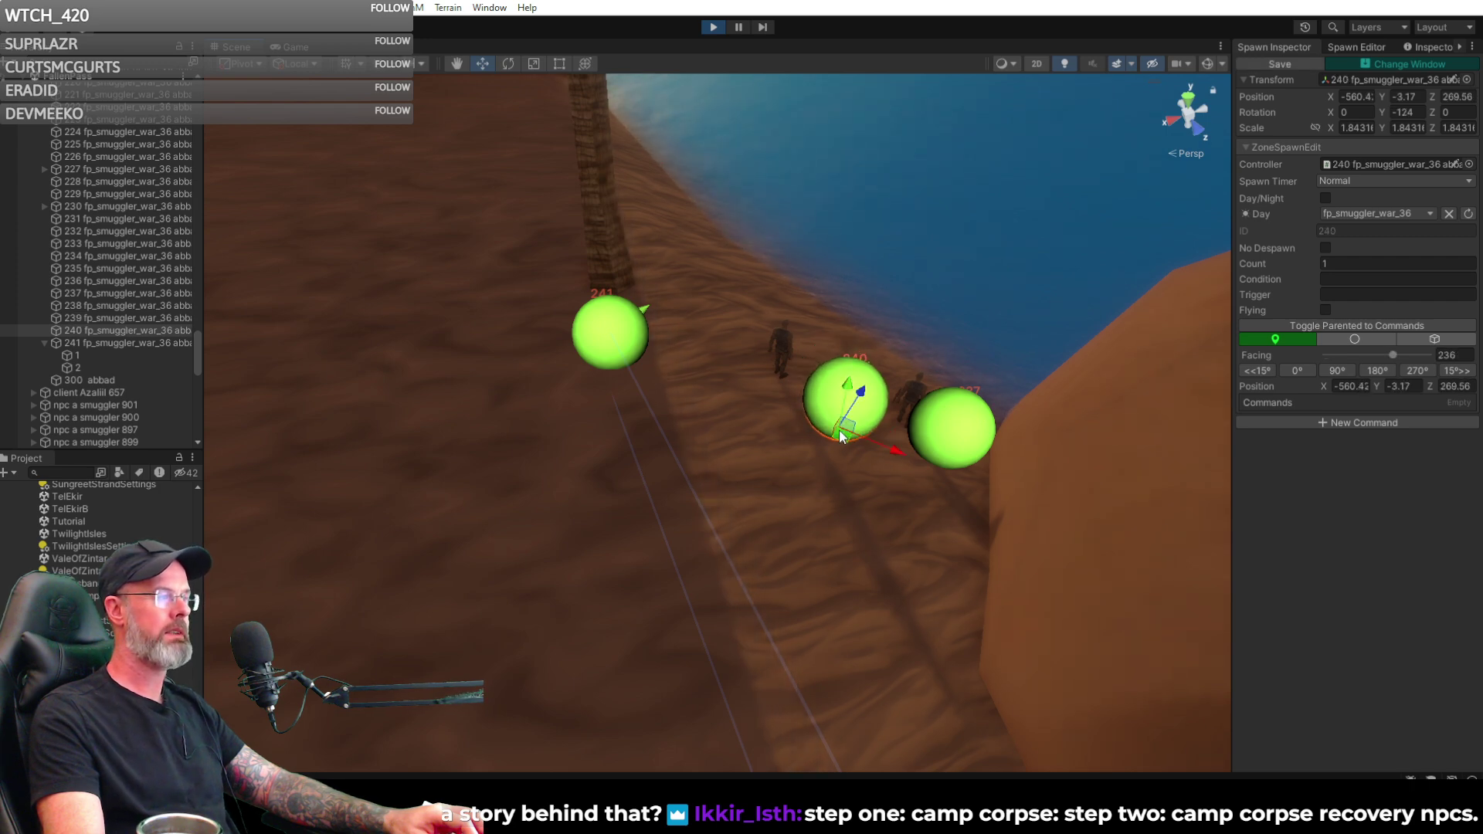
click(1283, 64)
- Move spawn 241 beside spawn 240, to about X -557.66, Y -3.07, Z 268.36, and save it
right_drag(963, 309, 1339, 244)
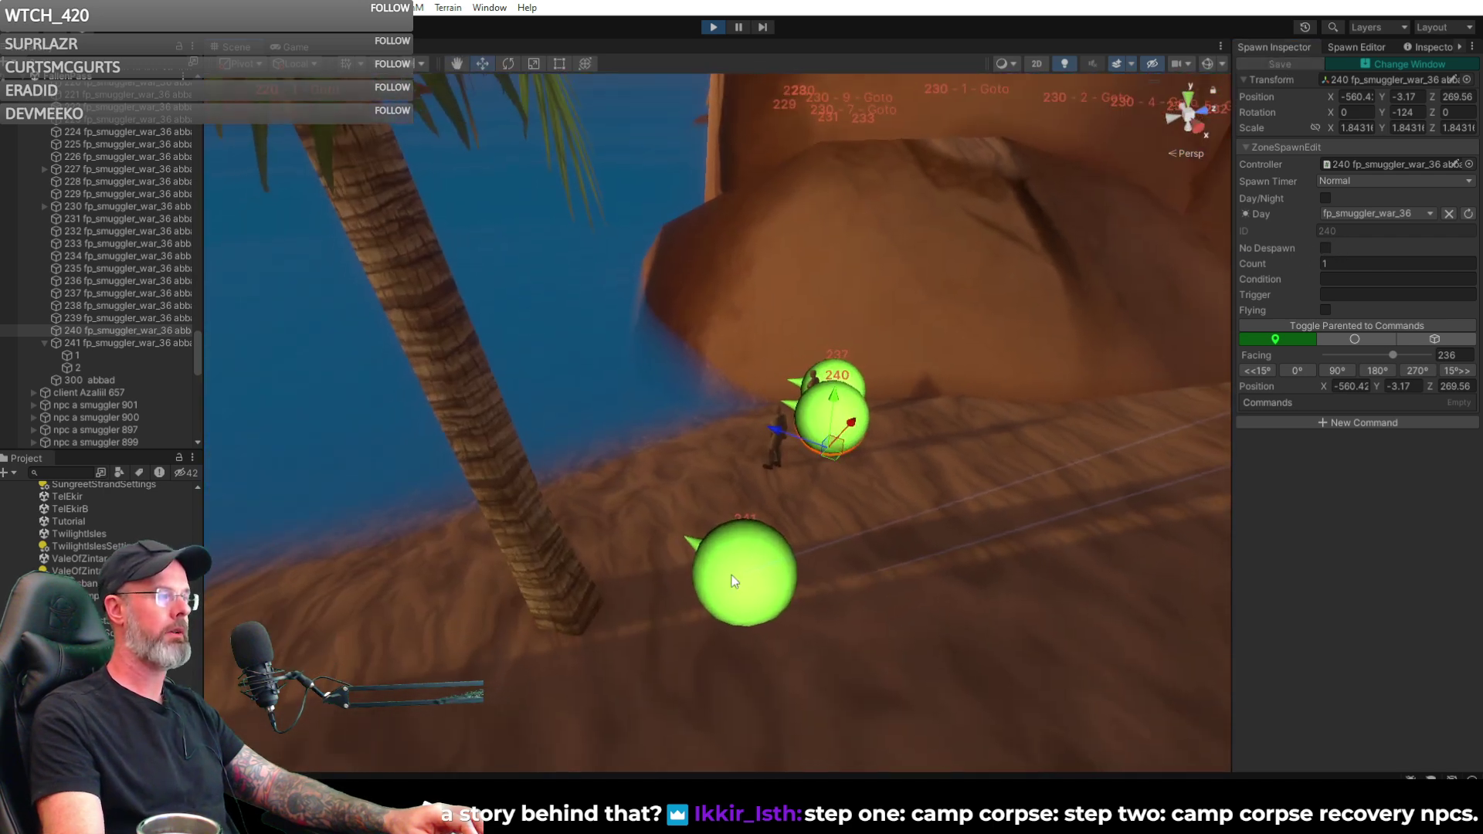
click(746, 616)
drag(748, 620, 849, 524)
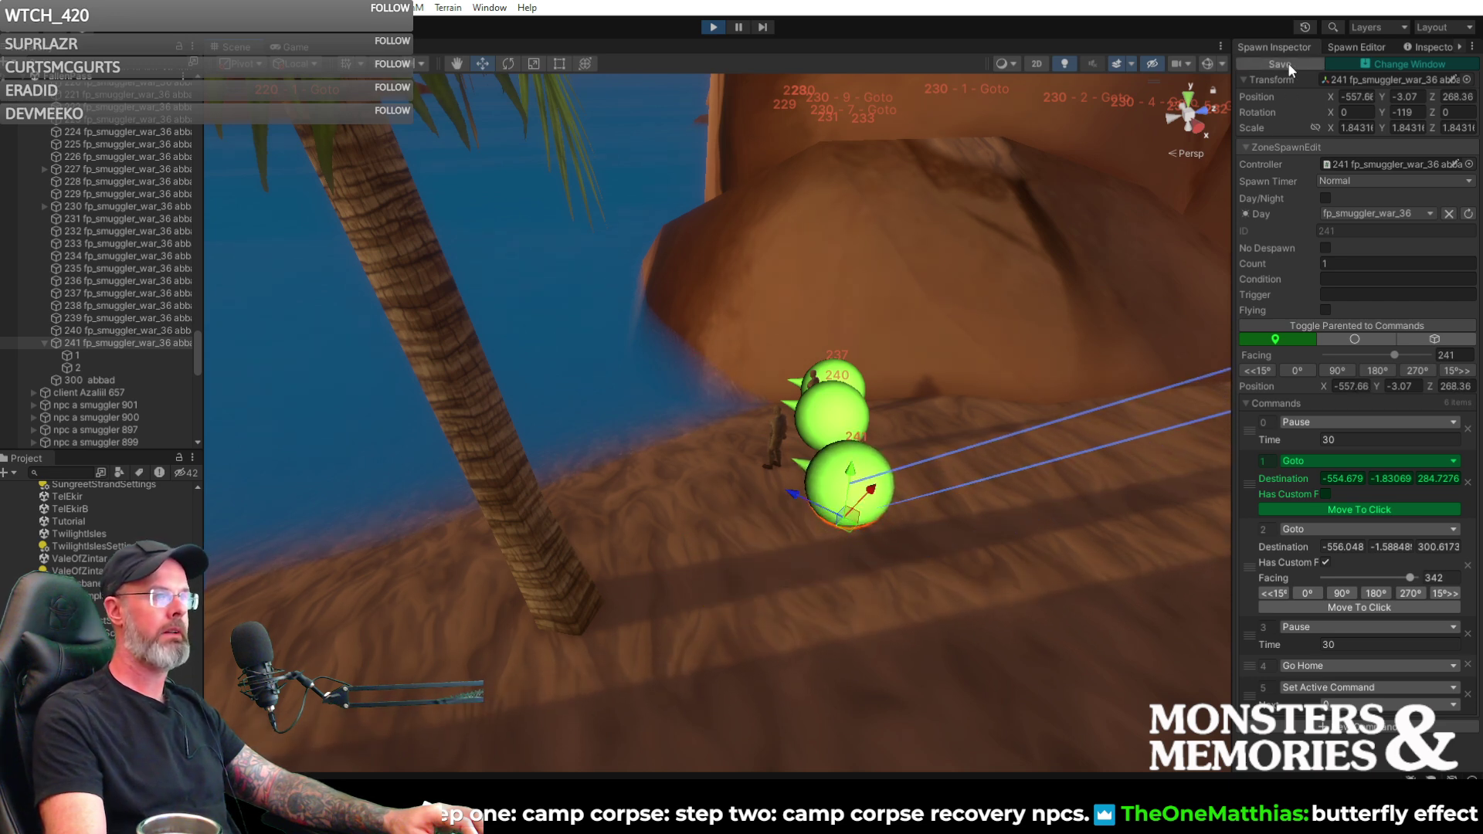
- Look over the spawn 227 patrol area in the scene, and reload the zone in game with /reloadzone
right_drag(1071, 209, 487, 264)
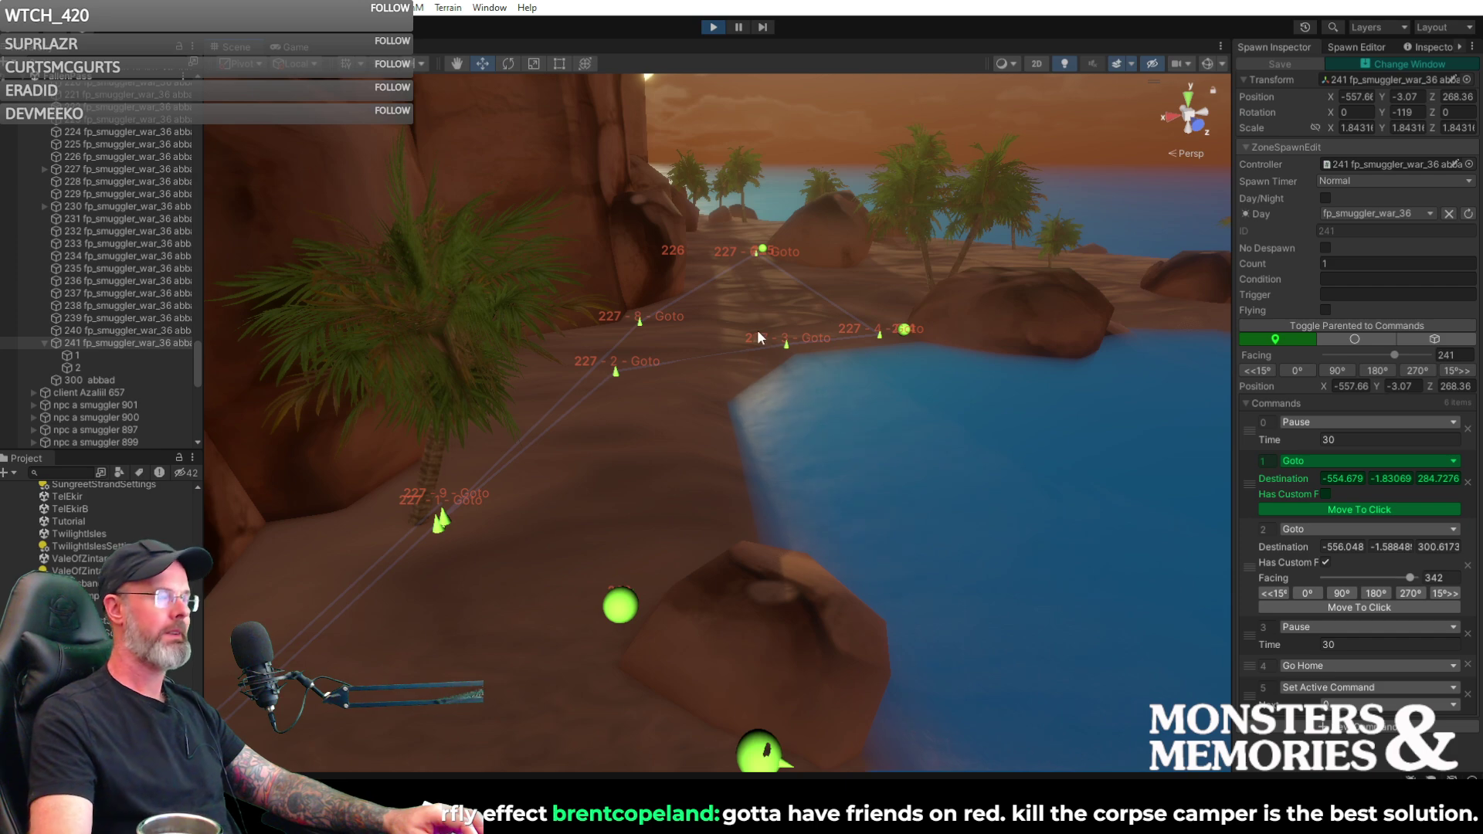
right_drag(814, 354, 817, 335)
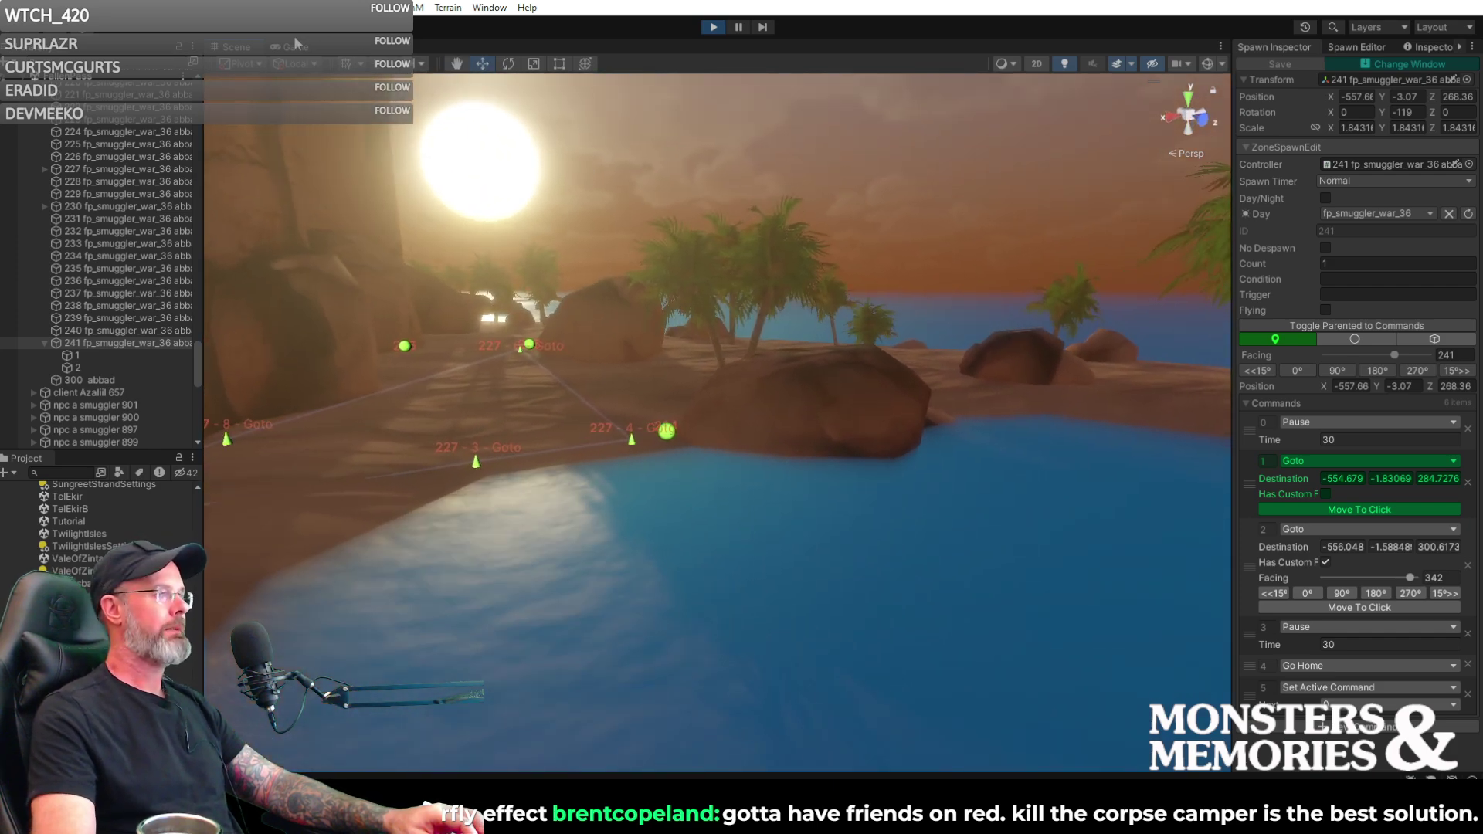
click(294, 47)
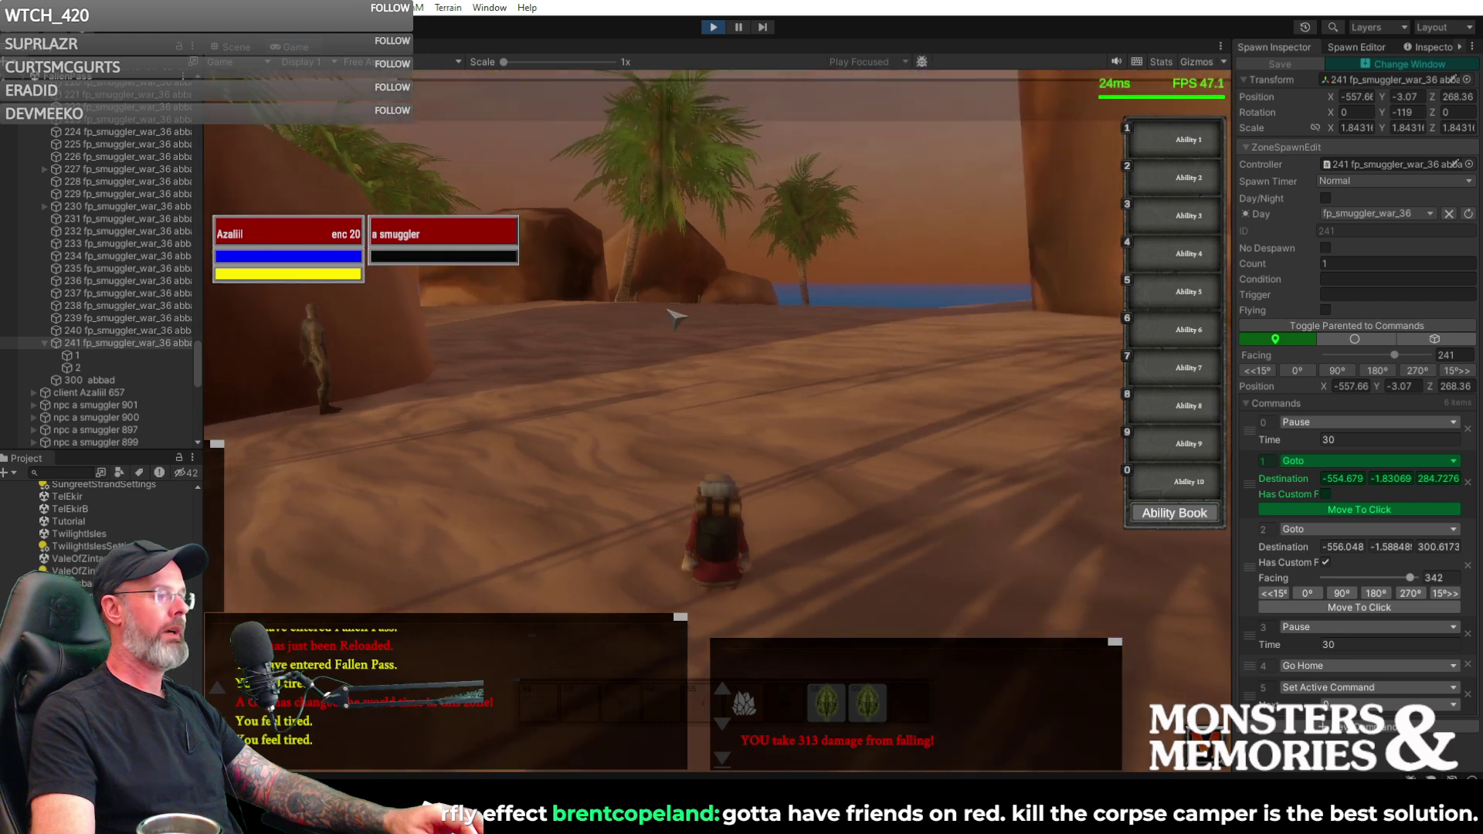
key(Return)
text(/reloadzone)
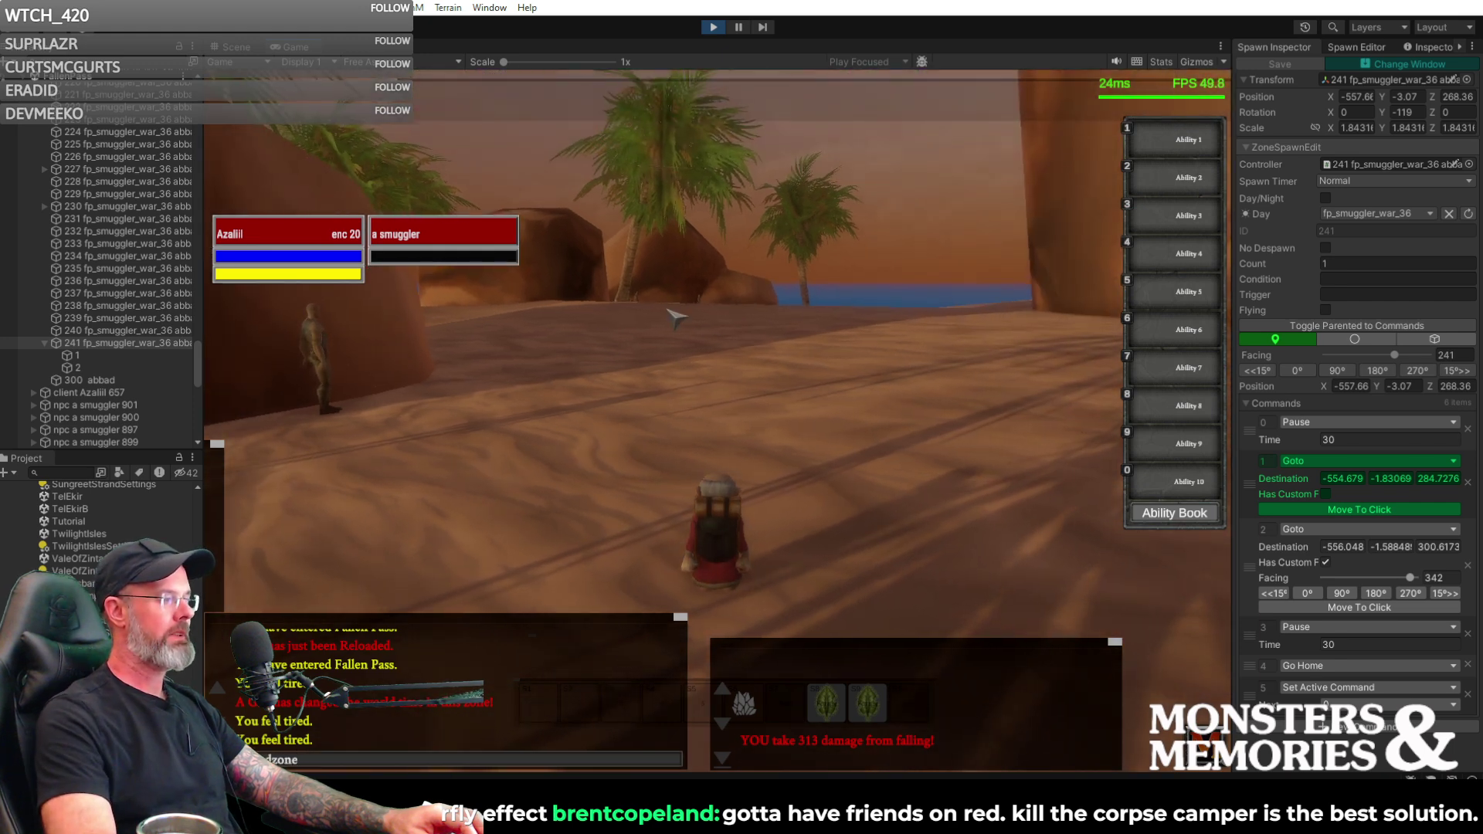
key(Return)
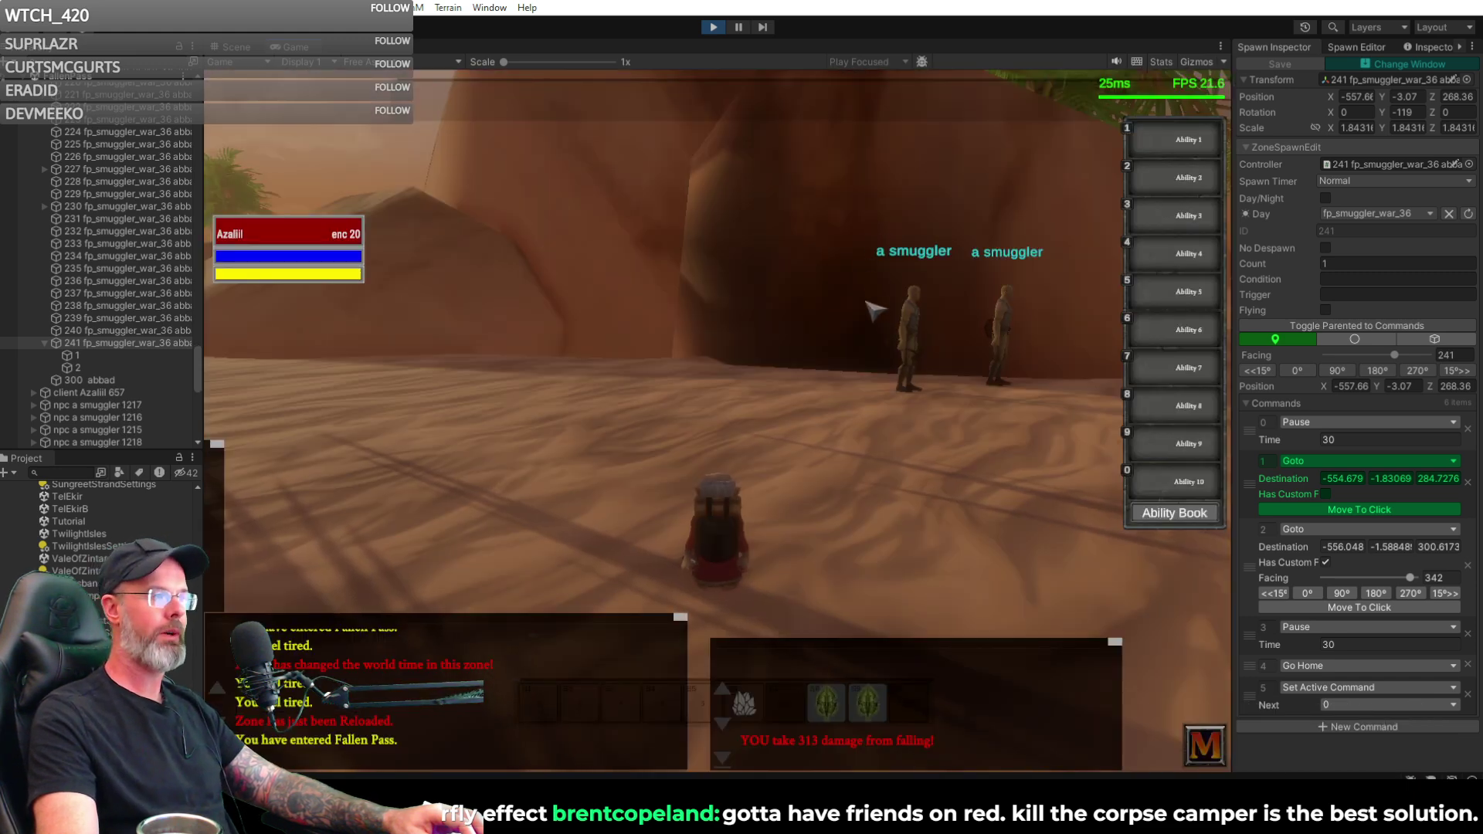
- Run the character past the smugglers at the boulder and along the beach to check their new positions in game
right_drag(879, 311, 997, 290)
key(a)
key(w)
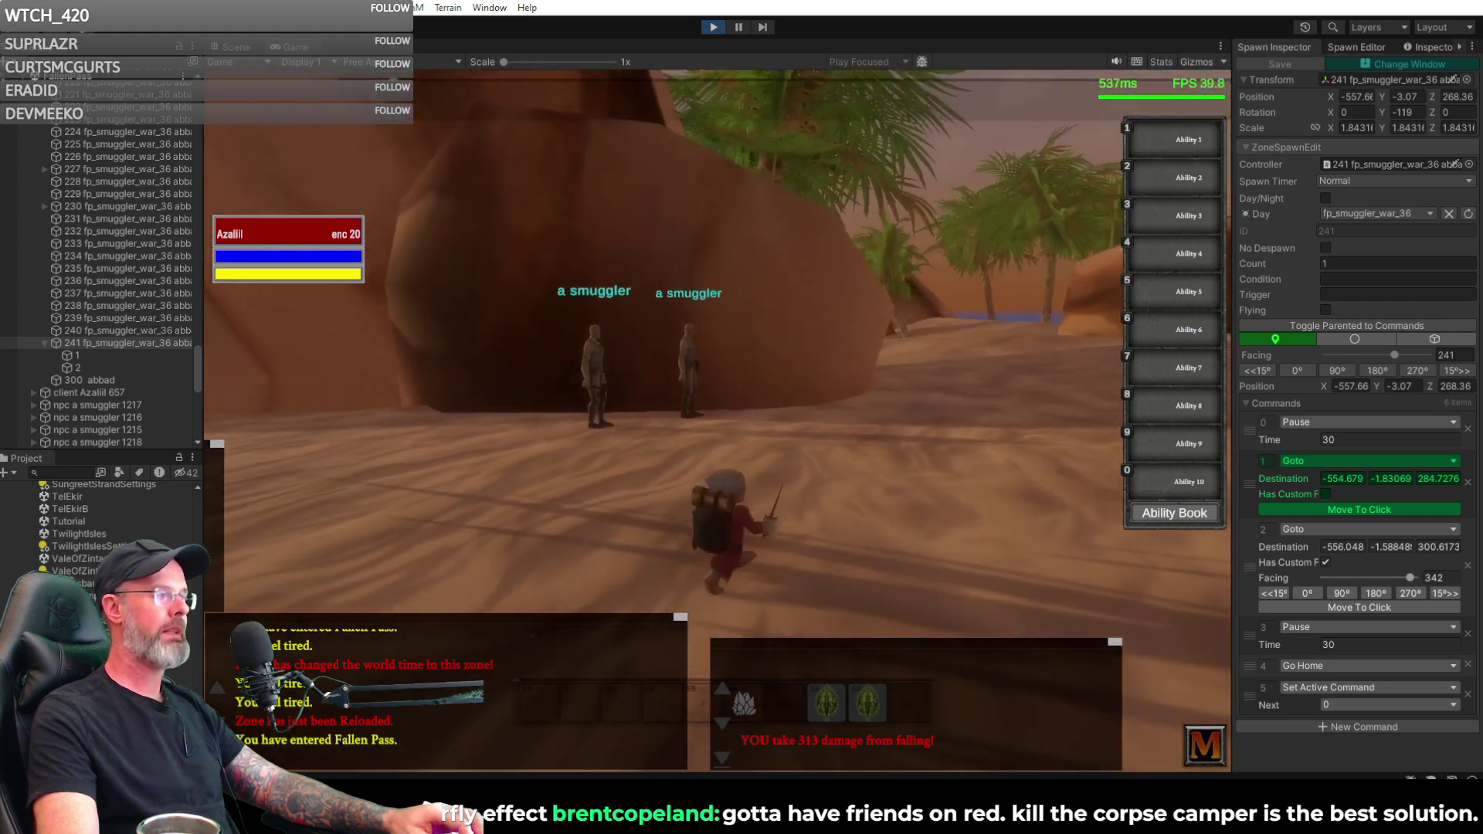
key(a)
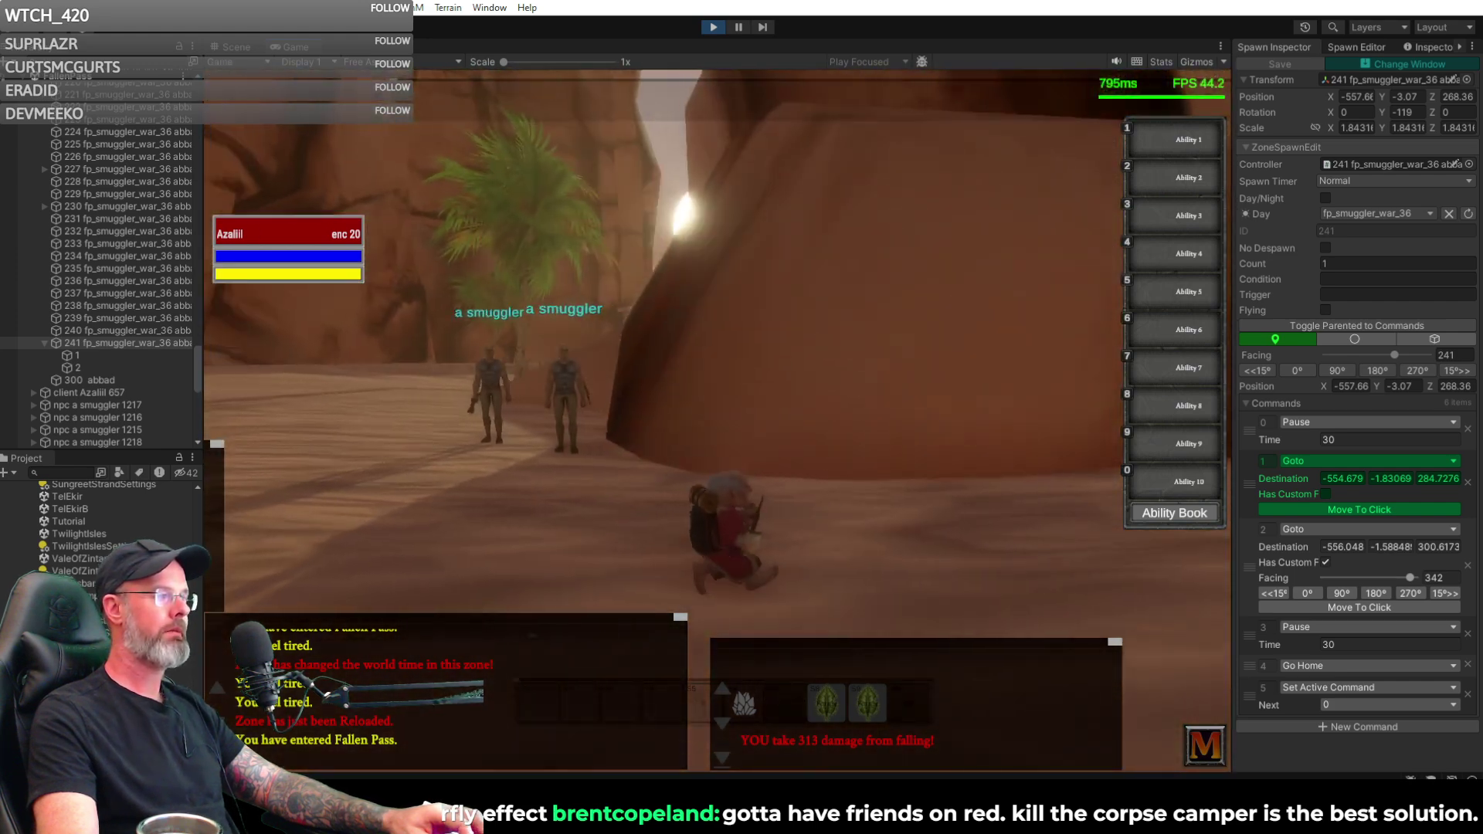
key(d)
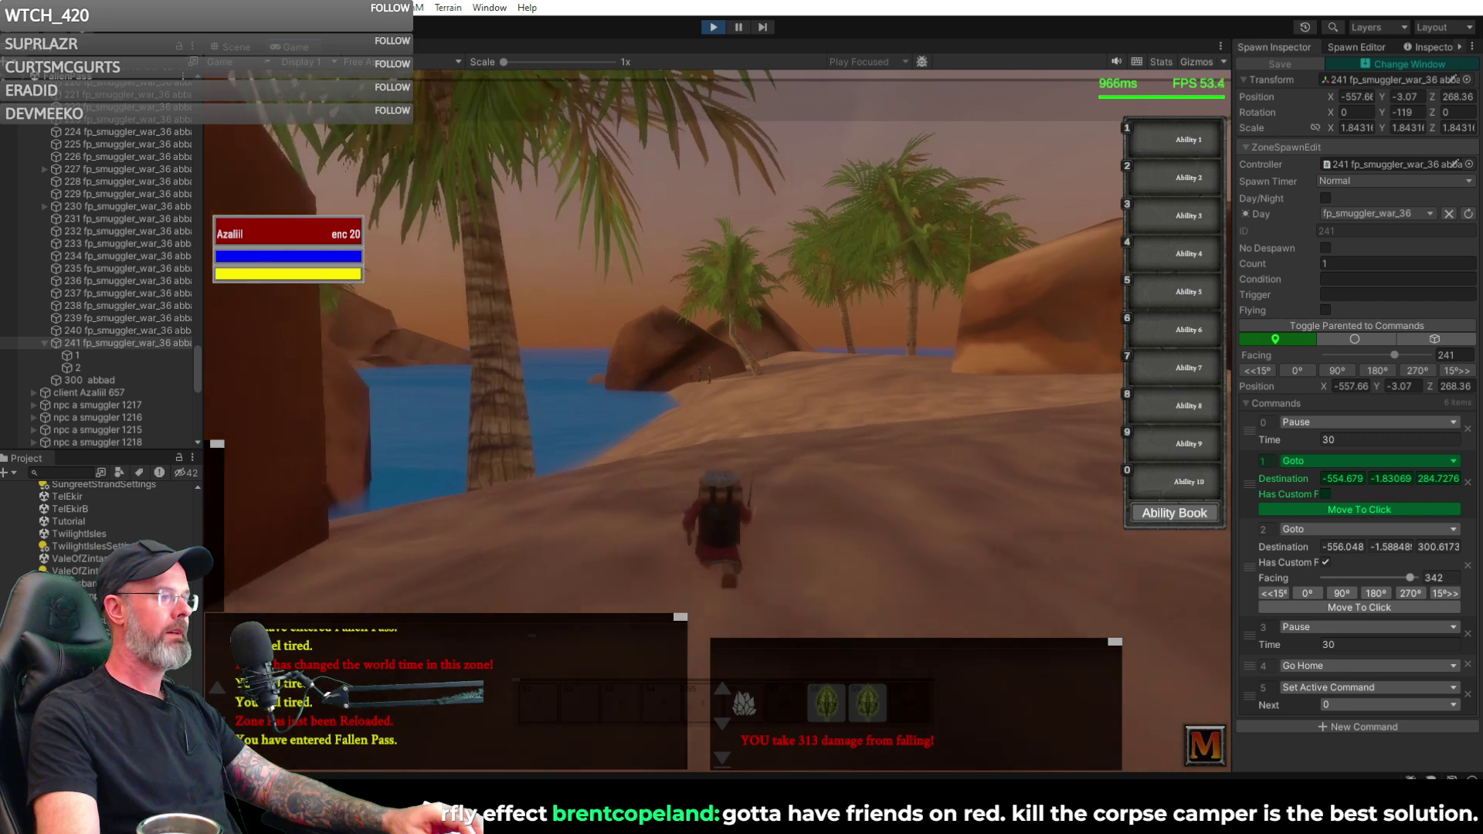
key(d)
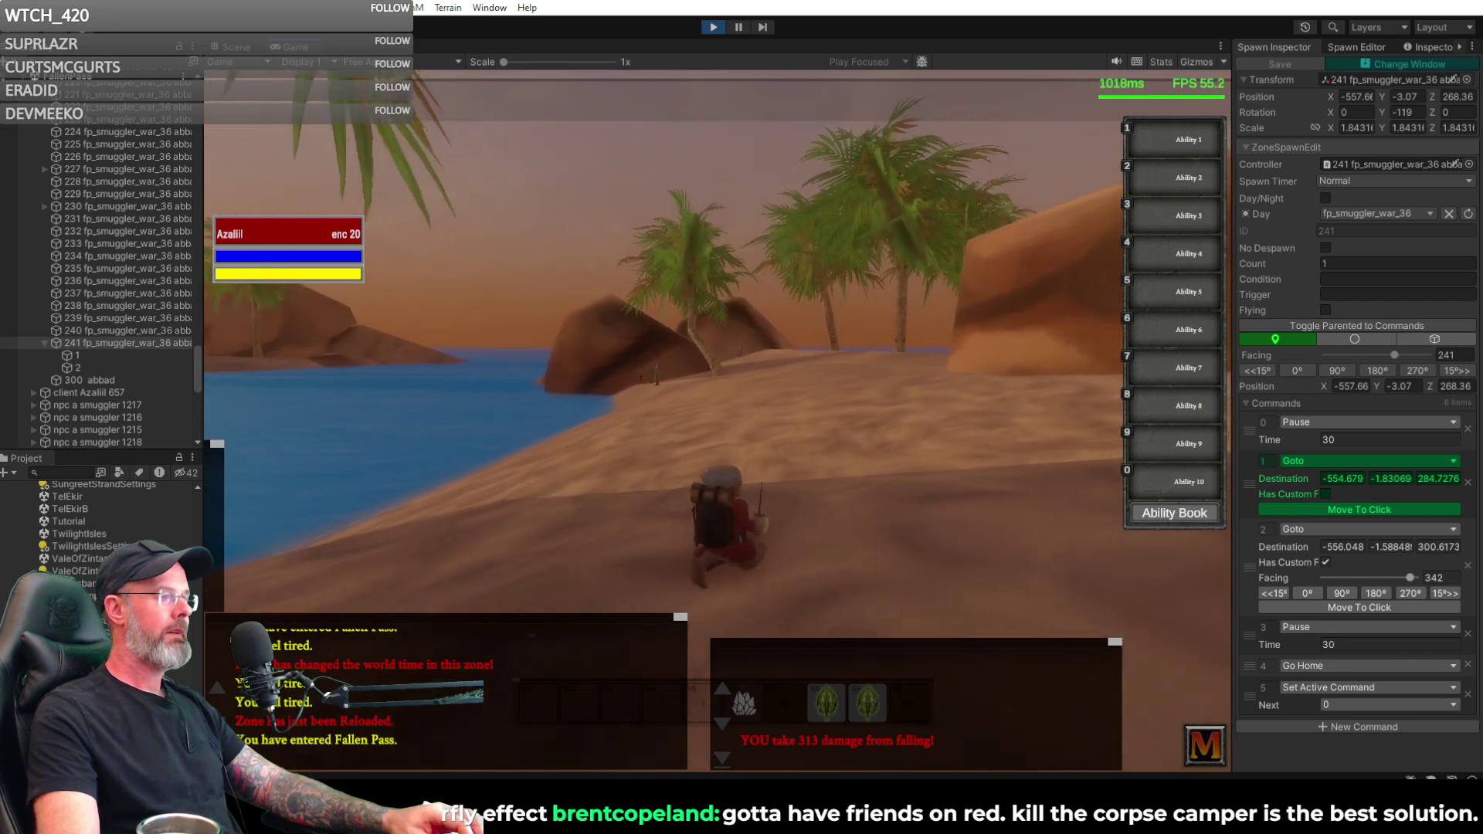
key(d)
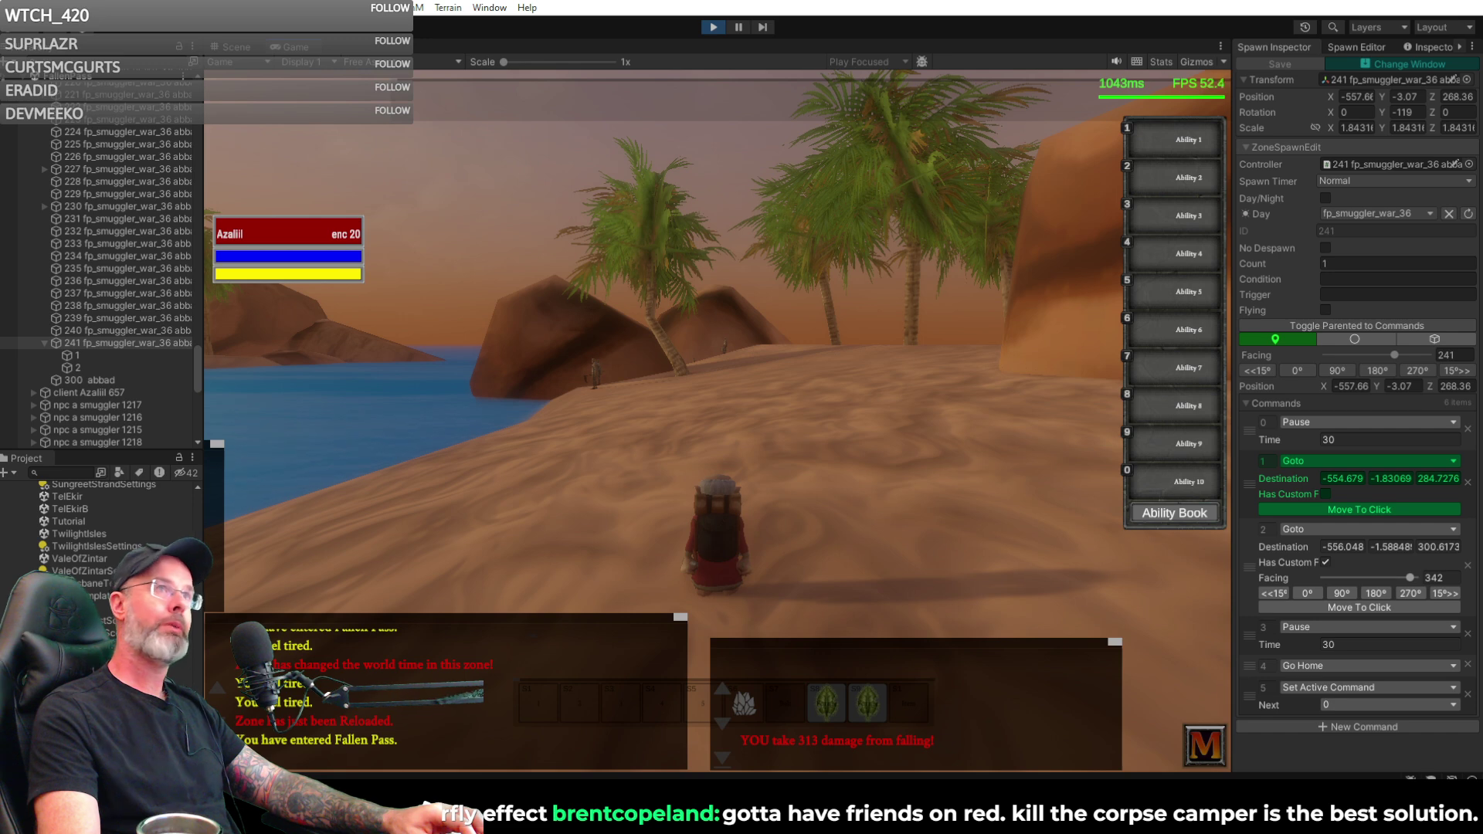
- Run the character along the beach to the two smugglers by the water and boulder to check their spacing in game
key(w)
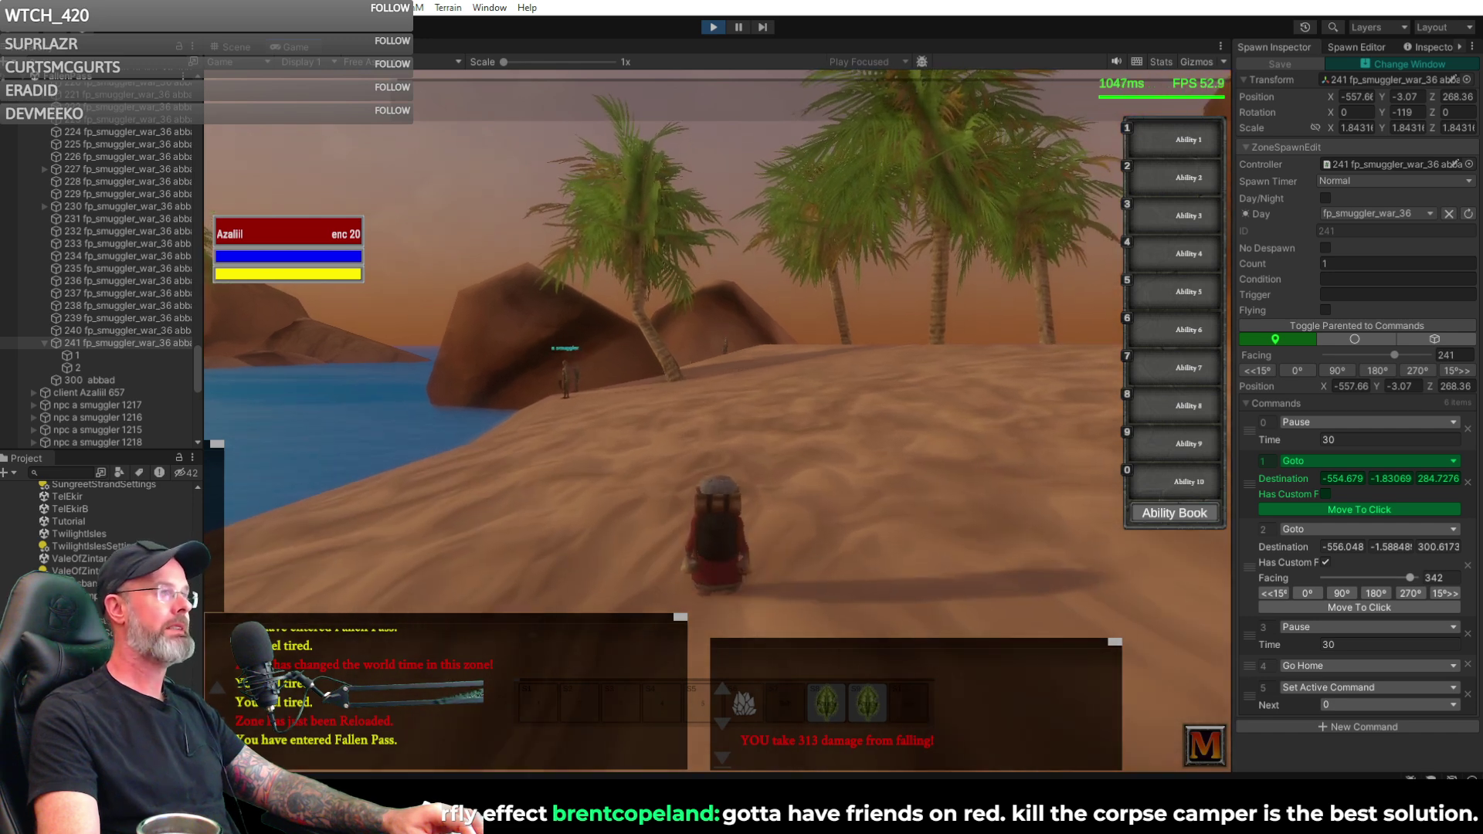
key(w)
key(a)
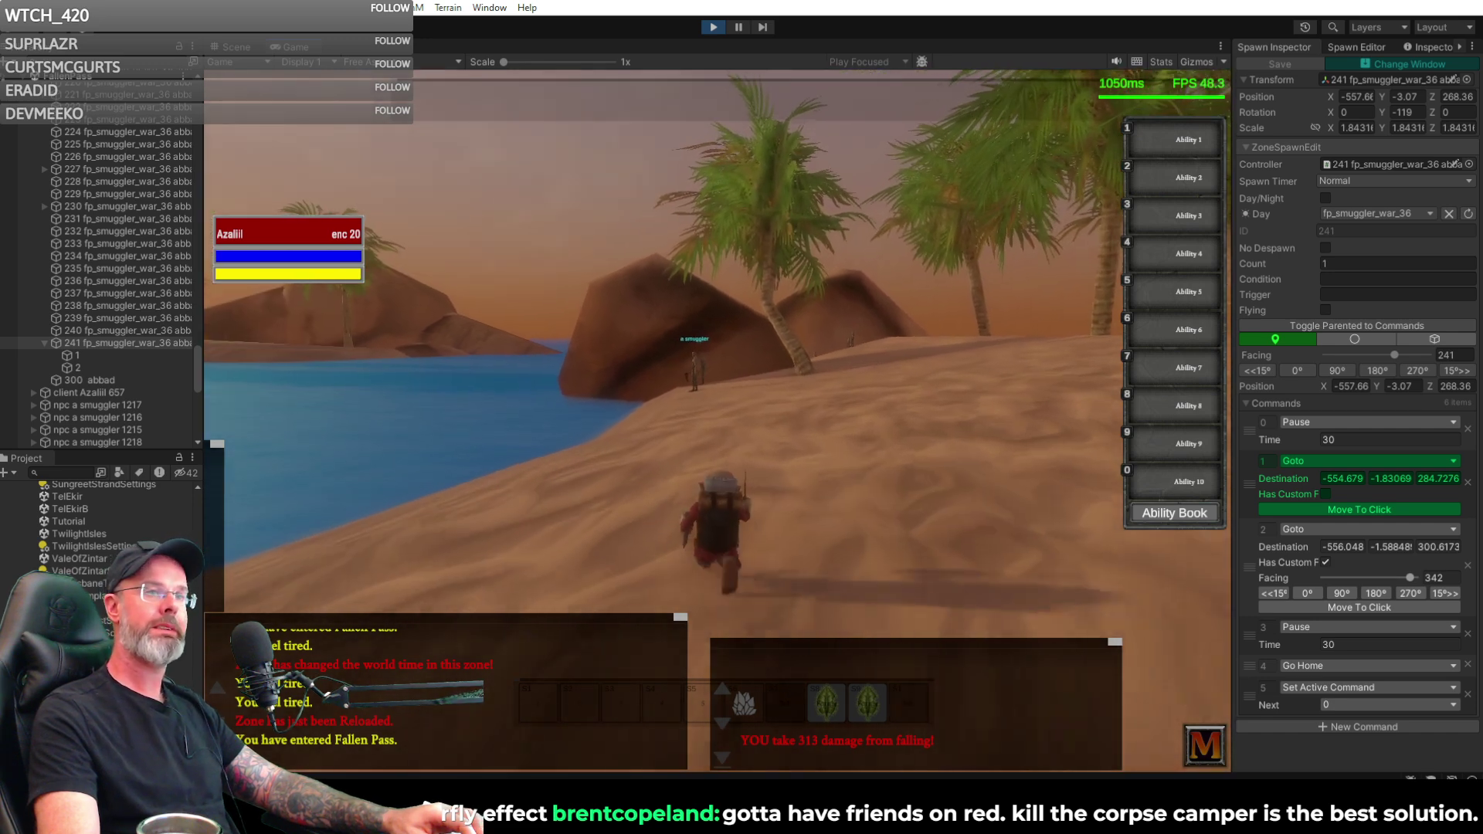
key(w)
key(a)
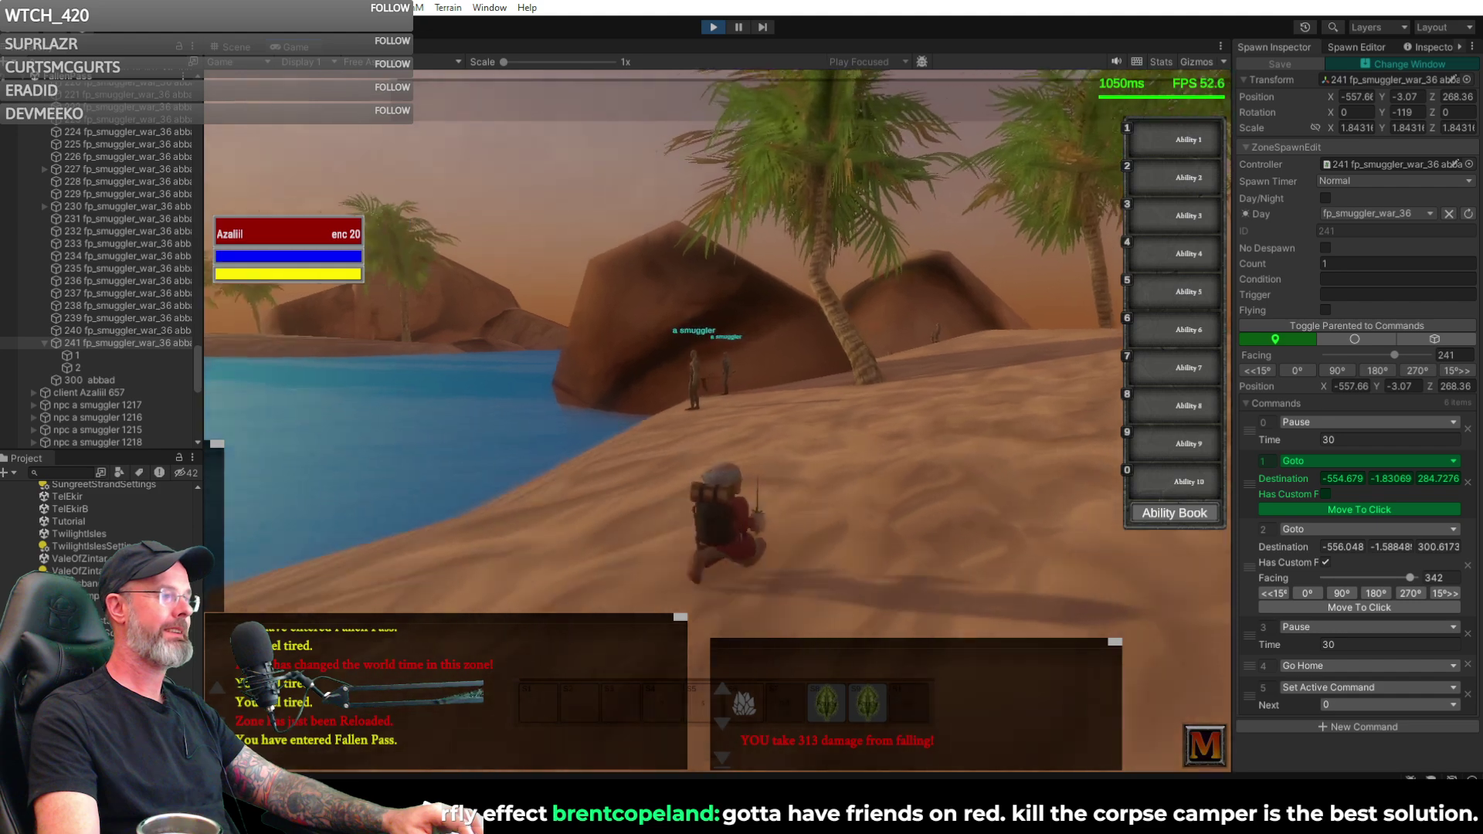
key(a)
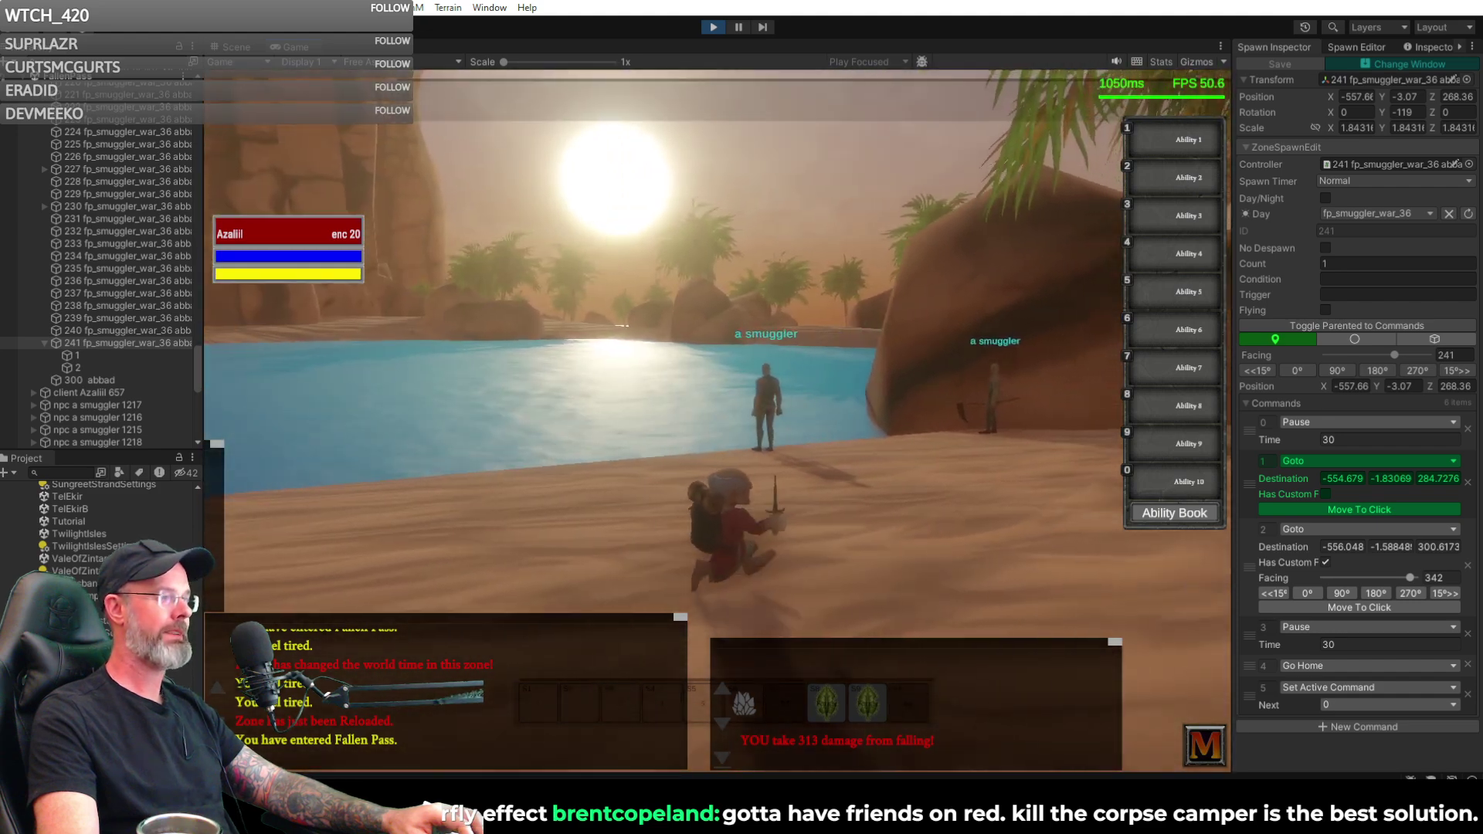
key(a)
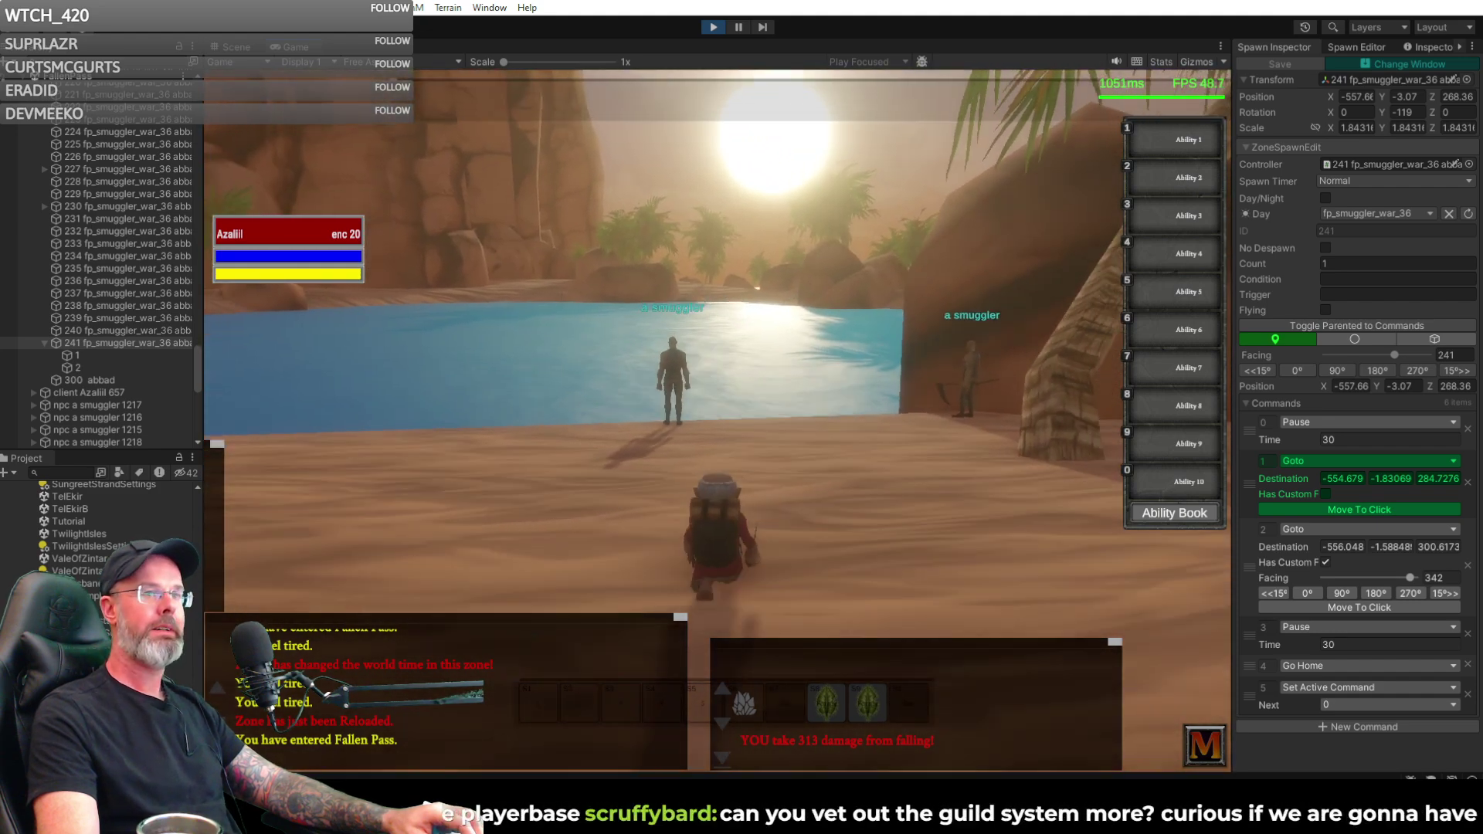
key(a)
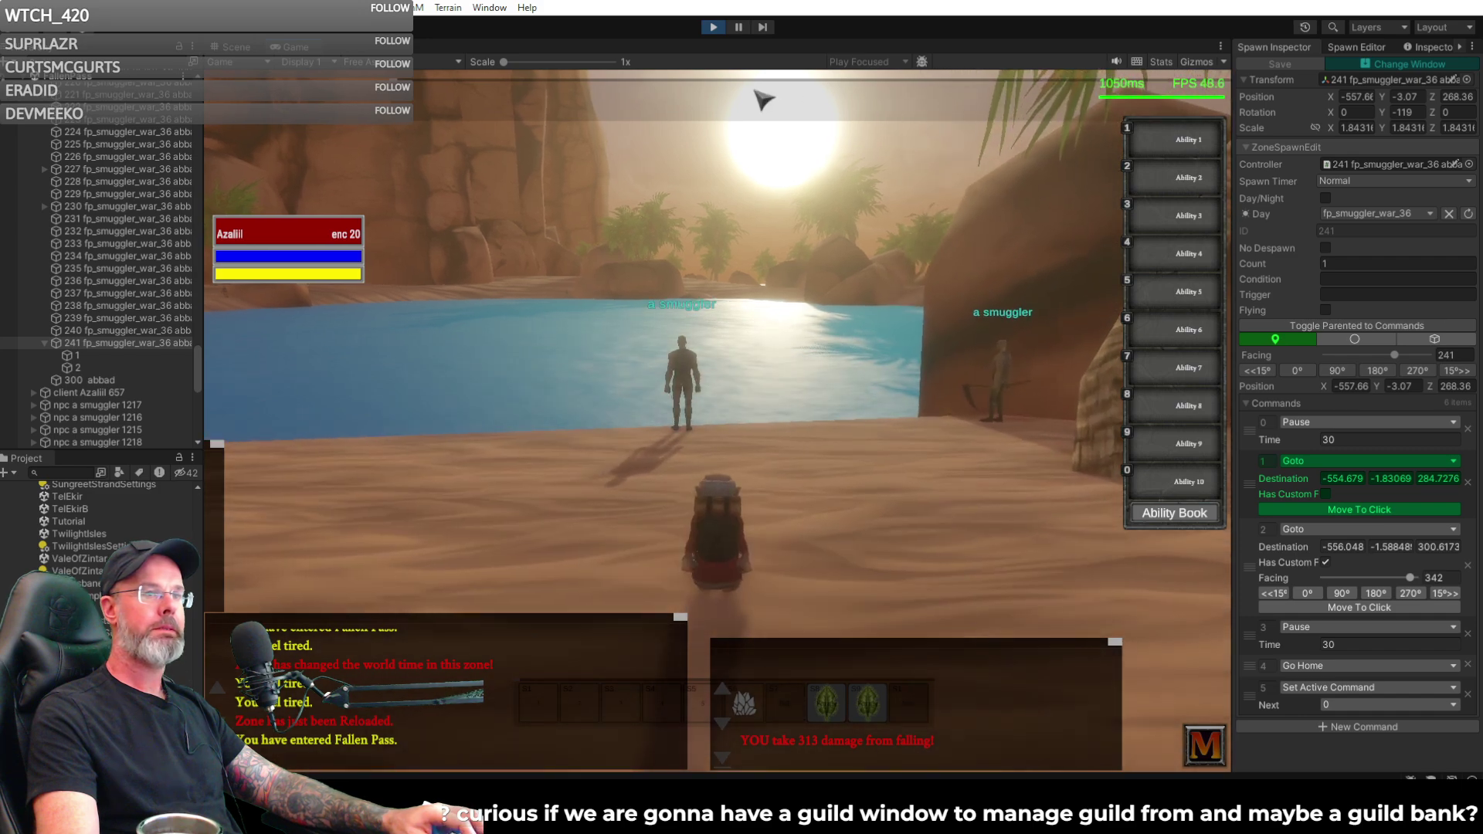
- In the scene, move spawn 233 closer to spawn 231, to about X -627.27, Y -4.3, Z 311.28, and save it
click(240, 46)
right_drag(645, 232, 840, 389)
key(w)
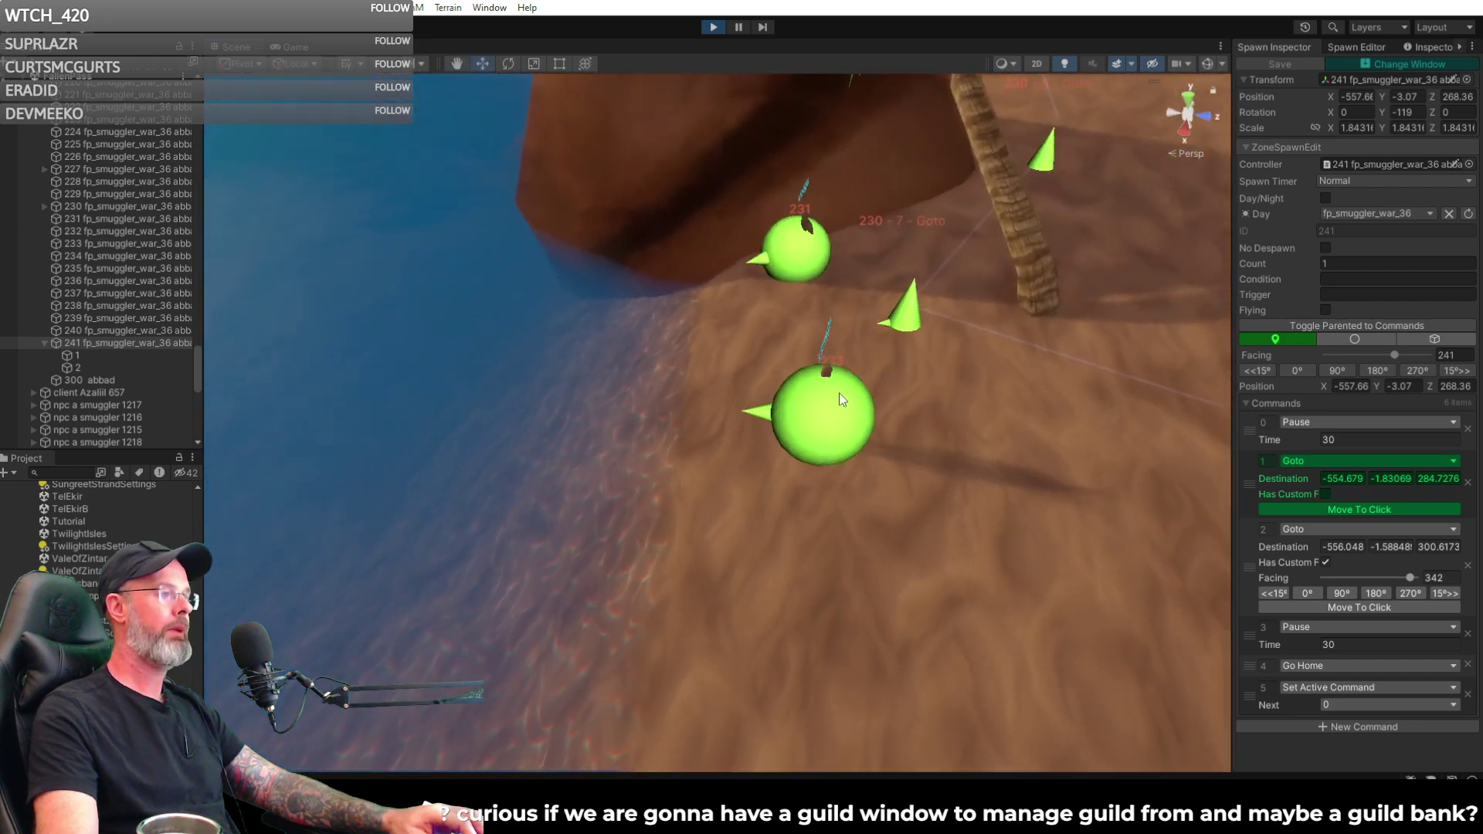
click(830, 406)
drag(809, 457, 799, 318)
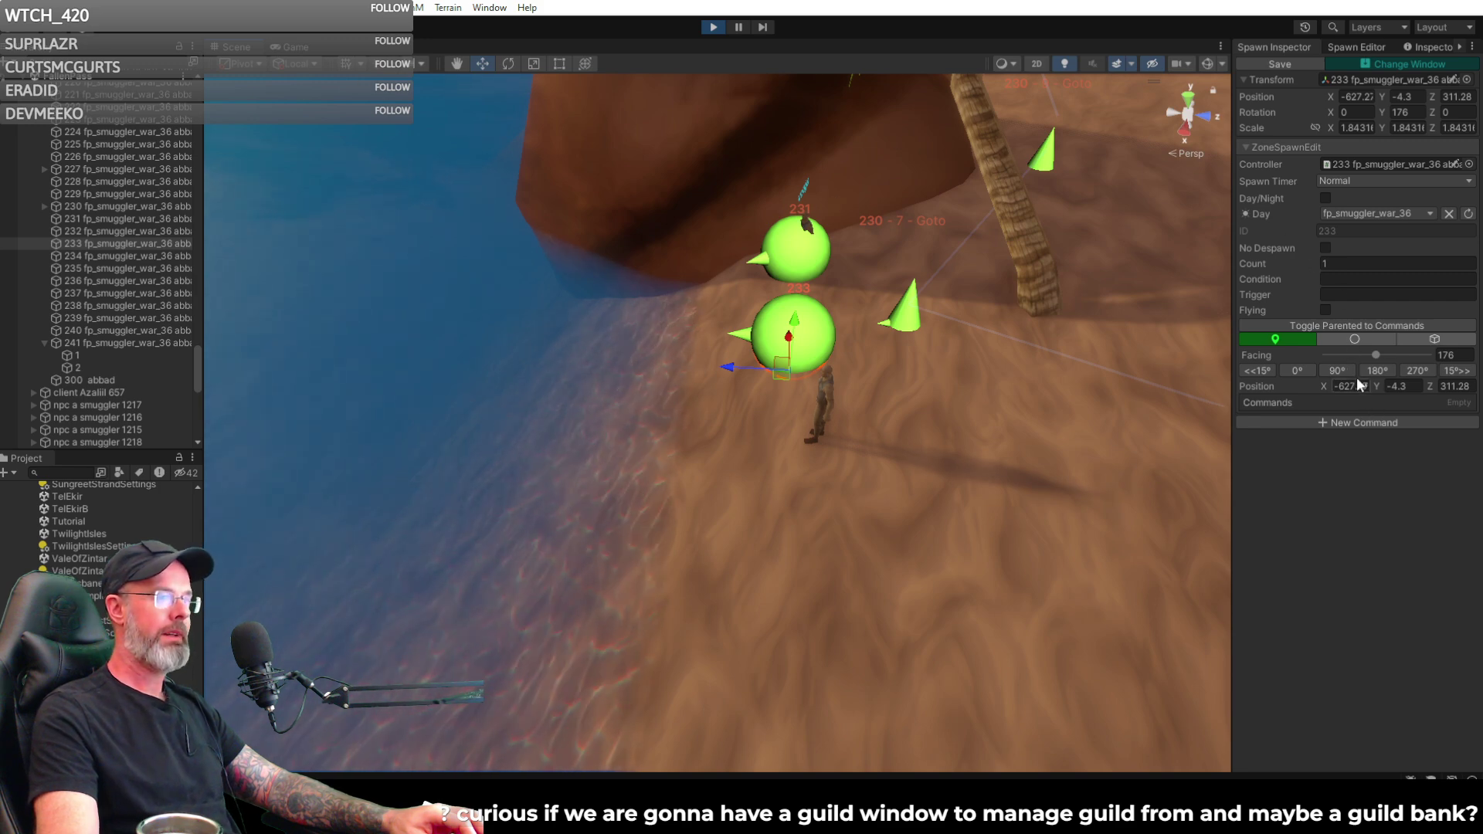
click(1280, 64)
- Shift waypoint 7 of spawn 230's patrol route sideways toward spawn 231
right_drag(1153, 151, 1063, 267)
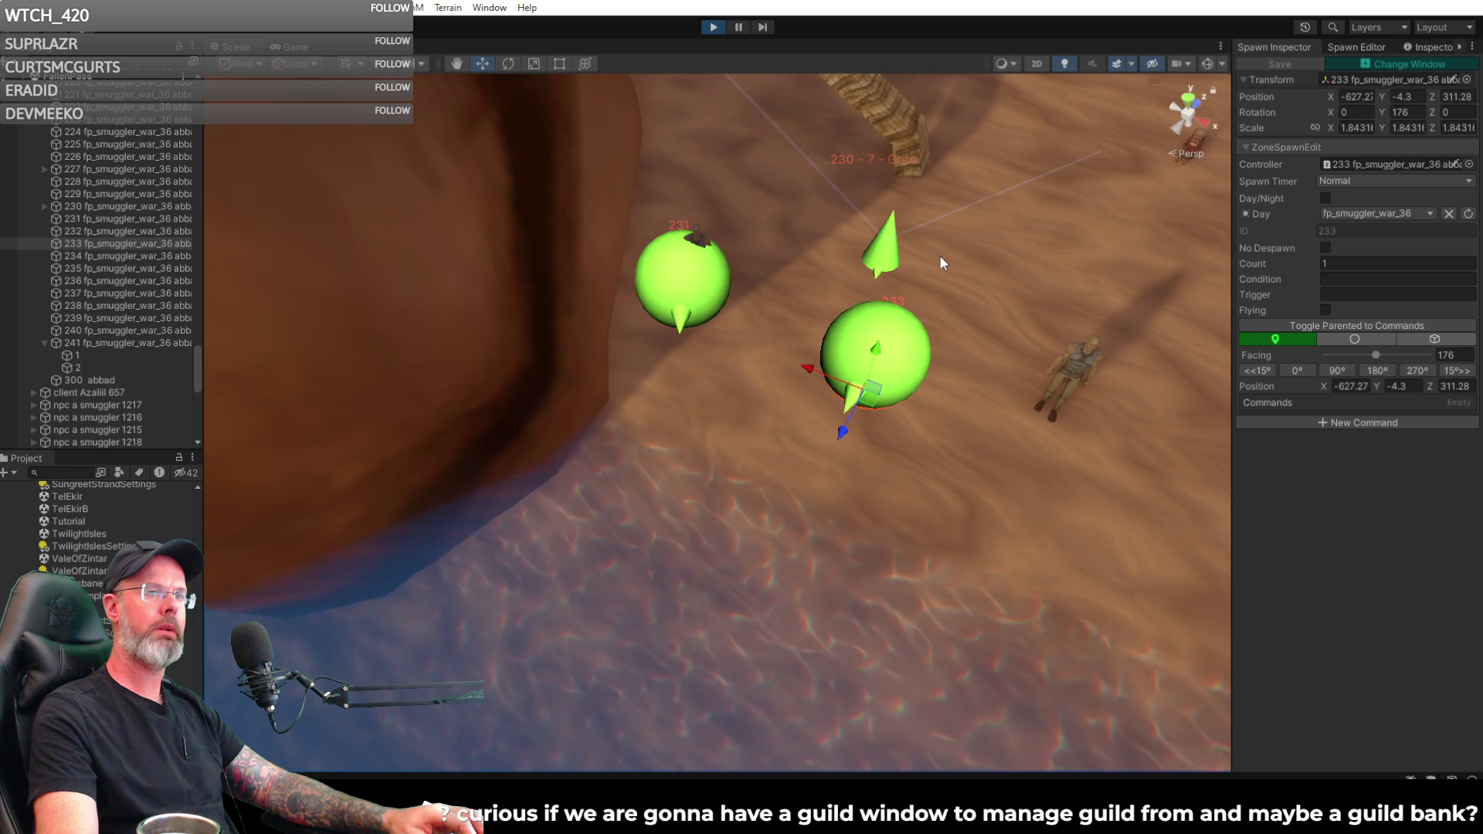
click(883, 255)
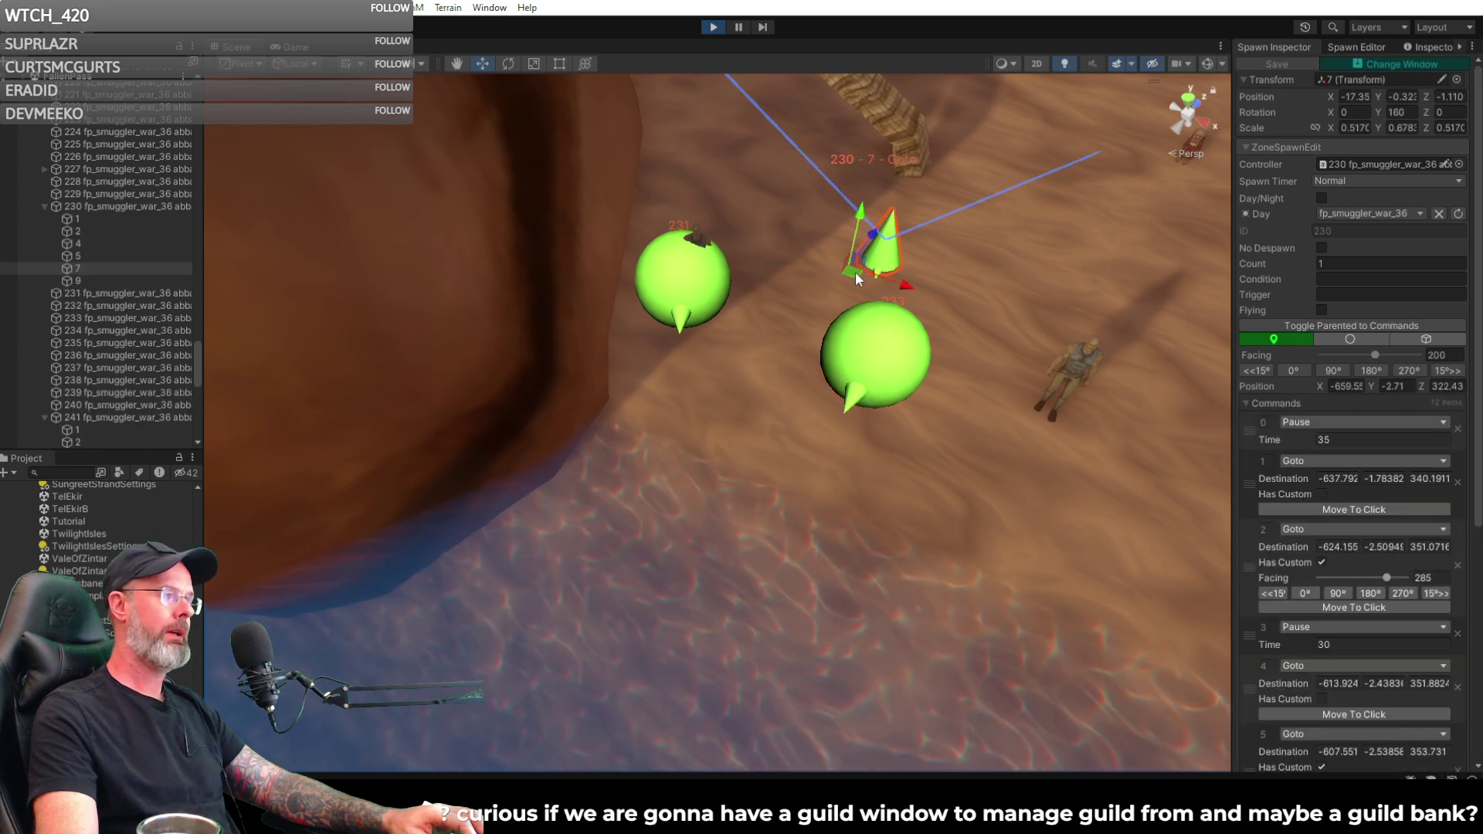
drag(848, 271, 800, 271)
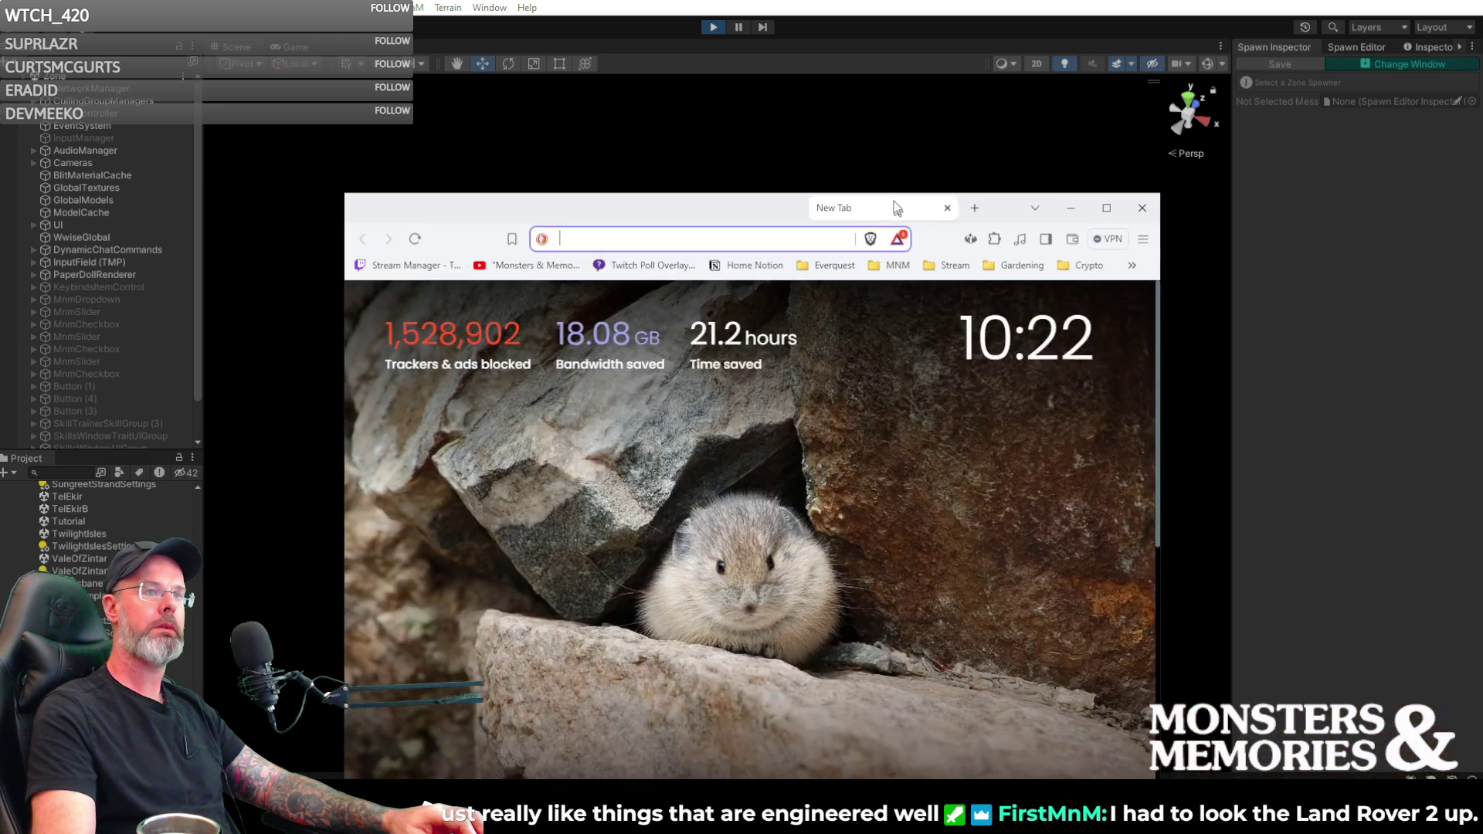
- Switch to the Brave browser and search the web for "range rover series II a MOD Ambulance"
drag(896, 208, 817, 27)
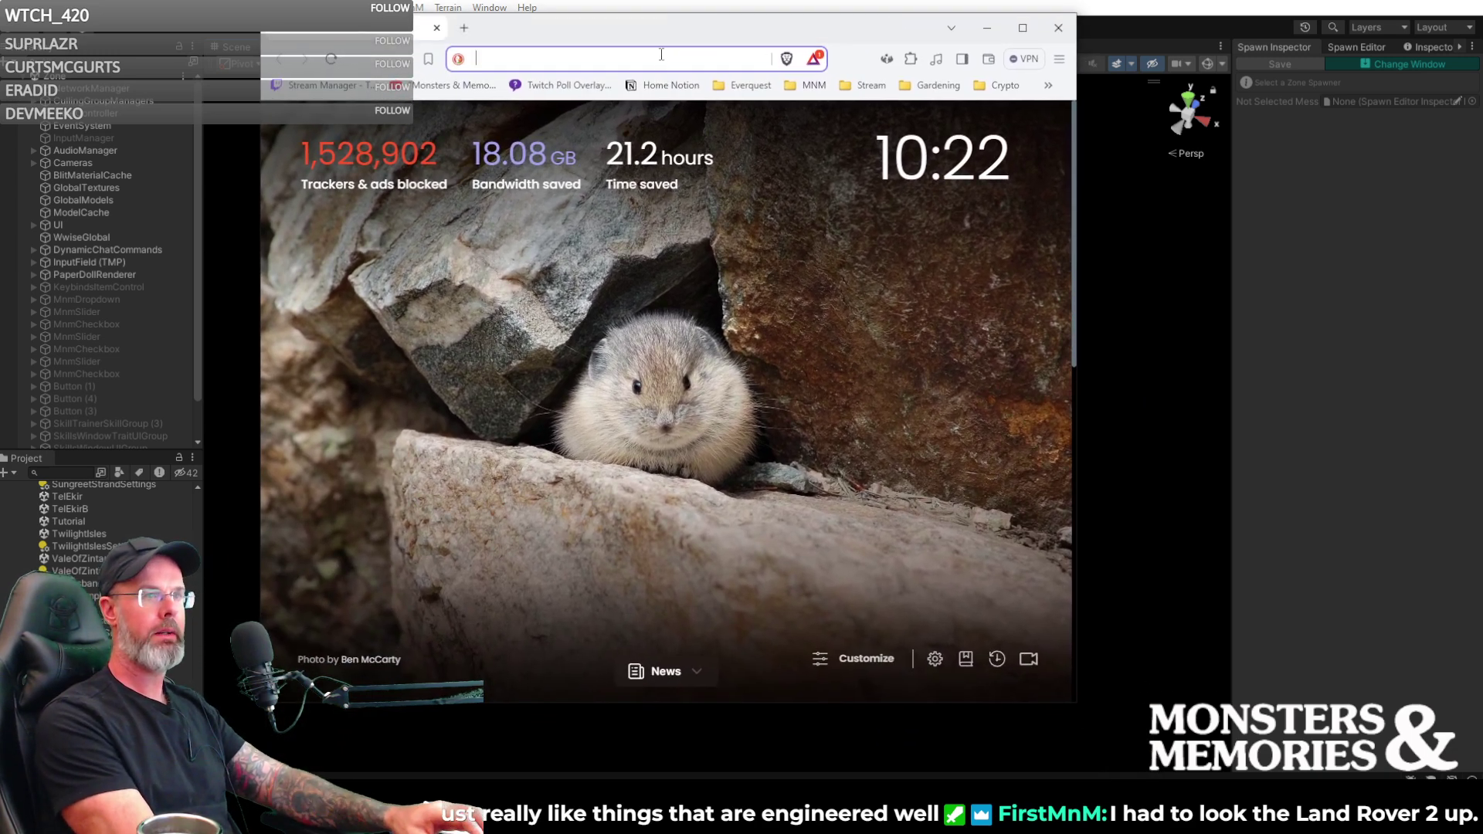
text(range ro)
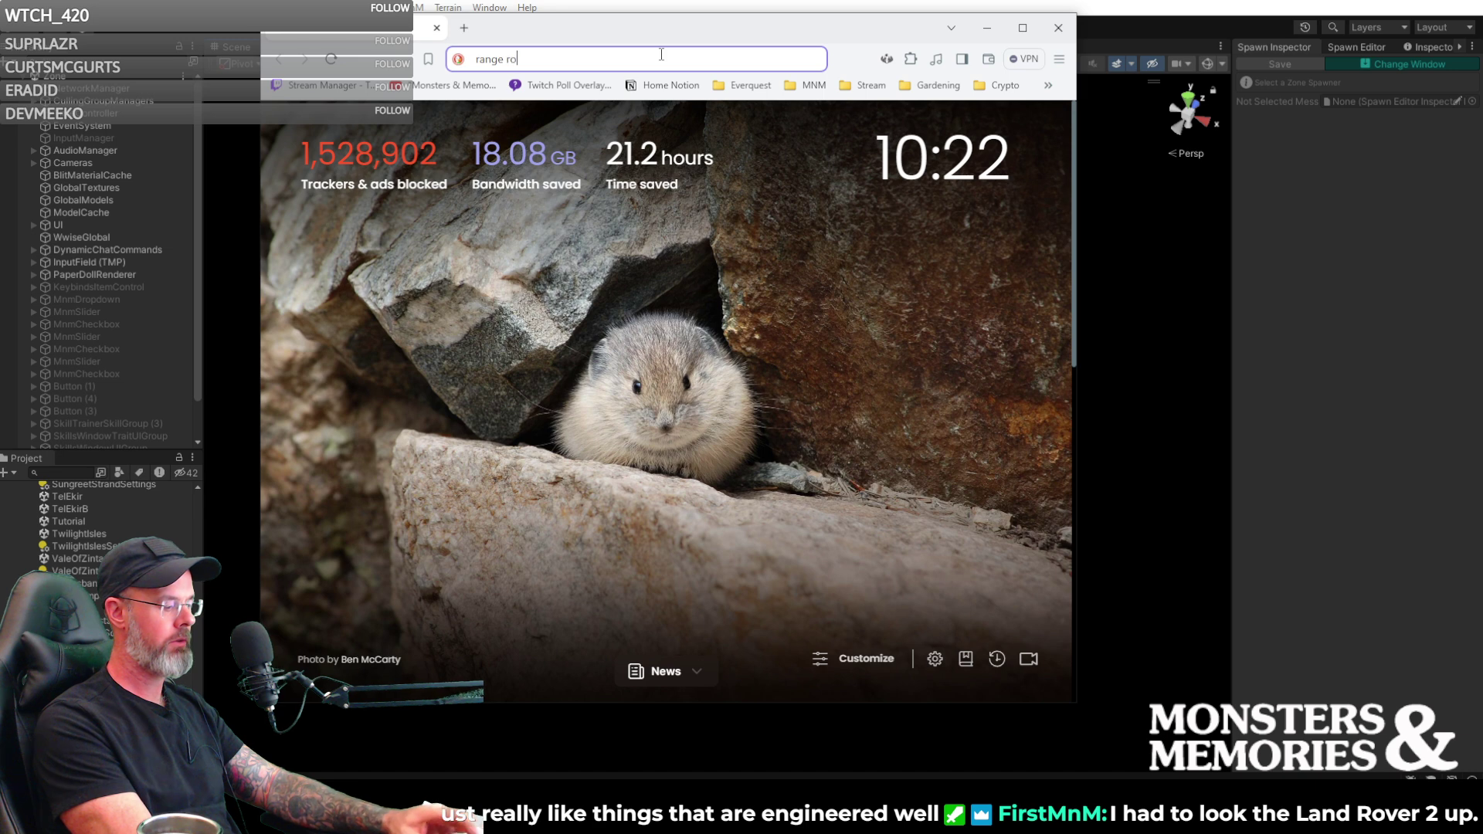
text(ver seri)
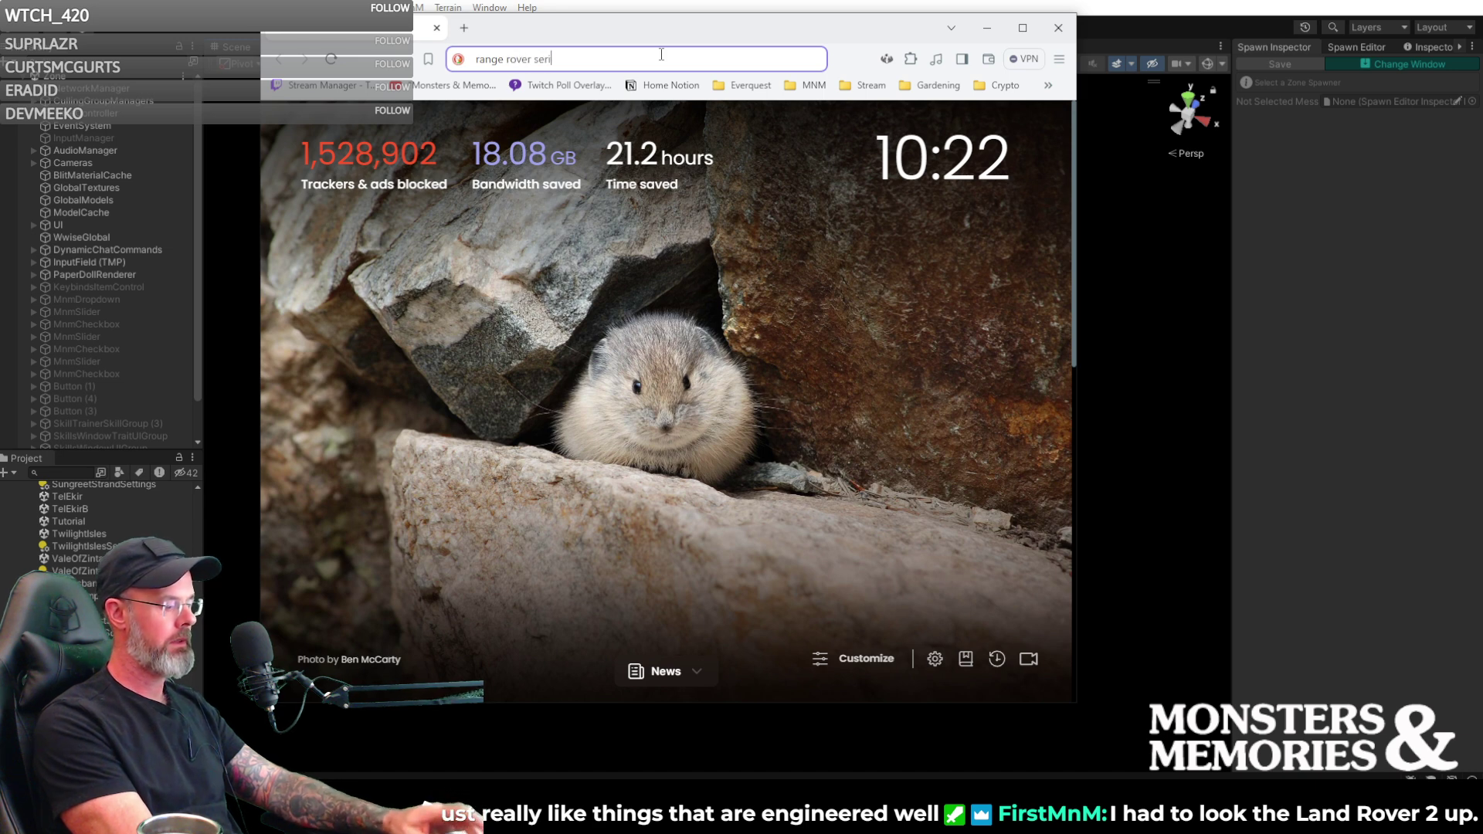
text(es II )
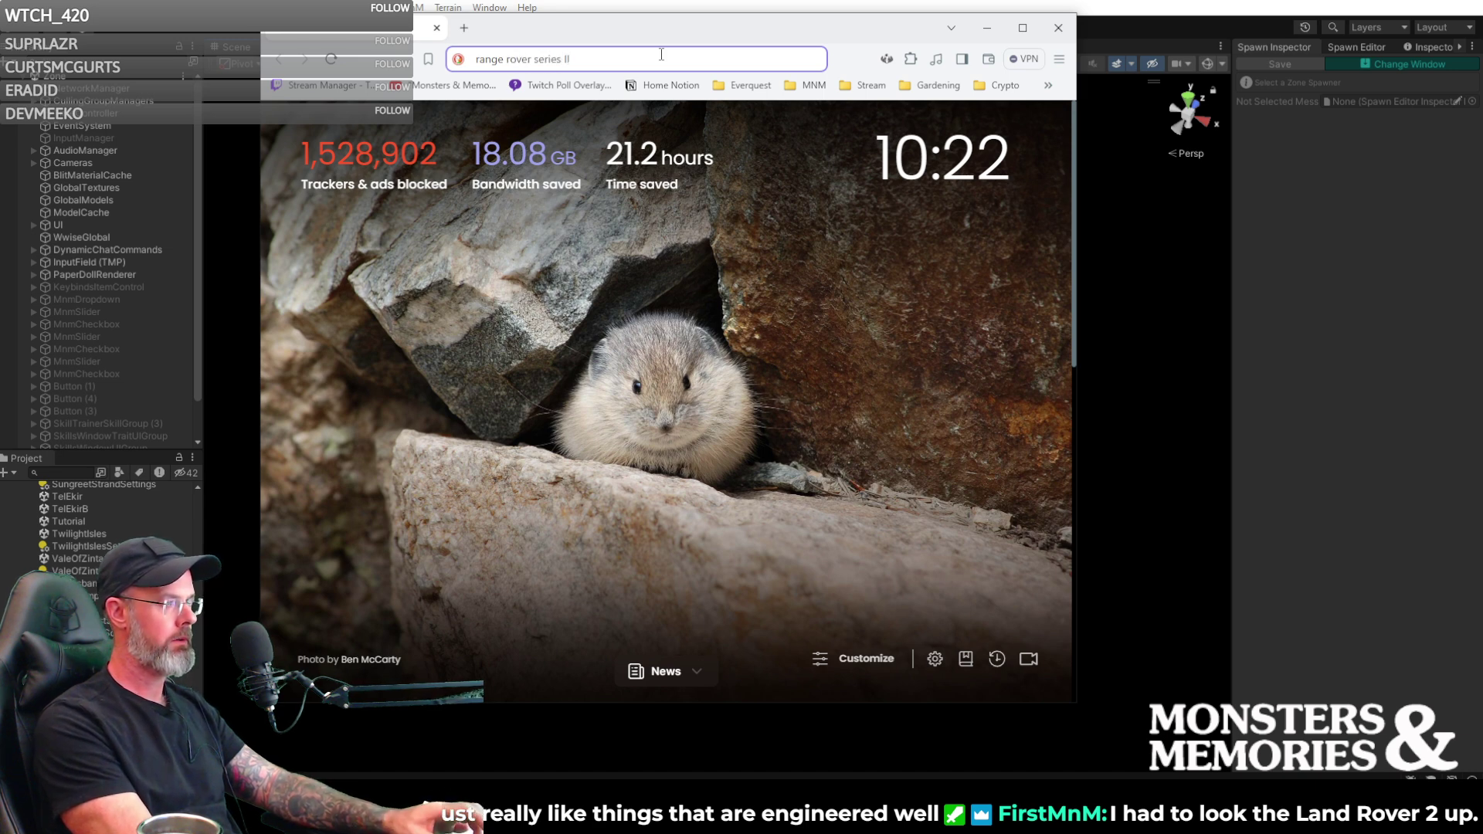
text(a)
text( MOD Ambulanc)
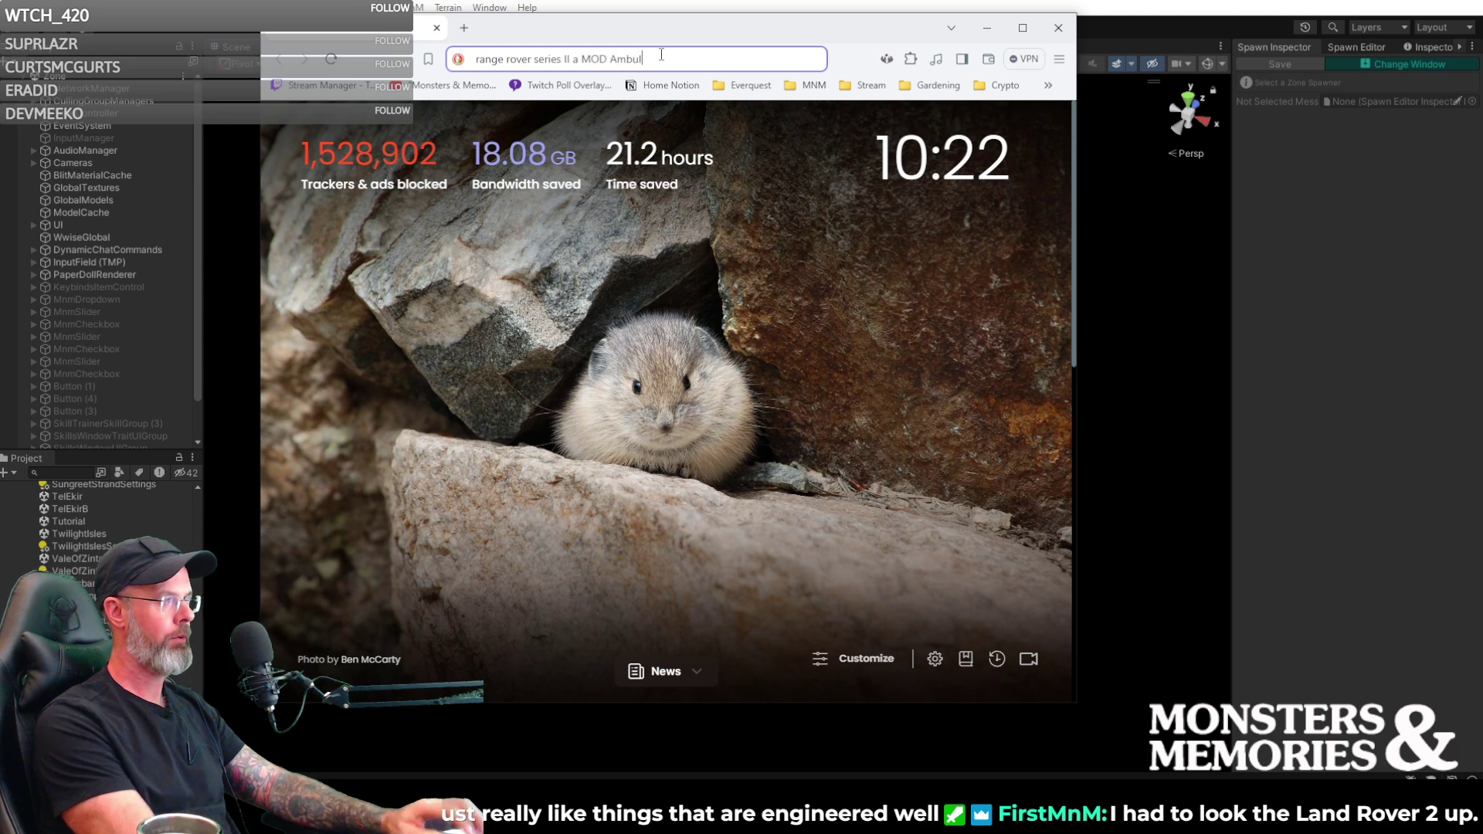
text(e)
key(Return)
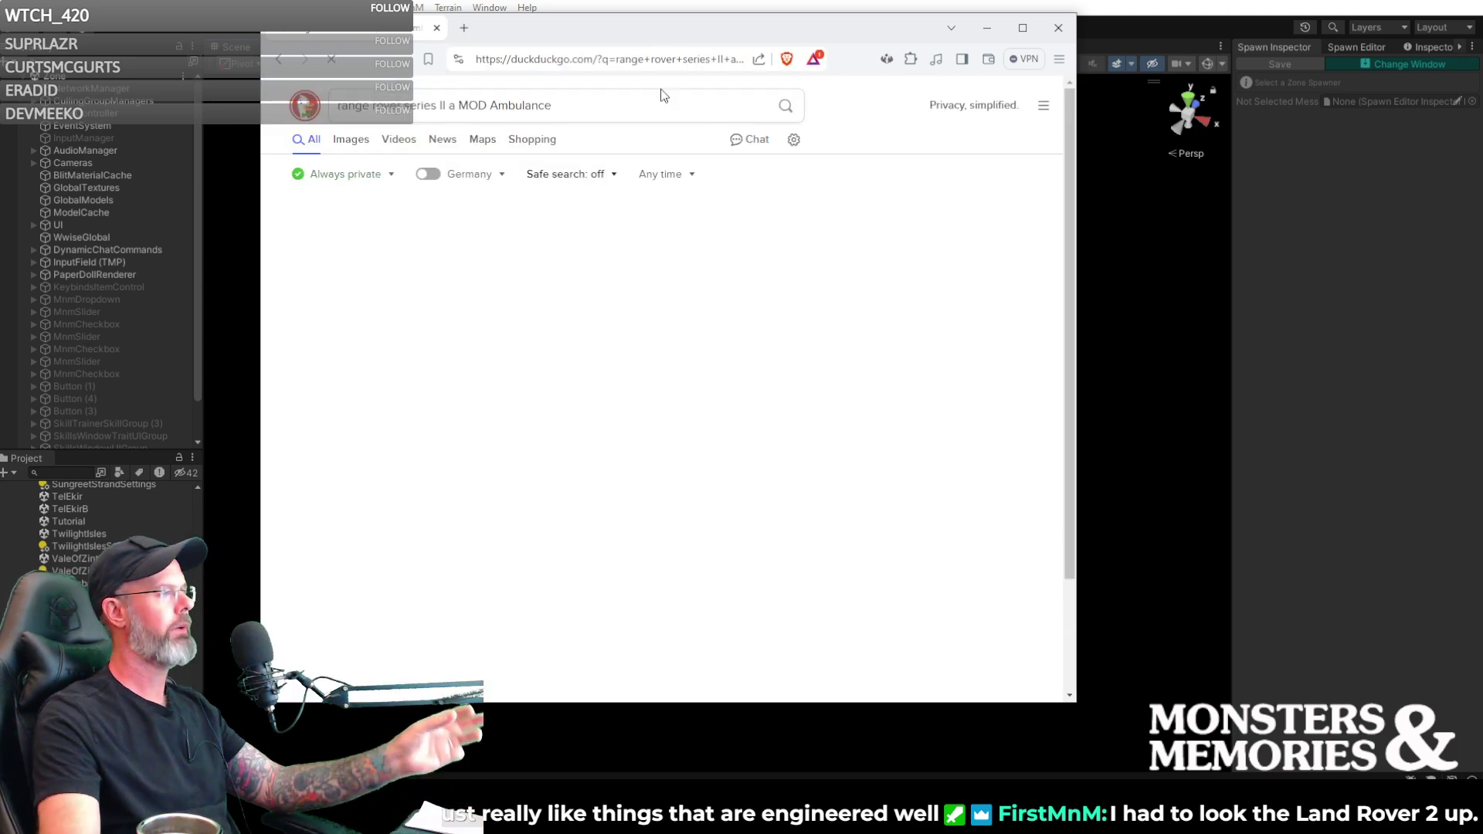
- Show the image results and open the Land Rover Series 2A 2.25 109 Military Ambulance picture at full size
click(349, 140)
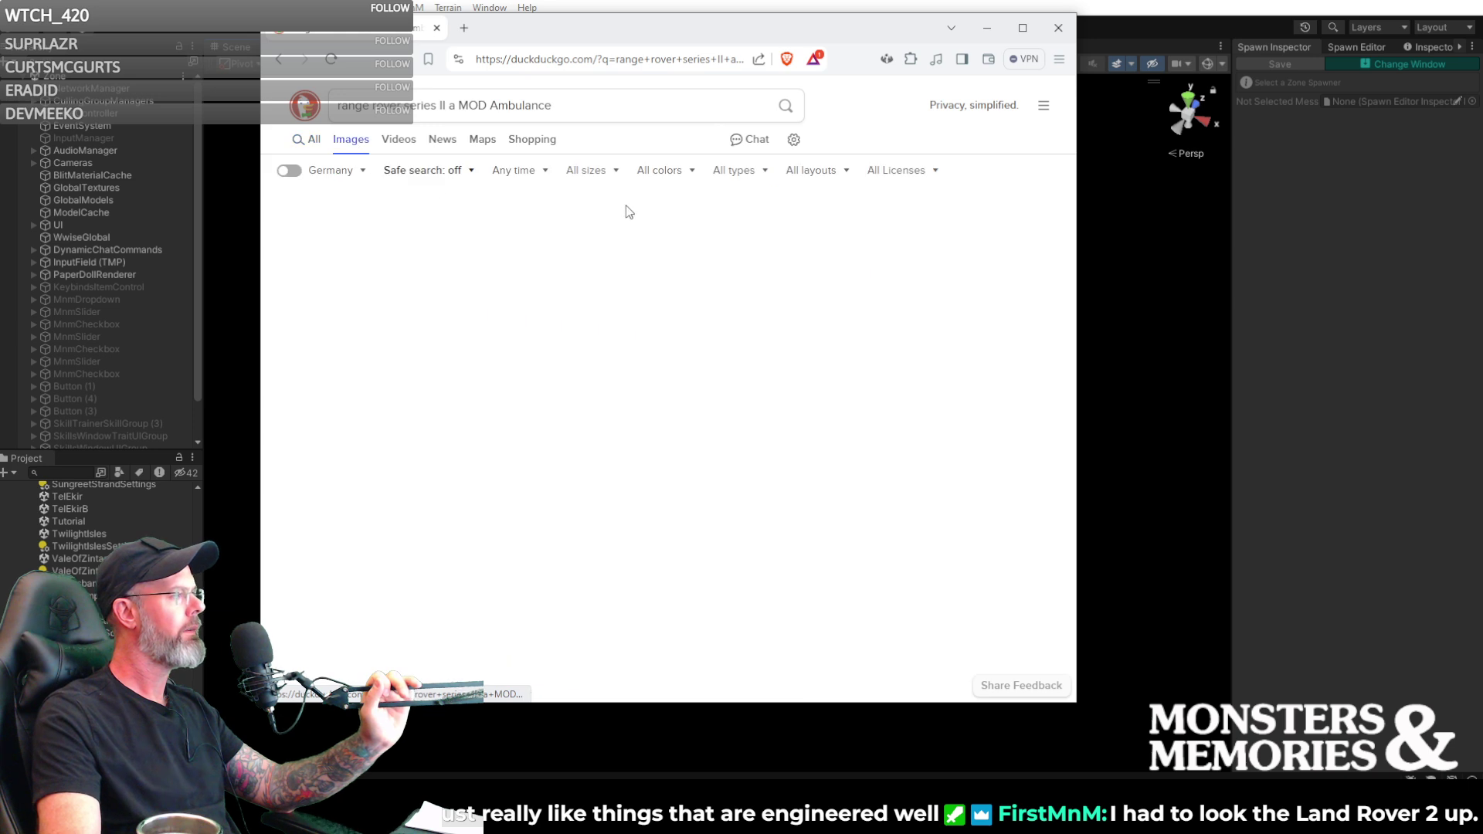
click(552, 441)
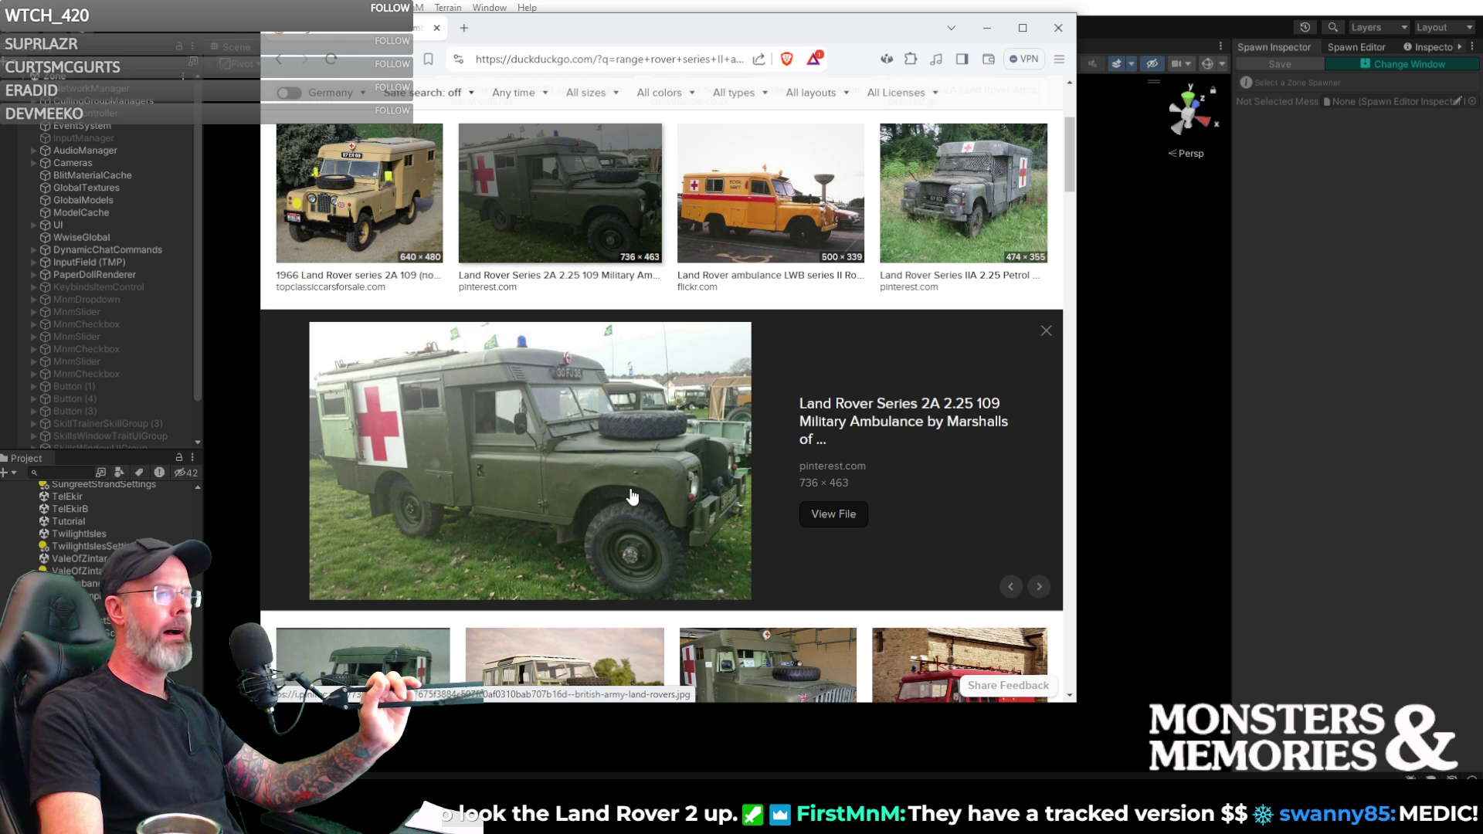
scroll(632, 496, down, 1)
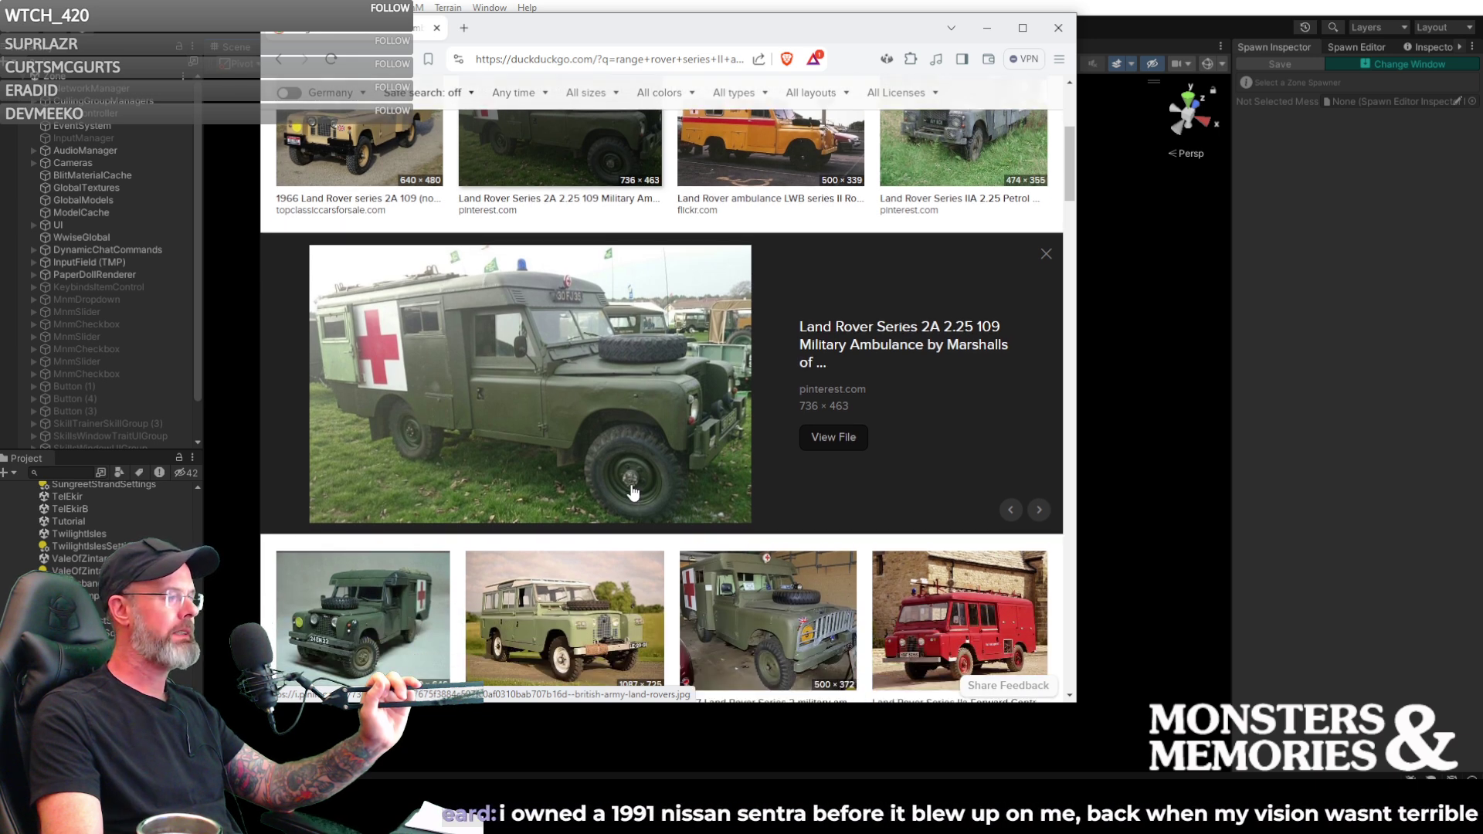
scroll(638, 446, up, 1)
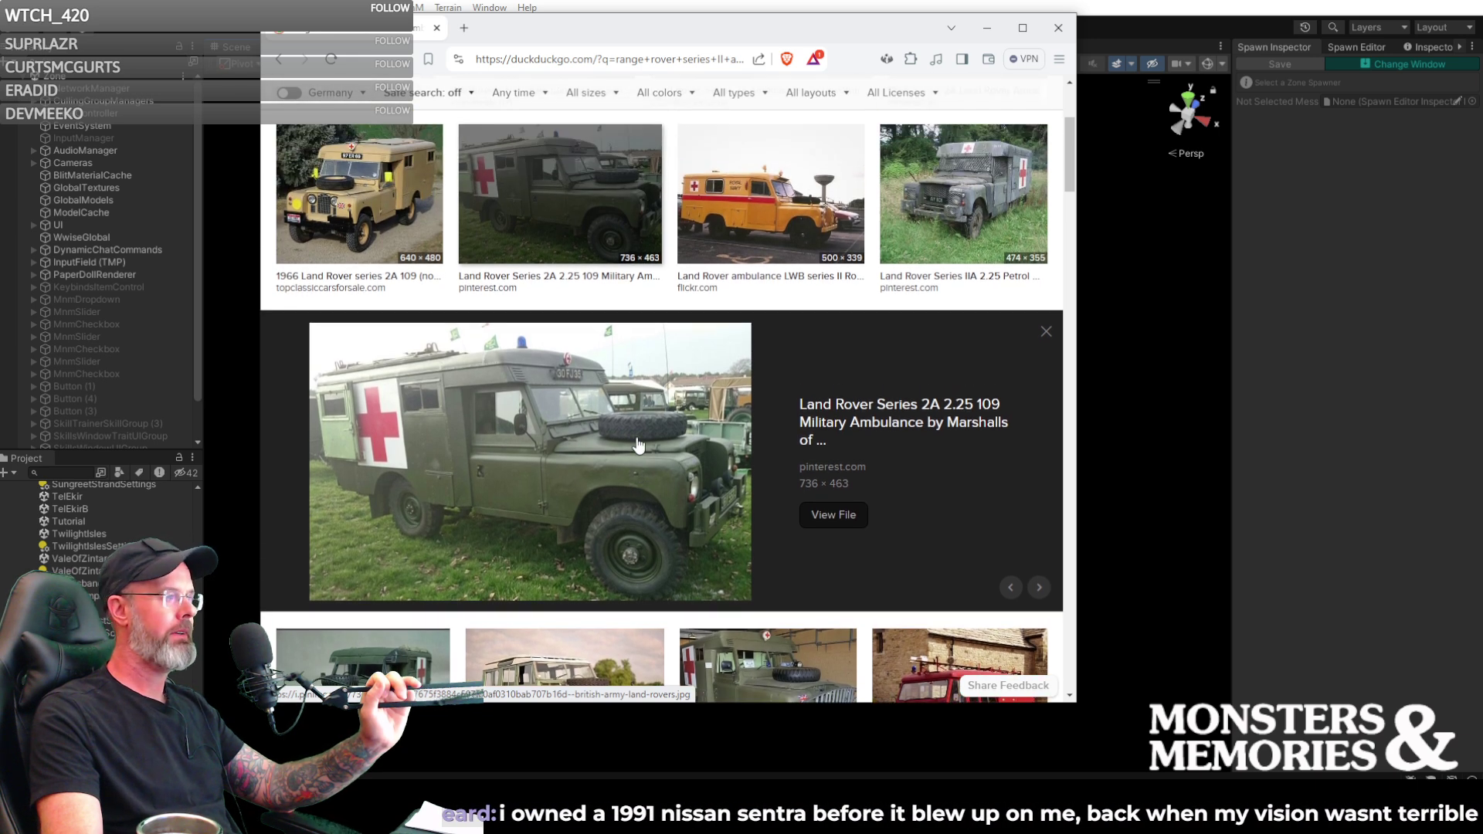
click(583, 462)
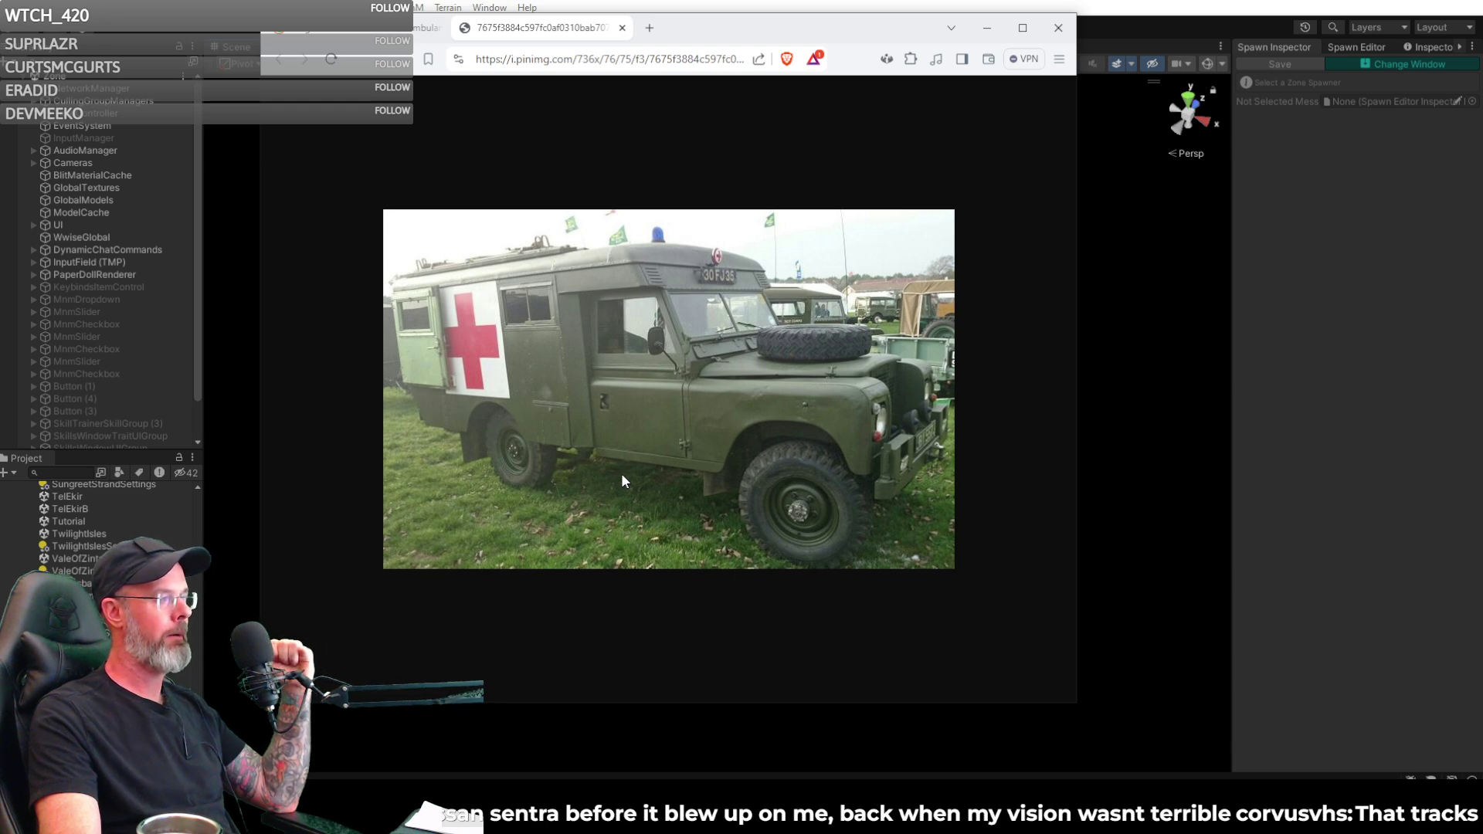
- Close the full-size picture, look through the other Land Rover ambulance images, and close the browser
click(623, 28)
scroll(723, 472, down, 5)
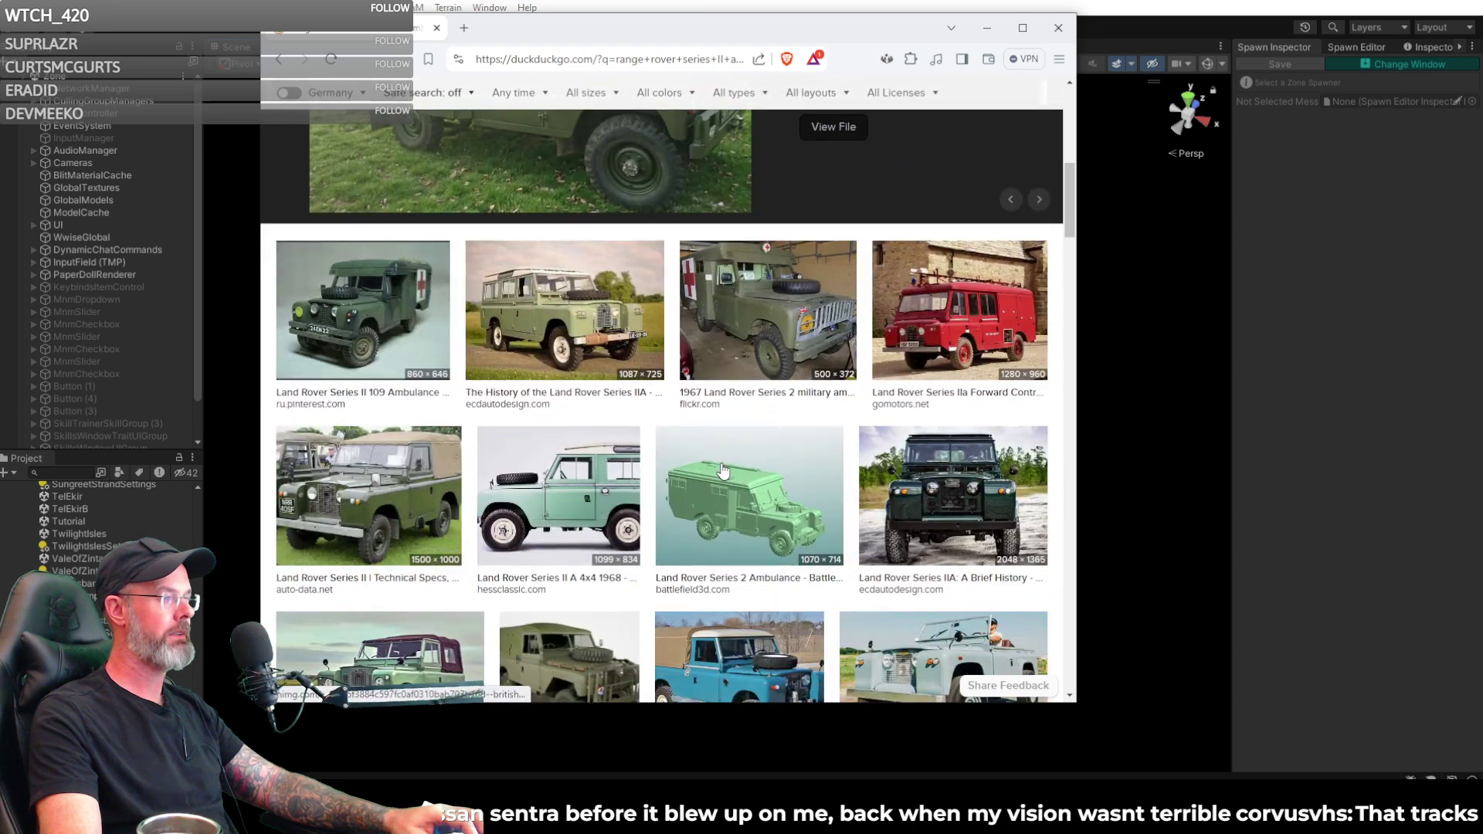
scroll(722, 472, down, 3)
scroll(722, 469, down, 3)
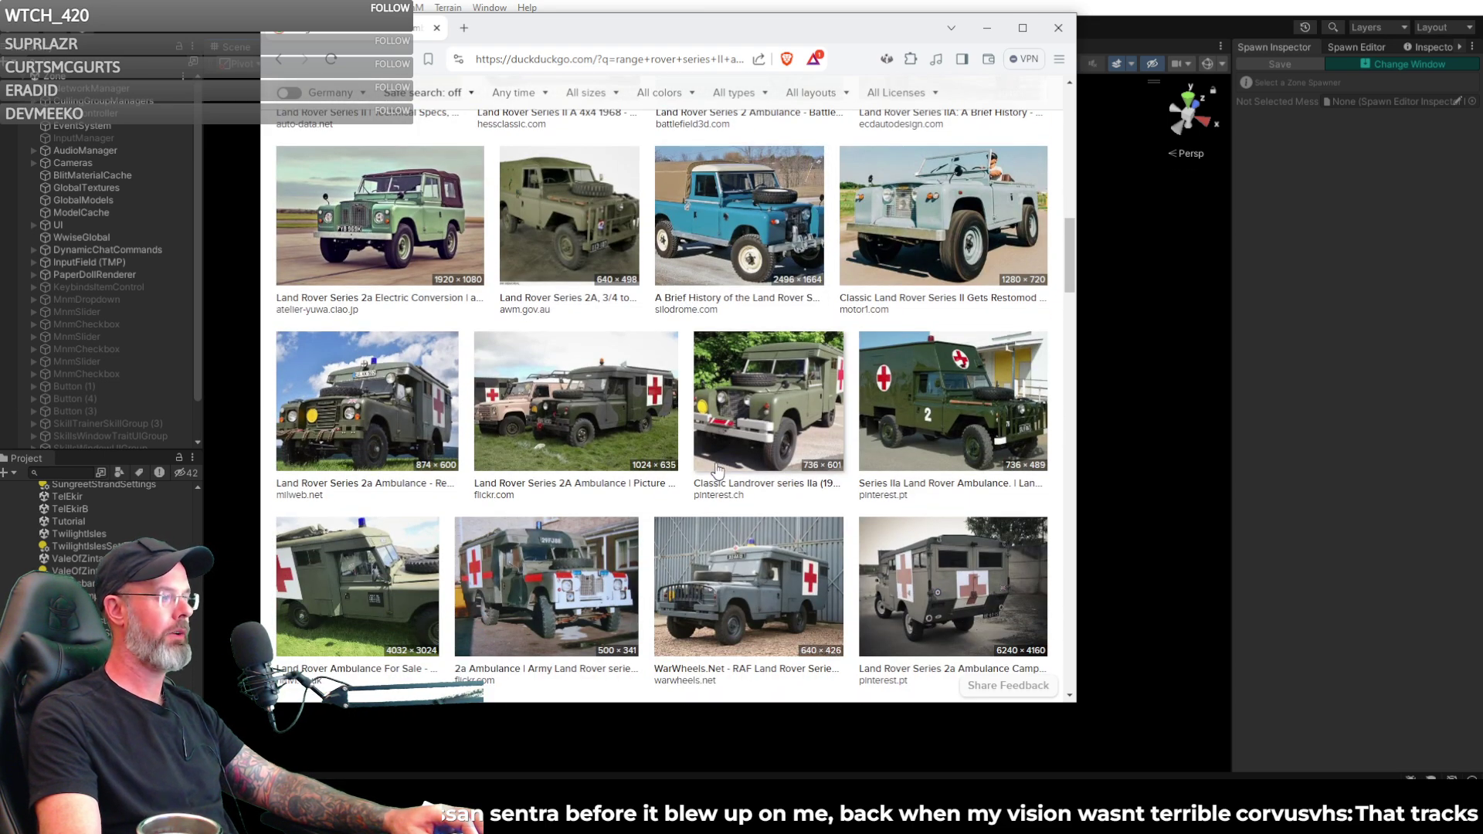
scroll(717, 470, down, 3)
scroll(715, 471, down, 3)
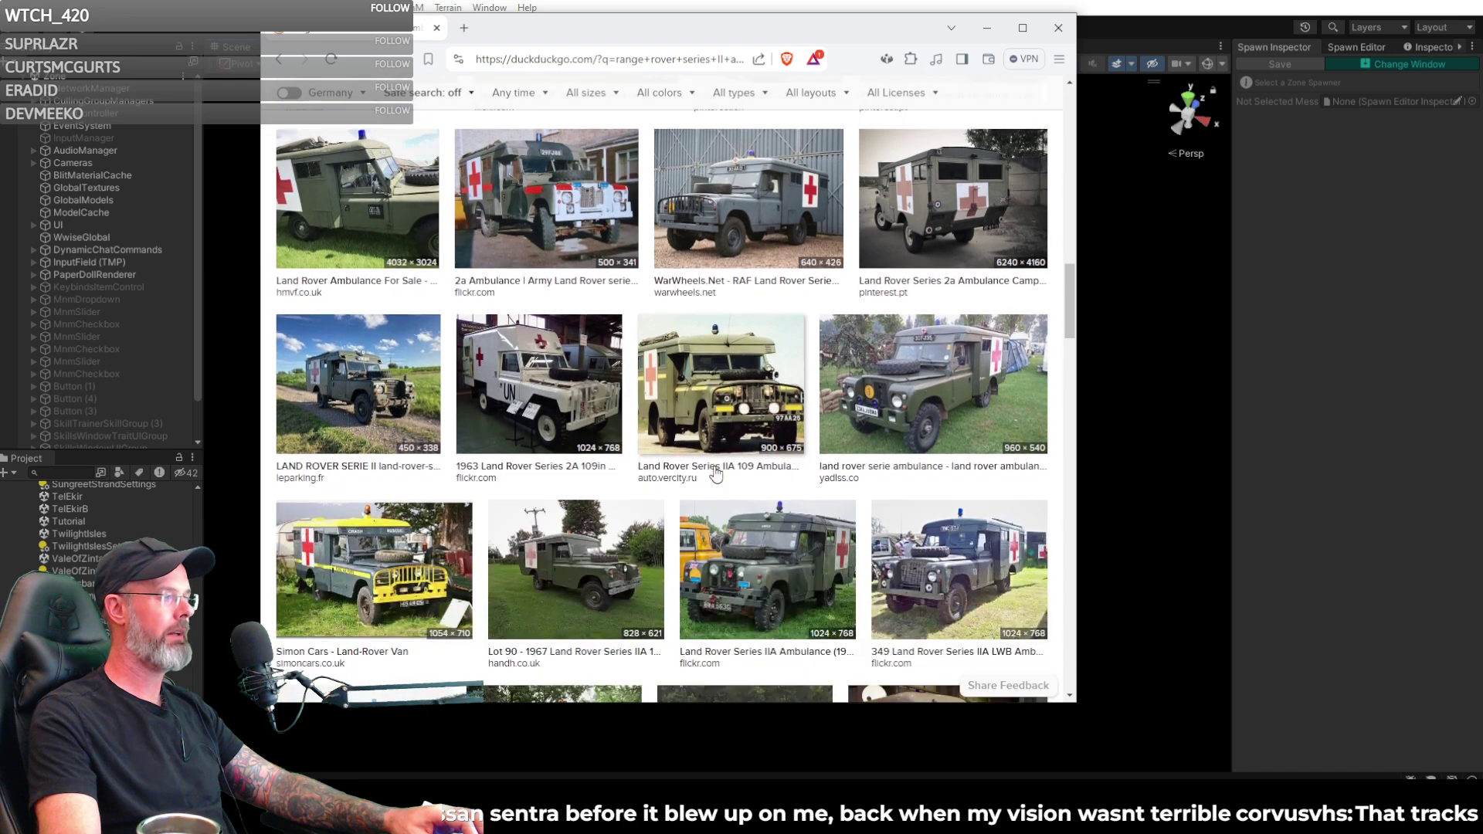
scroll(715, 471, down, 2)
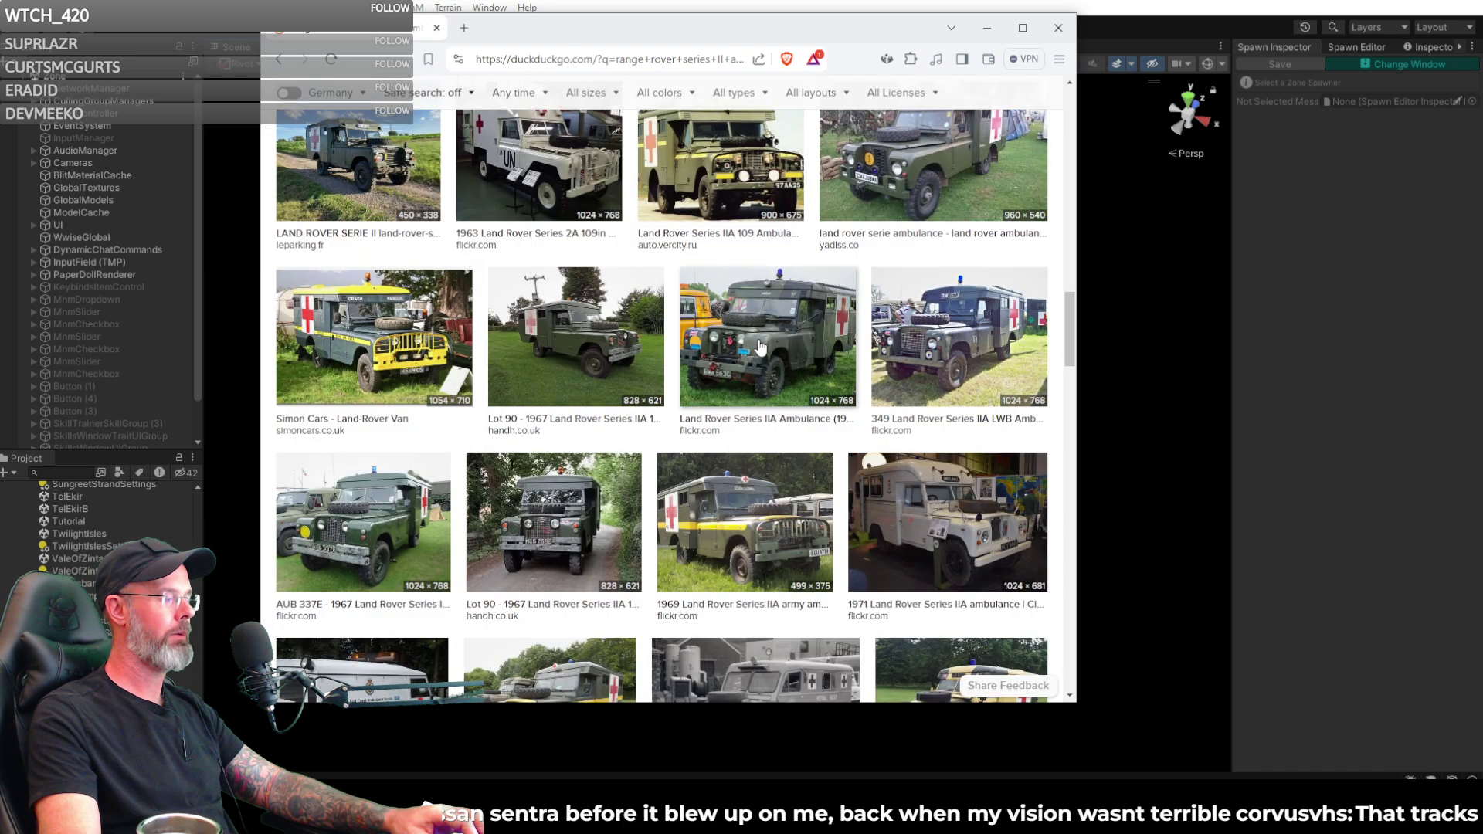
scroll(759, 348, down, 6)
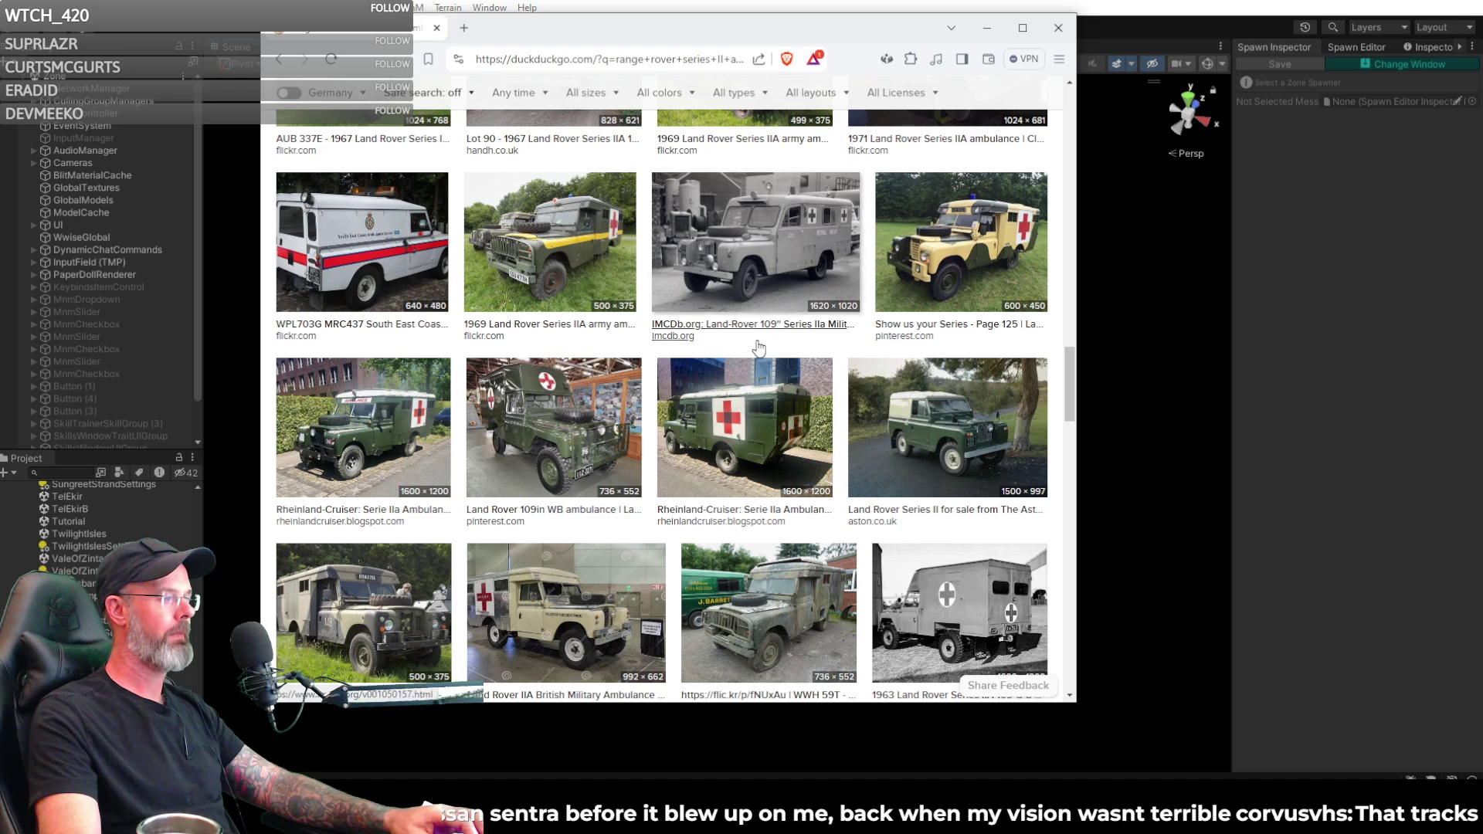
scroll(758, 348, up, 10)
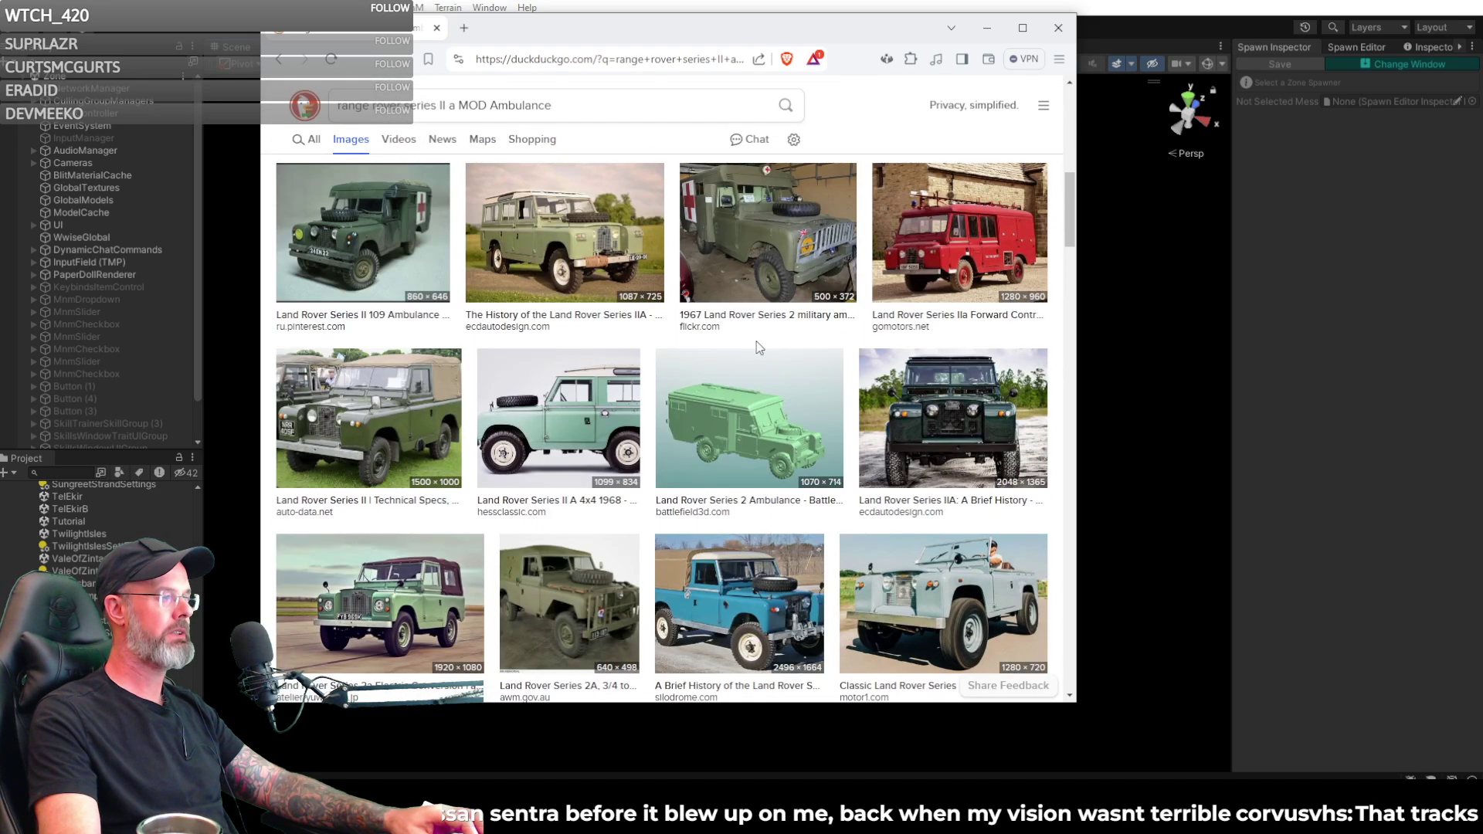
scroll(755, 343, up, 5)
scroll(754, 341, up, 4)
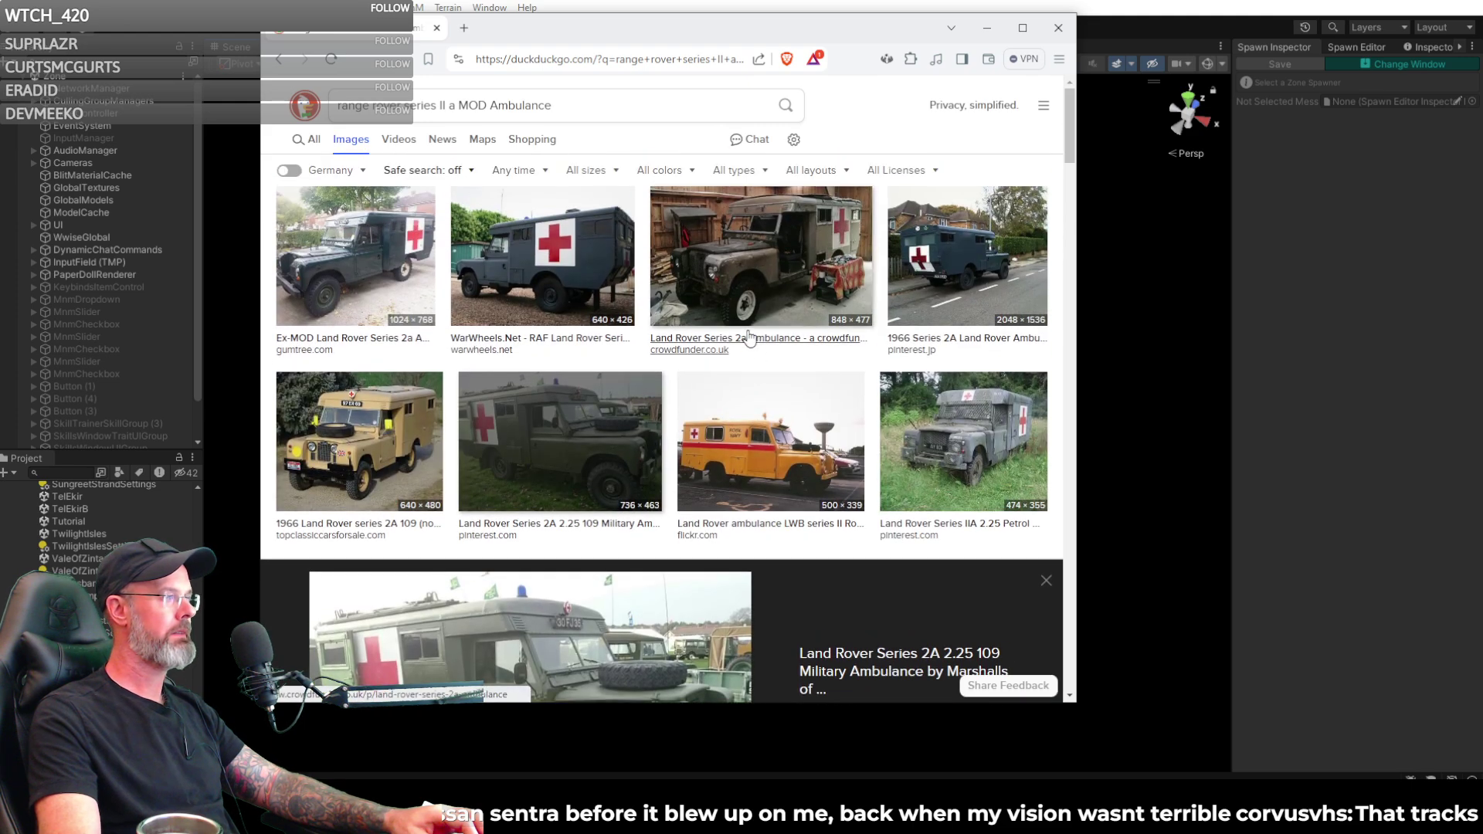
click(437, 29)
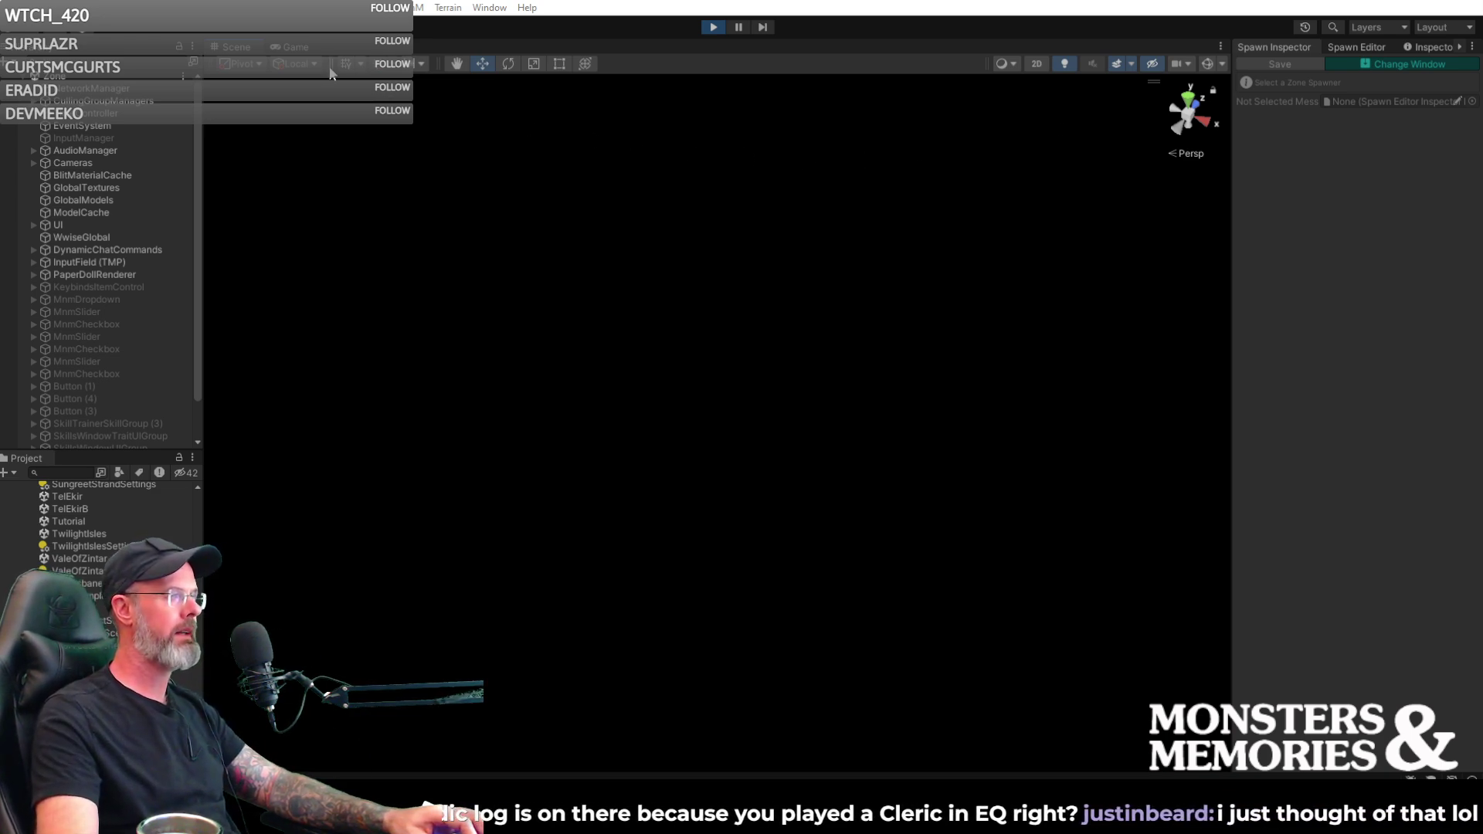
- Return to the game's login screen, log in again, reconnect to the Development Server and enter Fallen Pass with the level 20 gnome enchanter
click(291, 47)
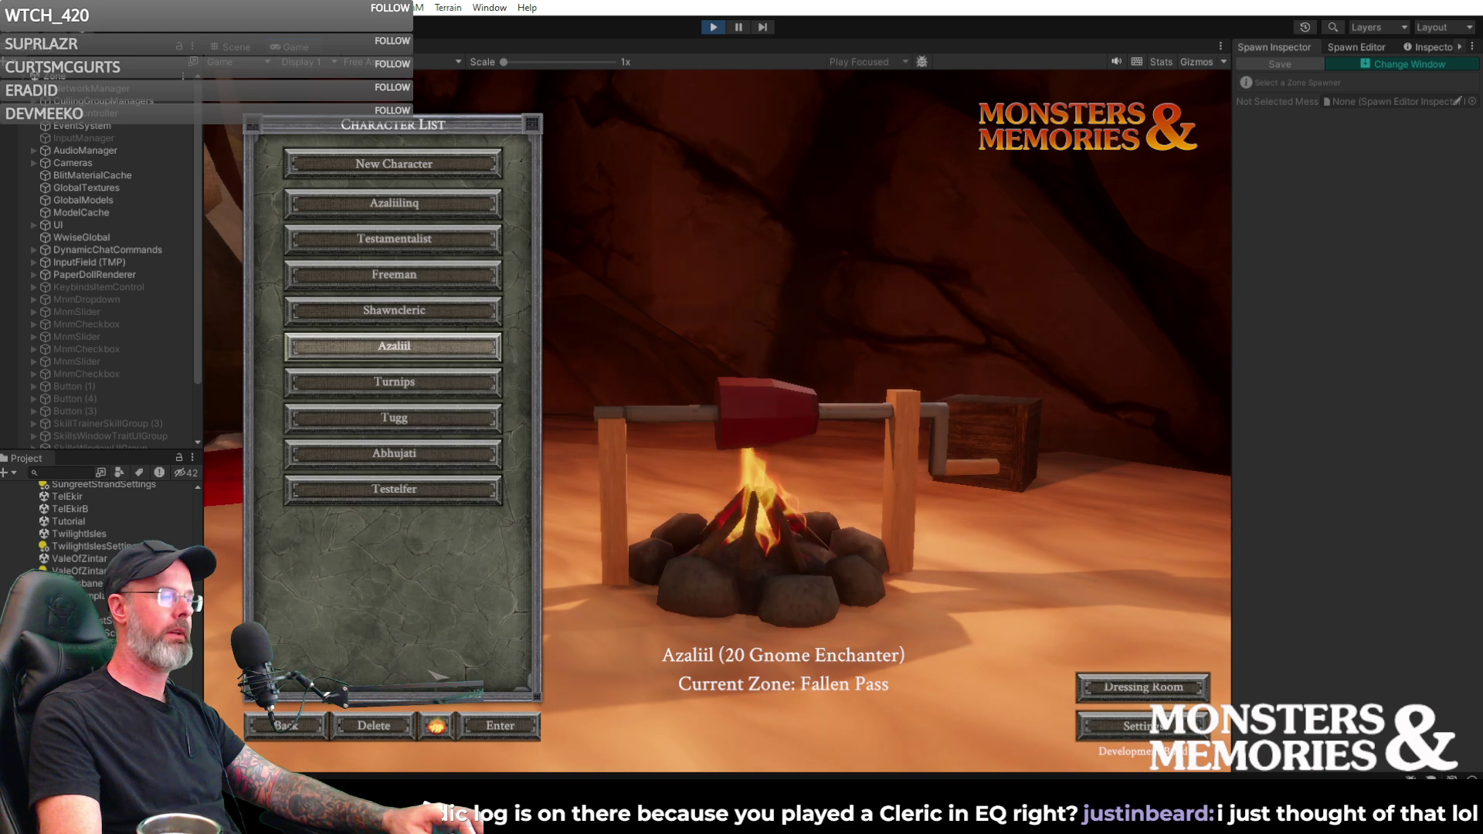
click(300, 738)
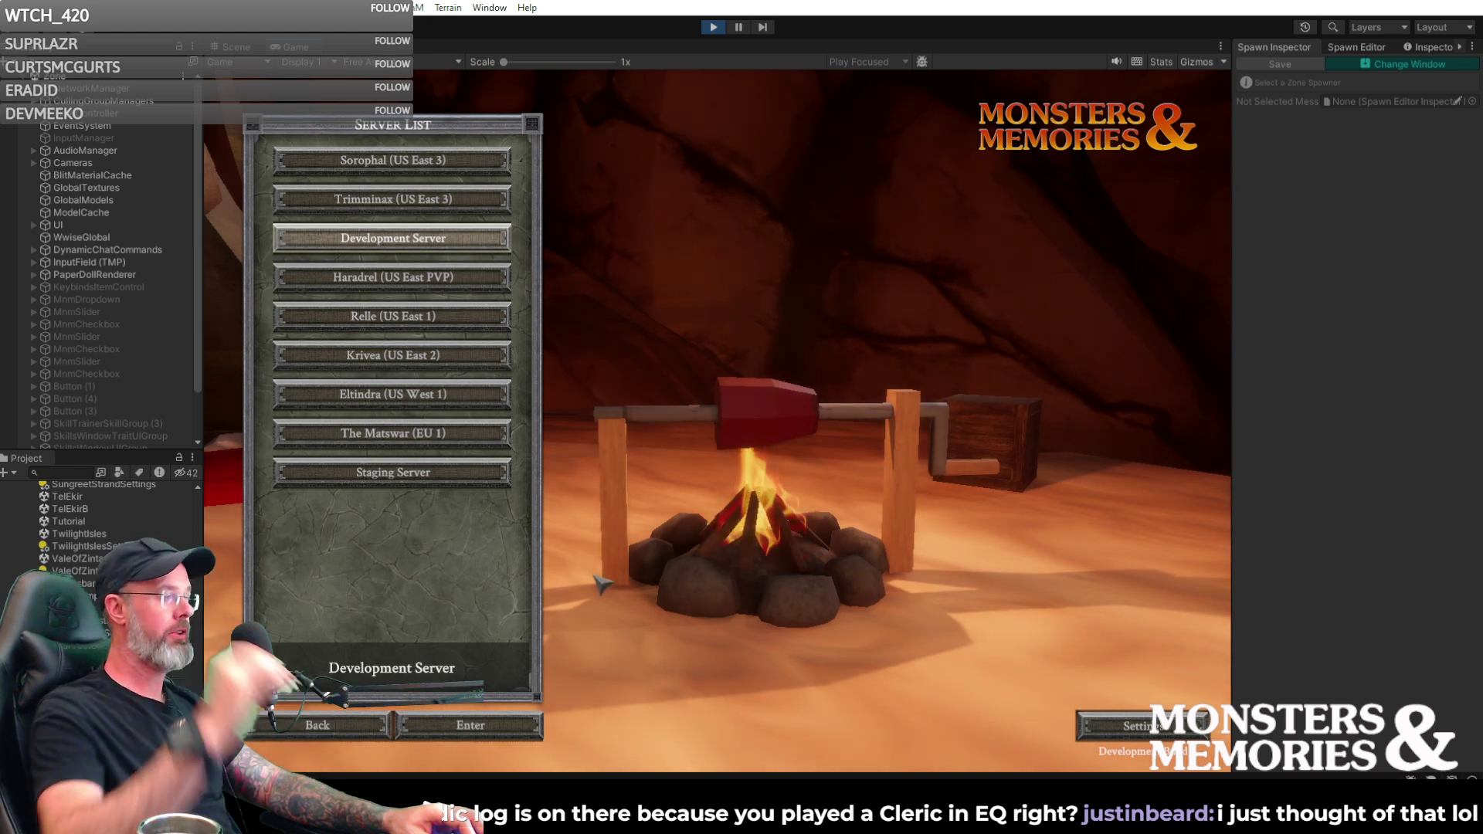
click(326, 730)
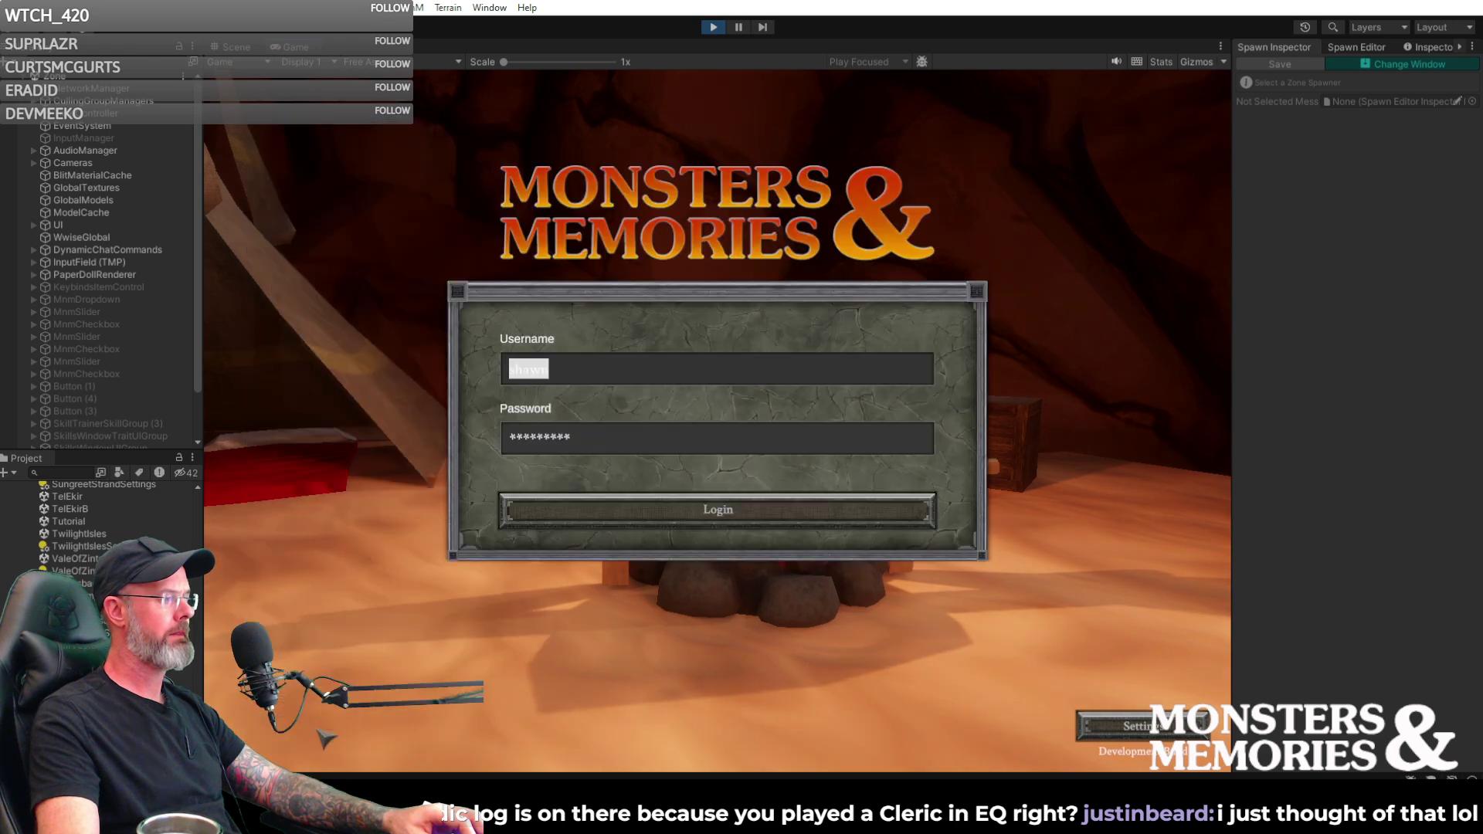
click(663, 523)
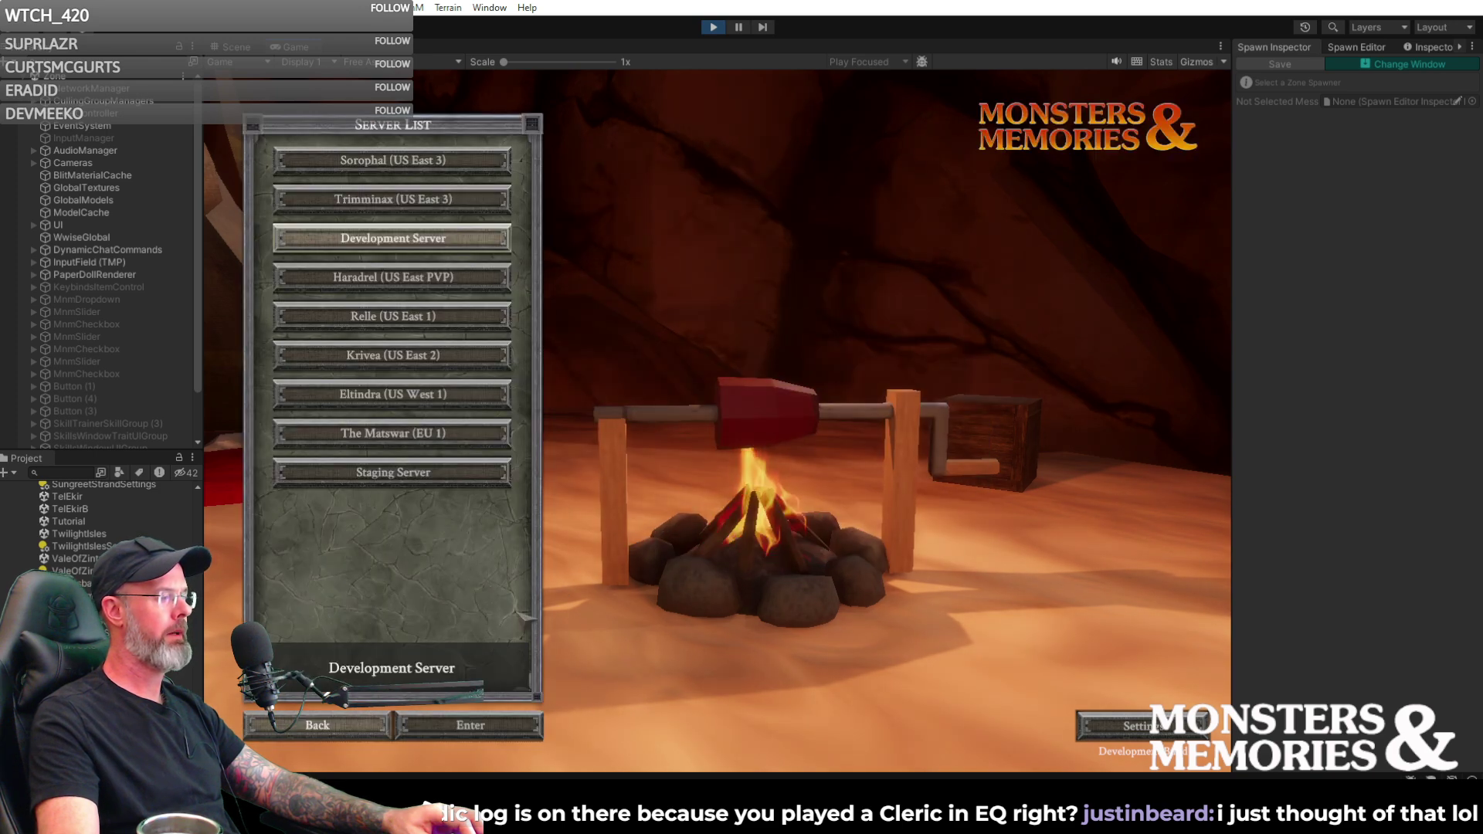
key(Return)
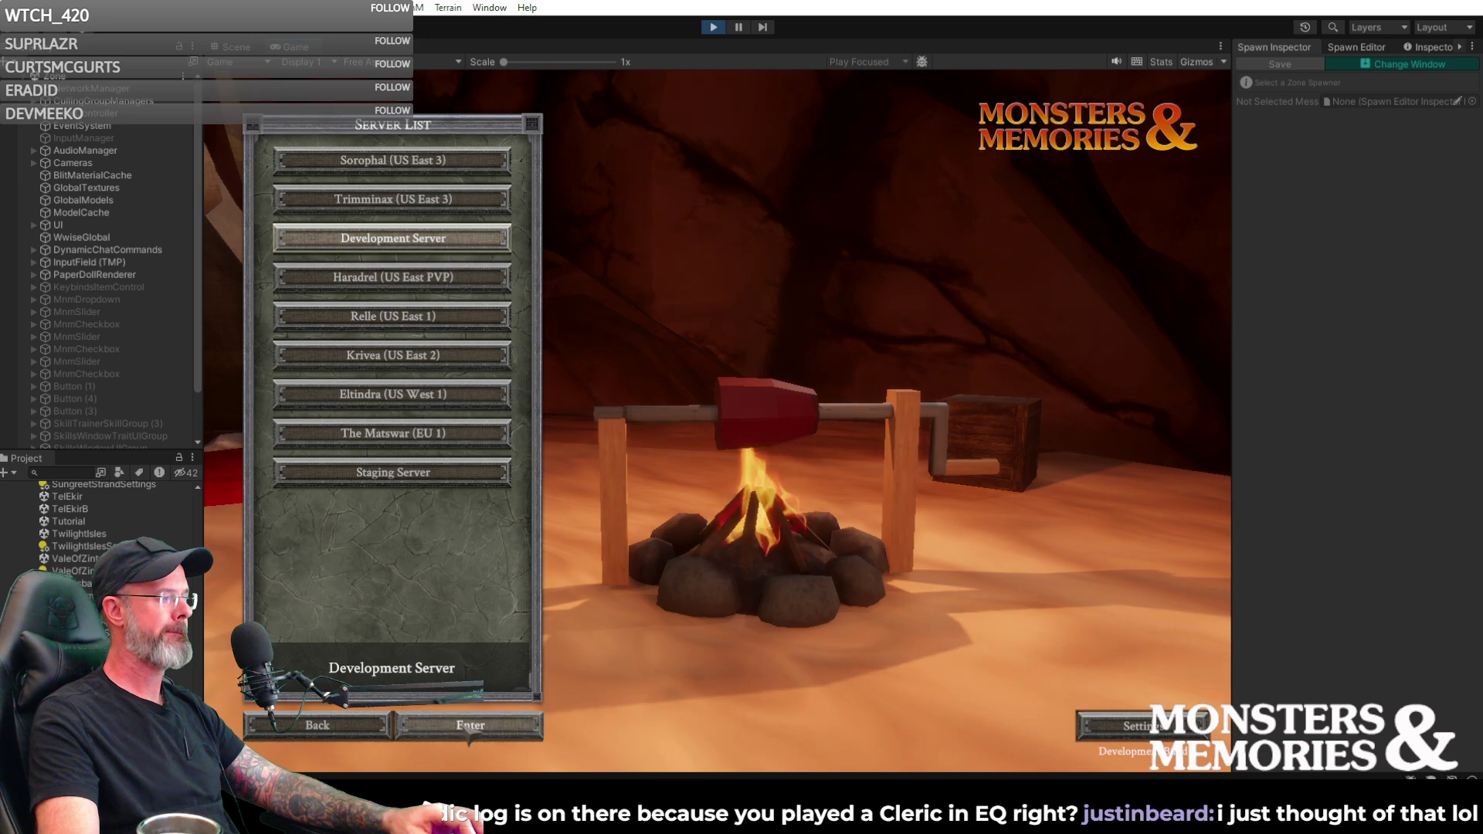
click(495, 727)
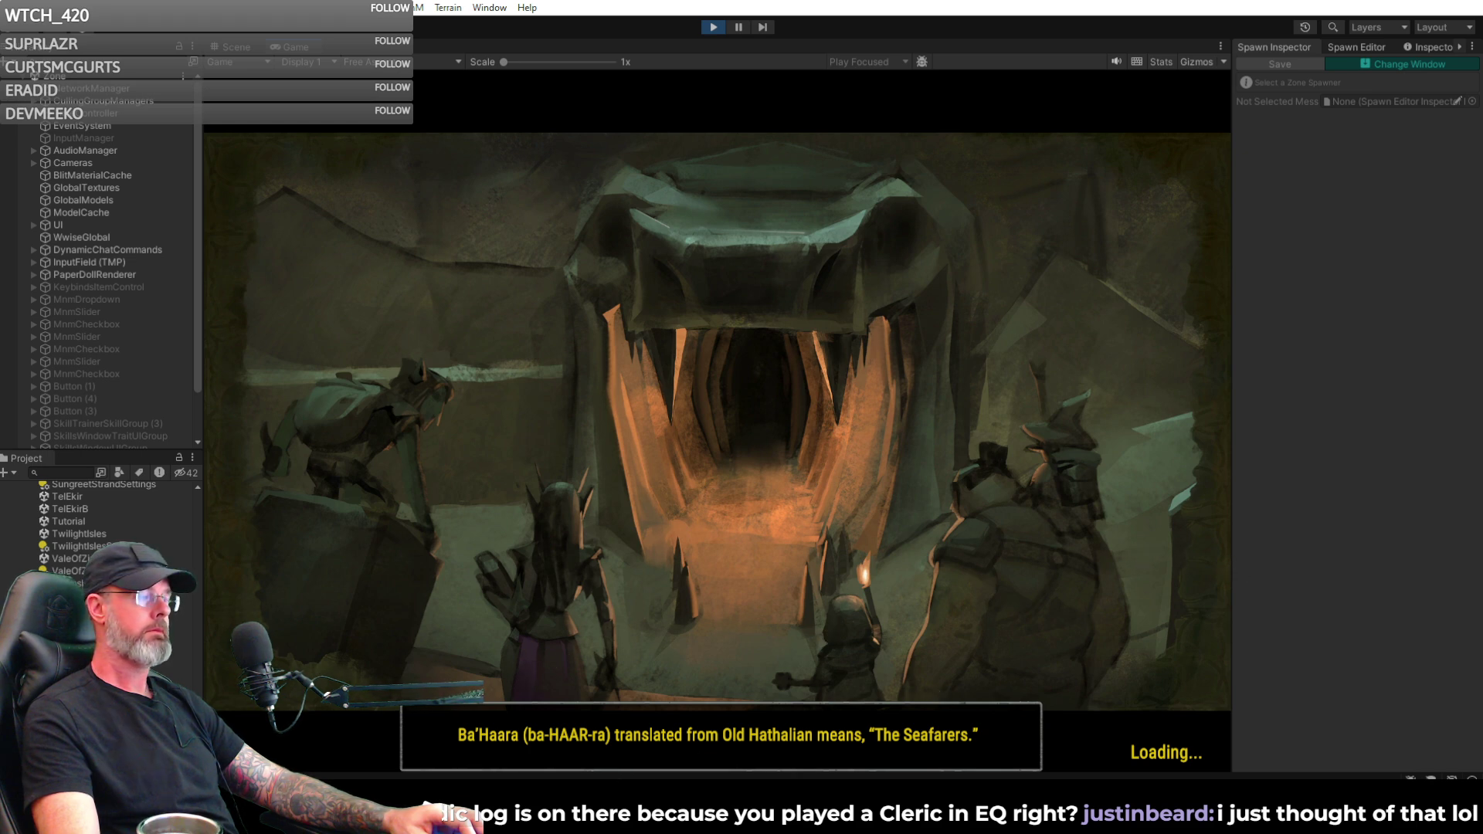
mouse_move(433, 823)
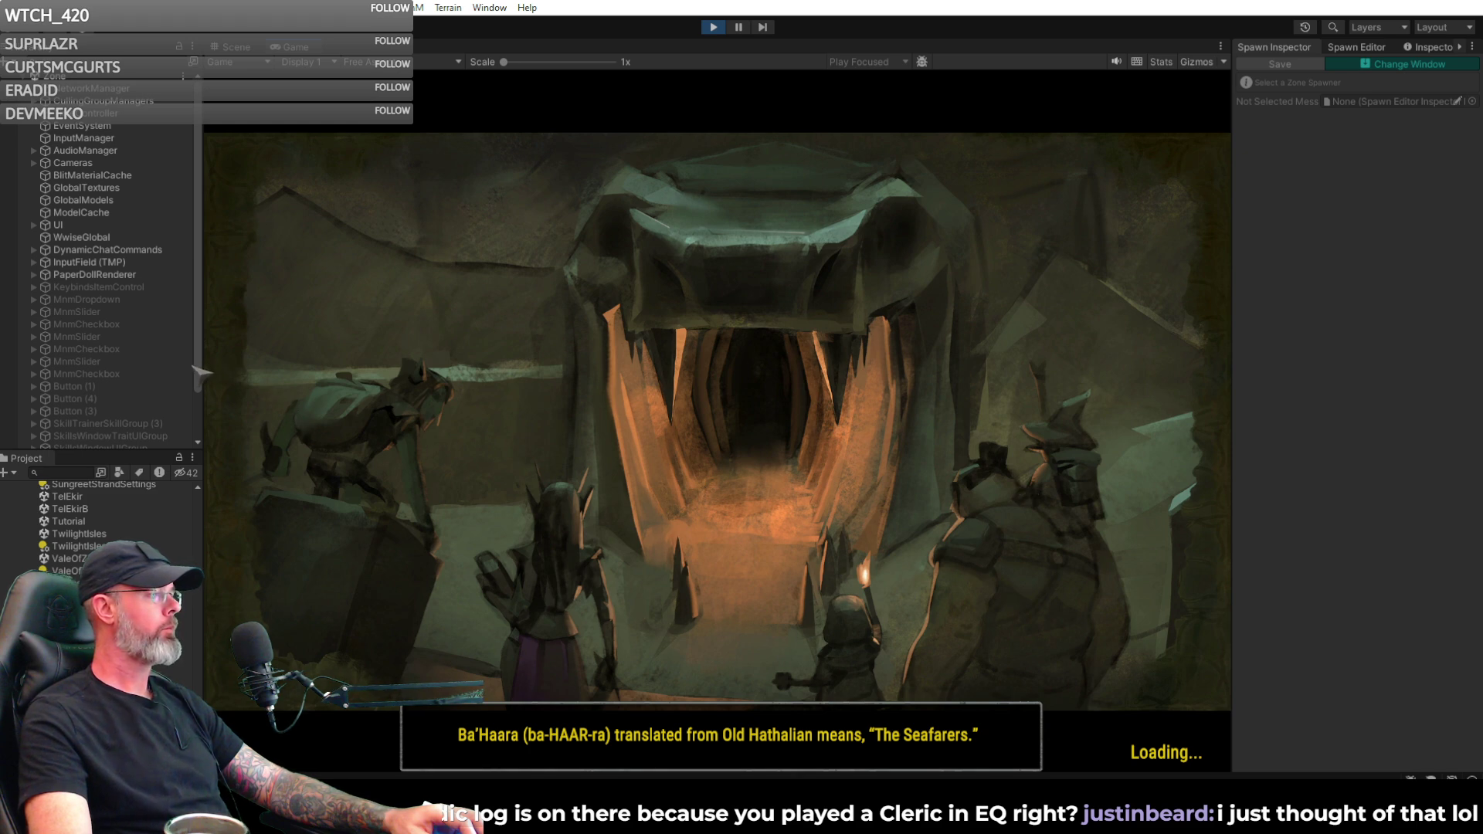
mouse_move(546, 820)
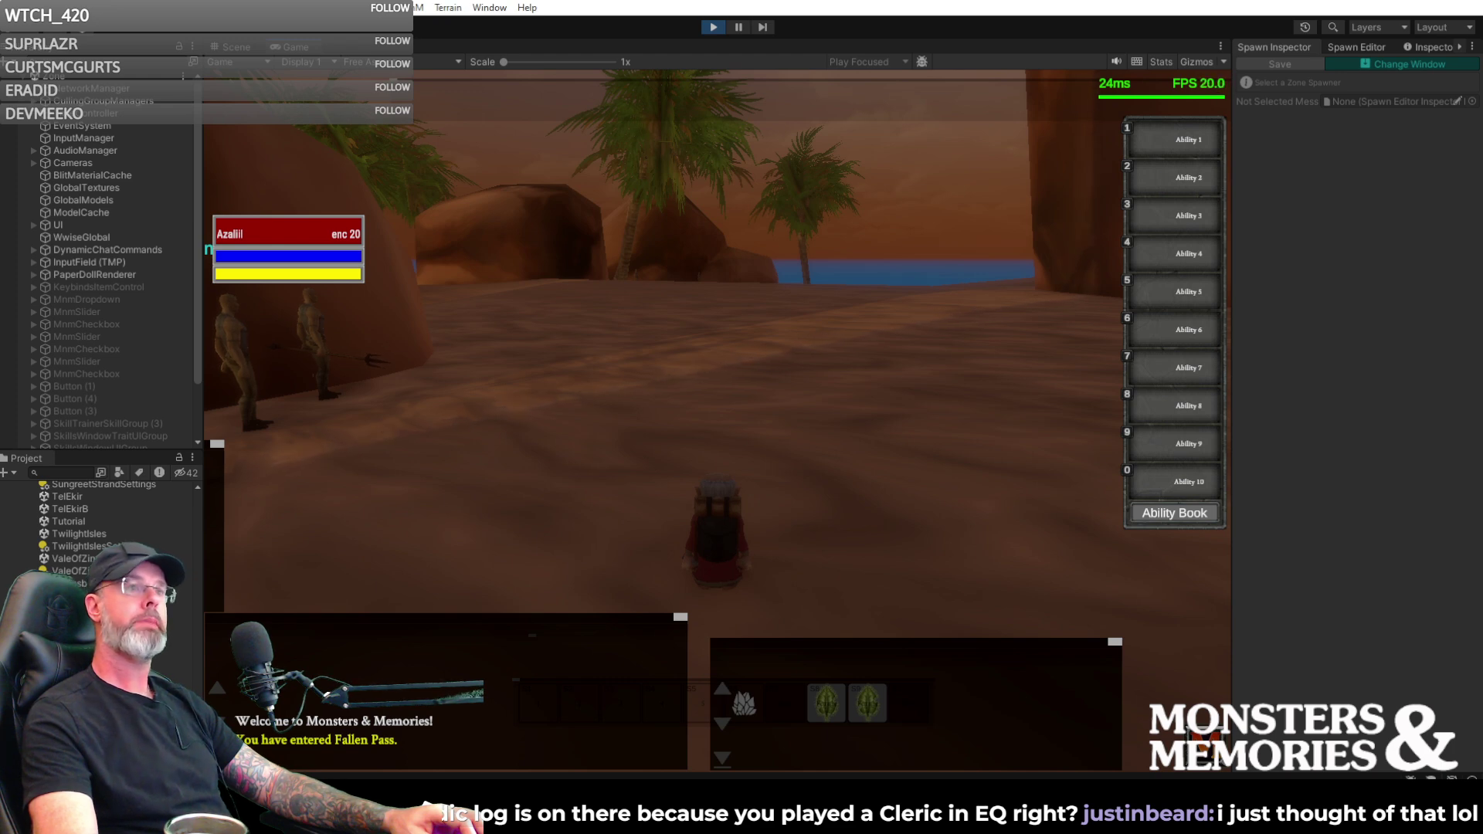
- Reload the Fallen Pass zone spawners by disabling them, discarding the unsaved changes, and enabling them again
key(a)
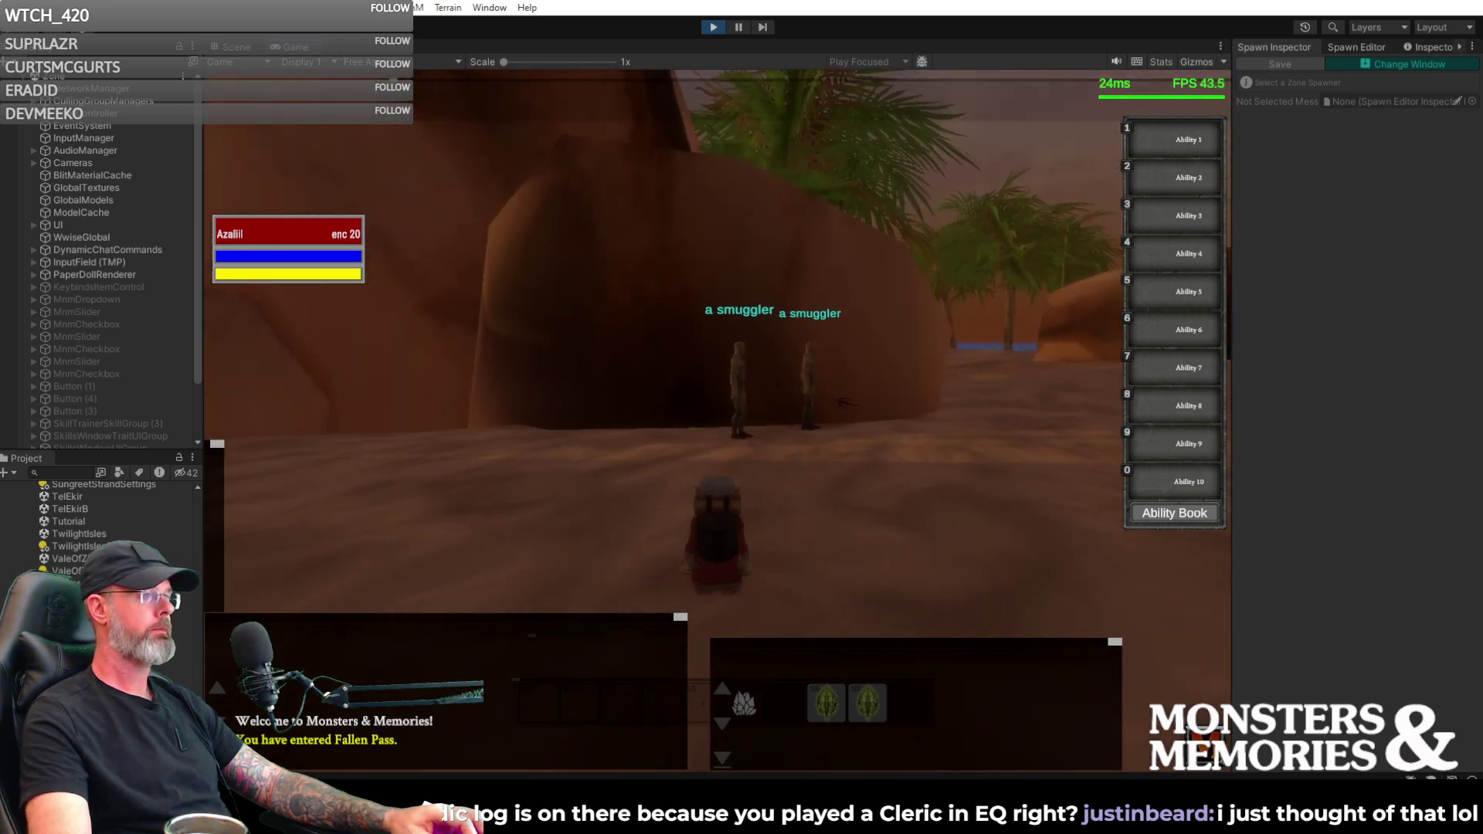
key(d)
click(1357, 47)
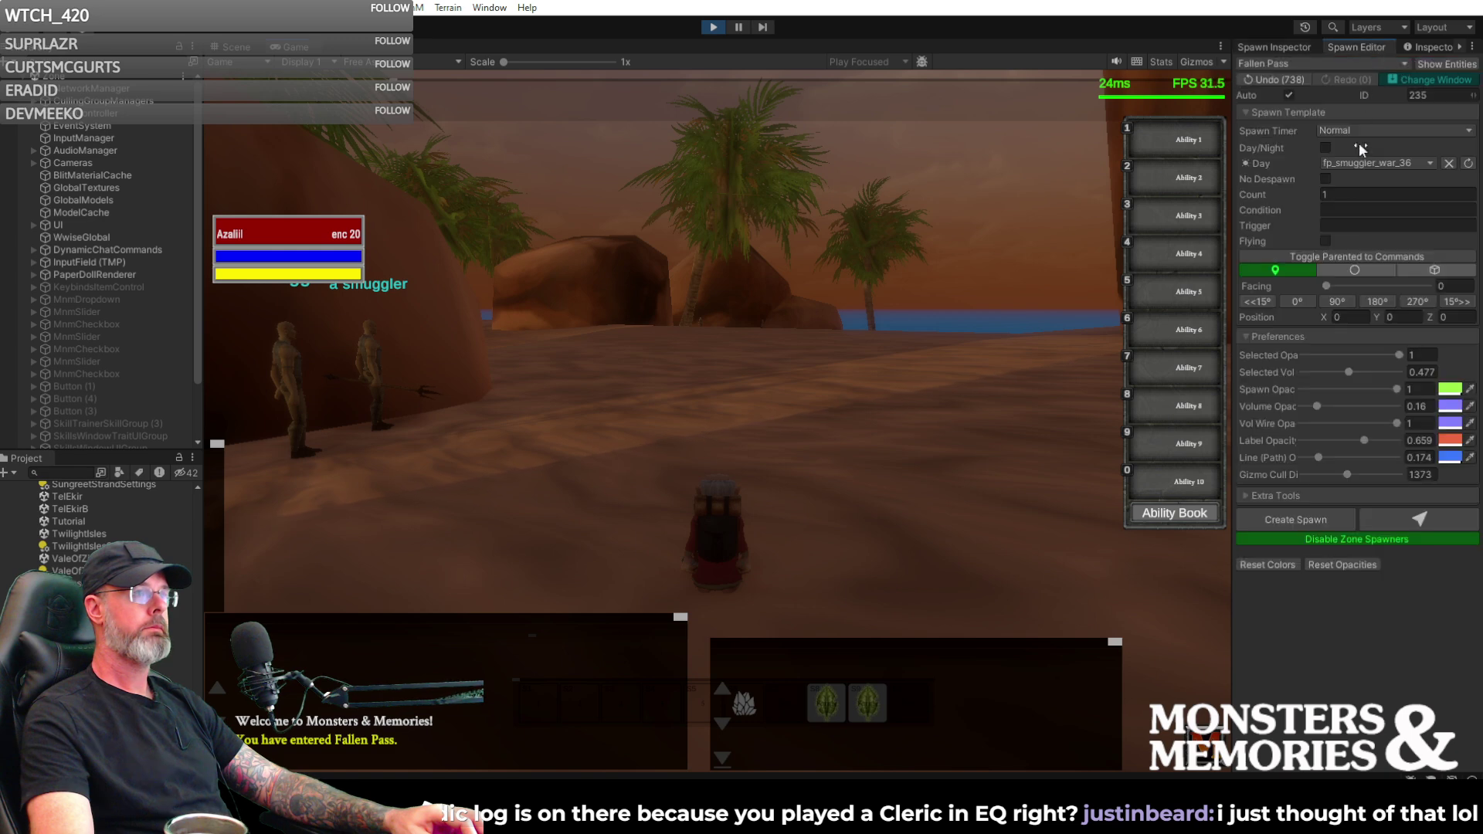
click(1380, 539)
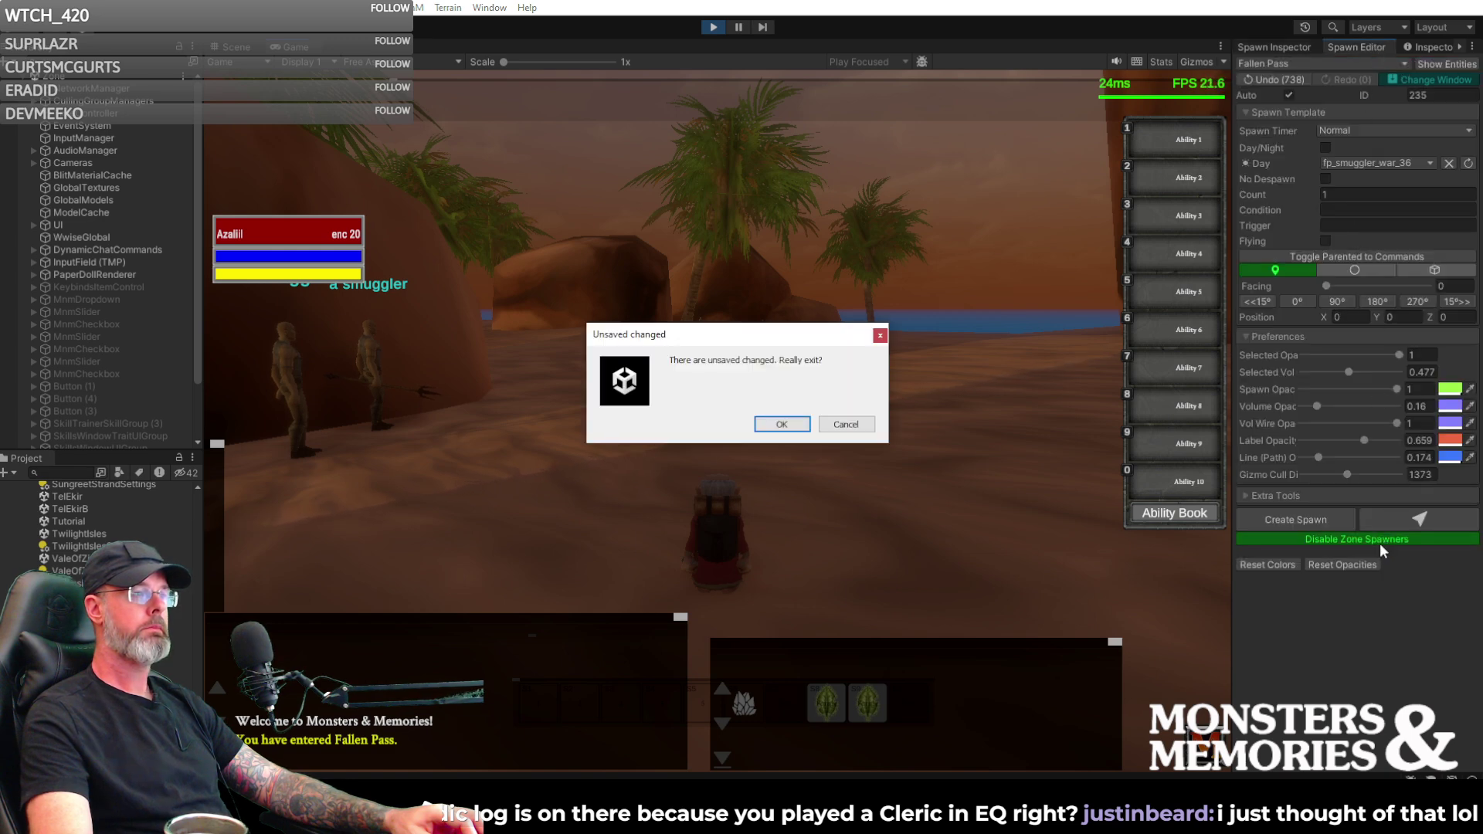
click(851, 429)
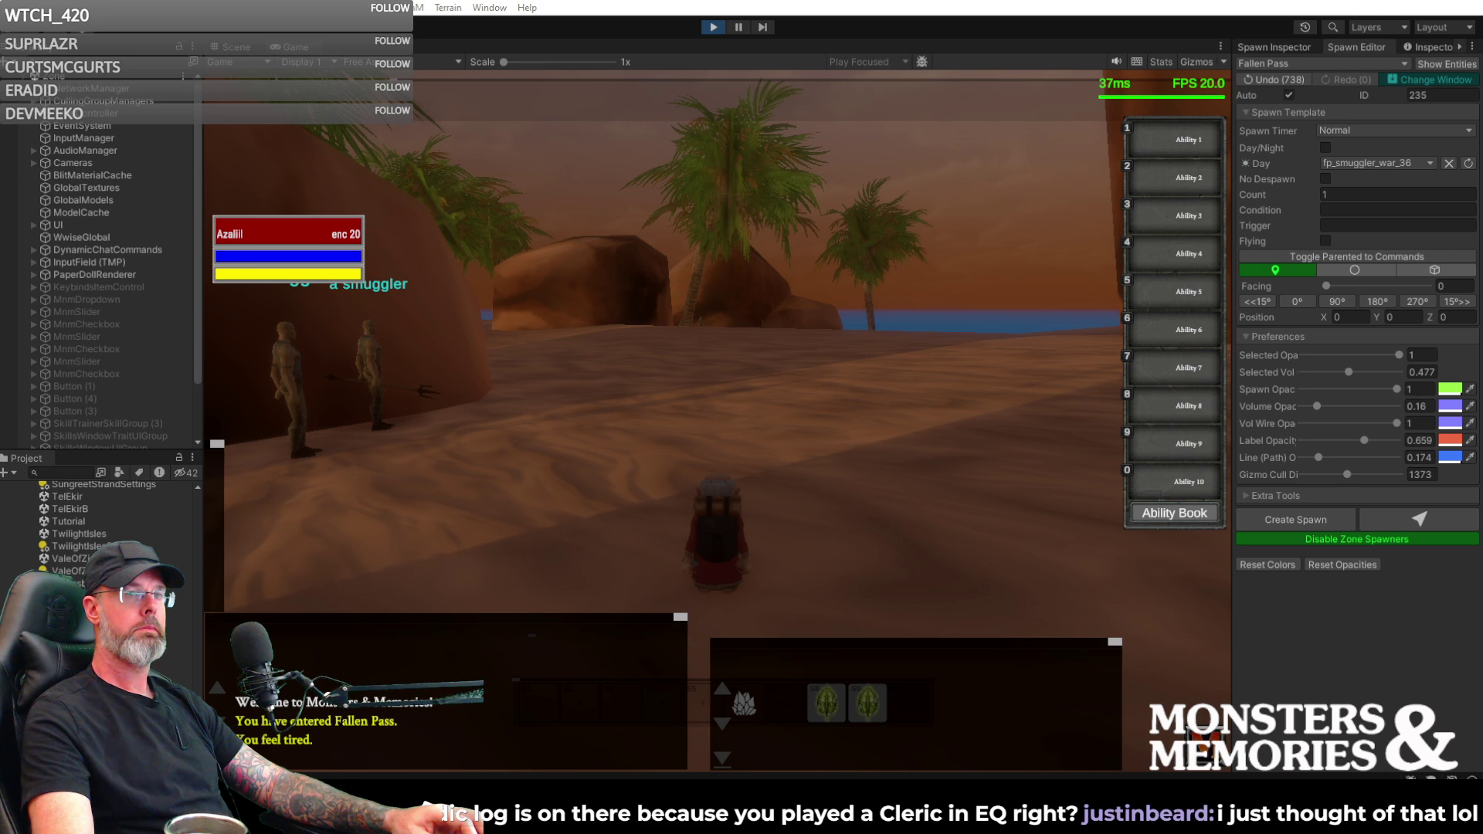
click(1374, 540)
click(782, 424)
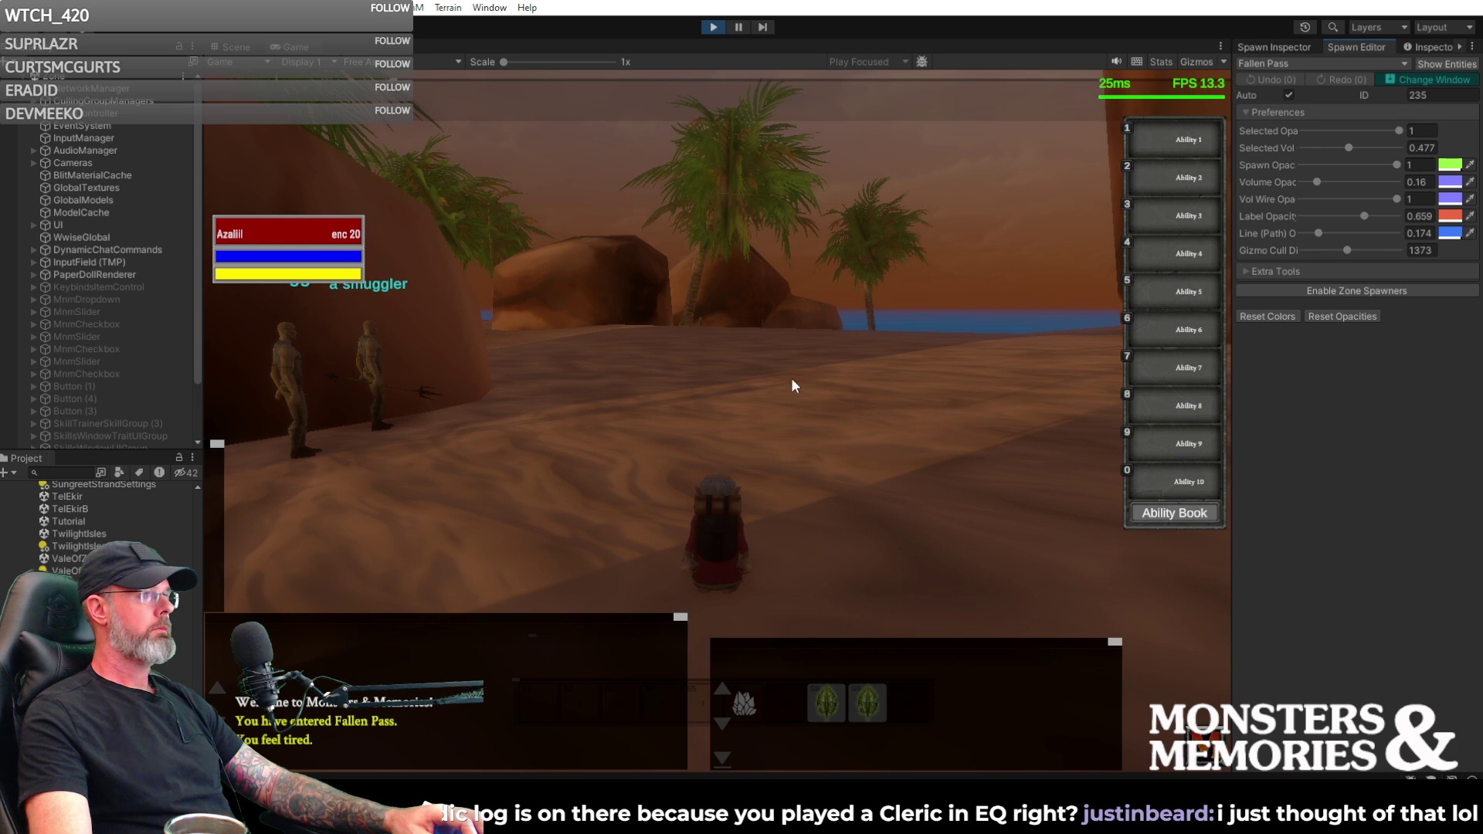
click(939, 398)
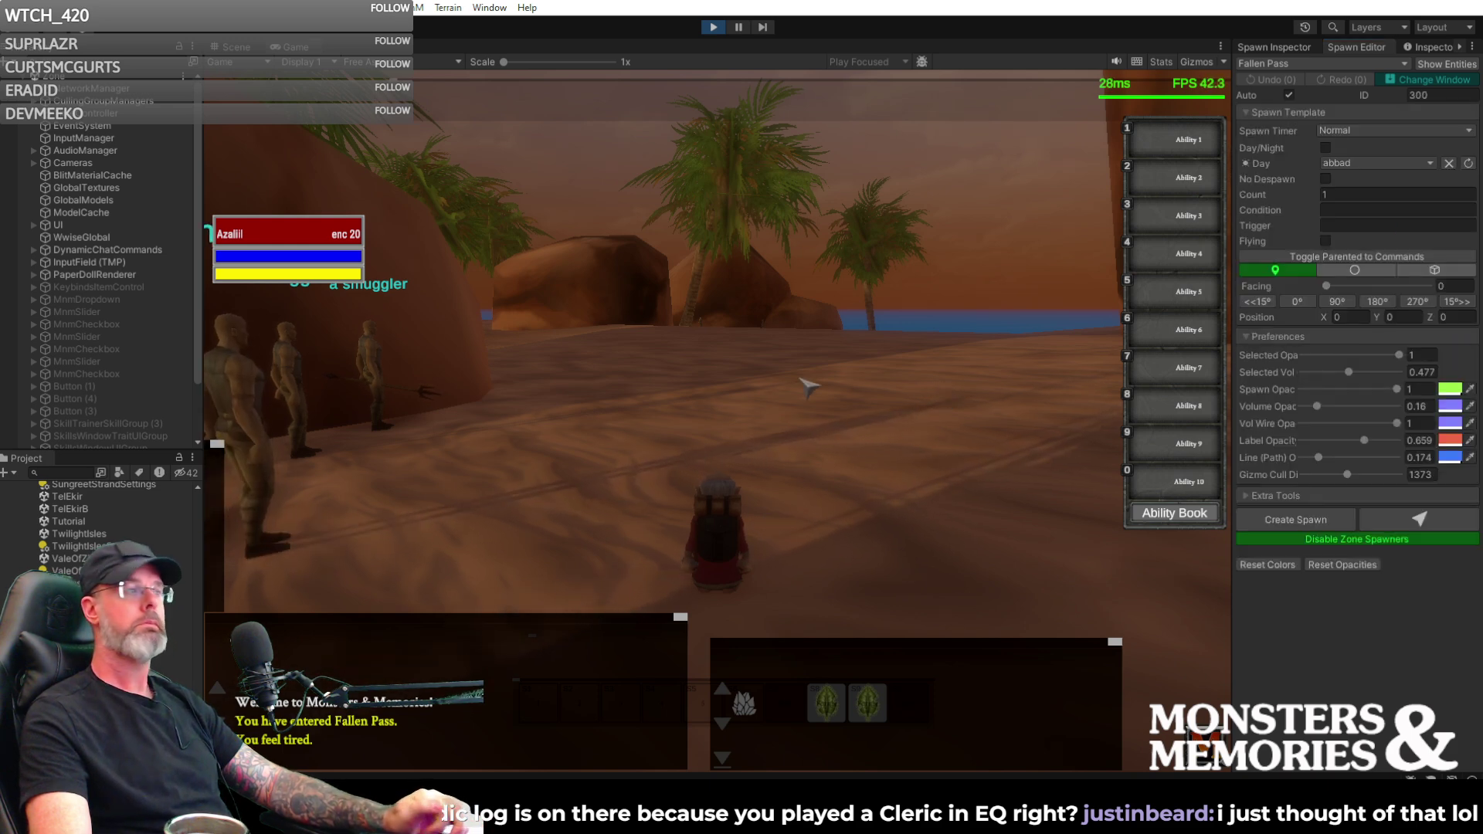
- Run the character across the oasis to the smuggler on the sand near the large rock and check its patrol in game
right_drag(775, 376, 389, 376)
key(d)
key(w)
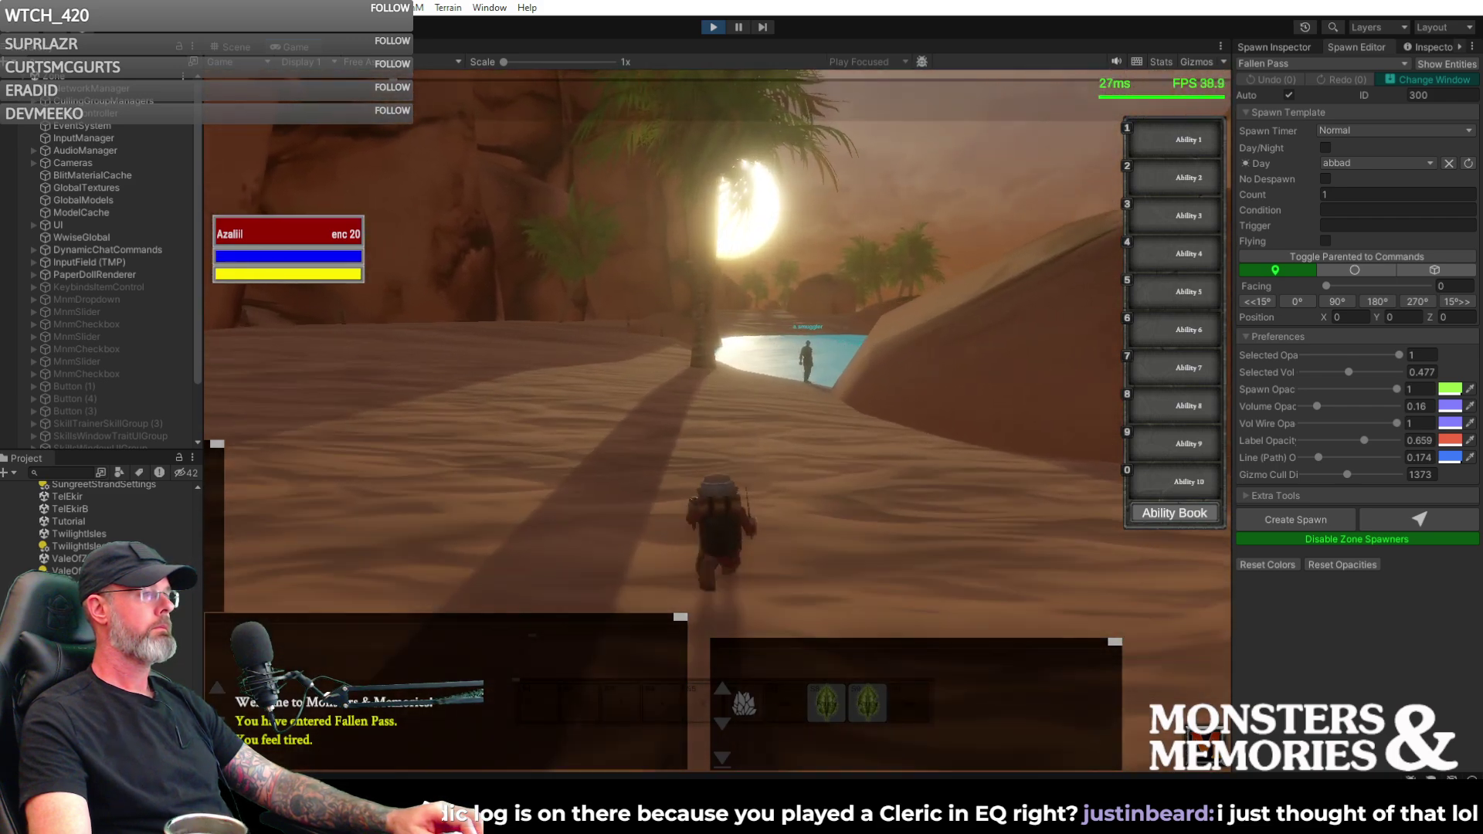
right_drag(388, 376, 773, 368)
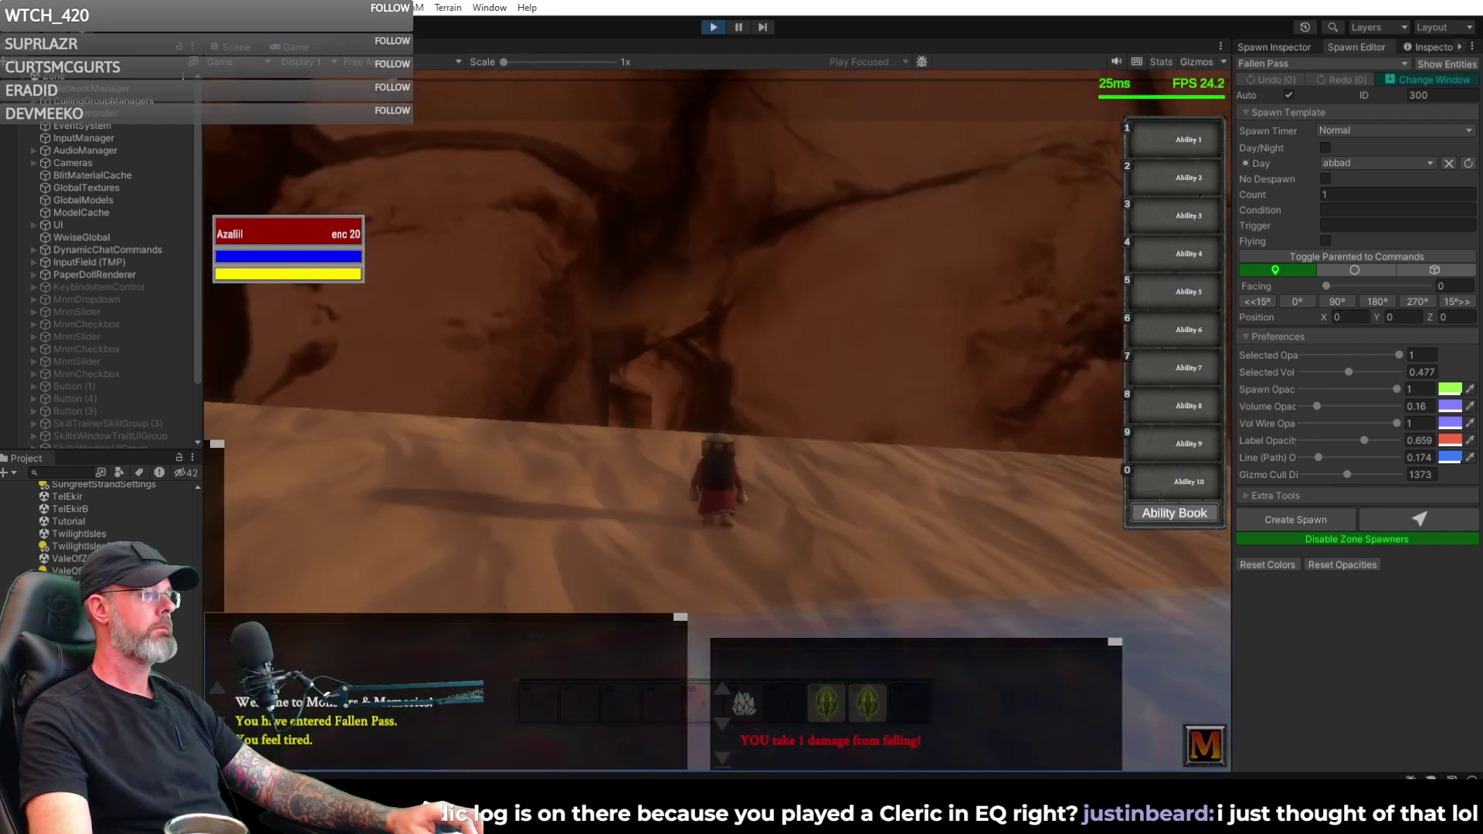
right_drag(718, 421, 977, 440)
key(w)
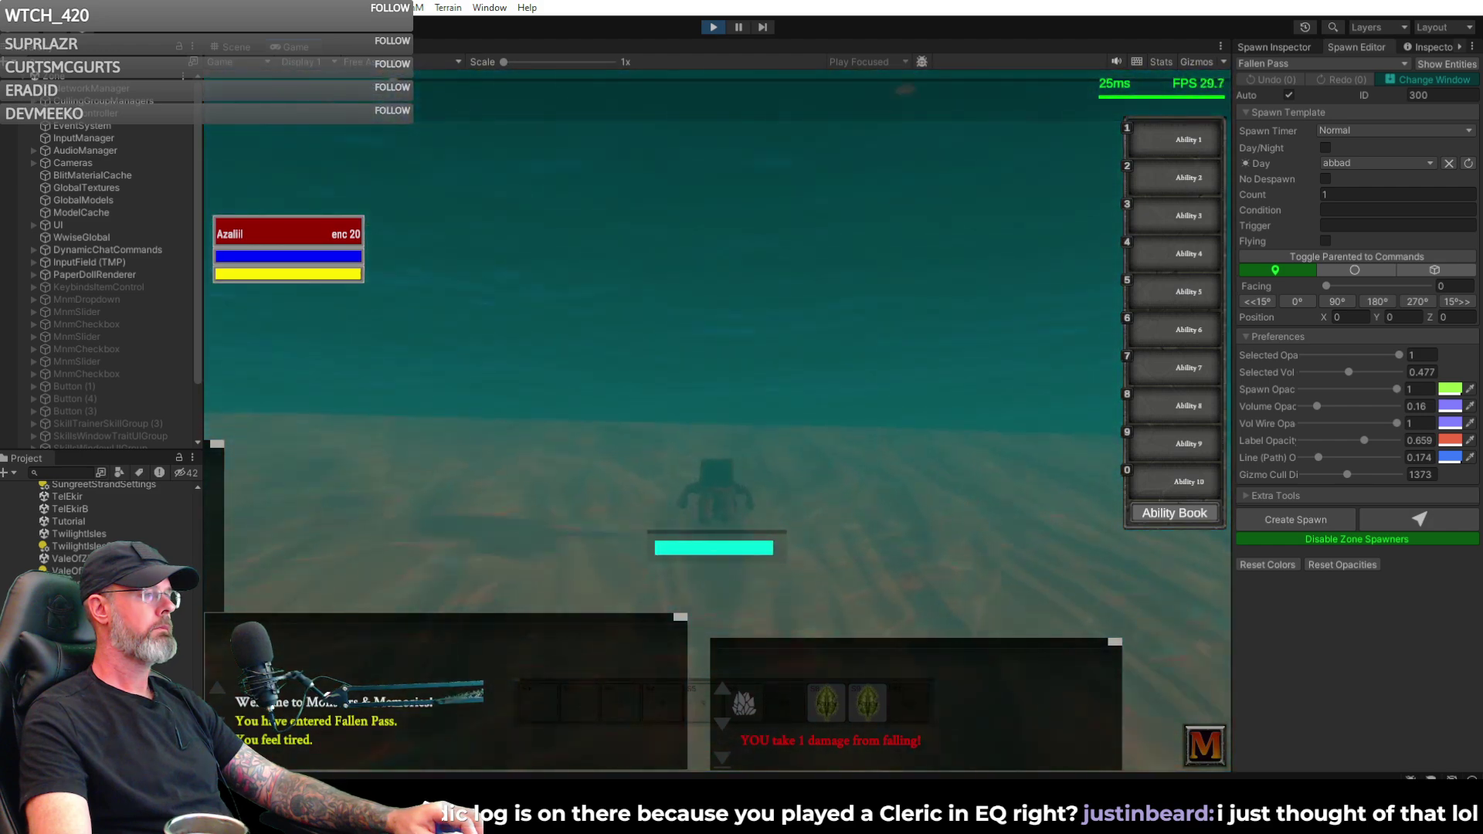
key(w)
right_drag(719, 421, 889, 421)
key(w)
key(d)
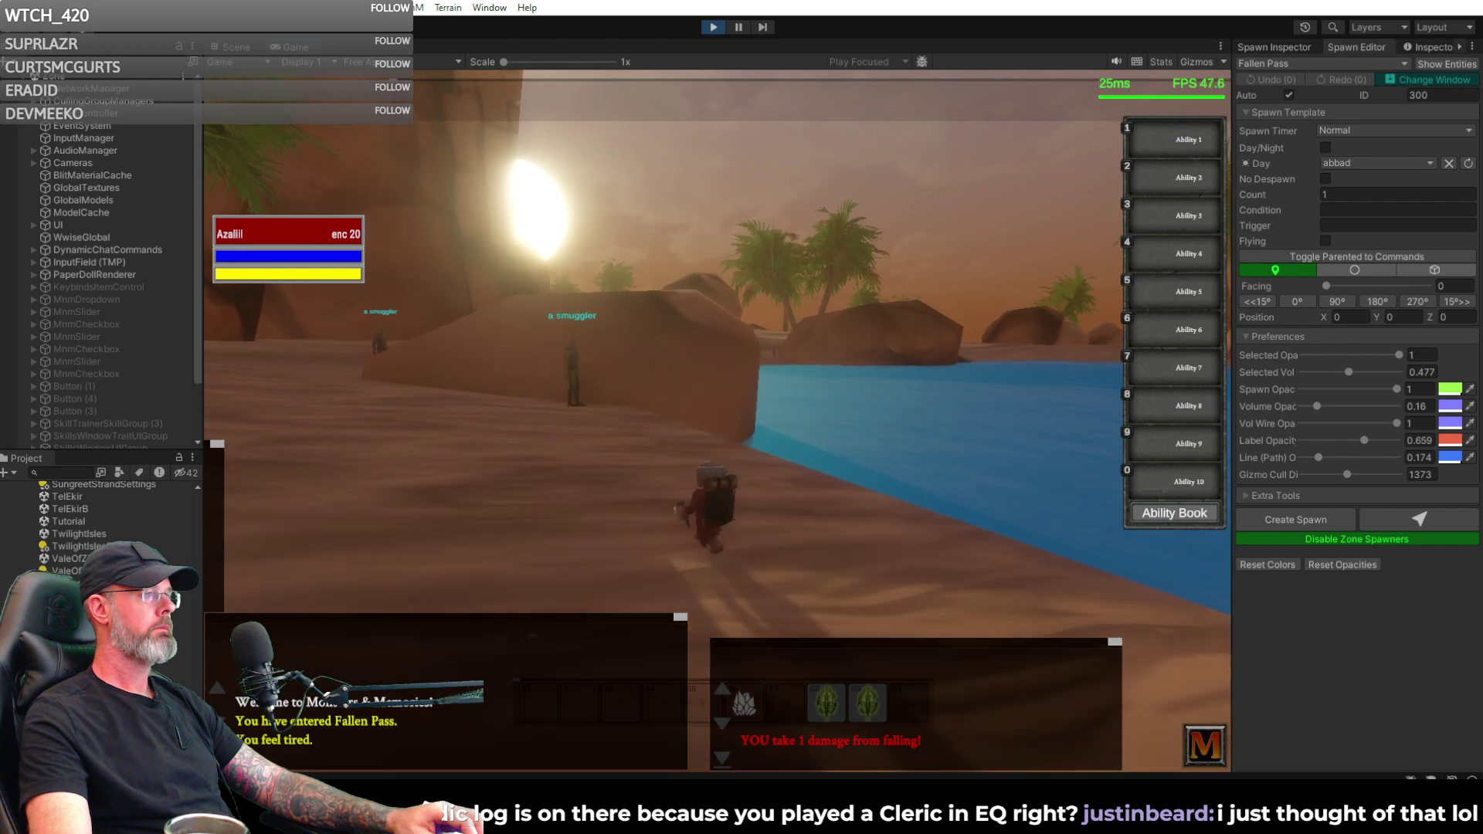
key(w)
key(d)
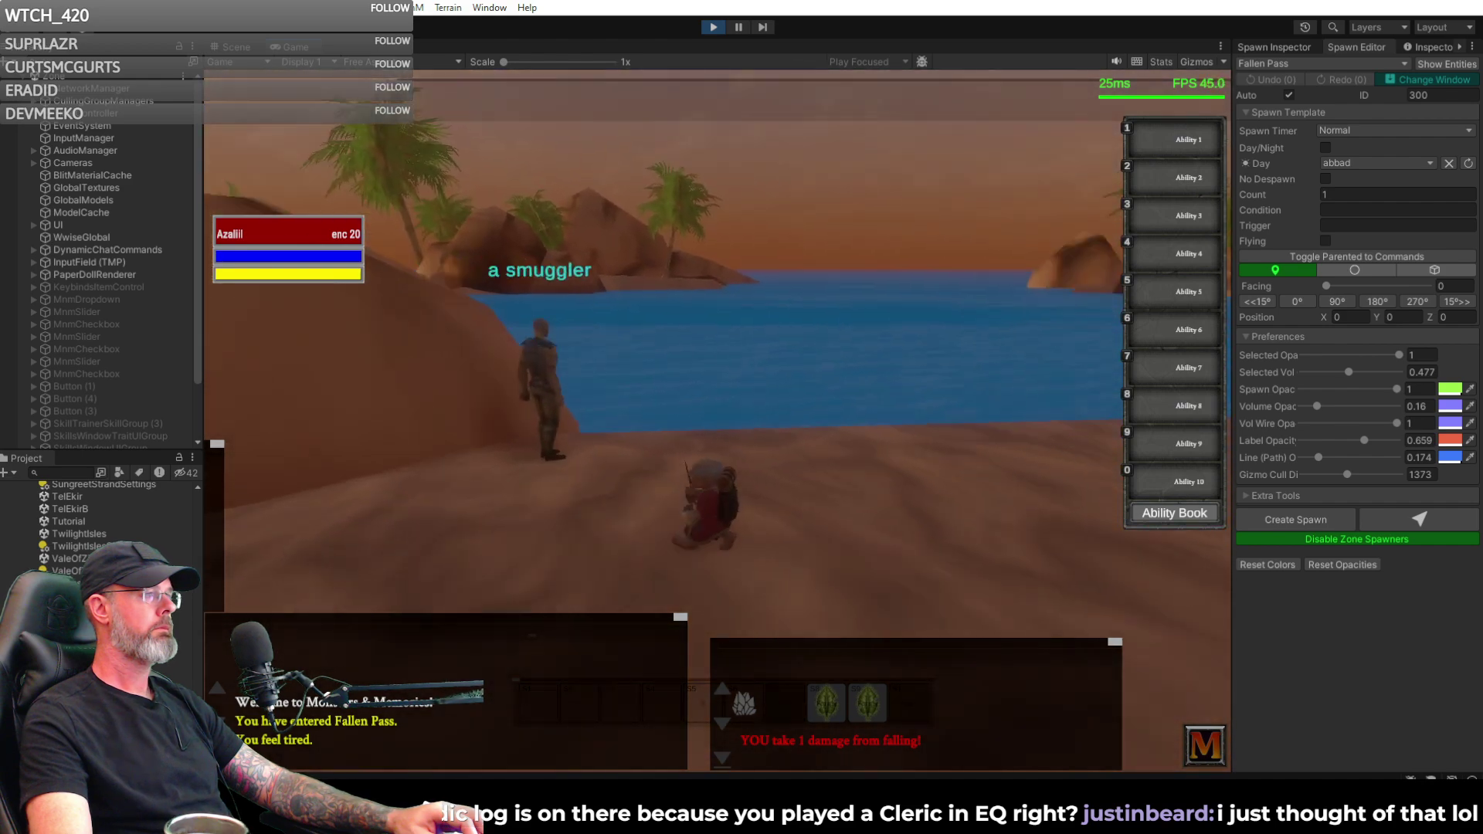
key(w)
key(a)
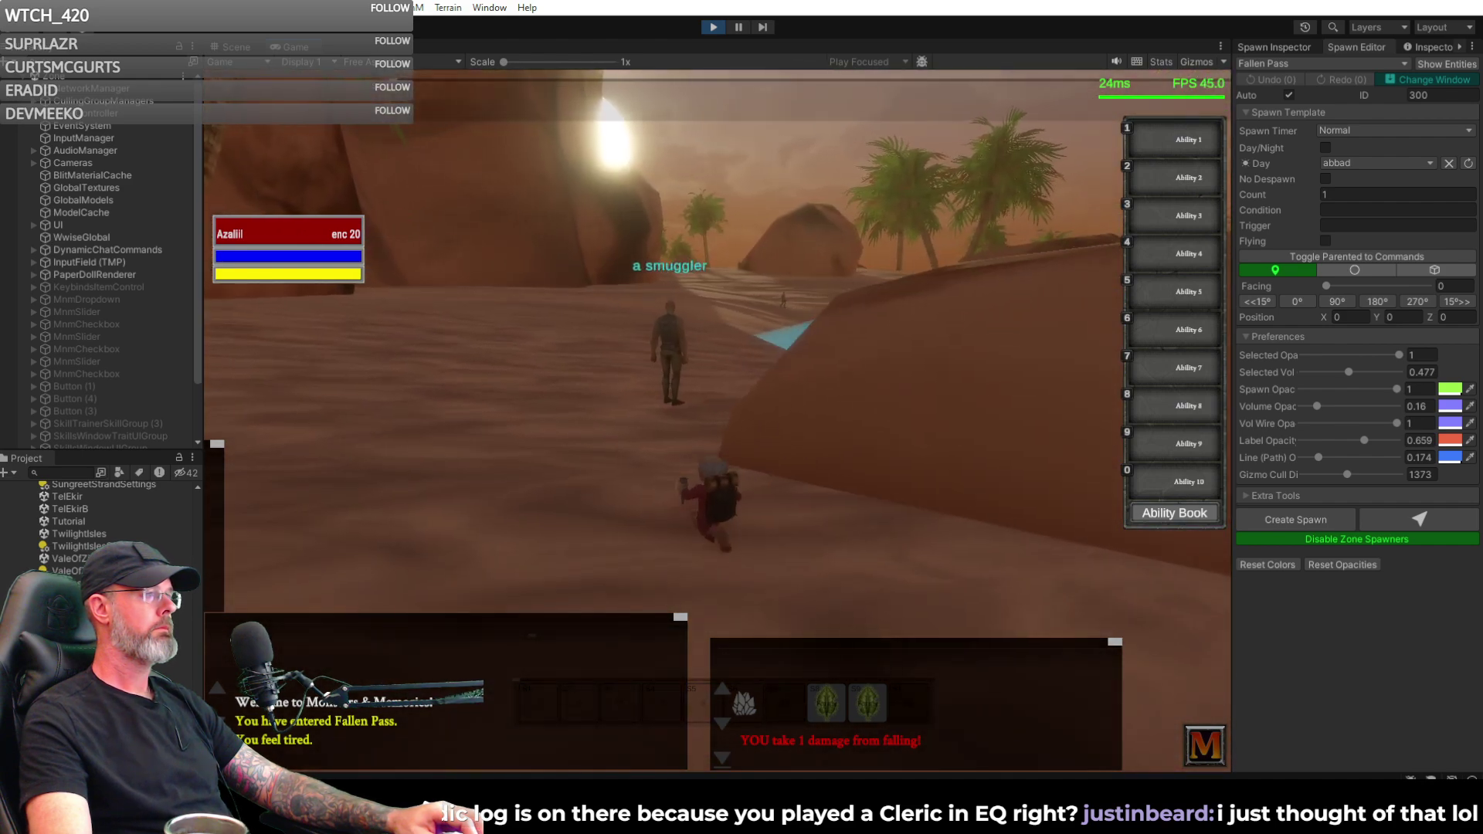
- Follow the shoreline to the pair of smugglers beside the large rock at the water and check their positions and facing
key(w)
key(d)
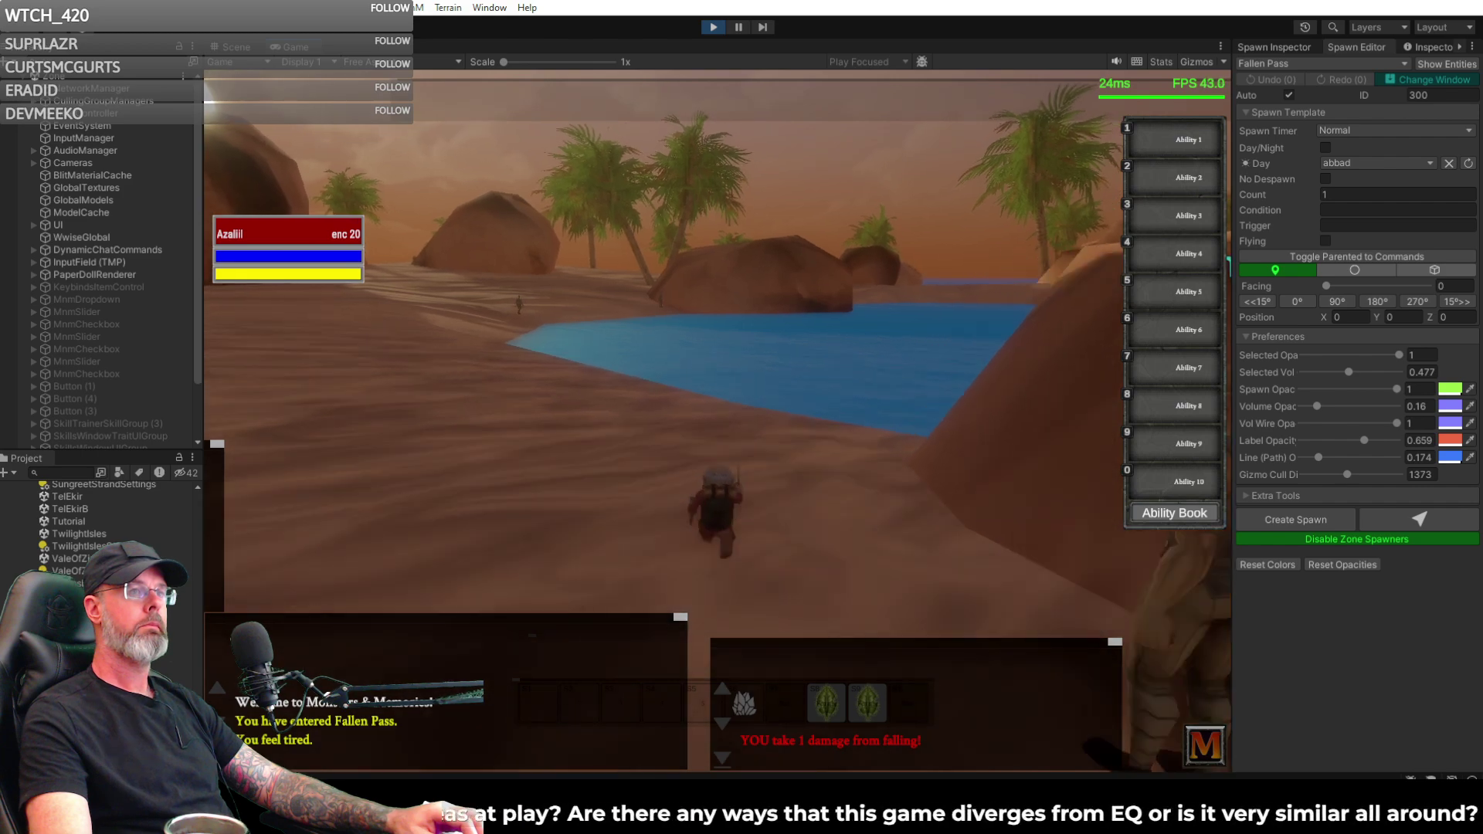
key(w)
key(a)
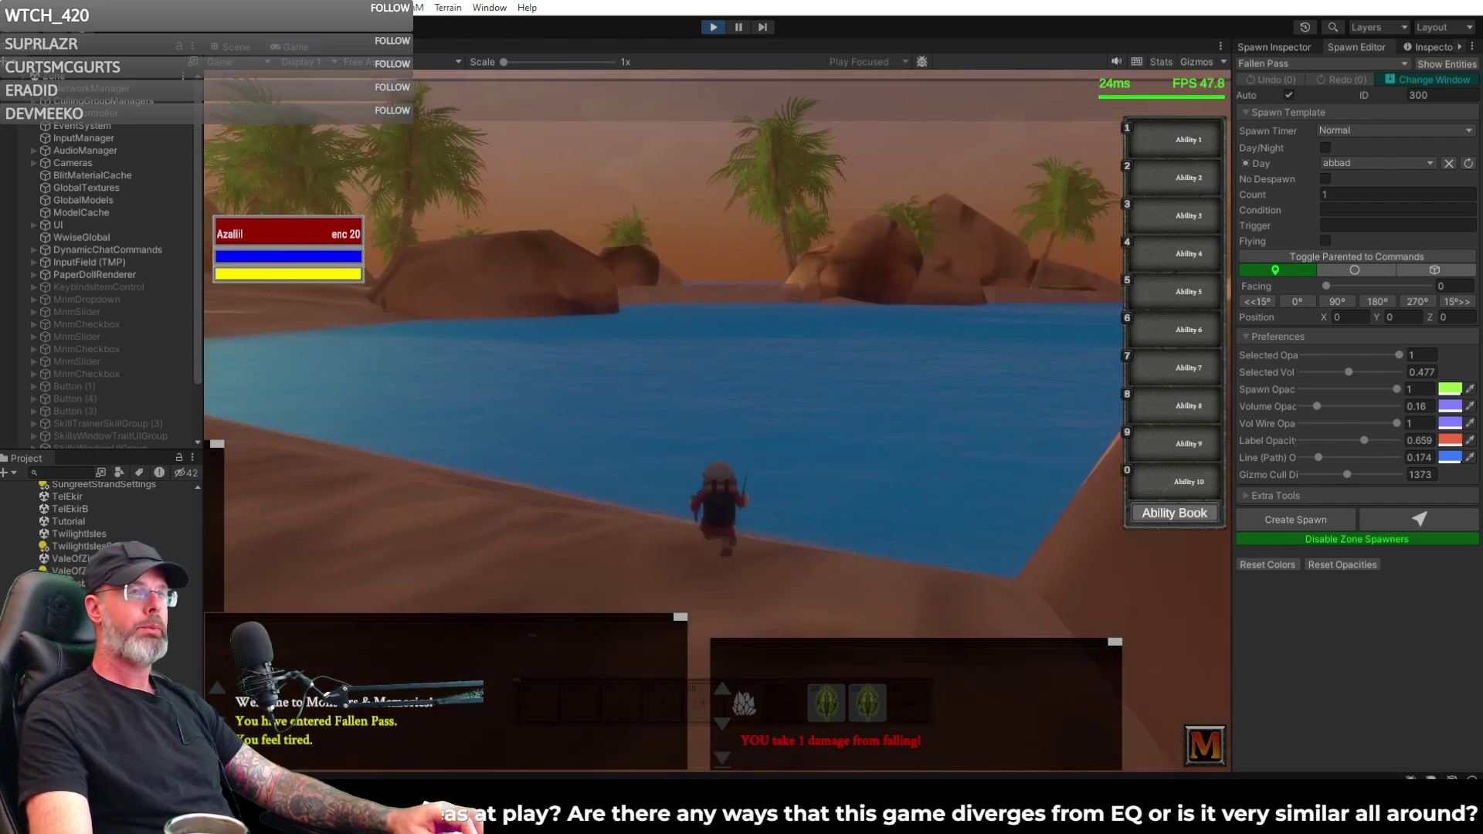
key(w)
key(a)
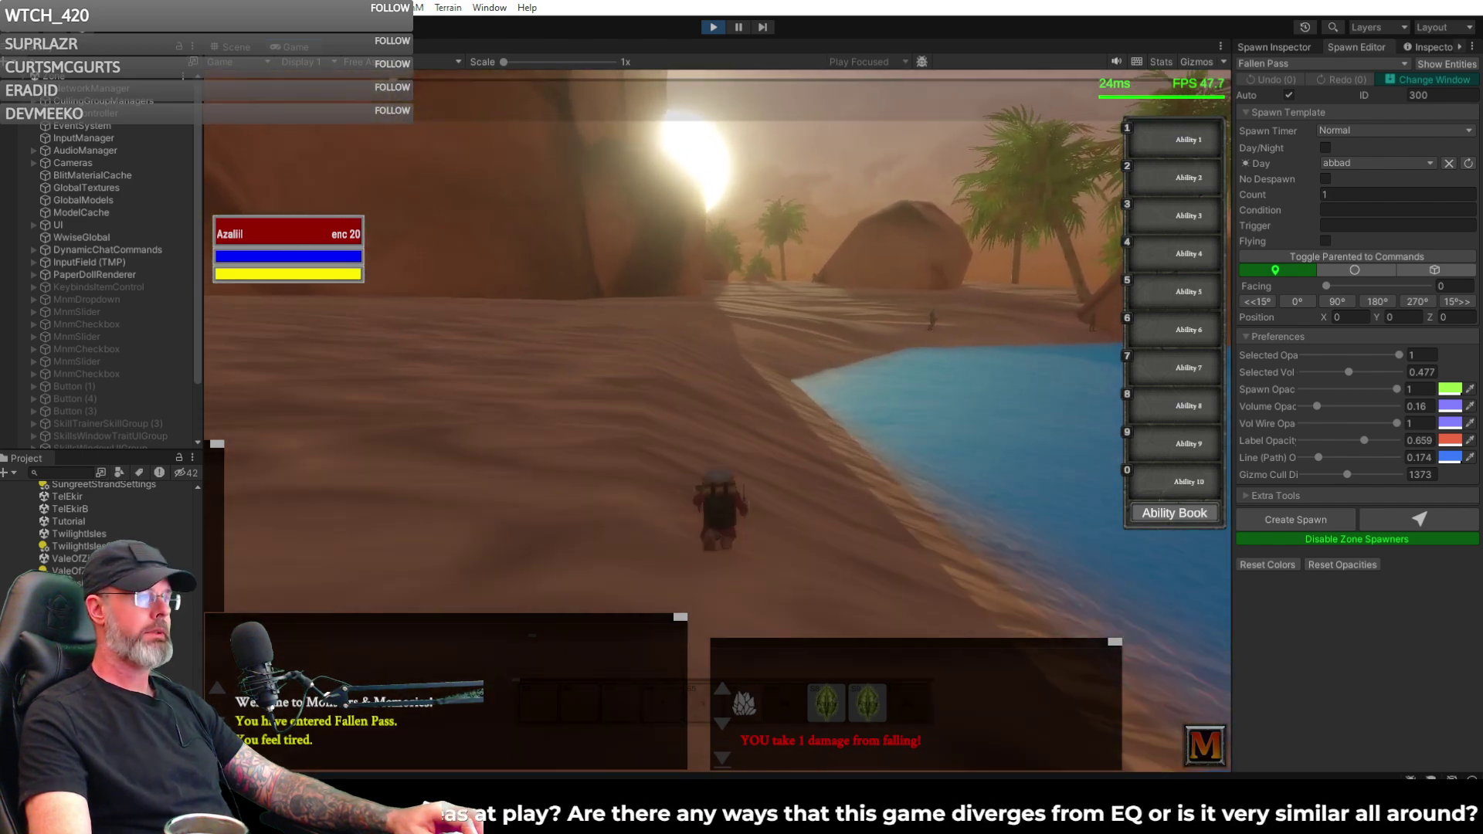
key(w)
key(d)
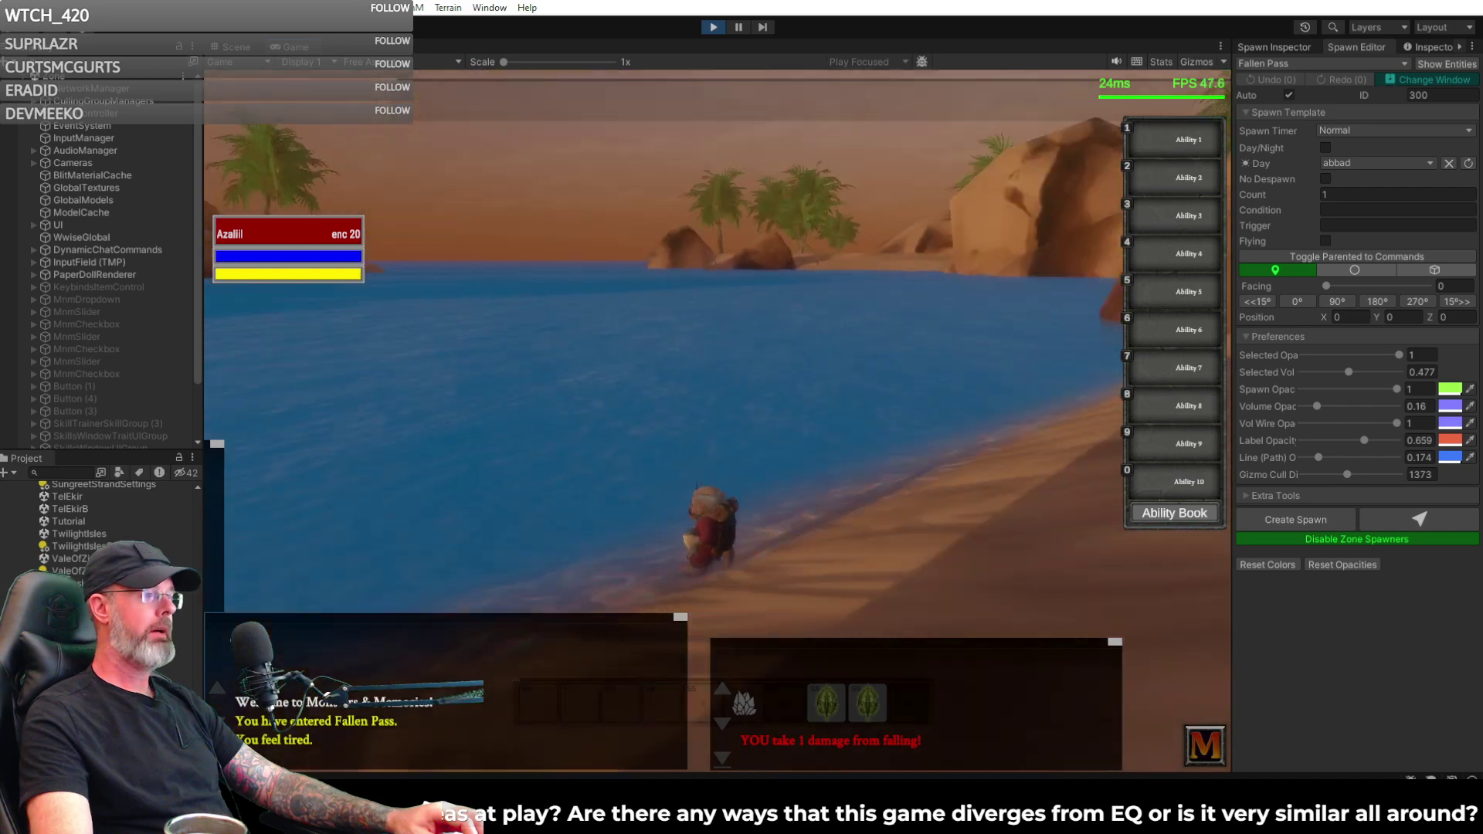
key(w)
key(a)
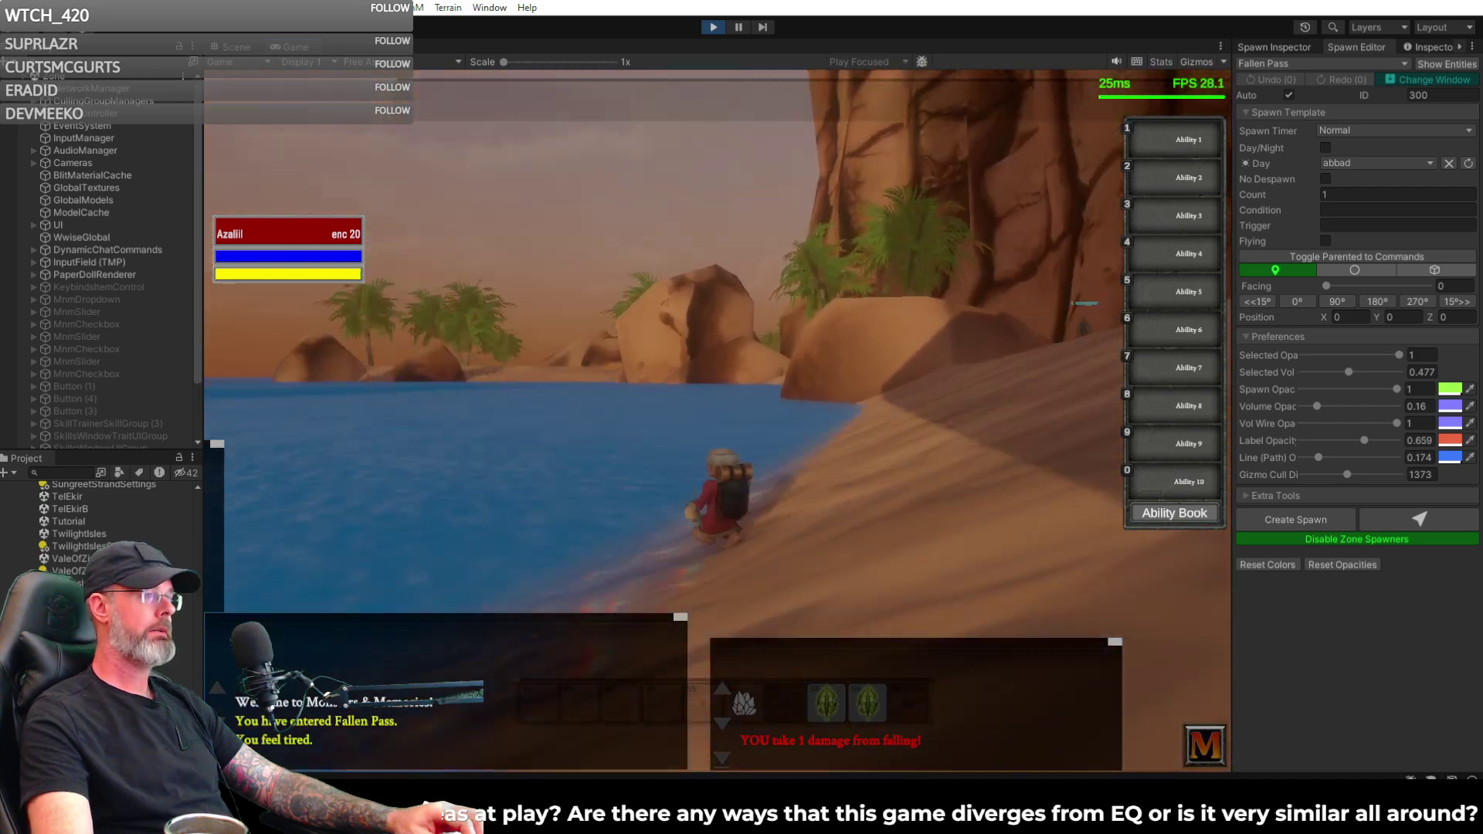
key(w)
key(a)
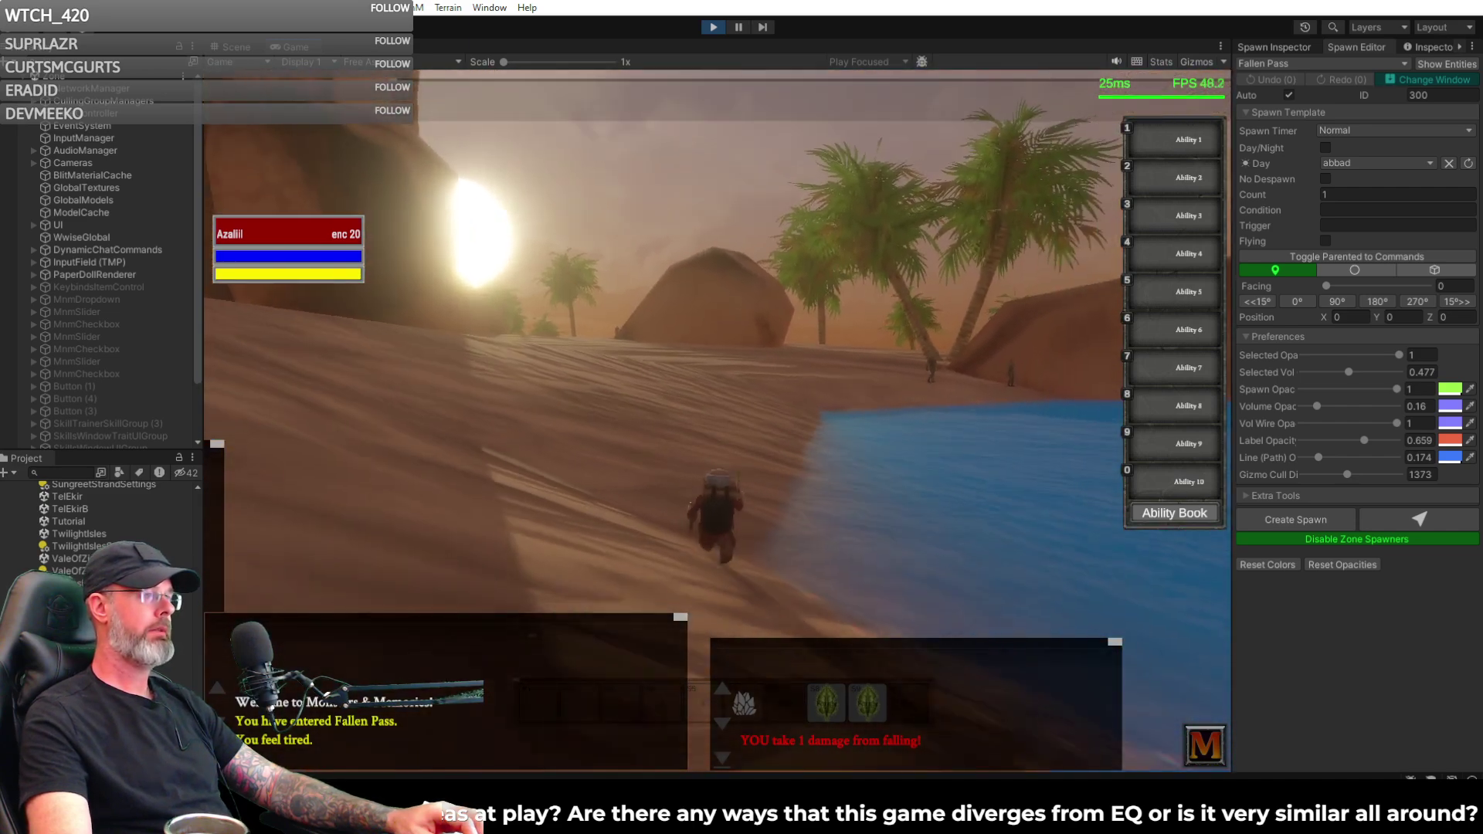
key(w)
key(d)
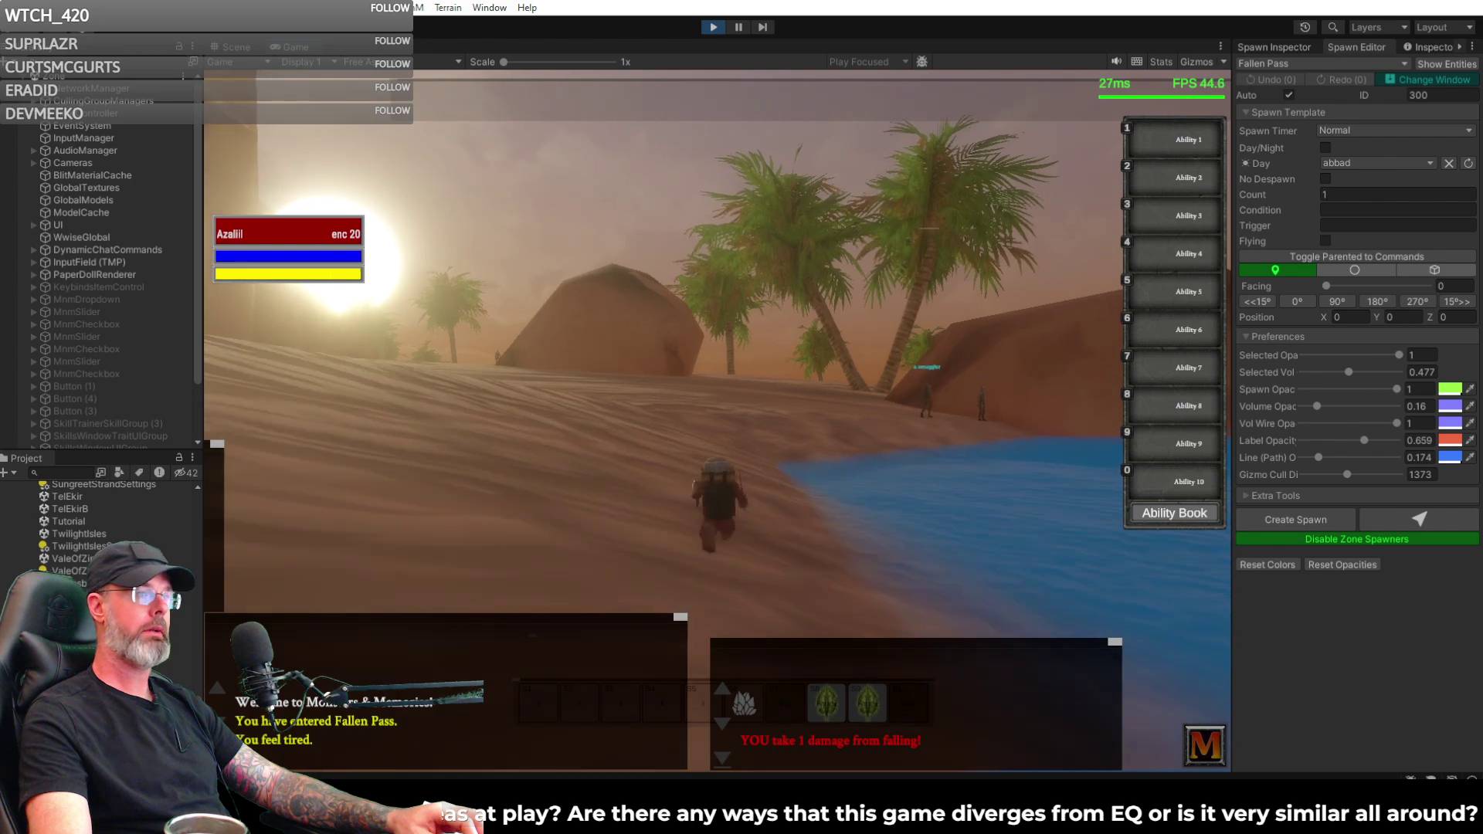
key(w)
key(d)
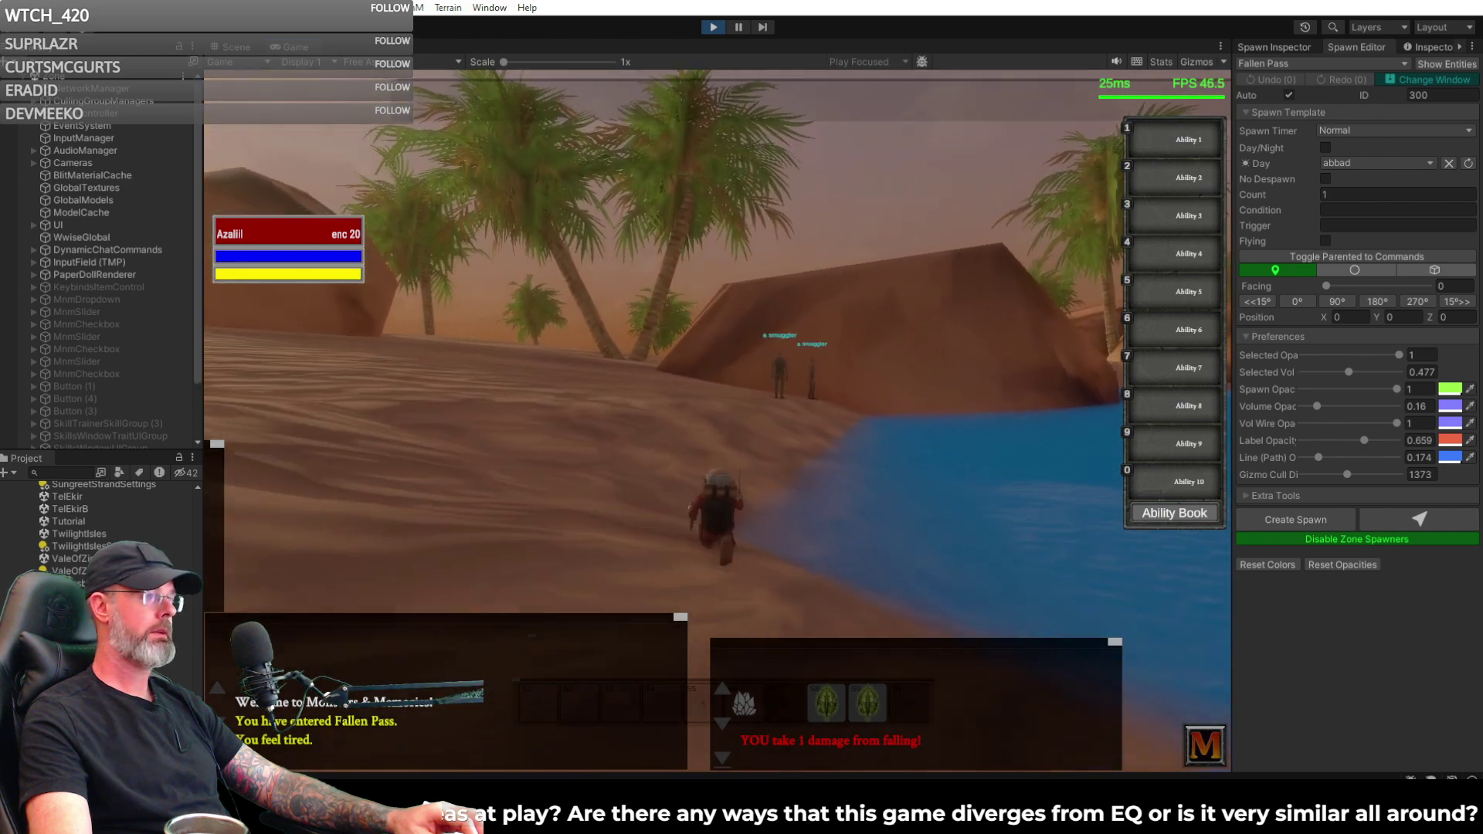
key(w)
key(d)
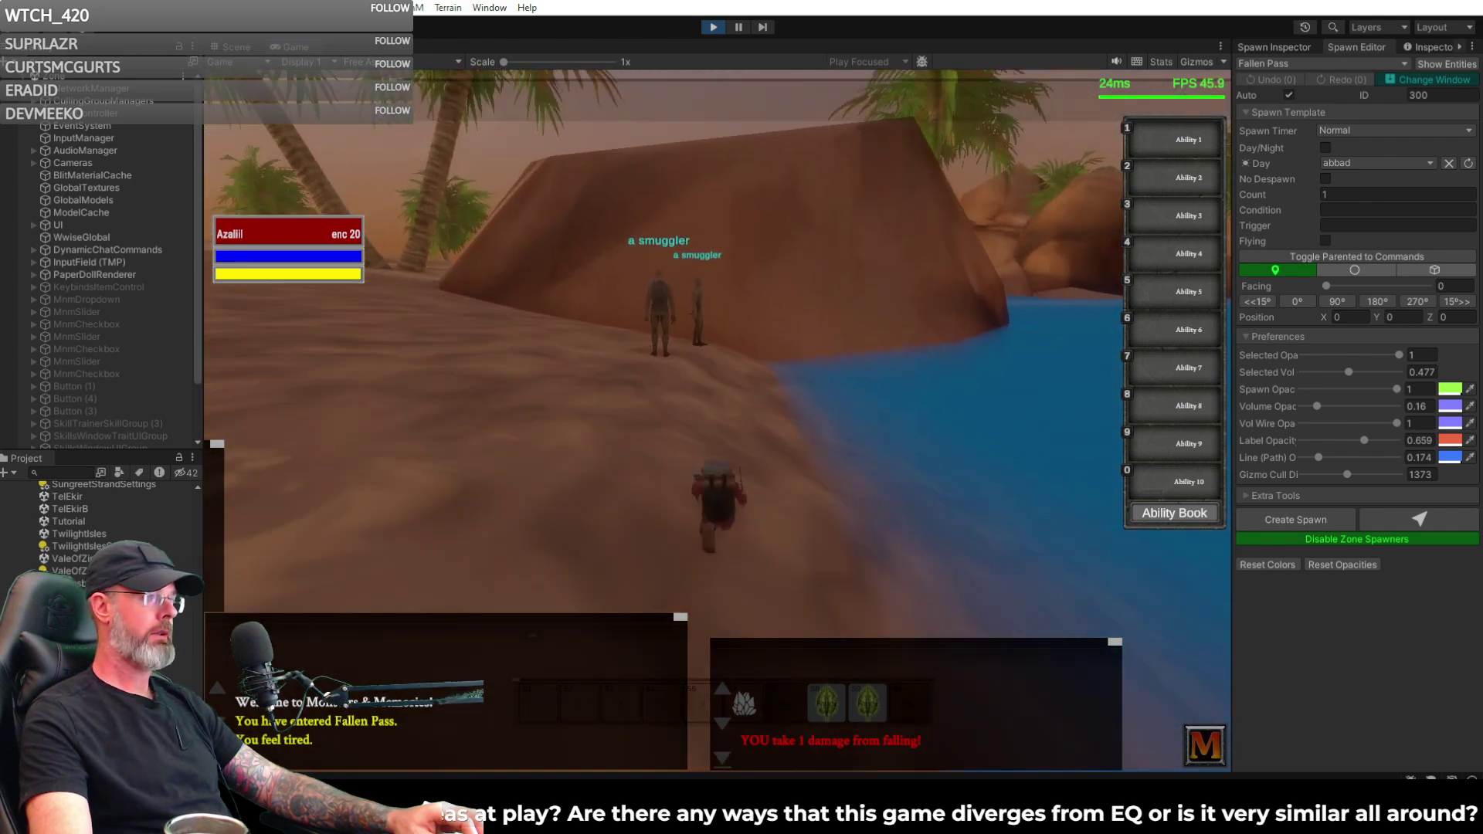
key(w)
key(d)
key(s)
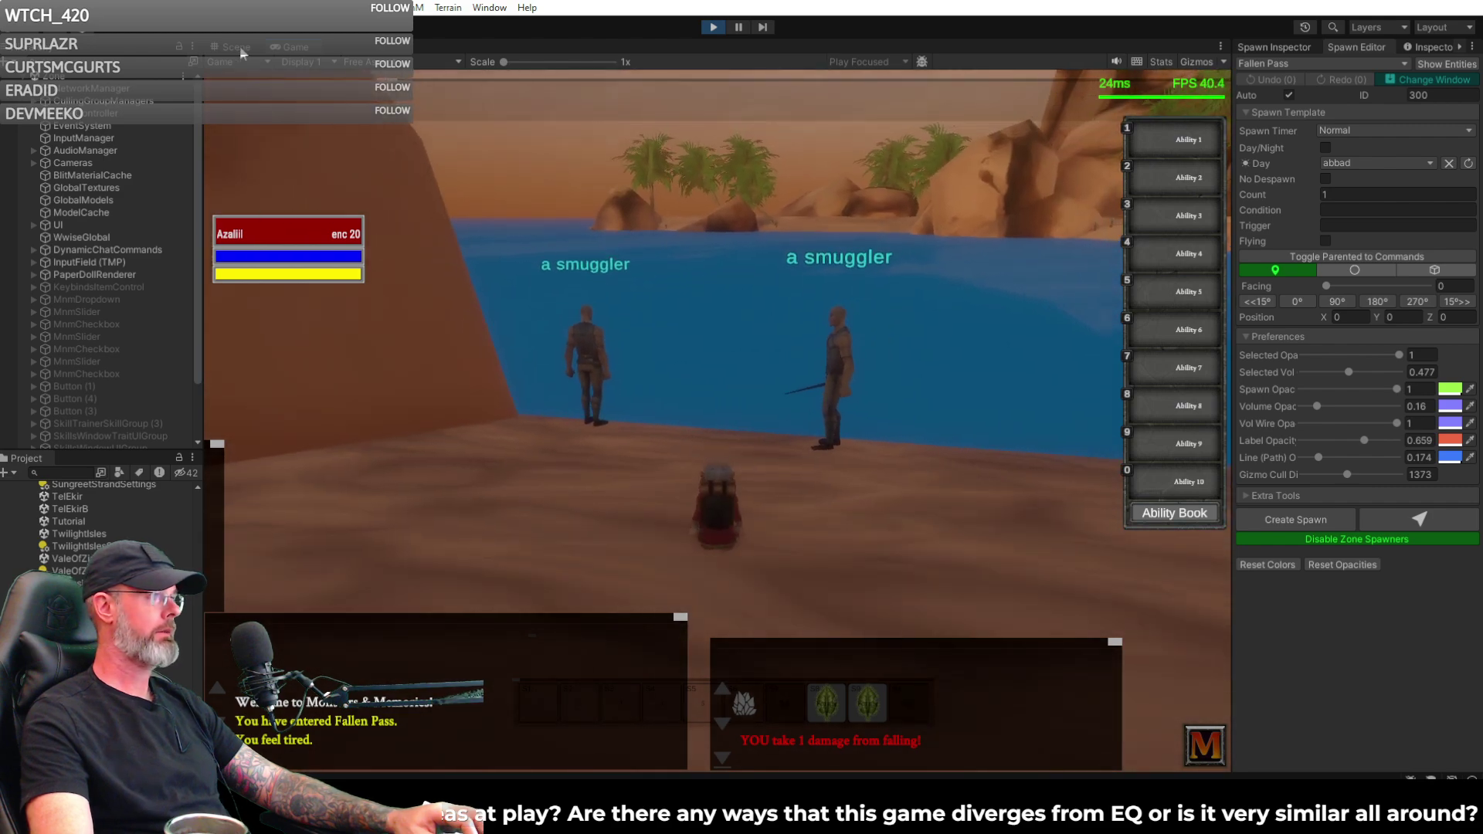
- Select waypoint 4 of spawn 227 in the scene, set the spawn's facing to 8, and return to the spawn editing settings
click(241, 51)
right_drag(470, 198, 546, 417)
key(w)
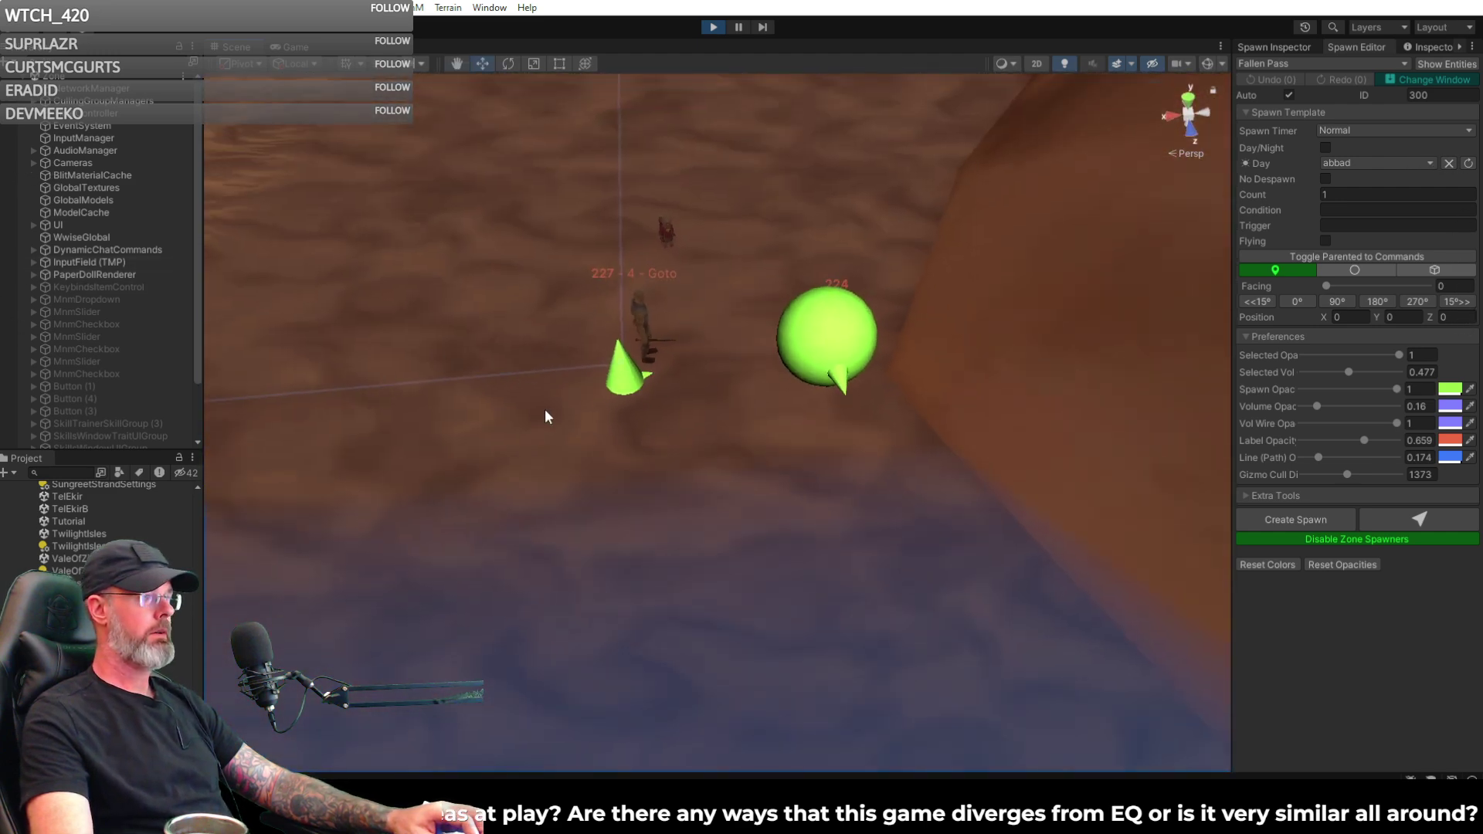
click(635, 381)
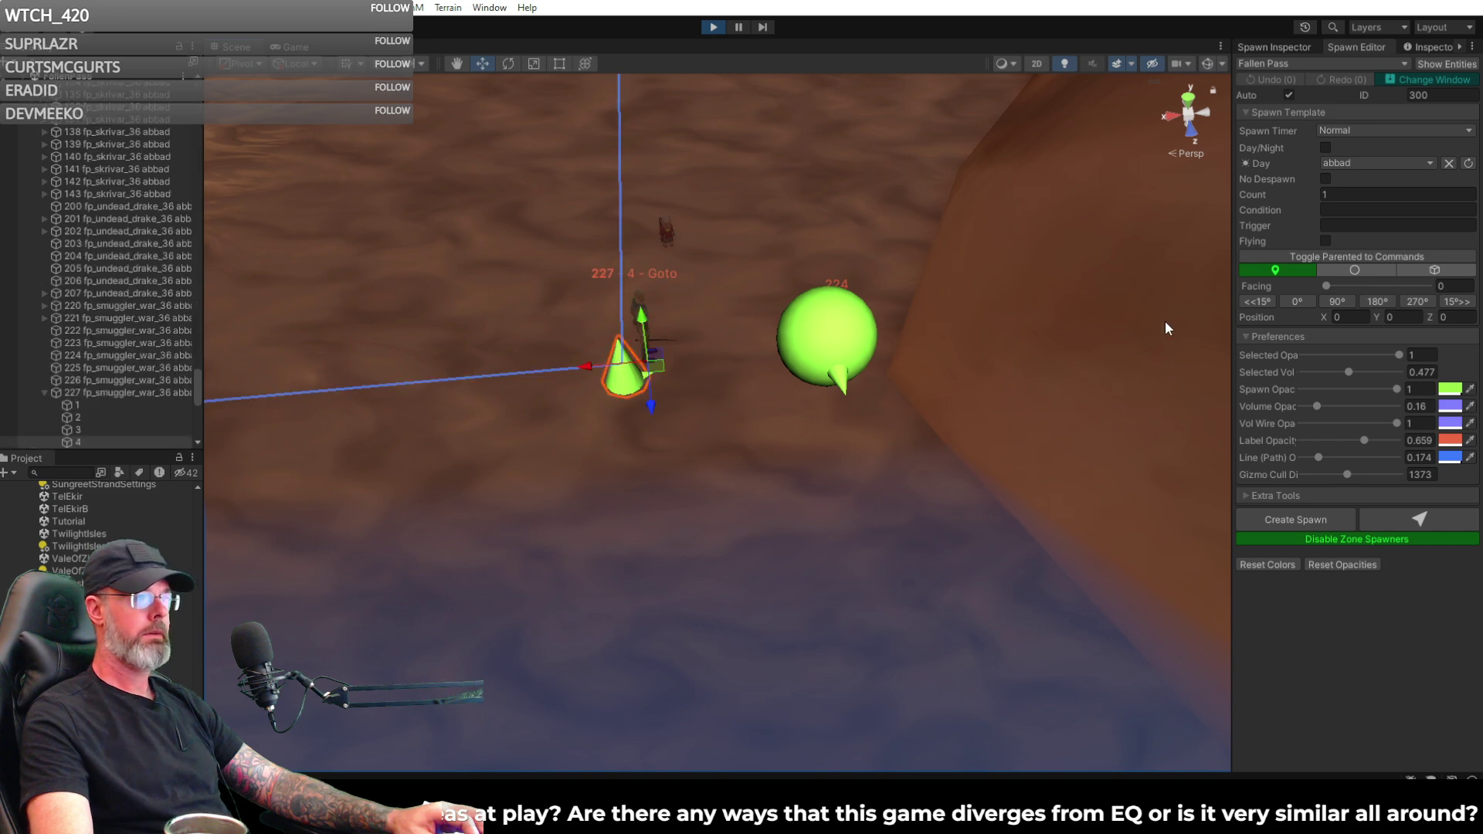
click(1287, 45)
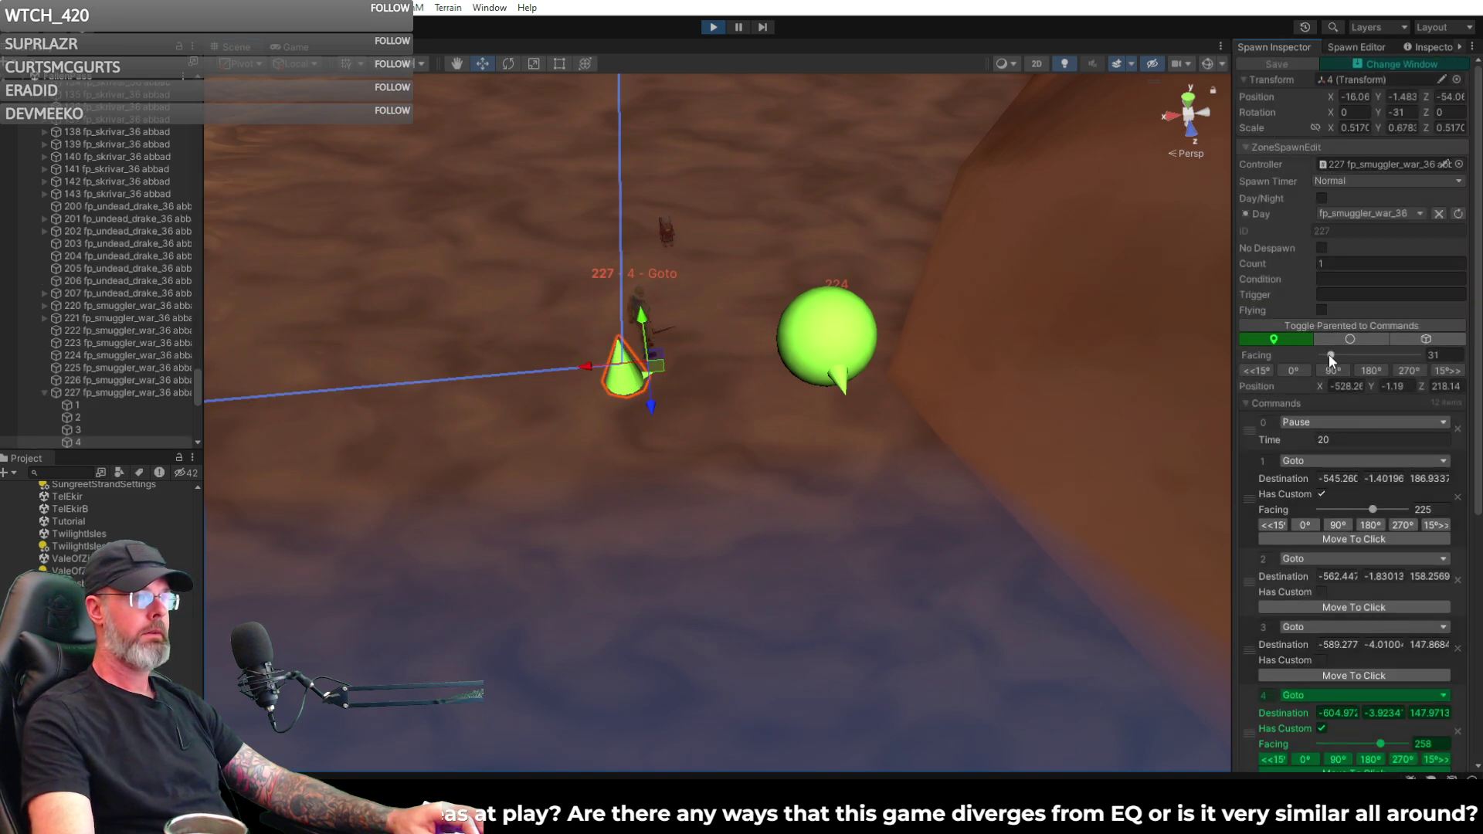
drag(1330, 356, 1325, 362)
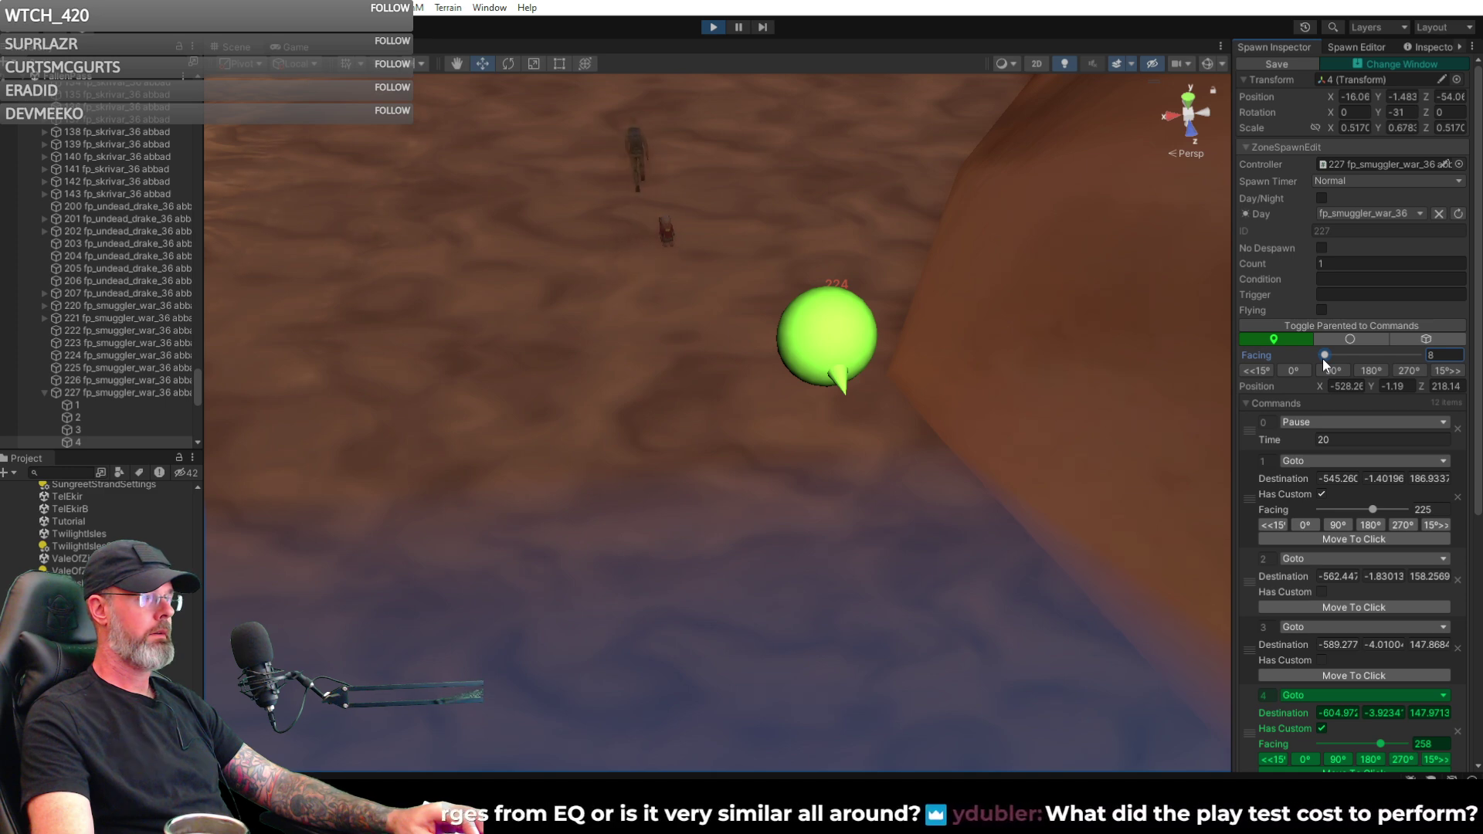
click(1361, 46)
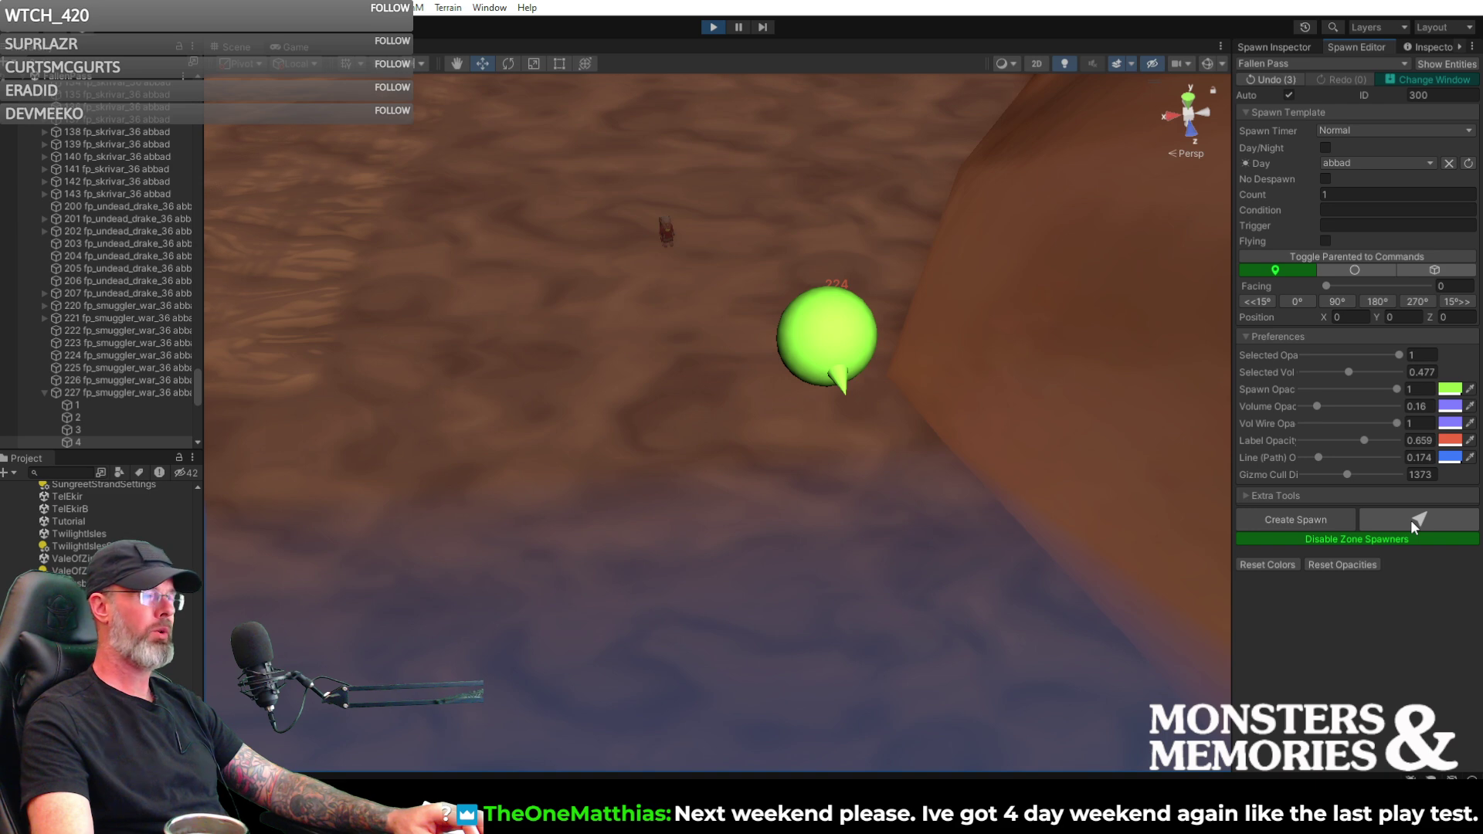
- Disable the Fallen Pass zone spawners, discard the unsaved changes, and enable the spawners again
click(1387, 536)
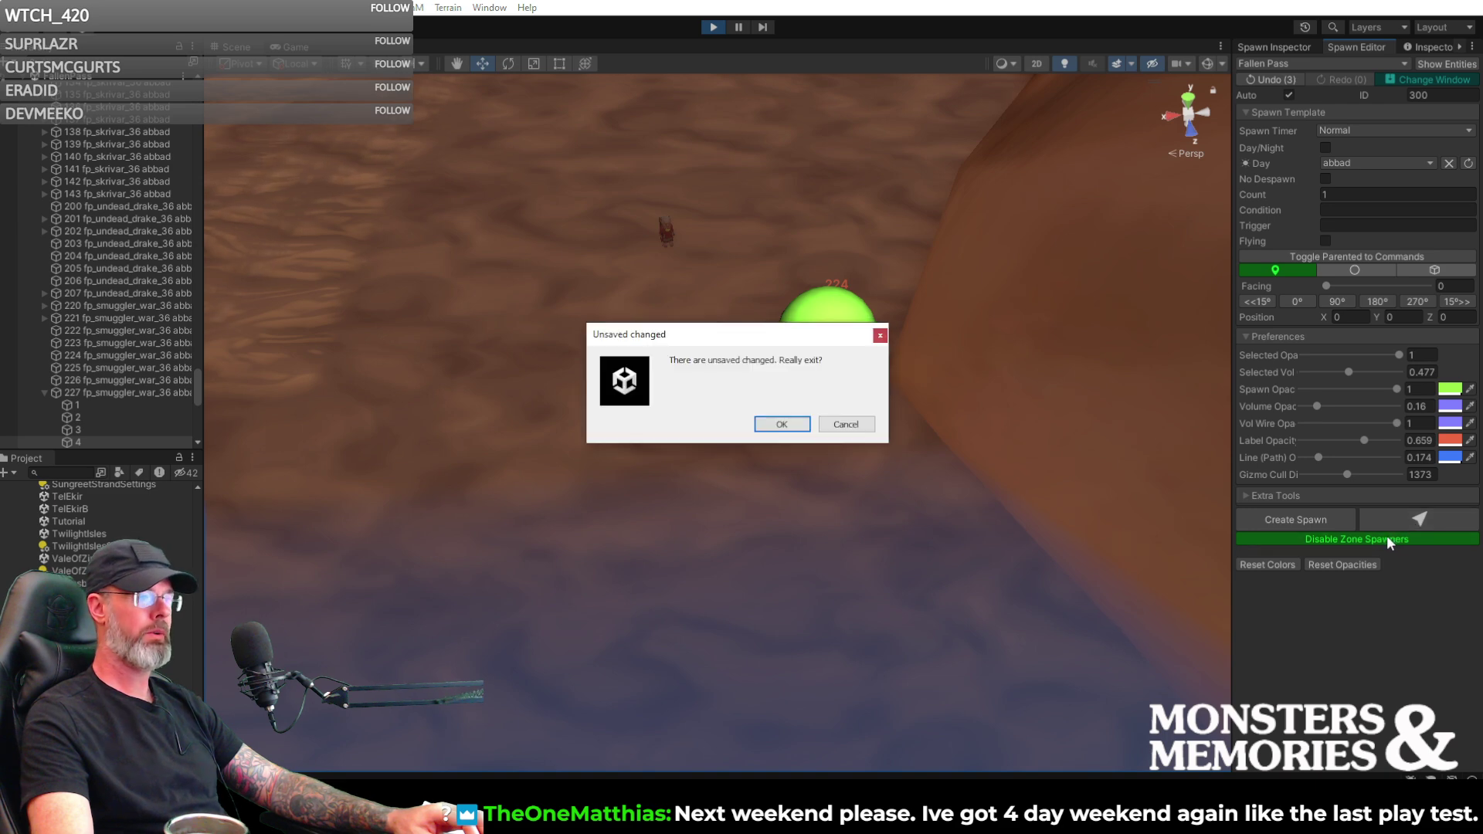
click(783, 425)
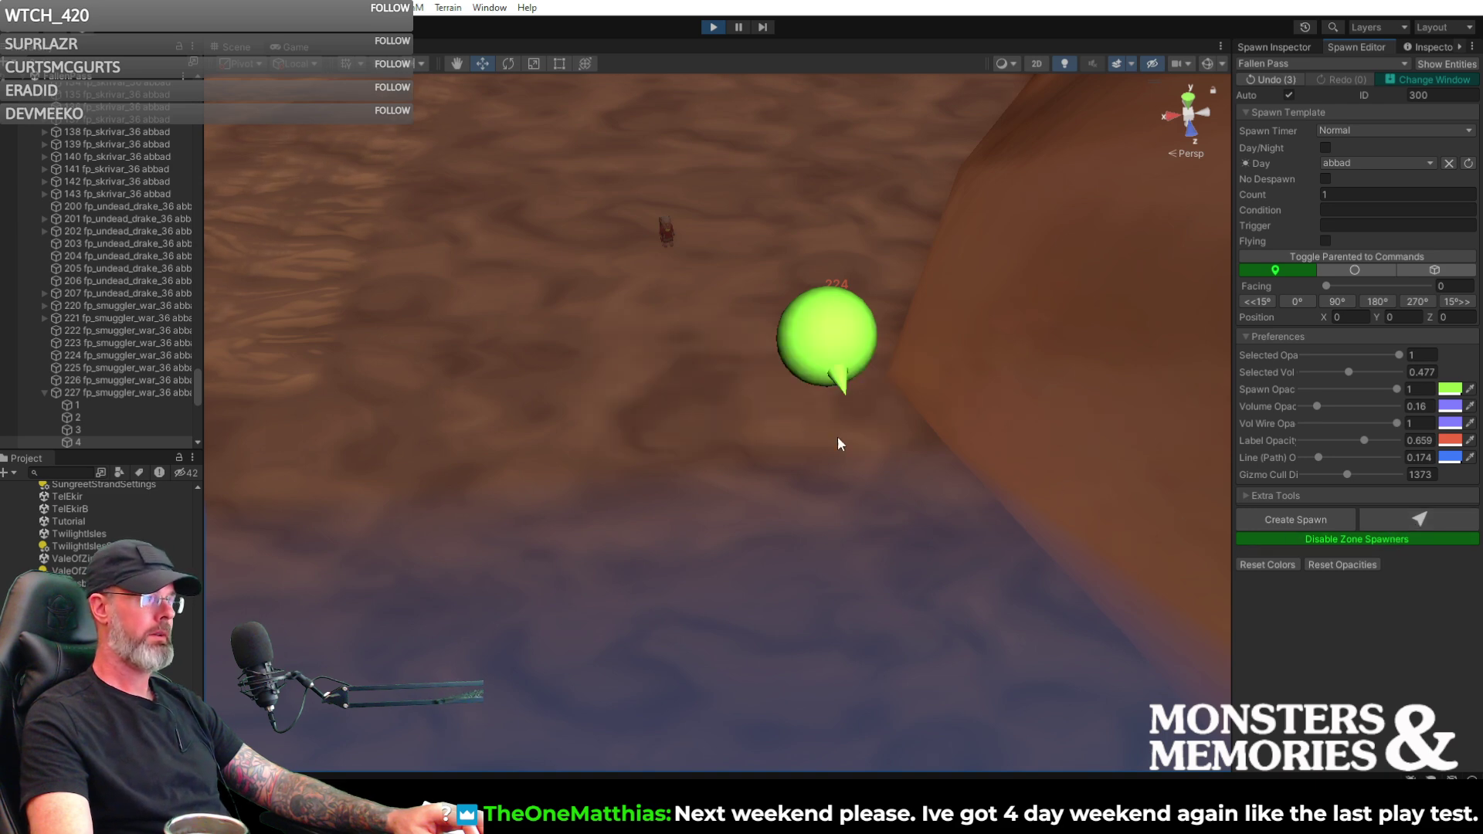
click(1357, 544)
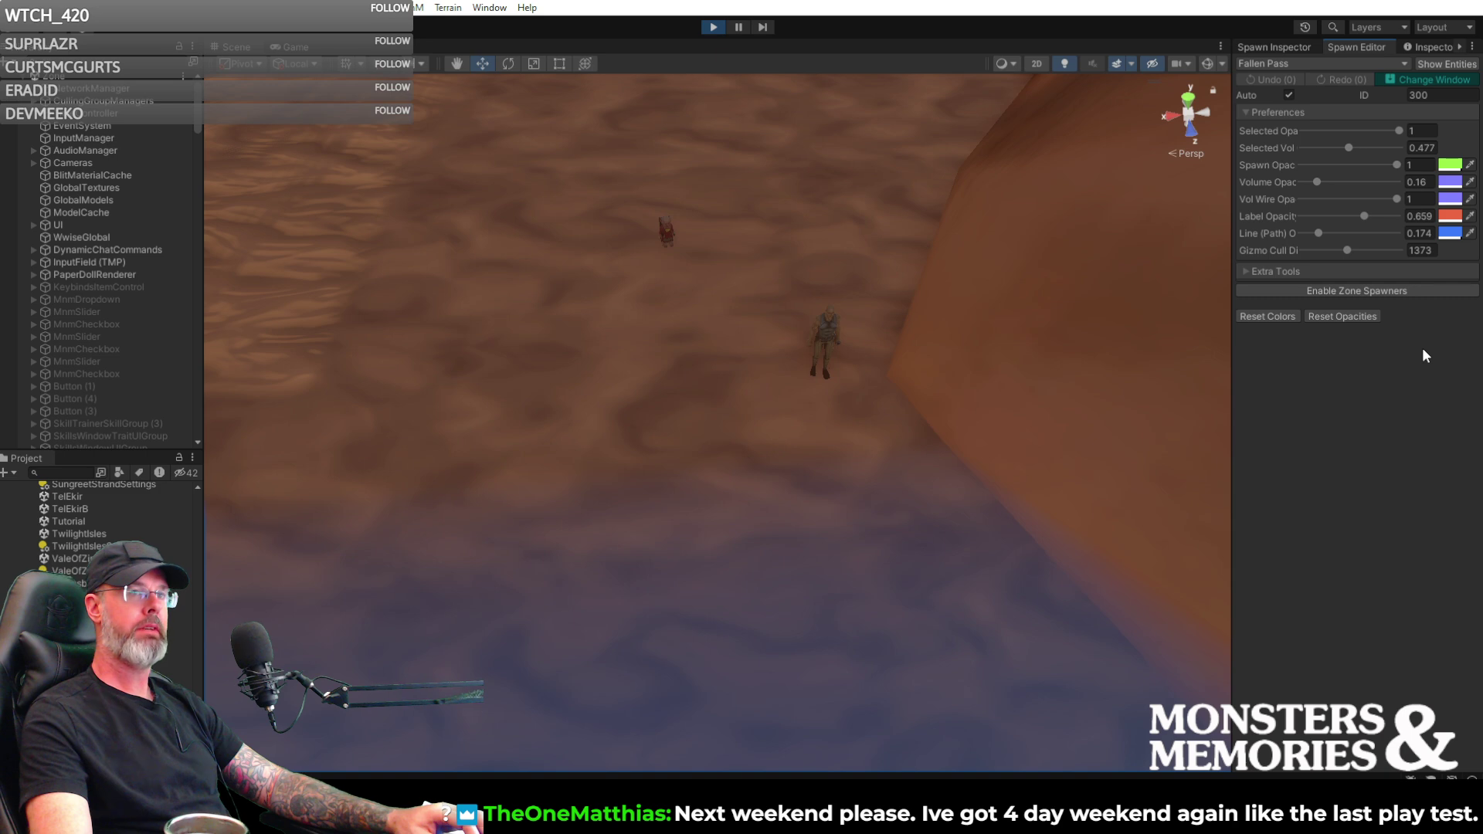
click(1361, 291)
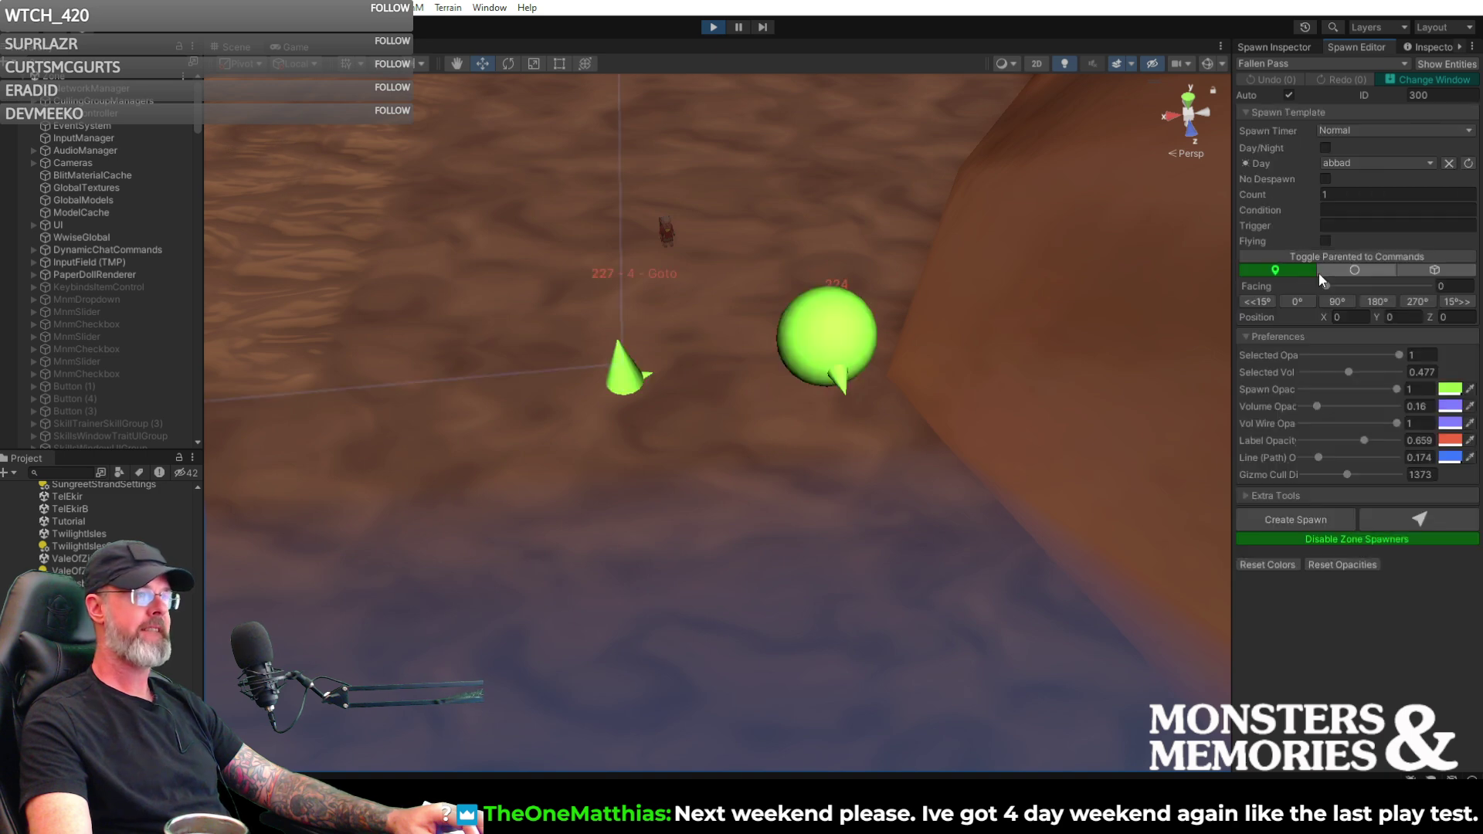
- Select waypoint 4 of spawn 227 and set the custom facing of its Goto command to 328
click(638, 379)
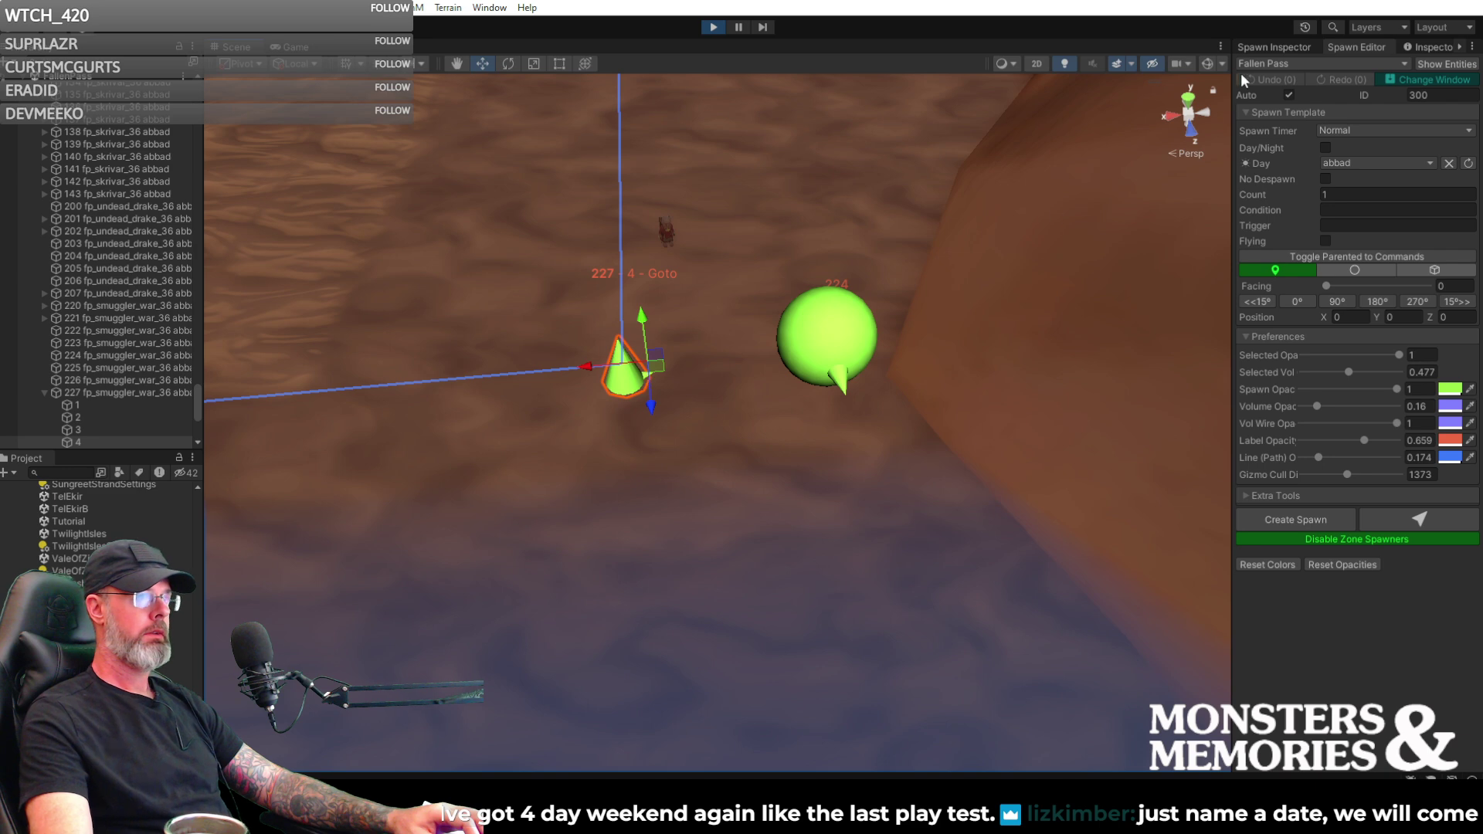
click(1279, 47)
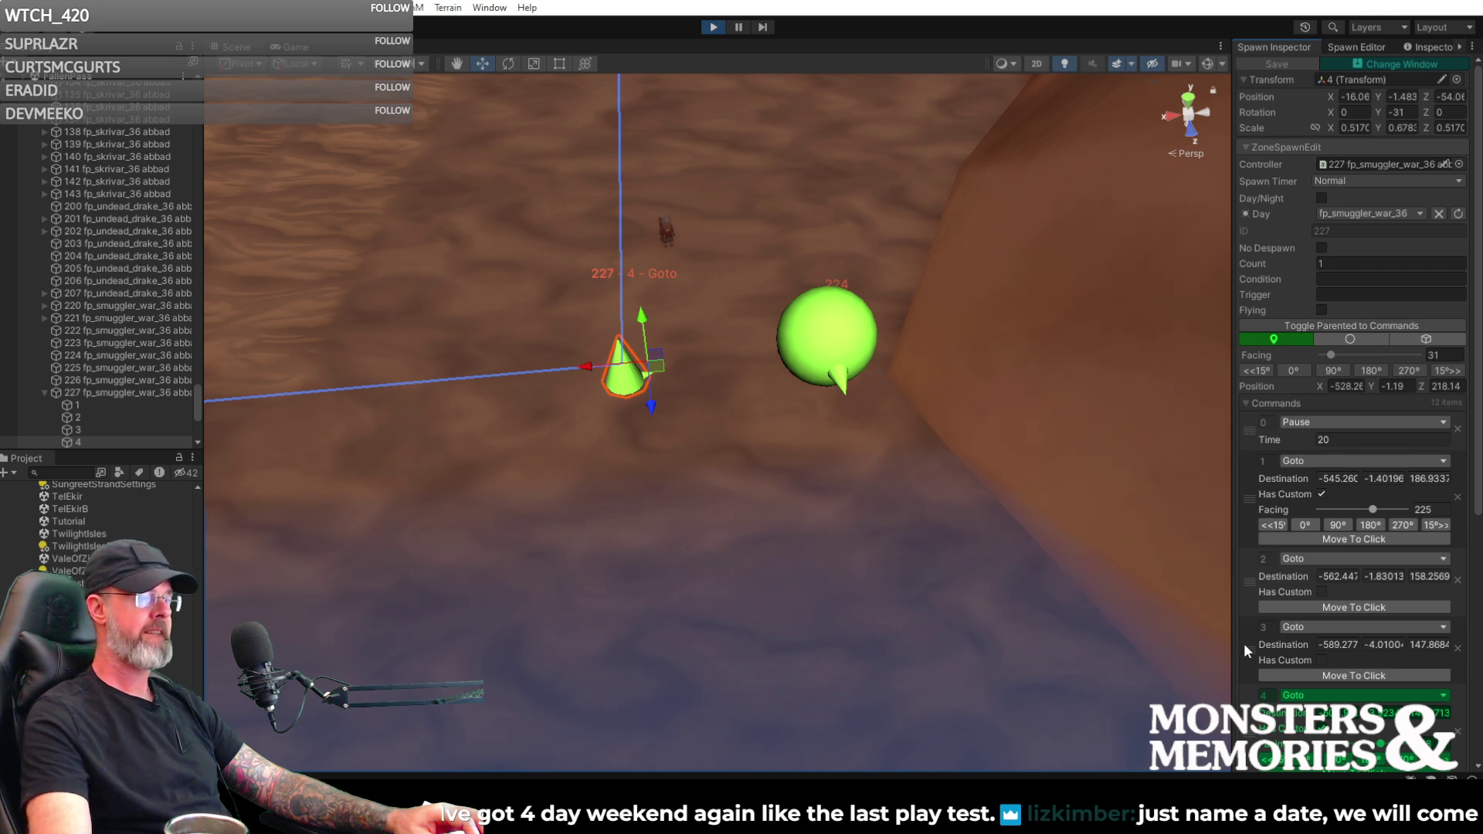
scroll(1395, 623, down, 6)
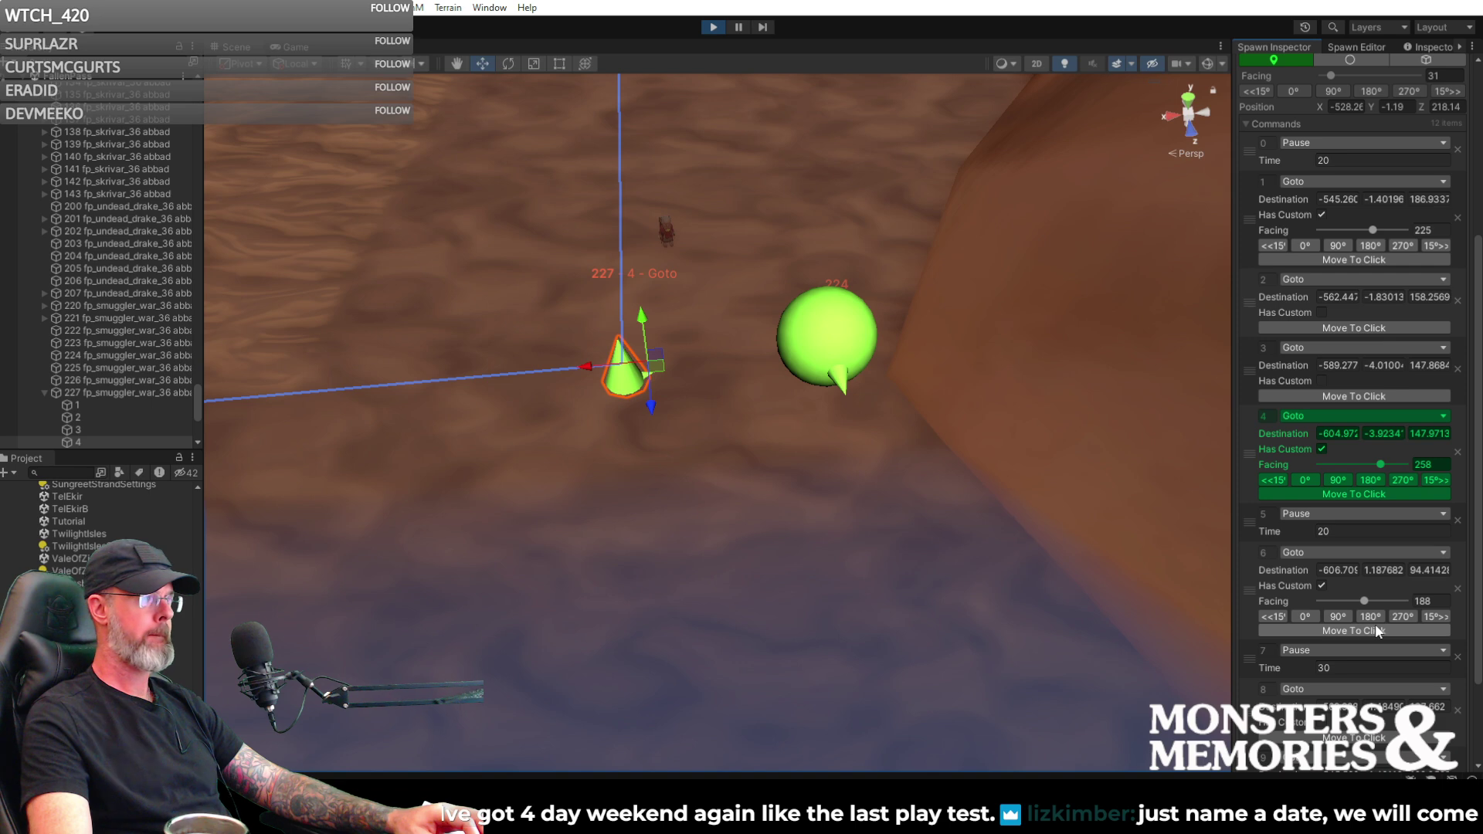
drag(1381, 463, 1395, 463)
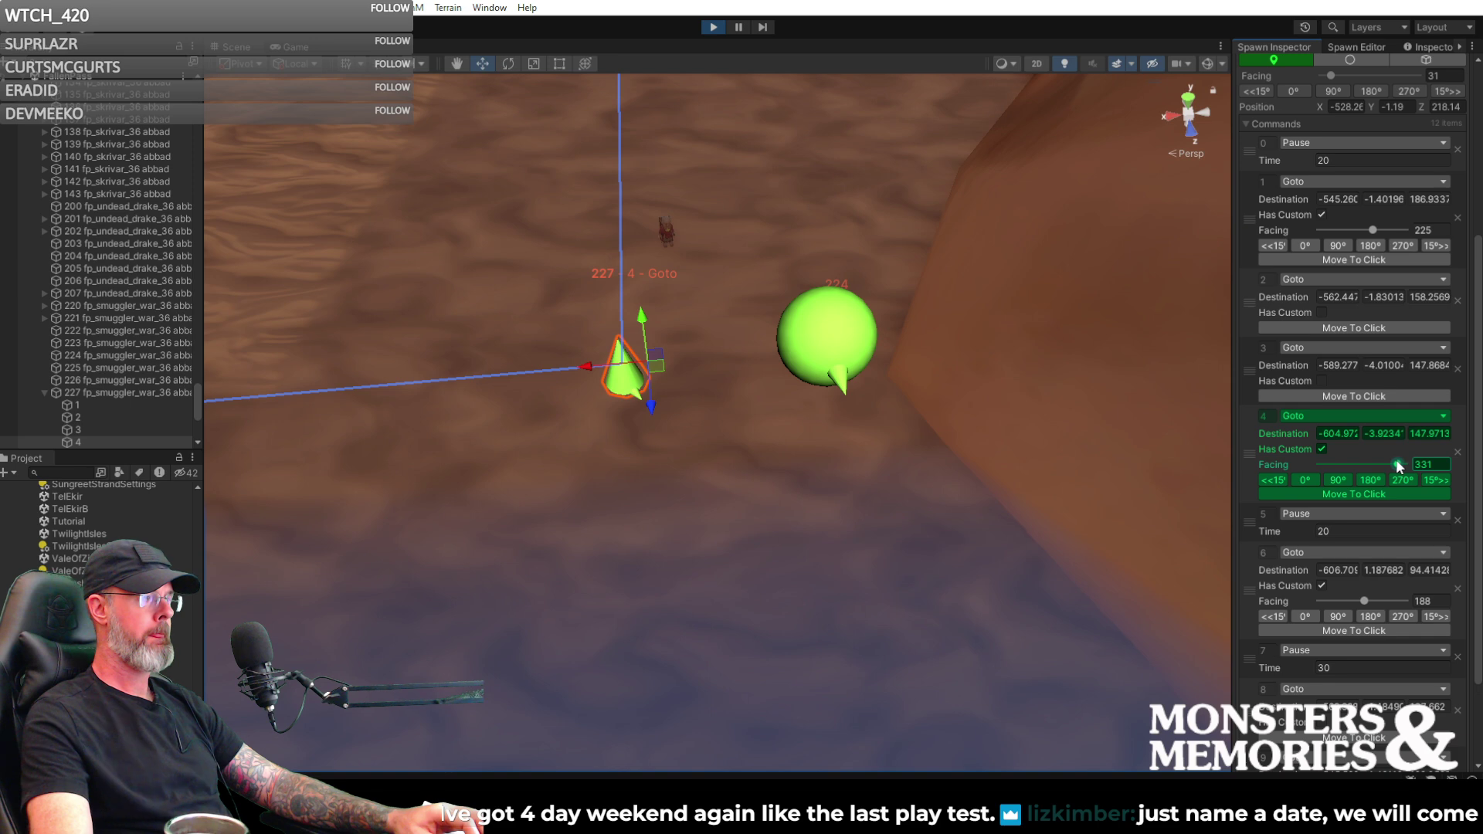
- Move waypoint 4 of spawn 227 to about -606.35, -4.2, 148.51 near spawn 224, lowered to the sand, and save the spawn
right_drag(981, 532, 743, 405)
drag(721, 401, 794, 456)
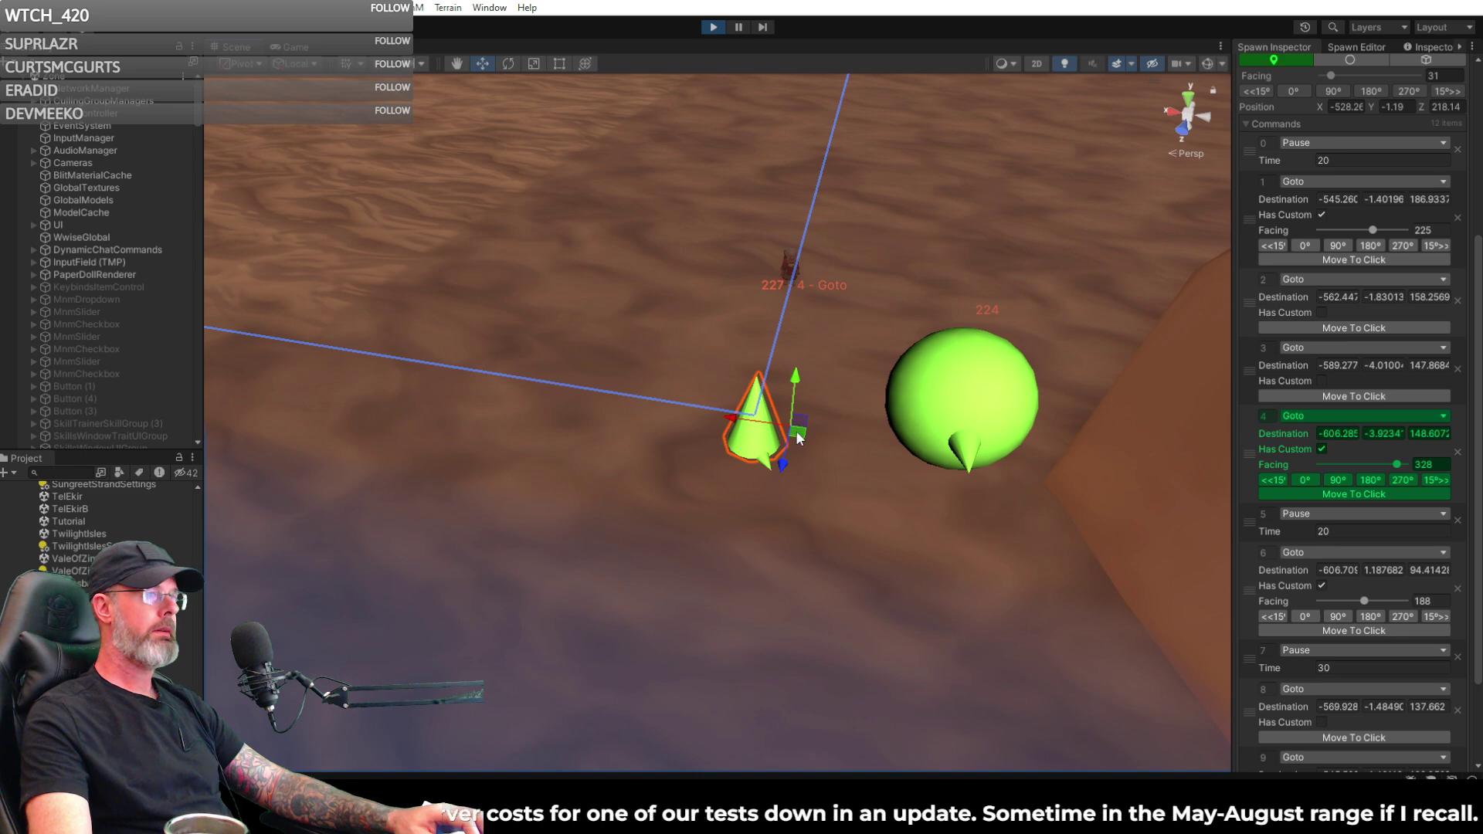
drag(797, 430, 800, 394)
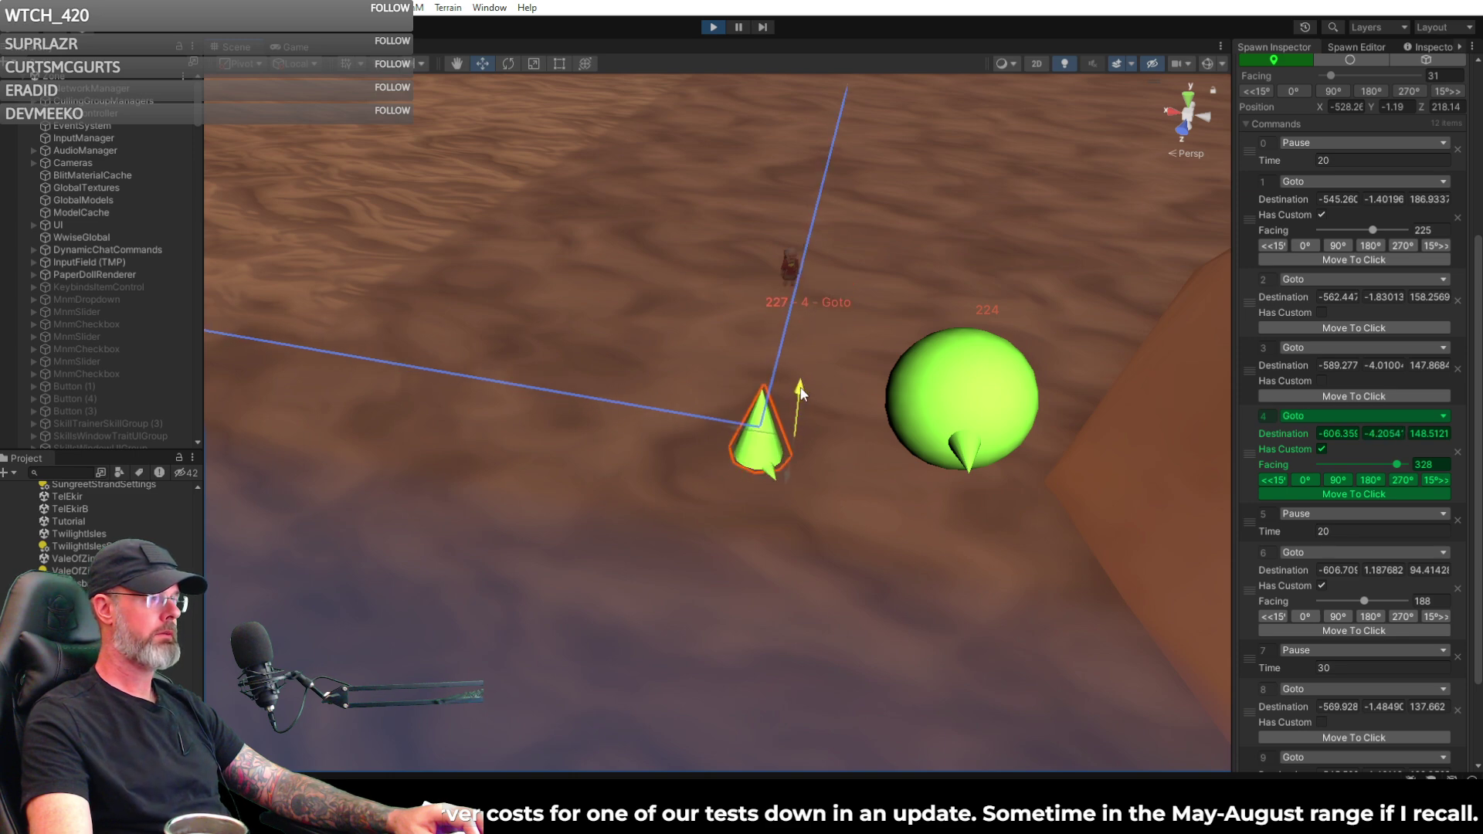
scroll(1391, 386, up, 5)
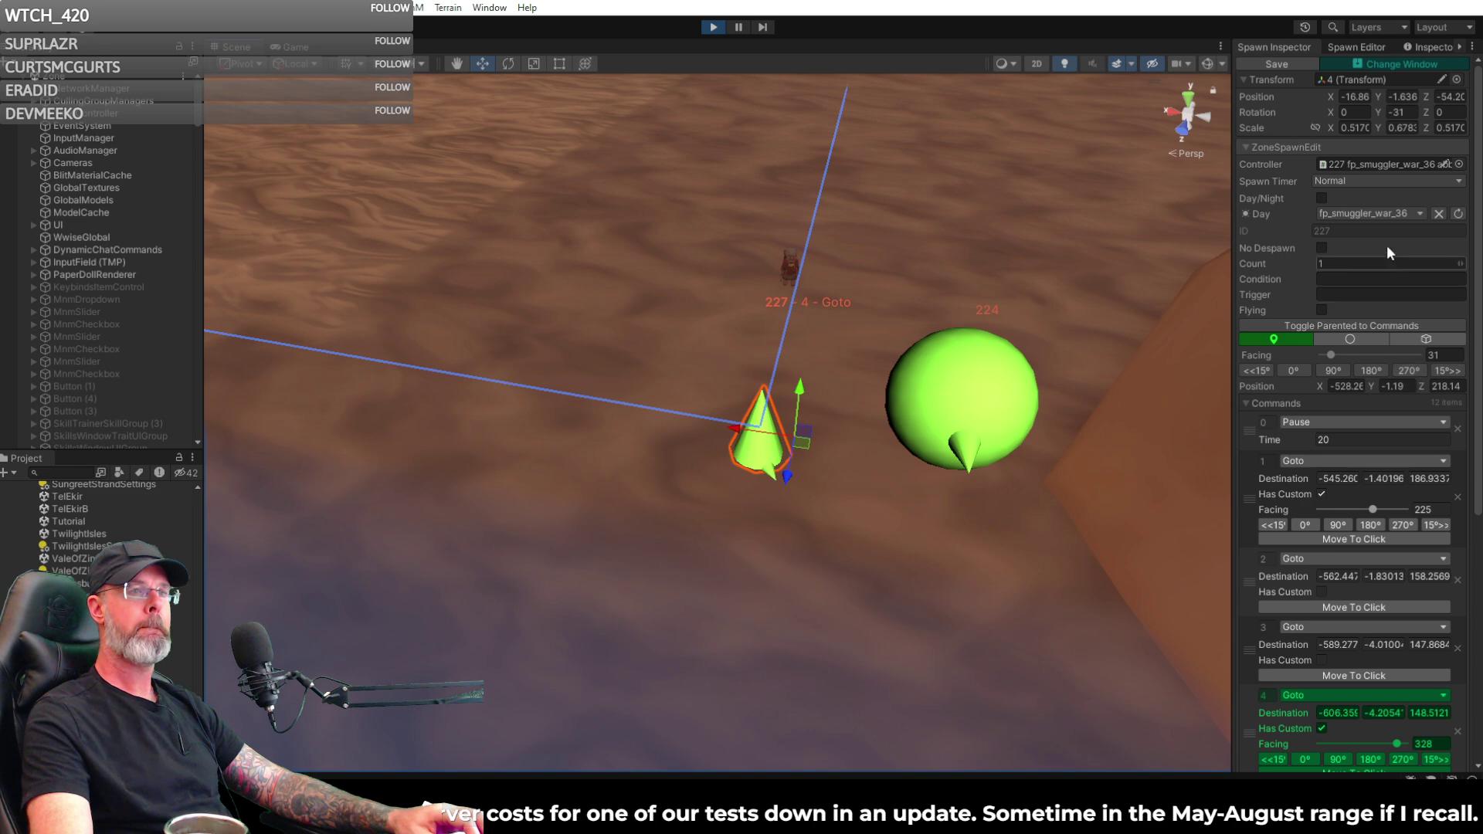
click(1278, 65)
- Switch to the game view and run across the sand to check the smuggler standing beside the large rock
right_drag(1061, 283, 9, 278)
click(296, 46)
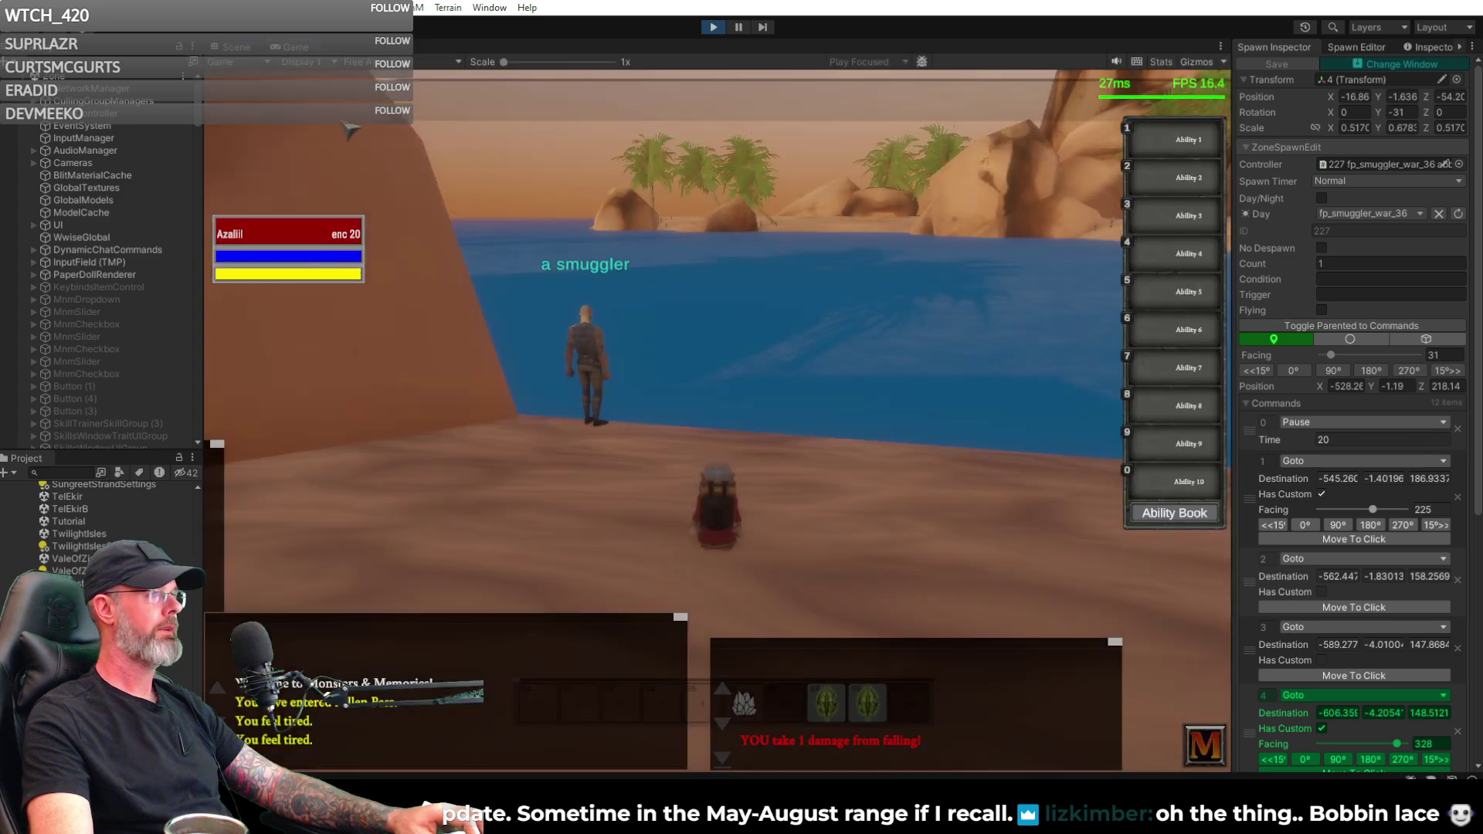
key(w)
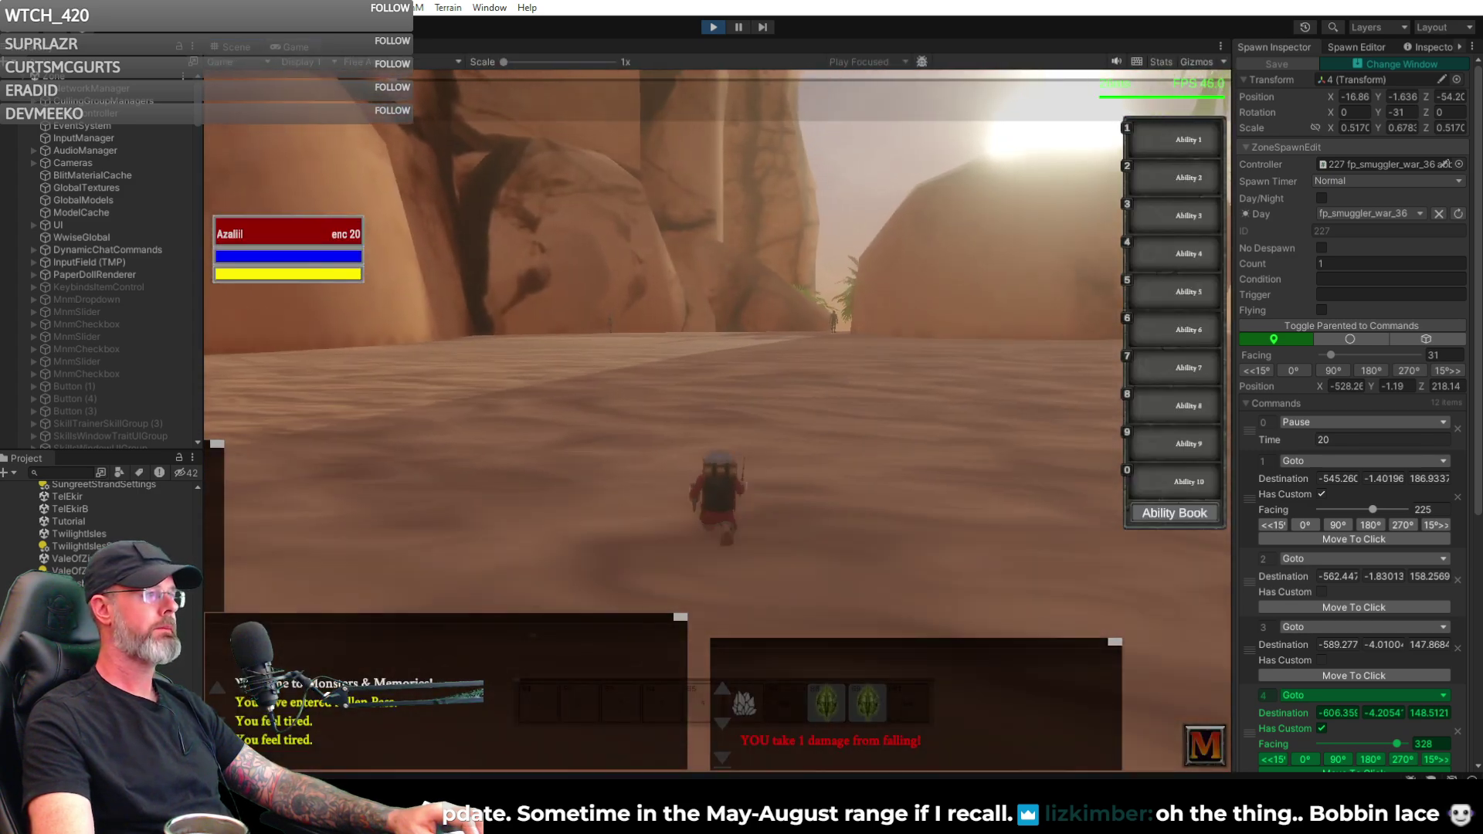
key(a)
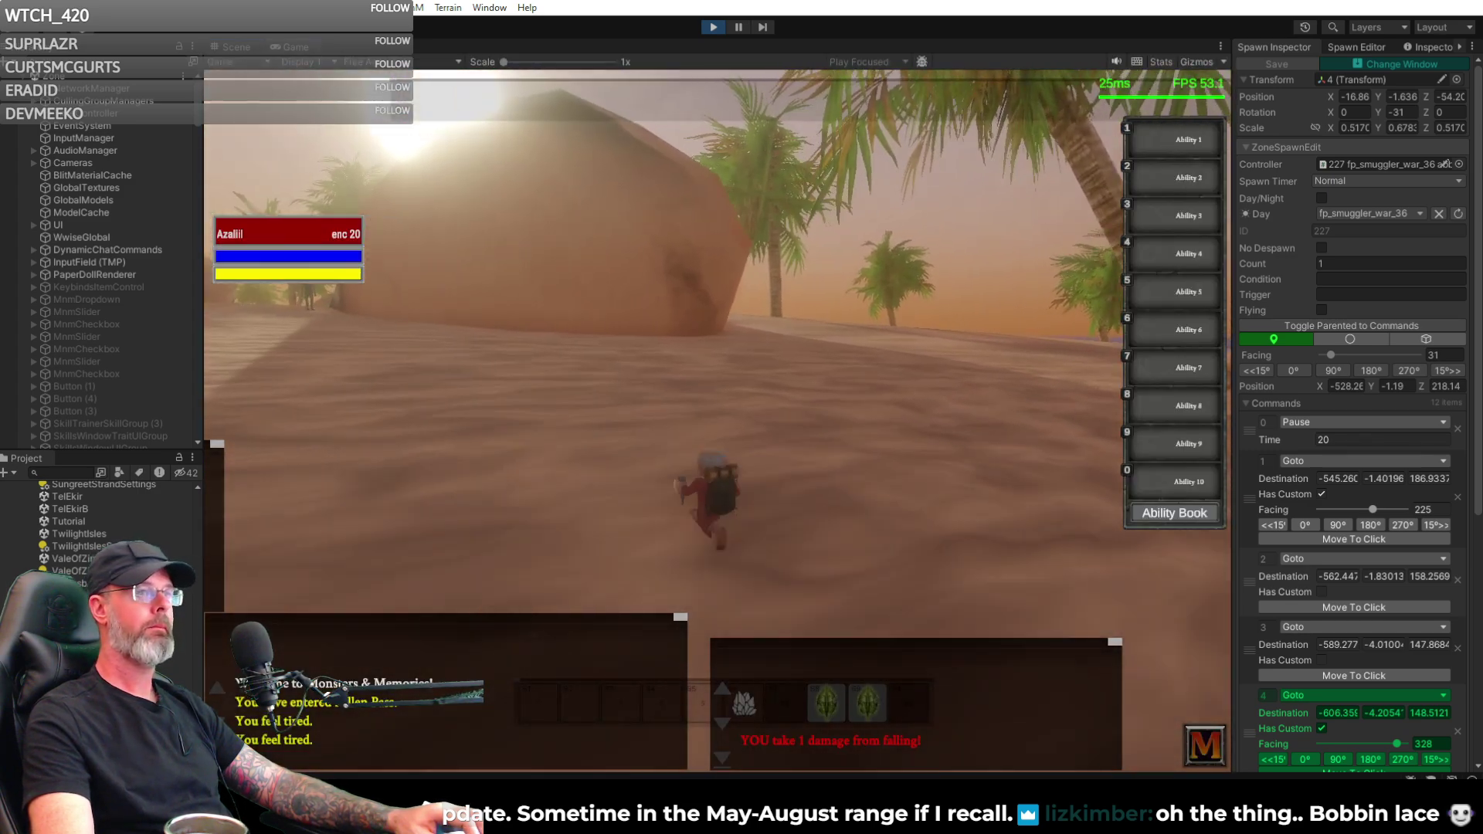
key(a)
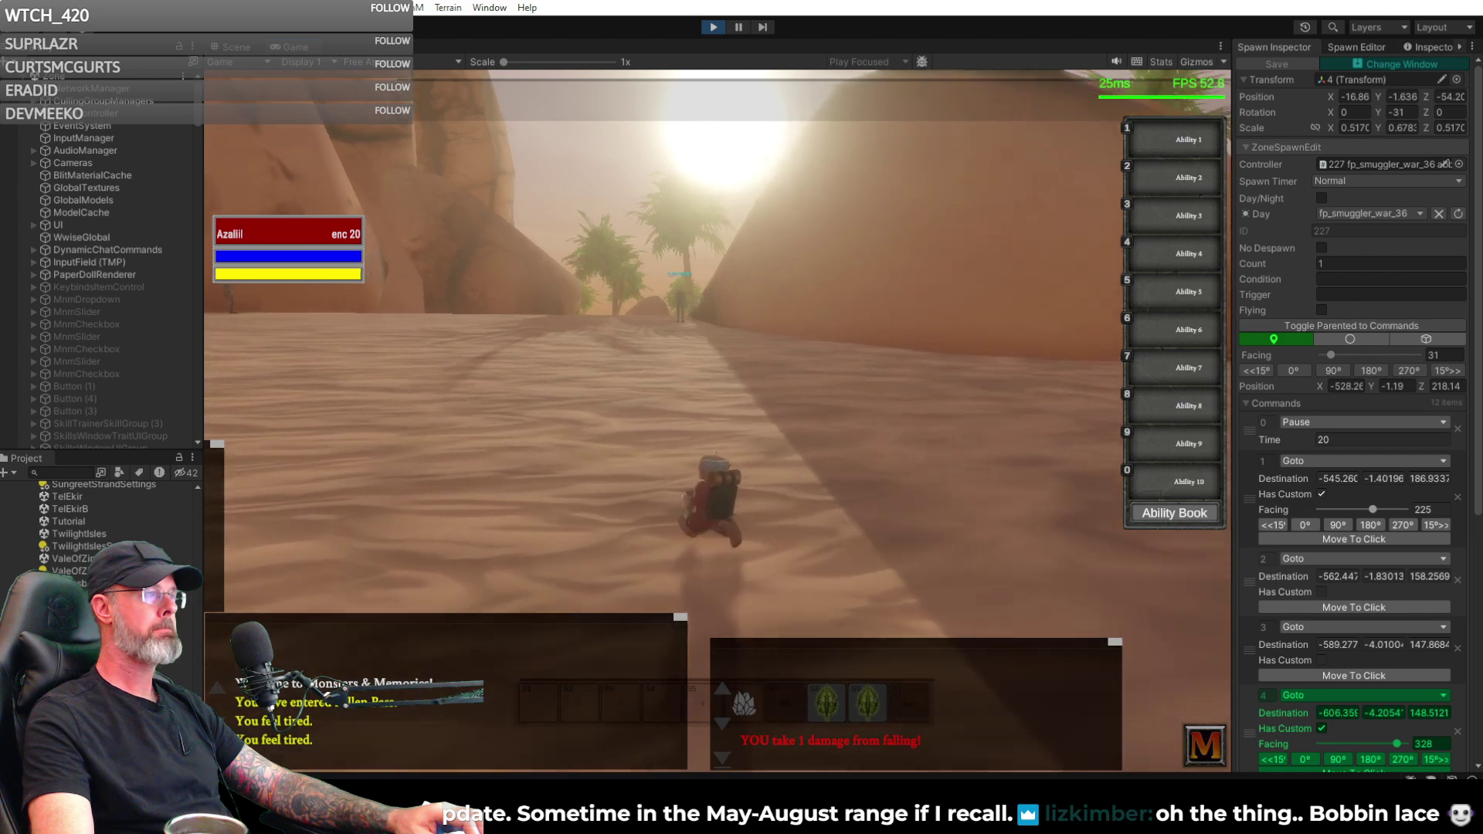
key(a)
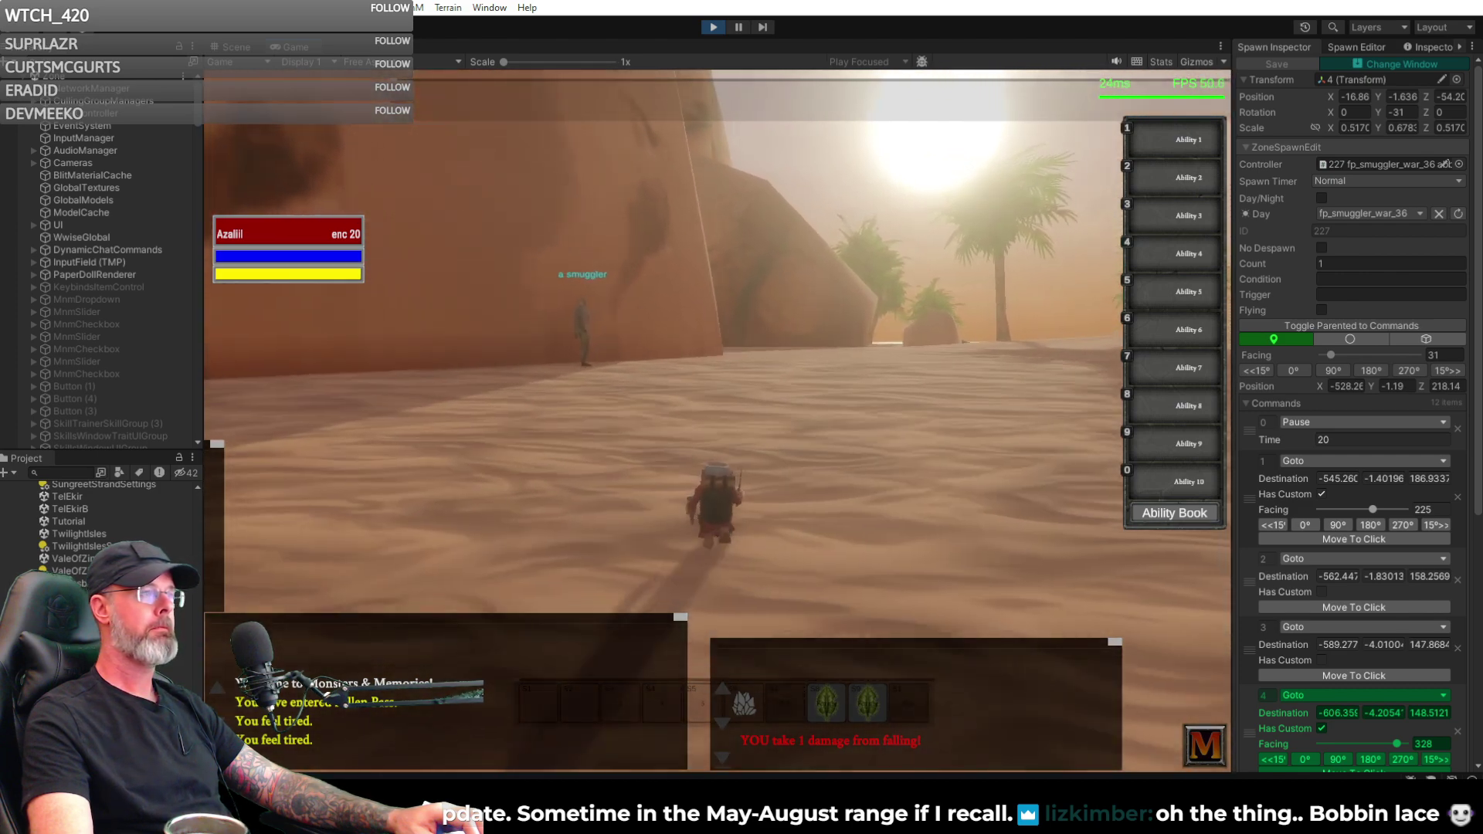
key(d)
key(d)
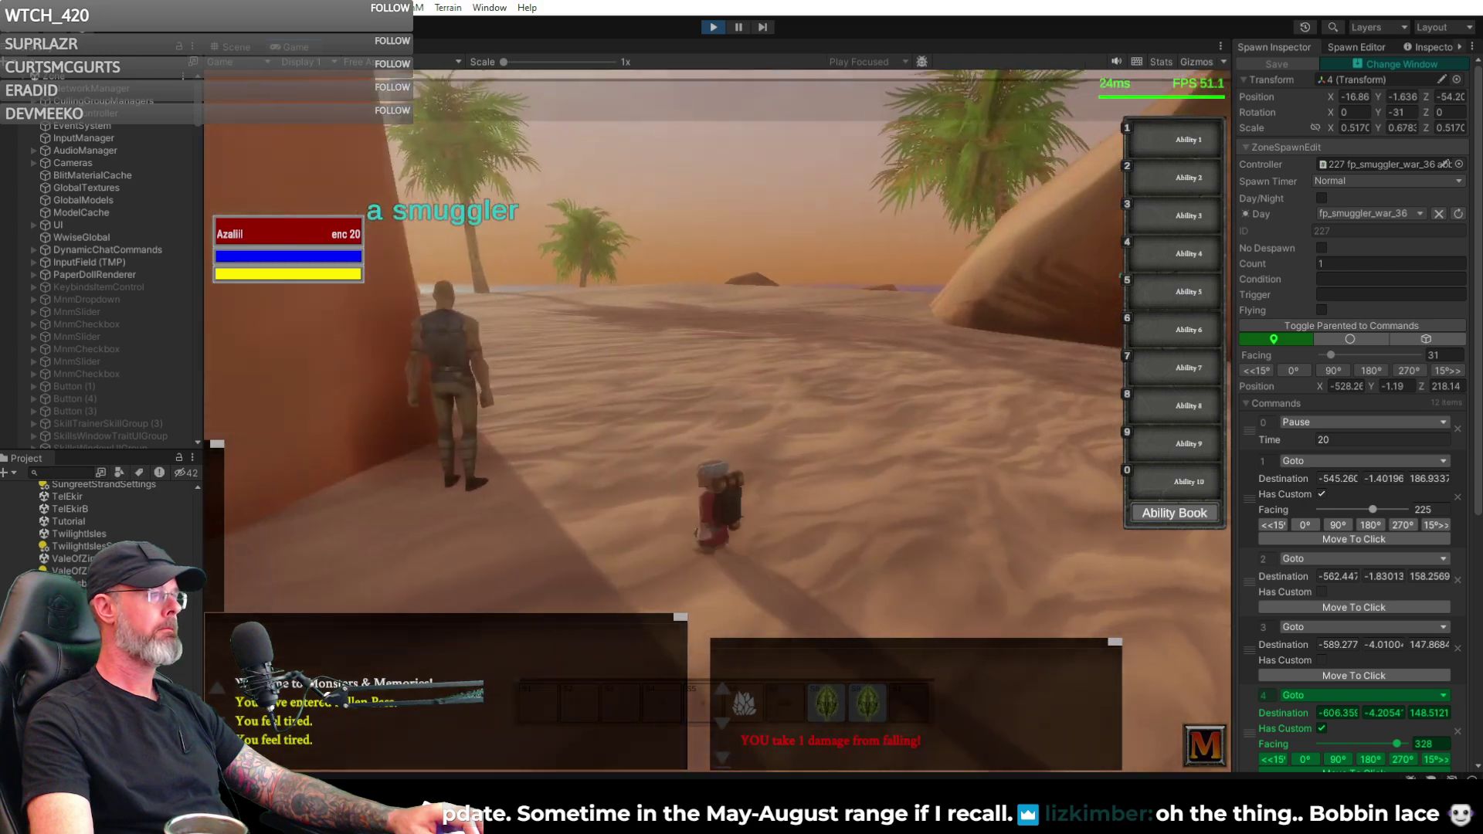
key(d)
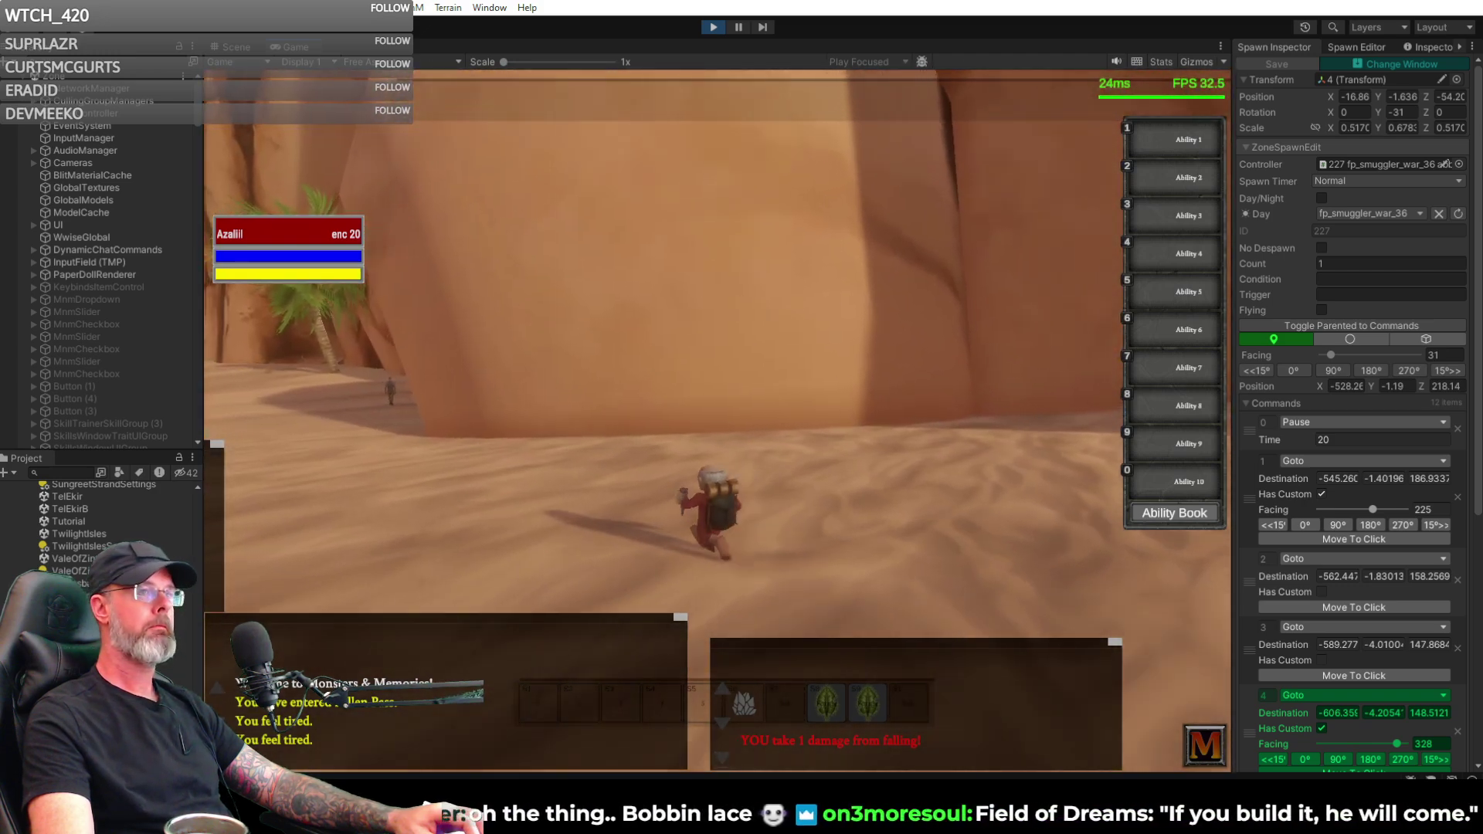
- Approach the smuggler patrolling the open sand and circle the area to check its route toward the shoreline
key(d)
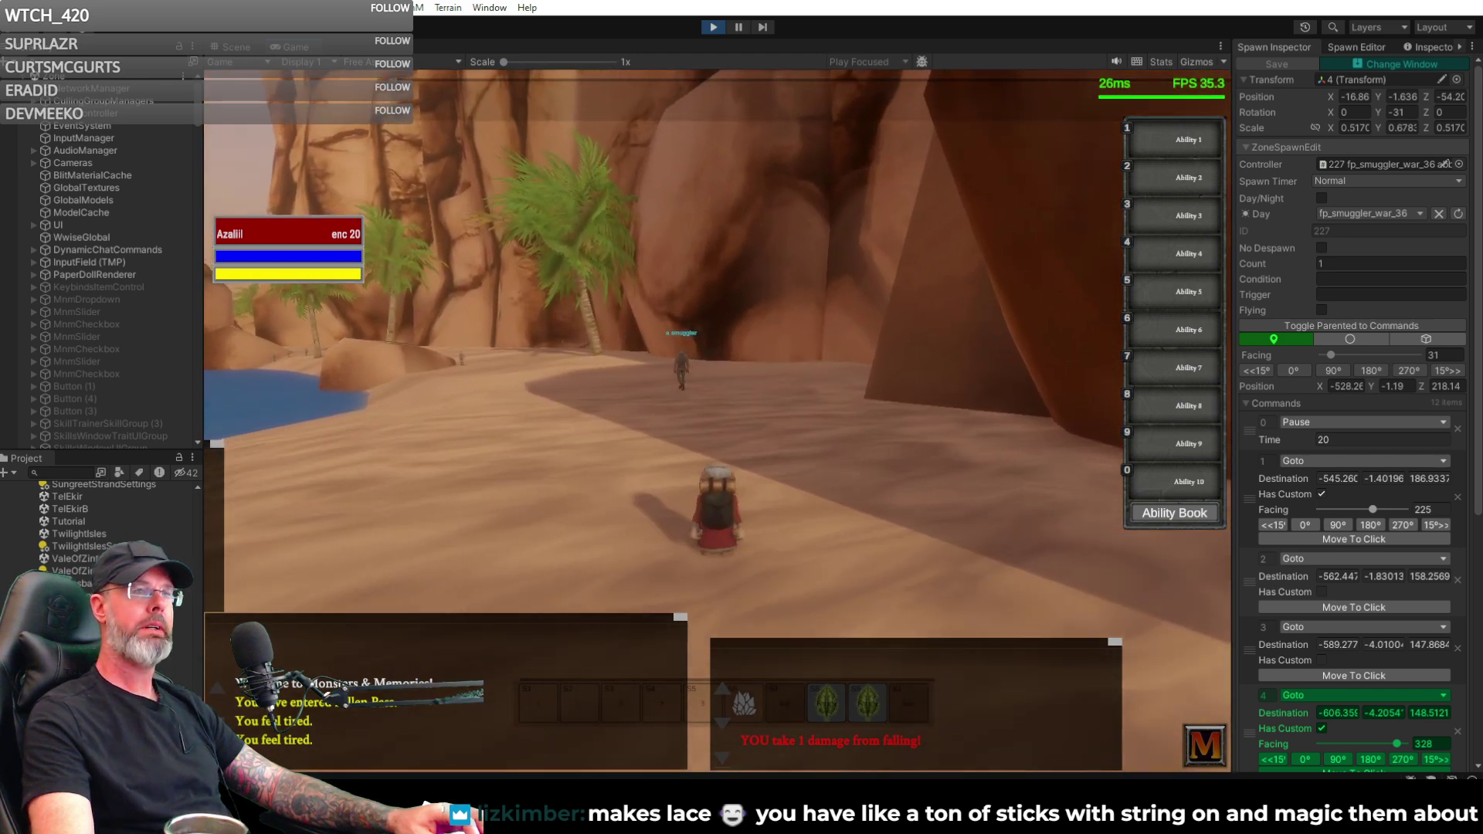
key(d)
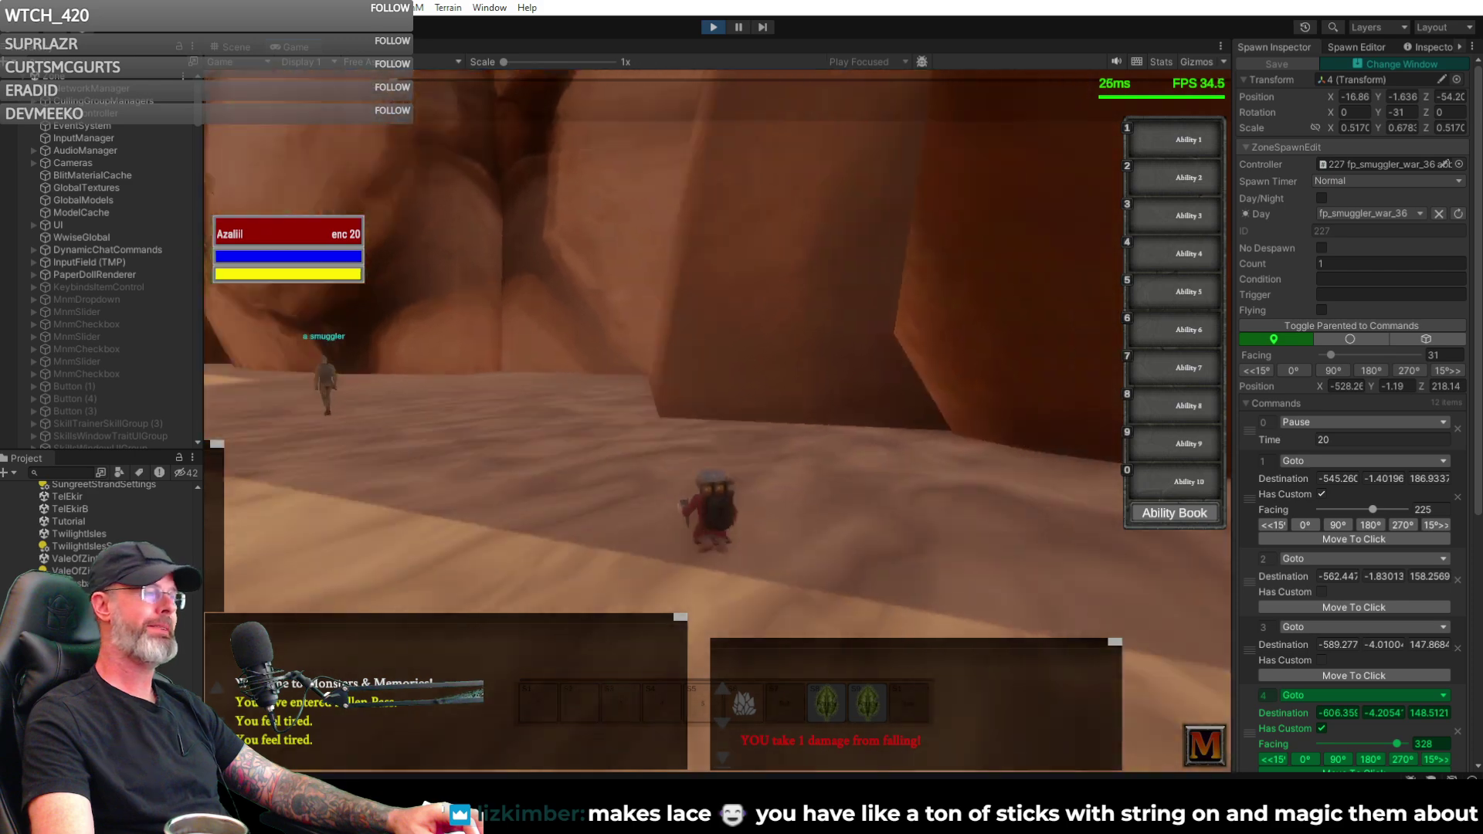
key(d)
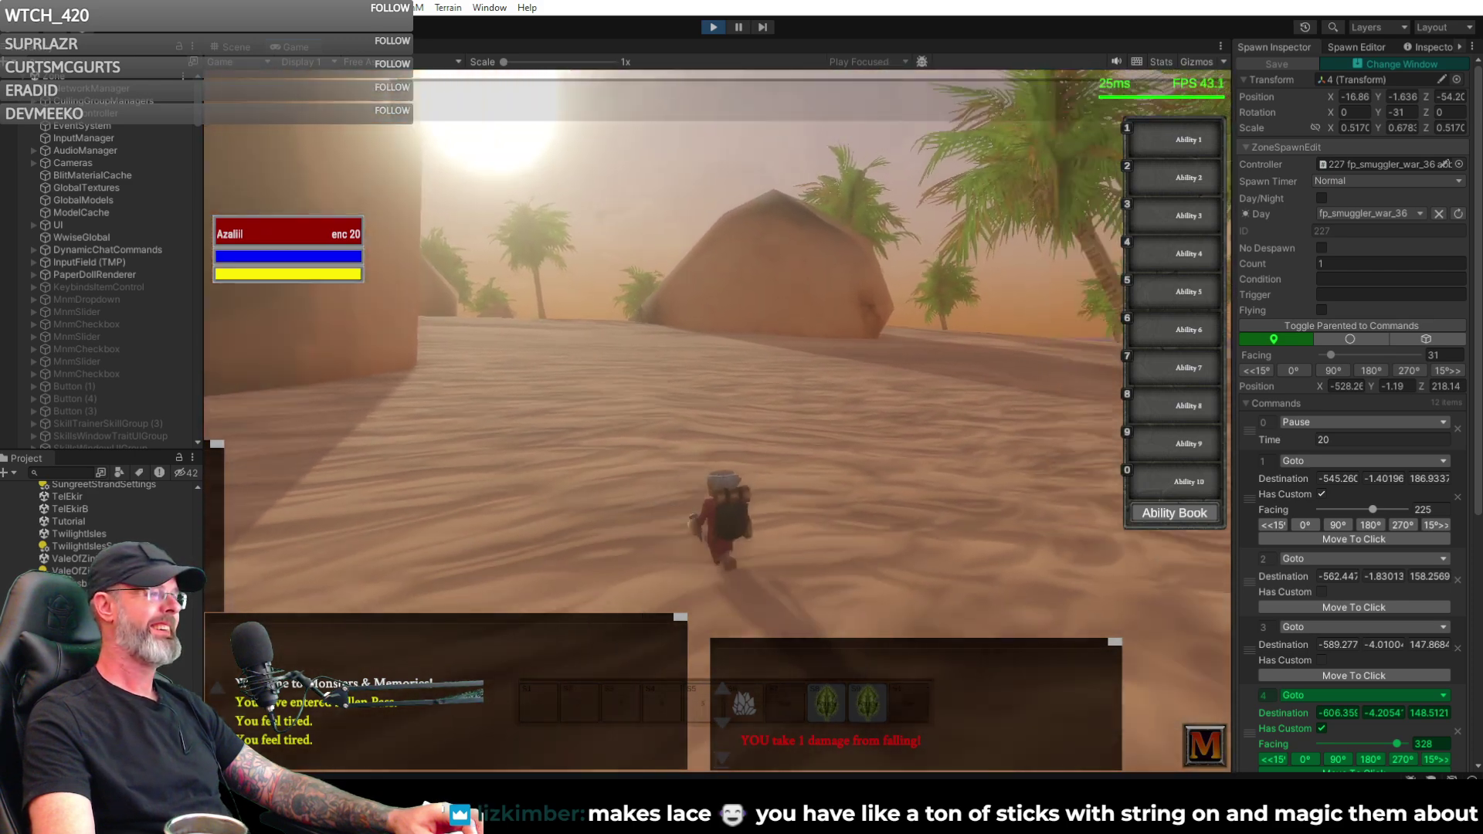
key(d)
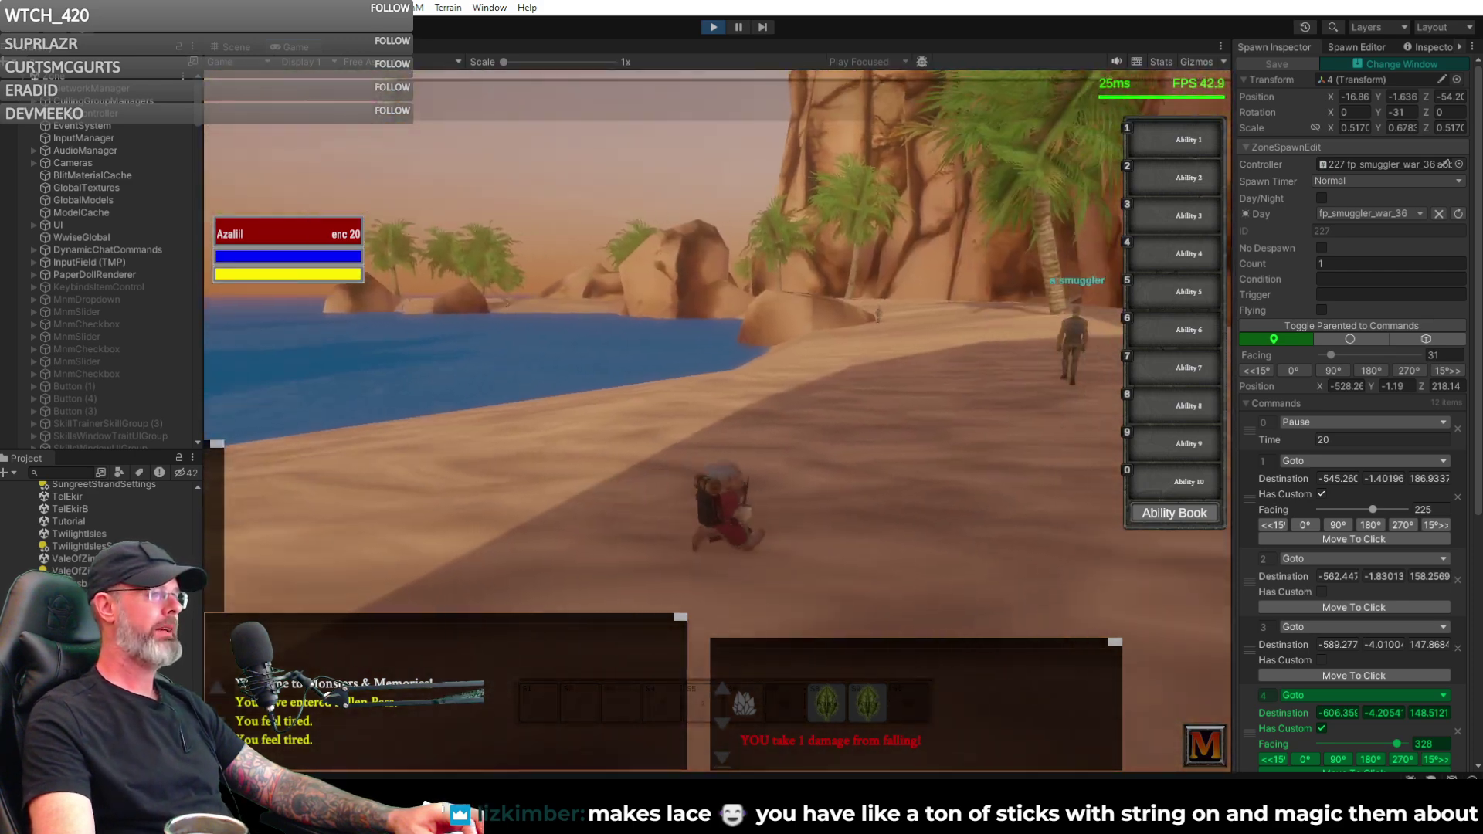
key(d)
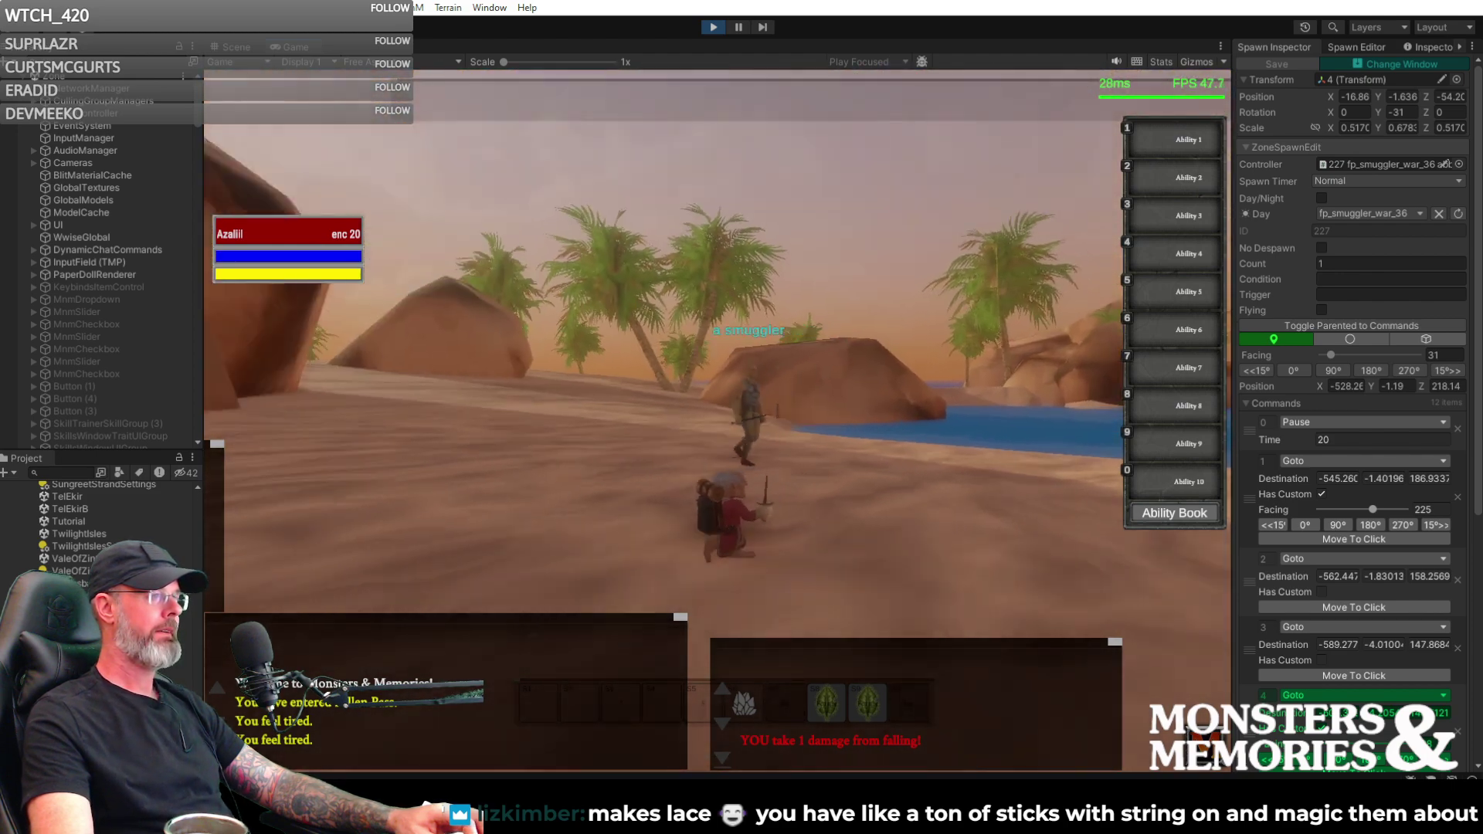
key(a)
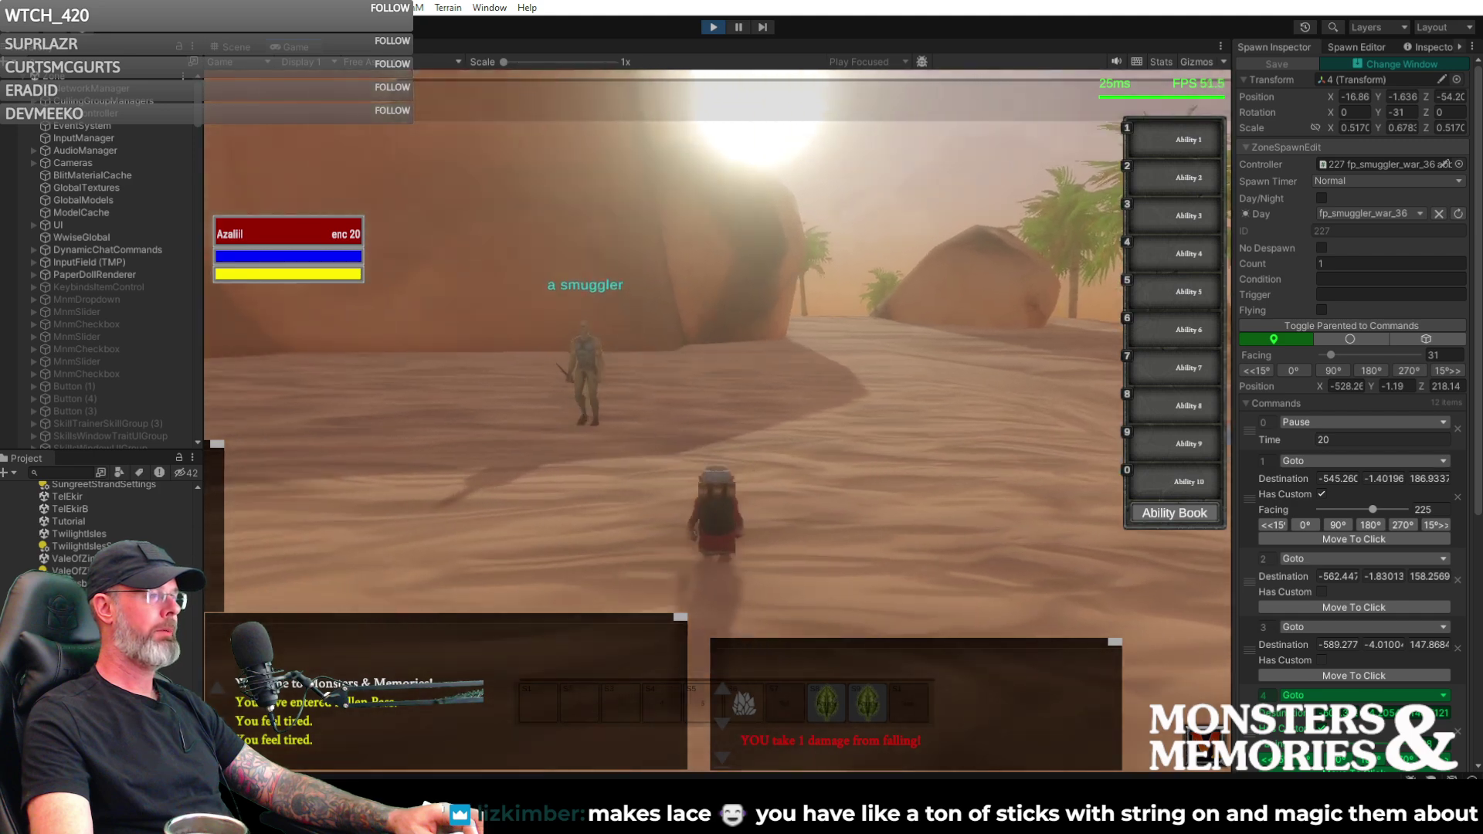
key(d)
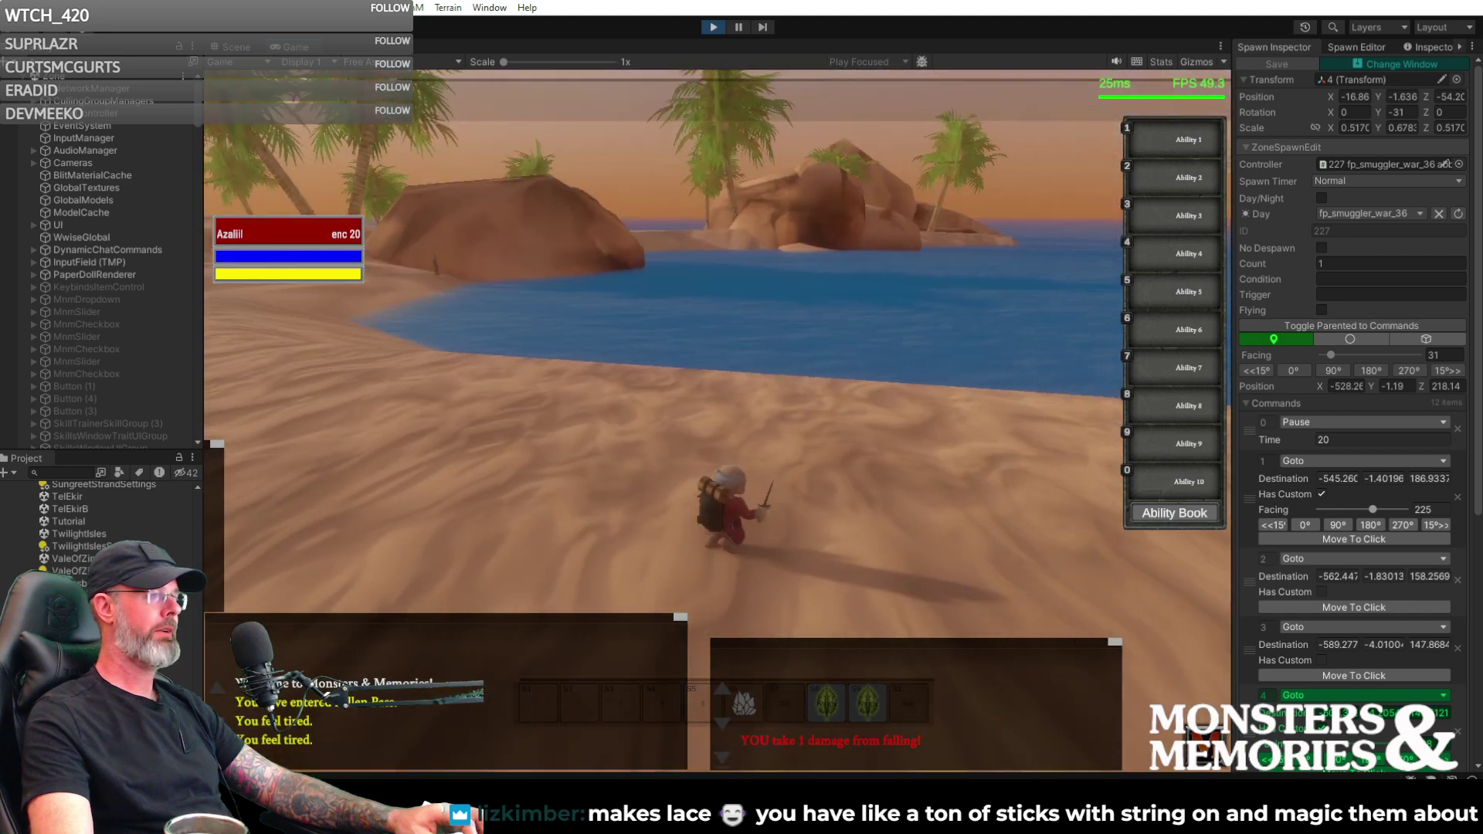
key(a)
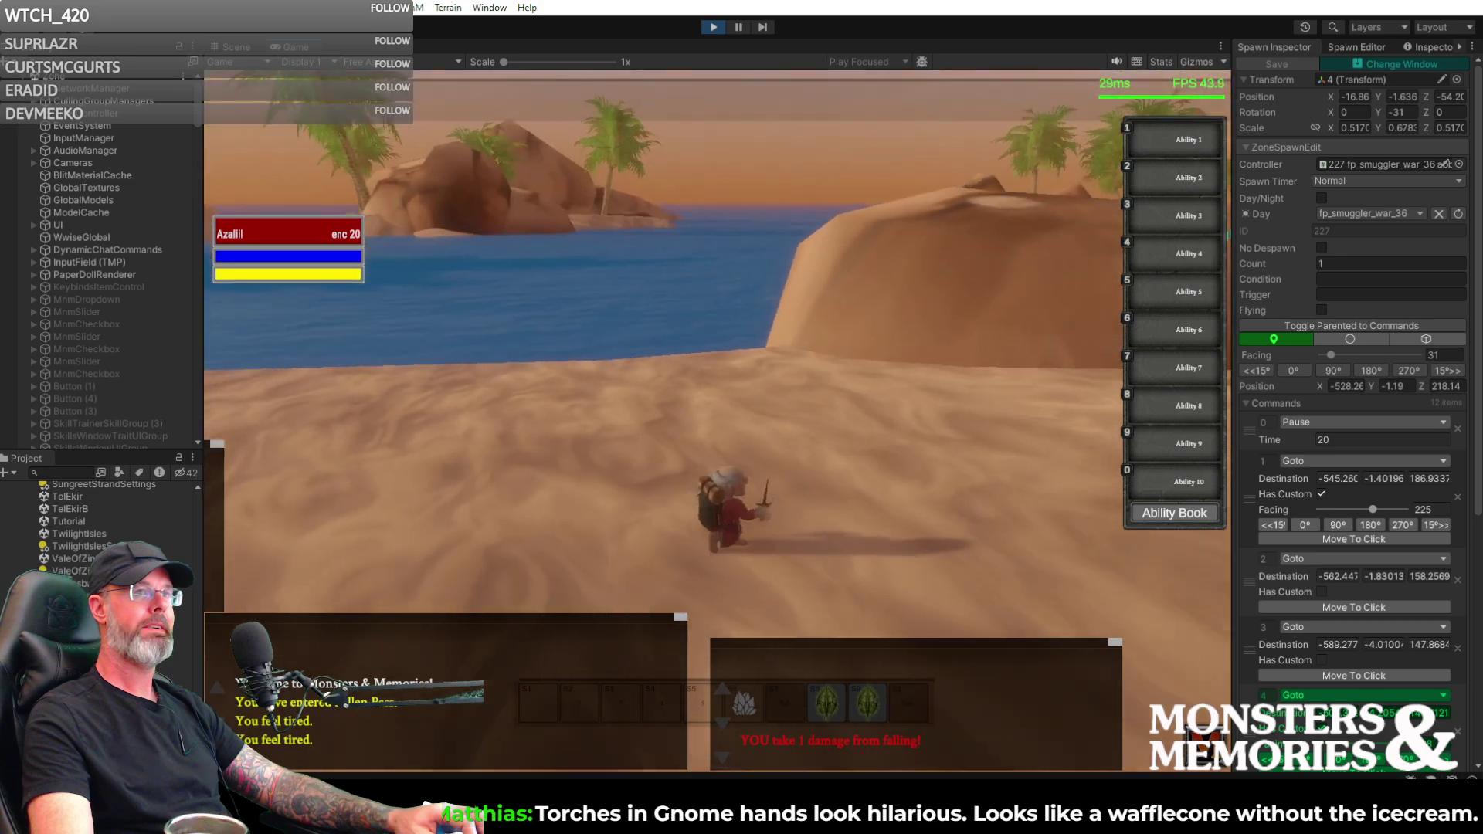
- Turn the gnome character in view beside the water, activate the Torch from the inventory, and close the inventory
key(d)
key(w)
key(a)
key(w)
key(d)
key(d)
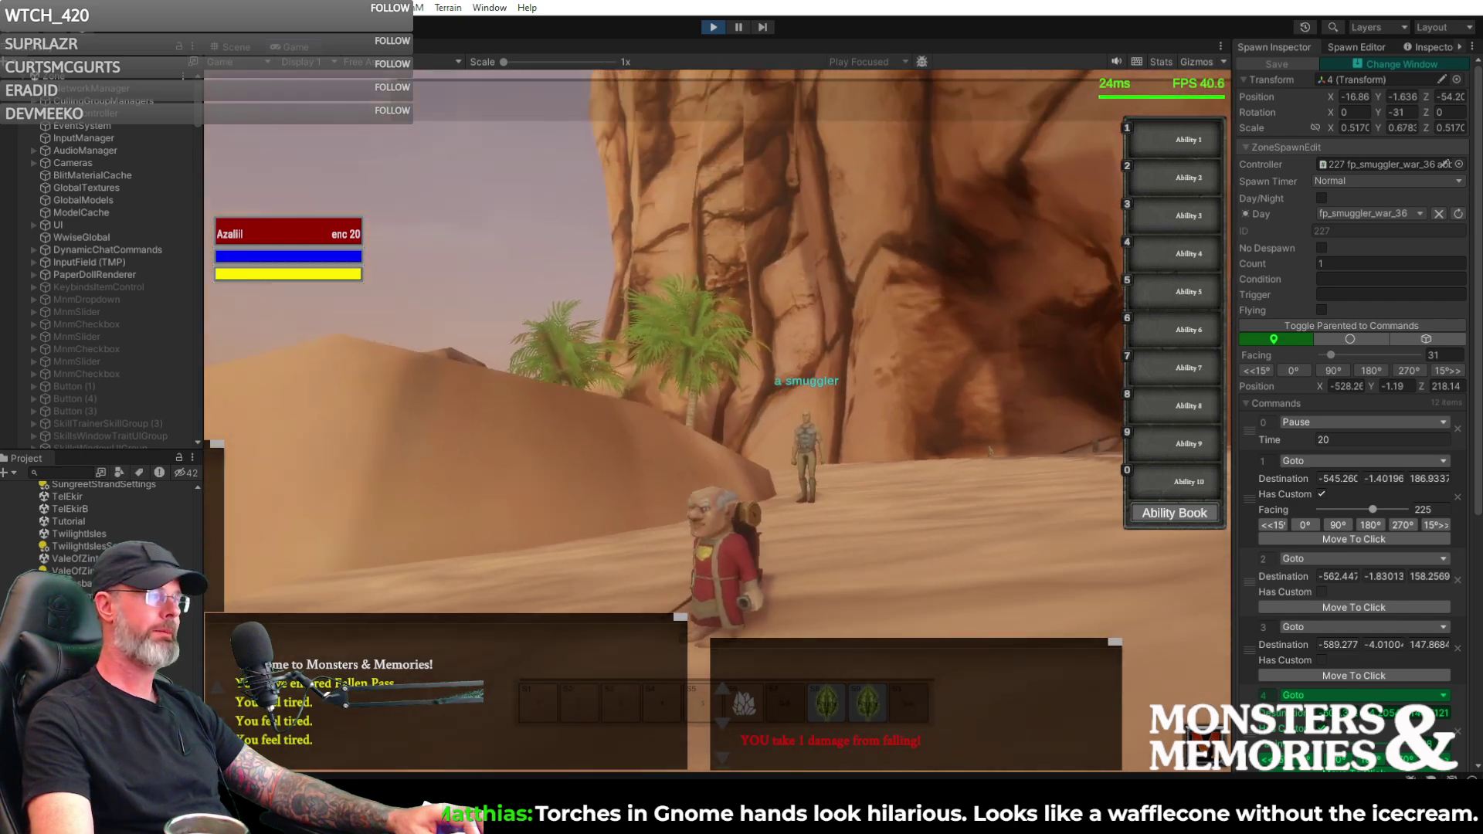
key(a)
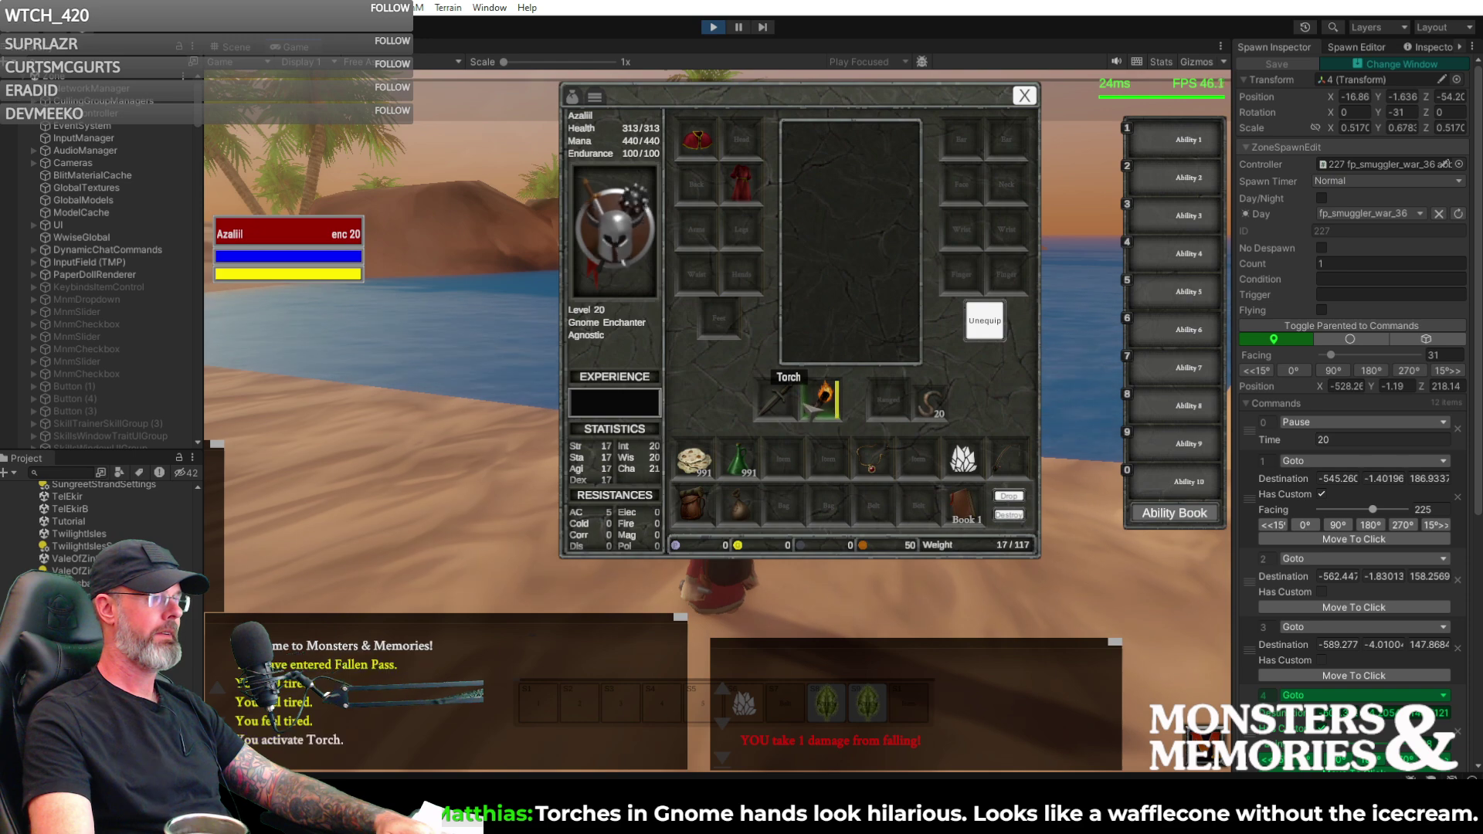
key(i)
- Run the gnome with the lit torch across the sand and look over the smugglers near the cliff, the large rock and the shoreline
key(d)
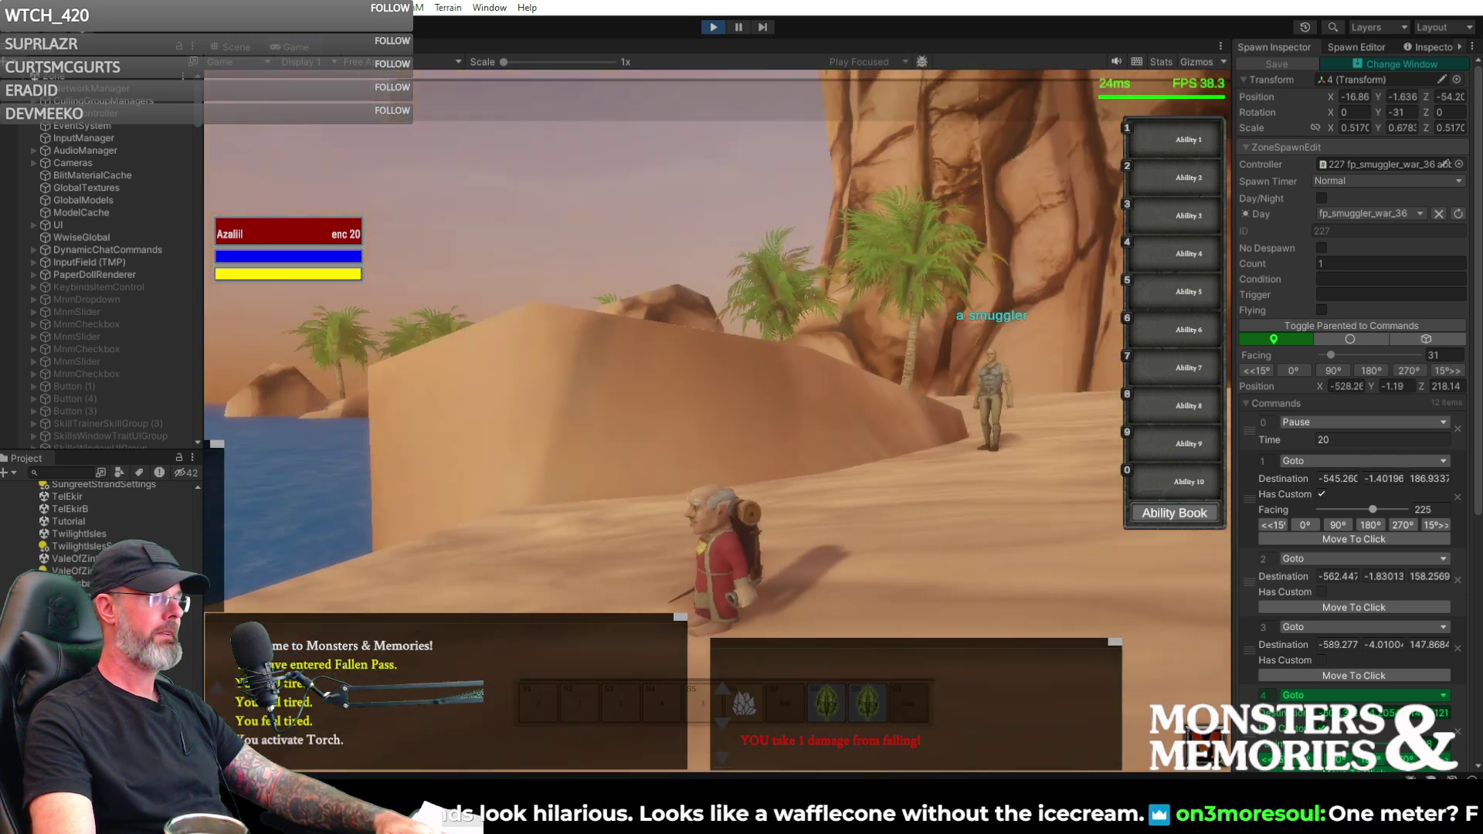
key(a)
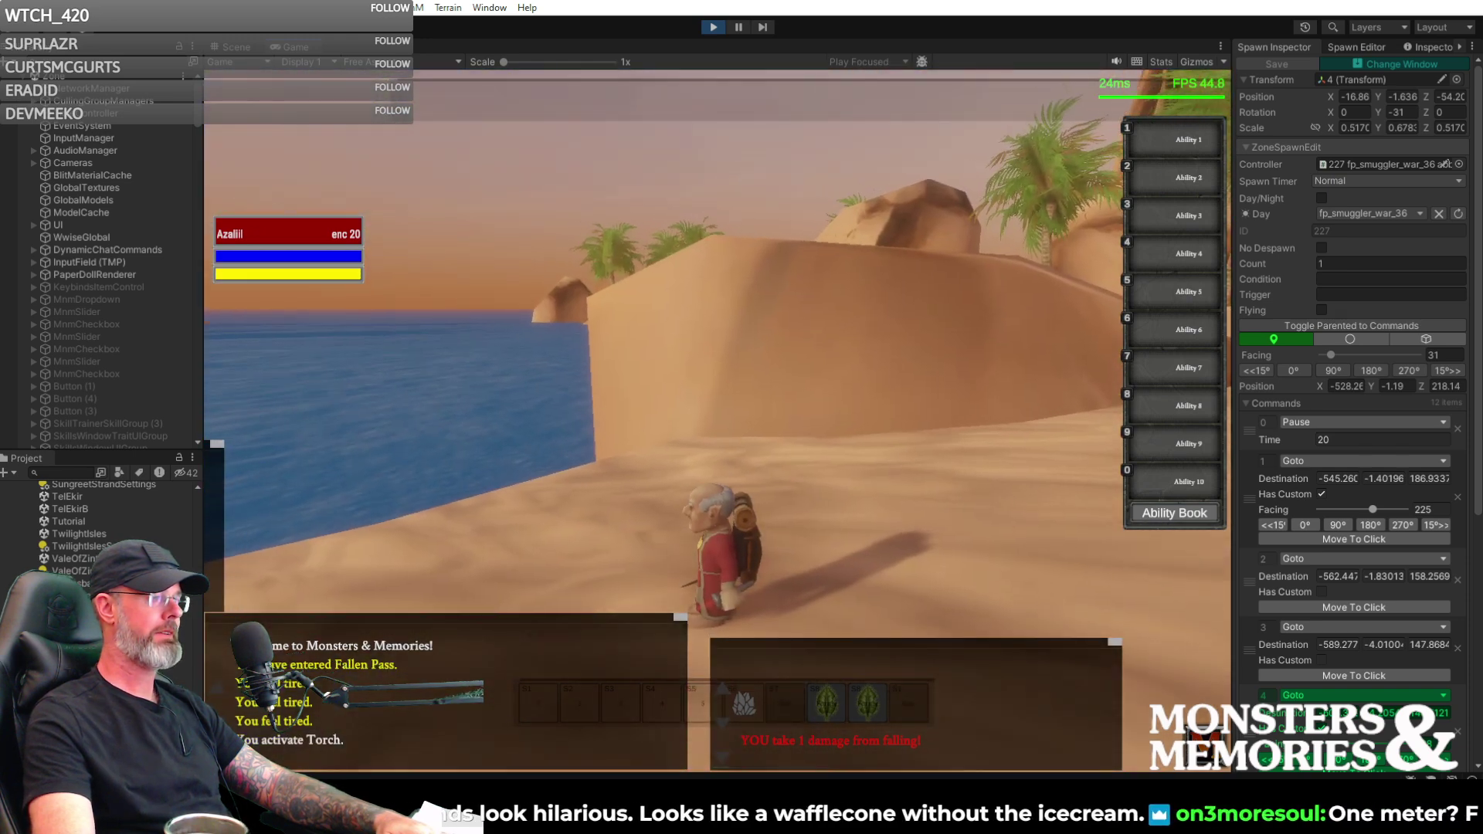
key(d)
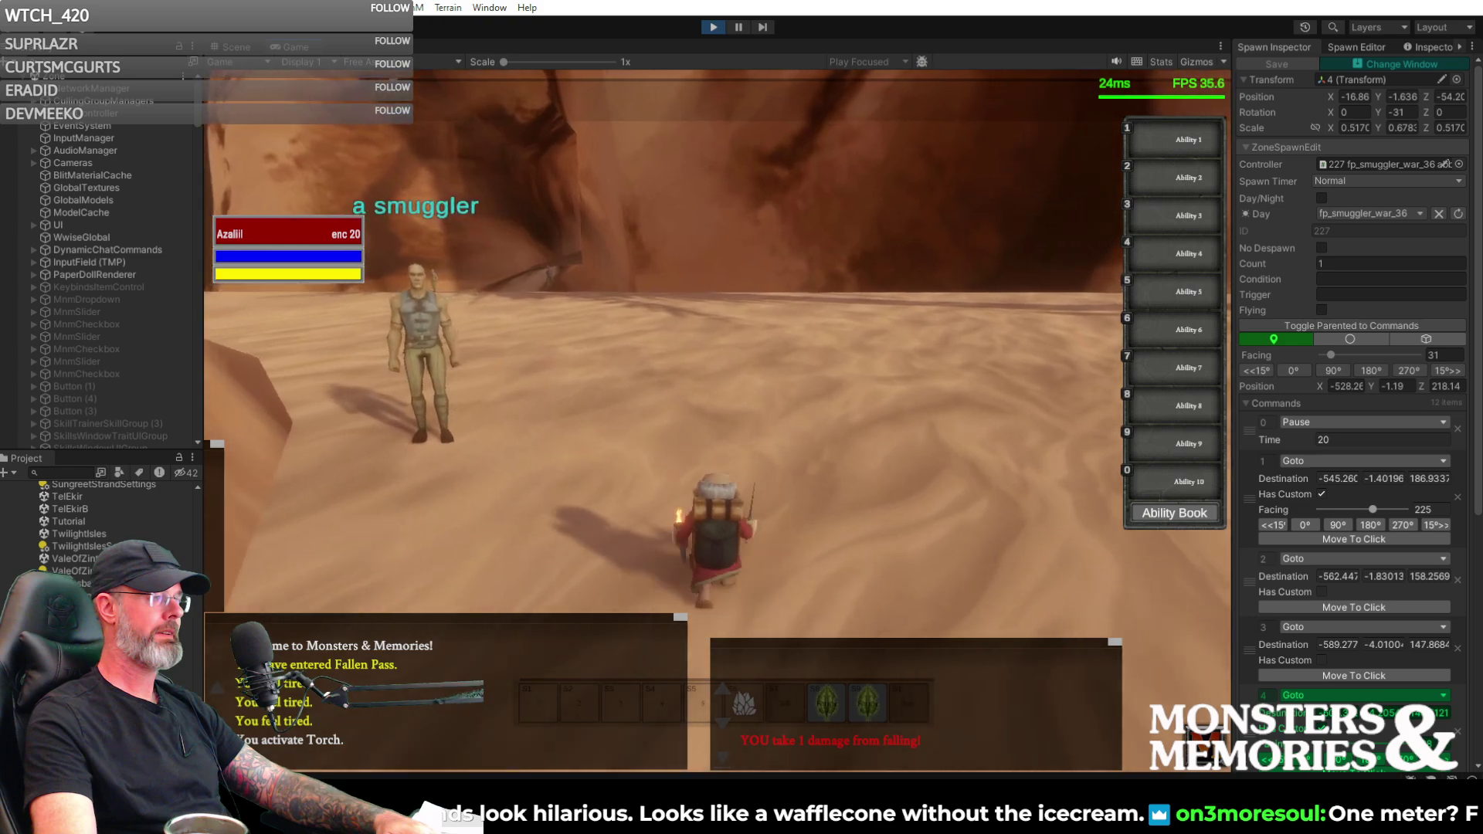
key(a)
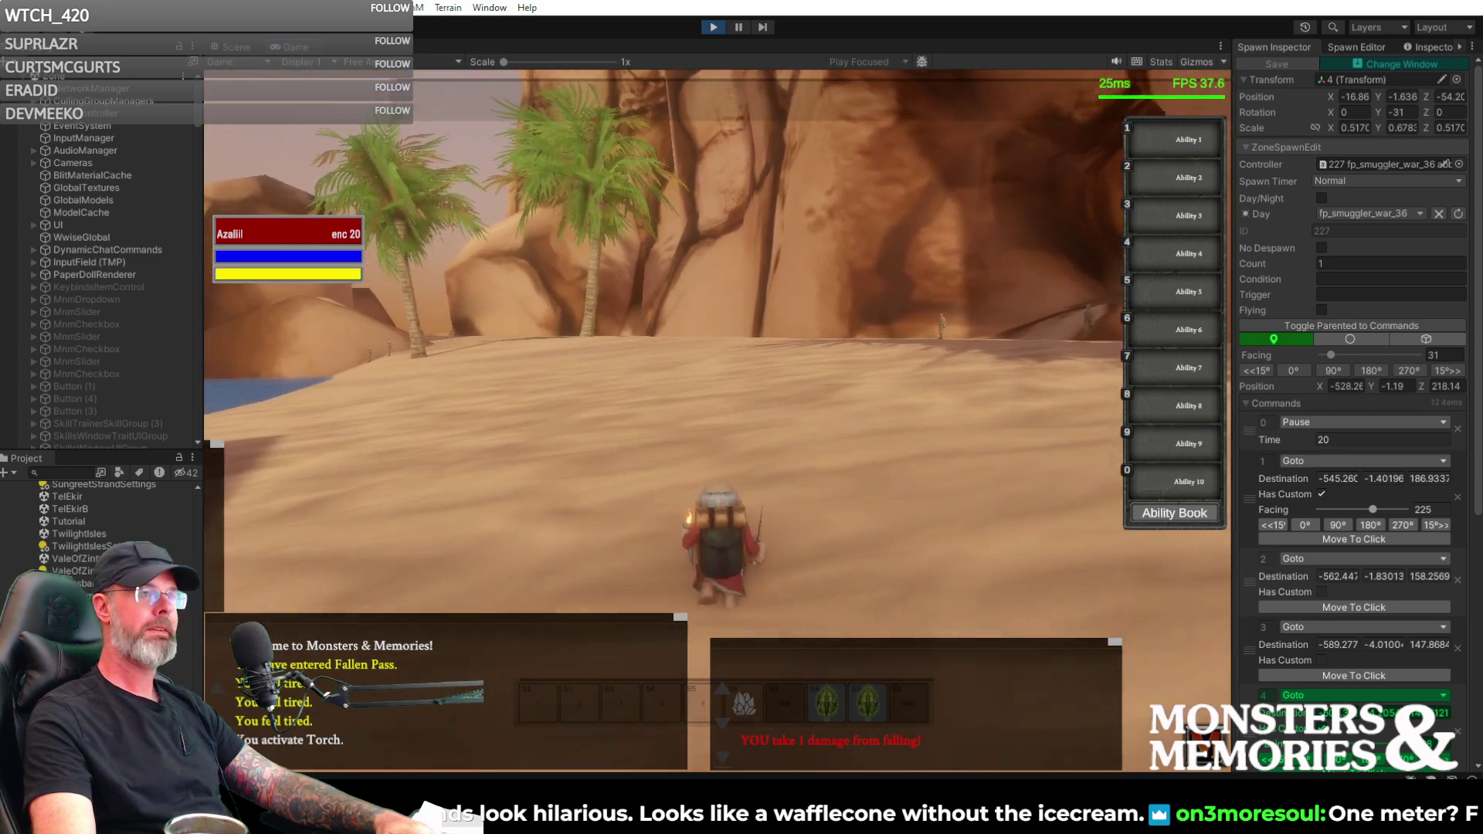
key(a)
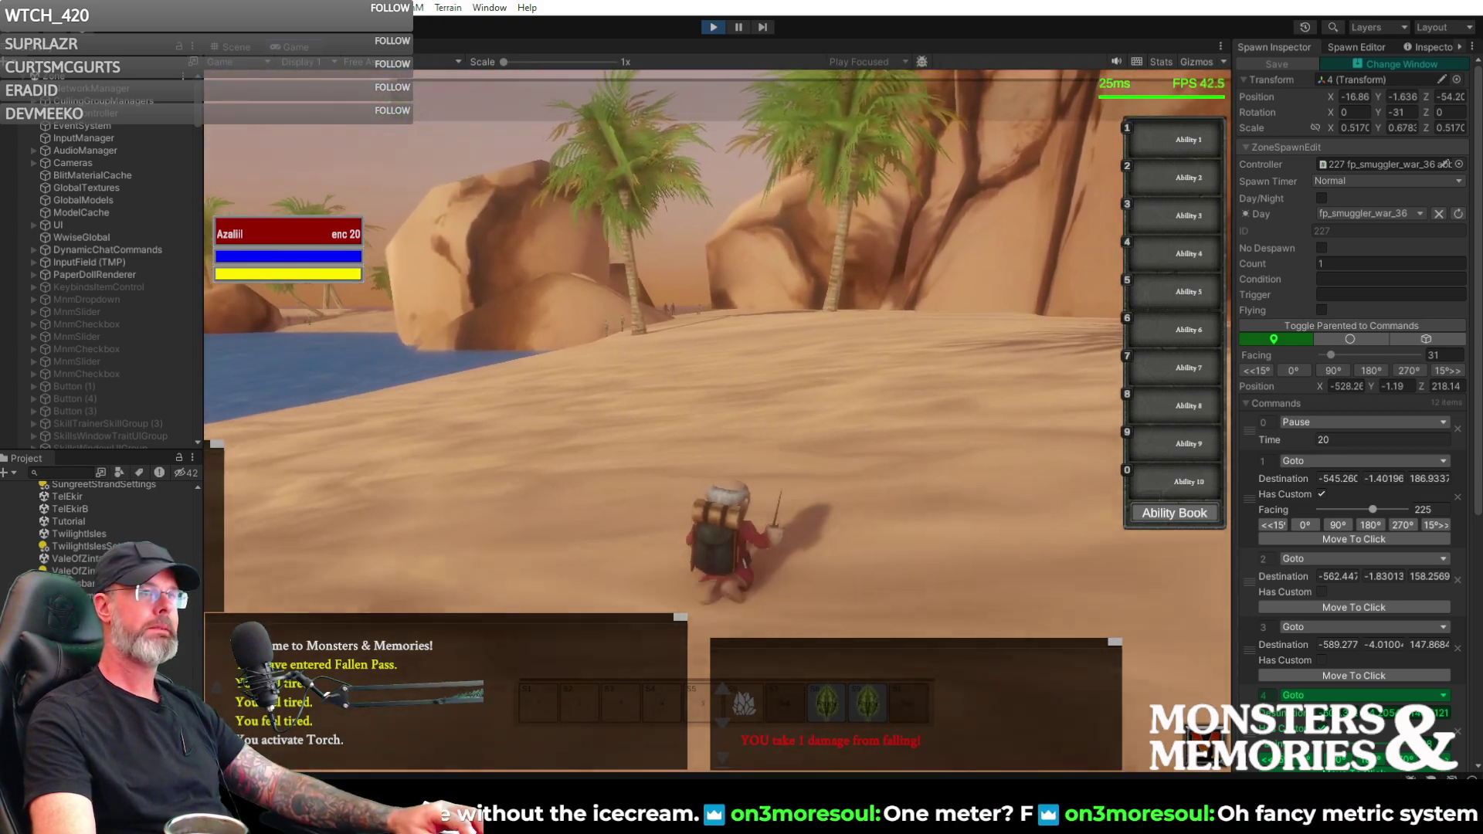
key(a)
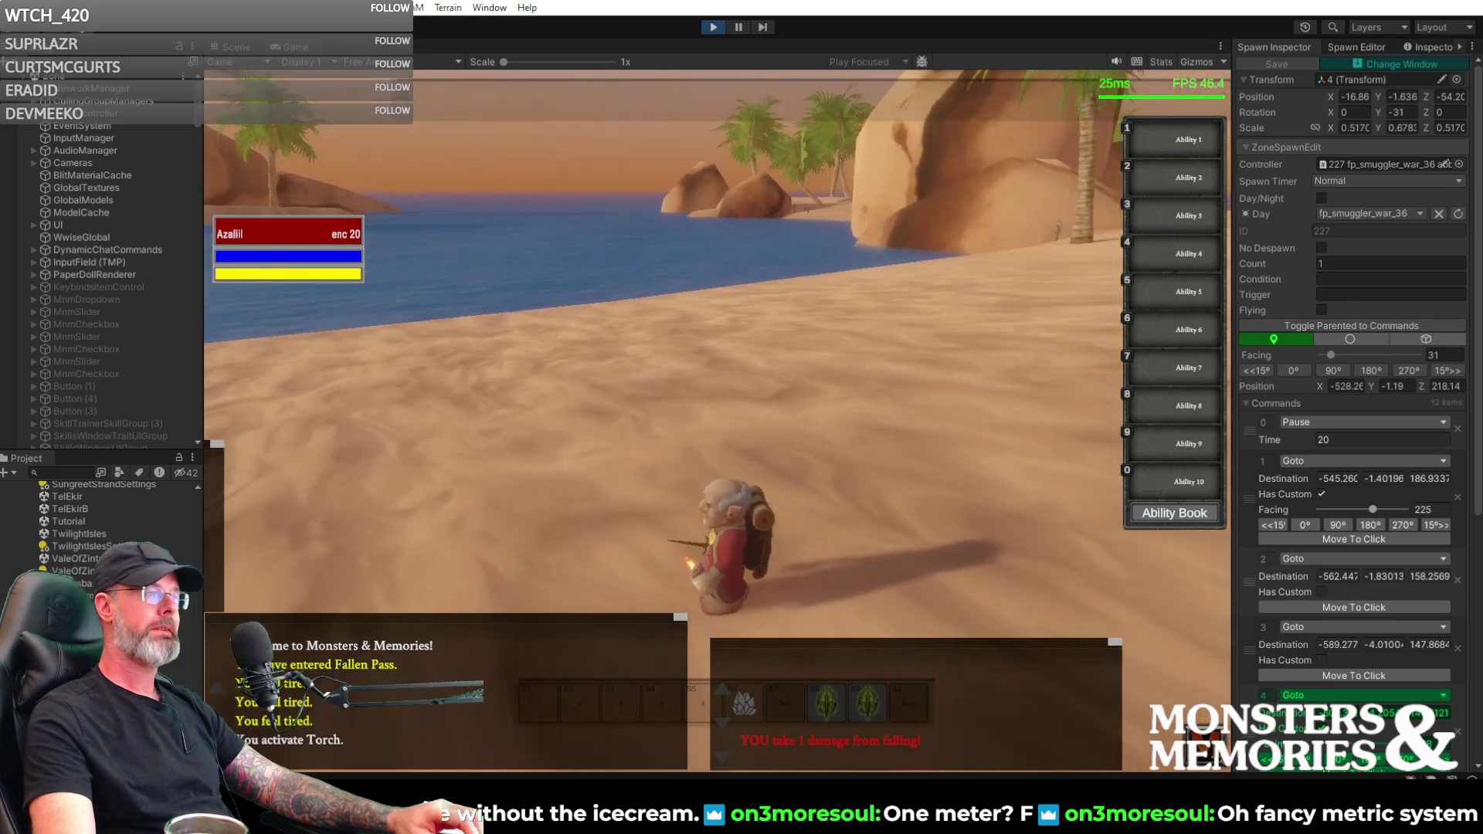
key(a)
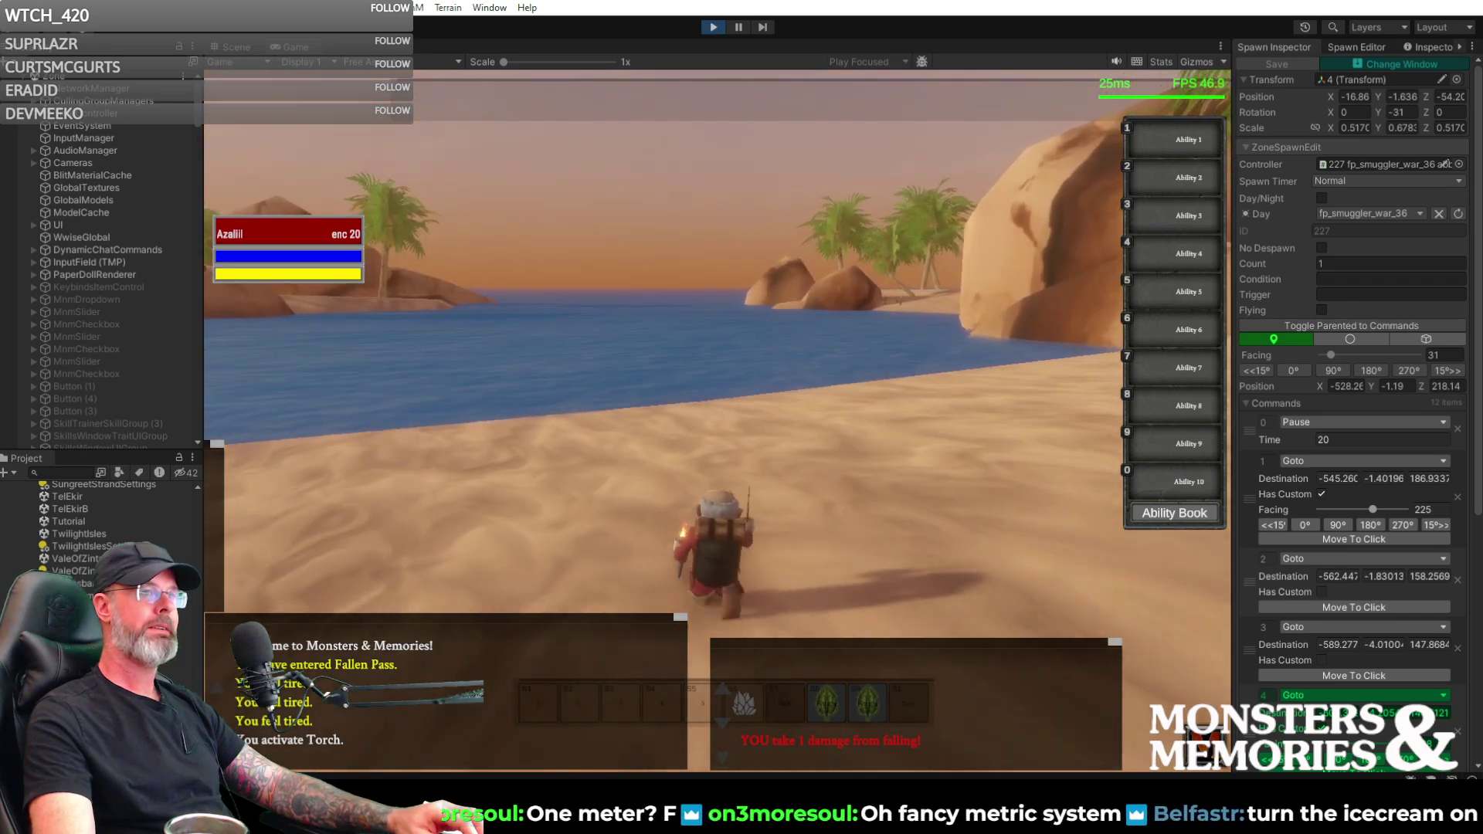
key(a)
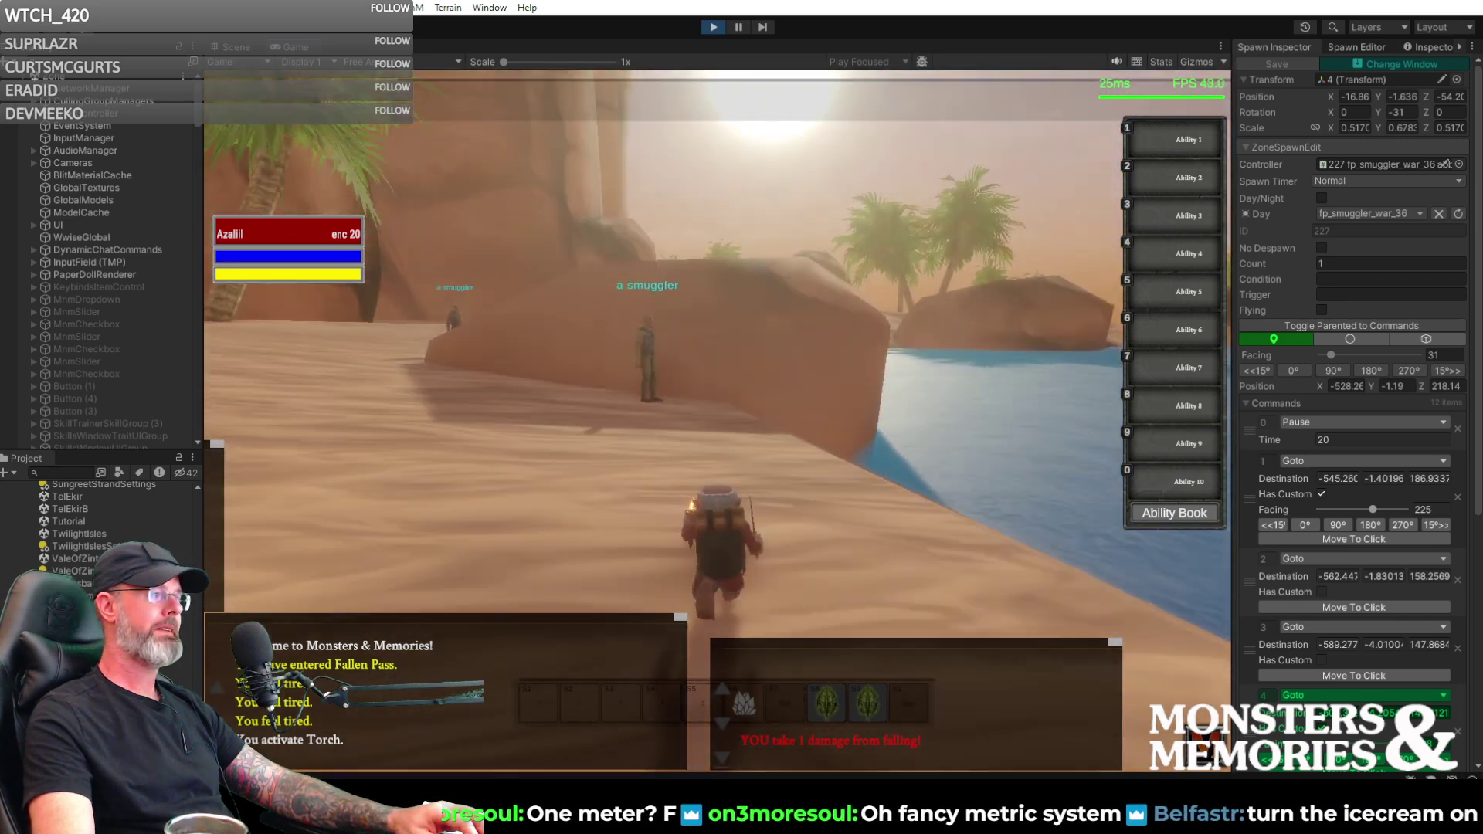
key(a)
key(w)
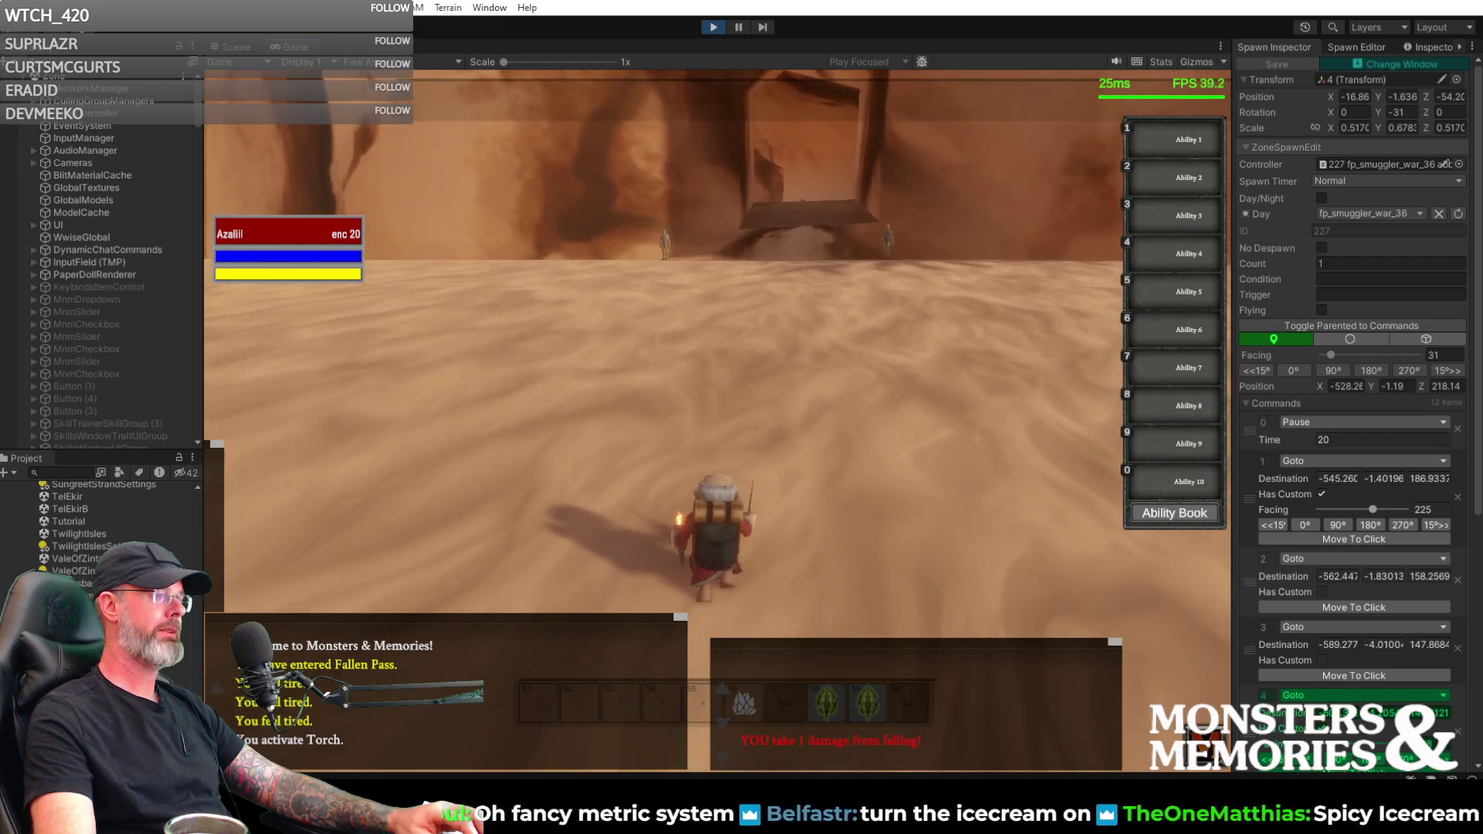
key(a)
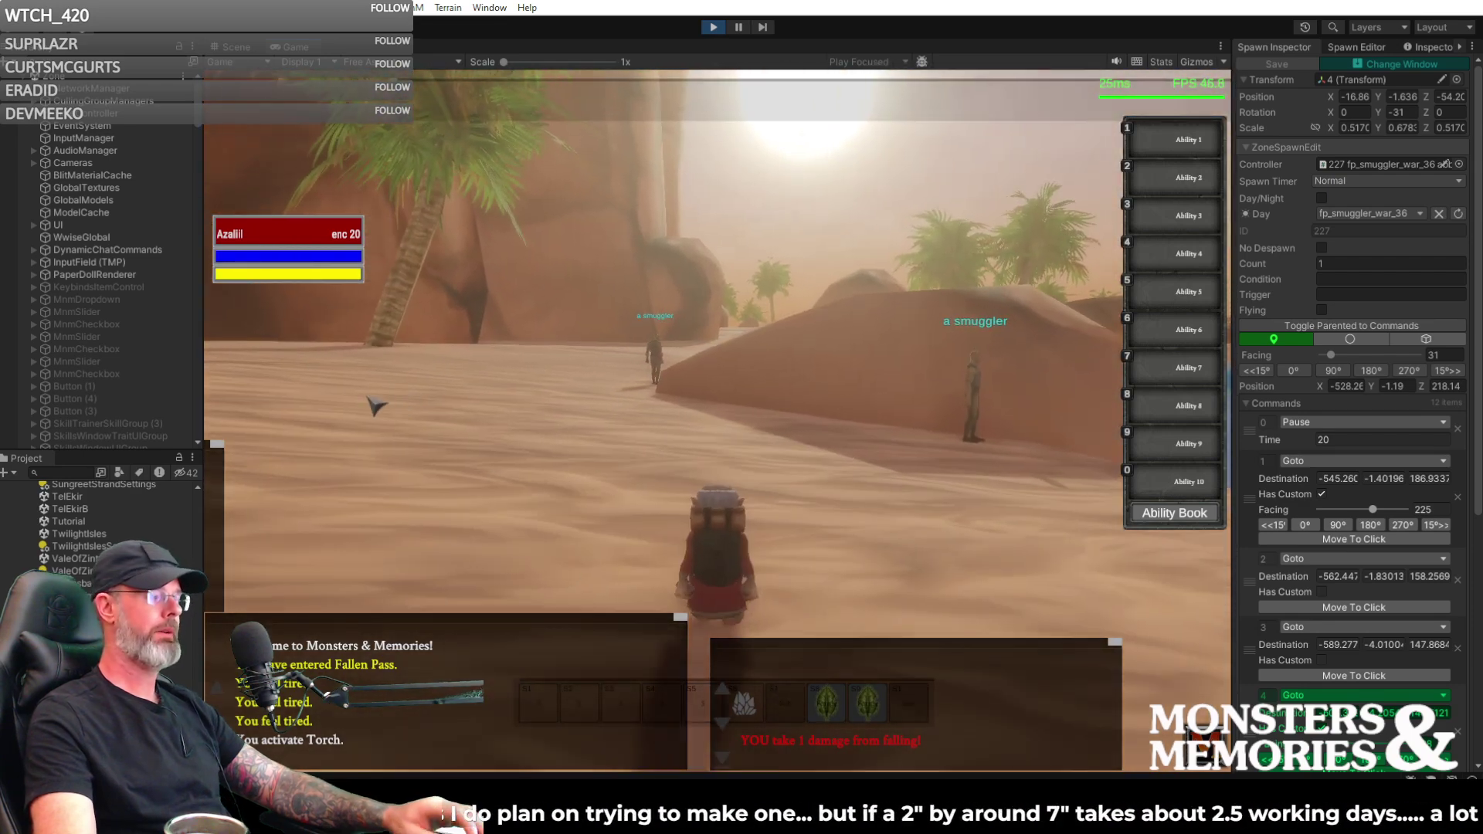
- Deactivate the Torch from the inventory and close the inventory
key(i)
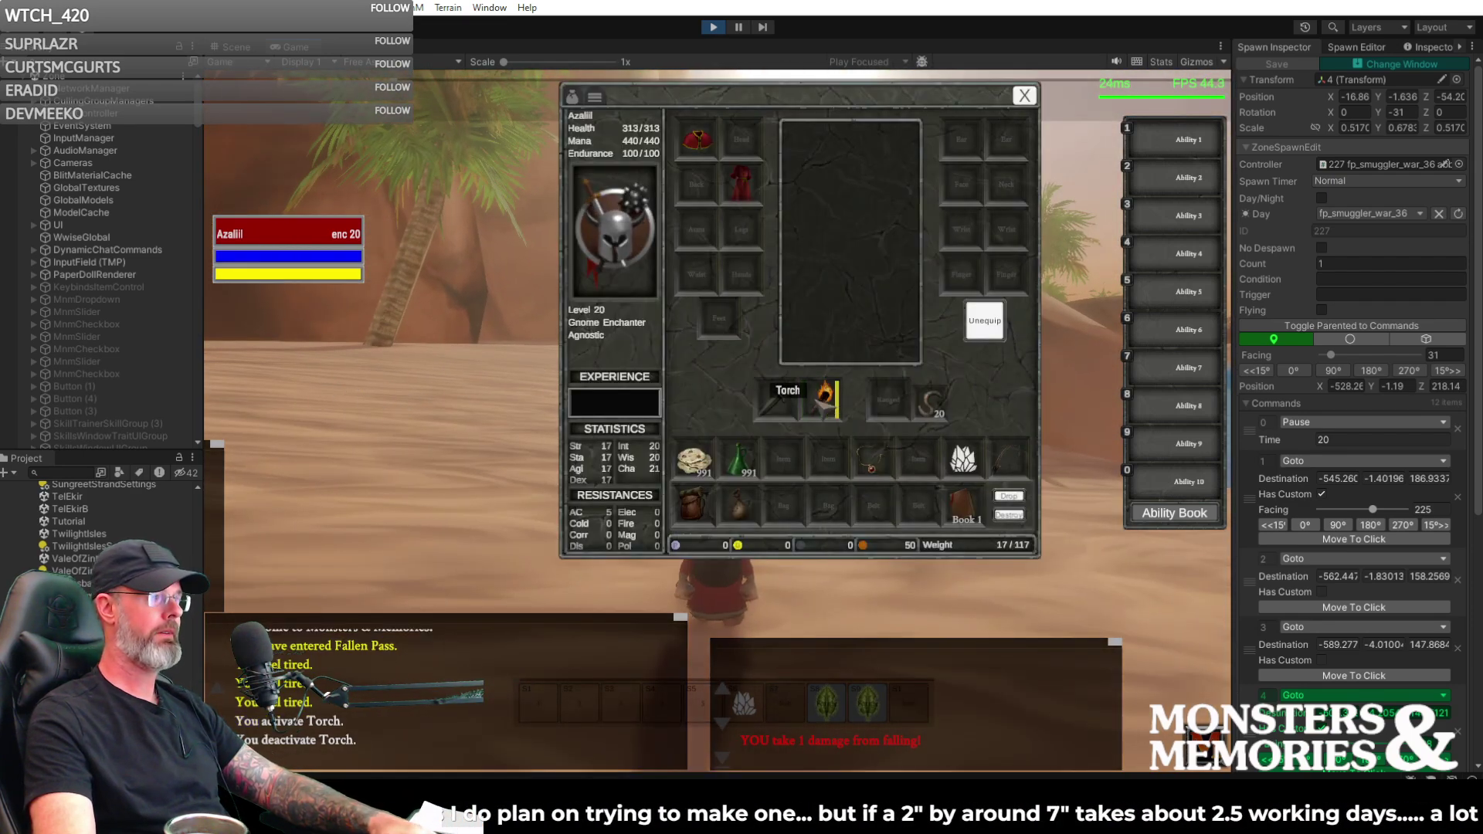
key(i)
key(a)
key(a)
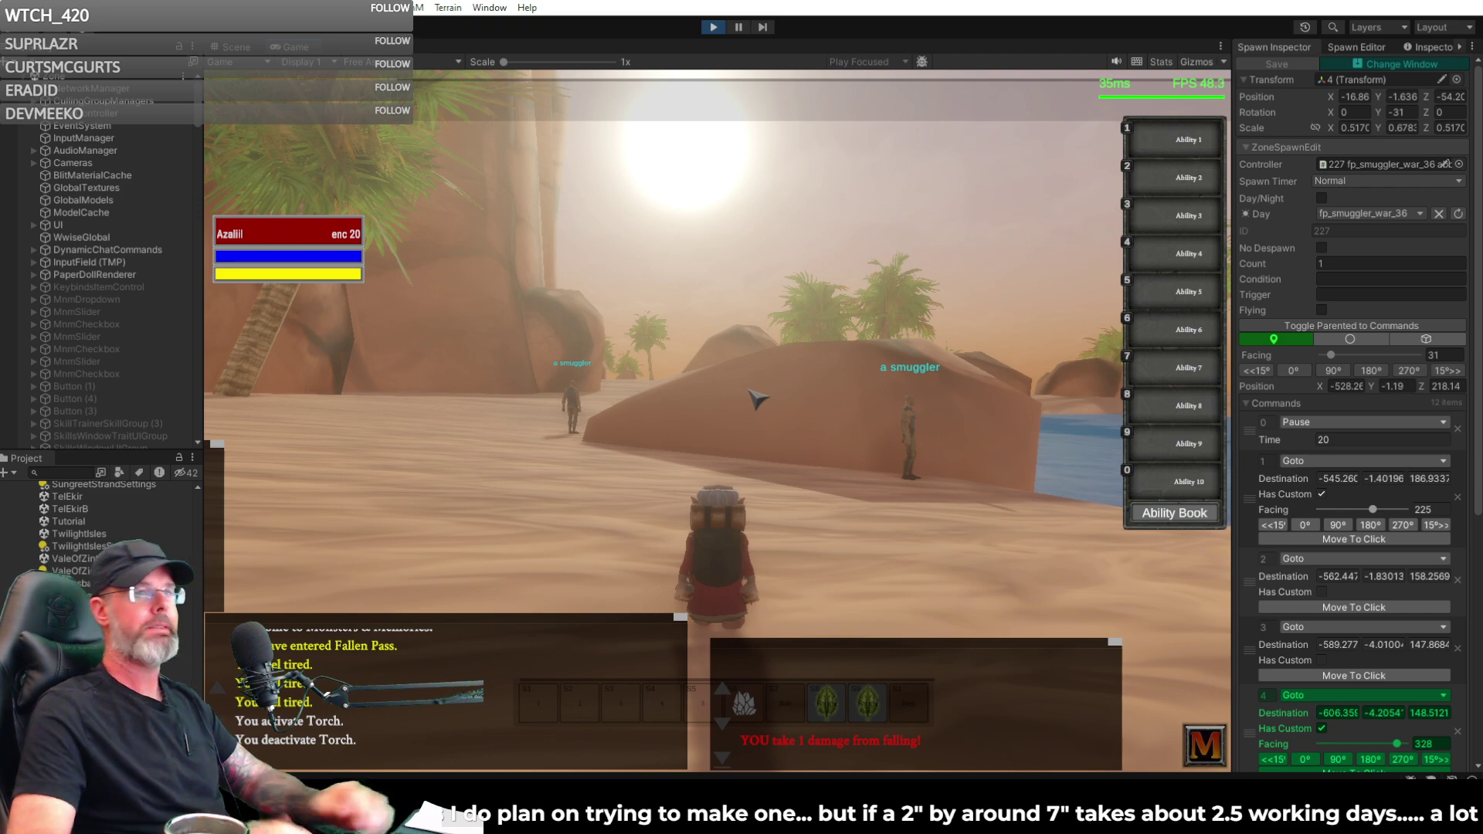
- Run to the shoreline beside the tall rock, swim out into the water and examine the beach from there
right_drag(733, 470, 703, 490)
key(w)
key(w)
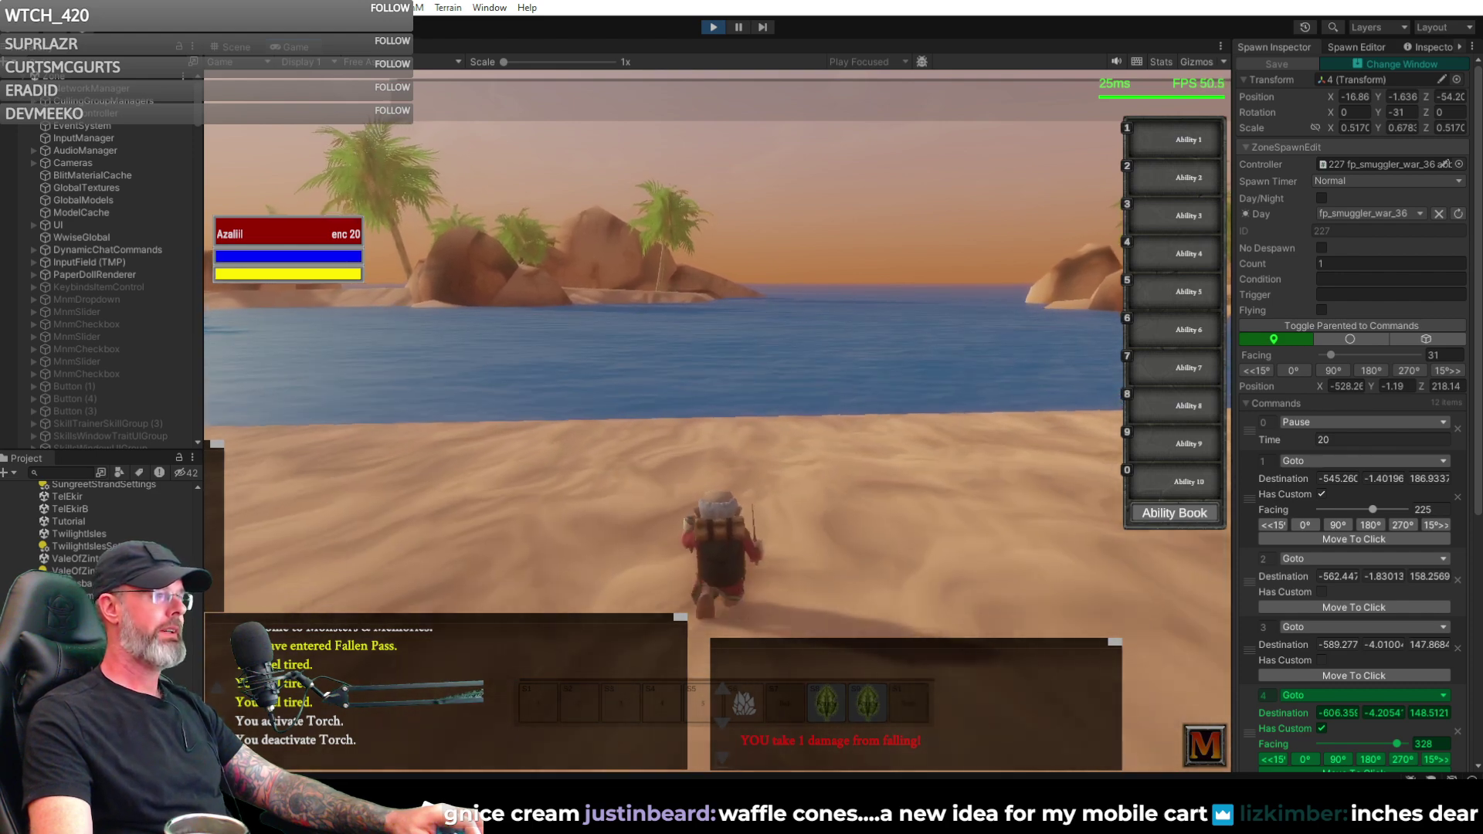
right_drag(703, 490, 776, 525)
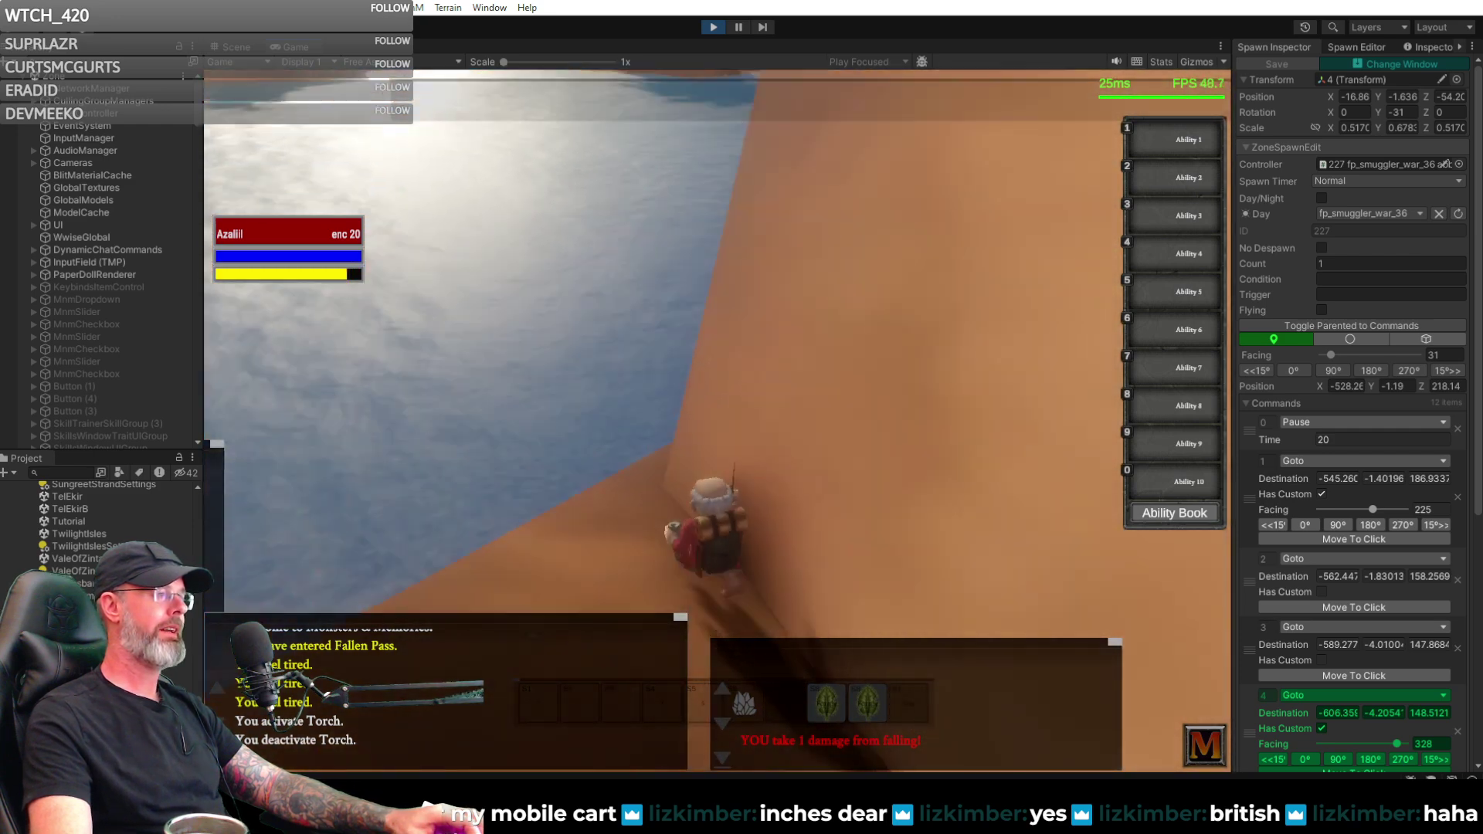
key(w)
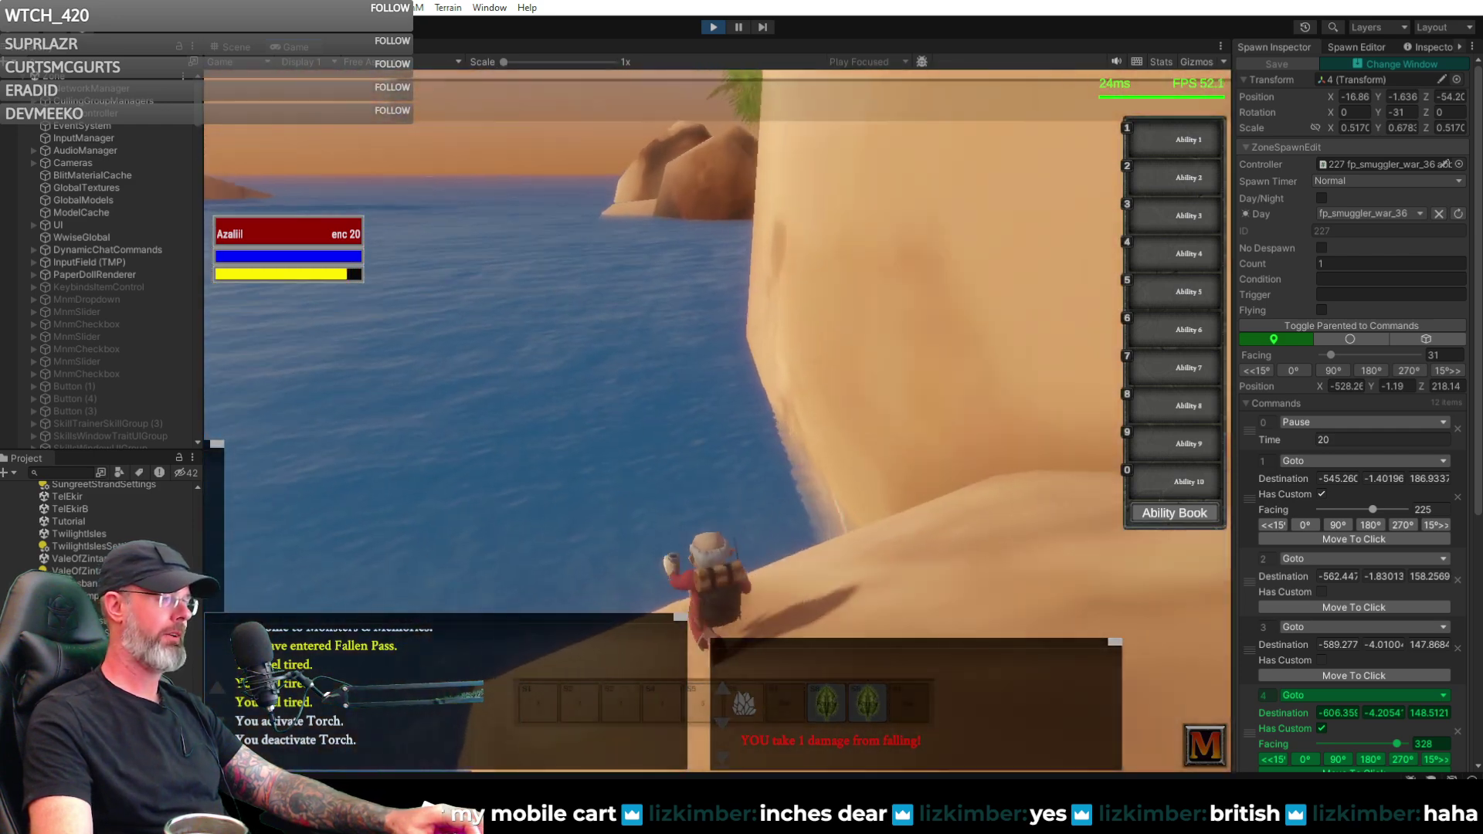
key(w)
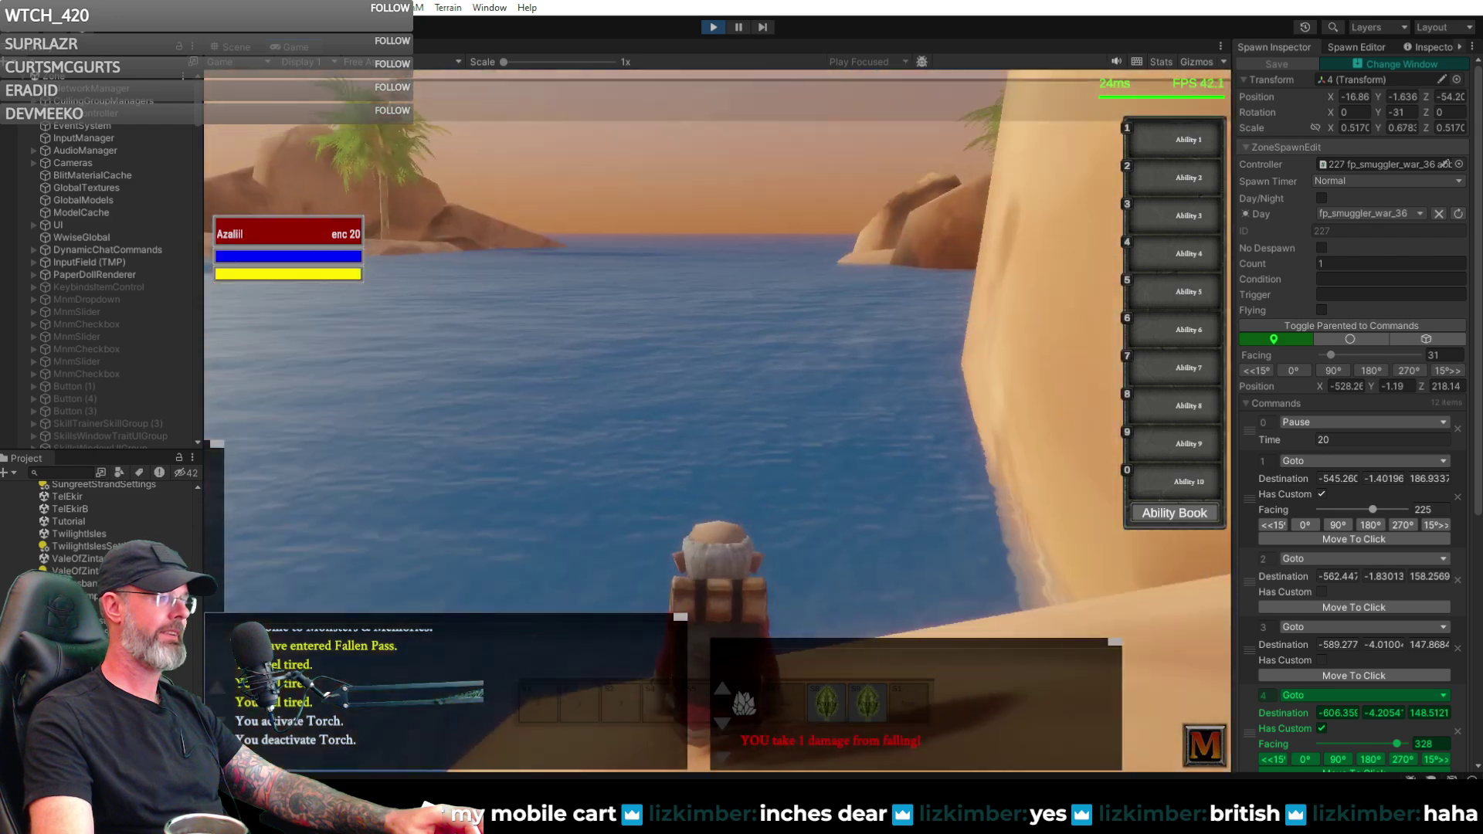
key(w)
key(space)
key(w)
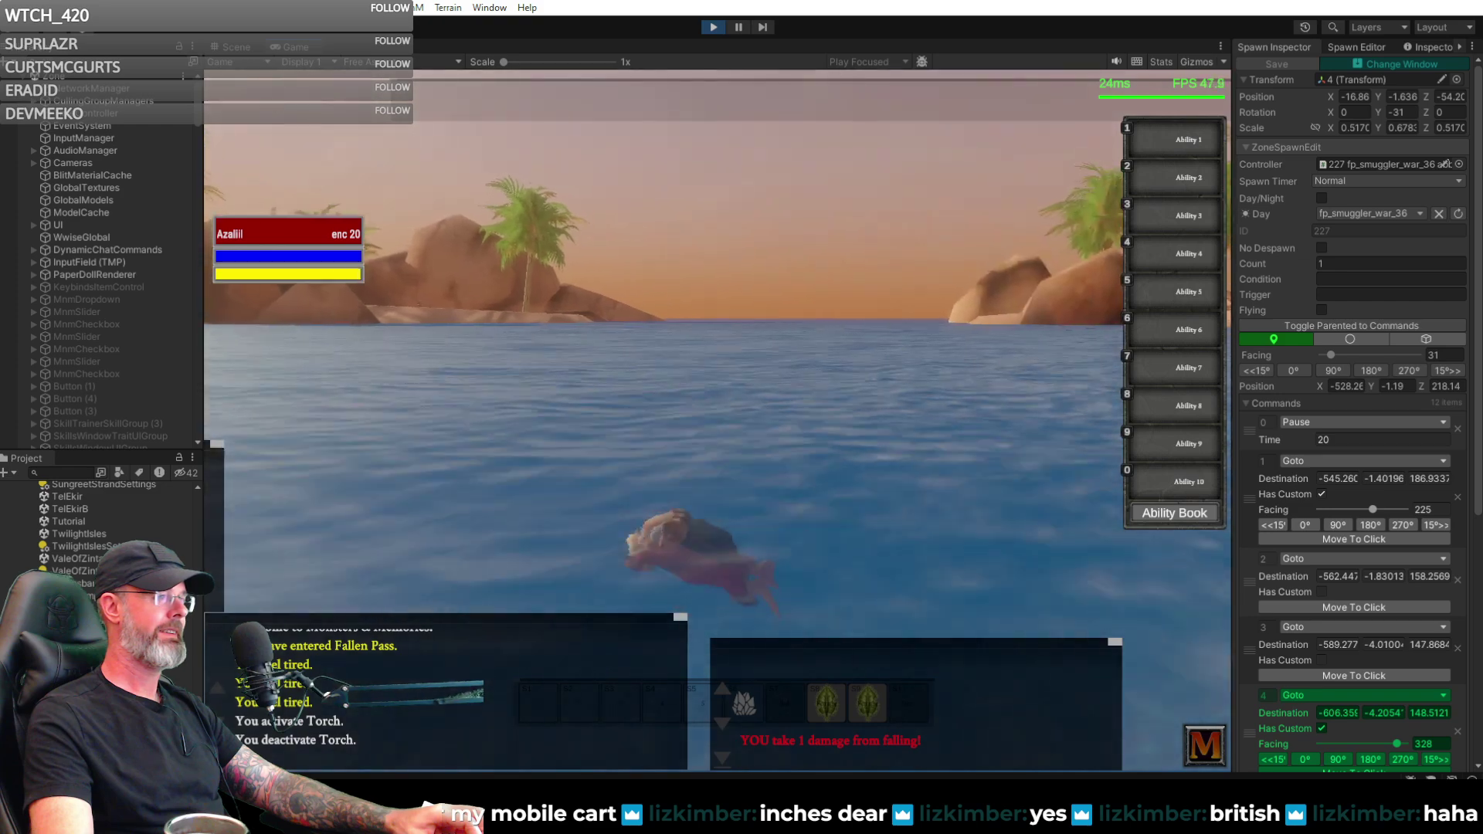
key(w)
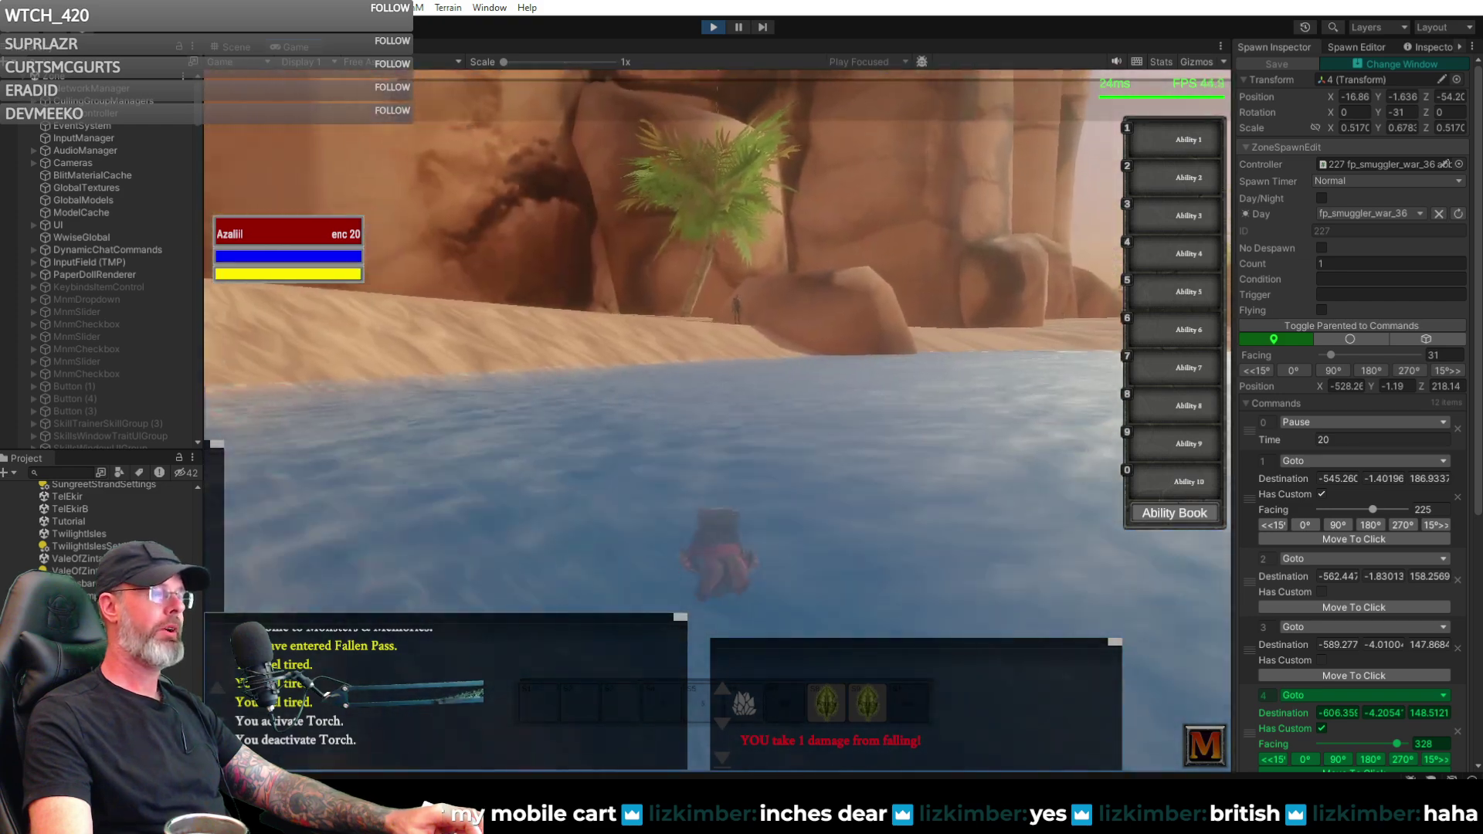
key(w)
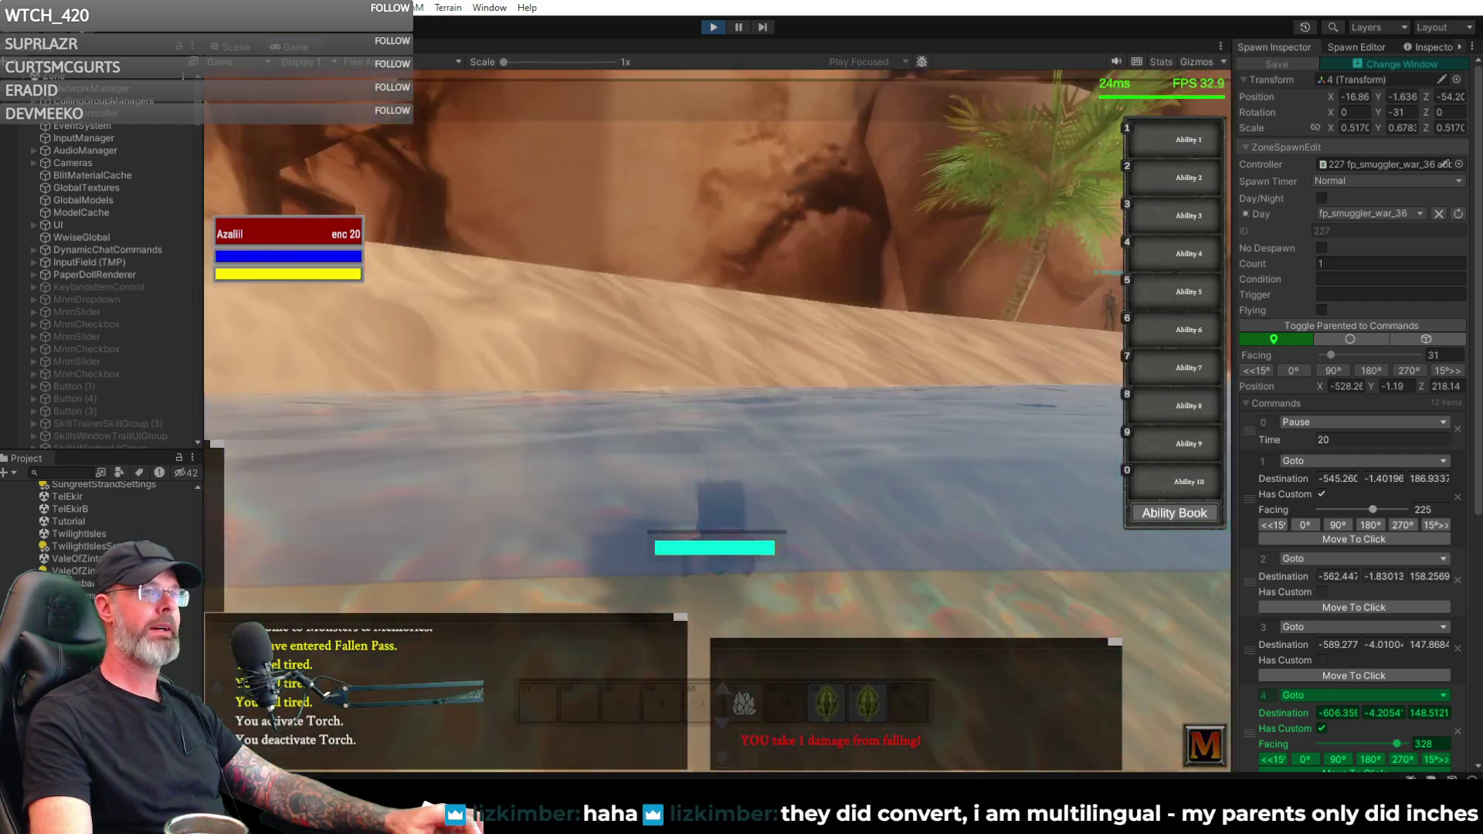
- Run back across the beach past the smugglers by the large rock and follow the waterline toward the palm trees
key(w)
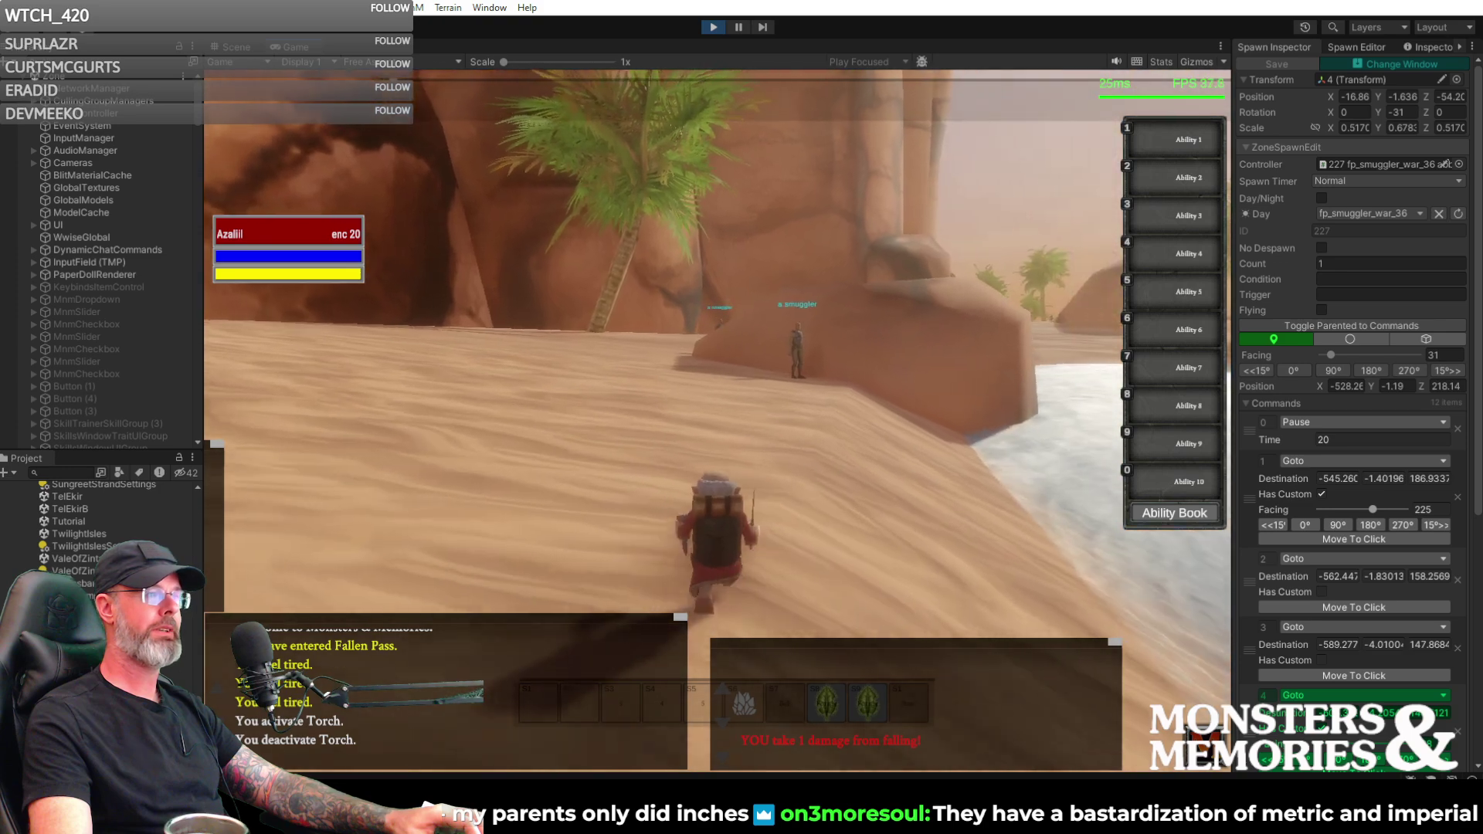
key(w)
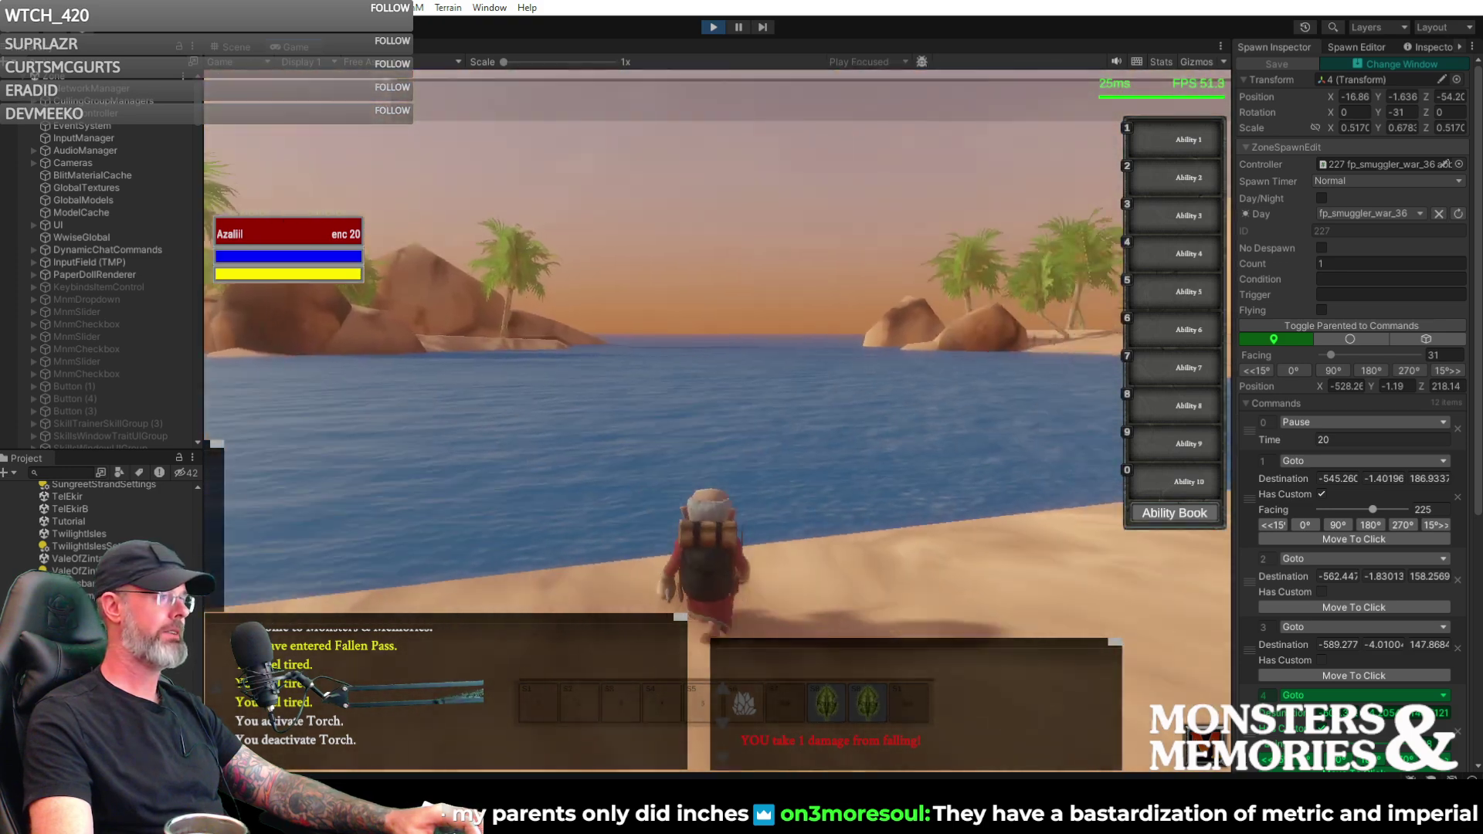
key(w)
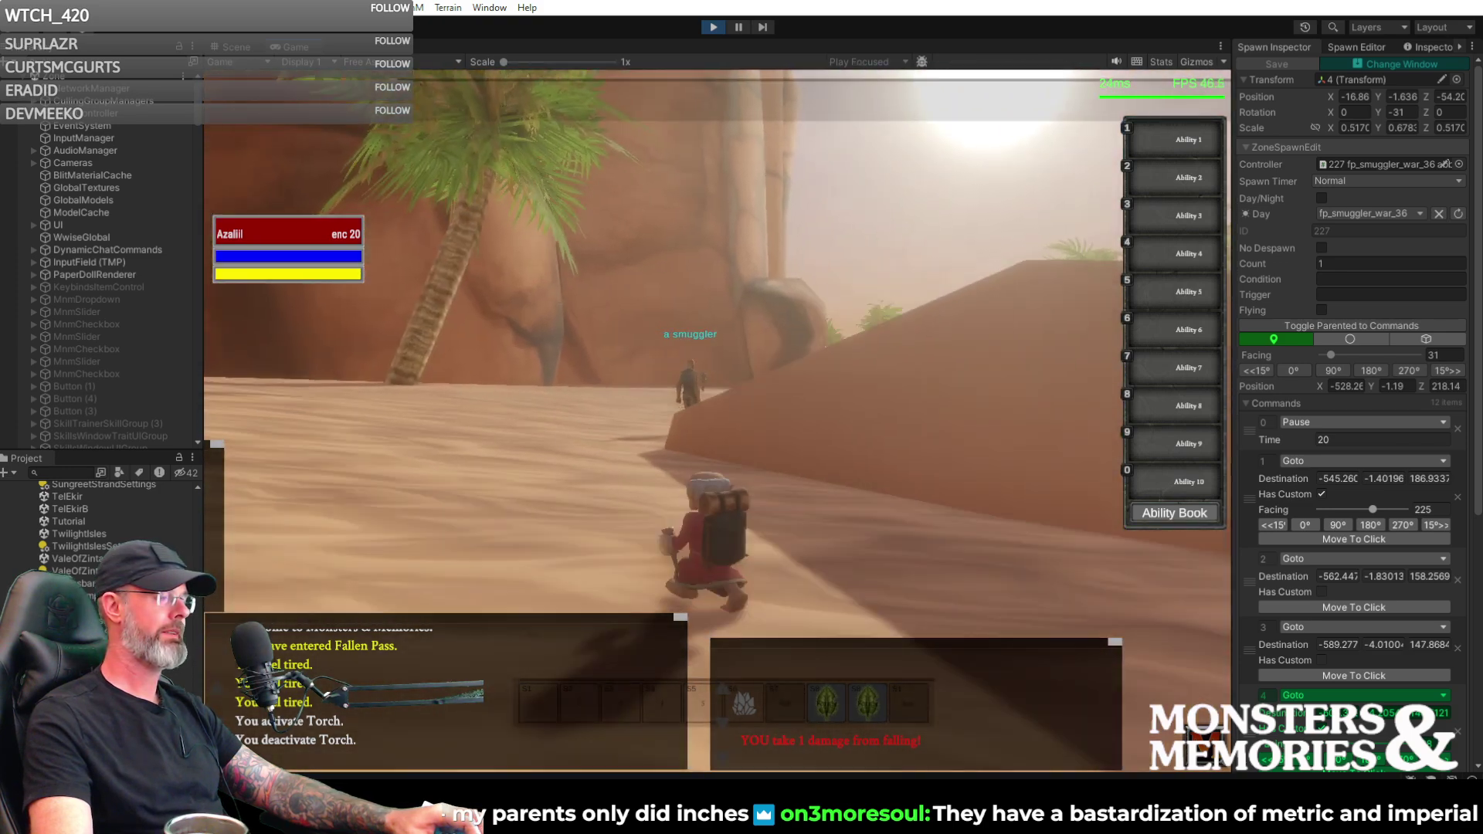
key(w)
key(w)
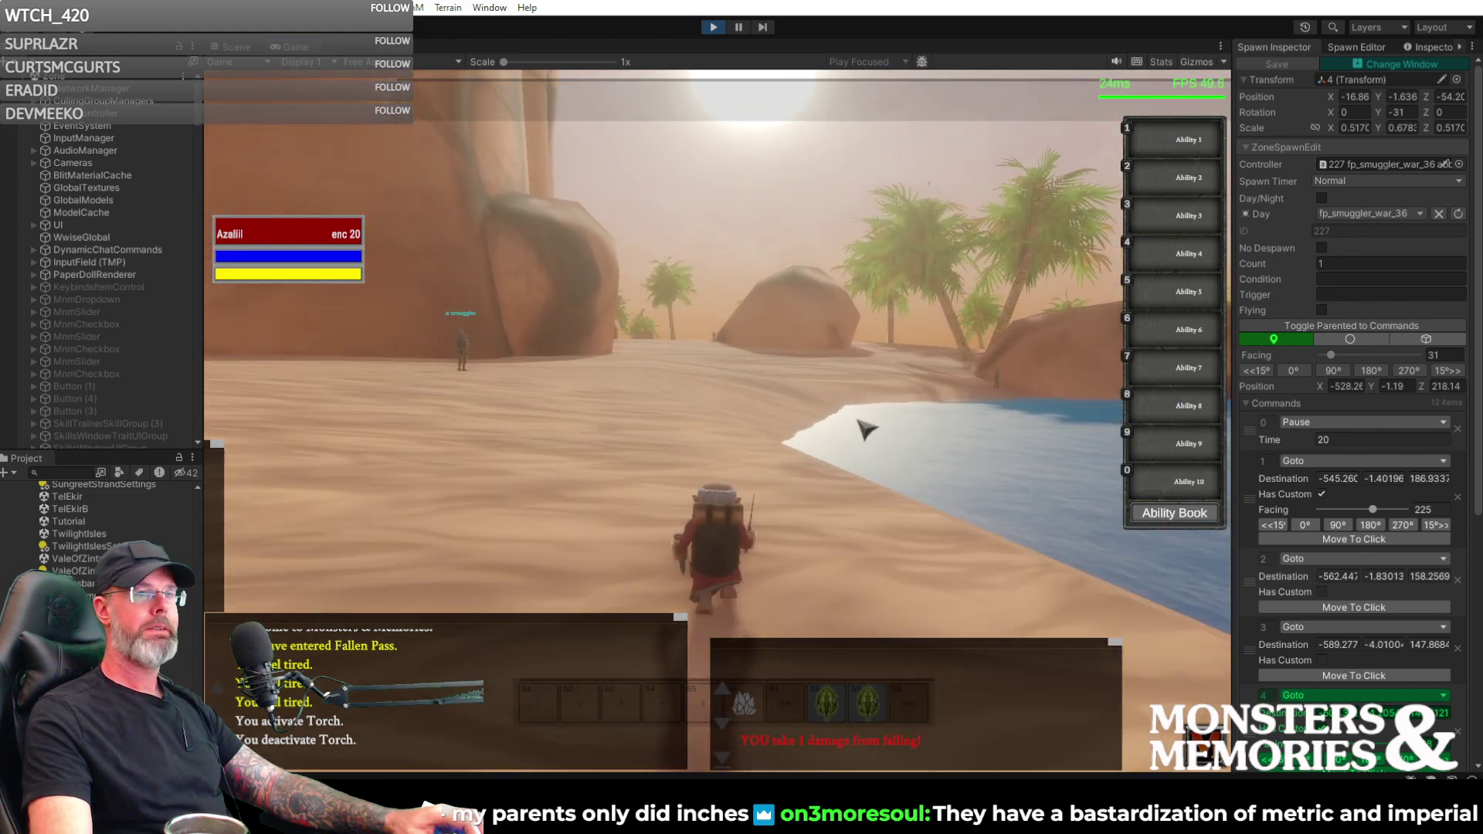
key(w)
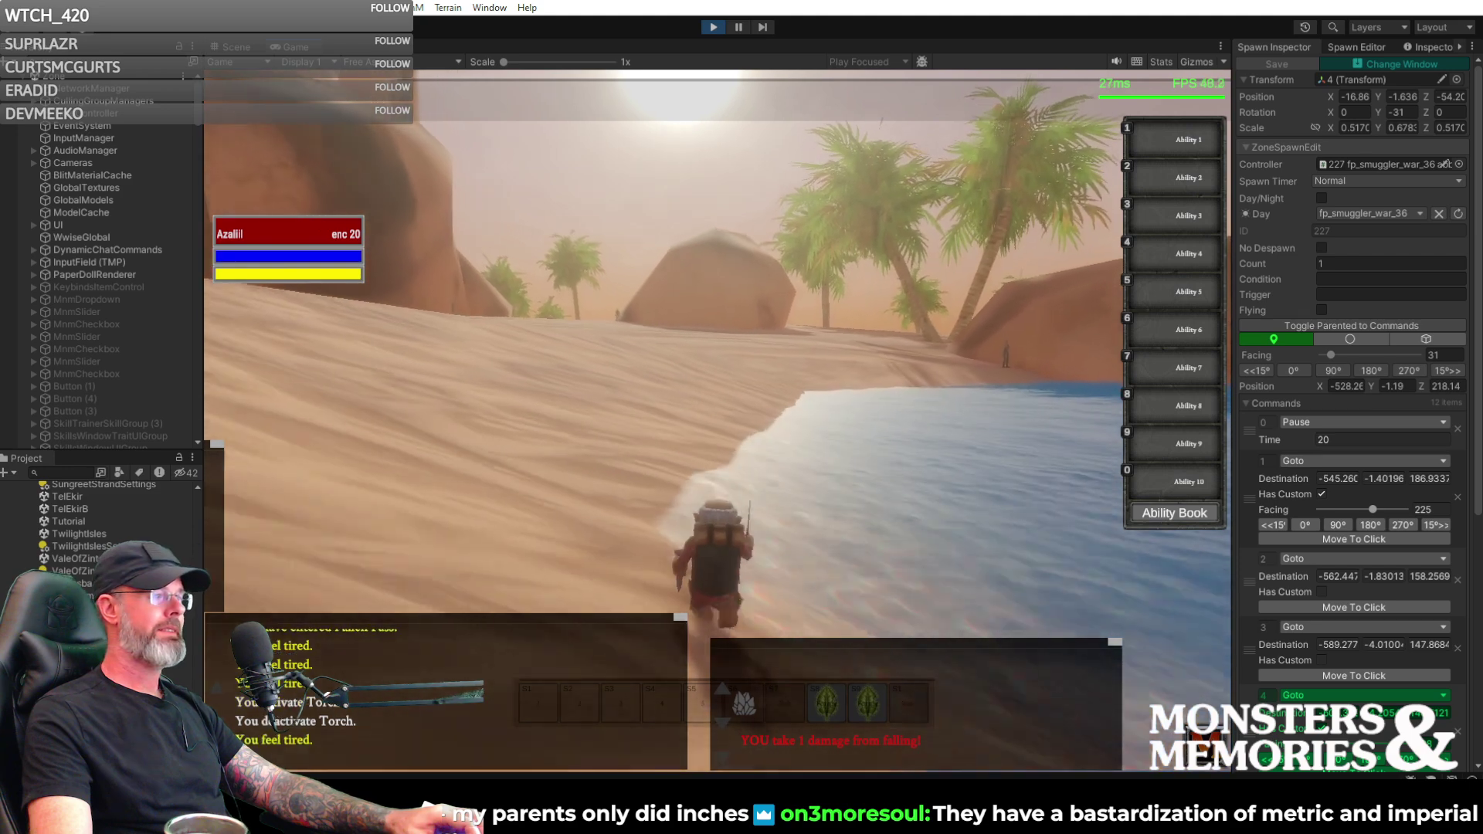
key(w)
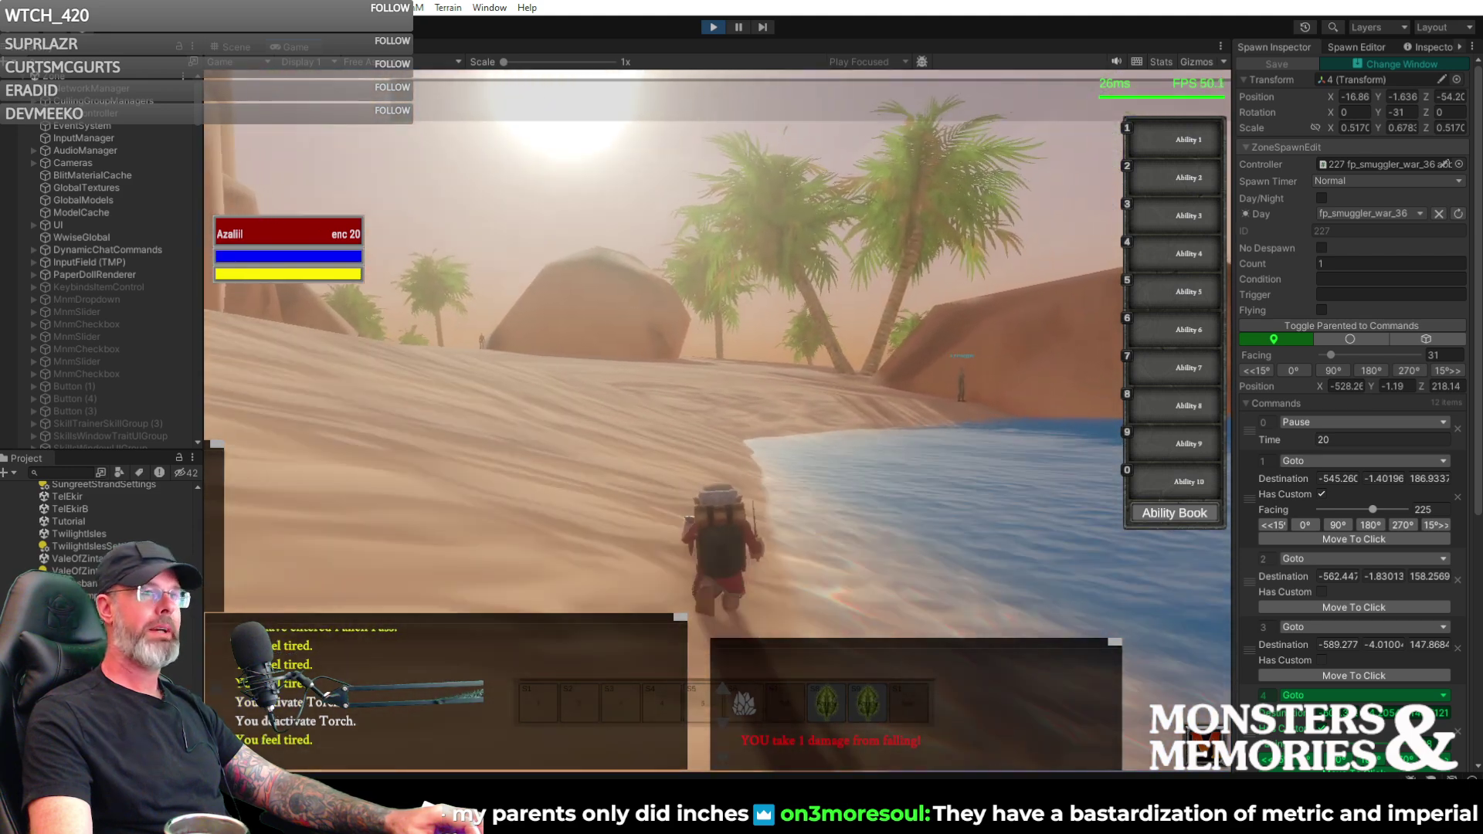
- Approach the smuggler standing beside the rock at the water's edge and watch the patrol stop from several angles
key(d)
key(w)
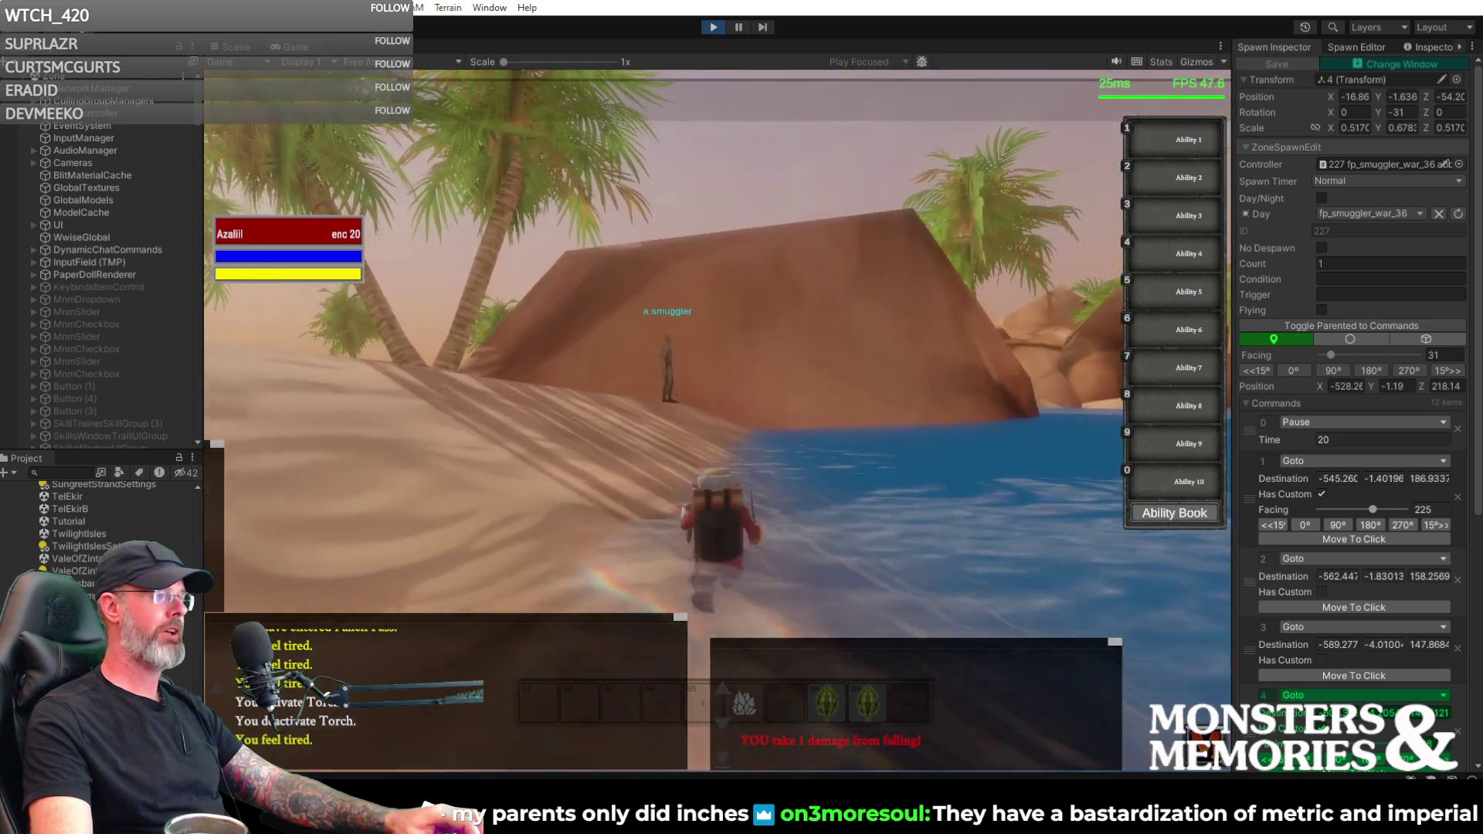
key(d)
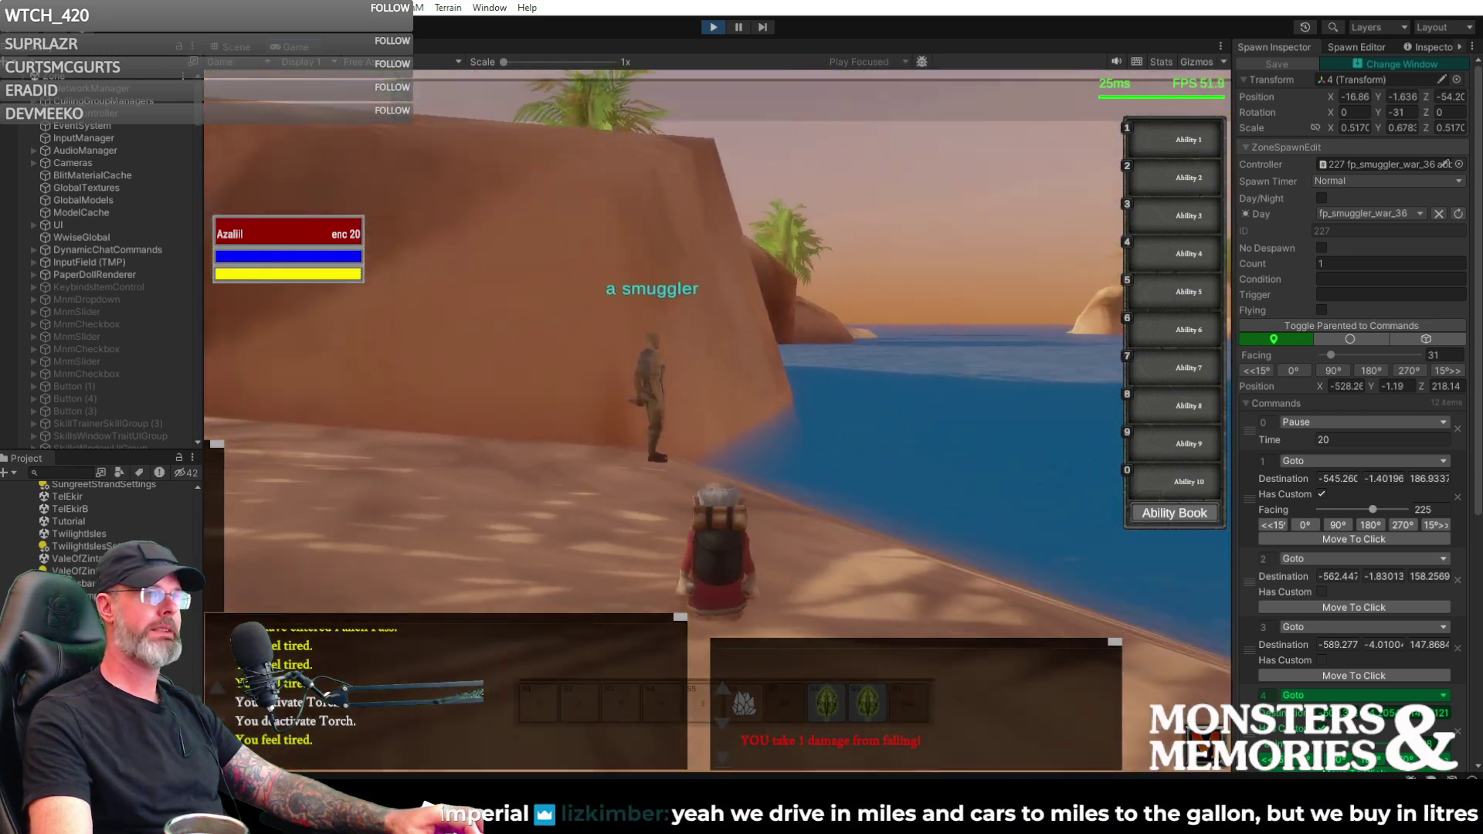
key(a)
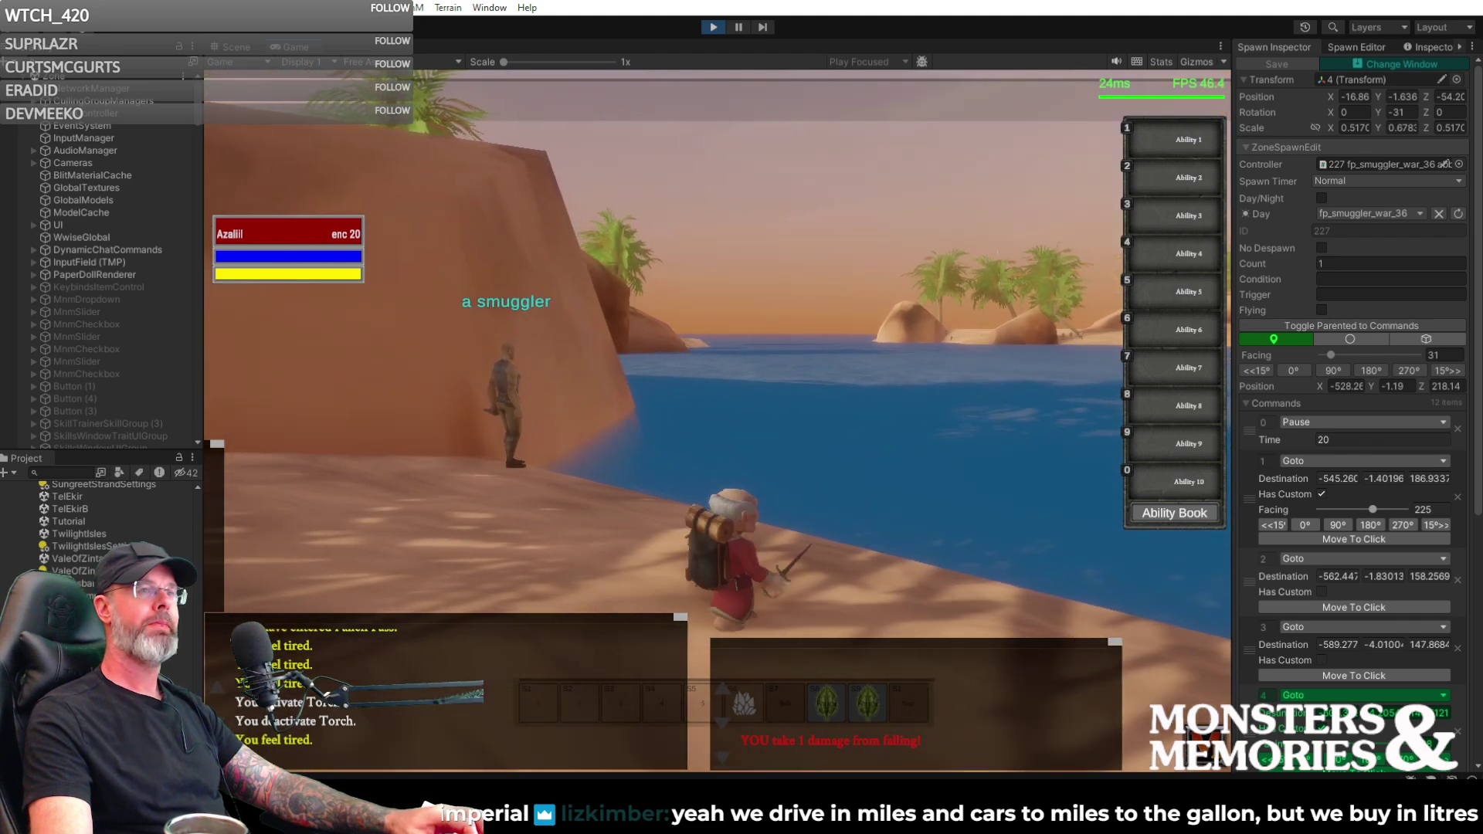
key(a)
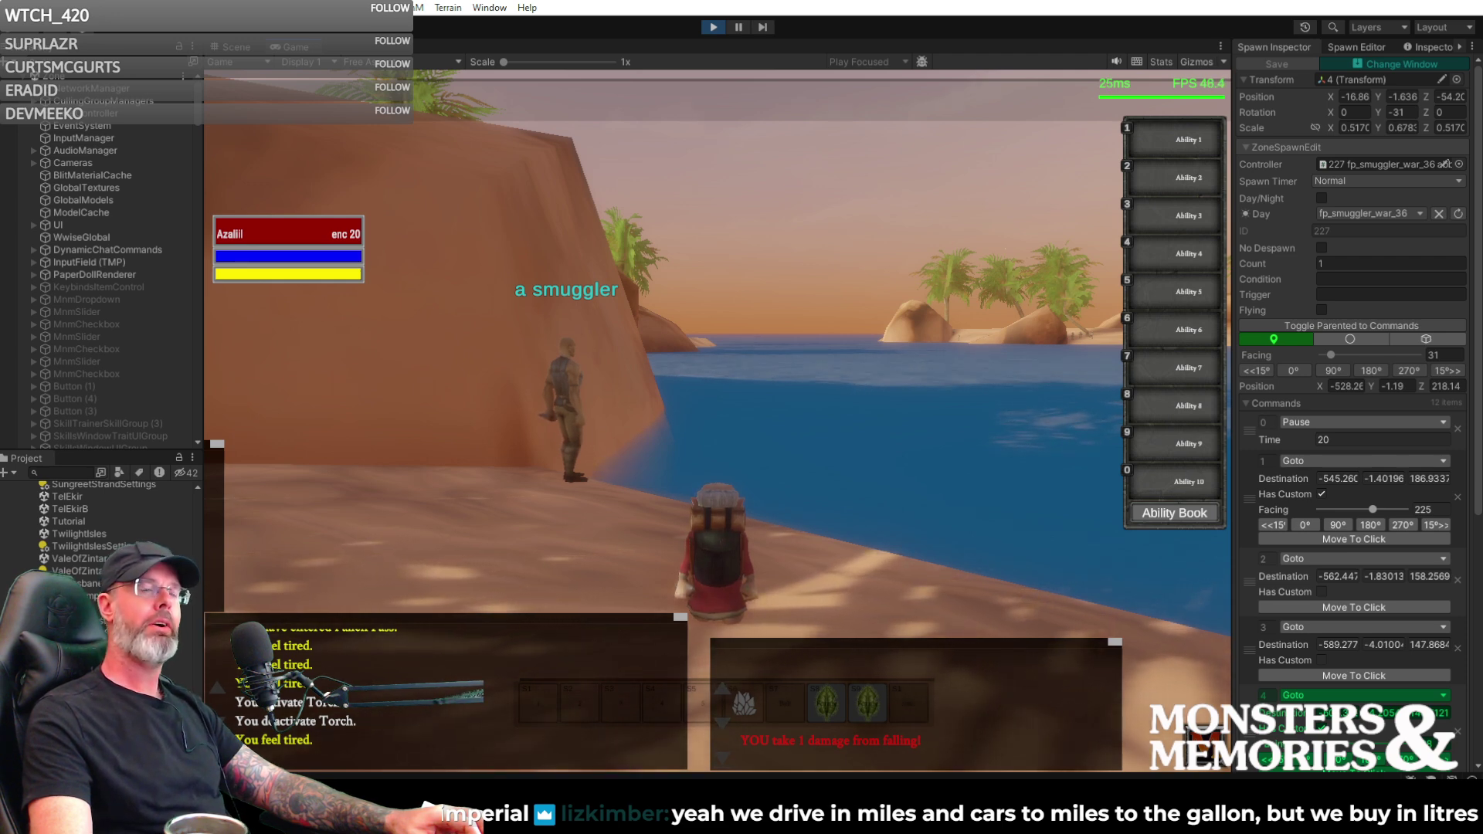
key(d)
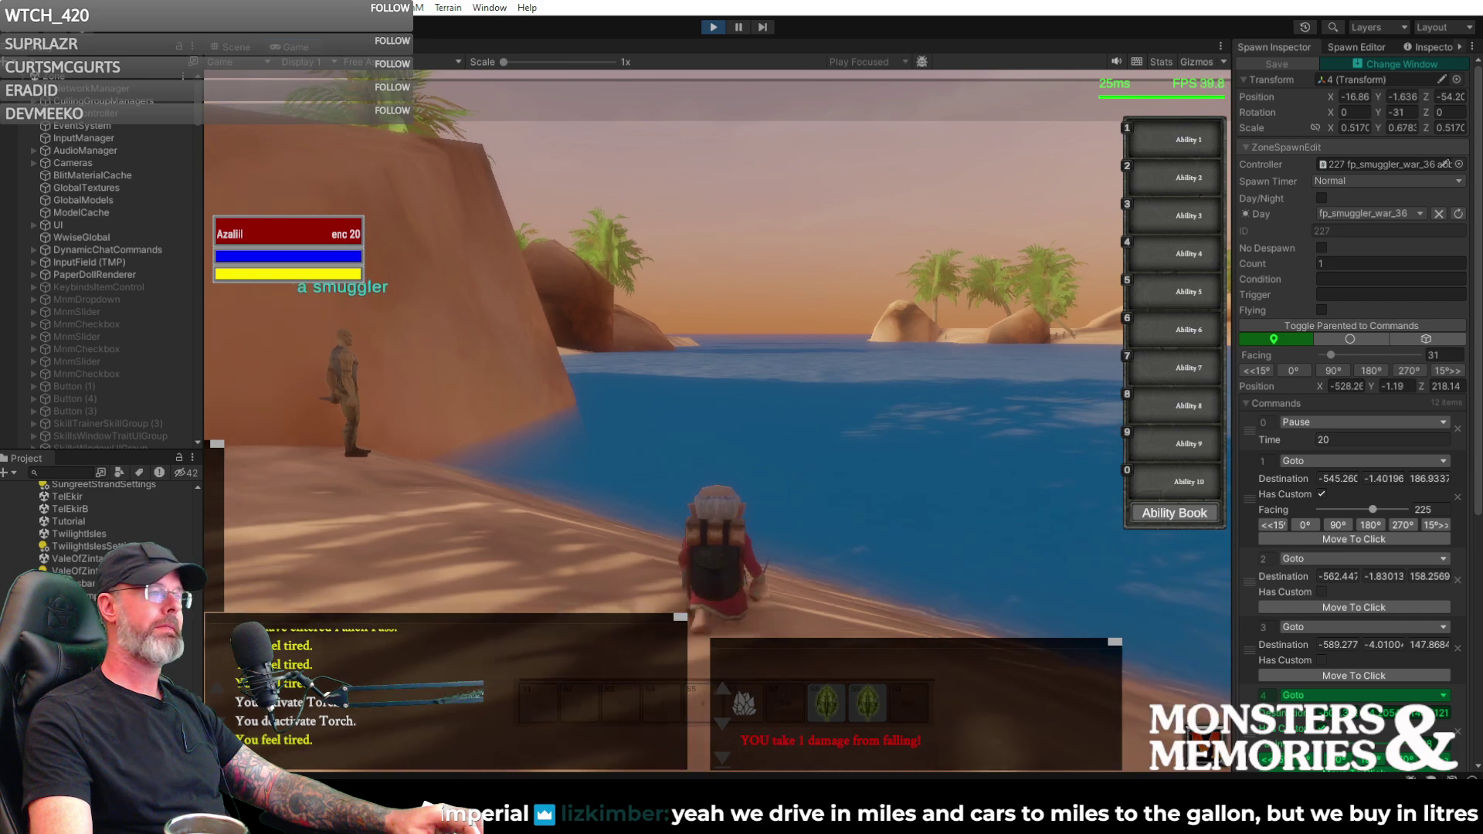
key(a)
key(a)
key(d)
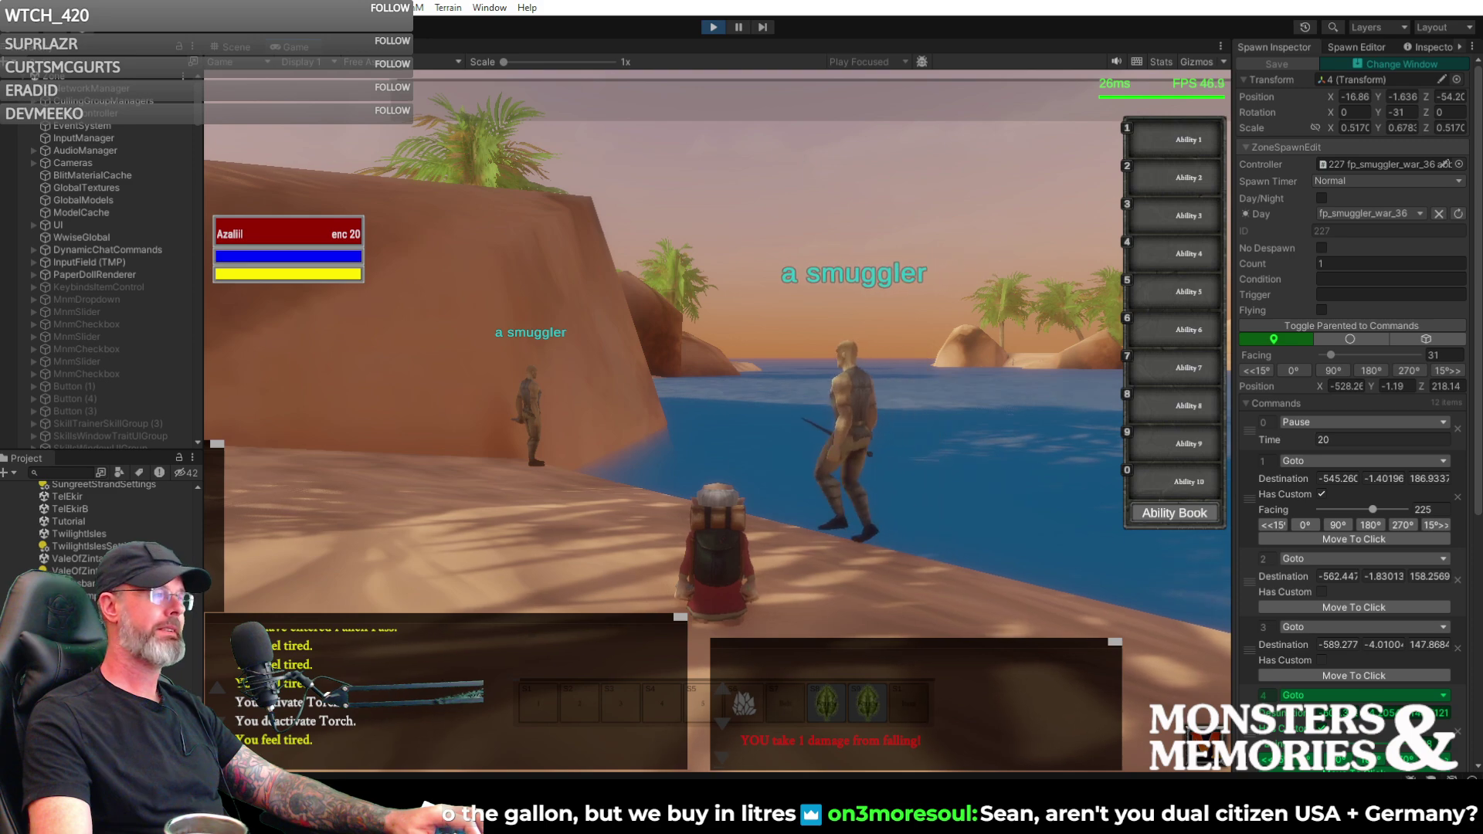
- Follow the patrolling smuggler toward the rock and run on across the shaded sand to examine the next stretch of shore
key(a)
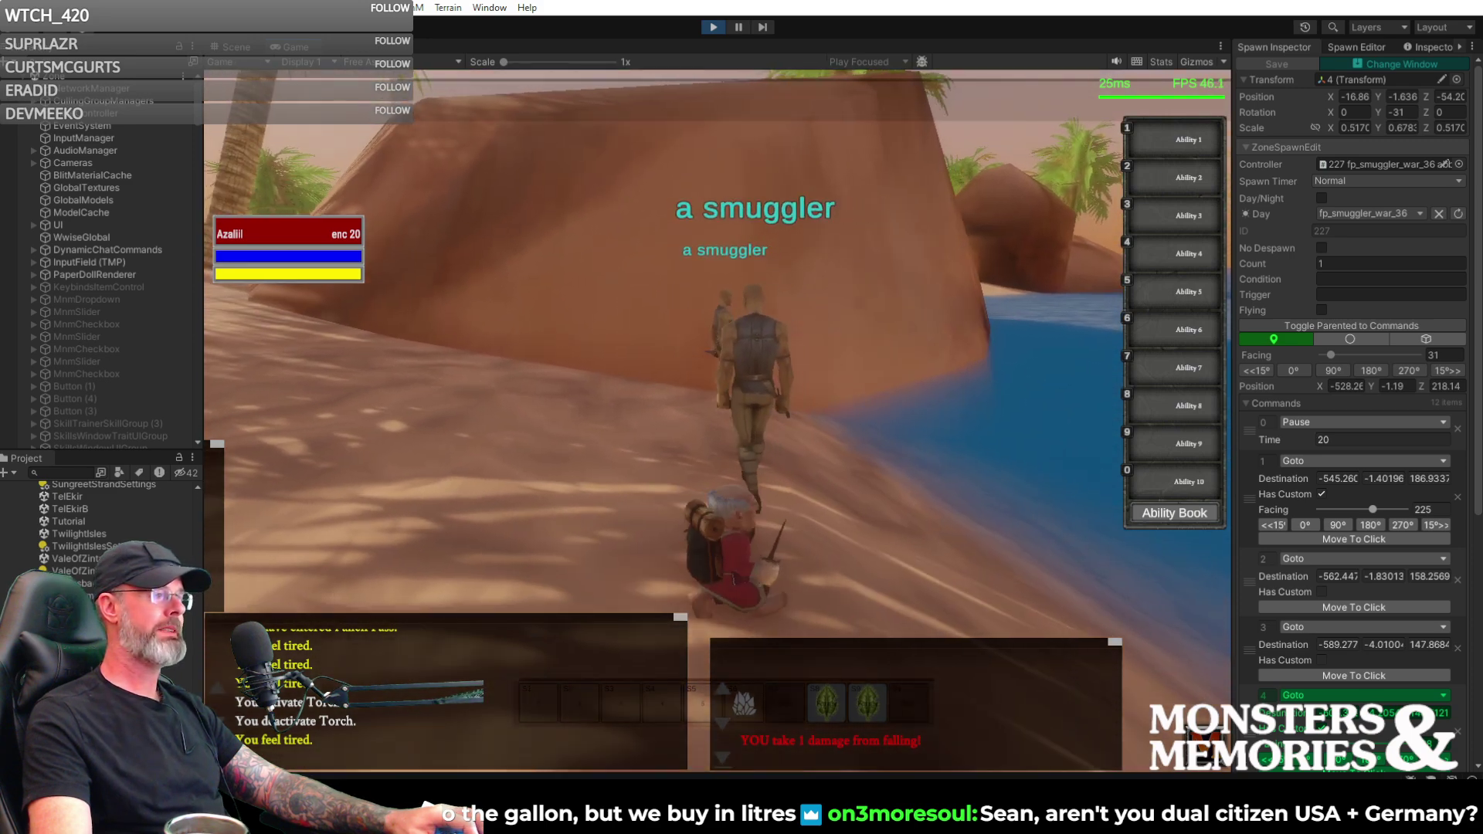
key(w)
key(a)
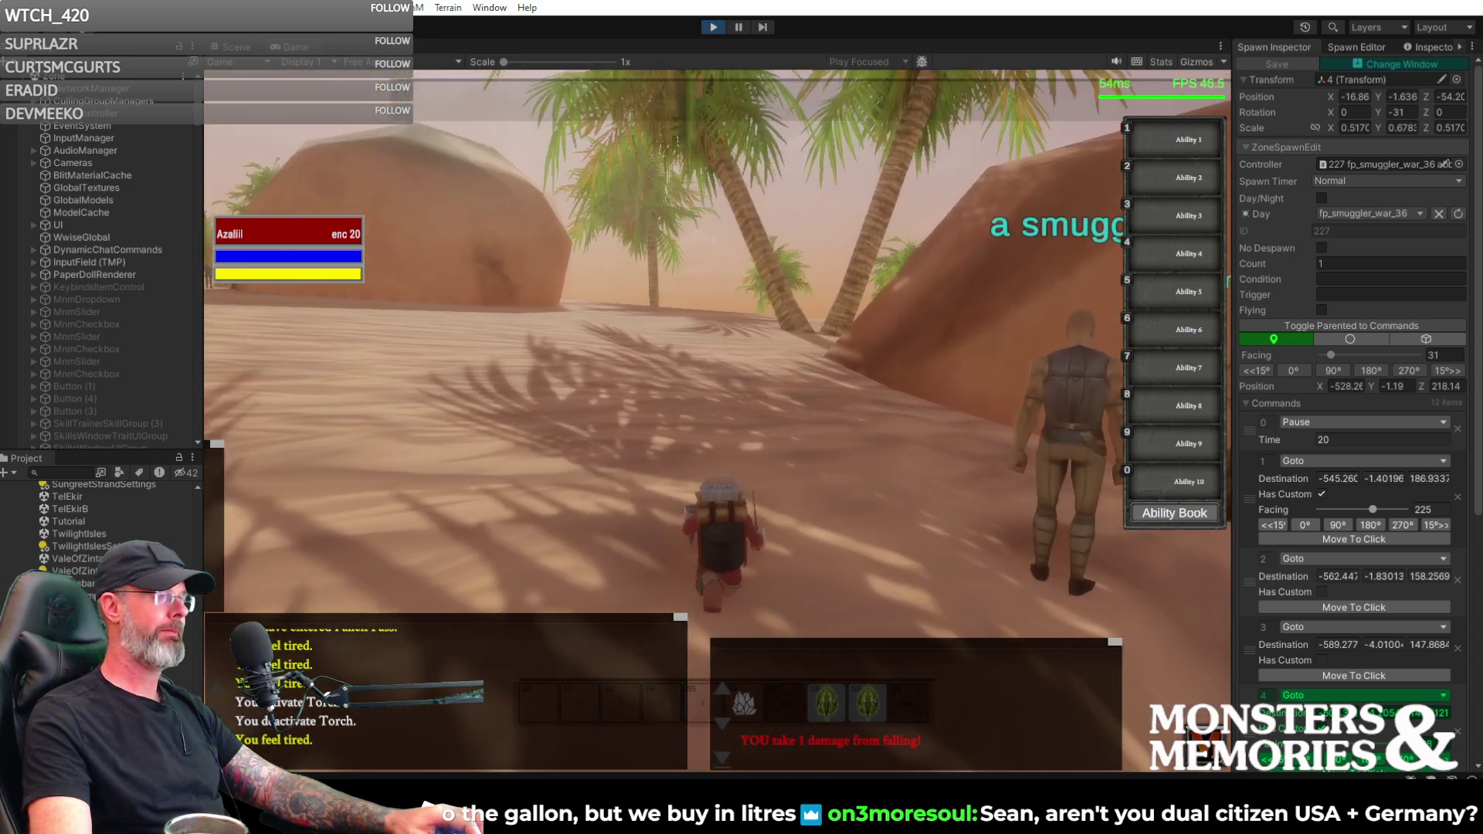
key(w)
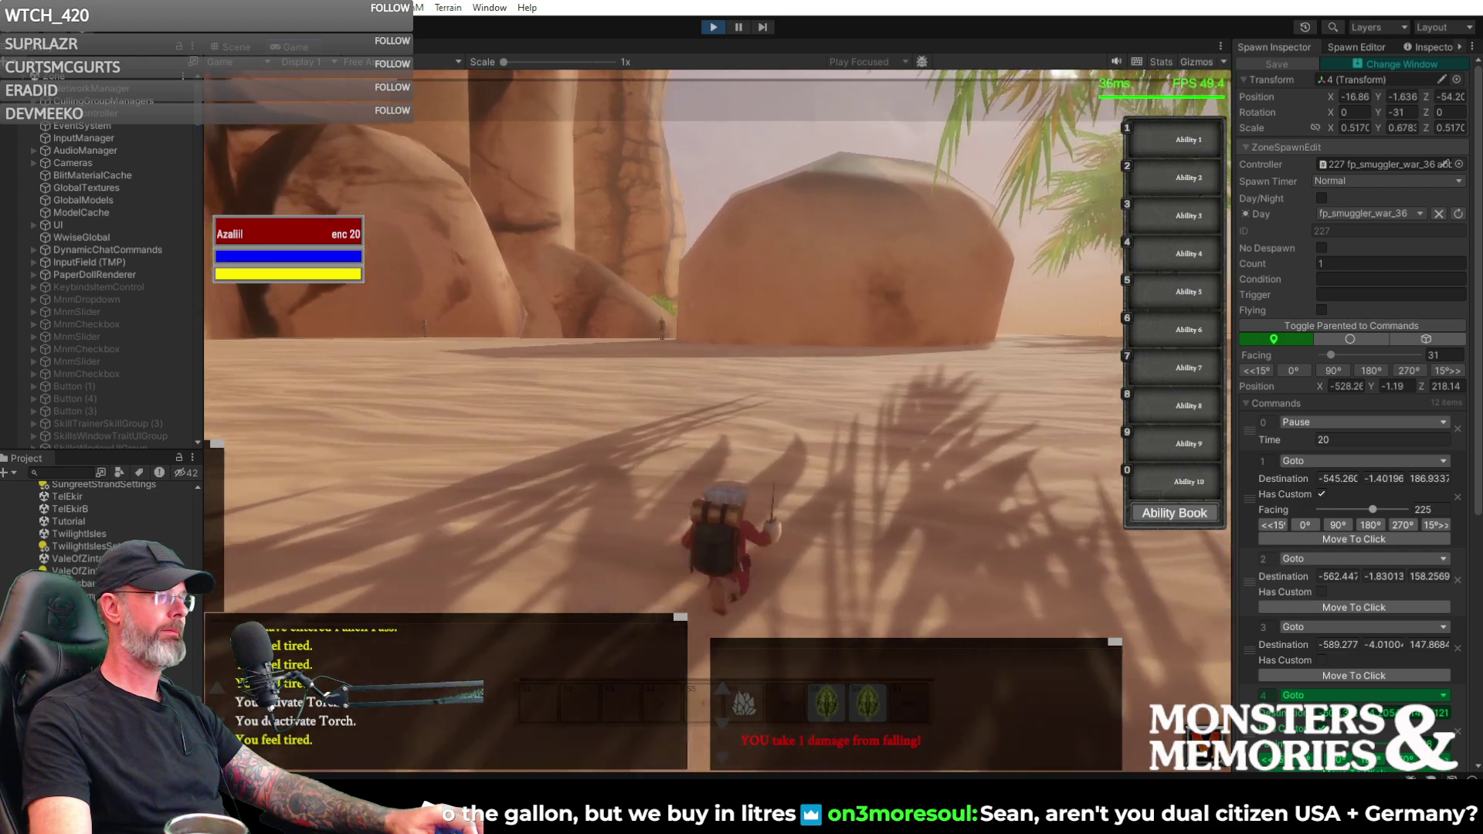
key(w)
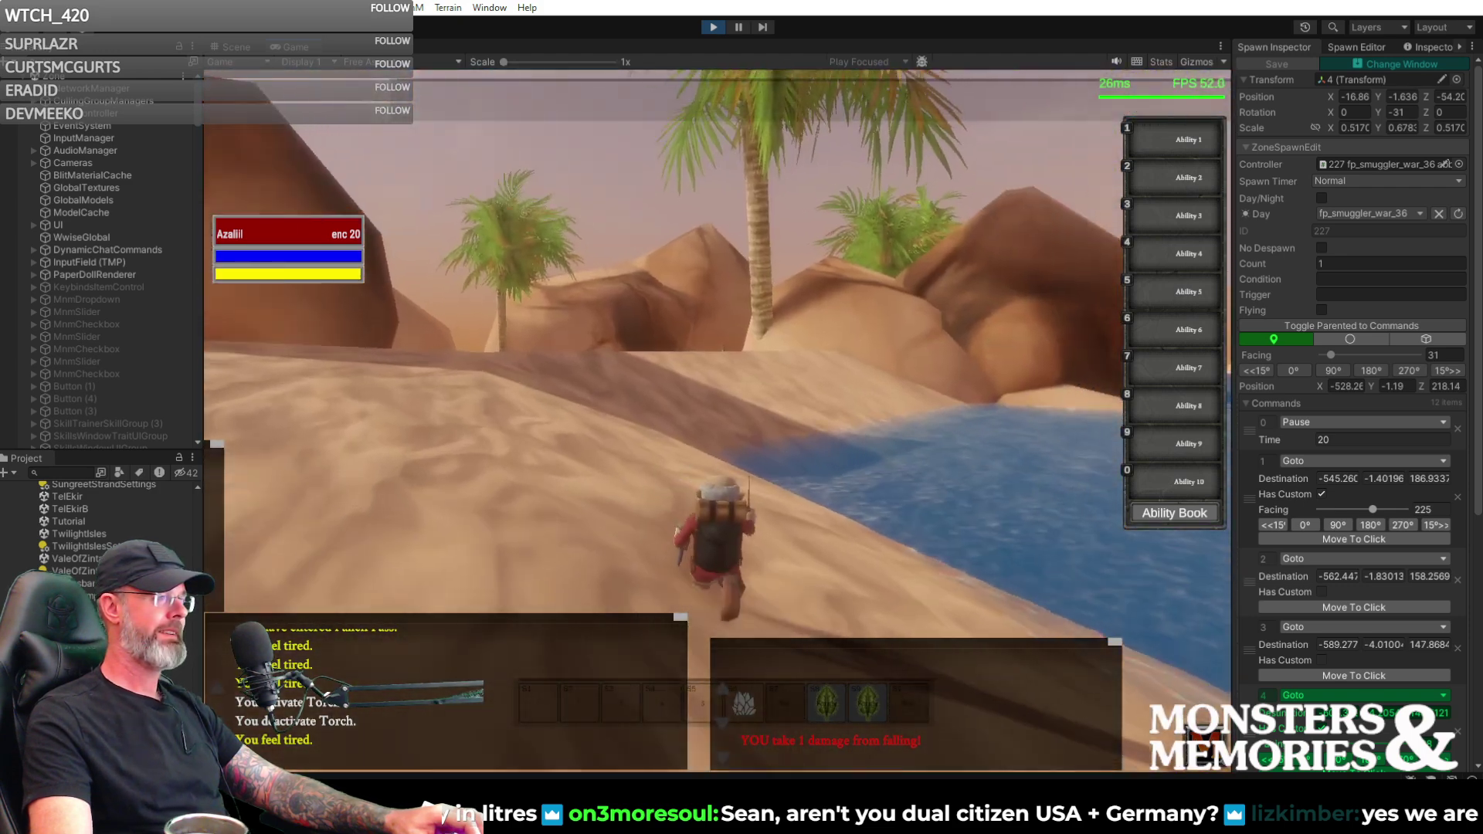
- Run from the water's edge across the sand past the palm trees and up to the smugglers standing by the cliff
key(a)
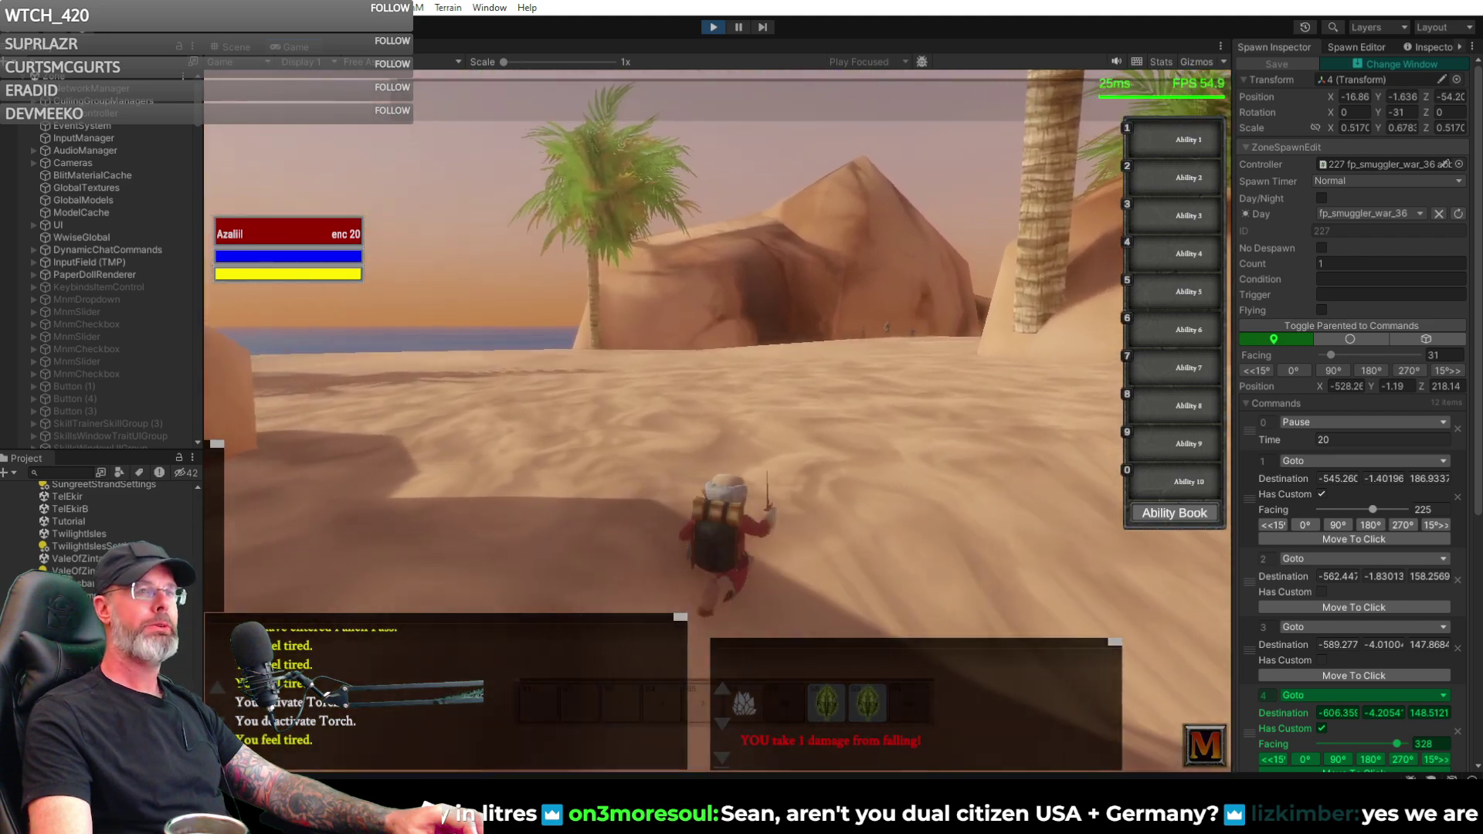
key(w)
key(a)
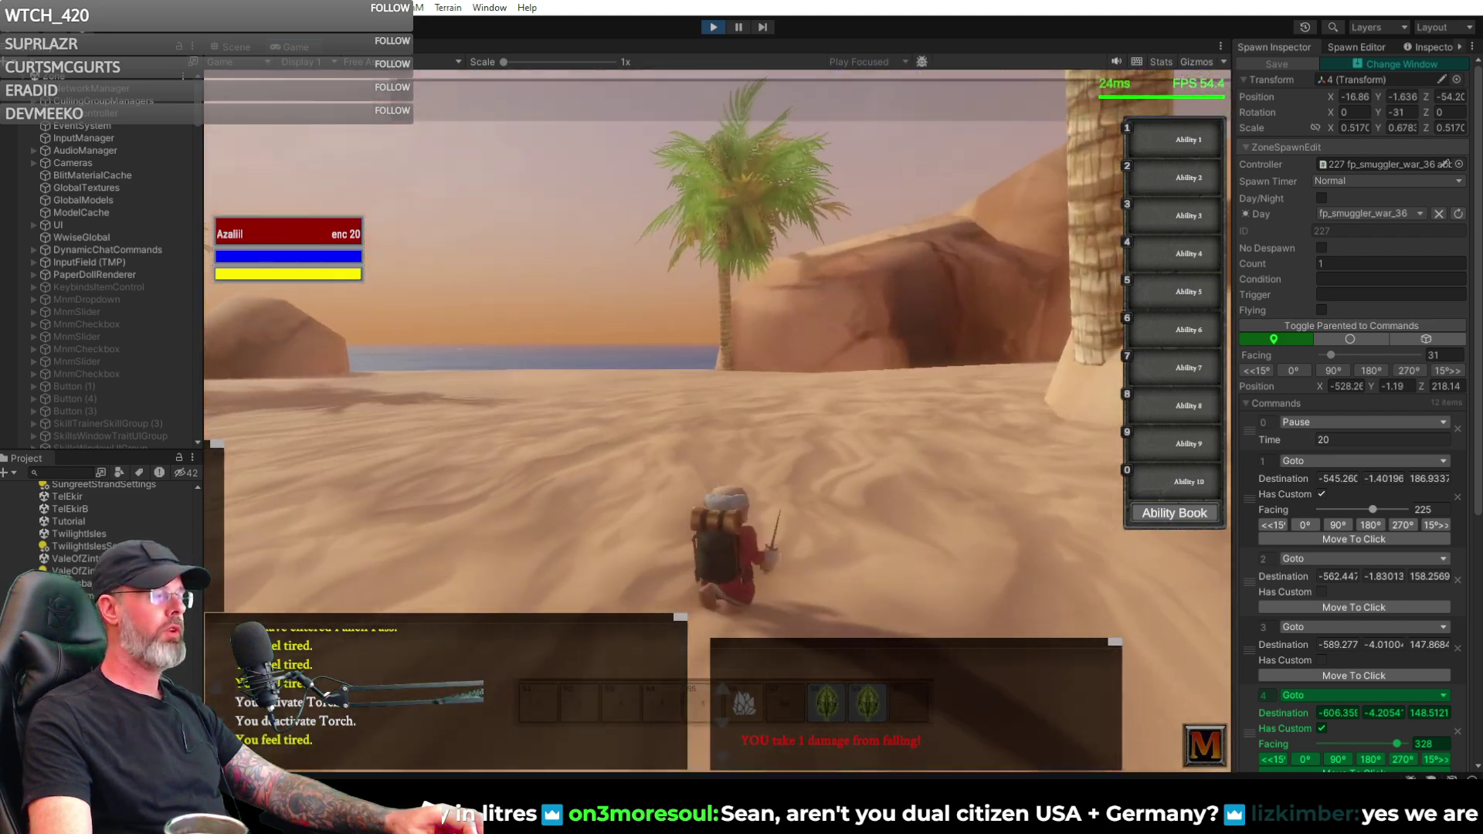
key(d)
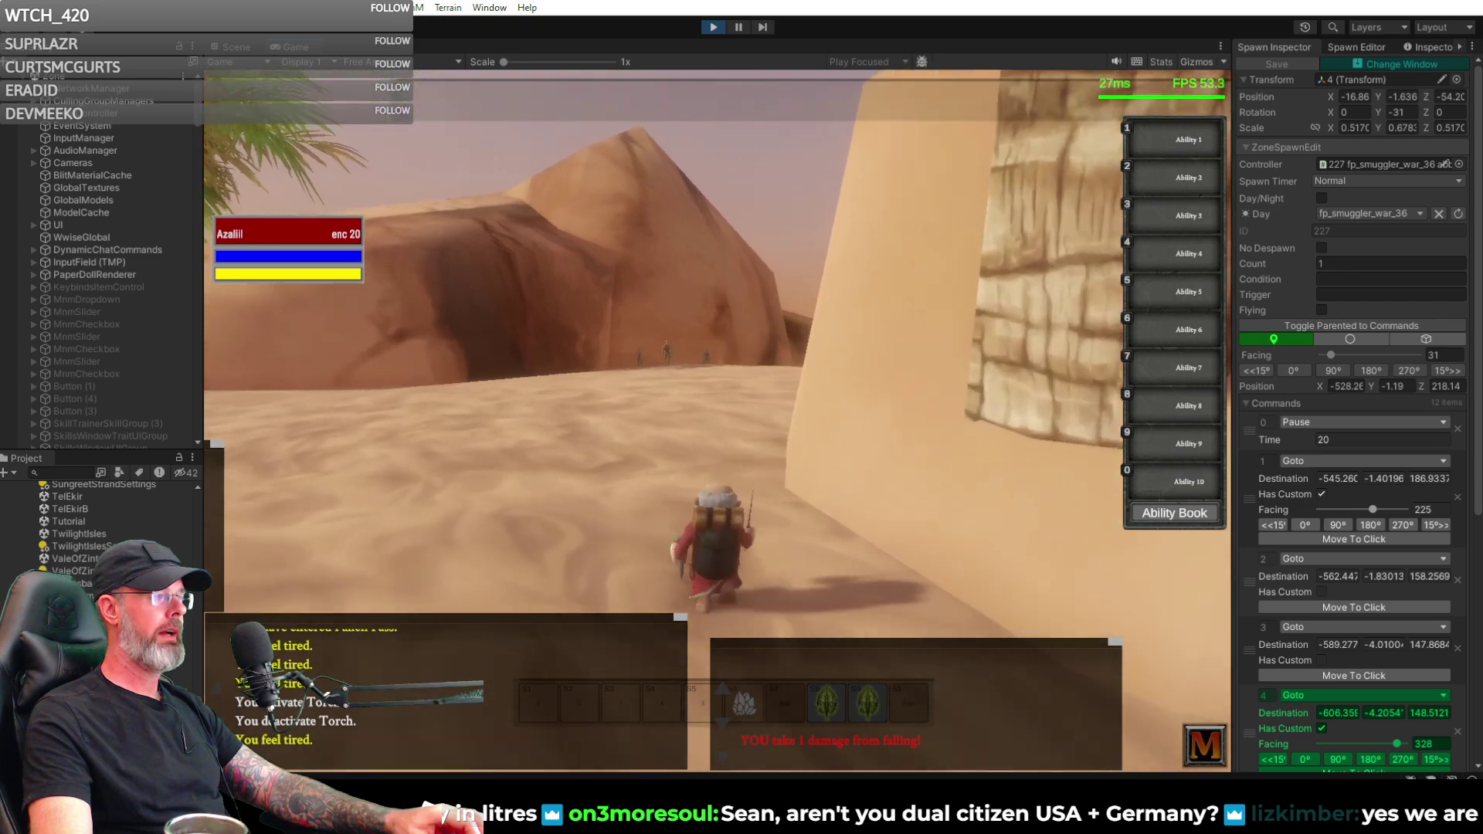
key(a)
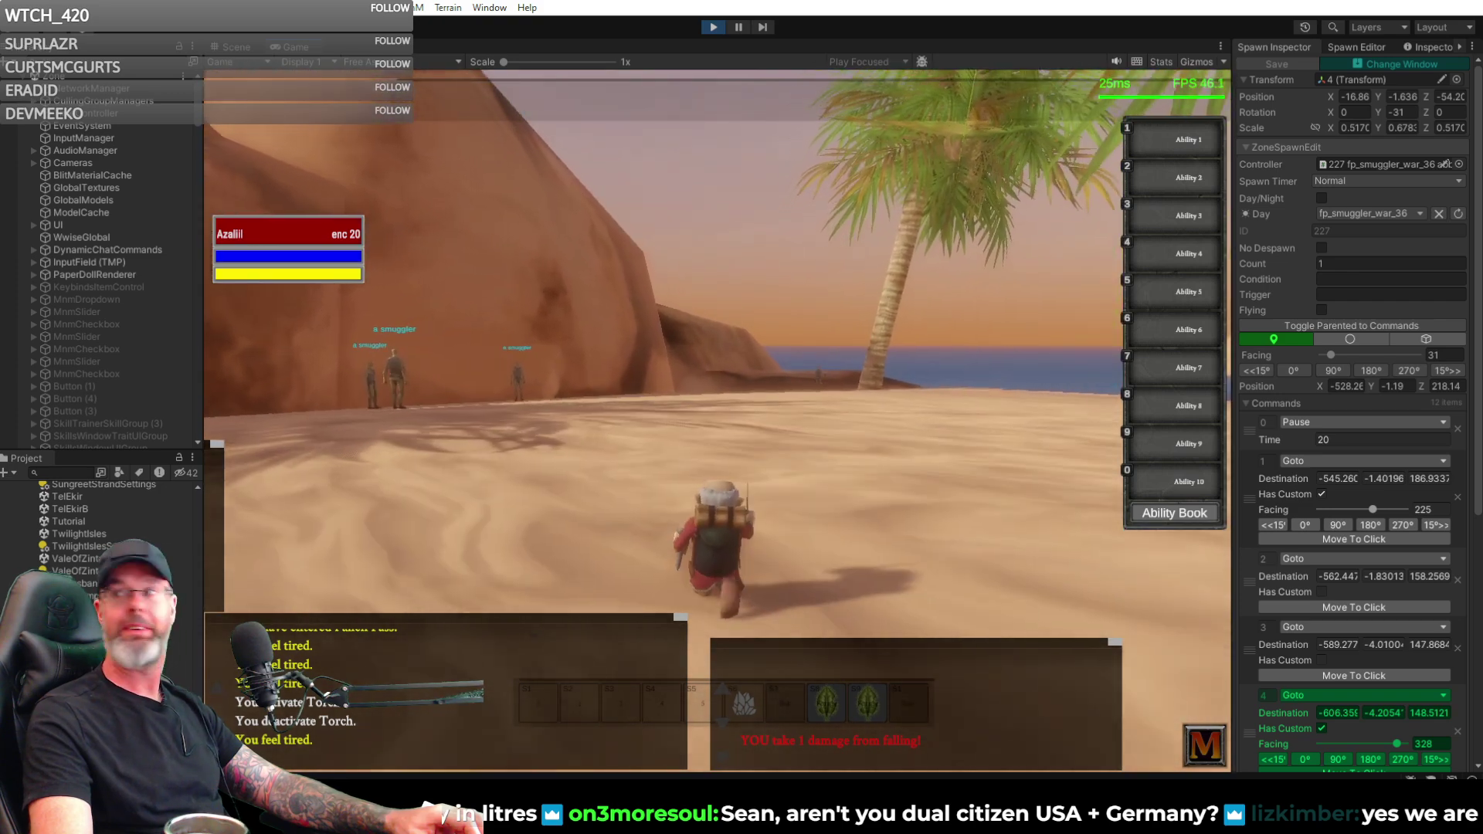
key(w)
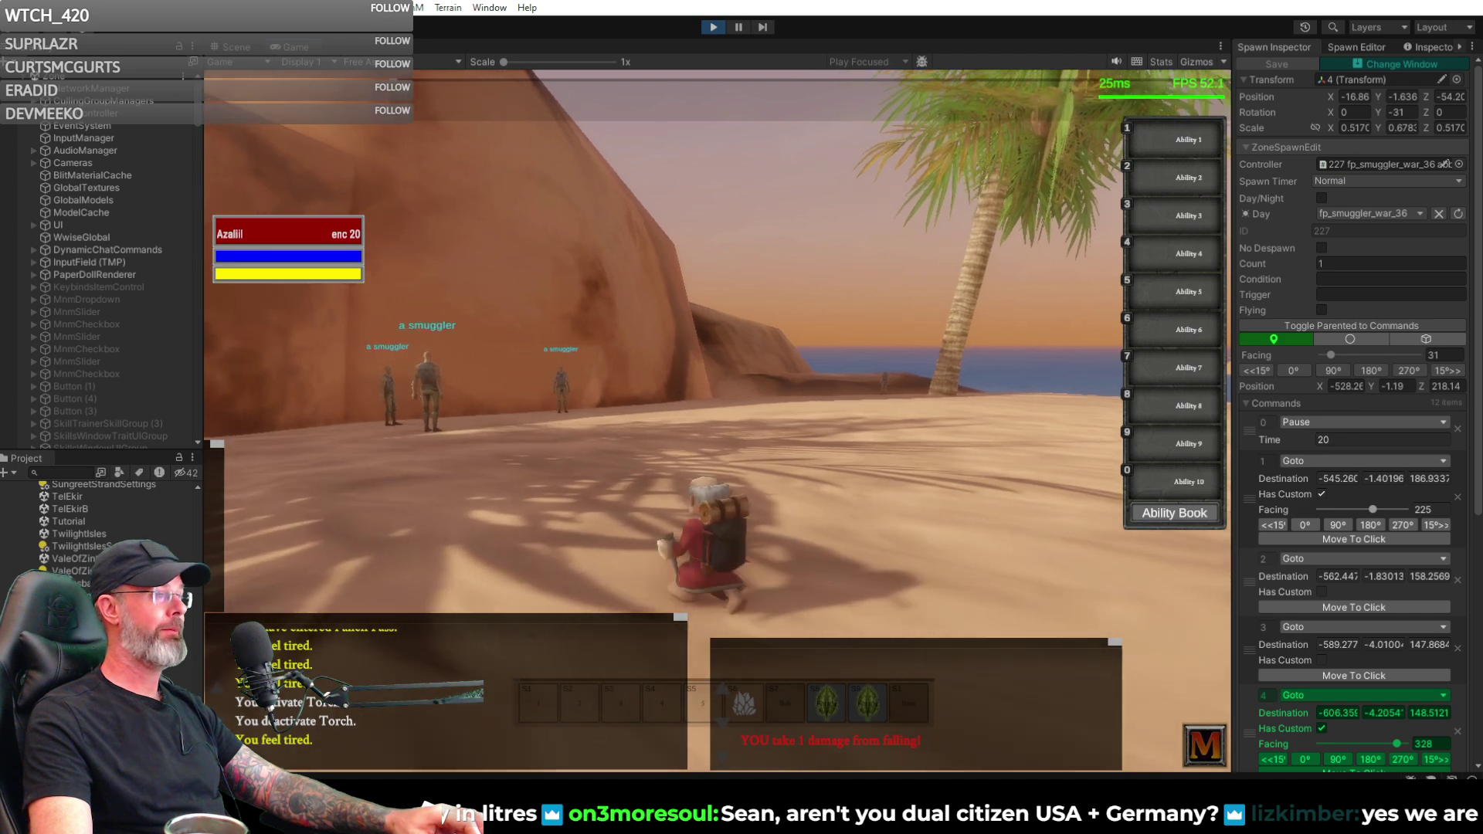
key(w)
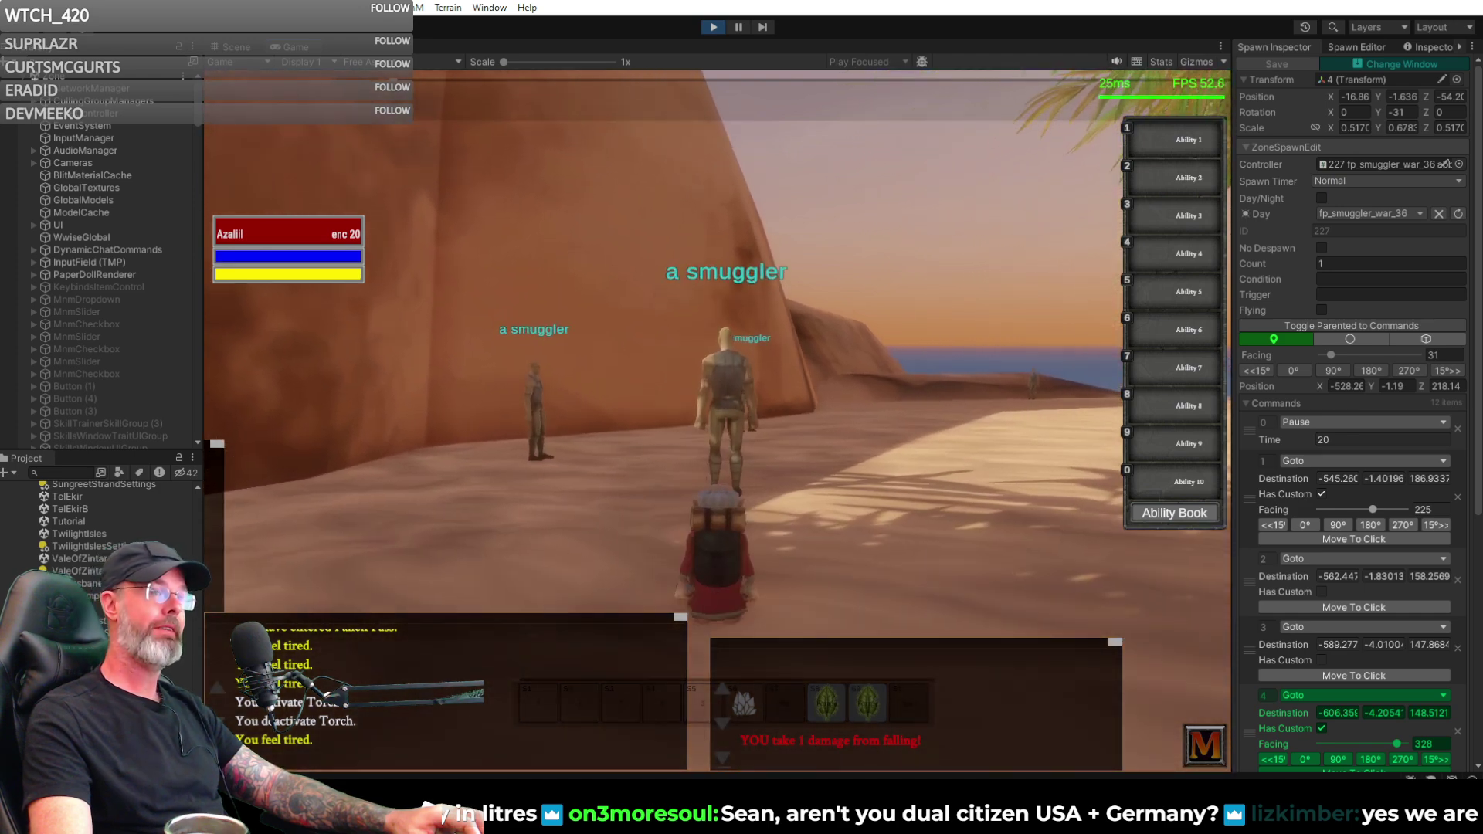
- Circle the smugglers beside the cliff and check their positions and facings from several sides
key(d)
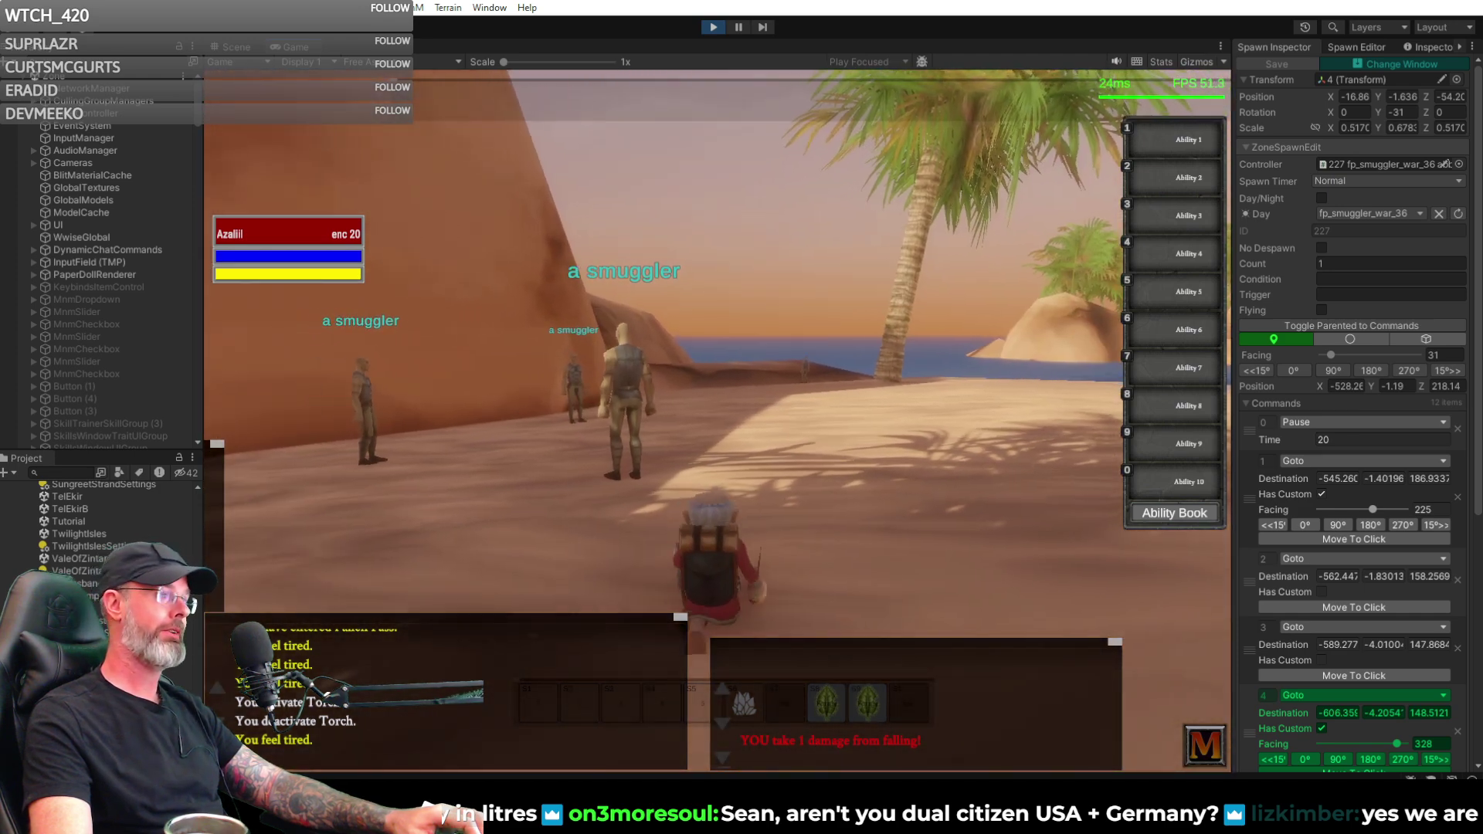
key(a)
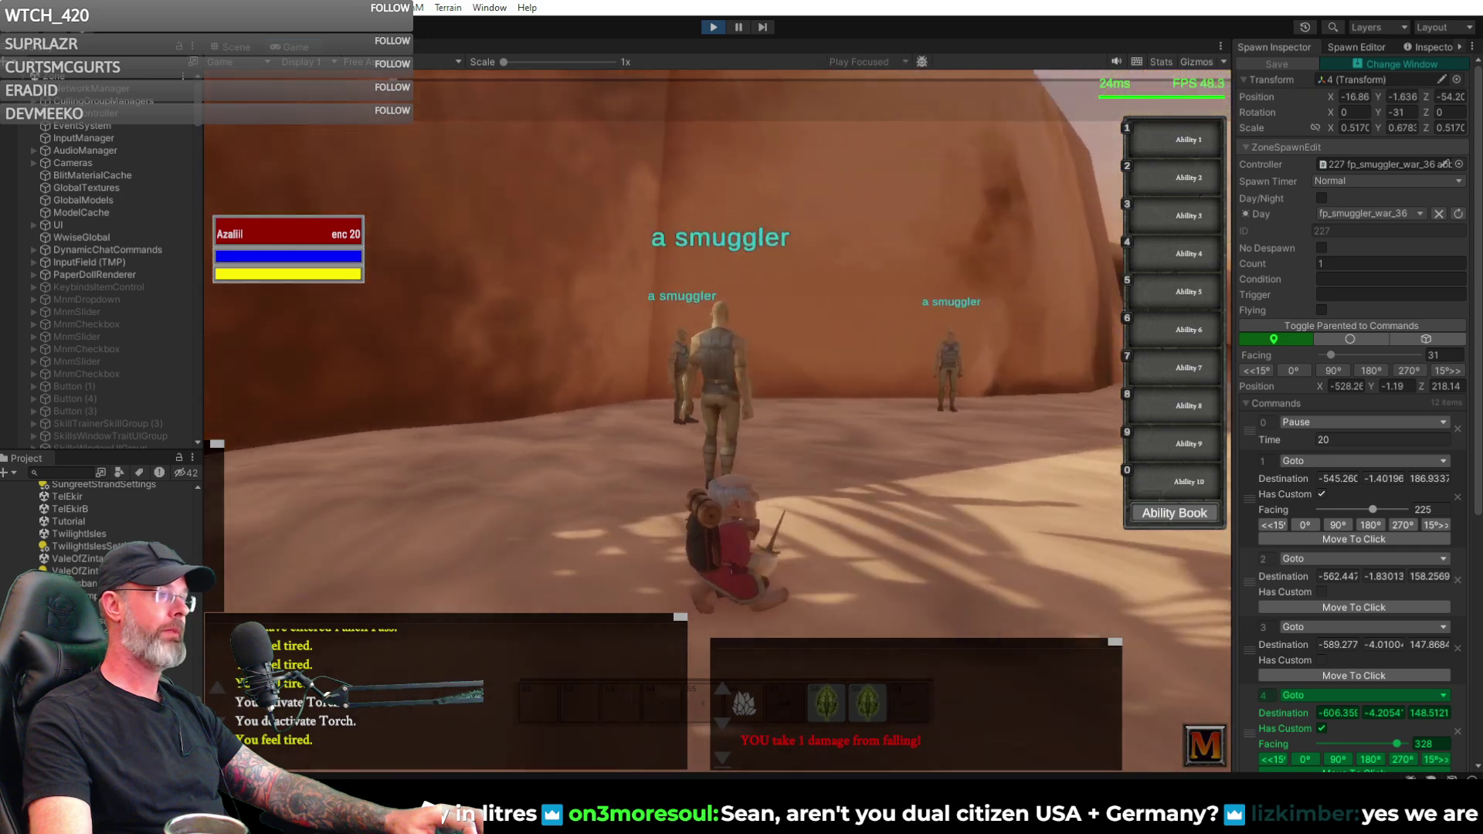
key(d)
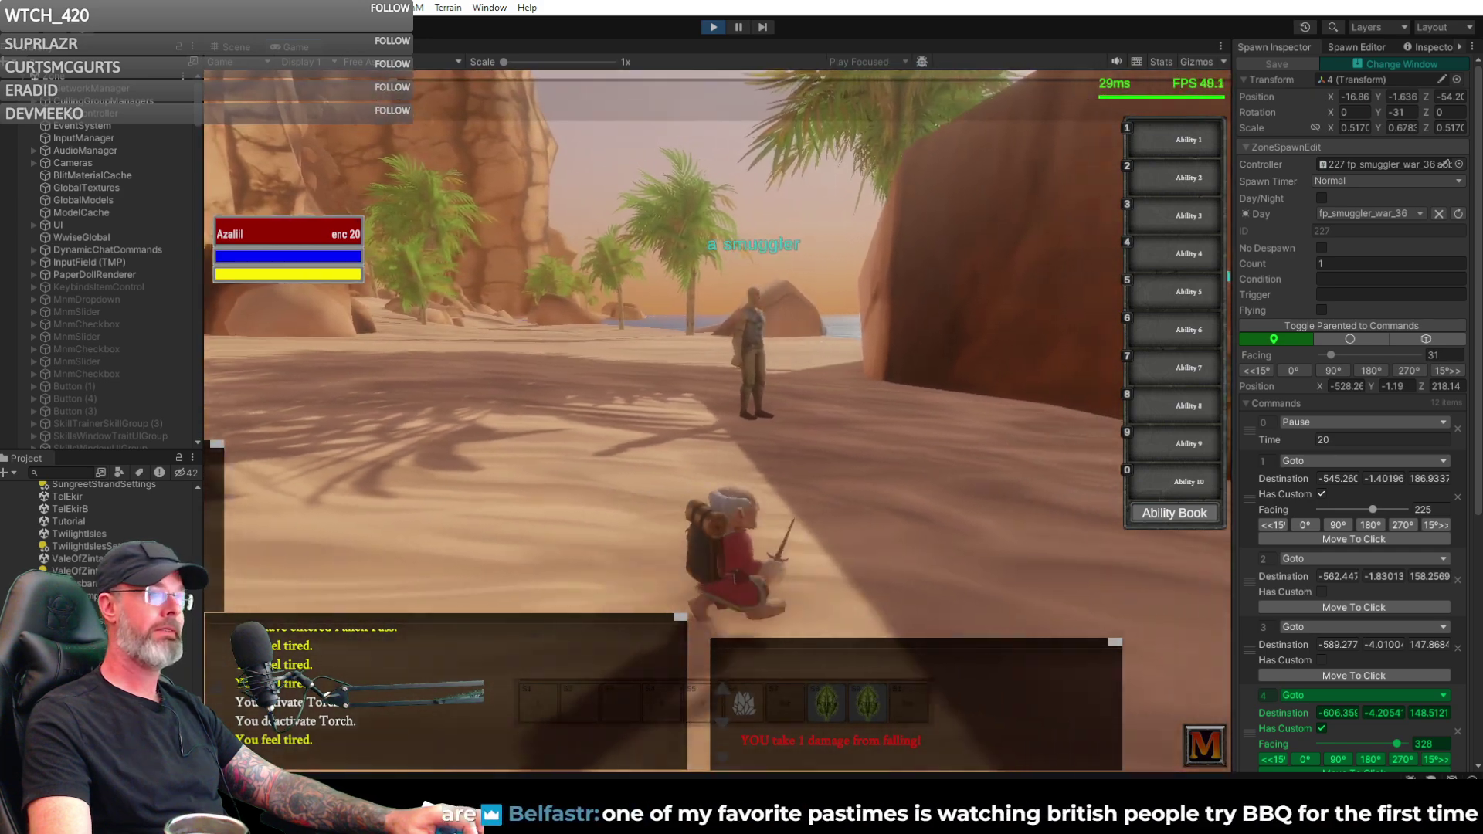
key(a)
key(d)
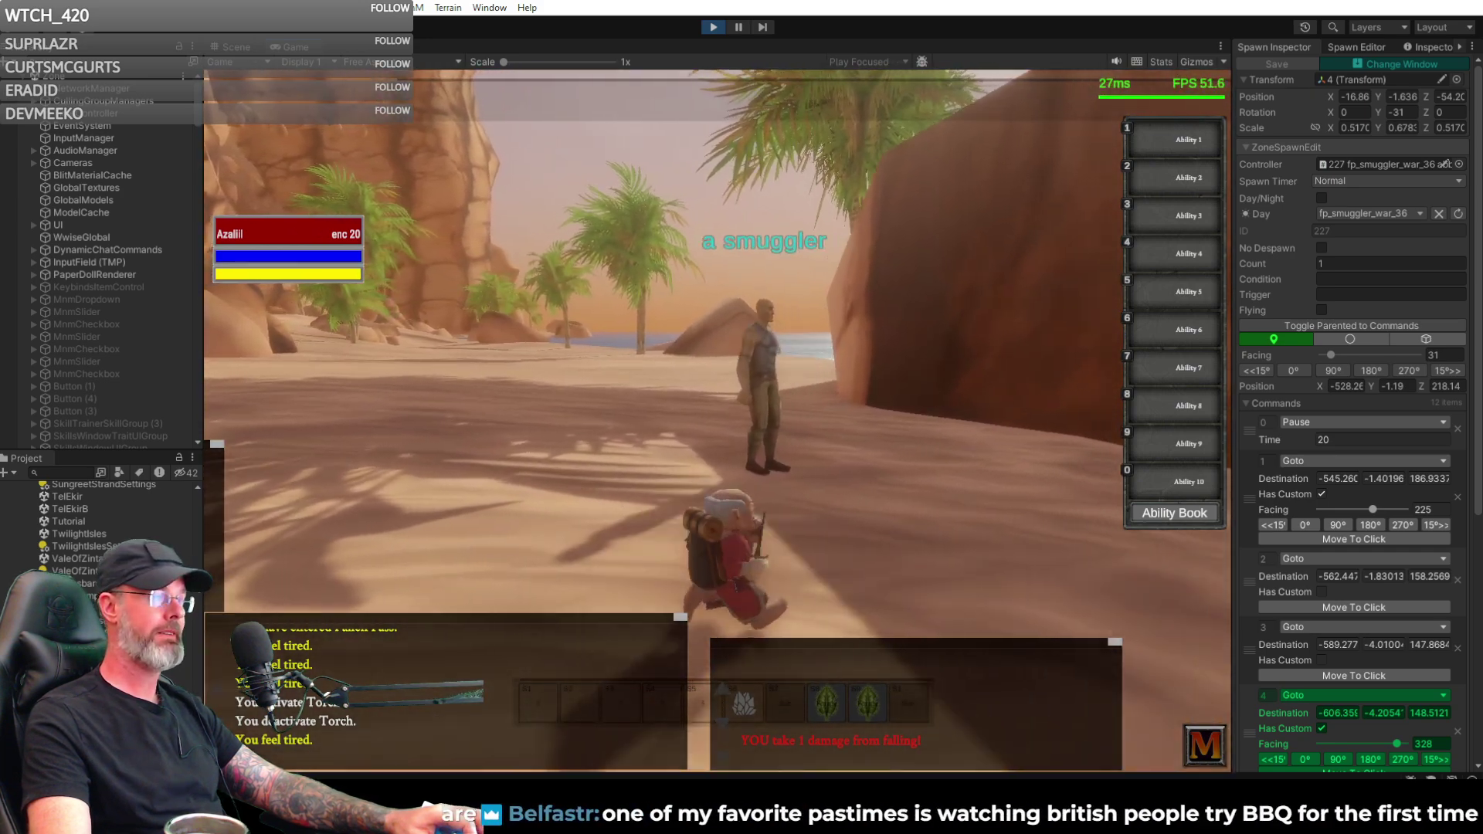
key(d)
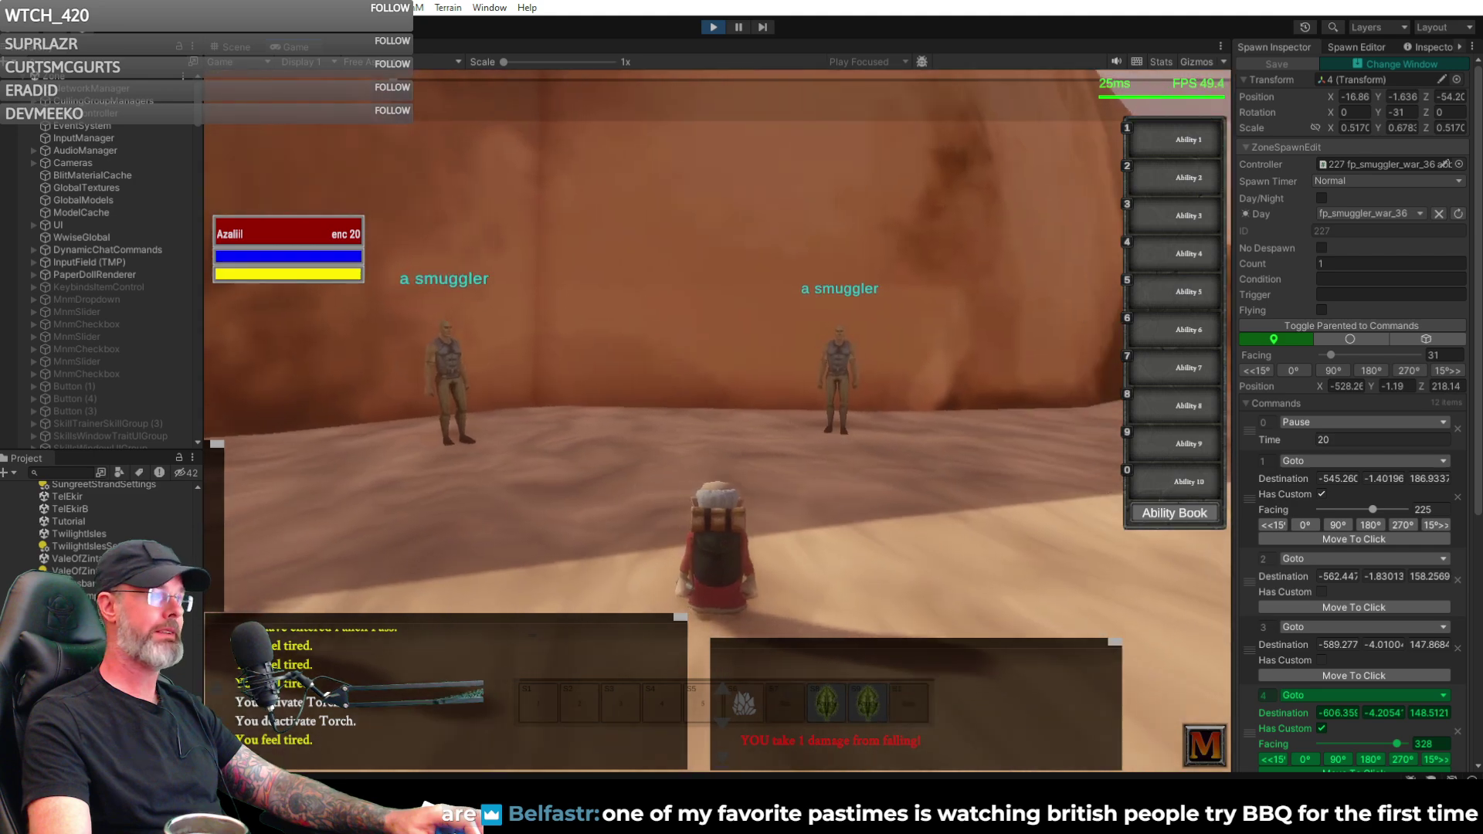
key(a)
key(d)
key(a)
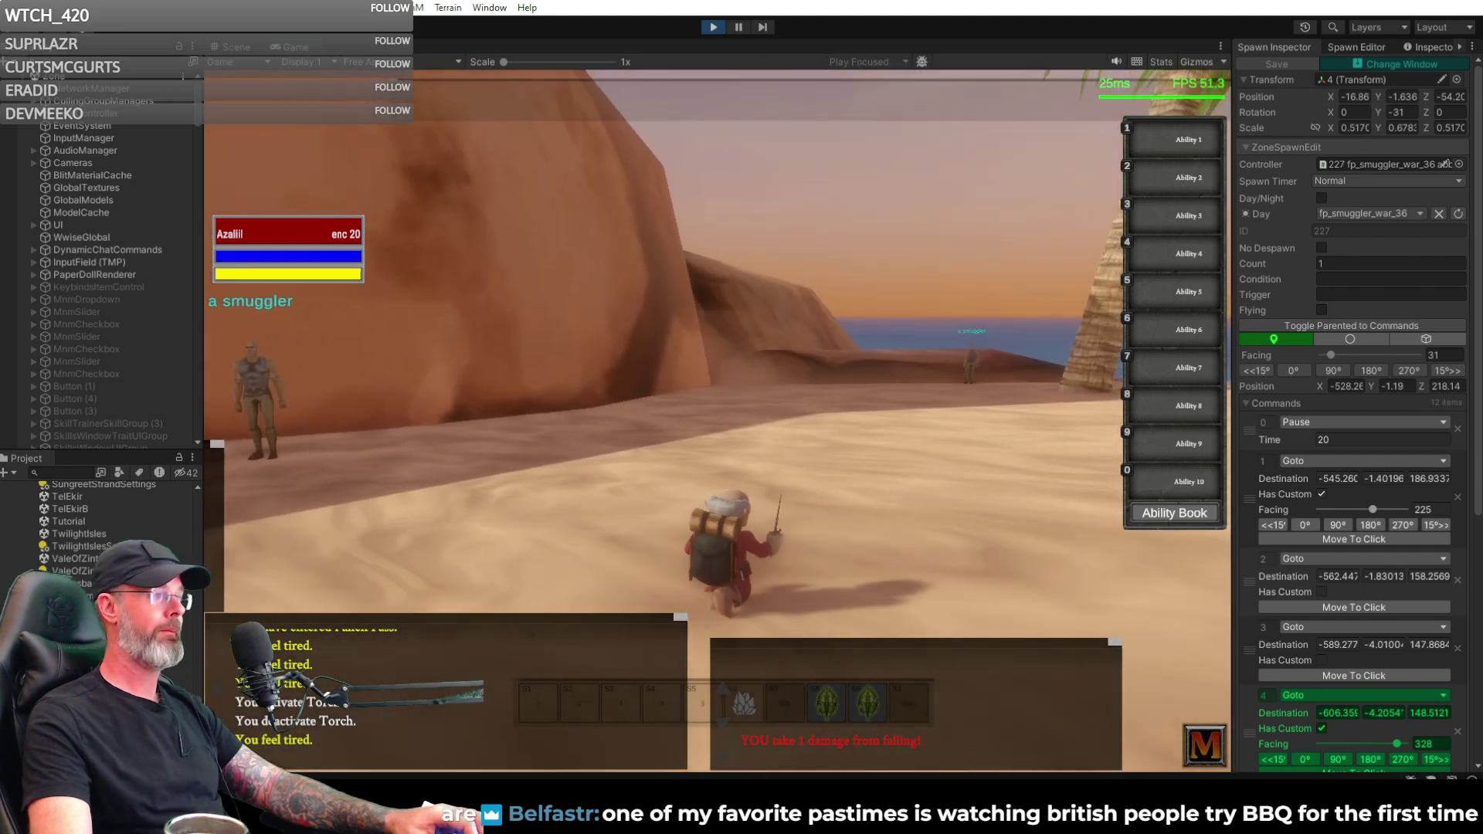
- Follow the smuggler patrolling past the leaning palm and continue over the shaded rise to the sea's edge
key(d)
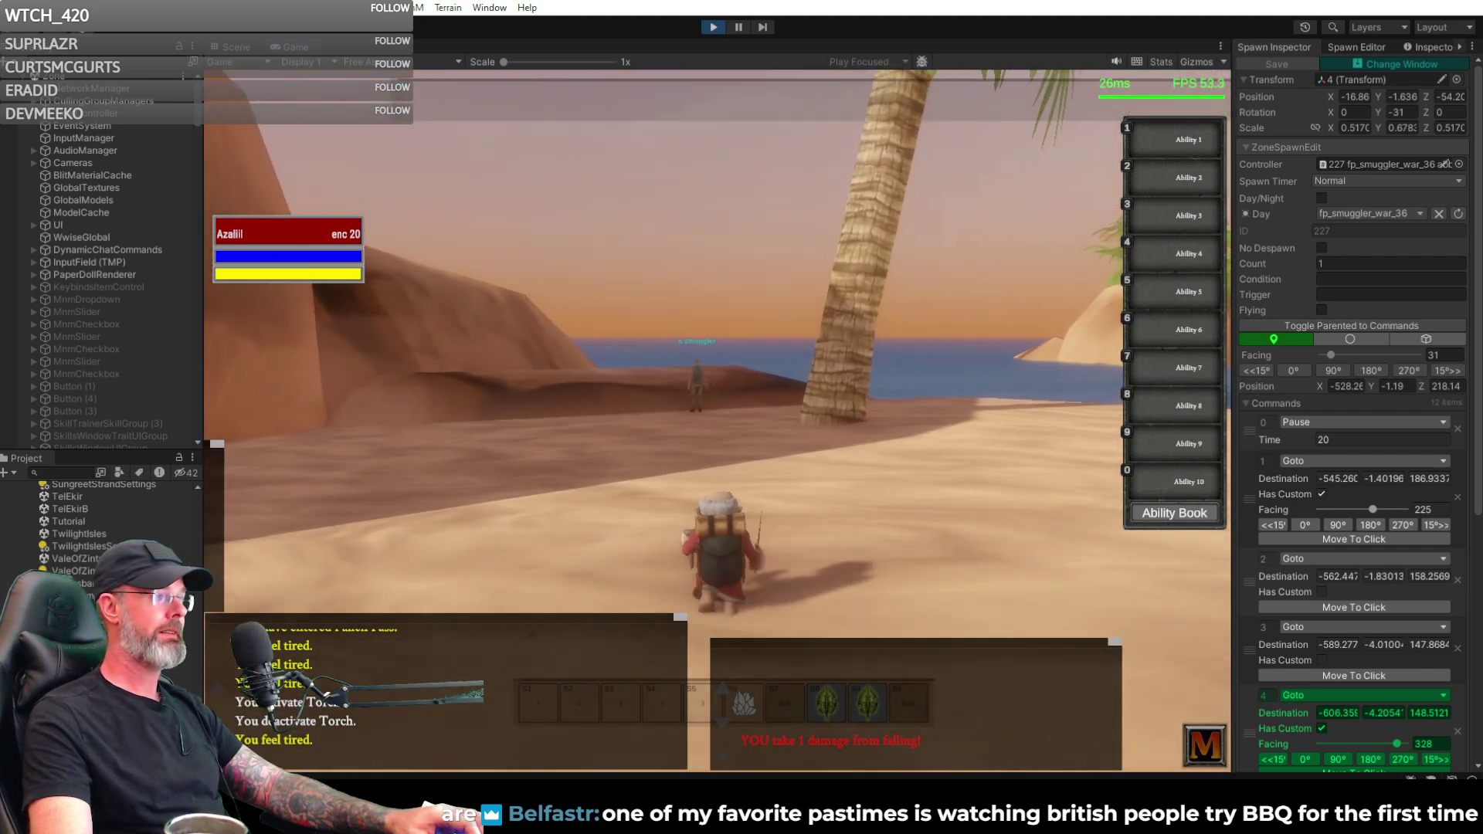
key(w)
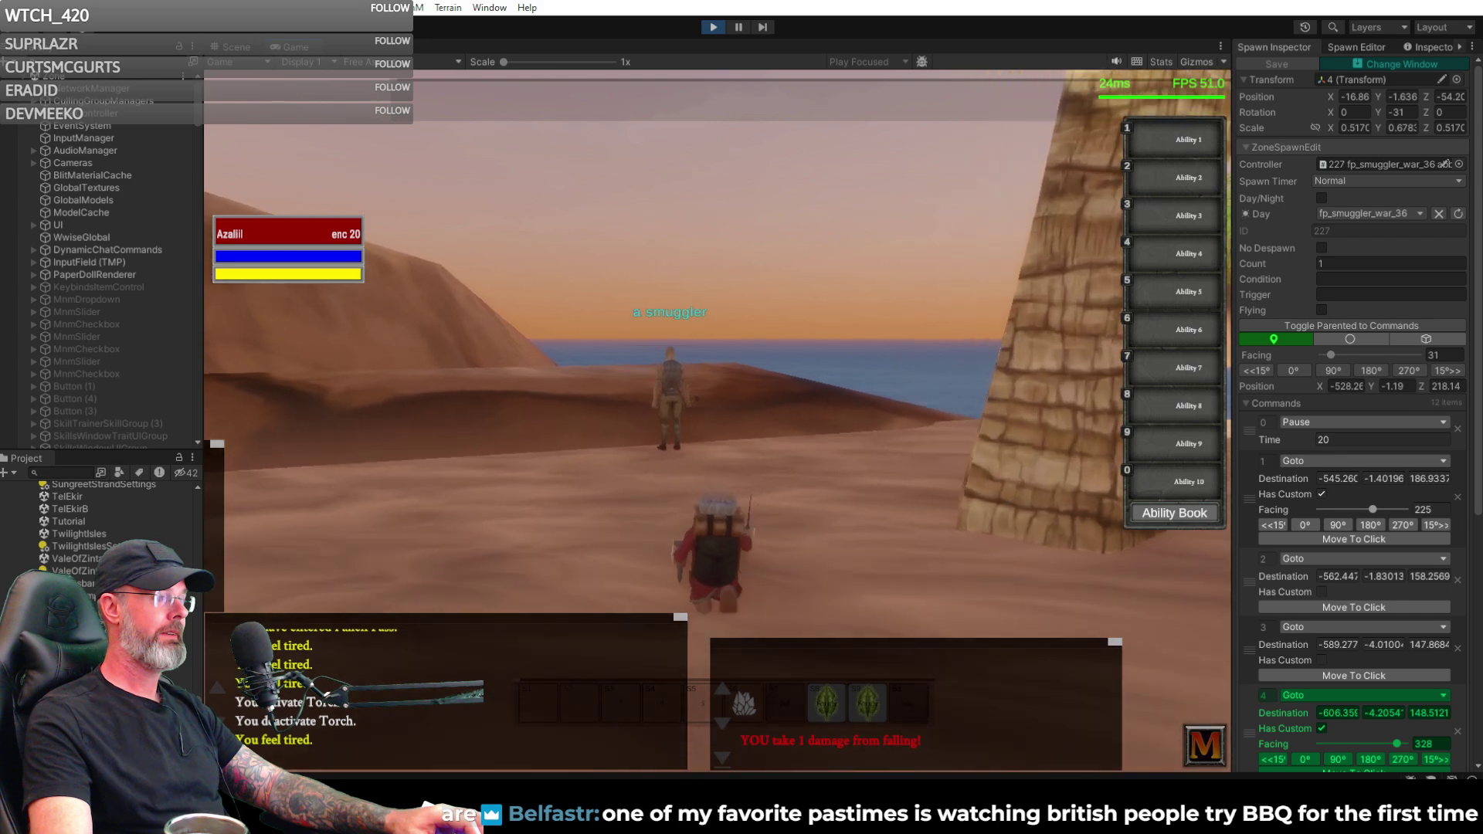
key(w)
key(d)
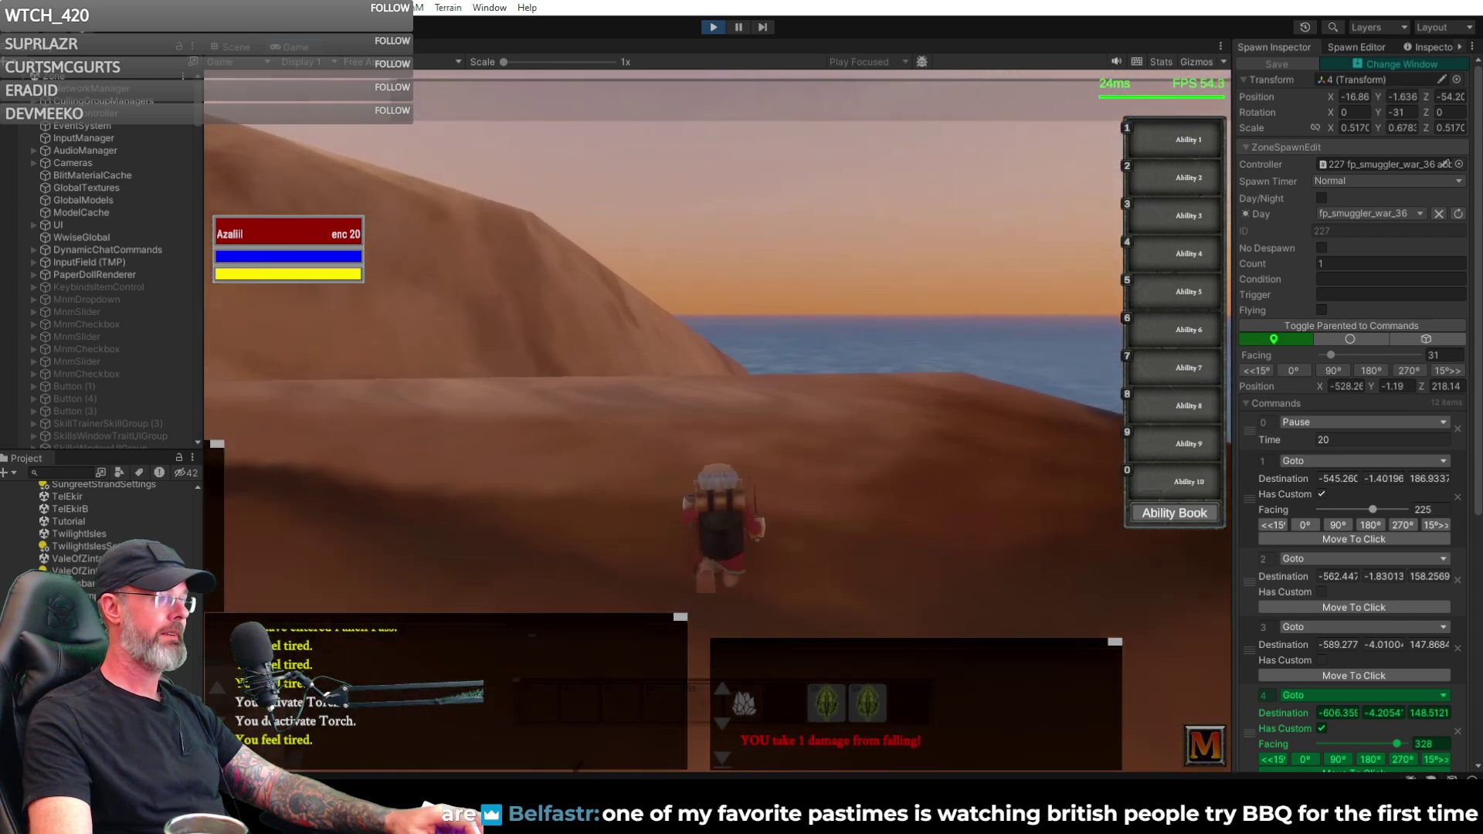
key(d)
key(w)
key(a)
key(a)
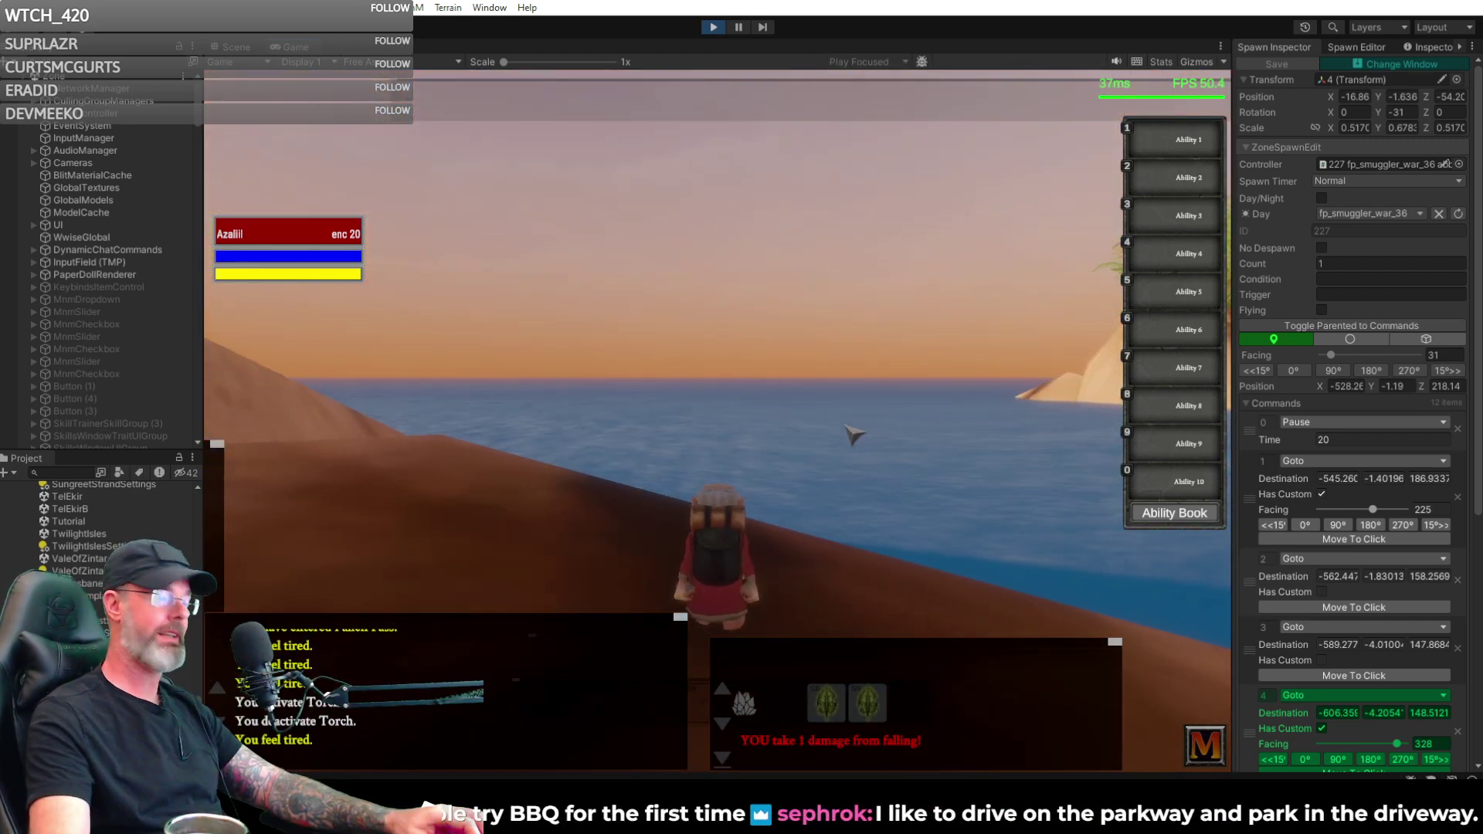
- Follow the patrolling smuggler back along the cliff past the standing smugglers and watch the return route
mouse_move(887, 445)
right_down()
mouse_move(1139, 446)
mouse_move(888, 444)
right_up()
key(w)
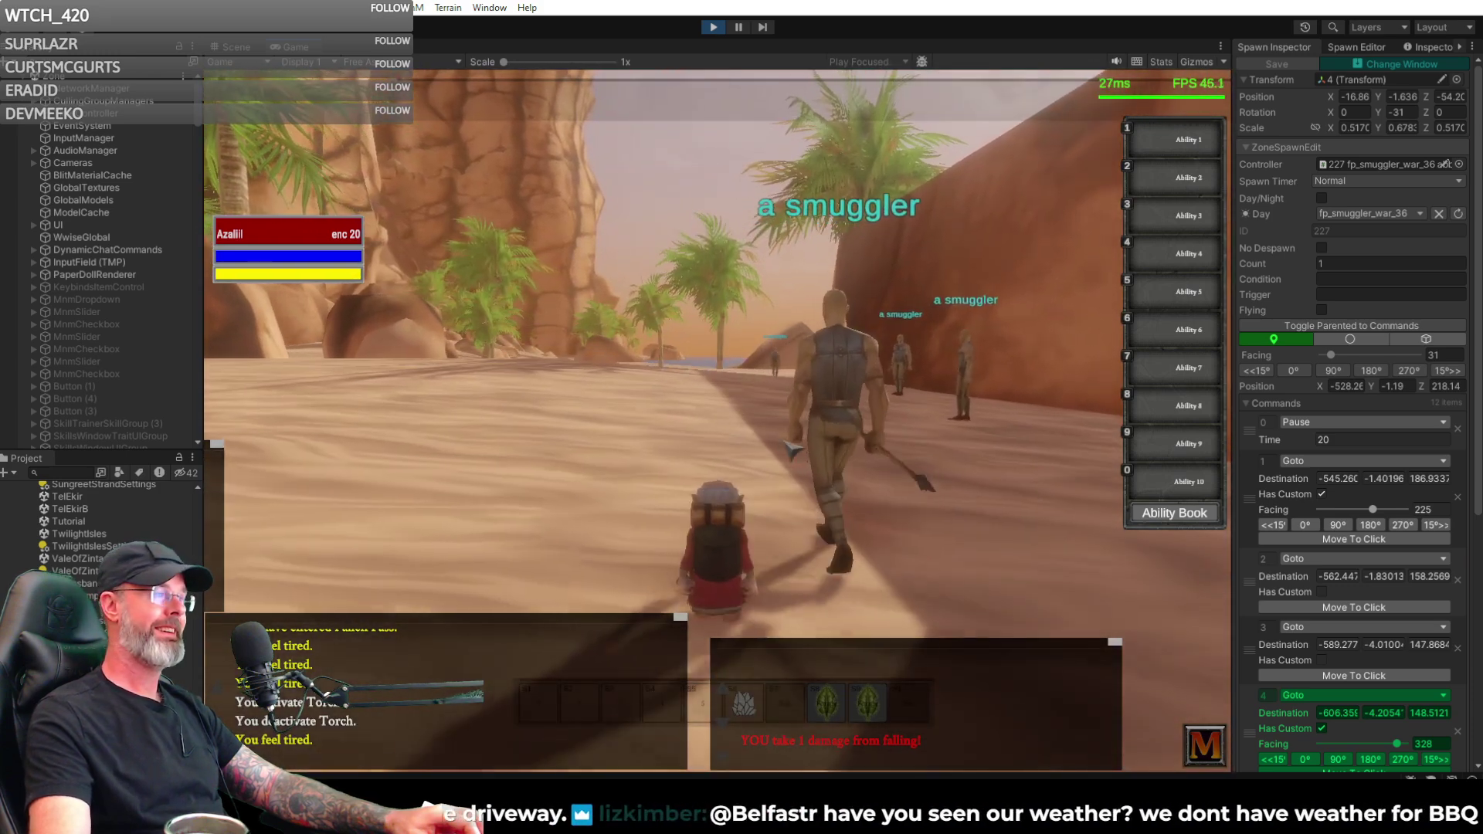
right_drag(754, 421, 1031, 421)
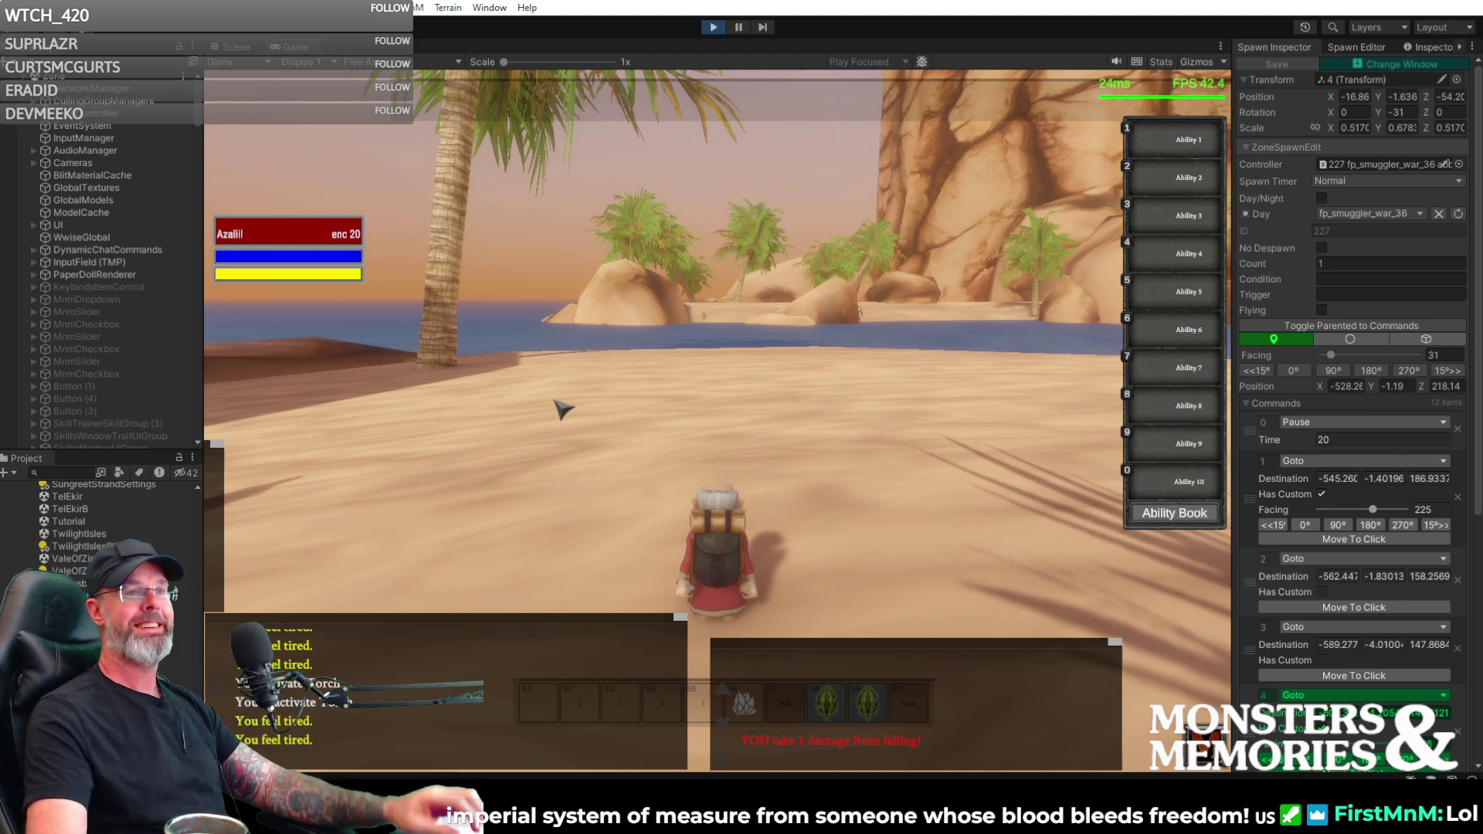
- Survey the open beach between the palms, the far shore and the sea, advancing across the sand
right_drag(559, 427, 680, 427)
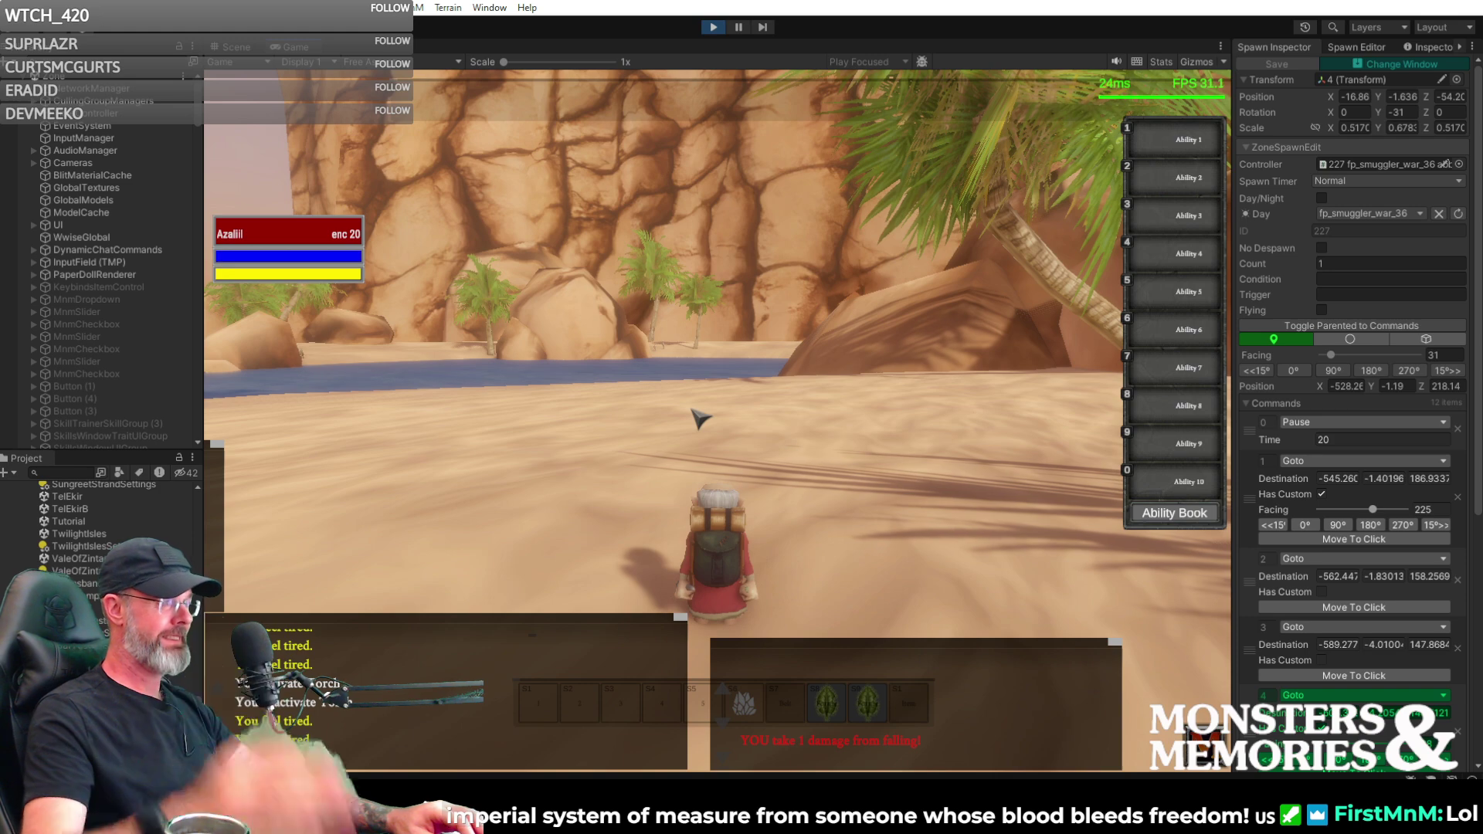
right_drag(712, 413, 598, 413)
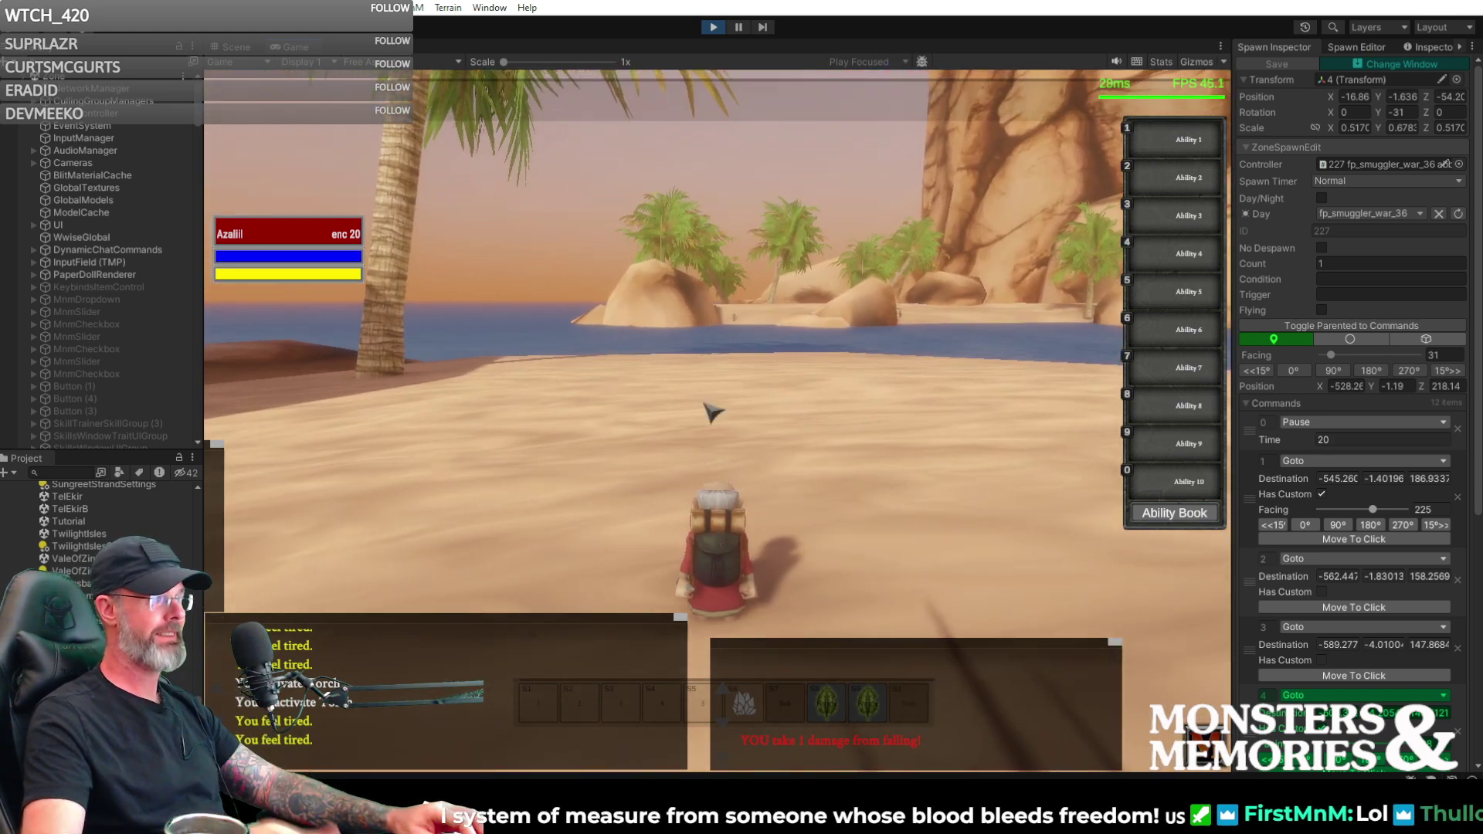
key(w)
mouse_move(717, 399)
right_down()
mouse_move(292, 399)
mouse_move(712, 407)
right_up()
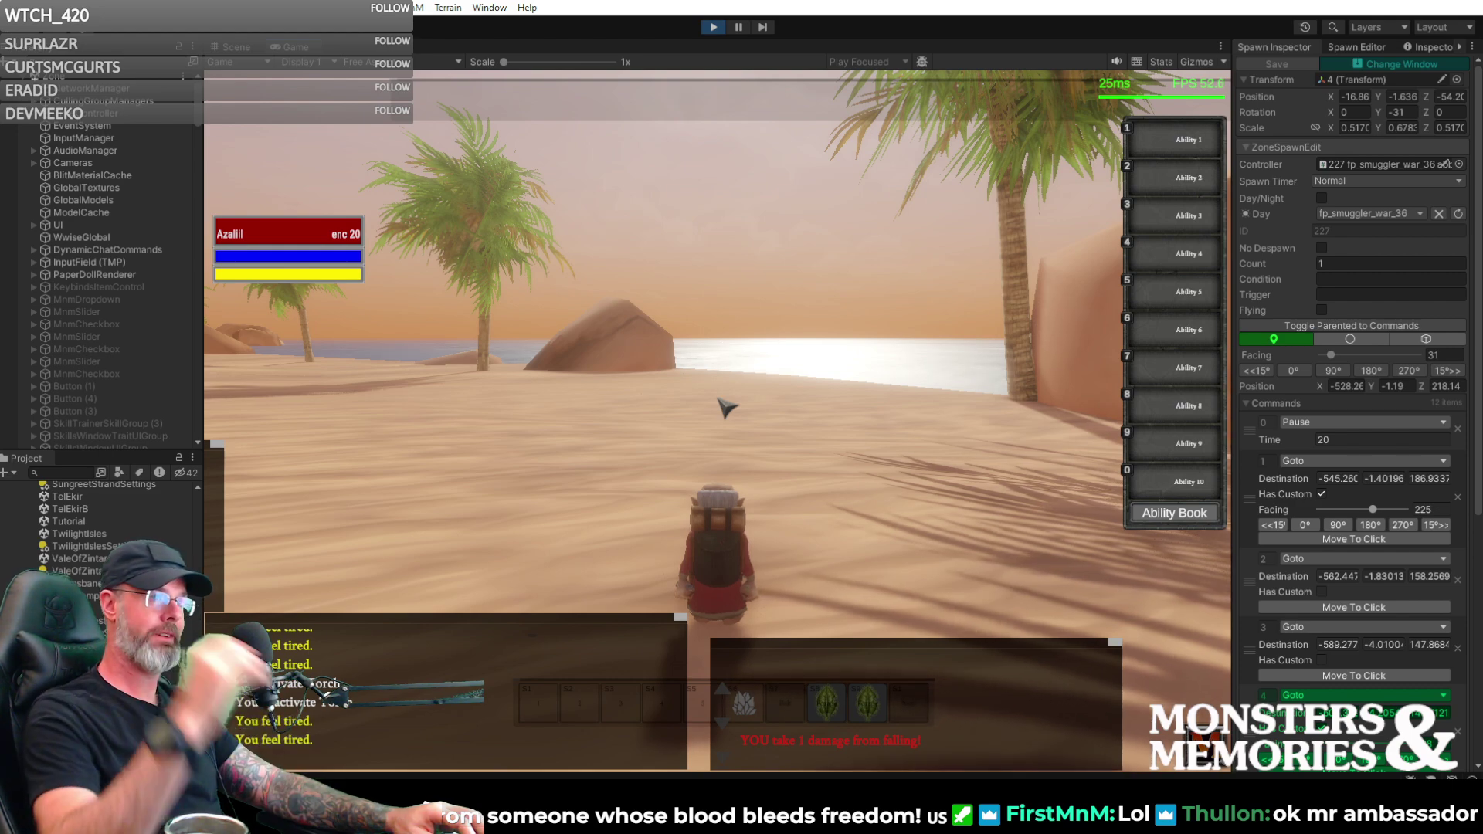
key(w)
right_drag(711, 407, 656, 407)
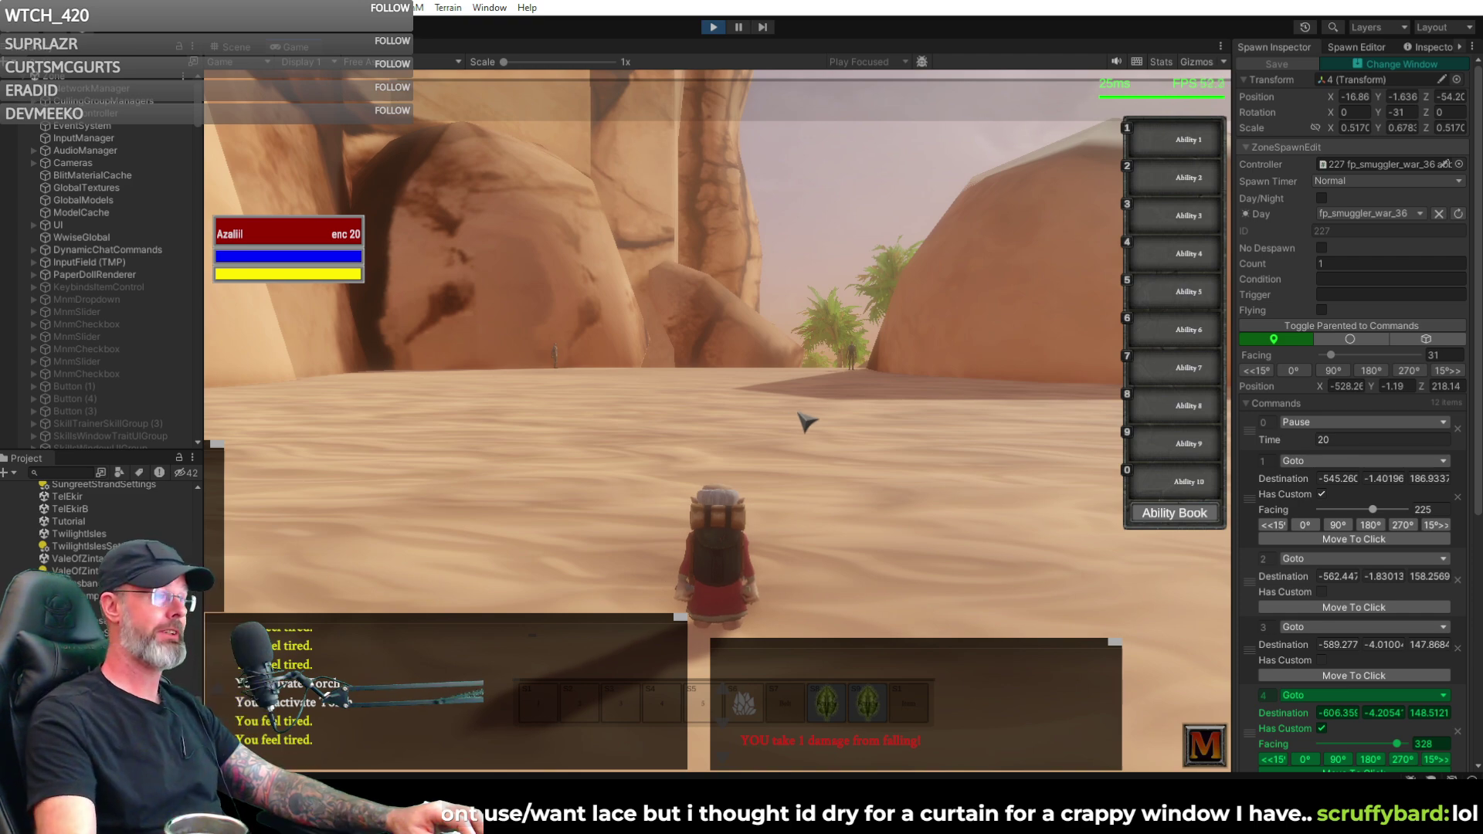
- Run across the open sand toward the distant palms and examine the smugglers near the rocks on either side
key(w)
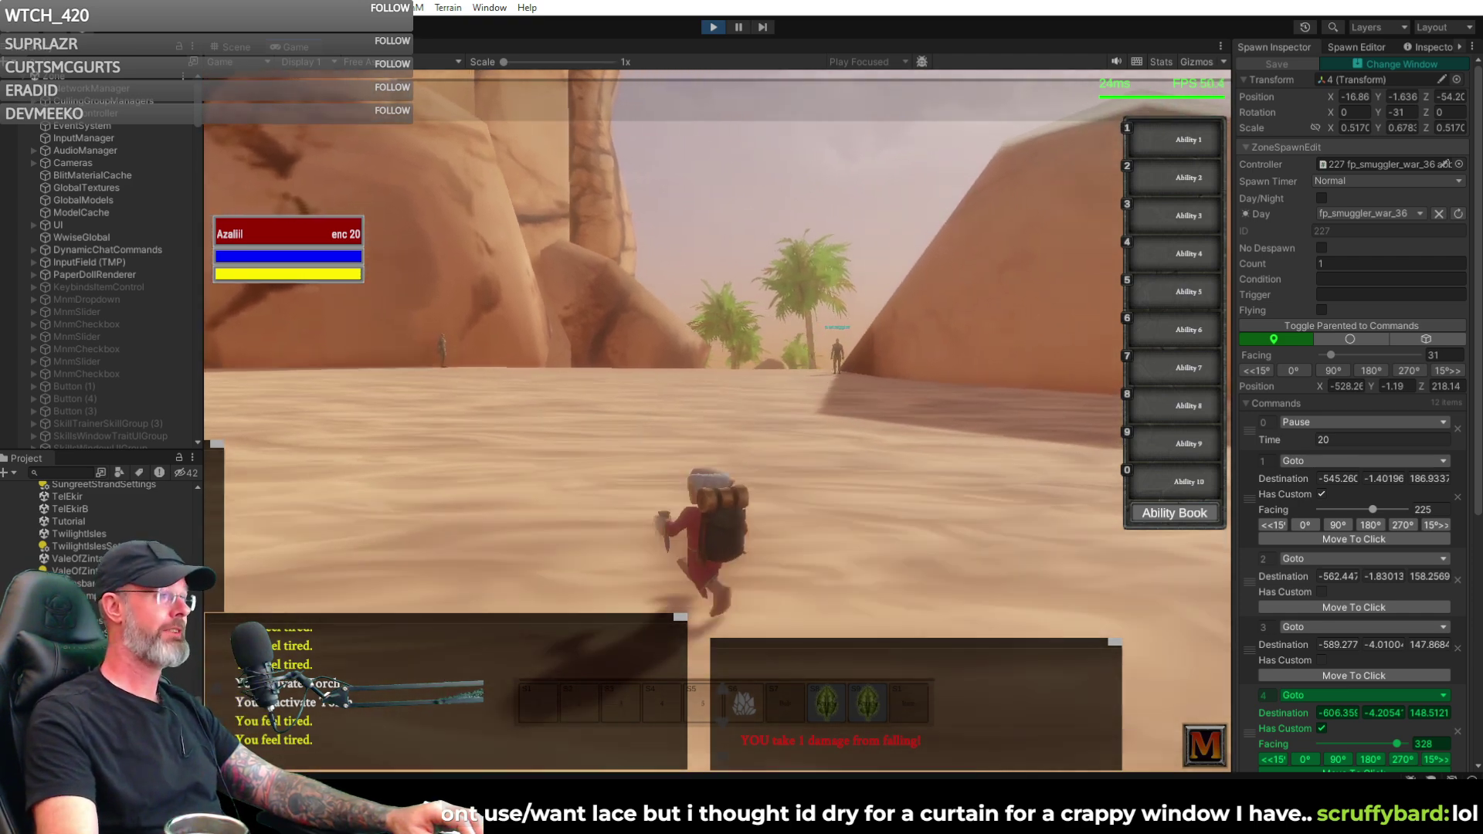
key(w)
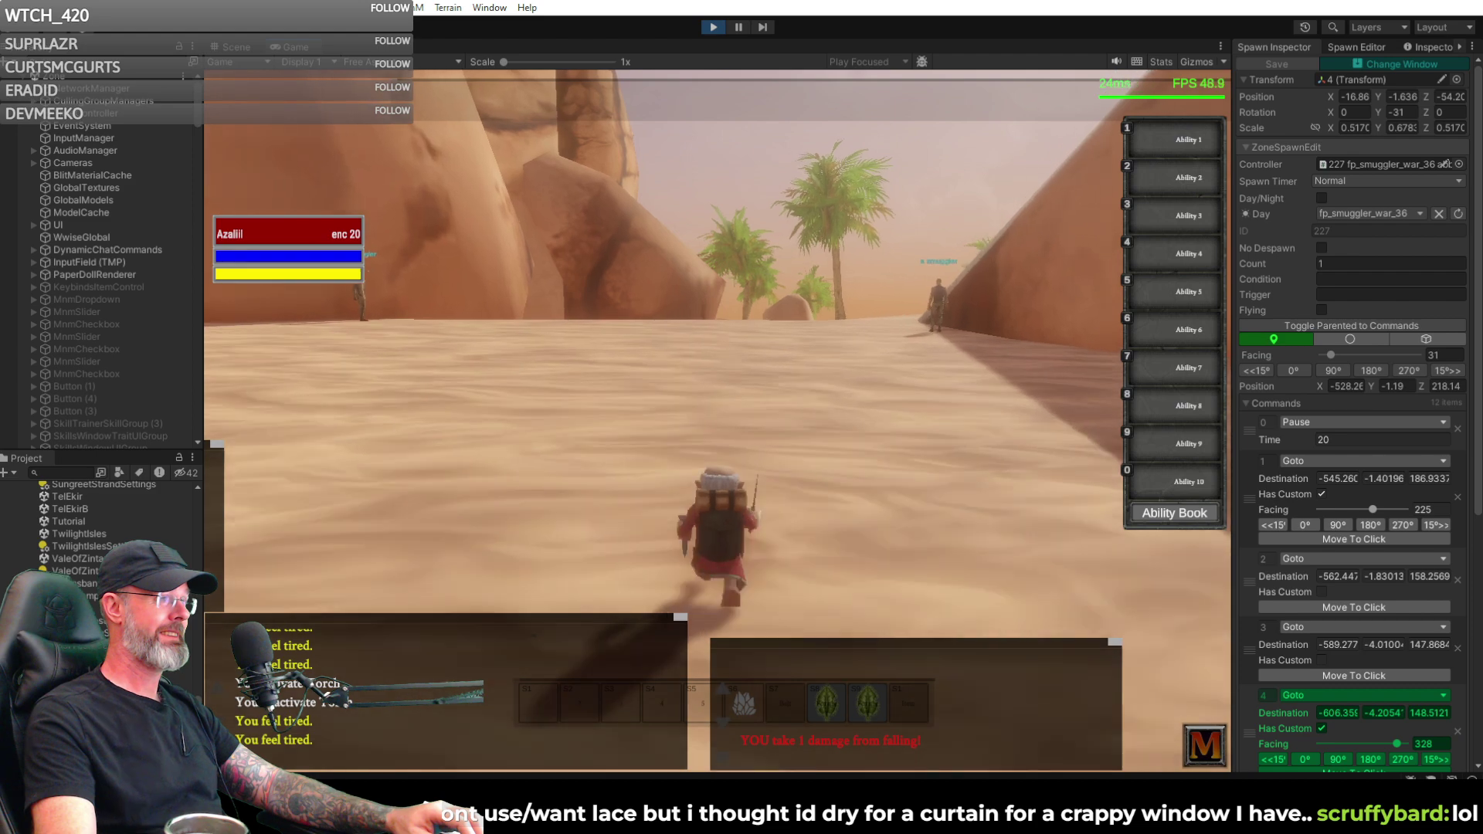
key(w)
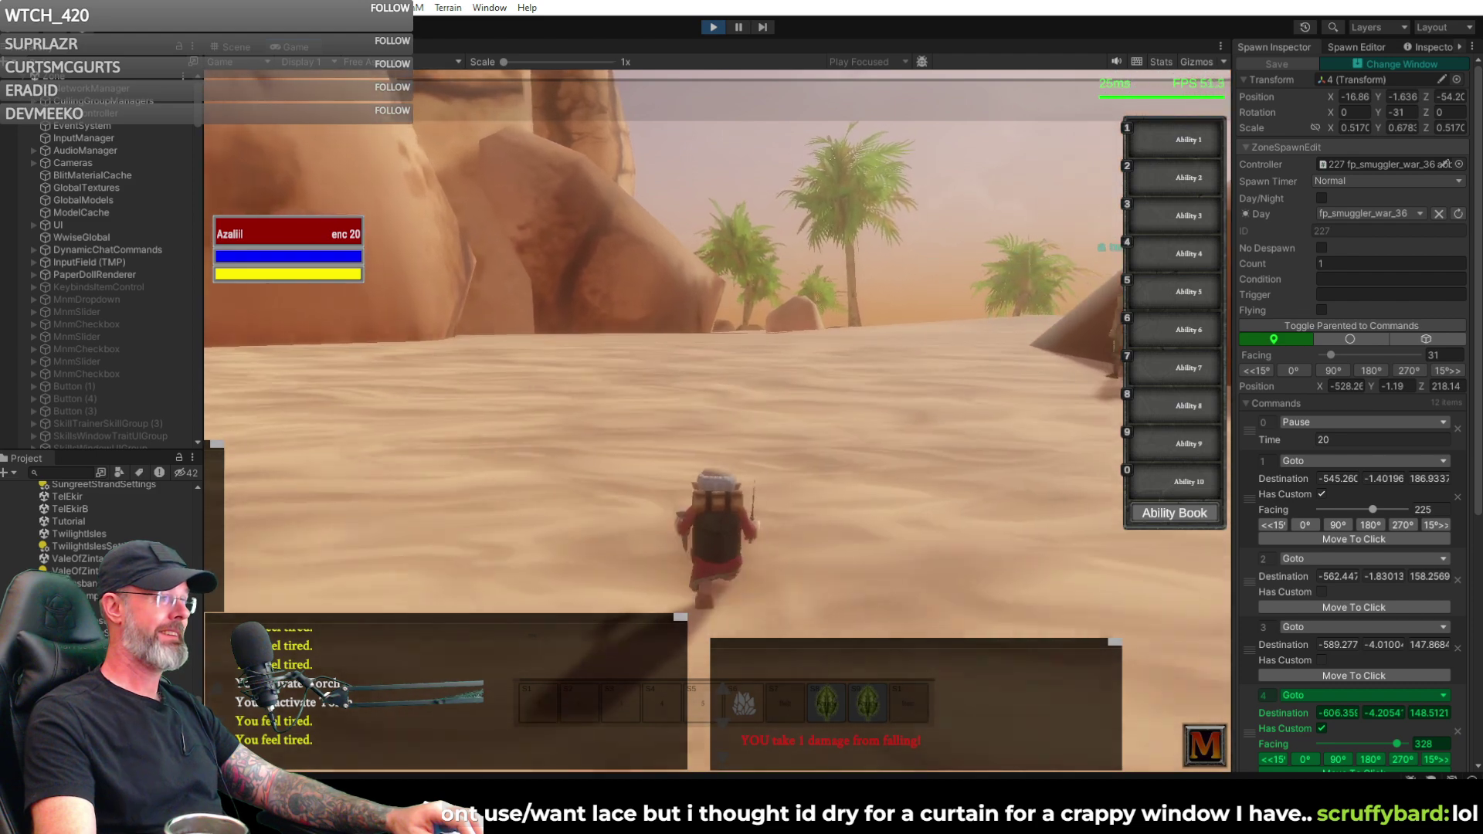
key(w)
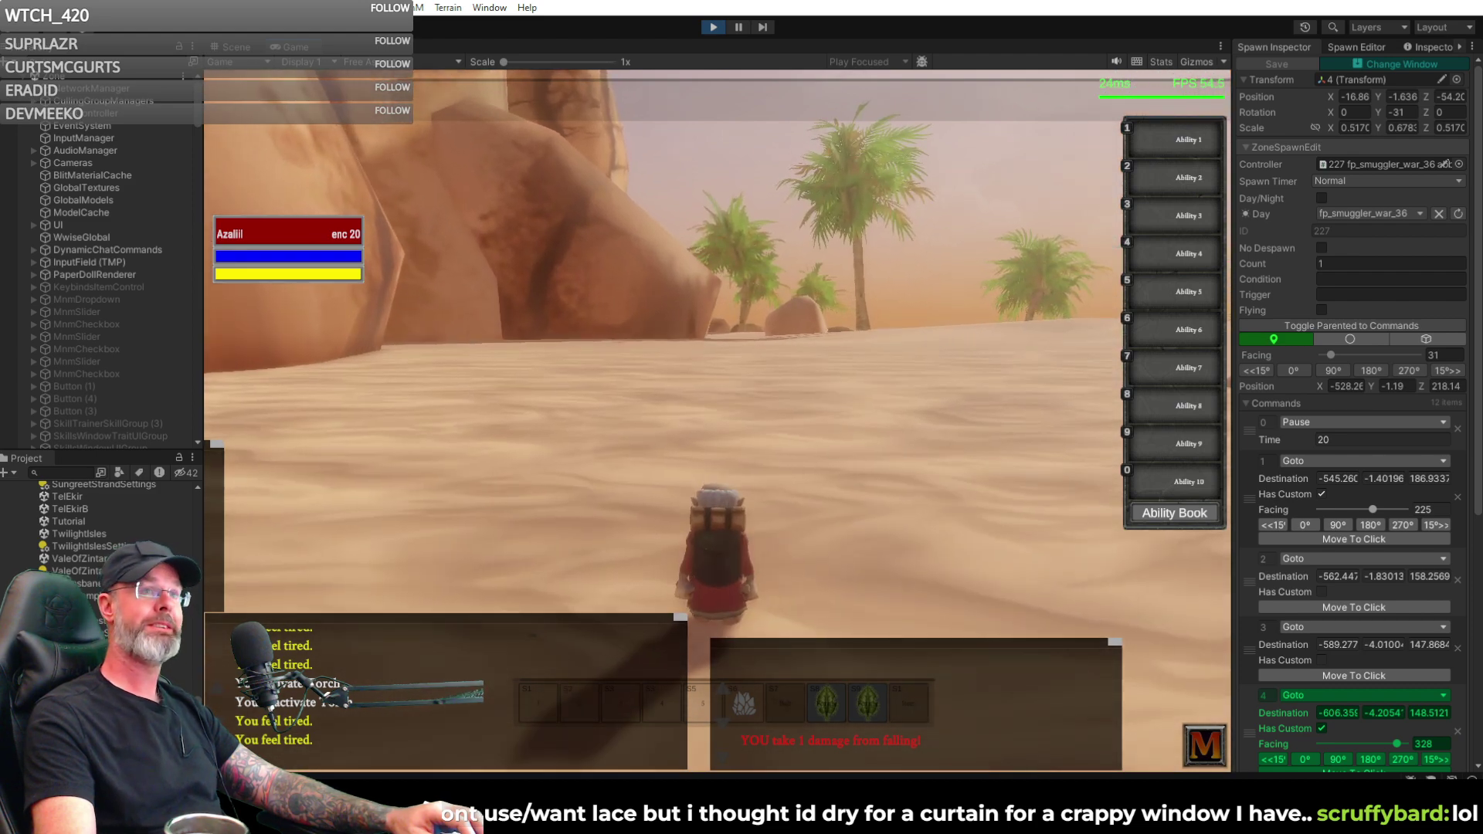
key(w)
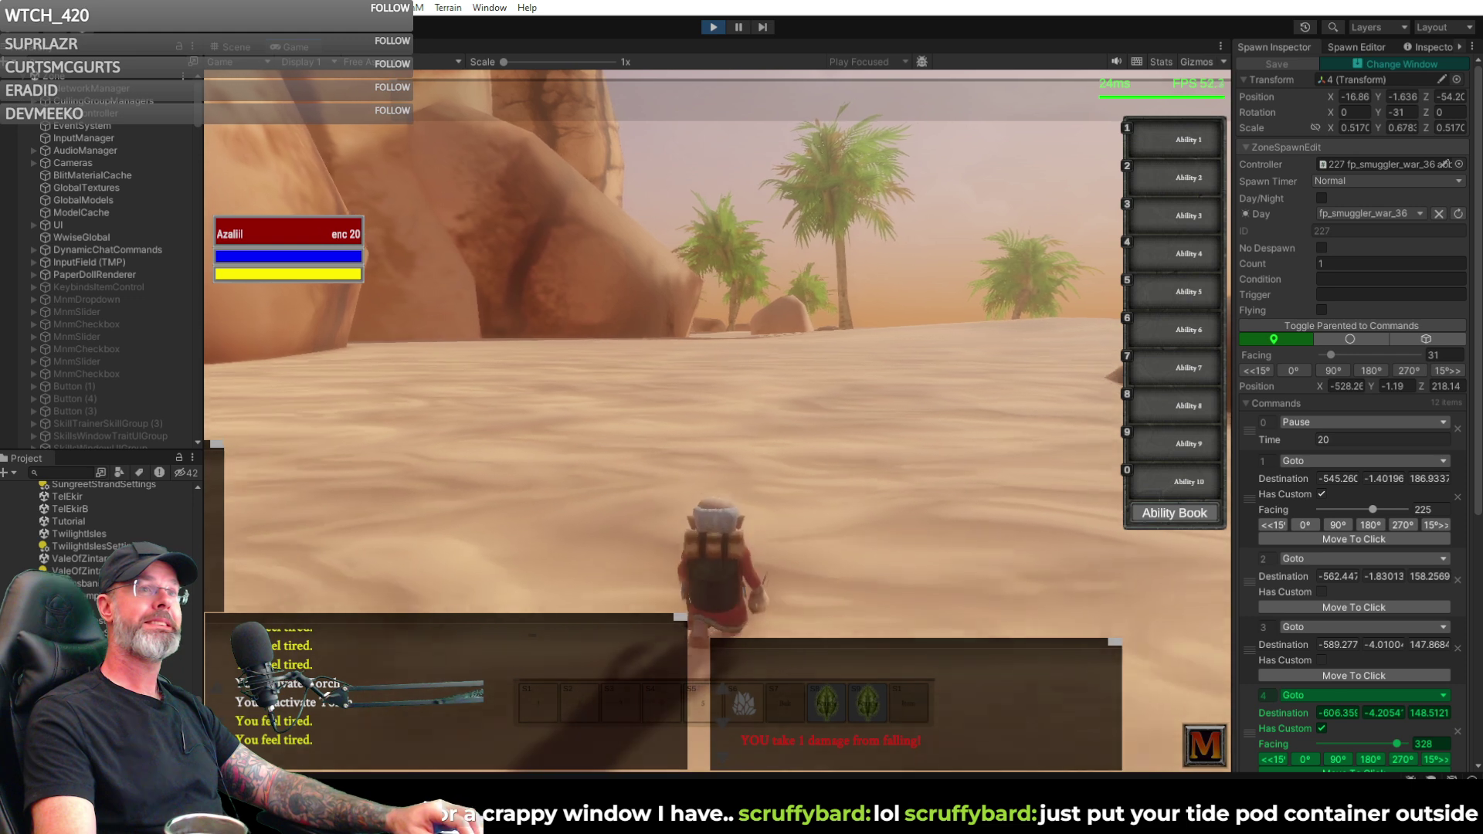
key(w)
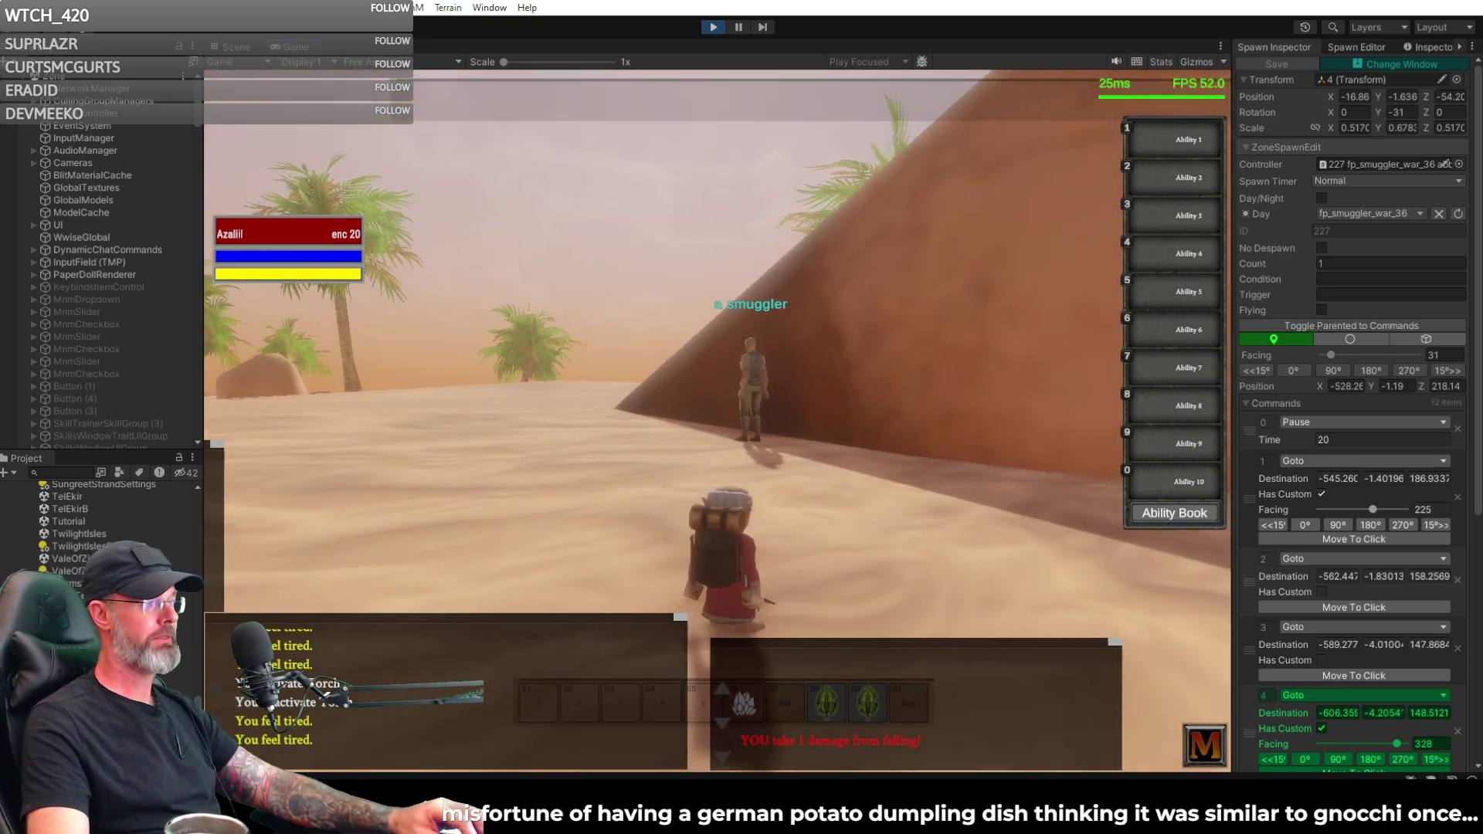
- Approach the smuggler at the foot of the sloping rock and jump onto the rock face for a closer look
key(w)
key(w)
key(space)
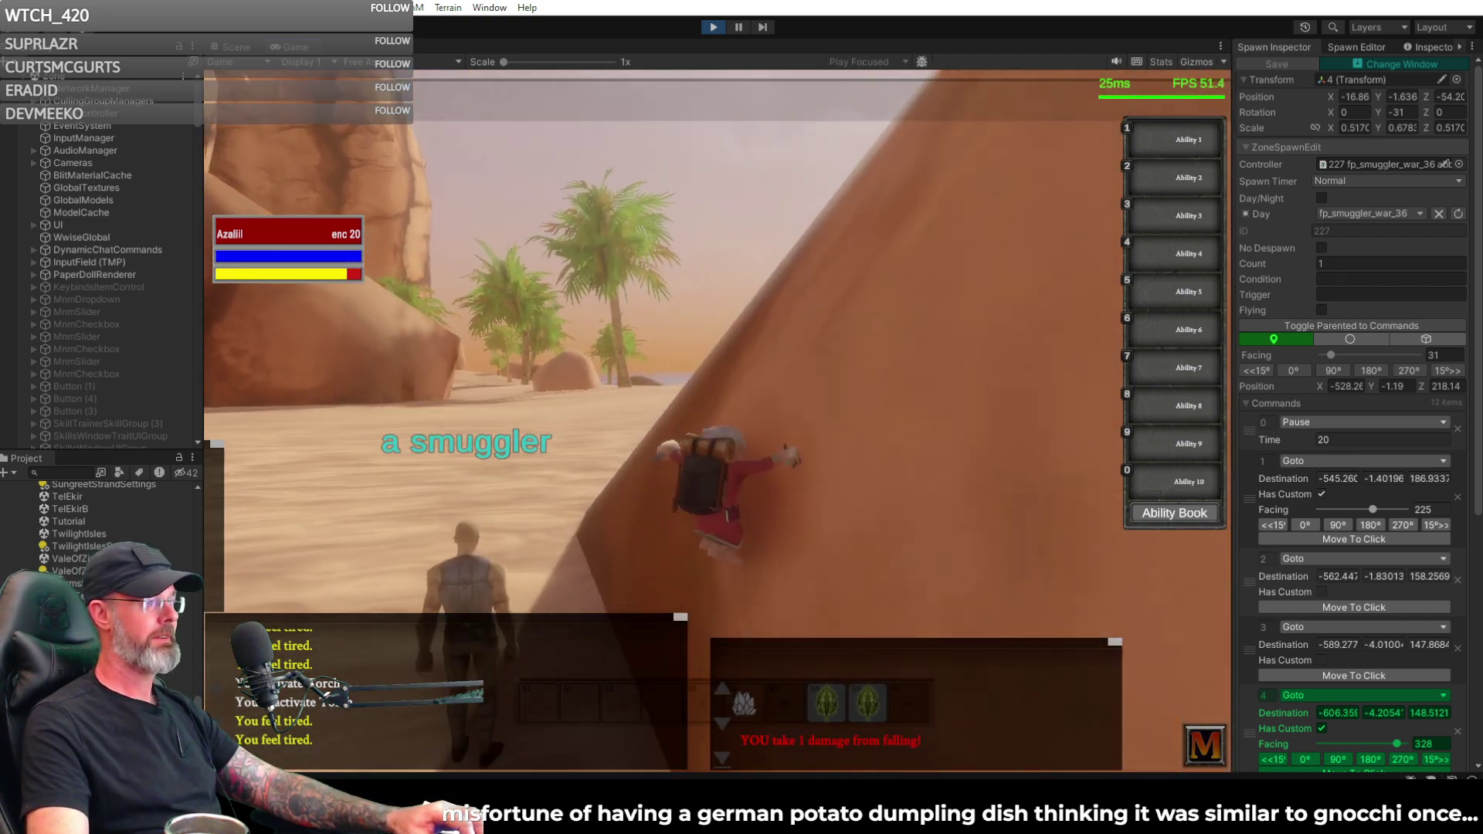
key(a)
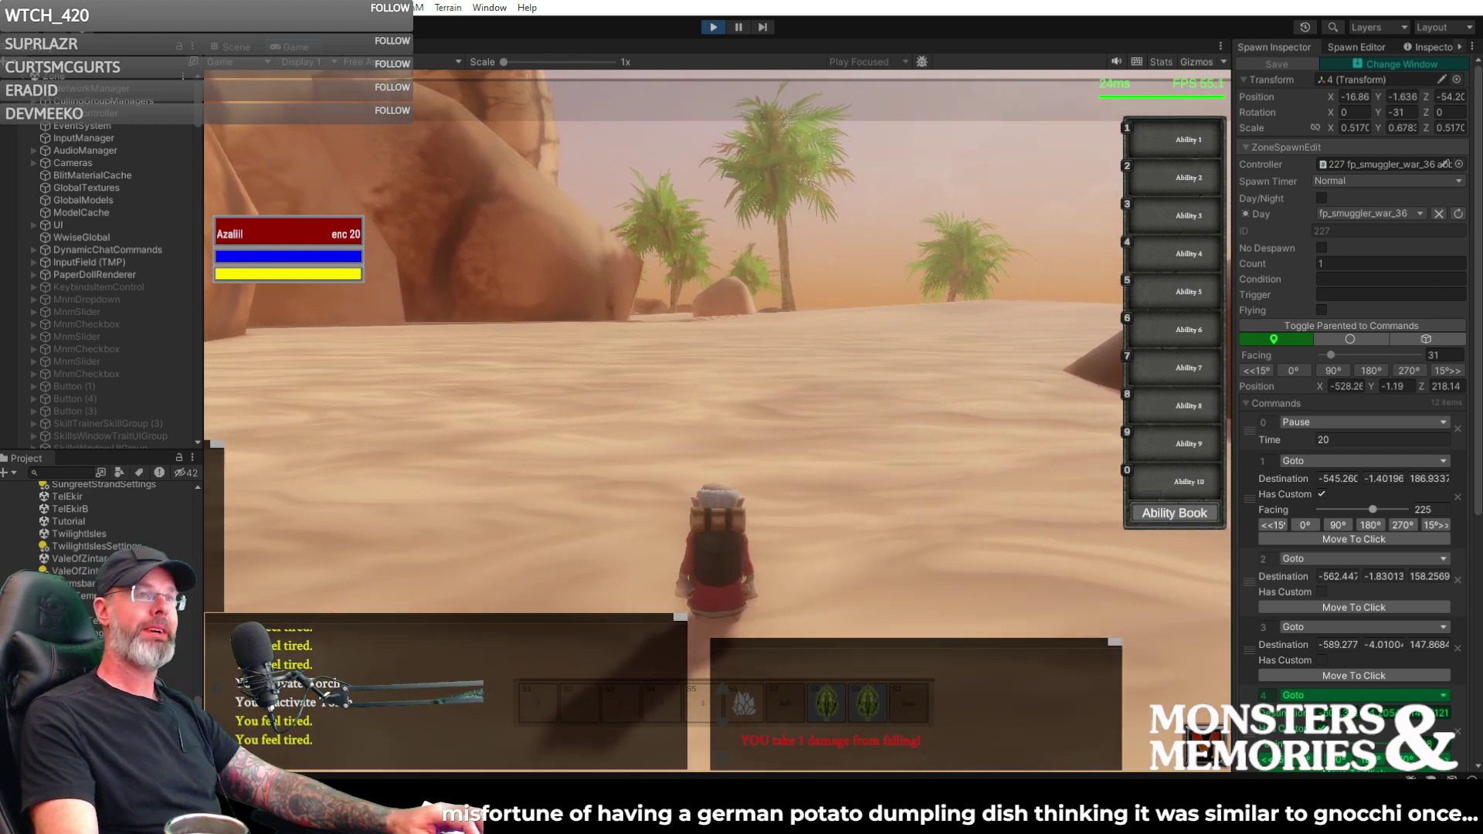
- Climb the sloping rock to its ridge and examine the surrounding beach from above
key(d)
key(w)
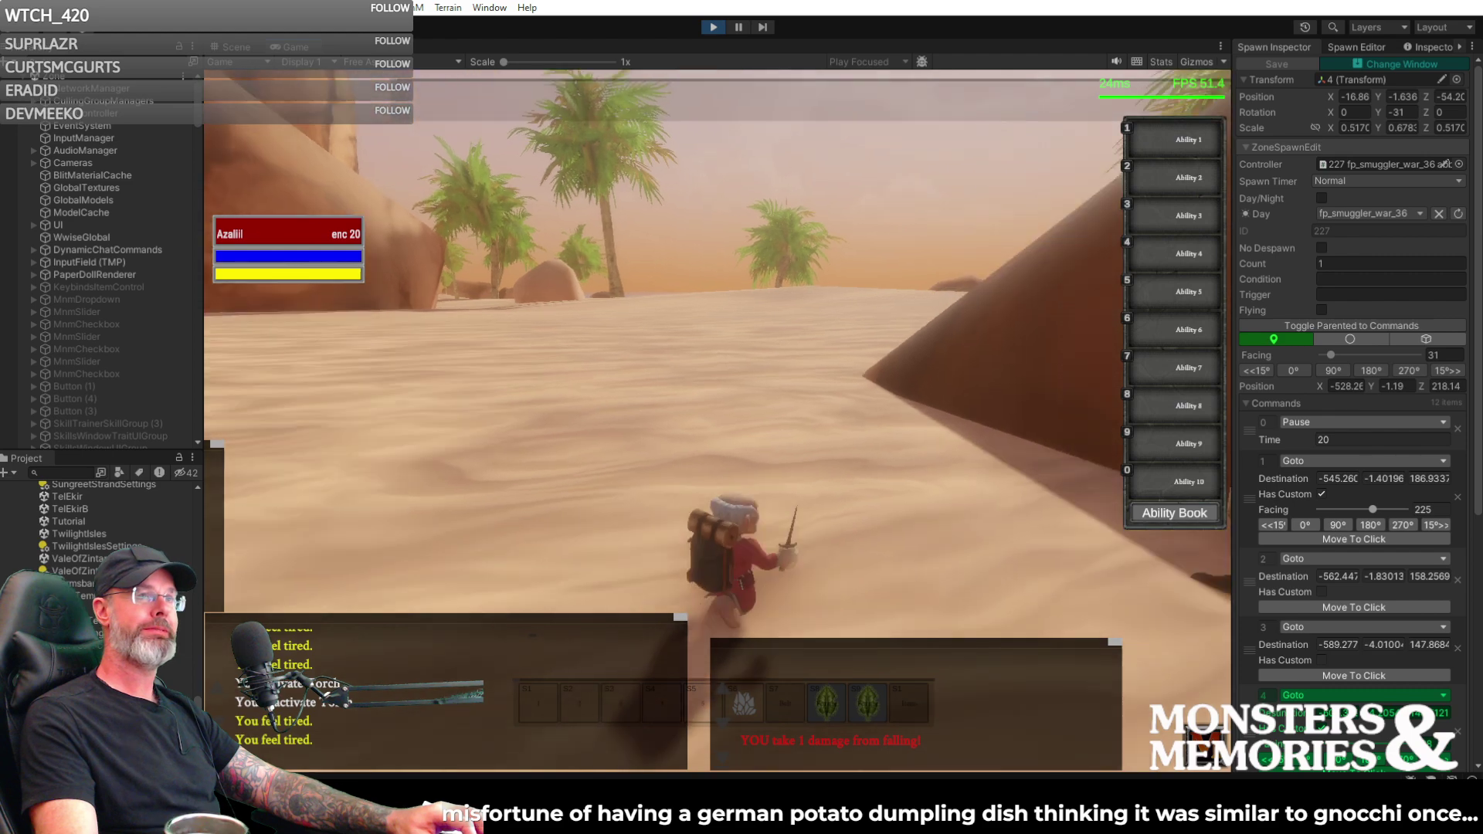
key(d)
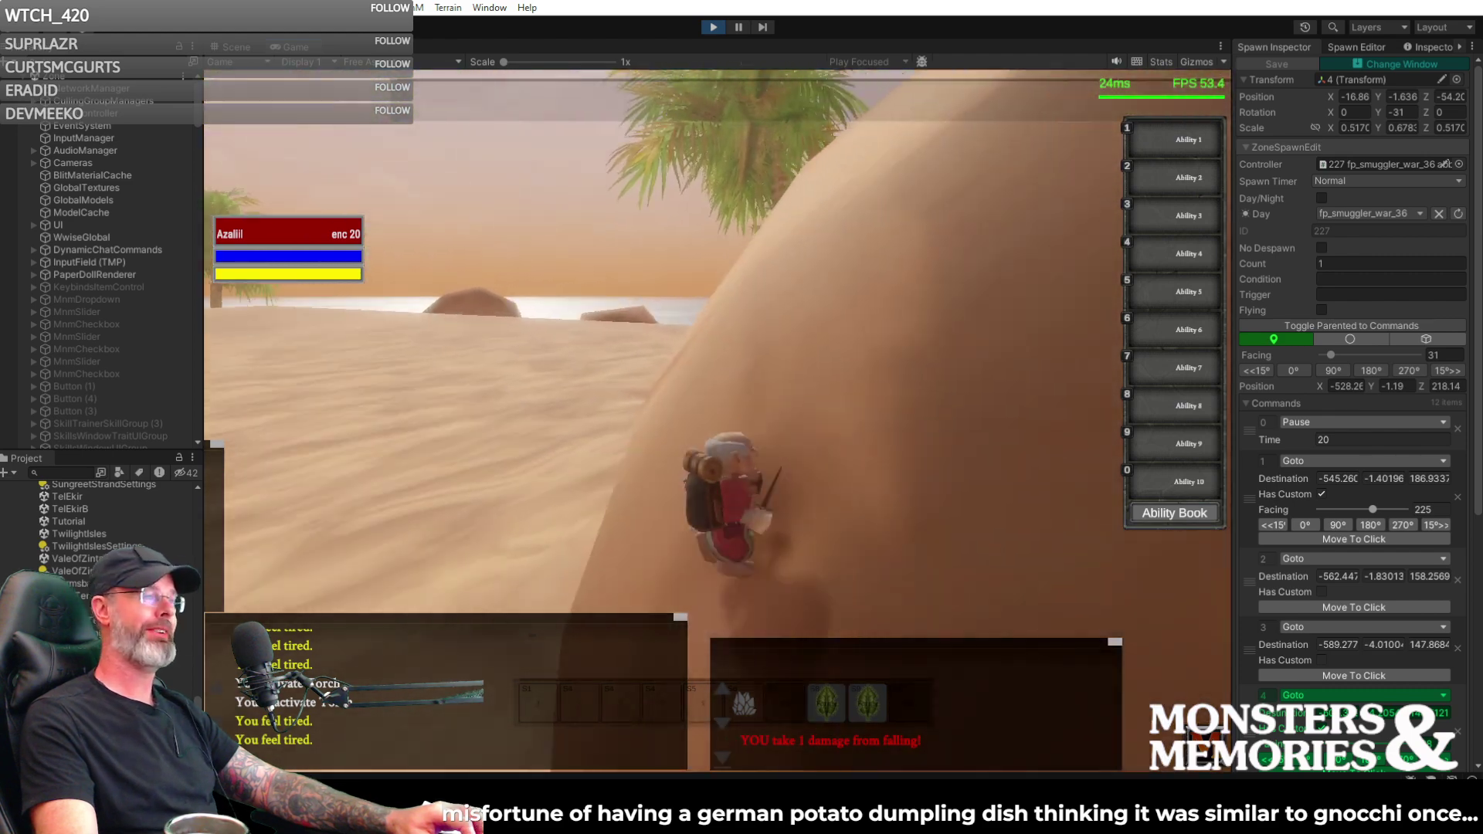
key(w)
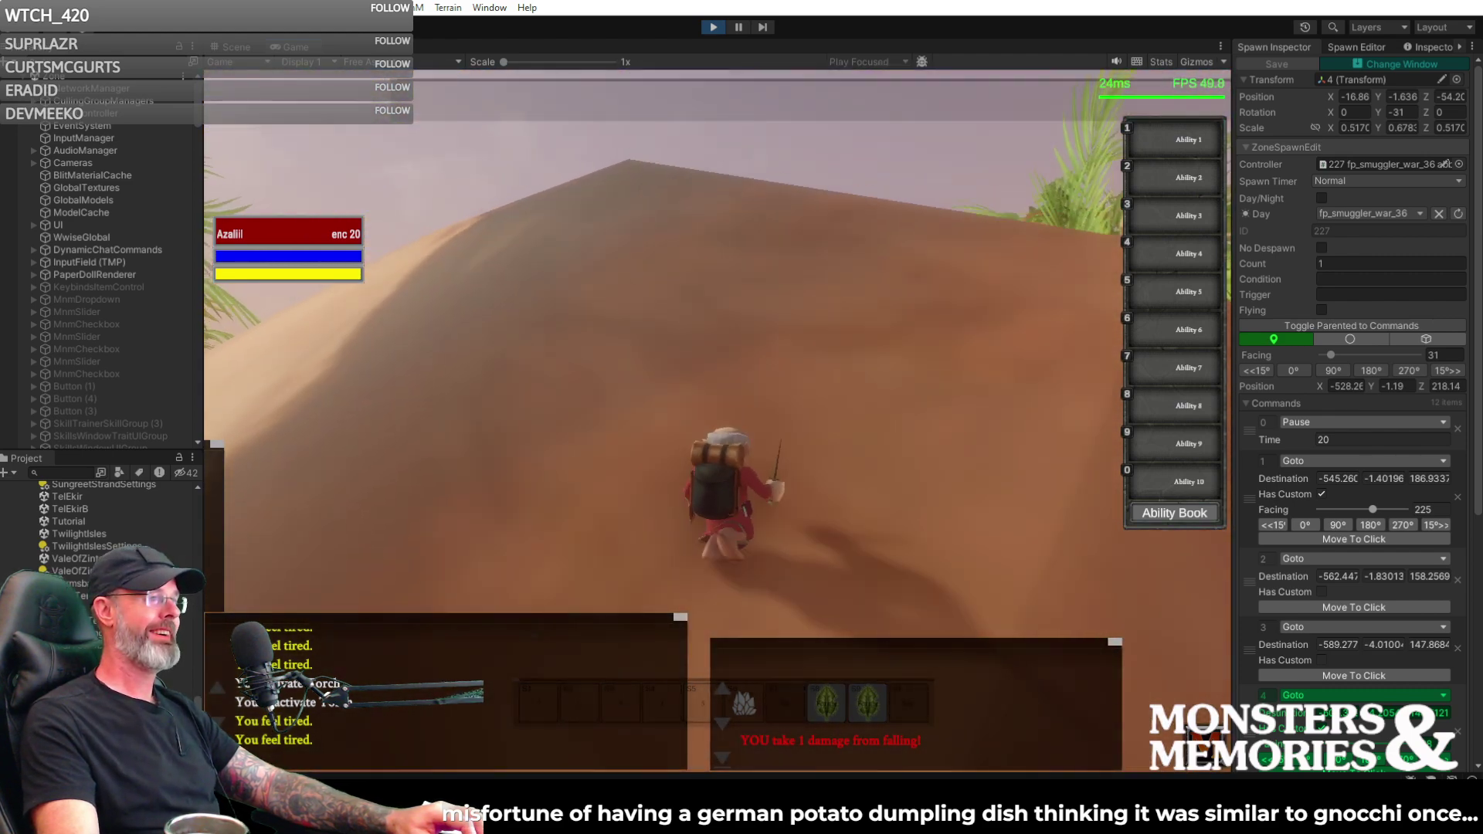
key(w)
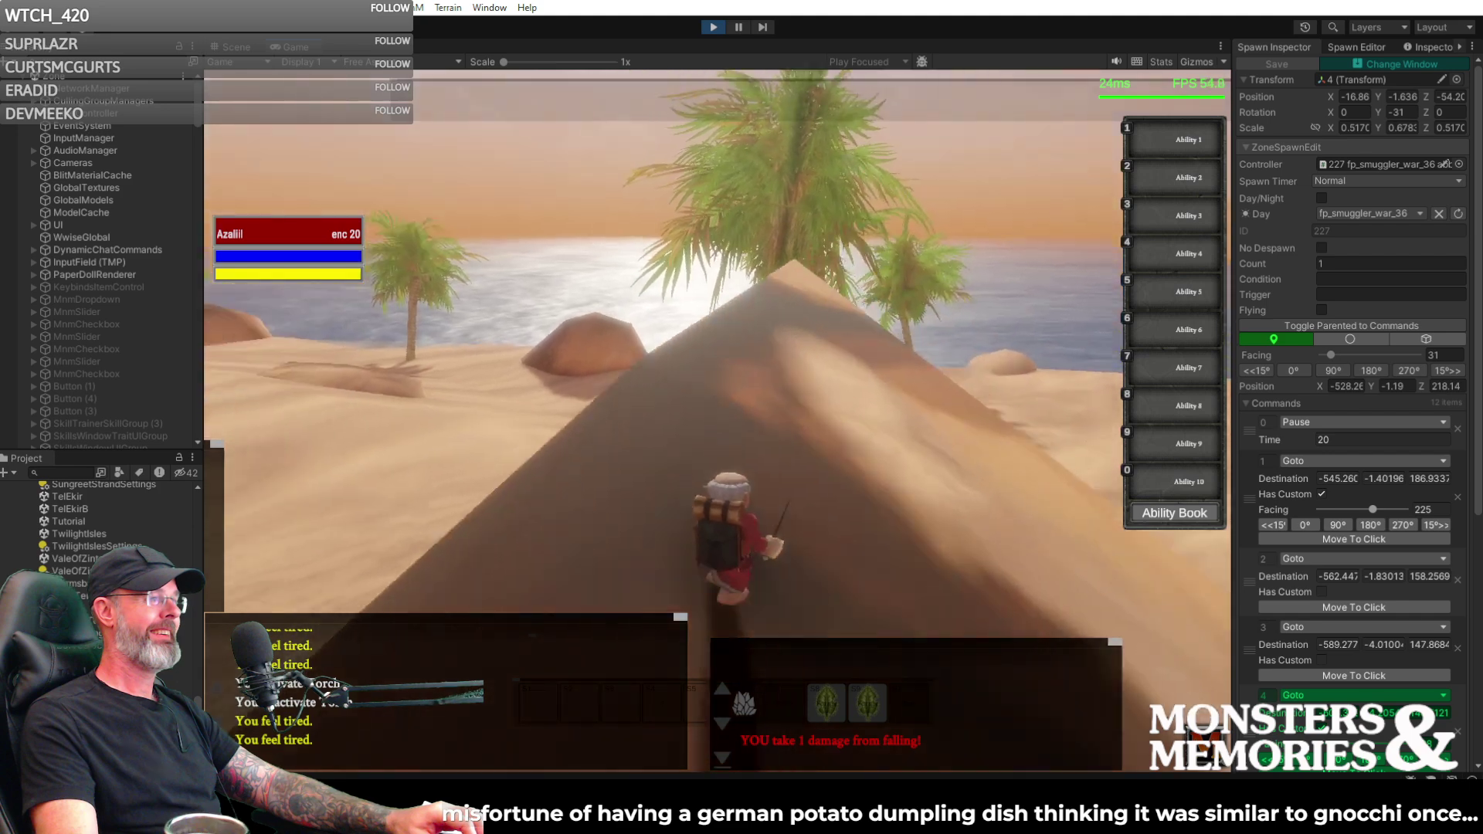
key(w)
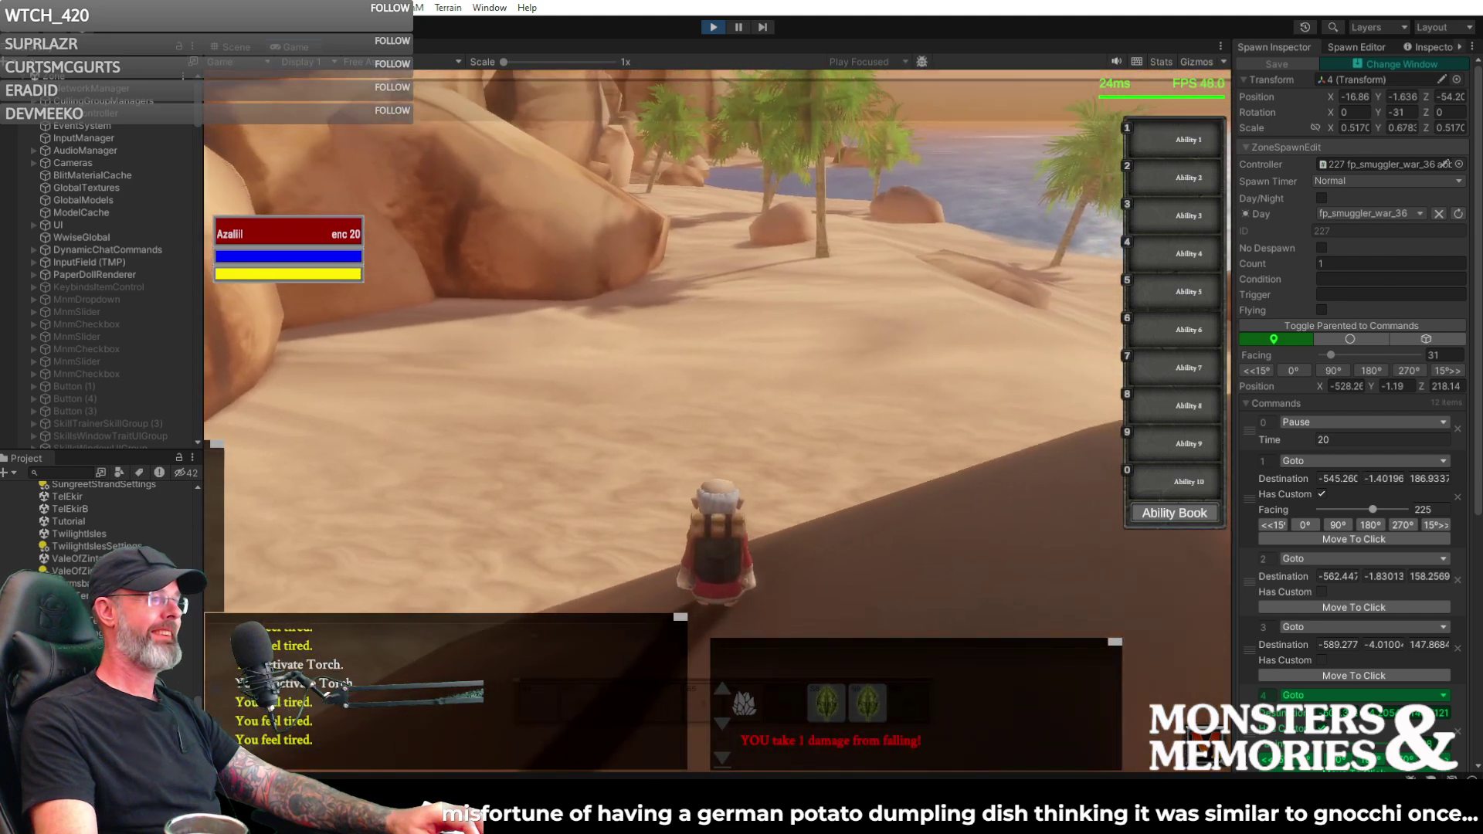
- Descend from the sloping rock and examine the smugglers at its foot and across the open sand
key(w)
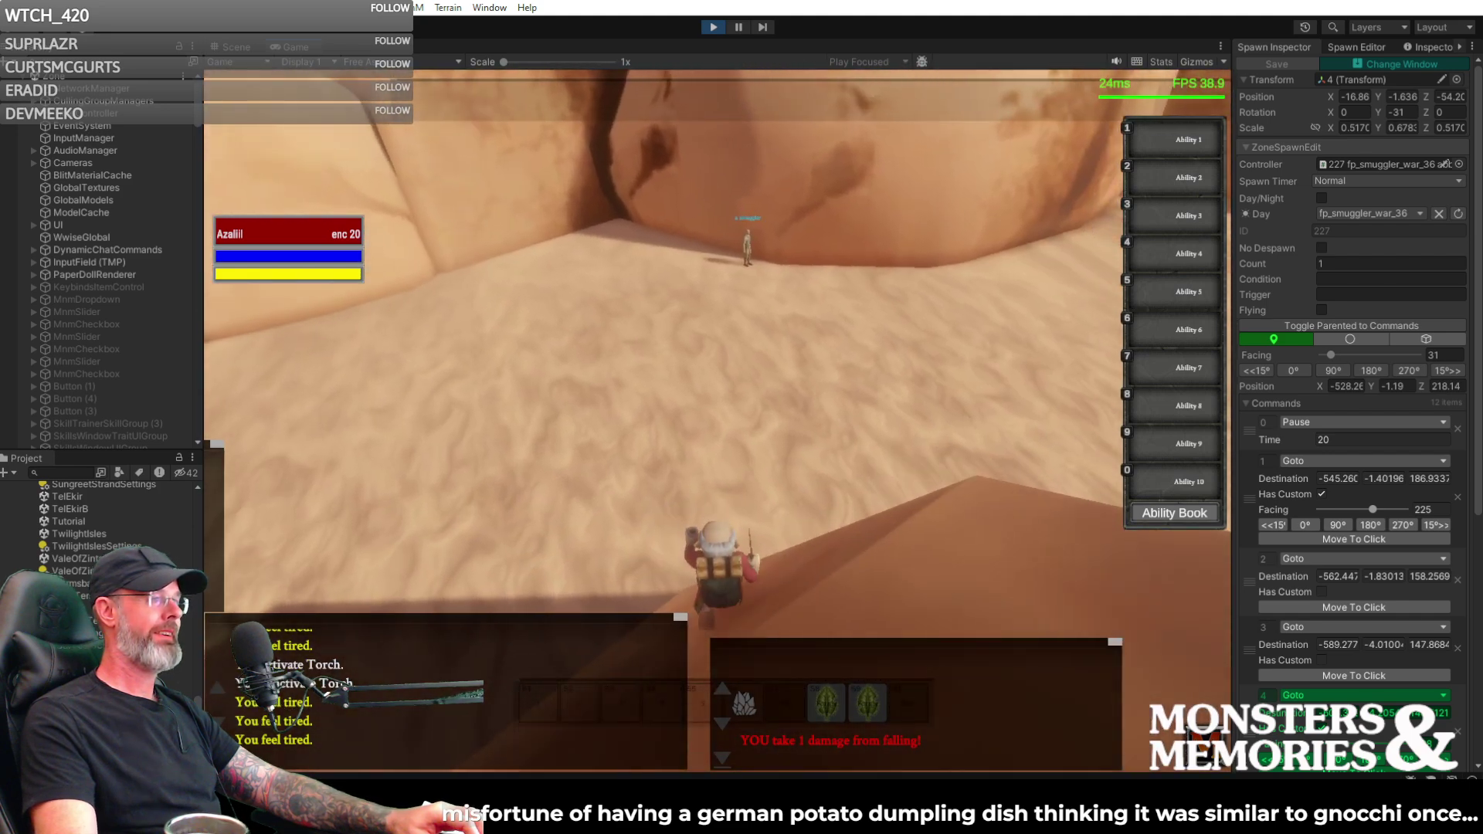
key(w)
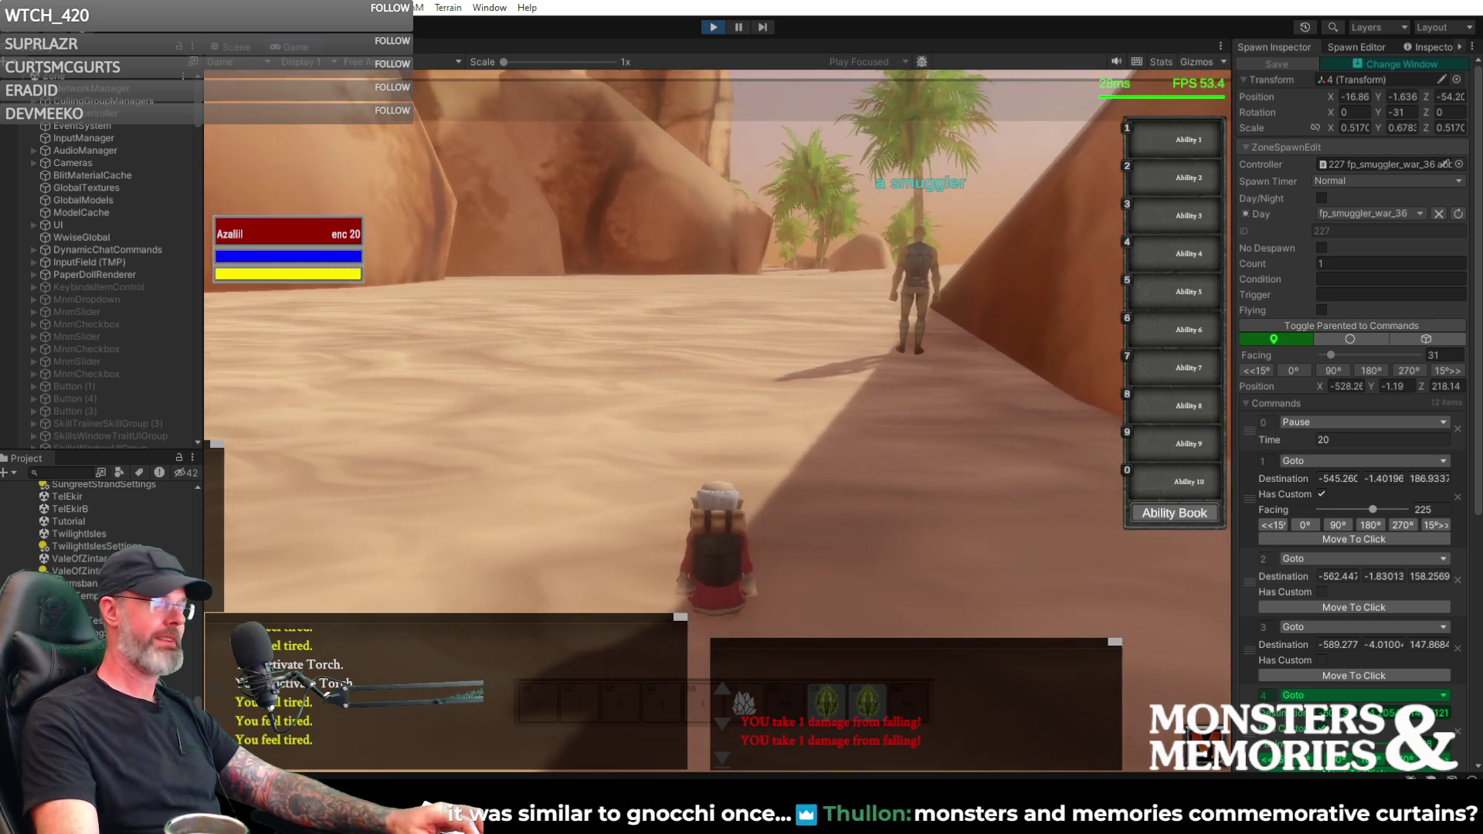
key(a)
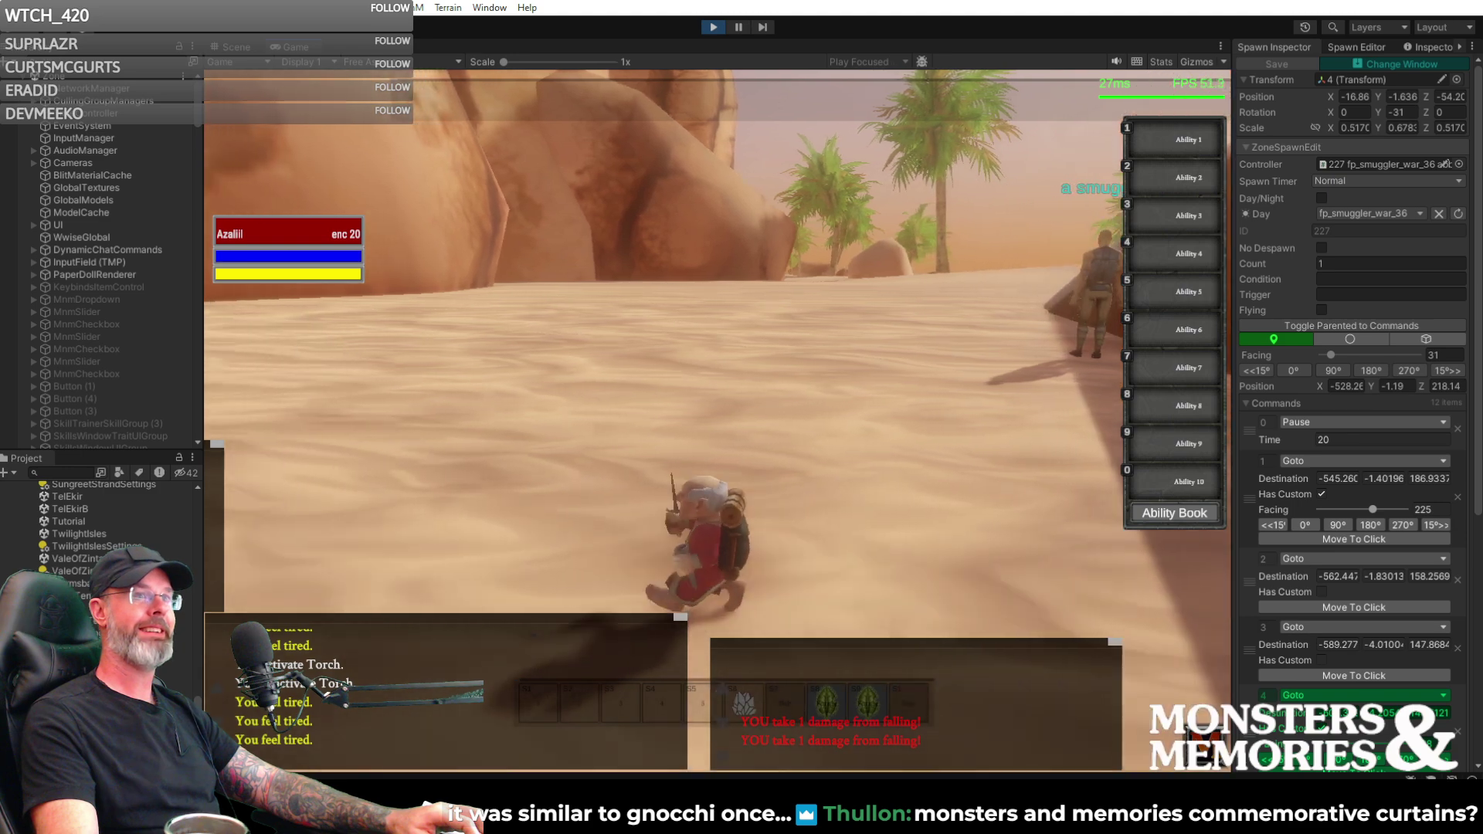
key(w)
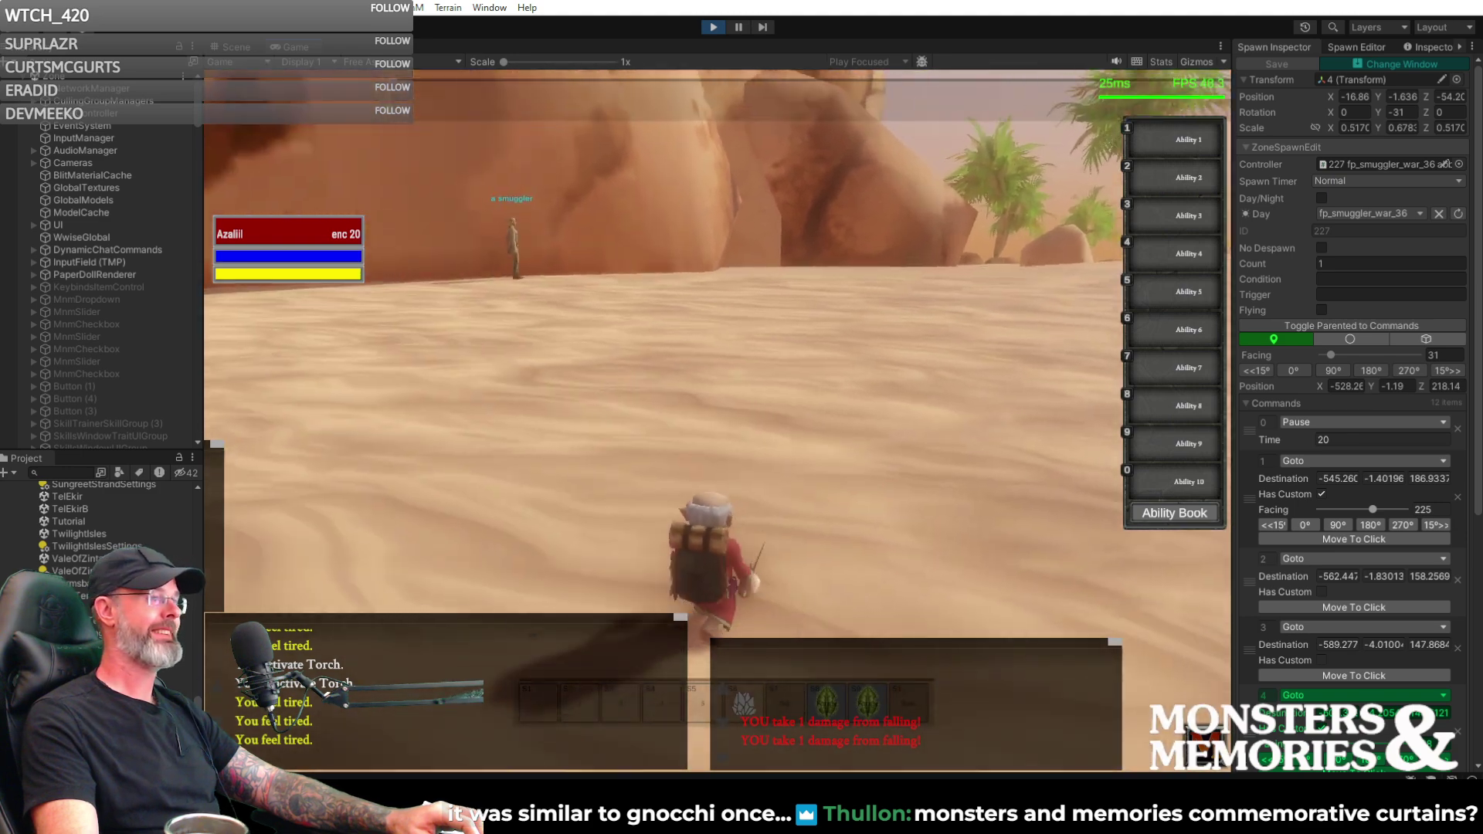
- Run across the sand to the water's edge and examine the smuggler beside the flat-topped rock
key(w)
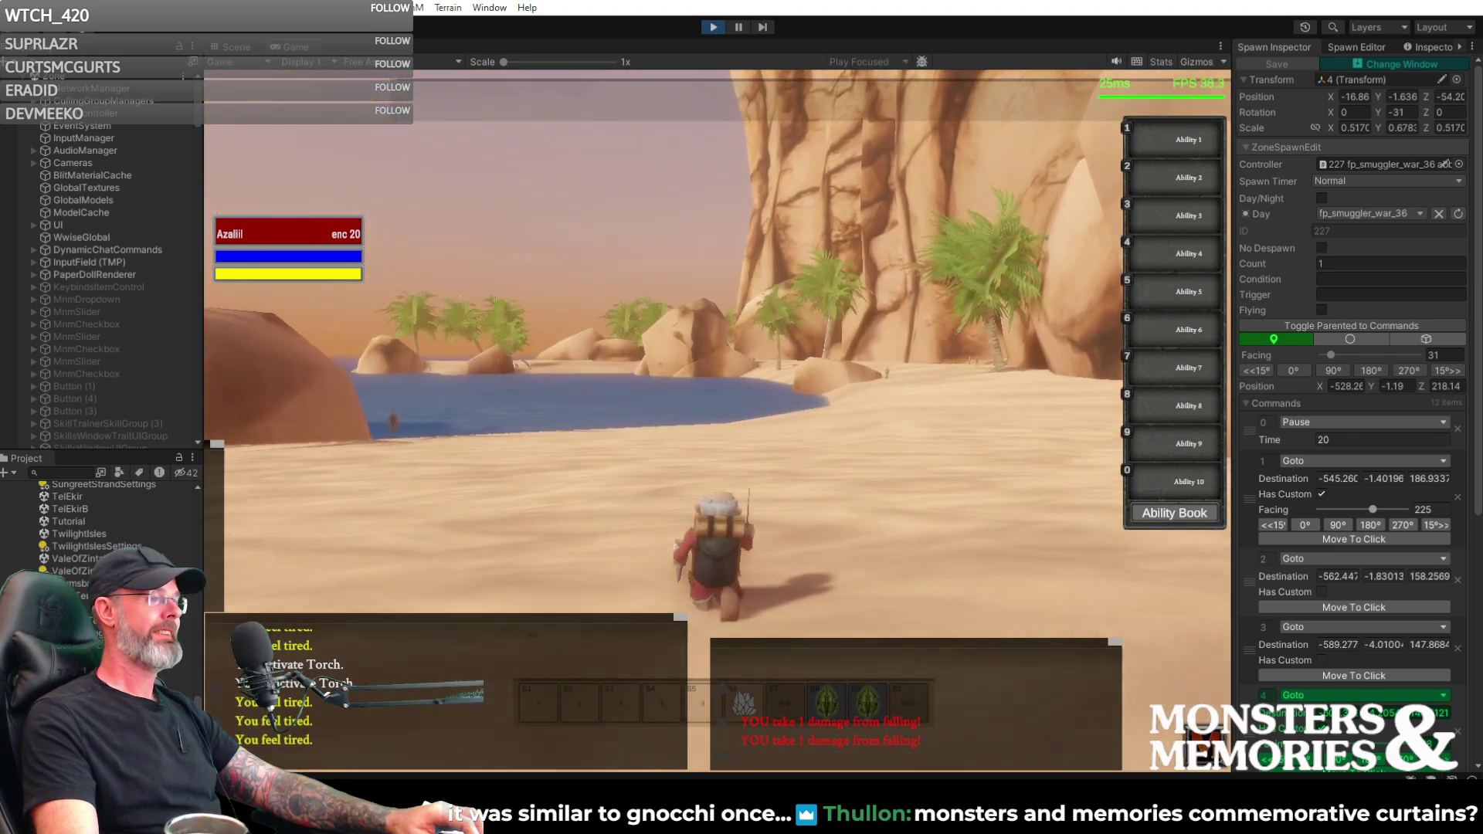
key(w)
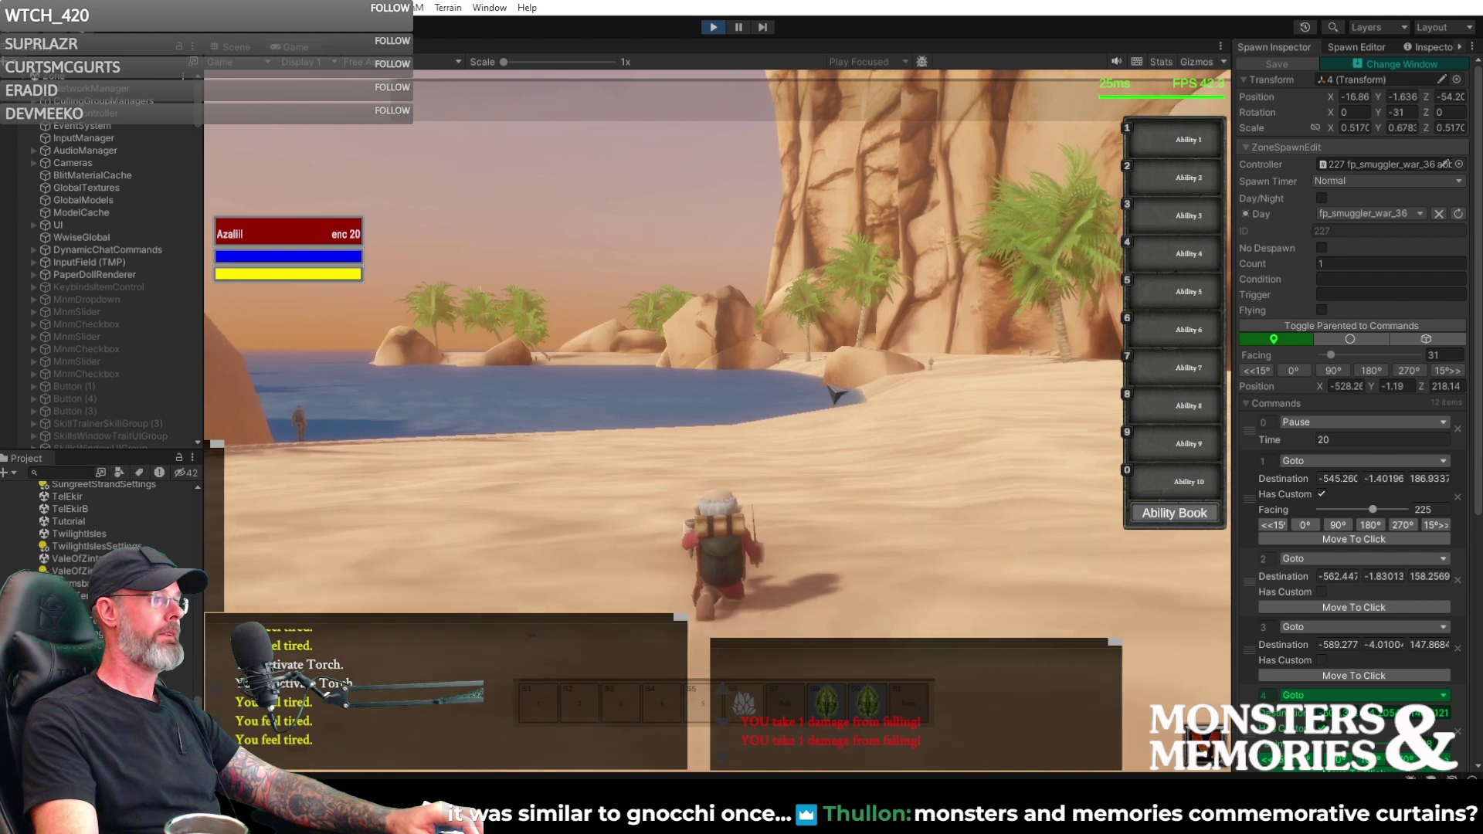
key(w)
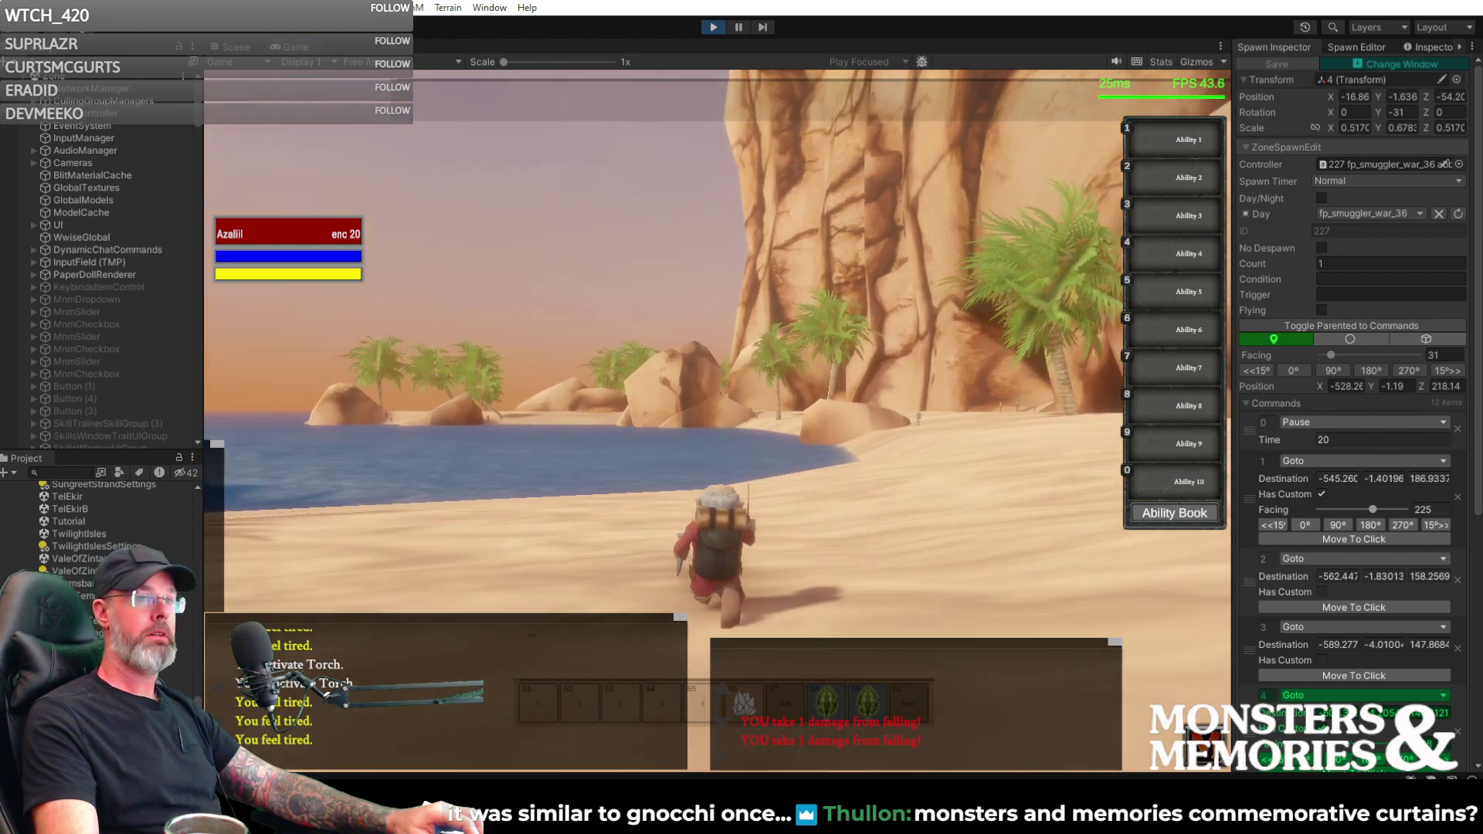
key(w)
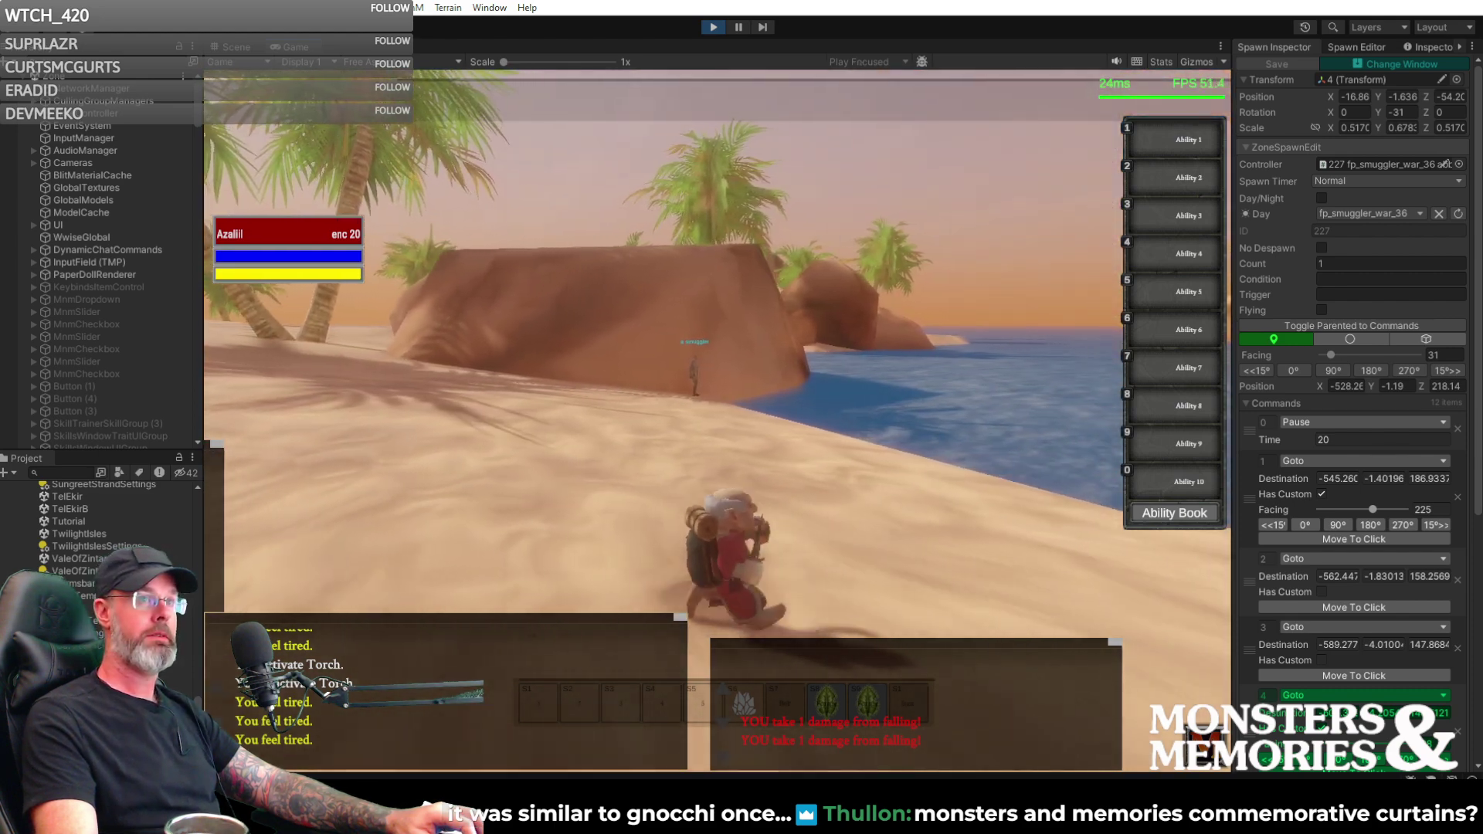
key(w)
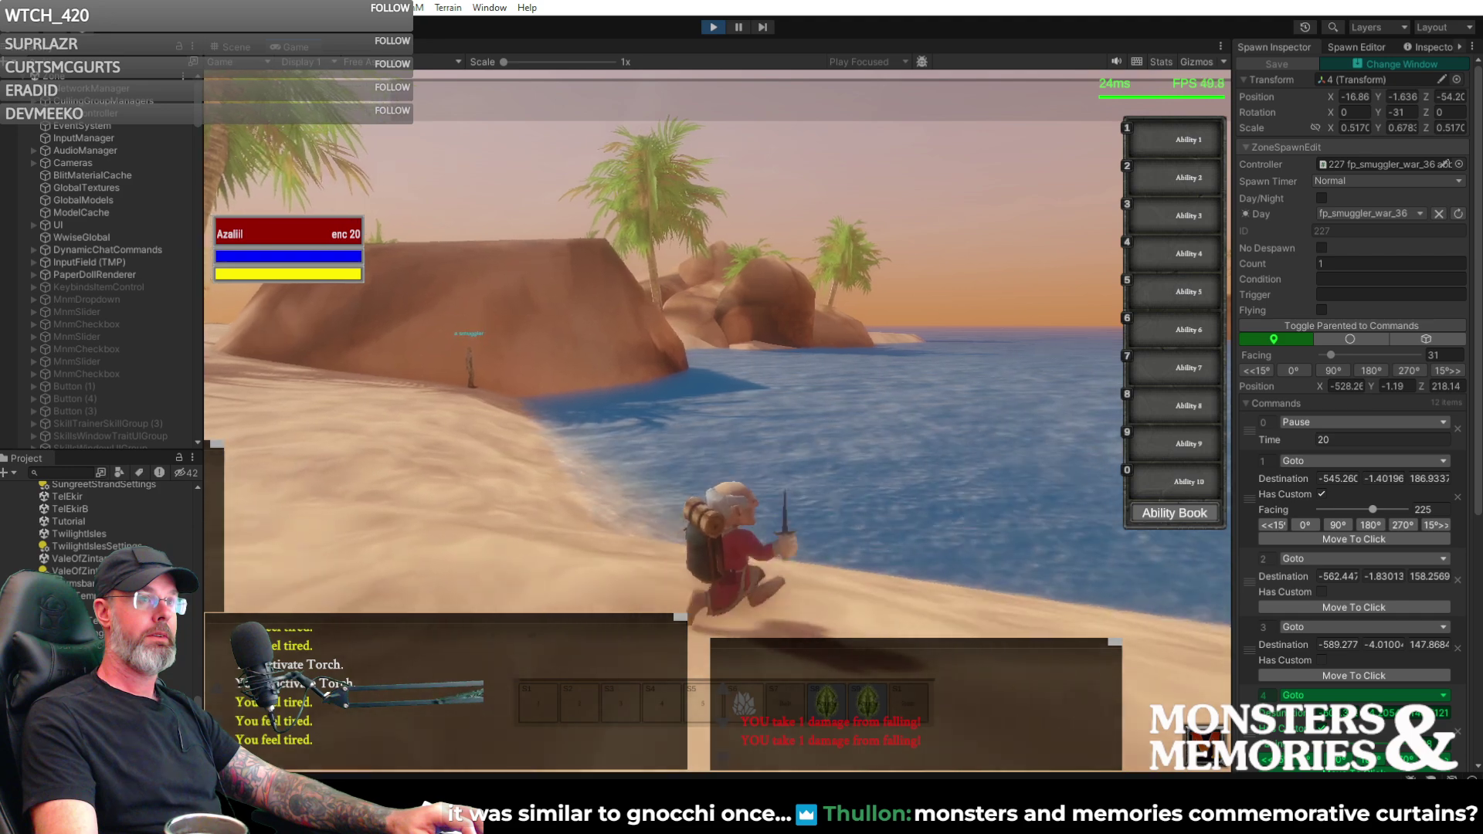
right_drag(837, 394, 837, 394)
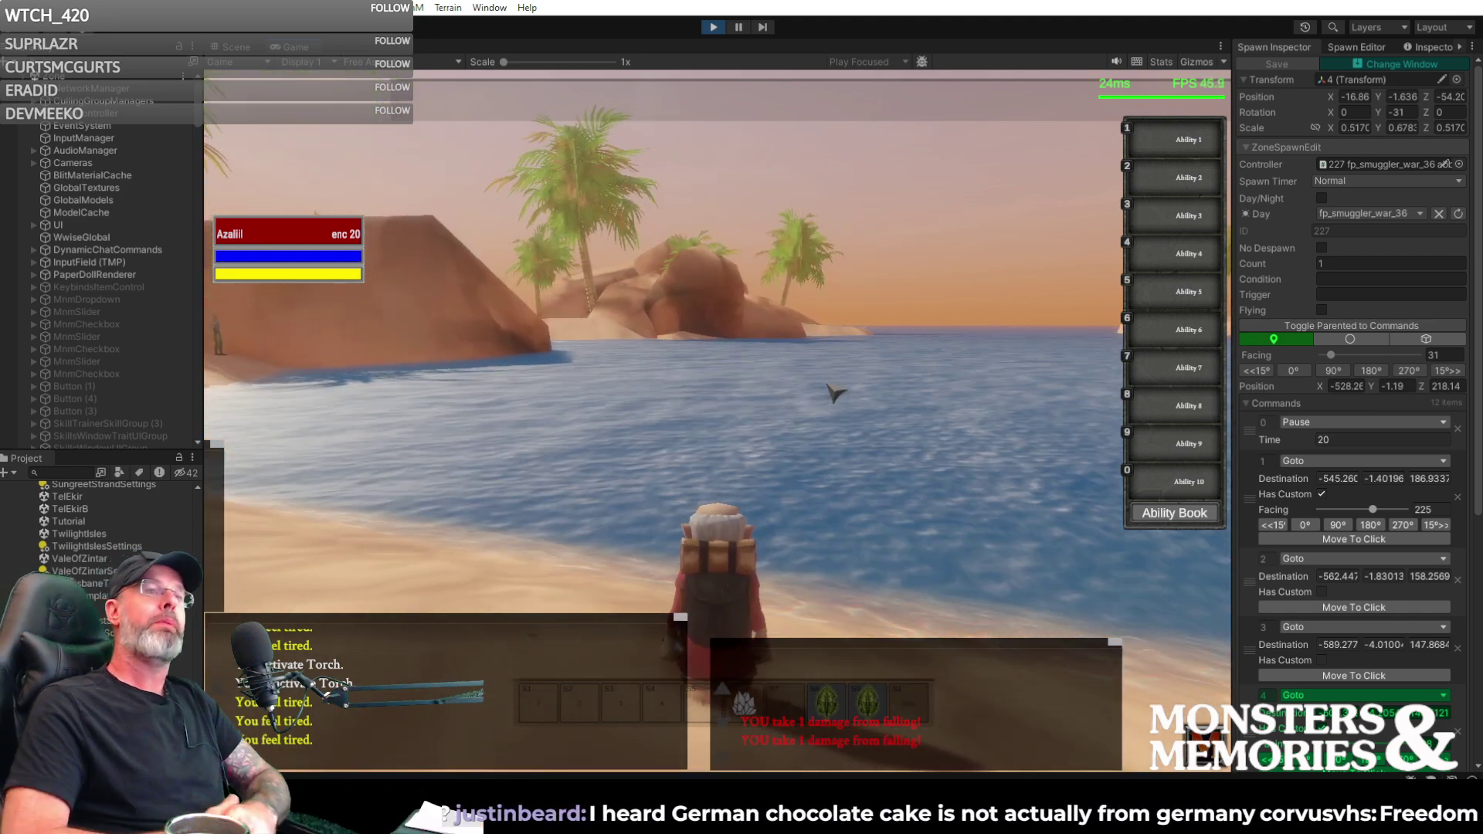
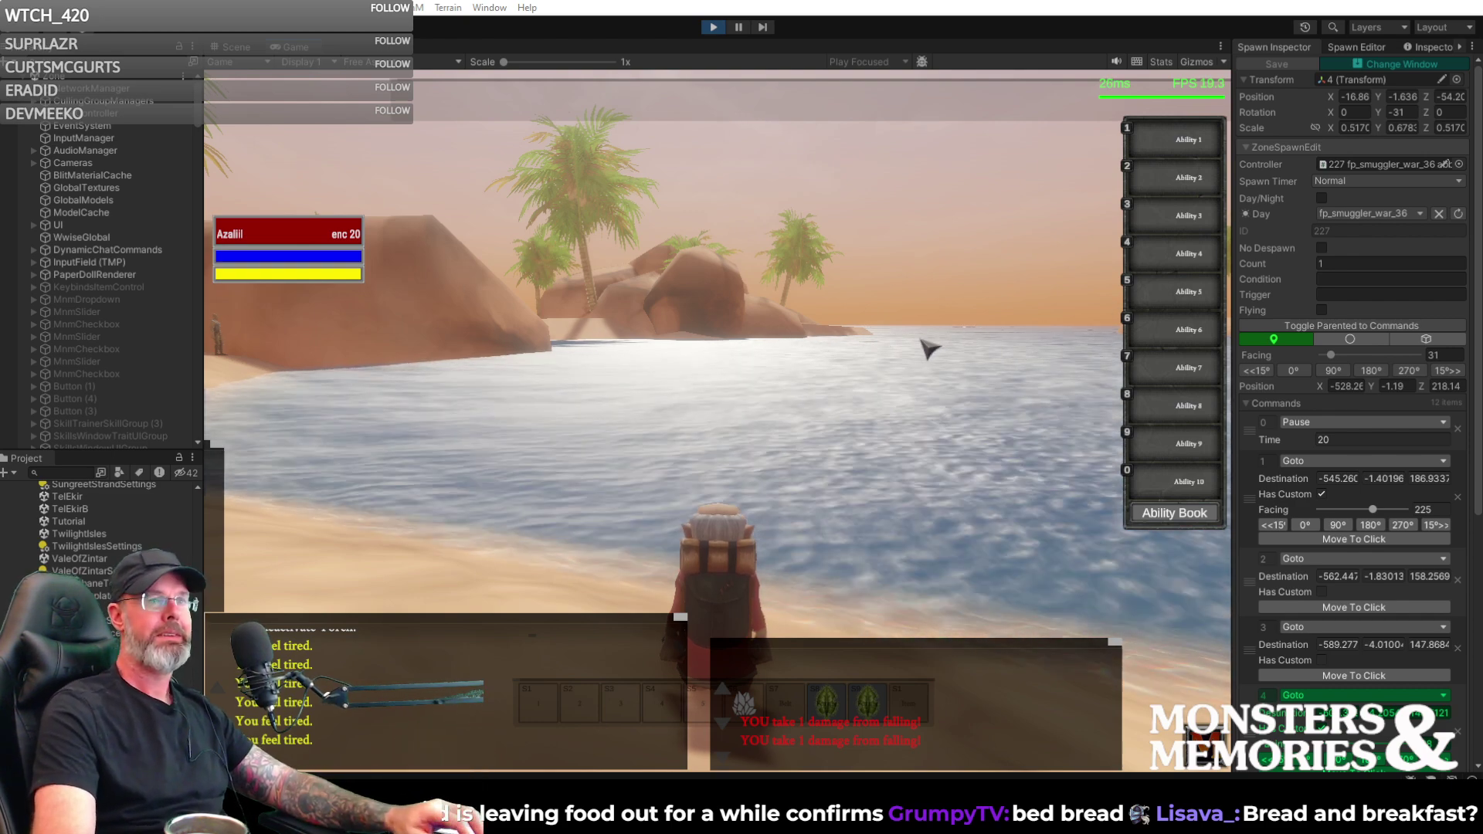
- Survey the shoreline in both directions, checking the smugglers near the flat-topped rock and the view over the bay
key(d)
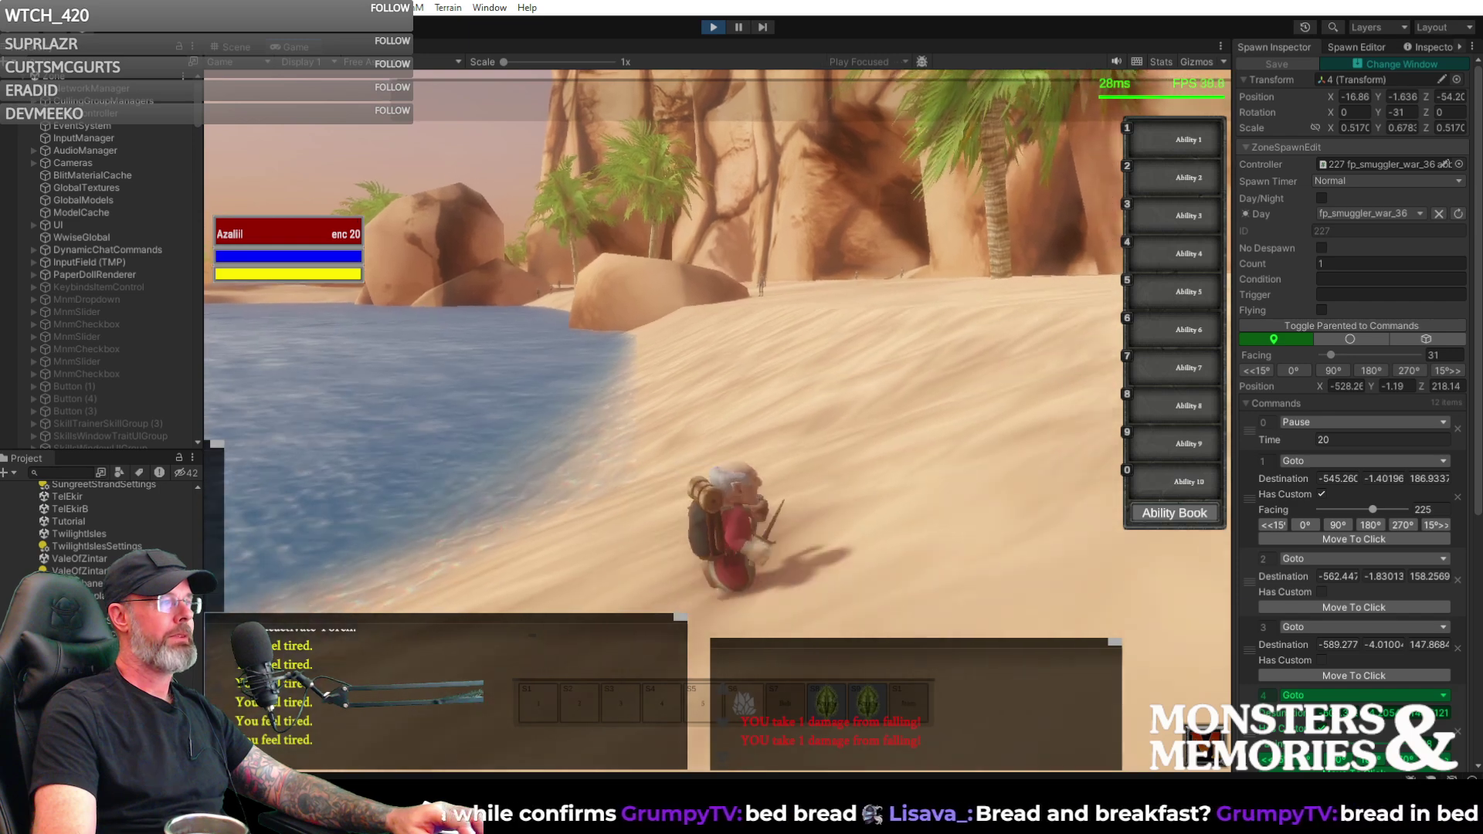
key(a)
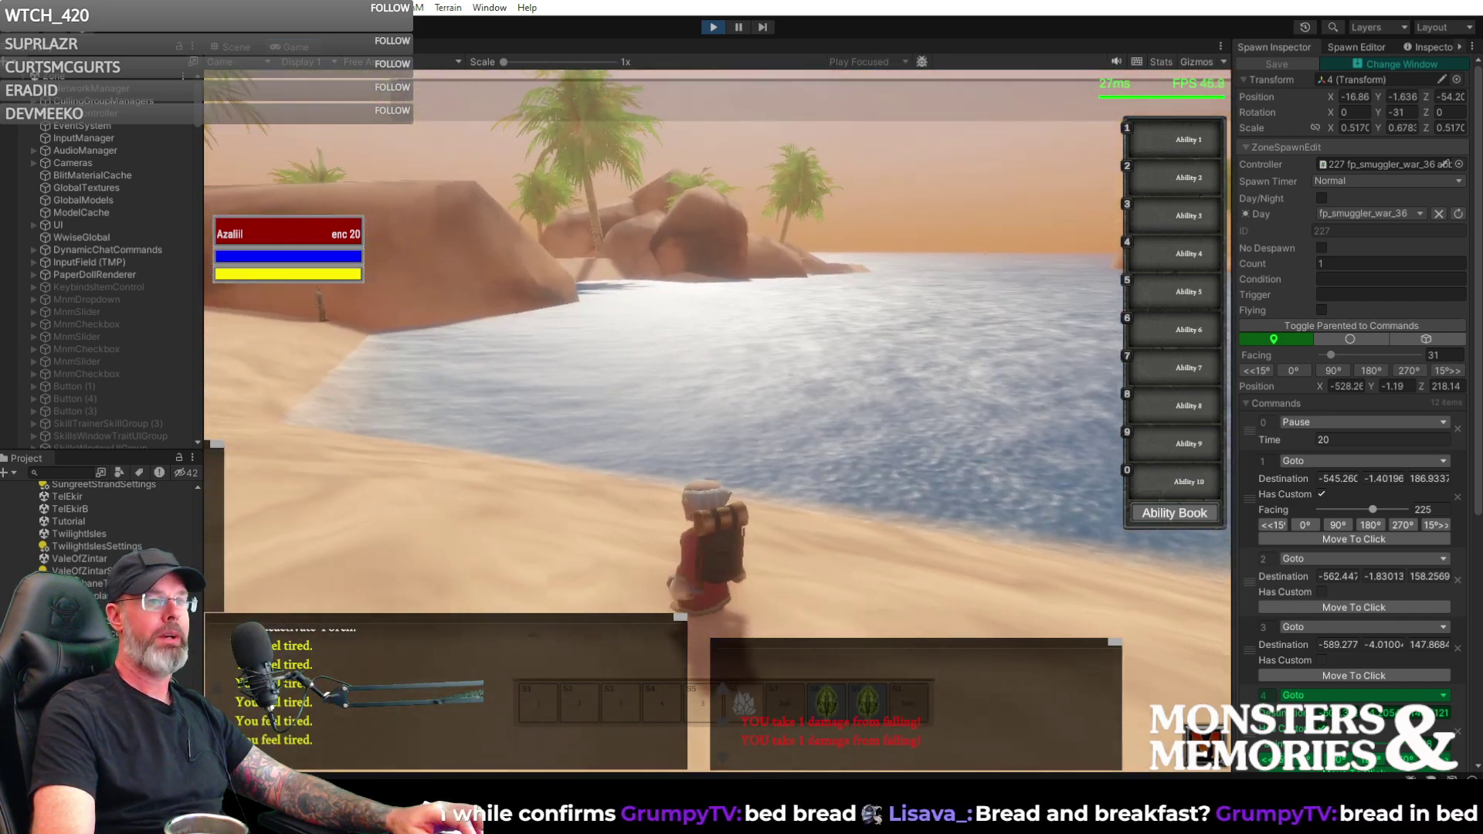
key(a)
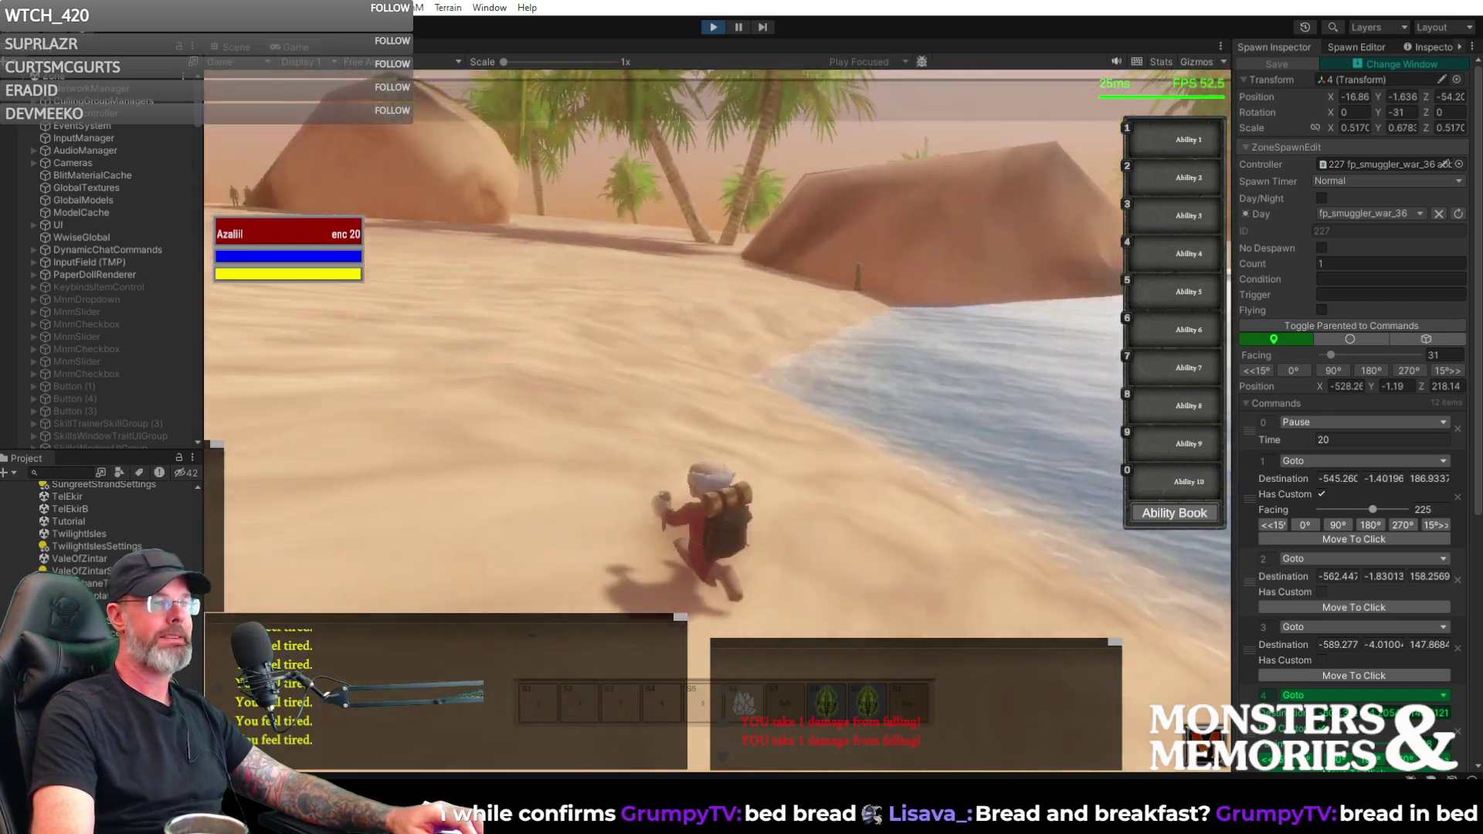
key(d)
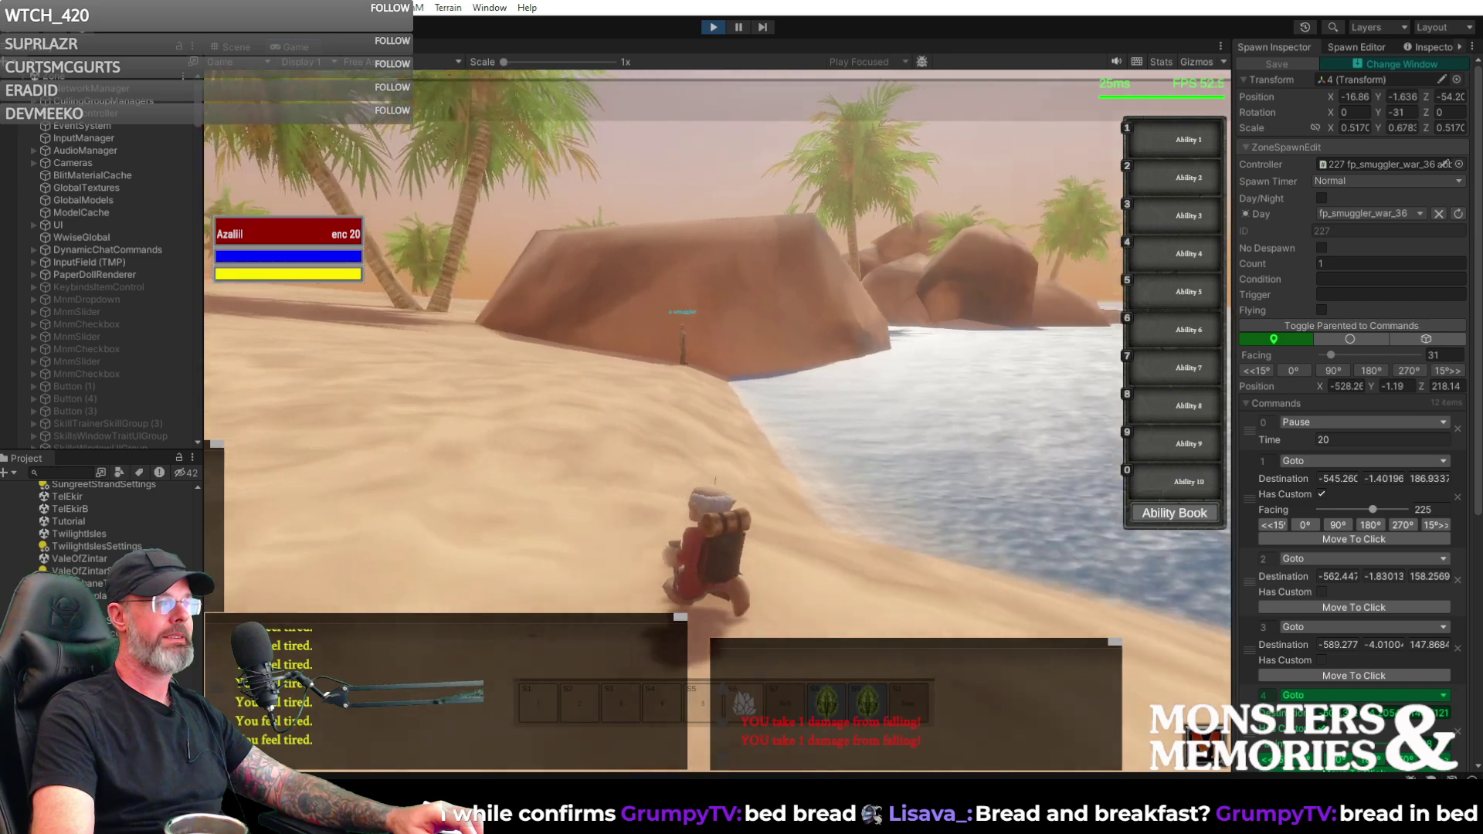
key(d)
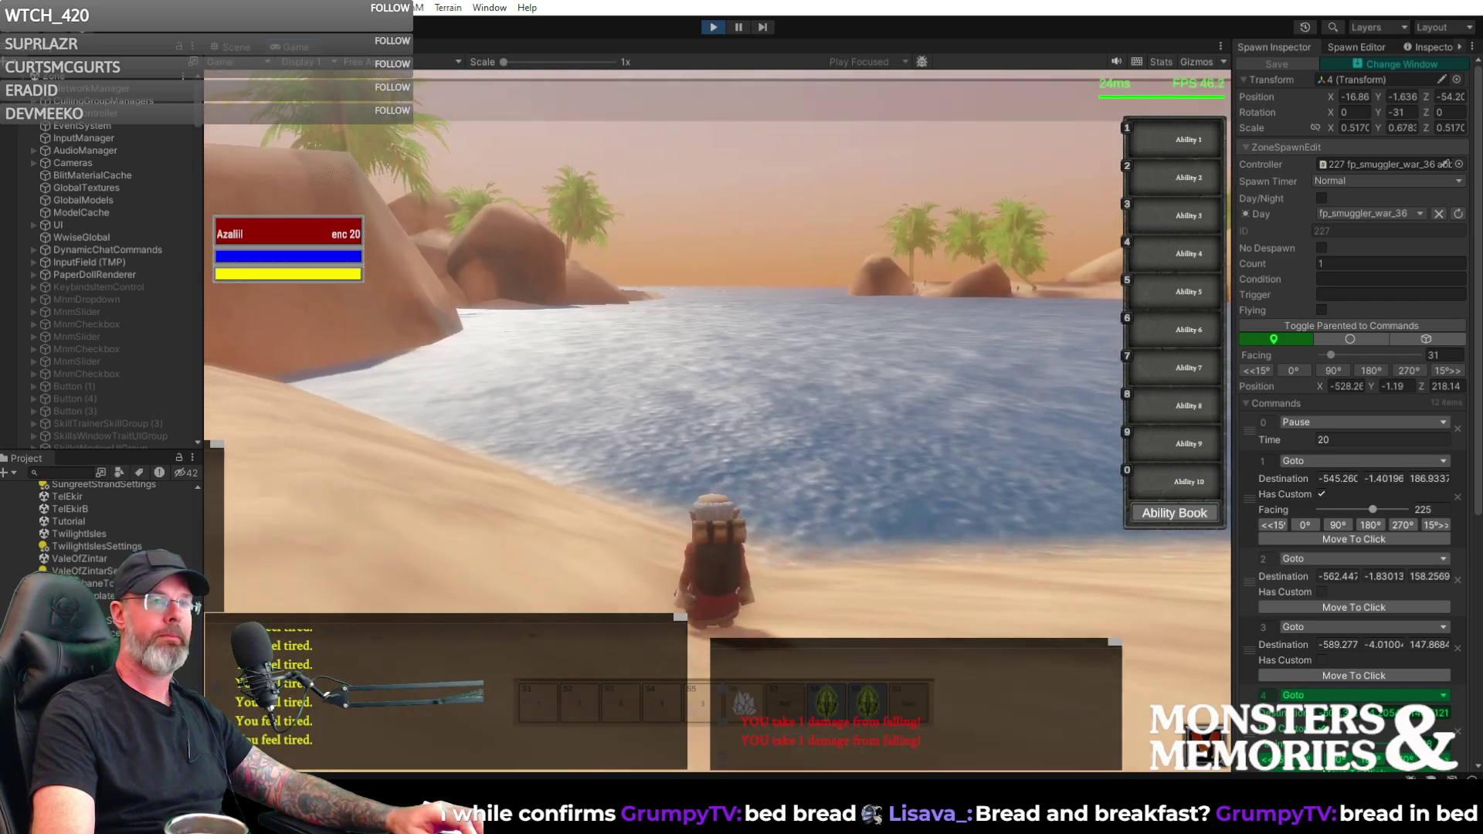
right_drag(742, 386, 692, 384)
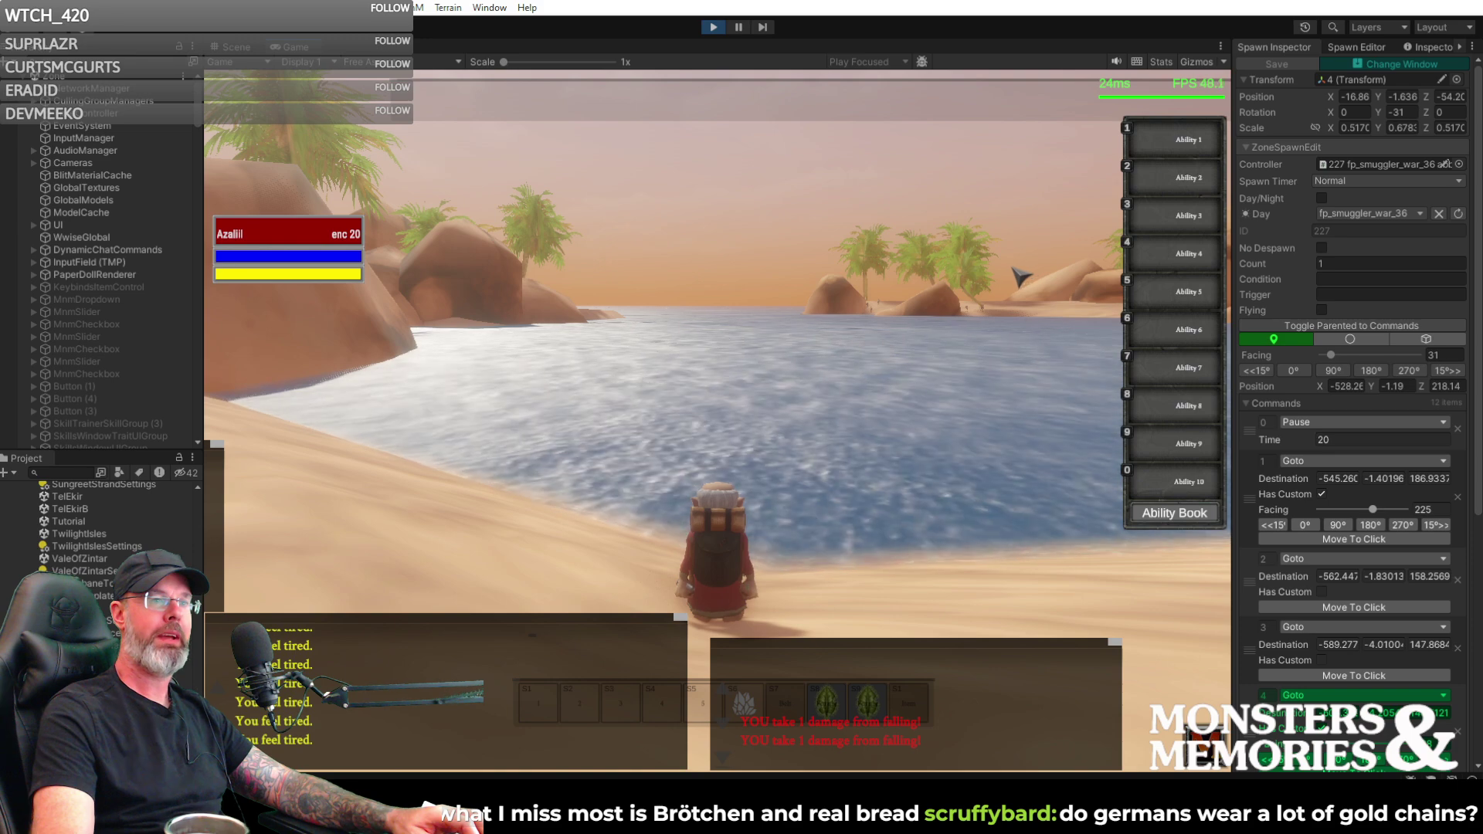
- Advance along the shore and examine the smuggler beside the waterside boulder and the islands across the bay
key(w)
right_drag(998, 278, 1151, 282)
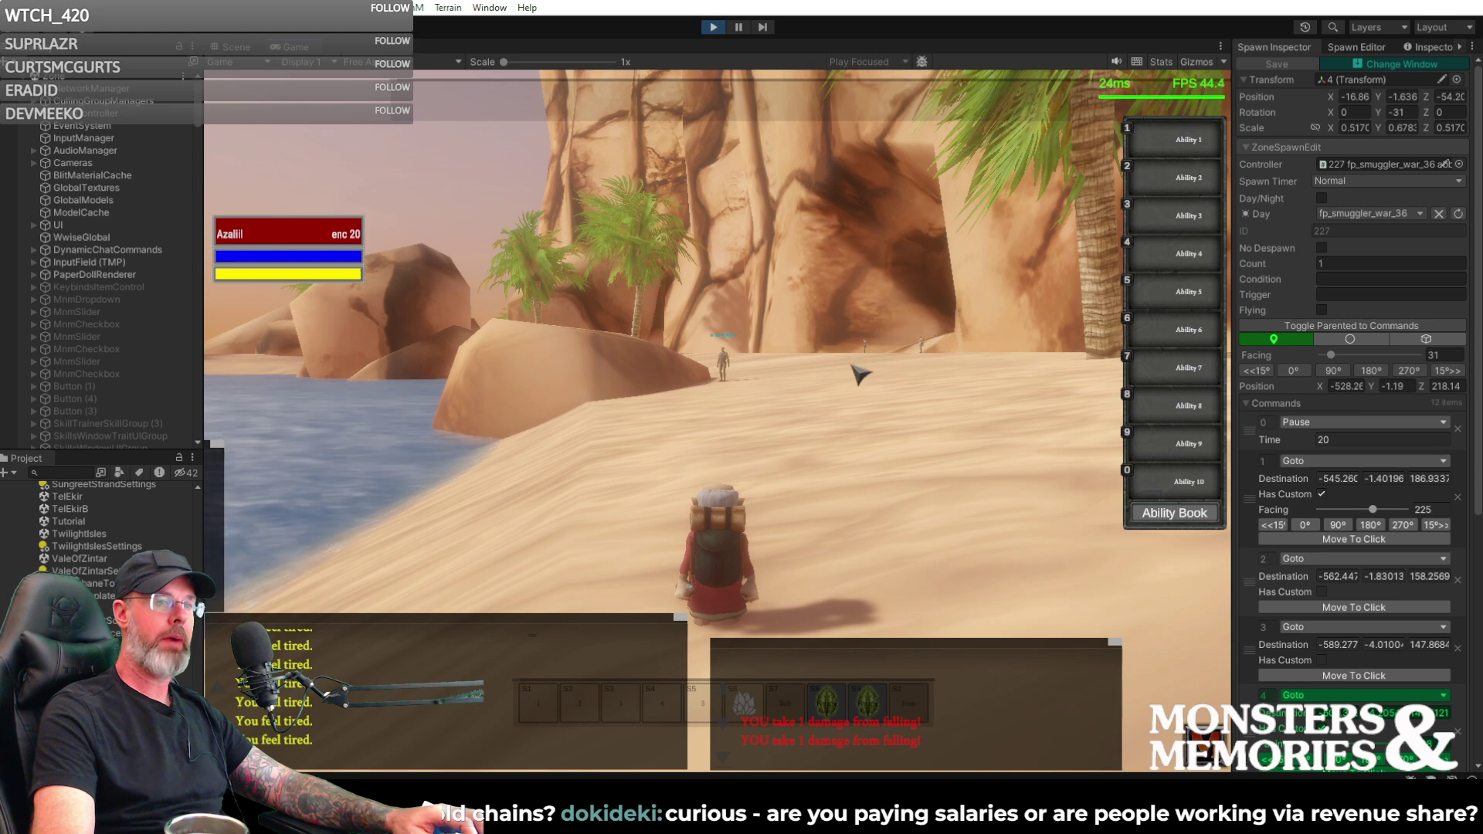
right_drag(904, 353, 730, 354)
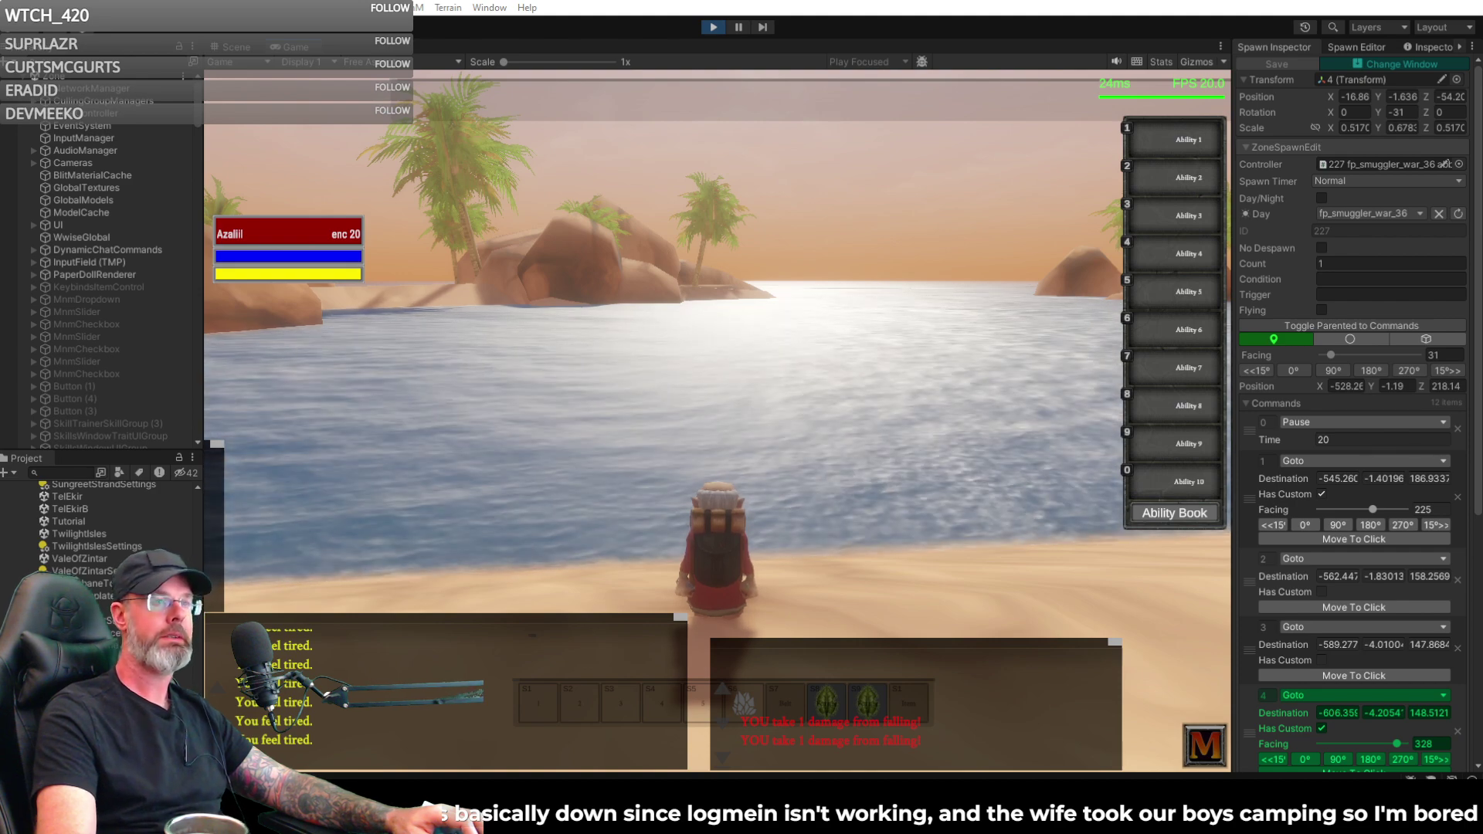
mouse_move(632, 322)
right_down()
mouse_move(920, 328)
mouse_move(665, 329)
mouse_move(629, 355)
mouse_move(618, 340)
mouse_move(662, 322)
right_up()
- Climb the boulder at the water's edge and examine the sea below its tip
key(w)
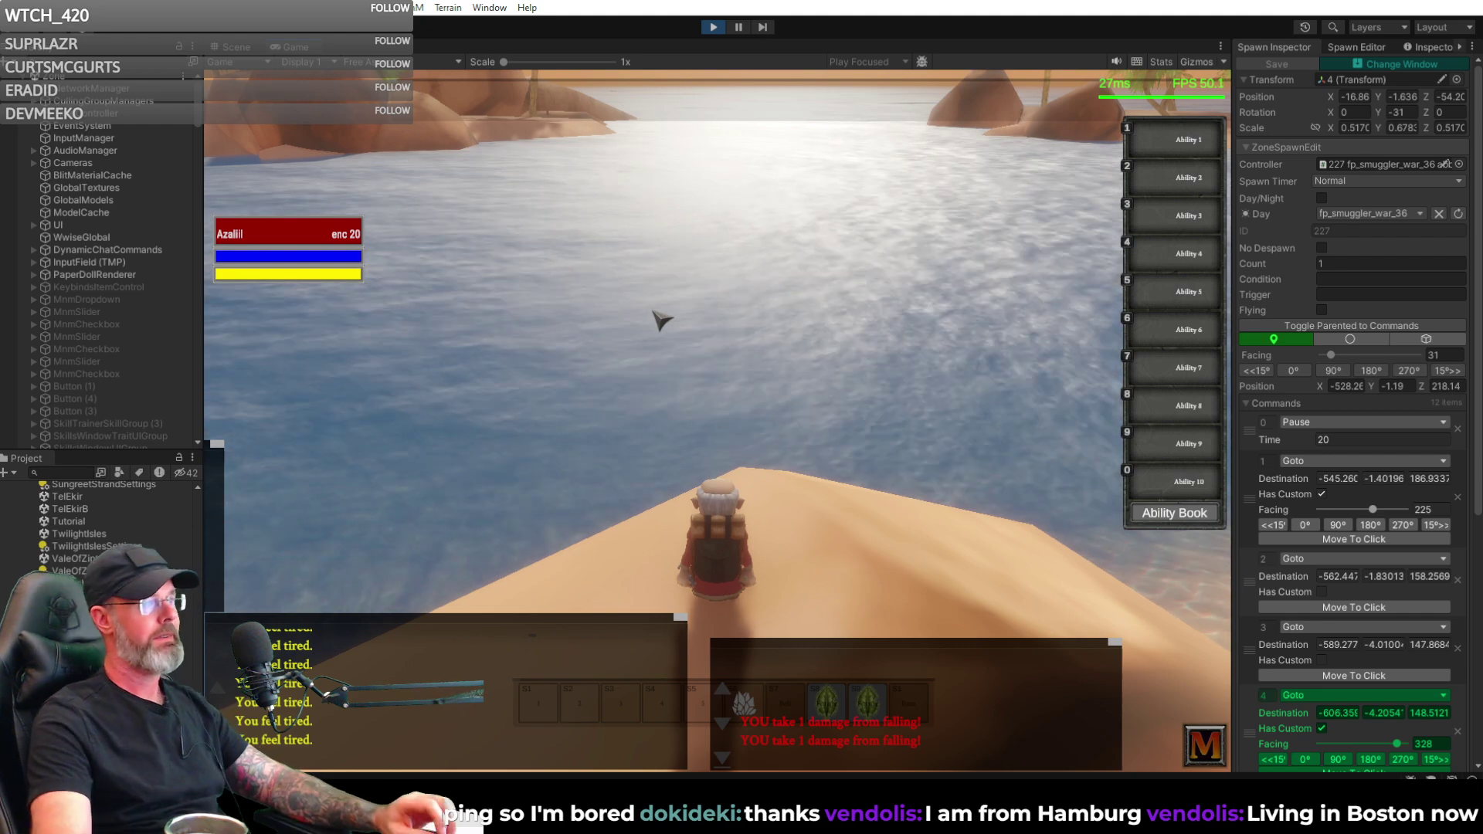
right_drag(683, 338, 478, 332)
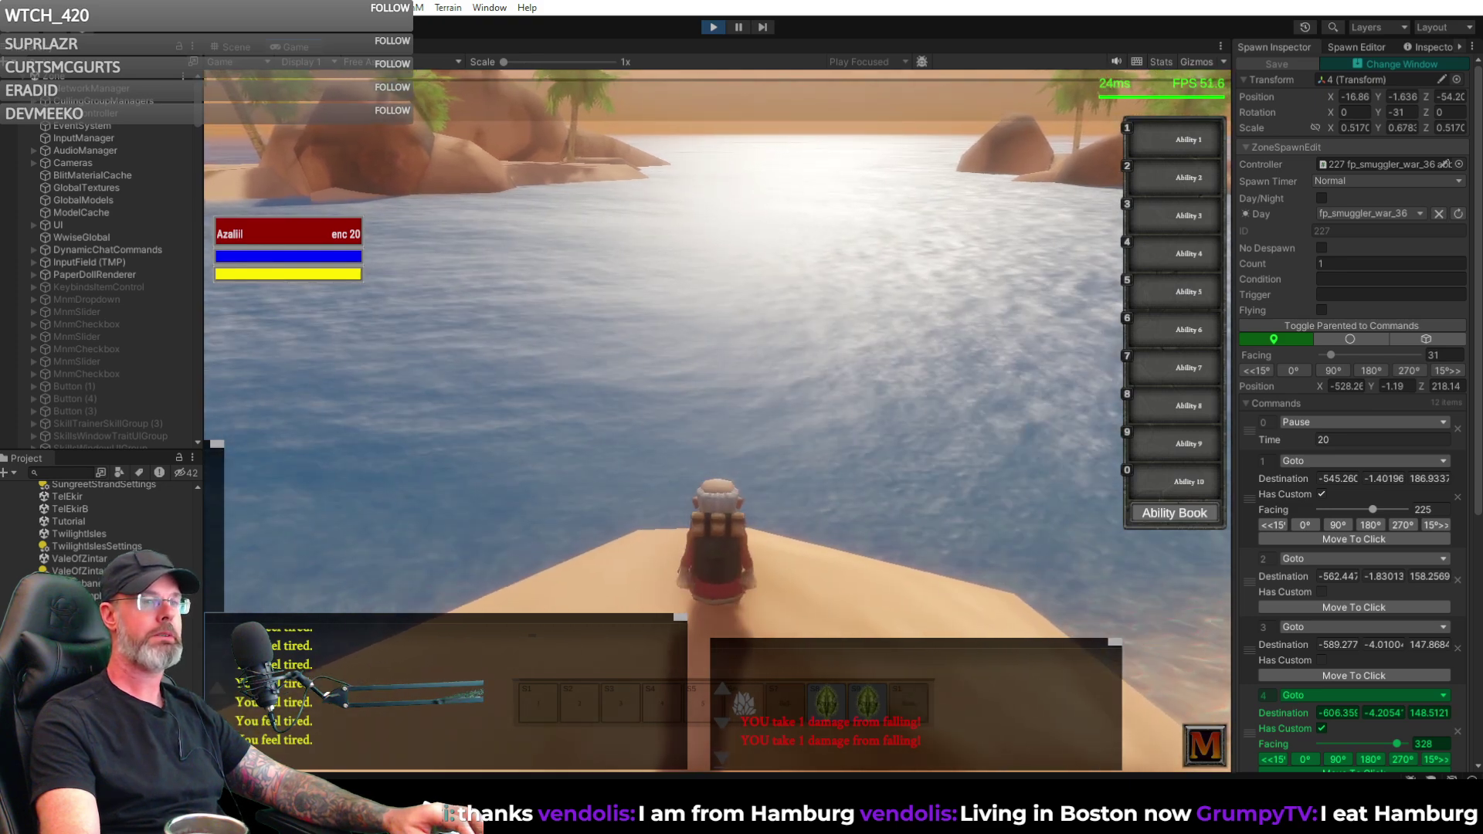
key(d)
right_drag(676, 341, 676, 341)
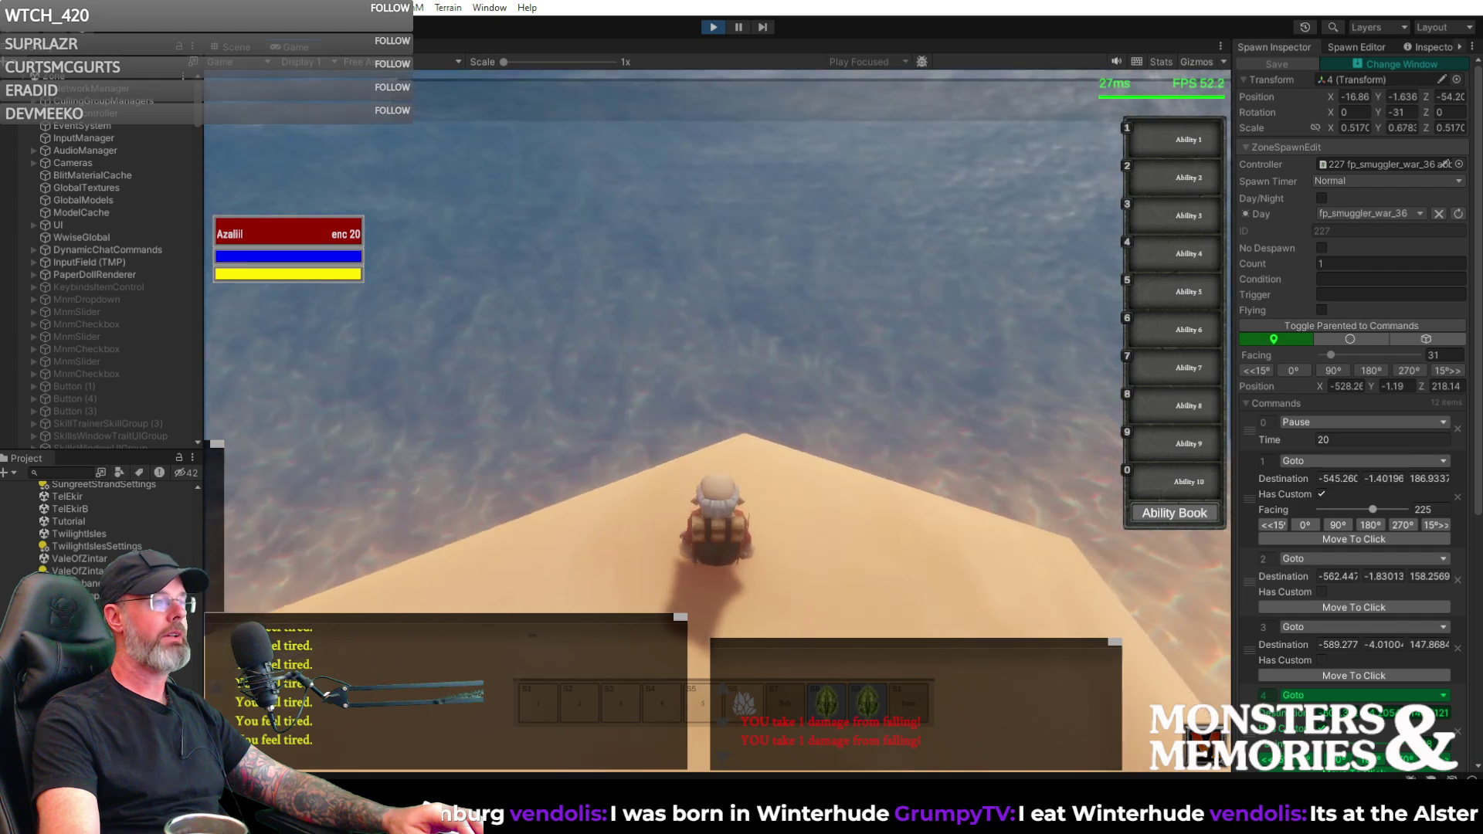
- Enter the water off the boulder, return ashore past the nearby smuggler and climb back to the boulder's tip
key(w)
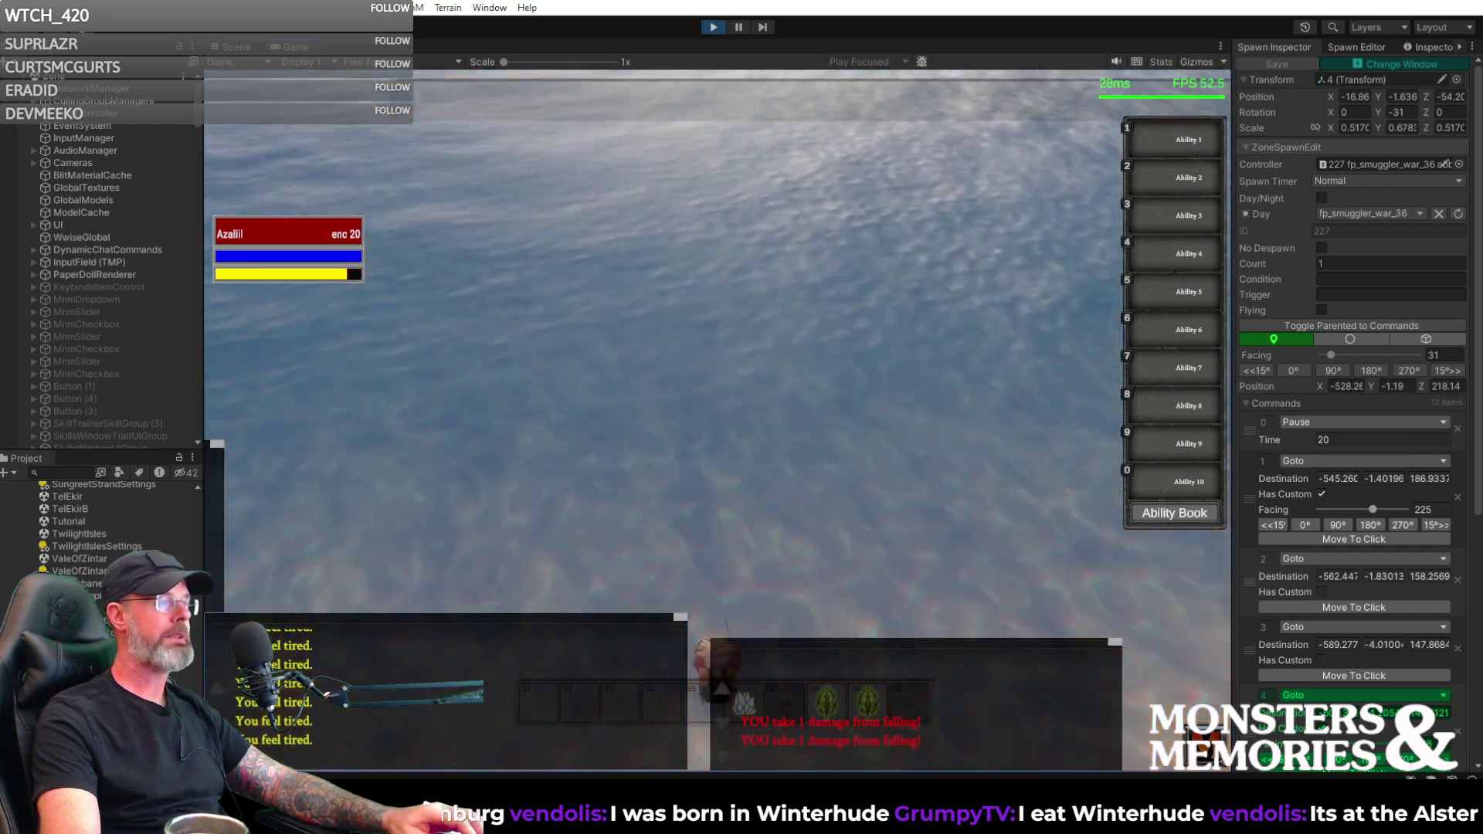
key(w)
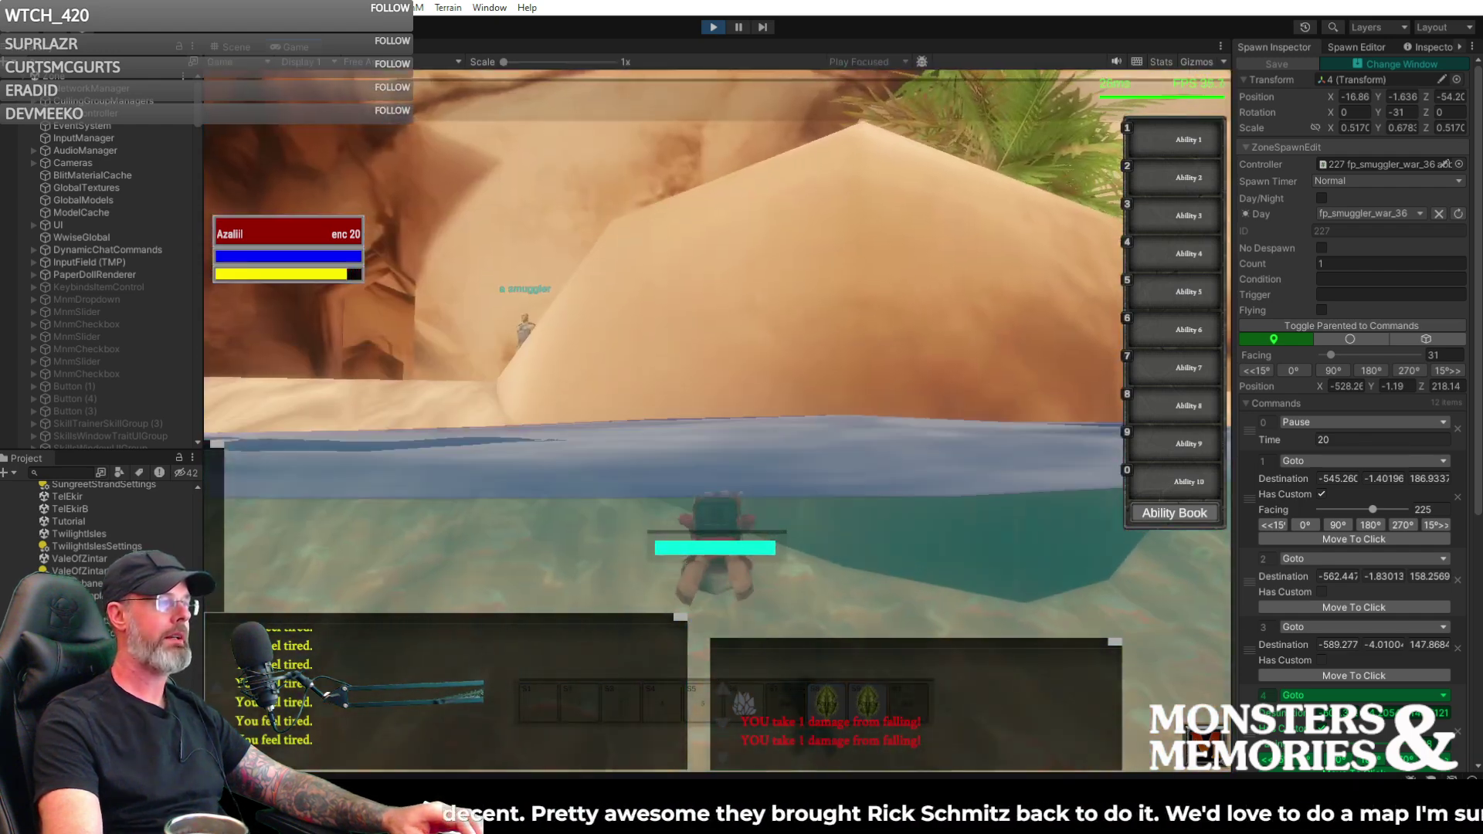
key(w)
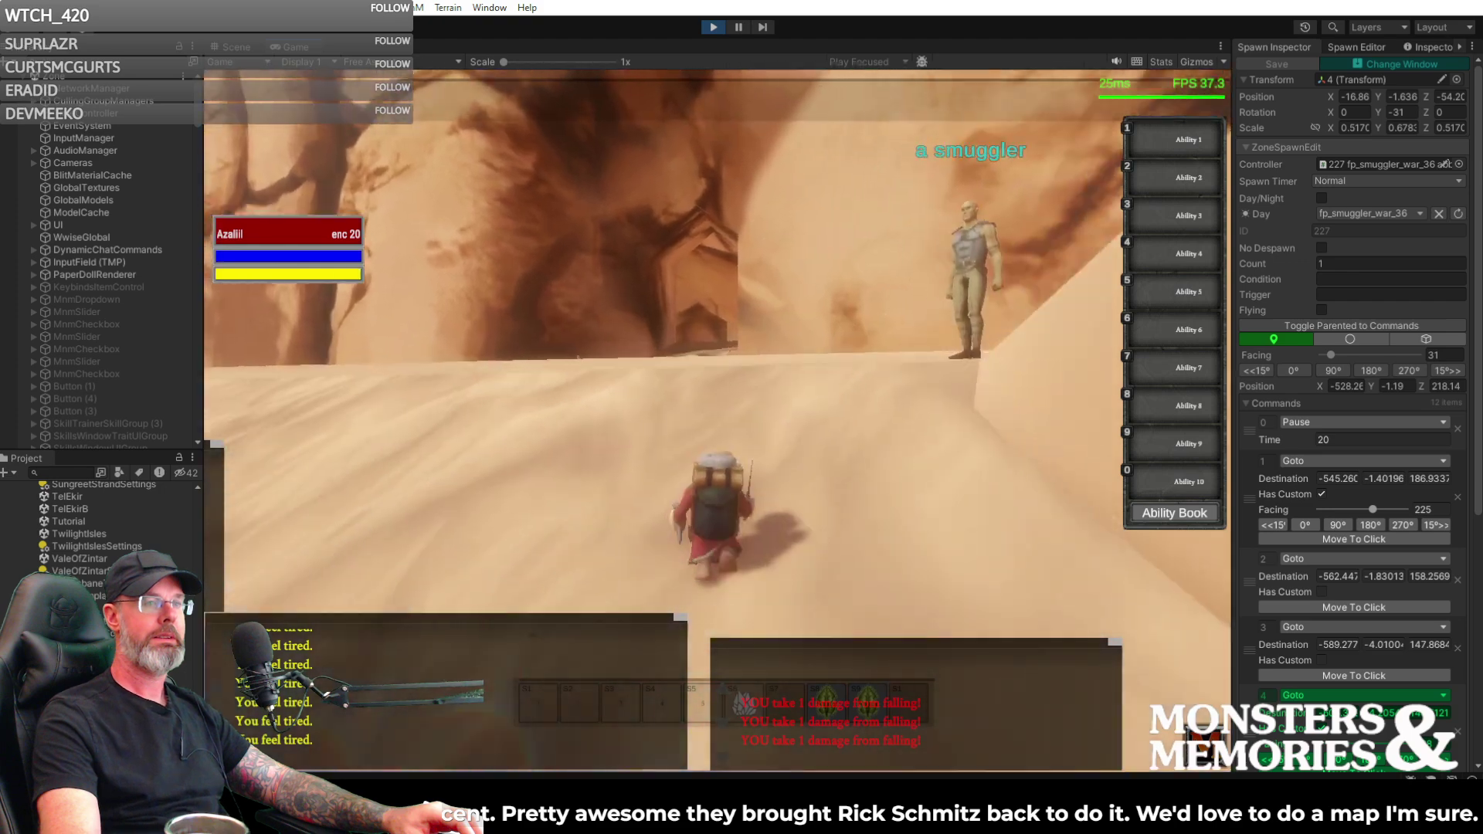
key(w)
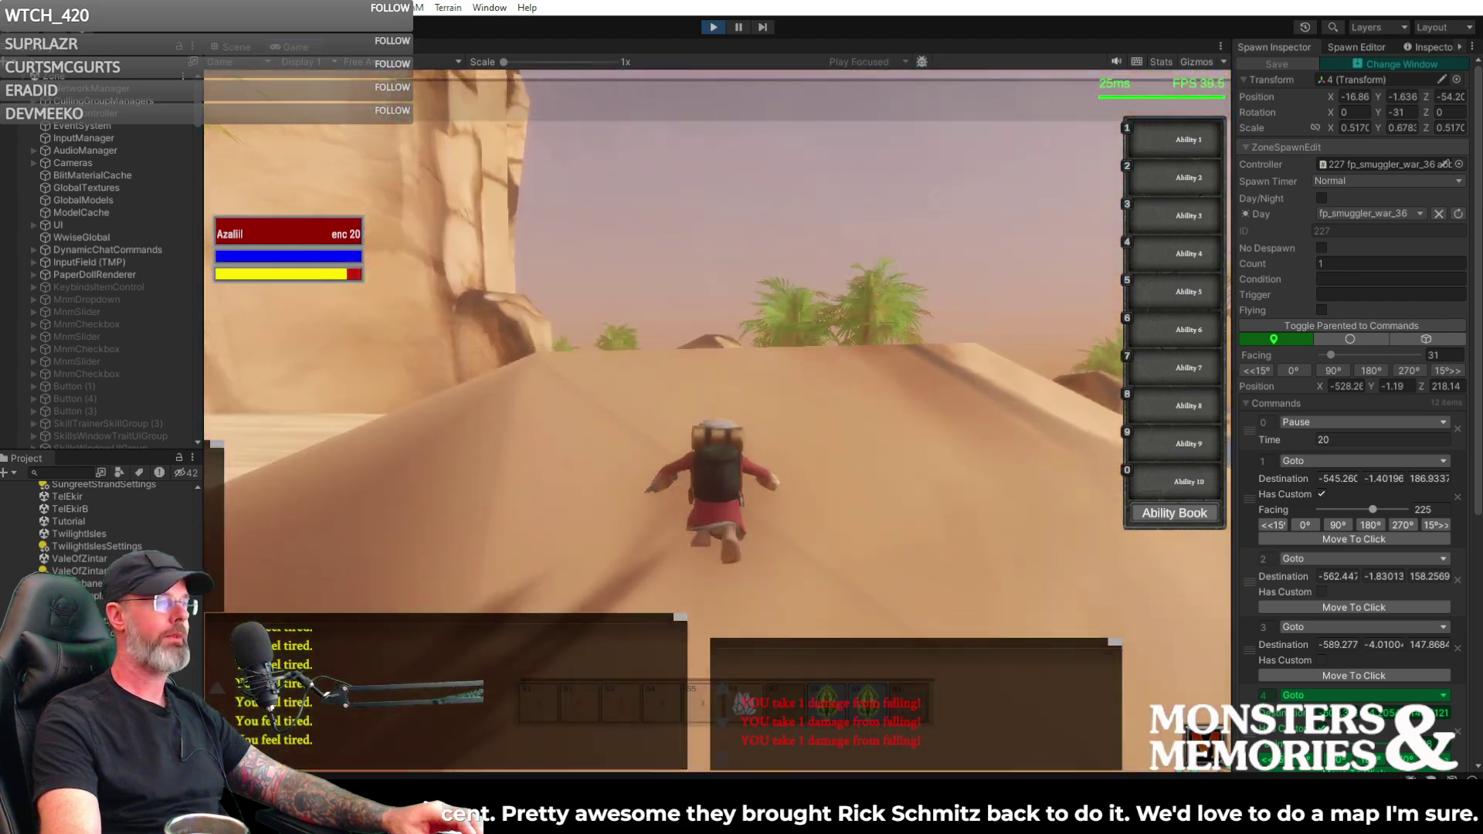
key(w)
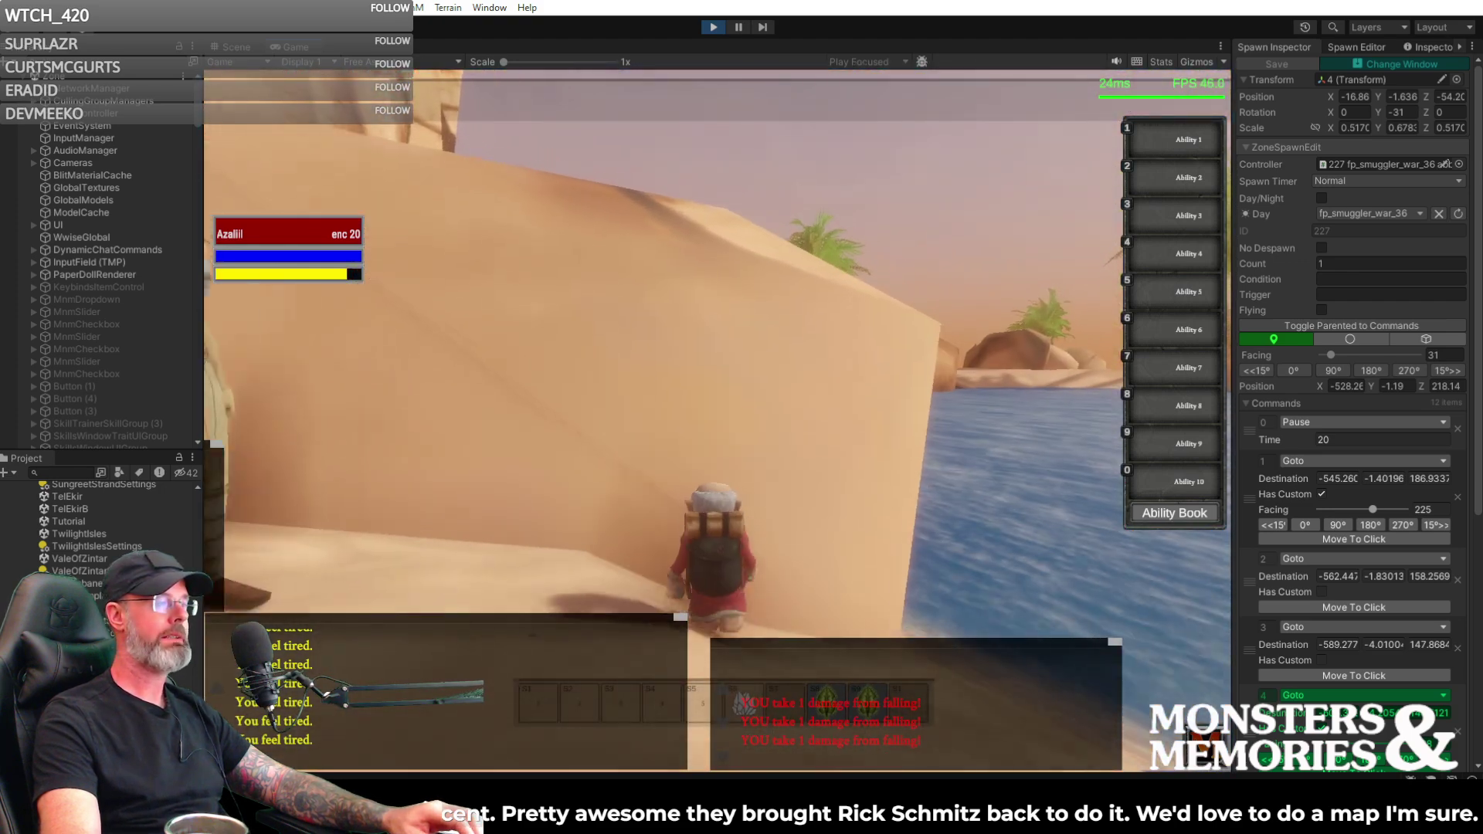
key(d)
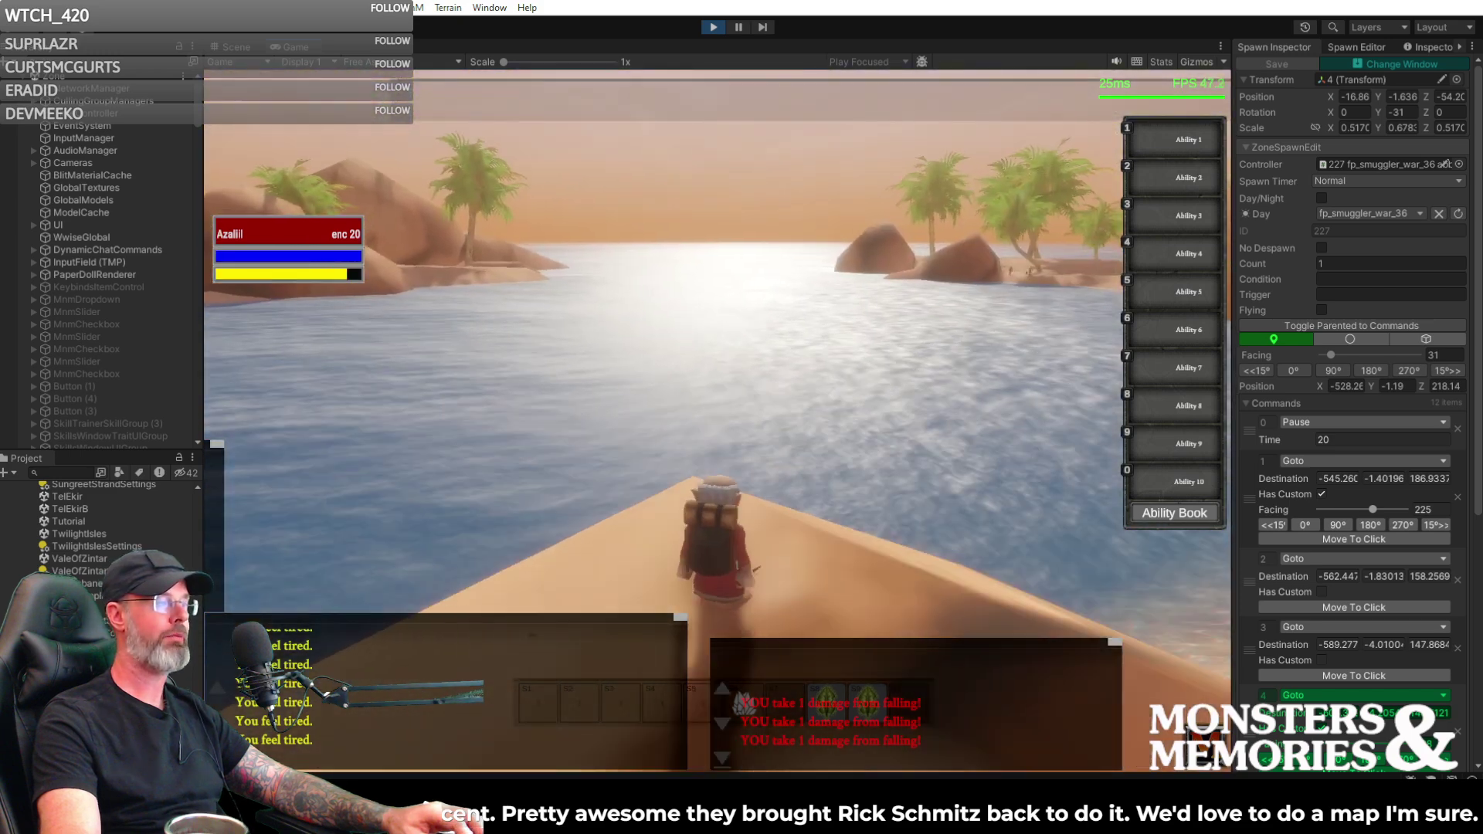
- Survey the bay and the distant palm-covered islands from the boulder's tip
right_drag(660, 290, 653, 317)
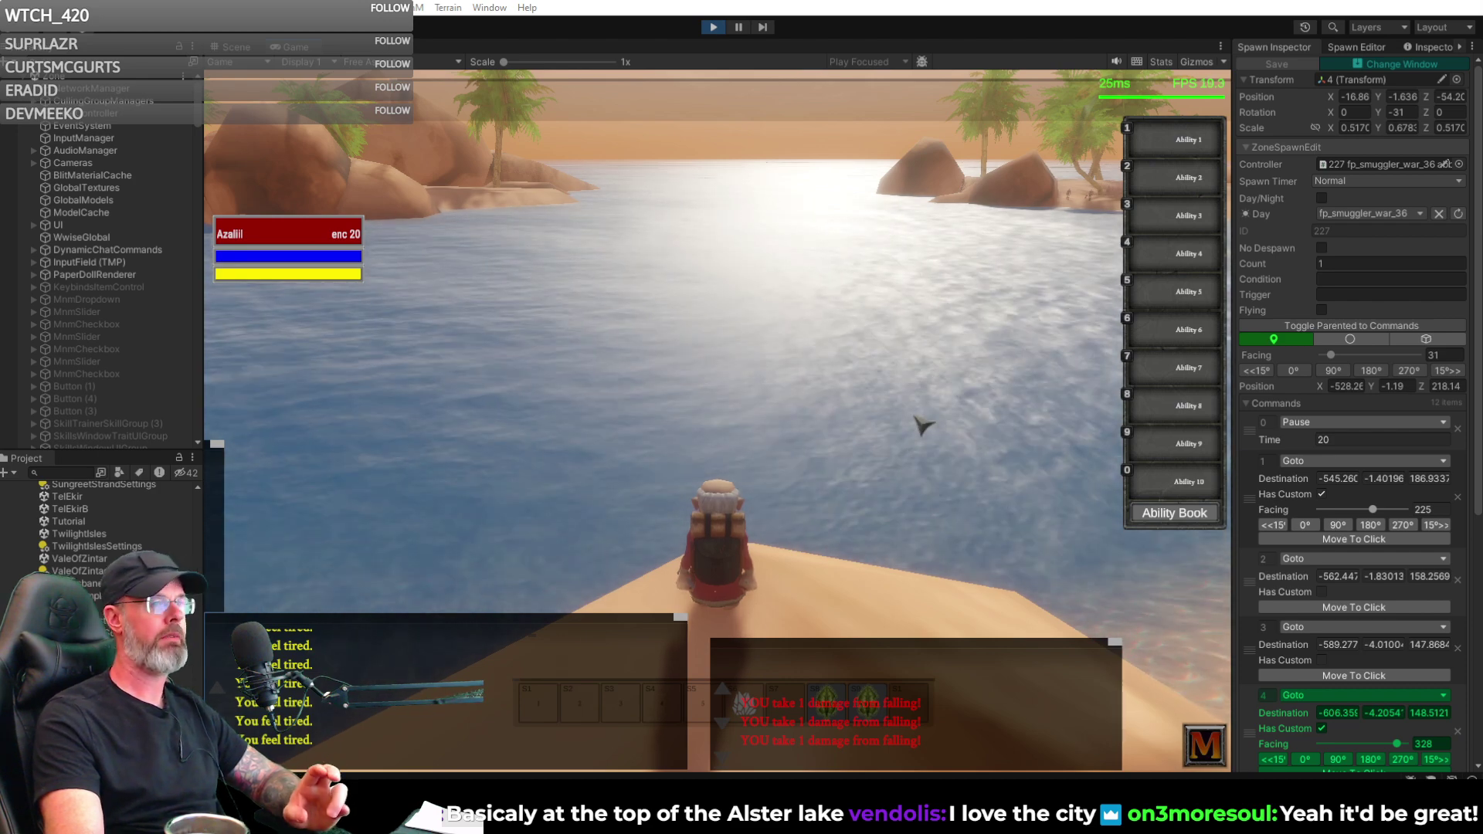
right_drag(918, 409, 918, 409)
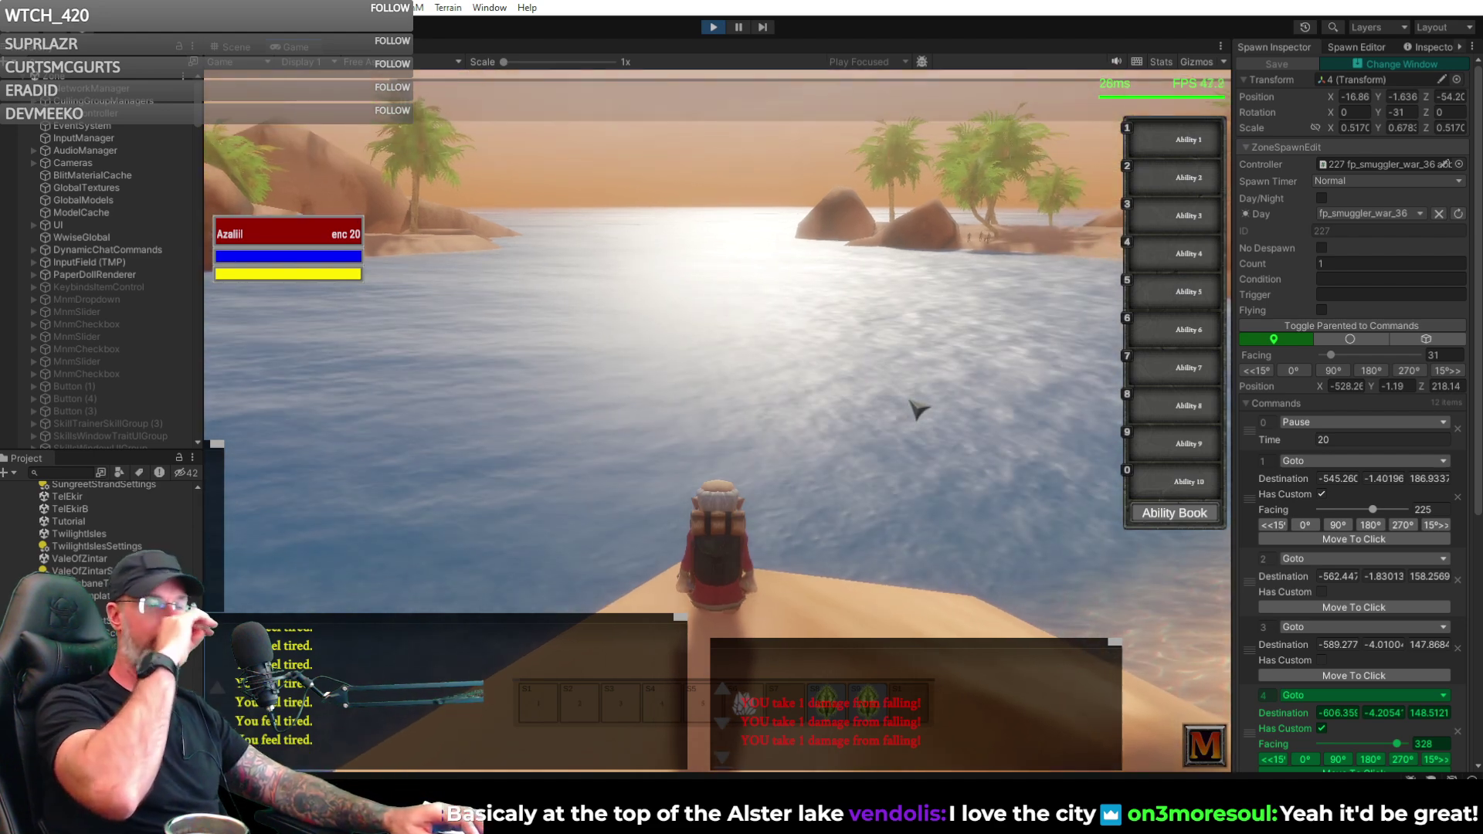
right_drag(883, 398, 932, 377)
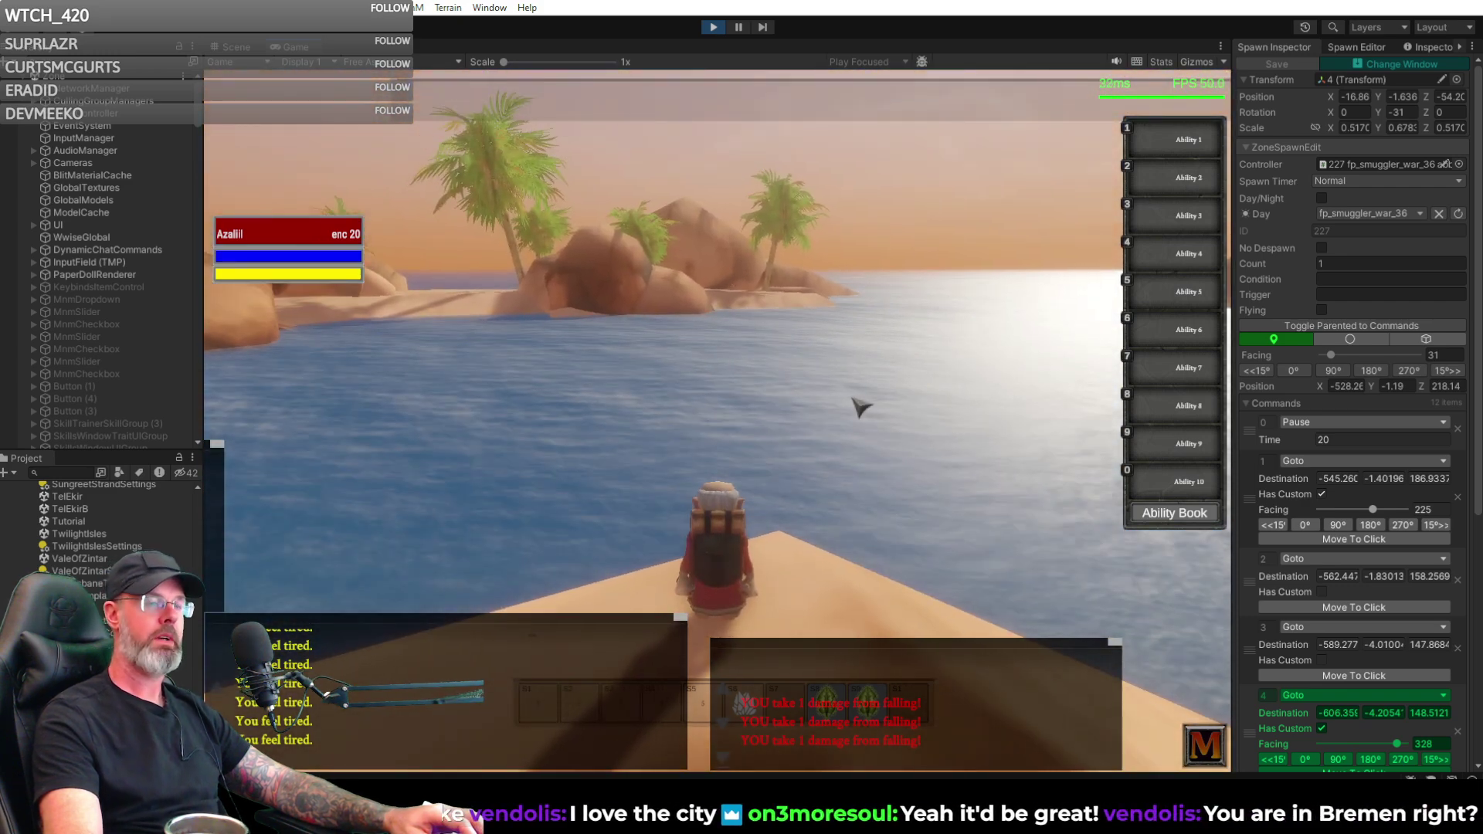
right_drag(931, 377, 940, 402)
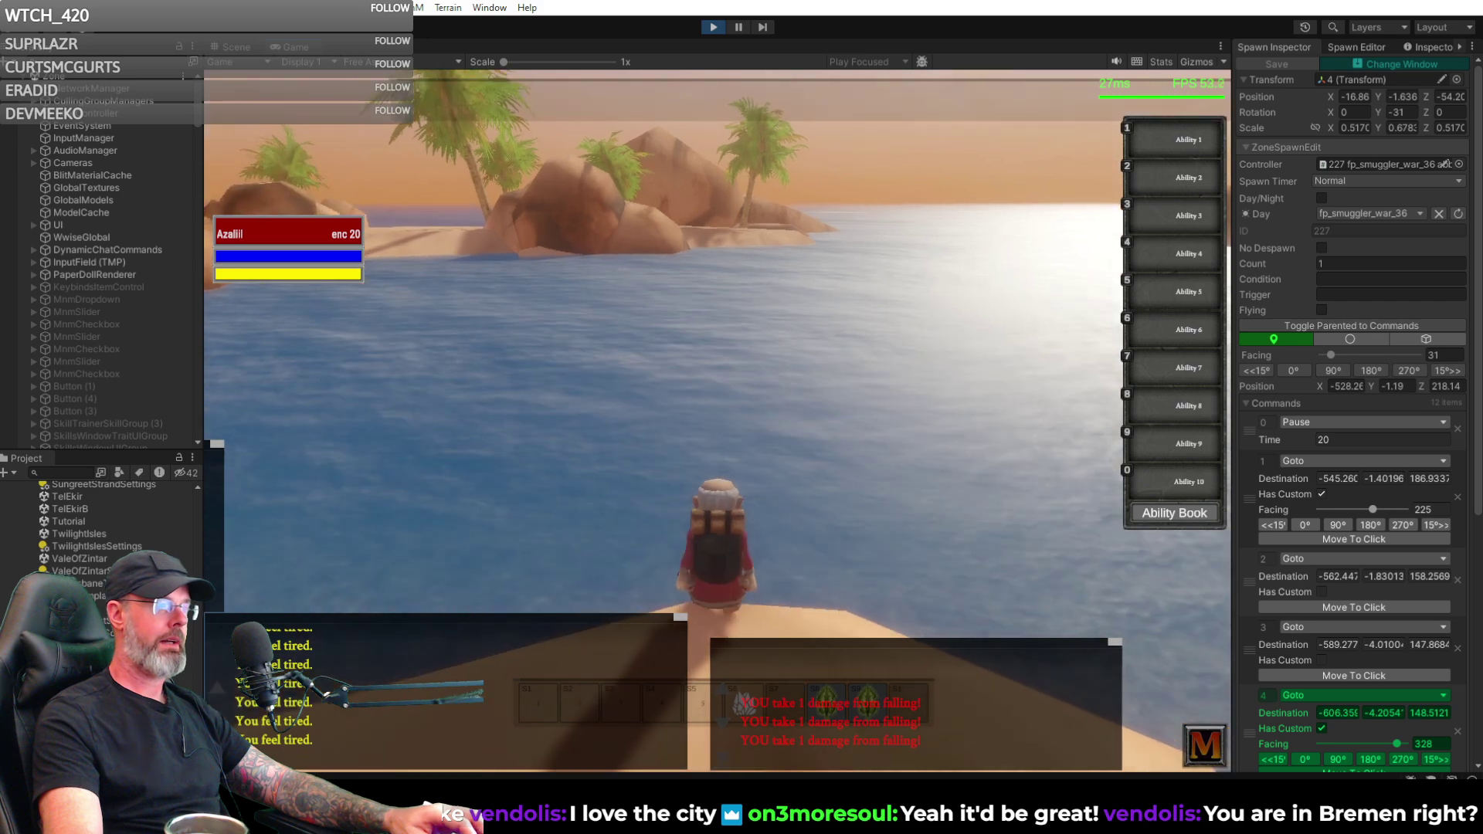
- Turn inland on the boulder and examine the smugglers spread across the beach below the cliffs
key(a)
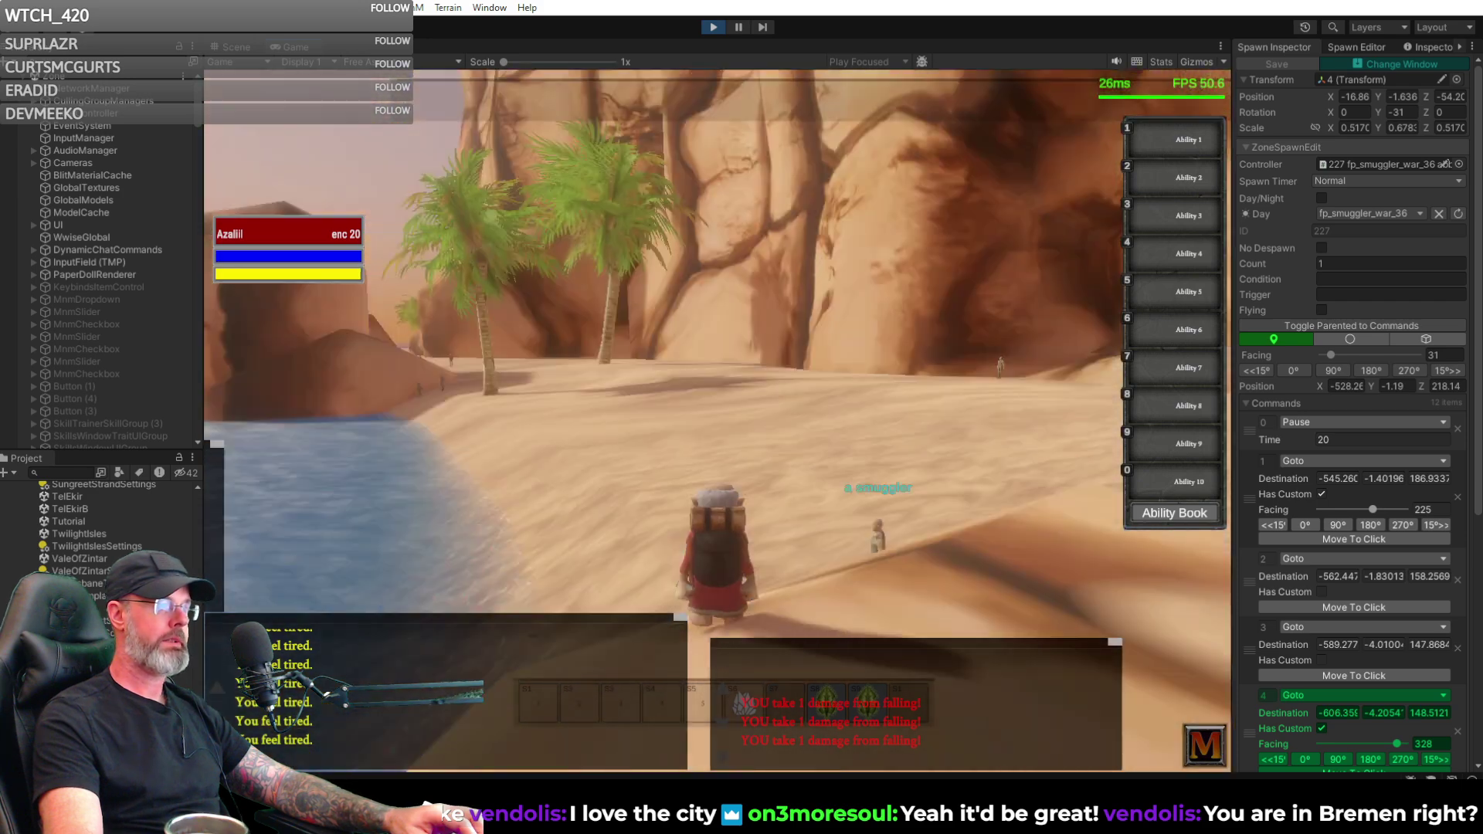
key(a)
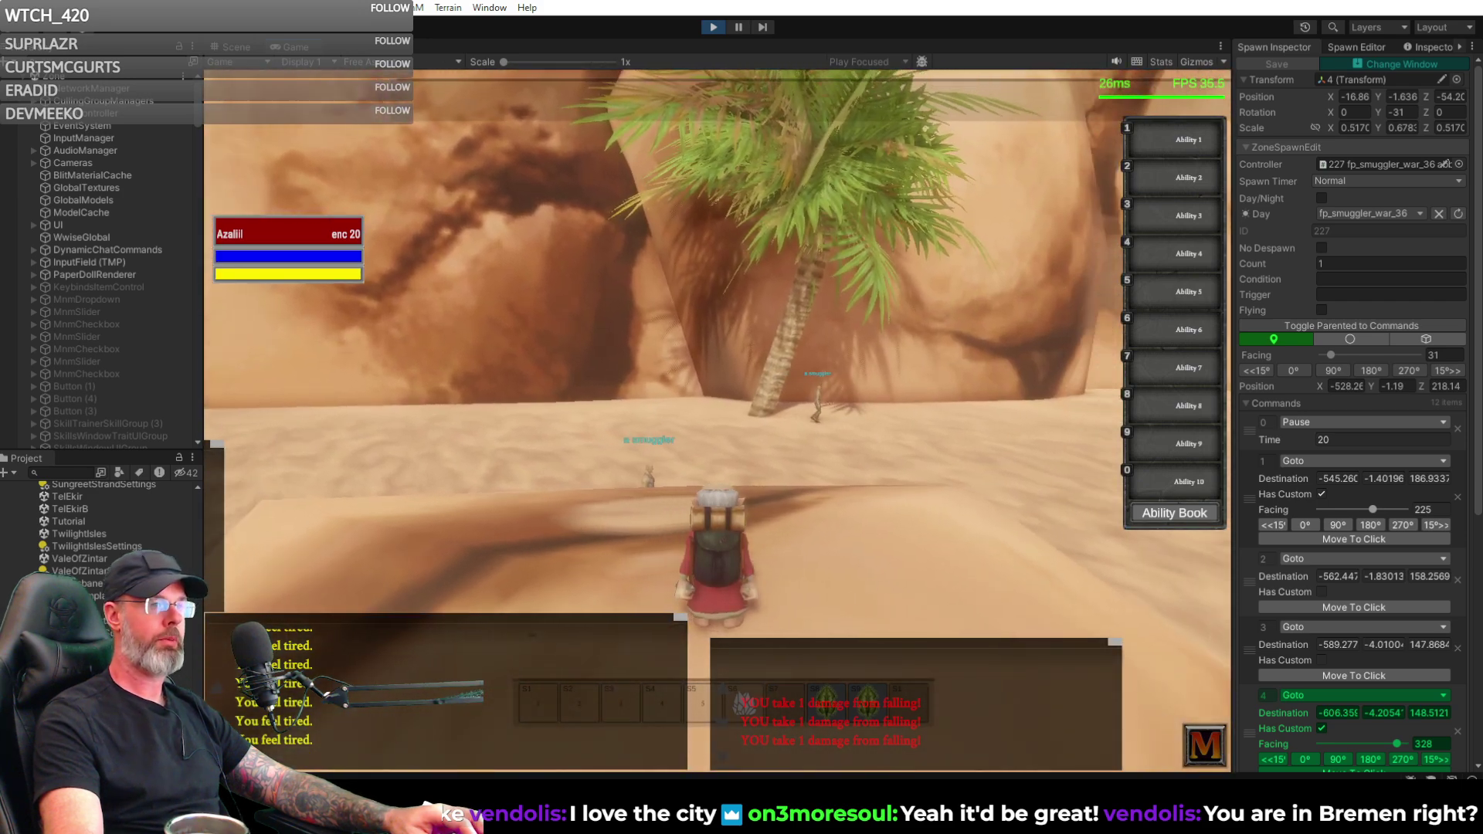
key(a)
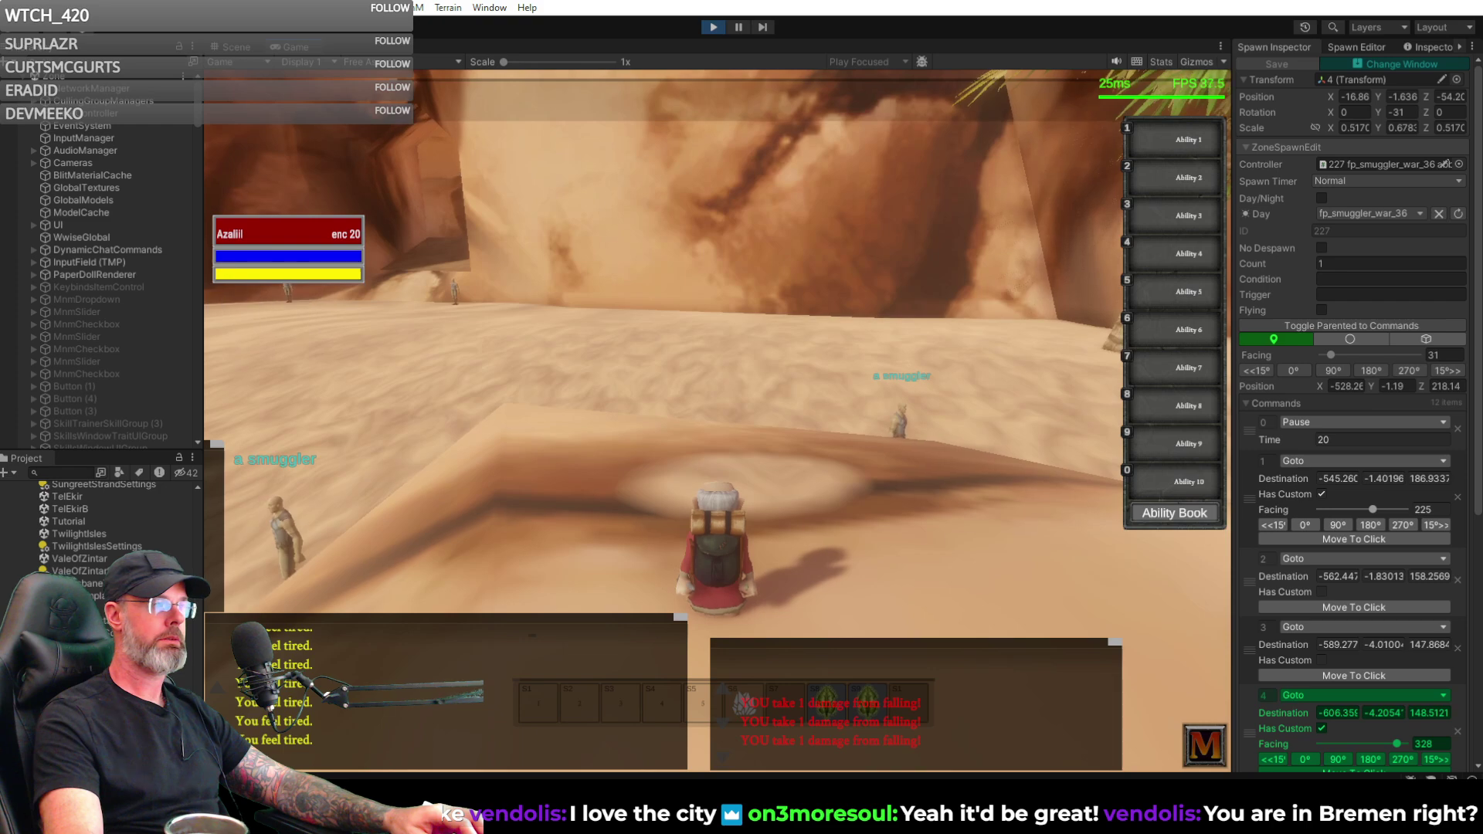
- Run from the boulder across the beach to the cave entrance and check the two smugglers guarding it
key(a)
key(w)
key(d)
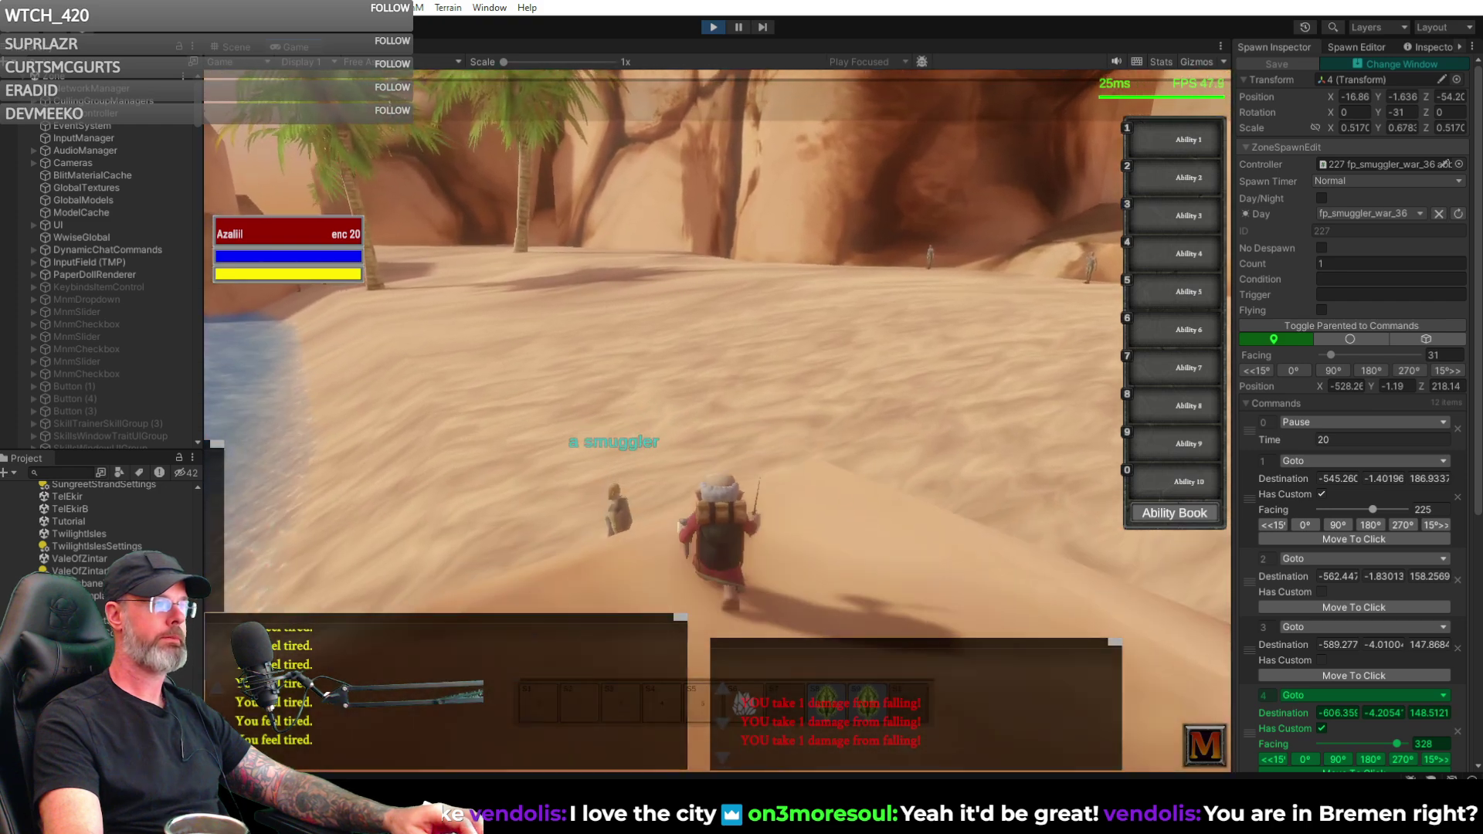
key(w)
key(d)
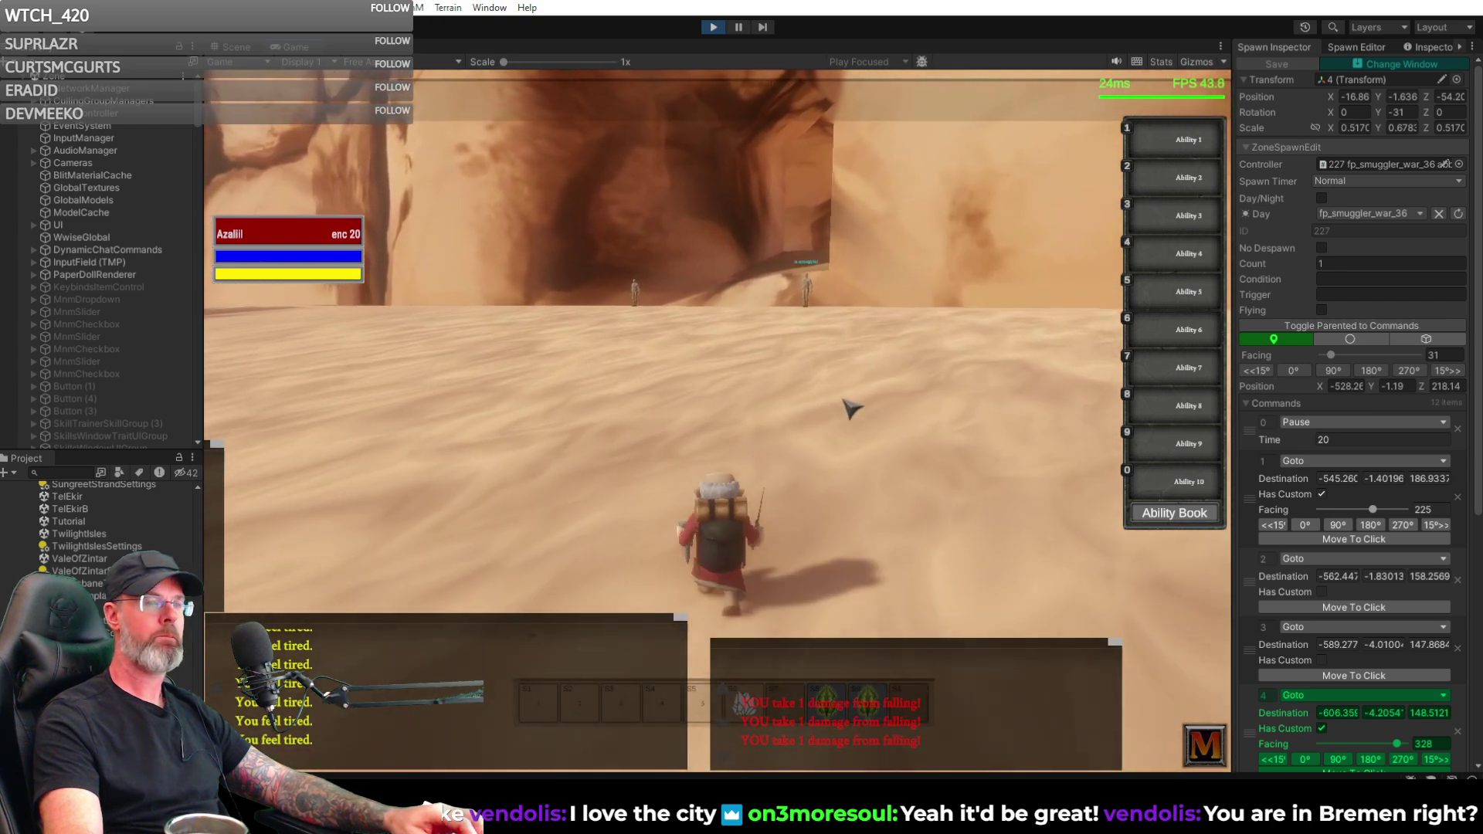
key(w)
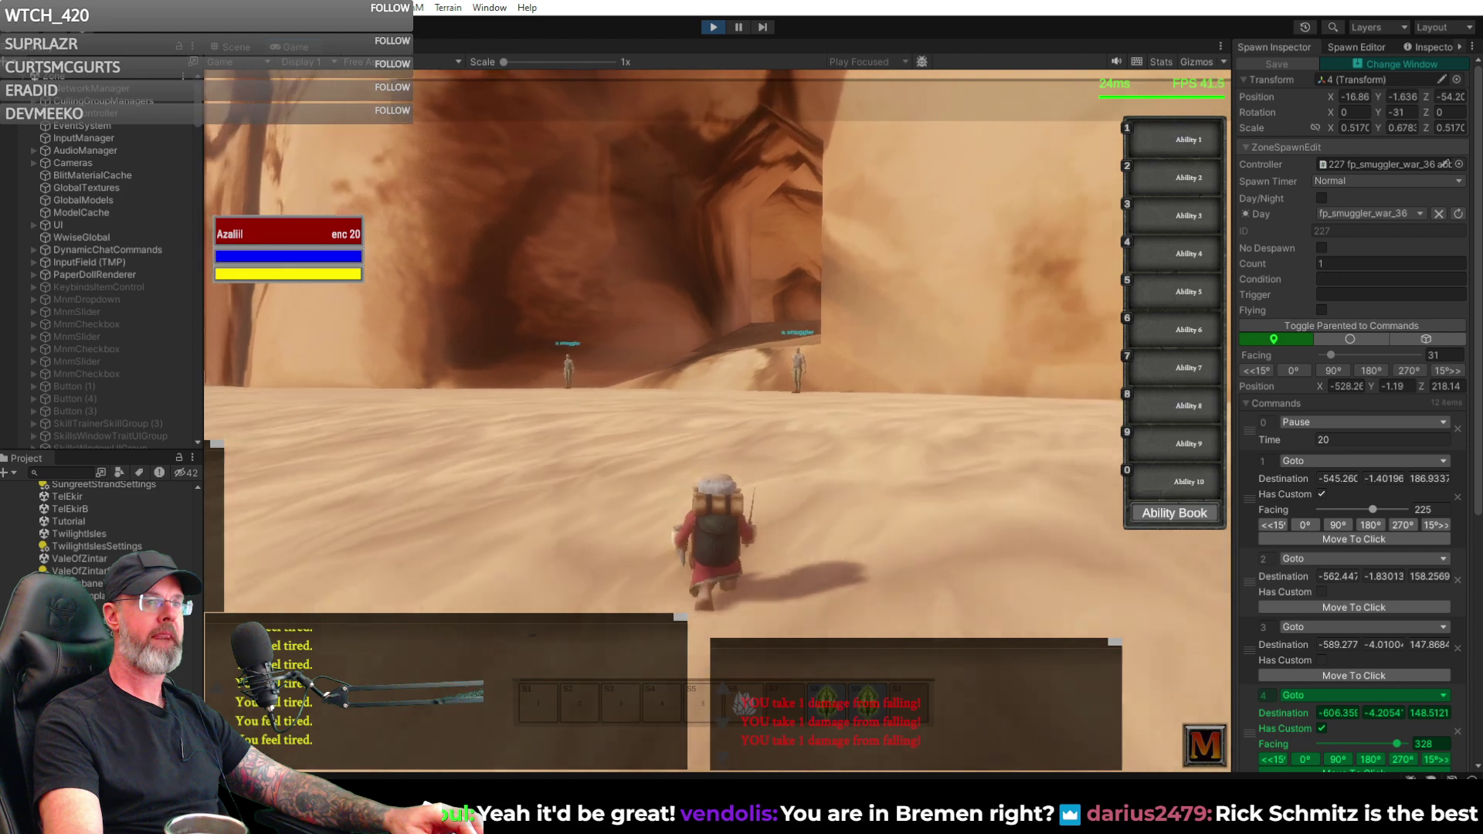
key(w)
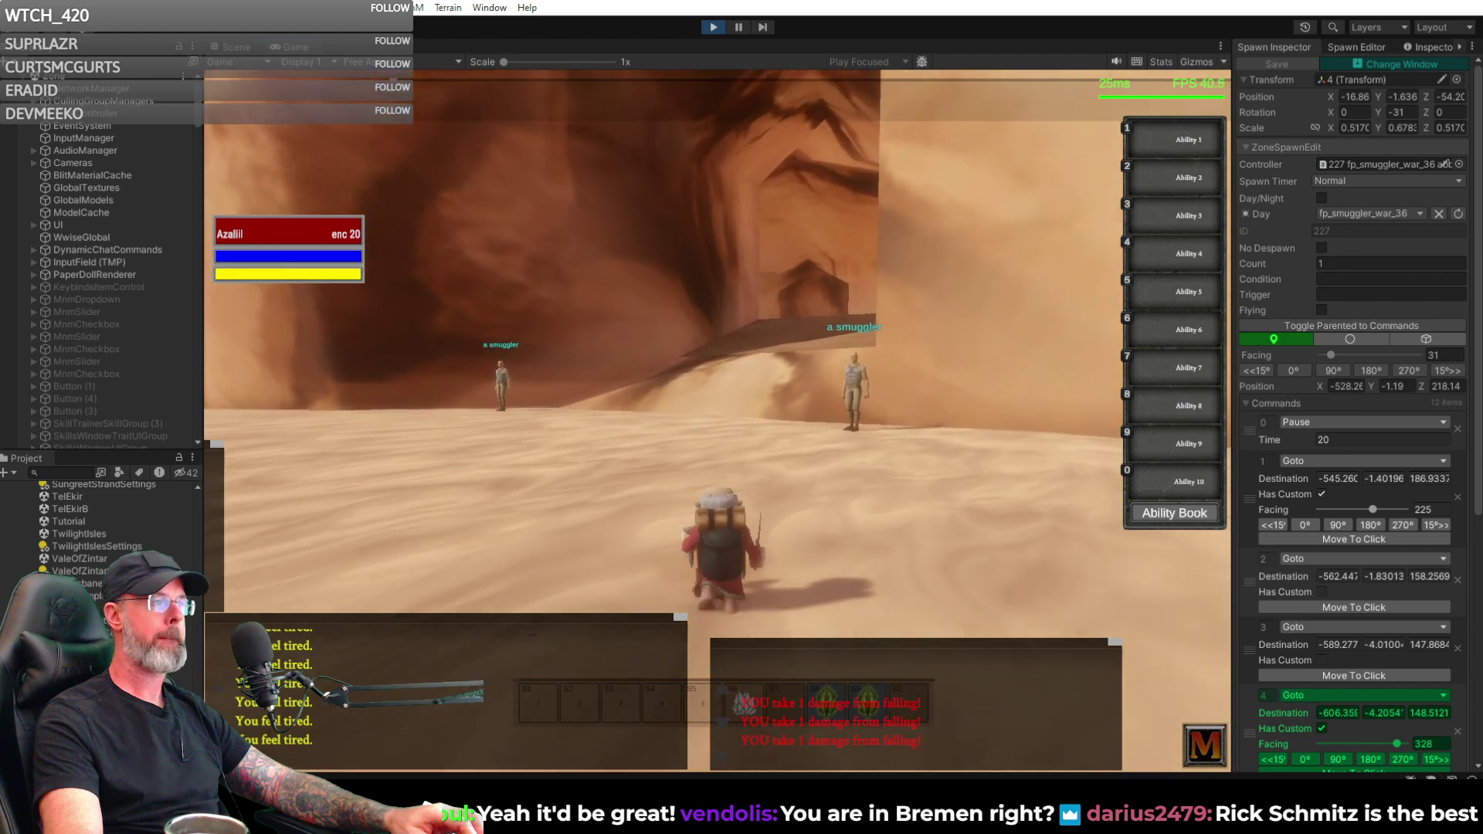
key(w)
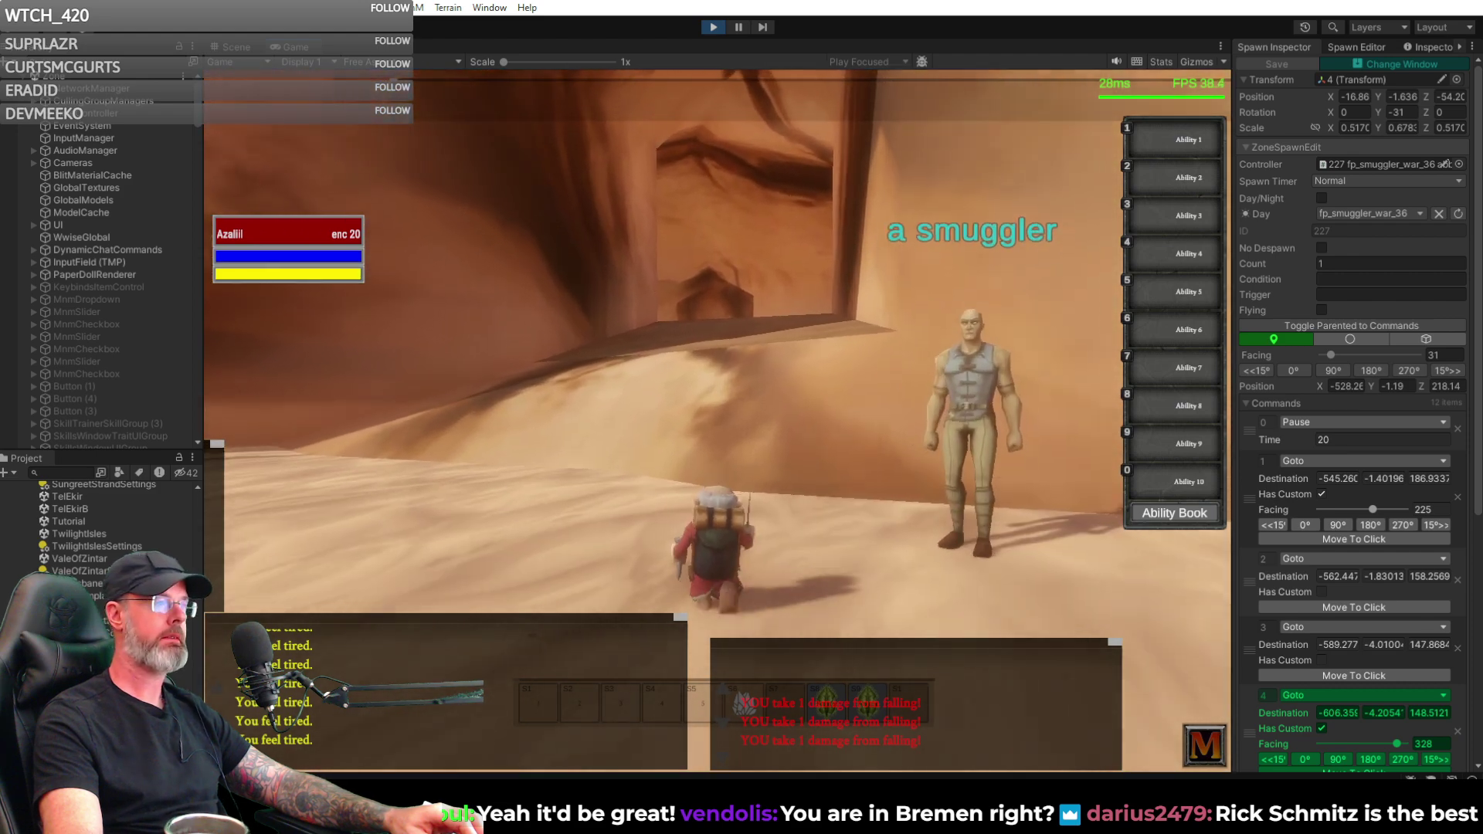
- Go through the cave entrance and past the smugglers in the cavern to inspect the rising side tunnel
key(w)
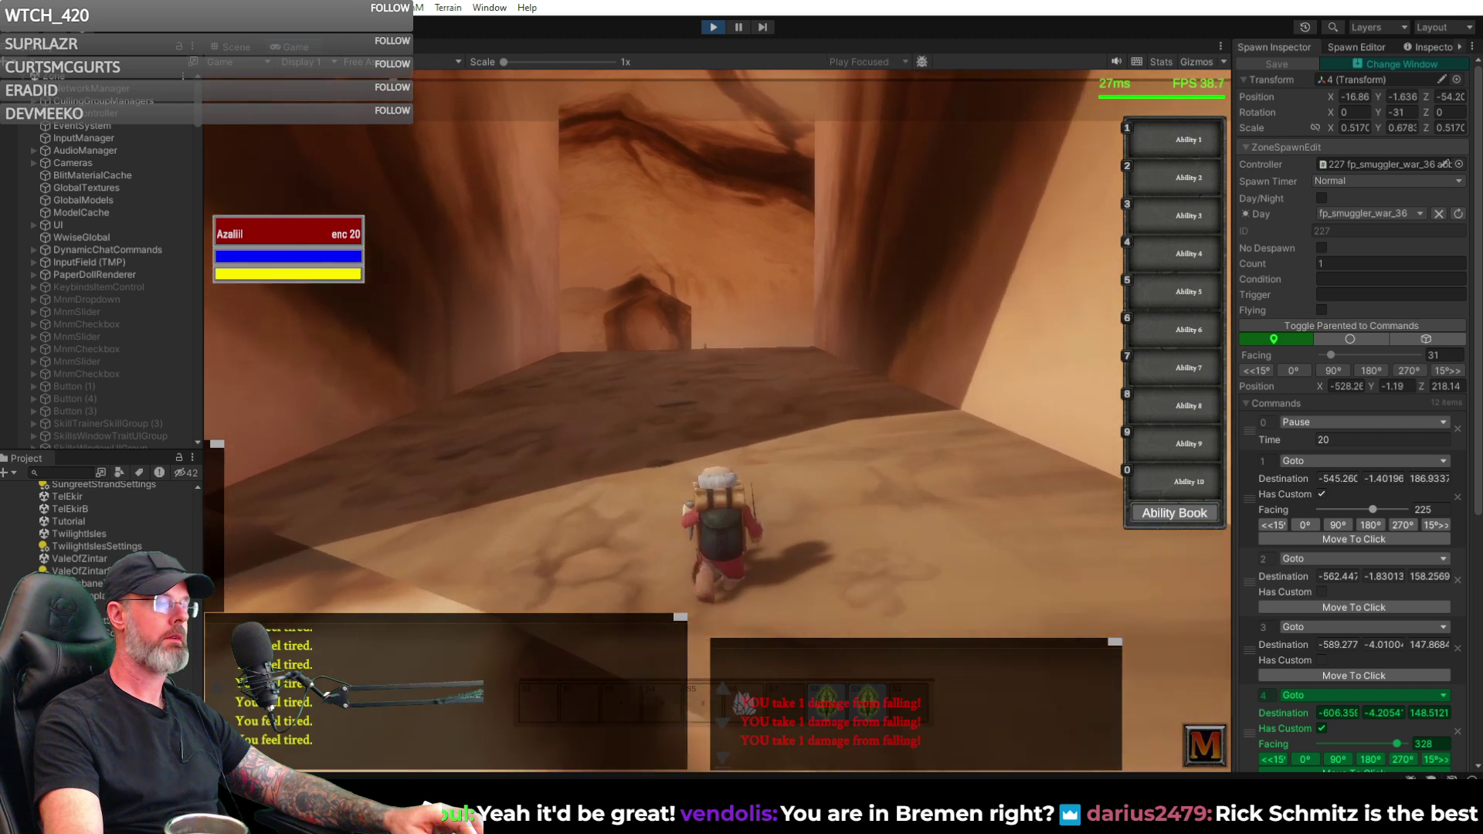
key(w)
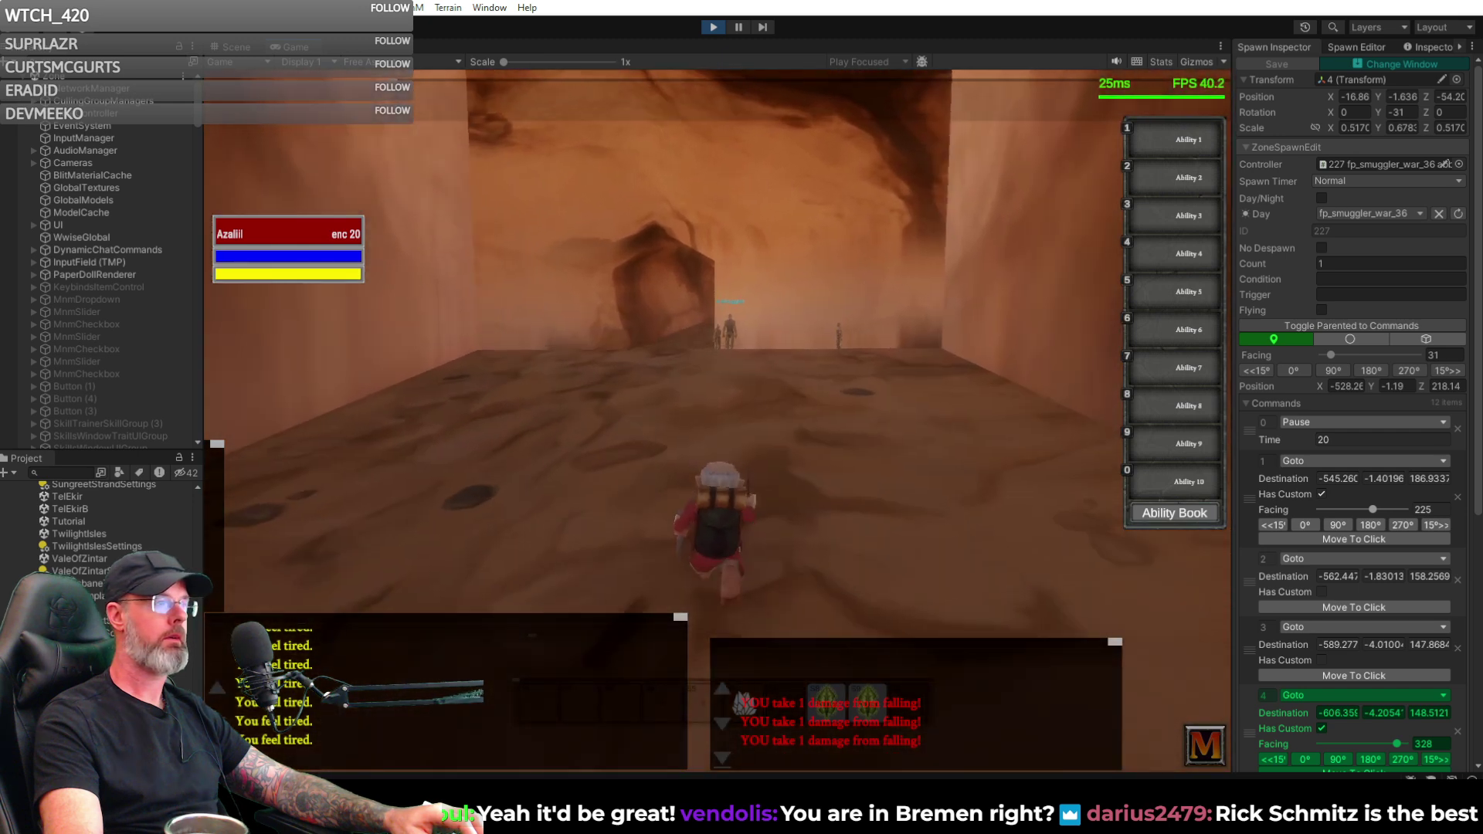
key(d)
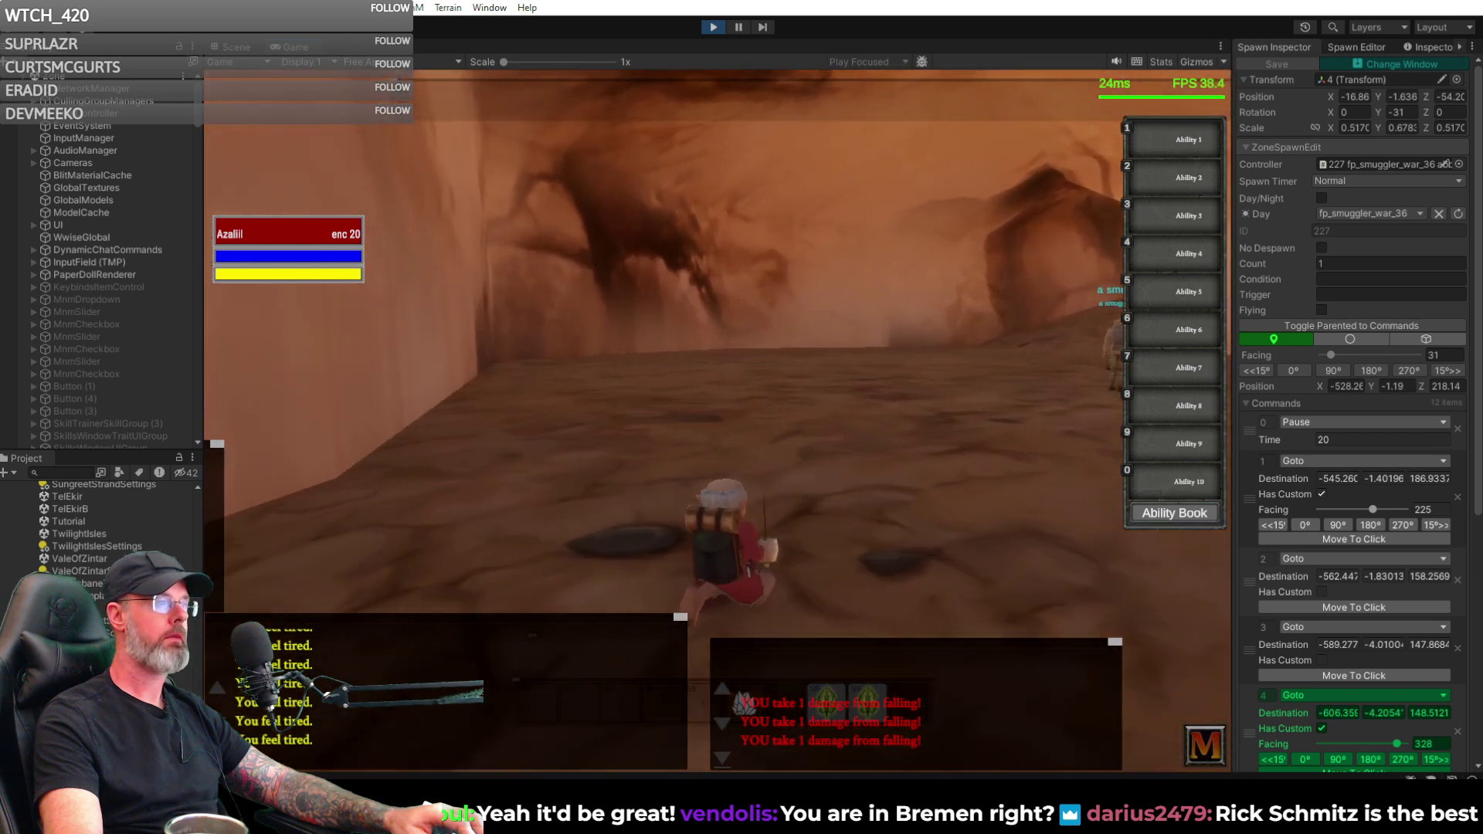
key(a)
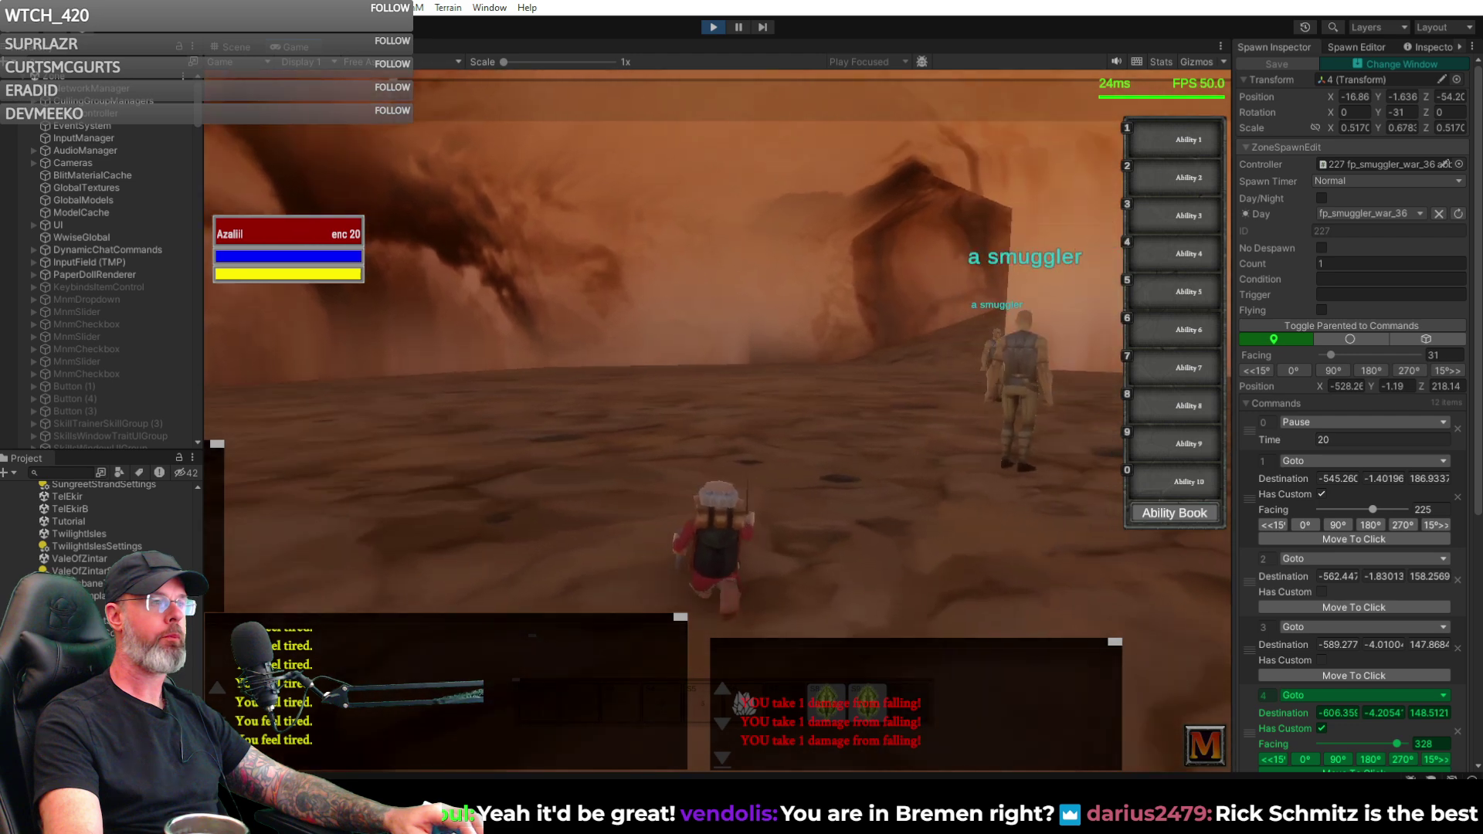
key(a)
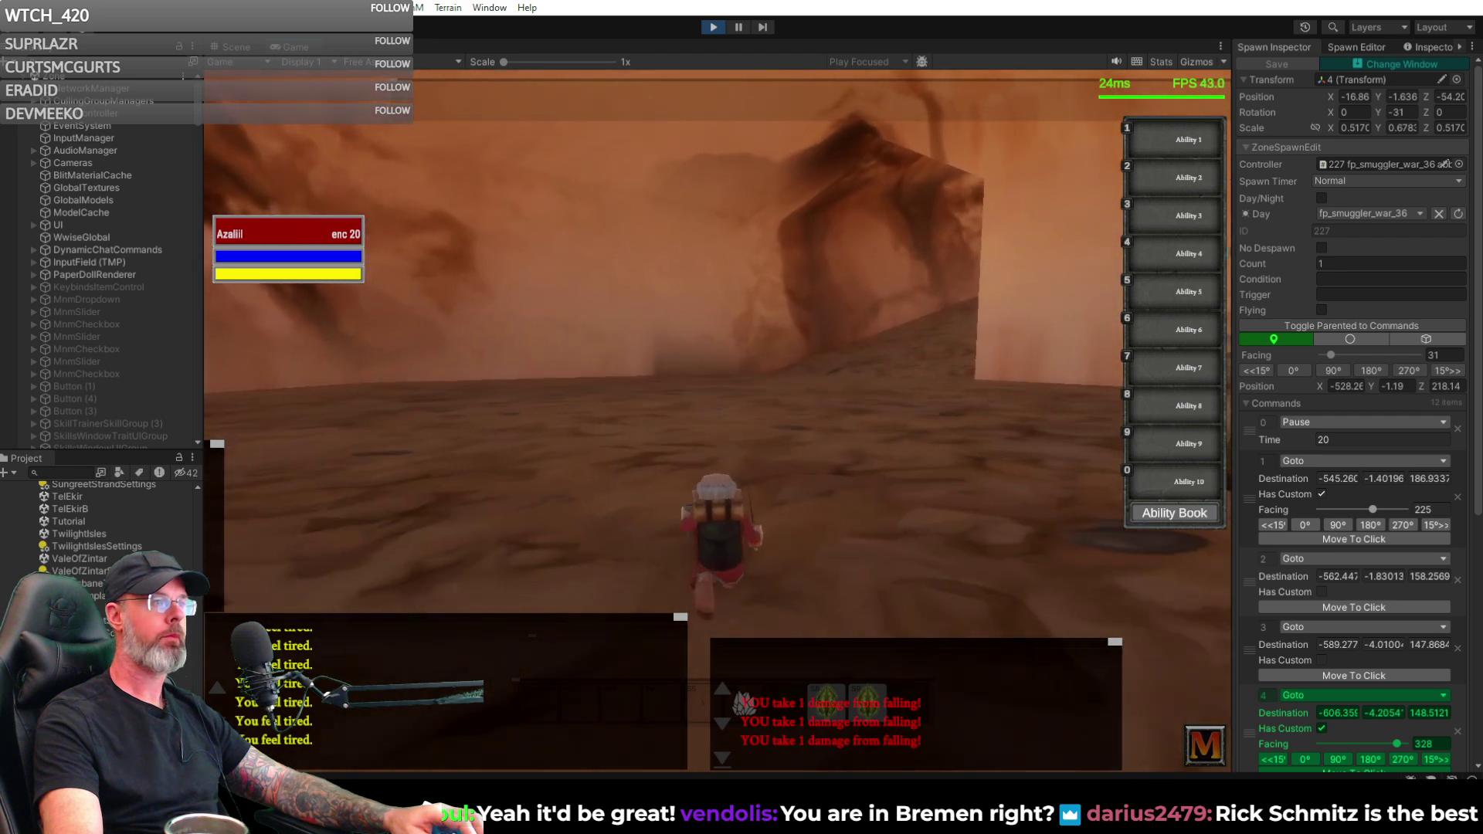
key(a)
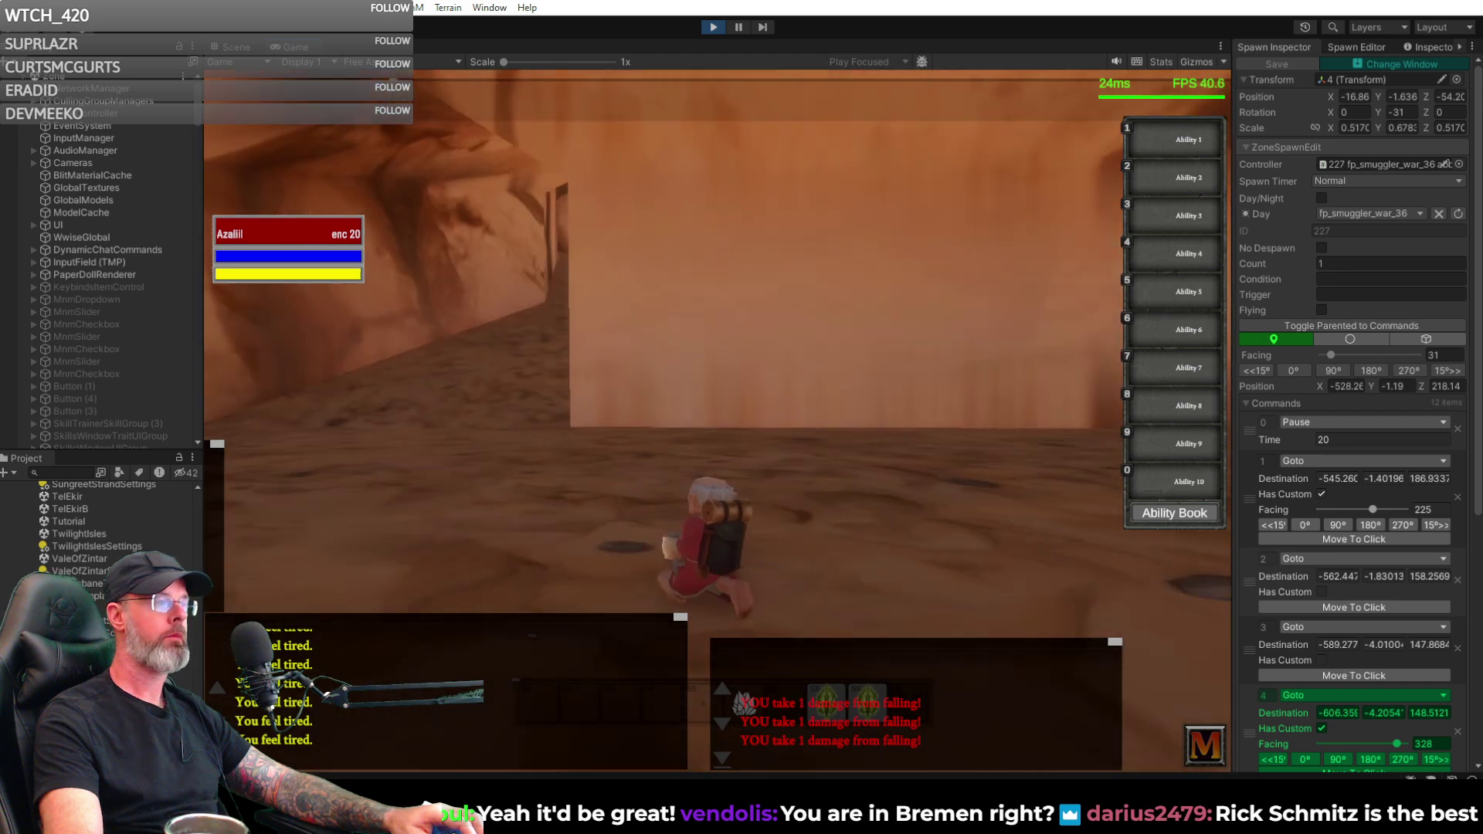
key(a)
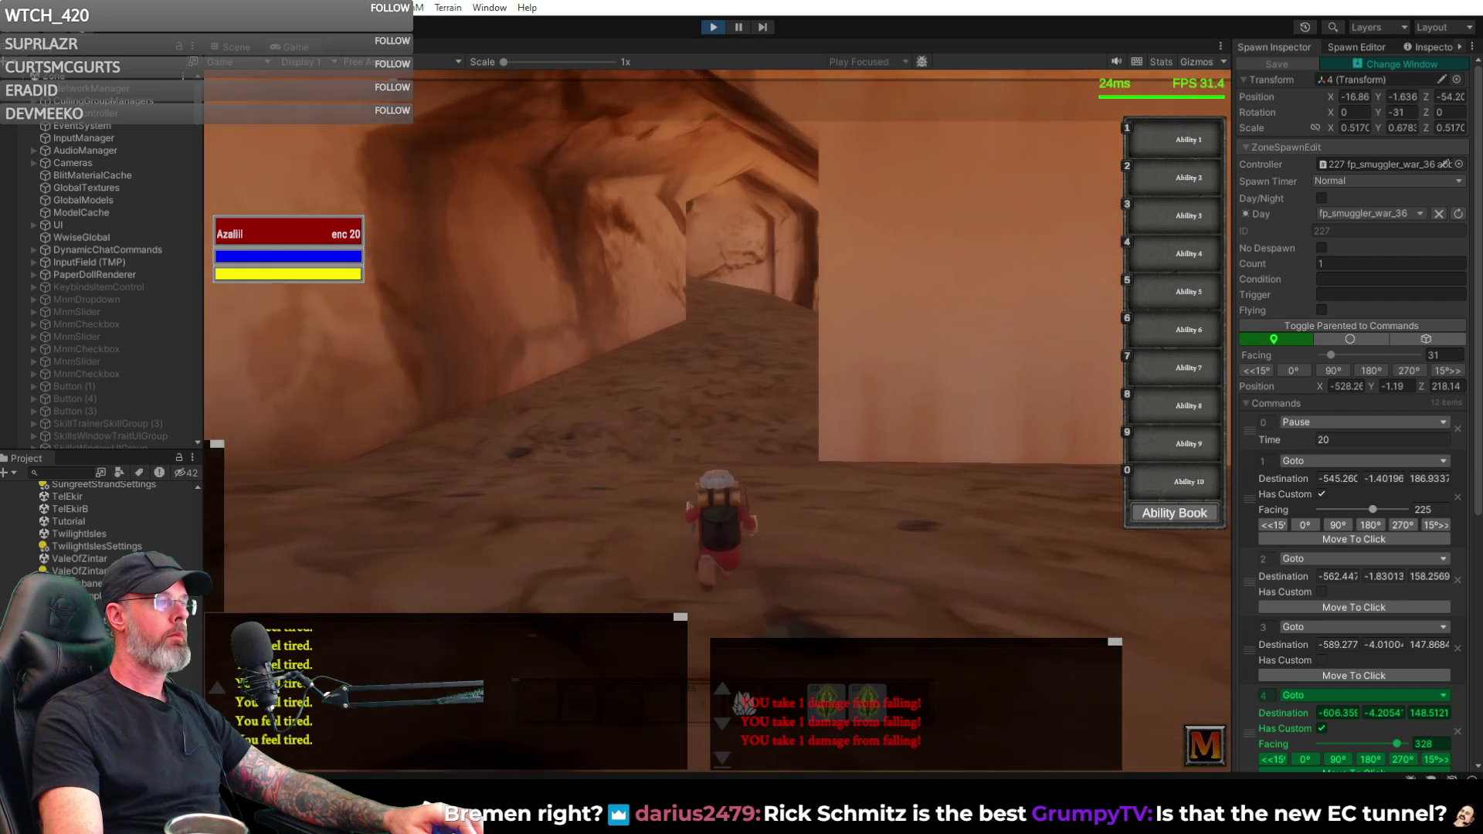
key(w)
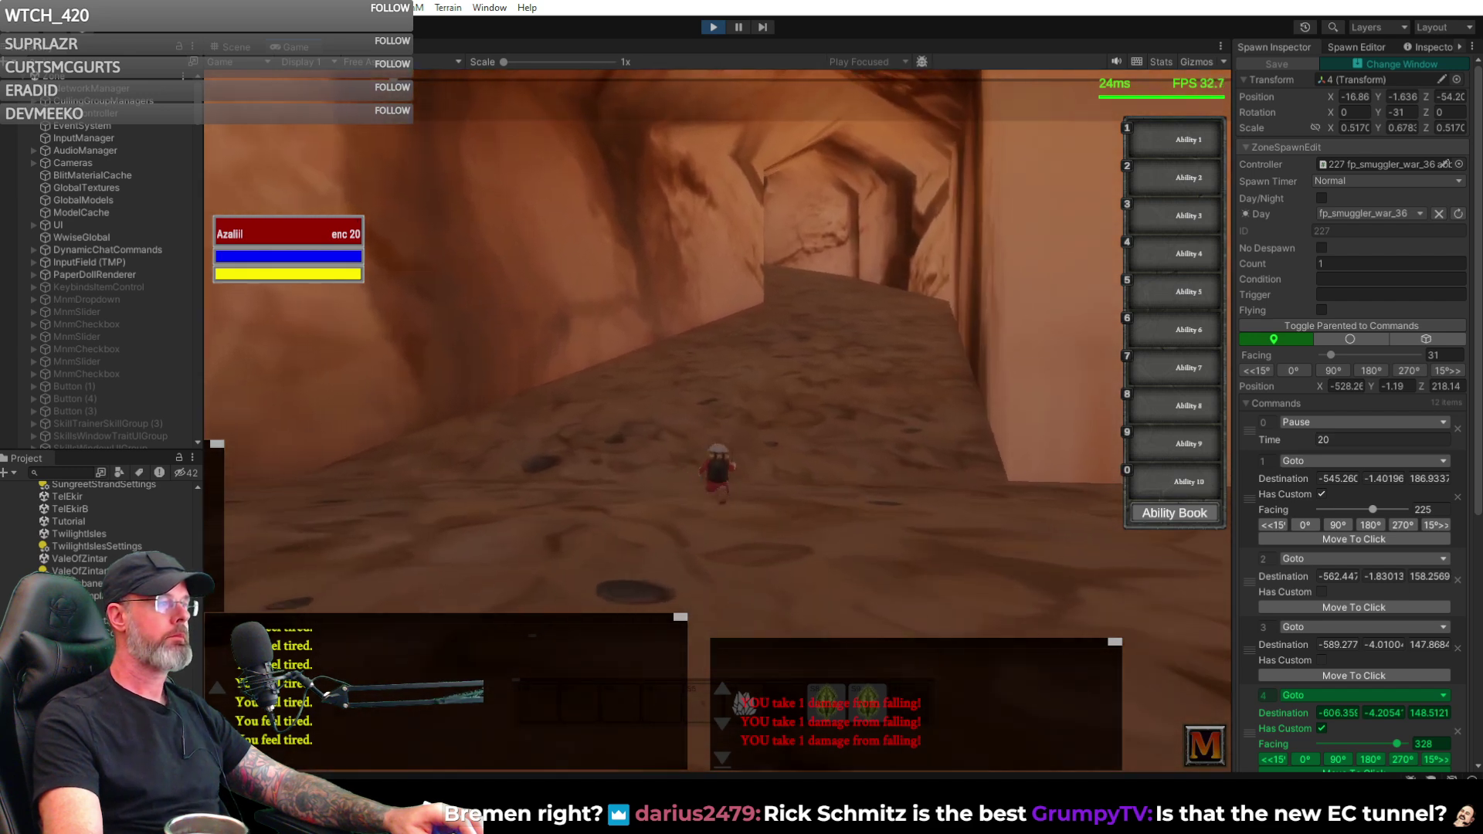
- Change the player character's model to human_il with a chat command
key(a)
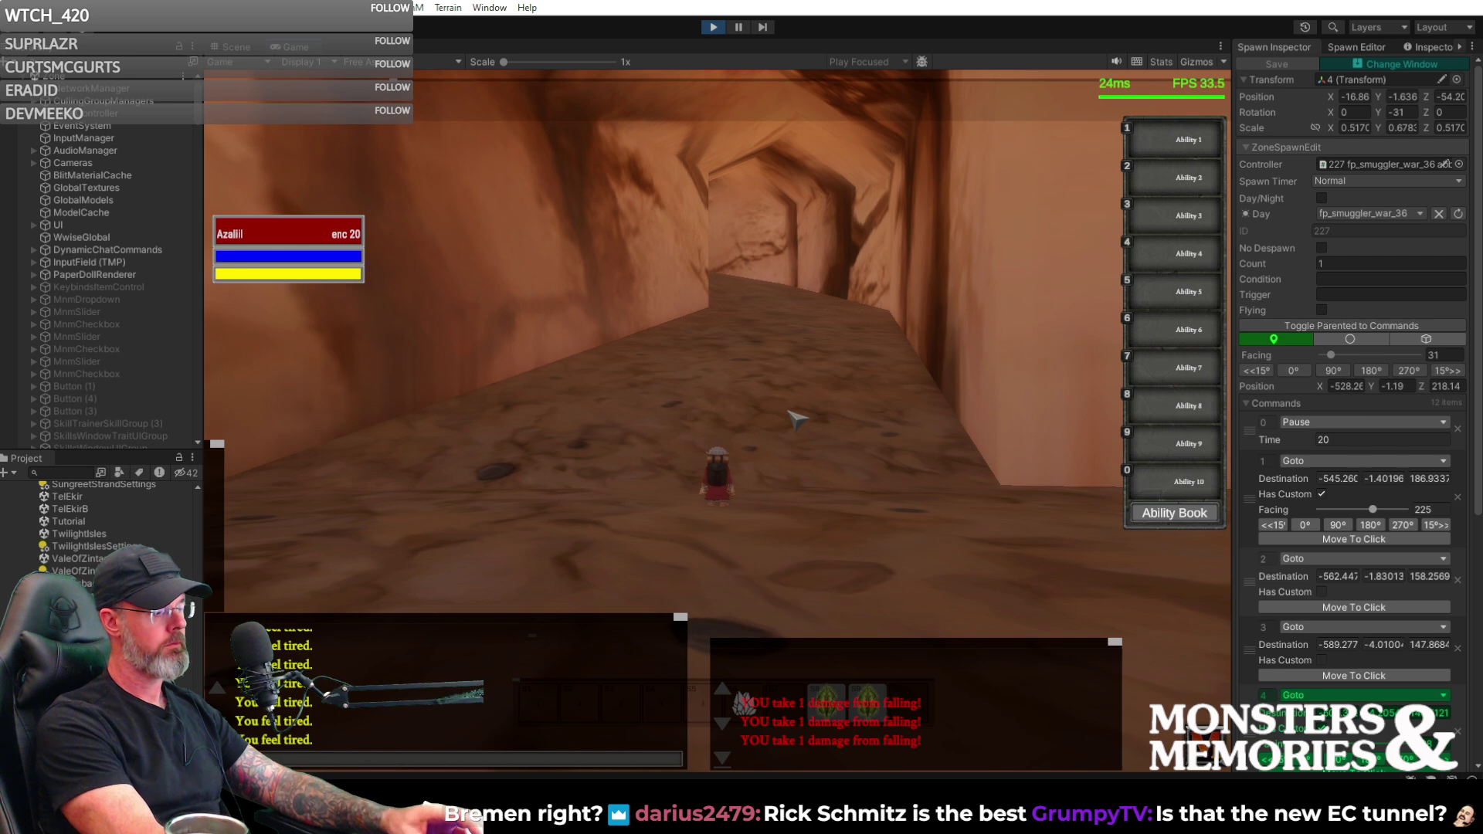
text(human_il)
key(Return)
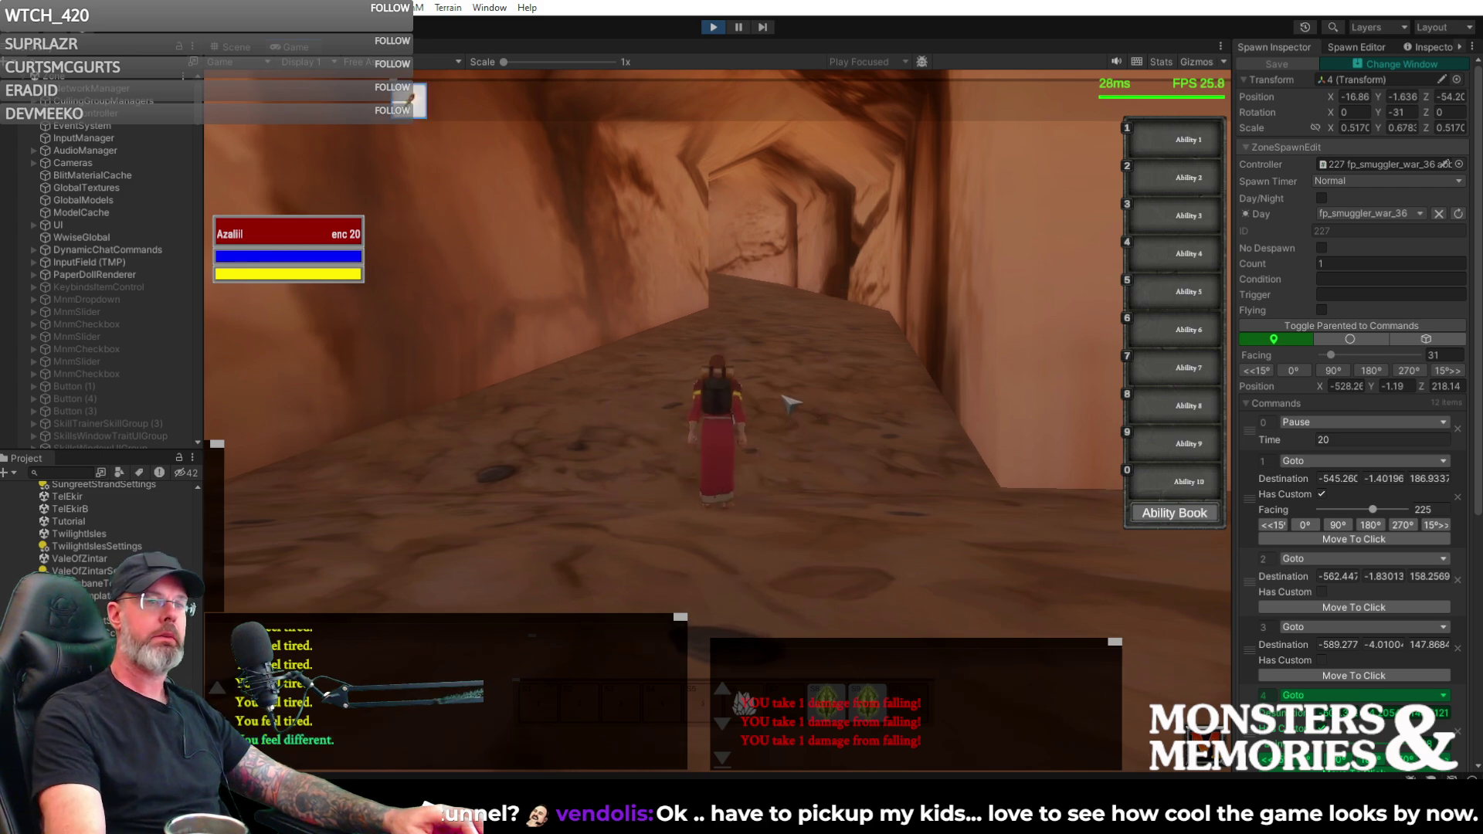
- Circle through the cavern as the human character and examine the smugglers standing inside it
key(w)
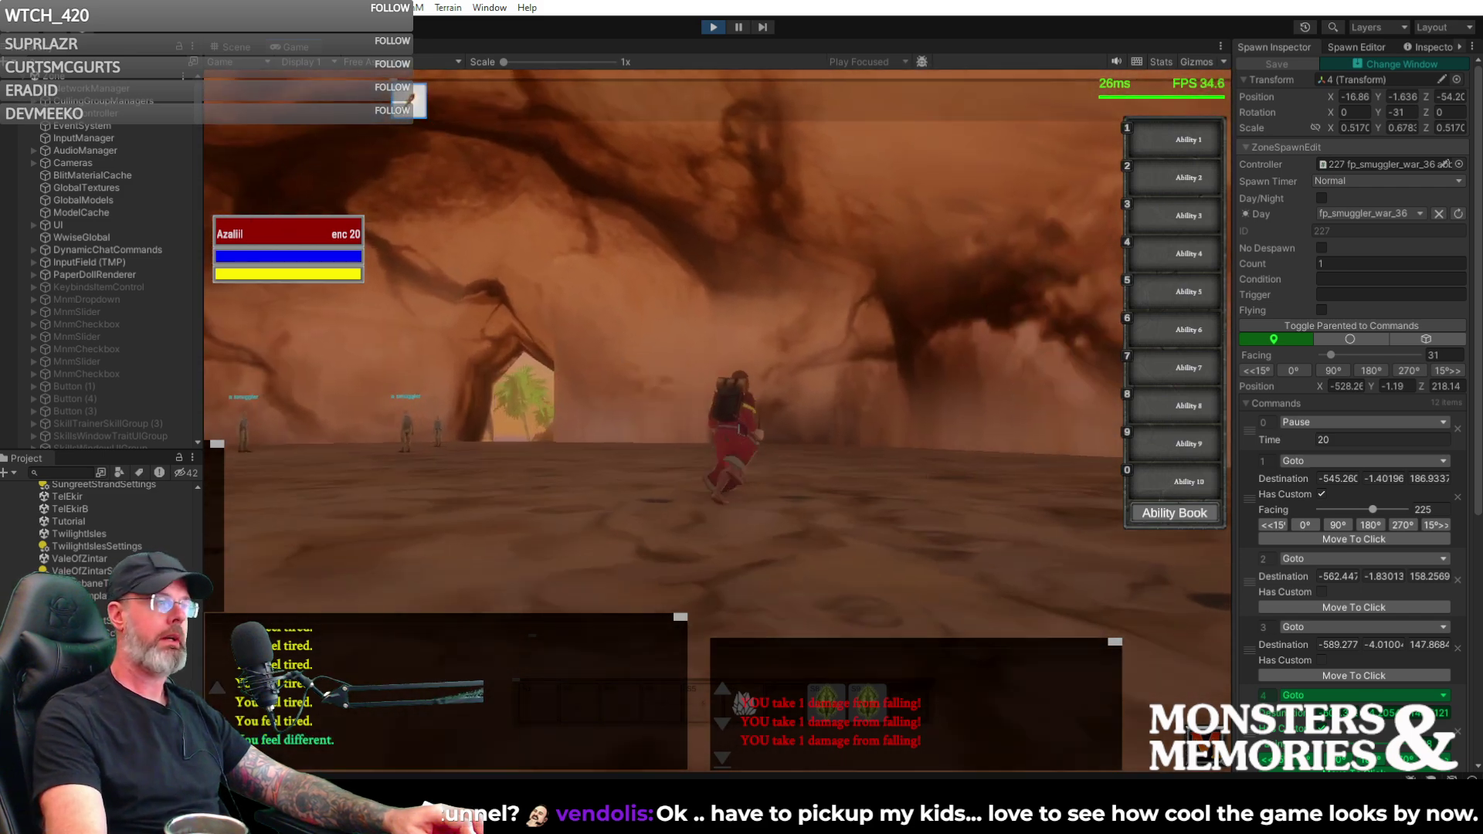
key(a)
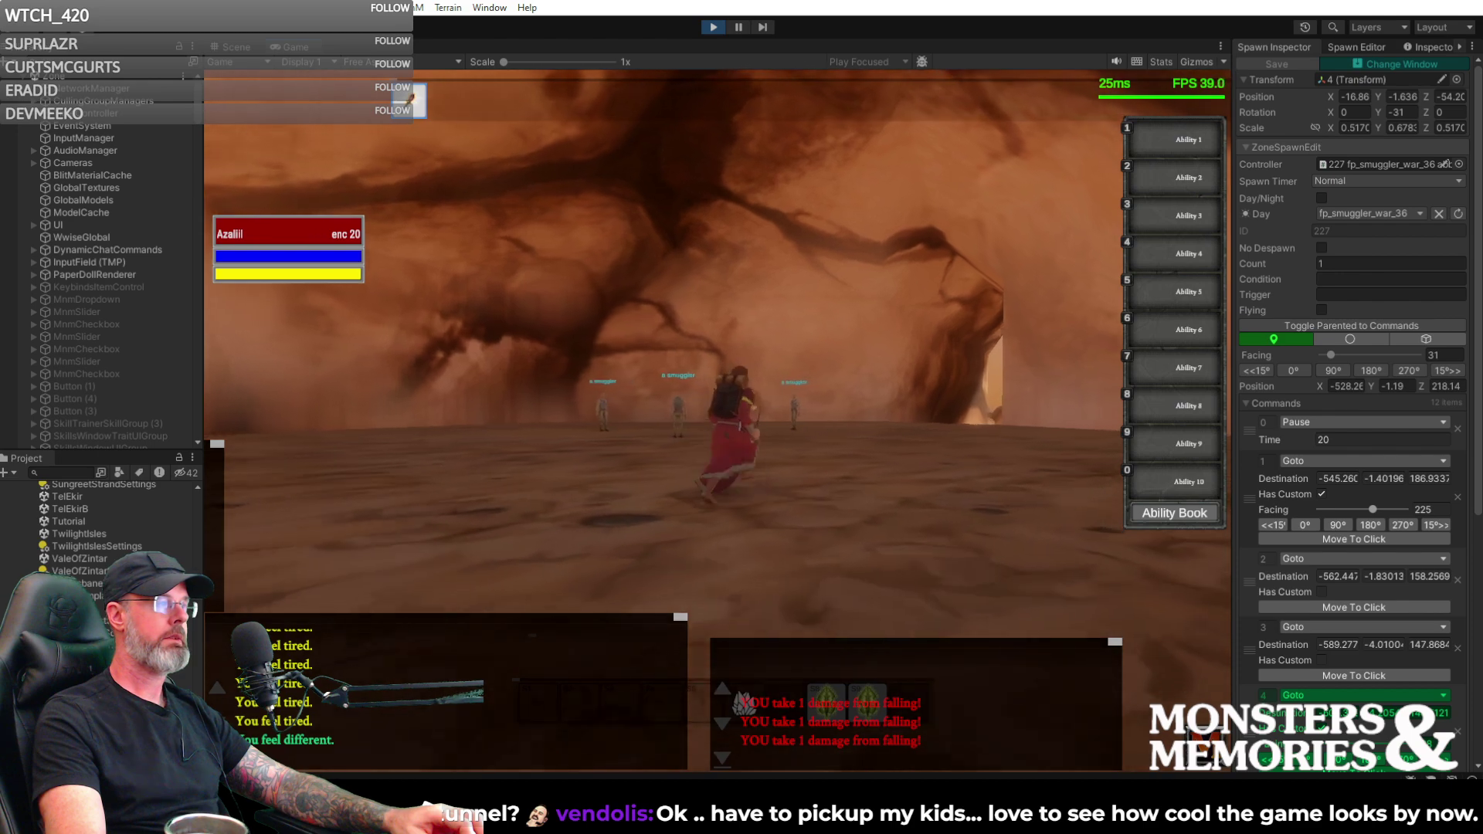
key(a)
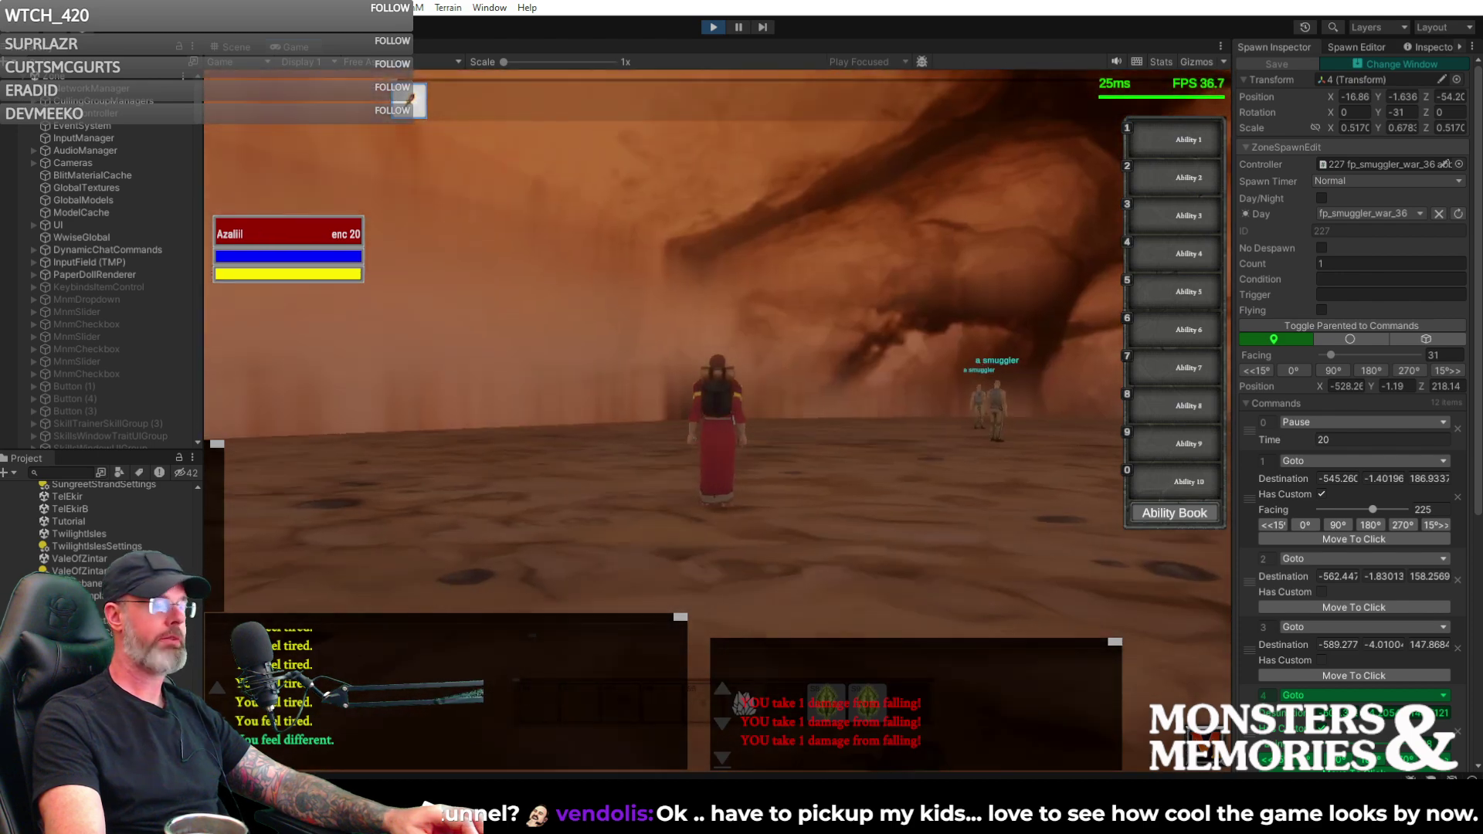
key(a)
key(a)
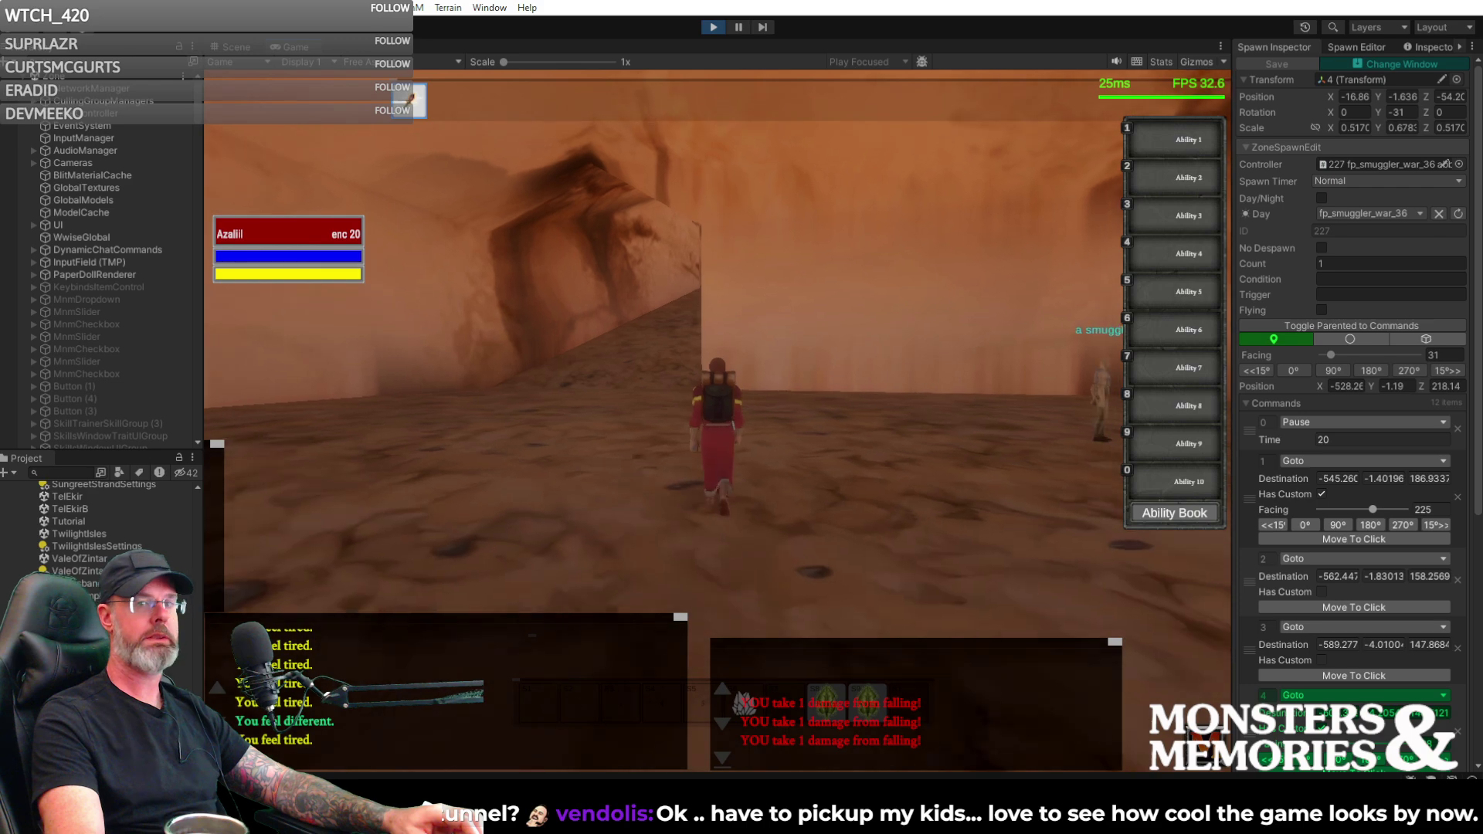
- Leave the cavern through the seaward opening and view the smugglers outside on the beach
key(d)
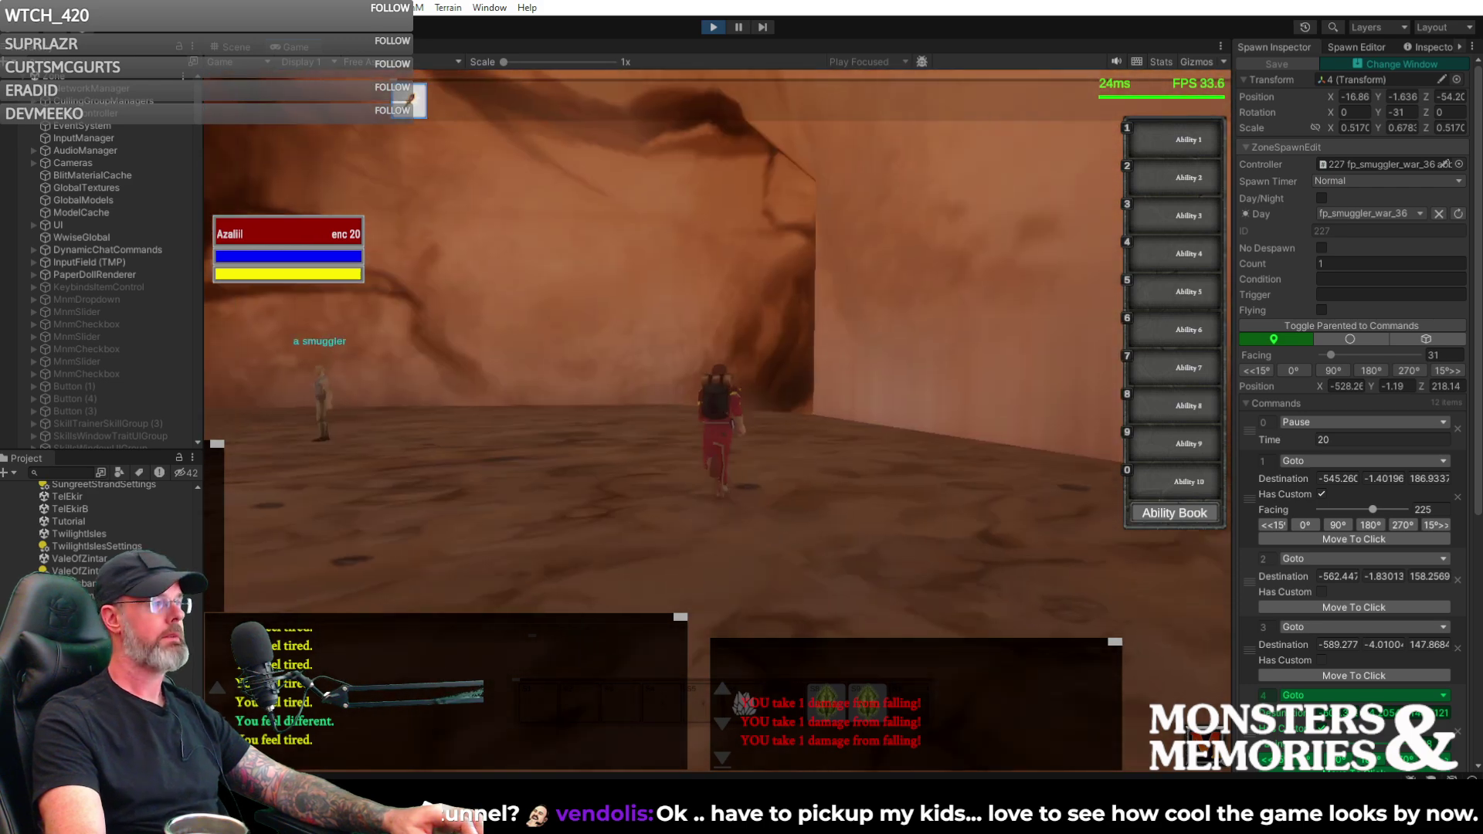
key(d)
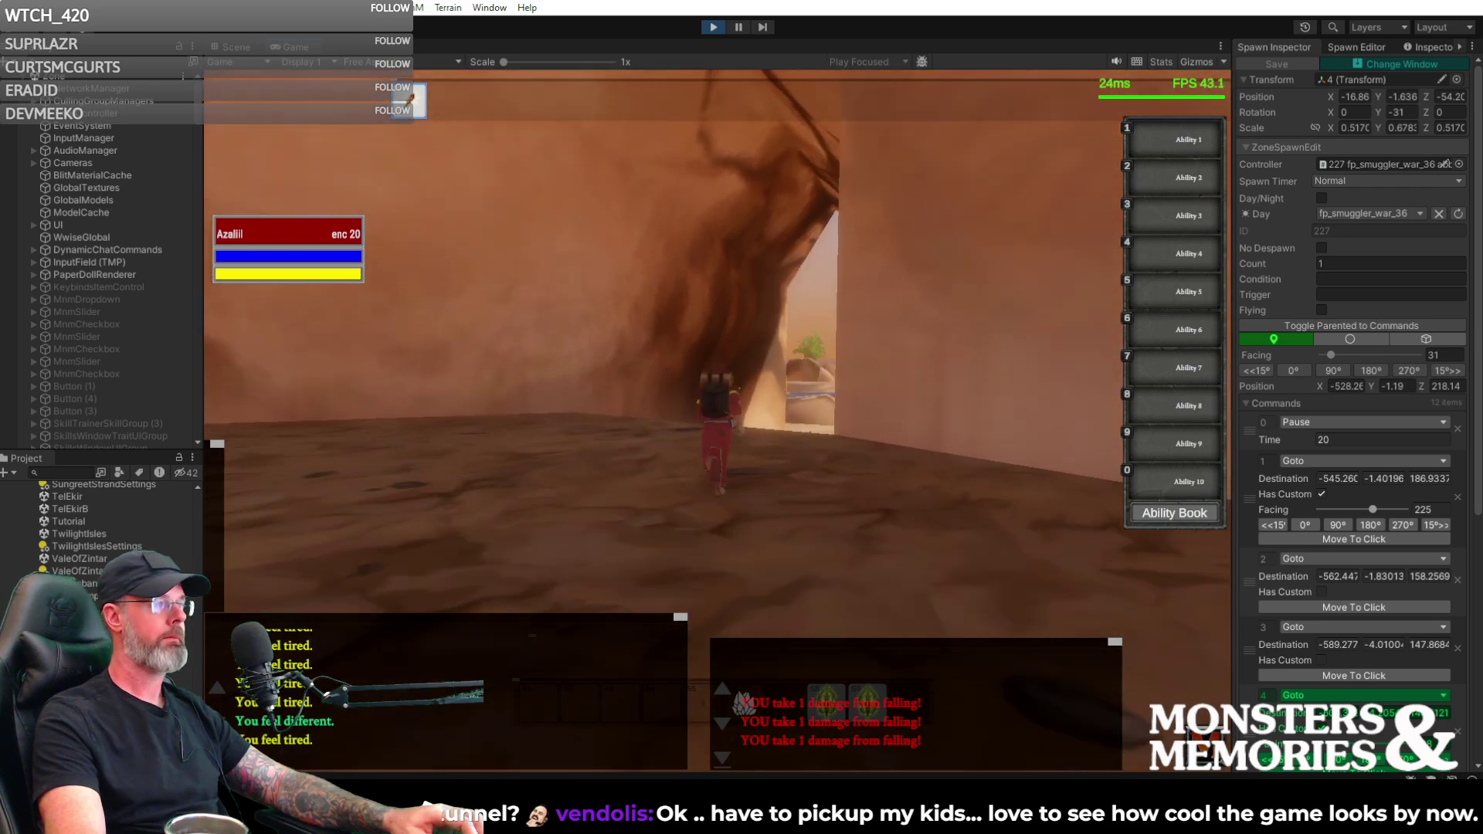
key(a)
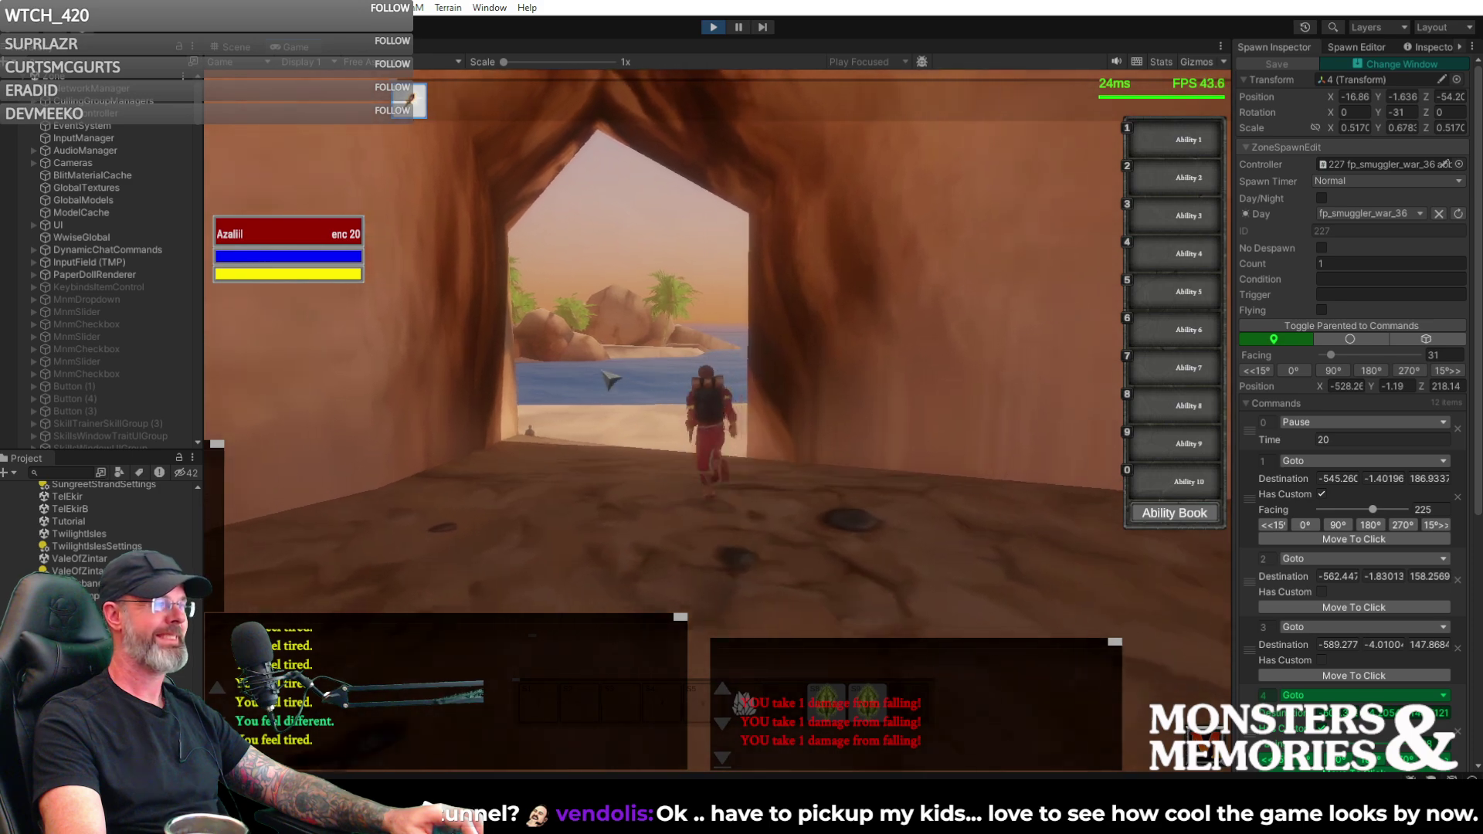
drag(620, 381, 386, 381)
key(w)
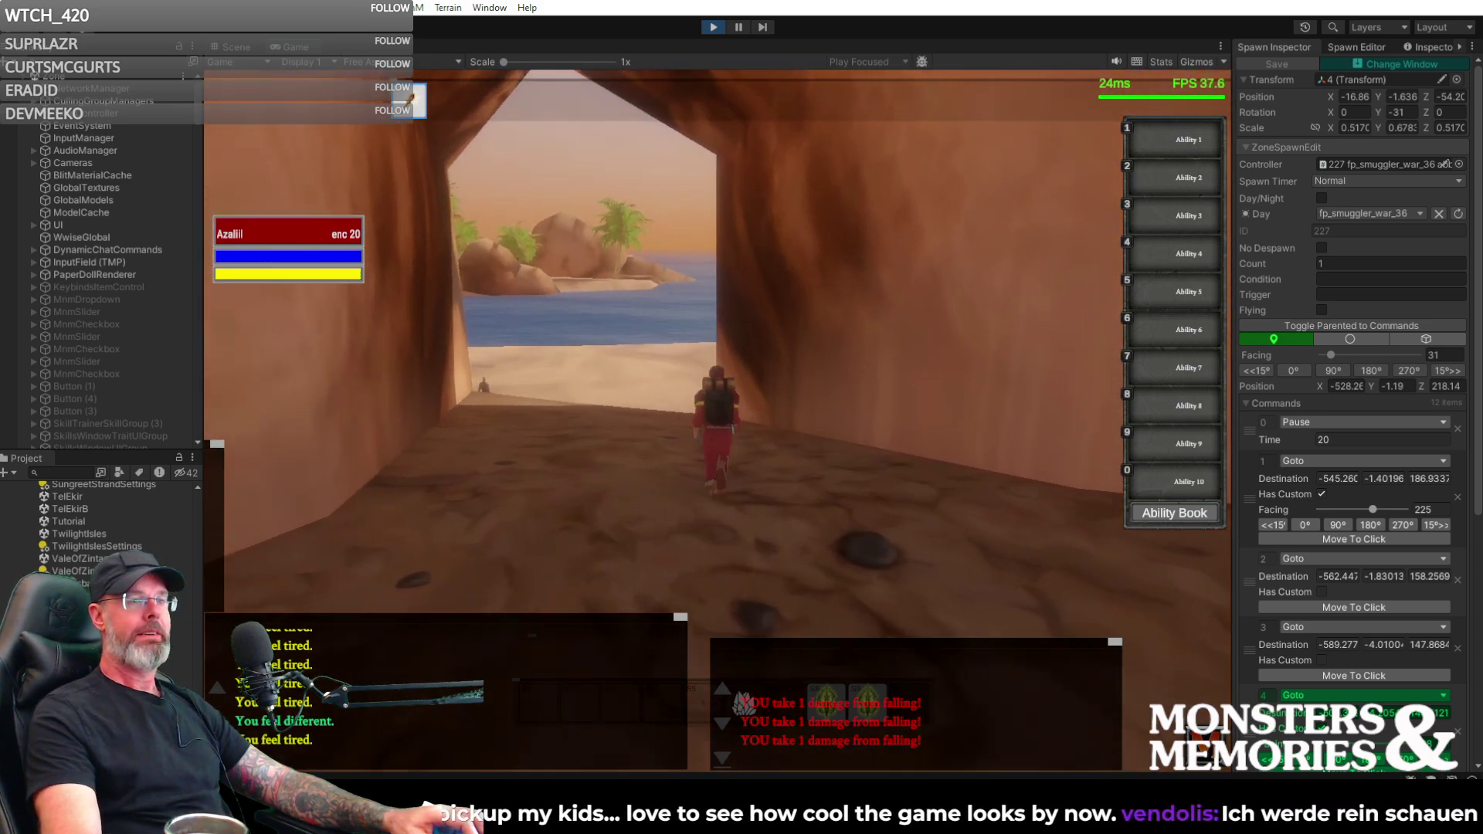
key(w)
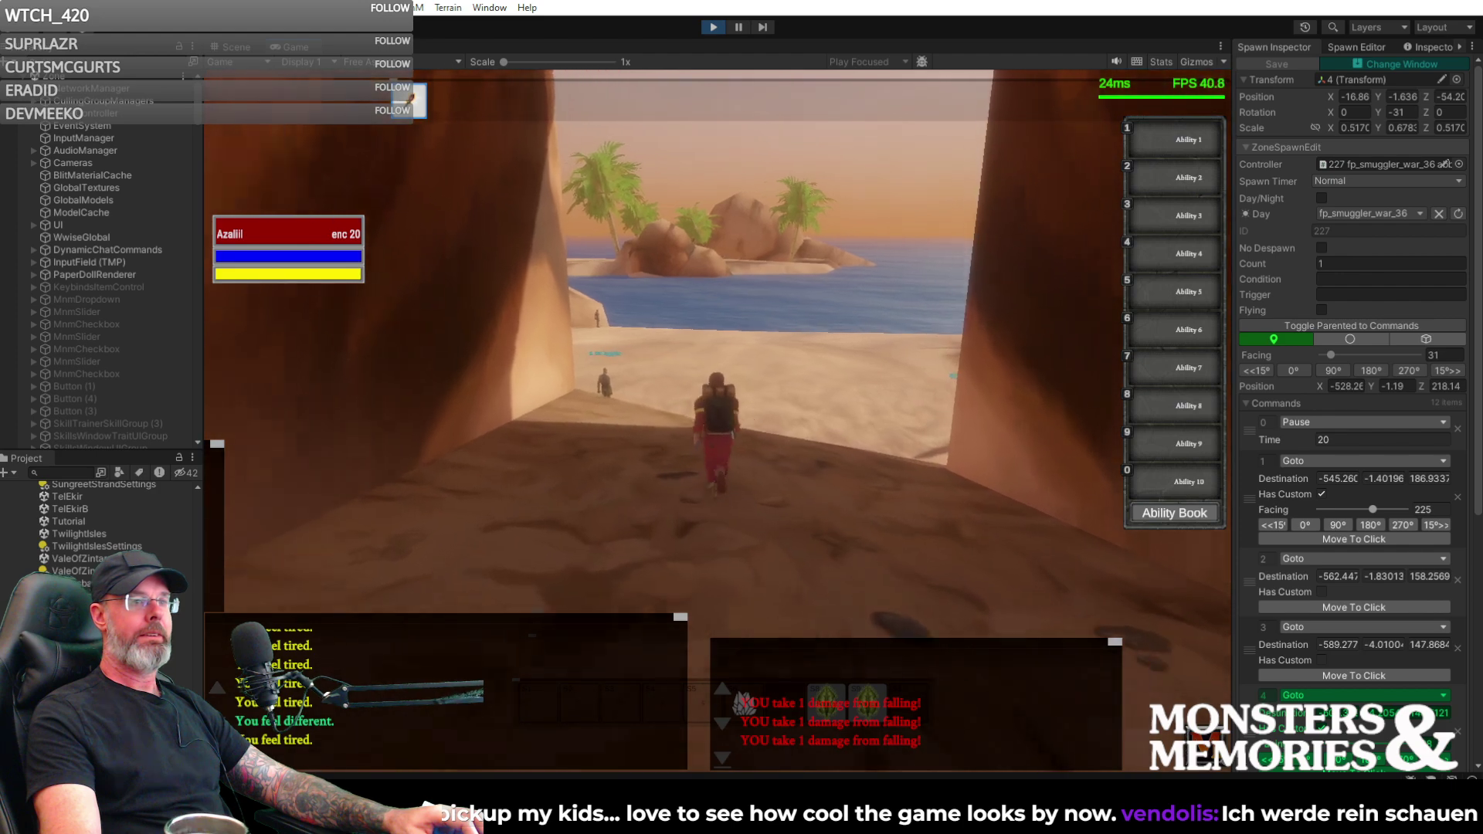
key(w)
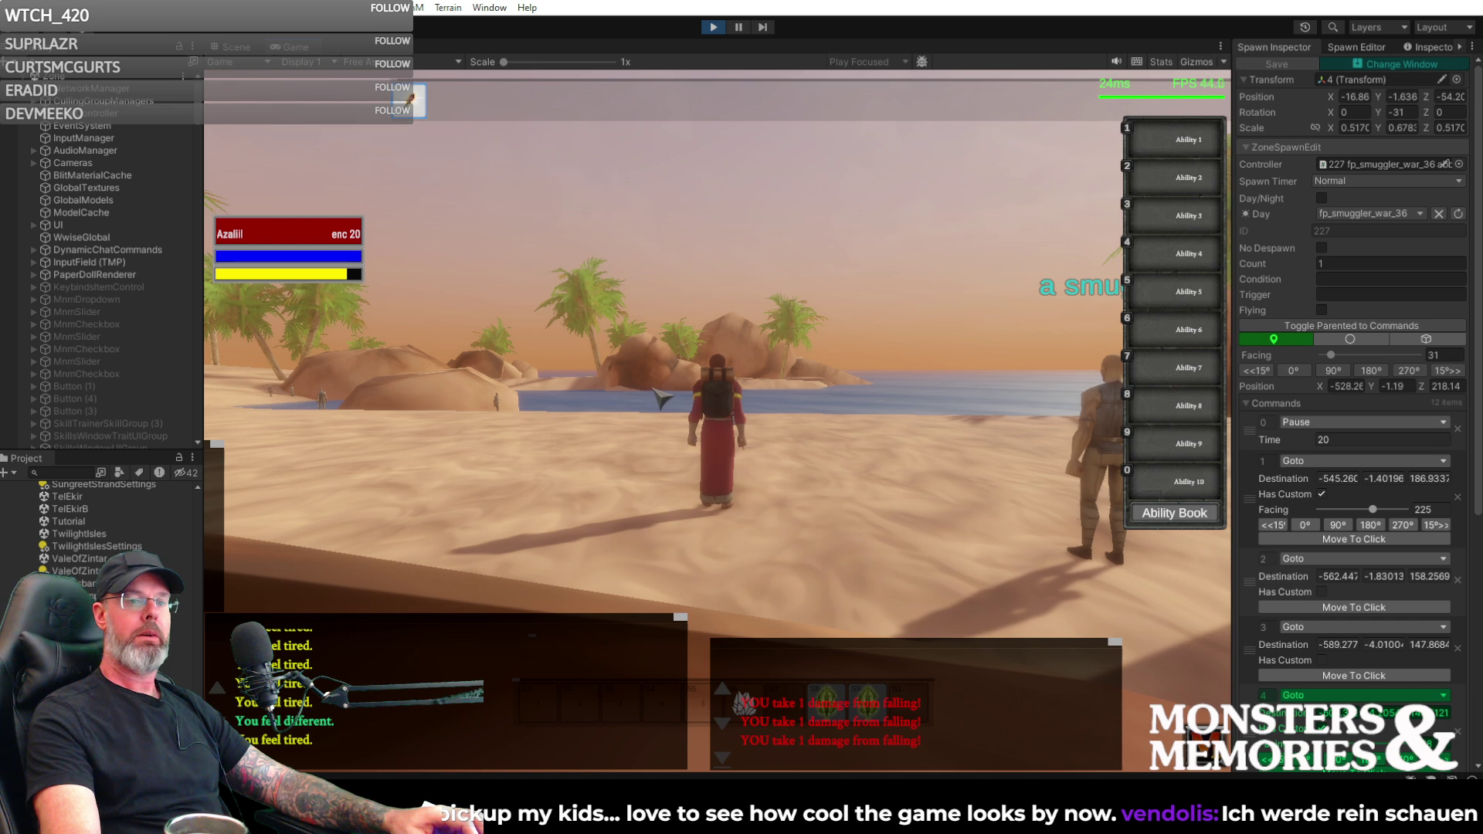
- Look over the bay from the cave mouth and head back inside toward the cavern smugglers
right_drag(673, 395, 717, 397)
key(w)
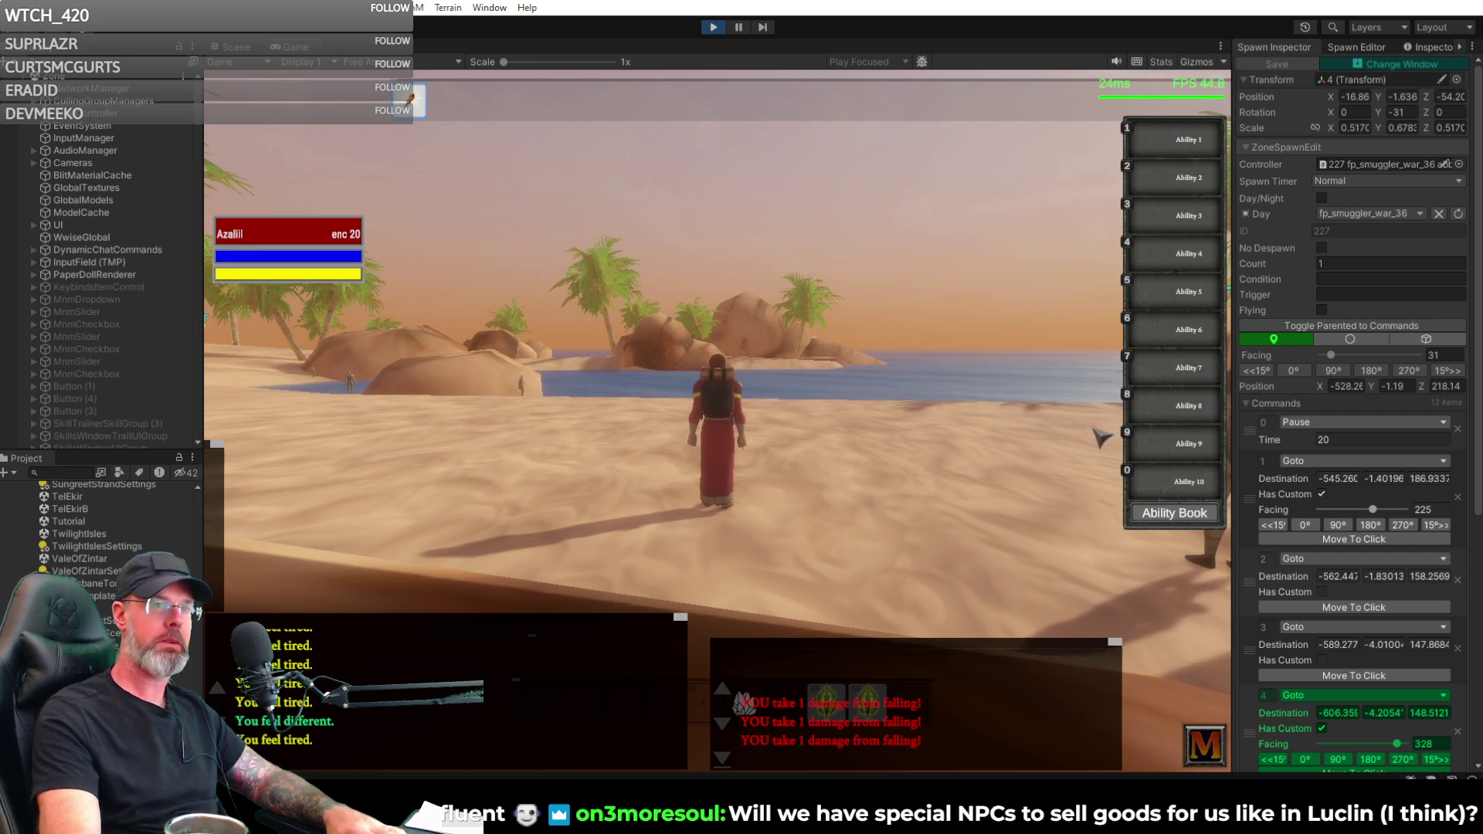
key(w)
key(w)
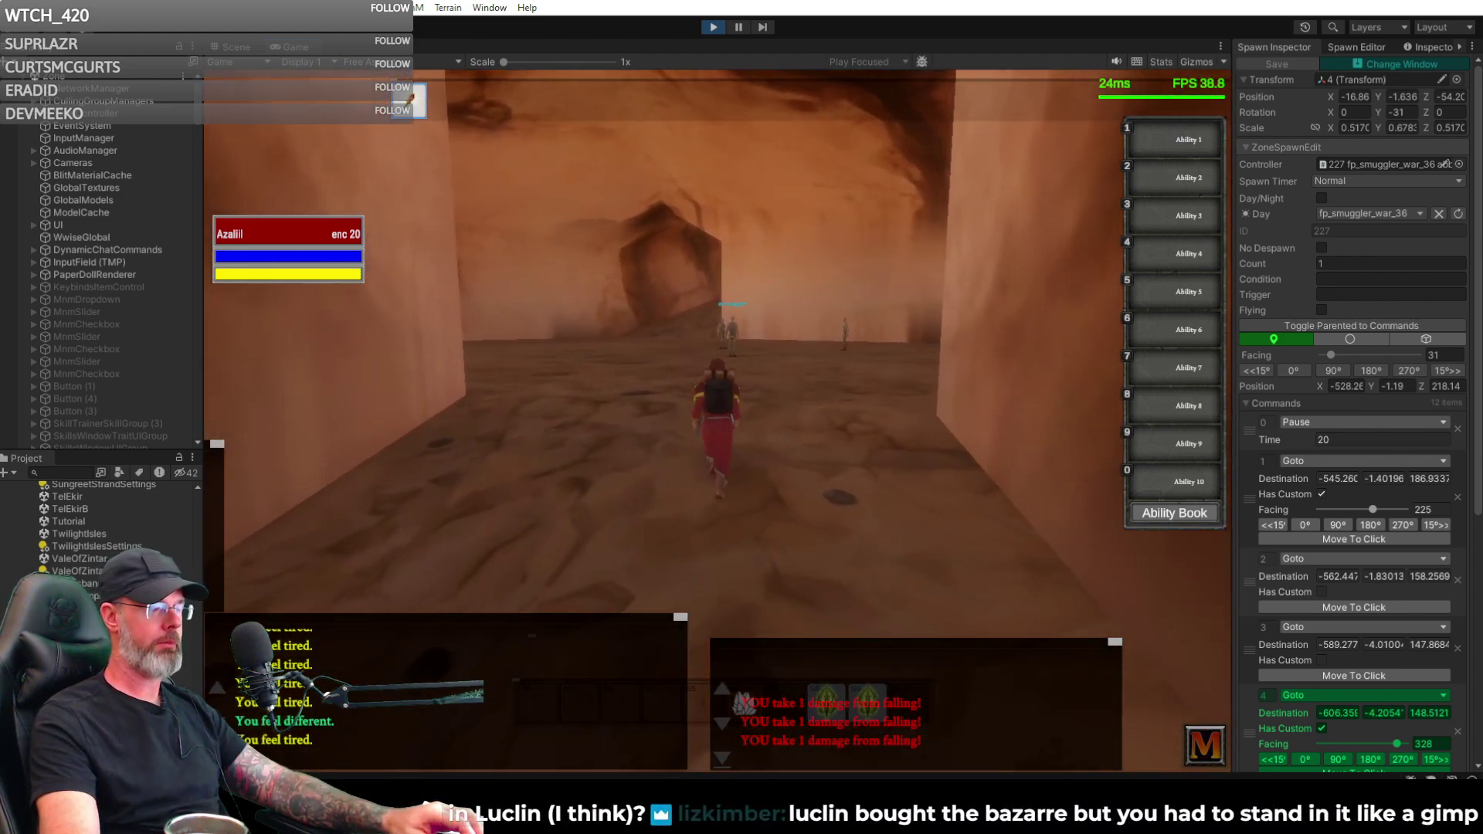
- Turn around in the entrance passage and run out between the two guarding smugglers toward the shoreline
key(w)
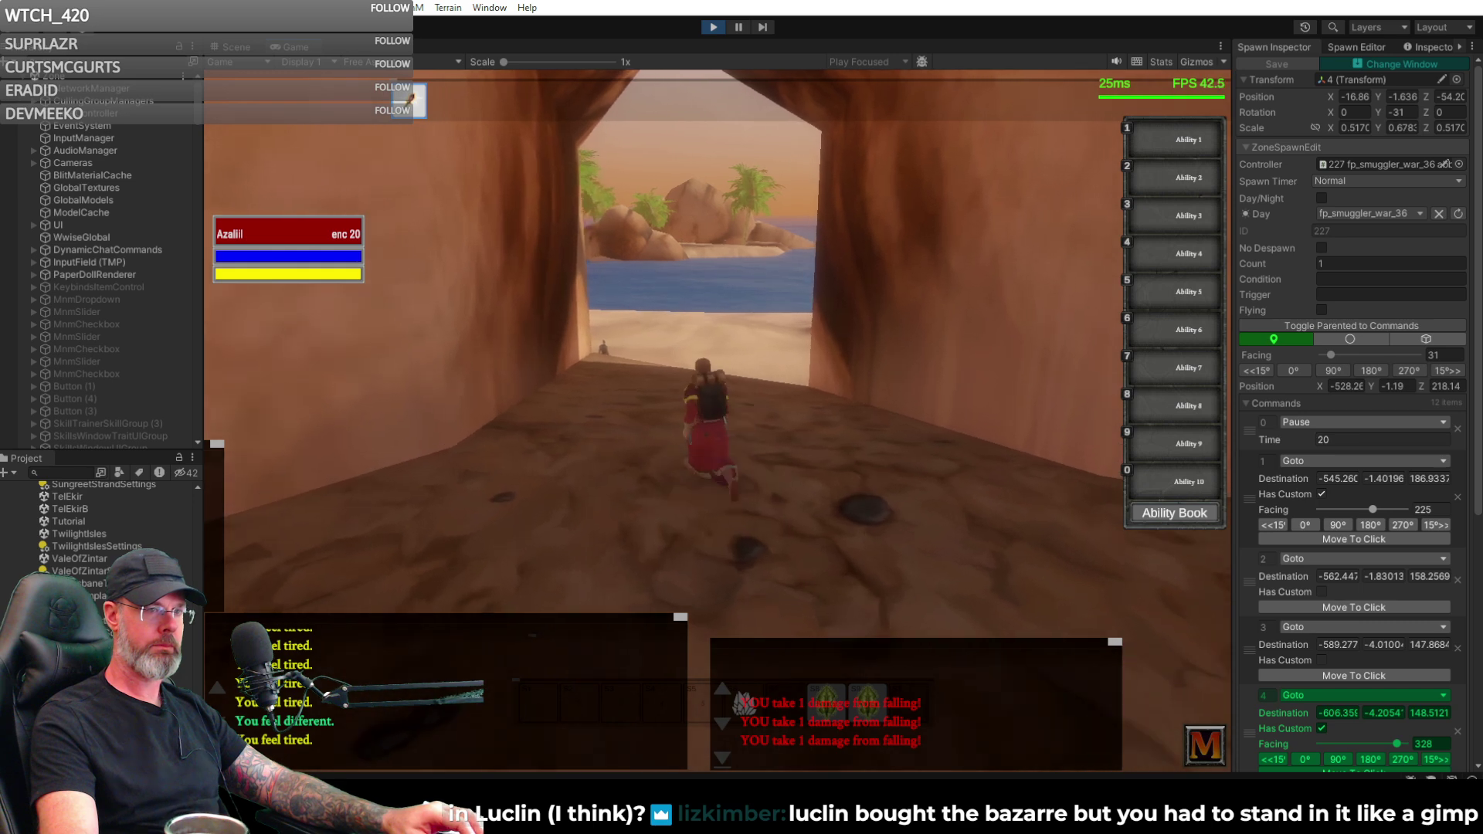
key(w)
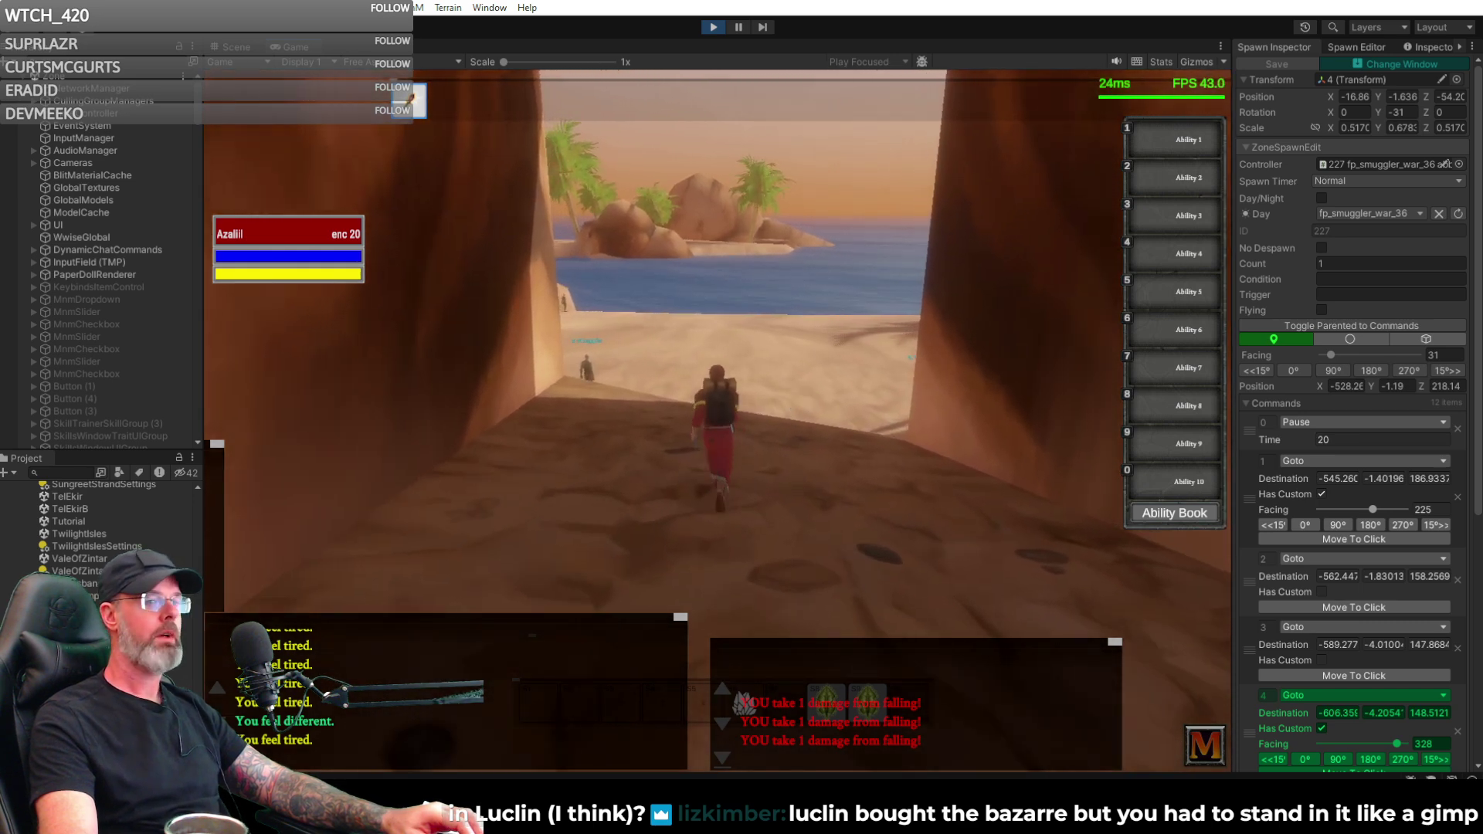
key(w)
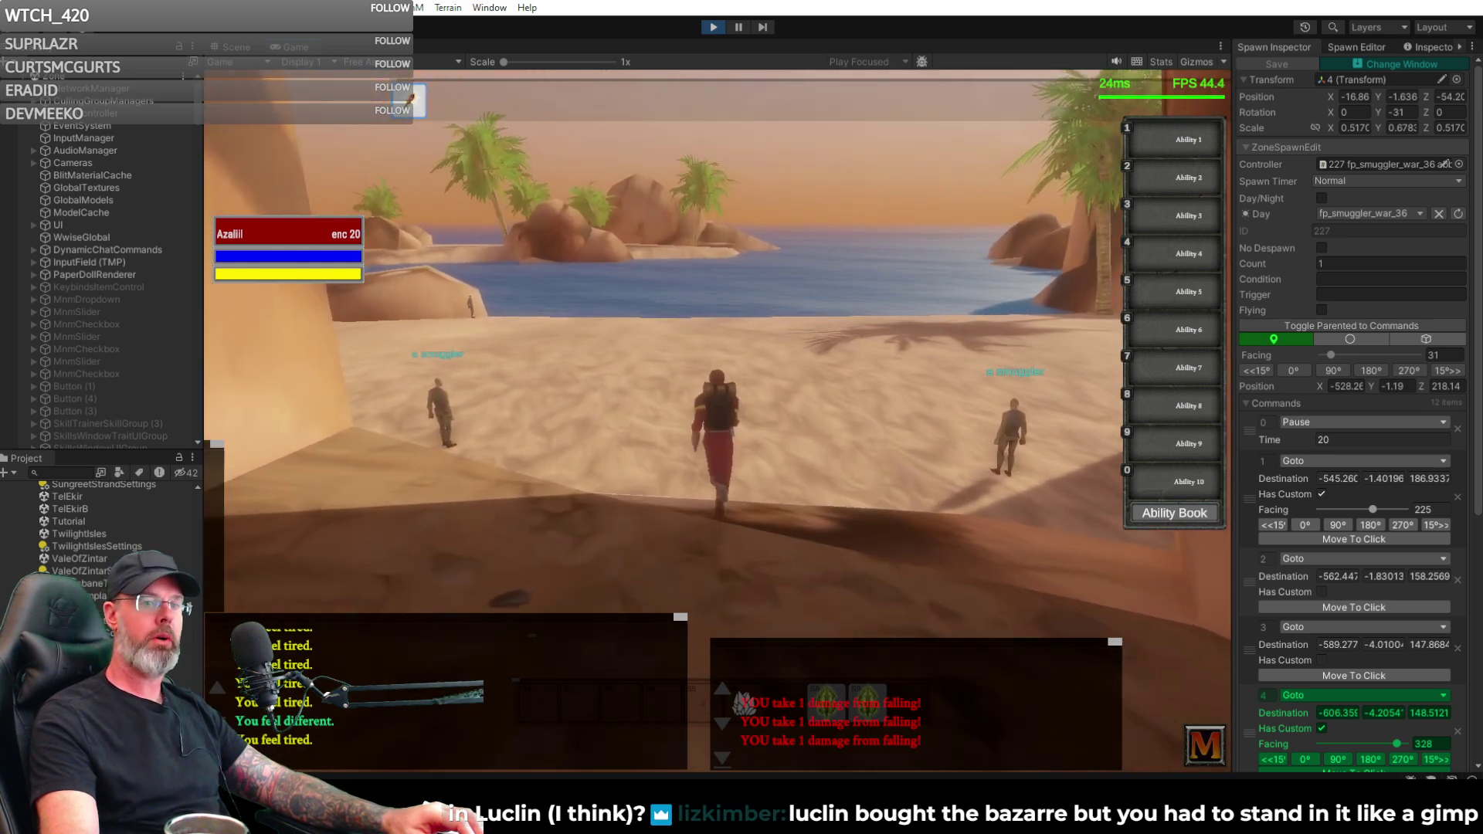
key(w)
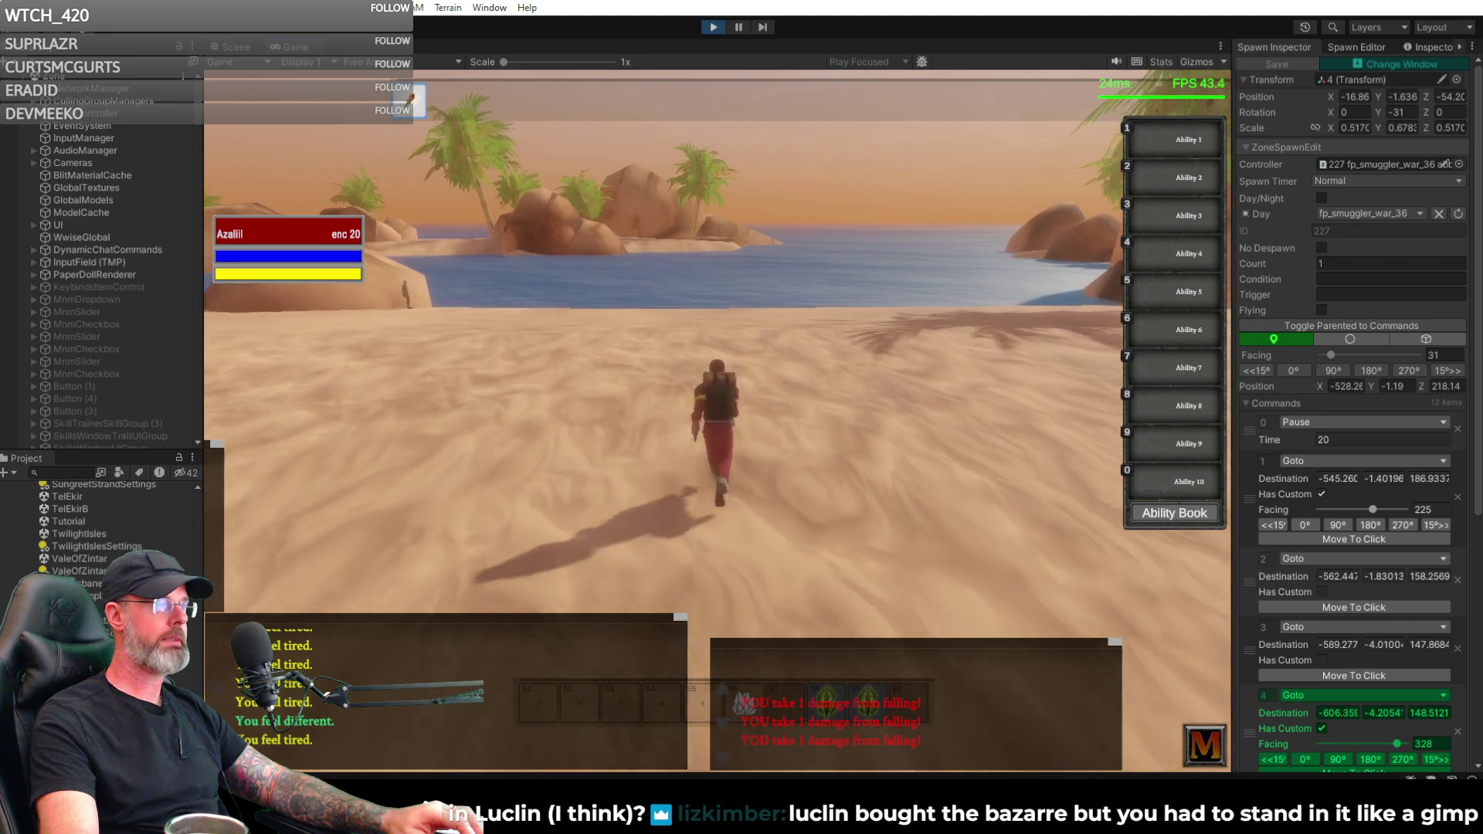
key(w)
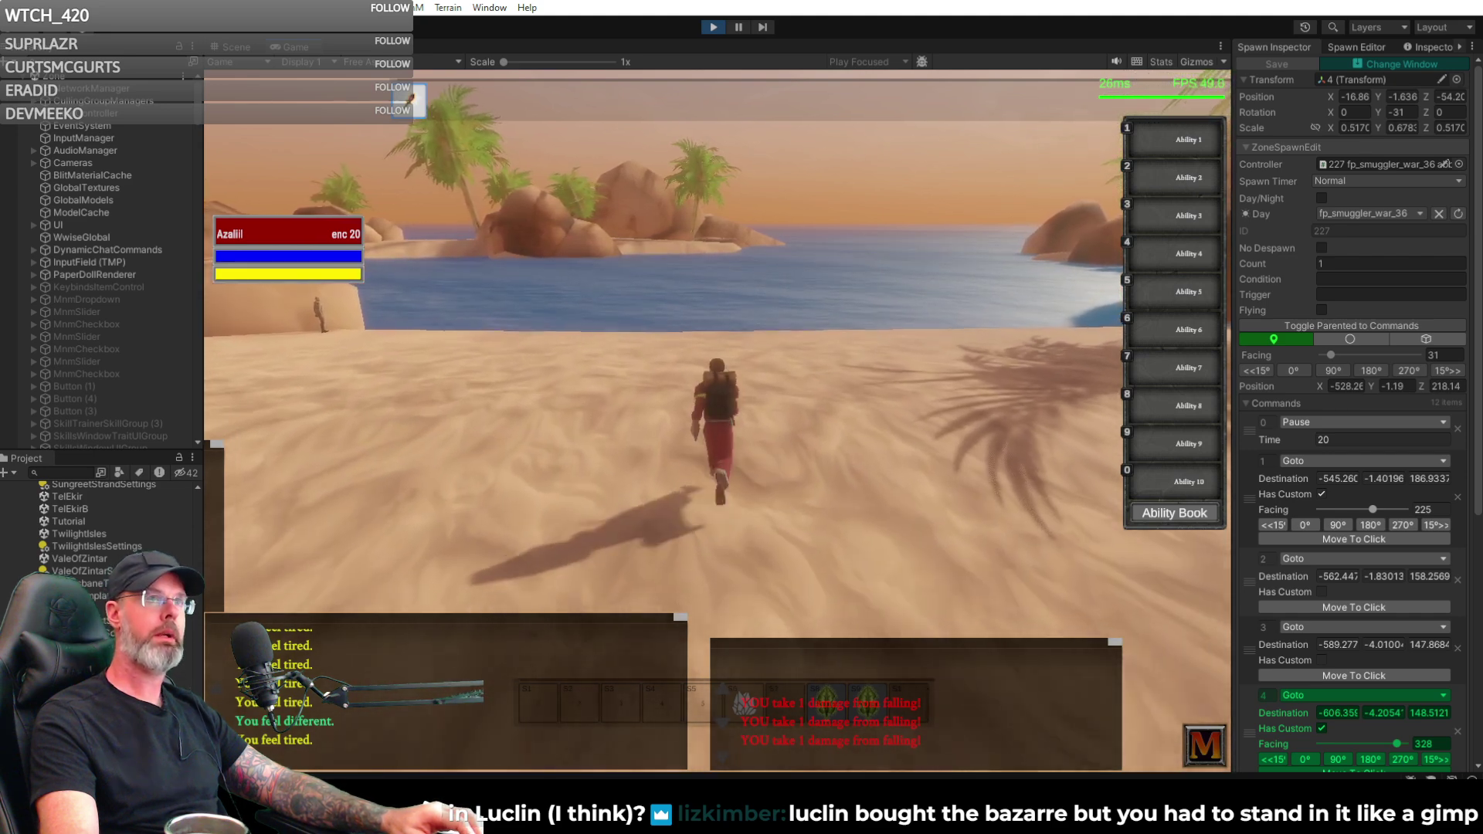
key(w)
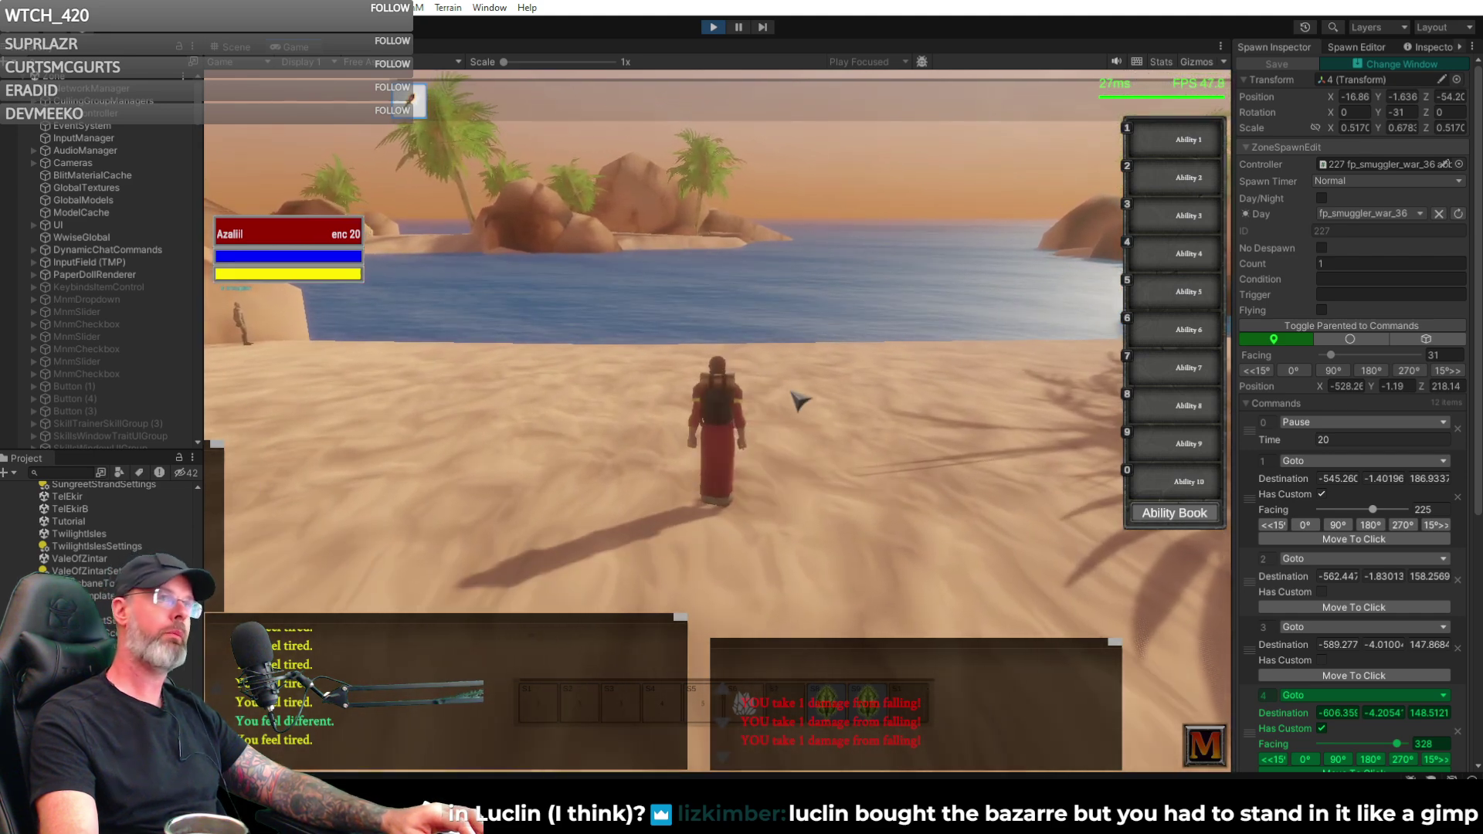
- Turn back inland on the beach and approach the nearer smuggler at the cave entrance
key(w)
key(a)
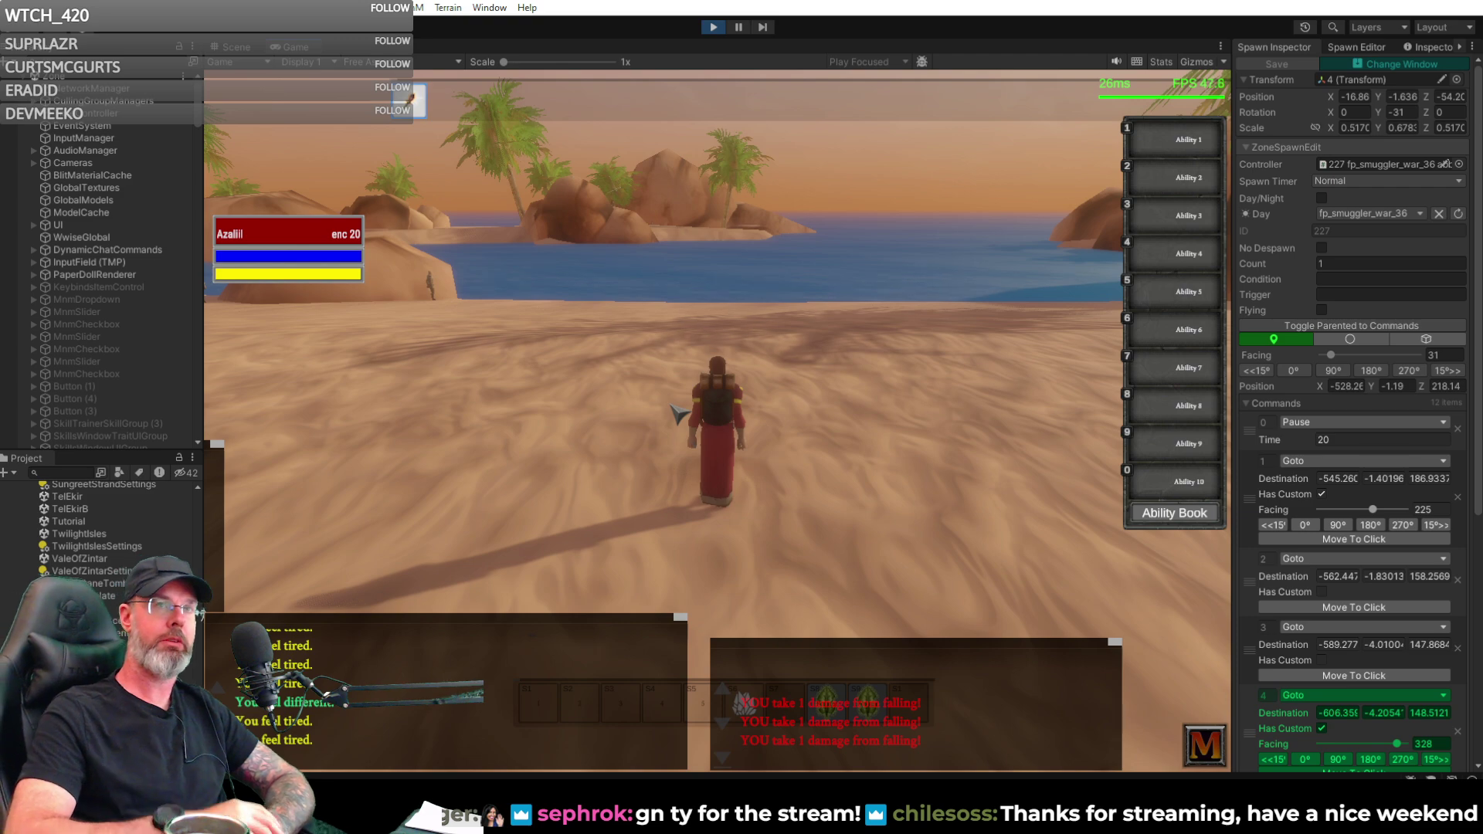
right_drag(804, 186, 1043, 189)
key(w)
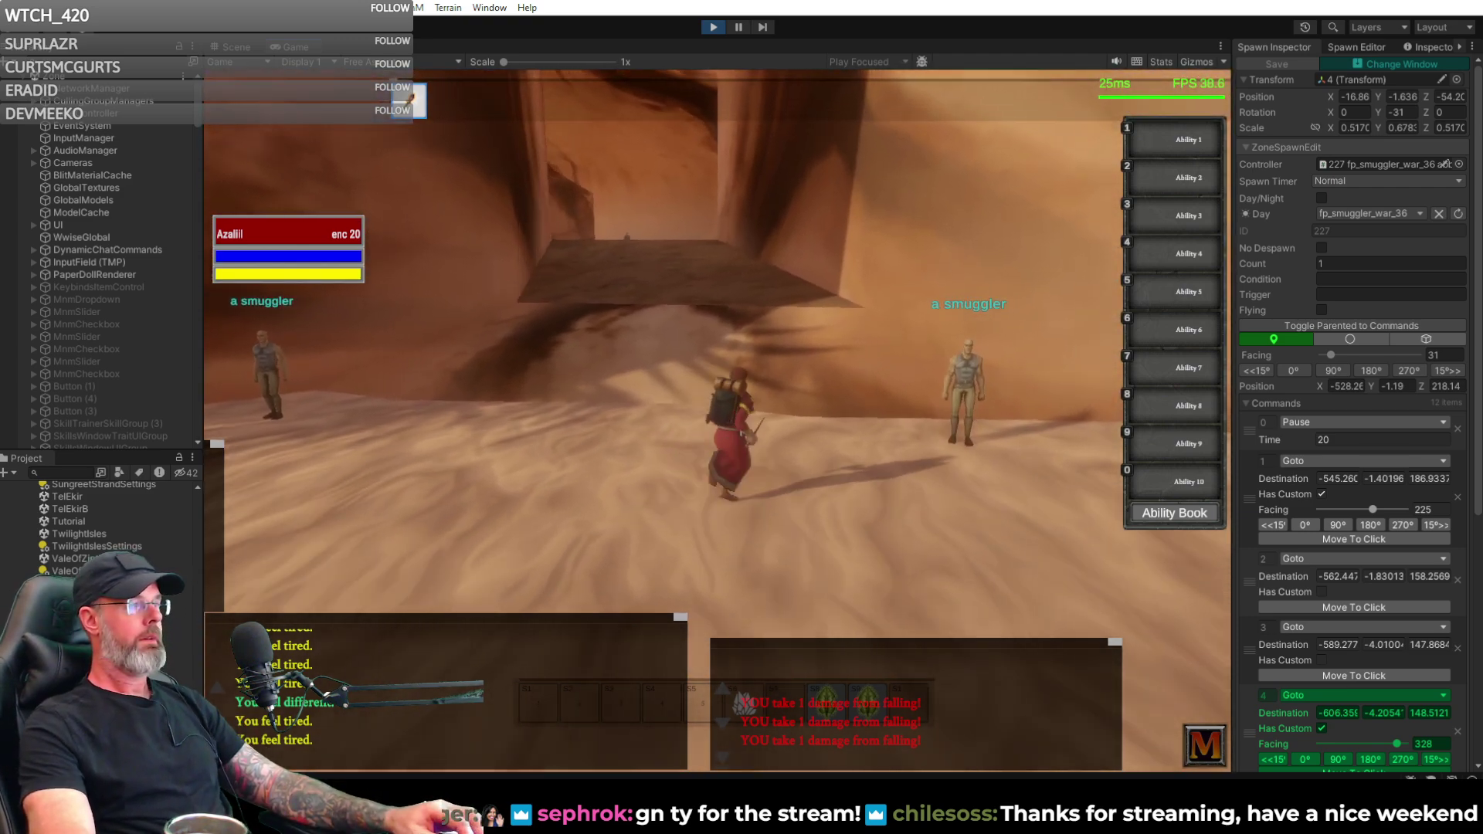
key(w)
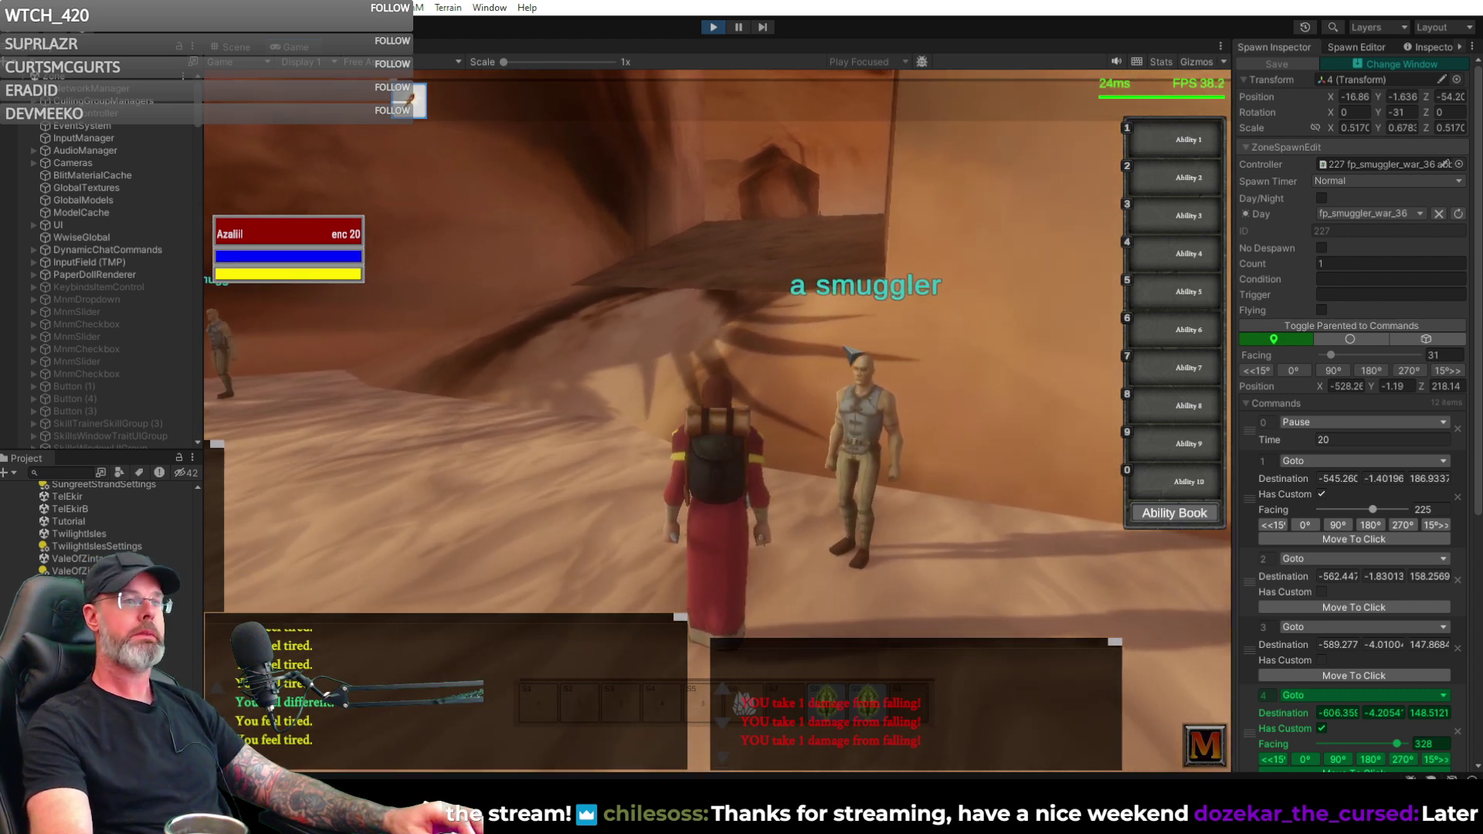
- Compare the positions and facings of the two entrance smugglers up close, ending in front of the cave ramp
key(w)
key(a)
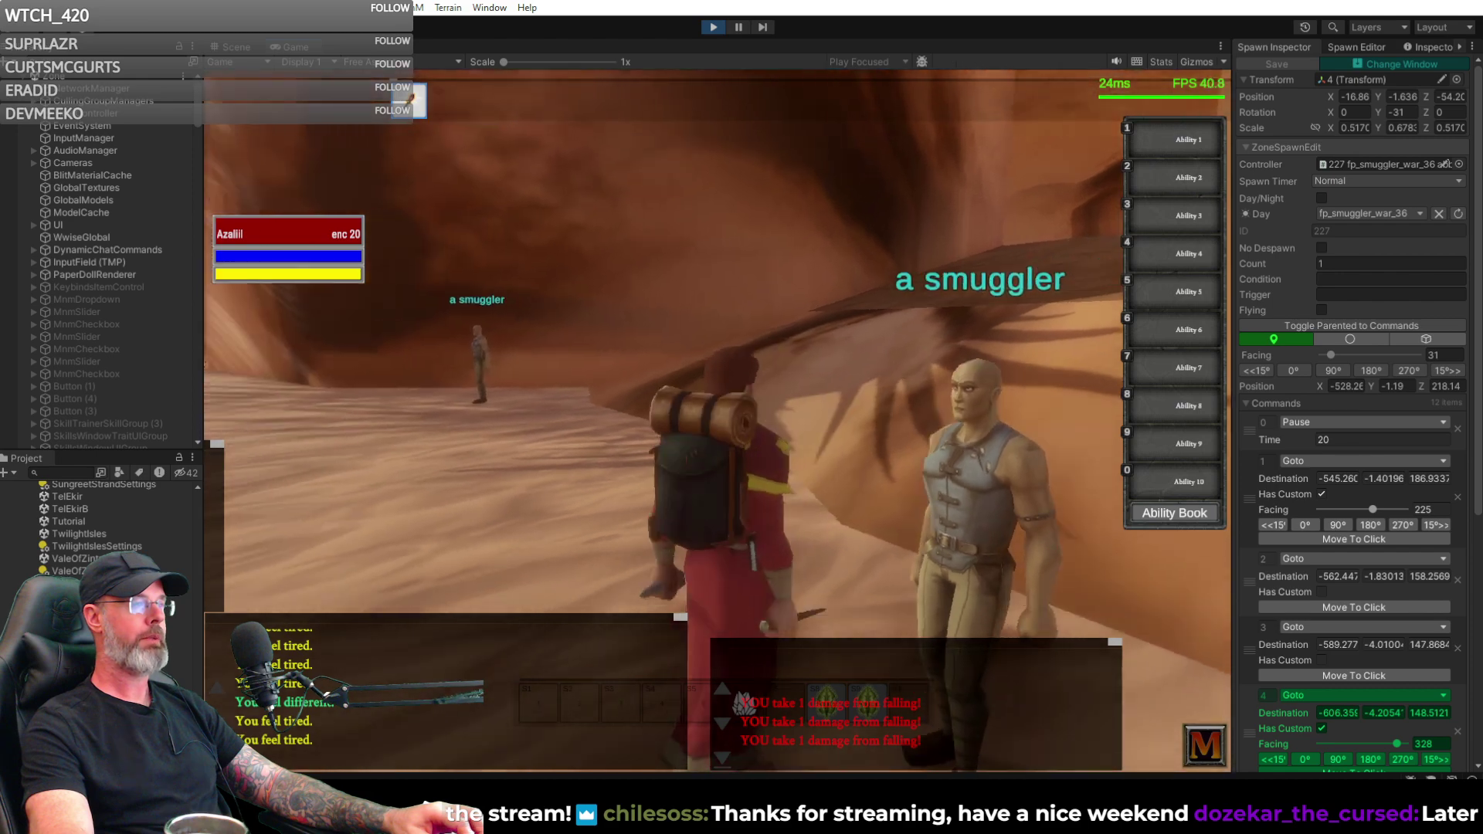
key(d)
key(w)
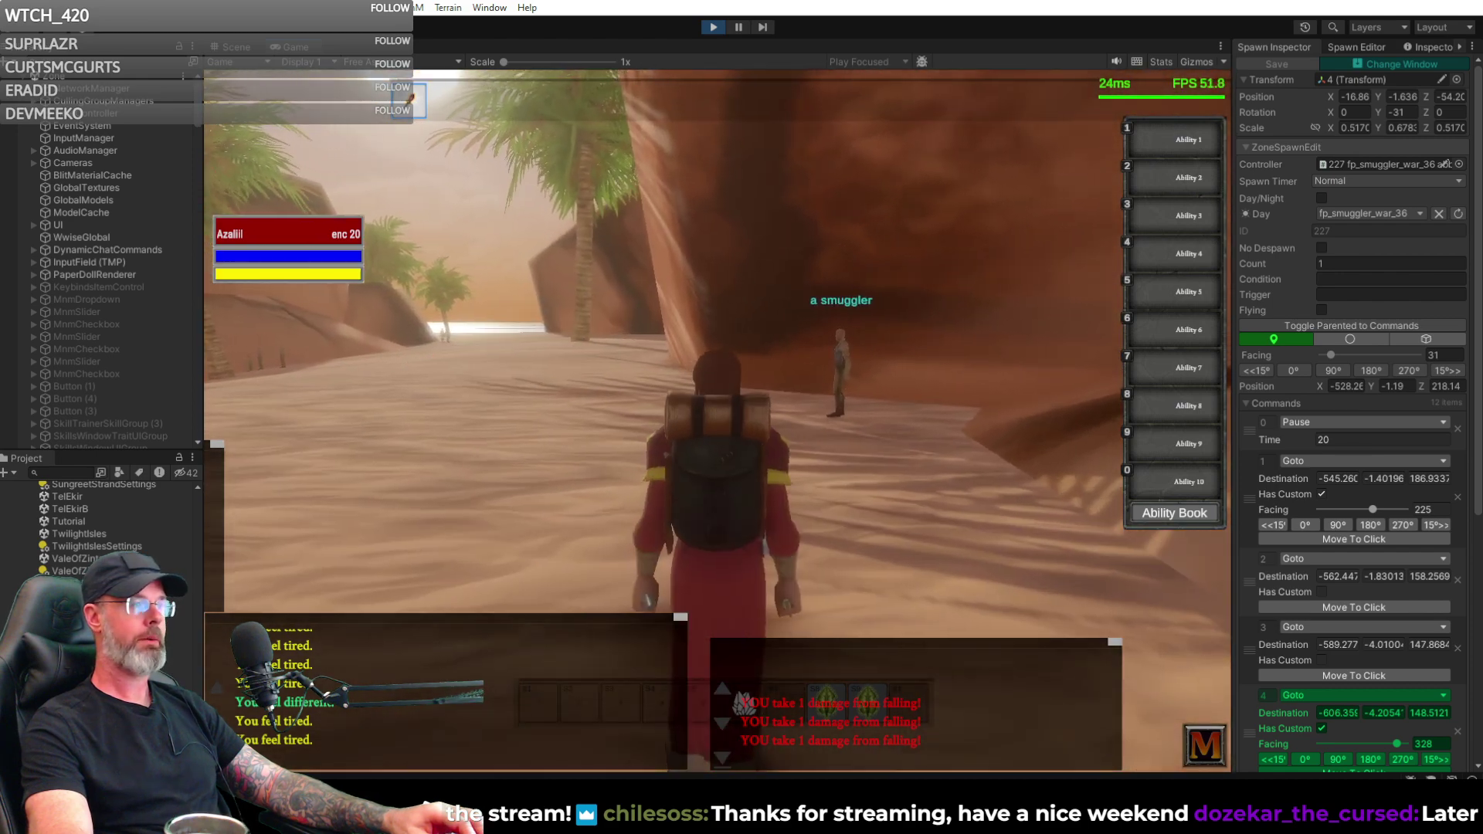
key(a)
key(d)
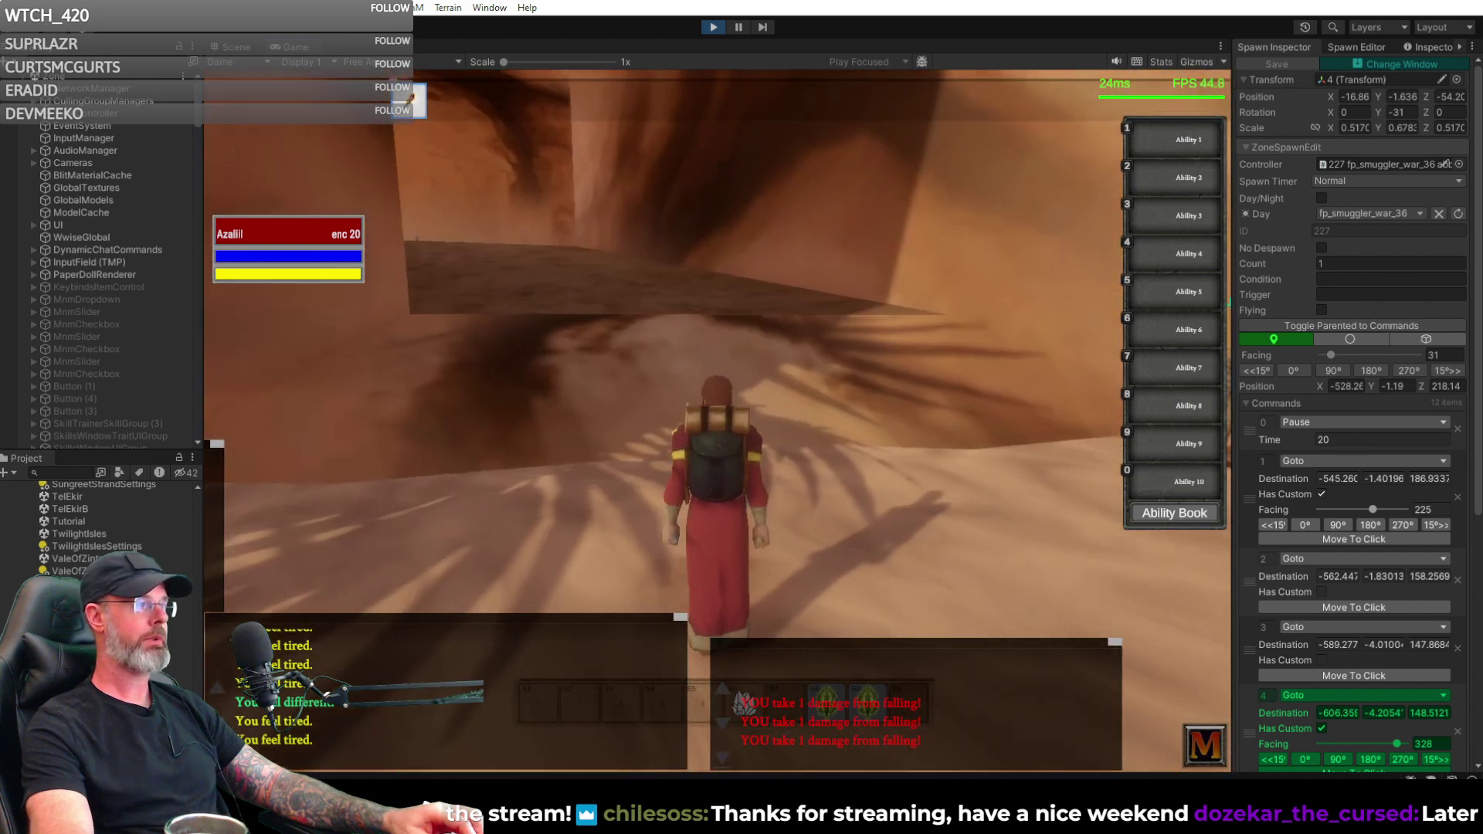